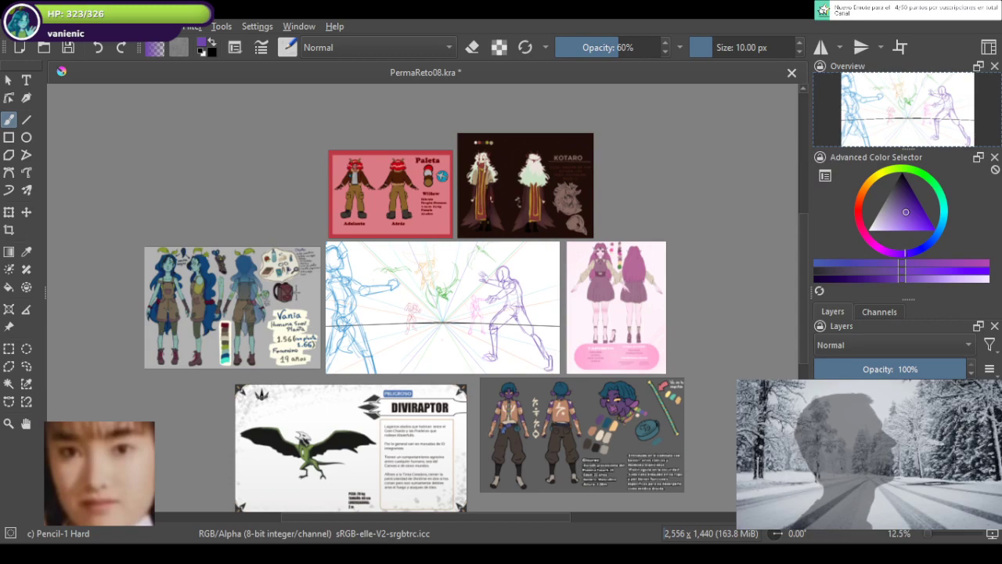
Step: Examine the colour-coded fight scene sketch and the character reference sheets placed around the canvas
scroll(307, 310, "up", 3)
mouse_move(669, 388)
left_mouse_down()
mouse_move(479, 403)
mouse_move(502, 379)
left_mouse_up()
scroll(478, 313, "down", 6)
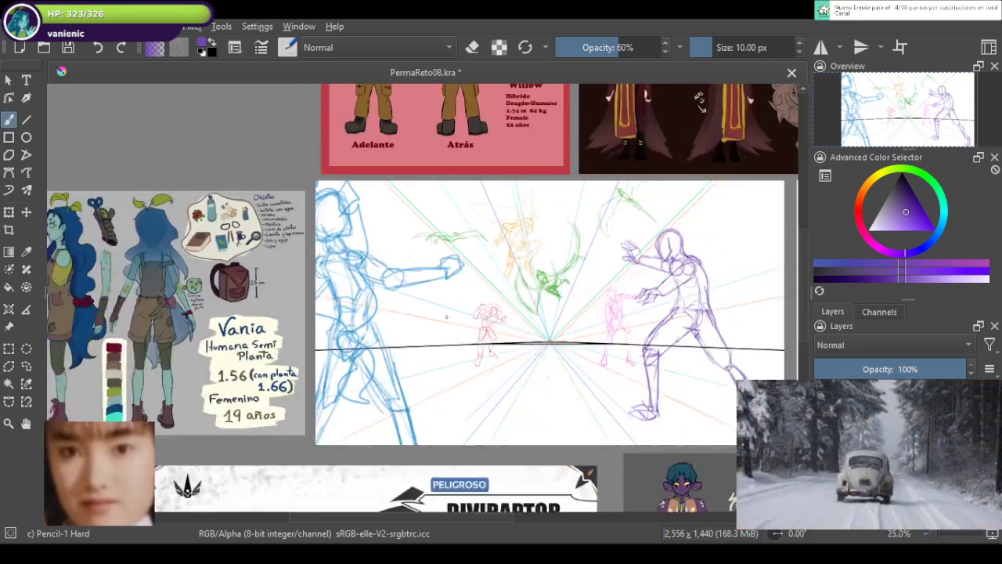
scroll(441, 346, "up", 2)
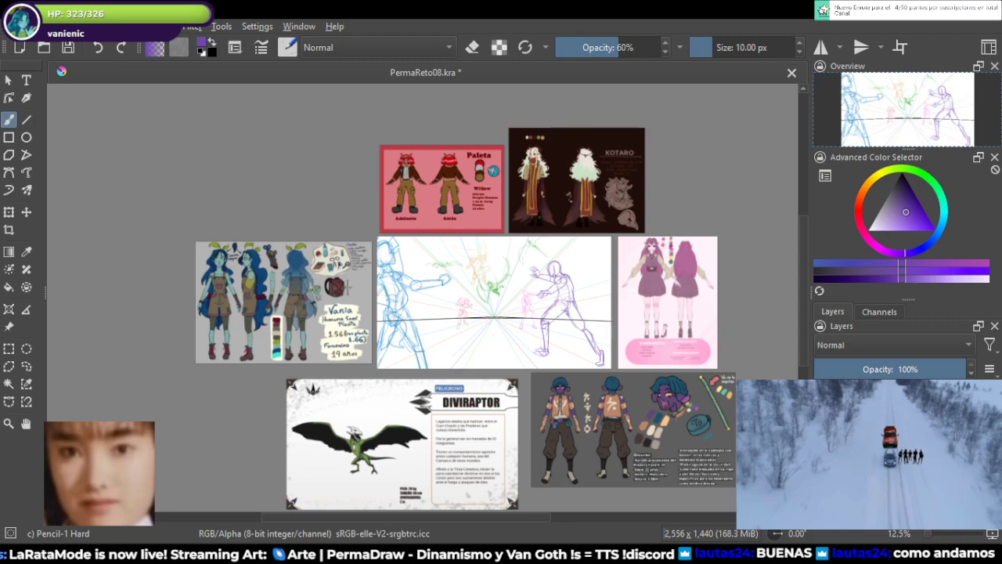
scroll(512, 327, "up", 1)
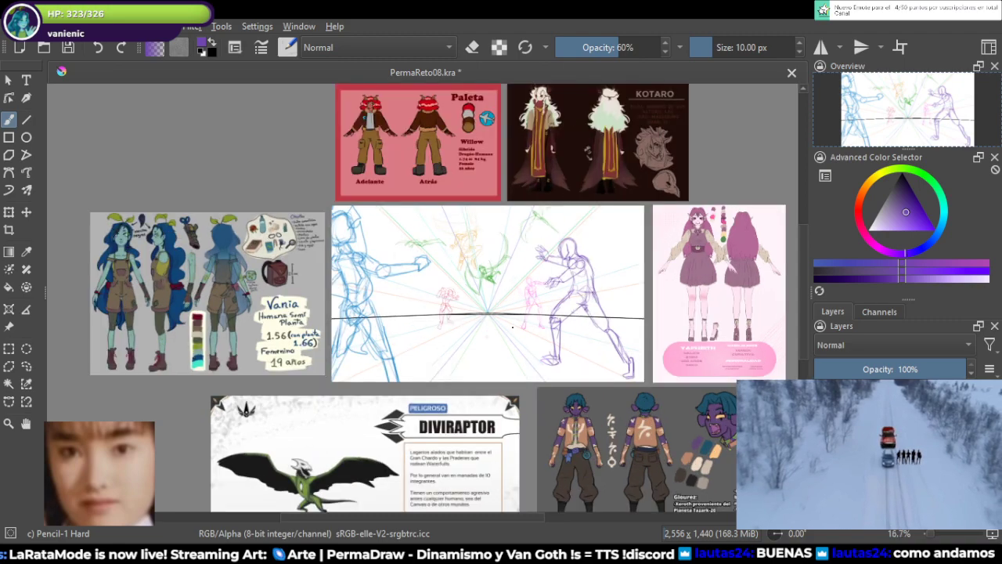
scroll(528, 279, "up", 2)
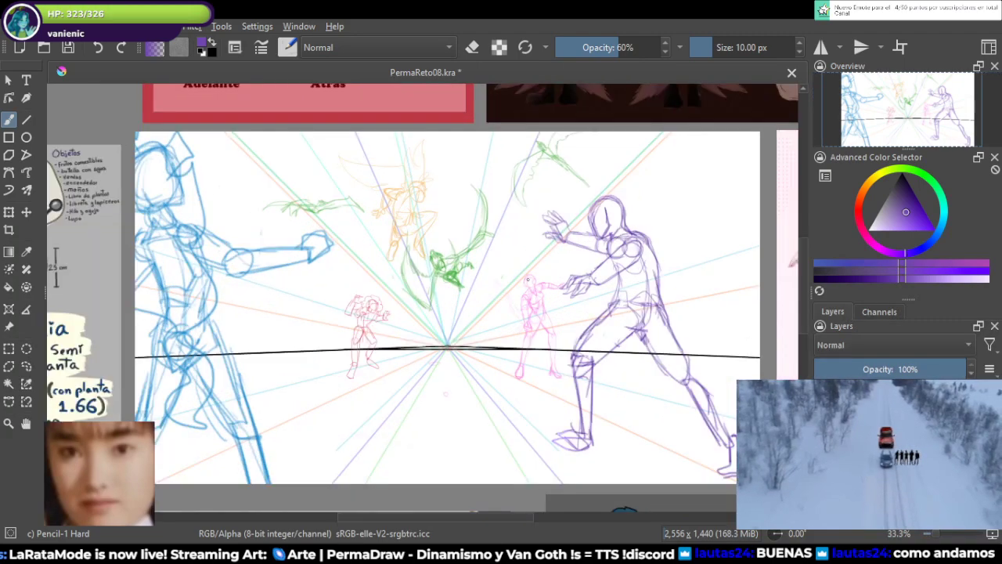
left_click_drag(570, 243, 557, 235)
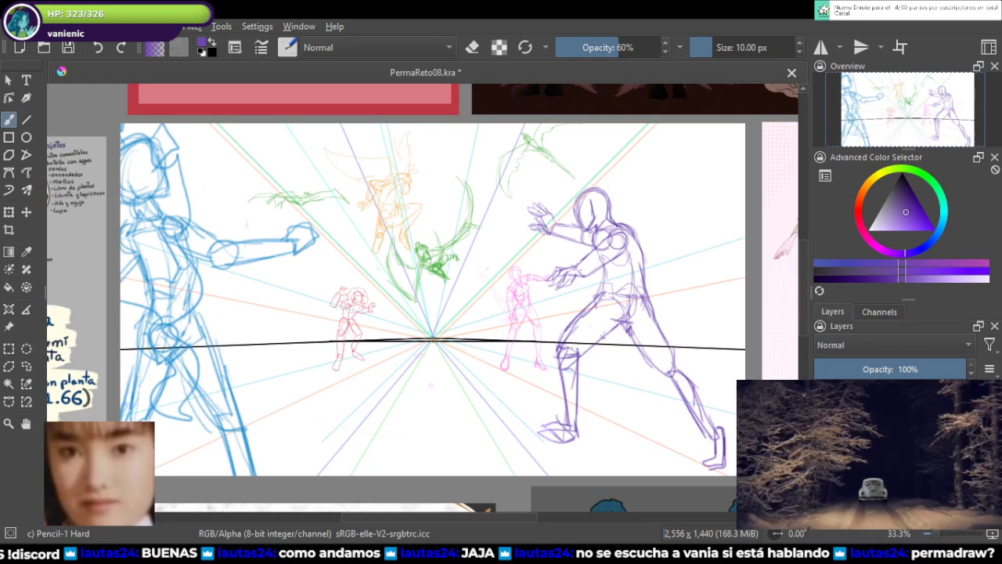
key("minus")
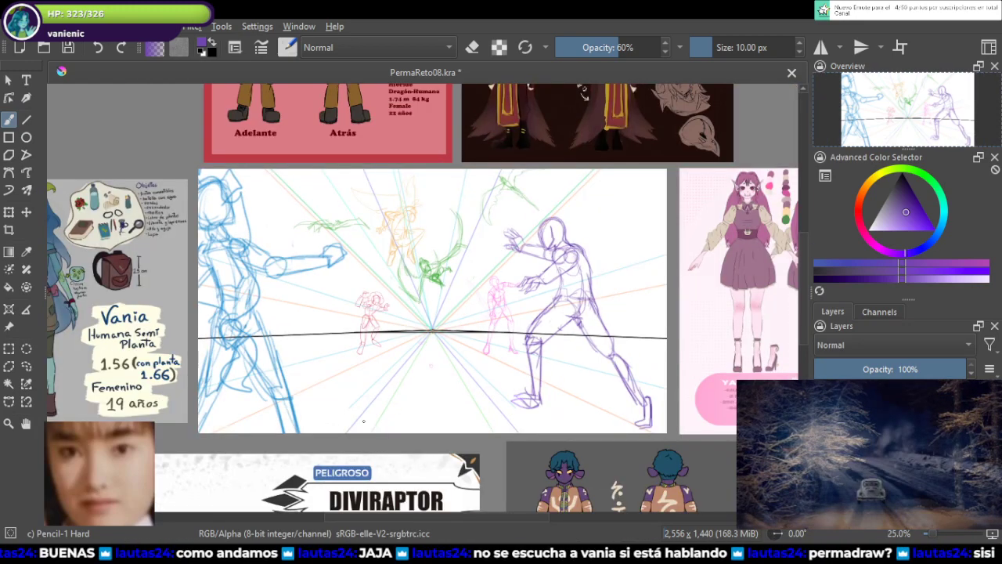
key("minus")
key("minus")
key("minus")
scroll(545, 401, "up", 2)
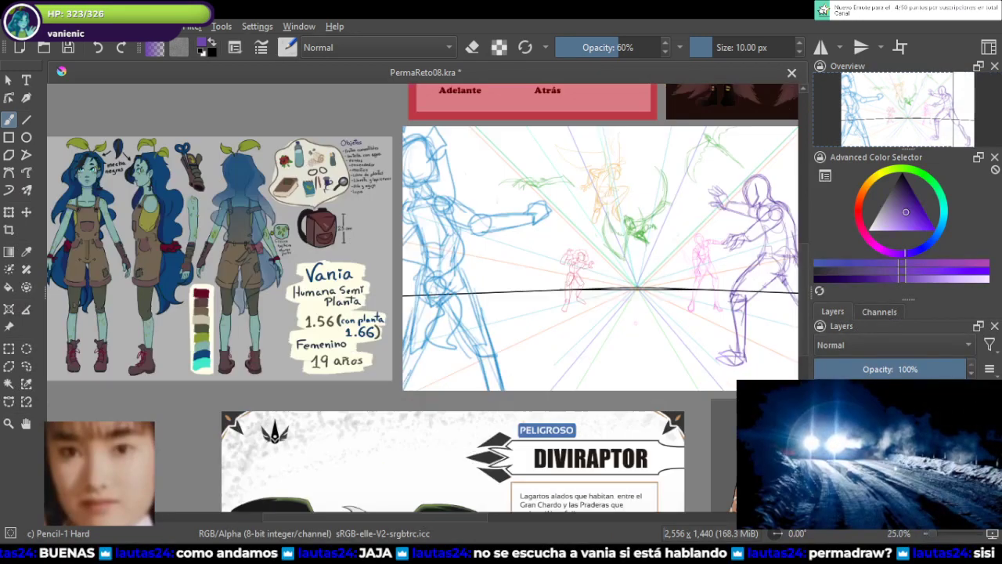
left_click_drag(545, 401, 483, 427)
left_click_drag(600, 409, 518, 476)
scroll(546, 413, "up", 1)
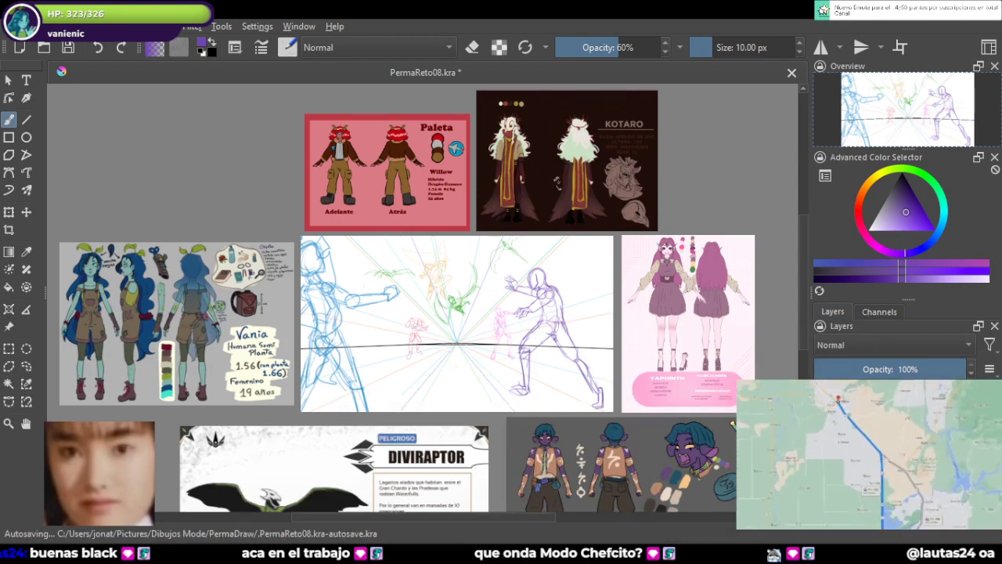
scroll(440, 295, "down", 2)
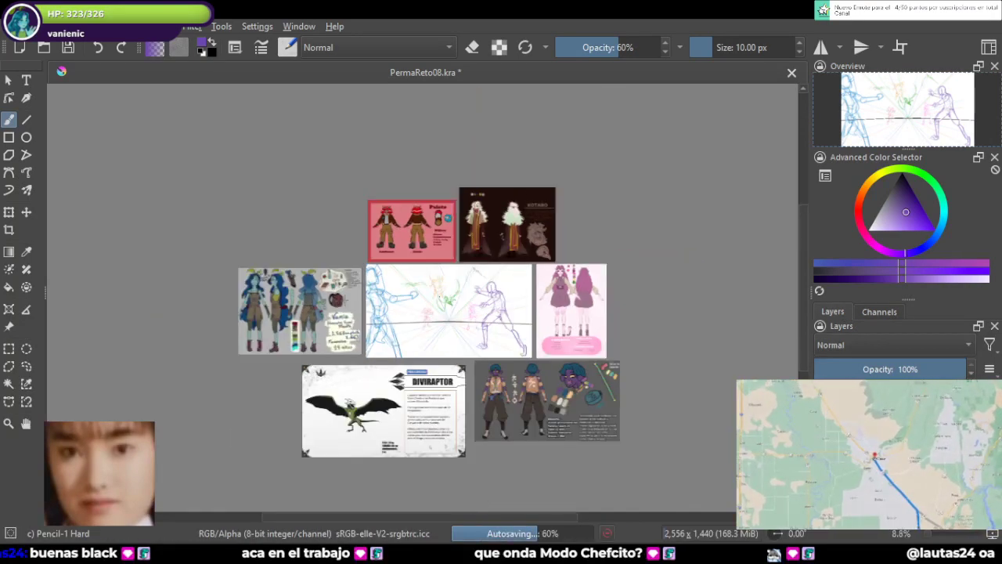
scroll(440, 295, "up", 4)
left_click_drag(465, 242, 305, 221)
mouse_move(314, 418)
left_mouse_down()
mouse_move(326, 248)
mouse_move(418, 159)
mouse_move(557, 161)
mouse_move(729, 92)
mouse_move(767, 279)
mouse_move(773, 485)
mouse_move(548, 423)
mouse_move(452, 375)
left_mouse_up()
scroll(422, 298, "up", 1)
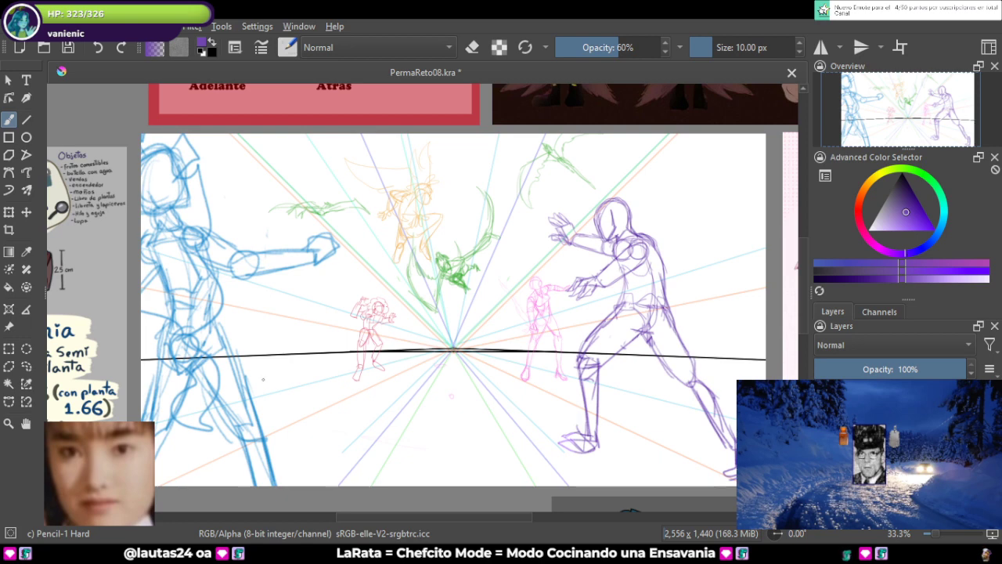
Step: Try the Bristles-3 Large Smooth brush with strokes around the green flying creature, and undo them
right_click(482, 240)
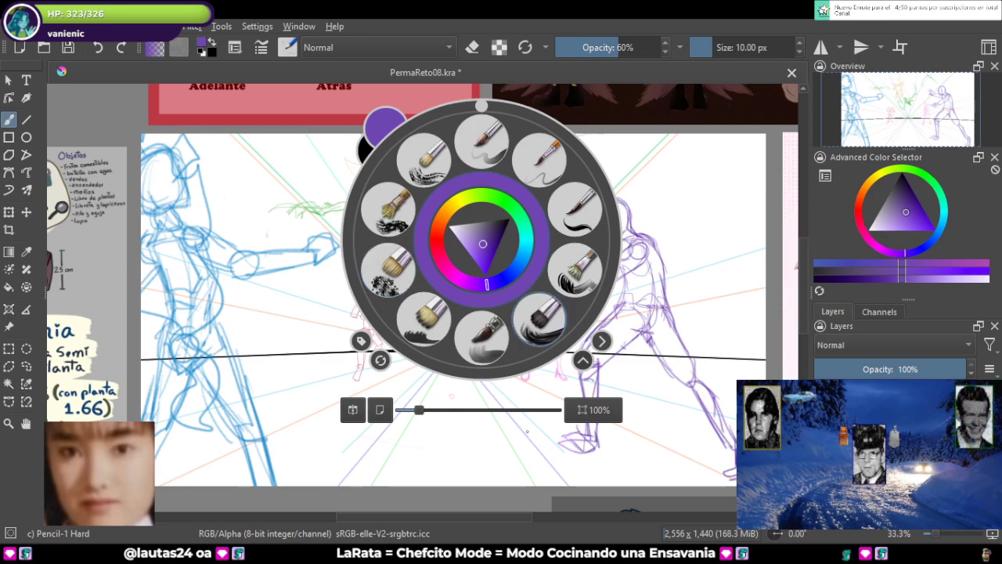
left_click(538, 317)
scroll(447, 288, "up", 3)
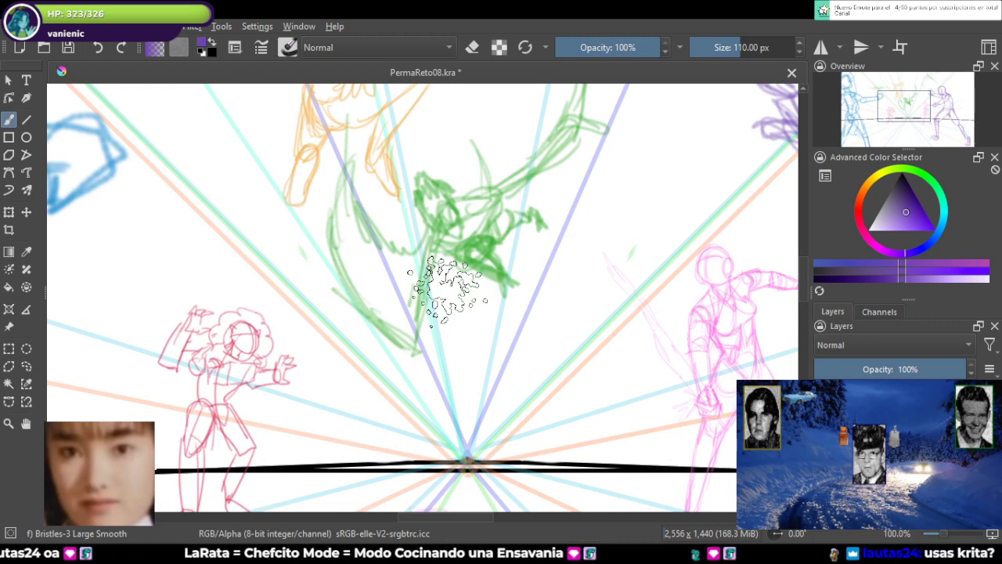
left_click_drag(318, 247, 341, 243)
mouse_move(414, 335)
left_mouse_down()
mouse_move(500, 334)
mouse_move(439, 346)
mouse_move(569, 368)
left_mouse_up()
key("ctrl+z")
mouse_move(358, 280)
left_mouse_down()
mouse_move(525, 269)
mouse_move(380, 255)
mouse_move(650, 258)
mouse_move(497, 304)
mouse_move(409, 307)
left_mouse_up()
key("ctrl+z")
key("ctrl+z")
key("ctrl+z")
scroll(586, 268, "down", 2)
scroll(590, 267, "down", 1)
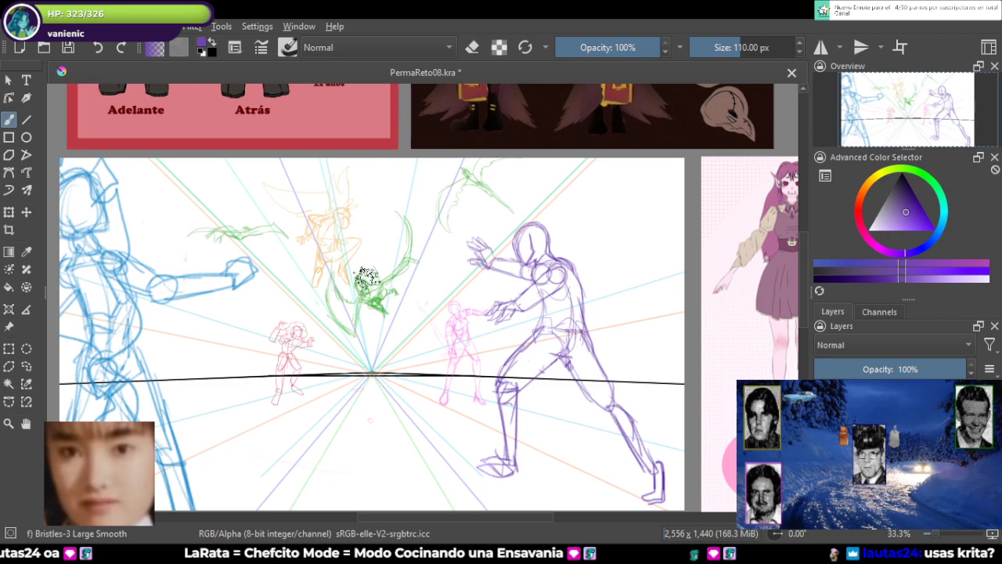
Step: Try the Bristles-4 Glaze and Bristles-5 Flat brushes, painting test strokes near the vanishing point and undoing them
right_click(425, 309)
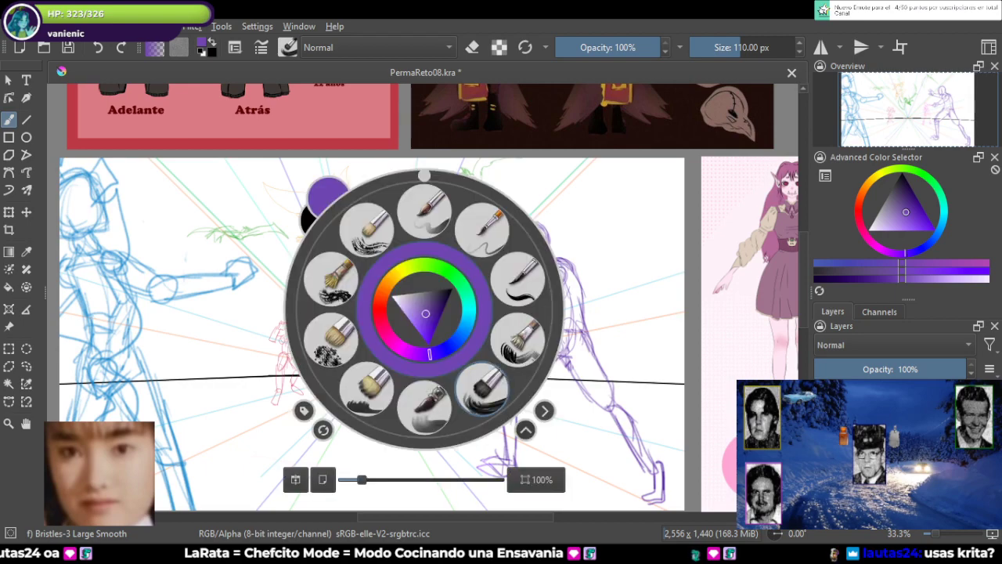
left_click(424, 405)
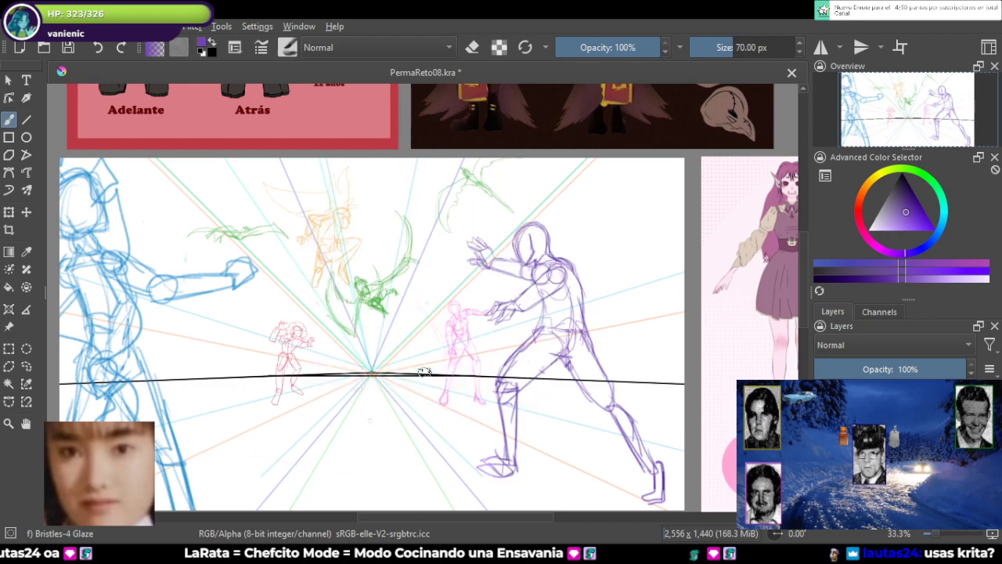
right_click(450, 319)
left_click(347, 392)
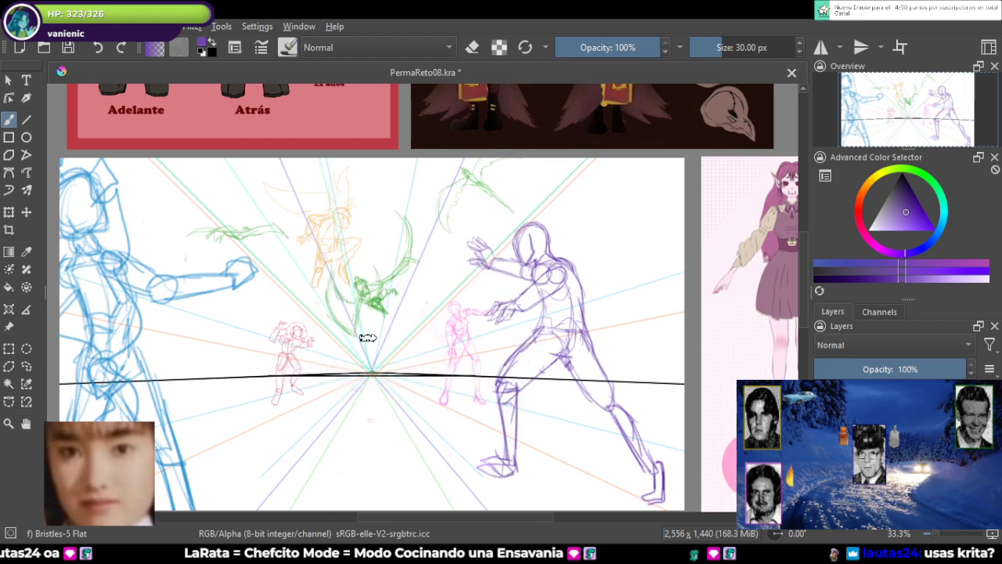
mouse_move(367, 337)
left_mouse_down()
mouse_move(420, 358)
mouse_move(422, 339)
mouse_move(347, 315)
mouse_move(434, 347)
left_mouse_up()
key("ctrl+z")
key("ctrl+z")
key("ctrl+z")
key("ctrl+z")
key("ctrl+z")
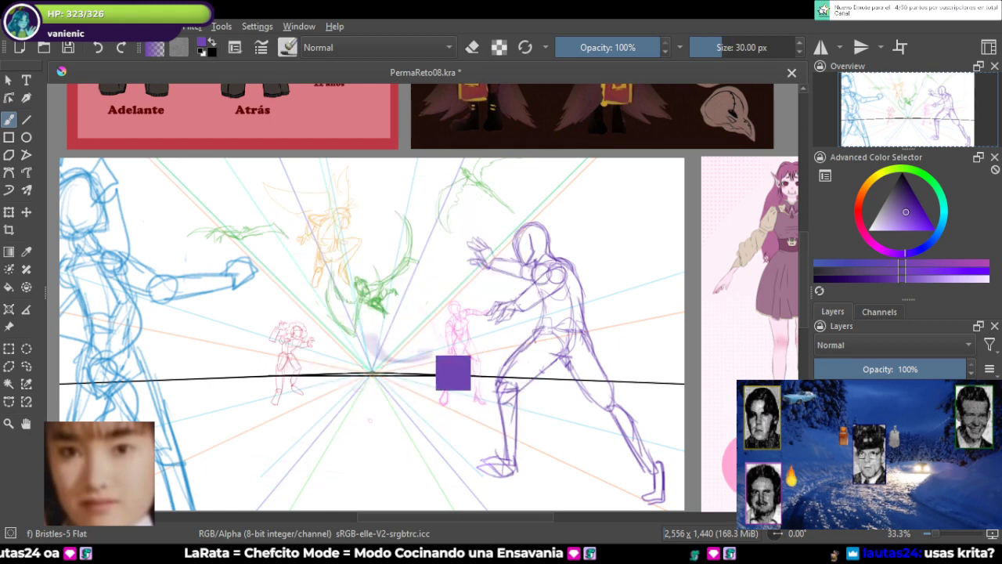
Step: Switch through the Dry Bristles, Dry Bristles Eroded, Dry Brushing and Basic-5 Size Opacity brush presets
right_click(377, 317)
left_click(282, 343)
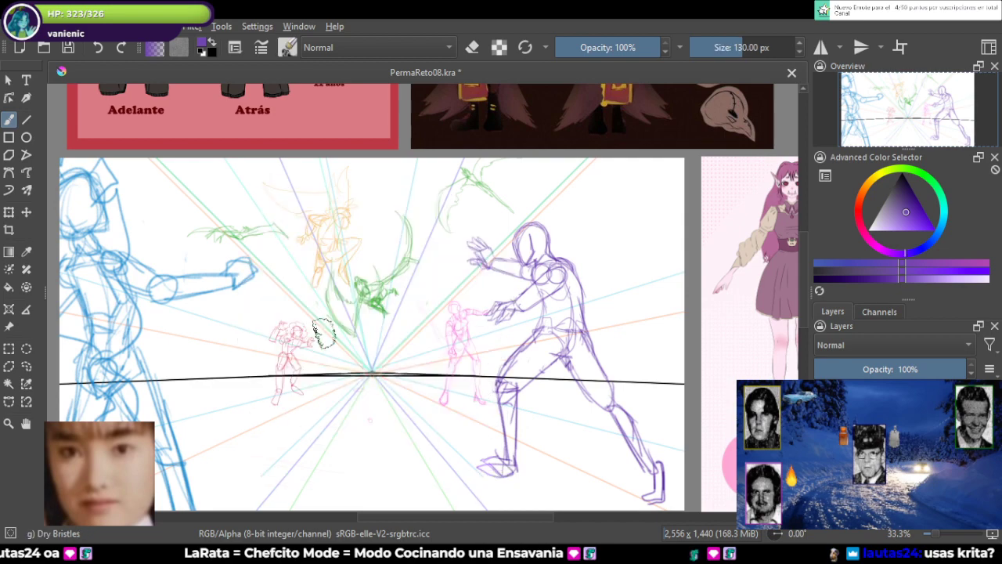
right_click(373, 321)
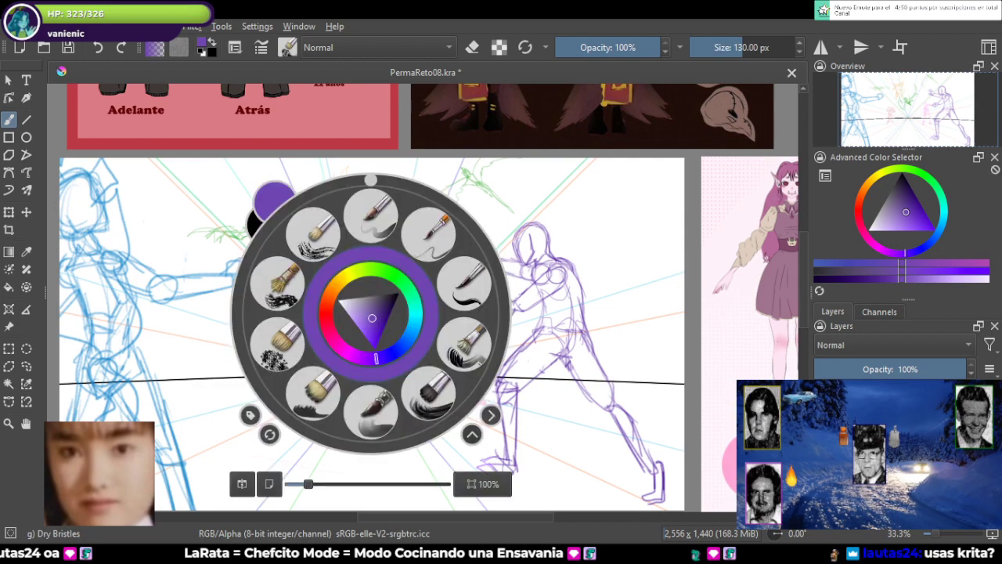
left_click(314, 233)
right_click(355, 317)
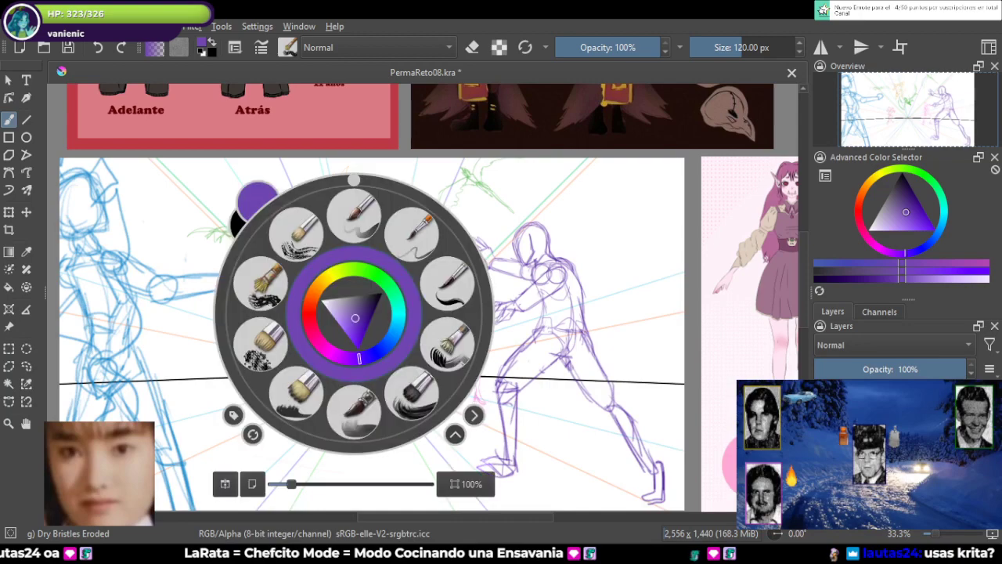
left_click(300, 235)
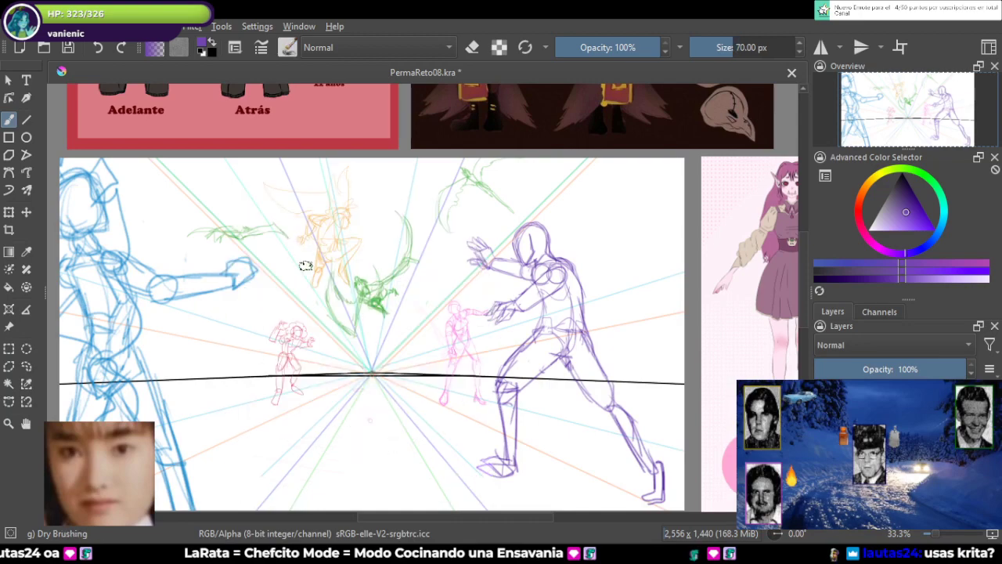
right_click(385, 314)
left_click(371, 243)
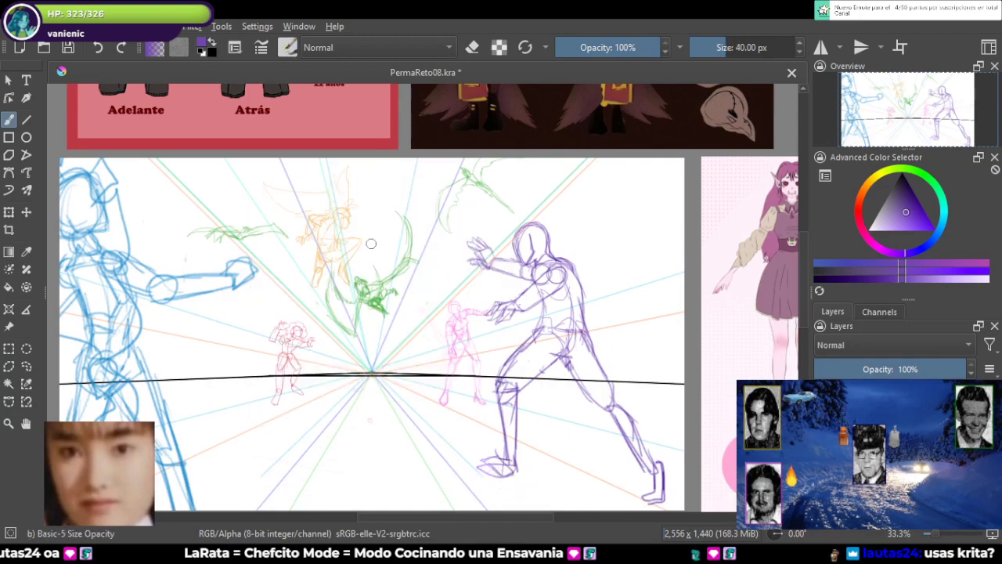
Step: Look through the available brush presets, including the pencils, erasers, inking pens, markers and watercolour brushes
right_click(357, 313)
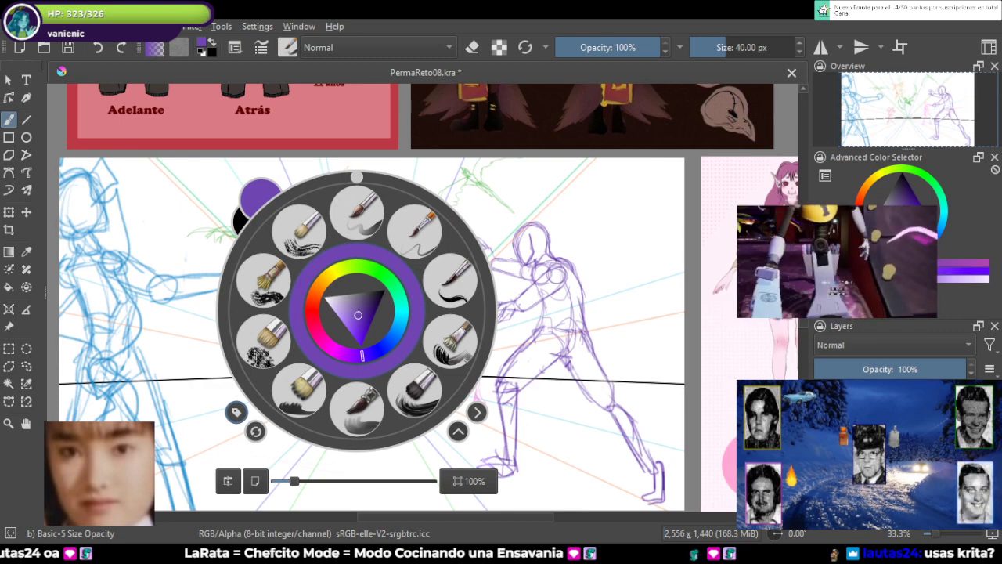
scroll(357, 313, "down", 1)
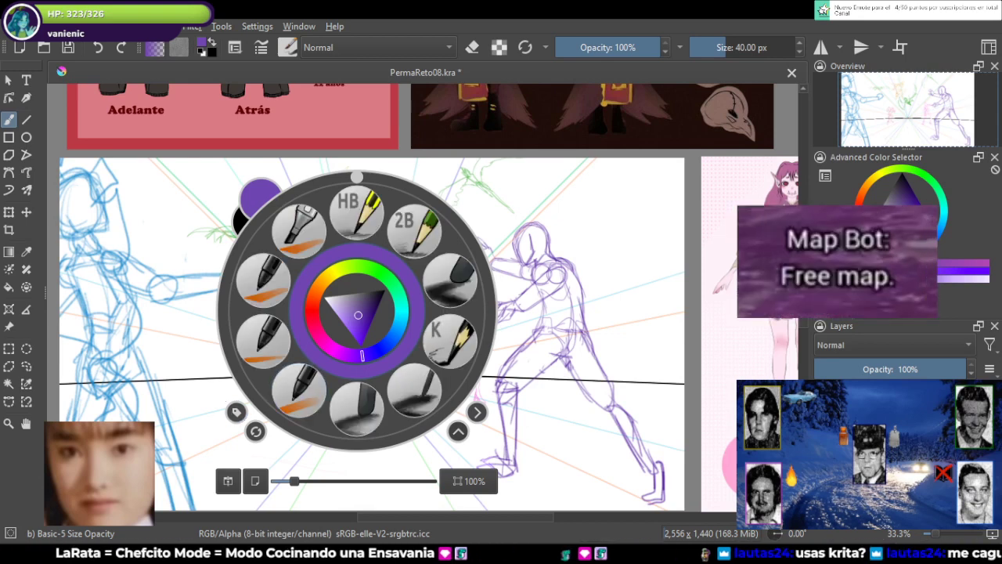
scroll(356, 313, "down", 1)
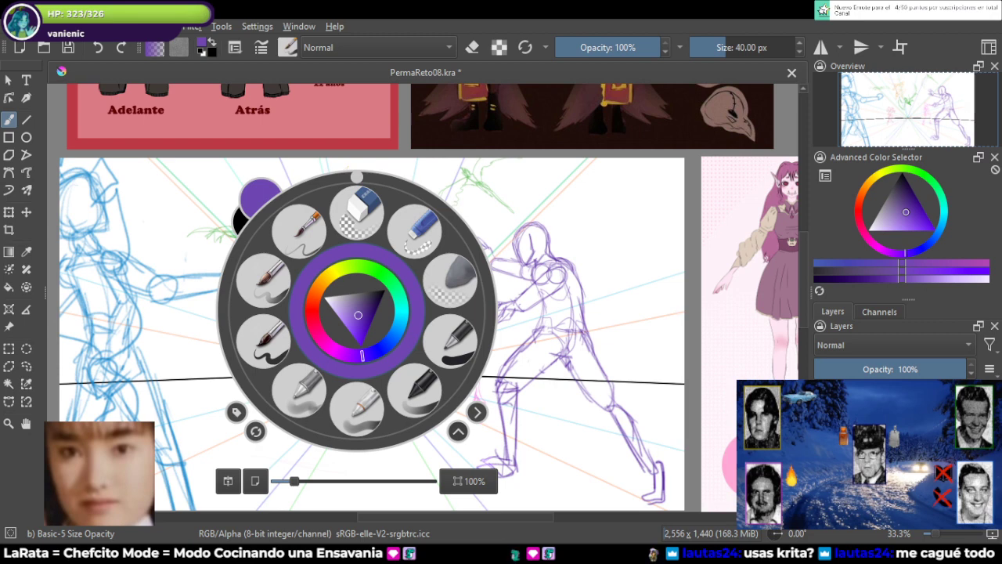
scroll(357, 313, "down", 1)
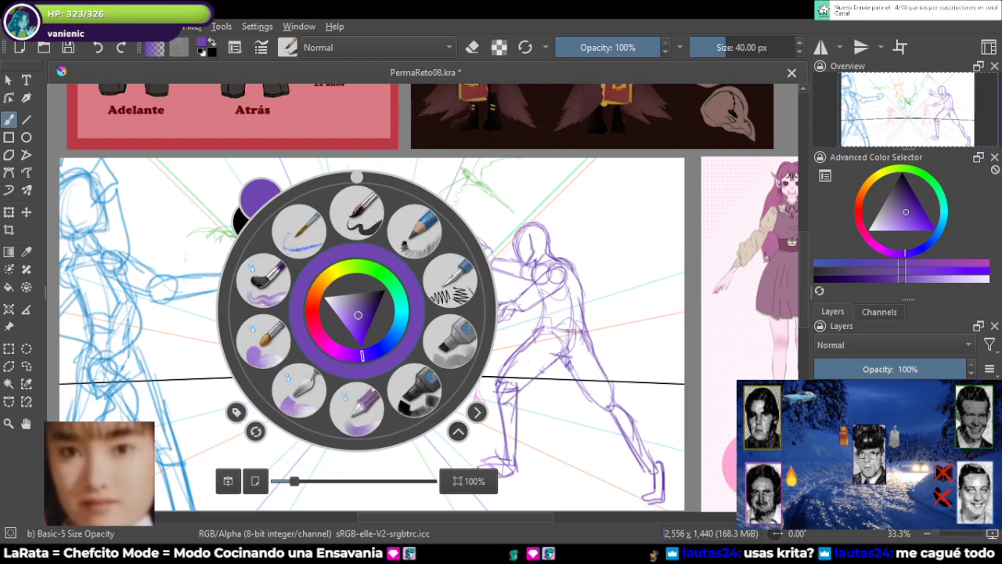
scroll(356, 314, "down", 1)
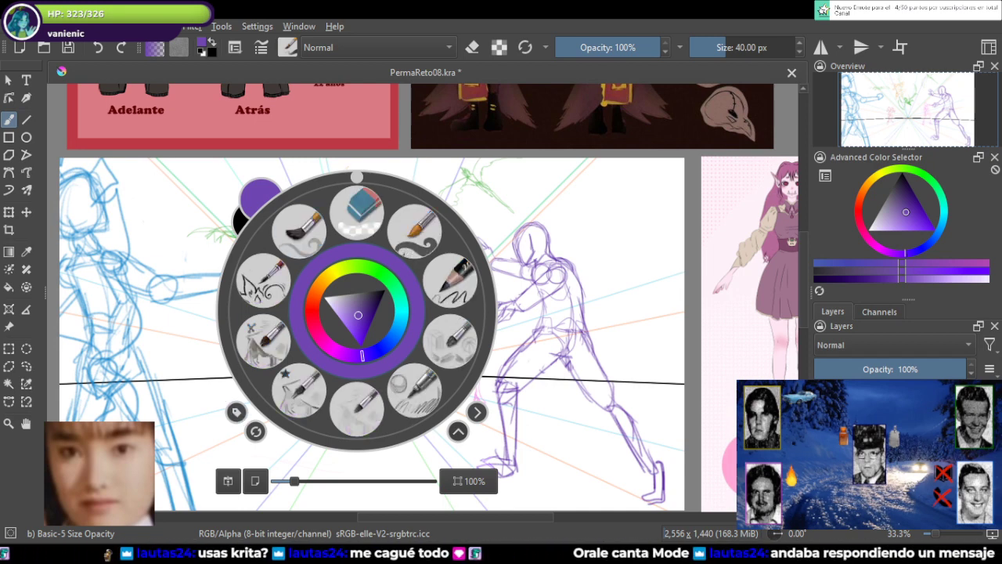
scroll(356, 313, "up", 1)
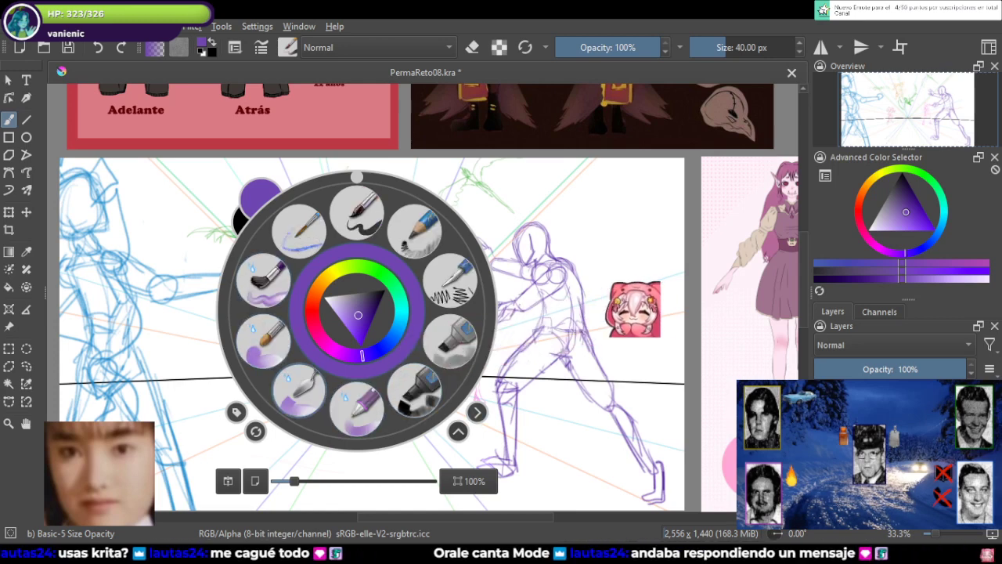
scroll(356, 313, "up", 1)
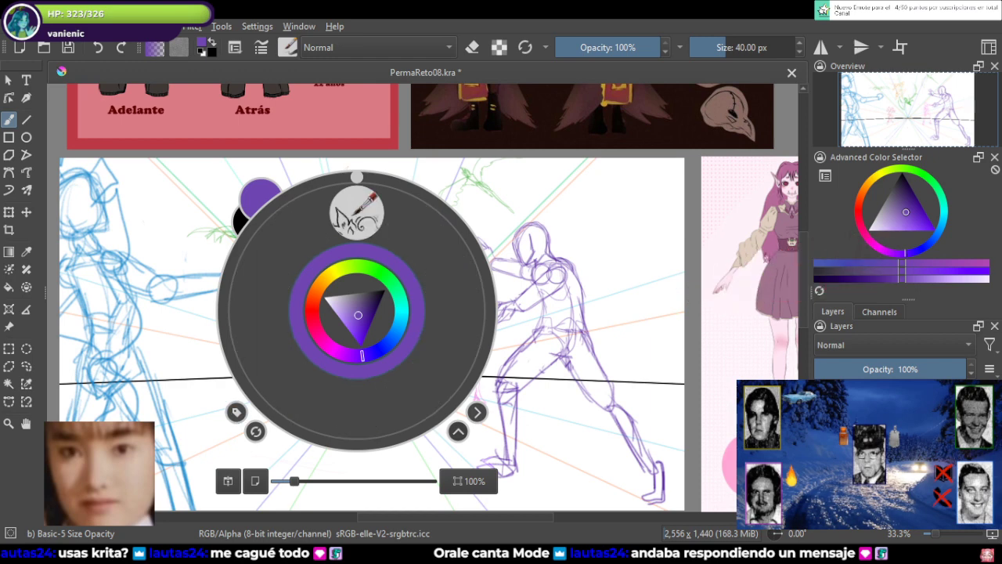
scroll(263, 280, "up", 1)
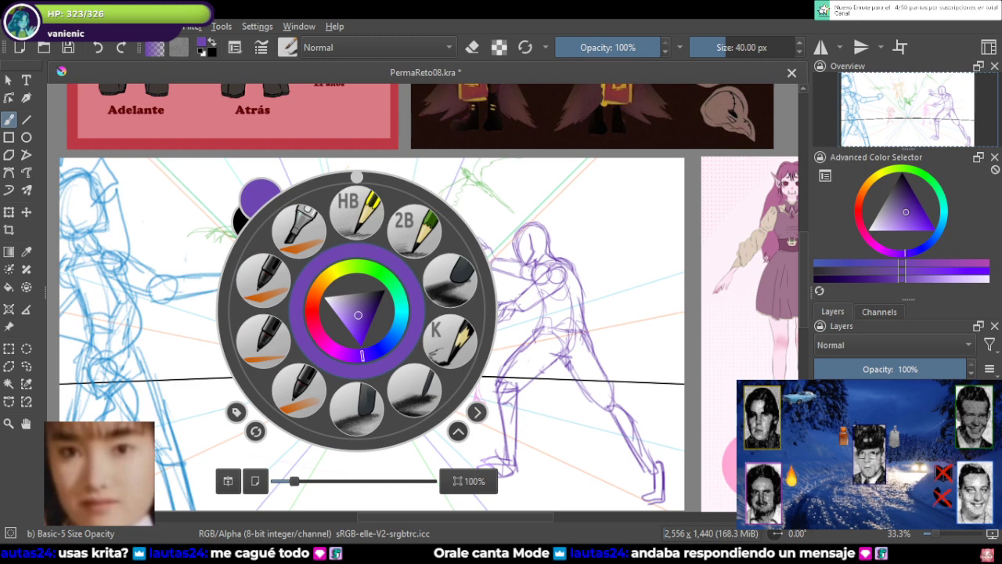
scroll(264, 279, "down", 1)
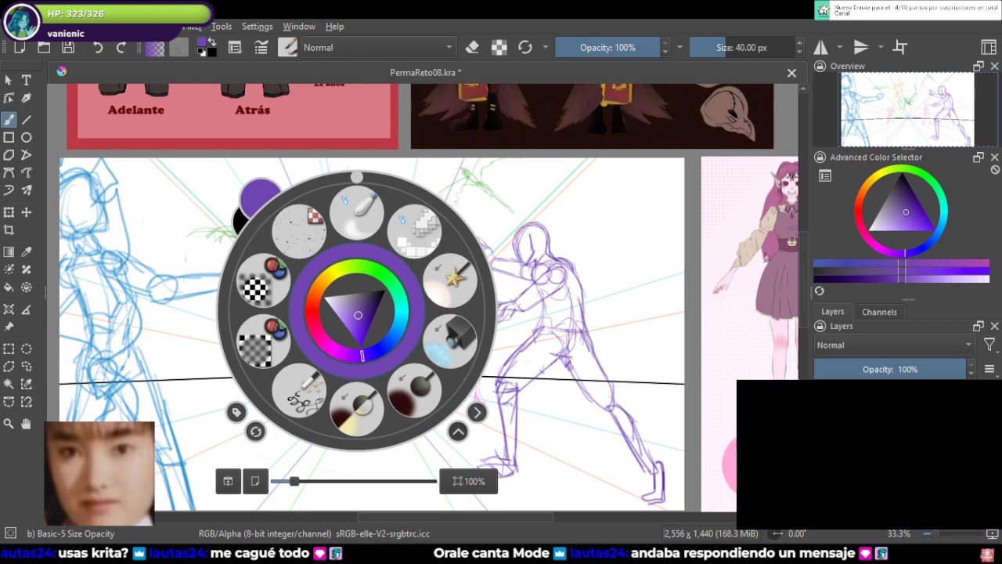
scroll(264, 279, "down", 1)
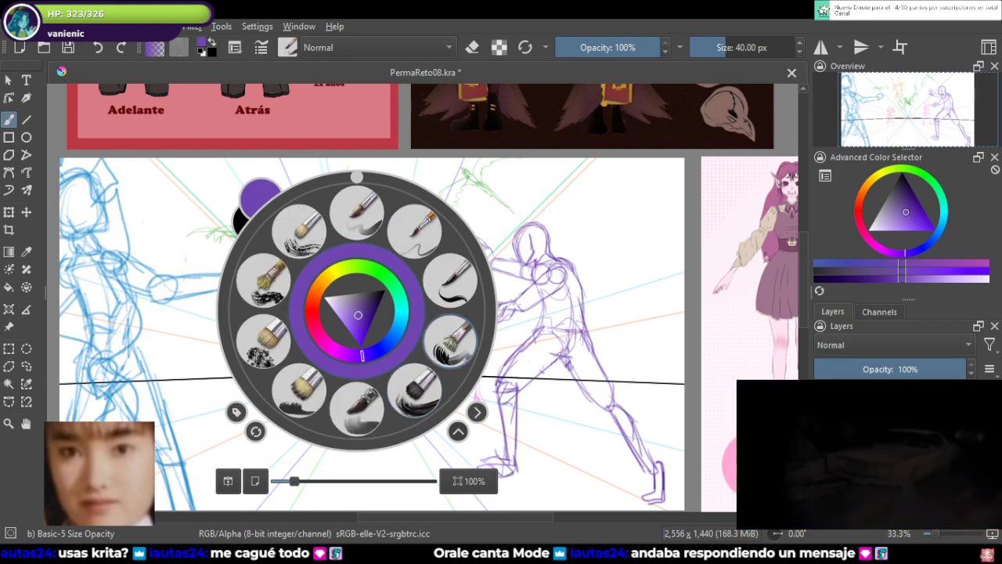
Step: Select the Bristles-3 Large Smooth brush, test it beside the purple figure, and undo the test strokes
left_click(415, 389)
left_click_drag(471, 301, 578, 313)
mouse_move(437, 308)
left_mouse_down()
mouse_move(520, 294)
mouse_move(548, 274)
left_mouse_up()
key("ctrl+z")
key("ctrl+z")
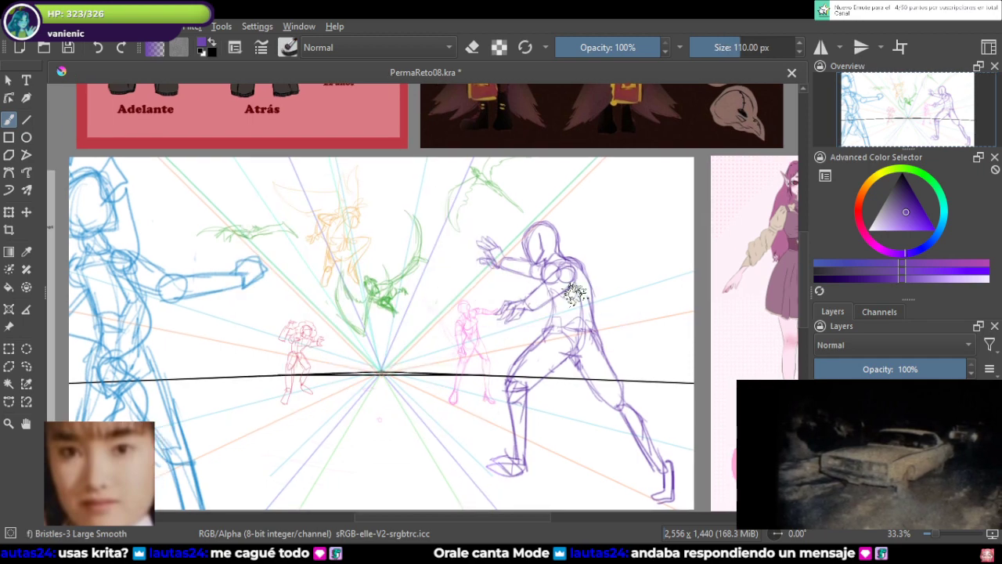
scroll(584, 312, "down", 3)
scroll(584, 313, "up", 3)
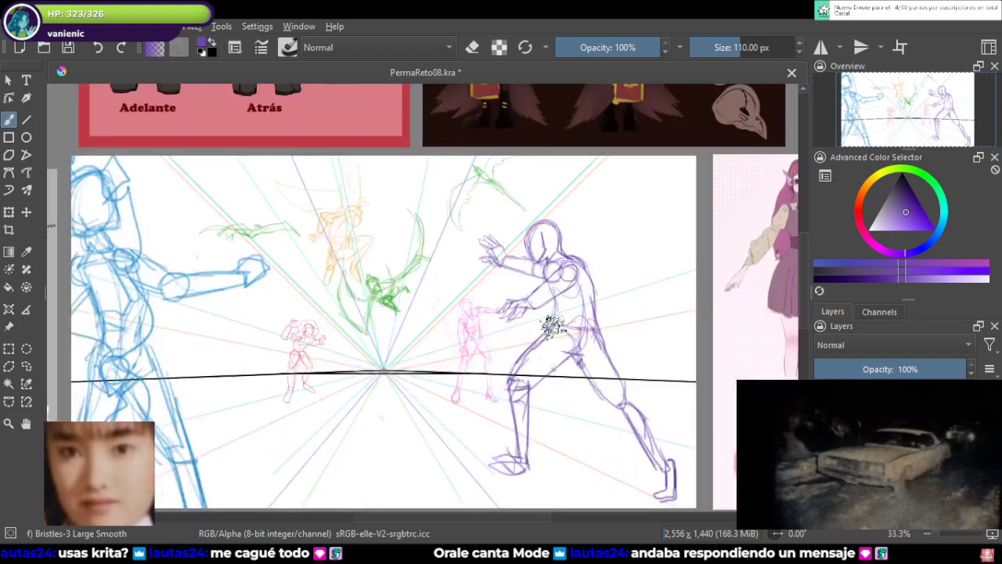
left_click_drag(423, 333, 488, 364)
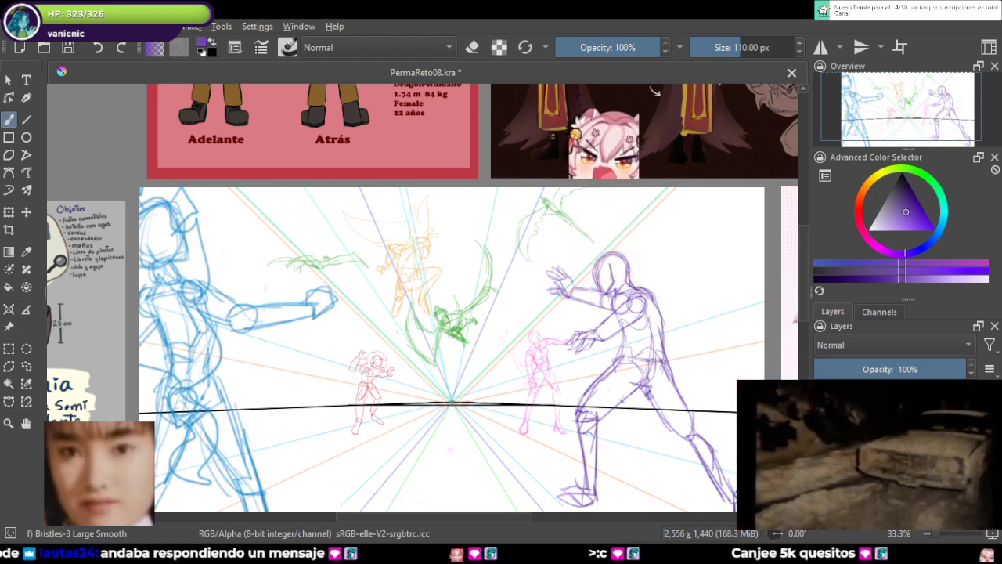
Step: Pick a medium blue, try it near the red figure, and enlarge the Bristles-3 Large Smooth brush to 442.87 px
mouse_move(871, 437)
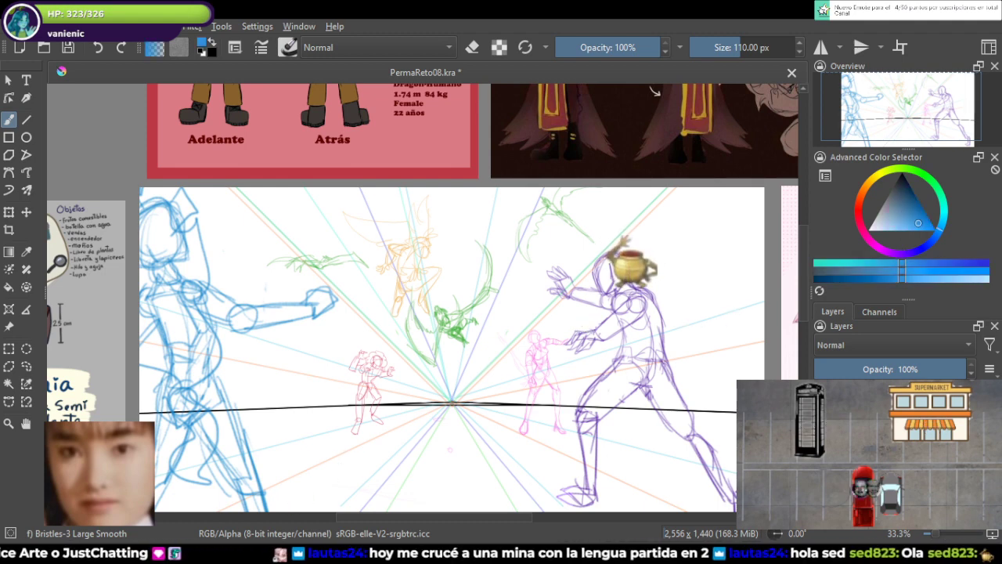
left_click(922, 215)
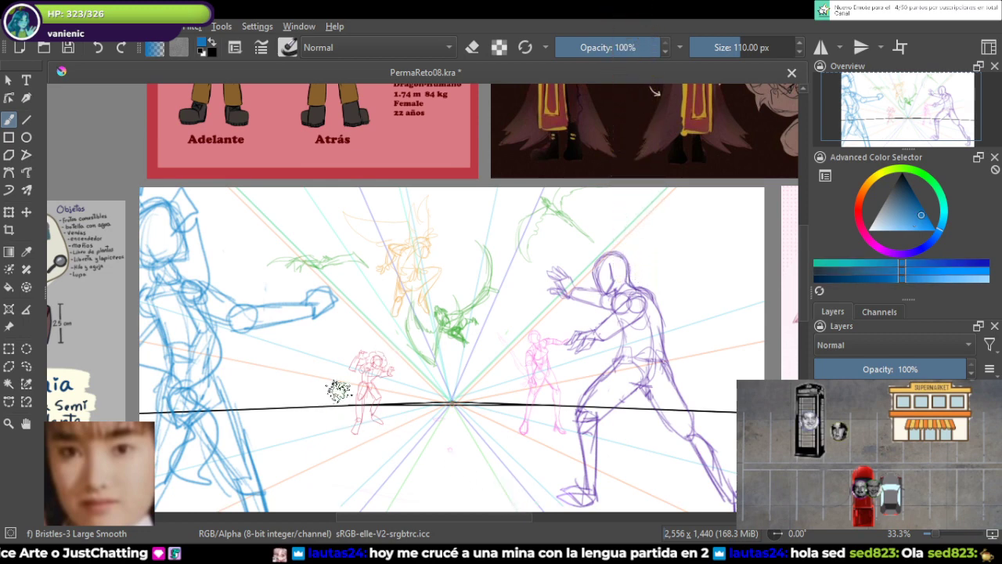
mouse_move(338, 390)
left_mouse_down()
mouse_move(425, 388)
mouse_move(180, 387)
mouse_move(728, 403)
mouse_move(337, 389)
mouse_move(133, 403)
mouse_move(720, 403)
mouse_move(205, 368)
mouse_move(149, 374)
mouse_move(583, 372)
mouse_move(637, 357)
mouse_move(187, 334)
mouse_move(387, 324)
left_mouse_up()
left_click_drag(741, 47, 770, 47)
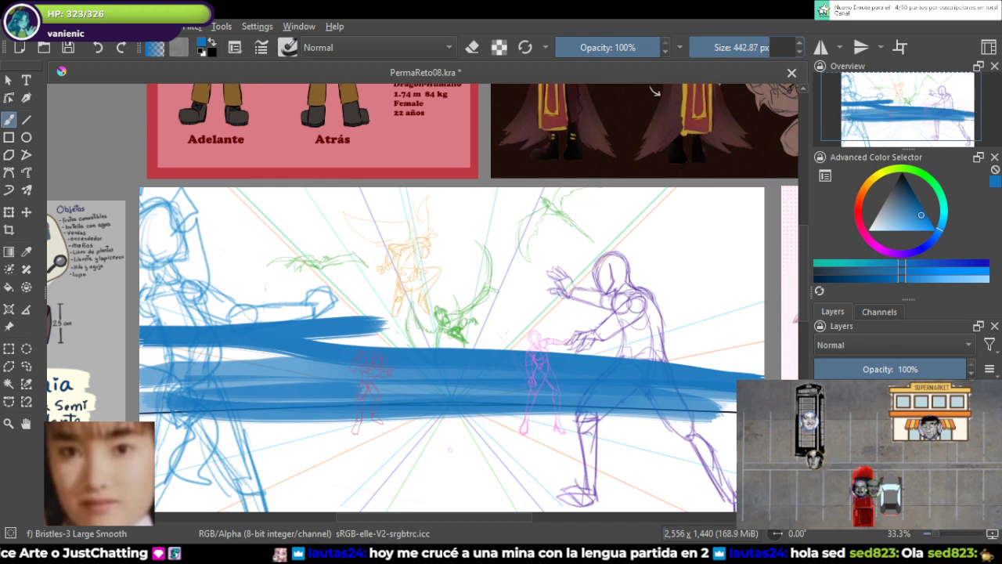
Step: Paint broad blue horizontal strokes over the middle and upper part of the fight scene
mouse_move(751, 357)
left_mouse_down()
mouse_move(692, 364)
mouse_move(274, 337)
mouse_move(93, 356)
mouse_move(107, 374)
mouse_move(163, 379)
mouse_move(400, 355)
mouse_move(703, 346)
mouse_move(771, 332)
mouse_move(741, 314)
mouse_move(592, 303)
mouse_move(149, 305)
mouse_move(337, 303)
mouse_move(492, 268)
mouse_move(734, 275)
mouse_move(754, 260)
mouse_move(742, 251)
mouse_move(336, 239)
mouse_move(228, 247)
mouse_move(313, 223)
left_mouse_up()
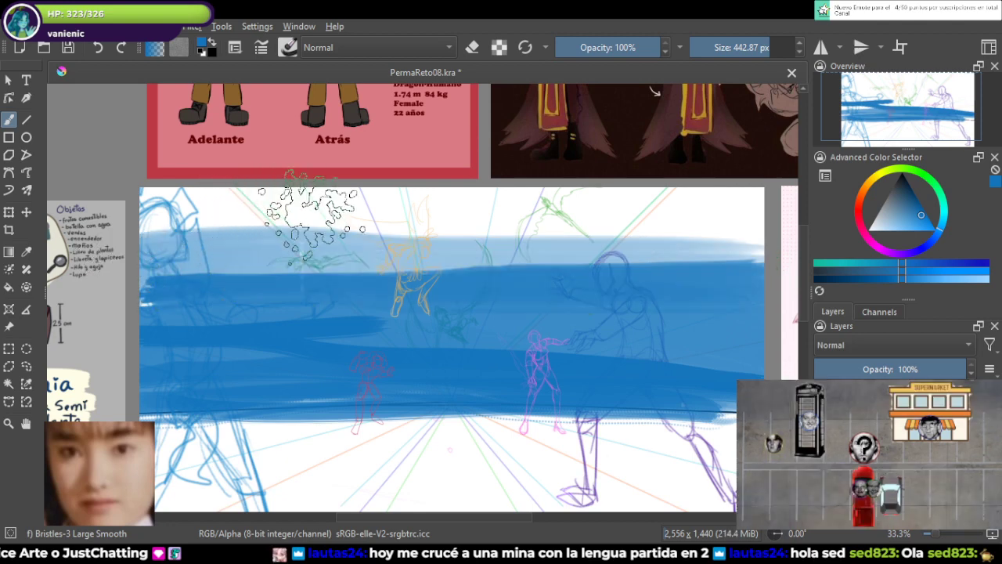
mouse_move(383, 216)
left_mouse_down()
mouse_move(603, 219)
mouse_move(634, 227)
mouse_move(525, 219)
mouse_move(685, 235)
left_mouse_up()
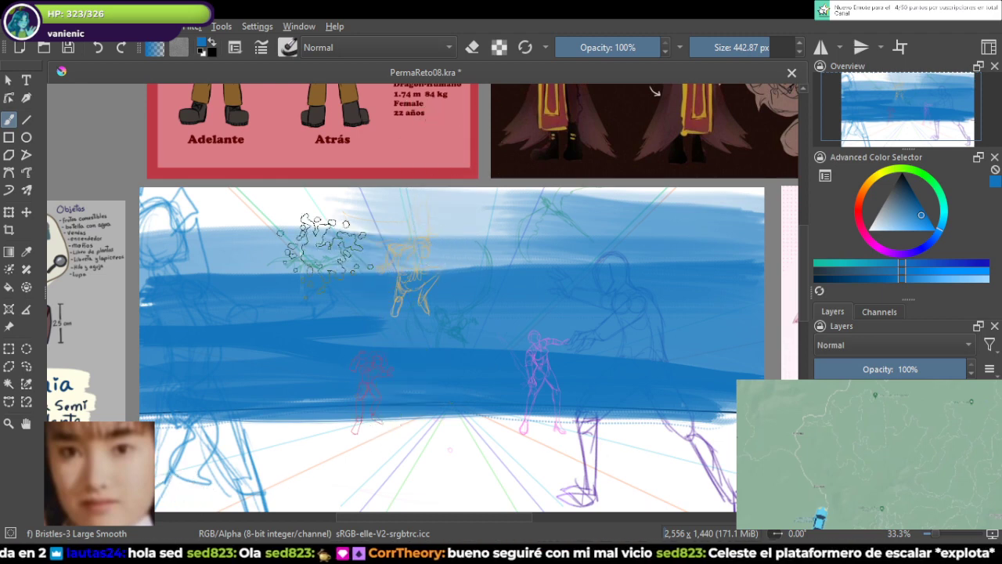
mouse_move(325, 244)
left_mouse_down()
mouse_move(501, 237)
mouse_move(411, 205)
mouse_move(313, 214)
mouse_move(576, 218)
mouse_move(713, 241)
mouse_move(563, 237)
mouse_move(732, 249)
mouse_move(615, 276)
mouse_move(616, 302)
left_mouse_up()
scroll(466, 310, "down", 2)
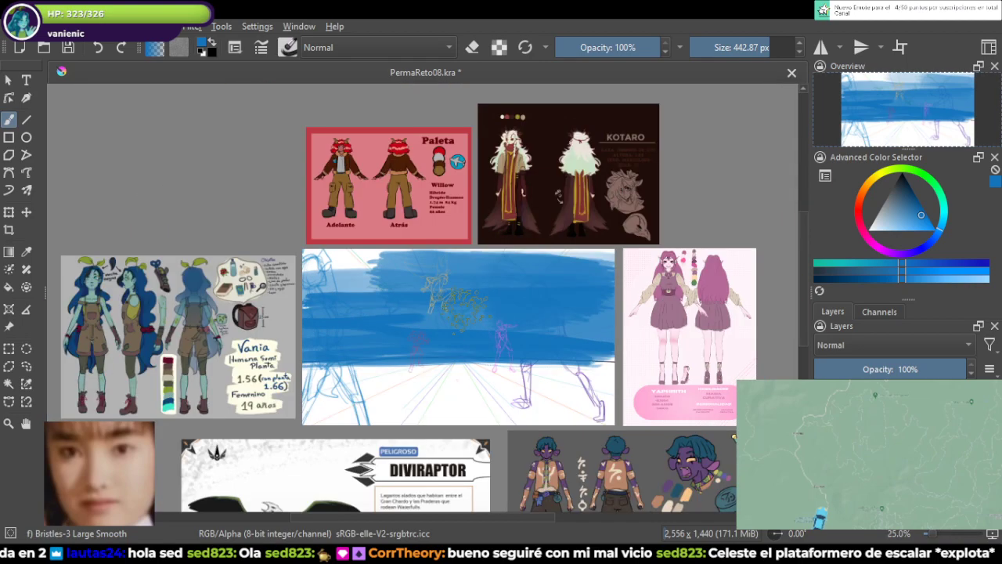
left_click_drag(422, 296, 468, 274)
scroll(468, 274, "up", 1)
Step: Undo all the broad blue strokes, then paint one more across the scene's middle and undo it
key("ctrl+z")
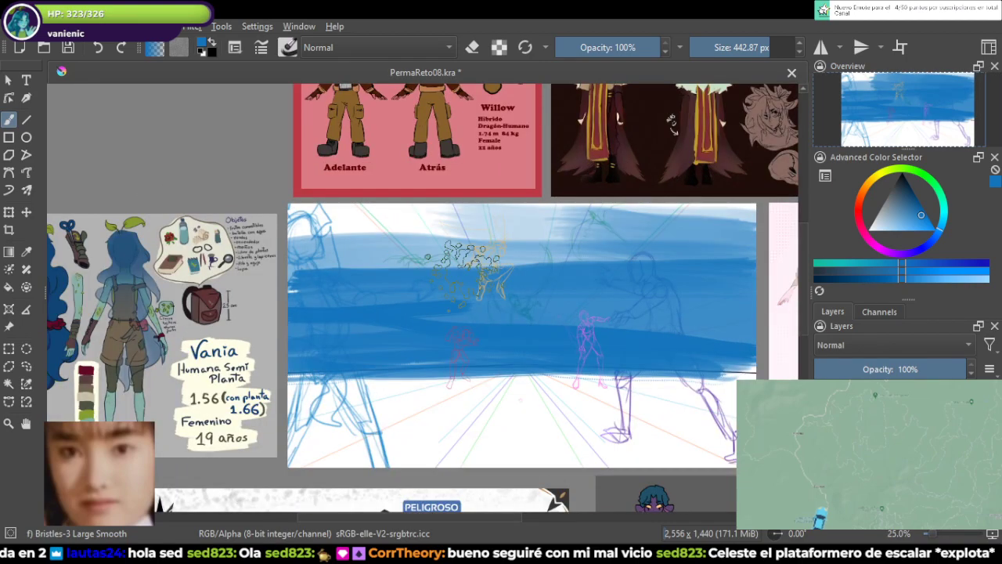
key("ctrl+z")
key("ctrl+z")
key("ctrl+z")
key("ctrl+z")
key("ctrl+z")
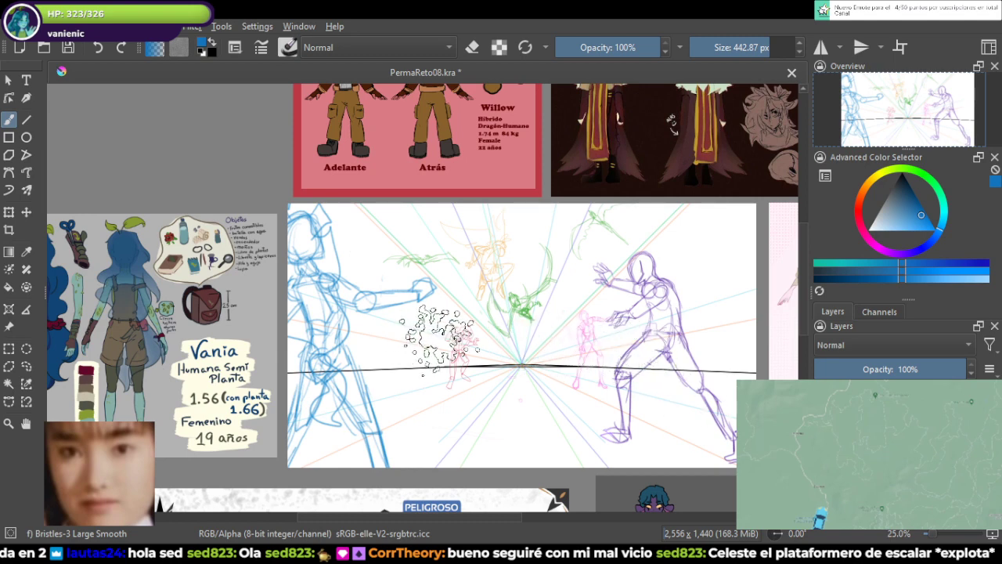
mouse_move(442, 335)
left_mouse_down()
mouse_move(748, 337)
mouse_move(395, 322)
mouse_move(438, 276)
mouse_move(689, 280)
mouse_move(345, 255)
mouse_move(735, 270)
left_mouse_up()
key("ctrl+z")
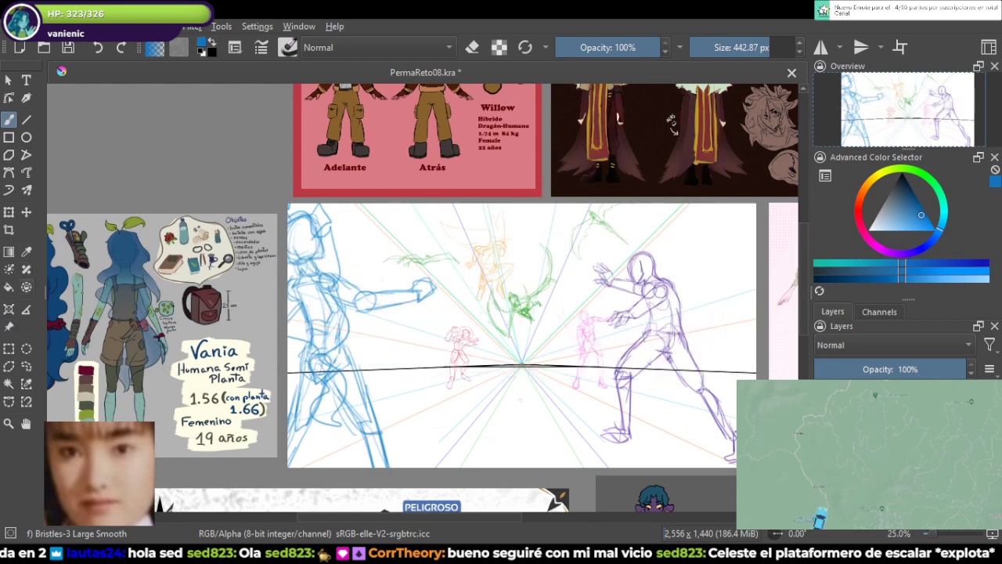
Step: Fill the scene's background with the medium blue and return to the Freehand Brush tool
key("f")
key("shift+BackSpace")
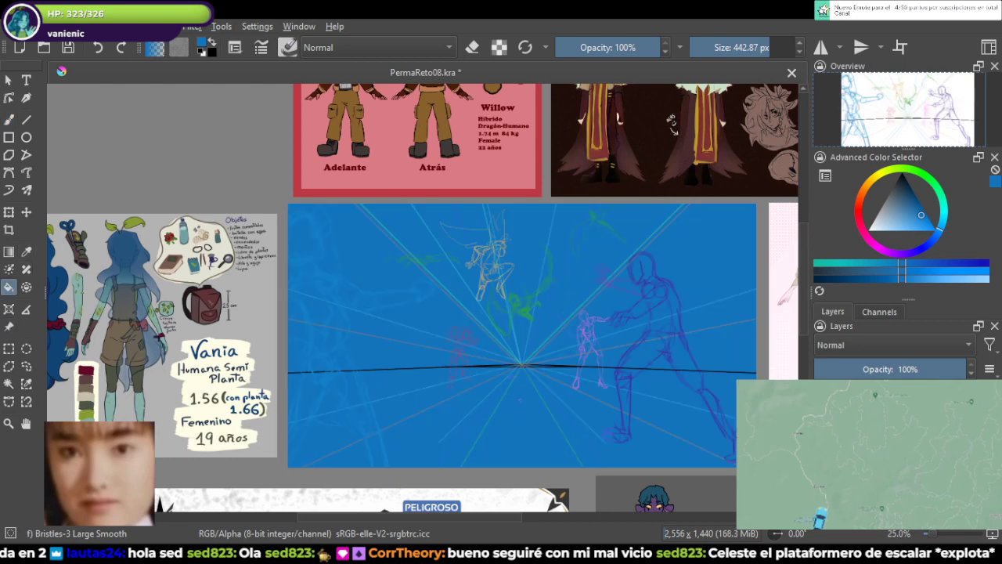
key("b")
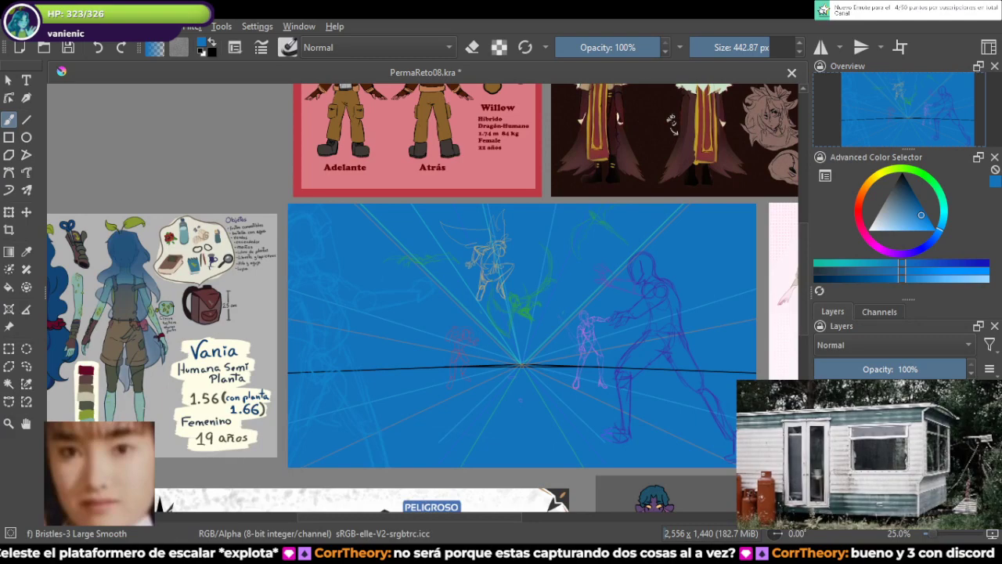
Step: Examine the sketched figures and perspective lines against the blue background, alongside the surrounding character reference sheets
scroll(522, 364, "up", 1)
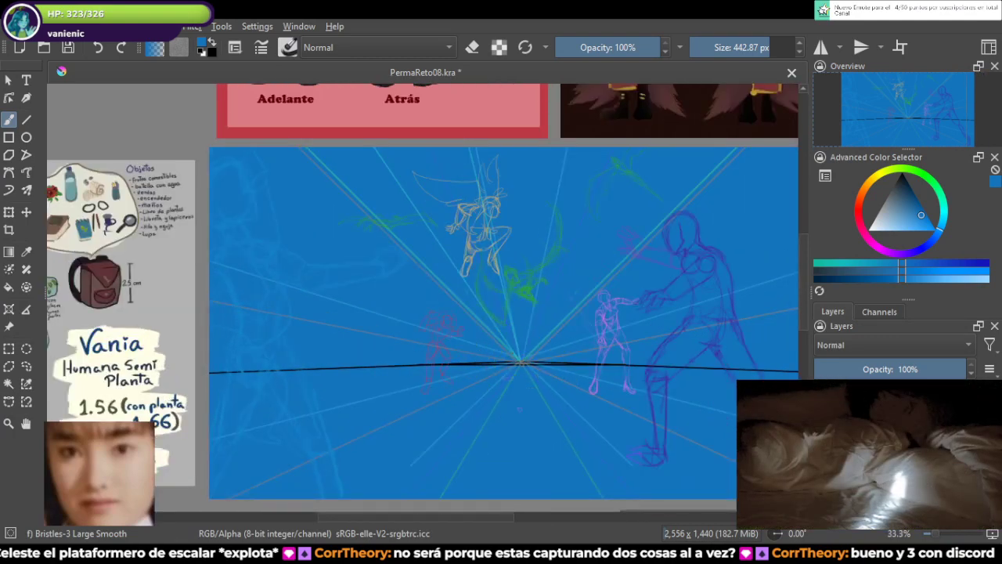
left_click_drag(523, 366, 436, 343)
scroll(583, 361, "down", 1)
left_click_drag(402, 314, 403, 307)
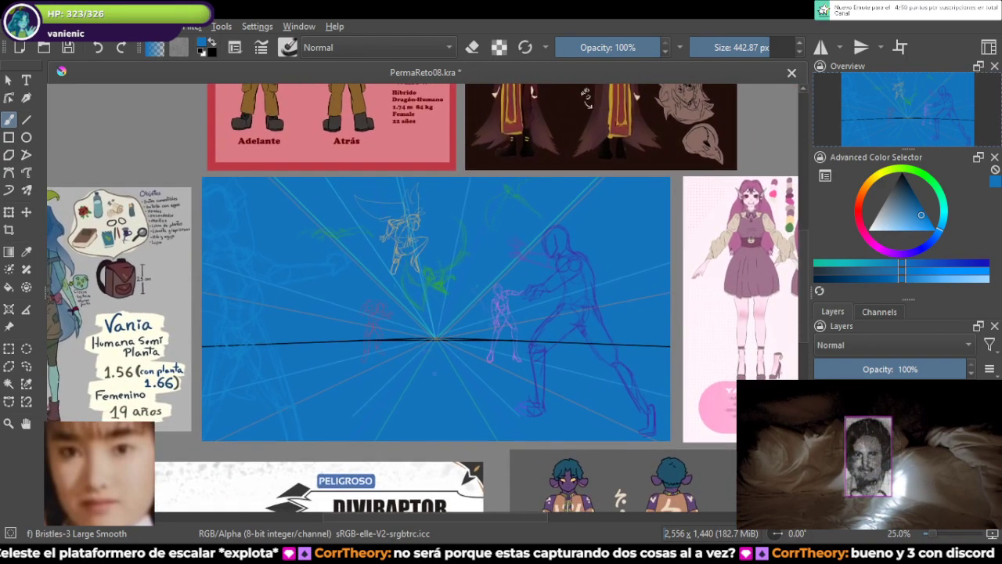
scroll(486, 341, "down", 1)
scroll(484, 342, "up", 1)
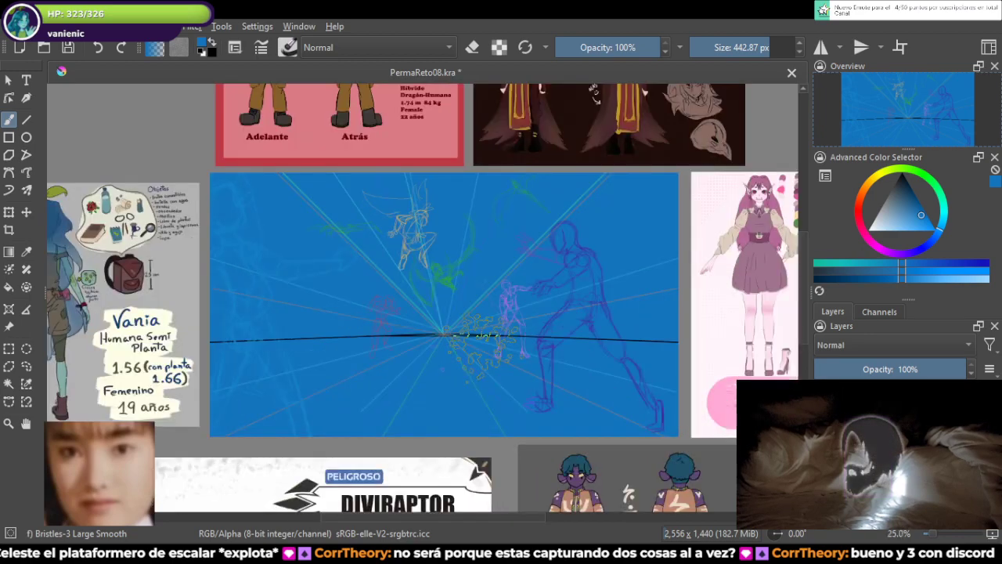
mouse_move(483, 343)
left_mouse_down()
mouse_move(494, 342)
mouse_move(475, 346)
left_mouse_up()
scroll(494, 343, "up", 1)
scroll(489, 347, "down", 1)
scroll(488, 347, "up", 1)
scroll(474, 346, "down", 2)
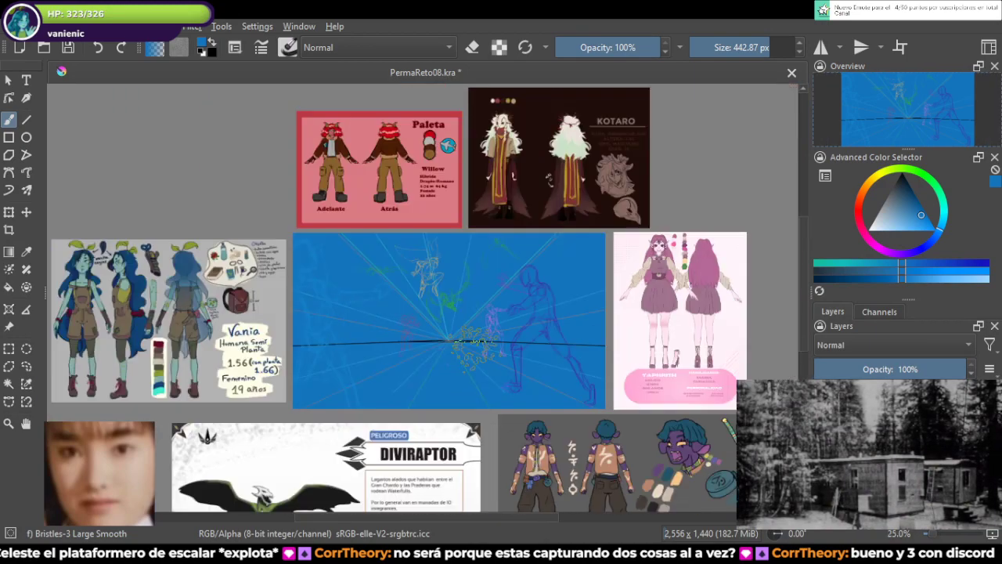
scroll(474, 346, "up", 2)
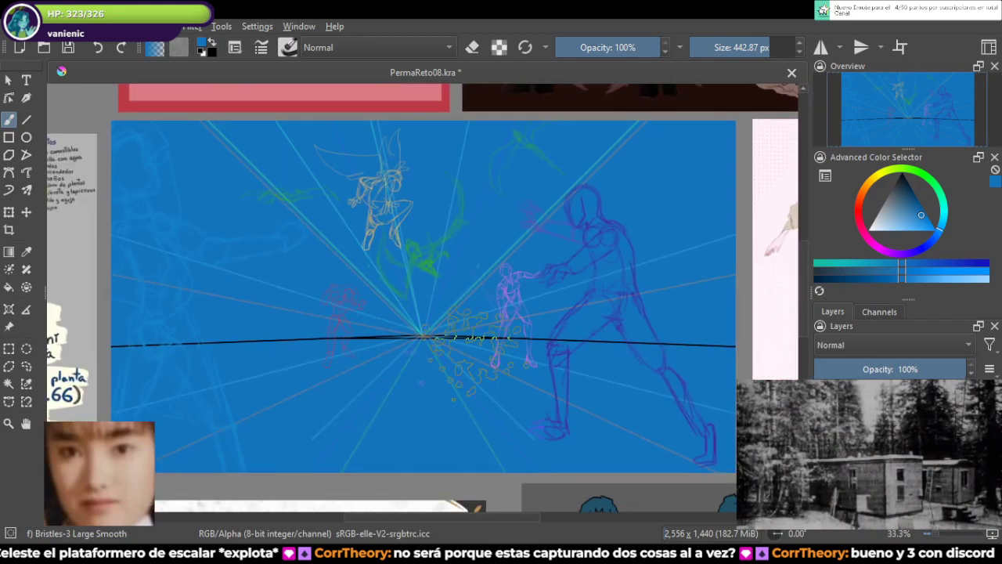
scroll(470, 344, "down", 3)
scroll(470, 344, "up", 2)
left_click_drag(470, 345, 544, 195)
left_click_drag(470, 344, 476, 394)
left_click_drag(526, 335, 454, 426)
scroll(454, 426, "up", 1)
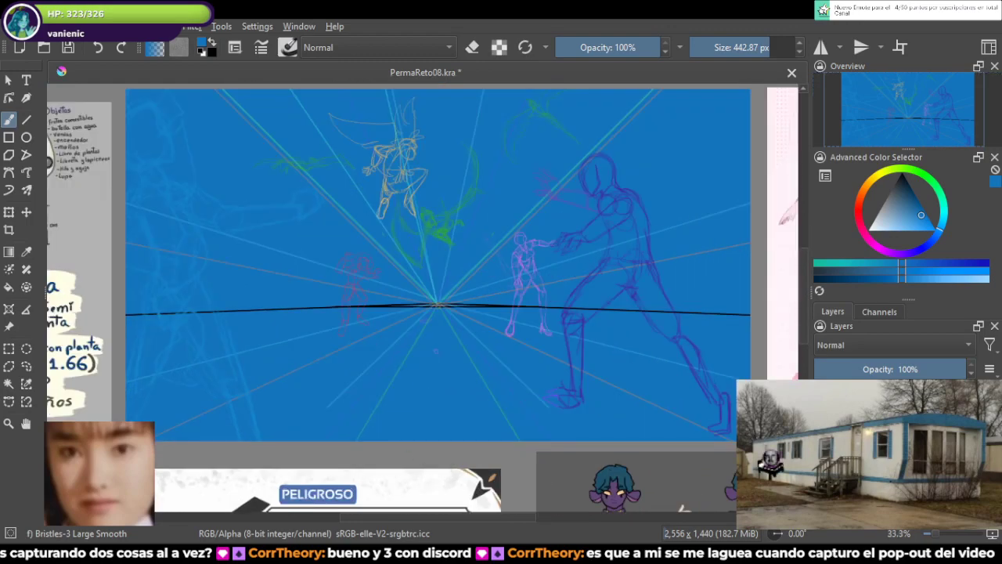
left_click_drag(445, 472, 453, 491)
left_click_drag(345, 441, 583, 421)
scroll(583, 421, "down", 2)
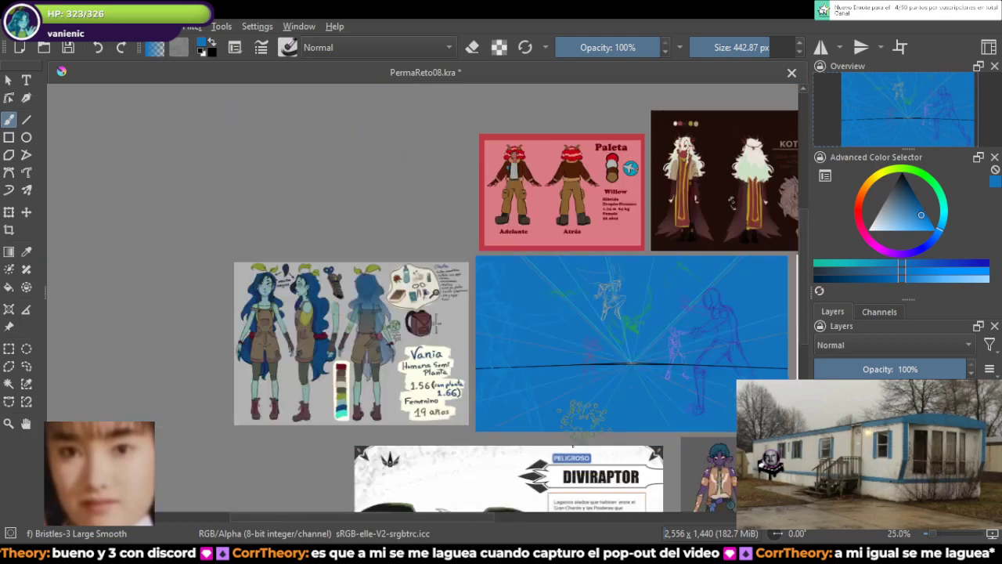
scroll(572, 444, "up", 3)
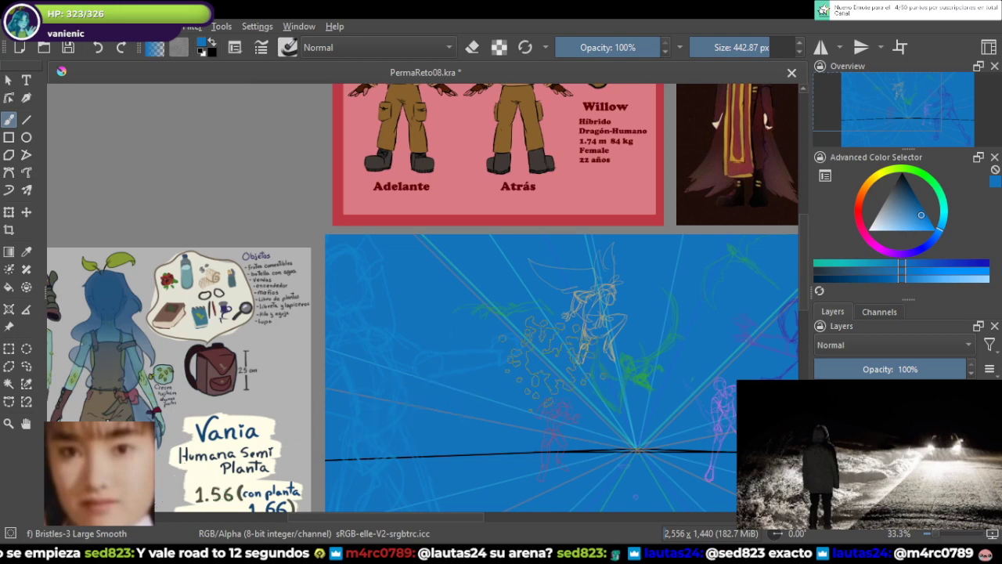
Step: Try the Dry Bristles brush at 130 px in purple with strokes near the blue figure's outstretched arm, undoing them
scroll(554, 360, "down", 1)
scroll(561, 357, "up", 2)
left_click_drag(557, 357, 477, 315)
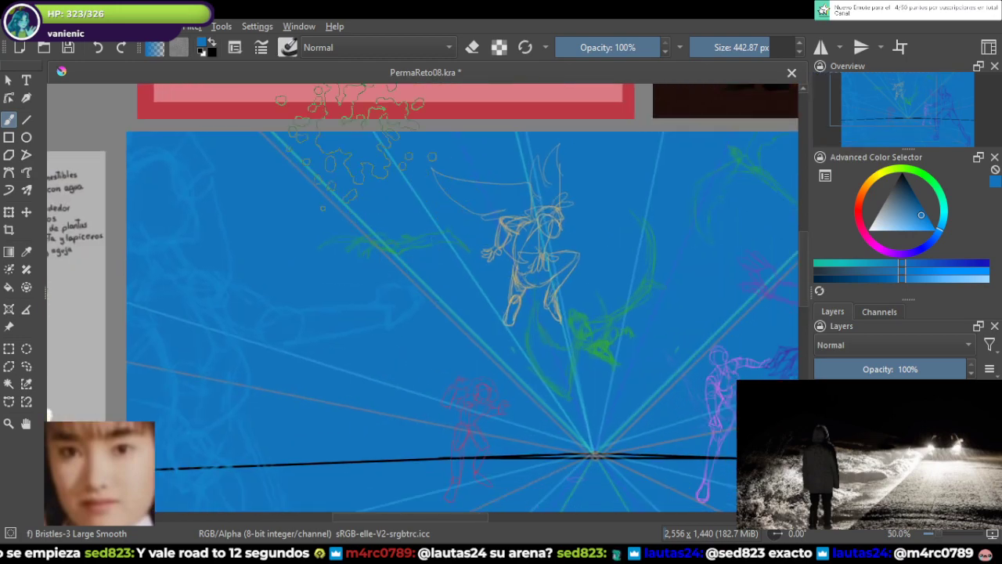
right_click(489, 258)
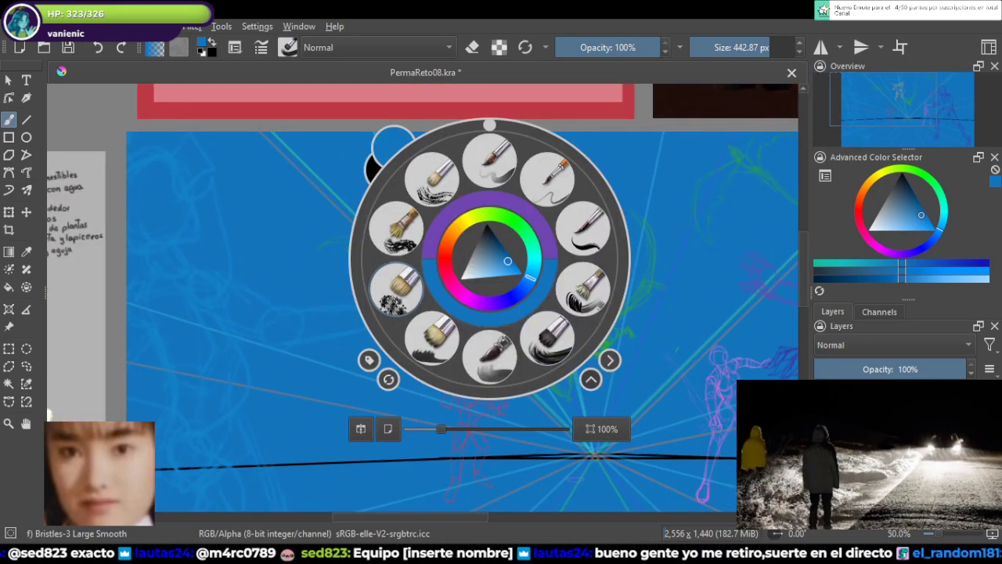
left_click(548, 337)
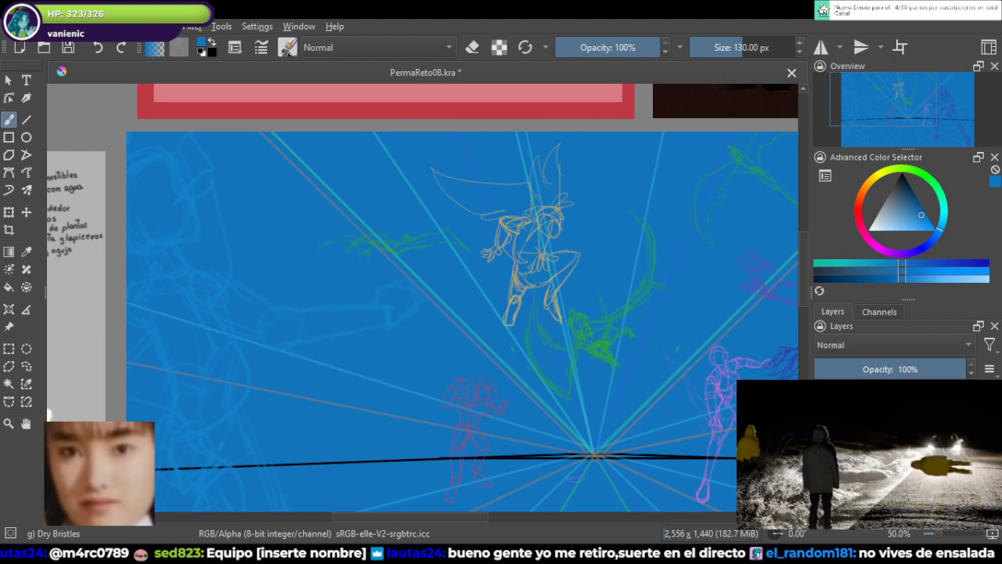
left_click(904, 252)
left_click(908, 216)
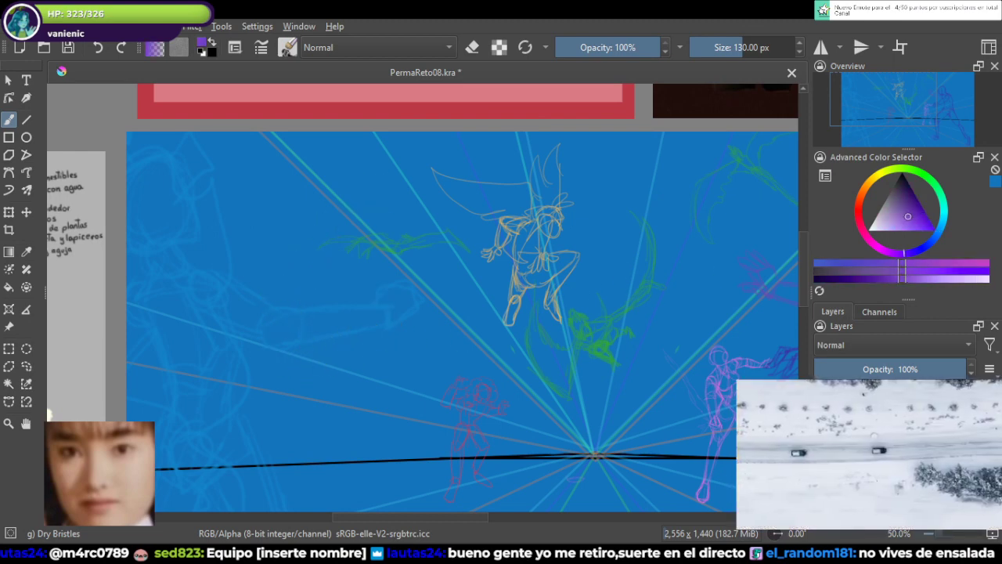
mouse_move(501, 337)
left_mouse_down()
mouse_move(466, 315)
mouse_move(400, 344)
mouse_move(365, 318)
left_mouse_up()
key("ctrl+z")
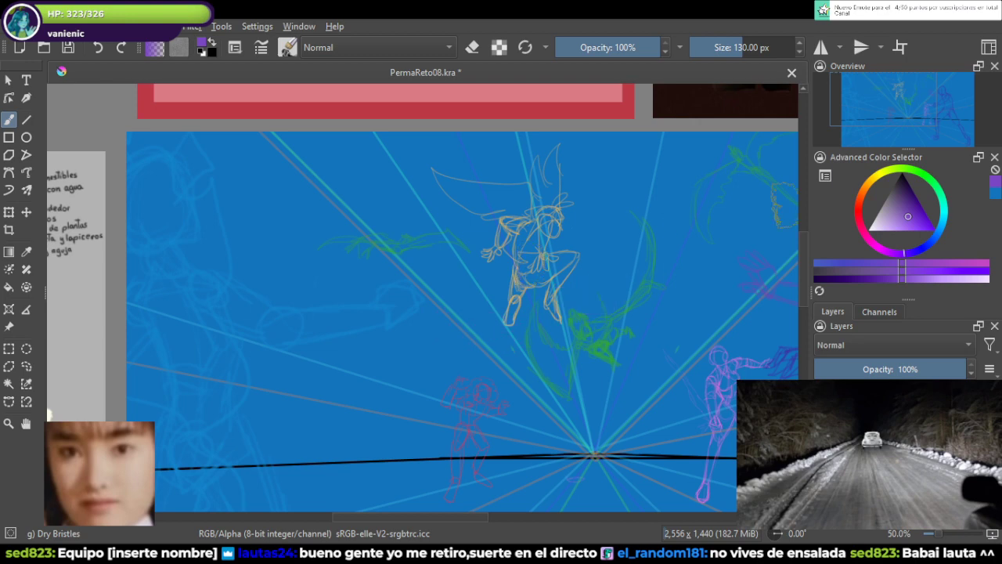
key("ctrl+z")
Step: Pick a light blue and switch to the Texture Impressionism brush
left_click(938, 230)
left_click_drag(908, 217, 902, 231)
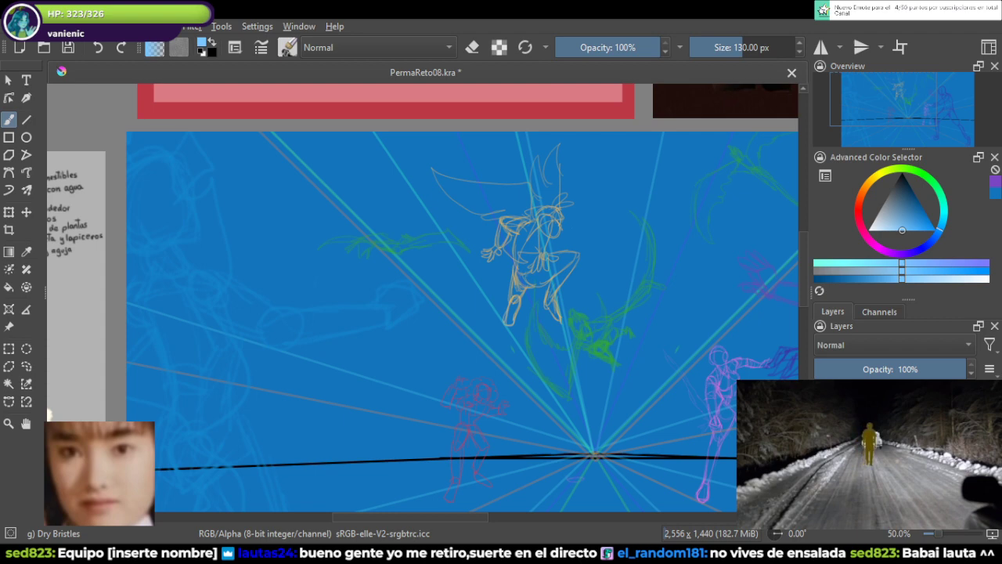
key("slash")
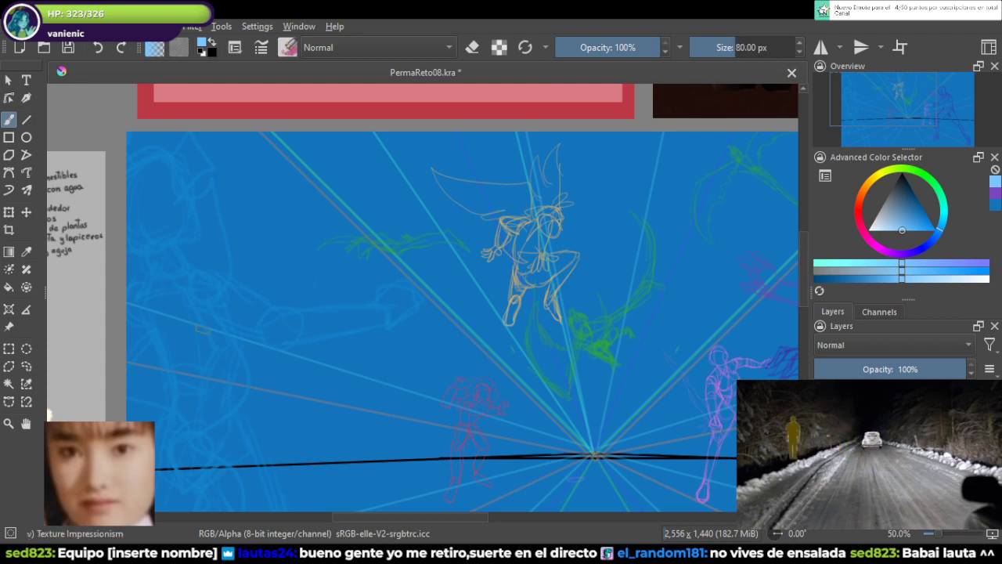
Step: Paint a wide curved band of Texture Impressionism dashes across the upper scene, inspect it, and undo it
mouse_move(199, 336)
left_mouse_down()
mouse_move(366, 343)
mouse_move(569, 306)
mouse_move(651, 283)
mouse_move(709, 235)
mouse_move(785, 206)
mouse_move(785, 168)
mouse_move(725, 218)
mouse_move(613, 268)
mouse_move(565, 264)
mouse_move(210, 315)
mouse_move(133, 301)
left_mouse_up()
scroll(388, 342, "down", 4)
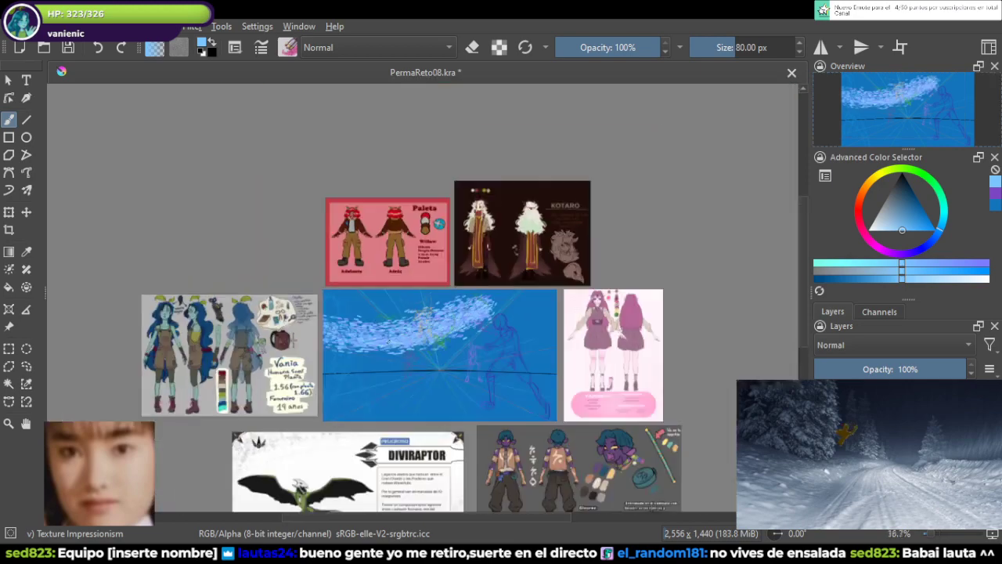
scroll(388, 343, "up", 4)
left_click_drag(388, 342, 340, 341)
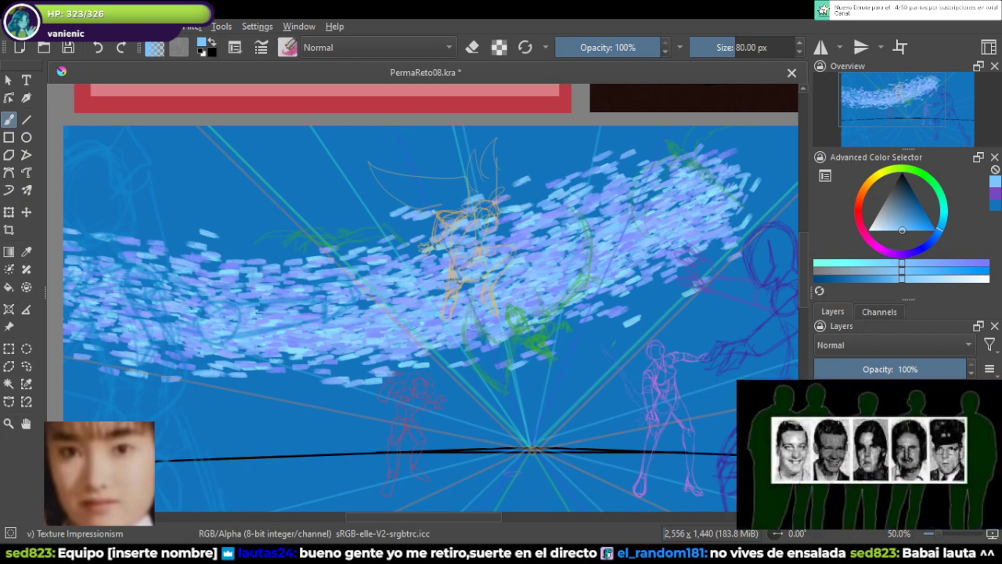
key("ctrl+z")
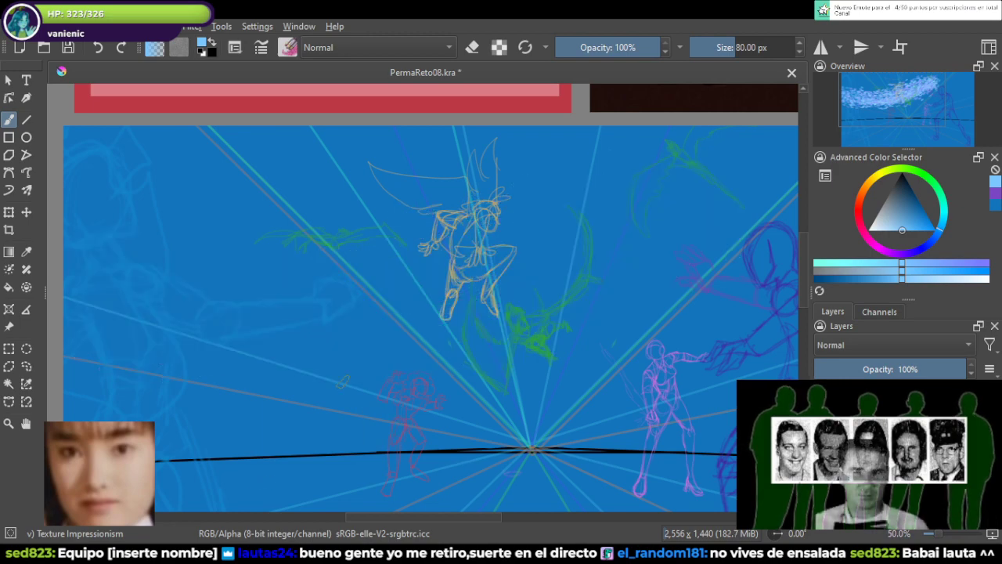
Step: Switch to the Texture Pointillism brush at 55 px, test it around the orange flying figure, and undo the test strokes
scroll(357, 334, "down", 1)
scroll(357, 334, "up", 1)
scroll(356, 333, "down", 1)
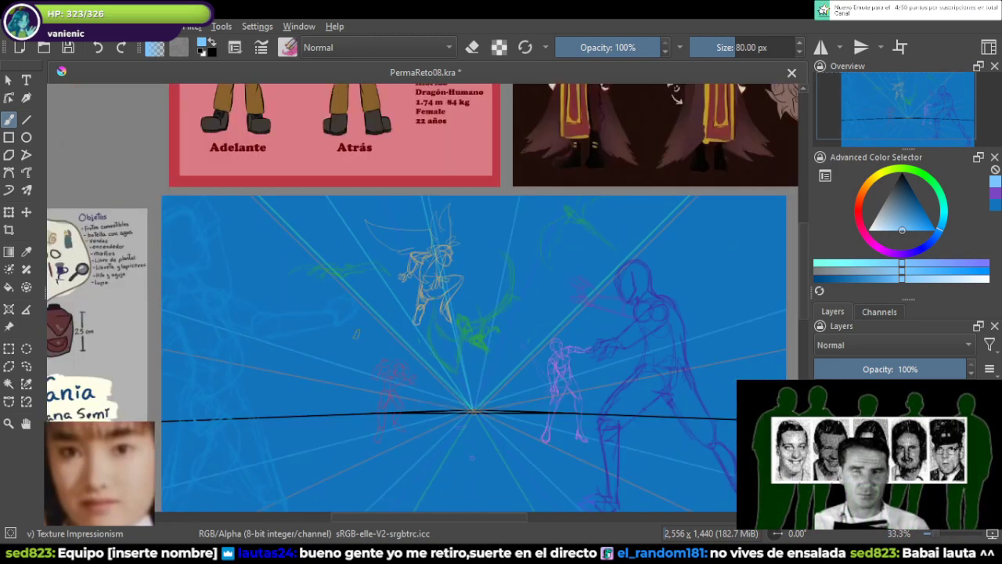
left_click_drag(356, 333, 345, 366)
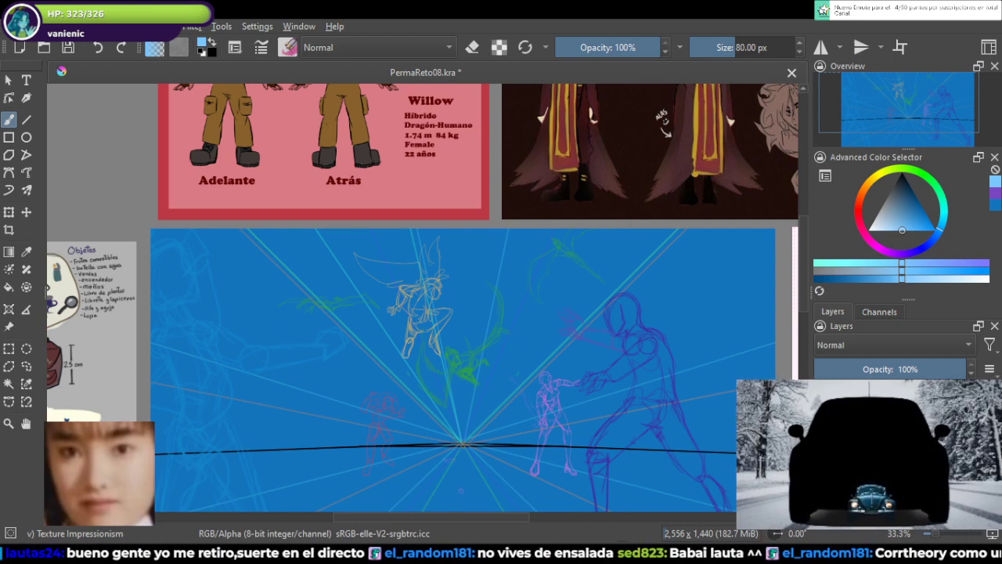
key("/")
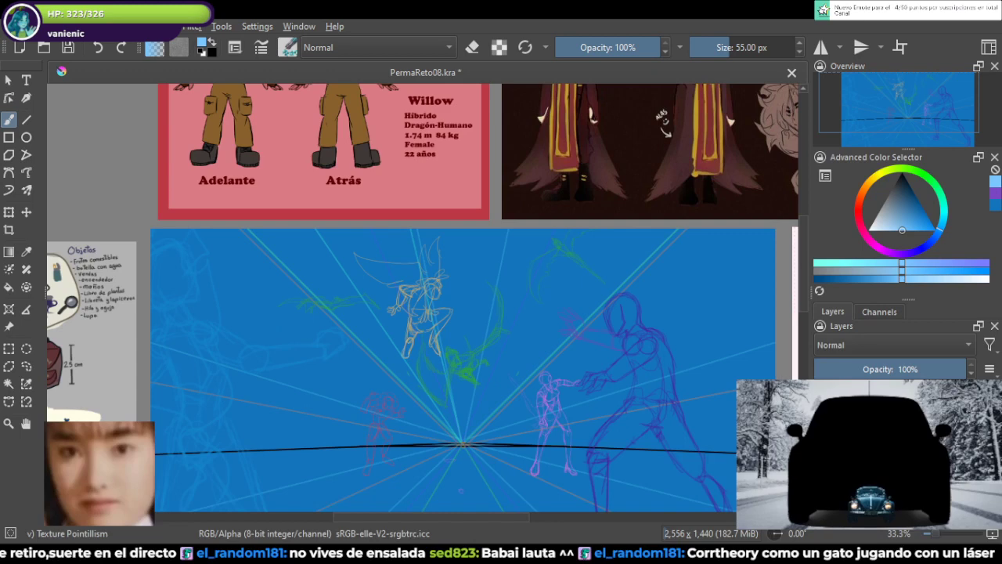
scroll(364, 316, "up", 2)
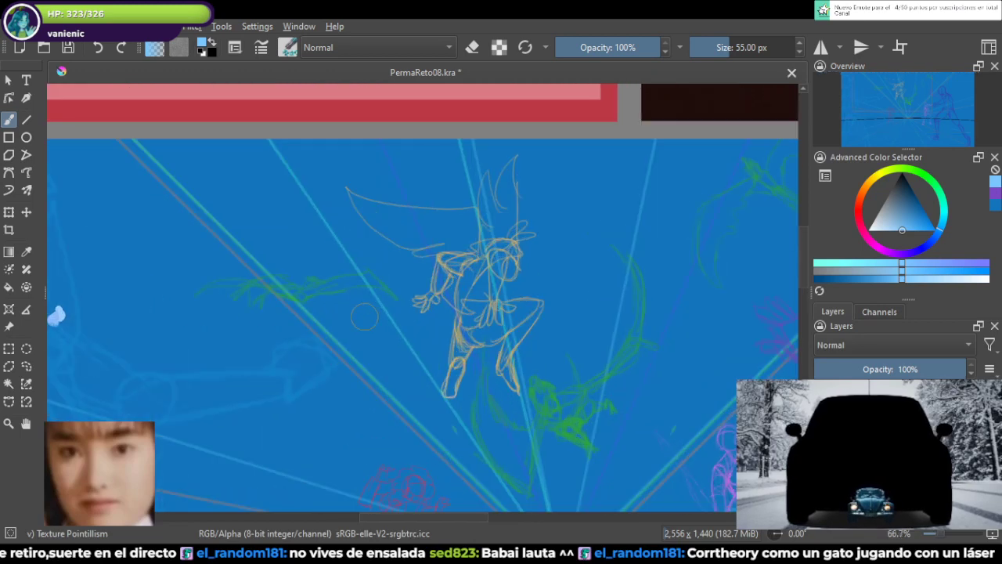
mouse_move(364, 316)
left_mouse_down()
mouse_move(326, 333)
mouse_move(308, 330)
mouse_move(322, 323)
mouse_move(334, 338)
mouse_move(314, 305)
mouse_move(345, 279)
mouse_move(437, 268)
mouse_move(354, 297)
mouse_move(419, 270)
left_mouse_up()
key("ctrl+z")
key("ctrl+z")
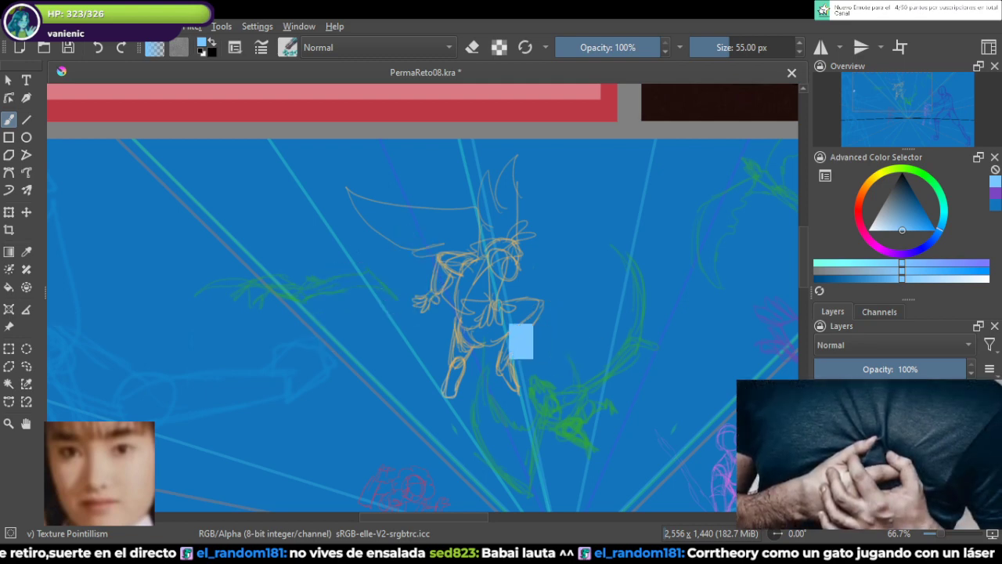
scroll(445, 207, "down", 2)
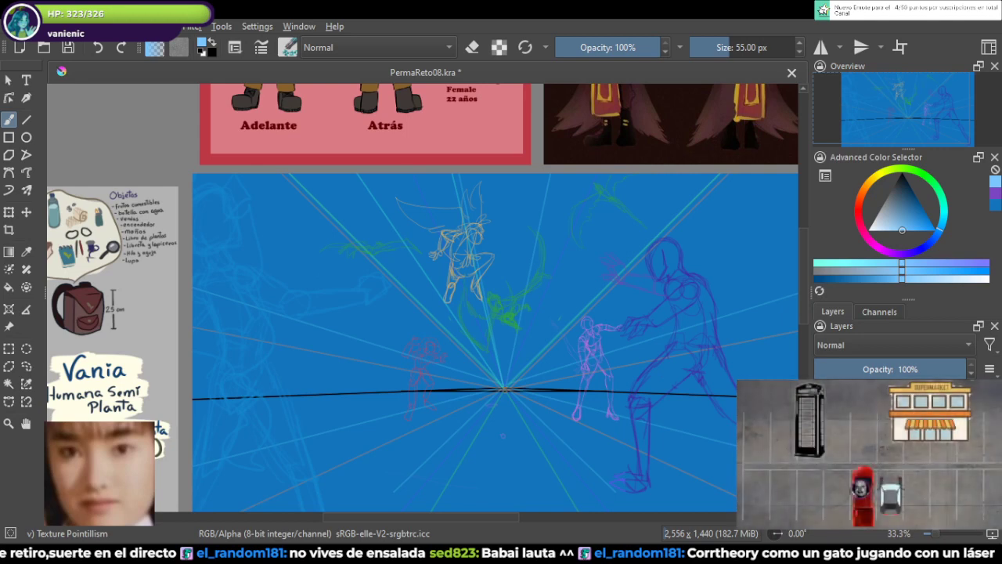
Step: Switch back to the Texture Impressionism brush and enlarge it to 467.70 px
key("/")
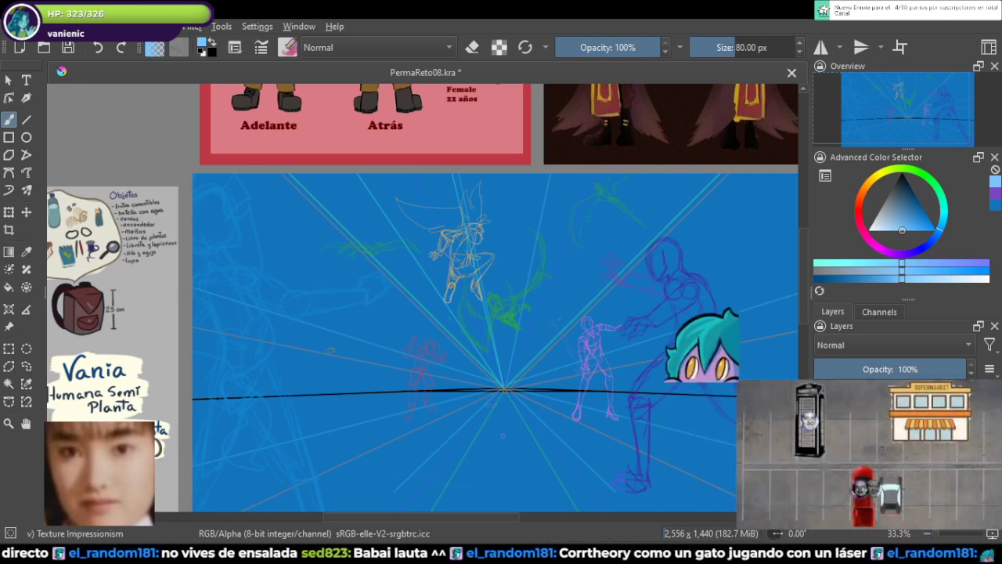
left_click_drag(231, 387, 361, 329)
key("ctrl+z")
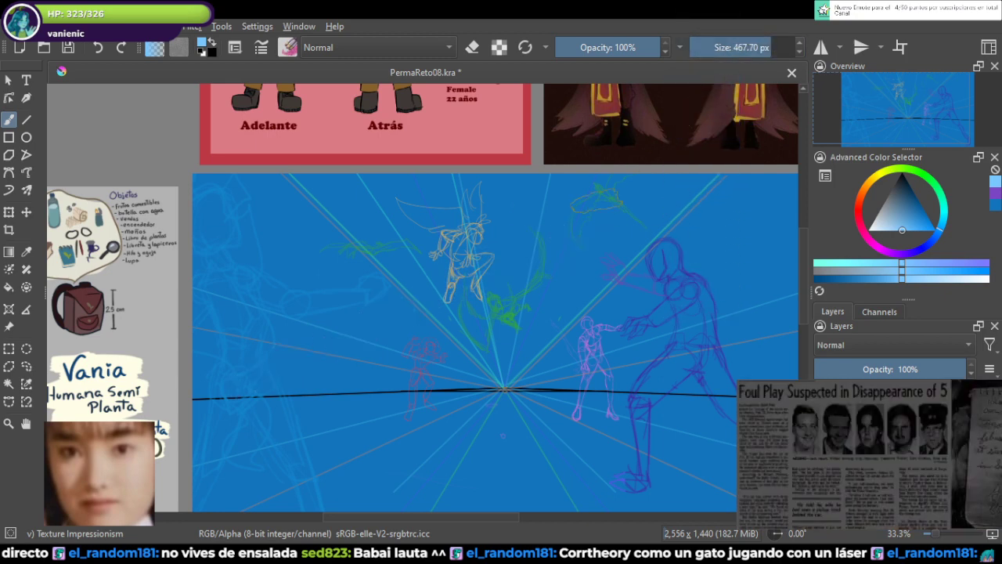
Step: Try covering the upper scene behind the figures with roughly horizontal light blue and lilac dashes
left_click_drag(626, 200, 555, 235)
mouse_move(626, 266)
left_mouse_down()
mouse_move(477, 243)
mouse_move(451, 286)
mouse_move(466, 275)
left_mouse_up()
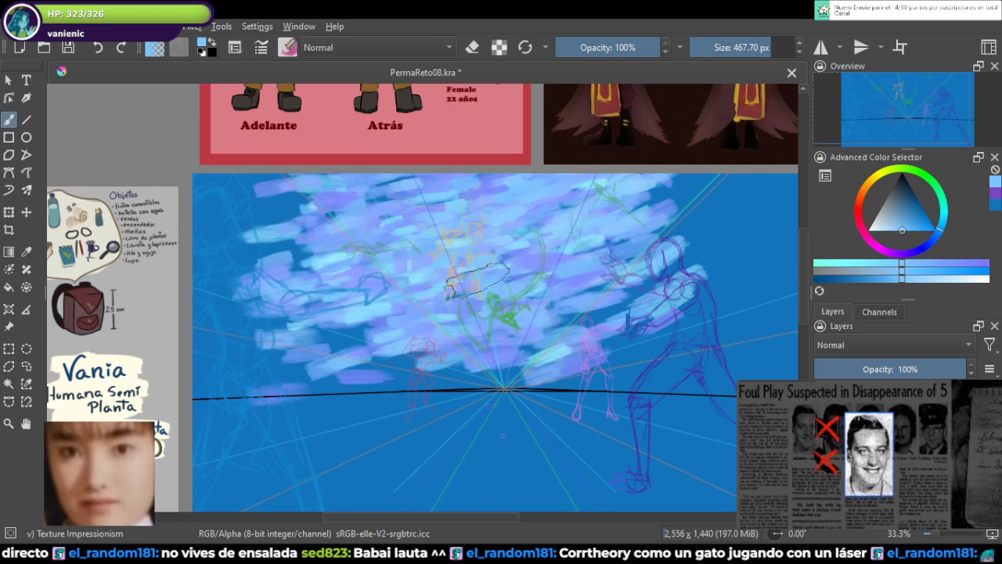
mouse_move(270, 317)
left_mouse_down()
mouse_move(215, 340)
mouse_move(258, 301)
left_mouse_up()
left_click_drag(439, 307, 284, 307)
mouse_move(473, 319)
left_mouse_down()
mouse_move(432, 316)
mouse_move(574, 345)
left_mouse_up()
left_click_drag(341, 344, 560, 373)
mouse_move(473, 235)
left_mouse_down()
mouse_move(524, 211)
mouse_move(558, 239)
left_mouse_up()
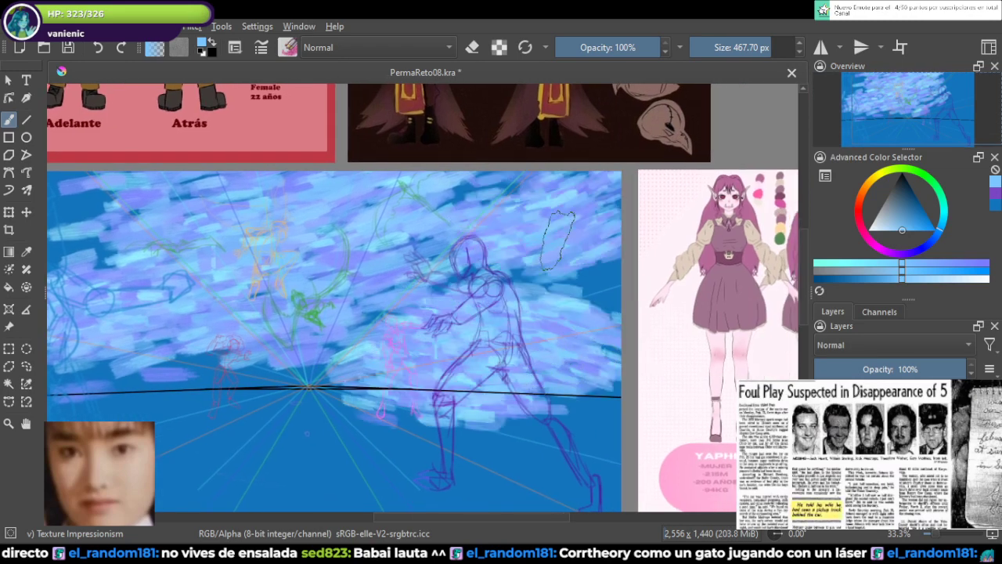
left_click_drag(535, 283, 571, 289)
mouse_move(221, 267)
left_mouse_down()
mouse_move(433, 258)
mouse_move(481, 317)
mouse_move(374, 269)
left_mouse_up()
Step: Undo all the horizontal dashes, back to the plain blue background
key("ctrl+z")
key("ctrl+z")
key("ctrl+z")
key("ctrl+z")
key("ctrl+z")
key("ctrl+z")
key("ctrl+z")
key("ctrl+z")
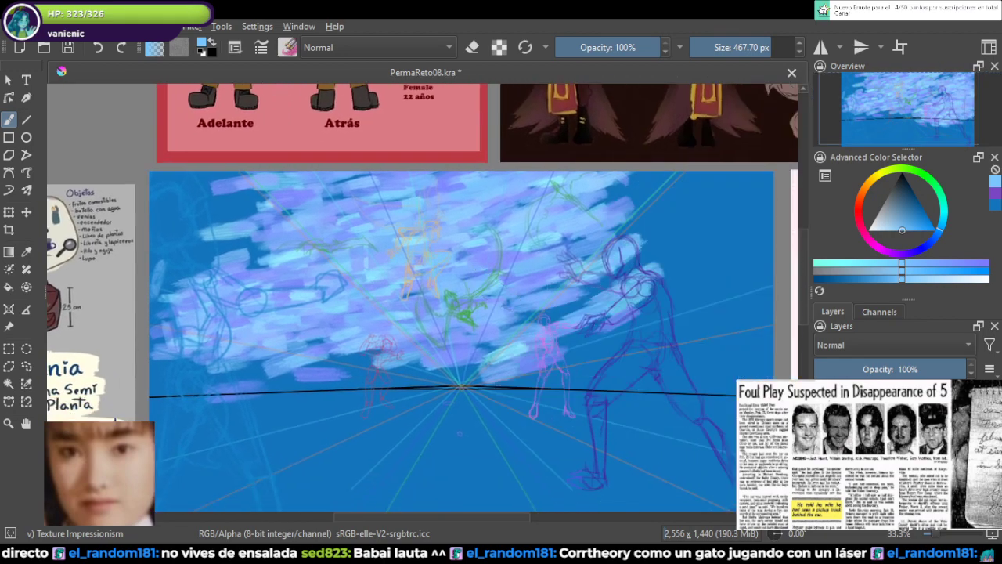
key("ctrl+z")
key("ctrl+z")
Step: Paint Texture Impressionism dashes radiating from the vanishing point upward and across the purple figure's side down to the horizon
mouse_move(438, 387)
left_mouse_down()
mouse_move(475, 174)
mouse_move(468, 137)
mouse_move(472, 177)
left_mouse_up()
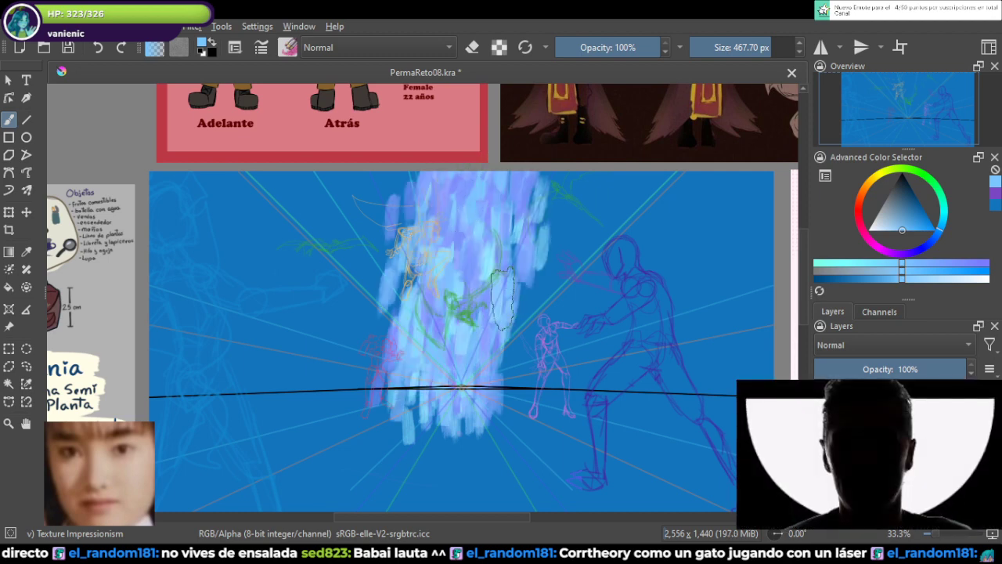
mouse_move(488, 346)
left_mouse_down()
mouse_move(505, 360)
mouse_move(577, 305)
left_mouse_up()
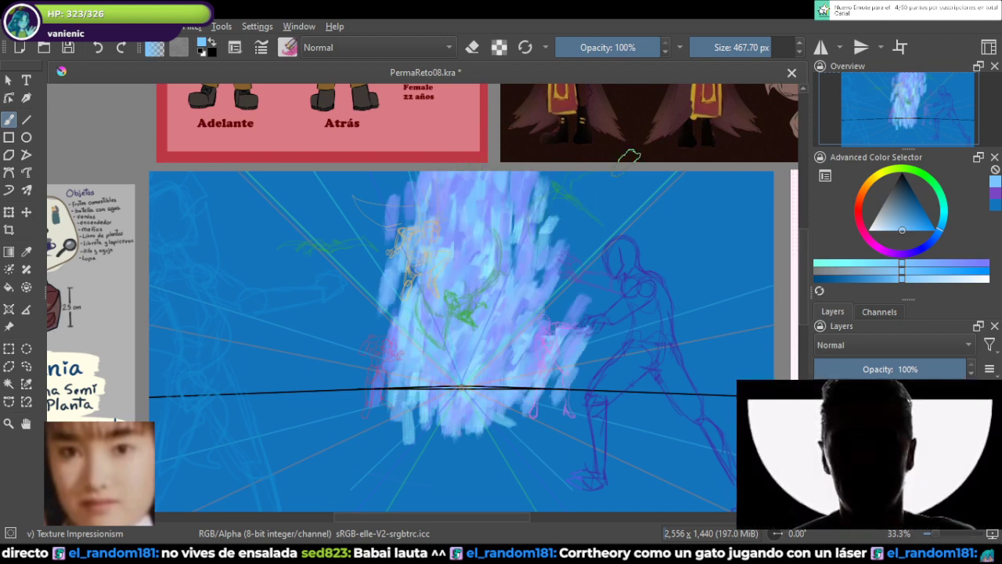
left_click_drag(629, 161, 636, 223)
mouse_move(533, 372)
left_mouse_down()
mouse_move(529, 356)
mouse_move(595, 305)
mouse_move(764, 227)
mouse_move(771, 184)
left_mouse_up()
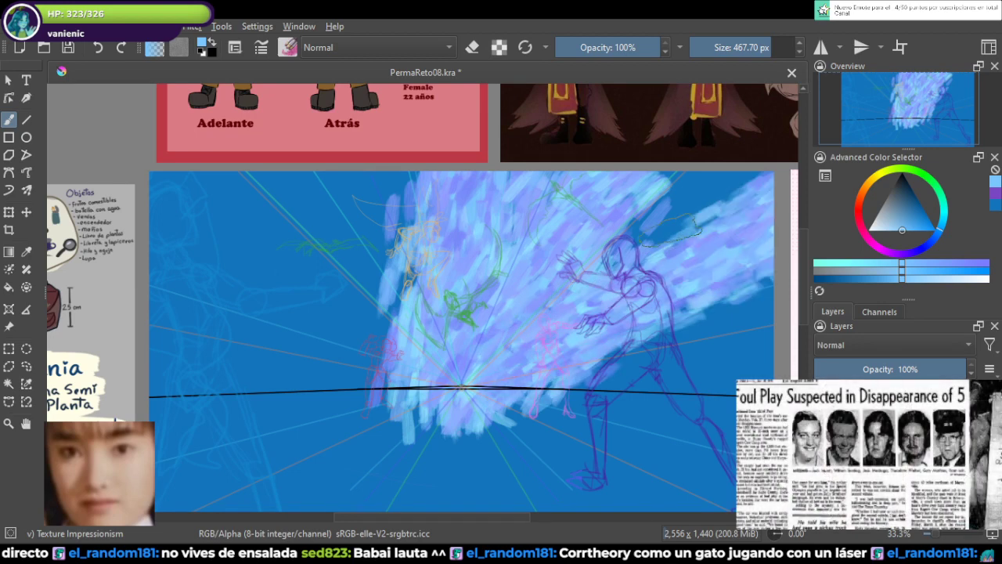
left_click_drag(599, 278, 748, 155)
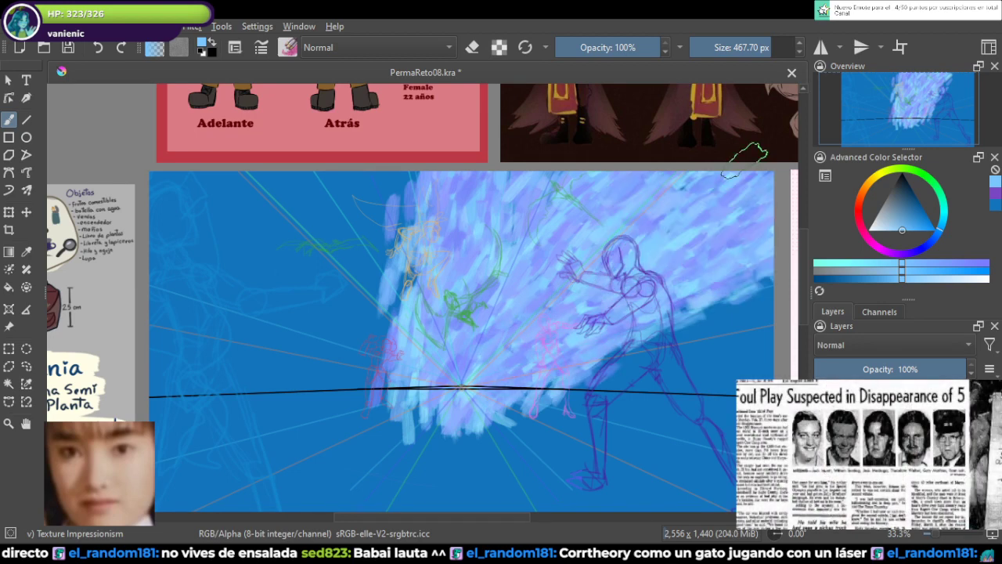
mouse_move(616, 345)
left_mouse_down()
mouse_move(499, 306)
mouse_move(448, 338)
mouse_move(540, 345)
mouse_move(650, 266)
mouse_move(717, 244)
left_mouse_up()
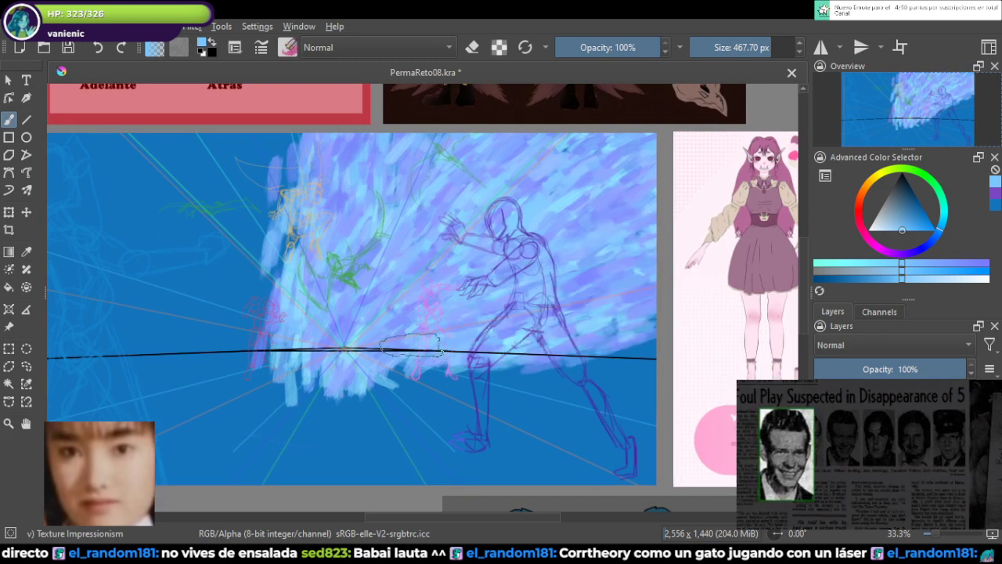
mouse_move(409, 344)
left_mouse_down()
mouse_move(361, 344)
mouse_move(509, 352)
mouse_move(604, 332)
left_mouse_up()
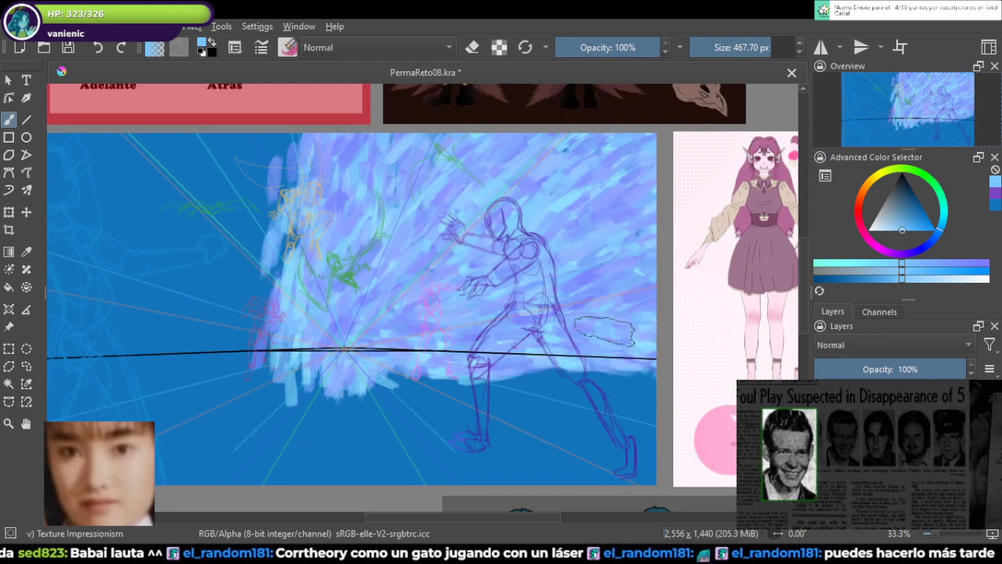
Step: Continue the radiating dashes across the blue figure's side until the whole area above the horizon is covered
mouse_move(307, 273)
left_mouse_down()
mouse_move(526, 364)
mouse_move(505, 427)
mouse_move(458, 329)
left_mouse_up()
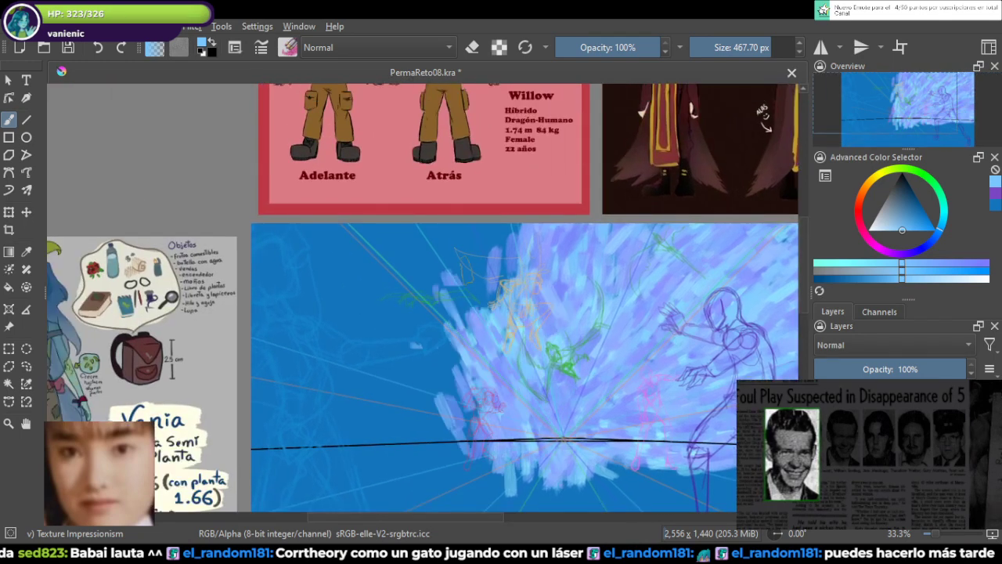
mouse_move(470, 262)
left_mouse_down()
mouse_move(404, 353)
mouse_move(407, 243)
left_mouse_up()
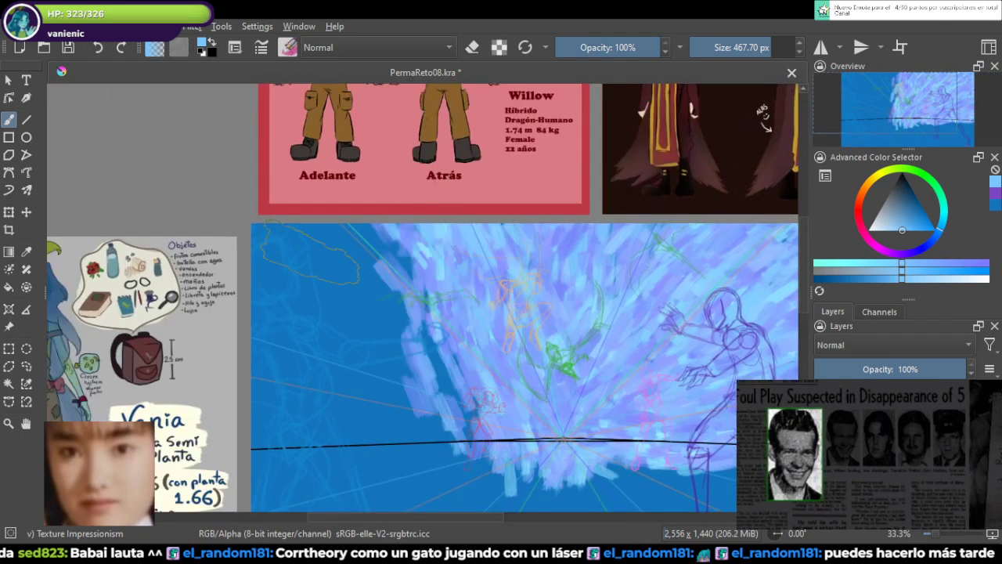
mouse_move(345, 266)
left_mouse_down()
mouse_move(298, 243)
mouse_move(439, 352)
mouse_move(512, 439)
mouse_move(304, 335)
mouse_move(415, 368)
mouse_move(517, 426)
left_mouse_up()
mouse_move(411, 414)
left_mouse_down()
mouse_move(254, 359)
mouse_move(205, 319)
mouse_move(334, 305)
mouse_move(281, 266)
mouse_move(348, 353)
left_mouse_up()
mouse_move(318, 417)
left_mouse_down()
mouse_move(270, 432)
mouse_move(317, 442)
mouse_move(243, 438)
mouse_move(400, 433)
left_mouse_up()
left_click_drag(503, 406, 419, 377)
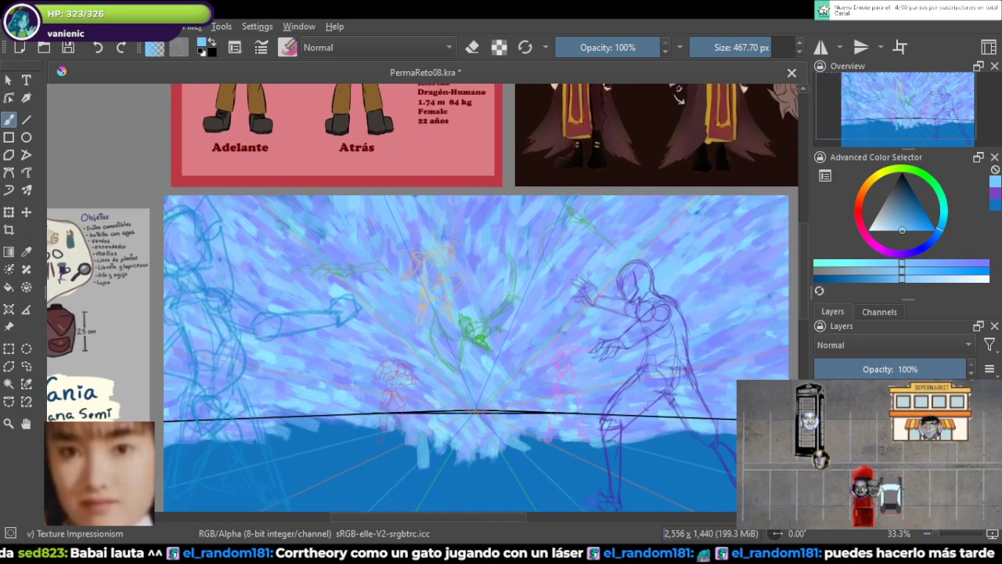
Step: Check the whole painting among the character references and save the document
scroll(557, 345, "down", 1)
scroll(554, 344, "down", 1)
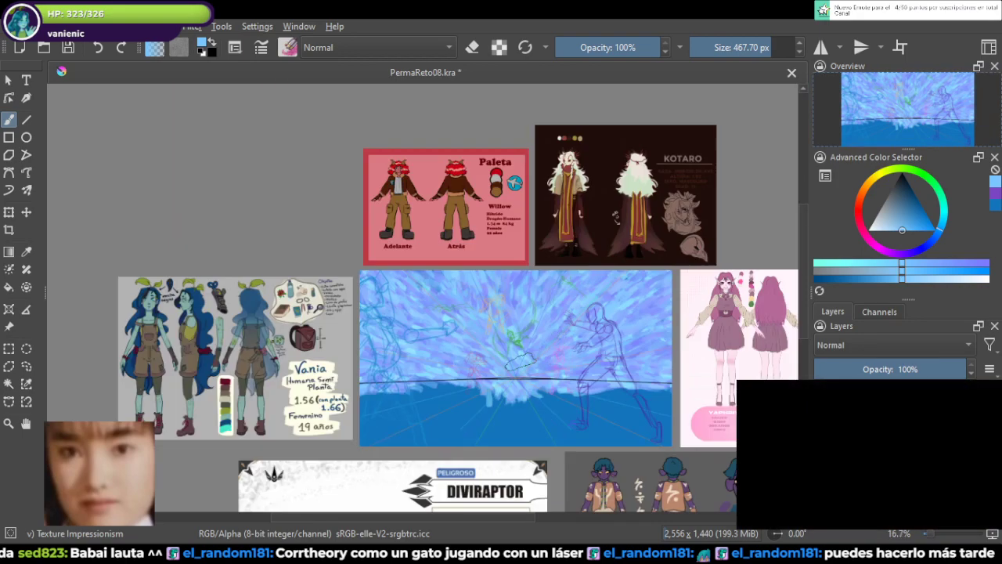
scroll(509, 373, "up", 1)
left_click_drag(520, 395, 521, 361)
key("ctrl+s")
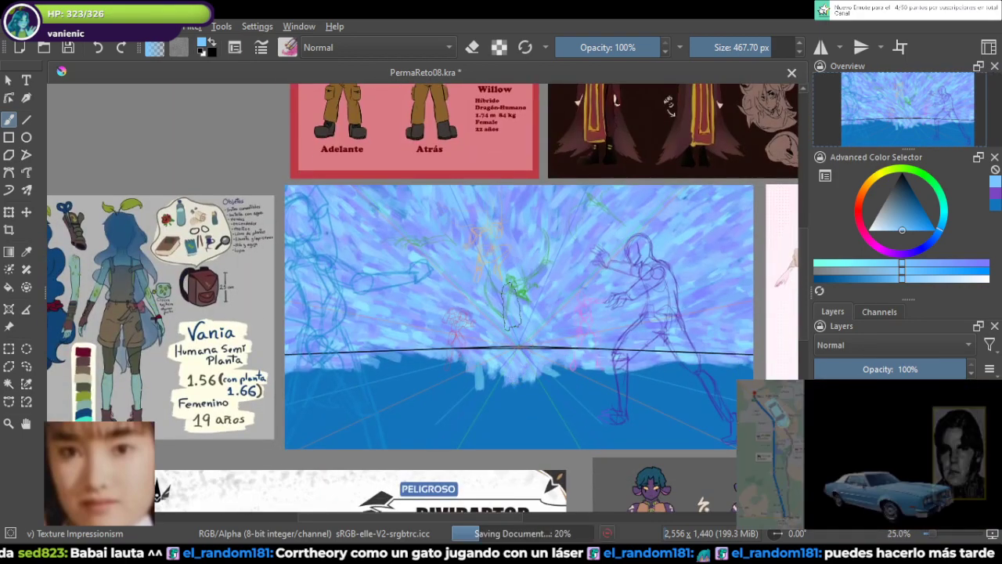
Step: Switch to the Dry Bristles brush at 130 px and brush light blue over dark gaps in the background around the orange flying figure
key("plus")
left_click_drag(496, 286, 583, 426)
mouse_move(499, 278)
left_mouse_down()
mouse_move(498, 298)
mouse_move(466, 236)
left_mouse_up()
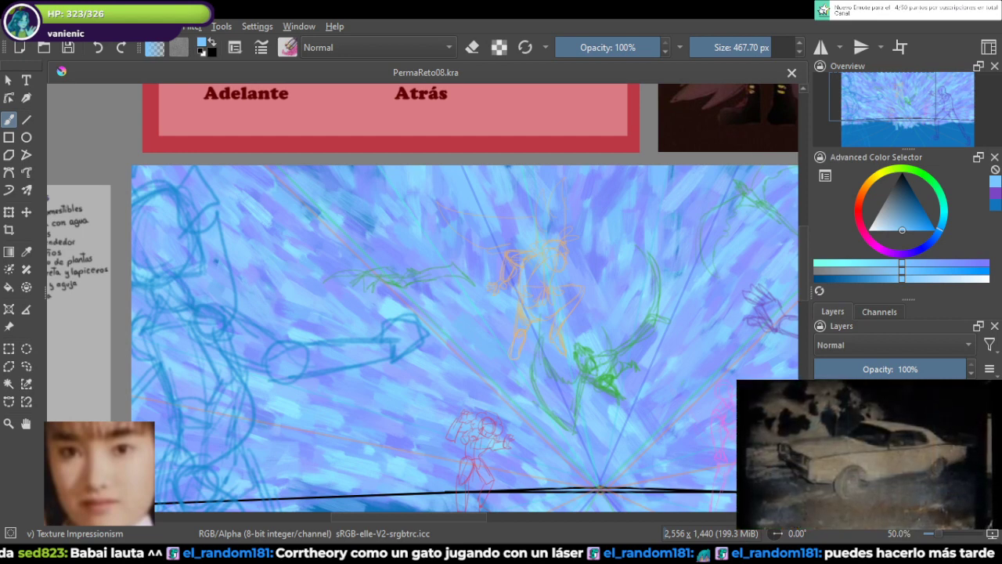
right_click(203, 282)
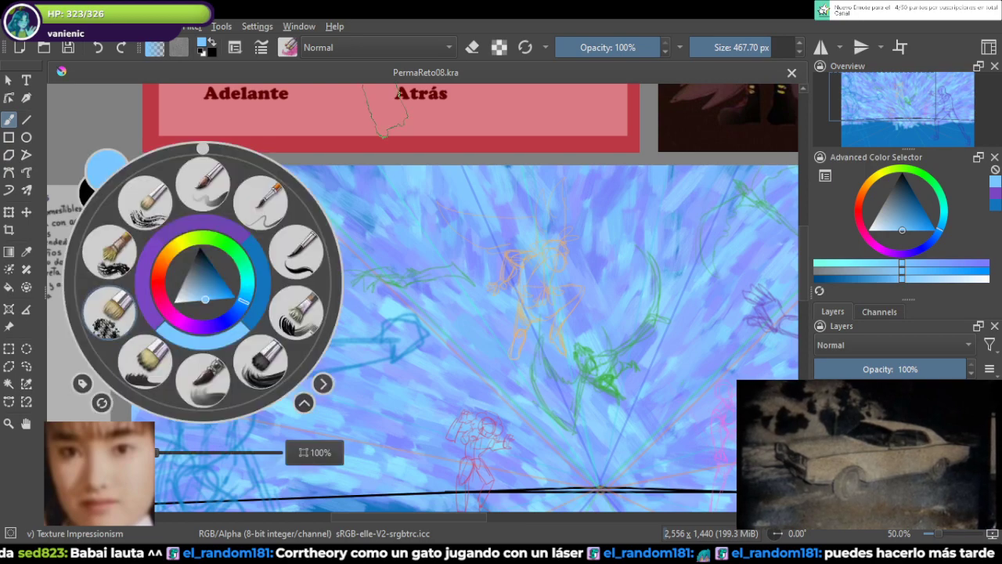
left_click(110, 313)
scroll(474, 308, "up", 2)
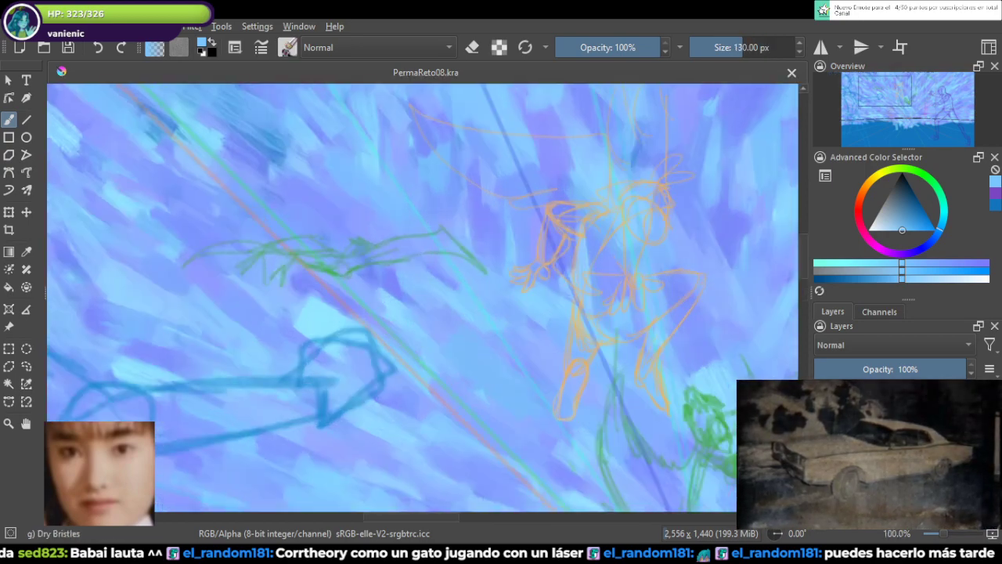
left_click_drag(470, 305, 504, 406)
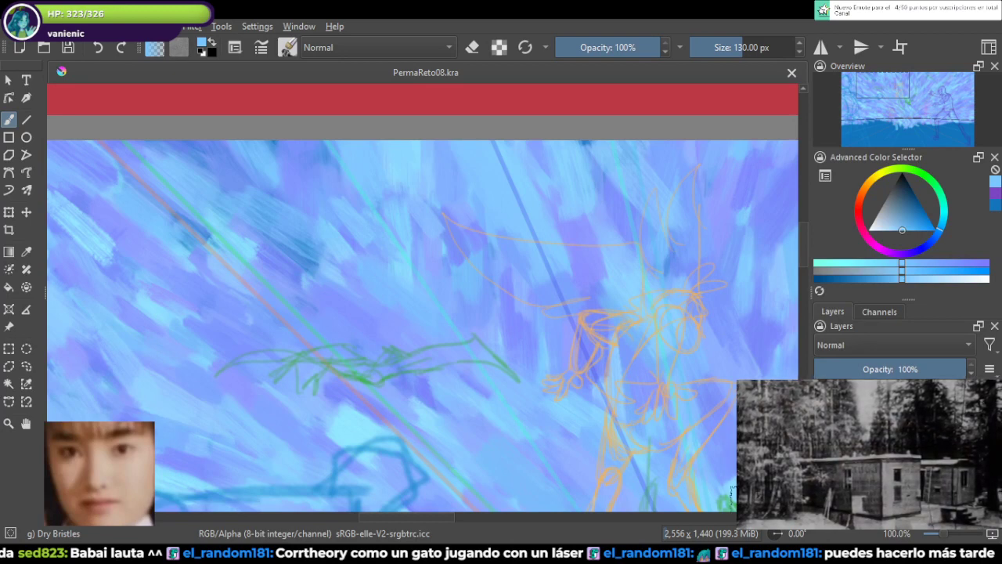
left_click_drag(470, 313, 213, 278)
mouse_move(530, 280)
left_mouse_down()
mouse_move(466, 271)
mouse_move(459, 350)
left_mouse_up()
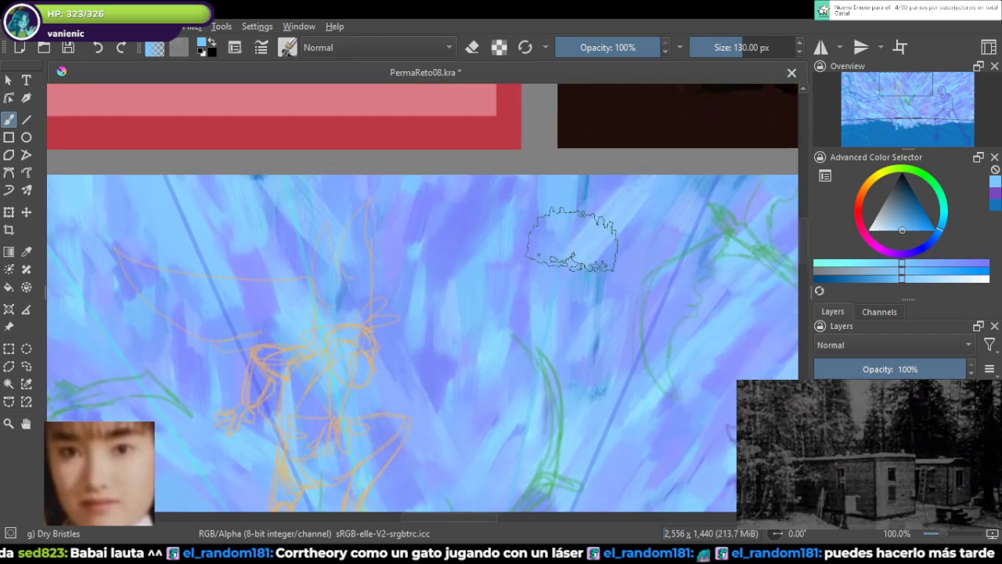
Step: Paint a tall pale blue oval beside the orange flying figure, shading its lower part with light pink and soft blue
left_click(881, 230)
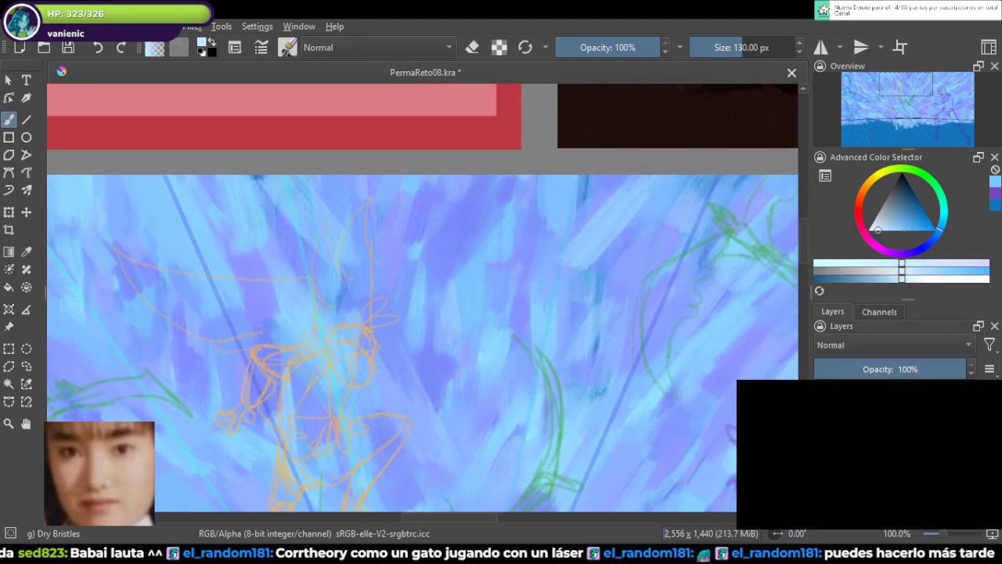
mouse_move(447, 288)
left_mouse_down()
mouse_move(460, 227)
mouse_move(473, 234)
mouse_move(507, 205)
mouse_move(463, 329)
mouse_move(470, 264)
mouse_move(475, 342)
mouse_move(451, 294)
mouse_move(503, 347)
mouse_move(522, 347)
mouse_move(463, 146)
mouse_move(490, 196)
mouse_move(448, 219)
mouse_move(428, 313)
mouse_move(504, 273)
mouse_move(425, 274)
mouse_move(510, 217)
mouse_move(537, 336)
mouse_move(553, 149)
mouse_move(543, 290)
left_mouse_up()
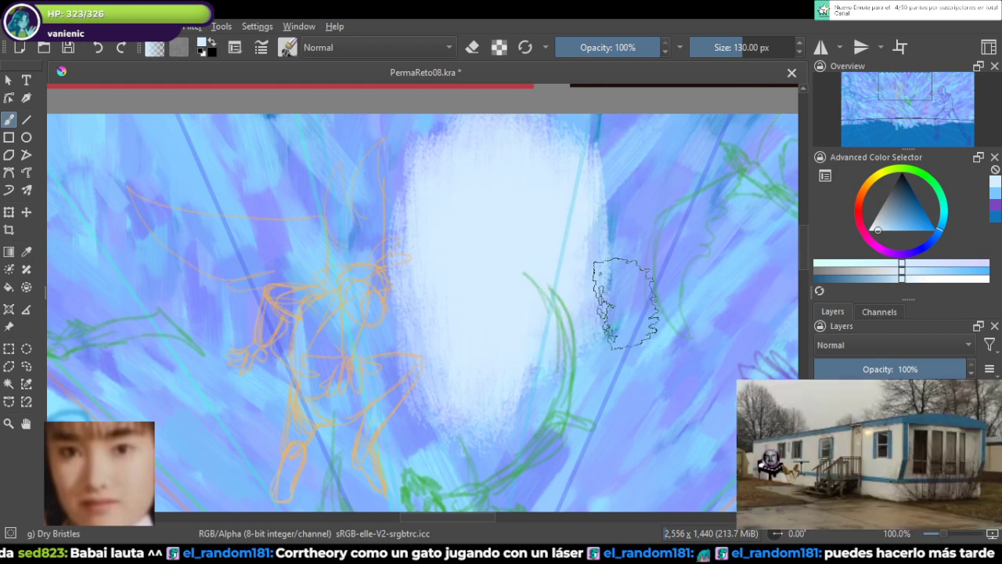
left_click_drag(878, 230, 890, 230)
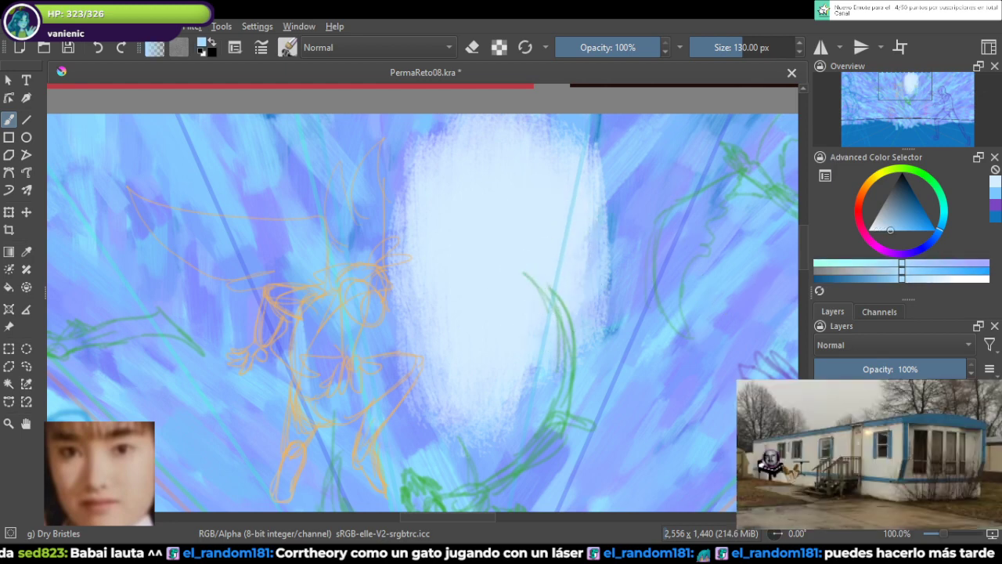
left_click(895, 252)
mouse_move(526, 426)
left_mouse_down()
mouse_move(556, 368)
mouse_move(540, 357)
left_mouse_up()
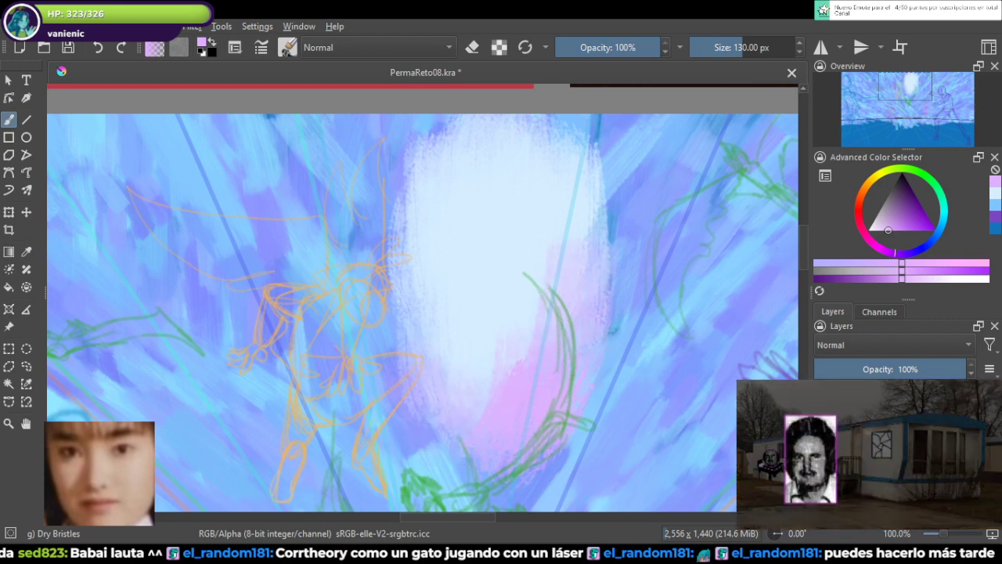
left_click(937, 233)
mouse_move(564, 278)
left_mouse_down()
mouse_move(535, 312)
mouse_move(502, 418)
left_mouse_up()
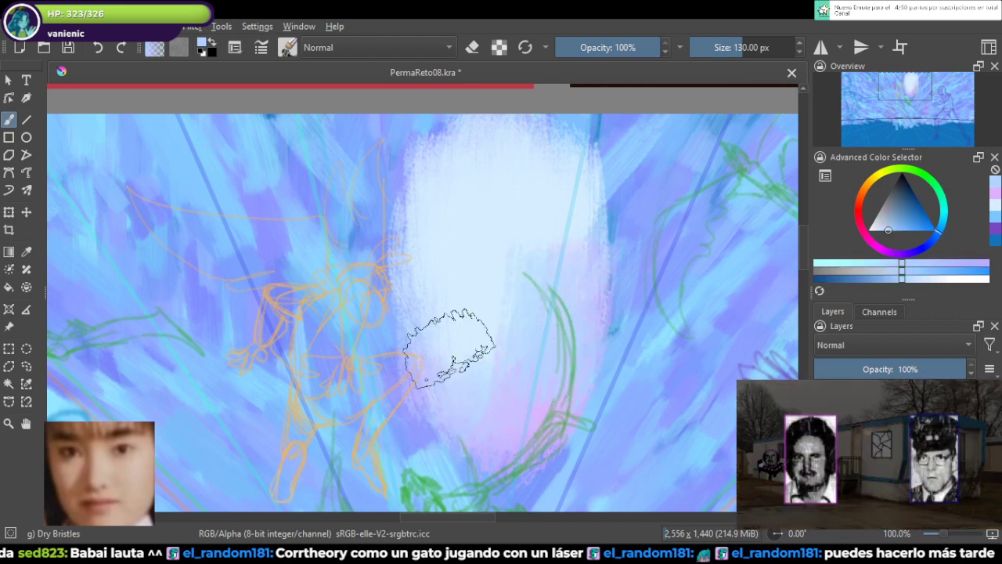
mouse_move(452, 347)
left_mouse_down()
mouse_move(545, 428)
mouse_move(577, 376)
mouse_move(569, 227)
left_mouse_up()
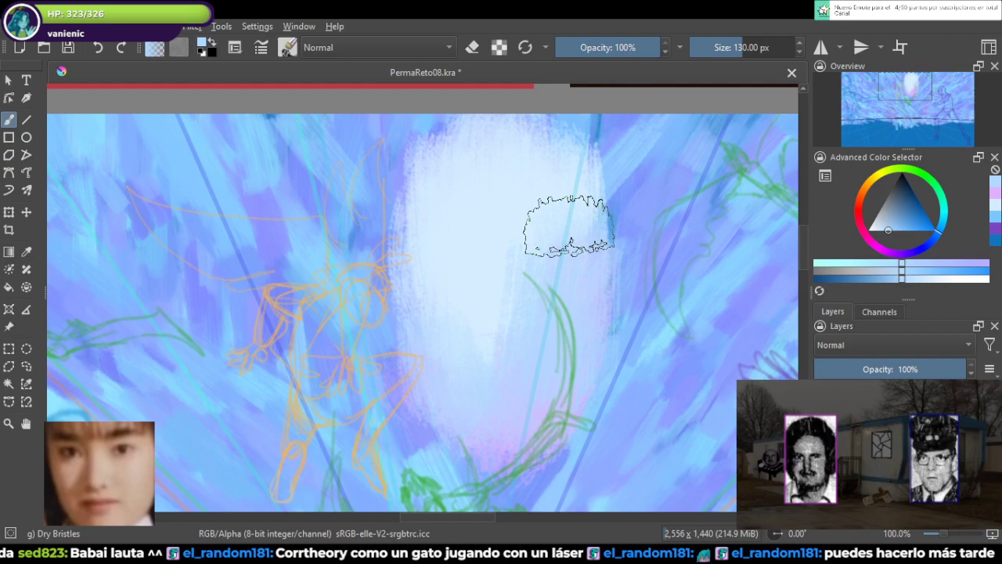
Step: Switch to the Bristles-3 Large Smooth brush at 66.73 px and work a slightly greyer pale blue into the oval
scroll(570, 227, "down", 5)
scroll(545, 241, "up", 4)
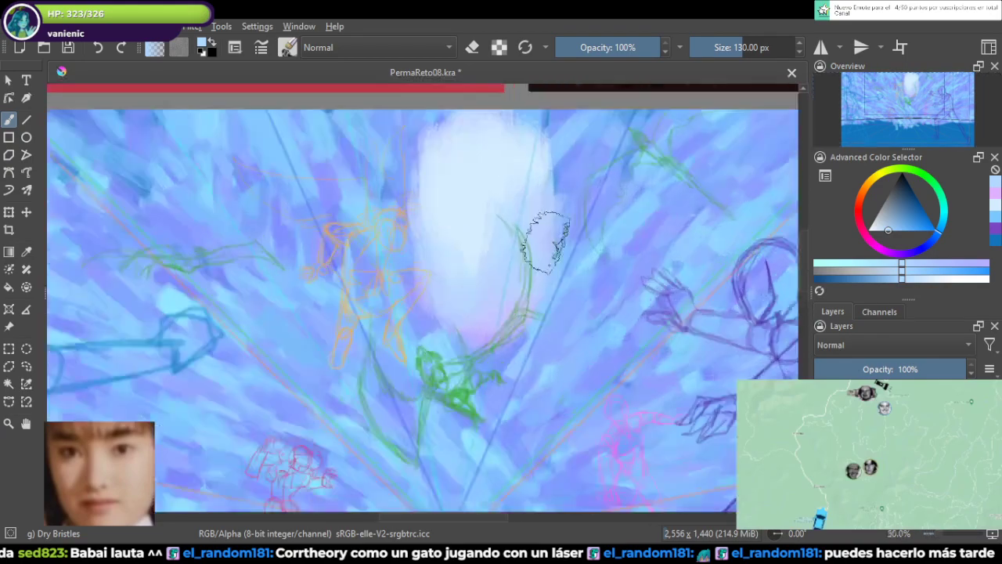
scroll(545, 241, "down", 4)
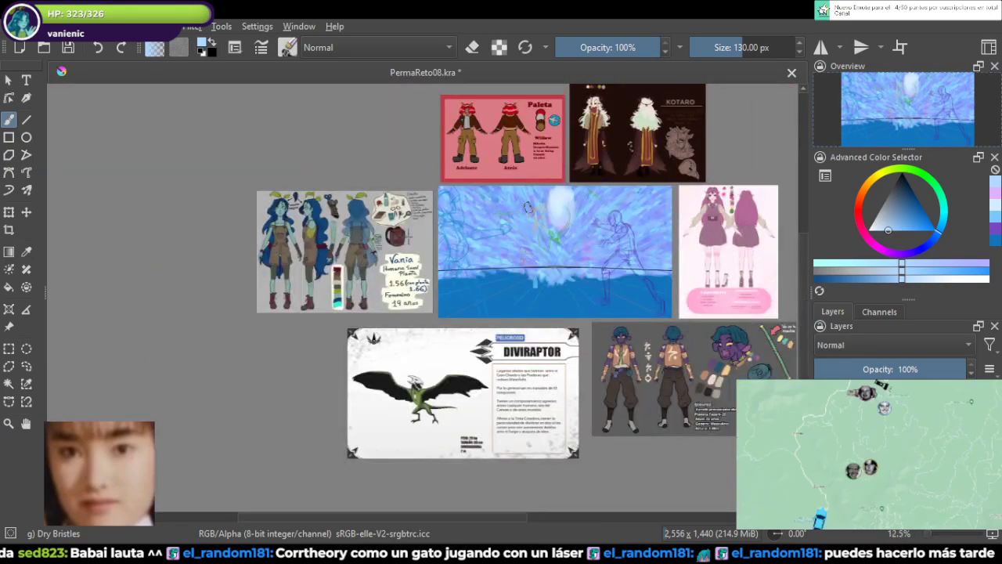
scroll(529, 208, "up", 4)
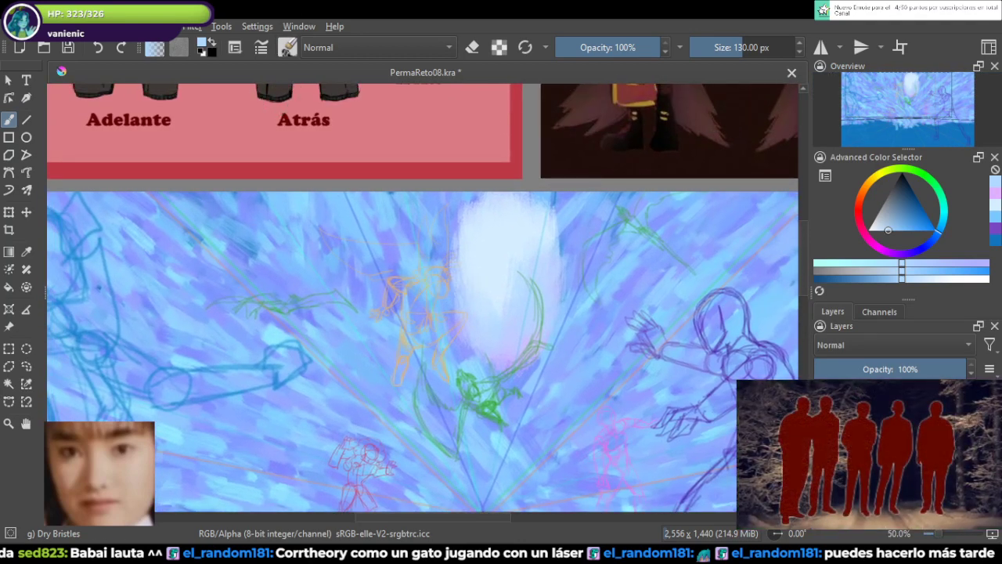
key("slash")
scroll(564, 211, "up", 2)
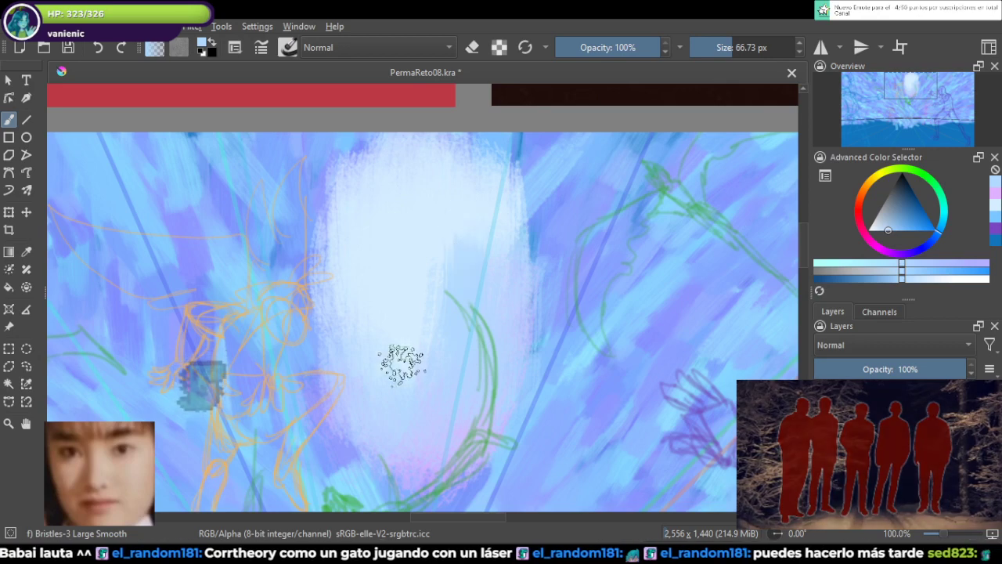
left_click_drag(392, 298, 445, 253)
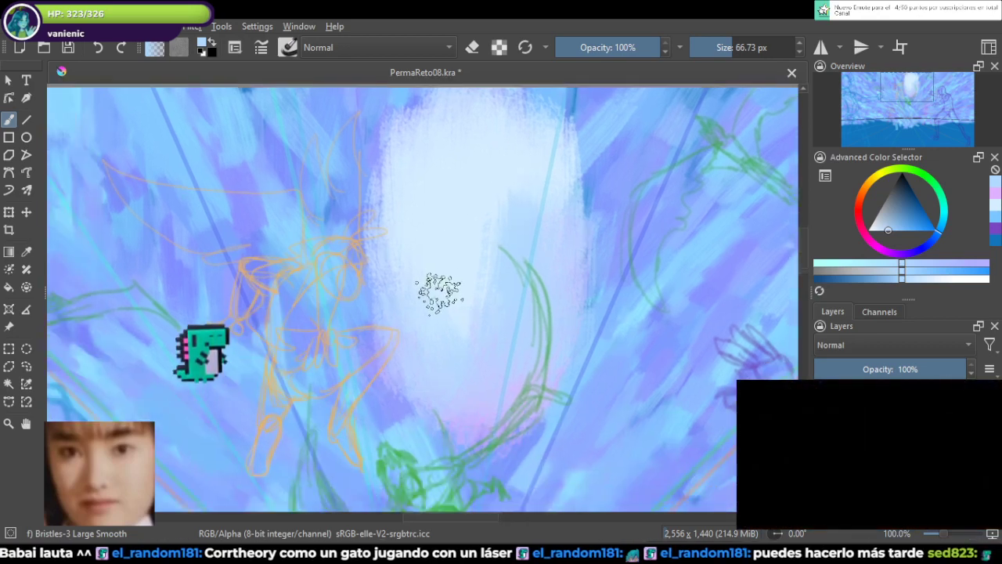
left_click_drag(897, 205, 884, 226)
mouse_move(396, 211)
left_mouse_down()
mouse_move(452, 337)
mouse_move(469, 392)
left_mouse_up()
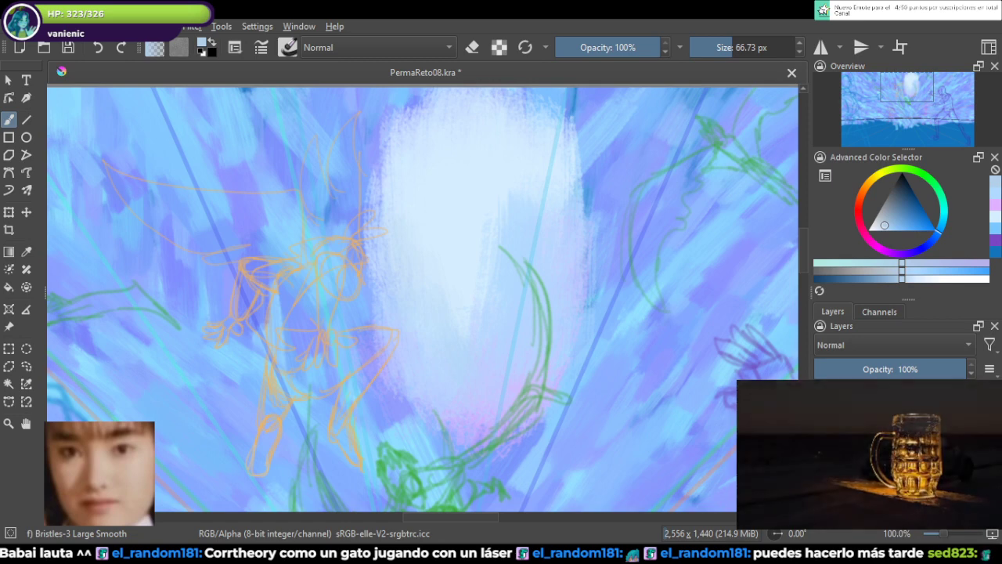
Step: Switch to the Wet Paint brush at 46 px and blend the tones and edges of the pale oval
key("/")
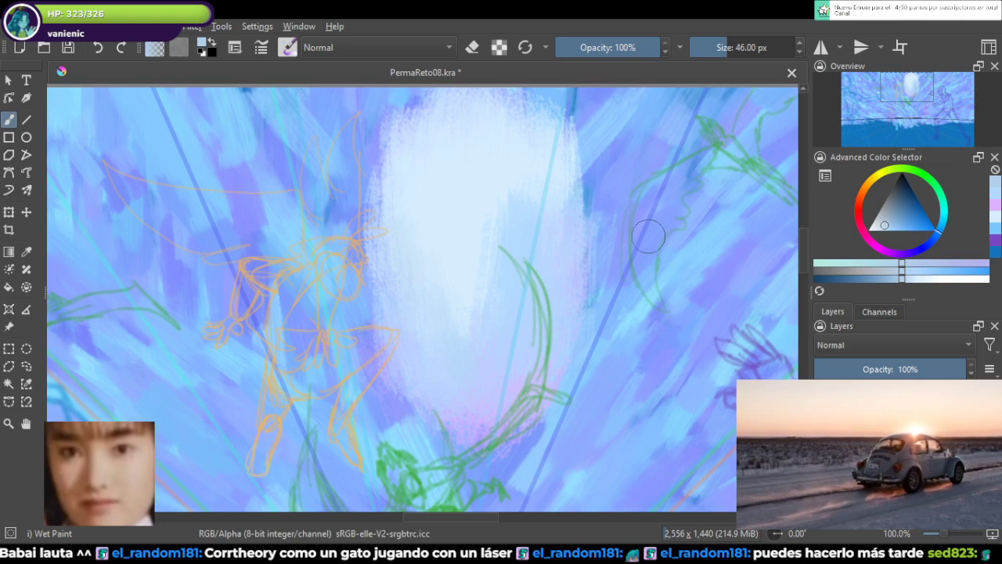
mouse_move(500, 235)
left_mouse_down()
mouse_move(476, 338)
mouse_move(449, 206)
mouse_move(433, 327)
mouse_move(412, 205)
left_mouse_up()
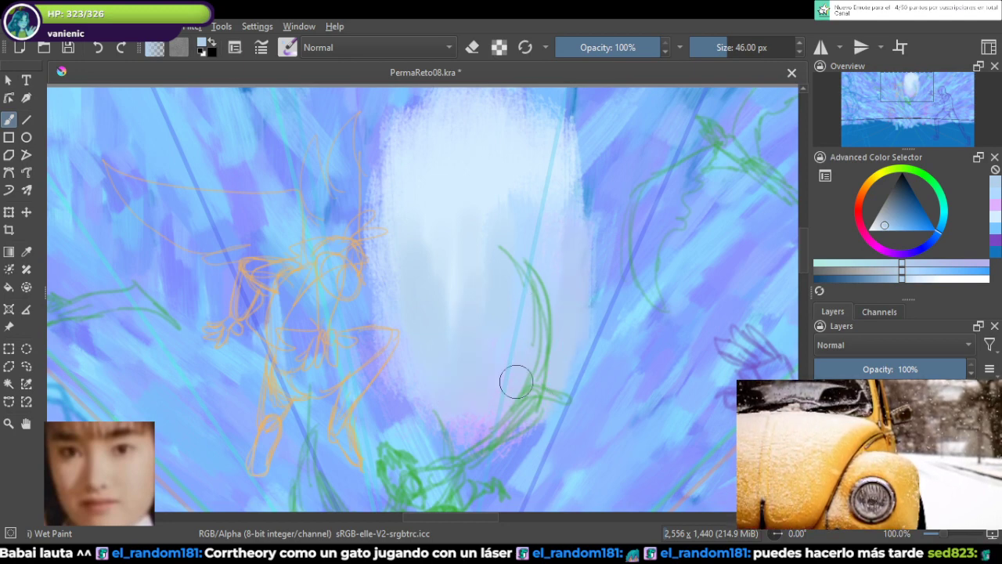
mouse_move(390, 371)
left_mouse_down()
mouse_move(389, 219)
mouse_move(388, 229)
mouse_move(418, 119)
mouse_move(429, 139)
mouse_move(462, 134)
mouse_move(477, 173)
mouse_move(498, 176)
mouse_move(520, 145)
left_mouse_up()
mouse_move(515, 95)
left_mouse_down()
mouse_move(561, 178)
mouse_move(579, 237)
mouse_move(568, 233)
mouse_move(551, 150)
left_mouse_up()
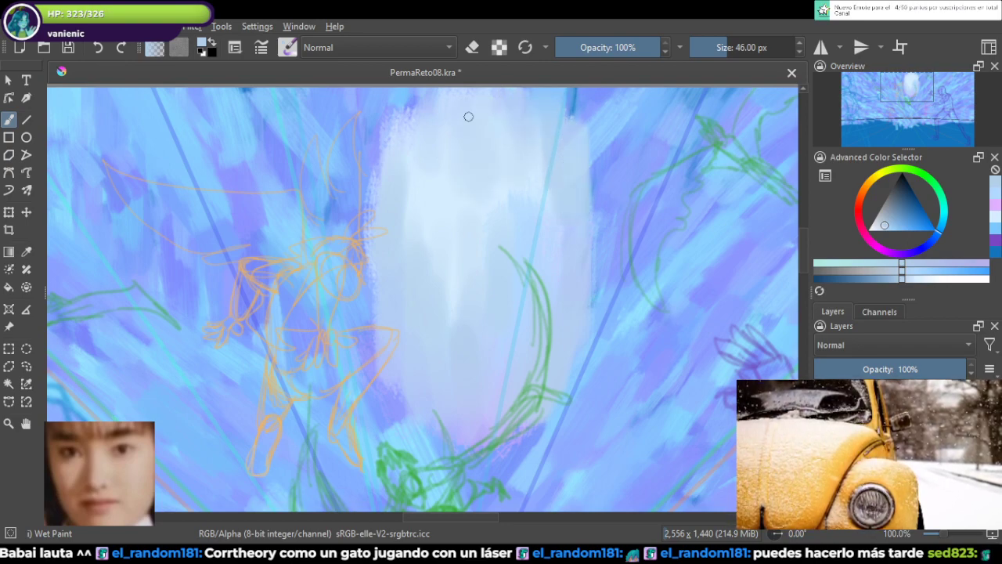
Step: Examine the whole painting among the character references, comparing the scene with and without the pale oval
scroll(429, 218, "down", 5)
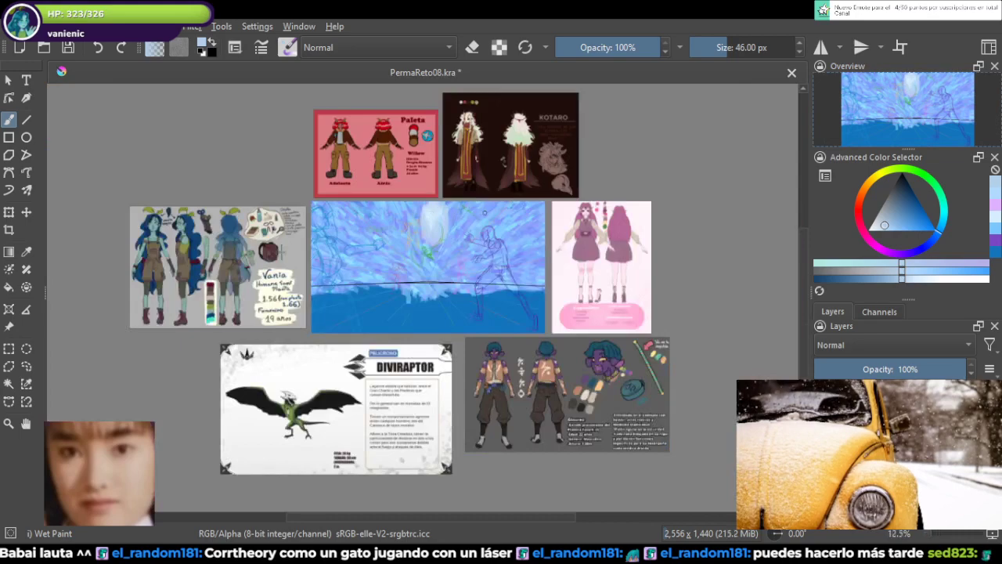
scroll(484, 212, "up", 4)
scroll(490, 240, "down", 5)
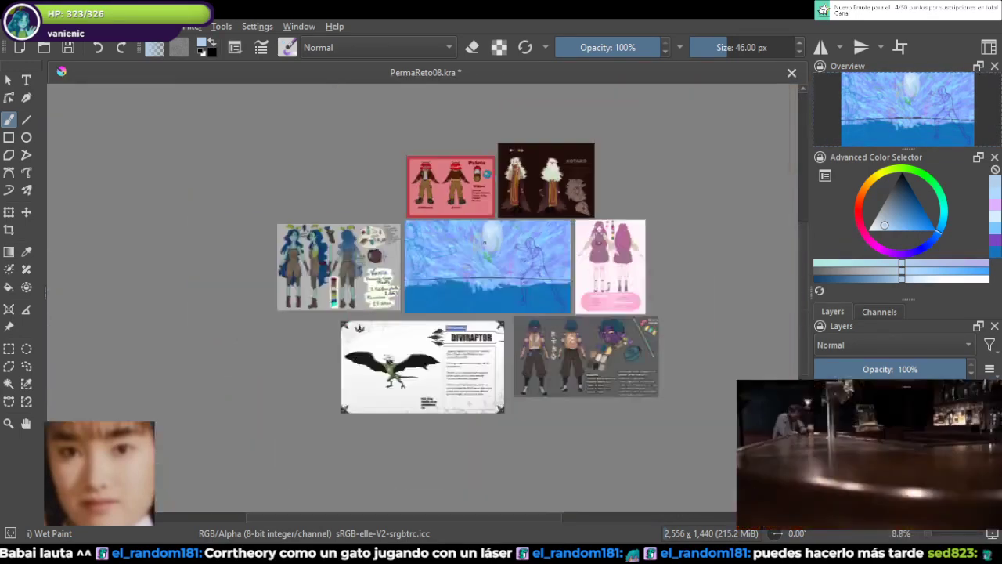
scroll(484, 242, "up", 5)
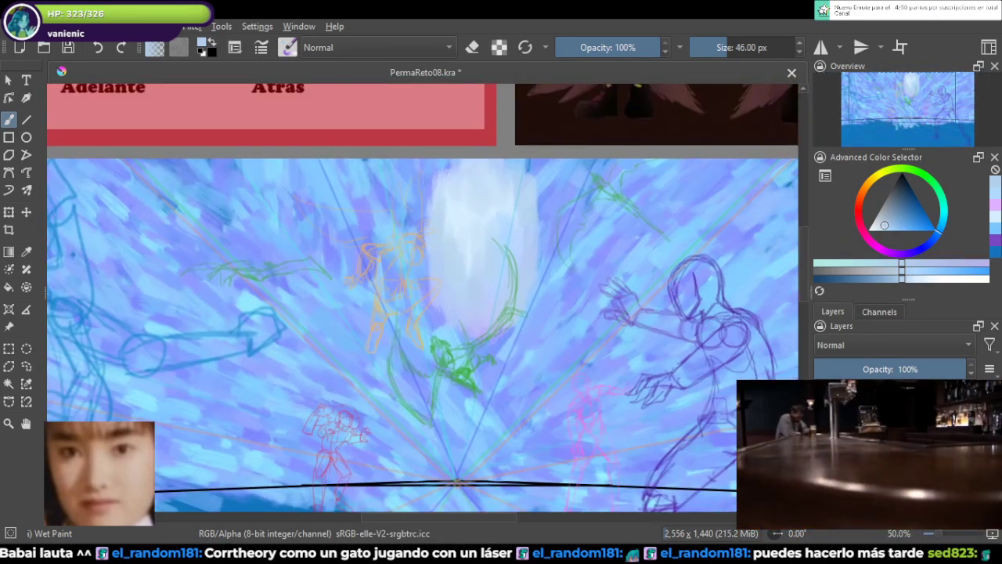
mouse_move(483, 243)
left_mouse_down()
mouse_move(501, 225)
mouse_move(490, 235)
left_mouse_up()
key("ctrl+z")
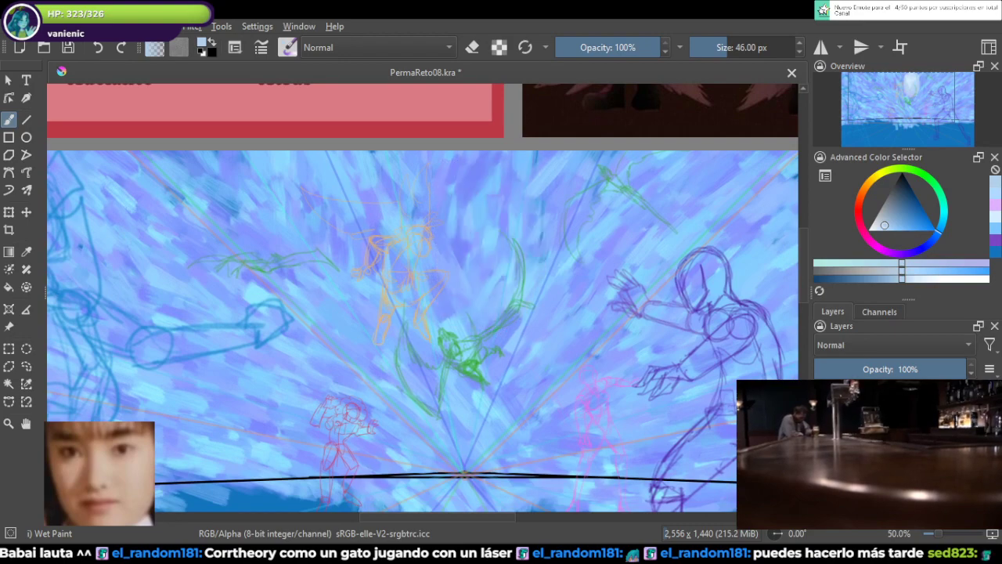
scroll(460, 344, "down", 4)
scroll(460, 335, "up", 3)
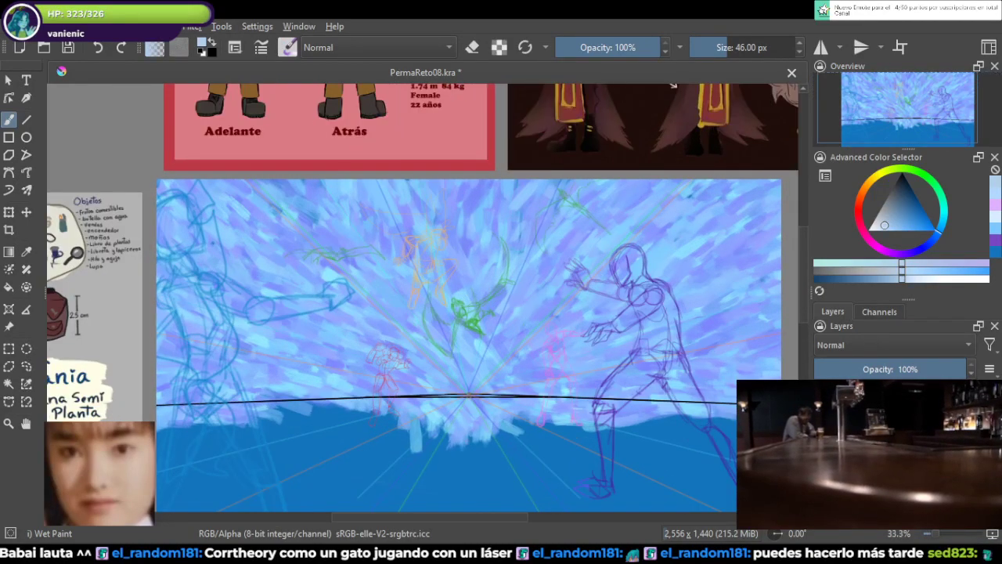
mouse_move(486, 288)
left_mouse_down()
mouse_move(465, 280)
mouse_move(478, 273)
left_mouse_up()
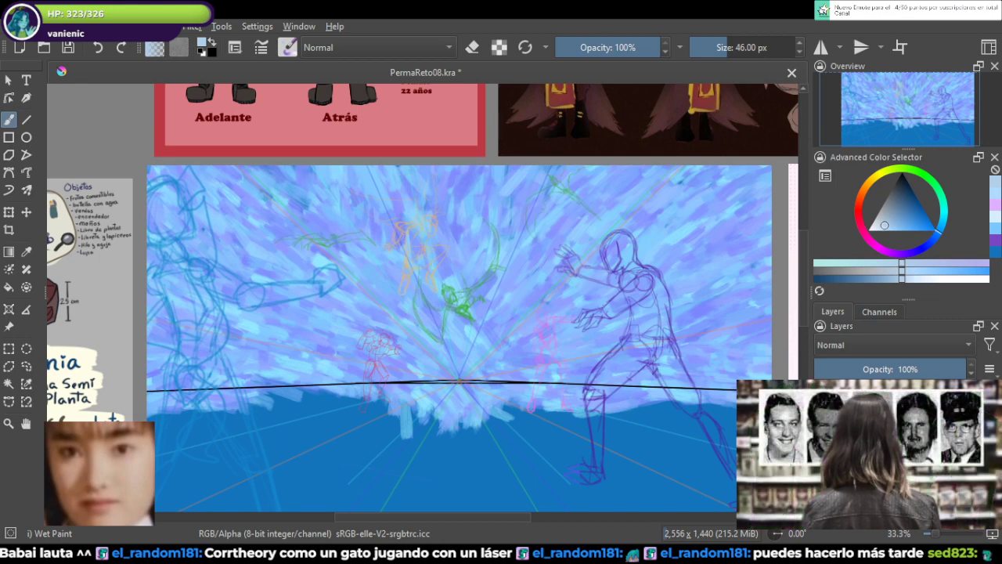
key("ctrl+z")
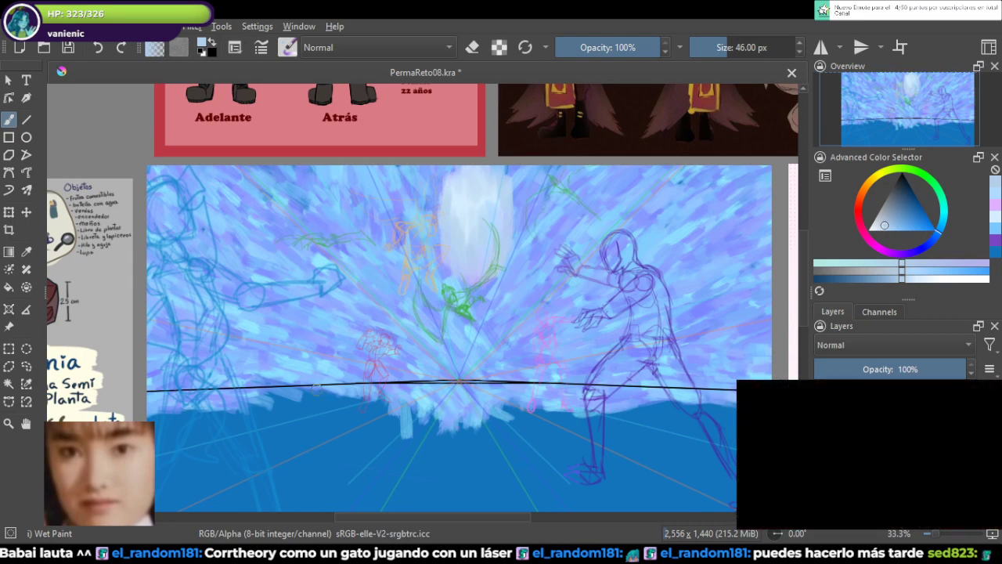
scroll(317, 389, "down", 1)
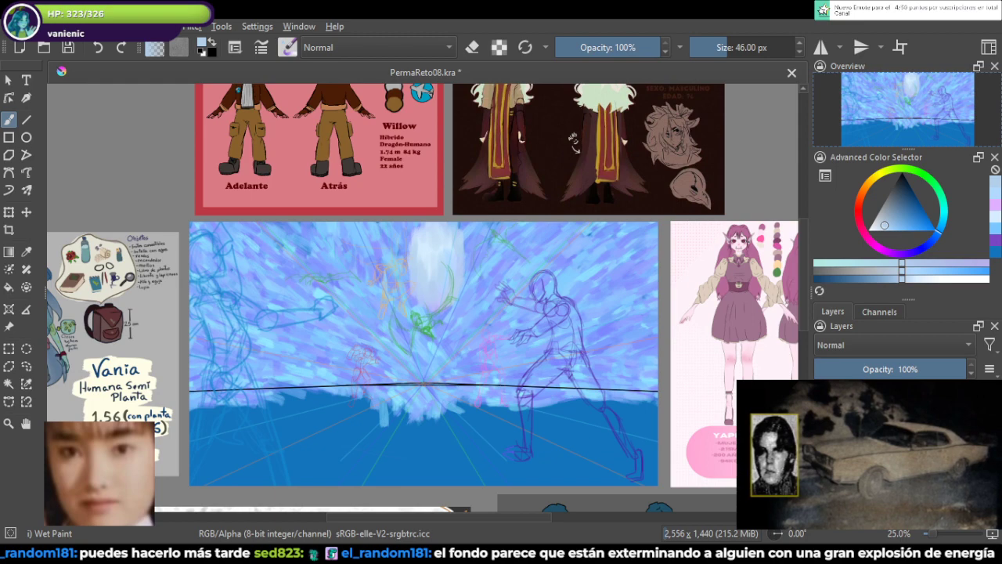
left_click_drag(361, 355, 463, 328)
scroll(464, 329, "up", 1)
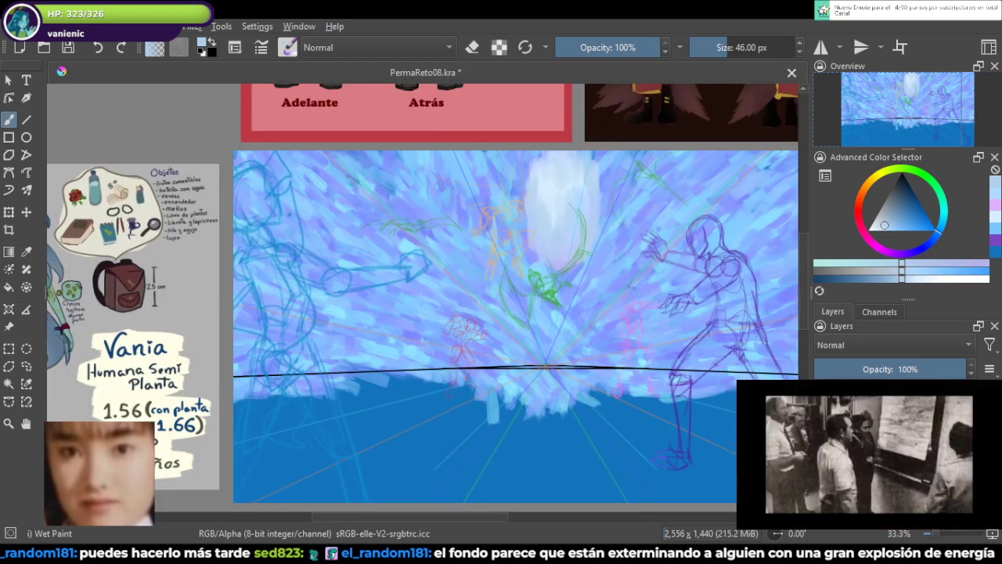
scroll(746, 345, "up", 2)
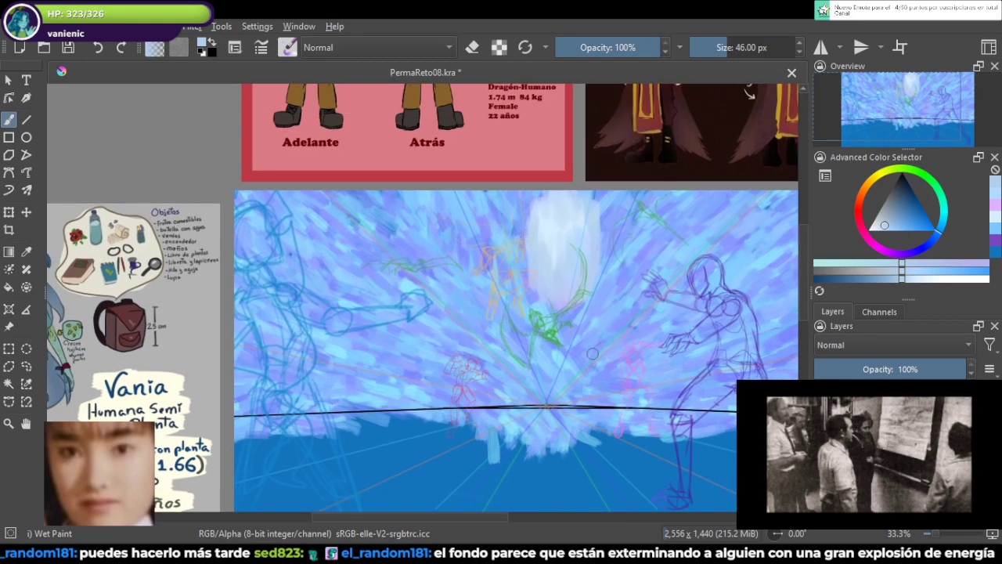
Step: Erase the pale oval beside the orange flying figure using the Eraser Circle brush at 112.35 px
right_click(561, 303)
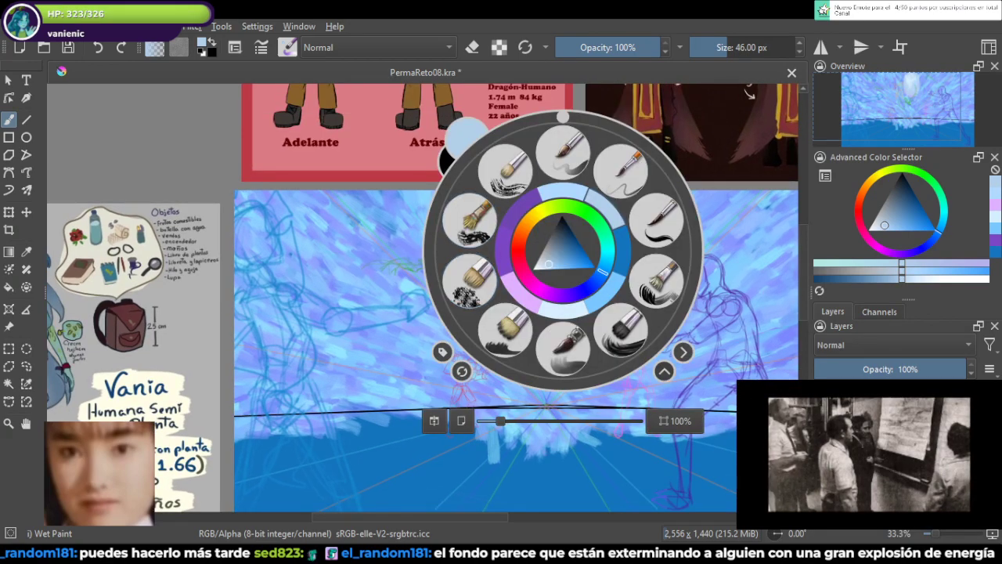
left_click(202, 289)
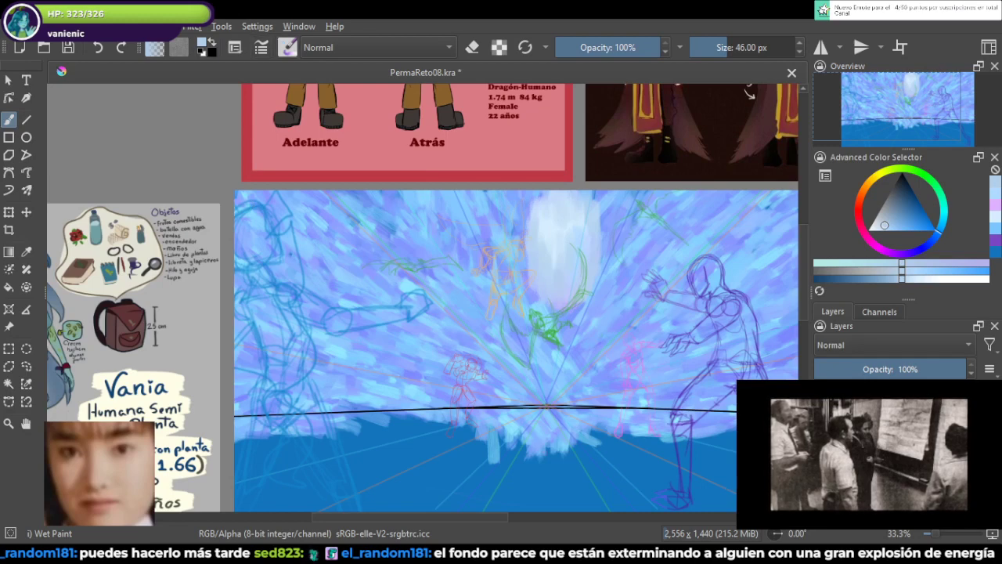
key("e")
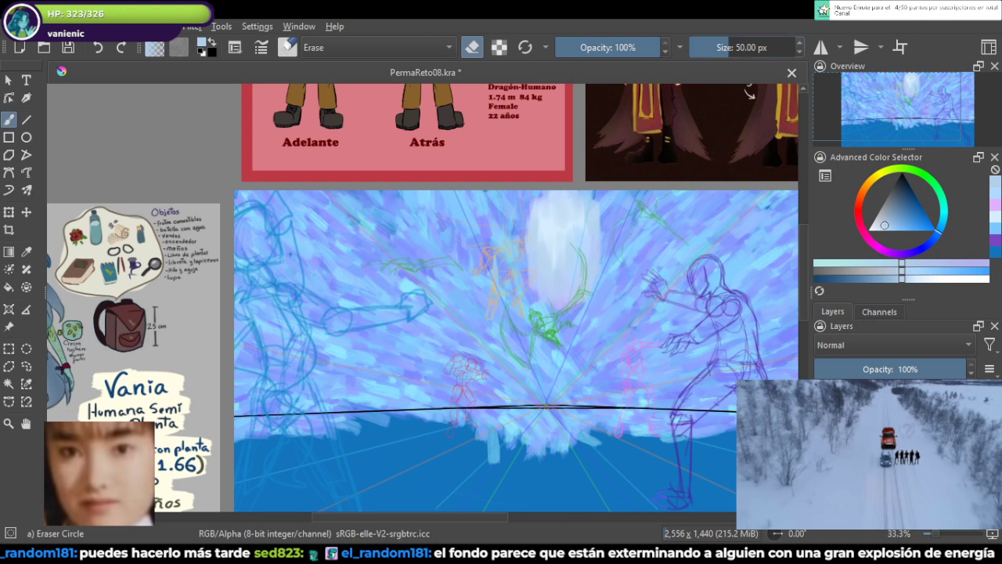
left_click(739, 47)
mouse_move(537, 252)
left_mouse_down()
mouse_move(531, 205)
mouse_move(524, 248)
mouse_move(515, 224)
mouse_move(532, 313)
mouse_move(559, 324)
mouse_move(568, 310)
mouse_move(547, 214)
mouse_move(551, 172)
mouse_move(581, 282)
mouse_move(606, 299)
mouse_move(574, 374)
mouse_move(504, 241)
mouse_move(573, 188)
mouse_move(589, 232)
left_mouse_up()
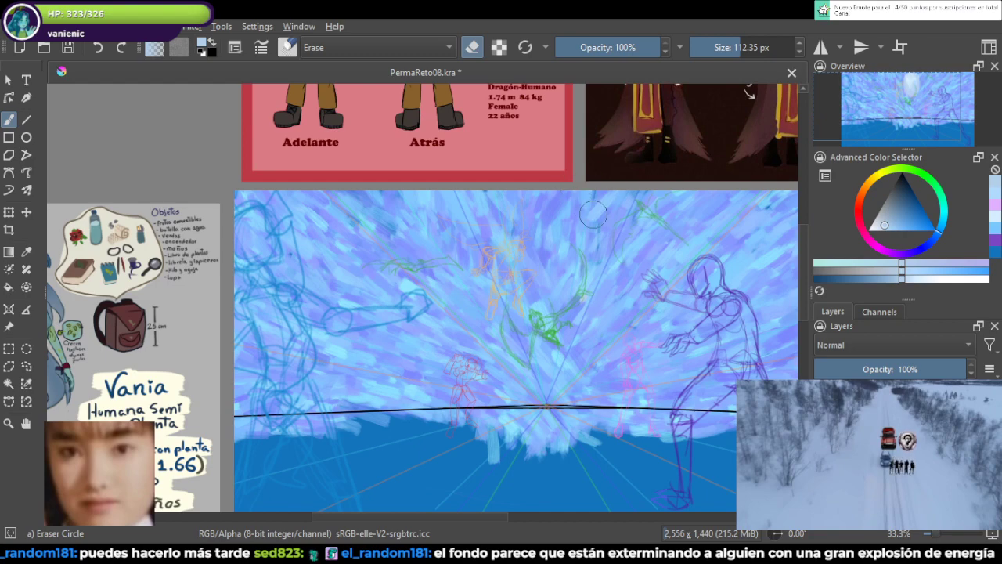
mouse_move(546, 406)
left_mouse_down()
mouse_move(521, 347)
mouse_move(540, 382)
left_mouse_up()
scroll(521, 347, "up", 1)
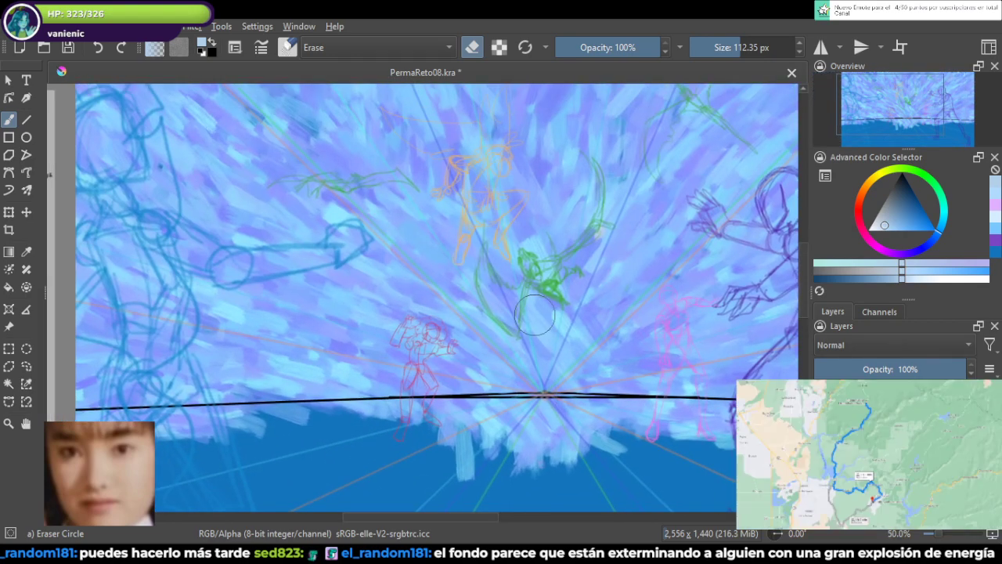
Step: Try the Bristles-3 Large Smooth brush at 66.73 px in pale blue beside the orange flying figure's head, then undo the strokes
right_click(533, 254)
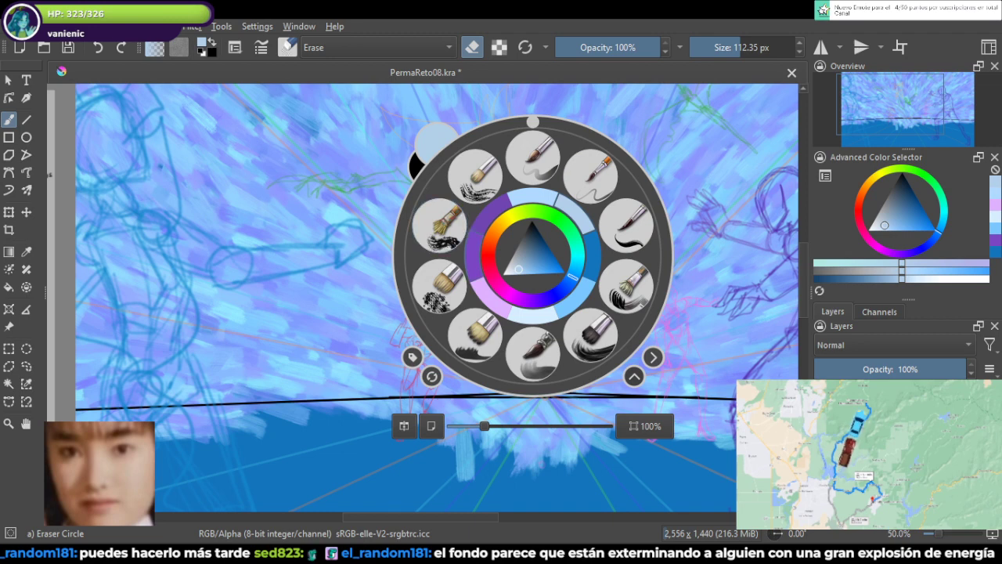
left_click(591, 337)
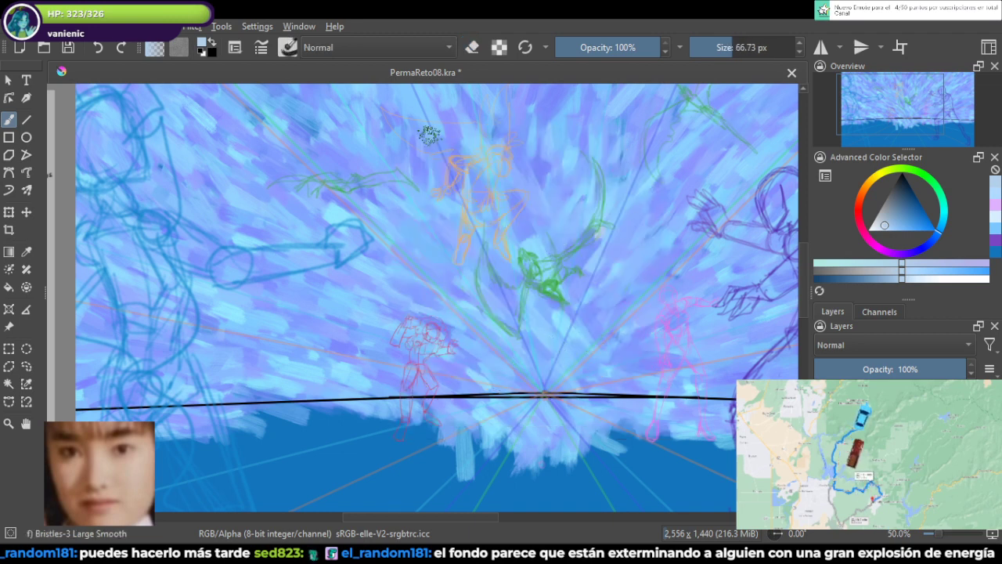
left_click_drag(406, 128, 420, 152)
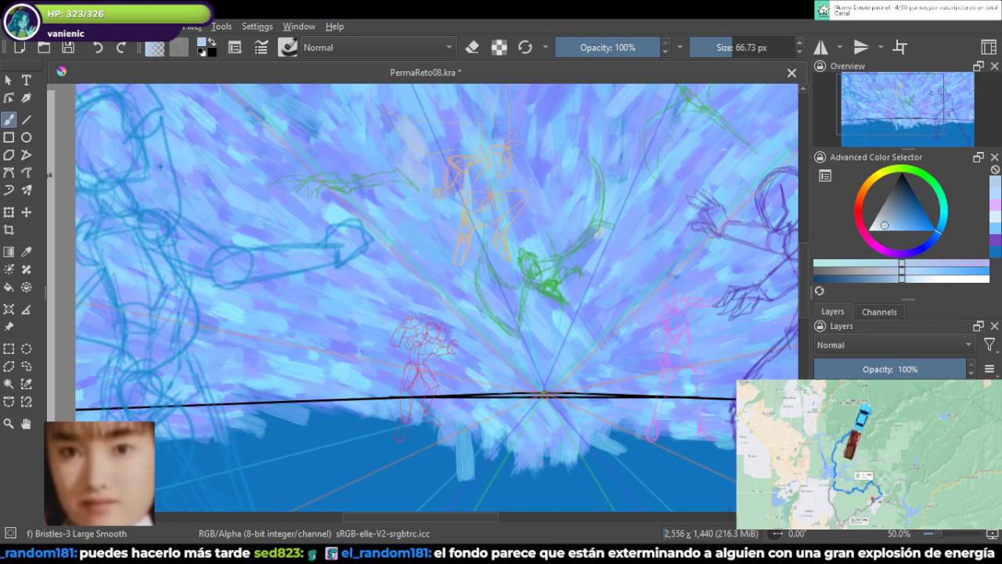
key("ctrl+z")
key("ctrl+z")
Step: Change the paint colour to pale cyan and switch to the Texture Impressionism brush at 467.70 px
left_click_drag(509, 212, 463, 260)
left_click(943, 219)
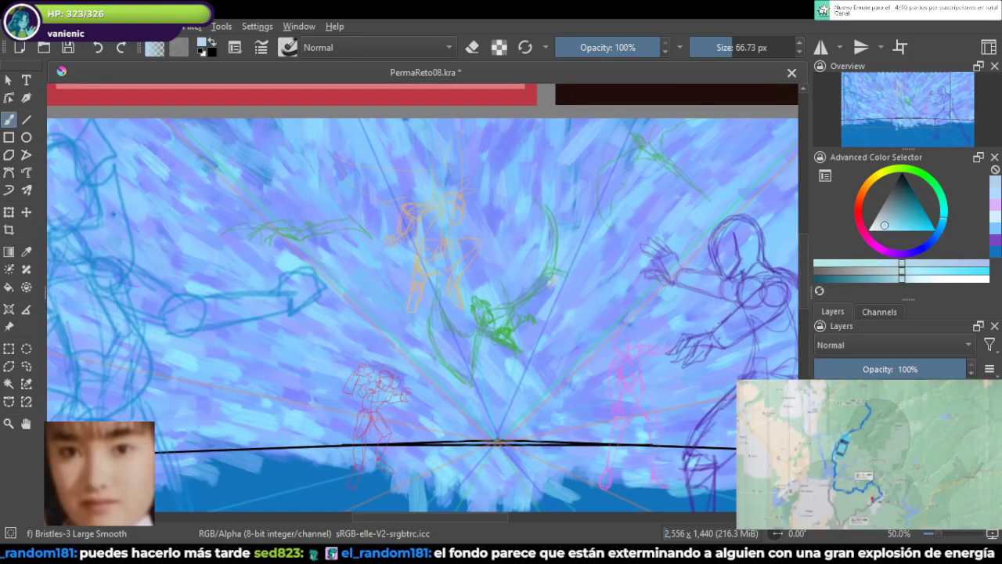
left_click_drag(885, 226, 892, 230)
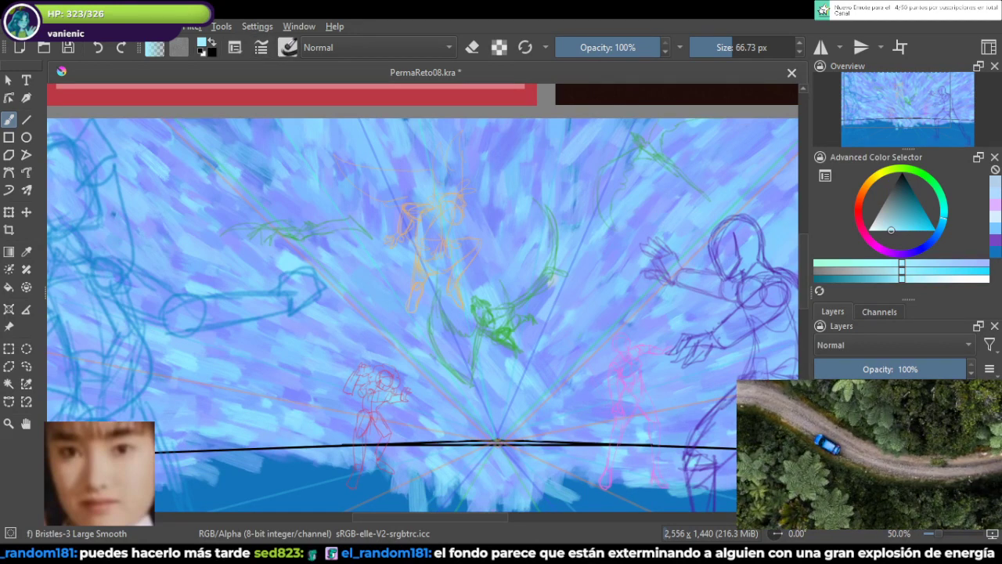
key("slash")
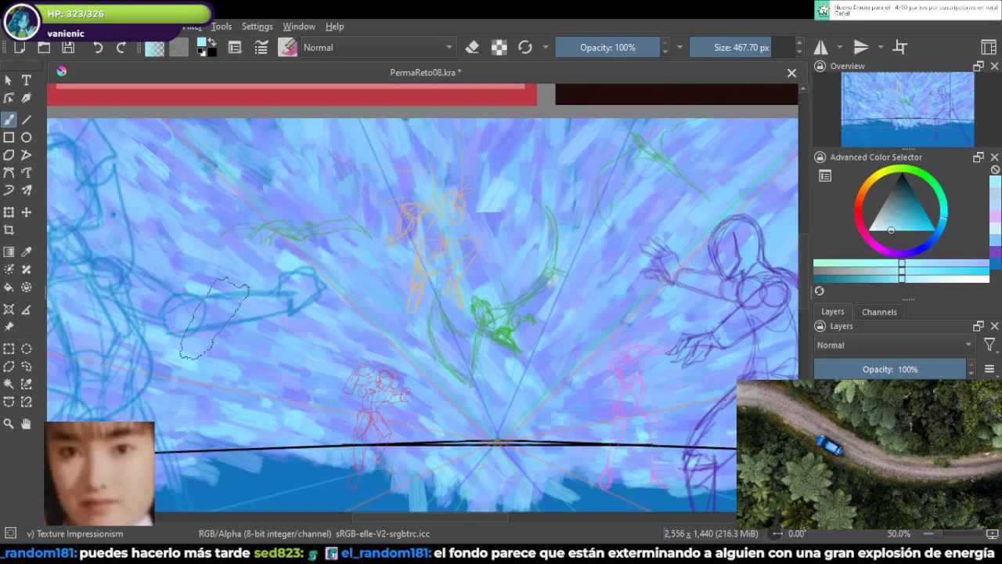
Step: Try broad pale cyan strokes across the lower background behind the large blue figure and undo them
left_click_drag(342, 327, 427, 305)
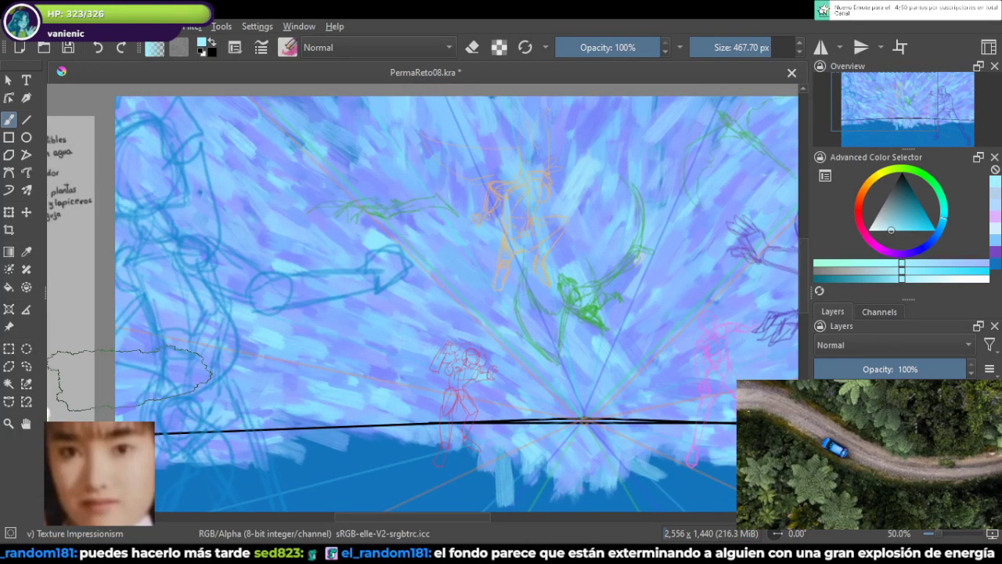
mouse_move(129, 379)
left_mouse_down()
mouse_move(264, 395)
mouse_move(421, 376)
left_mouse_up()
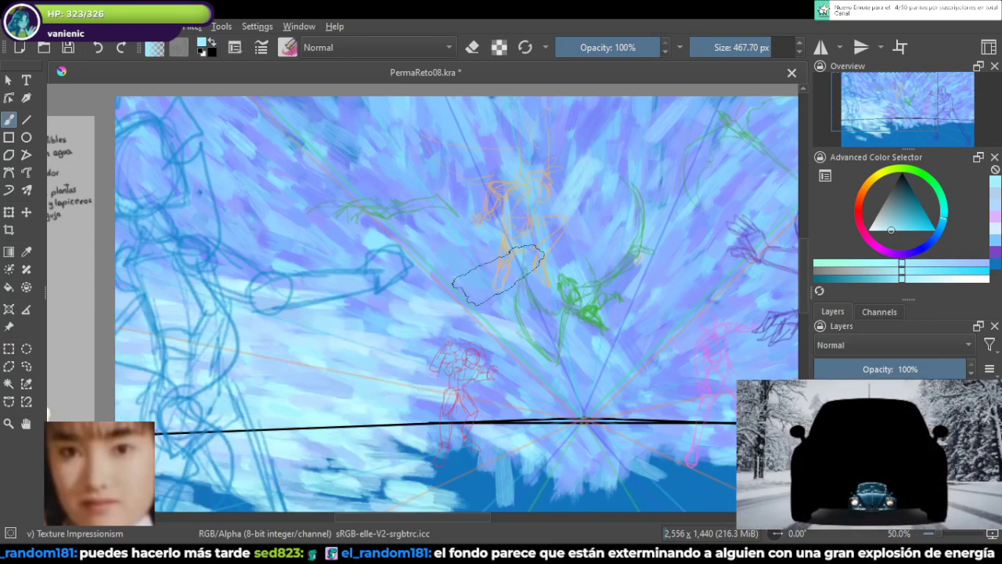
left_click_drag(537, 284, 466, 312)
key("ctrl+z")
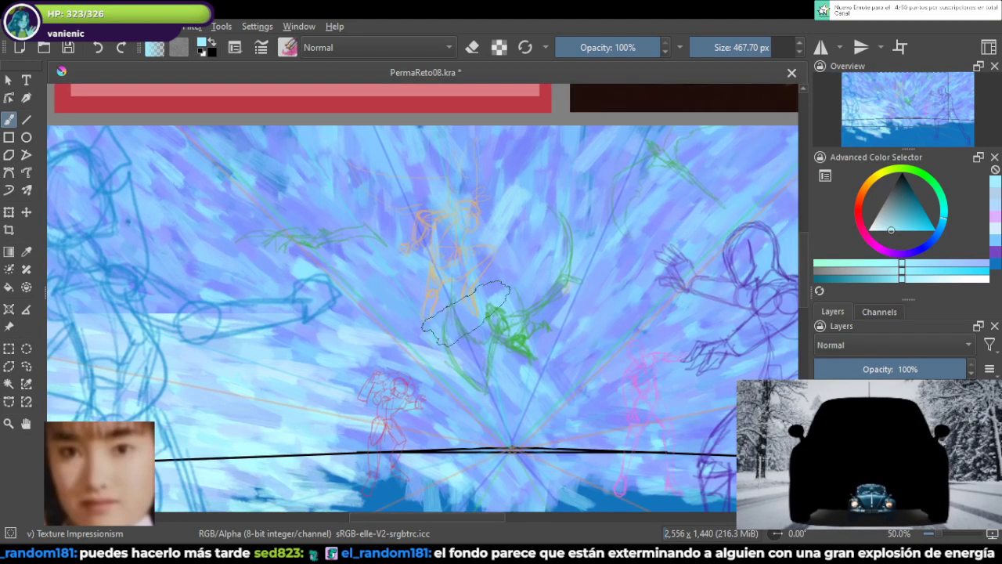
key("ctrl+z")
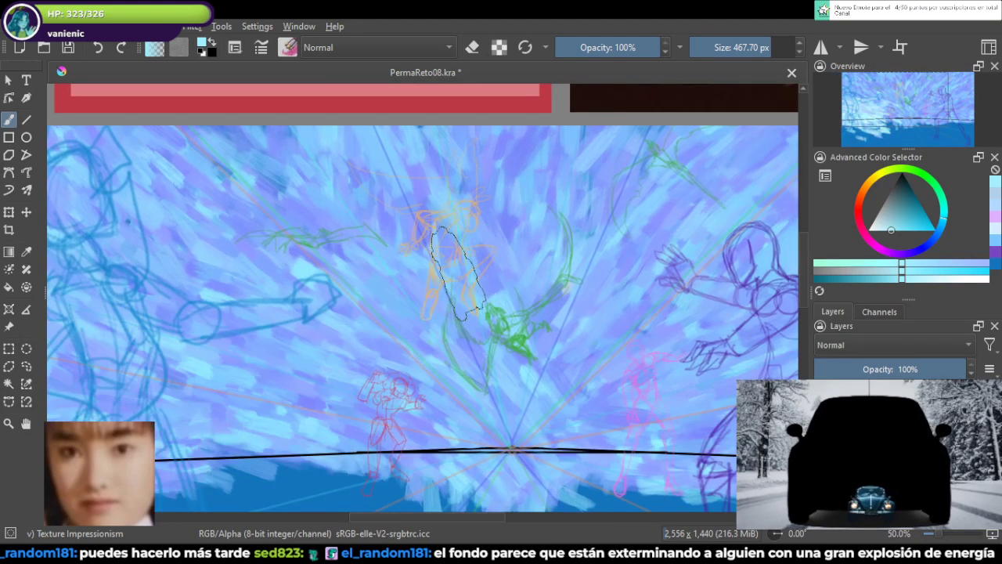
Step: Try the Texture Impressionism brush at 48.09 px near the orange and green figures and undo the stroke
left_click(727, 47)
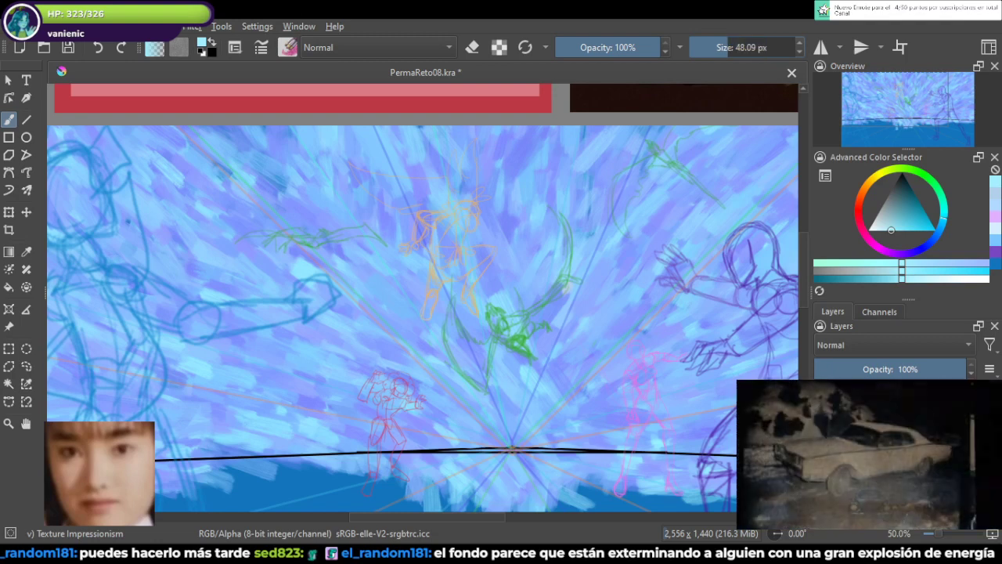
left_click_drag(483, 239, 513, 362)
key("ctrl+z")
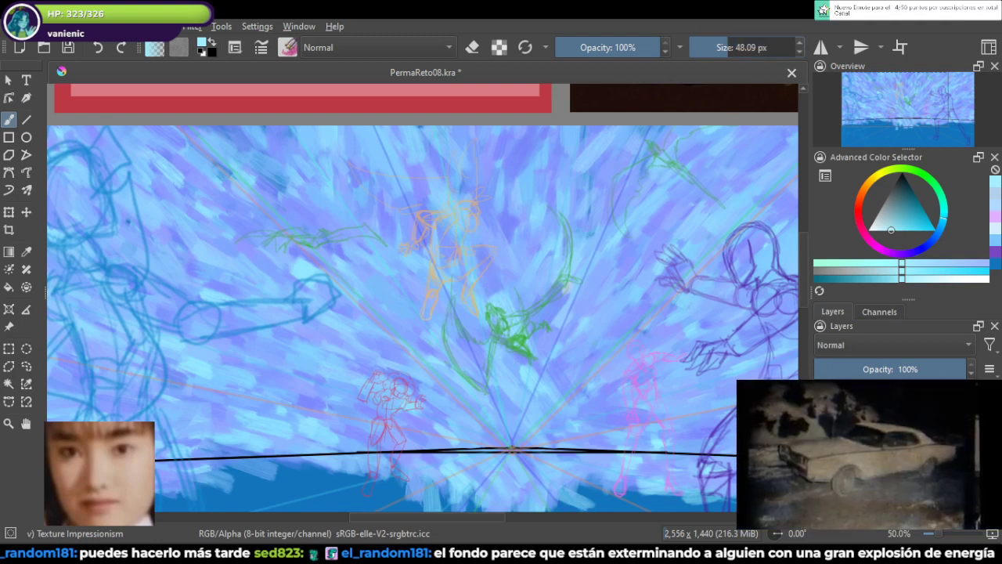
Step: Set the Texture Impressionism brush to 467.70 px and paint a vertical pale cyan beam through the centre of the background
left_click_drag(729, 48, 771, 47)
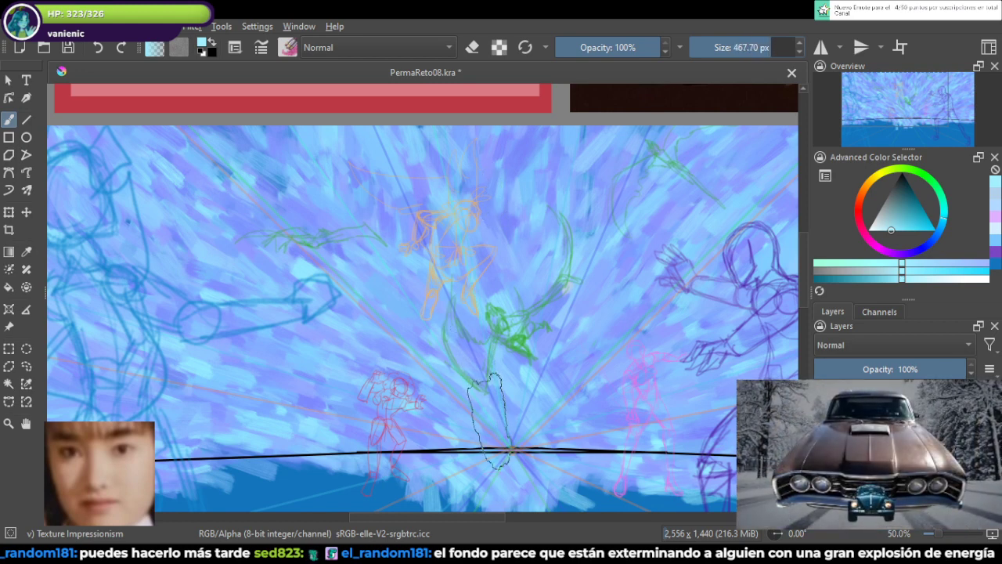
left_click_drag(491, 415, 472, 172)
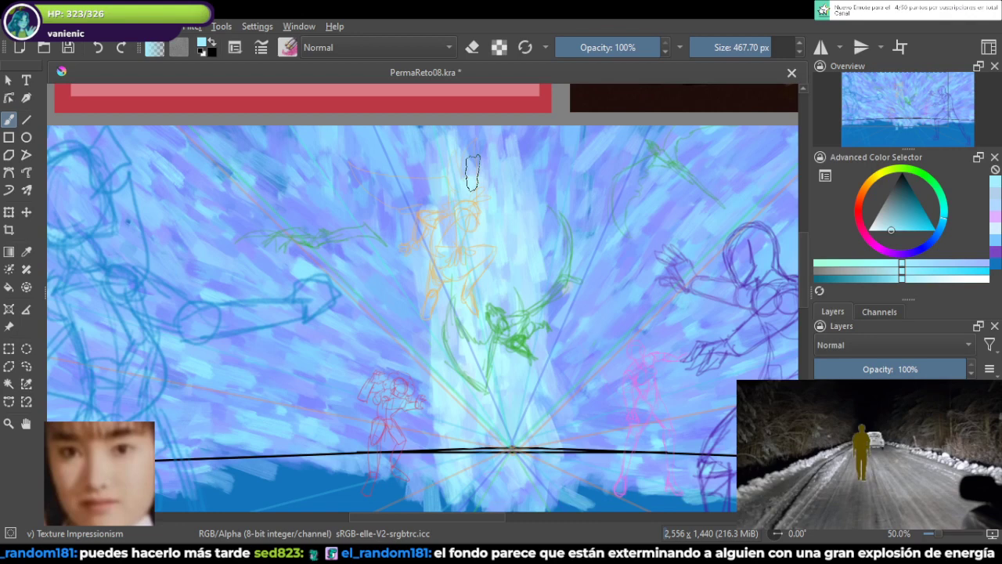
left_click_drag(472, 172, 470, 135)
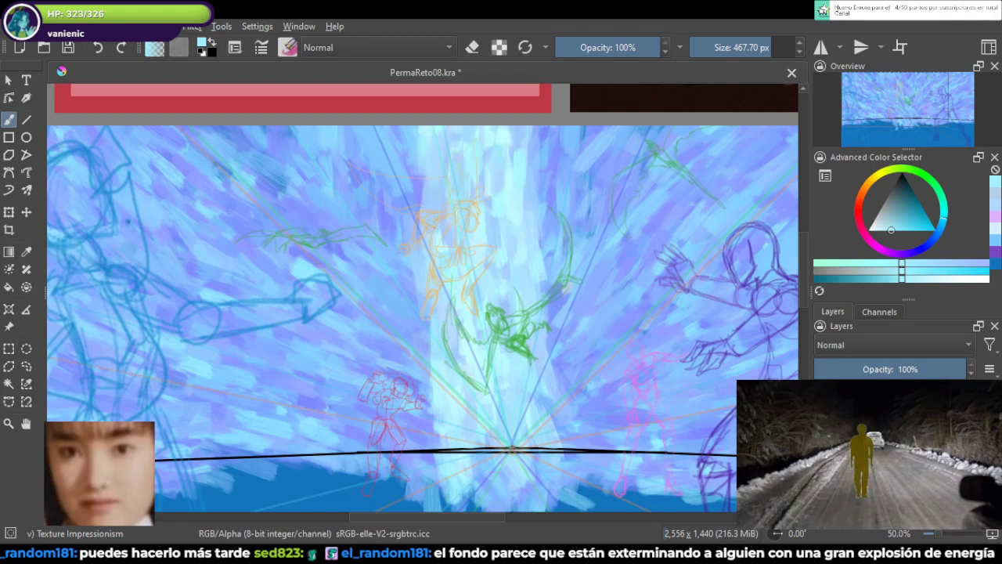
Step: Paint radiating pale cyan strokes between the central beam and the large blue figure's outstretched fist
mouse_move(445, 231)
left_mouse_down()
mouse_move(504, 209)
mouse_move(501, 231)
left_mouse_up()
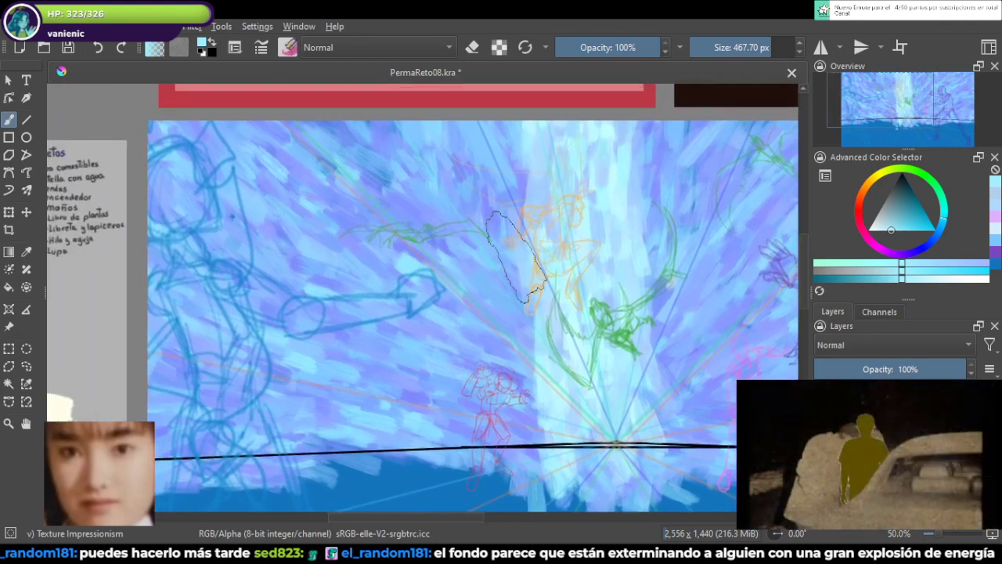
left_click_drag(530, 283, 464, 110)
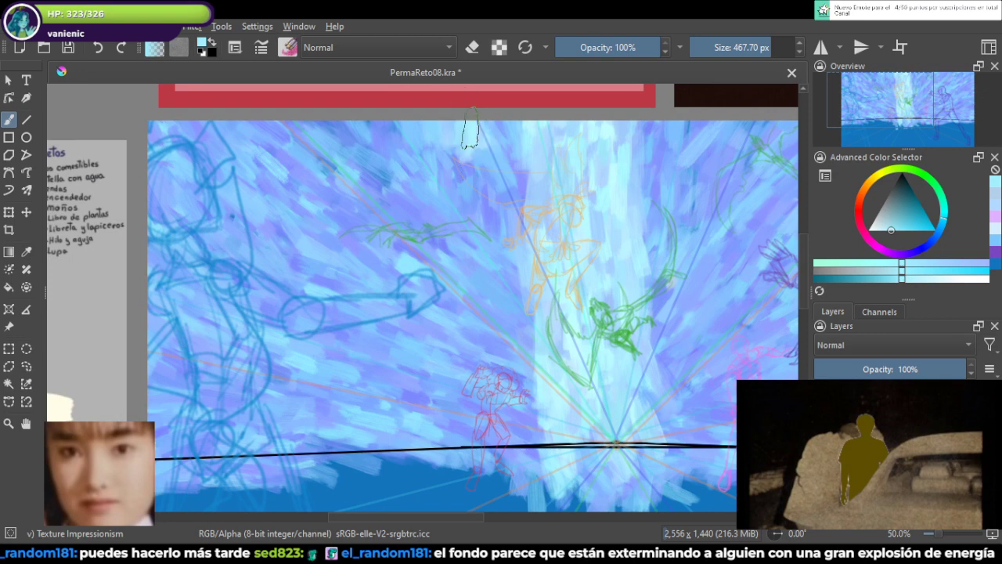
left_click_drag(469, 129, 587, 489)
Step: Extend the radiating pale cyan strokes across the background behind the large blue figure and down to the horizon
left_click_drag(455, 298, 529, 305)
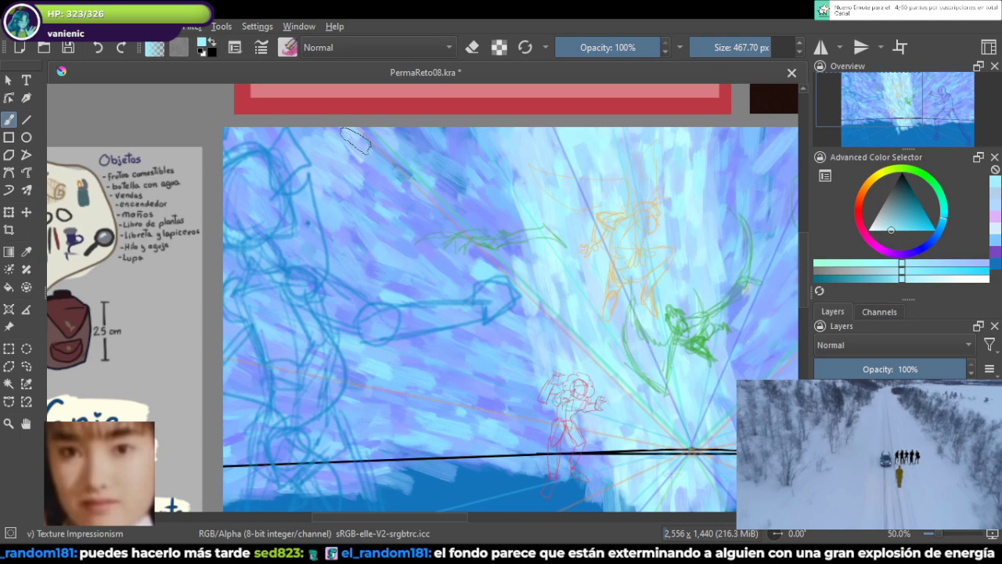
mouse_move(356, 141)
left_mouse_down()
mouse_move(504, 196)
mouse_move(476, 169)
mouse_move(522, 211)
left_mouse_up()
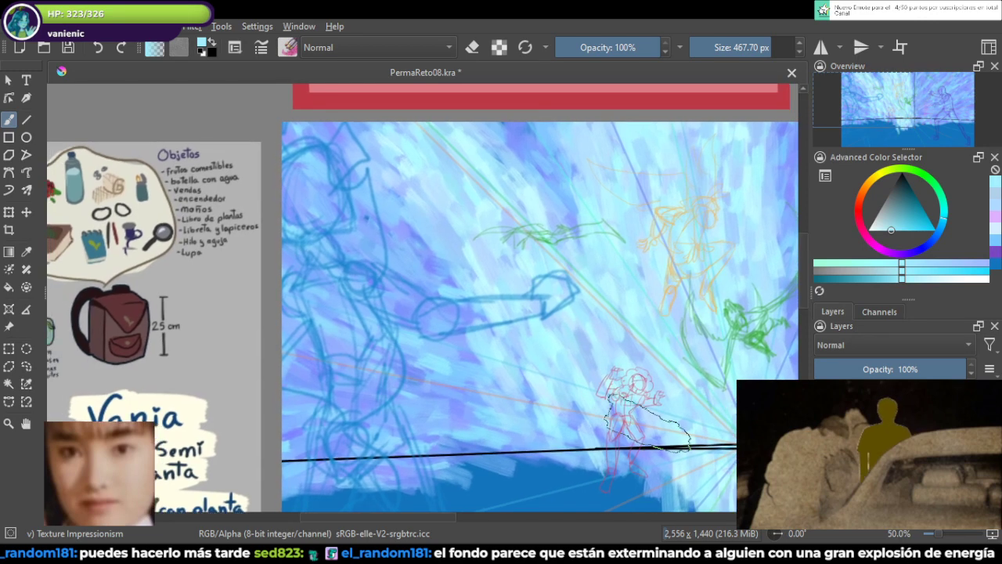
left_click_drag(666, 430, 452, 391)
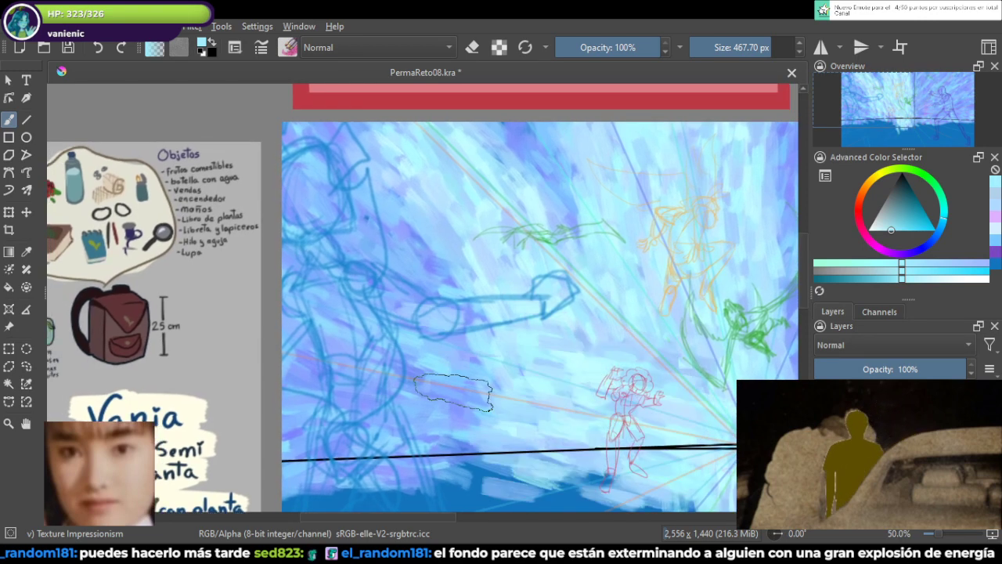
left_click_drag(453, 391, 165, 339)
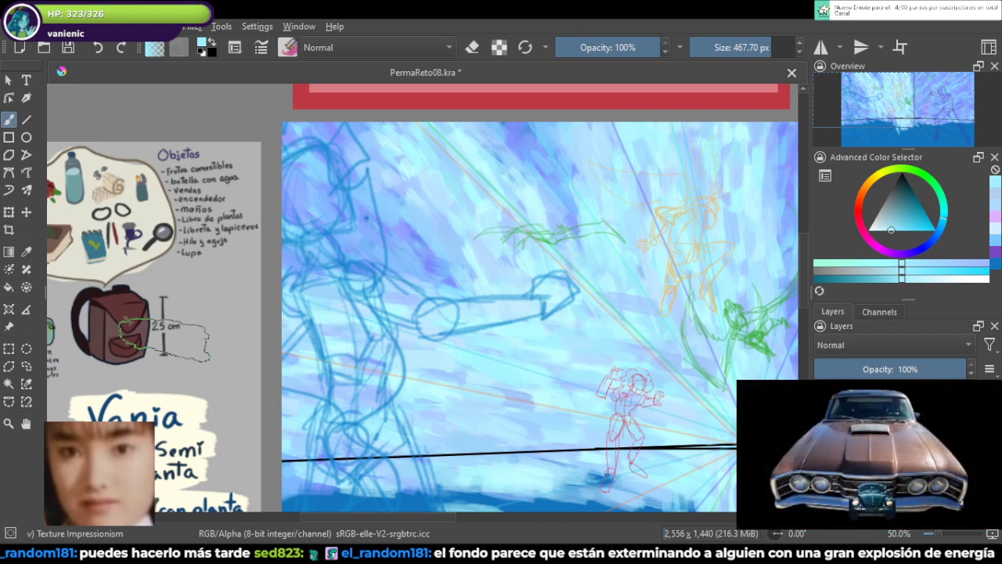
Step: Cover the remaining upper background and the area behind the pink and purple figures with radiating pale cyan strokes
scroll(165, 341, "up", 2)
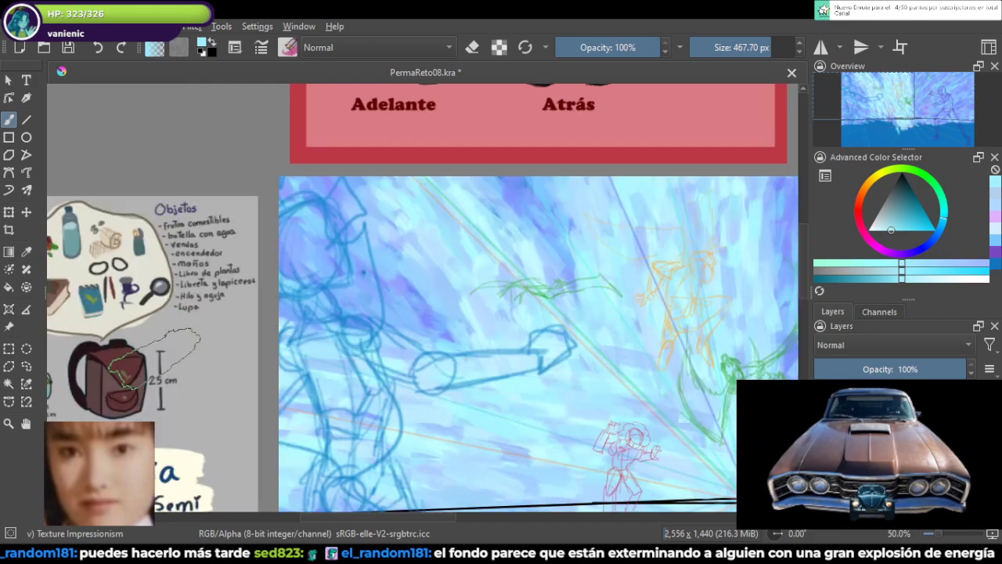
scroll(460, 308, "down", 2)
scroll(498, 335, "up", 1)
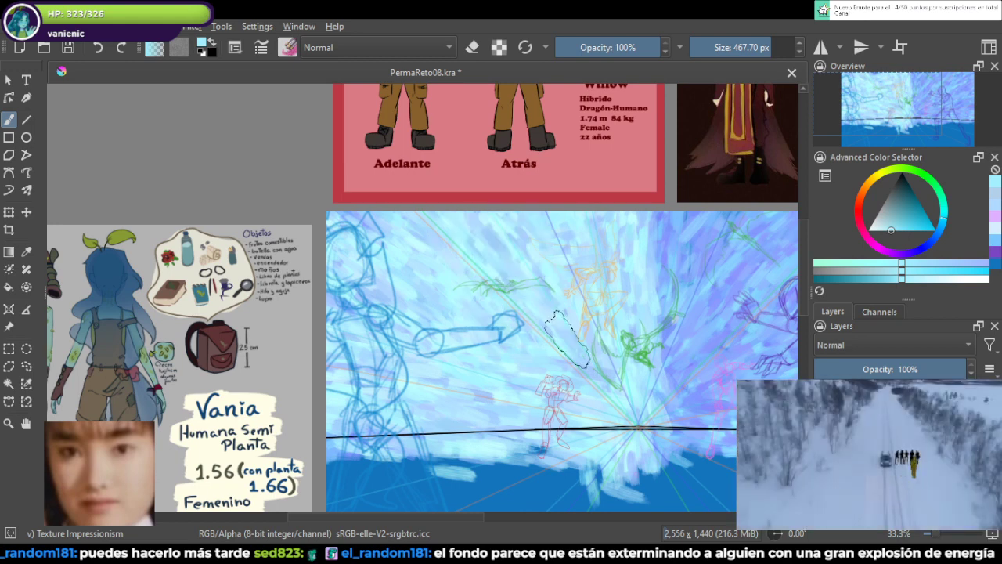
left_click_drag(589, 316, 398, 298)
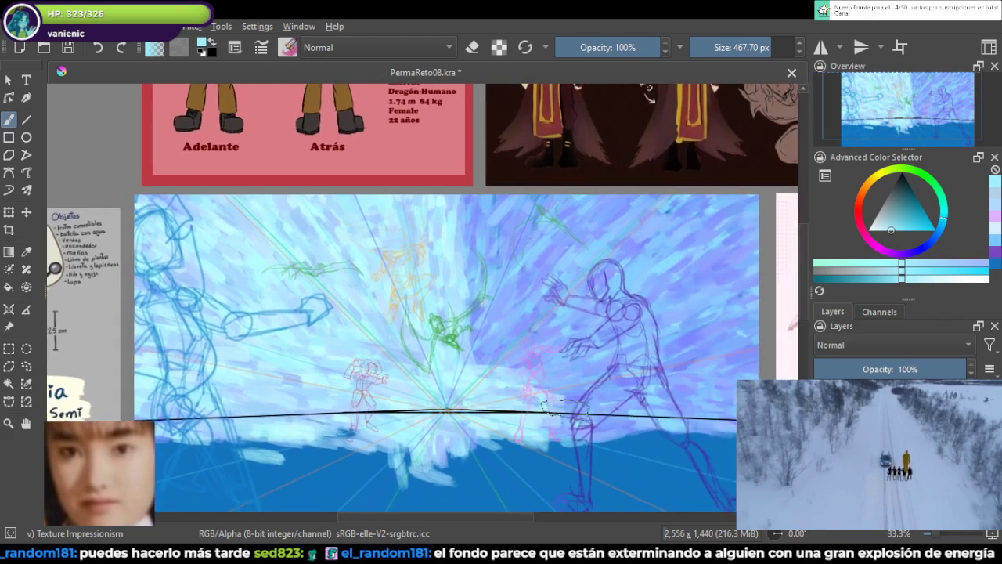
mouse_move(566, 409)
left_mouse_down()
mouse_move(715, 427)
mouse_move(678, 435)
left_mouse_up()
mouse_move(566, 390)
left_mouse_down()
mouse_move(560, 368)
mouse_move(552, 377)
left_mouse_up()
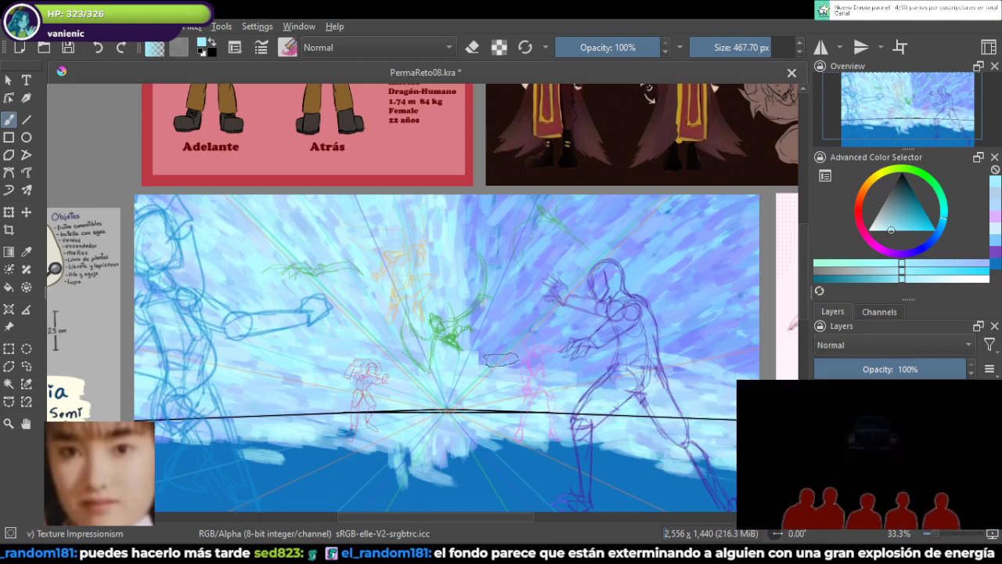
left_click_drag(474, 360, 759, 307)
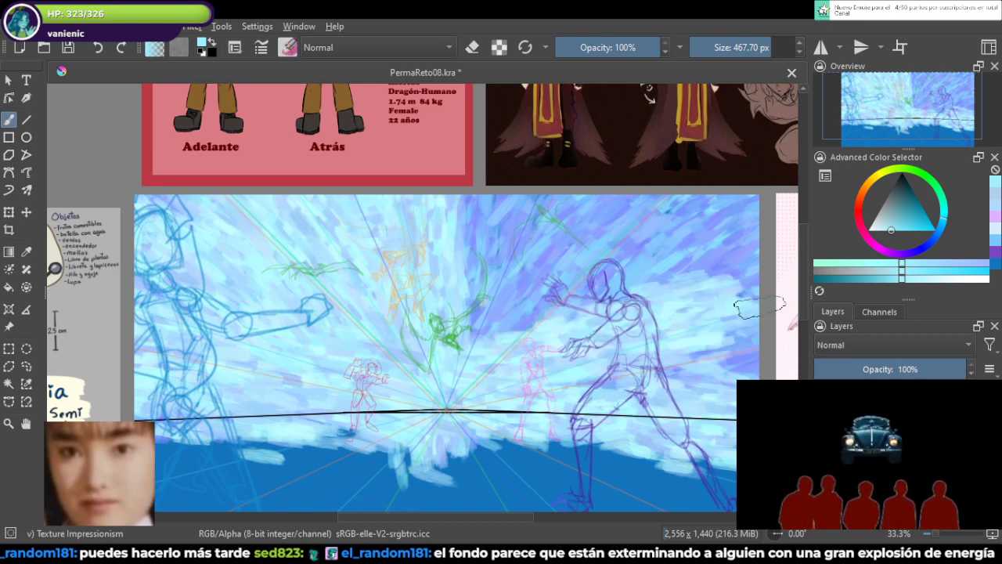
left_click_drag(734, 313, 669, 300)
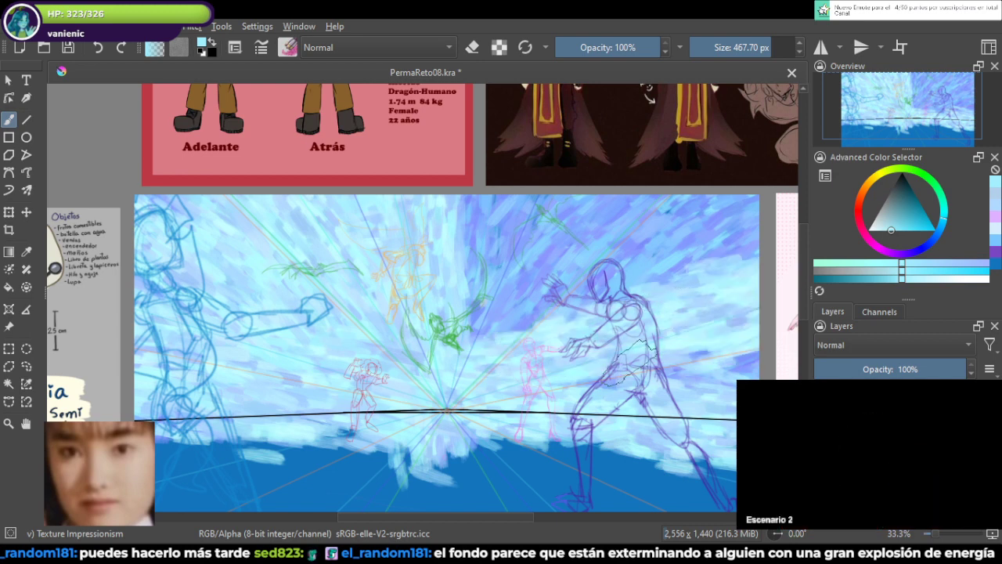
mouse_move(631, 370)
left_mouse_down()
mouse_move(613, 366)
mouse_move(648, 372)
left_mouse_up()
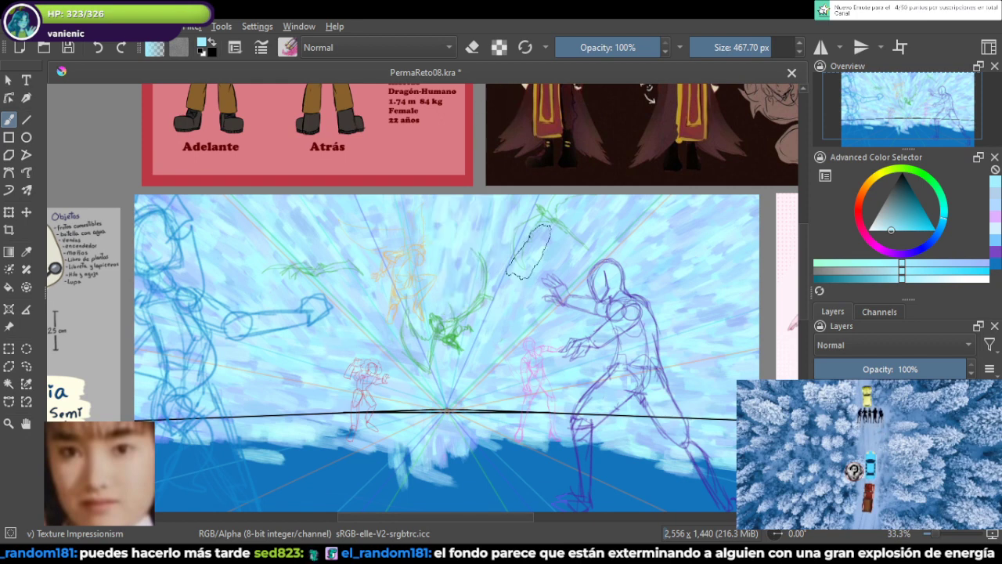
Step: Save the painting
key("ctrl+s")
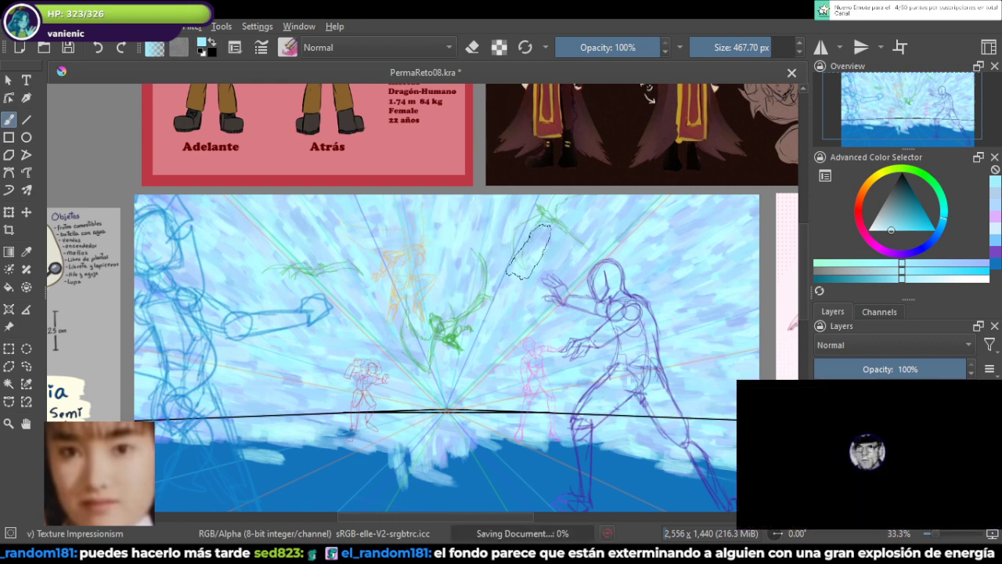
scroll(529, 251, "down", 2)
scroll(529, 251, "down", 2)
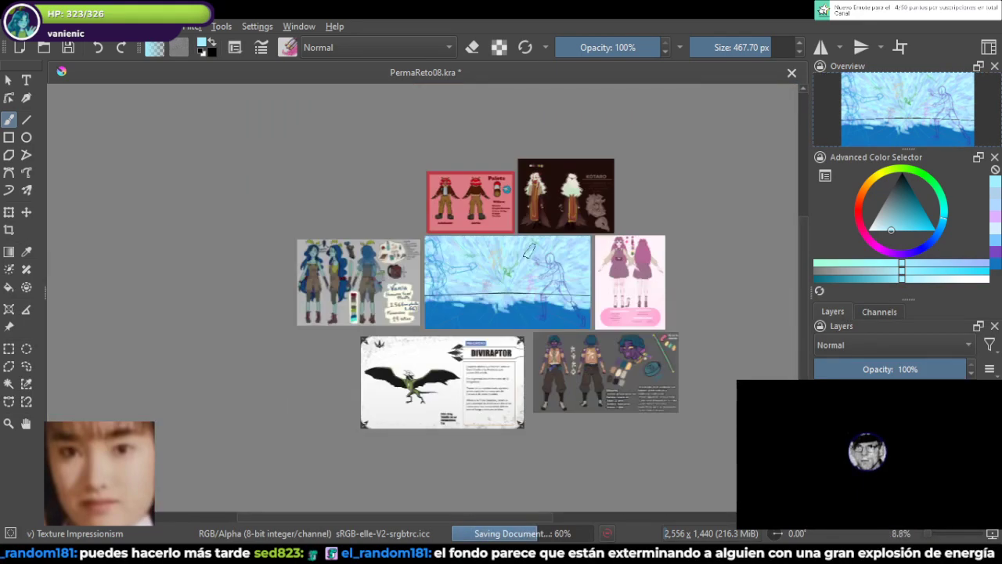
scroll(530, 250, "up", 5)
scroll(526, 252, "down", 1)
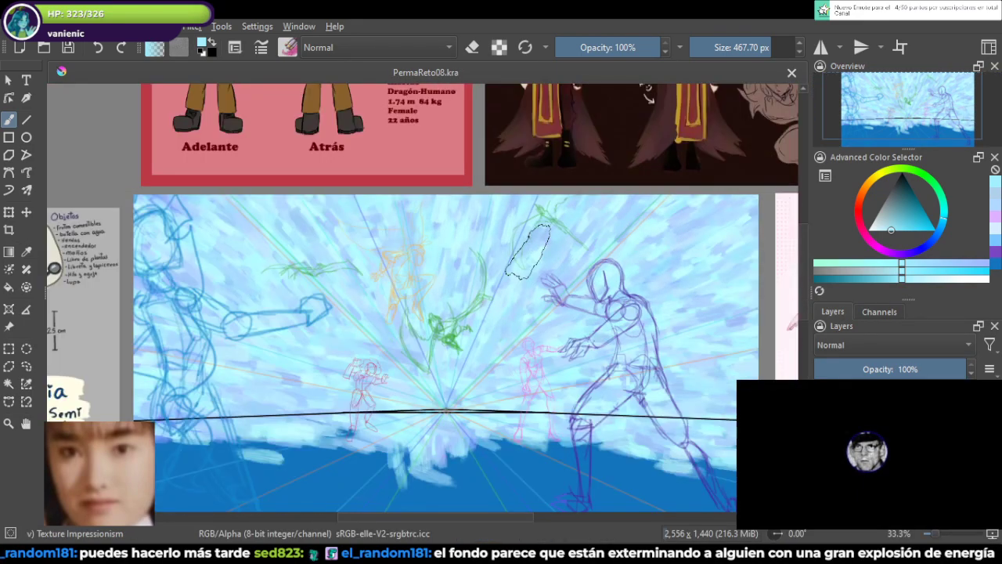
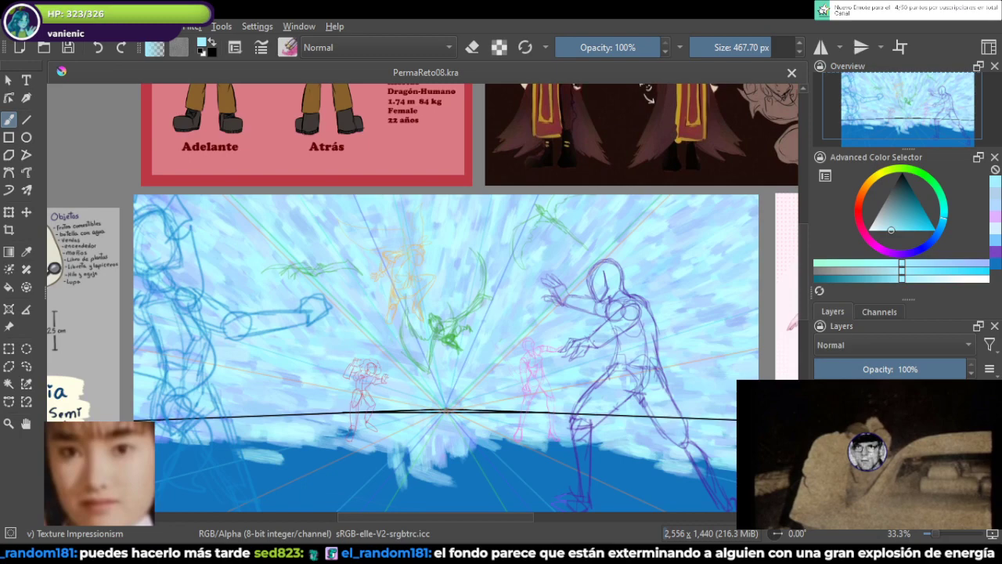
Step: Switch to the Watercolor Fringe brush at 60 px
key("slash")
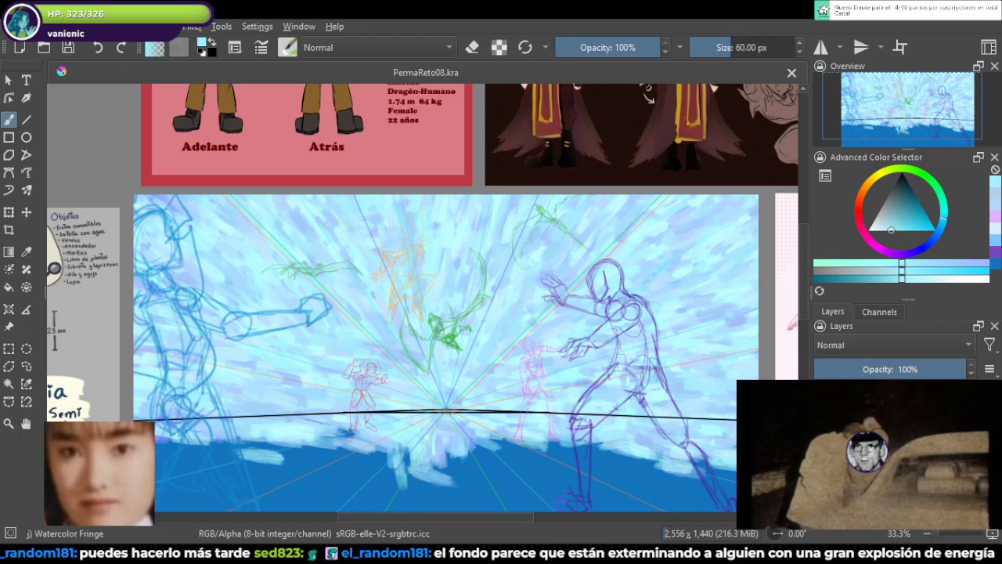
scroll(313, 285, "up", 3)
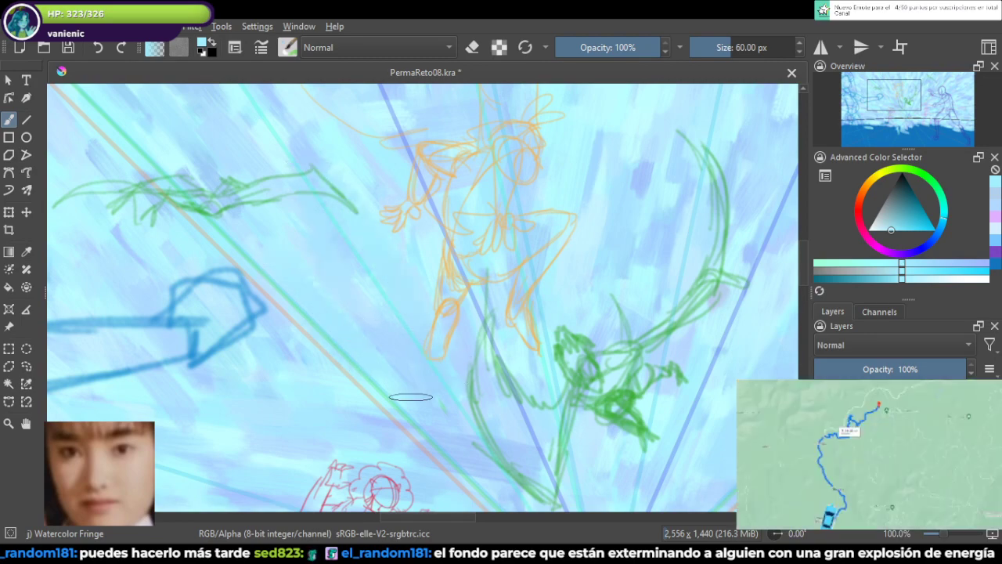
scroll(486, 257, "down", 3)
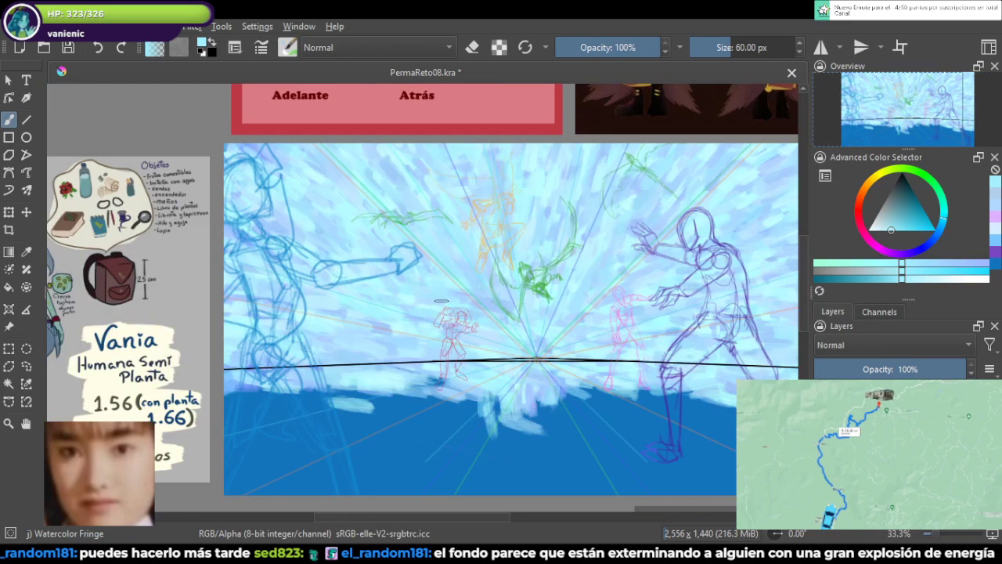
mouse_move(440, 301)
left_mouse_down()
mouse_move(546, 375)
mouse_move(551, 346)
left_mouse_up()
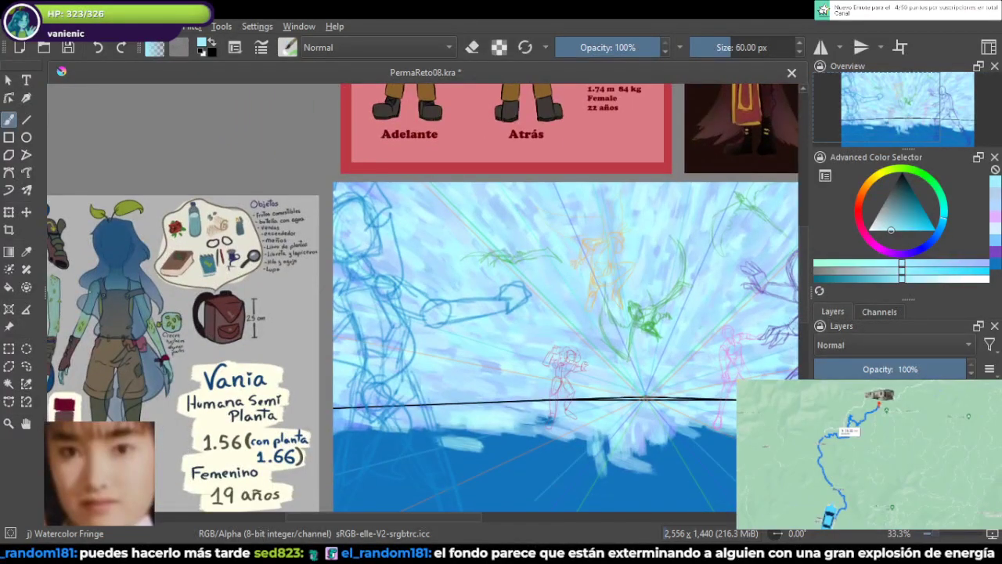
Step: Try clearing the painted background from behind the sketch figures, then undo it
key("Delete")
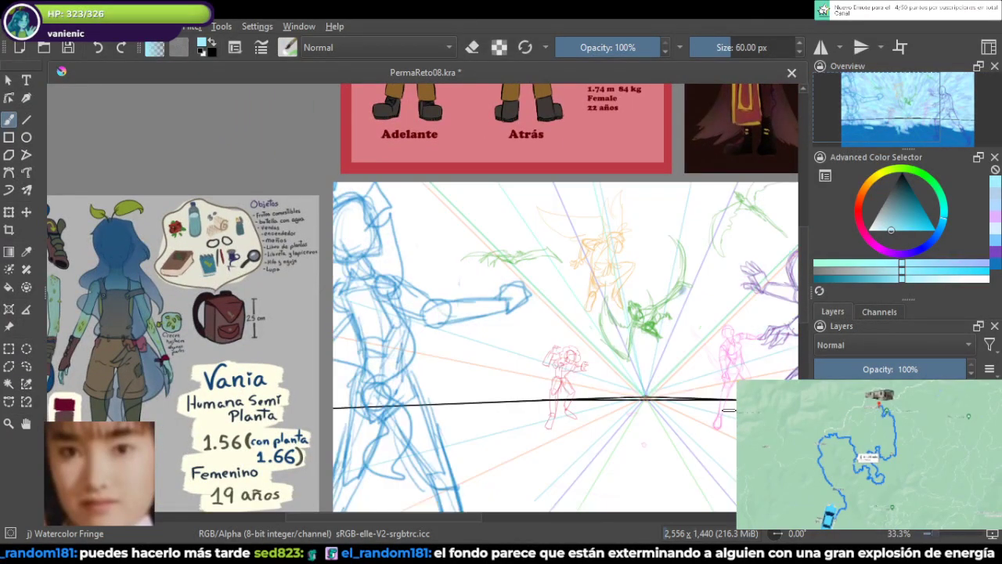
left_click_drag(620, 349, 532, 351)
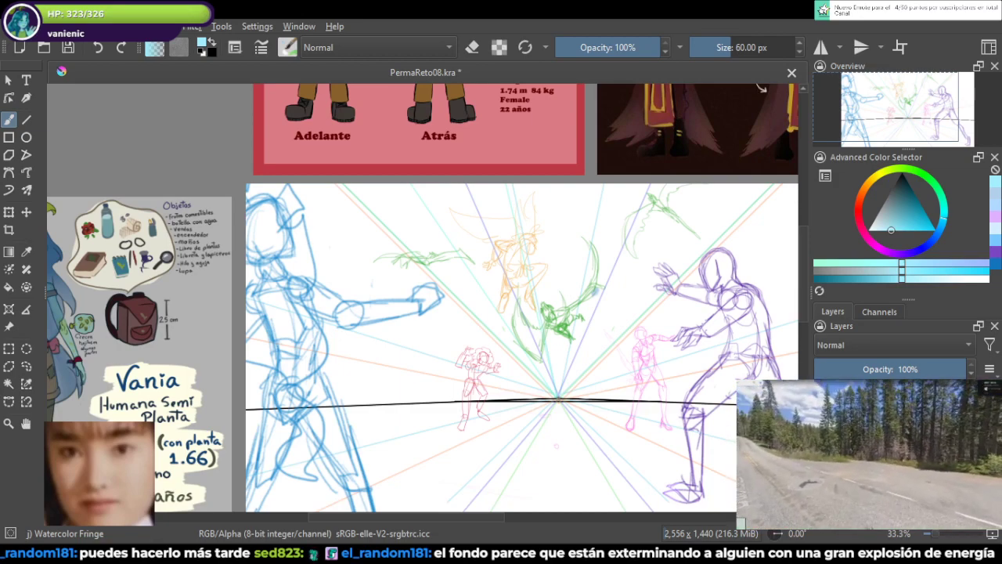
key("ctrl+z")
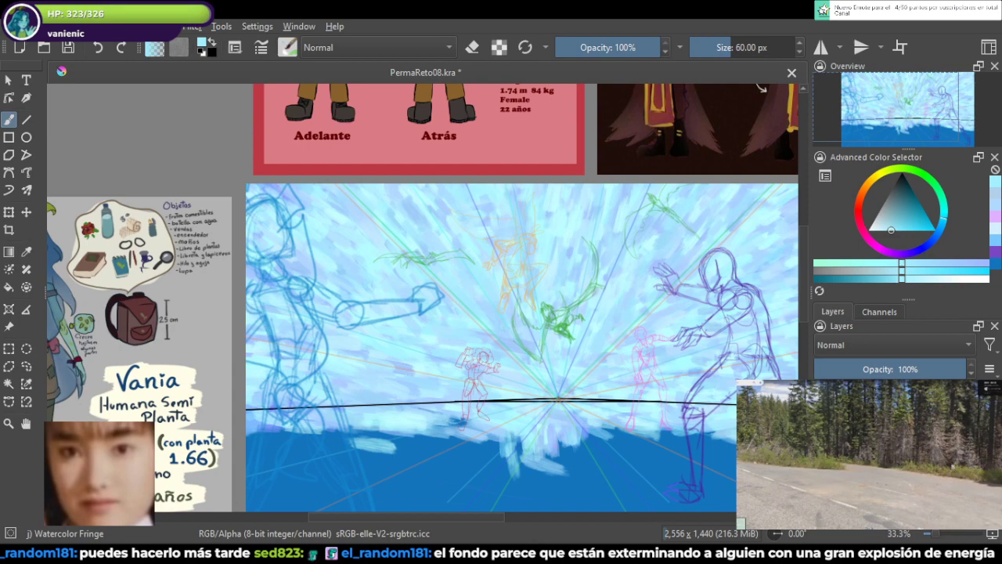
Step: Set the paint colour to near-black and test the Watercolor Fringe brush around the vanishing point on the horizon, undoing stray strokes
left_click_drag(602, 443, 527, 340)
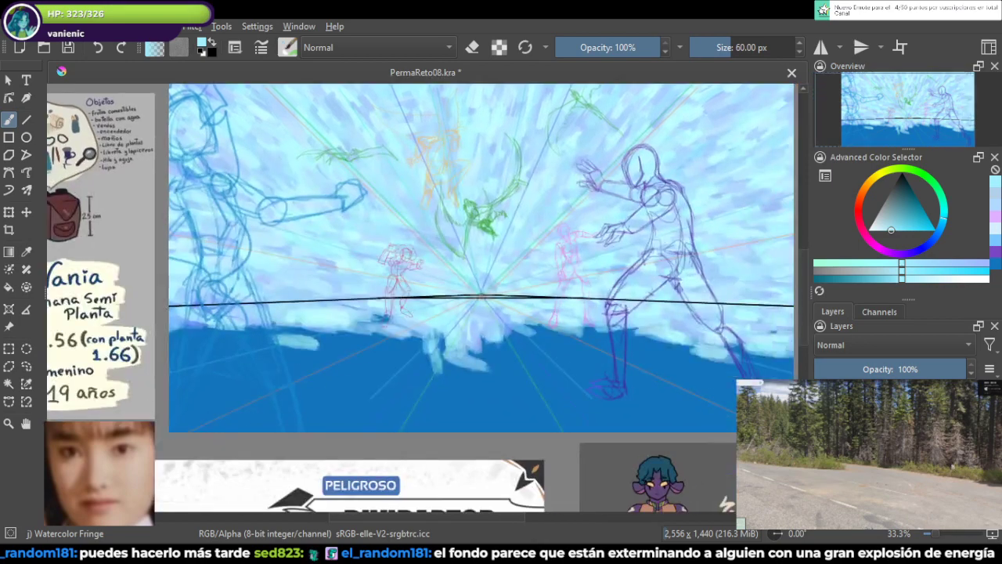
scroll(527, 340, "up", 5)
left_click_drag(422, 279, 590, 353)
scroll(590, 353, "down", 1)
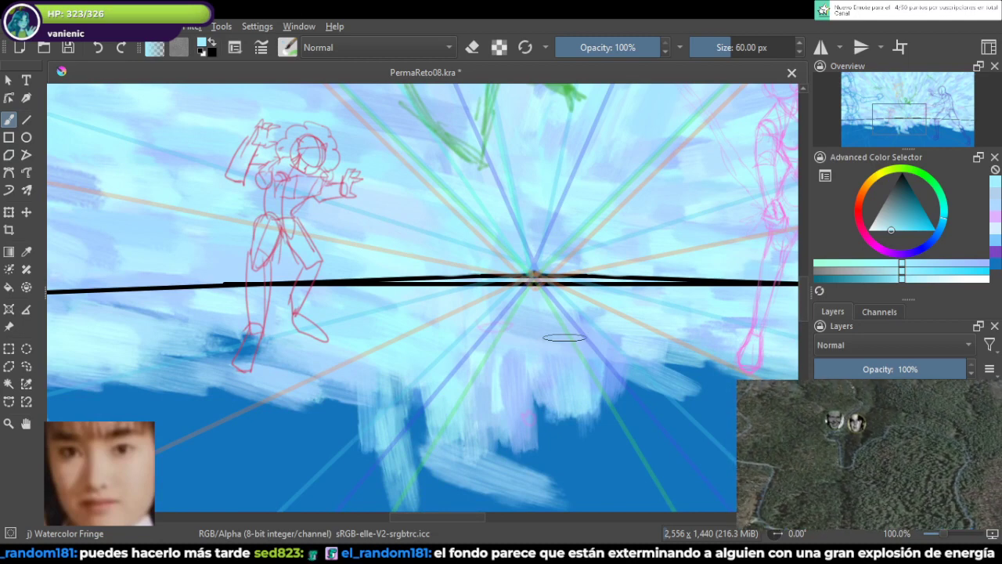
left_click(892, 187)
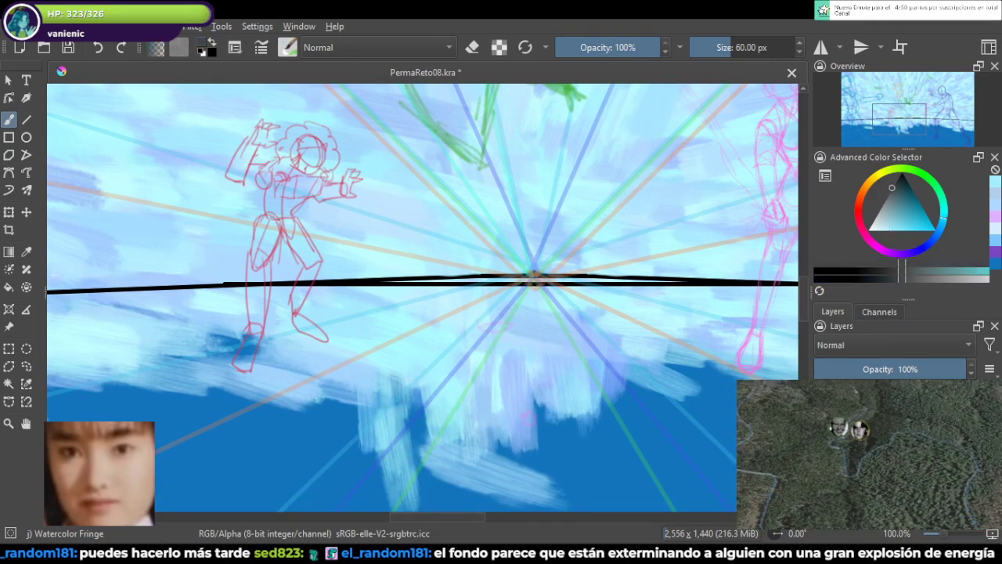
left_click_drag(891, 188, 895, 180)
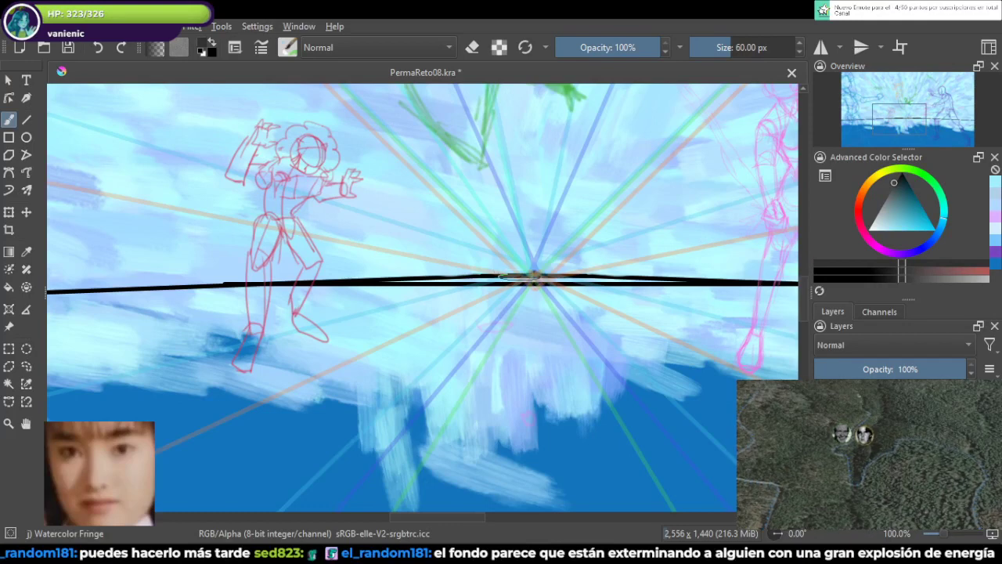
mouse_move(533, 276)
left_mouse_down()
mouse_move(507, 279)
mouse_move(555, 281)
mouse_move(429, 283)
mouse_move(632, 292)
mouse_move(507, 283)
left_mouse_up()
key("ctrl+z")
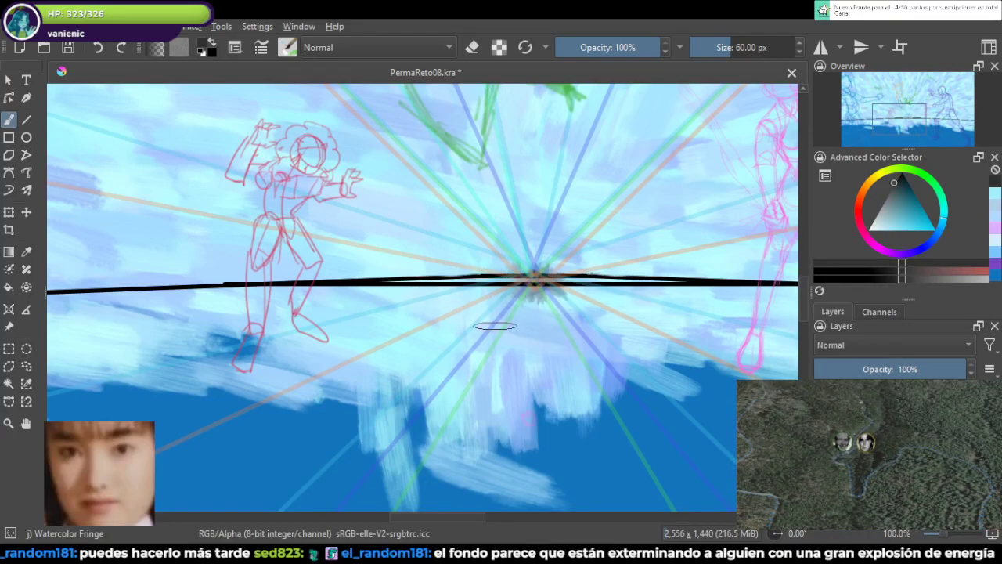
mouse_move(523, 360)
left_mouse_down()
mouse_move(540, 360)
mouse_move(462, 333)
mouse_move(470, 348)
left_mouse_up()
key("ctrl+z")
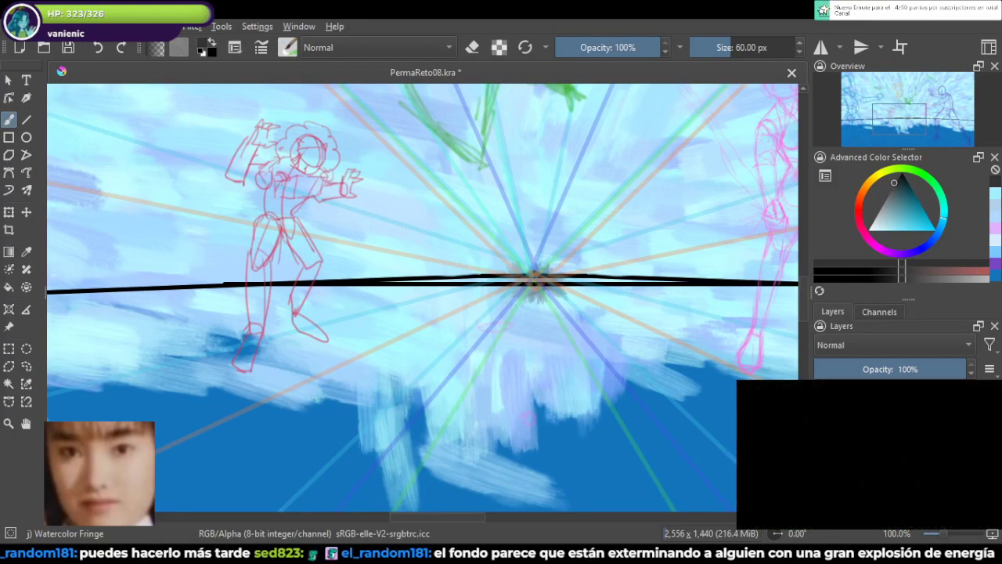
Step: Switch to the Watercolor Texture brush at 220 px and paint a dark smoky band below the horizon, from the red figure past the vanishing point
key("/")
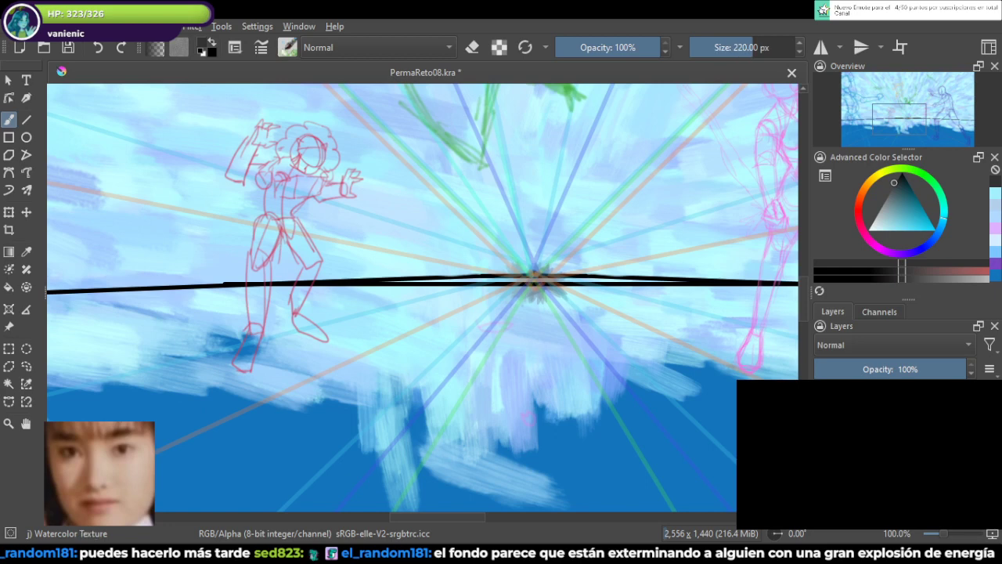
left_click(158, 304)
mouse_move(384, 335)
left_mouse_down()
mouse_move(544, 323)
mouse_move(179, 359)
mouse_move(244, 360)
mouse_move(389, 335)
mouse_move(254, 333)
mouse_move(501, 325)
mouse_move(348, 352)
mouse_move(540, 337)
mouse_move(473, 360)
mouse_move(576, 344)
left_mouse_up()
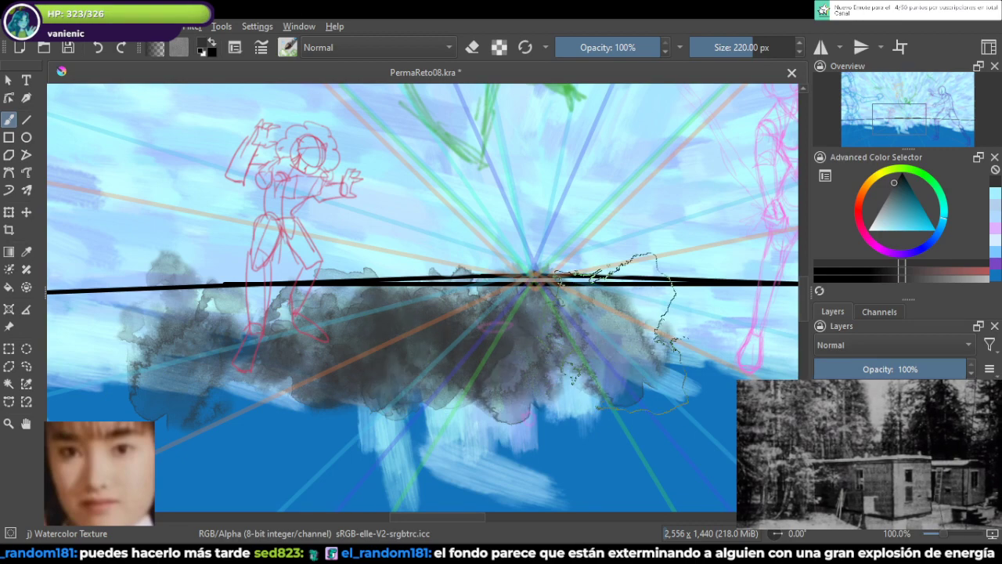
Step: Undo the smoky watercolour strokes painted below the horizon
key("ctrl+z")
key("ctrl+z")
key("ctrl+z")
key("ctrl+z")
key("ctrl+z")
key("ctrl+z")
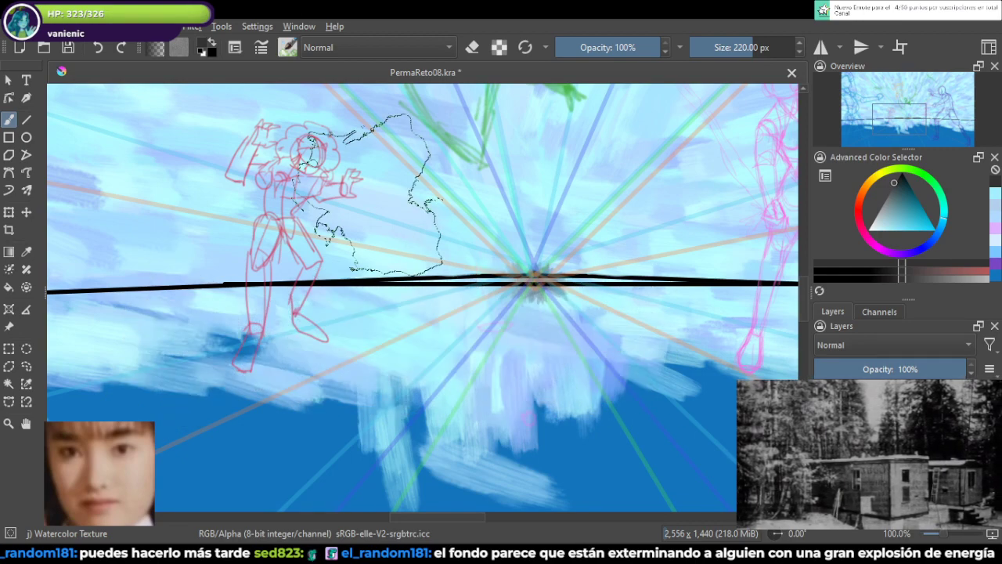
Step: Switch to the Bristles-3 Large Smooth brush at 66.73 px and paint a dark band below the horizon around the vanishing point
right_click(351, 238)
left_click(409, 321)
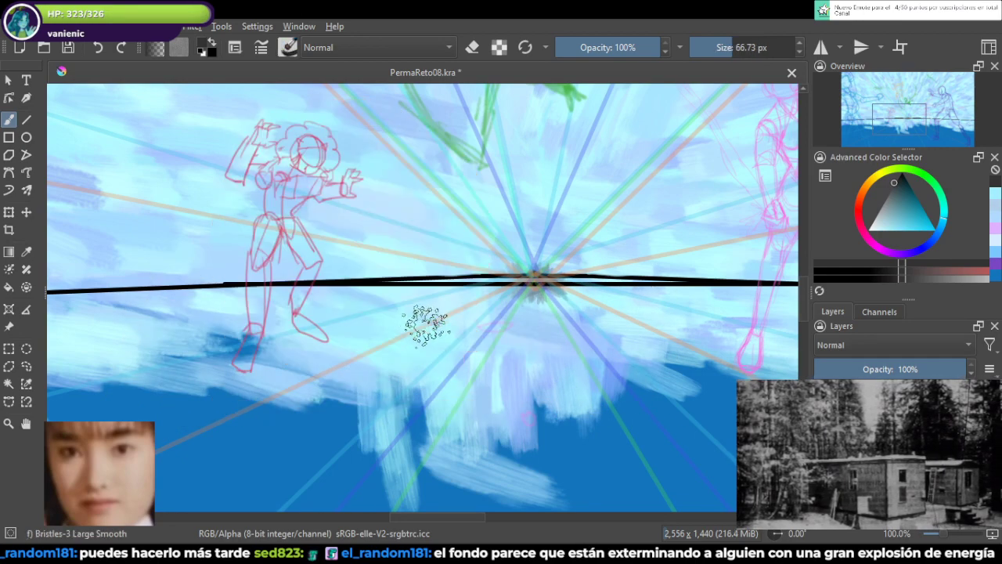
left_click_drag(470, 296, 563, 305)
mouse_move(505, 283)
left_mouse_down()
mouse_move(597, 282)
mouse_move(556, 288)
mouse_move(601, 284)
mouse_move(589, 286)
mouse_move(640, 299)
mouse_move(510, 294)
mouse_move(523, 287)
mouse_move(378, 295)
mouse_move(568, 285)
left_mouse_up()
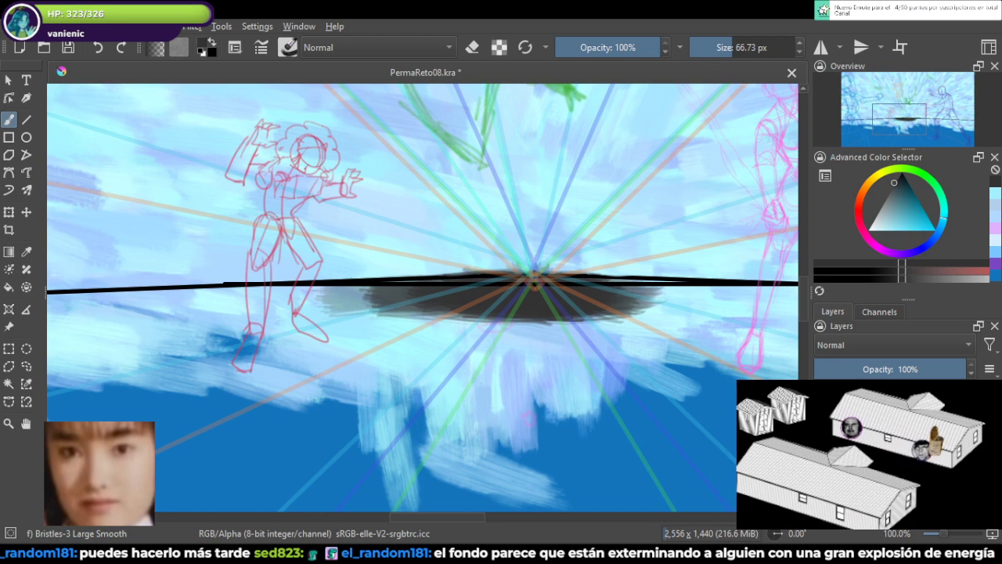
Step: Hide the coloured perspective guide lines radiating from the vanishing point while keeping the black horizon line
key("ctrl+z")
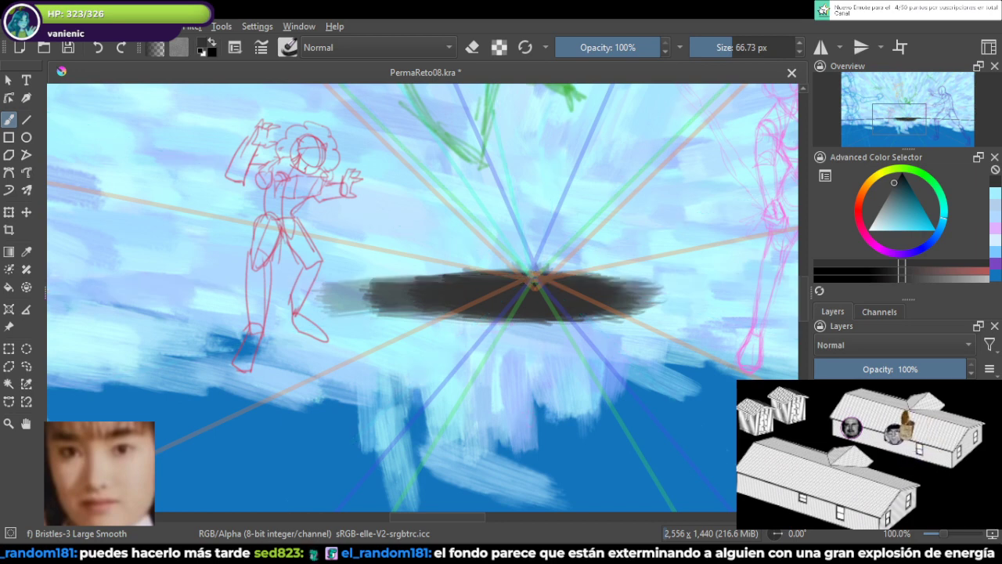
key("ctrl+shift+z")
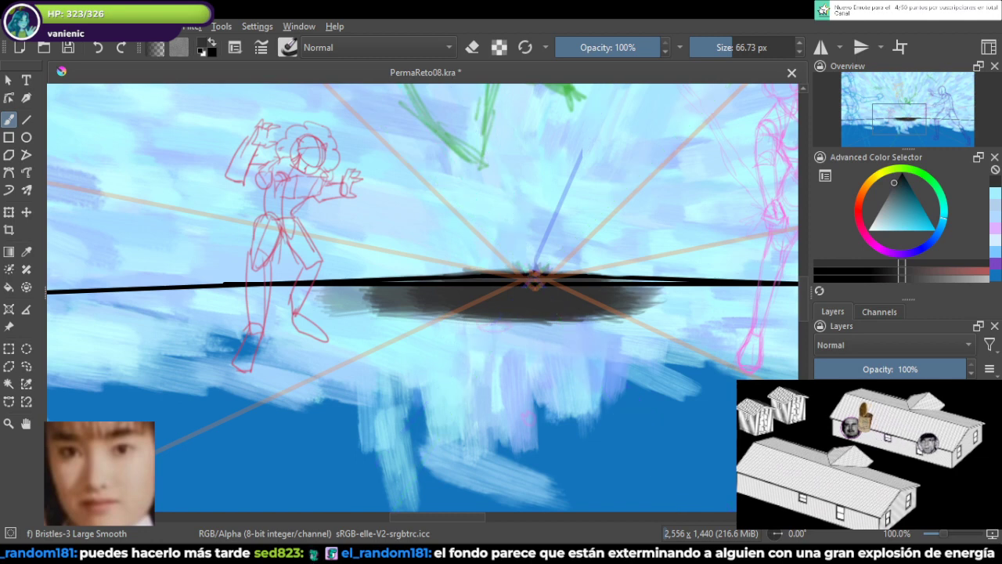
key("ctrl+z")
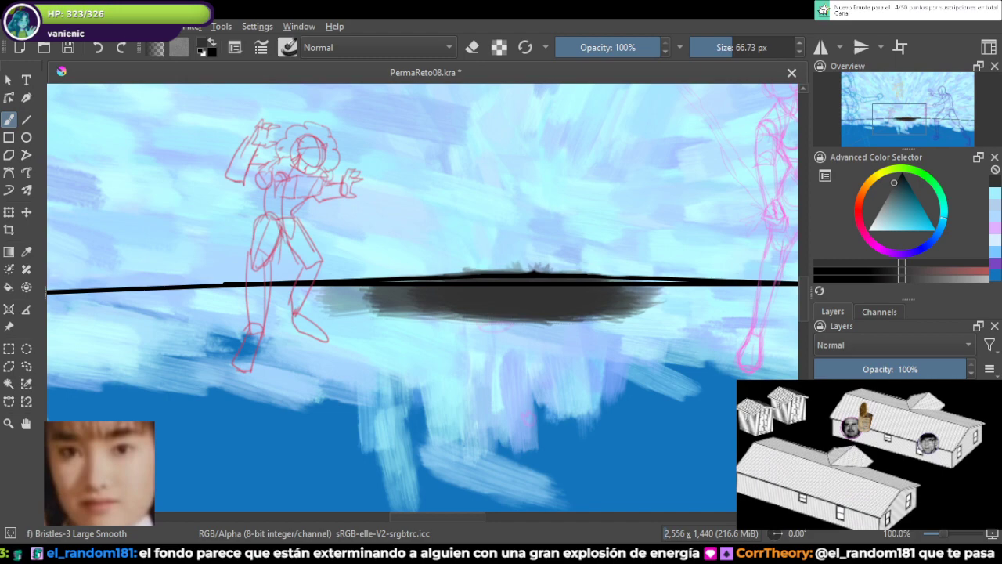
Step: Tidy the dark band's upper edge with the eraser and extend the band leftward behind the red figure
scroll(654, 375, "down", 3)
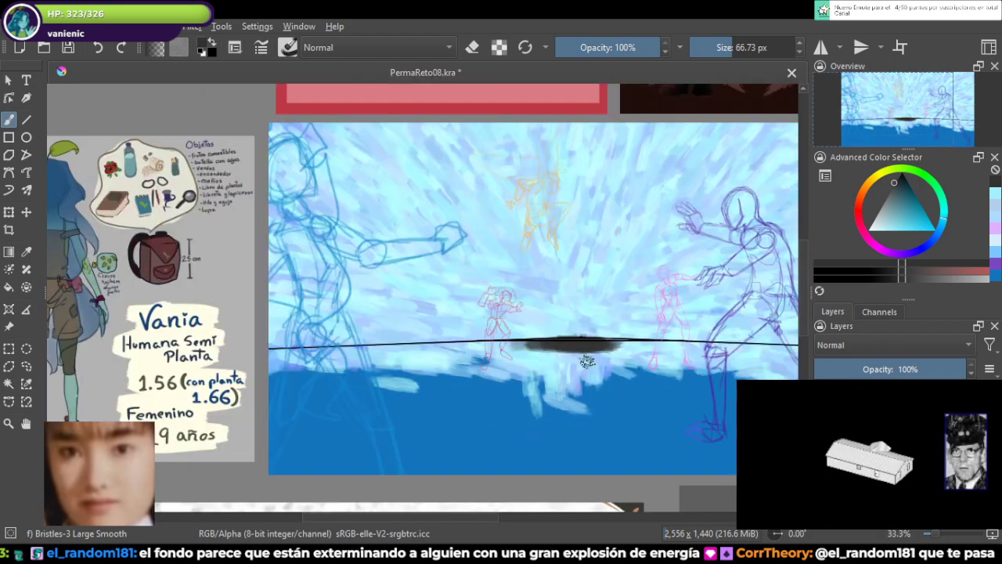
scroll(580, 361, "up", 3)
key("e")
mouse_move(538, 243)
left_mouse_down()
mouse_move(532, 318)
mouse_move(637, 317)
mouse_move(608, 310)
left_mouse_up()
key("e")
mouse_move(485, 352)
left_mouse_down()
mouse_move(653, 351)
mouse_move(250, 364)
mouse_move(409, 352)
mouse_move(512, 360)
mouse_move(274, 367)
mouse_move(542, 324)
left_mouse_up()
key("minus")
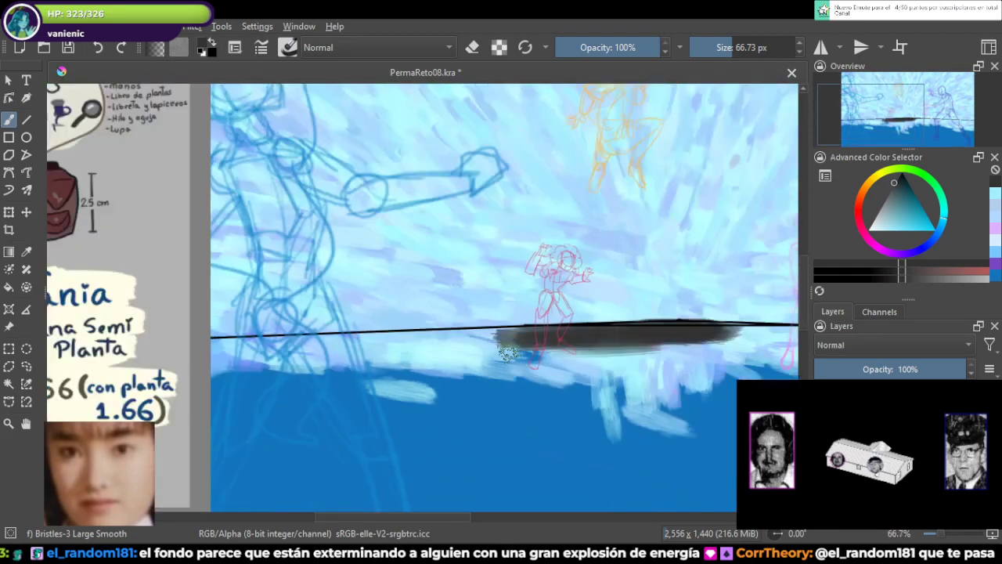
Step: Extend the dark band to the canvas's left edge and thicken it behind the blue figure
left_click_drag(193, 348, 485, 338)
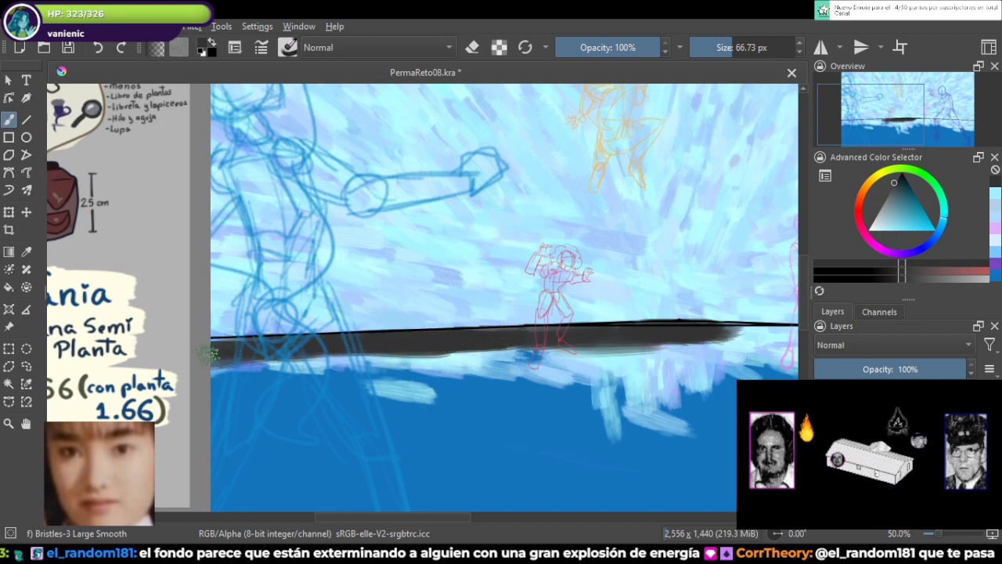
left_click_drag(191, 352, 234, 371)
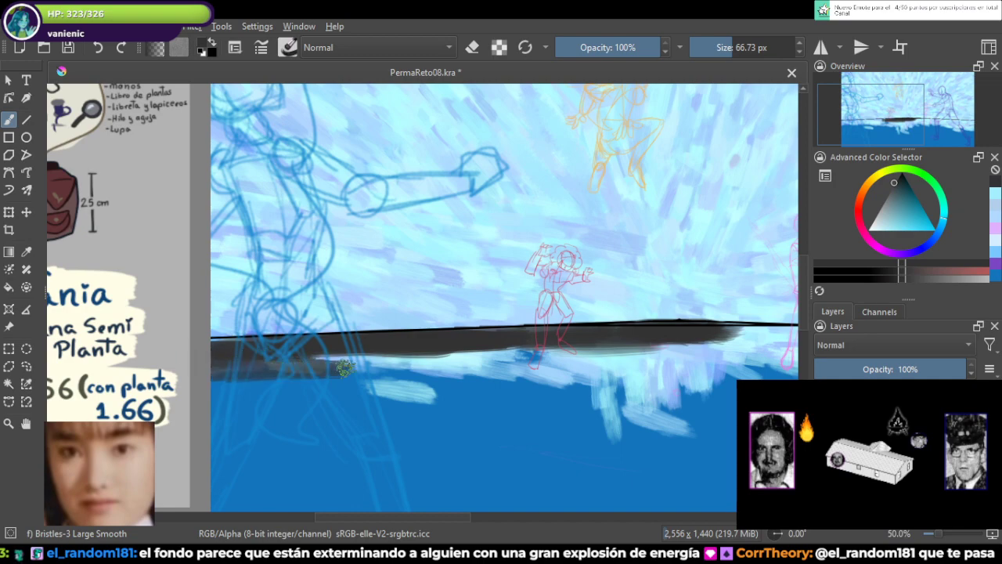
left_click_drag(344, 366, 220, 366)
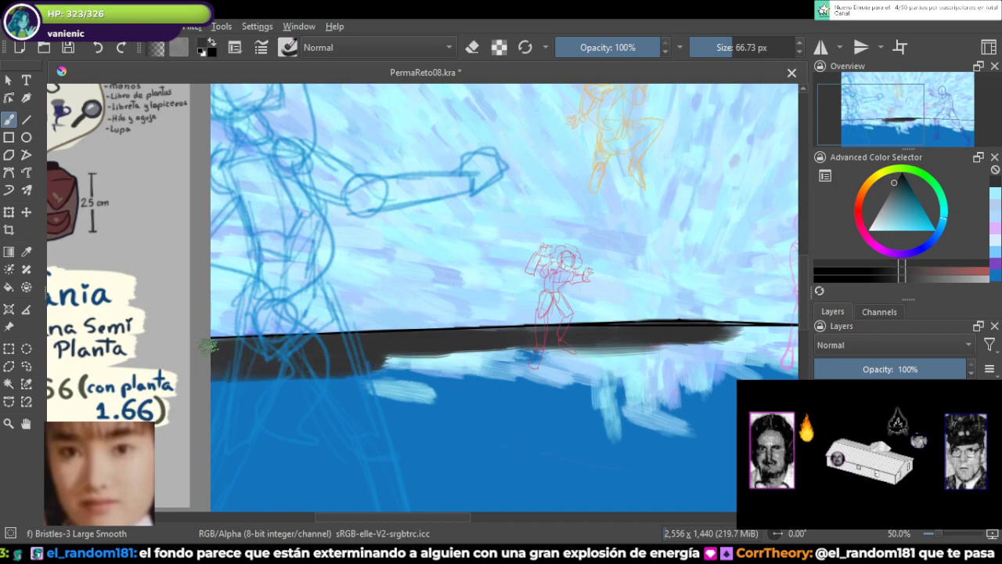
Step: Extend the dark band under the horizon rightward past the pink figure to the purple figure's front leg
scroll(463, 389, "down", 1)
scroll(558, 392, "up", 2)
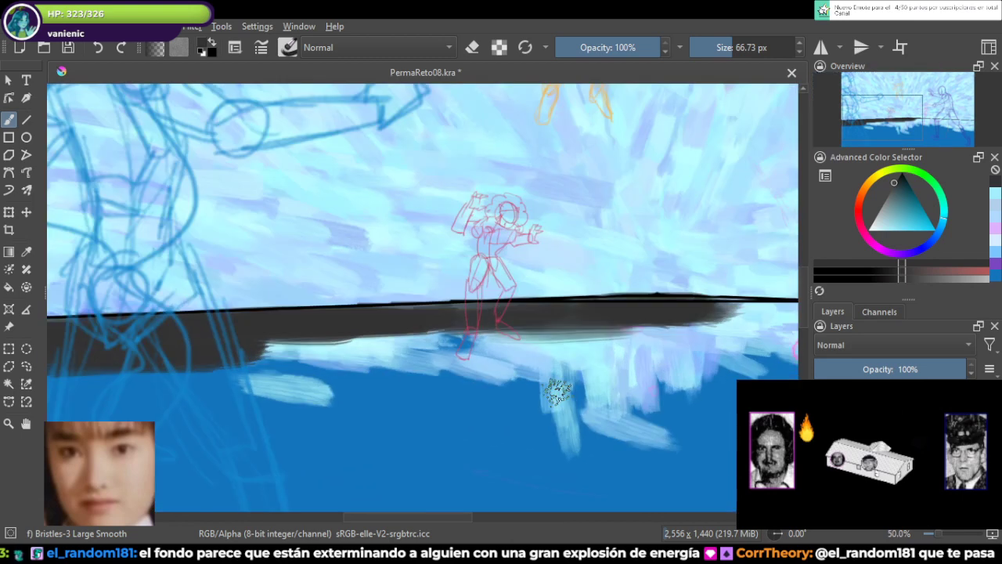
left_click_drag(663, 362, 514, 368)
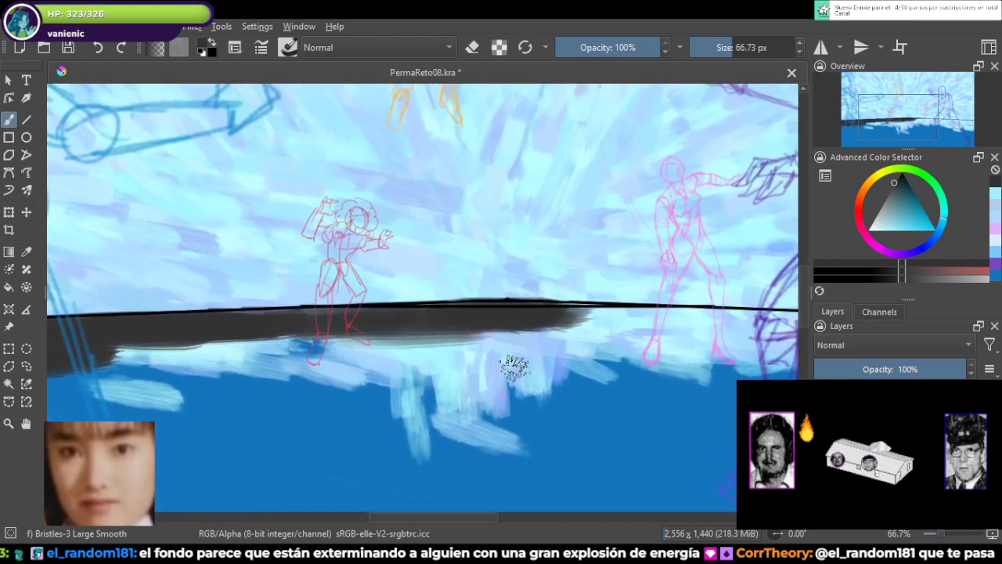
left_click_drag(628, 342, 548, 330)
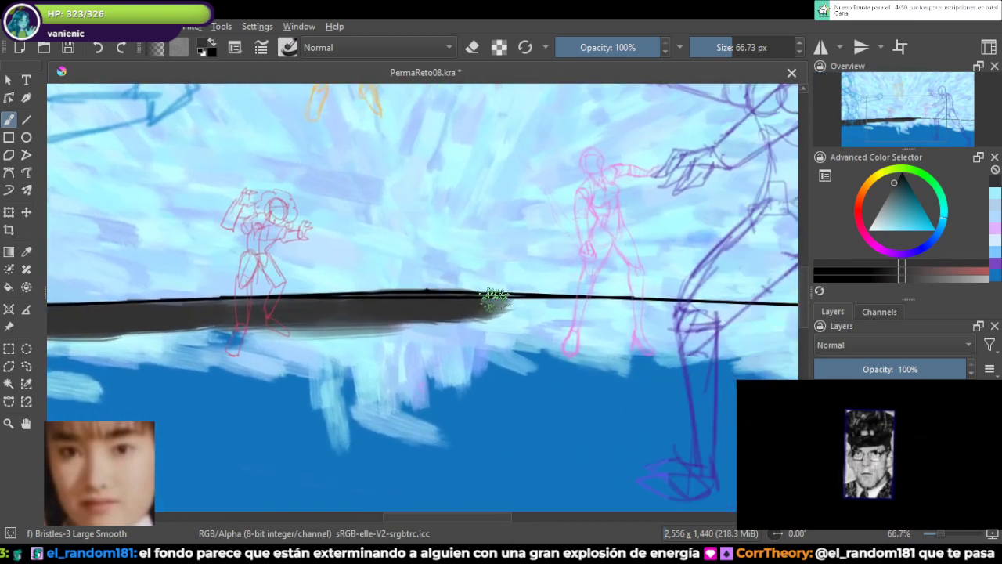
mouse_move(495, 298)
left_mouse_down()
mouse_move(738, 320)
mouse_move(540, 305)
left_mouse_up()
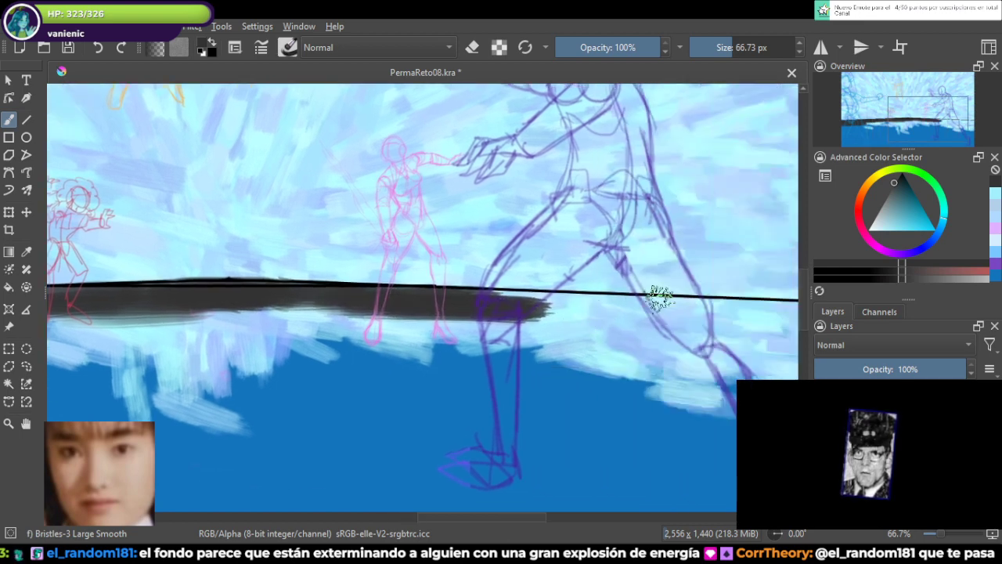
Step: Darken the paint colour to a deeper near-black and continue the band behind the purple figure to the canvas's right edge
left_click_drag(891, 193, 897, 177)
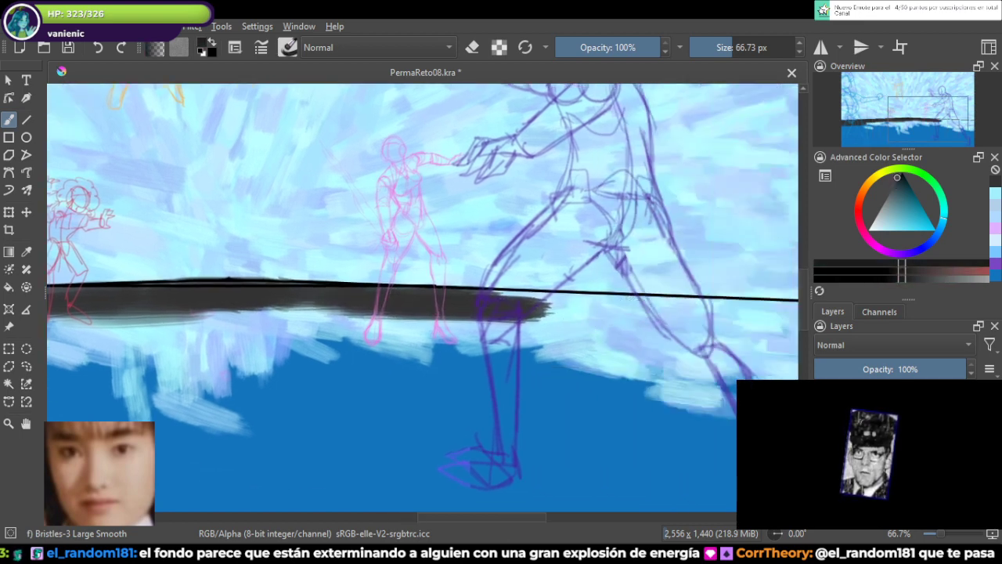
mouse_move(518, 310)
left_mouse_down()
mouse_move(555, 298)
mouse_move(534, 300)
mouse_move(546, 295)
mouse_move(692, 298)
mouse_move(571, 299)
mouse_move(689, 307)
mouse_move(647, 306)
mouse_move(577, 287)
left_mouse_up()
key("e")
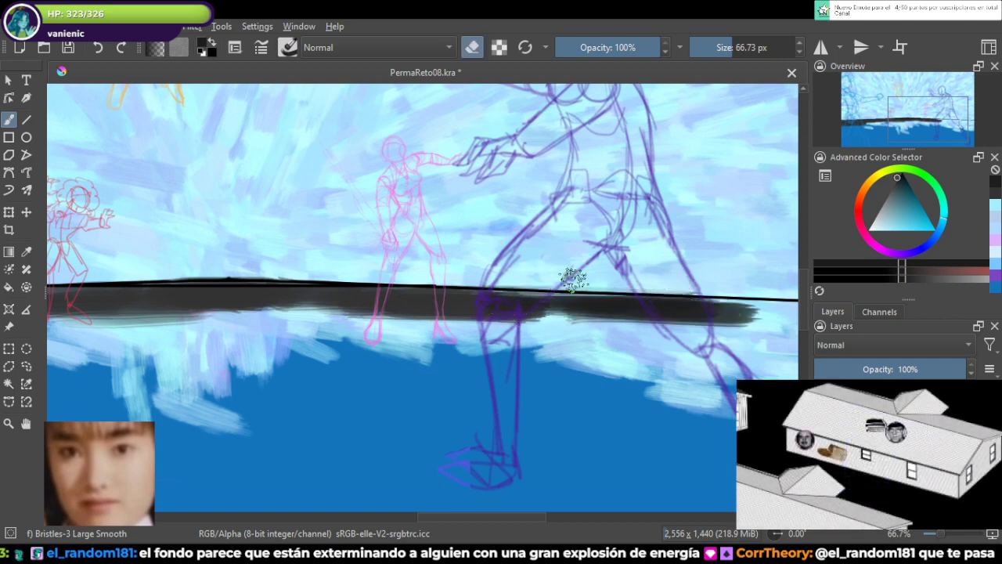
key("e")
left_click_drag(510, 304, 740, 314)
mouse_move(736, 323)
left_mouse_down()
mouse_move(572, 314)
mouse_move(642, 310)
left_mouse_up()
mouse_move(642, 310)
left_mouse_down()
mouse_move(475, 298)
mouse_move(727, 311)
left_mouse_up()
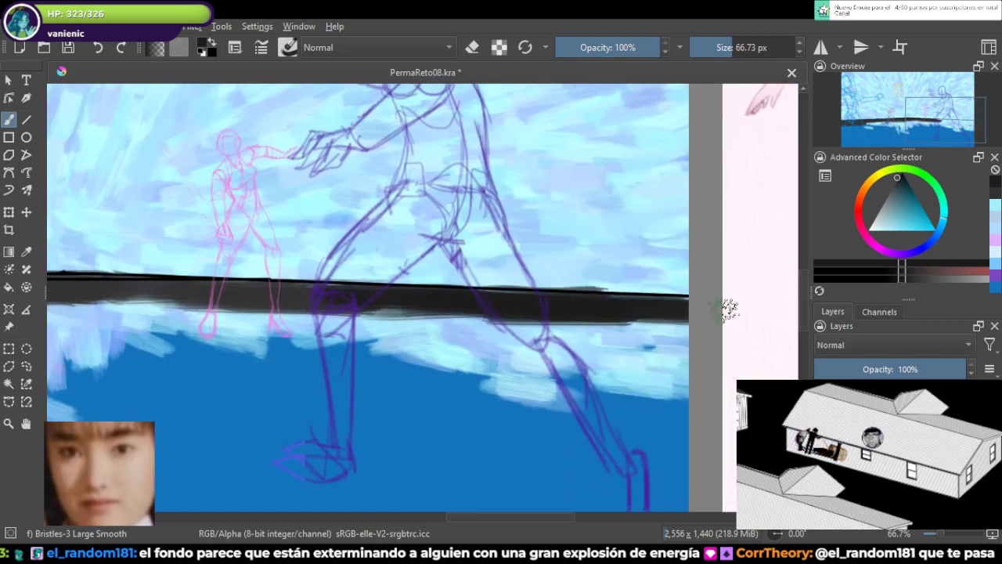
Step: Erase the dark paint spilling above the horizon beside the purple figure and touch up the band beneath it
key("e")
left_click_drag(496, 278, 596, 274)
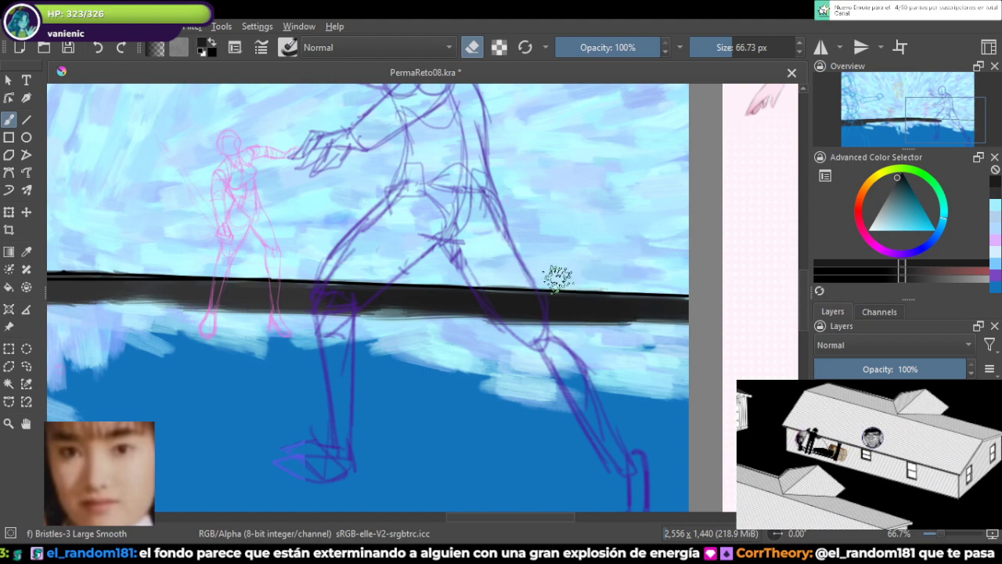
key("e")
left_click_drag(503, 290, 609, 307)
Step: Darken and thicken the horizon band with near-black strokes from the blue figure across to the pink figure
scroll(549, 336, "down", 2)
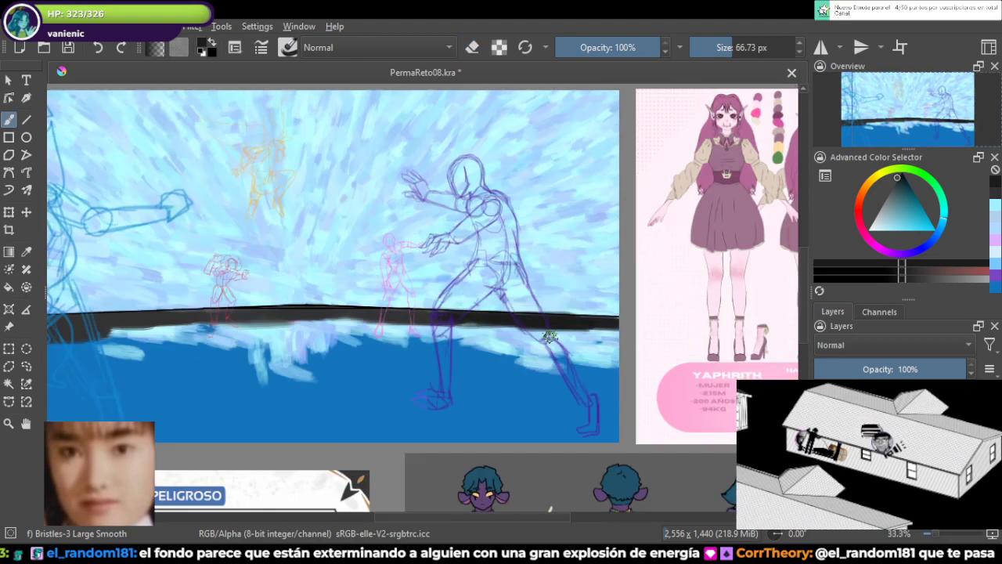
mouse_move(307, 335)
left_mouse_down()
mouse_move(453, 305)
mouse_move(489, 330)
left_mouse_up()
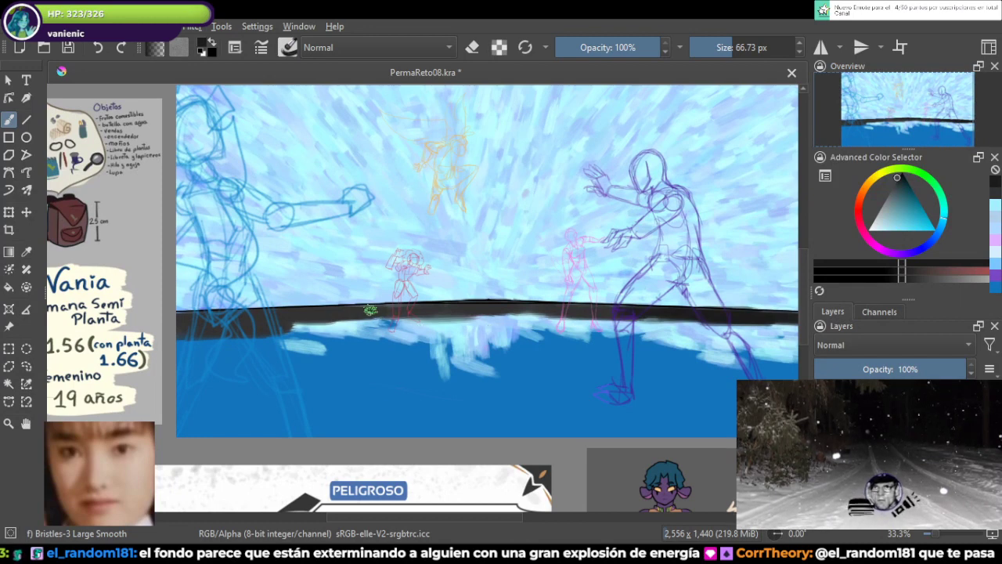
mouse_move(370, 310)
left_mouse_down()
mouse_move(438, 315)
mouse_move(317, 328)
mouse_move(486, 316)
mouse_move(346, 321)
mouse_move(429, 319)
mouse_move(409, 313)
mouse_move(391, 320)
mouse_move(570, 321)
mouse_move(522, 312)
mouse_move(551, 318)
mouse_move(356, 328)
left_mouse_up()
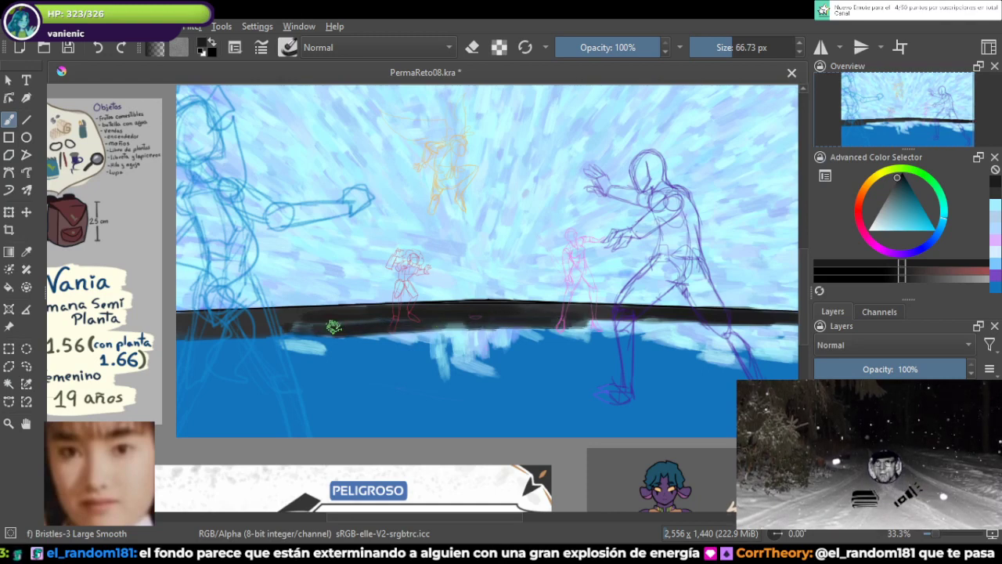
left_click_drag(492, 327, 562, 320)
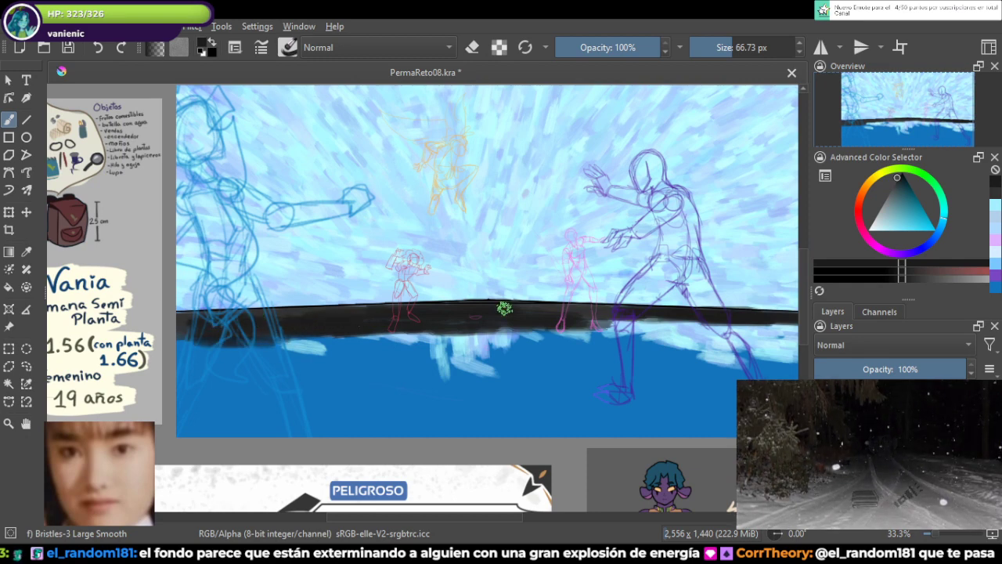
Step: Increase the brush size to 168.61 px and paint near-black ground below the horizon, widening it down around the blue figure's legs
left_click_drag(749, 47, 747, 47)
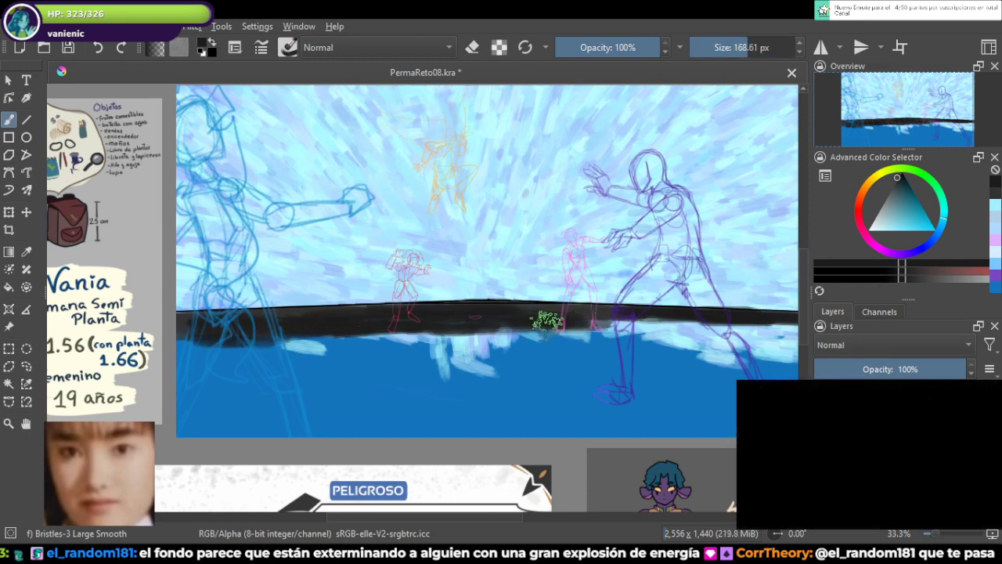
mouse_move(545, 321)
left_mouse_down()
mouse_move(770, 330)
mouse_move(434, 324)
mouse_move(366, 331)
mouse_move(408, 343)
mouse_move(249, 334)
mouse_move(241, 347)
mouse_move(198, 347)
mouse_move(247, 356)
mouse_move(184, 358)
mouse_move(234, 364)
mouse_move(332, 345)
mouse_move(158, 353)
mouse_move(223, 354)
mouse_move(186, 358)
mouse_move(157, 343)
mouse_move(194, 390)
mouse_move(198, 420)
mouse_move(184, 432)
mouse_move(230, 373)
mouse_move(245, 372)
mouse_move(259, 383)
mouse_move(235, 376)
mouse_move(219, 385)
mouse_move(315, 378)
mouse_move(346, 393)
mouse_move(192, 400)
mouse_move(328, 405)
mouse_move(231, 412)
mouse_move(333, 406)
mouse_move(236, 419)
mouse_move(351, 417)
mouse_move(262, 424)
mouse_move(344, 407)
mouse_move(274, 388)
mouse_move(248, 417)
mouse_move(217, 422)
mouse_move(262, 425)
mouse_move(284, 382)
left_mouse_up()
mouse_move(868, 454)
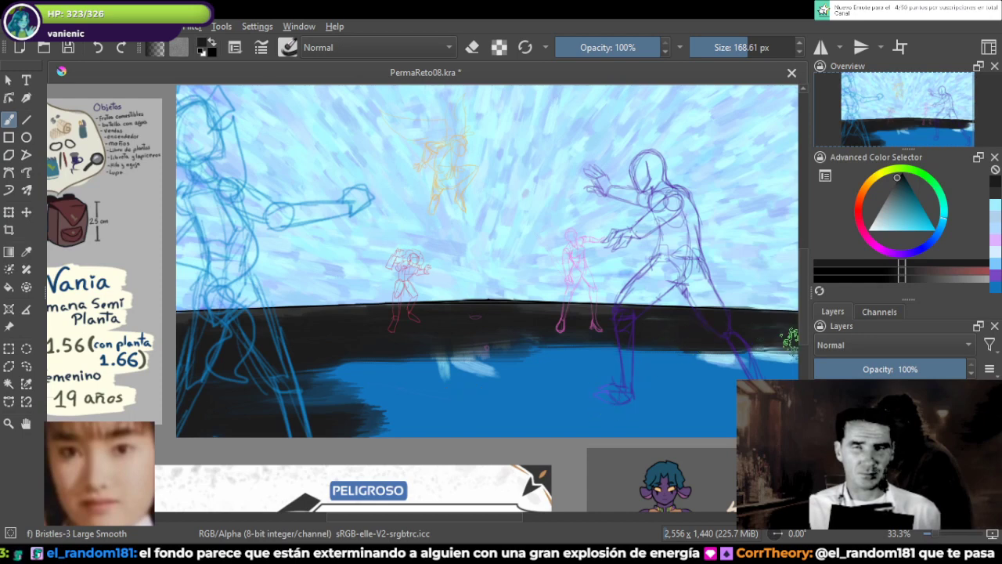
Step: Fill the rest of the ground with near-black, from the purple figure's legs across the remaining blue area in the middle
mouse_move(738, 354)
left_mouse_down()
mouse_move(781, 358)
mouse_move(756, 368)
mouse_move(765, 371)
left_mouse_up()
scroll(766, 370, "down", 1)
scroll(767, 373, "up", 1)
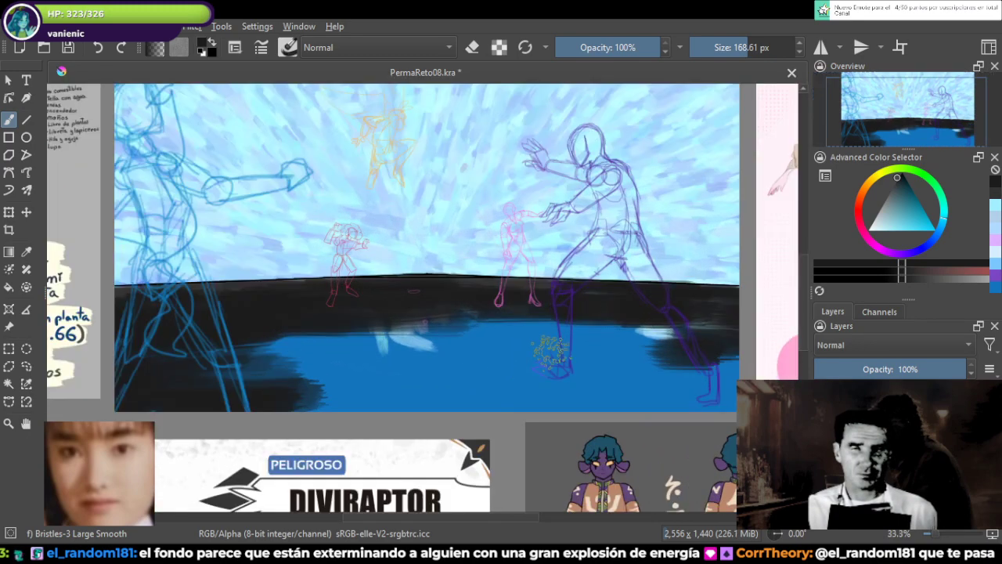
mouse_move(618, 330)
left_mouse_down()
mouse_move(679, 319)
mouse_move(726, 385)
left_mouse_up()
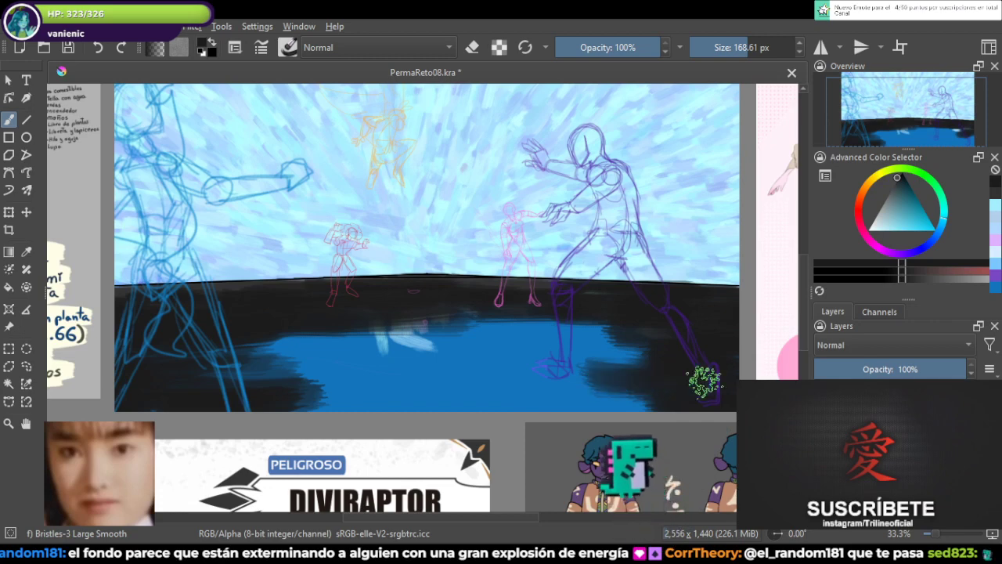
mouse_move(586, 327)
left_mouse_down()
mouse_move(448, 319)
mouse_move(607, 324)
mouse_move(345, 335)
mouse_move(503, 326)
mouse_move(369, 328)
mouse_move(495, 329)
mouse_move(282, 354)
mouse_move(552, 333)
mouse_move(287, 340)
mouse_move(482, 349)
mouse_move(265, 357)
mouse_move(541, 364)
mouse_move(548, 375)
mouse_move(525, 379)
mouse_move(540, 388)
mouse_move(418, 393)
mouse_move(466, 398)
mouse_move(501, 386)
mouse_move(512, 349)
mouse_move(559, 322)
mouse_move(616, 349)
mouse_move(536, 337)
mouse_move(515, 346)
mouse_move(592, 357)
mouse_move(529, 364)
mouse_move(423, 294)
left_mouse_up()
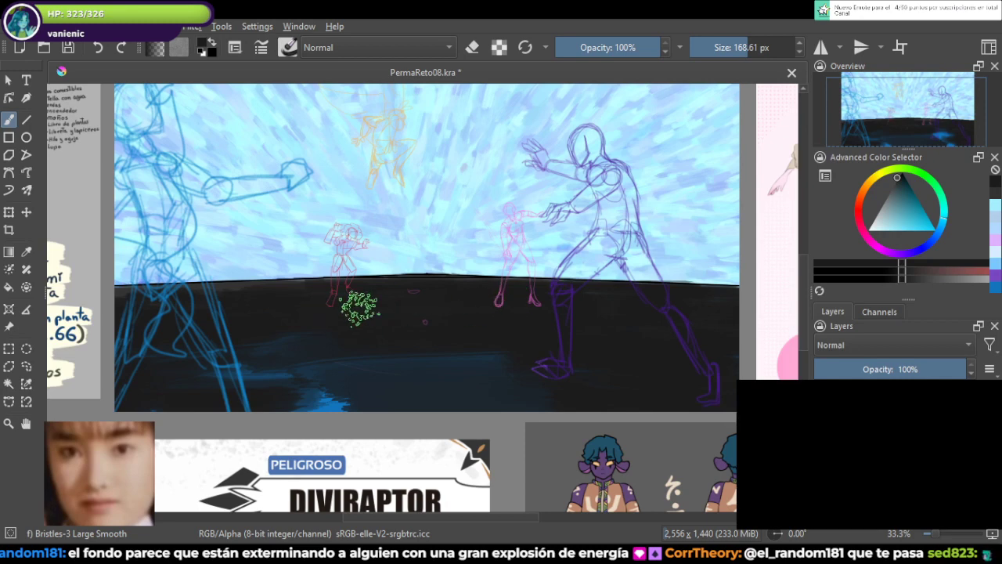
mouse_move(488, 340)
left_mouse_down()
mouse_move(525, 367)
mouse_move(212, 369)
mouse_move(395, 365)
mouse_move(263, 378)
mouse_move(339, 387)
mouse_move(240, 398)
mouse_move(511, 397)
mouse_move(273, 409)
mouse_move(556, 403)
left_mouse_up()
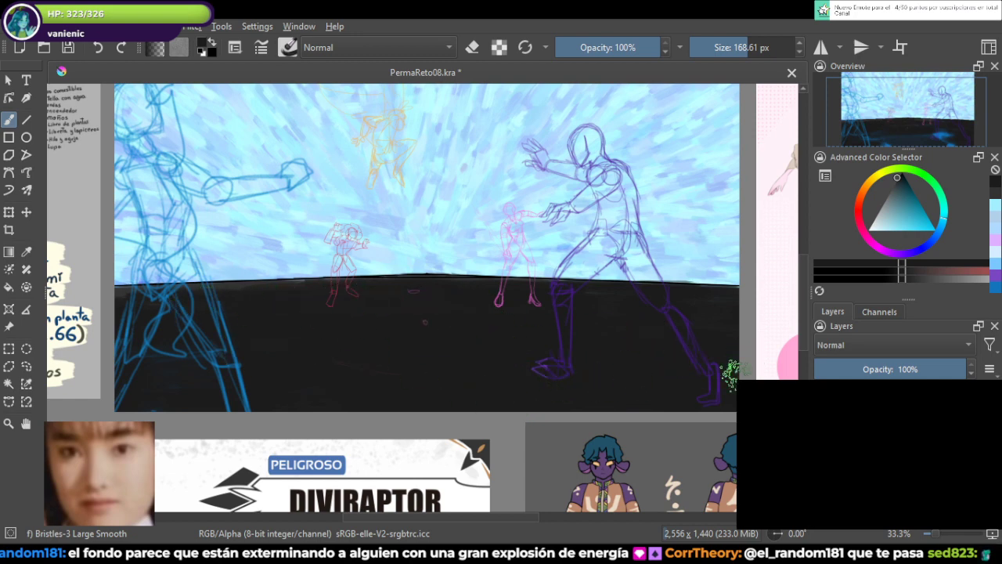
Step: Check the painted ground up close and across the whole canvas for uncovered spots
scroll(571, 335, "down", 1)
scroll(570, 338, "up", 3)
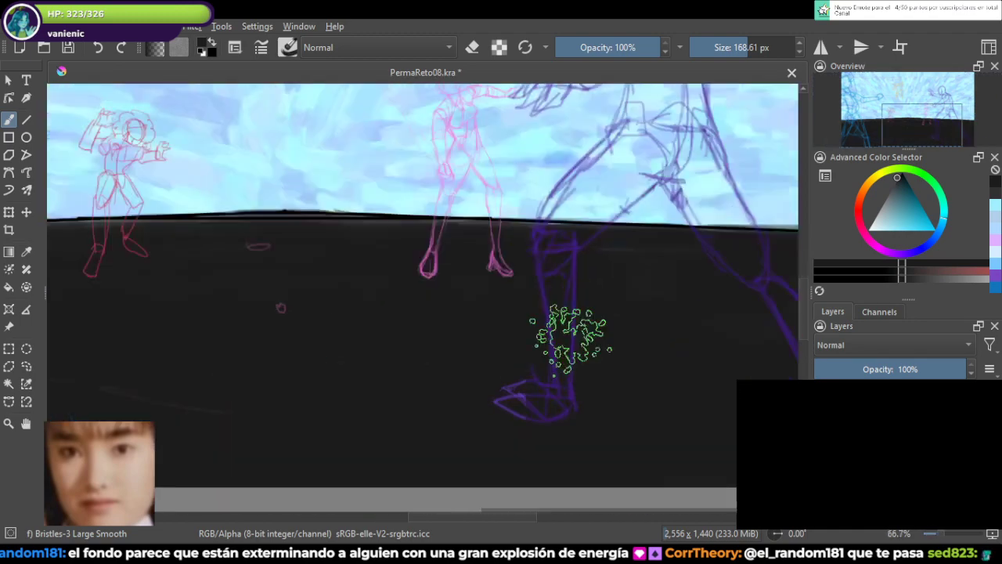
left_click_drag(452, 363, 499, 388)
left_click_drag(355, 385, 467, 447)
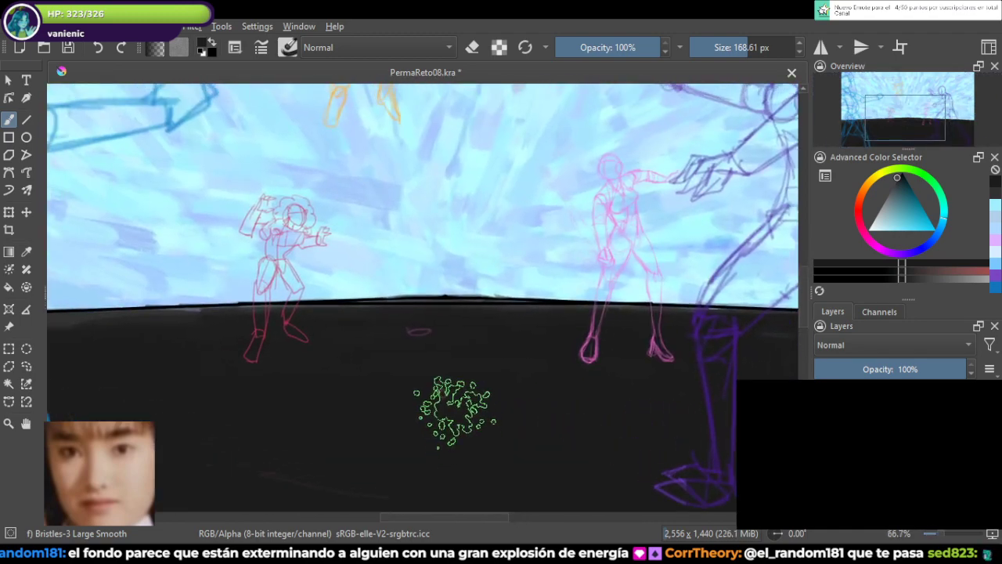
scroll(447, 378, "down", 3)
scroll(447, 377, "up", 1)
left_click_drag(447, 376, 482, 367)
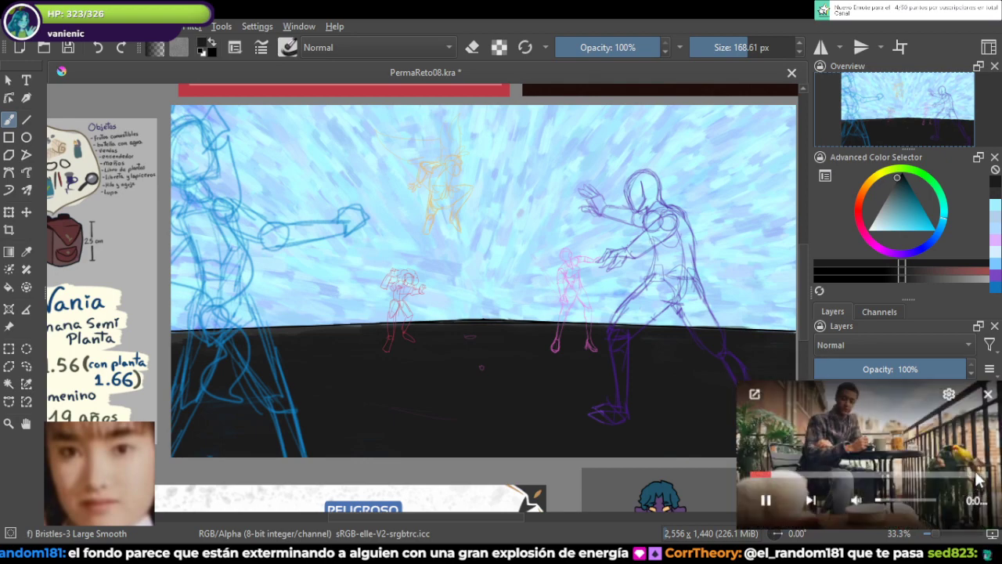
Step: Skip to the end of the clip in the floating video player
left_click(983, 479)
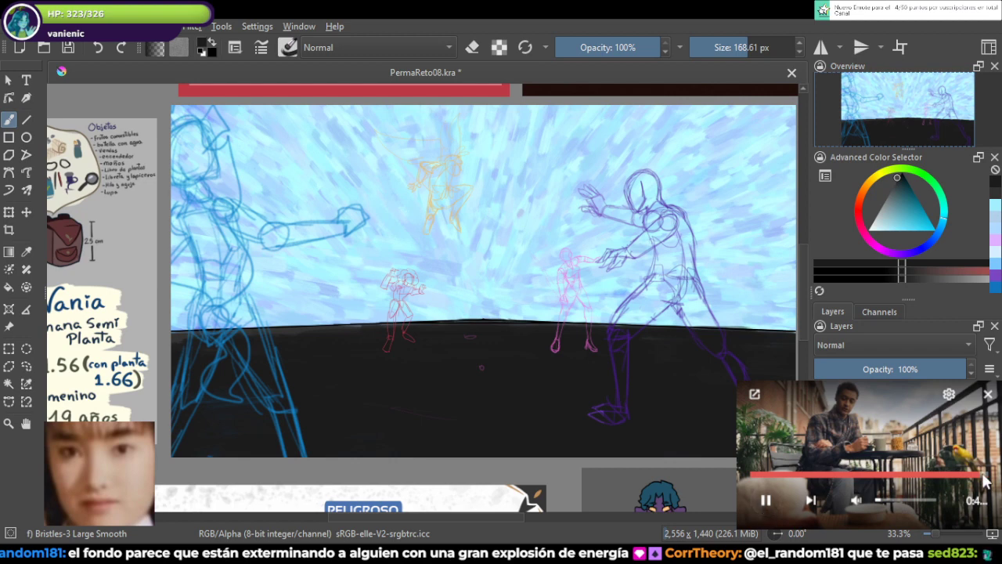
left_click(766, 499)
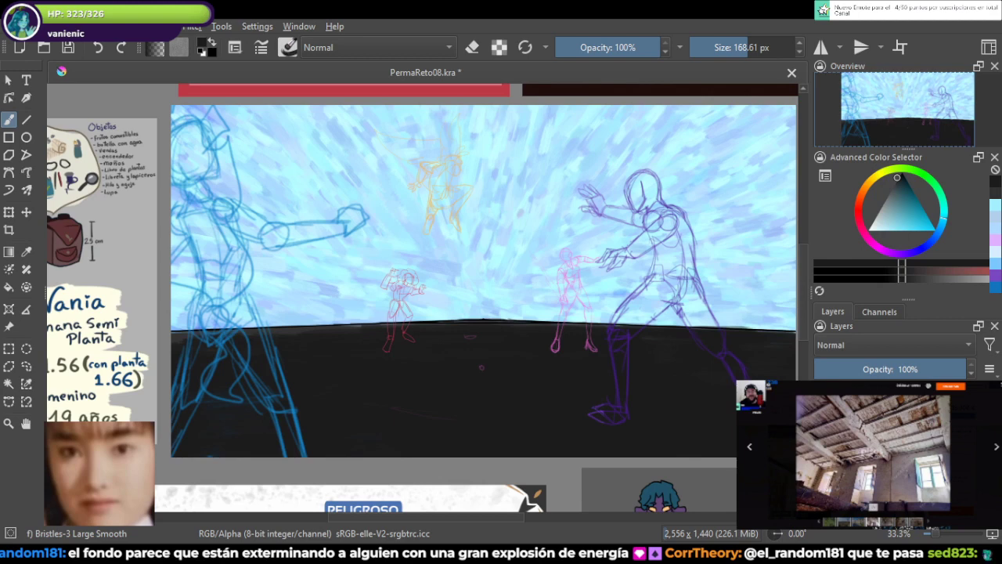
left_click(760, 503)
scroll(482, 262, "down", 2)
scroll(512, 299, "up", 2)
left_click_drag(510, 296, 561, 372)
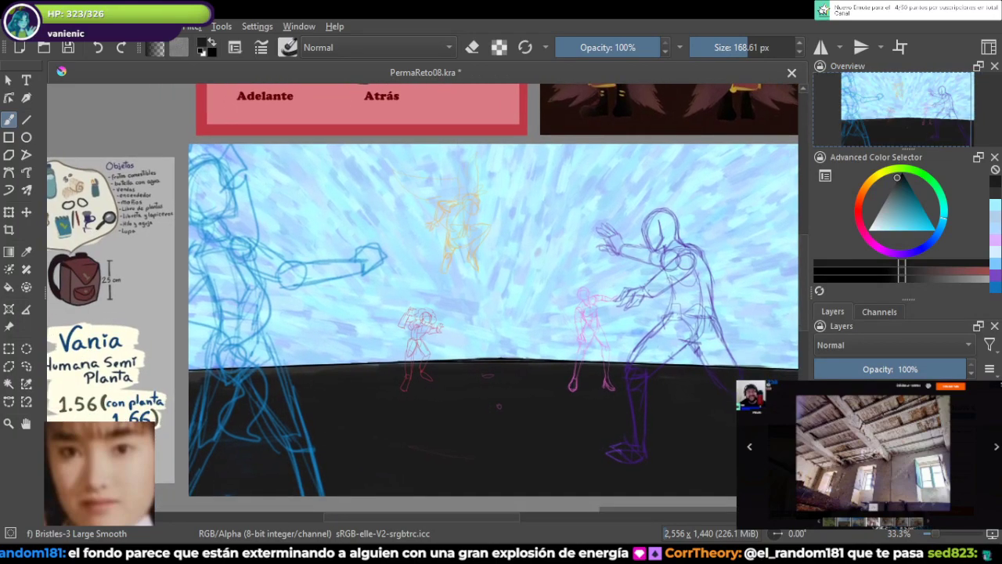
Step: Try light grey strokes on the ground just below the horizon with the Bristles-1 Details brush at 16 px
scroll(510, 269, "up", 2)
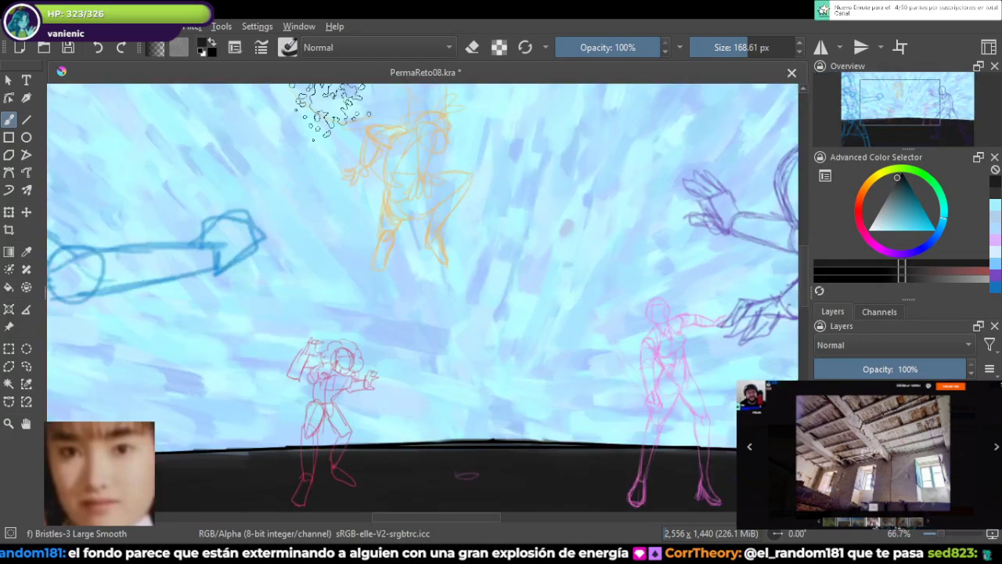
right_click(413, 180)
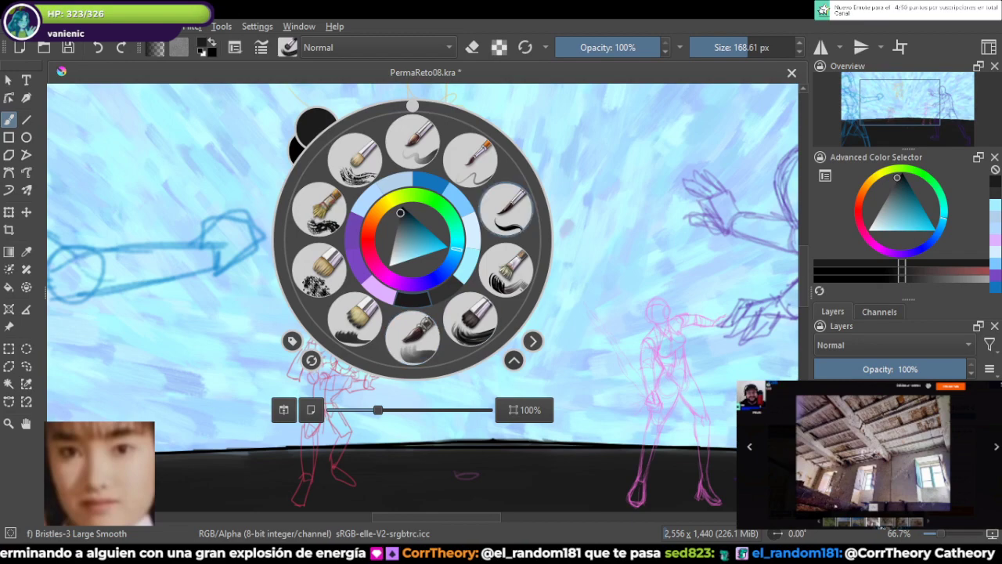
left_click(505, 210)
scroll(577, 357, "up", 2)
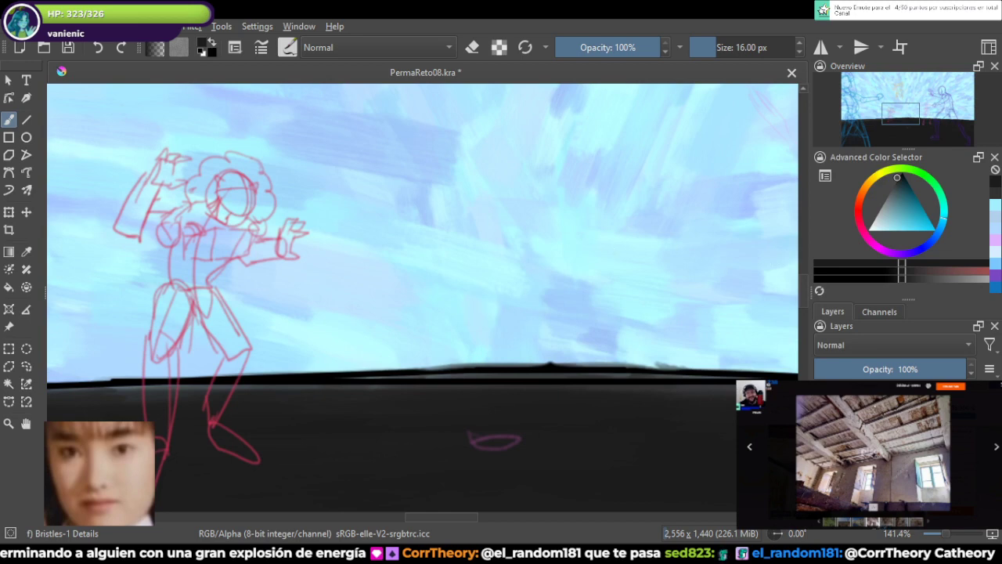
left_click(537, 286, "ctrl")
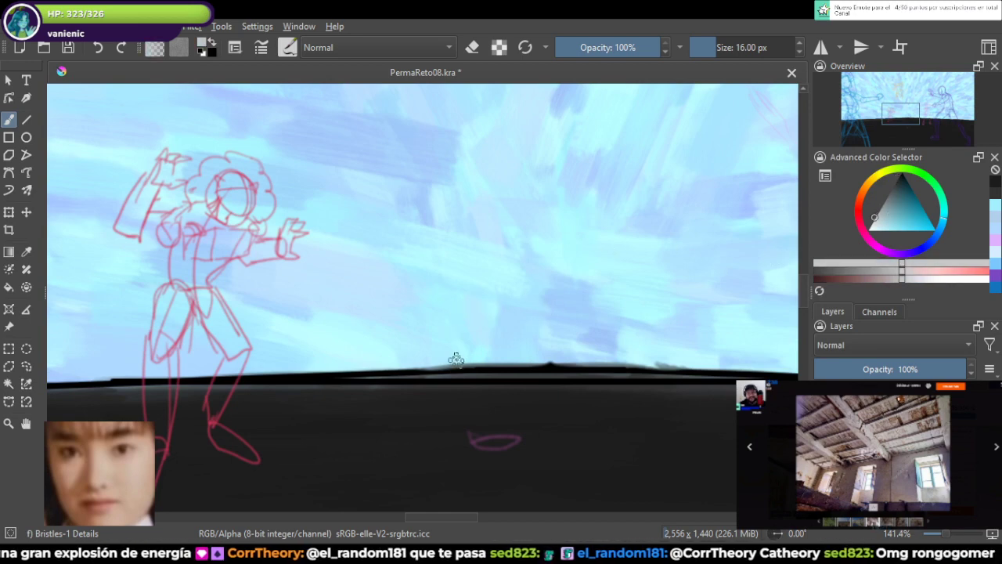
left_click_drag(227, 388, 498, 392)
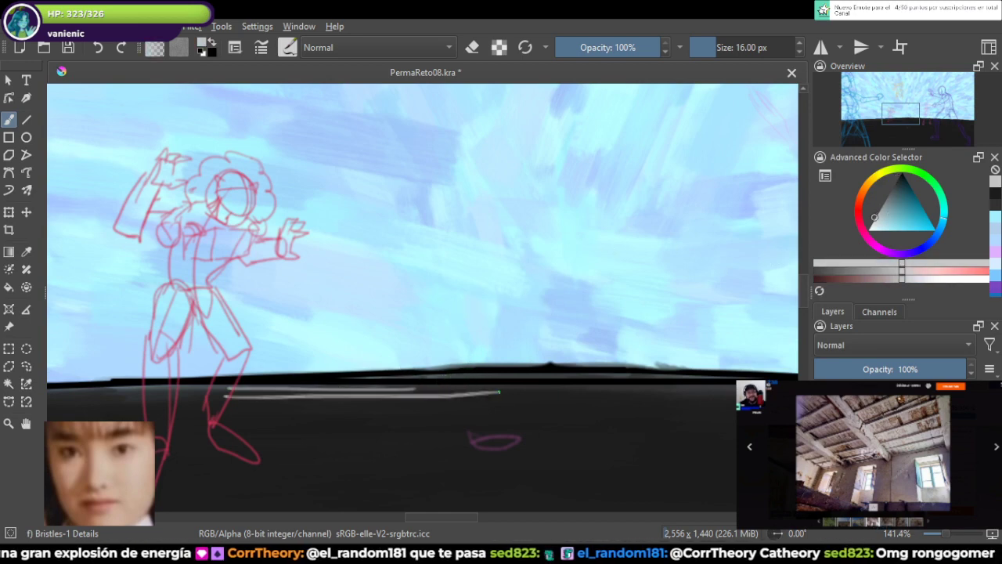
left_click_drag(283, 392, 505, 387)
left_click_drag(319, 392, 553, 387)
mouse_move(390, 393)
left_mouse_down()
mouse_move(527, 397)
mouse_move(781, 360)
left_mouse_up()
left_click_drag(402, 358, 569, 357)
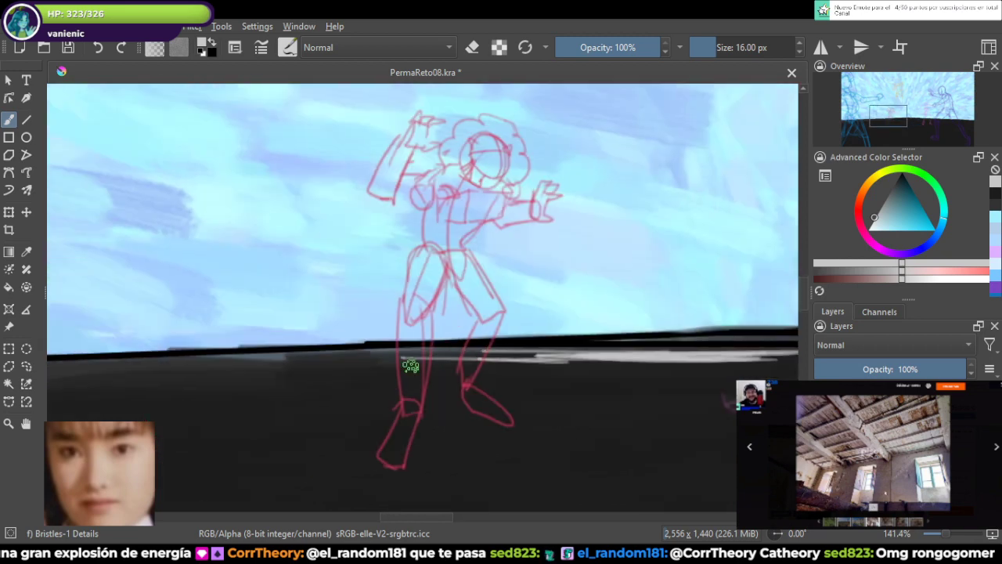
Step: Try thickening the light grey band behind the red figure's legs and compare it with the whole canvas
left_click_drag(411, 365, 650, 360)
left_click_drag(482, 361, 663, 361)
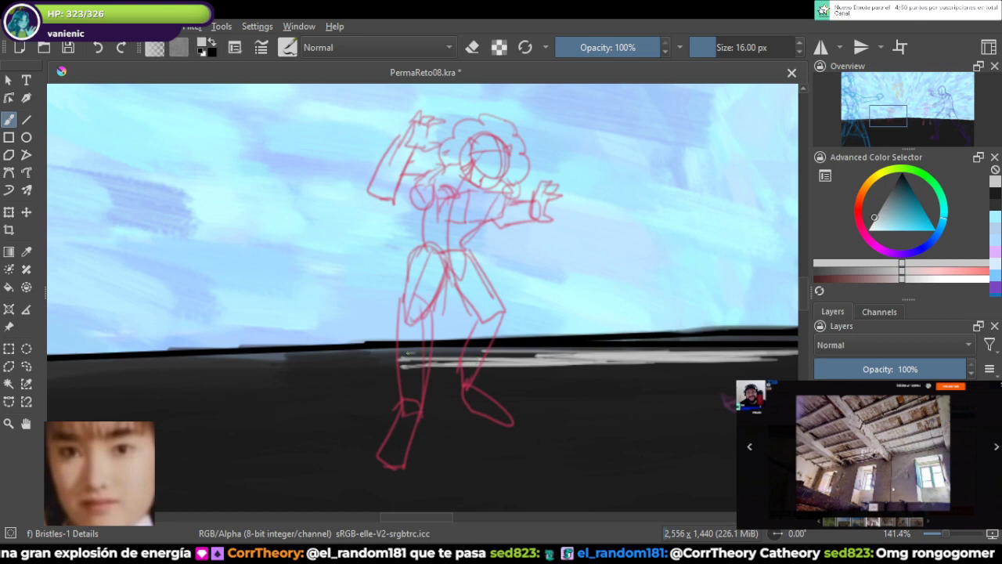
left_click_drag(408, 353, 666, 352)
mouse_move(419, 361)
left_mouse_down()
mouse_move(645, 359)
mouse_move(418, 352)
mouse_move(659, 355)
mouse_move(595, 347)
left_mouse_up()
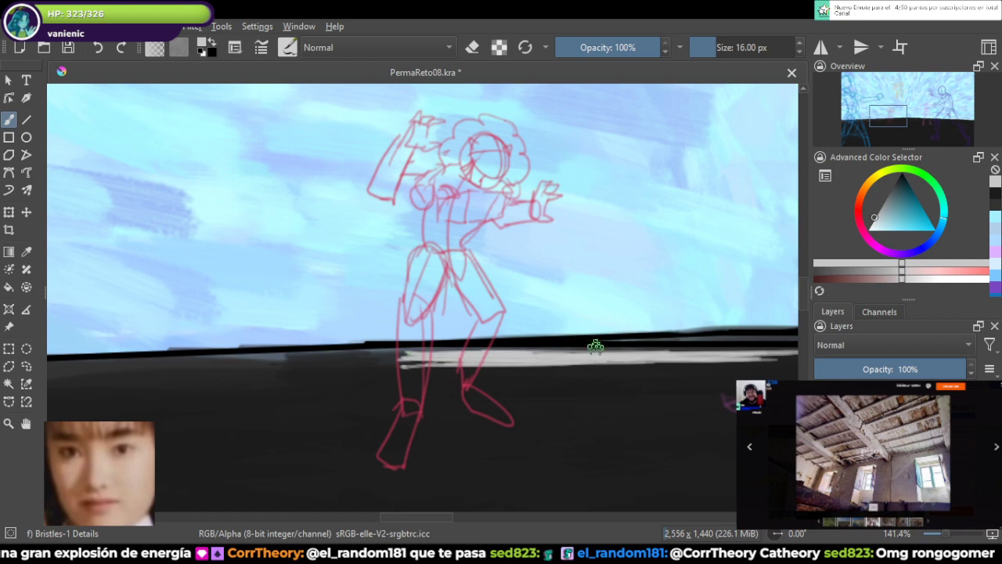
scroll(491, 364, "down", 4)
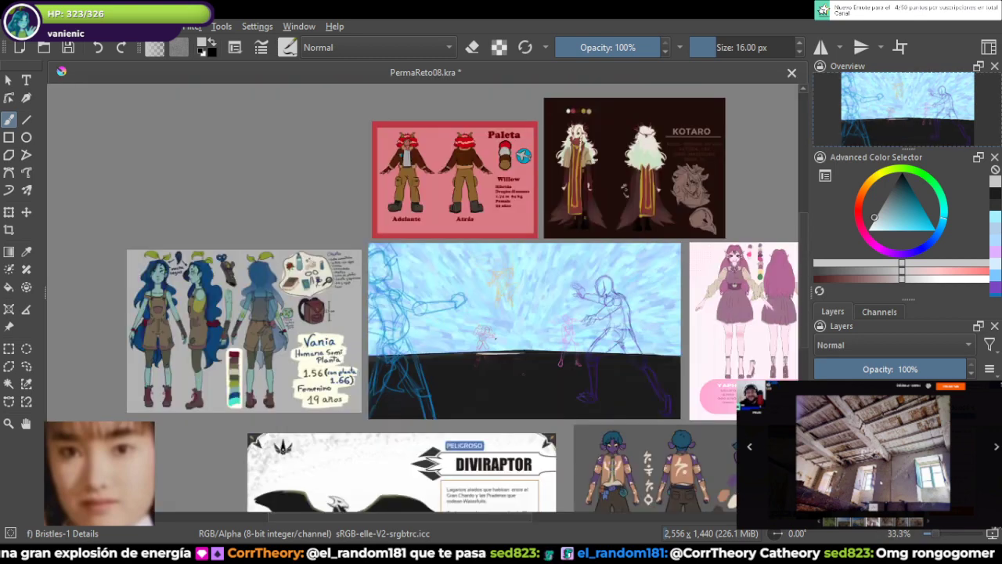
scroll(509, 350, "up", 6)
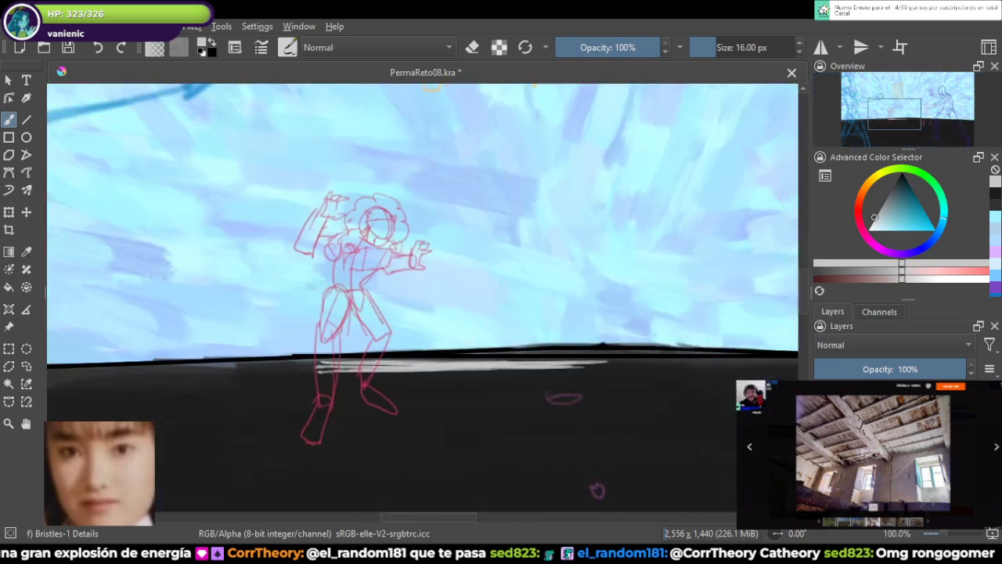
Step: Undo all the light grey strokes below the horizon
key("ctrl+z")
key("ctrl+z")
key("ctrl+z")
key("ctrl+z")
key("ctrl+z")
key("ctrl+z")
key("ctrl+z")
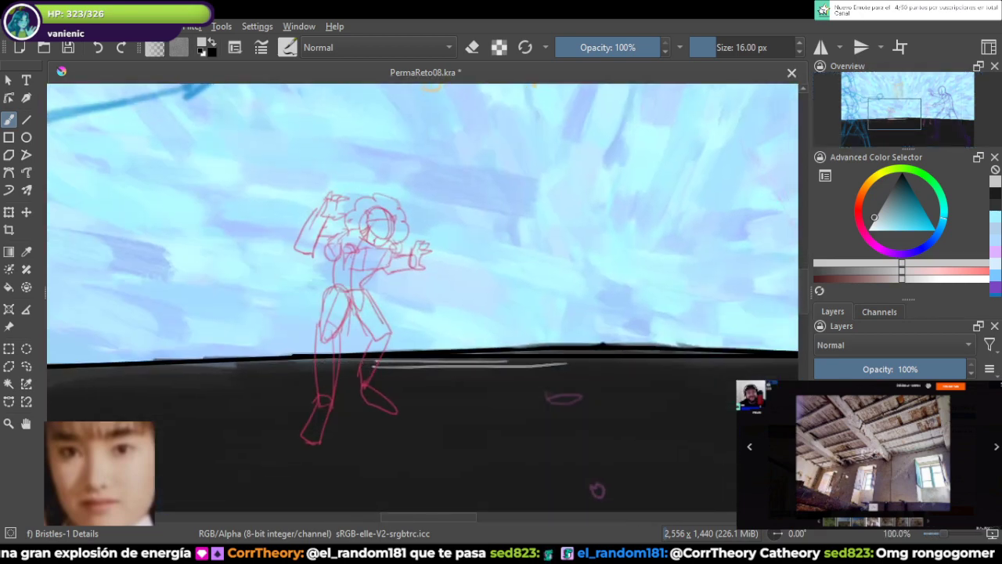
key("ctrl+z")
Step: Save the document
key("ctrl+s")
scroll(505, 231, "down", 4)
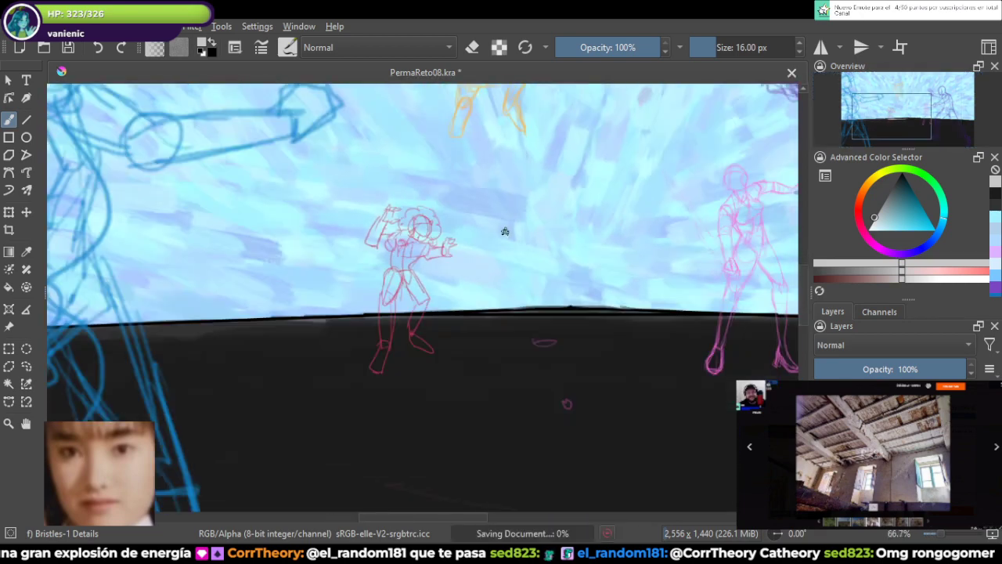
scroll(512, 236, "up", 1)
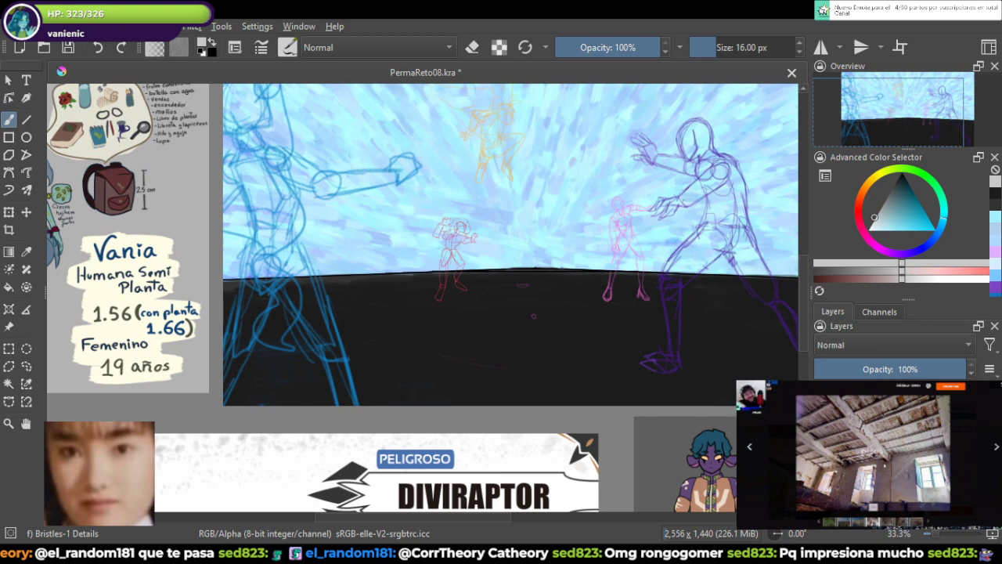
key("ctrl+s")
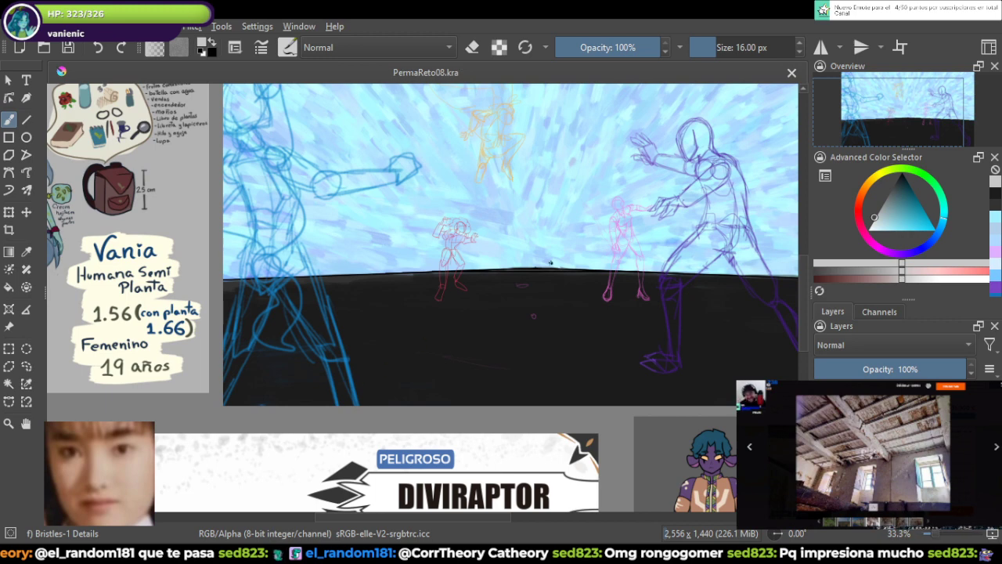
Step: Try a grey patch in the middle of the ground with the Bristles-3 Large Smooth brush at 168.61 px, and undo it
scroll(550, 262, "up", 1)
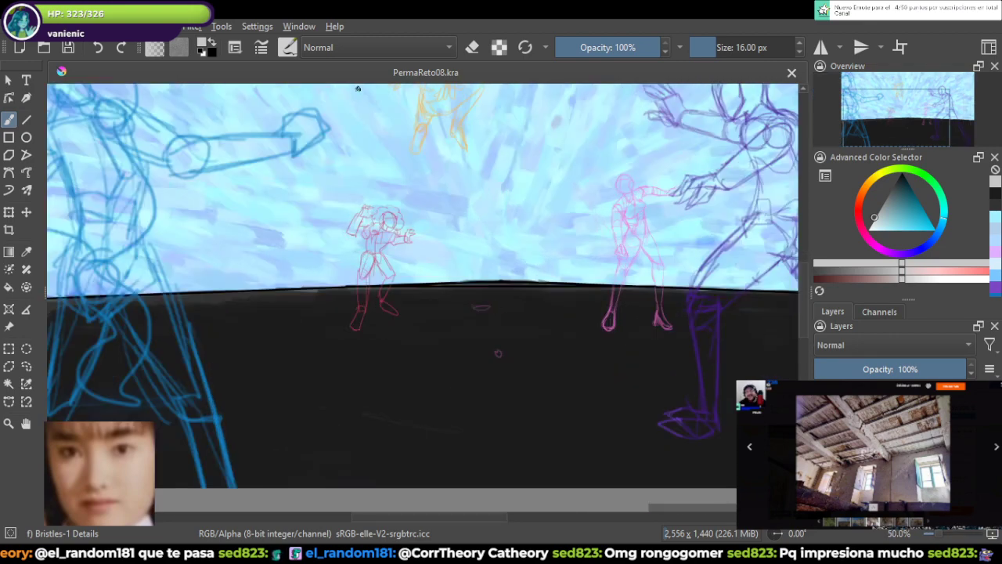
right_click(412, 225)
left_click(470, 319)
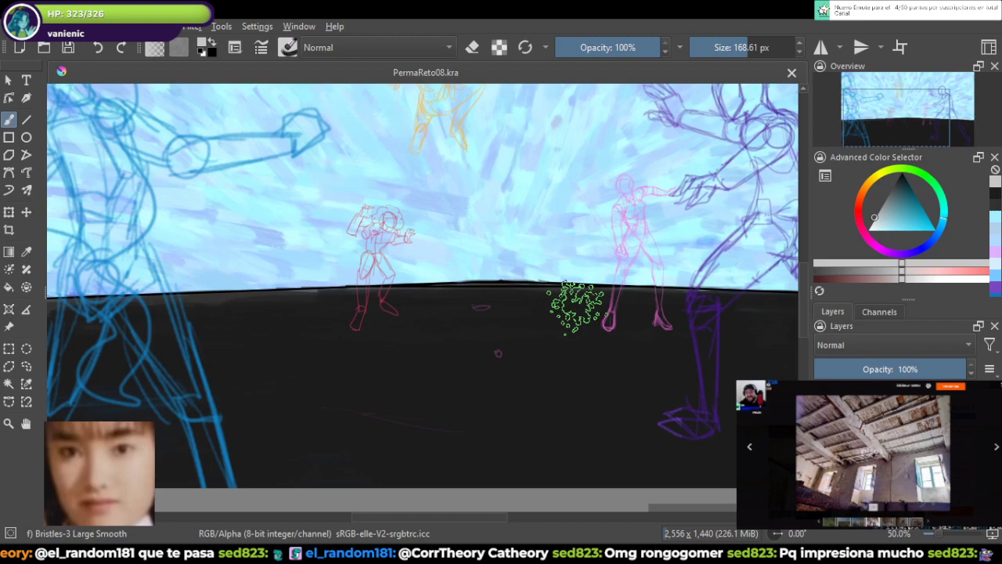
scroll(577, 308, "down", 2)
scroll(577, 307, "up", 1)
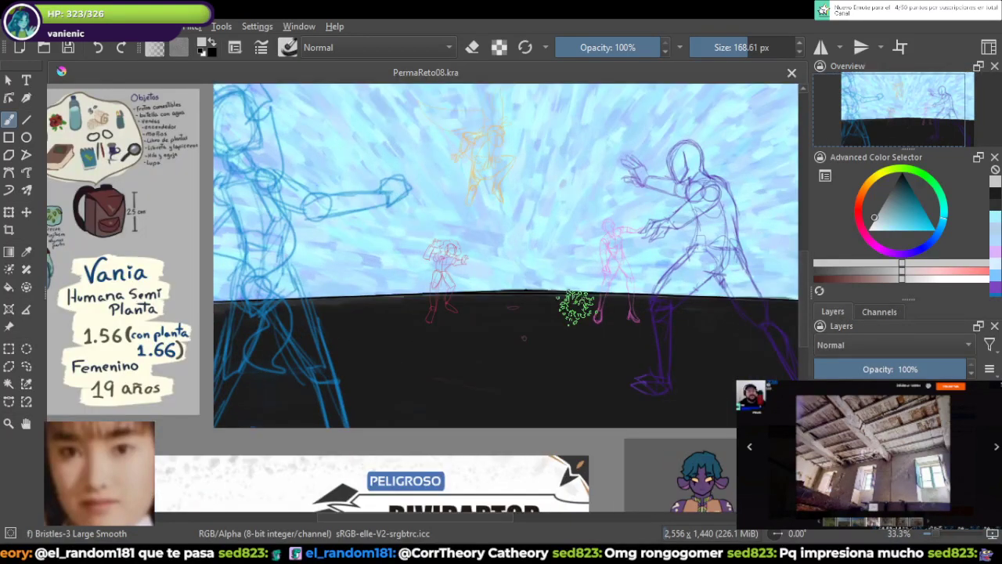
scroll(575, 307, "up", 1)
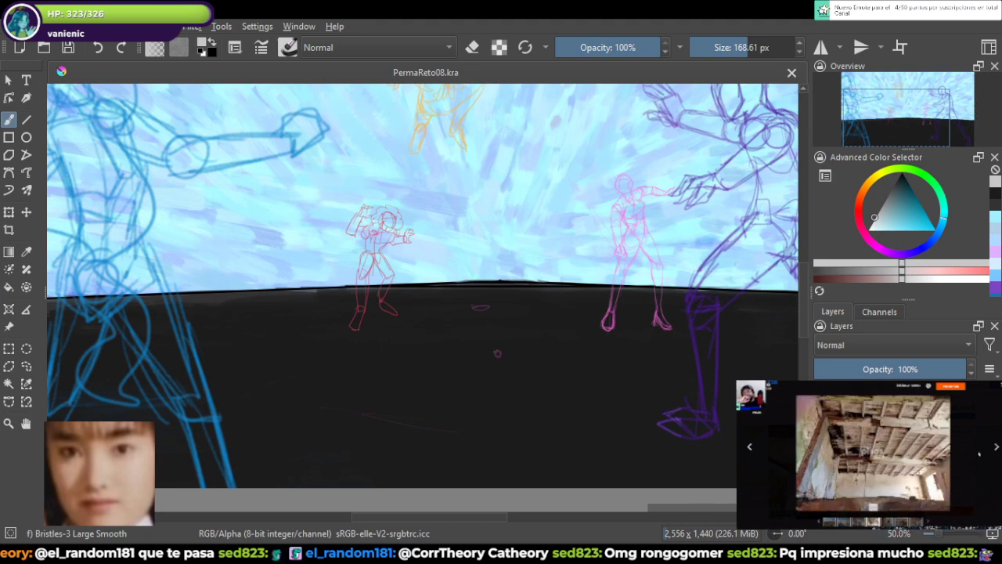
left_click(215, 348)
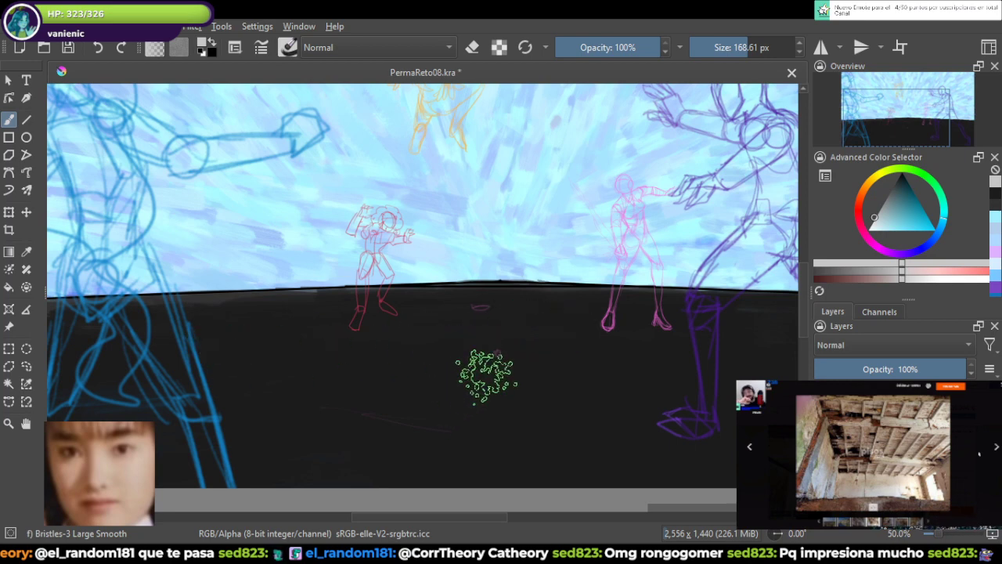
left_click_drag(465, 340, 560, 356)
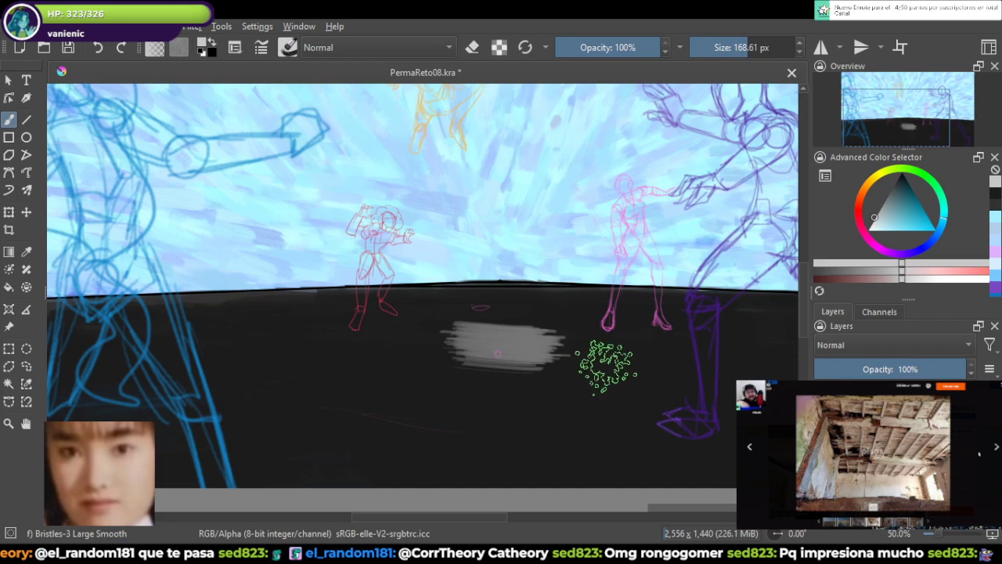
key("ctrl+z")
left_click_drag(547, 267, 567, 281)
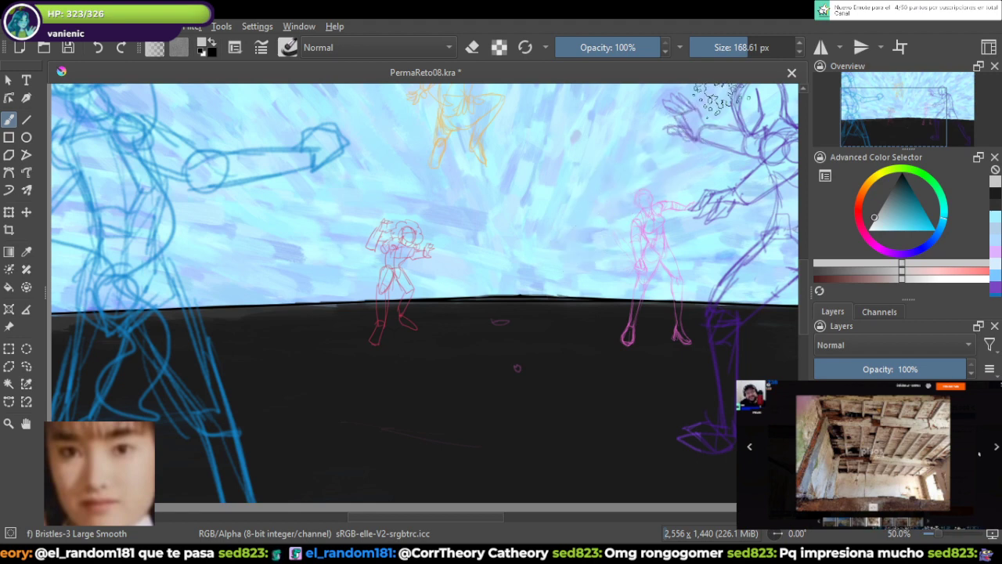
Step: Try a stroke with a smaller brush on the ground below the horizon, and undo it
left_click_drag(744, 47, 735, 47)
mouse_move(461, 329)
left_mouse_down()
mouse_move(544, 324)
mouse_move(454, 319)
mouse_move(543, 328)
left_mouse_up()
key("ctrl+z")
Step: Paint a thin very dark teal stroke below the horizon at 21.90 px, and enlarge the brush to 85.52 px
left_click_drag(733, 47, 719, 47)
left_click_drag(888, 208, 900, 184)
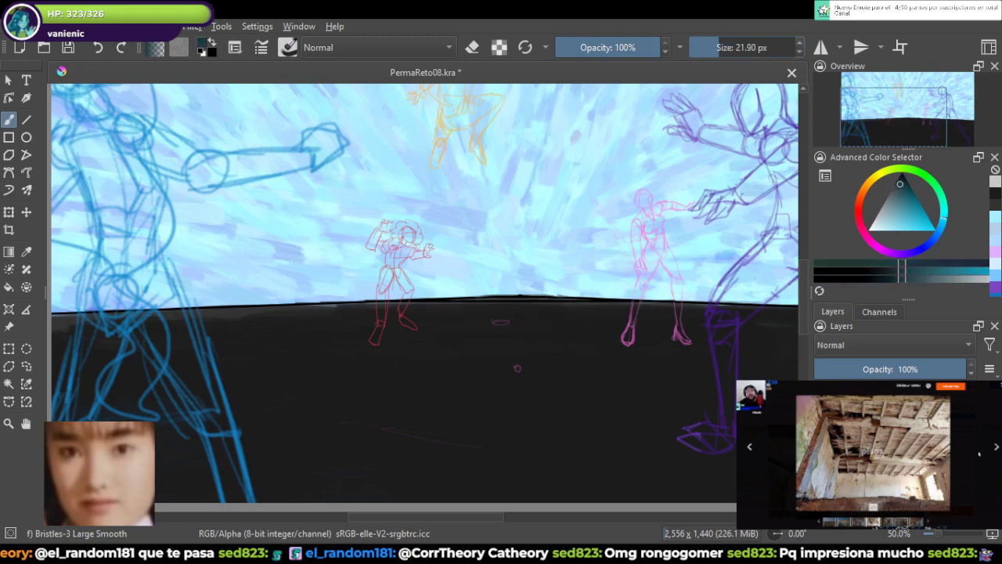
left_click_drag(403, 317, 558, 320)
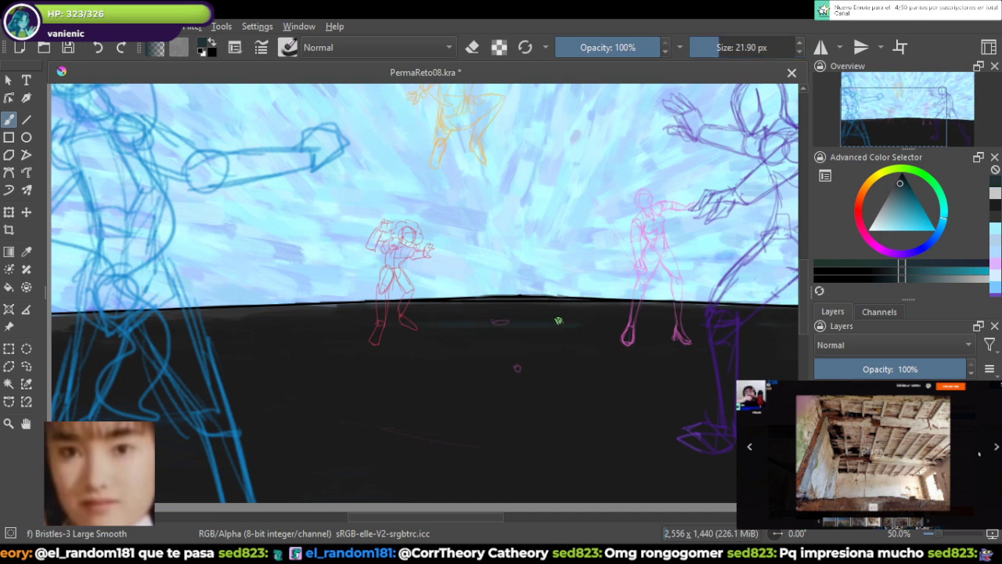
key("bracketright")
key("bracketright")
key("bracketright")
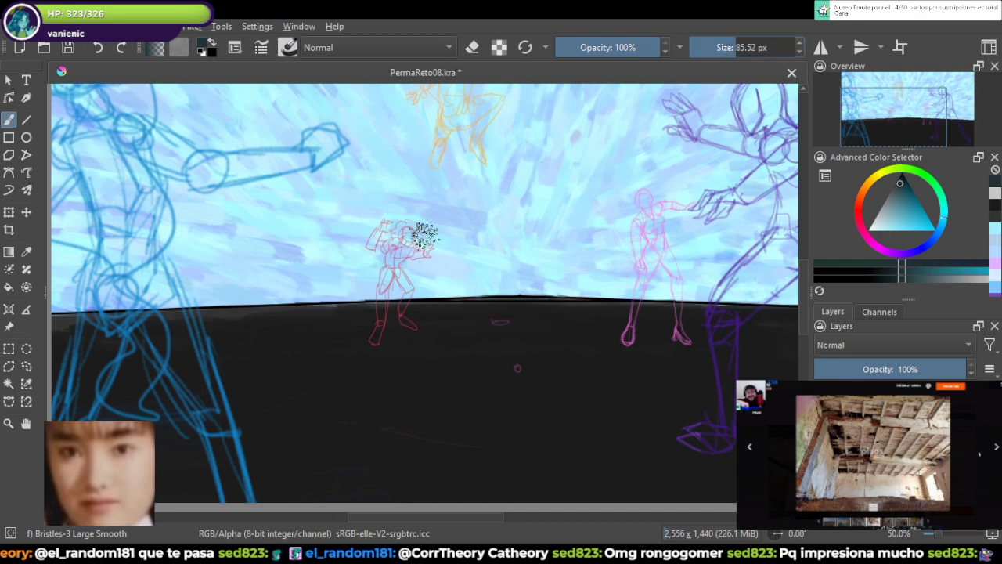
Step: Brush very dark teal texture across the ground between the blue and purple figures with the Dry Bristles brush at 130 px
right_click(435, 243)
left_click(378, 321)
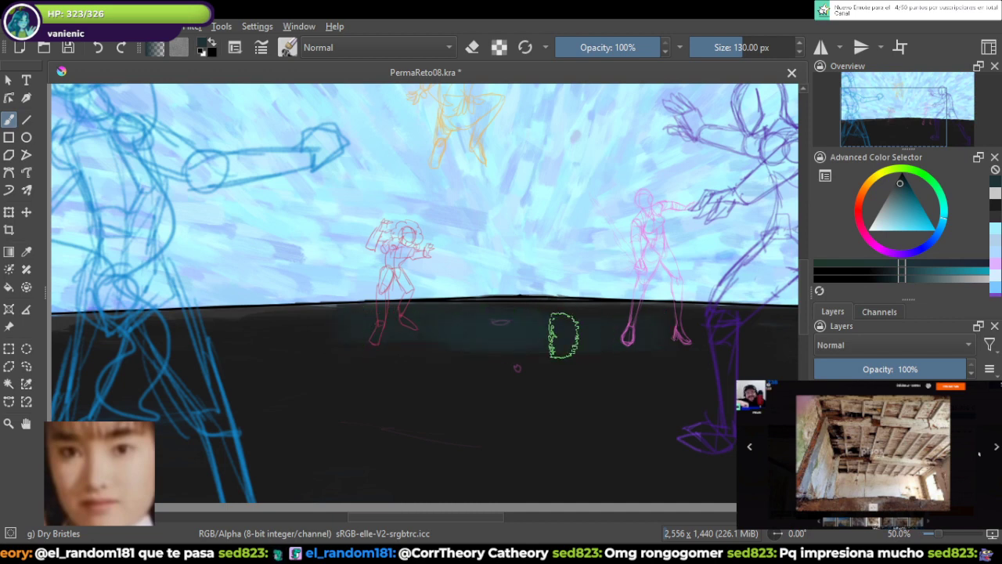
mouse_move(618, 342)
left_mouse_down()
mouse_move(264, 371)
mouse_move(531, 367)
left_mouse_up()
left_click_drag(733, 376, 526, 328)
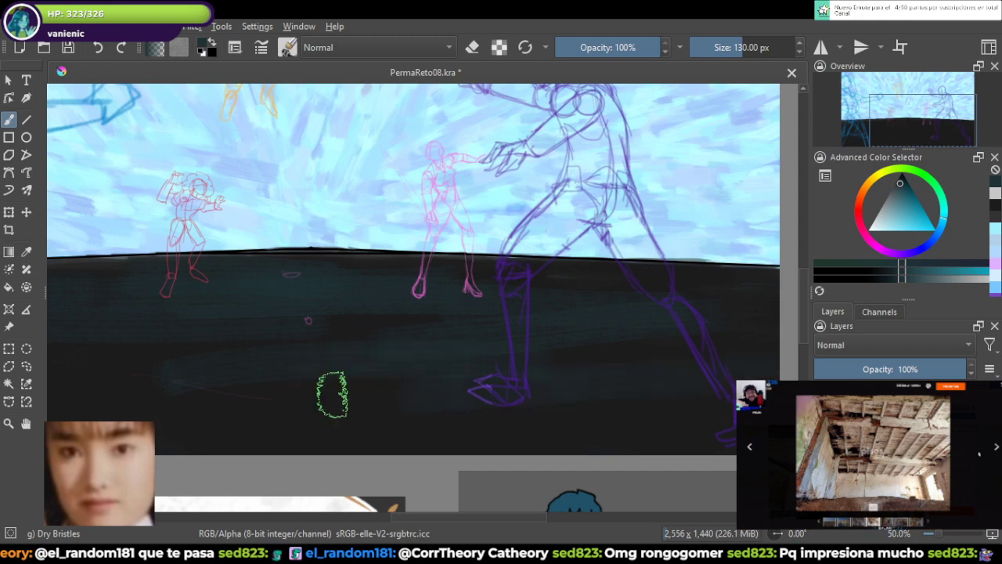
scroll(438, 347, "left", 8)
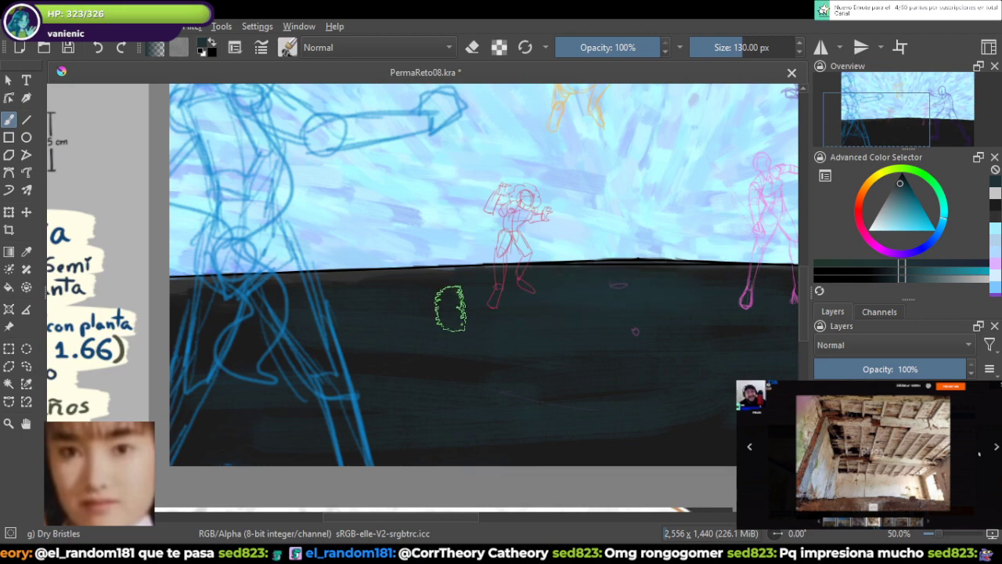
left_click_drag(599, 381, 408, 399)
left_click_drag(620, 109, 610, 136)
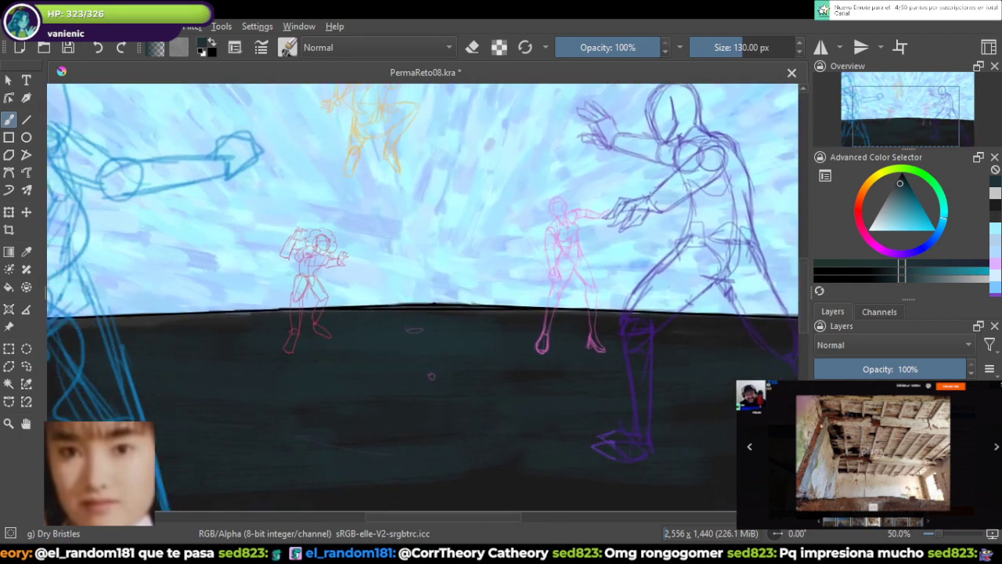
Step: Add dark navy texture to the ground below the horizon and around the red figure with Dry Bristles Eroded at 120 px
left_click(907, 183)
left_click(937, 231)
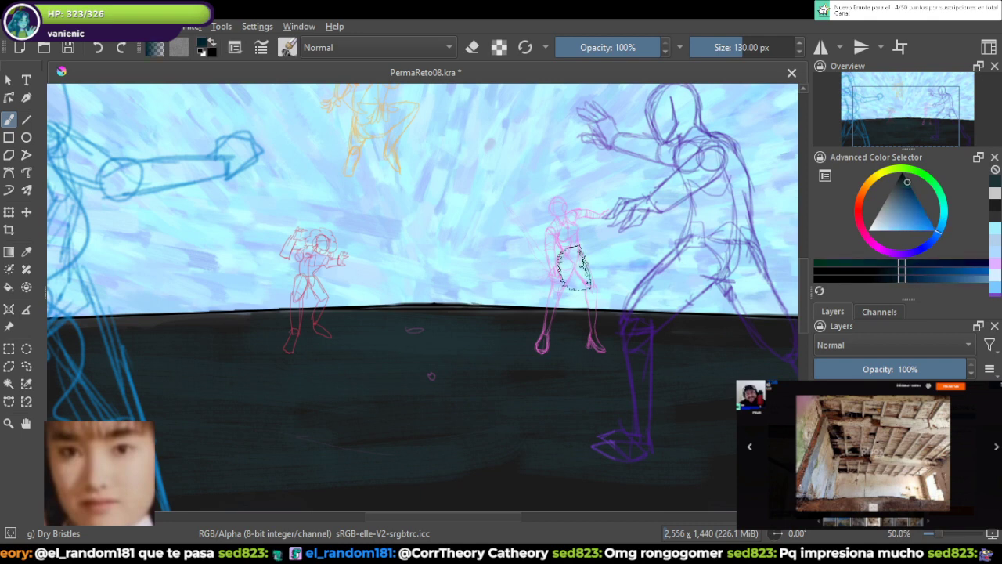
right_click(360, 338)
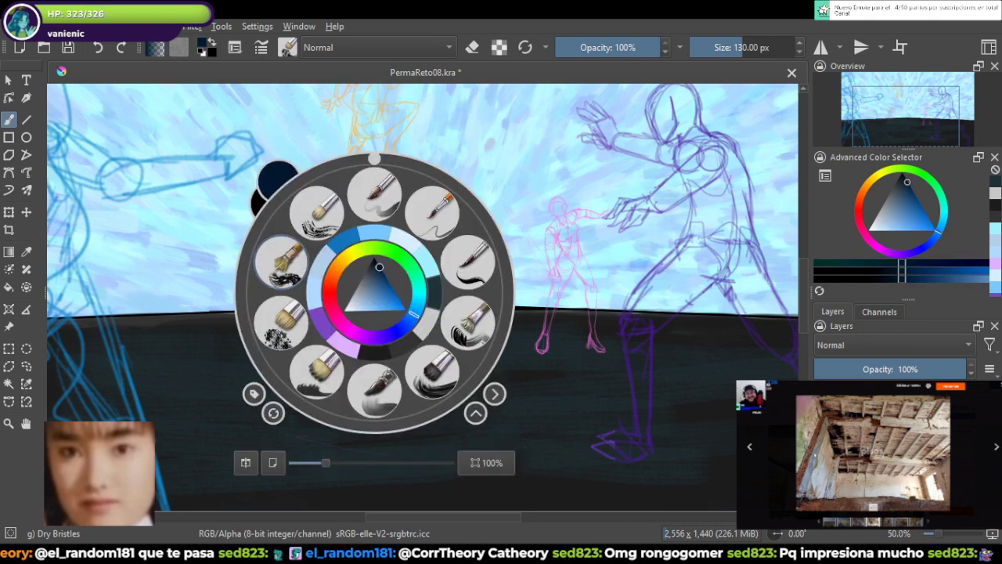
left_click(282, 262)
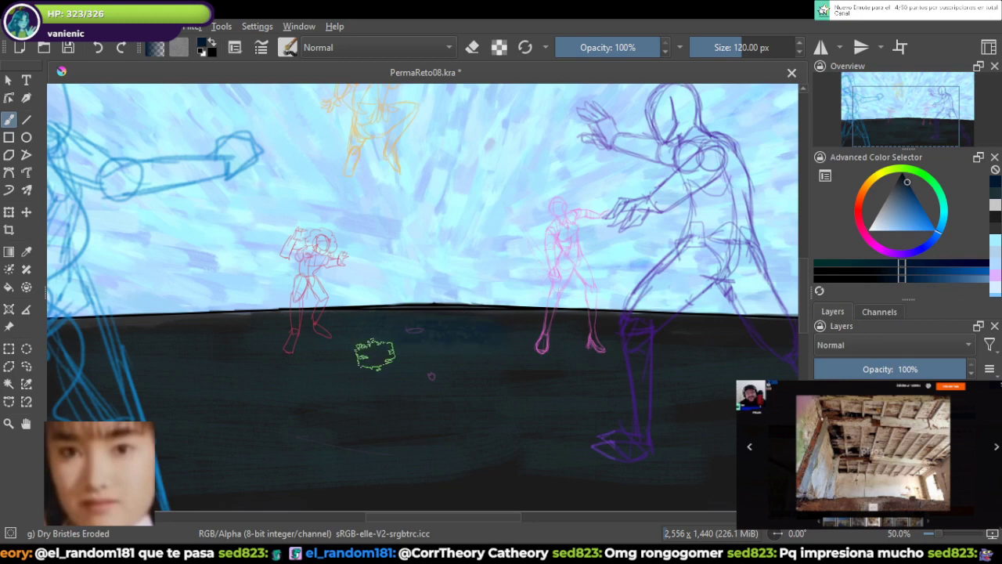
mouse_move(446, 317)
left_mouse_down()
mouse_move(553, 317)
mouse_move(542, 360)
mouse_move(434, 373)
left_mouse_up()
left_click_drag(435, 373, 468, 368)
left_click_drag(212, 350, 347, 331)
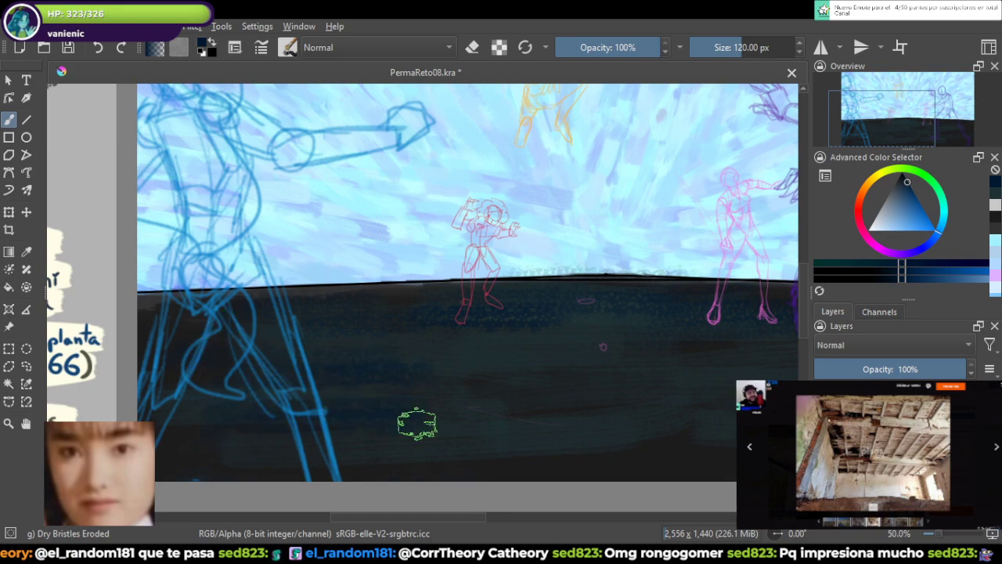
Step: Extend the dark navy ground texture between the blue and purple figures and down to the canvas's lower edge with Dry Bristles Eroded at 120 px
left_click_drag(621, 412, 415, 439)
left_click_drag(619, 369, 550, 331)
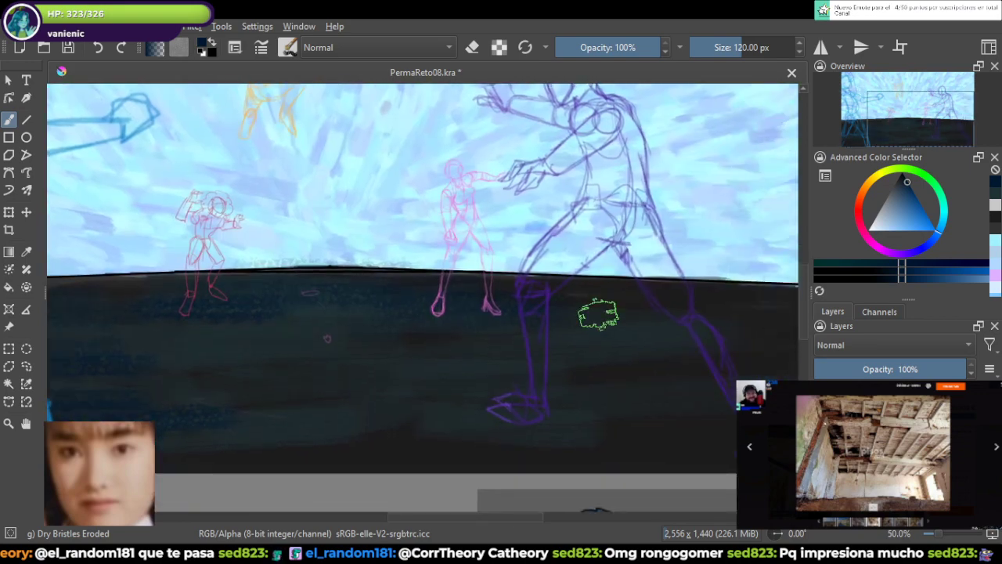
left_click_drag(188, 377, 548, 360)
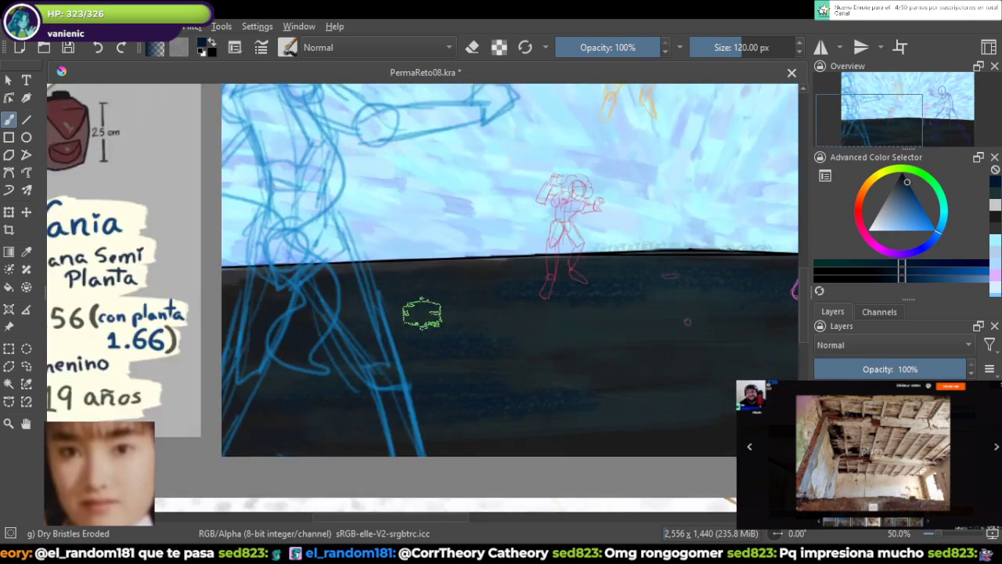
left_click_drag(736, 330, 223, 299)
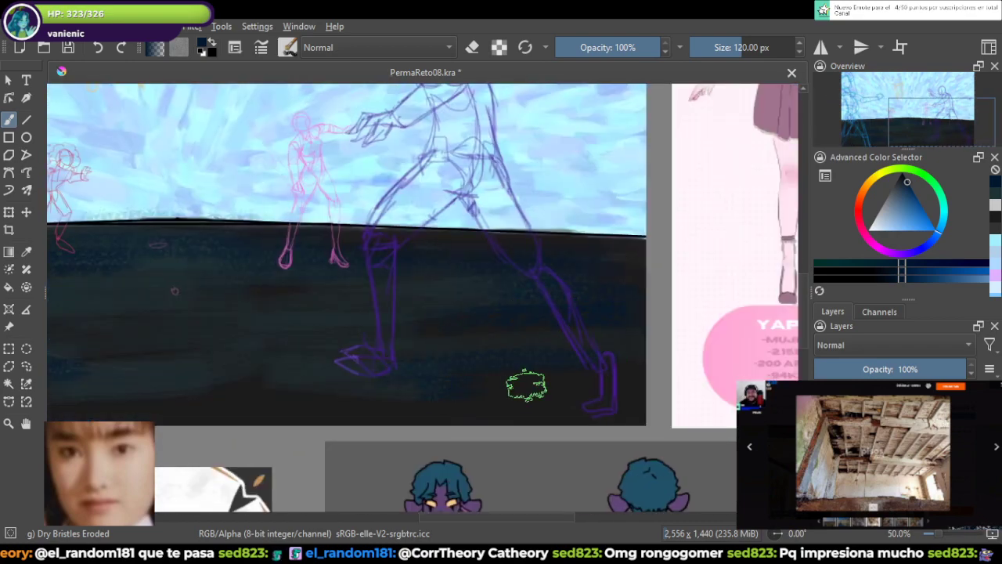
mouse_move(91, 296)
left_mouse_down()
mouse_move(259, 363)
mouse_move(345, 368)
left_mouse_up()
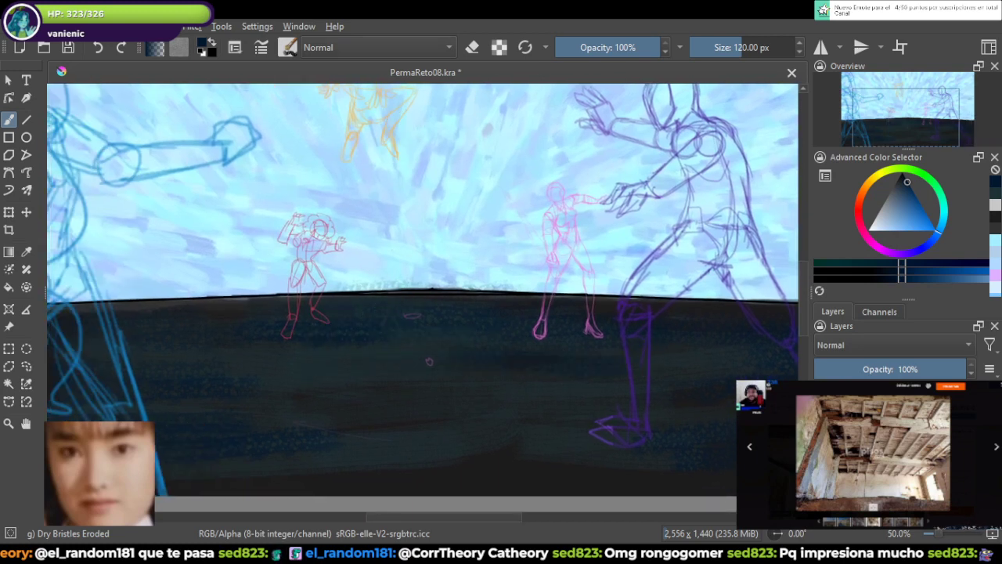
Step: Glaze the ground around the red, pink and purple figures with darkened navy strokes using the Bristles-4 Glaze brush at 70 px
right_click(349, 141)
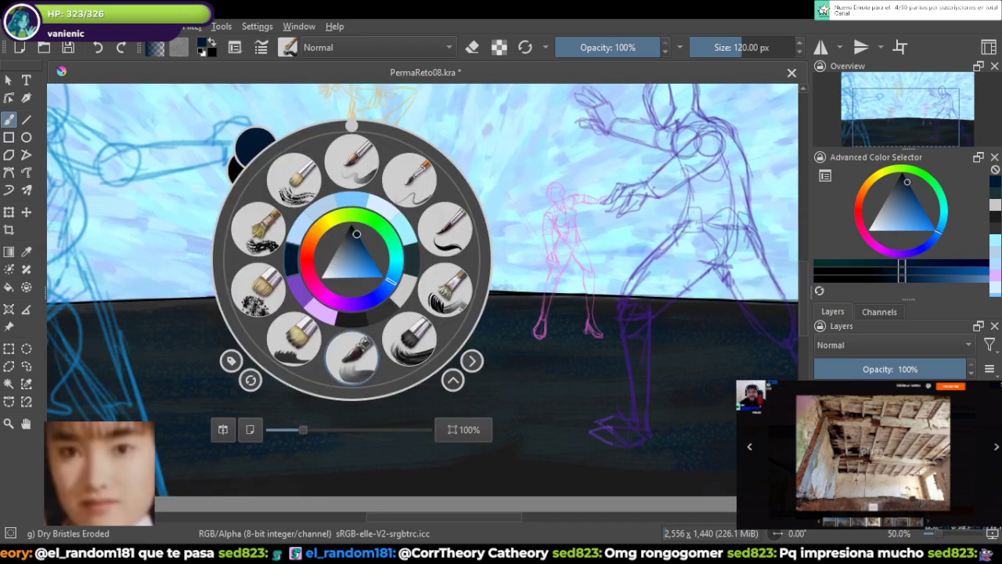
left_click(351, 356)
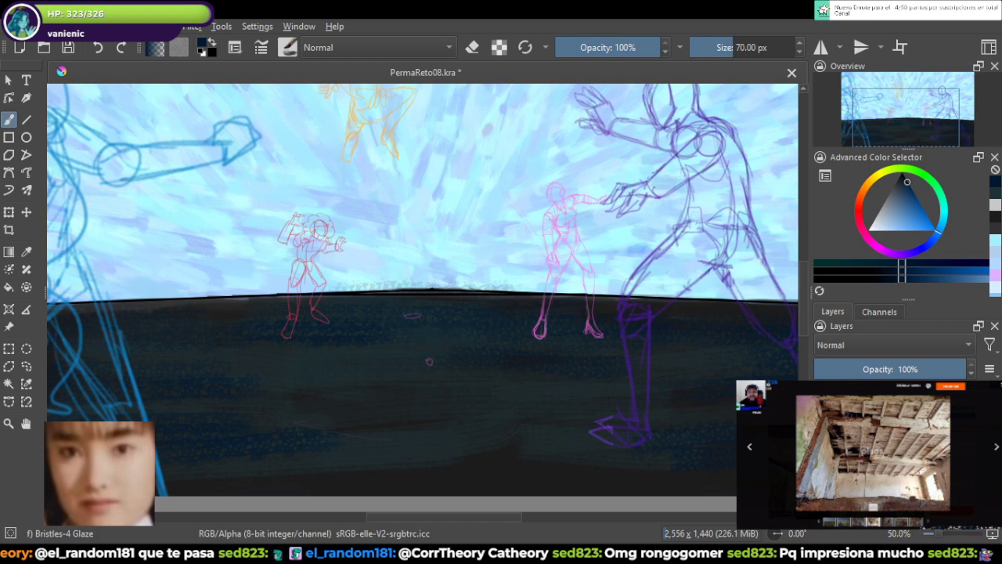
left_click(900, 190)
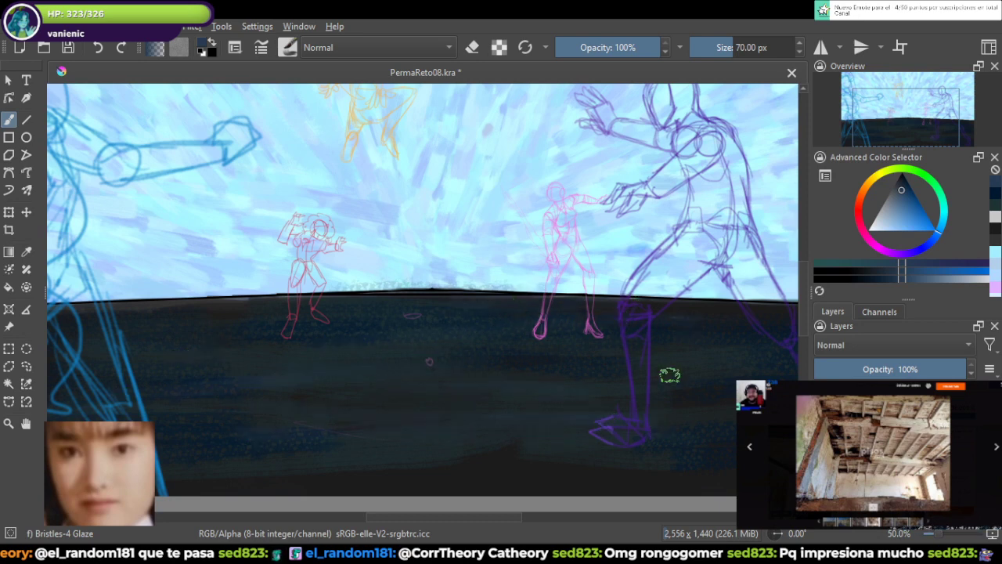
left_click_drag(687, 391, 531, 435)
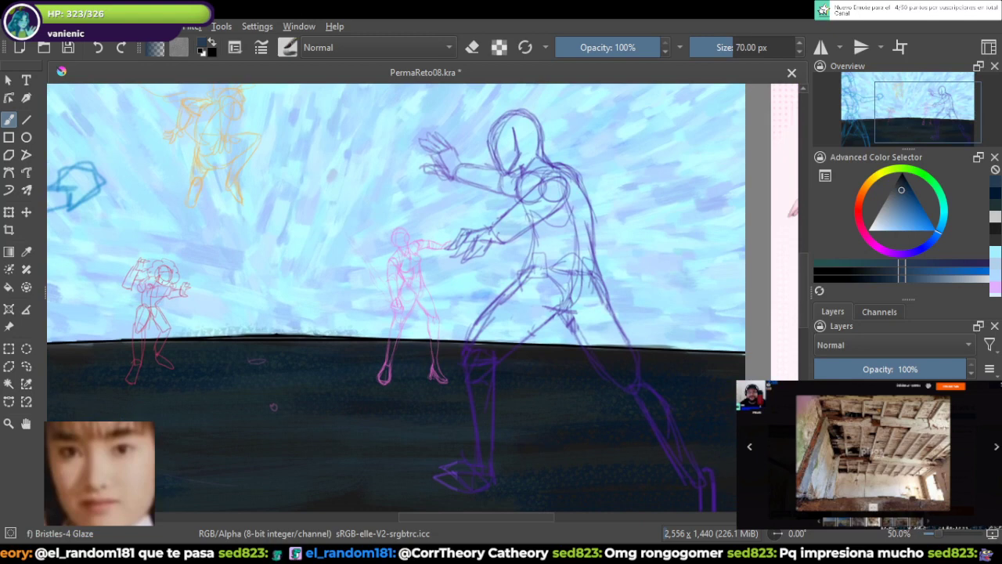
key("k")
key("k")
key("k")
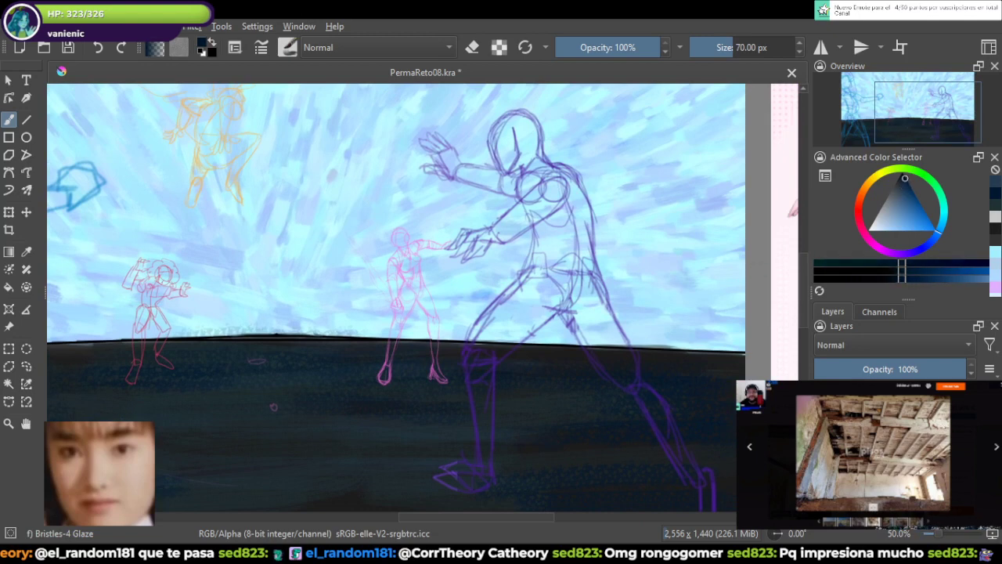
left_click_drag(403, 268, 547, 260)
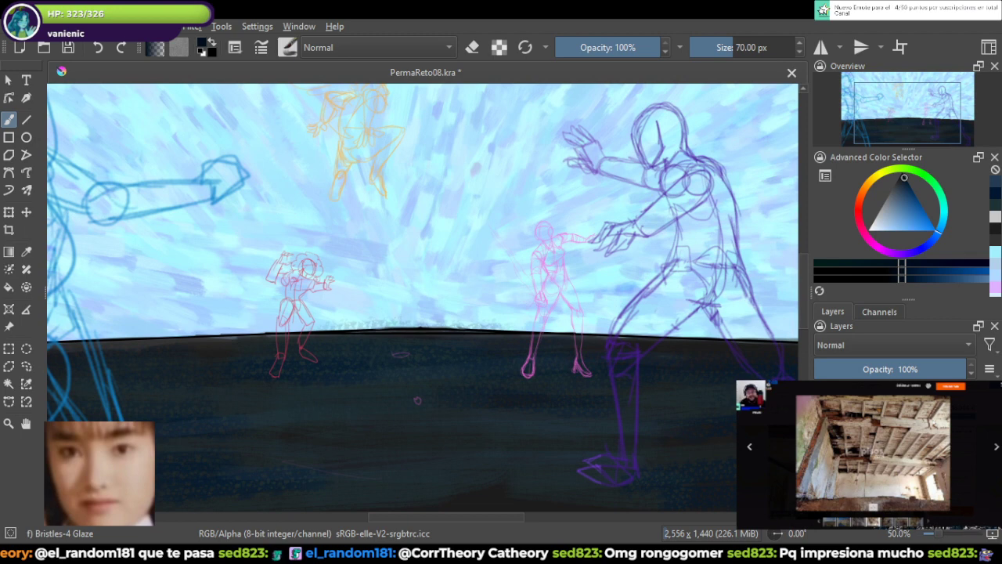
Step: Streak very dark navy across the whole ground with Bristles-2 Flat Rough at 40 px and 407.30 px, and reduce the brush to 138.58 px
right_click(412, 317)
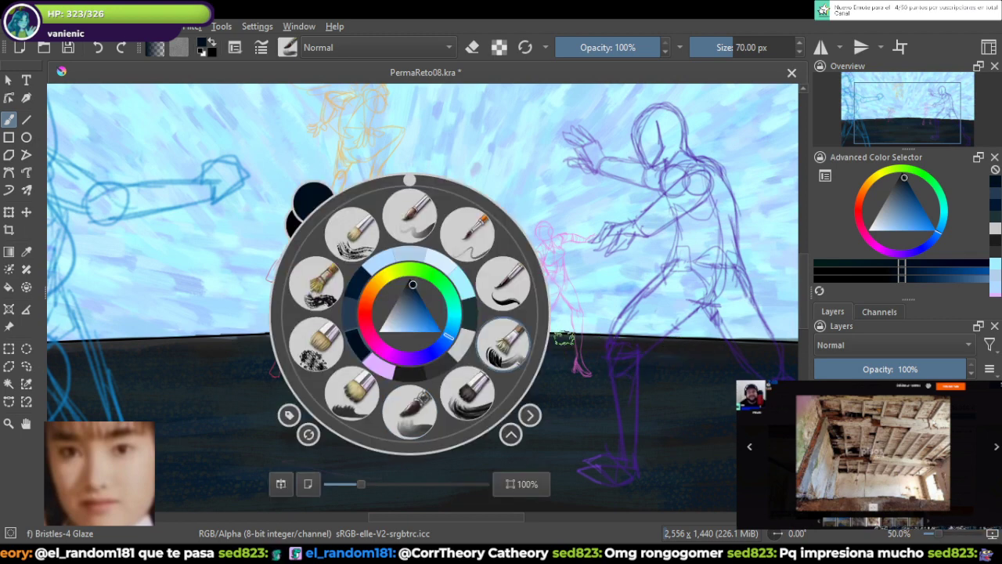
left_click(503, 343)
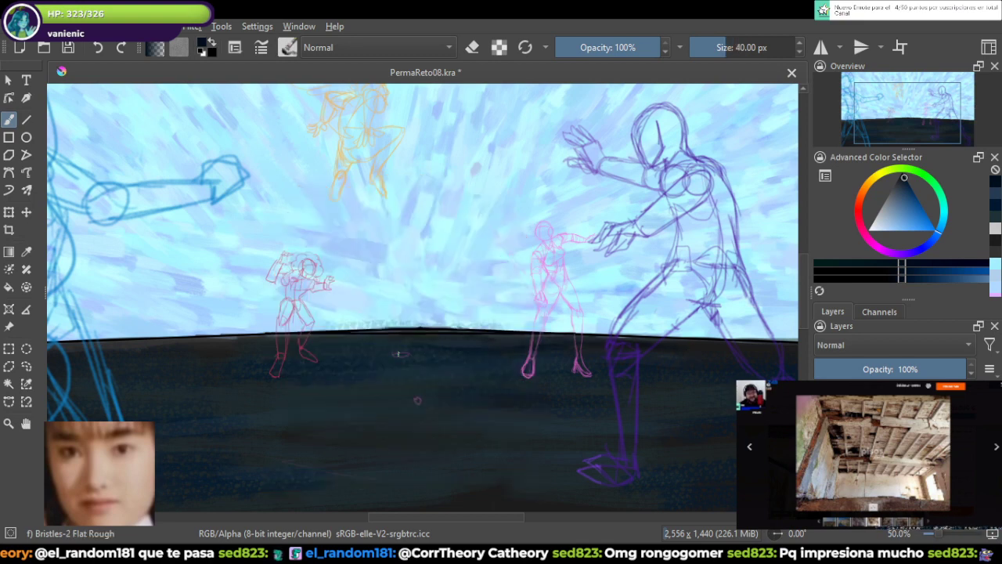
left_click_drag(418, 400, 648, 350)
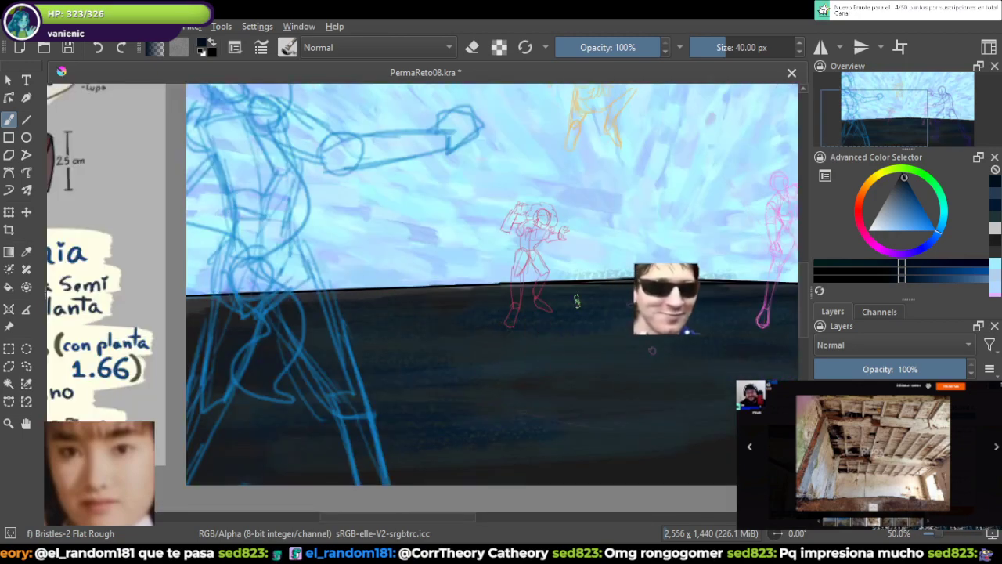
left_click_drag(717, 294, 373, 247)
left_click_drag(747, 47, 768, 46)
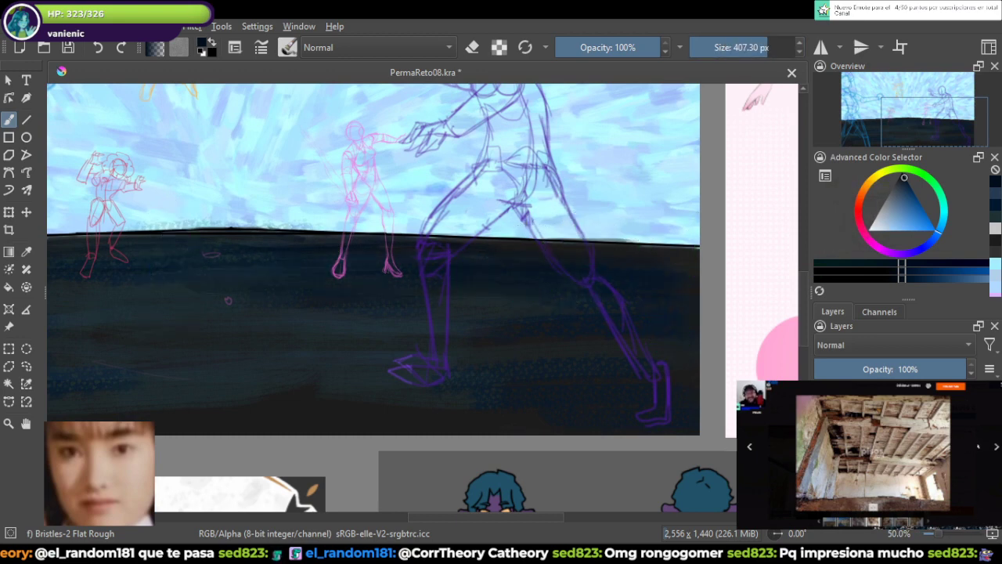
left_click_drag(315, 258, 619, 259)
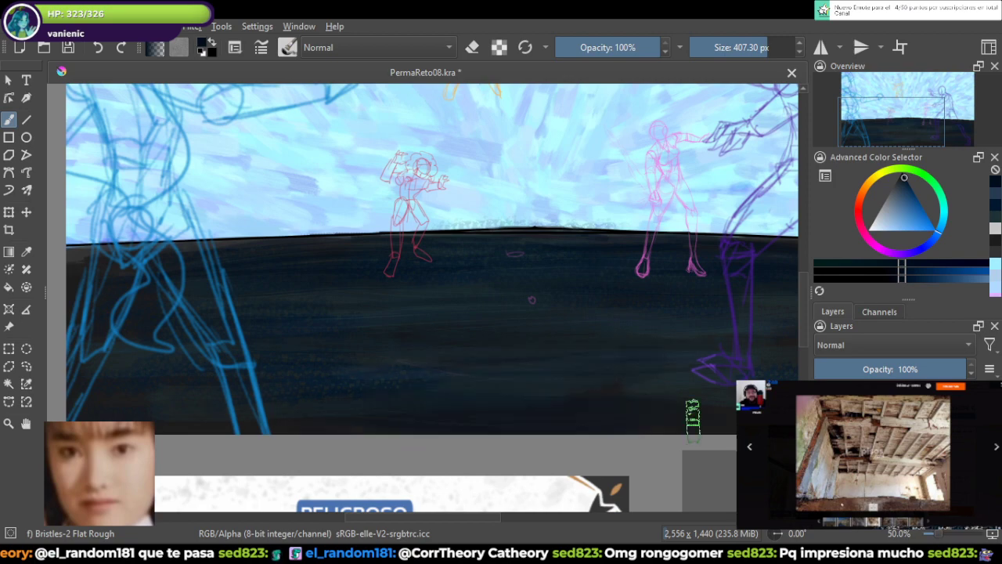
left_click_drag(557, 258, 371, 330)
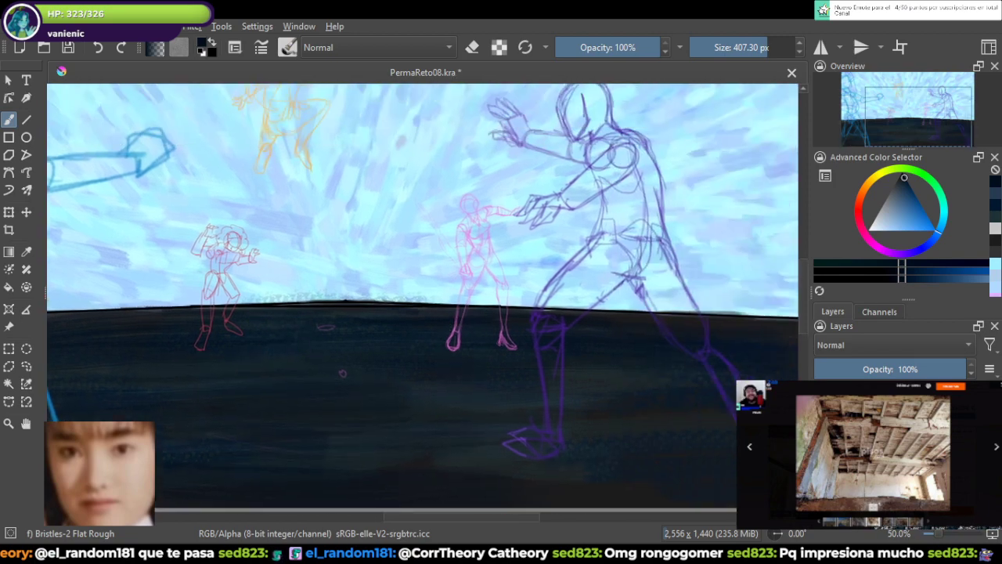
scroll(417, 321, "down", 4)
scroll(418, 319, "up", 2)
scroll(420, 321, "up", 3)
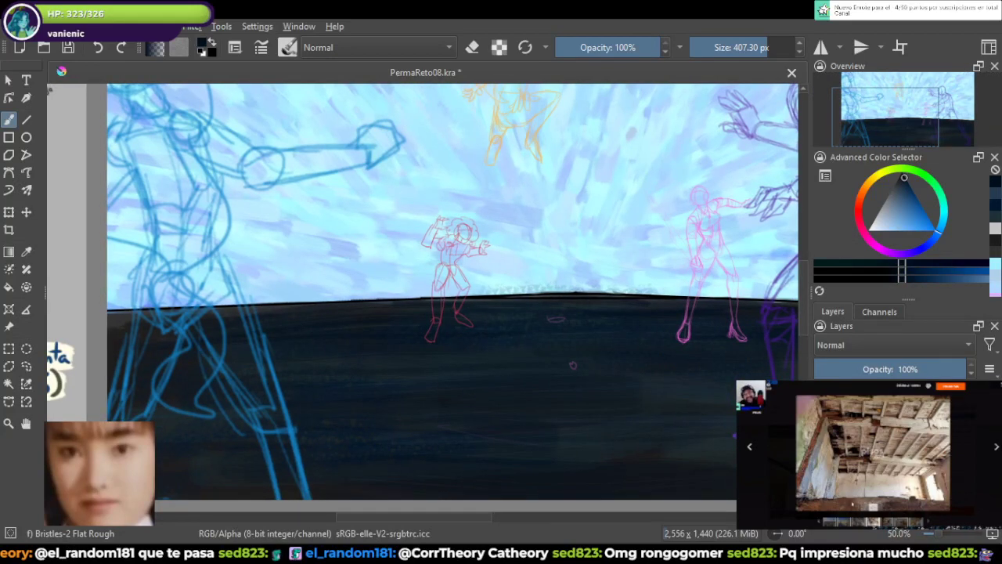
left_click_drag(767, 47, 738, 47)
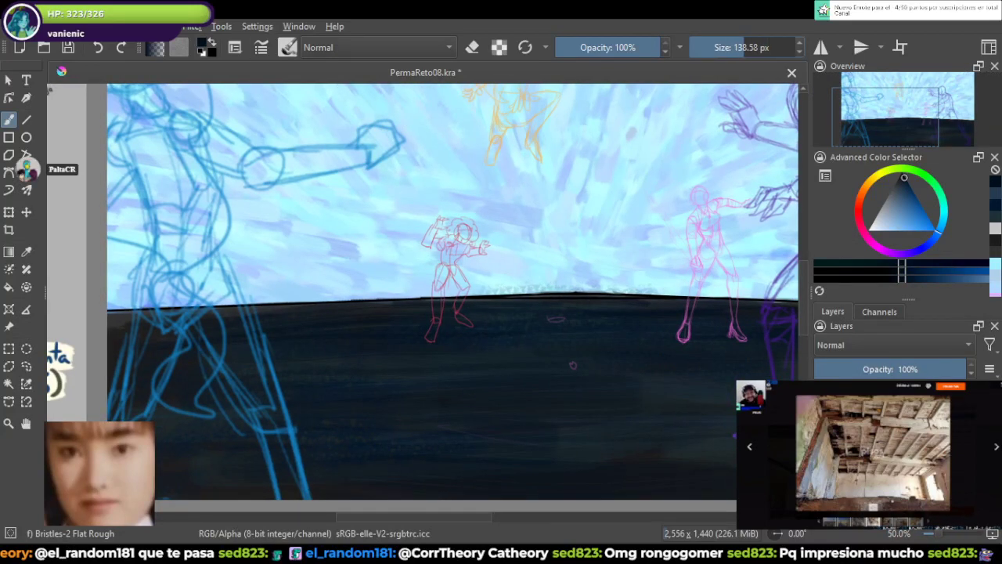
Step: Paint light blue dry strokes just below the horizon between the blue and red figures with the Dry Brushing brush at 70 px
right_click(412, 239)
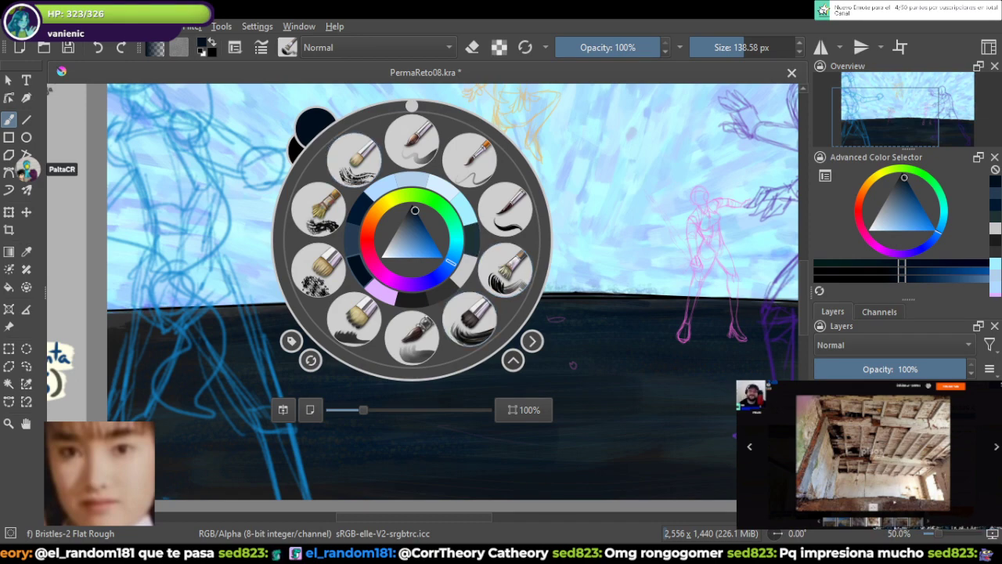
left_click(354, 160)
scroll(374, 263, "up", 1)
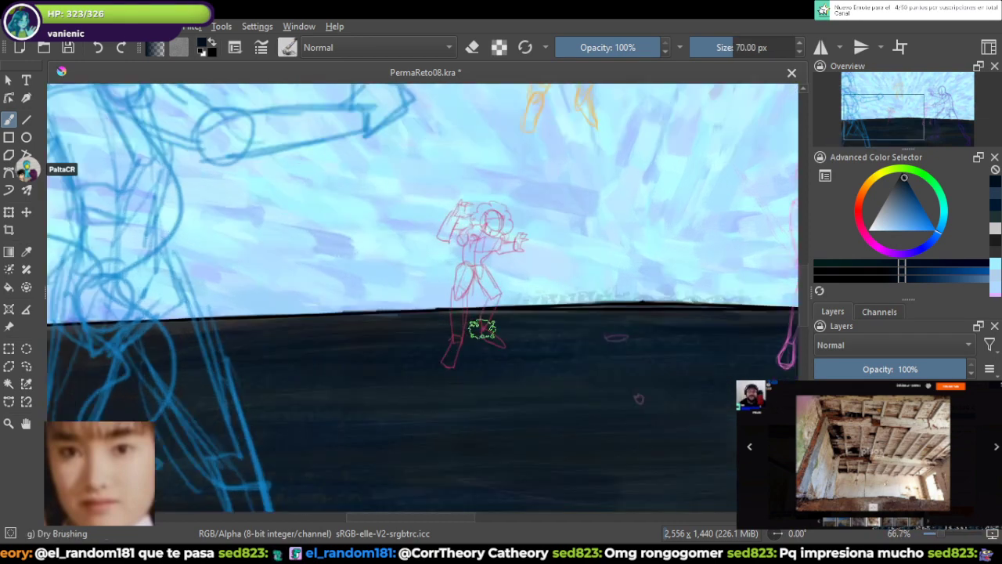
mouse_move(904, 178)
left_mouse_down()
mouse_move(908, 224)
mouse_move(889, 230)
left_mouse_up()
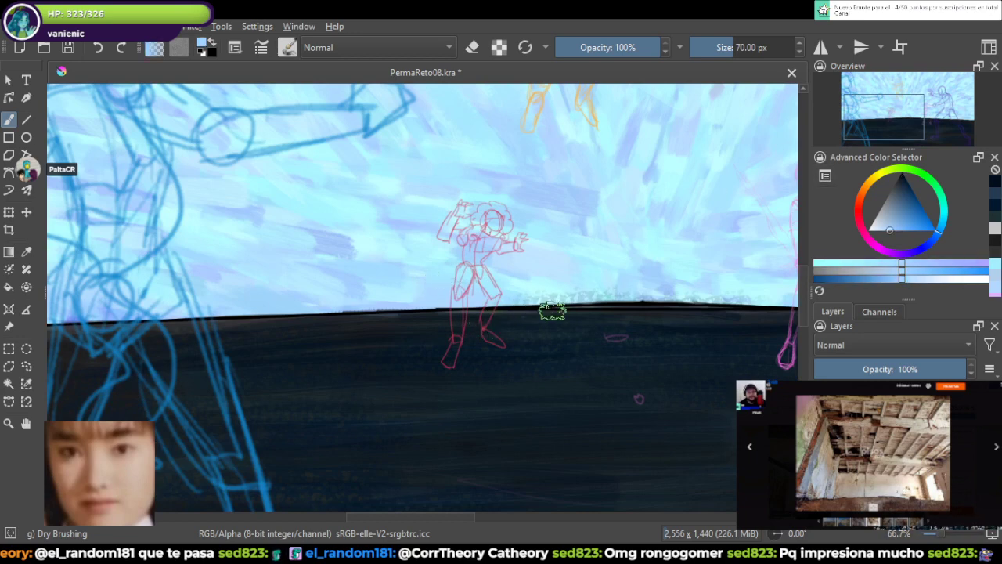
left_click_drag(552, 311, 605, 313)
left_click_drag(418, 324, 101, 338)
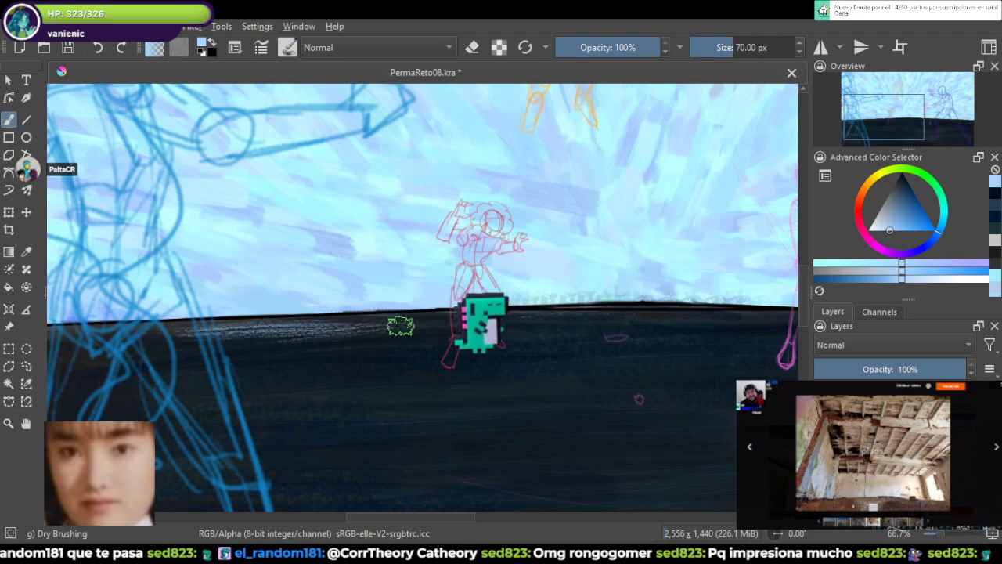
Step: Extend the light blue dry-brushed band under the horizon past the pink and purple figures and back behind the blue figure's legs
left_click_drag(702, 322, 301, 312)
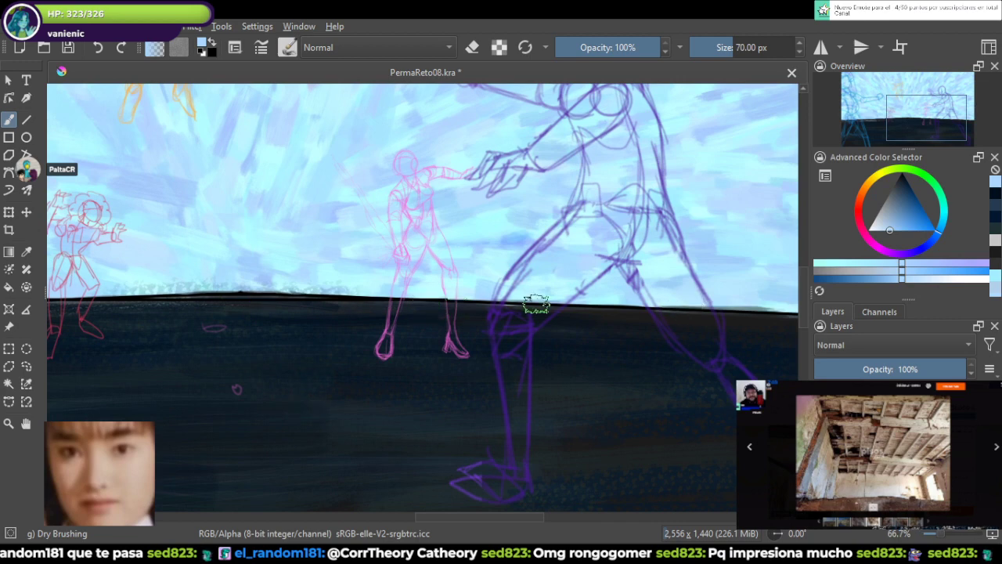
mouse_move(575, 315)
left_mouse_down()
mouse_move(723, 317)
mouse_move(559, 313)
left_mouse_up()
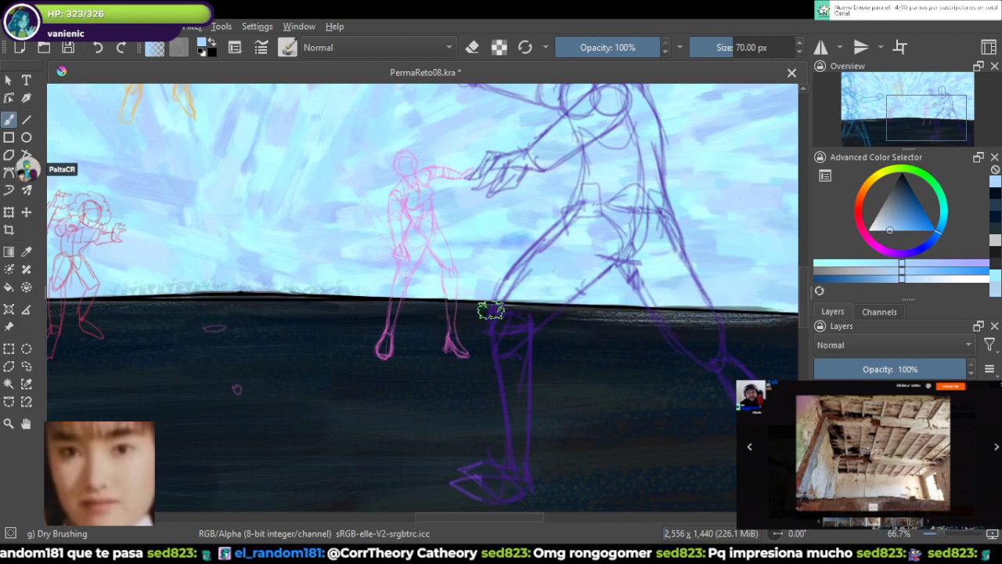
left_click_drag(310, 303, 631, 311)
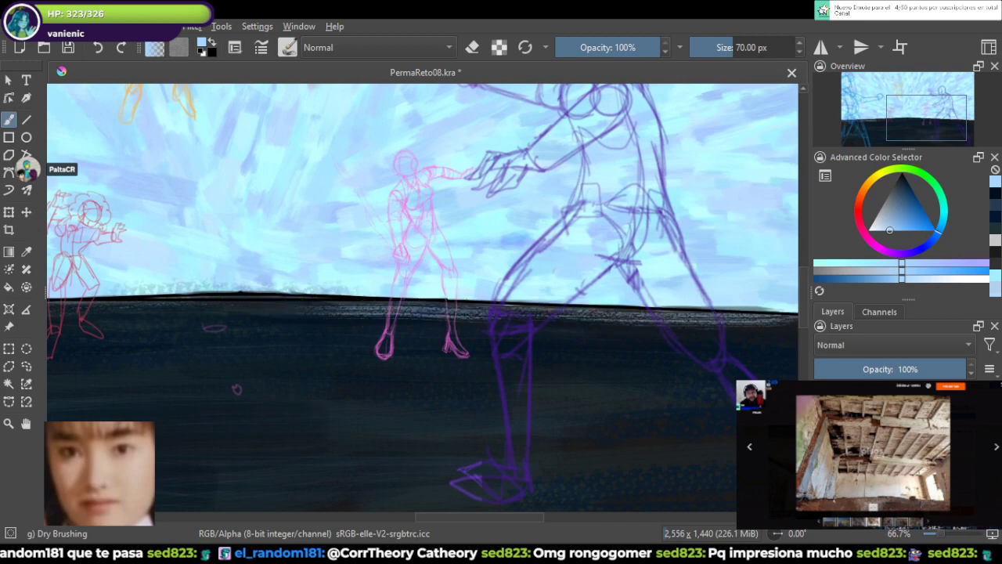
left_click_drag(230, 307, 586, 273)
mouse_move(479, 279)
left_mouse_down()
mouse_move(447, 270)
mouse_move(712, 281)
mouse_move(481, 279)
mouse_move(704, 279)
left_mouse_up()
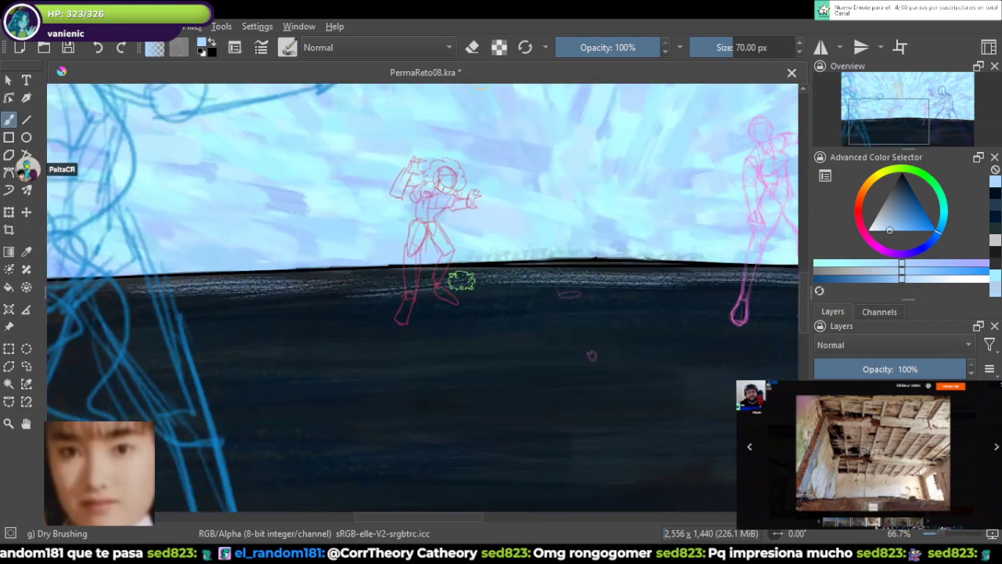
left_click_drag(340, 283, 551, 268)
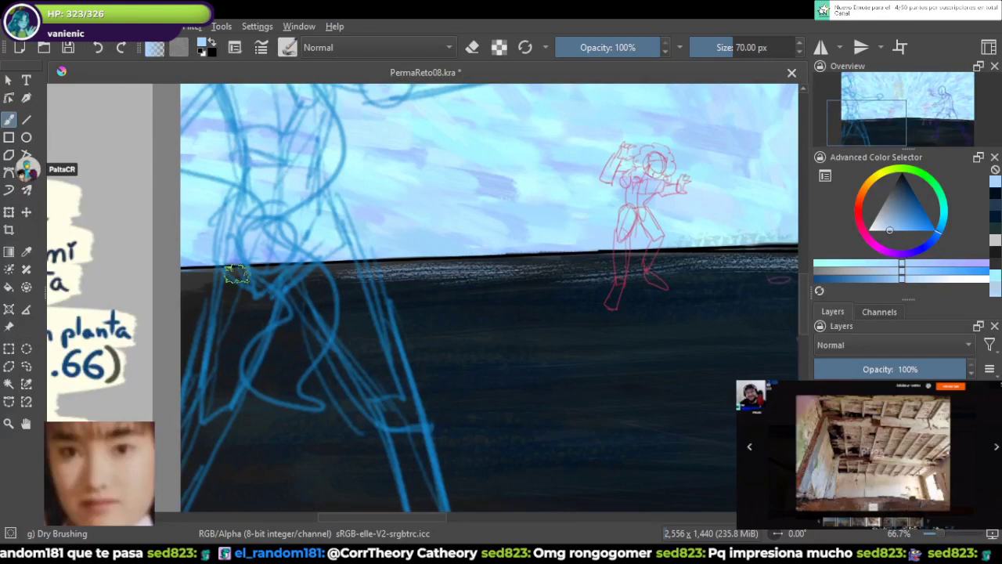
left_click_drag(391, 280, 587, 271)
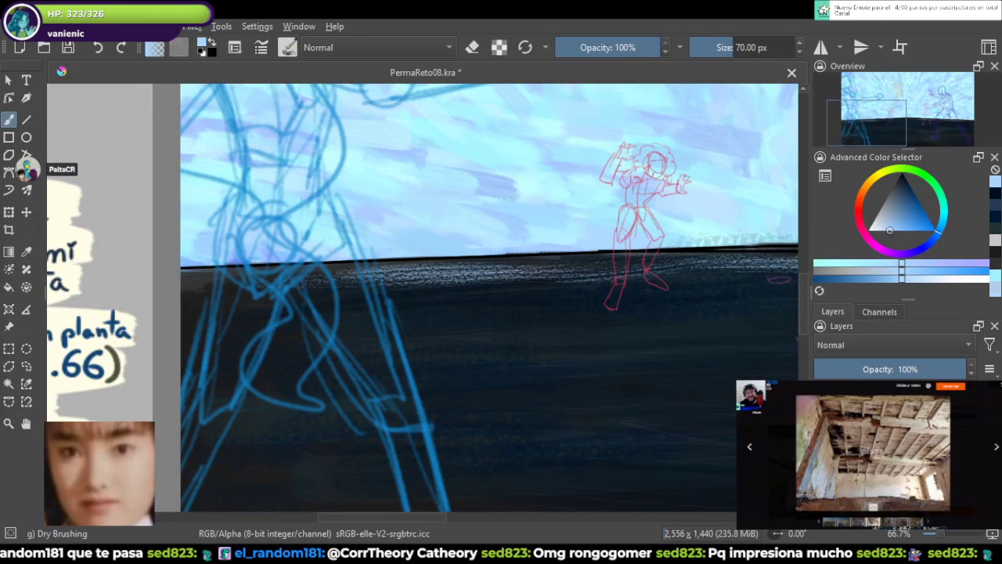
Step: Brighten the band below the horizon with pale grey-blue Dry Brushing strokes from the blue figure across to the pink figure
left_click(890, 223)
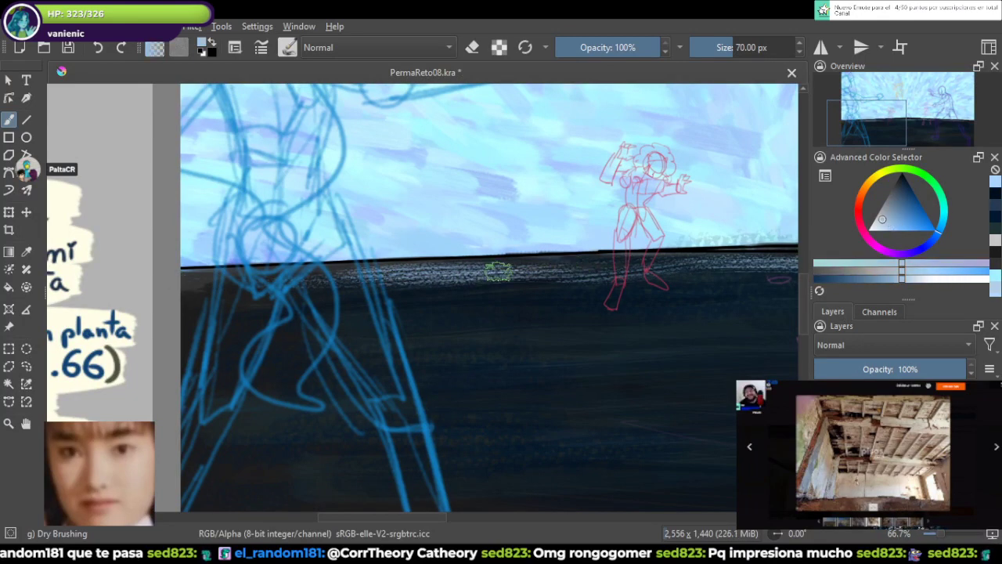
left_click_drag(498, 271, 217, 286)
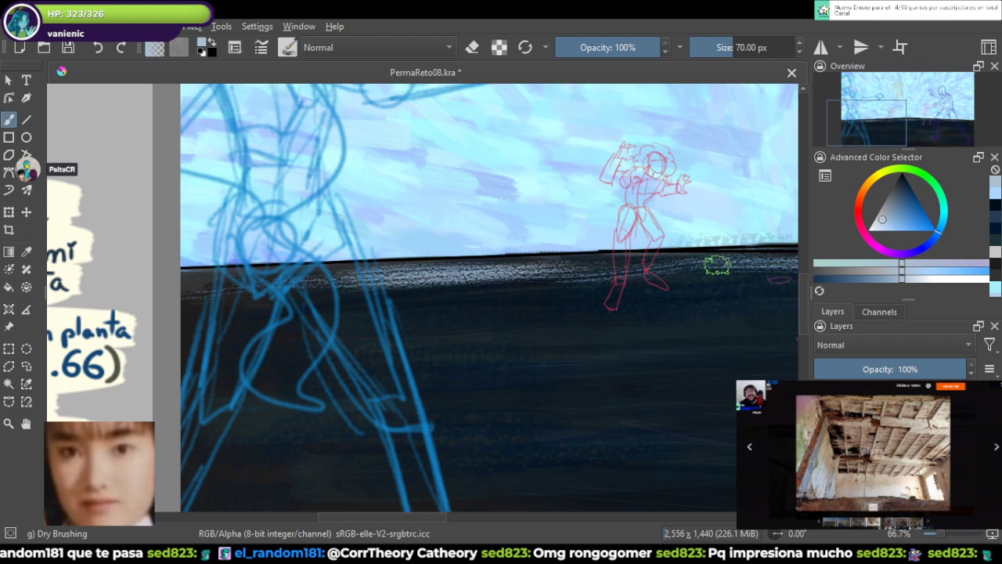
left_click_drag(717, 265, 404, 265)
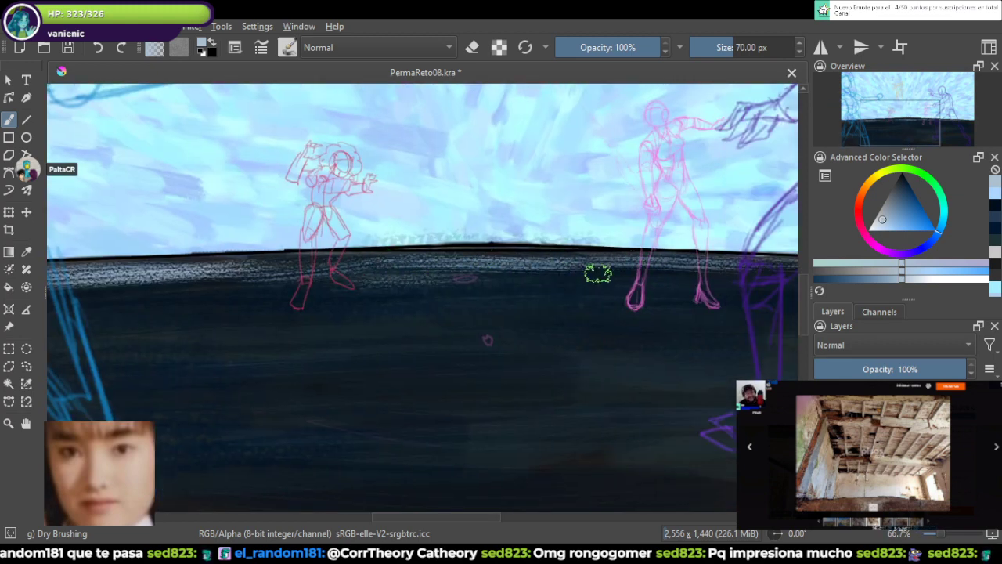
scroll(598, 273, "down", 4)
scroll(597, 273, "up", 3)
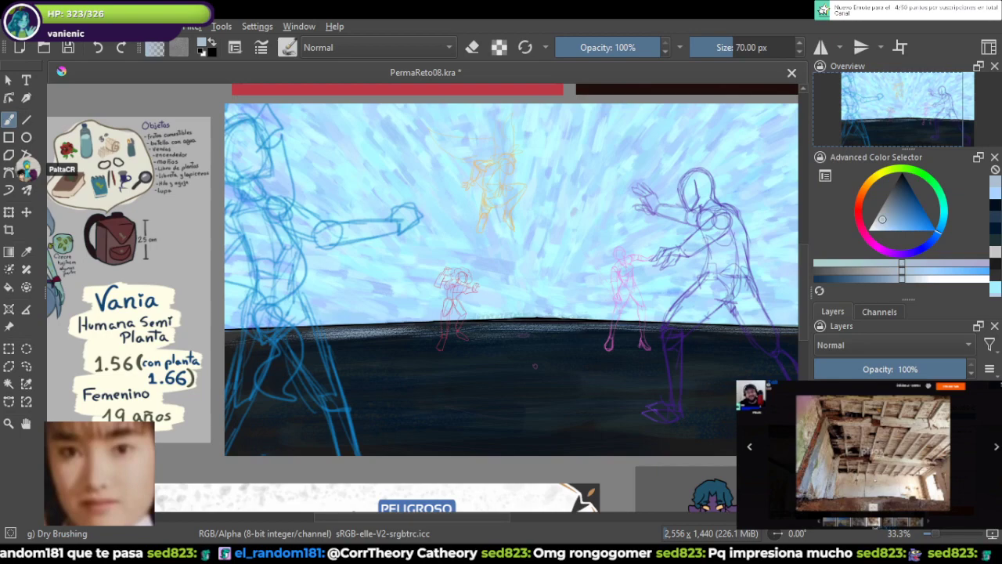
Step: Try pale grey strokes on the ground between the red and pink figures with WaterC Flat Decay Tilt at 150 px, and undo them
key("/")
scroll(634, 337, "up", 3)
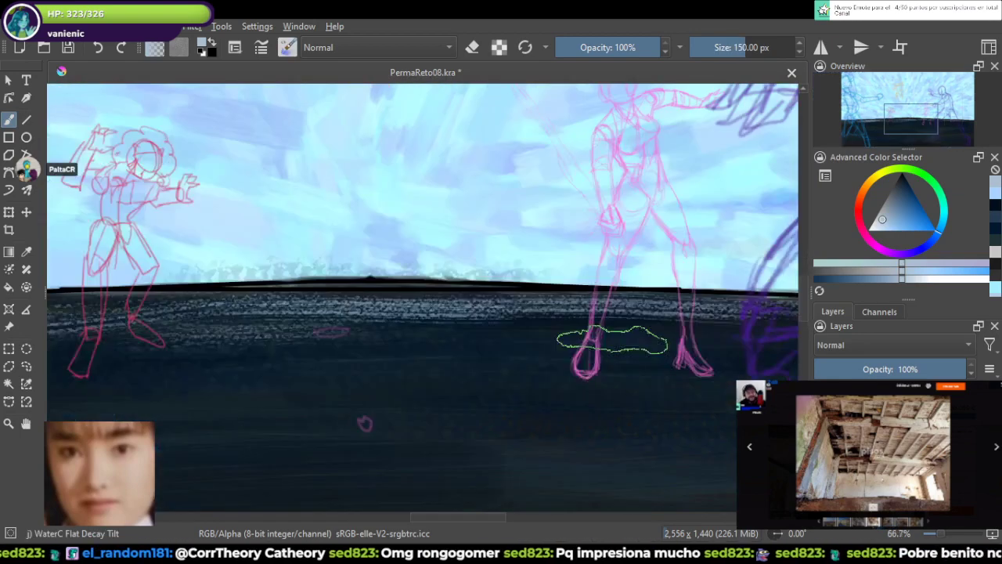
mouse_move(421, 308)
left_mouse_down()
mouse_move(539, 325)
mouse_move(140, 344)
mouse_move(538, 325)
mouse_move(235, 346)
mouse_move(541, 376)
left_mouse_up()
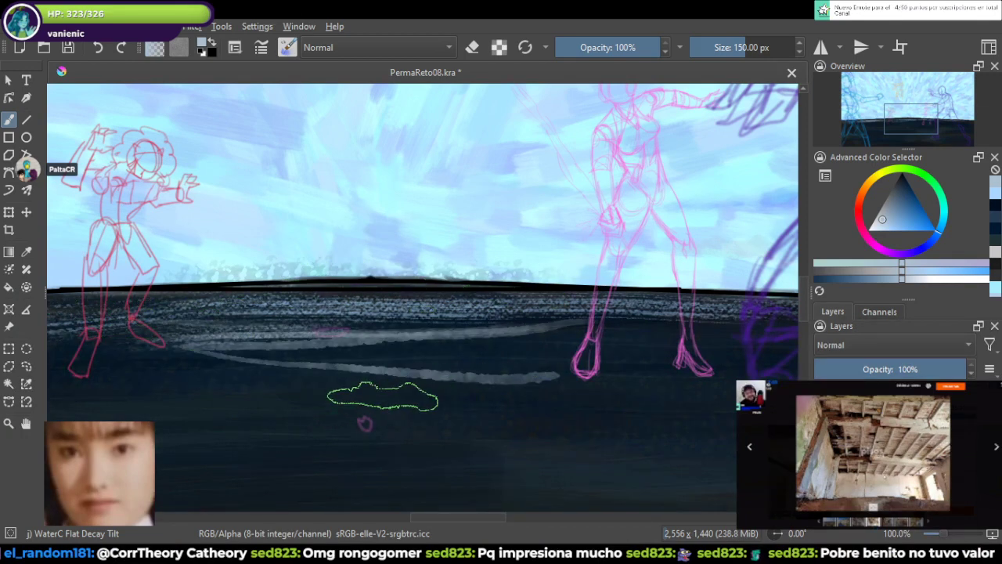
key("ctrl+z")
key("ctrl+z")
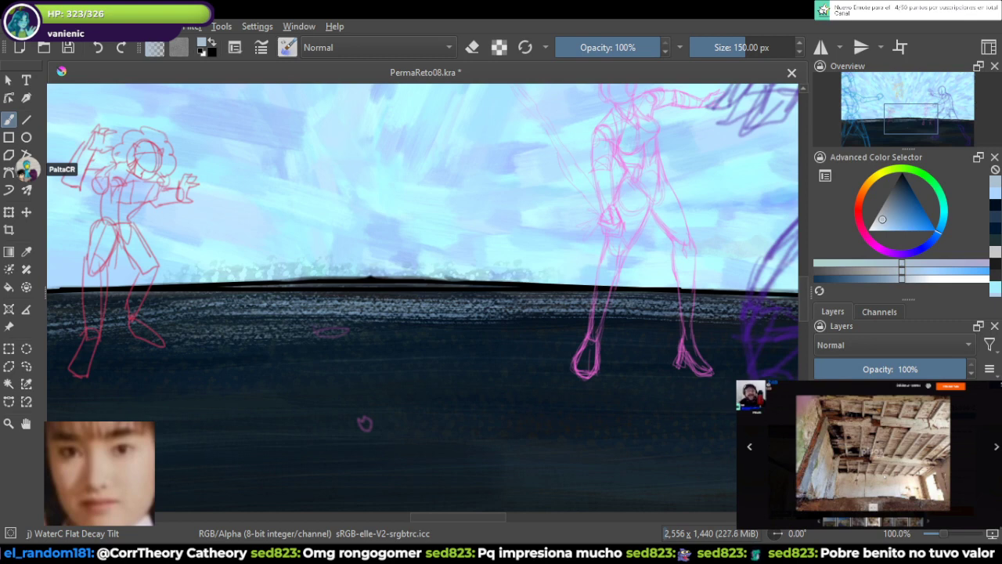
Step: Blend the pale dry-brushed strokes on the ground around the red figure's feet with Wet Bristles Rough at 80 px
key("slash")
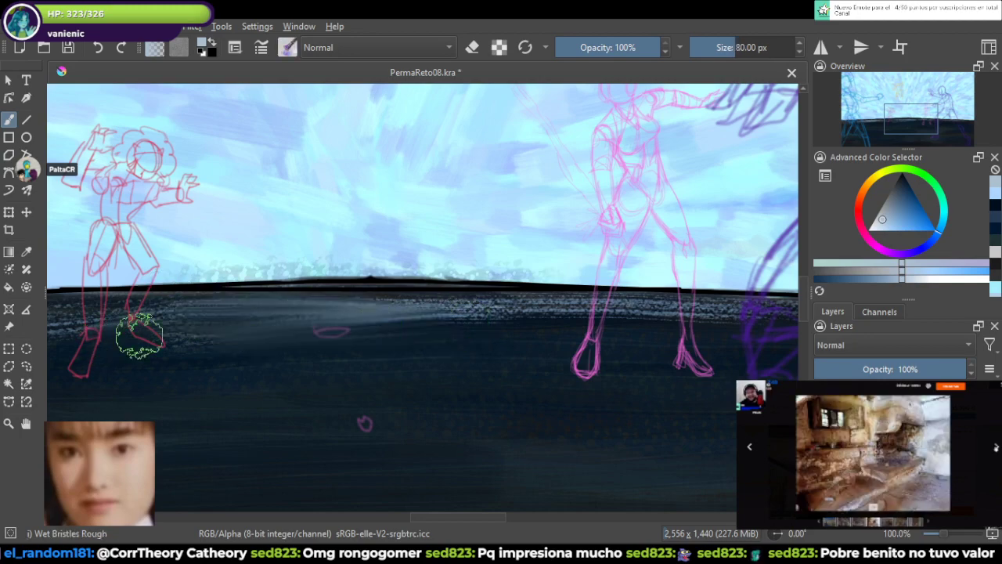
scroll(548, 338, "down", 1)
left_click_drag(549, 338, 640, 293)
mouse_move(587, 273)
left_mouse_down()
mouse_move(512, 286)
mouse_move(560, 281)
mouse_move(321, 280)
mouse_move(601, 274)
mouse_move(93, 287)
mouse_move(127, 299)
mouse_move(307, 298)
mouse_move(219, 309)
mouse_move(270, 312)
mouse_move(162, 329)
mouse_move(401, 297)
mouse_move(259, 301)
mouse_move(450, 289)
mouse_move(371, 277)
mouse_move(454, 291)
mouse_move(613, 277)
left_mouse_up()
scroll(548, 270, "up", 3)
scroll(588, 341, "down", 2)
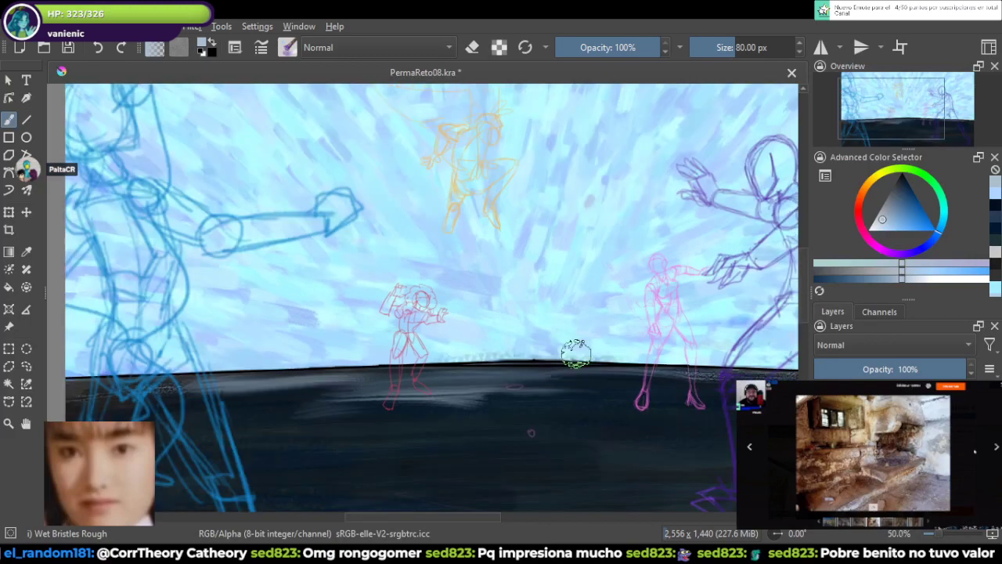
Step: Blend the pale band under the horizon around the pink and purple figures and behind the blue figure's legs with Wet Bristles Rough
scroll(577, 355, "up", 1)
mouse_move(721, 446)
left_mouse_down()
mouse_move(581, 403)
mouse_move(517, 347)
left_mouse_up()
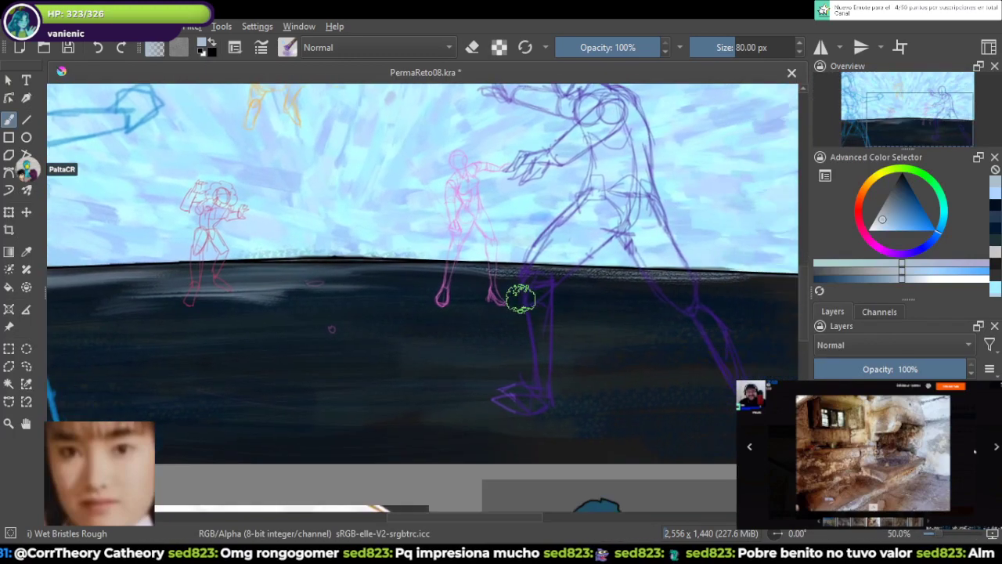
mouse_move(532, 284)
left_mouse_down()
mouse_move(484, 277)
mouse_move(596, 277)
mouse_move(481, 271)
mouse_move(689, 285)
mouse_move(473, 279)
mouse_move(601, 279)
left_mouse_up()
left_click_drag(372, 287, 583, 279)
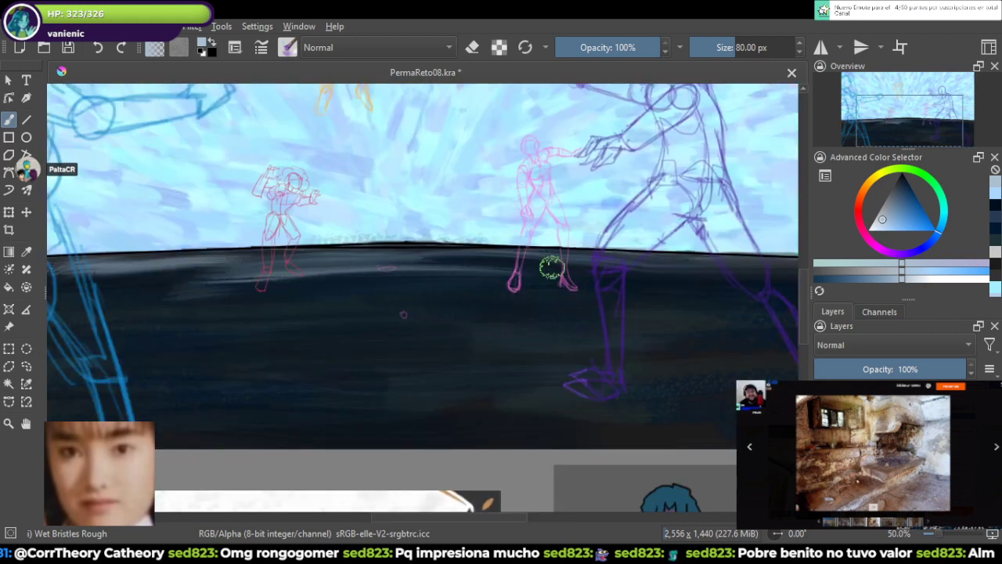
left_click_drag(337, 273, 520, 266)
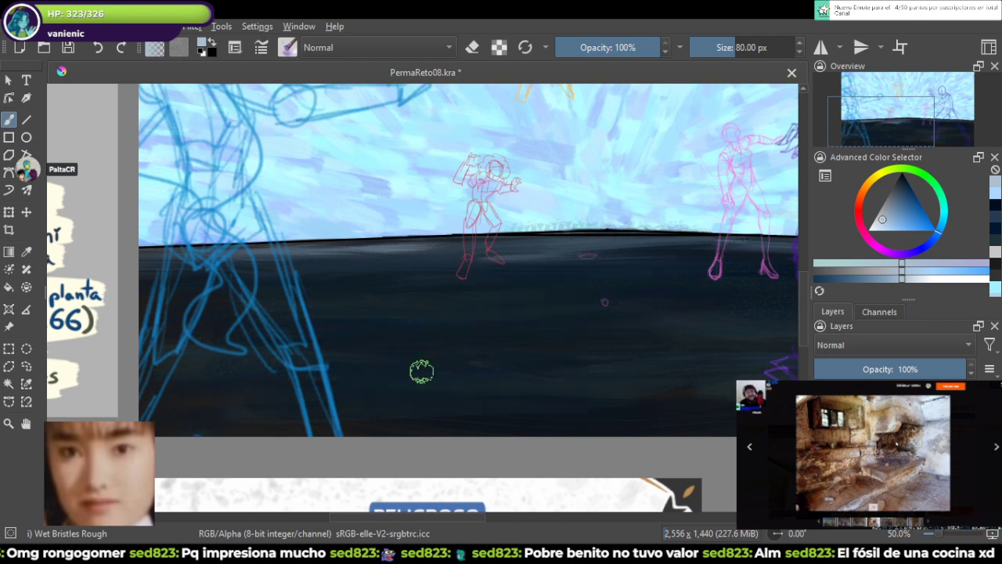
Step: Smooth the remaining pale streaks below the horizon behind the purple figure out to the canvas edge with Wet Bristles Rough
left_click_drag(786, 335, 521, 315)
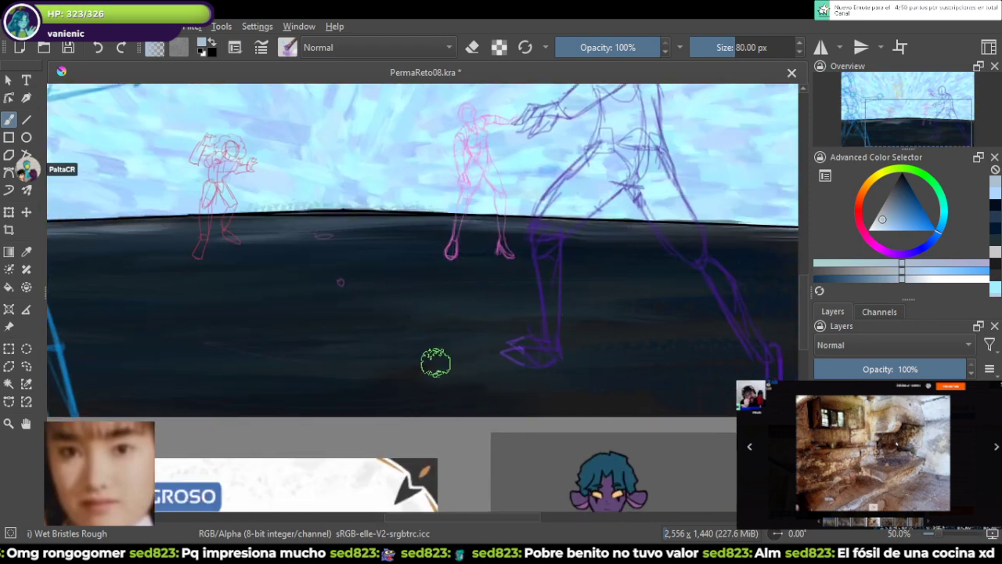
scroll(435, 362, "right", 3)
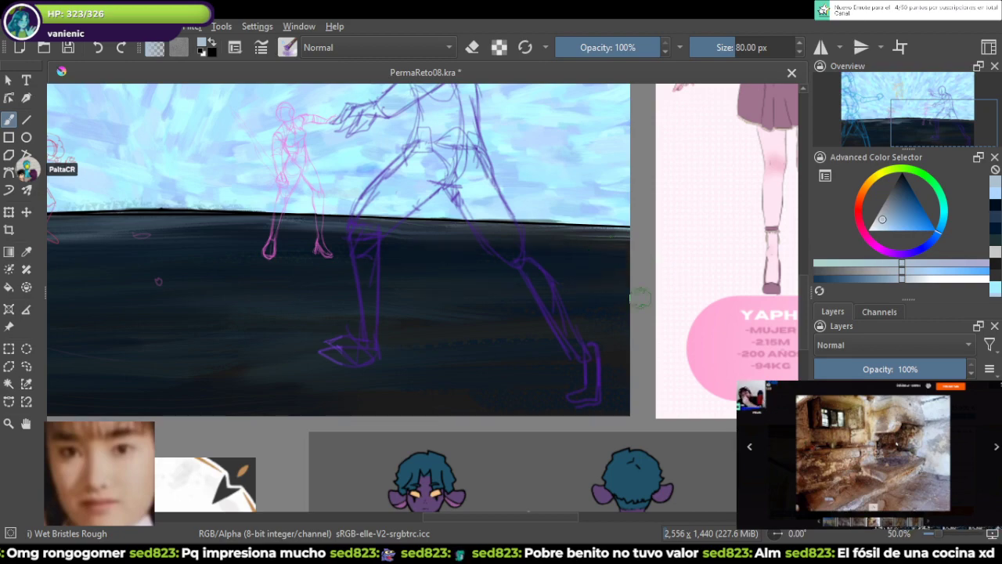
scroll(239, 344, "down", 3)
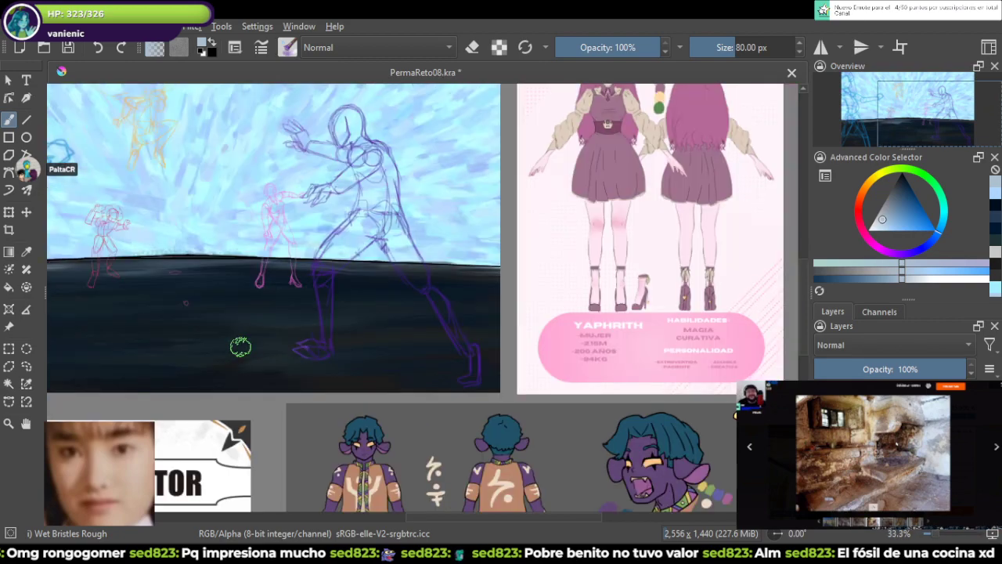
scroll(312, 330, "up", 1)
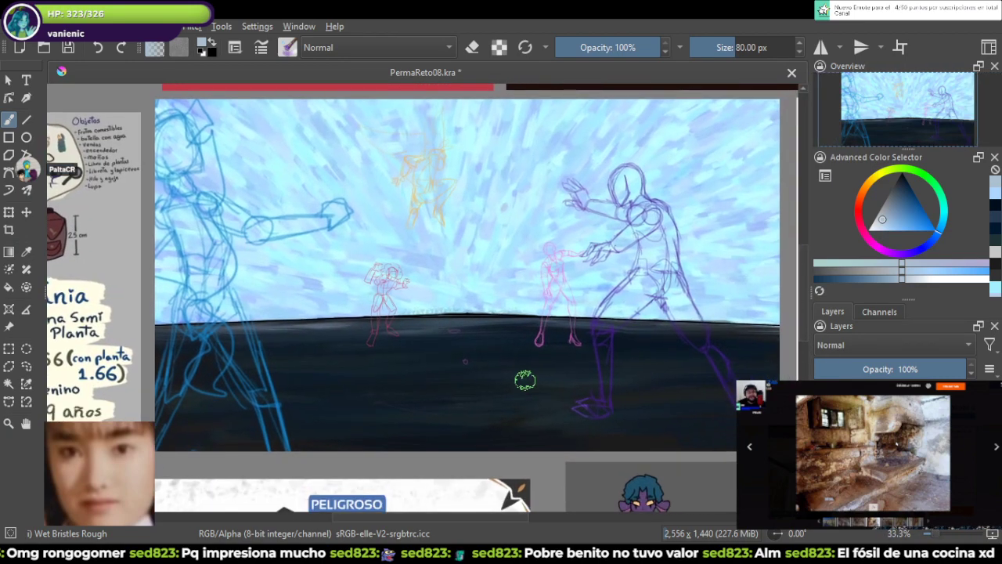
scroll(526, 380, "up", 1)
scroll(538, 400, "down", 1)
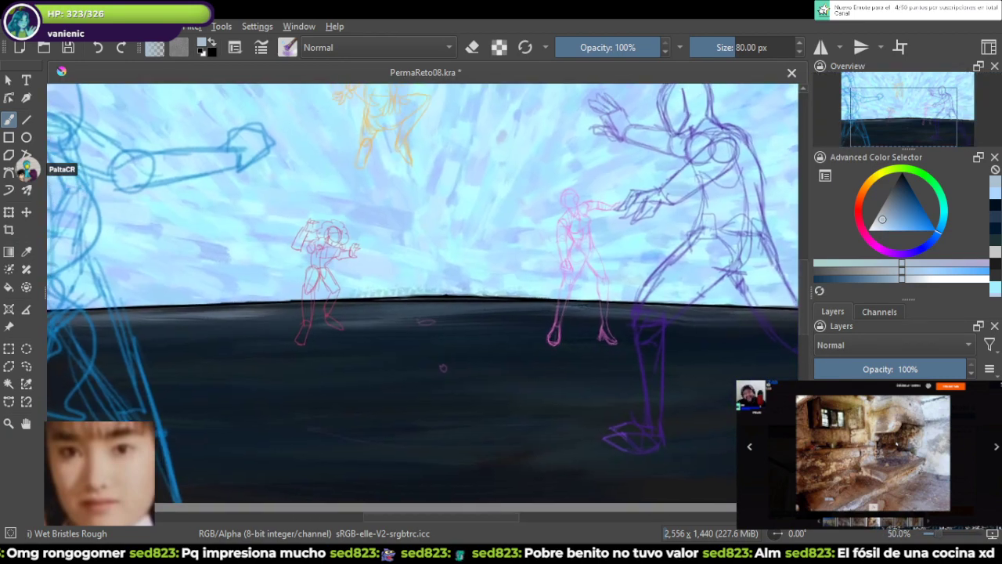
scroll(526, 380, "up", 1)
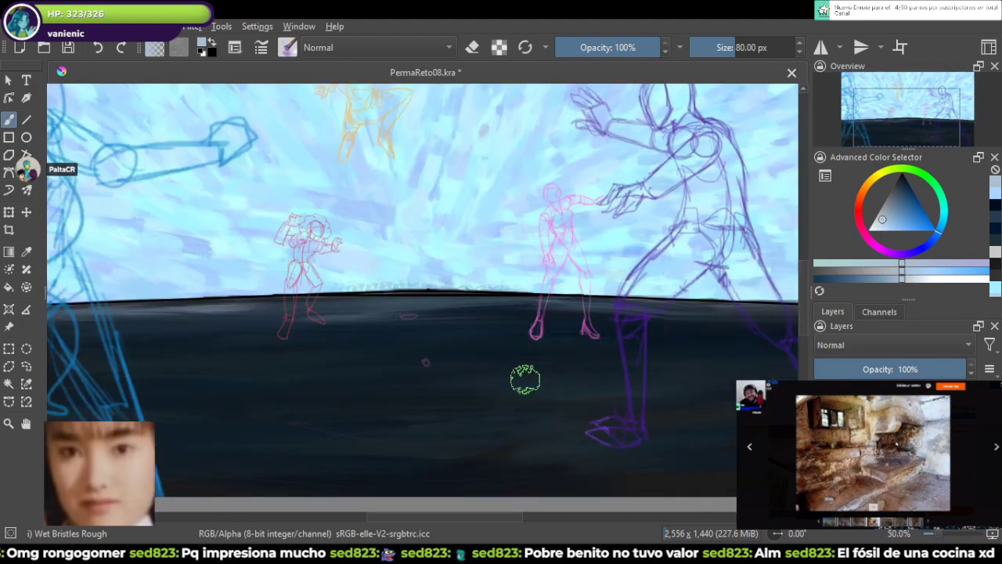
Step: Even out the dark navy ground between the blue and purple figures with Wet Bristles Rough enlarged to 122.40 px
left_click_drag(526, 380, 420, 364)
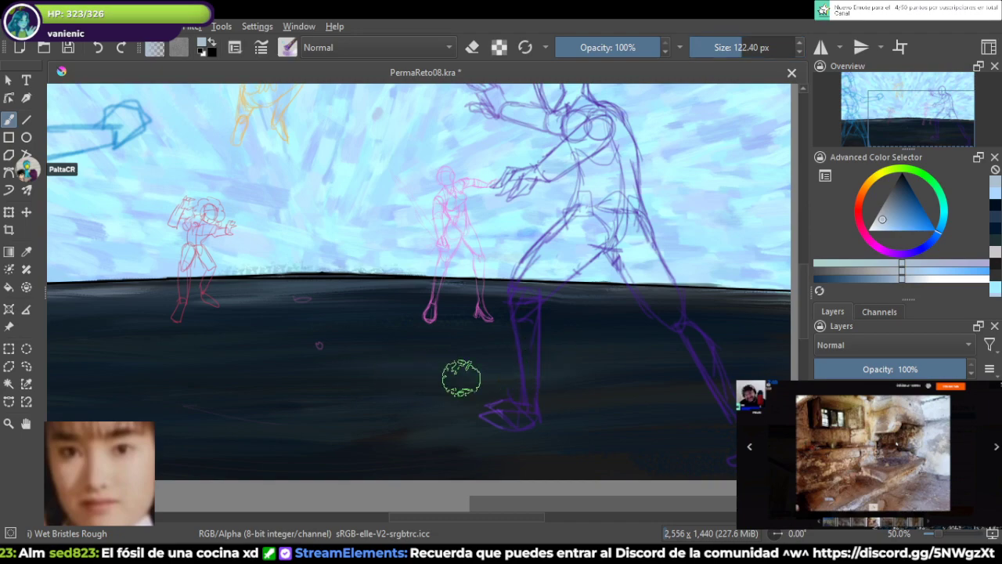
scroll(631, 404, "down", 5)
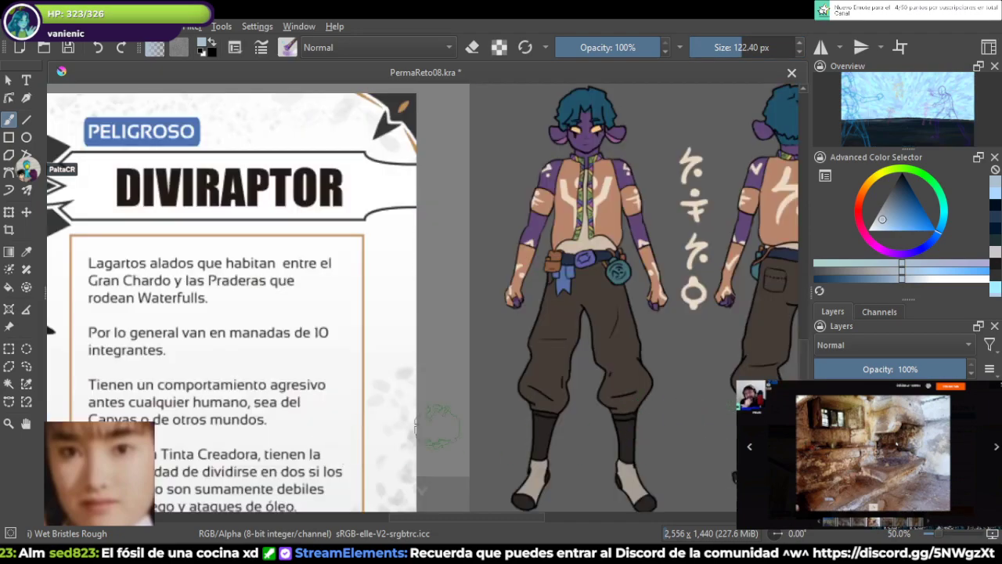
scroll(394, 298, "down", 4)
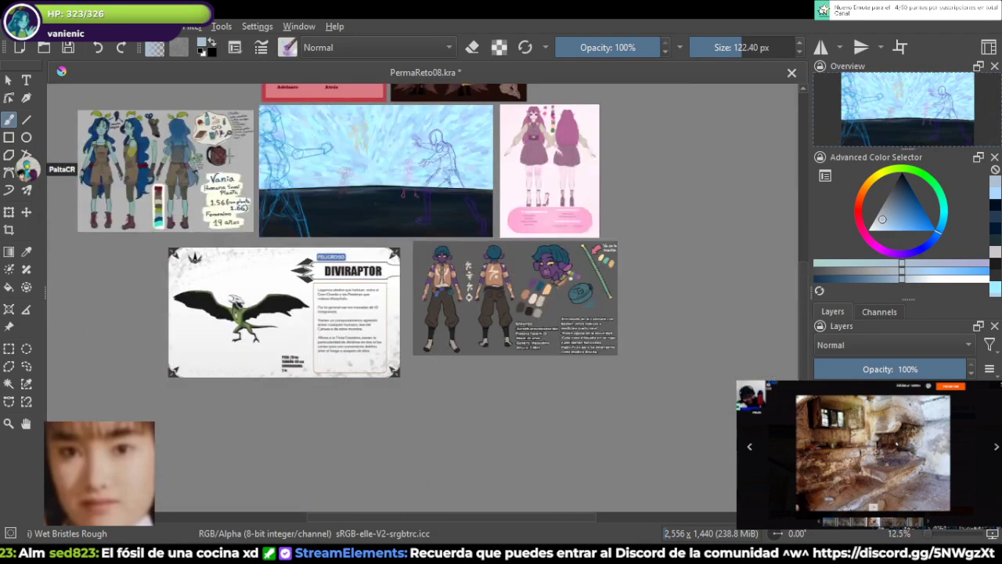
scroll(336, 173, "up", 3)
scroll(490, 318, "up", 1)
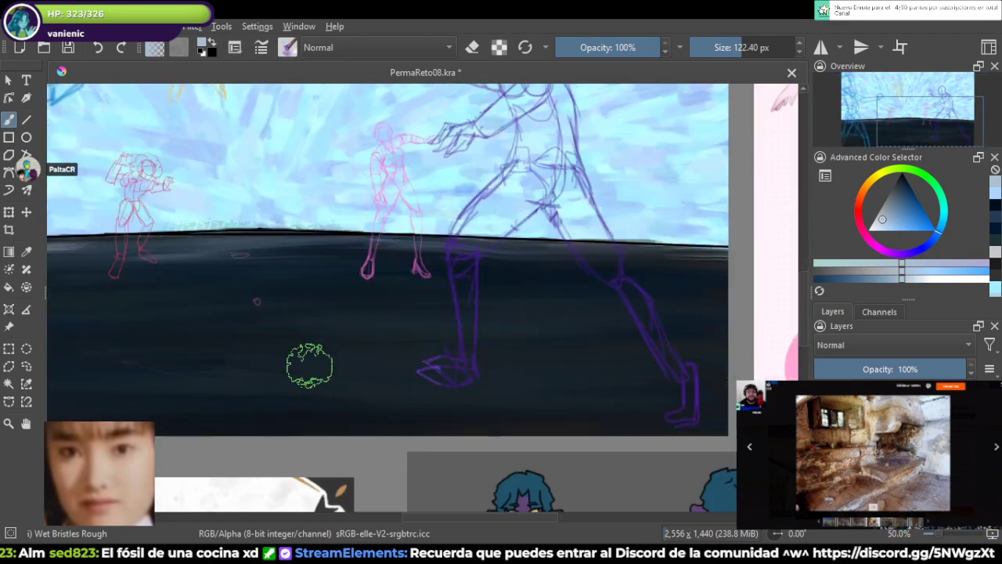
left_click_drag(255, 310, 533, 300)
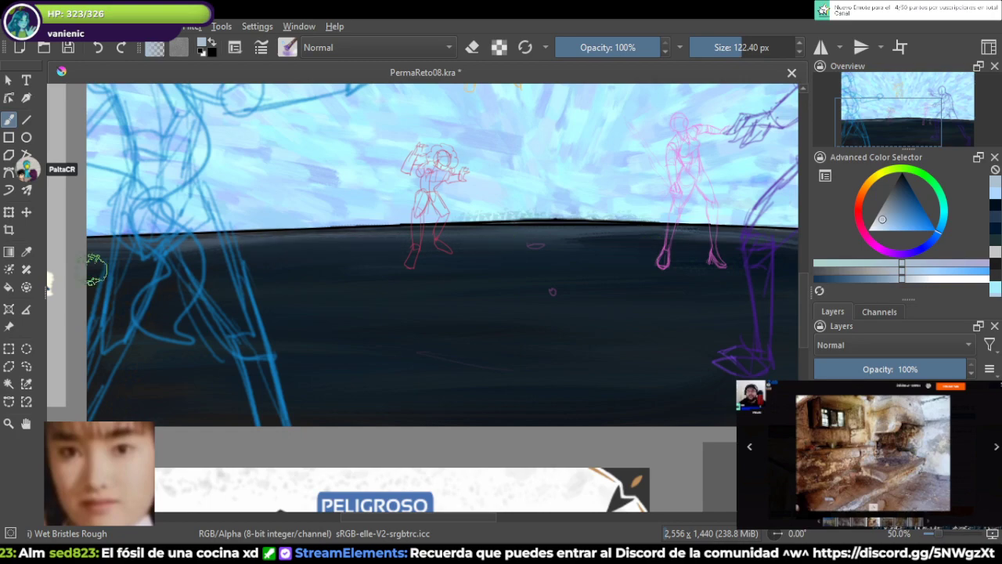
Step: Soften the black horizon line into the dark ground across the canvas with Wet Bristles Rough at 122.40 px
scroll(671, 272, "down", 3)
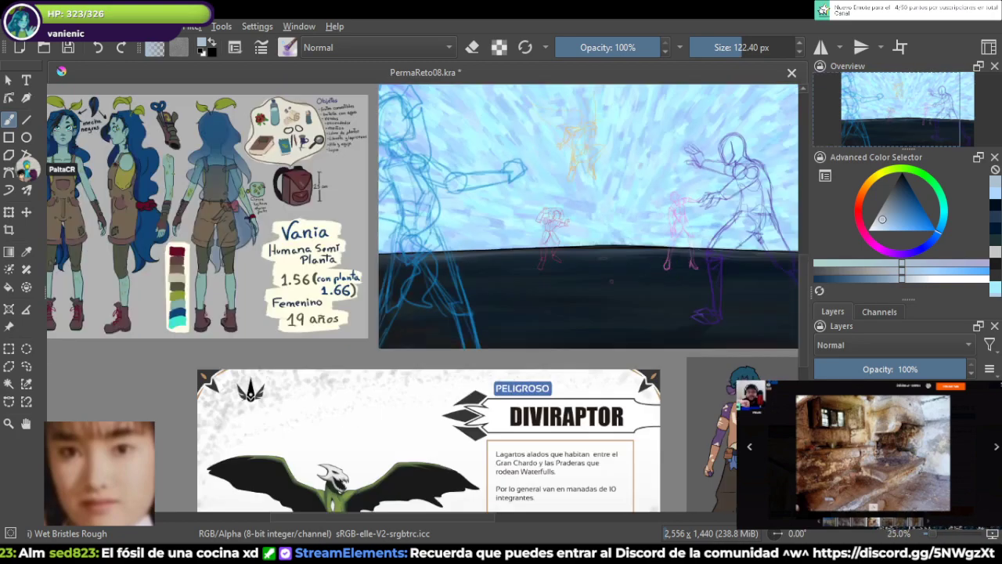
scroll(533, 265, "up", 2)
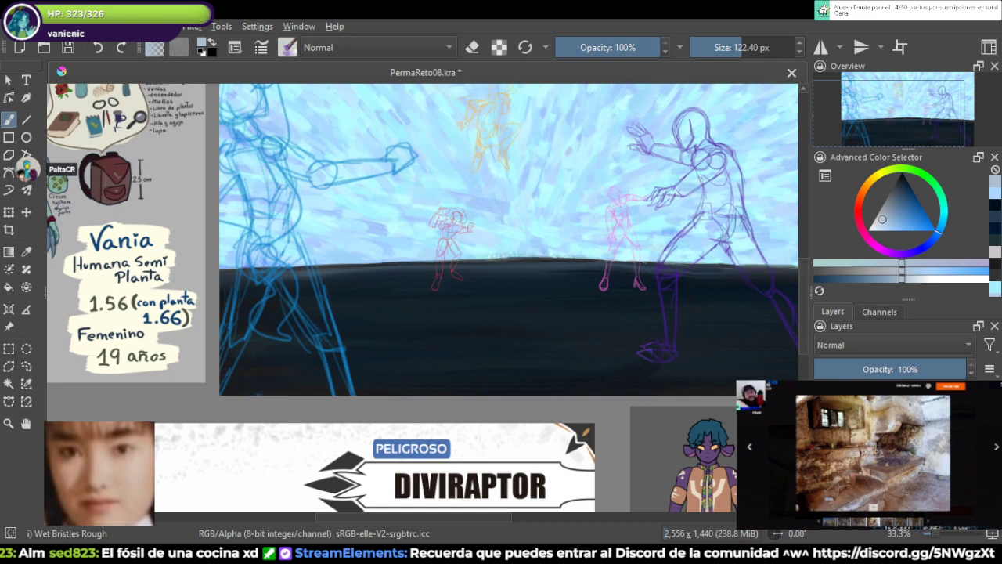
mouse_move(657, 293)
left_mouse_down()
mouse_move(597, 280)
mouse_move(587, 313)
left_mouse_up()
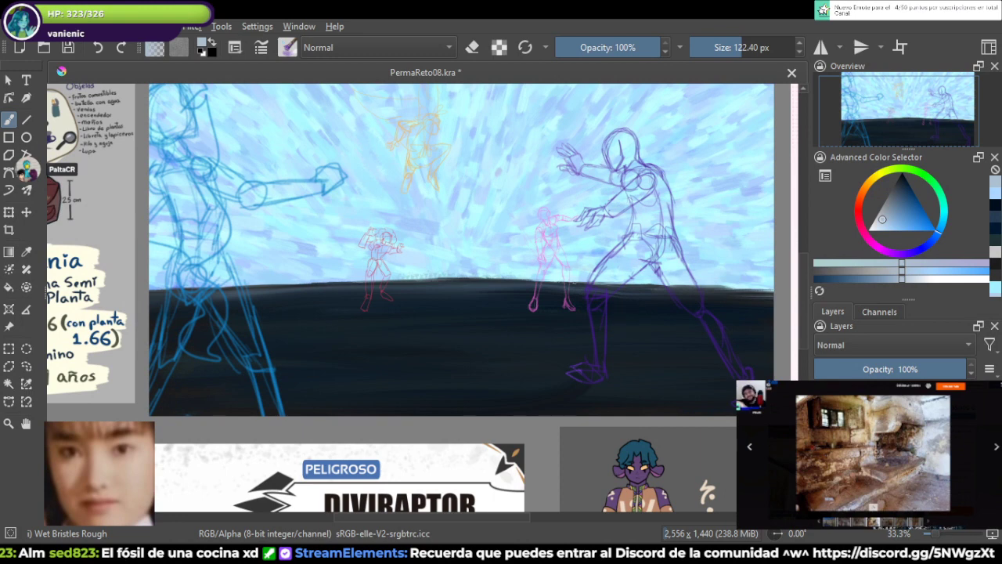
left_click_drag(628, 326, 651, 371)
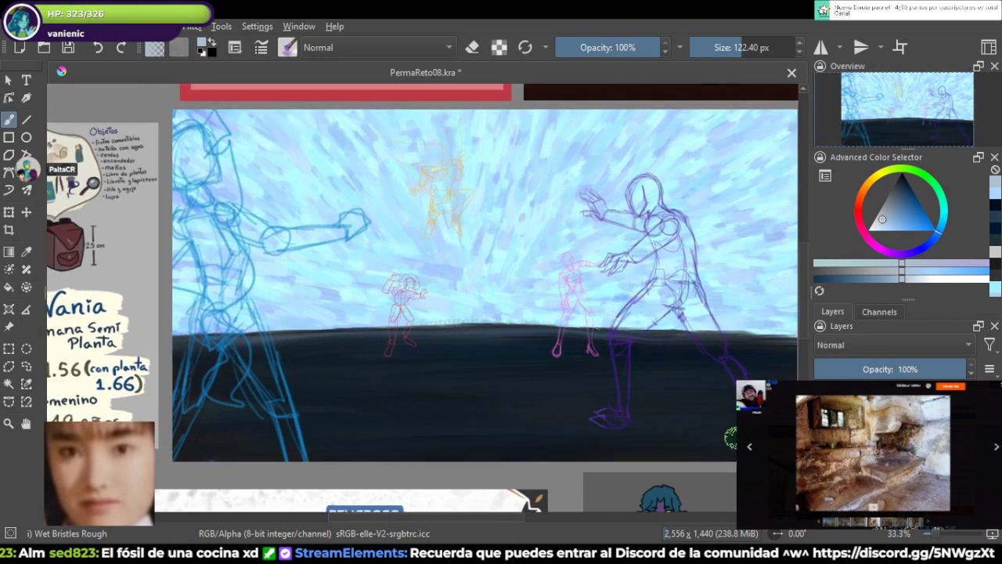
mouse_move(485, 313)
left_mouse_down()
mouse_move(521, 335)
mouse_move(505, 333)
mouse_move(526, 370)
left_mouse_up()
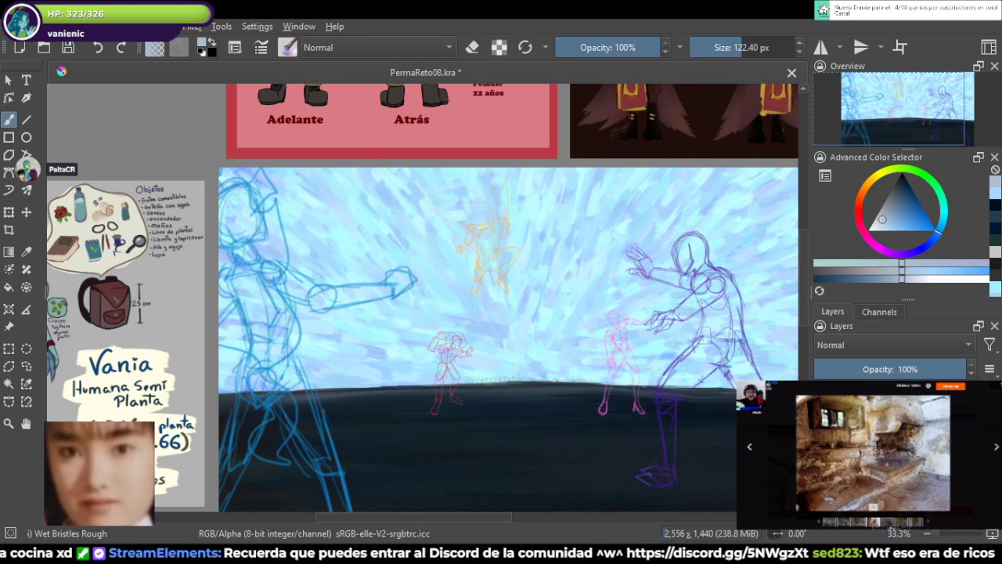
Step: Paint a pale yellow glow along the sky's upper edge above the orange figure with muses GlowLight at 300 px and 50% opacity
key("slash")
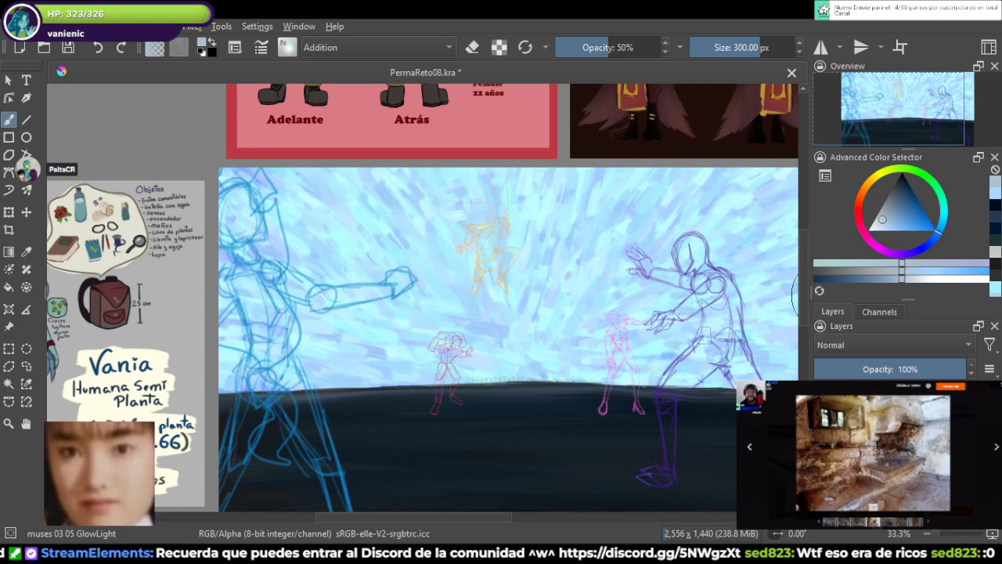
left_click(899, 201)
left_click_drag(899, 201, 899, 230)
left_click(868, 184)
left_click_drag(867, 183, 874, 176)
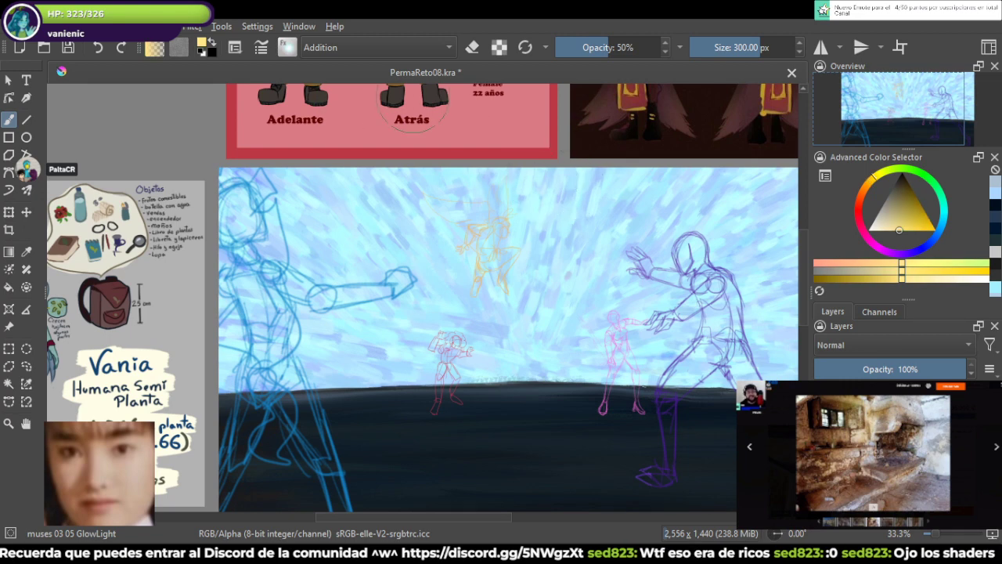
left_click_drag(560, 158, 648, 156)
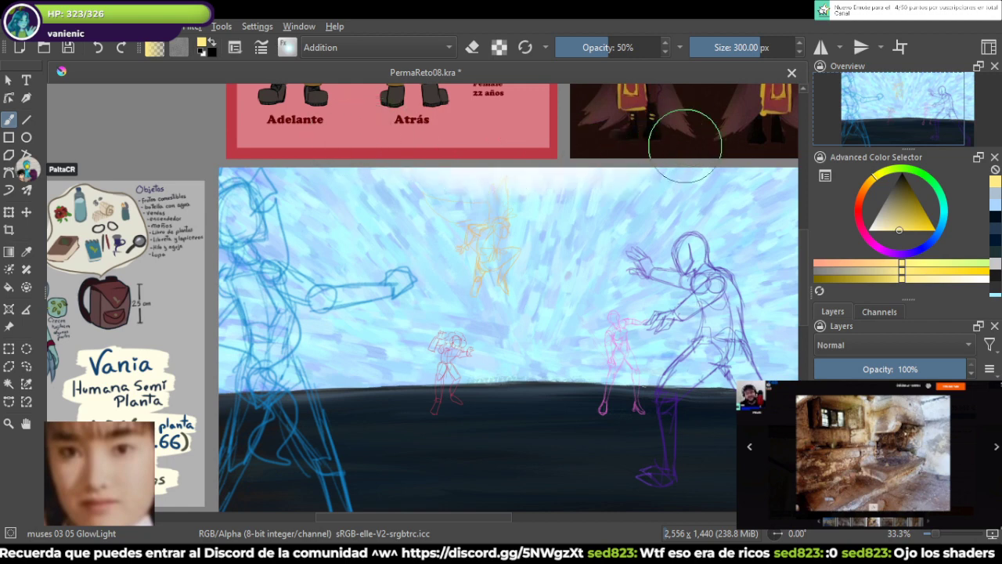
left_click_drag(675, 152, 616, 167)
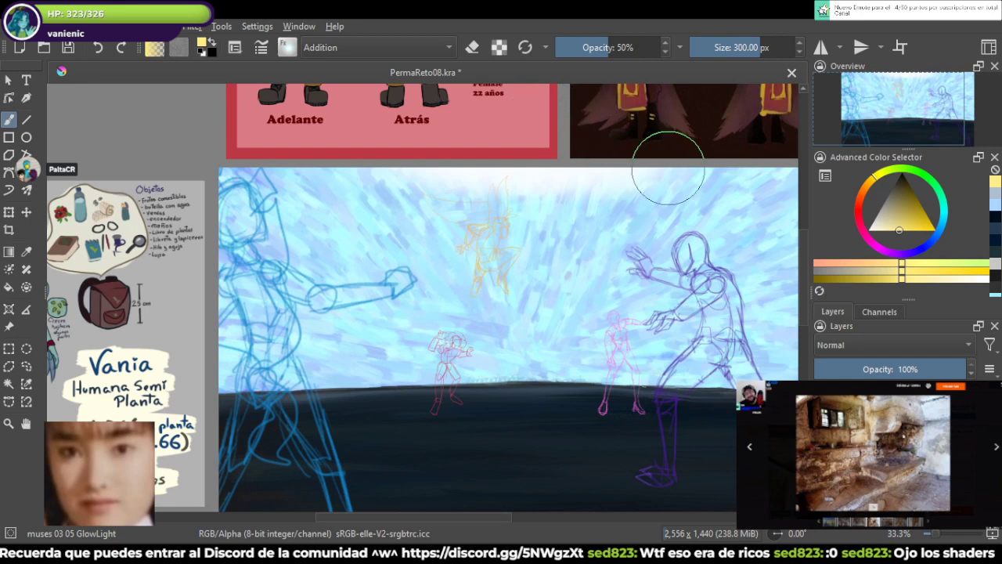
Step: Splatter light purple and light orange droplets over the upper sky around the orange figure with WaterC Special Splats at 492.53 px
left_click(897, 252)
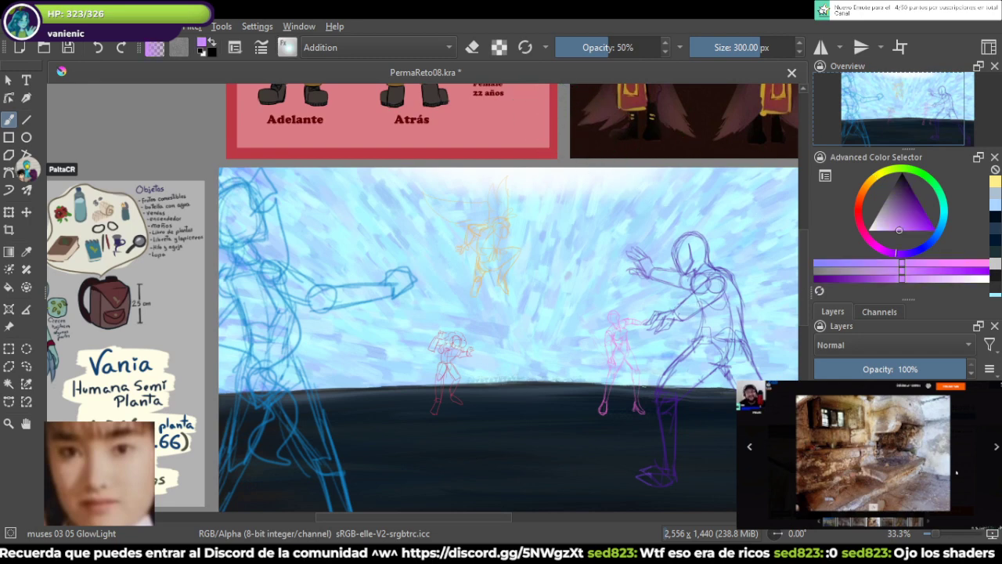
key("slash")
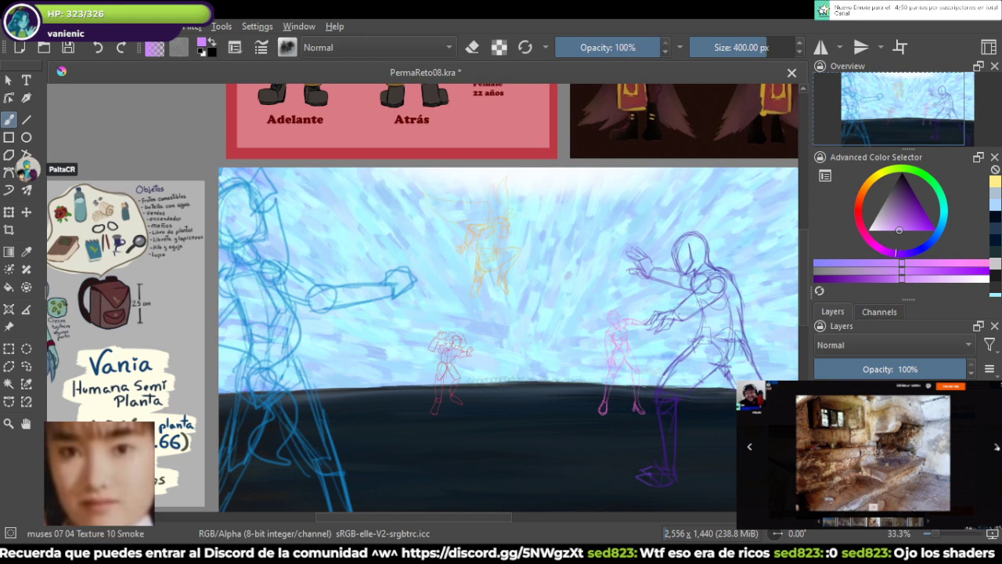
key("slash")
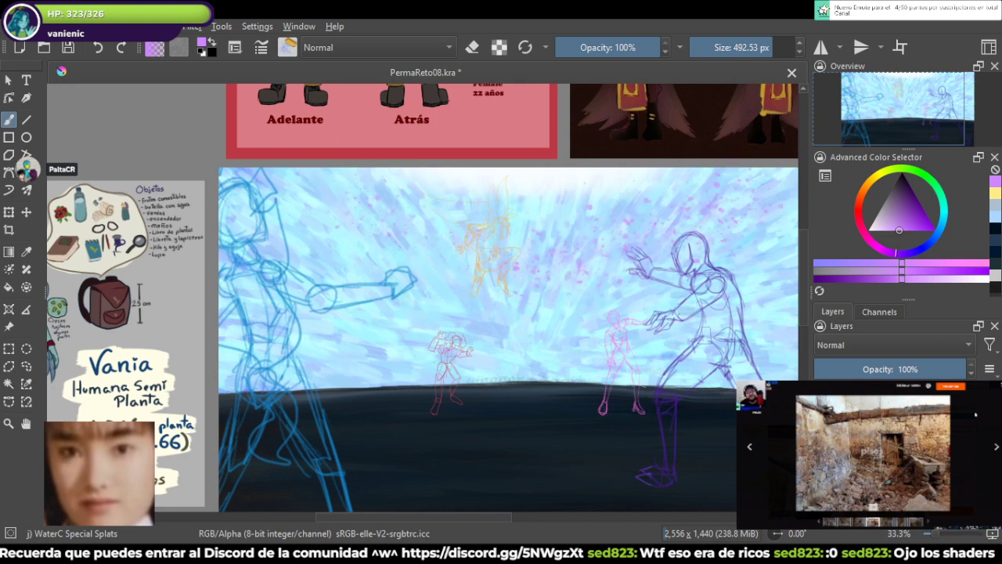
left_click(869, 184)
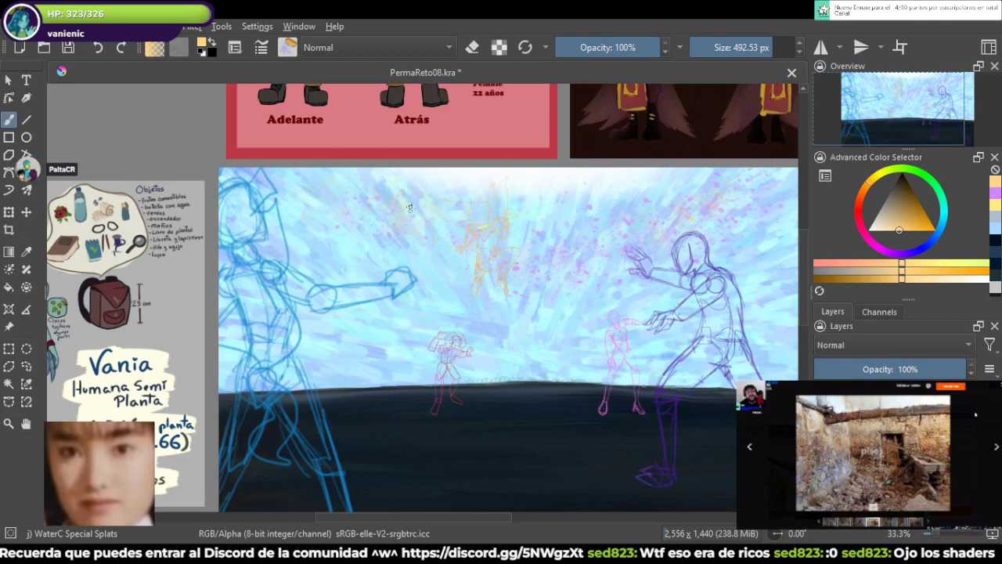
mouse_move(325, 196)
left_mouse_down()
mouse_move(523, 239)
mouse_move(738, 219)
left_mouse_up()
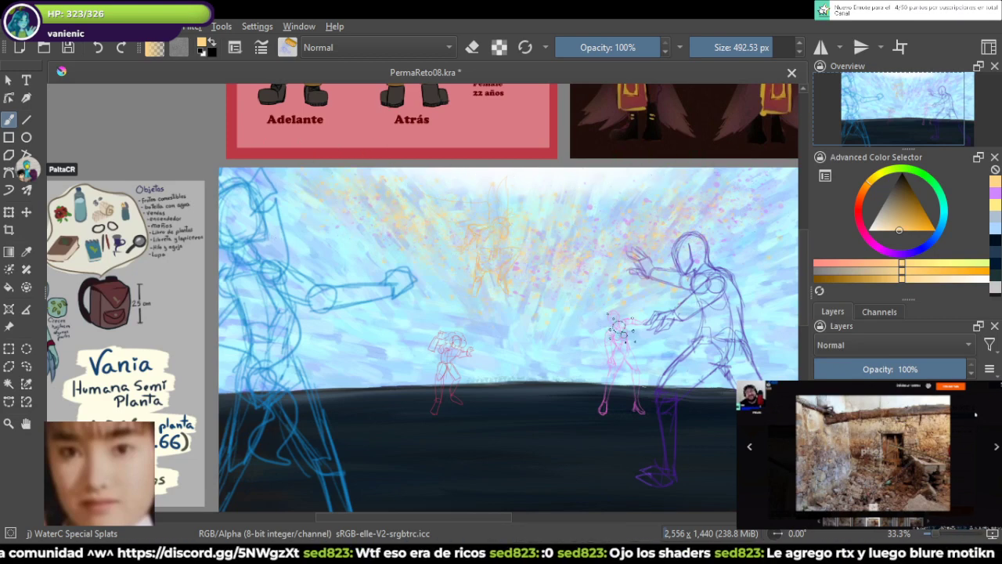
Step: Splatter light blue droplets across the lower and outer sky between the blue and purple figures with WaterC Special Splats
left_click(995, 192)
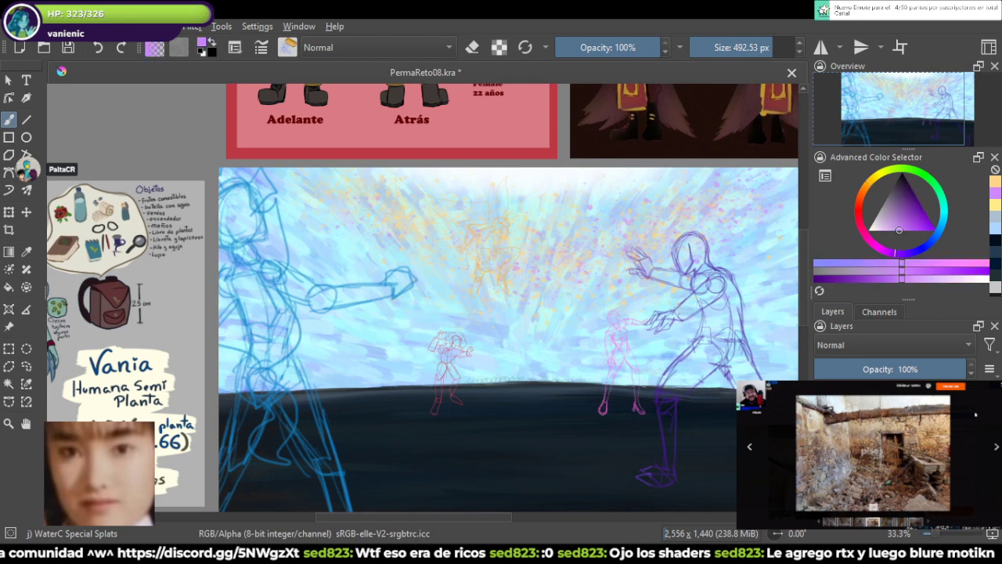
left_click(933, 239)
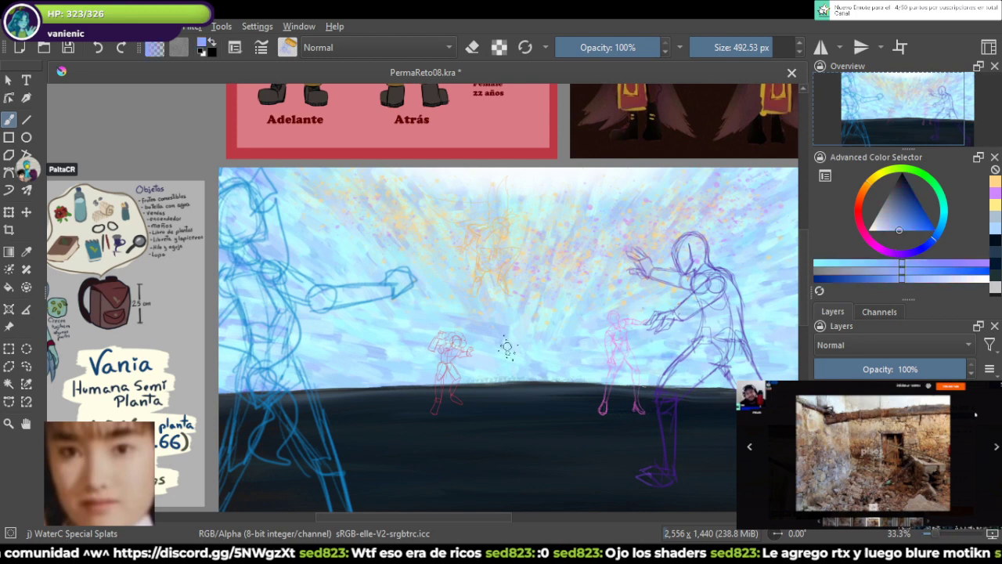
left_click(339, 286)
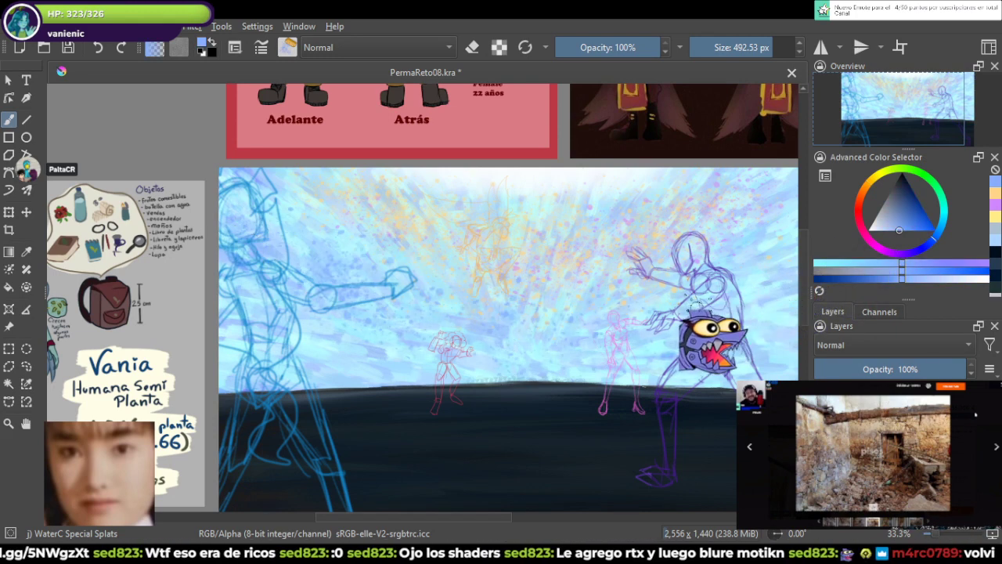
left_click_drag(683, 306, 550, 314)
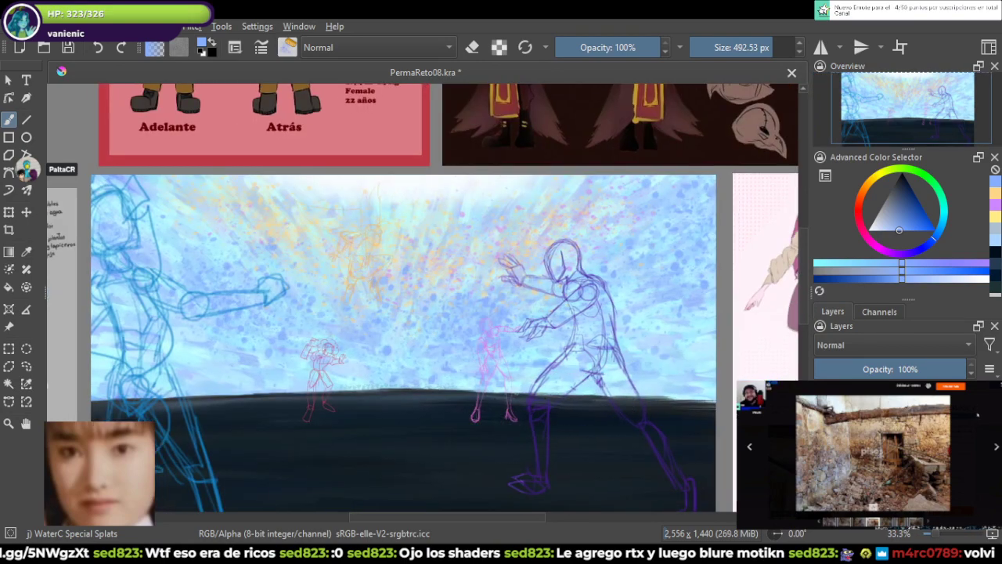
Step: Splatter dark blue droplets over the lower sky and around the blue and purple figures with WaterC Special Splats at 492.53 px
left_click_drag(534, 259, 701, 249)
left_click_drag(900, 230, 914, 209)
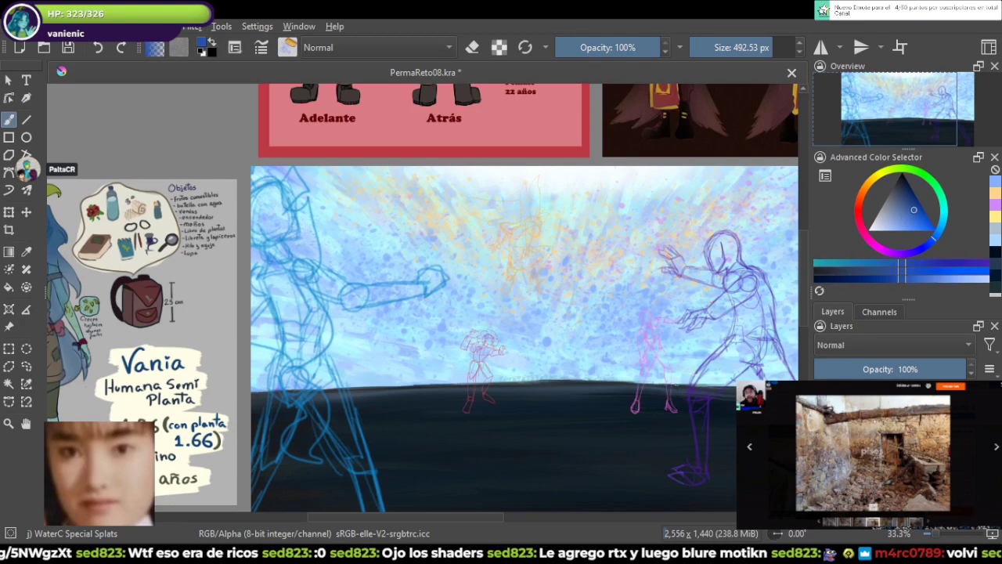
mouse_move(263, 314)
left_mouse_down()
mouse_move(395, 378)
mouse_move(344, 344)
left_mouse_up()
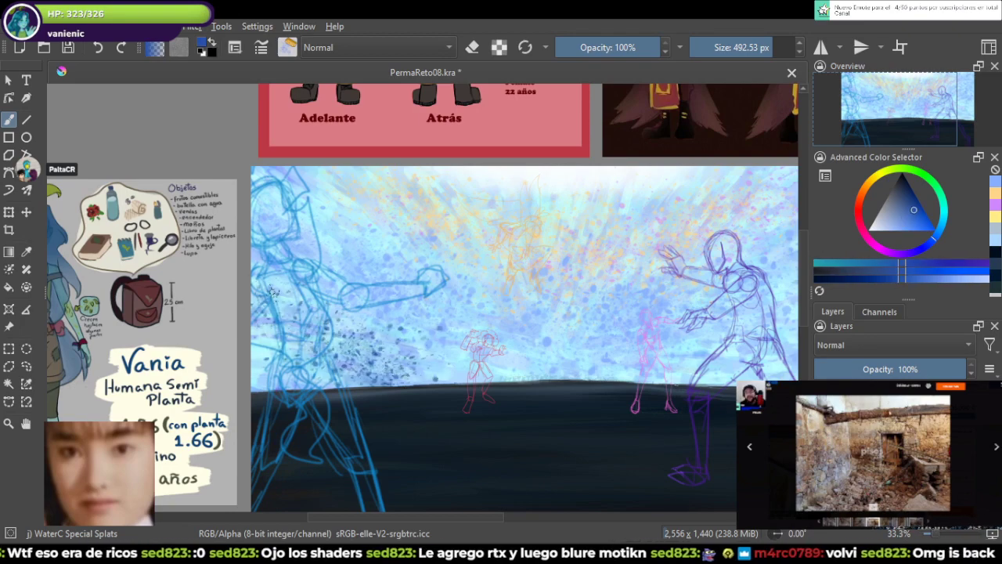
left_click(275, 216)
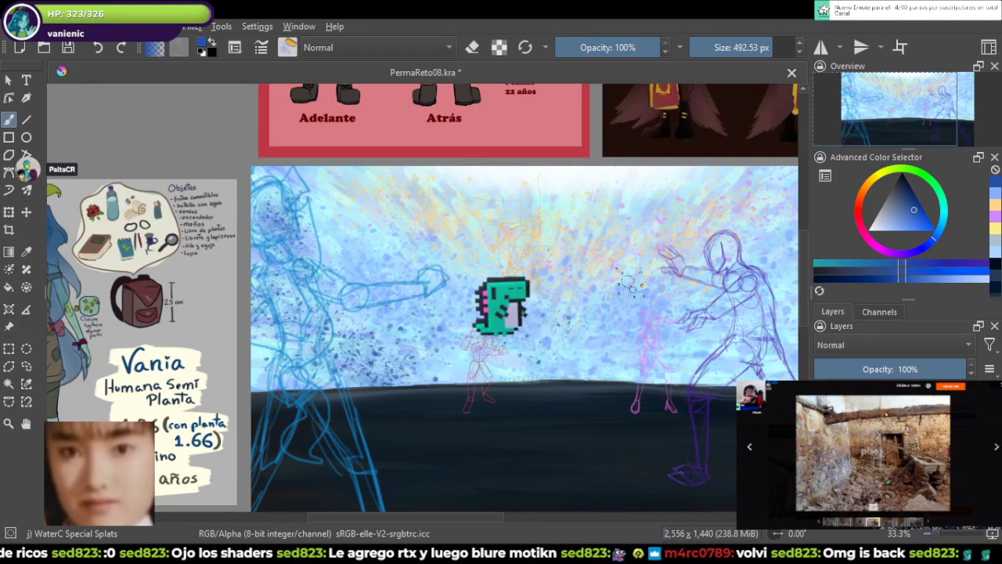
left_click_drag(627, 282, 418, 242)
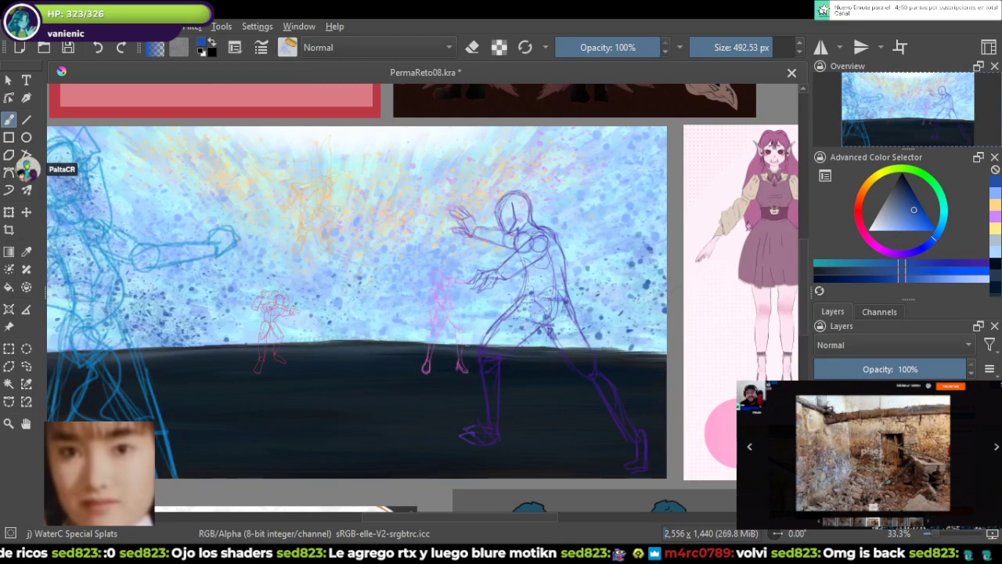
left_click_drag(298, 317, 462, 336)
left_click_drag(530, 369, 528, 445)
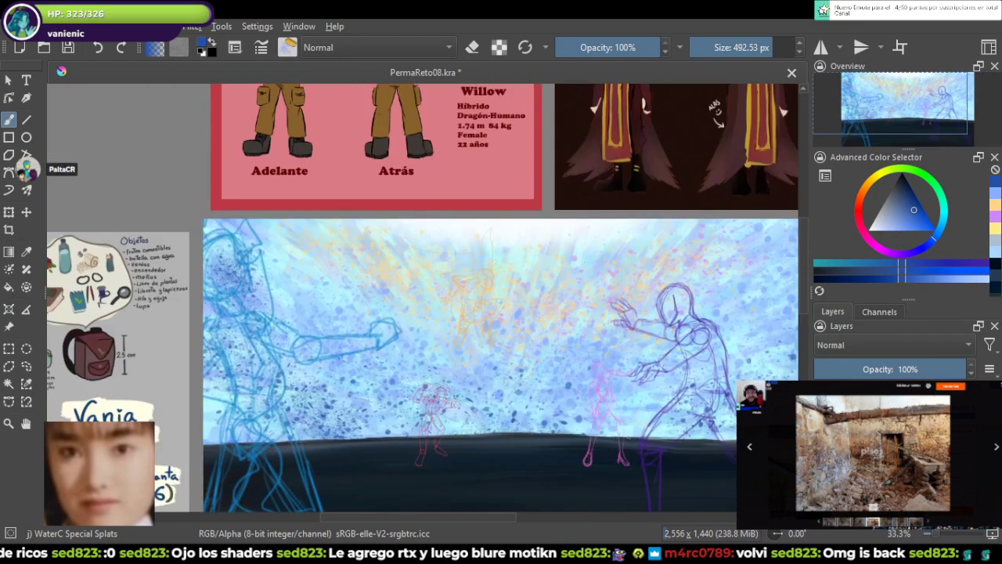
Step: Splatter light yellow droplets over the upper sky around the orange figure and muted purple droplets near the blue figure's head
left_click(863, 190)
mouse_move(920, 220)
left_mouse_down()
mouse_move(928, 227)
mouse_move(899, 230)
left_mouse_up()
left_click_drag(863, 190, 867, 183)
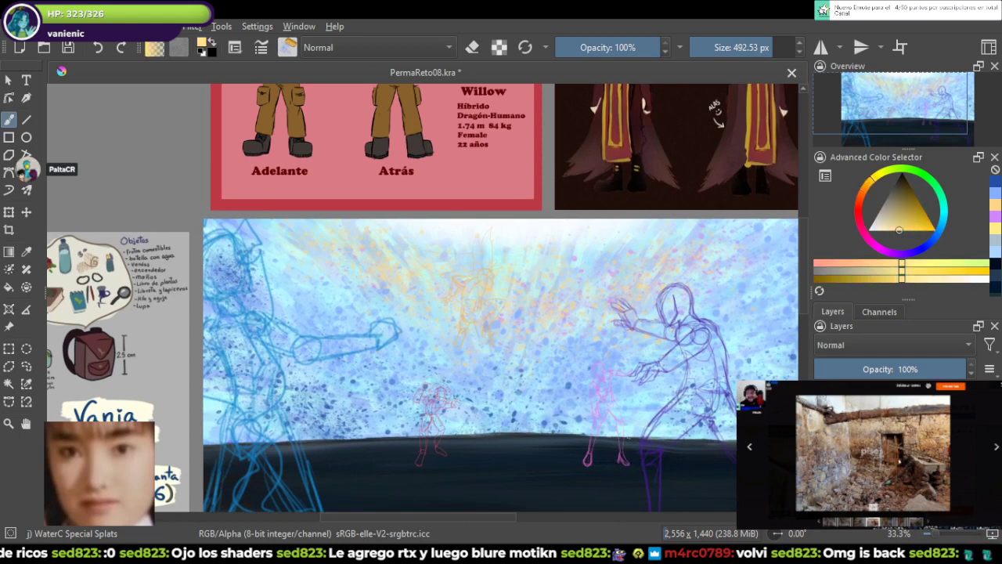
left_click_drag(524, 263, 397, 252)
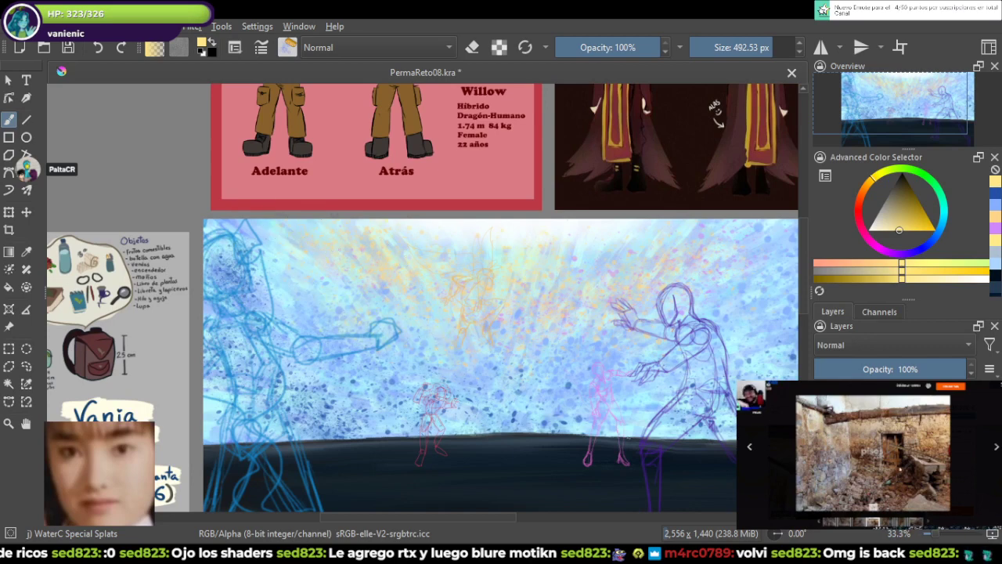
mouse_move(899, 230)
left_mouse_down()
mouse_move(895, 205)
mouse_move(888, 217)
left_mouse_up()
left_click(898, 252)
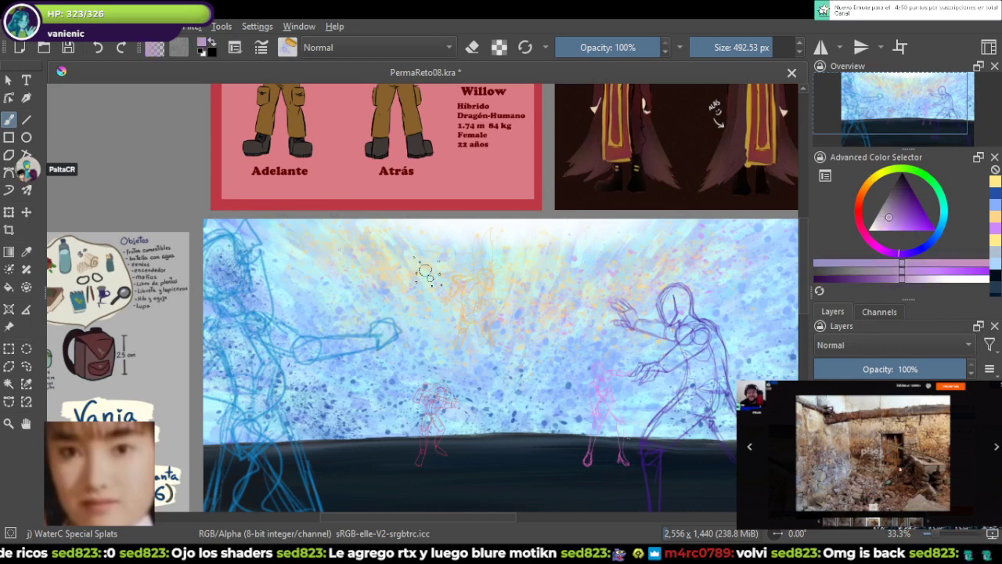
left_click_drag(295, 246, 343, 303)
left_click_drag(809, 292, 545, 291)
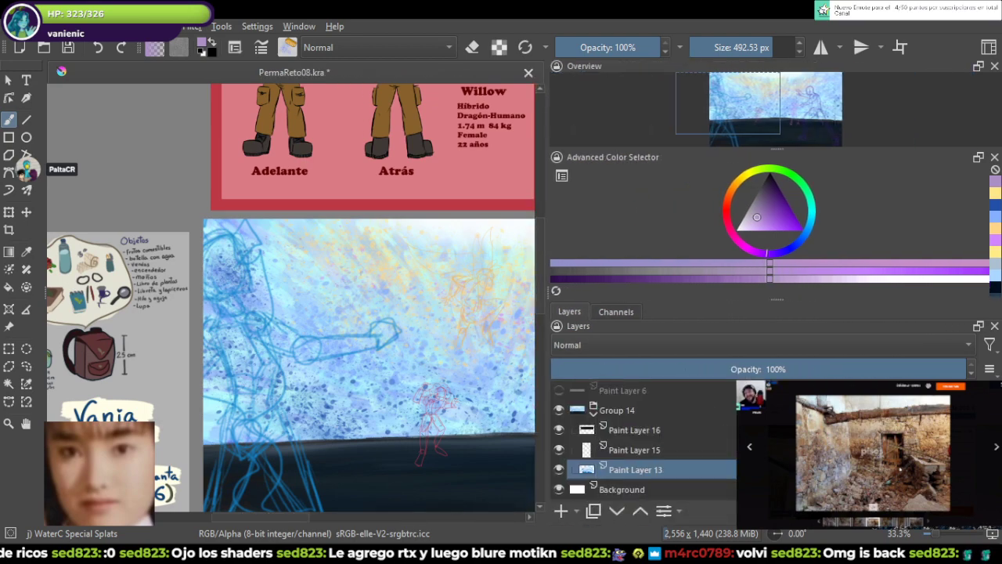
left_click_drag(546, 235, 418, 235)
left_click_drag(418, 291, 809, 292)
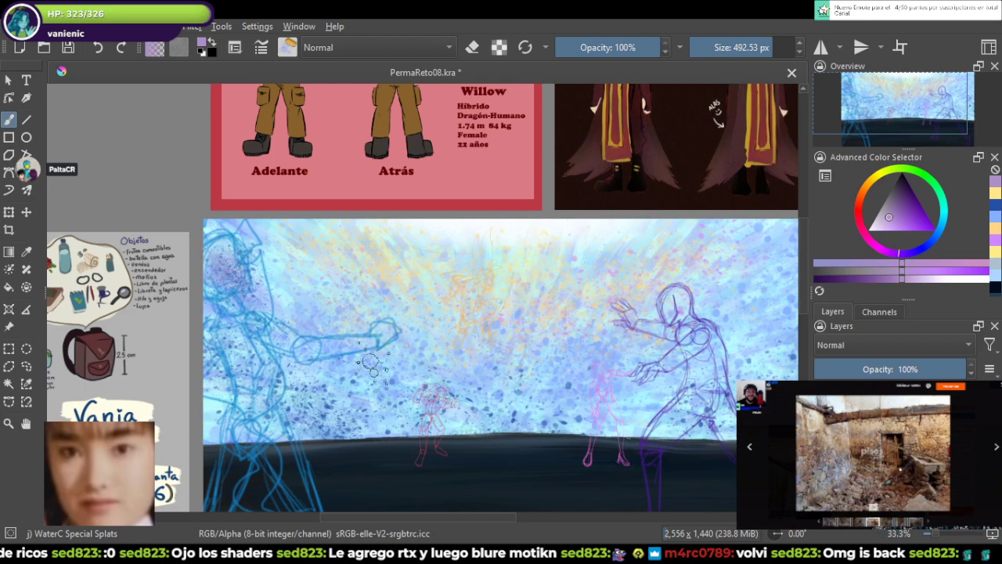
scroll(384, 330, "down", 3)
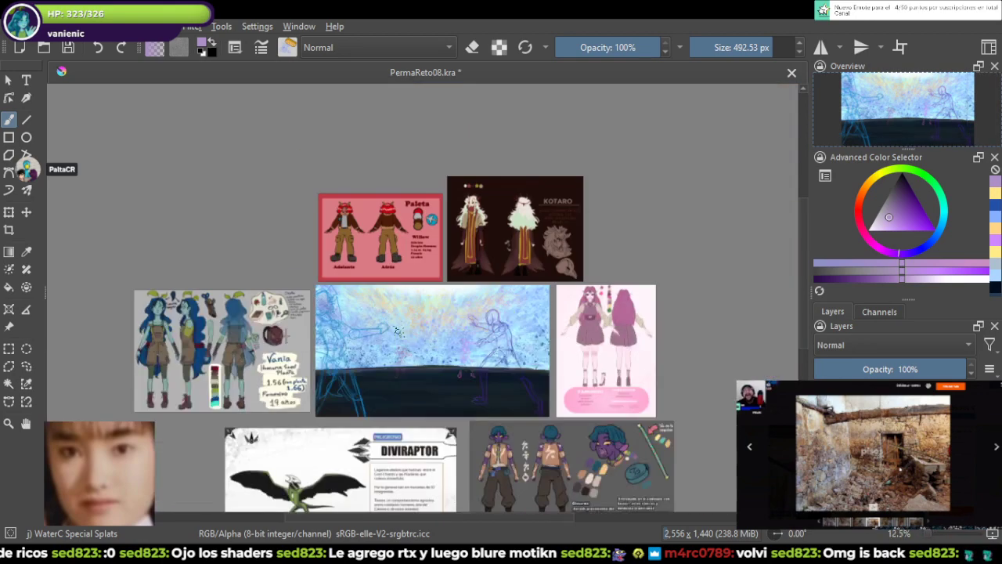
scroll(406, 351, "up", 3)
left_click_drag(406, 350, 467, 341)
scroll(395, 211, "up", 3)
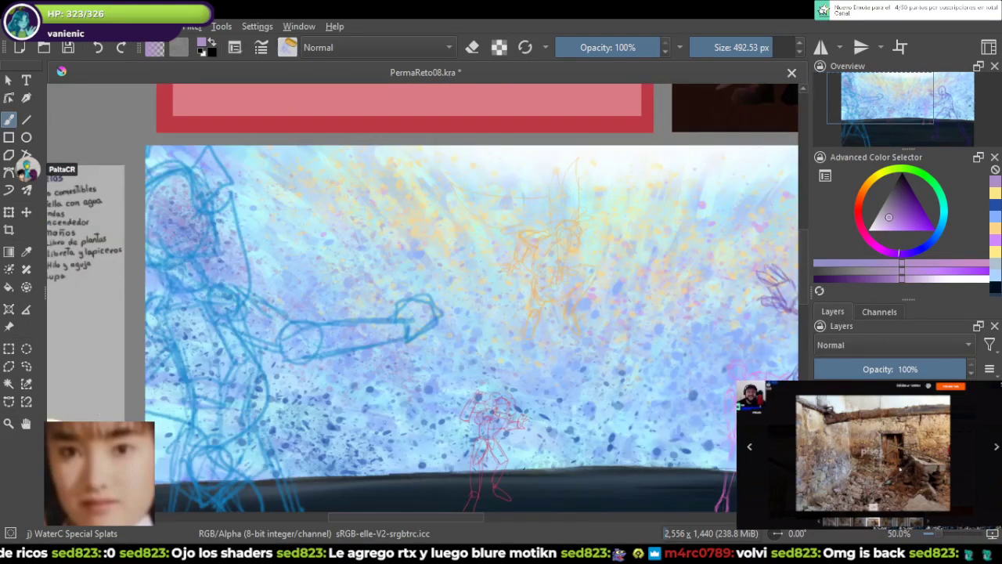
left_click_drag(491, 259, 496, 285)
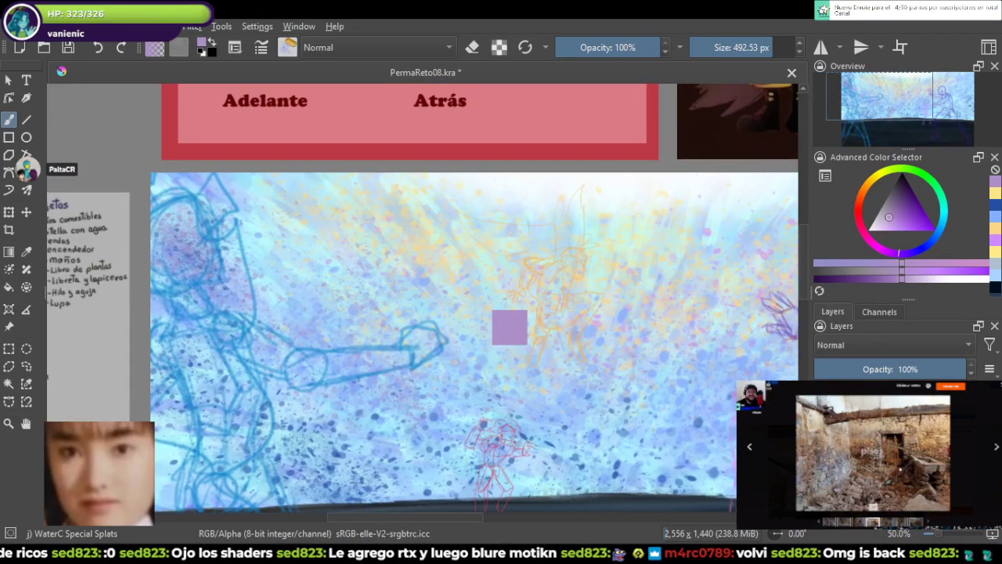
Step: Save the painting
key("ctrl+s")
right_click(521, 267)
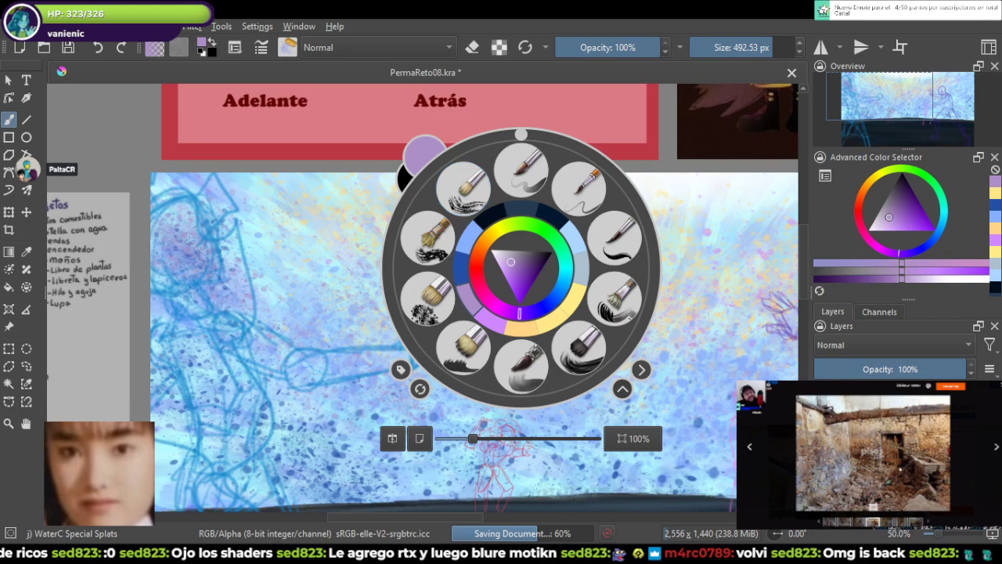
left_click(347, 123)
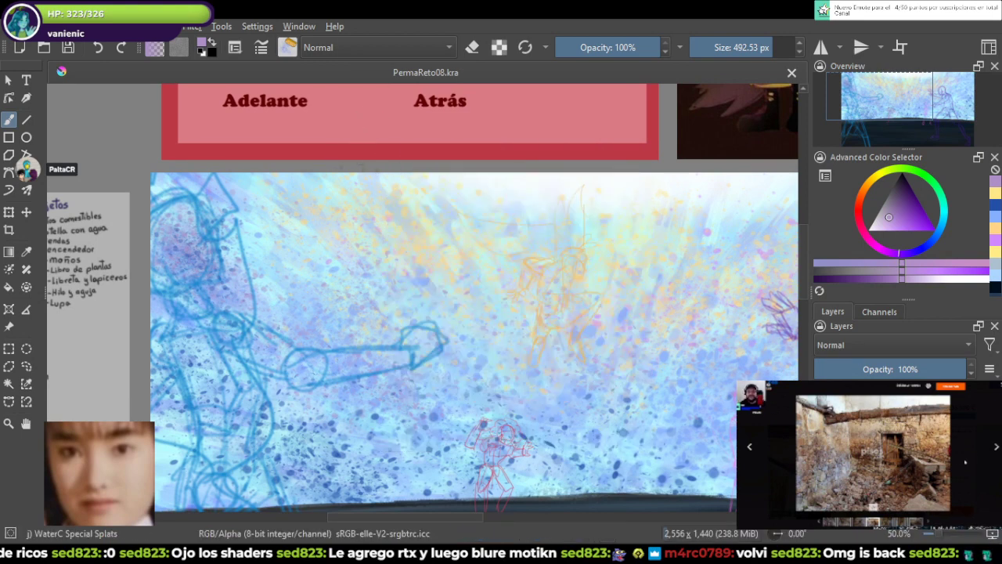
Step: Smear the droplets in the sky between the blue and orange figures into sweeping curved strokes with Wet Bristles Rough at 122.40 px
key("slash")
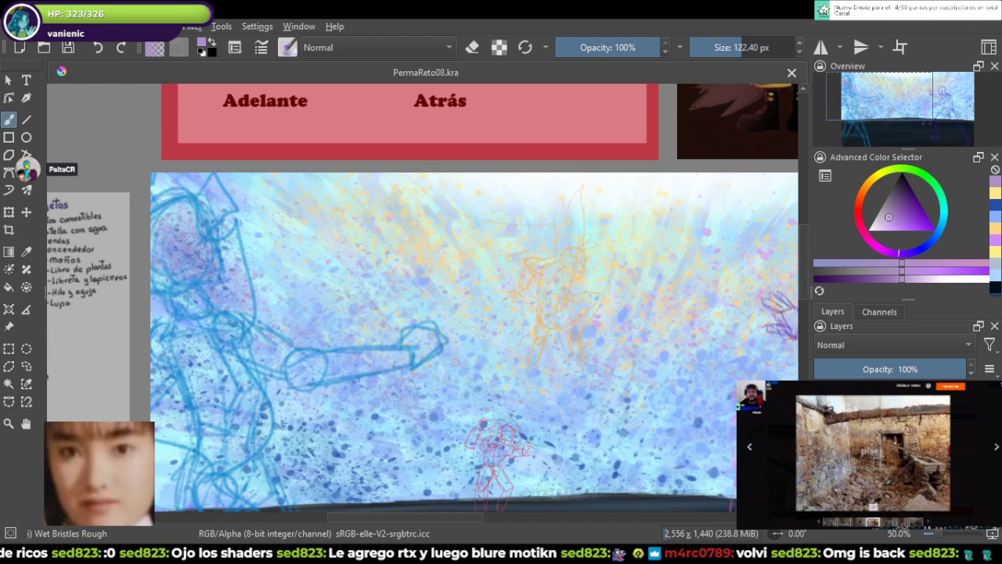
left_click_drag(136, 289, 287, 290)
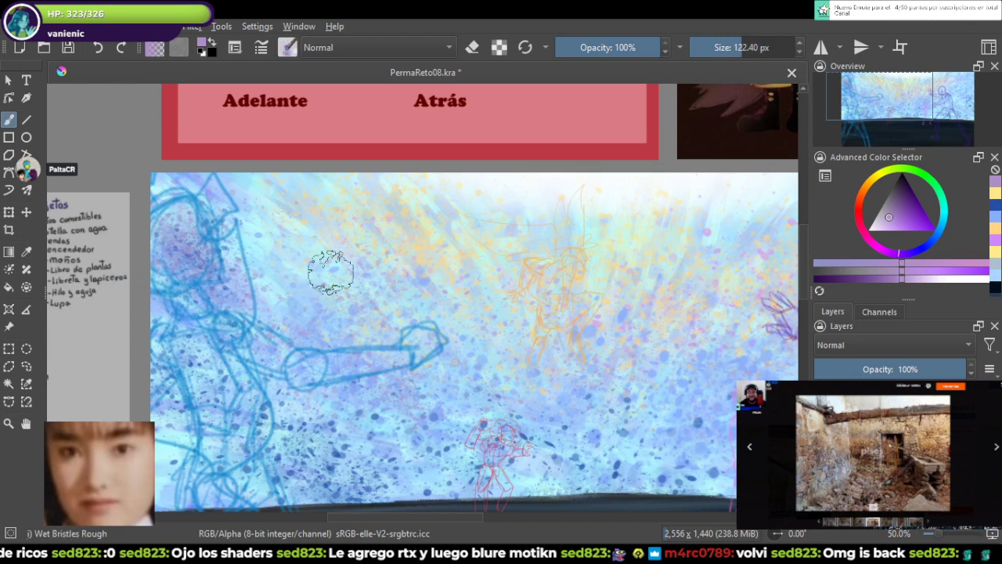
mouse_move(421, 183)
left_mouse_down()
mouse_move(543, 265)
mouse_move(458, 273)
mouse_move(347, 197)
mouse_move(441, 298)
mouse_move(439, 324)
mouse_move(283, 216)
mouse_move(290, 313)
mouse_move(205, 270)
mouse_move(202, 291)
mouse_move(258, 352)
left_mouse_up()
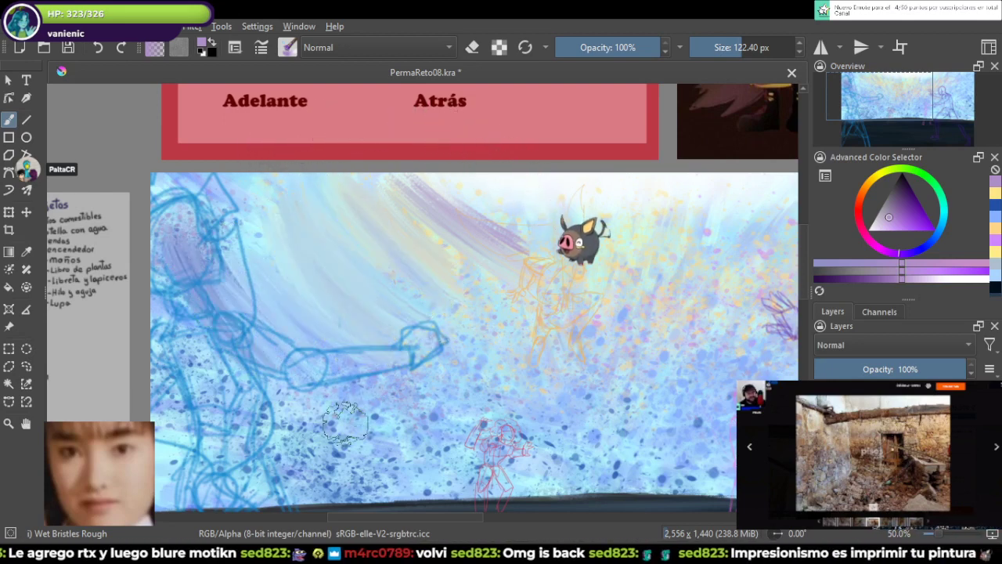
left_click_drag(182, 280, 245, 359)
left_click_drag(263, 251, 420, 251)
mouse_move(352, 205)
left_mouse_down()
mouse_move(362, 284)
mouse_move(349, 288)
left_mouse_up()
left_click_drag(508, 356, 458, 267)
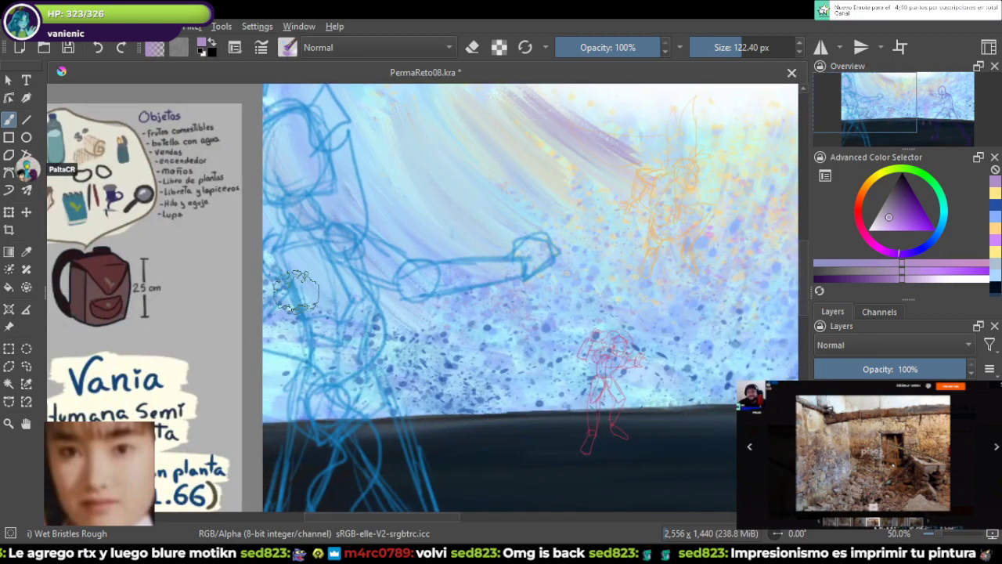
Step: Blend the droplets behind the blue figure's lower body into curved strokes running down to the horizon past the red figure
mouse_move(296, 292)
left_mouse_down()
mouse_move(267, 276)
mouse_move(413, 383)
mouse_move(371, 389)
mouse_move(266, 305)
left_mouse_up()
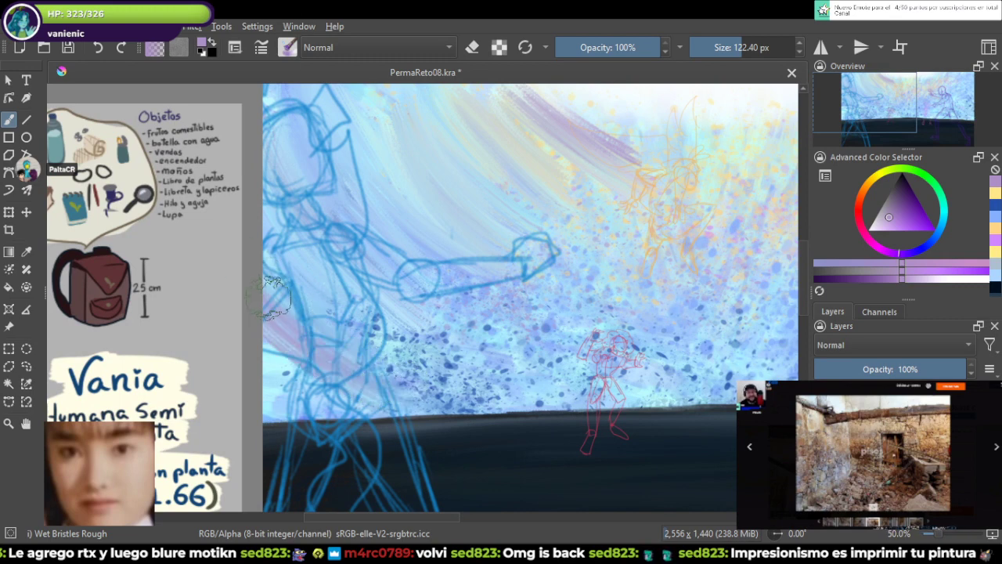
mouse_move(329, 297)
left_mouse_down()
mouse_move(482, 397)
mouse_move(460, 407)
mouse_move(339, 371)
mouse_move(274, 313)
left_mouse_up()
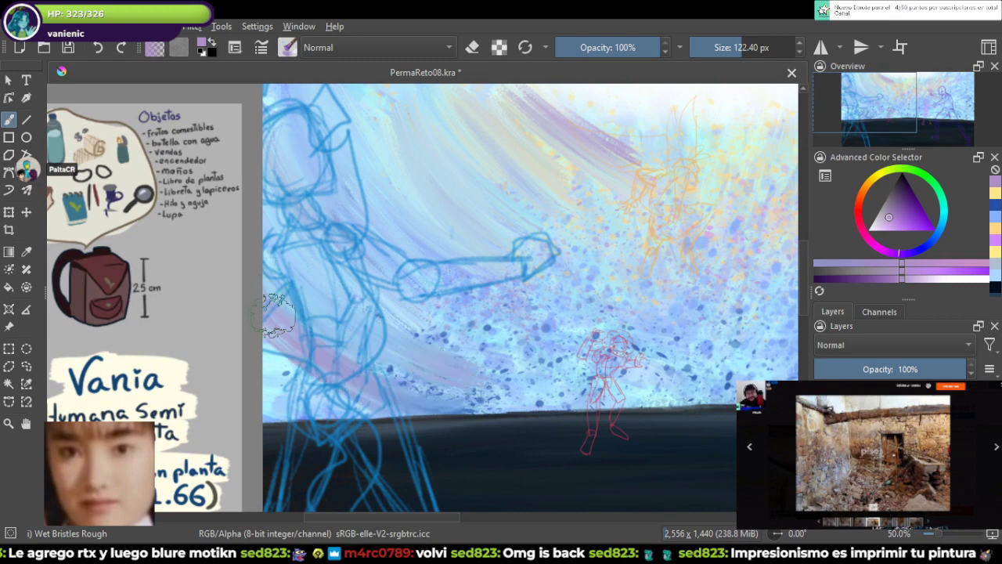
mouse_move(252, 365)
left_mouse_down()
mouse_move(396, 460)
mouse_move(305, 383)
mouse_move(462, 353)
mouse_move(555, 421)
mouse_move(383, 288)
mouse_move(454, 313)
mouse_move(603, 407)
mouse_move(406, 343)
mouse_move(453, 282)
mouse_move(640, 388)
mouse_move(546, 374)
left_mouse_up()
mouse_move(392, 273)
left_mouse_down()
mouse_move(501, 335)
mouse_move(590, 339)
mouse_move(503, 333)
left_mouse_up()
mouse_move(430, 344)
left_mouse_down()
mouse_move(653, 371)
mouse_move(407, 352)
left_mouse_up()
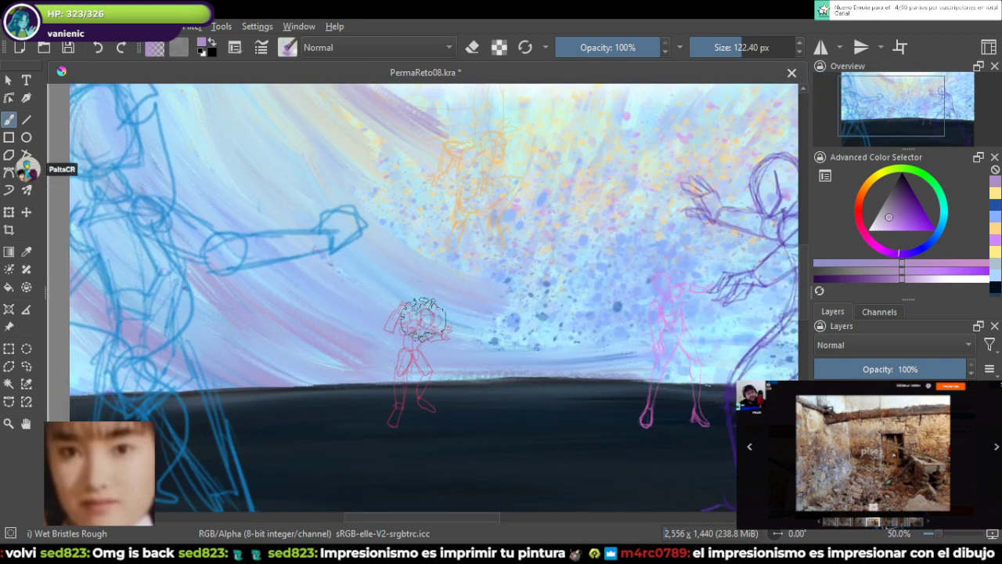
Step: Blend the low sky just above the horizon from the red figure across to behind the purple figure's legs
left_click_drag(564, 322, 455, 319)
mouse_move(394, 328)
left_mouse_down()
mouse_move(637, 319)
mouse_move(634, 365)
mouse_move(573, 365)
left_mouse_up()
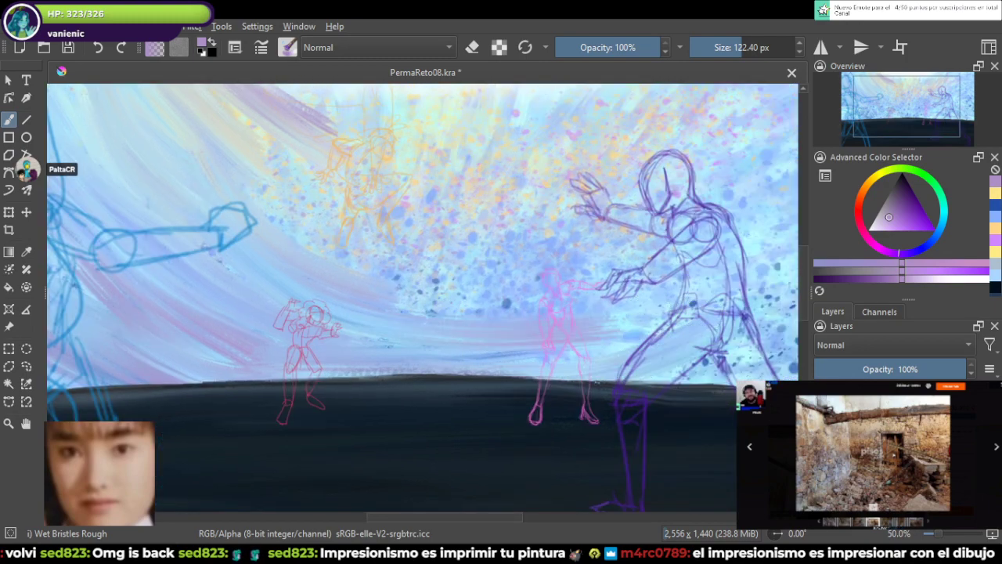
mouse_move(699, 336)
left_mouse_down()
mouse_move(464, 295)
mouse_move(530, 305)
left_mouse_up()
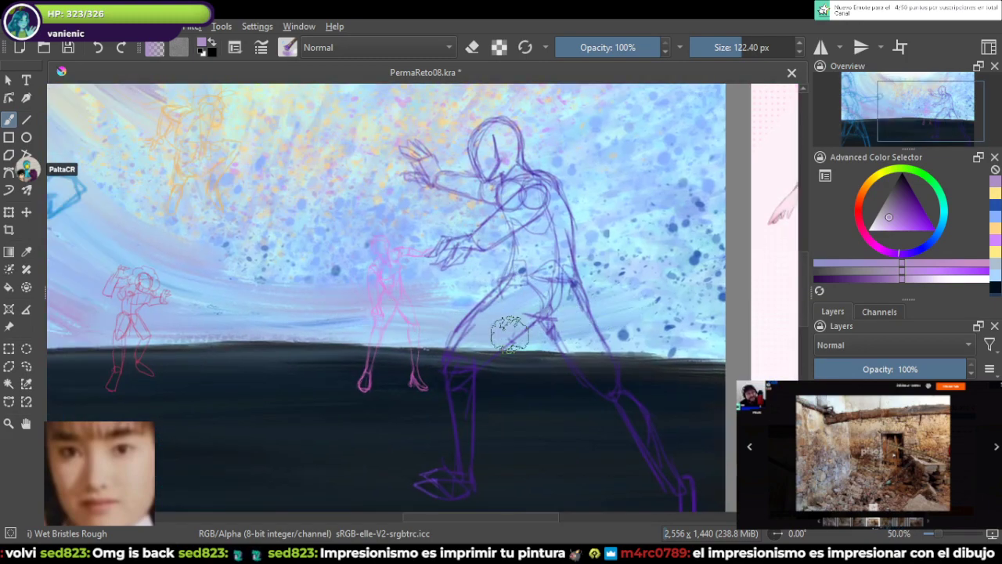
left_click_drag(737, 274, 444, 289)
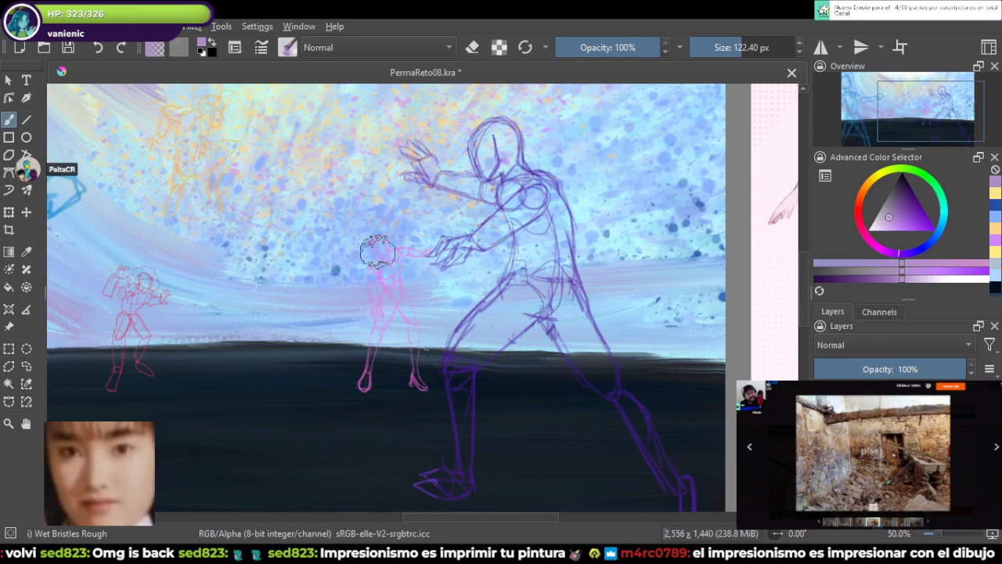
Step: Smear the droplets around the purple figure's upper body into broad curved strokes rising to the canvas's upper edge
mouse_move(377, 251)
left_mouse_down()
mouse_move(734, 241)
mouse_move(712, 258)
mouse_move(481, 308)
mouse_move(519, 317)
mouse_move(691, 305)
mouse_move(735, 288)
left_mouse_up()
mouse_move(476, 209)
left_mouse_down()
mouse_move(593, 339)
mouse_move(494, 304)
left_mouse_up()
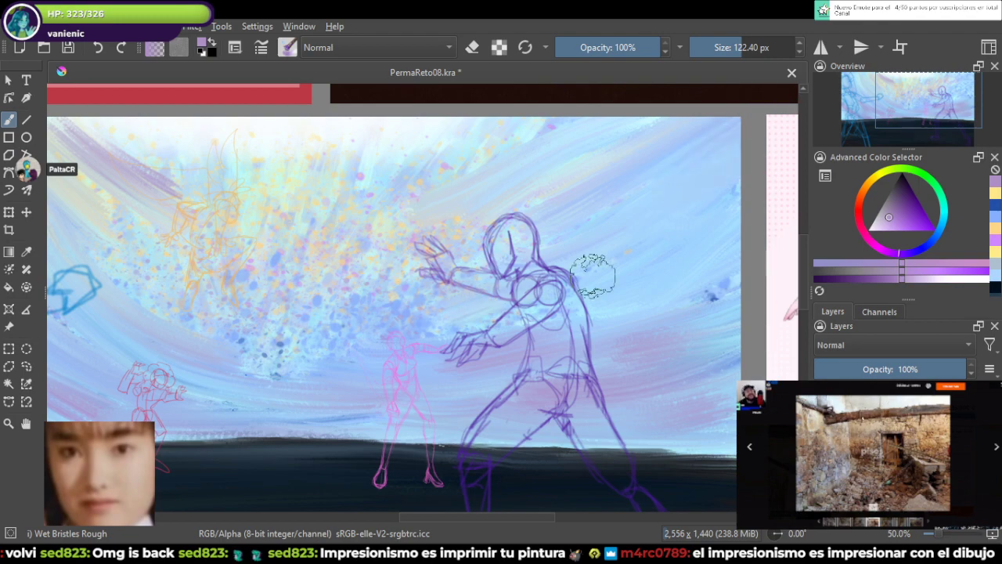
scroll(593, 274, "down", 2)
scroll(481, 305, "up", 2)
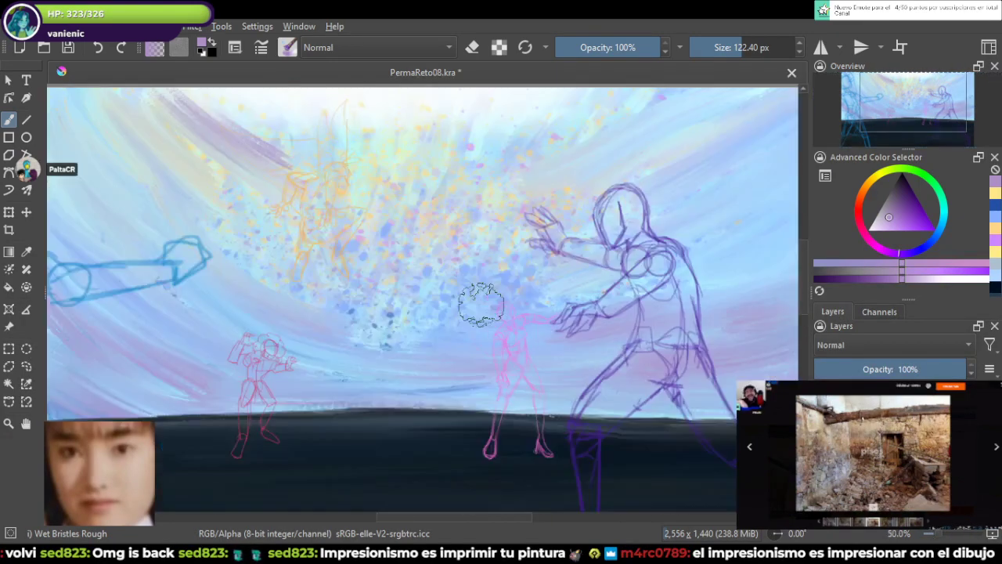
Step: Blend the remaining droplets in the central sky around the orange figure into smooth arcs of pale blue, yellow and lilac
mouse_move(481, 306)
left_mouse_down()
mouse_move(333, 363)
mouse_move(505, 379)
mouse_move(445, 321)
mouse_move(228, 326)
left_mouse_up()
left_click_drag(307, 277, 508, 260)
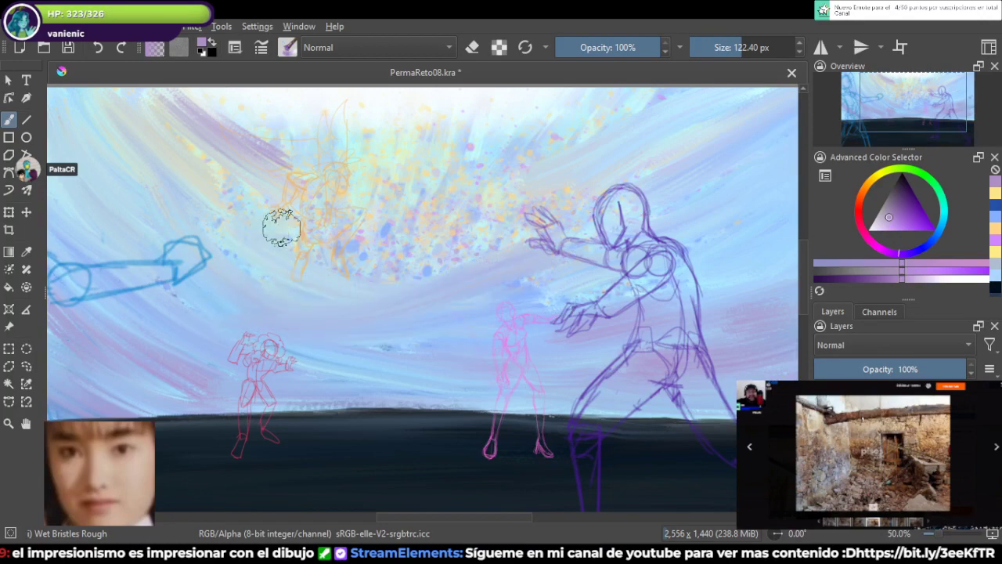
mouse_move(280, 228)
left_mouse_down()
mouse_move(579, 211)
mouse_move(266, 227)
mouse_move(305, 375)
mouse_move(457, 419)
mouse_move(379, 406)
left_mouse_up()
mouse_move(226, 257)
left_mouse_down()
mouse_move(251, 315)
mouse_move(490, 340)
mouse_move(562, 316)
mouse_move(243, 344)
mouse_move(276, 319)
mouse_move(654, 248)
mouse_move(282, 269)
mouse_move(352, 291)
left_mouse_up()
mouse_move(221, 227)
left_mouse_down()
mouse_move(467, 309)
mouse_move(491, 281)
mouse_move(237, 253)
mouse_move(592, 288)
mouse_move(623, 275)
mouse_move(220, 265)
mouse_move(215, 246)
mouse_move(388, 308)
mouse_move(437, 278)
mouse_move(162, 241)
mouse_move(647, 279)
mouse_move(427, 317)
mouse_move(263, 294)
mouse_move(186, 252)
mouse_move(635, 293)
mouse_move(349, 358)
mouse_move(176, 298)
mouse_move(600, 288)
mouse_move(571, 248)
mouse_move(241, 300)
mouse_move(567, 336)
mouse_move(591, 370)
left_mouse_up()
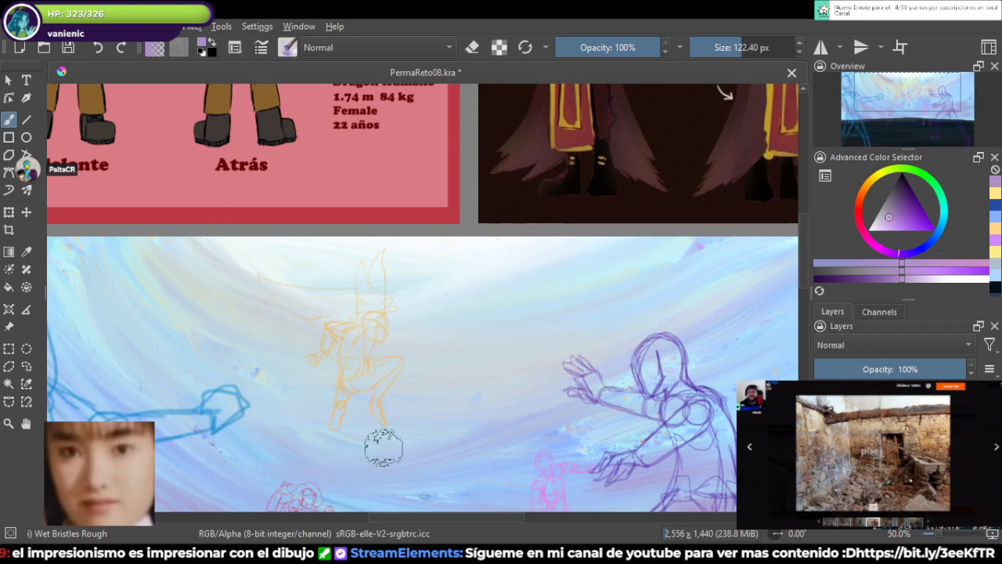
Step: Smooth the remaining dark specks and streaks in the sky above and behind the purple figure and towards the blue figure
scroll(336, 433, "down", 3)
mouse_move(317, 313)
left_mouse_down()
mouse_move(606, 264)
mouse_move(594, 346)
mouse_move(138, 303)
mouse_move(176, 366)
mouse_move(471, 393)
mouse_move(346, 399)
mouse_move(183, 357)
mouse_move(373, 418)
mouse_move(185, 444)
mouse_move(412, 443)
mouse_move(393, 450)
mouse_move(447, 467)
mouse_move(515, 349)
left_mouse_up()
left_click_drag(649, 321, 424, 369)
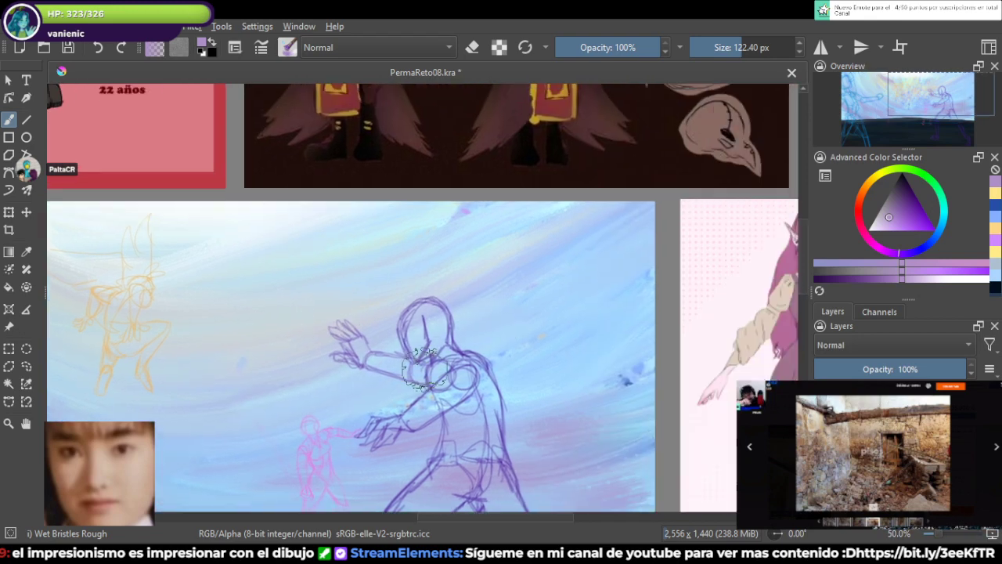
mouse_move(514, 379)
left_mouse_down()
mouse_move(644, 362)
mouse_move(647, 380)
left_mouse_up()
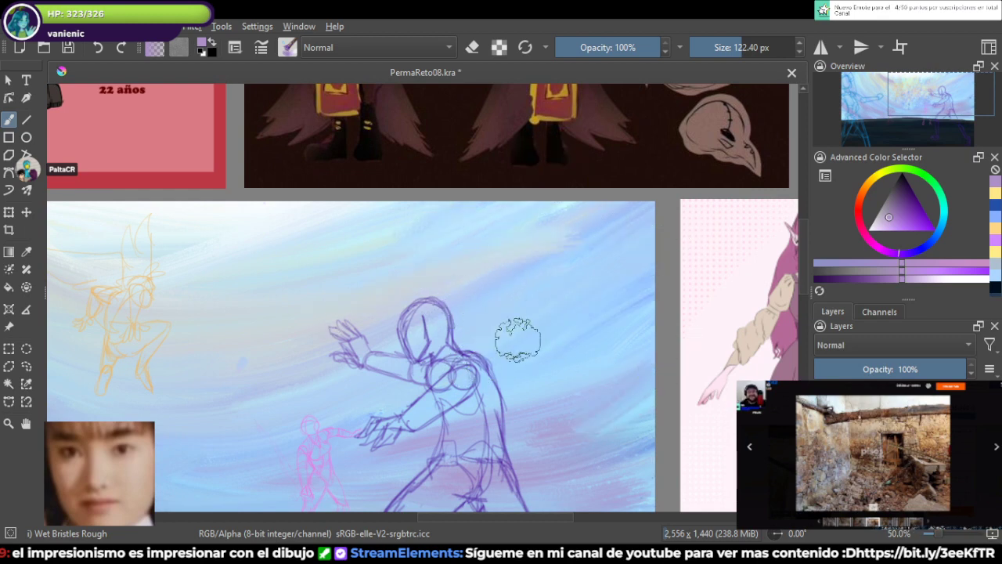
left_click_drag(518, 340, 980, 364)
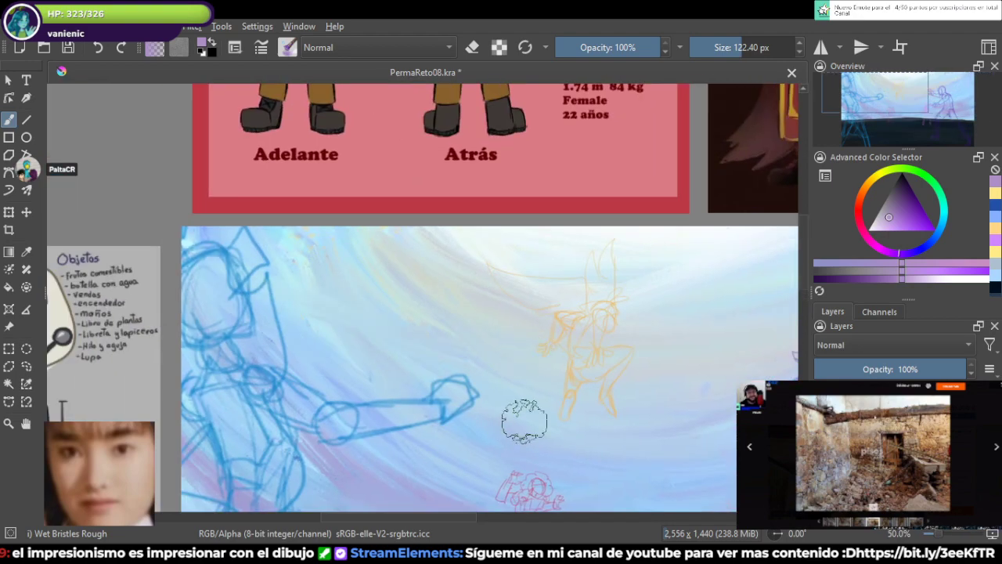
left_click_drag(524, 421, 402, 329)
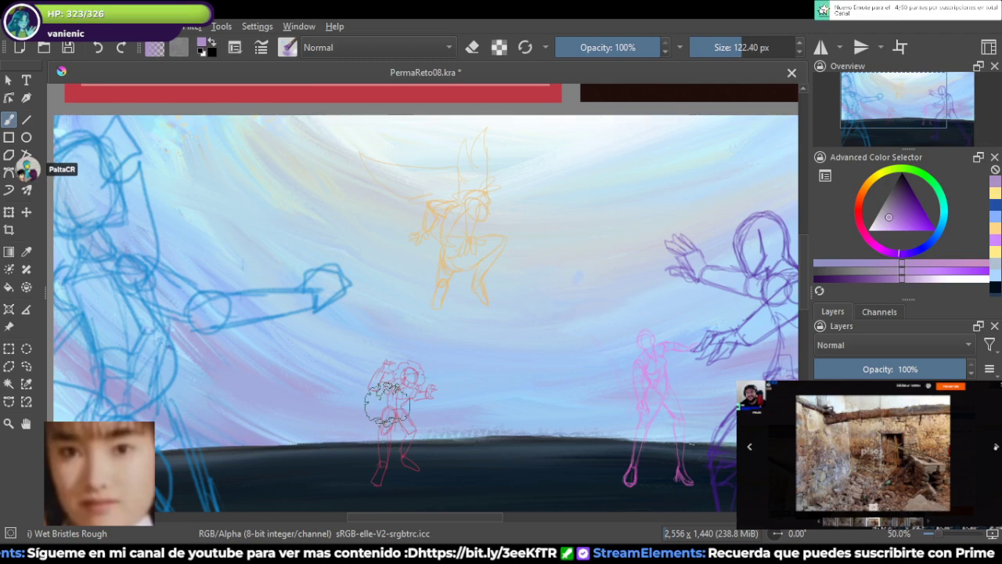
scroll(387, 403, "down", 2)
left_click_drag(388, 402, 406, 366)
scroll(434, 311, "up", 1)
left_click_drag(434, 311, 396, 279)
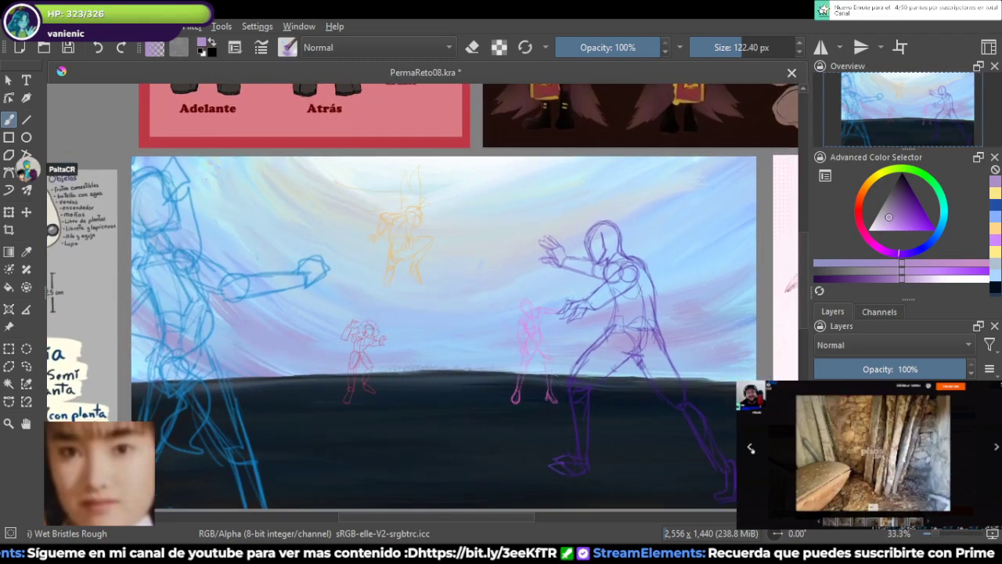
left_click(750, 448)
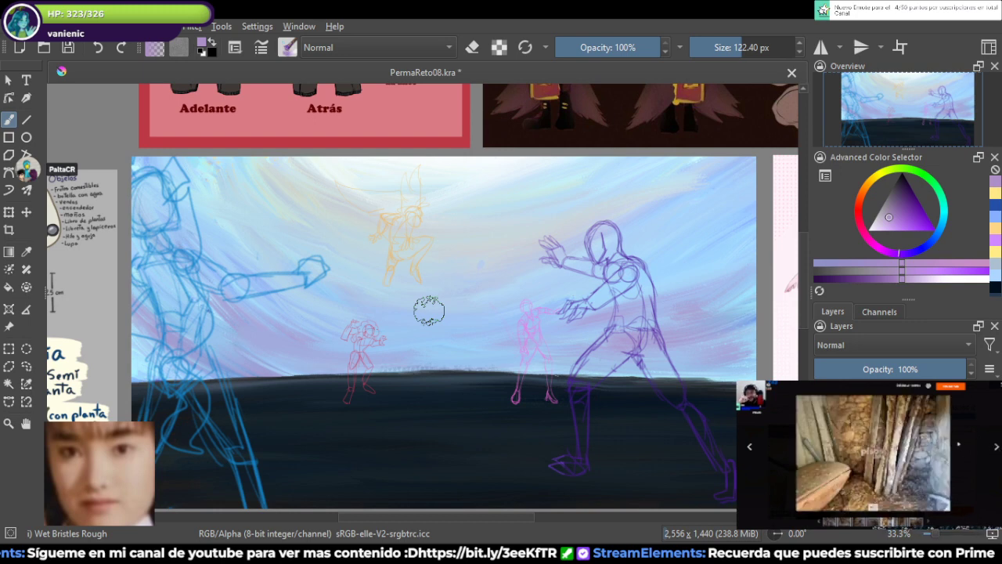
Step: Save the painting with its blended sky
scroll(428, 311, "down", 1)
scroll(429, 311, "up", 1)
left_click_drag(428, 311, 450, 308)
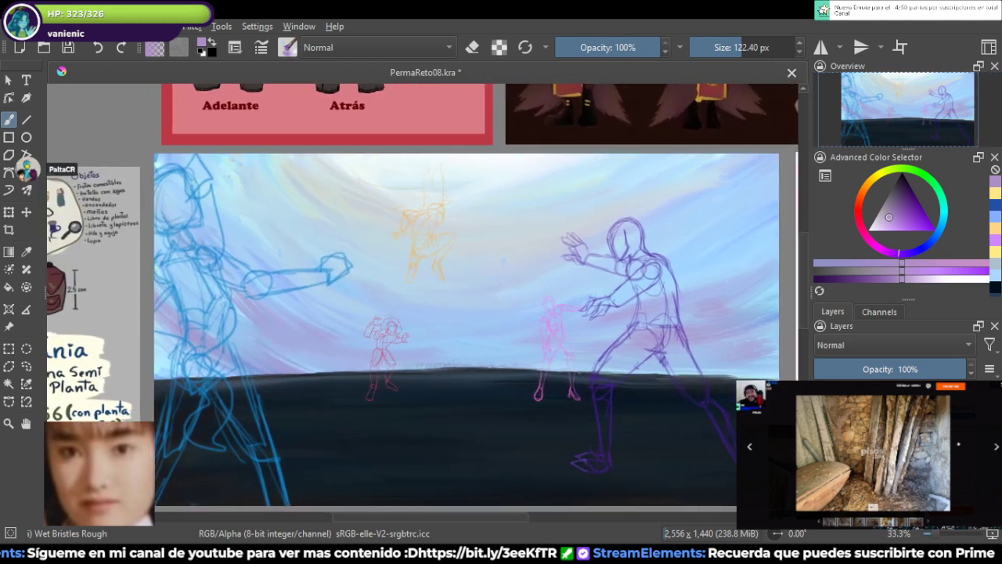
key("ctrl+s")
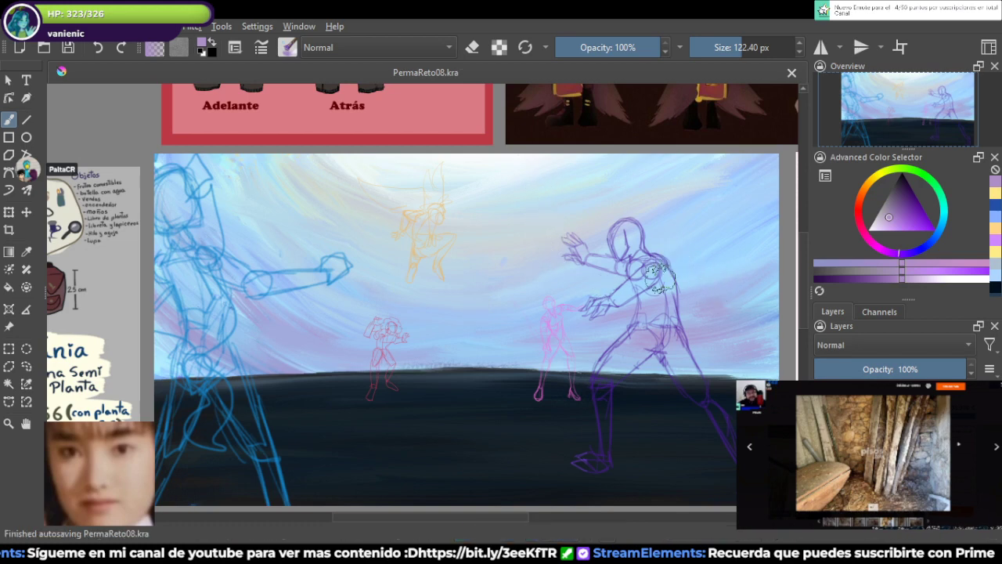
mouse_move(740, 305)
left_mouse_down()
mouse_move(718, 311)
mouse_move(763, 299)
left_mouse_up()
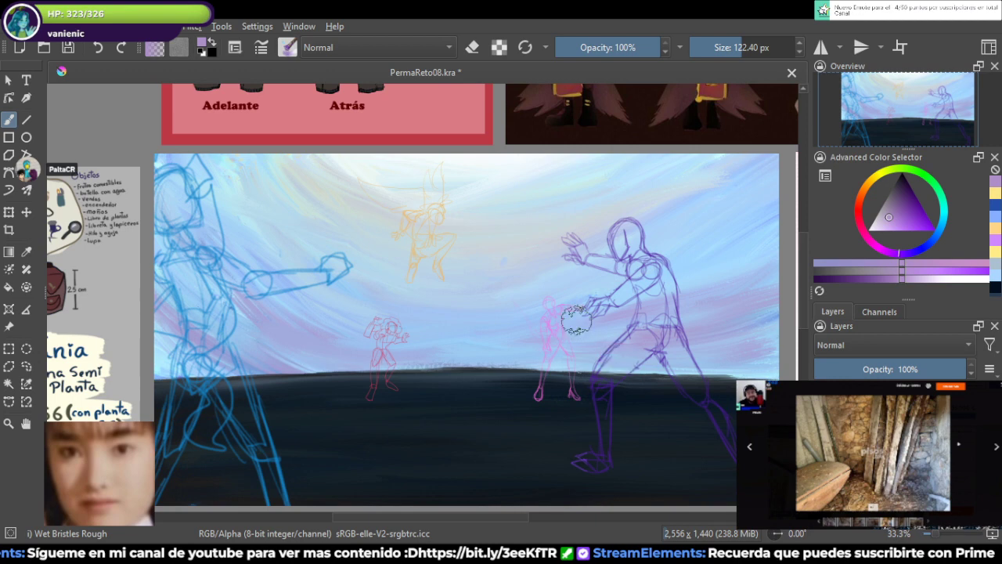
key("ctrl+s")
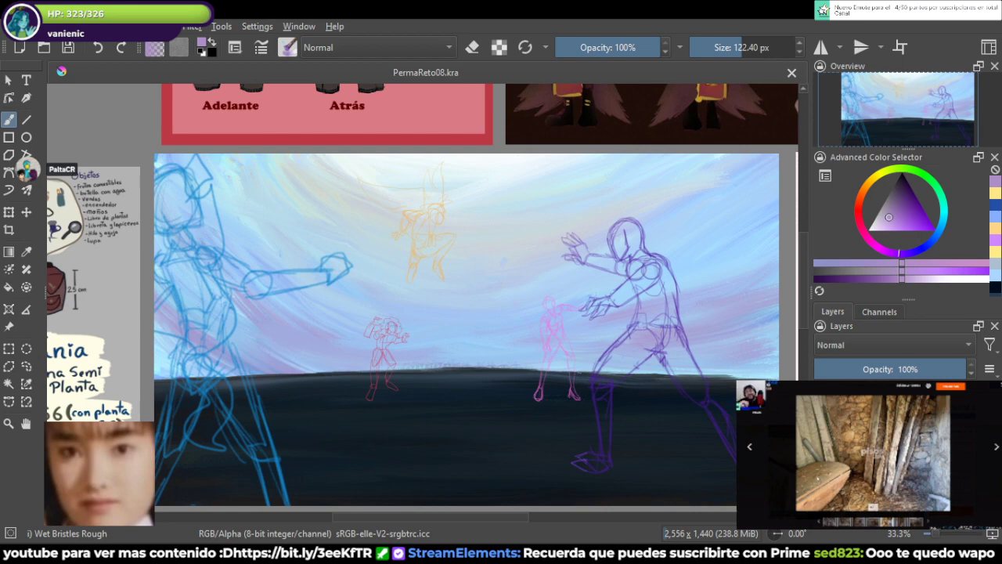
Step: Test the RGBA 02 Thickpaint brush with diagonal mauve strokes in the sky between the blue figure's fist and the orange figure
key("slash")
key("plus")
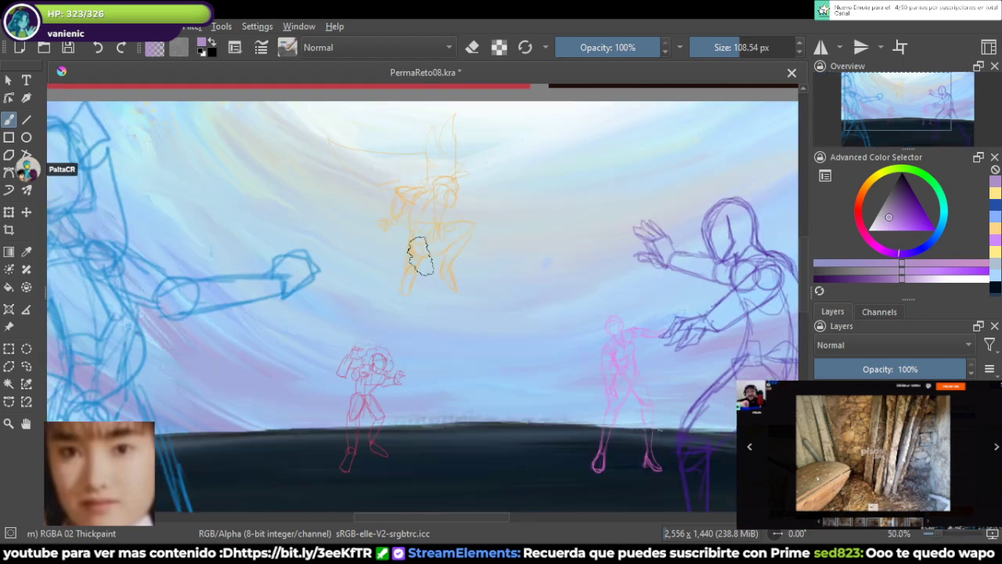
left_click_drag(317, 247, 377, 300)
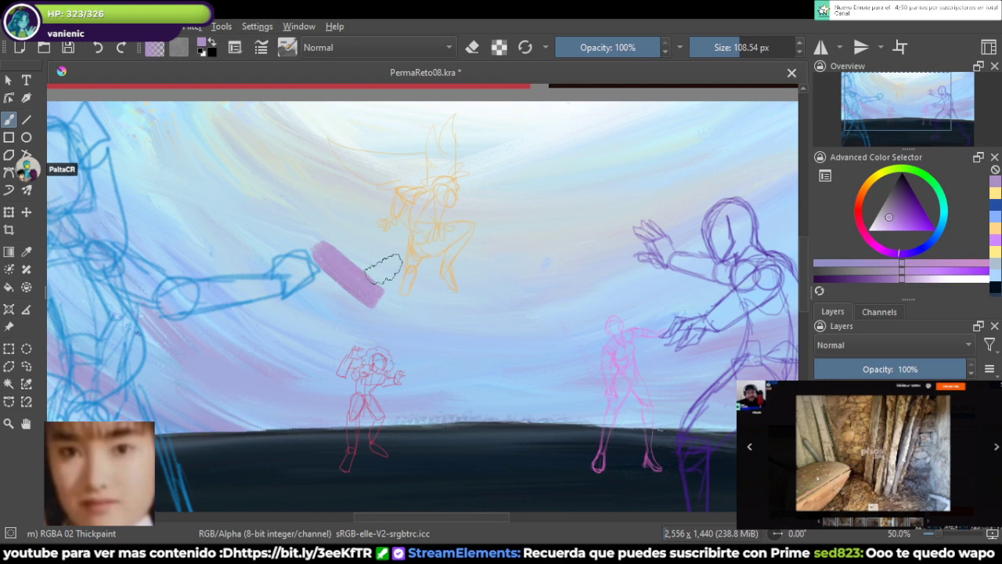
left_click_drag(312, 198, 365, 249)
left_click_drag(300, 228, 342, 260)
left_click_drag(311, 205, 400, 304)
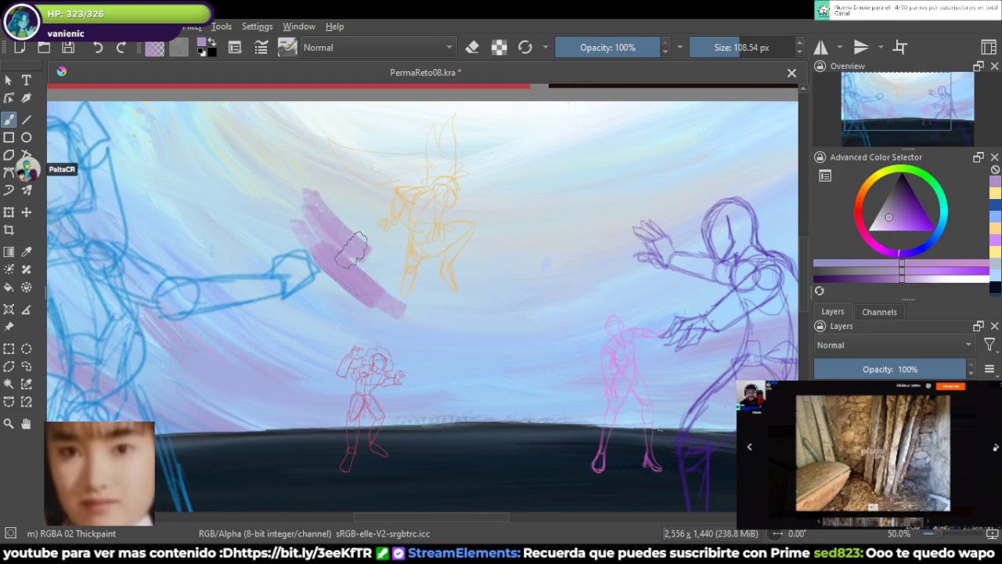
mouse_move(352, 233)
left_mouse_down()
mouse_move(397, 249)
mouse_move(415, 295)
left_mouse_up()
left_click_drag(326, 197, 390, 255)
left_click_drag(301, 163, 364, 239)
mouse_move(303, 188)
left_mouse_down()
mouse_move(398, 290)
mouse_move(505, 325)
left_mouse_up()
Step: Undo all the mauve Thickpaint strokes in the sky
key("ctrl+z")
key("ctrl+z")
key("ctrl+z")
key("ctrl+z")
key("ctrl+z")
key("ctrl+z")
key("ctrl+z")
key("ctrl+z")
key("ctrl+z")
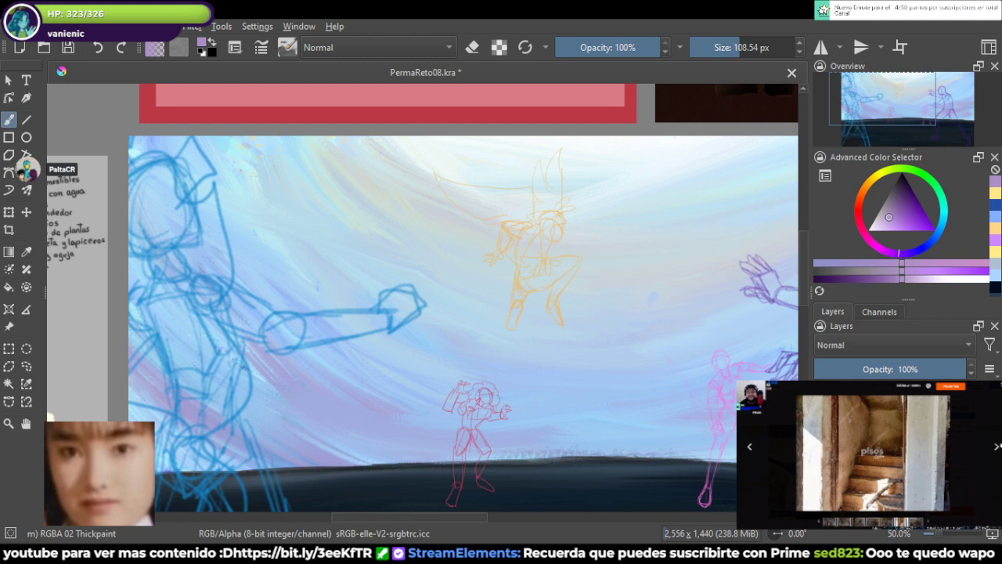
Step: Try the RGBA 04 Impasto brush at 227.07 px with mauve strokes above the blue figure's arm and undo them
key("/")
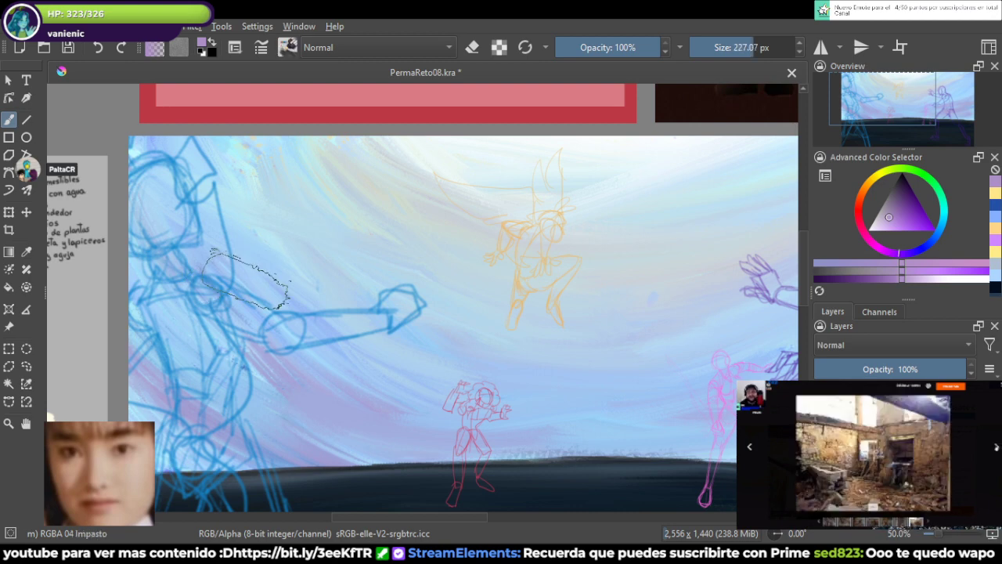
mouse_move(309, 210)
left_mouse_down()
mouse_move(470, 329)
mouse_move(469, 227)
left_mouse_up()
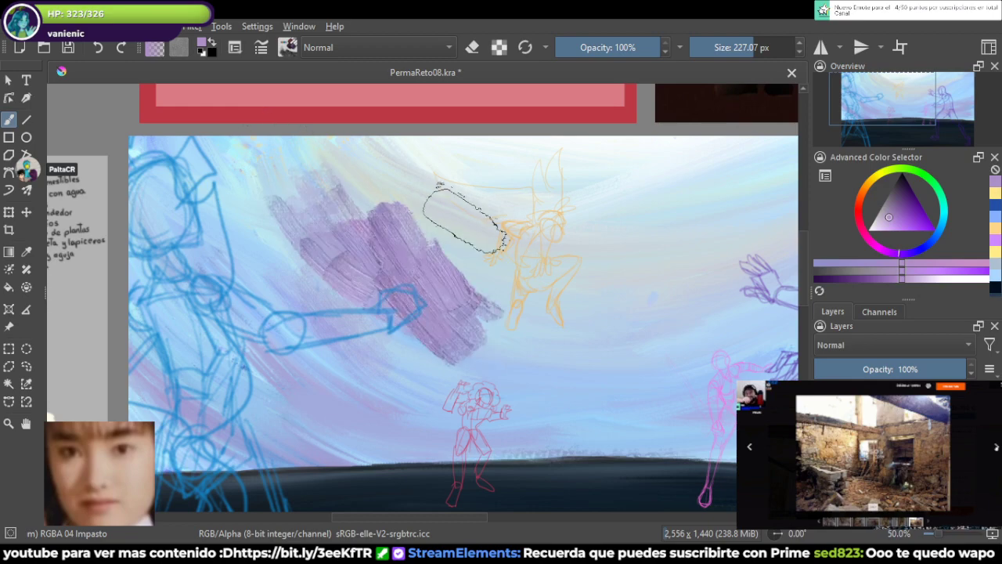
scroll(446, 231, "up", 3)
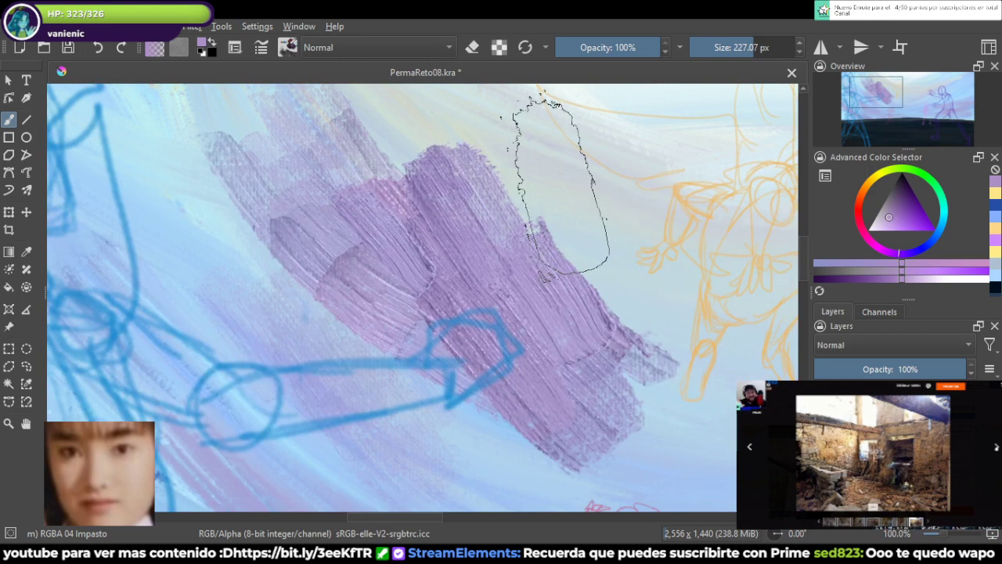
scroll(604, 201, "down", 3)
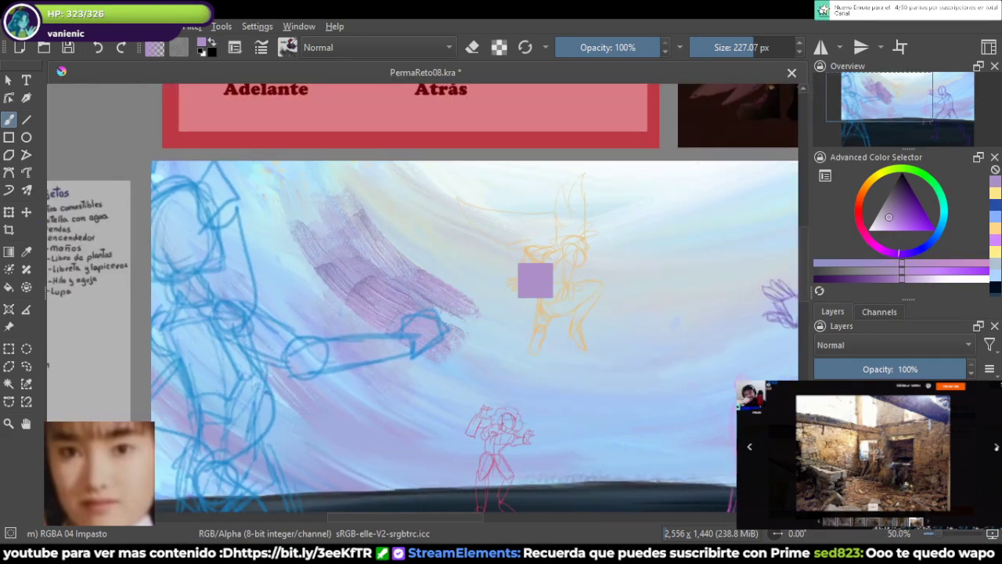
key("ctrl+z")
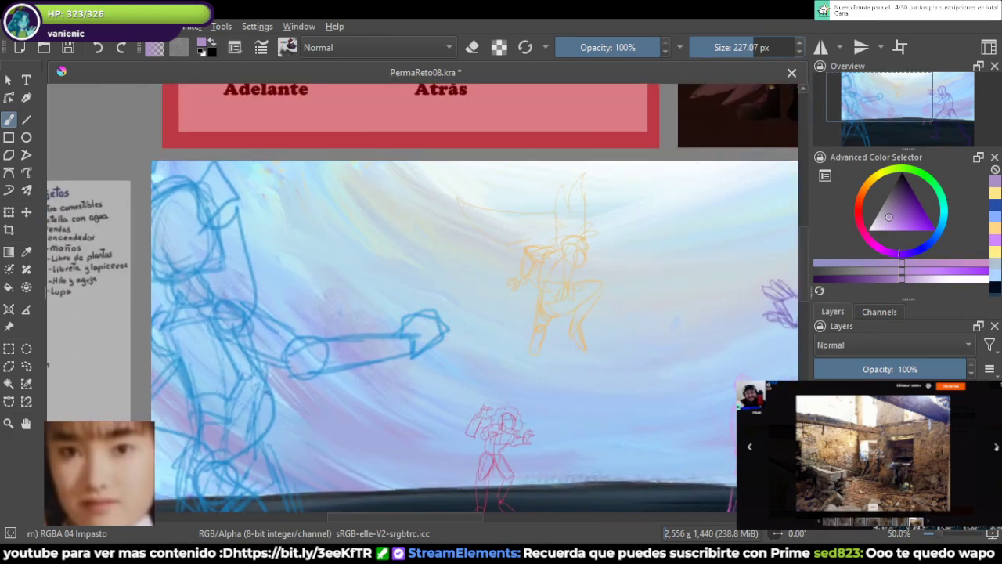
Step: Try more saturated purple impasto strokes at 117.31 px beside the orange figure, blend the layer as Overlay, and undo both
left_click(732, 47)
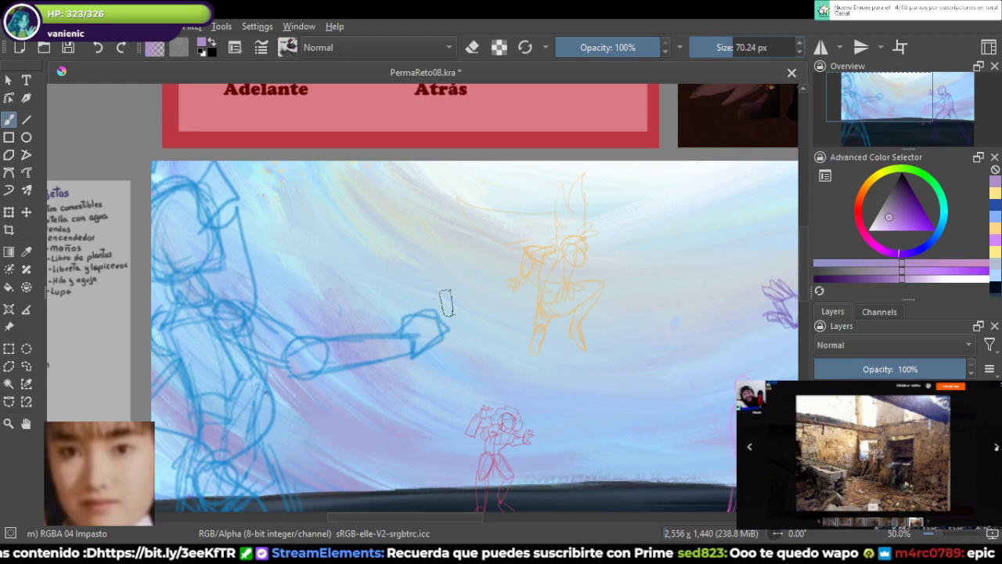
left_click(898, 212)
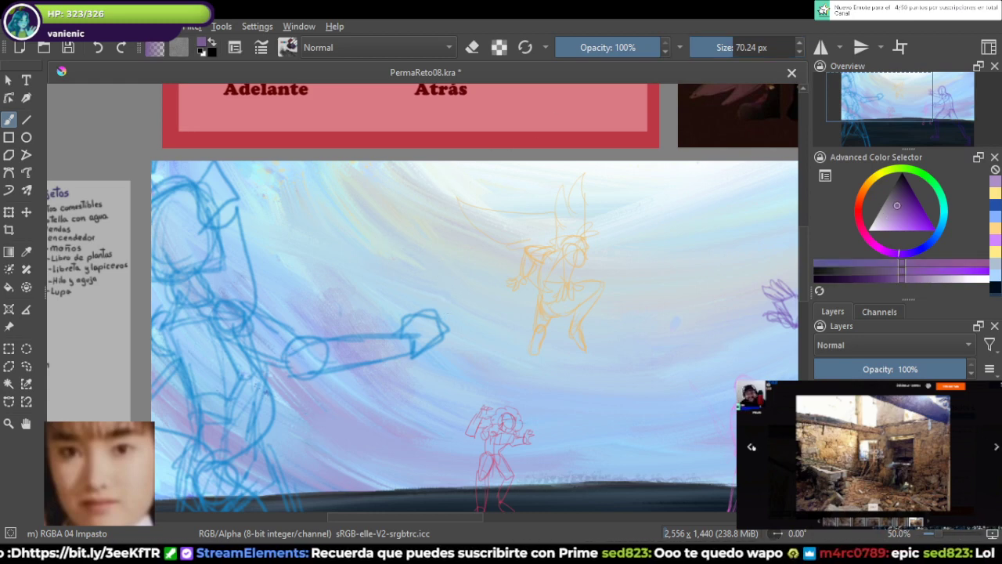
left_click_drag(898, 212, 908, 209)
left_click(741, 47)
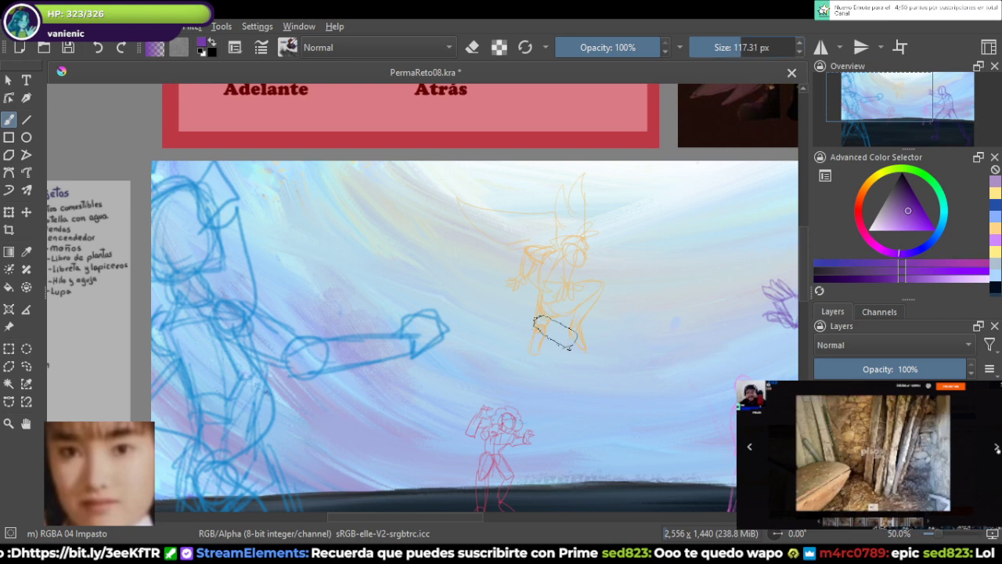
mouse_move(432, 247)
left_mouse_down()
mouse_move(479, 313)
mouse_move(531, 331)
mouse_move(543, 363)
mouse_move(516, 373)
mouse_move(384, 270)
left_mouse_up()
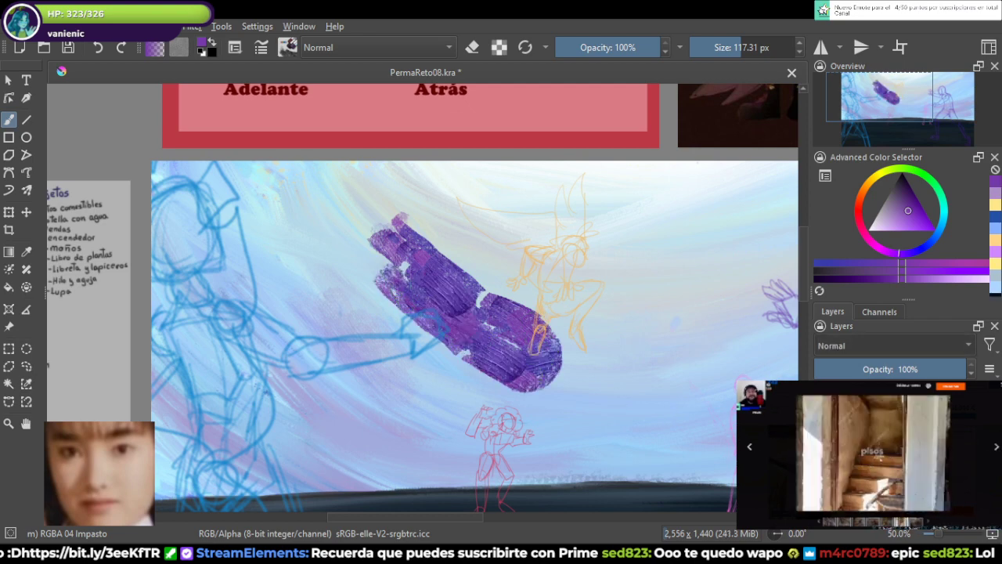
key("alt+shift+o")
scroll(472, 270, "up", 4)
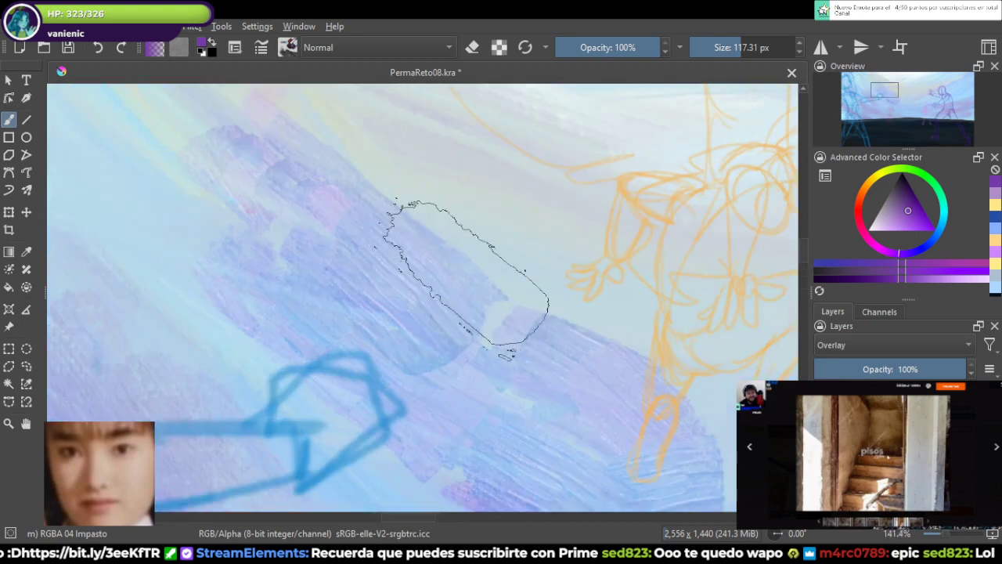
scroll(470, 270, "down", 3)
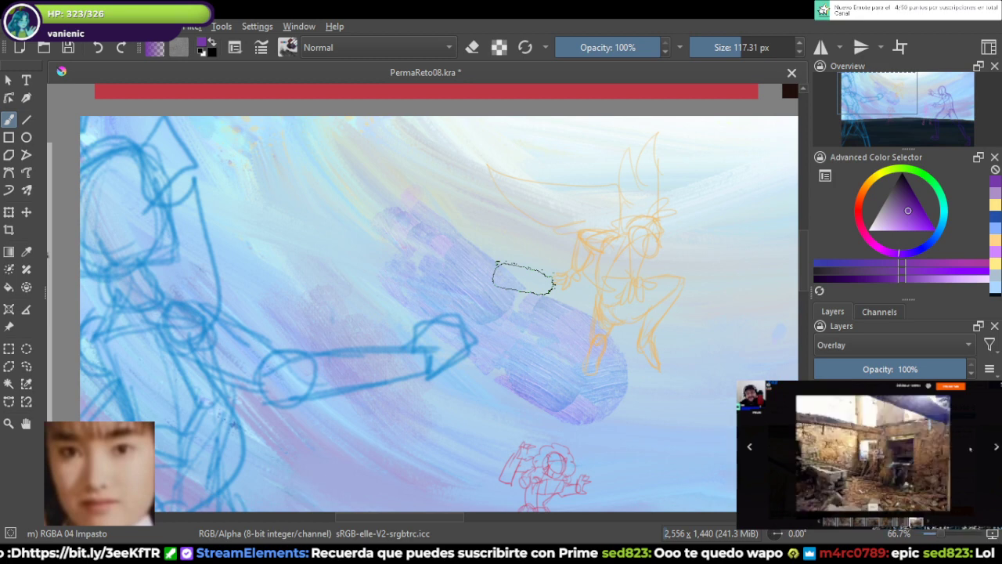
key("ctrl+z")
key("ctrl+z")
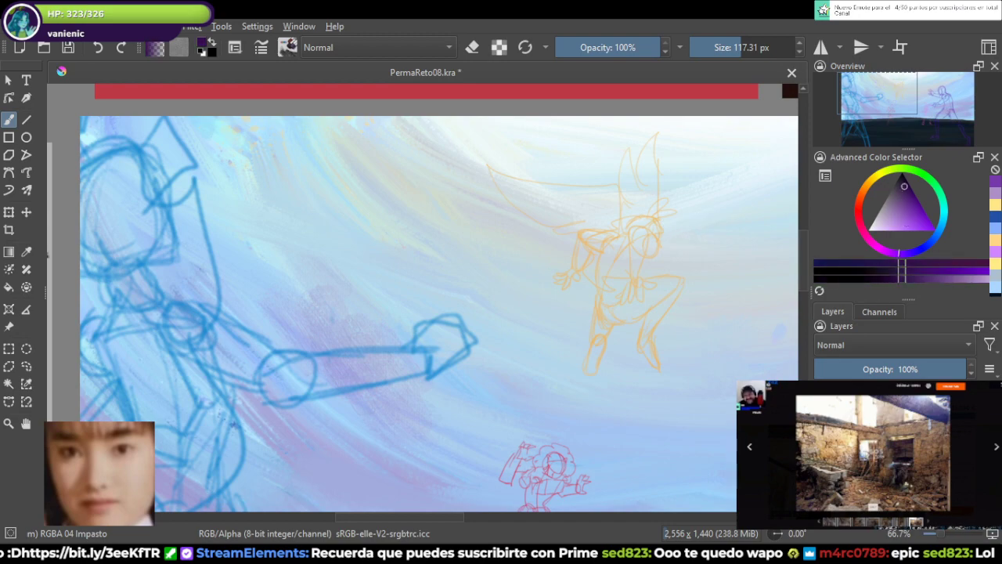
Step: Try a dark purple impasto zigzag from the orange figure down to the blue figure's legs, with the layer blended as Overlay
scroll(738, 275, "down", 1)
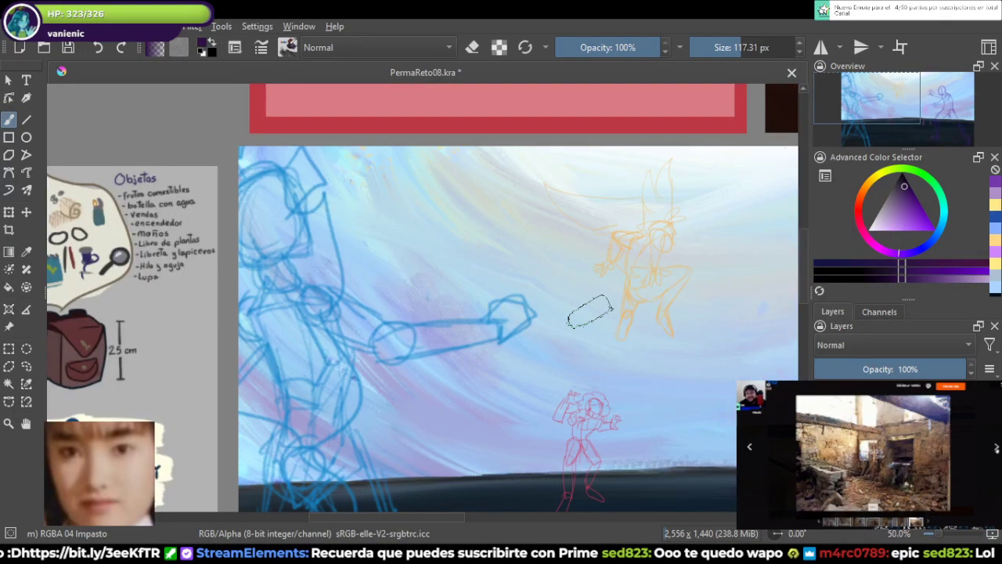
mouse_move(519, 167)
left_mouse_down()
mouse_move(599, 215)
mouse_move(491, 224)
mouse_move(501, 293)
mouse_move(485, 354)
mouse_move(384, 370)
mouse_move(391, 430)
left_mouse_up()
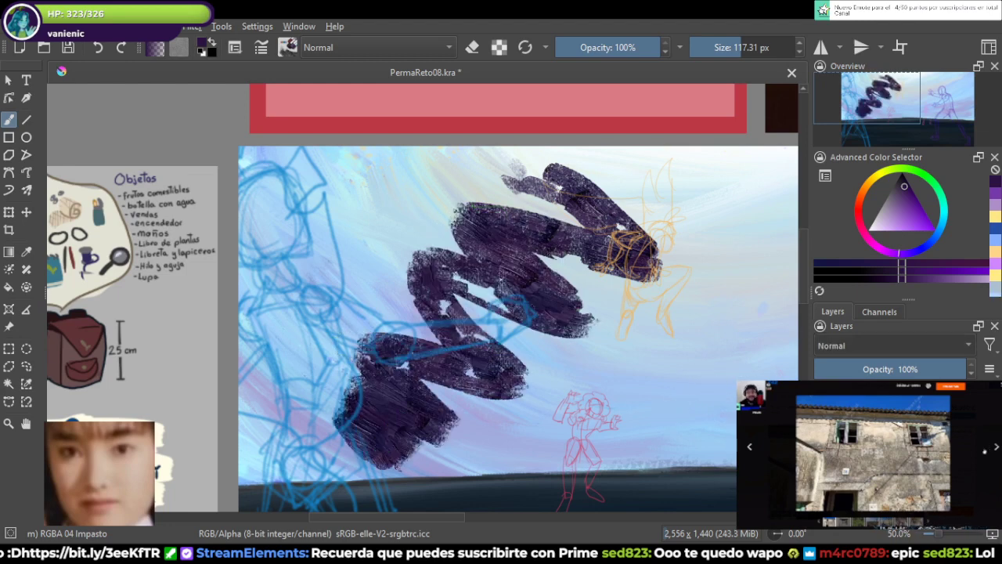
key("alt+shift+o")
scroll(503, 310, "up", 3)
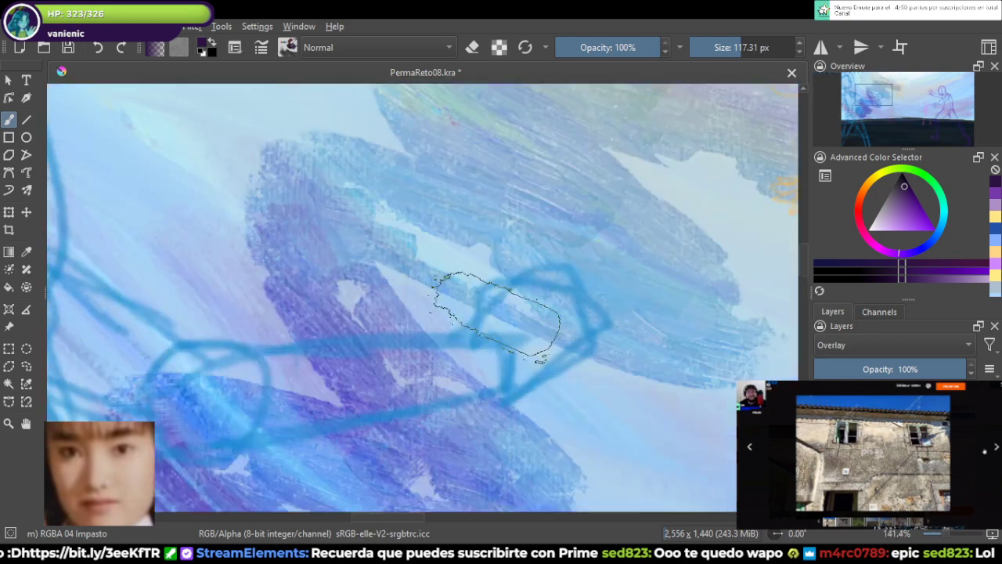
scroll(498, 314, "down", 2)
left_click_drag(497, 315, 528, 275)
scroll(501, 368, "up", 1)
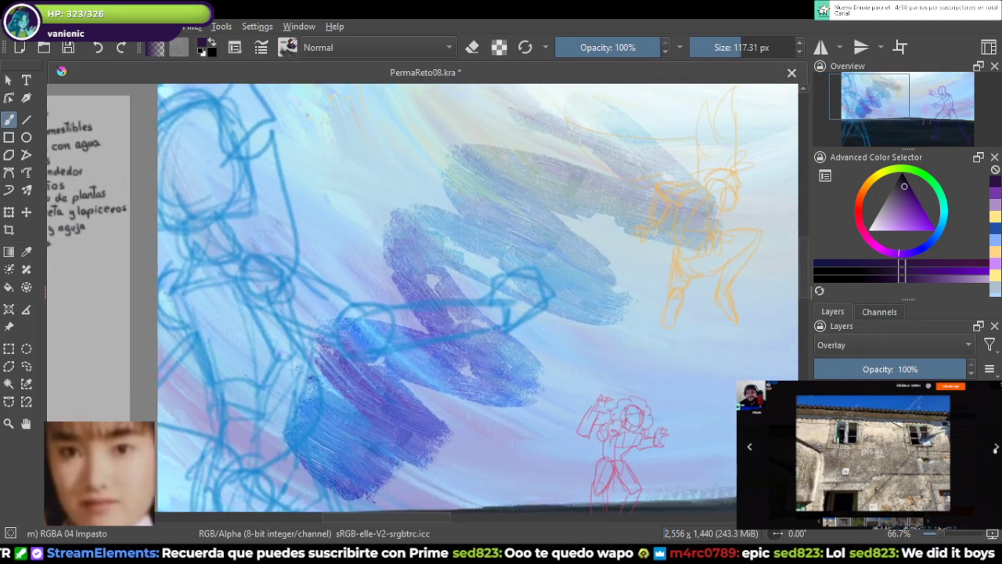
scroll(501, 368, "up", 4)
scroll(505, 368, "down", 5)
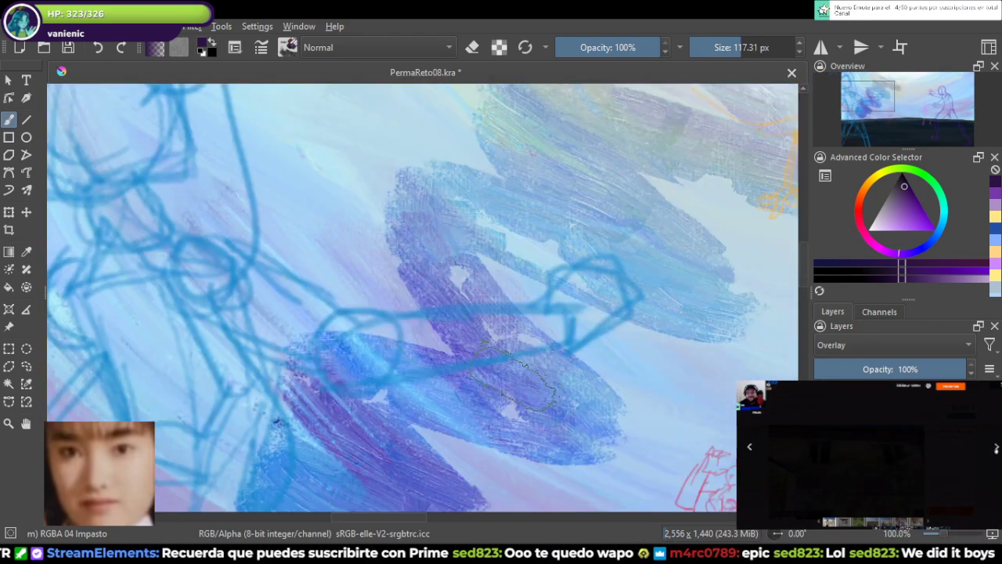
scroll(489, 364, "up", 1)
Step: Undo the Overlay blending and the dark purple zigzag
key("ctrl+z")
key("ctrl+z")
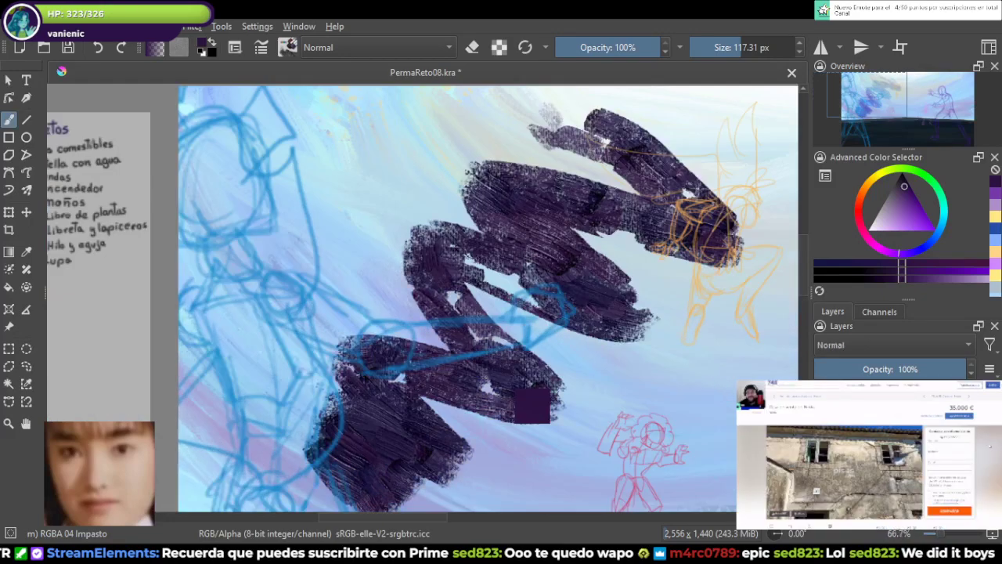
left_click_drag(578, 340, 436, 384)
scroll(455, 377, "down", 1)
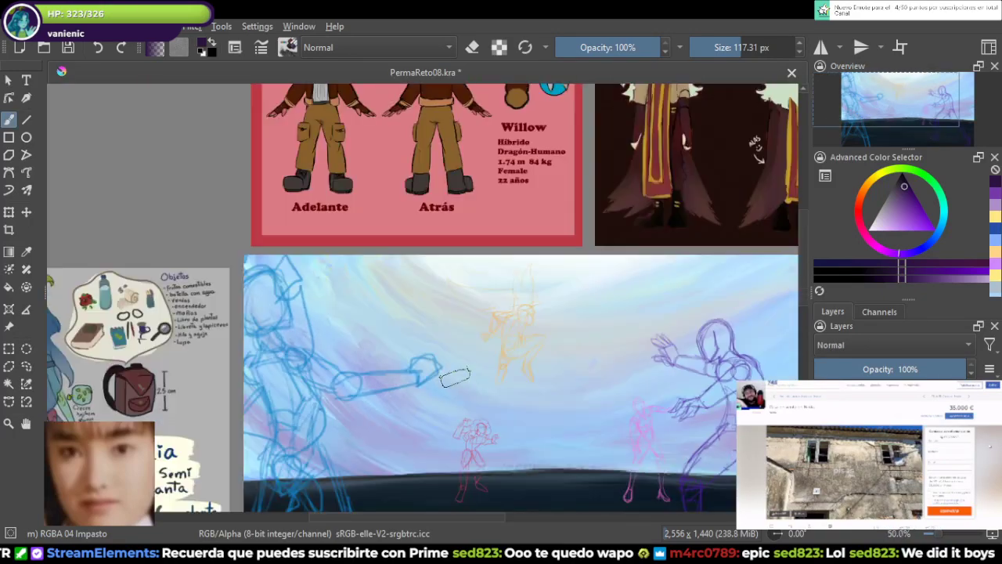
scroll(455, 378, "up", 1)
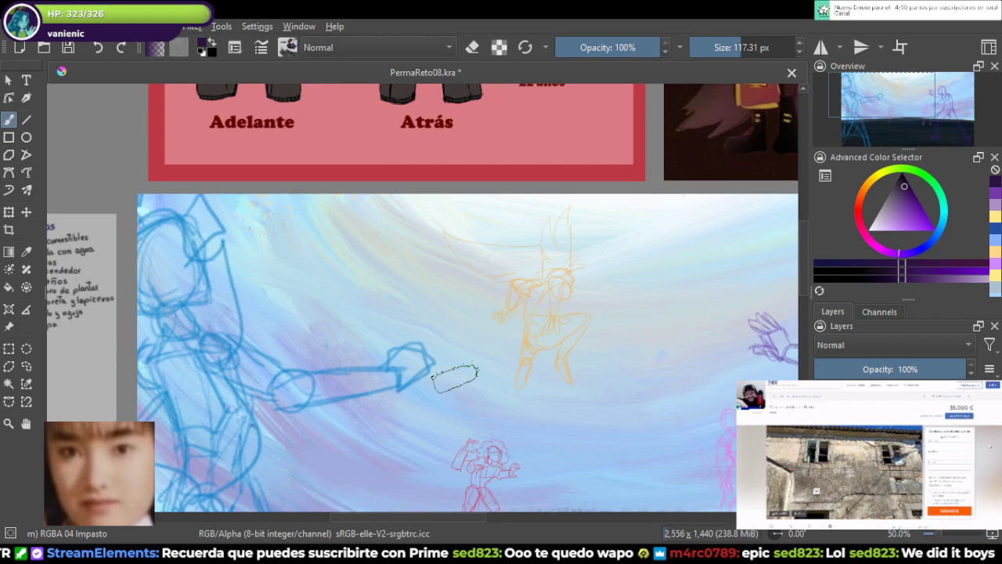
Step: Try white impasto strokes between the blue figure's fist and the orange figure, with the layer blended as Overlay
left_click(868, 231)
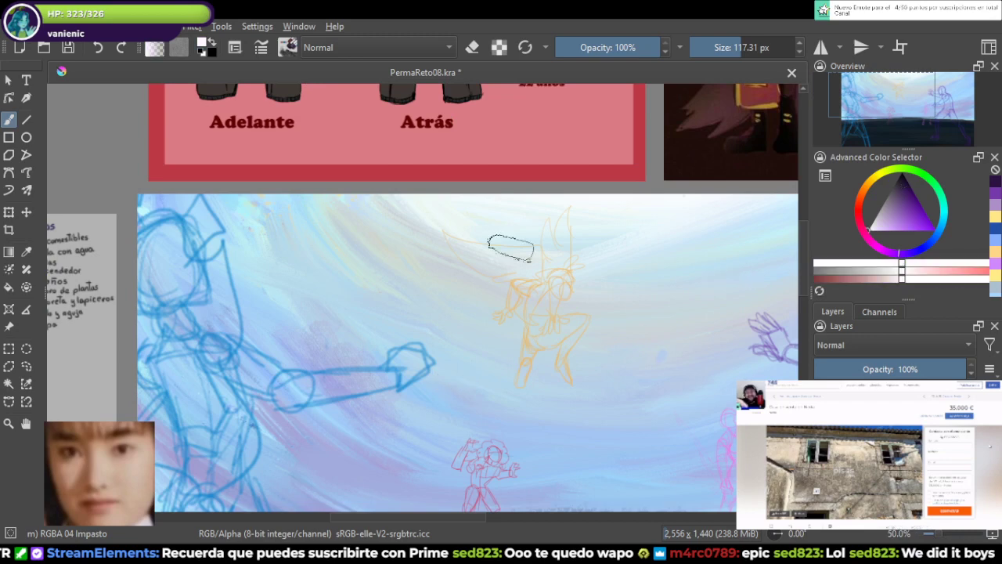
left_click_drag(407, 221, 512, 333)
left_click_drag(427, 293, 376, 309)
left_click_drag(417, 349, 407, 368)
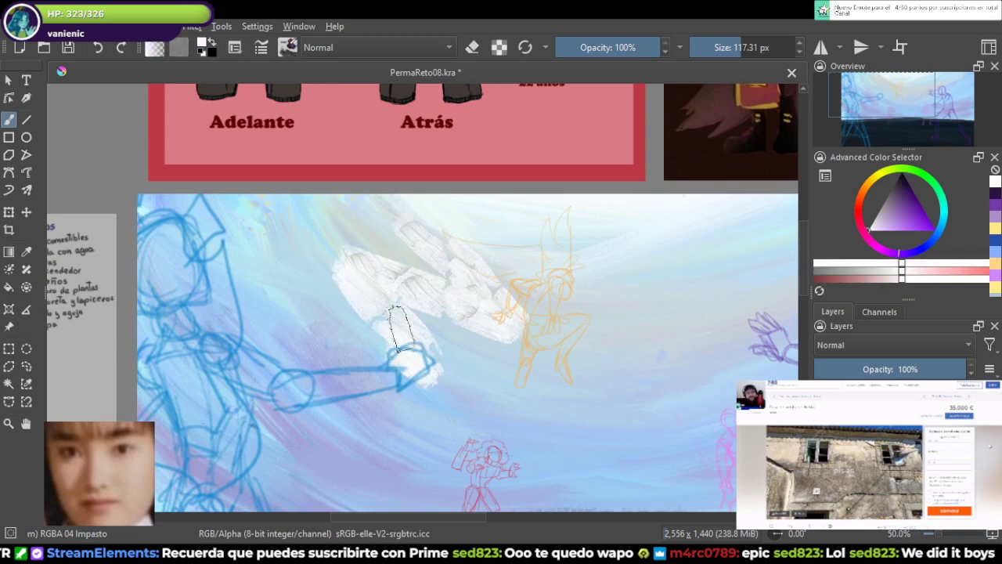
mouse_move(402, 323)
left_mouse_down()
mouse_move(428, 336)
mouse_move(405, 309)
mouse_move(454, 342)
left_mouse_up()
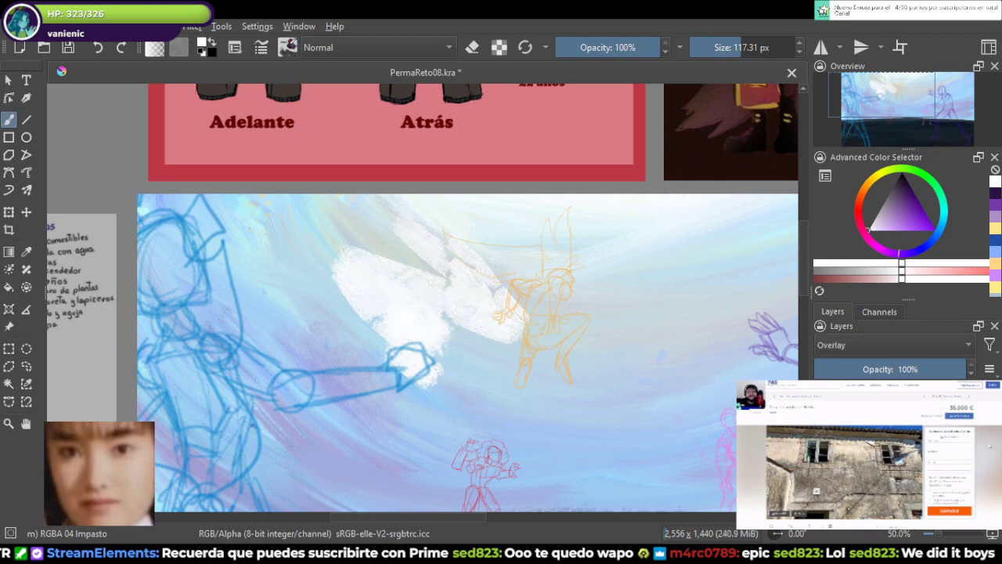
Step: Undo the Overlay blending and the white impasto strokes
key("1")
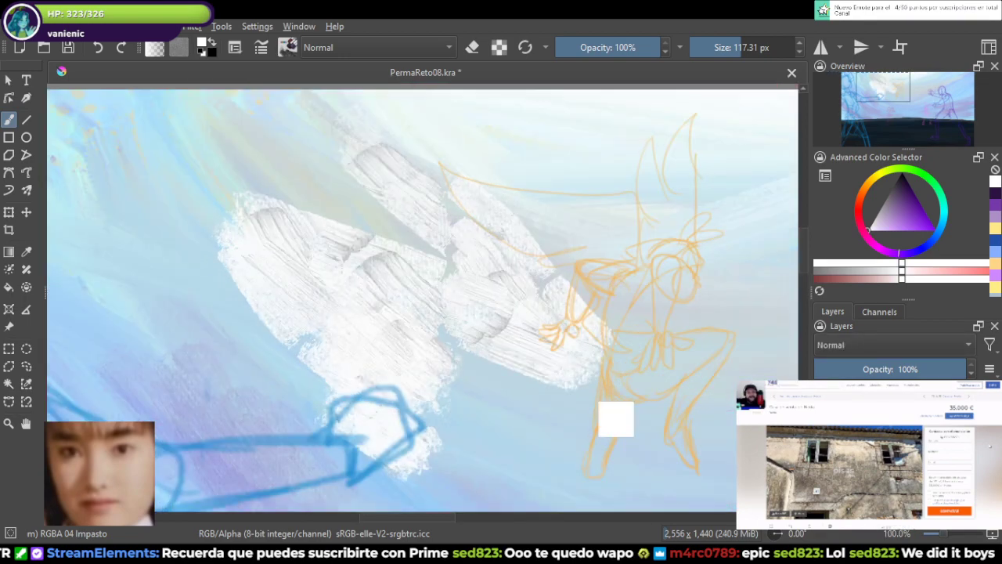
scroll(473, 340, "down", 2)
key("ctrl+z")
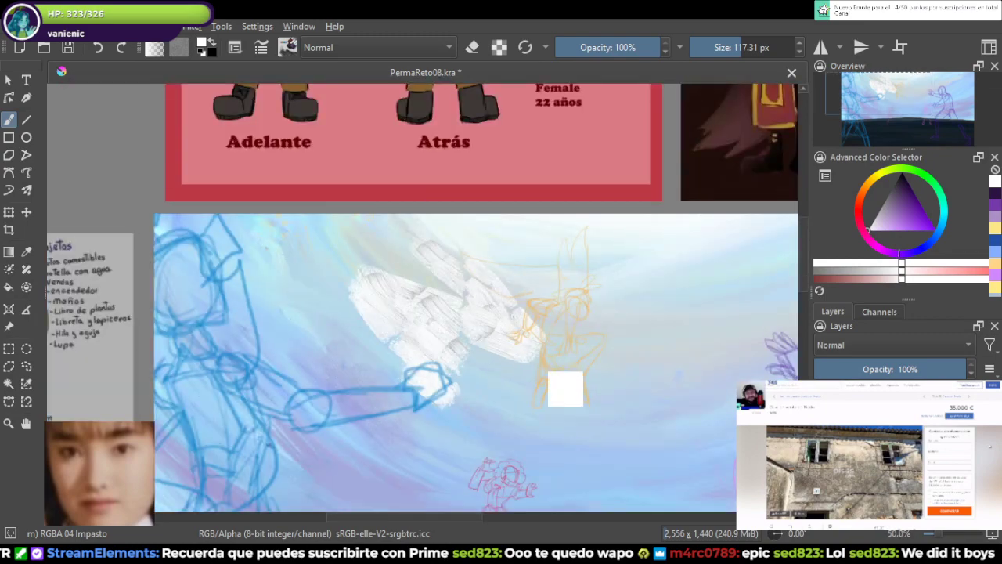
key("ctrl+z")
key("Delete")
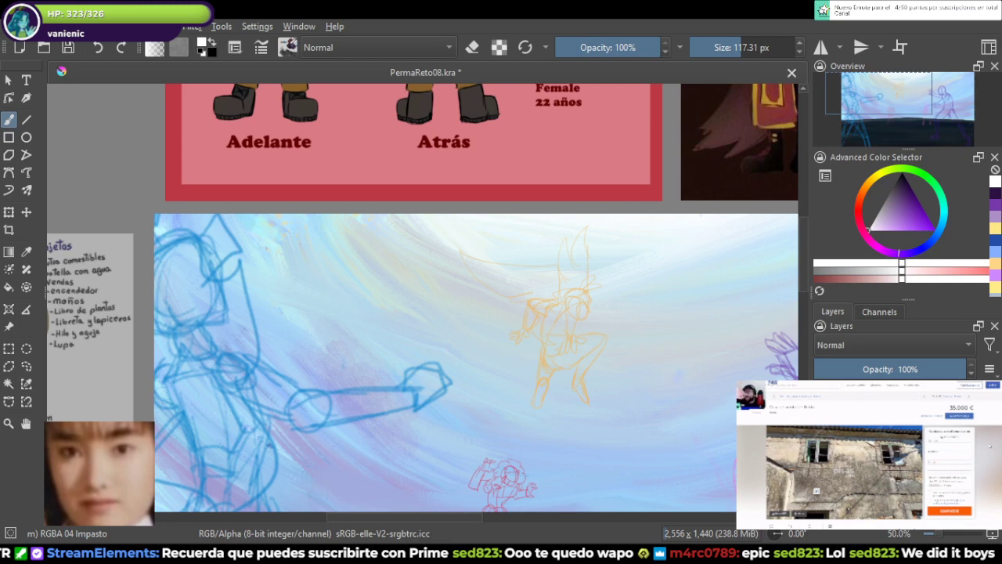
left_click_drag(552, 447, 537, 378)
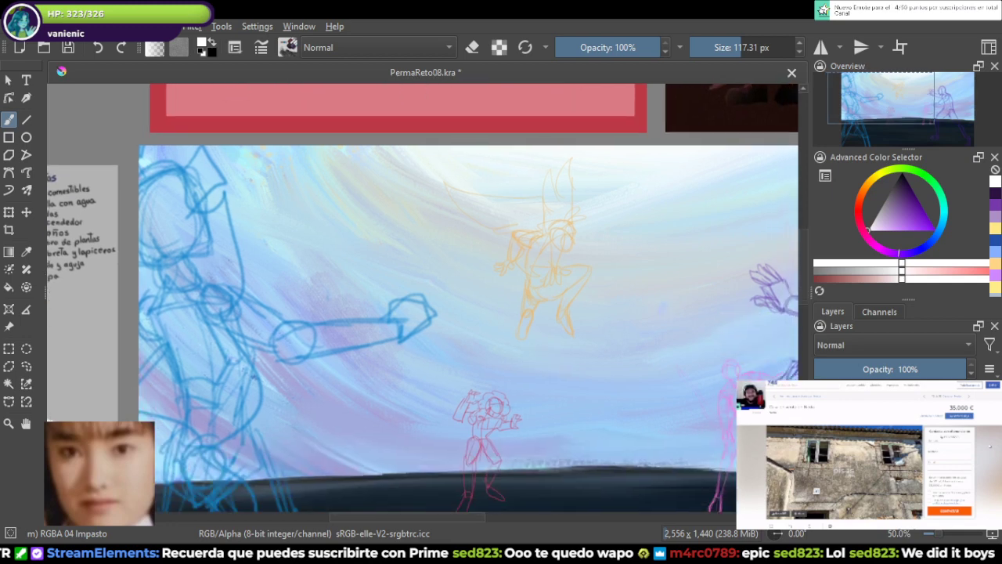
left_click_drag(647, 421, 631, 415)
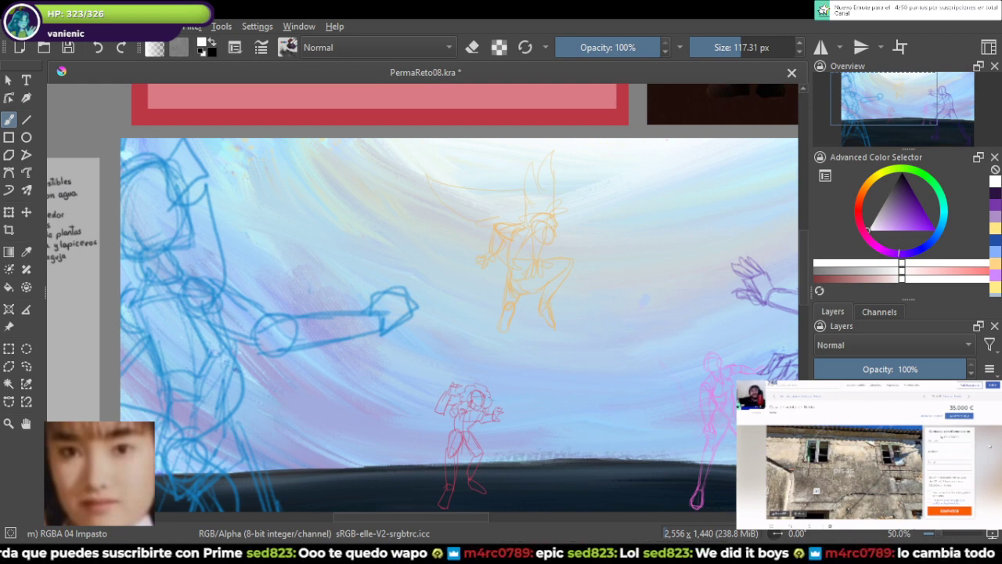
Step: Set the brush colour to a muted medium blue and test strokes near the left figure's outstretched arm, undoing the tests
mouse_move(904, 199)
left_mouse_down()
mouse_move(901, 212)
mouse_move(933, 240)
left_mouse_up()
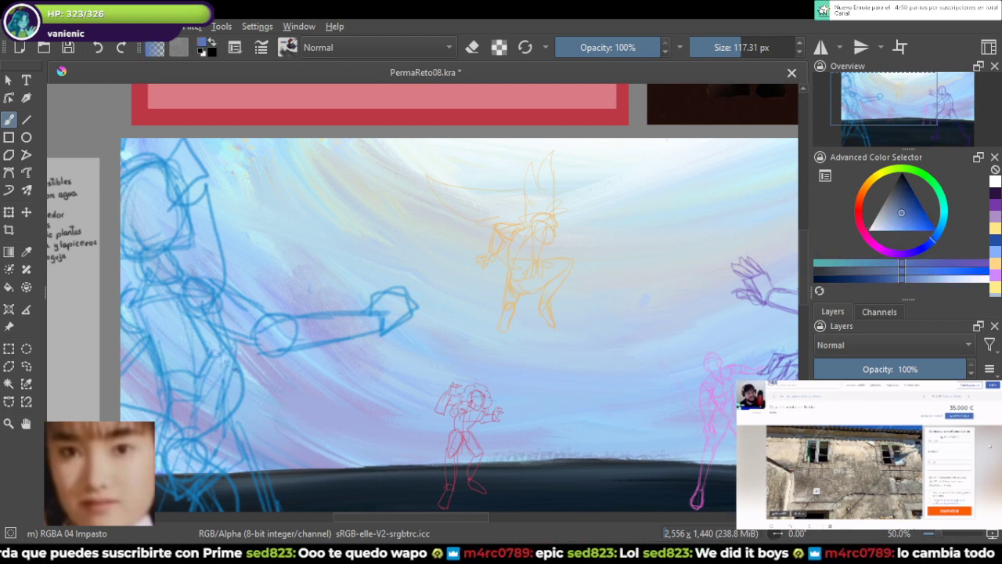
left_click_drag(357, 296, 401, 293)
left_click_drag(332, 358, 425, 423)
key("ctrl+z")
left_click_drag(390, 357, 417, 382)
key("ctrl+z")
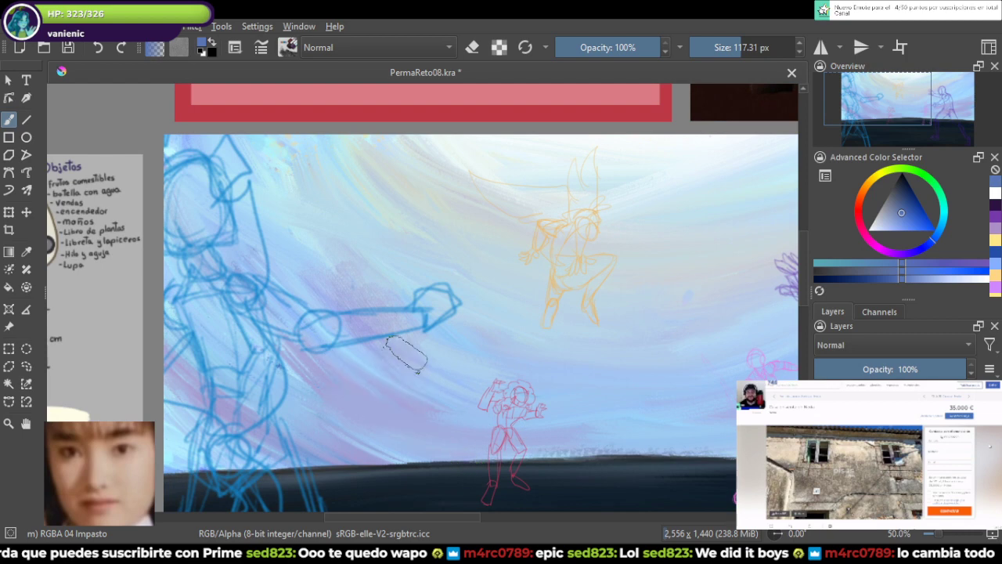
Step: Try covering the sky around the blue left figure with diagonal impasto strokes in muted blue
left_click_drag(399, 335, 401, 331)
left_click_drag(357, 253, 400, 282)
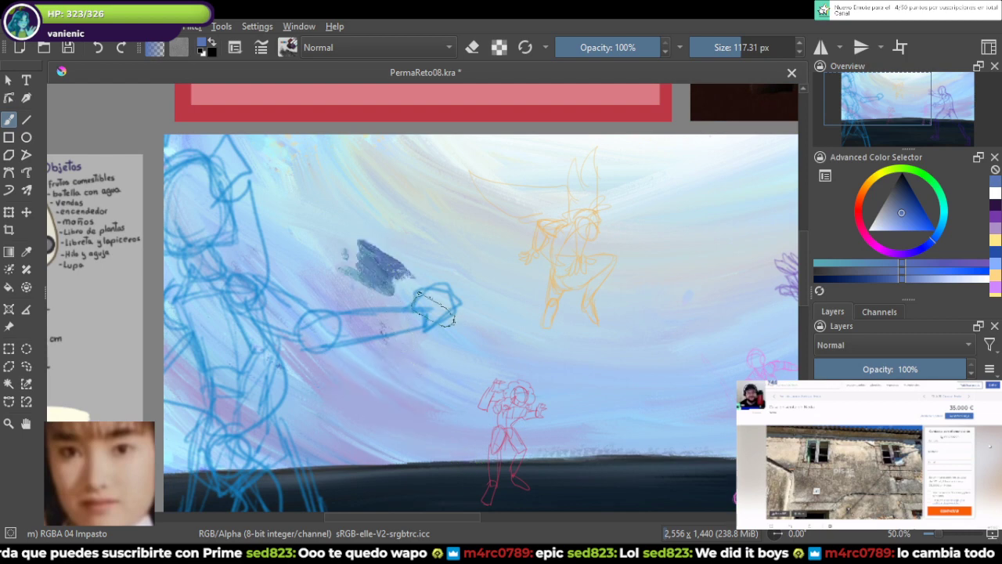
left_click_drag(391, 206, 468, 267)
mouse_move(286, 274)
left_mouse_down()
mouse_move(434, 380)
mouse_move(497, 458)
left_mouse_up()
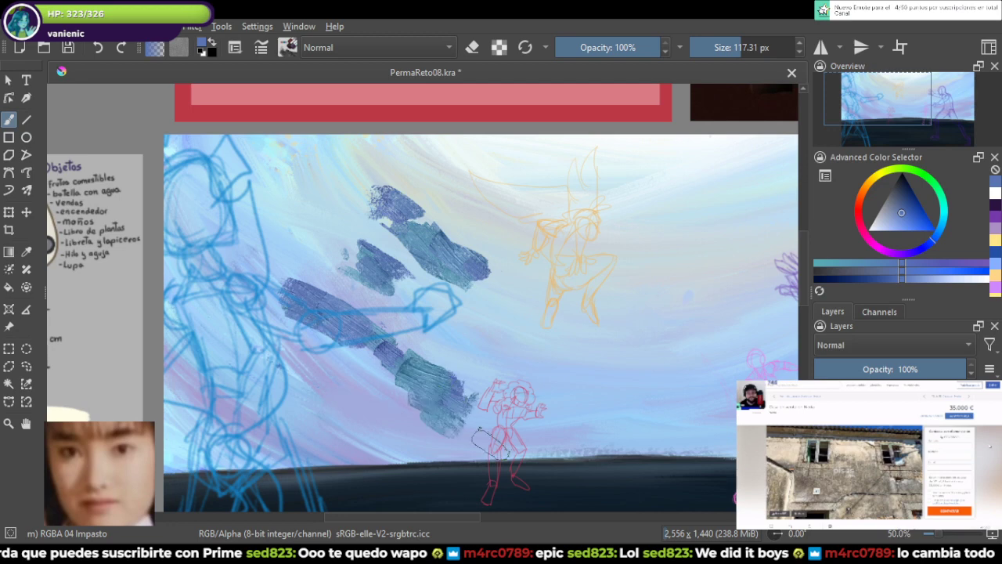
left_click_drag(294, 353, 438, 454)
left_click_drag(270, 364, 430, 419)
left_click_drag(235, 336, 360, 454)
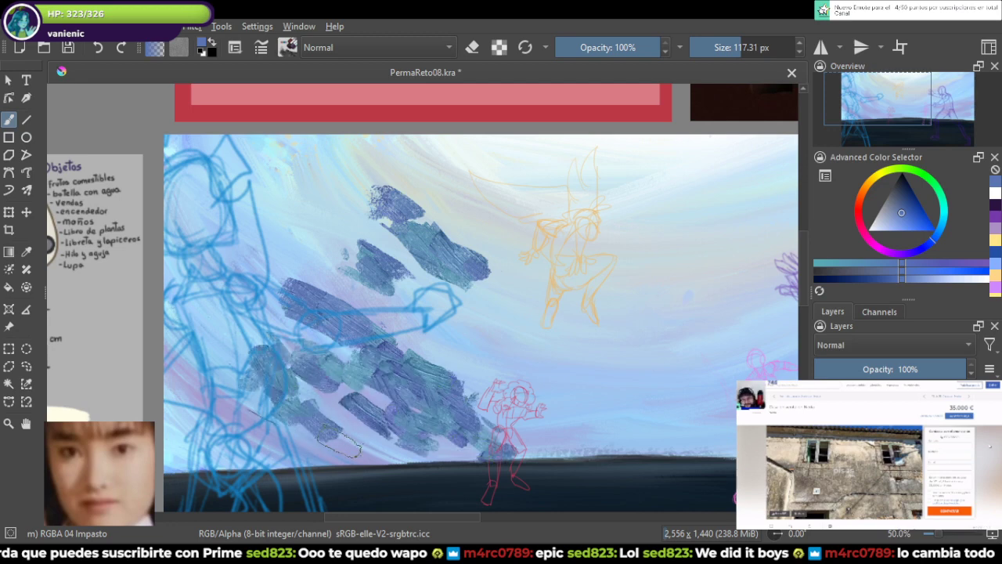
left_click_drag(285, 388, 434, 470)
left_click_drag(376, 376, 470, 481)
left_click_drag(176, 294, 255, 352)
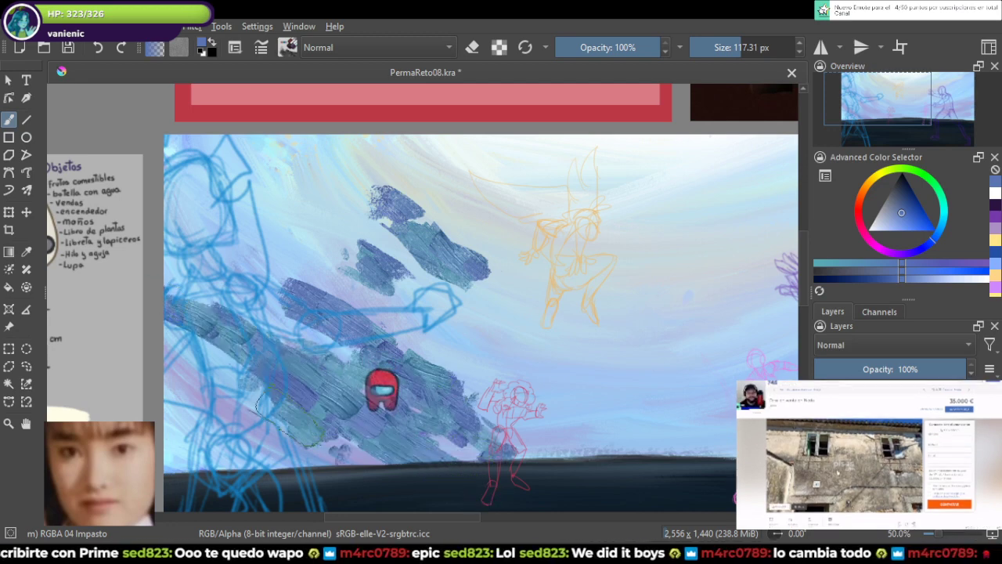
left_click_drag(184, 313, 325, 411)
left_click_drag(200, 379, 259, 450)
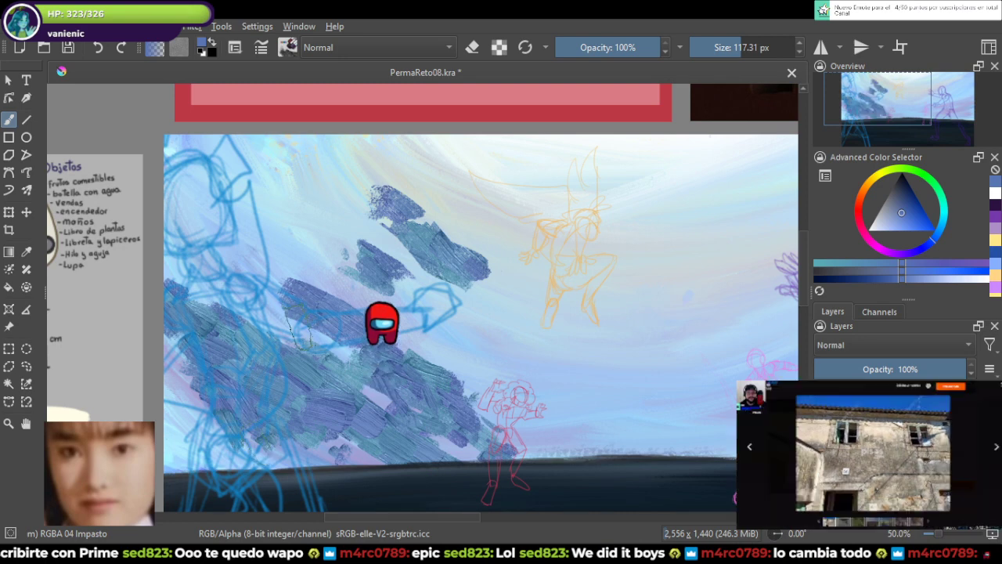
left_click_drag(252, 311, 438, 441)
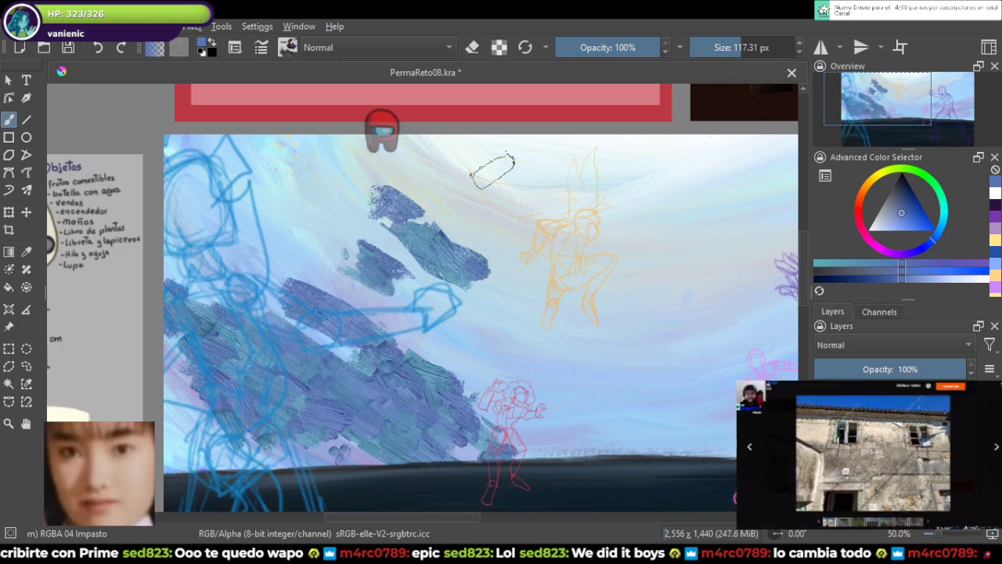
Step: Enlarge the brush to 547.71 px and try a broad stroke over the painted patch at the left figure
left_click(775, 47)
left_click_drag(266, 284, 240, 290)
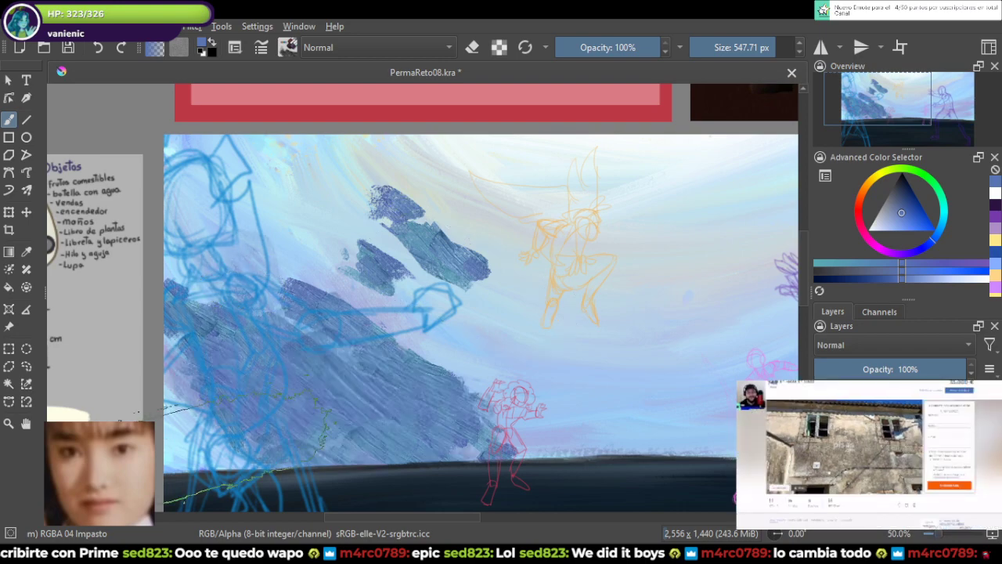
scroll(539, 296, "down", 1)
scroll(539, 298, "up", 1)
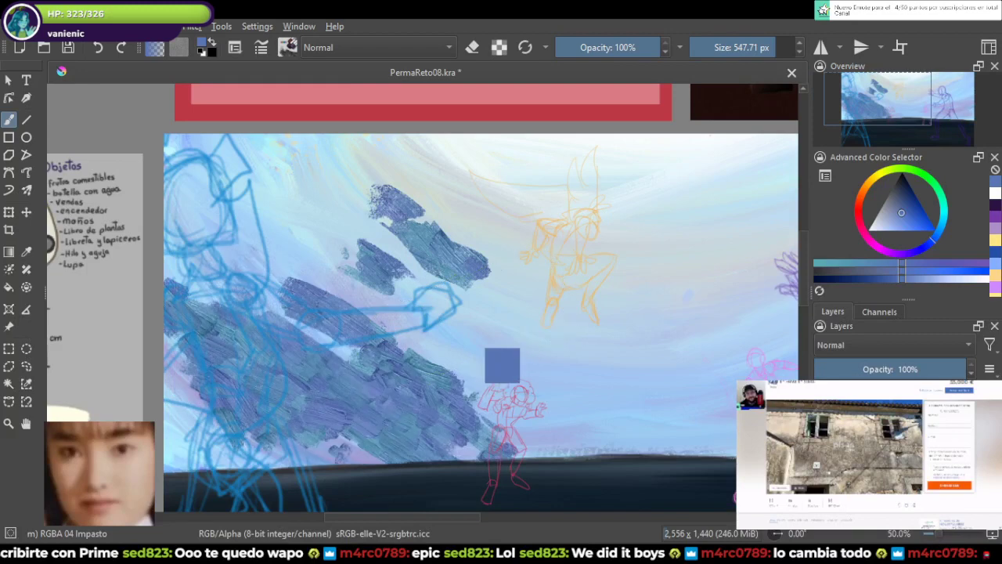
Step: Undo all the blue impasto strokes painted over the sky around the left figure
key("ctrl+z")
key("ctrl+z")
key("ctrl+z")
key("ctrl+z")
key("ctrl+z")
key("ctrl+z")
key("ctrl+z")
key("ctrl+z")
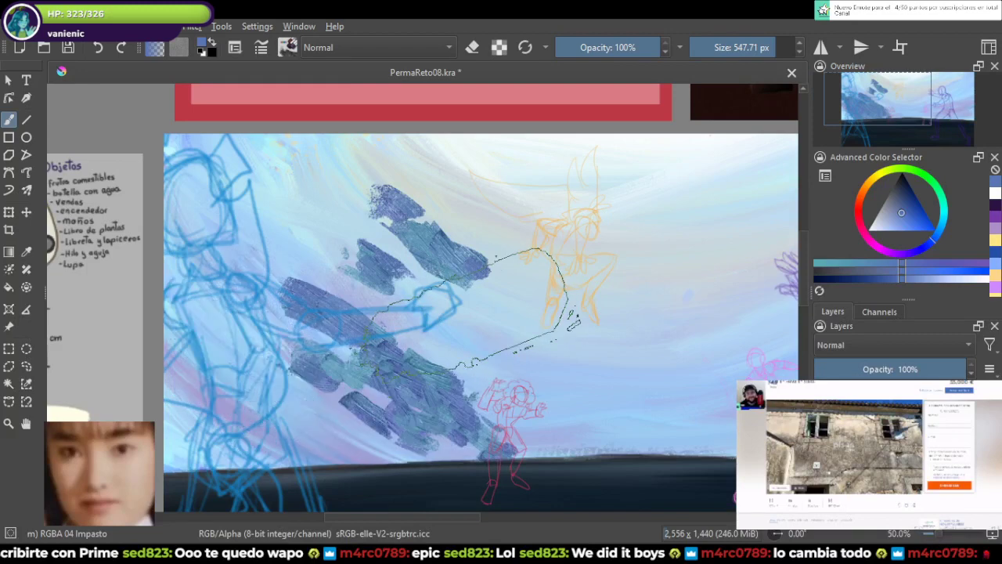
key("ctrl+z")
key("ctrl+z")
key("ctrl+z")
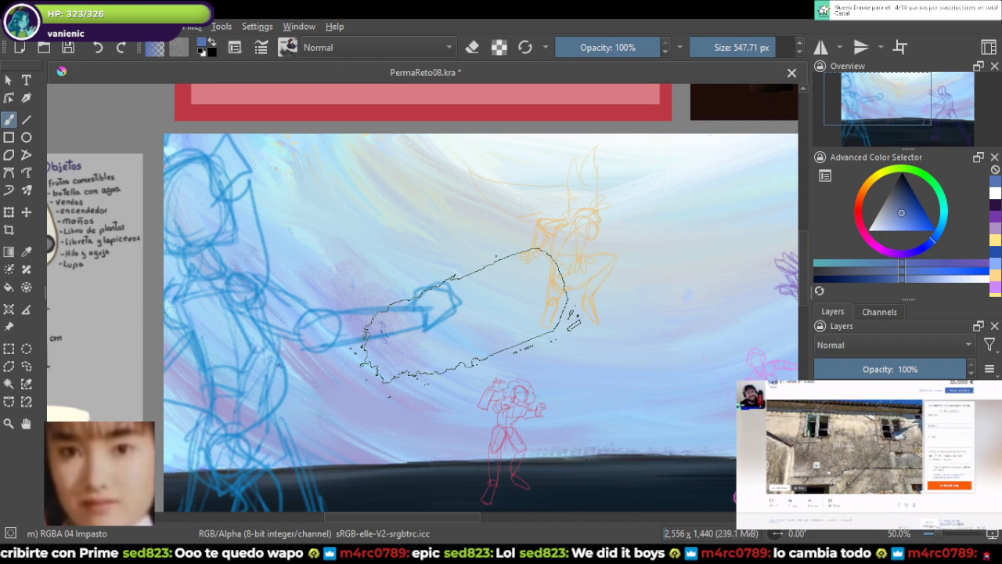
Step: Reduce the brush size to 117.31 px
left_click_drag(452, 295, 491, 309)
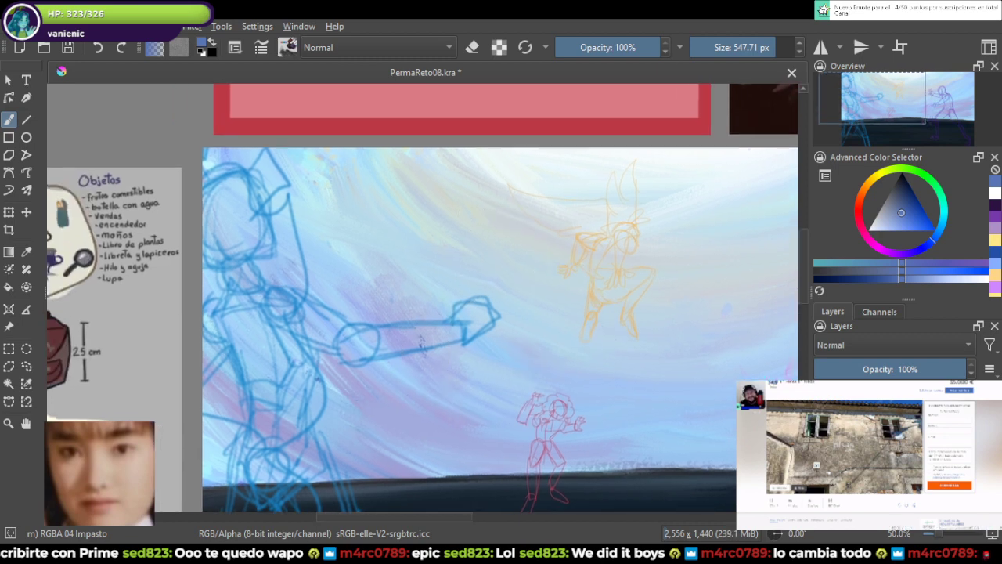
left_click(770, 47)
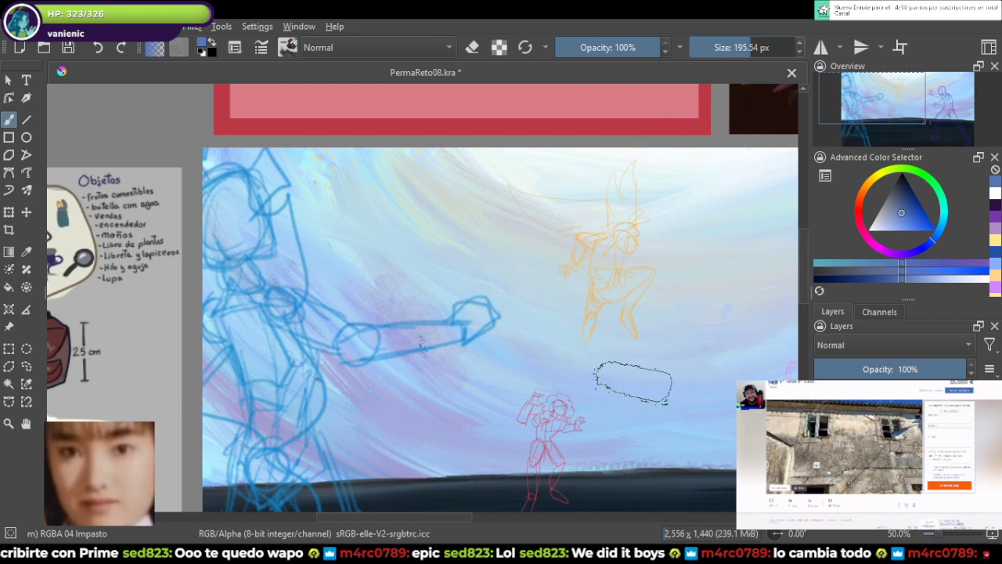
key("bracketleft")
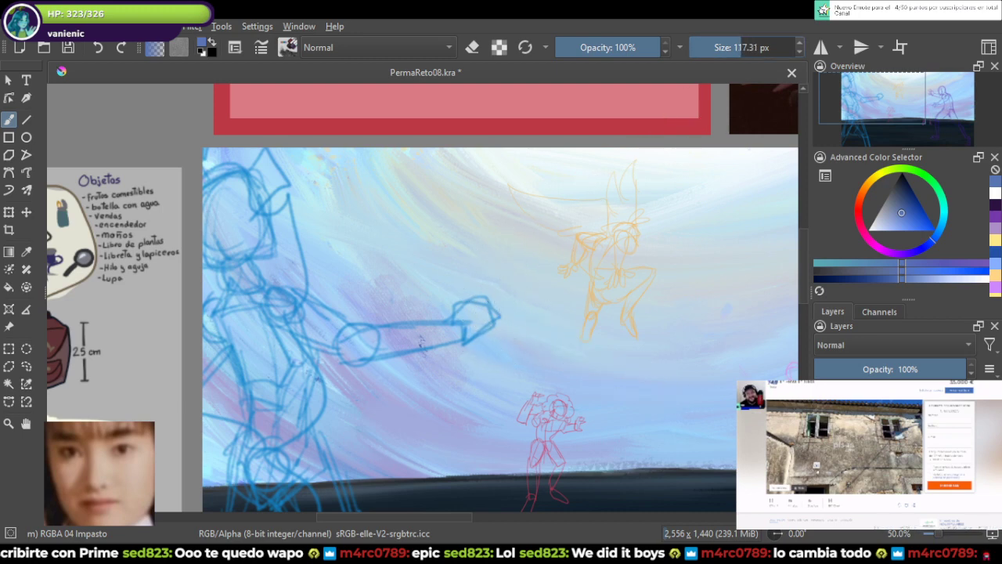
Step: Try short blue strokes in the sky beside the left figure's head, then undo them
left_click_drag(414, 292, 427, 310)
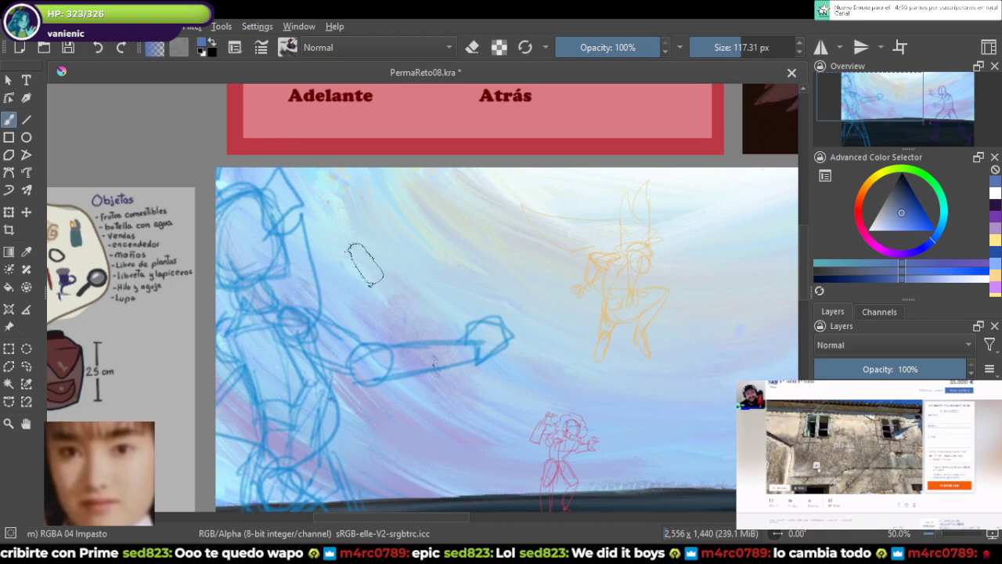
mouse_move(343, 205)
left_mouse_down()
mouse_move(338, 196)
mouse_move(354, 252)
left_mouse_up()
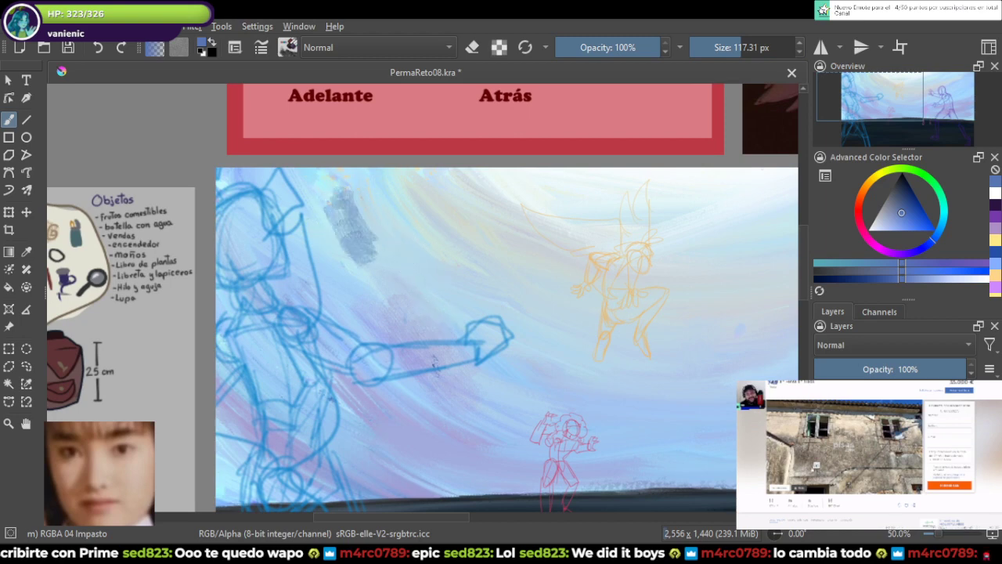
key("ctrl+z")
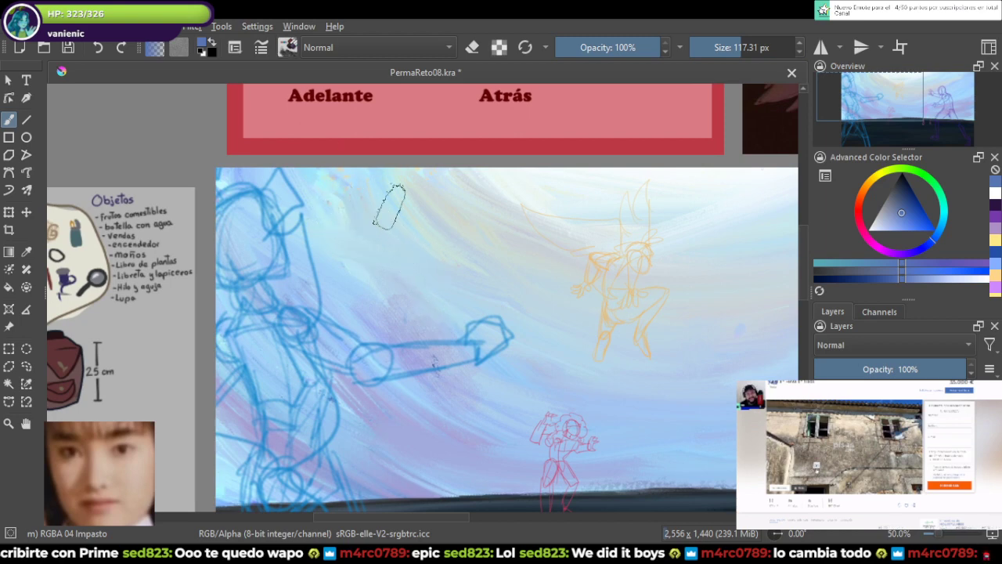
left_click_drag(363, 249, 382, 270)
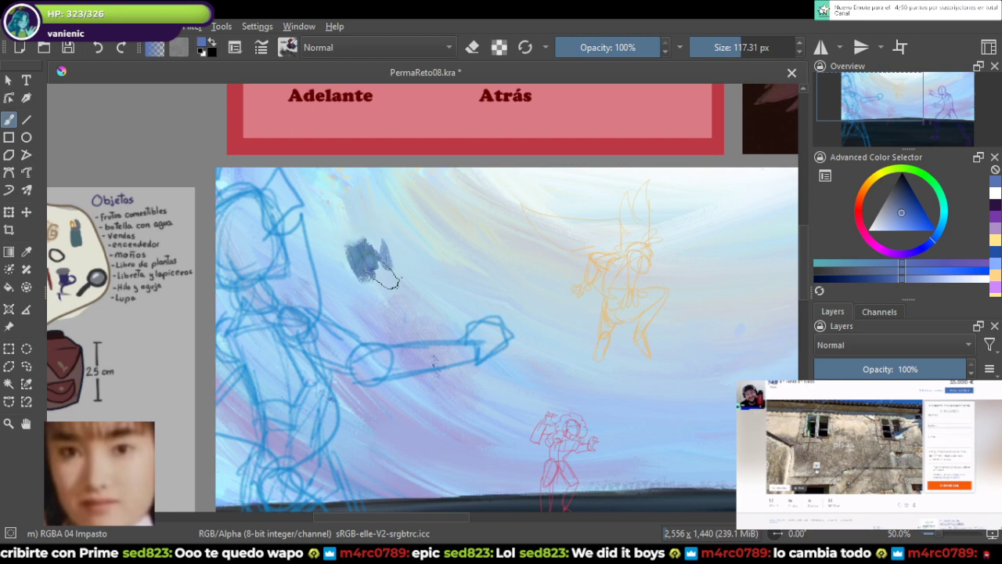
key("ctrl+z")
mouse_move(364, 212)
left_mouse_down()
mouse_move(395, 238)
mouse_move(408, 291)
mouse_move(374, 244)
mouse_move(404, 273)
mouse_move(406, 296)
mouse_move(348, 228)
mouse_move(421, 307)
mouse_move(353, 246)
mouse_move(388, 299)
mouse_move(347, 194)
left_mouse_up()
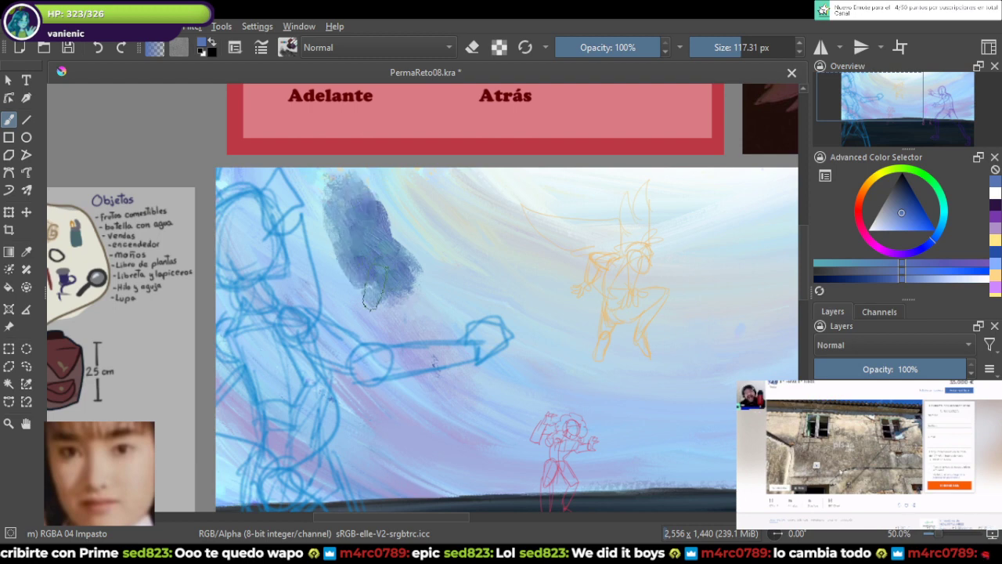
key("ctrl+z")
key("ctrl+z")
key("ctrl+z")
key("ctrl+z")
key("ctrl+z")
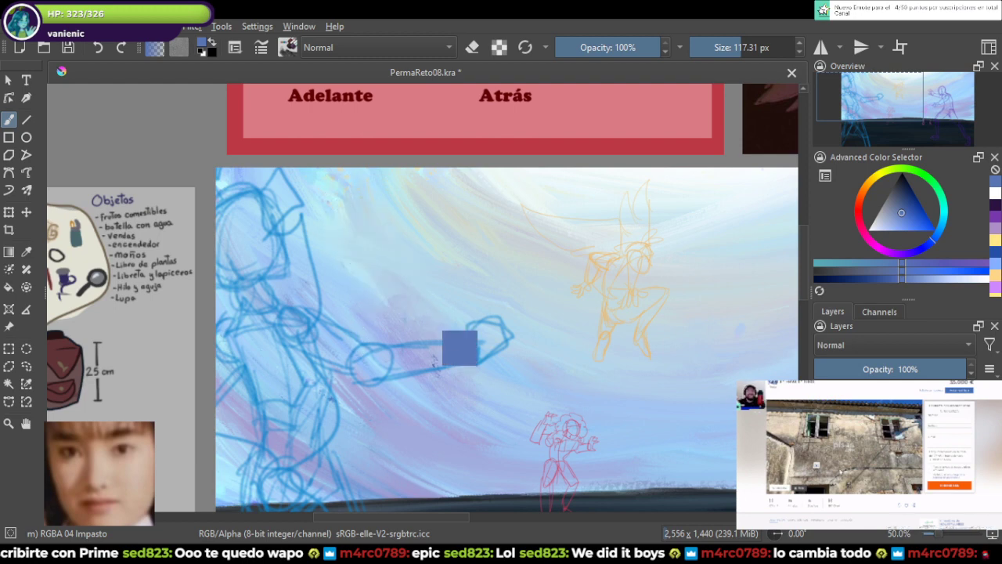
Step: Paint spaced muted-blue strokes following the sky's curve from the left figure's head down to the small red figure
left_click_drag(346, 205, 431, 343)
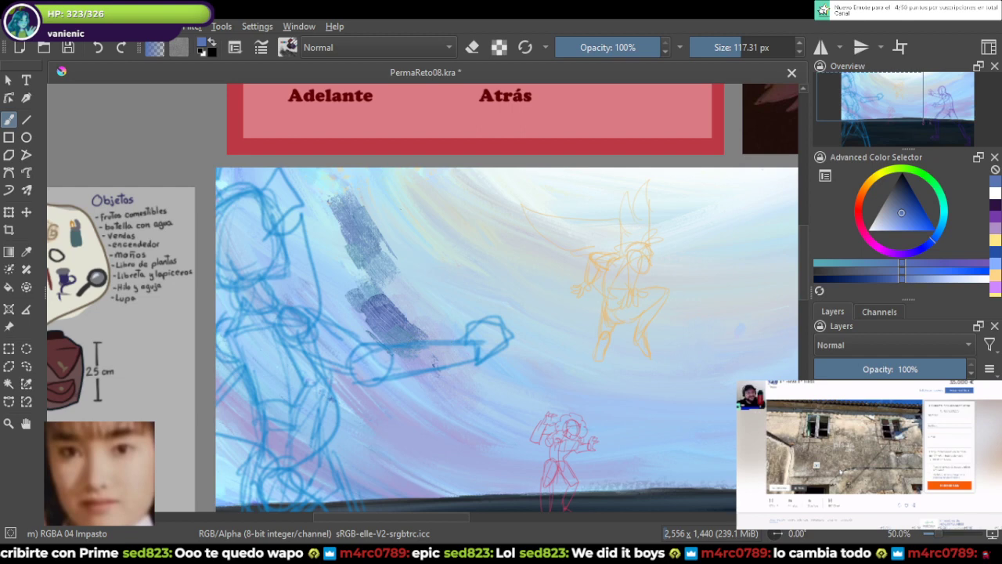
left_click_drag(398, 202, 501, 341)
left_click_drag(297, 284, 303, 344)
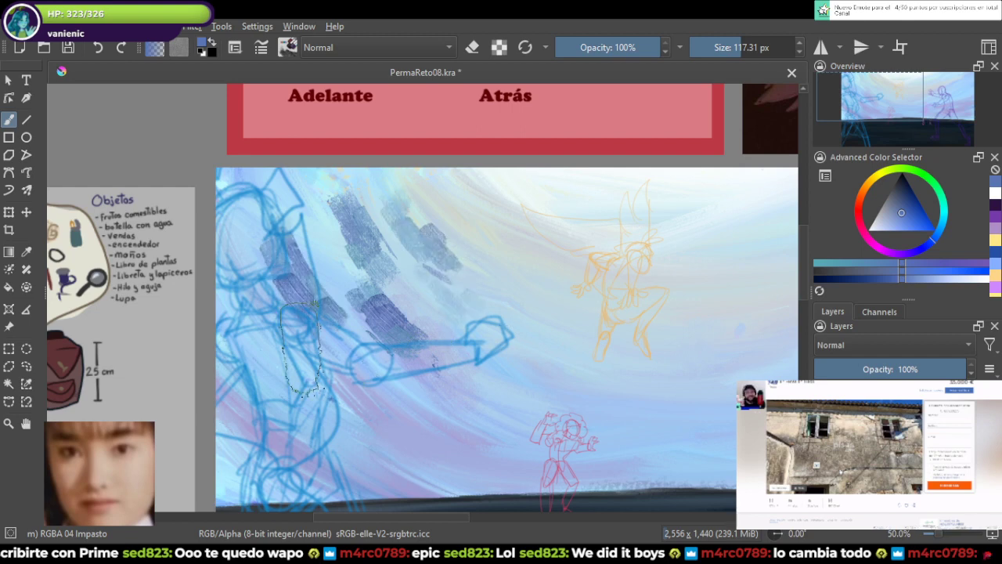
left_click_drag(242, 404, 255, 450)
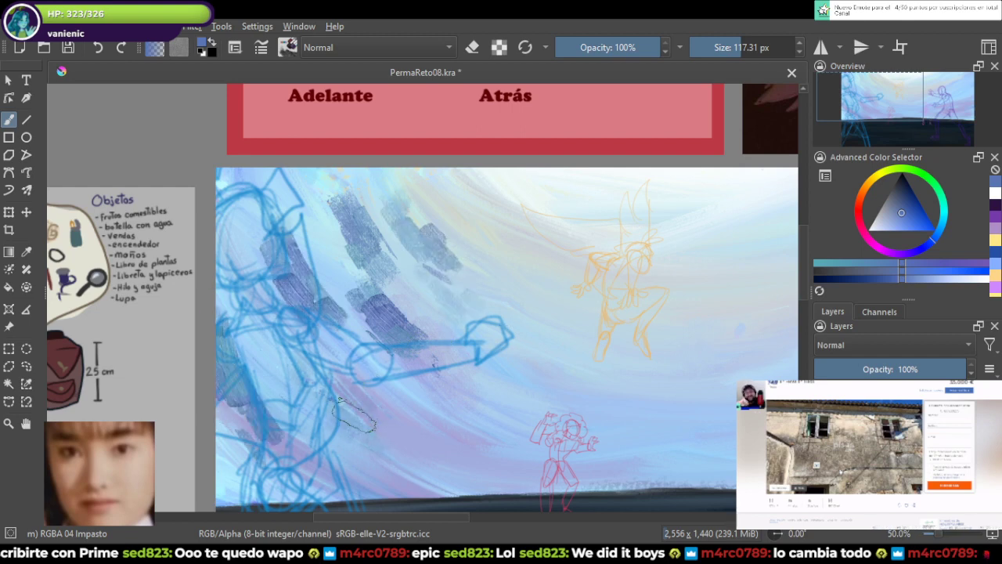
mouse_move(453, 429)
left_mouse_down()
mouse_move(349, 345)
mouse_move(433, 392)
left_mouse_up()
left_click_drag(427, 335, 566, 341)
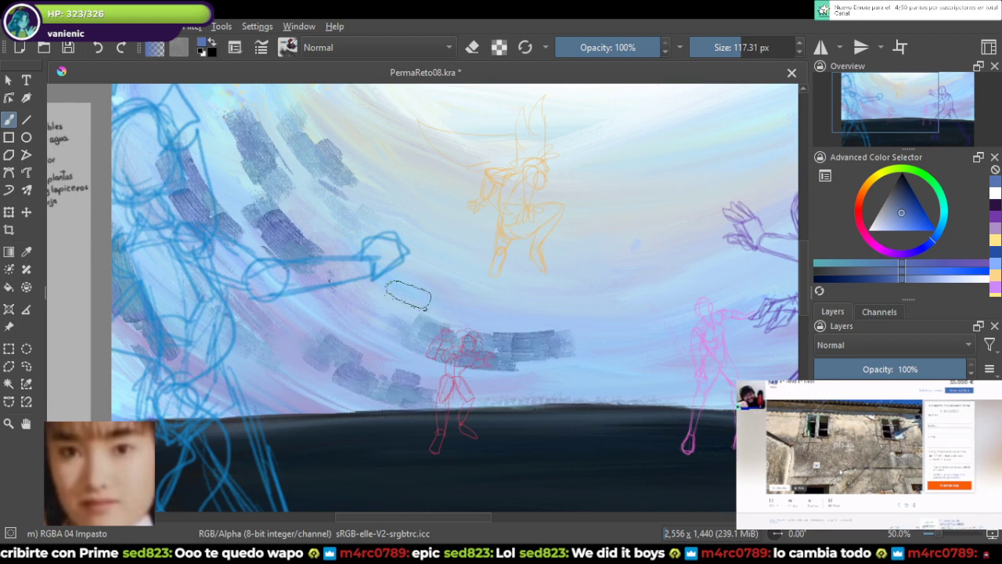
Step: Continue the muted-blue strokes along the sky's curve below the orange figure, past the pink figure and around the purple one
left_click_drag(405, 289, 489, 299)
mouse_move(468, 231)
left_mouse_down()
mouse_move(587, 249)
mouse_move(448, 245)
left_mouse_up()
left_click_drag(468, 311, 429, 319)
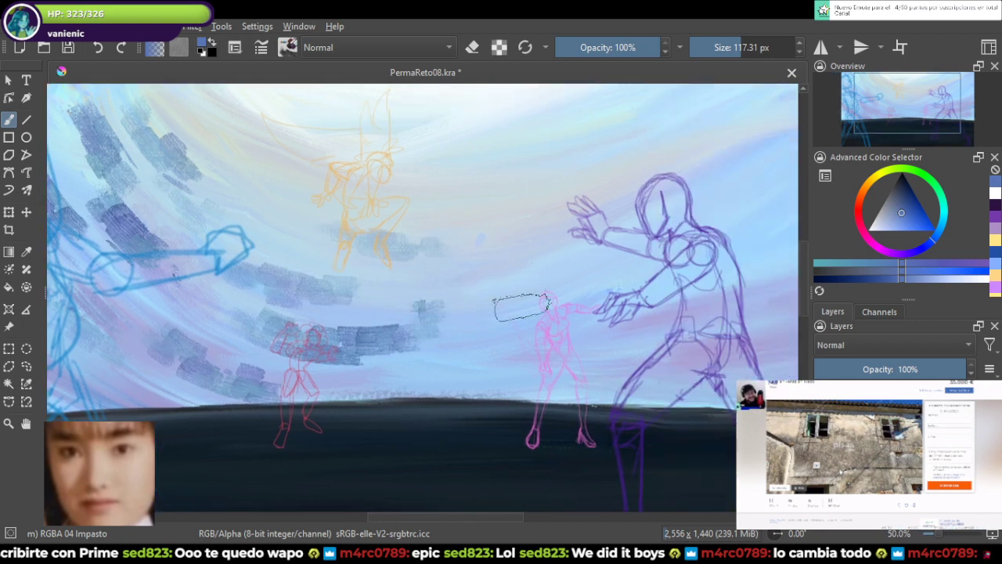
left_click_drag(532, 301, 458, 321)
left_click_drag(508, 362, 443, 366)
mouse_move(570, 361)
left_mouse_down()
mouse_move(494, 343)
mouse_move(565, 346)
mouse_move(674, 309)
mouse_move(684, 274)
mouse_move(696, 339)
mouse_move(589, 380)
left_mouse_up()
left_click_drag(667, 343, 619, 371)
left_click_drag(577, 311, 672, 271)
Step: Switch the brush to dark navy and paint strokes along the lower sky and up its right edge, plus the lower left corner
left_click_drag(915, 211, 907, 189)
left_click_drag(494, 368, 689, 244)
left_click_drag(579, 384, 685, 328)
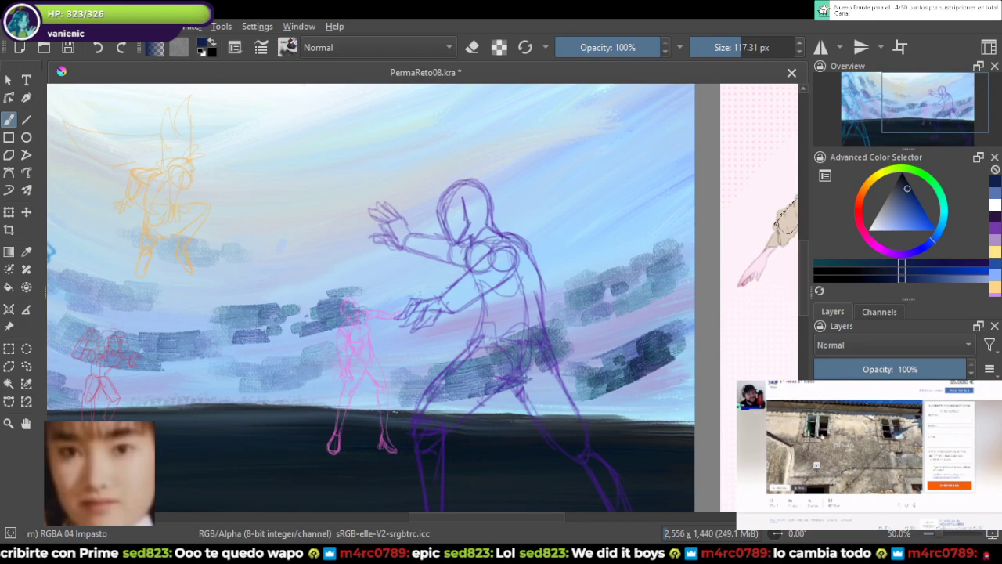
left_click_drag(392, 266, 662, 251)
left_click_drag(246, 263, 414, 266)
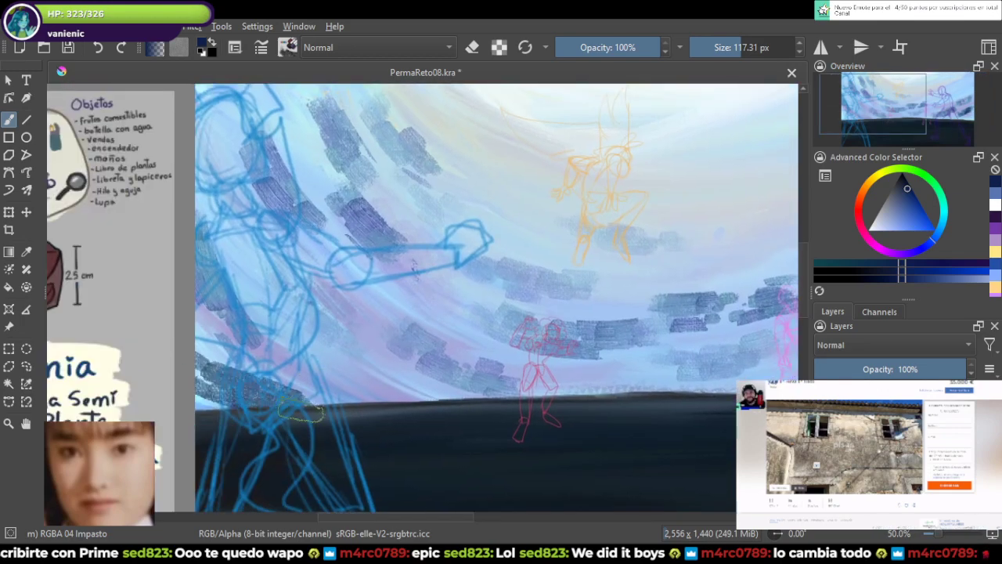
mouse_move(626, 266)
left_mouse_down()
mouse_move(307, 274)
mouse_move(116, 310)
left_mouse_up()
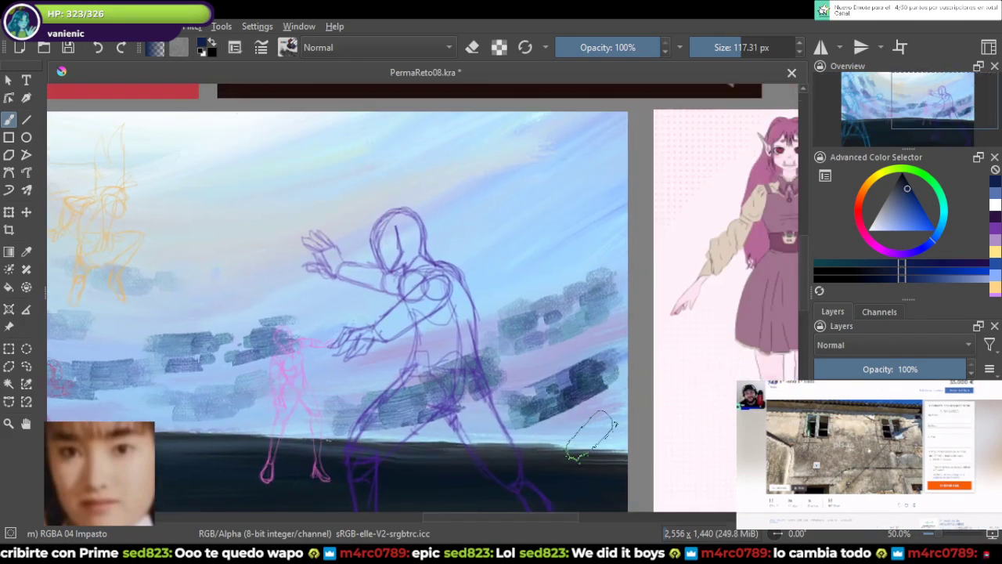
left_click_drag(587, 443, 567, 430)
left_click_drag(561, 353, 556, 356)
mouse_move(551, 278)
left_mouse_down()
mouse_move(632, 278)
mouse_move(728, 171)
left_mouse_up()
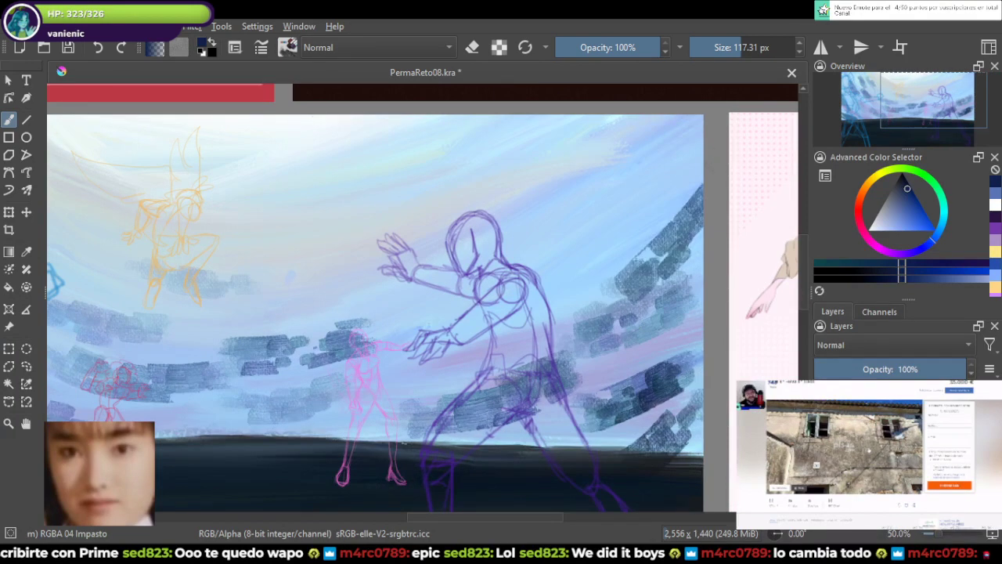
Step: Choose a lighter blue and paint strokes in the upper right part of the sky above the purple figure
mouse_move(907, 189)
left_mouse_down()
mouse_move(893, 220)
mouse_move(939, 230)
left_mouse_up()
mouse_move(613, 153)
left_mouse_down()
mouse_move(693, 235)
mouse_move(627, 292)
left_mouse_up()
left_click_drag(738, 236, 648, 293)
Step: Choose a mid blue and paint curved bands of strokes across the upper sky, behind the purple figure and around the orange one
mouse_move(890, 221)
left_mouse_down()
mouse_move(882, 228)
mouse_move(906, 210)
left_mouse_up()
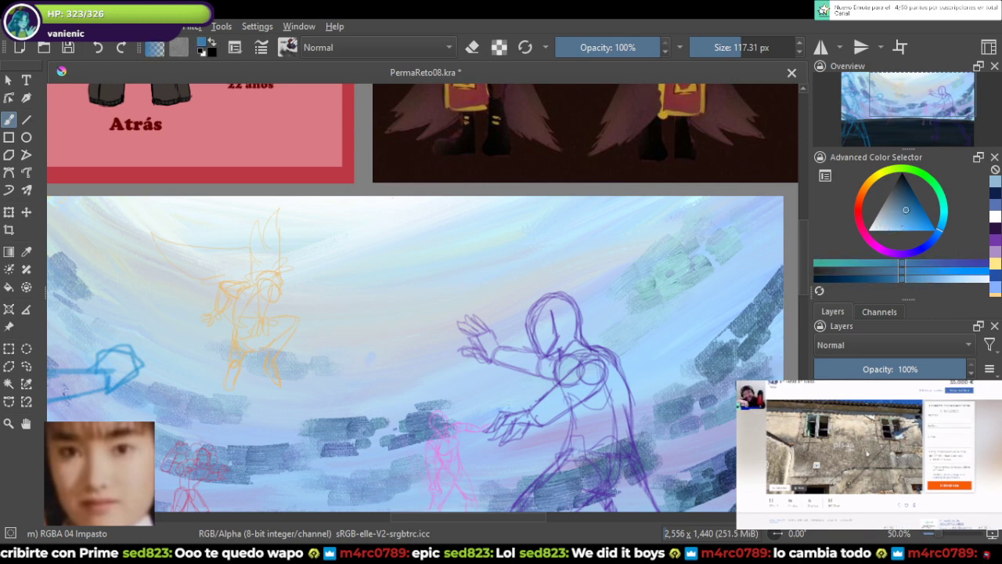
left_click_drag(627, 262, 649, 251)
left_click_drag(713, 257, 604, 303)
left_click_drag(495, 354, 657, 307)
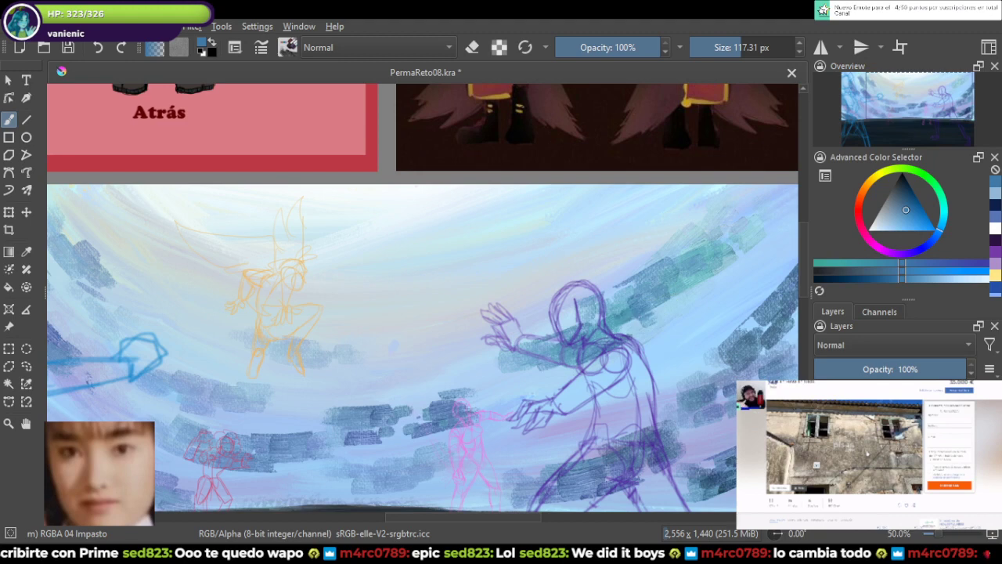
left_click_drag(180, 270, 293, 287)
left_click_drag(210, 229, 305, 309)
left_click_drag(451, 345, 618, 278)
mouse_move(658, 213)
left_mouse_down()
mouse_move(555, 261)
mouse_move(470, 268)
left_mouse_up()
left_click_drag(313, 216, 435, 227)
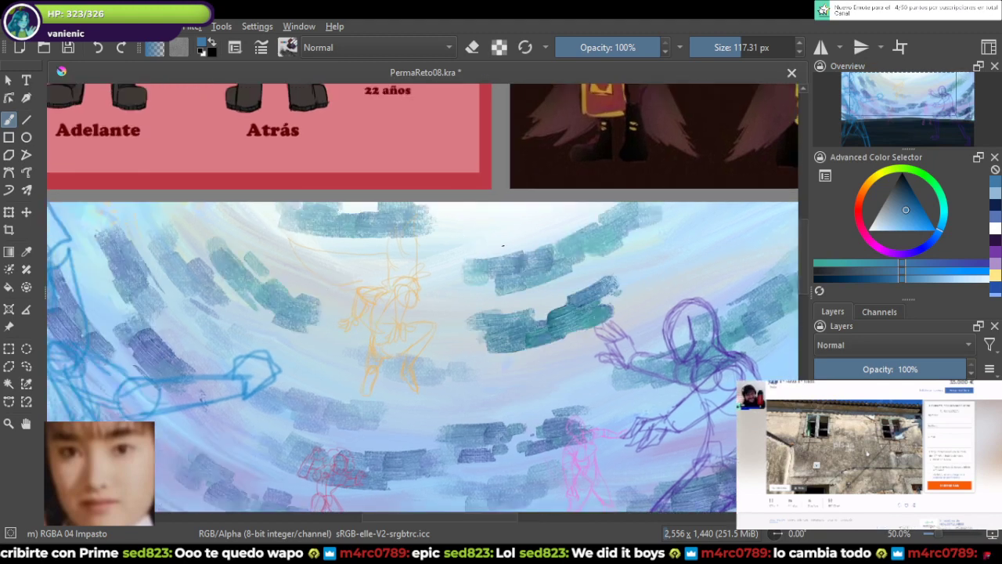
mouse_move(517, 235)
left_mouse_down()
mouse_move(470, 353)
mouse_move(490, 317)
mouse_move(447, 319)
left_mouse_up()
Step: Set the blending mode of the layer holding the sky strokes to Overlay
scroll(487, 334, "down", 2)
scroll(448, 336, "up", 2)
scroll(488, 318, "down", 1)
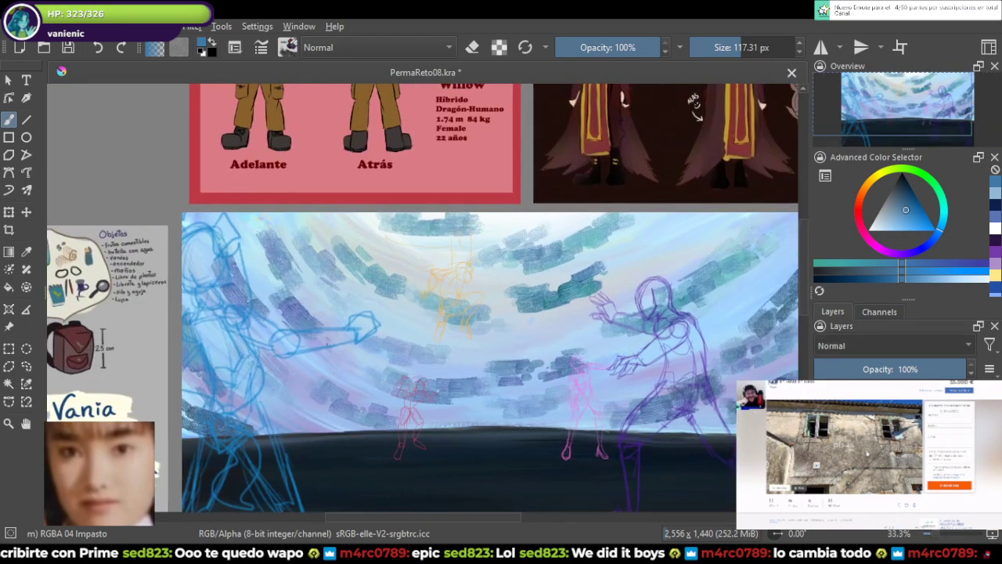
left_click(893, 345)
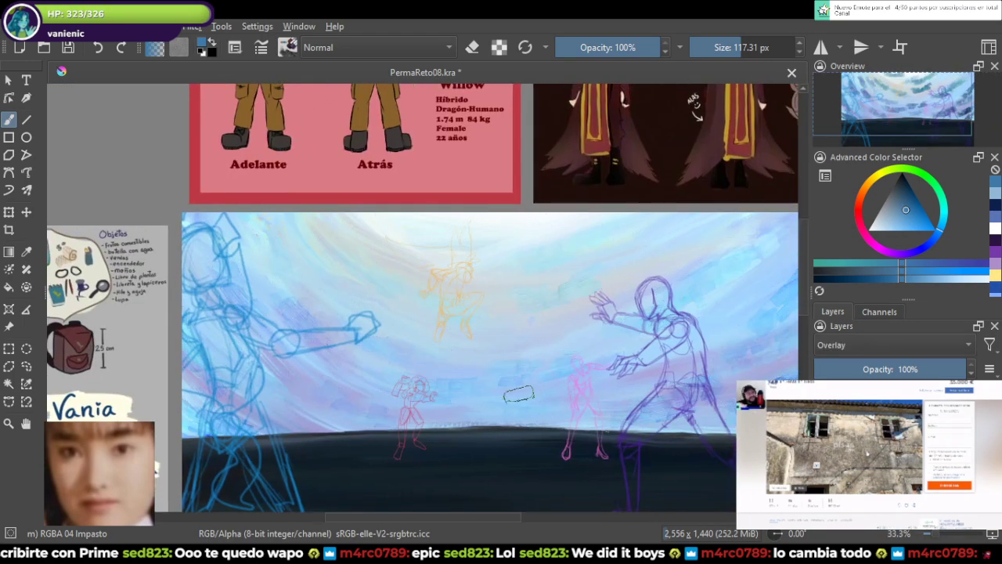
Step: Examine how the Overlay strokes blend into the sky, up close around the purple and orange figures and across the whole painting
scroll(593, 337, "down", 3)
scroll(595, 338, "up", 4)
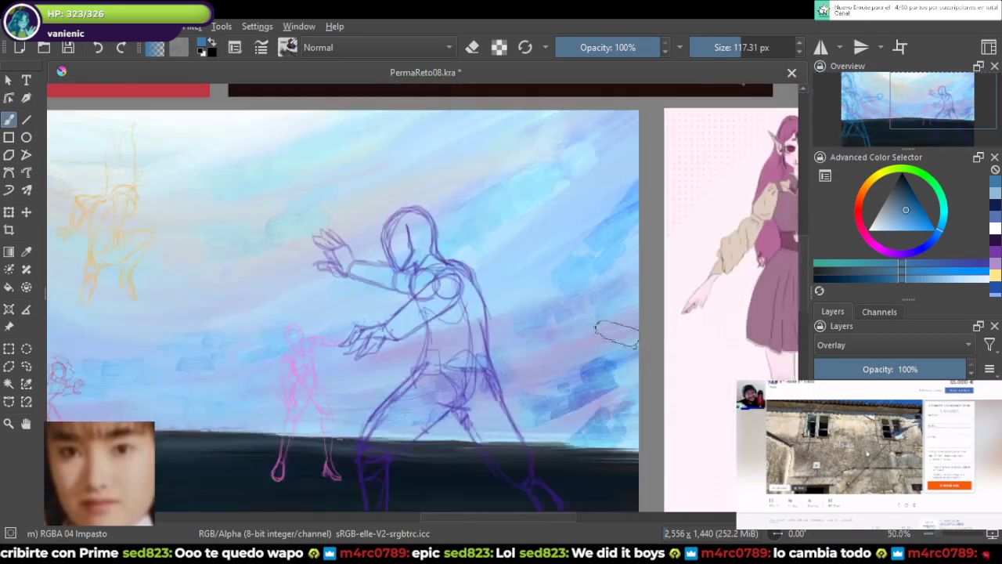
scroll(537, 336, "up", 1)
scroll(537, 335, "down", 2)
scroll(511, 338, "up", 2)
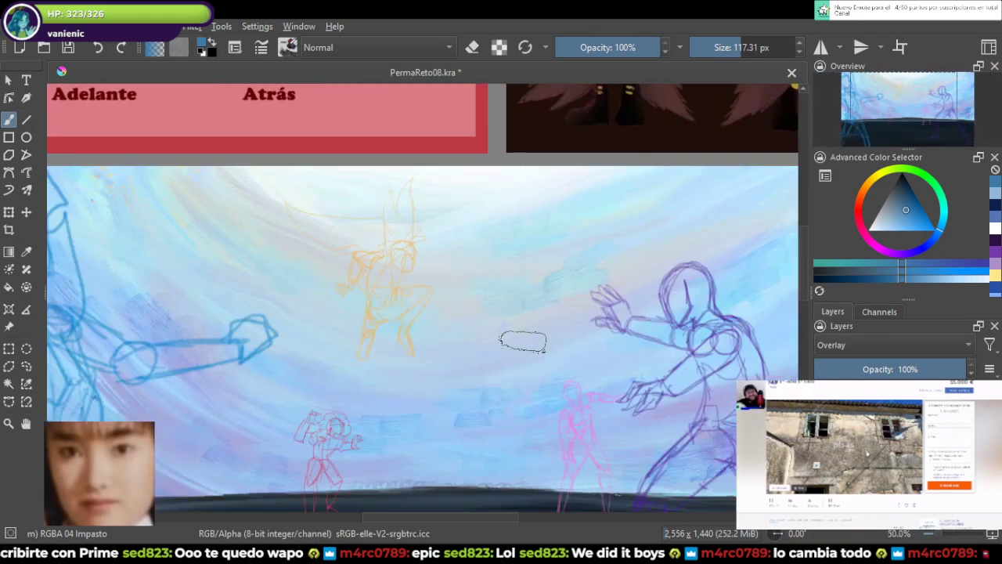
scroll(511, 339, "down", 1)
scroll(510, 338, "up", 1)
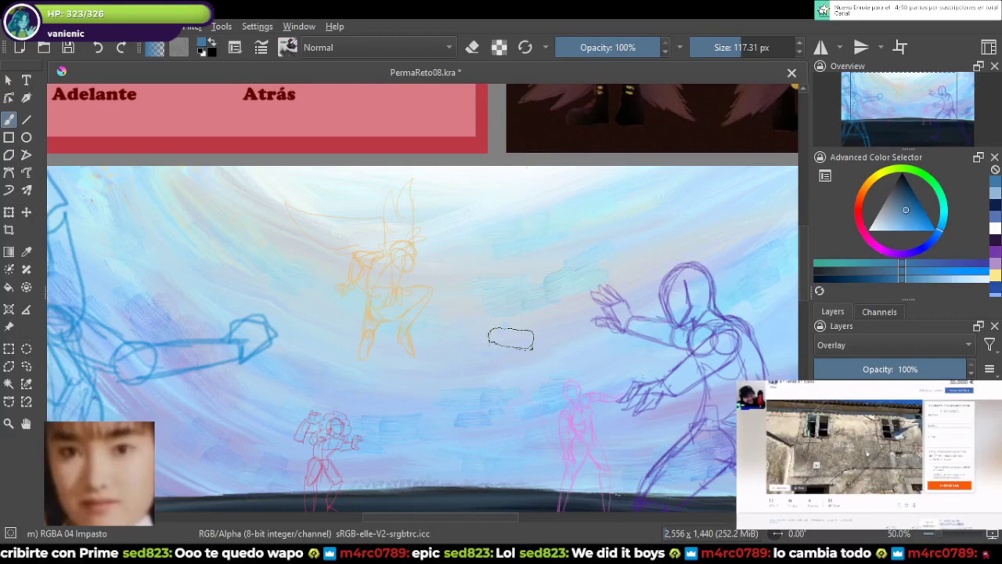
scroll(510, 338, "down", 3)
scroll(482, 347, "up", 2)
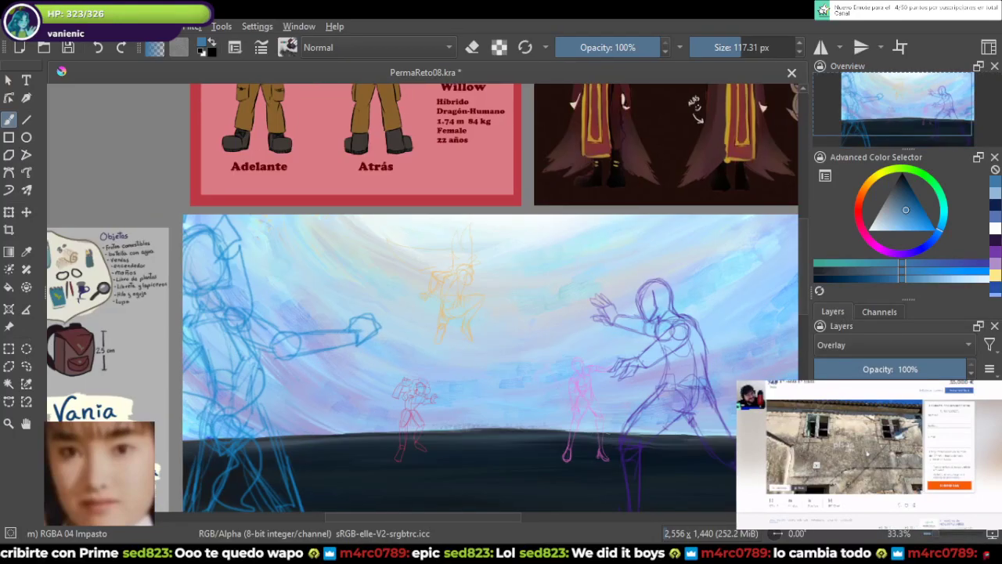
Step: Undo the Overlay blending mode and the latest blue strokes across the upper sky, keeping the darker bands of the lower sky
left_click_drag(414, 350, 371, 350)
key("ctrl+z")
key("ctrl+z")
key("ctrl+z")
key("ctrl+z")
key("ctrl+z")
key("ctrl+z")
key("ctrl+z")
key("ctrl+z")
key("ctrl+z")
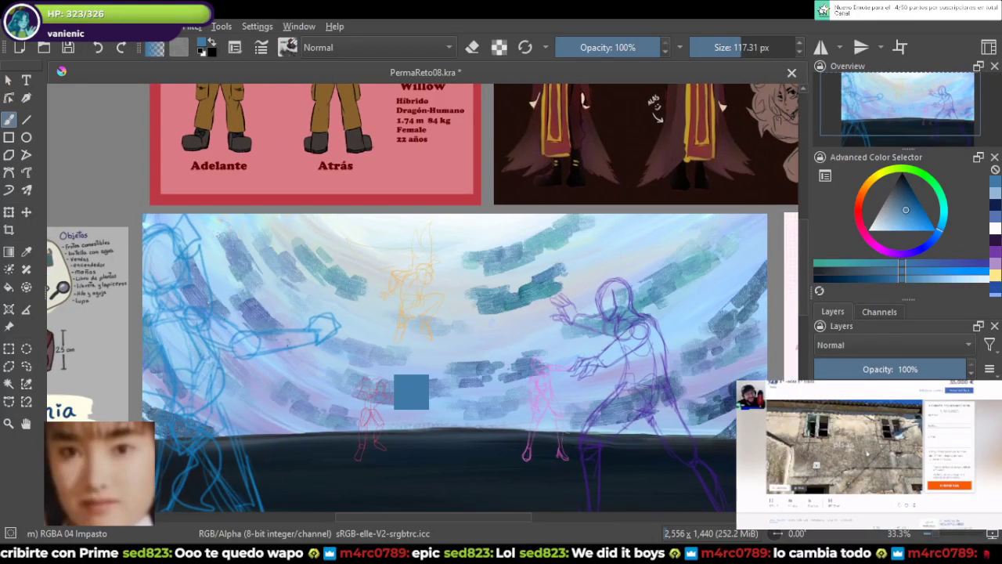
key("ctrl+z")
key("ctrl+z")
key("ctrl+z")
key("ctrl+z")
key("ctrl+z")
key("ctrl+z")
key("ctrl+z")
key("ctrl+z")
key("ctrl+z")
key("ctrl+z")
key("ctrl+z")
key("ctrl+z")
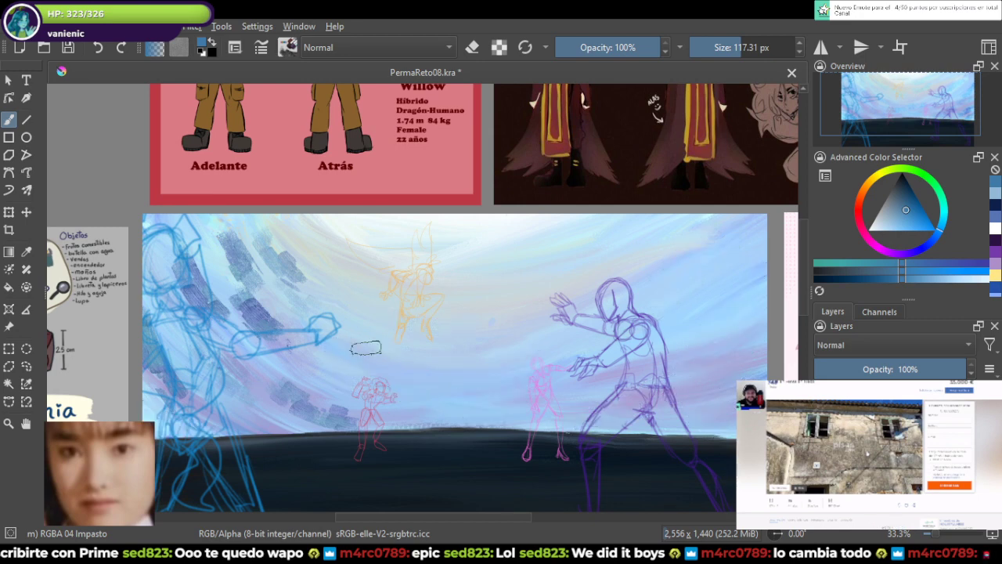
left_click_drag(349, 377, 435, 393)
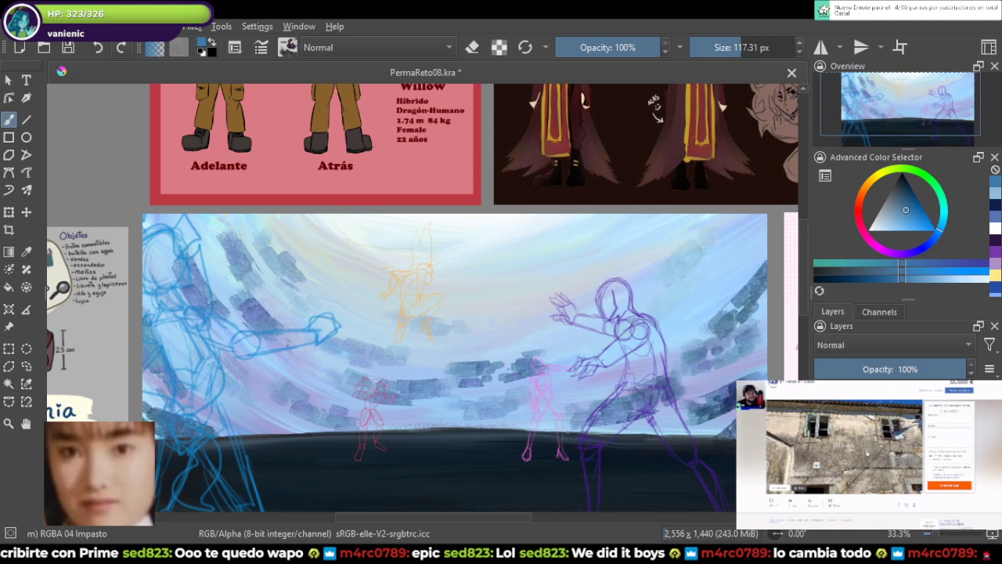
Step: Try the Lighten, Luminosity, Saturation and Multiply blending modes on the sky stroke layer and inspect the result around the blue figure
left_click_drag(470, 313, 506, 296)
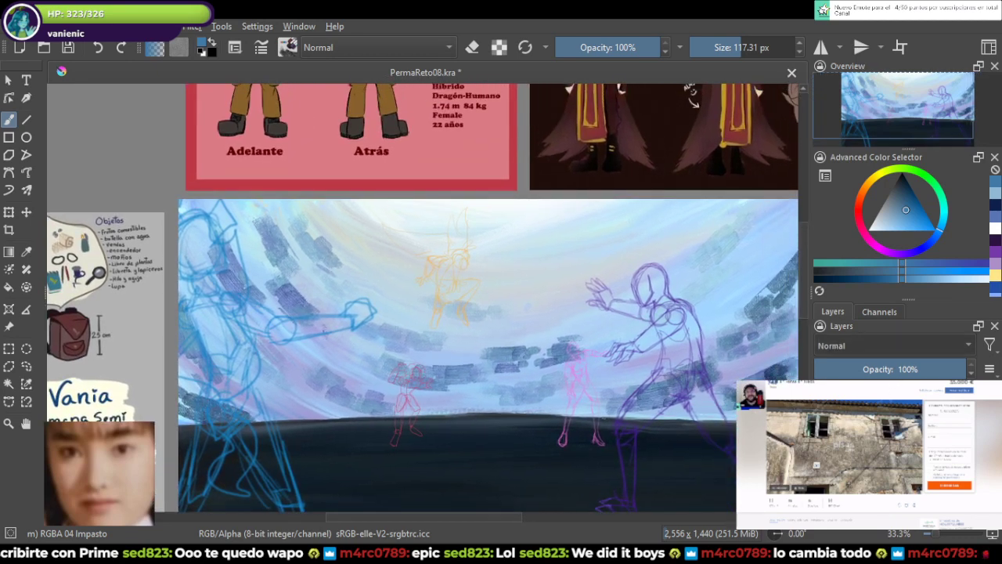
key("alt+shift+g")
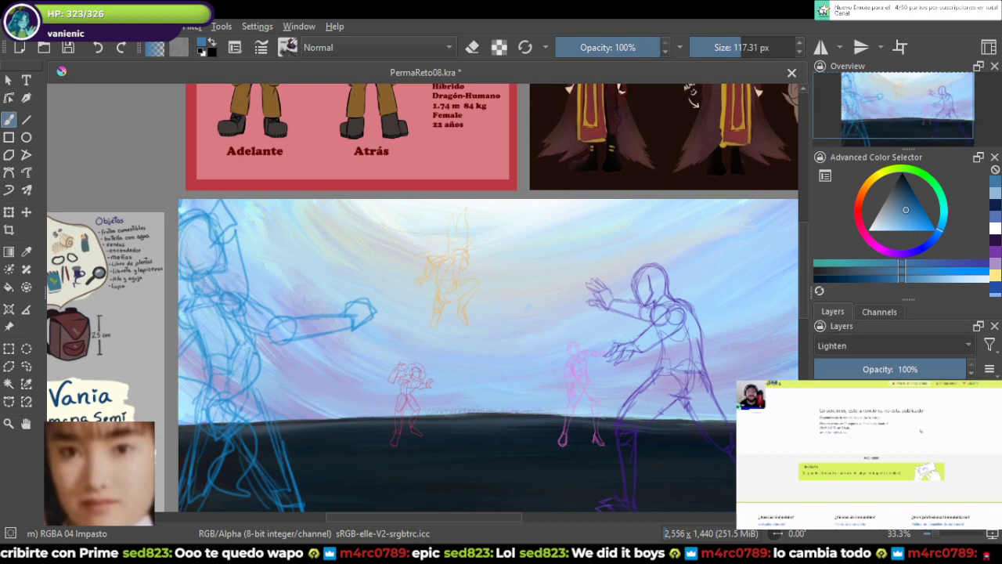
scroll(892, 344, "down", 5)
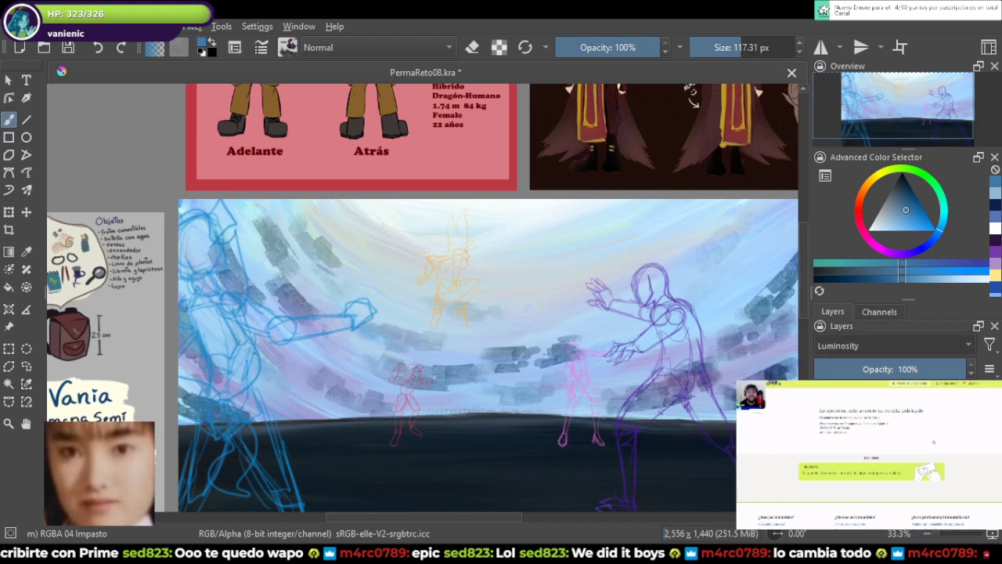
key("alt+shift+n")
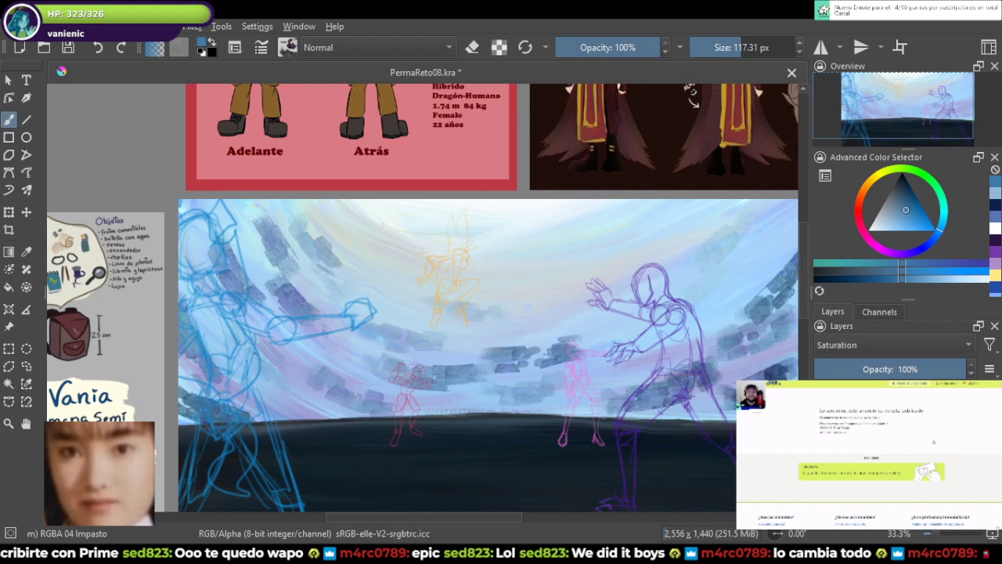
scroll(892, 346, "down", 3)
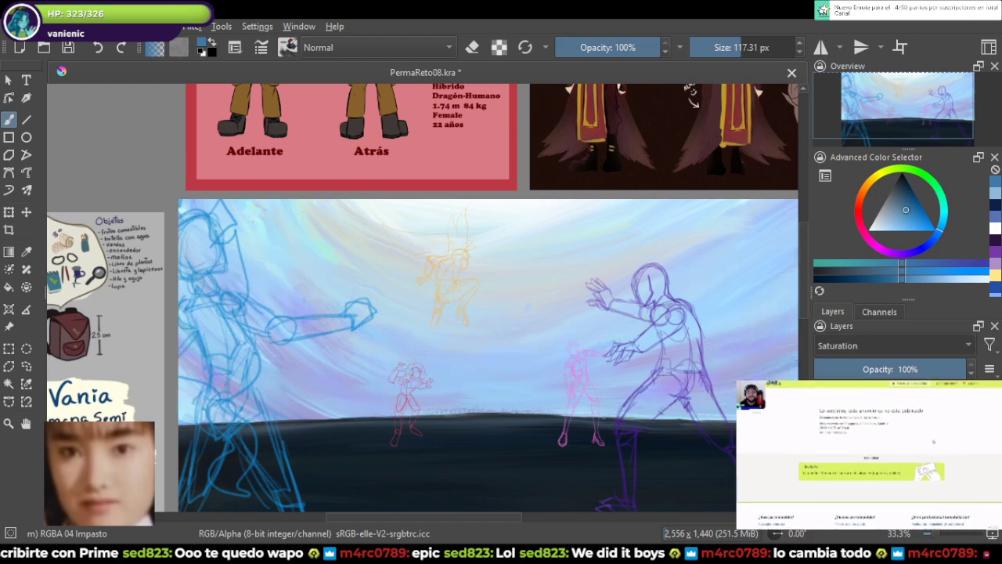
scroll(893, 346, "up", 3)
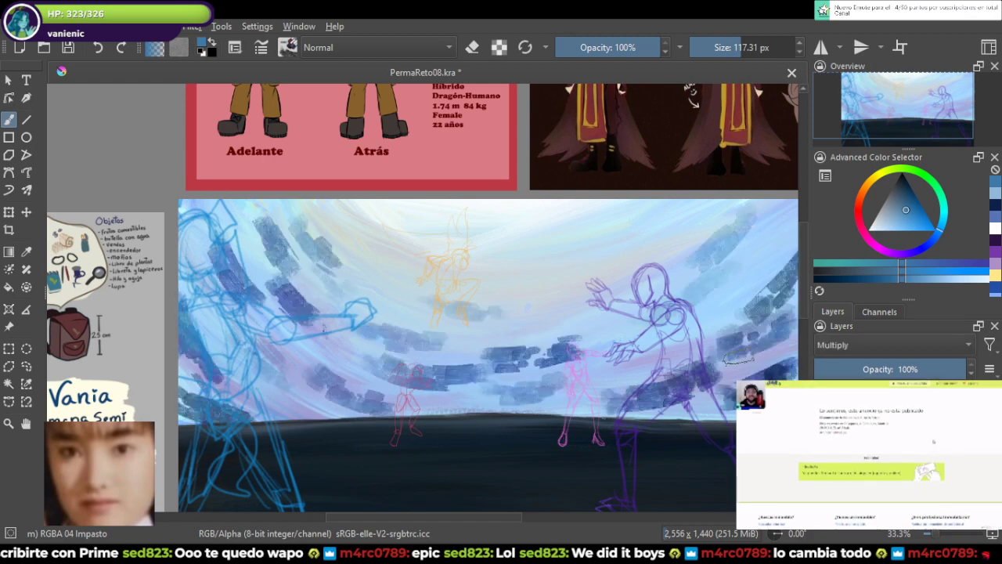
scroll(738, 359, "up", 4)
scroll(738, 358, "down", 3)
left_click_drag(391, 314, 661, 359)
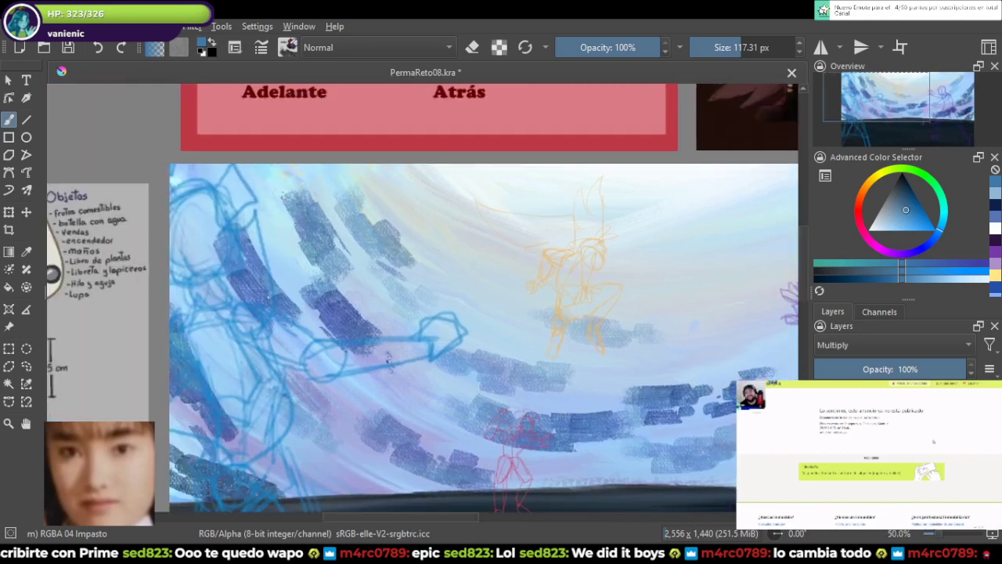
left_click_drag(389, 360, 391, 360)
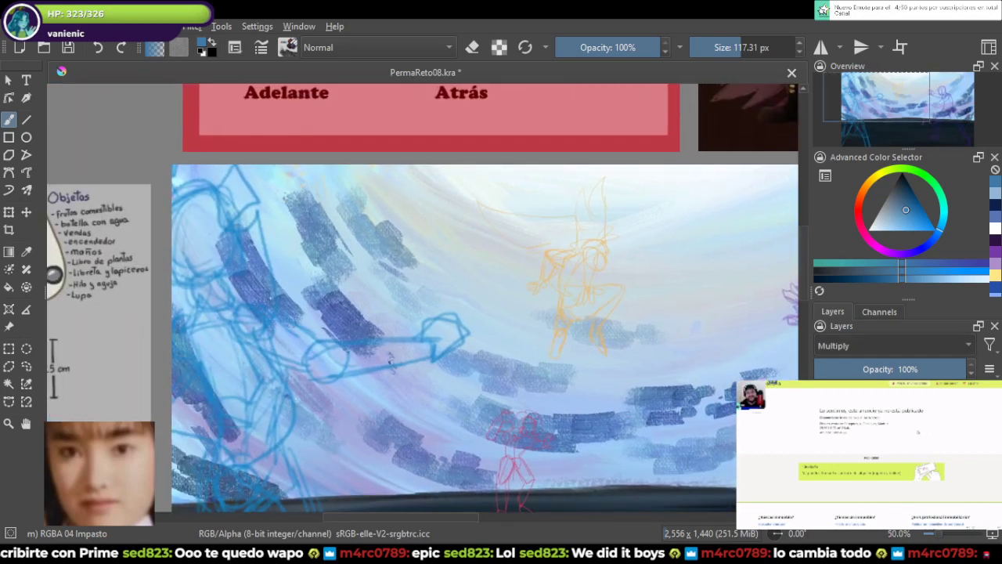
Step: Try the Color Dodge, Color, Erase and Divide blending modes on the sky stroke layer
key("alt+shift+d")
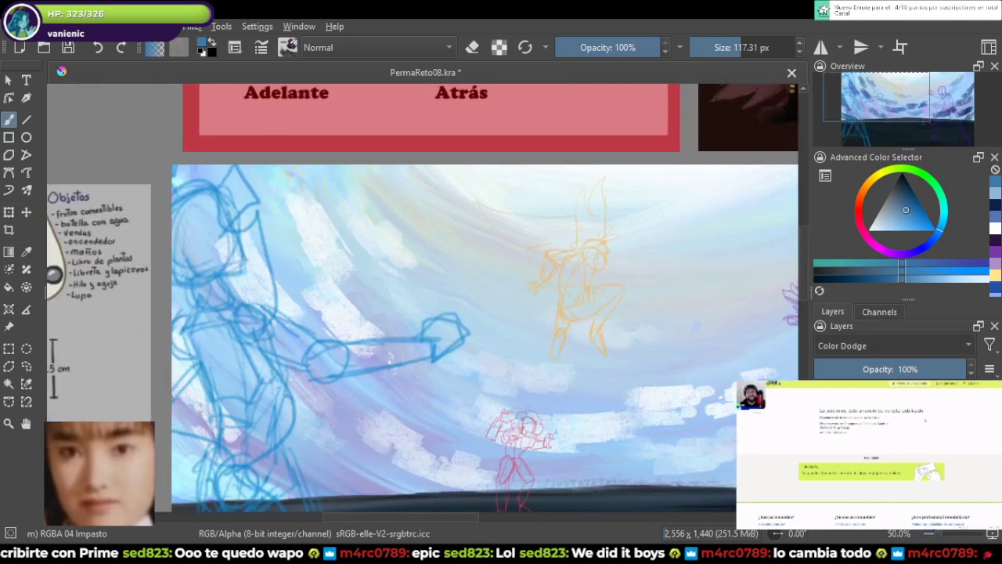
key("alt+shift+c")
left_click(894, 345)
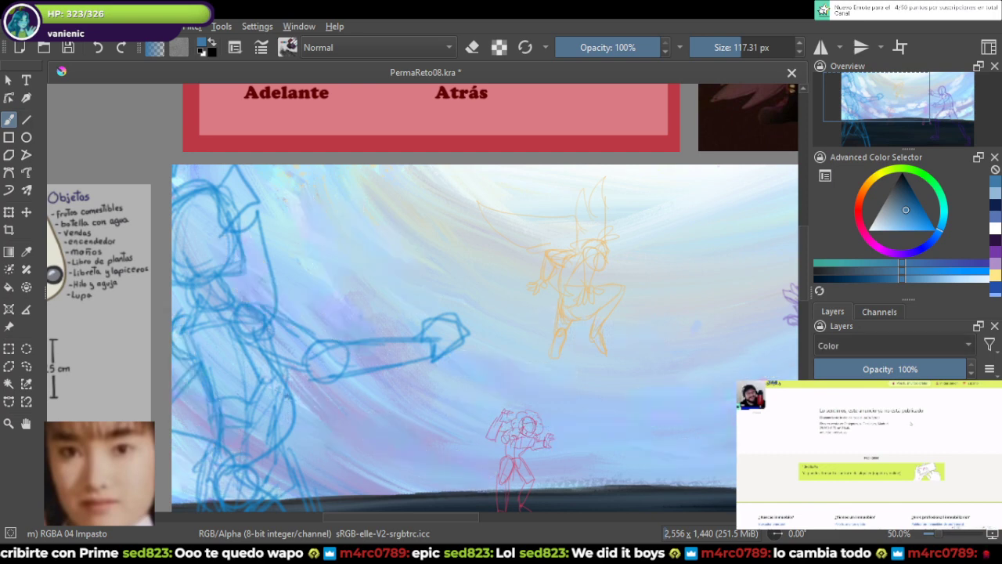
left_click(893, 344)
left_click(893, 345)
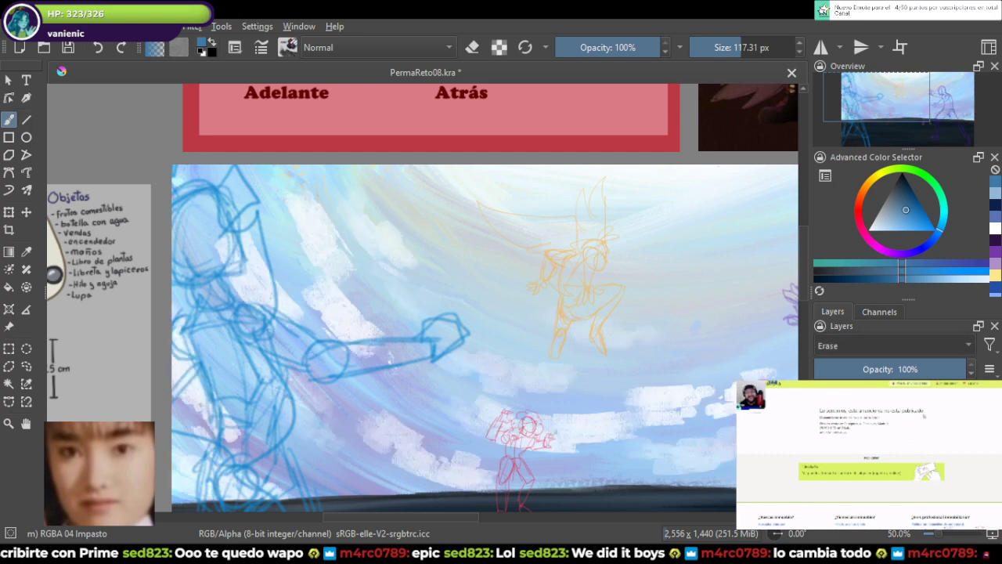
left_click(893, 344)
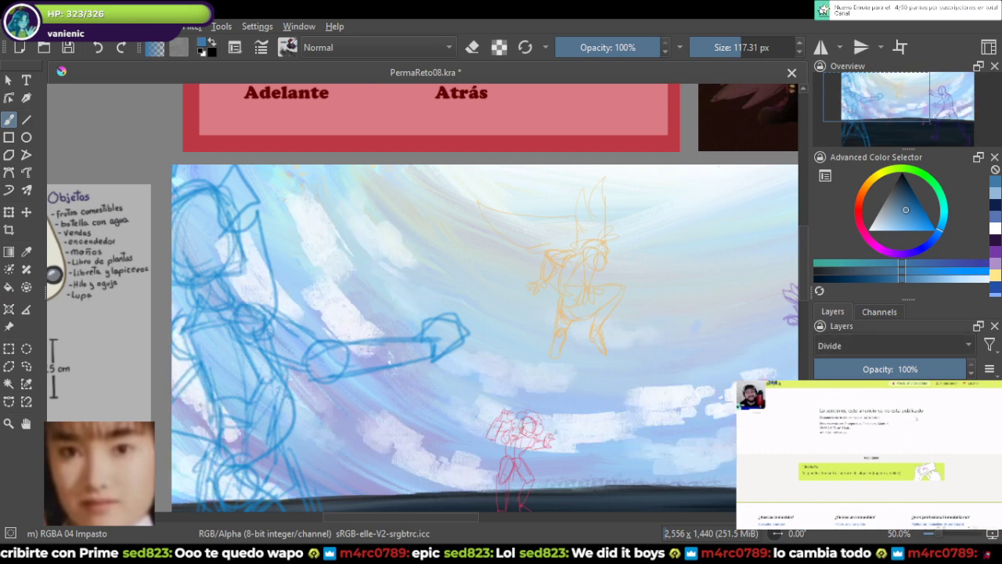
Step: Try the Burn blending mode on the sky stroke layer and check it against the whole composition
key("alt+shift+b")
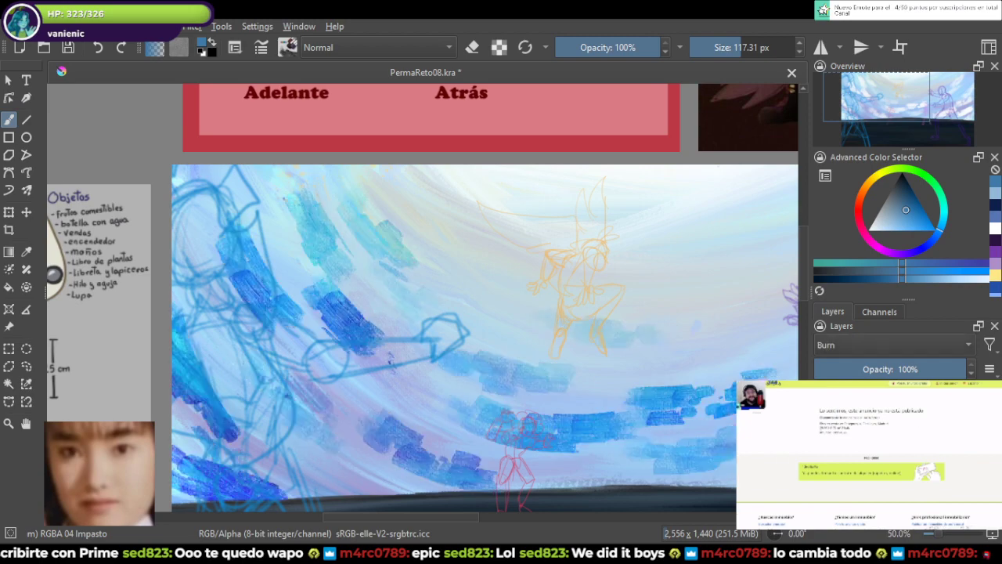
scroll(526, 295, "down", 3)
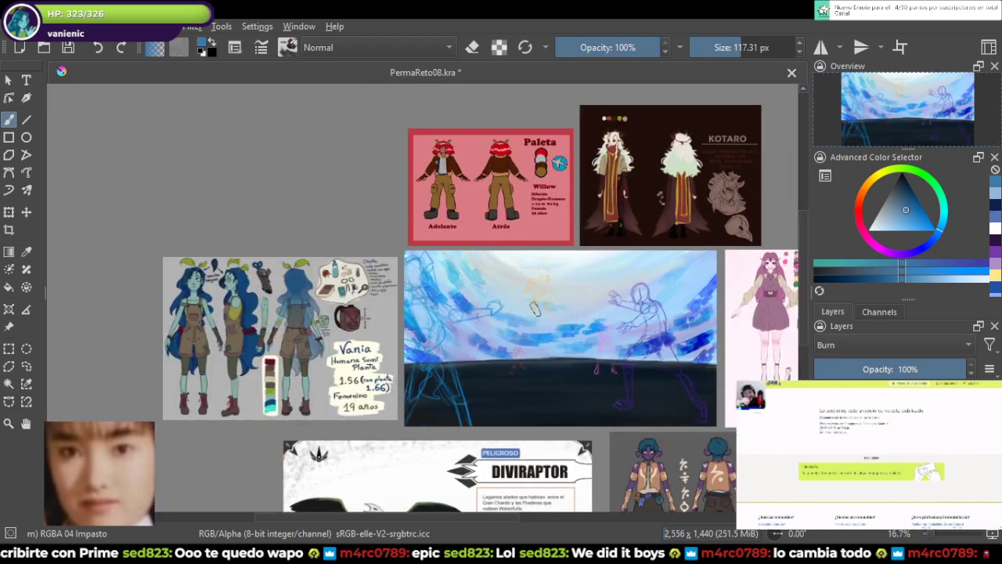
scroll(534, 307, "up", 3)
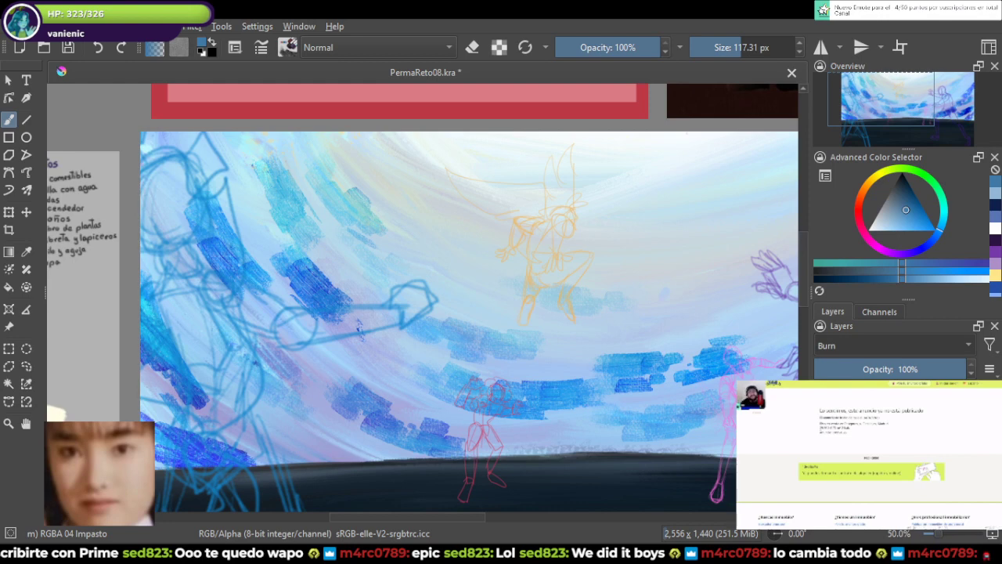
Step: Try Screen and Overlay on the sky stroke layer, testing Overlay at 51% and 100% opacity
left_click(894, 345)
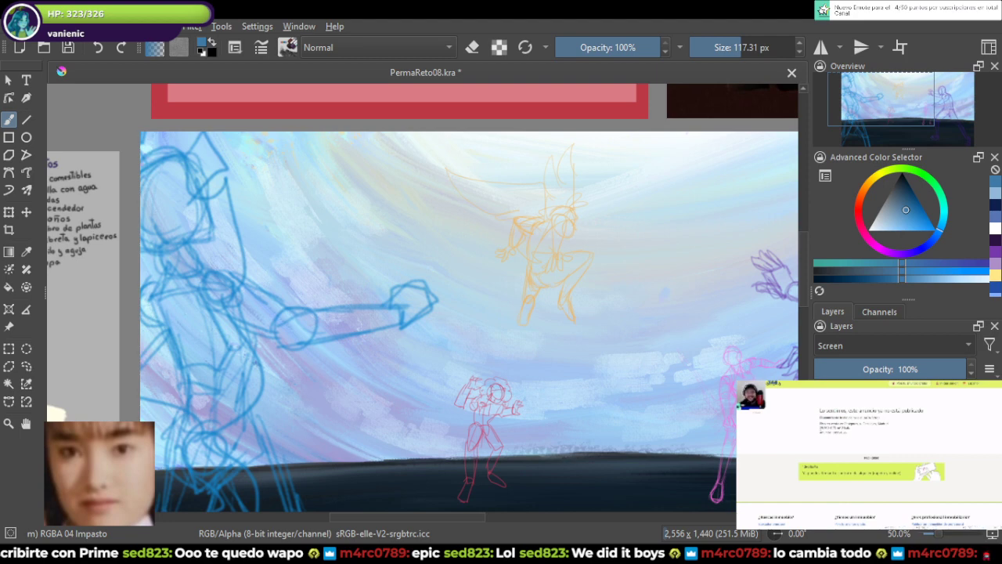
left_click(893, 361)
left_click(891, 369)
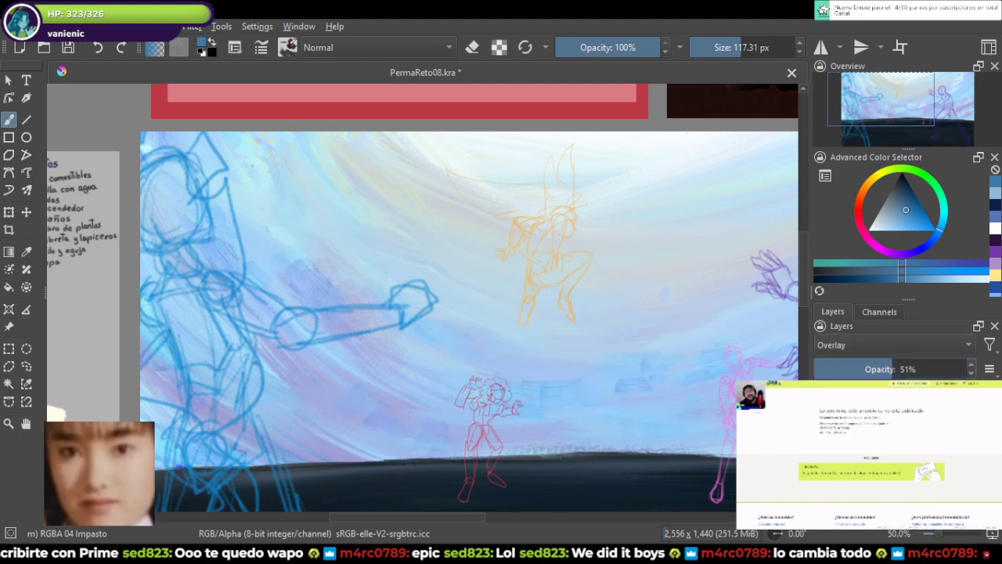
key("shift+Delete")
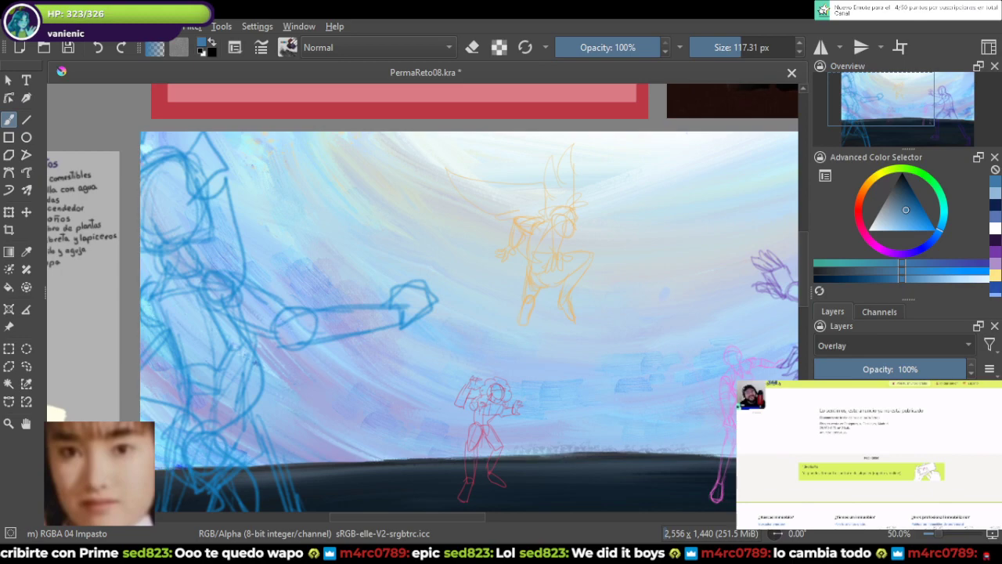
Step: Try Multiply at 57% opacity on the sky stroke layer and inspect the strokes at several distances
left_click(892, 345)
left_click(901, 368)
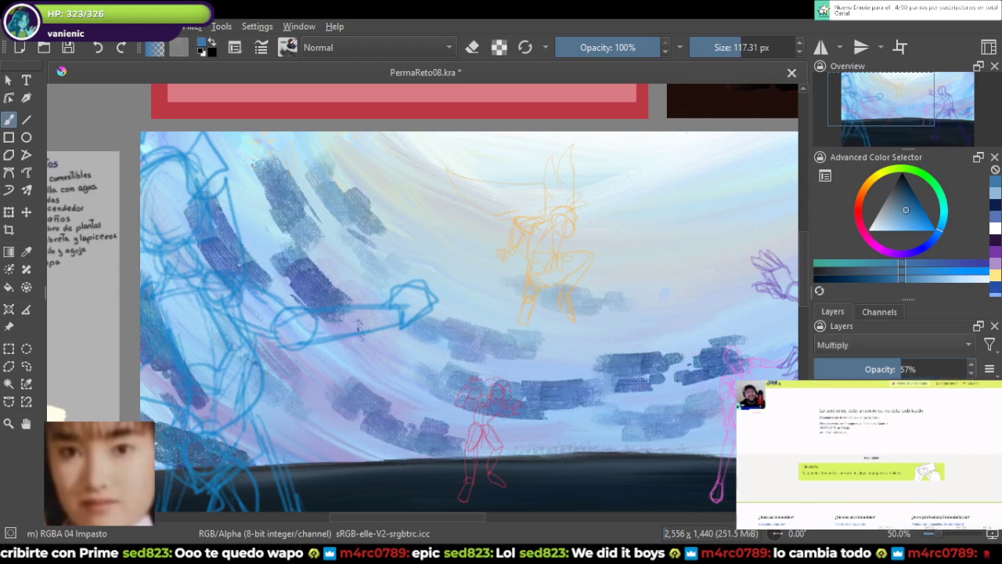
scroll(591, 315, "down", 3)
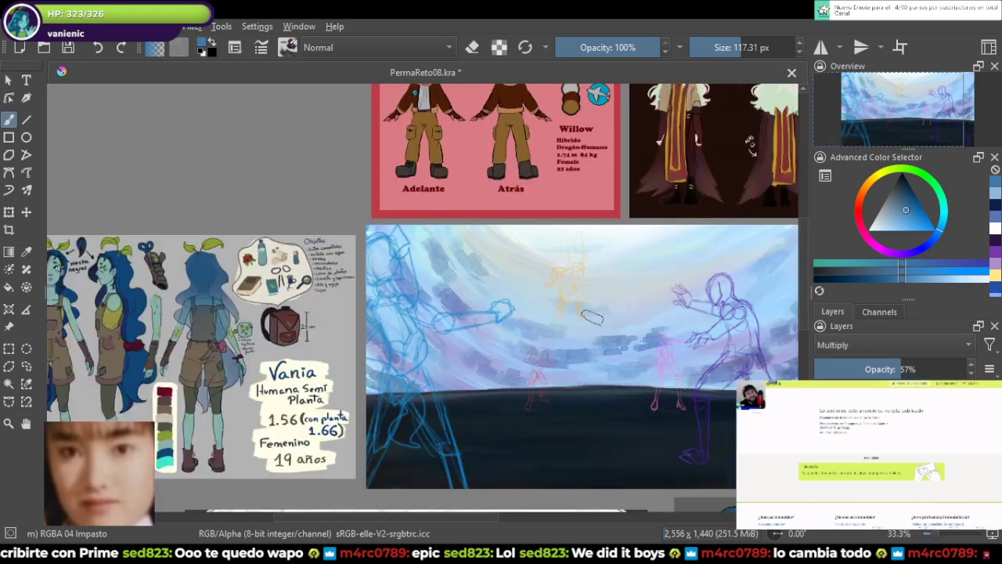
scroll(589, 324, "up", 6)
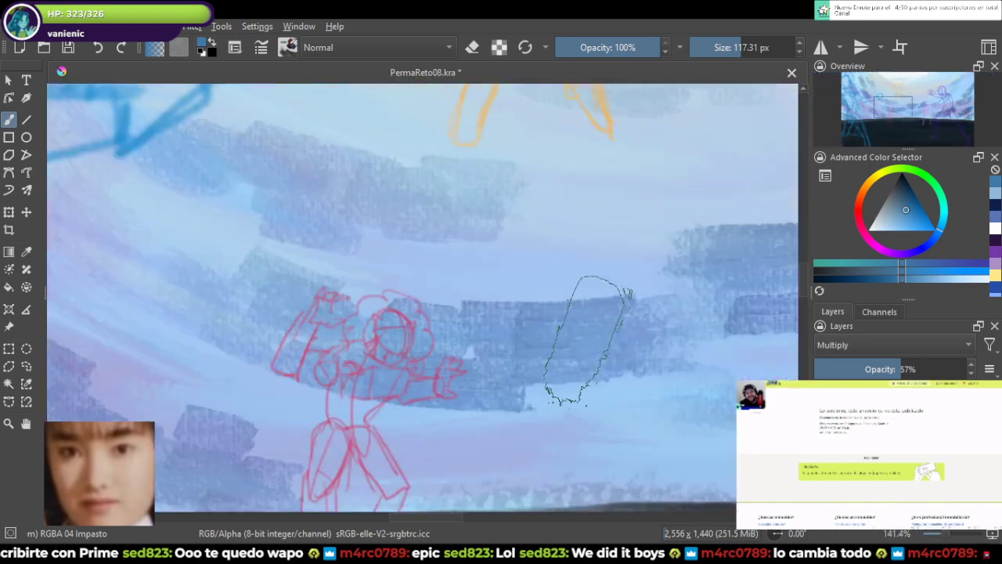
scroll(588, 339, "down", 3)
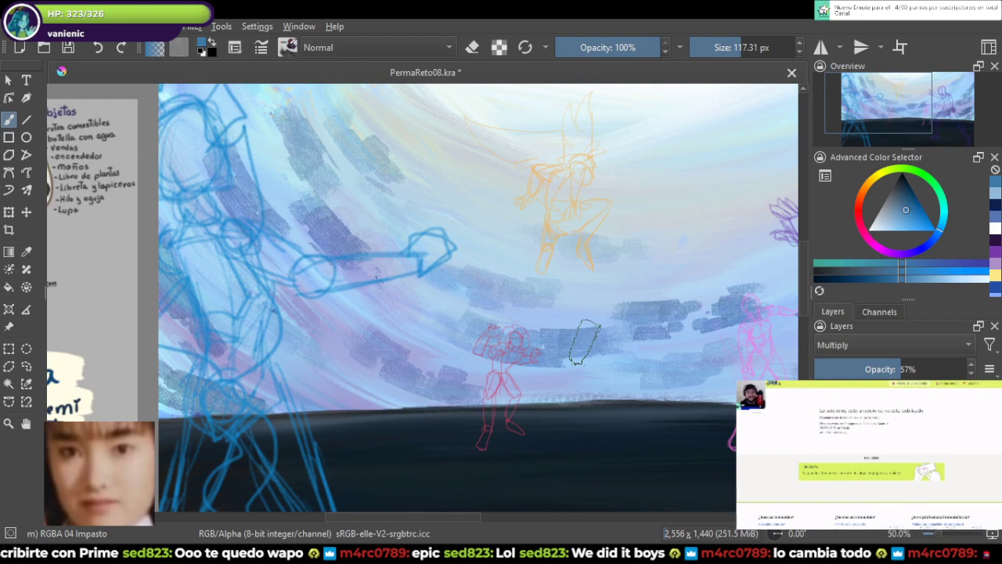
scroll(584, 342, "down", 5)
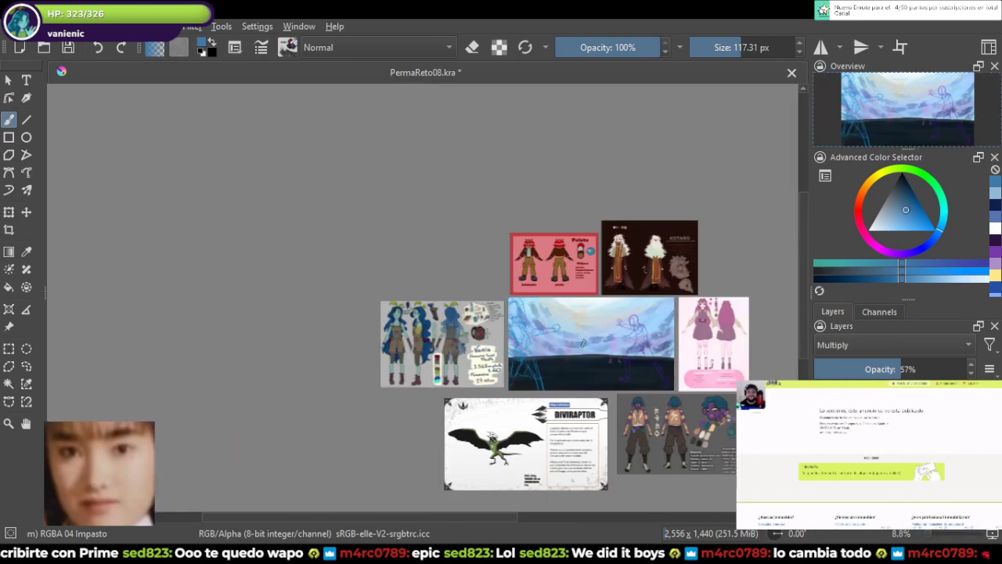
scroll(583, 342, "up", 5)
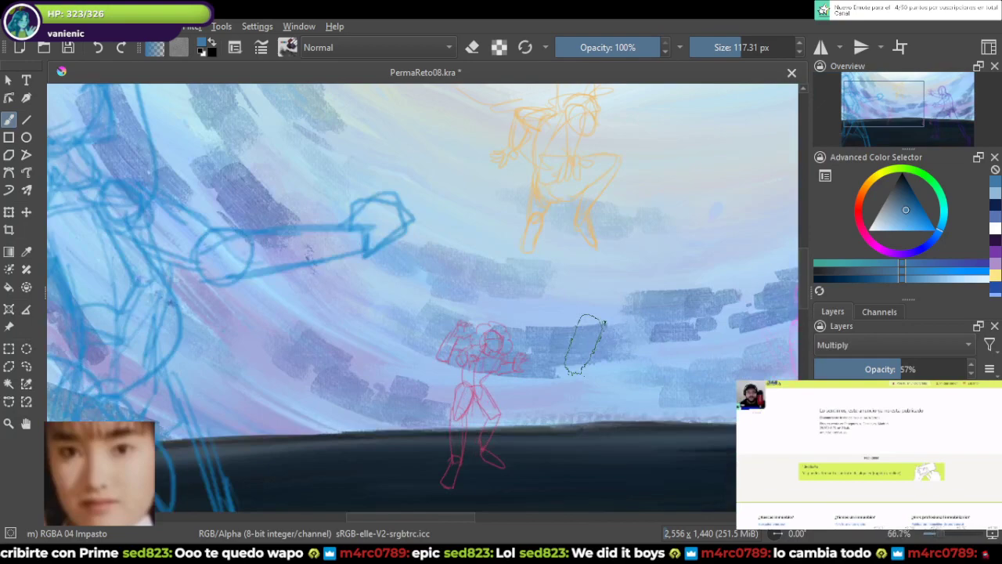
scroll(583, 342, "down", 1)
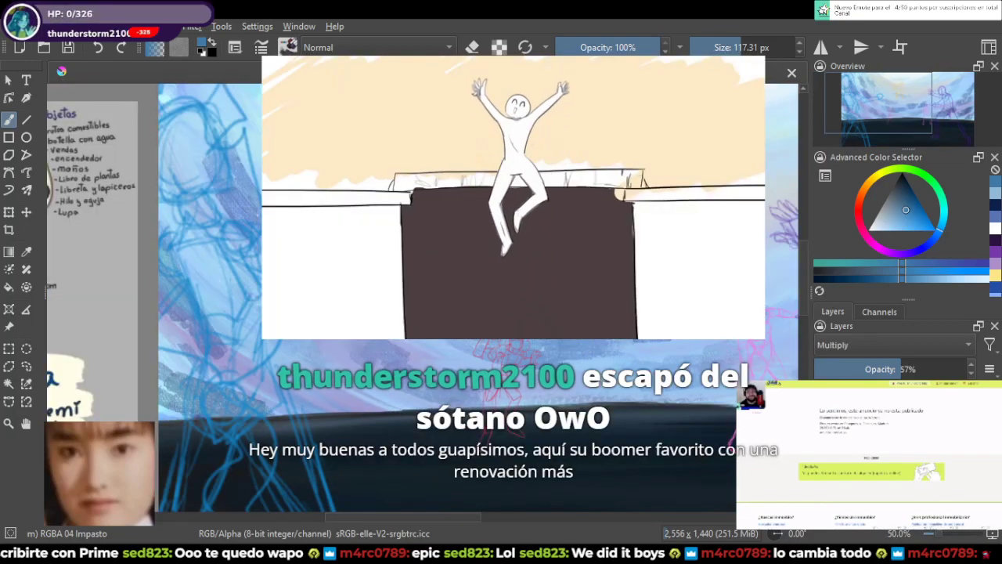
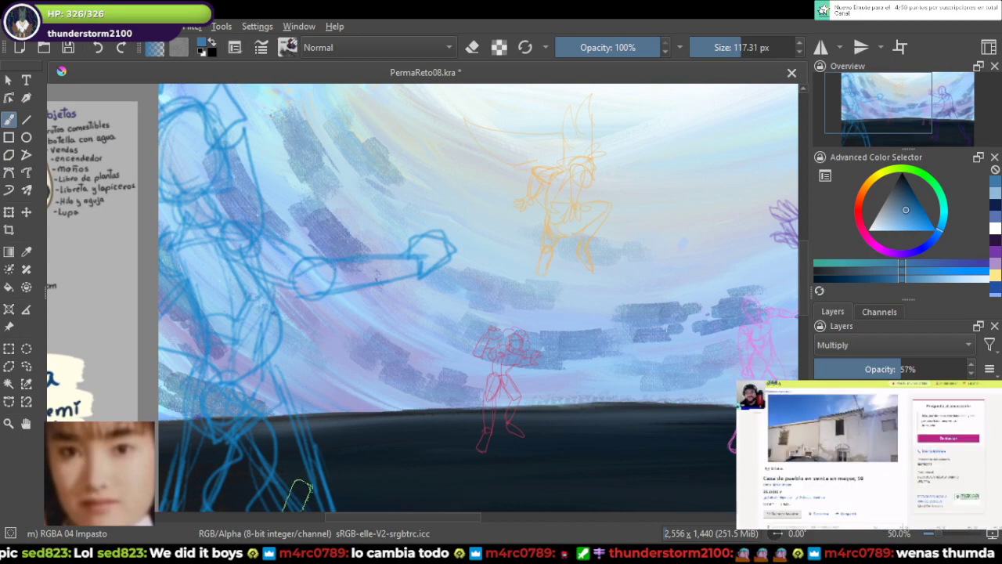
Step: Undo the Multiply blending mode and the reduced opacity on the sky stroke layer
scroll(539, 273, "up", 1)
scroll(539, 273, "down", 1)
left_click_drag(539, 273, 460, 338)
left_click_drag(390, 361, 418, 361)
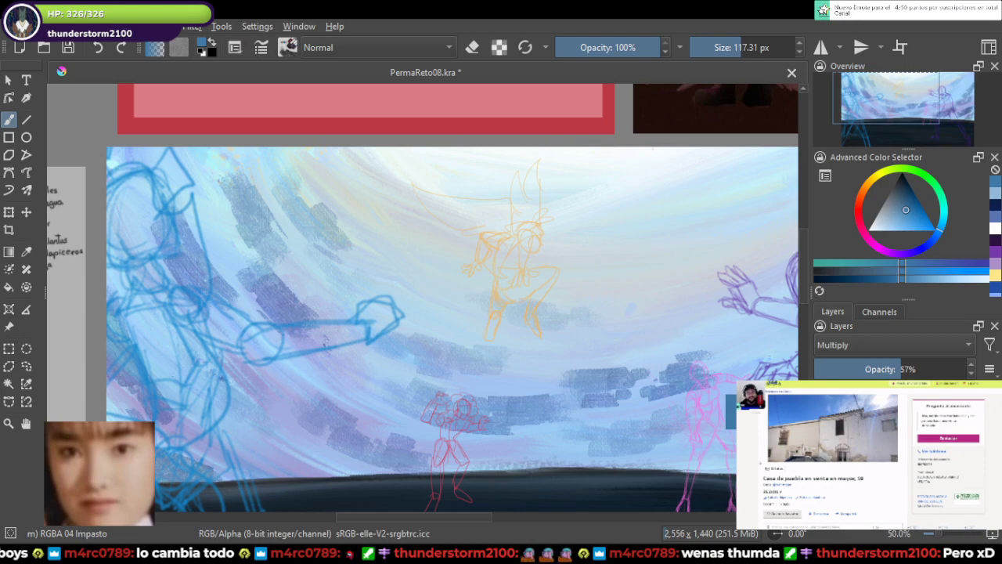
key("ctrl+z")
key("ctrl+z")
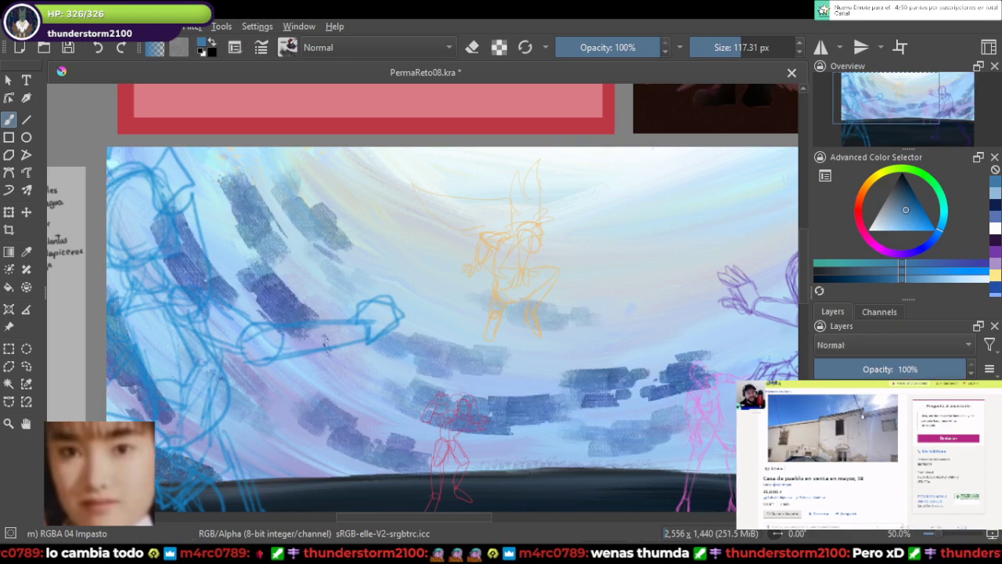
Step: Choose a violet and paint textured impasto strokes into the lower sky around the blue figure sketch
scroll(512, 308, "down", 3)
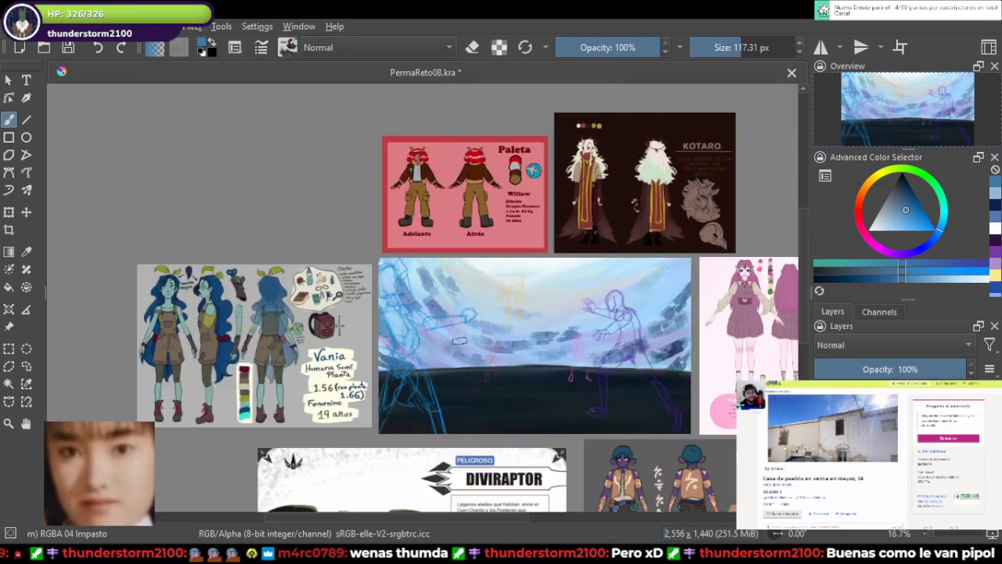
scroll(512, 308, "up", 2)
scroll(501, 317, "down", 2)
scroll(479, 324, "up", 3)
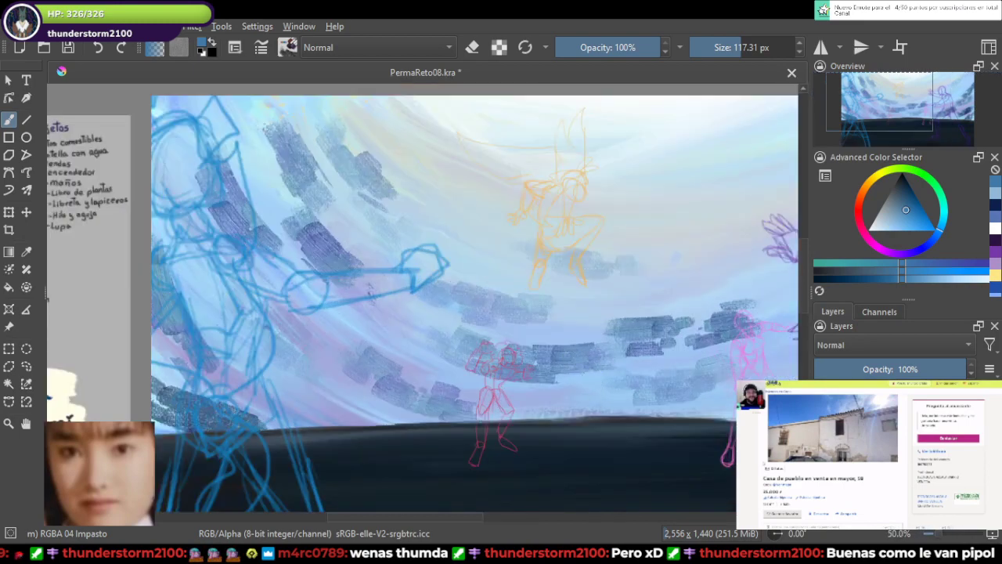
left_click_drag(595, 389, 634, 402)
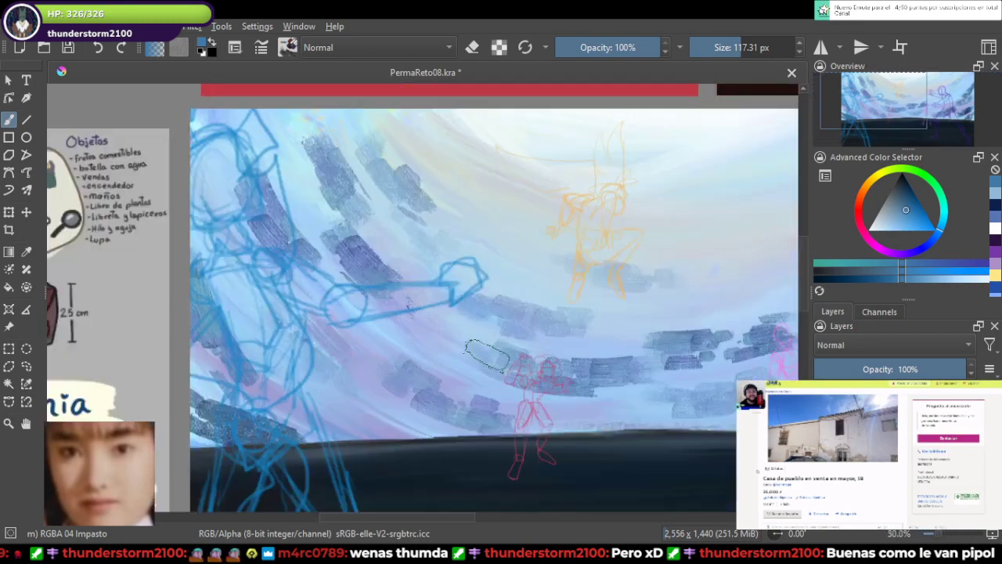
left_click_drag(401, 242, 439, 276)
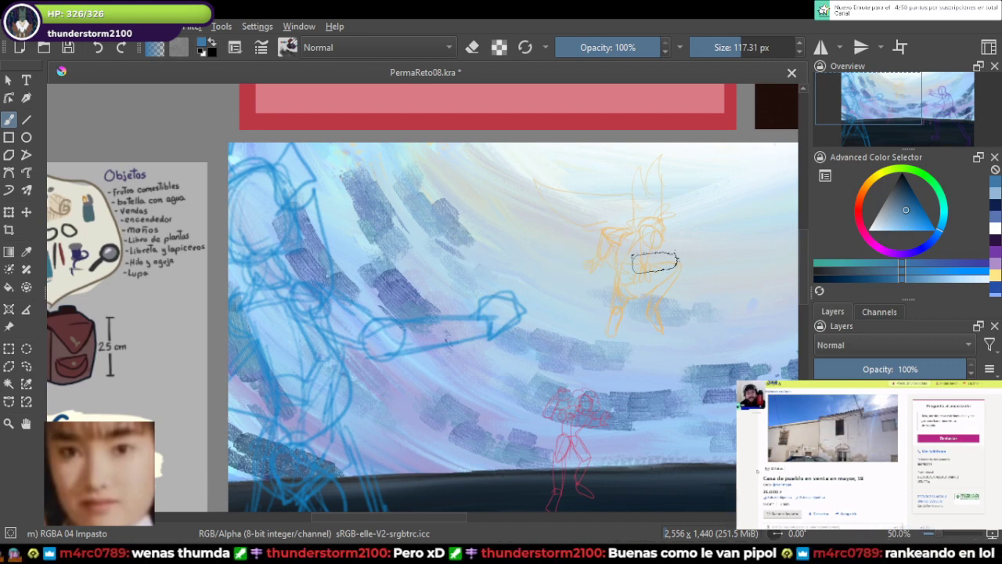
left_click(907, 252)
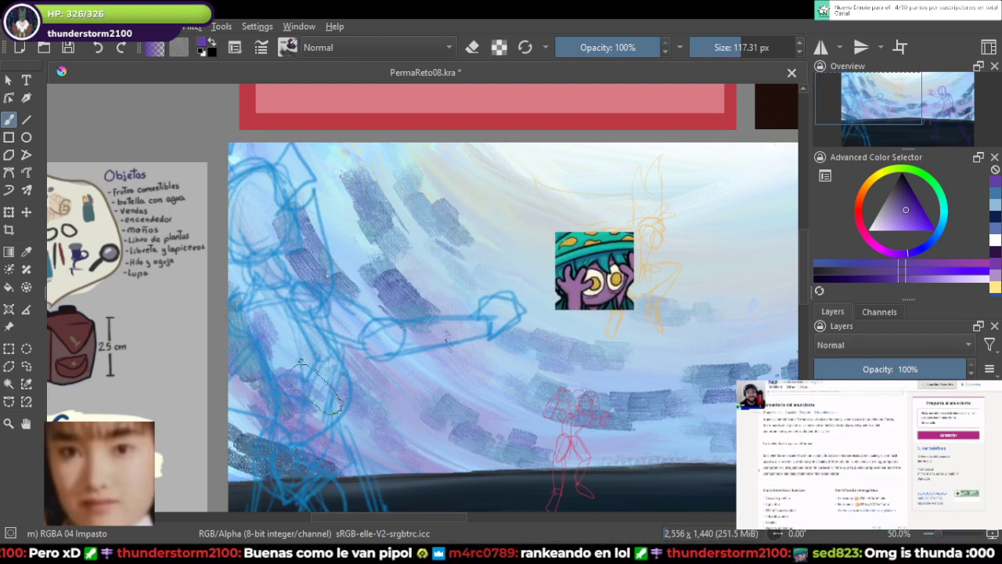
mouse_move(352, 352)
left_mouse_down()
mouse_move(422, 406)
mouse_move(410, 440)
mouse_move(309, 420)
left_mouse_up()
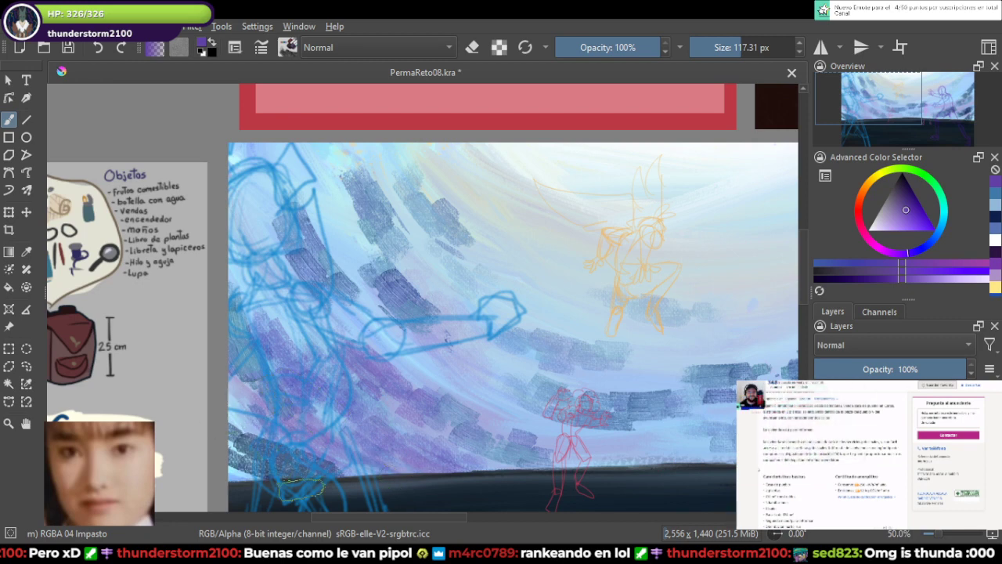
Step: Darken the paint to a deep blue and add impasto strokes along the sky's lower-left edge behind the blue figure
key("k")
key("k")
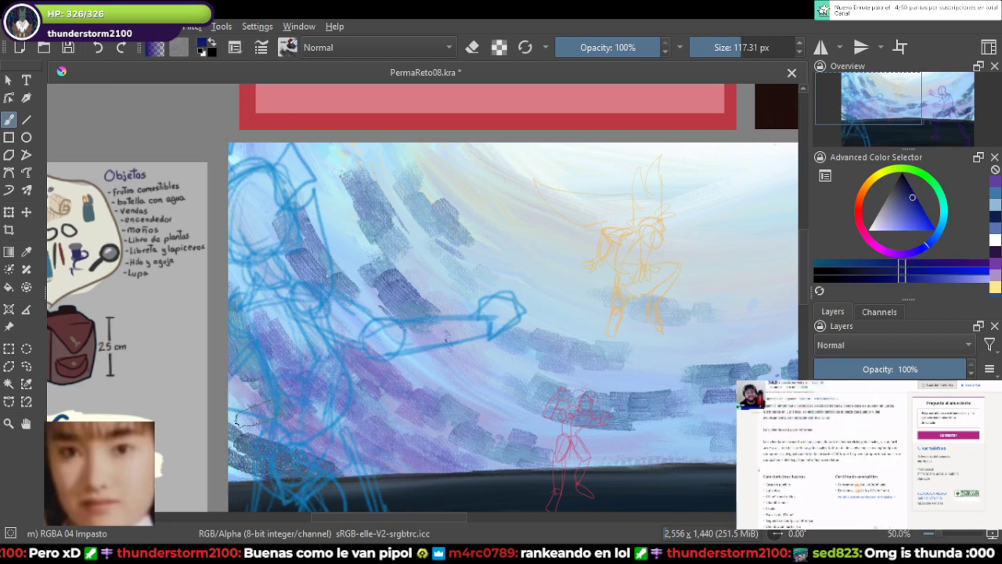
mouse_move(263, 484)
left_mouse_down()
mouse_move(253, 394)
mouse_move(346, 479)
mouse_move(292, 353)
mouse_move(345, 406)
mouse_move(289, 332)
left_mouse_up()
left_click_drag(249, 377, 244, 430)
Step: Choose a near-black navy and paint impasto strokes just above the horizon, from the blue figure towards the red figure
left_click_drag(447, 338, 490, 420)
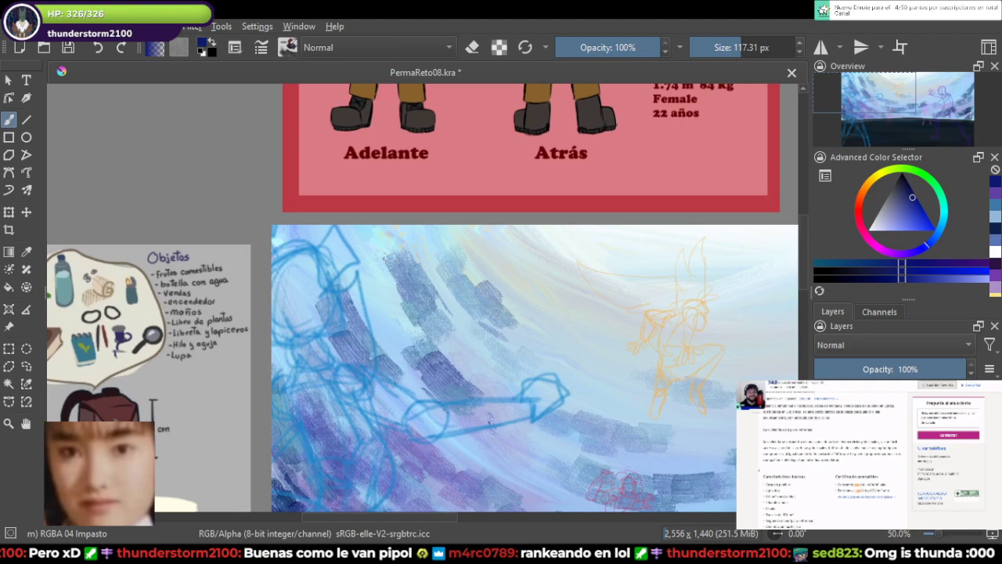
left_click(905, 186)
left_click_drag(292, 307, 298, 470)
mouse_move(395, 493)
left_mouse_down()
mouse_move(340, 333)
mouse_move(398, 401)
left_mouse_up()
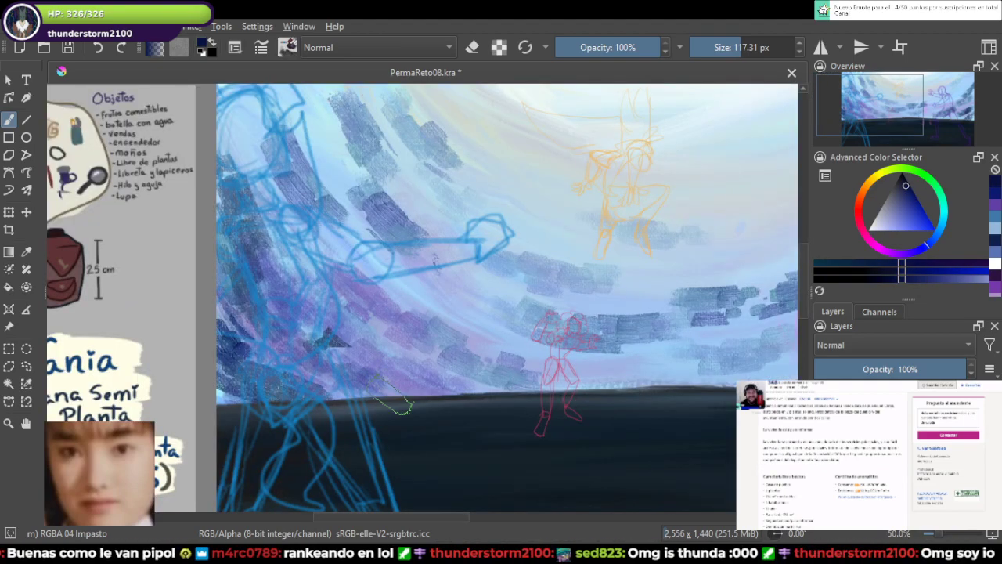
left_click_drag(401, 341, 568, 408)
left_click_drag(387, 343, 464, 395)
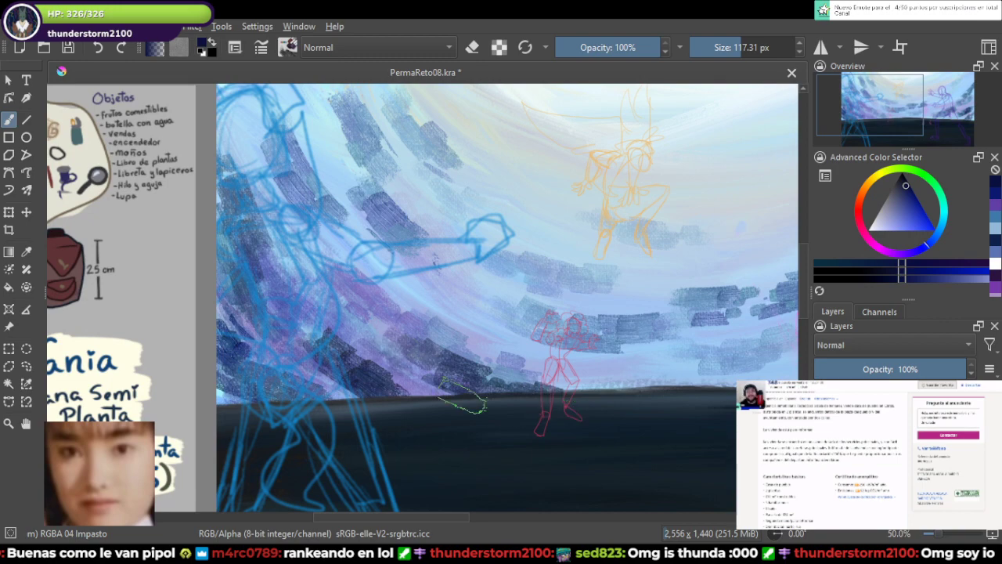
Step: Paint matching near-black navy strokes into the sky above the horizon around the large purple figure
mouse_move(611, 348)
left_mouse_down()
mouse_move(336, 375)
mouse_move(151, 370)
left_mouse_up()
mouse_move(667, 369)
left_mouse_down()
mouse_move(621, 368)
mouse_move(486, 399)
left_mouse_up()
left_click_drag(595, 317, 462, 376)
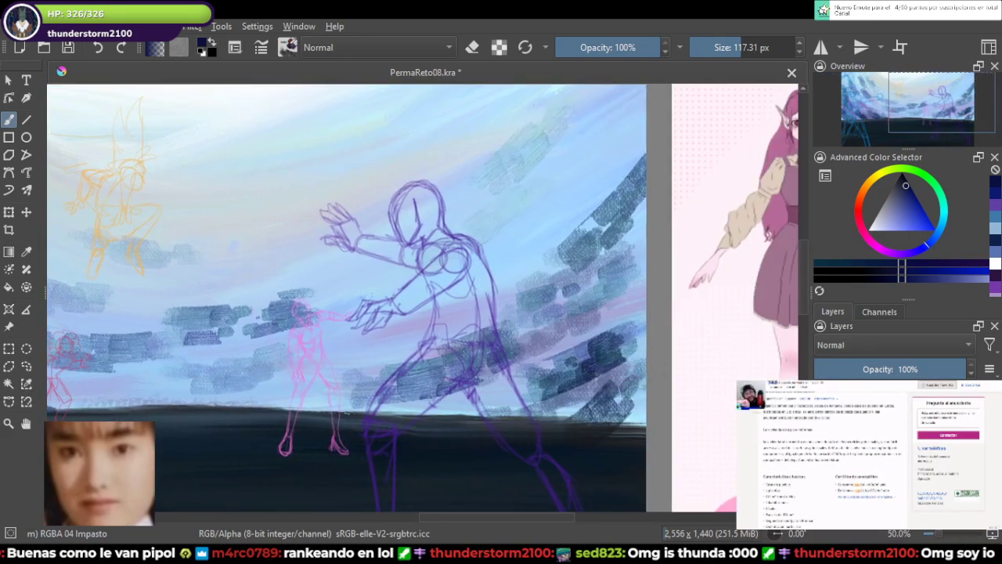
Step: Choose a dark violet and layer impasto strokes over the sky's lower-right edge behind the purple figure
left_click(903, 251)
left_click_drag(905, 188, 909, 196)
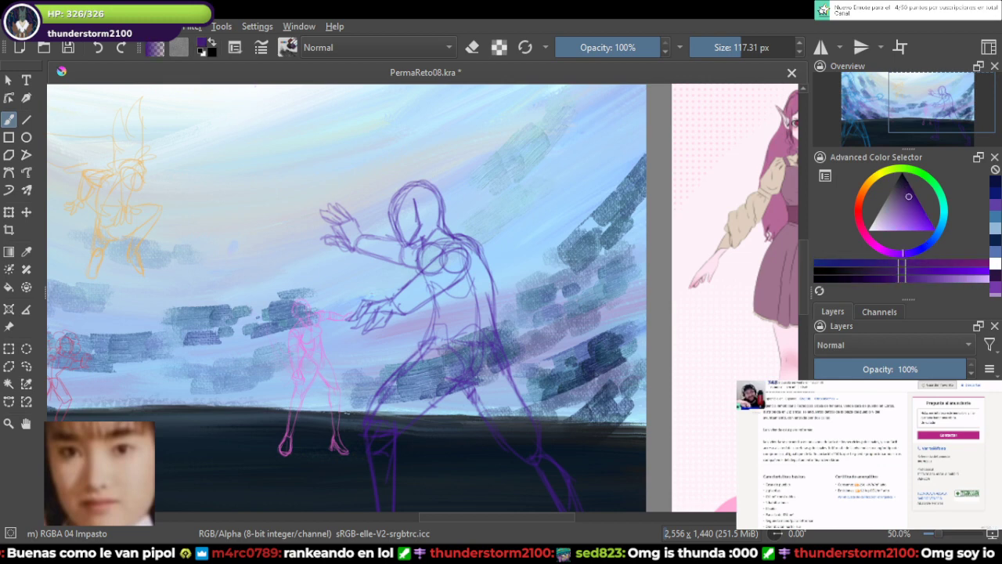
mouse_move(528, 383)
left_mouse_down()
mouse_move(411, 438)
mouse_move(544, 354)
left_mouse_up()
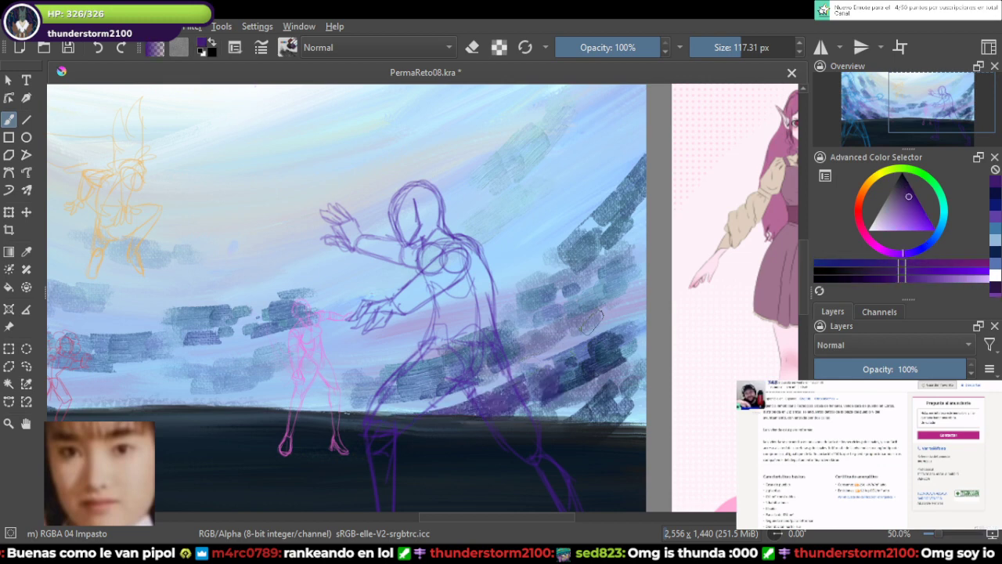
mouse_move(587, 325)
left_mouse_down()
mouse_move(614, 305)
mouse_move(631, 317)
mouse_move(636, 290)
left_mouse_up()
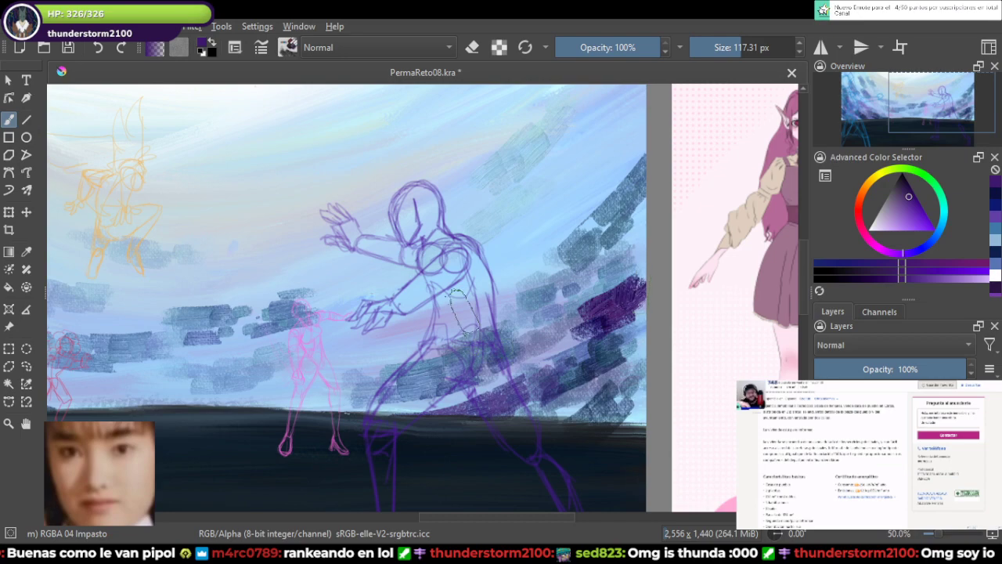
scroll(497, 280, "up", 1)
scroll(509, 281, "up", 2)
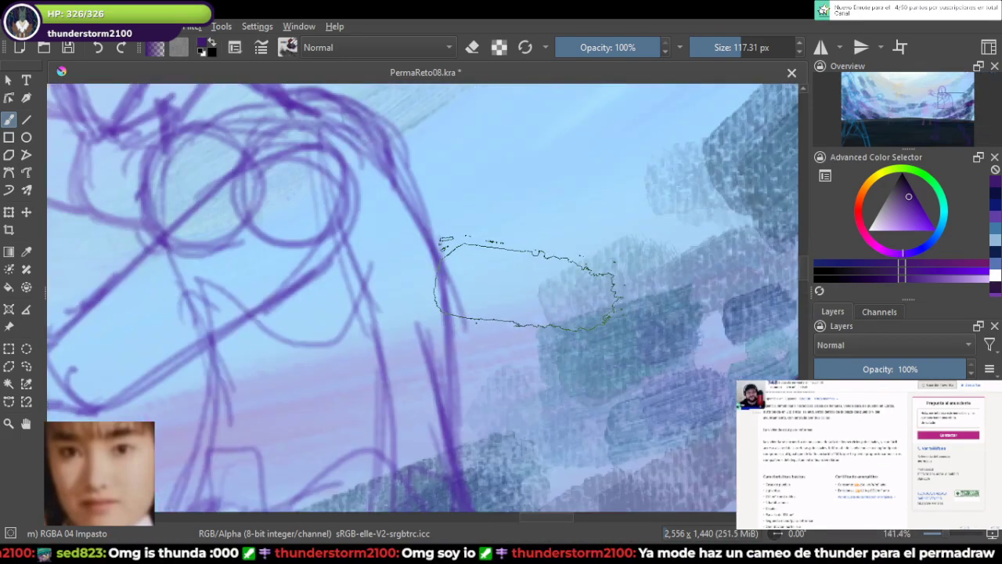
scroll(508, 305, "down", 1)
left_click_drag(565, 323, 497, 316)
scroll(497, 317, "up", 1)
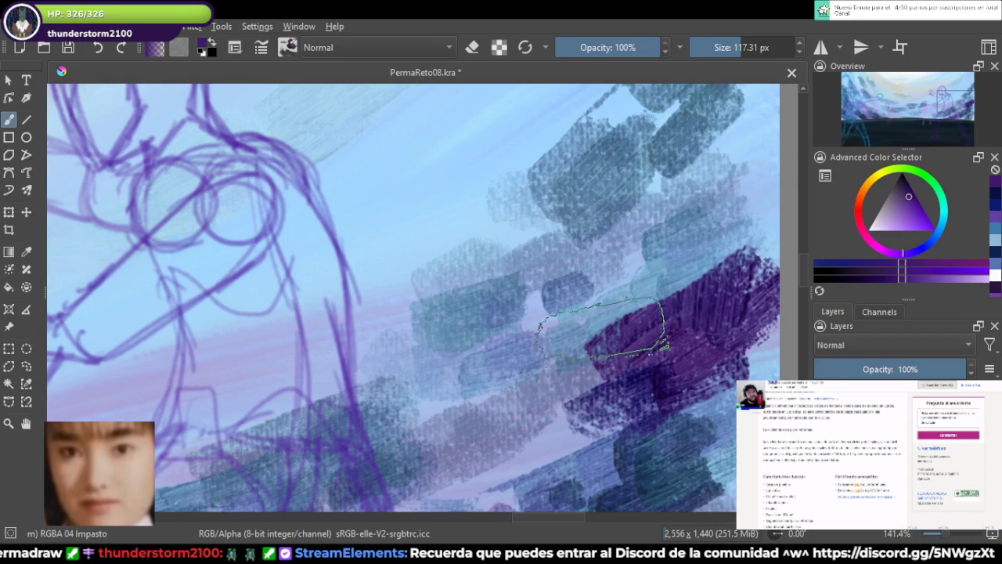
scroll(599, 332, "down", 1)
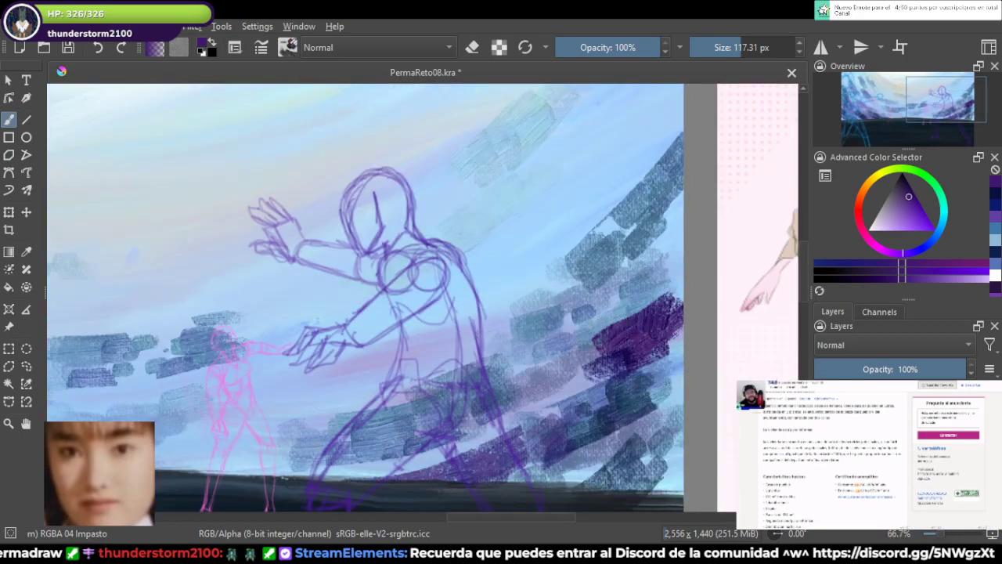
Step: Change the brush colour to a medium blue for the central part of the sky
mouse_move(391, 313)
left_mouse_down()
mouse_move(593, 212)
mouse_move(553, 240)
mouse_move(685, 261)
left_mouse_up()
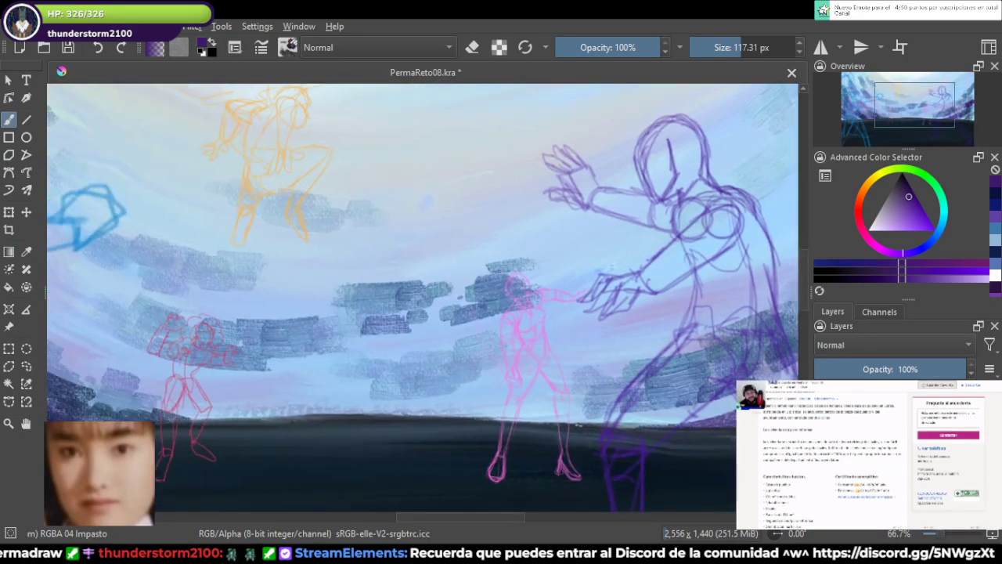
left_click(937, 233)
left_click_drag(907, 205, 906, 218)
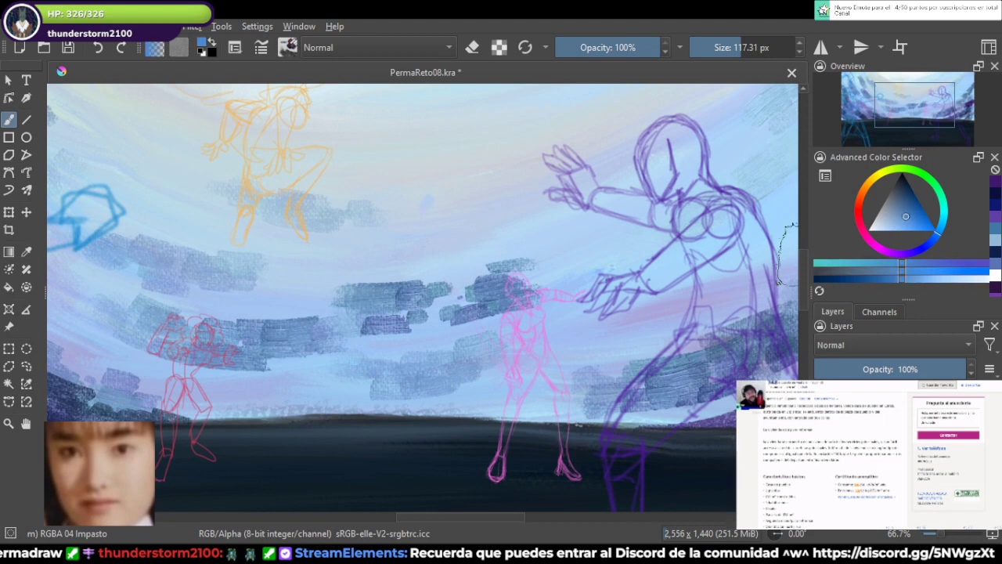
Step: Try medium-blue strokes above the horizon between the red and pink figures, and undo them
left_click_drag(147, 381, 345, 412)
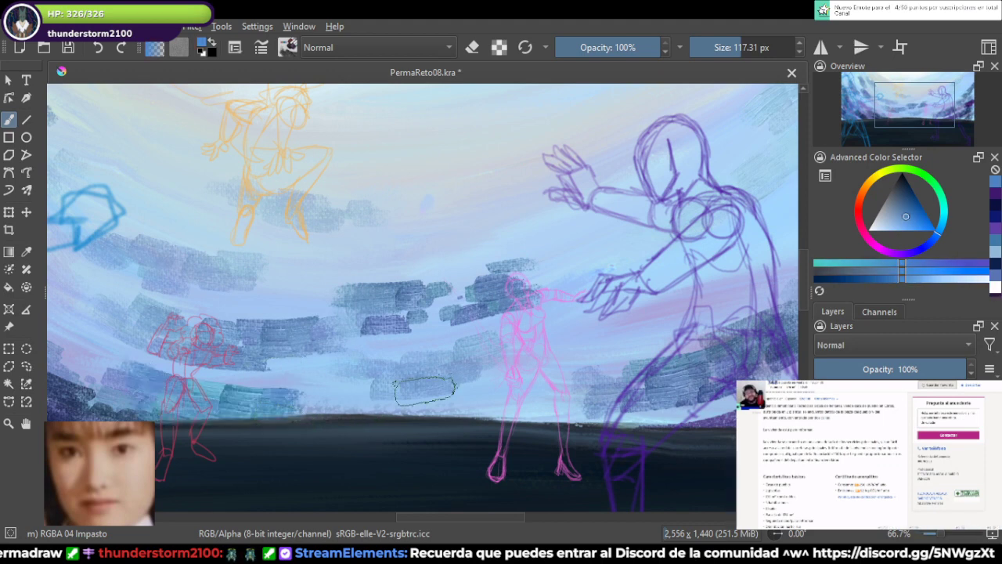
left_click_drag(415, 391, 622, 380)
mouse_move(522, 364)
left_mouse_down()
mouse_move(332, 398)
mouse_move(336, 357)
left_mouse_up()
scroll(338, 355, "down", 2)
left_click_drag(389, 312, 510, 343)
scroll(510, 341, "up", 1)
key("ctrl+z")
key("ctrl+z")
key("ctrl+z")
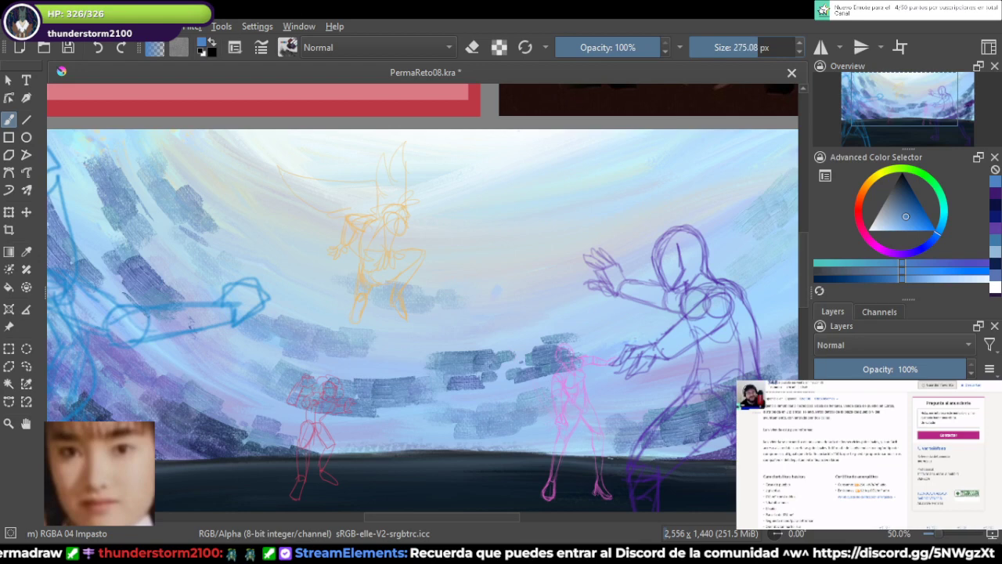
Step: Paint broad medium-blue strokes above the horizon behind the small figures, and continue behind the purple figure at 162.29 px brush size
mouse_move(346, 434)
left_mouse_down()
mouse_move(520, 442)
mouse_move(641, 418)
mouse_move(492, 430)
left_mouse_up()
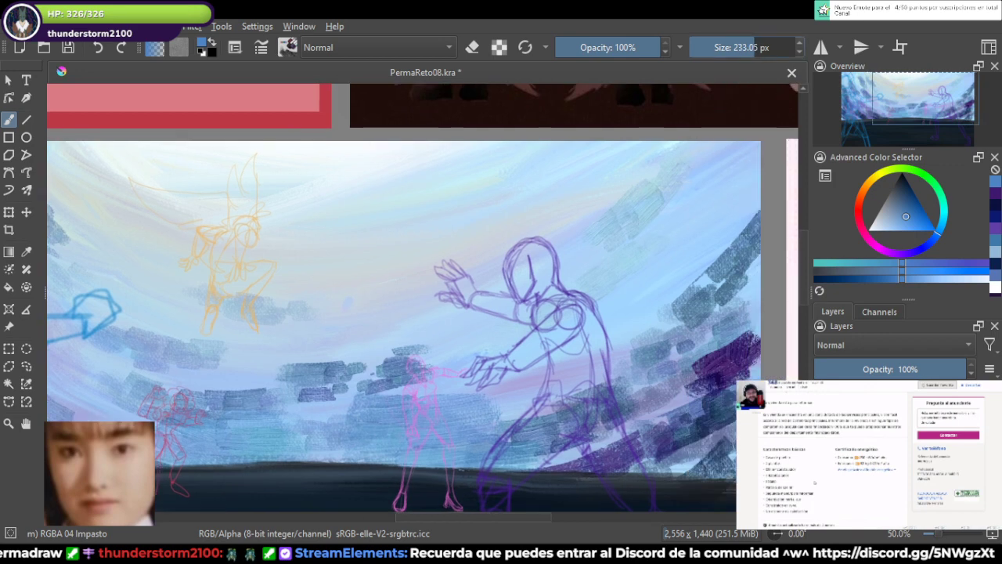
left_click_drag(535, 456, 712, 378)
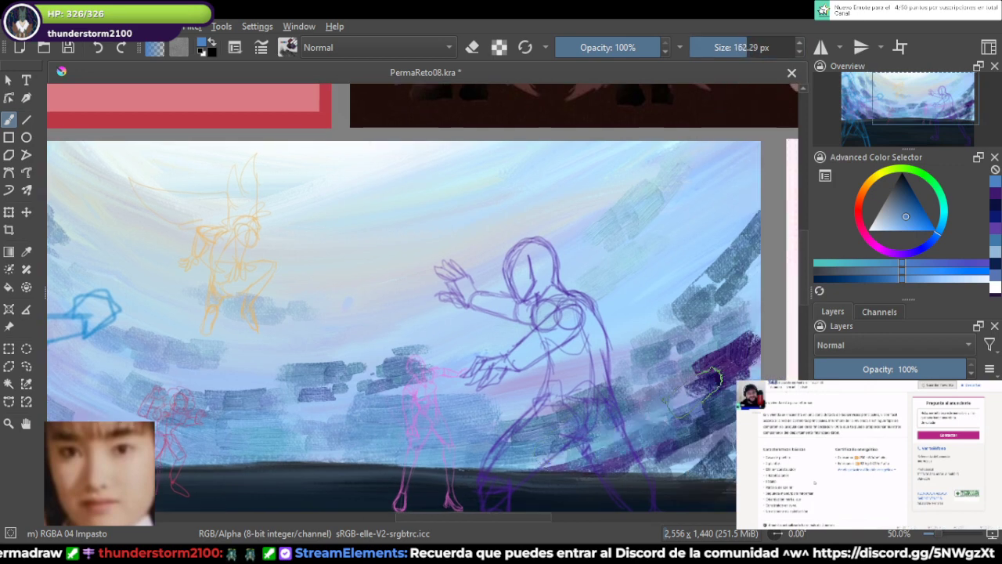
mouse_move(599, 440)
left_mouse_down()
mouse_move(650, 430)
mouse_move(636, 431)
mouse_move(681, 454)
mouse_move(709, 391)
left_mouse_up()
Step: Darken the blue, shift its hue towards navy, and layer strokes over the lower-right sky behind the purple figure
key("k")
key("k")
key("k")
mouse_move(638, 383)
left_mouse_down()
mouse_move(689, 364)
mouse_move(724, 333)
left_mouse_up()
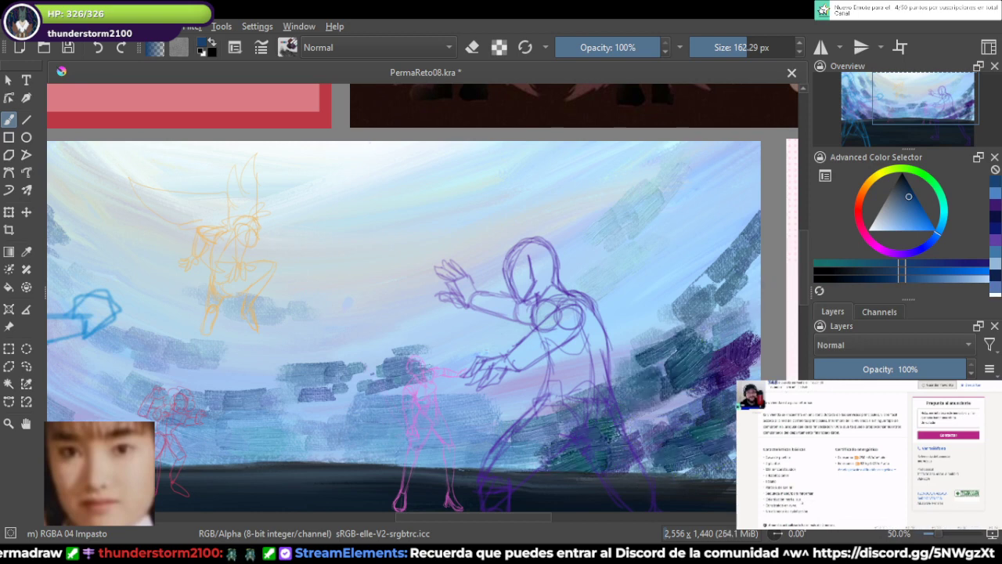
left_click(931, 240)
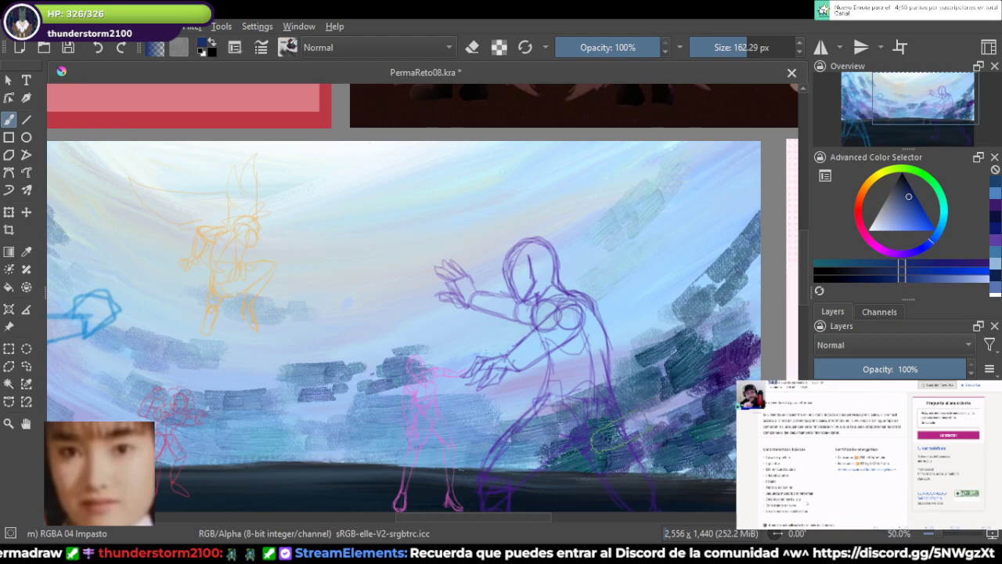
left_click_drag(610, 442, 568, 444)
Step: Paint large navy strokes down the left side of the sky, from the blue figure's head towards the horizon
left_click_drag(456, 364, 644, 341)
left_click_drag(307, 305, 391, 362)
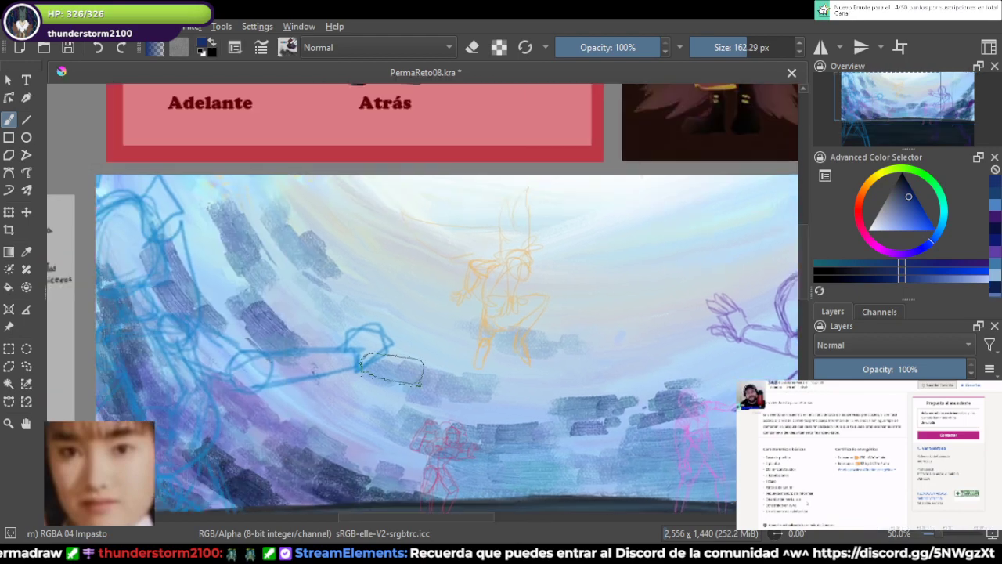
left_click_drag(258, 363, 370, 452)
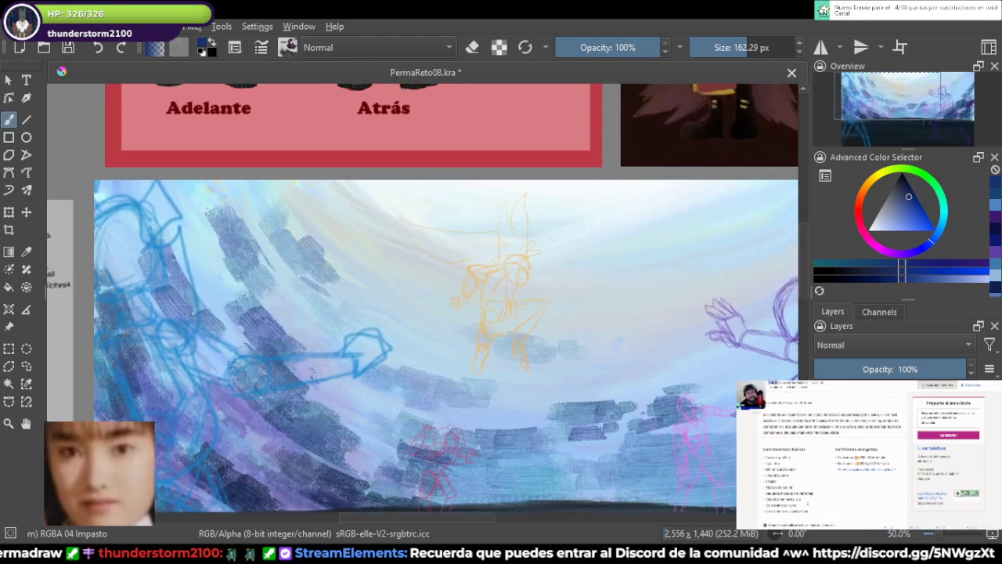
scroll(415, 462, "up", 2)
scroll(353, 391, "left", 1)
mouse_move(261, 298)
left_mouse_down()
mouse_move(197, 345)
mouse_move(202, 369)
mouse_move(256, 433)
left_mouse_up()
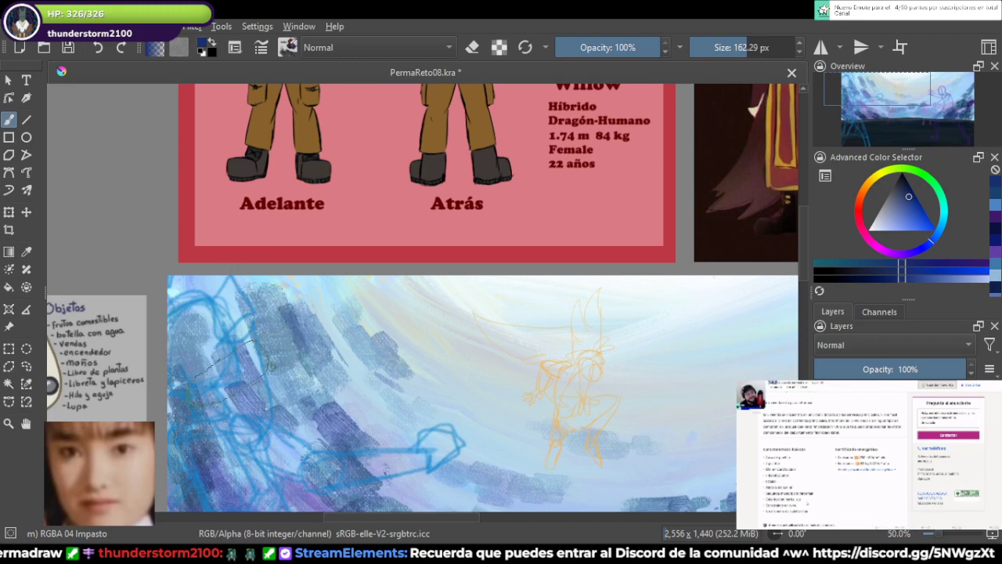
mouse_move(252, 356)
left_mouse_down()
mouse_move(211, 328)
mouse_move(192, 286)
mouse_move(200, 290)
left_mouse_up()
scroll(399, 349, "down", 1)
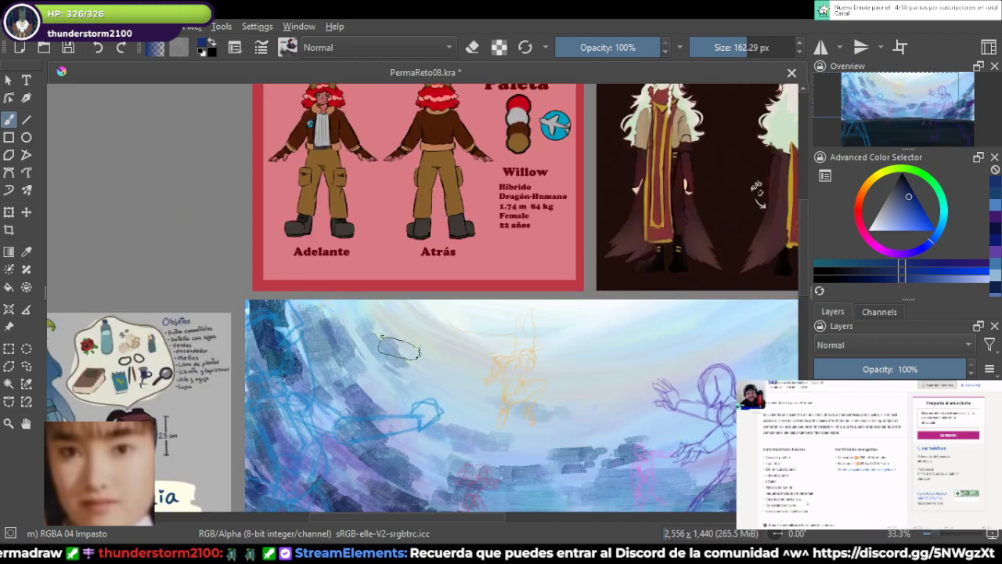
Step: Review the whole composition, set the sky stroke layer's blending mode to Overlay, and inspect the blended strokes
scroll(399, 348, "down", 2)
scroll(520, 409, "up", 3)
left_click_drag(520, 408, 581, 399)
scroll(581, 389, "down", 1)
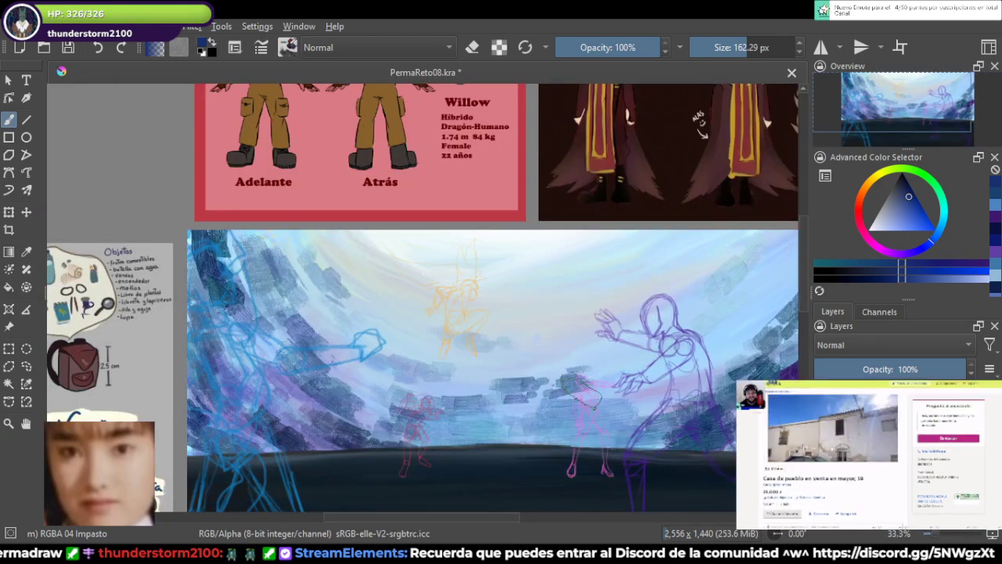
left_click(894, 344)
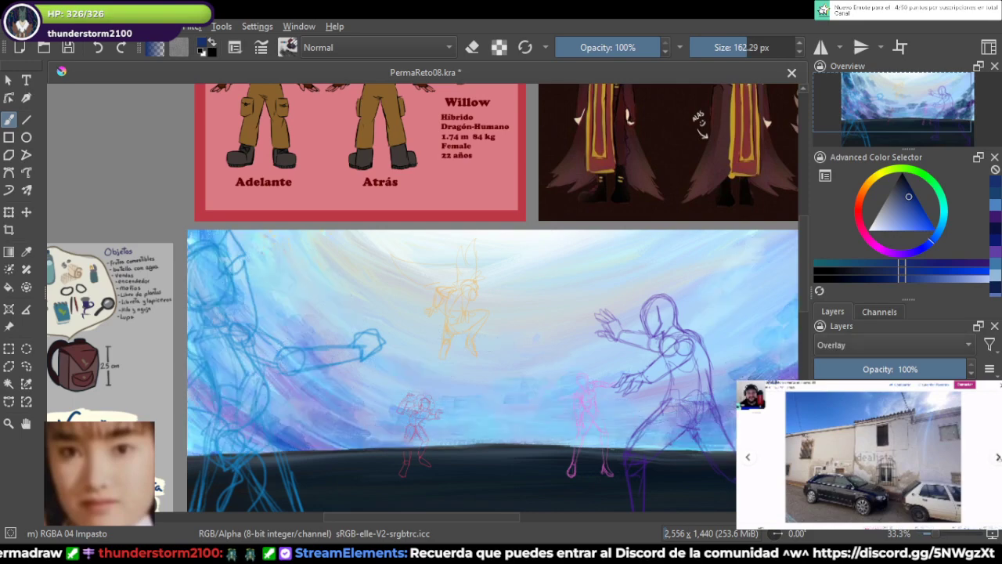
scroll(603, 401, "up", 2)
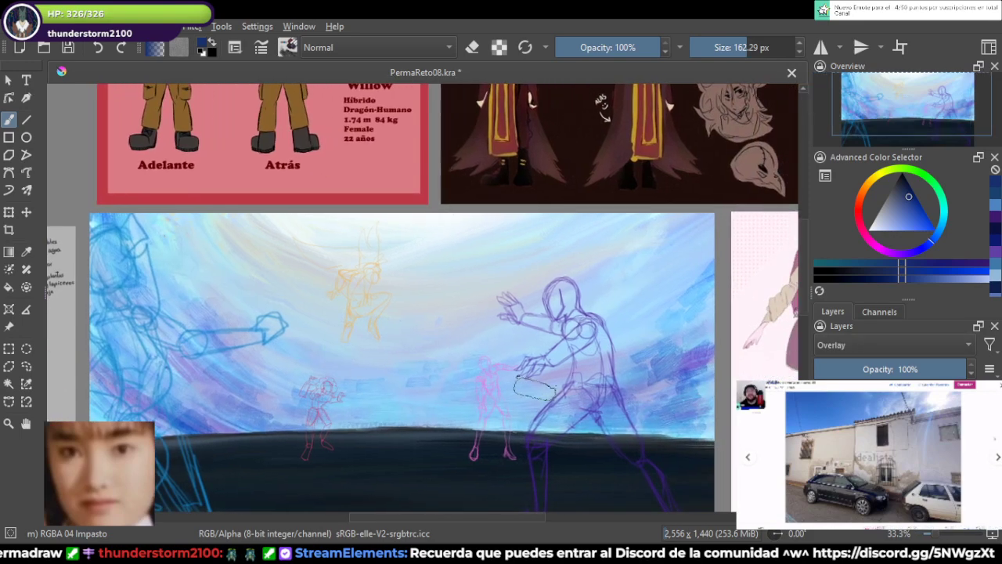
scroll(598, 387, "down", 1)
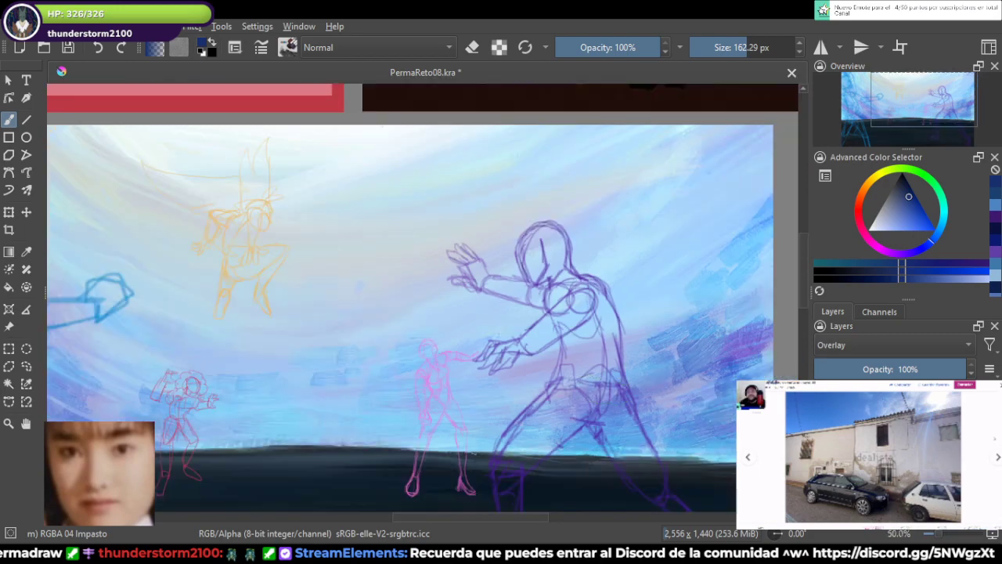
Step: Choose a pale blue and paint light strokes into the sky around the large purple figure
left_click_drag(598, 387, 673, 455)
left_click_drag(908, 206, 884, 230)
left_click_drag(705, 329, 675, 316)
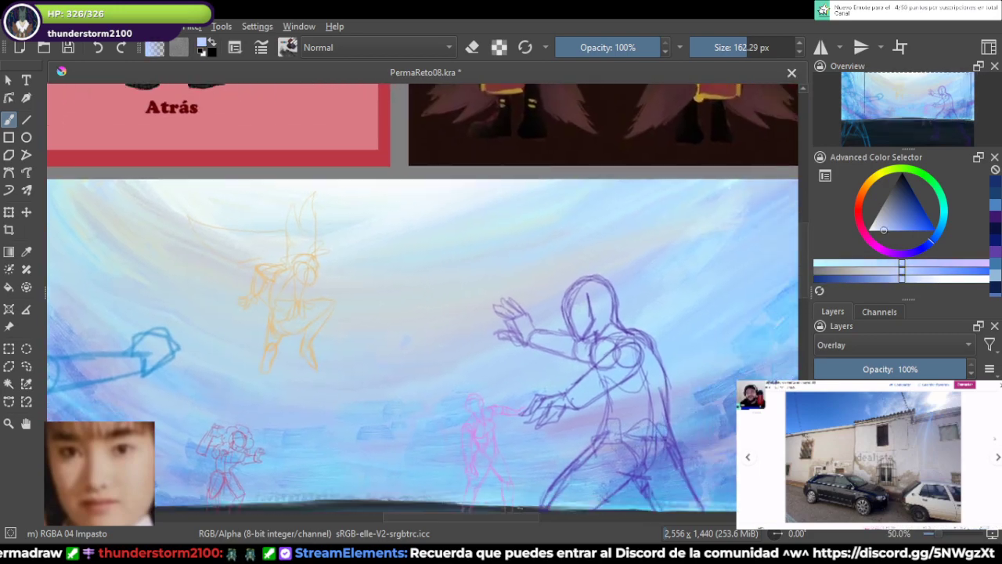
left_click_drag(644, 443, 628, 438)
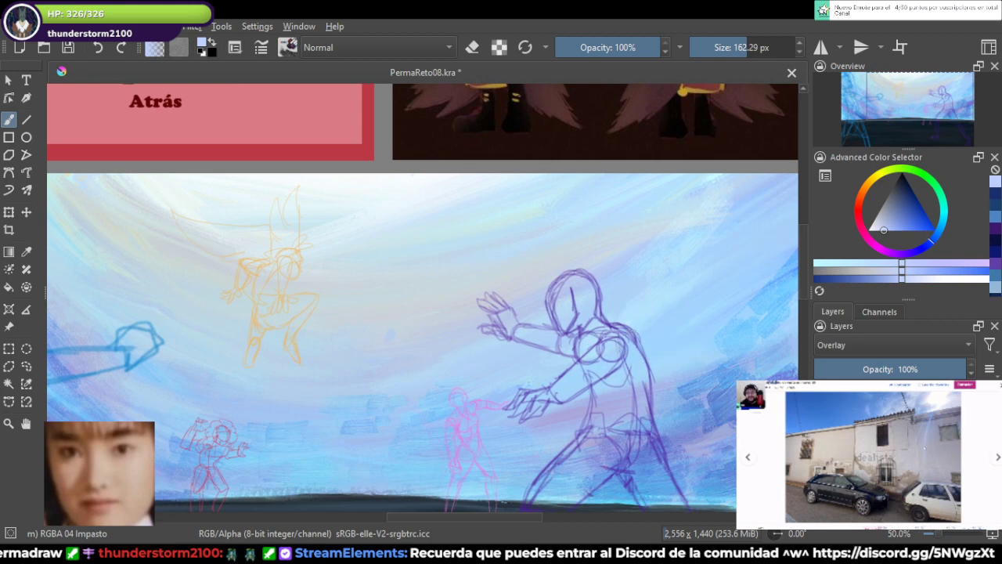
Step: Shift the pale blue to a deep indigo and paint strokes into the sky around the large purple figure's head and arms
left_click_drag(884, 230, 903, 217)
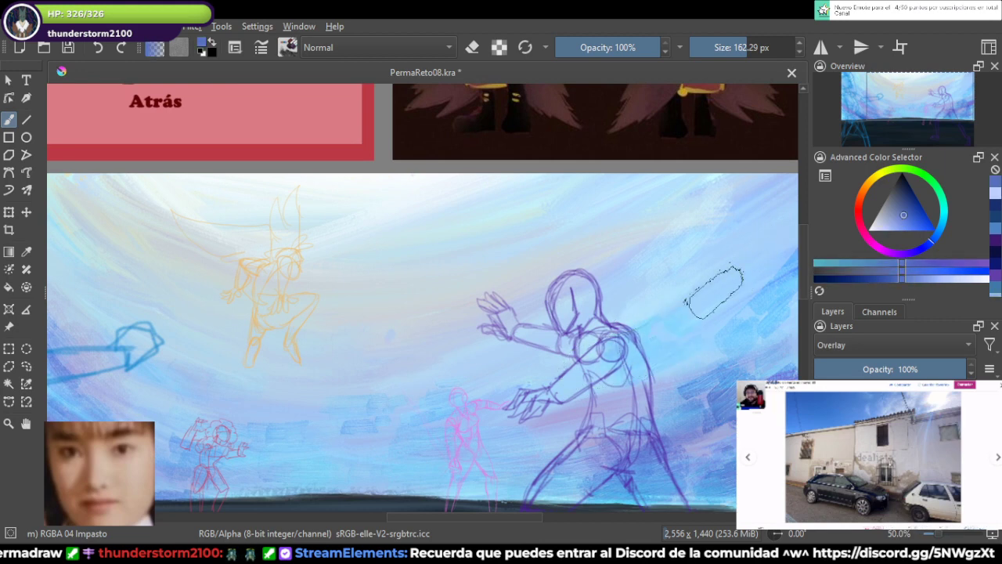
left_click(917, 249)
left_click_drag(908, 210, 918, 200)
left_click_drag(738, 269, 689, 316)
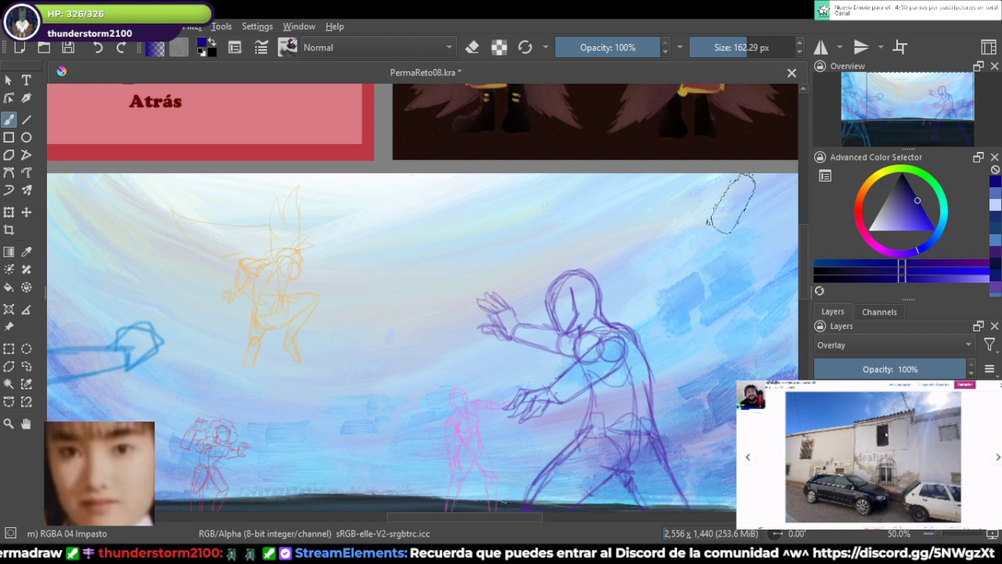
left_click_drag(716, 235, 748, 198)
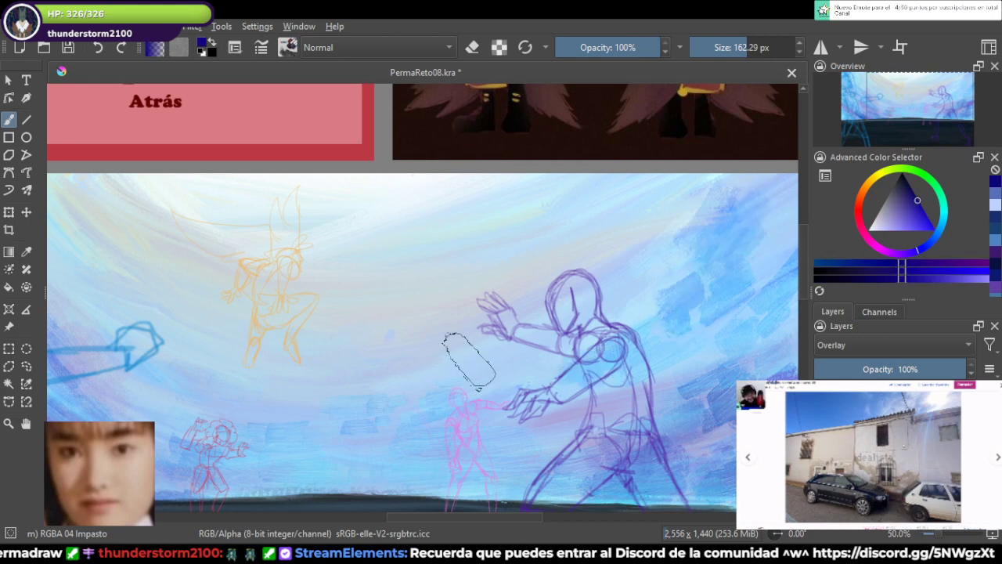
mouse_move(465, 358)
left_mouse_down()
mouse_move(627, 285)
mouse_move(737, 280)
left_mouse_up()
Step: Undo a violet stroke, pick a muted mid blue, and paint strokes across the central sky beneath the orange figure
left_click_drag(907, 209, 901, 214)
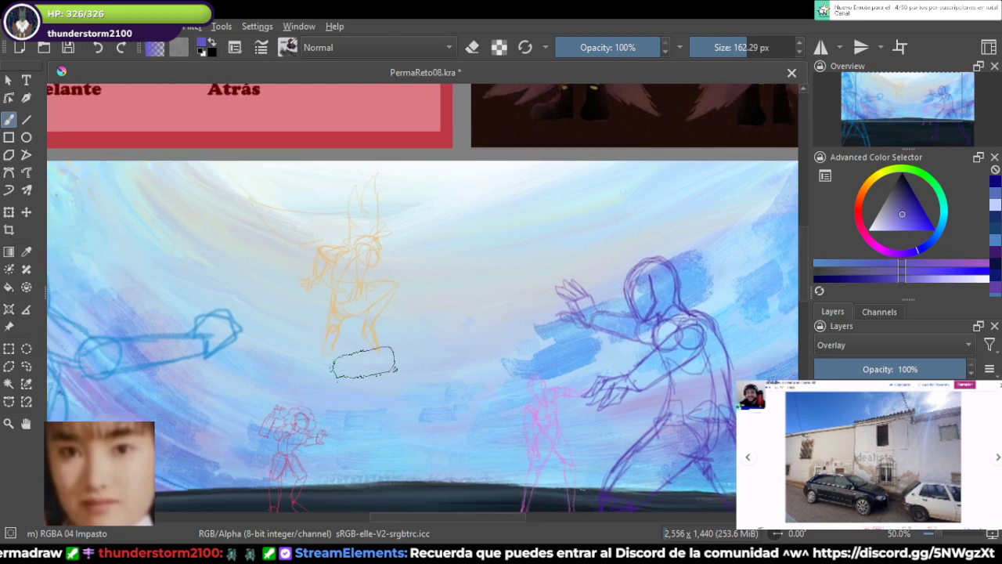
left_click_drag(505, 365, 561, 360)
key("ctrl+z")
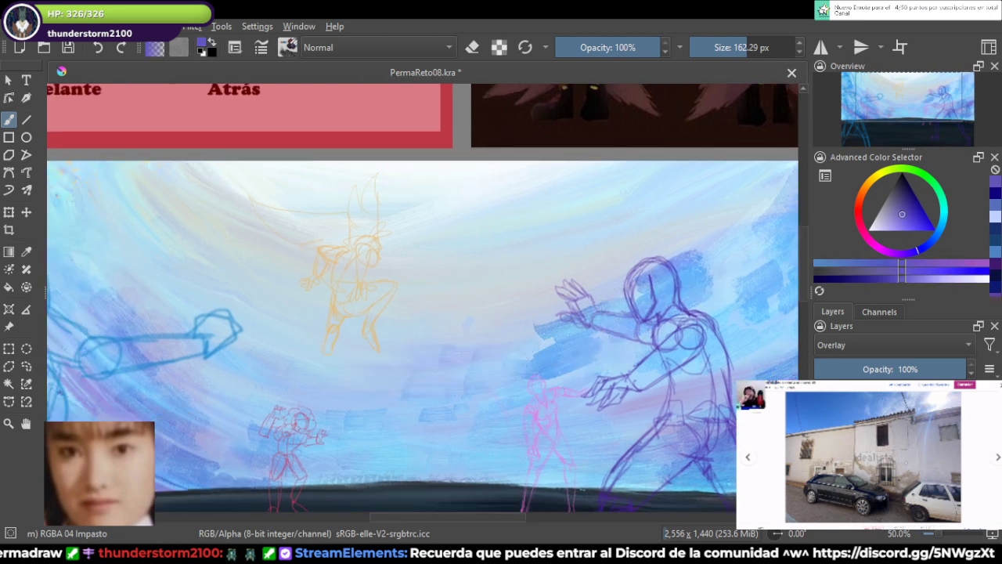
left_click(905, 213)
left_click(934, 237)
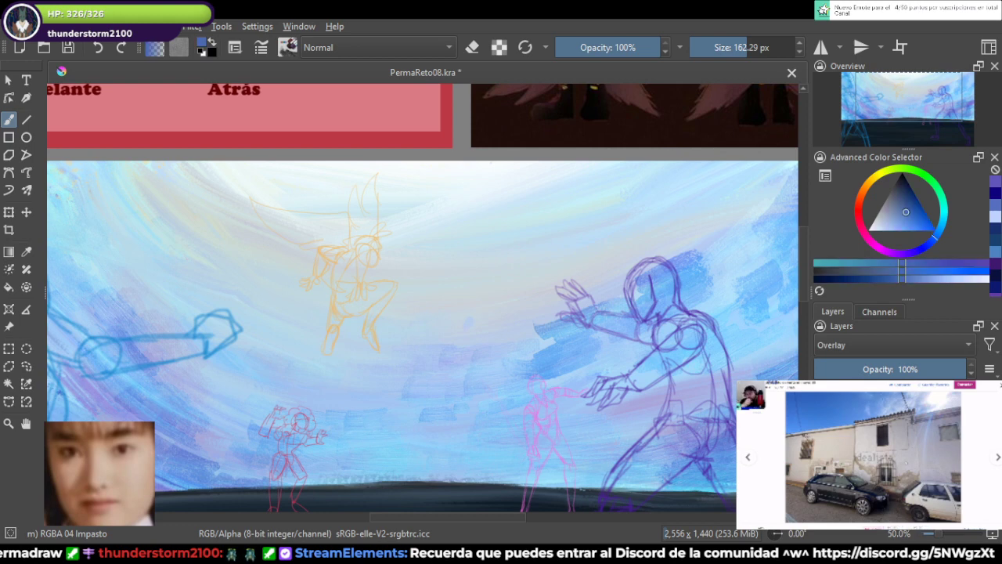
mouse_move(905, 213)
left_mouse_down()
mouse_move(894, 218)
mouse_move(901, 212)
left_mouse_up()
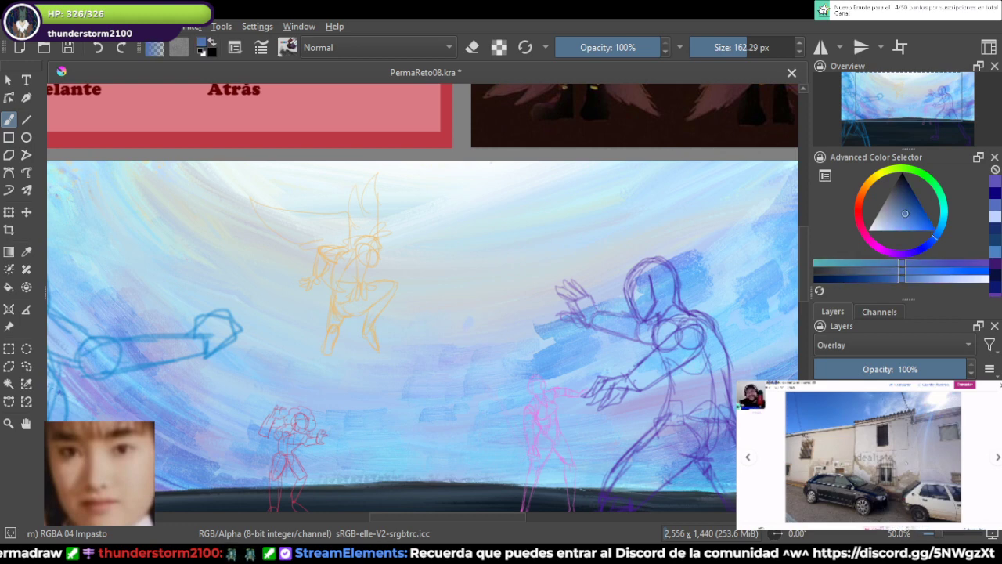
left_click_drag(269, 309, 328, 325)
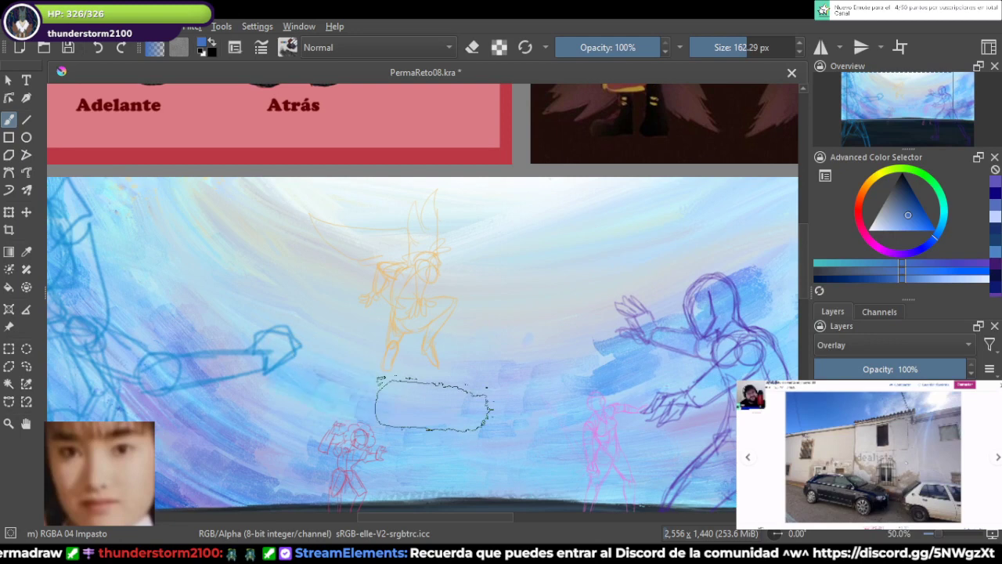
left_click_drag(436, 403, 475, 410)
Step: Darken the blue and paint strokes above the small red figure and down the curved sky beside the blue figure
left_click_drag(908, 215, 918, 199)
left_click_drag(344, 422, 458, 432)
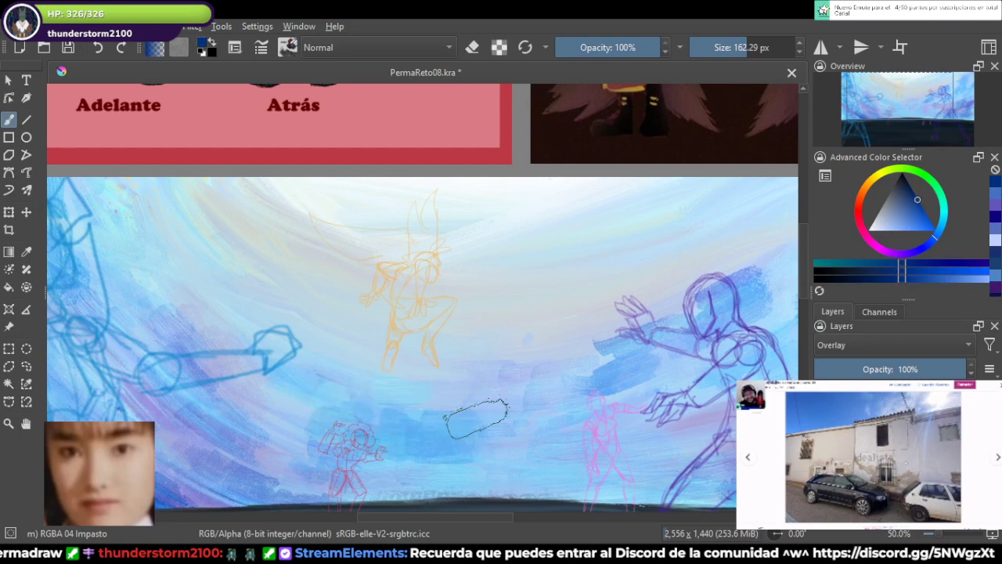
mouse_move(195, 273)
left_mouse_down()
mouse_move(229, 317)
mouse_move(381, 371)
left_mouse_up()
left_click_drag(217, 240, 308, 325)
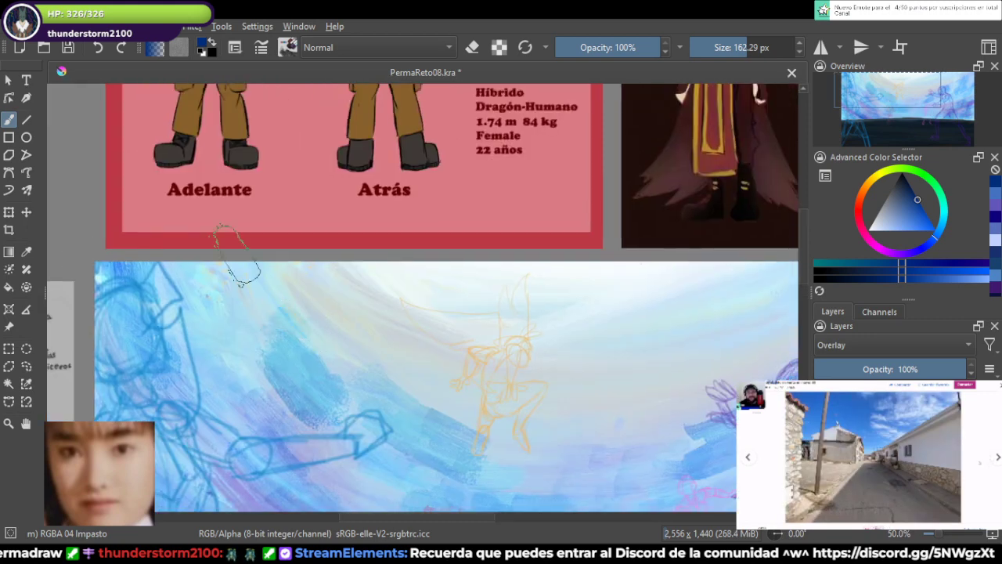
left_click_drag(236, 255, 283, 318)
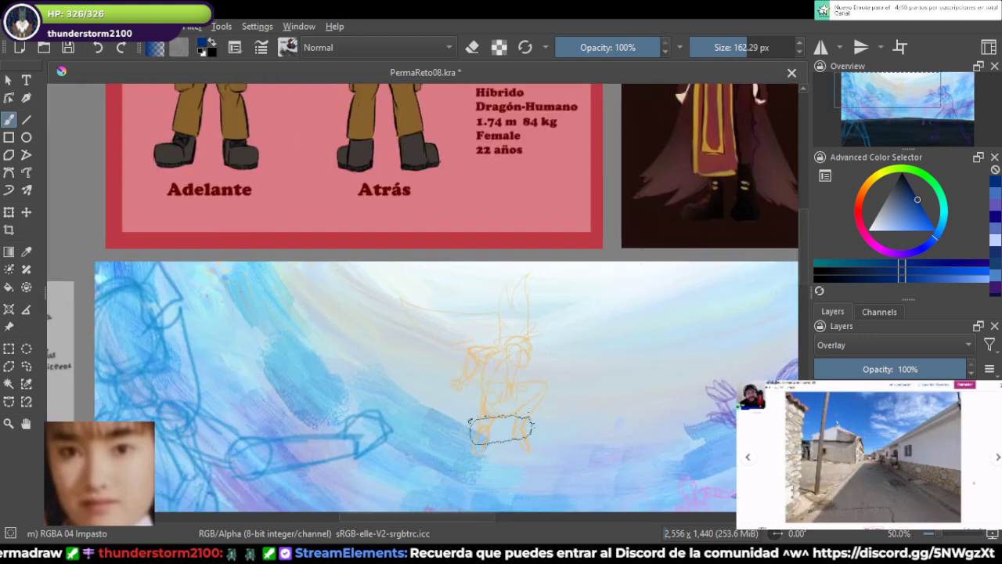
left_click_drag(530, 452, 467, 358)
scroll(468, 360, "down", 1)
scroll(467, 360, "down", 1)
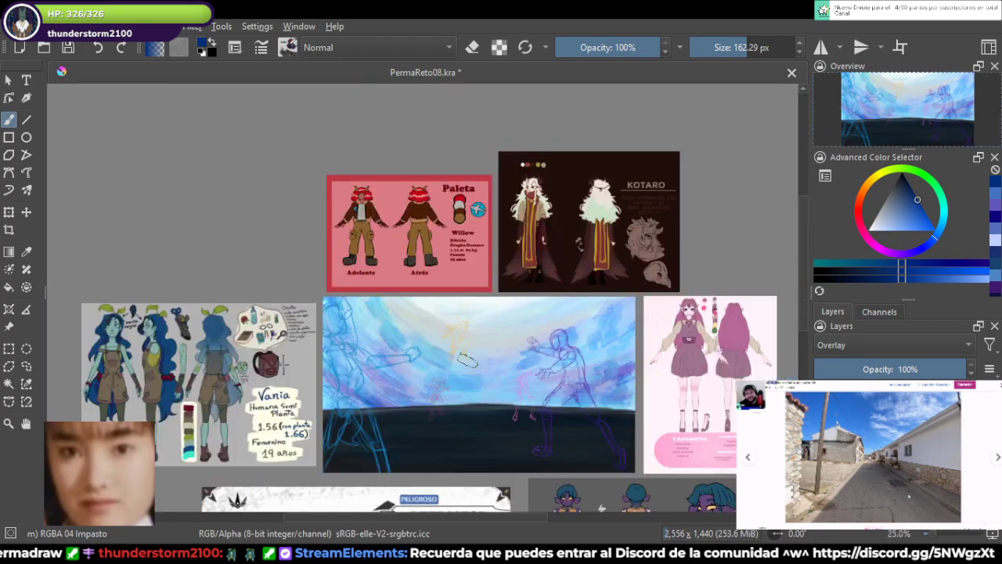
scroll(468, 360, "up", 3)
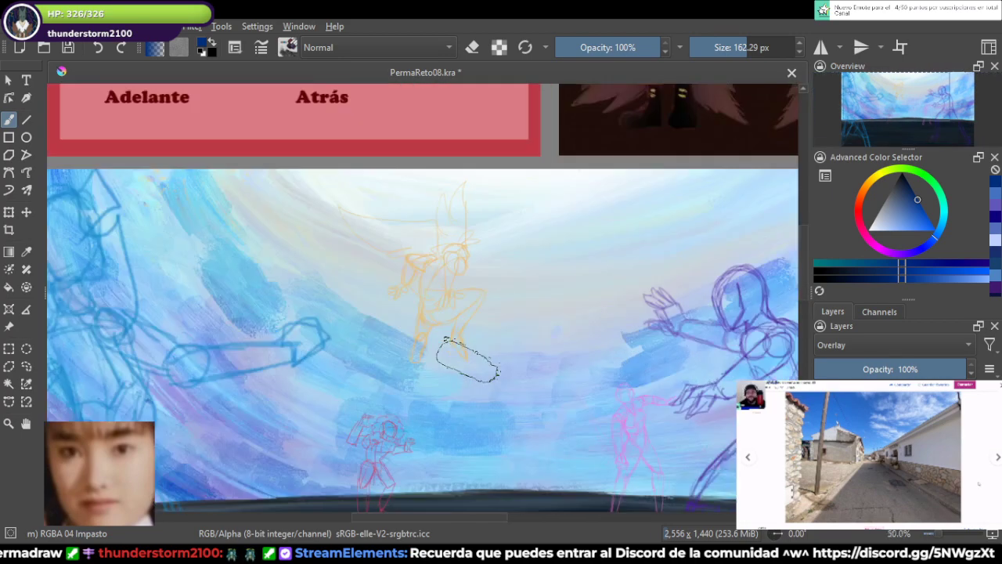
Step: Choose a pale pink and paint light strokes from the central sky past the purple figure's head towards the upper-right corner
left_click_drag(468, 361, 435, 411)
left_click(876, 245)
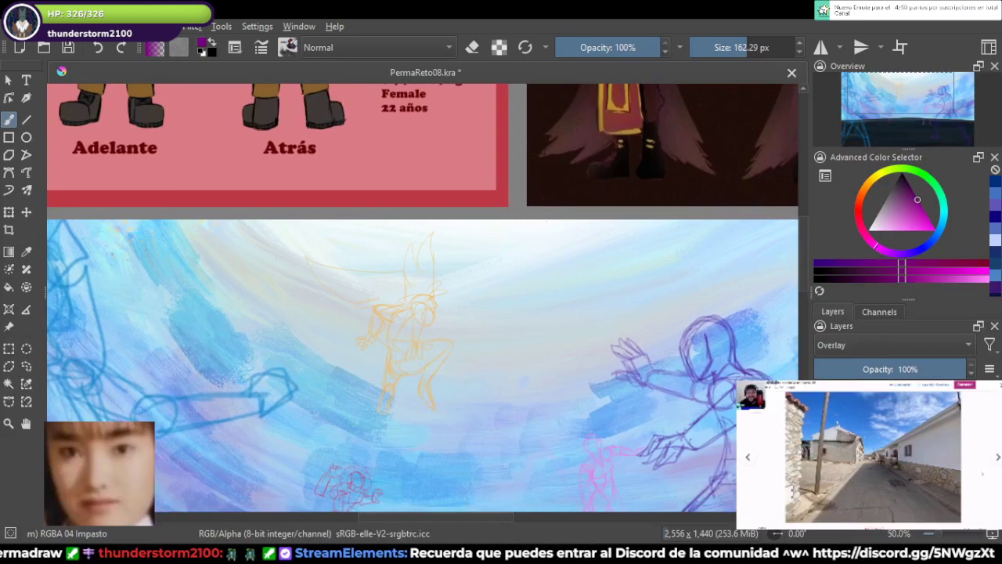
left_click(905, 230)
left_click(886, 230)
left_click_drag(553, 346, 480, 352)
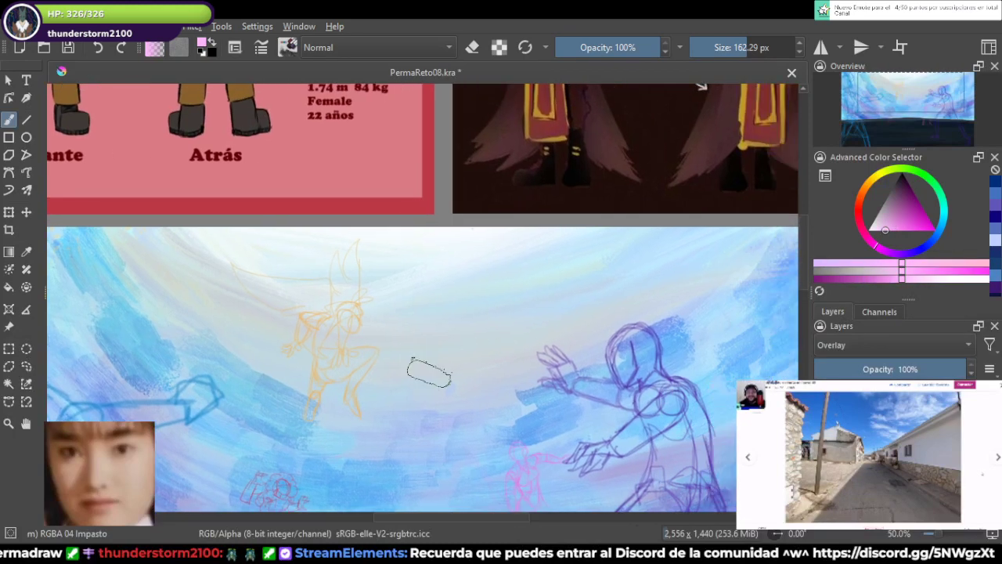
left_click_drag(430, 372, 615, 321)
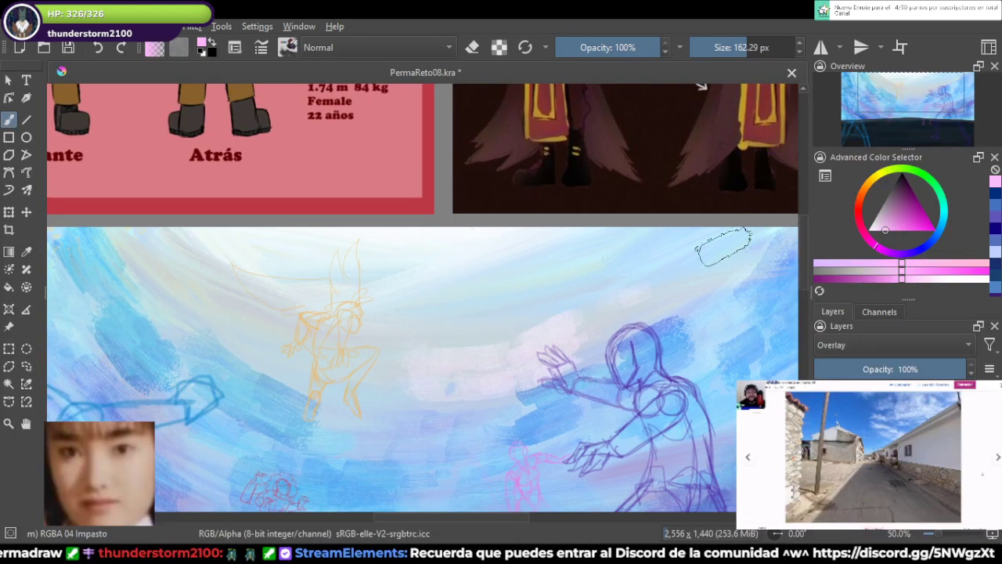
left_click_drag(658, 296, 740, 228)
left_click_drag(700, 298, 659, 318)
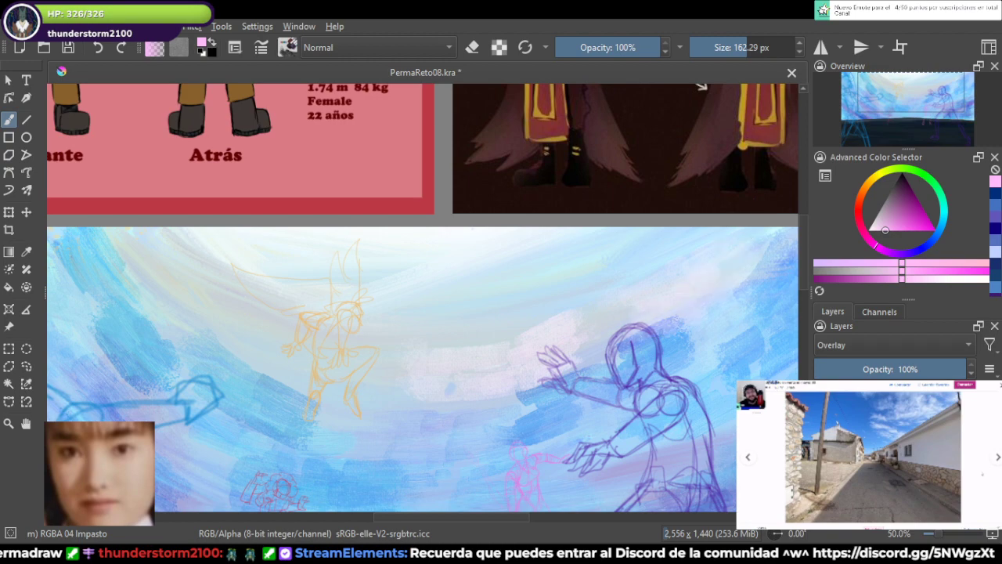
Step: Choose a light orange, undo the strokes beside the purple figure's hands, and brighten the top centre of the sky
left_click(865, 186)
left_click(893, 230)
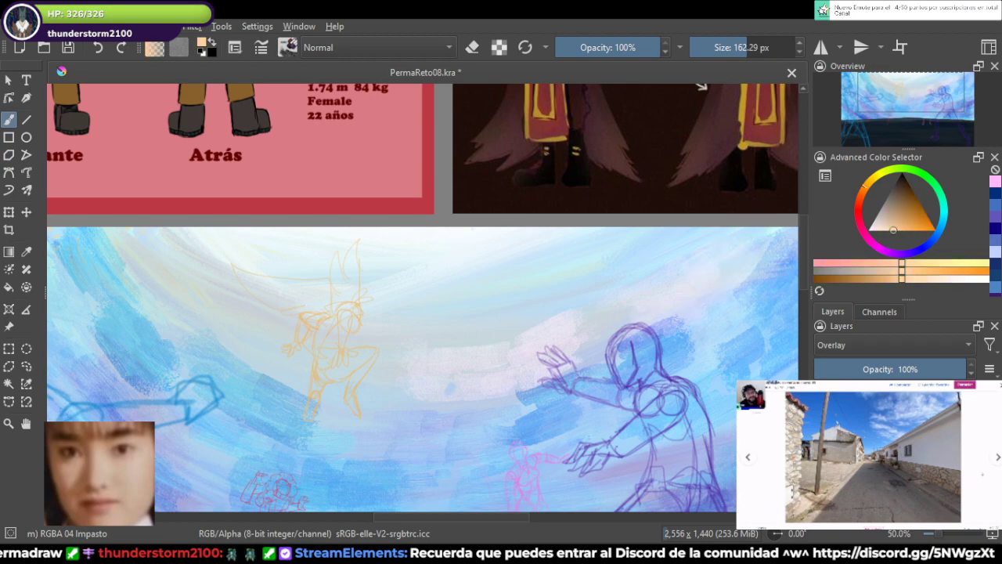
mouse_move(391, 352)
left_mouse_down()
mouse_move(465, 309)
mouse_move(581, 192)
mouse_move(533, 313)
left_mouse_up()
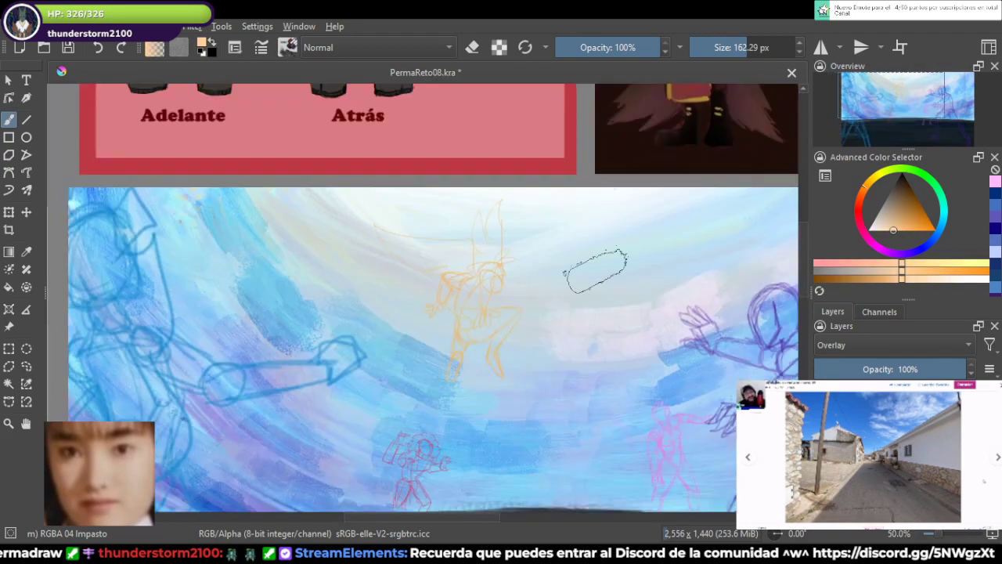
mouse_move(587, 352)
left_mouse_down()
mouse_move(696, 335)
mouse_move(569, 407)
left_mouse_up()
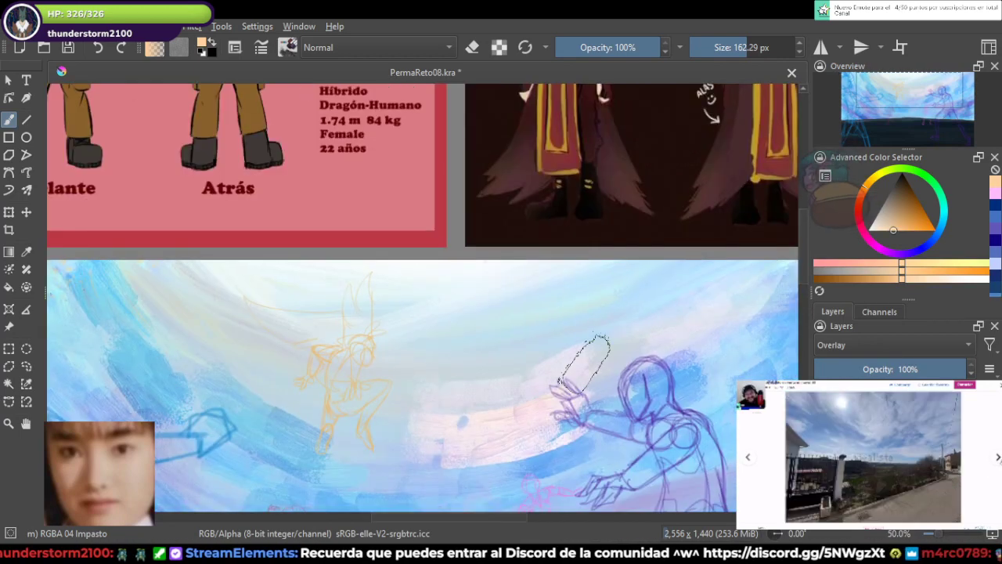
key("ctrl+z")
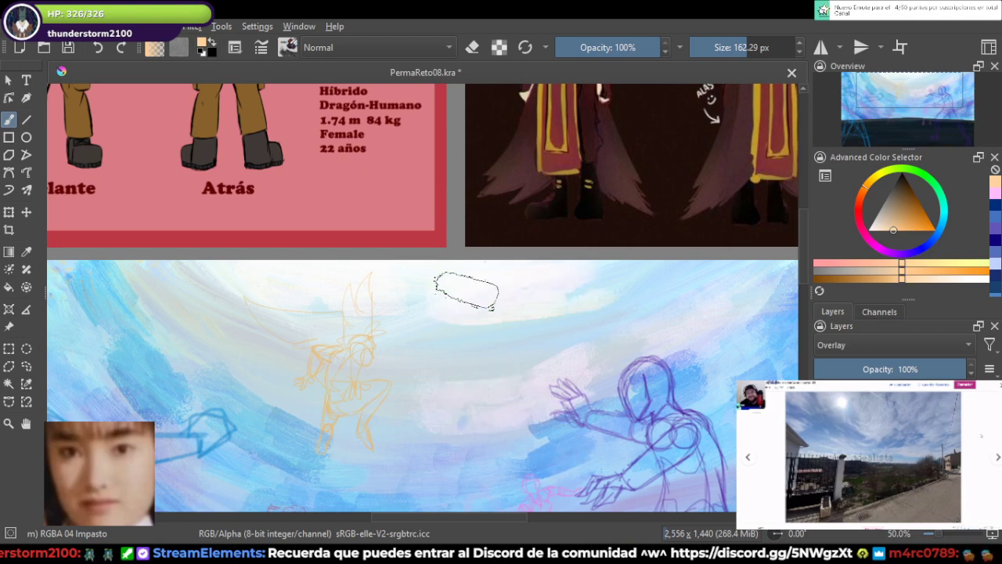
Step: Choose a saturated red and paint curved strokes through the sky behind the orange figure
left_click(859, 207)
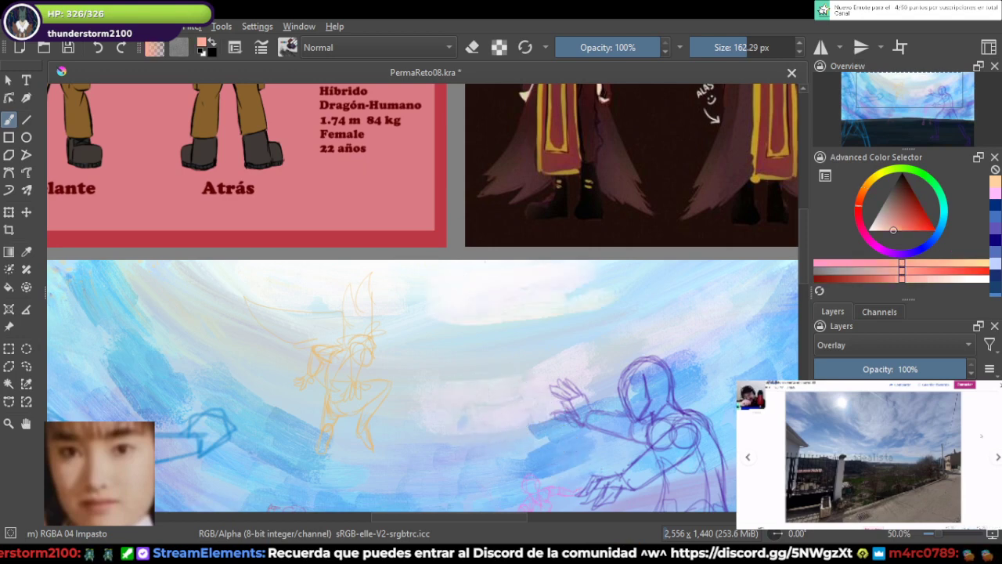
left_click_drag(904, 222, 922, 216)
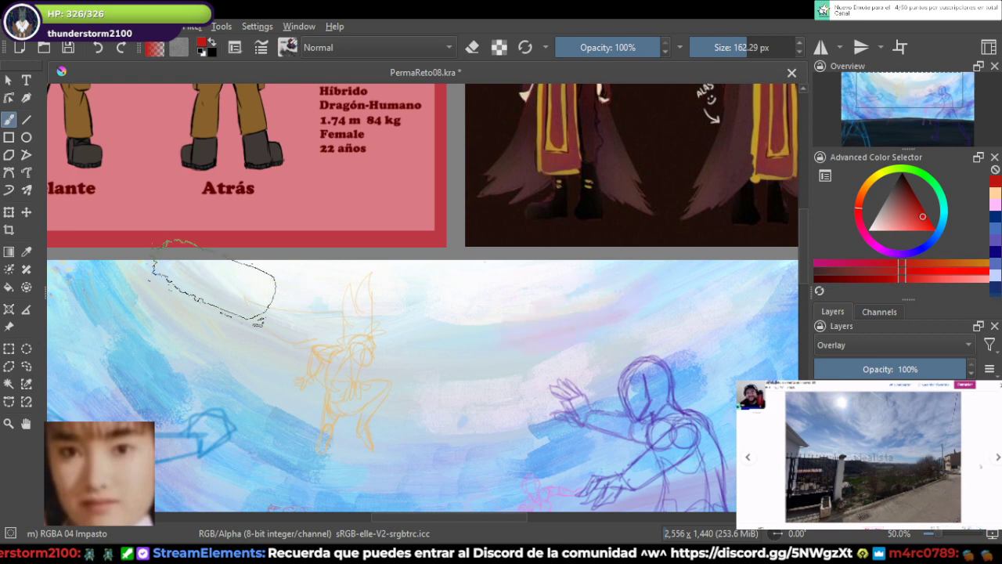
left_click_drag(417, 344, 380, 348)
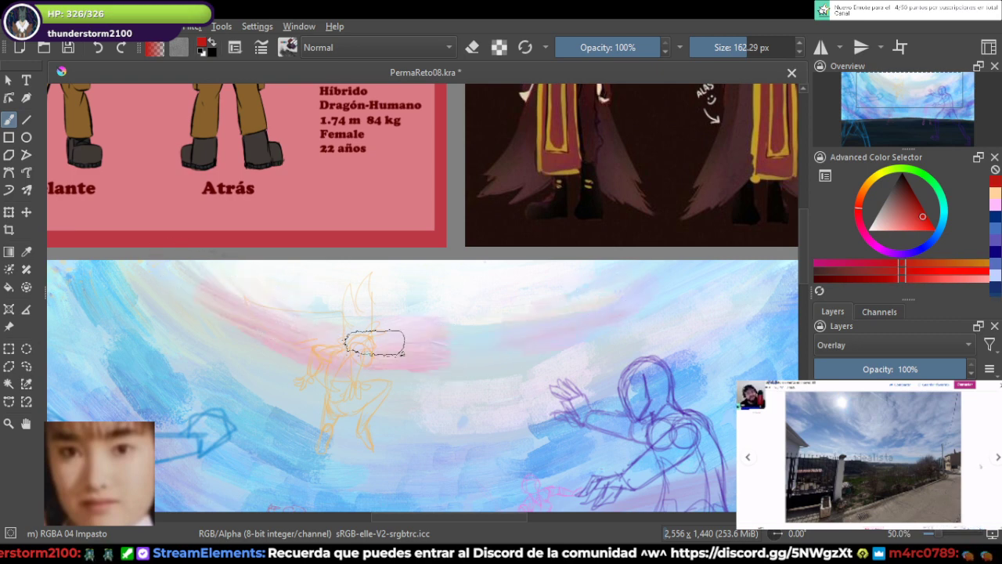
Step: Switch to a medium violet and paint scattered strokes along the sky's curve on both sides of the orange figure
left_click_drag(911, 220, 901, 222)
left_click(906, 252)
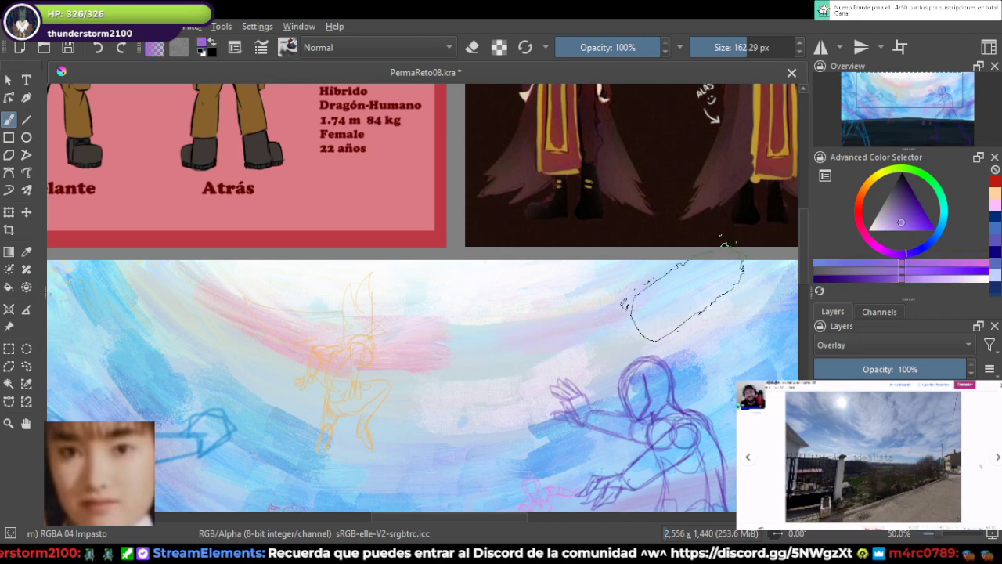
left_click_drag(570, 352, 416, 368)
left_click_drag(322, 352, 399, 357)
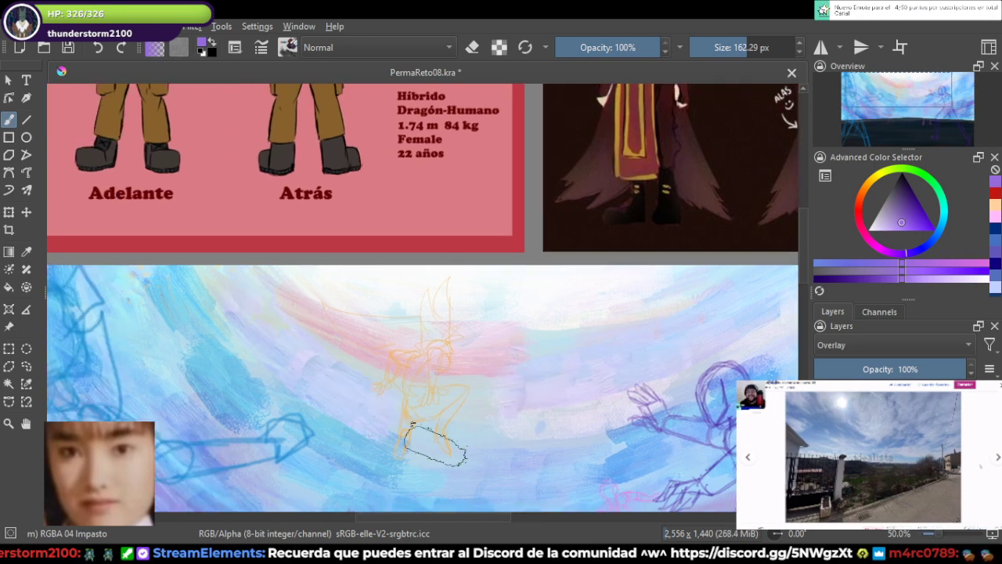
left_click_drag(576, 379, 428, 385)
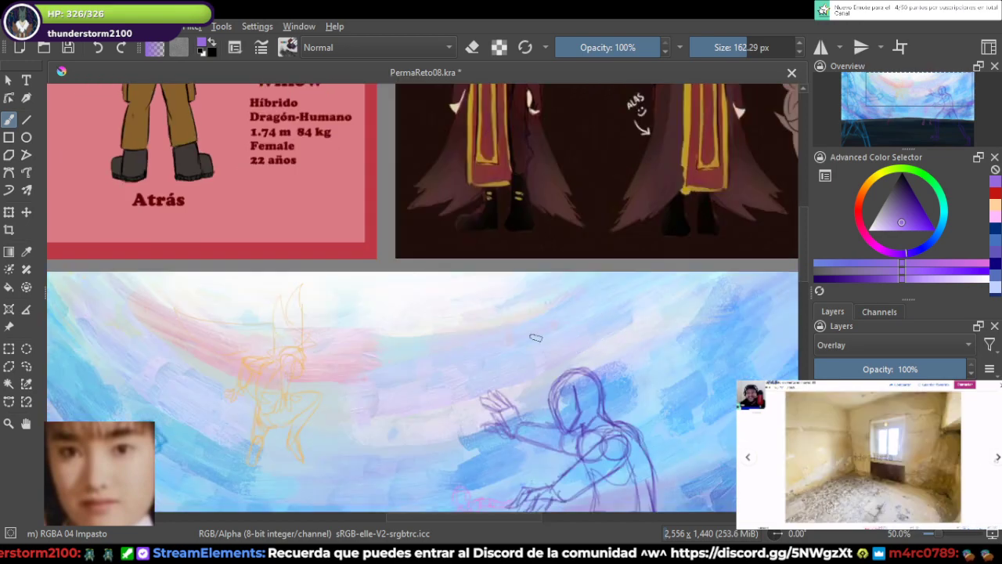
Step: Review the whole composition alongside the character references and save the document
scroll(630, 316, "down", 3)
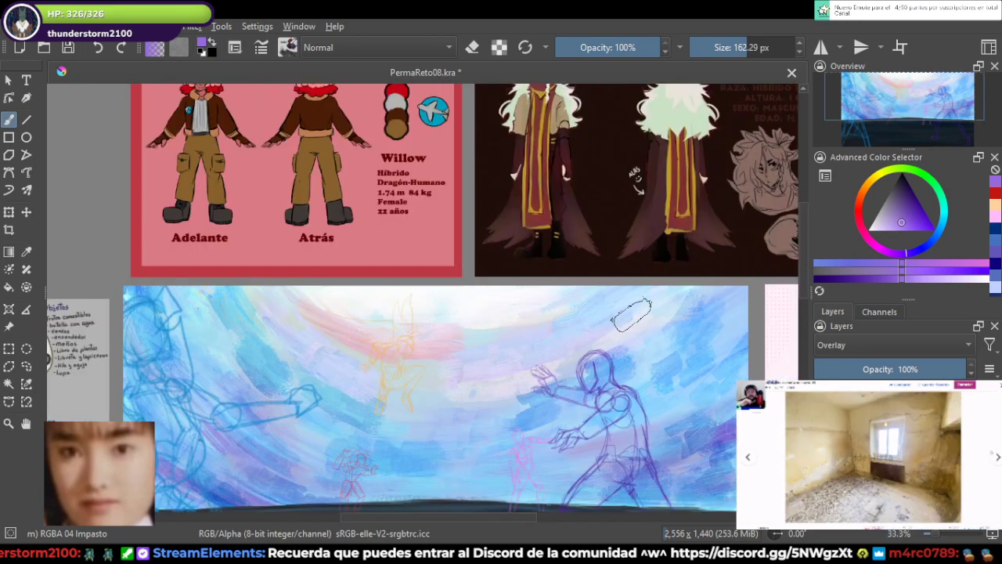
scroll(557, 341, "up", 2)
left_click_drag(550, 353, 529, 336)
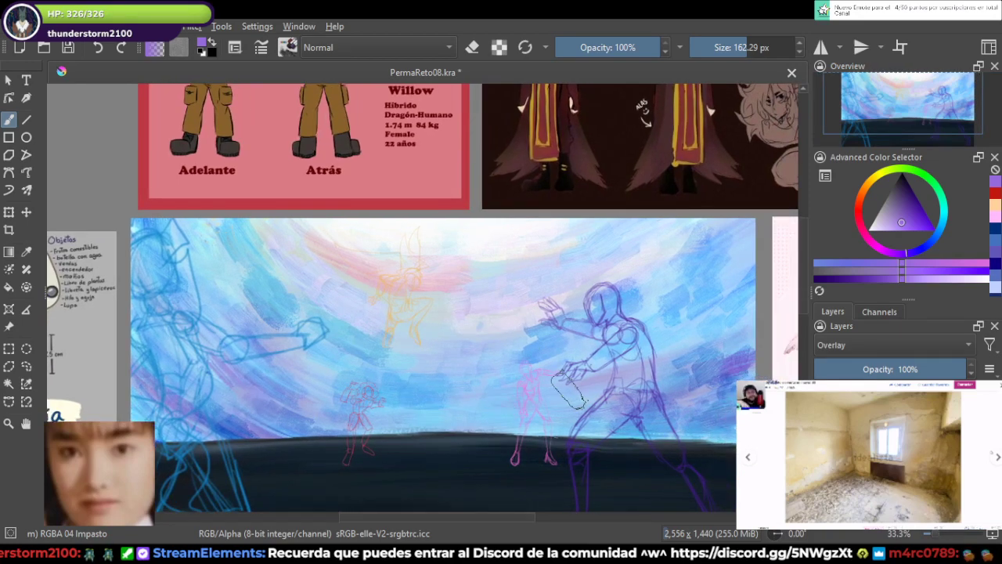
scroll(567, 389, "up", 1)
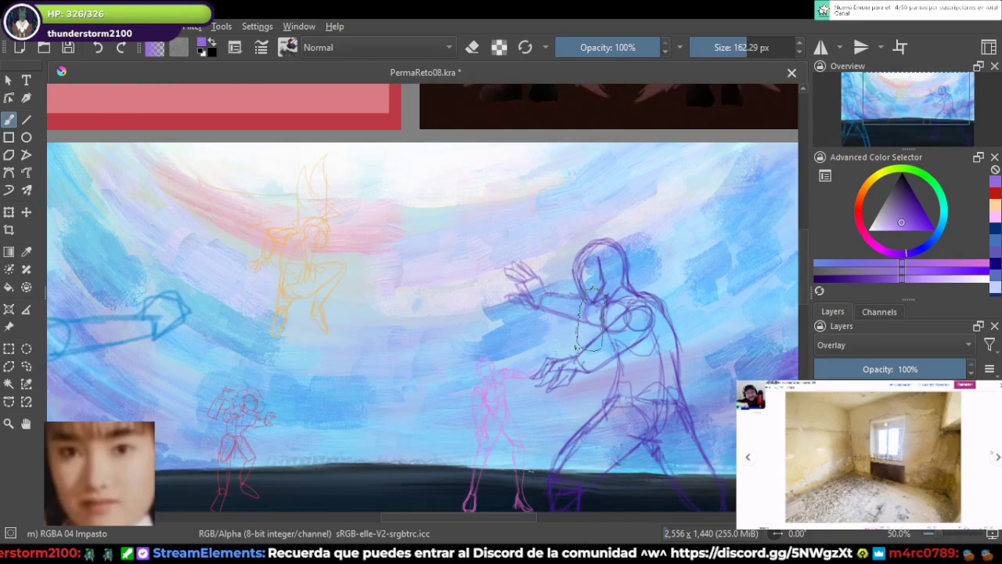
scroll(604, 313, "down", 1)
scroll(606, 307, "down", 2)
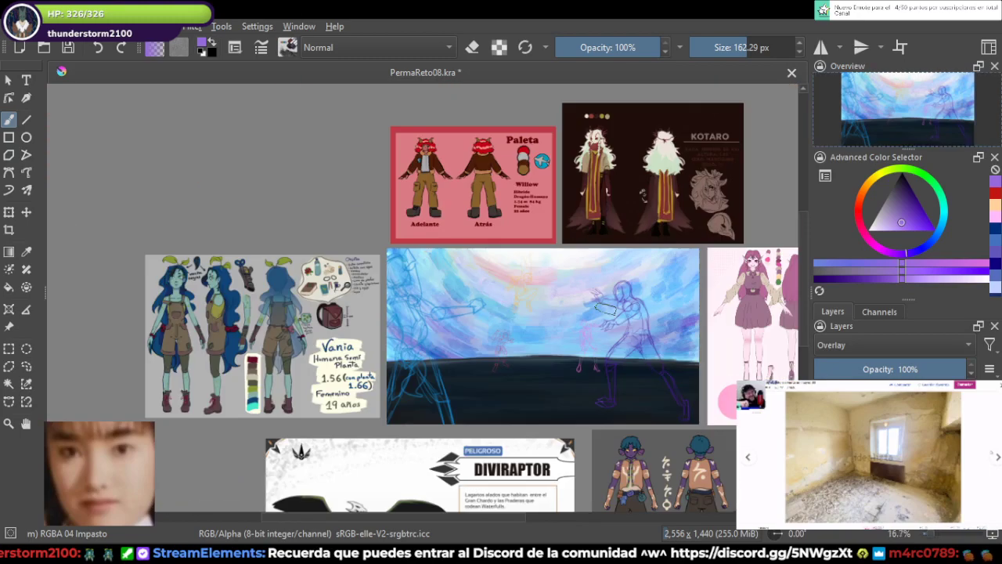
scroll(606, 306, "up", 1)
left_click_drag(606, 307, 620, 264)
key("ctrl+s")
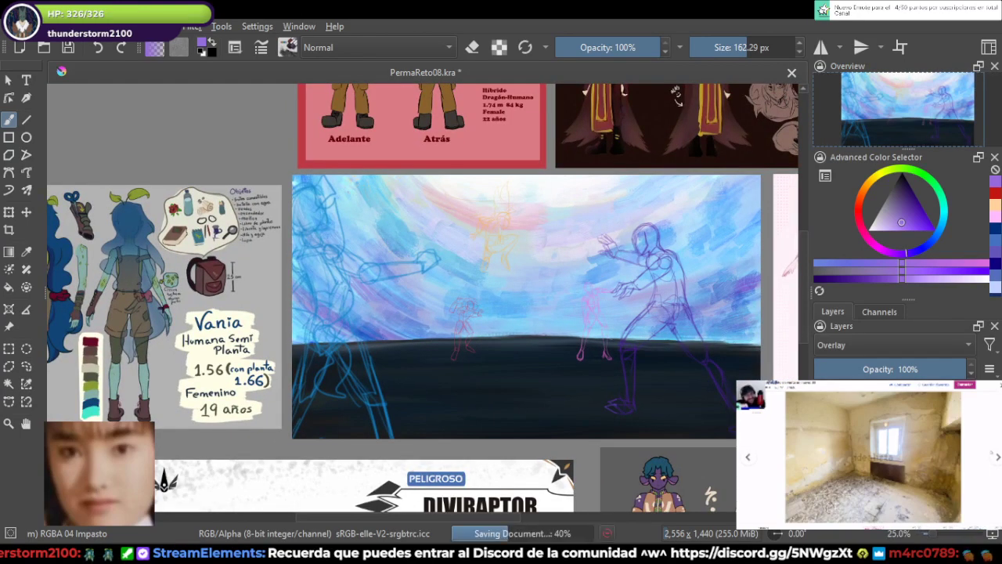
Step: Choose a very dark violet, undo the trial stroke, and paint broad textured strokes across the ground just below the horizon
left_click_drag(901, 222, 910, 186)
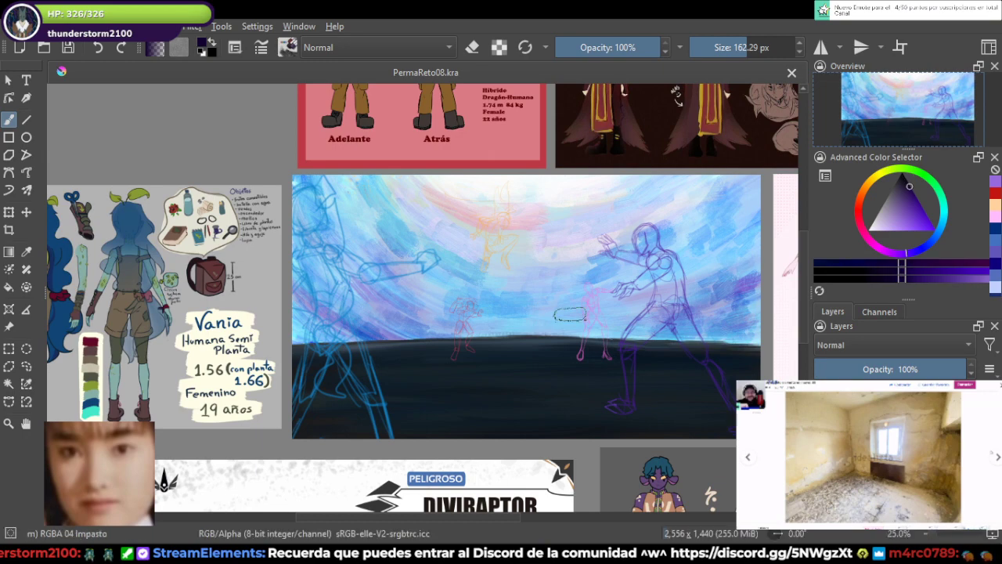
scroll(571, 314, "up", 1)
left_click_drag(571, 314, 526, 305)
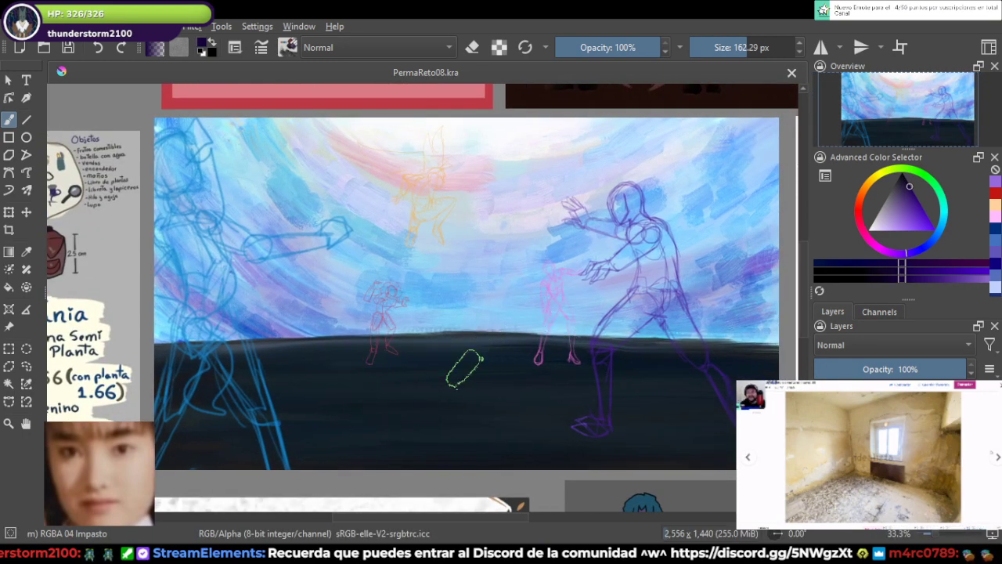
left_click_drag(468, 358, 517, 356)
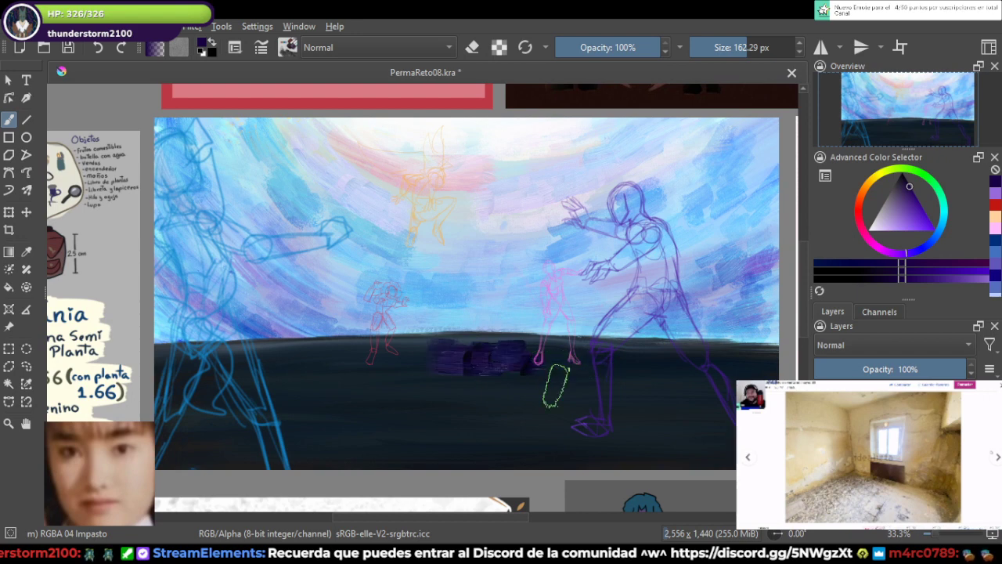
key("ctrl+z")
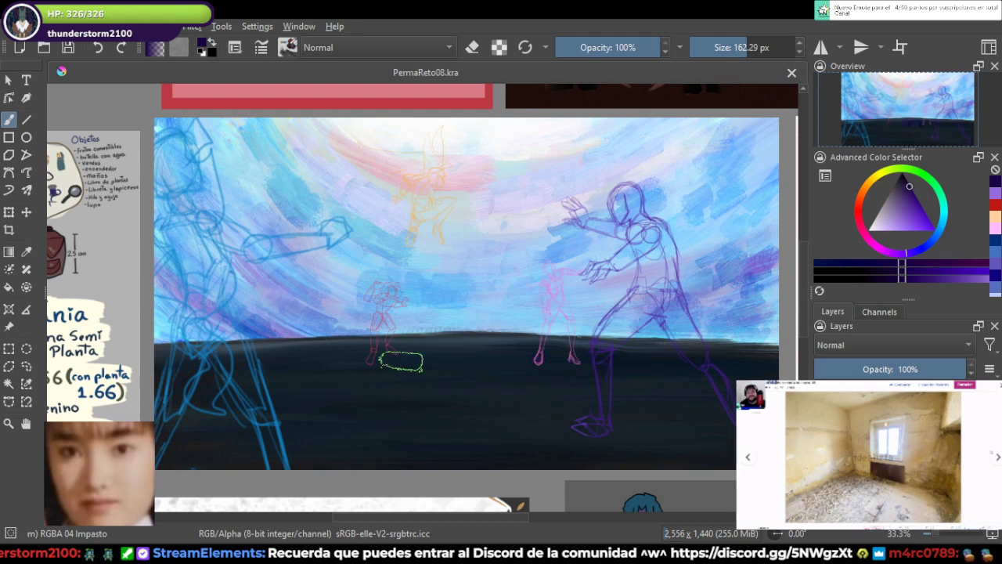
mouse_move(540, 344)
left_mouse_down()
mouse_move(371, 347)
mouse_move(420, 395)
mouse_move(358, 367)
mouse_move(317, 365)
mouse_move(537, 382)
mouse_move(494, 376)
mouse_move(667, 379)
mouse_move(642, 358)
mouse_move(776, 364)
left_mouse_up()
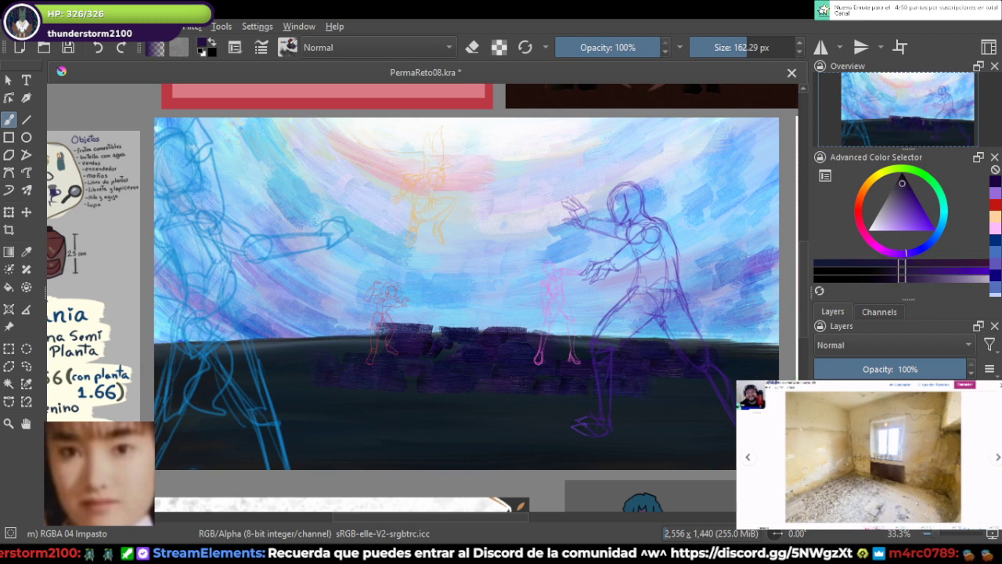
Step: Choose a near-black blue and paint strokes among the violet ones between the red figure and the purple figure's legs
left_click(922, 248)
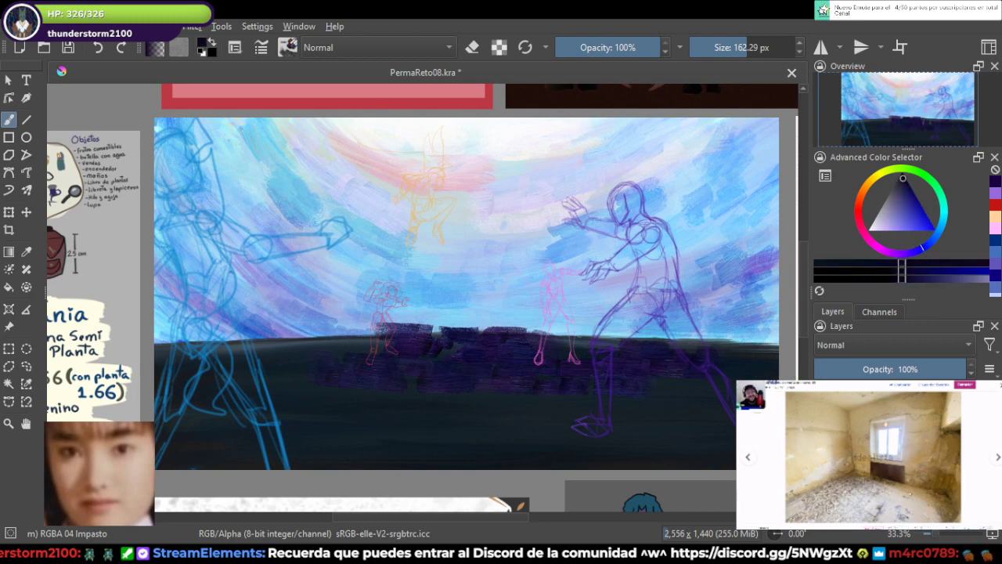
left_click(904, 179)
mouse_move(329, 358)
left_mouse_down()
mouse_move(505, 353)
mouse_move(653, 379)
left_mouse_up()
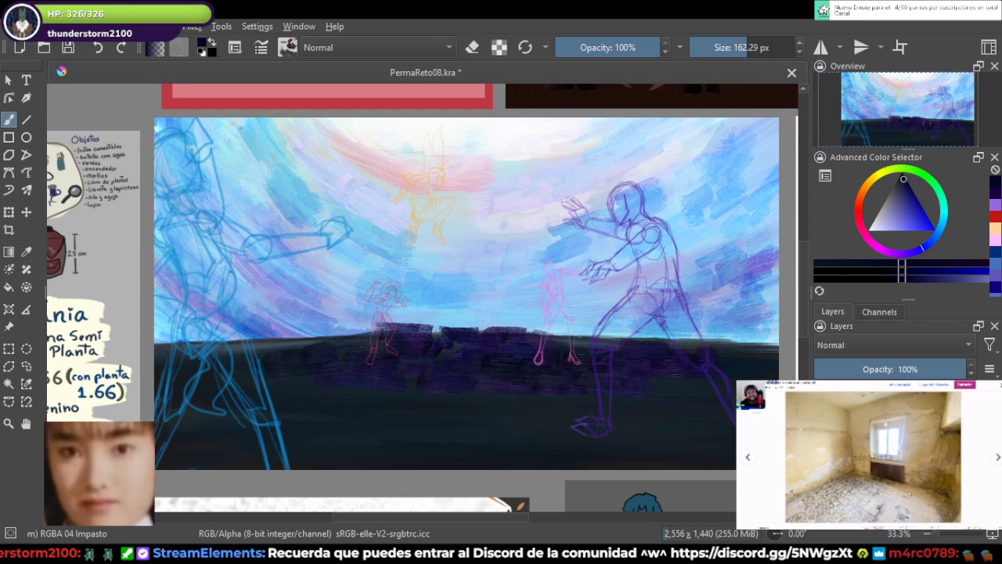
Step: Try greyish-blue strokes on the ground below the pink figure, extending past the purple figure's legs, and undo them
left_click(935, 238)
left_click(904, 202)
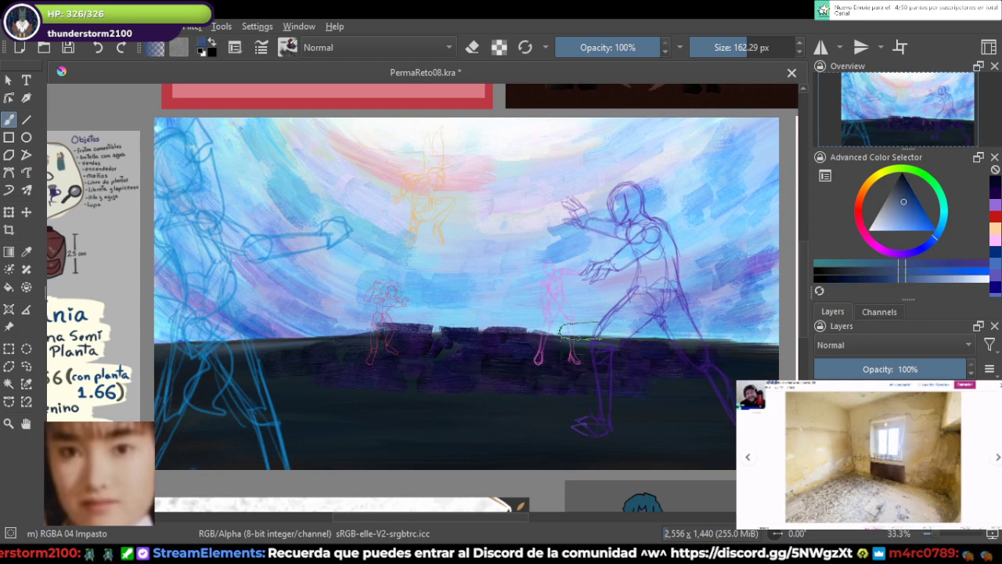
mouse_move(580, 332)
left_mouse_down()
mouse_move(505, 376)
mouse_move(586, 381)
mouse_move(599, 358)
mouse_move(719, 370)
left_mouse_up()
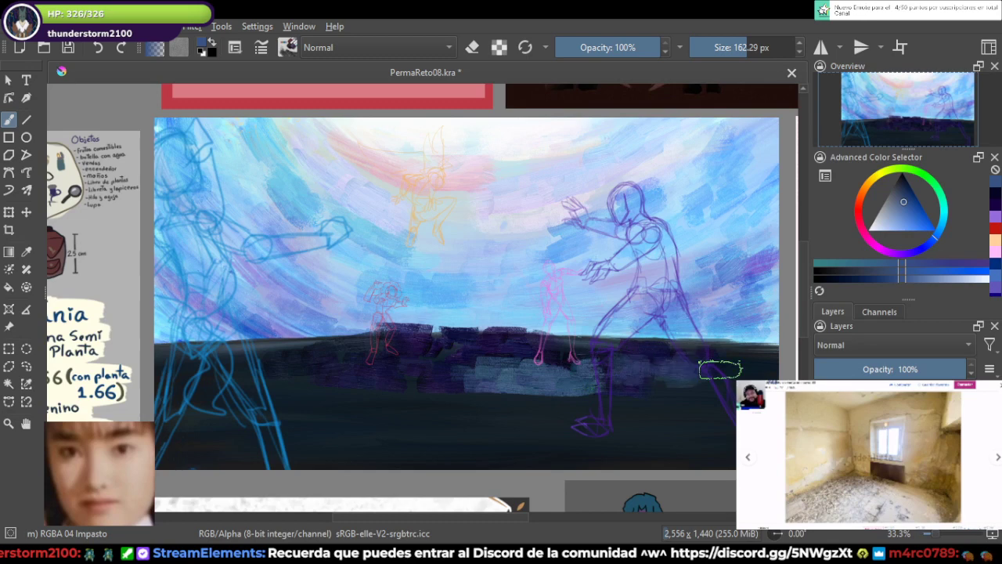
key("ctrl+z")
key("ctrl+z")
Step: Choose a dark navy blue and paint textured strokes across the upper ground from one side of the canvas to the other
left_click_drag(904, 202, 911, 189)
left_click(924, 247)
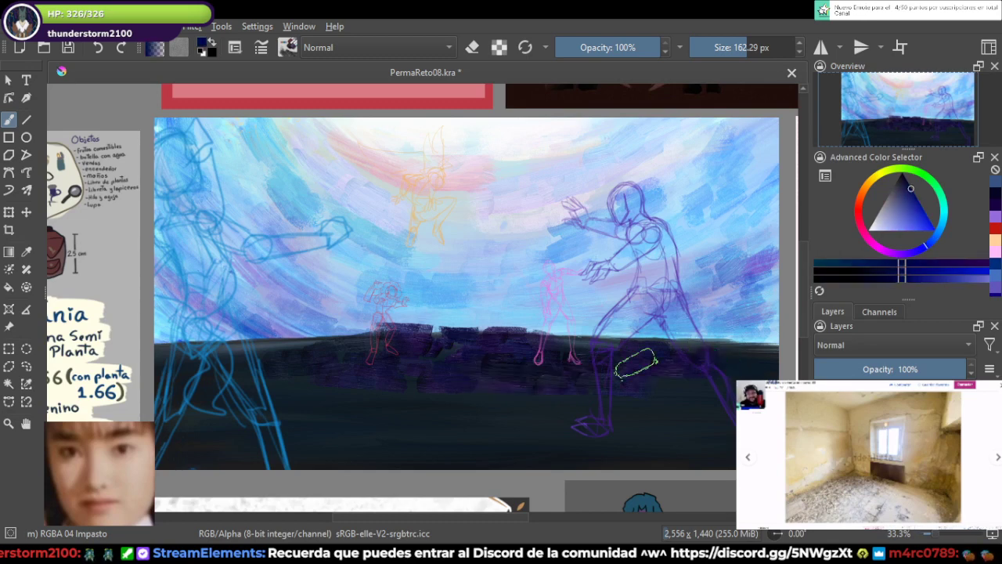
left_click_drag(706, 398, 679, 404)
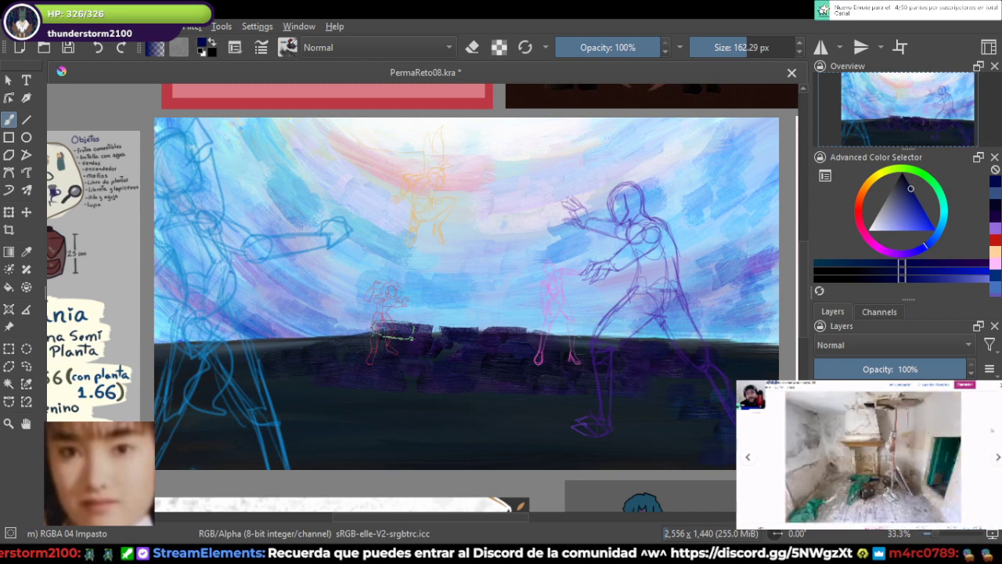
left_click_drag(171, 371, 328, 385)
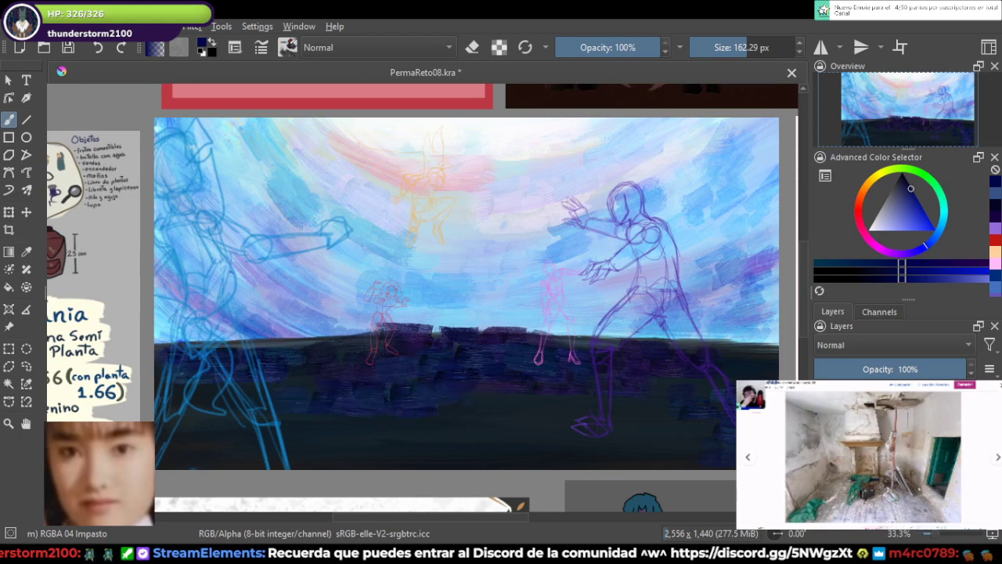
Step: Try near-black strokes across the middle of the ground with a darkened navy, and undo them
key("k")
key("k")
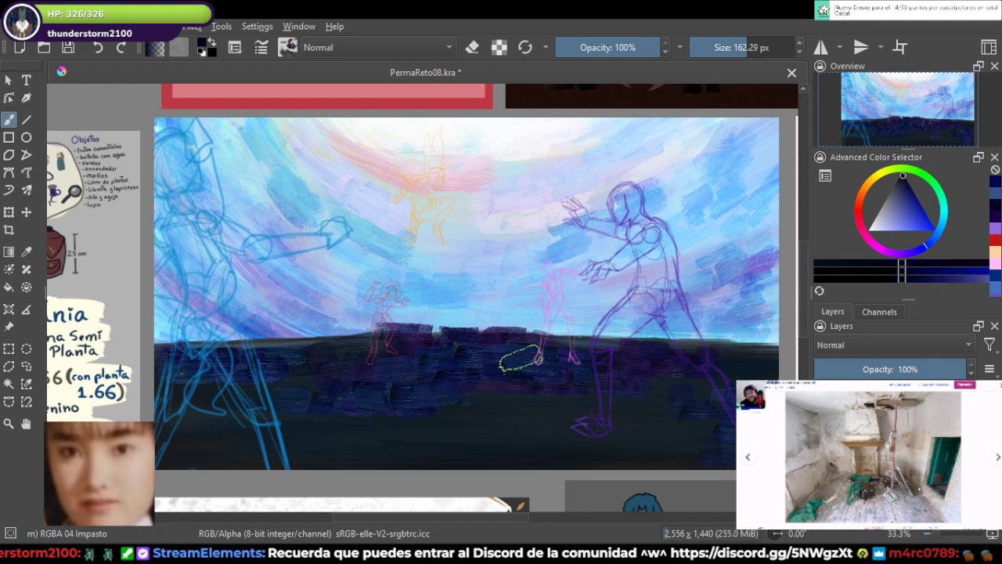
mouse_move(660, 404)
left_mouse_down()
mouse_move(557, 393)
mouse_move(289, 407)
left_mouse_up()
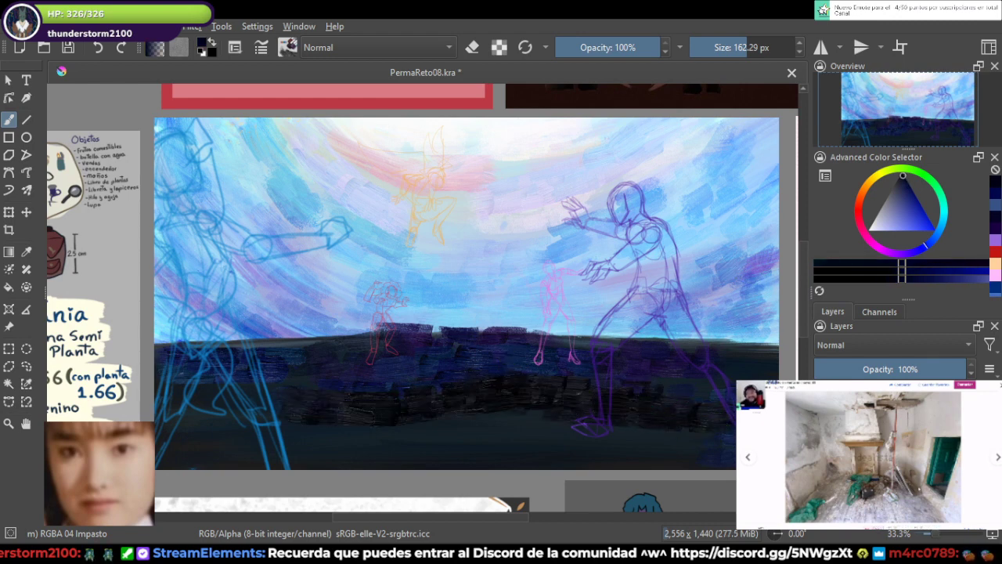
key("ctrl+z")
key("ctrl+z")
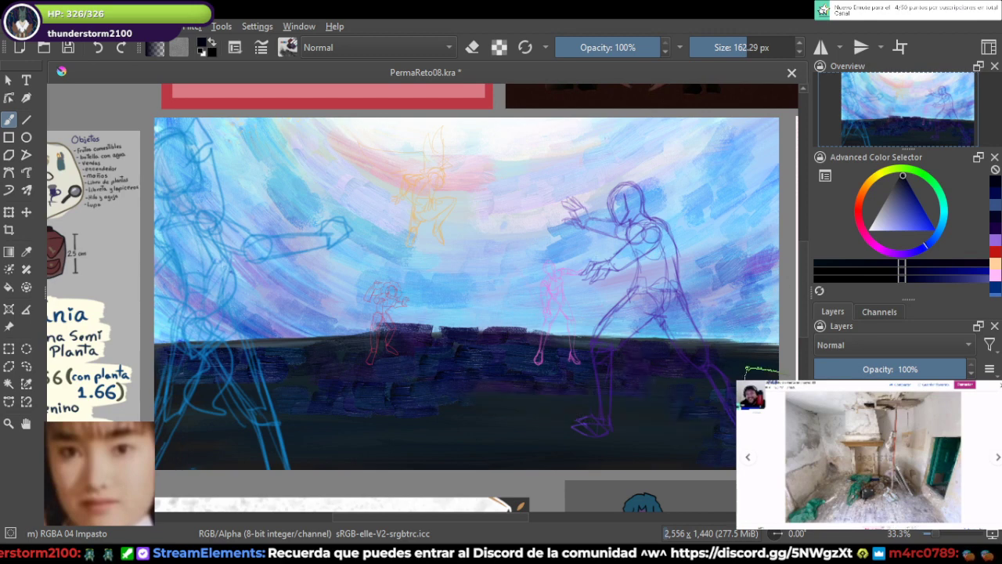
Step: Paint dark teal strokes across the lower ground, and work dark indigo strokes in among them
left_click_drag(903, 176, 905, 198)
mouse_move(926, 245)
left_mouse_down()
mouse_move(941, 227)
mouse_move(909, 185)
left_mouse_up()
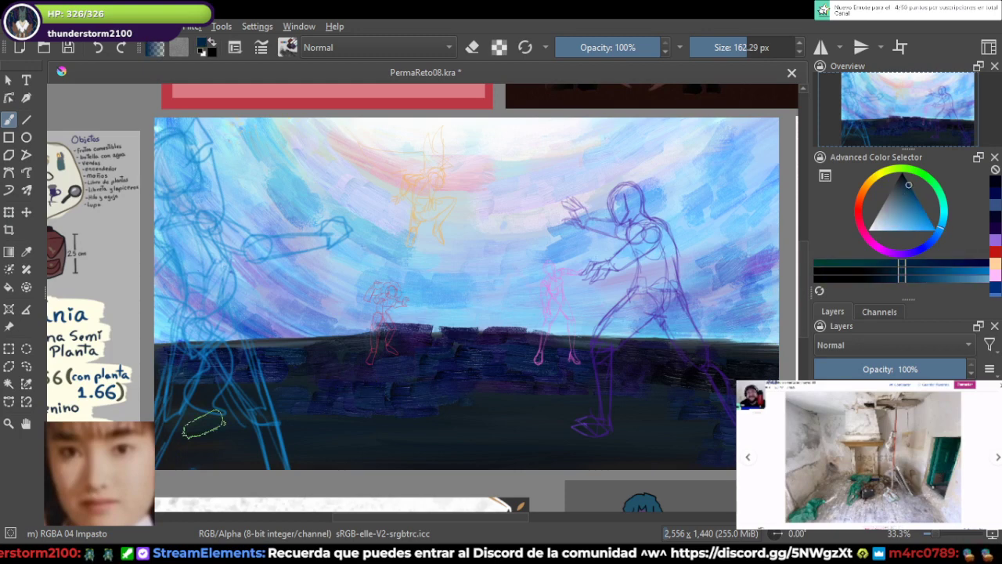
left_click_drag(165, 438, 356, 436)
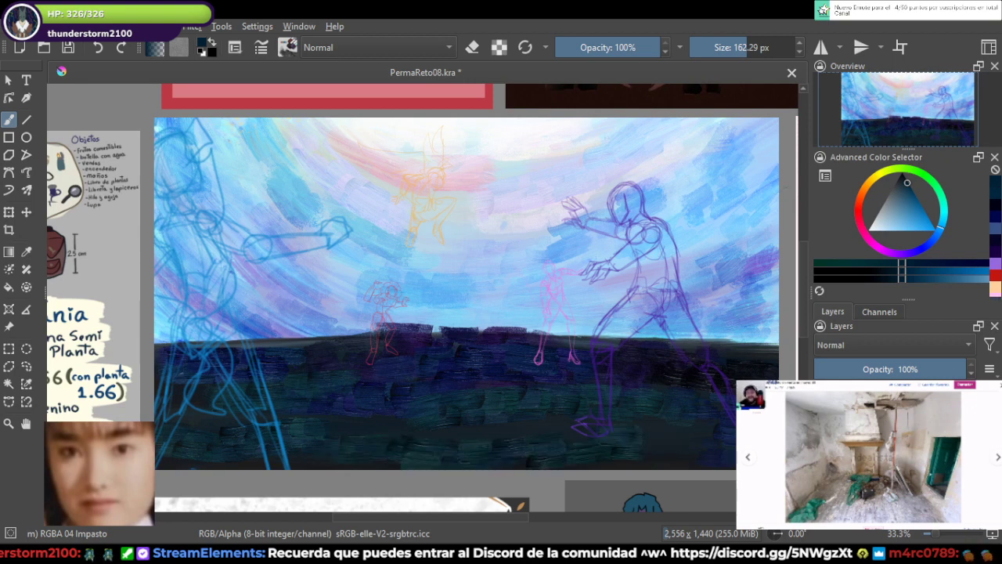
left_click(915, 251)
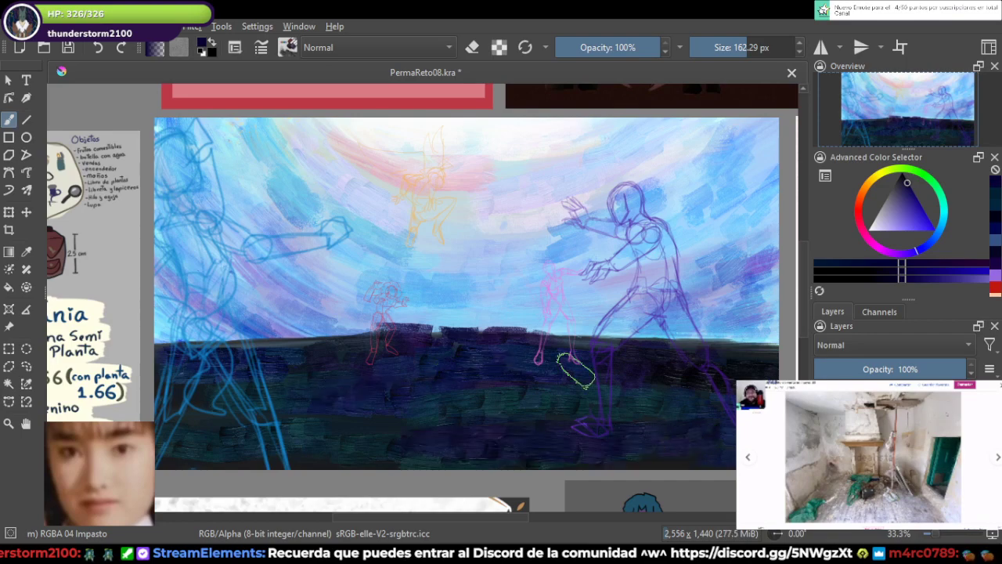
scroll(574, 368, "down", 1)
scroll(574, 368, "down", 1)
scroll(574, 368, "up", 2)
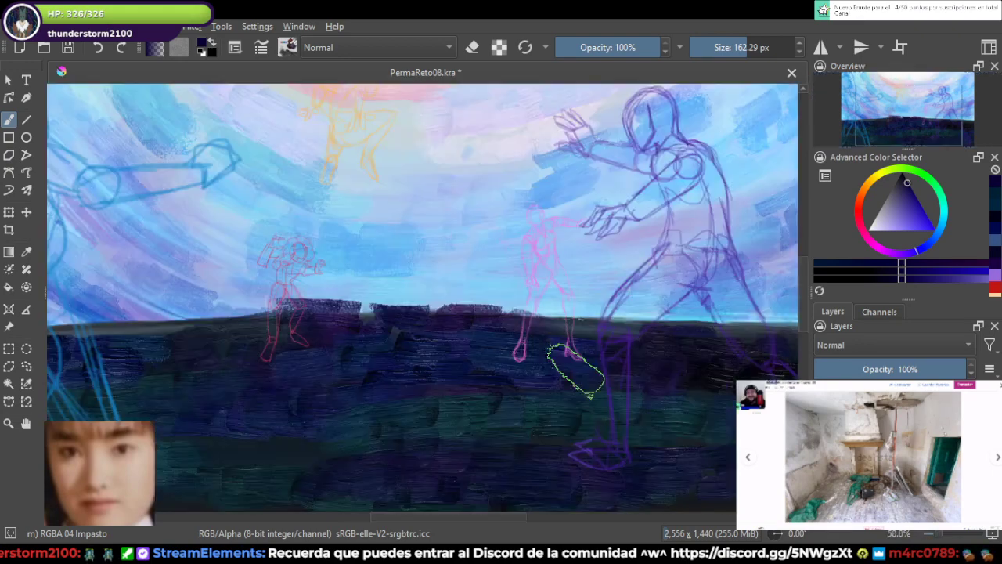
scroll(575, 369, "down", 1)
scroll(575, 370, "up", 1)
scroll(575, 370, "down", 1)
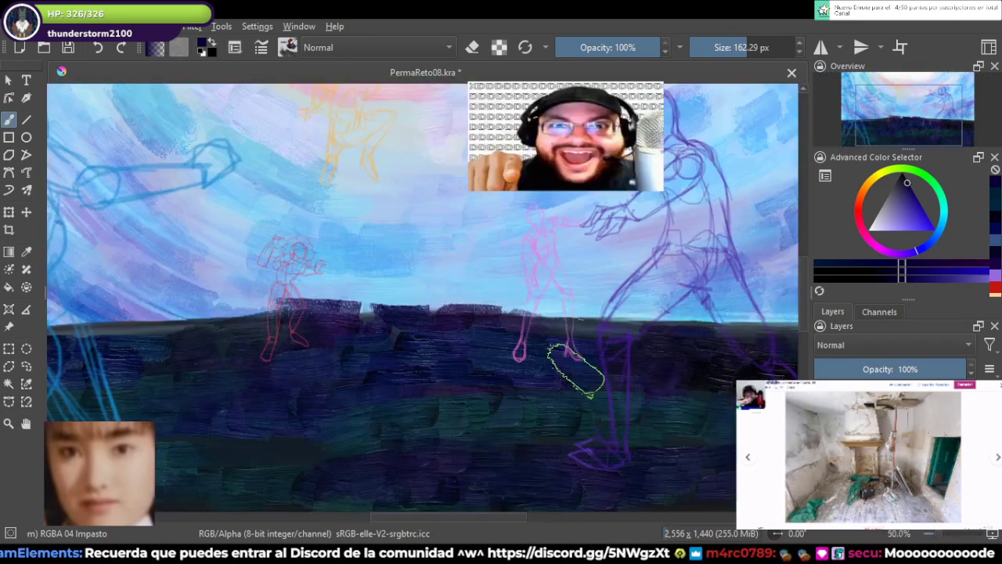
Step: Choose a pale blue, set the brush size to 48.09 px, and paint short highlight strokes along the whole horizon
scroll(576, 369, "up", 1)
left_click_drag(414, 360, 555, 371)
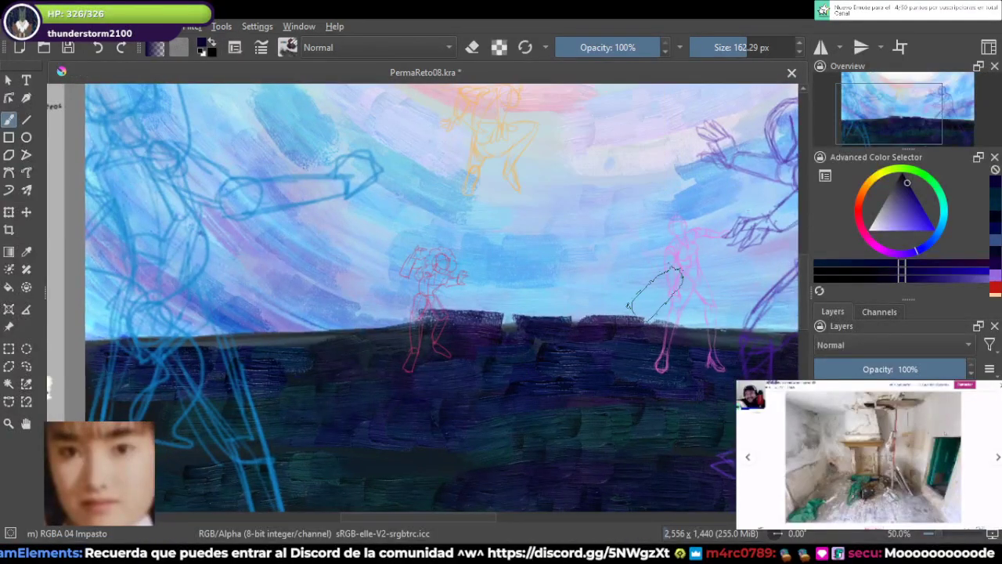
mouse_move(900, 205)
left_mouse_down()
mouse_move(876, 230)
mouse_move(890, 226)
left_mouse_up()
left_click(940, 227)
left_click(528, 163)
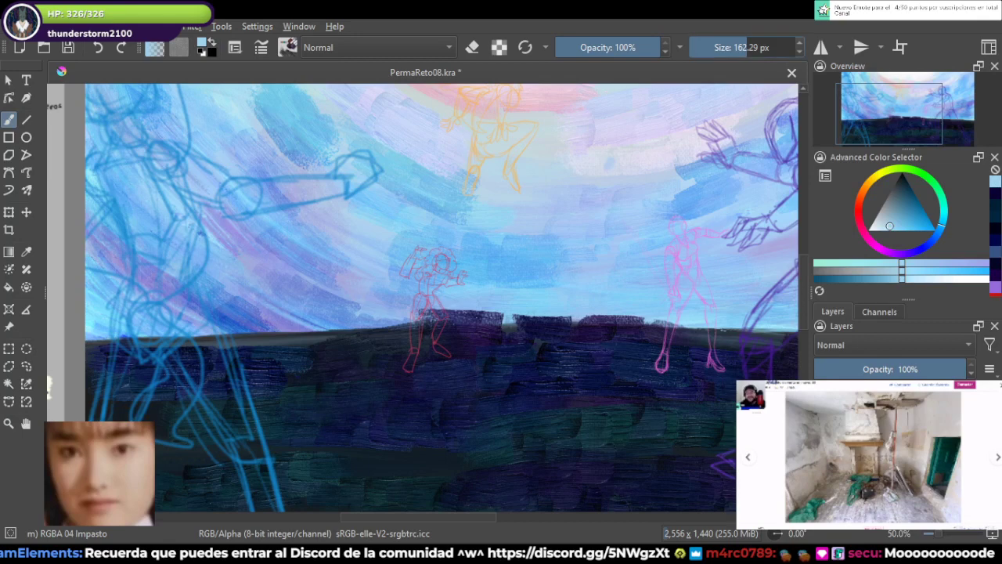
left_click(730, 47)
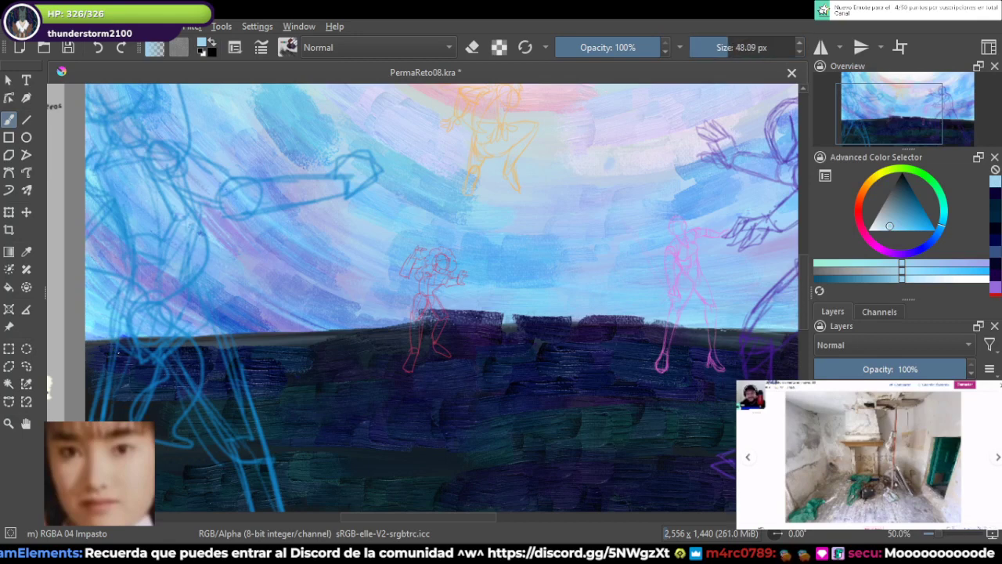
mouse_move(108, 349)
left_mouse_down()
mouse_move(288, 350)
mouse_move(614, 331)
left_mouse_up()
left_click_drag(763, 345, 482, 323)
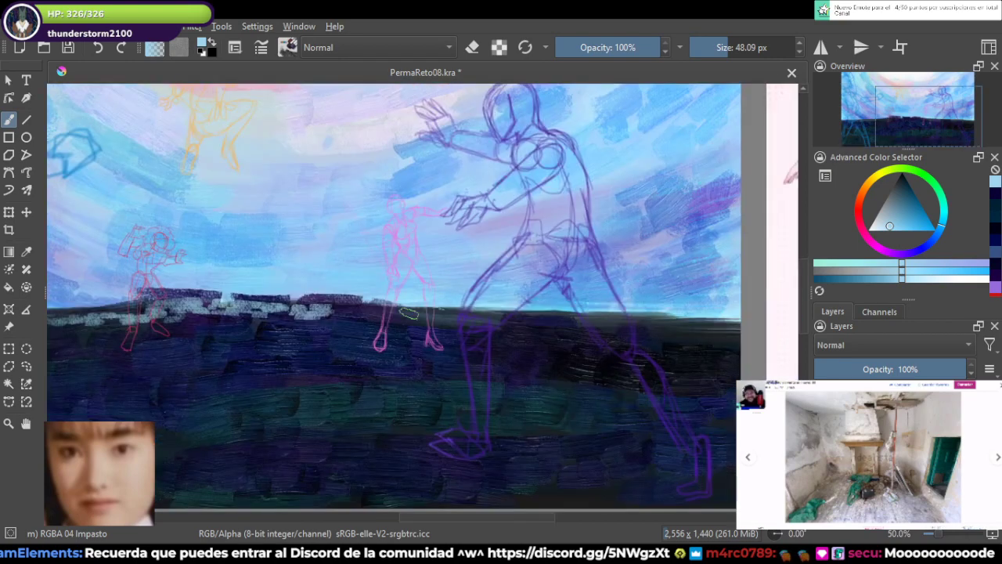
left_click_drag(336, 317, 789, 306)
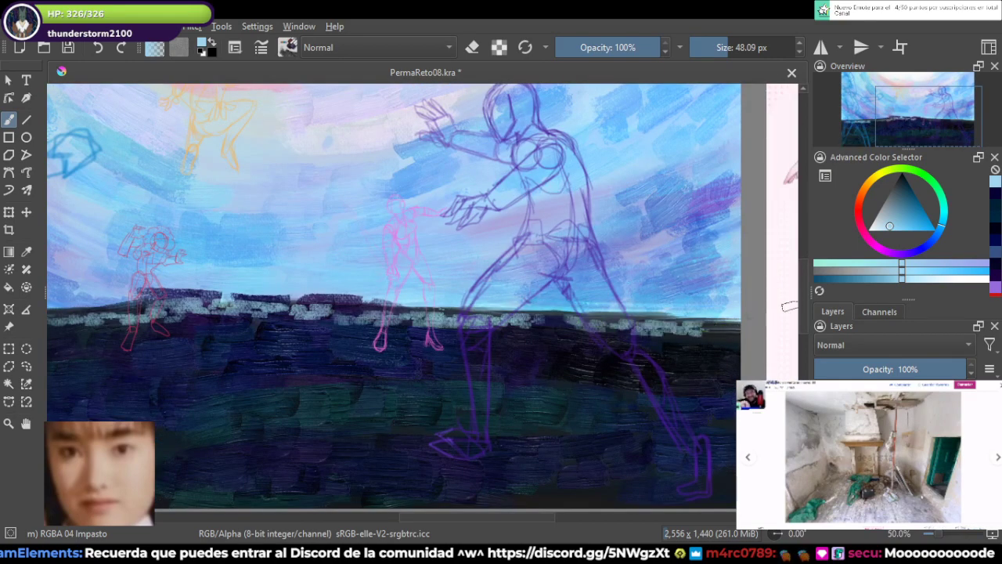
Step: Choose a deeper cyan-blue and add small strokes to the horizon highlights behind the purple figure
left_click(905, 214)
left_click(916, 204)
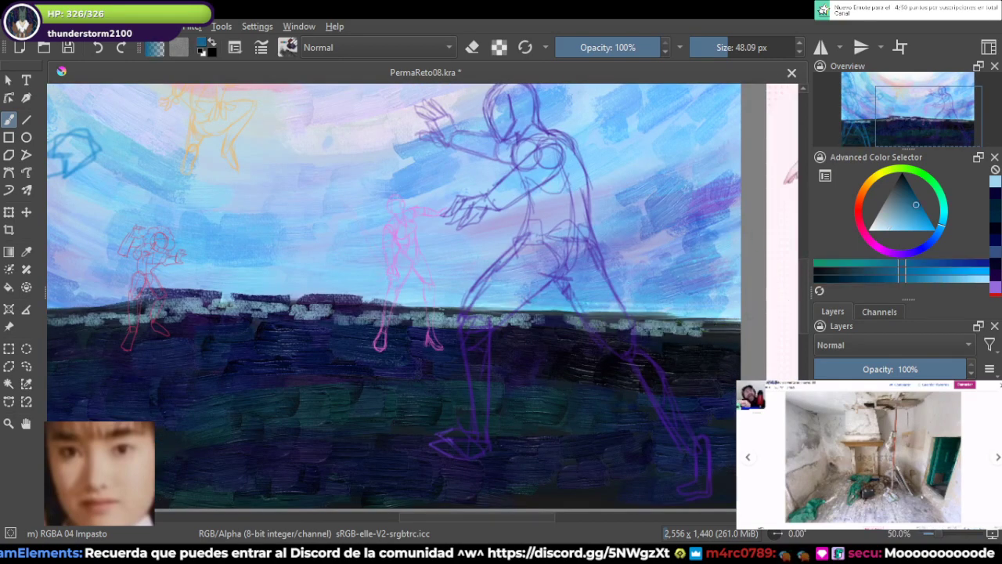
left_click_drag(643, 332, 744, 329)
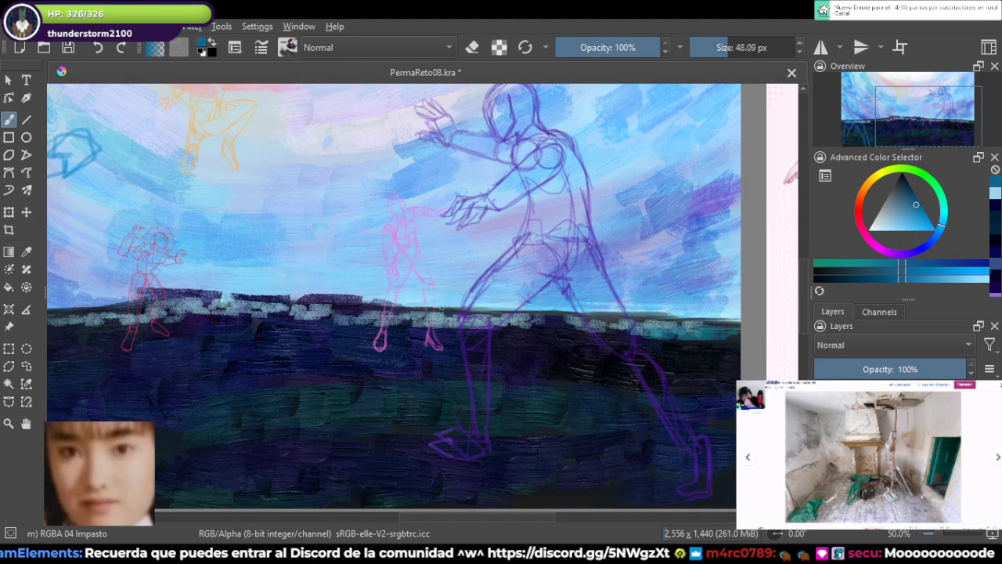
Step: Set the brush size to 156.13 px and paint muted teal strokes below the horizon by the purple and red figures, undoing one stroke
left_click(743, 47)
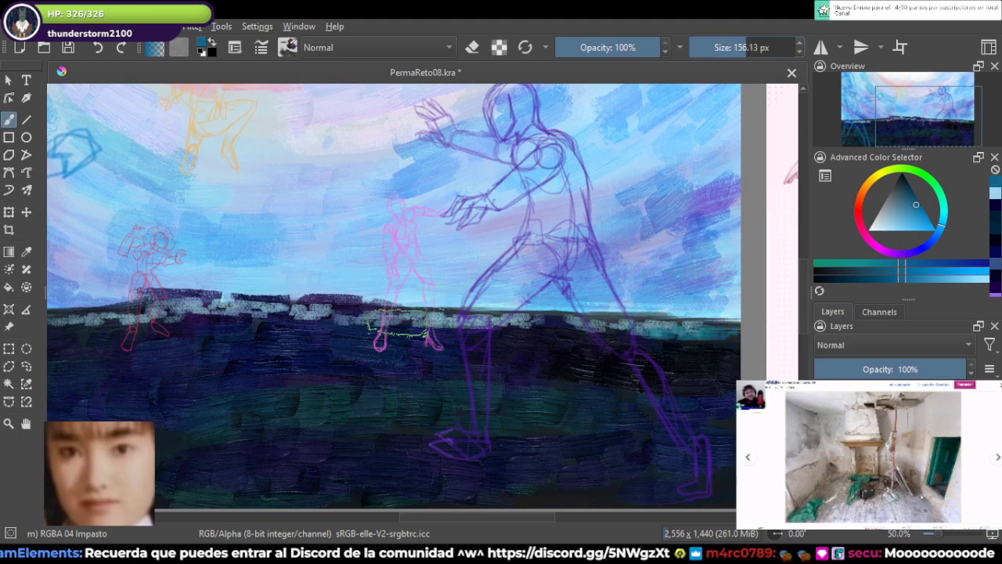
left_click_drag(913, 195, 902, 193)
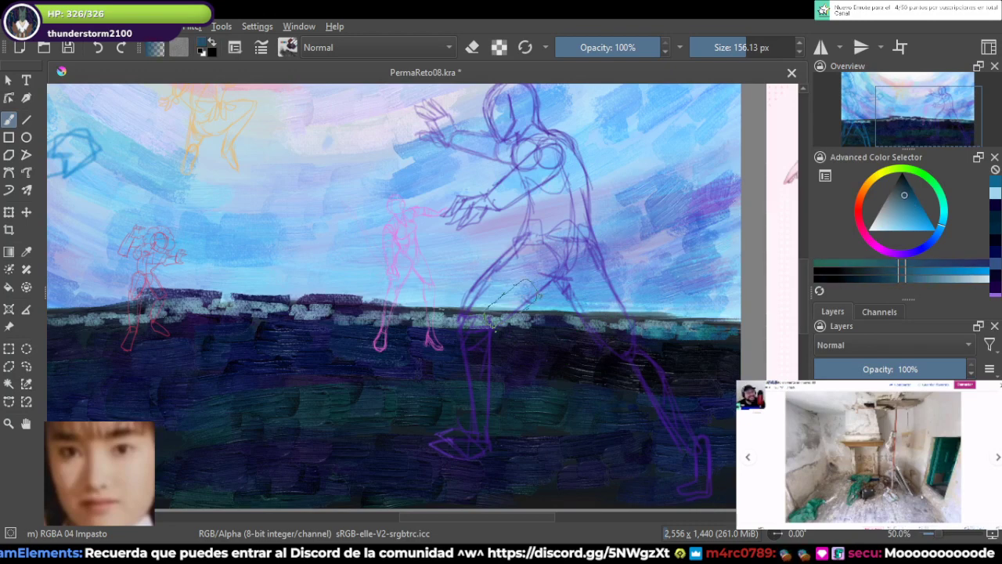
left_click_drag(470, 339, 636, 339)
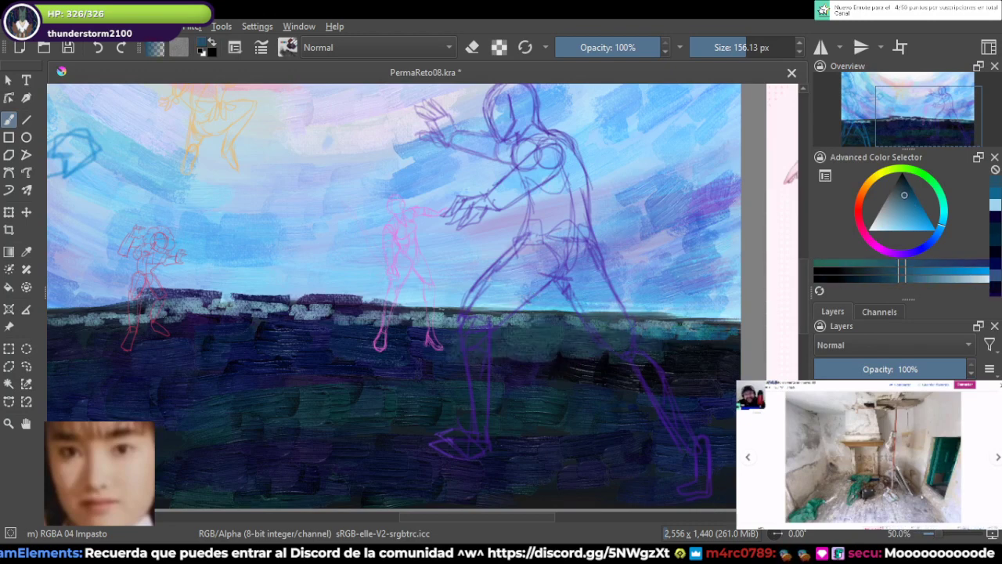
key("ctrl+z")
left_click_drag(308, 351, 513, 322)
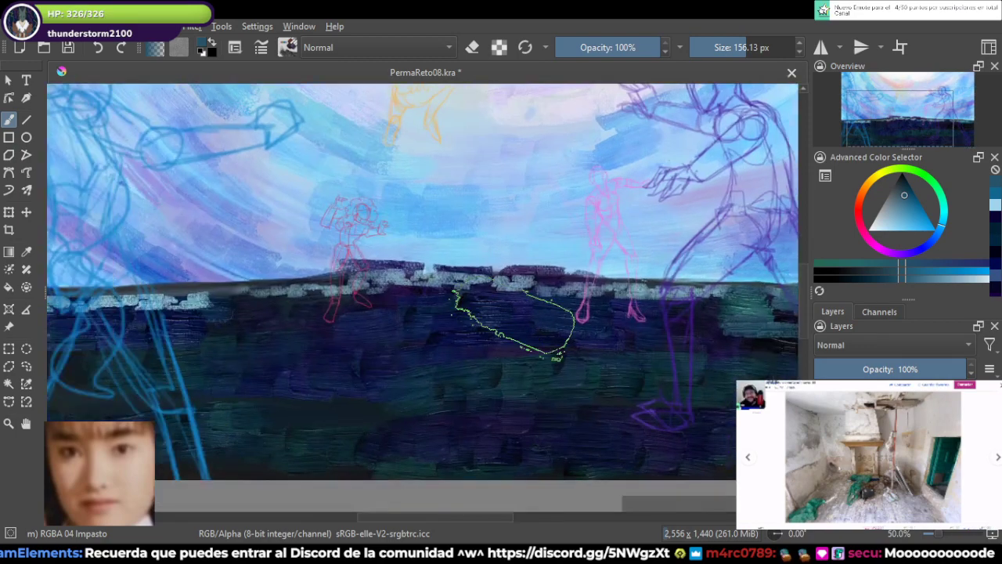
left_click_drag(454, 311, 313, 324)
Step: Choose a darker, more saturated teal and paint overlapping strokes across the ground from the red figure to the purple figure's legs
left_click(912, 197)
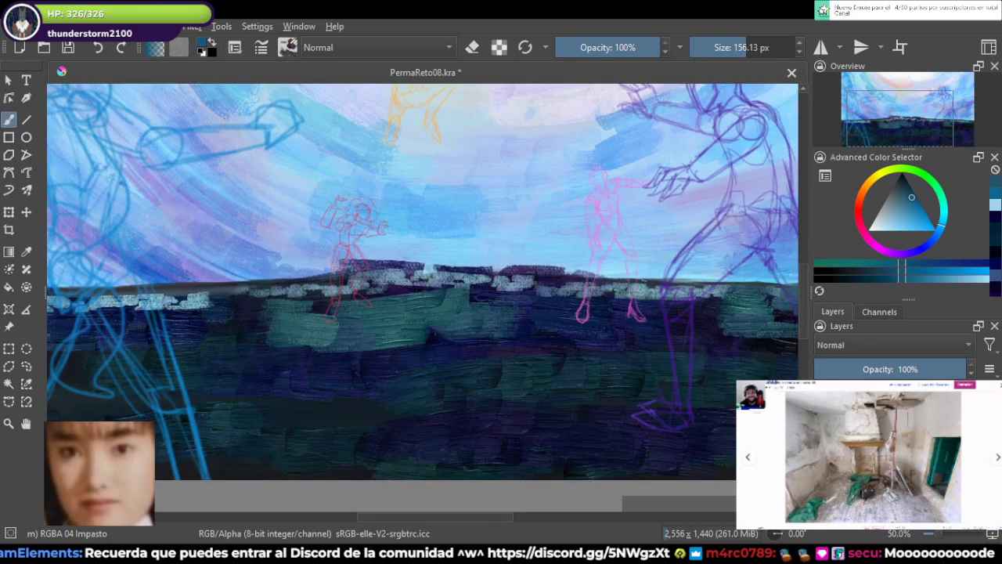
left_click_drag(235, 332, 423, 357)
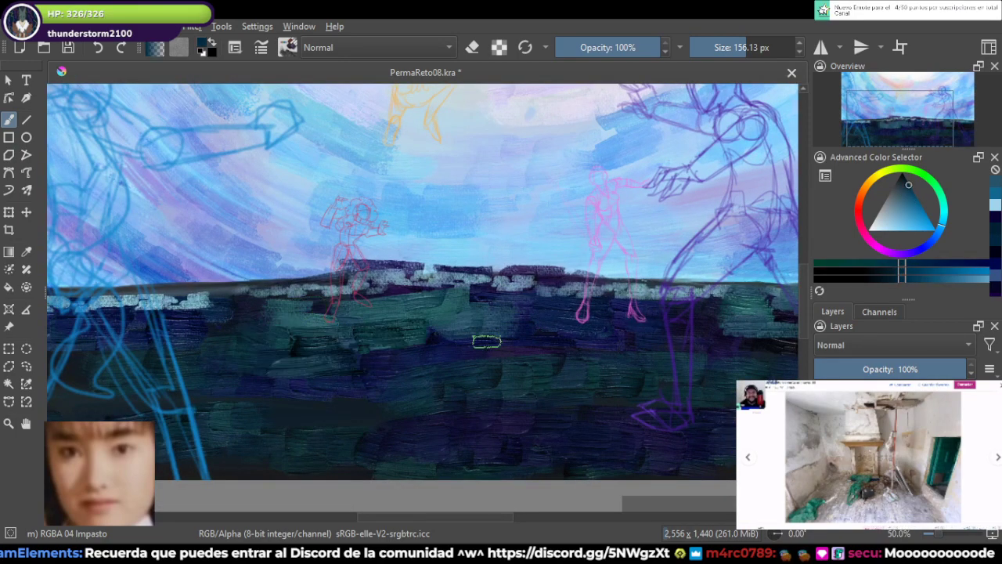
mouse_move(487, 341)
left_mouse_down()
mouse_move(543, 338)
mouse_move(427, 326)
left_mouse_up()
mouse_move(709, 330)
left_mouse_down()
mouse_move(396, 321)
mouse_move(405, 340)
left_mouse_up()
Step: Choose a very dark navy and blend strokes over the teal area in the middle of the ground
left_click(889, 271)
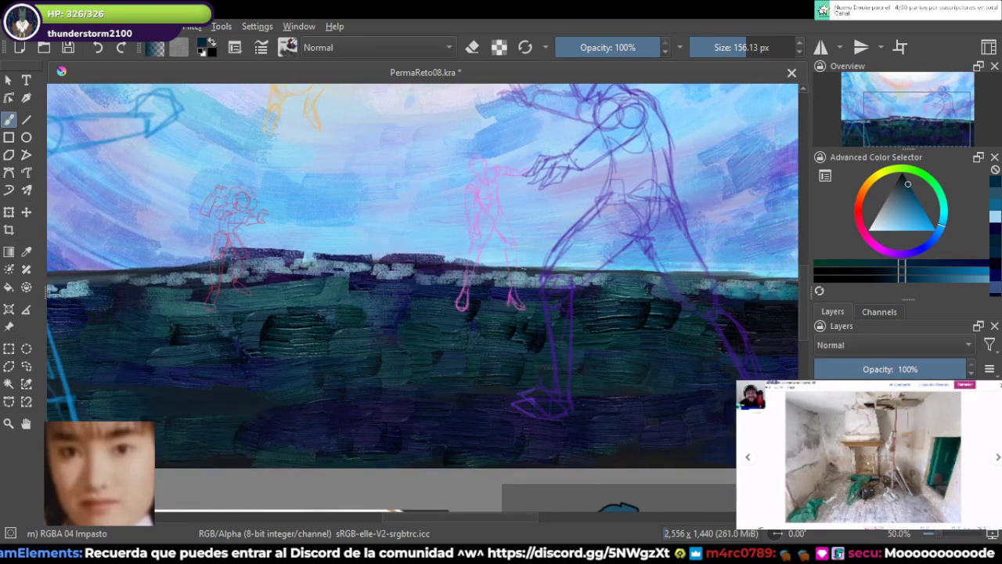
left_click(971, 263)
mouse_move(491, 323)
left_mouse_down()
mouse_move(138, 347)
mouse_move(407, 368)
mouse_move(602, 360)
left_mouse_up()
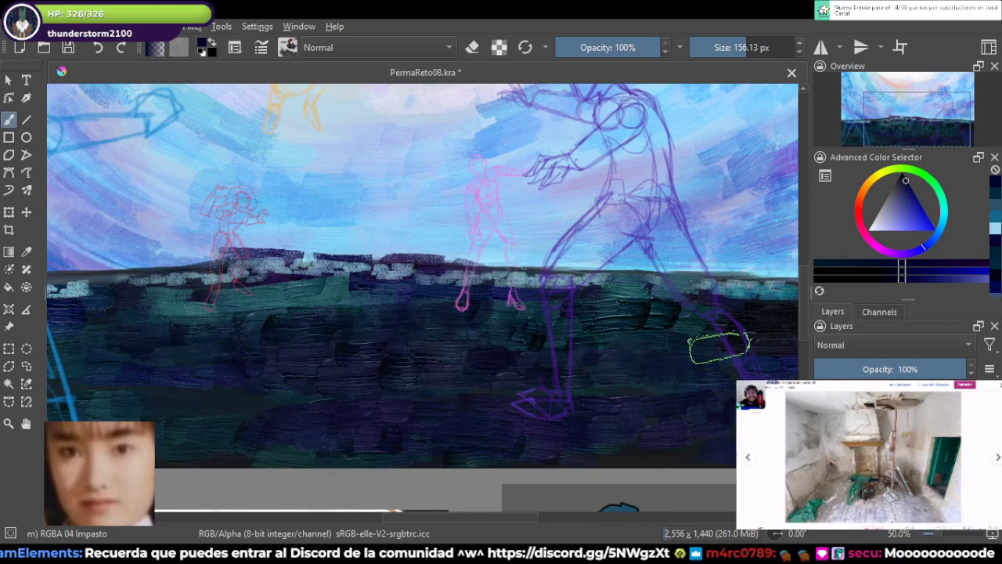
Step: Try the RGBA 06 Rock brush at 365.71 px with broad horizontal strokes across the dark ground, undoing each stroke
scroll(709, 345, "down", 4)
scroll(642, 307, "up", 2)
scroll(641, 307, "up", 3)
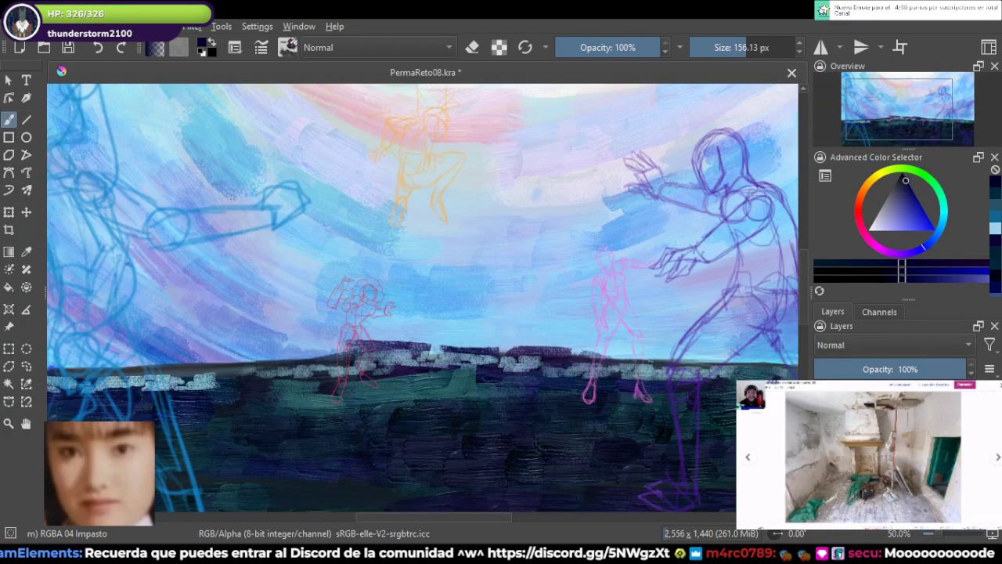
key("/")
left_click_drag(602, 407, 586, 341)
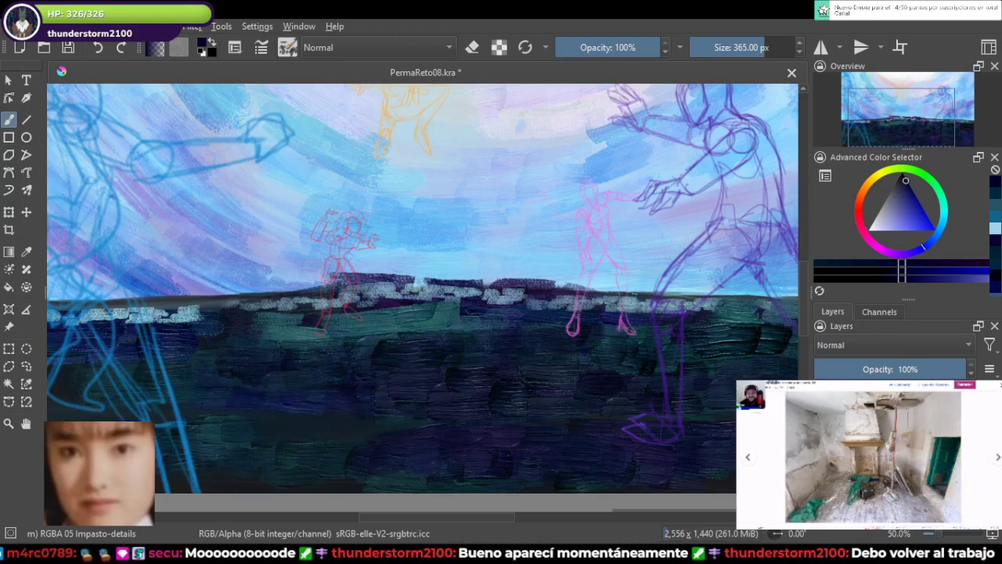
key("/")
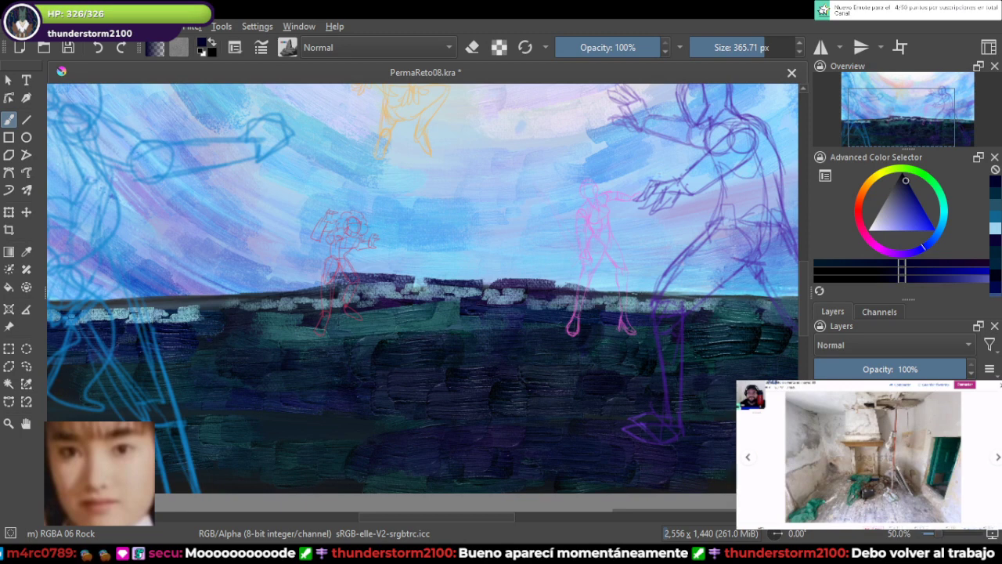
left_click_drag(592, 395, 419, 396)
key("ctrl+z")
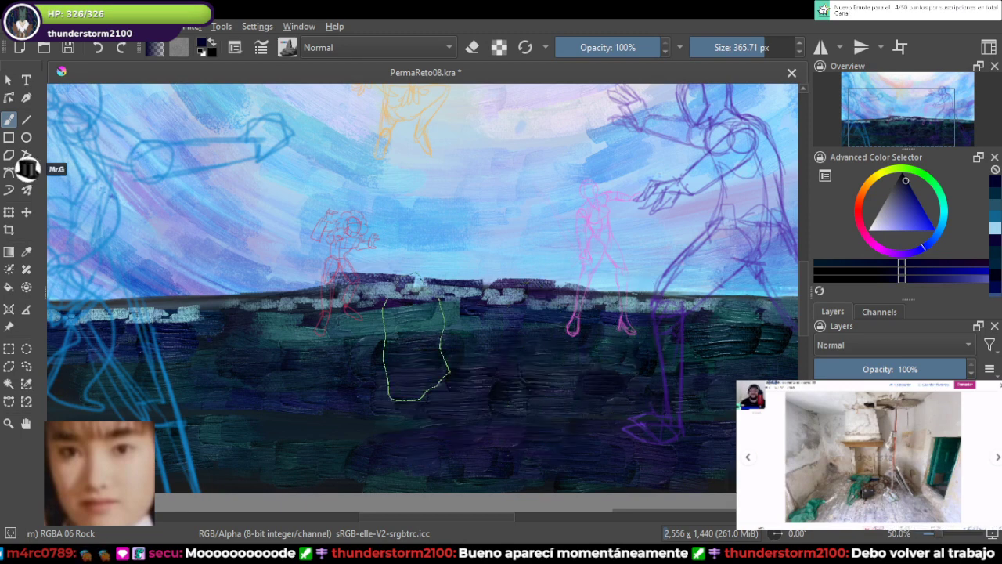
left_click_drag(426, 340, 679, 340)
key("ctrl+z")
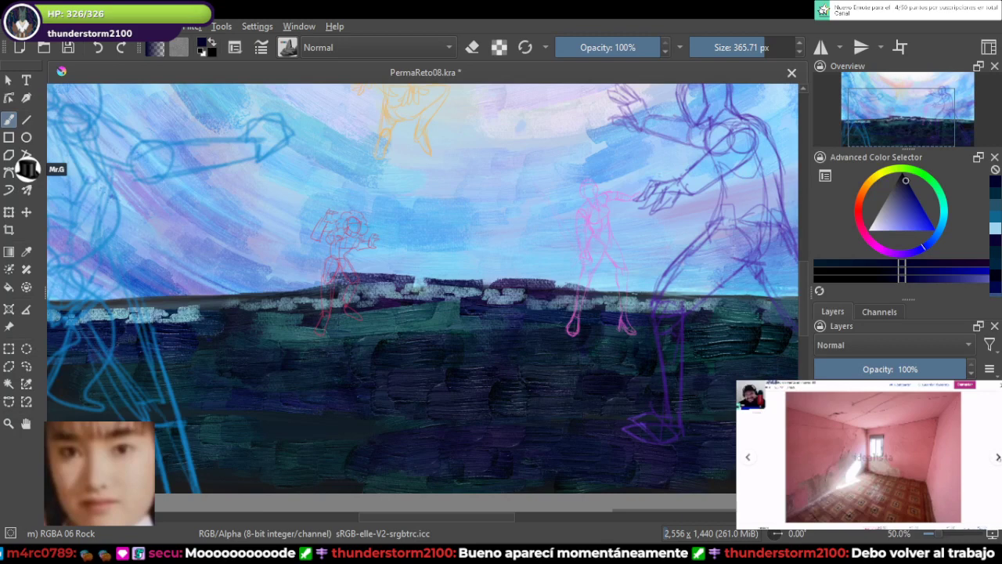
Step: Try the RGBA 03 Rake brush at 126 px with dark blue strokes across the ground between the blue and purple figures
key("/")
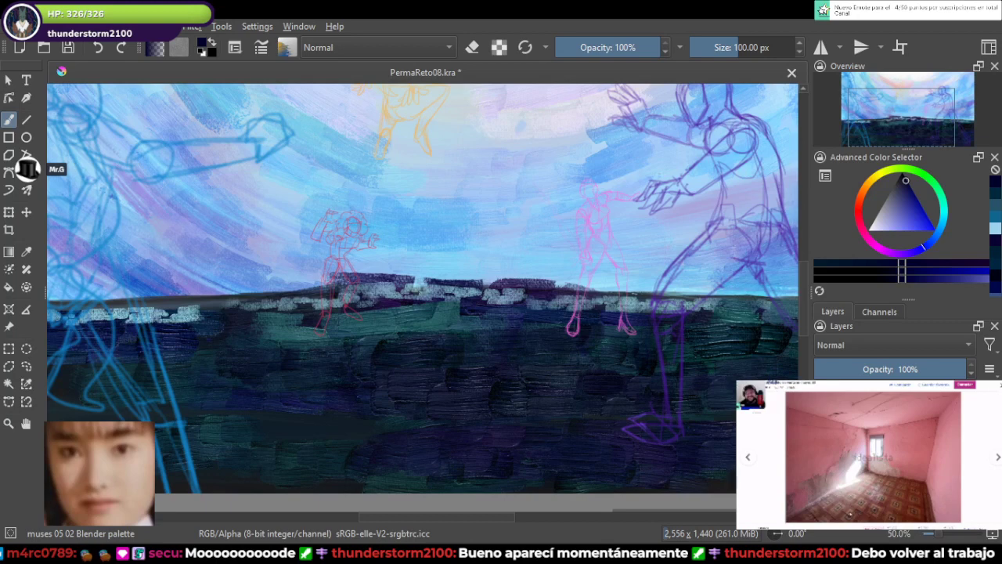
key("slash")
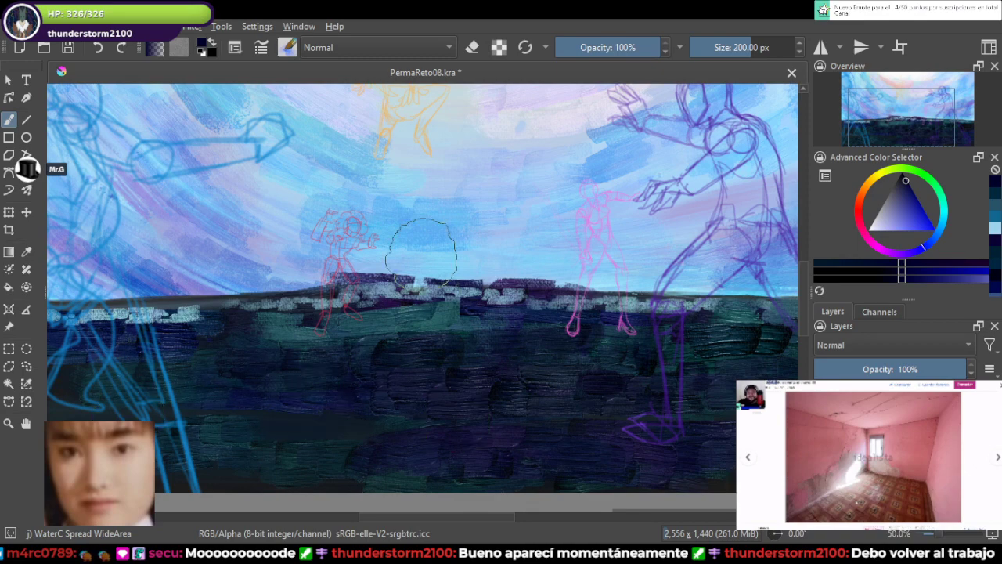
scroll(421, 254, "down", 2)
scroll(421, 253, "up", 1)
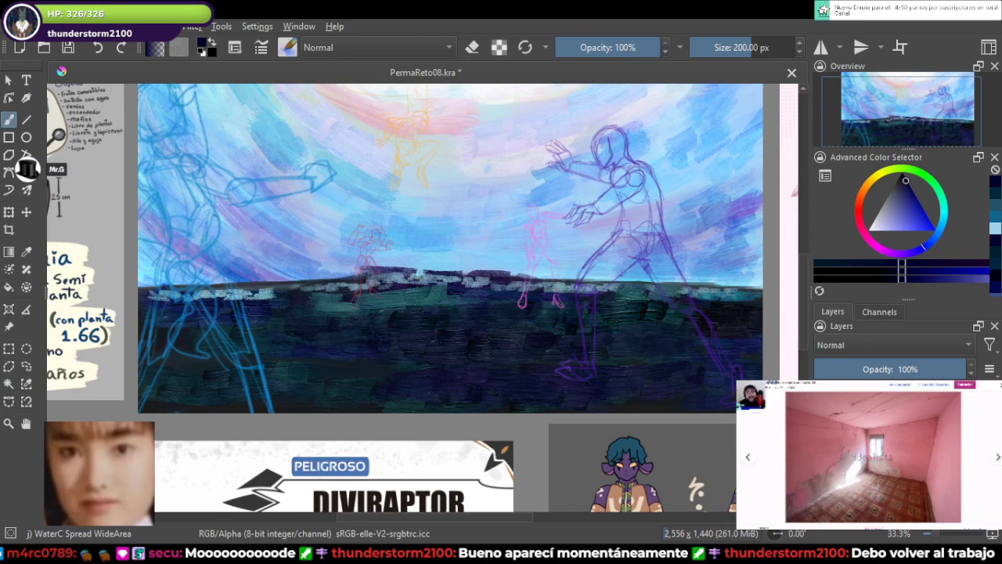
key("slash")
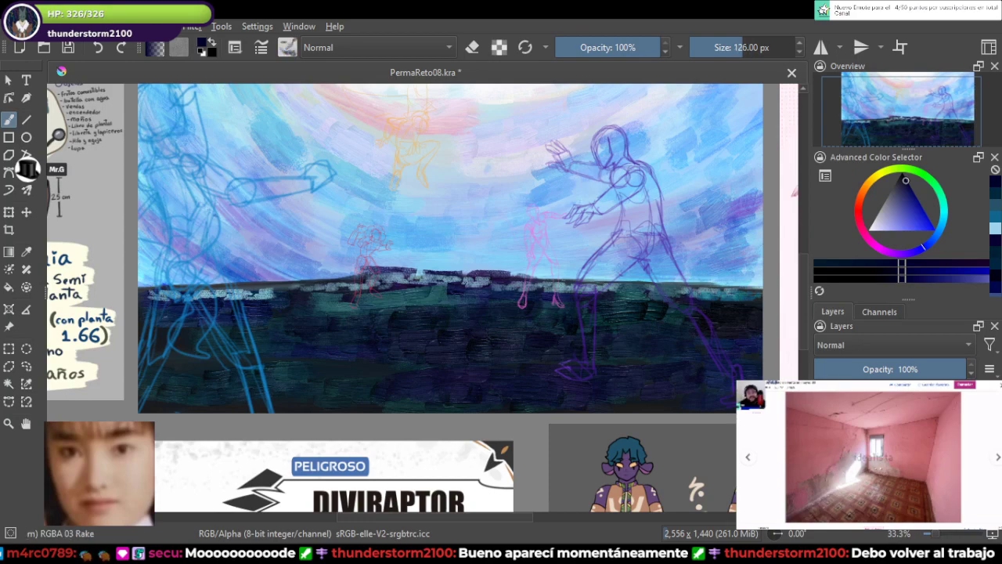
mouse_move(238, 355)
left_mouse_down()
mouse_move(340, 341)
mouse_move(501, 347)
left_mouse_up()
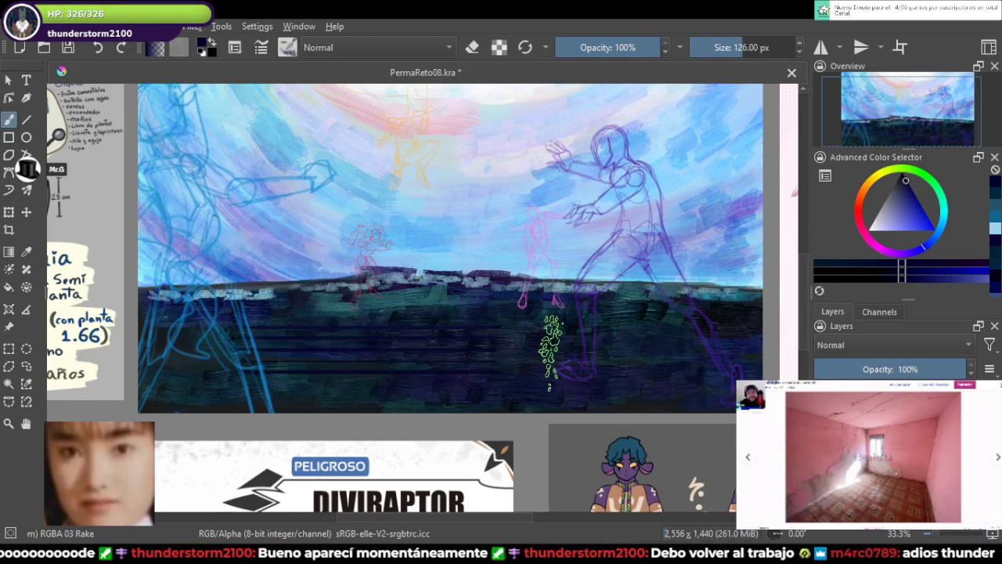
scroll(436, 347, "up", 1)
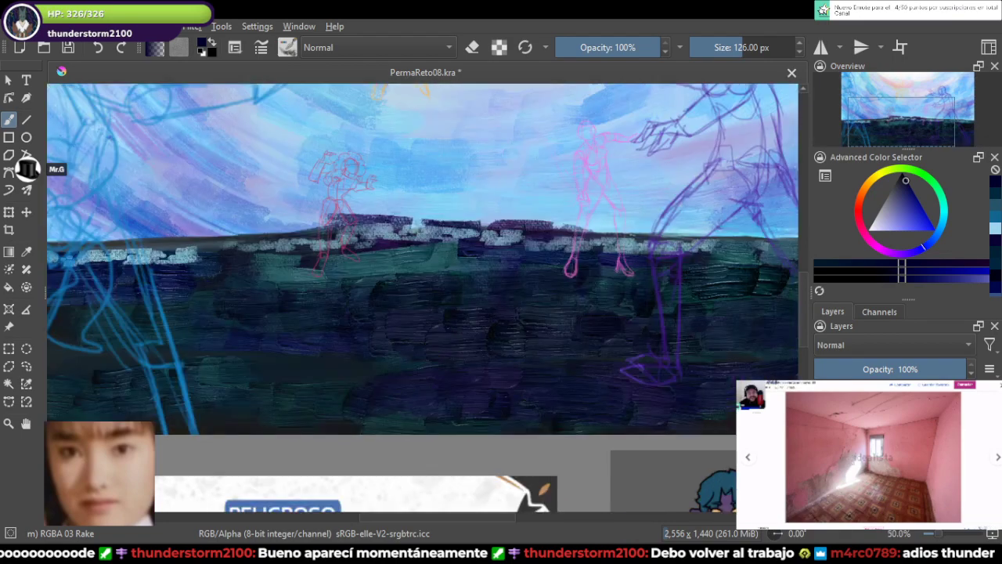
left_click_drag(415, 368, 504, 391)
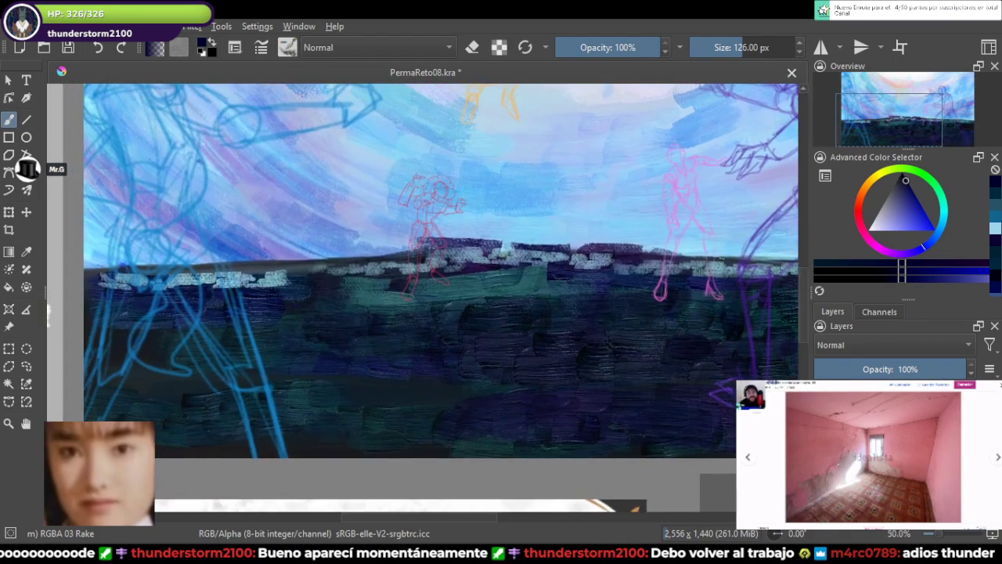
scroll(511, 345, "down", 1)
mouse_move(521, 301)
left_mouse_down()
mouse_move(516, 327)
mouse_move(500, 316)
left_mouse_up()
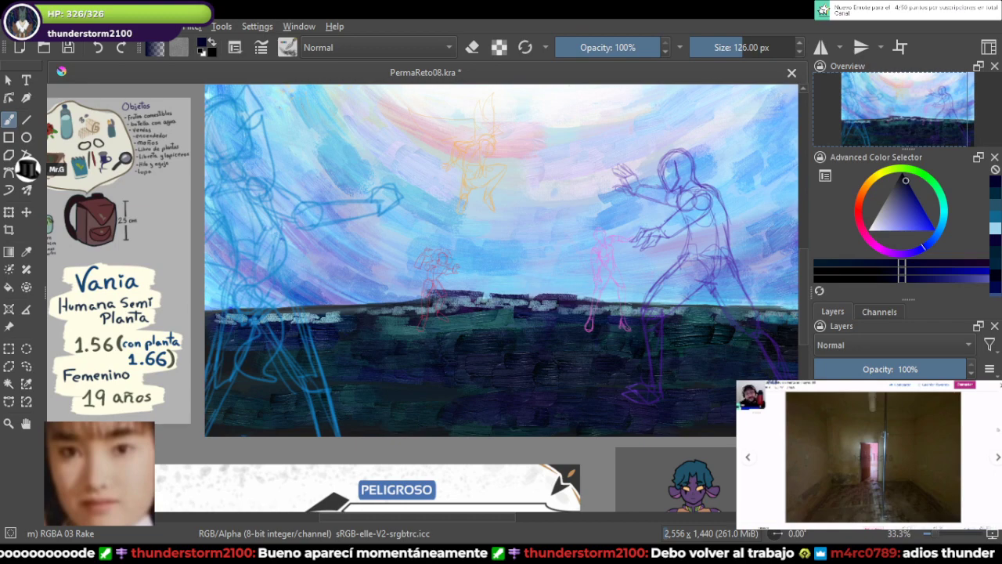
Step: Try the Wet Textured Soft brush at 102.86 px with navy strokes over the middle of the ground, and undo them
key("slash")
scroll(245, 331, "up", 1)
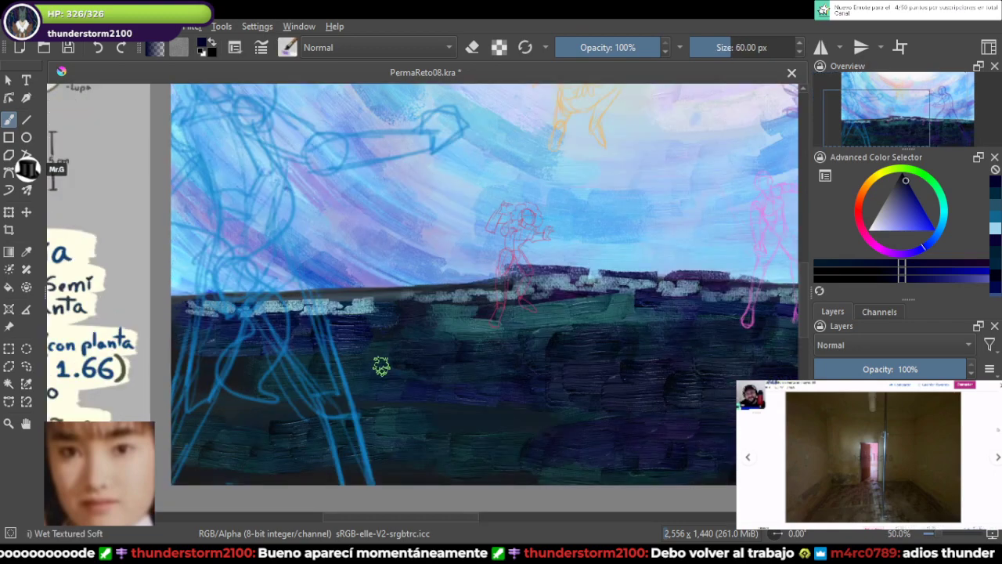
left_click(738, 47)
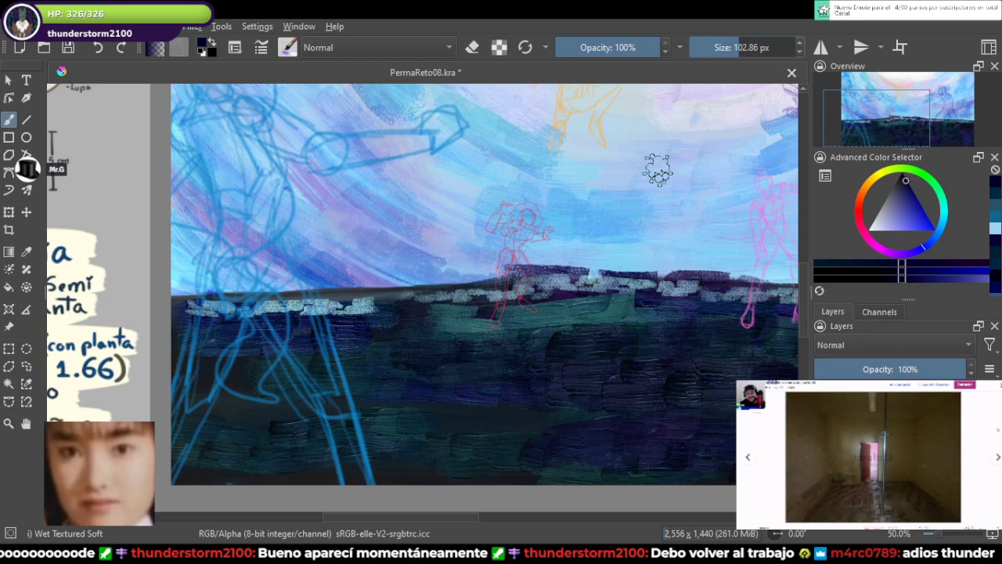
mouse_move(552, 411)
left_mouse_down()
mouse_move(333, 423)
mouse_move(408, 410)
mouse_move(348, 393)
mouse_move(585, 413)
mouse_move(435, 432)
mouse_move(427, 417)
mouse_move(692, 406)
mouse_move(348, 364)
mouse_move(719, 329)
mouse_move(467, 336)
mouse_move(537, 371)
left_mouse_up()
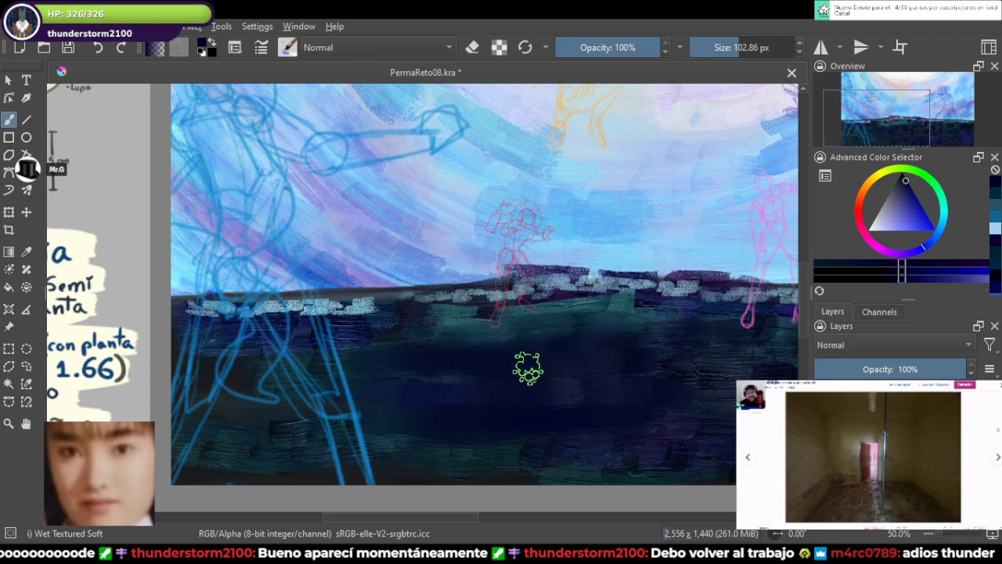
key("ctrl+z")
key("ctrl+z")
key("ctrl+z")
key("ctrl+z")
key("ctrl+z")
key("ctrl+z")
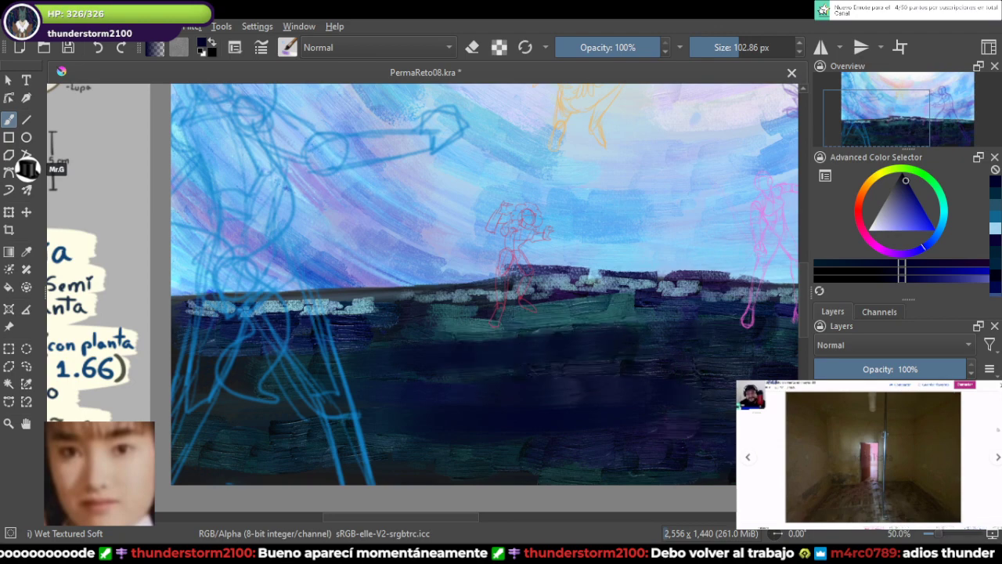
scroll(623, 347, "down", 5)
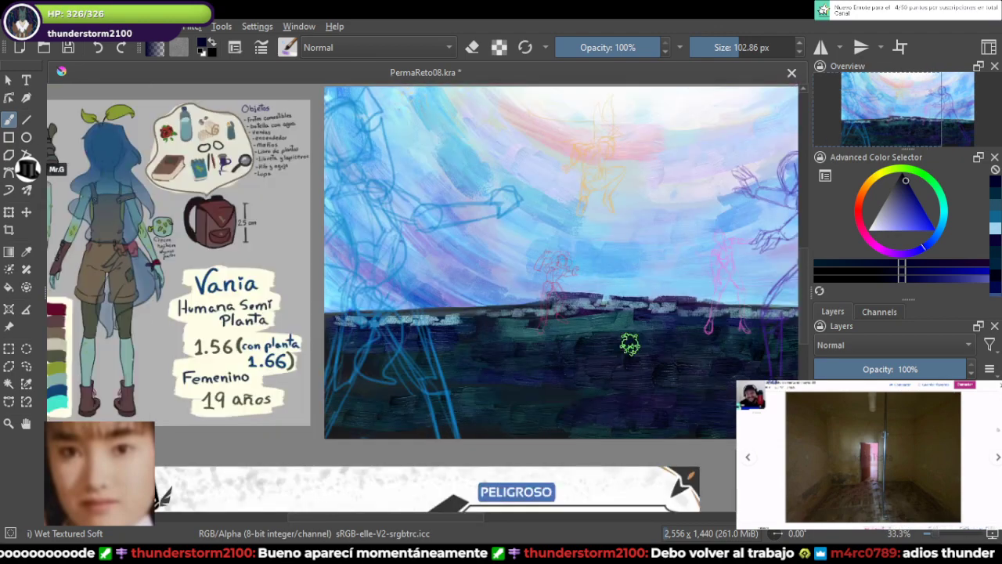
scroll(637, 344, "up", 5)
left_click_drag(636, 346, 449, 354)
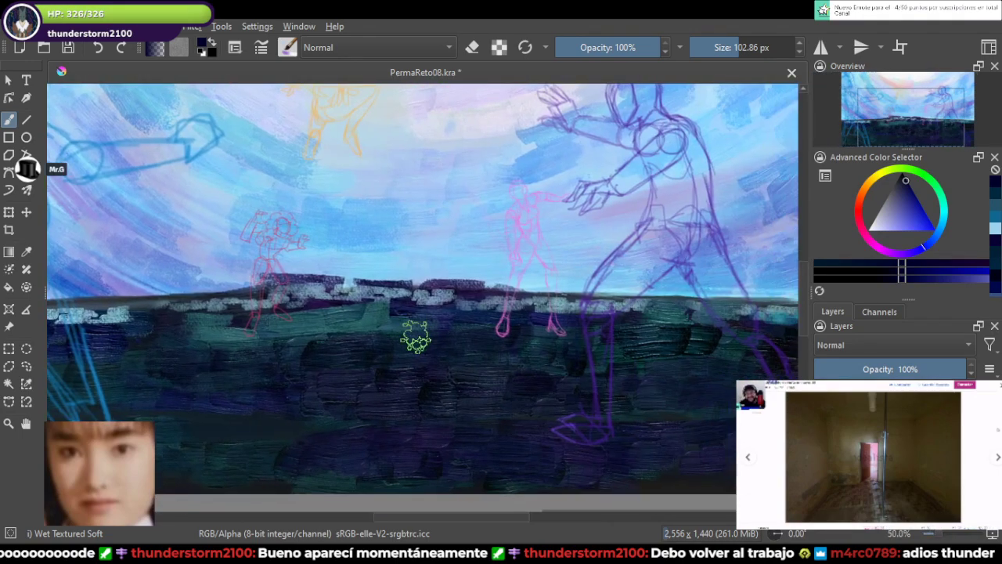
scroll(414, 336, "down", 2)
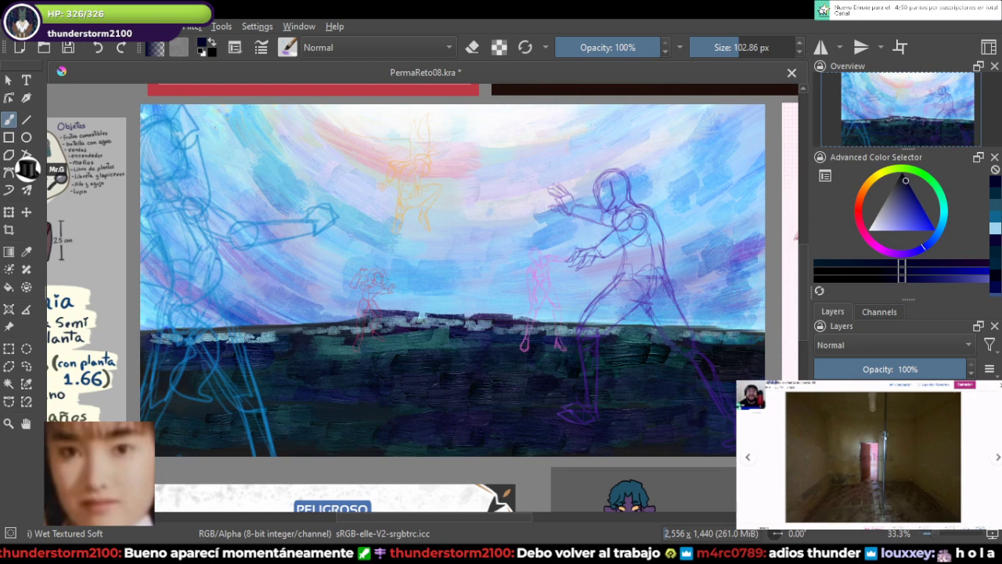
Step: Switch to the RGBA 02 Thickpaint brush, choose a greyish dark blue, and paint broad horizontal strokes across the lower ground
key("slash")
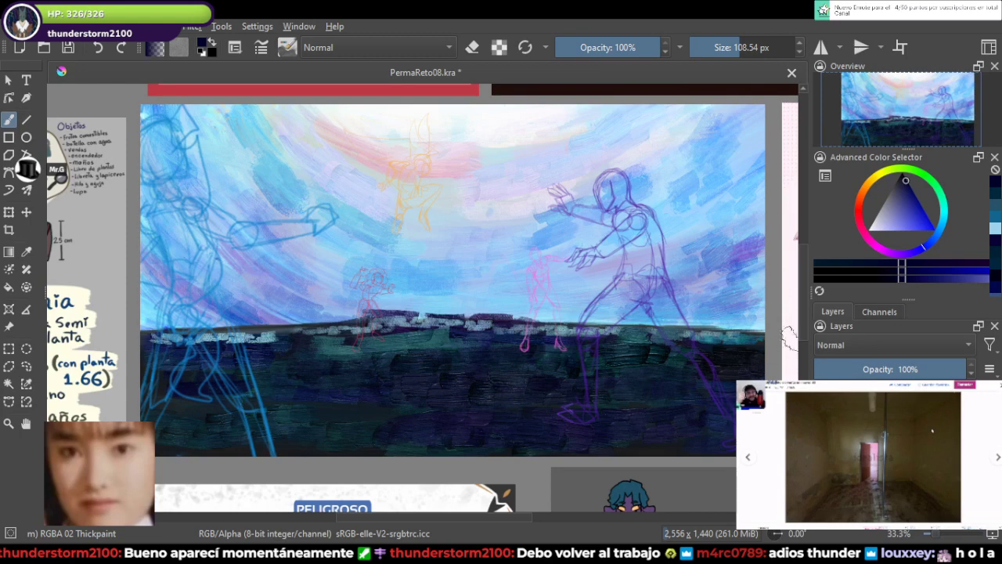
left_click_drag(906, 180, 899, 183)
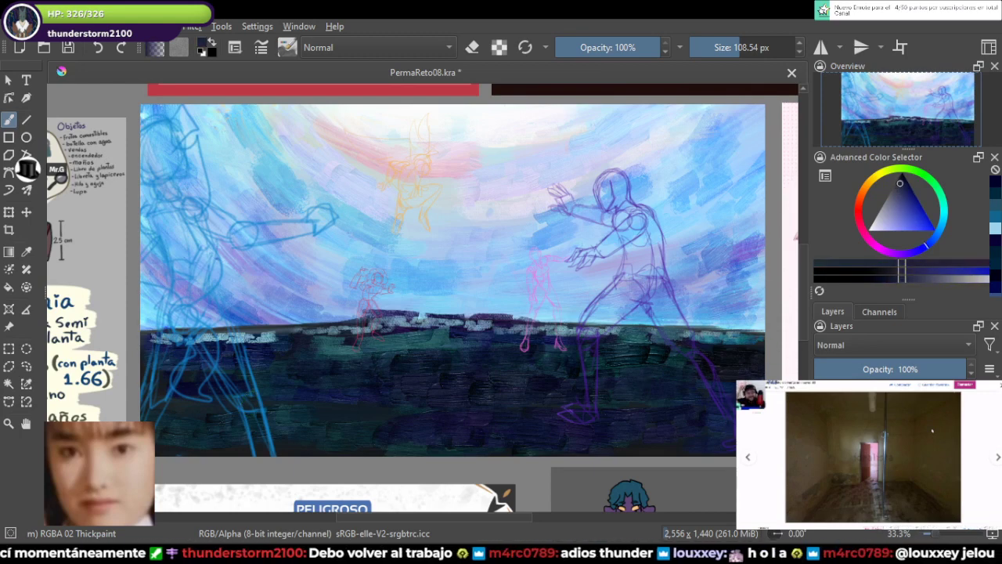
left_click_drag(926, 246, 936, 235)
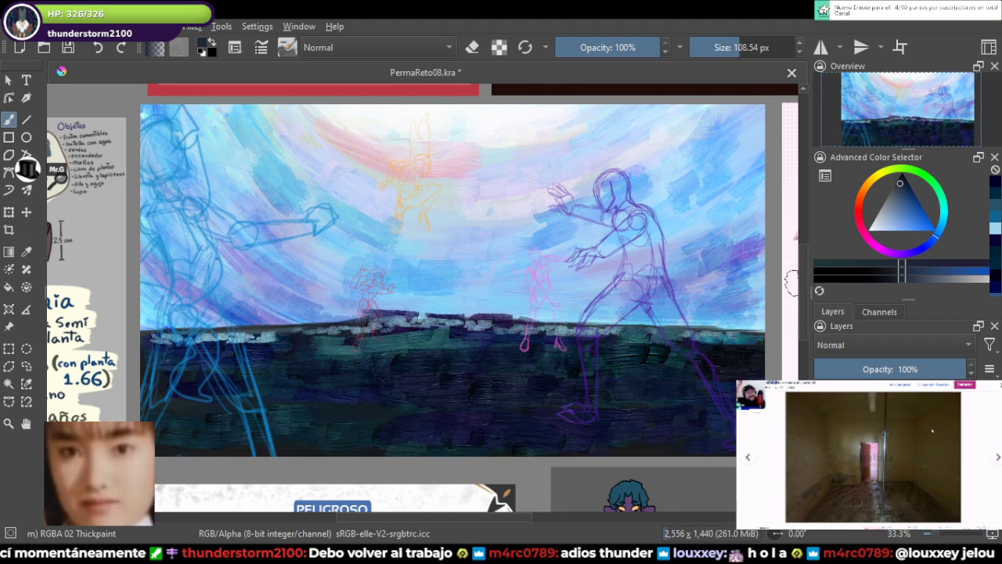
left_click(926, 245)
left_click_drag(694, 416, 483, 405)
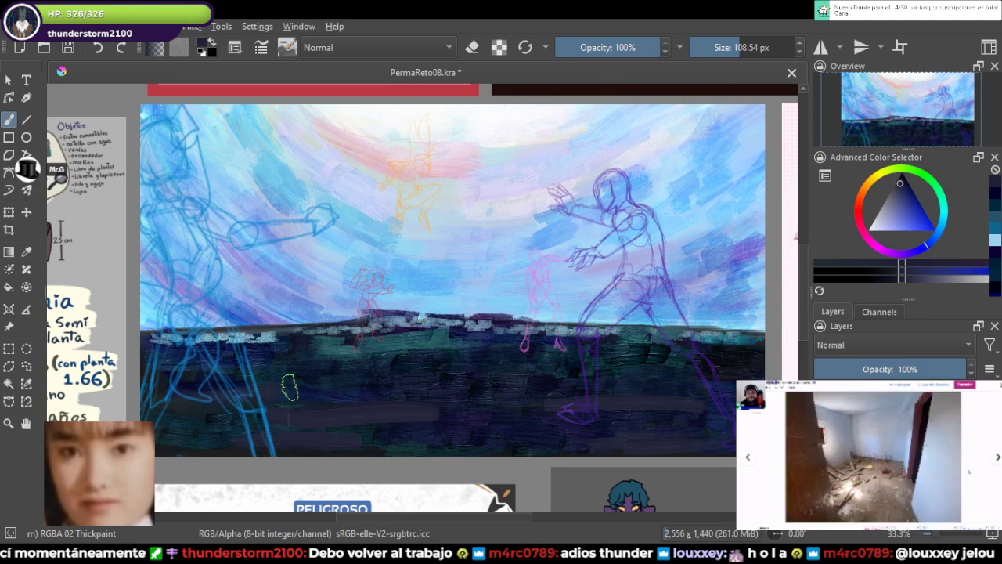
Step: Try pale lavender Thickpaint strokes along the horizon by the blue and red figures, and undo them
left_click(881, 231)
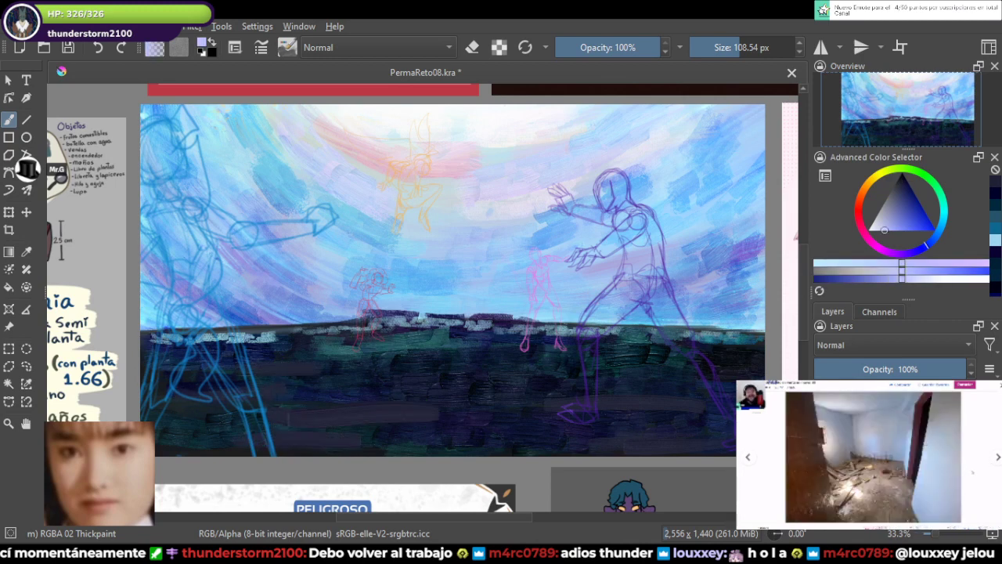
left_click_drag(291, 336, 436, 318)
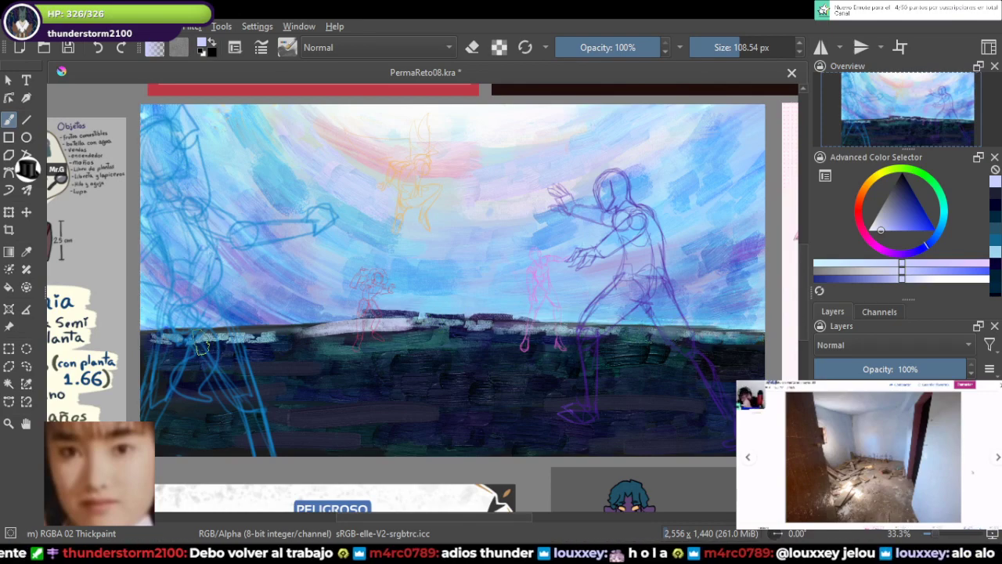
left_click_drag(169, 339, 401, 332)
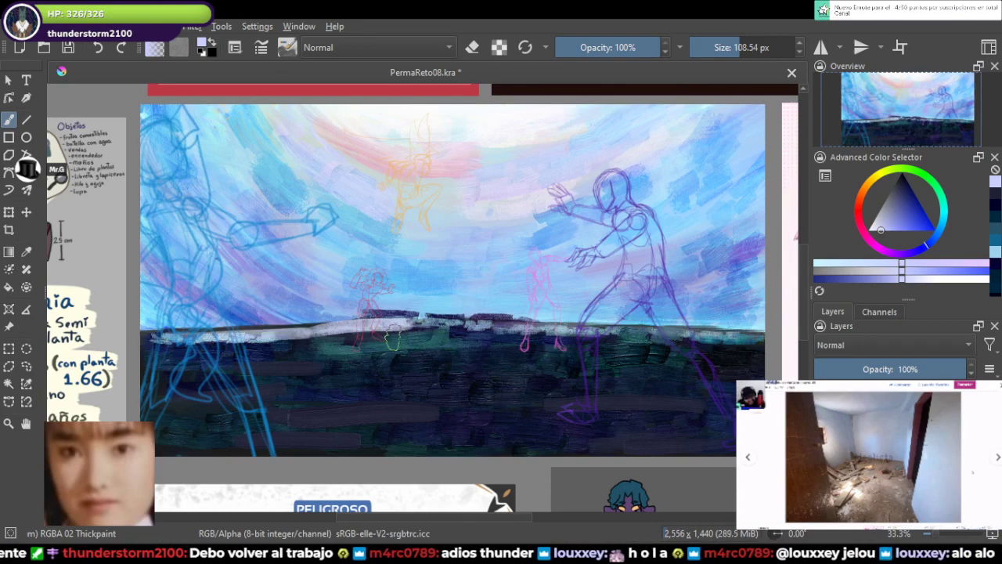
scroll(393, 337, "down", 3)
scroll(393, 337, "up", 4)
key("ctrl+z")
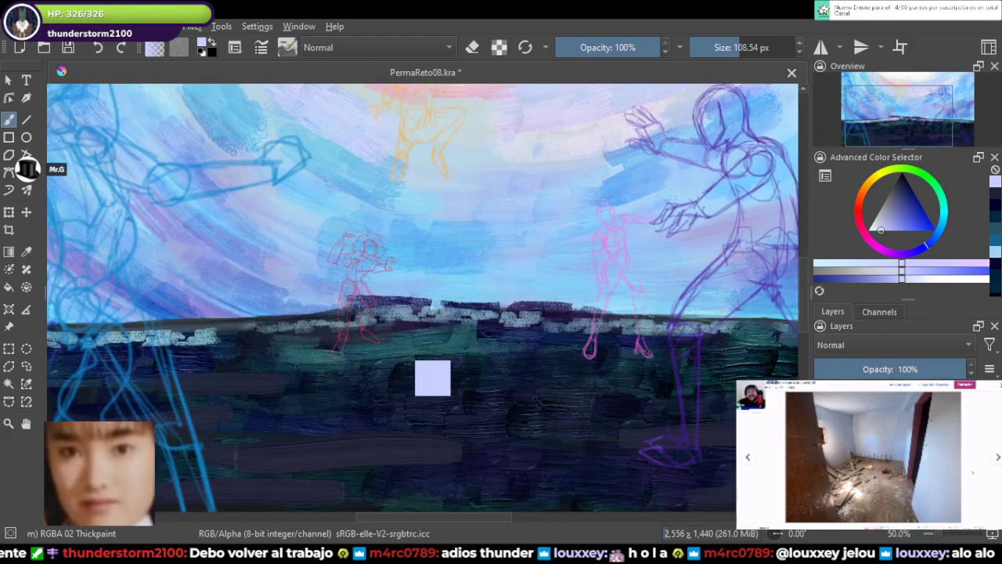
left_click_drag(391, 337, 435, 295)
scroll(435, 294, "down", 3)
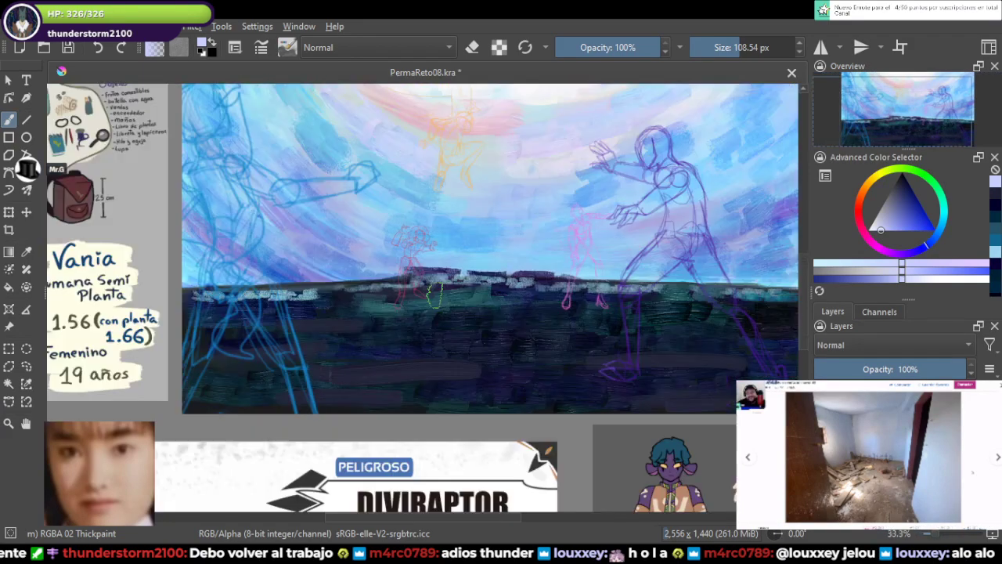
scroll(435, 294, "up", 3)
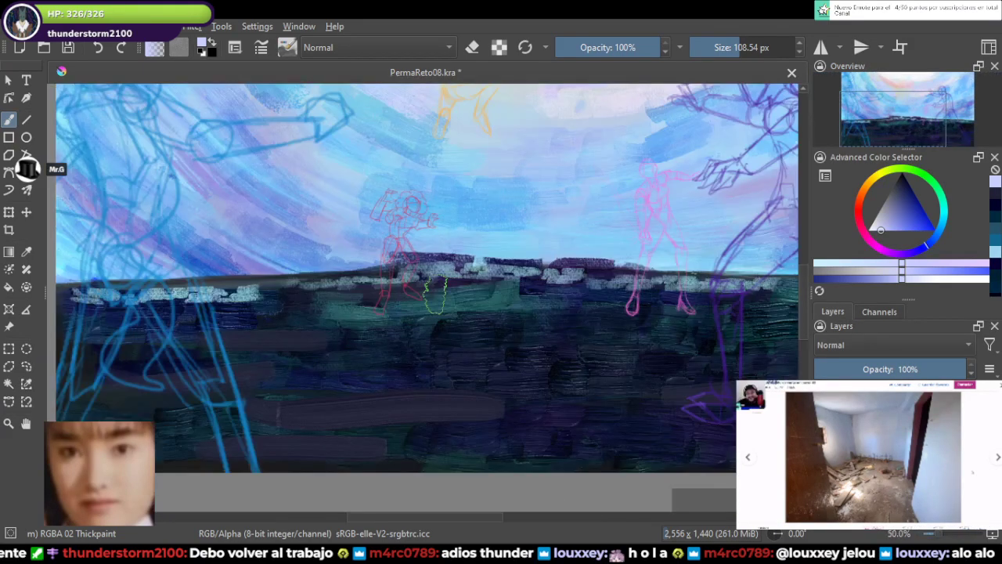
scroll(435, 296, "down", 1)
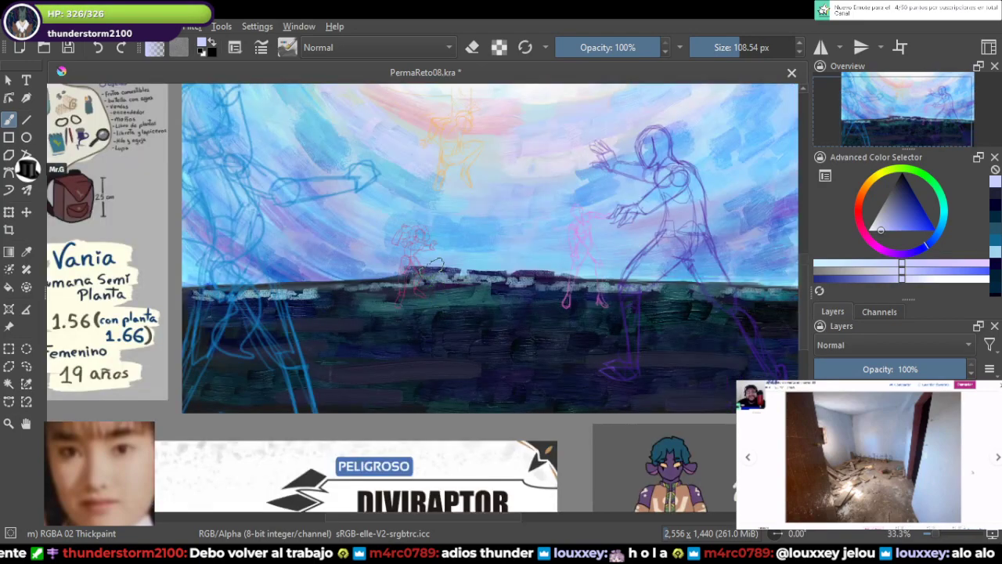
Step: Switch to the RGBA 04 Impasto brush at 156.13 px and cover the greyish ground strokes with textured near-black navy
right_click(415, 239)
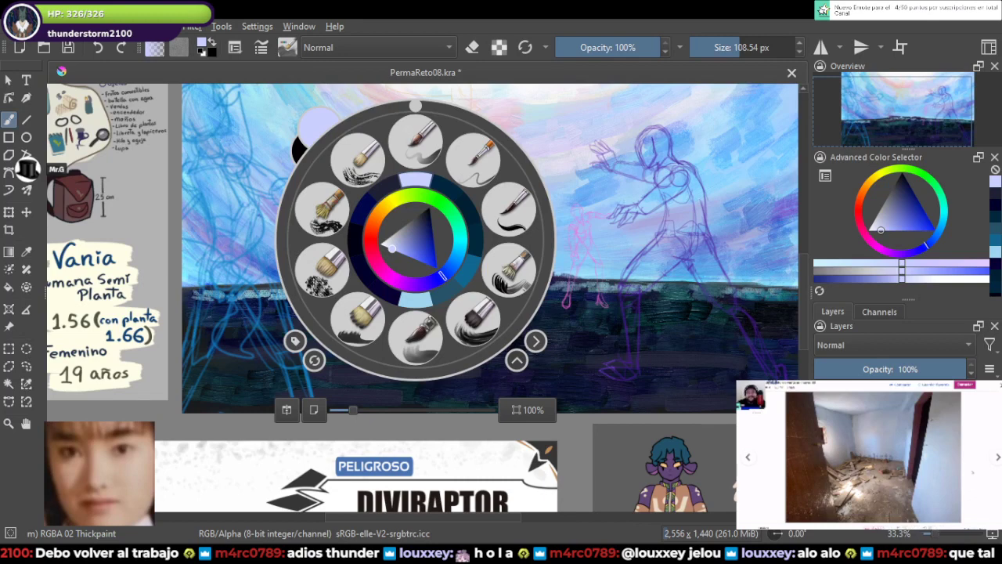
key("slash")
right_click(306, 338)
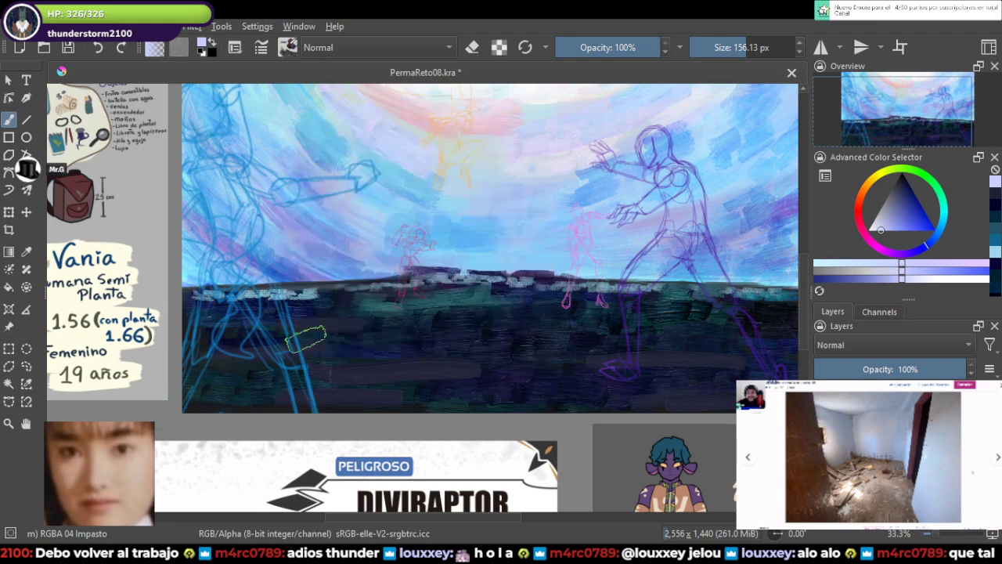
scroll(307, 336, "up", 1)
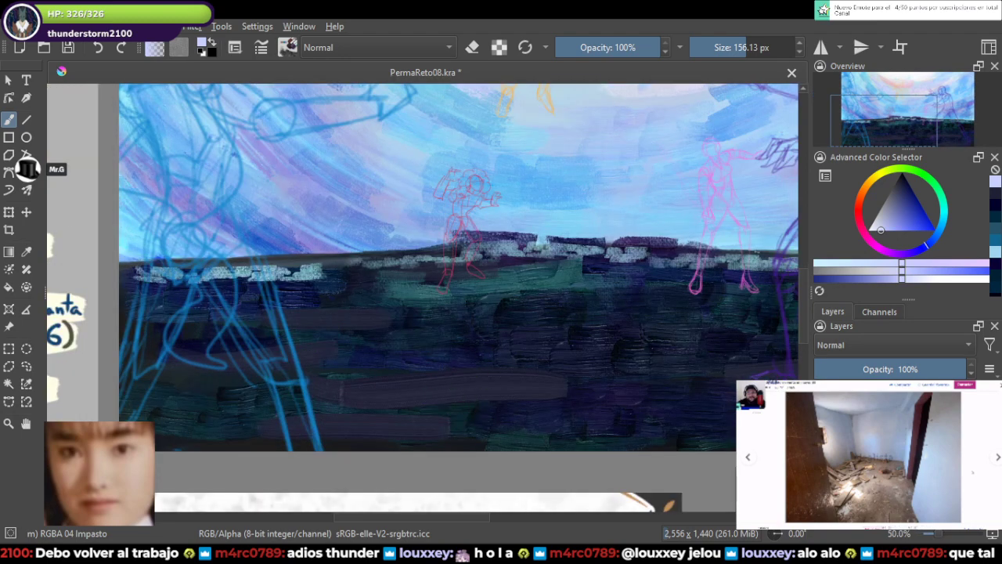
key("d")
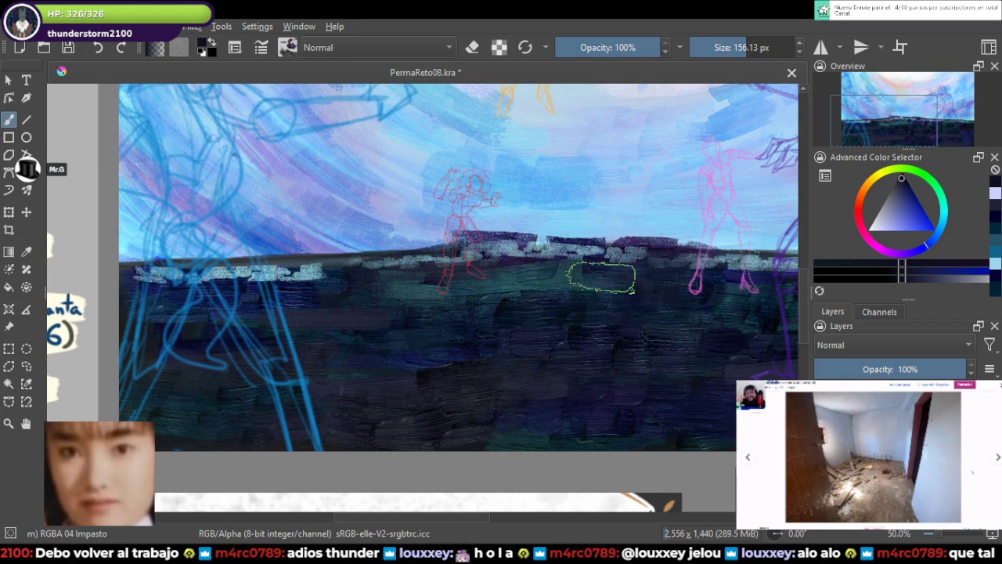
Step: Cover the teal and pale strokes just below the horizon between the red and pink figures with near-black navy impasto texture
mouse_move(601, 274)
left_mouse_down()
mouse_move(483, 277)
mouse_move(419, 282)
left_mouse_up()
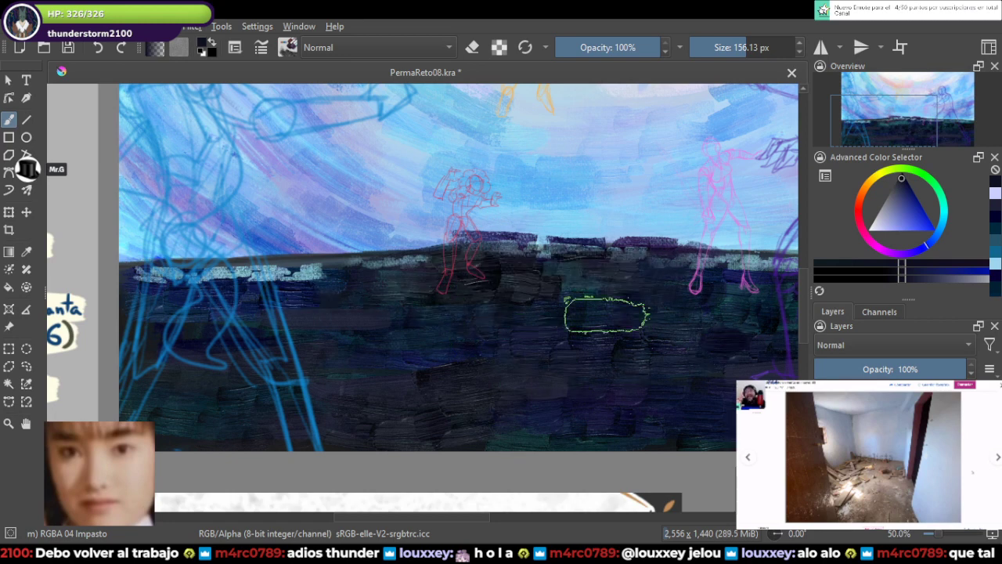
left_click_drag(688, 352, 587, 347)
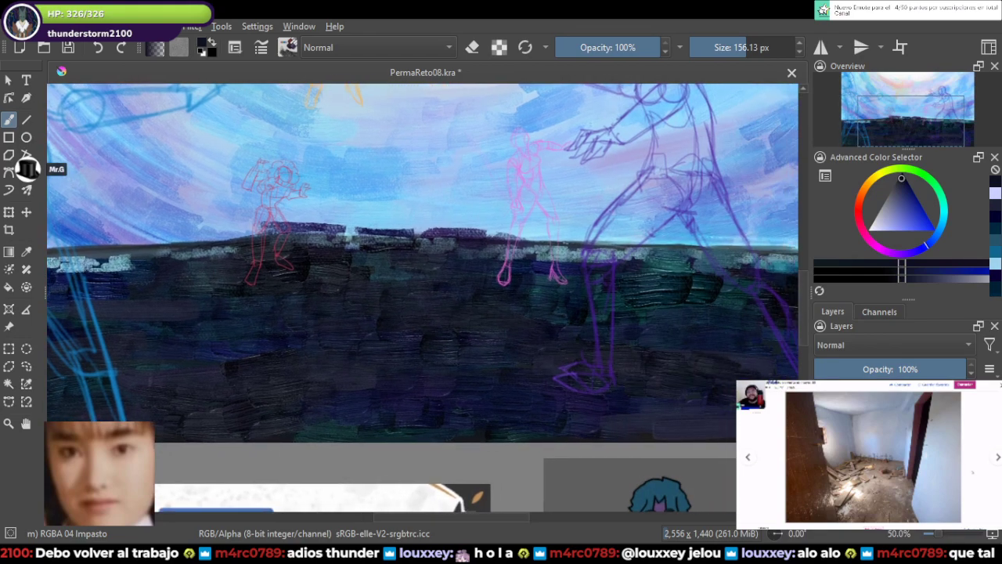
left_click_drag(644, 399, 456, 402)
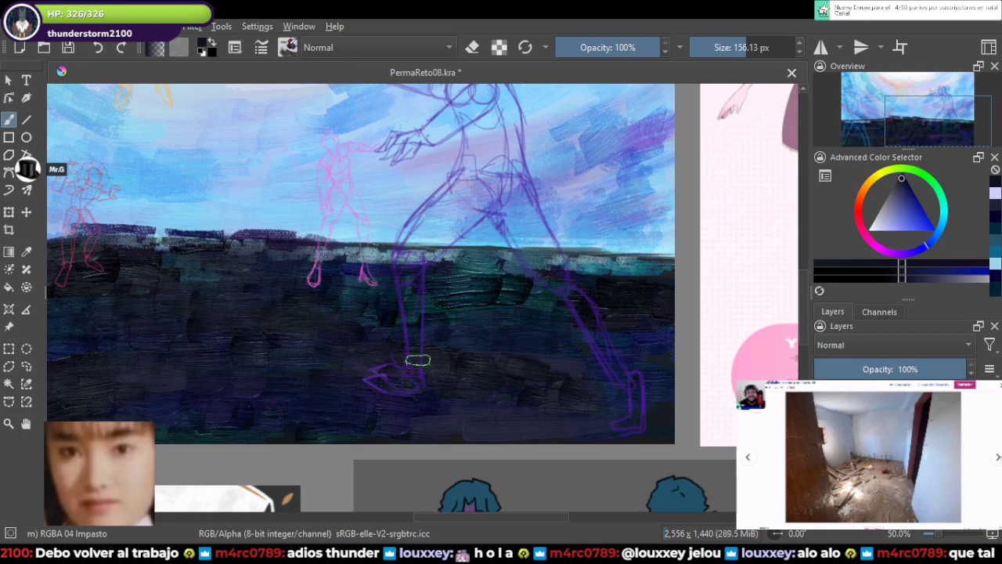
scroll(634, 342, "down", 1)
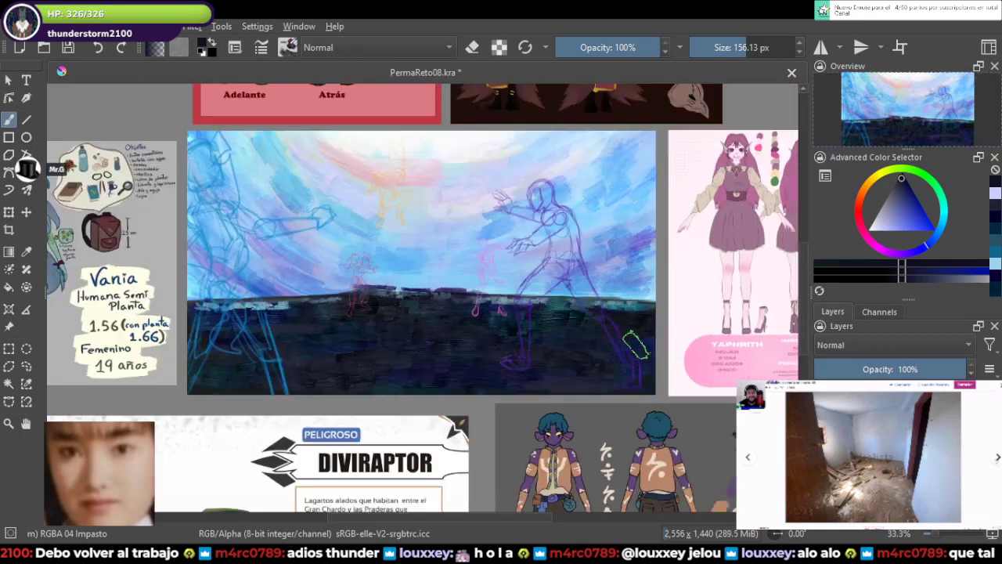
scroll(636, 344, "up", 2)
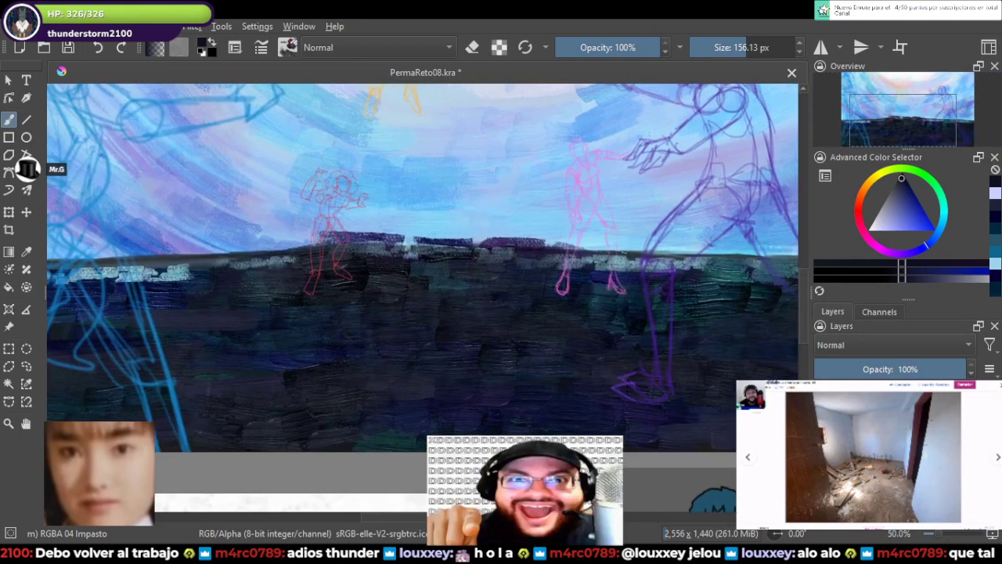
scroll(578, 401, "down", 3)
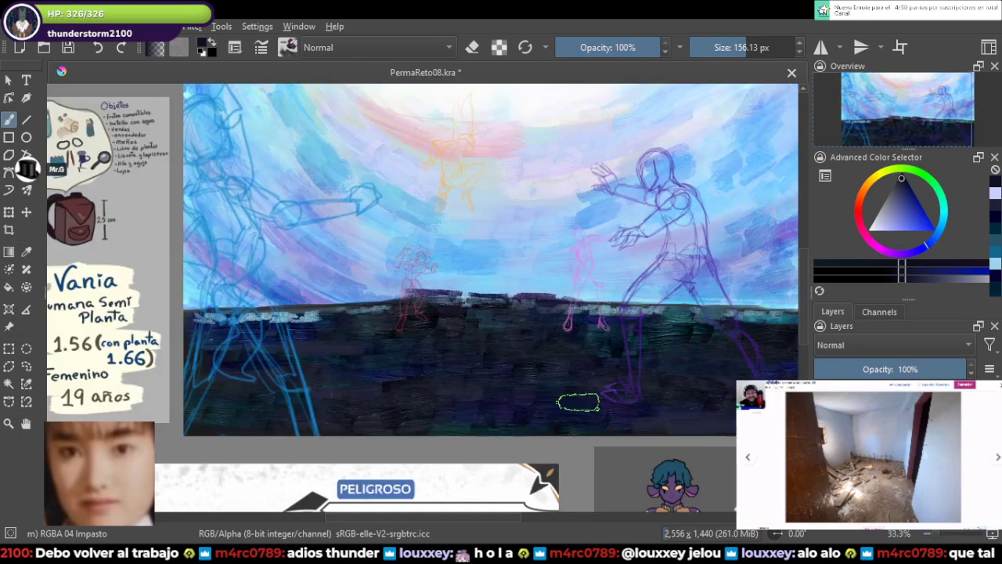
scroll(577, 403, "up", 3)
scroll(578, 401, "up", 2)
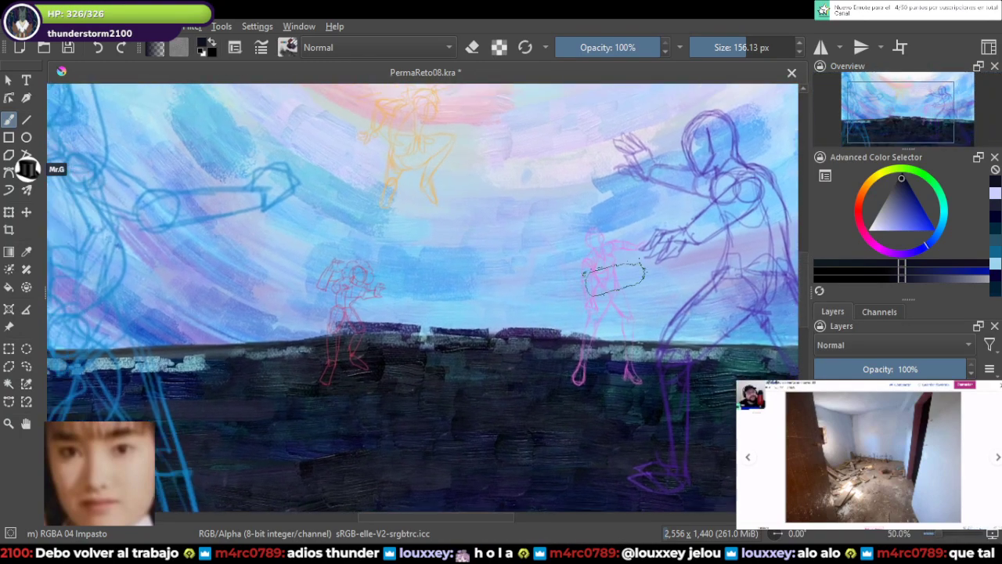
scroll(579, 262, "down", 3)
scroll(615, 276, "up", 1)
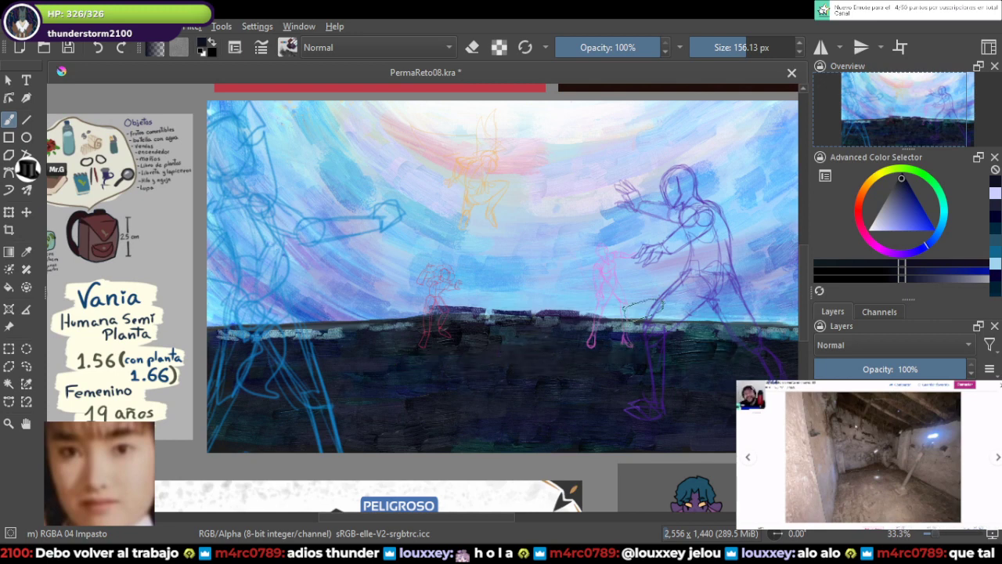
Step: Choose a more saturated dark navy blue and examine the brush marks along the central horizon
left_click(908, 186)
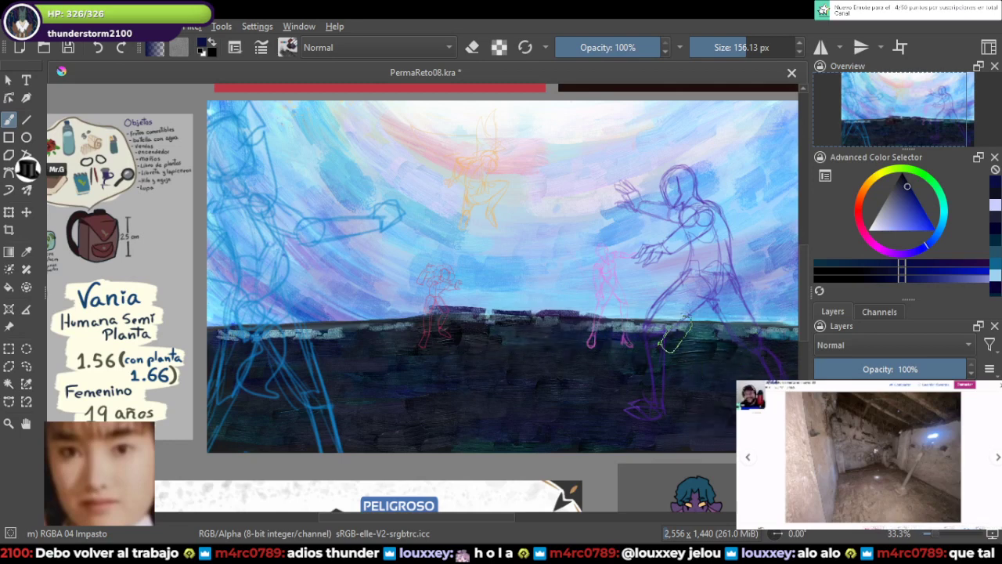
scroll(677, 290, "down", 4)
scroll(681, 296, "up", 6)
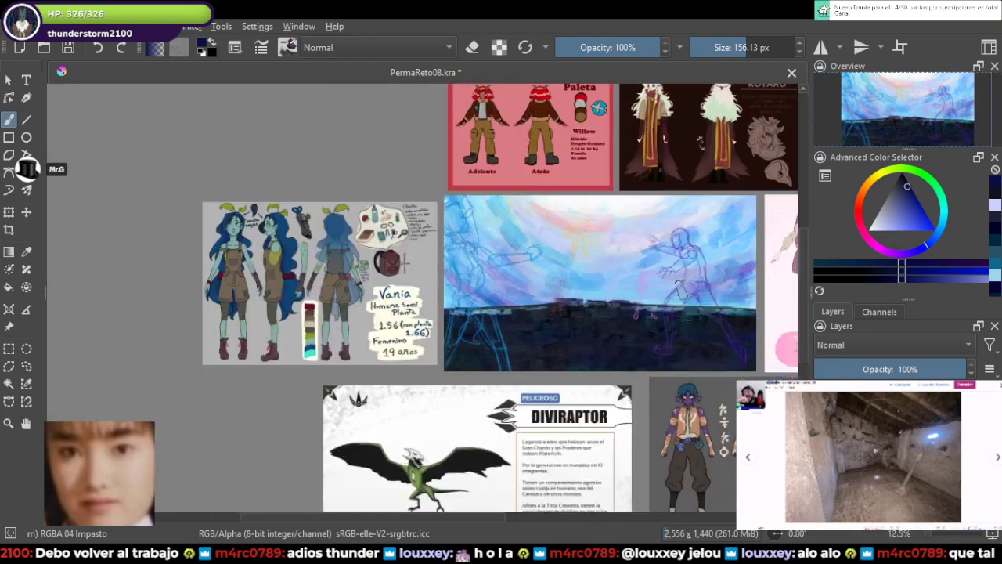
mouse_move(490, 335)
left_mouse_down()
mouse_move(663, 240)
mouse_move(647, 238)
left_mouse_up()
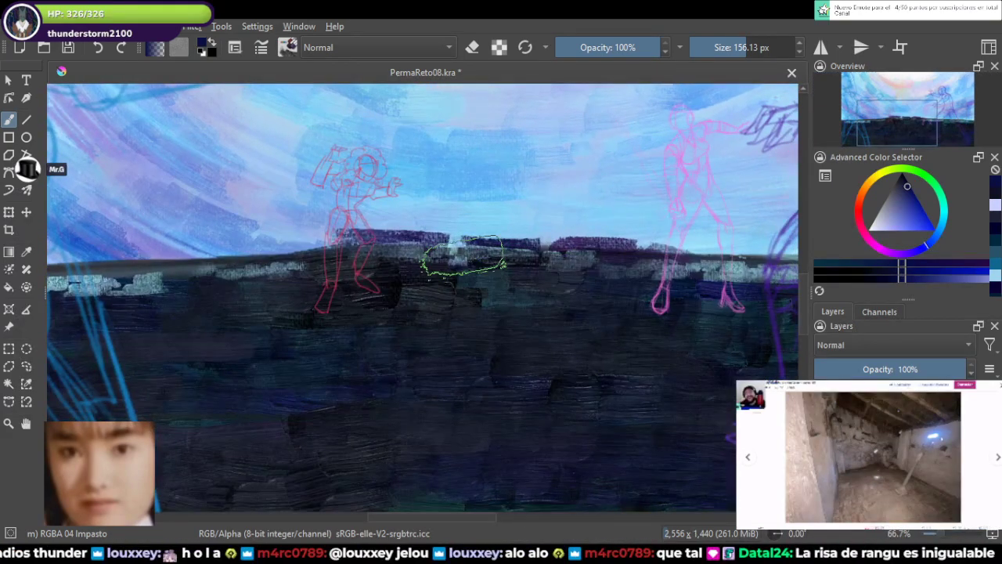
scroll(463, 253, "down", 2)
scroll(463, 254, "up", 2)
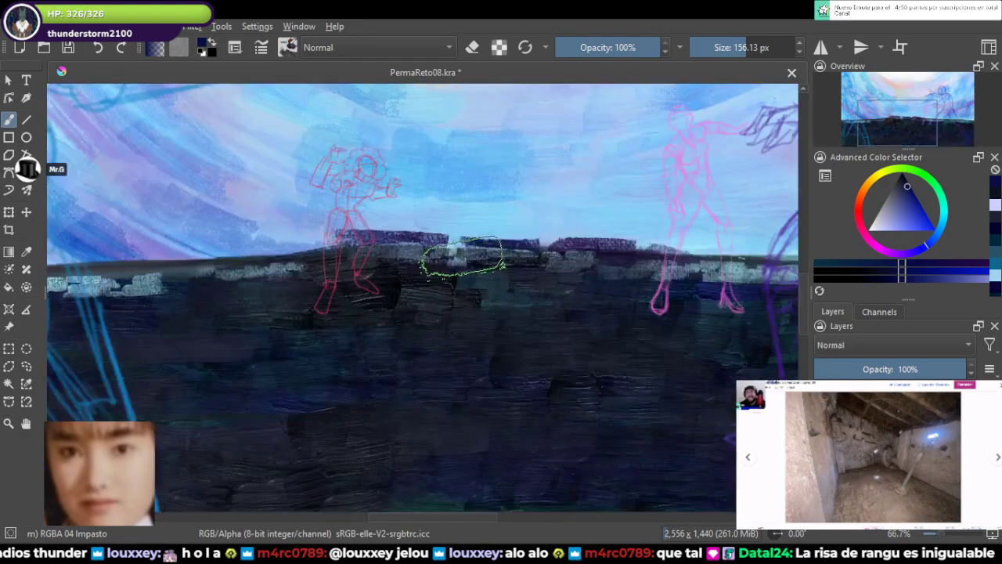
mouse_move(462, 257)
left_mouse_down()
mouse_move(501, 266)
mouse_move(515, 296)
mouse_move(484, 300)
left_mouse_up()
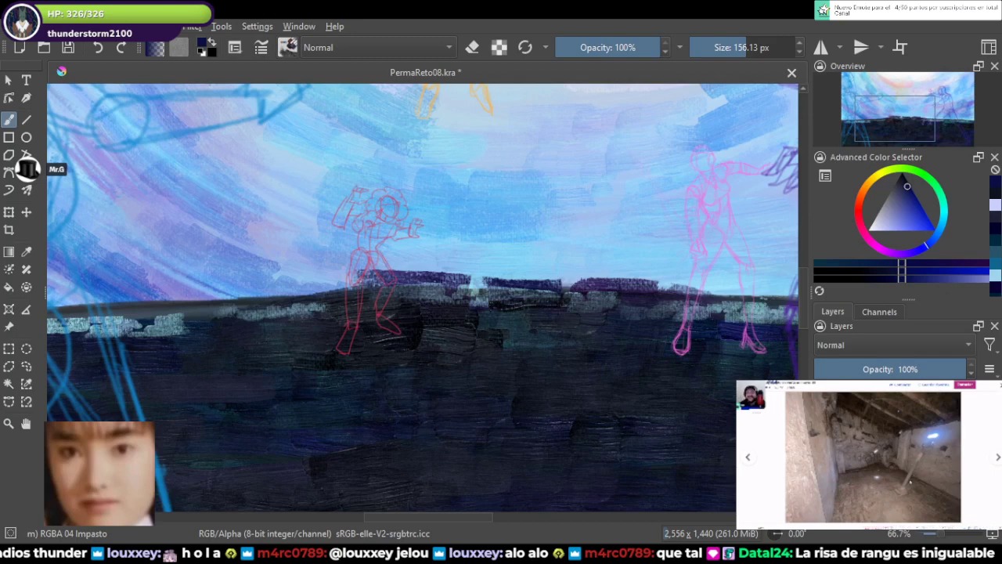
Step: Try to soften the purple strokes along the horizon with the Blender Basic brush at 50 px, and undo the blending
key("slash")
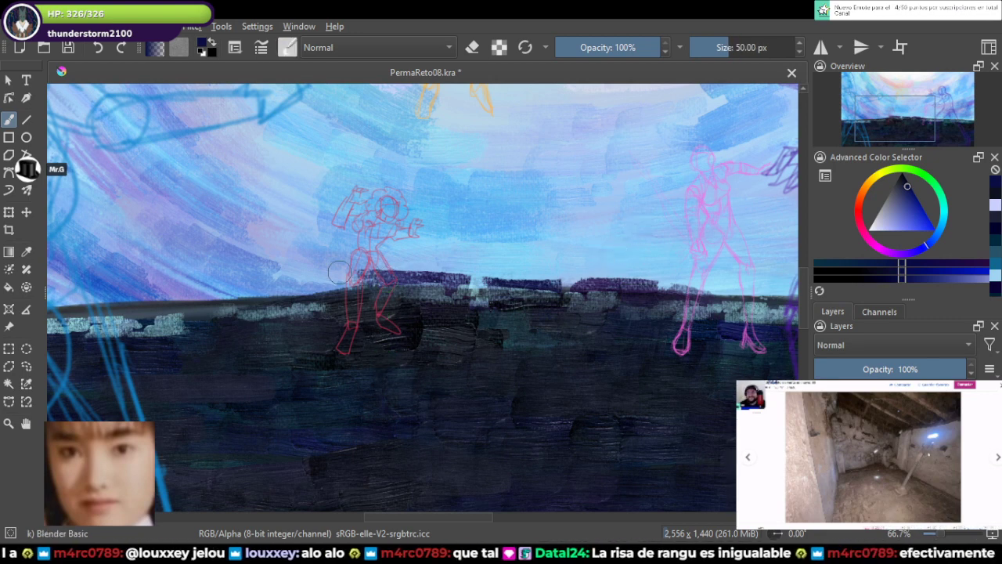
mouse_move(344, 274)
left_mouse_down()
mouse_move(704, 282)
mouse_move(345, 274)
left_mouse_up()
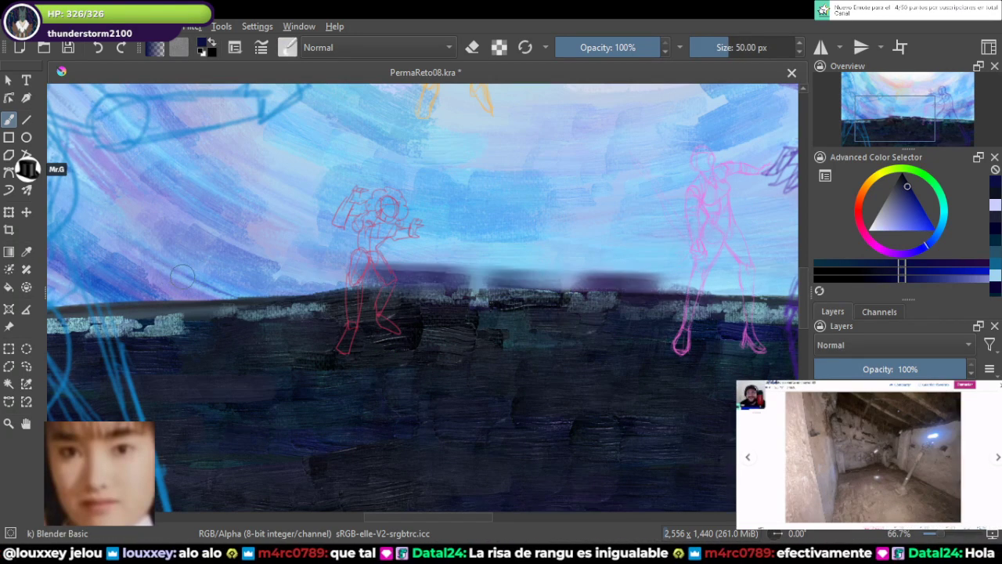
mouse_move(290, 293)
left_mouse_down()
mouse_move(771, 296)
mouse_move(177, 270)
mouse_move(396, 273)
mouse_move(422, 302)
left_mouse_up()
scroll(177, 270, "down", 3)
scroll(197, 281, "down", 2)
scroll(396, 272, "up", 3)
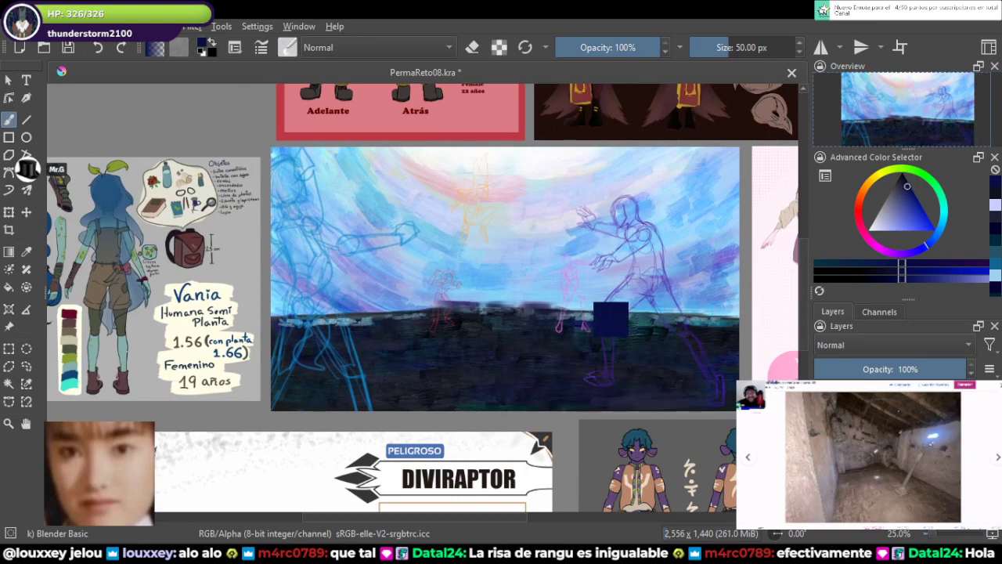
scroll(533, 278, "up", 1)
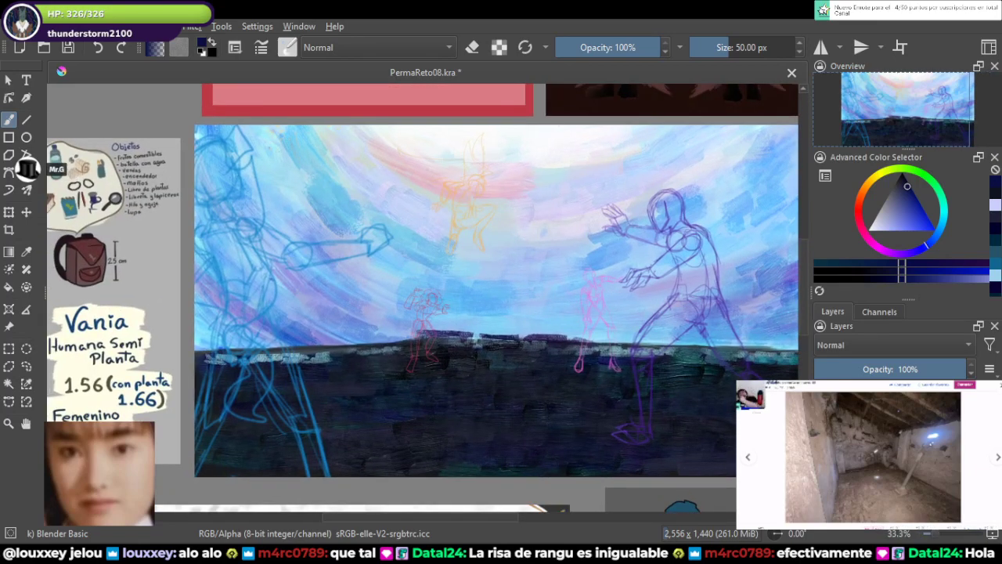
Step: Save the painting and switch to the Bristles-1 Details brush at 16 px
key("ctrl+s")
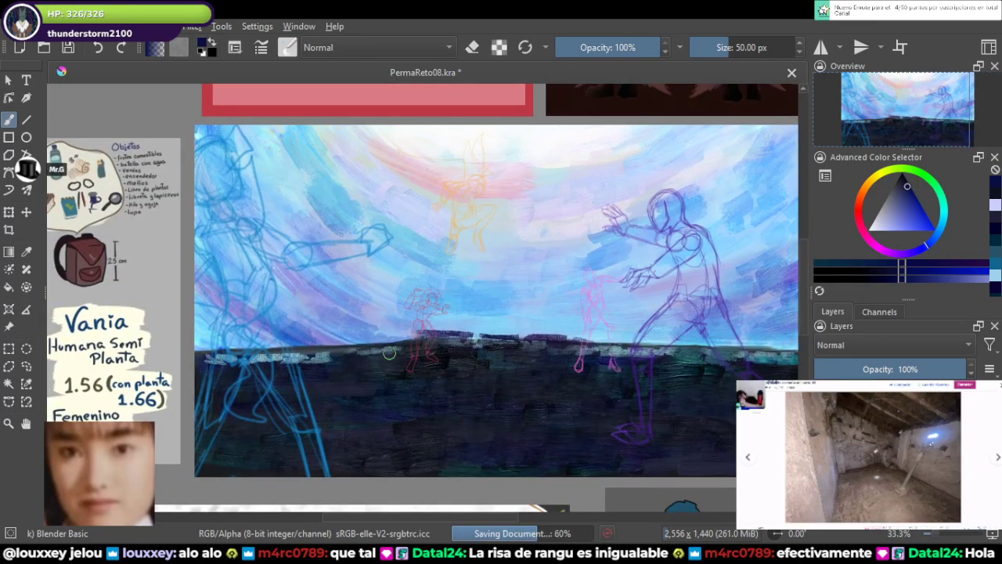
scroll(385, 349, "up", 2)
right_click(390, 239)
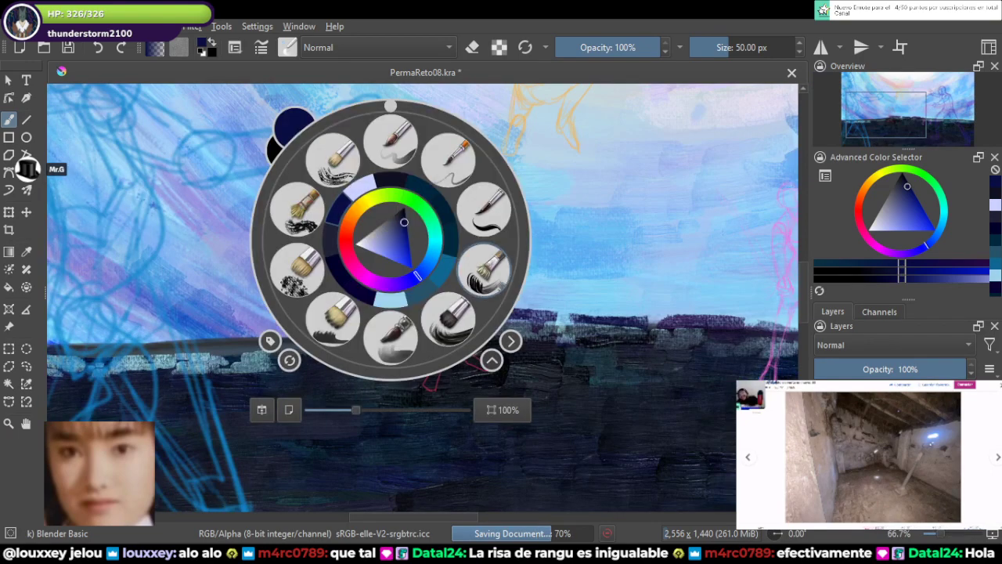
left_click(484, 209)
scroll(418, 398, "up", 1)
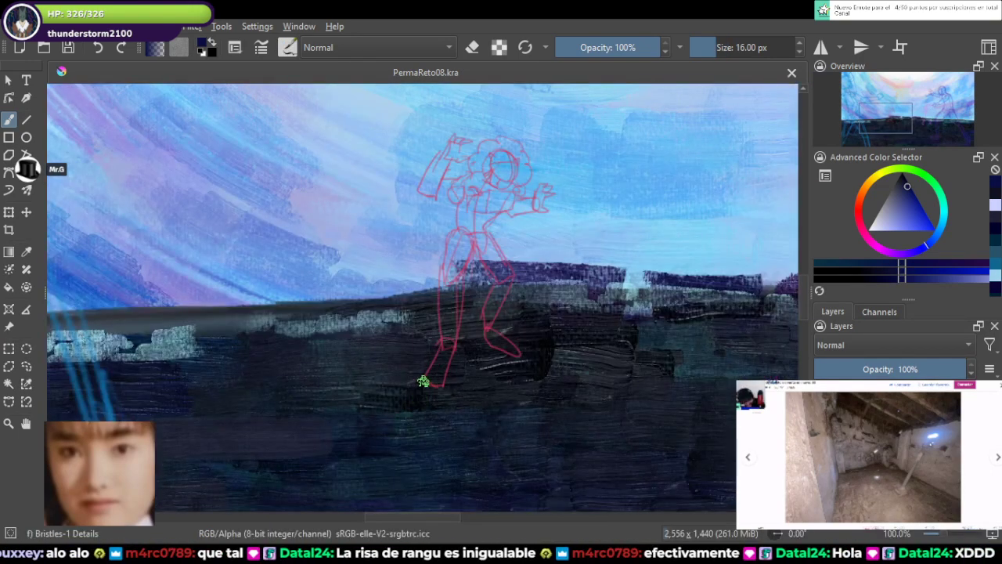
Step: Choose a pale lavender white and draw thin highlight lines along the horizon from the blue figure past the red figure
left_click_drag(388, 313, 468, 304)
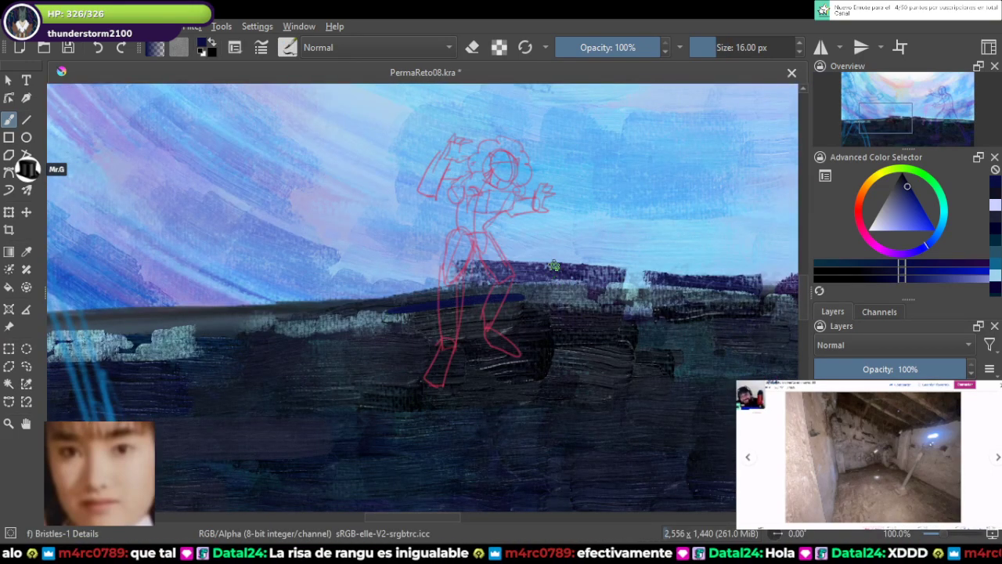
key("ctrl+z")
left_click(874, 230)
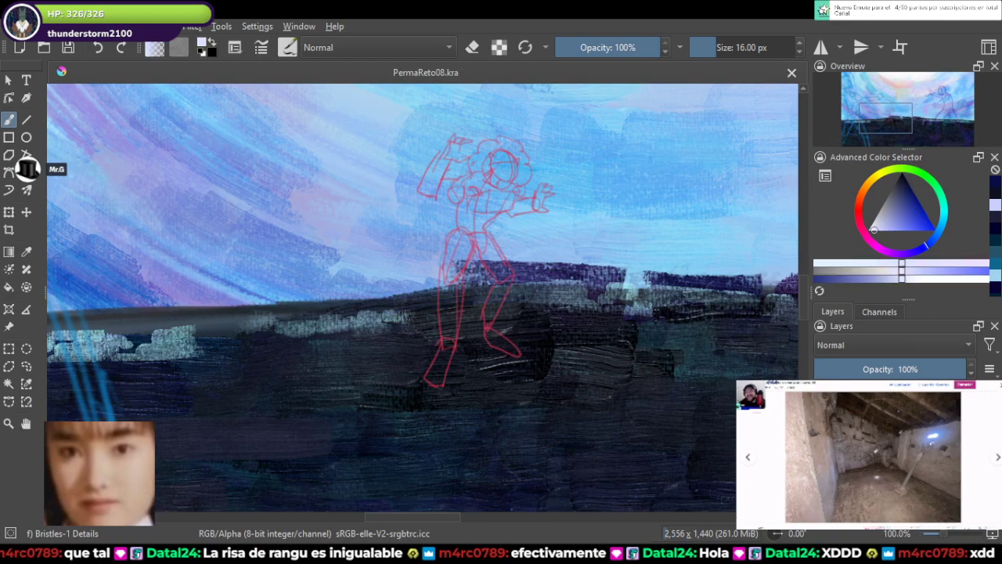
mouse_move(415, 304)
left_mouse_down()
mouse_move(462, 293)
mouse_move(584, 283)
left_mouse_up()
left_click_drag(505, 288, 655, 289)
left_click_drag(280, 319, 619, 278)
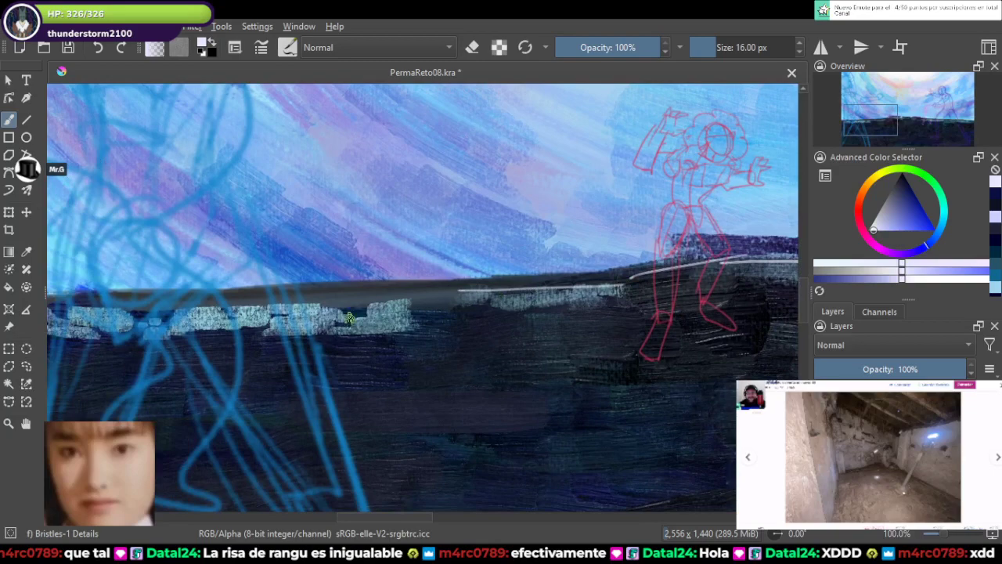
mouse_move(252, 311)
left_mouse_down()
mouse_move(432, 297)
mouse_move(415, 295)
left_mouse_up()
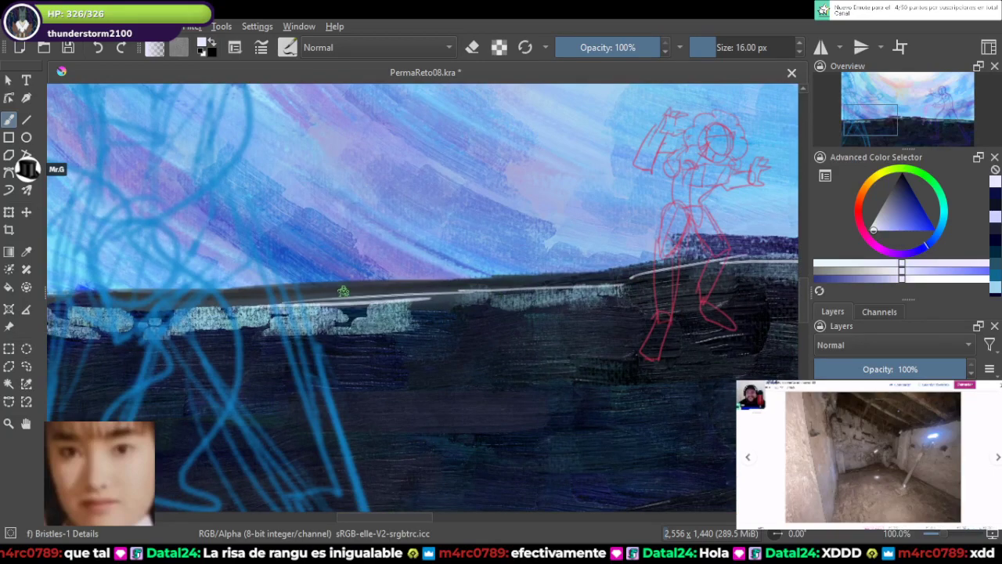
left_click_drag(202, 306, 447, 288)
Step: Review the pale horizon highlights against the whole scene and save the painting
scroll(476, 301, "down", 5)
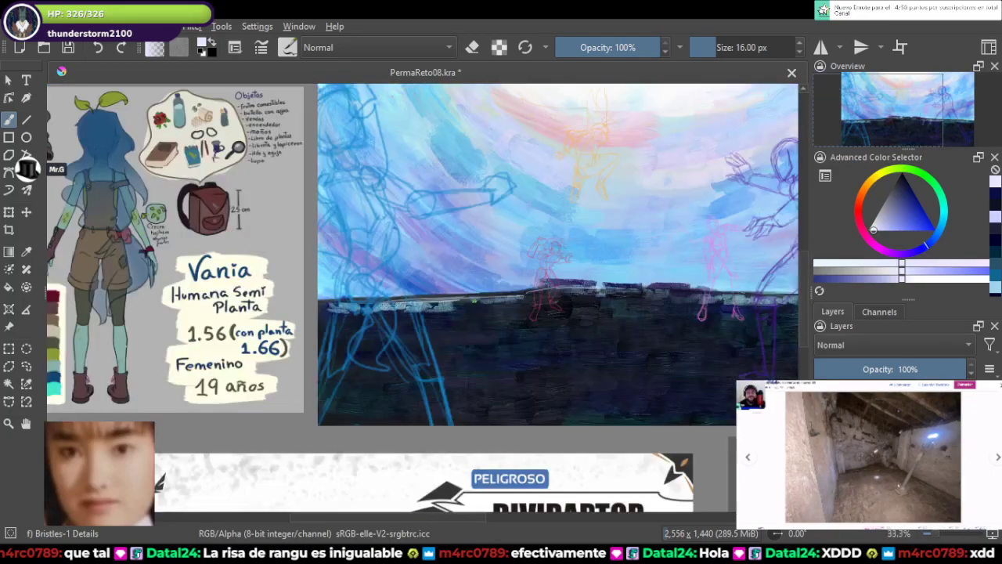
scroll(541, 282, "up", 2)
left_click_drag(565, 263, 510, 255)
scroll(510, 254, "down", 1)
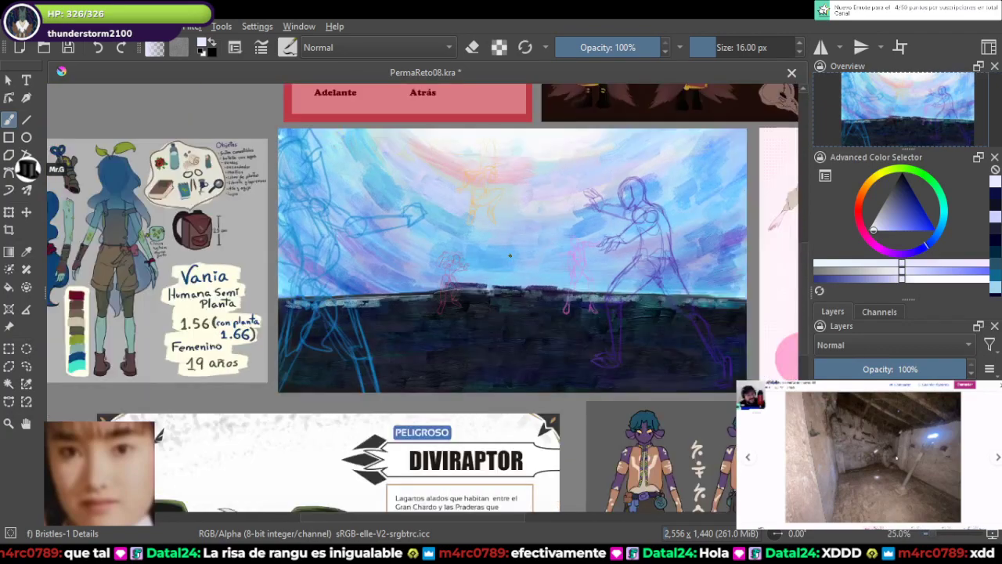
scroll(509, 254, "down", 1)
scroll(510, 254, "up", 3)
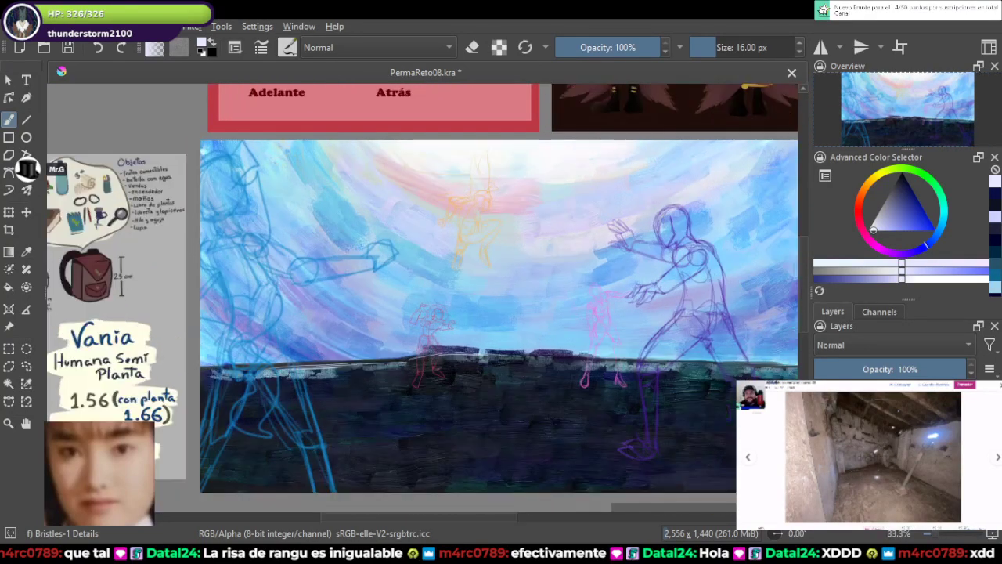
left_click_drag(510, 255, 488, 246)
key("ctrl+s")
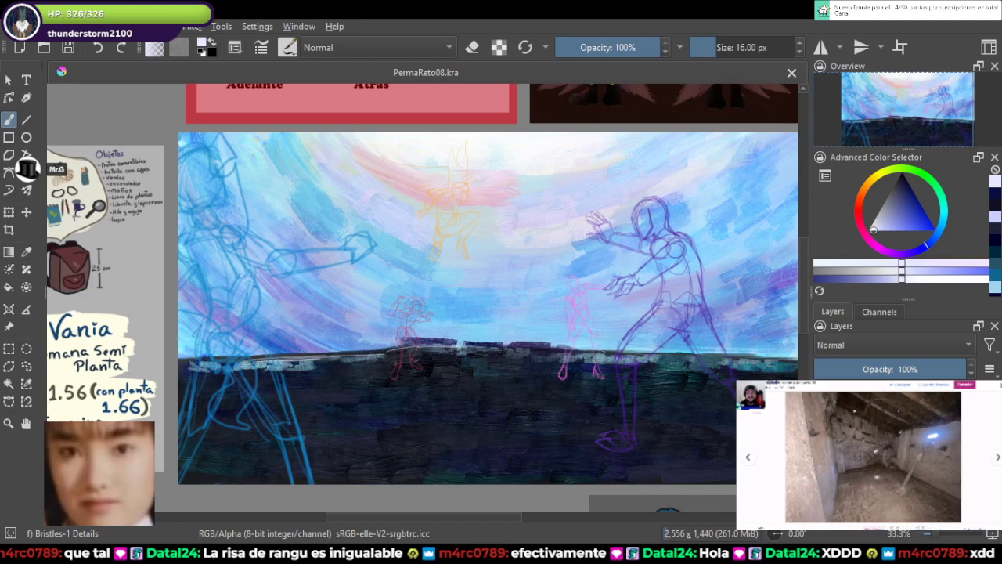
Step: Bring back the green winged-creature sketches in the sky and check them against the full composition
key("ctrl+z")
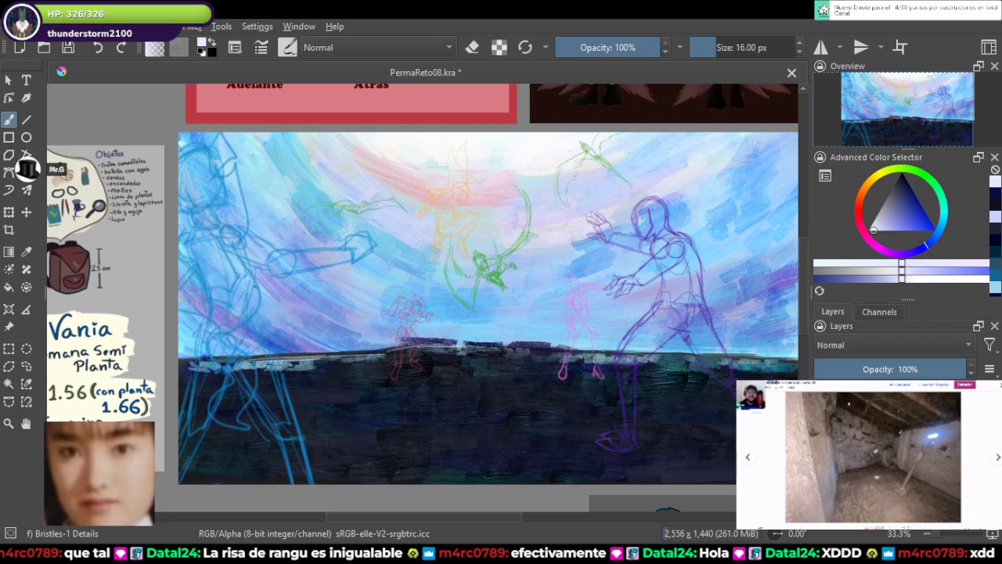
scroll(386, 339, "up", 2)
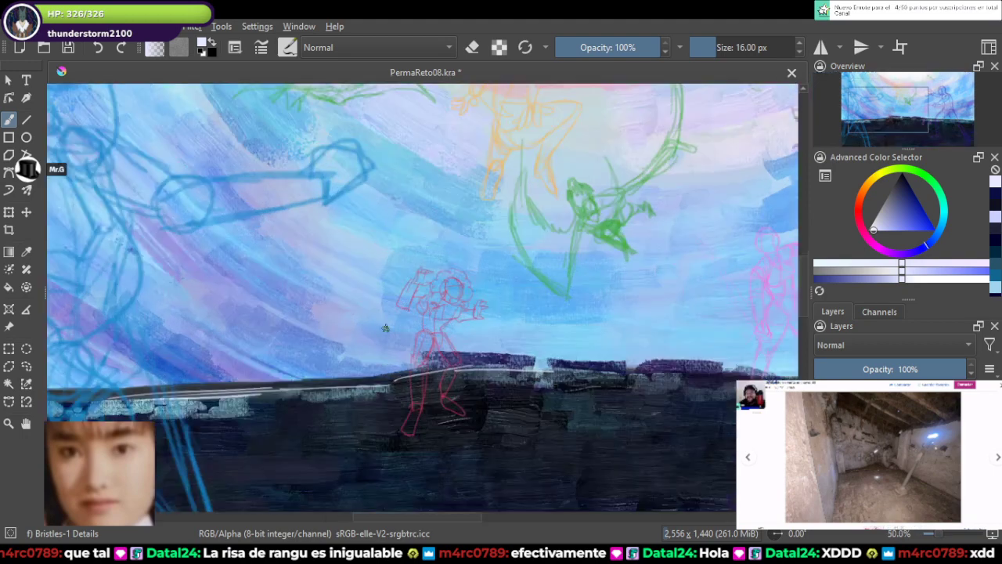
scroll(385, 333, "down", 3)
scroll(388, 327, "down", 5)
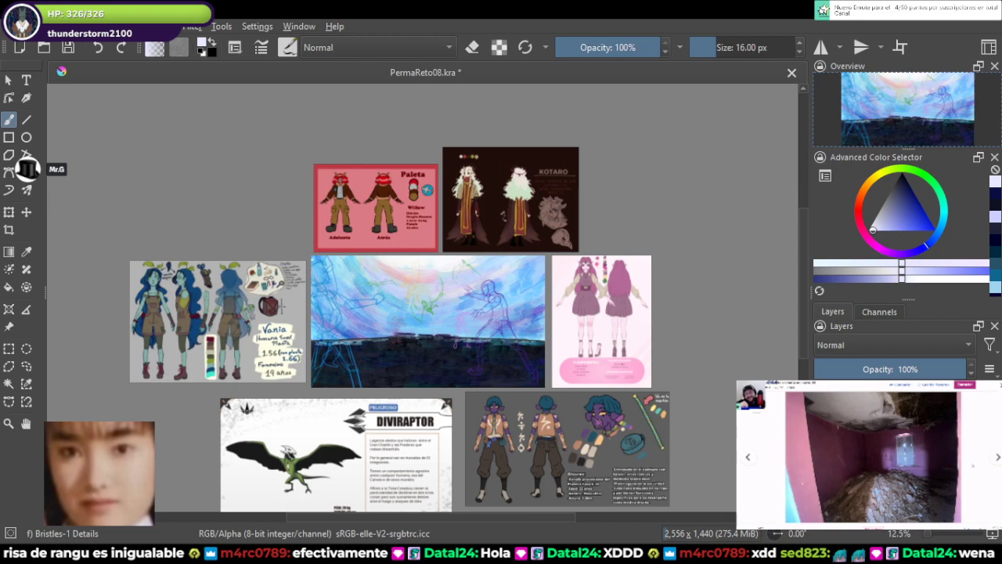
Step: Sample the purple skin colour from the blue-haired character's reference sheet and switch to the RGBA 05 Impasto-details brush at 365 px
scroll(563, 328, "up", 3)
scroll(341, 319, "down", 3)
scroll(439, 391, "up", 3)
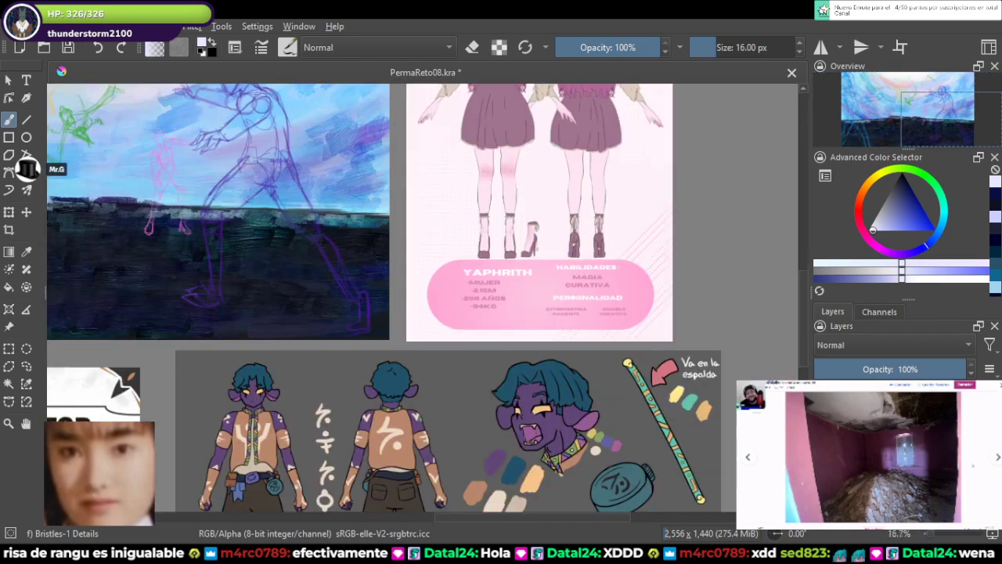
scroll(590, 389, "up", 2)
left_click(578, 387, "ctrl")
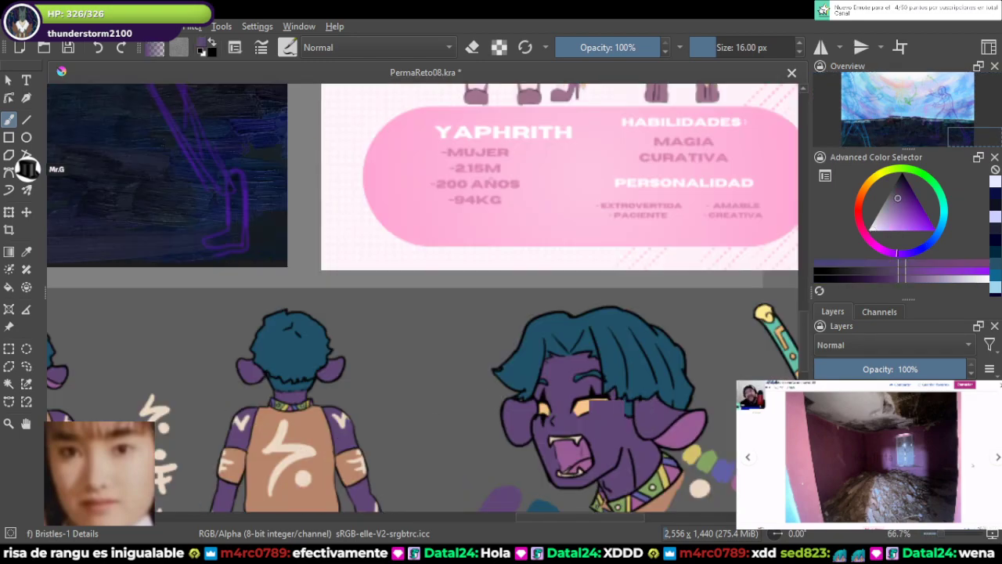
left_click_drag(513, 376, 786, 503)
mouse_move(231, 172)
left_mouse_down()
mouse_move(423, 259)
mouse_move(496, 361)
left_mouse_up()
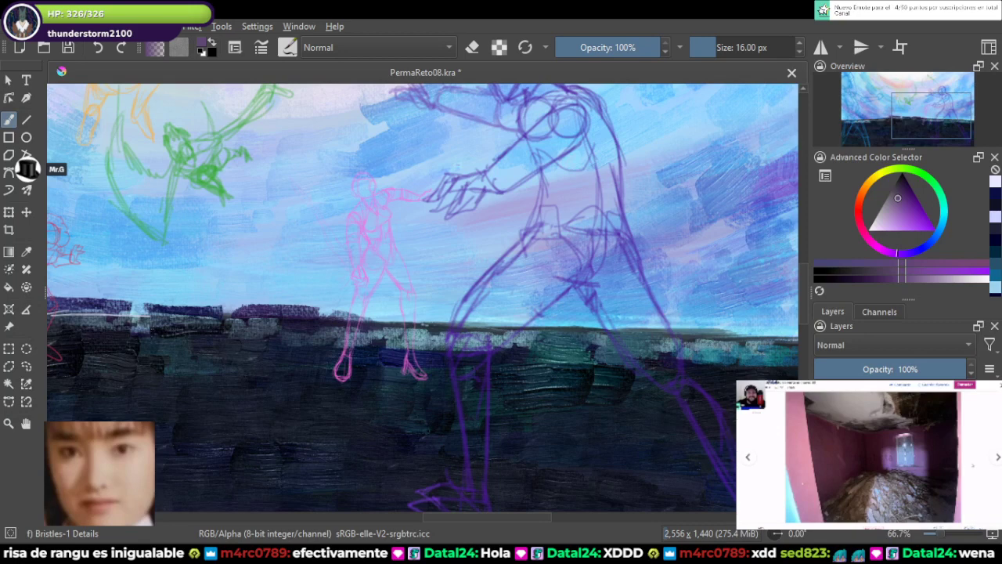
key("slash")
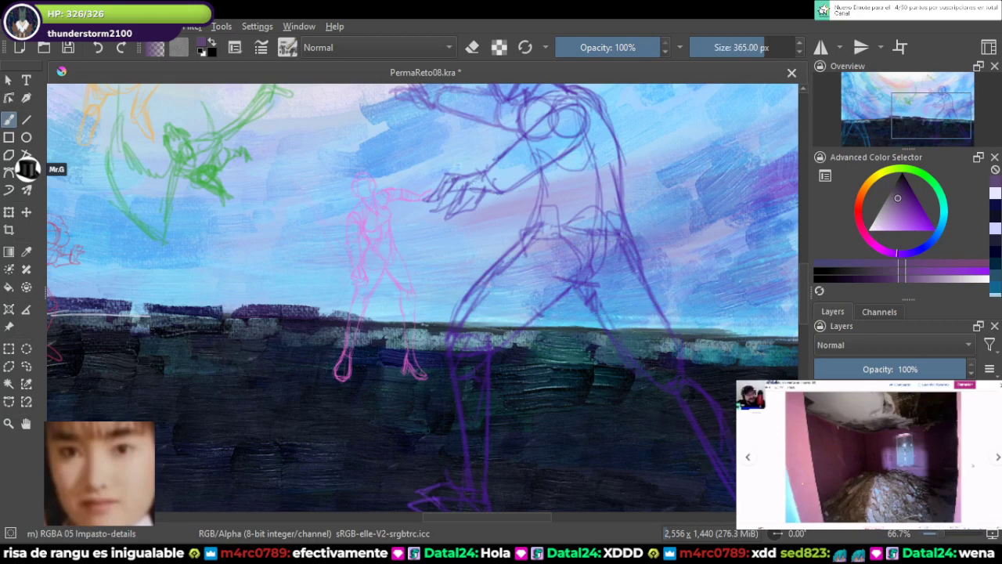
Step: Reduce the brush to 50.92 px and try to fill the purple figure's front thigh with the sampled purple
left_click_drag(761, 47, 729, 47)
key("bracketleft")
mouse_move(552, 275)
left_mouse_down()
mouse_move(513, 314)
mouse_move(568, 265)
mouse_move(516, 317)
mouse_move(517, 288)
mouse_move(505, 301)
mouse_move(538, 249)
mouse_move(502, 296)
mouse_move(508, 321)
mouse_move(556, 274)
mouse_move(527, 297)
mouse_move(528, 313)
mouse_move(567, 251)
mouse_move(509, 294)
mouse_move(548, 224)
mouse_move(487, 302)
mouse_move(564, 231)
mouse_move(508, 280)
mouse_move(483, 320)
mouse_move(513, 302)
mouse_move(387, 450)
mouse_move(433, 429)
mouse_move(550, 341)
mouse_move(576, 305)
mouse_move(509, 340)
mouse_move(376, 462)
mouse_move(454, 399)
mouse_move(433, 417)
mouse_move(447, 366)
mouse_move(421, 391)
mouse_move(528, 254)
mouse_move(441, 366)
mouse_move(554, 268)
mouse_move(463, 335)
mouse_move(435, 376)
mouse_move(620, 141)
mouse_move(533, 232)
mouse_move(454, 403)
mouse_move(544, 270)
mouse_move(515, 232)
mouse_move(595, 229)
mouse_move(536, 235)
mouse_move(485, 274)
mouse_move(497, 249)
mouse_move(405, 266)
mouse_move(329, 368)
mouse_move(392, 313)
mouse_move(579, 195)
left_mouse_up()
scroll(515, 299, "up", 3)
left_click_drag(588, 161, 491, 279)
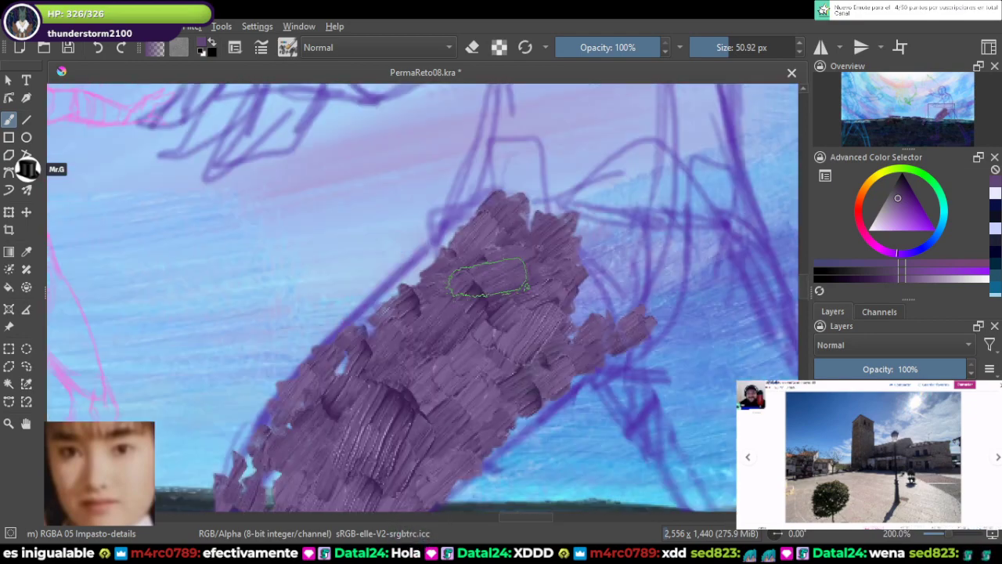
mouse_move(374, 345)
left_mouse_down()
mouse_move(568, 218)
mouse_move(511, 252)
mouse_move(556, 248)
mouse_move(423, 312)
left_mouse_up()
scroll(568, 220, "down", 6)
scroll(571, 235, "up", 4)
Step: Undo the purple impasto strokes on the thigh, including the fresh test stroke over it
key("ctrl+z")
key("ctrl+z")
key("ctrl+z")
key("ctrl+z")
key("ctrl+z")
key("ctrl+z")
key("ctrl+z")
key("ctrl+z")
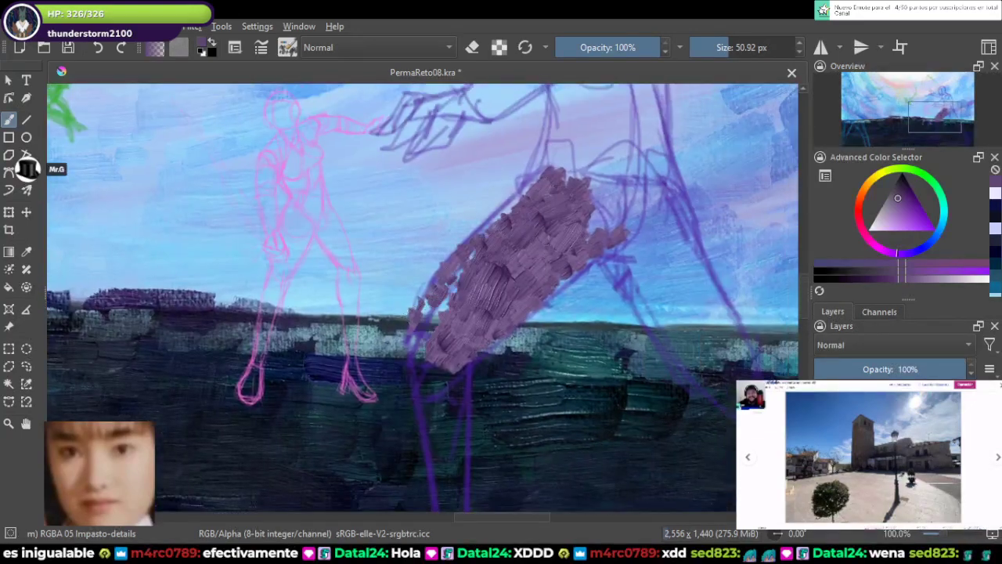
mouse_move(478, 267)
left_mouse_down()
mouse_move(540, 180)
mouse_move(563, 282)
mouse_move(580, 219)
mouse_move(532, 274)
left_mouse_up()
key("ctrl+z")
key("ctrl+z")
key("ctrl+z")
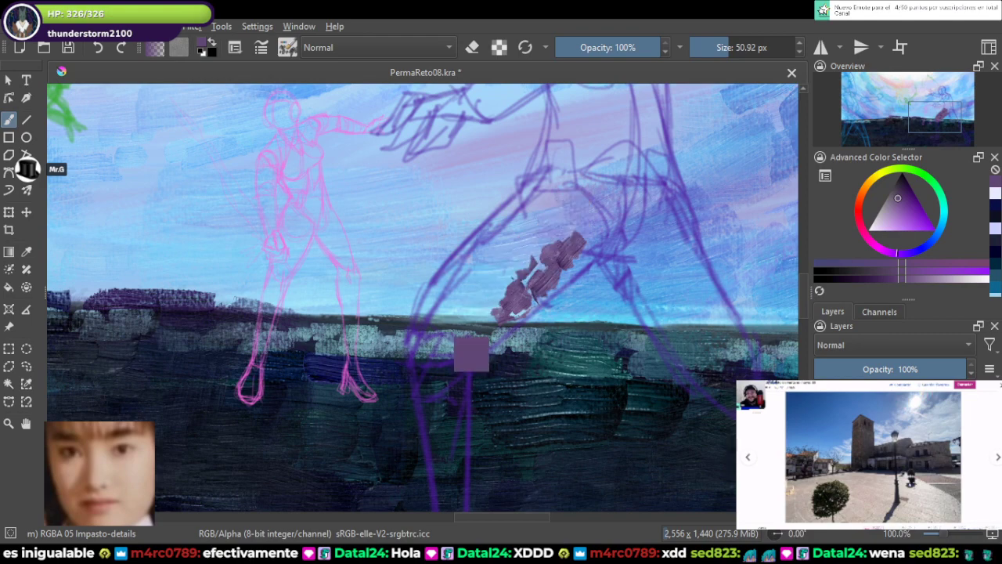
Step: Examine the whole composition and the sketched figures alongside the surrounding reference sheets
scroll(431, 311, "down", 2)
left_click_drag(417, 301, 581, 256)
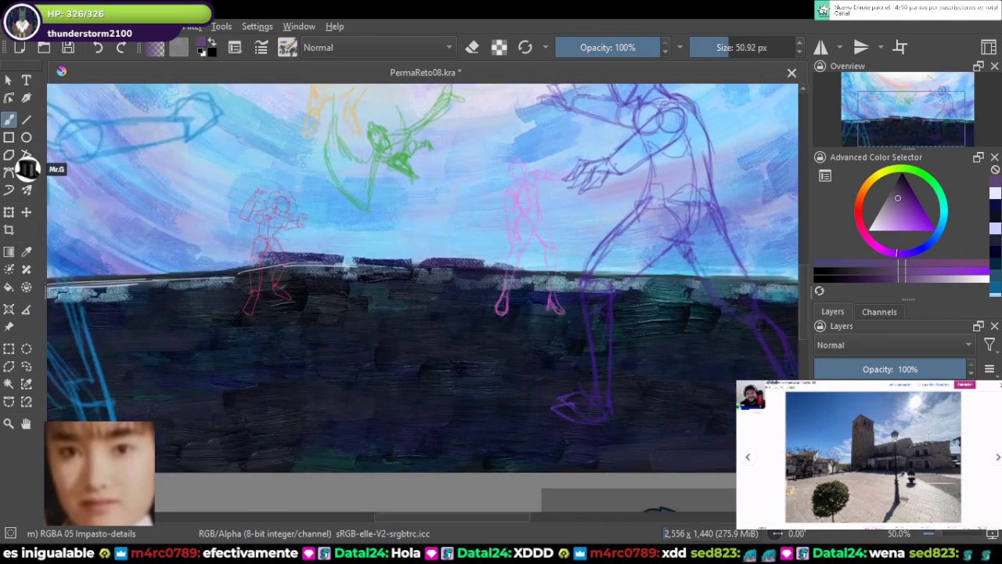
scroll(580, 257, "down", 2)
scroll(538, 297, "up", 1)
left_click_drag(532, 294, 519, 349)
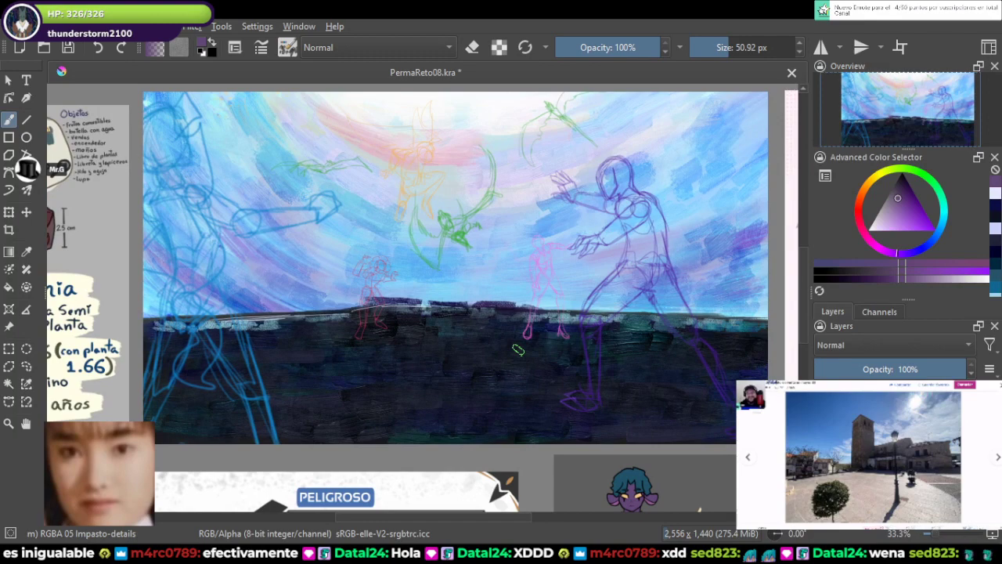
scroll(518, 350, "down", 1)
scroll(519, 349, "up", 1)
left_click_drag(483, 332, 503, 345)
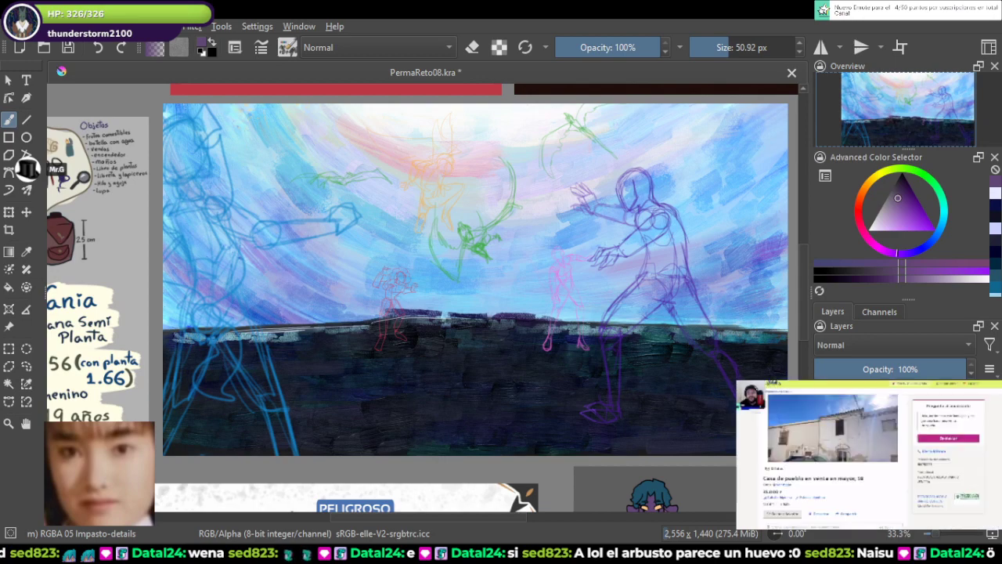
scroll(435, 369, "up", 1)
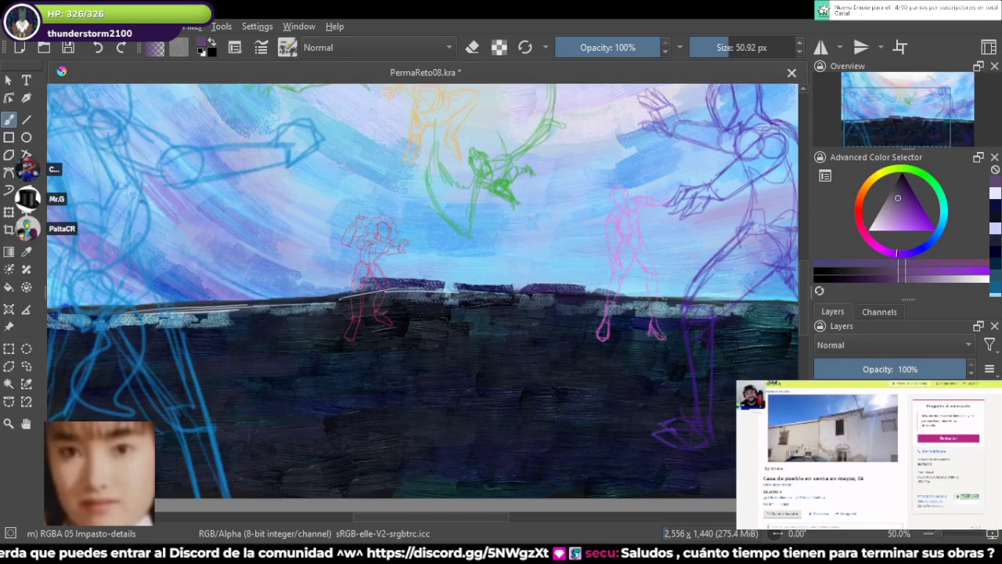
scroll(379, 299, "down", 2)
scroll(379, 299, "up", 2)
scroll(551, 300, "down", 2)
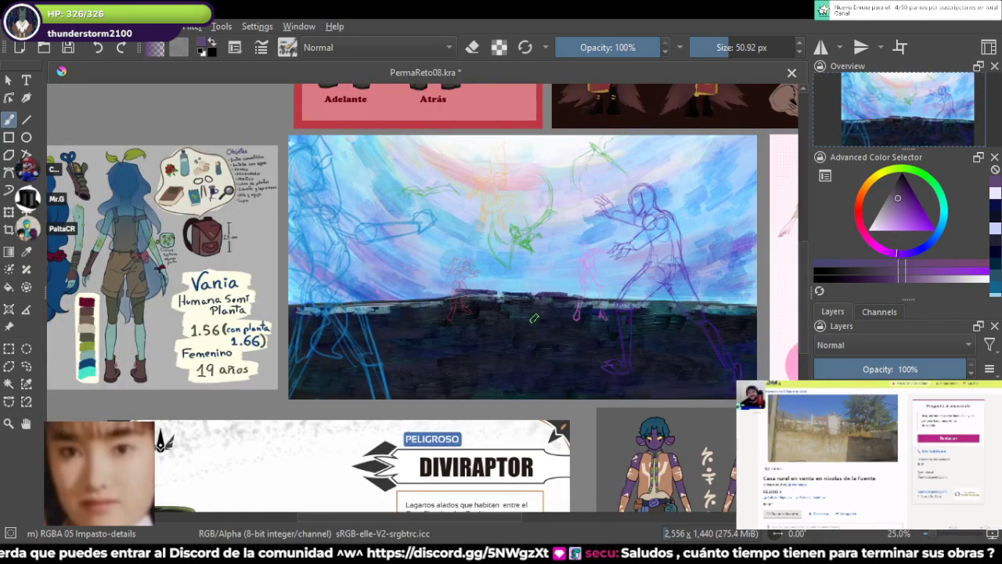
scroll(505, 320, "up", 2)
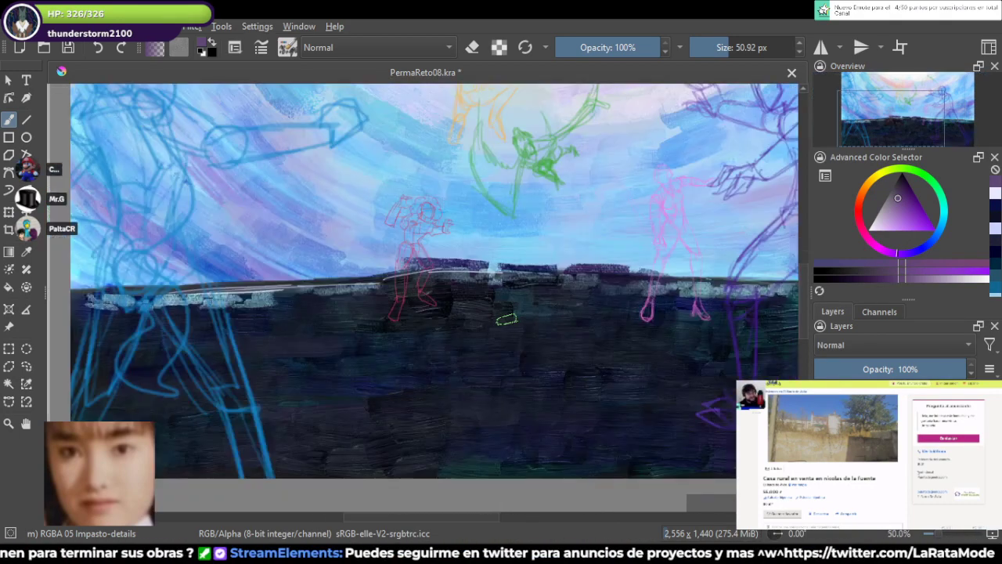
scroll(506, 320, "down", 2)
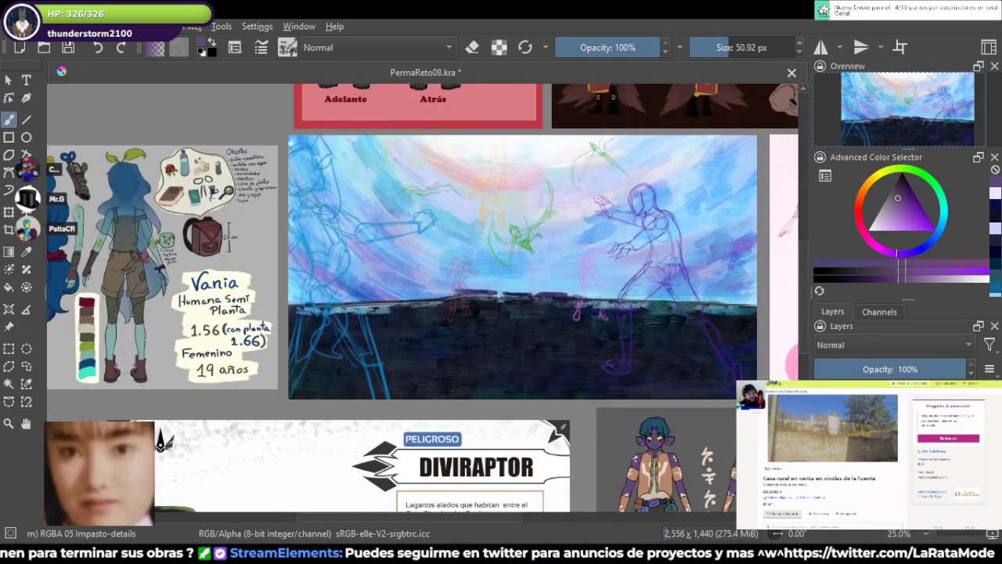
scroll(624, 294, "up", 3)
left_click_drag(664, 252, 487, 328)
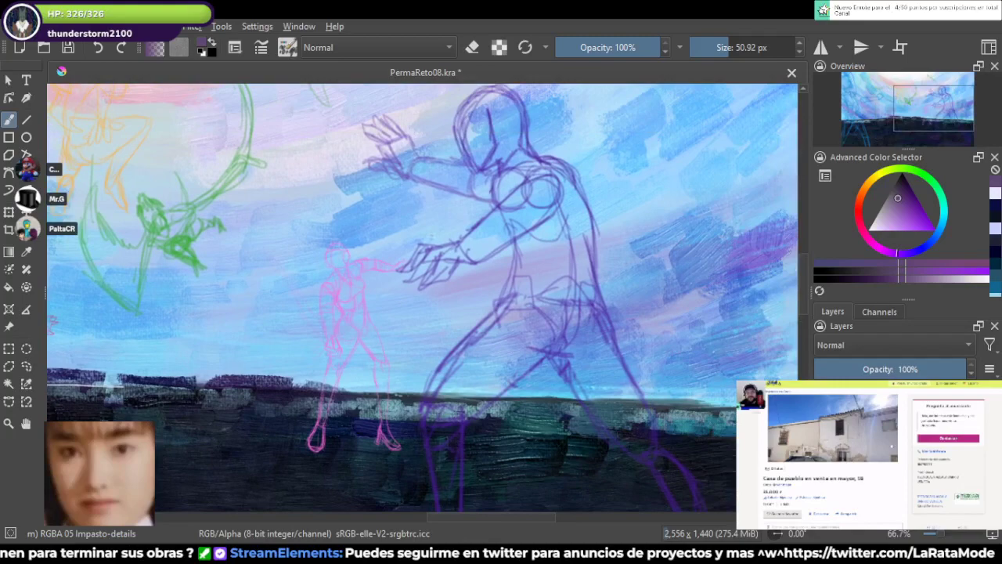
scroll(506, 321, "down", 3)
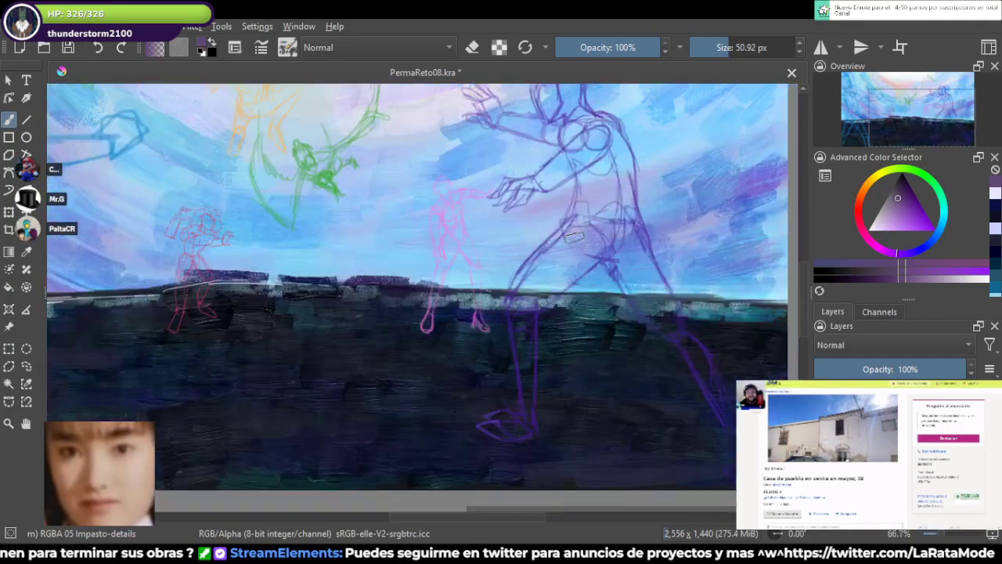
Step: Sample the dark brown of the shoe toe on the blue-haired character's reference sheet for painting the purple figure's foot
scroll(505, 321, "up", 2)
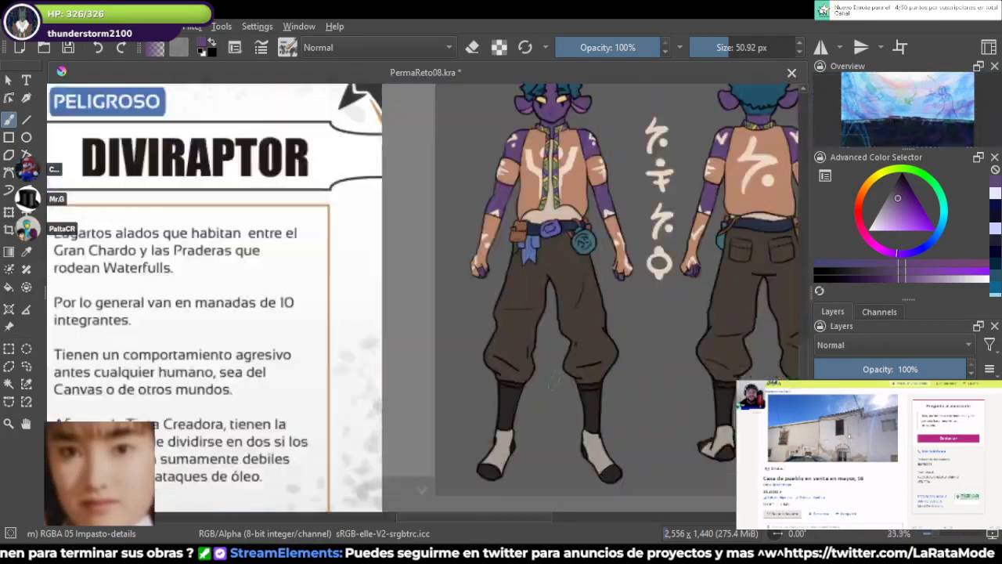
left_click(493, 467, "ctrl")
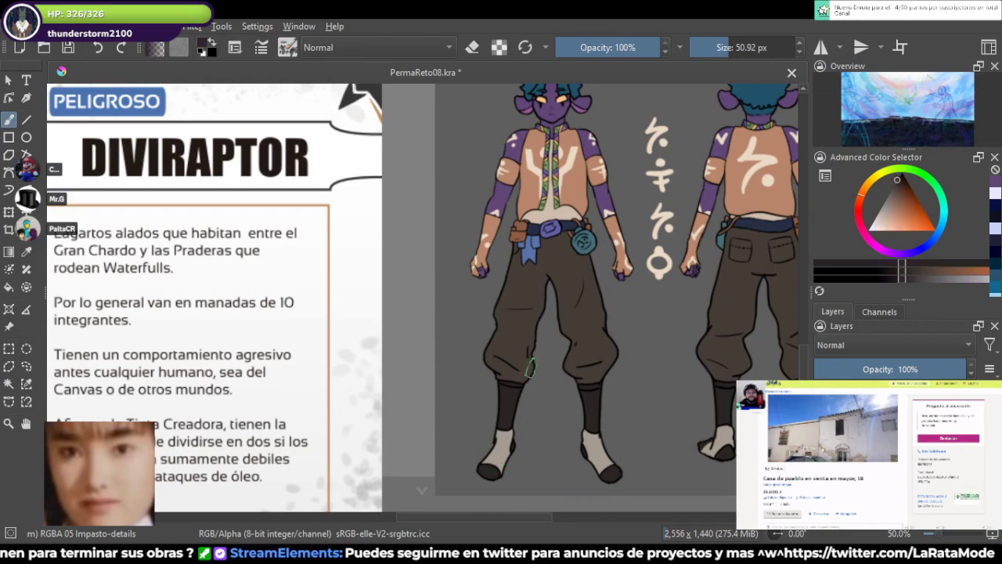
left_click_drag(548, 105, 532, 488)
scroll(501, 354, "up", 2)
scroll(489, 347, "up", 1)
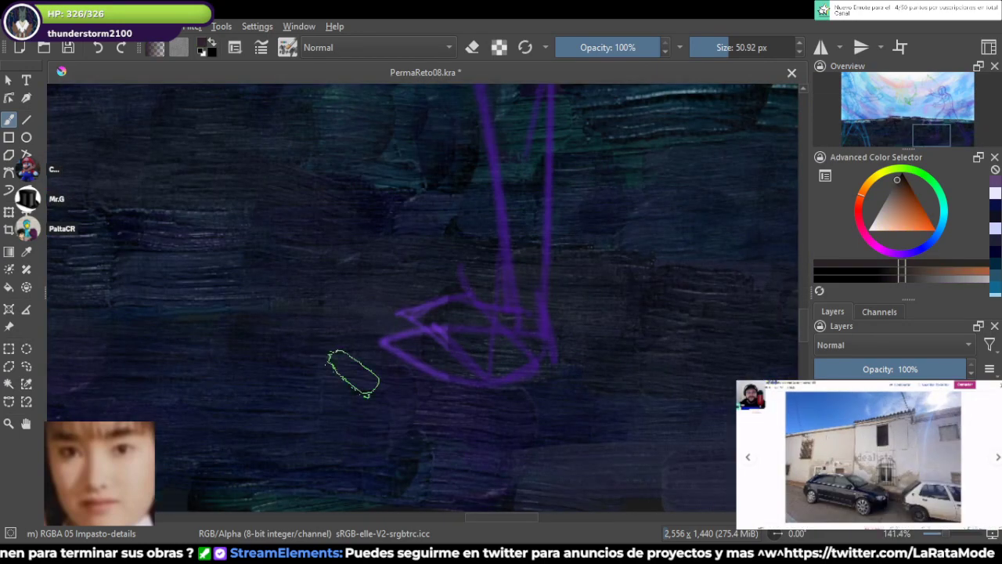
Step: Try to block in the purple figure's front foot with the RGBA 05 Impasto-details brush at 175.10 px, undoing the strokes
mouse_move(424, 299)
left_mouse_down()
mouse_move(429, 325)
mouse_move(529, 361)
mouse_move(414, 348)
mouse_move(520, 333)
left_mouse_up()
key("ctrl+z")
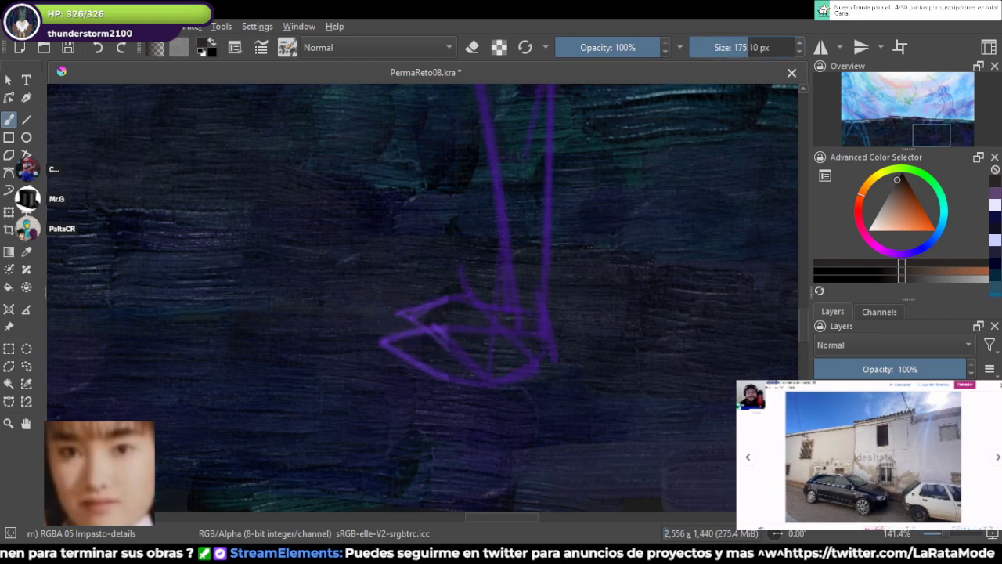
mouse_move(436, 324)
left_mouse_down()
mouse_move(465, 351)
mouse_move(556, 339)
mouse_move(554, 356)
mouse_move(489, 352)
left_mouse_up()
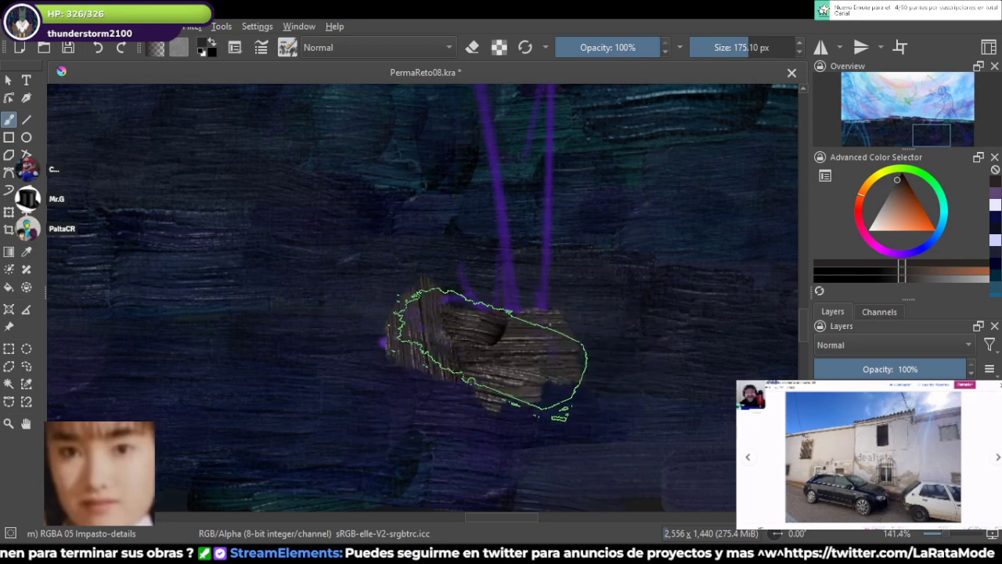
key("ctrl+z")
key("ctrl+z")
key("ctrl+z")
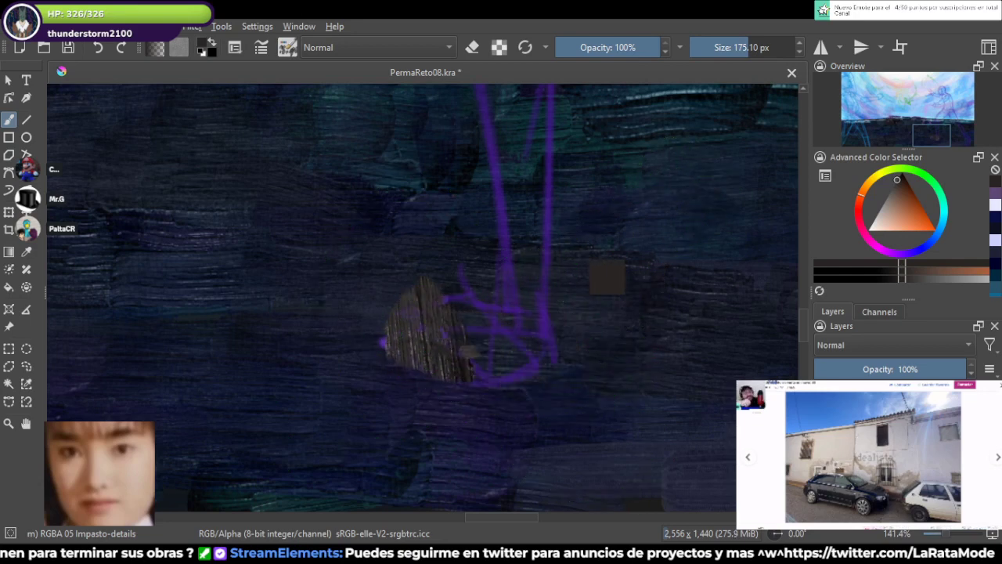
key("ctrl+z")
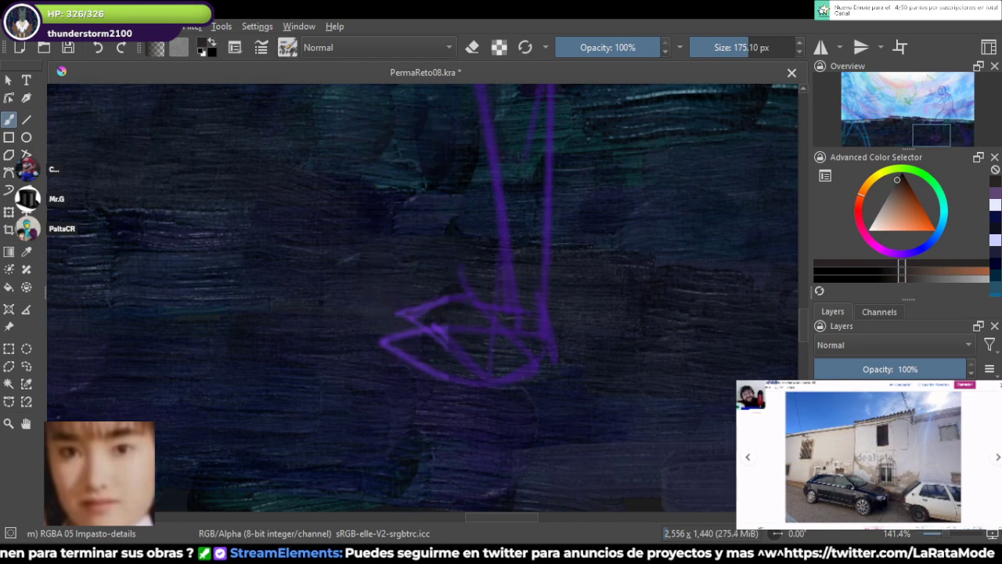
Step: Block in the purple figure's front foot and lower leg in dark brown with the RGBA 02 Thickpaint brush at 108.54 px
mouse_move(395, 344)
left_mouse_down()
mouse_move(521, 342)
mouse_move(490, 326)
mouse_move(403, 326)
mouse_move(472, 342)
mouse_move(443, 324)
mouse_move(517, 357)
mouse_move(525, 84)
left_mouse_up()
mouse_move(519, 288)
left_mouse_down()
mouse_move(465, 481)
mouse_move(474, 372)
mouse_move(459, 235)
mouse_move(479, 165)
left_mouse_up()
mouse_move(521, 317)
left_mouse_down()
mouse_move(539, 266)
mouse_move(573, 228)
left_mouse_up()
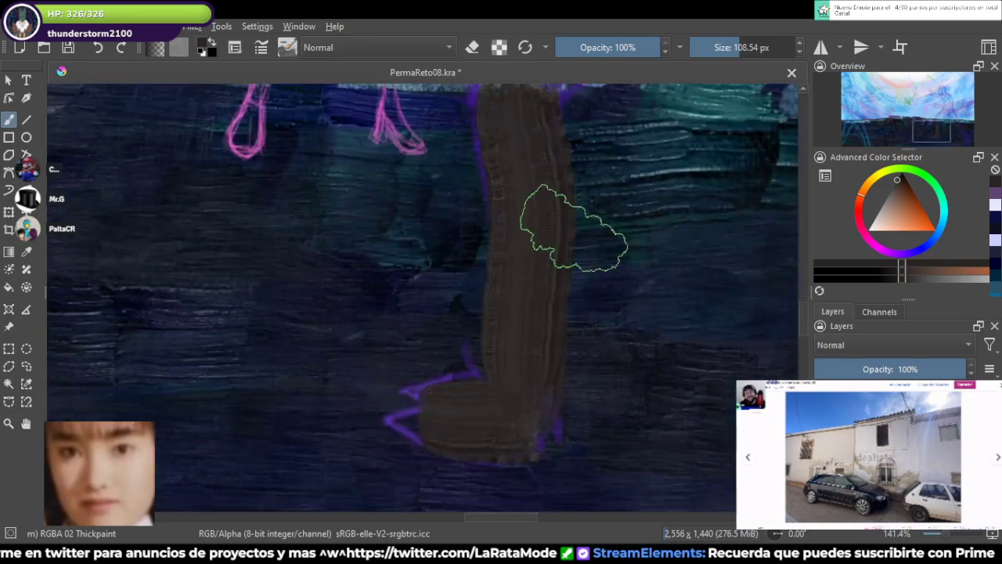
scroll(573, 230, "down", 1)
scroll(571, 231, "down", 3)
scroll(499, 274, "up", 3)
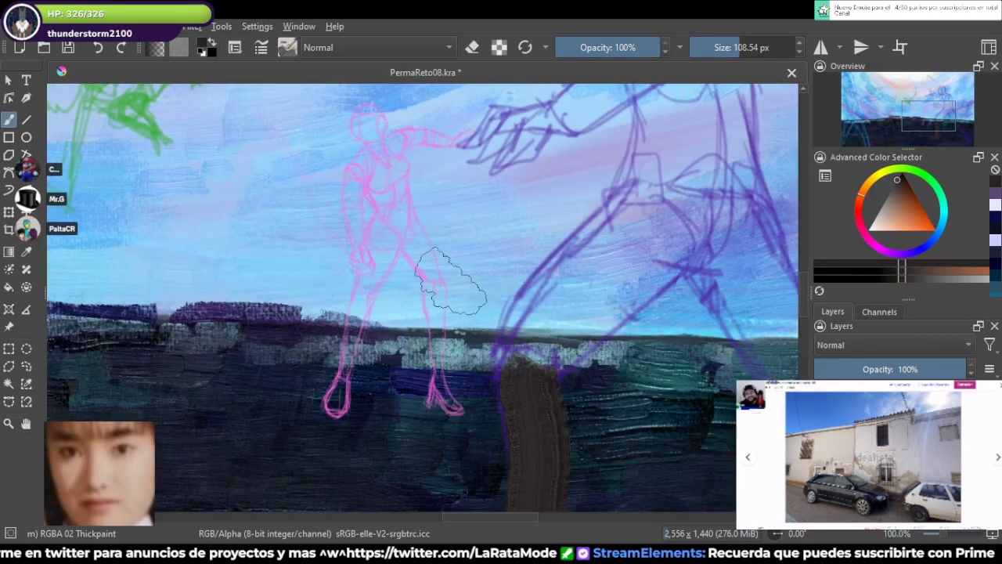
left_click_drag(423, 342, 301, 373)
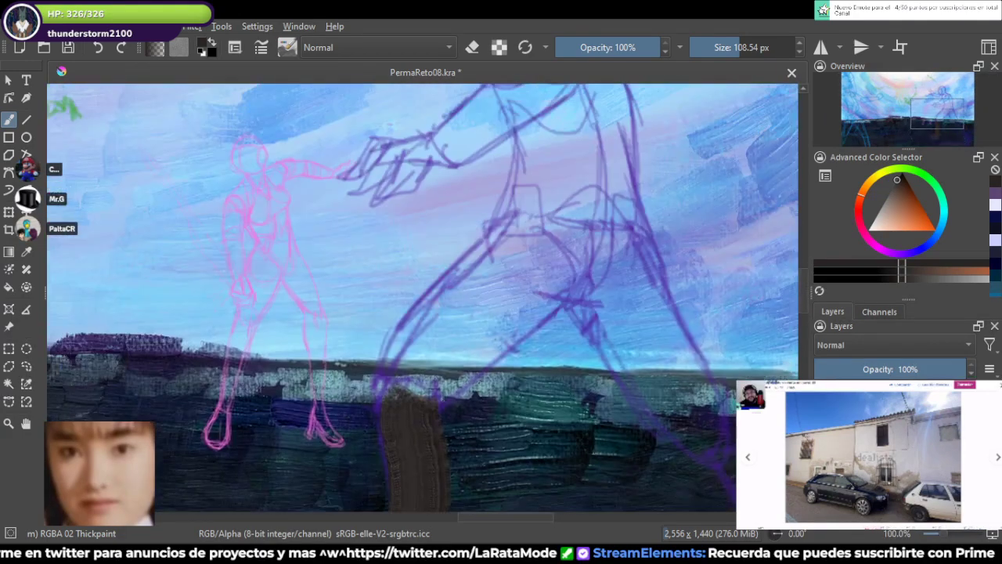
mouse_move(385, 307)
left_mouse_down()
mouse_move(352, 339)
mouse_move(403, 312)
mouse_move(423, 276)
mouse_move(399, 249)
mouse_move(364, 274)
mouse_move(348, 231)
mouse_move(363, 248)
mouse_move(314, 248)
mouse_move(309, 329)
left_mouse_up()
key("ctrl+z")
Step: Extend the dark brown foot out to the sketched toes and heel with Thickpaint strokes
mouse_move(514, 366)
left_mouse_down()
mouse_move(584, 369)
mouse_move(541, 190)
mouse_move(537, 113)
left_mouse_up()
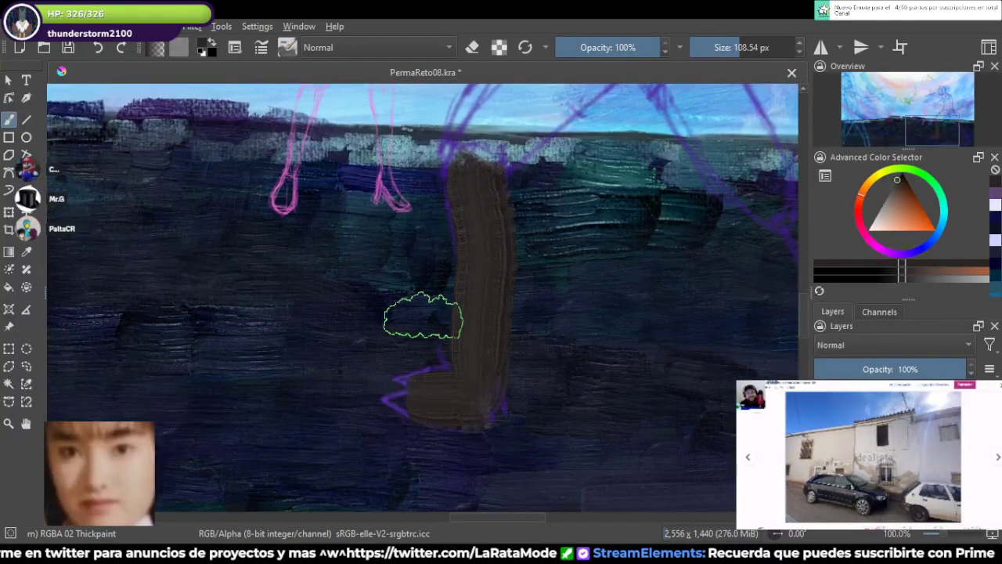
scroll(422, 315, "up", 2)
scroll(423, 329, "down", 2)
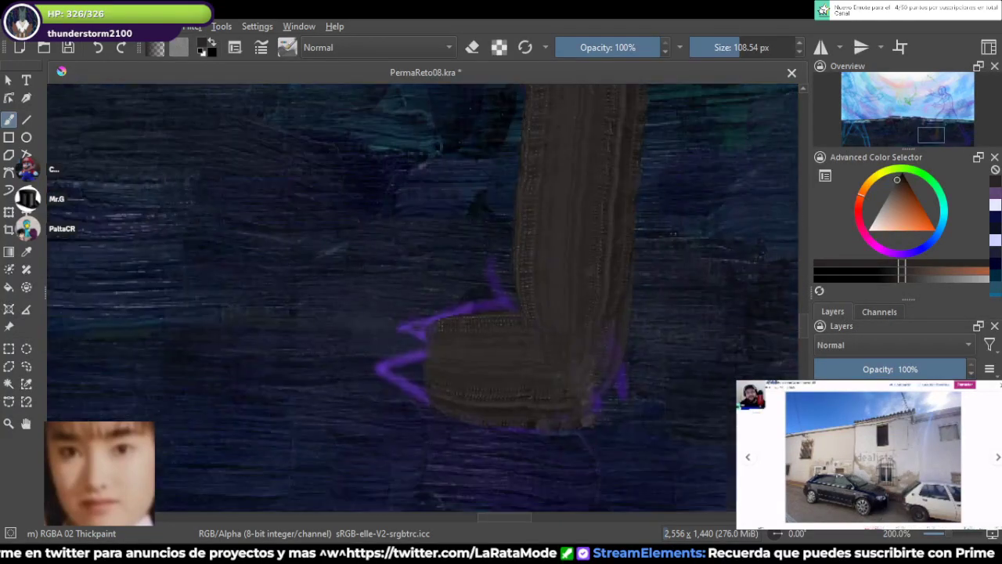
mouse_move(431, 377)
left_mouse_down()
mouse_move(408, 356)
mouse_move(495, 337)
mouse_move(535, 348)
mouse_move(536, 364)
mouse_move(423, 369)
mouse_move(504, 394)
mouse_move(588, 395)
left_mouse_up()
Step: Sample the light beige of the footwear on the blue-haired character's reference sheet and return to the painted foot
scroll(486, 368, "down", 5)
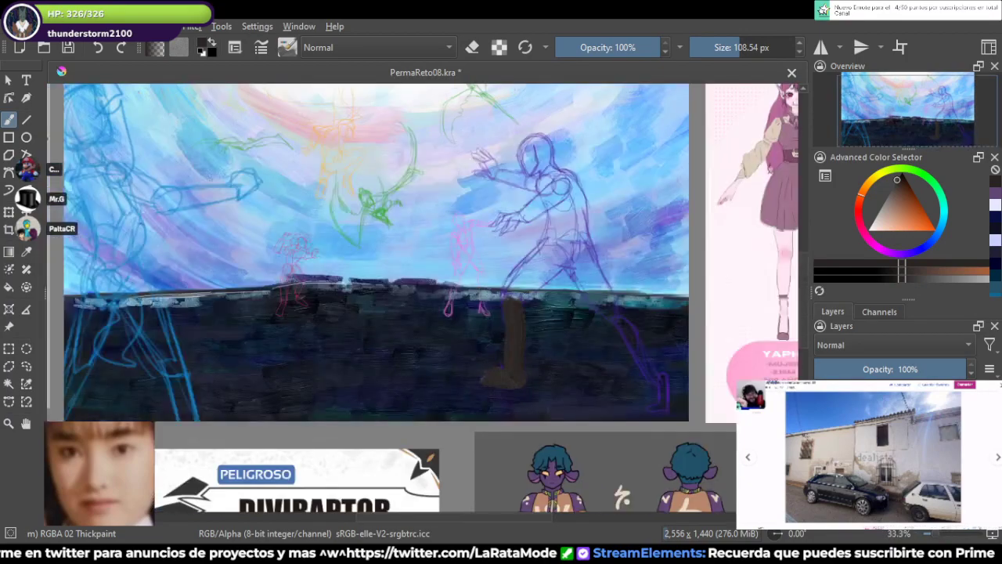
scroll(564, 336, "up", 2)
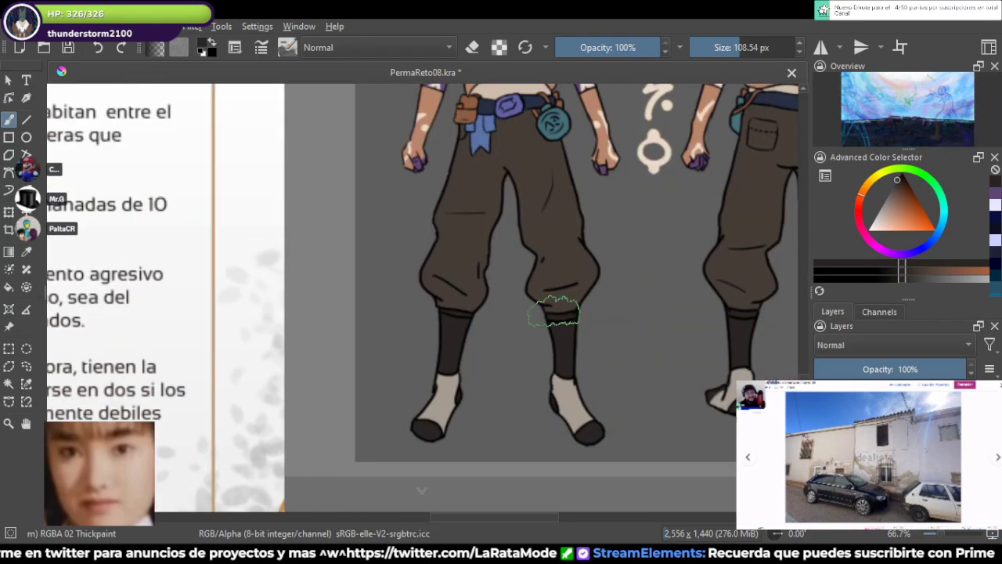
left_click(559, 391, "ctrl")
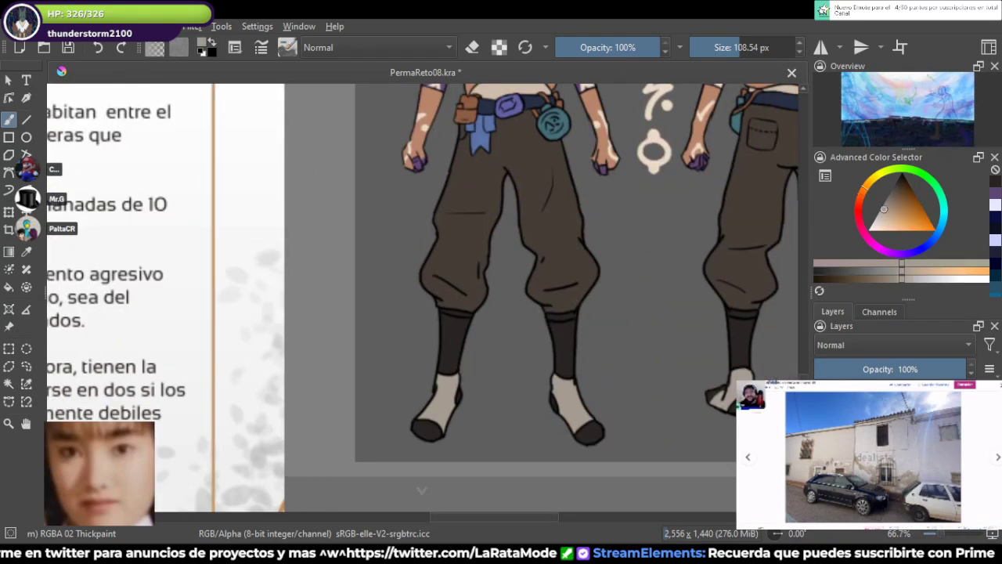
left_click_drag(548, 133, 562, 447)
left_click_drag(517, 133, 578, 466)
scroll(472, 249, "up", 3)
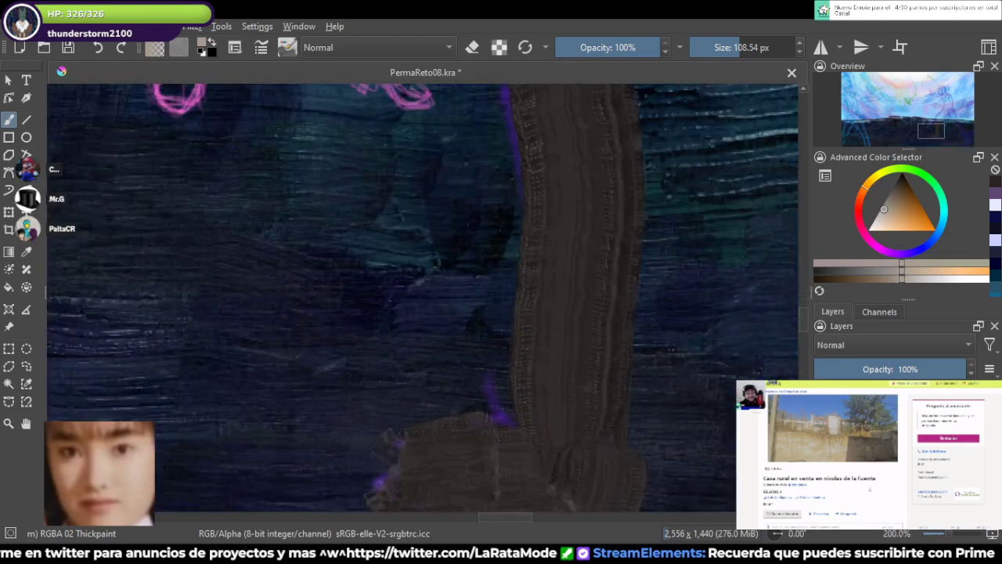
Step: Try beige strokes across the foot with the Bristles-3 Large Smooth brush at 85.52 px and undo them
right_click(464, 313)
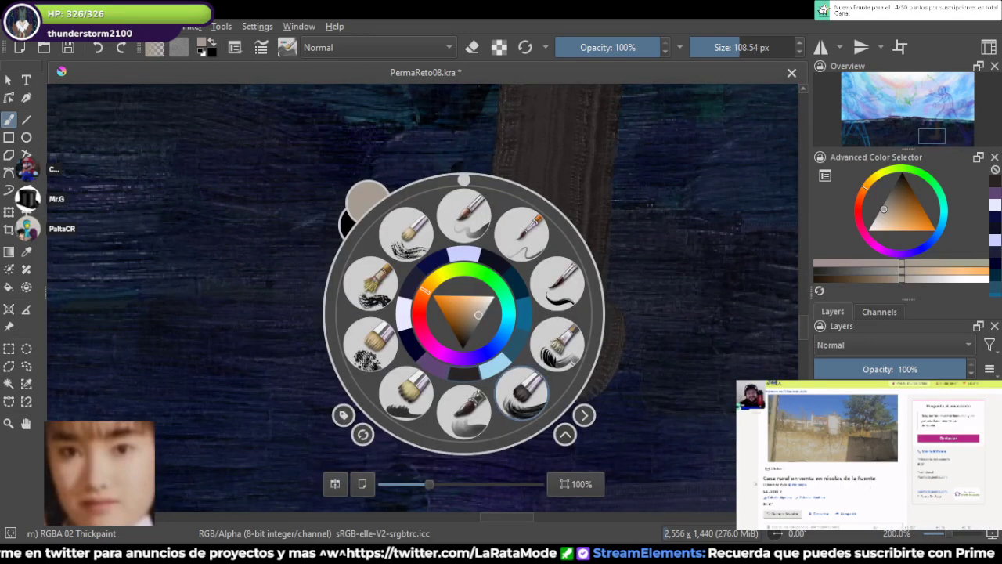
left_click(522, 391)
mouse_move(498, 324)
left_mouse_down()
mouse_move(552, 316)
mouse_move(591, 333)
left_mouse_up()
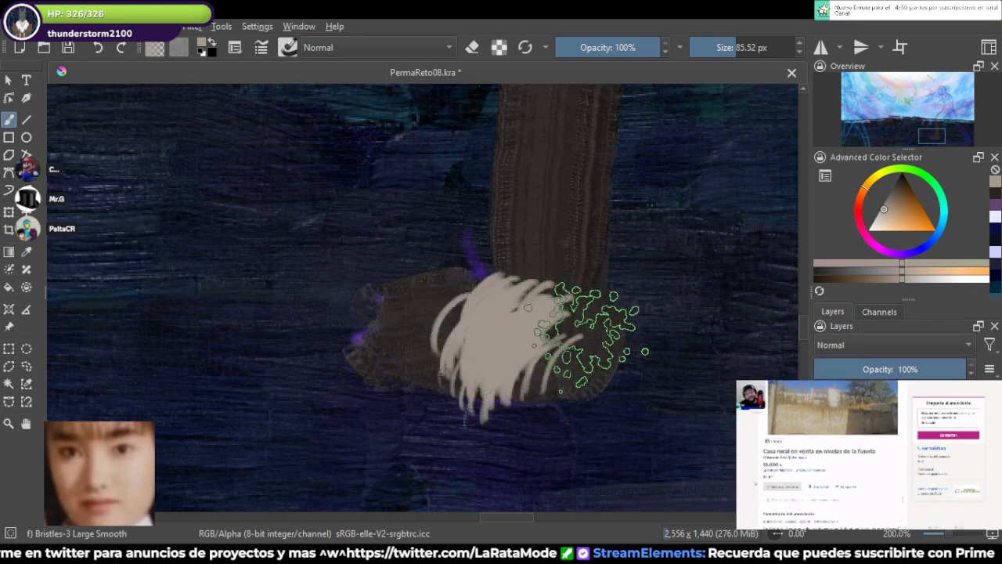
key("ctrl+z")
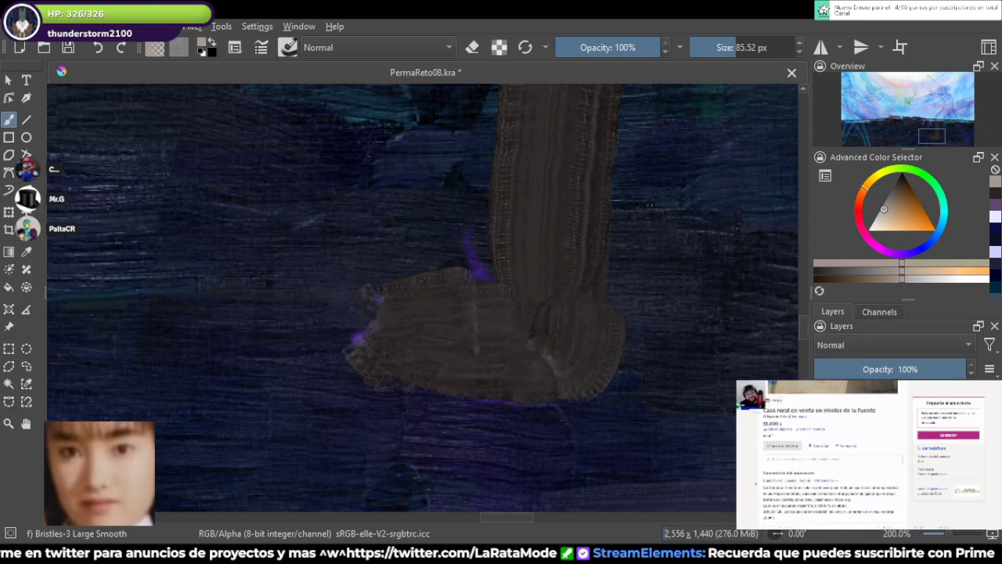
Step: Lay beige strokes over the middle of the dark foot with the RGBA 02 Thickpaint brush at 31.17 px, warming the beige slightly
key("slash")
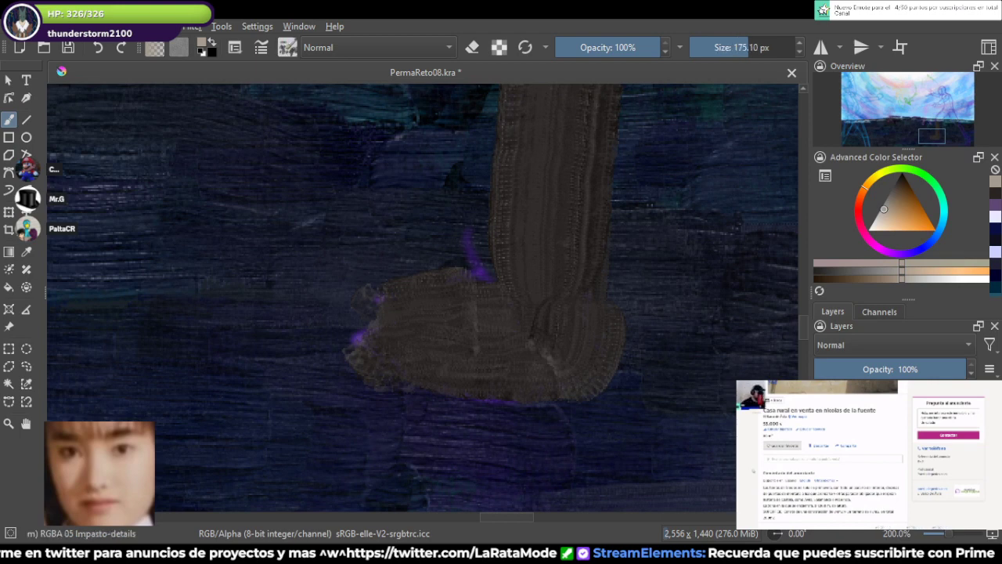
key("slash")
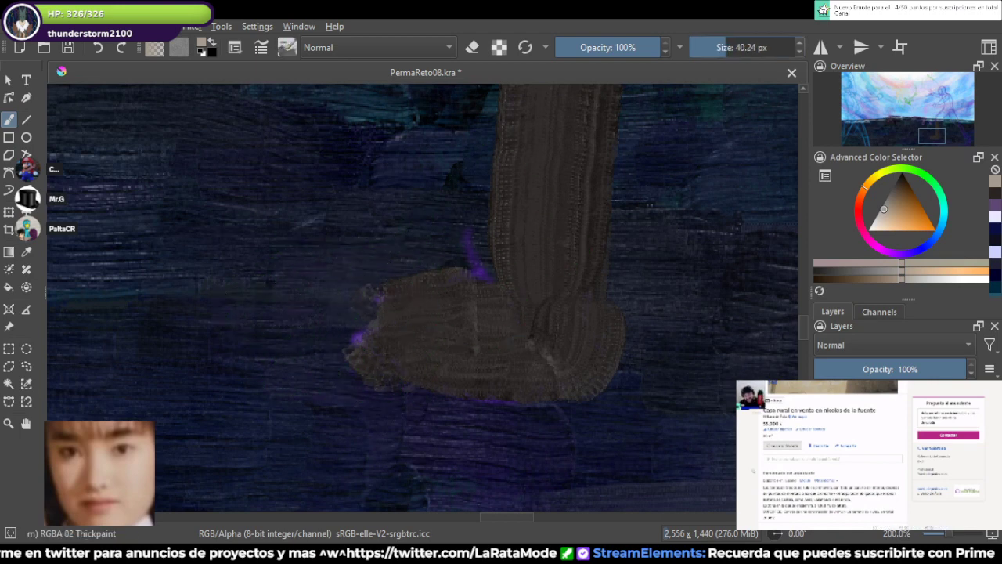
mouse_move(481, 379)
left_mouse_down()
mouse_move(511, 301)
mouse_move(506, 381)
left_mouse_up()
key("ctrl+z")
mouse_move(476, 296)
left_mouse_down()
mouse_move(462, 380)
mouse_move(454, 296)
mouse_move(467, 356)
left_mouse_up()
left_click_drag(884, 209, 883, 218)
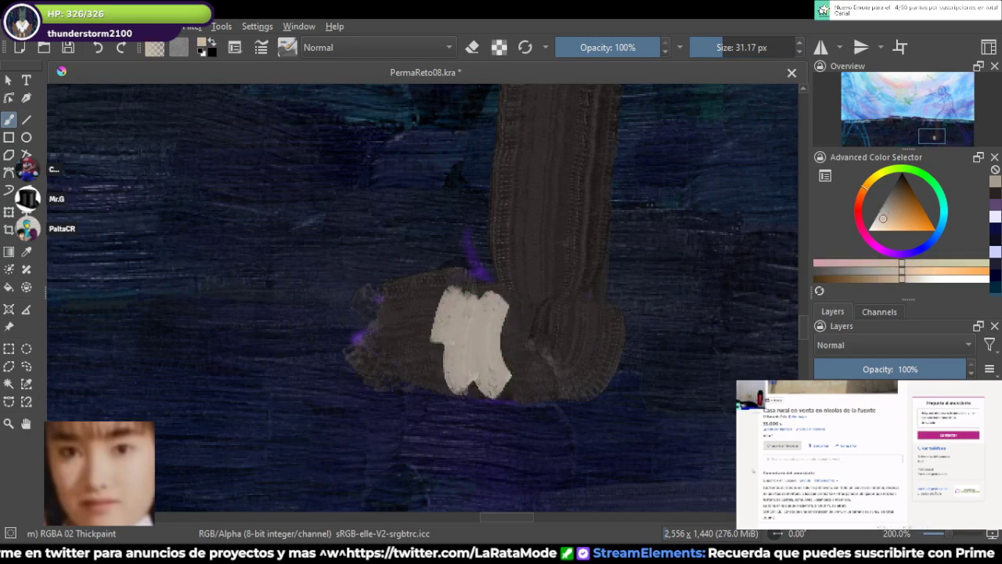
mouse_move(438, 349)
left_mouse_down()
mouse_move(470, 335)
mouse_move(464, 292)
mouse_move(427, 345)
left_mouse_up()
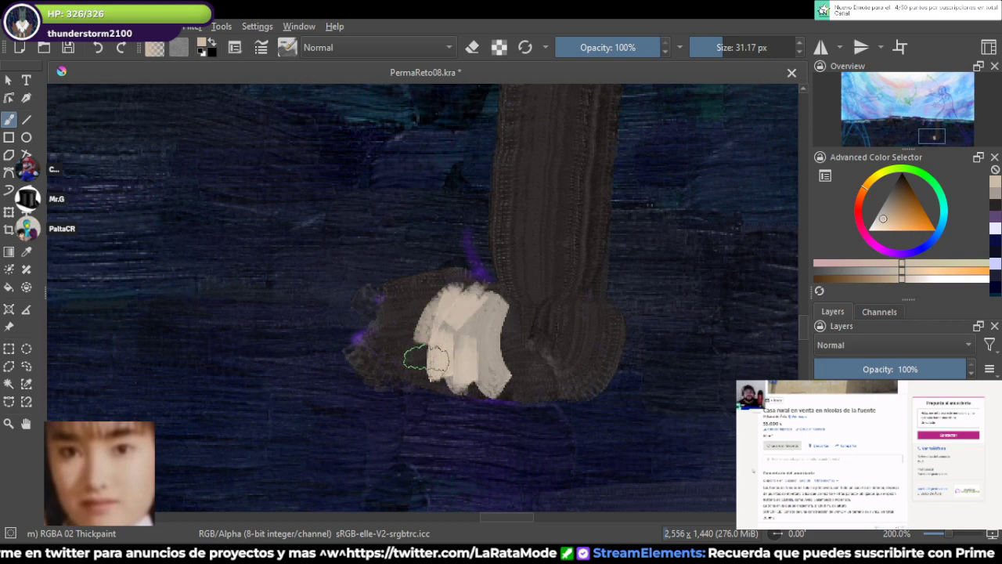
Step: Blend the beige patch on the foot with strokes in tones sampled from the patch itself
left_click(479, 330, "ctrl")
left_click_drag(476, 312, 456, 347)
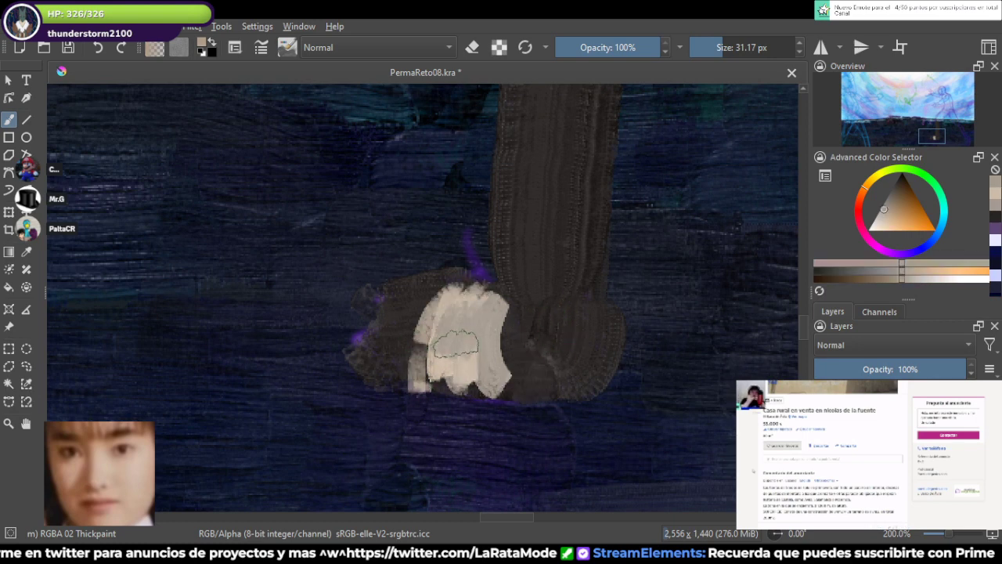
left_click(462, 337, "ctrl")
left_click_drag(470, 311, 447, 366)
left_click(479, 329, "ctrl")
left_click_drag(451, 316, 466, 290)
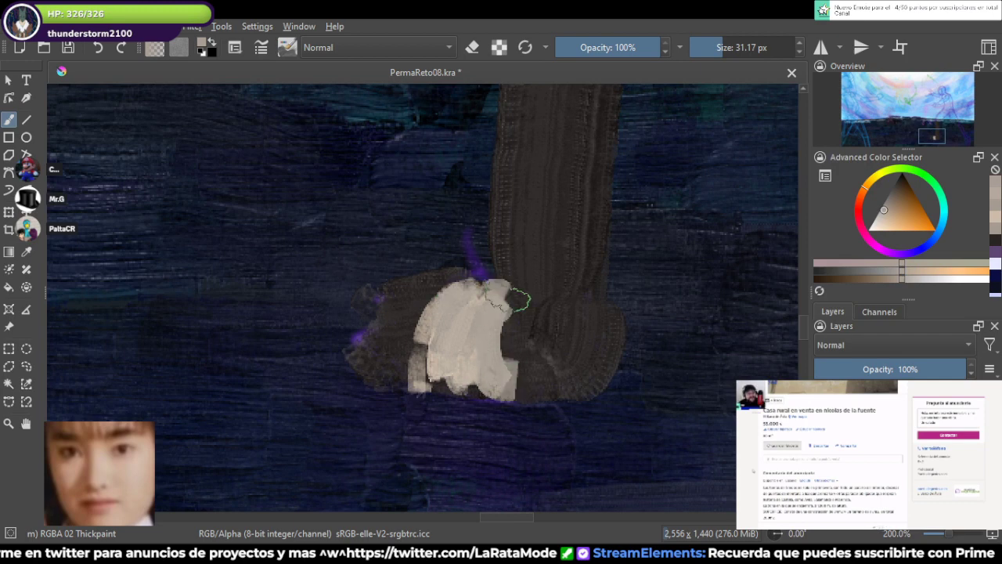
Step: Extend the beige wrapping back over the instep, around the ankle and down to the sole
mouse_move(552, 302)
left_mouse_down()
mouse_move(525, 307)
mouse_move(522, 394)
left_mouse_up()
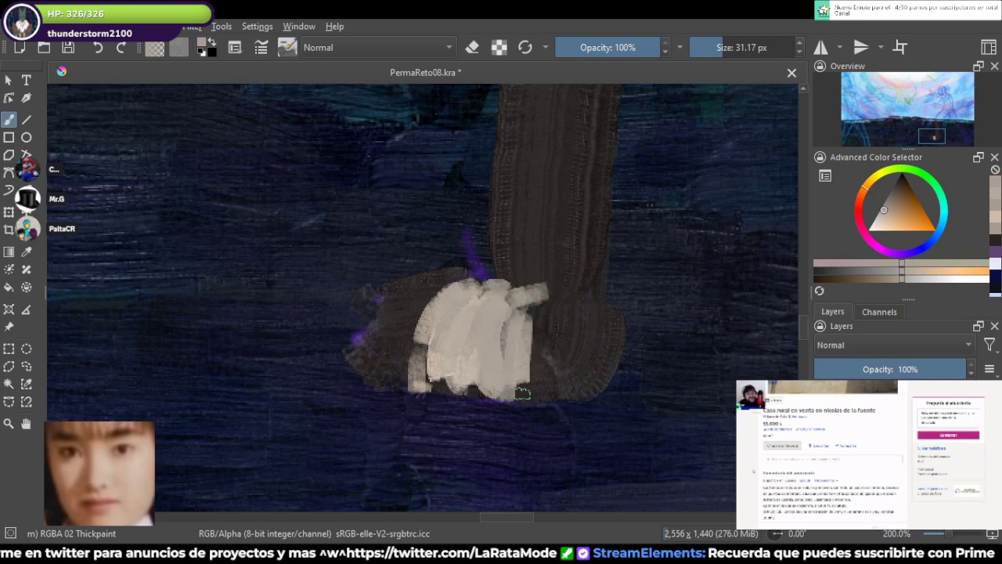
left_click_drag(563, 292, 600, 300)
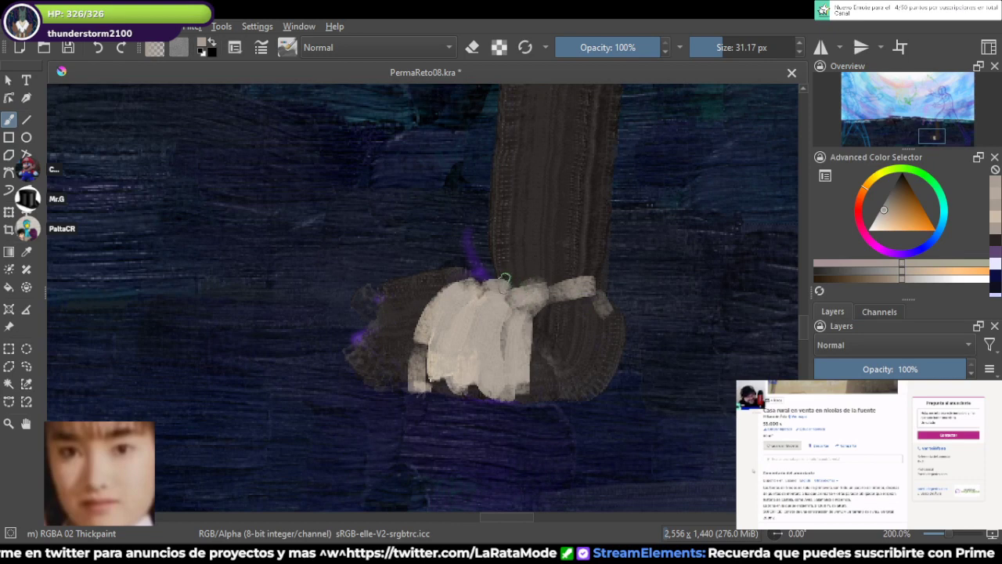
mouse_move(505, 278)
left_mouse_down()
mouse_move(570, 249)
mouse_move(498, 265)
mouse_move(561, 277)
mouse_move(599, 252)
left_mouse_up()
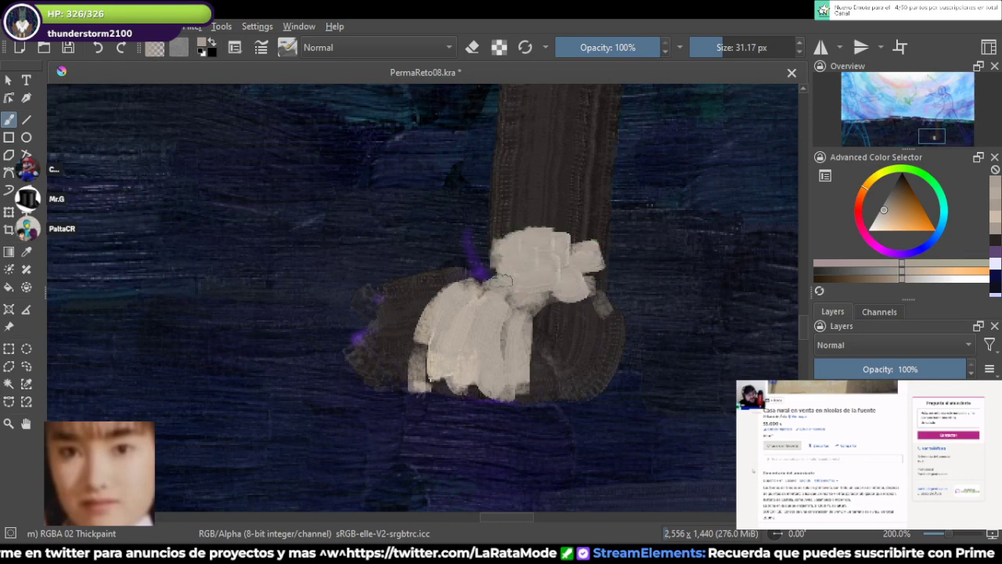
left_click_drag(506, 291, 553, 275)
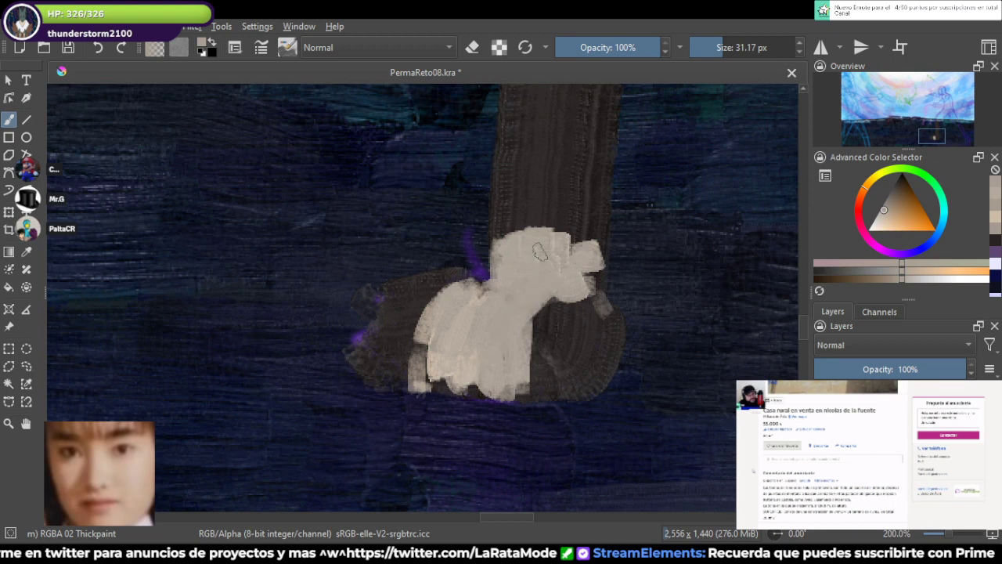
mouse_move(471, 290)
left_mouse_down()
mouse_move(398, 382)
mouse_move(451, 323)
mouse_move(415, 364)
mouse_move(455, 379)
left_mouse_up()
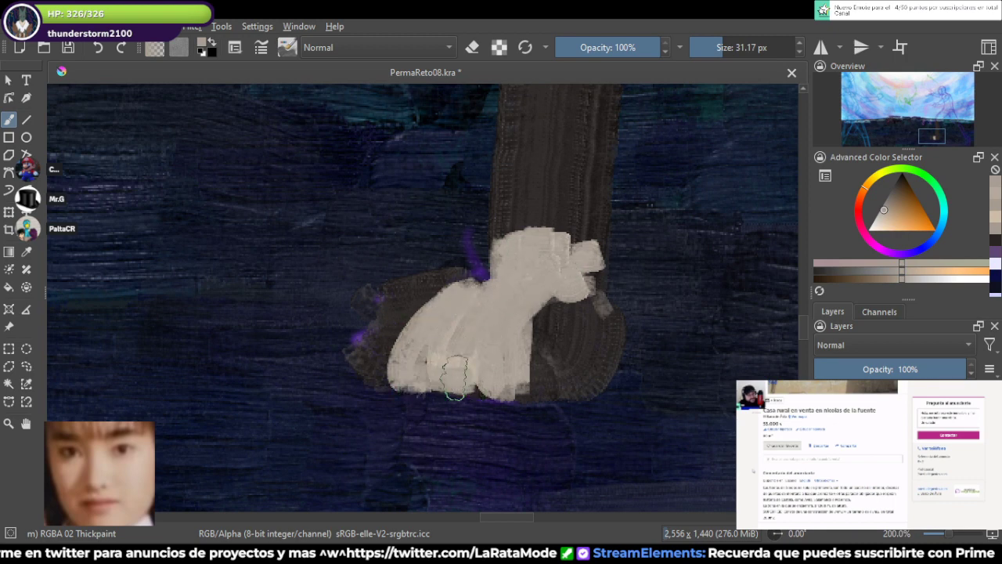
Step: Sample the dark brown of the foot and repaint the toe and heel with rounded edges around the beige wrapping
left_click(384, 329, "ctrl")
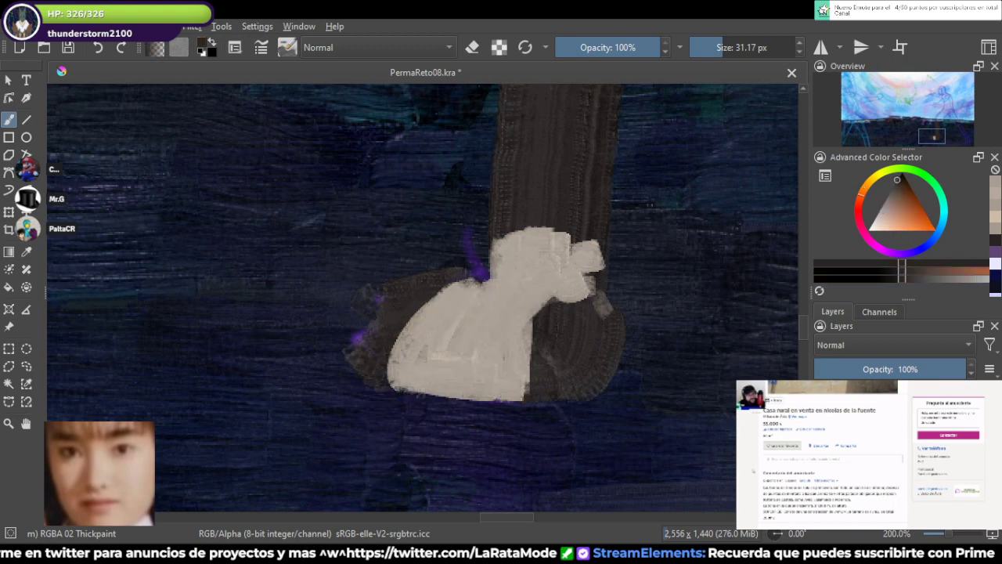
mouse_move(367, 361)
left_mouse_down()
mouse_move(419, 298)
mouse_move(382, 329)
mouse_move(404, 292)
left_mouse_up()
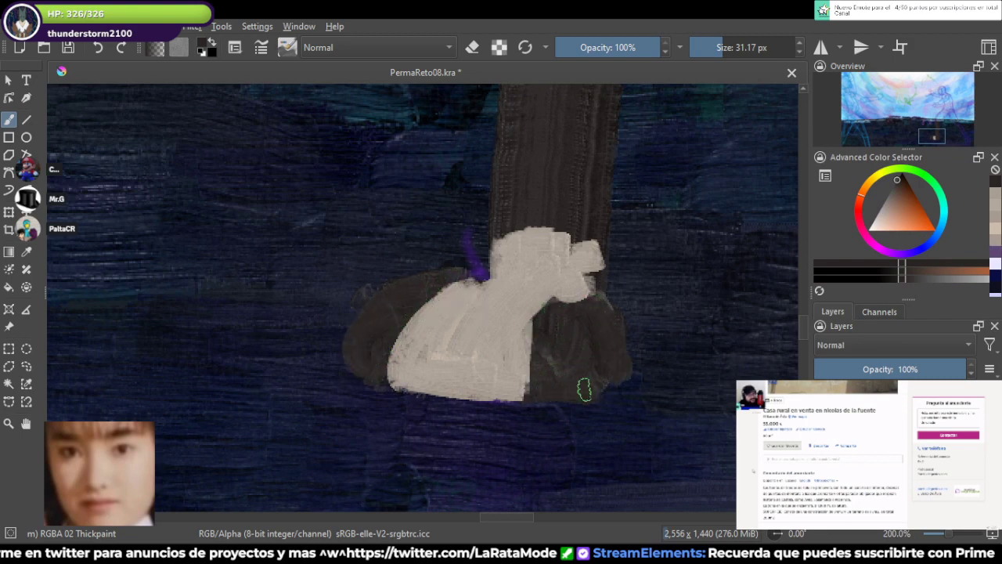
scroll(587, 389, "down", 6)
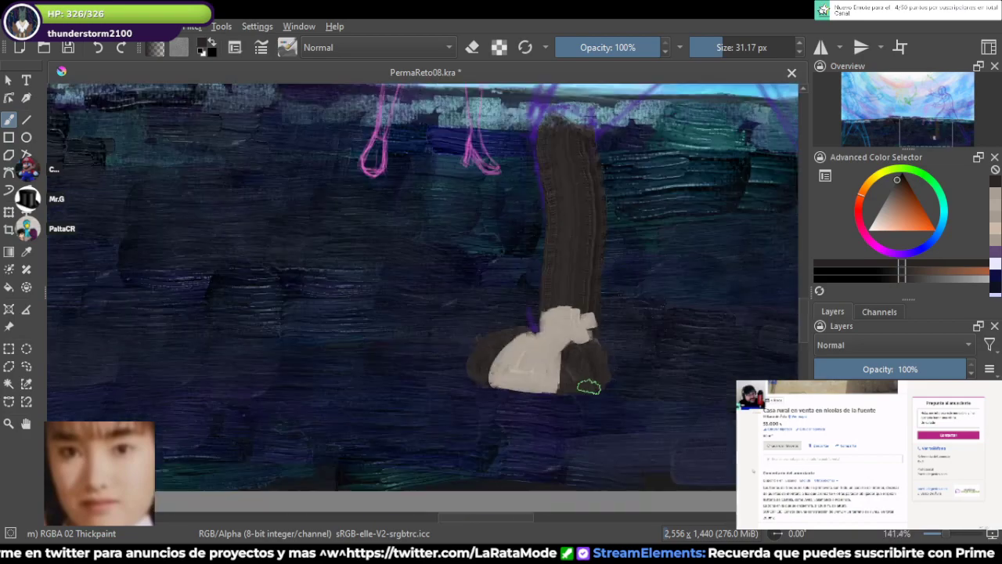
mouse_move(587, 389)
left_mouse_down()
mouse_move(490, 279)
mouse_move(470, 122)
mouse_move(486, 245)
mouse_move(532, 443)
left_mouse_up()
Step: Erase the excess dark brown above the instep back to the sketched foot line, and return to painting mode
scroll(583, 391, "up", 1)
scroll(539, 335, "up", 1)
scroll(494, 332, "up", 5)
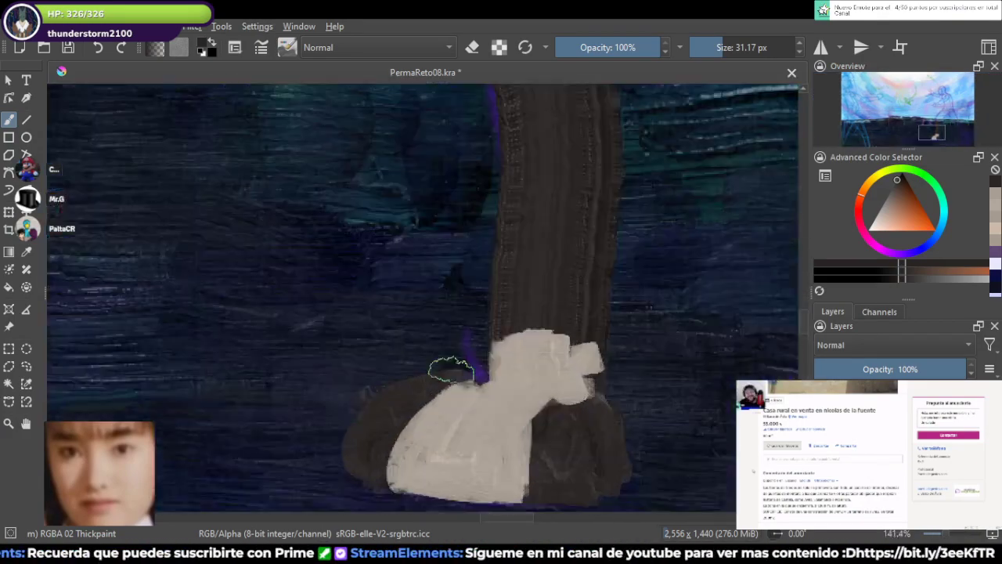
key("e")
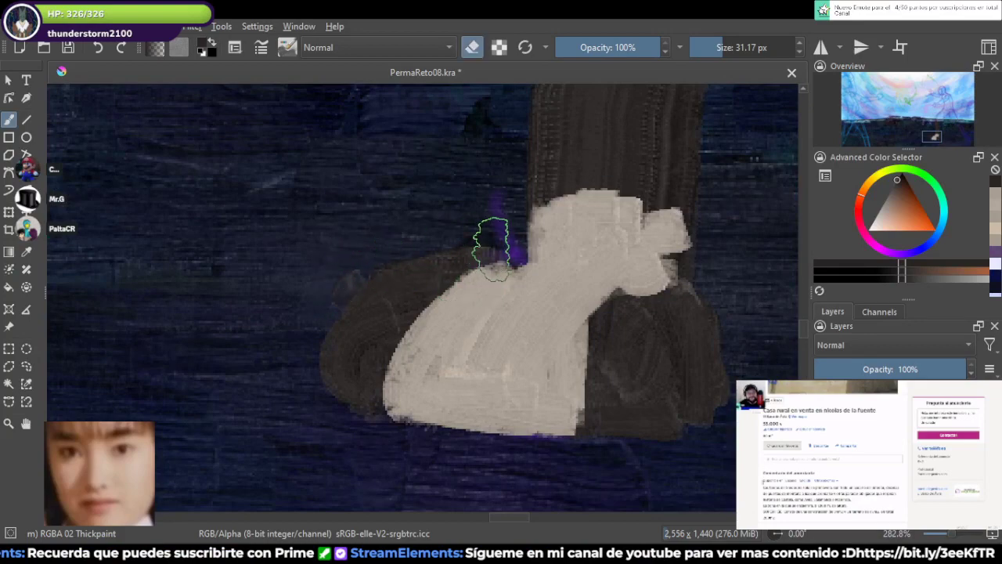
mouse_move(491, 245)
left_mouse_down()
mouse_move(350, 287)
mouse_move(227, 419)
left_mouse_up()
key("e")
Step: Smooth the lower leg with long dark brown Thickpaint strokes from the knee down to the beige ankle
key("2")
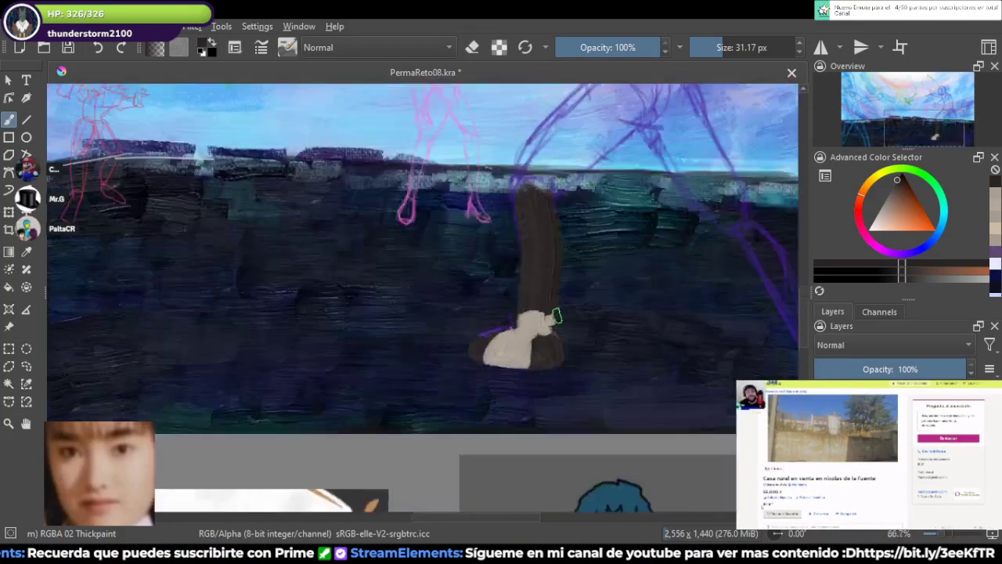
key("1")
mouse_move(483, 205)
left_mouse_down()
mouse_move(540, 381)
mouse_move(506, 228)
mouse_move(522, 408)
mouse_move(514, 239)
mouse_move(528, 347)
mouse_move(566, 329)
mouse_move(553, 295)
mouse_move(575, 336)
mouse_move(562, 377)
mouse_move(520, 406)
left_mouse_up()
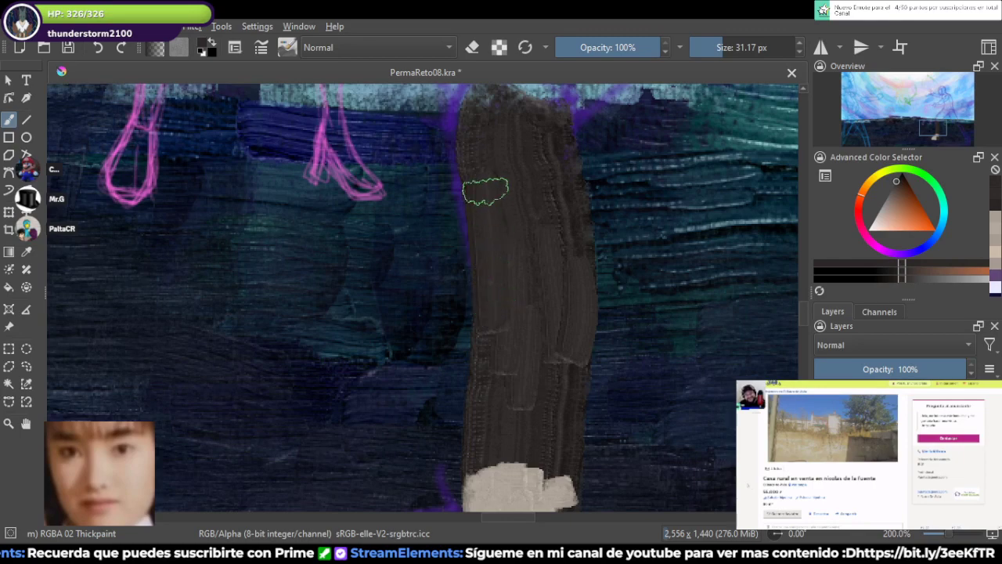
left_click_drag(563, 277, 556, 389)
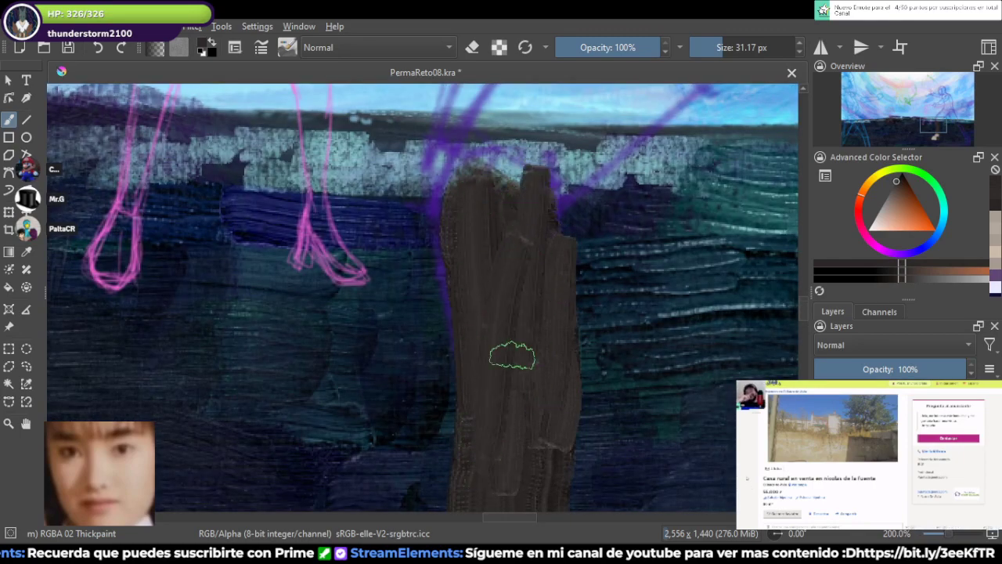
scroll(515, 352, "down", 3)
left_click_drag(534, 321, 532, 387)
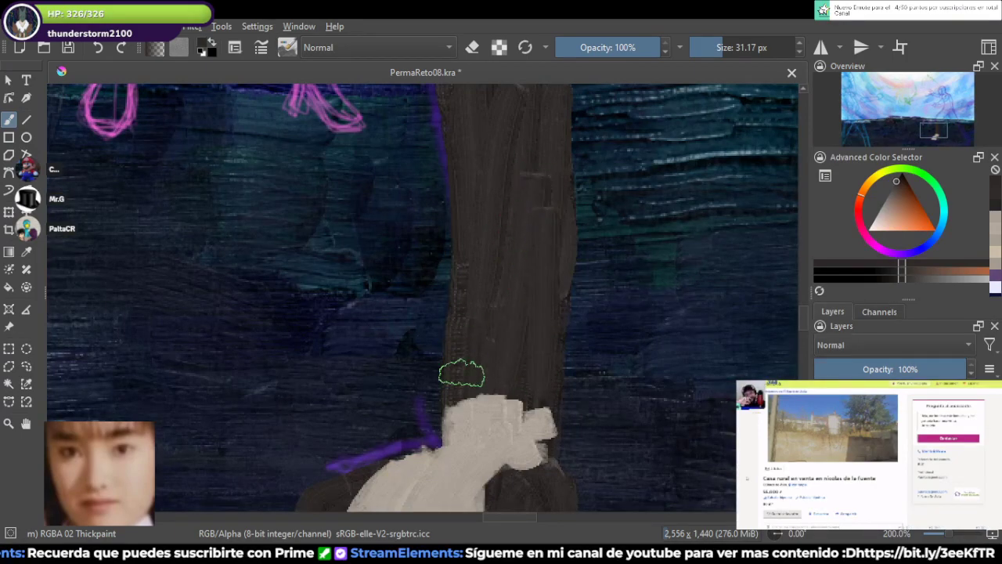
Step: Widen the calf on both sides below the knee with dark brown strokes that taper toward the ankle
scroll(502, 365, "up", 2)
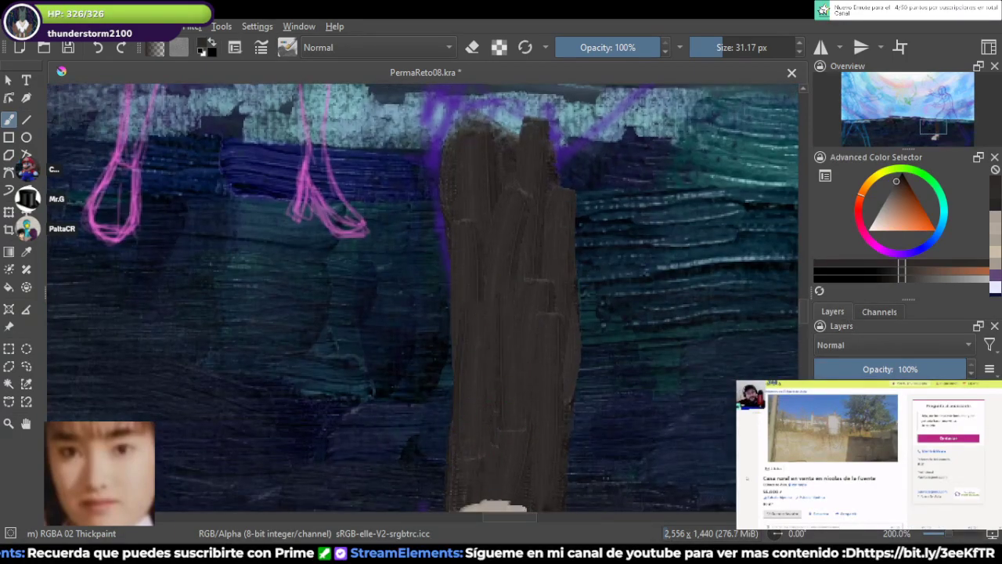
scroll(465, 304, "up", 2)
left_click_drag(446, 313, 454, 363)
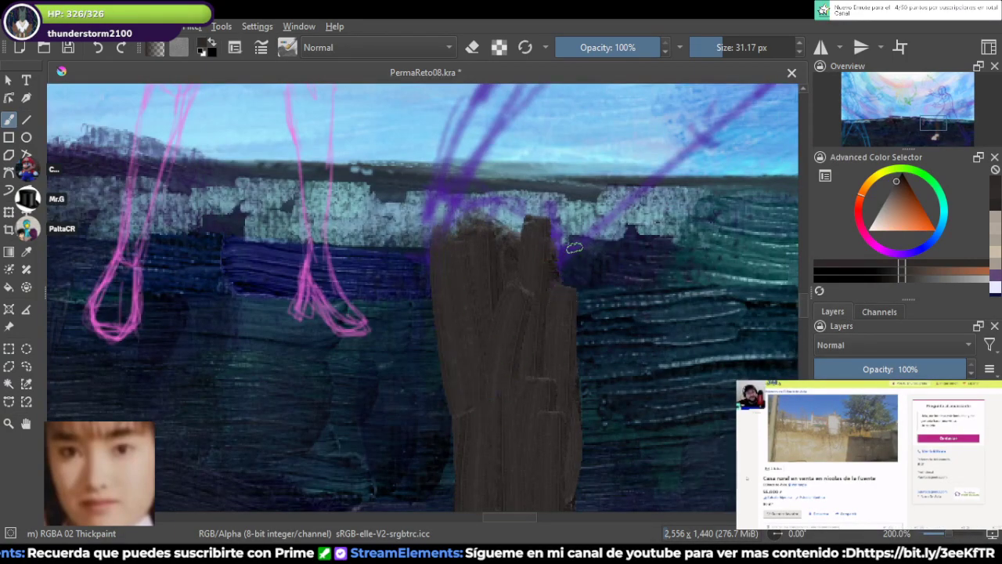
left_click_drag(560, 252, 557, 316)
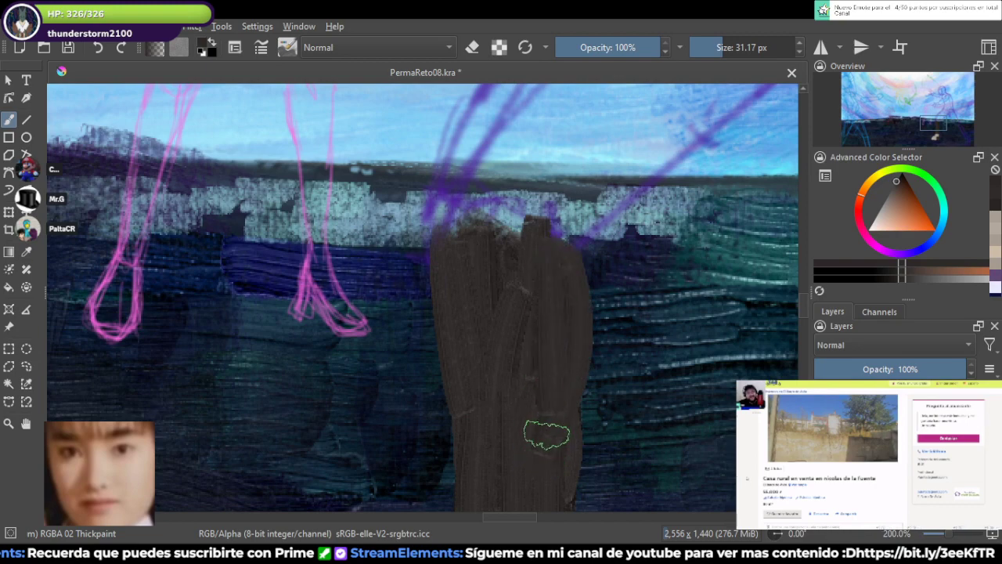
scroll(557, 372, "down", 2)
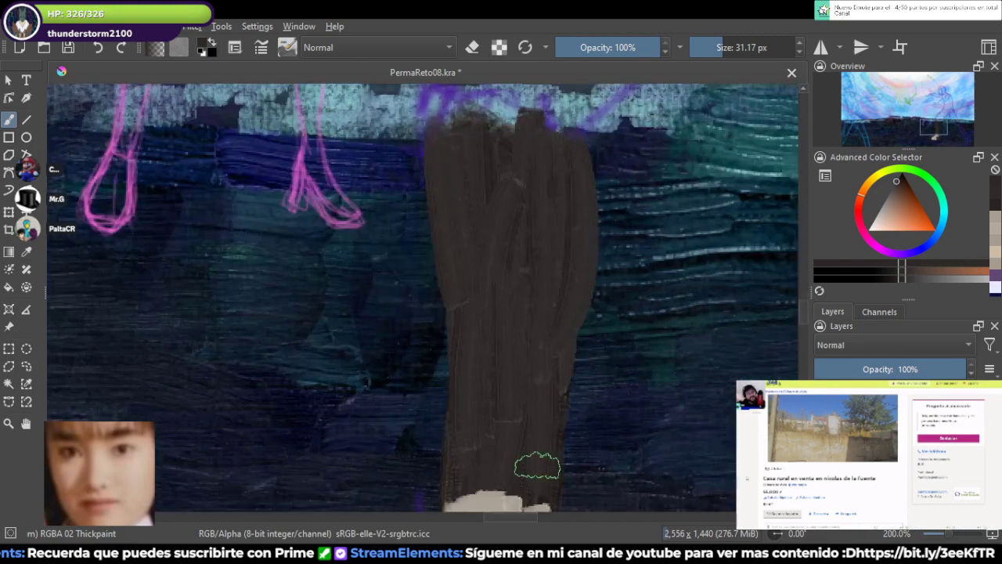
scroll(520, 198, "down", 3)
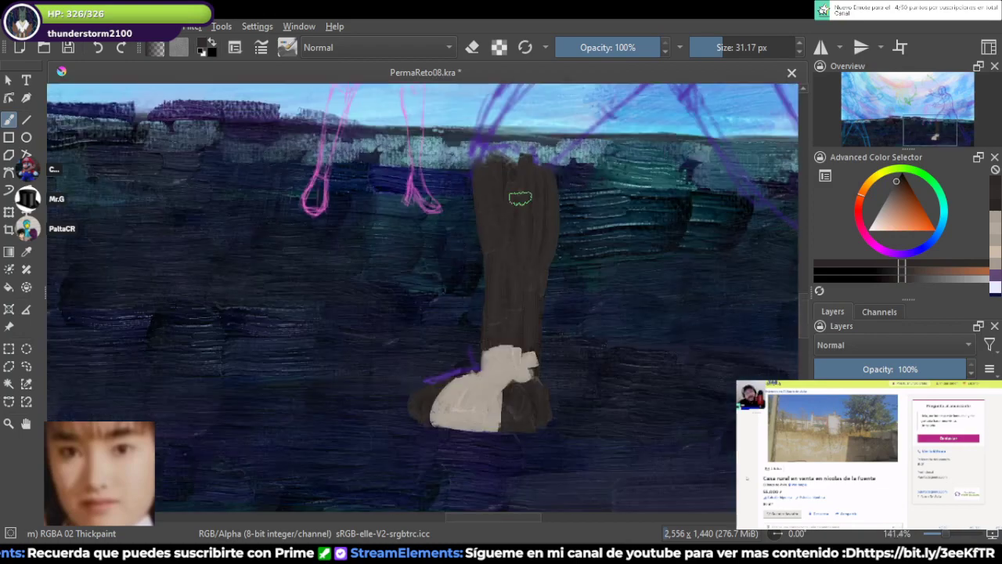
Step: Sample the brown of the trousers on the blue-haired character's reference sheet and return to the painted leg's knee
scroll(519, 198, "up", 1)
scroll(520, 221, "down", 4)
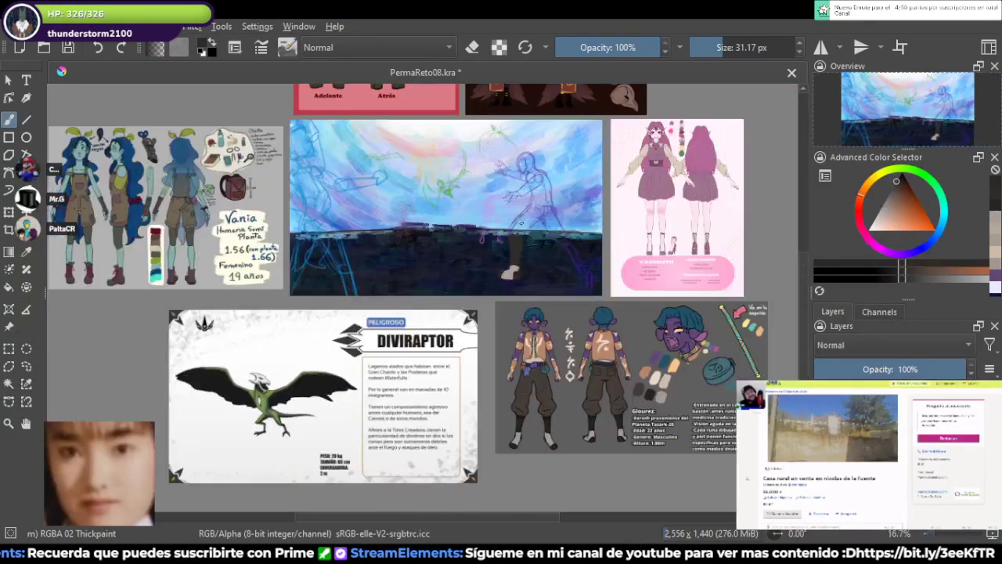
scroll(543, 400, "up", 3)
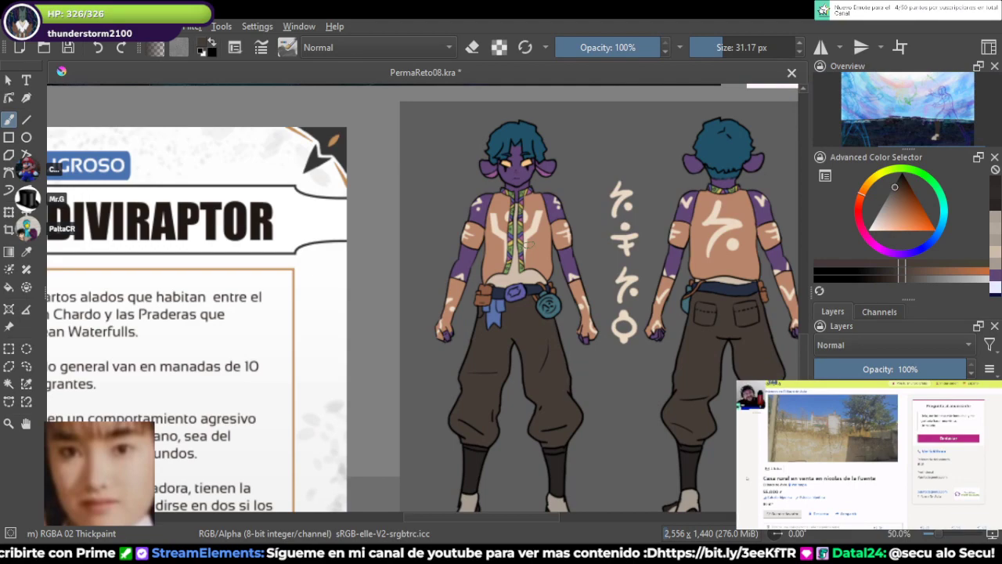
left_click_drag(526, 245, 531, 449)
mouse_move(477, 133)
left_mouse_down()
mouse_move(490, 286)
mouse_move(458, 396)
left_mouse_up()
scroll(490, 283, "up", 3)
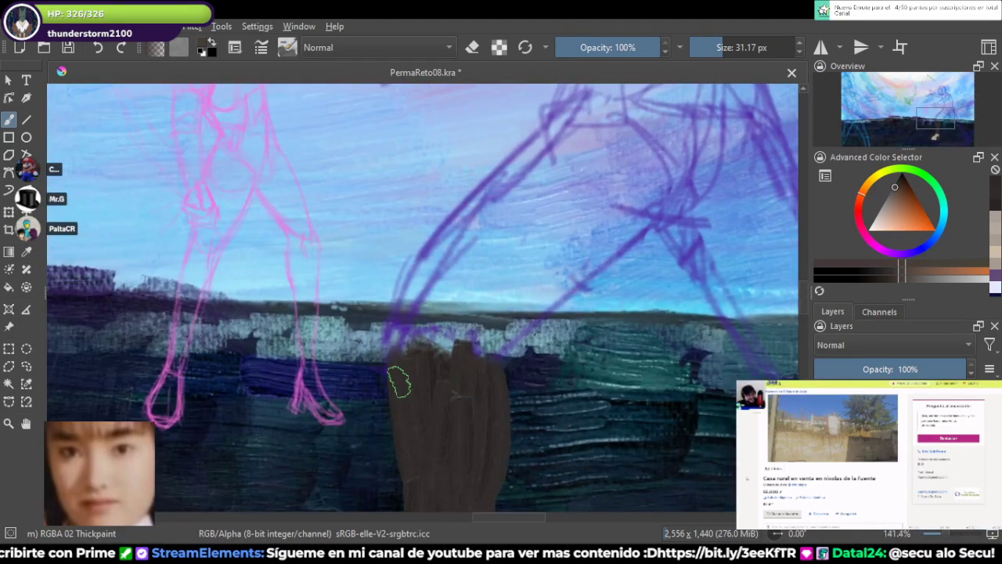
Step: Block in the trouser cuff at the knee and the front thigh in trouser brown, enlarging the Thickpaint brush to 42.76 px
left_click_drag(404, 362, 465, 359)
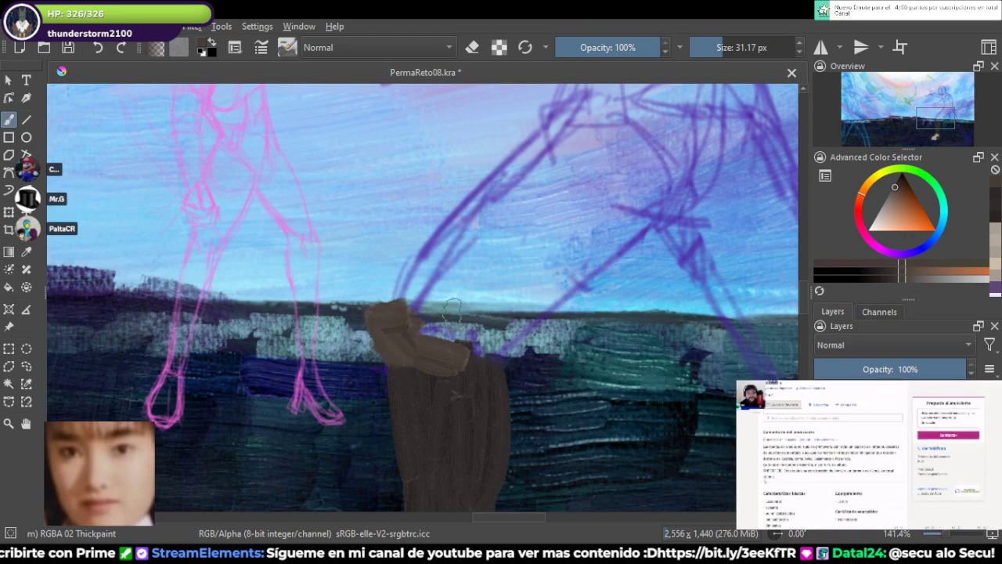
mouse_move(383, 314)
left_mouse_down()
mouse_move(430, 278)
mouse_move(418, 274)
mouse_move(434, 247)
left_mouse_up()
mouse_move(413, 321)
left_mouse_down()
mouse_move(442, 313)
mouse_move(603, 188)
mouse_move(454, 347)
mouse_move(618, 219)
mouse_move(470, 356)
mouse_move(545, 291)
mouse_move(511, 270)
mouse_move(580, 176)
mouse_move(563, 157)
mouse_move(447, 250)
mouse_move(595, 141)
mouse_move(615, 162)
mouse_move(552, 254)
mouse_move(485, 290)
mouse_move(611, 145)
mouse_move(458, 313)
mouse_move(666, 149)
left_mouse_up()
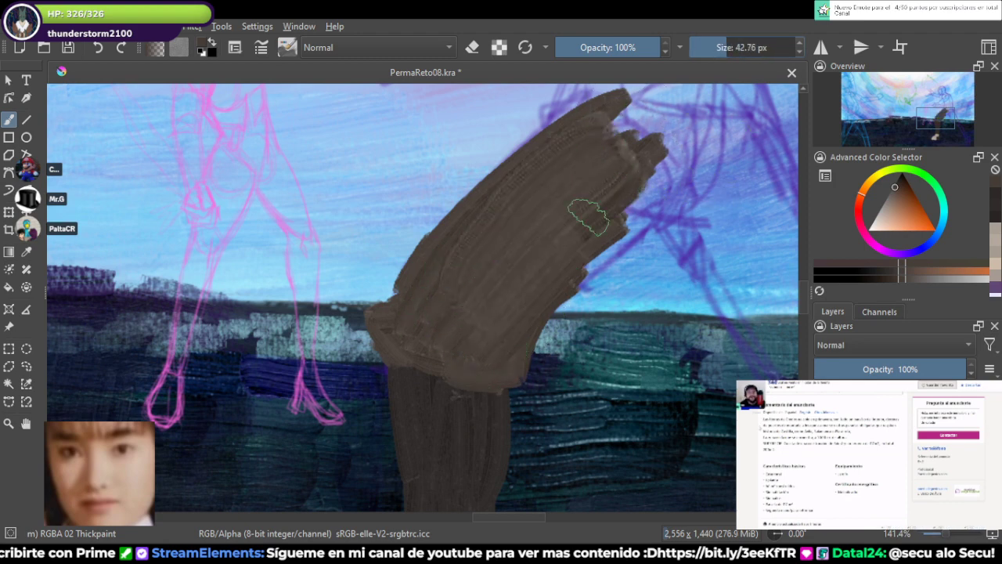
mouse_move(587, 218)
left_mouse_down()
mouse_move(642, 196)
mouse_move(511, 321)
left_mouse_up()
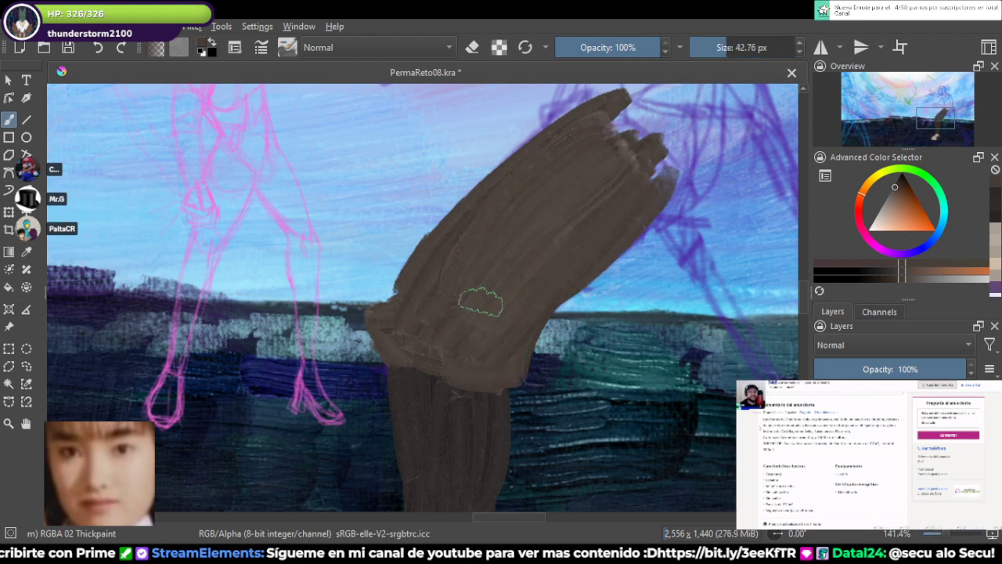
Step: Extend the trouser brown from the underside of the front thigh up toward the sketched hip
scroll(501, 313, "down", 4)
scroll(501, 283, "up", 5)
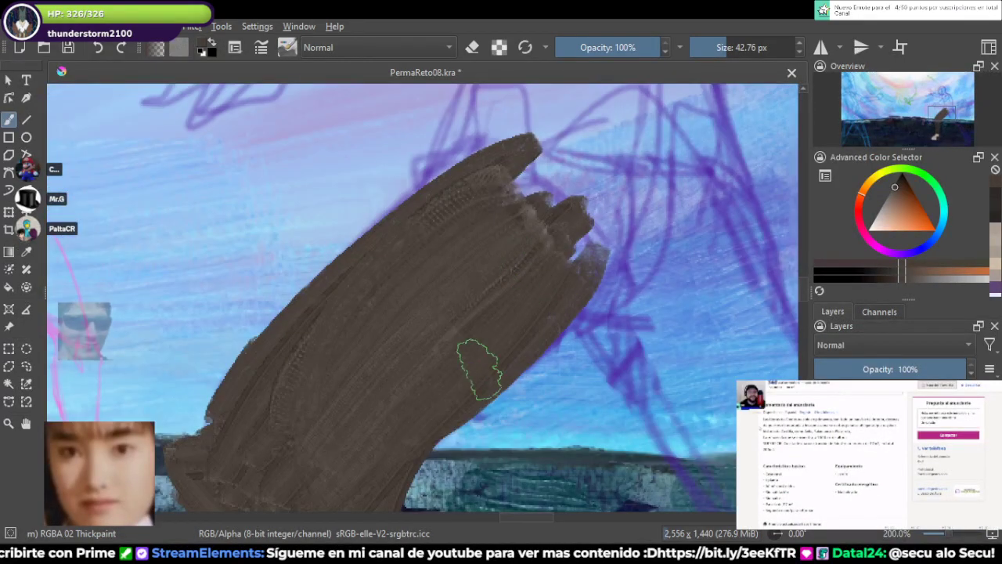
mouse_move(474, 353)
left_mouse_down()
mouse_move(681, 205)
mouse_move(525, 291)
mouse_move(594, 295)
mouse_move(696, 207)
left_mouse_up()
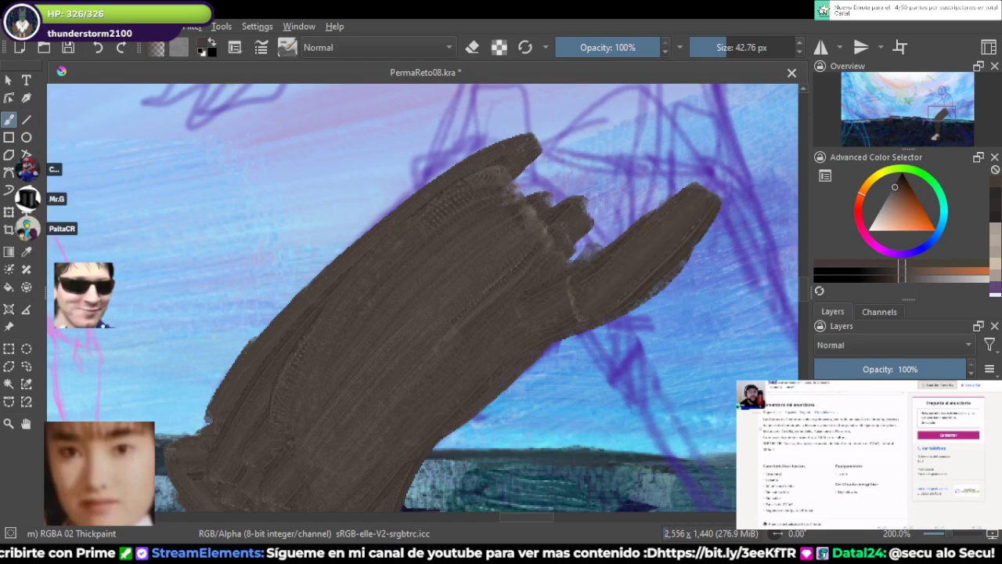
Step: Try brown strokes from the crotch down along the sketched rear leg and undo them
mouse_move(581, 309)
left_mouse_down()
mouse_move(492, 241)
mouse_move(565, 332)
left_mouse_up()
left_click_drag(523, 255, 578, 317)
key("ctrl+z")
key("ctrl+z")
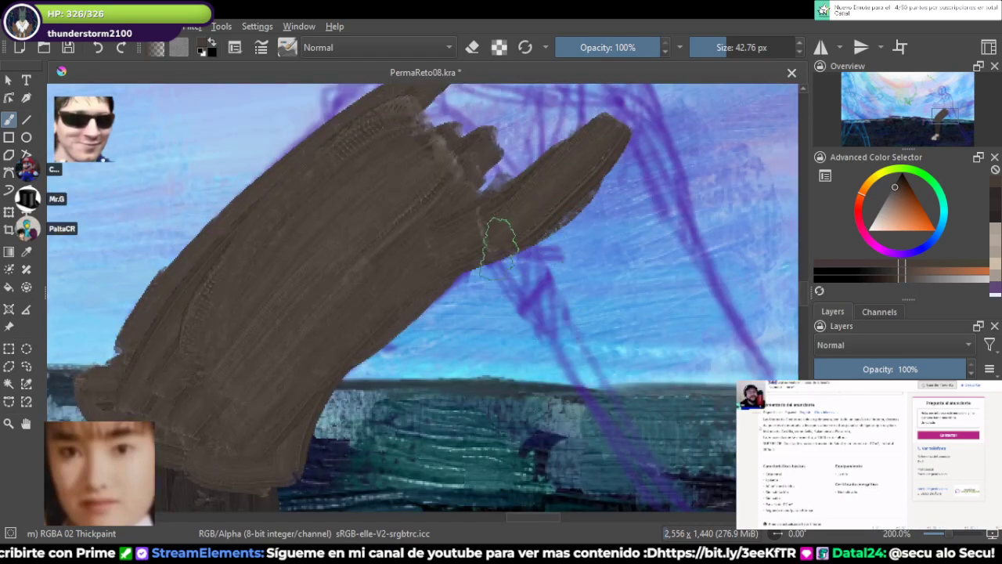
left_click_drag(501, 242, 572, 352)
key("ctrl+z")
key("ctrl+z")
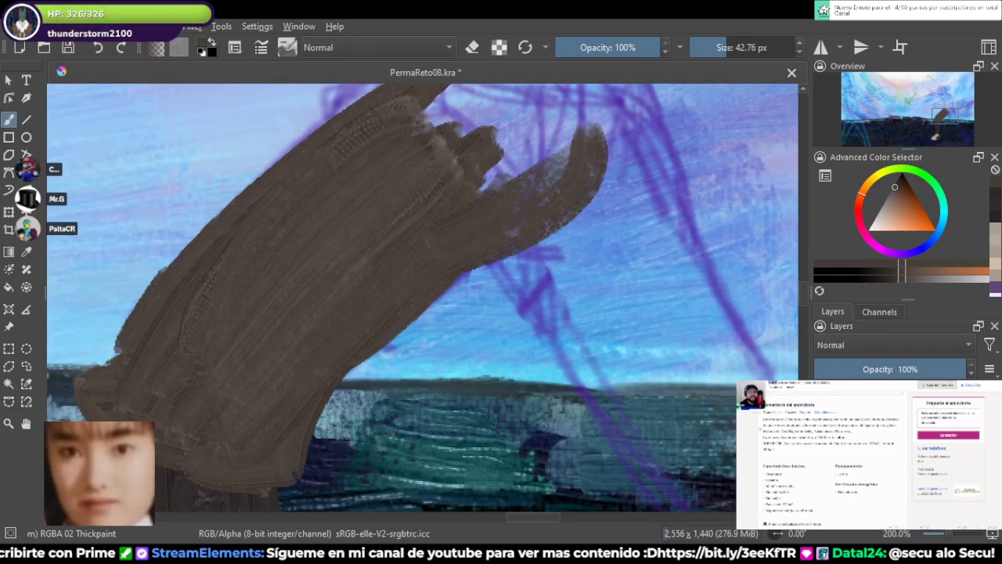
Step: Undo the last stroke and block in the rear thigh in trouser brown along the sketch, from the crotch down toward the horizon
key("ctrl+z")
left_click_drag(501, 251, 583, 376)
left_click_drag(482, 223, 618, 376)
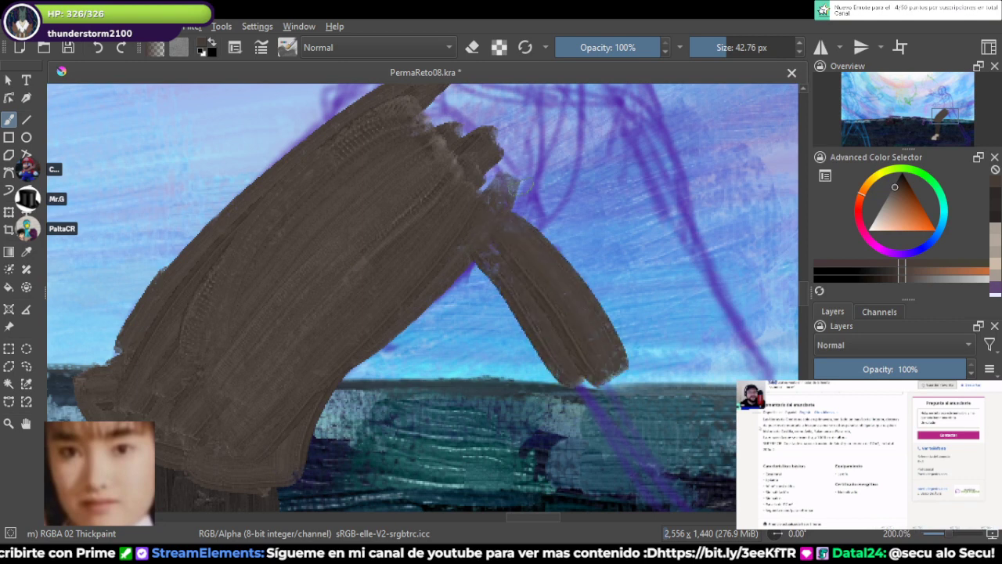
left_click_drag(520, 188, 662, 368)
left_click_drag(548, 118, 670, 349)
mouse_move(654, 213)
left_mouse_down()
mouse_move(578, 171)
mouse_move(441, 262)
mouse_move(564, 122)
left_mouse_up()
Step: Join both thighs at the crotch and hips with overlapping trouser-brown strokes up to the sketched waist
left_click_drag(482, 187, 523, 106)
left_click_drag(576, 179, 515, 305)
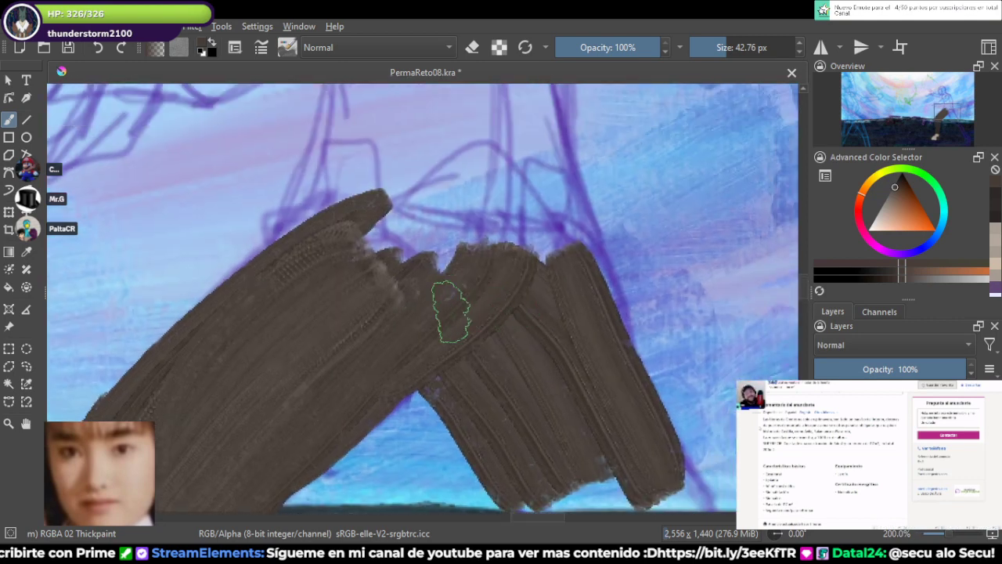
mouse_move(483, 263)
left_mouse_down()
mouse_move(433, 223)
mouse_move(453, 220)
mouse_move(359, 328)
mouse_move(412, 259)
mouse_move(370, 282)
mouse_move(413, 215)
mouse_move(279, 326)
mouse_move(399, 271)
mouse_move(450, 228)
mouse_move(313, 406)
left_mouse_up()
mouse_move(541, 256)
left_mouse_down()
mouse_move(527, 183)
mouse_move(519, 190)
mouse_move(548, 168)
mouse_move(615, 364)
left_mouse_up()
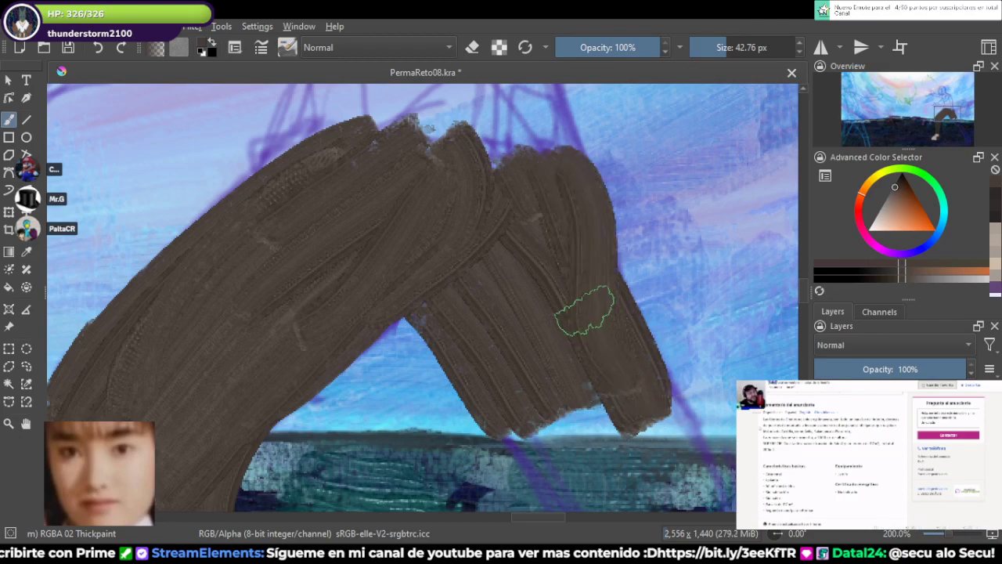
Step: Examine the painted trousers and front leg against the whole composition
scroll(584, 311, "down", 4)
left_click_drag(552, 356, 519, 229)
scroll(519, 229, "up", 3)
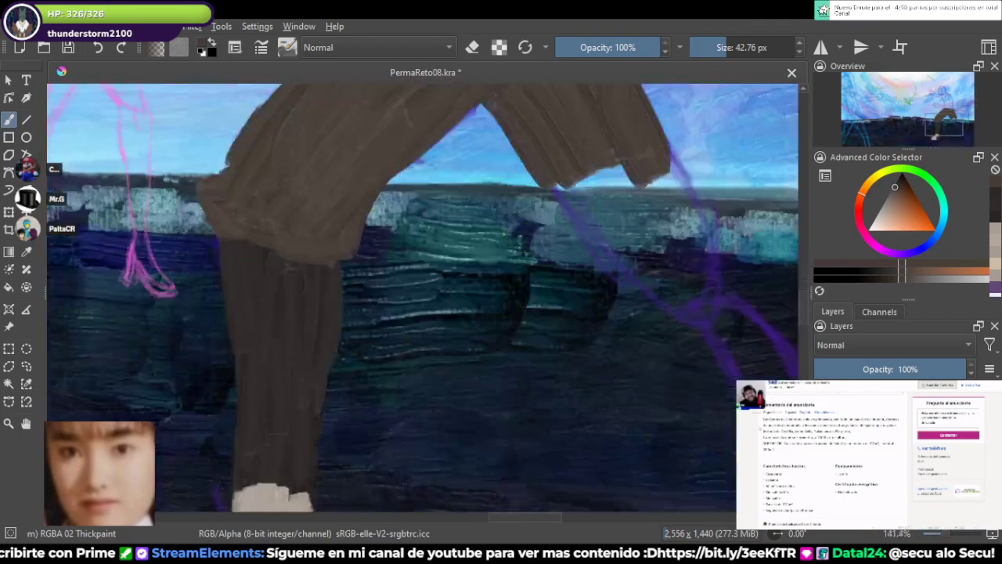
scroll(423, 297, "up", 5)
scroll(423, 297, "down", 4)
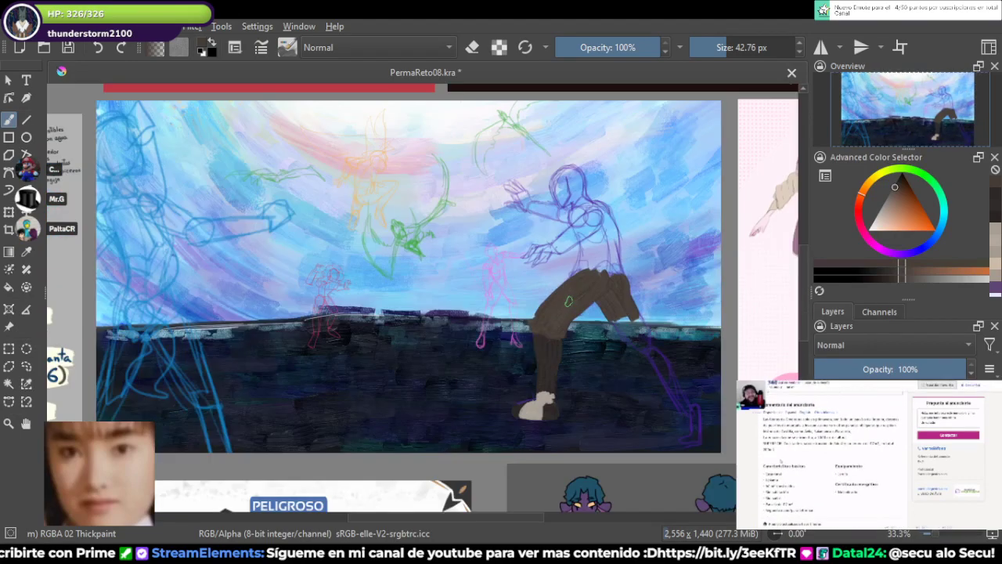
left_click_drag(568, 301, 557, 274)
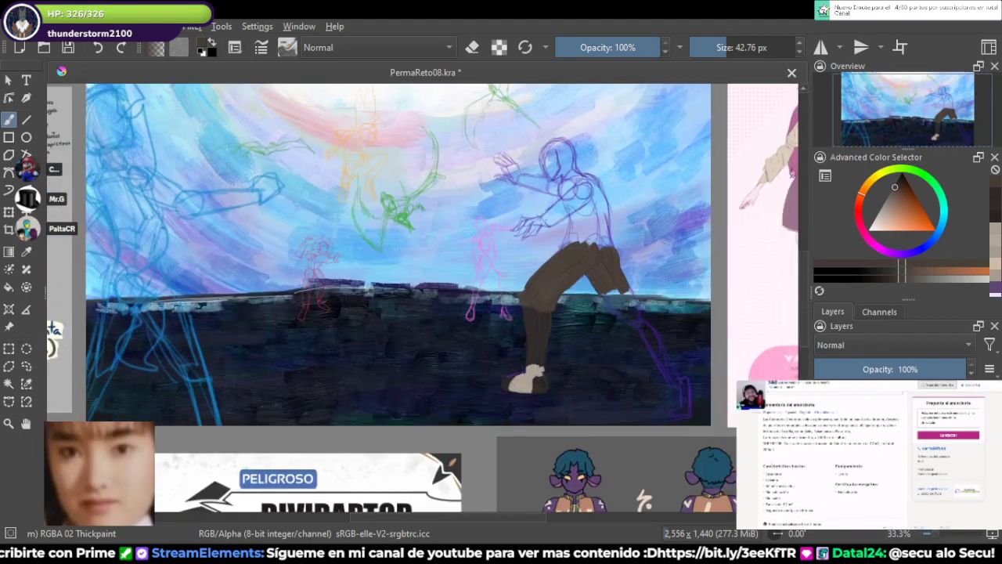
scroll(363, 391, "up", 2)
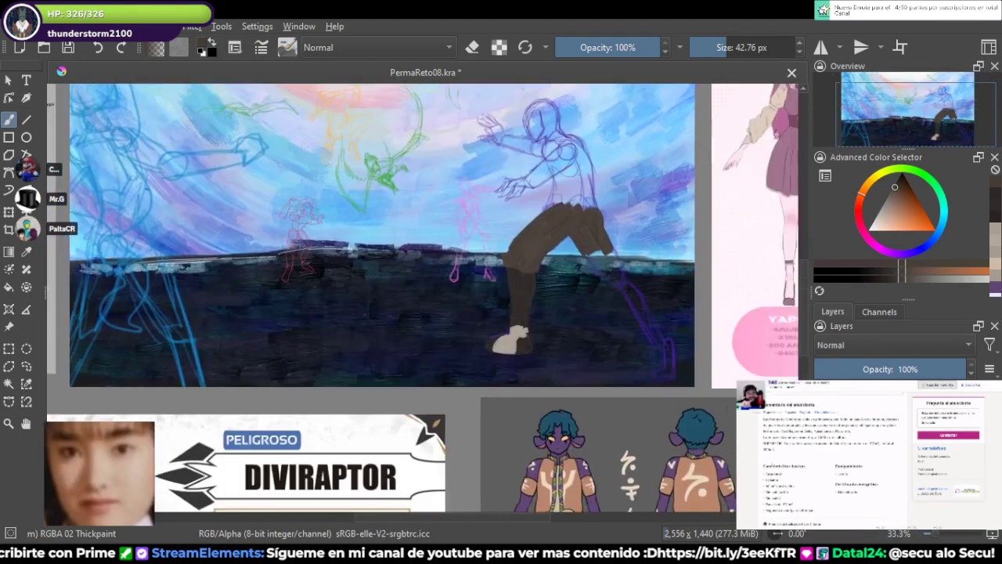
scroll(540, 287, "up", 2)
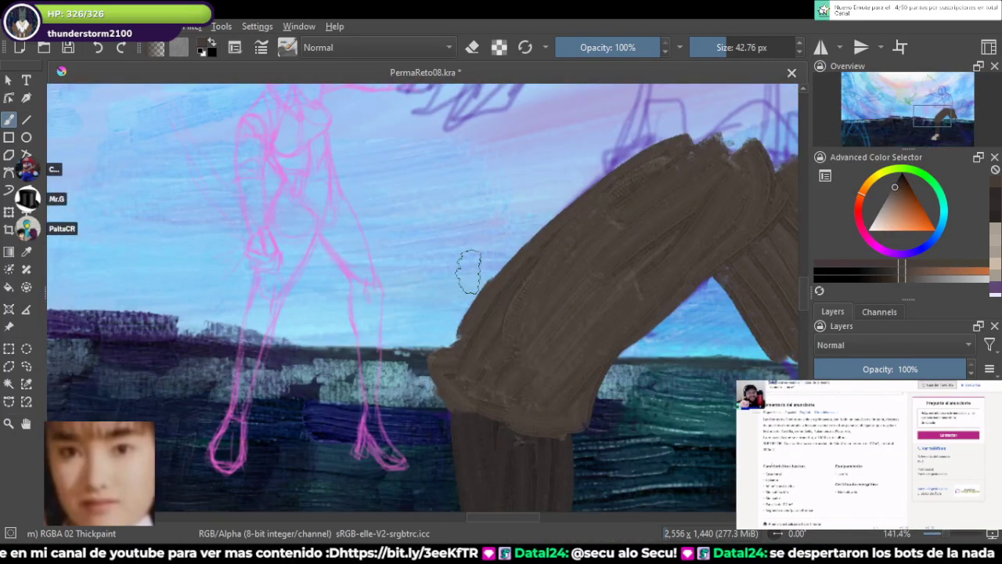
Step: Puff out the front knee of the trousers and extend the underside of its cuff with trouser-brown strokes
key("e")
key("e")
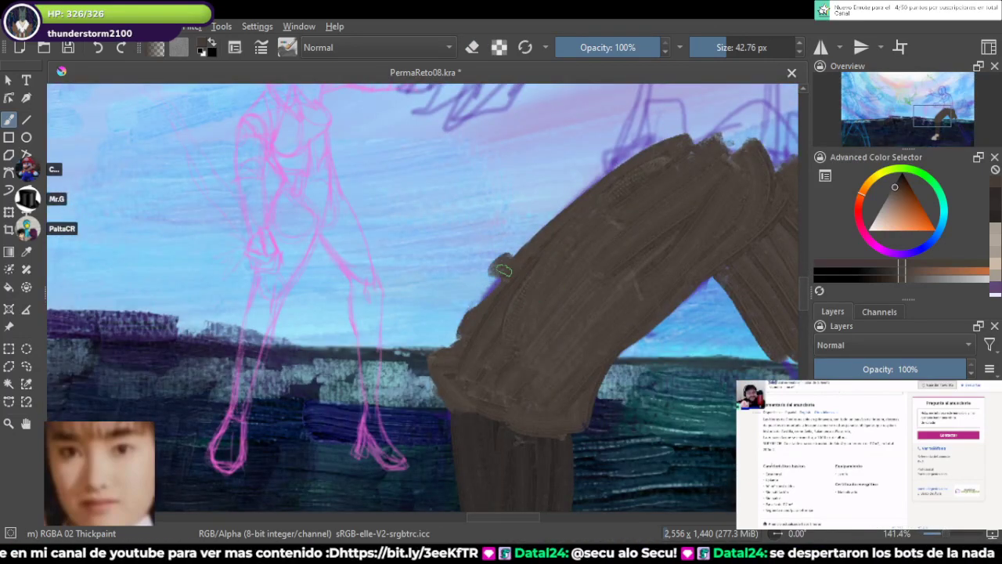
mouse_move(502, 271)
left_mouse_down()
mouse_move(449, 359)
mouse_move(497, 301)
mouse_move(468, 320)
mouse_move(469, 366)
left_mouse_up()
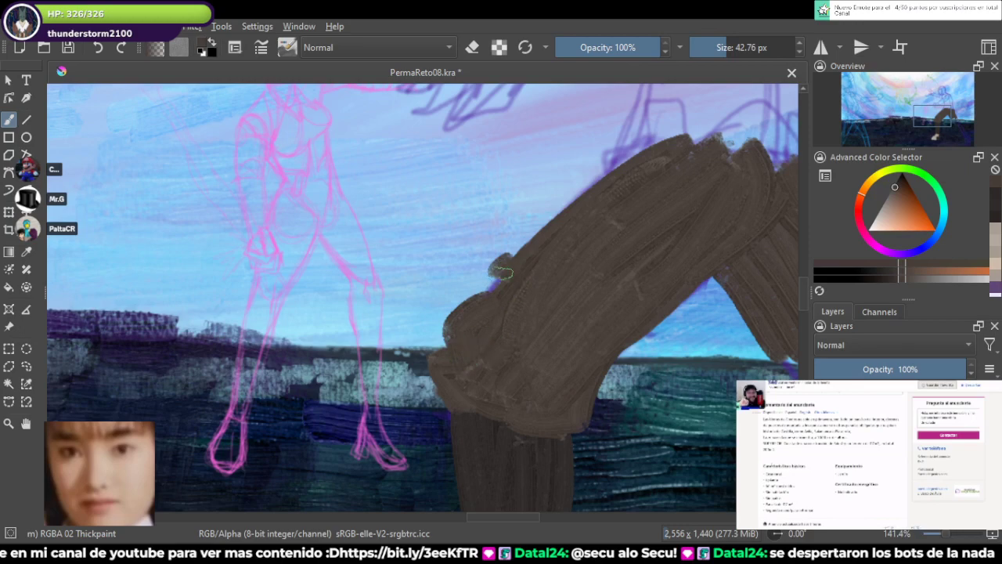
scroll(548, 336, "down", 3)
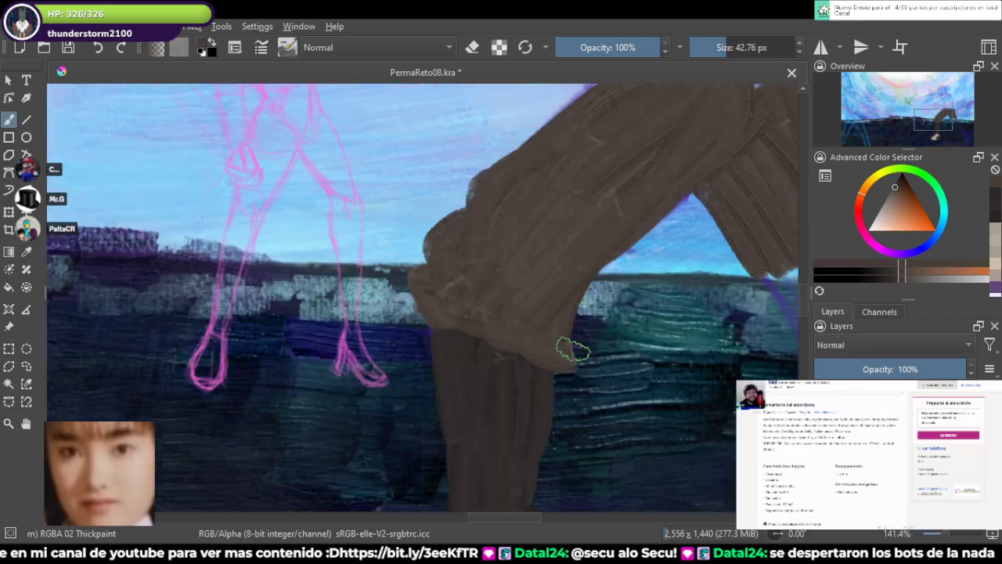
Step: Extend the rear trouser leg in brown from the thigh down past the horizon to its gathered cuff
left_click_drag(772, 234, 530, 268)
mouse_move(531, 332)
left_mouse_down()
mouse_move(619, 388)
mouse_move(597, 427)
mouse_move(650, 420)
mouse_move(628, 406)
mouse_move(571, 314)
mouse_move(563, 367)
mouse_move(597, 392)
left_mouse_up()
mouse_move(595, 204)
left_mouse_down()
mouse_move(602, 394)
mouse_move(640, 395)
left_mouse_up()
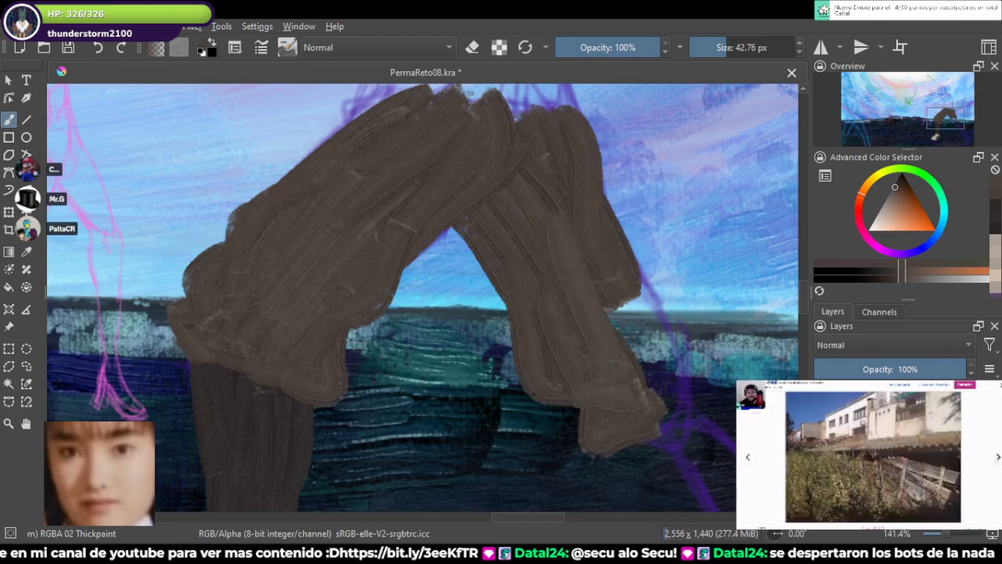
left_click(897, 185)
mouse_move(571, 330)
left_mouse_down()
mouse_move(634, 392)
mouse_move(609, 325)
mouse_move(601, 262)
mouse_move(671, 375)
mouse_move(655, 424)
left_mouse_up()
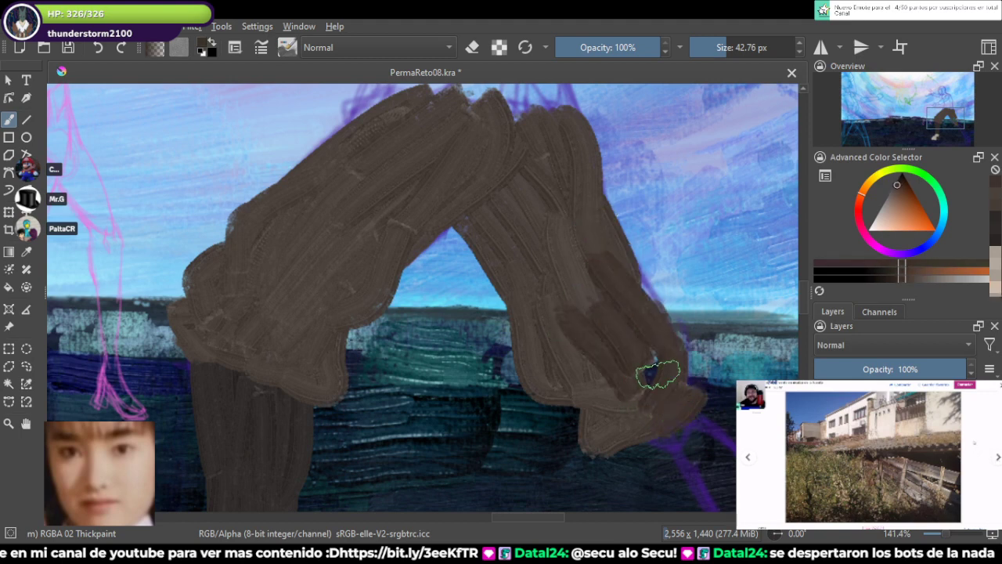
key("ctrl+z")
key("ctrl+z")
Step: Resample the brown from the painted trousers and fill out the rear knee and the bulge above its cuff
left_click(545, 299, "ctrl")
left_click_drag(592, 300, 636, 389)
left_click_drag(576, 335, 611, 378)
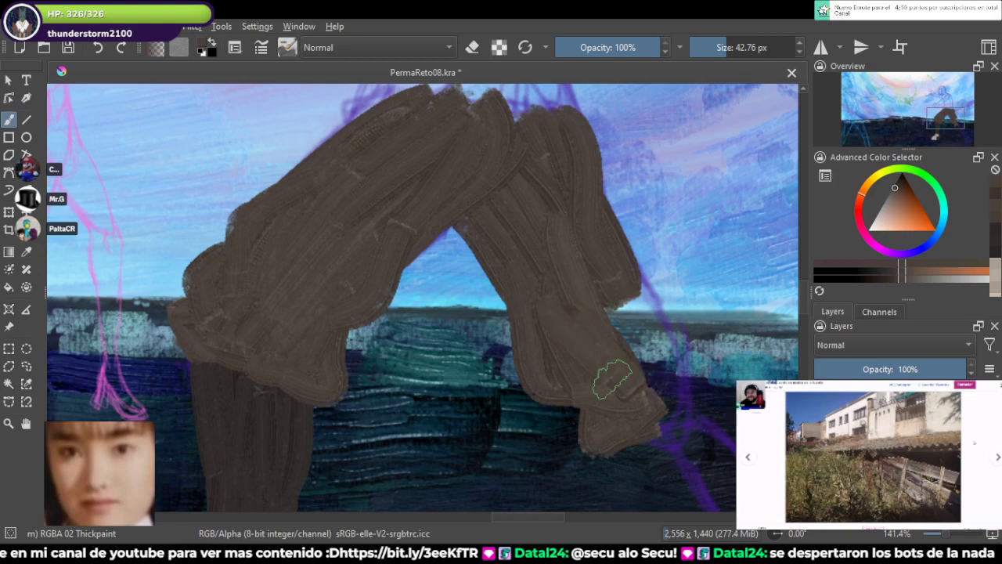
mouse_move(622, 306)
left_mouse_down()
mouse_move(658, 345)
mouse_move(666, 391)
mouse_move(616, 298)
mouse_move(649, 327)
mouse_move(662, 414)
mouse_move(653, 427)
left_mouse_up()
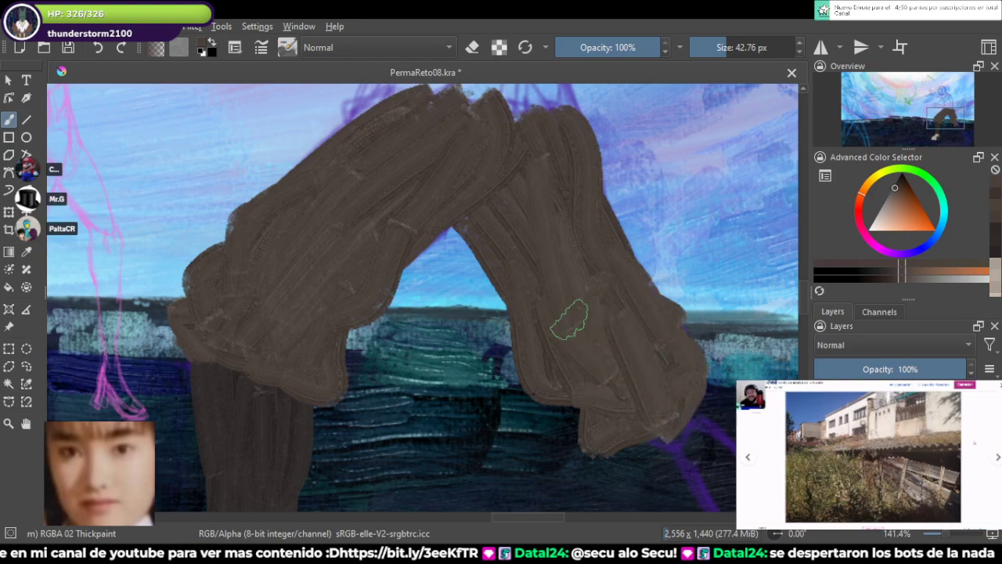
Step: Sample the dark legging colour from the blue-haired character's reference sheet and return to the sketched rear leg
scroll(569, 320, "down", 3)
left_click_drag(489, 371, 488, 264)
scroll(485, 265, "up", 3)
left_click(409, 261, "ctrl")
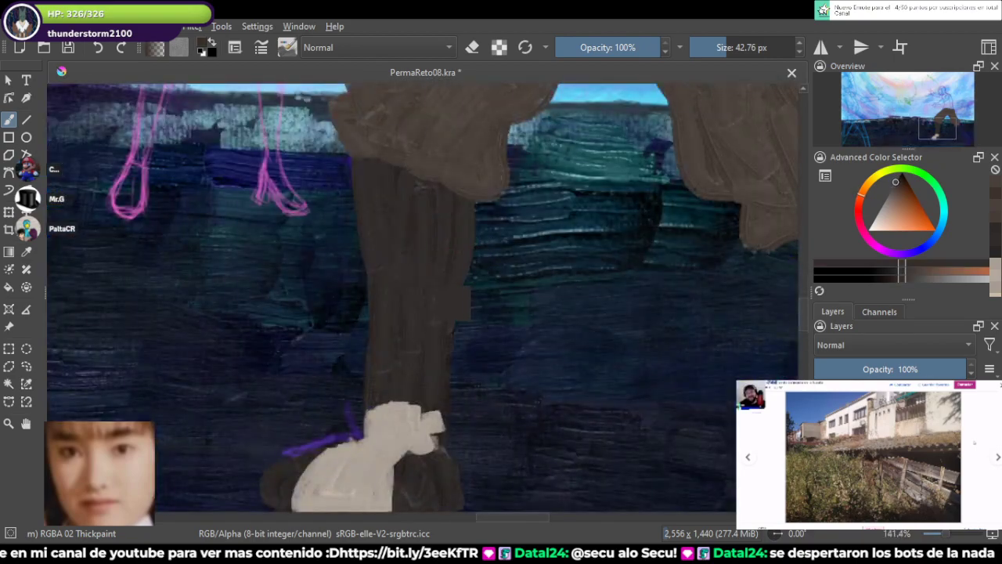
left_click_drag(598, 384, 548, 109)
scroll(557, 228, "down", 5)
scroll(604, 345, "up", 3)
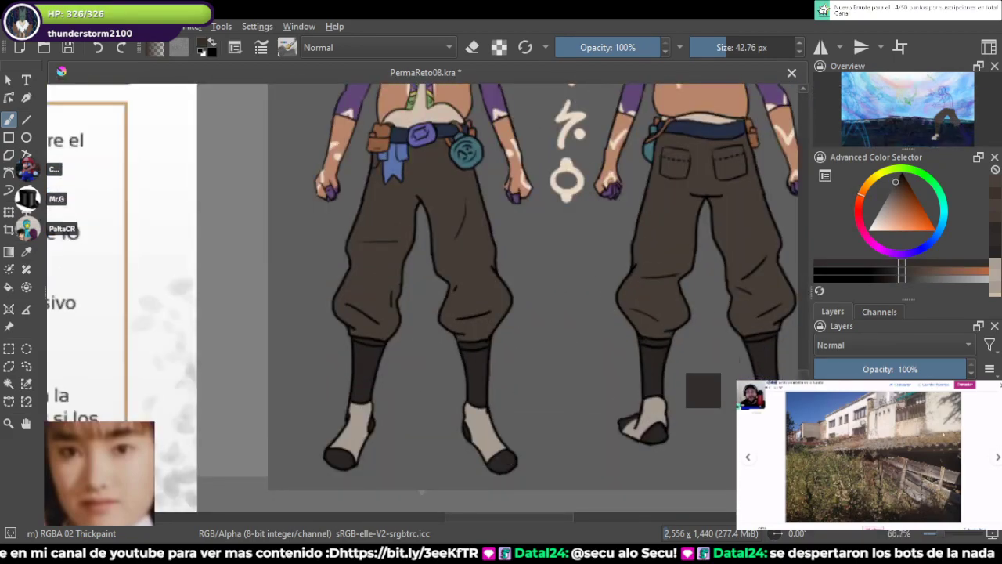
scroll(703, 390, "down", 4)
scroll(531, 223, "up", 5)
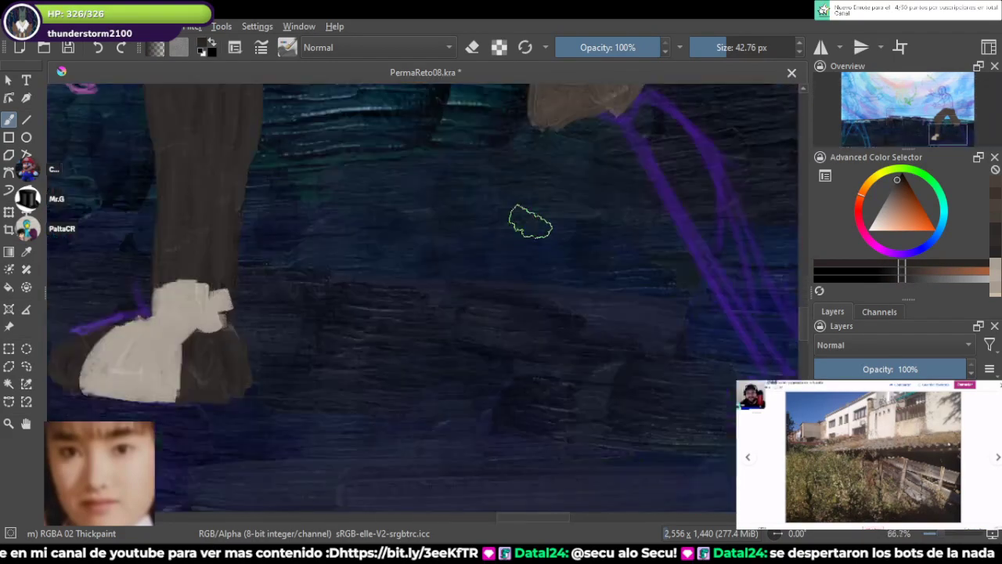
Step: Block in the rear calf in the dark legging colour, from the trouser cuff down along the sketched shin
scroll(469, 321, "up", 2)
mouse_move(499, 225)
left_mouse_down()
mouse_move(548, 224)
mouse_move(629, 374)
mouse_move(561, 309)
left_mouse_up()
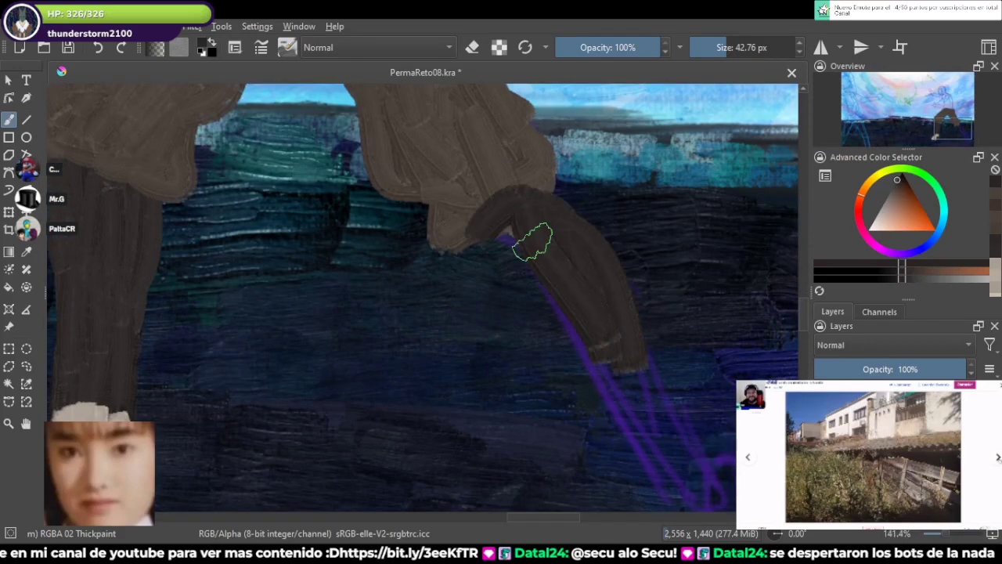
left_click_drag(532, 240, 590, 371)
left_click_drag(497, 239, 620, 420)
left_click_drag(510, 263, 656, 456)
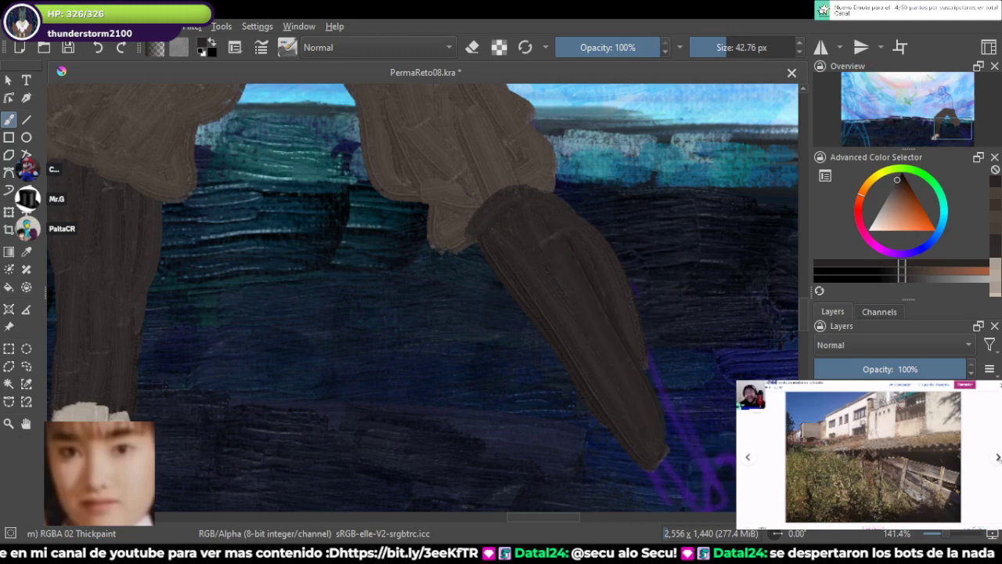
Step: Continue the dark colour down the rear shin to the ankle and fill in the heel and foot
left_click_drag(606, 357, 551, 240)
mouse_move(636, 375)
left_mouse_down()
mouse_move(599, 292)
mouse_move(602, 244)
mouse_move(627, 262)
mouse_move(618, 364)
left_mouse_up()
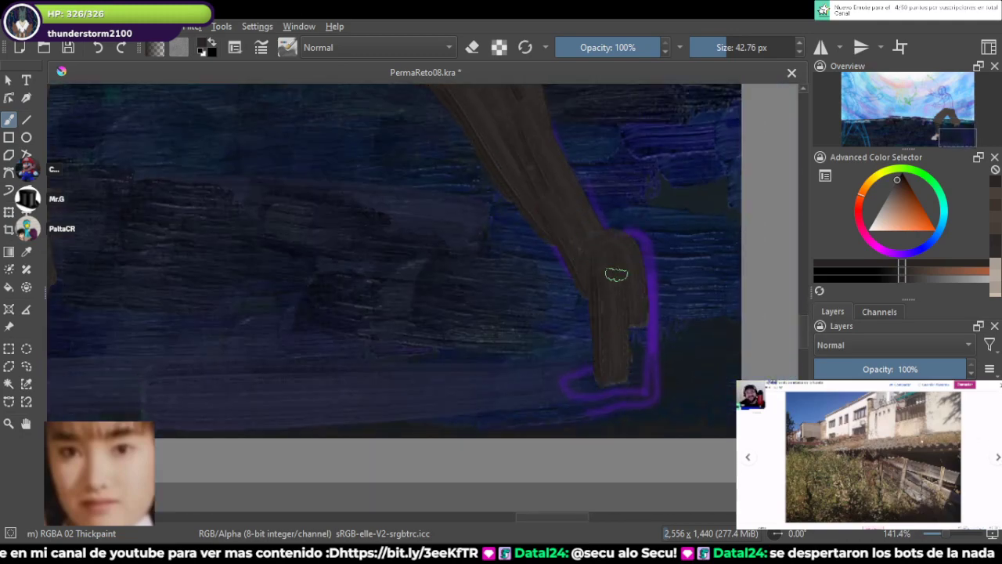
left_click_drag(541, 356, 613, 385)
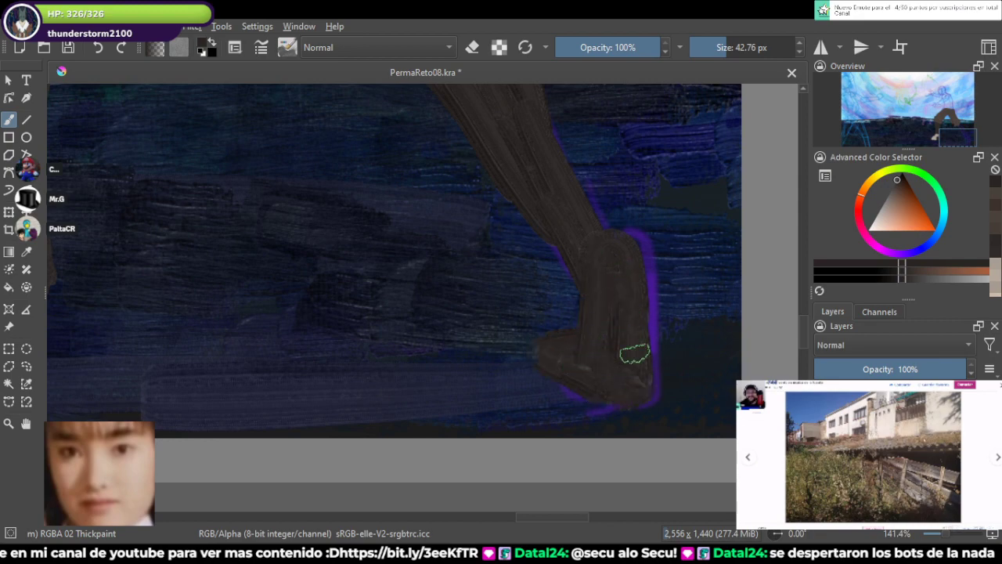
Step: Sample the light grey-beige of the footwear on the blue-haired character's reference sheet and return to the rear foot
scroll(629, 266, "down", 3)
left_click_drag(633, 271, 625, 87)
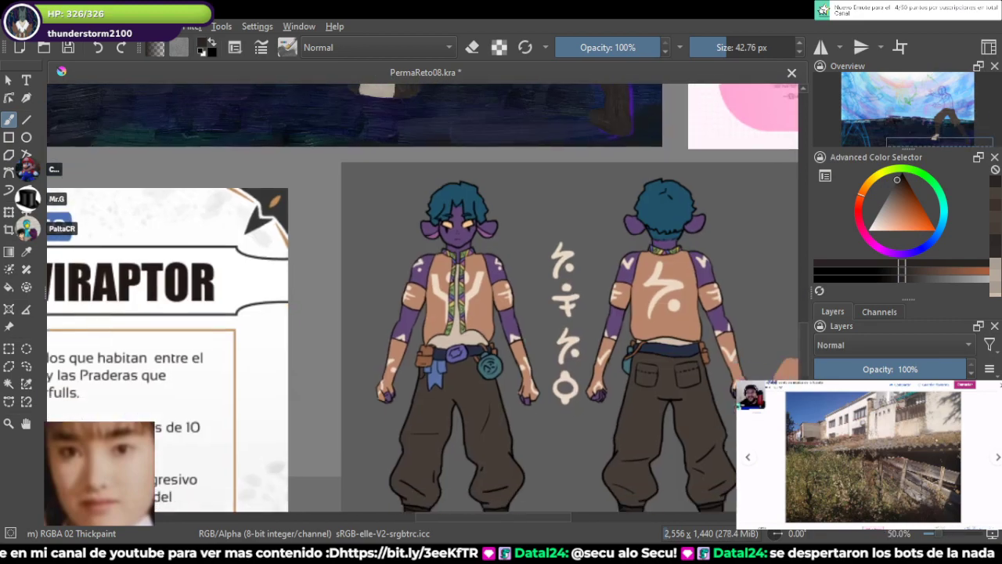
scroll(523, 337, "up", 2)
left_click_drag(729, 477, 480, 290)
scroll(481, 290, "down", 2)
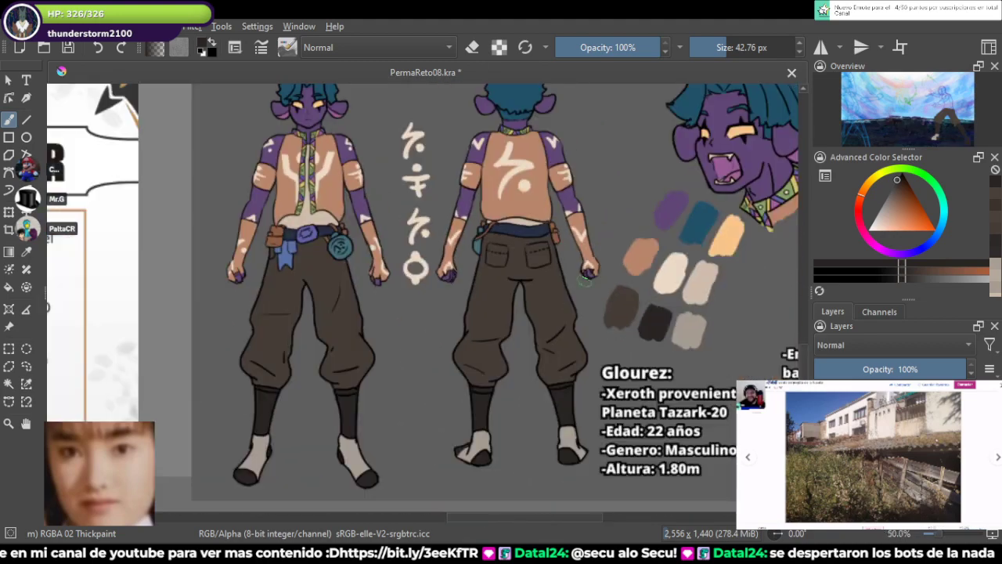
scroll(689, 219, "up", 2)
left_click_drag(501, 438, 391, 218)
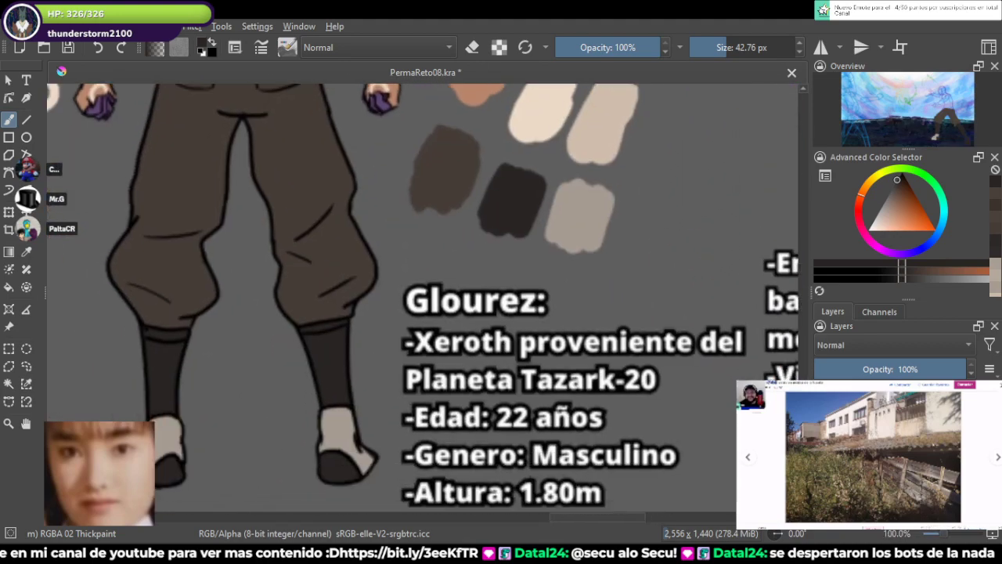
scroll(386, 462, "down", 5)
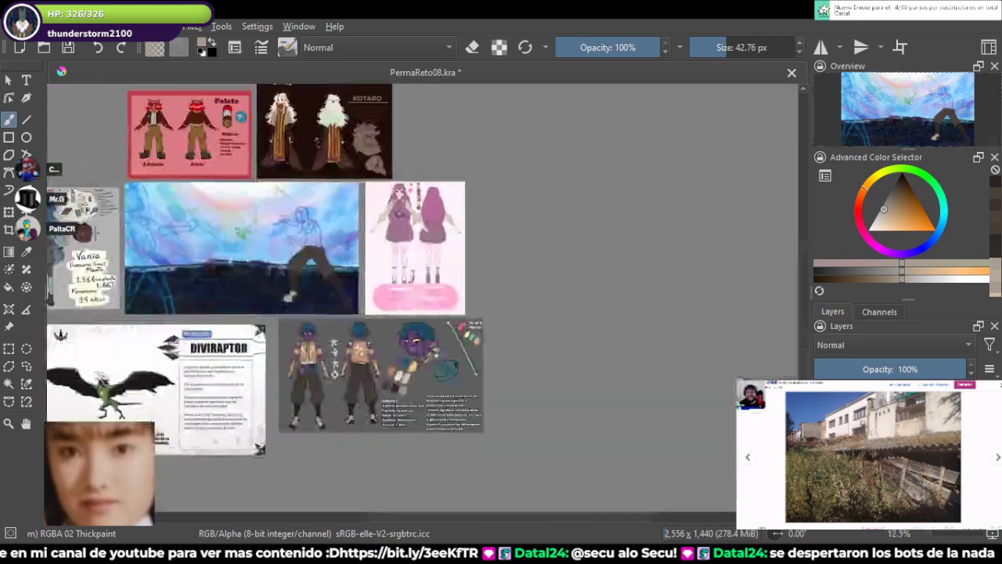
scroll(385, 462, "up", 3)
scroll(489, 293, "up", 5)
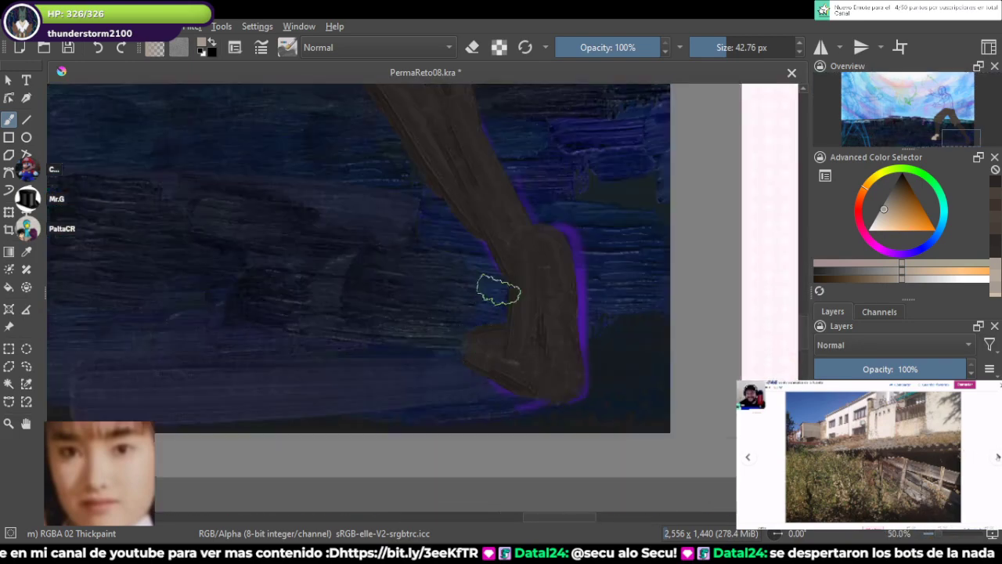
Step: Paint the grey-beige strap around the rear ankle and block in the foot below it, adjusting the brush to 45.37 px
mouse_move(490, 293)
left_mouse_down()
mouse_move(477, 291)
mouse_move(503, 235)
mouse_move(492, 298)
mouse_move(529, 220)
left_mouse_up()
mouse_move(489, 297)
left_mouse_down()
mouse_move(520, 329)
mouse_move(544, 313)
mouse_move(575, 317)
left_mouse_up()
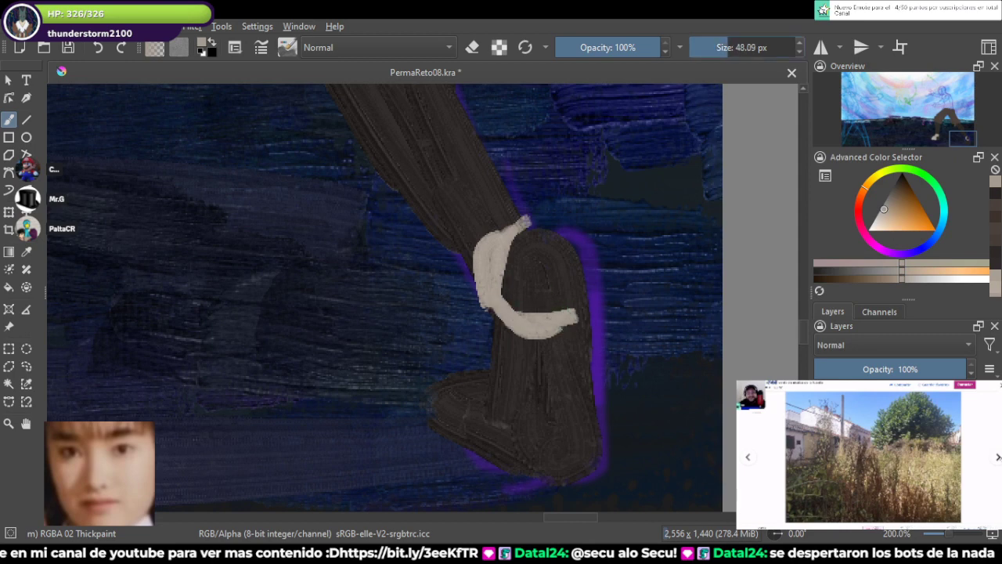
mouse_move(513, 321)
left_mouse_down()
mouse_move(570, 345)
mouse_move(526, 341)
mouse_move(567, 320)
mouse_move(529, 345)
mouse_move(512, 328)
mouse_move(513, 455)
mouse_move(534, 463)
mouse_move(535, 373)
mouse_move(544, 371)
mouse_move(547, 460)
mouse_move(577, 357)
mouse_move(563, 457)
left_mouse_up()
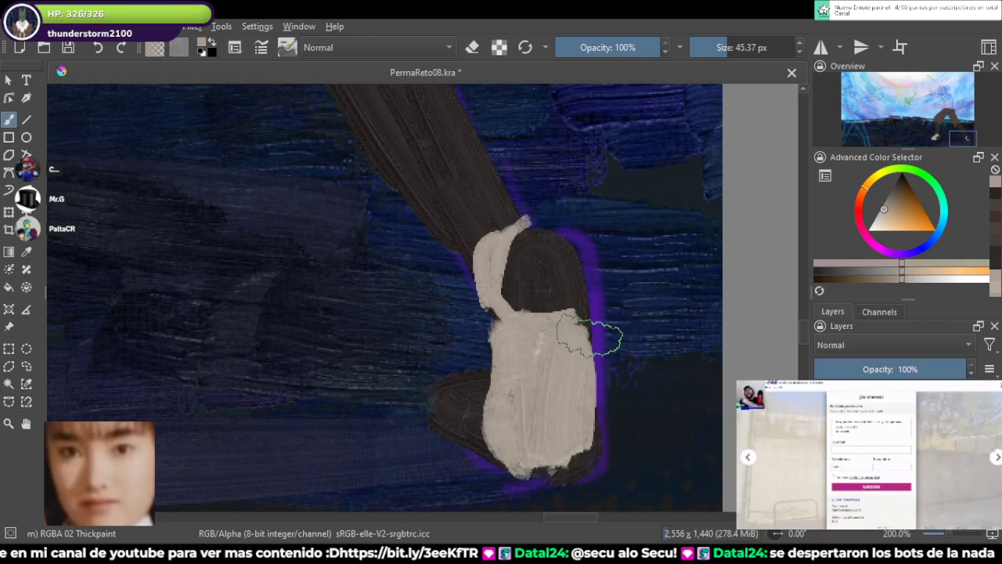
Step: Extend the grey-beige to the rear foot's outer edge and lower tip, and close the gap beneath the ankle strap
key("e")
left_click_drag(615, 312, 606, 451)
key("e")
mouse_move(604, 369)
left_mouse_down()
mouse_move(581, 466)
mouse_move(577, 388)
mouse_move(565, 415)
left_mouse_up()
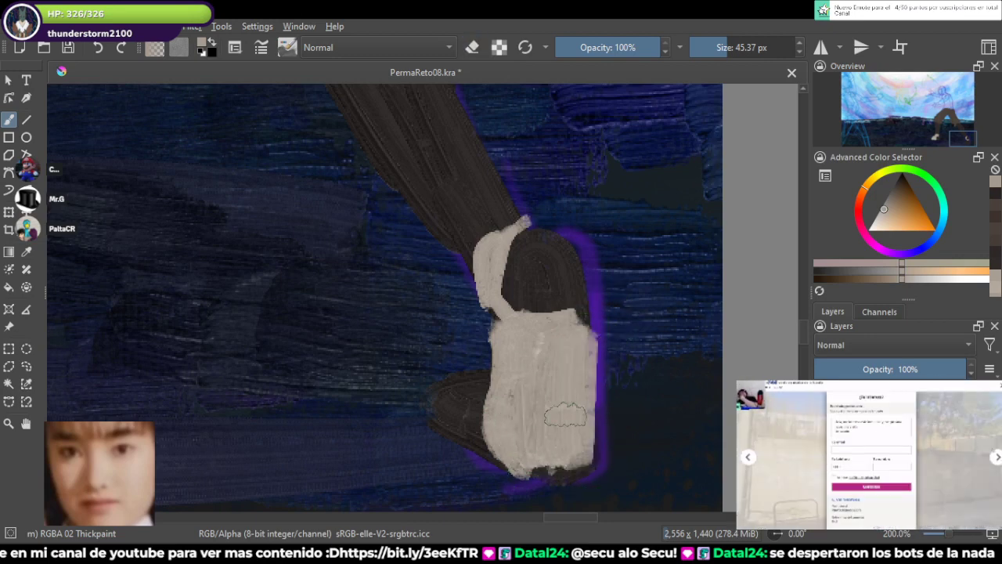
mouse_move(532, 457)
left_mouse_down()
mouse_move(504, 444)
mouse_move(582, 457)
mouse_move(539, 459)
left_mouse_up()
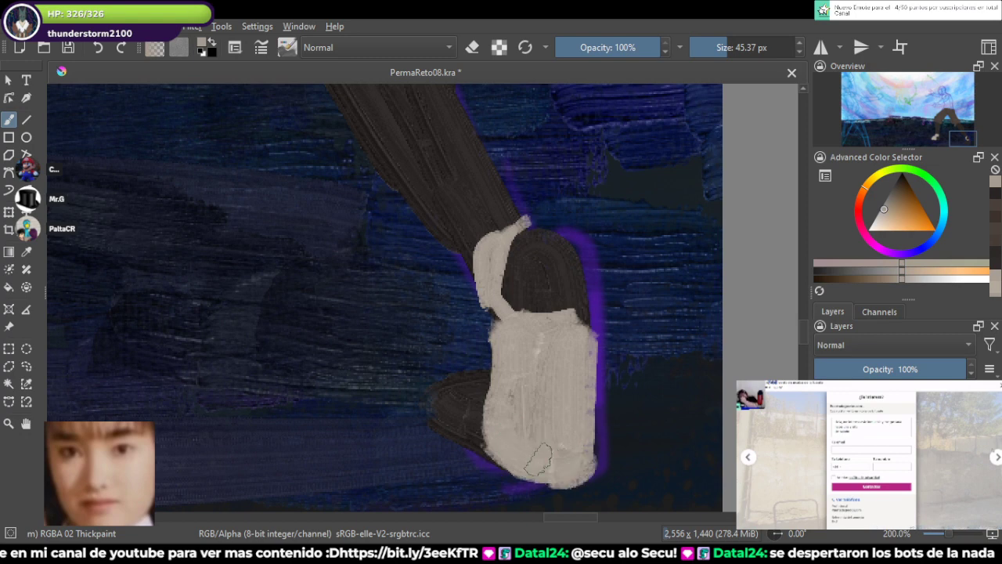
left_click_drag(491, 296, 504, 317)
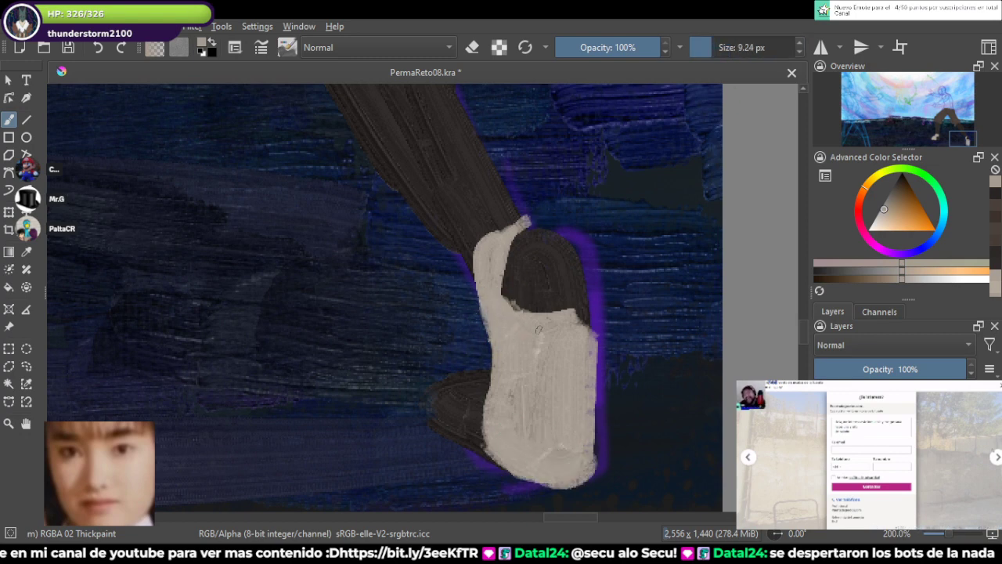
Step: Trim the outline of the rear foot with the brush in eraser mode at 9.24 px and save the document
key("e")
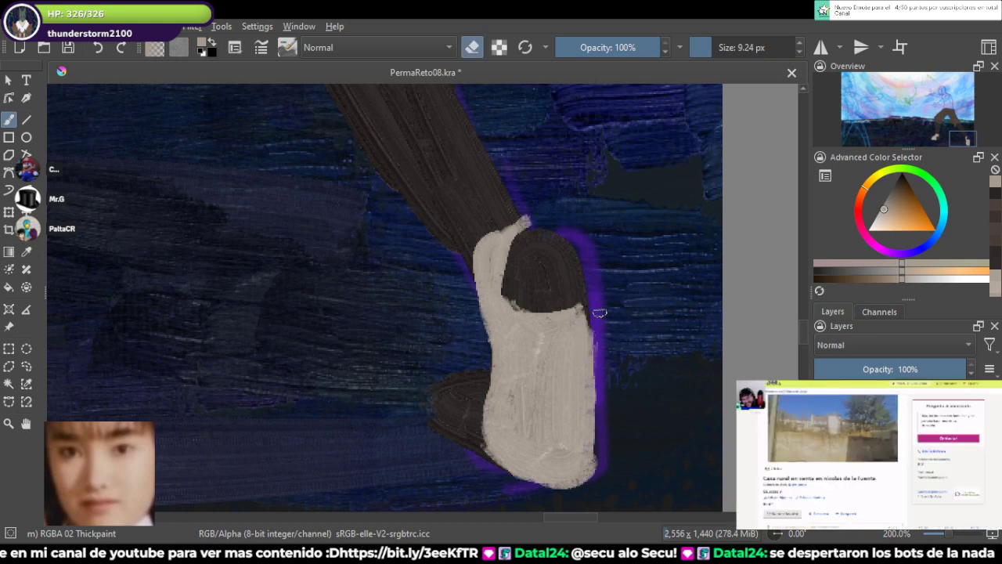
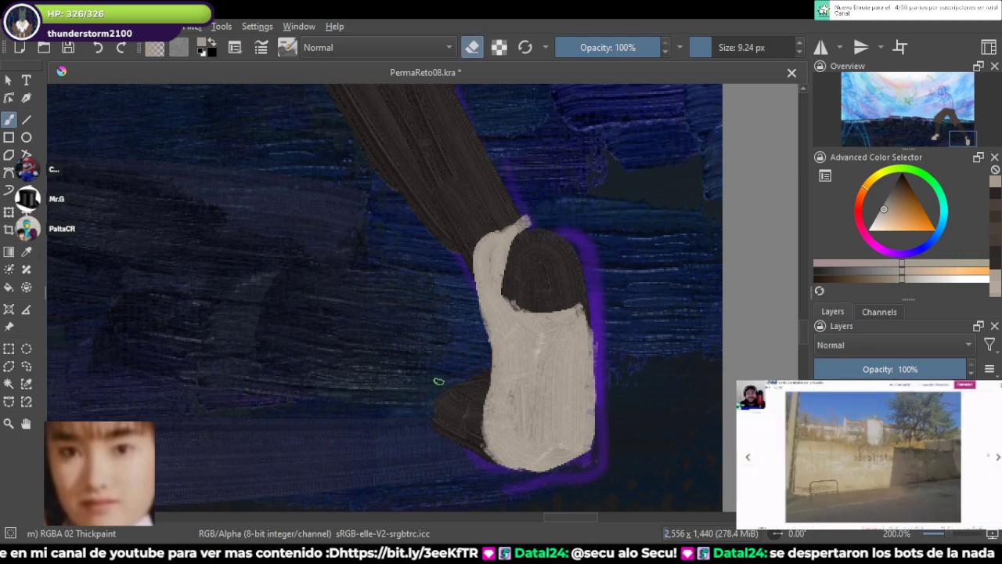
key("e")
key("ctrl+s")
scroll(501, 385, "down", 4)
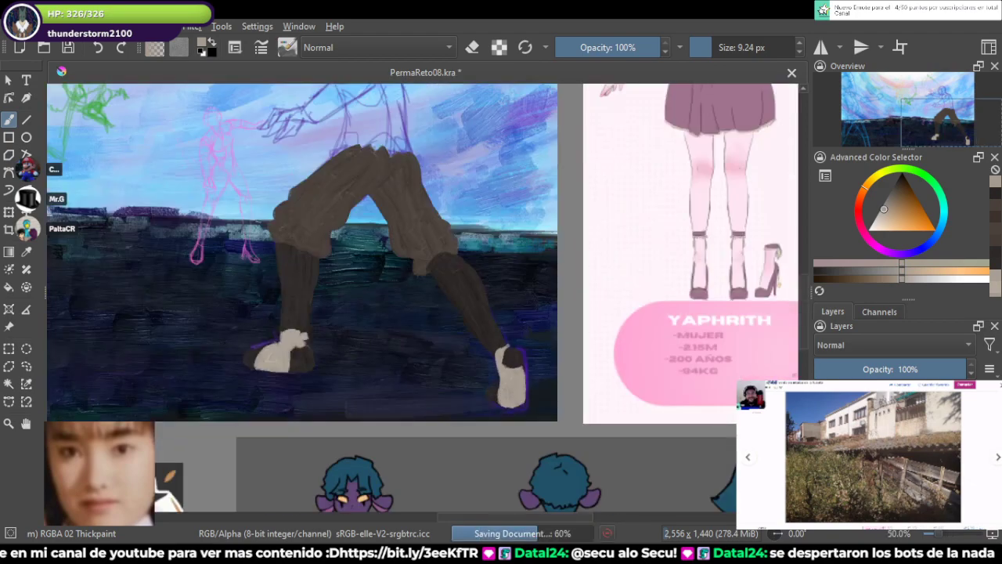
Step: Sample the grey-beige of the front foot and fill out its ankle strap at the heel with the brush at 21.90 px
left_click_drag(462, 313, 578, 342)
scroll(578, 342, "down", 1)
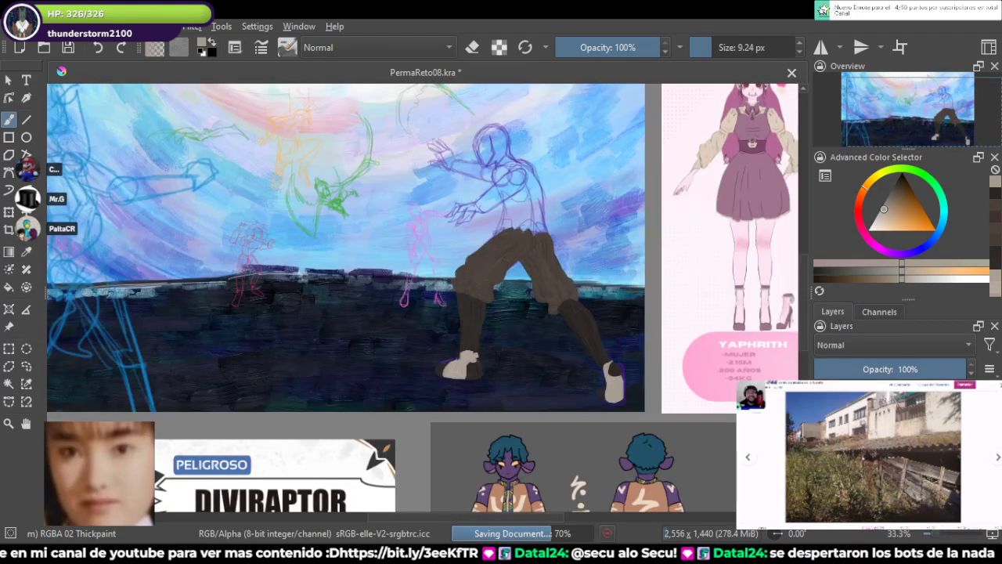
scroll(464, 372, "up", 10)
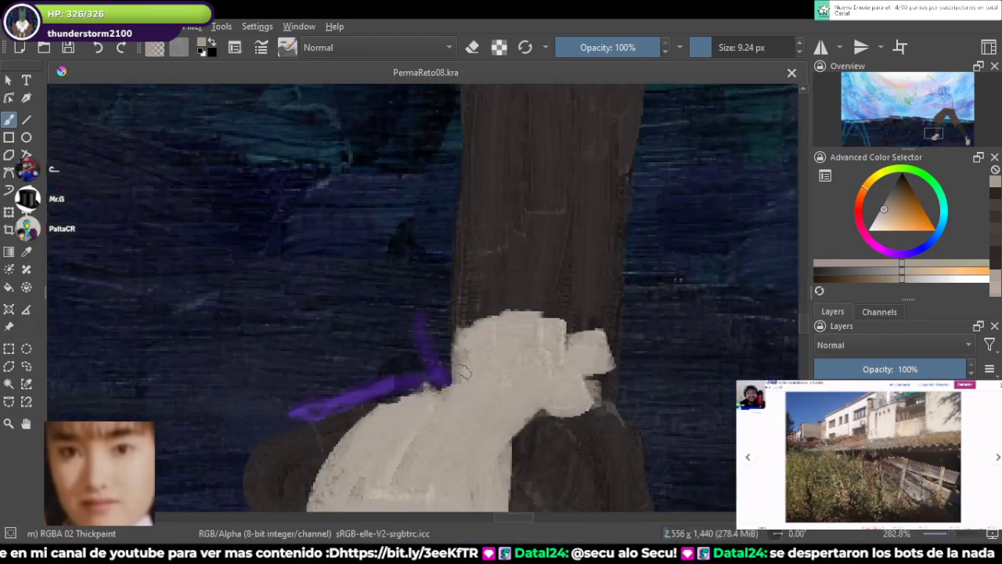
left_click_drag(580, 304, 584, 258)
left_click(523, 322, "ctrl")
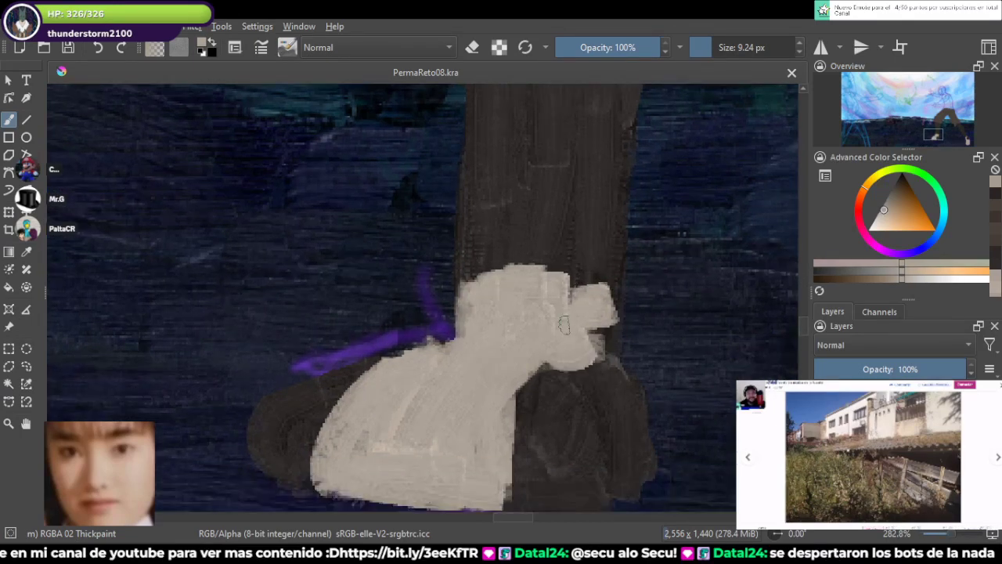
mouse_move(578, 332)
left_mouse_down()
mouse_move(623, 334)
mouse_move(578, 334)
left_mouse_up()
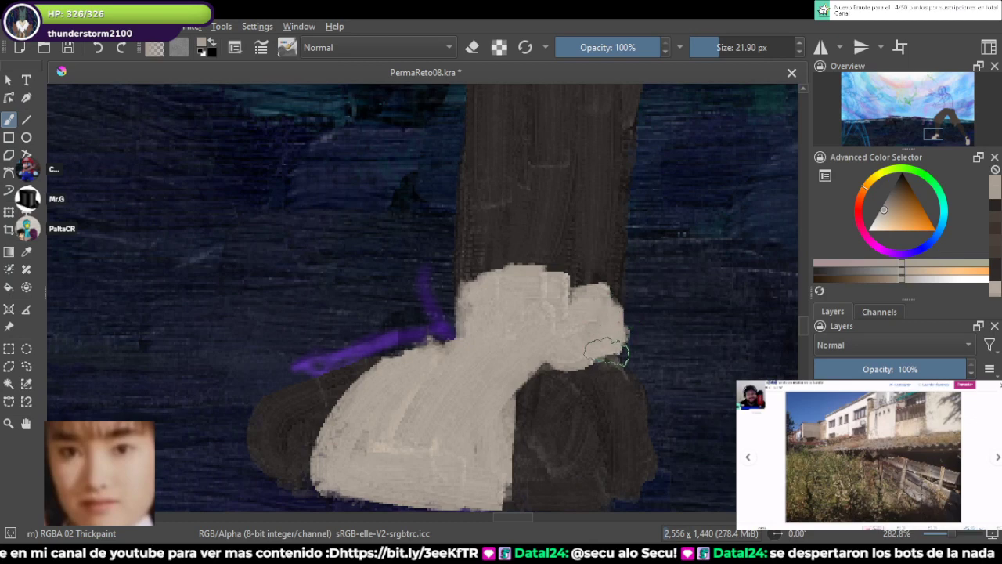
left_click_drag(526, 362, 487, 446)
scroll(586, 338, "down", 2)
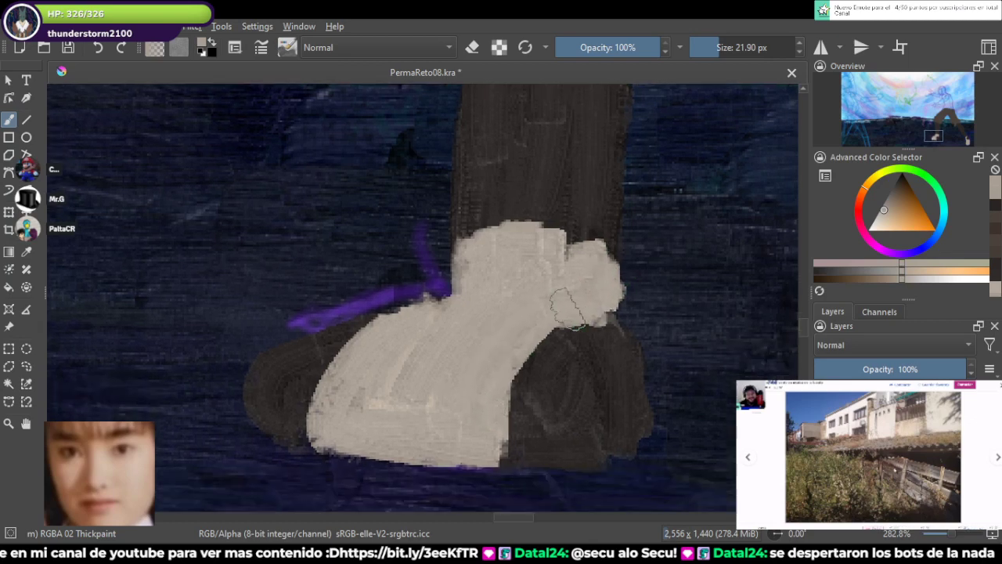
Step: Trim the heel and sole outline of the front foot with the brush in eraser mode at 21.90 px and save the document
key("e")
mouse_move(546, 472)
left_mouse_down()
mouse_move(548, 463)
mouse_move(649, 455)
left_mouse_up()
key("e")
key("e")
mouse_move(232, 403)
left_mouse_down()
mouse_move(314, 448)
mouse_move(445, 477)
left_mouse_up()
left_click_drag(243, 413, 429, 465)
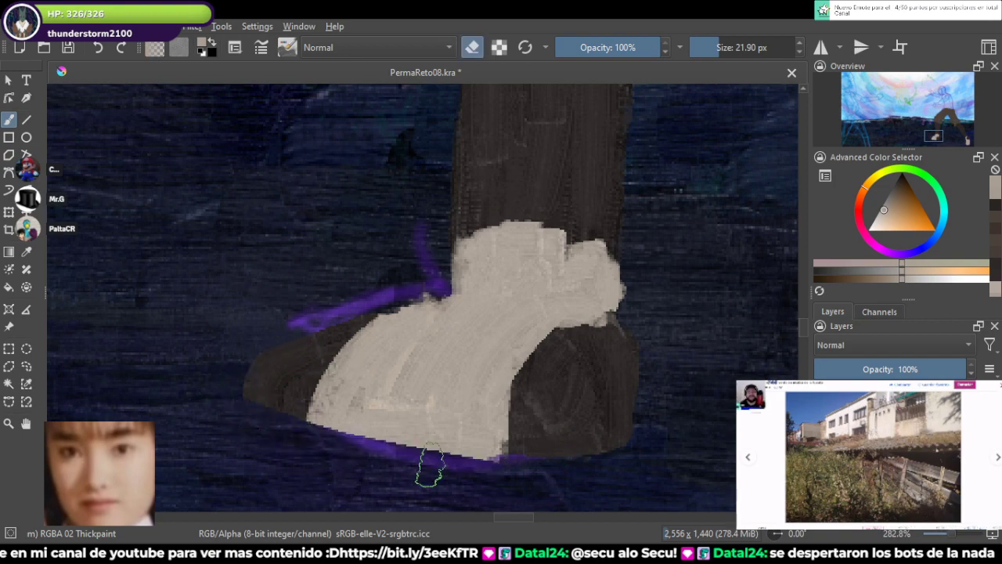
left_click_drag(238, 409, 577, 494)
scroll(511, 454, "down", 8)
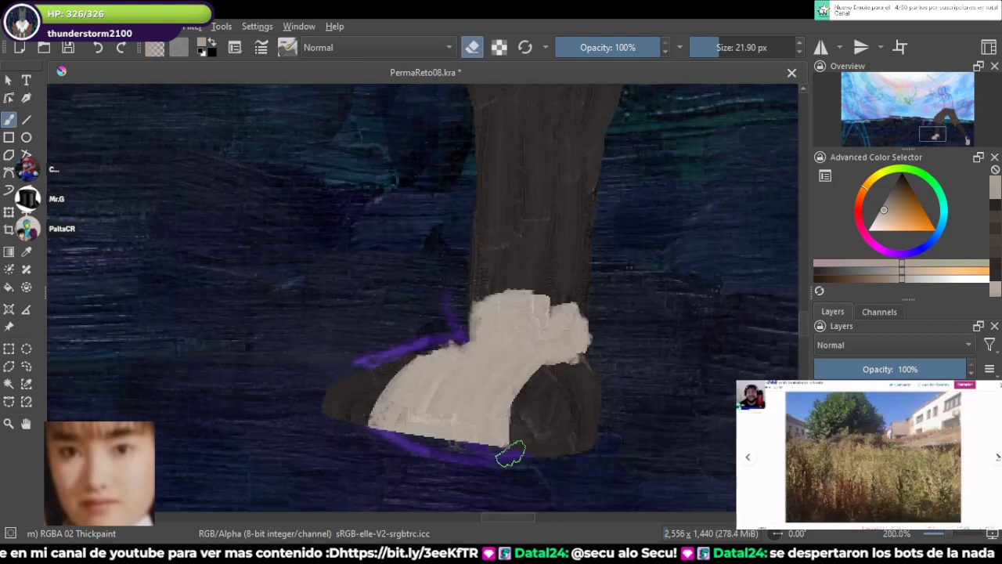
key("ctrl+s")
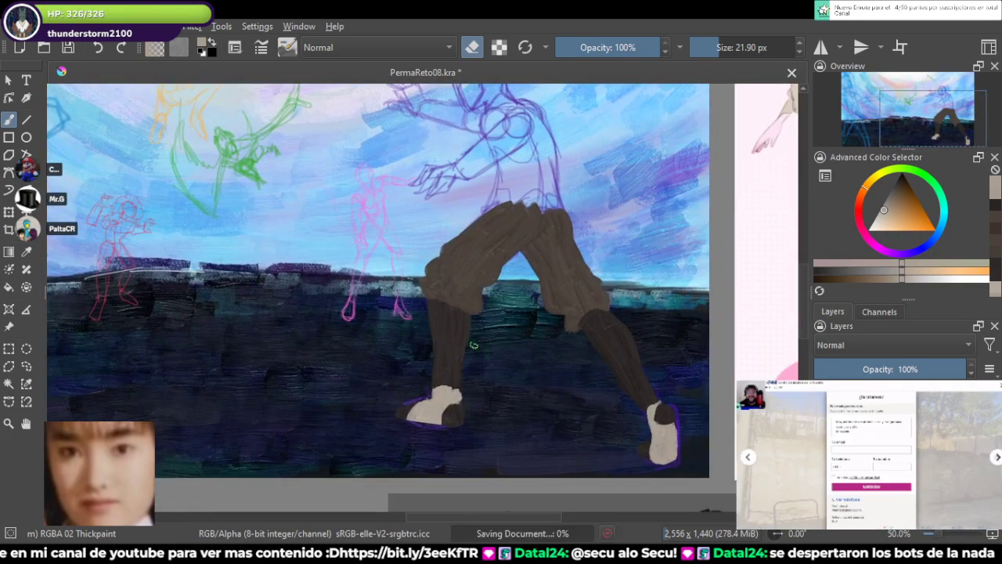
Step: Sample the dark brown of the purple figure's trousers near the waist and darken it slightly
scroll(474, 345, "up", 1)
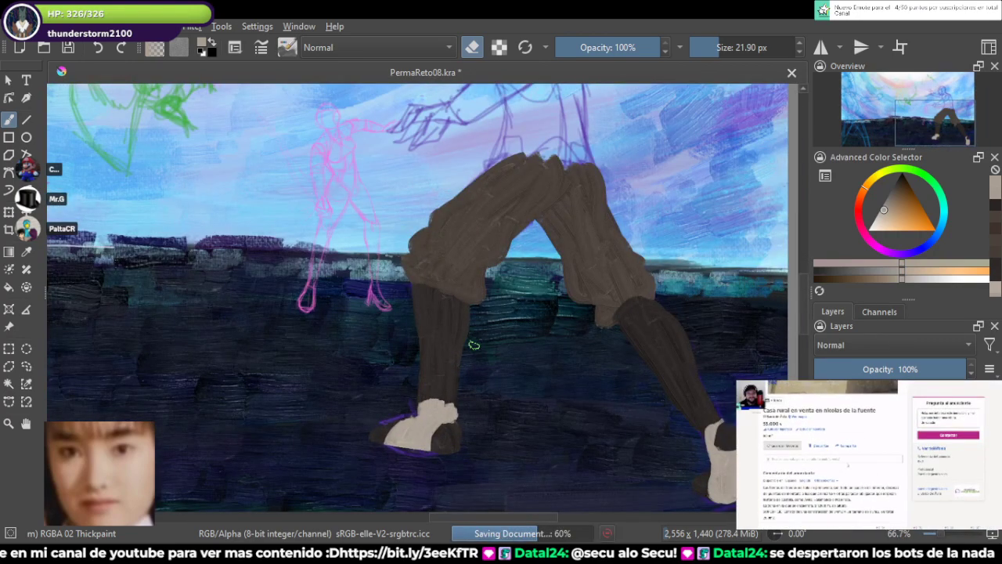
scroll(474, 345, "up", 3)
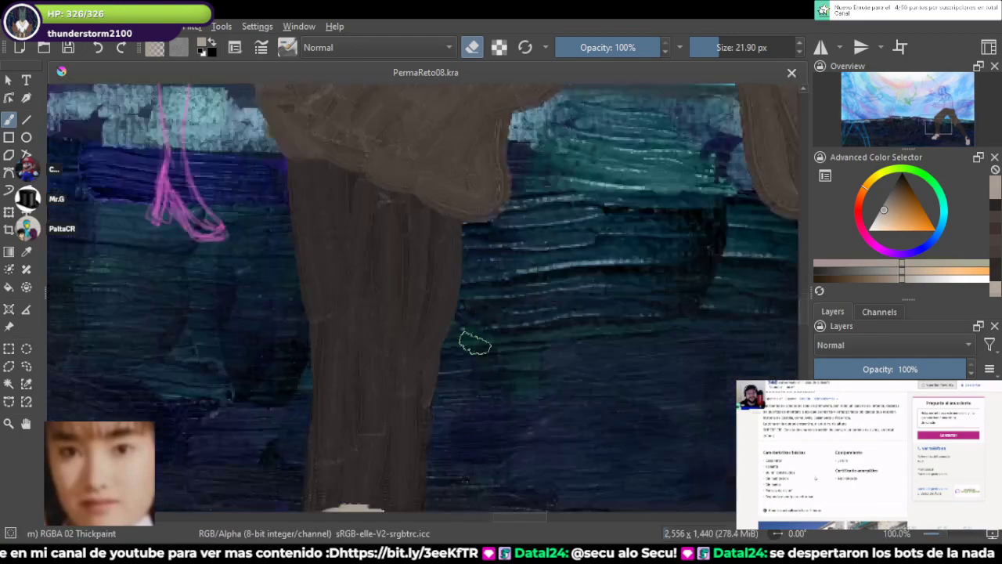
scroll(474, 345, "down", 5)
scroll(544, 188, "up", 5)
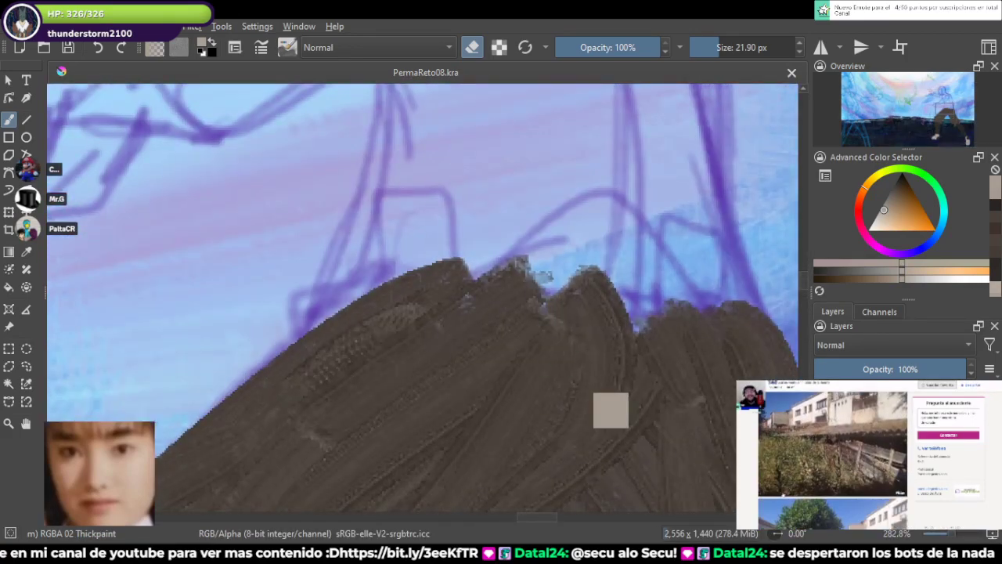
left_click(570, 365, "ctrl")
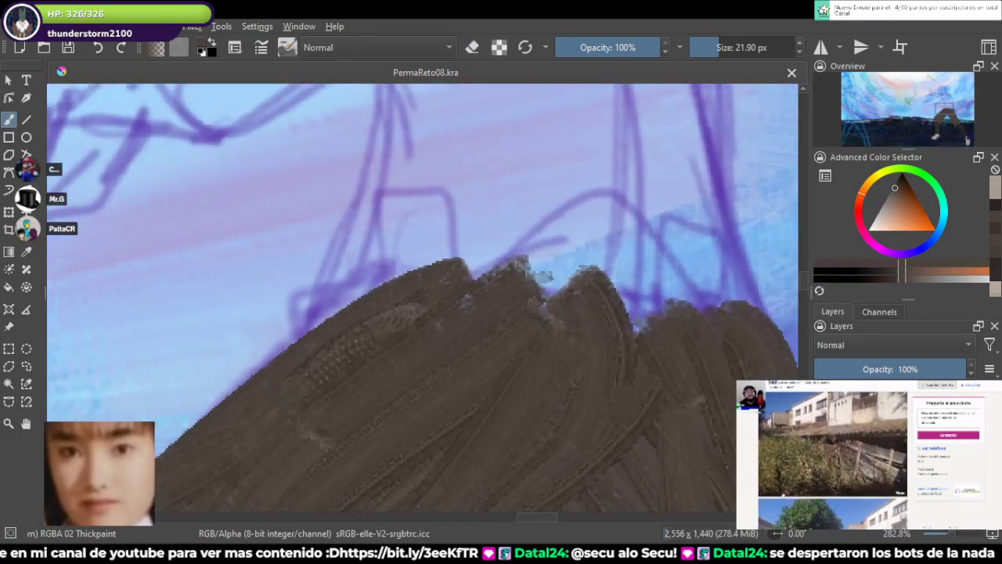
key("k")
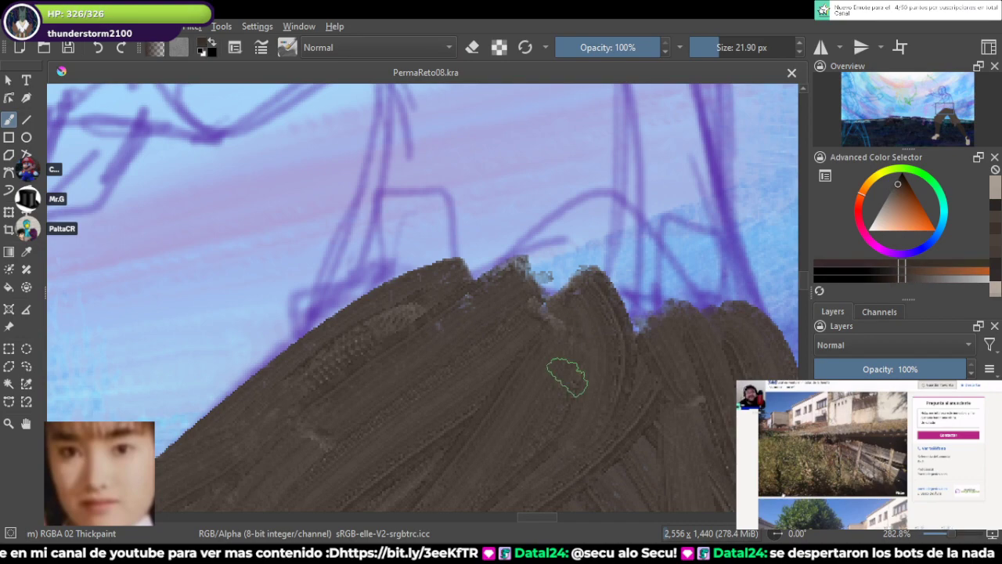
scroll(566, 378, "down", 9)
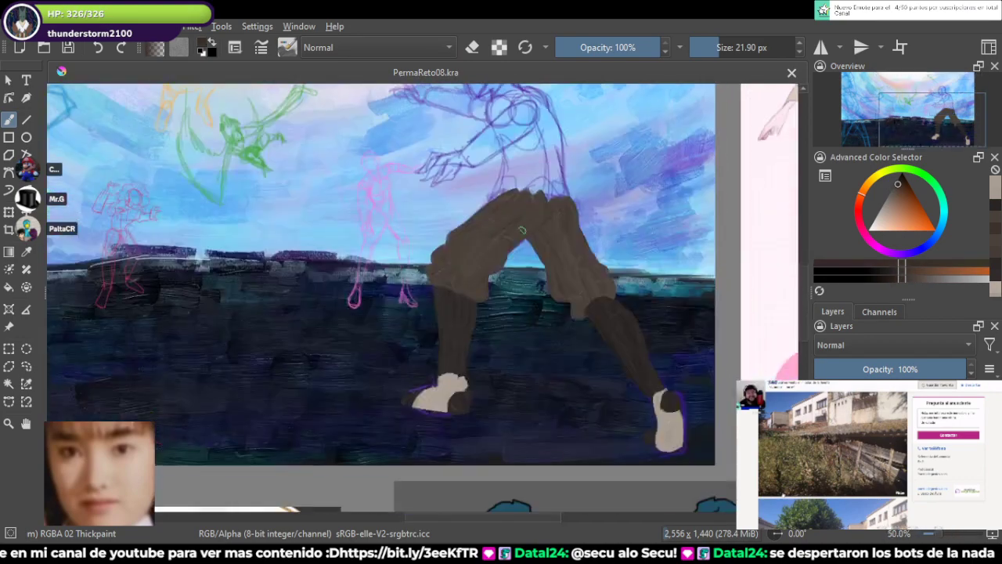
Step: Sample the navy blue of the belt in the back view on the blue-haired character's reference sheet
scroll(504, 363, "up", 4)
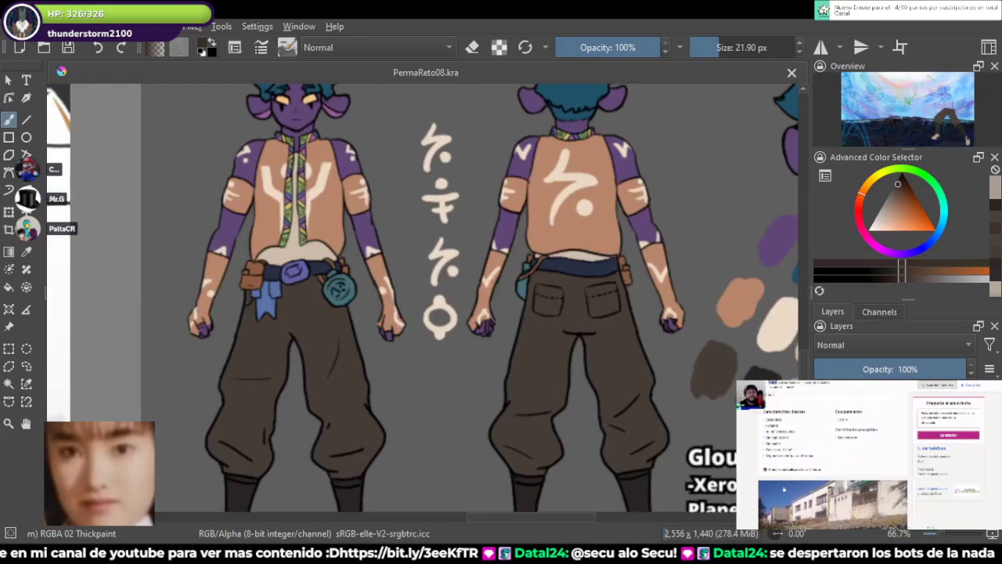
left_click_drag(546, 305, 582, 506)
left_click_drag(470, 126, 536, 492)
left_click_drag(450, 238, 478, 314)
scroll(479, 314, "down", 6)
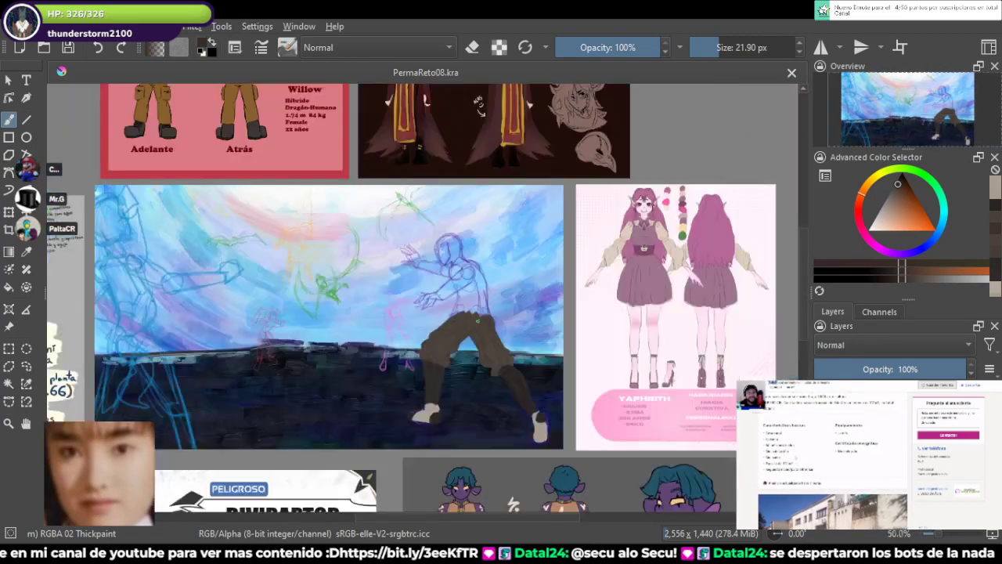
left_click_drag(469, 407, 526, 490)
scroll(475, 270, "up", 5)
left_click_drag(501, 118, 512, 499)
left_click(554, 267, "ctrl")
left_click(540, 312, "ctrl")
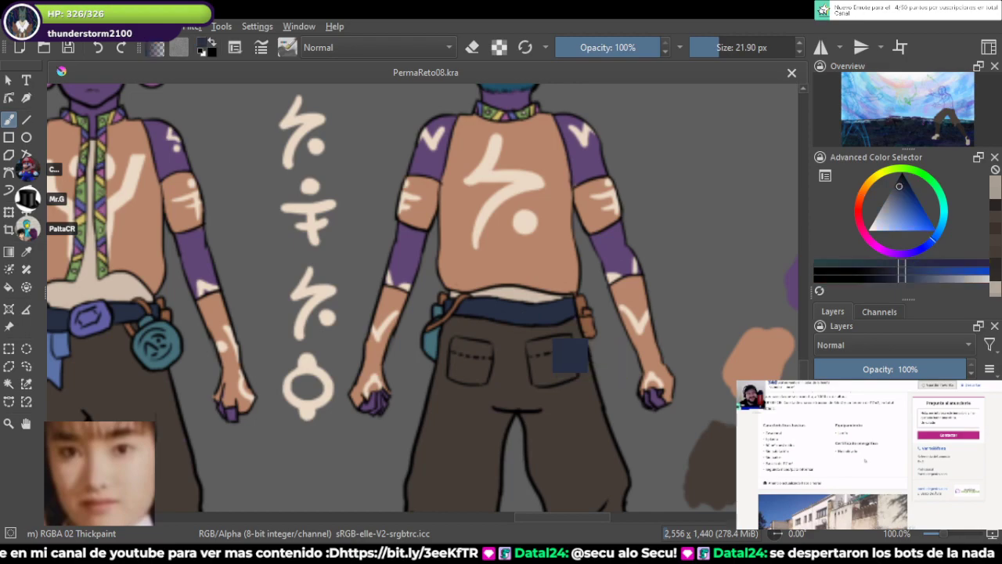
Step: Paint the navy belt across the purple figure's waist over the top of the trousers with the brush at 21.90 px
scroll(505, 234, "down", 3)
left_click_drag(505, 235, 512, 478)
scroll(437, 221, "up", 3)
scroll(431, 291, "up", 2)
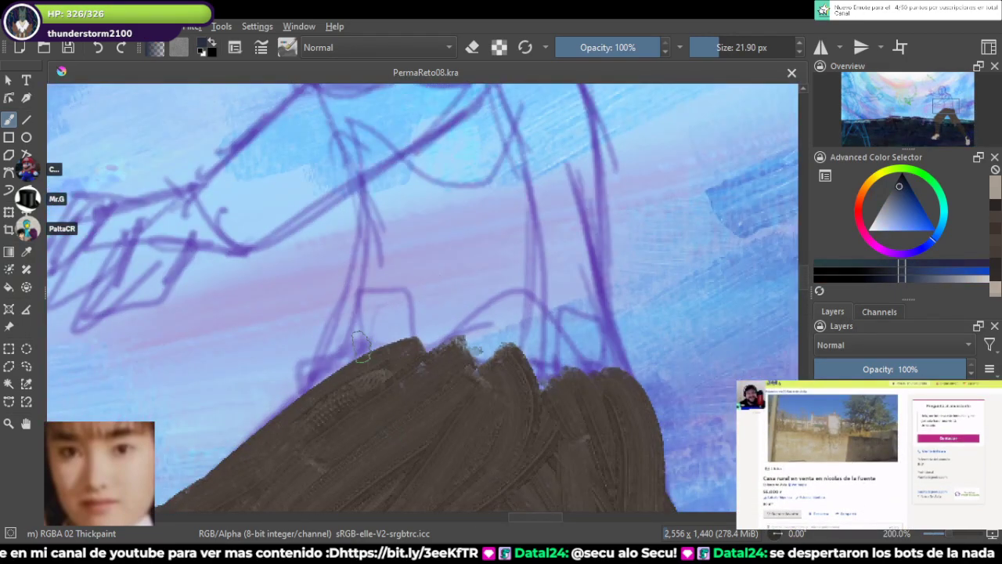
mouse_move(333, 356)
left_mouse_down()
mouse_move(458, 345)
mouse_move(603, 380)
left_mouse_up()
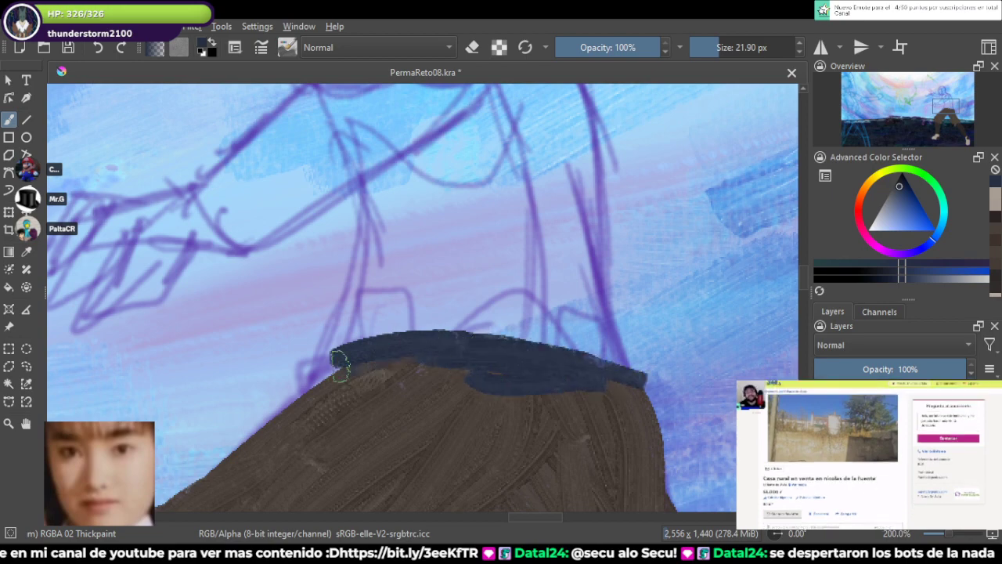
scroll(640, 357, "down", 5)
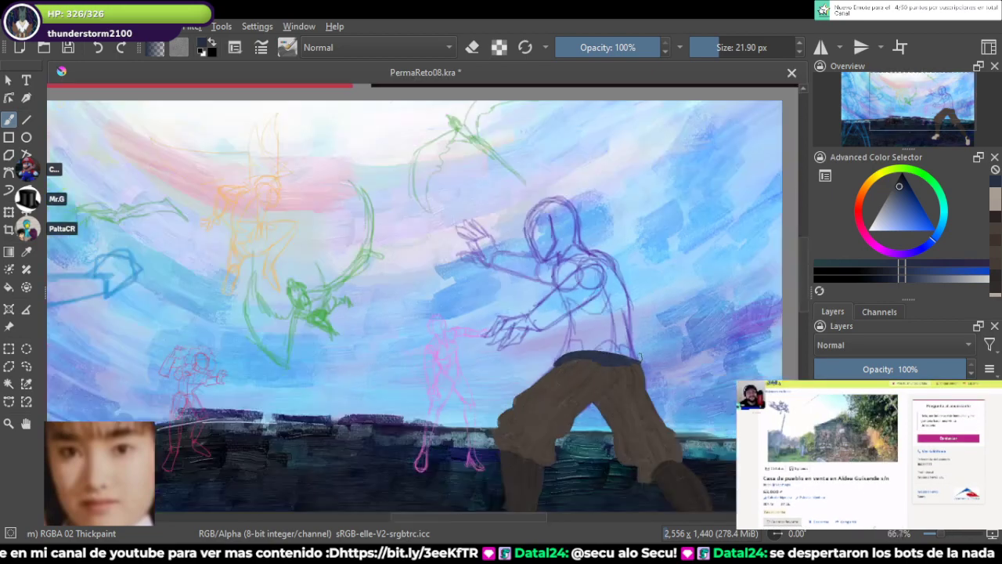
Step: Sample the orange-brown of the vest in the reference sheet's back view and return to the painting
left_click_drag(595, 469, 395, 110)
scroll(548, 298, "up", 2)
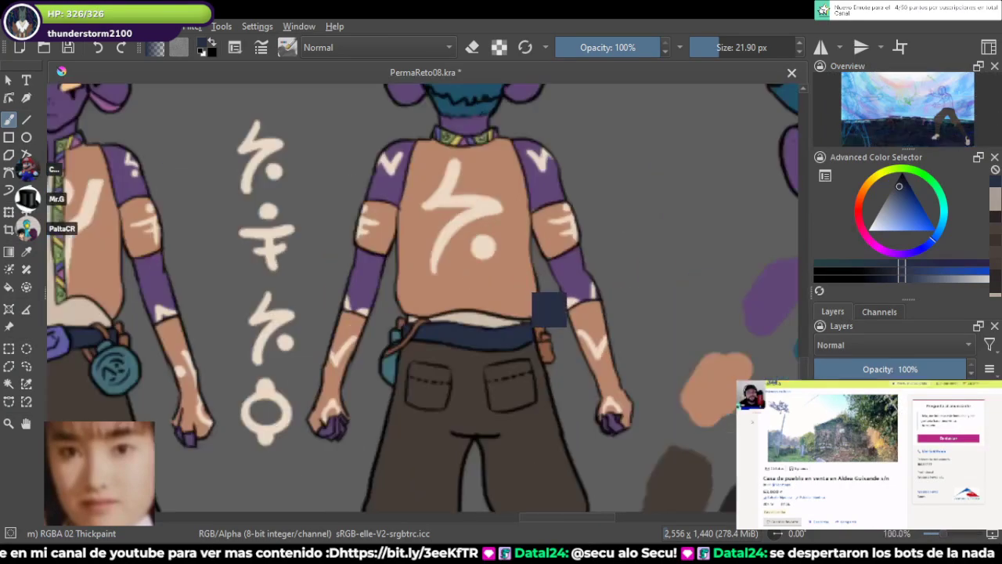
left_click(508, 269, "ctrl")
scroll(509, 268, "down", 4)
left_click_drag(509, 269, 556, 506)
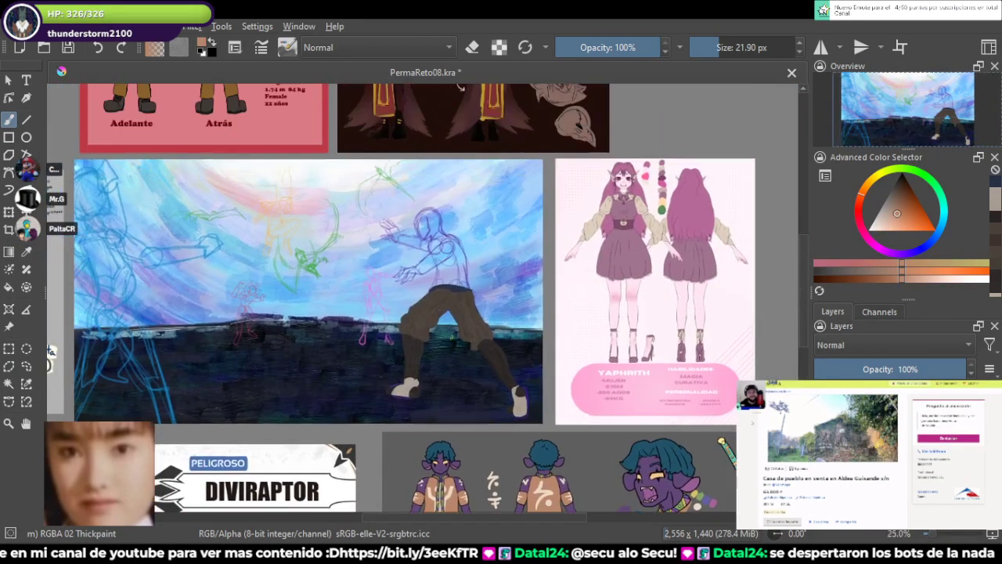
Step: Compare the painted feet of the purple figure with the footwear in the back view on the reference sheet
scroll(482, 242, "up", 7)
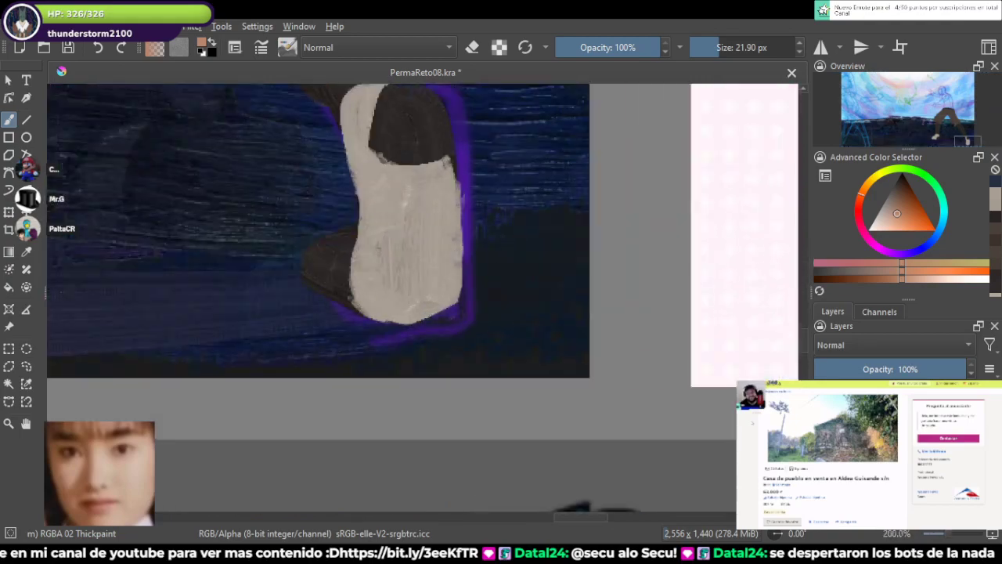
scroll(481, 243, "down", 6)
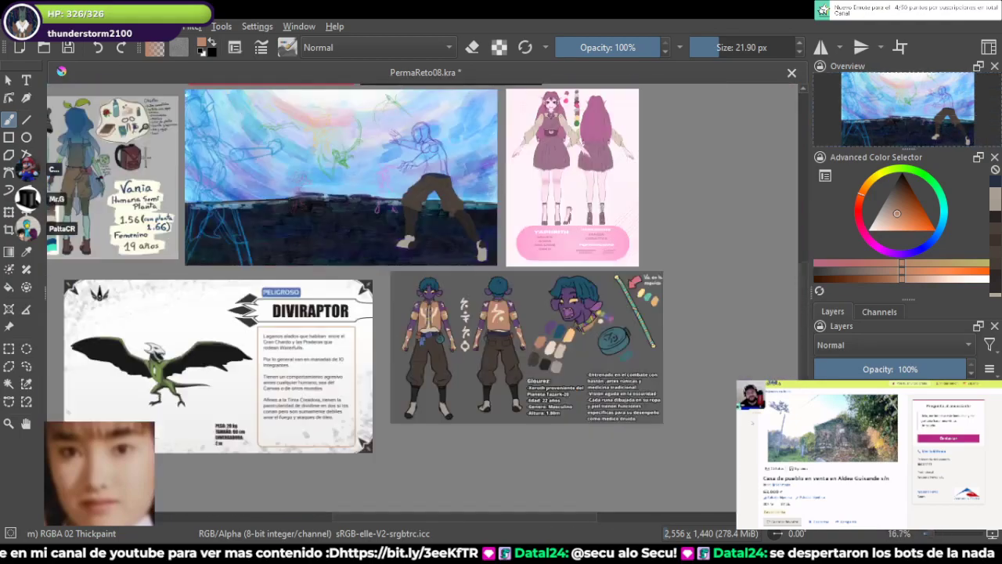
scroll(423, 297, "up", 4)
scroll(627, 346, "up", 4)
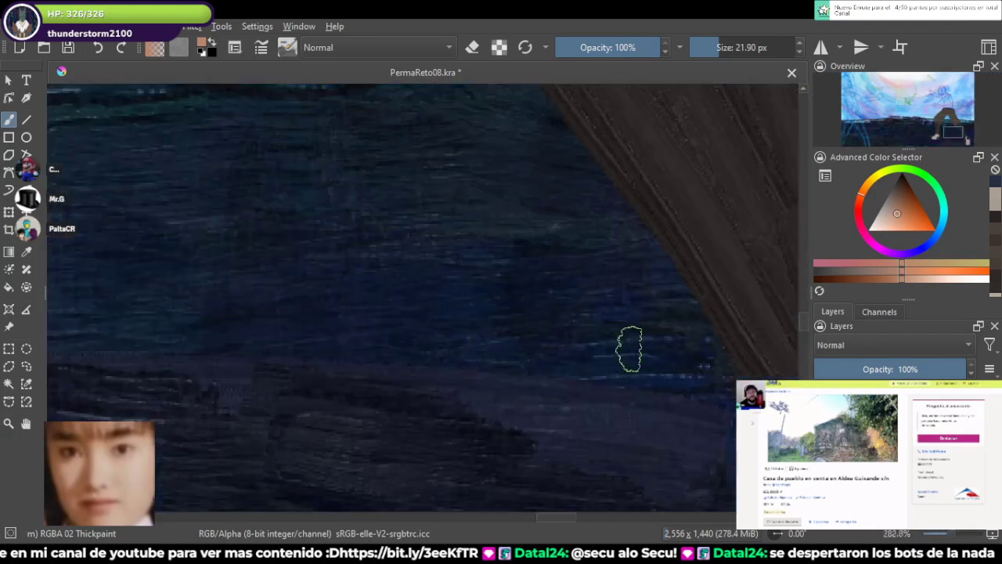
scroll(490, 316, "down", 5)
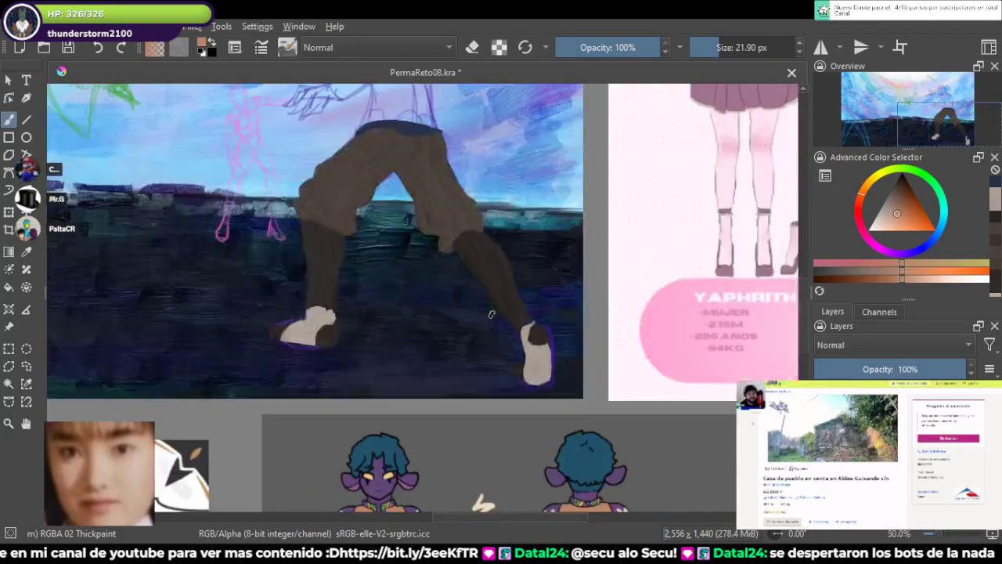
left_click_drag(490, 485, 442, 119)
left_click_drag(455, 327, 446, 259)
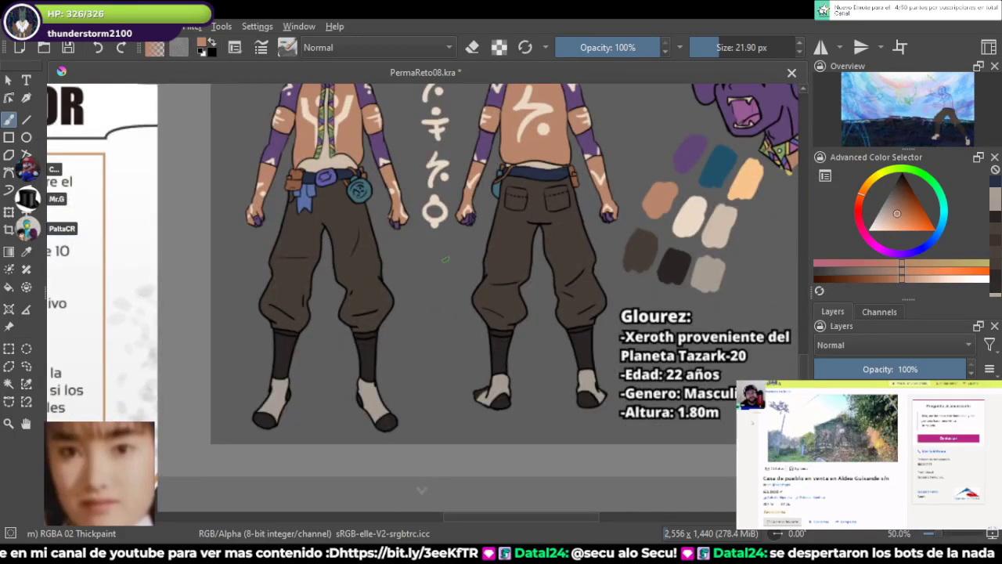
scroll(445, 259, "down", 1)
scroll(485, 313, "up", 5)
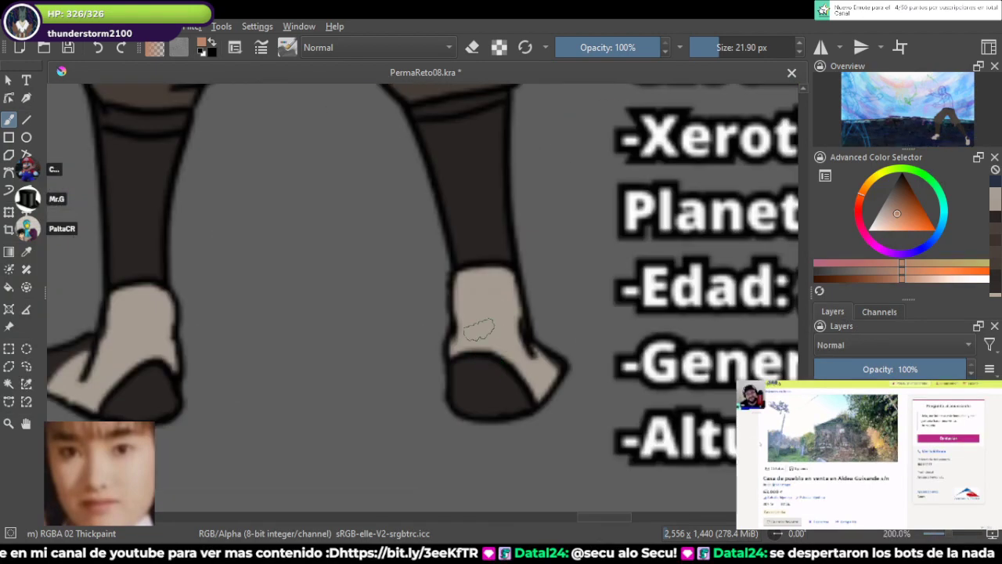
scroll(472, 304, "down", 4)
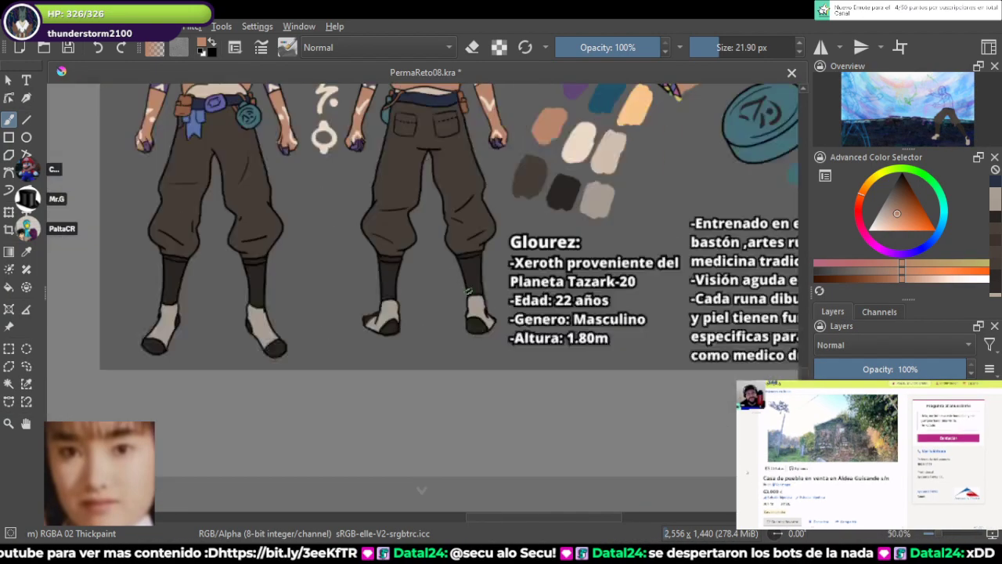
left_click_drag(472, 304, 545, 423)
left_click_drag(446, 212, 506, 423)
left_click_drag(446, 258, 499, 369)
scroll(568, 278, "up", 5)
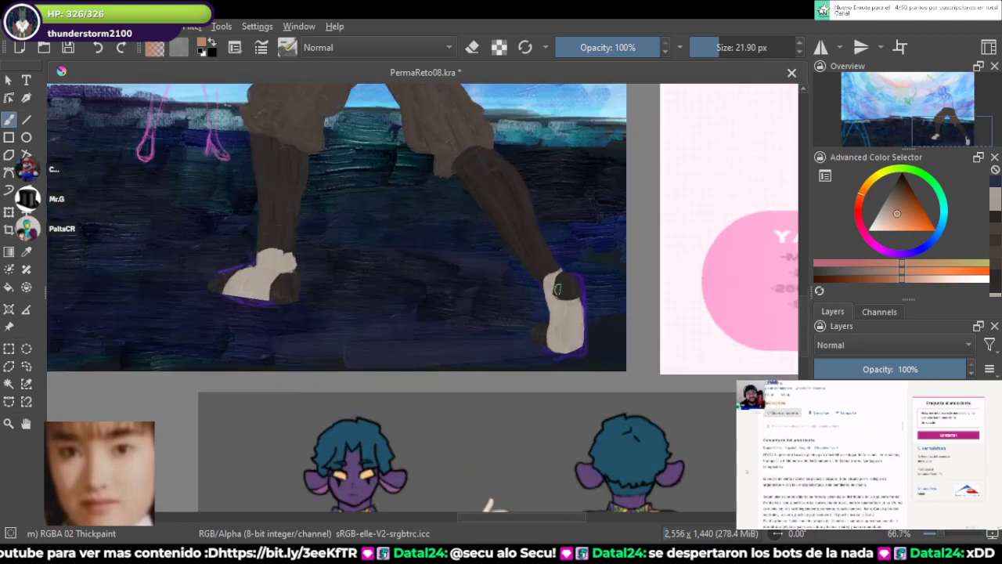
scroll(548, 292, "down", 8)
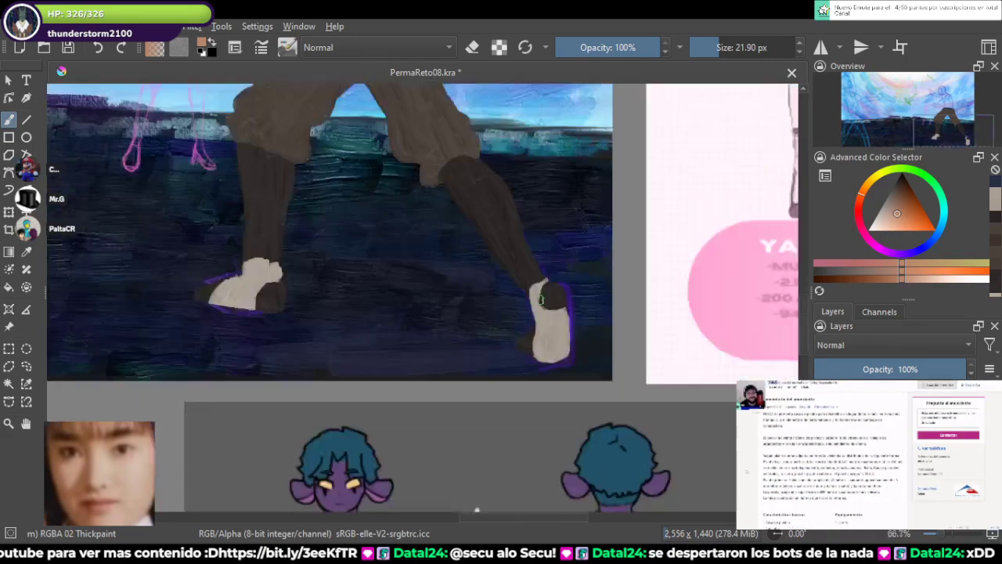
left_click_drag(547, 312, 539, 254)
scroll(539, 253, "up", 1)
scroll(535, 250, "up", 6)
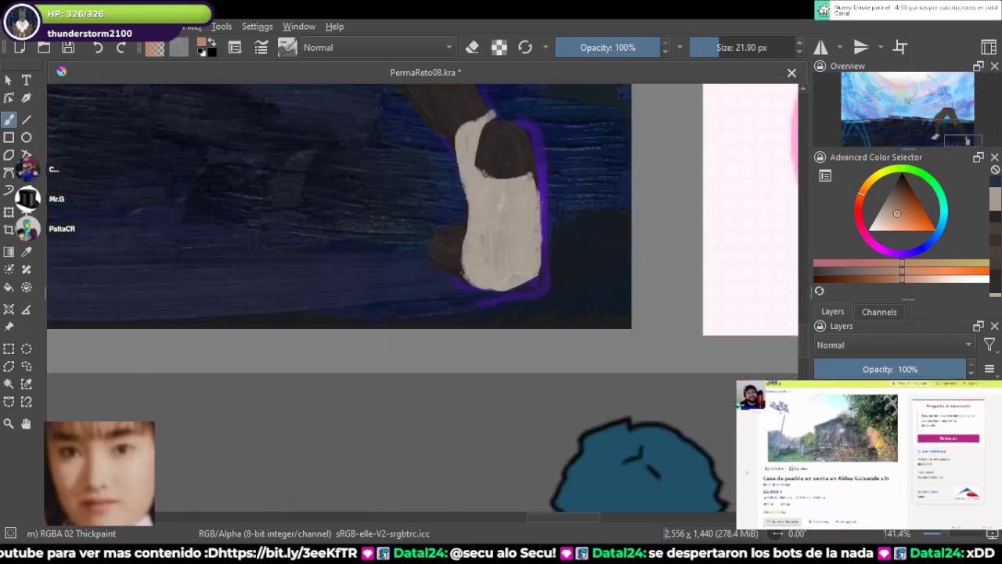
Step: Examine the painted feet, legs and sketched upper body and compare them with the purple-skinned character's reference sheet
scroll(518, 240, "up", 2)
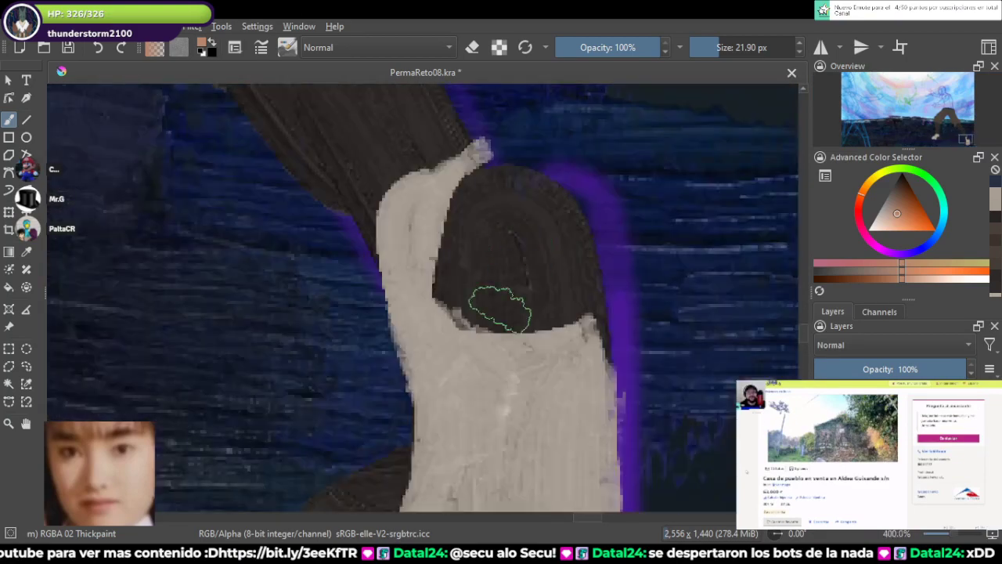
scroll(510, 291, "down", 4)
scroll(631, 293, "up", 3)
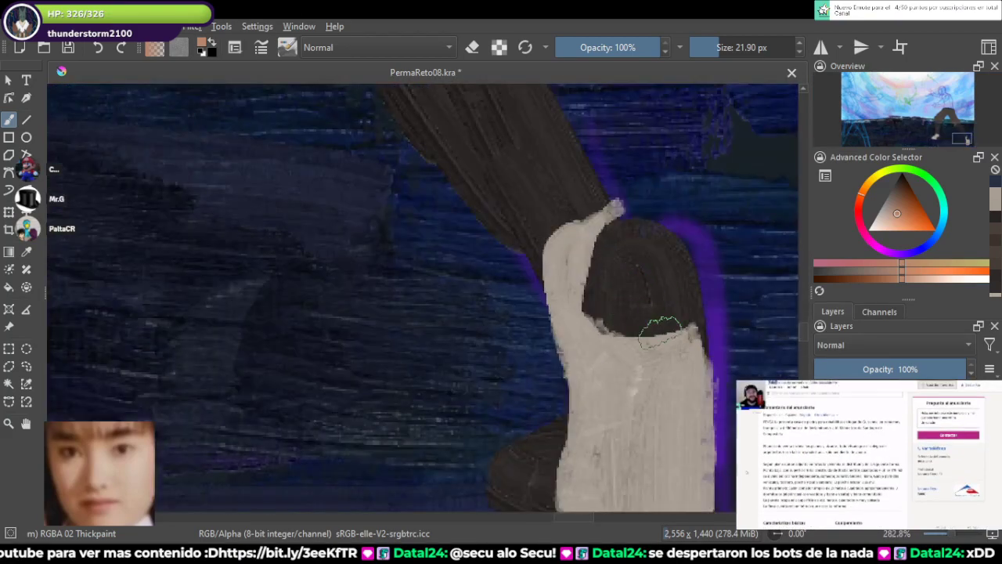
scroll(611, 352, "up", 2)
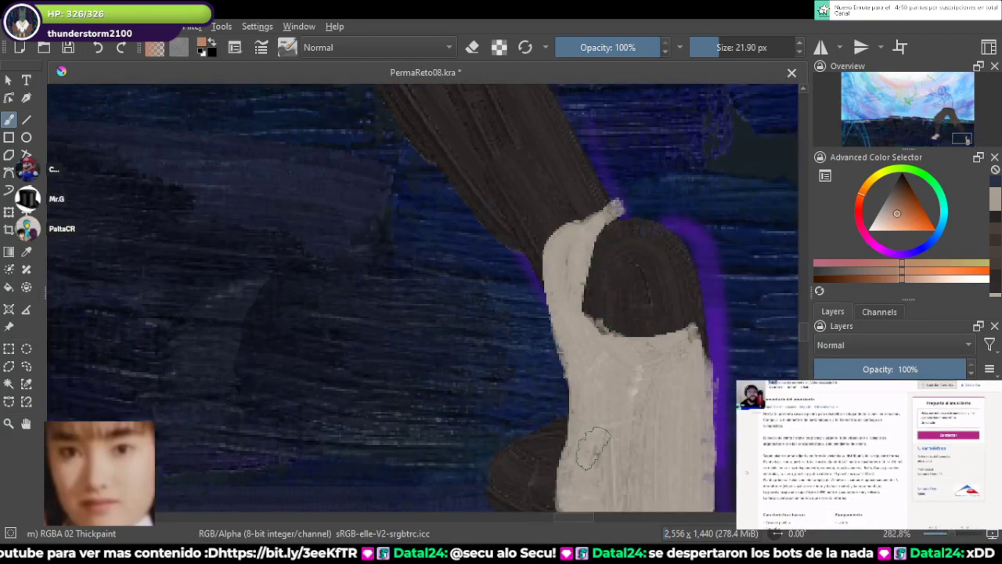
scroll(526, 345, "down", 3)
scroll(548, 376, "up", 3)
left_click_drag(407, 398, 639, 353)
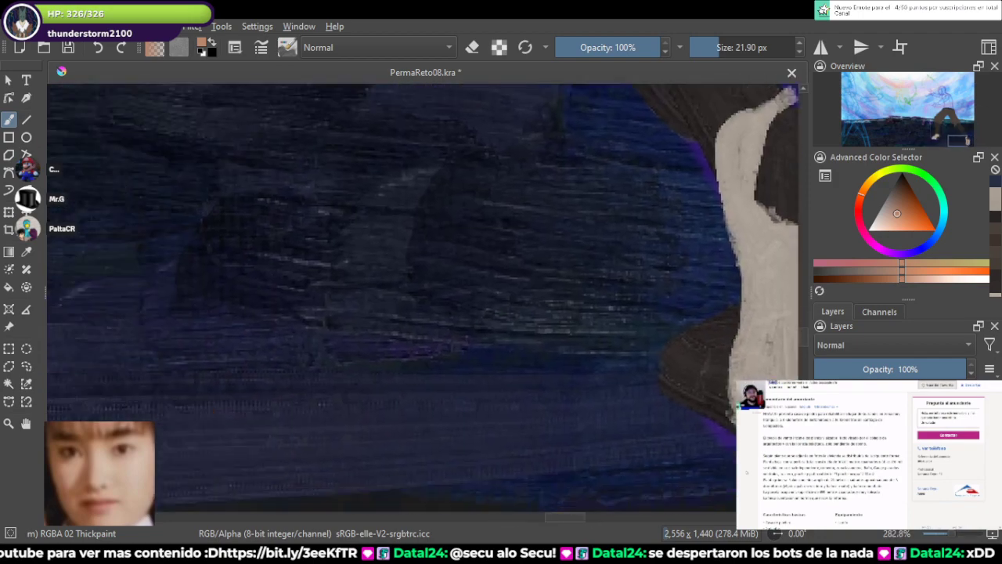
scroll(423, 298, "down", 5)
scroll(423, 313, "up", 3)
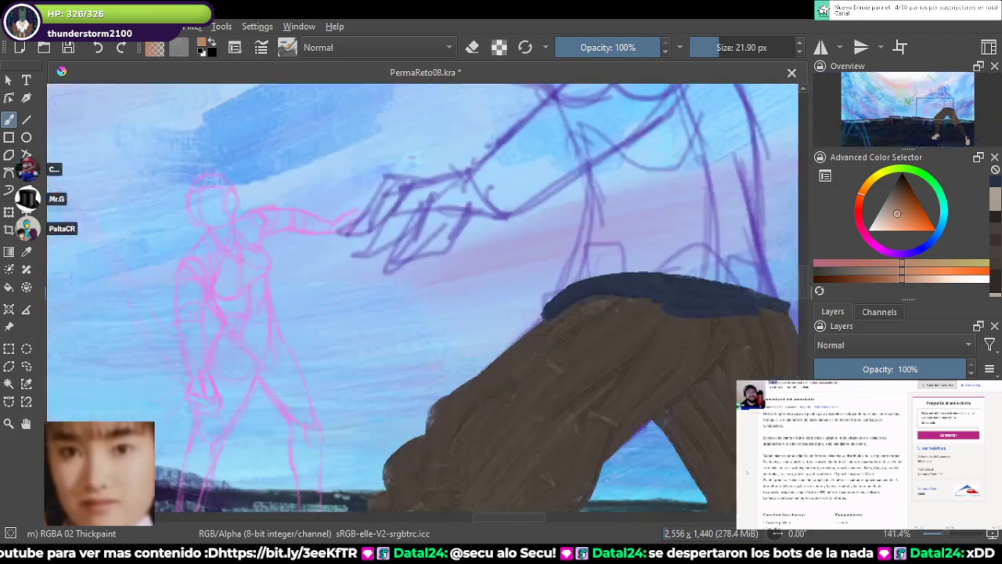
left_click_drag(470, 235, 408, 329)
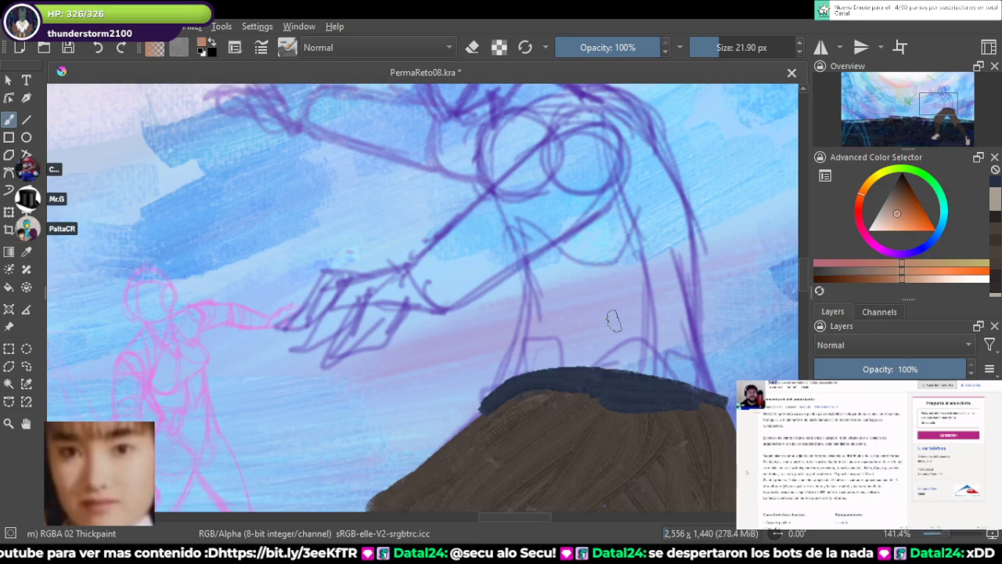
scroll(613, 320, "down", 4)
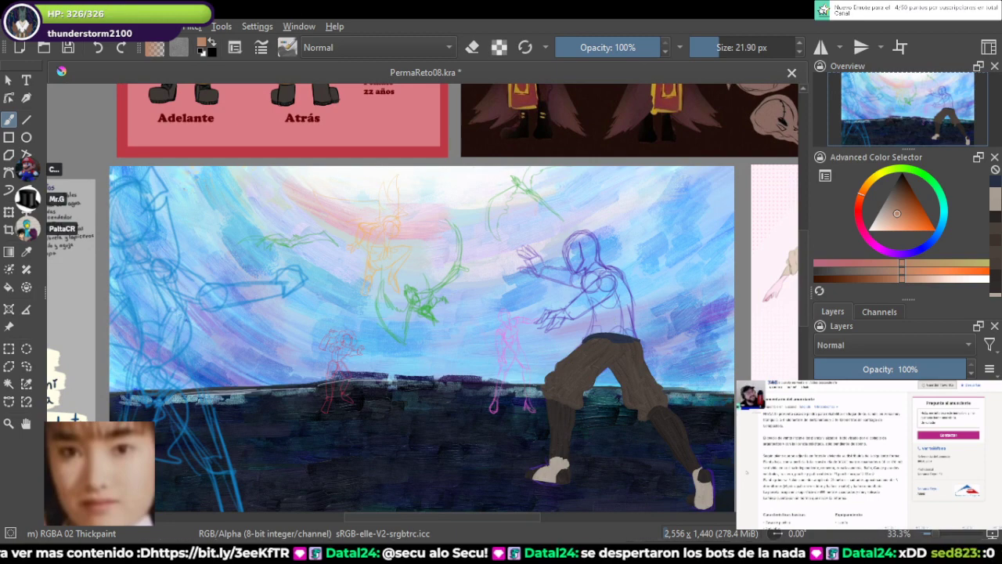
scroll(613, 321, "up", 3)
scroll(573, 327, "down", 4)
left_click_drag(573, 327, 446, 174)
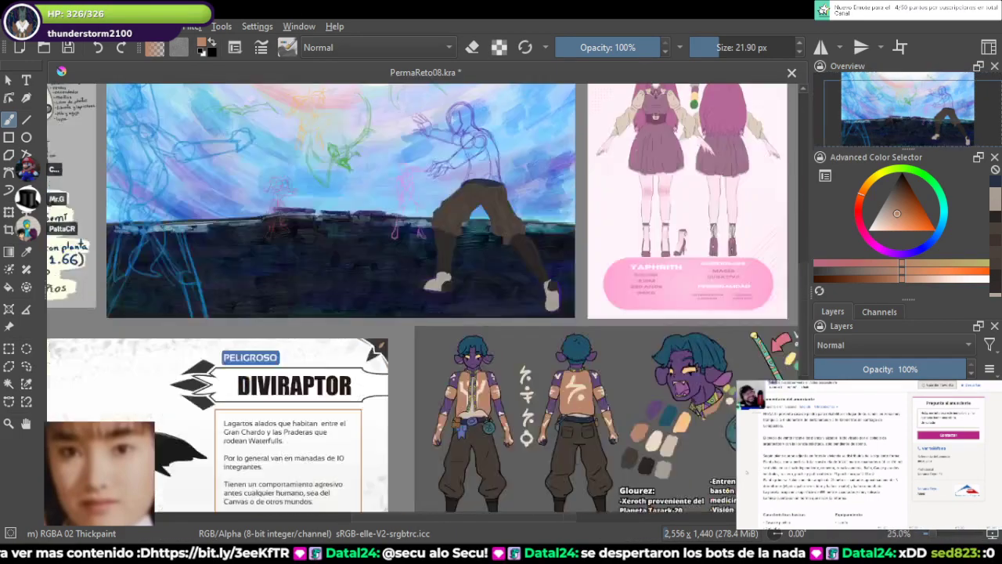
scroll(532, 371, "up", 3)
left_click_drag(376, 148, 454, 361)
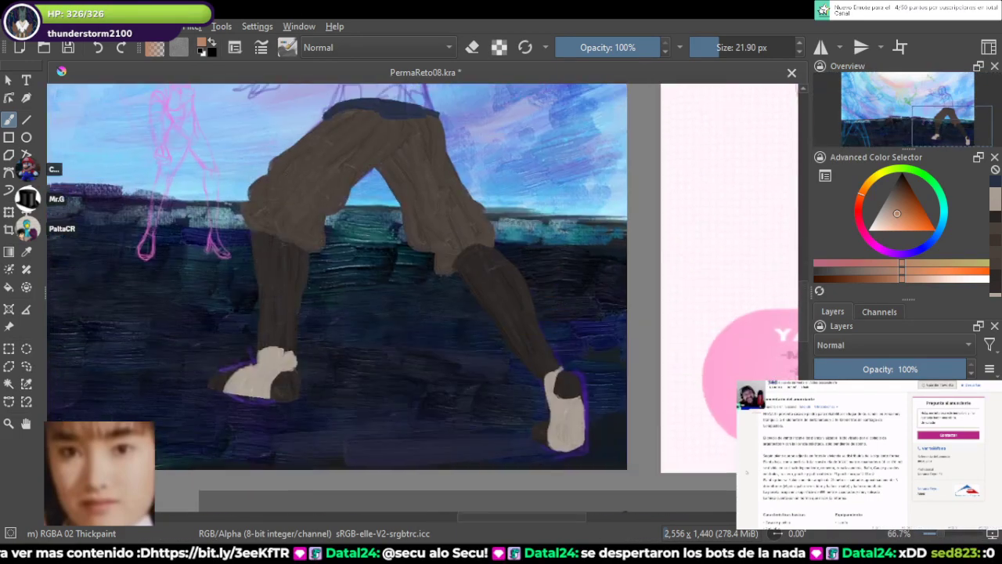
Step: Paint the orange-brown hem of the vest along the upper edge of the dark blue waistband
mouse_move(410, 144)
left_mouse_down()
mouse_move(454, 327)
mouse_move(490, 244)
left_mouse_up()
scroll(454, 327, "up", 3)
scroll(455, 327, "up", 1)
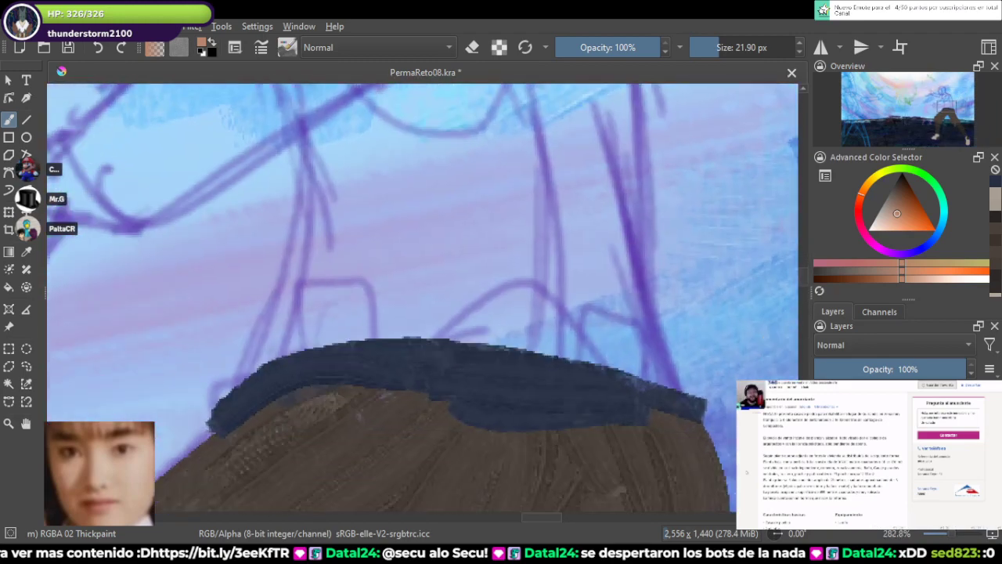
left_click_drag(219, 386, 396, 319)
key("ctrl+z")
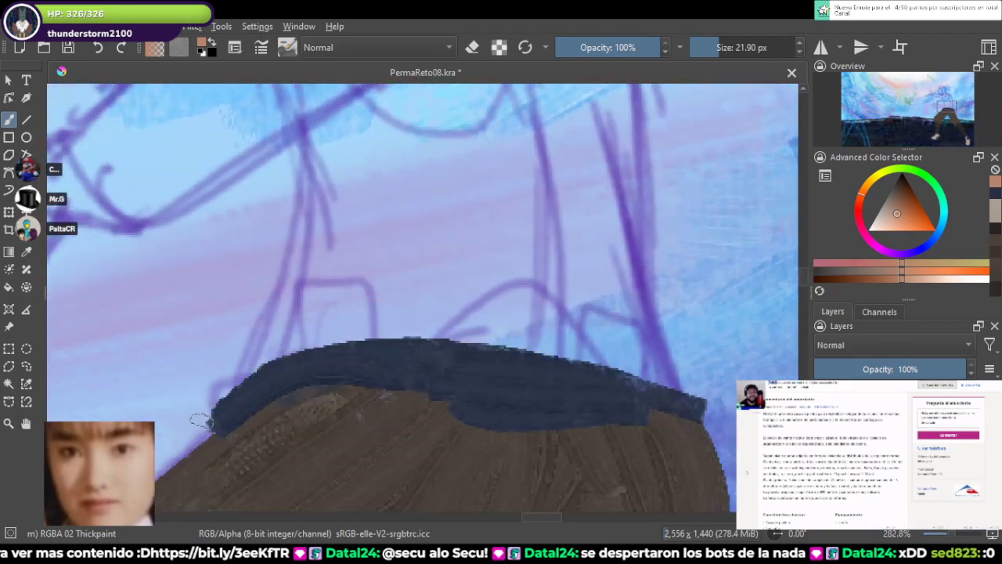
mouse_move(199, 420)
left_mouse_down()
mouse_move(423, 315)
mouse_move(552, 322)
left_mouse_up()
left_click_drag(454, 333, 571, 351)
left_click_drag(494, 291, 630, 360)
left_click_drag(517, 265, 607, 336)
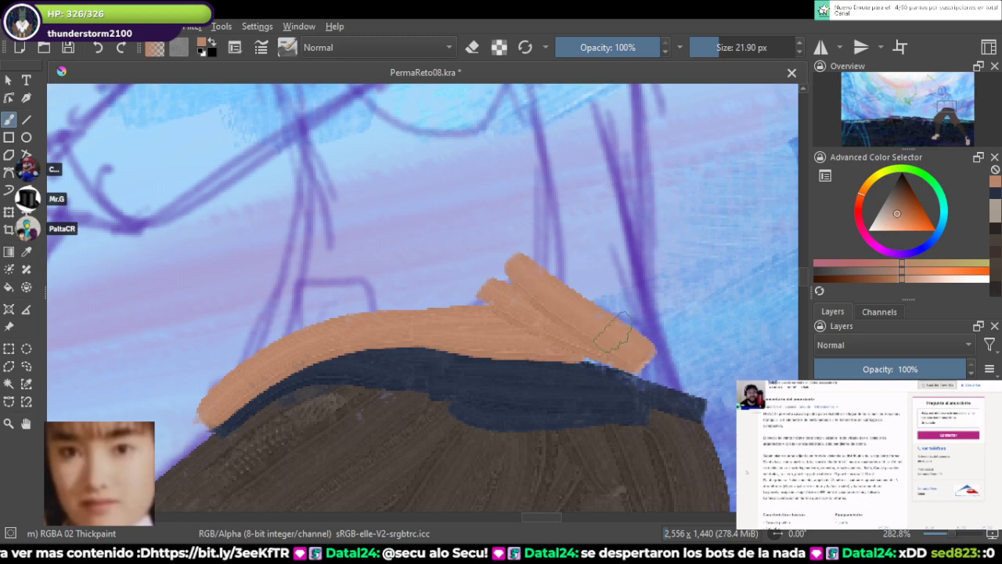
Step: Extend the orange-brown vest upward from the waistband along the figure's back with vertical strokes
left_click_drag(603, 269, 657, 374)
left_click_drag(588, 351, 649, 385)
left_click_drag(648, 376, 599, 204)
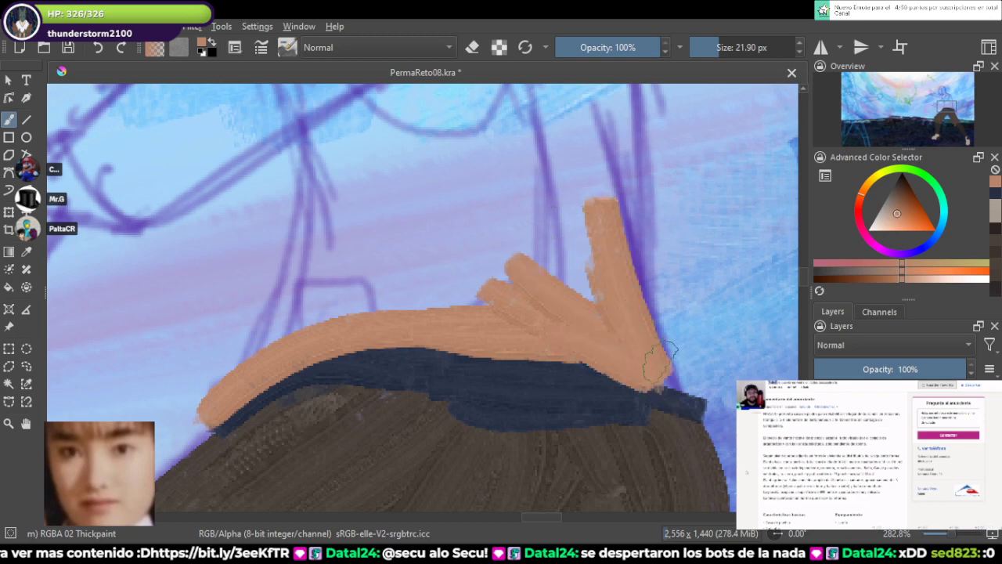
mouse_move(675, 391)
left_mouse_down()
mouse_move(632, 205)
mouse_move(612, 182)
mouse_move(613, 333)
left_mouse_up()
mouse_move(578, 163)
left_mouse_down()
mouse_move(587, 325)
mouse_move(542, 137)
left_mouse_up()
Step: Enlarge the brush to 107.54 px and block in the middle of the vest with broad strokes
left_click(739, 47)
mouse_move(582, 320)
left_mouse_down()
mouse_move(562, 282)
mouse_move(503, 108)
left_mouse_up()
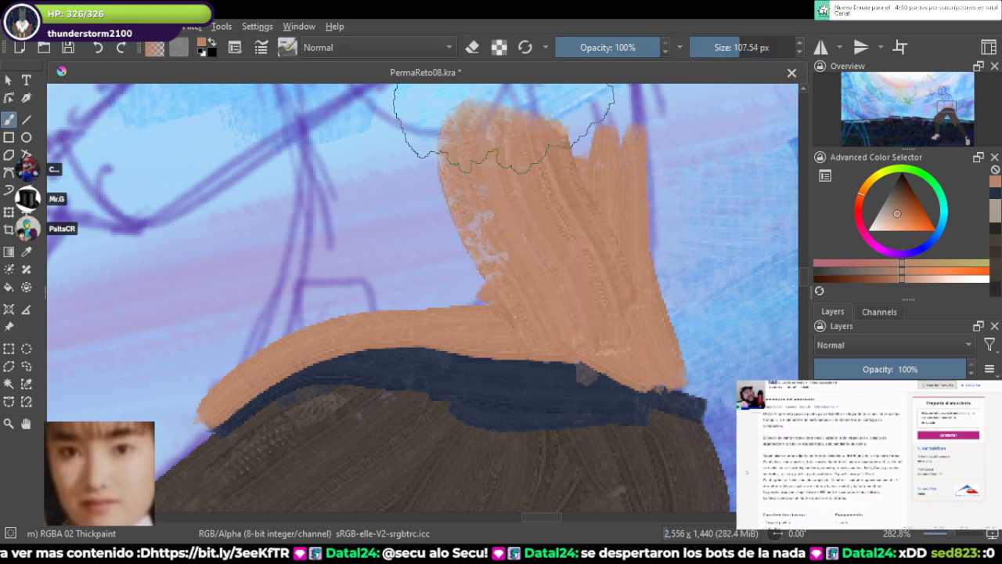
key("ctrl+z")
mouse_move(489, 235)
left_mouse_down()
mouse_move(492, 117)
mouse_move(434, 306)
mouse_move(423, 235)
left_mouse_up()
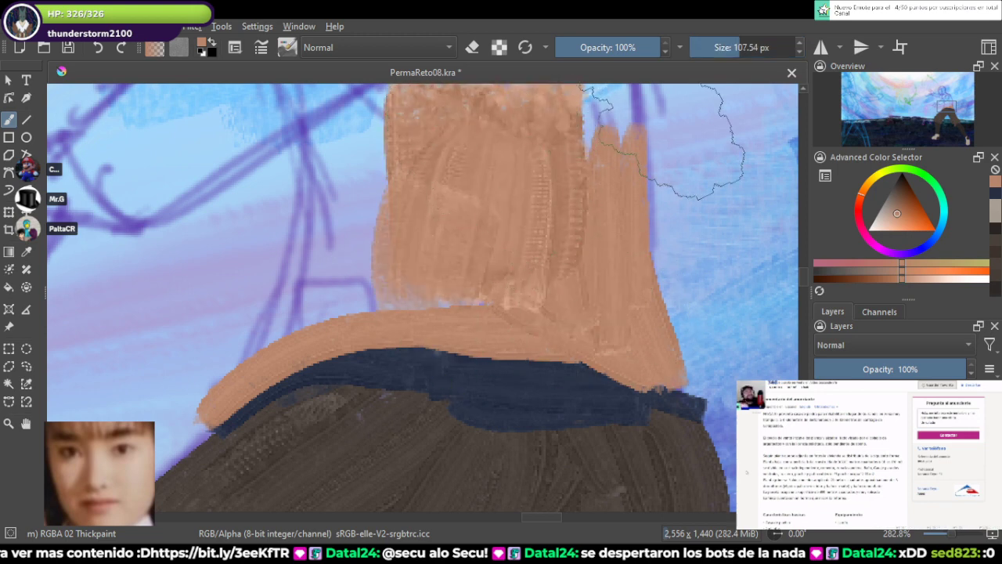
Step: Reduce the brush to 40.24 px and fill the vest between the waistband, belly and back
left_click_drag(736, 47, 726, 47)
mouse_move(501, 262)
left_mouse_down()
mouse_move(462, 302)
mouse_move(472, 211)
mouse_move(454, 183)
mouse_move(340, 317)
mouse_move(472, 175)
mouse_move(279, 358)
mouse_move(298, 324)
mouse_move(395, 230)
left_mouse_up()
left_click_drag(340, 332, 502, 168)
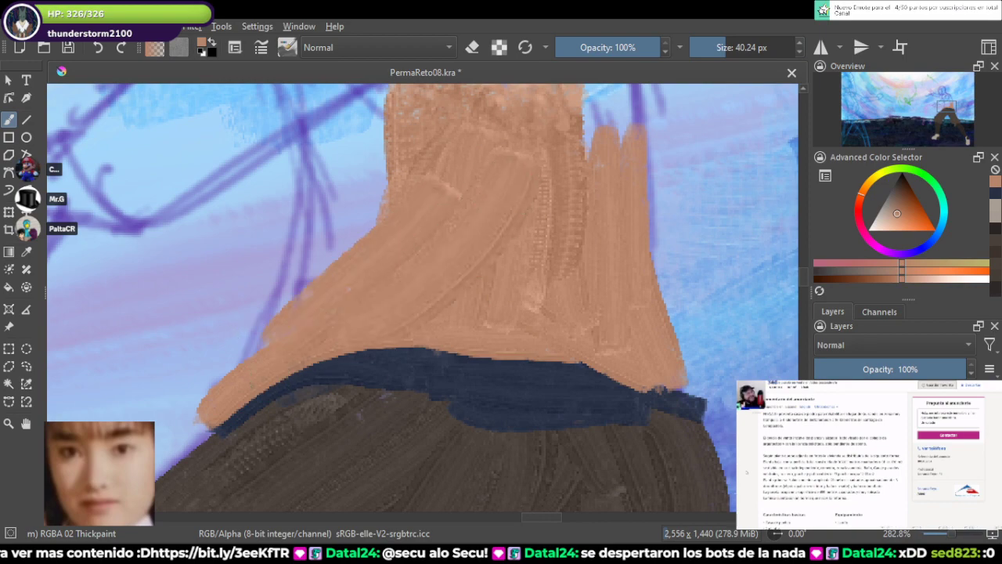
mouse_move(513, 289)
left_mouse_down()
mouse_move(446, 418)
mouse_move(492, 157)
left_mouse_up()
left_click_drag(523, 348, 534, 180)
left_click_drag(509, 134, 565, 293)
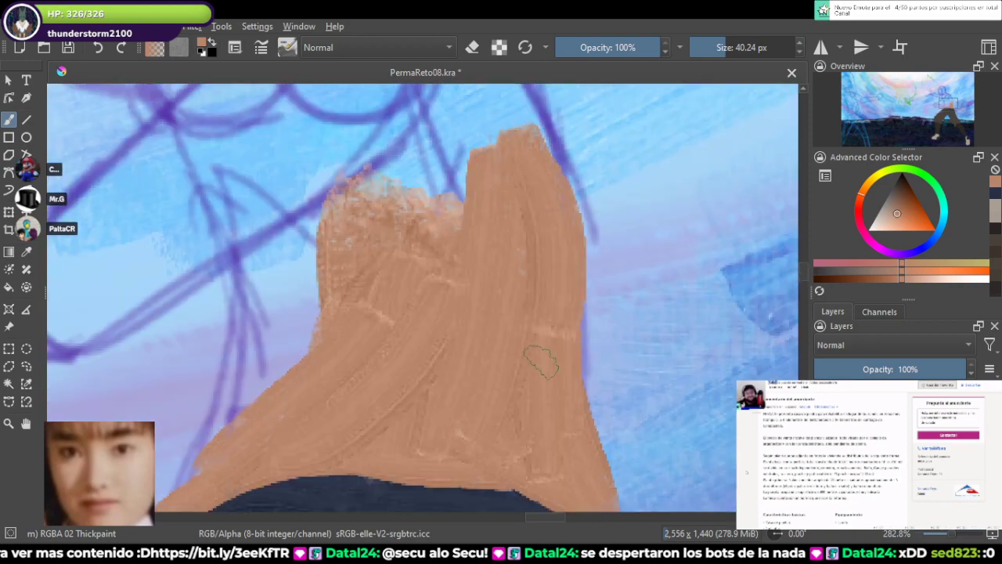
Step: Extend the vest up the back towards the shoulder and down the front edge to the waistband
left_click_drag(516, 234, 530, 417)
left_click_drag(486, 192, 595, 421)
left_click_drag(537, 391, 567, 260)
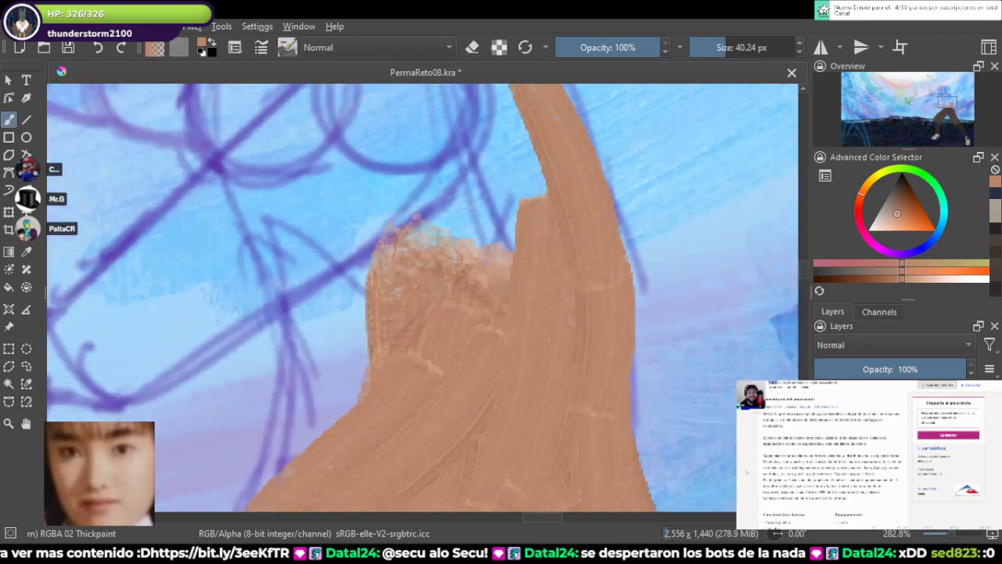
left_click_drag(526, 141, 469, 309)
left_click_drag(492, 149, 288, 474)
mouse_move(345, 305)
left_mouse_down()
mouse_move(267, 468)
mouse_move(349, 239)
mouse_move(310, 458)
mouse_move(382, 299)
left_mouse_up()
left_click_drag(298, 427, 336, 340)
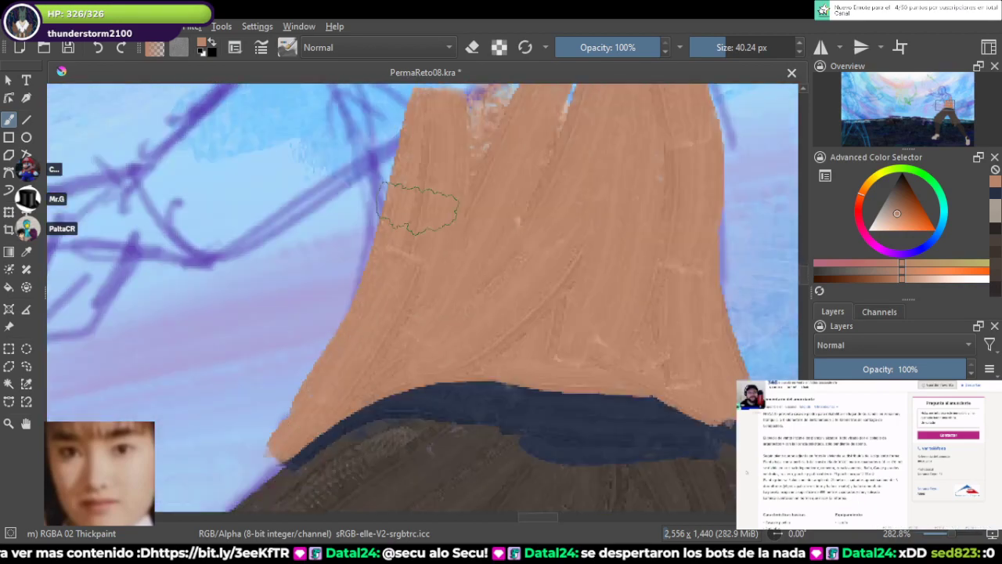
Step: Smooth the vest's front edge and fill the remaining gaps in the chest area with upward strokes
left_click_drag(377, 211, 338, 419)
mouse_move(317, 446)
left_mouse_down()
mouse_move(352, 338)
mouse_move(352, 231)
left_mouse_up()
left_click_drag(407, 274, 415, 195)
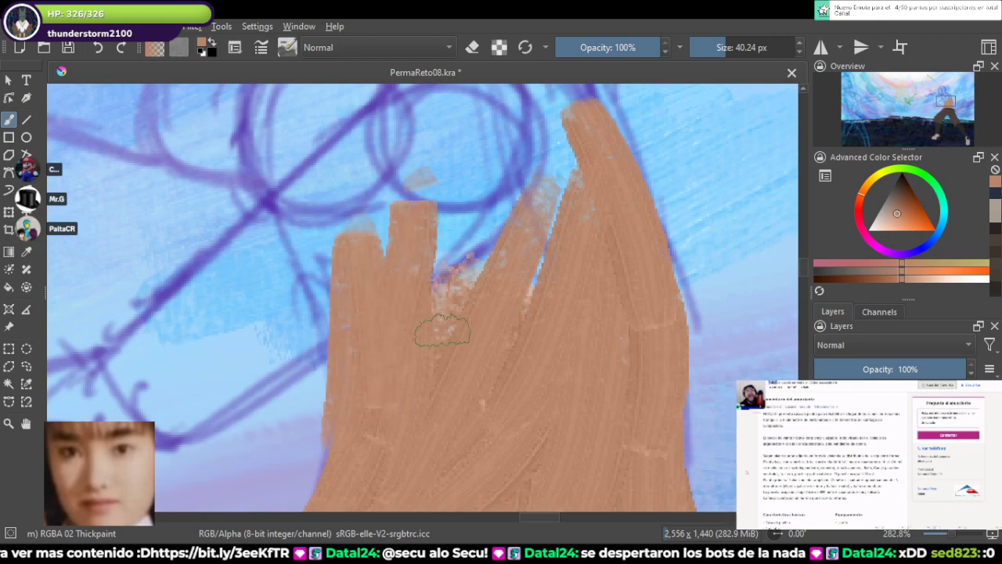
left_click_drag(443, 368, 462, 182)
left_click_drag(485, 234, 509, 150)
mouse_move(519, 300)
left_mouse_down()
mouse_move(531, 109)
mouse_move(554, 296)
mouse_move(542, 241)
left_mouse_up()
mouse_move(580, 456)
left_mouse_down()
mouse_move(551, 278)
mouse_move(605, 199)
left_mouse_up()
Step: Check the whole figure and compare the vest with the back view on the character's reference sheet
scroll(552, 275, "down", 4)
scroll(605, 198, "down", 3)
scroll(603, 198, "up", 3)
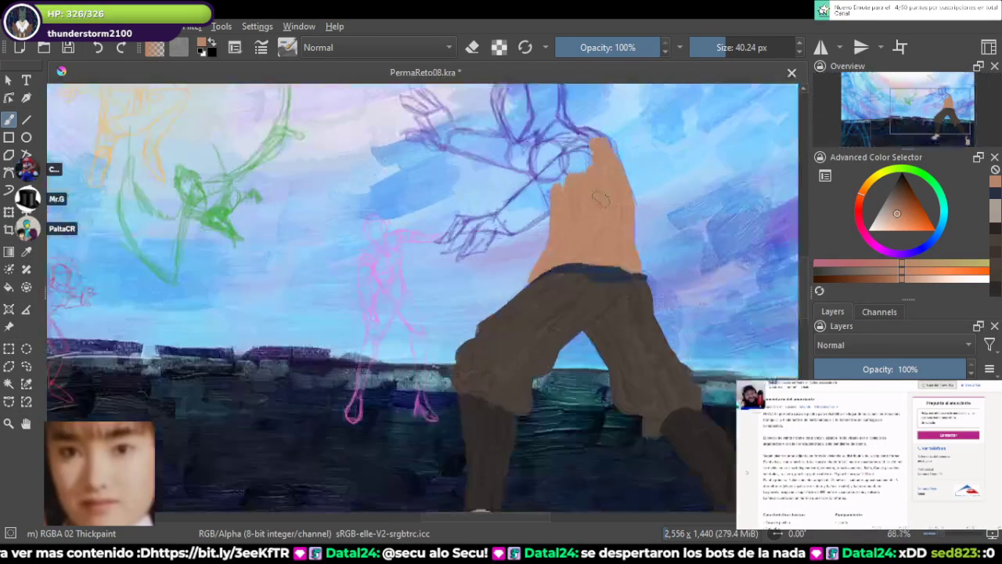
scroll(554, 181, "up", 2)
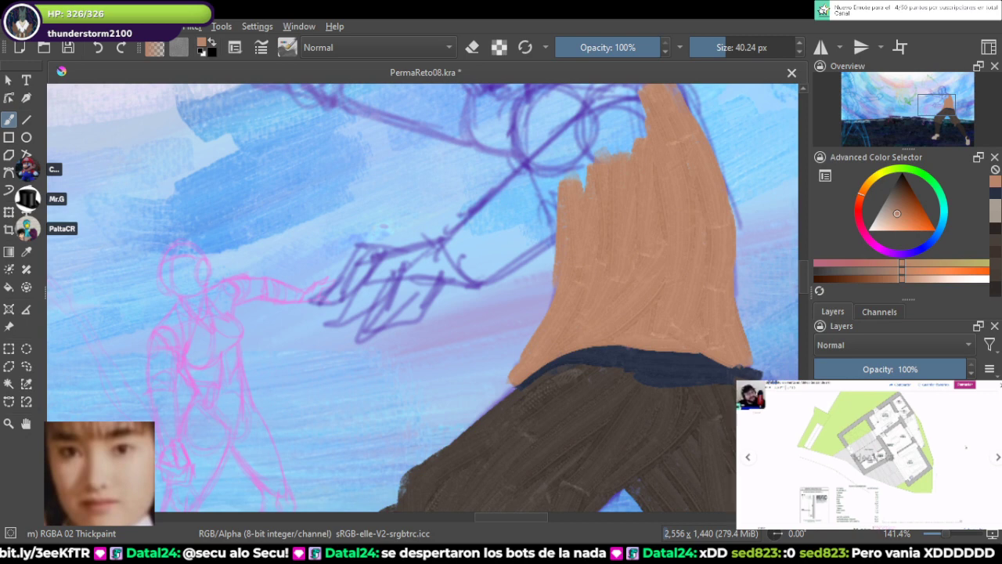
scroll(423, 298, "down", 10)
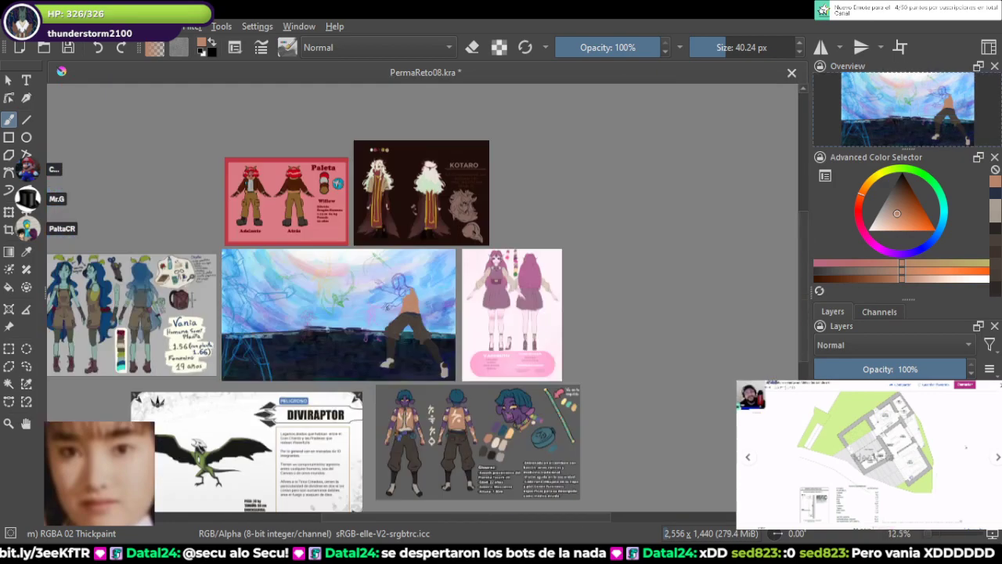
scroll(422, 297, "up", 3)
scroll(419, 380, "up", 2)
left_click_drag(559, 425, 252, 177)
scroll(423, 297, "up", 1)
scroll(422, 298, "down", 4)
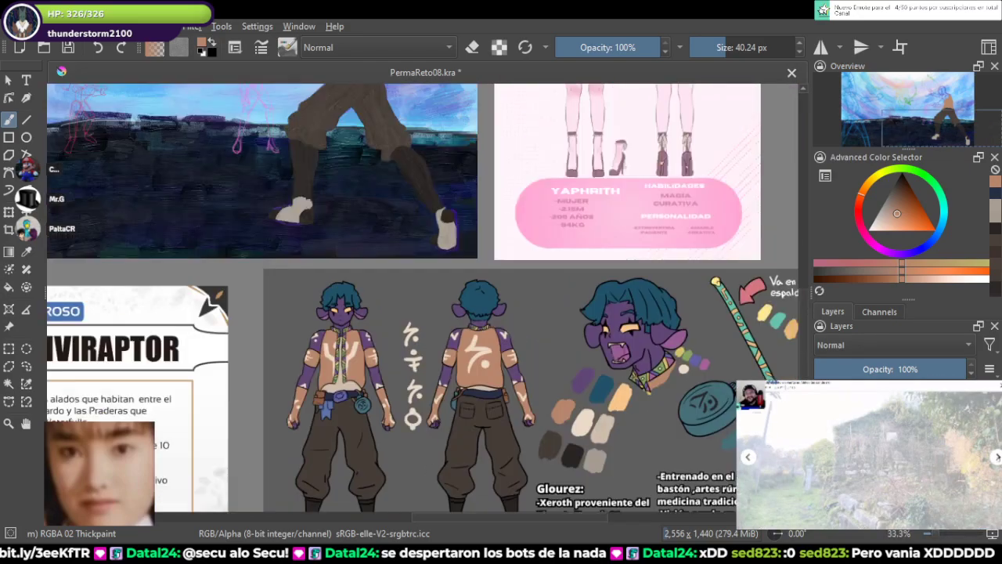
left_click_drag(392, 196, 477, 451)
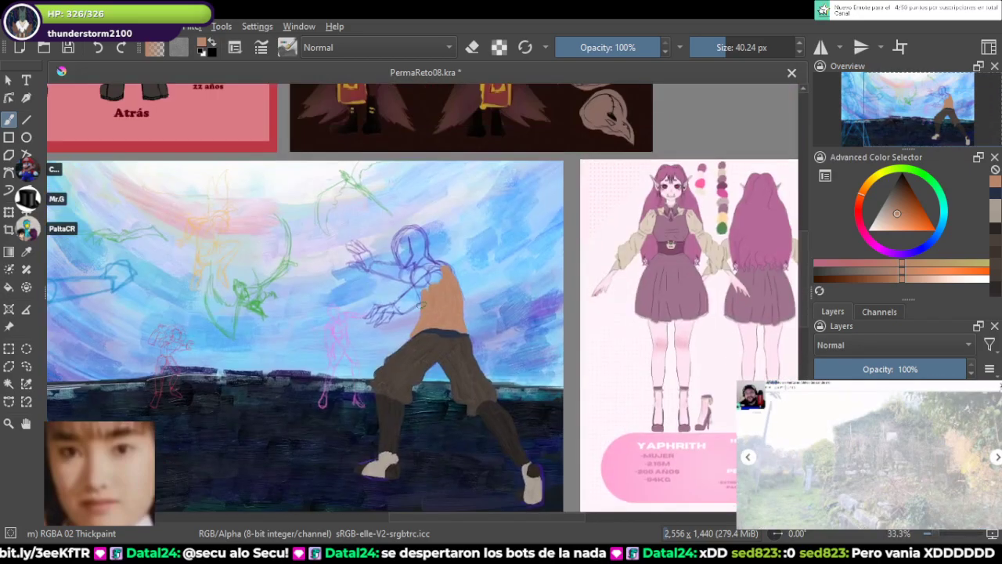
scroll(423, 306, "down", 2)
scroll(470, 376, "up", 6)
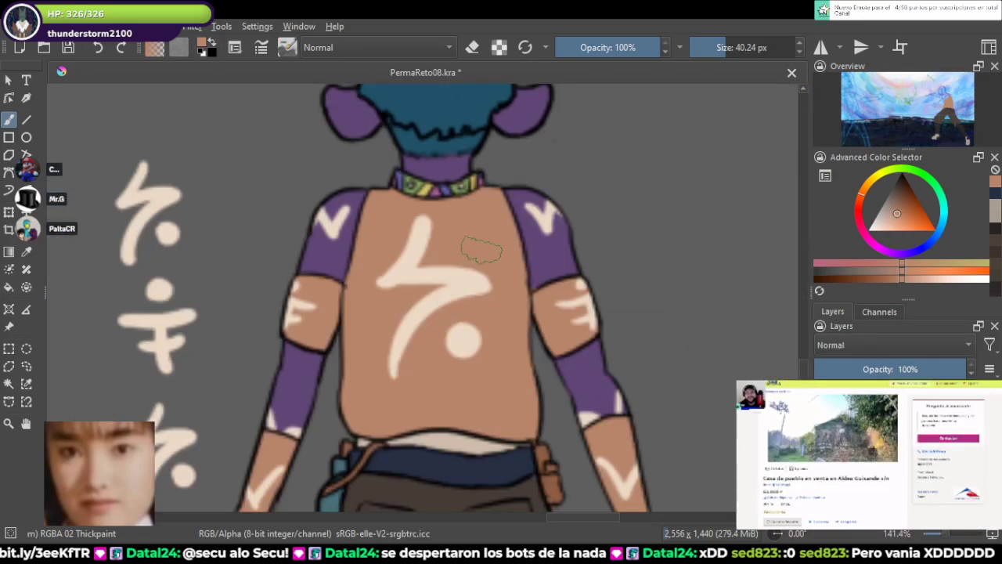
scroll(481, 250, "down", 6)
left_click_drag(432, 251, 463, 387)
Step: Raise the vest's upper edge over the sketched chest circles up to the shoulder
scroll(447, 225, "up", 3)
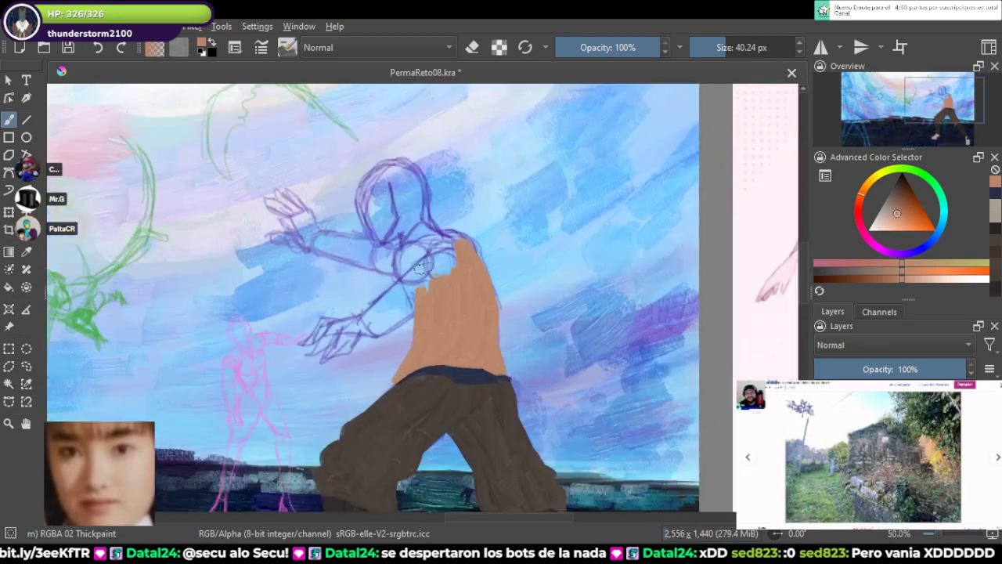
scroll(421, 268, "up", 5)
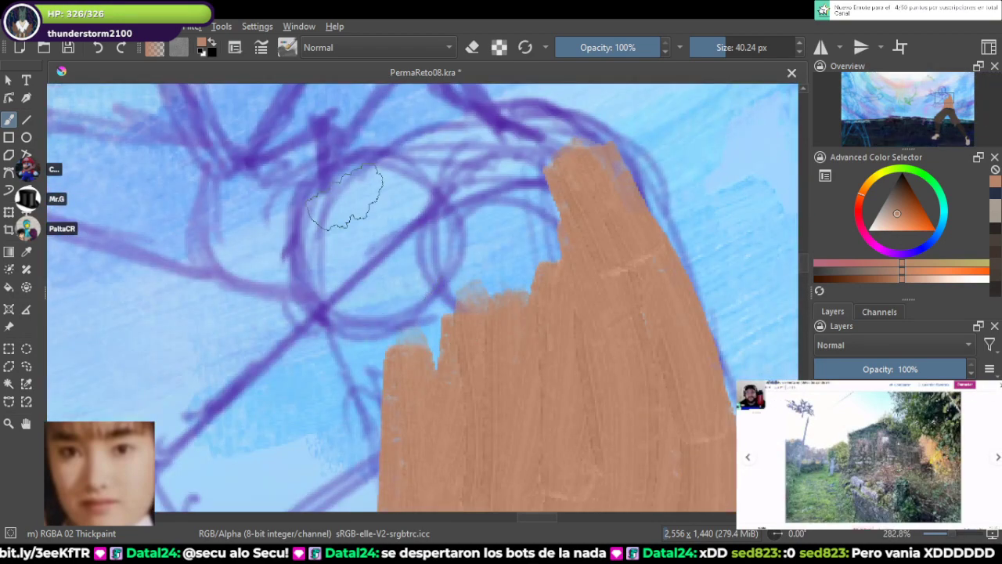
mouse_move(374, 338)
left_mouse_down()
mouse_move(402, 422)
mouse_move(426, 345)
mouse_move(414, 213)
mouse_move(432, 322)
mouse_move(462, 410)
mouse_move(429, 232)
mouse_move(473, 288)
mouse_move(503, 232)
mouse_move(518, 278)
mouse_move(531, 164)
mouse_move(570, 197)
mouse_move(620, 280)
mouse_move(601, 223)
left_mouse_up()
scroll(602, 223, "down", 3)
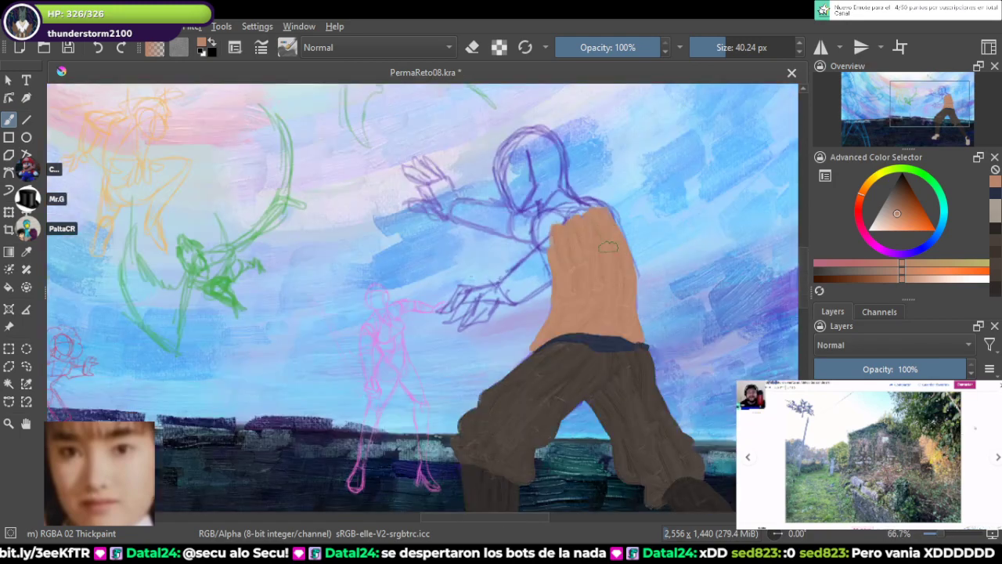
Step: Pick the purple skin colour from the character's reference sheet for painting the arms
scroll(609, 247, "down", 3)
left_click_drag(666, 410, 561, 335)
scroll(561, 335, "up", 4)
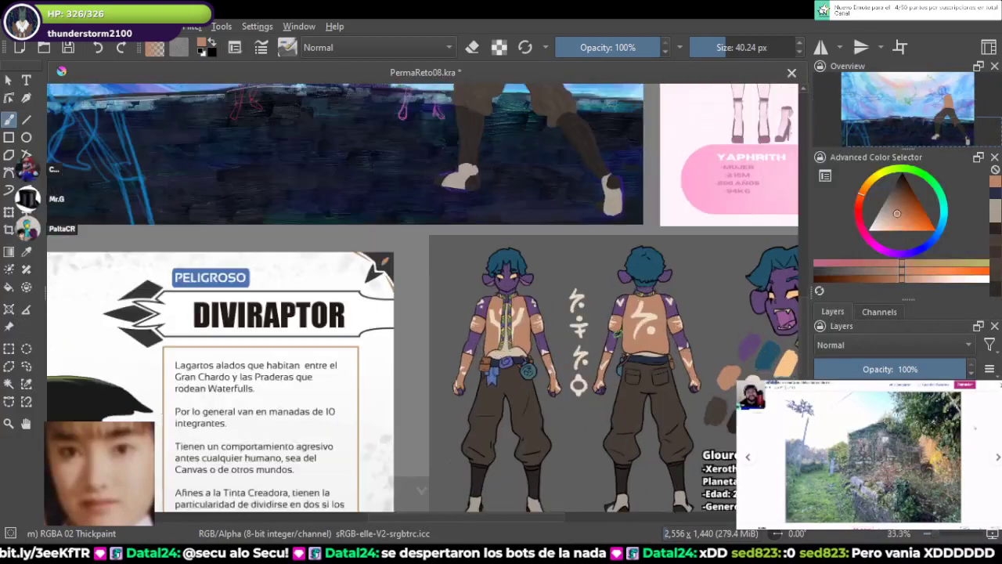
scroll(493, 223, "down", 4)
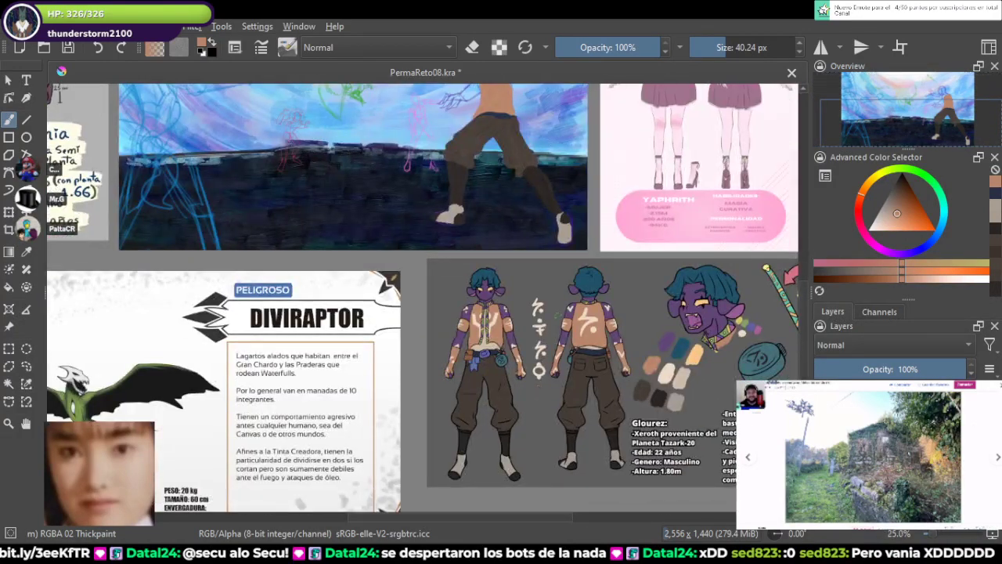
scroll(569, 315, "up", 4)
scroll(590, 359, "down", 4)
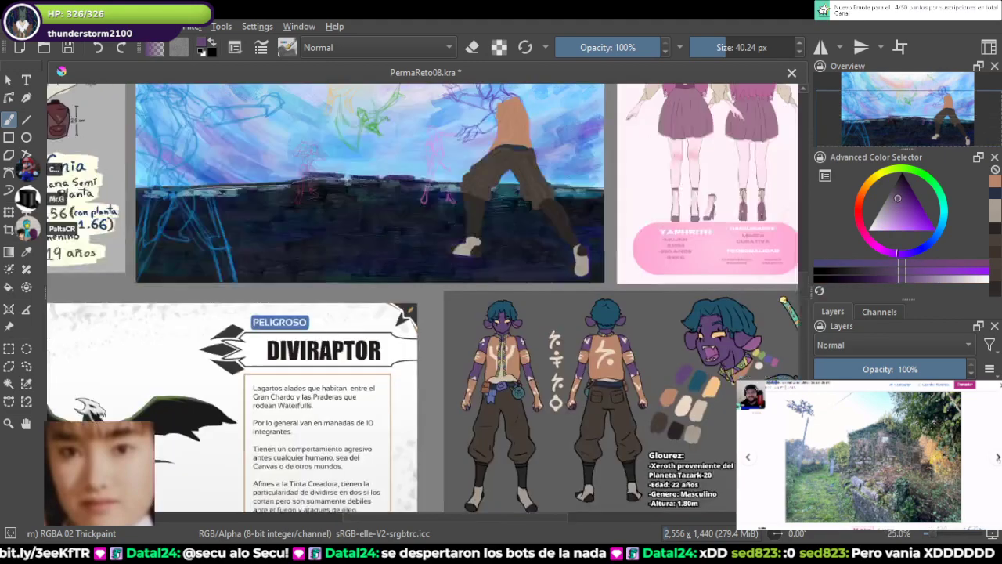
scroll(458, 250, "up", 6)
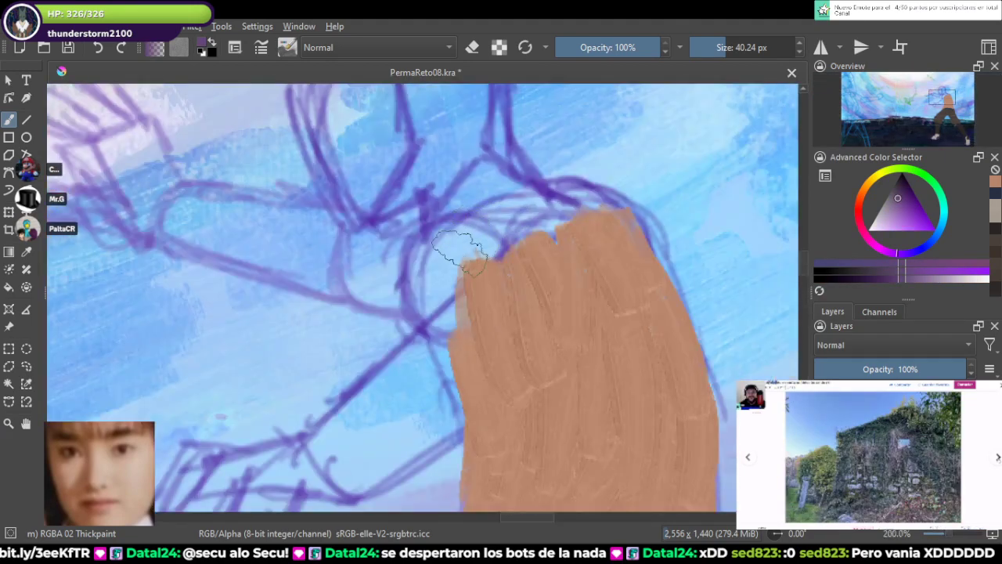
Step: Block in the lower forearm and outstretched hand in flat purple, following the sketch up to the vest
scroll(458, 251, "down", 4)
scroll(435, 307, "up", 2)
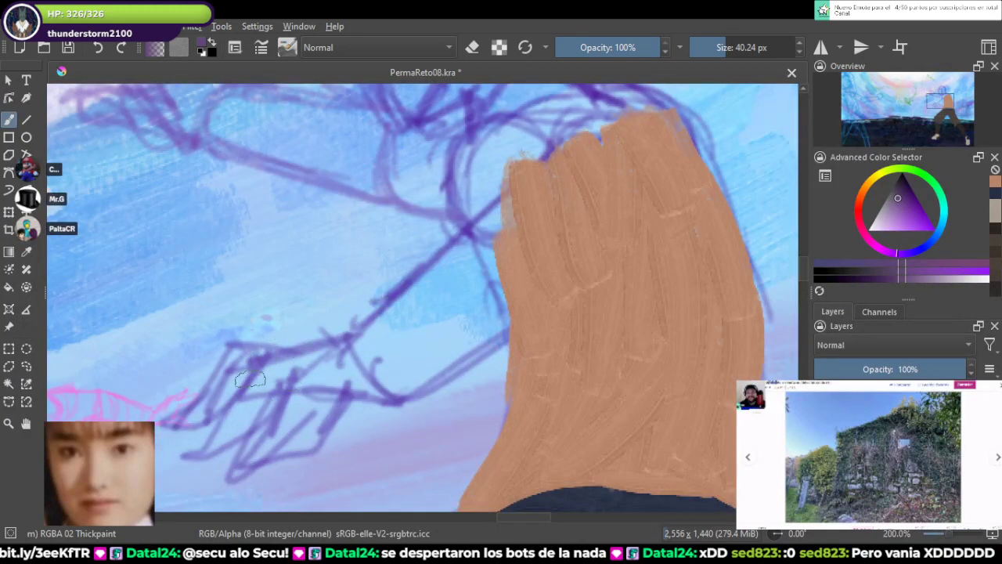
mouse_move(258, 375)
left_mouse_down()
mouse_move(354, 356)
mouse_move(299, 376)
mouse_move(383, 341)
mouse_move(485, 235)
mouse_move(390, 342)
mouse_move(360, 352)
mouse_move(462, 274)
mouse_move(453, 299)
mouse_move(488, 223)
mouse_move(489, 260)
mouse_move(471, 276)
mouse_move(501, 247)
left_mouse_up()
mouse_move(289, 390)
left_mouse_down()
mouse_move(368, 321)
mouse_move(310, 398)
left_mouse_up()
mouse_move(387, 317)
left_mouse_down()
mouse_move(305, 339)
mouse_move(274, 367)
mouse_move(314, 317)
mouse_move(363, 298)
left_mouse_up()
mouse_move(419, 279)
left_mouse_down()
mouse_move(429, 289)
mouse_move(378, 305)
left_mouse_up()
Step: Undo the broad purple strokes over the hand and fingers, keeping the painted forearm
key("ctrl+z")
key("ctrl+z")
key("ctrl+z")
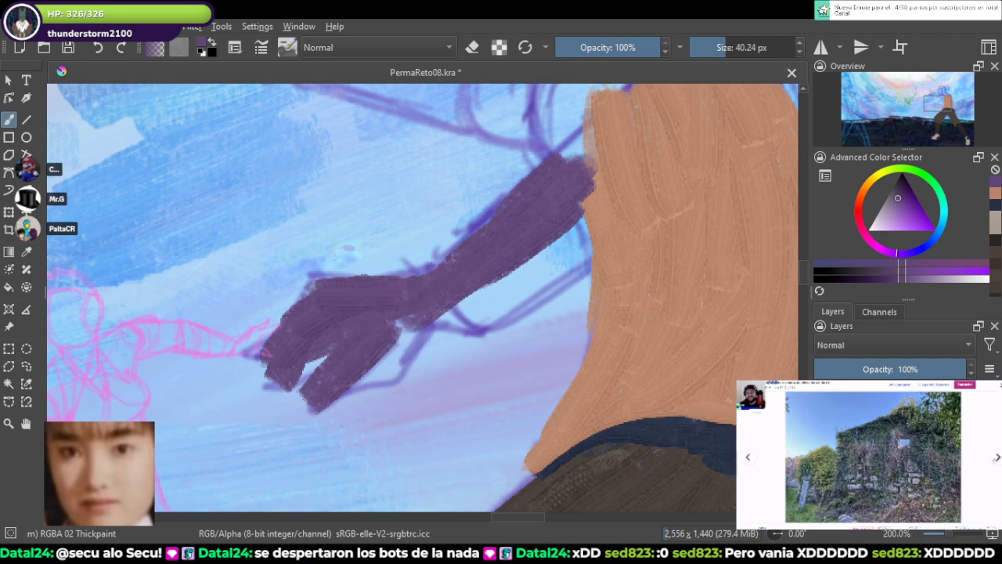
key("ctrl+z")
key("ctrl+z")
left_click_drag(270, 330, 313, 309)
key("ctrl+z")
key("ctrl+z")
key("ctrl+z")
key("ctrl+z")
Step: Reduce the brush size to about 16 px and repaint the palm and first fingers in purple
left_click(711, 47)
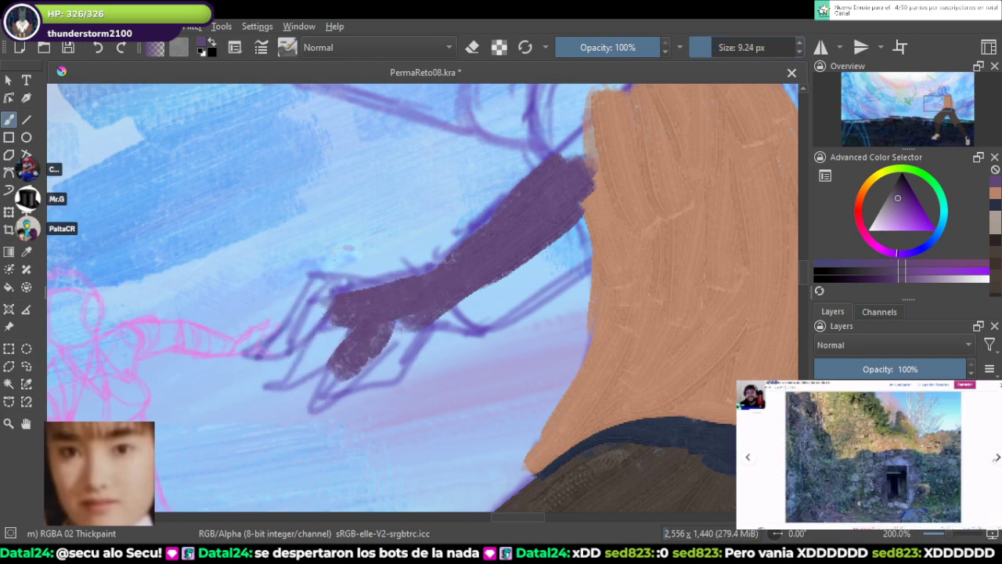
left_click_drag(264, 336, 329, 303)
key("ctrl+z")
key("ctrl+z")
key("bracketright")
key("bracketright")
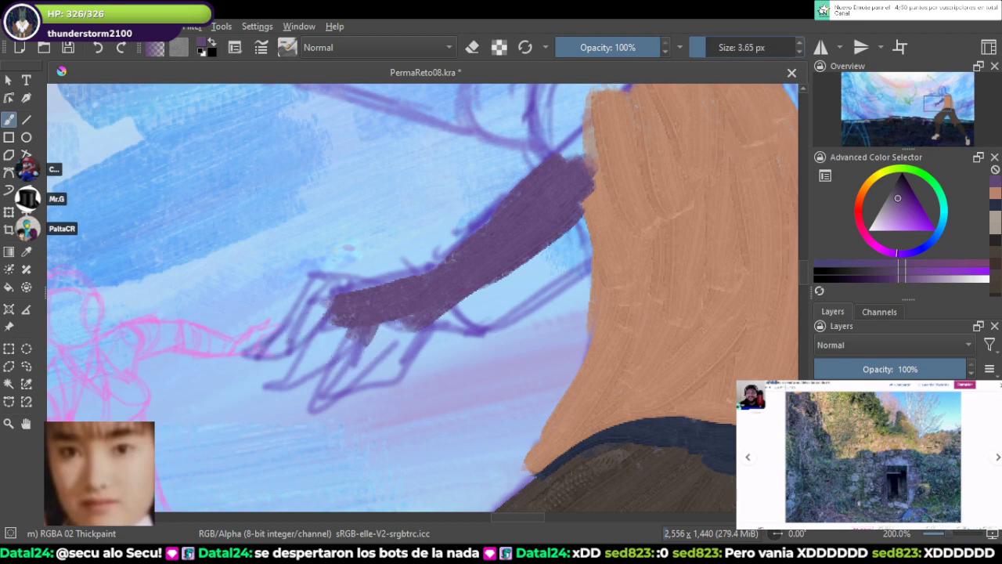
mouse_move(276, 324)
left_mouse_down()
mouse_move(419, 270)
mouse_move(303, 304)
mouse_move(280, 324)
mouse_move(317, 336)
mouse_move(321, 368)
mouse_move(316, 304)
mouse_move(386, 314)
left_mouse_up()
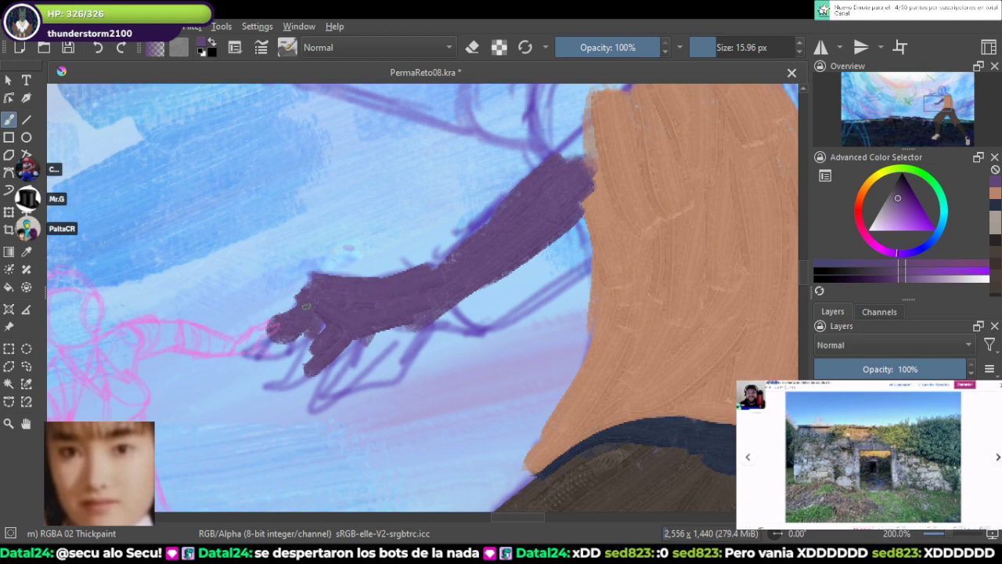
Step: Add the remaining purple fingers, thicken the forearm toward the vest, and clean the hand's outline with the eraser
mouse_move(306, 306)
left_mouse_down()
mouse_move(270, 313)
mouse_move(325, 274)
left_mouse_up()
key("e")
mouse_move(310, 325)
left_mouse_down()
mouse_move(294, 364)
mouse_move(325, 339)
mouse_move(313, 335)
mouse_move(390, 312)
mouse_move(599, 124)
mouse_move(561, 174)
left_mouse_up()
key("e")
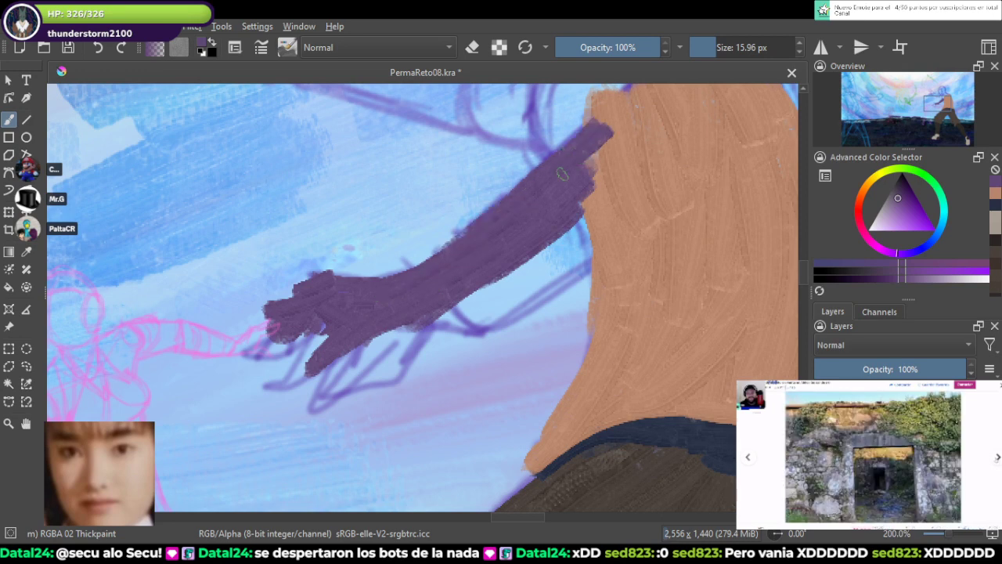
key("e")
mouse_move(276, 307)
left_mouse_down()
mouse_move(309, 282)
mouse_move(239, 351)
mouse_move(243, 313)
mouse_move(370, 292)
left_mouse_up()
key("e")
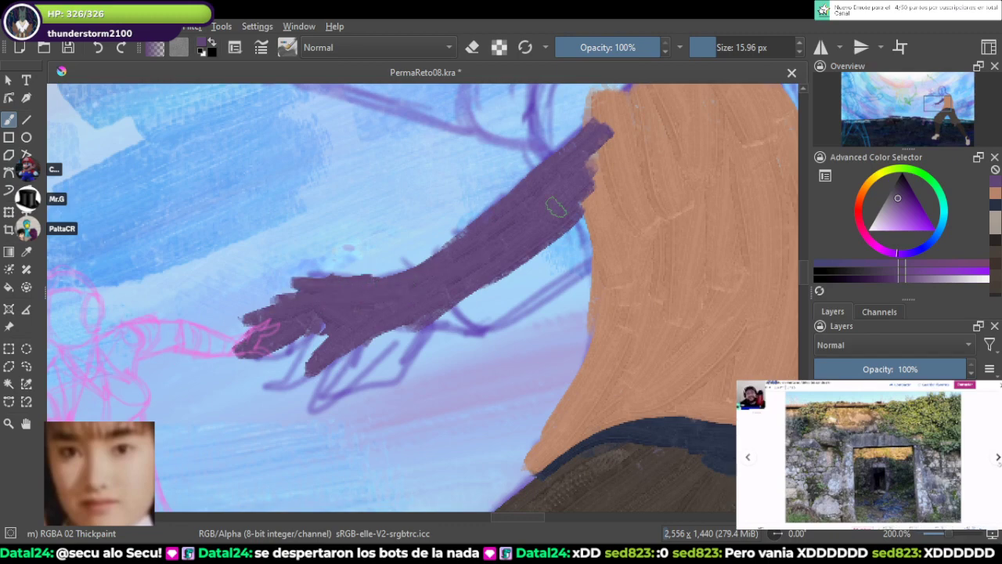
Step: Fill the elbow, upper arm and rounded shoulder in purple, overlapping the front edge of the vest
scroll(566, 302, "down", 6)
scroll(575, 297, "up", 6)
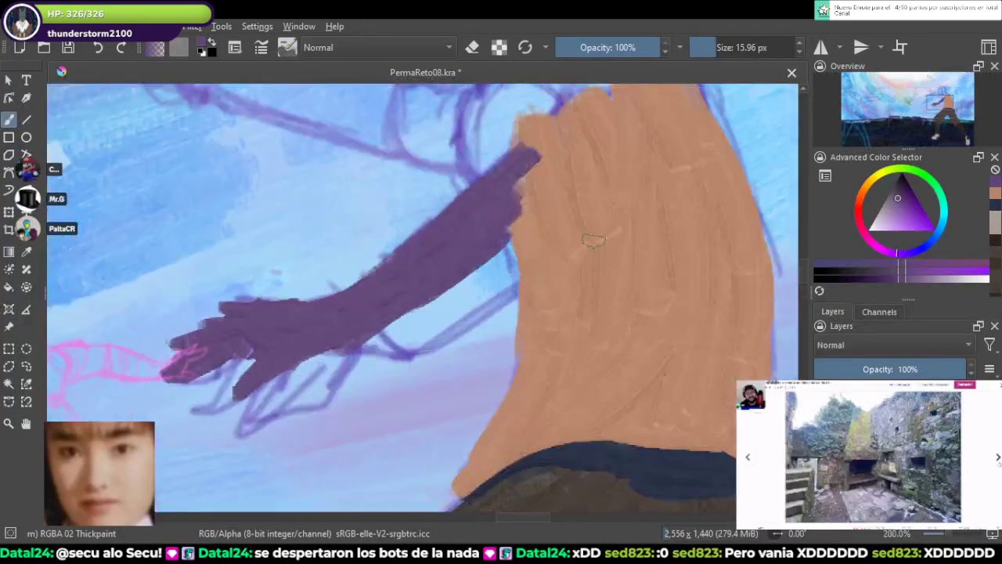
left_click_drag(557, 202, 553, 370)
scroll(559, 309, "down", 2)
scroll(562, 307, "up", 2)
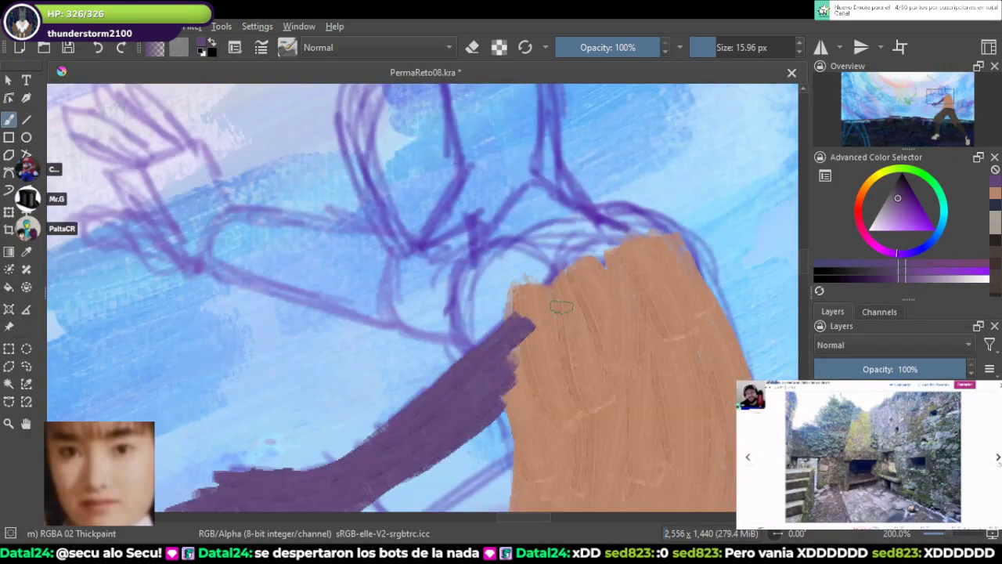
mouse_move(353, 501)
left_mouse_down()
mouse_move(403, 349)
mouse_move(489, 312)
mouse_move(583, 244)
left_mouse_up()
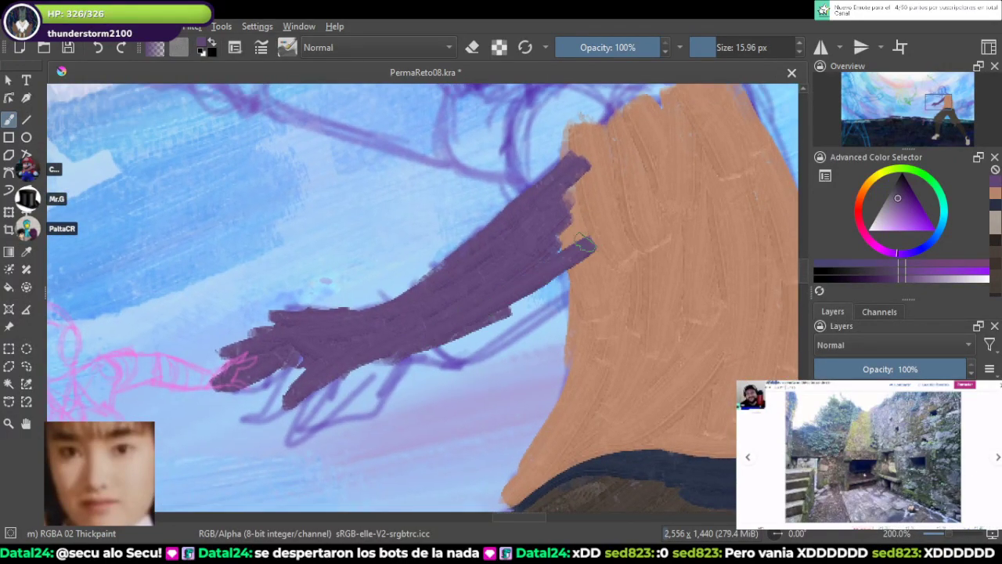
mouse_move(595, 180)
left_mouse_down()
mouse_move(544, 231)
mouse_move(552, 281)
mouse_move(487, 322)
left_mouse_up()
left_click_drag(487, 322, 564, 254)
mouse_move(464, 357)
left_mouse_down()
mouse_move(545, 307)
mouse_move(578, 246)
left_mouse_up()
mouse_move(534, 304)
left_mouse_down()
mouse_move(548, 235)
mouse_move(523, 229)
mouse_move(581, 232)
mouse_move(477, 268)
mouse_move(487, 203)
mouse_move(523, 190)
mouse_move(579, 246)
mouse_move(544, 211)
mouse_move(518, 235)
mouse_move(497, 207)
mouse_move(476, 235)
mouse_move(513, 192)
mouse_move(458, 251)
mouse_move(487, 175)
left_mouse_up()
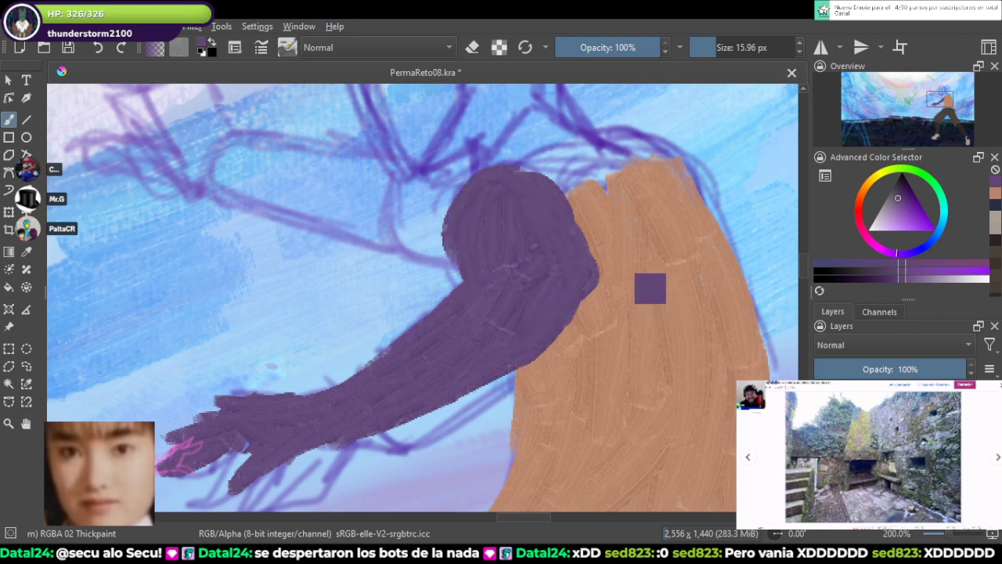
Step: Pick the vest's orange-brown, darken it, and paint a shadow on the vest beneath the elbow
left_click(675, 262, "ctrl")
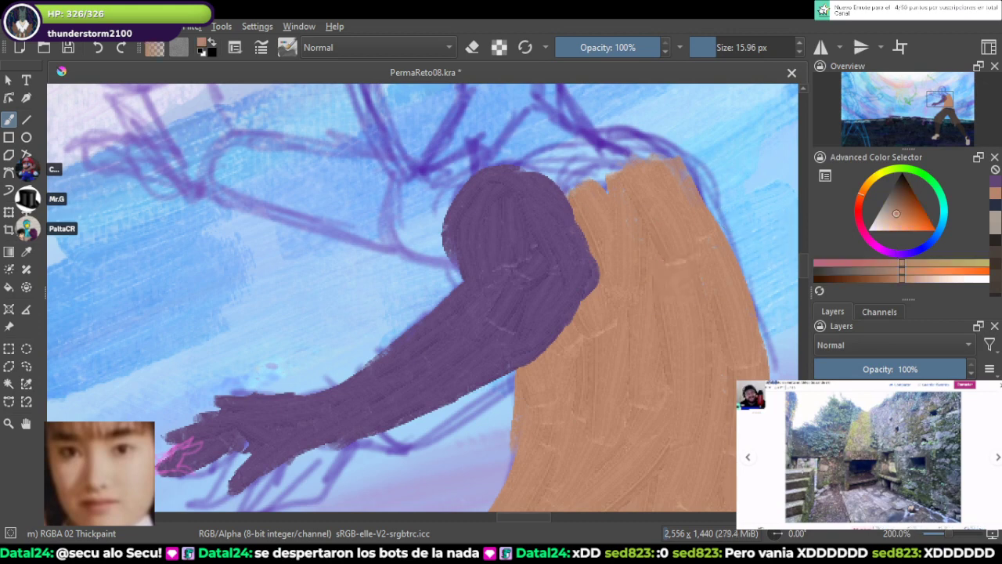
key("k")
key("k")
mouse_move(543, 353)
left_mouse_down()
mouse_move(589, 287)
mouse_move(530, 354)
left_mouse_up()
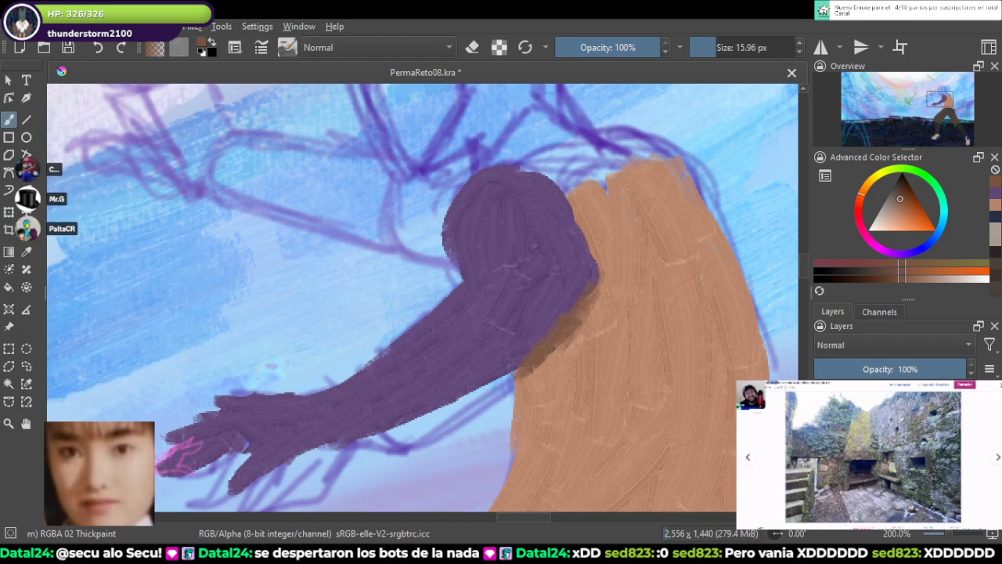
key("l")
mouse_move(545, 340)
left_mouse_down()
mouse_move(592, 289)
mouse_move(540, 357)
mouse_move(575, 337)
left_mouse_up()
Step: Pick the vest colour again and paint a strip over the rear edge of the elbow and upper arm
left_click(619, 259, "ctrl")
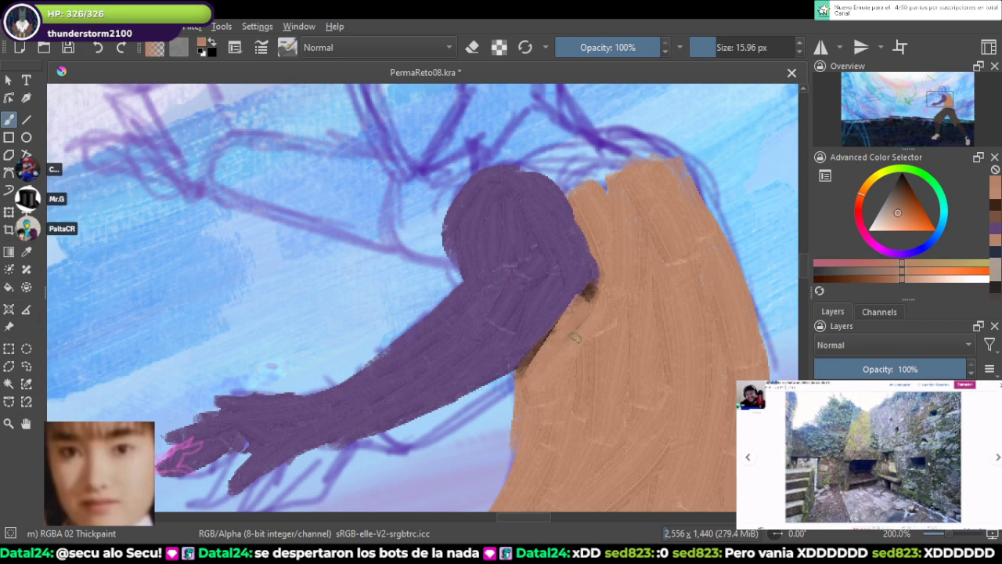
mouse_move(553, 332)
left_mouse_down()
mouse_move(500, 353)
mouse_move(613, 263)
mouse_move(495, 355)
mouse_move(556, 308)
mouse_move(503, 364)
left_mouse_up()
mouse_move(560, 299)
left_mouse_down()
mouse_move(566, 233)
mouse_move(586, 284)
mouse_move(570, 254)
left_mouse_up()
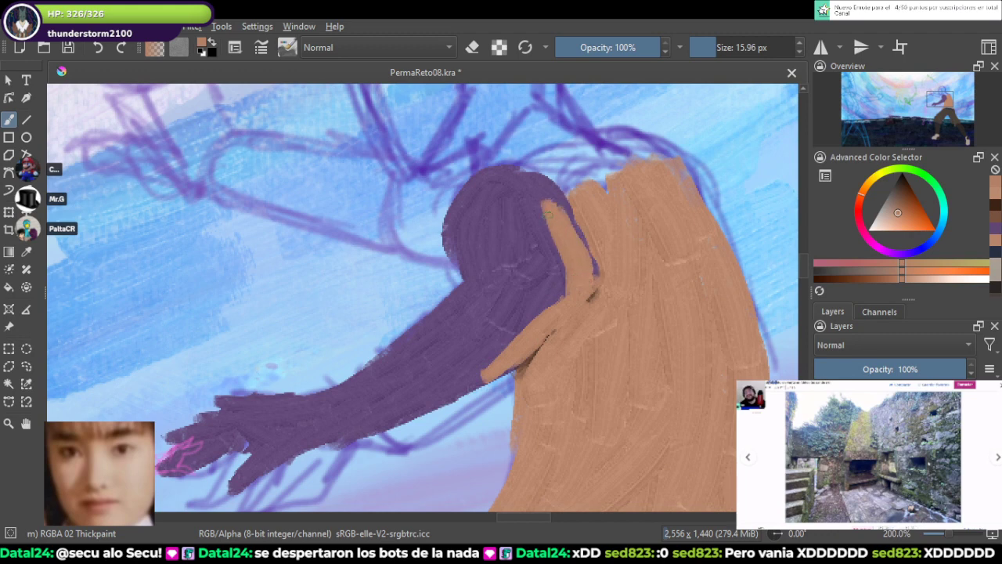
left_click_drag(548, 212, 576, 274)
Step: Pick the dark brown shadow tone and extend the shadow on the vest along the elbow and upper arm
left_click(535, 361, "ctrl")
left_click_drag(531, 364, 581, 317)
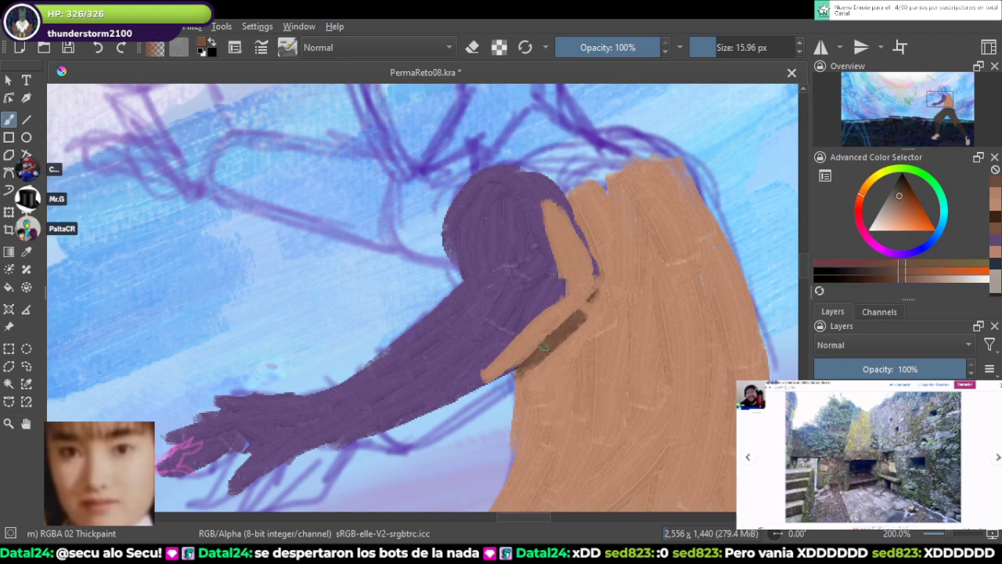
mouse_move(544, 346)
left_mouse_down()
mouse_move(590, 282)
mouse_move(574, 202)
mouse_move(591, 322)
mouse_move(526, 383)
left_mouse_up()
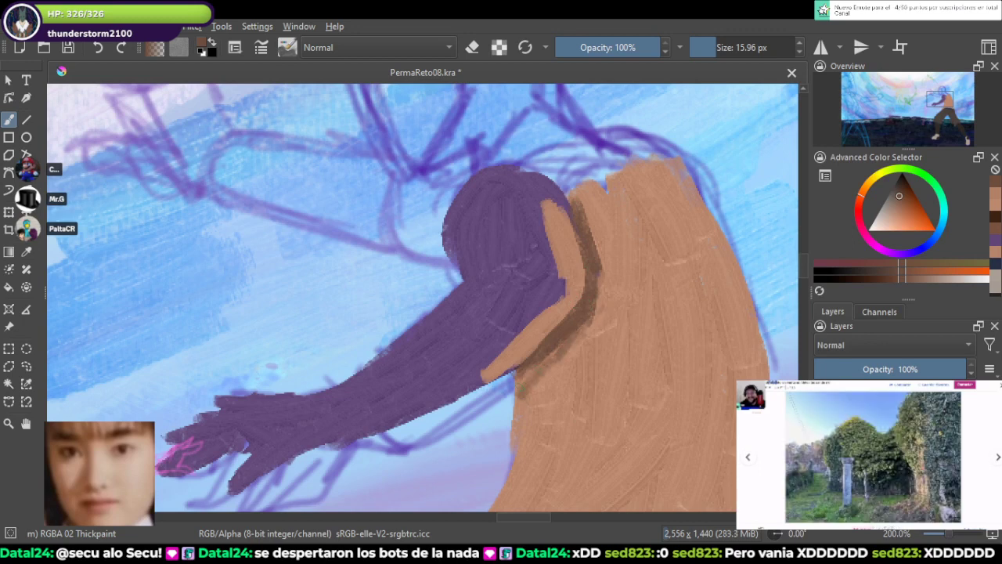
left_click_drag(572, 351, 601, 260)
left_click_drag(600, 214, 606, 258)
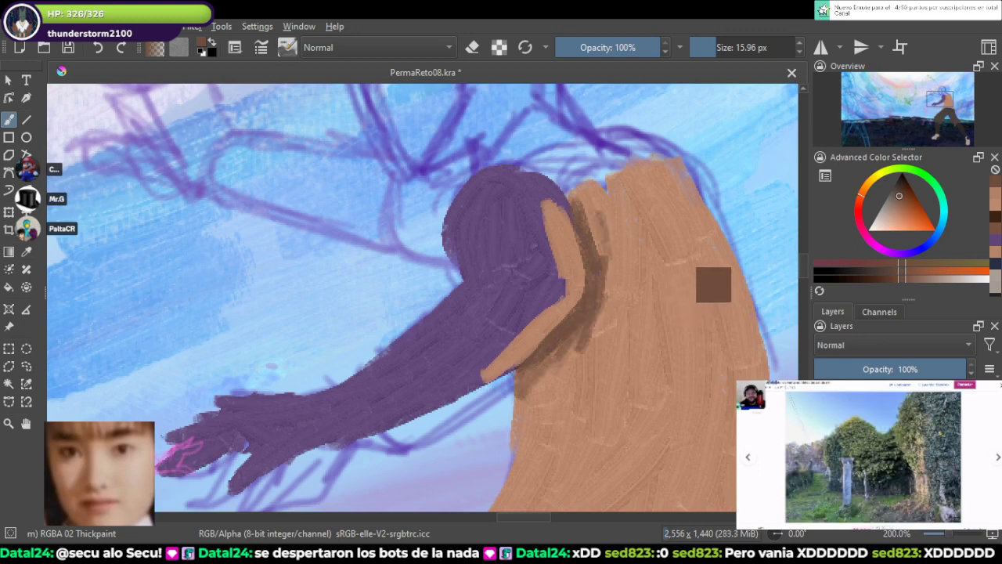
Step: Pick the vest's base colour, enlarge the brush to 31.17 px, and blend the outer edge of the arm's shadow
left_click(674, 236, "ctrl")
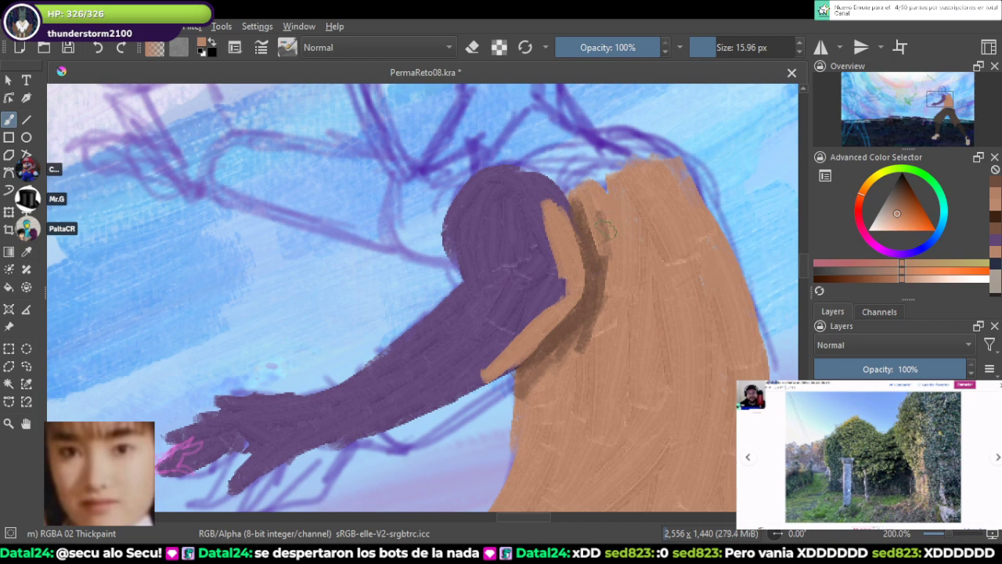
left_click_drag(607, 231, 595, 274)
left_click_drag(716, 47, 723, 47)
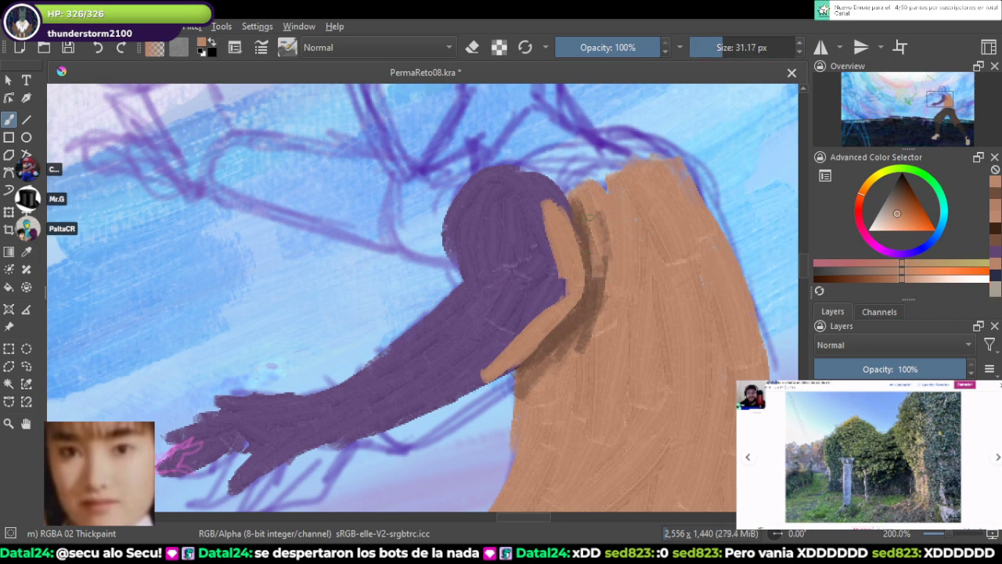
mouse_move(596, 239)
left_mouse_down()
mouse_move(552, 361)
mouse_move(525, 395)
left_mouse_up()
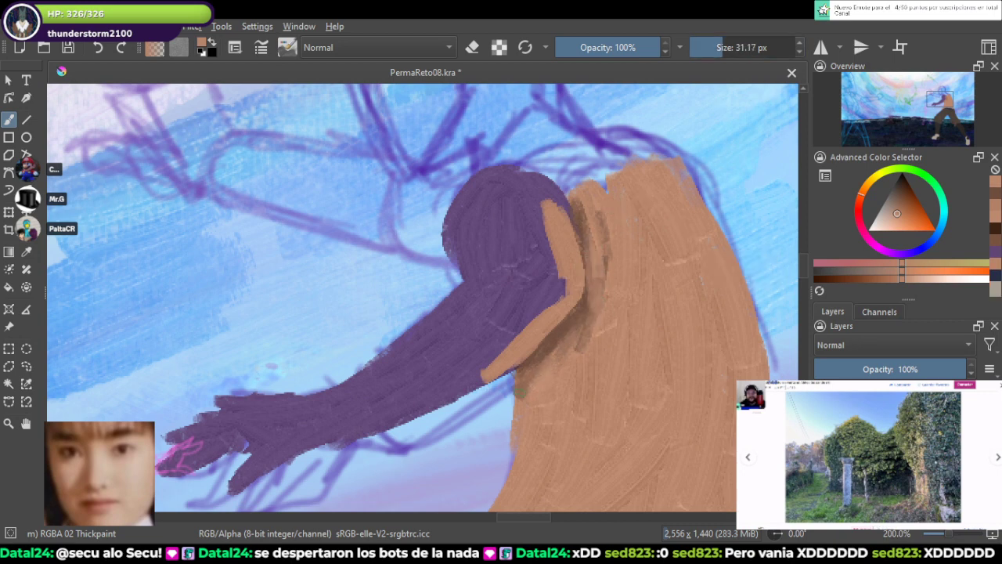
mouse_move(532, 361)
left_mouse_down()
mouse_move(523, 394)
mouse_move(554, 379)
mouse_move(595, 309)
left_mouse_up()
mouse_move(622, 262)
left_mouse_down()
mouse_move(577, 348)
mouse_move(537, 392)
left_mouse_up()
mouse_move(604, 283)
left_mouse_down()
mouse_move(587, 237)
mouse_move(612, 249)
left_mouse_up()
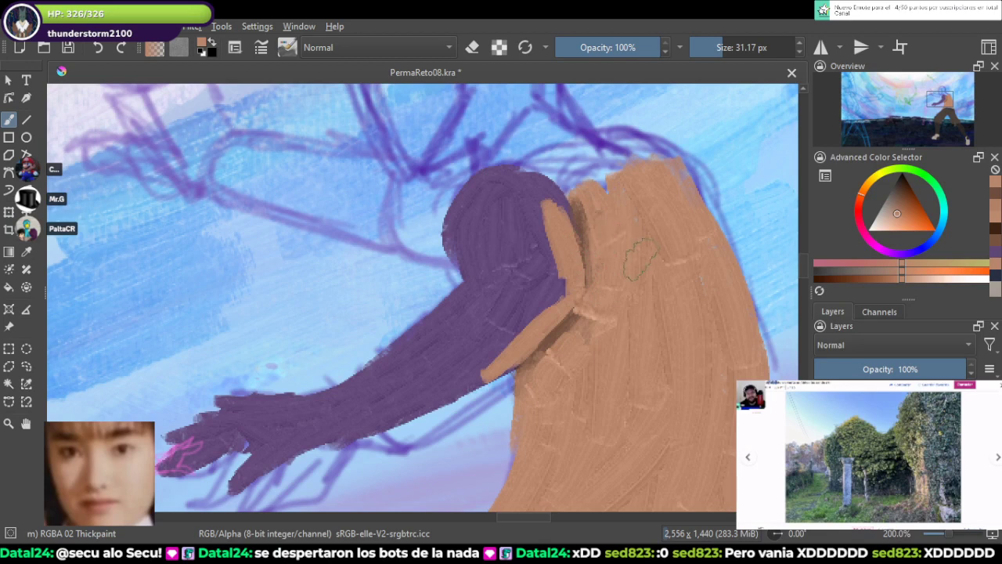
mouse_move(558, 286)
left_mouse_down()
mouse_move(547, 255)
mouse_move(544, 286)
mouse_move(520, 321)
mouse_move(540, 216)
mouse_move(513, 192)
mouse_move(521, 207)
left_mouse_up()
key("ctrl+z")
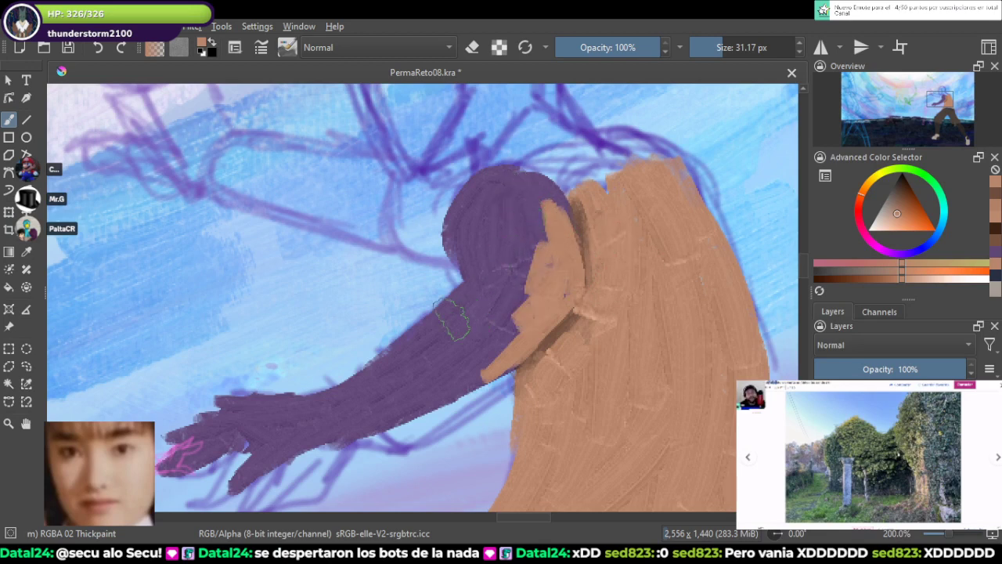
mouse_move(458, 319)
left_mouse_down()
mouse_move(509, 285)
mouse_move(463, 337)
left_mouse_up()
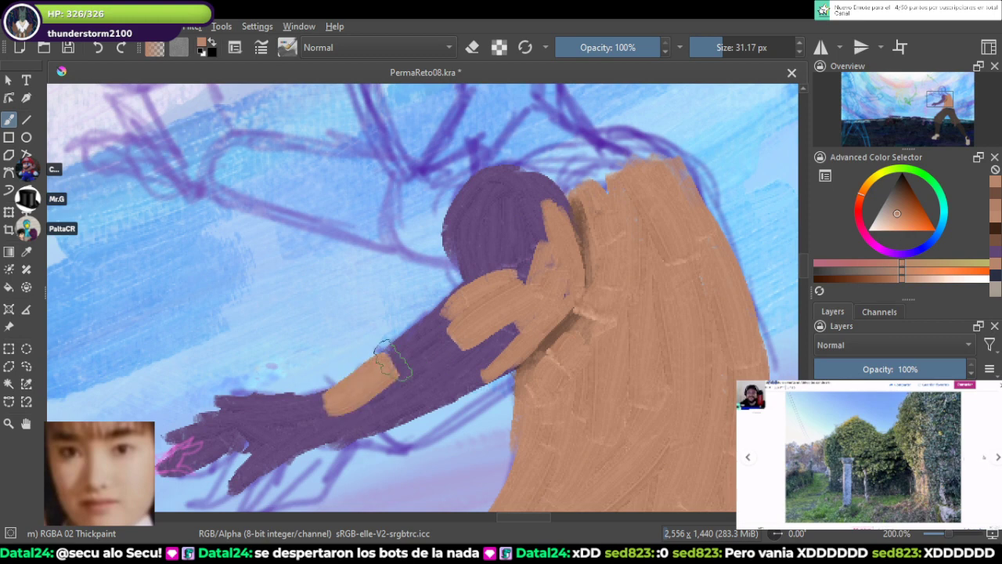
key("ctrl+z")
key("ctrl+z")
key("ctrl+z")
key("ctrl+z")
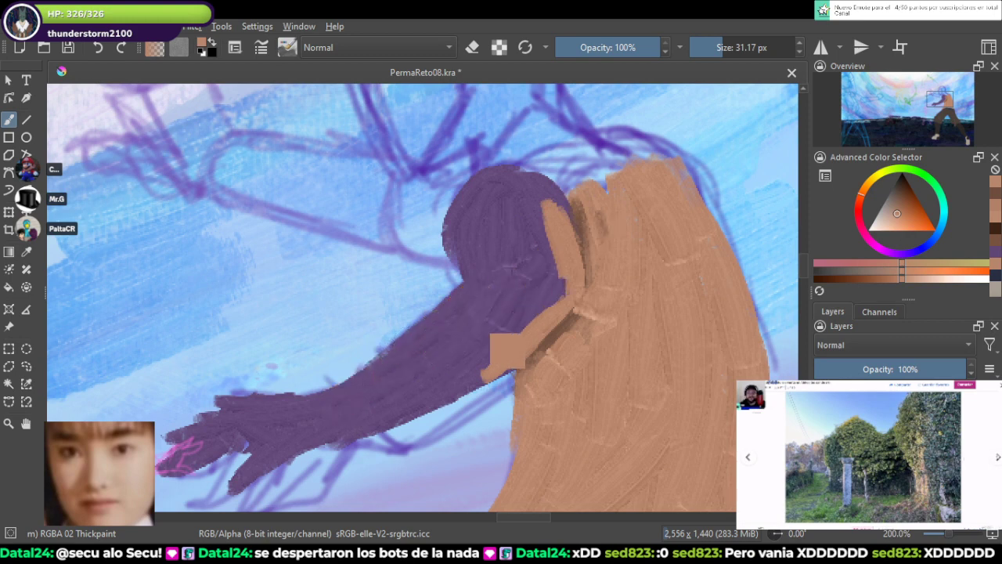
Step: Restore the arm's rear edge in purple and cover the shoulder and forearm down to the wrist with the vest's orange-brown
left_click(469, 312, "ctrl")
mouse_move(534, 223)
left_mouse_down()
mouse_move(558, 284)
mouse_move(543, 221)
mouse_move(552, 233)
mouse_move(555, 207)
mouse_move(566, 247)
mouse_move(551, 301)
mouse_move(487, 350)
mouse_move(501, 353)
mouse_move(475, 371)
mouse_move(550, 294)
mouse_move(547, 305)
mouse_move(586, 305)
left_mouse_up()
left_click(682, 311, "ctrl")
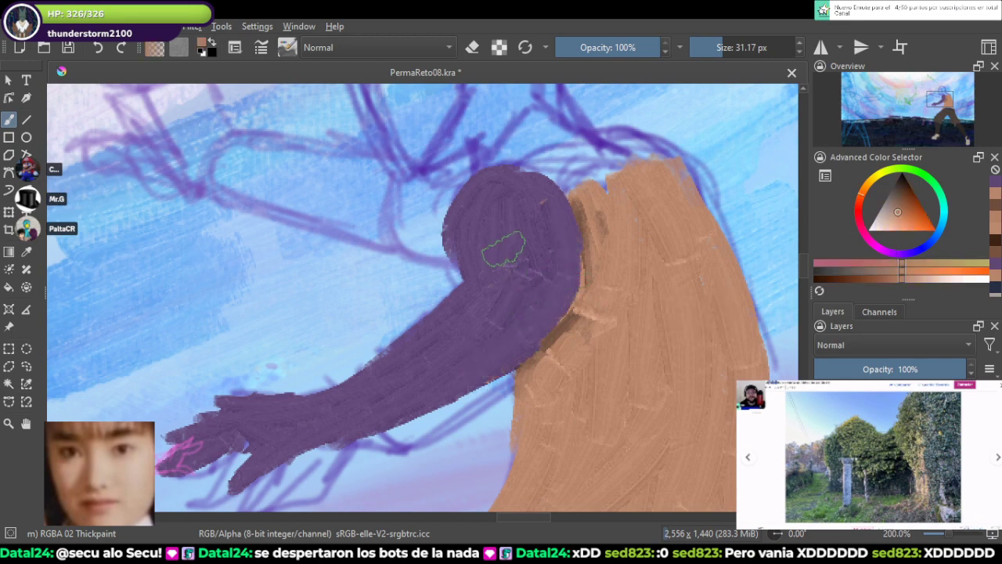
mouse_move(509, 228)
left_mouse_down()
mouse_move(465, 265)
mouse_move(527, 234)
mouse_move(496, 242)
mouse_move(509, 191)
mouse_move(540, 223)
mouse_move(463, 245)
mouse_move(468, 270)
mouse_move(458, 227)
mouse_move(489, 203)
mouse_move(565, 231)
left_mouse_up()
mouse_move(536, 280)
left_mouse_down()
mouse_move(475, 302)
mouse_move(493, 317)
mouse_move(483, 316)
mouse_move(493, 352)
left_mouse_up()
mouse_move(356, 388)
left_mouse_down()
mouse_move(438, 329)
mouse_move(396, 361)
mouse_move(454, 337)
mouse_move(444, 321)
mouse_move(415, 340)
mouse_move(454, 303)
mouse_move(391, 359)
mouse_move(462, 302)
mouse_move(488, 351)
mouse_move(504, 356)
mouse_move(351, 428)
mouse_move(459, 369)
mouse_move(372, 411)
mouse_move(487, 343)
left_mouse_up()
mouse_move(368, 422)
left_mouse_down()
mouse_move(447, 399)
mouse_move(509, 333)
left_mouse_up()
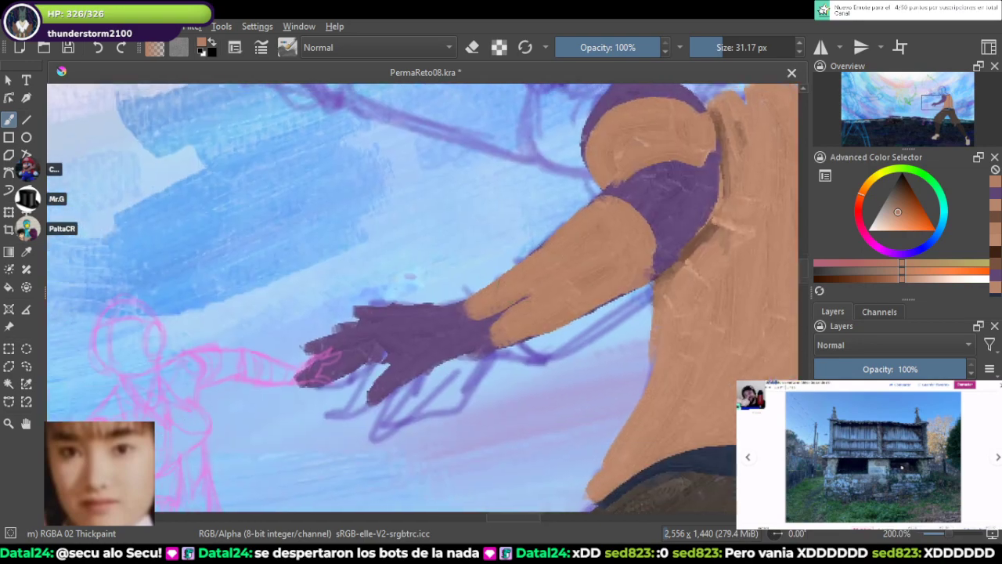
scroll(514, 305, "up", 1)
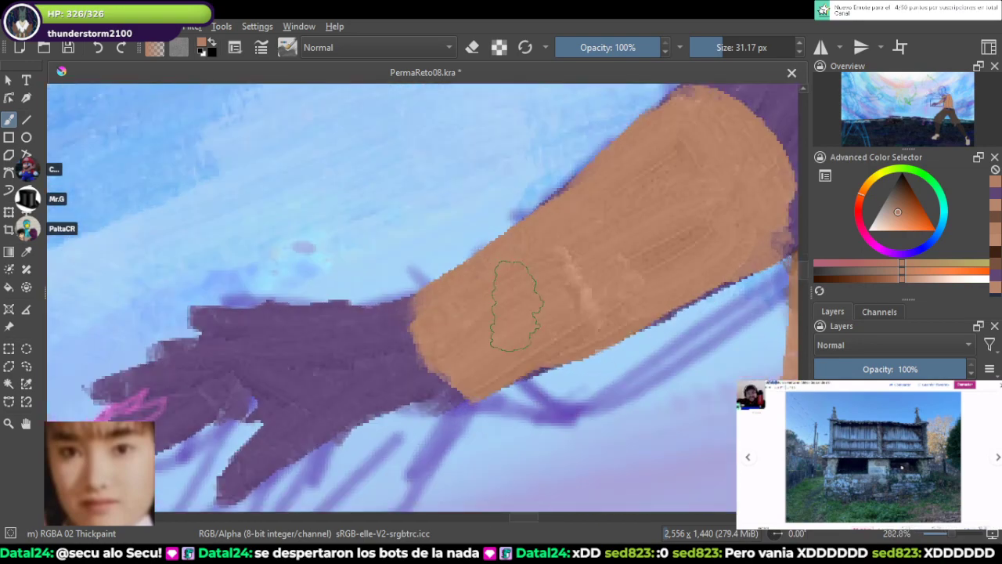
left_click_drag(435, 309, 519, 274)
Step: Set the brush size to 14.67 px, paint orange-brown along the hand's upper edge, and erase the excess above it
left_click_drag(722, 47, 714, 47)
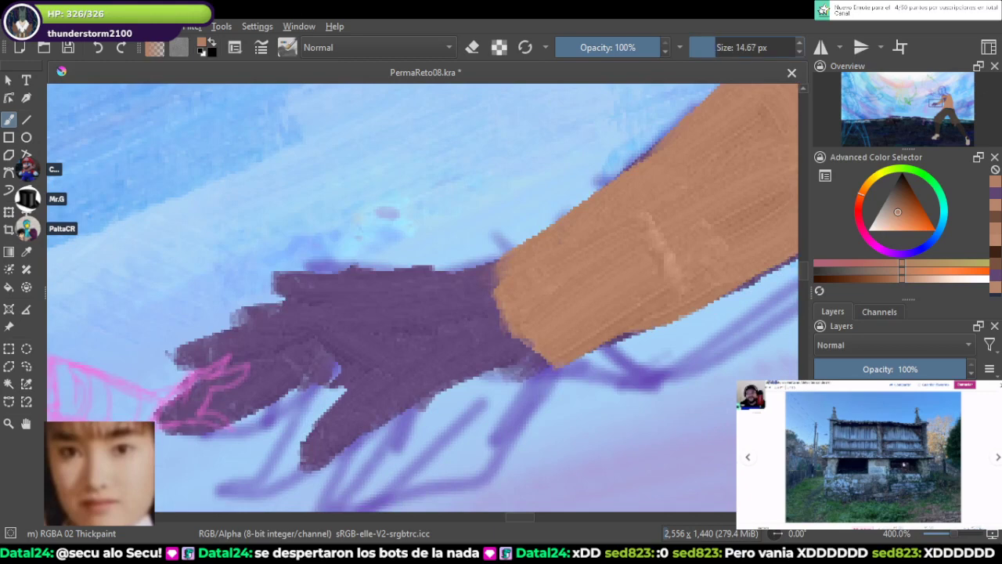
mouse_move(280, 336)
left_mouse_down()
mouse_move(358, 307)
mouse_move(324, 298)
mouse_move(379, 299)
mouse_move(278, 300)
mouse_move(379, 290)
mouse_move(351, 285)
mouse_move(497, 288)
left_mouse_up()
left_click_drag(360, 283, 509, 267)
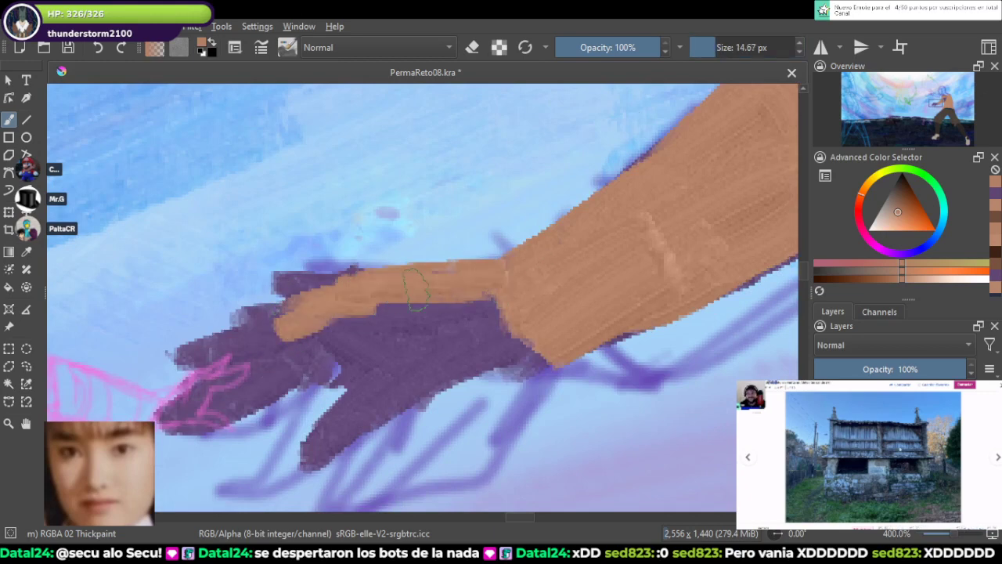
left_click_drag(387, 302, 497, 291)
key("e")
left_click_drag(360, 259, 462, 247)
key("e")
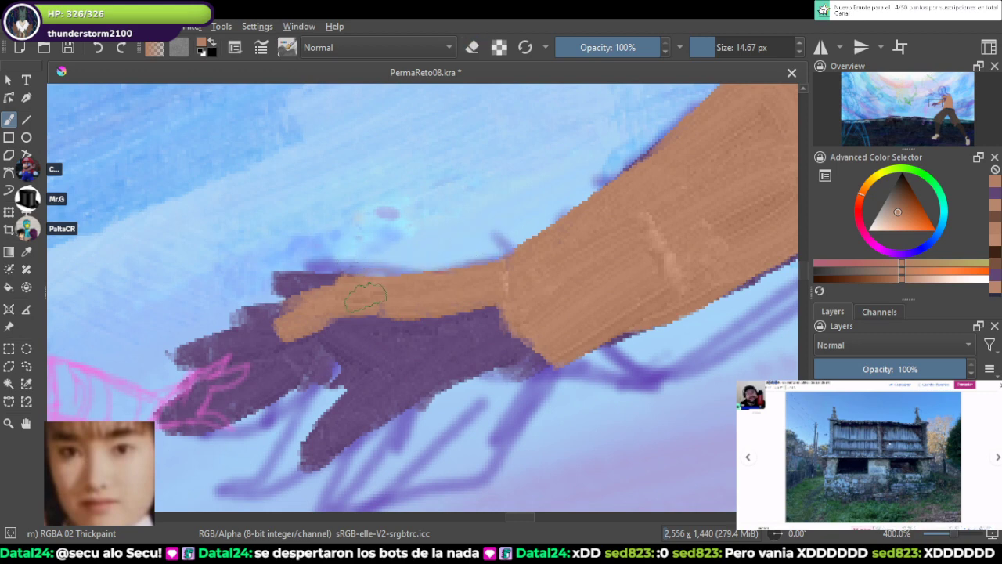
Step: Cover the rest of the palm and the finger bases in orange-brown, leaving the fingertips purple
mouse_move(373, 315)
left_mouse_down()
mouse_move(310, 355)
mouse_move(370, 315)
left_mouse_up()
mouse_move(290, 360)
left_mouse_down()
mouse_move(385, 325)
mouse_move(505, 298)
mouse_move(335, 364)
mouse_move(395, 352)
mouse_move(302, 375)
mouse_move(372, 374)
mouse_move(354, 381)
mouse_move(363, 415)
mouse_move(352, 395)
mouse_move(364, 403)
mouse_move(430, 368)
mouse_move(411, 356)
mouse_move(423, 347)
mouse_move(501, 348)
mouse_move(435, 345)
mouse_move(558, 327)
mouse_move(544, 376)
mouse_move(675, 332)
left_mouse_up()
key("e")
key("e")
Step: Check the painted arm against the whole figure and the surrounding reference sheets, and save the document
scroll(570, 356, "down", 6)
left_click_drag(582, 248, 584, 212)
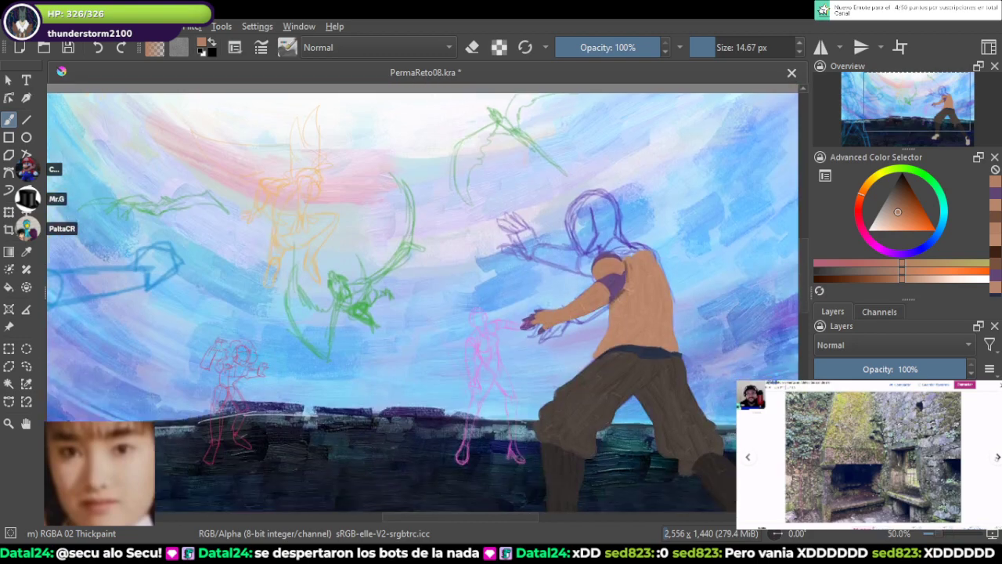
scroll(584, 212, "down", 3)
scroll(595, 225, "up", 5)
key("plus")
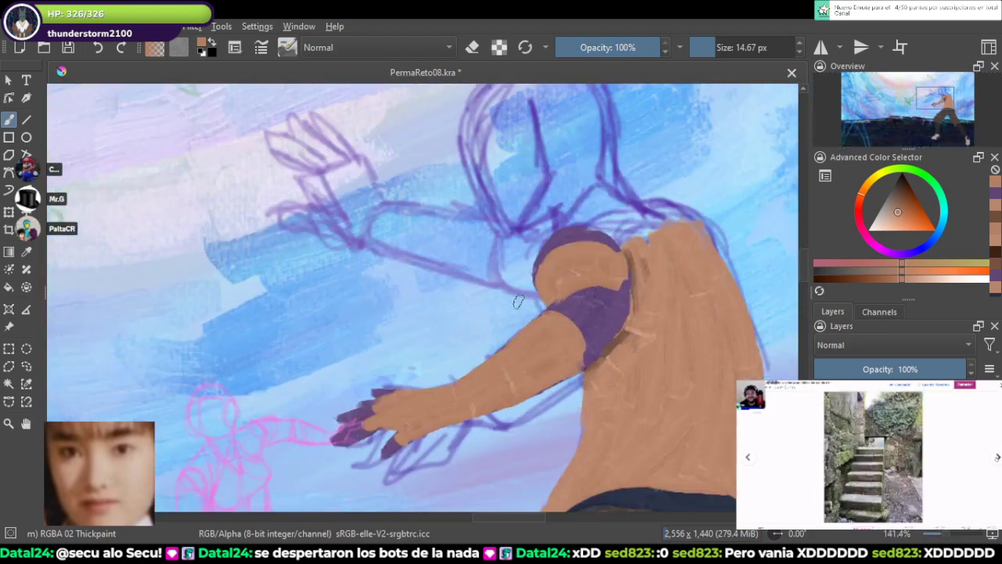
key("ctrl+s")
key("1")
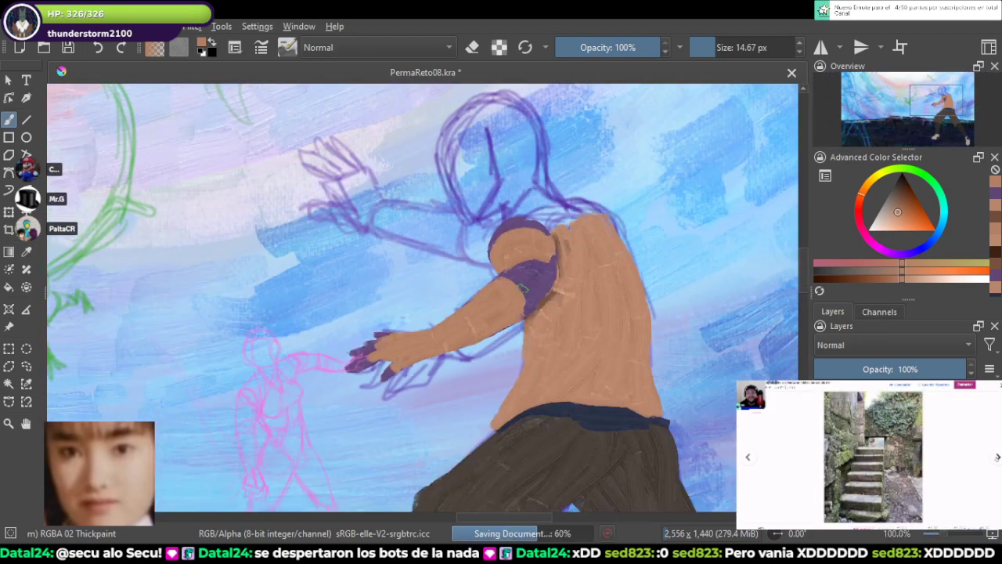
key("minus")
key("minus")
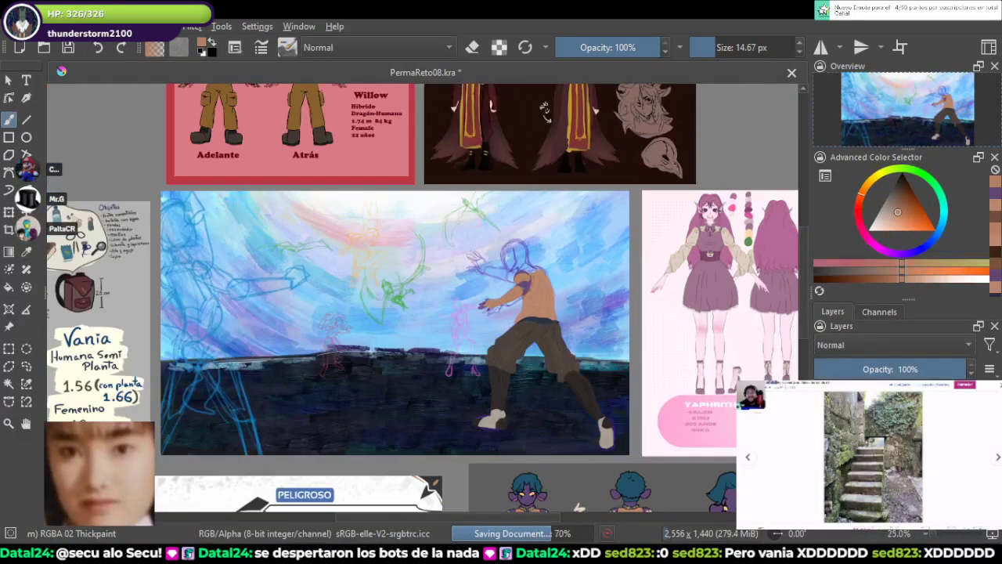
Step: Examine the whole composition from several distances, comparing the painted figure, the sketched characters and the dark ground
scroll(384, 282, "up", 1)
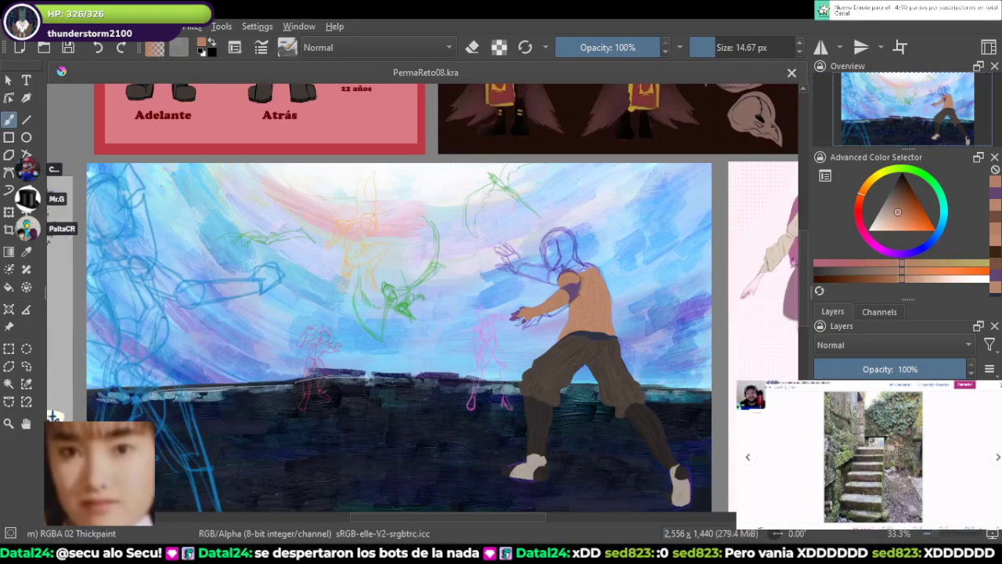
scroll(421, 441, "down", 1)
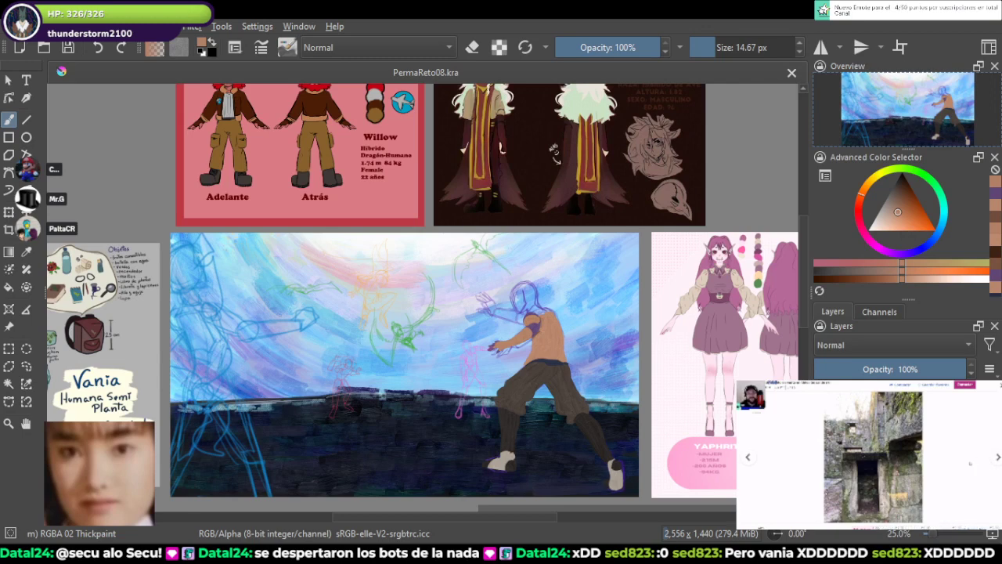
scroll(424, 464, "up", 1)
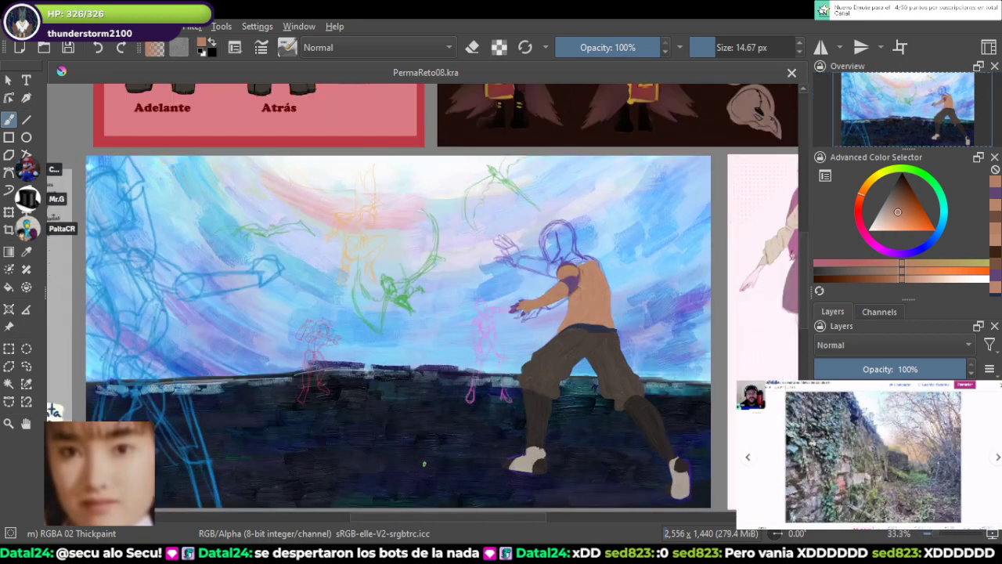
scroll(480, 363, "up", 1)
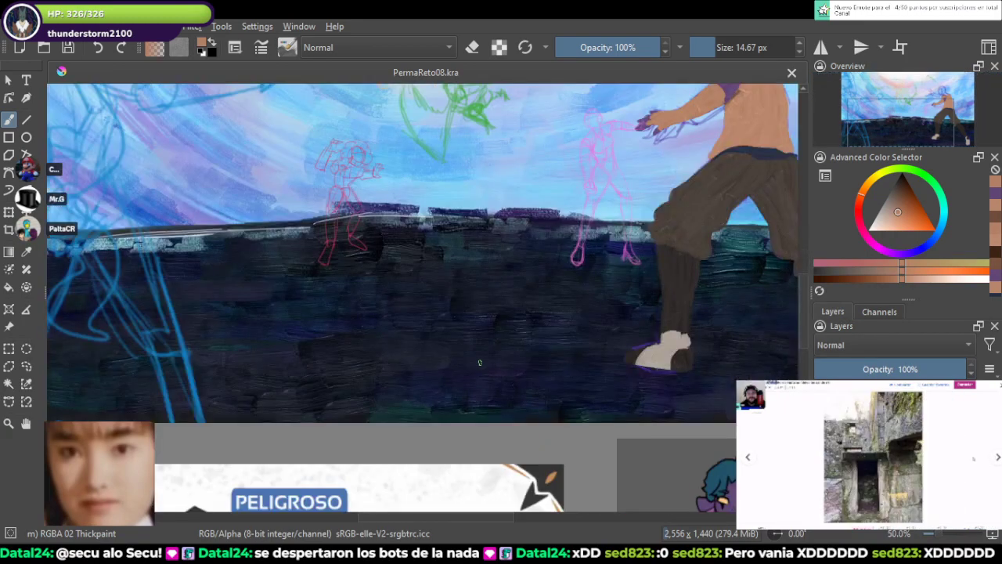
left_click_drag(442, 318, 449, 406)
scroll(469, 385, "down", 2)
scroll(452, 407, "up", 1)
scroll(435, 410, "down", 1)
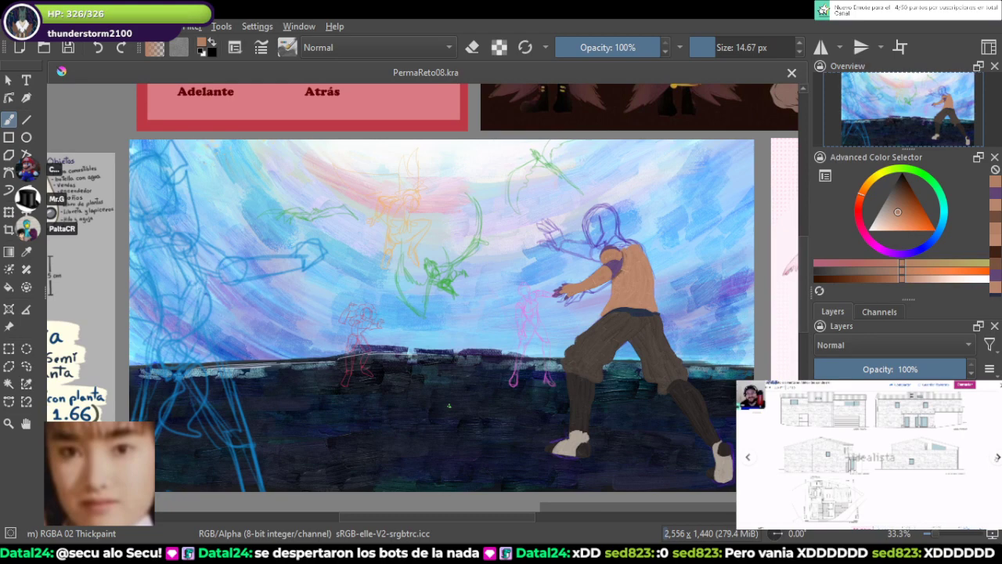
scroll(532, 273, "up", 1)
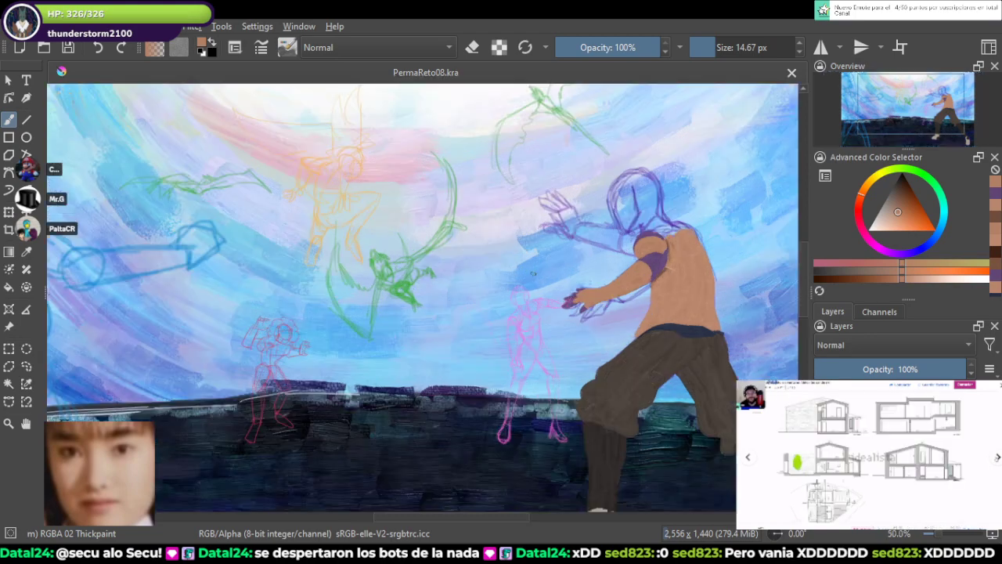
scroll(420, 350, "down", 5)
scroll(420, 350, "up", 2)
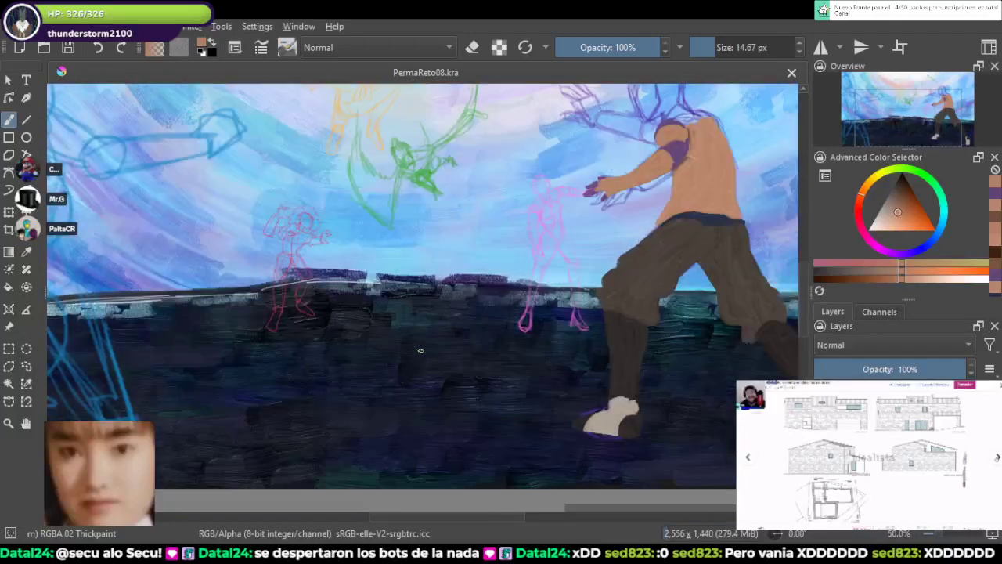
scroll(421, 350, "down", 1)
scroll(365, 403, "up", 2)
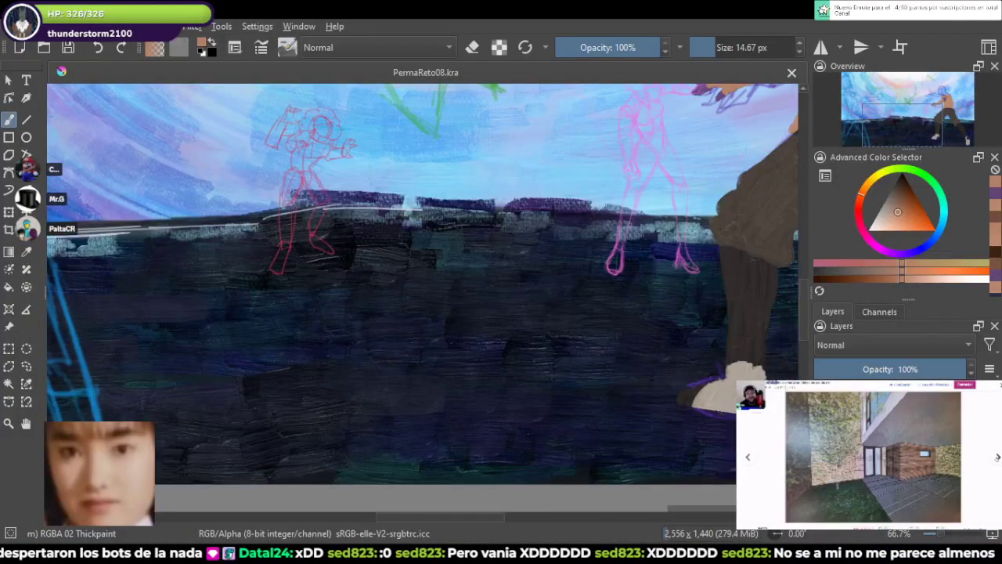
left_click_drag(292, 418, 349, 354)
scroll(391, 368, "down", 3)
scroll(391, 368, "up", 1)
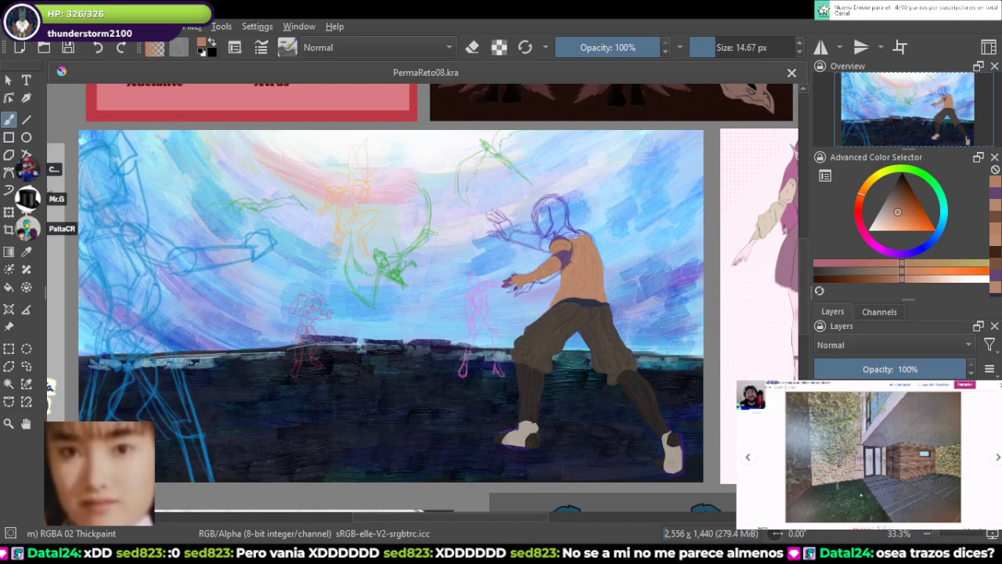
left_click_drag(345, 397, 374, 329)
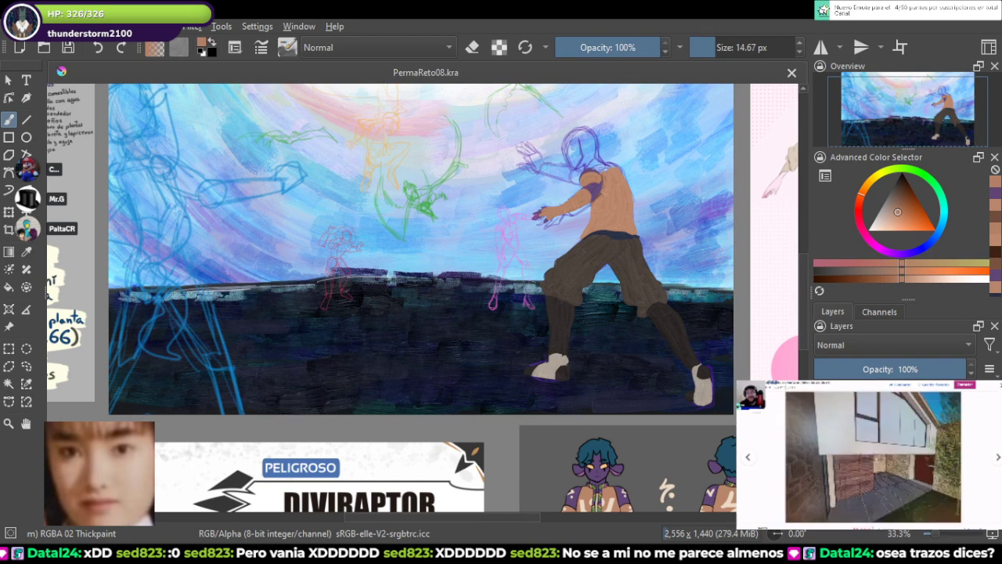
Step: Set up the Bristles-3 Large Smooth brush in light grey at 352.34 px, and undo the trial stroke on the ground
mouse_move(889, 217)
left_mouse_down()
mouse_move(873, 221)
mouse_move(879, 210)
left_mouse_up()
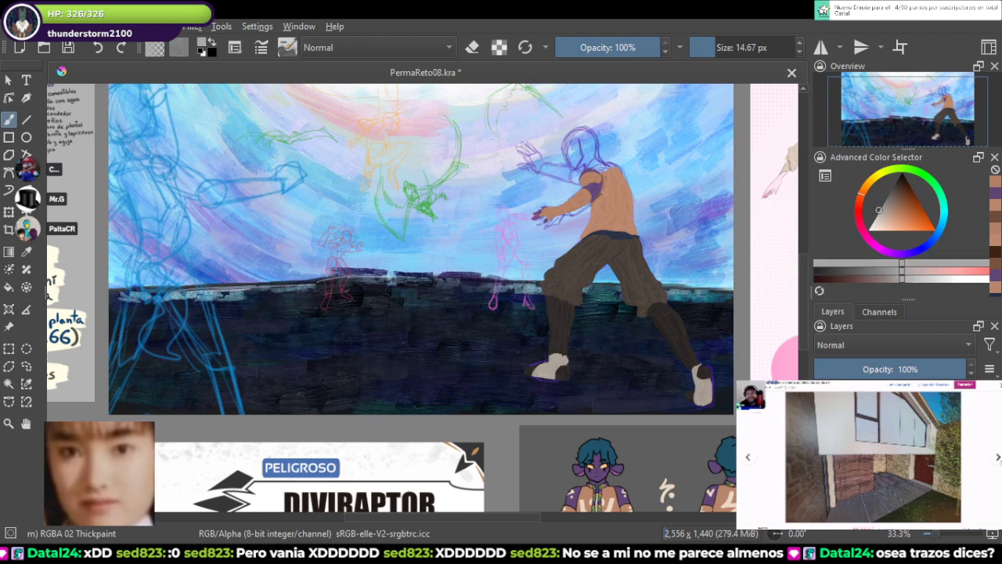
right_click(577, 239)
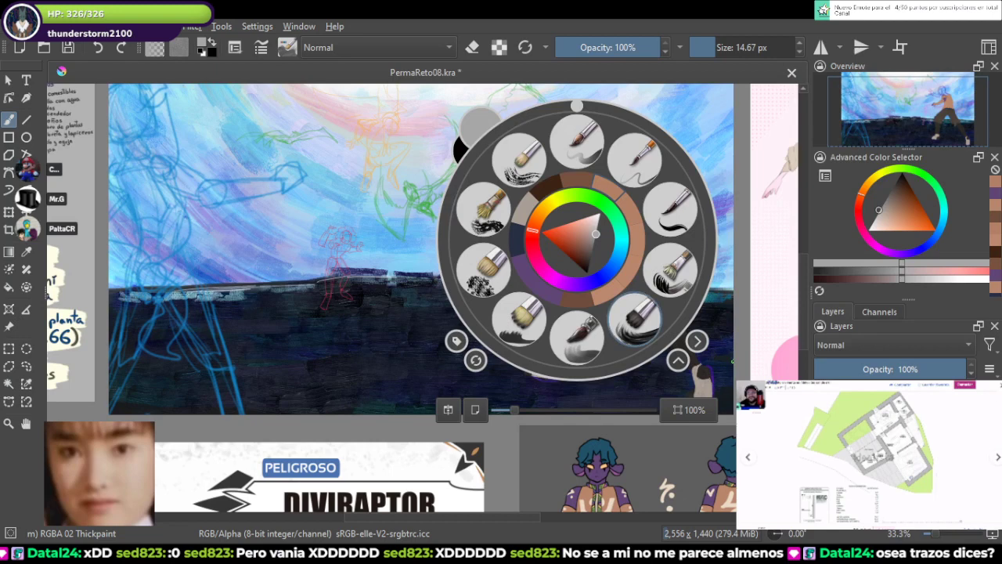
left_click(635, 319)
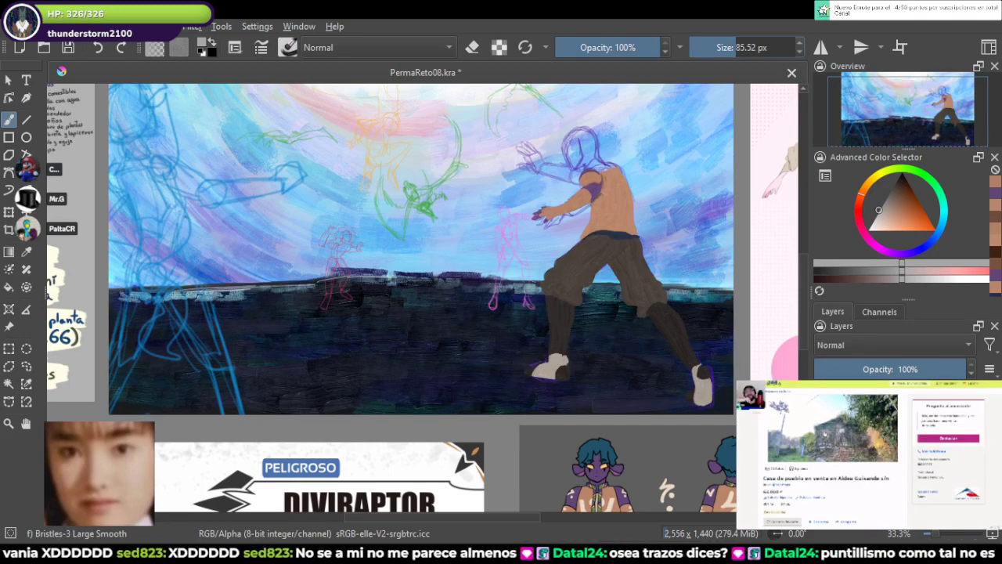
left_click(763, 47)
left_click_drag(729, 384, 206, 385)
key("ctrl+z")
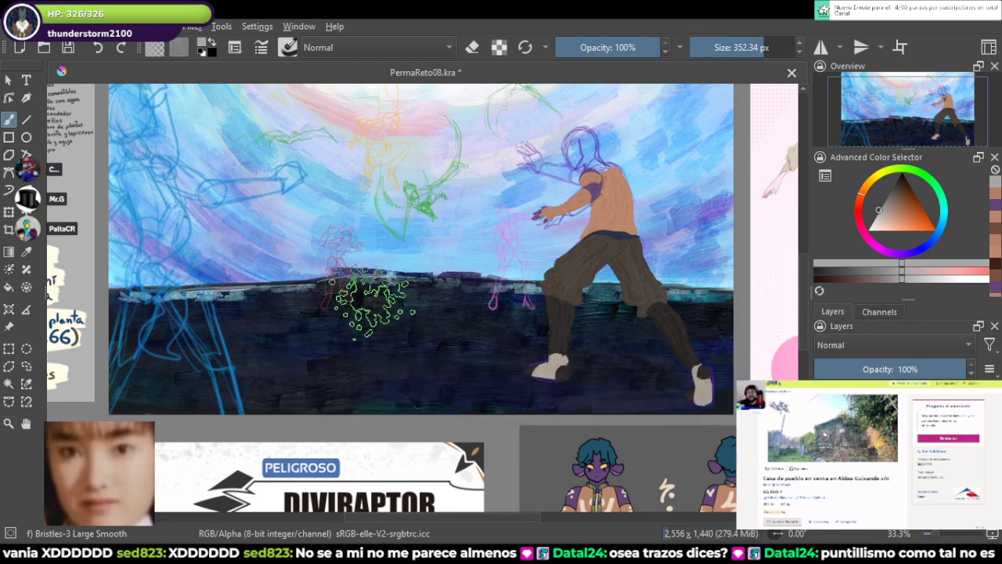
Step: Paint broad light-grey strokes across the whole dark ground, behind the lunging figure
left_click_drag(213, 379, 321, 382)
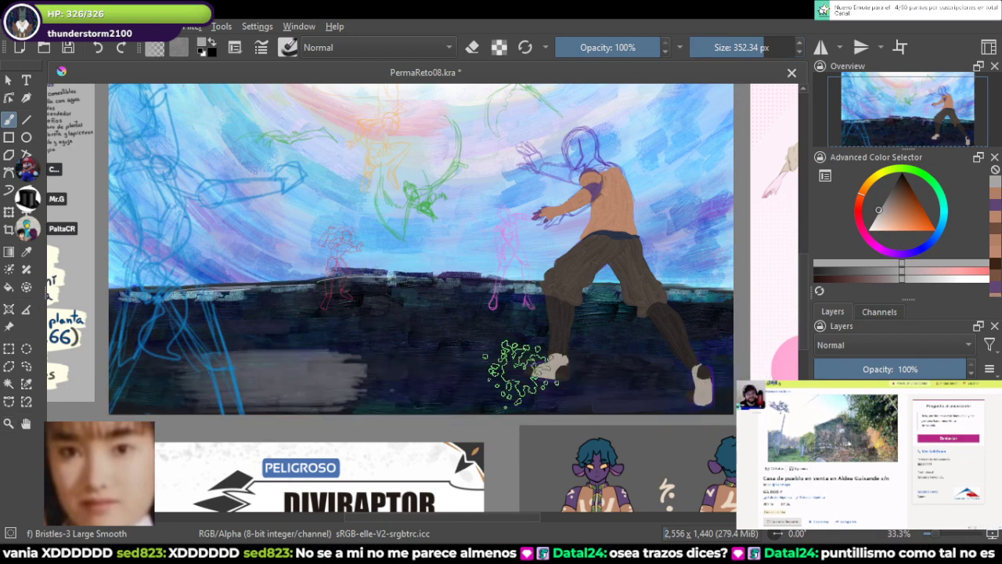
left_click_drag(517, 373, 618, 375)
mouse_move(313, 305)
left_mouse_down()
mouse_move(602, 299)
mouse_move(548, 309)
mouse_move(125, 313)
mouse_move(298, 306)
mouse_move(701, 325)
mouse_move(742, 312)
mouse_move(648, 387)
left_mouse_up()
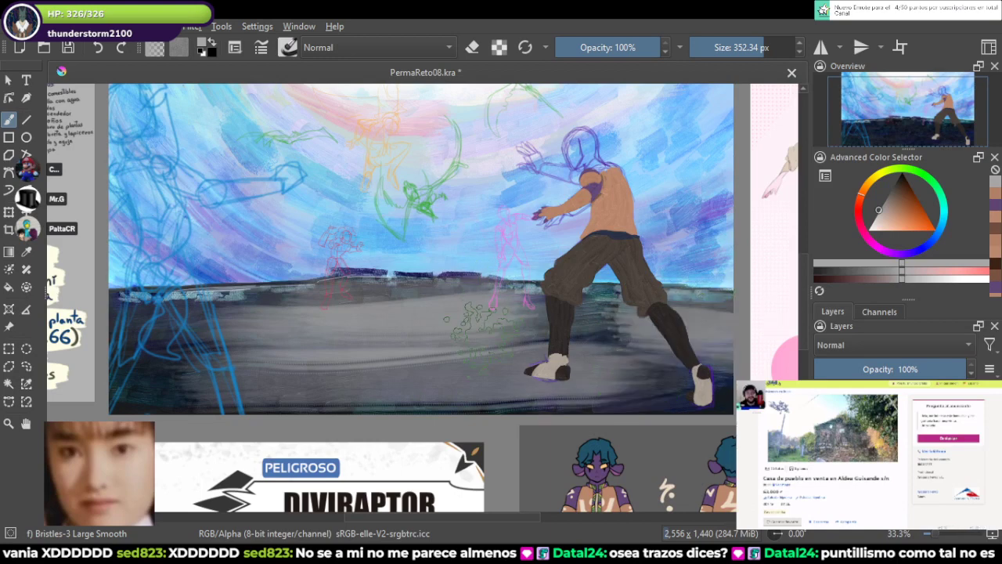
mouse_move(546, 352)
left_mouse_down()
mouse_move(675, 379)
mouse_move(431, 395)
left_mouse_up()
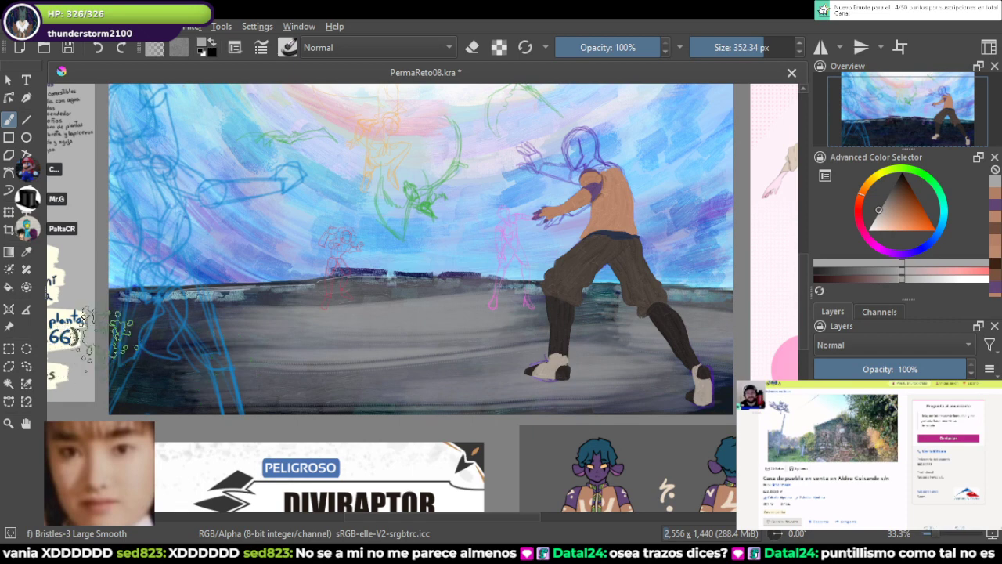
mouse_move(109, 336)
left_mouse_down()
mouse_move(235, 337)
mouse_move(199, 396)
mouse_move(321, 391)
left_mouse_up()
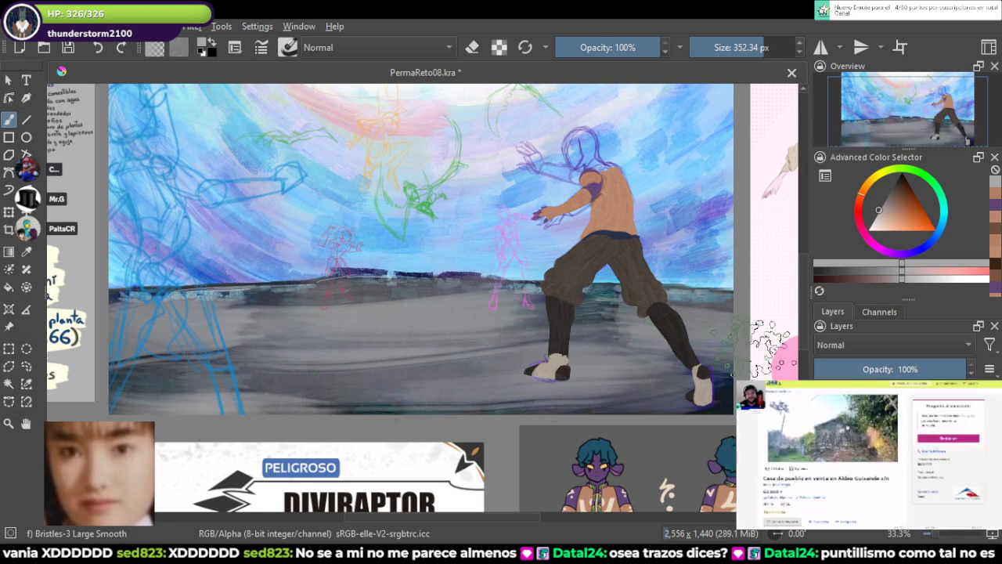
Step: Try the Overlay, Lighten, Luminosity and Divide blending modes on the grey ground layer and inspect the effect on the scene
left_click(894, 345)
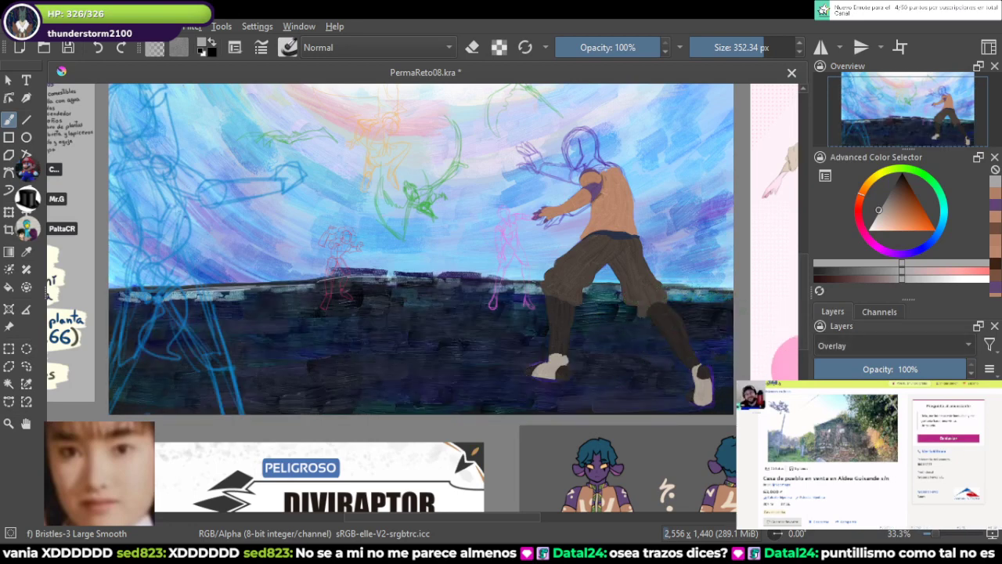
key("alt+shift+g")
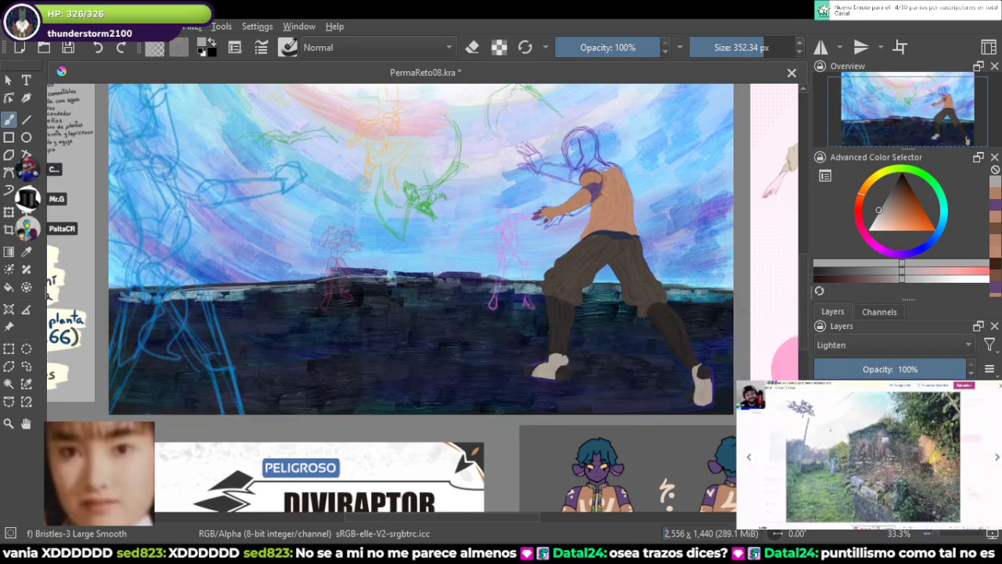
key("alt+shift+y")
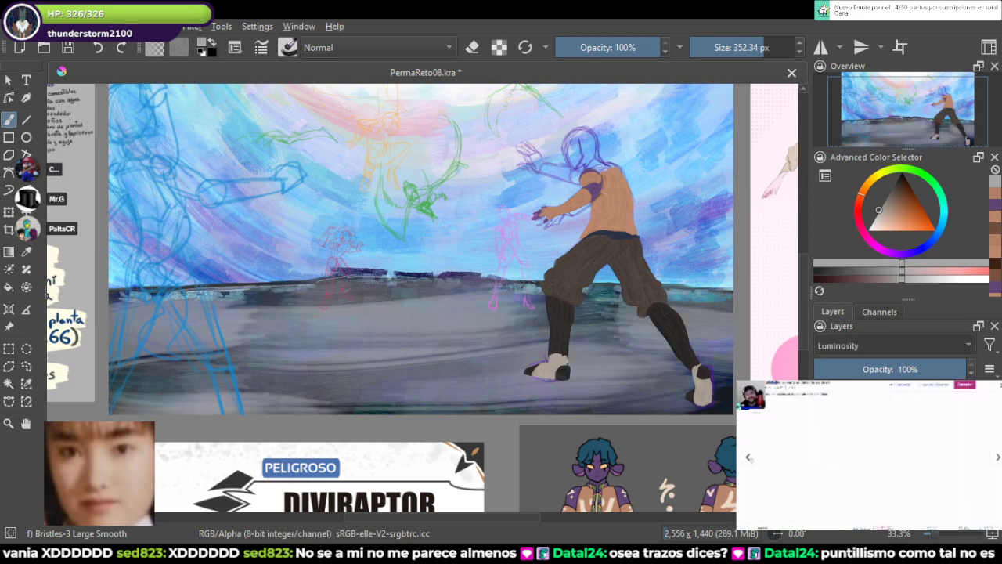
key("Down")
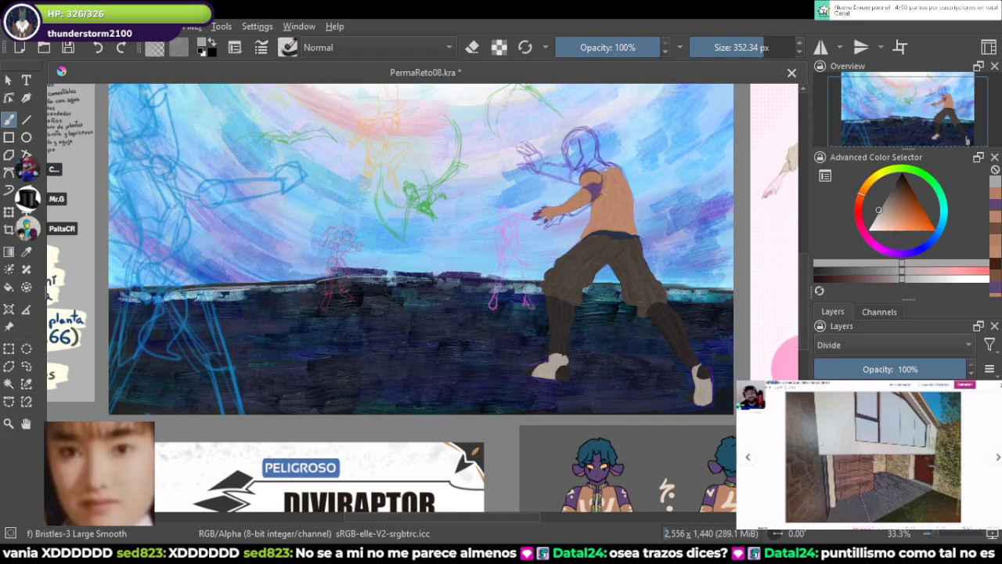
scroll(505, 270, "down", 3)
scroll(505, 270, "up", 3)
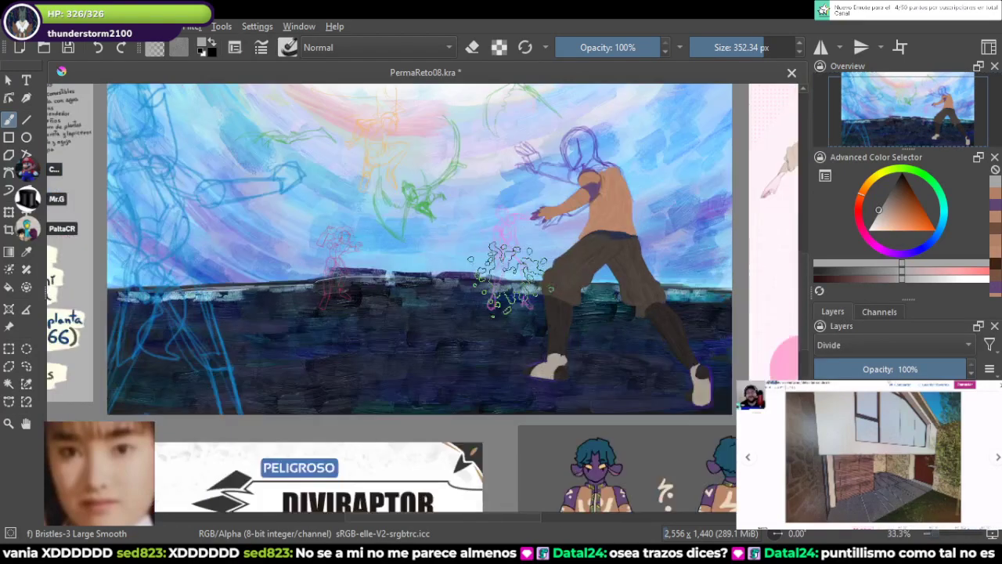
scroll(509, 278, "up", 4)
scroll(516, 328, "down", 2)
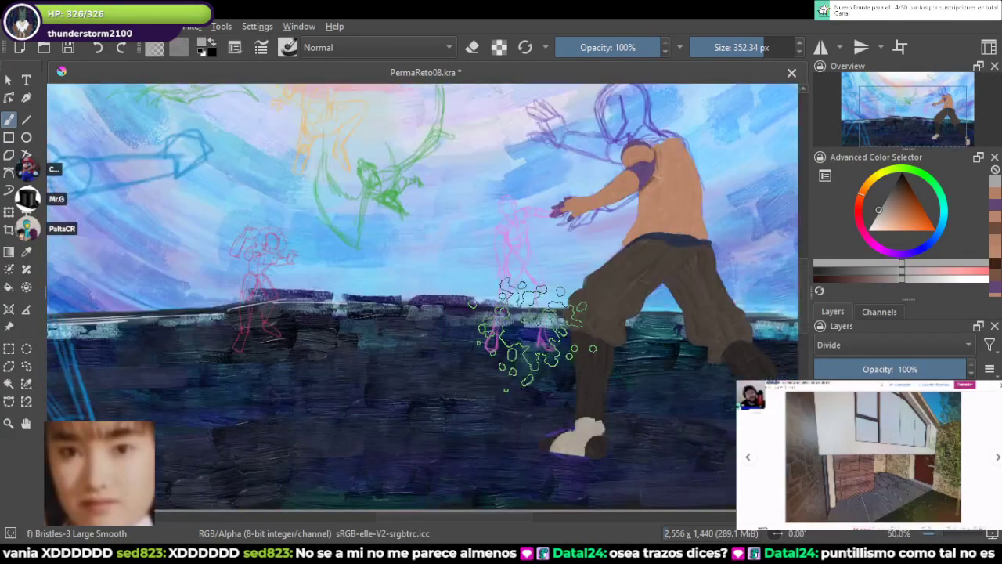
left_click_drag(534, 311, 501, 319)
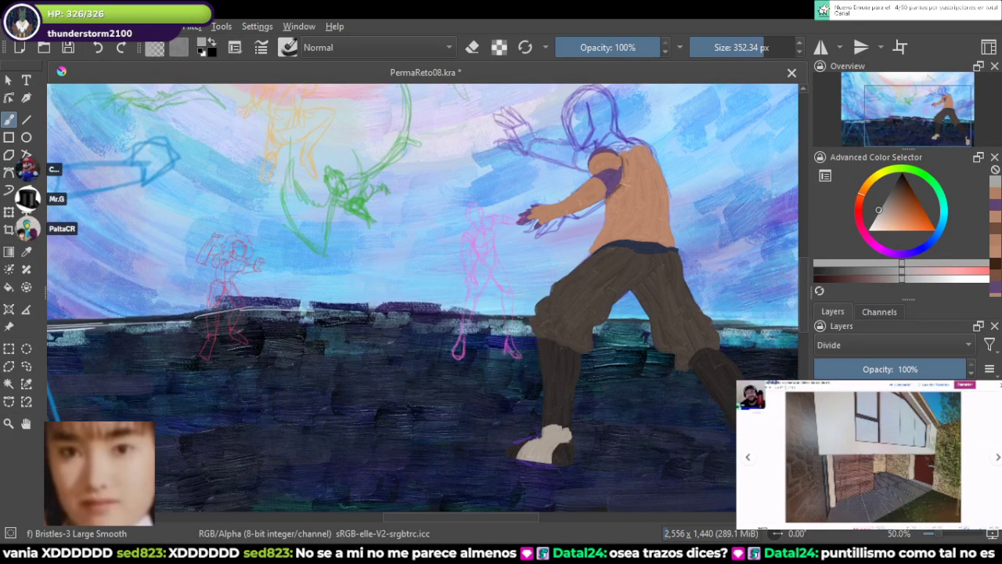
left_click_drag(501, 319, 591, 342)
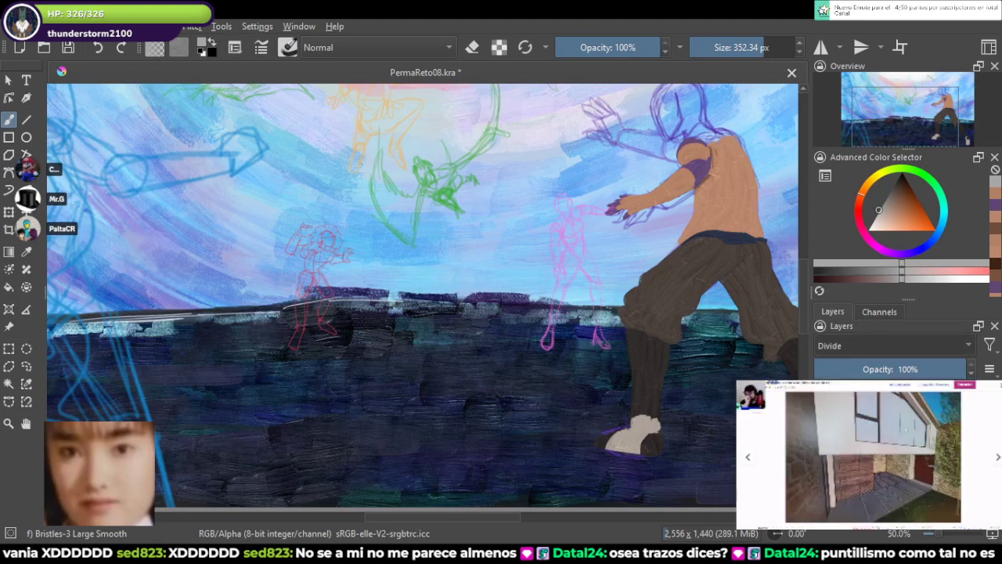
Step: Try the Saturation blending mode on the grey ground layer, and settle on Soft Light (SVG)
scroll(894, 345, "up", 2)
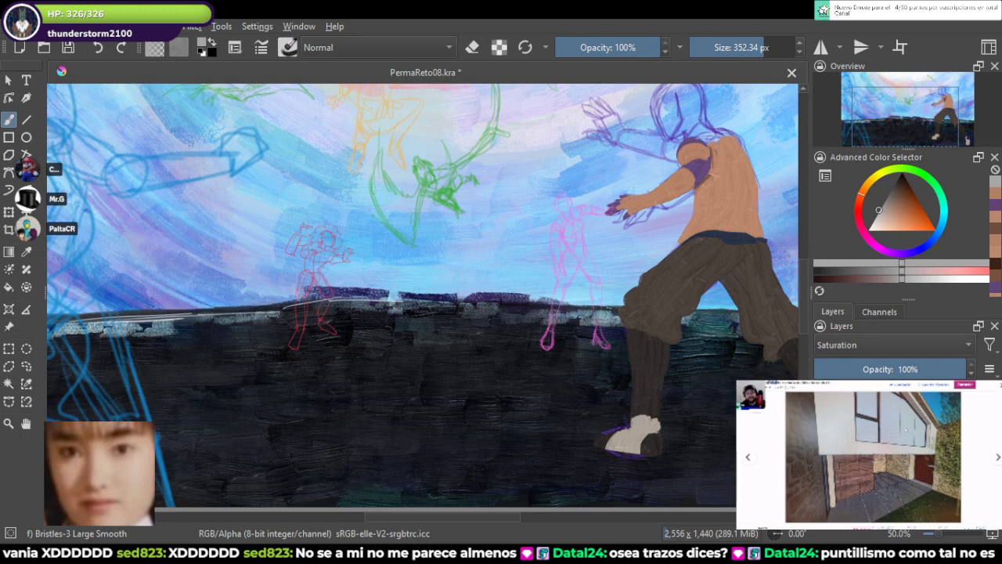
key("alt+shift+f")
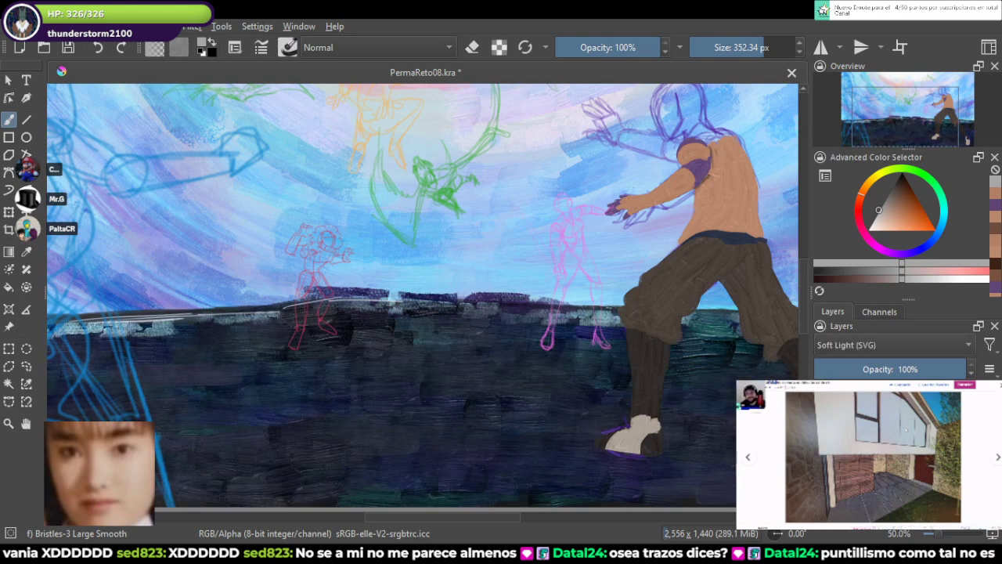
scroll(540, 313, "down", 3)
scroll(513, 317, "up", 1)
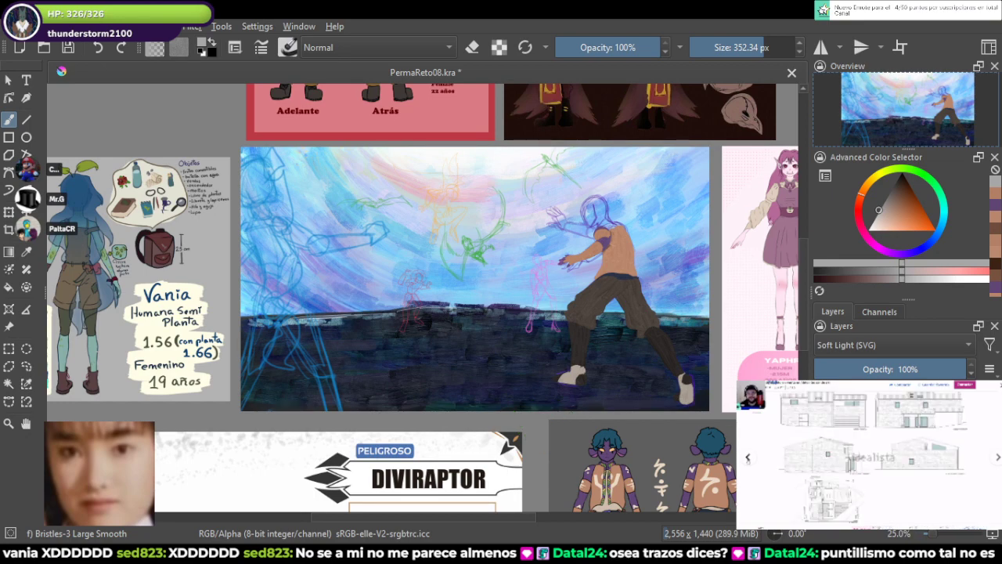
Step: Return to the character's paint layer and sample the purple skin colour from the blue-haired character's reference sheet
key("Page_Down")
left_click_drag(623, 330, 603, 266)
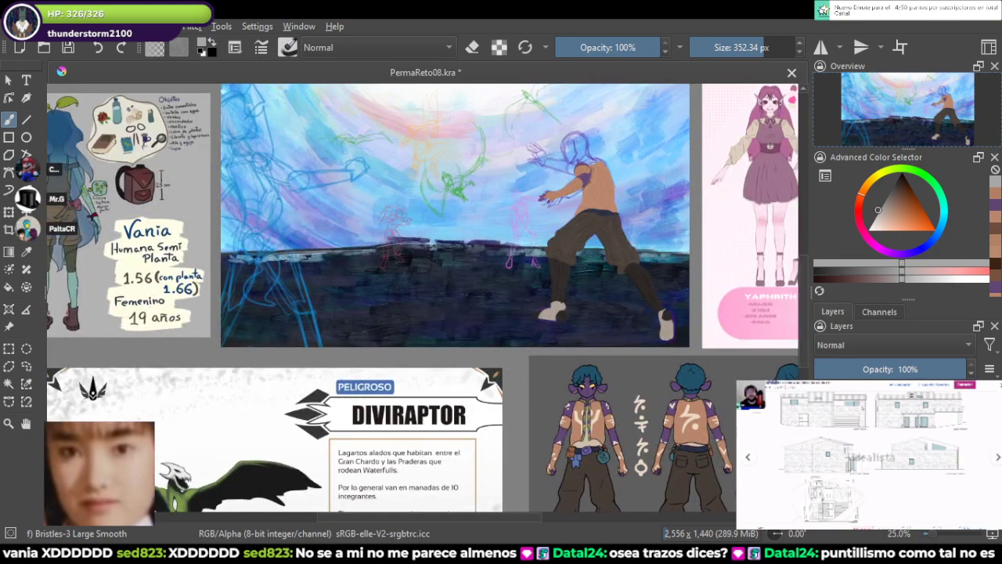
left_click_drag(614, 412, 614, 363)
scroll(613, 363, "up", 5)
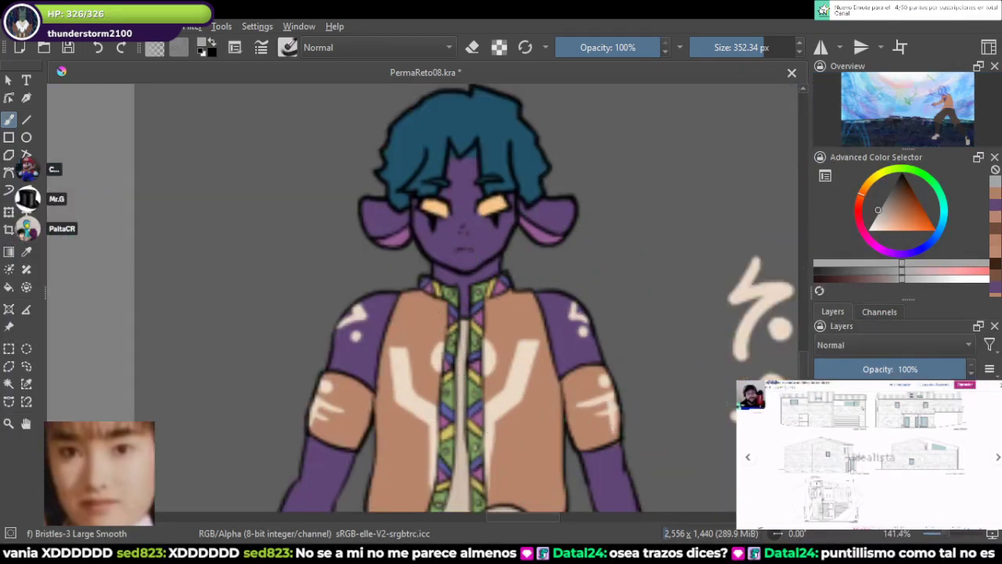
left_click(579, 386, "ctrl")
left_click(570, 350, "ctrl")
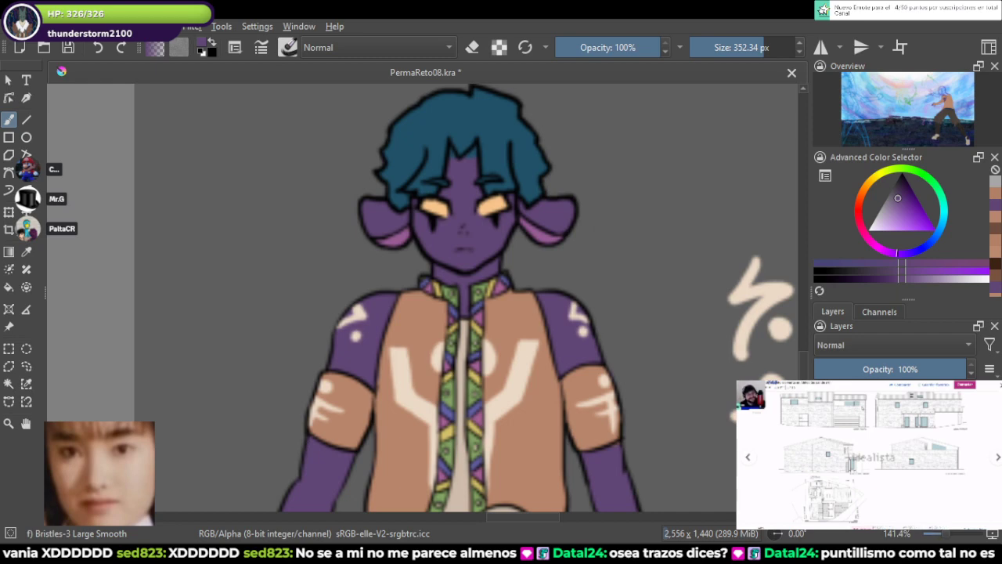
Step: Switch back to the RGBA 02 Thickpaint brush at 14.67 px and extend the vest's orange-brown along its upper shoulder edge
key("/")
scroll(257, 302, "down", 3)
left_click_drag(313, 140, 496, 508)
scroll(530, 244, "up", 3)
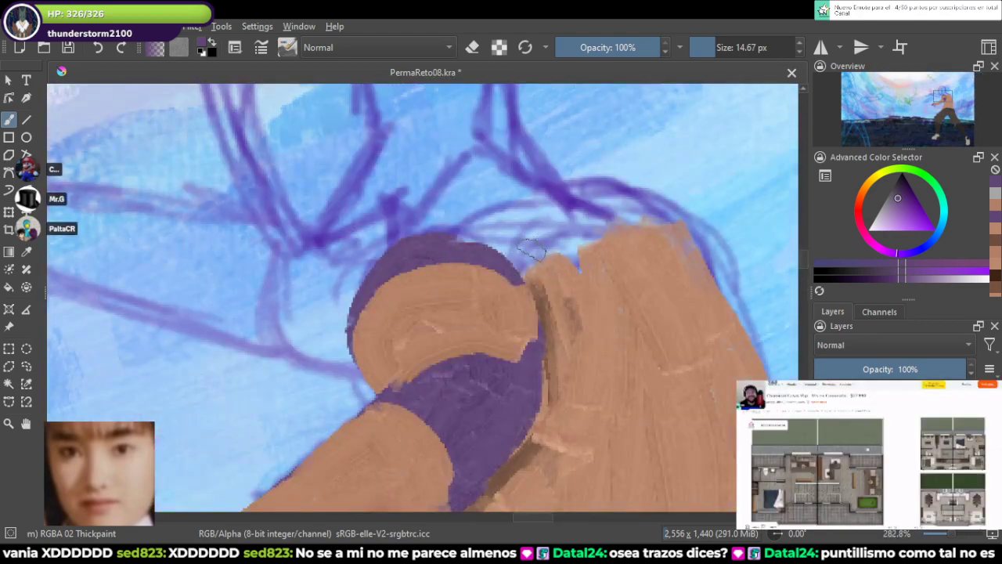
left_click(626, 360, "ctrl")
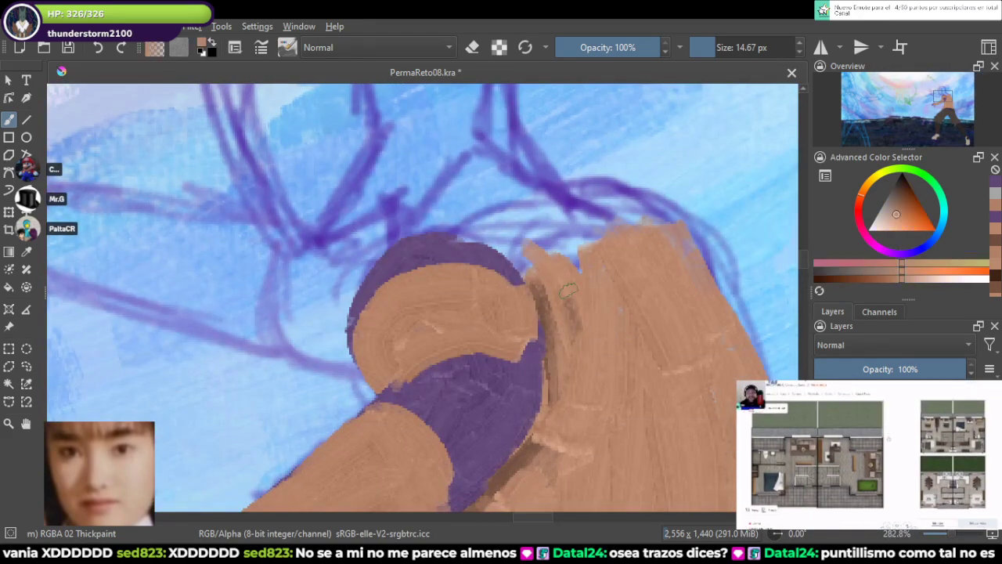
mouse_move(548, 232)
left_mouse_down()
mouse_move(583, 220)
mouse_move(654, 223)
left_mouse_up()
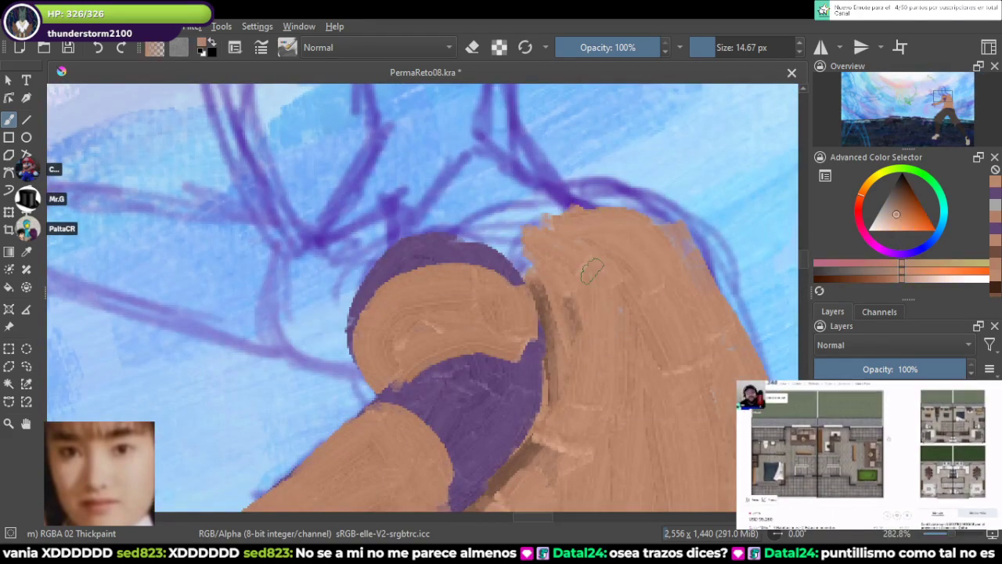
Step: Set the brush to 31.17 px, raise the vest's shoulder toward the neck in orange-brown, and shade the armhole edge with a sampled darker tone
left_click(738, 47)
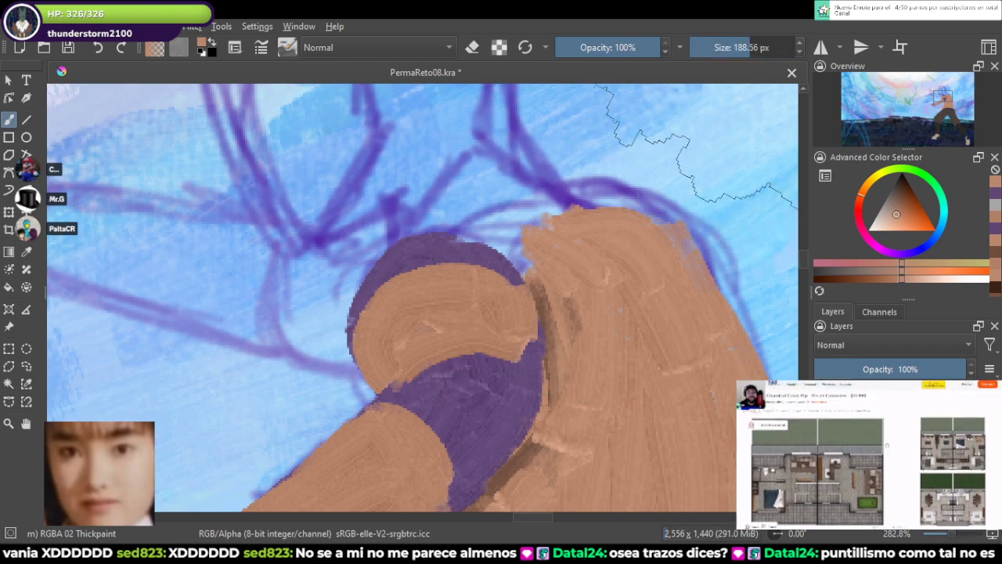
left_click(746, 47)
left_click_drag(746, 47, 723, 47)
mouse_move(599, 205)
left_mouse_down()
mouse_move(626, 203)
mouse_move(659, 231)
left_mouse_up()
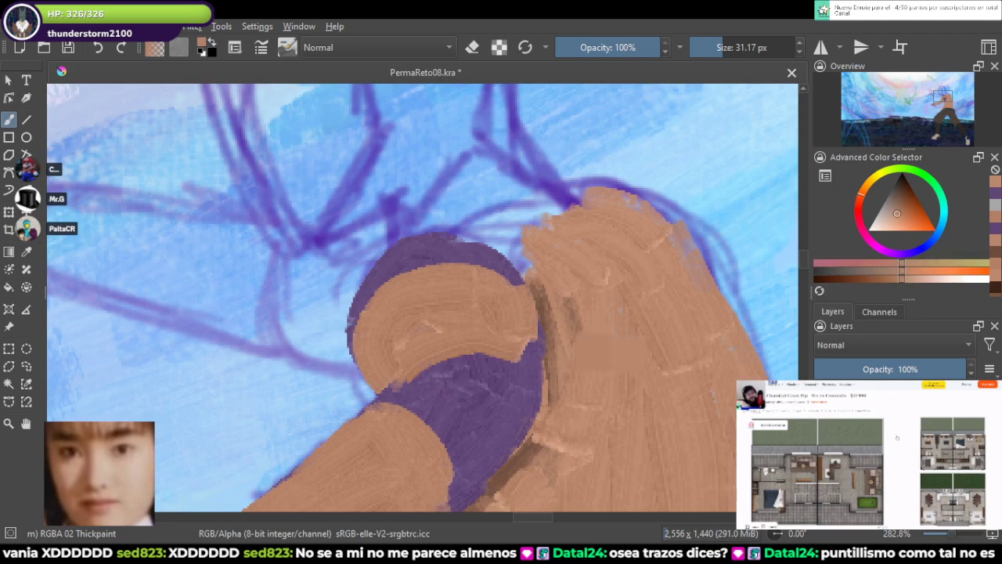
left_click_drag(533, 268, 561, 288)
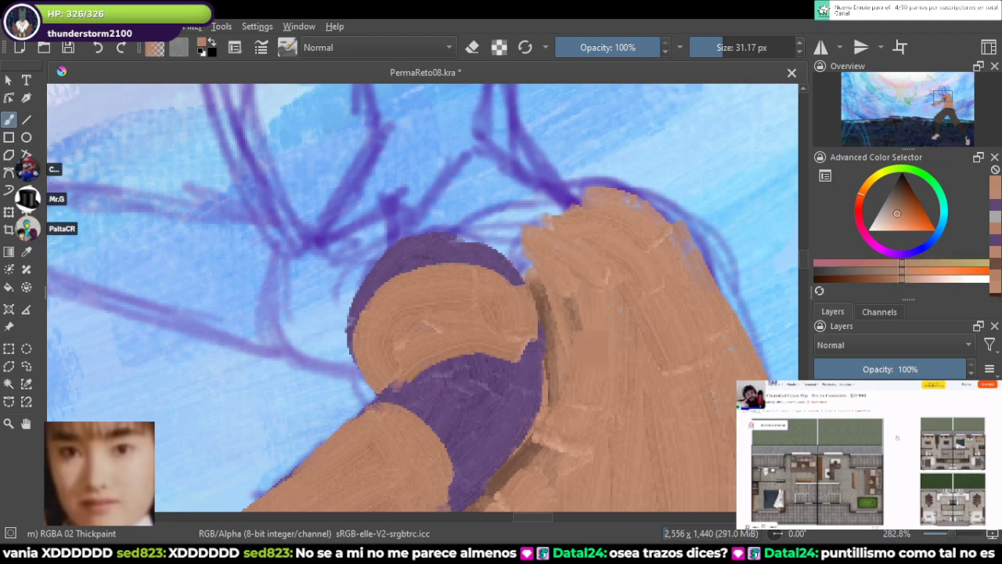
left_click(547, 307, "ctrl")
left_click_drag(523, 255, 535, 265)
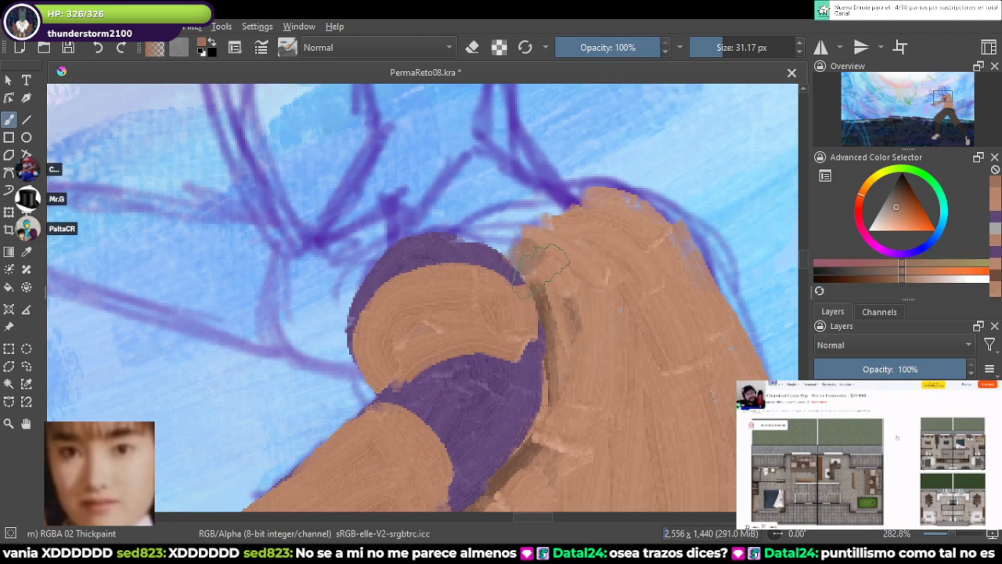
Step: Reduce the brush to 13.45 px and extend the vest's shoulder over the upper arm, adding a dark brown sampled from the armhole shadow
left_click(715, 47)
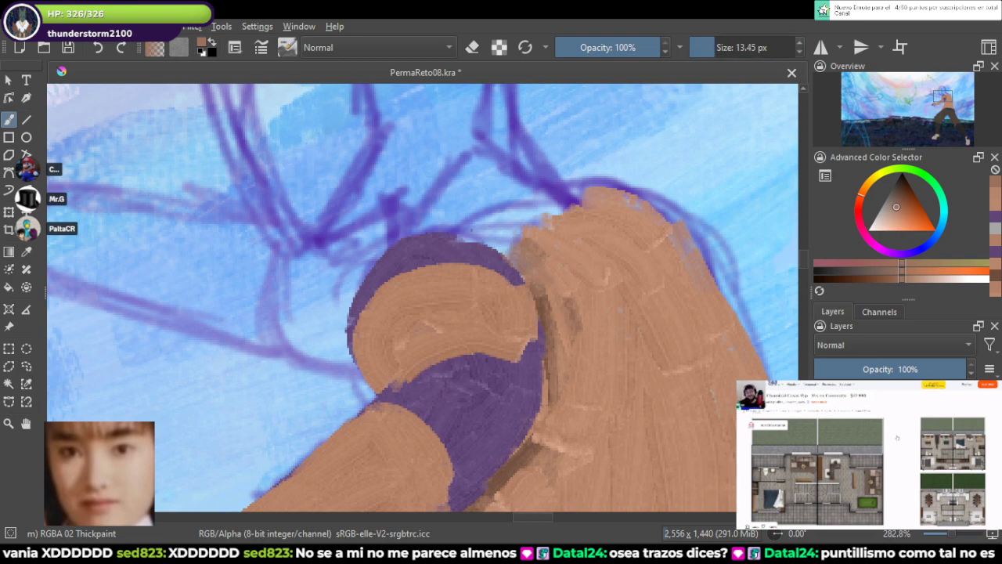
mouse_move(491, 234)
left_mouse_down()
mouse_move(454, 228)
mouse_move(512, 262)
mouse_move(511, 254)
mouse_move(540, 305)
mouse_move(491, 227)
mouse_move(528, 252)
mouse_move(511, 239)
mouse_move(508, 217)
mouse_move(548, 220)
left_mouse_up()
left_click(514, 239, "ctrl")
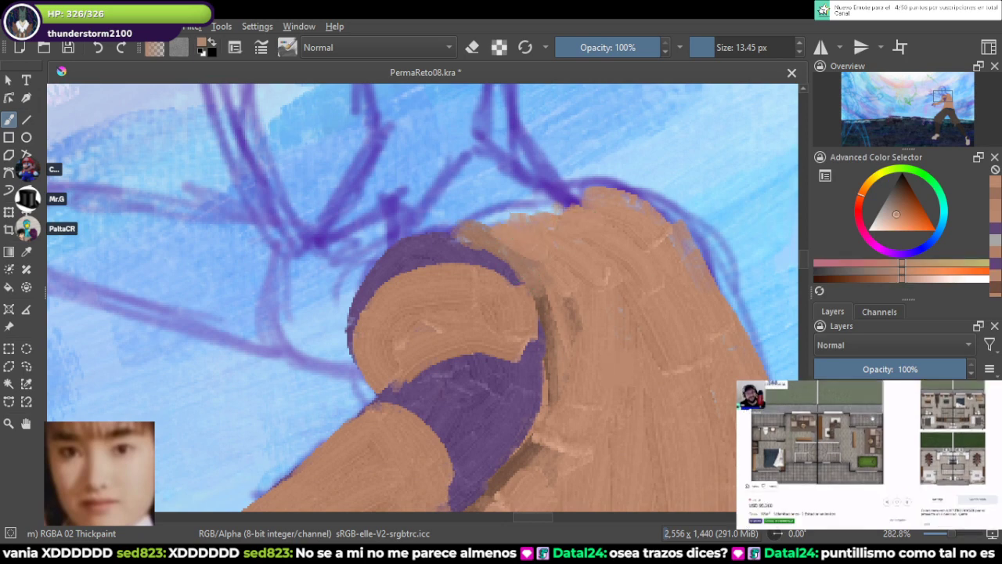
left_click(542, 302, "ctrl")
left_click_drag(487, 224, 520, 235)
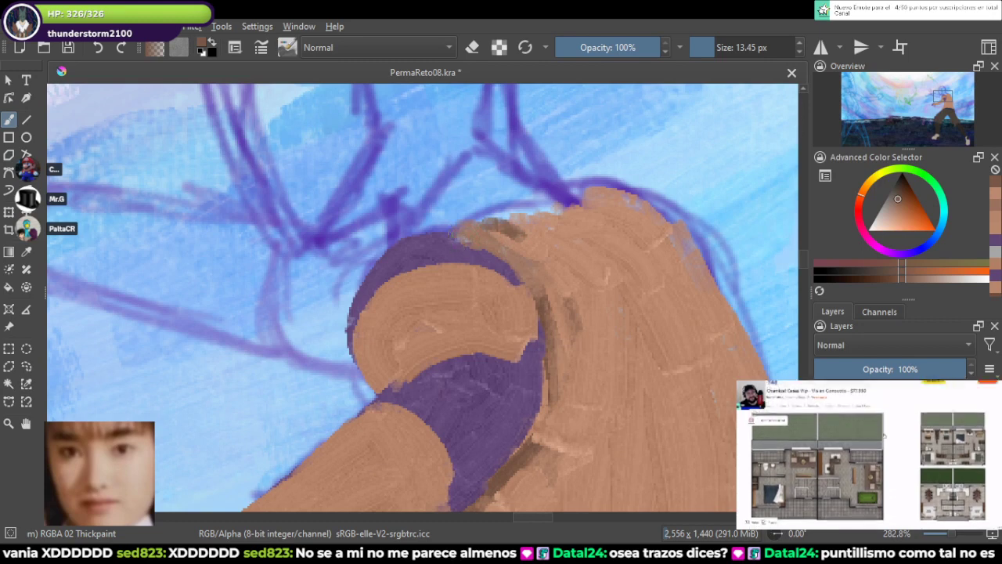
Step: Clean up the seam between the vest and the upper arm using sampled grey-brown and skin purple, and save the document
left_click(490, 262, "ctrl")
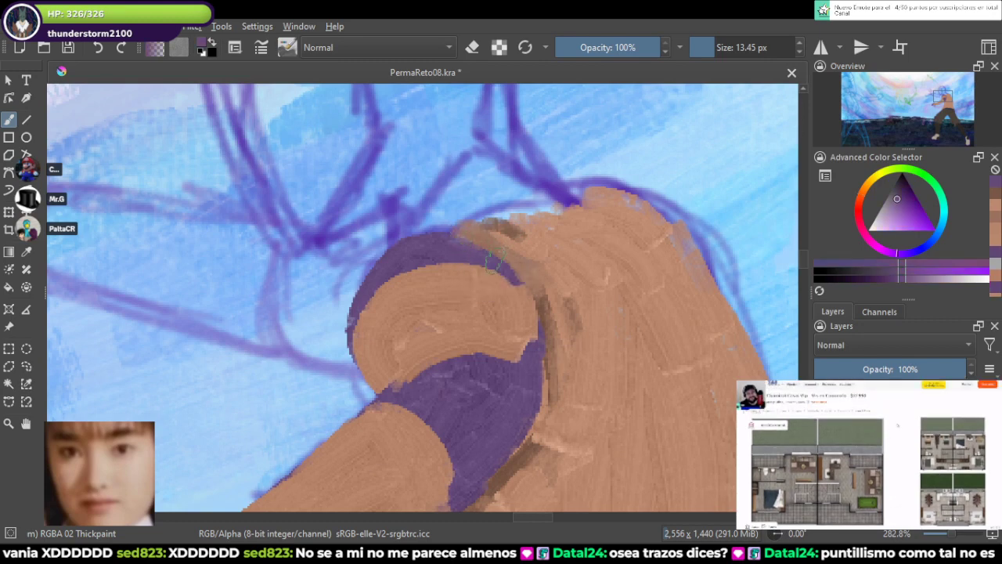
left_click(478, 238, "ctrl")
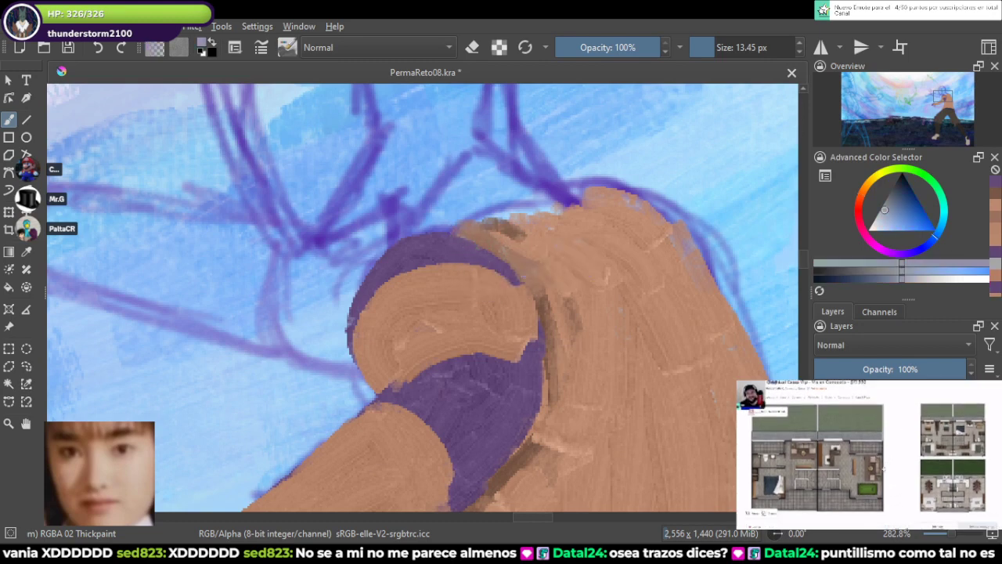
left_click(479, 236, "ctrl")
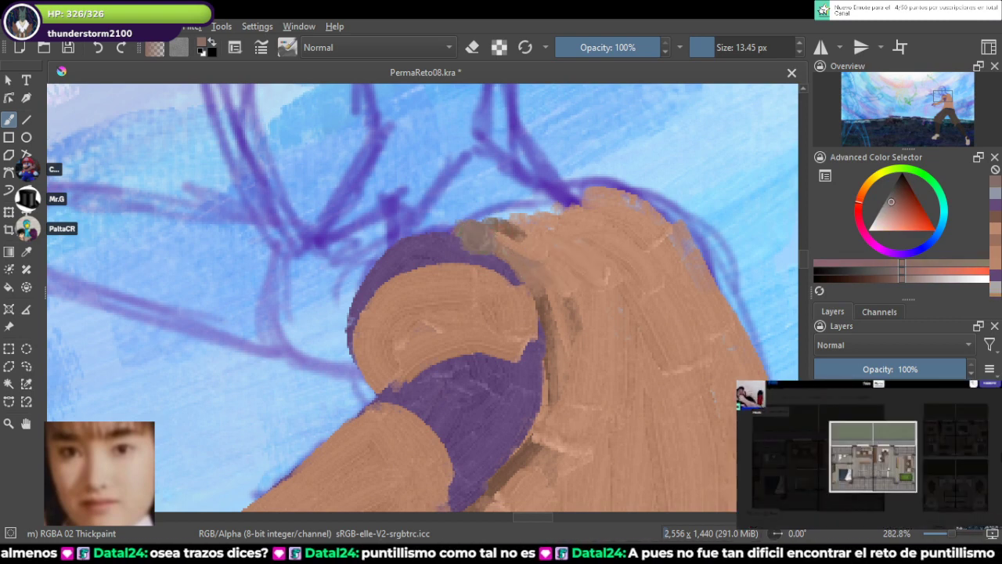
left_click(459, 250, "ctrl")
left_click_drag(461, 246, 493, 260)
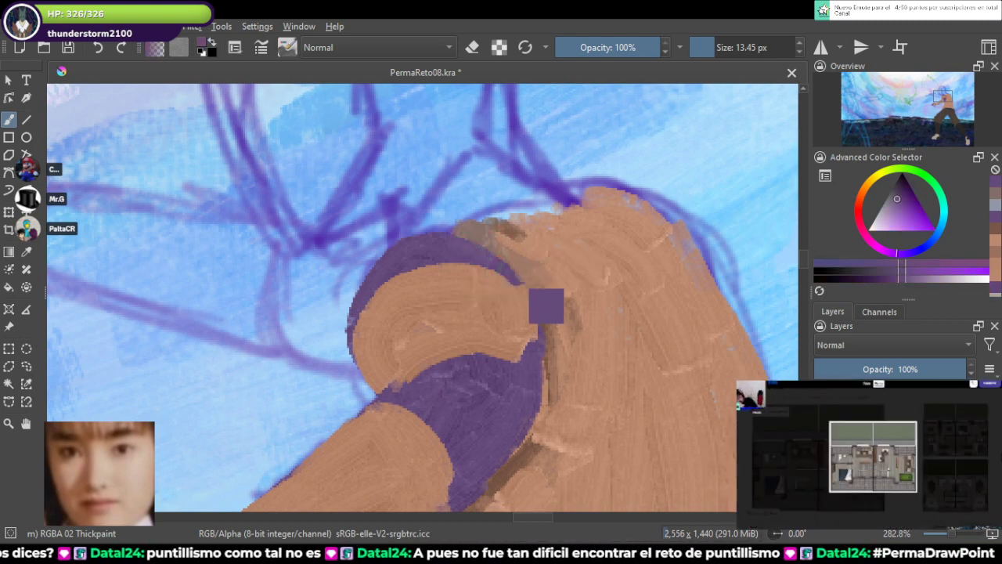
key("ctrl+s")
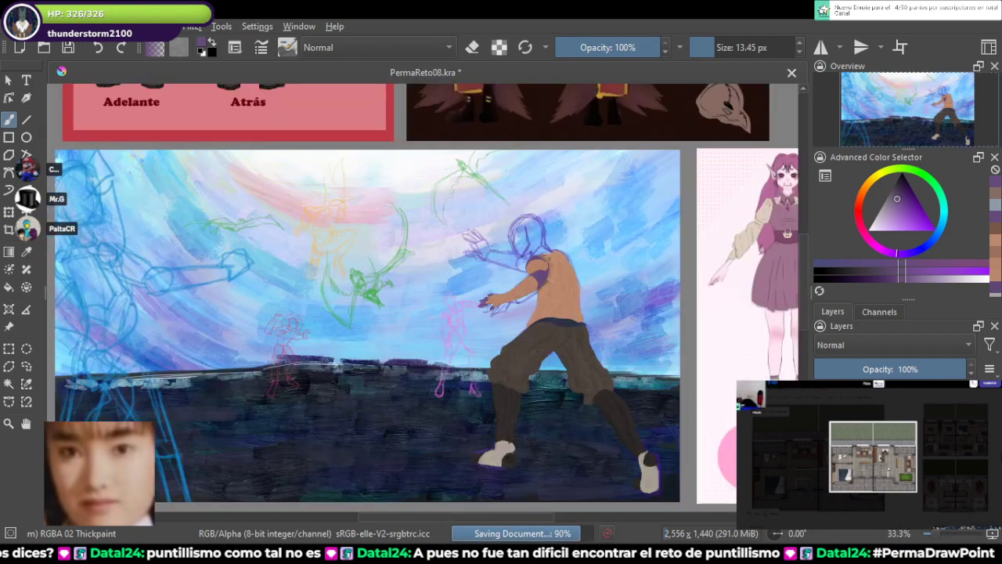
Step: Resample the vest's orange-brown and build up its top edge at the base of the neck, settling on a 14.67 px brush
scroll(549, 259, "up", 1)
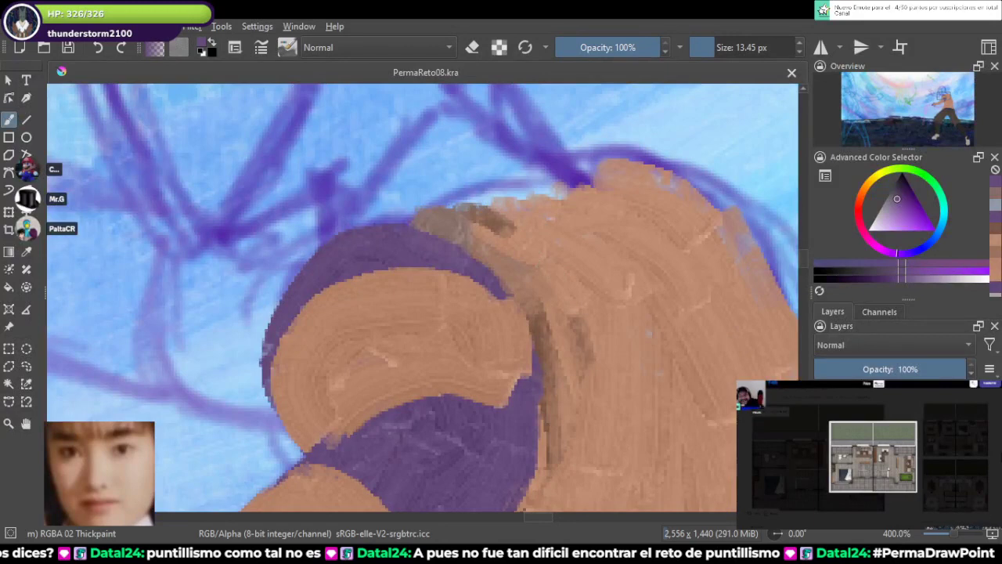
left_click_drag(598, 199, 552, 266)
left_click(628, 288, "ctrl")
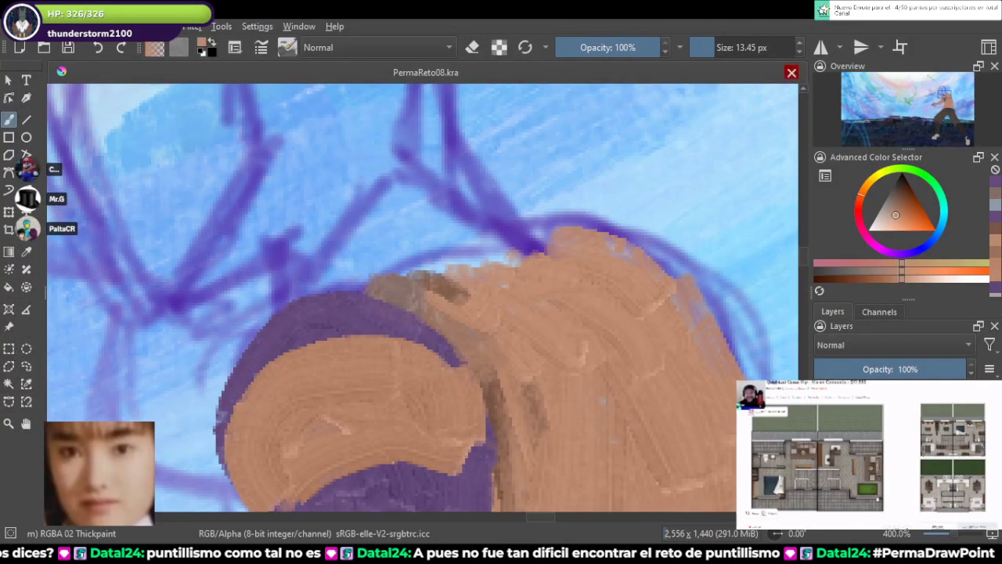
left_click(733, 46)
mouse_move(479, 242)
left_mouse_down()
mouse_move(530, 274)
mouse_move(537, 247)
left_mouse_up()
left_click_drag(729, 47, 715, 47)
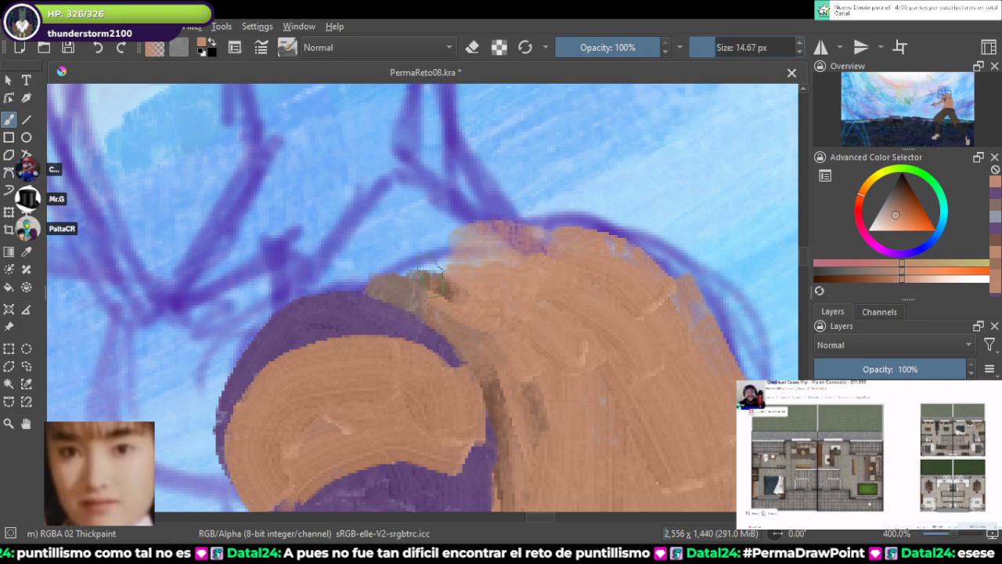
mouse_move(429, 276)
left_mouse_down()
mouse_move(482, 262)
mouse_move(549, 249)
left_mouse_up()
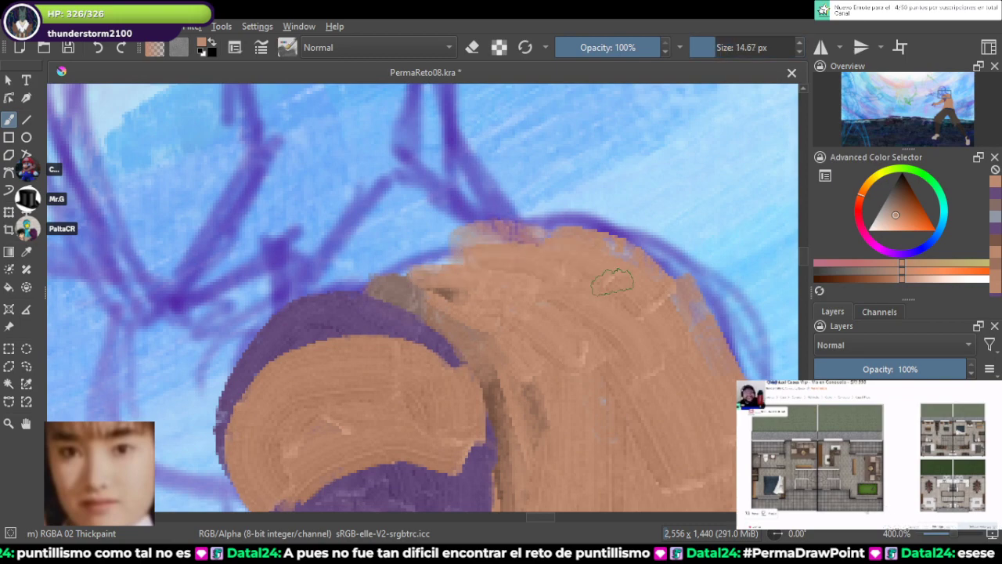
Step: Sample the green of the patterned collar from the blue-haired character's reference sheet
scroll(613, 281, "down", 10)
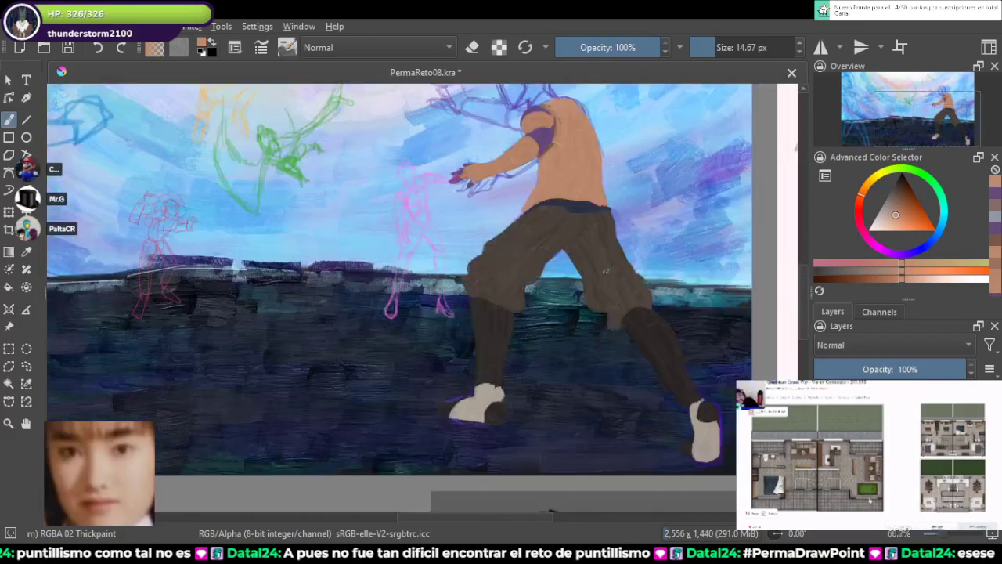
scroll(606, 274, "down", 2)
left_click_drag(606, 336, 533, 215)
scroll(656, 377, "up", 1)
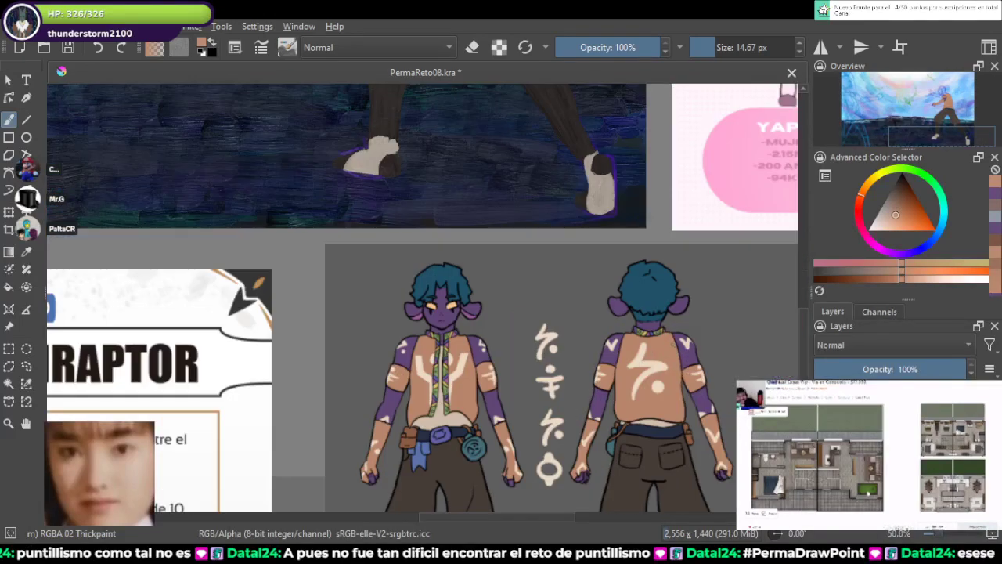
key("ctrl")
left_click(671, 343, "ctrl")
scroll(659, 340, "down", 3)
left_click_drag(657, 337, 395, 293)
scroll(653, 289, "up", 2)
scroll(653, 289, "up", 1)
scroll(595, 305, "up", 6)
key("ctrl")
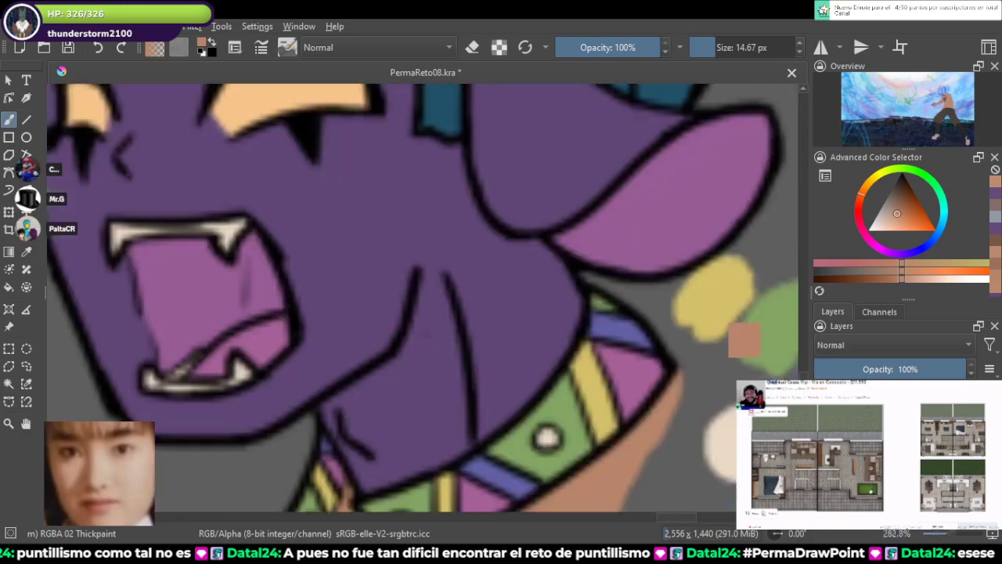
left_click_drag(774, 313, 708, 345)
left_click(626, 265, "ctrl")
Step: Dab the first green collar patch at the base of the lunging character's neck
scroll(626, 264, "down", 5)
left_click_drag(485, 125, 670, 394)
left_click_drag(462, 168, 551, 286)
scroll(555, 305, "up", 4)
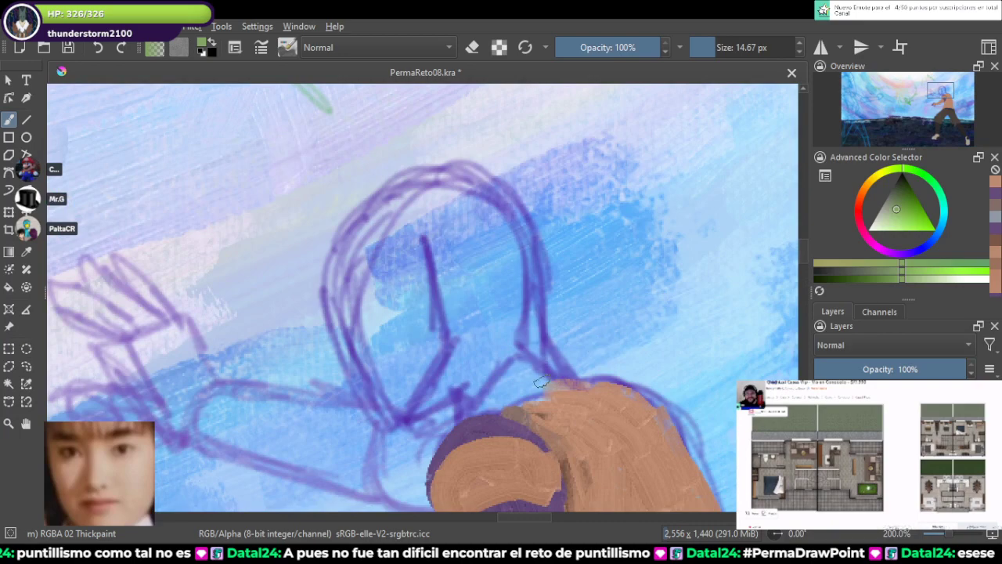
left_click(540, 383)
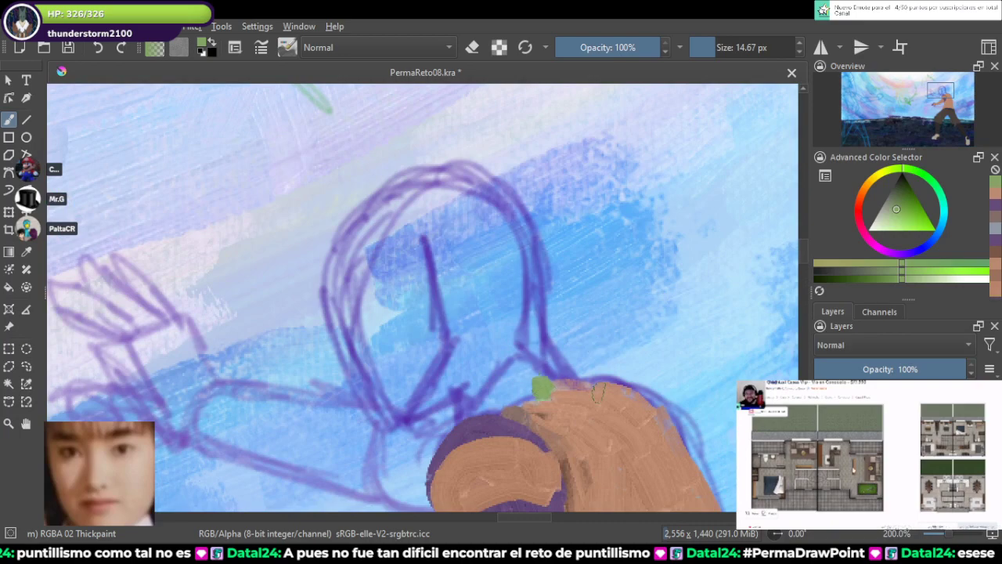
Step: Sample the blue-violet collar swatch from the reference sheet and paint a blue patch beside the green one on the neck
scroll(596, 395, "down", 4)
left_click_drag(596, 395, 471, 233)
left_click_drag(595, 443, 388, 103)
left_click_drag(603, 463, 453, 368)
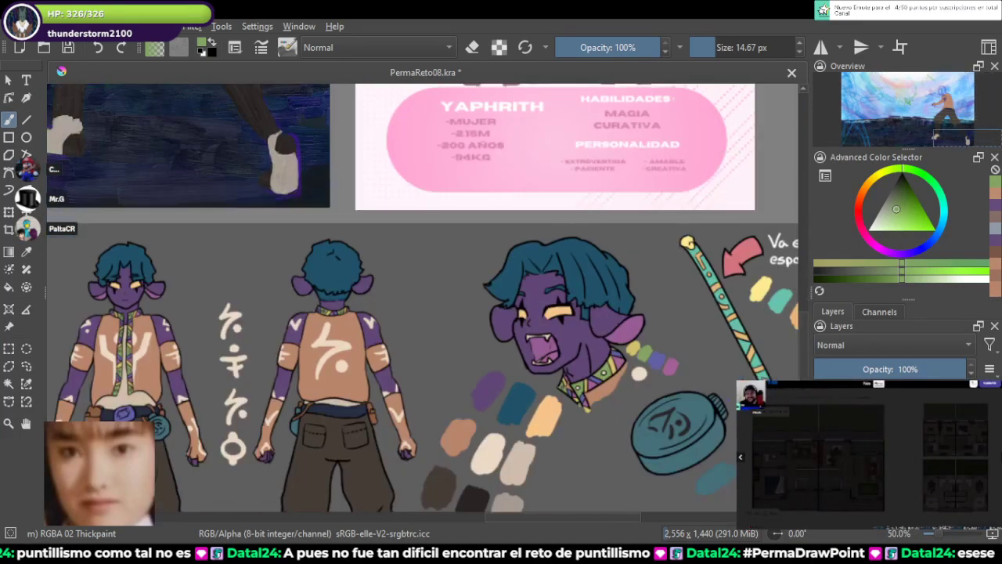
left_click(658, 361, "ctrl")
left_click_drag(657, 362, 664, 366)
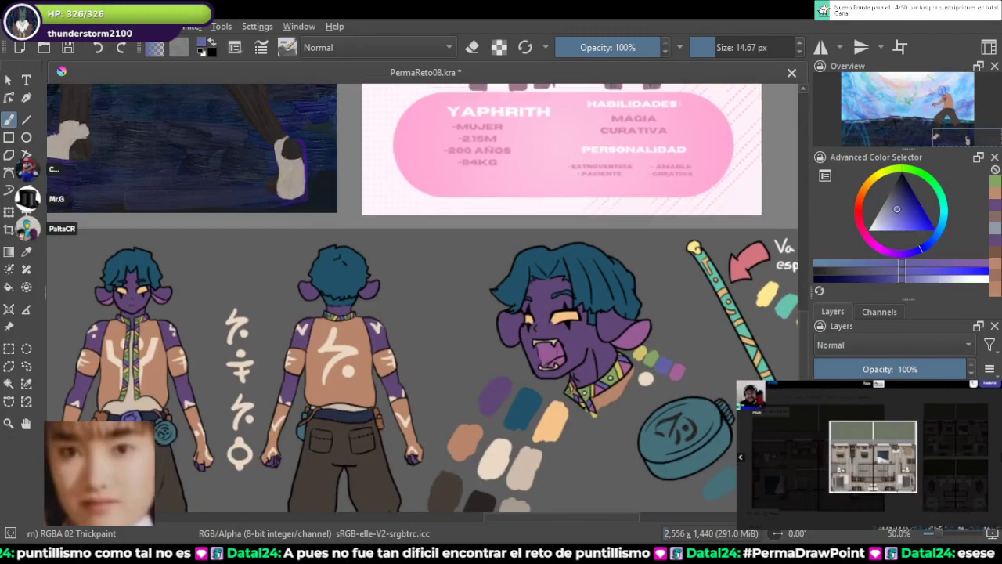
left_click_drag(407, 204, 508, 362)
left_click_drag(329, 143, 402, 360)
left_click_drag(306, 169, 394, 361)
scroll(393, 361, "up", 6)
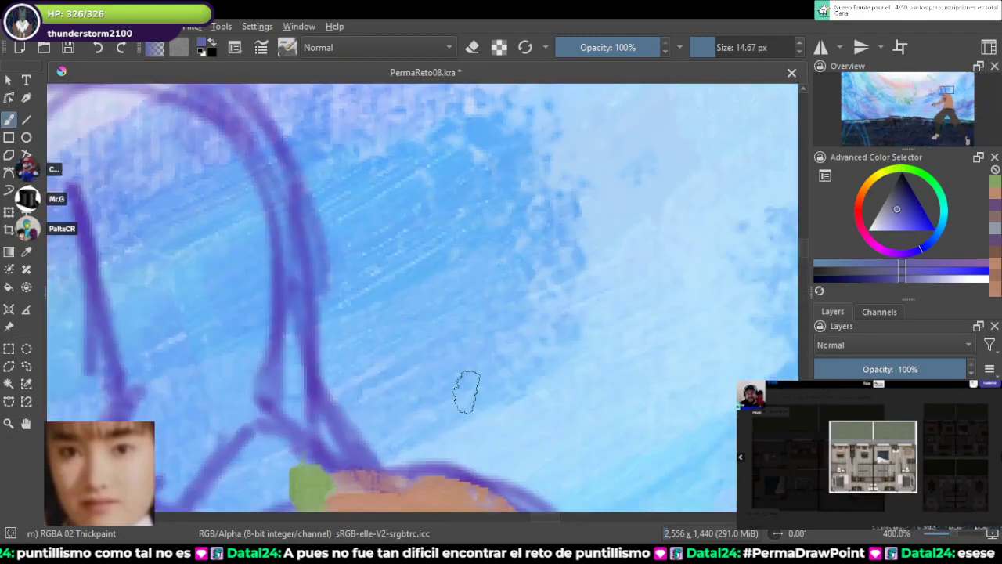
left_click_drag(338, 485, 398, 406)
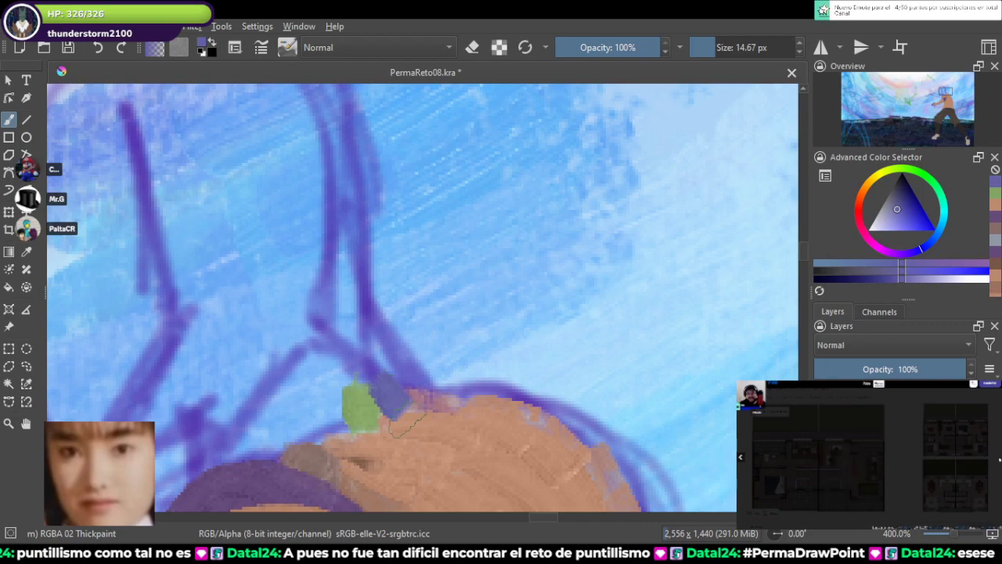
Step: Sample the pinkish-purple collar swatch from the reference sheet and dab it beside the blue patch
scroll(395, 359, "down", 7)
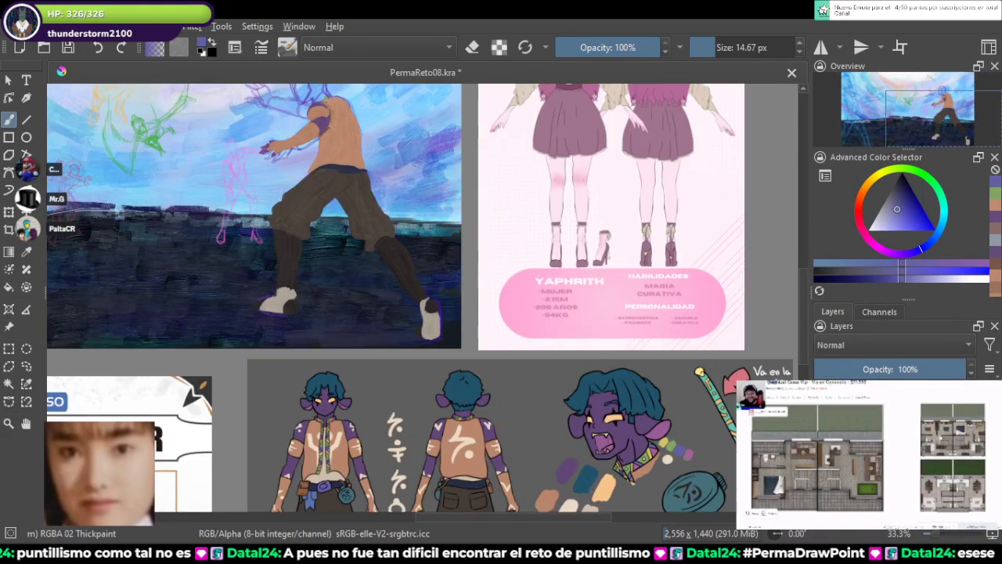
left_click(664, 441, "ctrl")
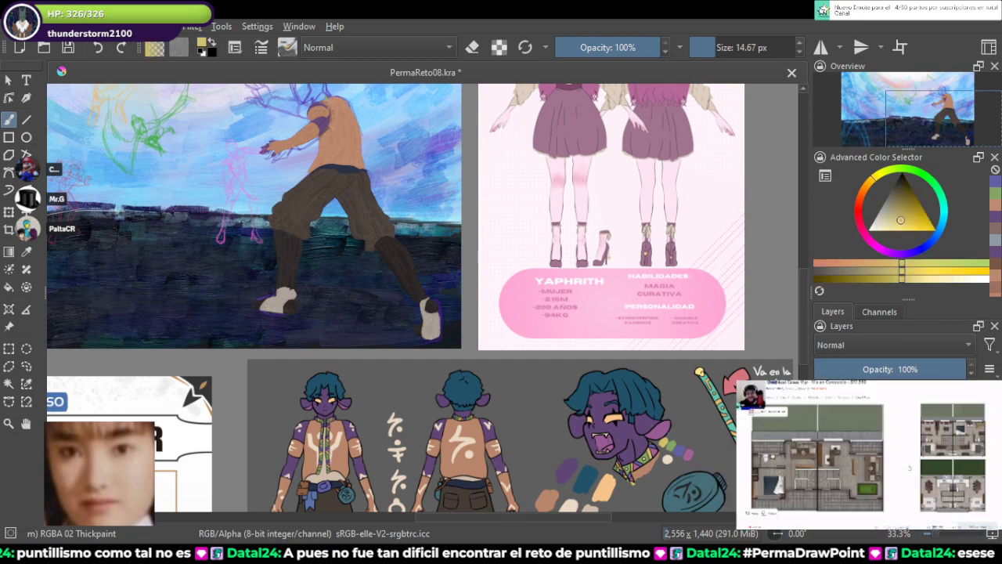
left_click(690, 452, "ctrl")
left_click_drag(360, 164, 548, 368)
scroll(548, 368, "up", 6)
mouse_move(344, 117)
left_mouse_down()
mouse_move(517, 383)
mouse_move(544, 450)
left_mouse_up()
scroll(542, 289, "up", 1)
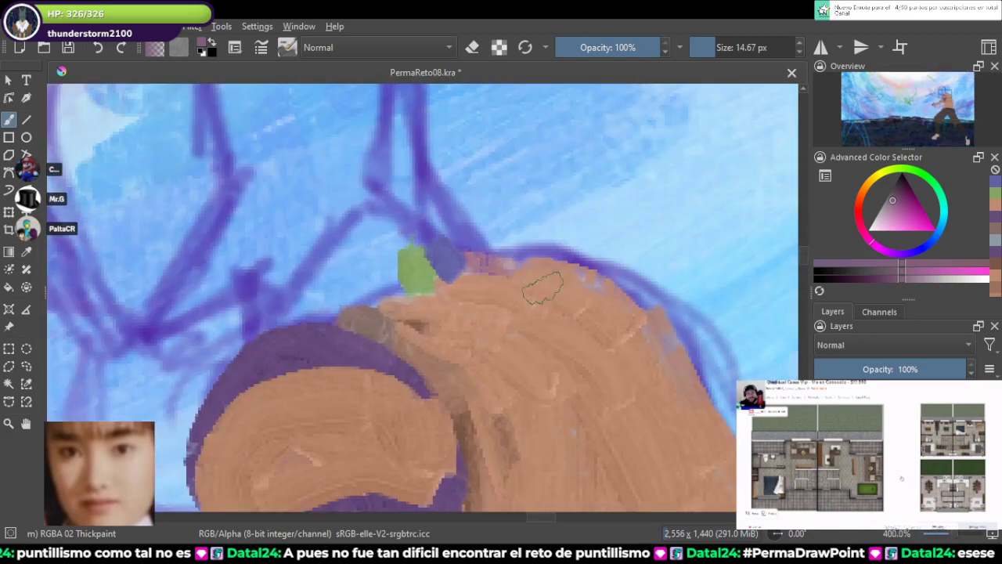
left_click(471, 242)
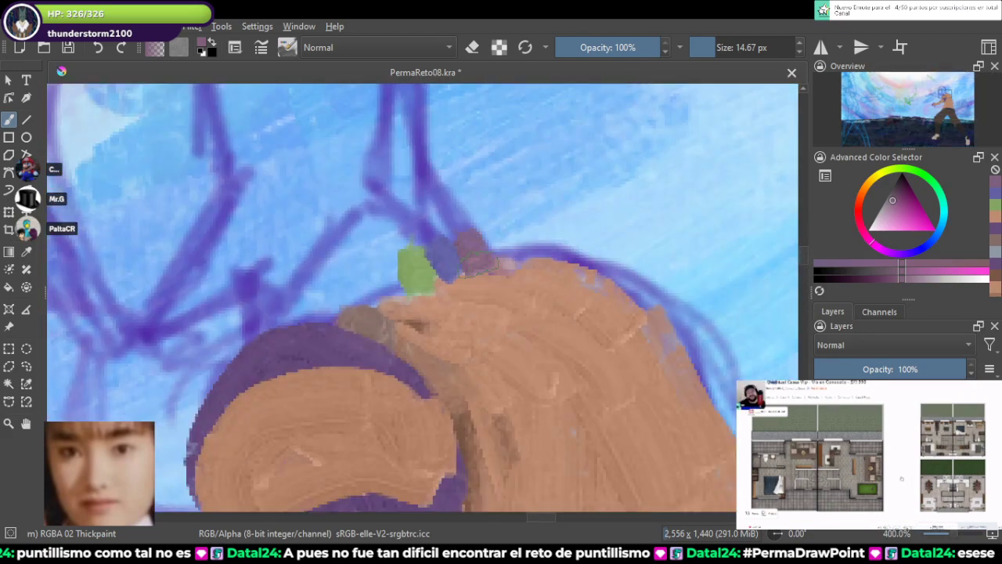
Step: Sample the yellow collar swatch from the reference sheet and paint a yellow stripe beside the pinkish-purple patch, undoing the stray extra dab
scroll(493, 251, "down", 10)
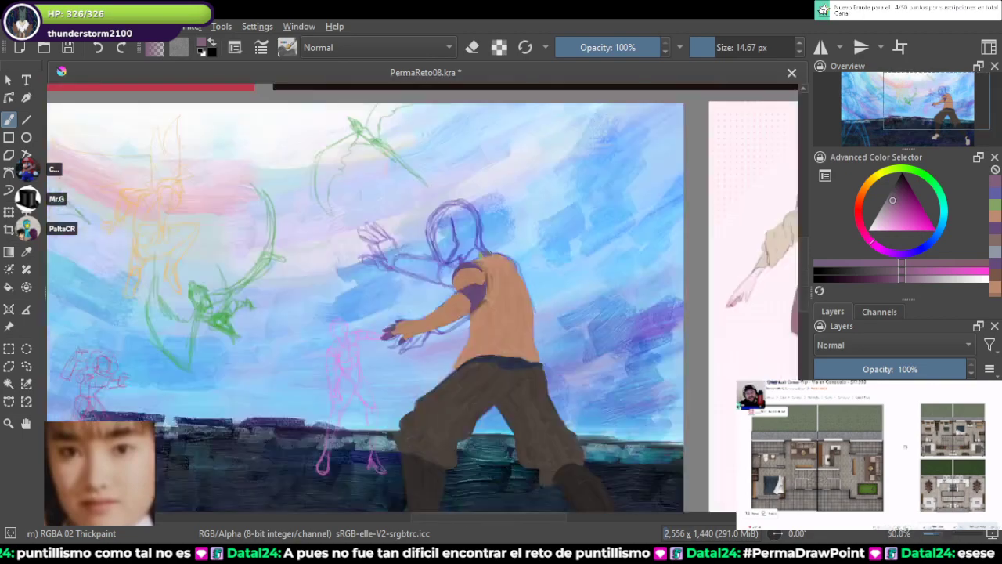
scroll(548, 394, "up", 10)
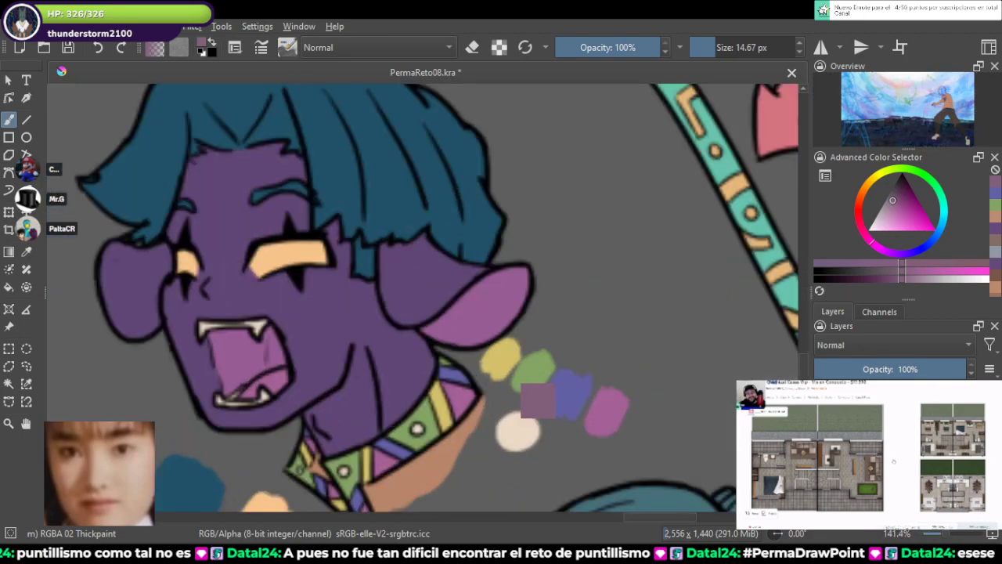
left_click(499, 358, "ctrl")
scroll(496, 358, "down", 8)
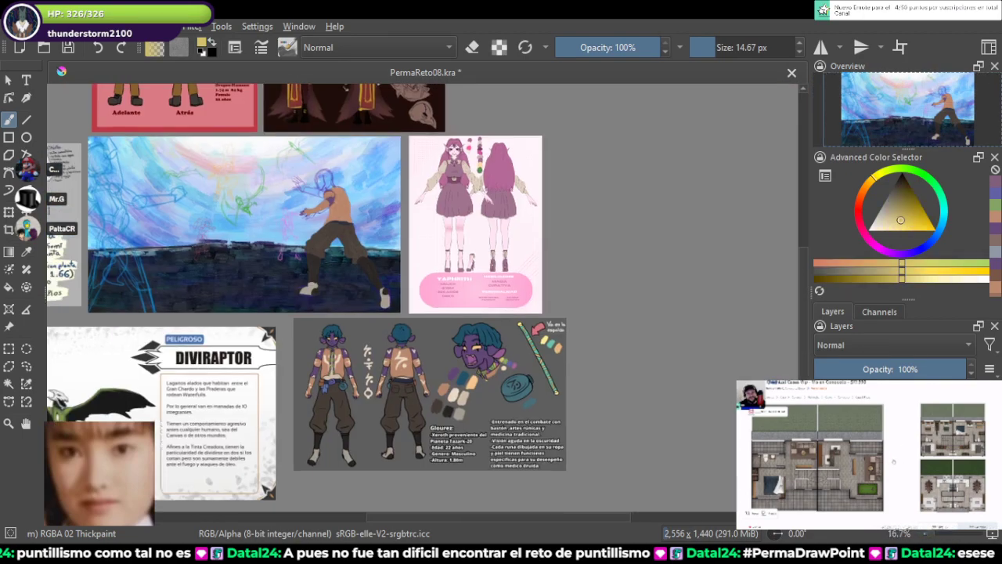
scroll(336, 196, "up", 8)
scroll(403, 253, "up", 3)
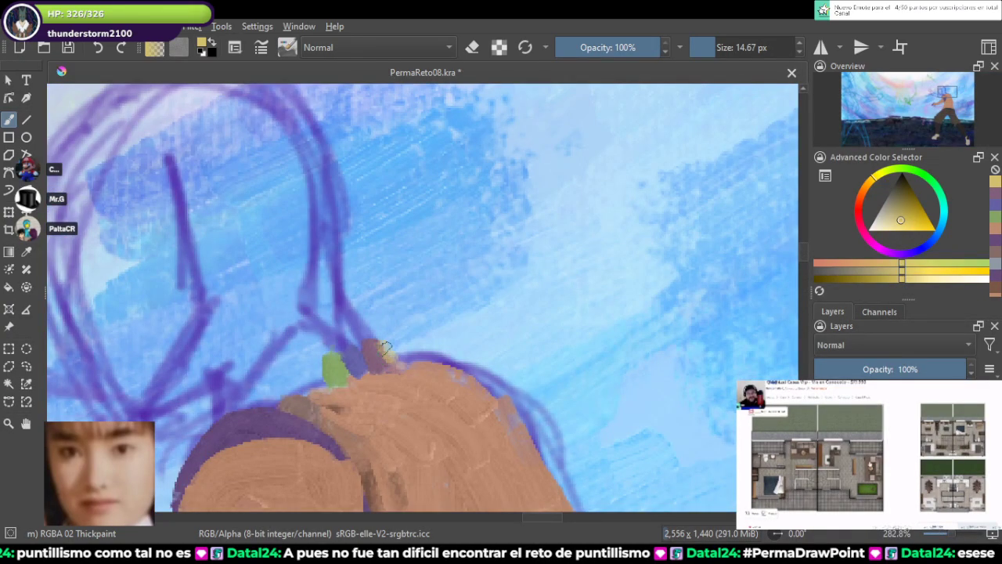
left_click_drag(379, 348, 392, 361)
left_click(379, 418)
key("ctrl+z")
Step: Resample the green from the painted collar and widen the green patch toward the front of the neck
left_click(333, 367, "ctrl")
left_click(321, 375)
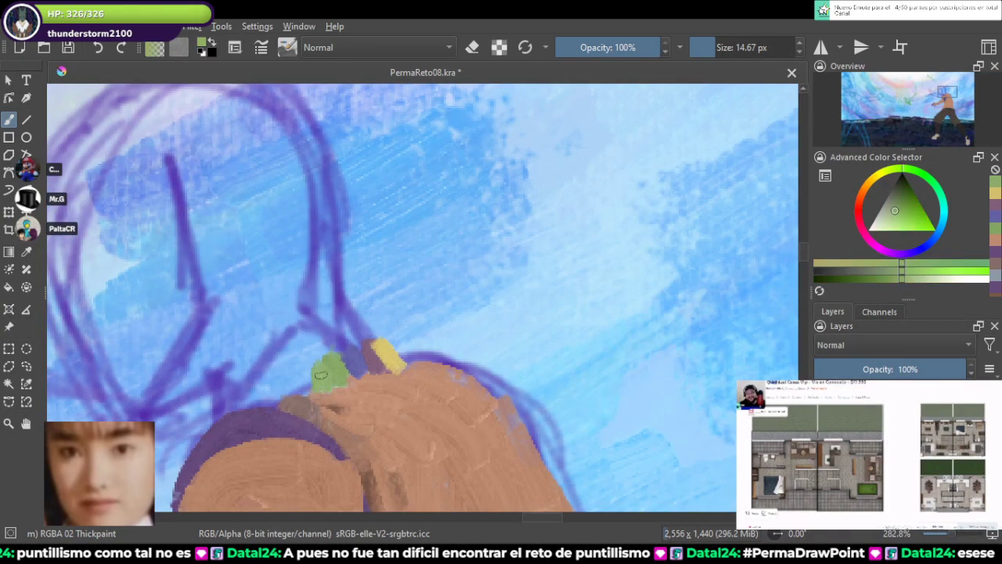
left_click_drag(320, 366, 395, 326)
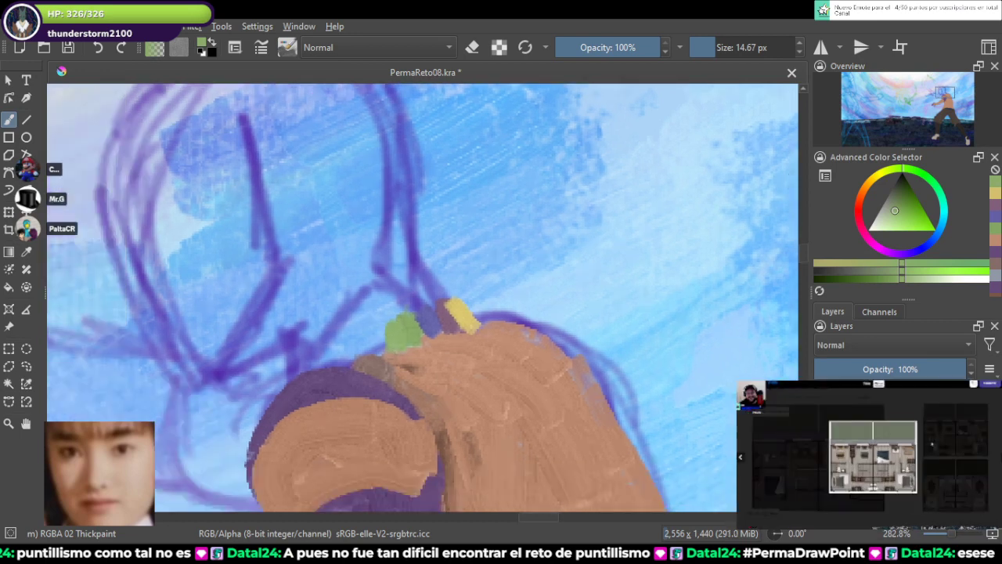
Step: Reuse the recent yellow and paint a yellow patch on the collar in front of the green one
left_click(994, 217)
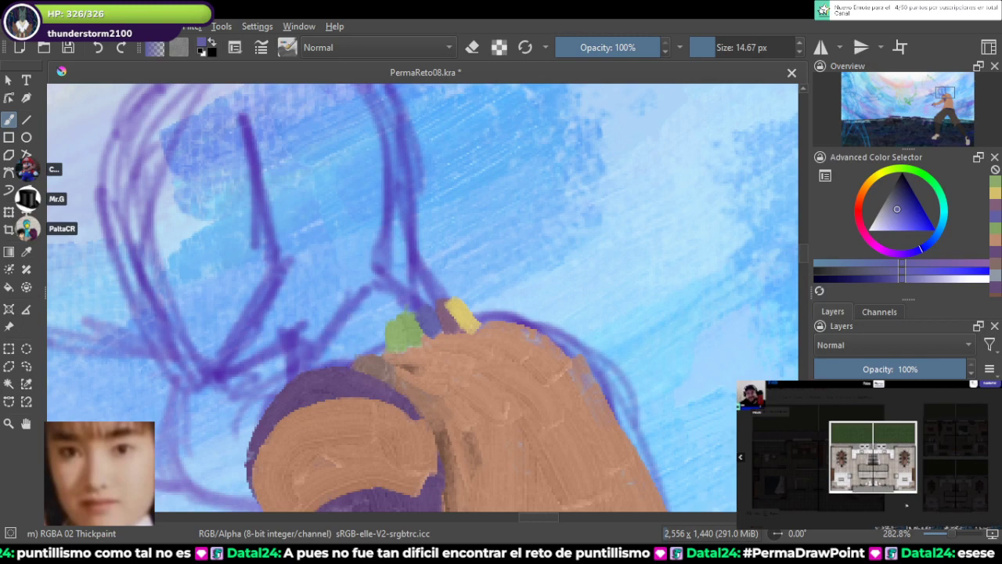
left_click(403, 333, "ctrl")
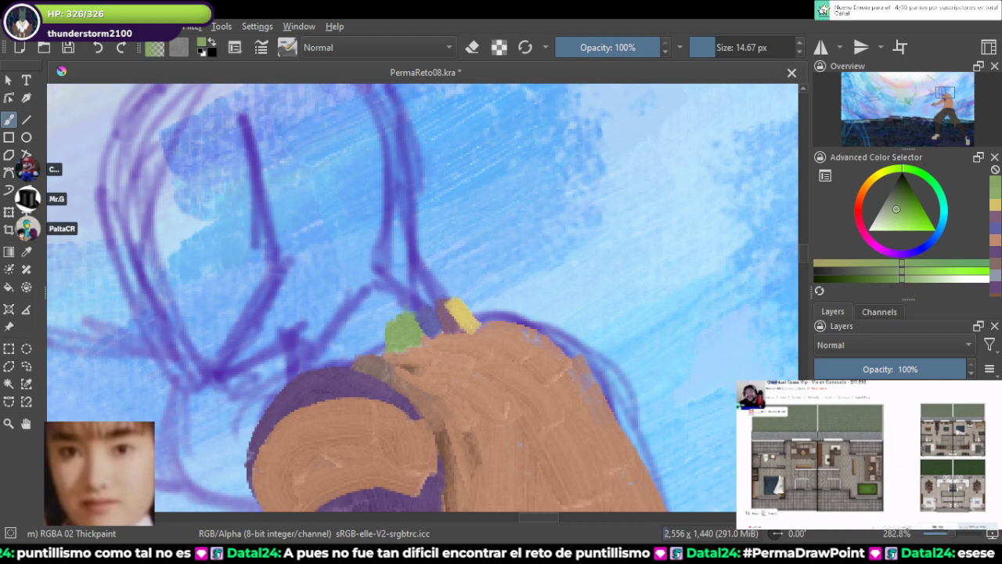
left_click(995, 204)
mouse_move(384, 325)
left_mouse_down()
mouse_move(372, 350)
mouse_move(407, 327)
left_mouse_up()
Step: Continue the collar pattern toward the throat with a pinkish-purple patch followed by a blue patch in the recent colours
left_click(995, 216)
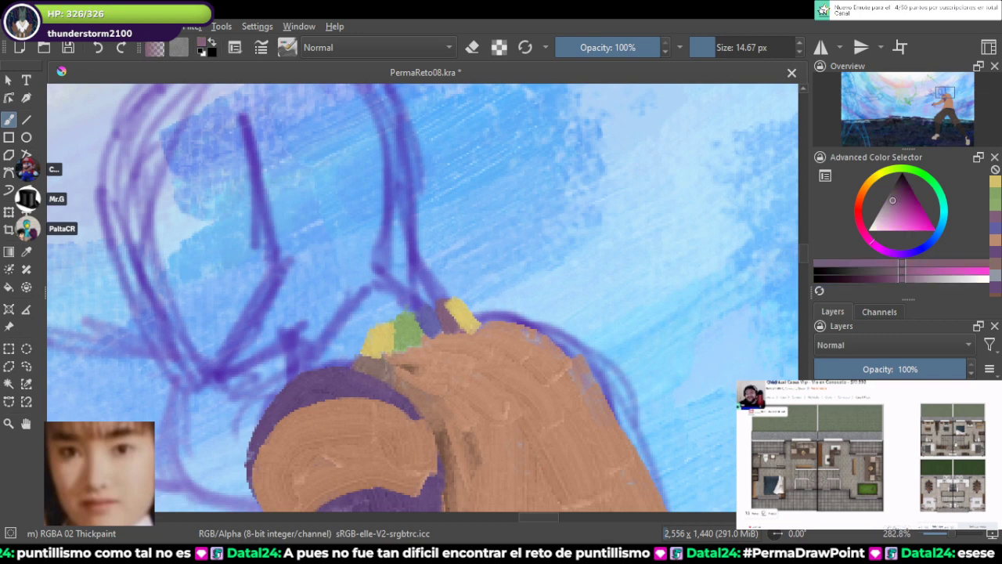
left_click_drag(362, 339, 358, 352)
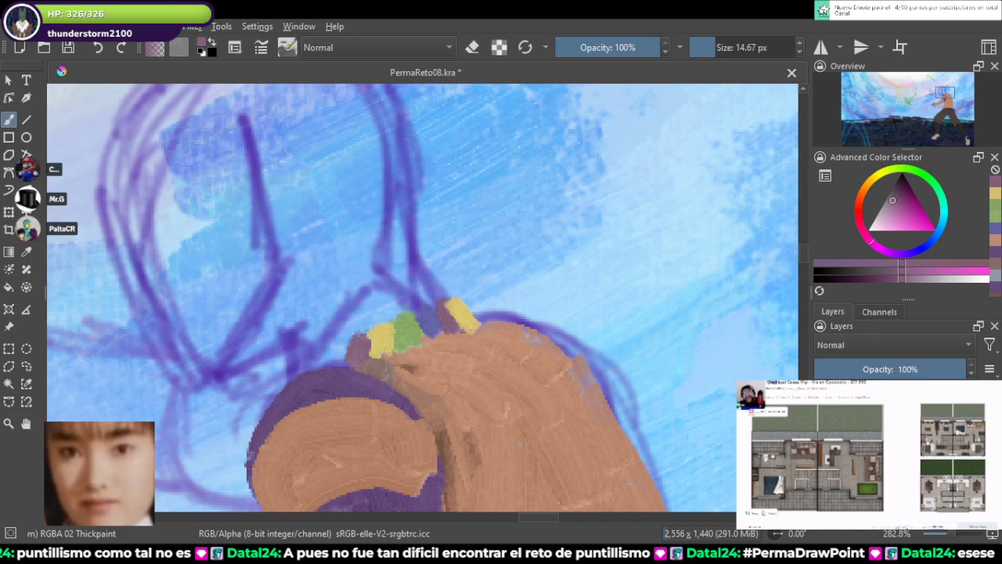
left_click(995, 228)
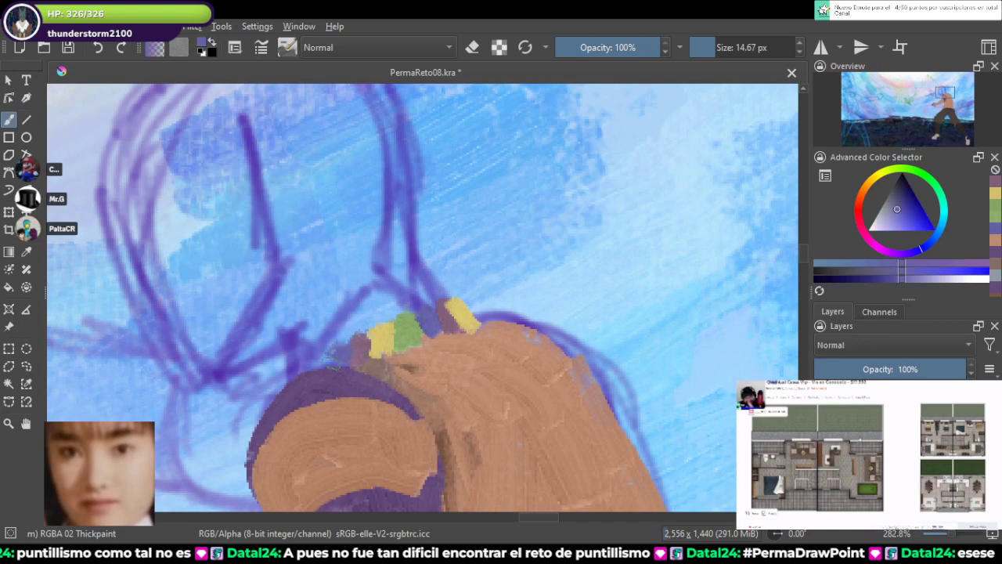
scroll(461, 311, "down", 1)
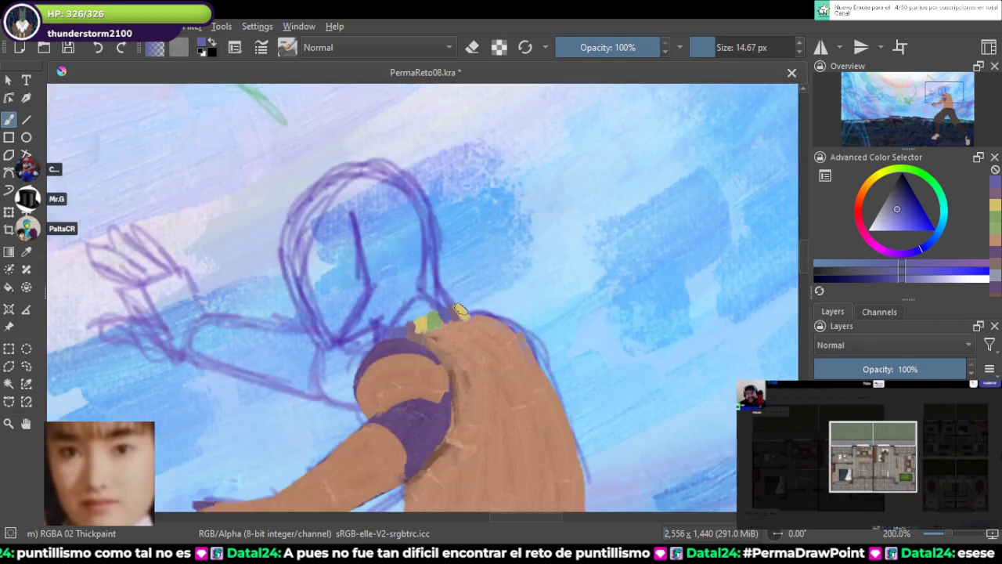
scroll(460, 311, "down", 1)
scroll(430, 332, "up", 2)
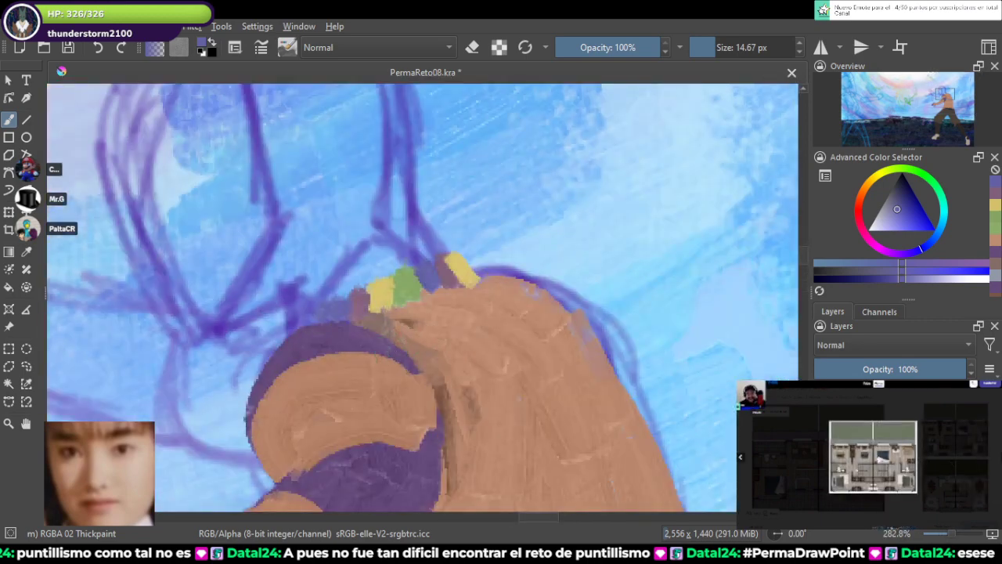
Step: Sample the purple skin colour from the reference sheet and paint the base of the neck above the collar
scroll(732, 247, "down", 6)
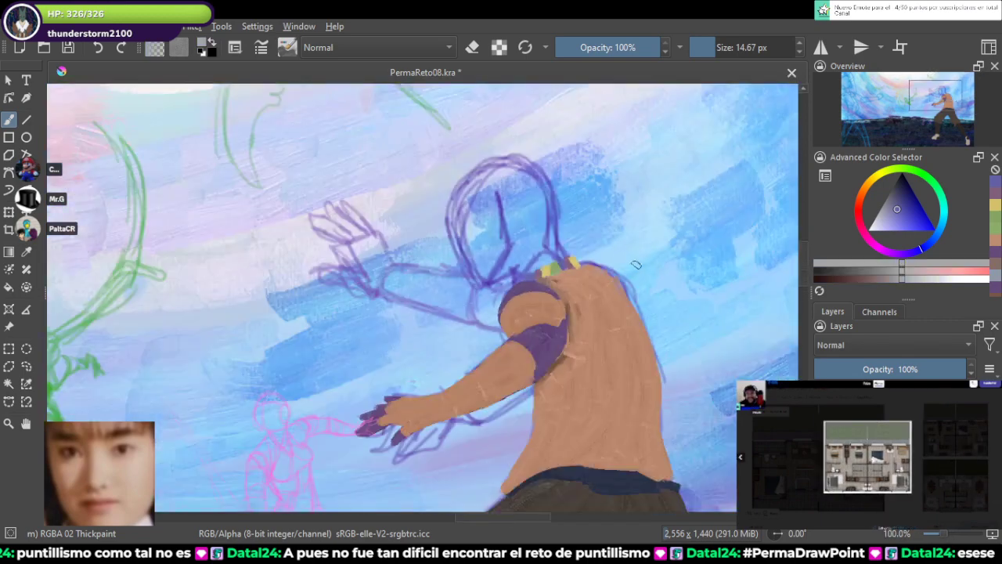
scroll(587, 360, "up", 3)
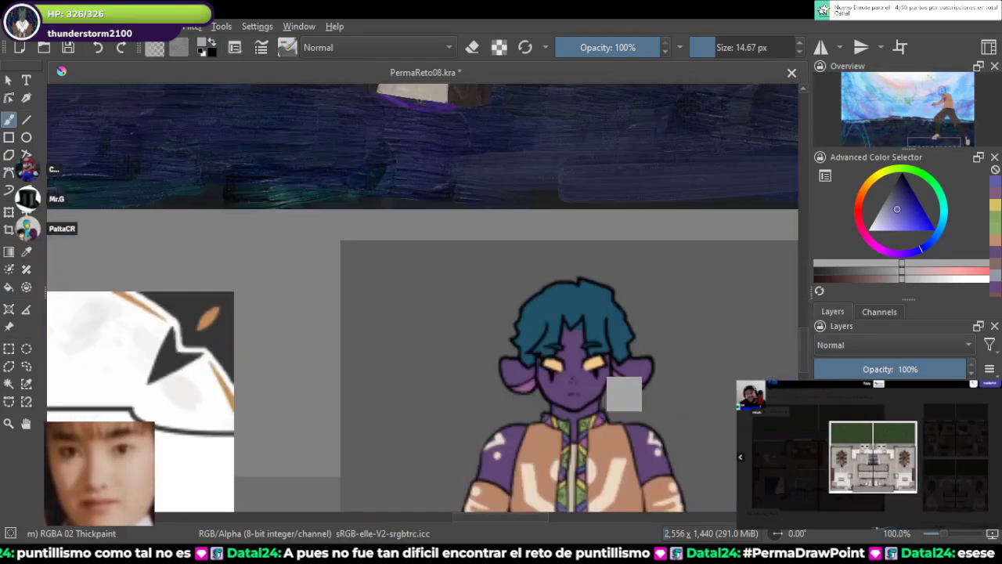
mouse_move(568, 234)
left_mouse_down()
mouse_move(622, 445)
mouse_move(593, 396)
left_mouse_up()
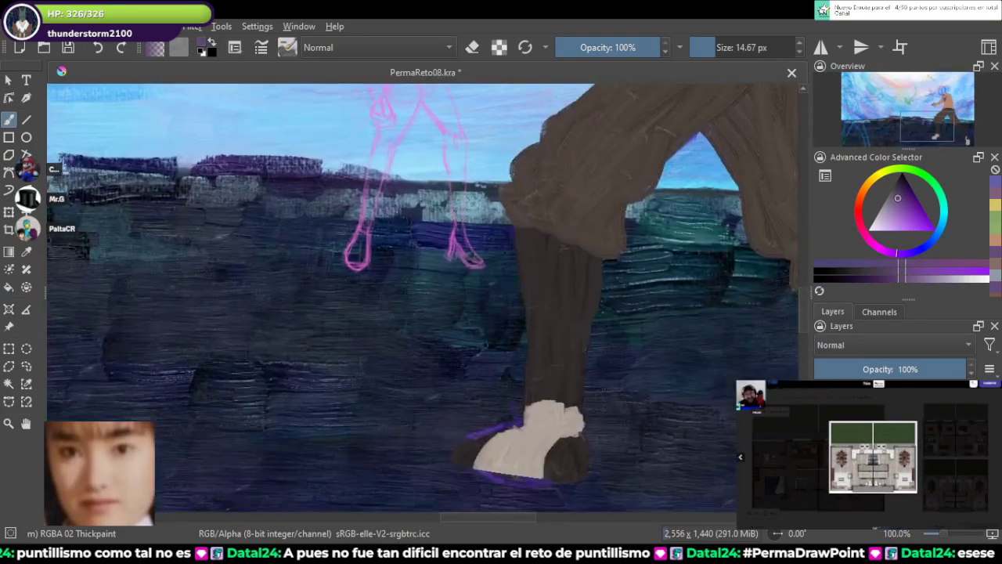
mouse_move(501, 117)
left_mouse_down()
mouse_move(501, 328)
mouse_move(482, 507)
left_mouse_up()
scroll(631, 220, "up", 4)
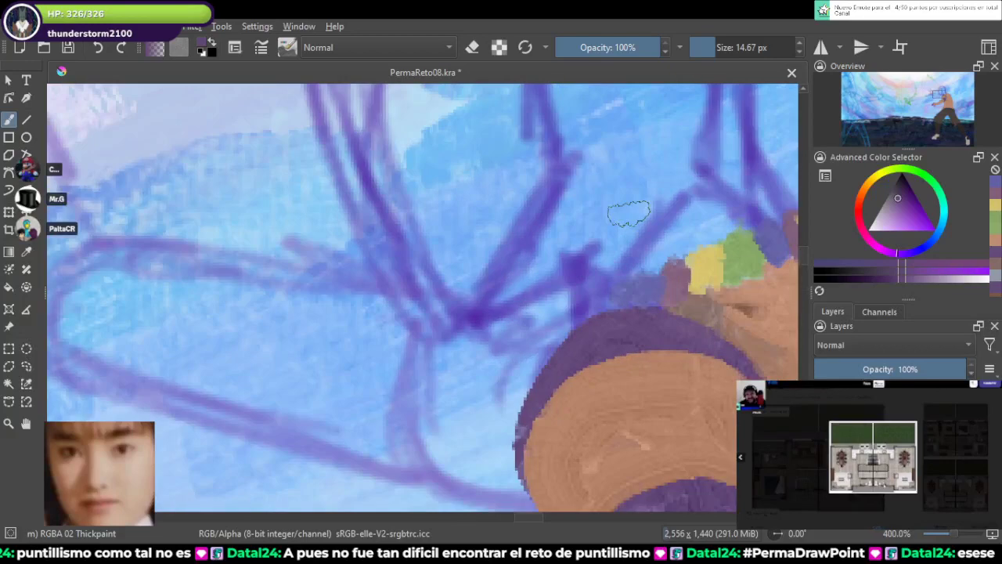
mouse_move(616, 261)
left_mouse_down()
mouse_move(656, 245)
mouse_move(651, 272)
mouse_move(670, 258)
mouse_move(661, 231)
mouse_move(675, 223)
mouse_move(689, 238)
mouse_move(755, 213)
mouse_move(757, 197)
mouse_move(790, 207)
left_mouse_up()
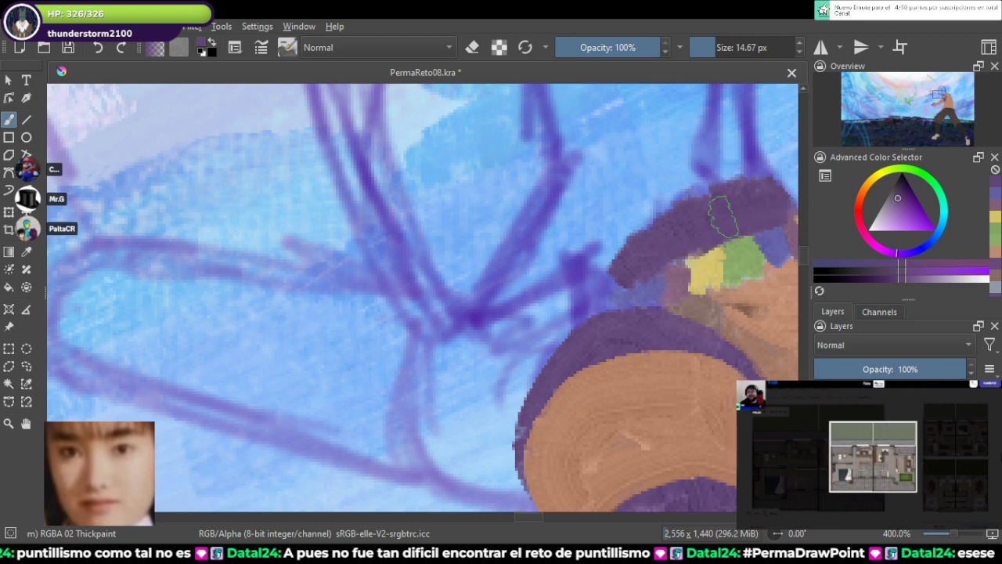
Step: Extend the purple skin fill up the back of the neck and forward into the jaw area
left_click_drag(690, 179, 576, 322)
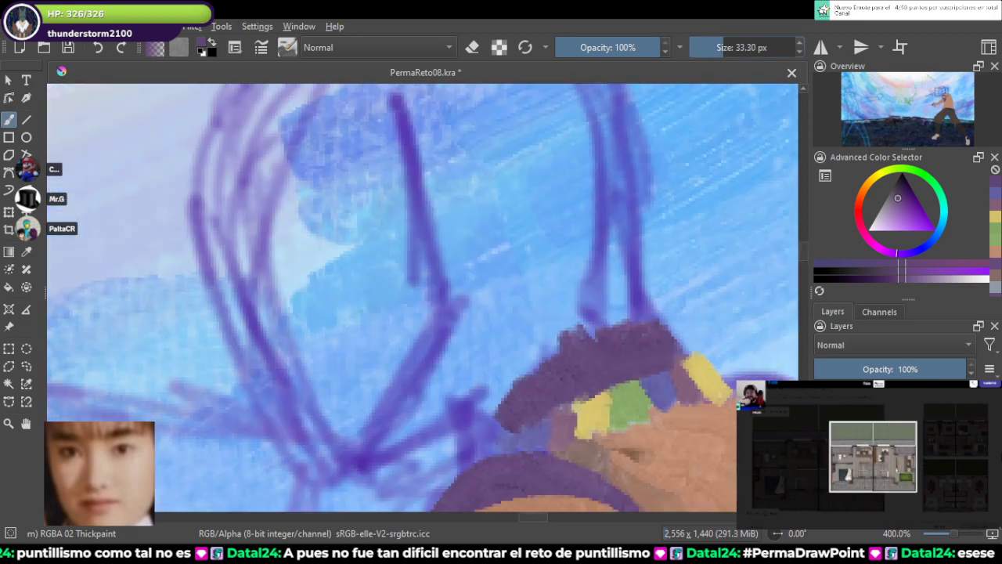
mouse_move(570, 280)
left_mouse_down()
mouse_move(597, 323)
mouse_move(594, 307)
mouse_move(636, 342)
mouse_move(577, 226)
left_mouse_up()
mouse_move(570, 339)
left_mouse_down()
mouse_move(526, 227)
mouse_move(602, 314)
mouse_move(614, 235)
left_mouse_up()
left_click(717, 47)
left_click_drag(613, 199, 636, 325)
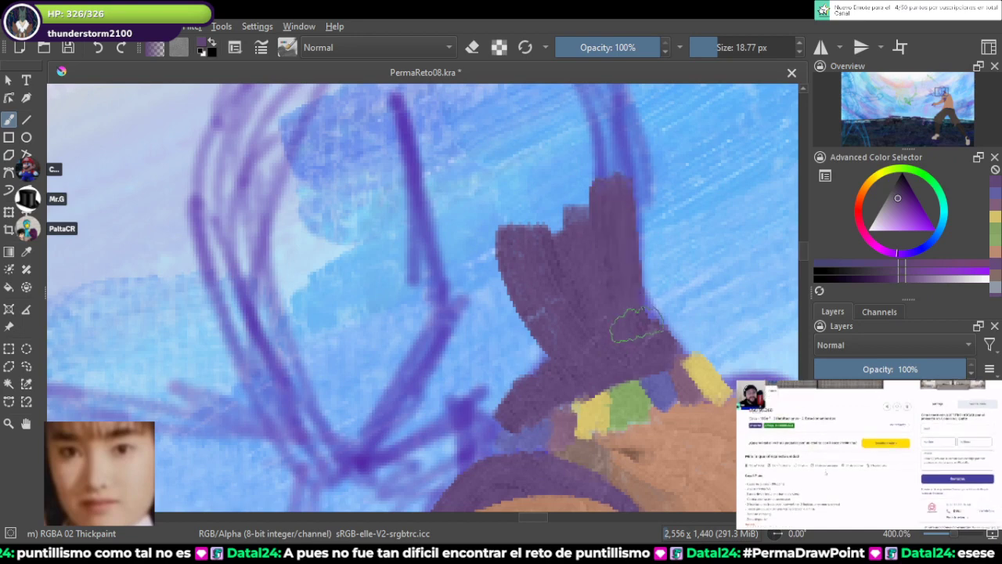
mouse_move(521, 348)
left_mouse_down()
mouse_move(491, 357)
mouse_move(463, 344)
left_mouse_up()
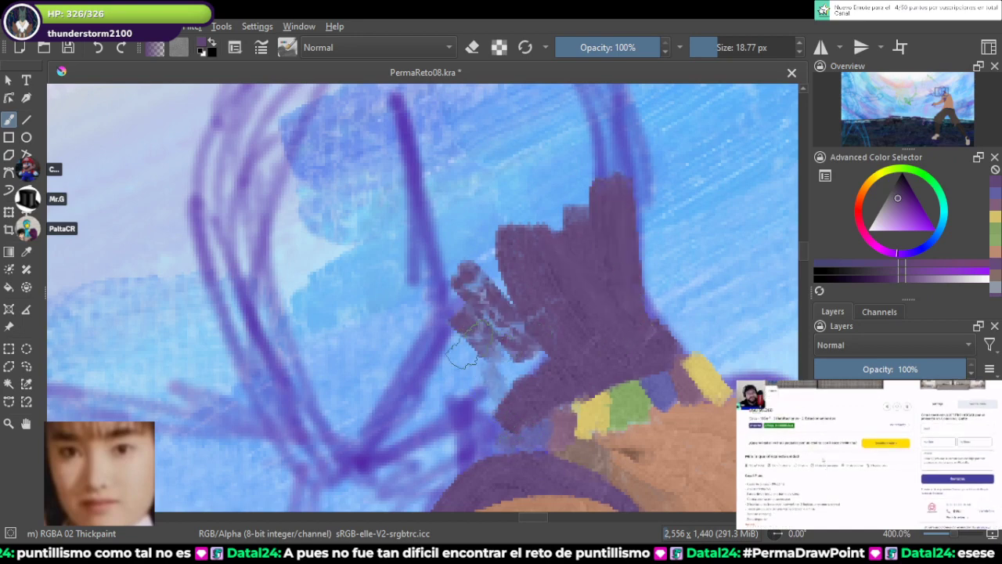
mouse_move(501, 397)
left_mouse_down()
mouse_move(465, 349)
mouse_move(508, 386)
mouse_move(446, 350)
mouse_move(450, 313)
mouse_move(480, 235)
mouse_move(552, 353)
mouse_move(563, 188)
mouse_move(550, 296)
left_mouse_up()
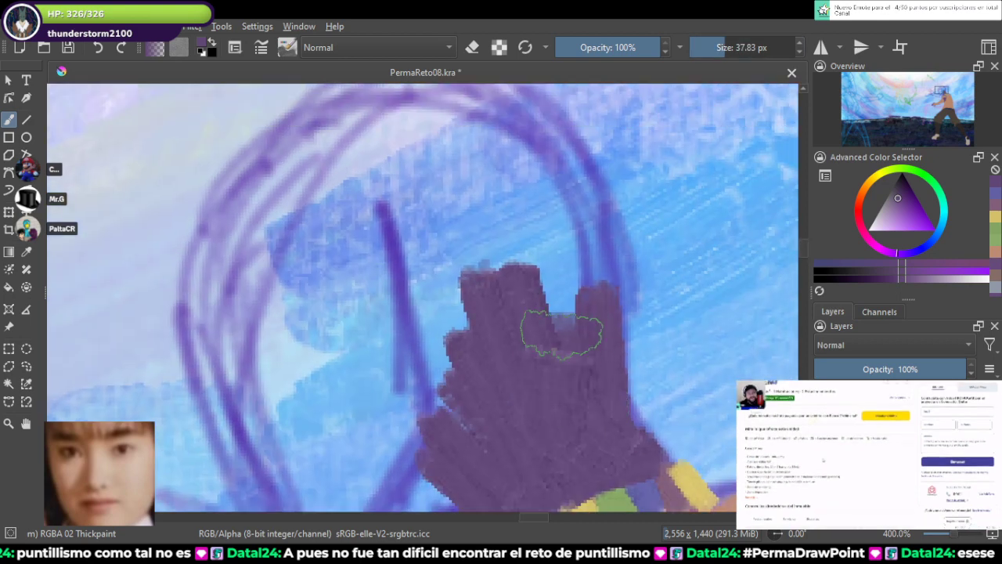
Step: Block in the upper head with purple using a 37.83 px brush, undoing the last two strokes
mouse_move(544, 331)
left_mouse_down()
mouse_move(535, 233)
mouse_move(448, 161)
mouse_move(427, 164)
mouse_move(477, 164)
mouse_move(531, 202)
mouse_move(573, 349)
mouse_move(560, 386)
mouse_move(540, 208)
mouse_move(448, 137)
left_mouse_up()
left_click_drag(364, 150, 459, 264)
mouse_move(351, 352)
left_mouse_down()
mouse_move(633, 357)
mouse_move(598, 407)
mouse_move(439, 458)
mouse_move(484, 345)
left_mouse_up()
mouse_move(407, 219)
left_mouse_down()
mouse_move(428, 412)
mouse_move(488, 150)
mouse_move(434, 399)
left_mouse_up()
key("ctrl+z")
key("ctrl+z")
Step: Fill the inside of the head sketch with purple strokes from the crown down toward the jaw
mouse_move(423, 267)
left_mouse_down()
mouse_move(395, 407)
mouse_move(431, 435)
left_mouse_up()
left_click_drag(472, 298, 494, 454)
left_click_drag(478, 230, 524, 438)
left_click_drag(533, 231, 572, 438)
left_click_drag(554, 192, 587, 396)
mouse_move(587, 395)
left_mouse_down()
mouse_move(631, 231)
mouse_move(591, 333)
left_mouse_up()
mouse_move(591, 332)
left_mouse_down()
mouse_move(560, 250)
mouse_move(555, 176)
mouse_move(553, 315)
left_mouse_up()
mouse_move(552, 198)
left_mouse_down()
mouse_move(505, 305)
mouse_move(505, 371)
left_mouse_up()
left_click_drag(505, 396, 472, 198)
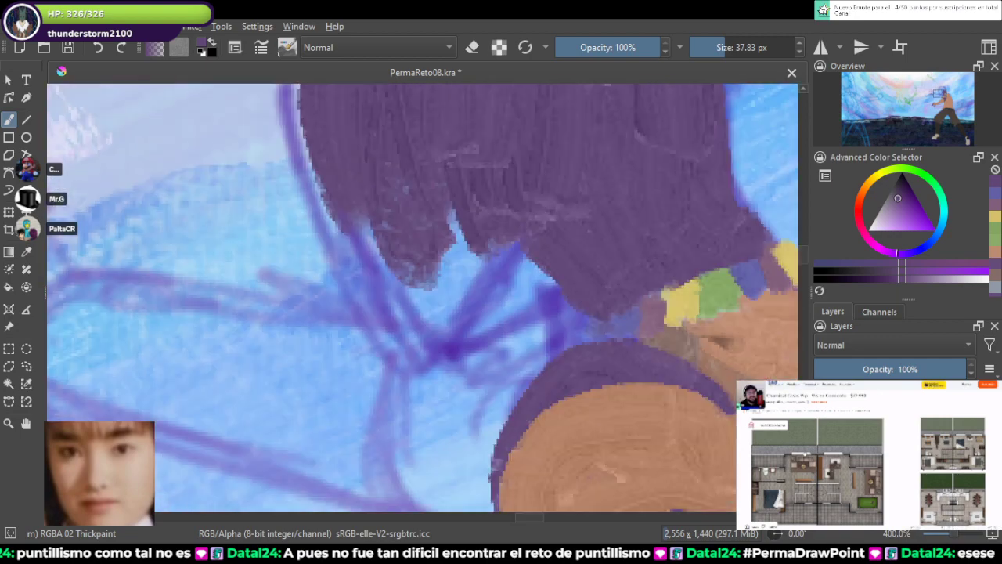
Step: Fill the remaining gaps in the chin and jaw and block in the front of the face with purple
left_click_drag(450, 329, 603, 227)
mouse_move(489, 266)
left_mouse_down()
mouse_move(450, 286)
mouse_move(344, 170)
mouse_move(397, 254)
mouse_move(458, 251)
left_mouse_up()
left_click_drag(457, 251, 581, 425)
mouse_move(453, 174)
left_mouse_down()
mouse_move(435, 283)
mouse_move(458, 354)
mouse_move(440, 395)
mouse_move(472, 411)
left_mouse_up()
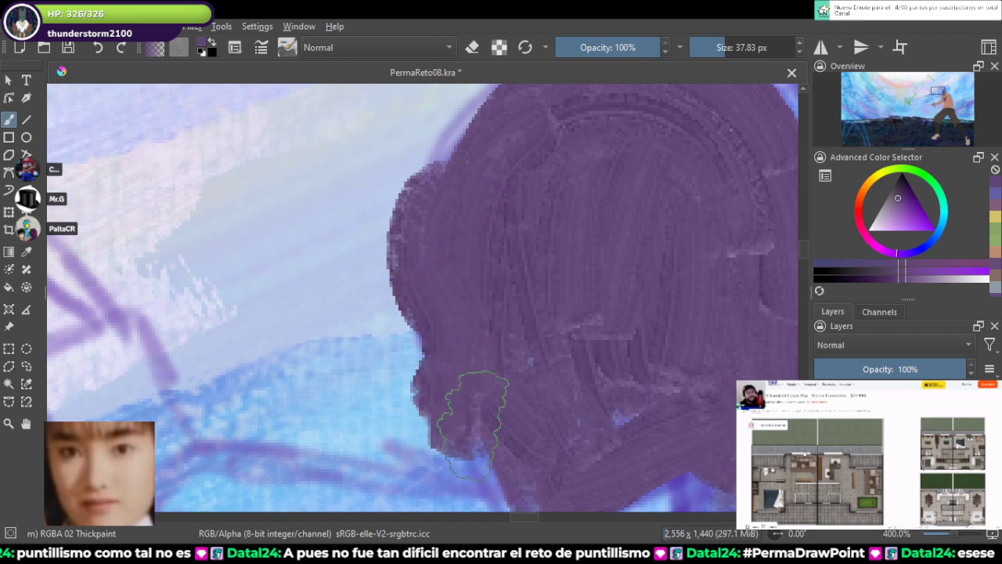
Step: Alternate erasing and painting purple to shape the face's front profile and the chin
key("e")
mouse_move(430, 364)
left_mouse_down()
mouse_move(395, 382)
mouse_move(406, 378)
left_mouse_up()
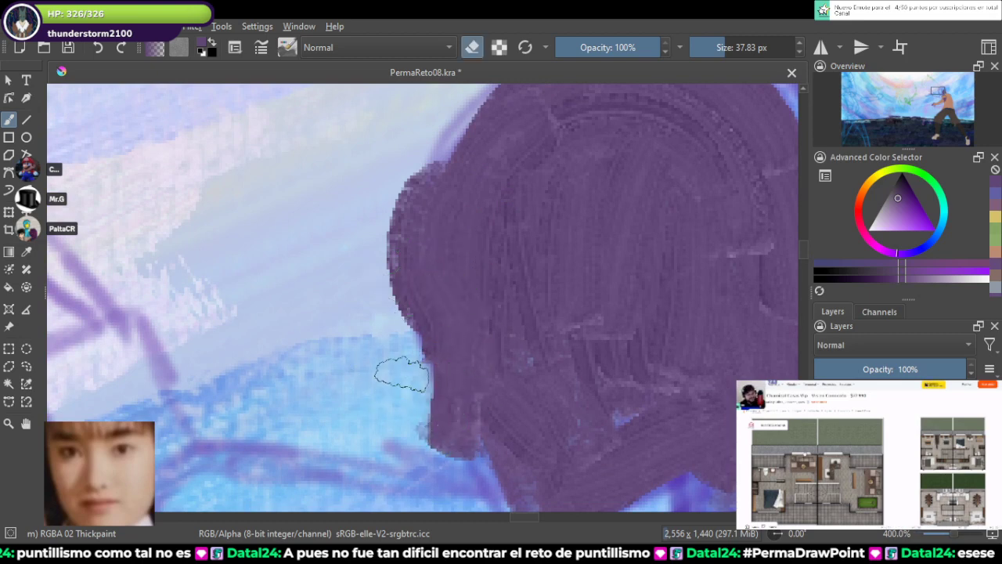
key("e")
mouse_move(441, 337)
left_mouse_down()
mouse_move(424, 420)
mouse_move(441, 347)
mouse_move(452, 364)
mouse_move(430, 427)
mouse_move(445, 427)
mouse_move(427, 360)
mouse_move(406, 354)
mouse_move(443, 372)
mouse_move(419, 376)
mouse_move(469, 350)
mouse_move(485, 394)
mouse_move(519, 409)
left_mouse_up()
key("e")
key("e")
key("e")
mouse_move(442, 376)
left_mouse_down()
mouse_move(474, 462)
mouse_move(458, 427)
mouse_move(470, 438)
left_mouse_up()
key("e")
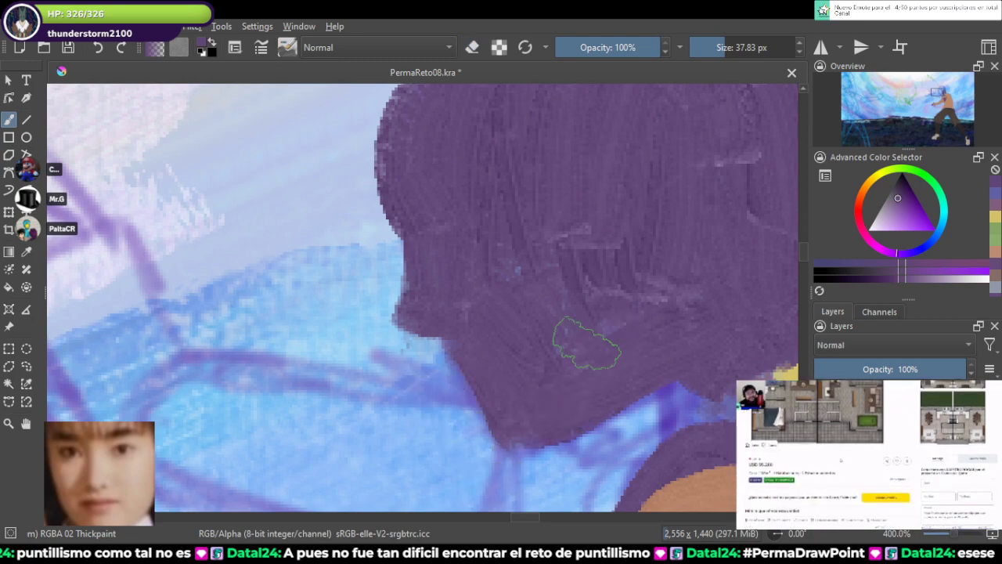
Step: Erase the excess paint along the forehead, nose and chin with a 15.96 px brush to refine the face profile
scroll(611, 241, "down", 4)
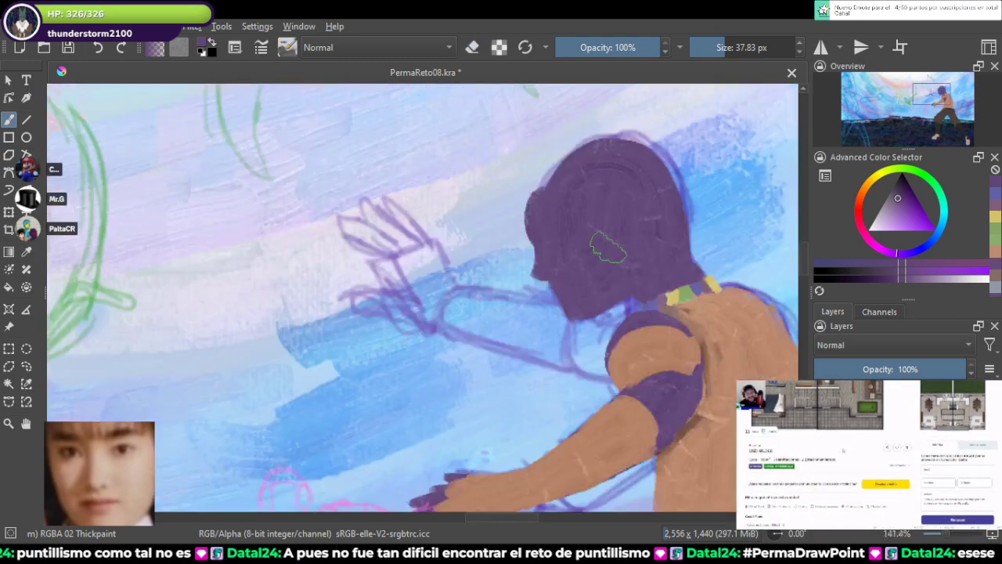
scroll(624, 228, "up", 6)
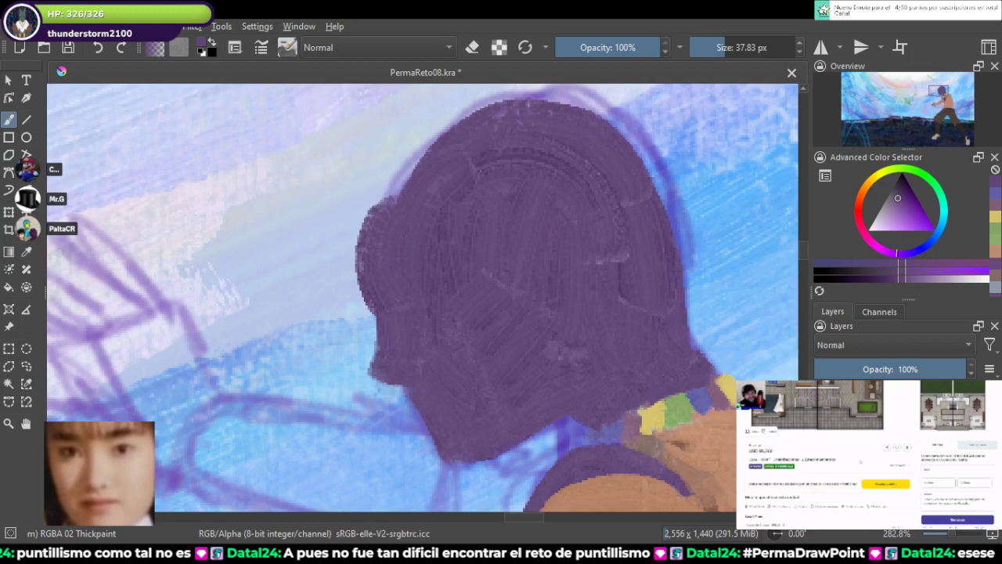
key("e")
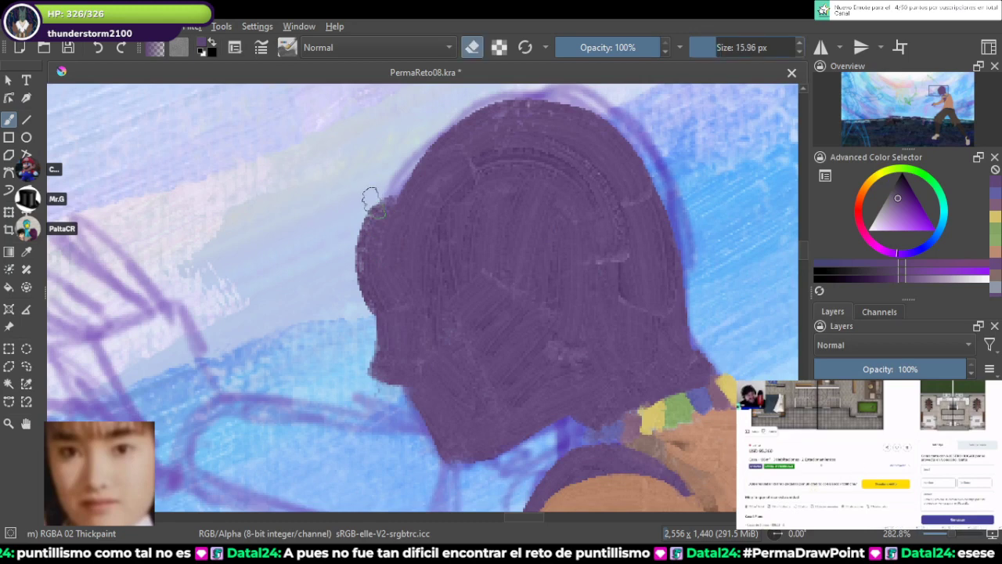
mouse_move(371, 197)
left_mouse_down()
mouse_move(360, 245)
mouse_move(362, 297)
mouse_move(370, 204)
mouse_move(368, 281)
mouse_move(357, 276)
mouse_move(366, 299)
left_mouse_up()
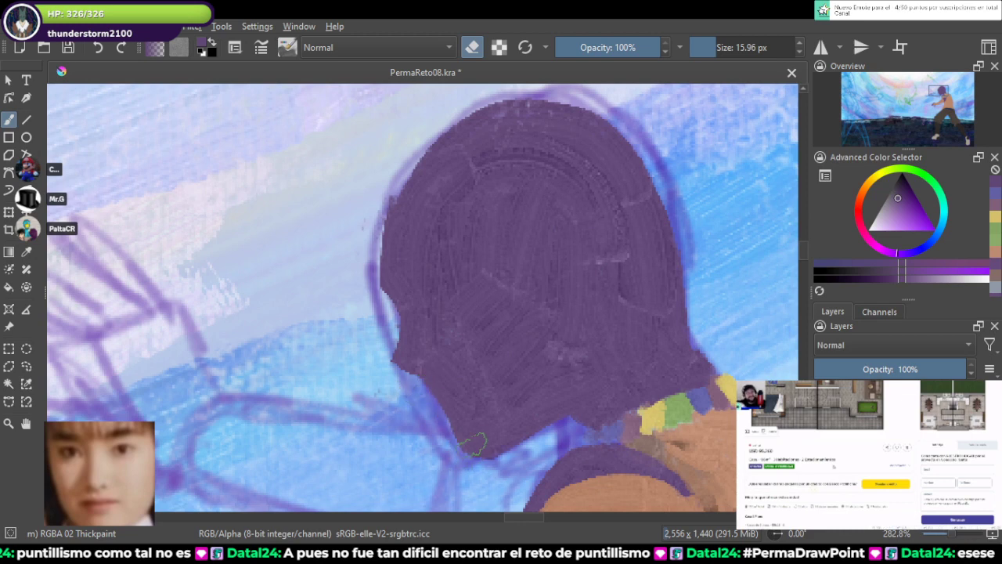
left_click_drag(399, 298, 417, 357)
key("e")
Step: Resample the purple from the head and smooth the contour from the forehead to the crown
left_click(581, 256)
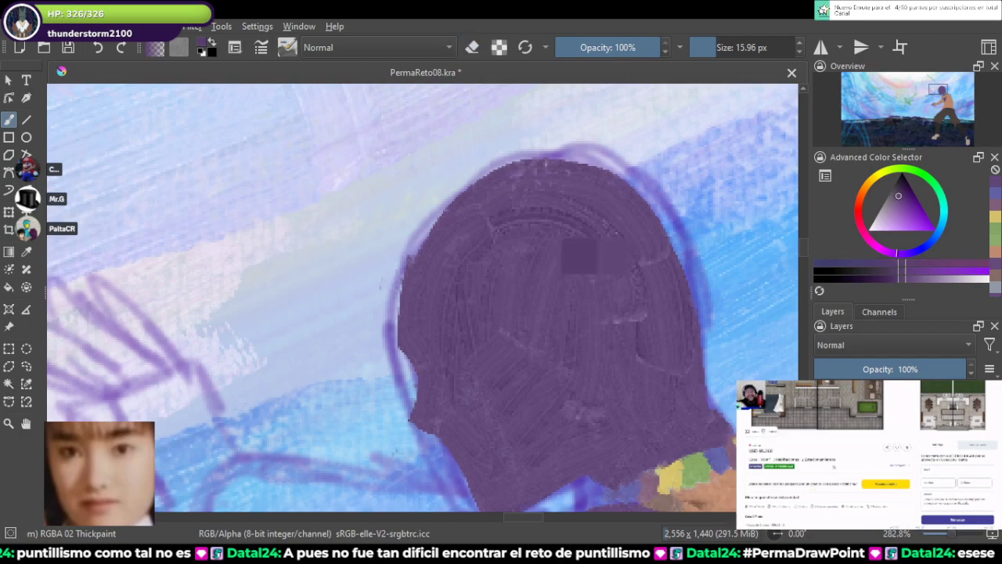
left_click(537, 213, "ctrl")
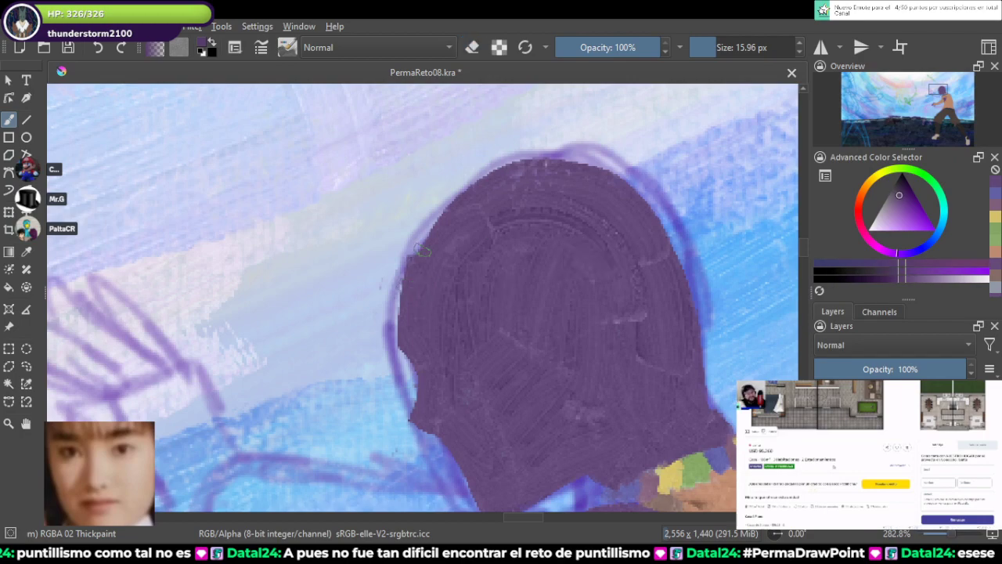
left_click_drag(422, 250, 440, 237)
left_click_drag(465, 196, 540, 174)
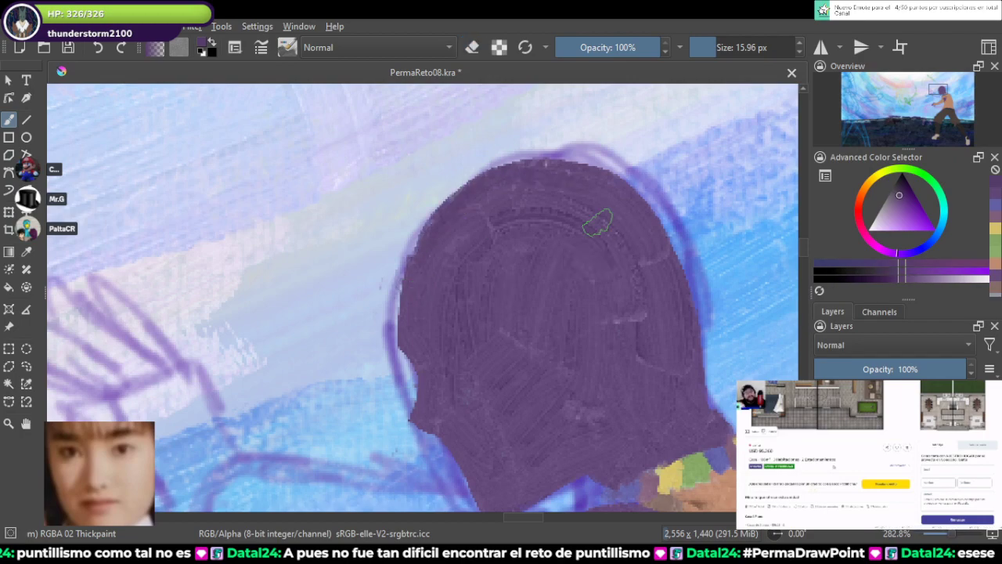
Step: Paint a slightly darker purple oval over the lower face from the cheek down to the chin
scroll(597, 224, "down", 5)
left_click_drag(597, 225, 590, 197)
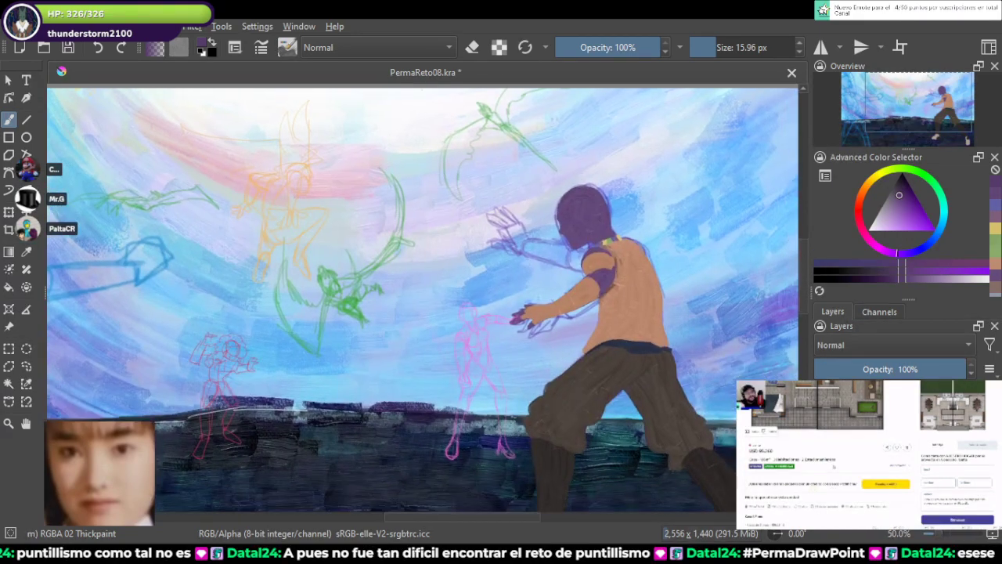
scroll(581, 209, "up", 5)
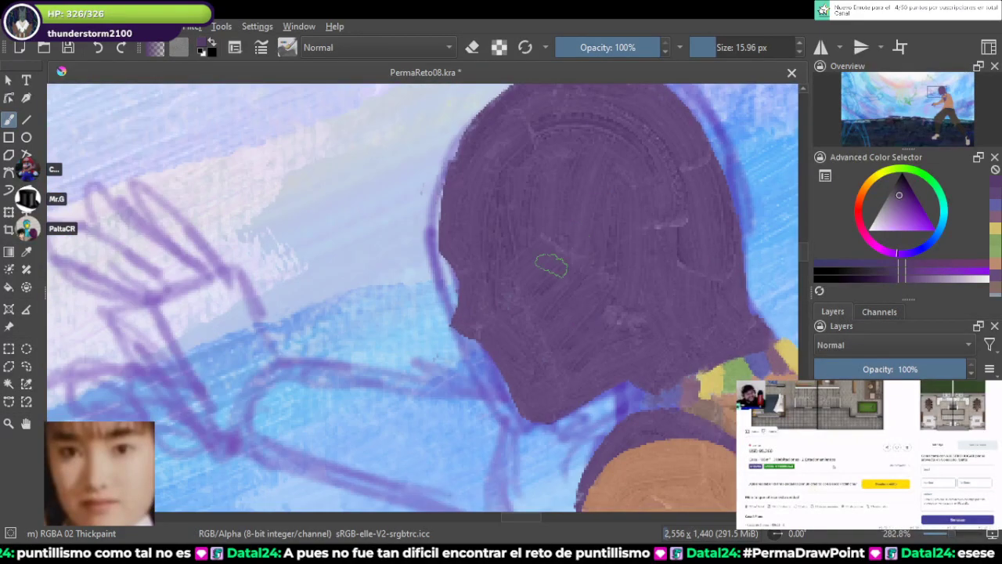
mouse_move(548, 249)
left_mouse_down()
mouse_move(505, 323)
mouse_move(536, 283)
mouse_move(506, 332)
mouse_move(512, 316)
mouse_move(541, 364)
left_mouse_up()
mouse_move(559, 243)
left_mouse_down()
mouse_move(568, 348)
mouse_move(523, 368)
left_mouse_up()
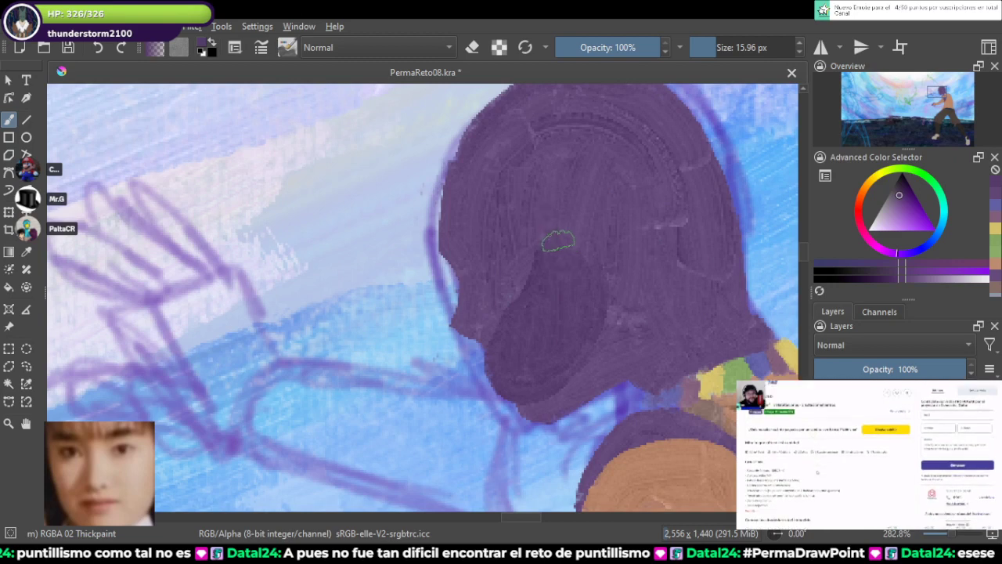
Step: Paint a small rounded purple bump on the back edge of the head above the neck
left_click_drag(689, 220, 557, 290)
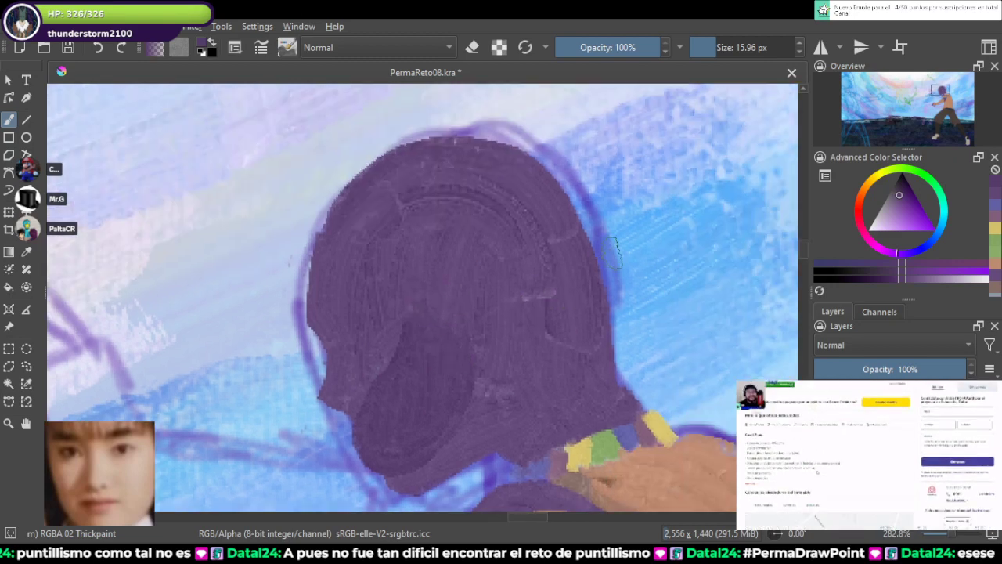
mouse_move(611, 265)
left_mouse_down()
mouse_move(633, 287)
mouse_move(624, 310)
left_mouse_up()
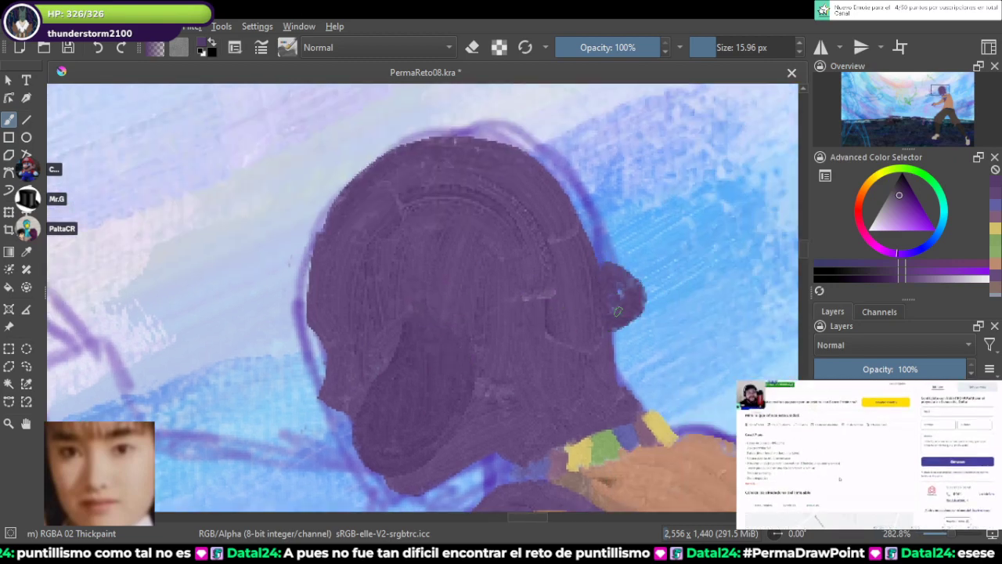
scroll(636, 305, "down", 10)
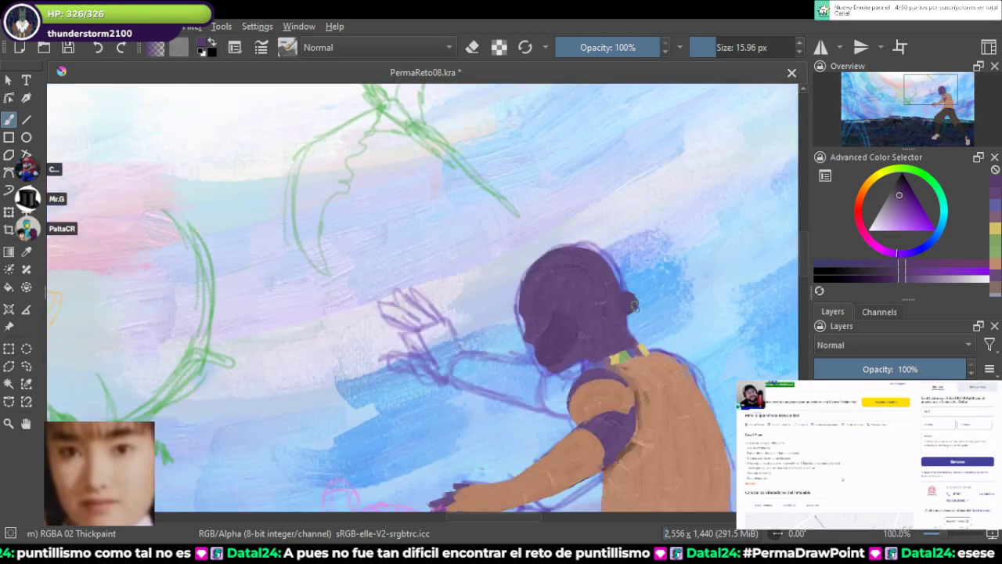
Step: Extend the purple chin and jaw forward and enlarge the bump at the back of the head into a pointed ear
scroll(618, 305, "up", 10)
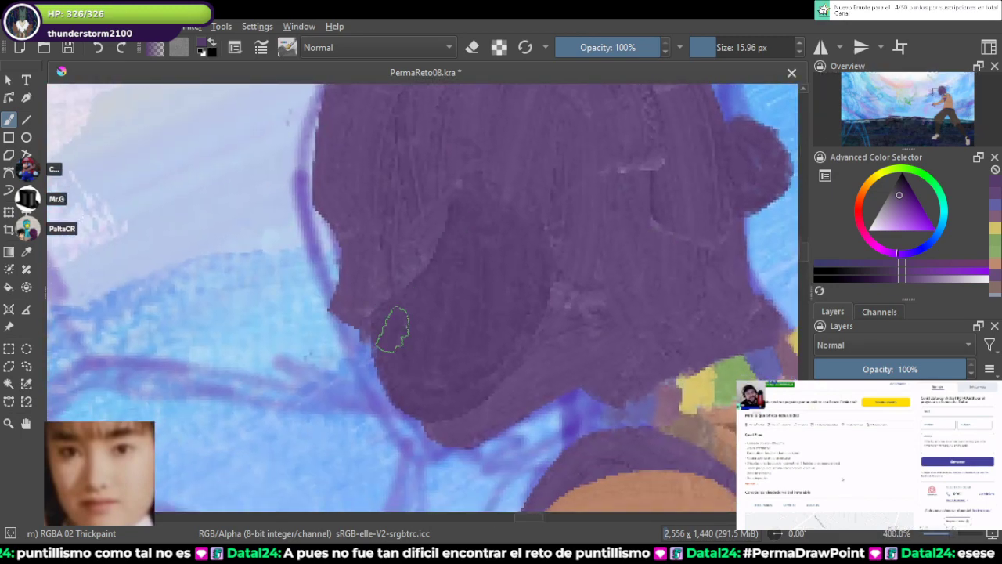
left_click_drag(396, 329, 383, 392)
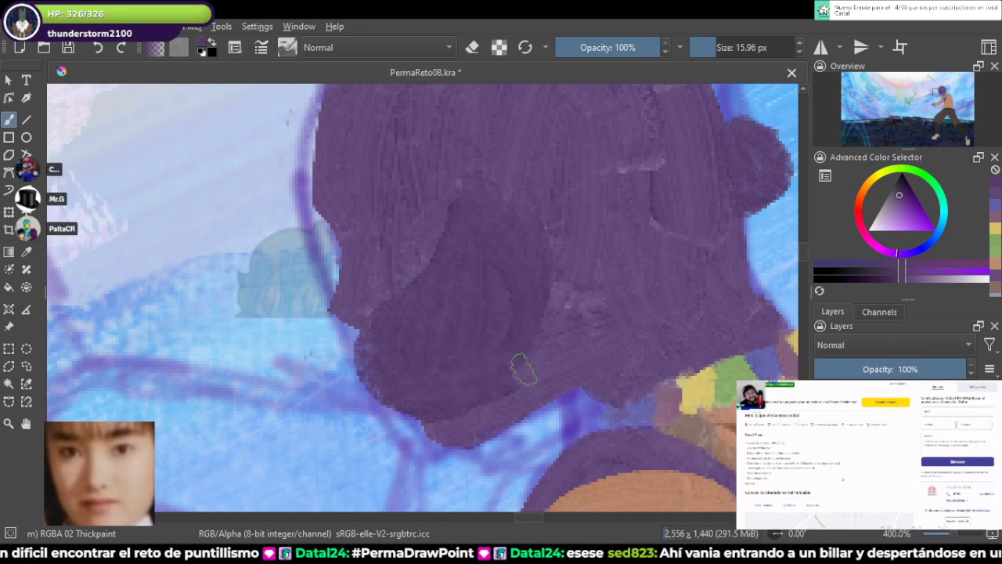
left_click_drag(594, 226, 493, 264)
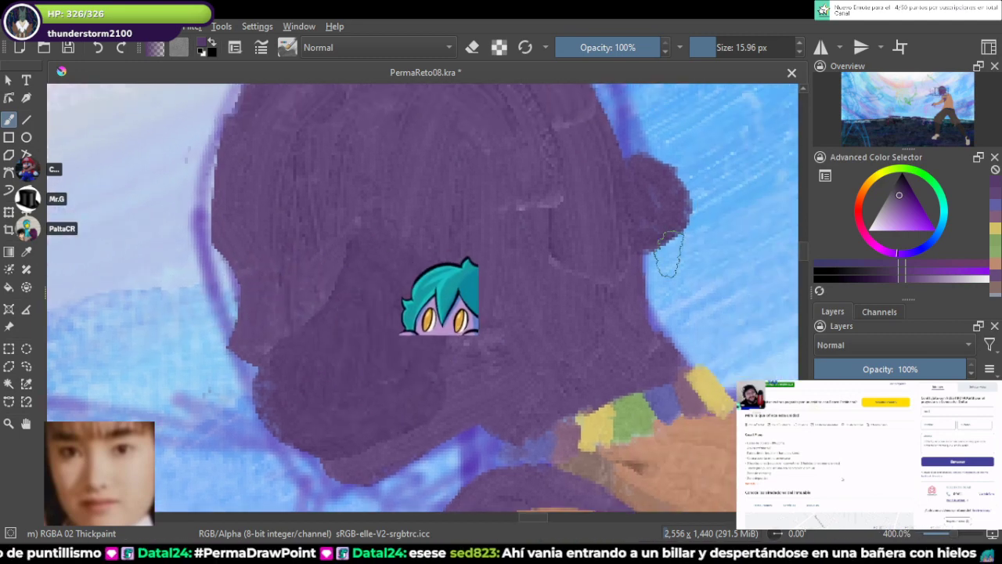
left_click_drag(663, 253, 696, 205)
left_click_drag(666, 174, 659, 235)
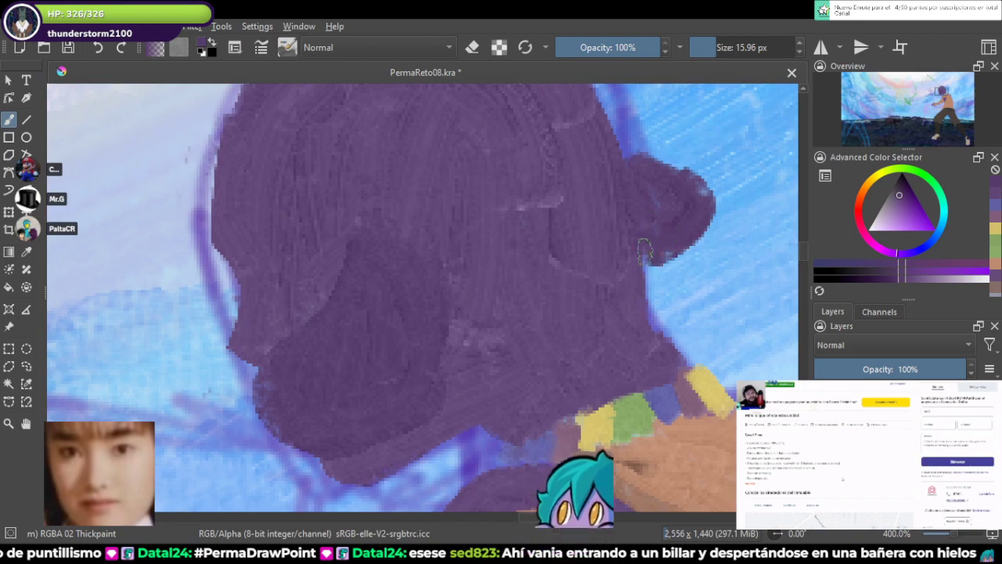
Step: Sample the dark teal hair colour from the character's reference sheet and lay a first stroke of it on the forehead
scroll(661, 239, "down", 6)
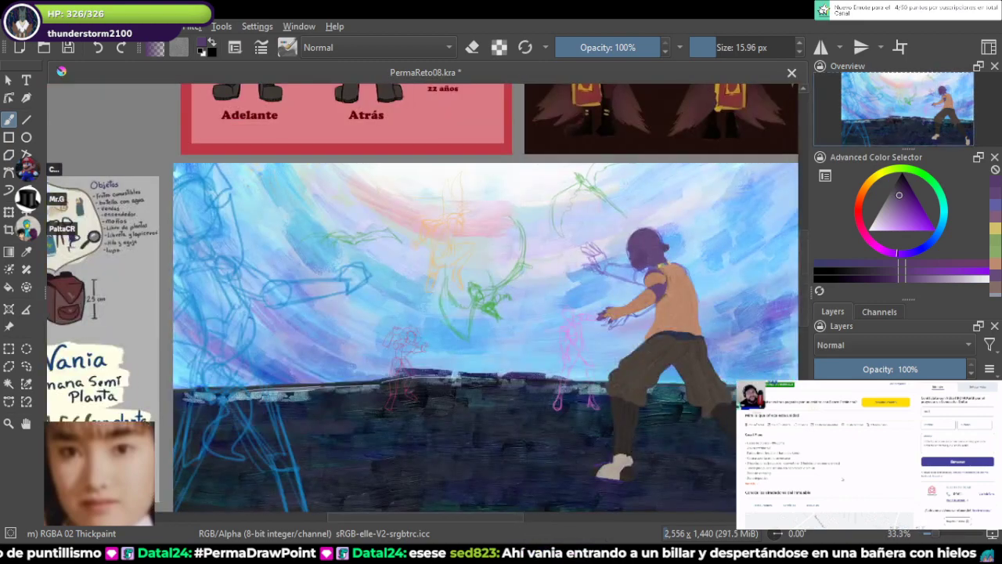
scroll(423, 298, "down", 3)
scroll(645, 469, "up", 4)
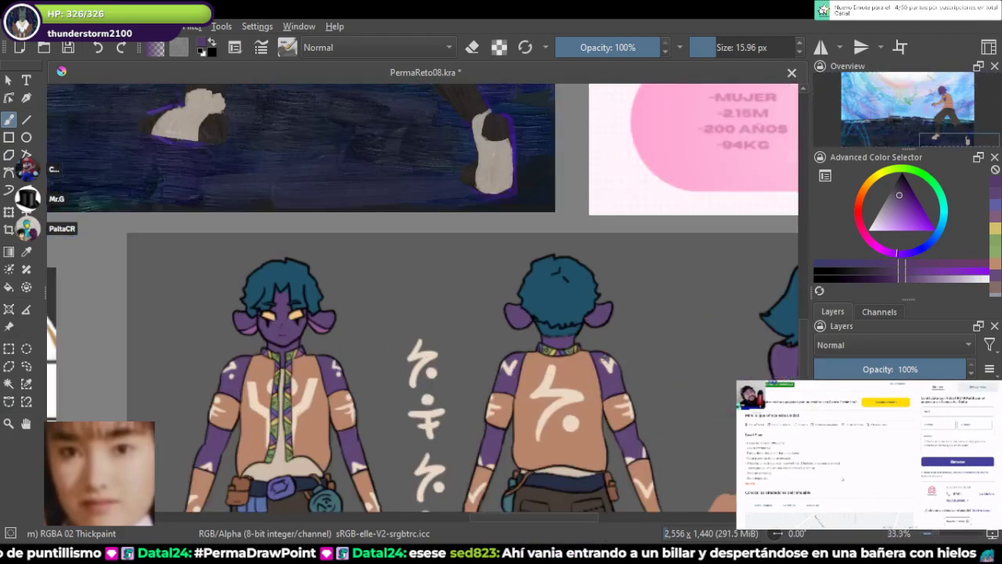
scroll(645, 469, "down", 1)
left_click_drag(376, 125, 585, 463)
scroll(529, 174, "up", 3)
left_click_drag(533, 263, 543, 299)
scroll(572, 298, "up", 1)
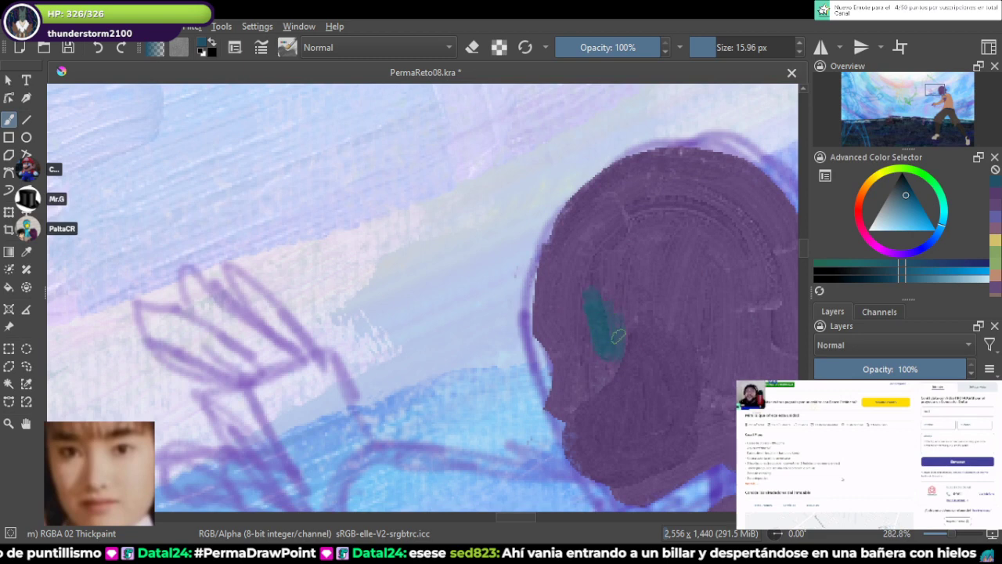
Step: Paint teal bangs across the forehead, jutting out in front of the face, and a band over the top of the head
mouse_move(619, 296)
left_mouse_down()
mouse_move(653, 295)
mouse_move(655, 315)
mouse_move(626, 291)
left_mouse_up()
mouse_move(689, 291)
left_mouse_down()
mouse_move(692, 321)
mouse_move(690, 274)
left_mouse_up()
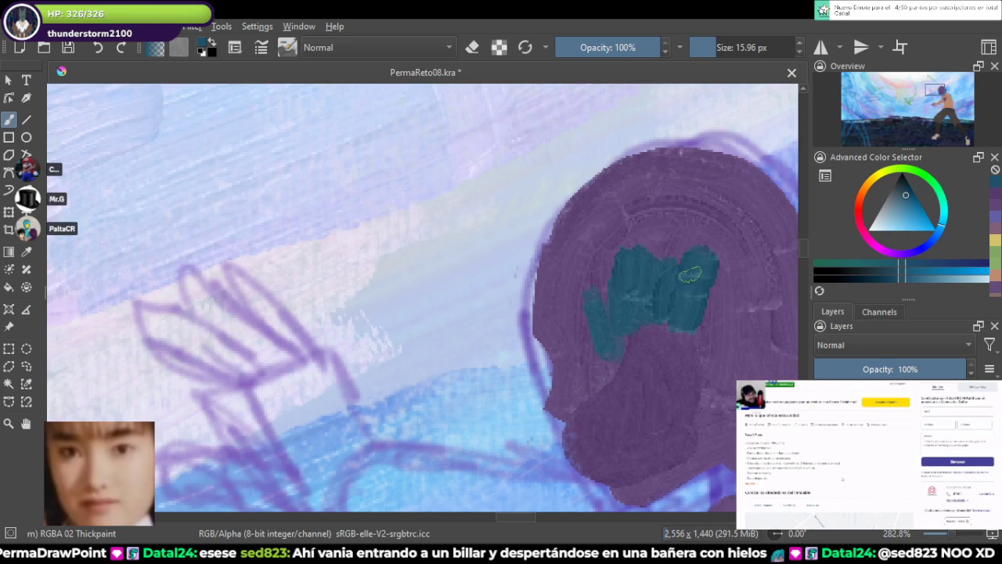
mouse_move(705, 364)
left_mouse_down()
mouse_move(721, 270)
mouse_move(736, 306)
mouse_move(736, 346)
mouse_move(724, 250)
left_mouse_up()
mouse_move(673, 194)
left_mouse_down()
mouse_move(651, 282)
mouse_move(614, 270)
mouse_move(602, 320)
mouse_move(630, 231)
mouse_move(579, 282)
mouse_move(536, 231)
mouse_move(489, 383)
mouse_move(564, 290)
mouse_move(573, 210)
left_mouse_up()
mouse_move(507, 199)
left_mouse_down()
mouse_move(488, 212)
mouse_move(486, 384)
mouse_move(557, 252)
mouse_move(587, 223)
mouse_move(630, 262)
mouse_move(537, 217)
mouse_move(660, 176)
left_mouse_up()
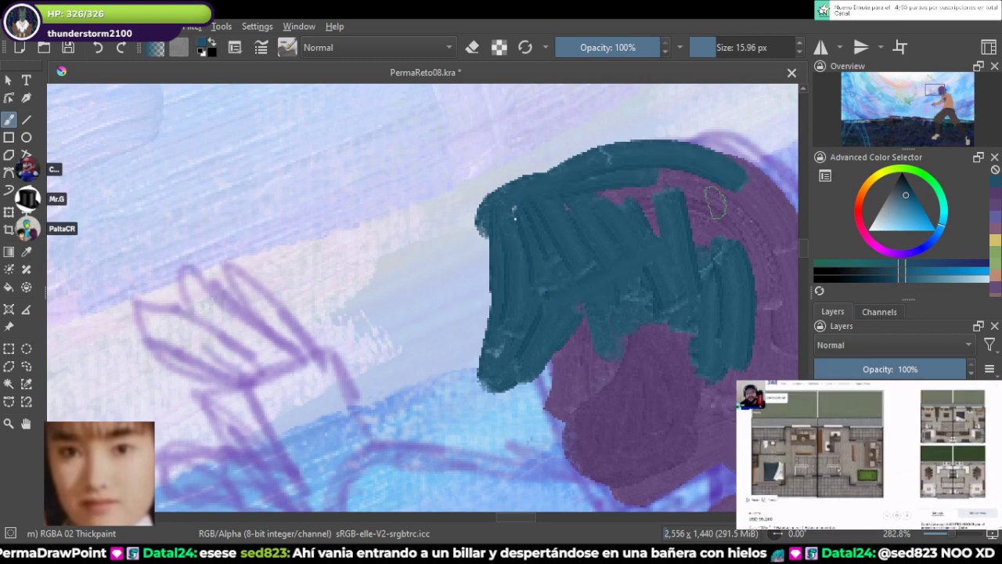
Step: Fill the rest of the hair in teal over the crown and back of the head, covering the purple gaps and enlarging the brush to 31.17 px
left_click_drag(726, 210, 571, 226)
left_click_drag(626, 200, 603, 313)
mouse_move(610, 227)
left_mouse_down()
mouse_move(618, 338)
mouse_move(568, 250)
mouse_move(528, 274)
mouse_move(470, 258)
mouse_move(407, 213)
left_mouse_up()
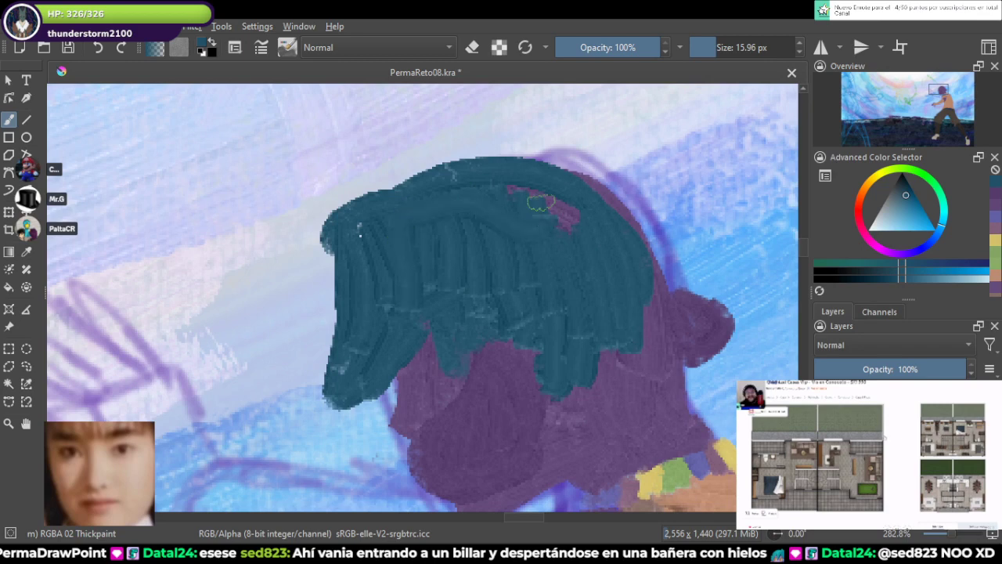
left_click_drag(540, 204, 595, 219)
mouse_move(427, 183)
left_mouse_down()
mouse_move(454, 145)
mouse_move(411, 164)
mouse_move(540, 145)
mouse_move(648, 199)
mouse_move(674, 250)
mouse_move(682, 305)
mouse_move(601, 415)
mouse_move(627, 369)
mouse_move(655, 362)
left_mouse_up()
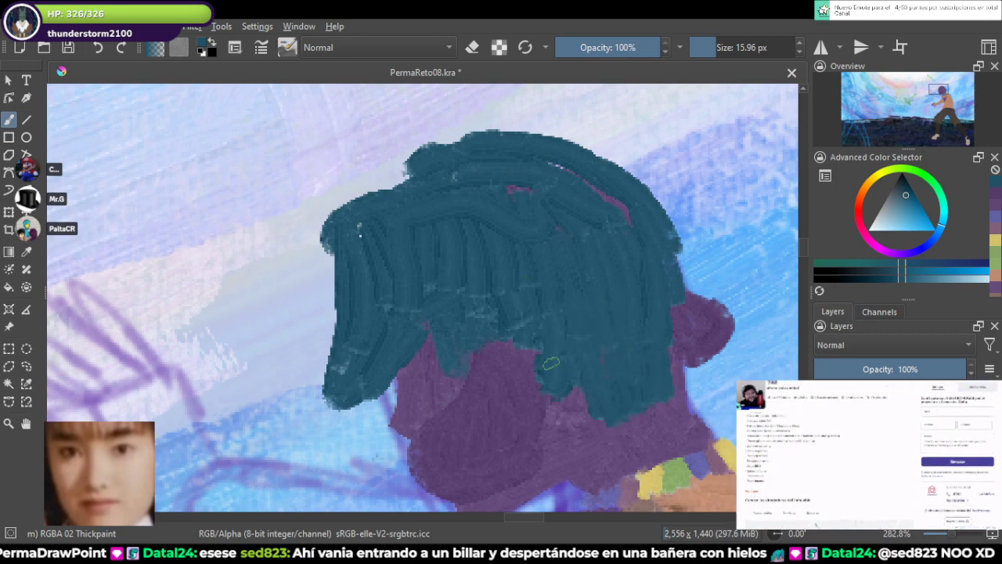
left_click_drag(625, 223, 501, 181)
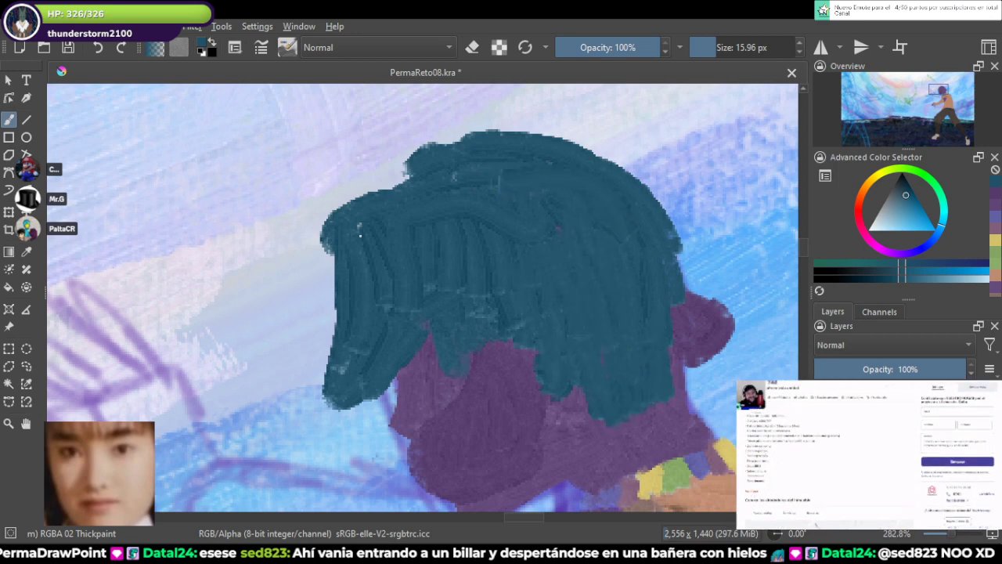
mouse_move(557, 205)
left_mouse_down()
mouse_move(446, 203)
mouse_move(465, 201)
mouse_move(509, 271)
left_mouse_up()
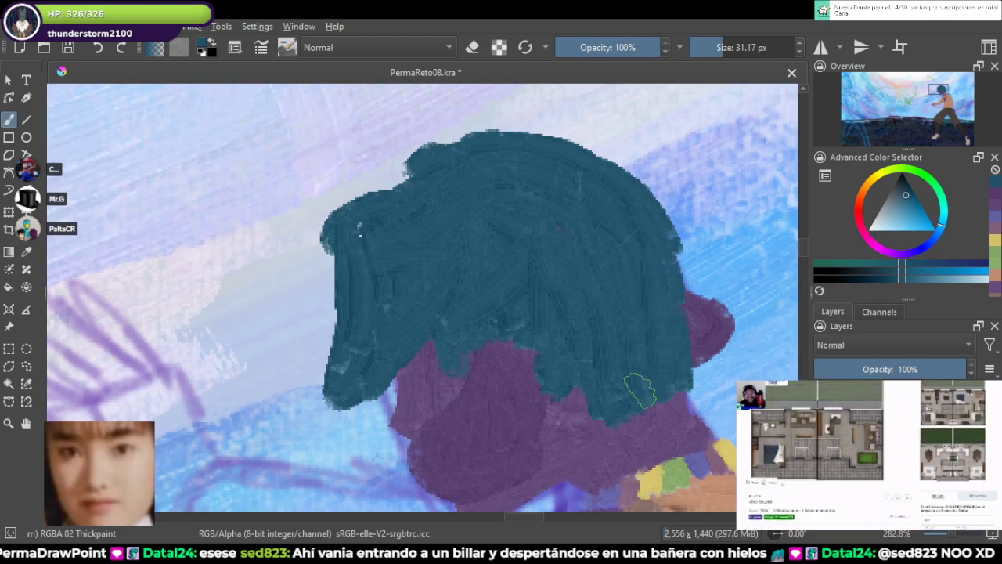
Step: Even out the crown with a 31.17 px stroke, and paint thin strands along the fringe and back hair with a 7.52 px brush
scroll(593, 306, "down", 5)
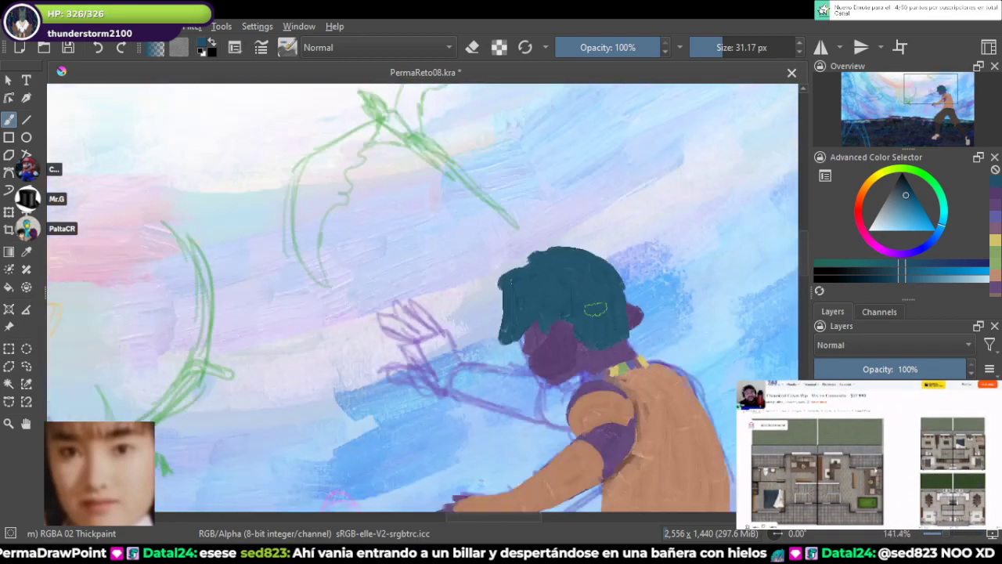
left_click_drag(638, 320, 627, 197)
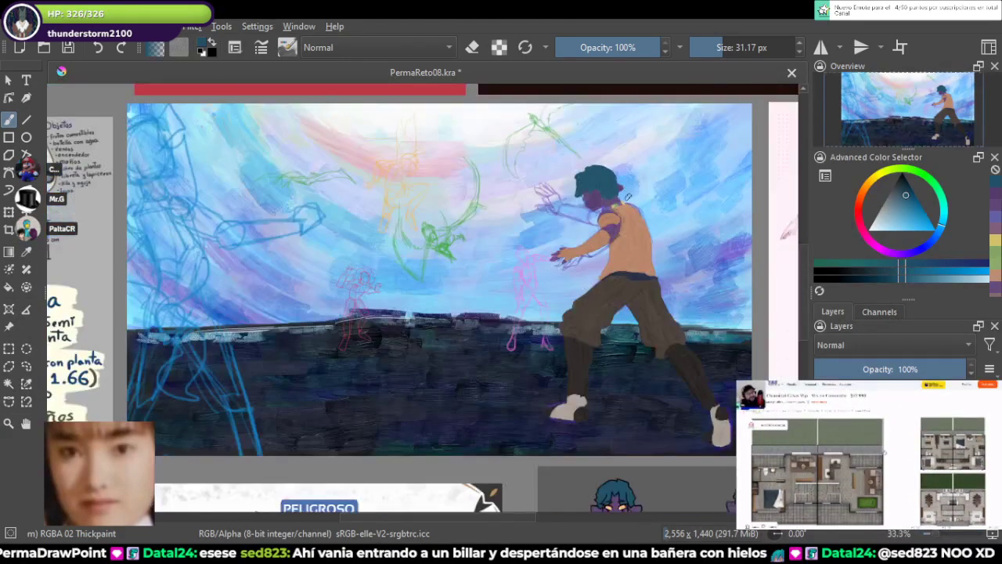
scroll(622, 197, "up", 3)
scroll(611, 198, "up", 1)
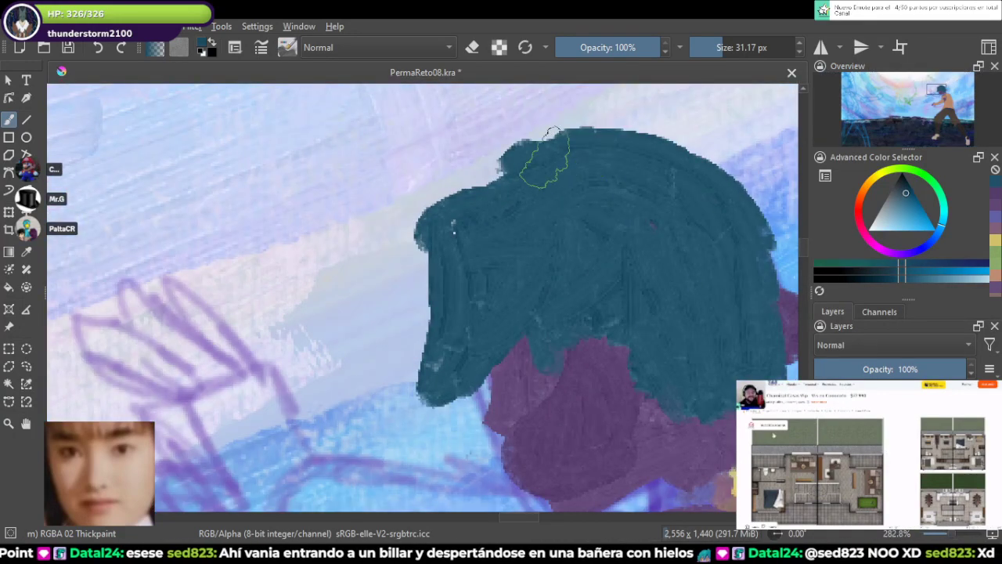
mouse_move(548, 156)
left_mouse_down()
mouse_move(623, 149)
mouse_move(678, 180)
left_mouse_up()
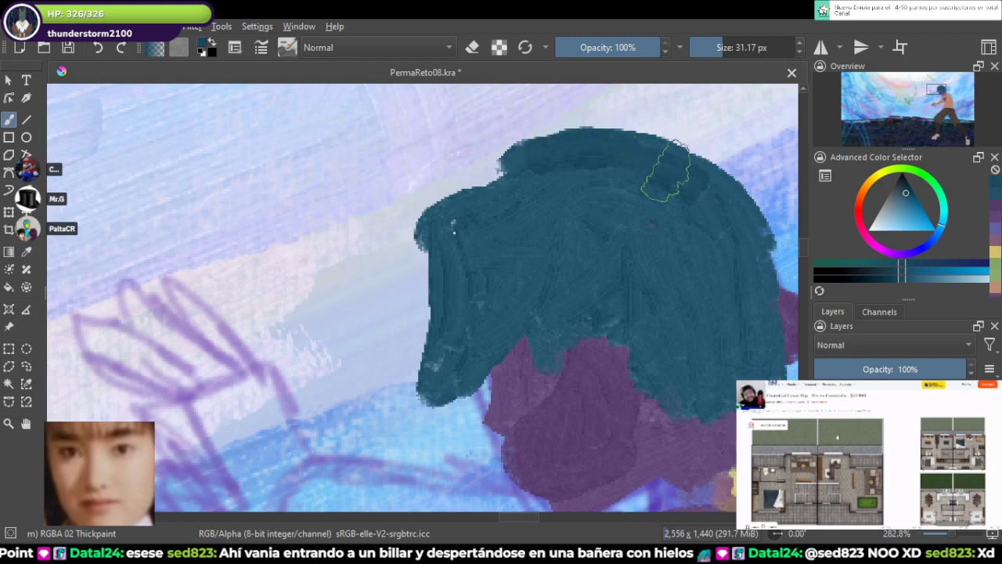
left_click(709, 47)
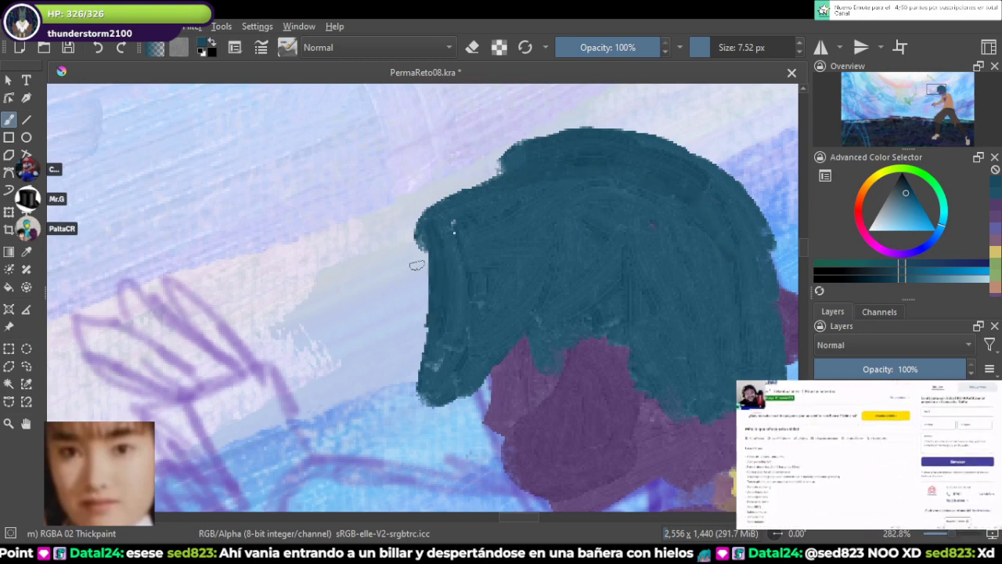
left_click_drag(422, 252, 426, 360)
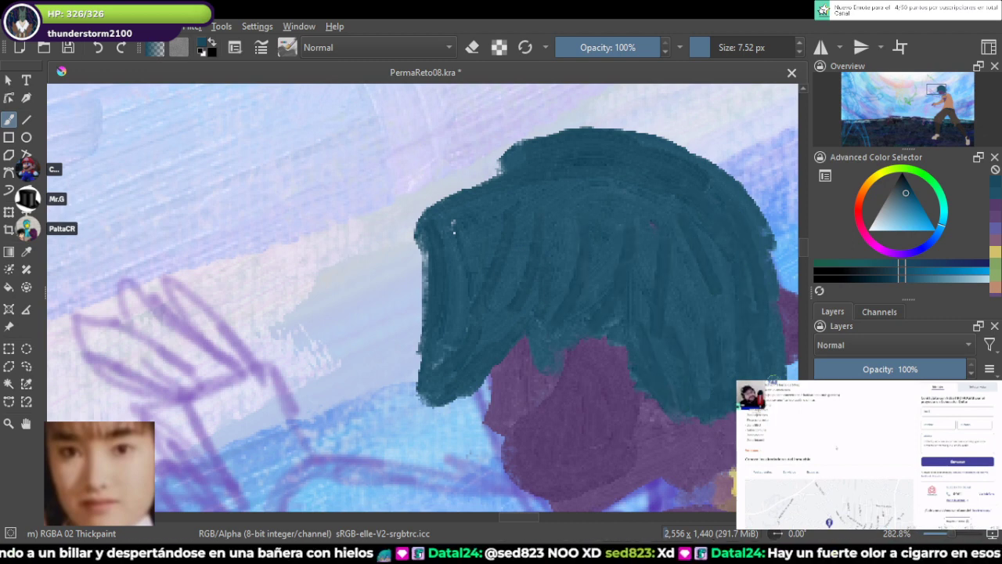
left_click_drag(750, 277, 754, 311)
scroll(664, 239, "down", 6)
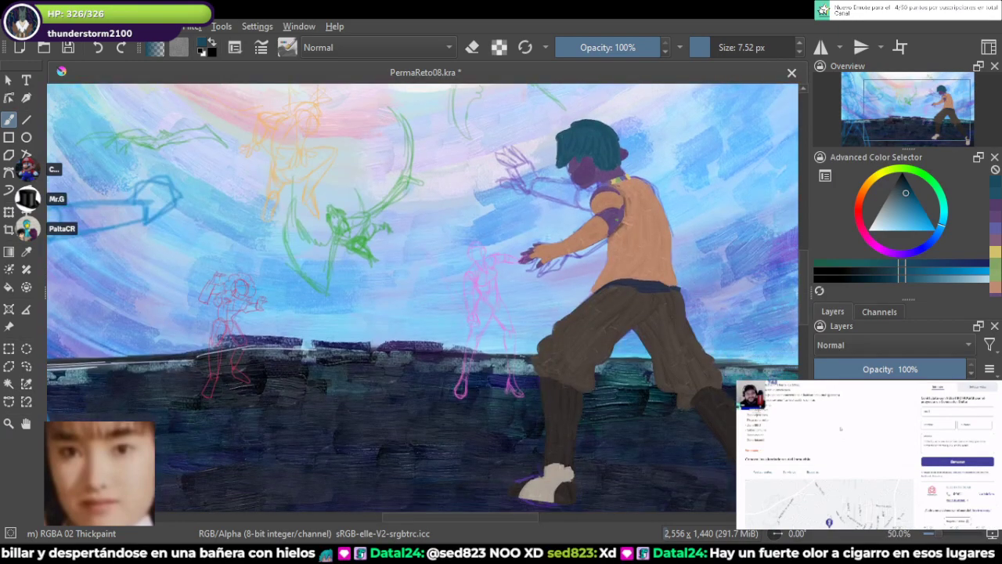
scroll(664, 239, "down", 3)
scroll(616, 218, "up", 5)
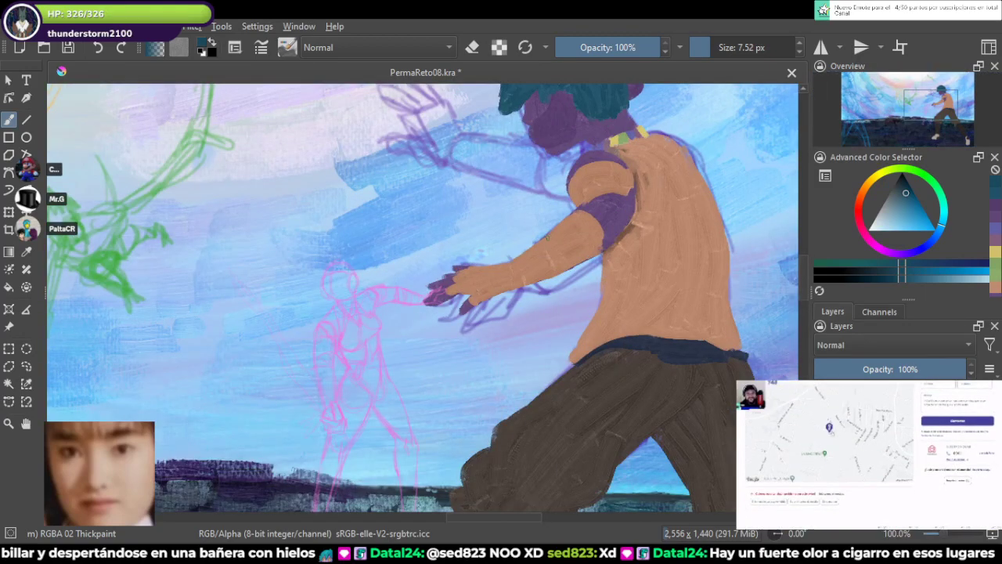
scroll(546, 236, "up", 1)
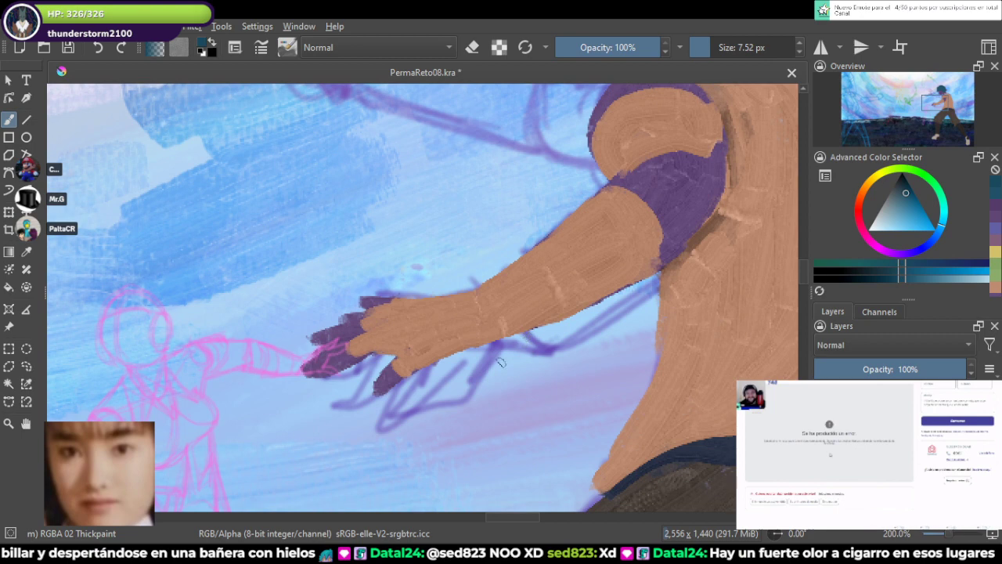
left_click(26, 366)
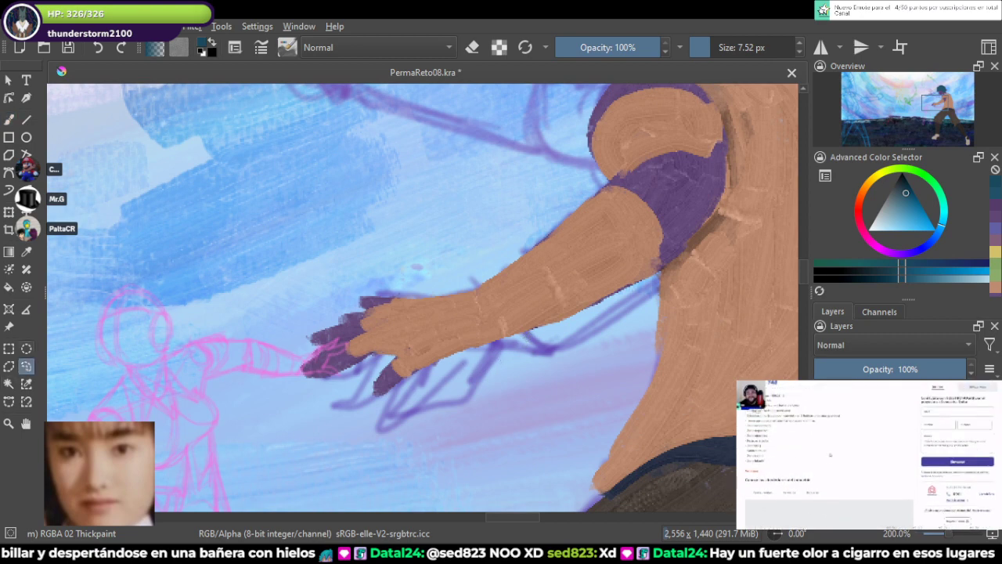
mouse_move(211, 316)
left_mouse_down()
mouse_move(251, 415)
mouse_move(403, 447)
mouse_move(631, 303)
mouse_move(678, 251)
mouse_move(618, 174)
mouse_move(384, 246)
mouse_move(173, 354)
left_mouse_up()
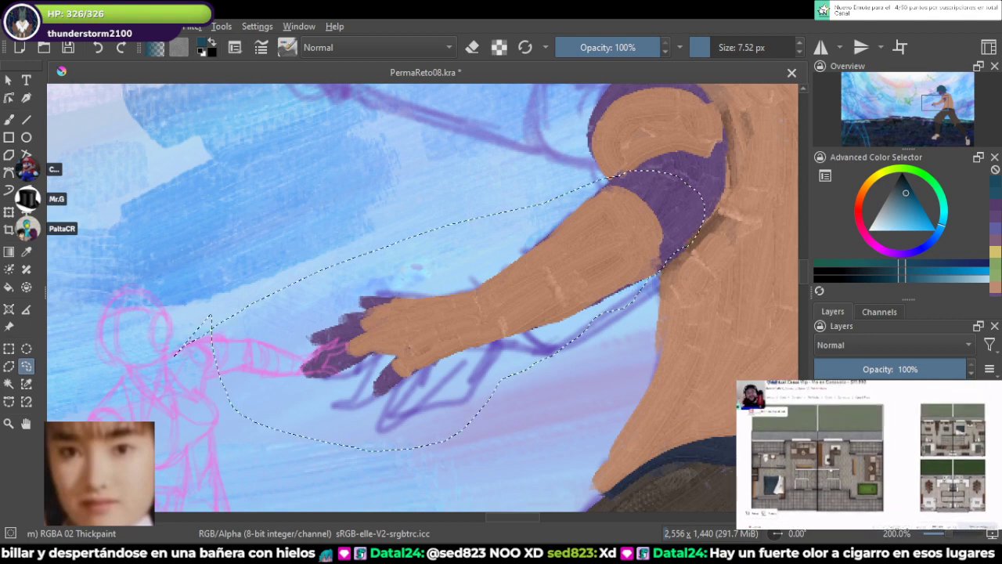
key("ctrl+y")
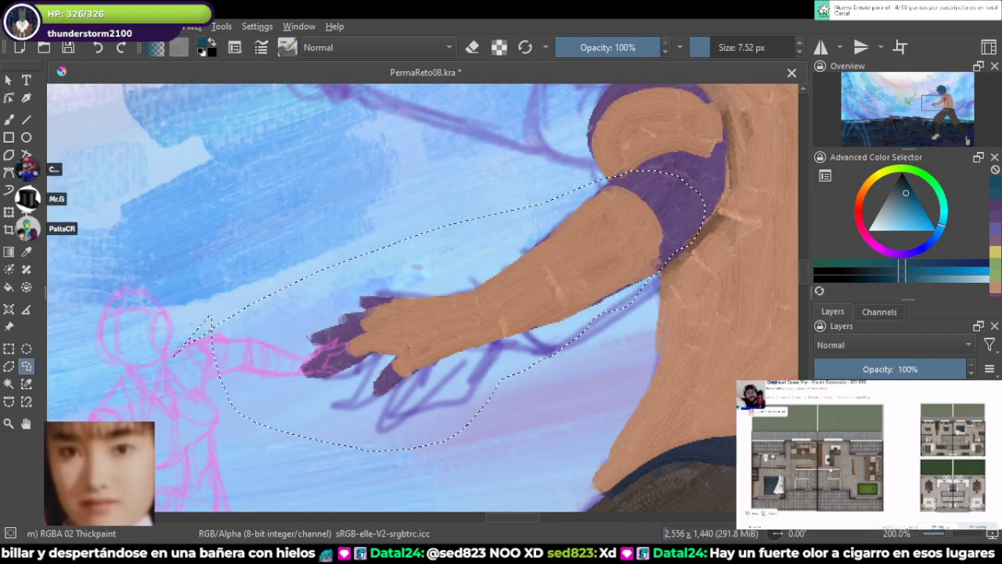
key("ctrl+t")
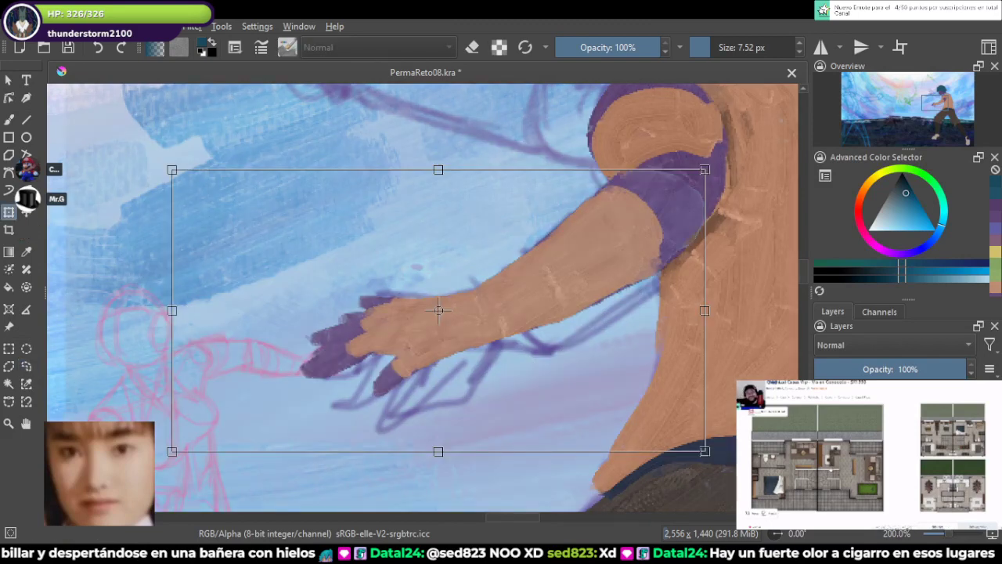
key("Delete")
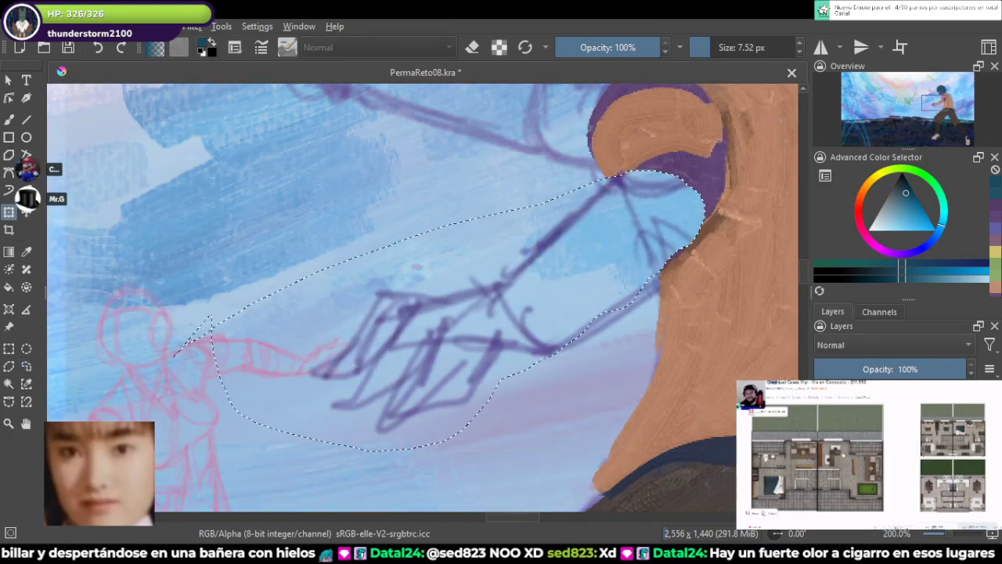
key("ctrl+z")
key("ctrl+shift+a")
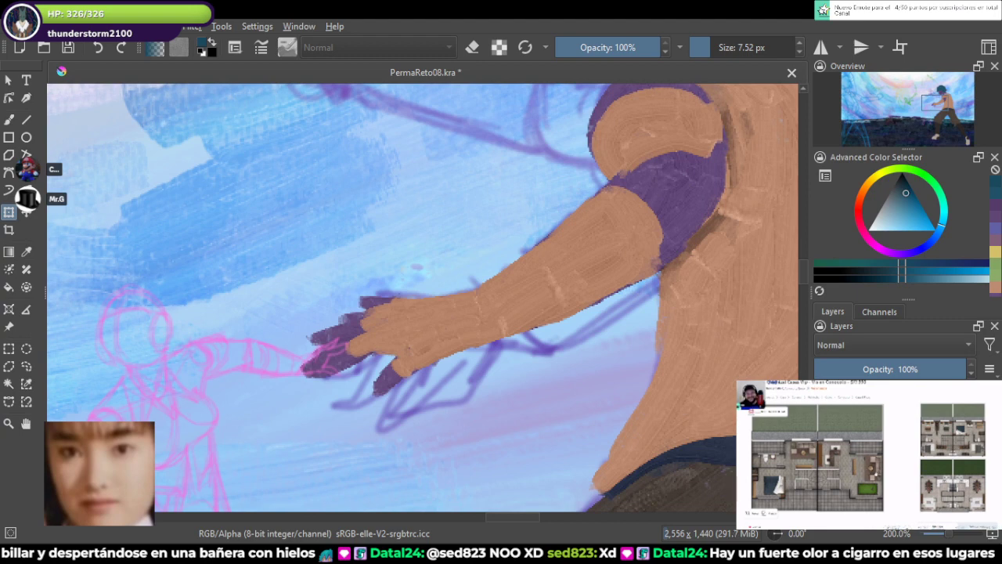
key("ctrl+t")
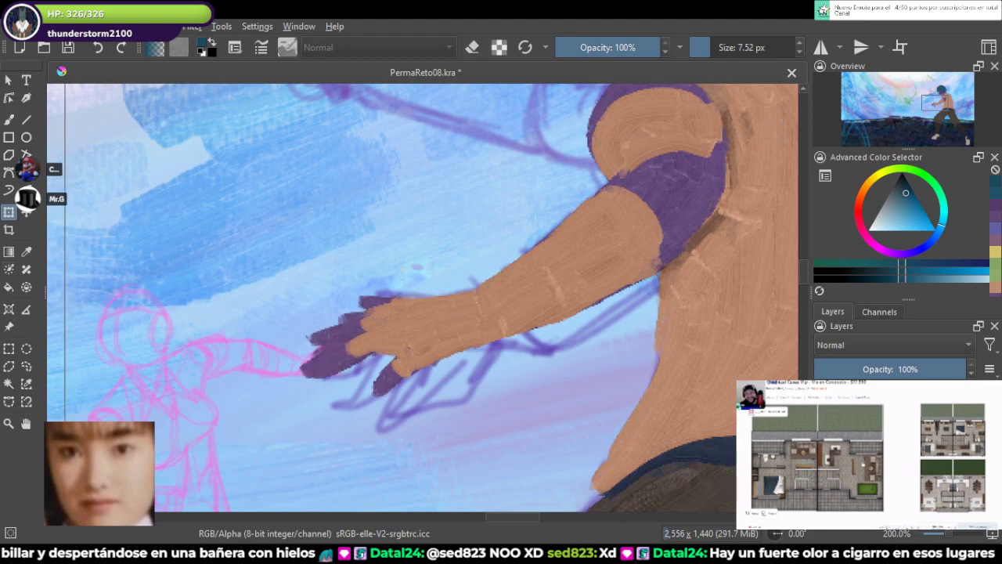
Step: Lasso the painted forearm and hand, slightly enlarge, rotate and reposition them so they meet the upper arm, and clear the selection
left_click(26, 365)
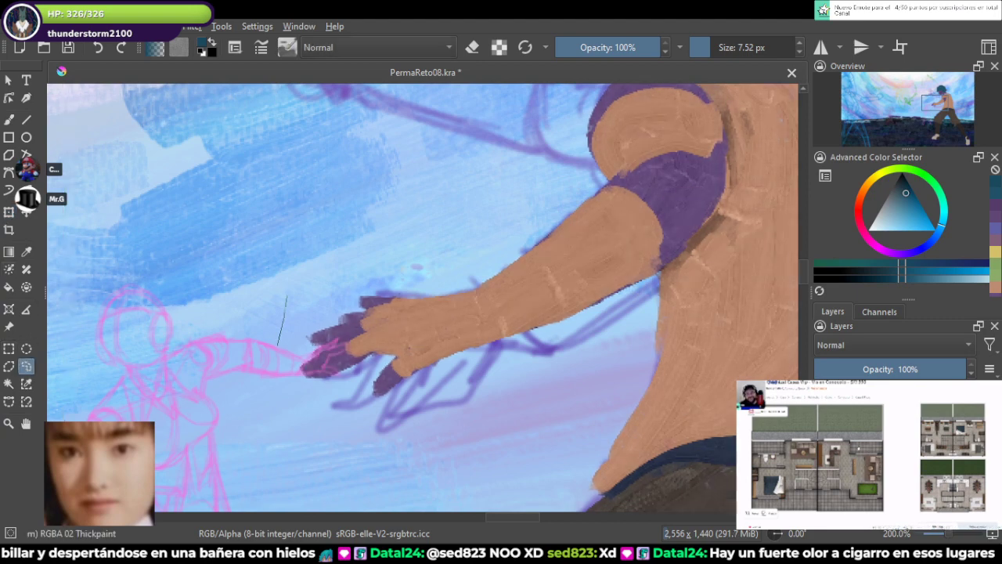
mouse_move(277, 345)
left_mouse_down()
mouse_move(327, 431)
mouse_move(515, 395)
left_mouse_up()
mouse_move(606, 330)
left_mouse_down()
mouse_move(654, 285)
mouse_move(671, 196)
mouse_move(607, 184)
mouse_move(510, 198)
mouse_move(286, 274)
left_mouse_up()
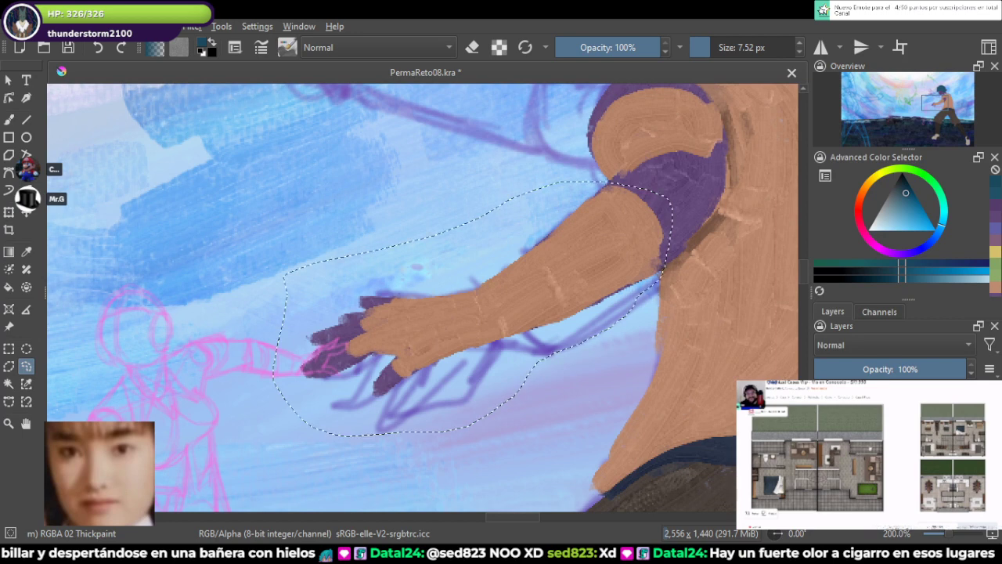
key("ctrl+t")
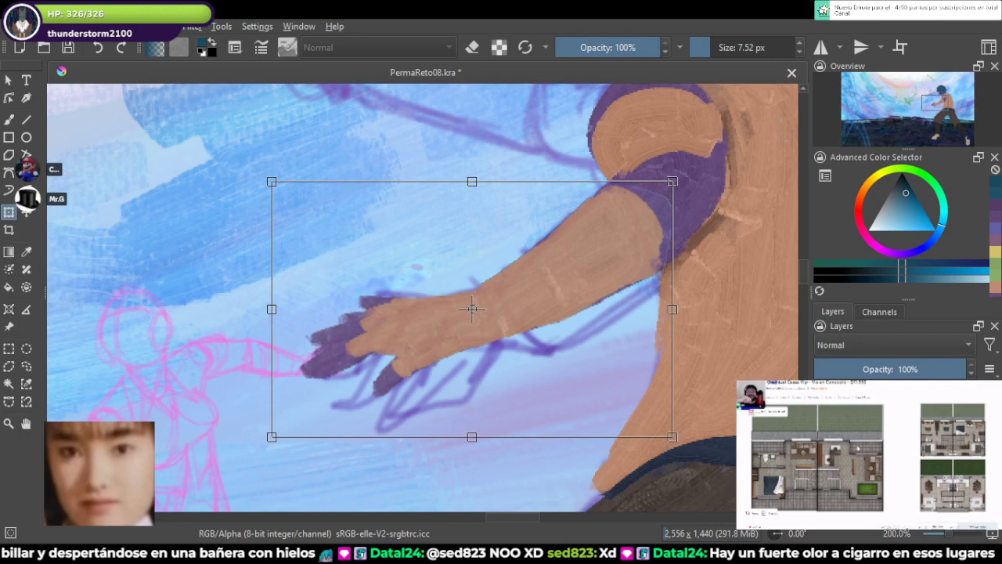
left_click_drag(673, 181, 748, 86)
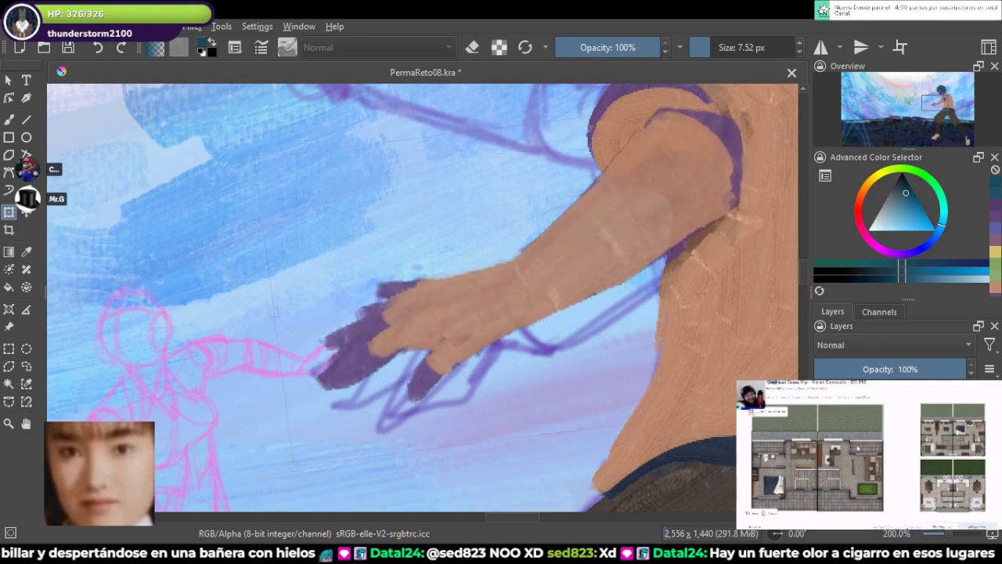
left_click_drag(514, 281, 475, 335)
mouse_move(678, 218)
left_mouse_down()
mouse_move(693, 202)
mouse_move(676, 211)
left_mouse_up()
scroll(692, 202, "down", 3)
key("ctrl+z")
key("ctrl+z")
scroll(676, 211, "down", 2)
scroll(652, 223, "up", 3)
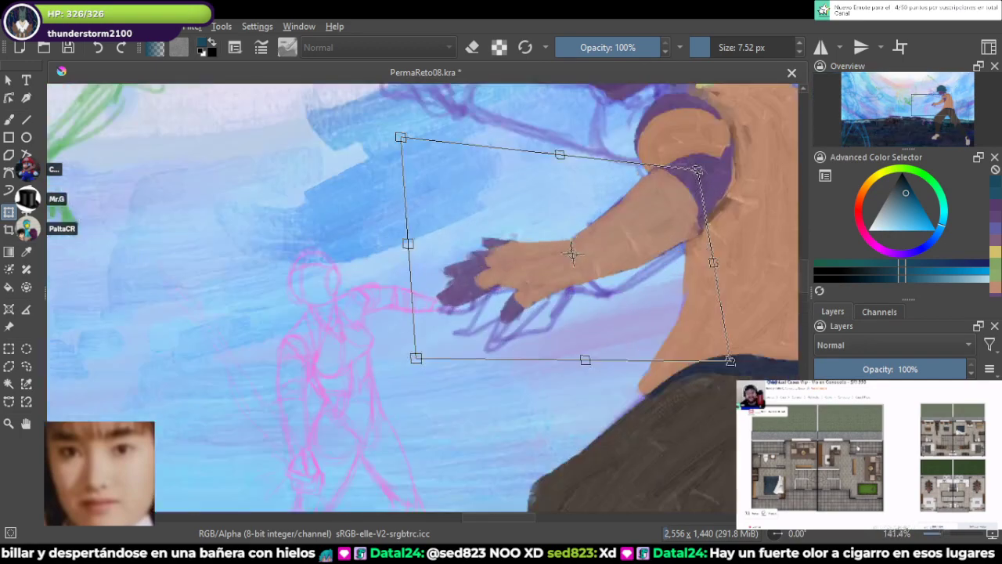
key("ctrl+z")
key("ctrl+z")
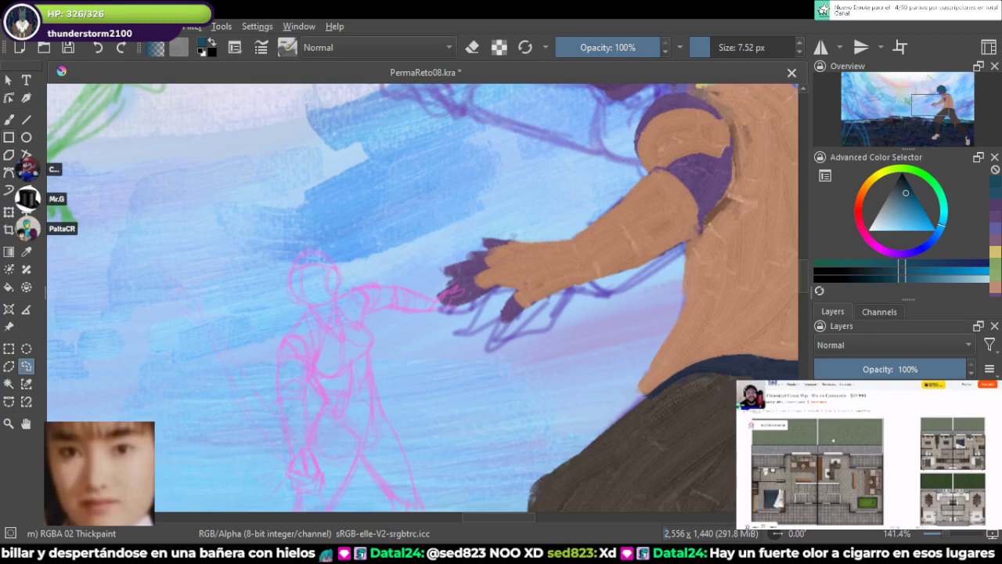
Step: Sample the tan and paint over the purple line where upper arm meets forearm, and along the upper arm's lower edge
key("b")
left_click_drag(687, 176, 595, 237)
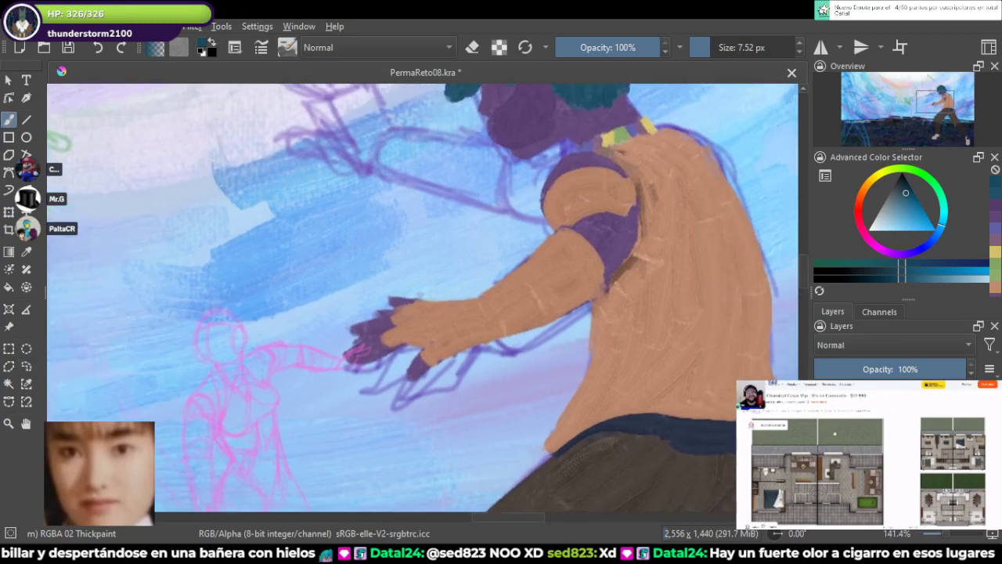
scroll(595, 237, "up", 4)
left_click_drag(568, 201, 538, 292)
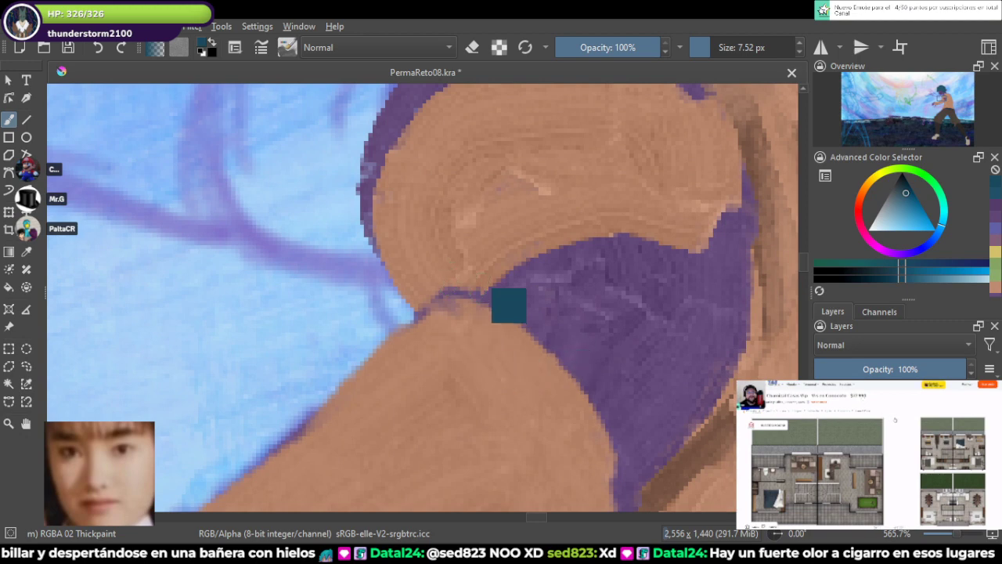
left_click(578, 214, "ctrl")
left_click(577, 212, "ctrl")
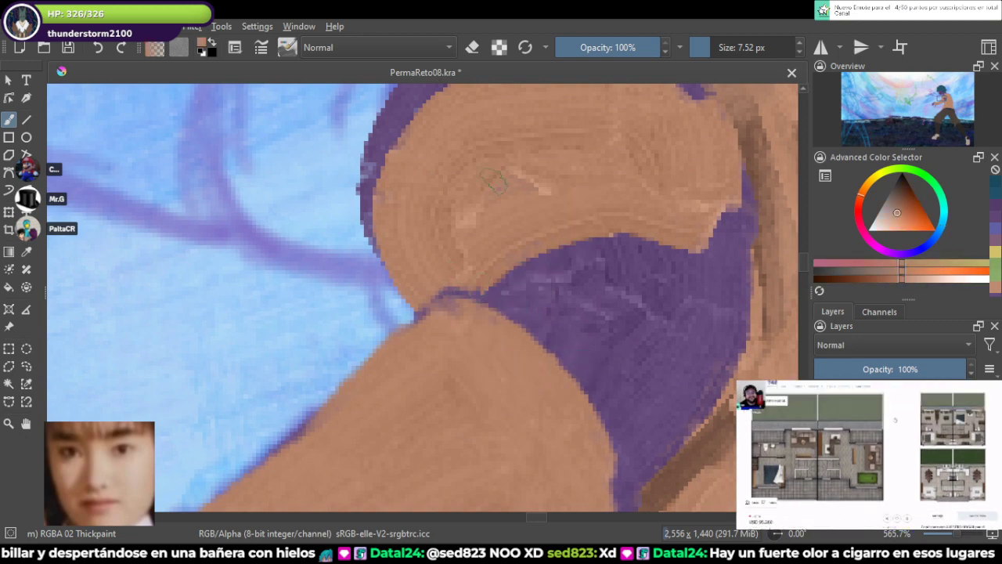
mouse_move(449, 282)
left_mouse_down()
mouse_move(435, 298)
mouse_move(447, 301)
left_mouse_up()
mouse_move(484, 274)
left_mouse_down()
mouse_move(443, 302)
mouse_move(501, 265)
mouse_move(464, 286)
left_mouse_up()
left_click_drag(588, 234, 526, 255)
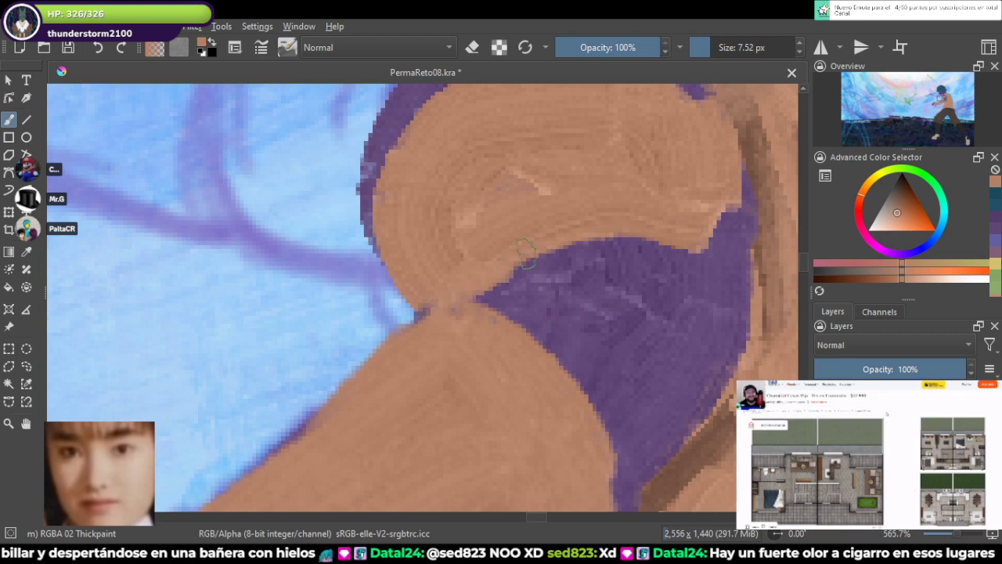
left_click(493, 177, "ctrl")
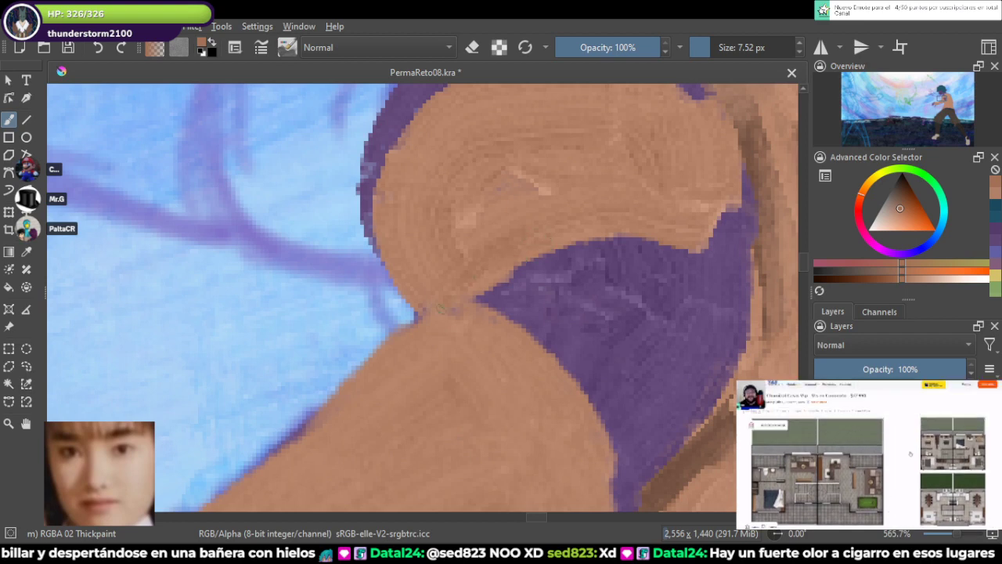
mouse_move(671, 228)
left_mouse_down()
mouse_move(526, 247)
mouse_move(523, 259)
left_mouse_up()
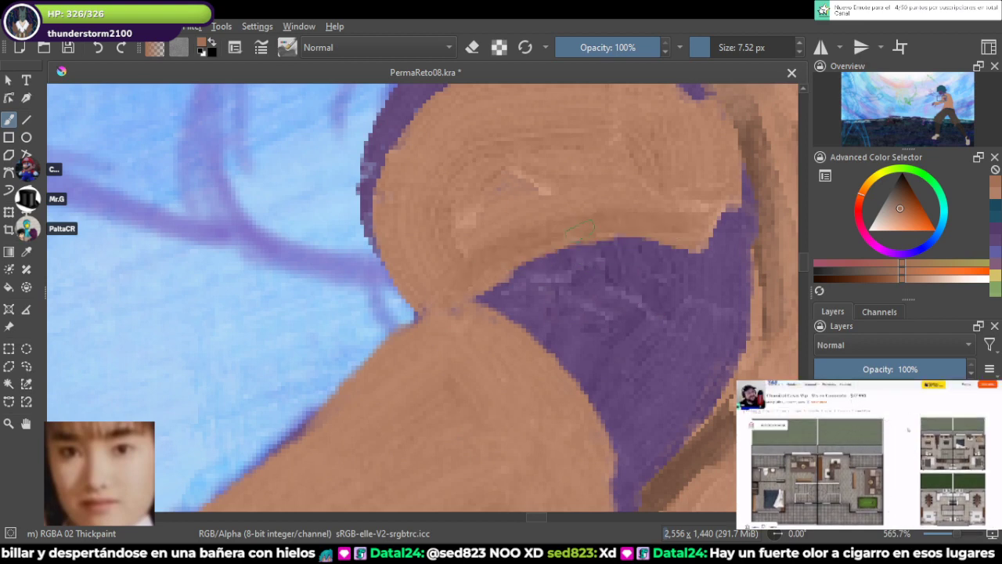
Step: Sample the dark brown shadow beside the armpit and extend it along the torso edge behind the arm, down to the elbow
scroll(575, 235, "down", 1)
scroll(580, 231, "down", 4)
scroll(622, 254, "up", 4)
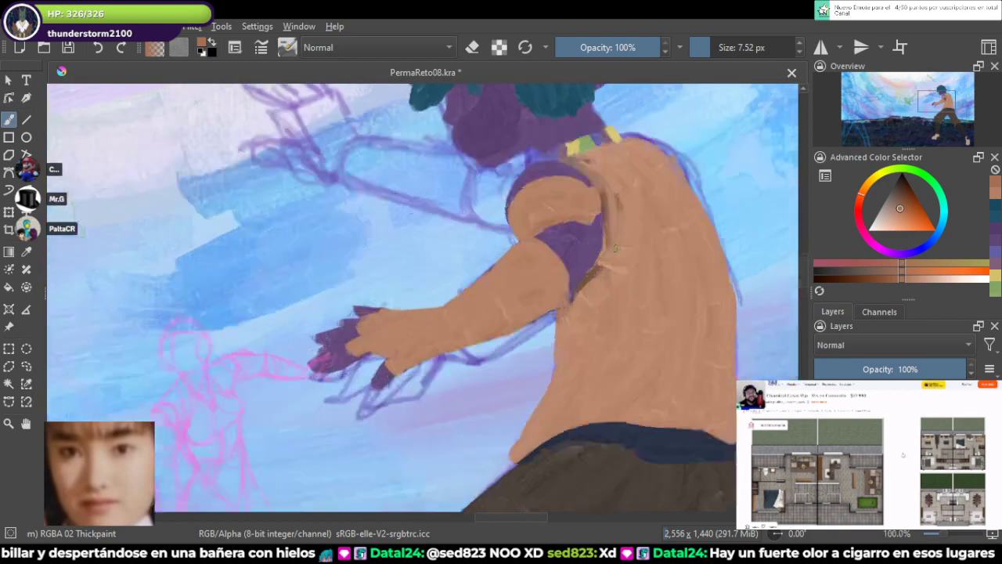
left_click(538, 322, "ctrl")
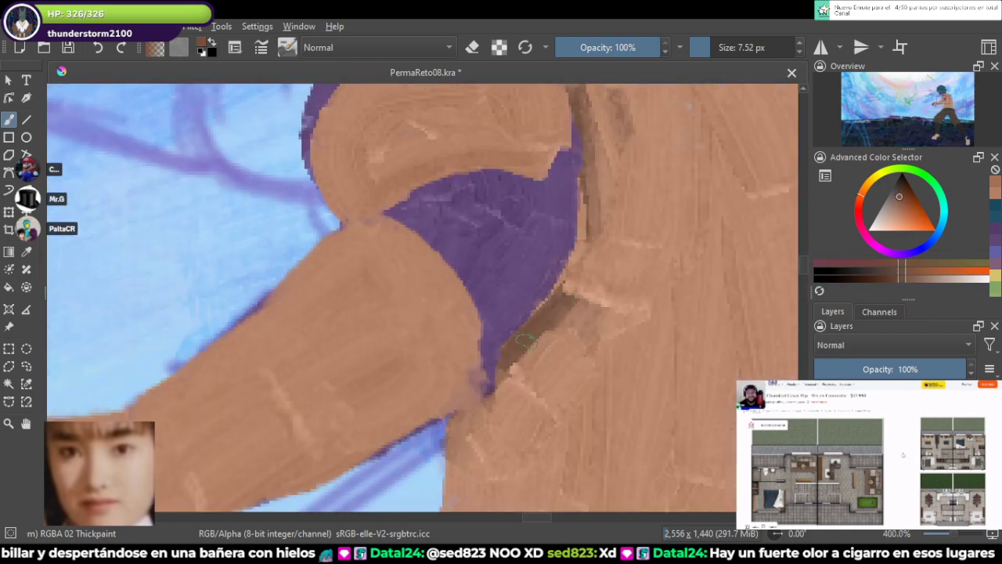
left_click_drag(501, 367, 468, 404)
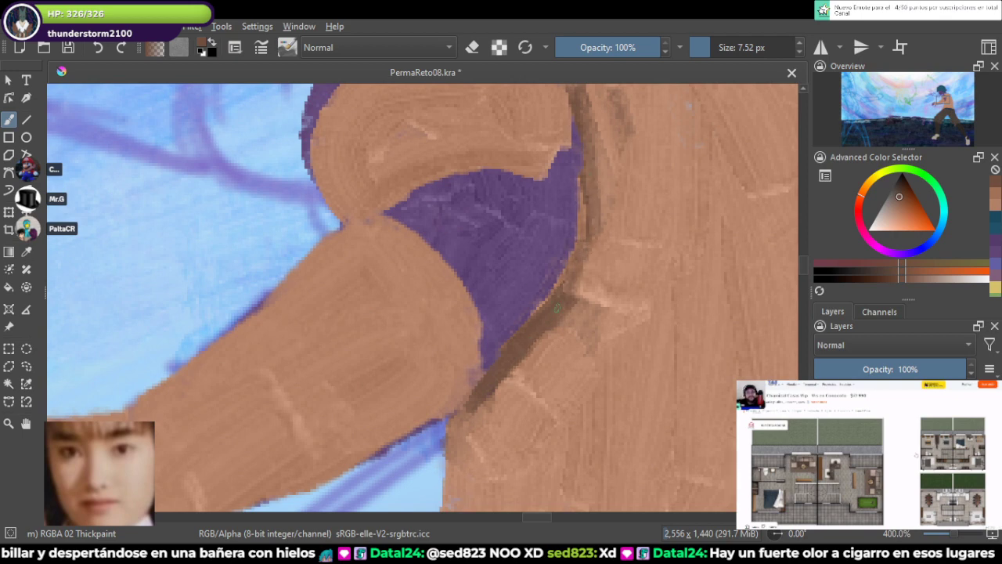
left_click_drag(556, 307, 586, 198)
Step: View the whole composition beside the reference sheets and save the document
scroll(517, 350, "down", 7)
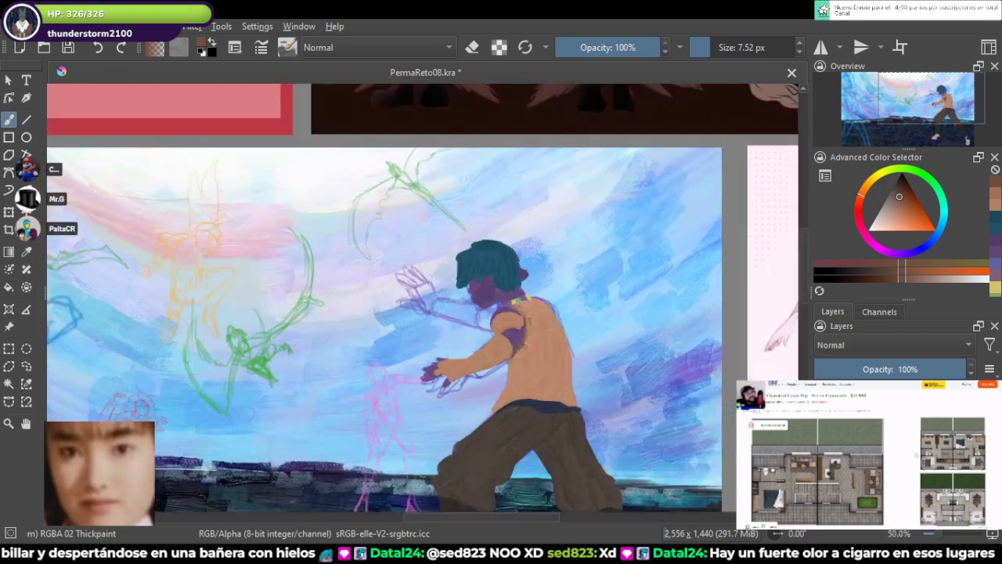
scroll(431, 446, "up", 3)
scroll(603, 187, "down", 6)
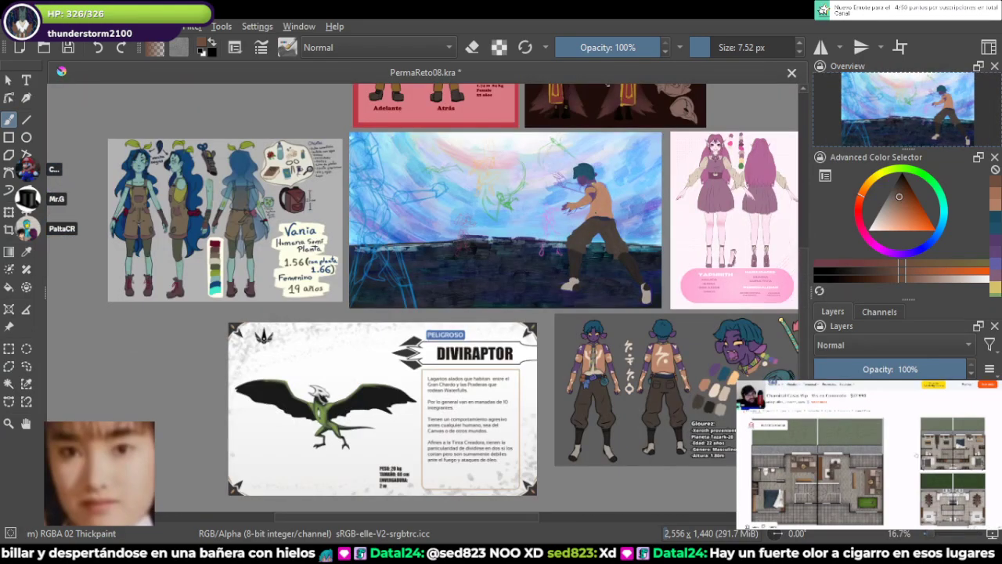
left_click_drag(575, 172, 493, 271)
scroll(493, 271, "up", 5)
scroll(505, 321, "up", 4)
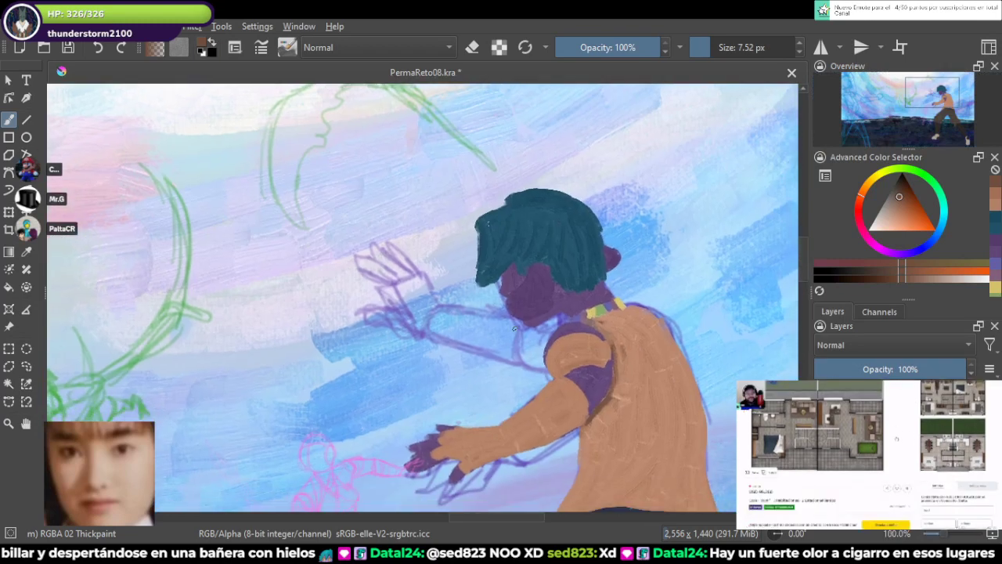
key("ctrl+s")
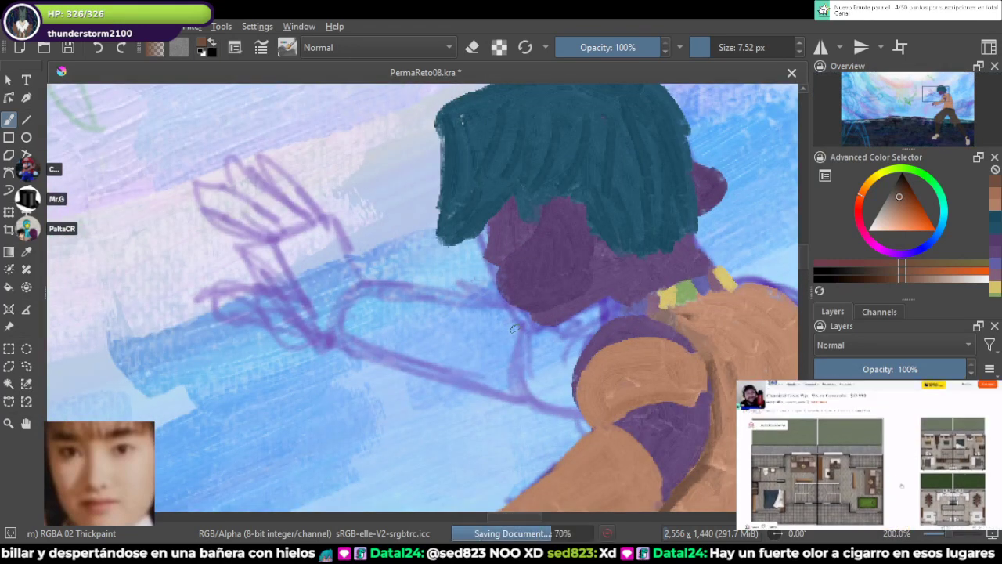
Step: Sample the dark purple below the chin, enlarge the brush to 37.83 px and fill the raised arm's forearm over its sketch
left_click_drag(653, 250, 572, 263)
key("ctrl")
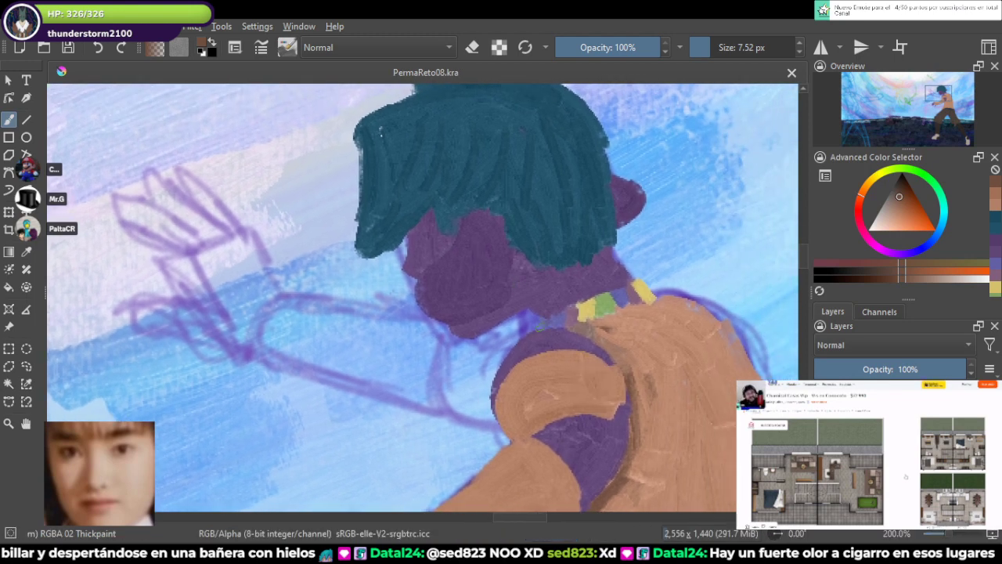
key("ctrl")
left_click(516, 324, "ctrl")
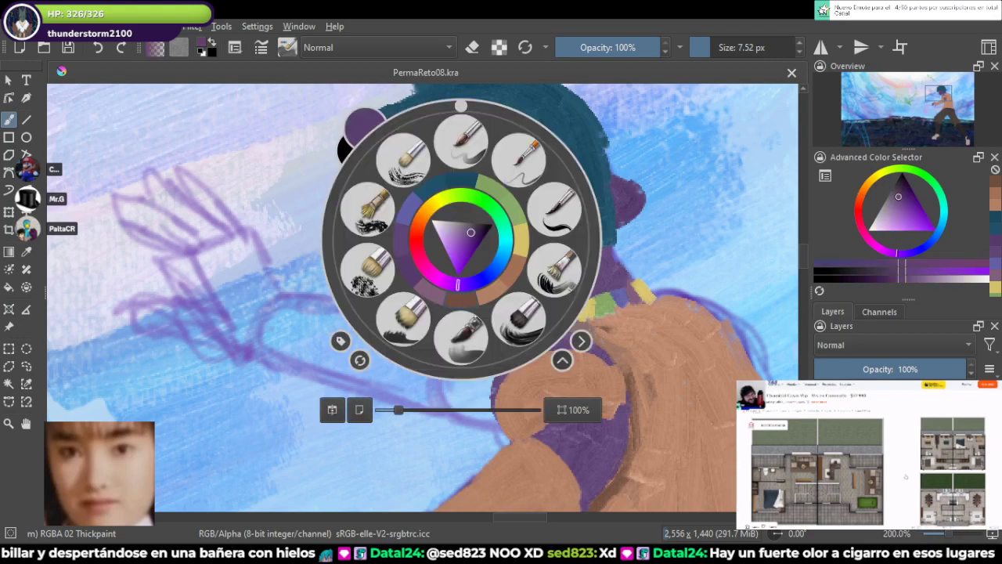
right_click(462, 239)
left_click(245, 319)
mouse_move(245, 338)
left_mouse_down()
mouse_move(295, 338)
mouse_move(356, 300)
left_mouse_up()
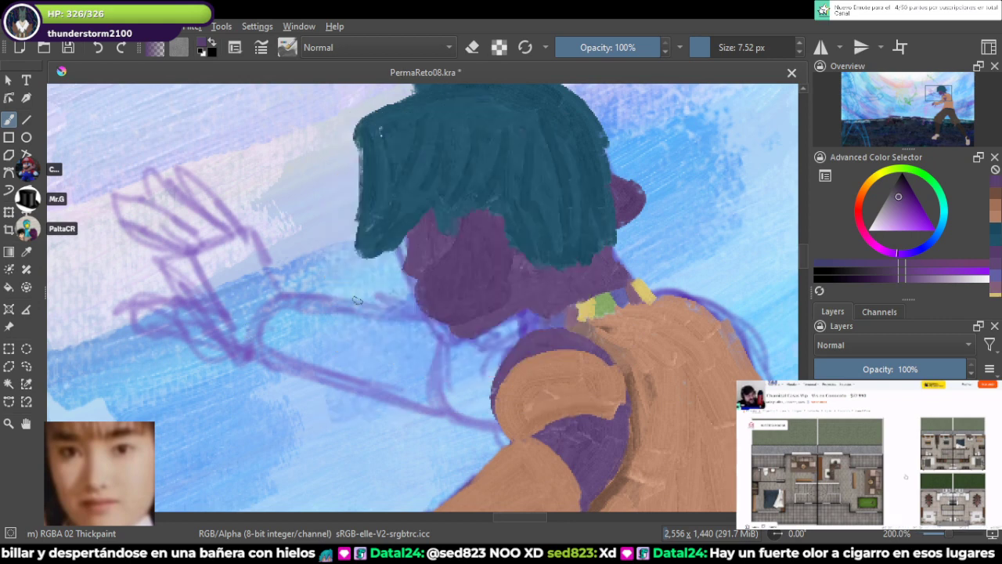
left_click(719, 47)
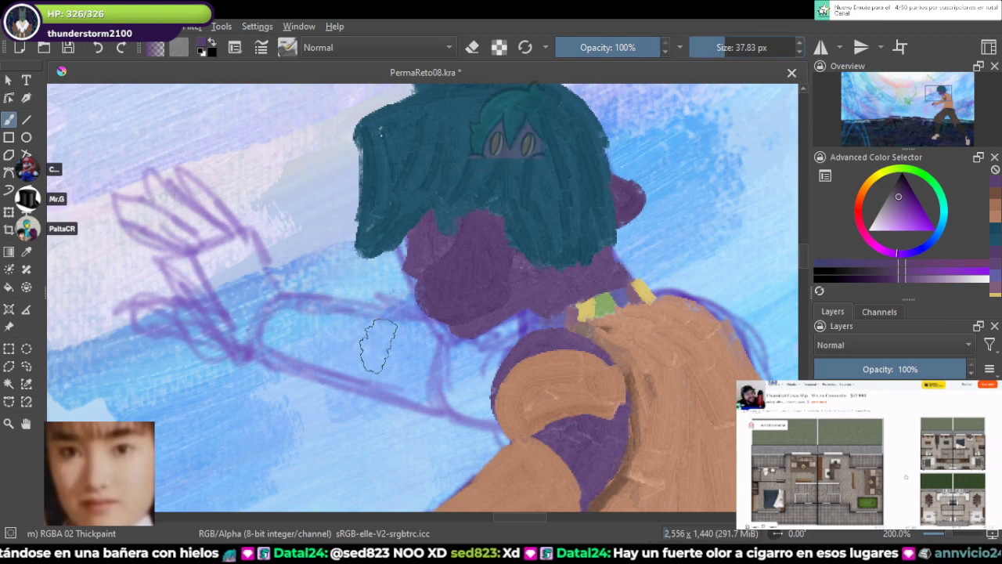
mouse_move(376, 348)
left_mouse_down()
mouse_move(430, 346)
mouse_move(425, 328)
mouse_move(376, 325)
mouse_move(373, 307)
mouse_move(287, 312)
mouse_move(385, 341)
mouse_move(274, 314)
mouse_move(385, 344)
mouse_move(304, 348)
mouse_move(360, 370)
mouse_move(350, 347)
mouse_move(429, 375)
mouse_move(415, 358)
mouse_move(416, 336)
mouse_move(249, 307)
mouse_move(356, 338)
mouse_move(247, 328)
mouse_move(353, 343)
mouse_move(370, 327)
left_mouse_up()
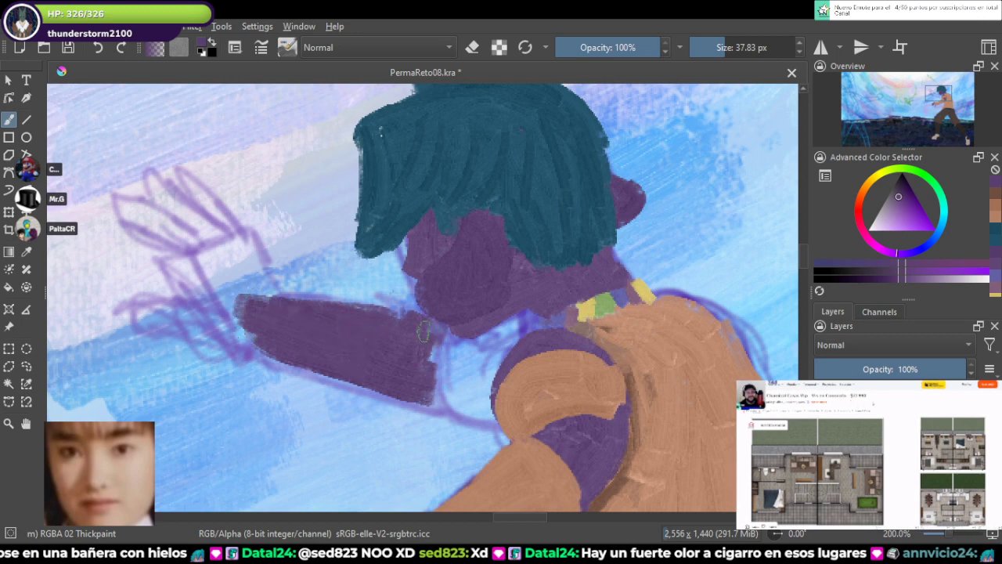
Step: Paint the raised arm's upper part to the shoulder in a slightly darker purple, reducing the brush to 21.90 px to close the elbow gaps
left_click_drag(435, 338, 471, 350)
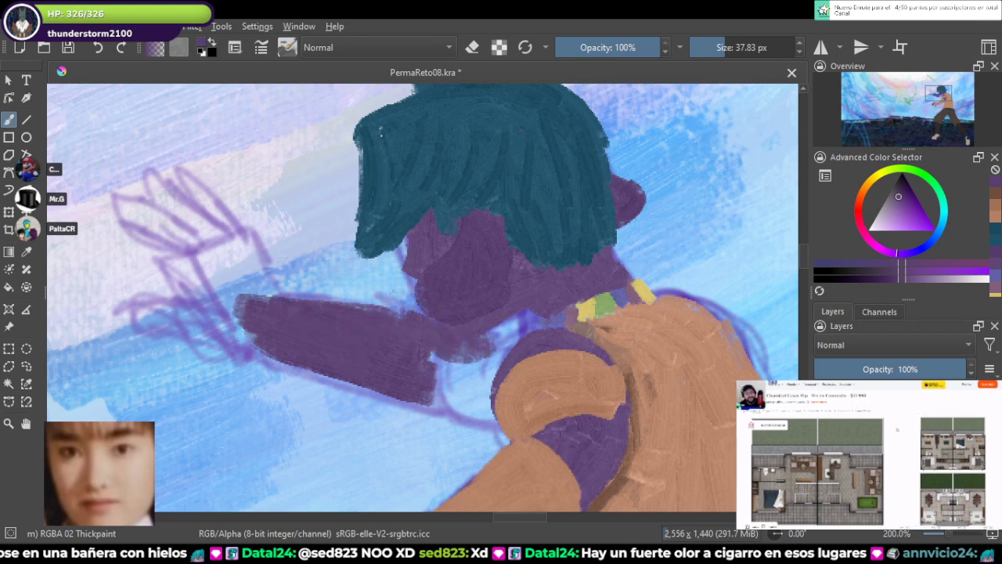
left_click(900, 193)
mouse_move(433, 336)
left_mouse_down()
mouse_move(383, 320)
mouse_move(461, 348)
mouse_move(537, 327)
left_mouse_up()
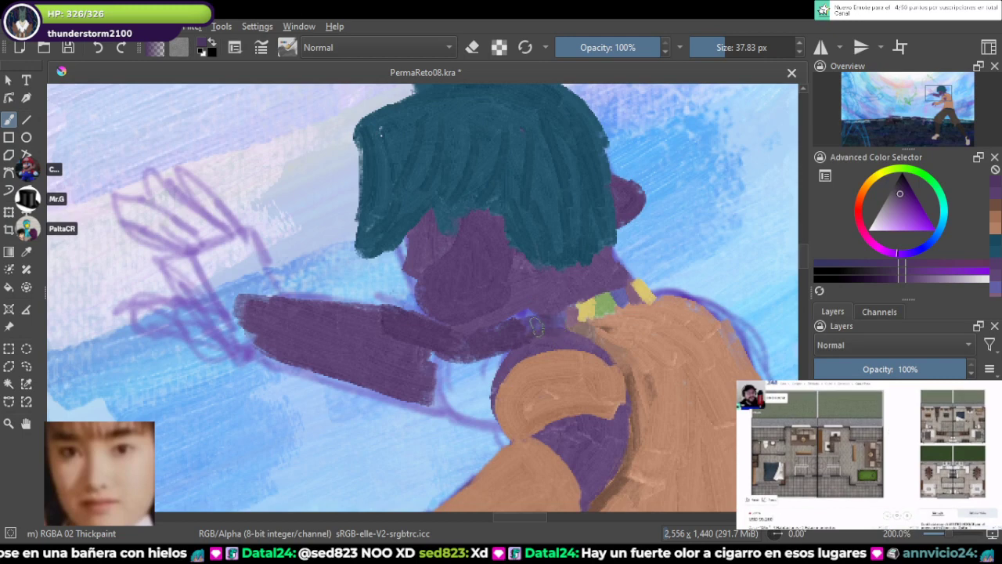
mouse_move(478, 368)
left_mouse_down()
mouse_move(469, 391)
mouse_move(489, 364)
mouse_move(473, 387)
left_mouse_up()
left_click(716, 47)
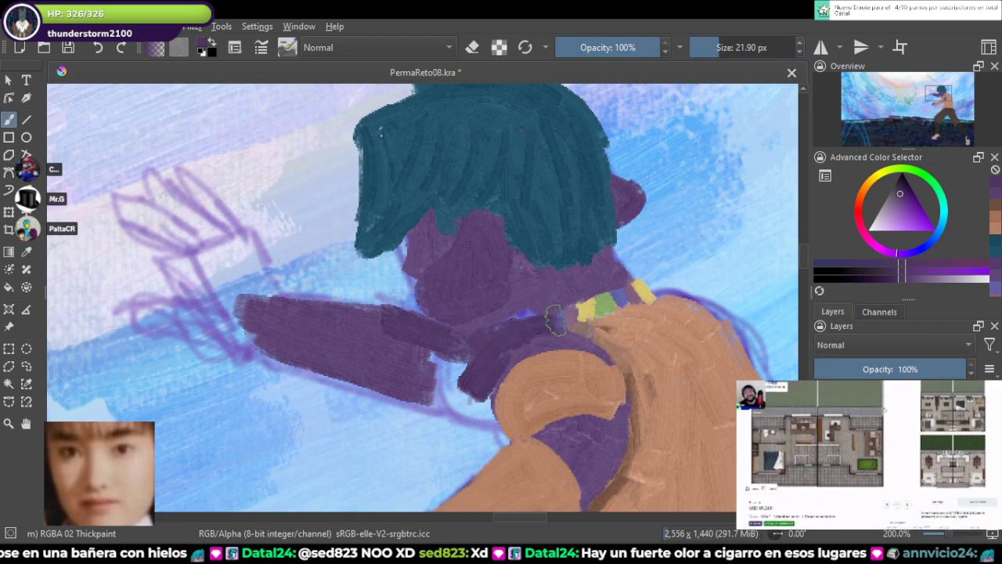
left_click_drag(469, 410, 486, 416)
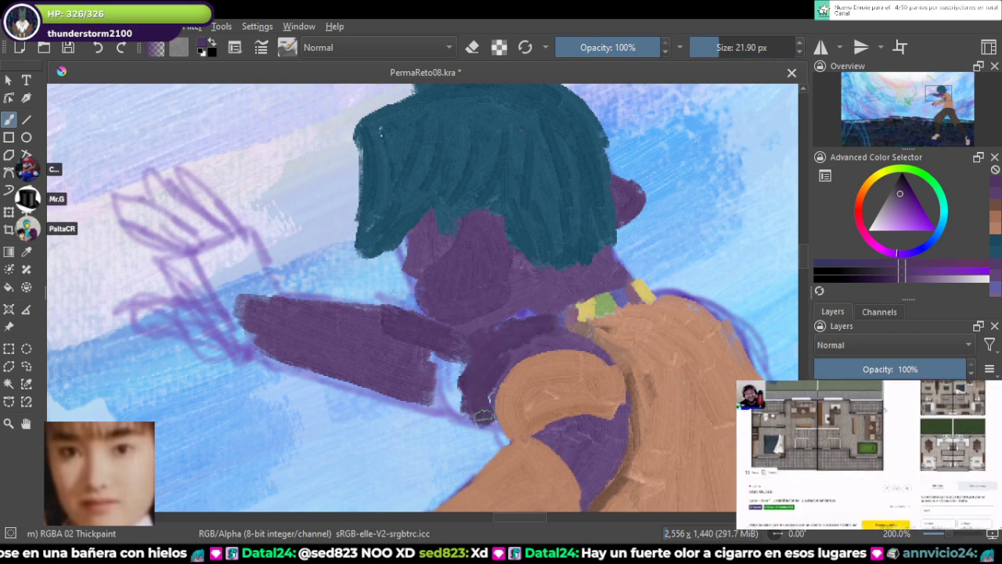
left_click_drag(423, 391, 456, 412)
mouse_move(419, 370)
left_mouse_down()
mouse_move(459, 387)
mouse_move(376, 329)
left_mouse_up()
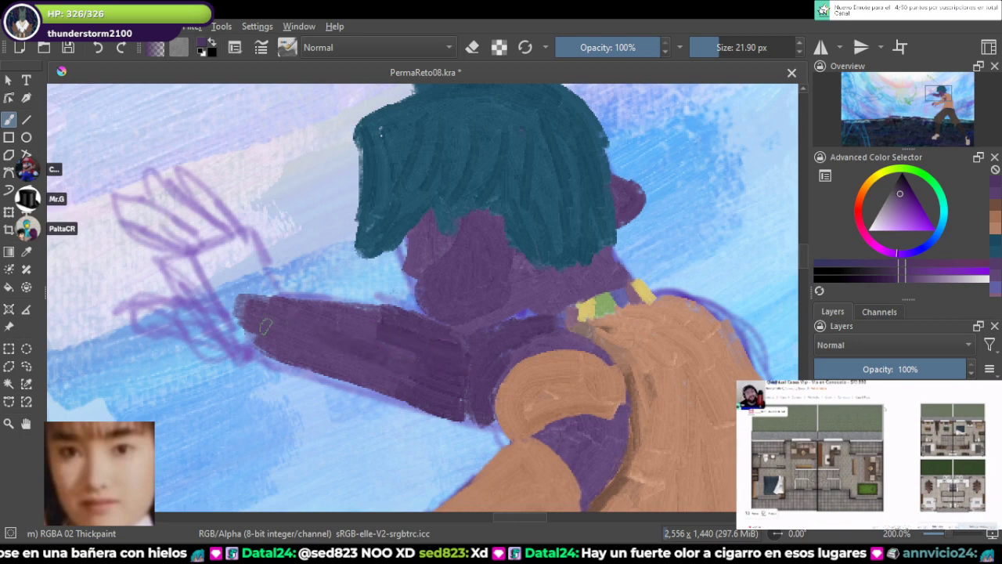
Step: Paint the raised hand in dark purple with the 21.90 px brush, filling the palm, fingers, thumb and wrist over the sketch
mouse_move(267, 326)
left_mouse_down()
mouse_move(364, 364)
mouse_move(398, 323)
mouse_move(319, 345)
mouse_move(432, 383)
mouse_move(290, 313)
mouse_move(403, 340)
mouse_move(434, 276)
left_mouse_up()
scroll(398, 334, "down", 4)
scroll(433, 276, "up", 5)
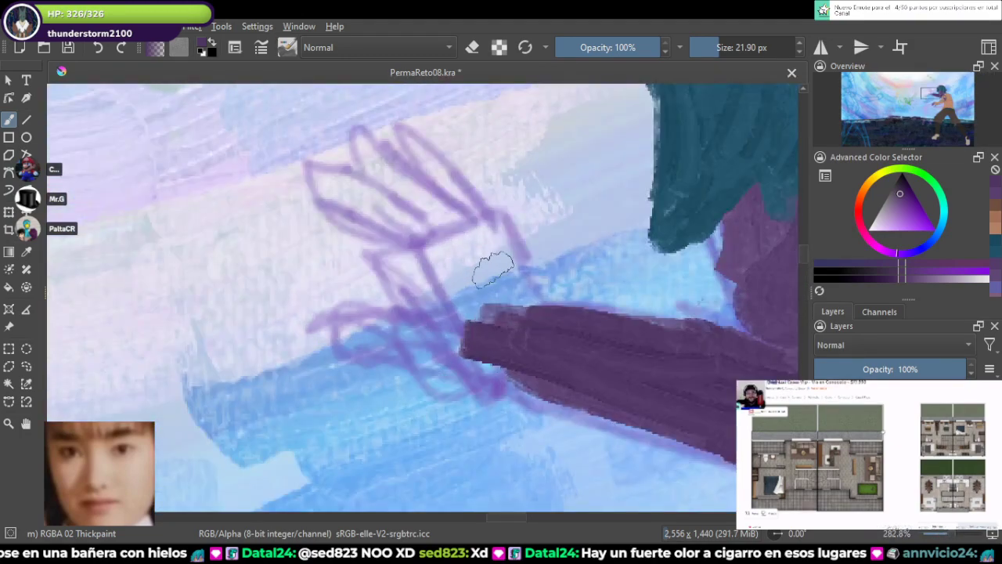
mouse_move(489, 223)
left_mouse_down()
mouse_move(533, 318)
mouse_move(514, 329)
left_mouse_up()
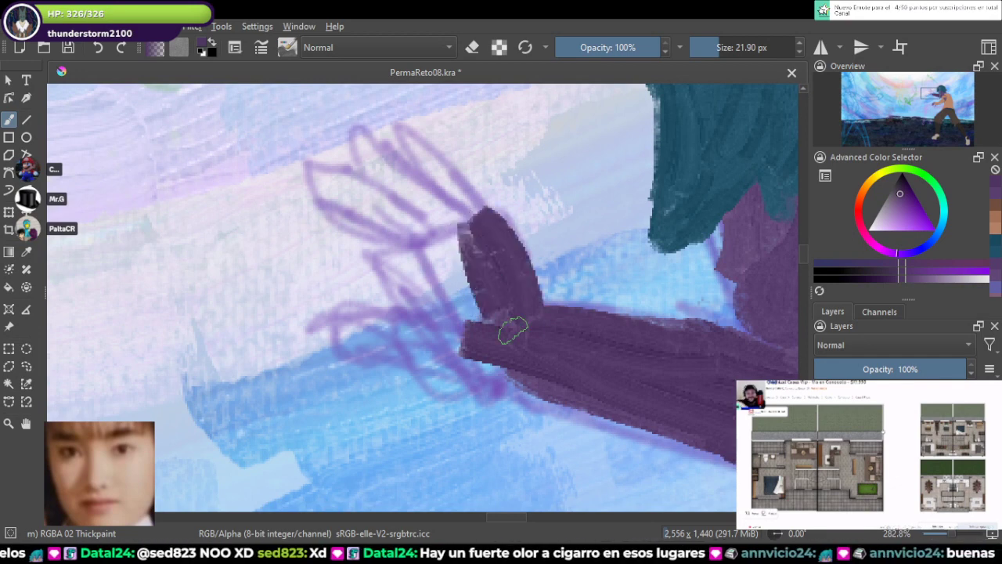
mouse_move(444, 227)
left_mouse_down()
mouse_move(481, 336)
mouse_move(473, 367)
left_mouse_up()
left_click_drag(391, 247, 462, 372)
mouse_move(333, 170)
left_mouse_down()
mouse_move(458, 367)
mouse_move(495, 376)
left_mouse_up()
left_click_drag(408, 307, 498, 352)
mouse_move(444, 268)
left_mouse_down()
mouse_move(483, 332)
mouse_move(544, 364)
left_mouse_up()
left_click_drag(490, 277, 571, 360)
mouse_move(510, 301)
left_mouse_down()
mouse_move(554, 358)
mouse_move(521, 251)
left_mouse_up()
mouse_move(479, 312)
left_mouse_down()
mouse_move(463, 356)
mouse_move(385, 379)
mouse_move(485, 384)
mouse_move(532, 417)
mouse_move(567, 411)
left_mouse_up()
Step: Clean up the raised hand's outline by erasing excess paint below the thumb and wrist and repainting the forearm's lower edge
key("e")
mouse_move(392, 408)
left_mouse_down()
mouse_move(493, 425)
mouse_move(440, 416)
mouse_move(373, 370)
mouse_move(411, 350)
mouse_move(392, 341)
mouse_move(408, 348)
mouse_move(396, 369)
left_mouse_up()
key("e")
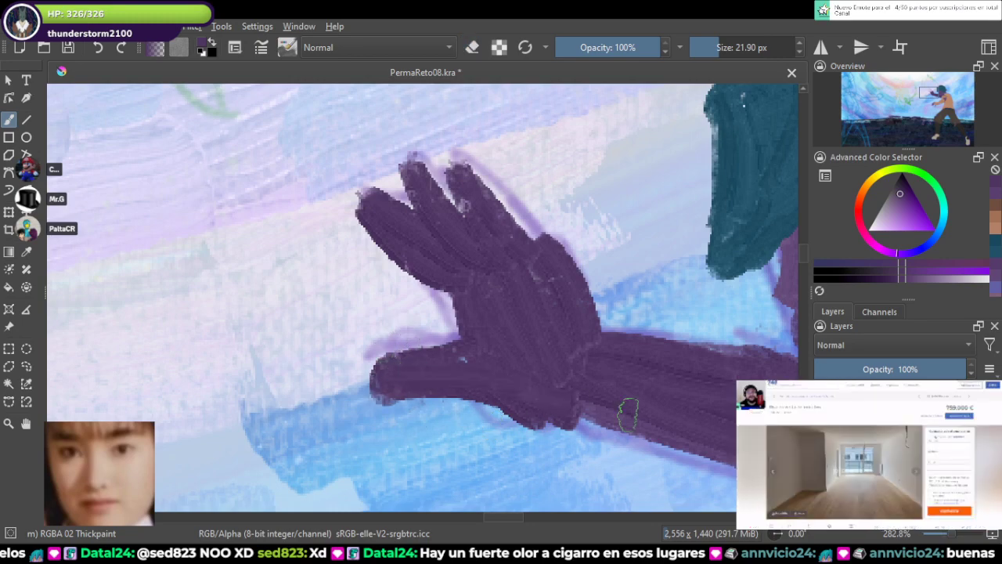
left_click_drag(628, 411, 587, 419)
key("e")
left_click_drag(511, 411, 633, 447)
key("e")
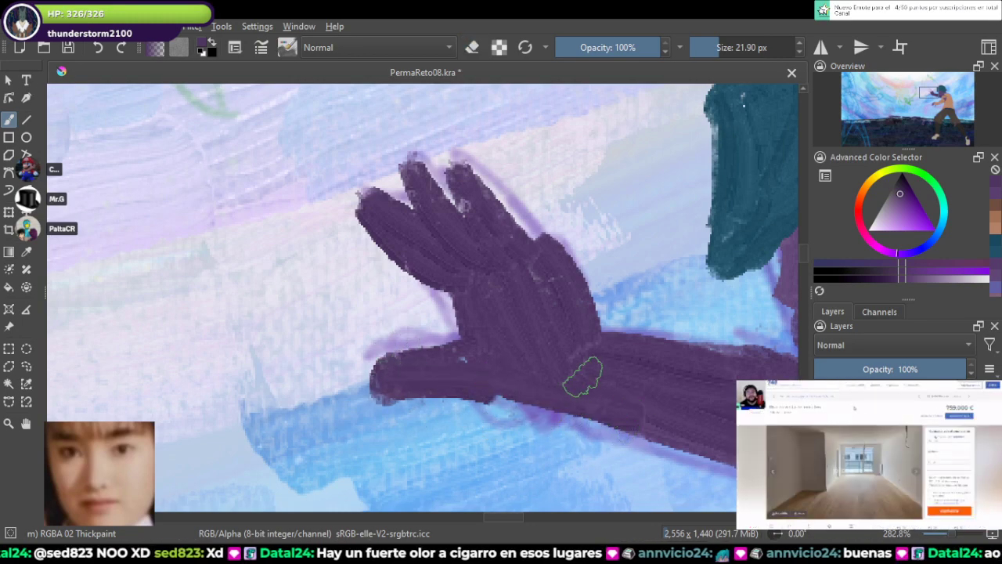
Step: Lasso the raised arm and hand up to the chin and shoulder, delete the purple paint inside, and return to the brush
scroll(583, 376, "down", 4)
left_click_drag(660, 364, 559, 309)
scroll(558, 307, "up", 1)
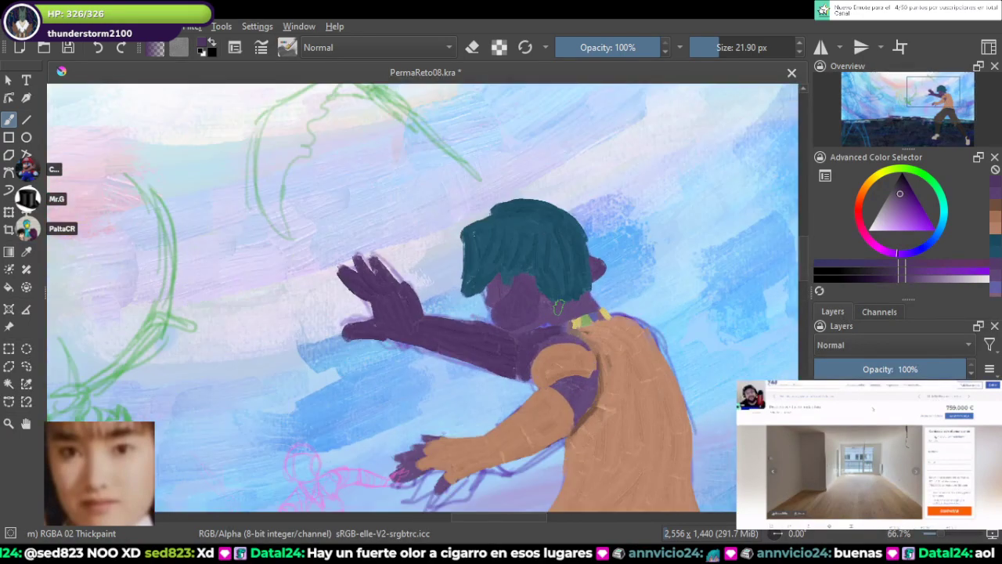
scroll(558, 313, "up", 1)
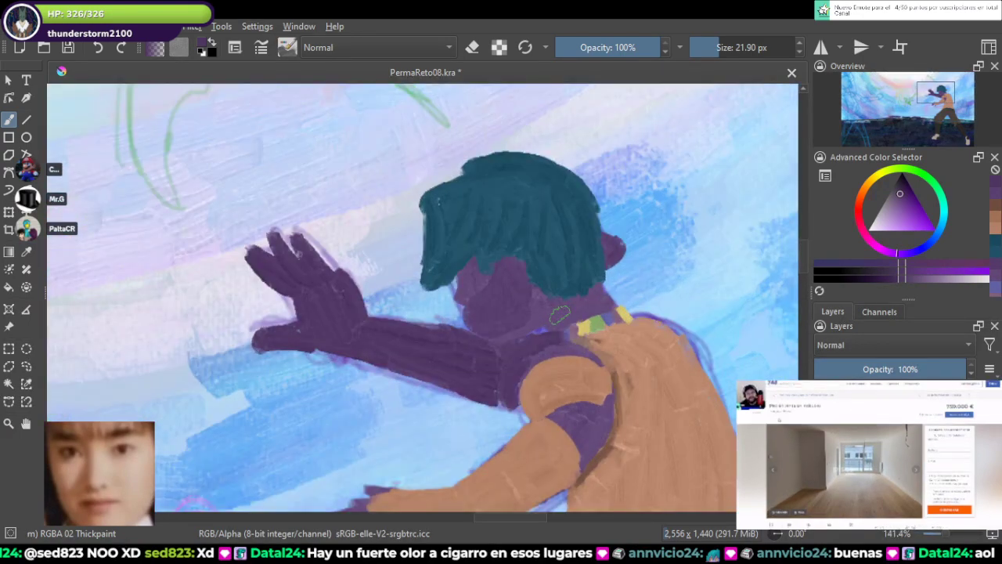
scroll(559, 315, "down", 3)
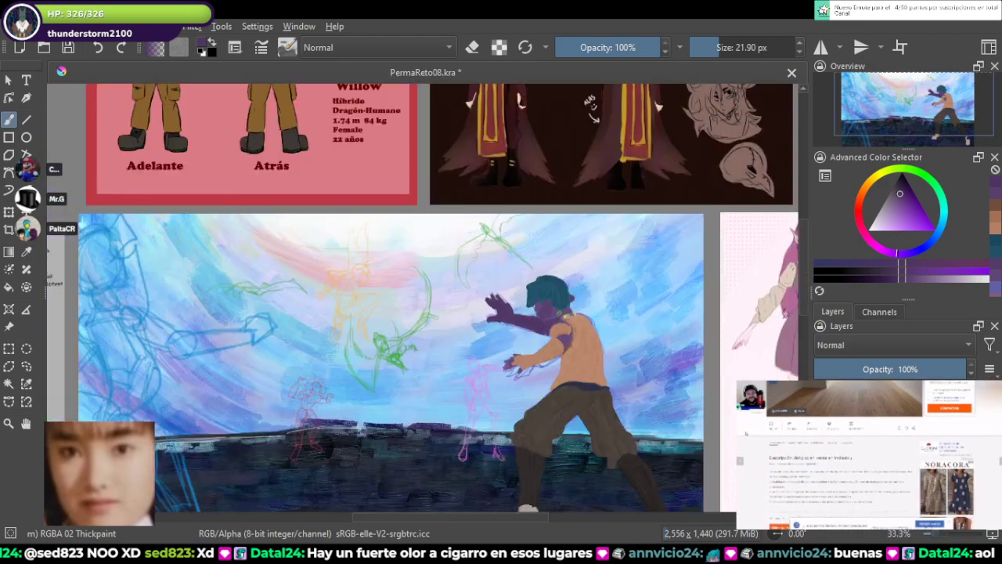
scroll(557, 313, "down", 3)
scroll(557, 313, "up", 7)
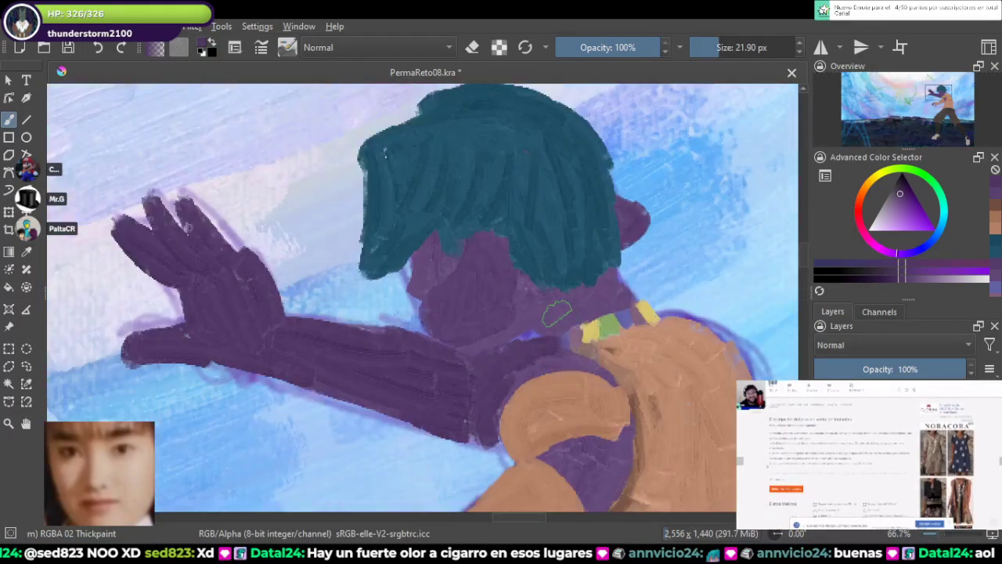
left_click(26, 366)
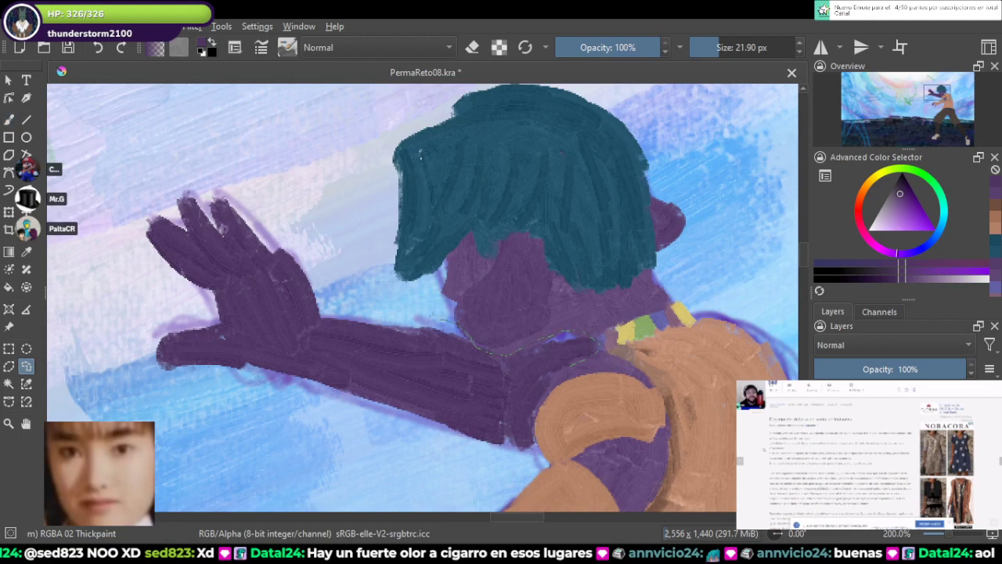
mouse_move(291, 452)
left_mouse_down()
mouse_move(113, 386)
mouse_move(108, 245)
mouse_move(180, 150)
mouse_move(321, 196)
mouse_move(348, 281)
left_mouse_up()
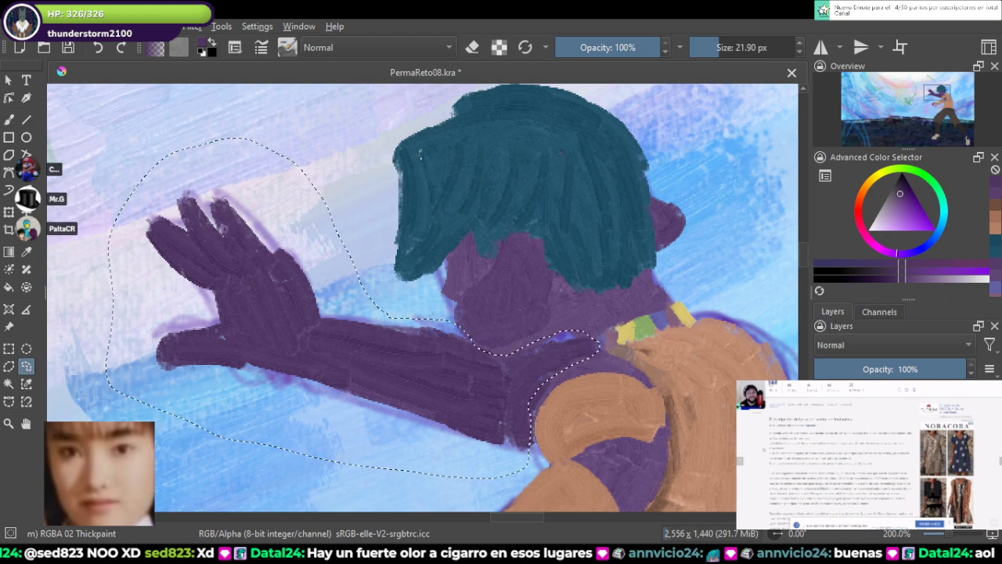
key("Delete")
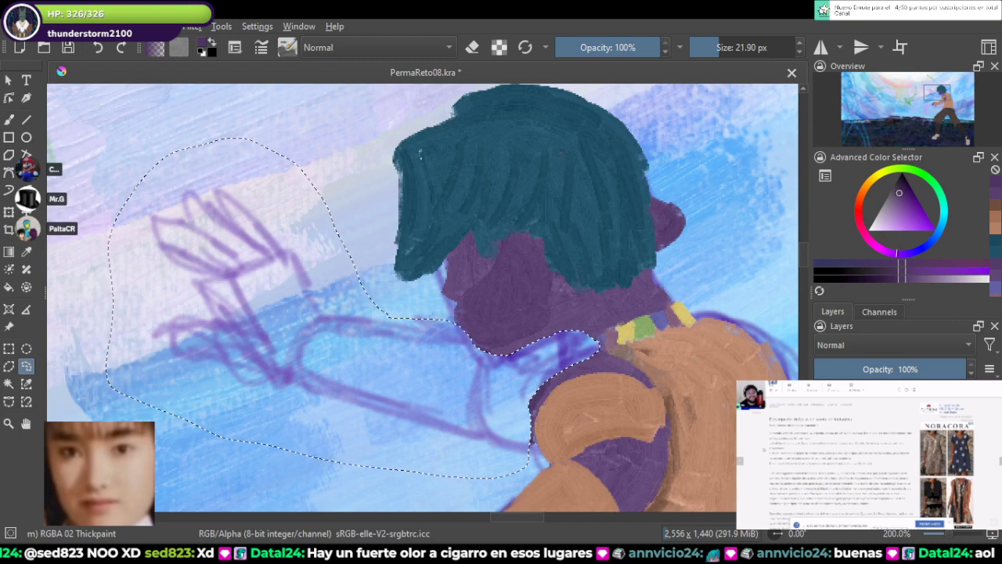
key("b")
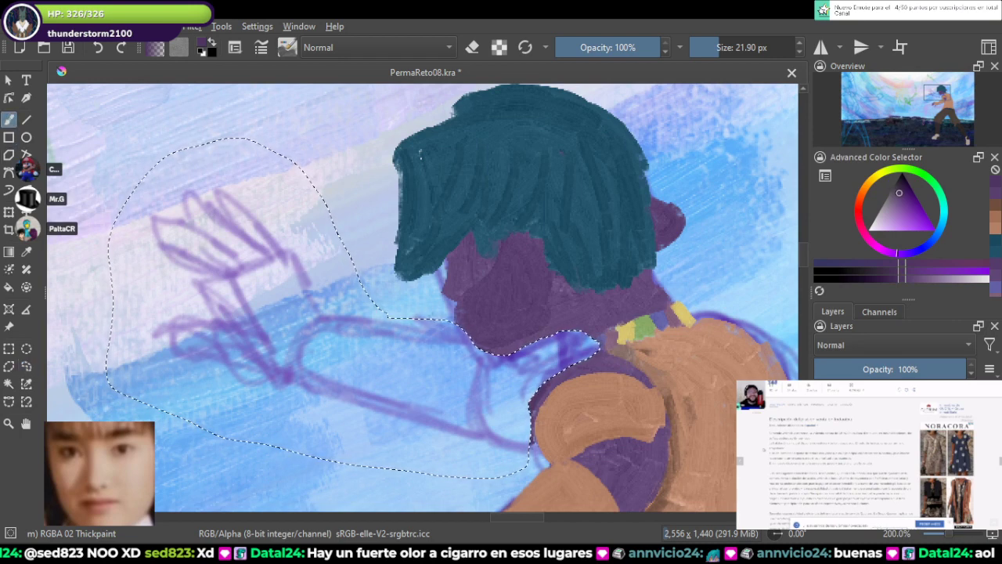
Step: Undo the raised arm's deletion and move the selected arm and hand closer to the face so the forearm overlaps the chin
key("ctrl+z")
key("ctrl+t")
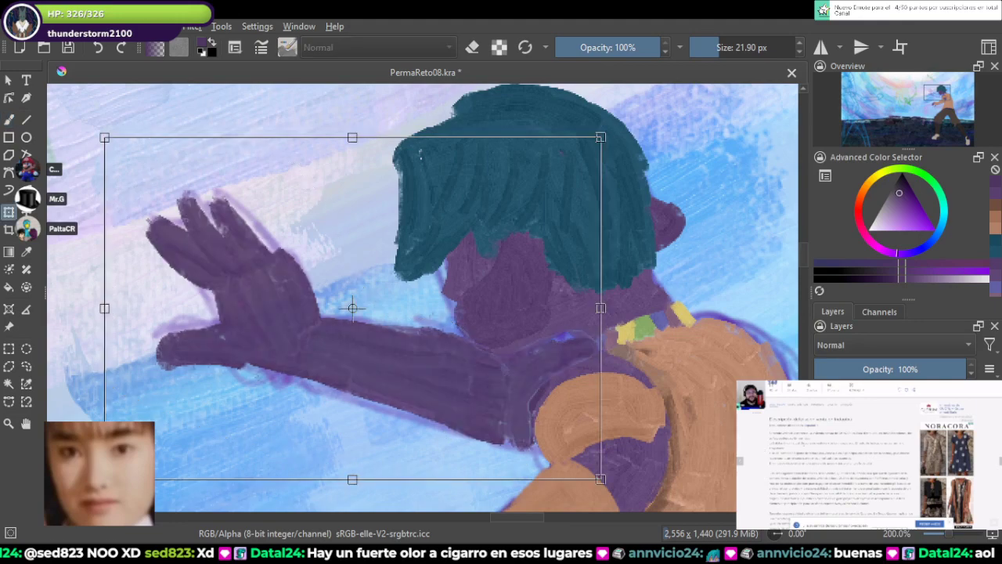
mouse_move(352, 313)
left_mouse_down()
mouse_move(429, 282)
mouse_move(474, 300)
mouse_move(456, 310)
left_mouse_up()
left_click(26, 366)
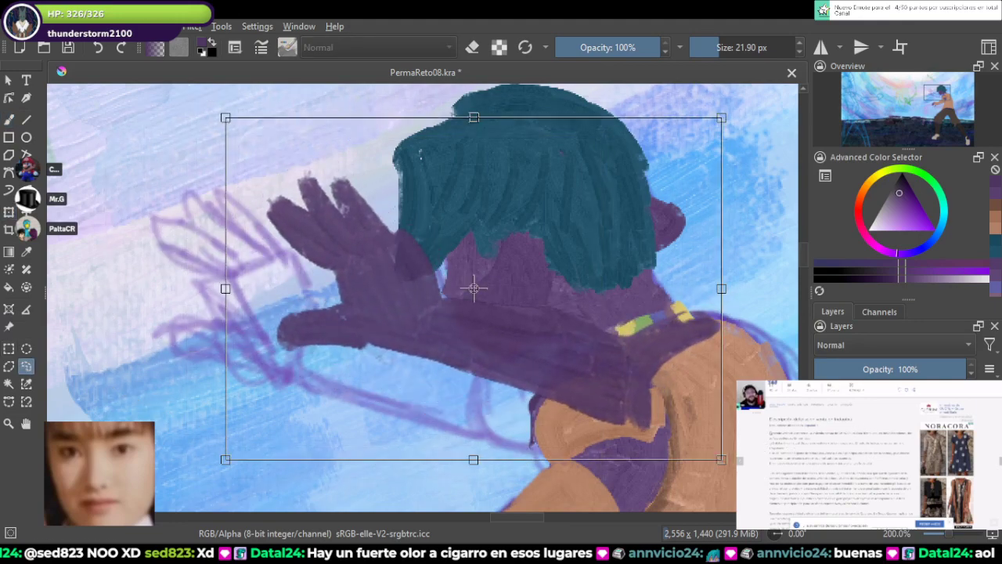
scroll(422, 302, "down", 8)
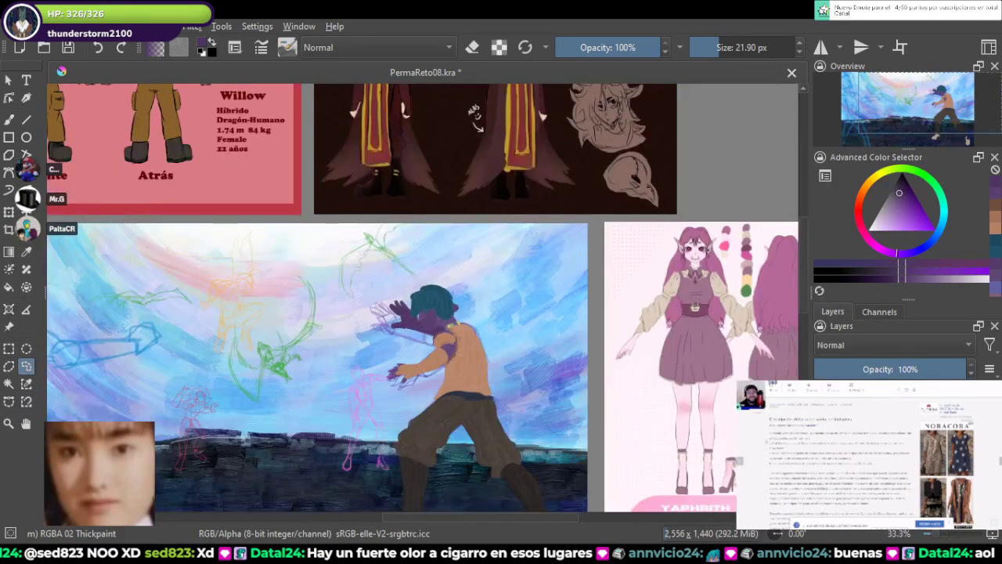
scroll(430, 334, "up", 3)
key("ctrl+t")
left_click_drag(431, 334, 433, 326)
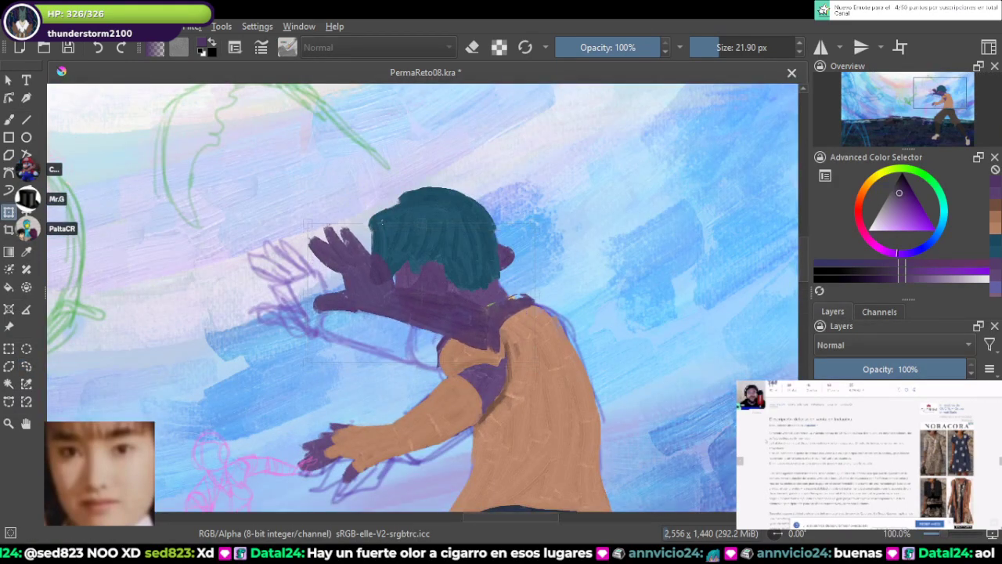
key("ctrl+t")
left_click(26, 366)
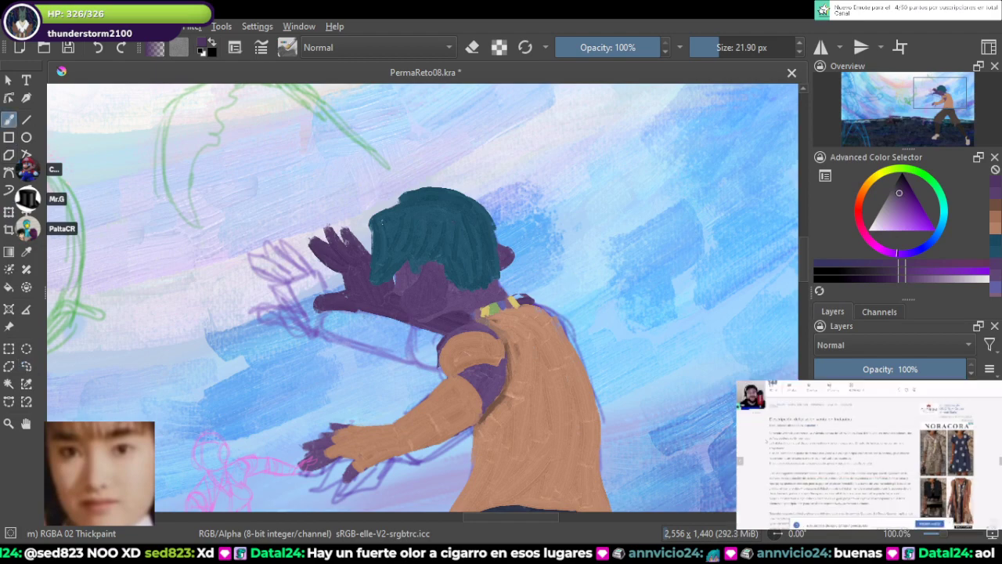
scroll(471, 219, "up", 2)
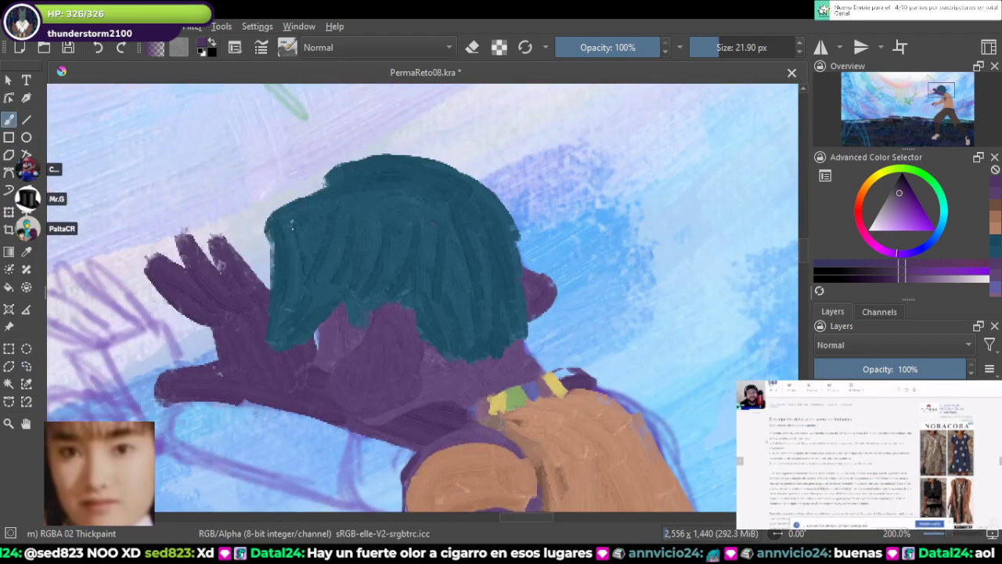
left_click_drag(604, 339, 514, 301)
right_click(514, 302)
left_click(514, 202)
right_click(545, 240)
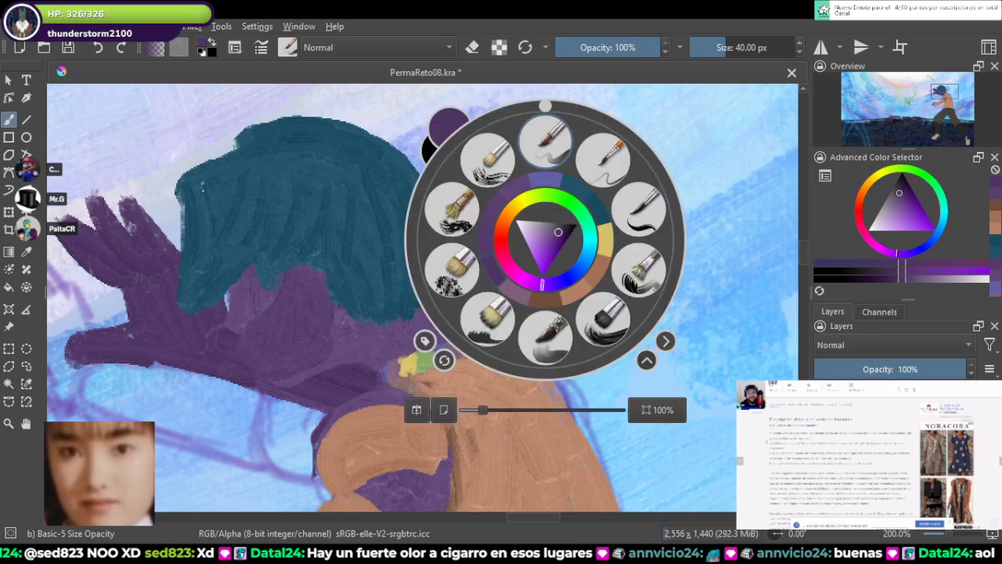
left_click(602, 321)
scroll(570, 318, "up", 1)
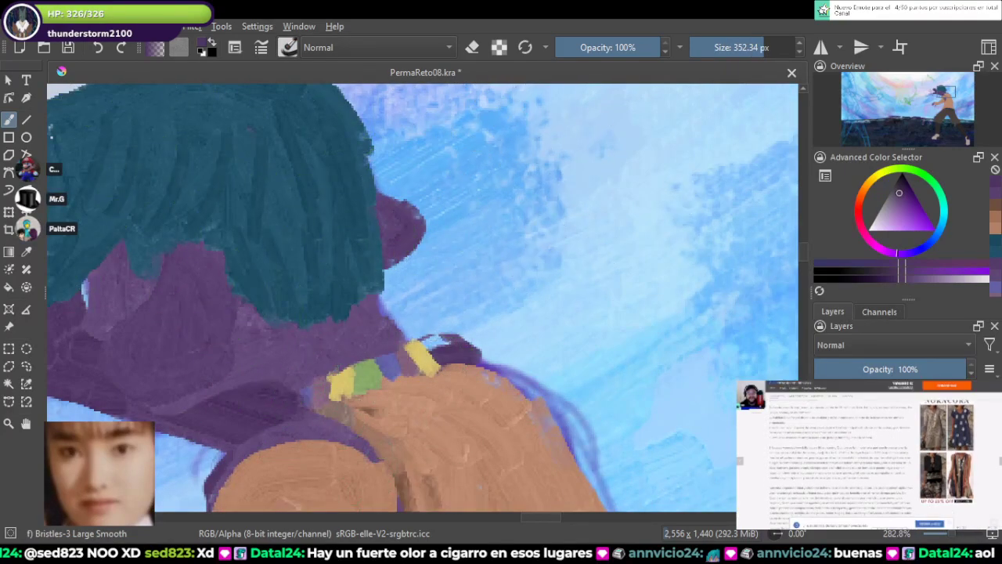
key("slash")
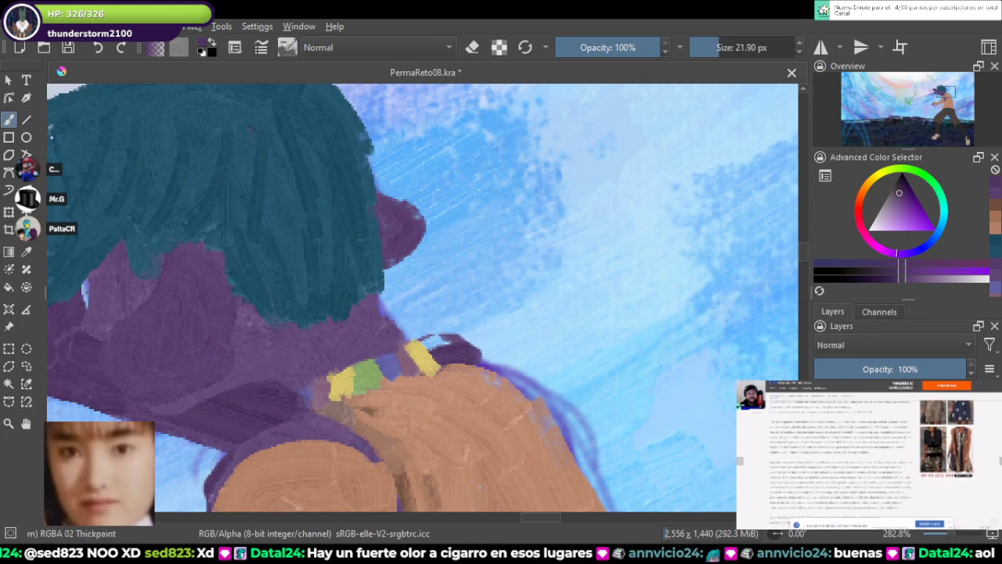
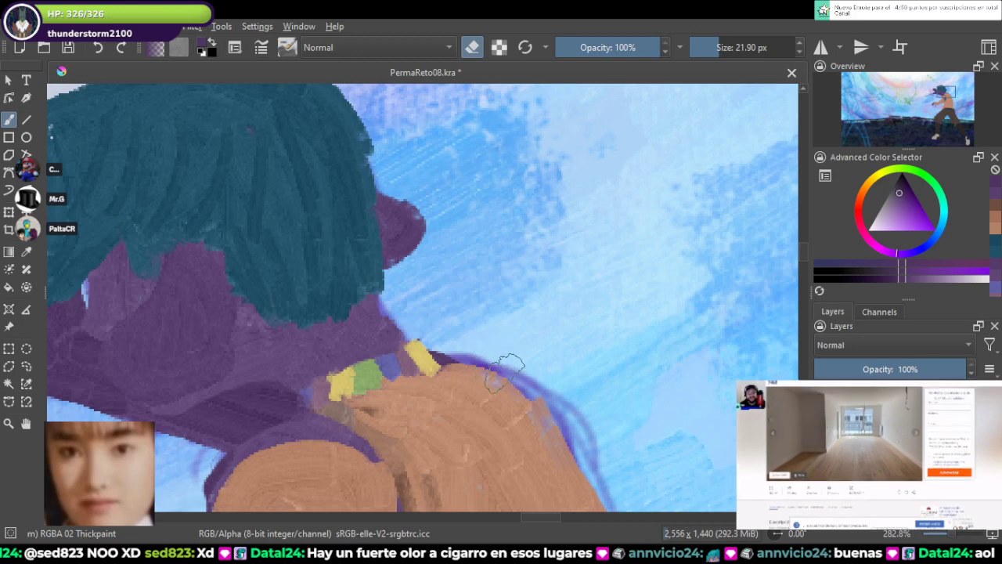
Step: Erase the stray purple behind the collar and paint the far shoulder's rim in dark purple along the sketch line
key("e")
left_click_drag(496, 379, 529, 391)
mouse_move(477, 364)
left_mouse_down()
mouse_move(538, 414)
mouse_move(569, 474)
mouse_move(470, 379)
left_mouse_up()
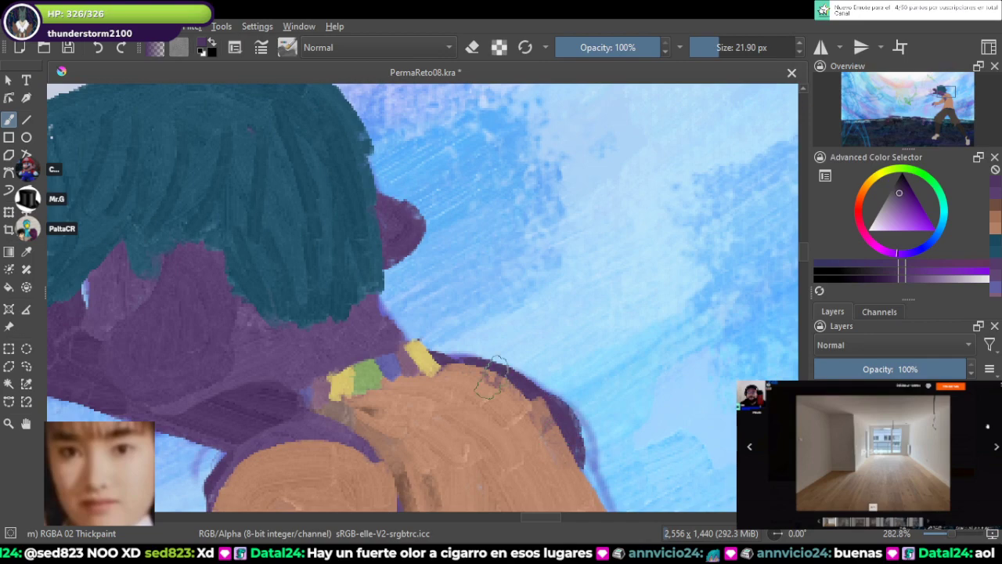
scroll(534, 432, "down", 4)
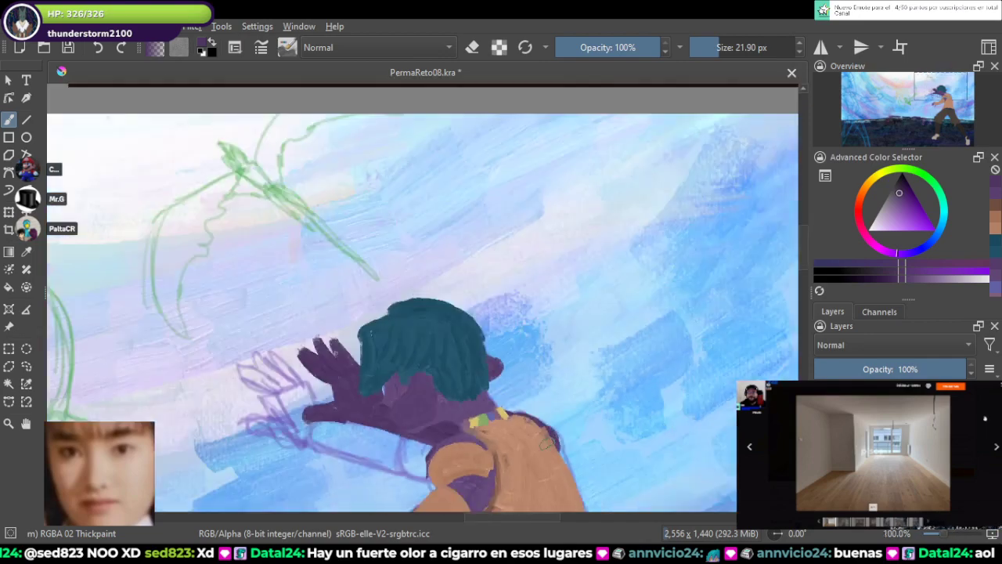
left_click_drag(486, 380, 548, 261)
scroll(546, 256, "up", 3)
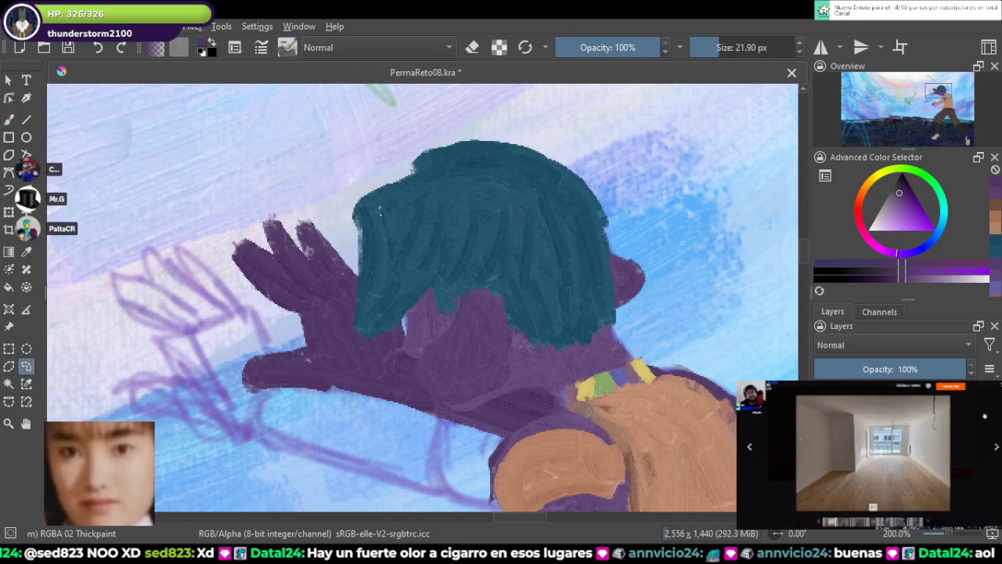
Step: Transform the raised arm and hand, scaling them down slightly, tilting them and moving them closer to the face
key("ctrl+t")
left_click_drag(231, 213, 255, 233)
left_click_drag(758, 200, 653, 262)
left_click_drag(548, 329, 581, 300)
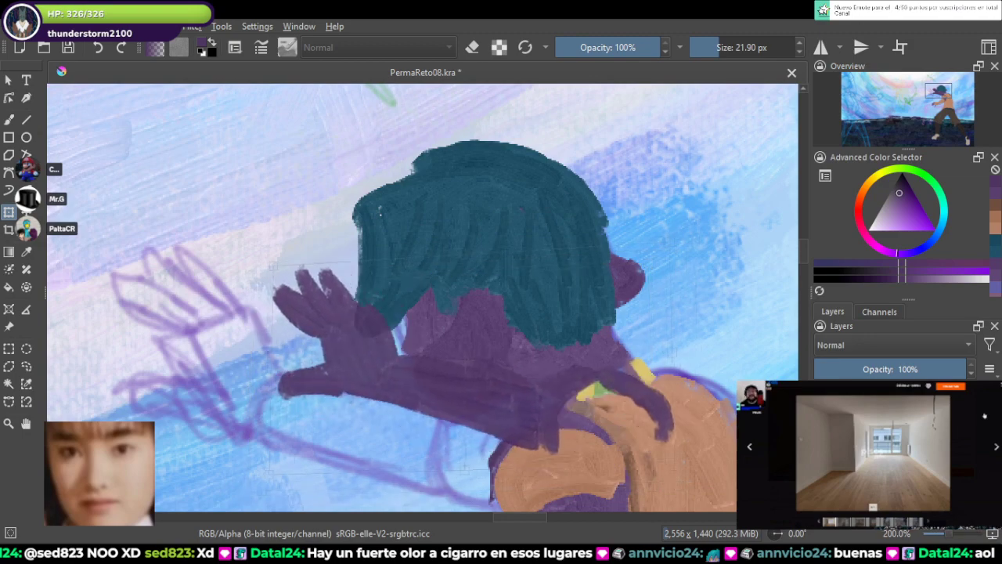
scroll(552, 359, "down", 3)
scroll(553, 359, "up", 2)
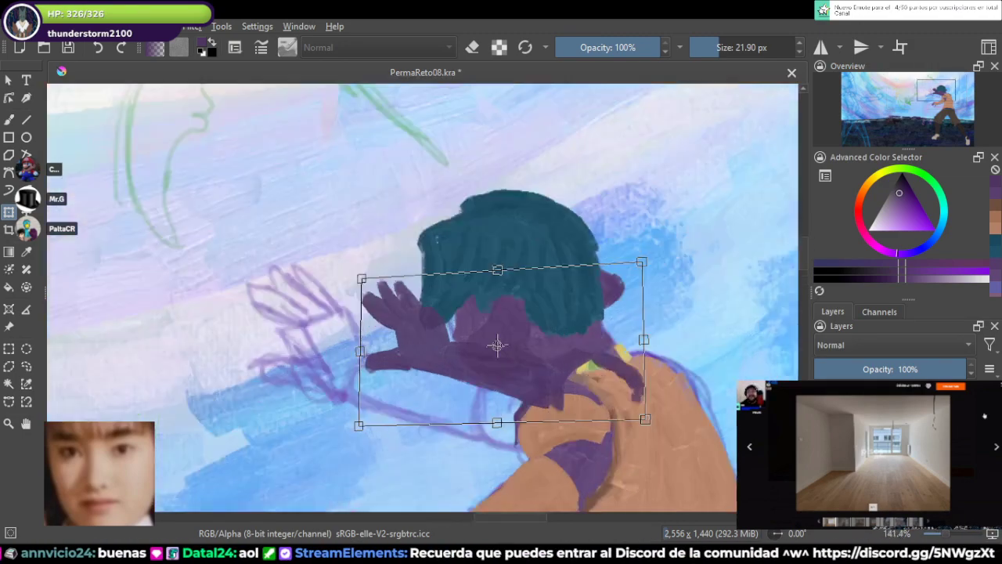
key("Return")
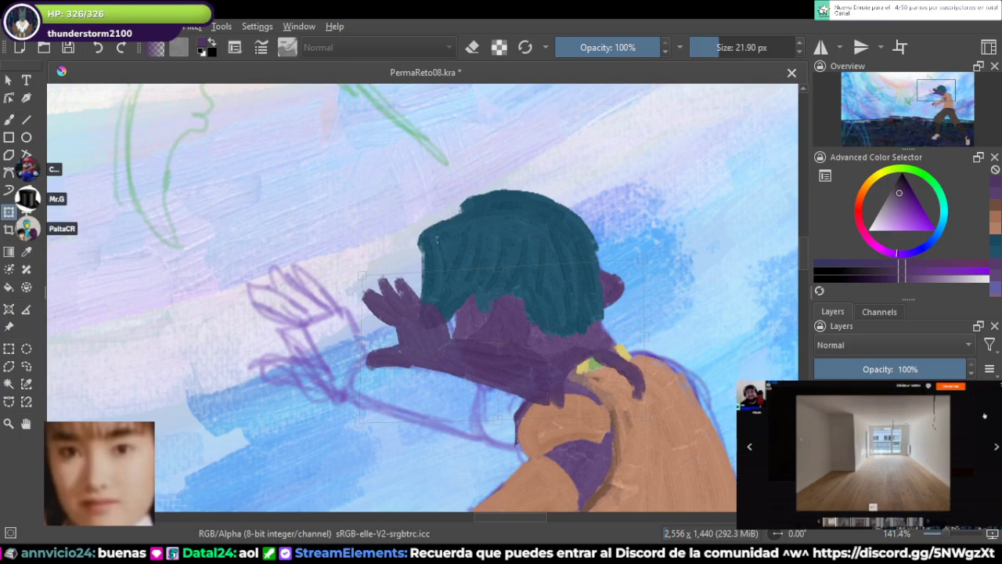
Step: Fine-tune the raised arm's tilt against the whole figure, undo the unwanted adjustments, apply the transform and return to the brush
key("ctrl+z")
key("Return")
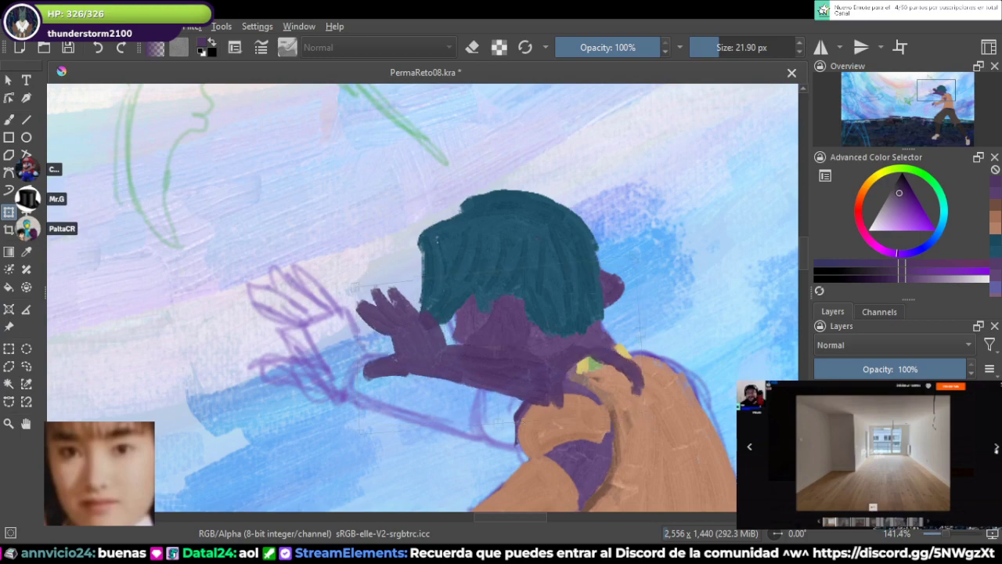
scroll(378, 329, "down", 3)
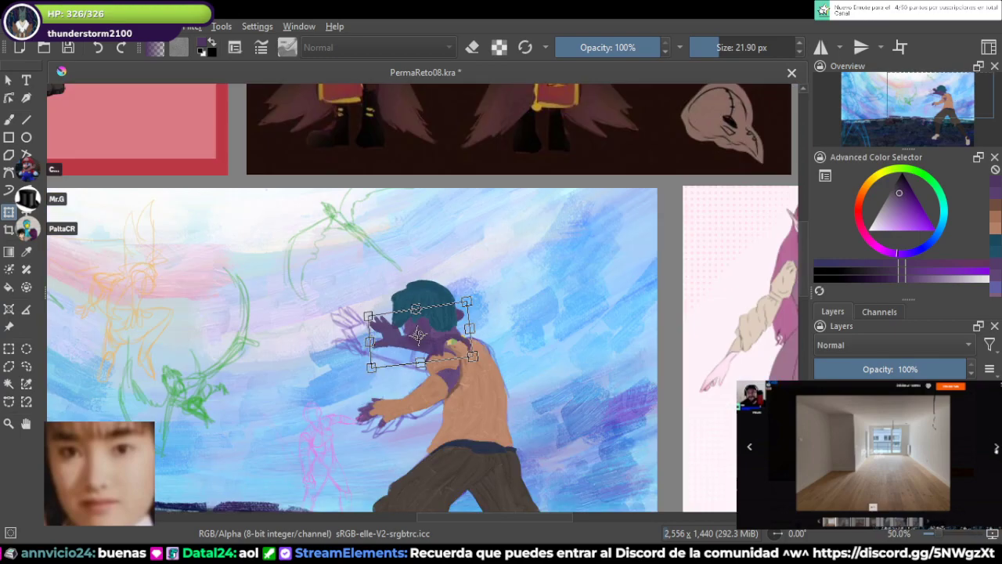
key("Return")
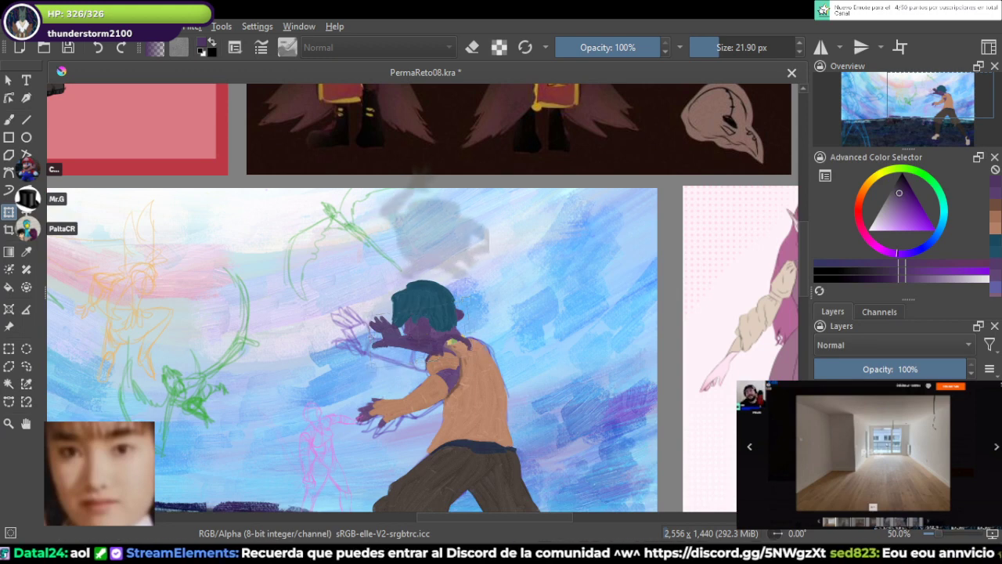
key("ctrl+z")
key("Return")
key("ctrl+z")
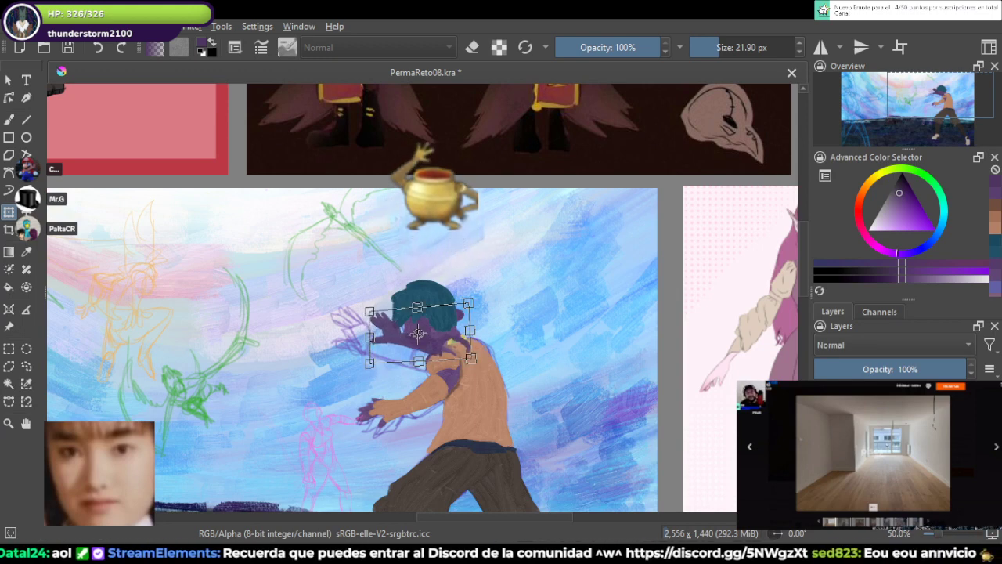
left_click(25, 366)
key("b")
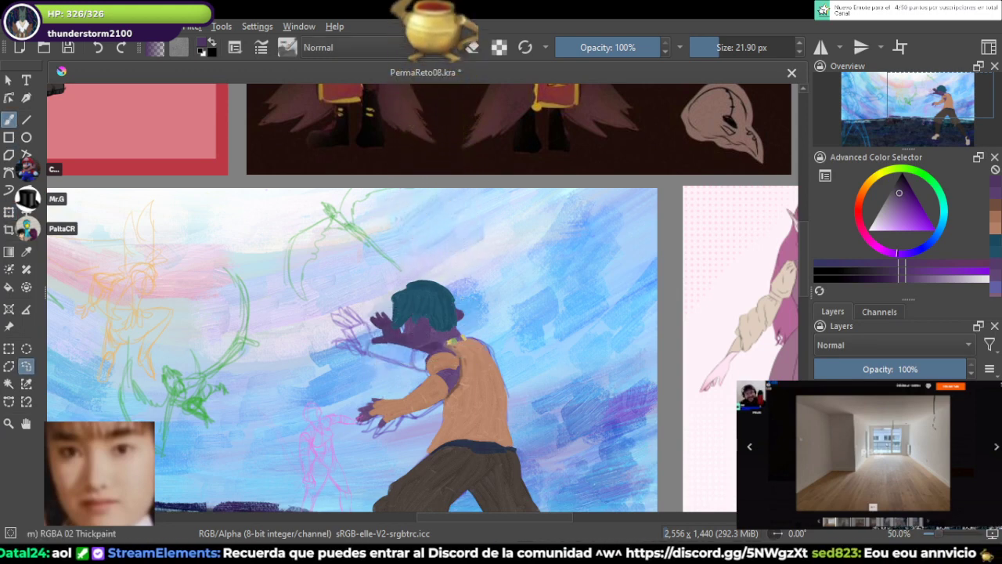
Step: Extend the bead necklace across the front shoulder with sampled blue and green beads, trimming the green bead's upper edge with skin purple
scroll(469, 370, "up", 3)
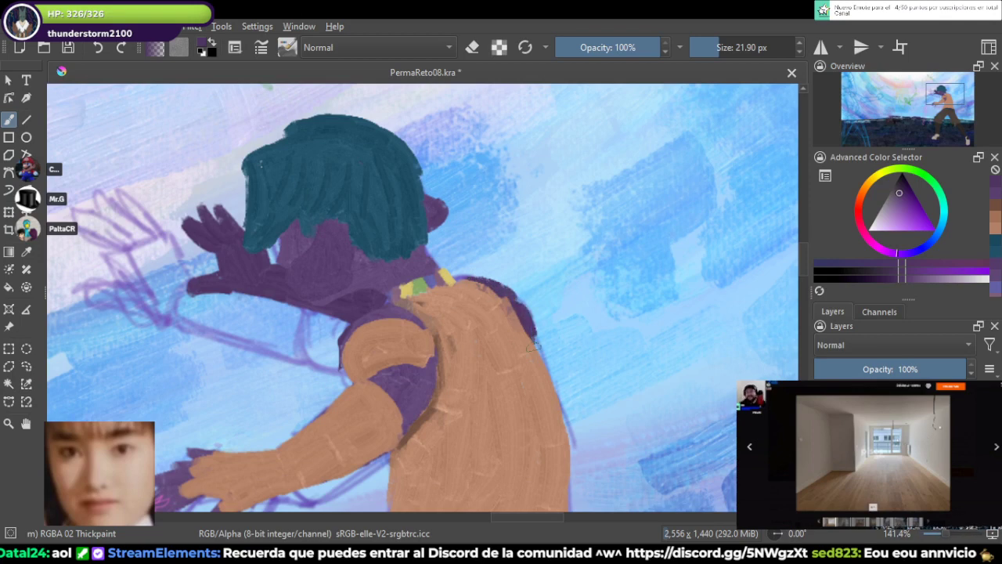
left_click_drag(385, 300, 461, 323)
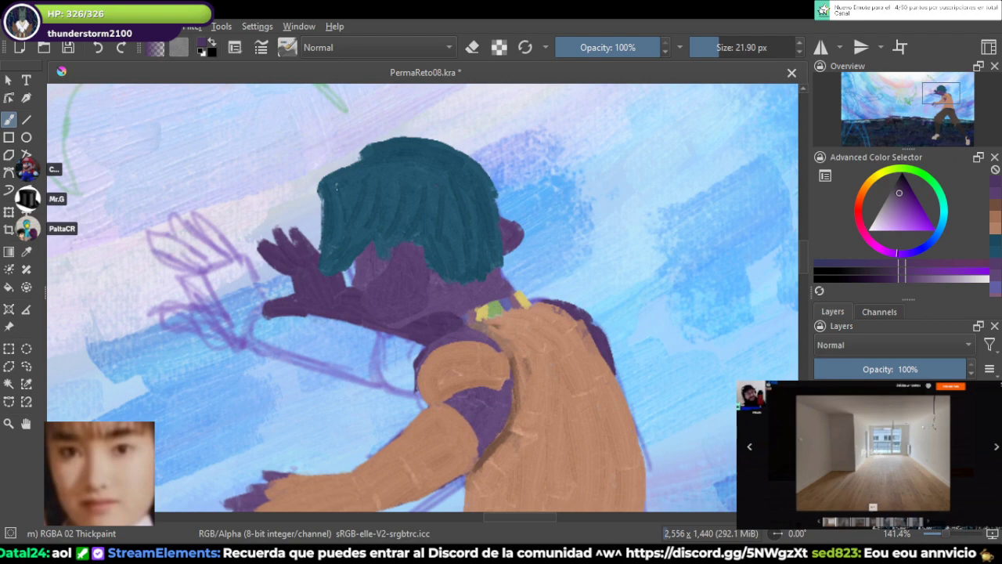
left_click_drag(336, 186, 384, 122)
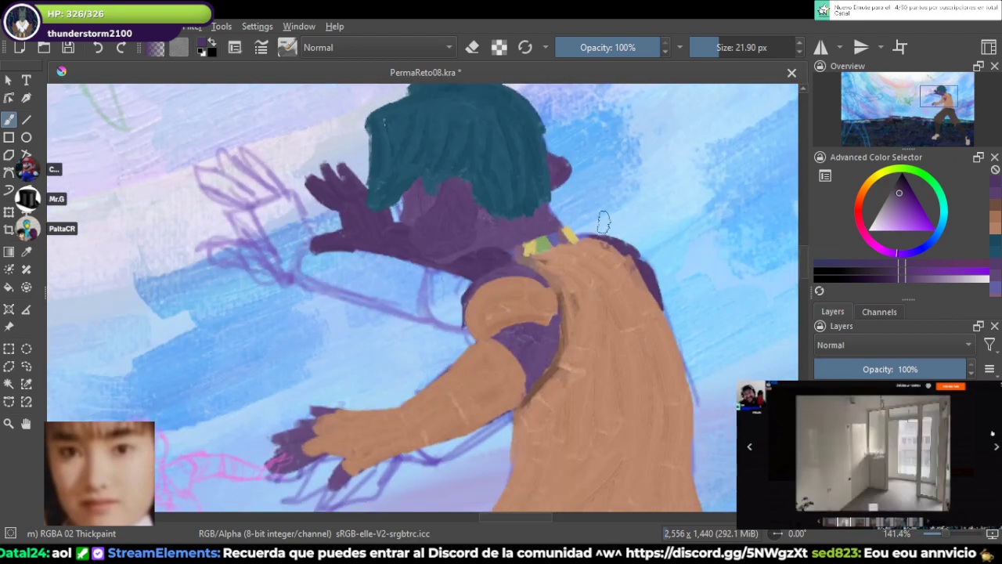
scroll(603, 222, "up", 4)
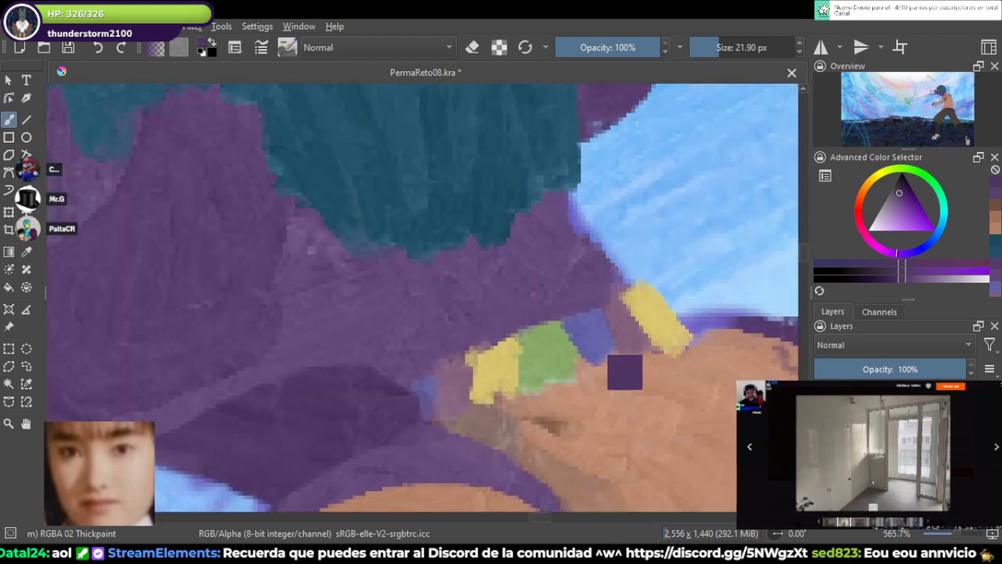
left_click(603, 356, "ctrl")
left_click(415, 403)
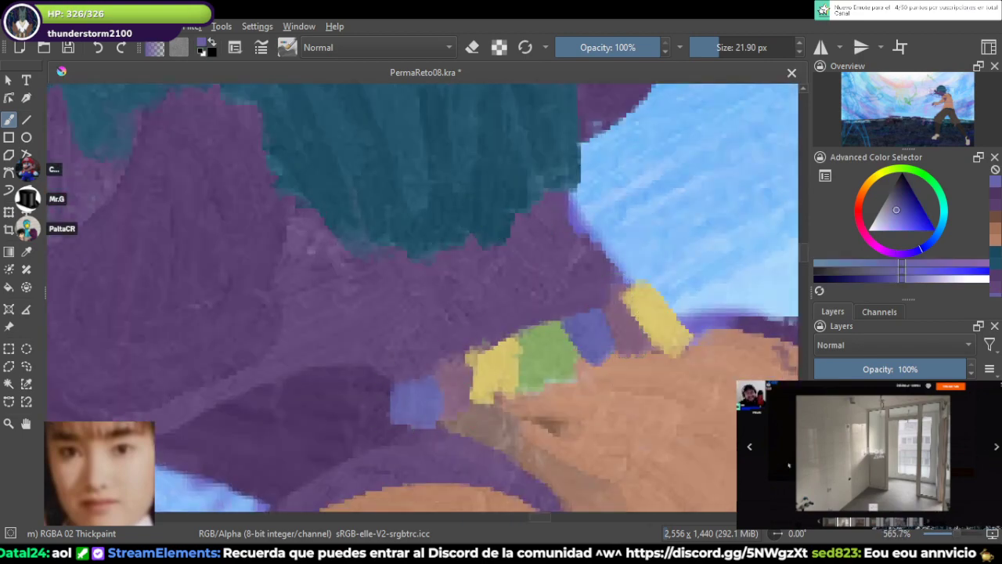
left_click(588, 392)
left_click(553, 357, "ctrl")
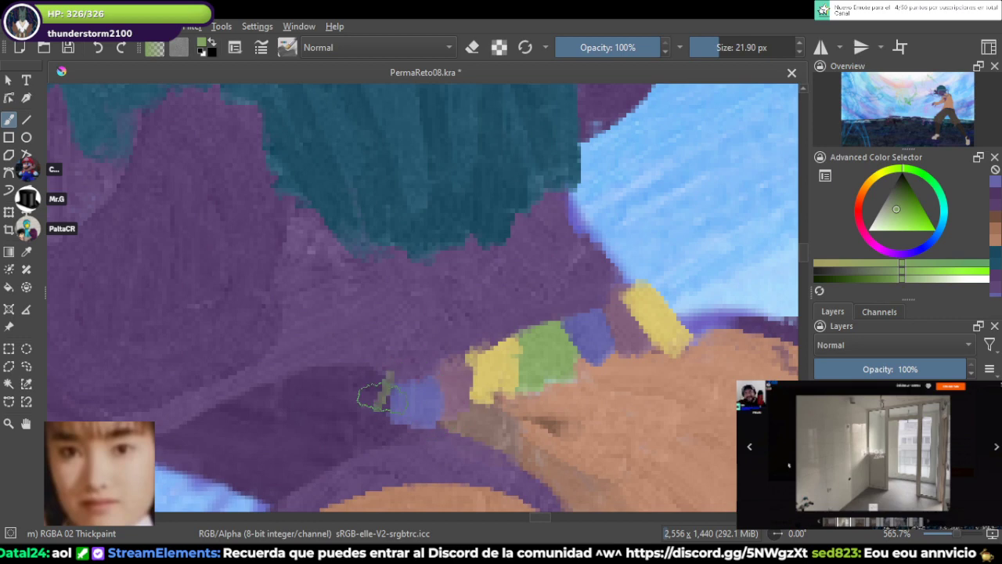
mouse_move(377, 394)
left_mouse_down()
mouse_move(382, 435)
mouse_move(369, 435)
mouse_move(369, 414)
left_mouse_up()
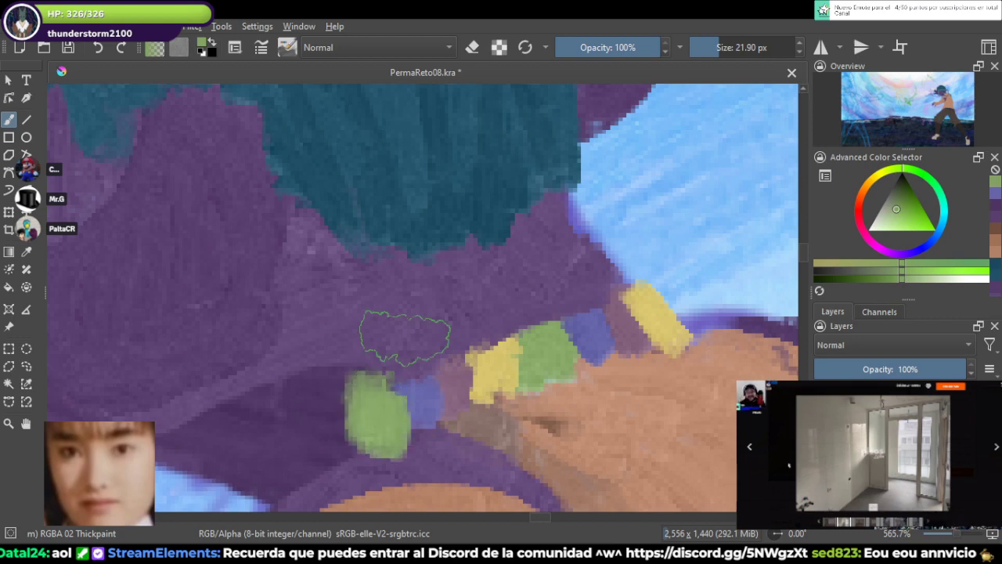
left_click(391, 337, "ctrl")
left_click_drag(384, 380, 392, 368)
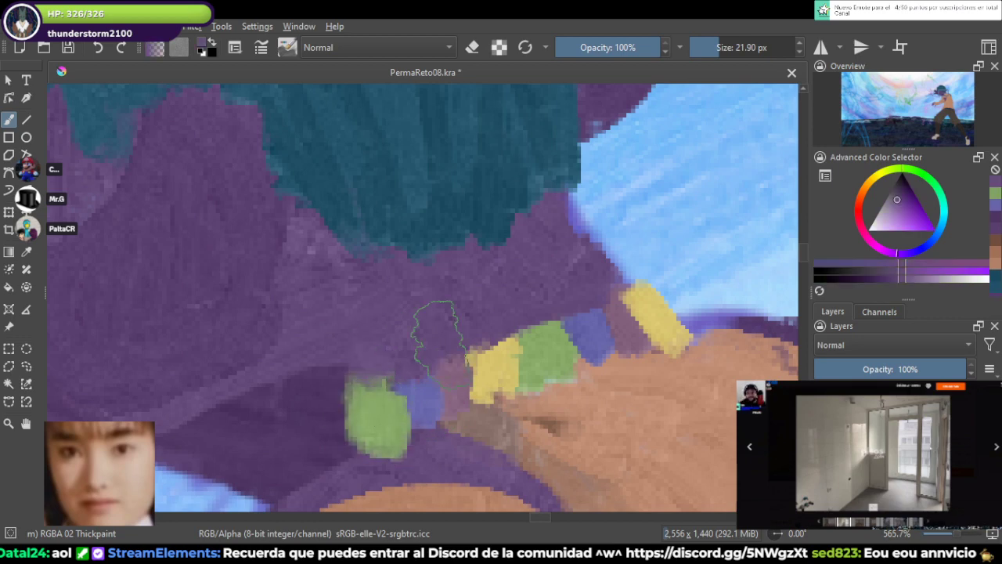
Step: Save the painting
scroll(439, 341, "down", 9)
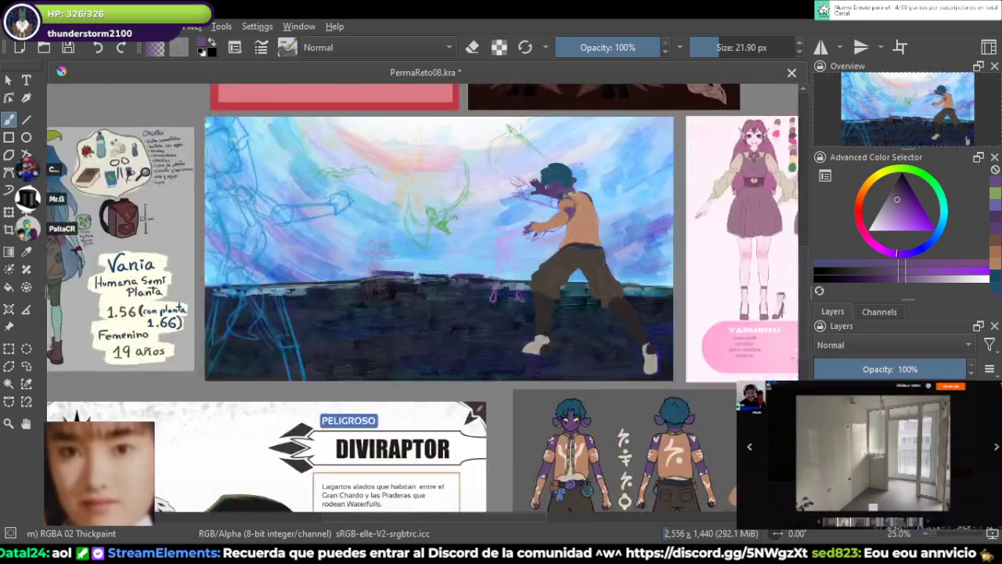
left_click_drag(438, 341, 451, 376)
key("ctrl+s")
Step: Sample the torso's orange-tan and paint the raised hand's palm, leaving the fingers and thumb tip purple
scroll(555, 255, "up", 4)
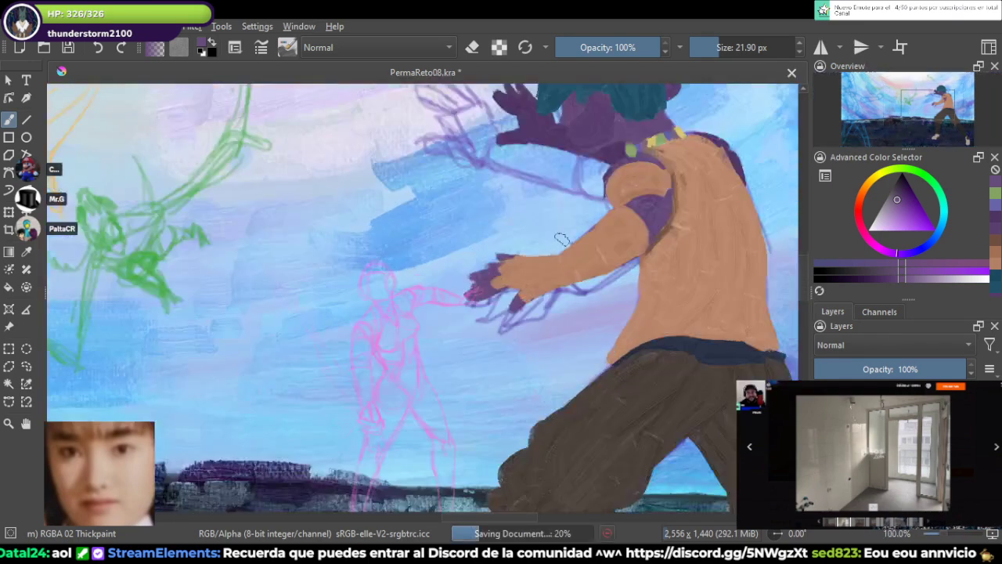
left_click_drag(562, 239, 593, 361)
left_click(676, 418, "ctrl")
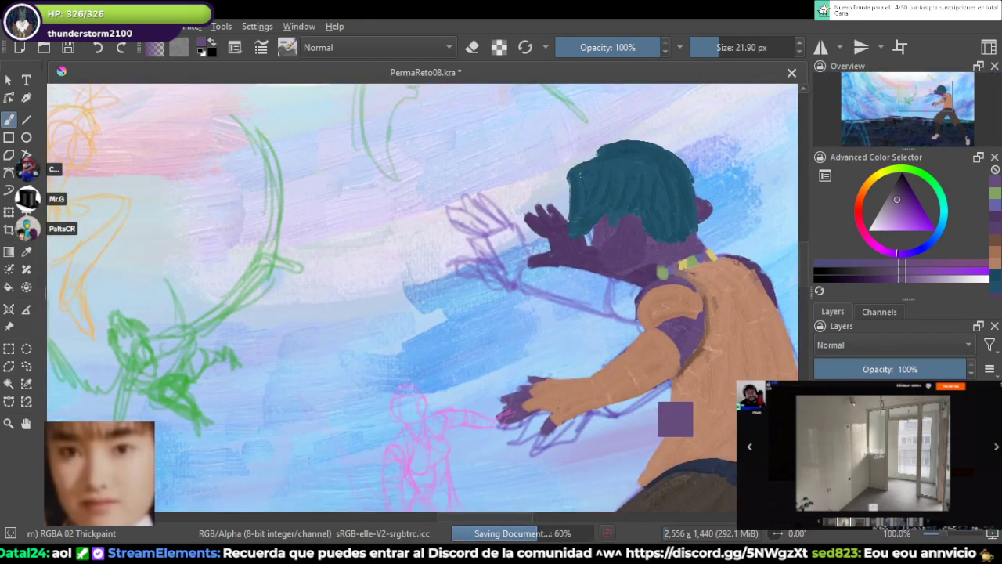
scroll(587, 251, "up", 3)
scroll(532, 227, "up", 1)
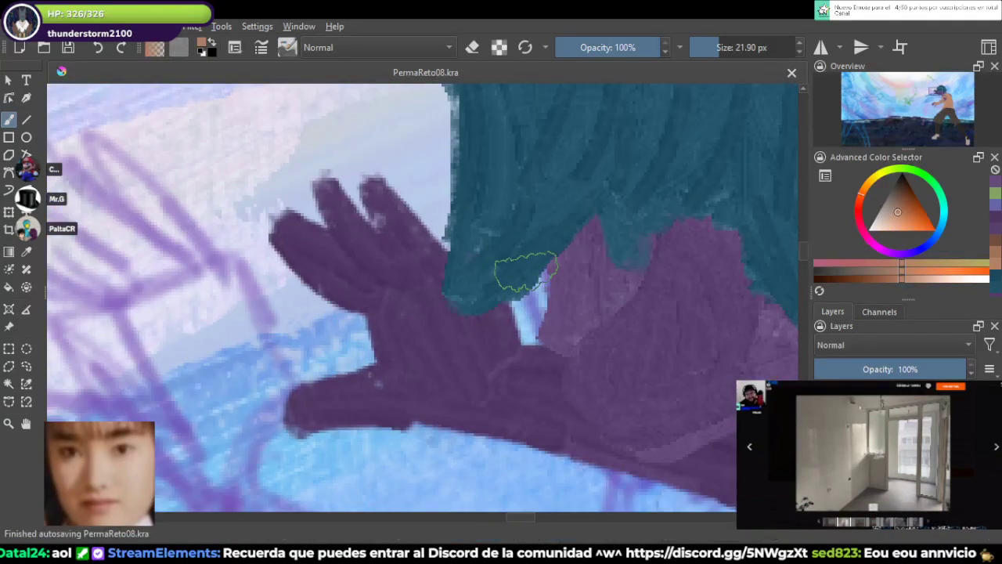
mouse_move(357, 291)
left_mouse_down()
mouse_move(403, 239)
mouse_move(427, 251)
mouse_move(379, 324)
mouse_move(383, 360)
mouse_move(368, 412)
mouse_move(446, 411)
mouse_move(474, 426)
mouse_move(405, 419)
mouse_move(415, 321)
mouse_move(430, 319)
mouse_move(419, 266)
mouse_move(458, 325)
mouse_move(427, 266)
mouse_move(438, 344)
left_mouse_up()
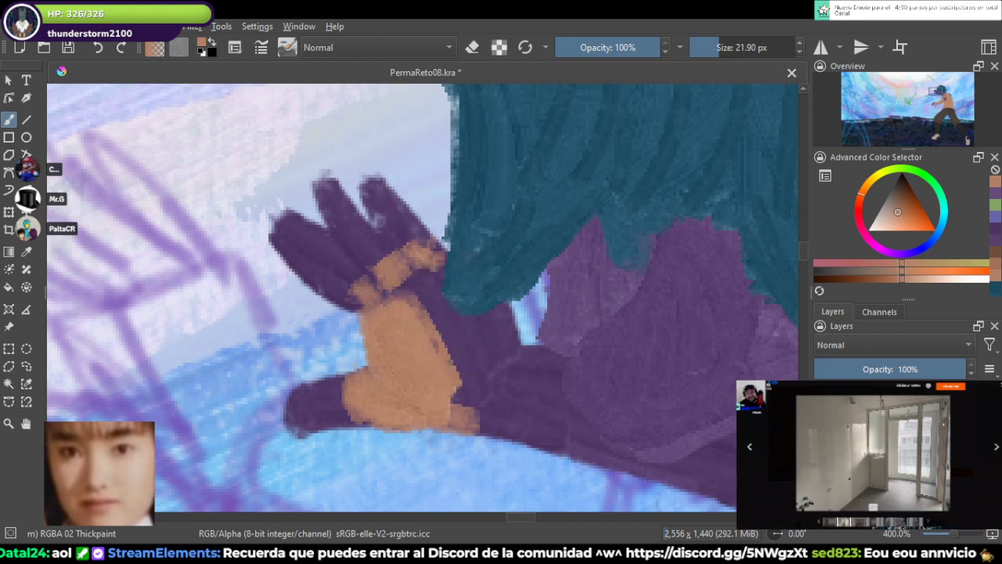
Step: Fill the rest of the raised hand, the wrist and the arm up to the bead necklace with the same orange-tan
mouse_move(560, 357)
left_mouse_down()
mouse_move(576, 306)
mouse_move(552, 246)
left_mouse_up()
mouse_move(548, 301)
left_mouse_down()
mouse_move(391, 282)
mouse_move(468, 366)
mouse_move(509, 313)
mouse_move(496, 286)
mouse_move(517, 376)
mouse_move(552, 372)
mouse_move(521, 358)
mouse_move(548, 407)
mouse_move(470, 423)
mouse_move(599, 411)
mouse_move(482, 330)
left_mouse_up()
left_click_drag(446, 385, 626, 422)
mouse_move(523, 397)
left_mouse_down()
mouse_move(642, 443)
mouse_move(515, 369)
mouse_move(689, 402)
mouse_move(554, 362)
mouse_move(716, 353)
mouse_move(541, 372)
mouse_move(550, 411)
left_mouse_up()
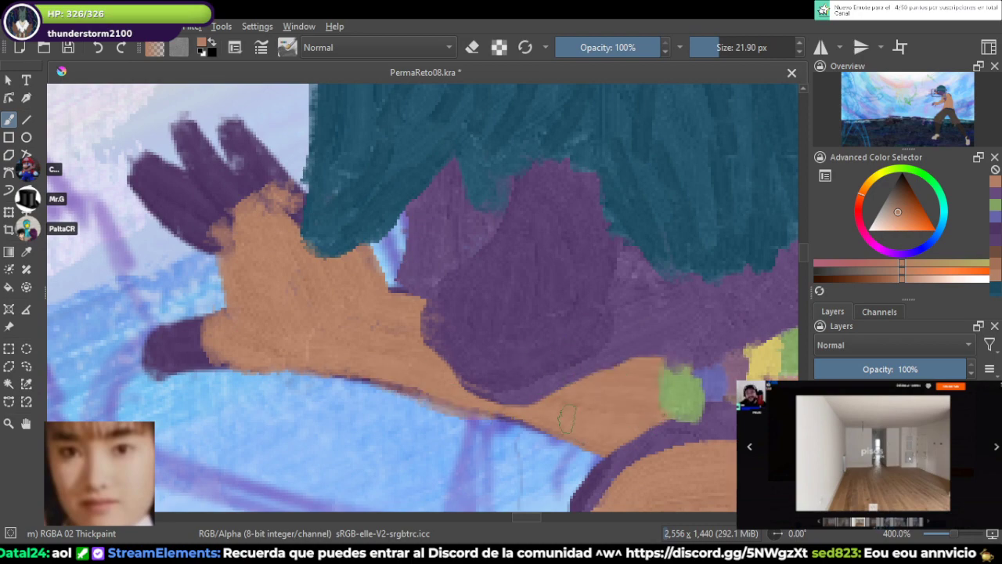
Step: Sample the dark purple and paint the shoulder area between the raised arm and the green necklace bead, and save the painting
scroll(607, 373, "down", 5)
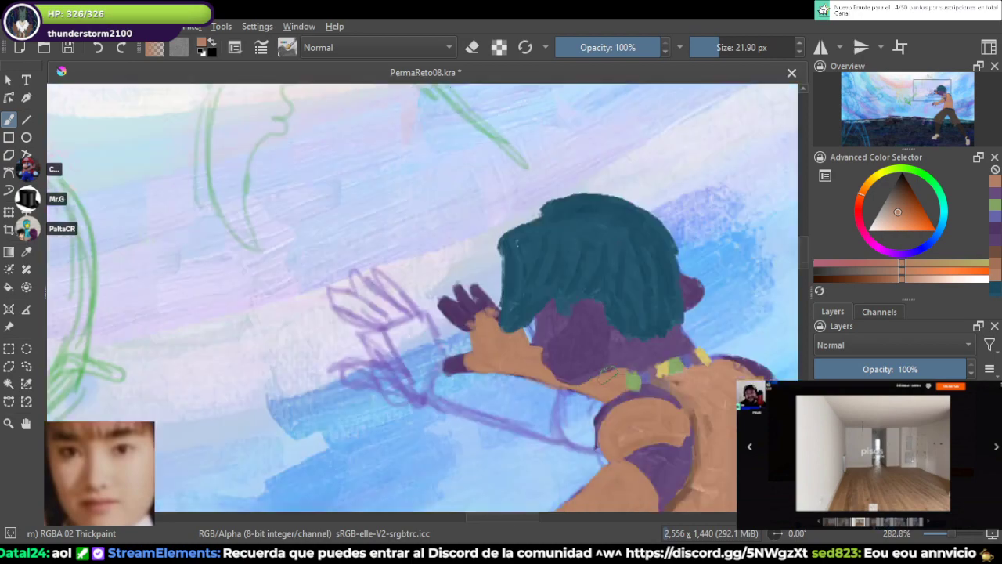
scroll(614, 391, "up", 3)
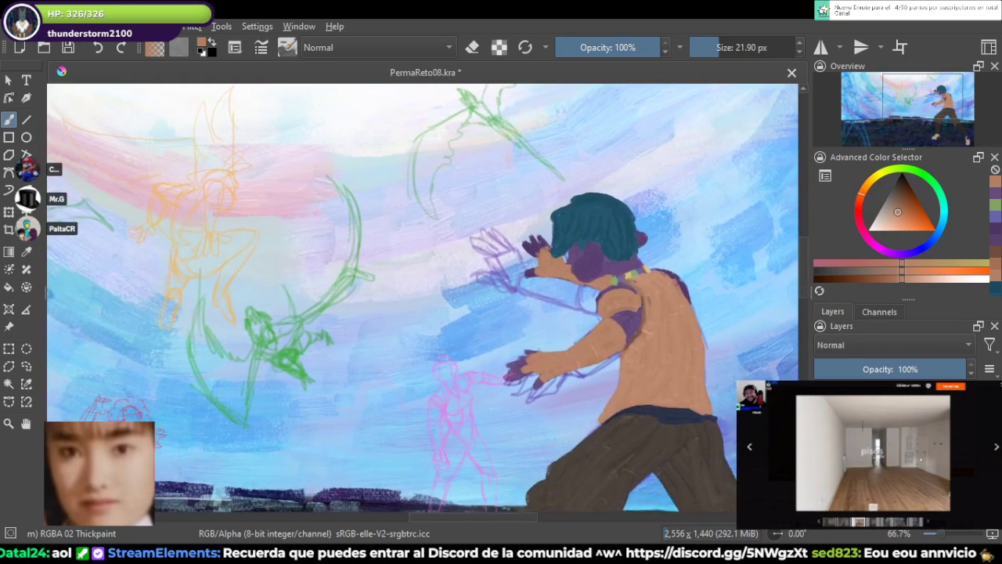
scroll(617, 264, "up", 1)
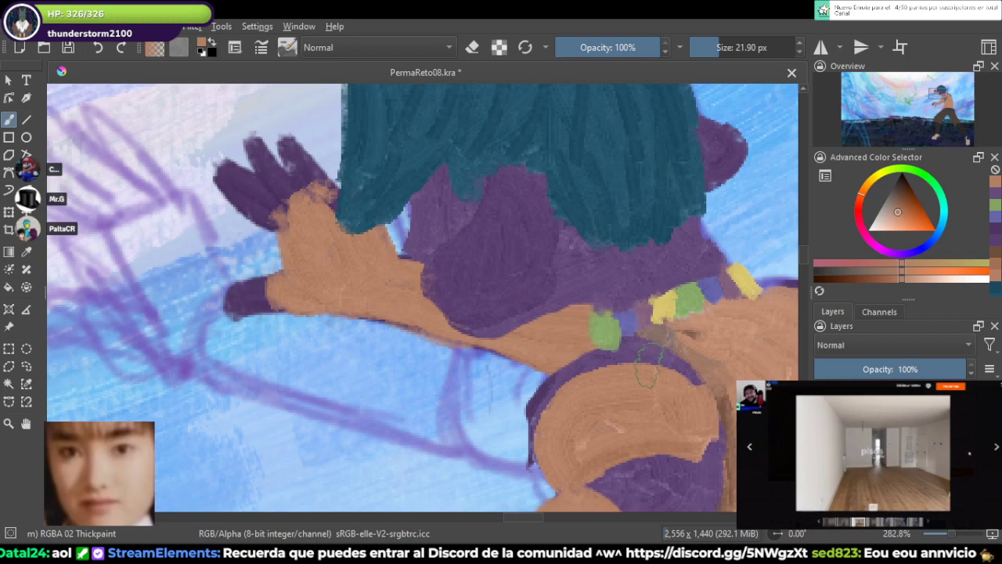
left_click(592, 352, "ctrl")
mouse_move(589, 353)
left_mouse_down()
mouse_move(565, 356)
mouse_move(612, 338)
left_mouse_up()
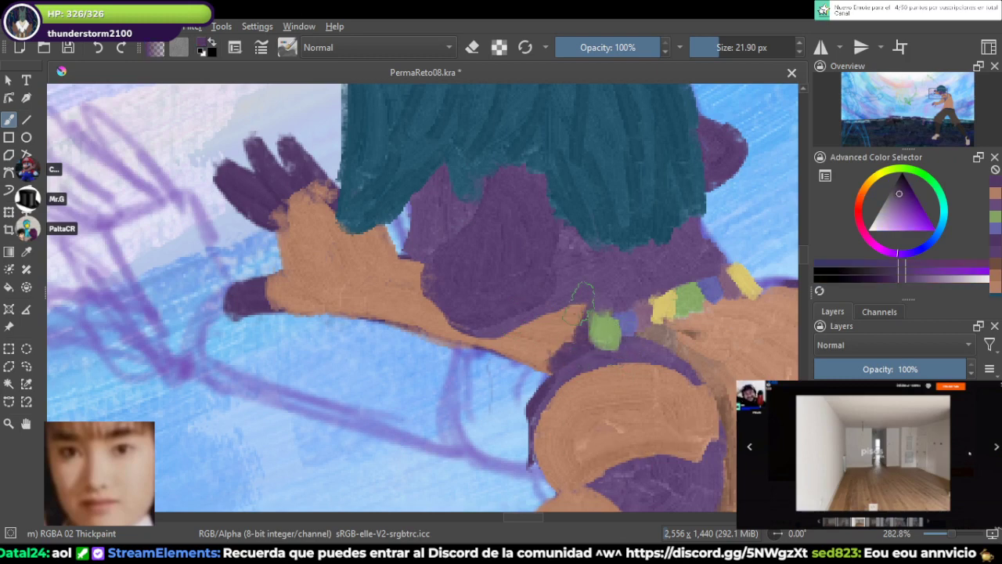
mouse_move(583, 299)
left_mouse_down()
mouse_move(596, 321)
mouse_move(573, 343)
mouse_move(571, 311)
mouse_move(585, 325)
mouse_move(551, 352)
mouse_move(572, 317)
left_mouse_up()
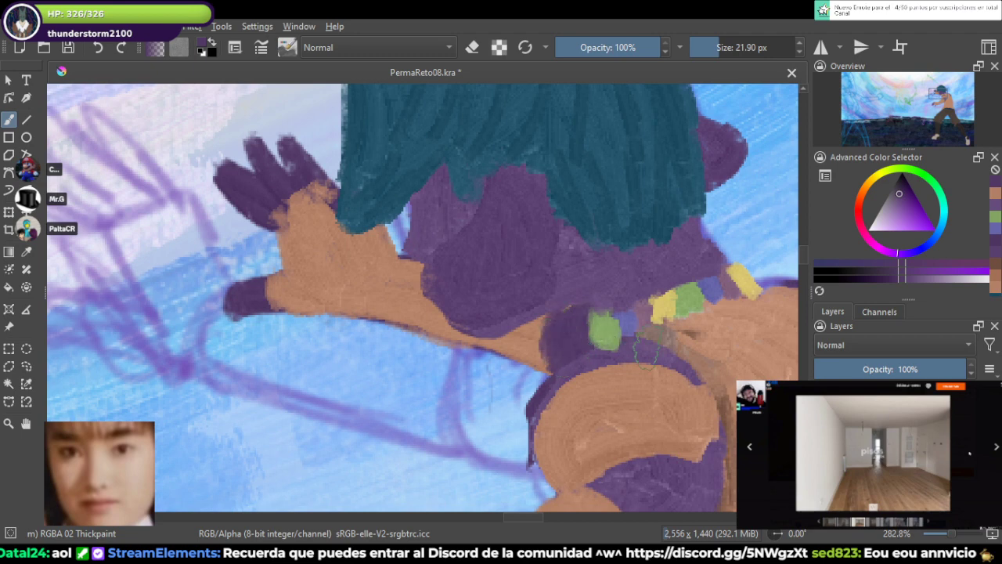
key("ctrl+s")
Step: Sample the back shoulder's dark purple and extend it along the upper shoulder edge toward the yellow bead
key("1")
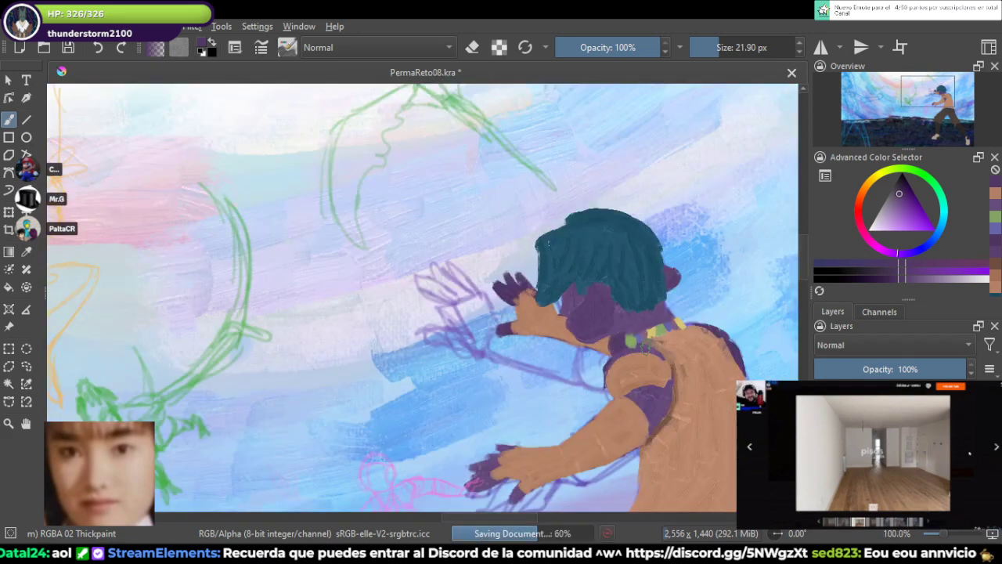
key("minus")
left_click_drag(678, 335, 650, 232)
scroll(650, 232, "up", 5)
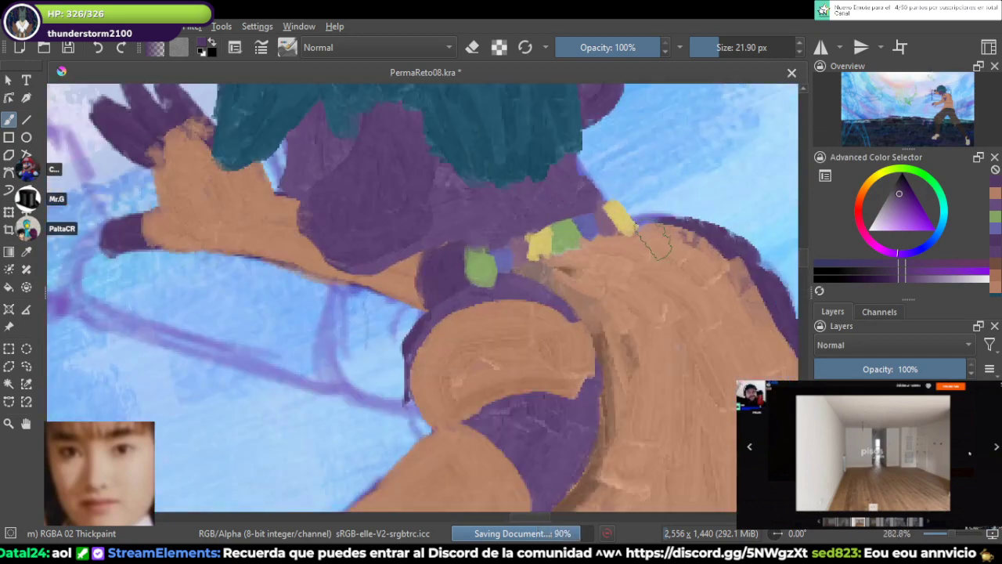
key("ctrl+z")
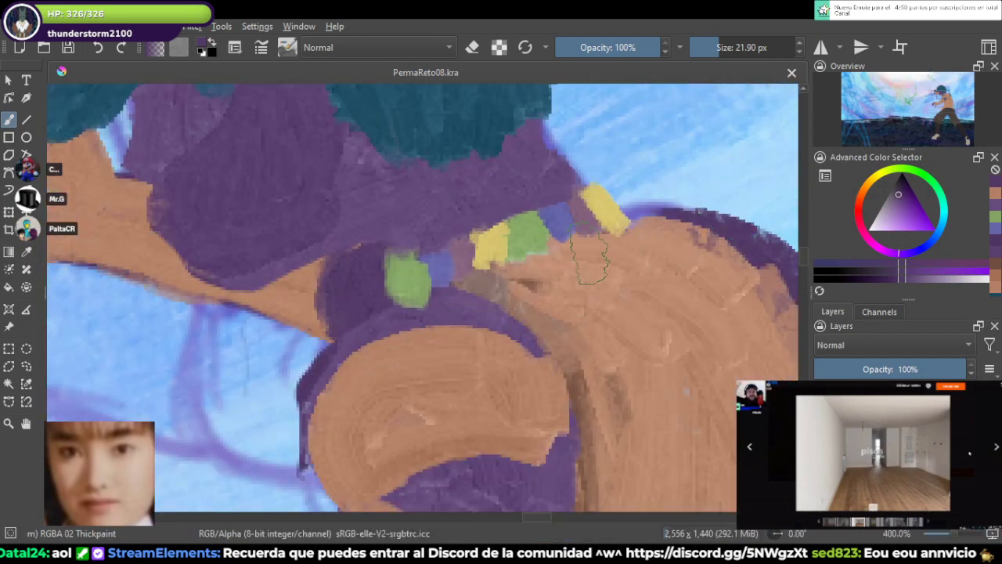
left_click(683, 223, "ctrl")
left_click_drag(688, 223, 626, 208)
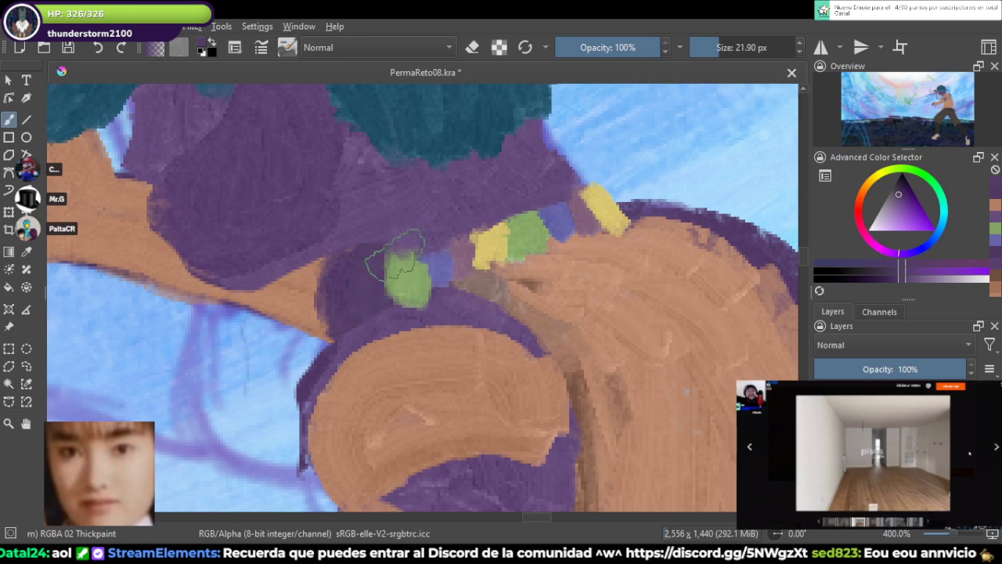
Step: Sample the raised arm's orange-tan, trim the edge of the dark purple patch beside the front shoulder, and save the painting
left_click(299, 288, "ctrl")
mouse_move(352, 333)
left_mouse_down()
mouse_move(329, 274)
mouse_move(325, 313)
mouse_move(297, 260)
mouse_move(299, 323)
mouse_move(314, 349)
left_mouse_up()
key("e")
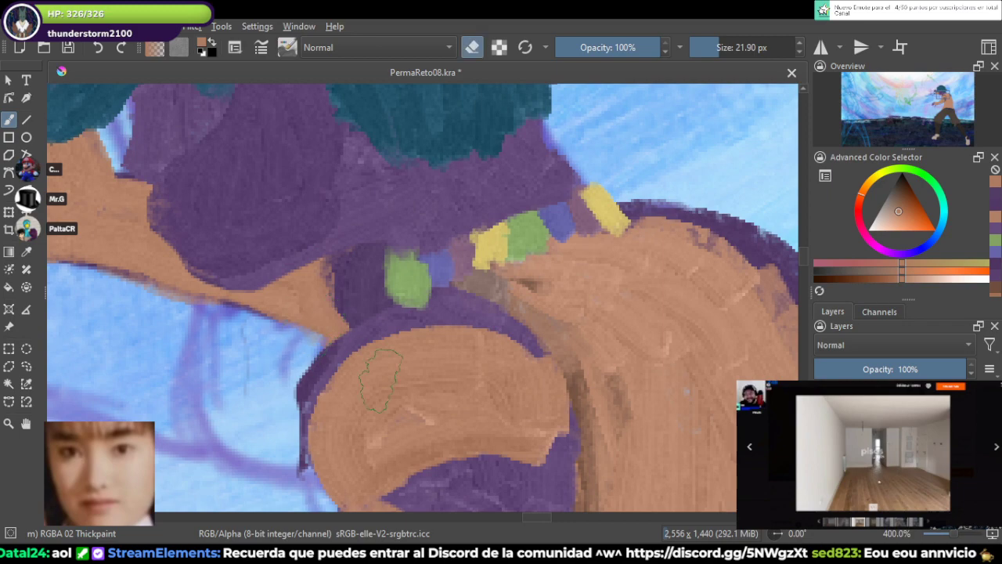
key("e")
key("ctrl+s")
Step: Sample a light peach from the purple character's reference sheet for the eye
key("minus")
key("minus")
key("minus")
key("minus")
key("minus")
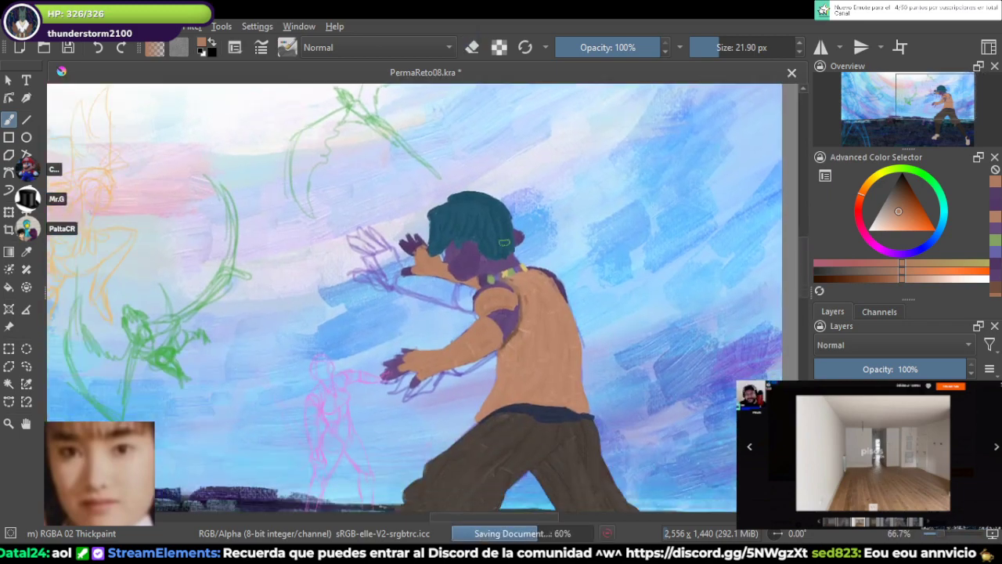
scroll(505, 242, "down", 3)
left_click_drag(504, 243, 539, 205)
scroll(572, 220, "up", 5)
scroll(535, 246, "up", 2)
scroll(478, 212, "down", 5)
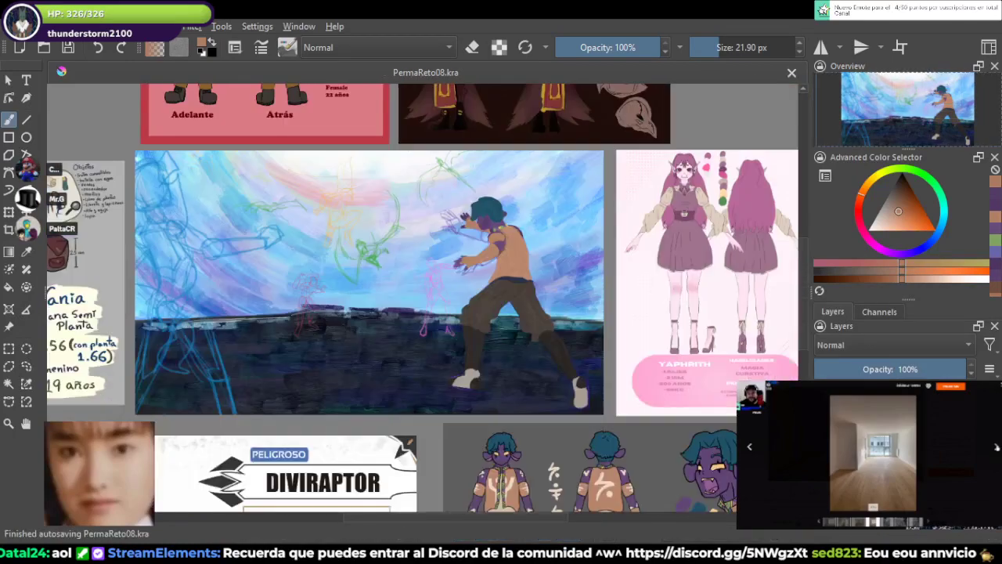
left_click_drag(600, 475, 557, 290)
scroll(558, 290, "up", 3)
scroll(409, 317, "up", 2)
mouse_move(775, 360)
left_mouse_down()
mouse_move(243, 297)
mouse_move(466, 423)
mouse_move(559, 509)
left_mouse_up()
left_click(259, 274, "ctrl")
Step: Set the brush size to 4.17 px and paint the small light peach eye on the face just below the fringe
scroll(260, 267, "down", 4)
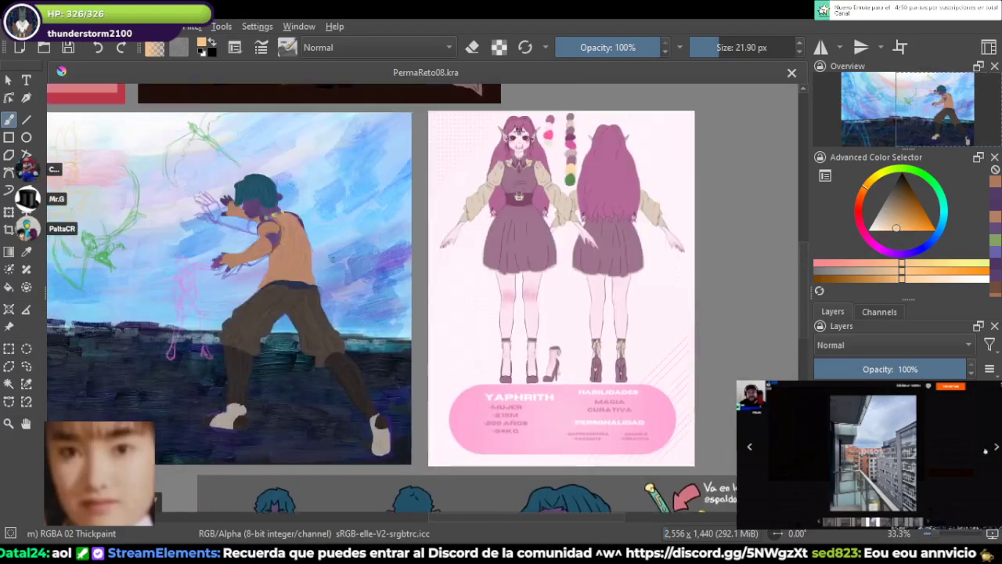
left_click_drag(332, 259, 548, 400)
scroll(470, 329, "up", 7)
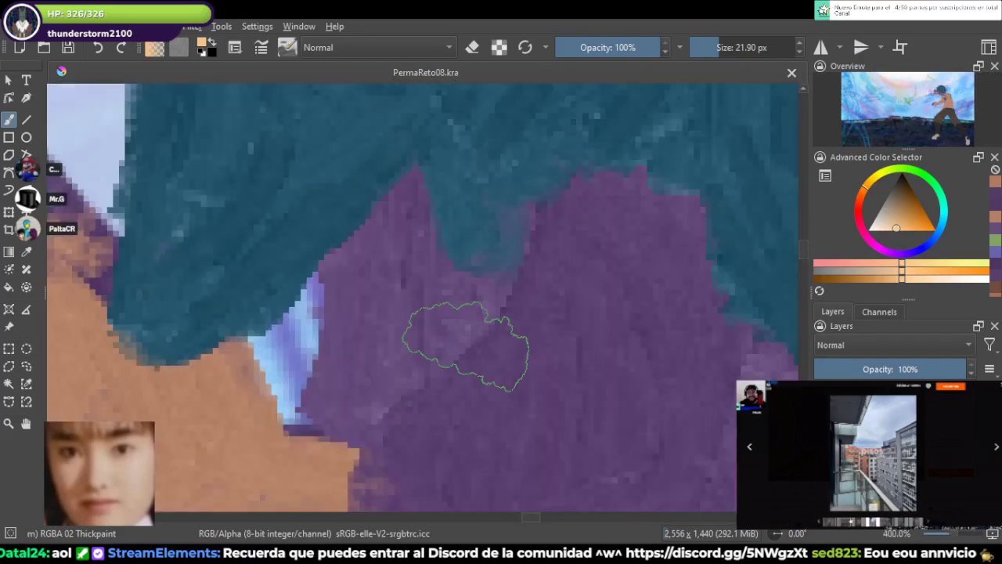
mouse_move(389, 241)
left_mouse_down()
mouse_move(381, 253)
mouse_move(390, 278)
left_mouse_up()
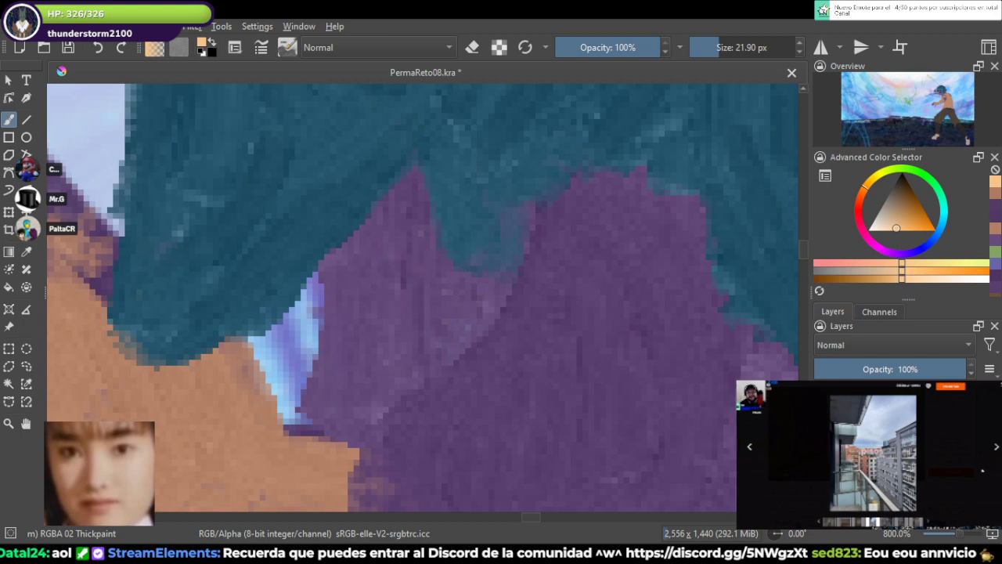
left_click_drag(709, 47, 706, 47)
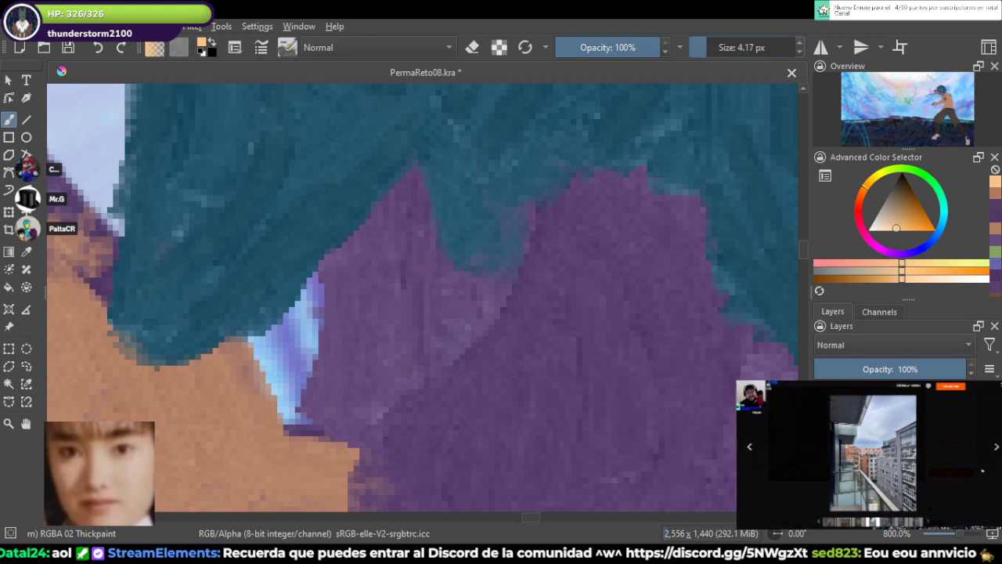
mouse_move(409, 259)
left_mouse_down()
mouse_move(380, 322)
mouse_move(387, 289)
mouse_move(432, 242)
mouse_move(401, 252)
mouse_move(435, 260)
mouse_move(382, 299)
mouse_move(435, 276)
mouse_move(480, 277)
mouse_move(440, 296)
mouse_move(422, 283)
mouse_move(414, 248)
mouse_move(397, 252)
mouse_move(423, 244)
left_mouse_up()
Step: Pick a dark brown, paint the upper eyelid line above the peach eye, and sample the hair teal to trim the line's end
scroll(439, 243, "down", 7)
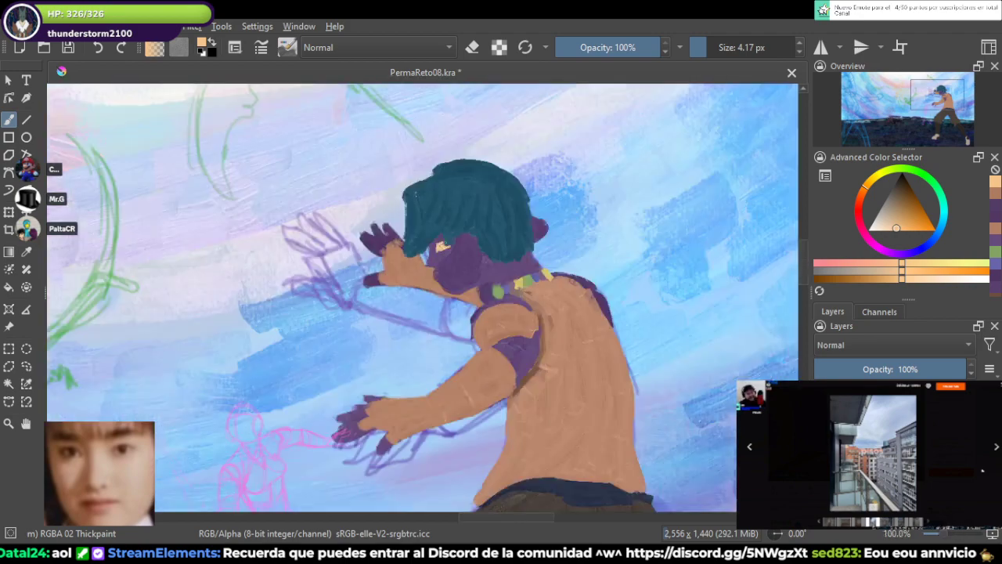
scroll(446, 266, "down", 1)
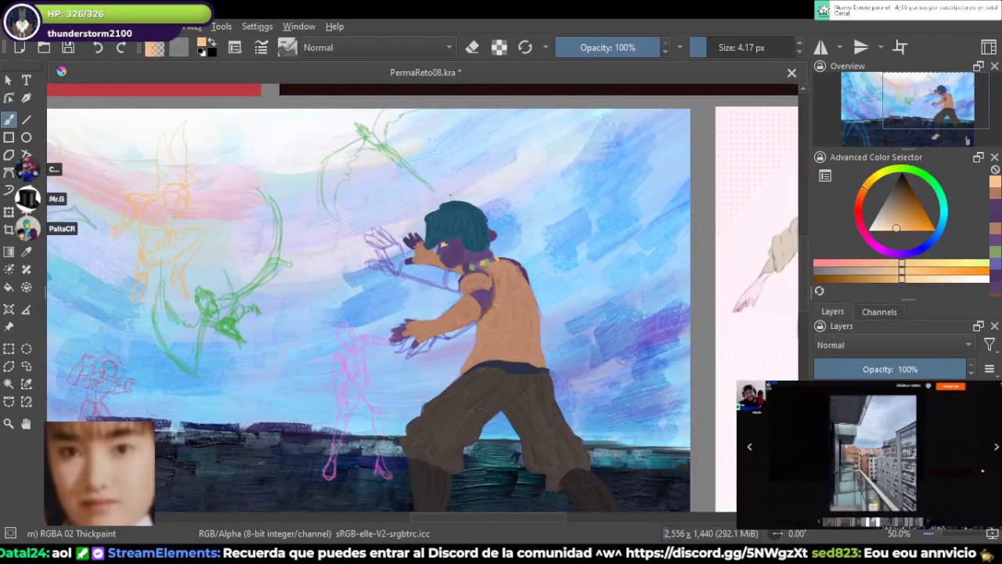
scroll(423, 208, "up", 4)
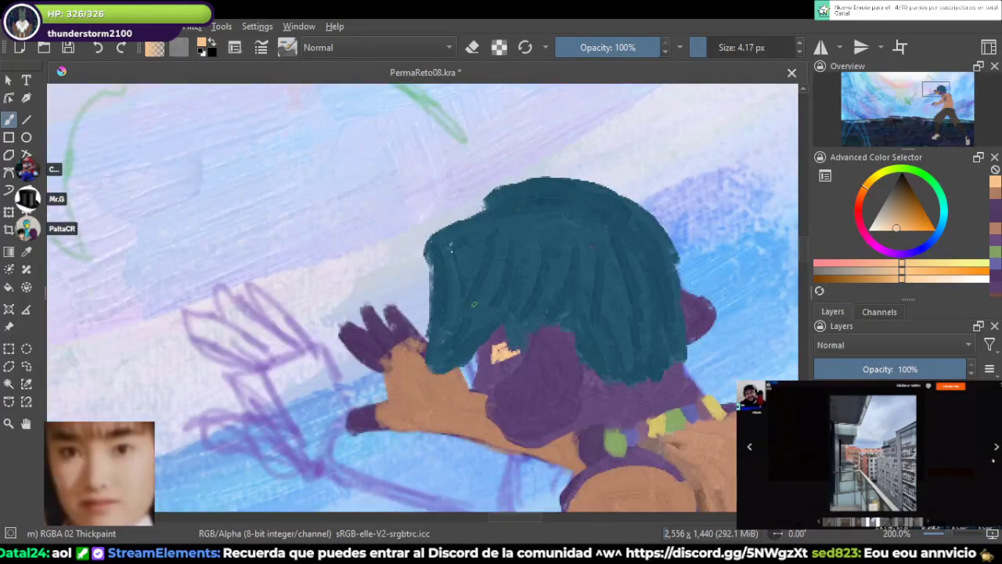
scroll(474, 304, "up", 2)
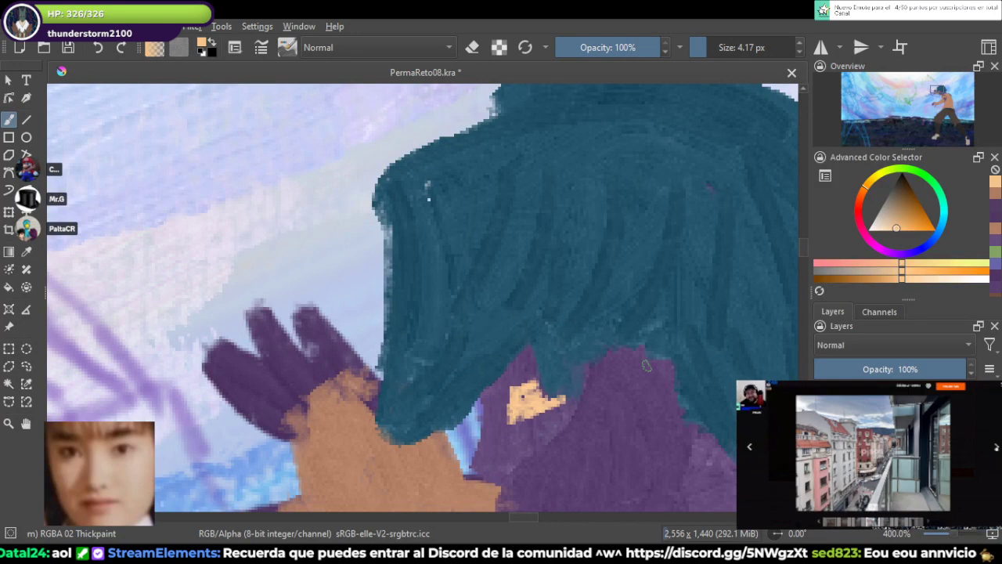
left_click_drag(896, 228, 905, 188)
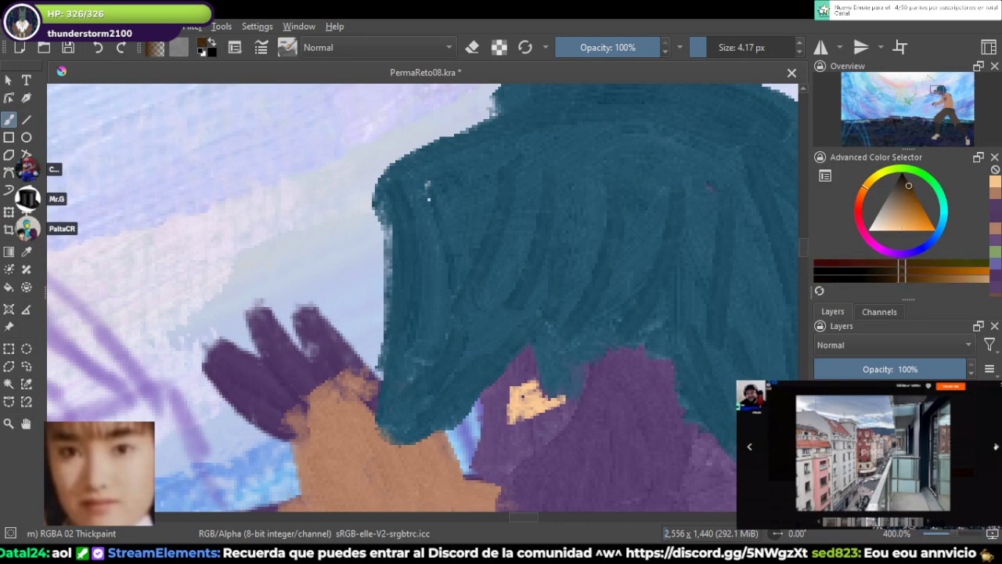
left_click_drag(511, 385, 539, 373)
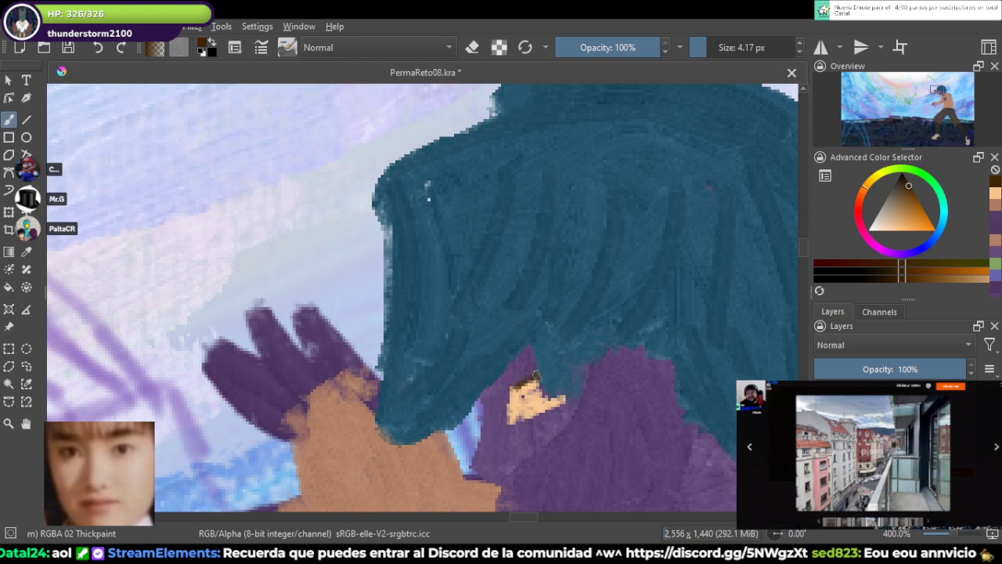
key("e")
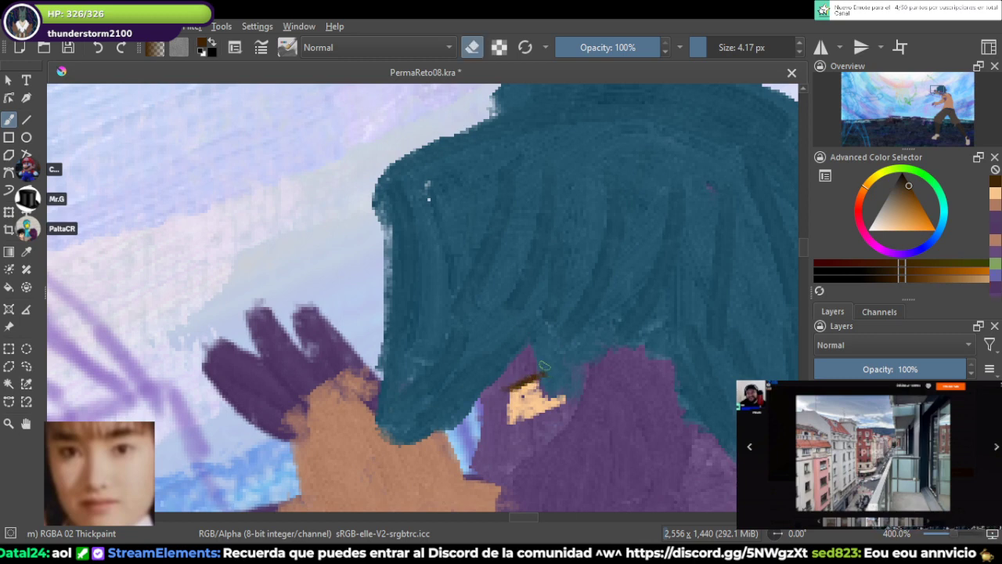
left_click(540, 364, "ctrl")
key("e")
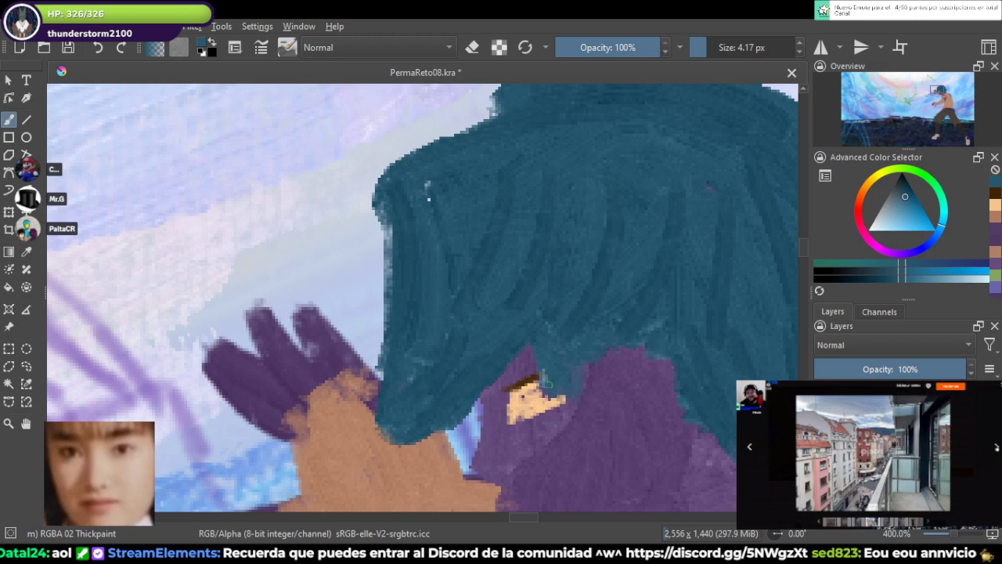
Step: Darken the brown to near-black, strengthen the upper lash line, and outline the eye's lower edge with a 6.74 px brush
key("x")
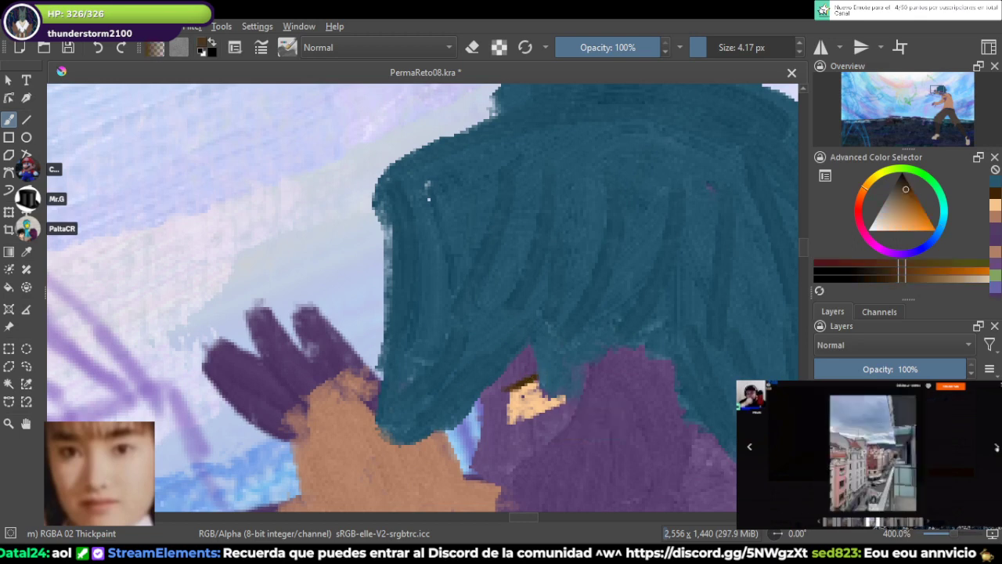
key("k")
key("k")
key("k")
key("k")
key("k")
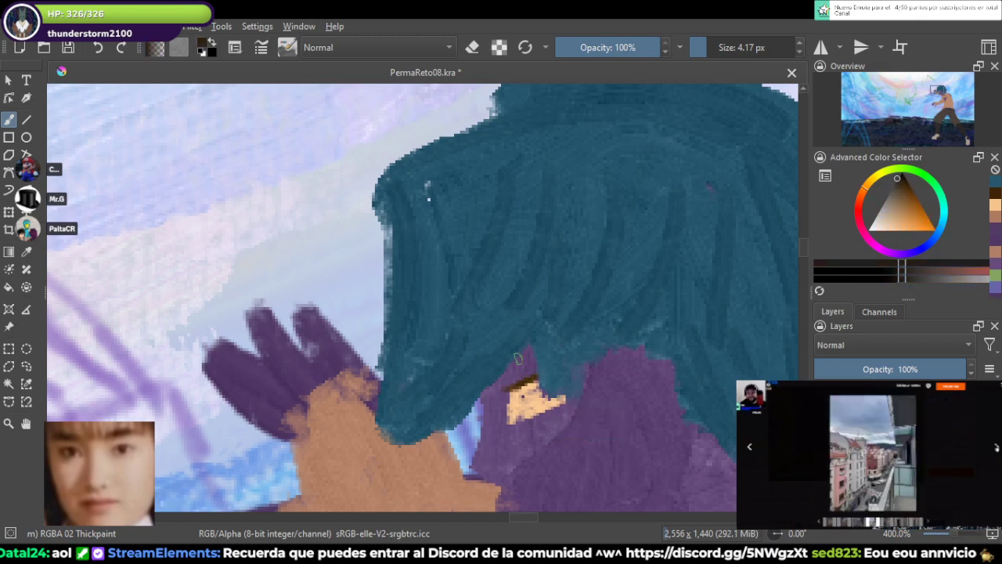
left_click_drag(514, 386, 511, 389)
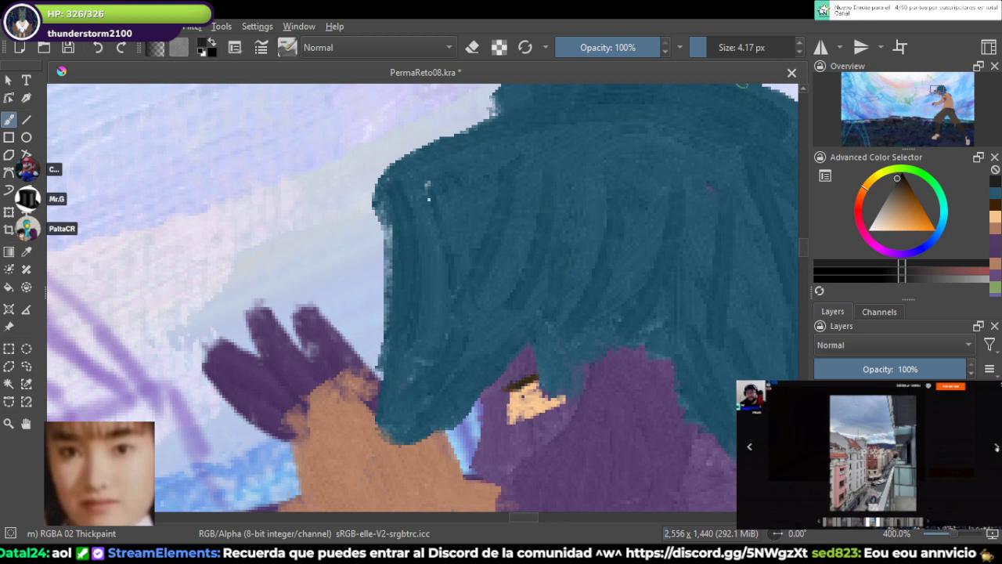
key("bracketright")
key("bracketright")
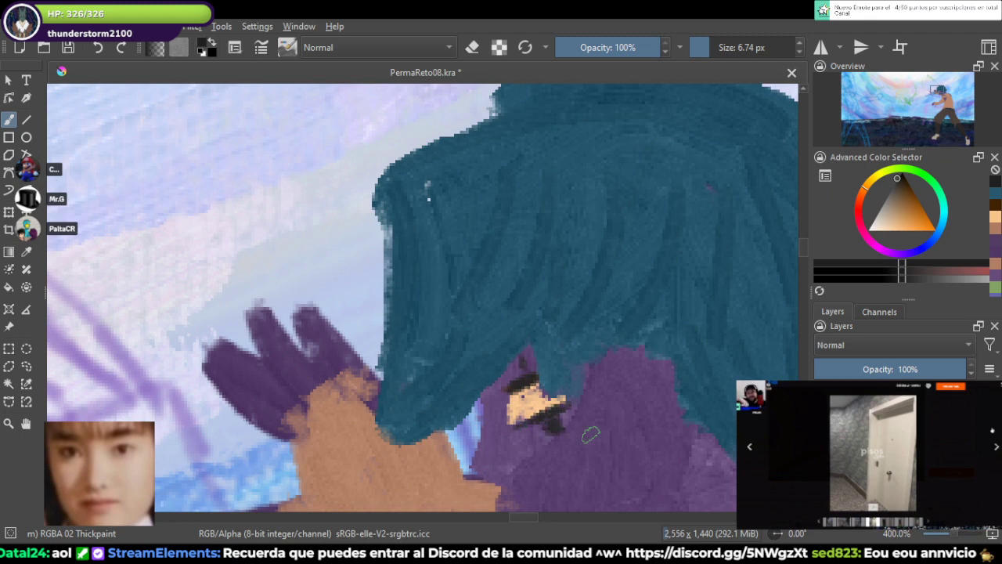
Step: Sample a pale cream for the skin markings and set the brush size to 12.30 px
scroll(578, 428, "down", 4)
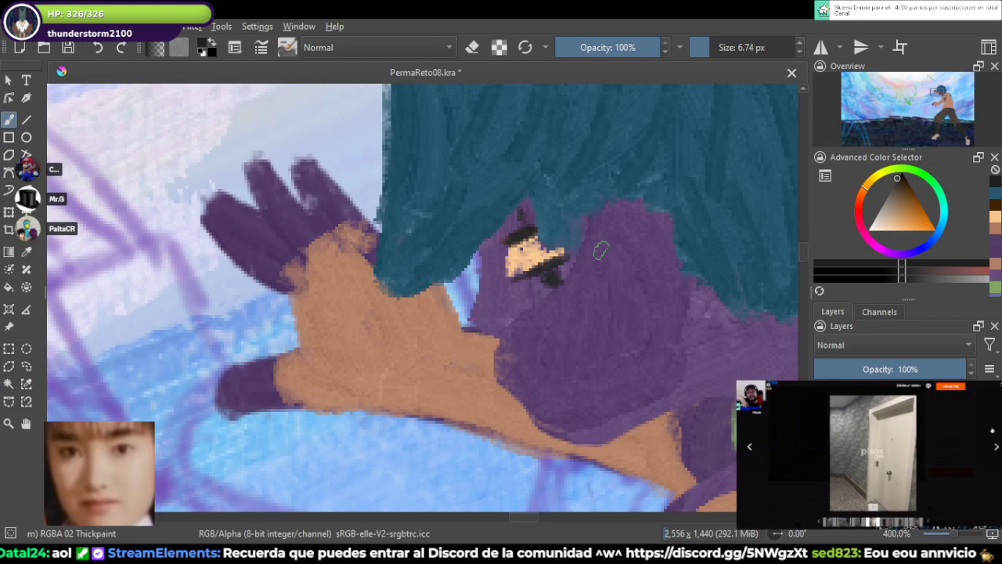
scroll(601, 250, "down", 5)
left_click_drag(636, 252, 585, 233)
scroll(626, 196, "down", 2)
scroll(624, 299, "up", 2)
scroll(606, 296, "down", 3)
scroll(607, 296, "up", 1)
mouse_move(607, 305)
left_mouse_down()
mouse_move(607, 86)
mouse_move(631, 135)
mouse_move(667, 534)
left_mouse_up()
scroll(730, 372, "up", 2)
left_click(730, 351, "ctrl")
right_click(527, 239)
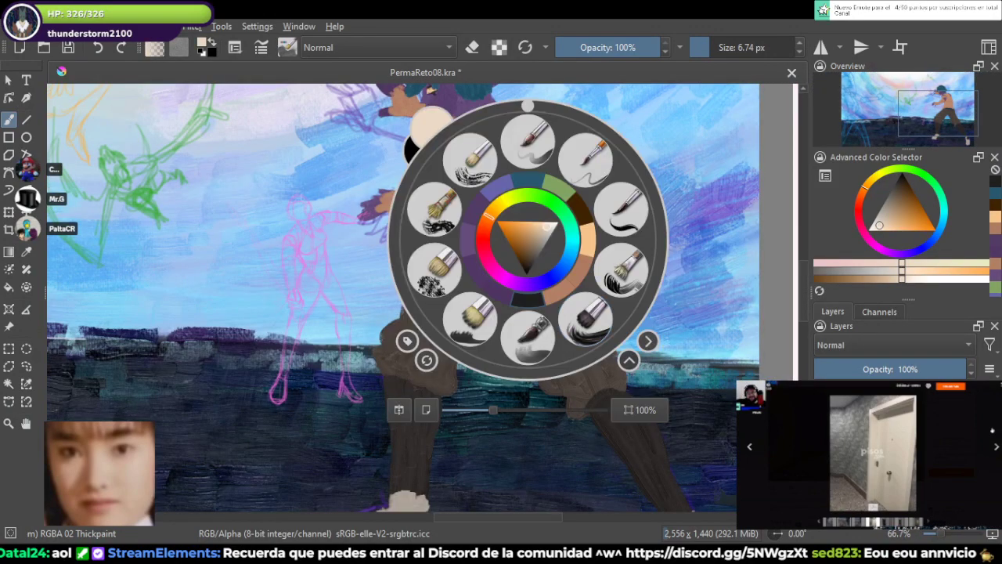
left_click(713, 47)
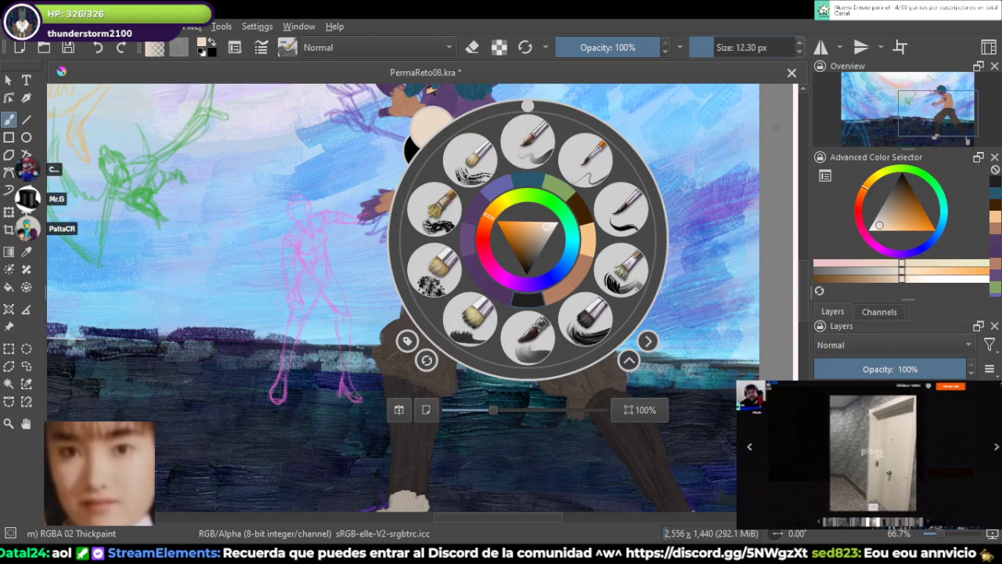
left_click(777, 126)
Step: Paint a curved pale cream marking across the raised hand's palm beneath the hair, replacing the first attempt with a thicker stroke
scroll(462, 135, "up", 3)
left_click_drag(461, 130, 504, 340)
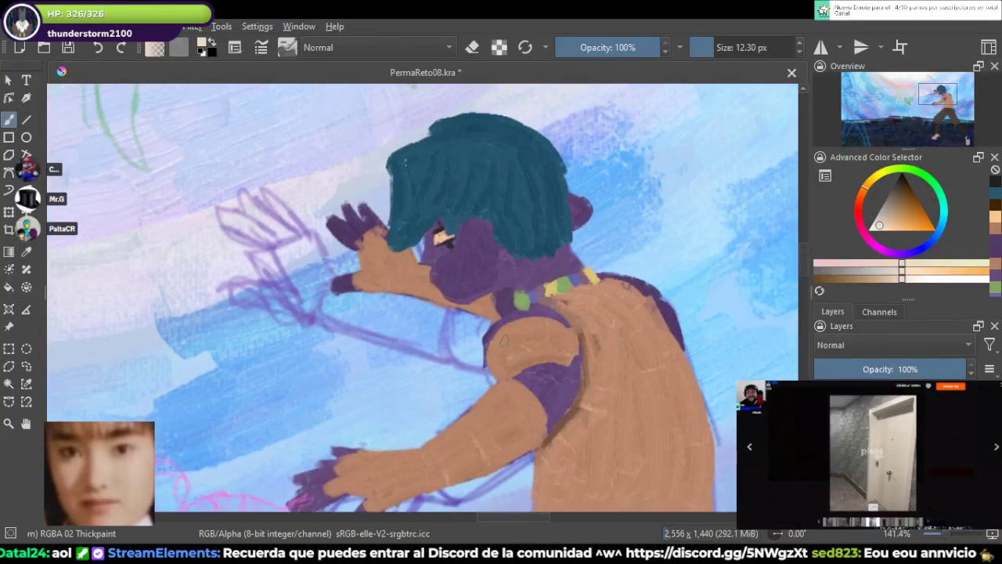
scroll(503, 339, "down", 7)
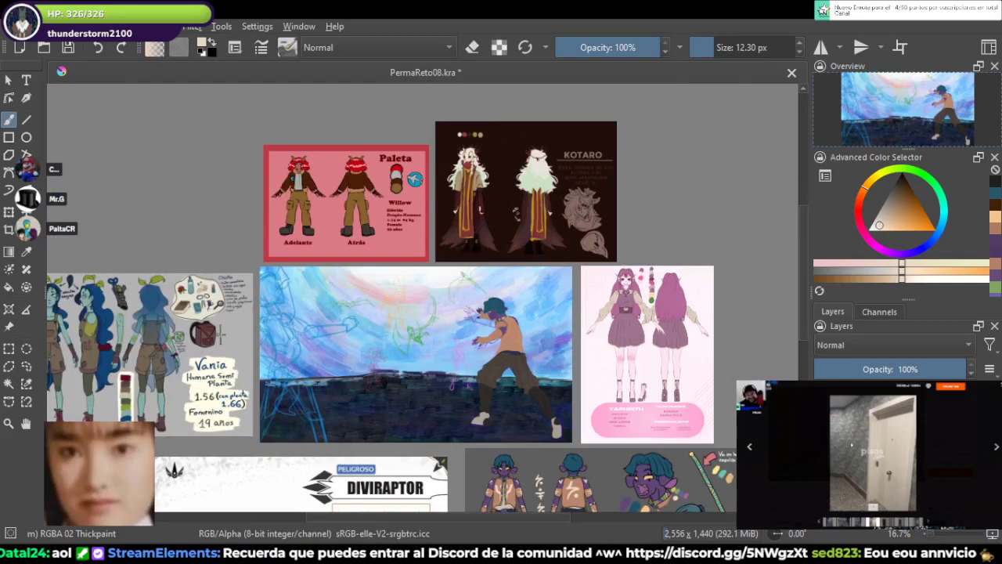
scroll(489, 317, "up", 8)
left_click_drag(407, 258, 585, 426)
left_click_drag(347, 279, 346, 305)
left_click_drag(336, 263, 439, 305)
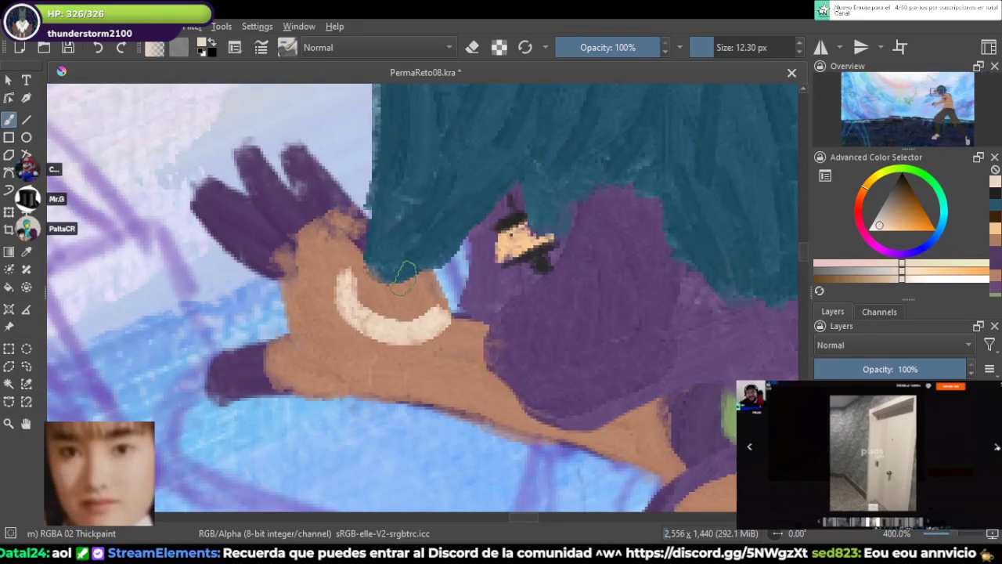
key("ctrl+z")
mouse_move(337, 259)
left_mouse_down()
mouse_move(413, 321)
mouse_move(442, 302)
left_mouse_up()
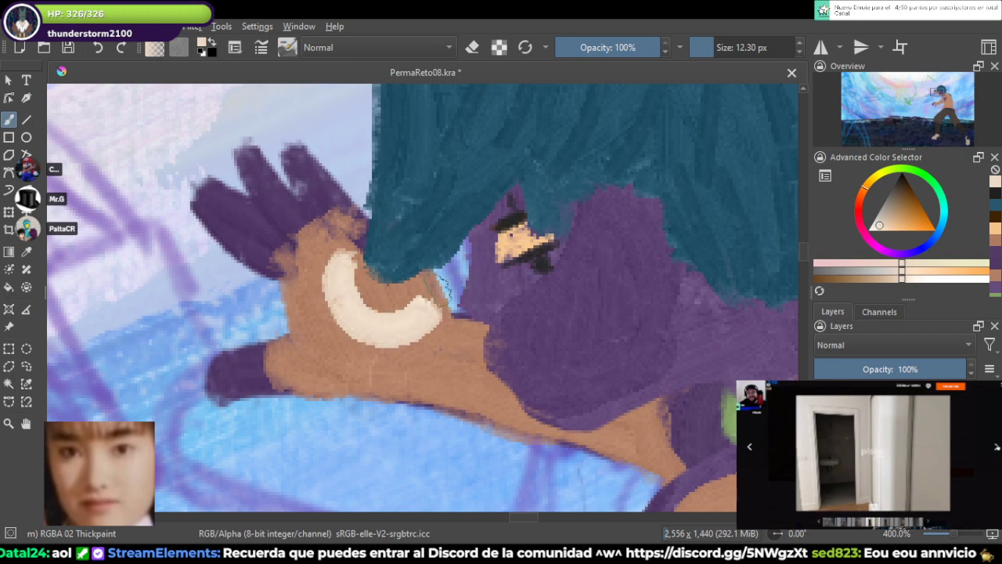
Step: Extend both ends of the cream palm marking, add two cream marks along the raised forearm, and erase the overspill below the forearm
left_click_drag(349, 265, 359, 245)
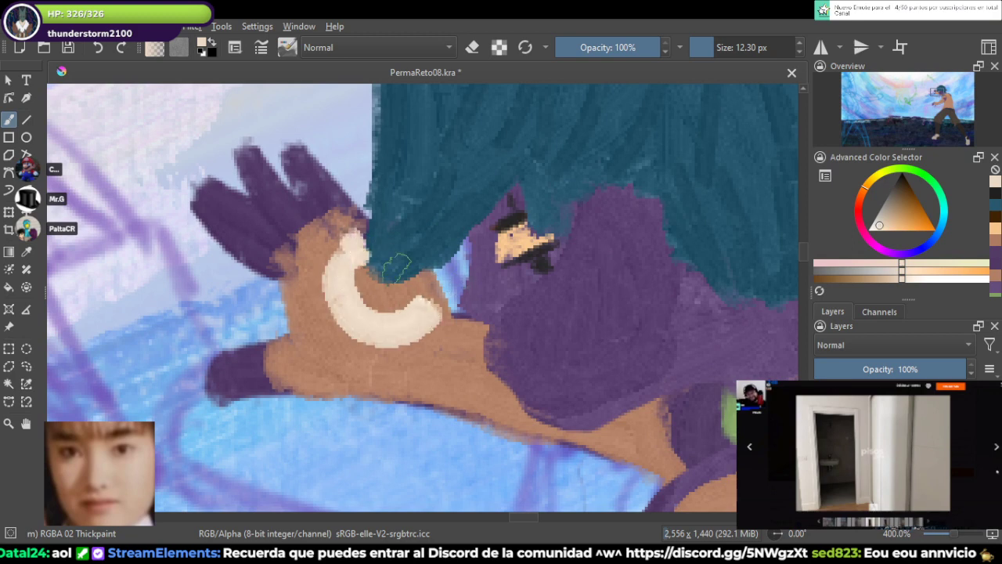
mouse_move(414, 330)
left_mouse_down()
mouse_move(421, 340)
mouse_move(311, 211)
left_mouse_up()
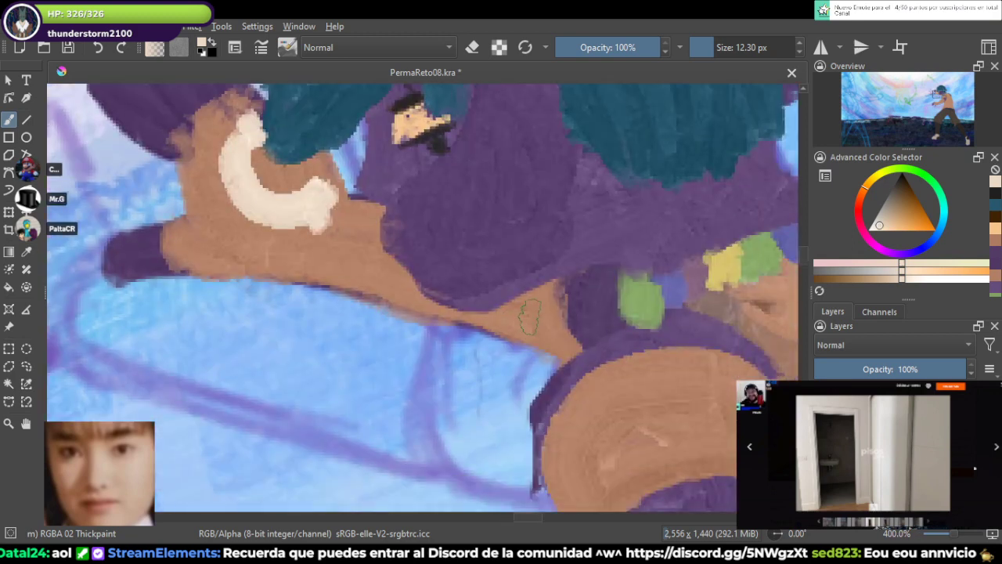
left_click_drag(529, 320, 536, 323)
left_click_drag(392, 284, 431, 317)
key("e")
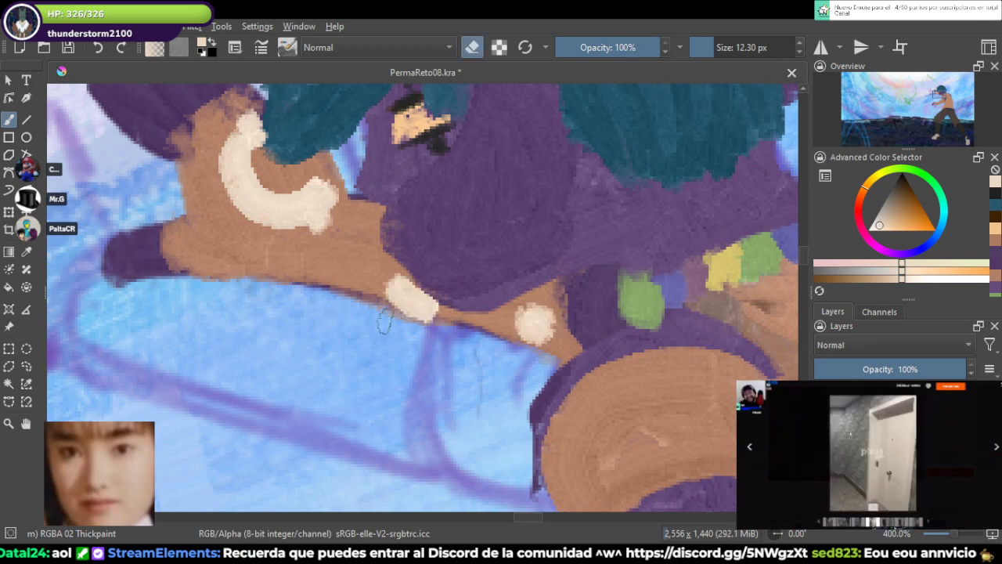
left_click_drag(391, 313, 436, 324)
key("e")
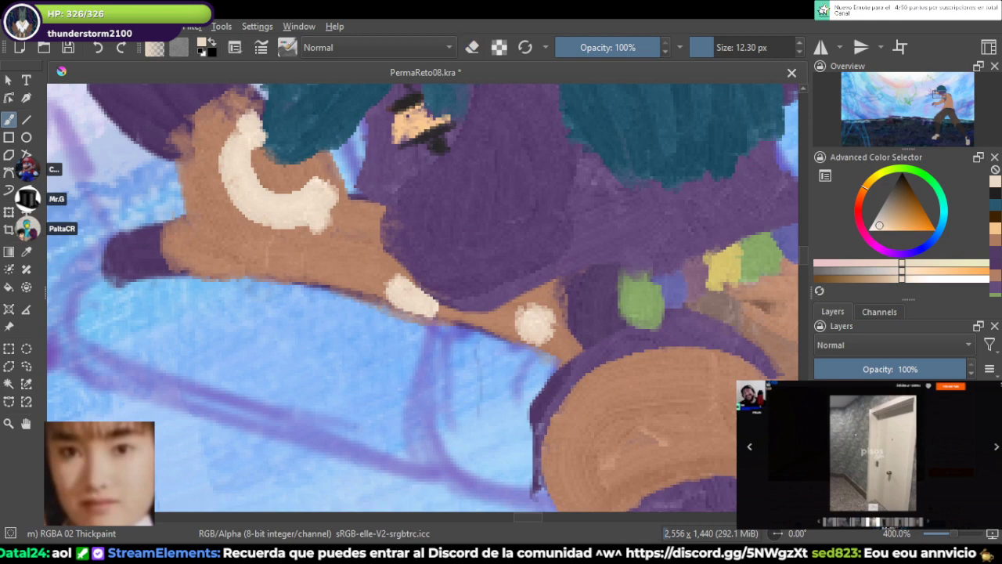
Step: Paint a cream dot with a two-bar glyph beneath it on the character's near upper arm
mouse_move(664, 393)
left_mouse_down()
mouse_move(486, 242)
mouse_move(450, 239)
mouse_move(458, 235)
left_mouse_up()
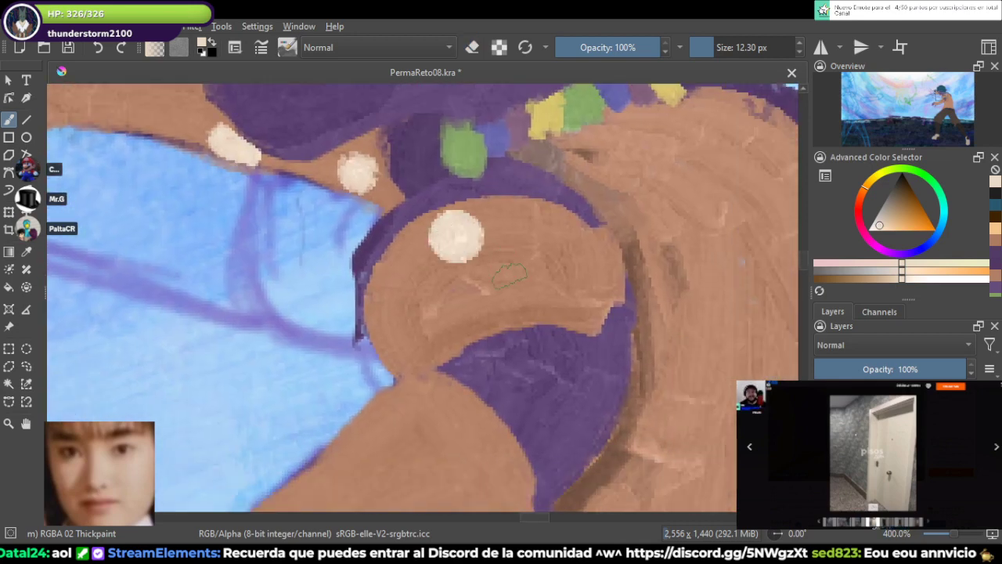
mouse_move(471, 301)
left_mouse_down()
mouse_move(463, 291)
mouse_move(483, 319)
mouse_move(421, 309)
mouse_move(532, 270)
mouse_move(458, 333)
mouse_move(535, 311)
mouse_move(488, 308)
mouse_move(300, 344)
mouse_move(287, 327)
left_mouse_up()
scroll(517, 225, "down", 1)
scroll(517, 226, "down", 8)
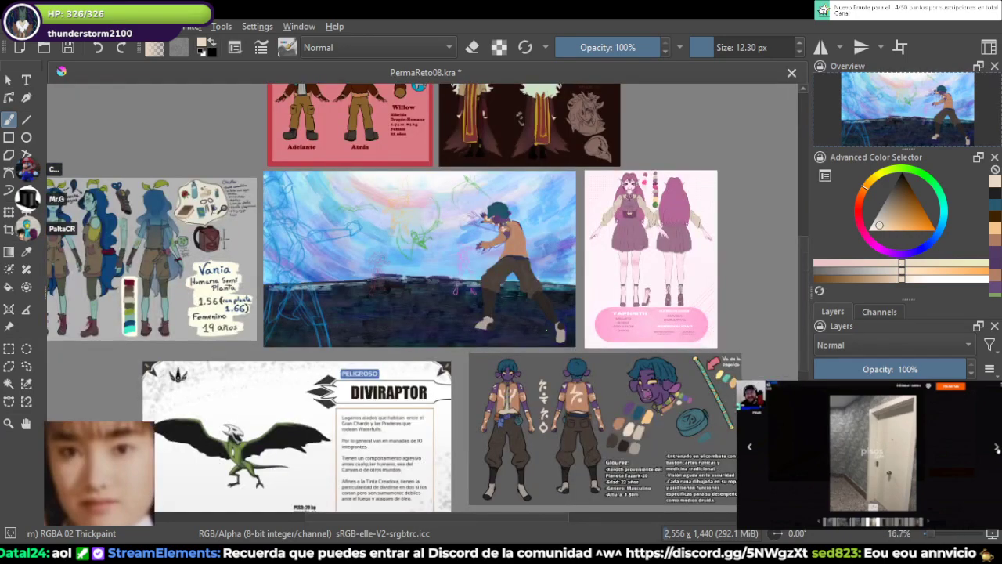
Step: Enlarge the brush to 27.20 px and paint the large cream zigzag rune with its round dot on the character's back
left_click(721, 47)
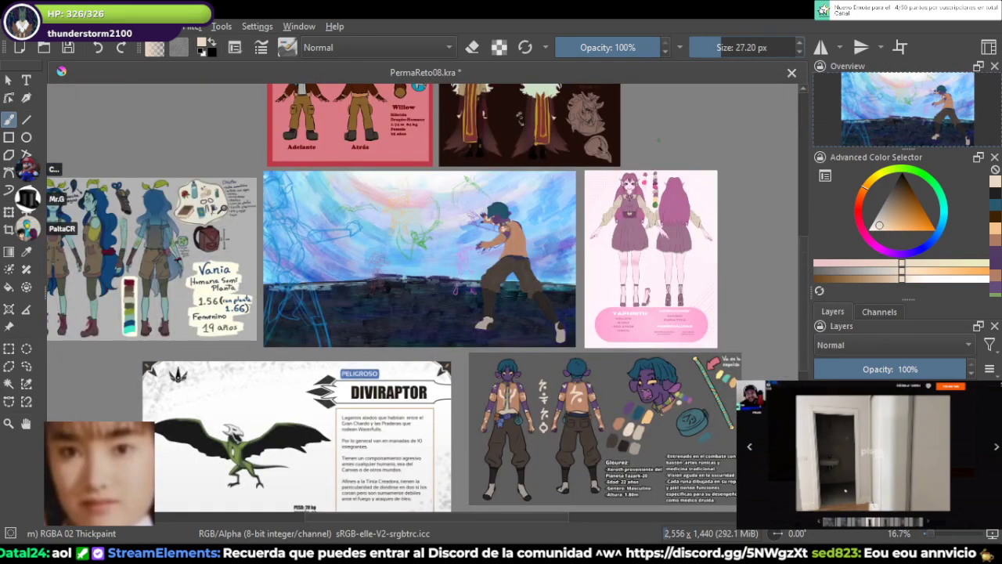
scroll(483, 233, "up", 8)
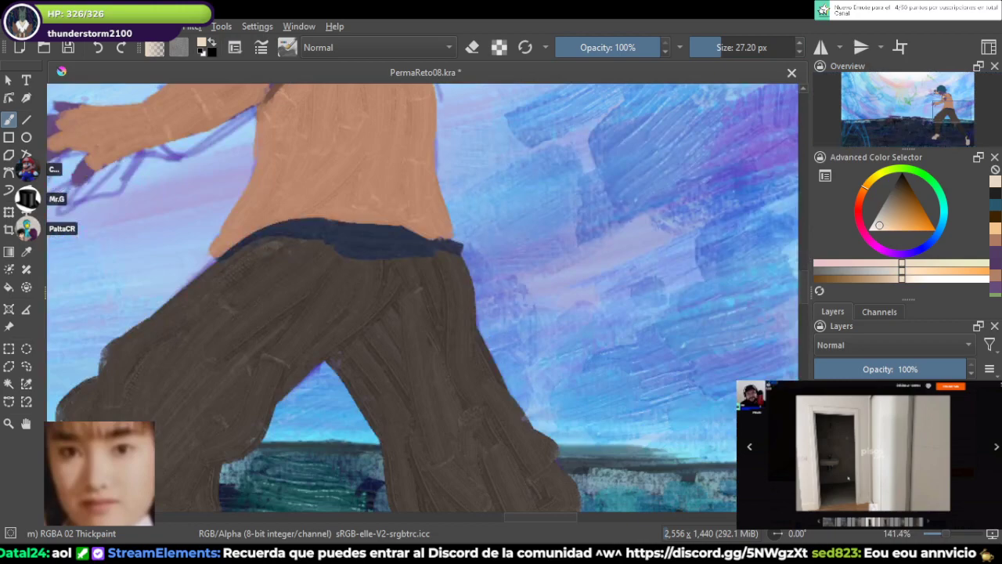
left_click_drag(482, 233, 552, 374)
mouse_move(421, 116)
left_mouse_down()
mouse_move(409, 183)
mouse_move(479, 173)
mouse_move(431, 247)
mouse_move(438, 283)
left_mouse_up()
key("ctrl+z")
left_click_drag(435, 186, 455, 279)
mouse_move(435, 208)
left_mouse_down()
mouse_move(445, 232)
mouse_move(480, 265)
mouse_move(446, 399)
left_mouse_up()
mouse_move(491, 318)
left_mouse_down()
mouse_move(477, 352)
mouse_move(509, 313)
mouse_move(501, 323)
left_mouse_up()
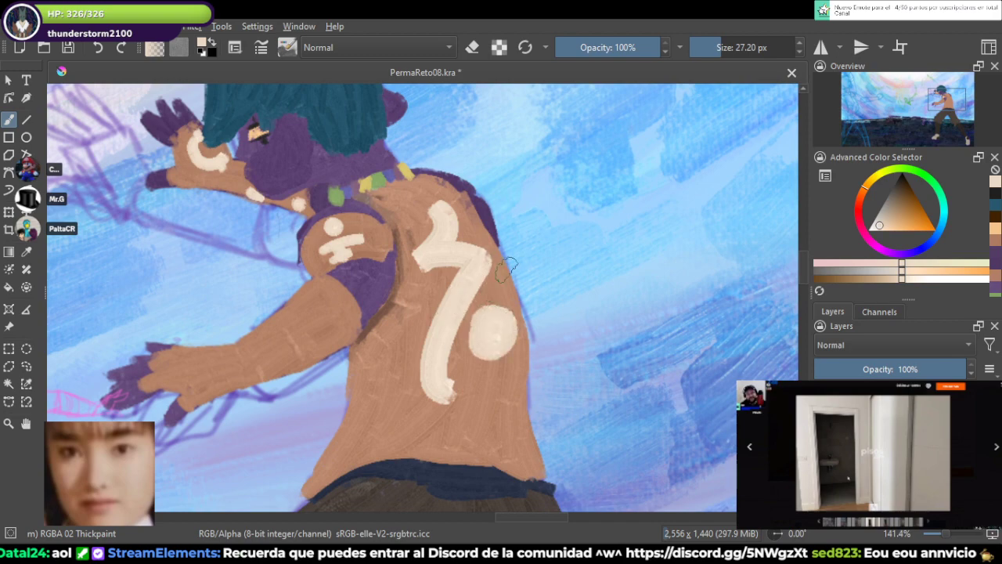
Step: Reduce the brush to 8.35 px and paint a small cream ring marking on the back of the lower hand
scroll(507, 268, "down", 8)
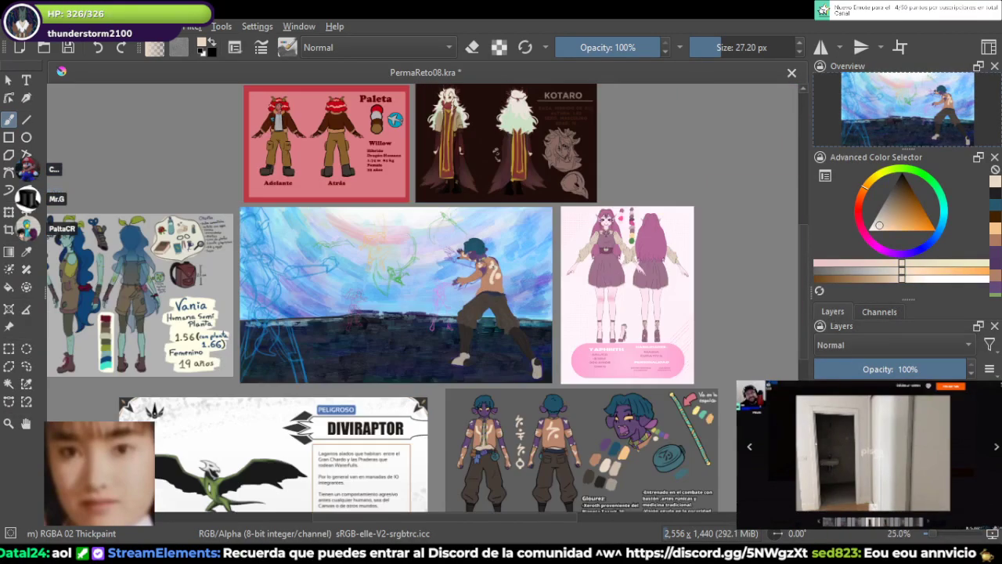
scroll(456, 249, "up", 8)
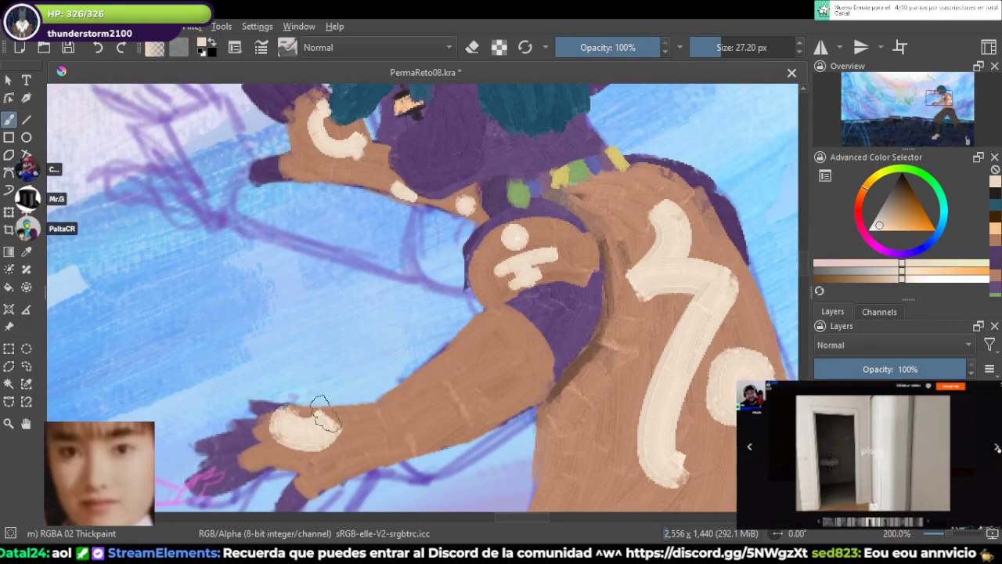
left_click_drag(721, 47, 702, 47)
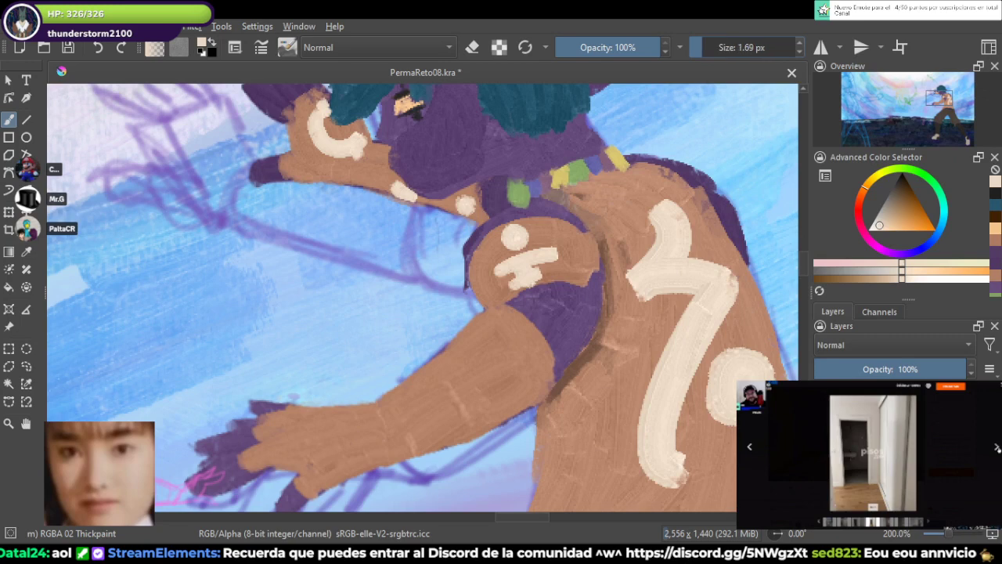
key("bracketright")
key("bracketright")
key("bracketright")
key("bracketright")
key("bracketright")
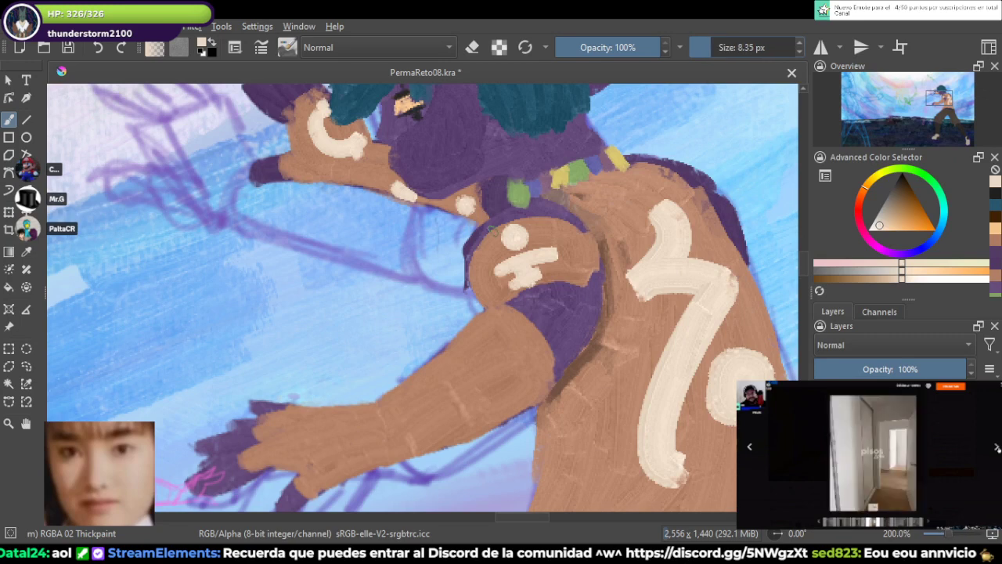
left_click_drag(302, 415, 326, 421)
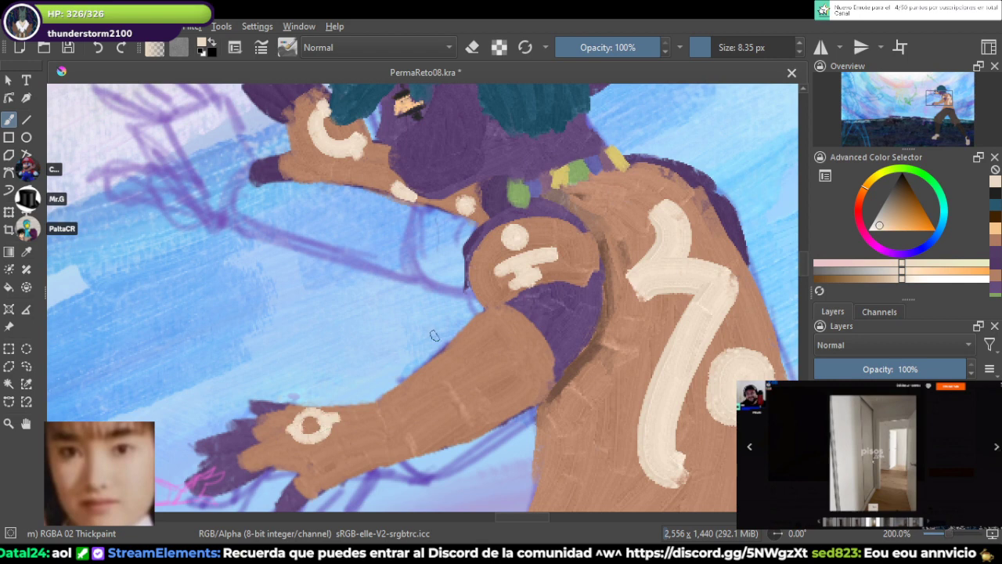
Step: Set the brush to 23.58 px and paint a bent cream marking below the near elbow with a round dot beside it
key("bracketright")
key("bracketright")
key("bracketright")
key("bracketright")
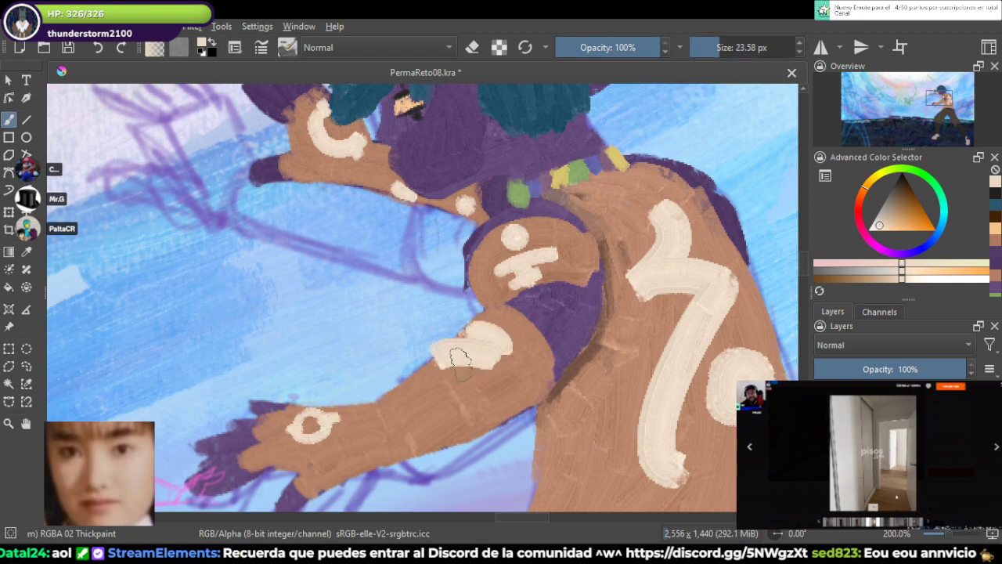
left_click_drag(449, 350, 503, 393)
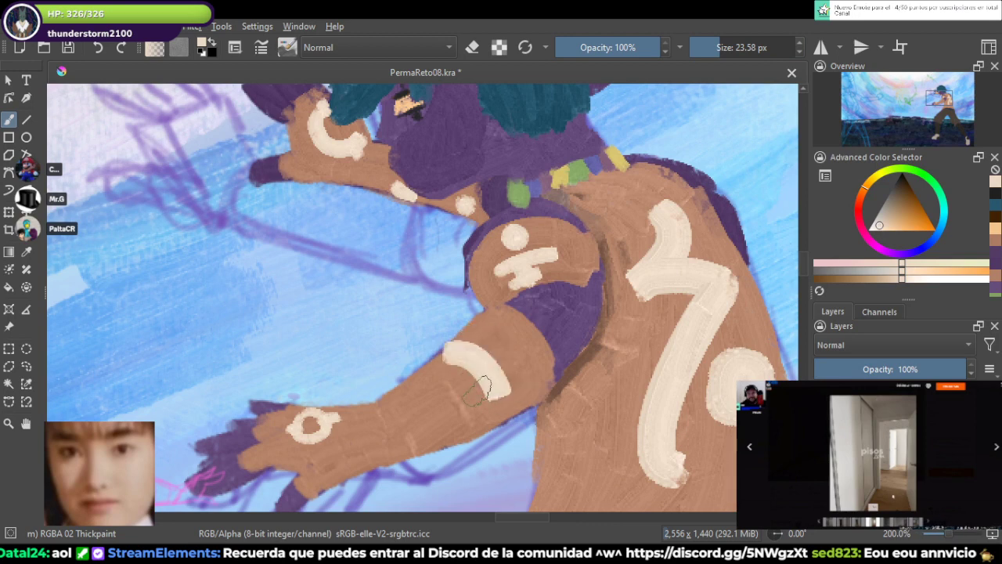
left_click(435, 392)
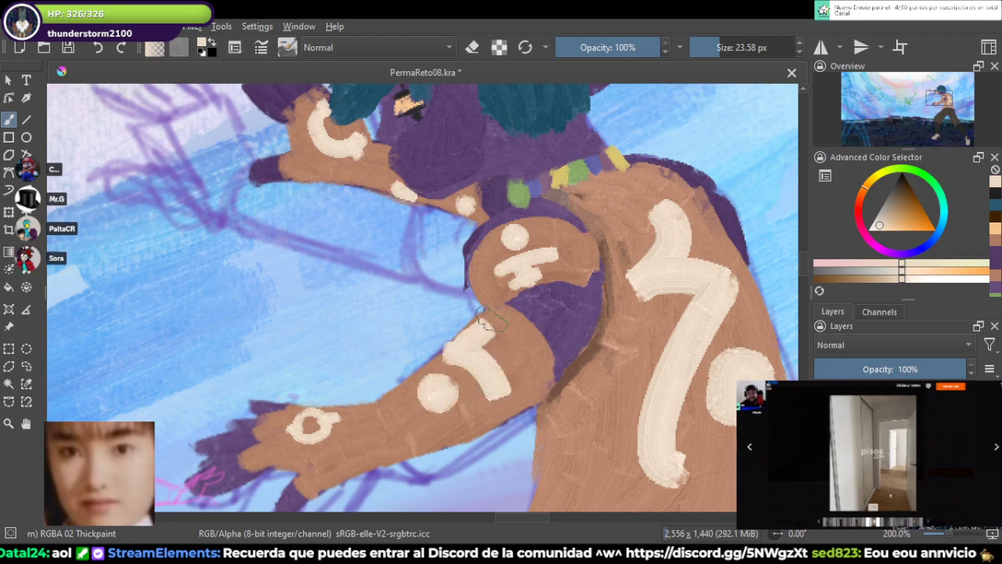
Step: Sample the canteen's teal from the palette swatch beside it on the purple character's reference sheet
scroll(487, 336, "down", 4)
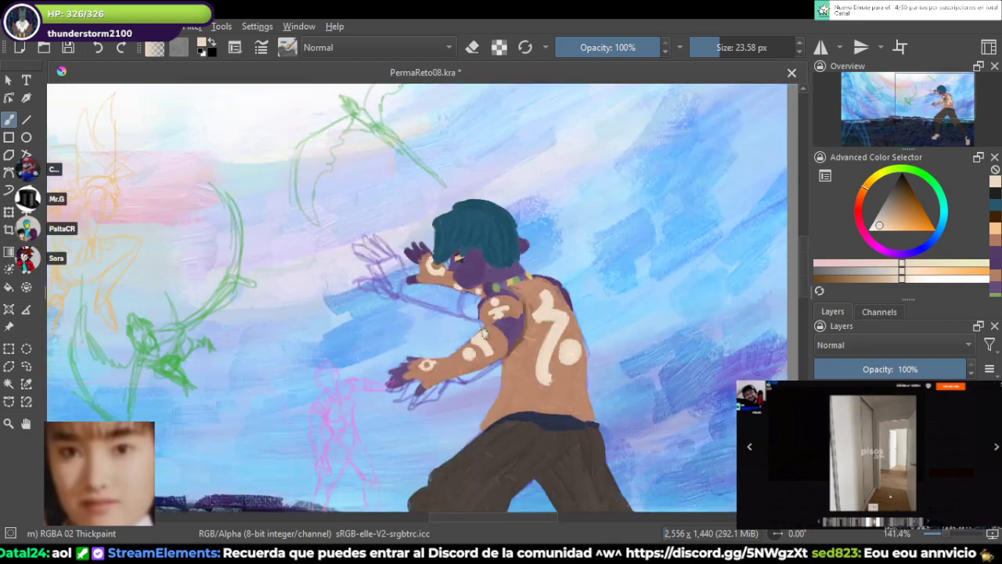
left_click_drag(533, 280, 548, 194)
key("plus")
key("plus")
key("plus")
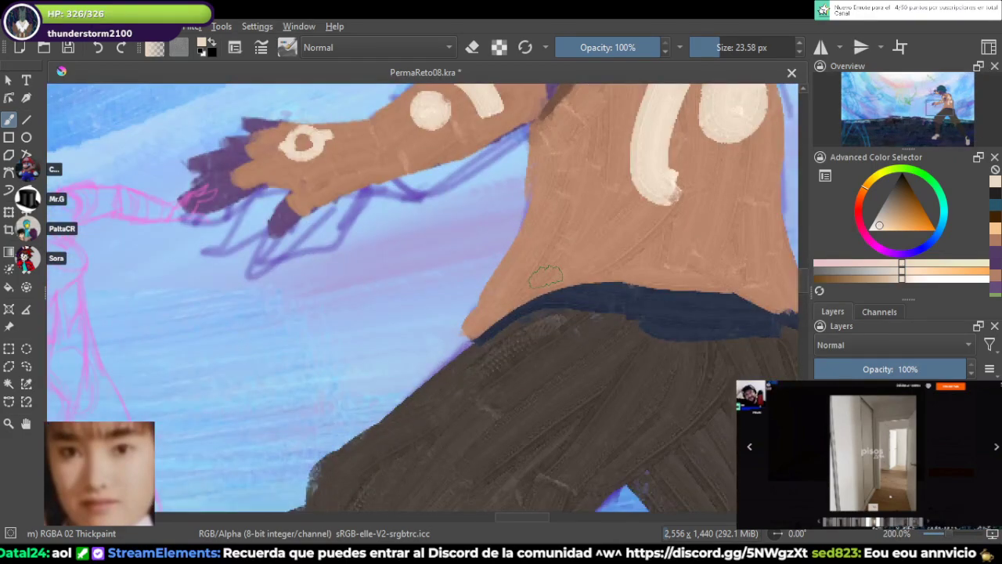
scroll(546, 276, "up", 1)
scroll(607, 298, "down", 4)
left_click_drag(585, 320, 502, 110)
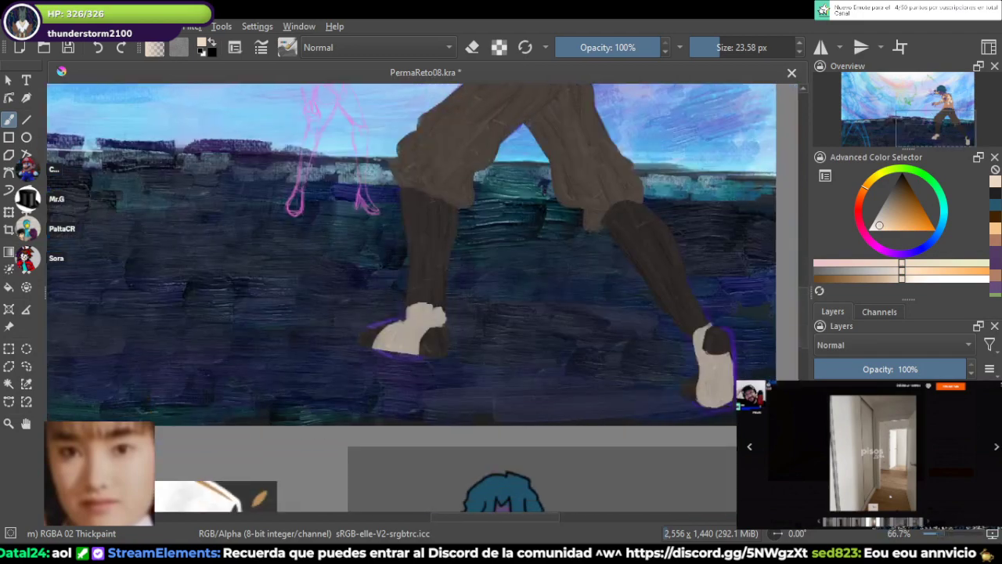
left_click_drag(704, 508, 107, 51)
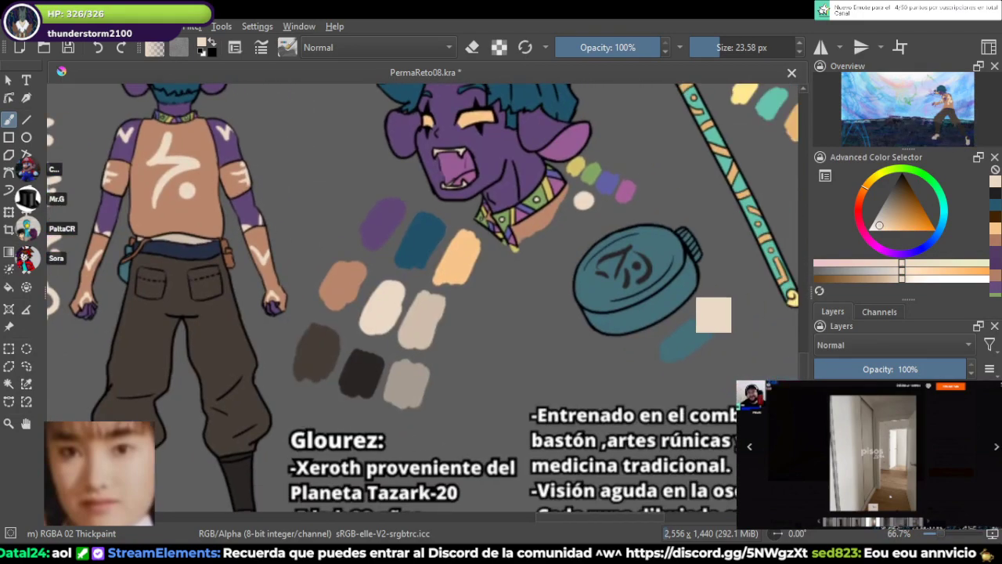
left_click(679, 286, "ctrl")
Step: Paint the round teal canteen at the character's front hip, overlapping the navy sash and brown trousers
mouse_move(469, 94)
left_mouse_down()
mouse_move(535, 276)
mouse_move(712, 505)
left_mouse_up()
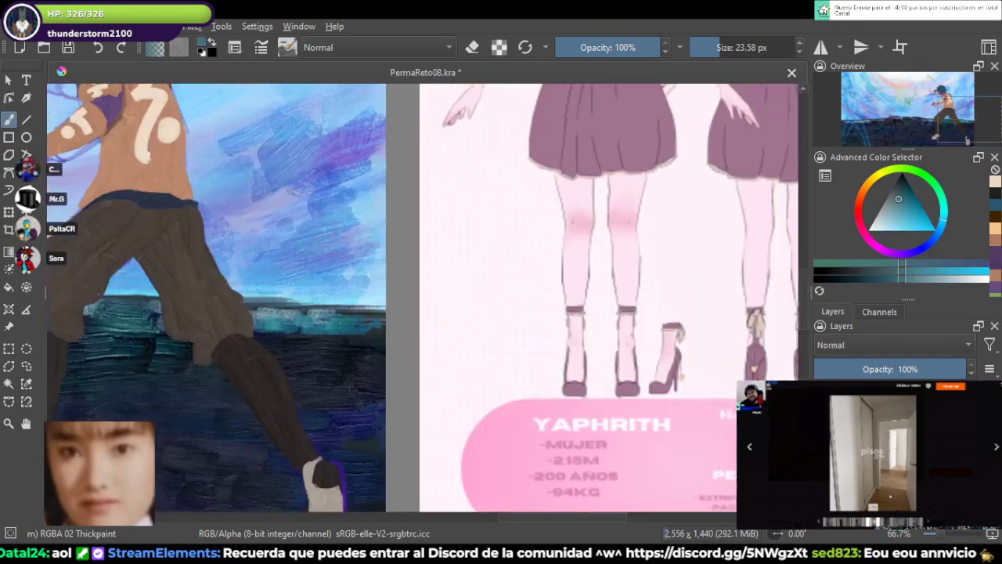
mouse_move(235, 196)
left_mouse_down()
mouse_move(311, 474)
mouse_move(381, 308)
mouse_move(565, 251)
mouse_move(553, 223)
mouse_move(558, 269)
mouse_move(539, 235)
mouse_move(608, 213)
mouse_move(532, 282)
mouse_move(565, 240)
mouse_move(557, 215)
mouse_move(519, 251)
mouse_move(567, 208)
mouse_move(508, 205)
mouse_move(564, 233)
left_mouse_up()
scroll(349, 269, "up", 3)
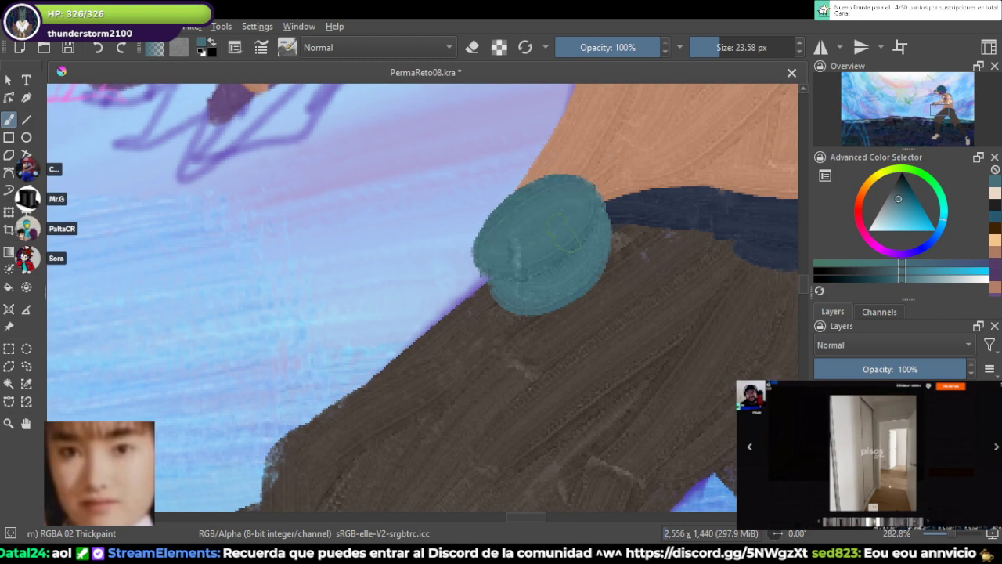
left_click_drag(509, 262, 482, 215)
mouse_move(478, 274)
left_mouse_down()
mouse_move(470, 196)
mouse_move(583, 176)
mouse_move(513, 243)
mouse_move(482, 289)
mouse_move(601, 196)
mouse_move(517, 278)
mouse_move(545, 287)
mouse_move(501, 188)
left_mouse_up()
left_click_drag(548, 314, 626, 203)
left_click_drag(478, 321, 638, 235)
mouse_move(619, 188)
left_mouse_down()
mouse_move(503, 261)
mouse_move(555, 204)
mouse_move(508, 264)
mouse_move(490, 205)
mouse_move(507, 252)
mouse_move(537, 196)
mouse_move(603, 219)
left_mouse_up()
left_click_drag(664, 240, 633, 293)
Step: Darken the teal, reduce the brush to 9.24 px, and paint the rune on the canteen's round face
key("k")
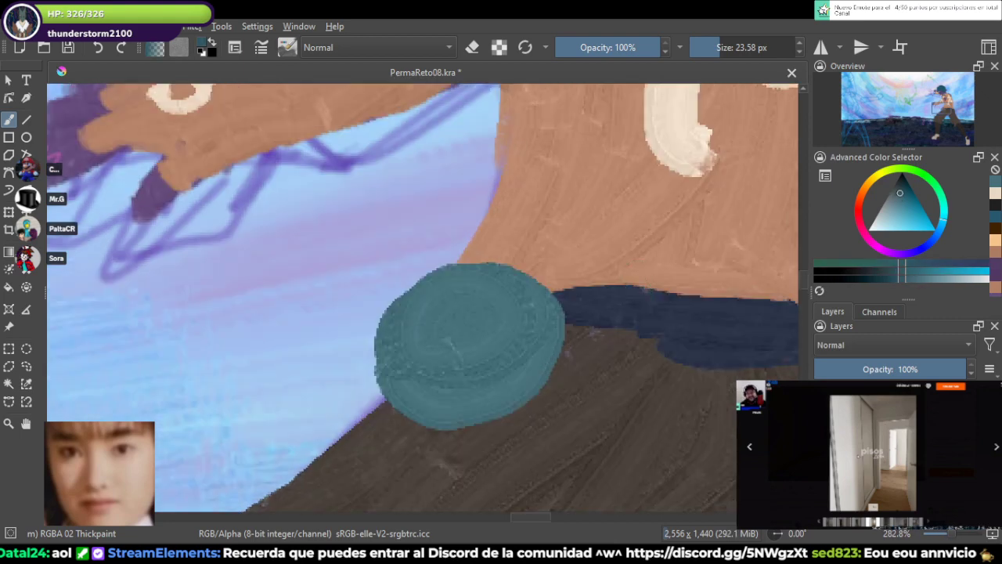
key("bracketleft")
key("bracketleft")
key("bracketleft")
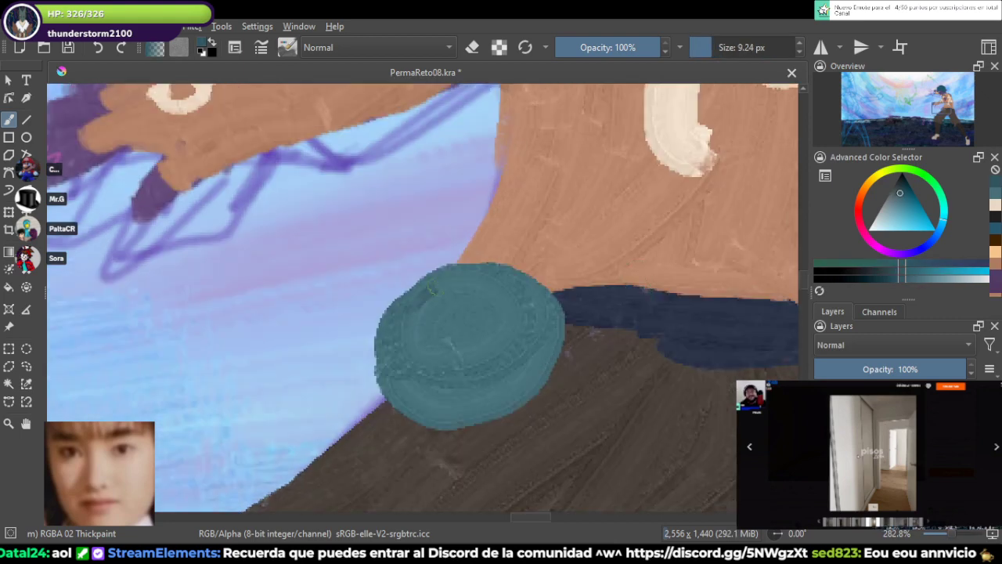
mouse_move(451, 279)
left_mouse_down()
mouse_move(444, 339)
mouse_move(403, 317)
mouse_move(431, 291)
mouse_move(416, 322)
left_mouse_up()
mouse_move(489, 296)
left_mouse_down()
mouse_move(491, 348)
mouse_move(510, 337)
mouse_move(478, 318)
mouse_move(468, 347)
left_mouse_up()
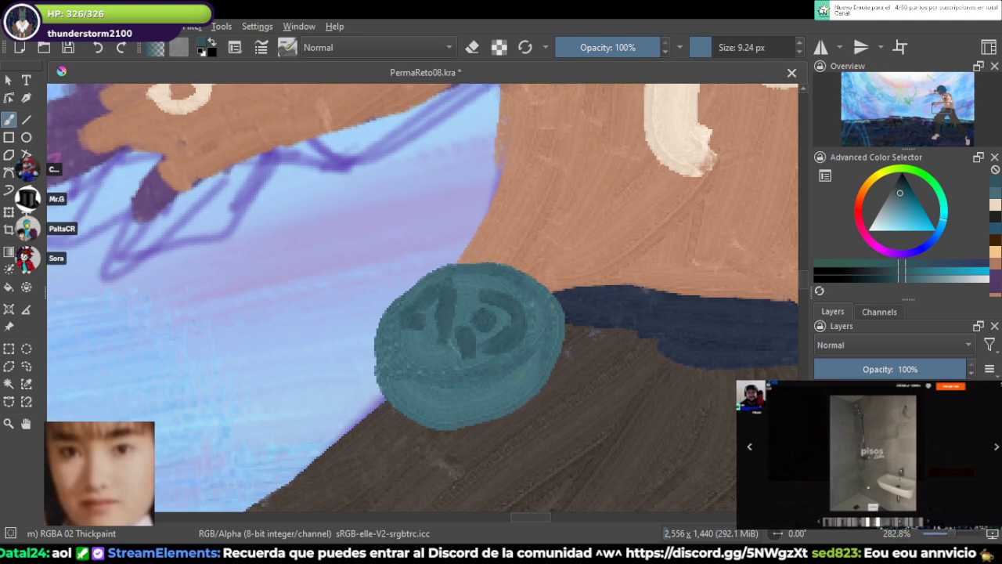
mouse_move(517, 368)
left_mouse_down()
mouse_move(516, 405)
mouse_move(480, 418)
left_mouse_up()
left_click_drag(457, 390, 456, 412)
mouse_move(442, 365)
left_mouse_down()
mouse_move(431, 415)
mouse_move(421, 412)
left_mouse_up()
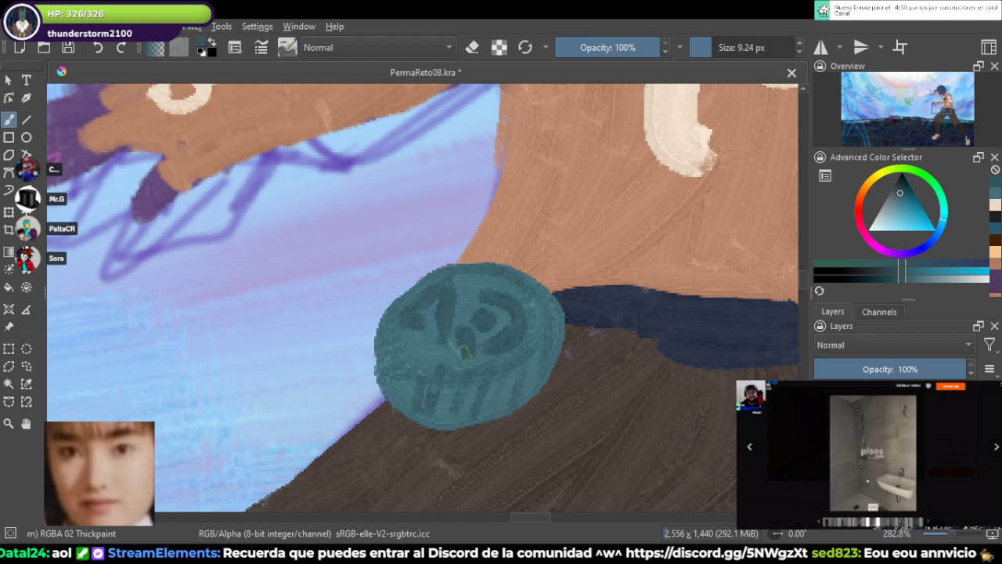
key("ctrl+z")
key("ctrl+z")
key("ctrl+z")
key("ctrl+z")
Step: Paint slanted dark teal stripes around the canteen's lower rim and add a small cap on its upper edge beside the torso
left_click_drag(423, 378, 407, 416)
left_click_drag(454, 390, 431, 426)
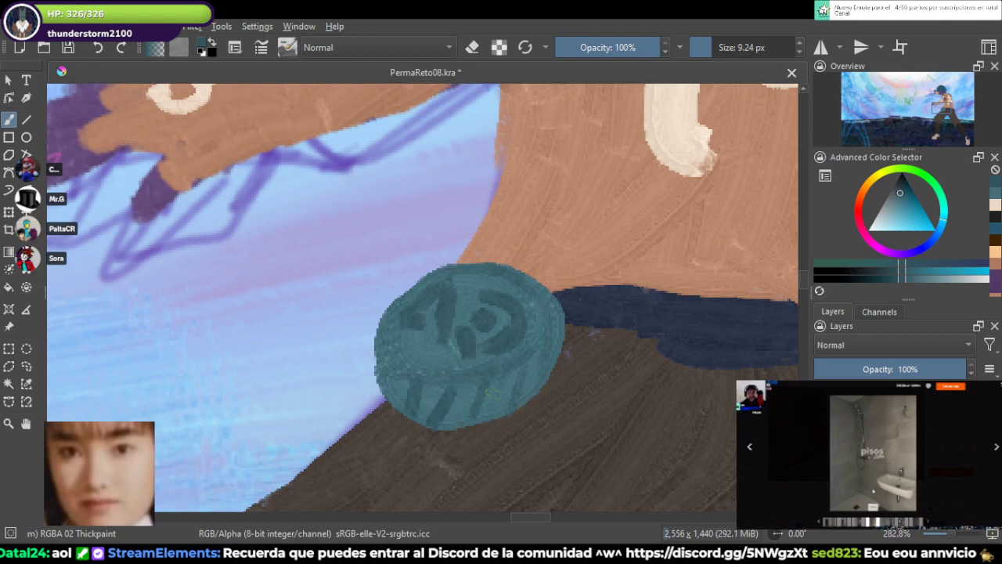
left_click_drag(505, 369, 479, 421)
left_click_drag(548, 360, 529, 399)
mouse_move(494, 264)
left_mouse_down()
mouse_move(537, 284)
mouse_move(505, 249)
left_mouse_up()
left_click_drag(523, 269, 531, 286)
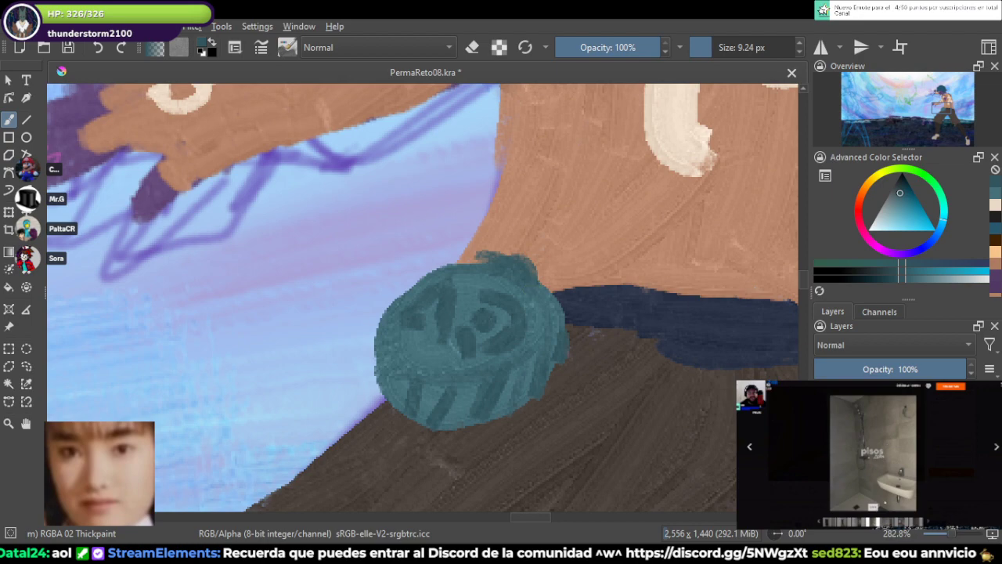
Step: Sample the reddish brown above the canteen at the waist of the reference sheet's back view
left_click(862, 190)
scroll(665, 262, "down", 5)
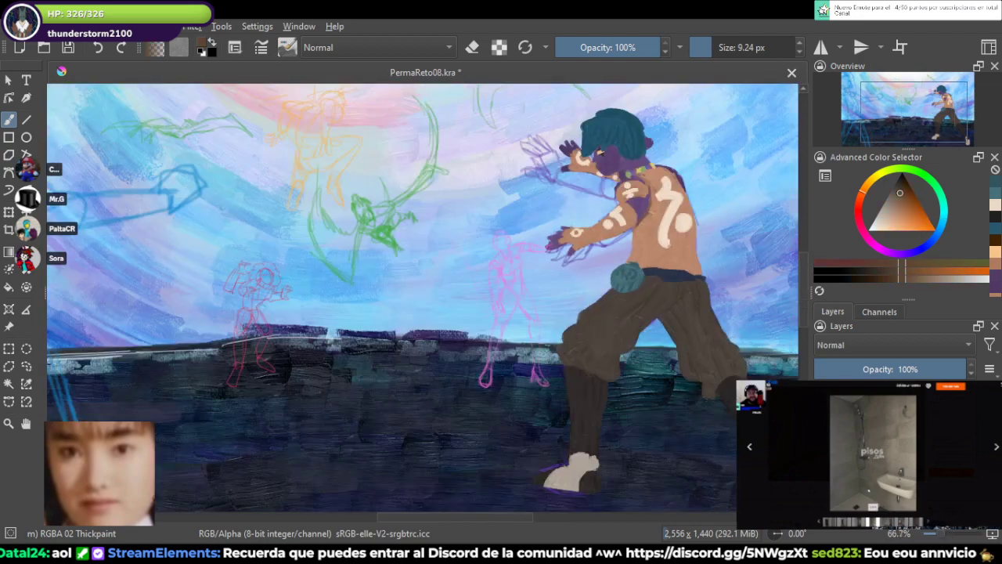
left_click_drag(626, 423, 434, 128)
left_click_drag(681, 450, 570, 349)
scroll(570, 349, "up", 5)
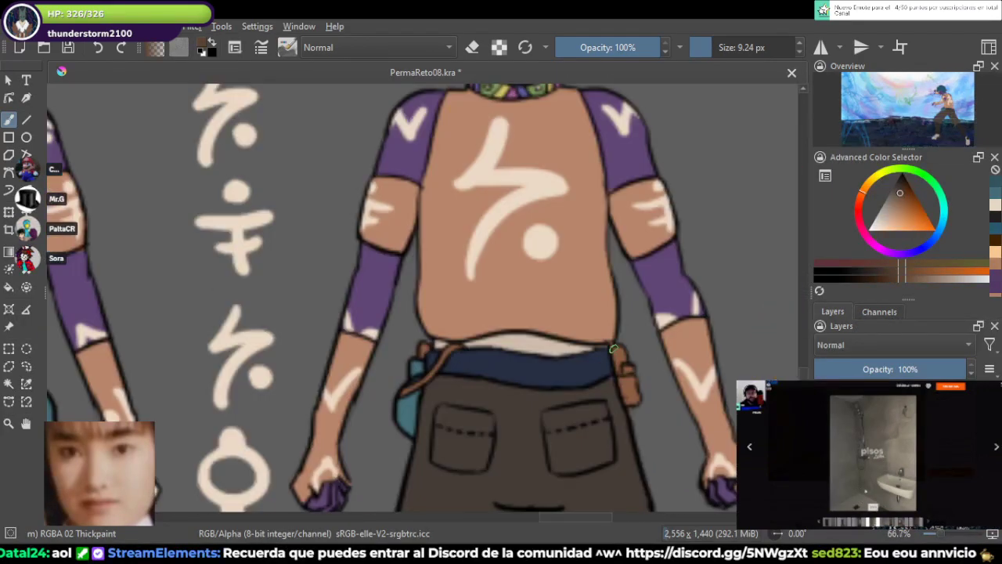
key("ctrl")
left_click(283, 372, "ctrl")
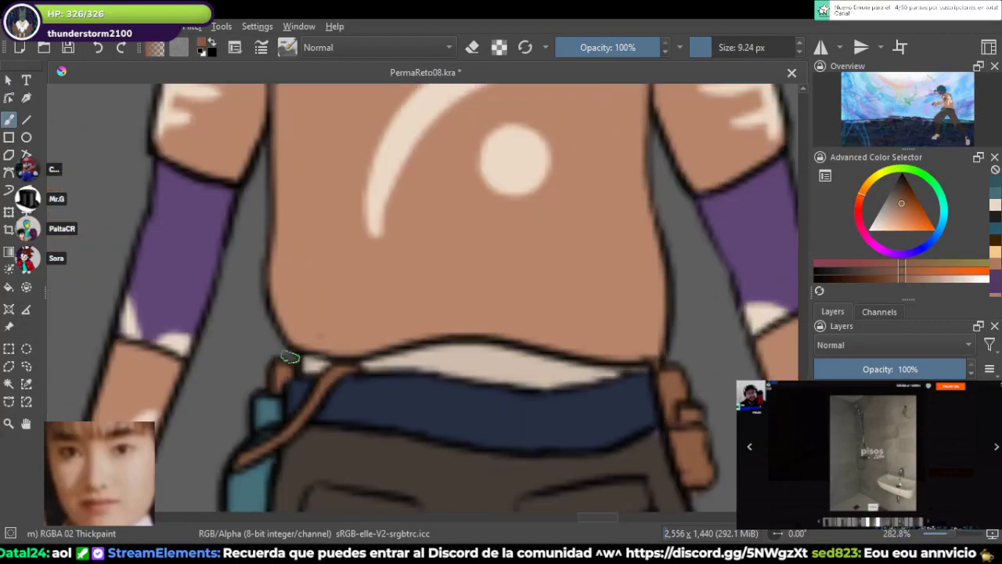
Step: Paint a short brown strap section running from the canteen along the waist, just above the navy sash
scroll(376, 350, "down", 5)
mouse_move(329, 110)
left_mouse_down()
mouse_move(353, 331)
mouse_move(449, 503)
left_mouse_up()
scroll(395, 251, "up", 6)
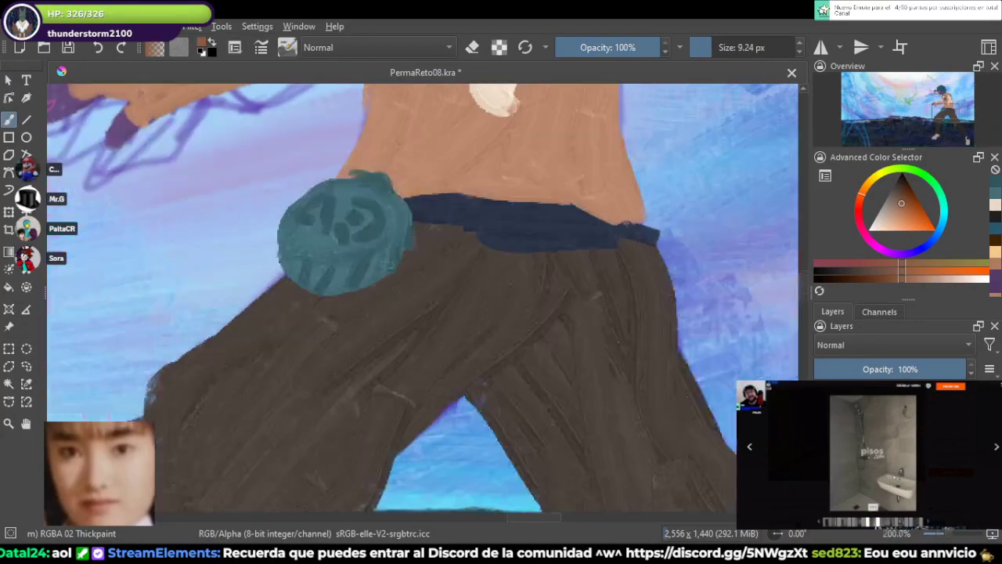
mouse_move(449, 197)
left_mouse_down()
mouse_move(458, 202)
mouse_move(466, 184)
mouse_move(482, 196)
mouse_move(445, 216)
mouse_move(515, 193)
mouse_move(504, 194)
left_mouse_up()
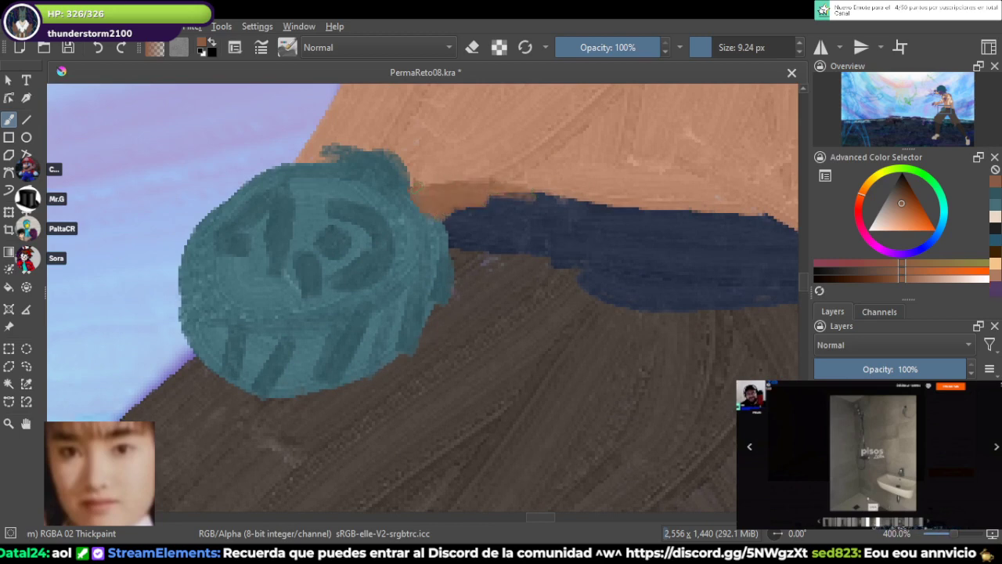
Step: Sample the canteen's teal, darken it, and shade the band under its face, the lower stripes and the rim beside the hip
left_click(395, 181, "ctrl")
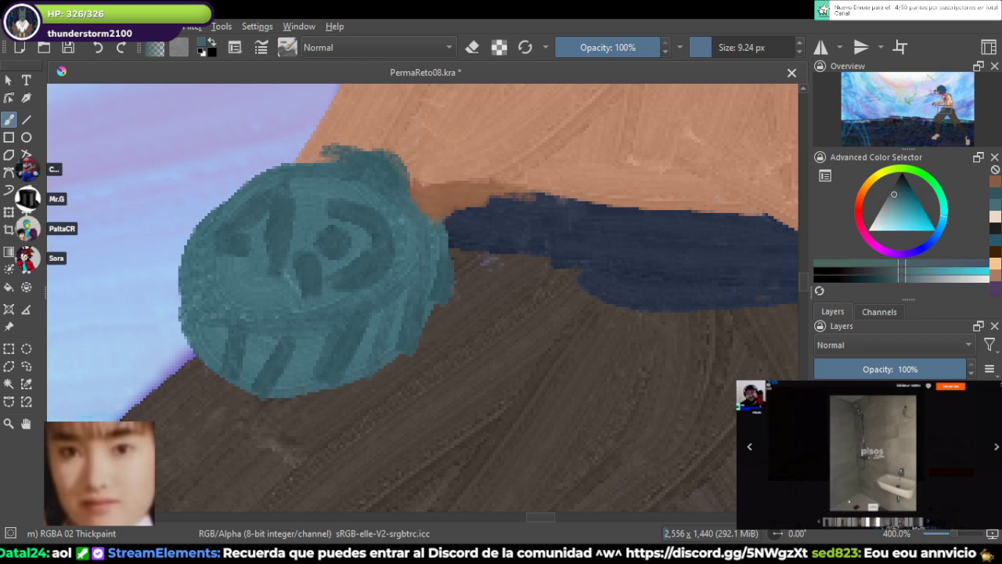
mouse_move(397, 205)
left_mouse_down()
mouse_move(422, 227)
mouse_move(426, 192)
mouse_move(374, 338)
left_mouse_up()
mouse_move(247, 379)
left_mouse_down()
mouse_move(313, 388)
mouse_move(357, 369)
mouse_move(411, 341)
mouse_move(439, 282)
left_mouse_up()
left_click_drag(327, 368, 390, 427)
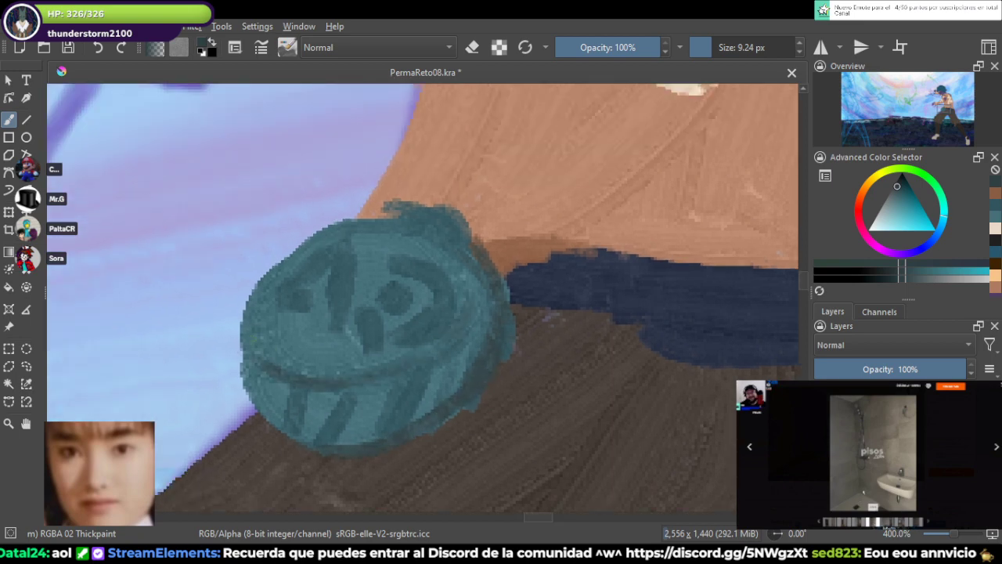
mouse_move(250, 337)
left_mouse_down()
mouse_move(270, 395)
mouse_move(310, 415)
mouse_move(321, 384)
mouse_move(421, 396)
mouse_move(421, 408)
left_mouse_up()
left_click_drag(466, 348, 474, 388)
left_click_drag(329, 239, 413, 227)
left_click_drag(280, 260, 401, 235)
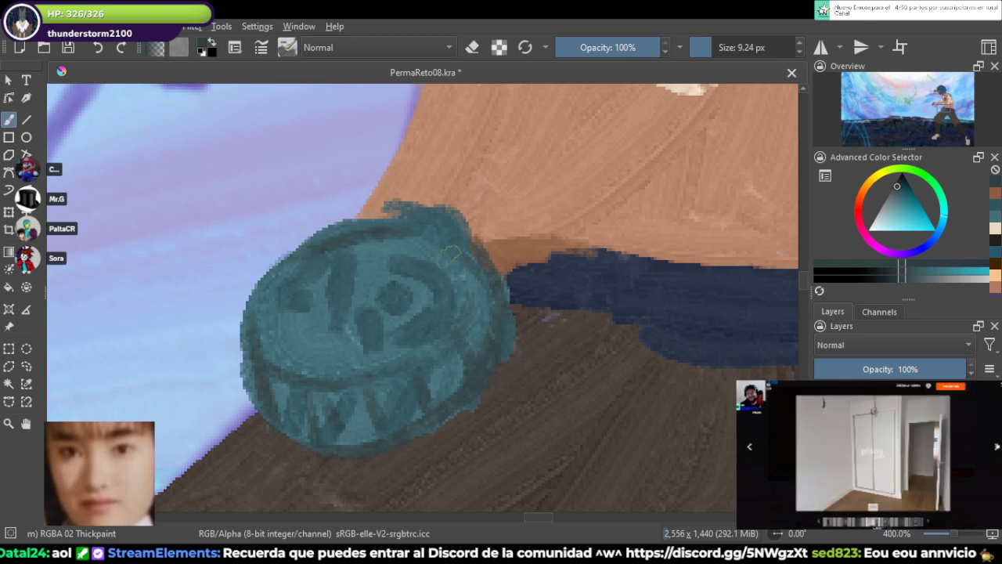
left_click_drag(336, 229, 259, 307)
key("ctrl+z")
key("ctrl+z")
key("ctrl+z")
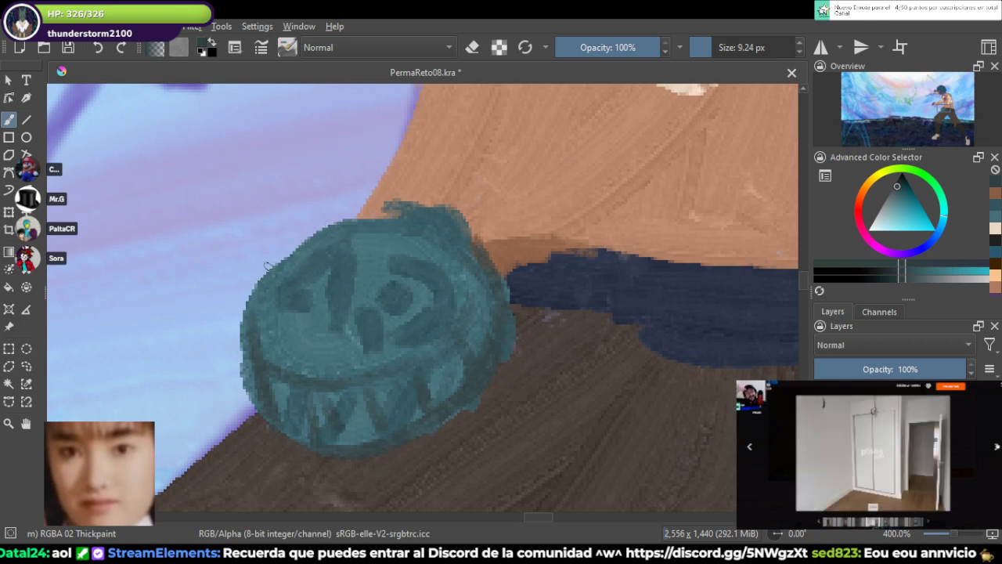
Step: Paint a dark teal edge along the canteen's upper outline and save the document
mouse_move(266, 266)
left_mouse_down()
mouse_move(335, 228)
mouse_move(376, 227)
left_mouse_up()
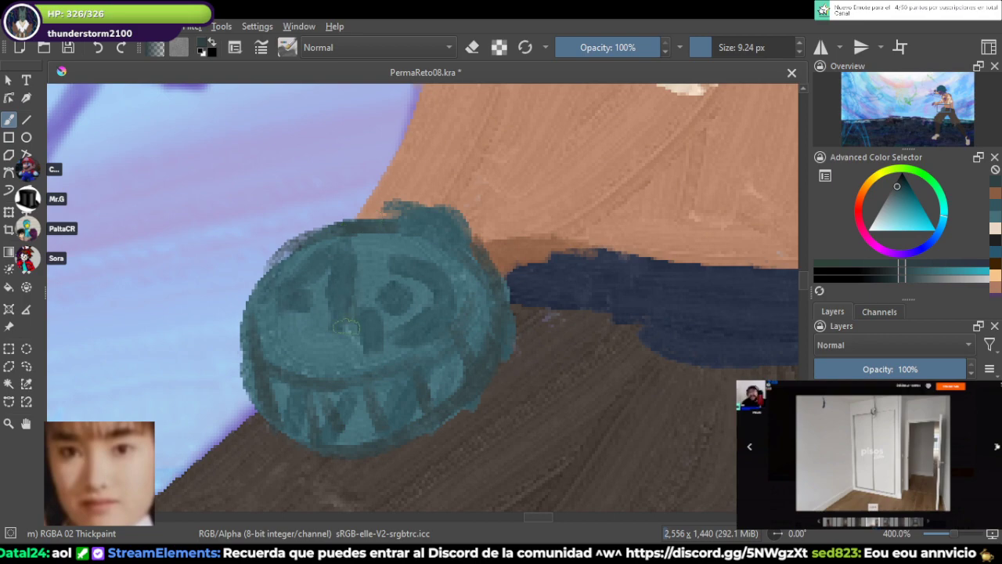
scroll(347, 328, "down", 6)
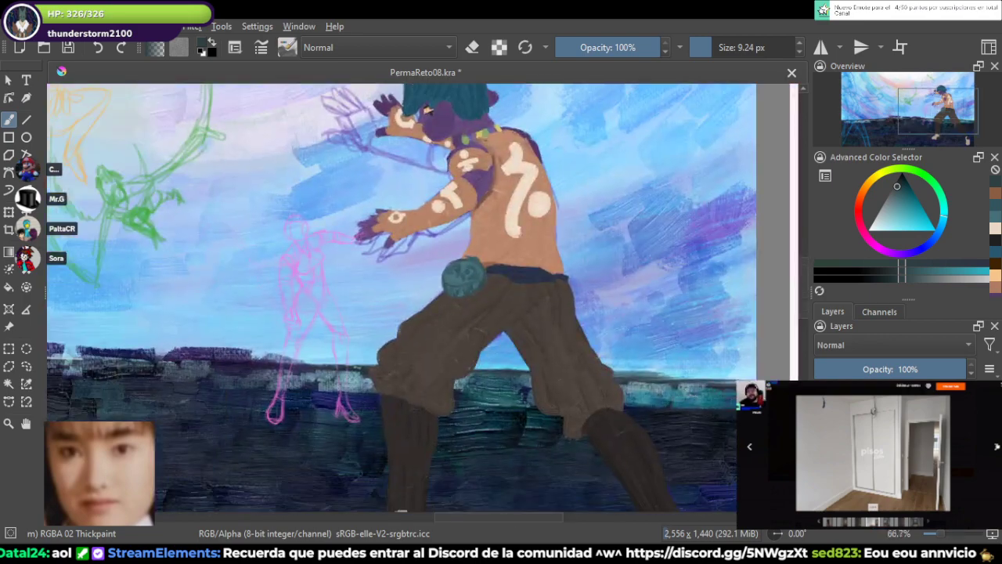
key("ctrl+s")
scroll(423, 297, "down", 2)
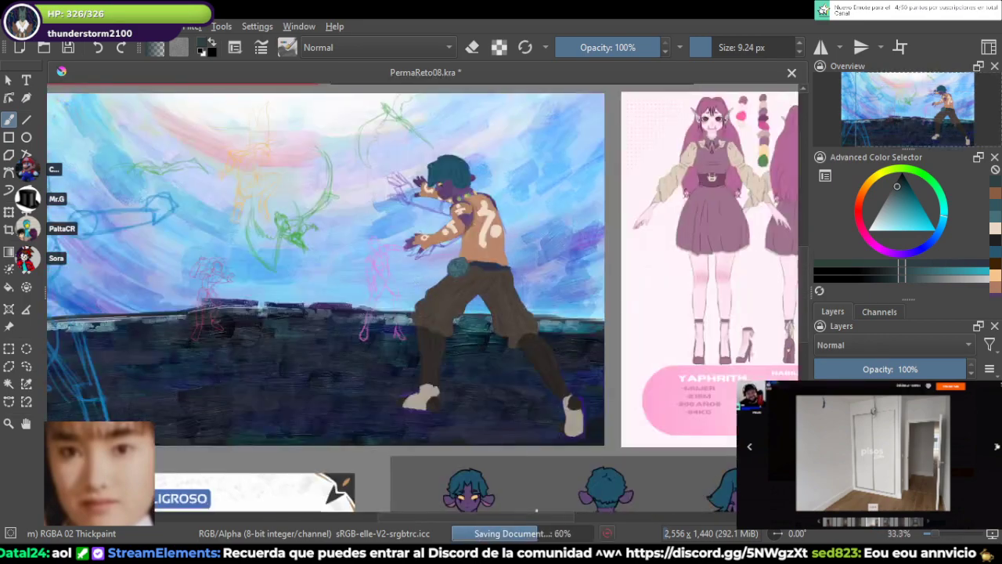
left_click_drag(402, 283, 478, 289)
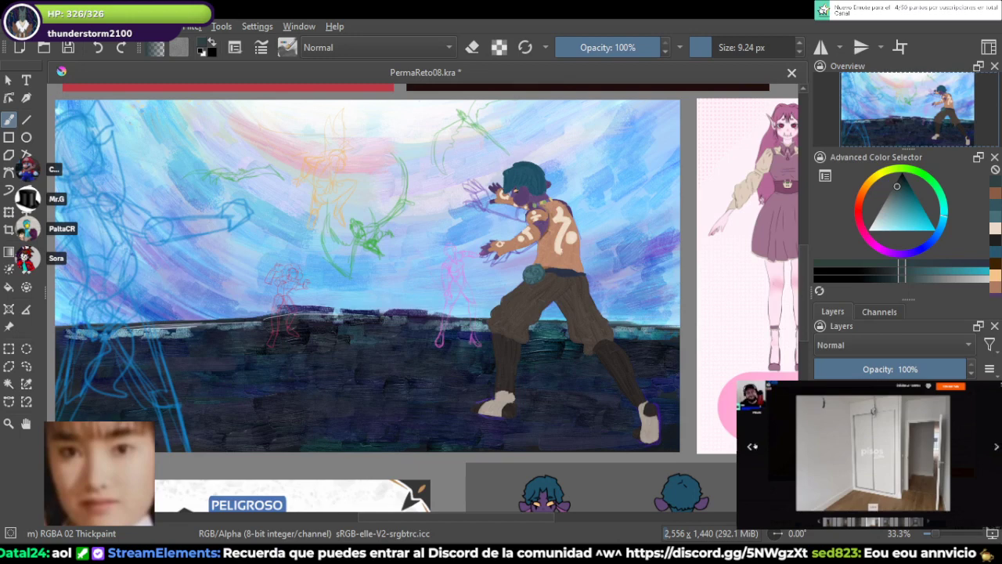
left_click(755, 447)
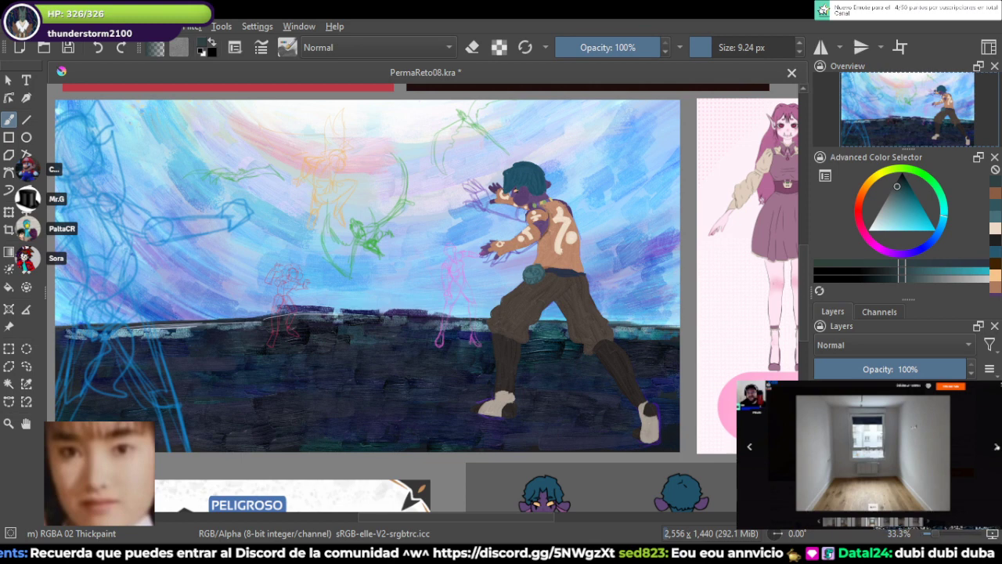
left_click(747, 445)
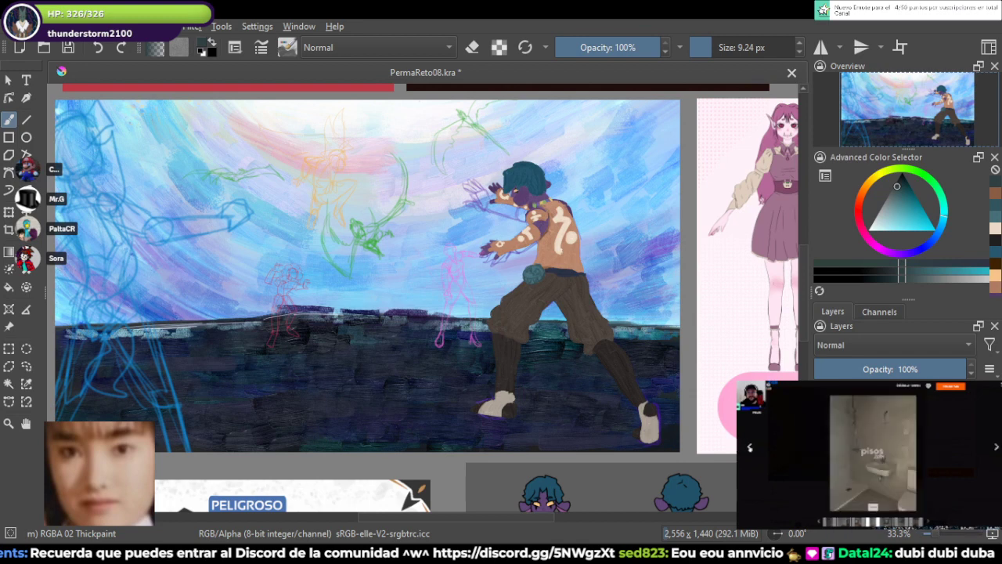
left_click(749, 447)
left_click(749, 447)
left_click(749, 447)
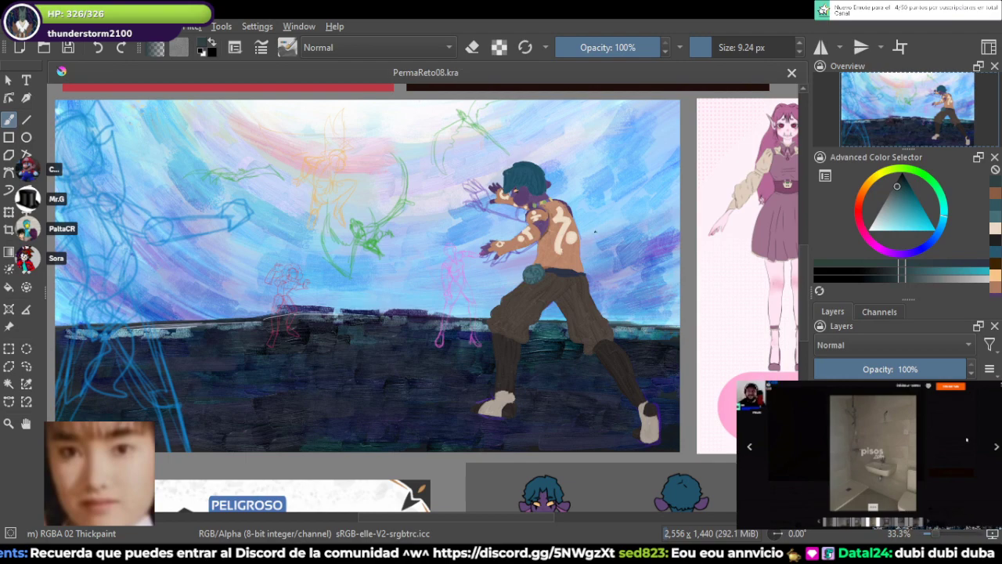
scroll(595, 232, "down", 3)
scroll(570, 210, "up", 3)
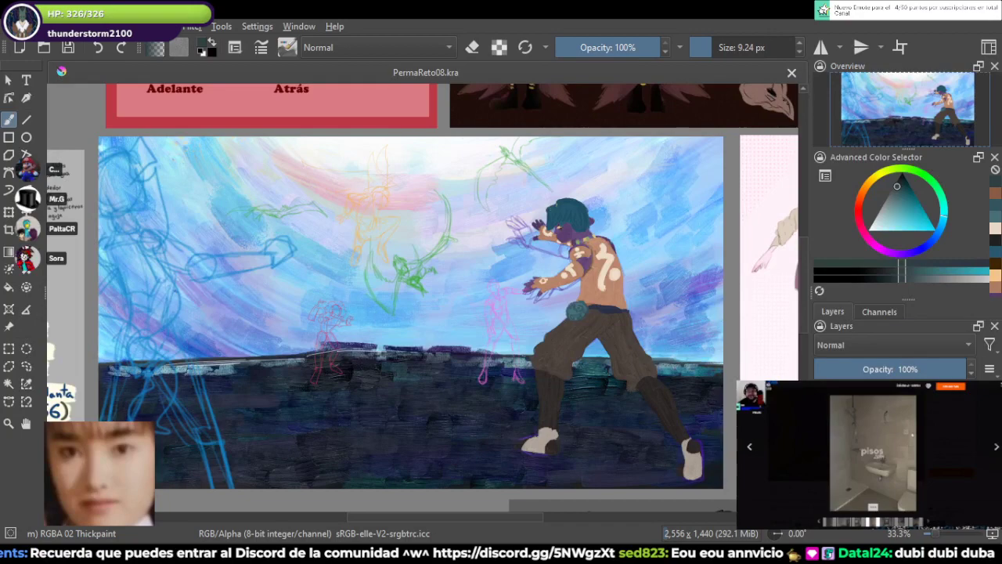
scroll(557, 212, "up", 3)
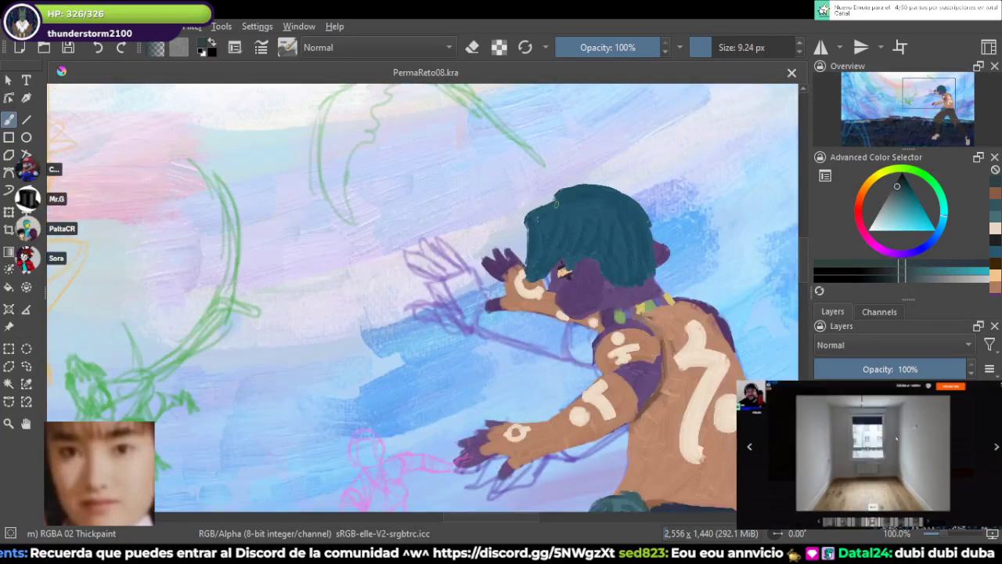
scroll(556, 203, "up", 1)
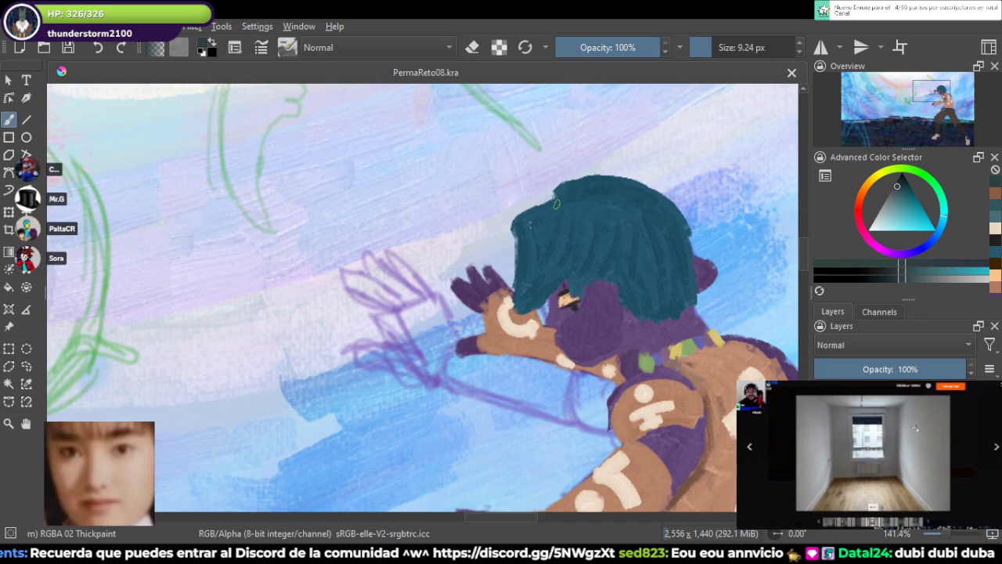
scroll(556, 203, "down", 5)
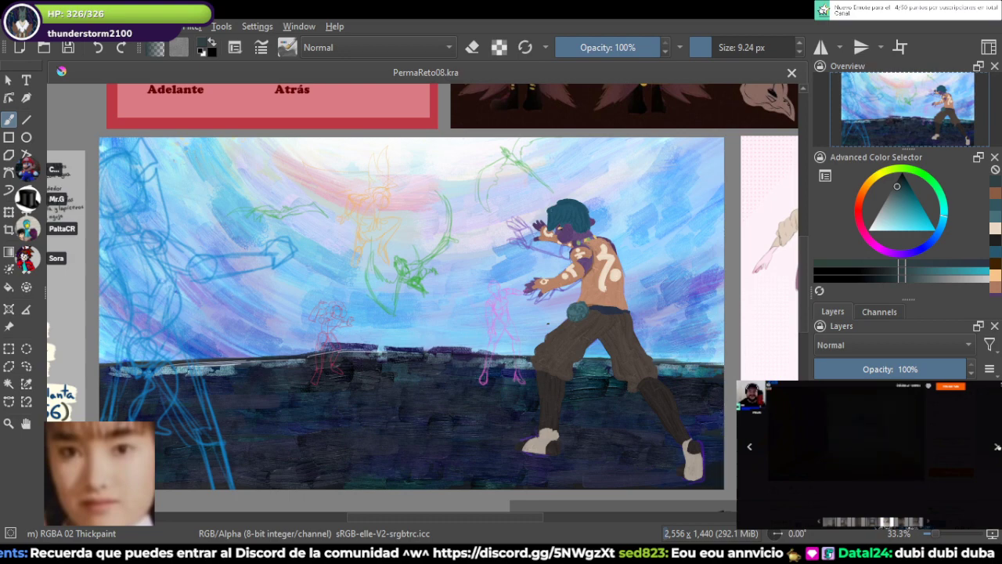
left_click_drag(545, 384, 643, 307)
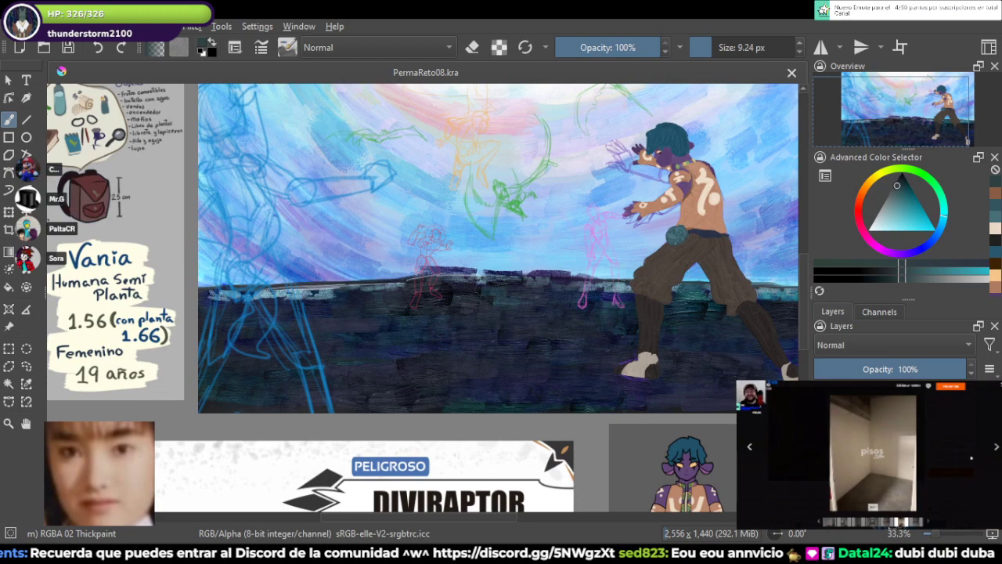
mouse_move(258, 352)
left_mouse_down()
mouse_move(449, 141)
mouse_move(642, 265)
mouse_move(757, 429)
mouse_move(380, 422)
left_mouse_up()
left_click_drag(793, 338, 514, 337)
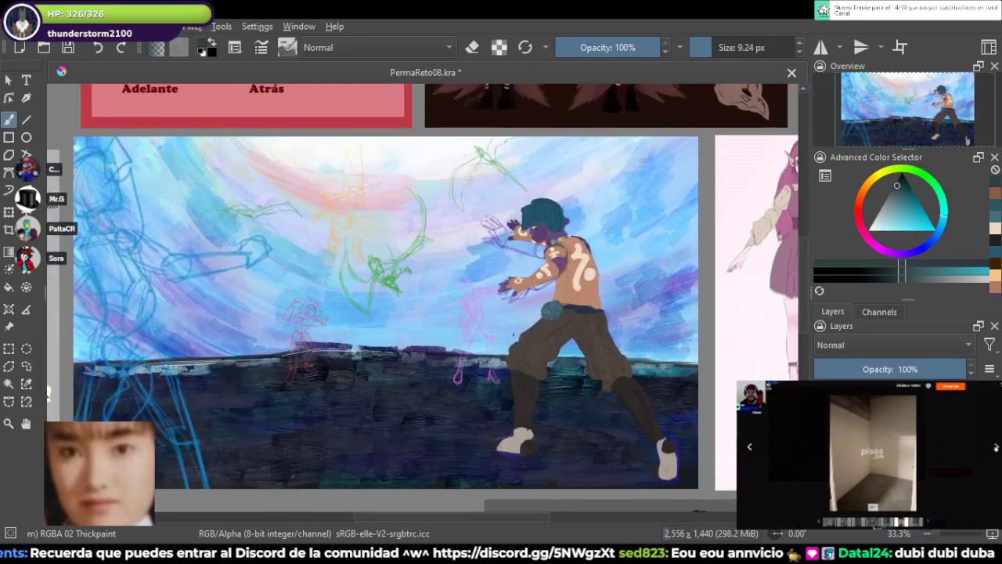
Step: Sample the pale green skin colour from the side view on the blue-haired plant girl's reference sheet
scroll(514, 336, "up", 5)
scroll(423, 298, "down", 6)
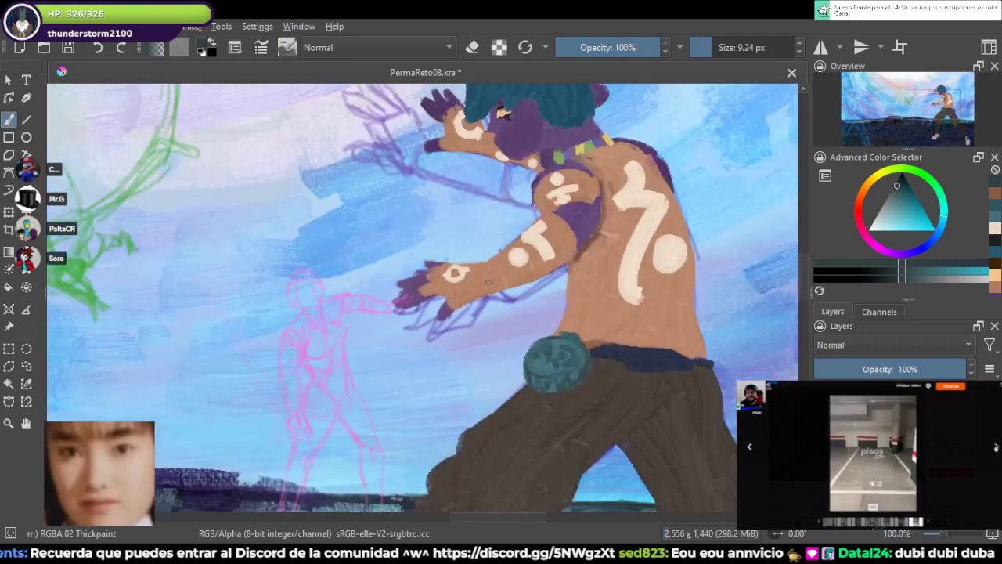
scroll(423, 298, "down", 2)
scroll(423, 297, "left", 4)
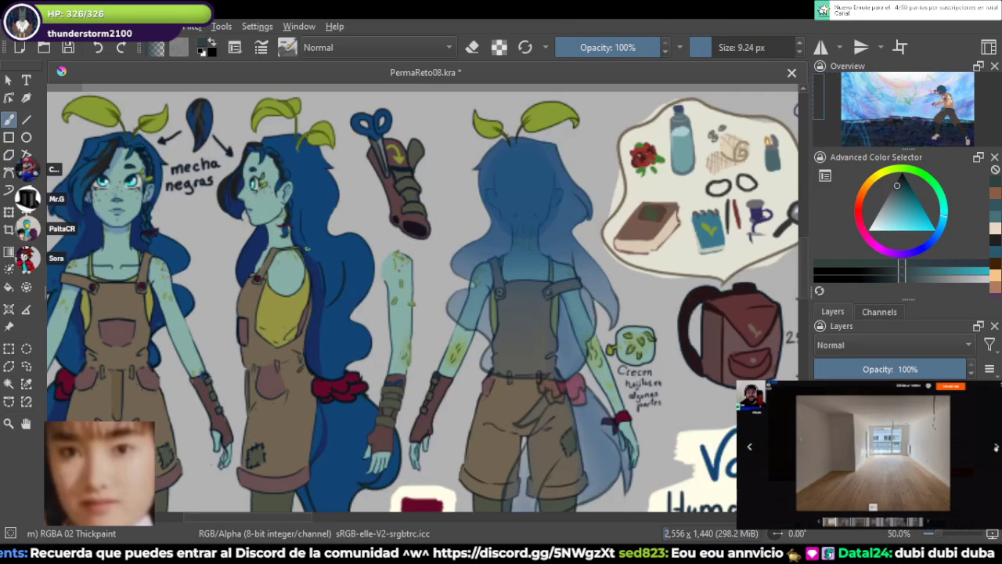
scroll(309, 246, "up", 2)
left_click(290, 279, "ctrl")
Step: Set the brush size to 66.73 px and block in the pale green head and neck over the large blue sketched figure
scroll(290, 279, "down", 3)
left_click_drag(575, 265, 526, 288)
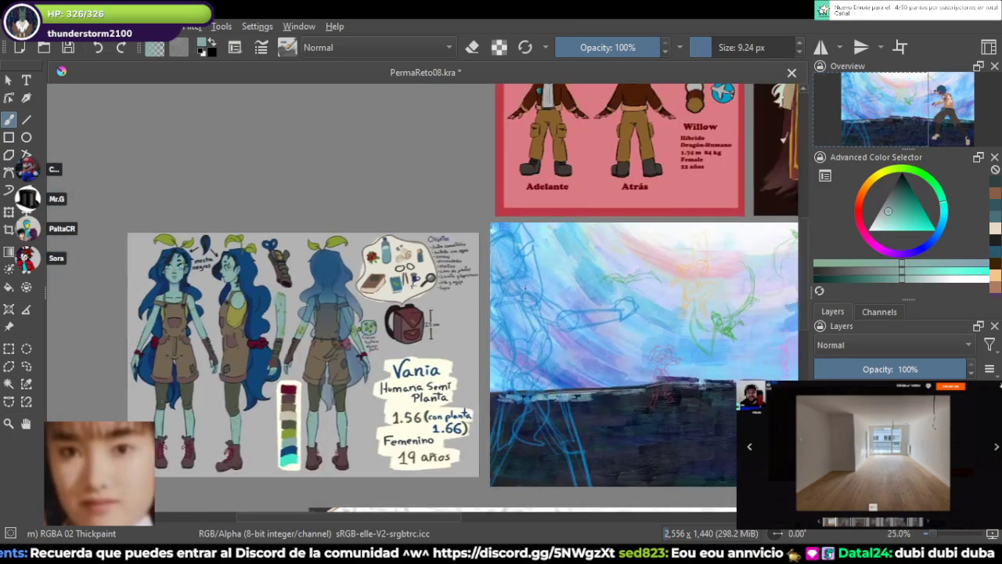
right_click(526, 288)
key("Escape")
scroll(557, 305, "up", 4)
left_click_drag(557, 305, 628, 398)
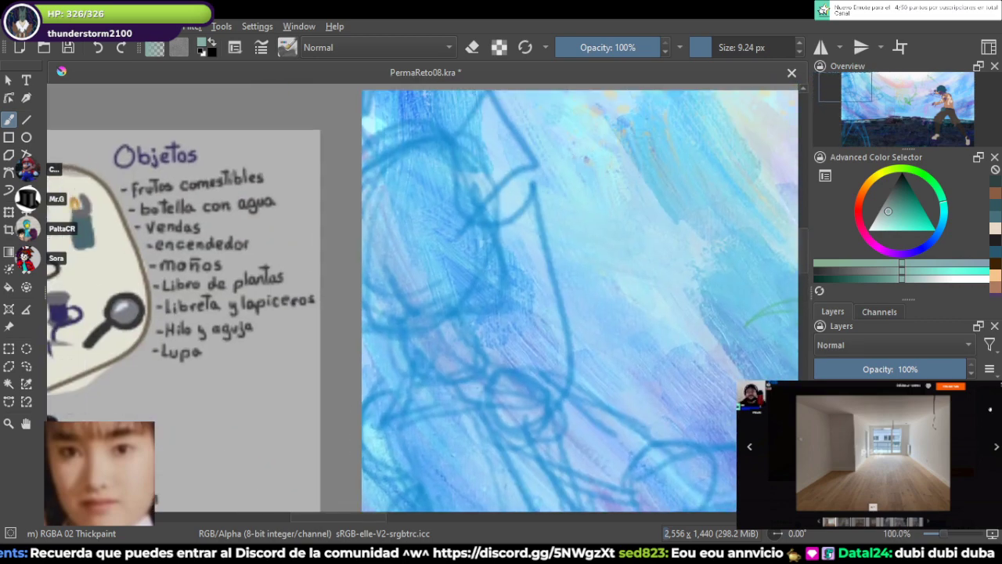
left_click(735, 47)
key("bracketright")
key("bracketright")
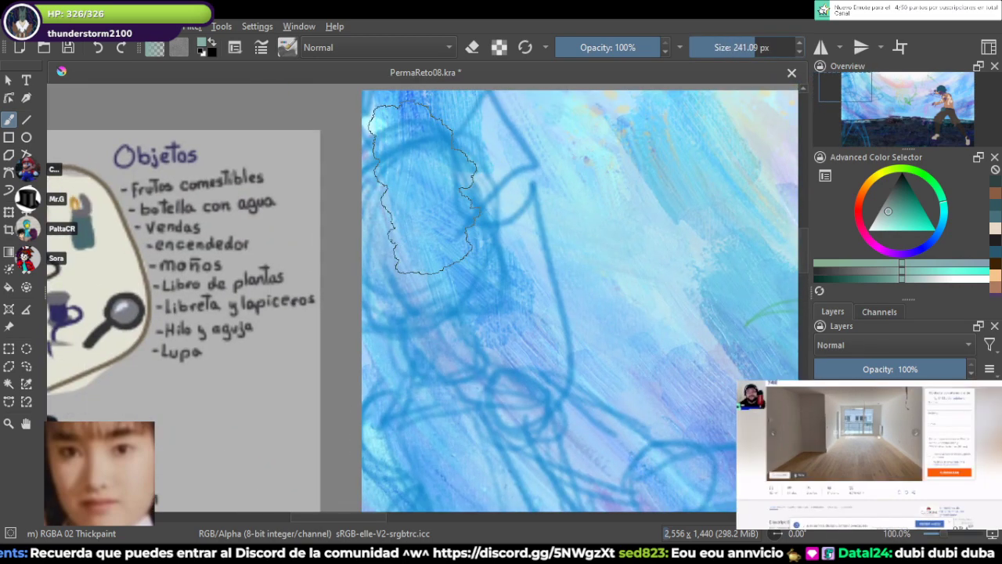
key("bracketleft")
key("bracketleft")
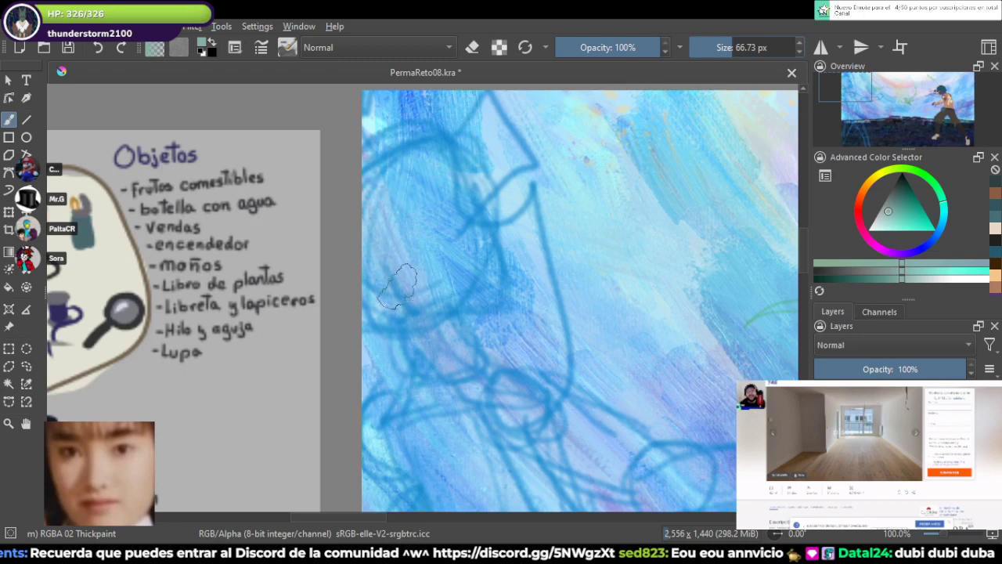
left_click_drag(397, 266, 450, 411)
left_click_drag(419, 228, 449, 335)
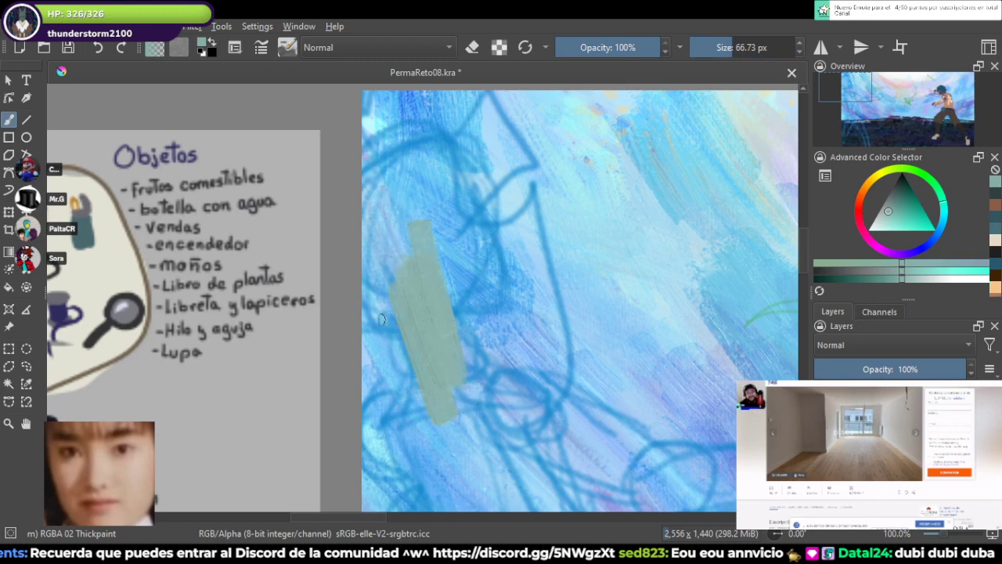
mouse_move(392, 317)
left_mouse_down()
mouse_move(480, 307)
mouse_move(458, 176)
mouse_move(461, 195)
mouse_move(417, 160)
mouse_move(346, 206)
mouse_move(451, 159)
mouse_move(375, 252)
mouse_move(396, 281)
mouse_move(430, 267)
mouse_move(459, 277)
mouse_move(483, 264)
mouse_move(468, 161)
left_mouse_up()
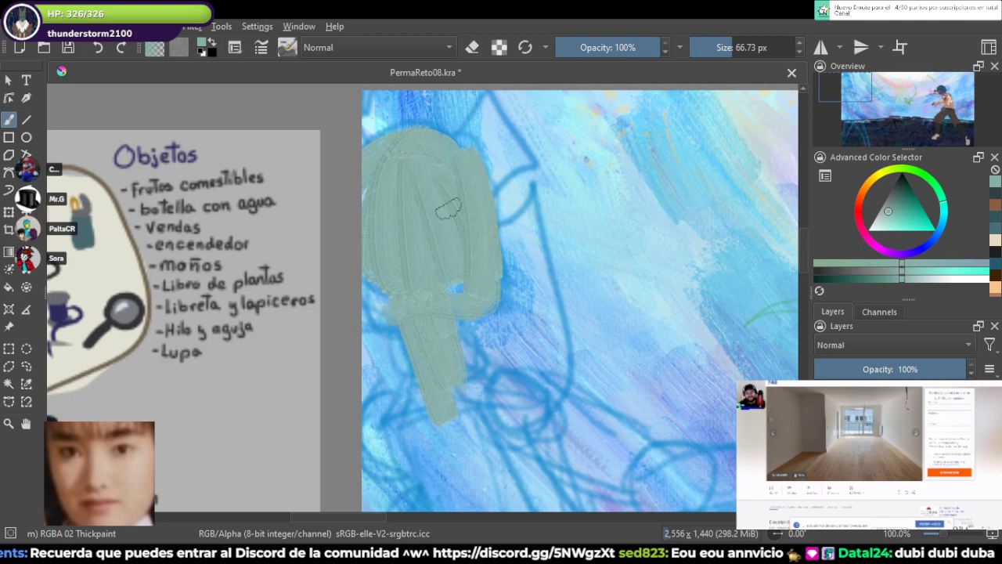
Step: Block in the blue sketched figure's shoulders and outstretched arm in pale green
left_click_drag(374, 285, 382, 323)
mouse_move(434, 351)
left_mouse_down()
mouse_move(414, 250)
mouse_move(394, 299)
mouse_move(505, 296)
mouse_move(595, 330)
left_mouse_up()
mouse_move(587, 338)
left_mouse_down()
mouse_move(469, 267)
mouse_move(541, 307)
left_mouse_up()
mouse_move(367, 269)
left_mouse_down()
mouse_move(571, 331)
mouse_move(624, 309)
mouse_move(618, 302)
mouse_move(684, 297)
mouse_move(707, 313)
mouse_move(779, 296)
mouse_move(647, 308)
mouse_move(636, 268)
mouse_move(680, 277)
mouse_move(615, 312)
mouse_move(669, 270)
mouse_move(650, 300)
left_mouse_up()
mouse_move(272, 393)
left_mouse_down()
mouse_move(253, 385)
mouse_move(423, 273)
left_mouse_up()
mouse_move(449, 199)
left_mouse_down()
mouse_move(436, 197)
mouse_move(501, 204)
mouse_move(530, 226)
mouse_move(611, 235)
left_mouse_up()
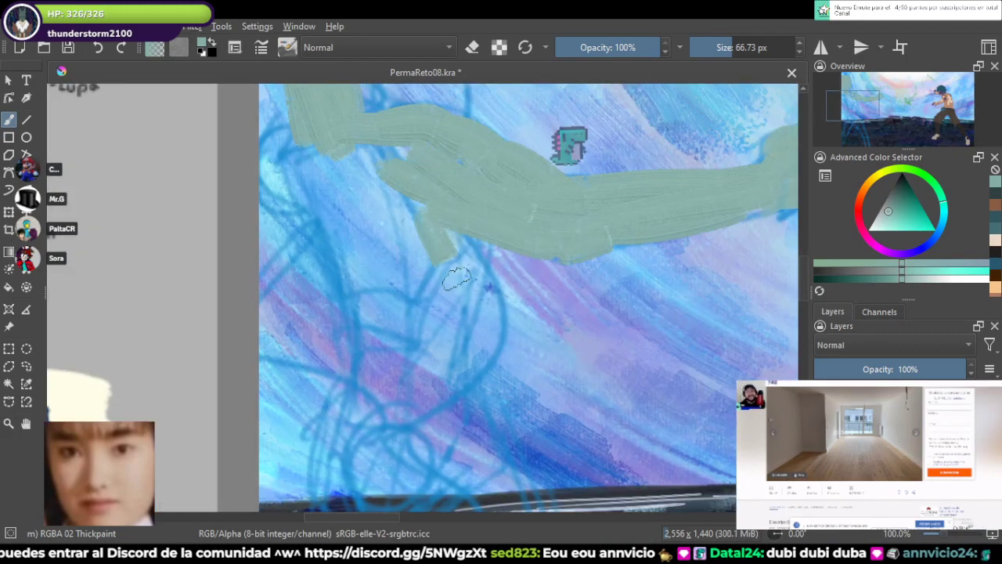
Step: Block in the figure's torso and wide hips in pale green from the shoulders down past the horizon
mouse_move(459, 268)
left_mouse_down()
mouse_move(426, 65)
mouse_move(450, 364)
left_mouse_up()
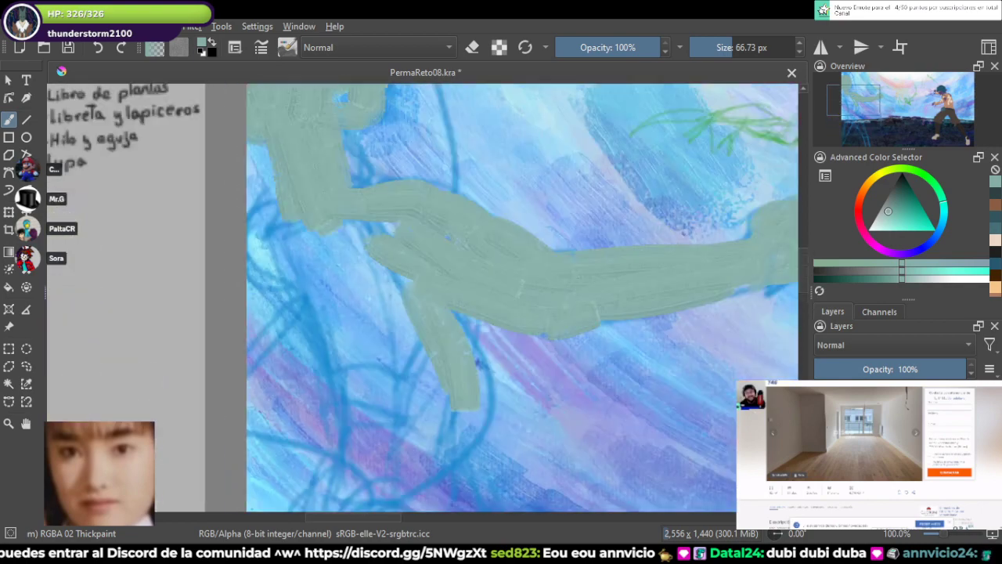
mouse_move(427, 324)
left_mouse_down()
mouse_move(465, 275)
mouse_move(481, 332)
left_mouse_up()
mouse_move(465, 245)
left_mouse_down()
mouse_move(480, 285)
mouse_move(501, 477)
left_mouse_up()
left_click_drag(350, 180, 349, 479)
mouse_move(352, 439)
left_mouse_down()
mouse_move(323, 293)
mouse_move(309, 411)
mouse_move(490, 415)
left_mouse_up()
mouse_move(464, 284)
left_mouse_down()
mouse_move(493, 392)
mouse_move(443, 285)
mouse_move(364, 349)
mouse_move(368, 258)
left_mouse_up()
left_click_drag(396, 191, 407, 337)
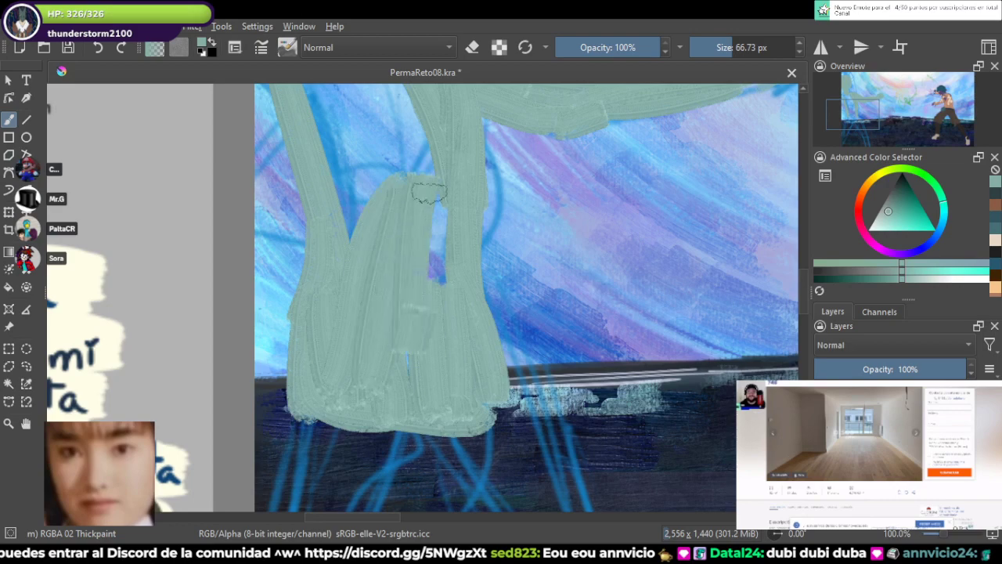
Step: Fill gaps inside the pale green torso and extend a slanted stroke down the front of the hips onto the dark ground
left_click_drag(427, 195, 447, 387)
left_click_drag(392, 227, 446, 356)
mouse_move(354, 229)
left_mouse_down()
mouse_move(371, 365)
mouse_move(332, 235)
left_mouse_up()
left_click_drag(470, 454, 438, 91)
mouse_move(502, 106)
left_mouse_down()
mouse_move(488, 95)
mouse_move(469, 268)
mouse_move(519, 431)
left_mouse_up()
left_click_drag(447, 321, 445, 150)
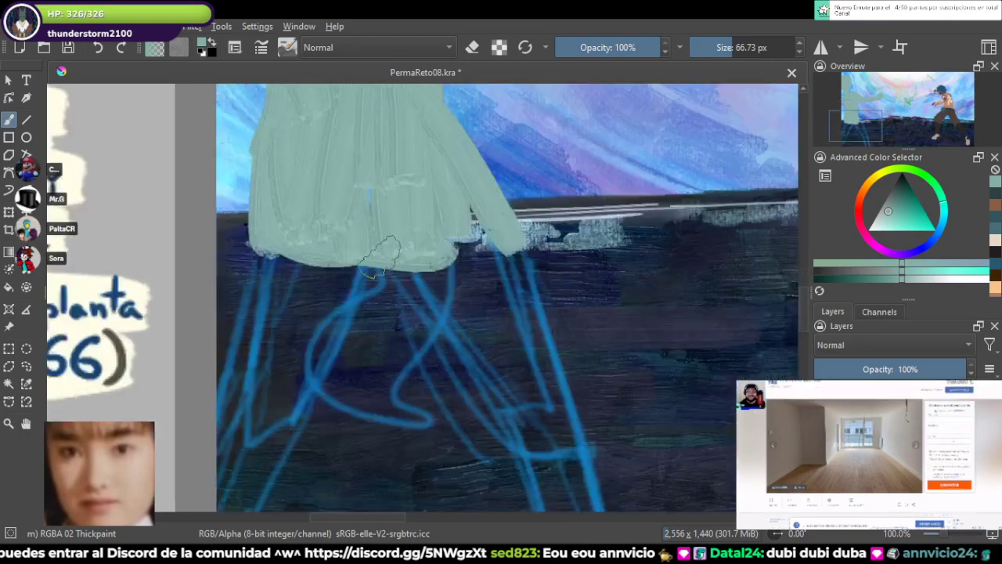
Step: Paint the thigh of the figure's front leg over the blue sketch in the grey-green skin colour
left_click_drag(380, 262, 505, 437)
key("ctrl+z")
mouse_move(396, 270)
left_mouse_down()
mouse_move(483, 387)
mouse_move(519, 433)
left_mouse_up()
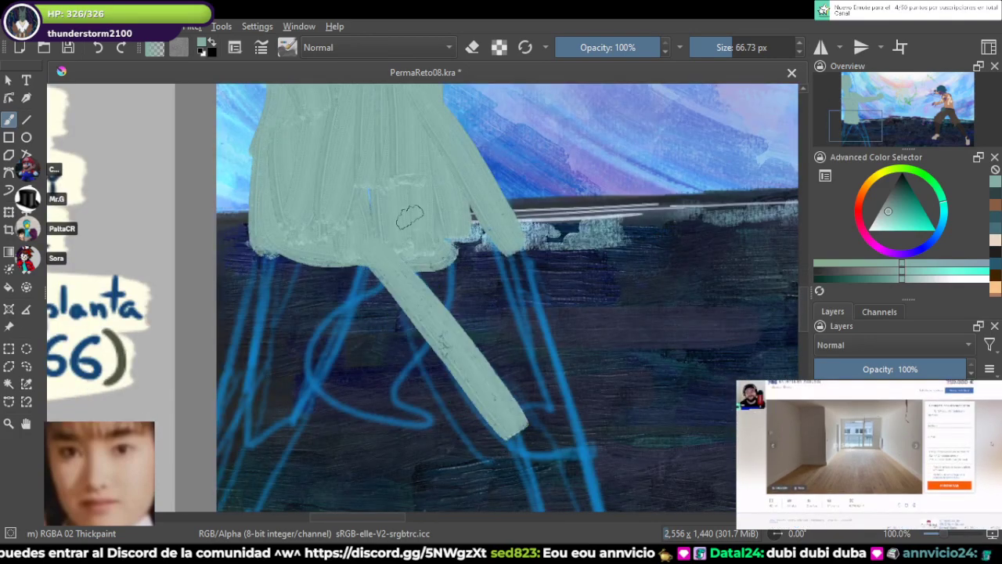
left_click_drag(438, 258, 540, 427)
left_click_drag(485, 227, 560, 427)
mouse_move(407, 256)
left_mouse_down()
mouse_move(516, 411)
mouse_move(474, 219)
left_mouse_up()
Step: Paint the front leg's knee and lower leg down to the canvas edge in the same skin colour, redoing the first stroke
mouse_move(512, 413)
left_mouse_down()
mouse_move(481, 295)
mouse_move(540, 478)
left_mouse_up()
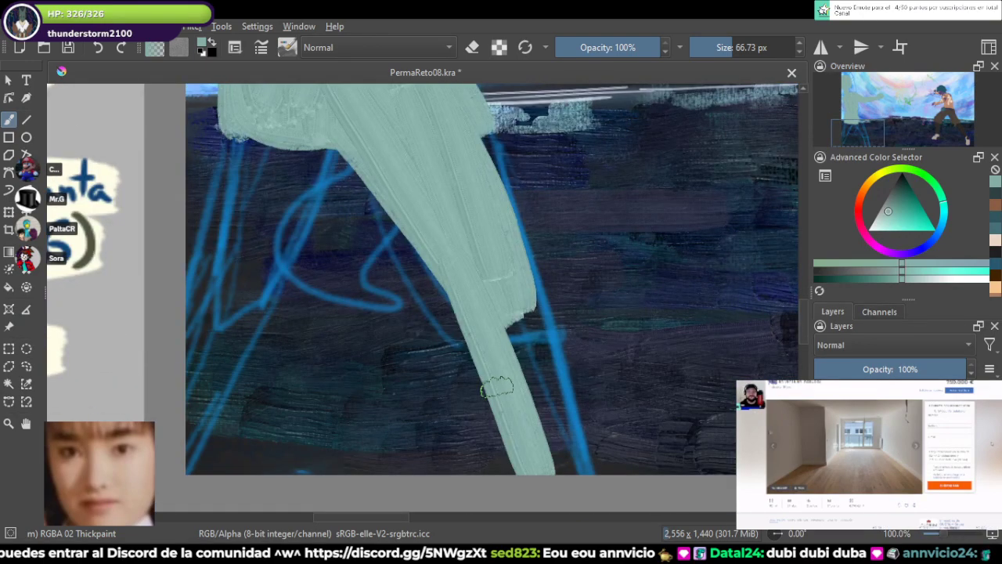
key("ctrl+z")
mouse_move(493, 297)
left_mouse_down()
mouse_move(494, 420)
mouse_move(509, 479)
left_mouse_up()
left_click_drag(508, 319, 553, 481)
left_click_drag(523, 352, 547, 495)
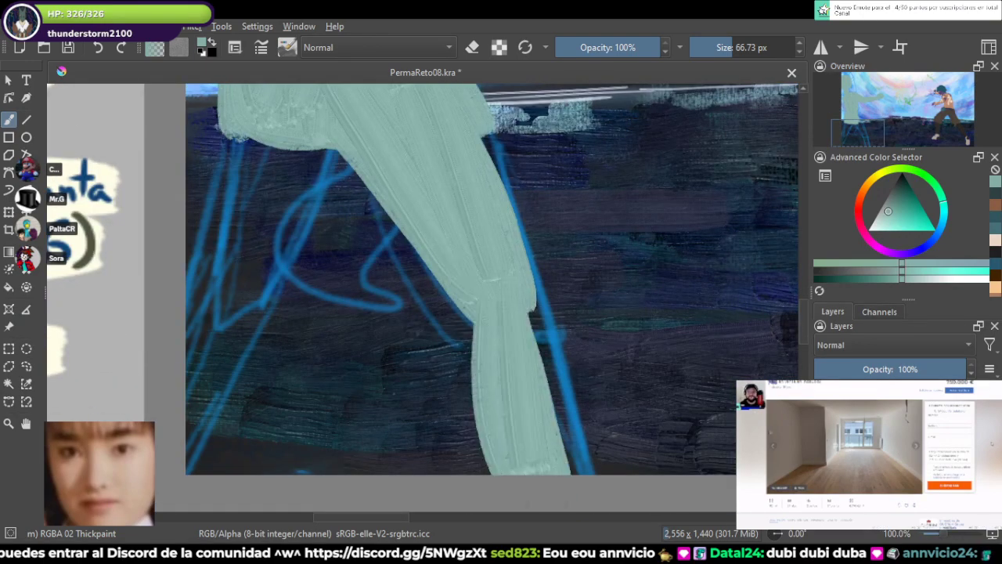
left_click_drag(534, 317, 563, 472)
mouse_move(473, 134)
left_mouse_down()
mouse_move(498, 293)
mouse_move(548, 438)
left_mouse_up()
Step: Block in the rear leg's thigh from the hip toward the knee with broad skin-coloured strokes
mouse_move(325, 330)
left_mouse_down()
mouse_move(425, 237)
mouse_move(339, 407)
left_mouse_up()
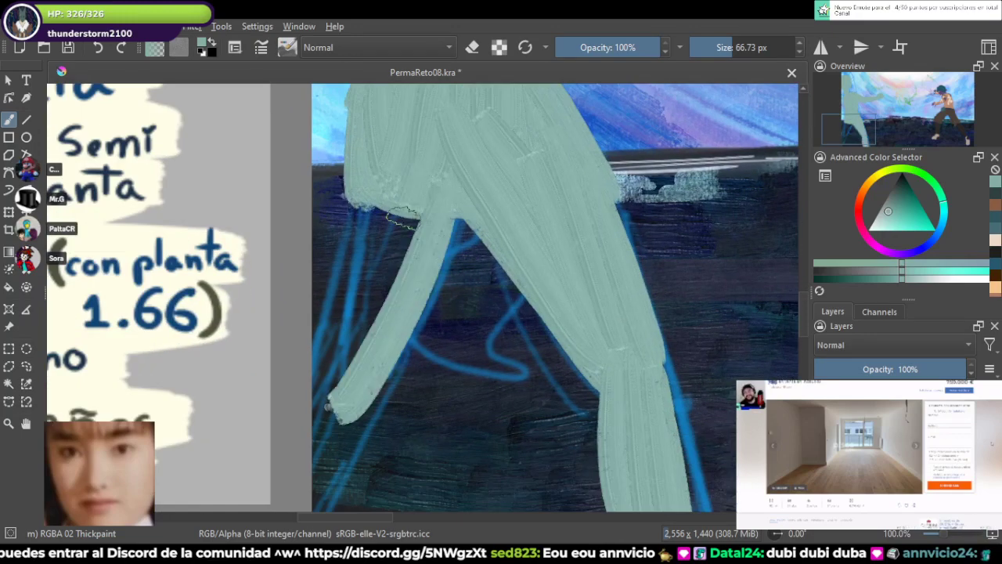
left_click_drag(403, 220, 328, 391)
left_click_drag(374, 165, 317, 380)
left_click_drag(374, 215, 329, 345)
left_click_drag(399, 101, 339, 290)
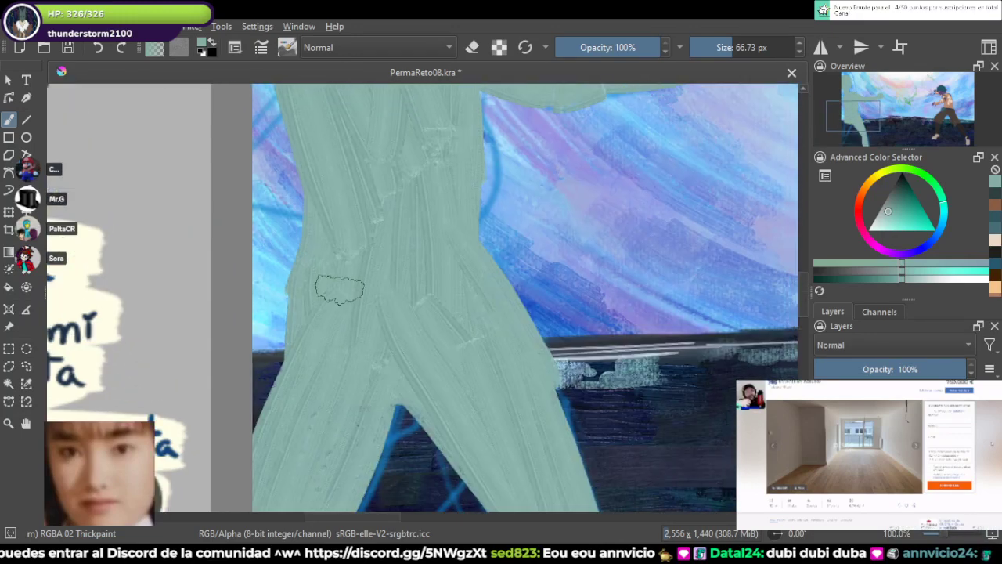
Step: Fill out the figure's lower back and hip and extend the rear leg downward in the skin colour
mouse_move(324, 246)
left_mouse_down()
mouse_move(296, 393)
mouse_move(276, 326)
mouse_move(346, 226)
left_mouse_up()
left_click_drag(305, 298, 351, 151)
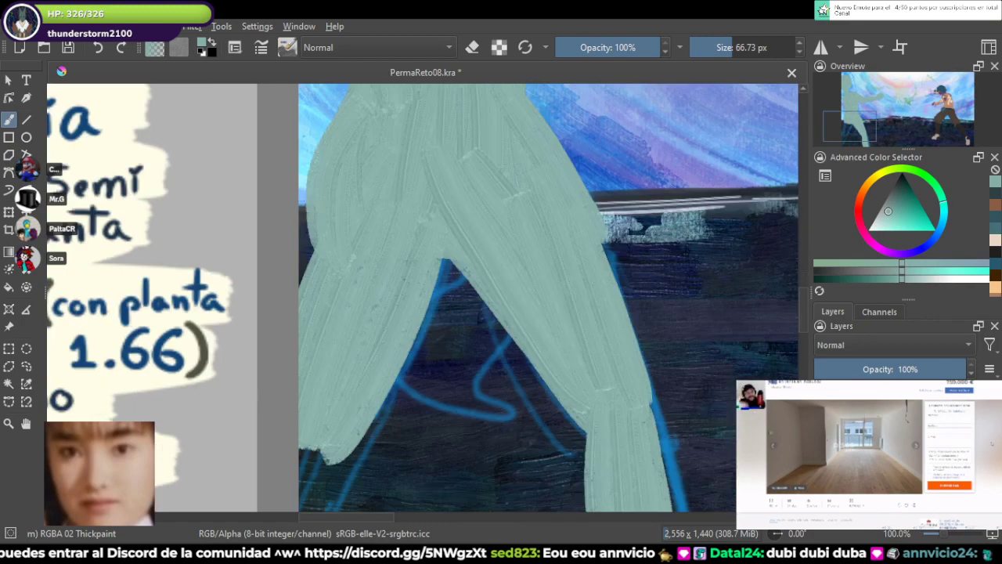
left_click_drag(349, 320, 370, 279)
mouse_move(352, 336)
left_mouse_down()
mouse_move(318, 440)
mouse_move(343, 362)
left_mouse_up()
mouse_move(394, 290)
left_mouse_down()
mouse_move(329, 457)
mouse_move(418, 226)
mouse_move(349, 446)
left_mouse_up()
left_click_drag(400, 180, 383, 411)
Step: Sample the dark blue hair colour from the character reference sheet
mouse_move(339, 206)
left_mouse_down()
mouse_move(405, 253)
mouse_move(344, 259)
mouse_move(350, 304)
mouse_move(540, 297)
left_mouse_up()
scroll(350, 303, "down", 7)
scroll(363, 273, "up", 5)
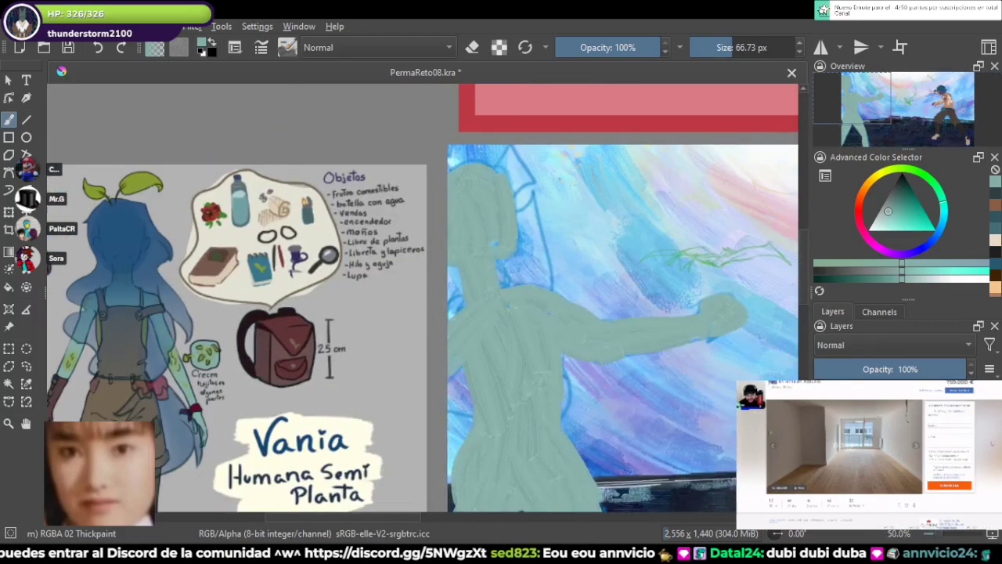
left_click_drag(195, 329, 759, 281)
scroll(542, 242, "up", 2)
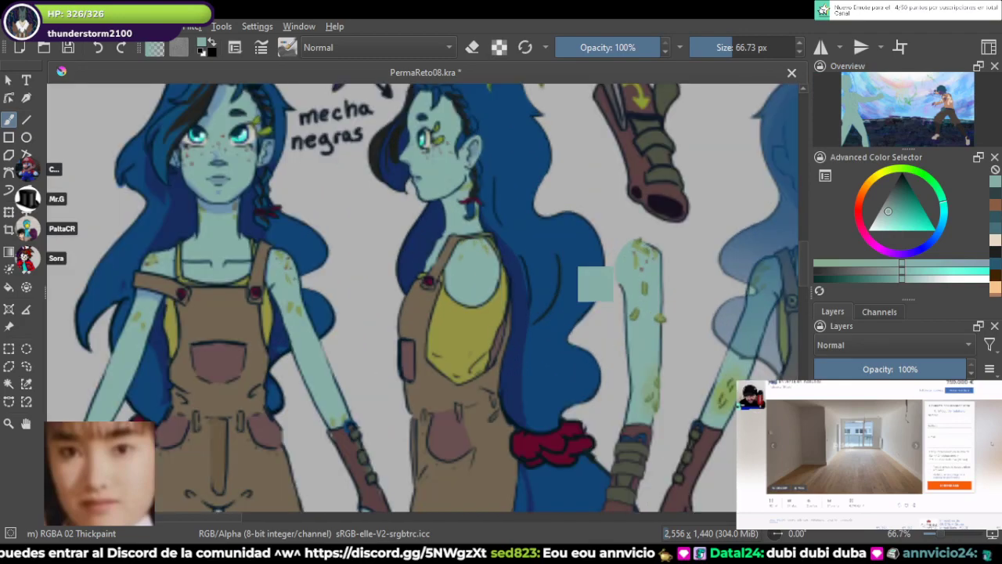
left_click(577, 265, "ctrl")
scroll(550, 235, "down", 4)
left_click_drag(551, 235, 374, 244)
scroll(744, 215, "up", 2)
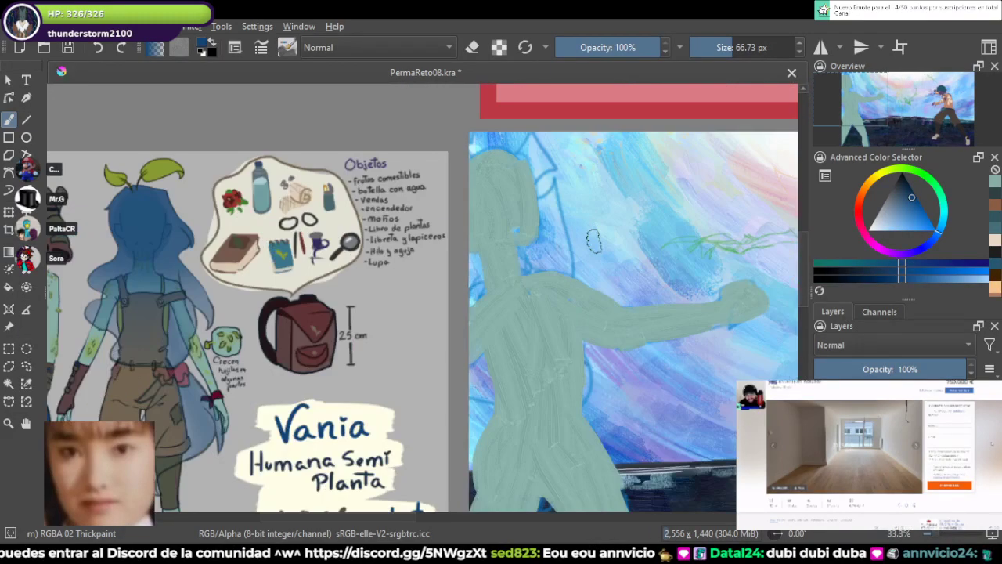
scroll(575, 252, "up", 2)
scroll(575, 253, "down", 4)
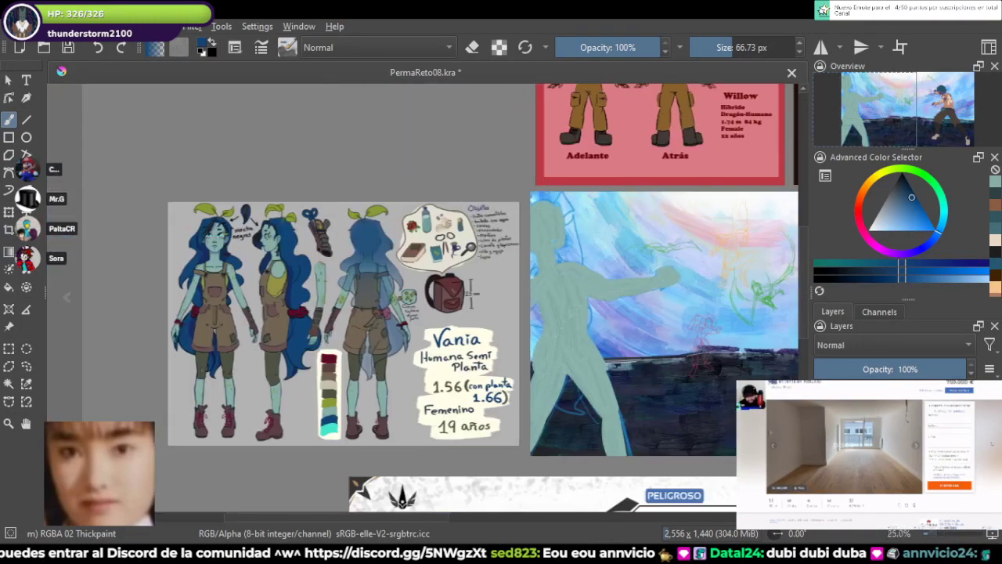
Step: Sample the brown of the overalls from the side view on the character reference sheet
left_click_drag(303, 321, 419, 288)
scroll(415, 280, "up", 4)
left_click(360, 288, "ctrl")
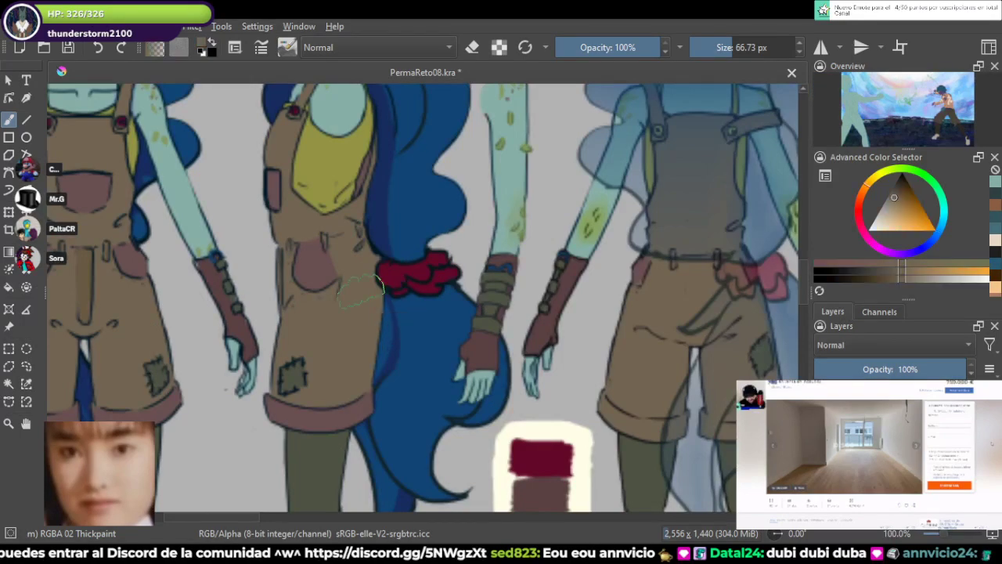
scroll(360, 288, "down", 3)
left_click_drag(394, 247, 364, 252)
scroll(364, 252, "up", 1)
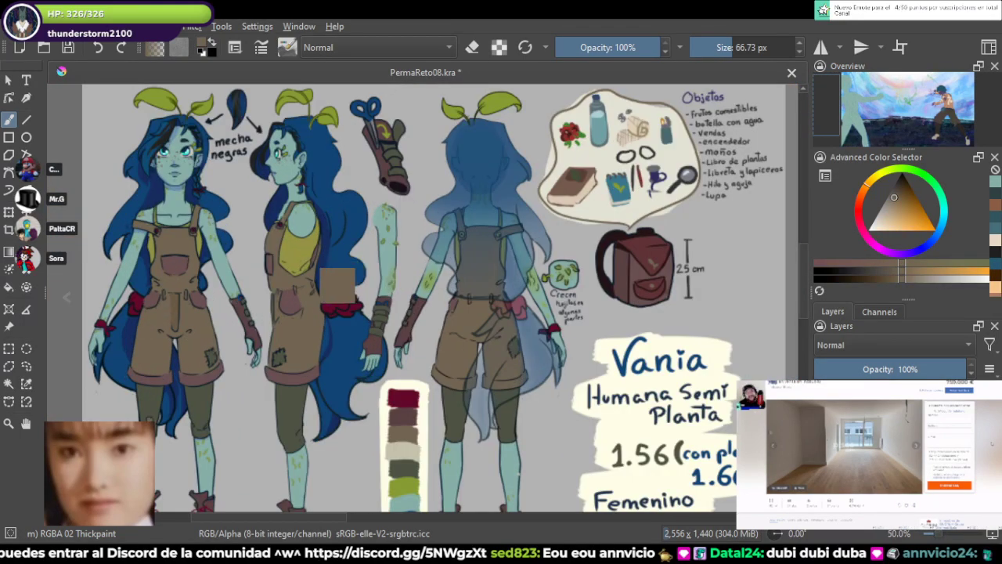
Step: Sample the shirt's yellow from the character reference and paint it over the figure's torso down to the waist
left_click(298, 243, "ctrl")
scroll(297, 243, "down", 1)
left_click_drag(297, 243, 273, 240)
scroll(613, 226, "up", 1)
scroll(601, 226, "up", 1)
mouse_move(674, 225)
left_mouse_down()
mouse_move(600, 226)
mouse_move(661, 321)
mouse_move(650, 407)
mouse_move(599, 220)
mouse_move(540, 282)
mouse_move(575, 411)
left_mouse_up()
mouse_move(552, 266)
left_mouse_down()
mouse_move(568, 310)
mouse_move(565, 267)
mouse_move(601, 372)
mouse_move(634, 373)
left_mouse_up()
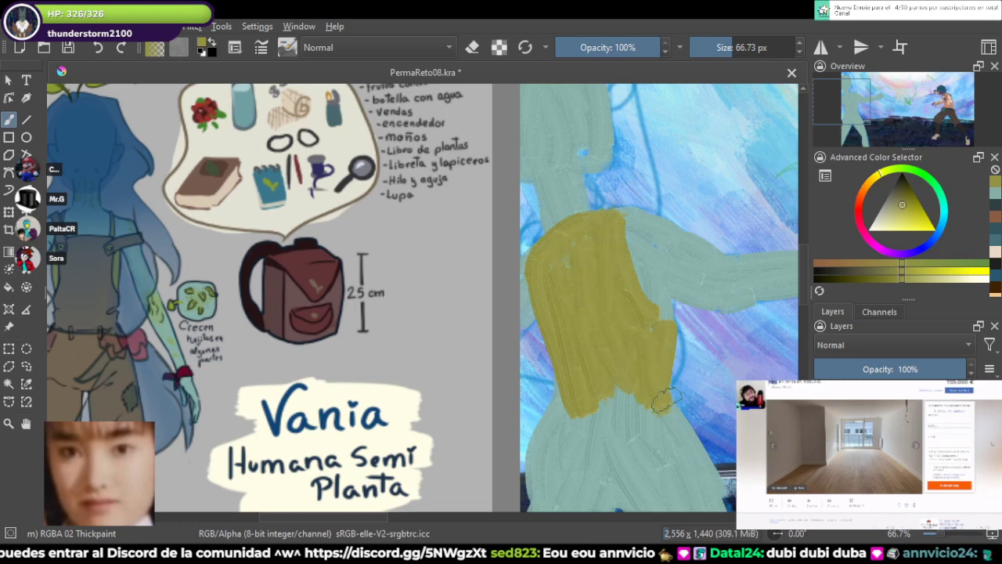
mouse_move(565, 395)
left_mouse_down()
mouse_move(602, 415)
mouse_move(582, 400)
mouse_move(595, 286)
left_mouse_up()
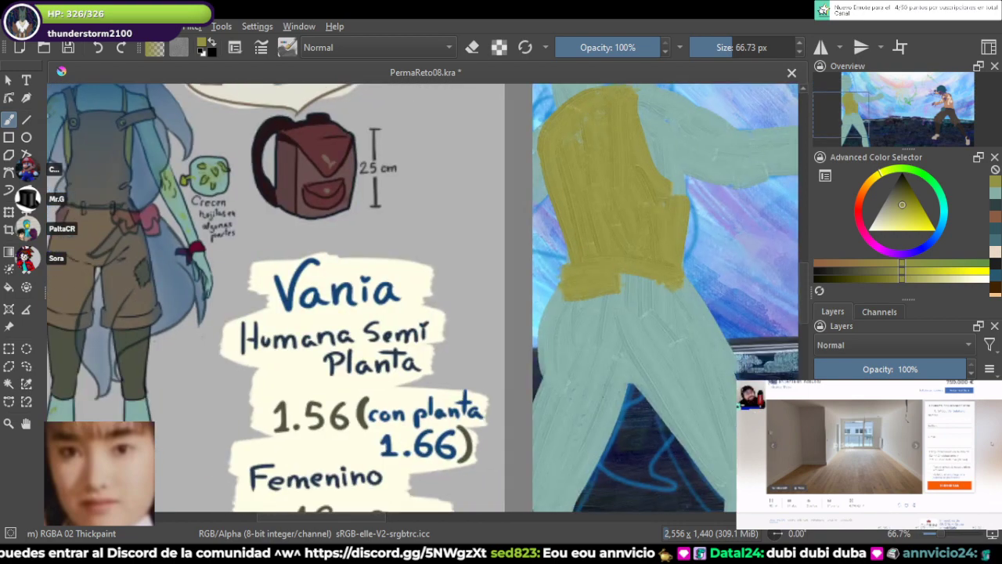
Step: Sample the overalls' brown from the reference's back view and block in the shorts over the figure's rear hip
left_click_drag(391, 287, 574, 289)
left_click_drag(279, 228, 458, 297)
left_click(449, 298, "ctrl")
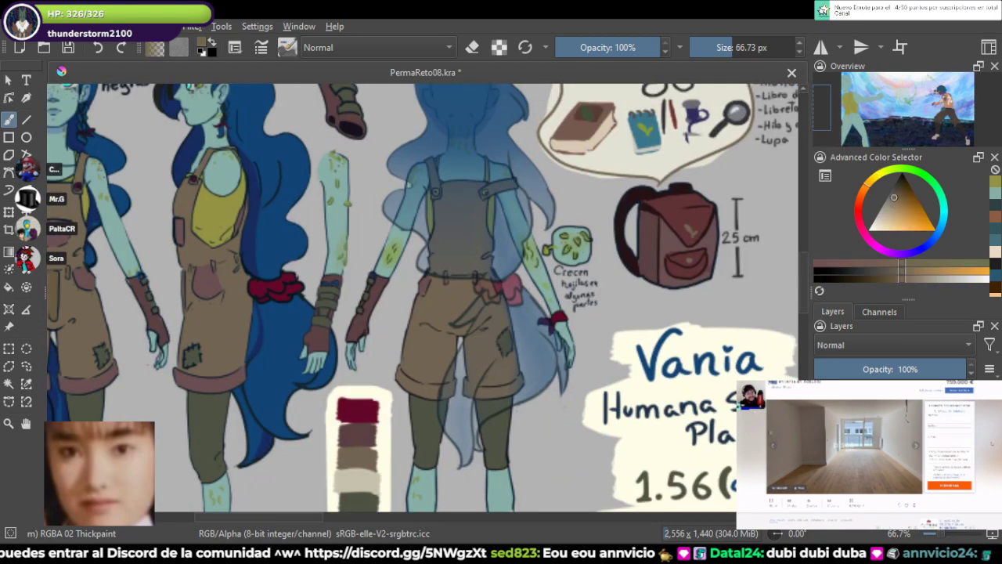
left_click_drag(595, 298, 198, 255)
left_click_drag(544, 391, 615, 399)
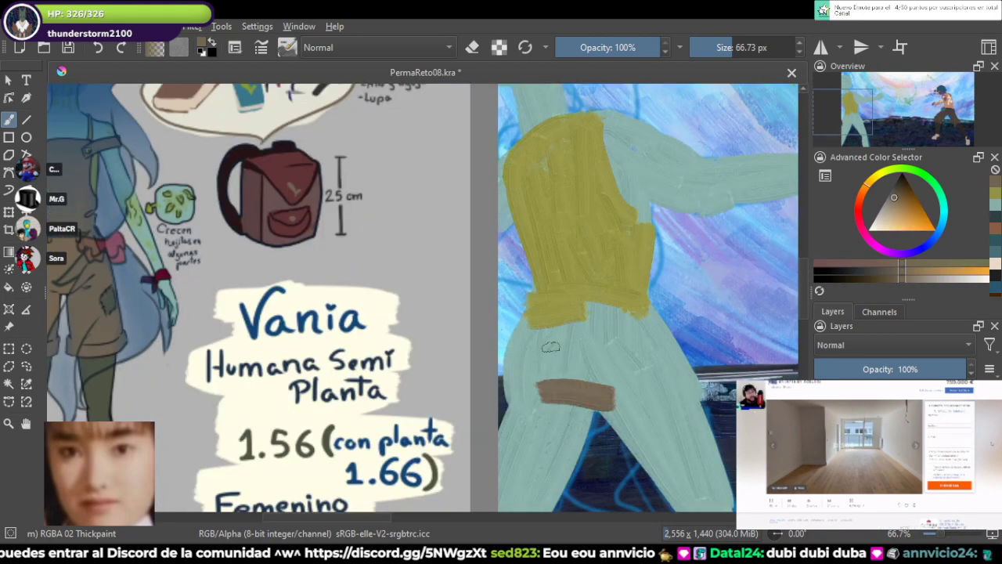
left_click_drag(551, 347, 566, 389)
mouse_move(565, 389)
left_mouse_down()
mouse_move(551, 328)
mouse_move(536, 380)
mouse_move(744, 338)
mouse_move(540, 377)
mouse_move(676, 357)
mouse_move(553, 369)
left_mouse_up()
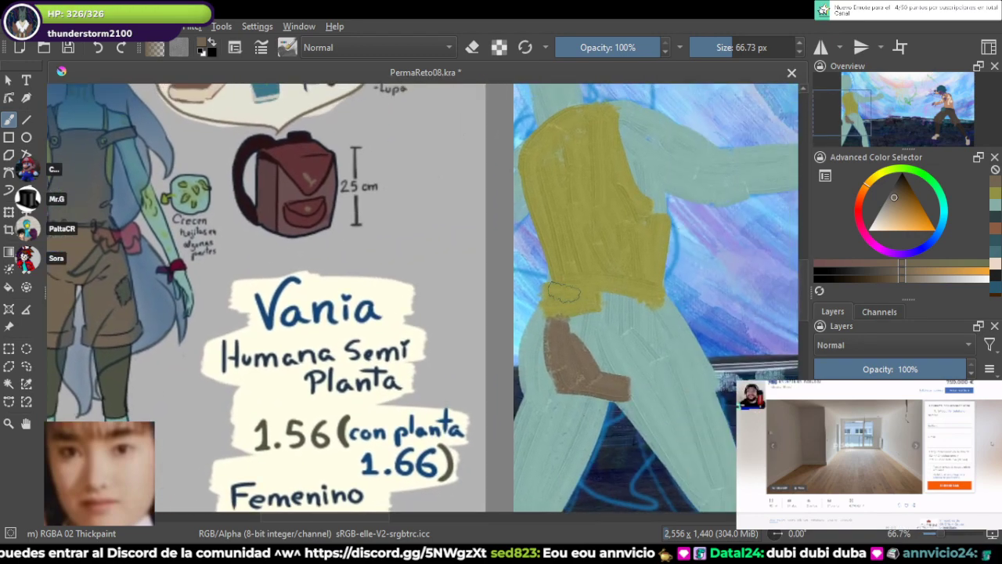
mouse_move(560, 310)
left_mouse_down()
mouse_move(523, 303)
mouse_move(505, 374)
left_mouse_up()
left_click_drag(501, 302, 503, 374)
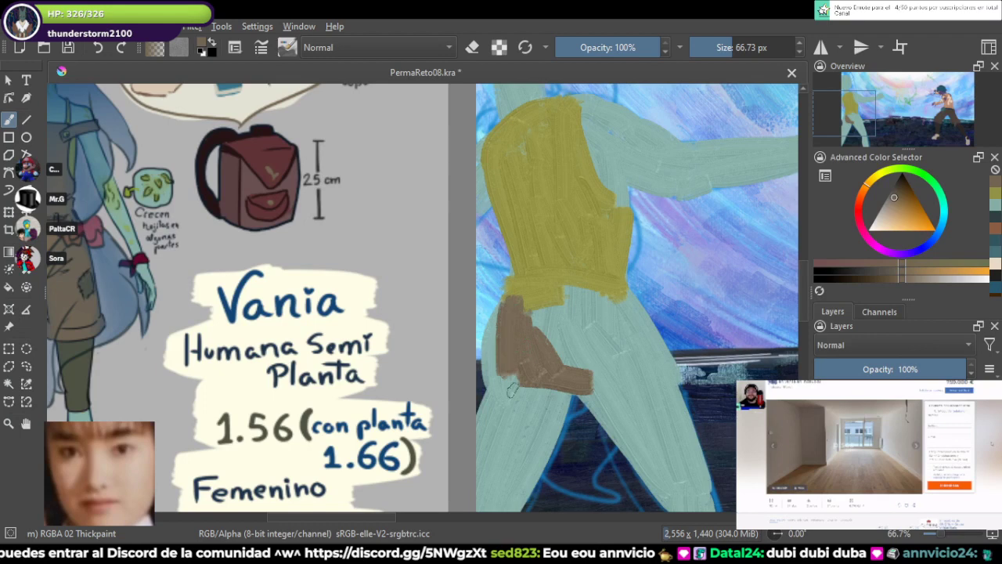
Step: Erase excess paint along the outer edges of the rear hip and both legs
key("e")
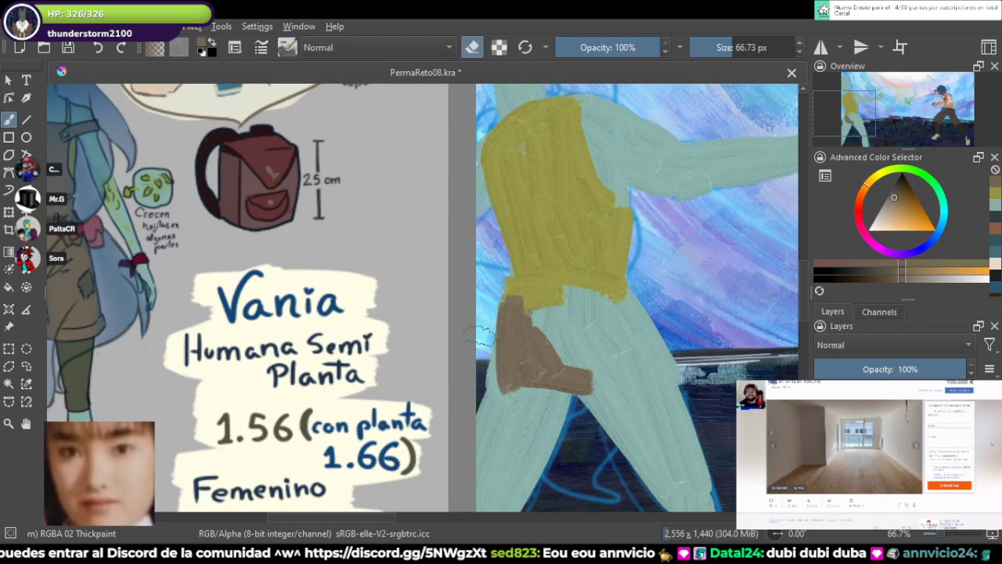
left_click_drag(483, 381, 508, 349)
left_click_drag(468, 407, 472, 383)
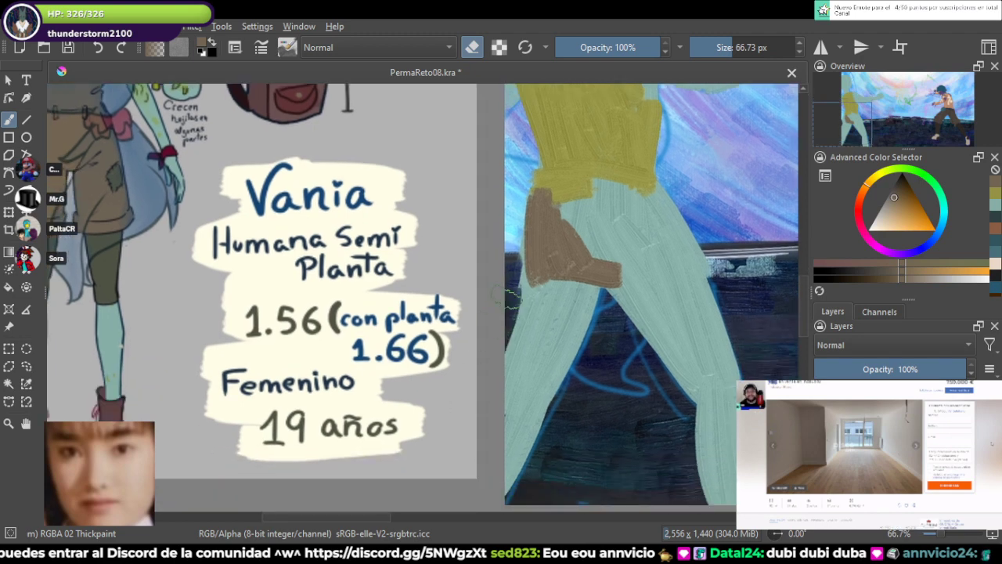
left_click_drag(512, 281, 452, 314)
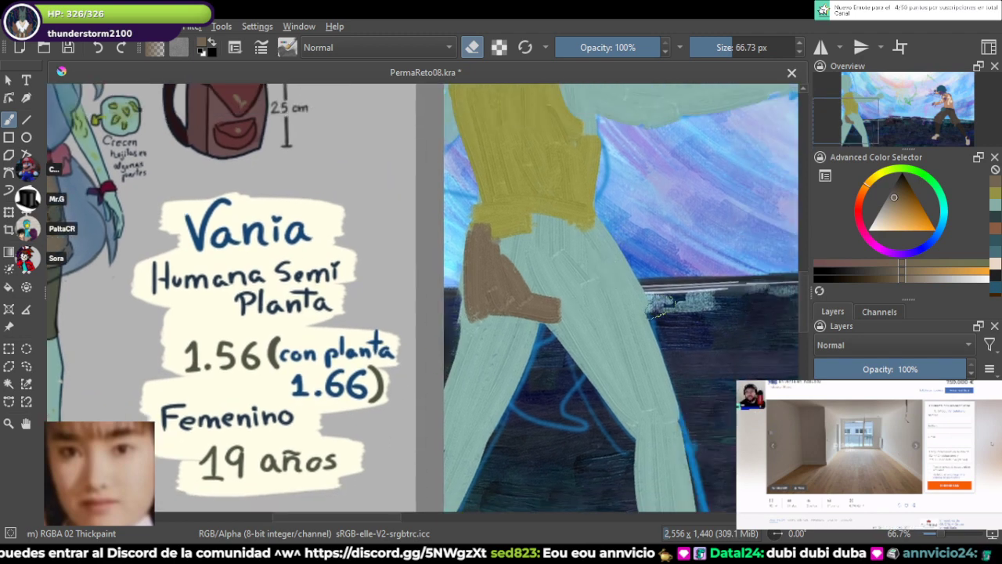
left_click_drag(657, 313, 650, 321)
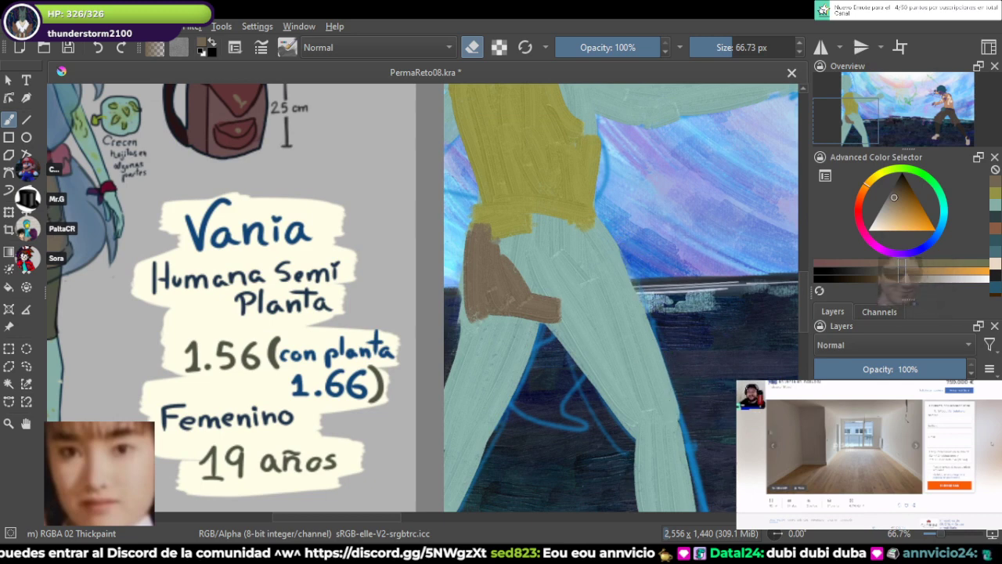
left_click_drag(683, 396, 706, 470)
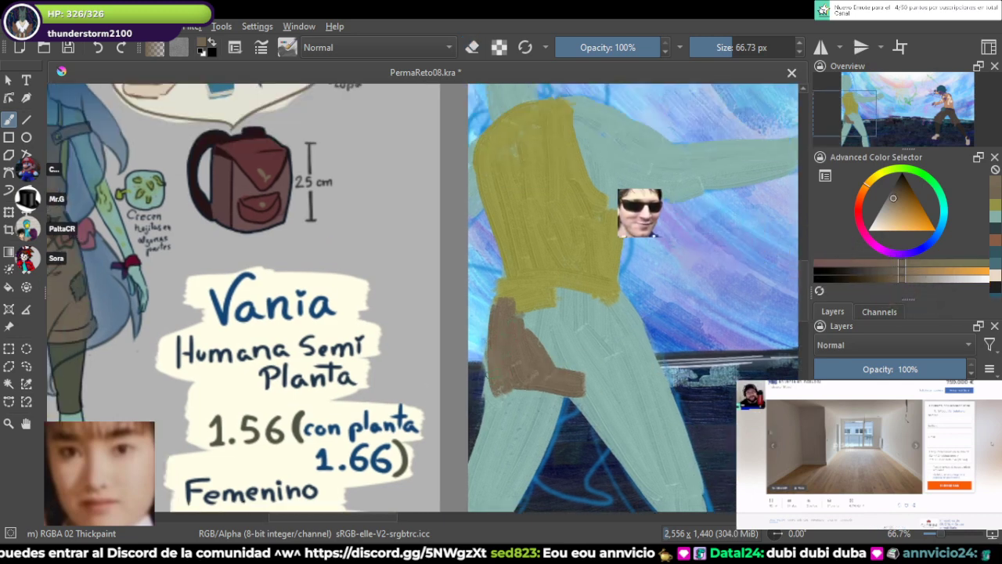
Step: Paint the brown shorts across the full width of the hips up to the yellow shirt
left_click_drag(502, 355, 523, 378)
mouse_move(531, 317)
left_mouse_down()
mouse_move(555, 342)
mouse_move(560, 326)
mouse_move(619, 368)
mouse_move(620, 322)
mouse_move(638, 344)
mouse_move(638, 332)
mouse_move(627, 327)
mouse_move(586, 356)
left_mouse_up()
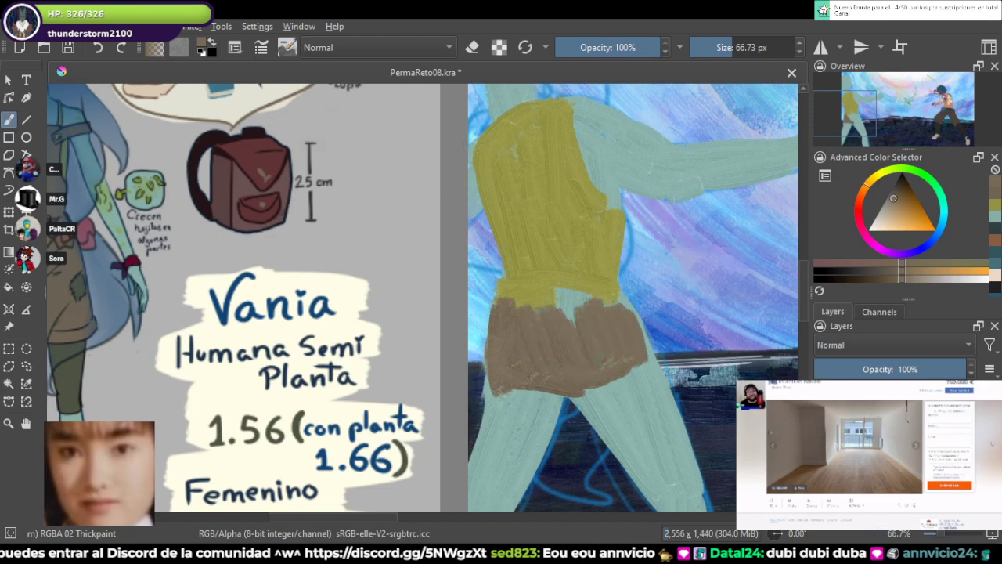
left_click_drag(544, 304, 529, 299)
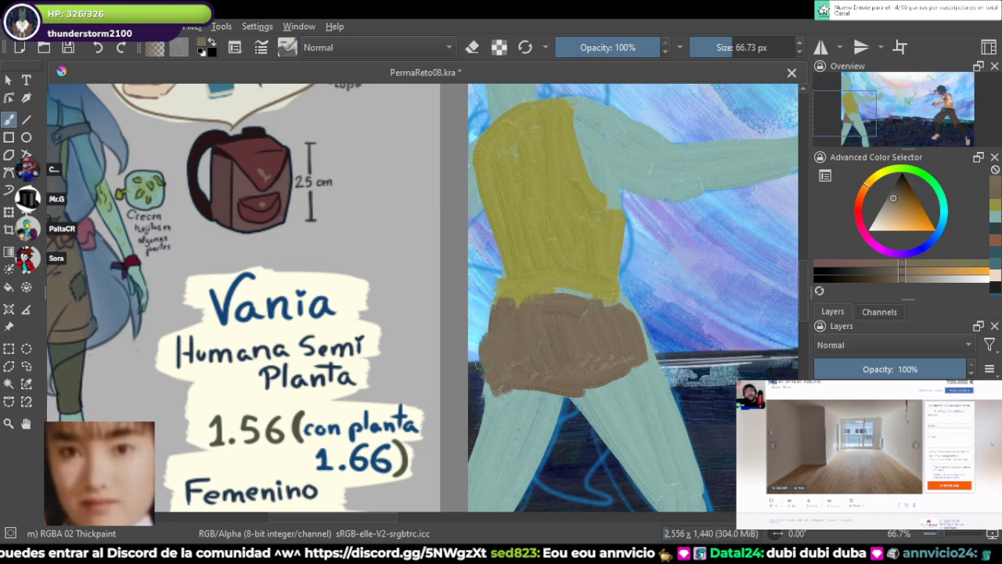
Step: Extend the brown shorts down the rear thigh to just above the knee, widening the outer edge
mouse_move(496, 407)
left_mouse_down()
mouse_move(513, 362)
mouse_move(511, 371)
mouse_move(558, 362)
mouse_move(599, 406)
left_mouse_up()
left_click_drag(552, 377, 588, 390)
mouse_move(596, 348)
left_mouse_down()
mouse_move(595, 391)
mouse_move(609, 389)
mouse_move(581, 369)
left_mouse_up()
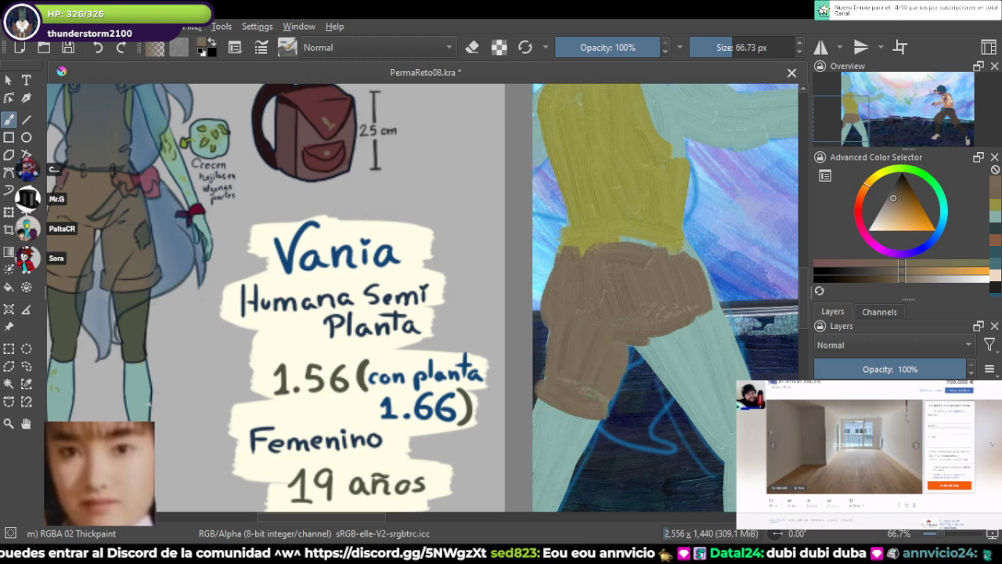
mouse_move(540, 335)
left_mouse_down()
mouse_move(540, 386)
mouse_move(580, 423)
left_mouse_up()
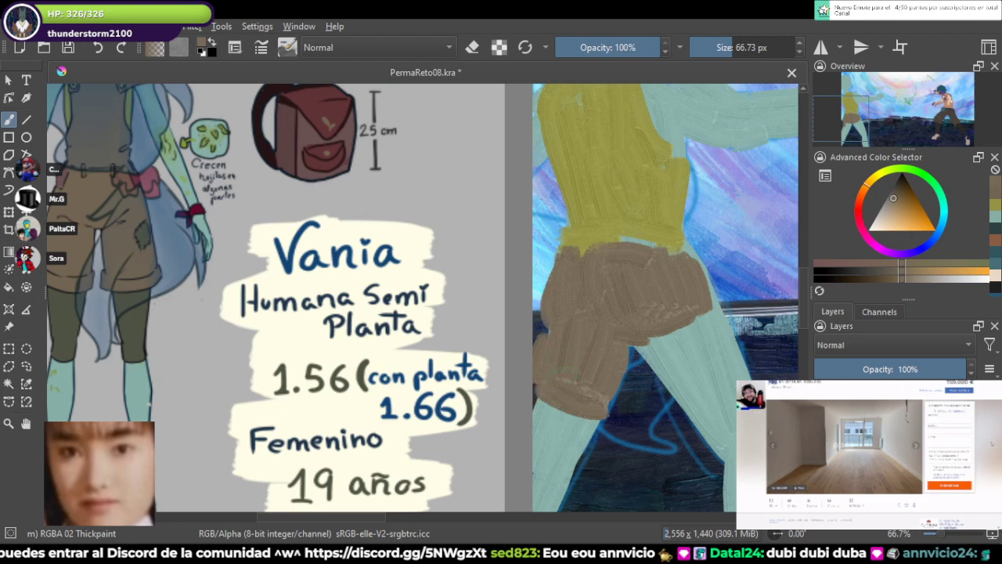
left_click_drag(542, 332, 546, 327)
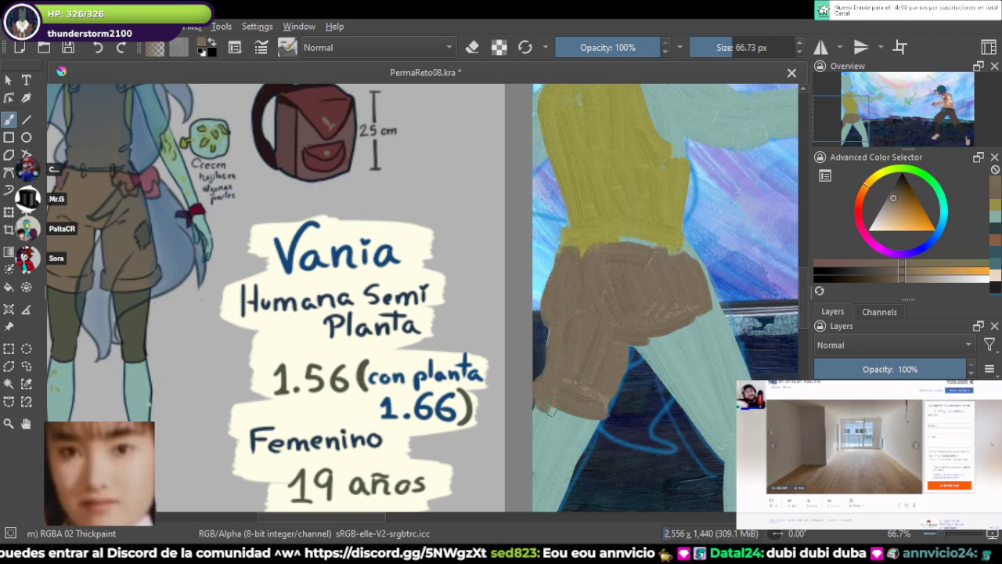
Step: Extend the brown shorts down the front thigh to the knee
mouse_move(656, 357)
left_mouse_down()
mouse_move(614, 356)
mouse_move(661, 400)
mouse_move(682, 390)
mouse_move(624, 395)
mouse_move(679, 397)
left_mouse_up()
left_click_drag(695, 365, 674, 389)
mouse_move(622, 319)
left_mouse_down()
mouse_move(663, 378)
mouse_move(634, 320)
mouse_move(678, 359)
left_mouse_up()
left_click_drag(664, 291, 683, 352)
mouse_move(423, 297)
left_mouse_down()
mouse_move(579, 360)
mouse_move(522, 327)
mouse_move(415, 292)
left_mouse_up()
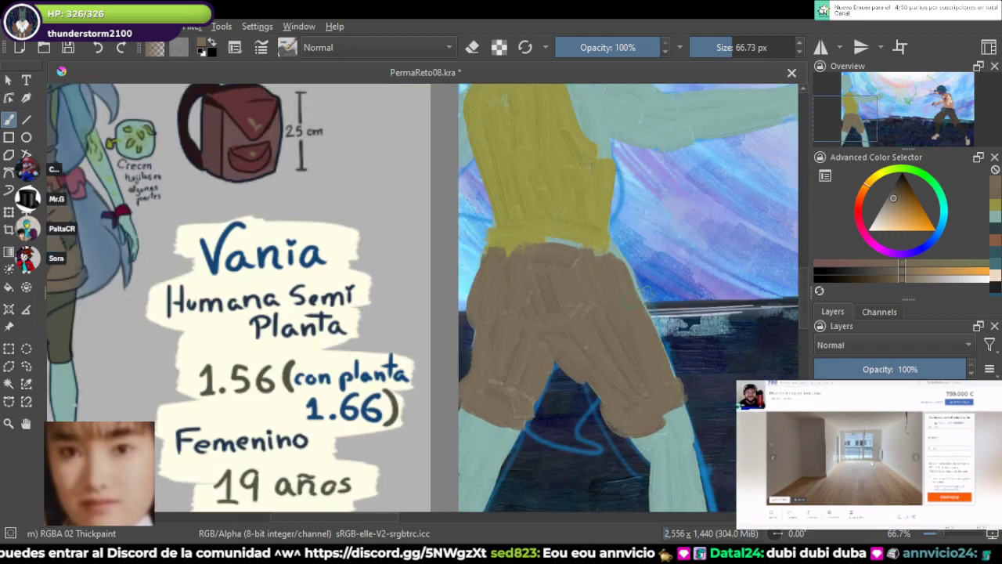
Step: Erase the skin paint left along the outer edge of the front thigh
key("e")
mouse_move(637, 268)
left_mouse_down()
mouse_move(709, 434)
mouse_move(665, 350)
mouse_move(670, 421)
left_mouse_up()
key("e")
Step: Sample the reference's dark olive stocking colour and paint stockings below the shorts on both legs, erasing the excess
mouse_move(94, 313)
left_mouse_down()
mouse_move(128, 168)
mouse_move(407, 338)
mouse_move(324, 311)
mouse_move(211, 233)
left_mouse_up()
left_click(366, 343, "ctrl")
mouse_move(575, 320)
left_mouse_down()
mouse_move(602, 349)
mouse_move(581, 373)
mouse_move(579, 333)
mouse_move(568, 345)
mouse_move(587, 365)
left_mouse_up()
key("e")
mouse_move(626, 338)
left_mouse_down()
mouse_move(560, 443)
mouse_move(582, 418)
mouse_move(493, 421)
left_mouse_up()
key("e")
mouse_move(656, 341)
left_mouse_down()
mouse_move(648, 346)
mouse_move(683, 321)
mouse_move(646, 351)
mouse_move(676, 398)
mouse_move(683, 330)
left_mouse_up()
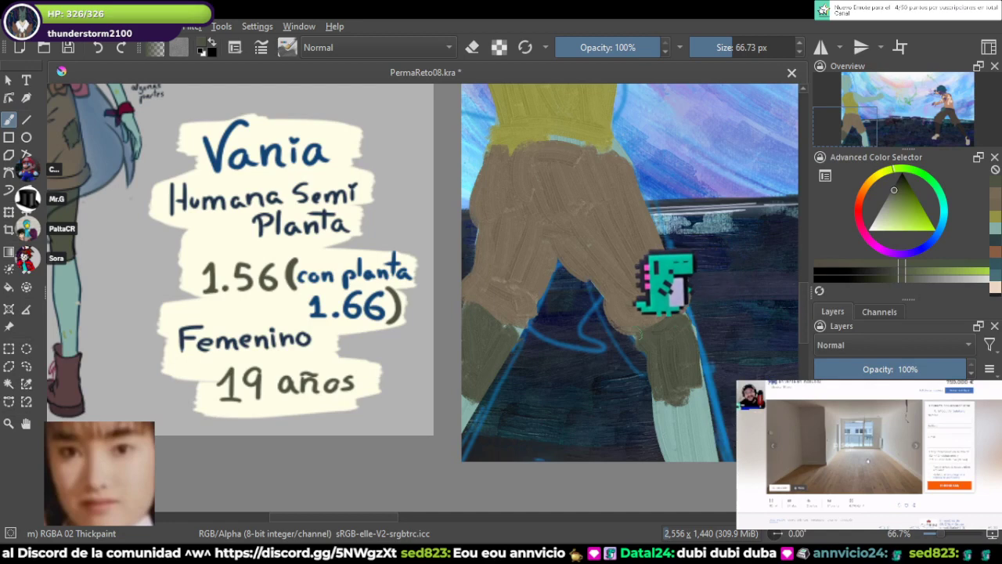
mouse_move(670, 398)
left_mouse_down()
mouse_move(657, 403)
mouse_move(700, 399)
mouse_move(682, 344)
left_mouse_up()
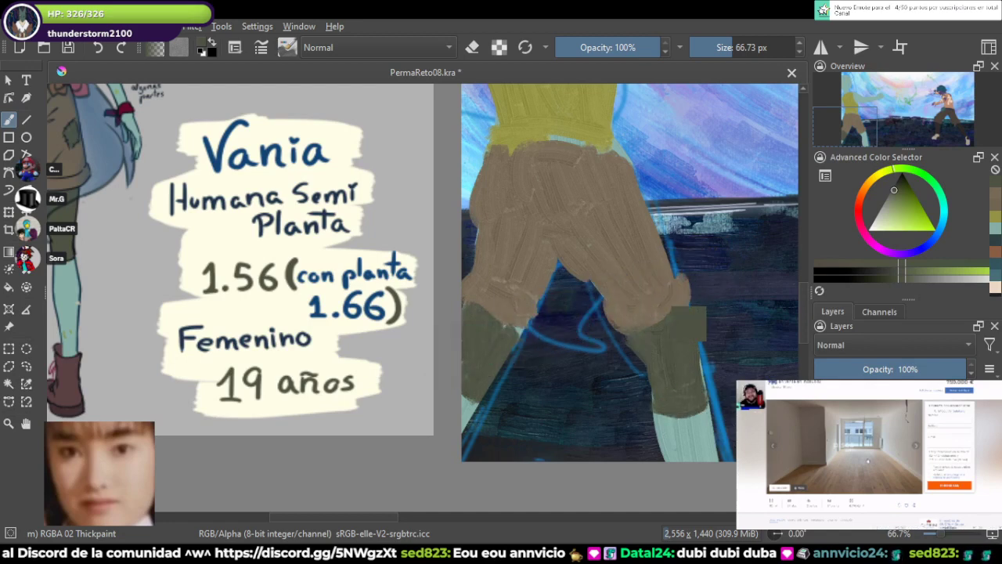
Step: Sample the shorts' brown to touch up the front leg's cuff and tidy the stocking's outer edge with the eraser
left_click(672, 317, "ctrl")
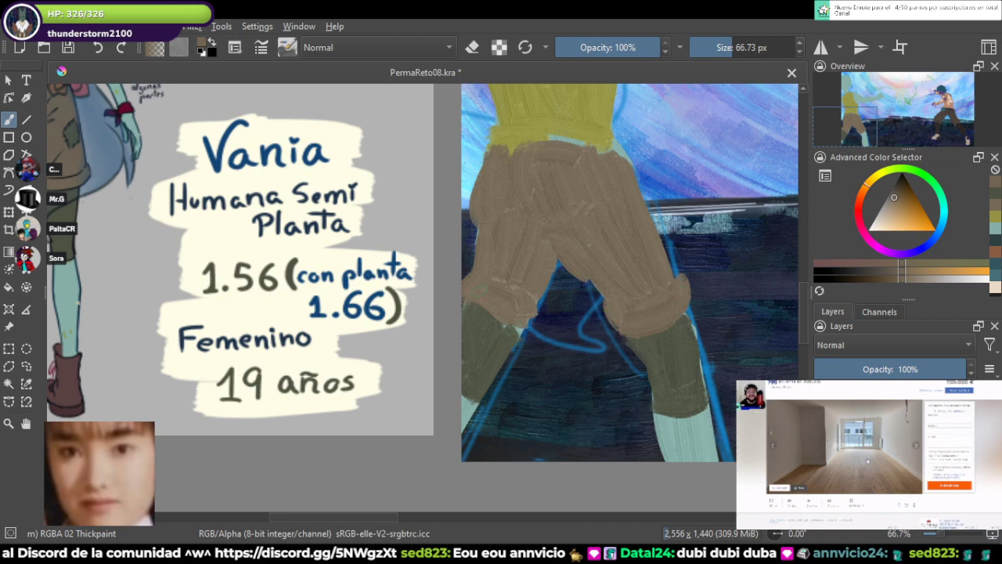
scroll(681, 317, "down", 3)
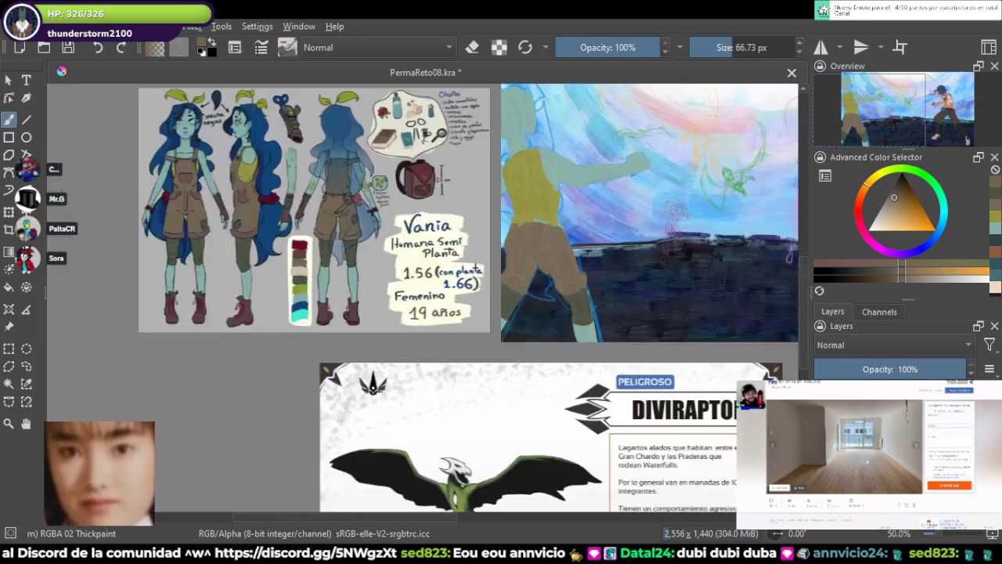
scroll(629, 338, "up", 4)
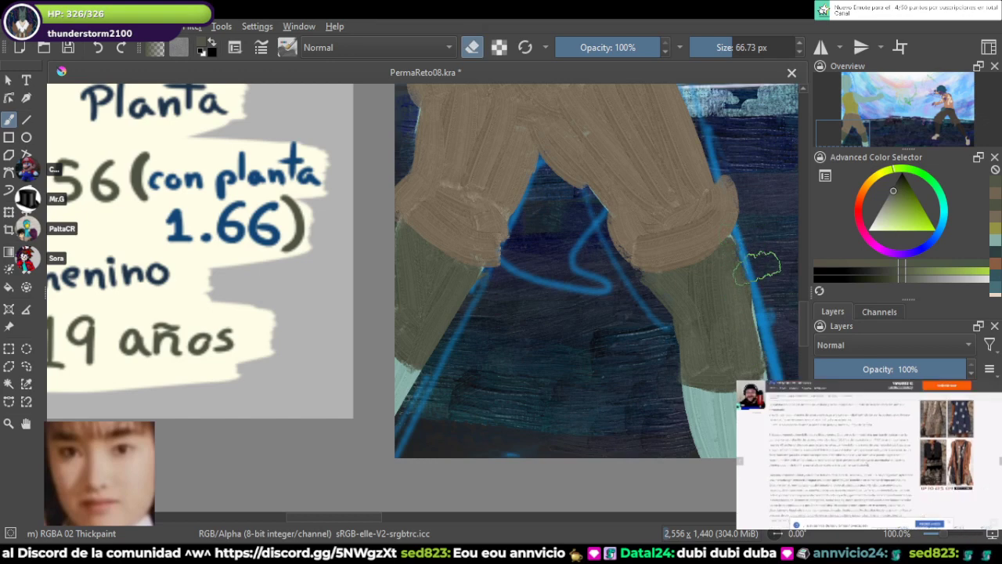
key("e")
key("e")
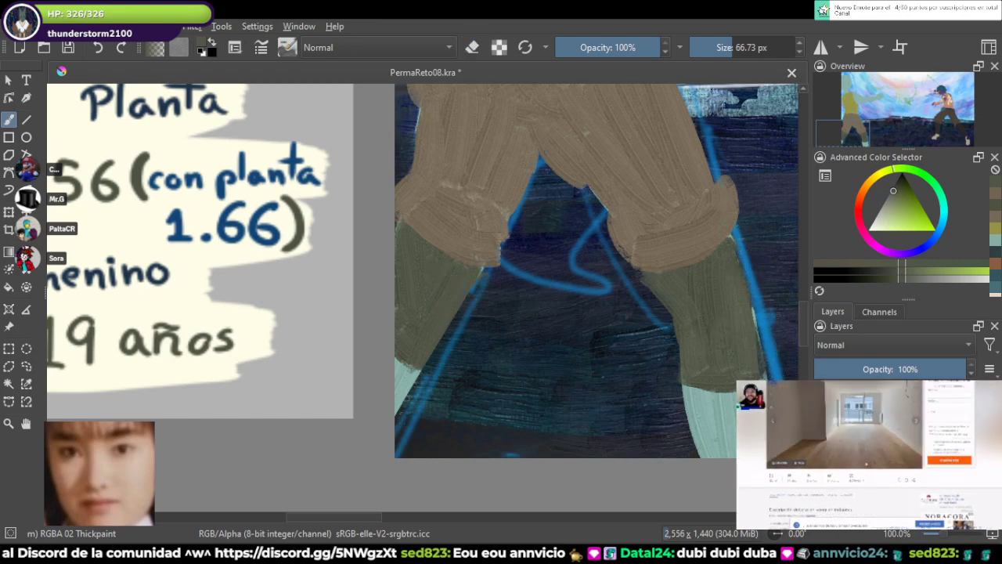
Step: Sample the dark olive stocking colour, fill the rear leg's inner edge and erase the paint spilling past it
left_click(444, 288, "ctrl")
left_click_drag(473, 279, 434, 345)
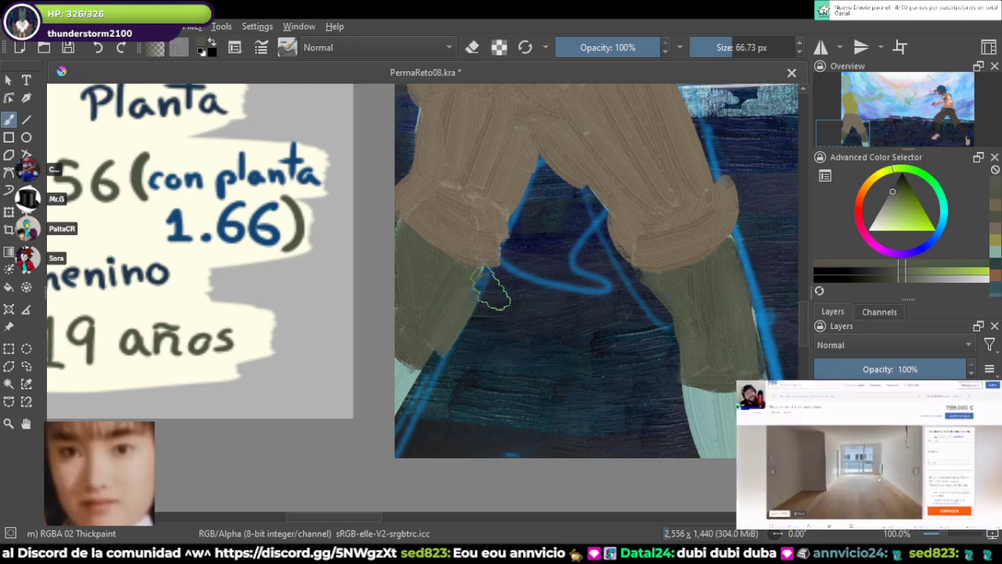
key("e")
left_click_drag(485, 289, 429, 411)
key("e")
Step: Touch up the stocking just below the front leg's cuff and erase the excess along its outer edge
left_click_drag(528, 334, 491, 327)
key("e")
key("e")
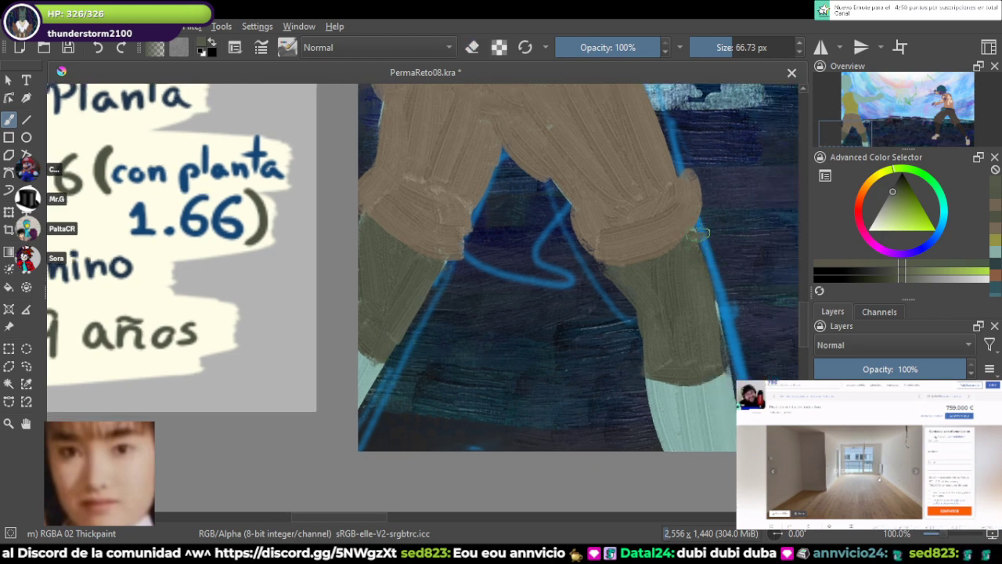
key("e")
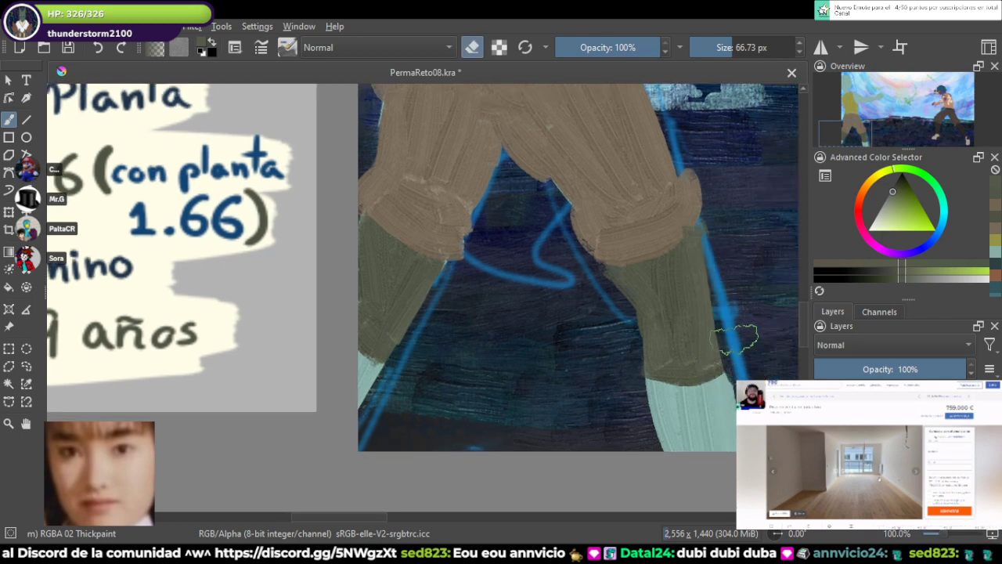
key("e")
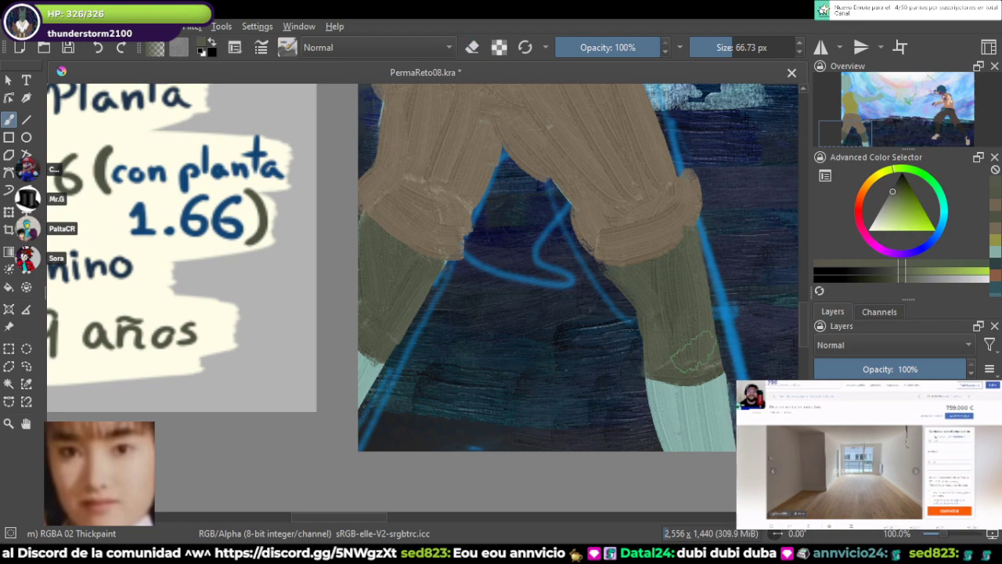
Step: Sample the overalls' brown from the reference and erase the strip between the yellow shirt and the outstretched arm
key("minus")
key("minus")
key("minus")
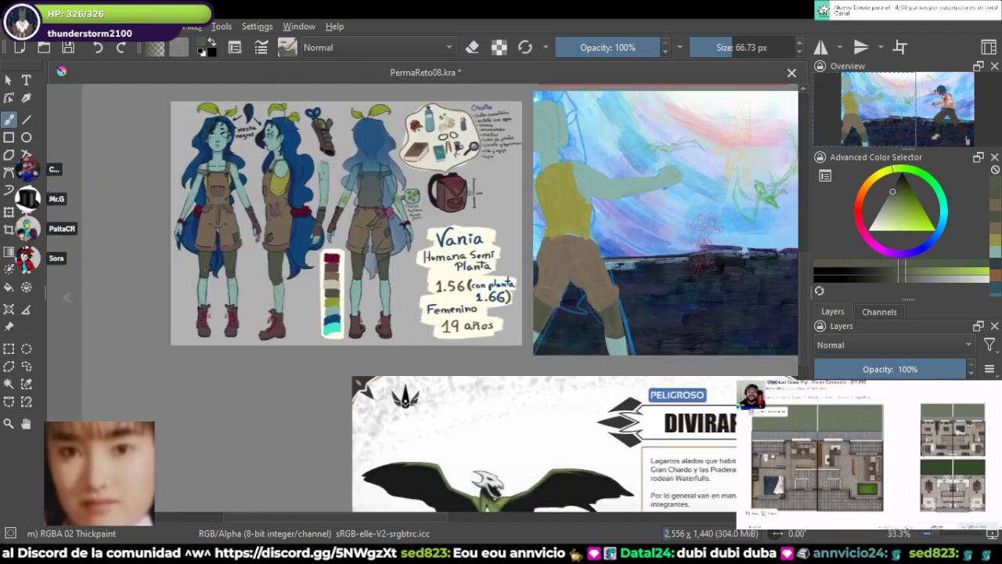
left_click_drag(555, 201, 540, 249)
left_click_drag(298, 243, 445, 258)
key("plus")
key("plus")
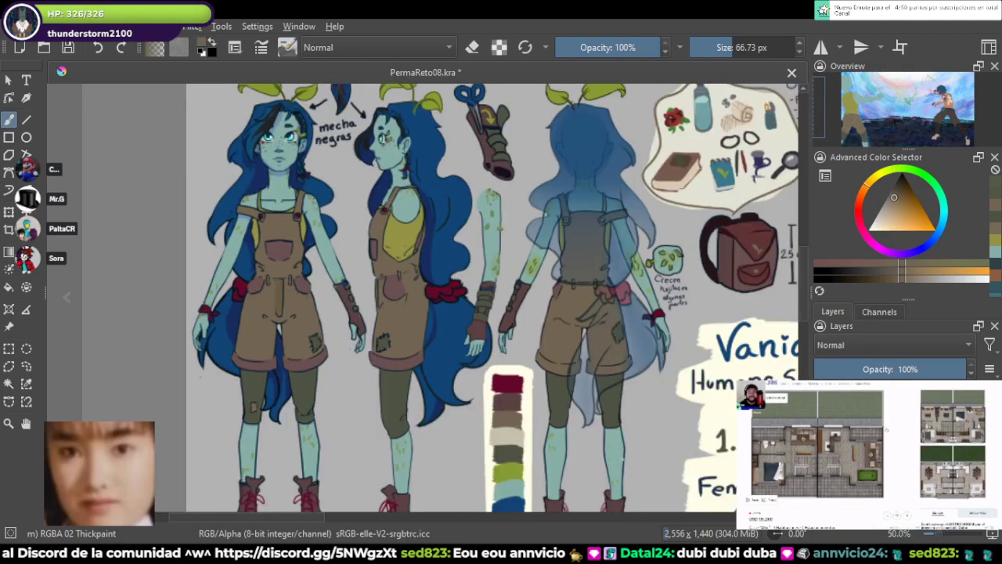
left_click_drag(775, 293, 432, 352)
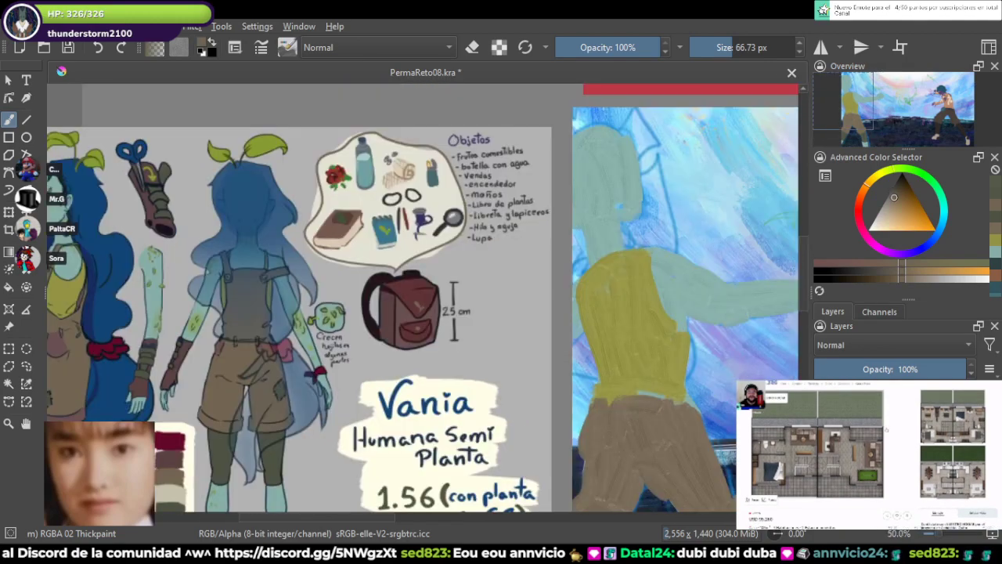
scroll(587, 354, "up", 1)
mouse_move(669, 240)
left_mouse_down()
mouse_move(664, 249)
mouse_move(678, 238)
mouse_move(516, 263)
mouse_move(498, 280)
mouse_move(554, 321)
left_mouse_up()
key("e")
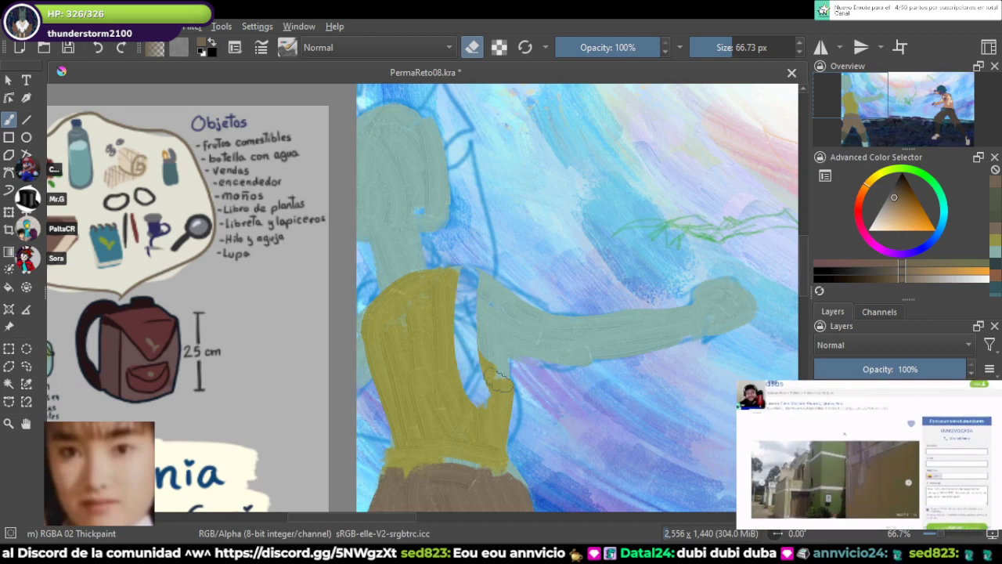
Step: Paint the overalls' front strap in brown and extend it down the front side of the torso to the shorts
key("e")
mouse_move(459, 275)
left_mouse_down()
mouse_move(461, 317)
mouse_move(493, 381)
mouse_move(487, 389)
mouse_move(501, 384)
mouse_move(501, 473)
left_mouse_up()
mouse_move(478, 411)
left_mouse_down()
mouse_move(489, 382)
mouse_move(494, 448)
left_mouse_up()
left_click_drag(481, 365, 484, 434)
left_click_drag(462, 357, 470, 430)
mouse_move(449, 335)
left_mouse_down()
mouse_move(470, 416)
mouse_move(449, 401)
mouse_move(446, 267)
mouse_move(465, 368)
left_mouse_up()
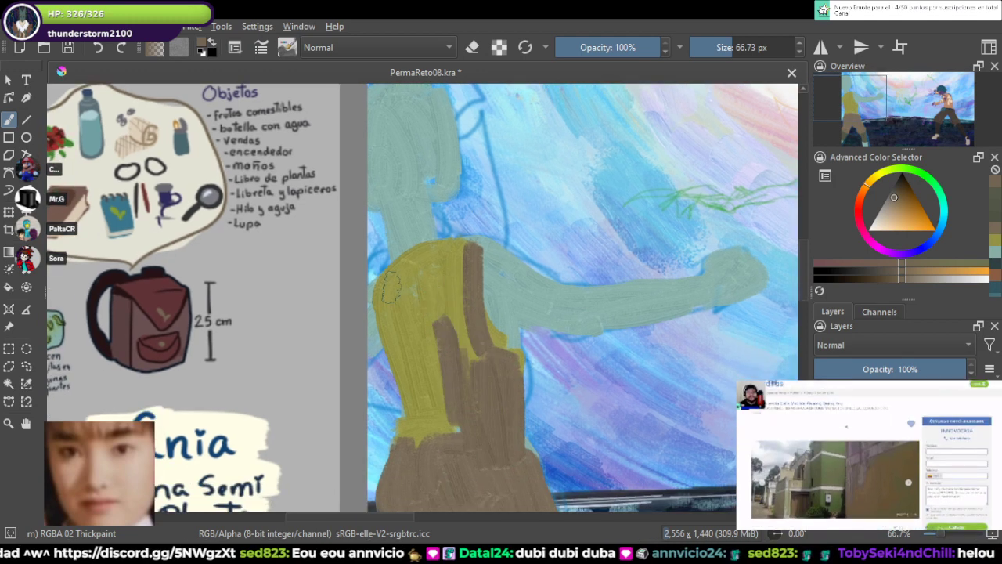
Step: Paint the overalls' curved upper edge and rear strap, and fill the torso below with the same brown
mouse_move(379, 277)
left_mouse_down()
mouse_move(419, 332)
mouse_move(454, 314)
left_mouse_up()
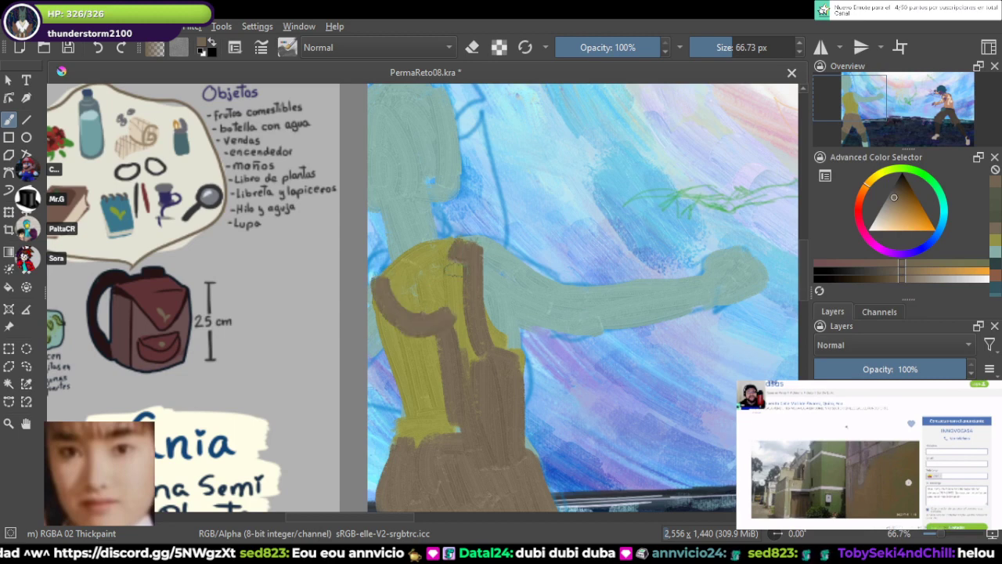
left_click_drag(453, 270, 454, 315)
mouse_move(369, 301)
left_mouse_down()
mouse_move(416, 428)
mouse_move(408, 358)
mouse_move(389, 441)
left_mouse_up()
mouse_move(415, 352)
left_mouse_down()
mouse_move(439, 422)
mouse_move(475, 346)
left_mouse_up()
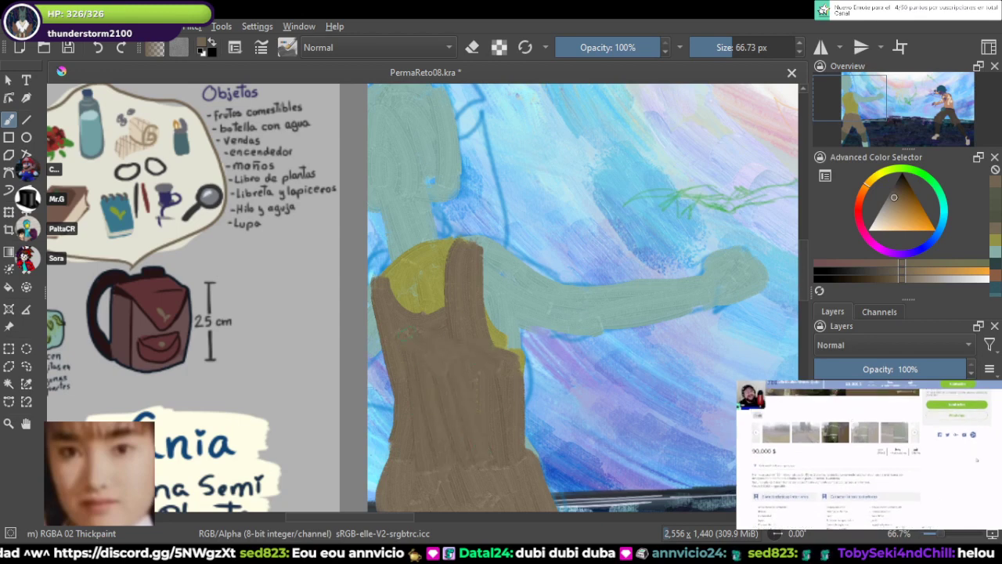
Step: Trim the front side of the overalls between the armpit and the waist with the eraser
mouse_move(536, 382)
left_mouse_down()
mouse_move(524, 341)
mouse_move(530, 439)
mouse_move(516, 392)
left_mouse_up()
key("e")
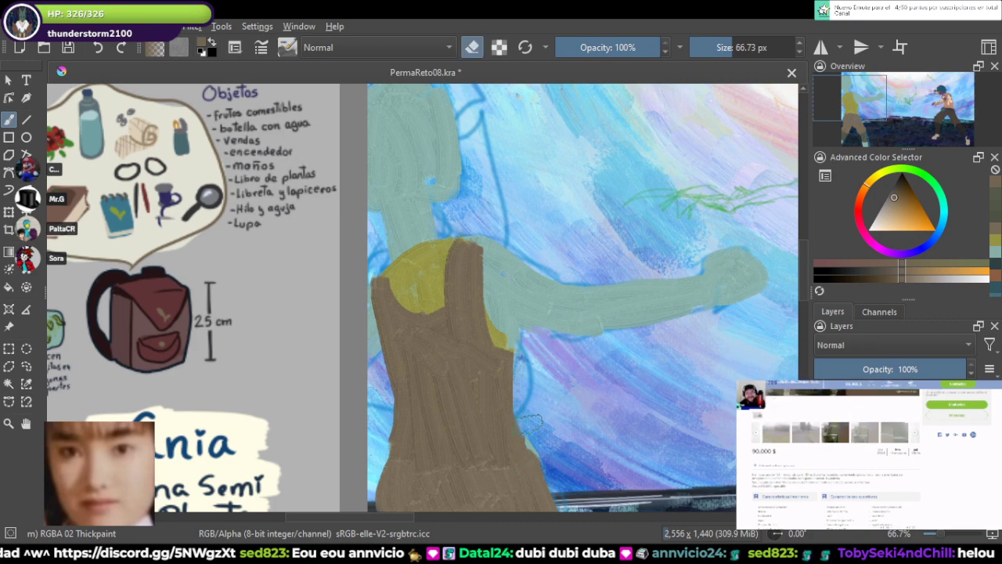
key("e")
Step: Sample the reddish brown of the overalls' pocket from the side view on the reference sheet
scroll(521, 336, "down", 2)
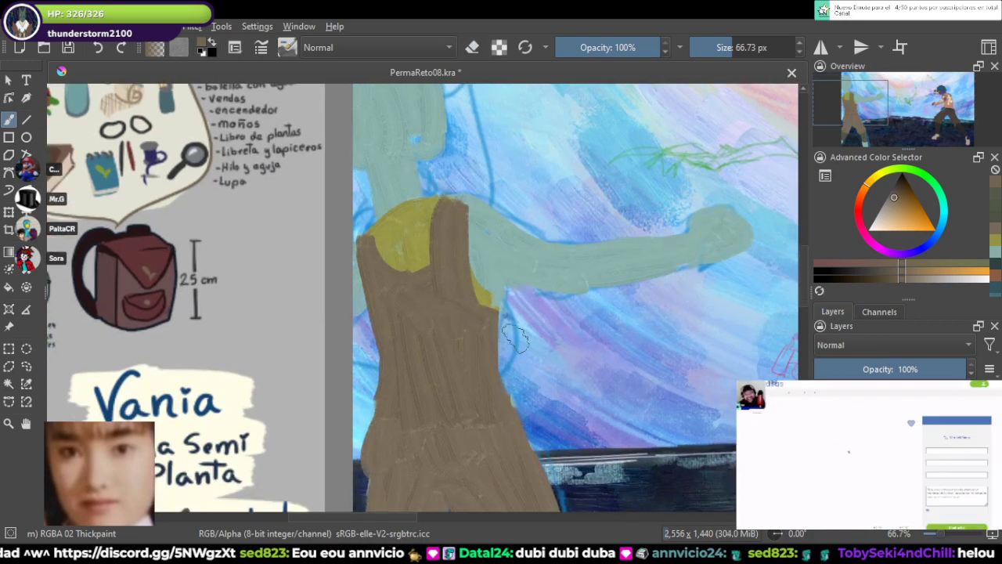
scroll(520, 336, "down", 2)
scroll(501, 294, "up", 3)
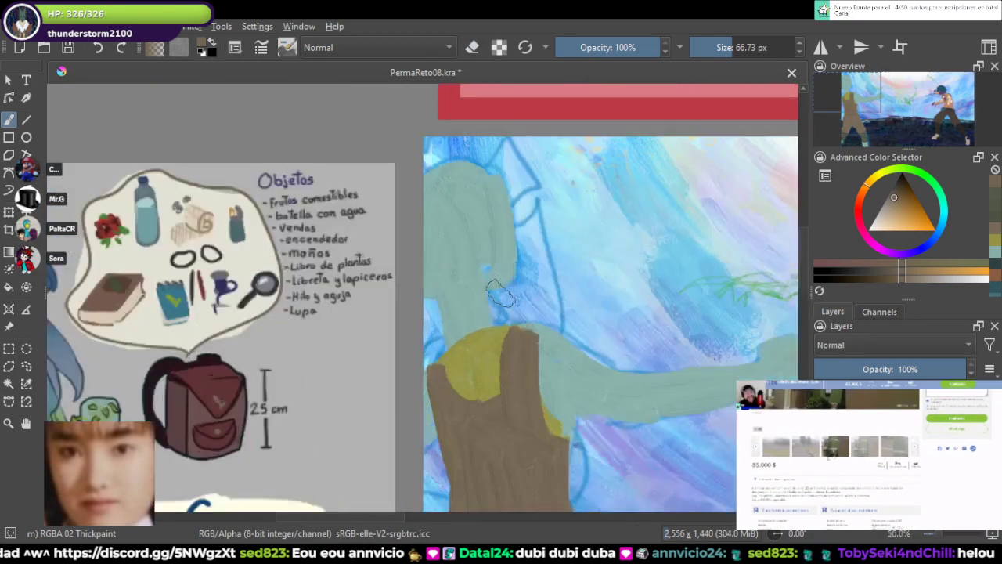
left_click_drag(493, 335, 532, 249)
scroll(466, 231, "down", 3)
scroll(403, 227, "up", 3)
left_click_drag(313, 249, 764, 266)
scroll(397, 296, "down", 1)
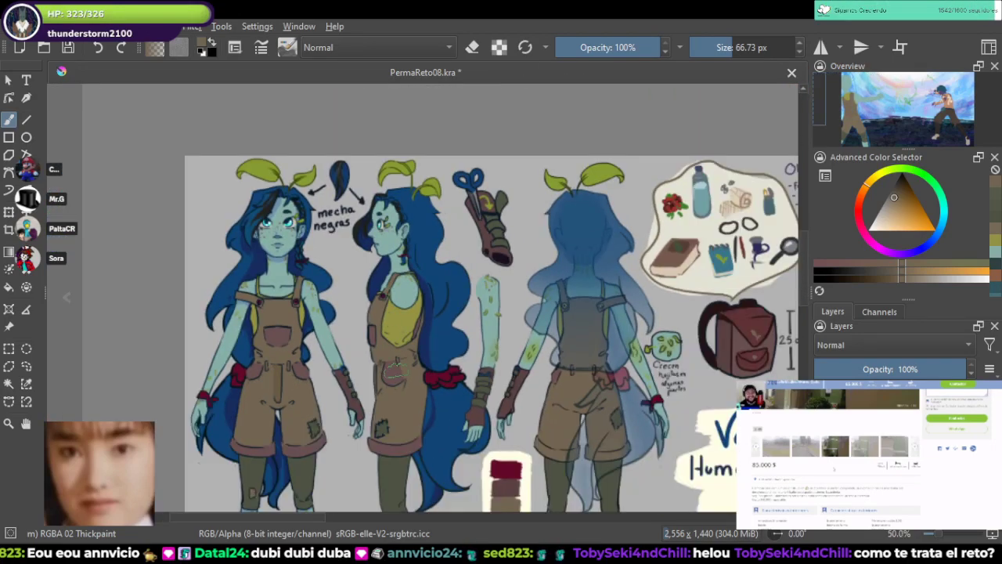
left_click(396, 368, "ctrl")
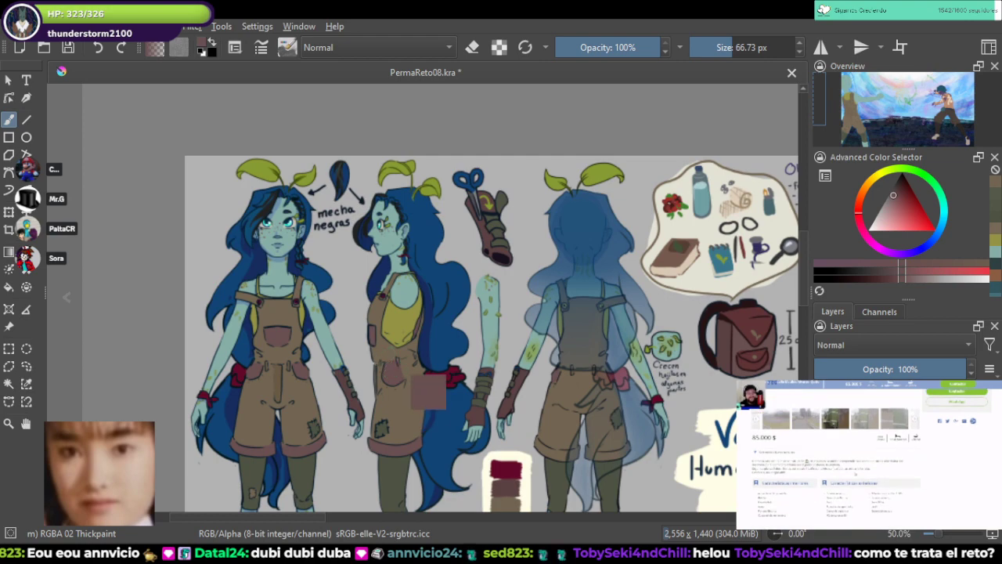
left_click(386, 358, "ctrl")
left_click(392, 370, "ctrl")
Step: Paint the cuffs of both shorts legs in the sampled reddish brown
left_click_drag(548, 368, 178, 178)
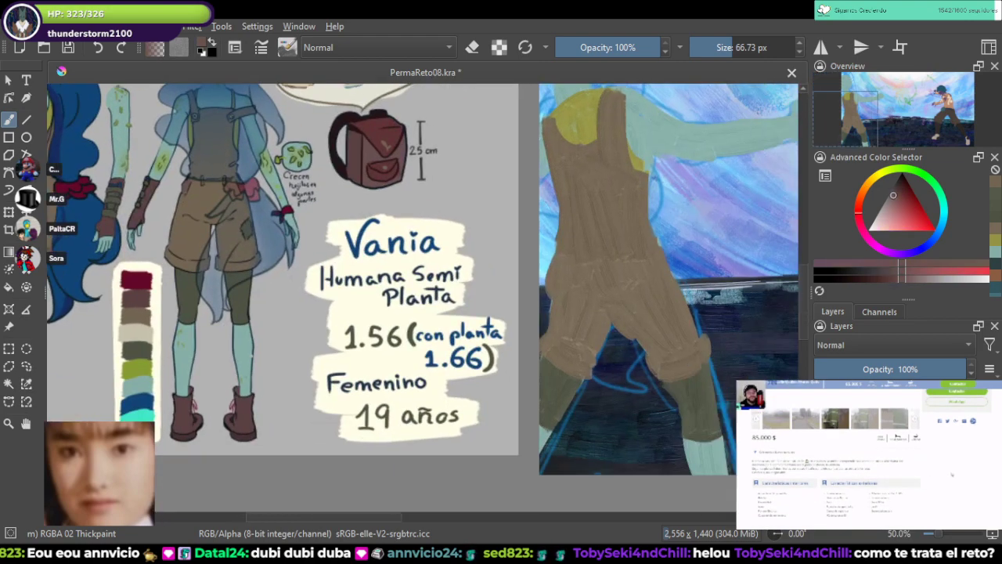
scroll(630, 368, "up", 2)
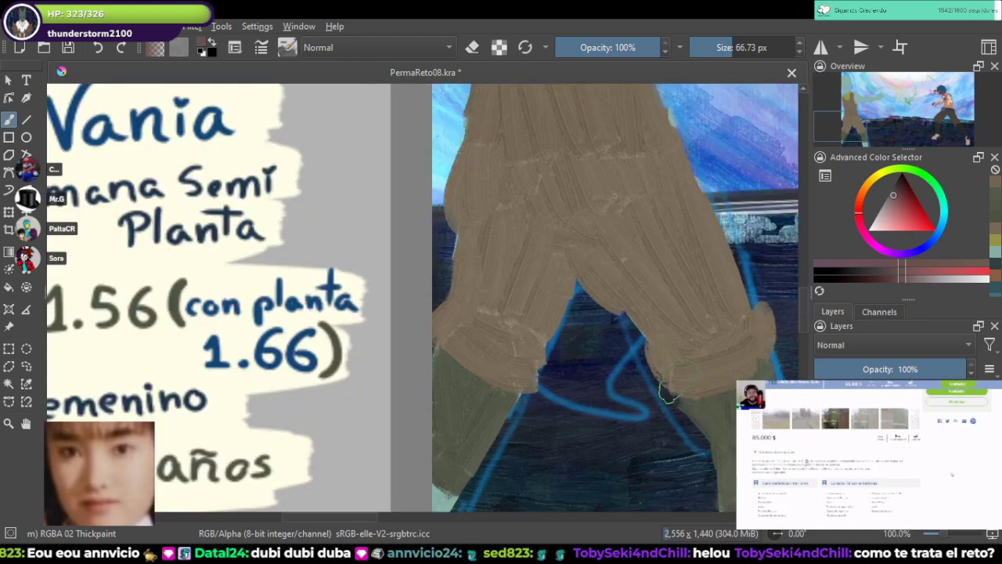
left_click_drag(677, 382, 740, 357)
left_click_drag(775, 315, 745, 356)
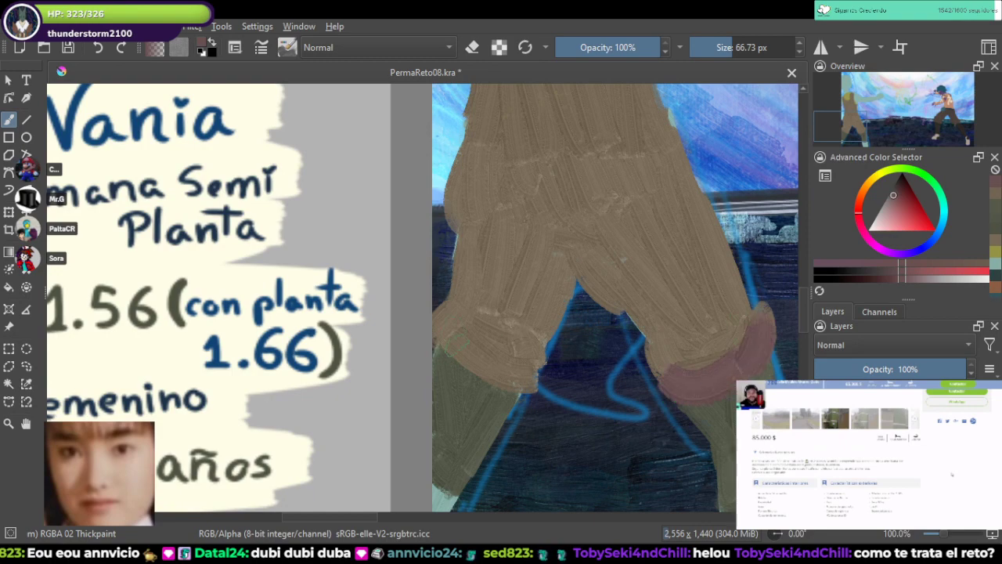
mouse_move(454, 341)
left_mouse_down()
mouse_move(523, 380)
mouse_move(496, 513)
left_mouse_up()
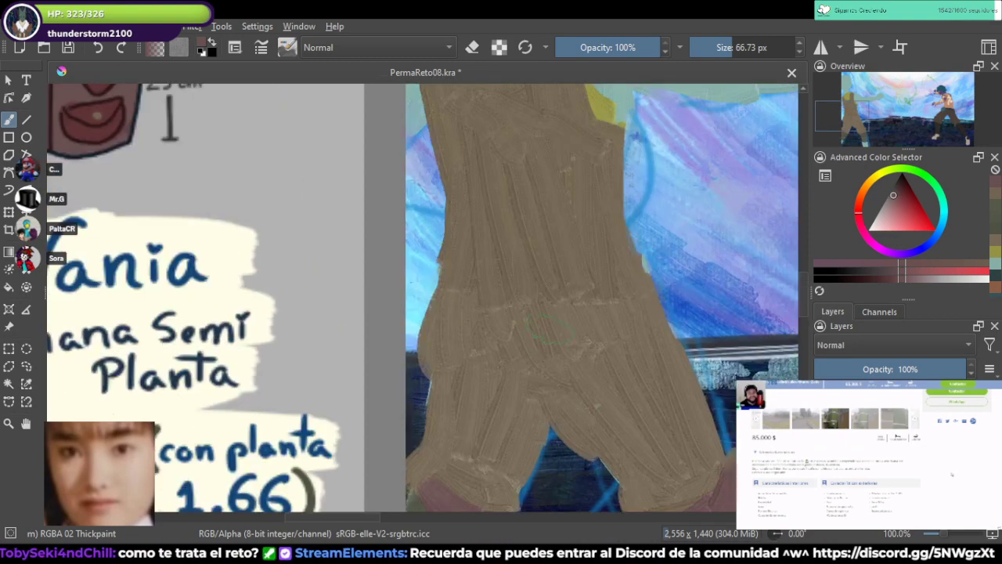
Step: Try to paint a reddish-brown pocket on the front hip of the overalls, comparing it with the reference
scroll(552, 329, "down", 2)
mouse_move(552, 329)
left_mouse_down()
mouse_move(800, 313)
mouse_move(698, 363)
mouse_move(721, 372)
mouse_move(552, 384)
mouse_move(290, 341)
left_mouse_up()
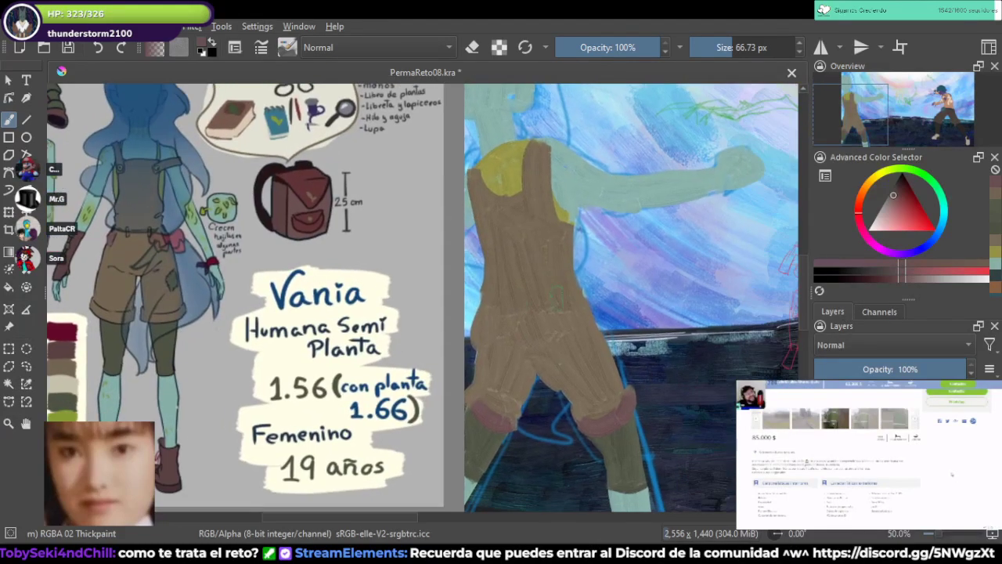
scroll(626, 313, "up", 2)
left_click_drag(572, 235, 566, 344)
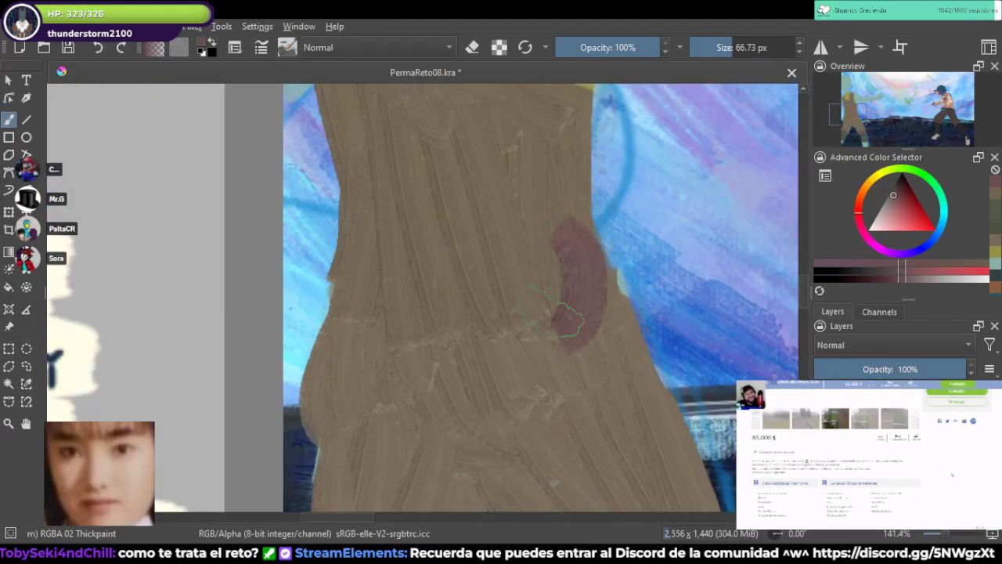
key("ctrl+z")
left_click_drag(557, 243, 545, 329)
left_click_drag(539, 274, 518, 320)
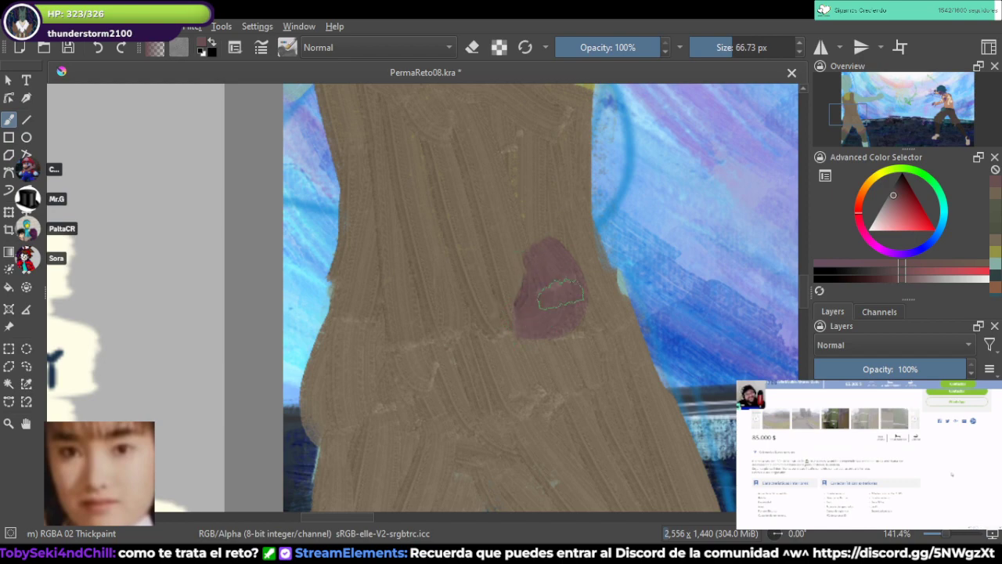
scroll(560, 295, "down", 5)
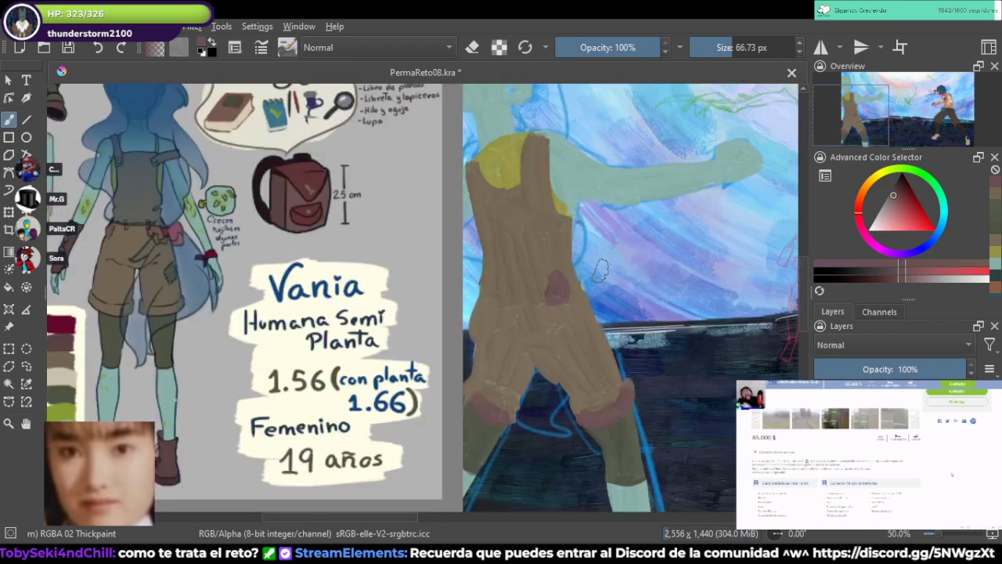
scroll(592, 270, "down", 3)
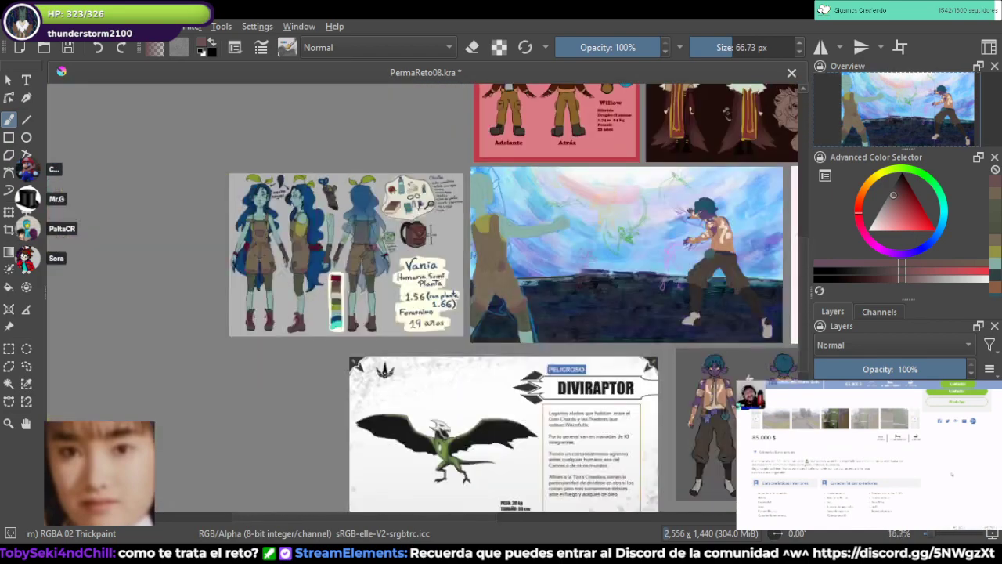
scroll(395, 250, "up", 3)
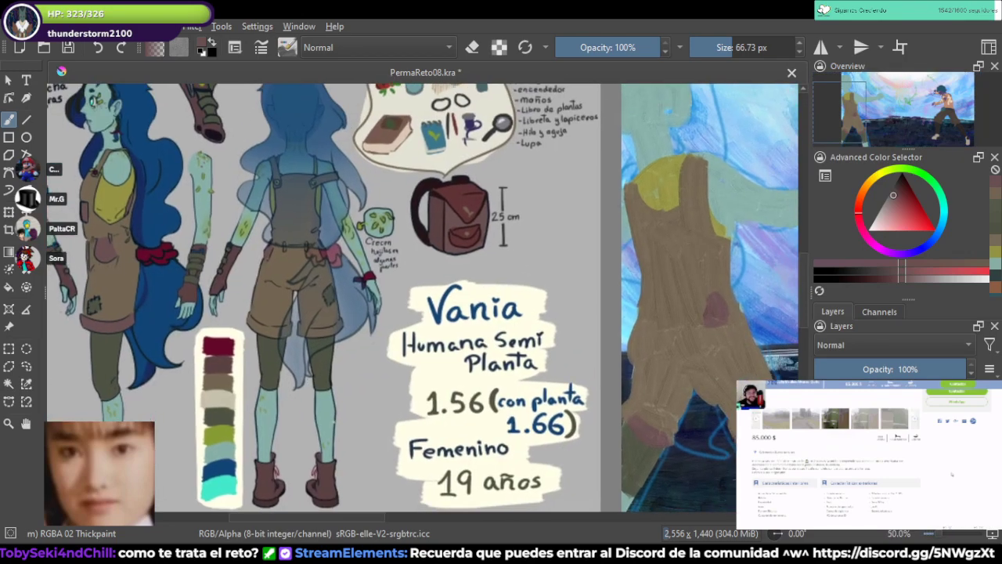
left_click_drag(528, 300, 523, 303)
key("ctrl+z")
key("ctrl+z")
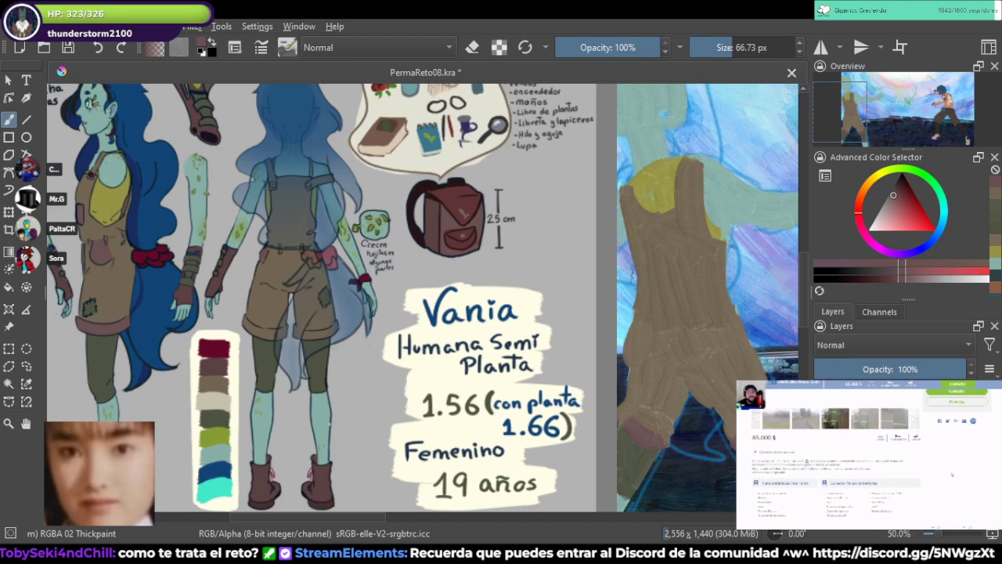
Step: Paint a small reddish-brown pocket patch right at the front edge of the overalls' hip
scroll(632, 307, "up", 2)
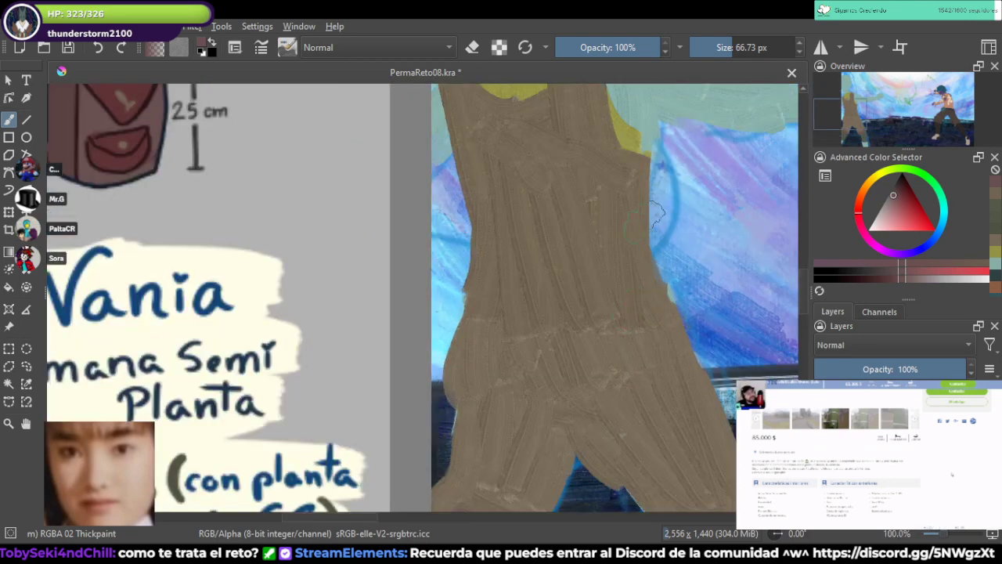
left_click_drag(629, 274, 651, 296)
key("ctrl+z")
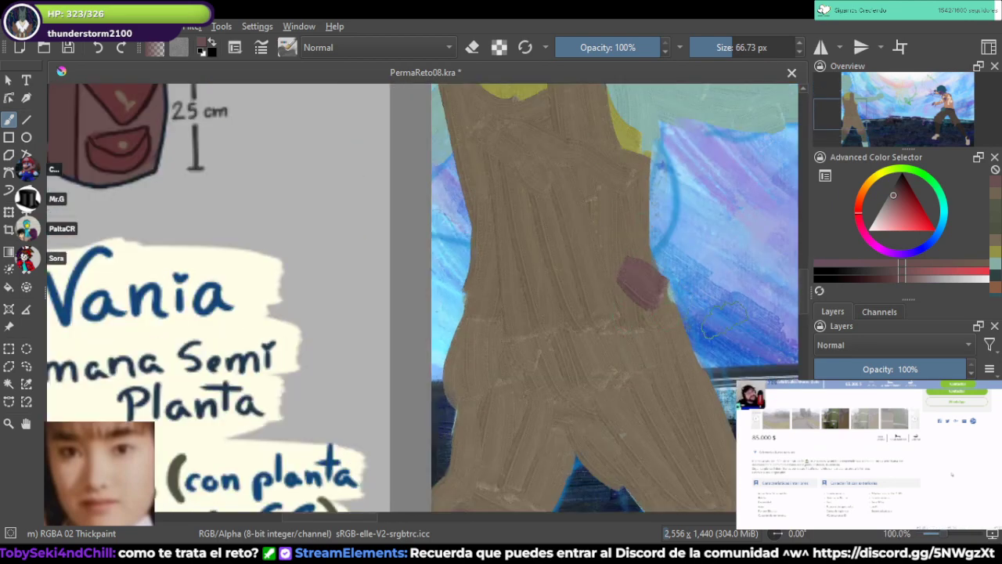
Step: Reshape the rear hip's outline by erasing its outer edge and repainting it with the overalls' sampled brown
key("e")
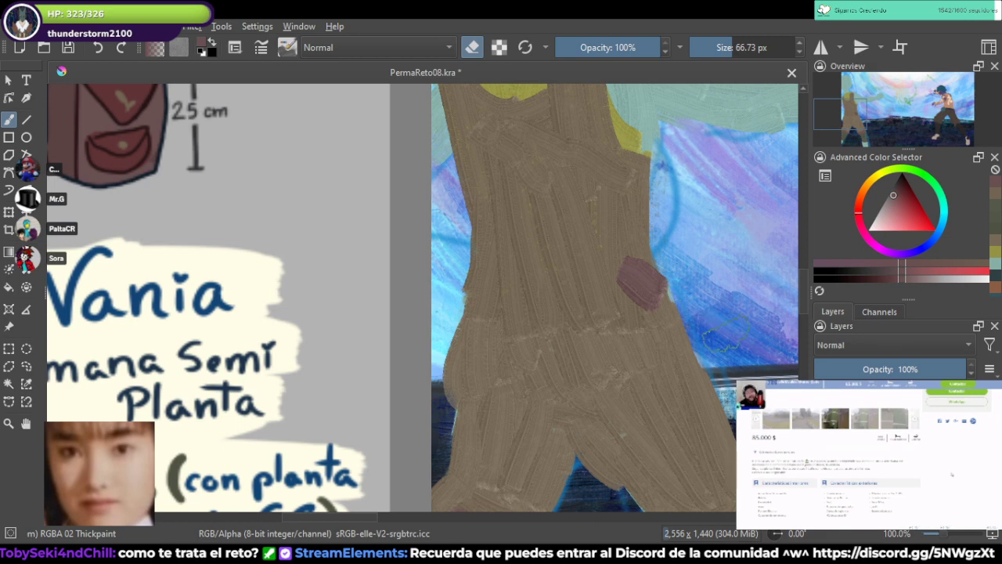
key("e")
key("e")
left_click_drag(456, 333, 436, 382)
key("e")
left_click(471, 325, "ctrl")
left_click_drag(468, 323, 462, 383)
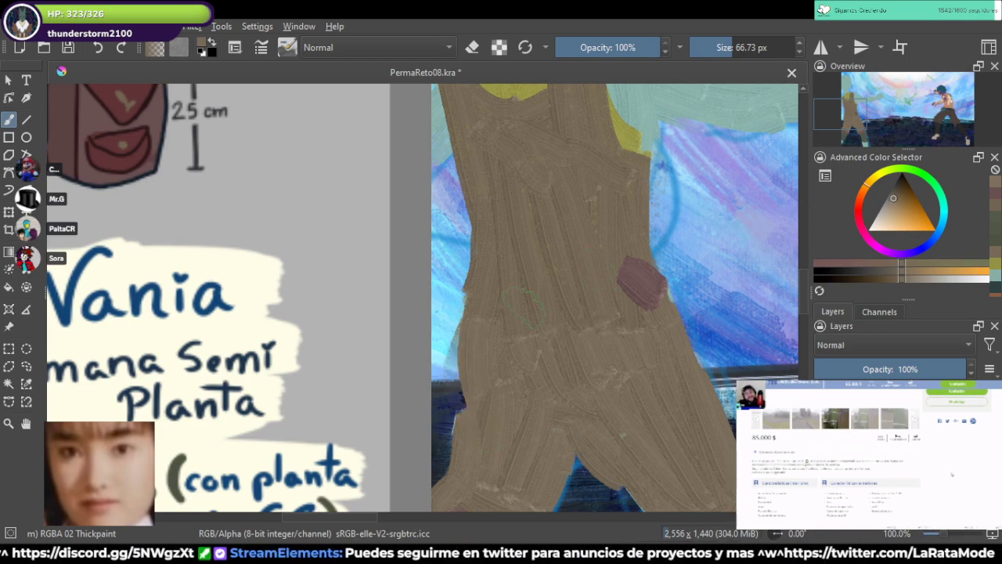
left_click_drag(451, 363, 454, 422)
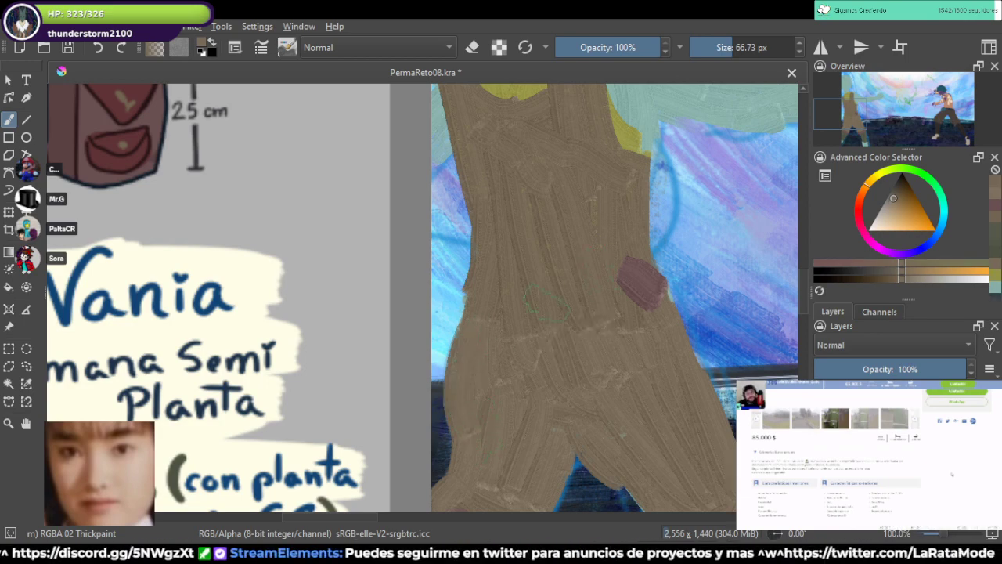
Step: Save the document and view the whole painting with both fighters
scroll(546, 303, "down", 3)
mouse_move(599, 278)
left_mouse_down()
mouse_move(549, 256)
mouse_move(466, 267)
left_mouse_up()
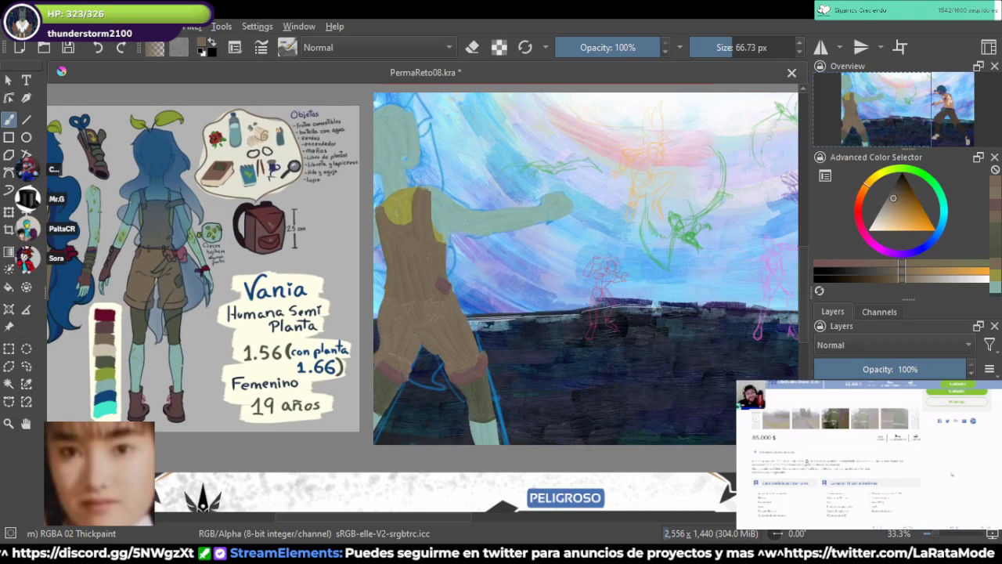
key("ctrl+s")
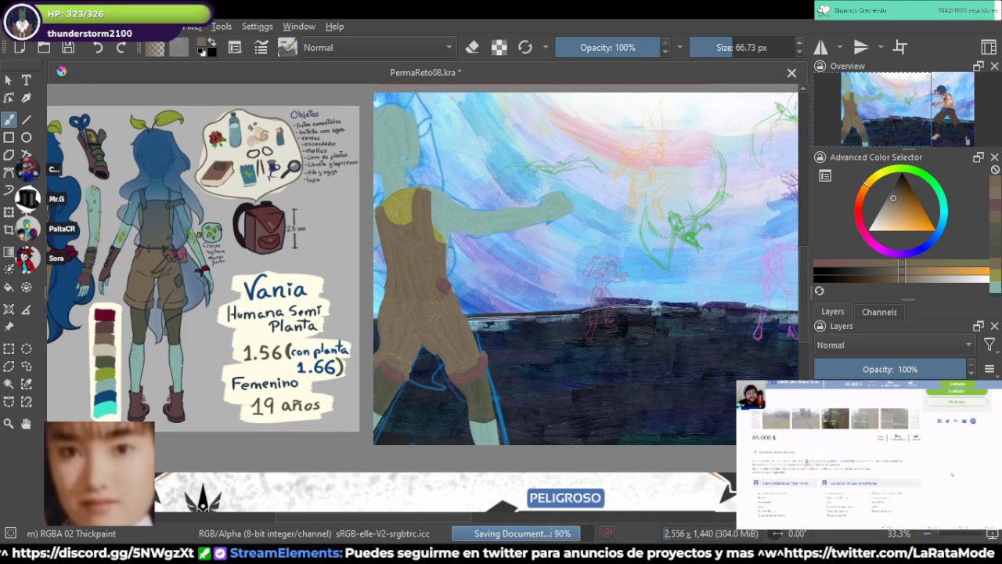
scroll(509, 264, "down", 1)
left_click_drag(630, 265, 455, 299)
scroll(550, 272, "up", 1)
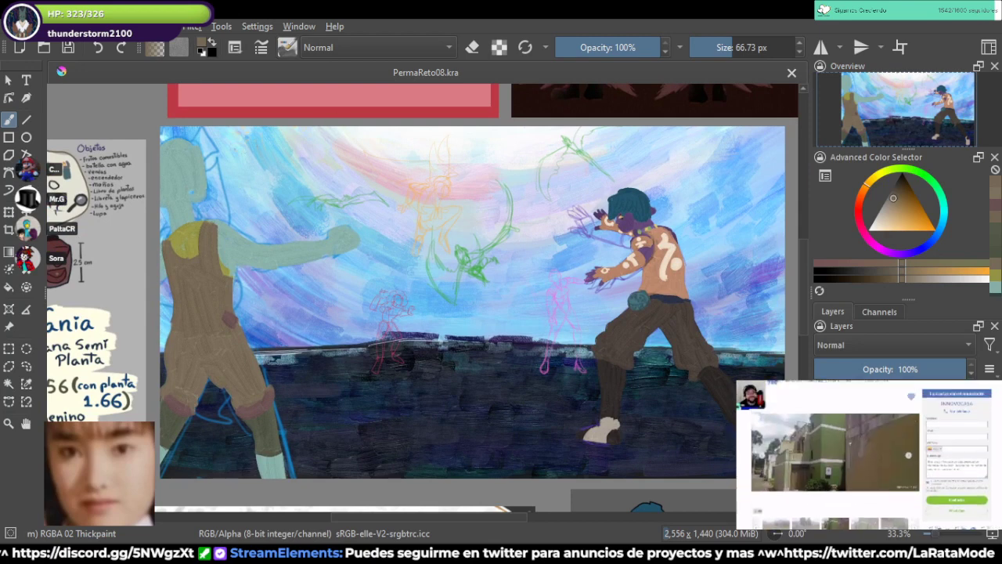
Step: Try a saturated blue Thickpaint stroke at 66.73 px across the sky between the two fighters
left_click_drag(900, 192, 922, 226)
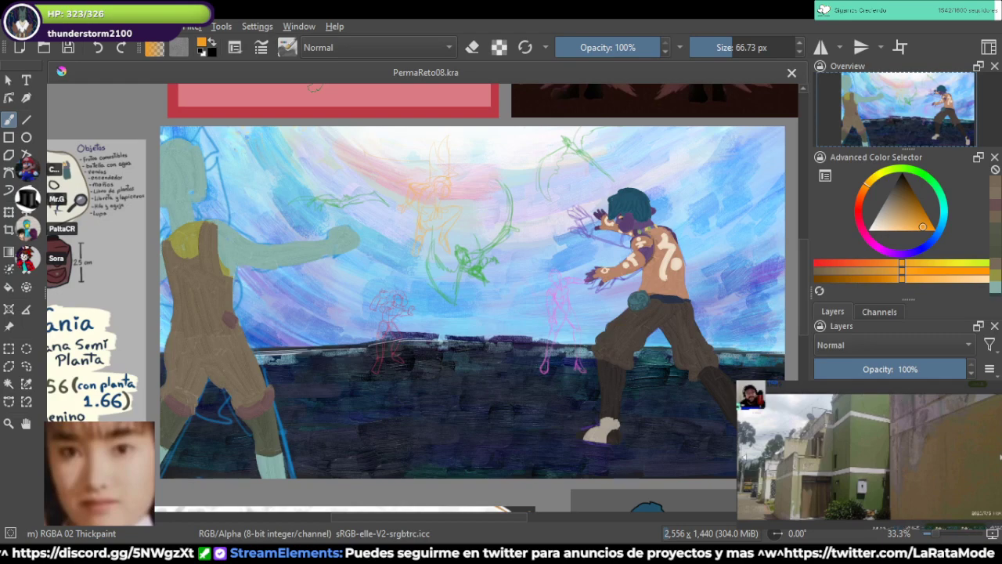
left_click(922, 247)
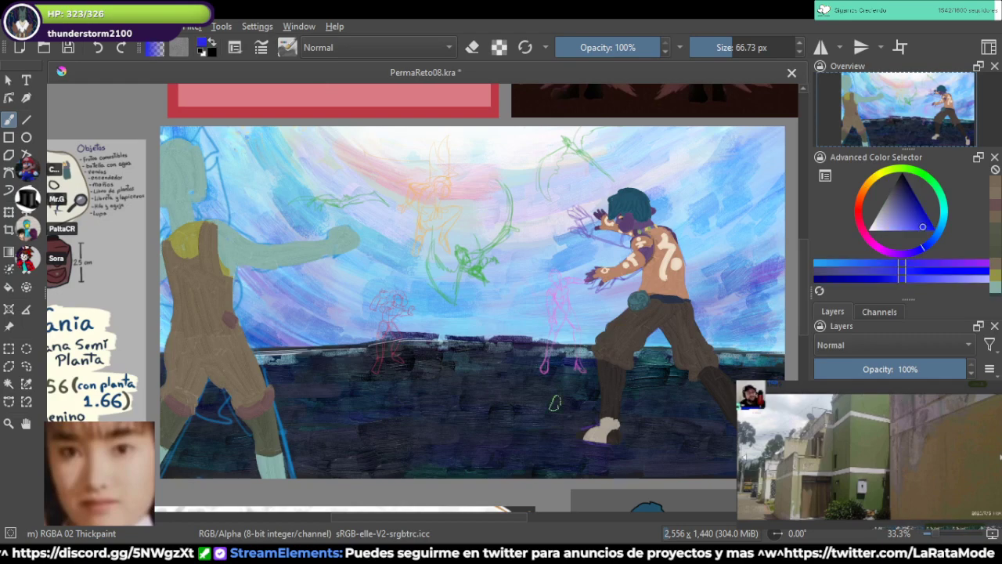
left_click_drag(419, 275, 473, 296)
scroll(475, 297, "up", 1)
mouse_move(614, 147)
left_mouse_down()
mouse_move(557, 179)
mouse_move(462, 262)
left_mouse_up()
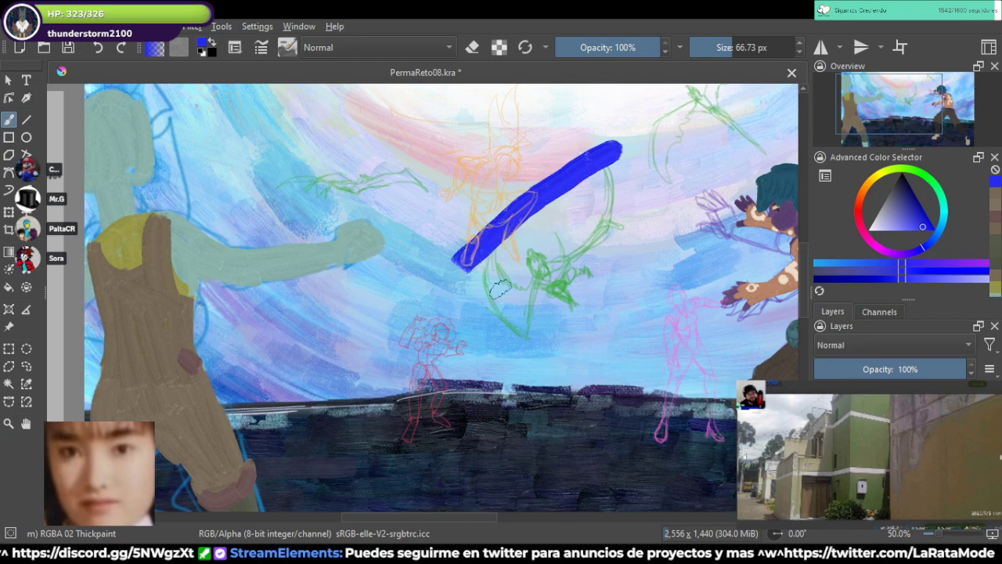
scroll(502, 290, "up", 2)
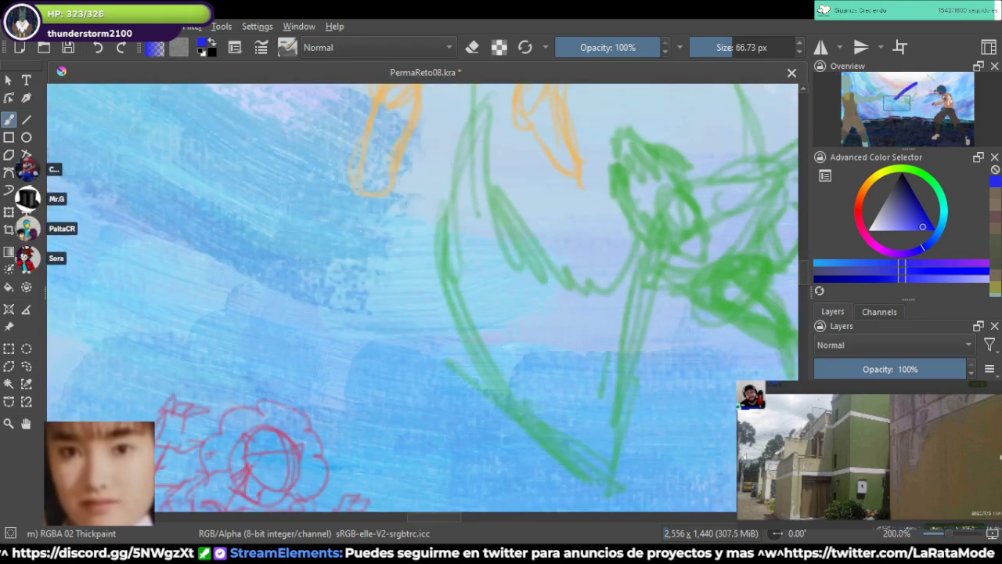
Step: Try purple Thickpaint strokes over the centre of the sky, enlarging the brush to 249.31 px
left_click_drag(922, 226, 902, 224)
left_click(893, 252)
mouse_move(589, 194)
left_mouse_down()
mouse_move(520, 239)
mouse_move(470, 290)
mouse_move(477, 335)
mouse_move(548, 270)
mouse_move(516, 332)
left_mouse_up()
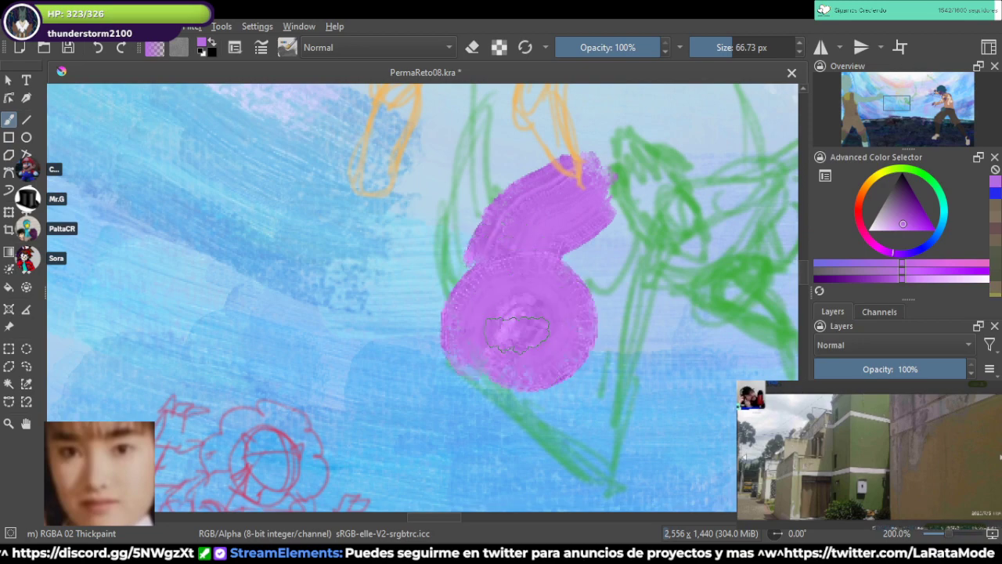
left_click_drag(748, 47, 755, 47)
mouse_move(619, 205)
left_mouse_down()
mouse_move(596, 230)
mouse_move(523, 263)
mouse_move(485, 313)
mouse_move(493, 259)
left_mouse_up()
scroll(494, 258, "down", 3)
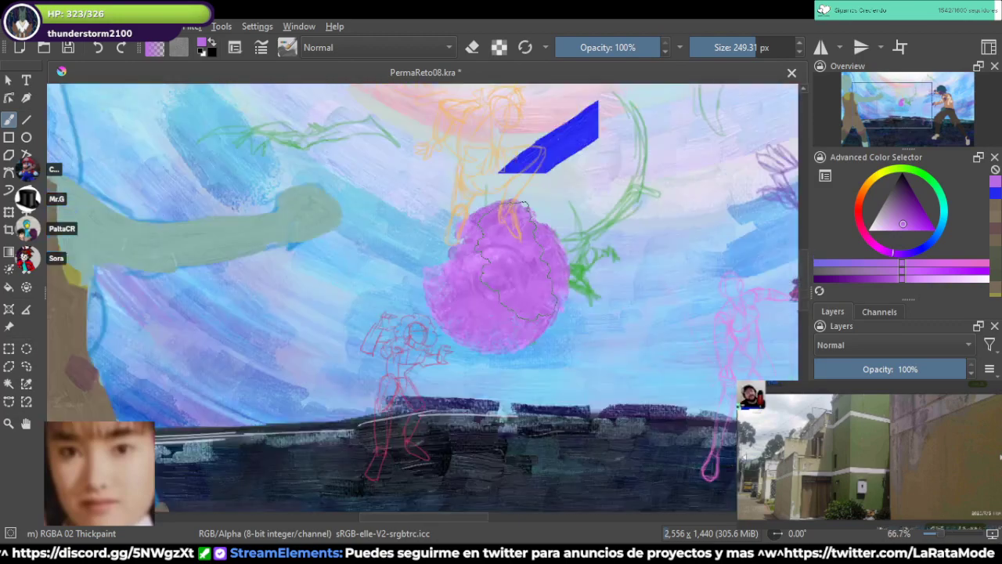
Step: Try a broad diagonal purple Thickpaint stroke across the sky, and undo all the test strokes
key("ctrl+z")
left_click_drag(663, 188, 644, 212)
left_click_drag(561, 273, 441, 364)
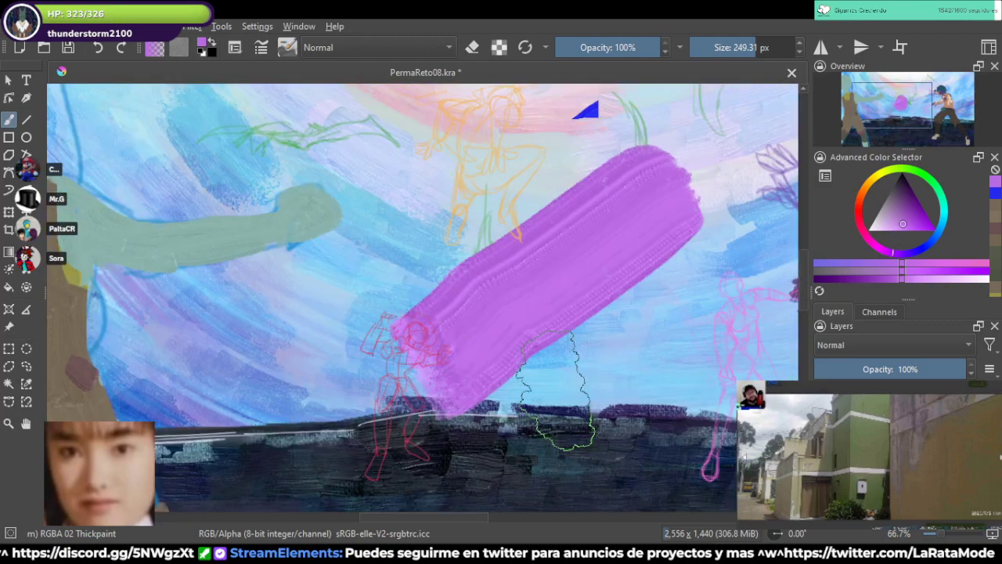
key("ctrl+z")
key("ctrl+z")
key("ctrl+z")
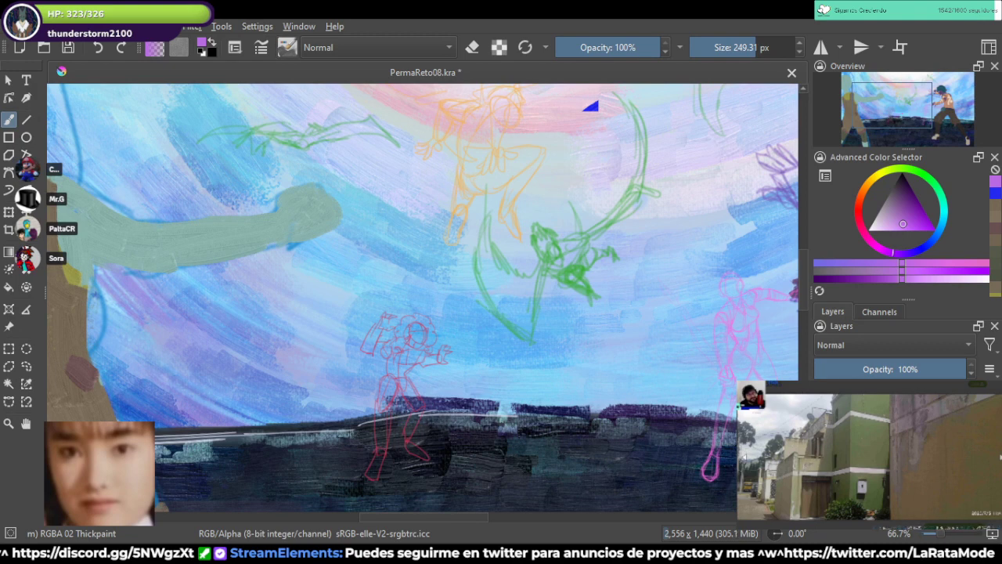
Step: Try the RGBA 04 Impasto brush with diagonal purple strokes across the sky, and undo them
key("slash")
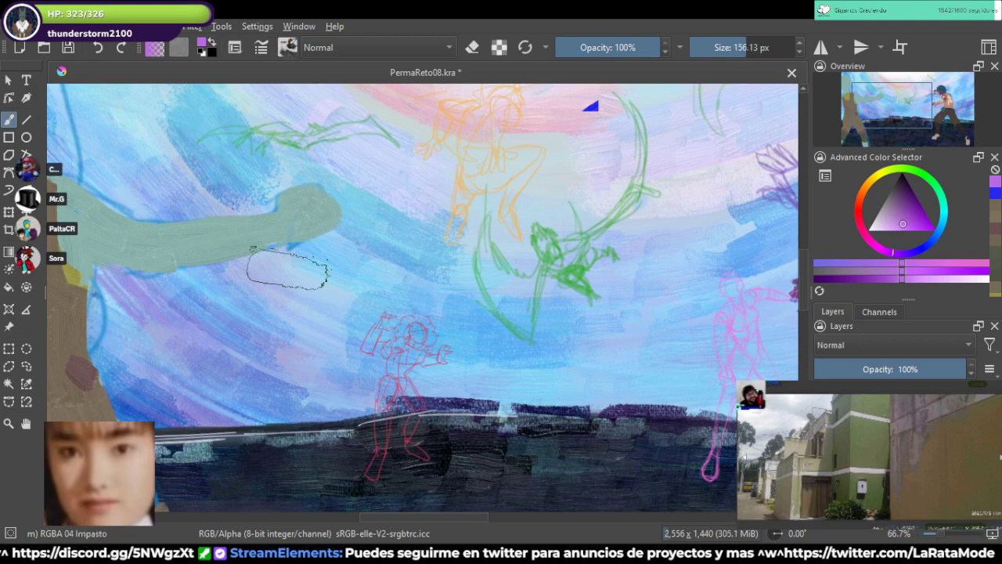
left_click_drag(390, 286, 493, 234)
mouse_move(438, 251)
left_mouse_down()
mouse_move(603, 195)
mouse_move(540, 251)
mouse_move(274, 345)
left_mouse_up()
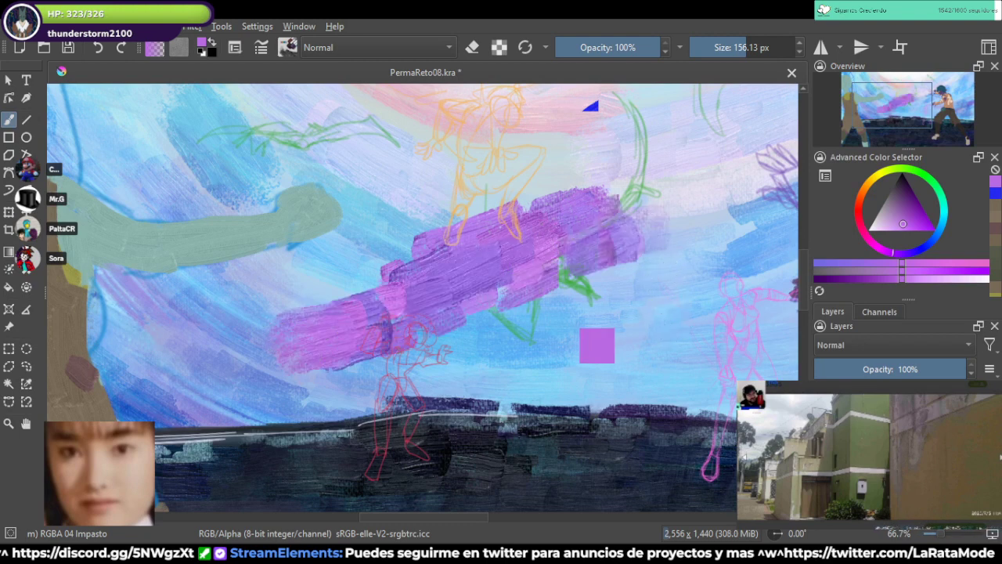
key("ctrl+z")
key("ctrl+z")
key("ctrl+z")
key("ctrl+z")
key("ctrl+z")
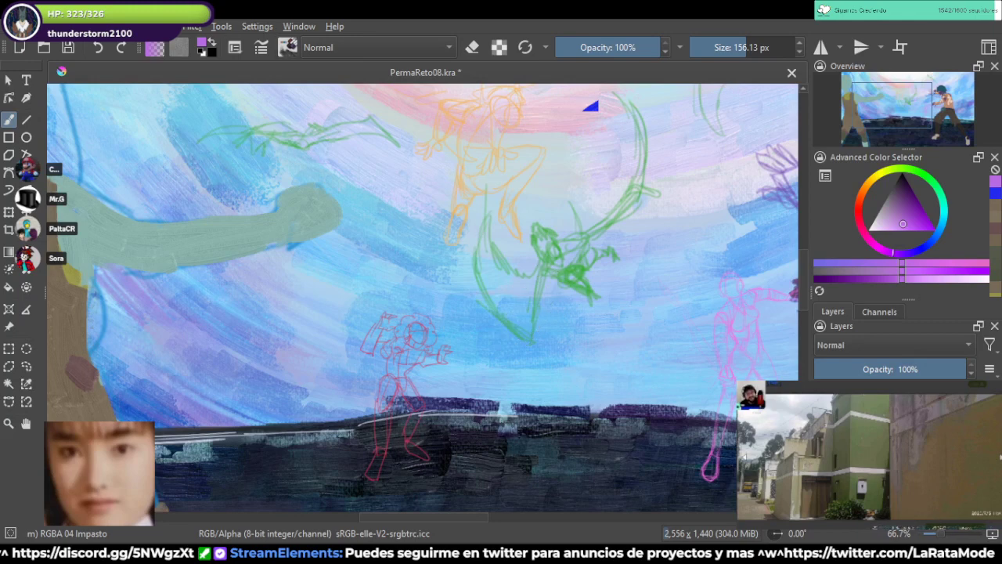
Step: Return to the RGBA 02 Thickpaint brush, review the left fighter's painted arm and torso, and save the document
key("slash")
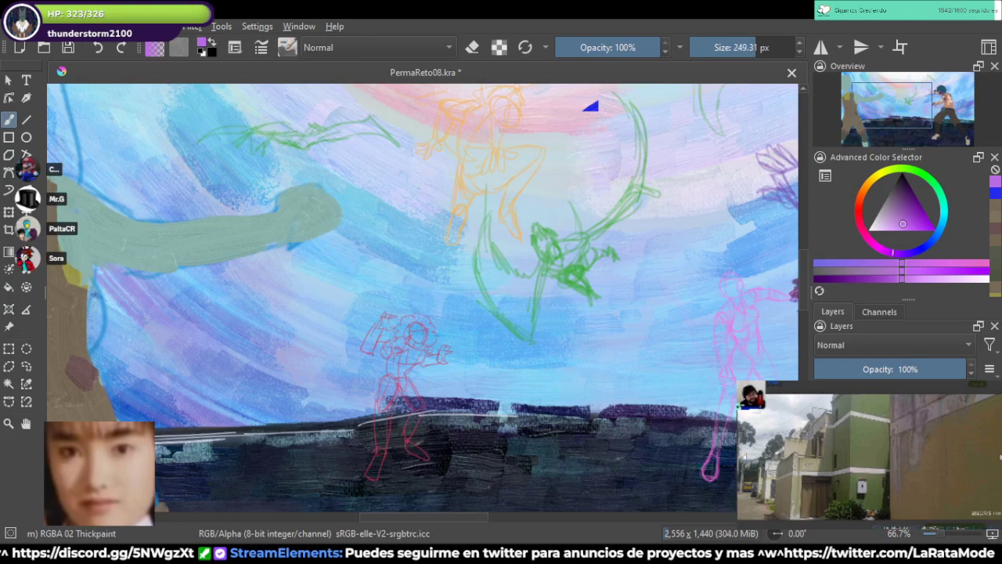
left_click_drag(173, 347, 337, 330)
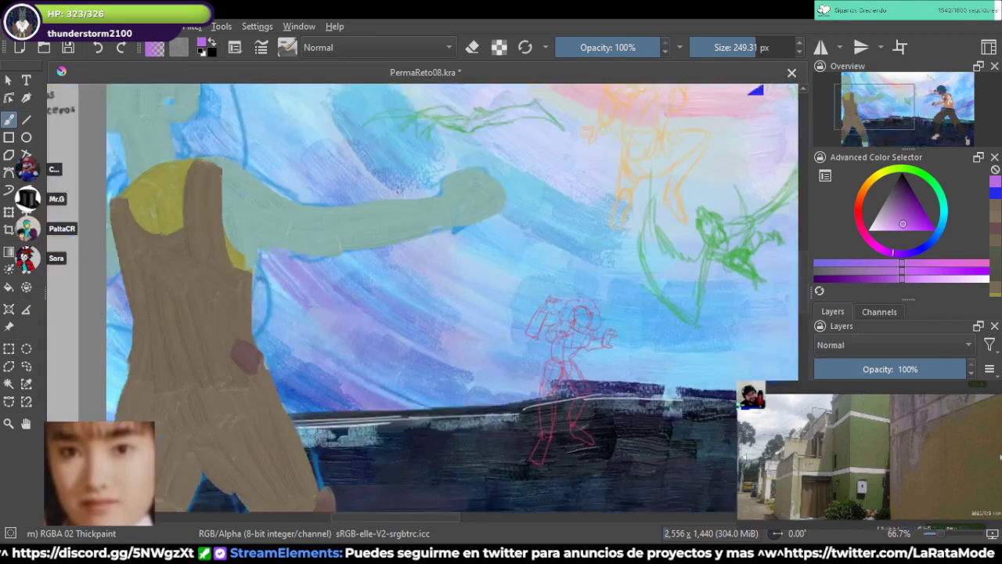
left_click_drag(222, 230, 400, 382)
scroll(400, 382, "up", 2)
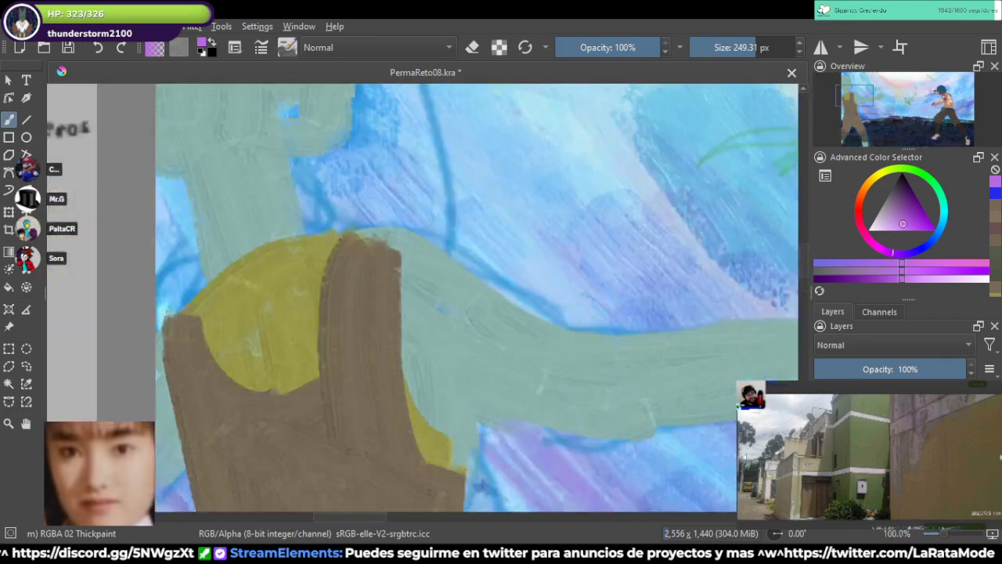
scroll(399, 321, "down", 4)
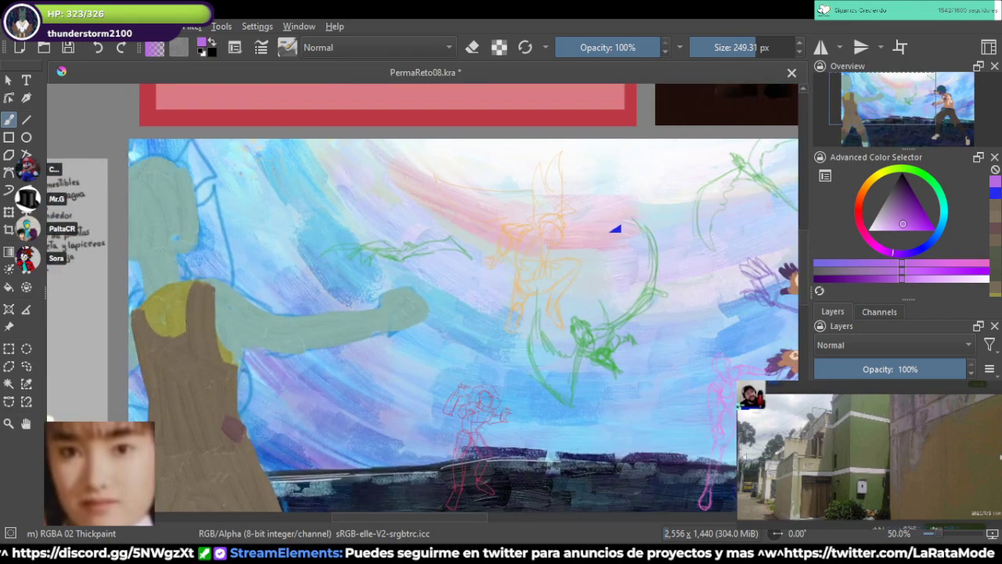
left_click_drag(623, 366, 546, 342)
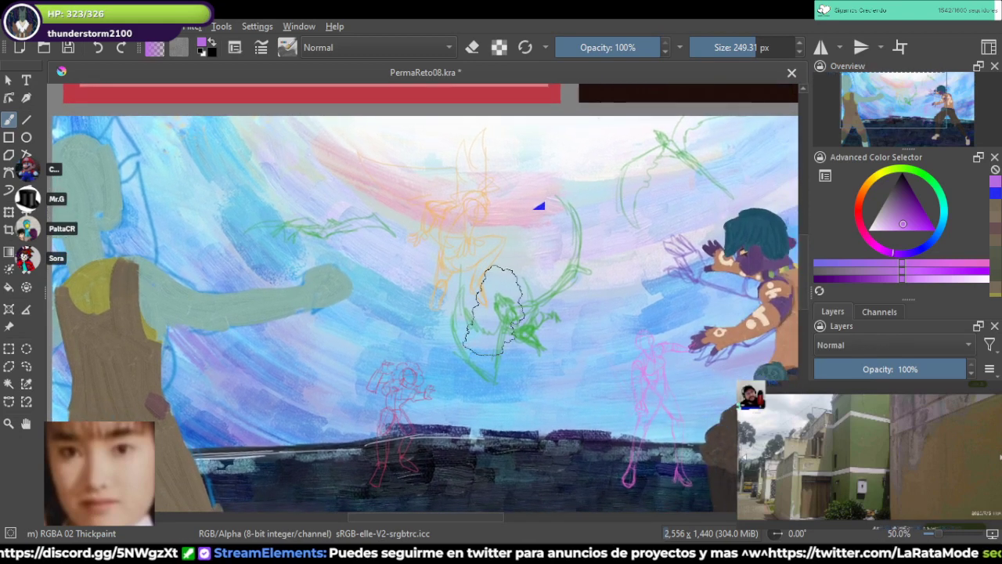
key("ctrl+s")
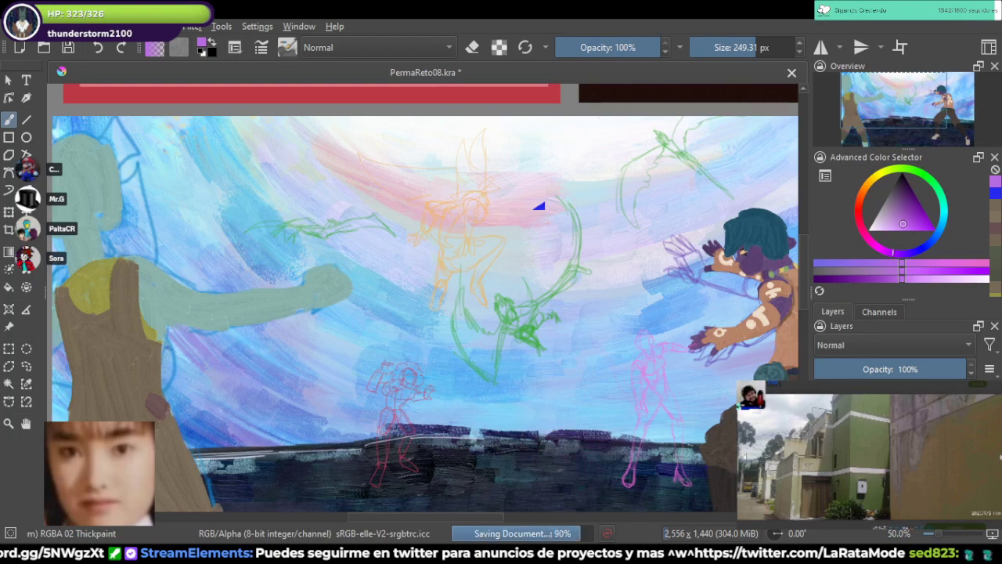
Step: Examine the whole painting and the paint texture on the left fighter's legs, shoulder and overalls strap
scroll(423, 384, "down", 2)
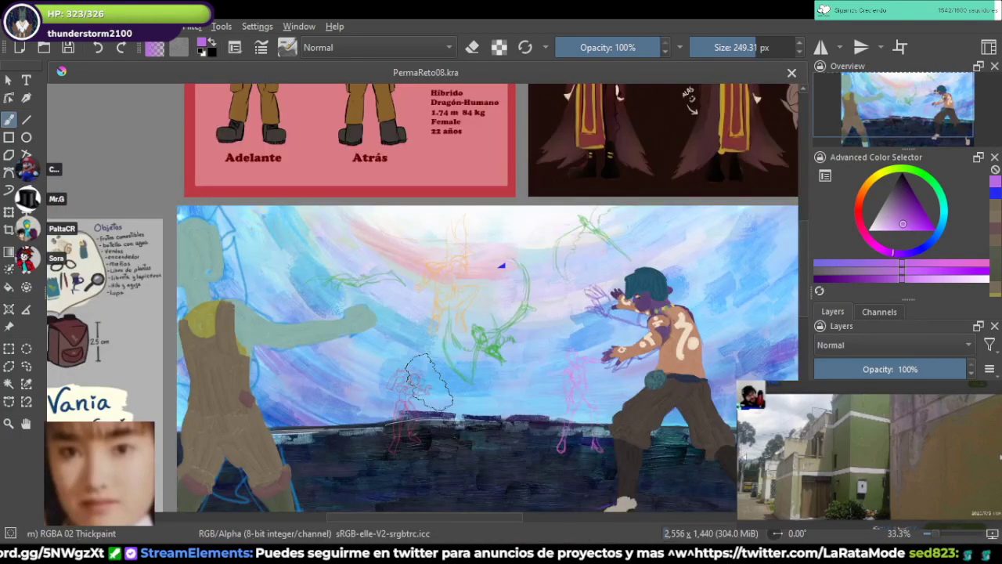
scroll(428, 383, "down", 1)
scroll(429, 382, "up", 1)
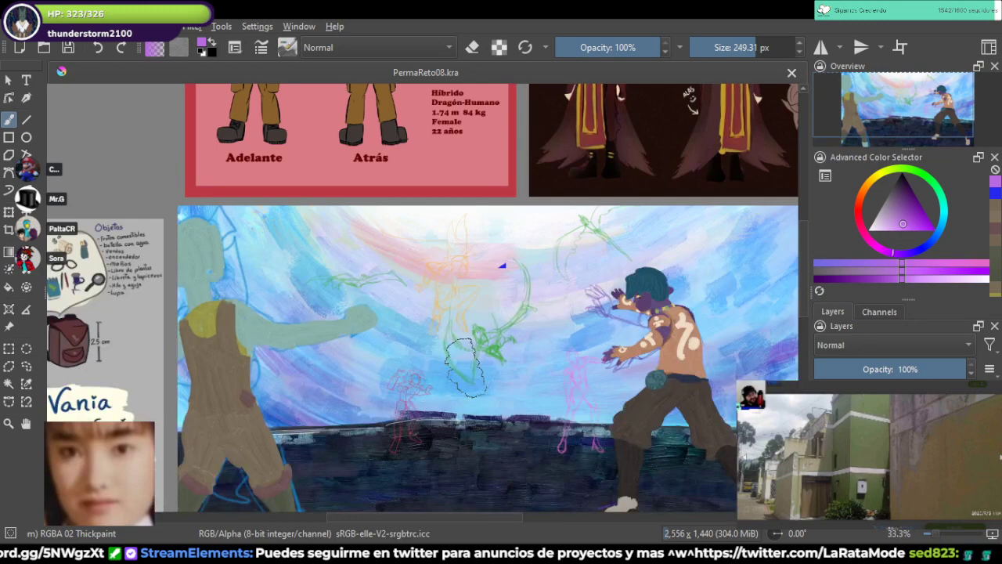
scroll(450, 372, "up", 1)
scroll(539, 249, "up", 2)
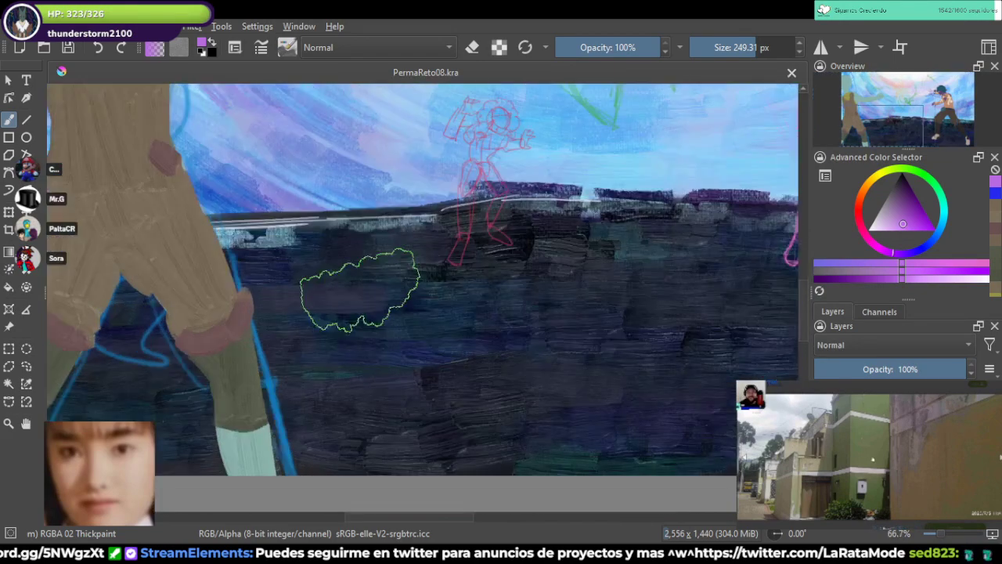
scroll(480, 302, "down", 2)
left_click_drag(487, 290, 377, 353)
left_click_drag(224, 322, 460, 422)
scroll(433, 296, "up", 2)
scroll(435, 298, "down", 1)
scroll(436, 327, "up", 2)
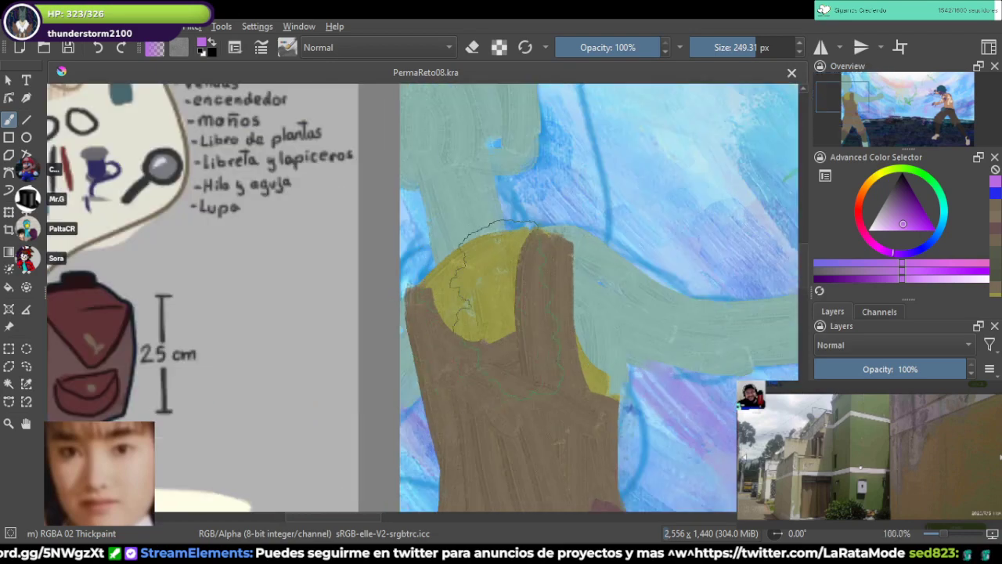
scroll(579, 318, "up", 2)
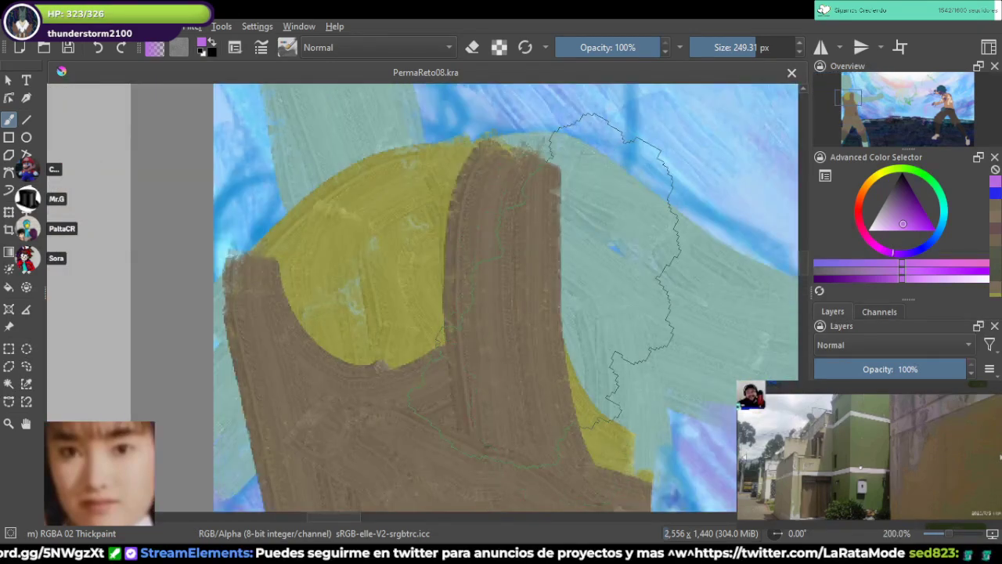
scroll(568, 310, "down", 1)
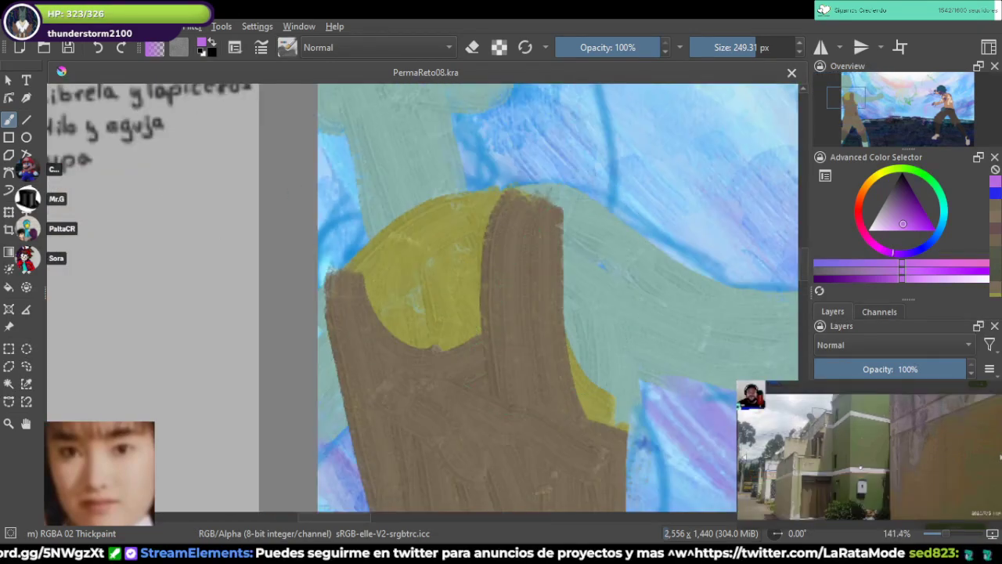
Step: Try the RGBA 01 Thick-dry brush at 47.15 px across the left fighter's shoulder, and undo the stroke
key("/")
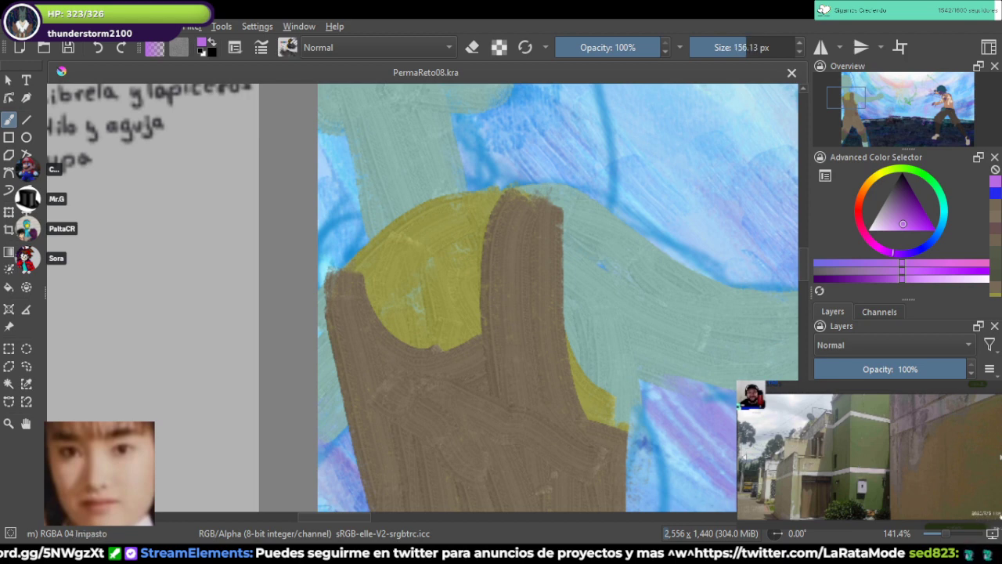
key("/")
mouse_move(760, 224)
left_mouse_down()
mouse_move(656, 237)
mouse_move(487, 311)
left_mouse_up()
key("ctrl+z")
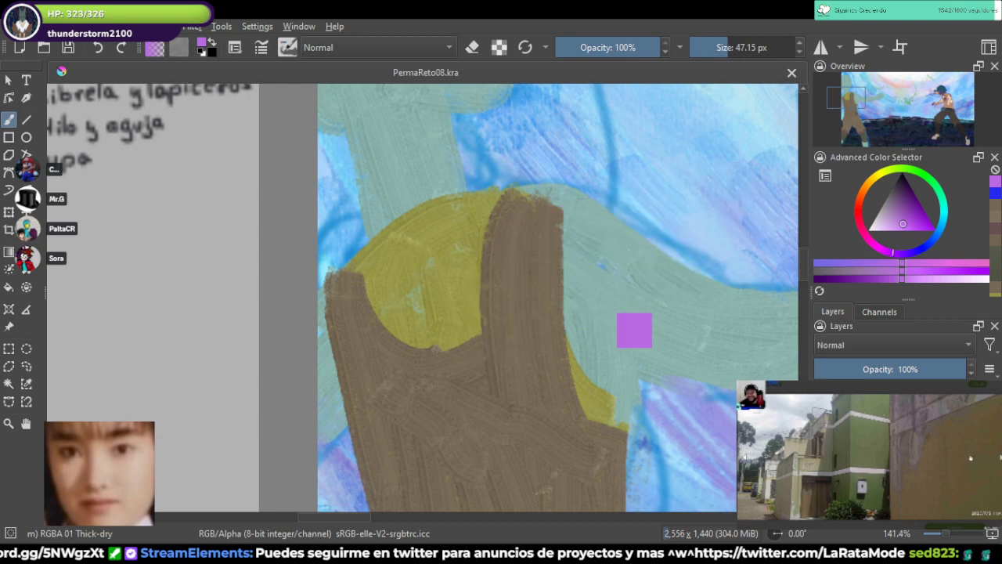
key("ctrl+z")
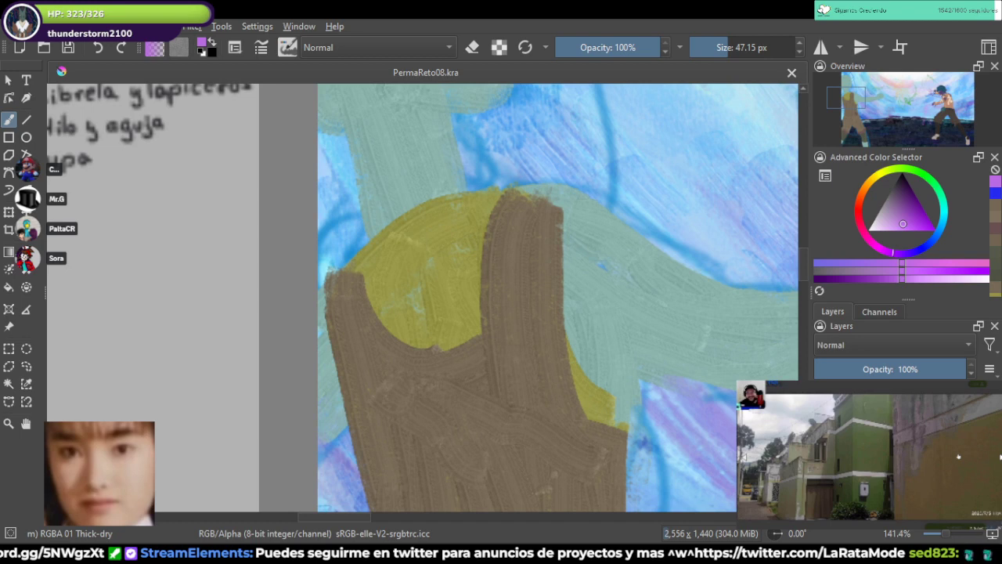
Step: Try the RGBA 05 Impasto-details brush at 175.10 px with purple strokes over the left fighter's shoulders, and undo them
key("/")
mouse_move(666, 191)
left_mouse_down()
mouse_move(487, 272)
mouse_move(409, 292)
left_mouse_up()
left_click_drag(317, 317, 489, 241)
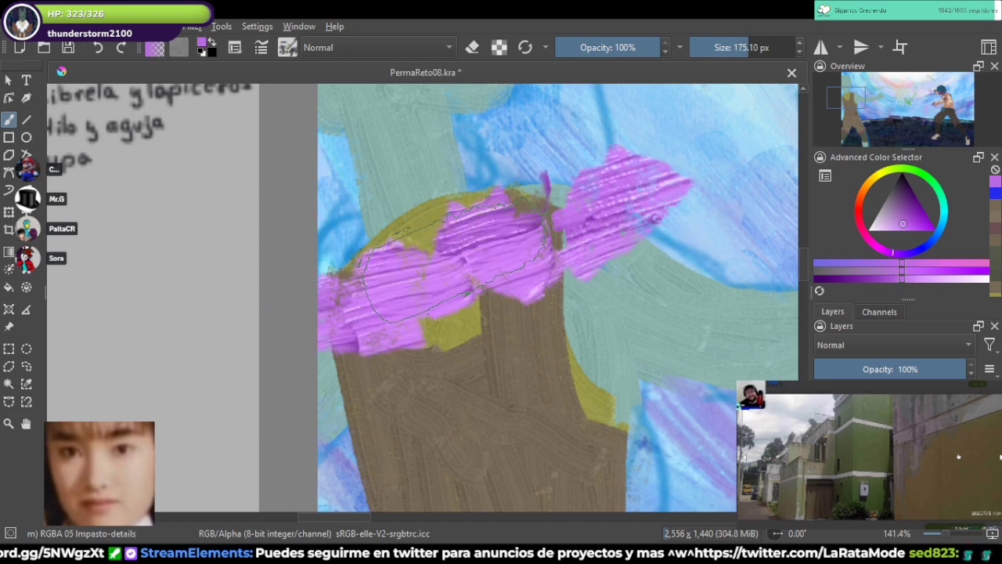
scroll(489, 240, "down", 1)
key("ctrl+z")
key("ctrl+z")
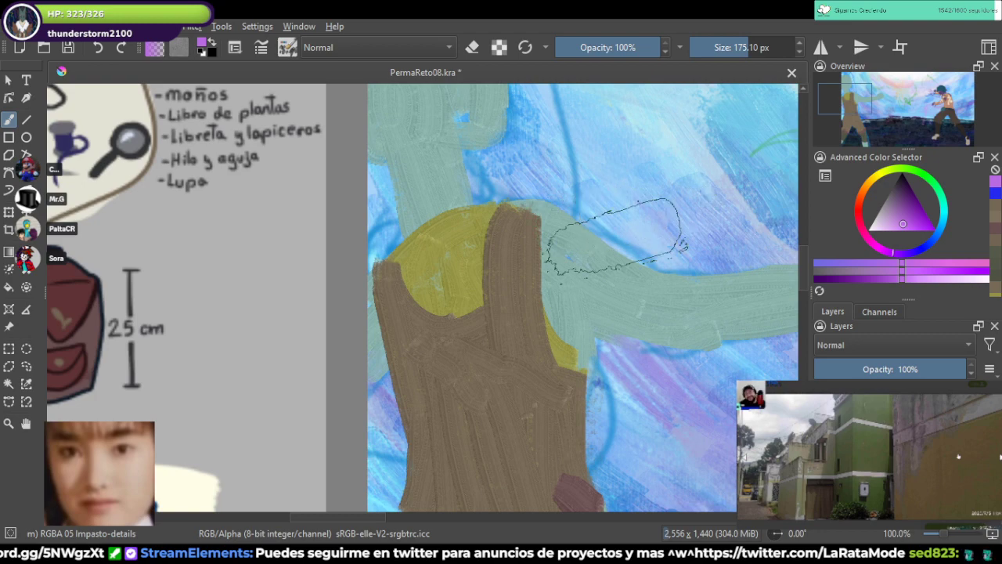
Step: Test another purple Impasto-details stroke diagonally across the left fighter's chest and the sky, and undo it
mouse_move(687, 384)
left_mouse_down()
mouse_move(552, 359)
mouse_move(429, 281)
mouse_move(540, 313)
mouse_move(687, 325)
mouse_move(368, 286)
left_mouse_up()
key("ctrl+z")
key("ctrl+z")
key("ctrl+z")
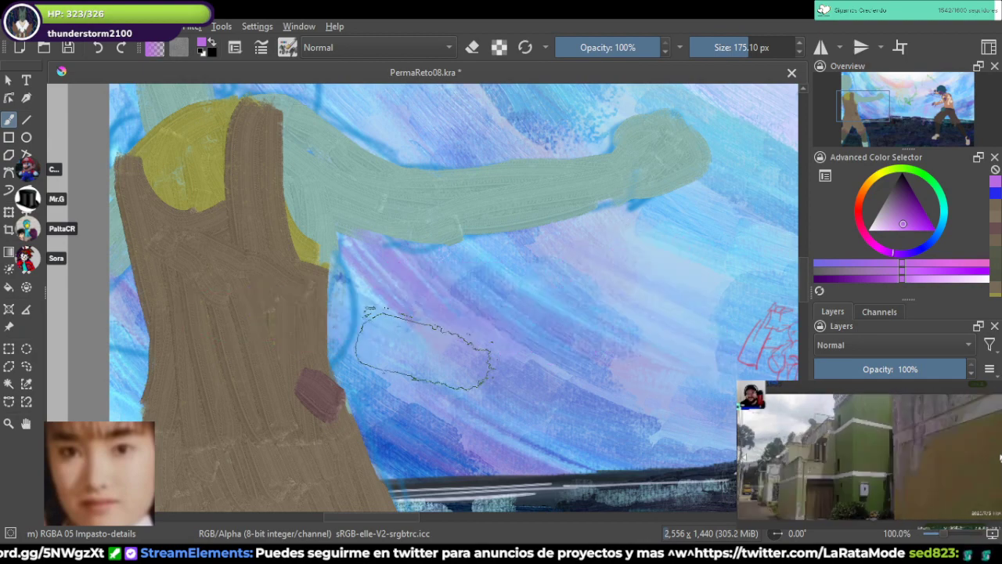
scroll(454, 336, "down", 2)
left_click_drag(453, 335, 516, 327)
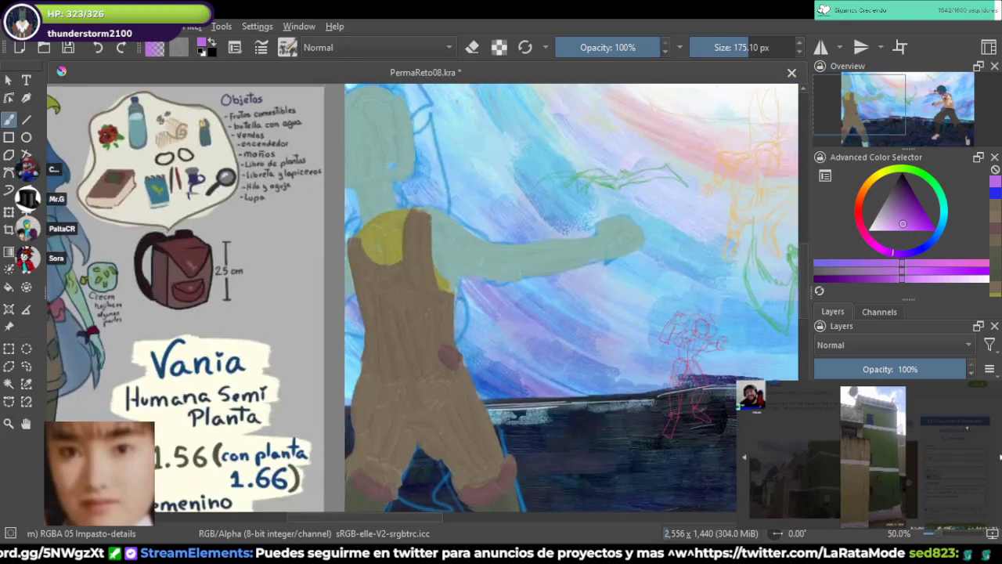
mouse_move(615, 153)
left_mouse_down()
mouse_move(469, 219)
mouse_move(356, 291)
left_mouse_up()
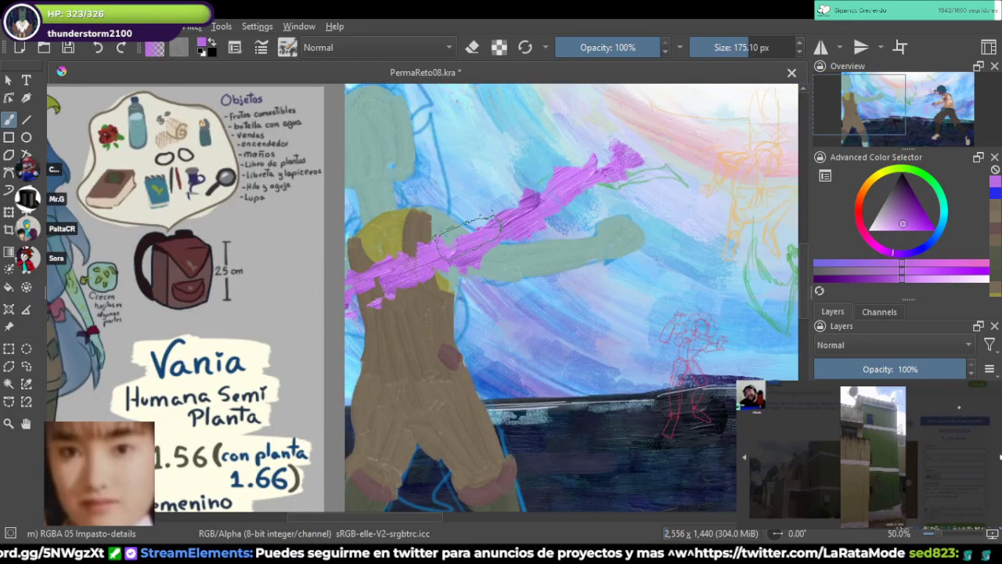
key("ctrl+z")
Step: Reduce the Impasto-details brush size to 25.35 px, save the document, and bring the Vania reference sheet alongside the left fighter
scroll(466, 235, "up", 1)
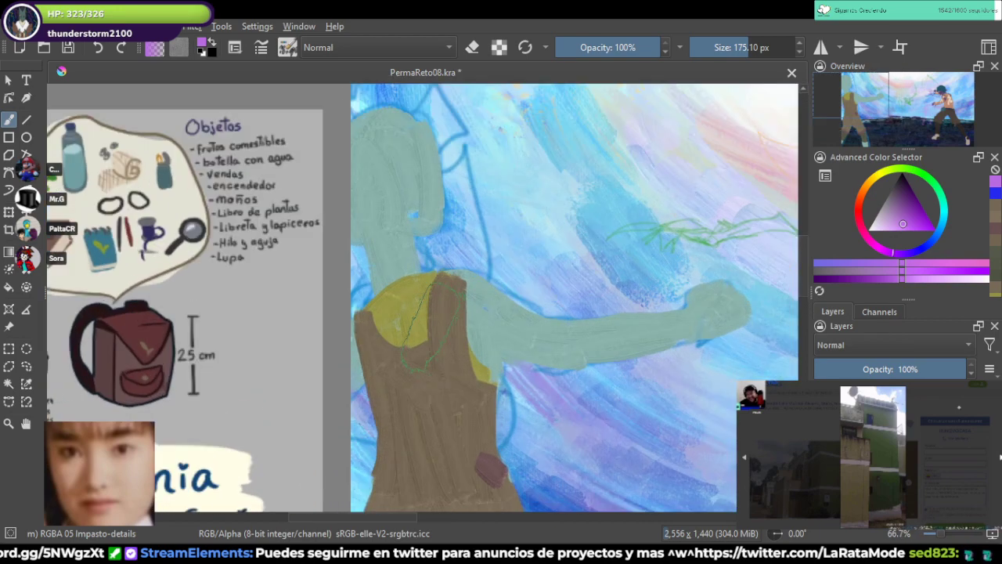
left_click(722, 47)
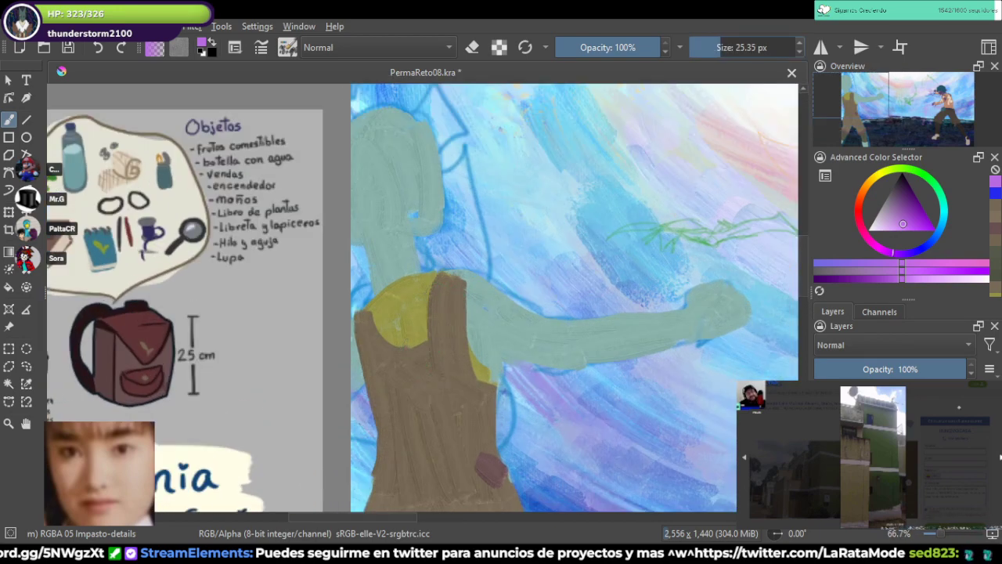
key("ctrl+s")
scroll(435, 200, "down", 2)
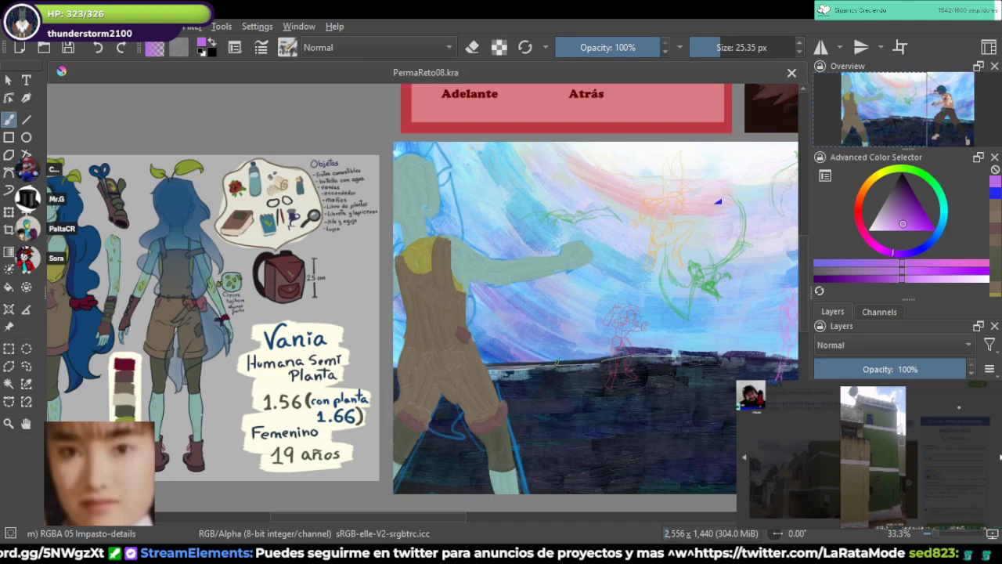
left_click_drag(717, 201, 796, 219)
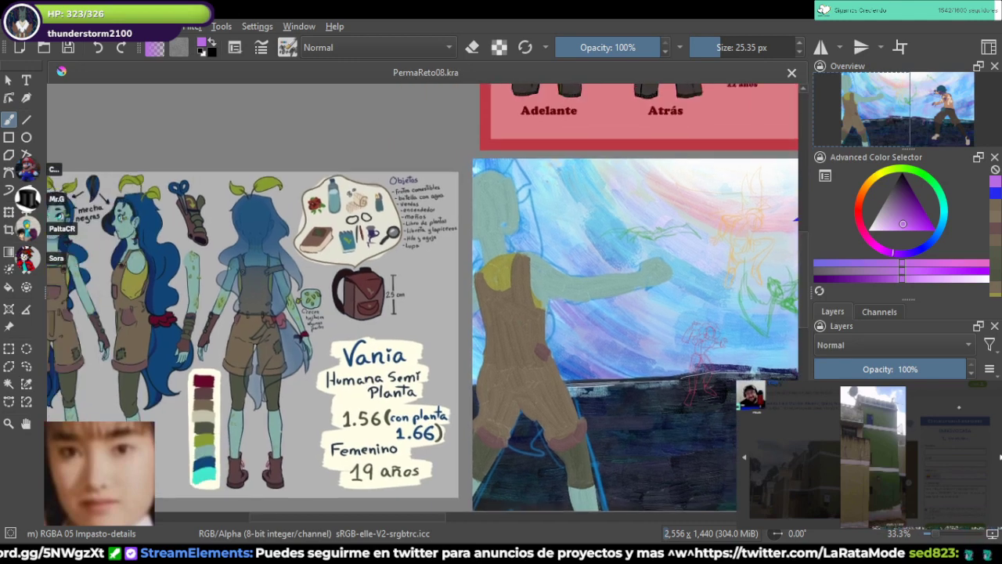
Step: Sample the leaf green from the Vania reference and dab a small spot on each overall strap of the left fighter
left_click_drag(423, 297, 510, 296)
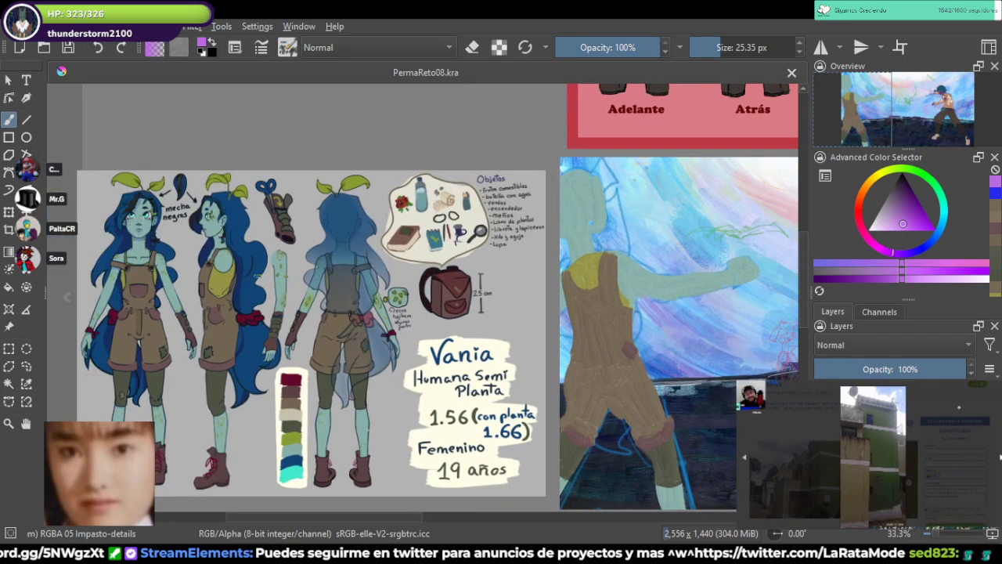
scroll(329, 276, "up", 6)
scroll(401, 258, "down", 3)
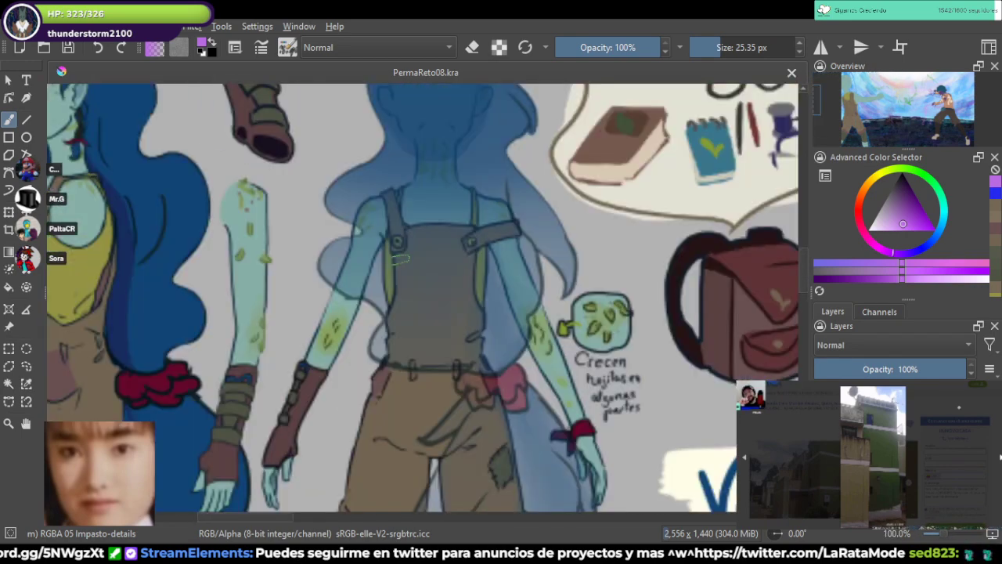
scroll(353, 318, "down", 1)
left_click_drag(352, 318, 354, 46)
mouse_move(318, 335)
left_mouse_down()
mouse_move(312, 284)
mouse_move(276, 335)
left_mouse_up()
left_click(312, 284, "ctrl")
scroll(311, 284, "down", 2)
scroll(311, 284, "down", 1)
scroll(512, 247, "up", 2)
scroll(512, 215, "up", 2)
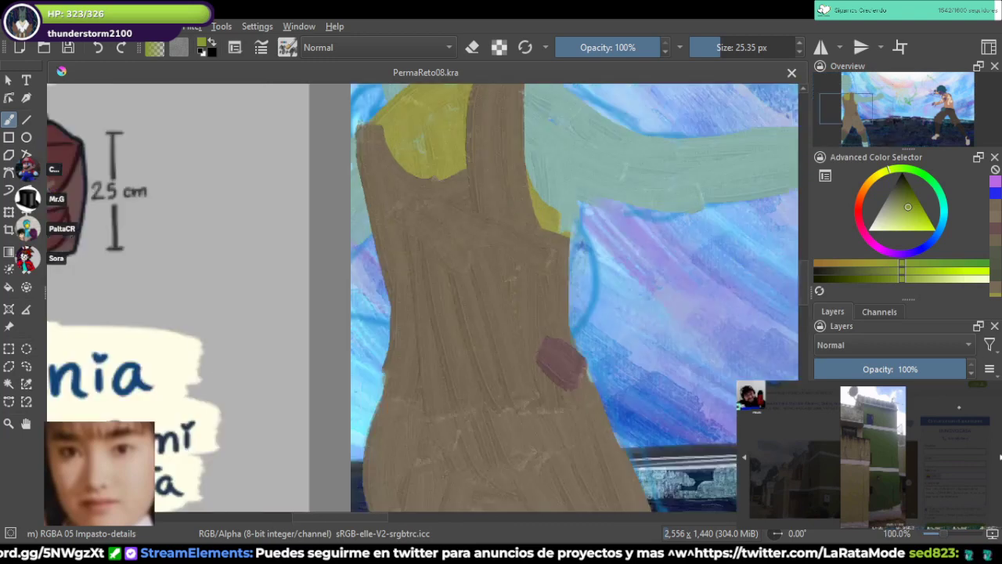
mouse_move(512, 215)
left_mouse_down()
mouse_move(542, 298)
mouse_move(524, 287)
mouse_move(527, 296)
left_mouse_up()
scroll(524, 262, "up", 1)
Step: Sample the dark red of the strap button in the Vania reference and paint it over the green spots on both straps
left_click_drag(362, 298, 366, 316)
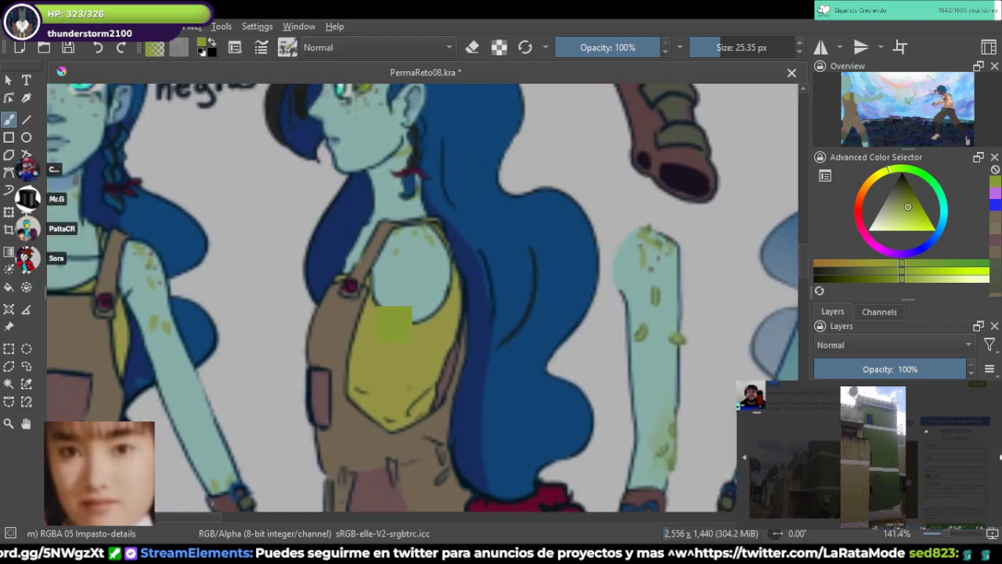
left_click(352, 285, "ctrl")
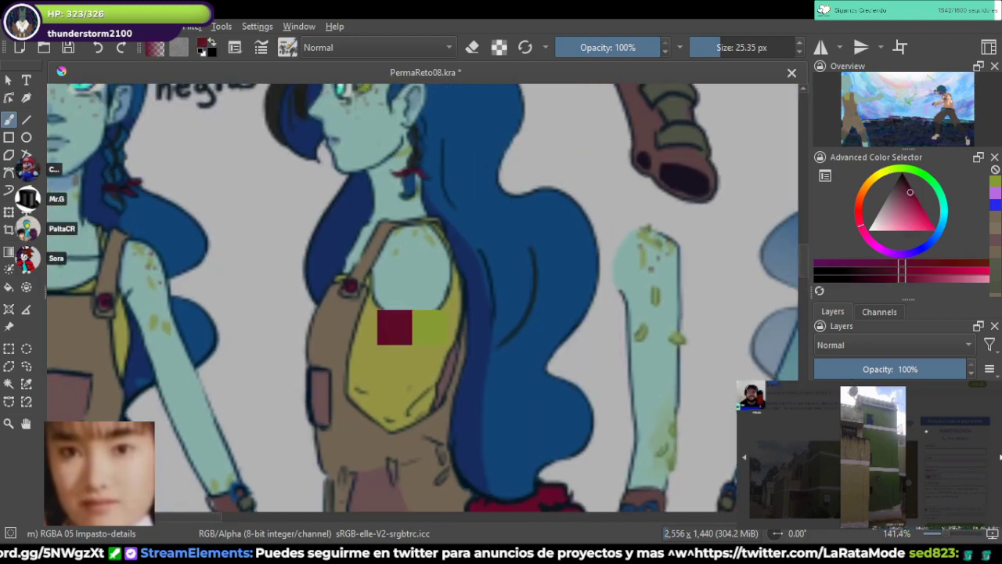
left_click_drag(536, 435, 181, 252)
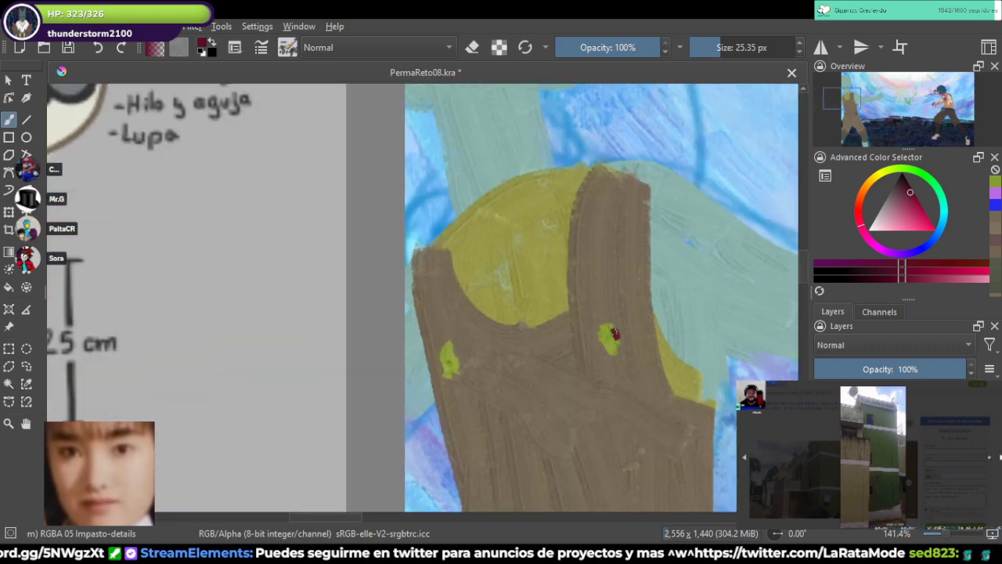
mouse_move(615, 333)
left_mouse_down()
mouse_move(611, 349)
mouse_move(601, 336)
mouse_move(607, 349)
left_mouse_up()
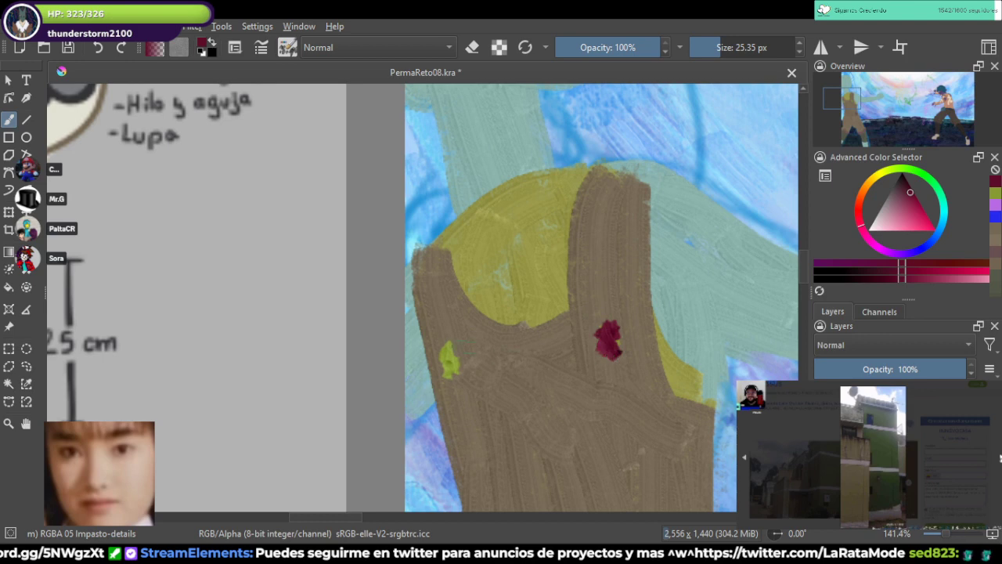
left_click_drag(447, 355, 462, 370)
left_click_drag(611, 345, 609, 323)
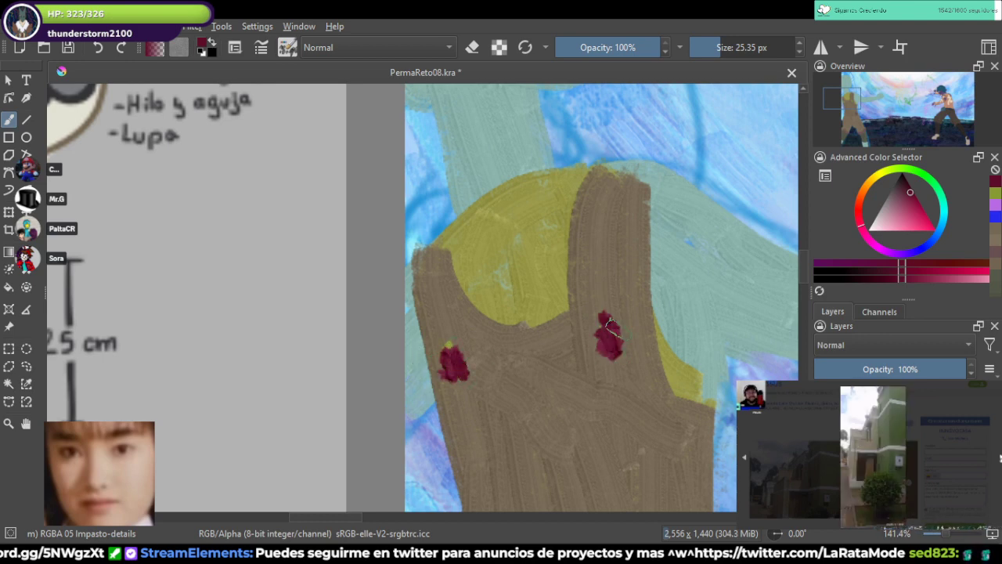
Step: Sample the overalls' brown, darken it, and outline both straps and the bib's neckline on the left fighter
left_click(654, 349, "ctrl")
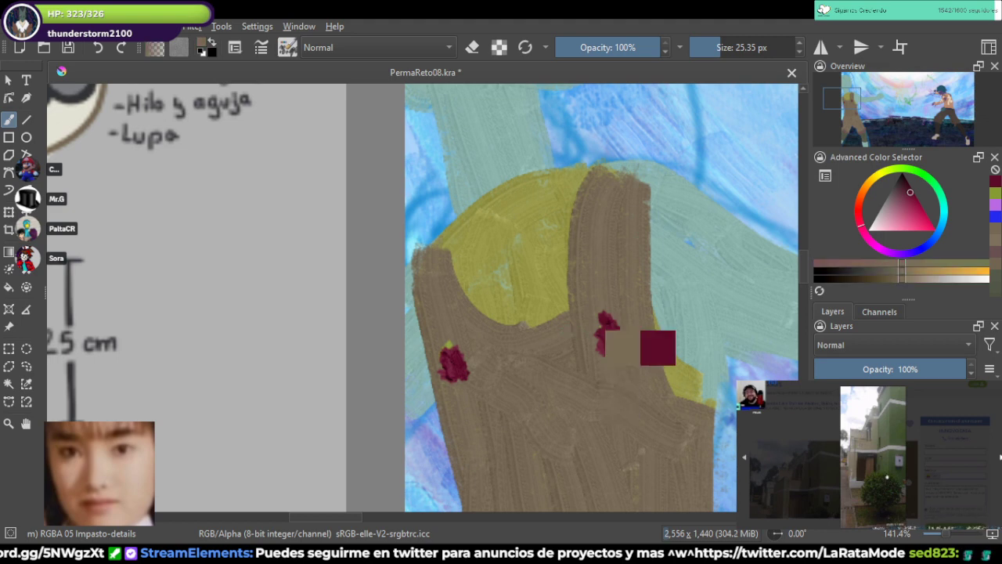
key("k")
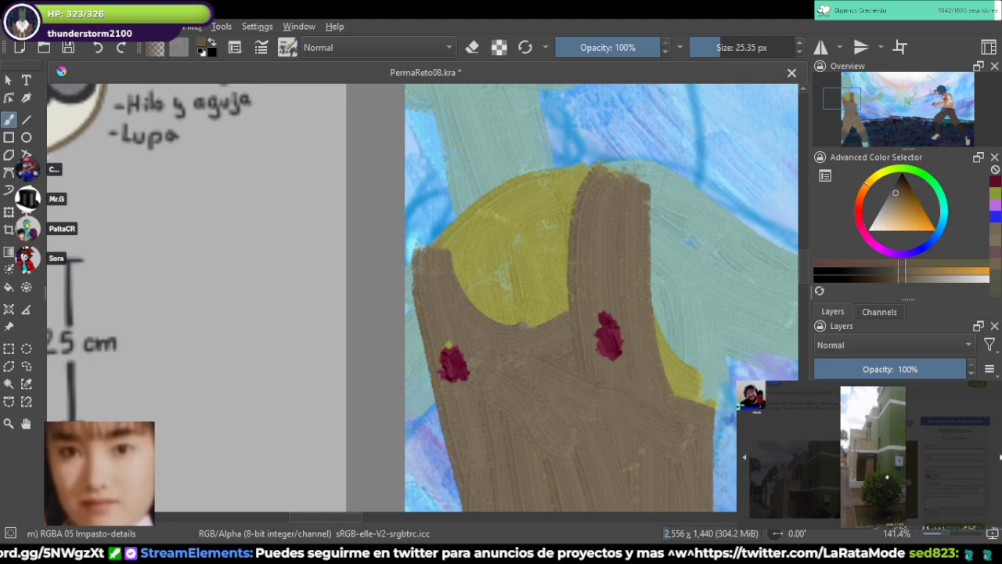
mouse_move(572, 284)
left_mouse_down()
mouse_move(591, 374)
mouse_move(653, 258)
left_mouse_up()
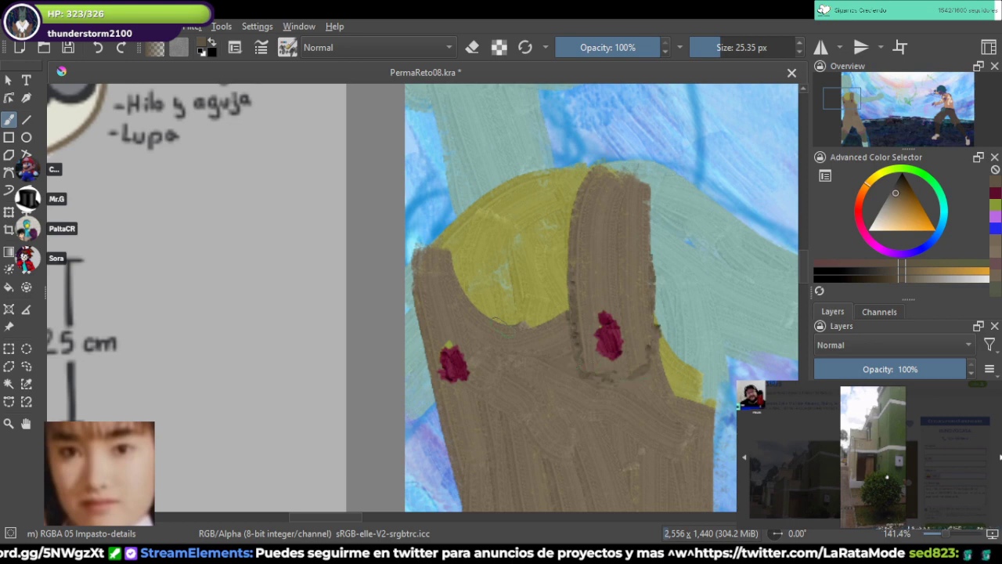
left_click_drag(454, 278, 472, 354)
left_click_drag(447, 254, 462, 309)
left_click_drag(440, 386, 471, 374)
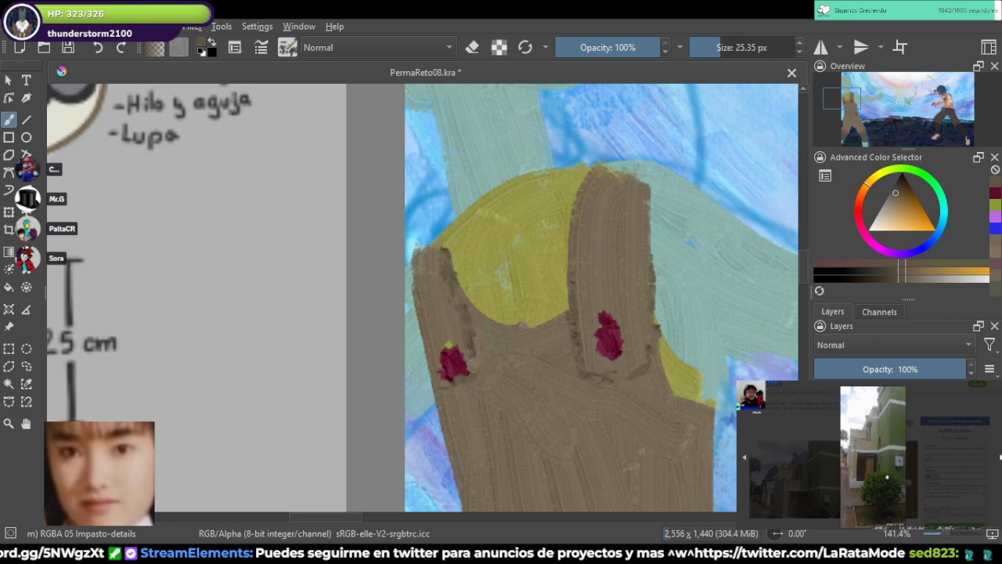
mouse_move(492, 334)
left_mouse_down()
mouse_move(556, 324)
mouse_move(485, 327)
left_mouse_up()
Step: Add dark brown strokes at the overalls' waist and hip patch, undo the last stroke, and save the document
scroll(592, 294, "down", 2)
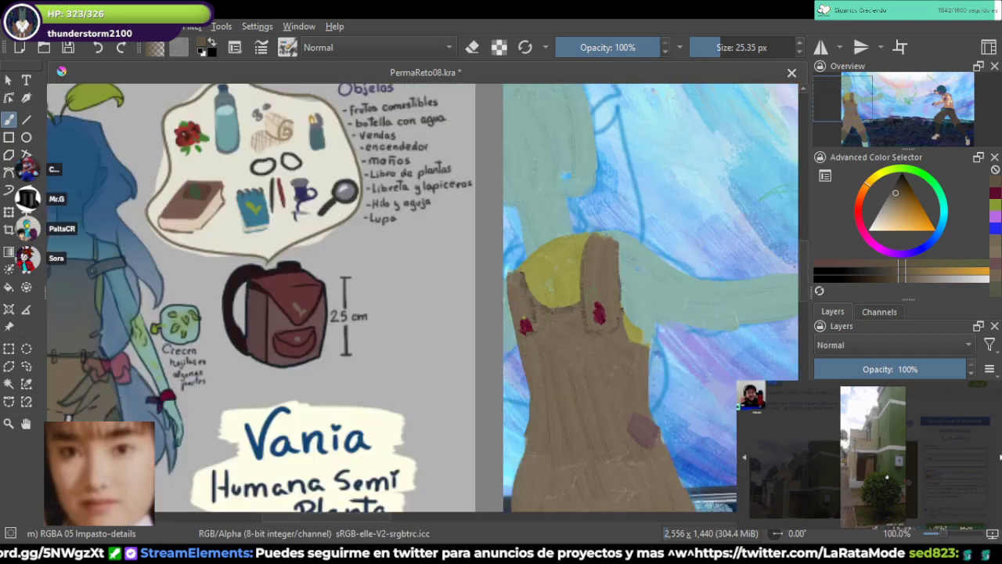
left_click_drag(592, 294, 540, 217)
scroll(461, 215, "down", 1)
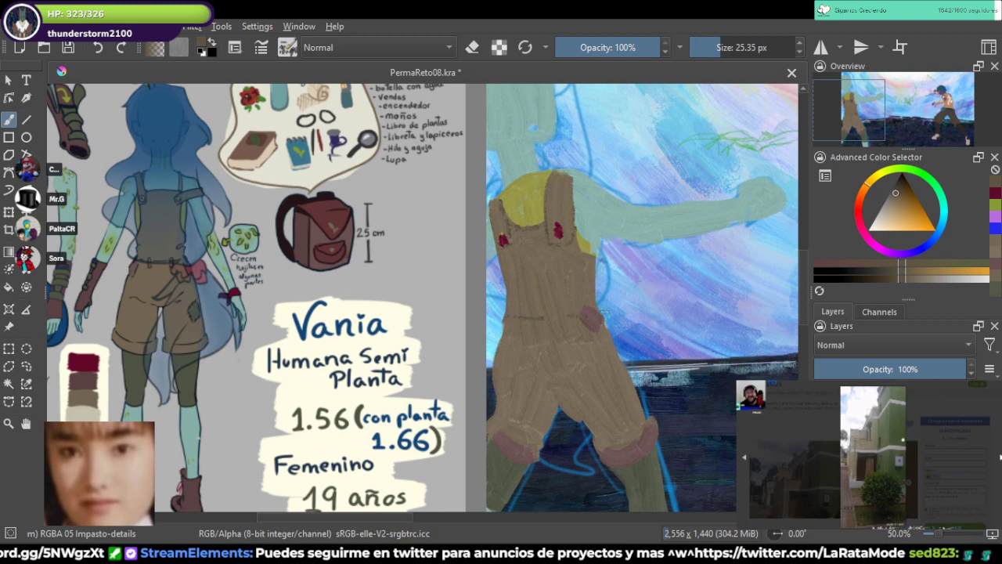
left_click_drag(604, 312, 622, 332)
key("ctrl+z")
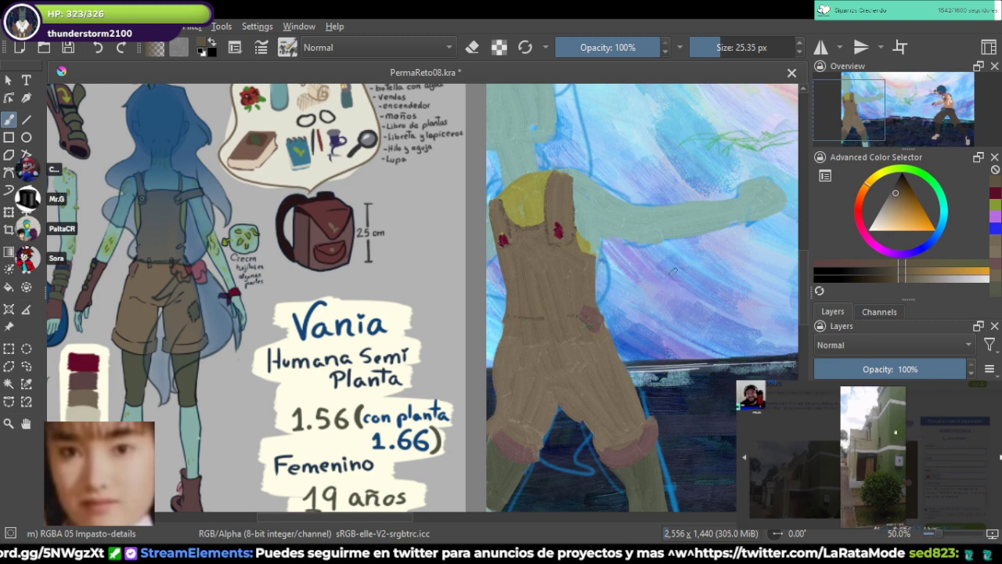
key("ctrl")
key("ctrl+s")
scroll(678, 277, "down", 1)
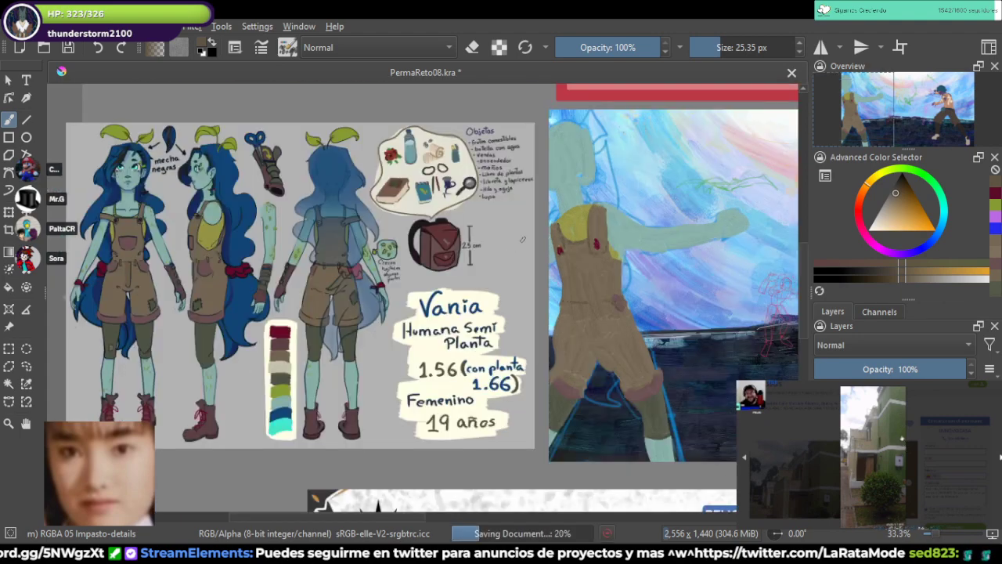
Step: Examine the whole fight composition, including both fighters and the sketched figures between them
left_click_drag(678, 277, 454, 303)
left_click_drag(650, 200, 484, 209)
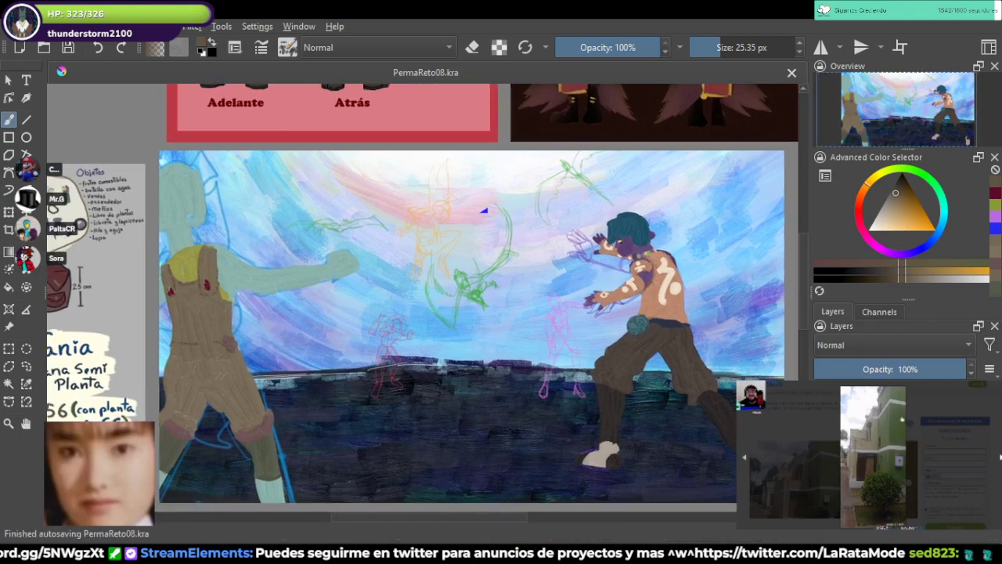
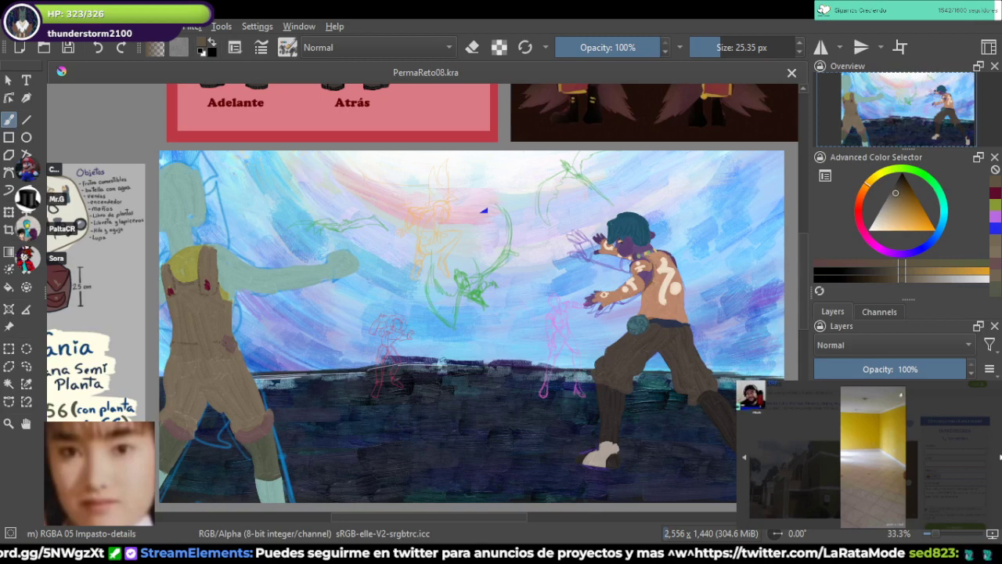
key("minus")
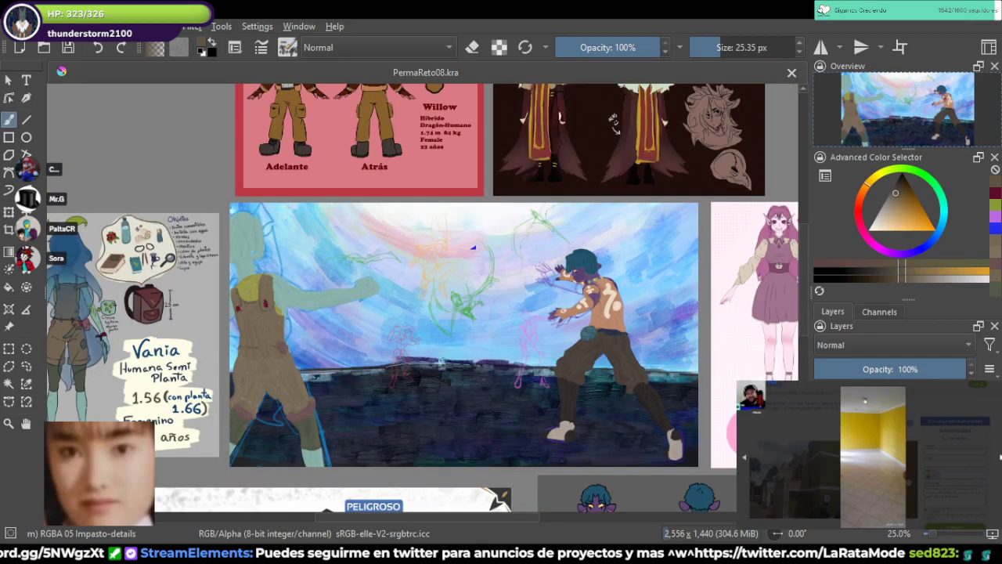
key("plus")
key("plus")
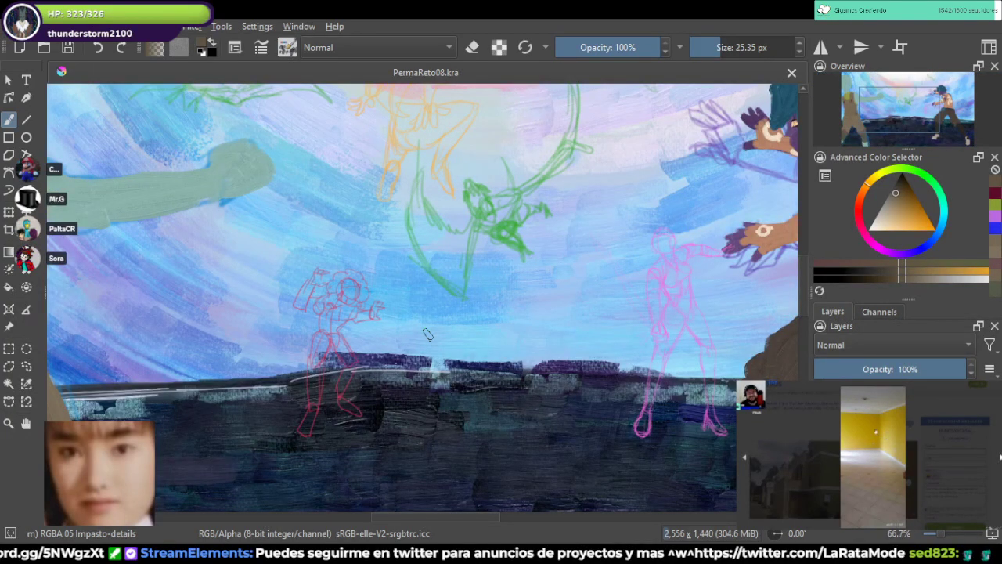
key("minus")
key("minus")
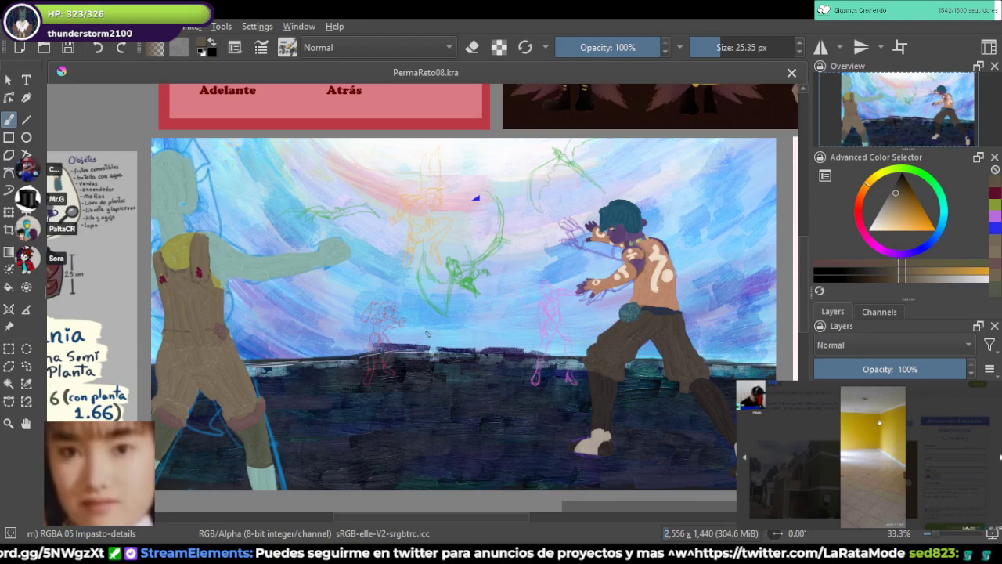
scroll(356, 336, "up", 2)
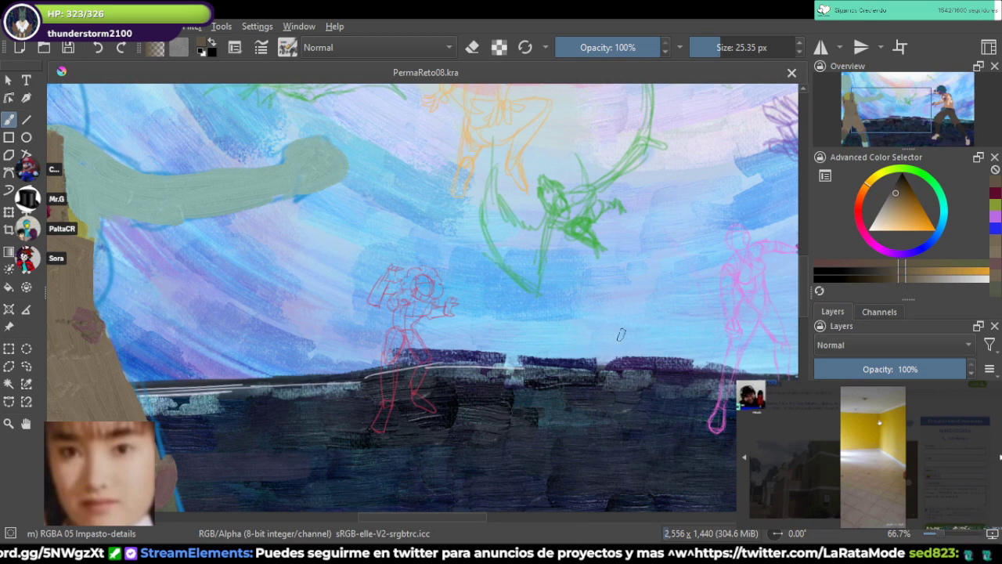
scroll(624, 264, "down", 3)
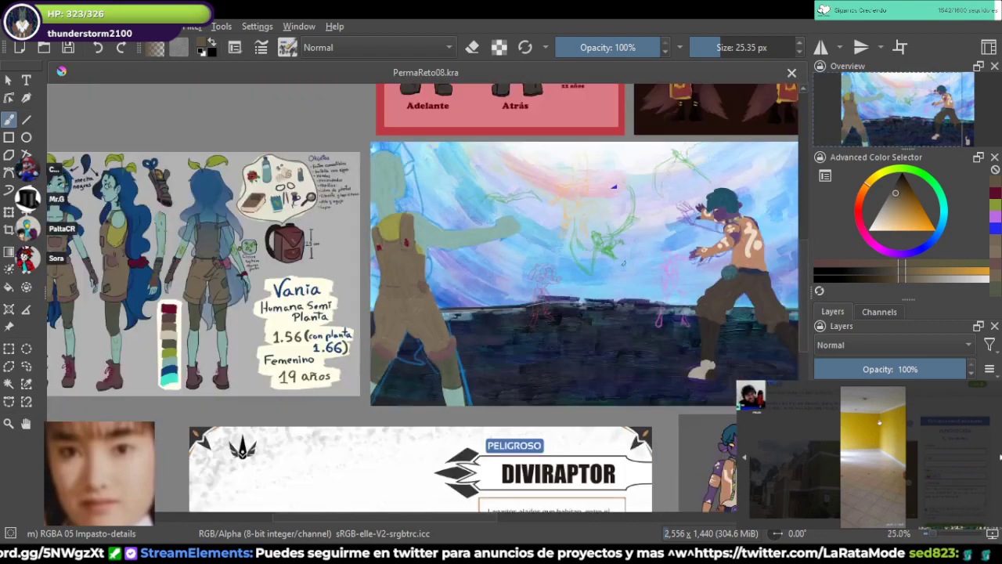
scroll(574, 232, "up", 1)
scroll(573, 230, "down", 1)
scroll(802, 131, "up", 1)
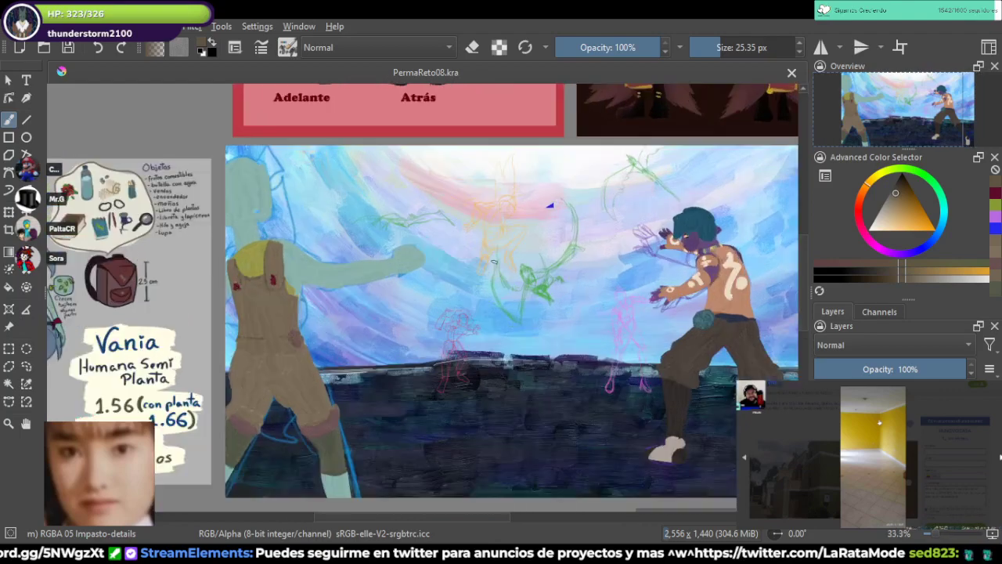
Step: Sample the dark blue hair colour from the Vania reference sheet
left_click_drag(549, 205, 757, 240)
left_click_drag(82, 279, 413, 332)
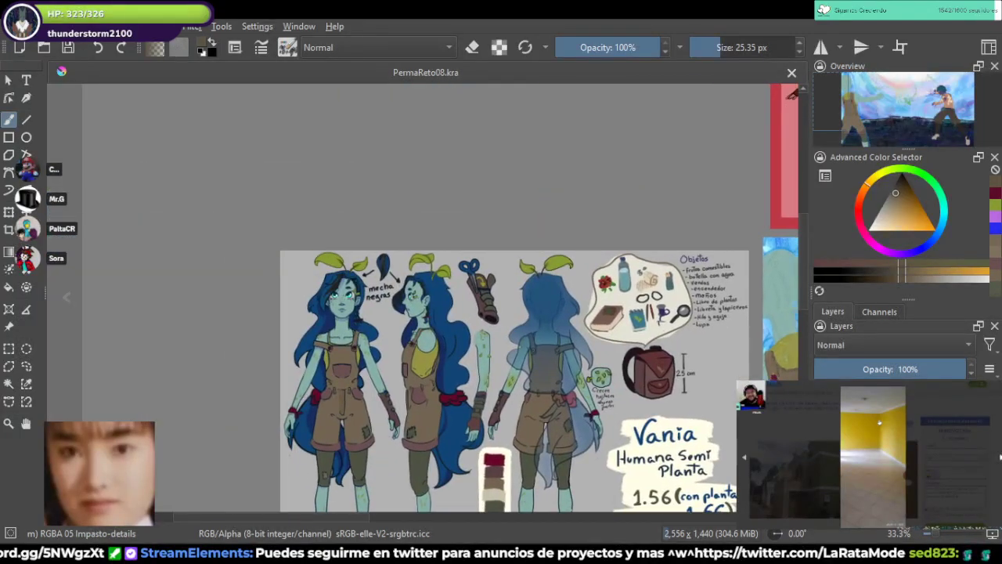
scroll(414, 331, "up", 2)
left_click(496, 328, "ctrl")
Step: Block in the left fighter's dark blue hair over the head using the Impasto-details brush at 122.40 px
left_click_drag(496, 328, 137, 313)
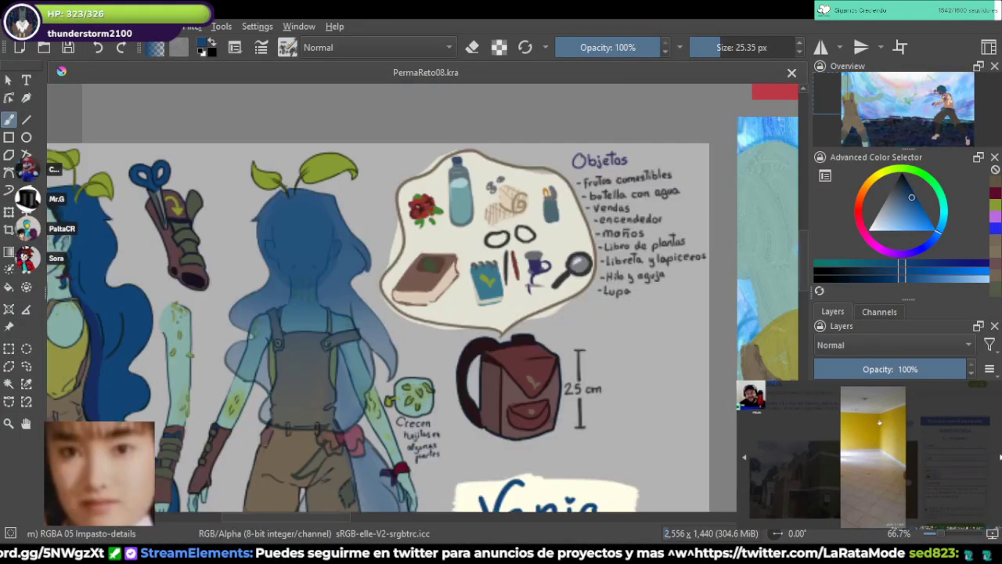
left_click_drag(392, 321, 172, 312)
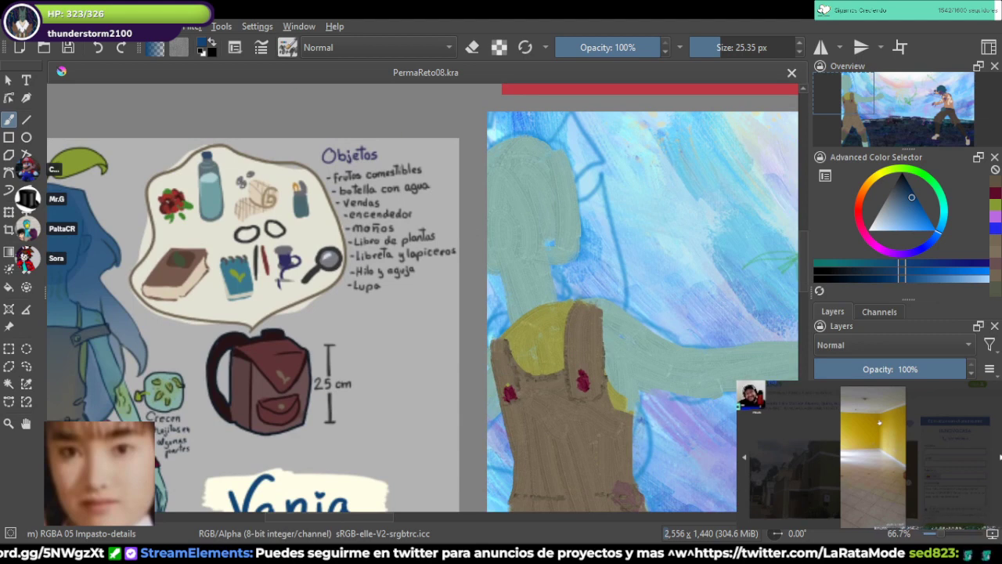
scroll(550, 291, "up", 1)
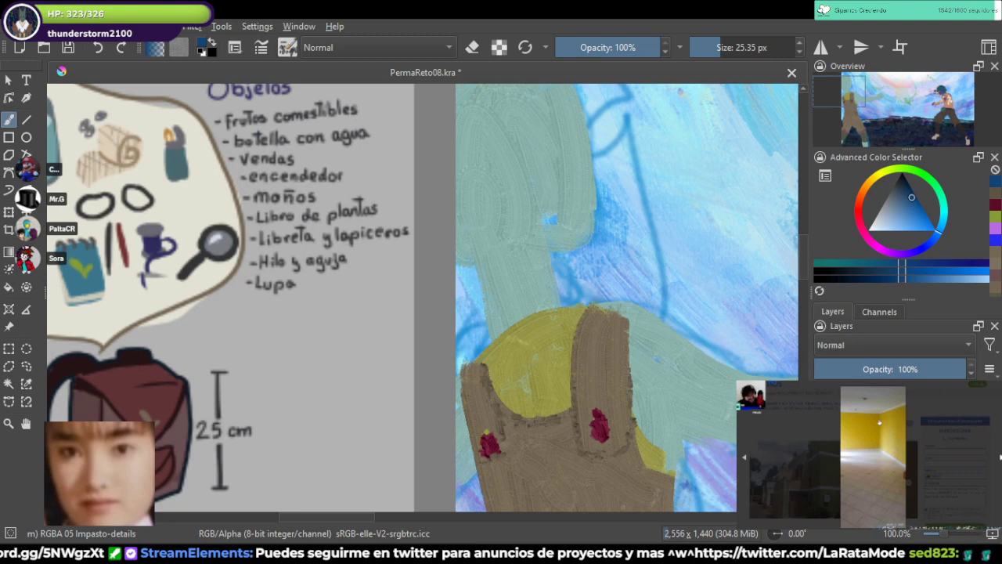
left_click_drag(550, 291, 535, 356)
left_click(736, 47)
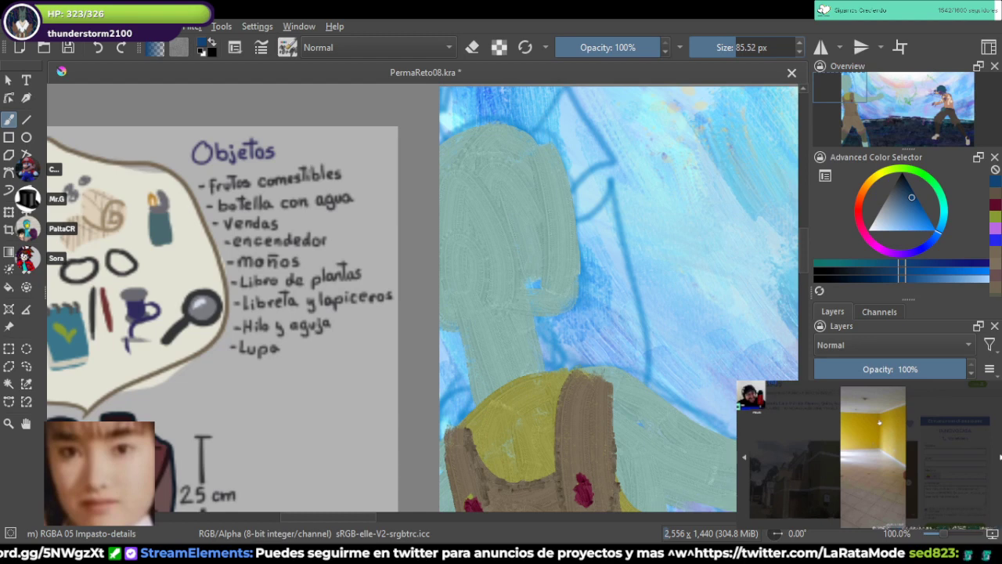
scroll(494, 208, "up", 1)
key("bracketright")
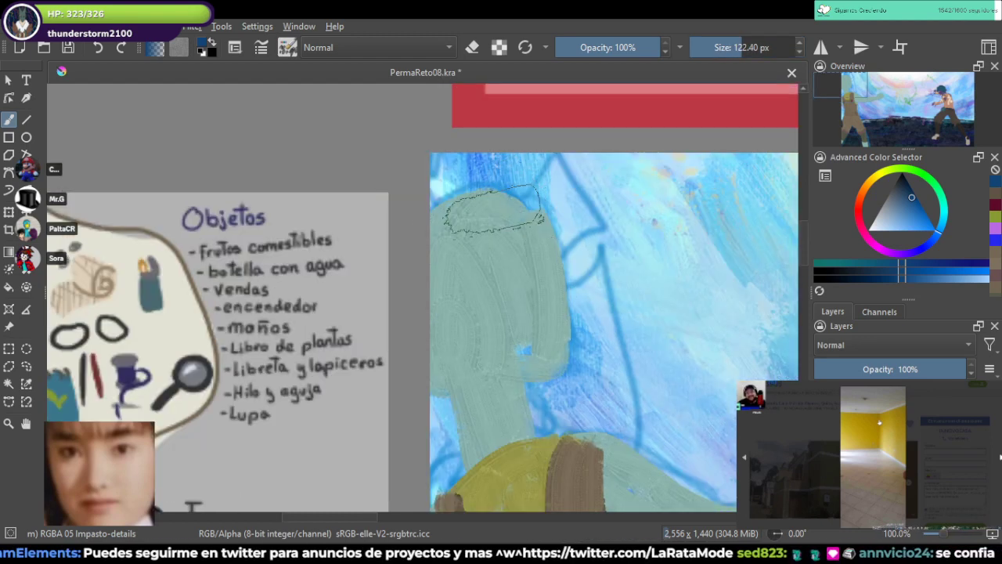
mouse_move(438, 202)
left_mouse_down()
mouse_move(550, 209)
mouse_move(580, 187)
mouse_move(555, 249)
mouse_move(511, 296)
mouse_move(493, 368)
mouse_move(483, 290)
mouse_move(463, 247)
mouse_move(528, 256)
mouse_move(476, 256)
mouse_move(456, 268)
mouse_move(471, 426)
mouse_move(451, 305)
mouse_move(479, 227)
mouse_move(421, 188)
mouse_move(447, 195)
left_mouse_up()
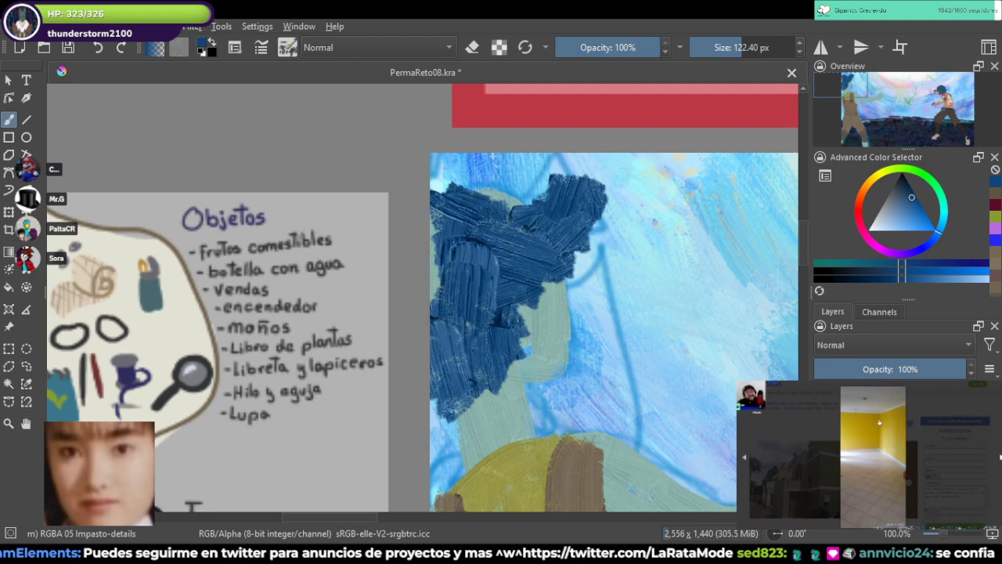
Step: Smooth the dark blue hair over the left fighter's head with the Thickpaint brush at 249.31 px and 138.58 px
key("slash")
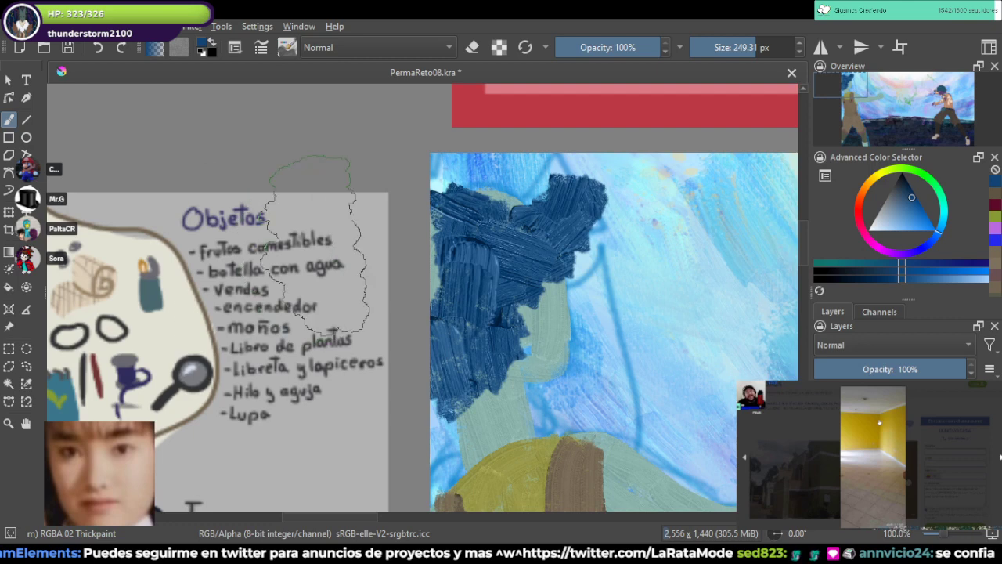
mouse_move(450, 251)
left_mouse_down()
mouse_move(448, 282)
mouse_move(470, 336)
left_mouse_up()
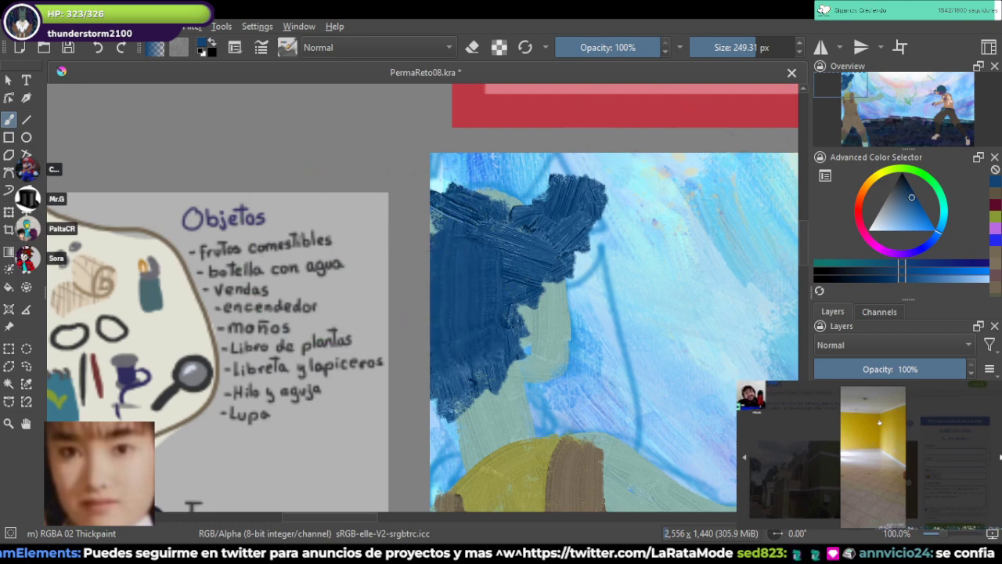
left_click(747, 47)
key("bracketleft")
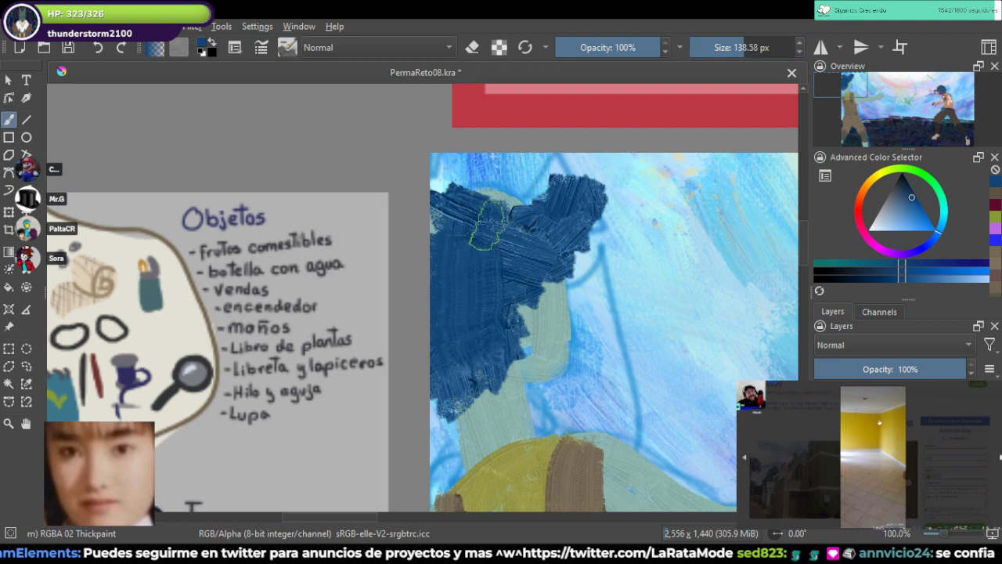
left_click_drag(444, 229, 466, 226)
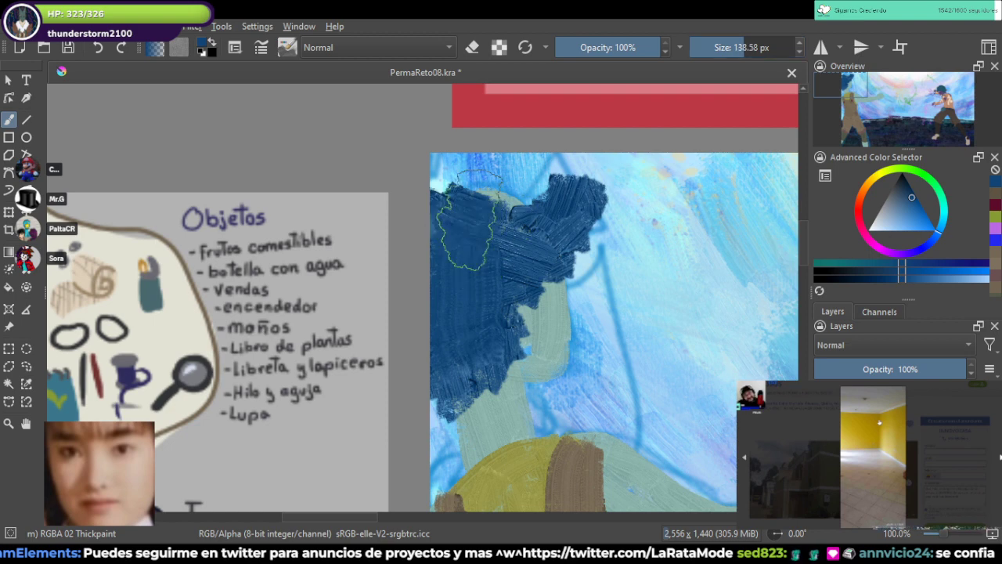
Step: Extend the dark blue hair down over the neck and onto the yellow shirt, and across the upper face, at 138.58 px
left_click_drag(599, 327, 622, 256)
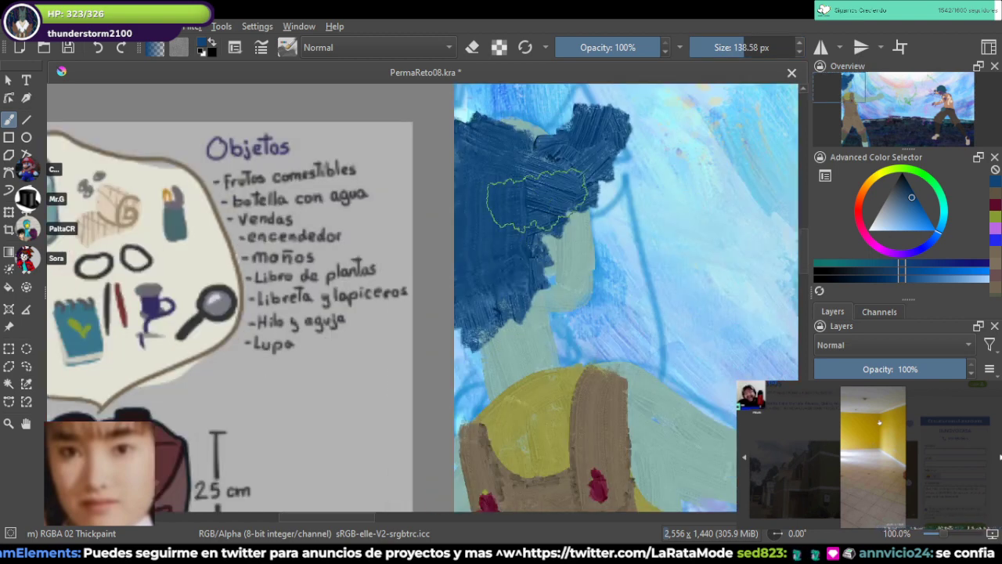
left_click_drag(547, 227, 565, 362)
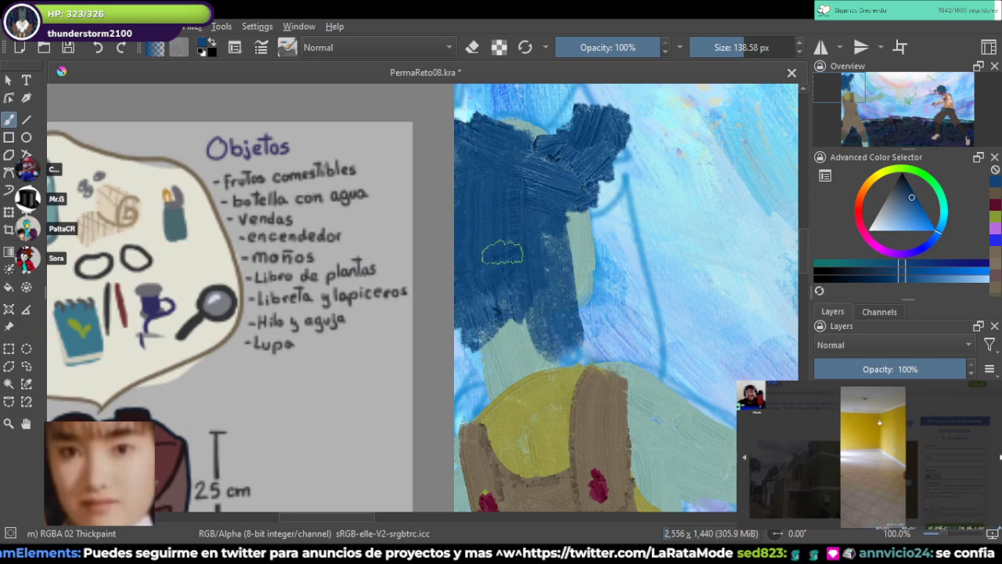
mouse_move(505, 259)
left_mouse_down()
mouse_move(519, 427)
mouse_move(506, 432)
mouse_move(504, 403)
mouse_move(540, 282)
left_mouse_up()
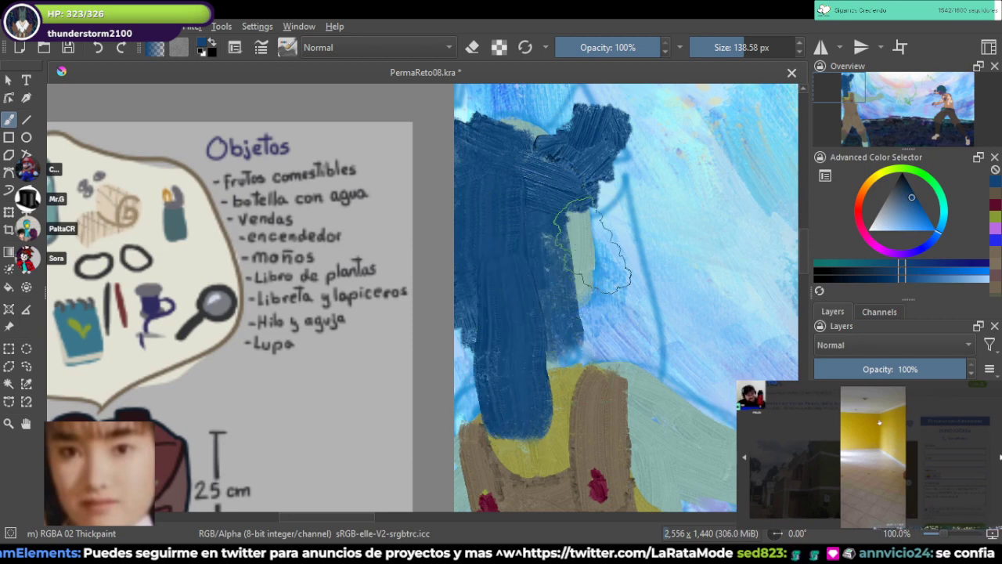
mouse_move(557, 215)
left_mouse_down()
mouse_move(592, 225)
mouse_move(620, 213)
mouse_move(548, 221)
left_mouse_up()
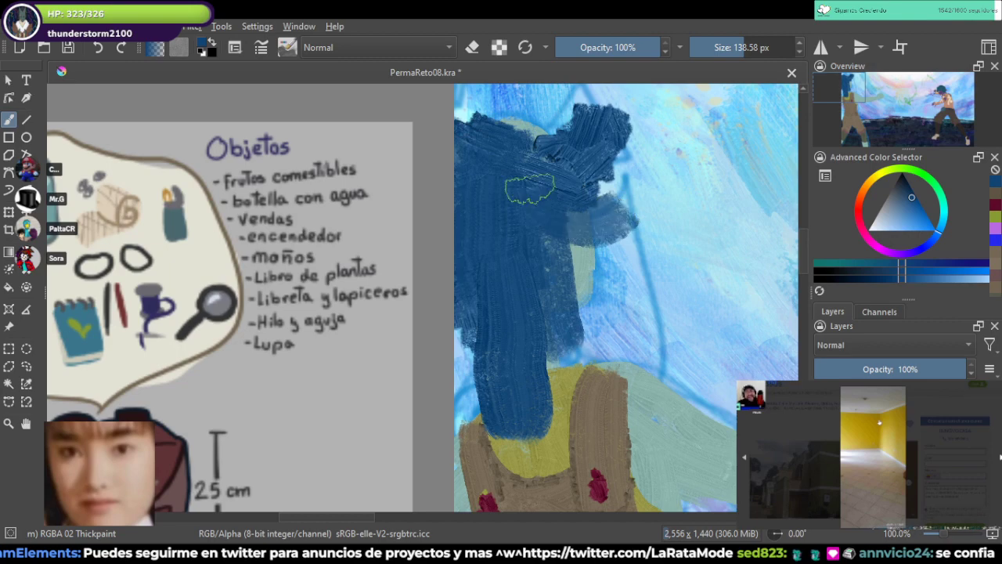
Step: Cover the crown of the head with broad dark blue Thickpaint strokes, filling the gap beside the hair tuft
mouse_move(552, 161)
left_mouse_down()
mouse_move(548, 151)
mouse_move(471, 137)
mouse_move(455, 232)
left_mouse_up()
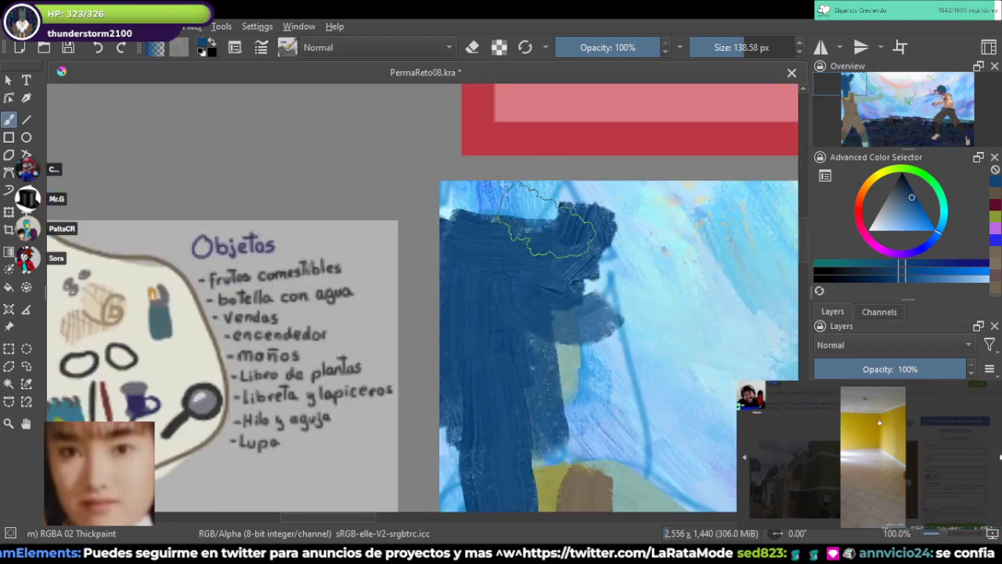
mouse_move(551, 215)
left_mouse_down()
mouse_move(539, 233)
mouse_move(470, 263)
left_mouse_up()
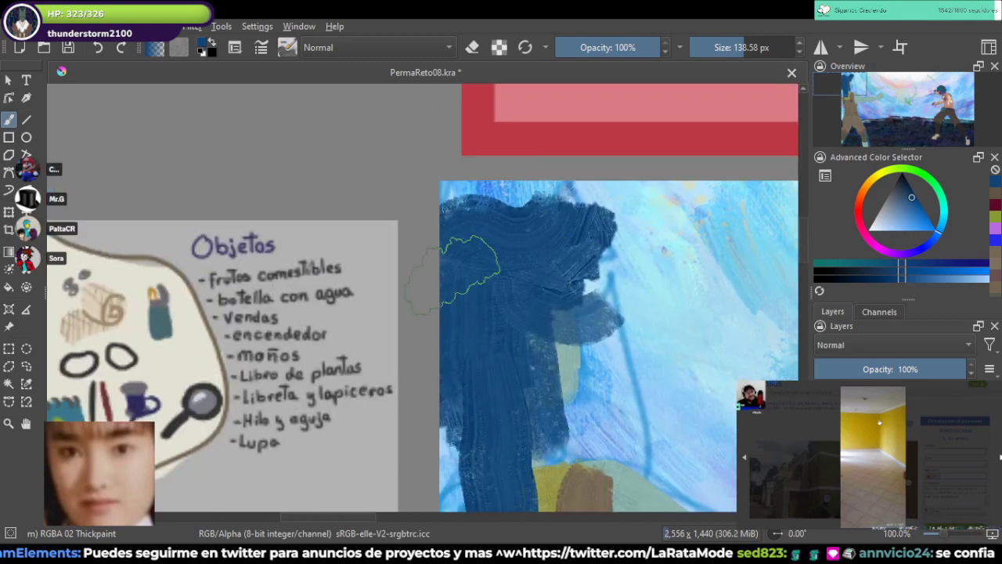
left_click_drag(470, 392, 456, 155)
Step: Paint a narrow vertical lock of dark blue hair in front of the face with the Thickpaint brush at 35.51 px
left_click_drag(601, 115, 530, 213)
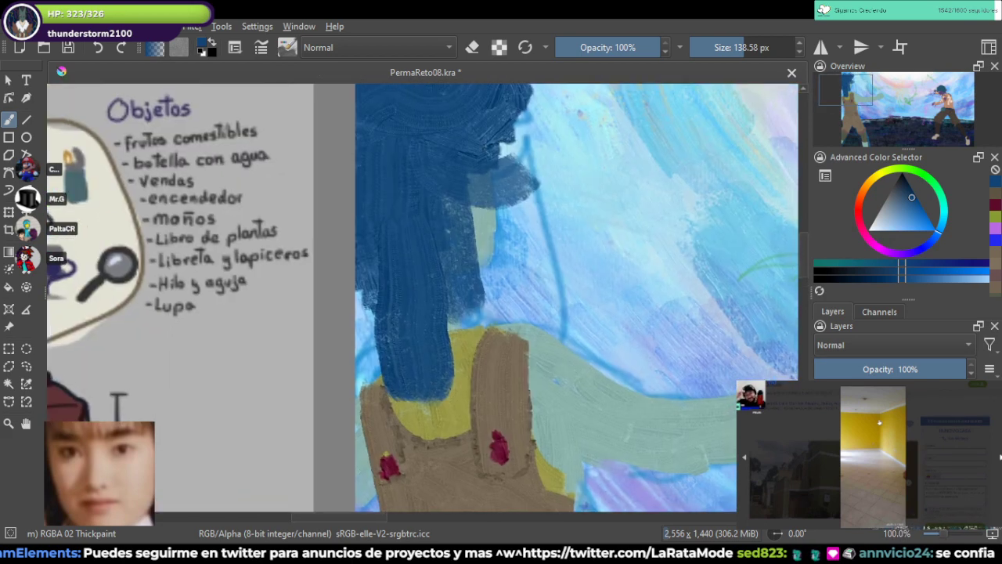
left_click(724, 47)
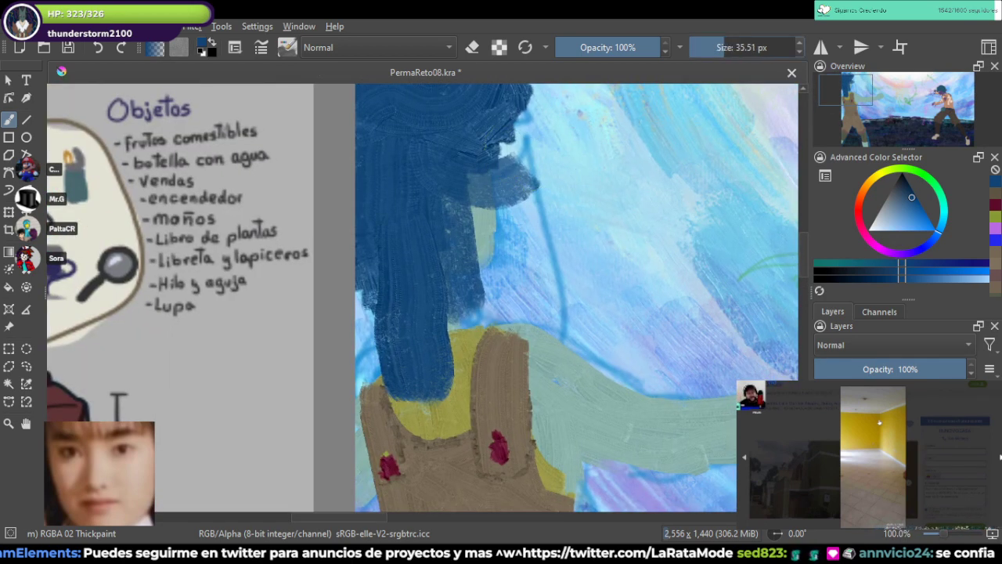
mouse_move(523, 161)
left_mouse_down()
mouse_move(523, 273)
mouse_move(508, 317)
left_mouse_up()
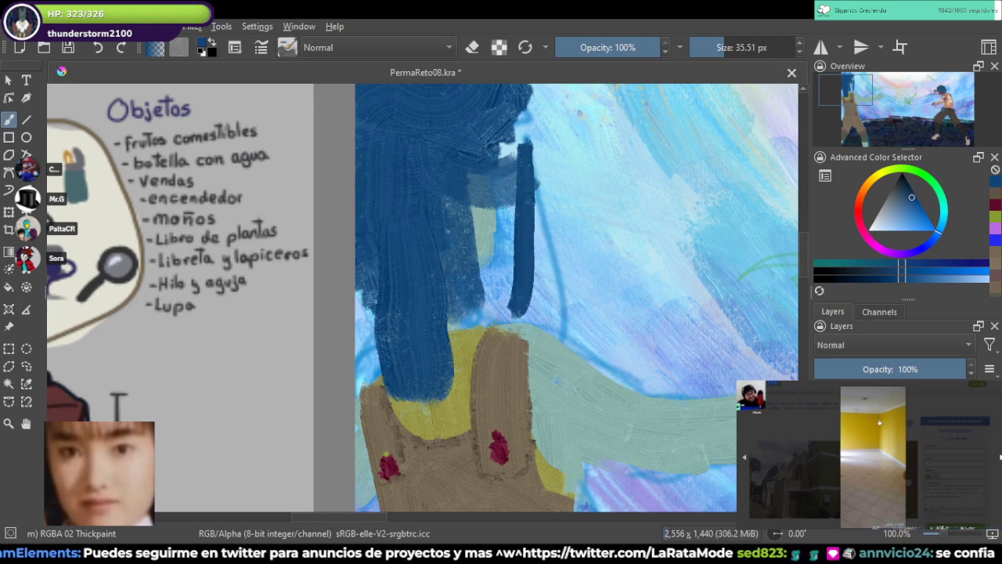
key("slash")
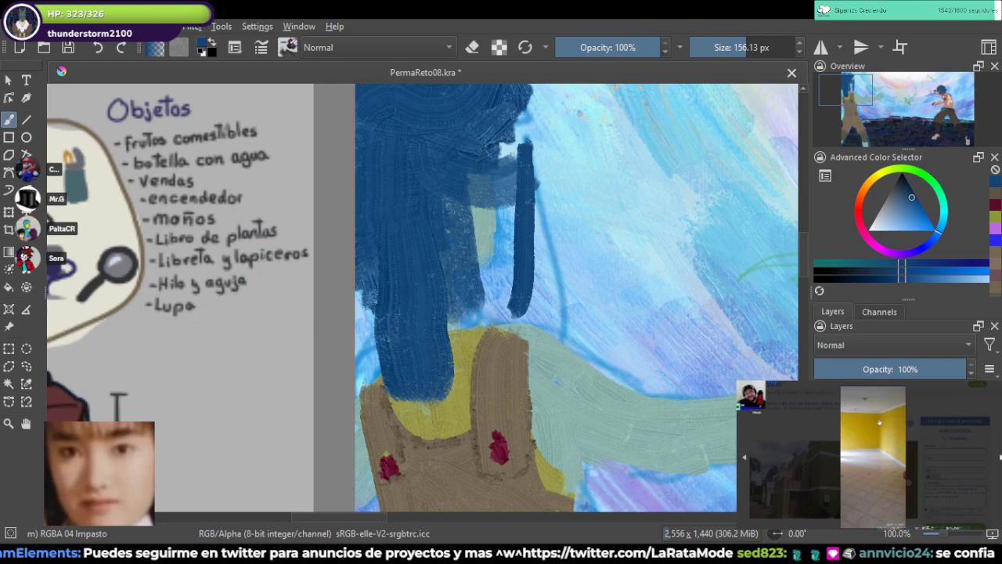
left_click(729, 47)
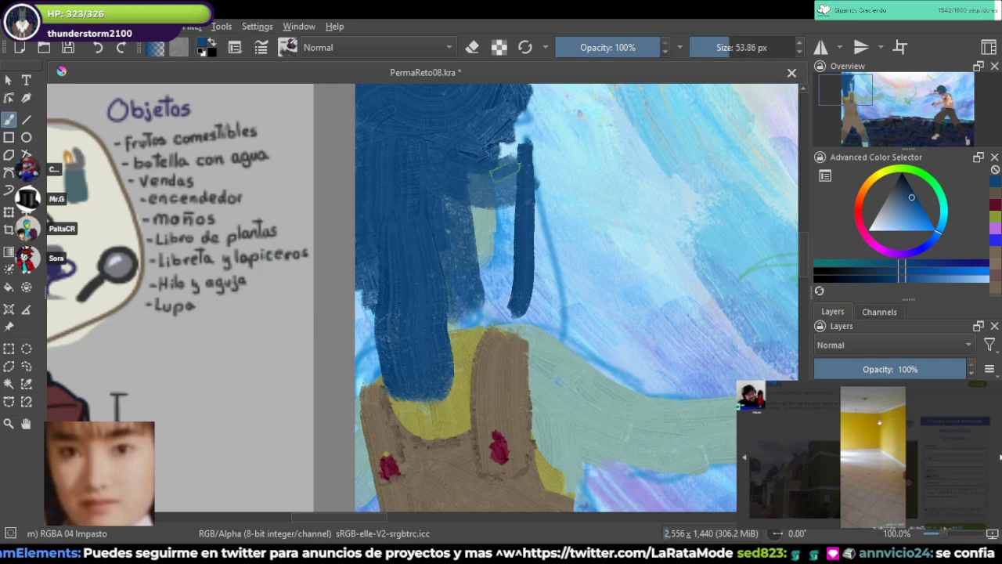
mouse_move(518, 224)
left_mouse_down()
mouse_move(525, 267)
mouse_move(519, 195)
mouse_move(535, 288)
mouse_move(523, 215)
left_mouse_up()
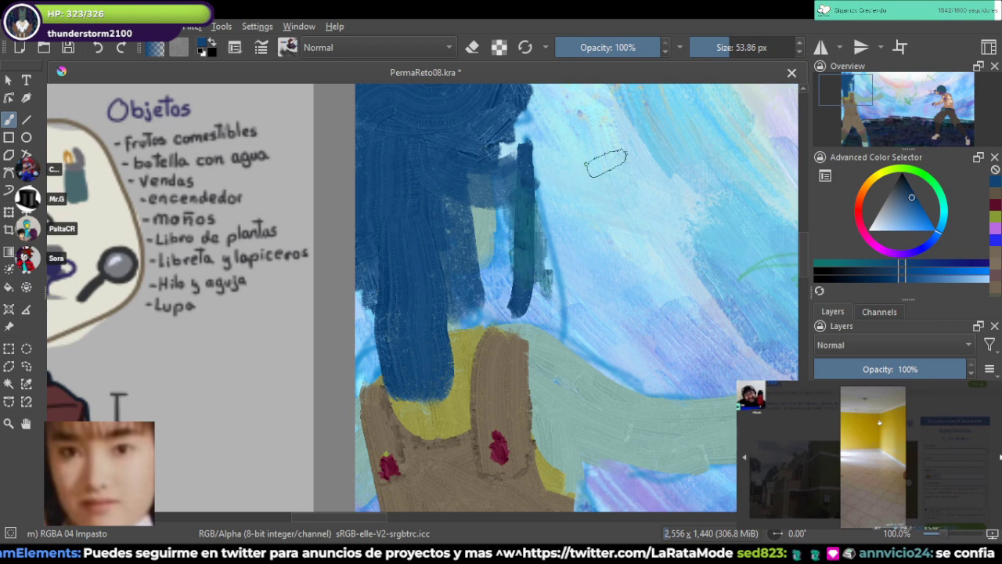
left_click_drag(606, 164, 593, 246)
key("ctrl+z")
key("ctrl+z")
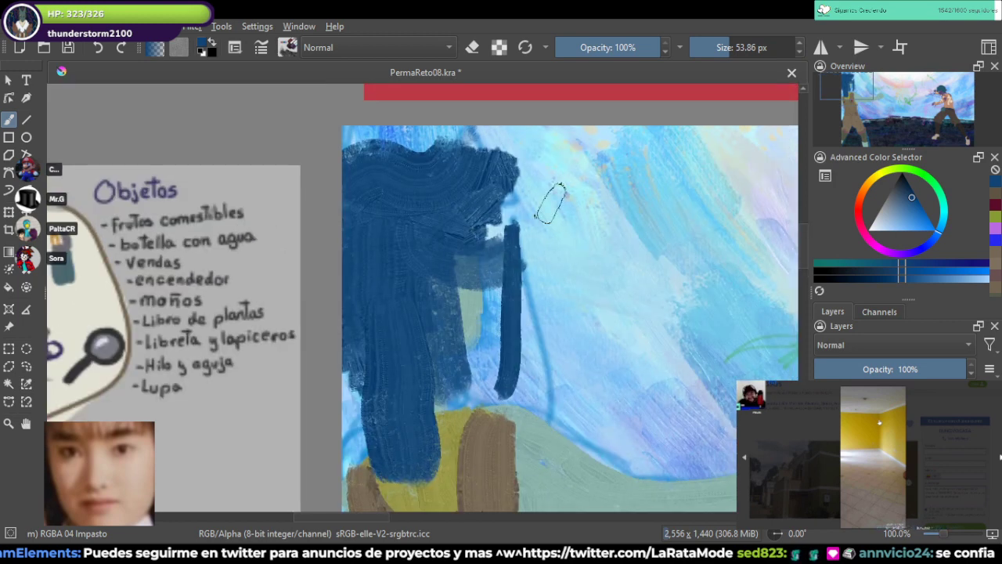
mouse_move(520, 264)
left_mouse_down()
mouse_move(513, 247)
mouse_move(534, 376)
mouse_move(530, 313)
mouse_move(526, 324)
mouse_move(513, 274)
mouse_move(520, 249)
left_mouse_up()
key("ctrl+z")
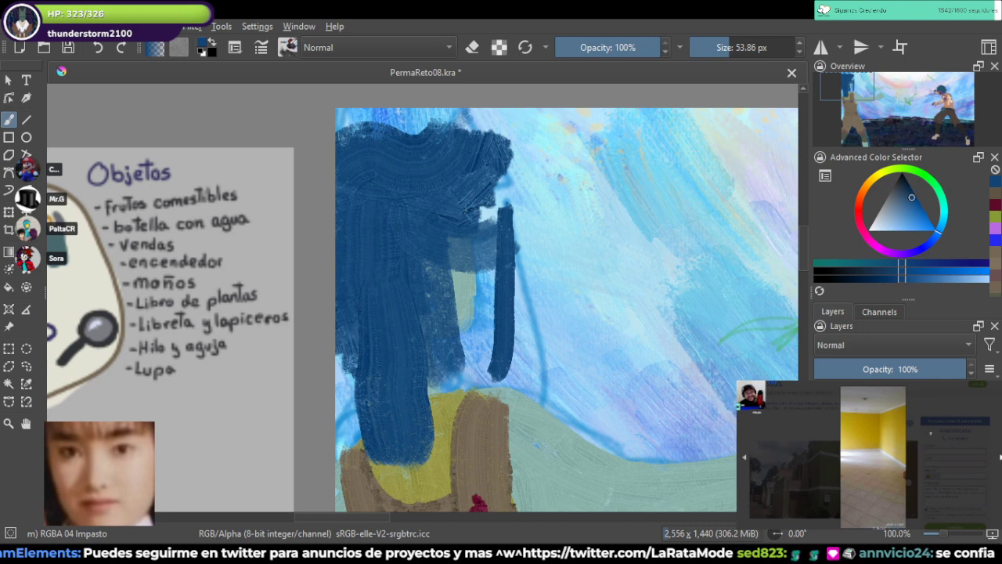
Step: Roughen and widen the narrow lock in front of the face with the Impasto-details brush at 56.91 px
key("slash")
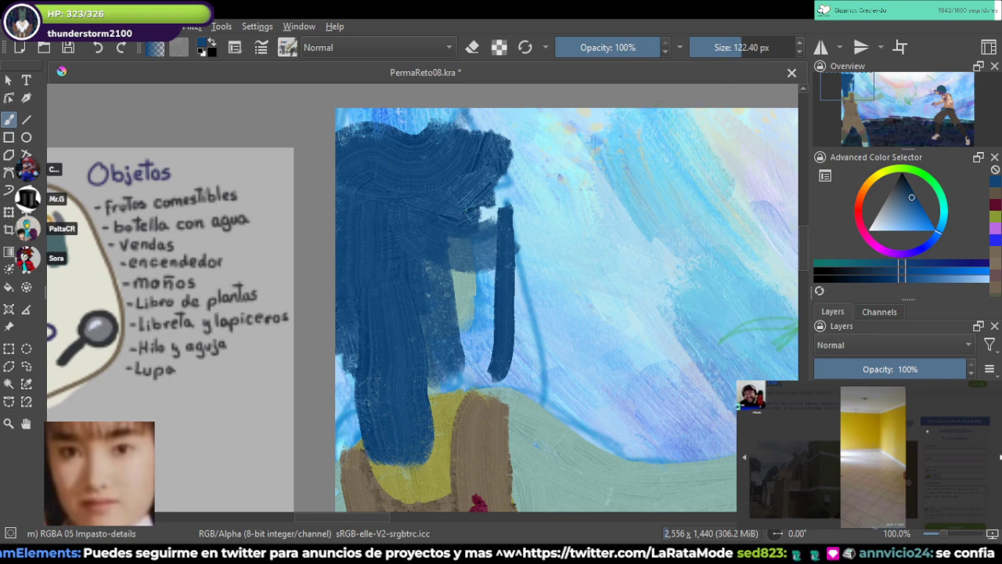
left_click(732, 47)
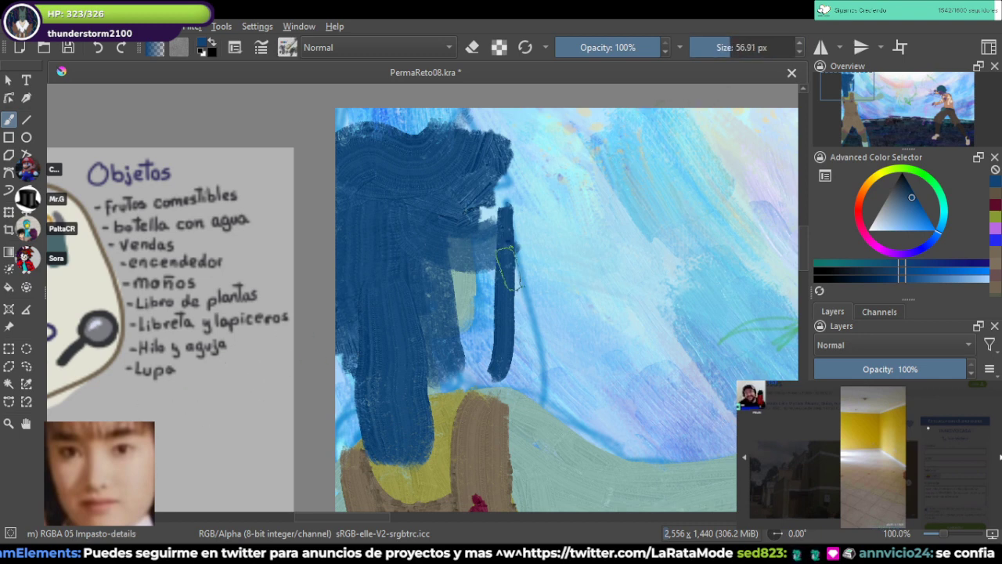
mouse_move(510, 244)
left_mouse_down()
mouse_move(521, 367)
mouse_move(529, 362)
mouse_move(513, 312)
left_mouse_up()
left_click_drag(499, 232, 502, 75)
left_click_drag(515, 201, 523, 174)
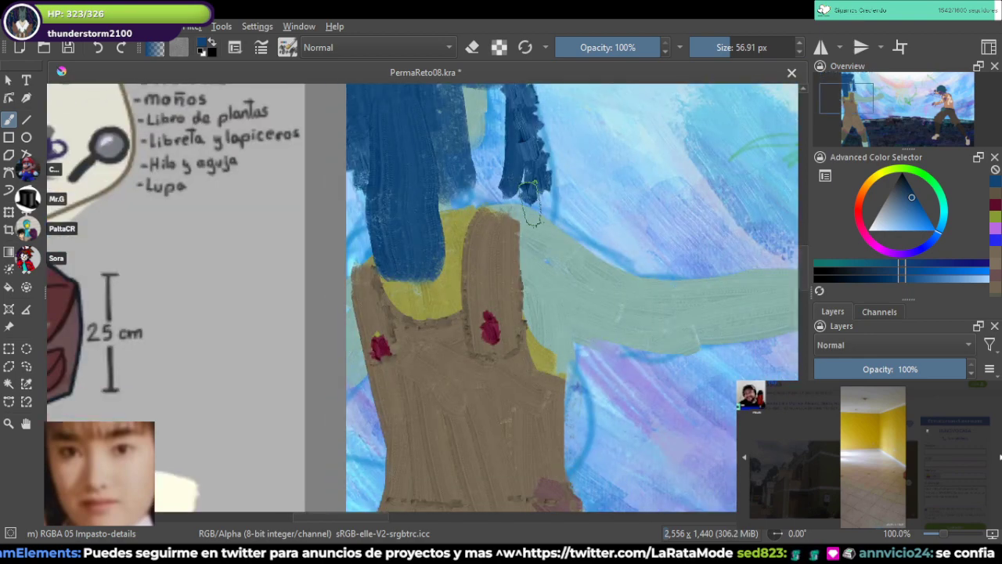
Step: Paint long dark blue hair strands down both sides of the overalls to below the knees, following the Vania reference
scroll(531, 202, "down", 2)
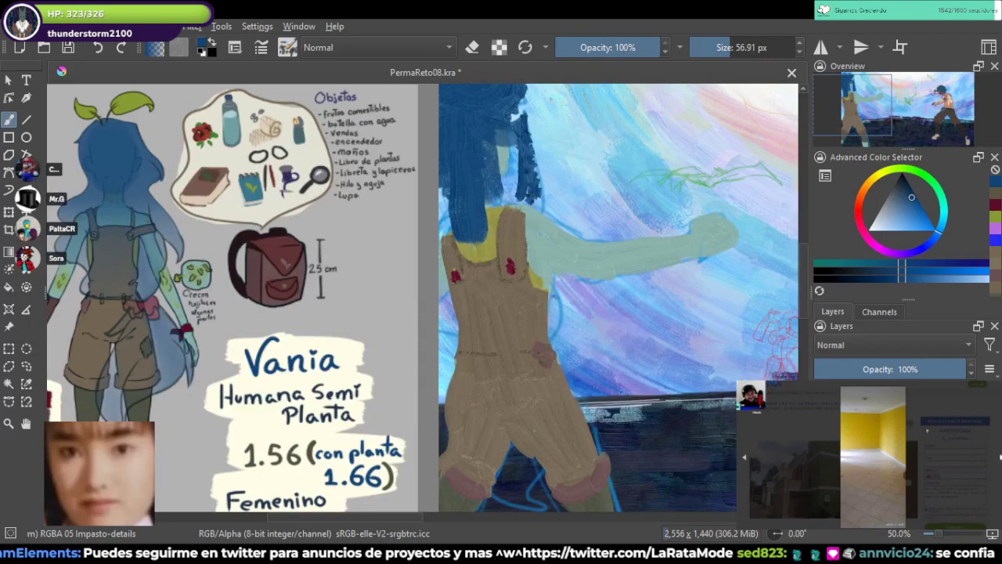
left_click_drag(501, 235, 651, 328)
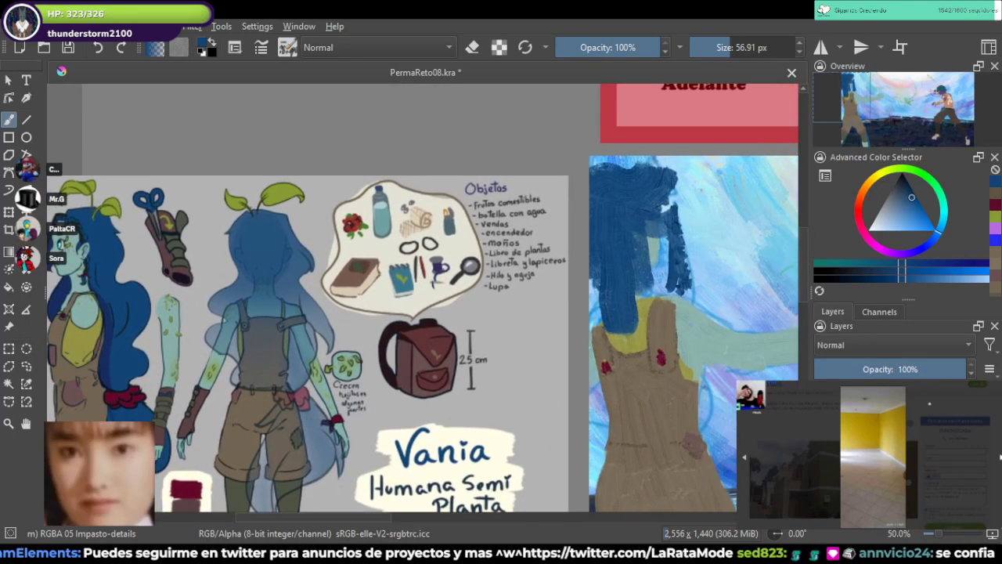
mouse_move(660, 234)
left_mouse_down()
mouse_move(702, 291)
mouse_move(694, 266)
mouse_move(660, 236)
mouse_move(699, 278)
mouse_move(697, 296)
mouse_move(655, 244)
mouse_move(714, 427)
mouse_move(689, 474)
mouse_move(638, 318)
mouse_move(653, 352)
mouse_move(626, 469)
mouse_move(623, 447)
mouse_move(588, 450)
mouse_move(553, 391)
mouse_move(567, 235)
mouse_move(548, 204)
mouse_move(562, 309)
mouse_move(583, 348)
left_mouse_up()
Step: Thicken the long hair strand along the canvas-edge side of the overalls with the Impasto-details brush at 98.32 px
left_click(738, 47)
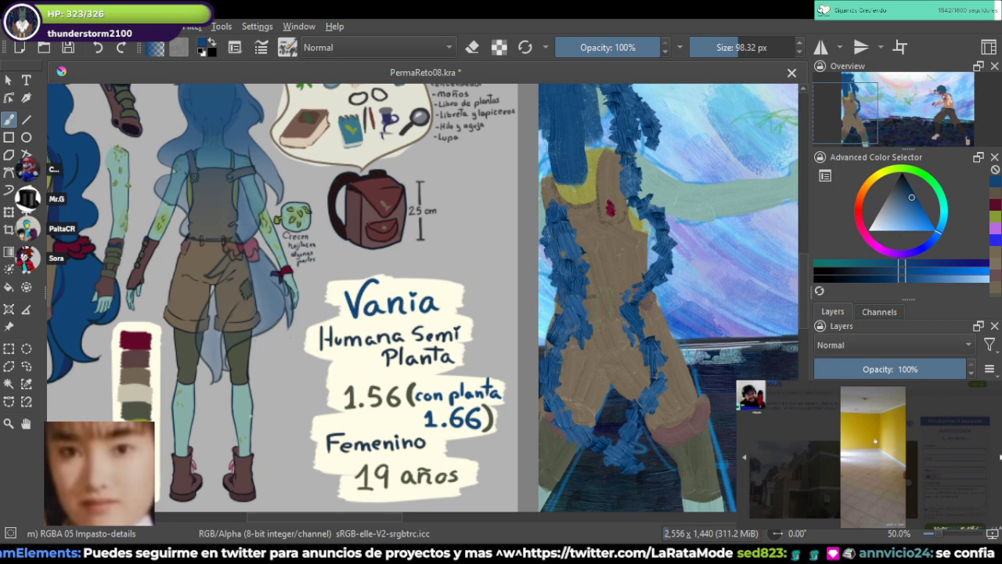
left_click_drag(577, 267, 589, 375)
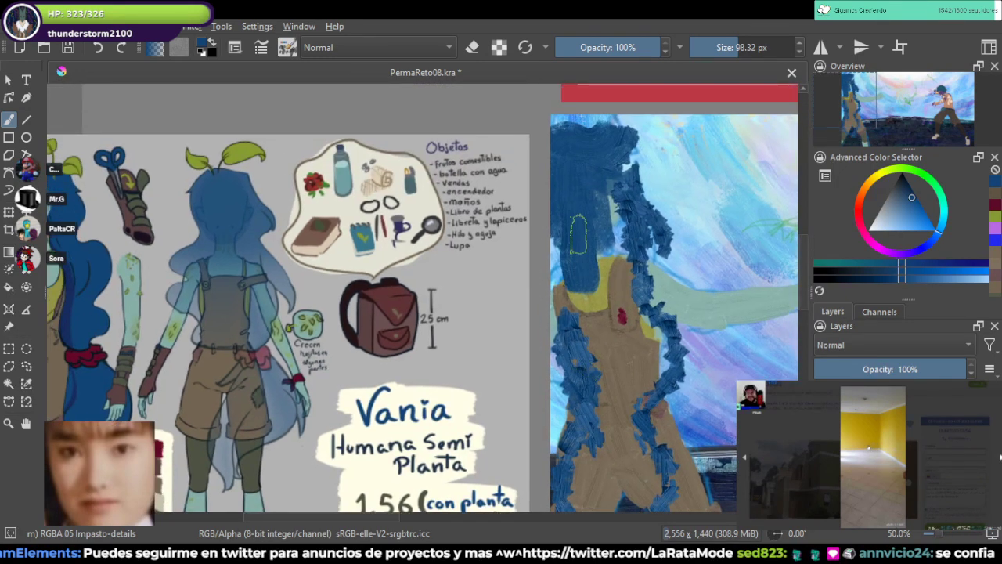
left_click_drag(563, 249, 553, 304)
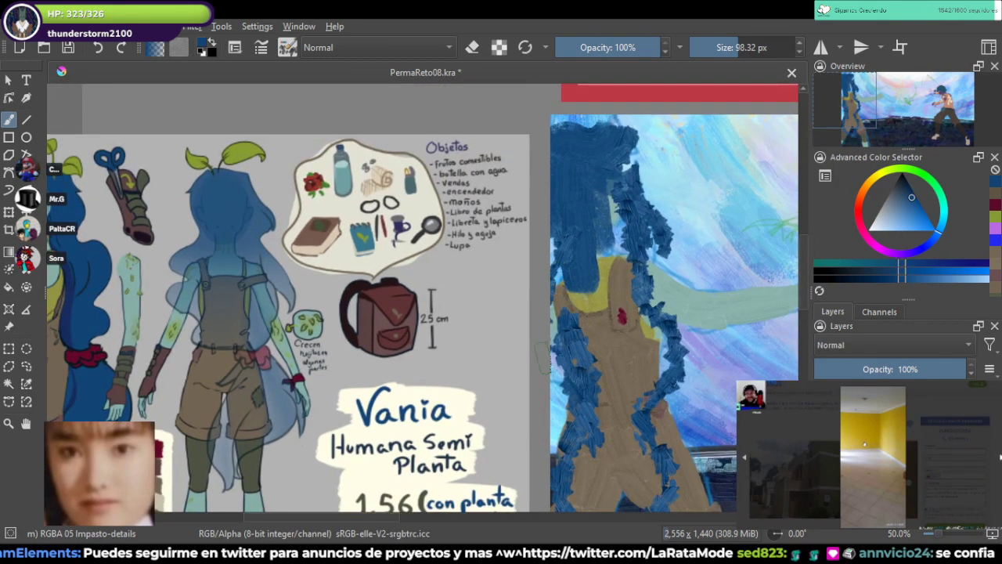
left_click_drag(547, 358, 561, 410)
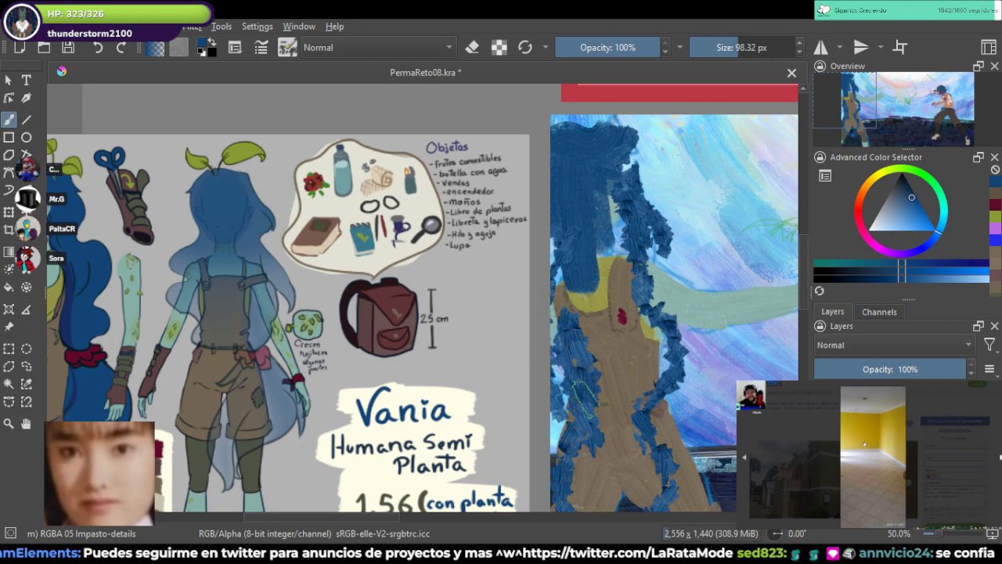
left_click_drag(565, 366, 559, 401)
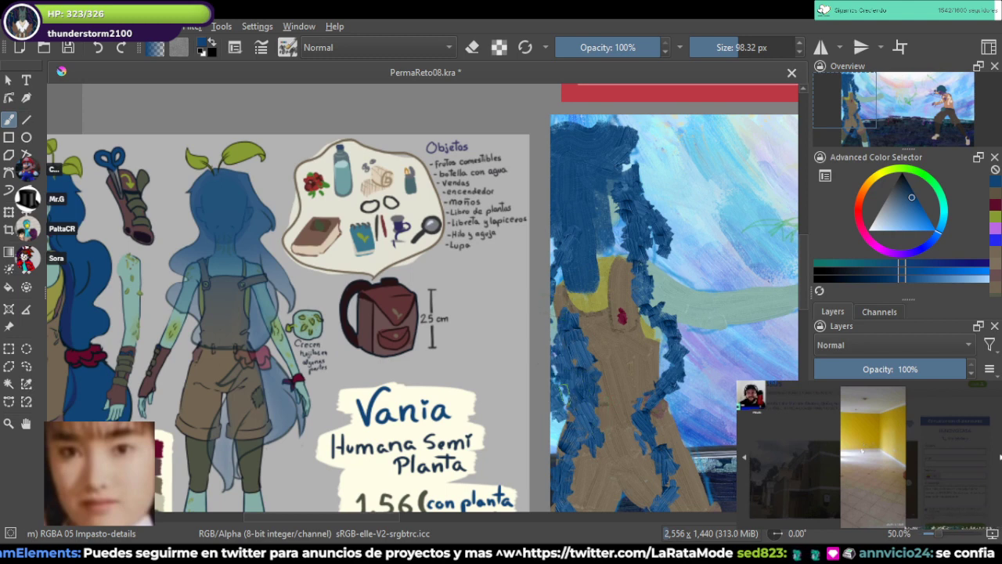
left_click_drag(570, 367, 559, 432)
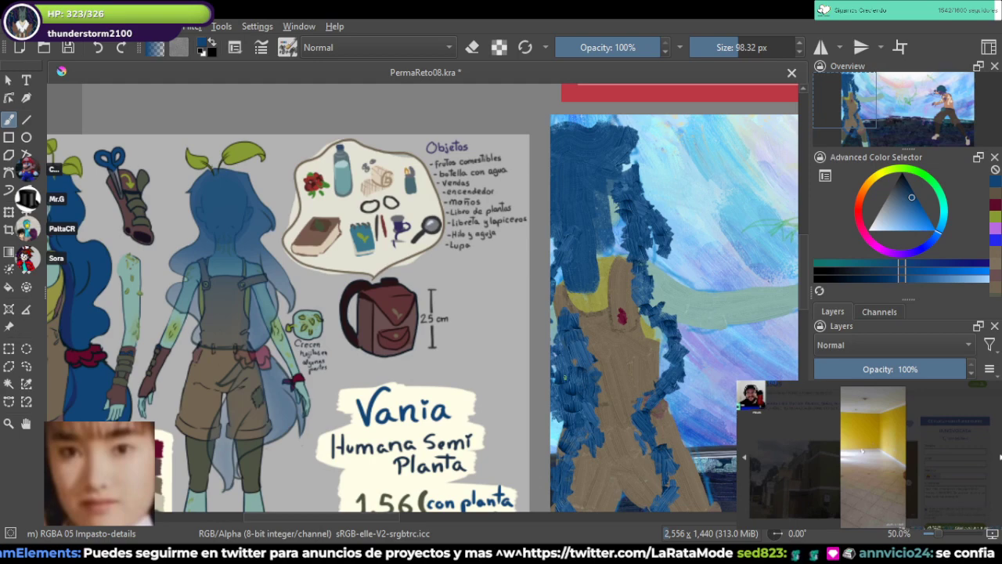
left_click_drag(562, 286, 557, 376)
Step: Thicken the front hair lock over the shoulder and the overalls' strap at 98.32 px, and reduce the brush size to 63.34 px
mouse_move(689, 385)
left_mouse_down()
mouse_move(676, 360)
mouse_move(613, 310)
left_mouse_up()
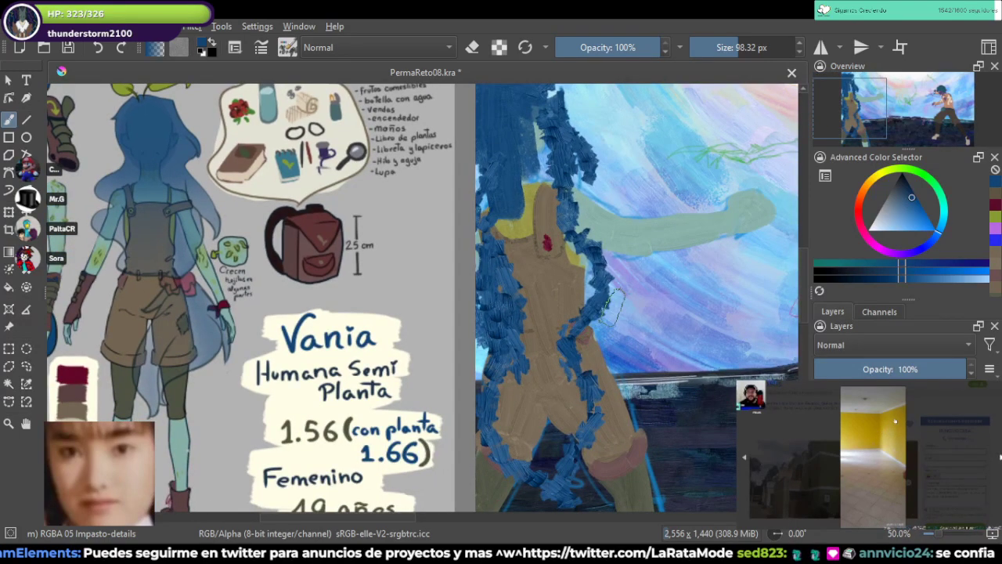
scroll(611, 305, "down", 4)
scroll(595, 294, "up", 4)
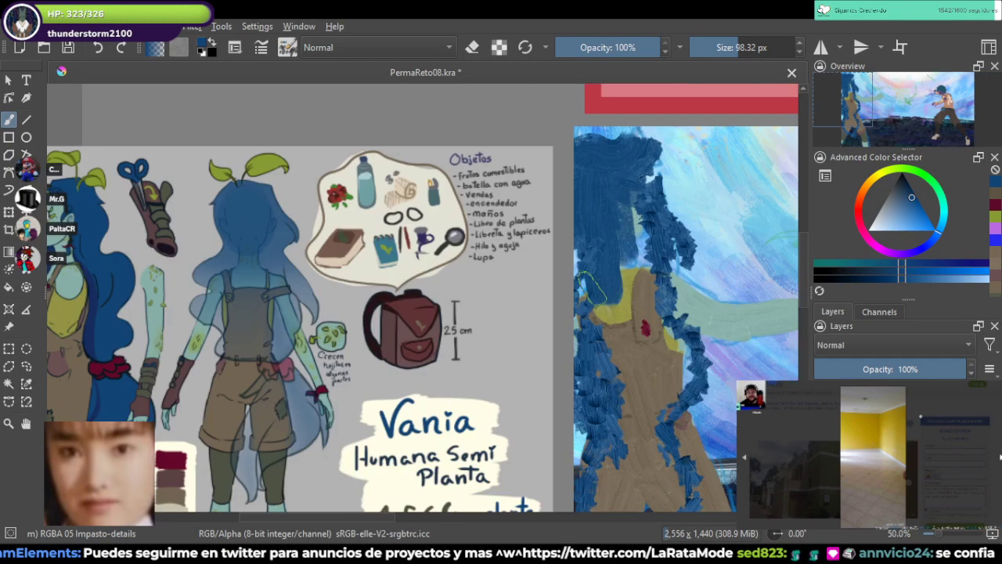
scroll(592, 288, "up", 1)
mouse_move(659, 89)
left_mouse_down()
mouse_move(551, 200)
mouse_move(567, 196)
mouse_move(458, 189)
left_mouse_up()
key("e")
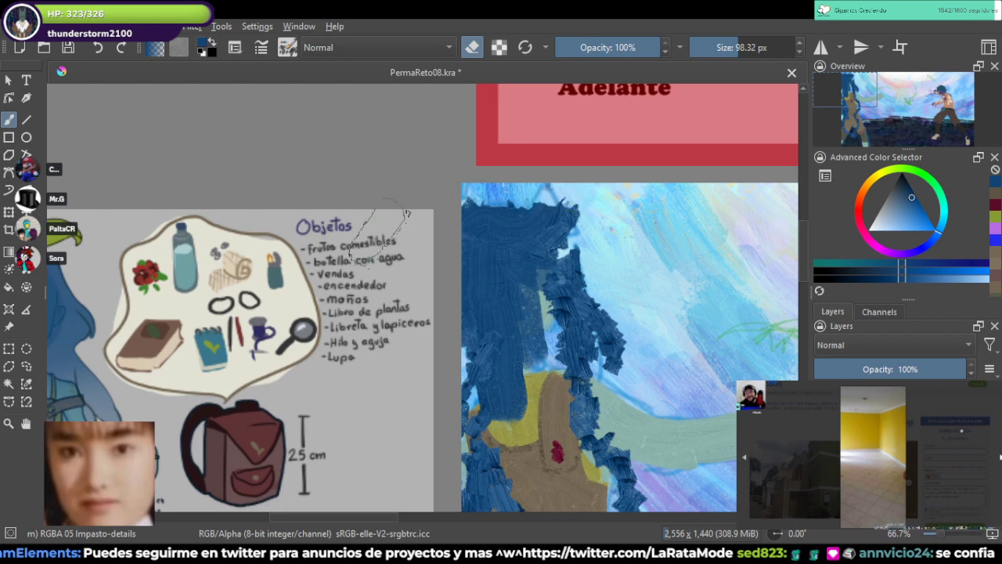
key("e")
left_click_drag(531, 263, 511, 181)
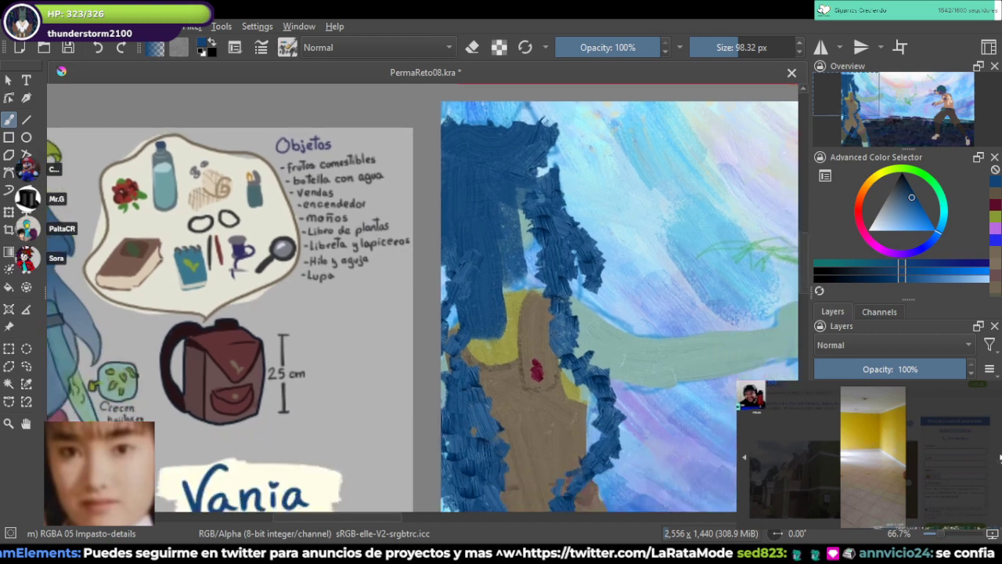
left_click_drag(562, 286, 534, 324)
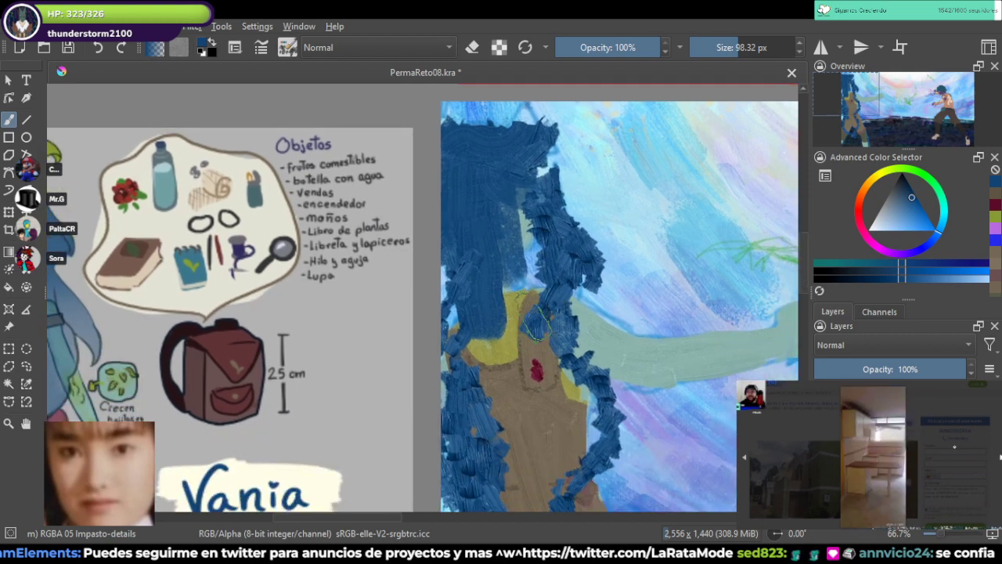
left_click(731, 47)
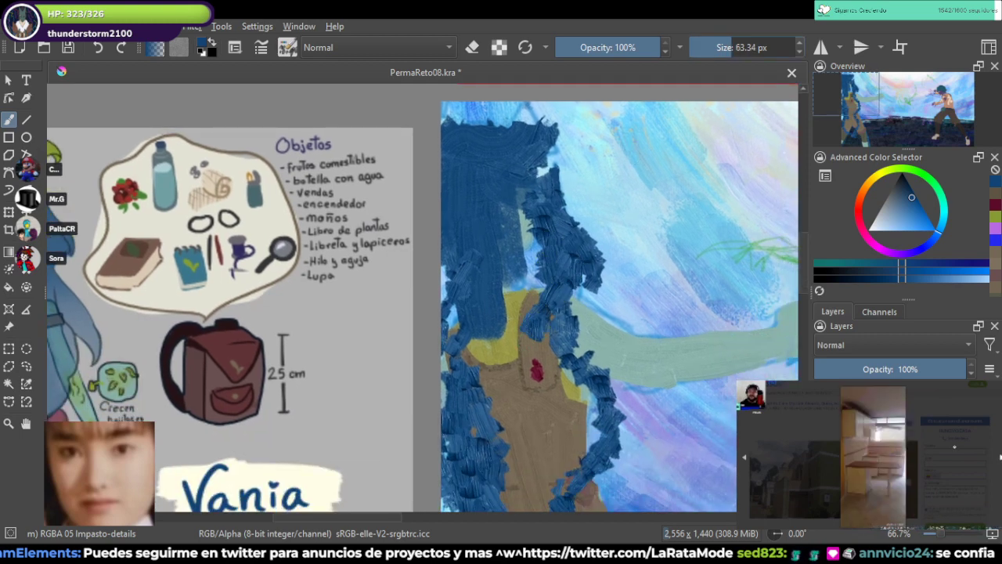
Step: Fill the figure's upper torso with dark blue hair using the Impasto-details brush at 60.07 px, and save the file
left_click_drag(732, 47, 730, 47)
mouse_move(522, 215)
left_mouse_down()
mouse_move(549, 260)
mouse_move(522, 225)
mouse_move(528, 244)
mouse_move(526, 228)
mouse_move(518, 252)
mouse_move(436, 311)
left_mouse_up()
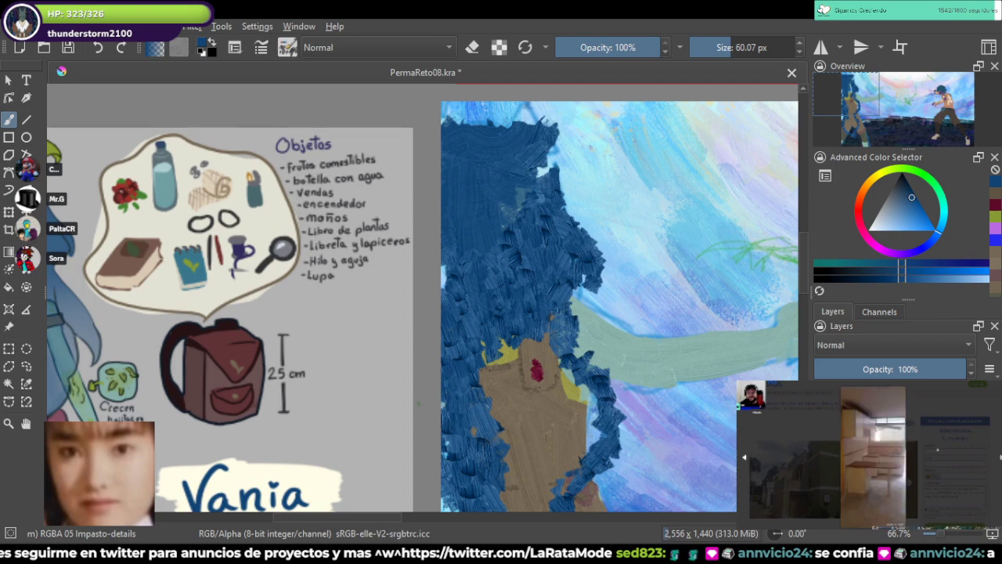
left_click_drag(498, 313, 393, 137)
key("ctrl+s")
Step: Fill the overalls area between the two hair strands with dark blue hair from below the shorts up to the chest at 102.86 px
left_click_drag(469, 447, 491, 342)
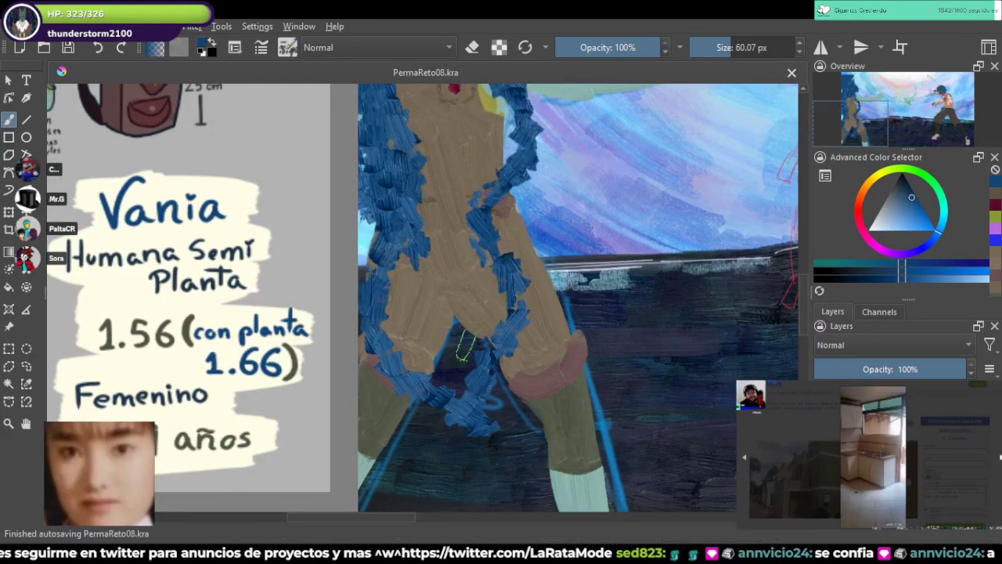
scroll(468, 344, "up", 1)
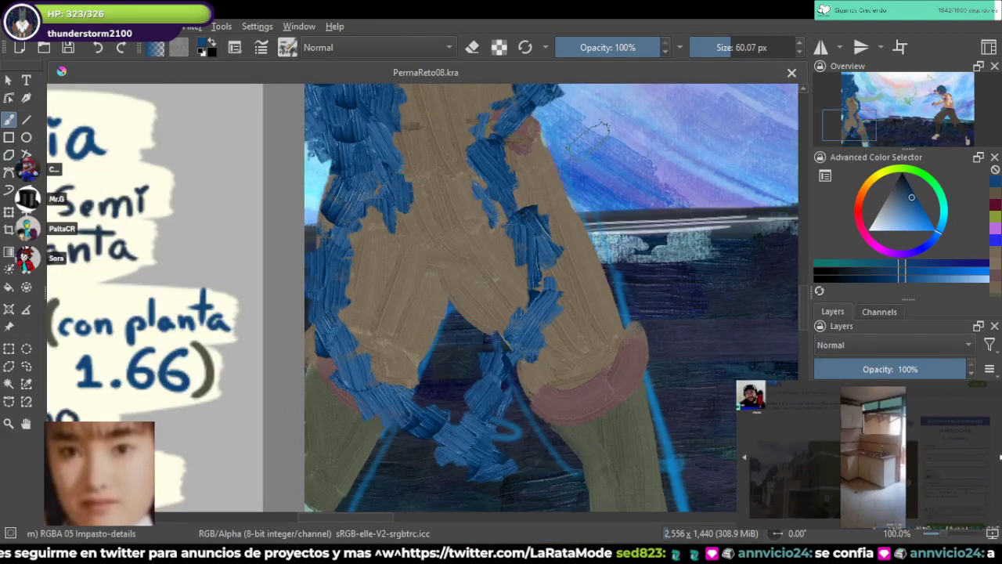
left_click_drag(737, 47, 761, 47)
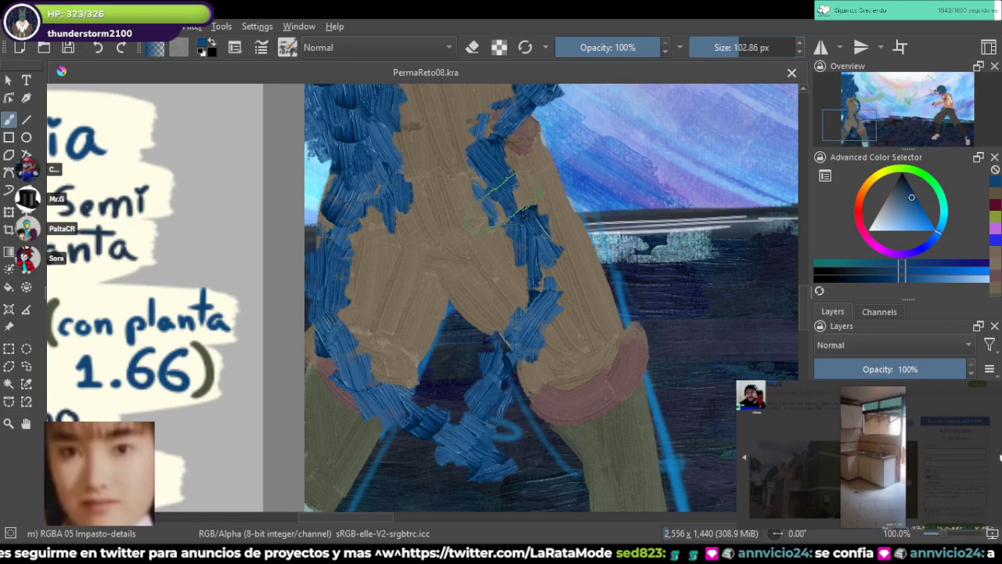
mouse_move(438, 344)
left_mouse_down()
mouse_move(470, 368)
mouse_move(455, 391)
mouse_move(462, 376)
mouse_move(423, 373)
mouse_move(372, 313)
mouse_move(383, 227)
mouse_move(374, 266)
mouse_move(391, 344)
mouse_move(434, 382)
mouse_move(439, 209)
left_mouse_up()
mouse_move(472, 225)
left_mouse_down()
mouse_move(494, 298)
mouse_move(462, 301)
mouse_move(426, 262)
mouse_move(397, 263)
mouse_move(380, 305)
mouse_move(380, 372)
mouse_move(370, 374)
mouse_move(364, 345)
mouse_move(450, 188)
mouse_move(481, 208)
mouse_move(485, 286)
left_mouse_up()
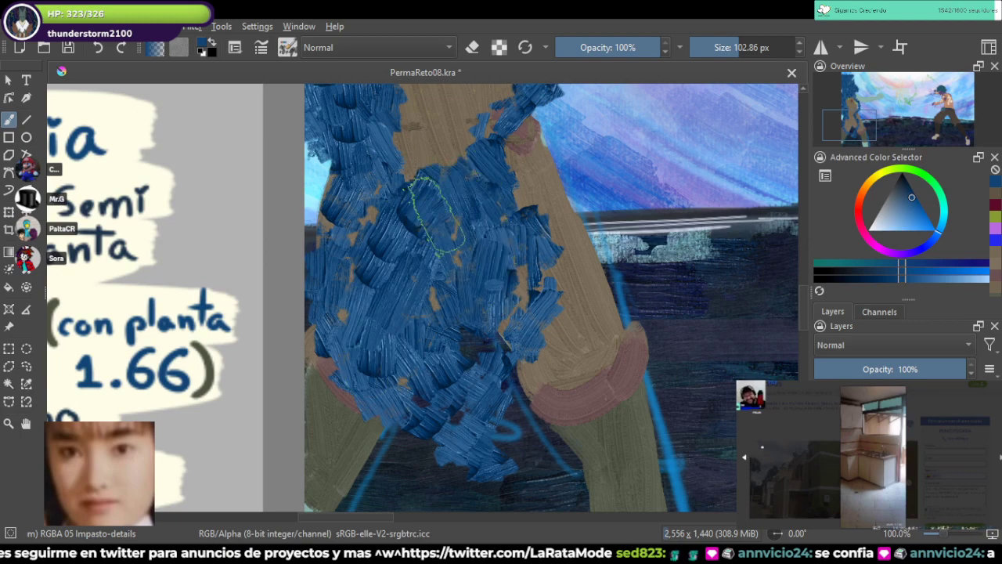
scroll(485, 290, "up", 3)
mouse_move(442, 396)
left_mouse_down()
mouse_move(470, 321)
mouse_move(470, 344)
mouse_move(541, 196)
mouse_move(431, 117)
mouse_move(501, 223)
mouse_move(516, 219)
mouse_move(439, 157)
mouse_move(423, 196)
mouse_move(437, 290)
mouse_move(415, 368)
mouse_move(384, 235)
mouse_move(407, 164)
mouse_move(458, 290)
mouse_move(436, 324)
mouse_move(376, 196)
mouse_move(497, 235)
mouse_move(592, 424)
left_mouse_up()
mouse_move(429, 175)
left_mouse_down()
mouse_move(478, 311)
mouse_move(470, 333)
left_mouse_up()
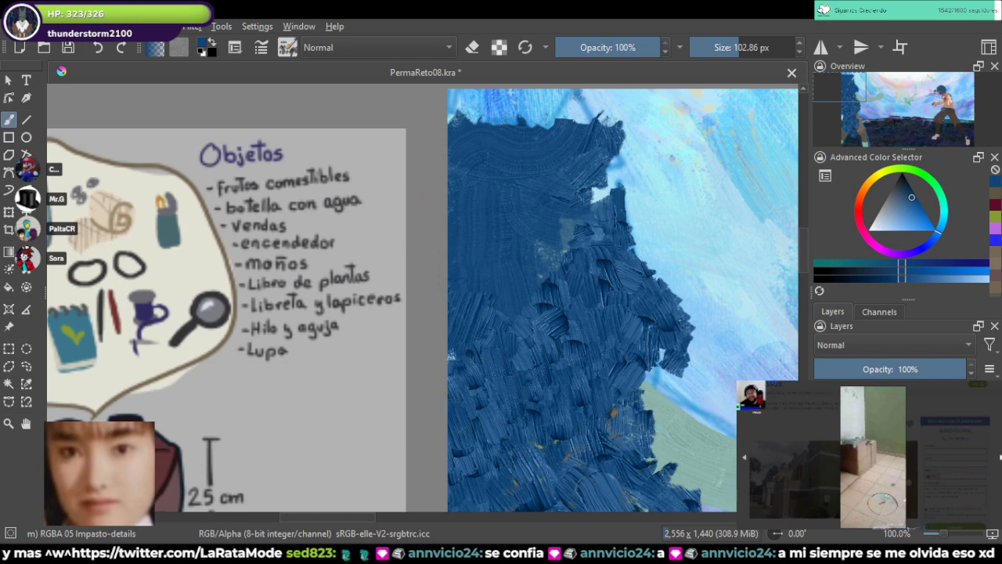
Step: Smooth the upper hair and its outer edge in dark blue with the Thickpaint brush at 53.86 px
key("slash")
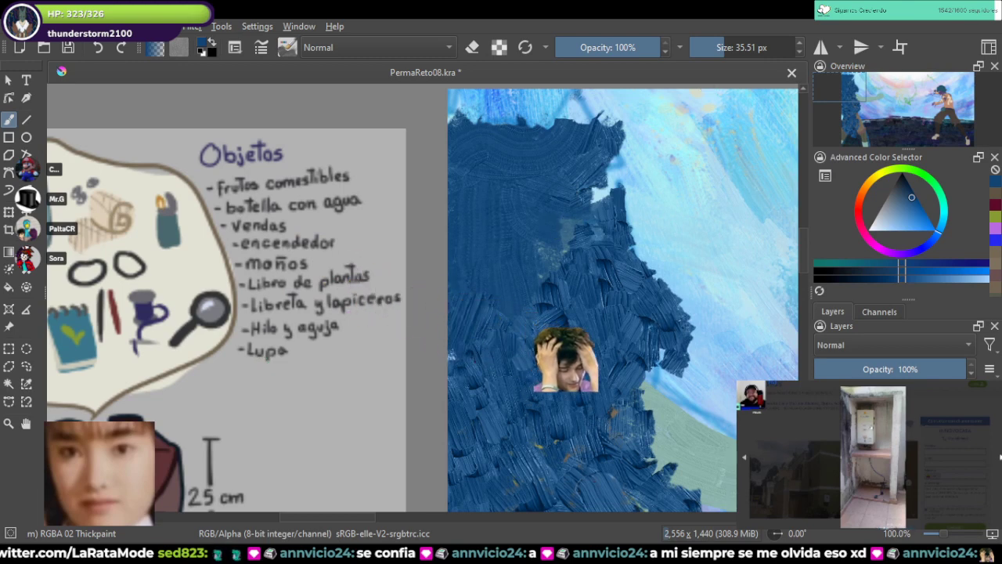
left_click(728, 47)
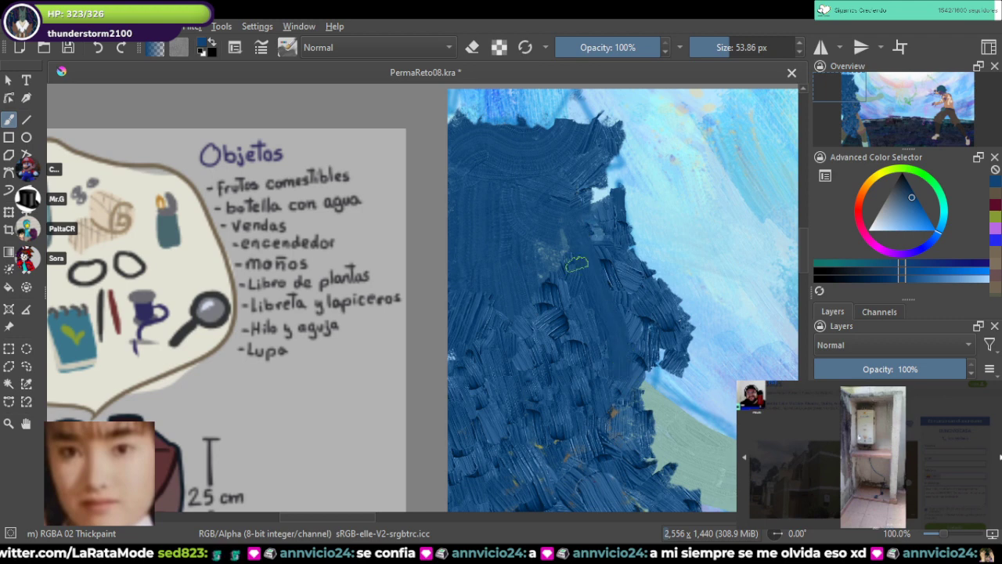
mouse_move(562, 240)
left_mouse_down()
mouse_move(559, 297)
mouse_move(544, 313)
left_mouse_up()
mouse_move(596, 238)
left_mouse_down()
mouse_move(621, 263)
mouse_move(615, 236)
mouse_move(655, 330)
mouse_move(649, 356)
mouse_move(662, 325)
mouse_move(641, 370)
left_mouse_up()
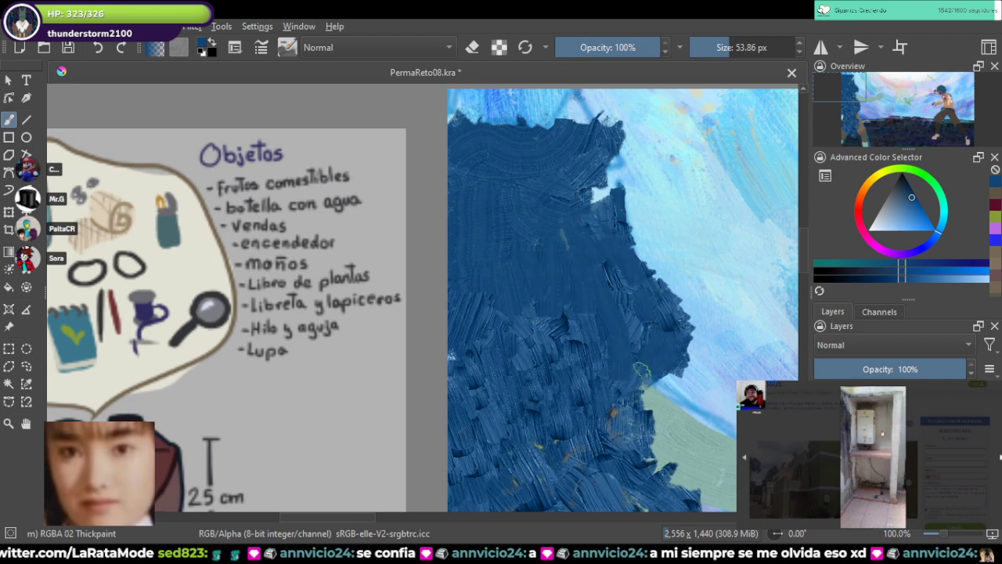
Step: Paint long dark blue Thickpaint strokes over the torso and waist hair to cover the remaining yellow and brown gaps
mouse_move(548, 280)
left_mouse_down()
mouse_move(510, 465)
mouse_move(496, 318)
mouse_move(487, 443)
mouse_move(529, 415)
mouse_move(583, 470)
mouse_move(595, 462)
mouse_move(575, 358)
mouse_move(516, 224)
left_mouse_up()
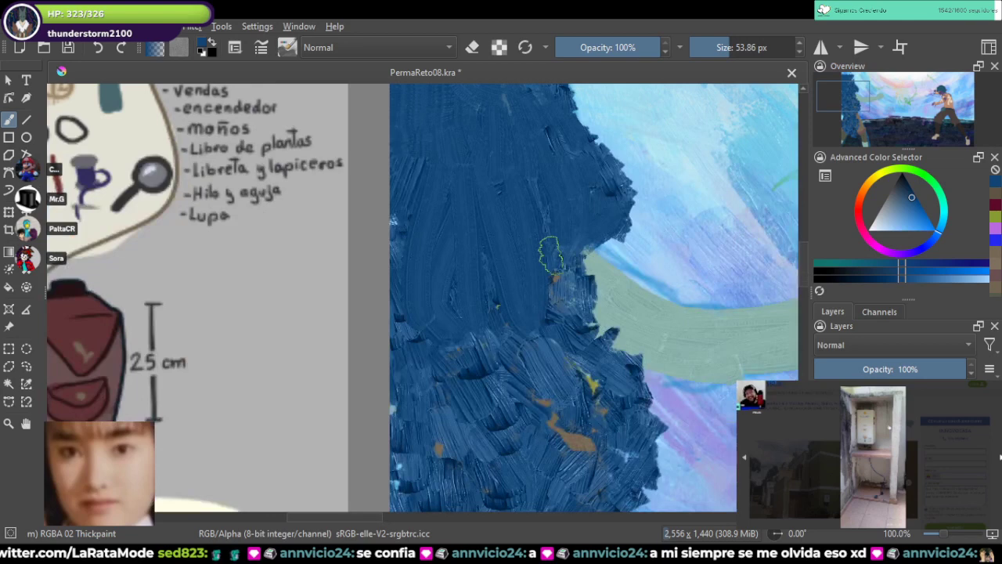
mouse_move(550, 258)
left_mouse_down()
mouse_move(597, 374)
mouse_move(582, 352)
mouse_move(594, 448)
left_mouse_up()
mouse_move(566, 298)
left_mouse_down()
mouse_move(519, 295)
mouse_move(545, 391)
mouse_move(522, 376)
mouse_move(501, 404)
mouse_move(474, 307)
mouse_move(467, 373)
mouse_move(442, 387)
mouse_move(416, 284)
mouse_move(428, 221)
left_mouse_up()
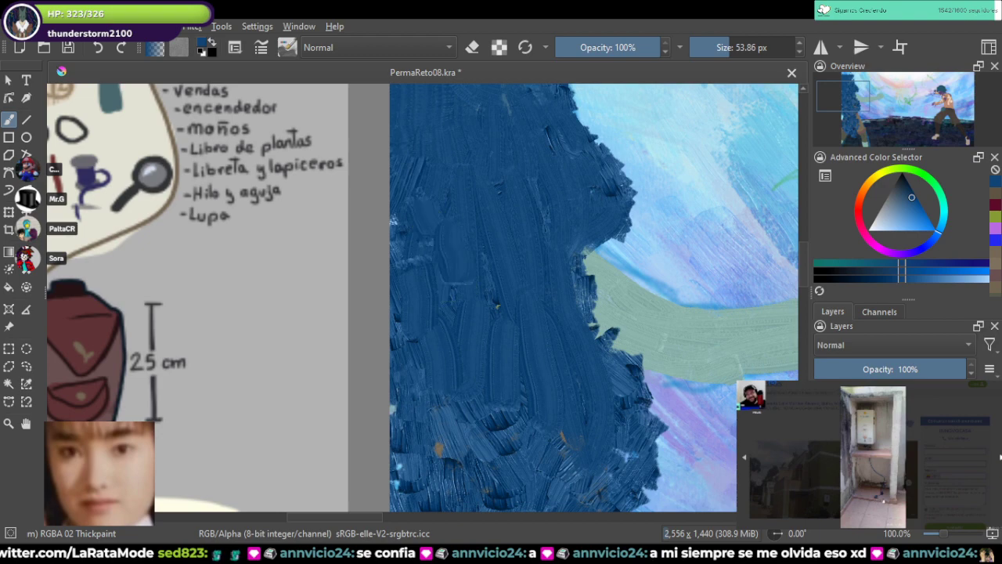
scroll(396, 222, "down", 3)
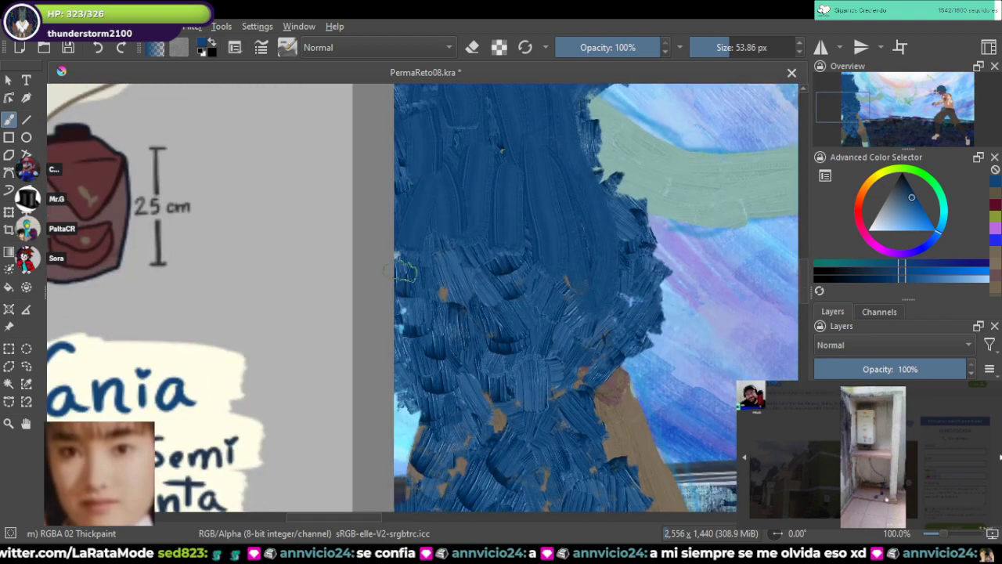
mouse_move(404, 271)
left_mouse_down()
mouse_move(451, 455)
mouse_move(454, 334)
mouse_move(488, 387)
mouse_move(461, 367)
mouse_move(479, 441)
mouse_move(447, 401)
mouse_move(435, 314)
mouse_move(464, 235)
mouse_move(456, 343)
mouse_move(467, 368)
mouse_move(497, 248)
mouse_move(484, 363)
mouse_move(495, 429)
mouse_move(513, 454)
mouse_move(539, 406)
mouse_move(506, 297)
mouse_move(567, 292)
mouse_move(555, 273)
mouse_move(527, 348)
mouse_move(524, 420)
mouse_move(511, 284)
mouse_move(497, 357)
mouse_move(528, 393)
mouse_move(587, 338)
mouse_move(553, 454)
mouse_move(565, 384)
mouse_move(554, 239)
left_mouse_up()
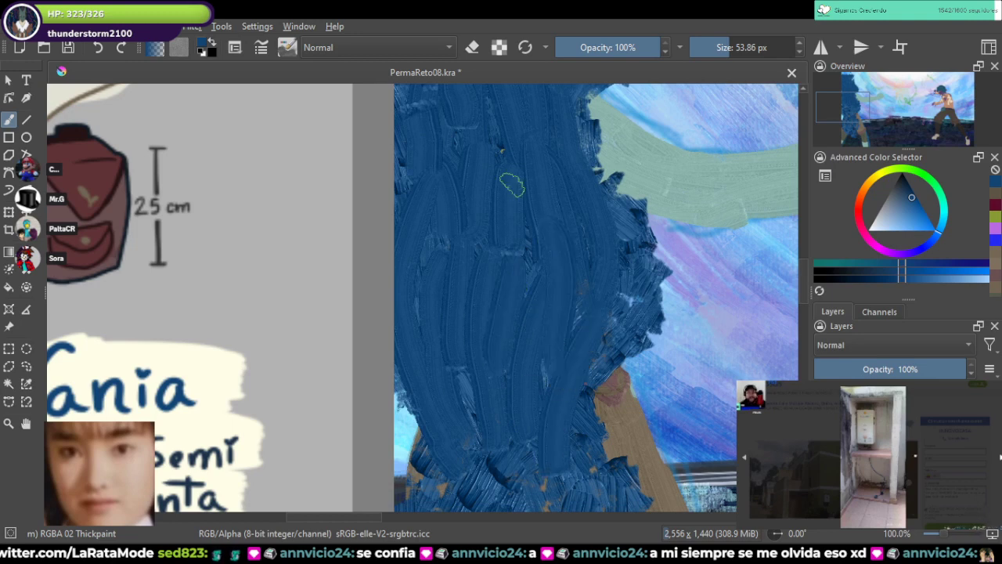
Step: Smooth the hair from the waist down to its tip with long Thickpaint strokes at 107.54 px
left_click(739, 47)
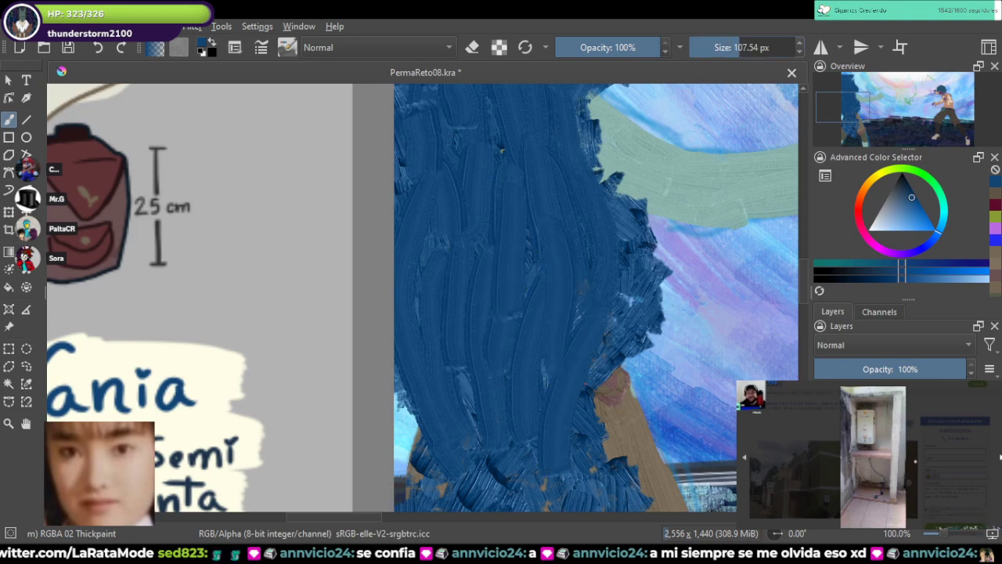
left_click_drag(430, 117, 448, 344)
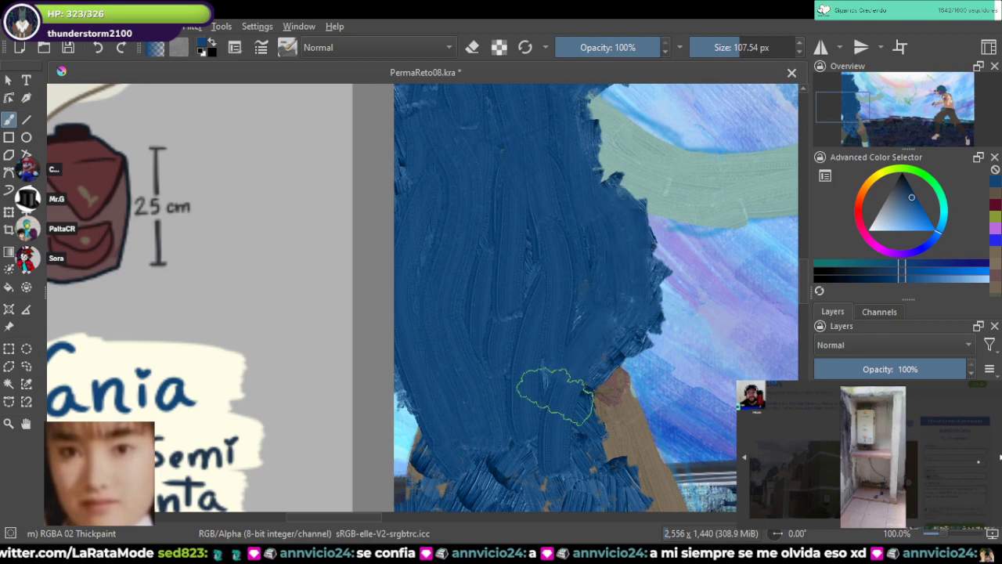
mouse_move(510, 376)
left_mouse_down()
mouse_move(485, 278)
mouse_move(480, 129)
left_mouse_up()
left_click_drag(471, 174, 469, 151)
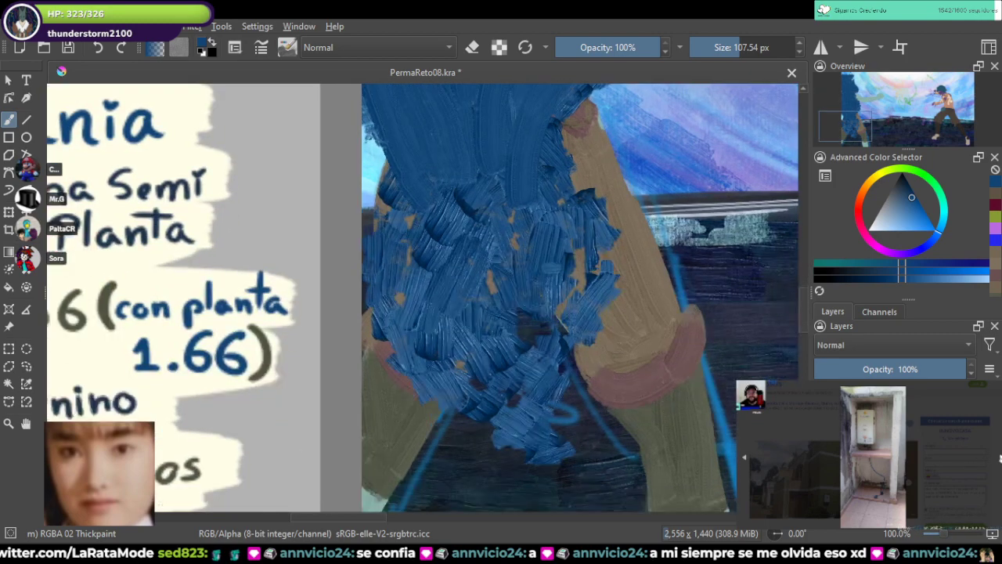
mouse_move(534, 155)
left_mouse_down()
mouse_move(560, 226)
mouse_move(533, 362)
mouse_move(535, 453)
mouse_move(461, 346)
mouse_move(485, 374)
mouse_move(474, 350)
mouse_move(470, 205)
mouse_move(503, 282)
mouse_move(533, 291)
left_mouse_up()
mouse_move(498, 196)
left_mouse_down()
mouse_move(490, 347)
mouse_move(523, 355)
mouse_move(559, 219)
mouse_move(555, 337)
mouse_move(579, 266)
left_mouse_up()
left_click_drag(565, 178, 548, 140)
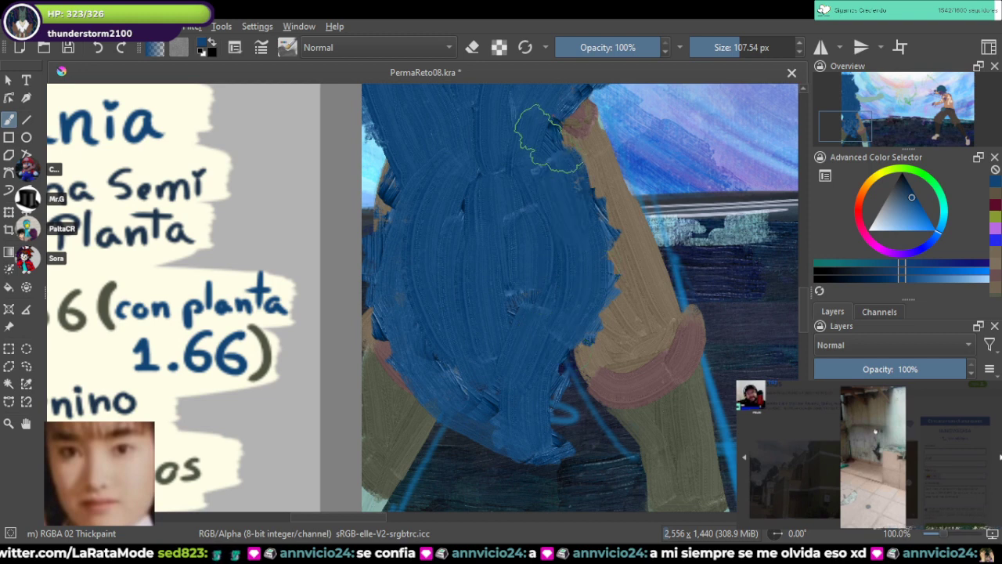
mouse_move(415, 169)
left_mouse_down()
mouse_move(391, 246)
mouse_move(407, 286)
mouse_move(402, 280)
mouse_move(493, 395)
mouse_move(472, 345)
mouse_move(510, 385)
mouse_move(548, 443)
mouse_move(506, 208)
mouse_move(465, 139)
mouse_move(520, 161)
mouse_move(505, 348)
left_mouse_up()
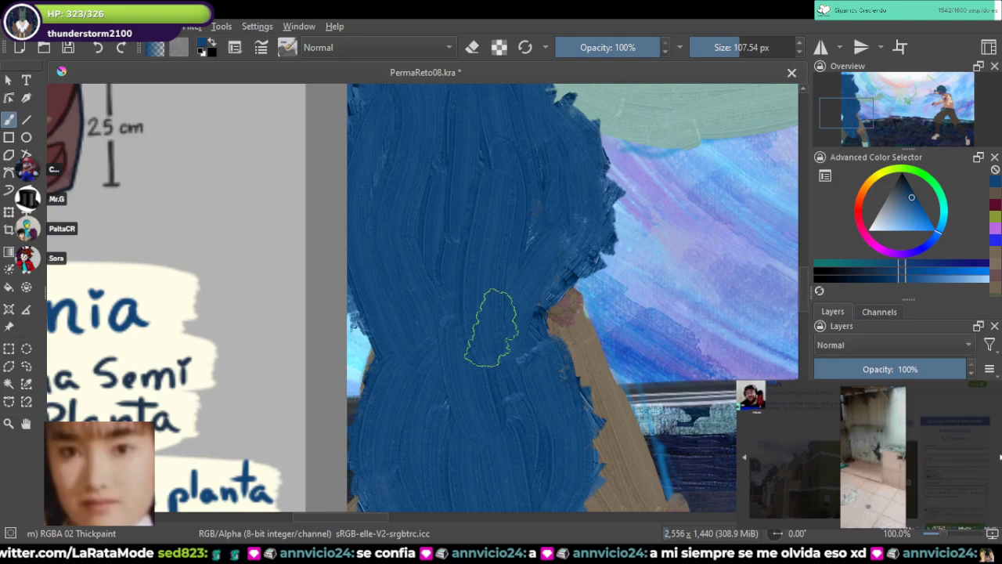
Step: Erase the top of the hair to a rounded contour with the Thickpaint brush in eraser mode, and repaint the exposed crown dark blue
scroll(491, 327, "down", 4)
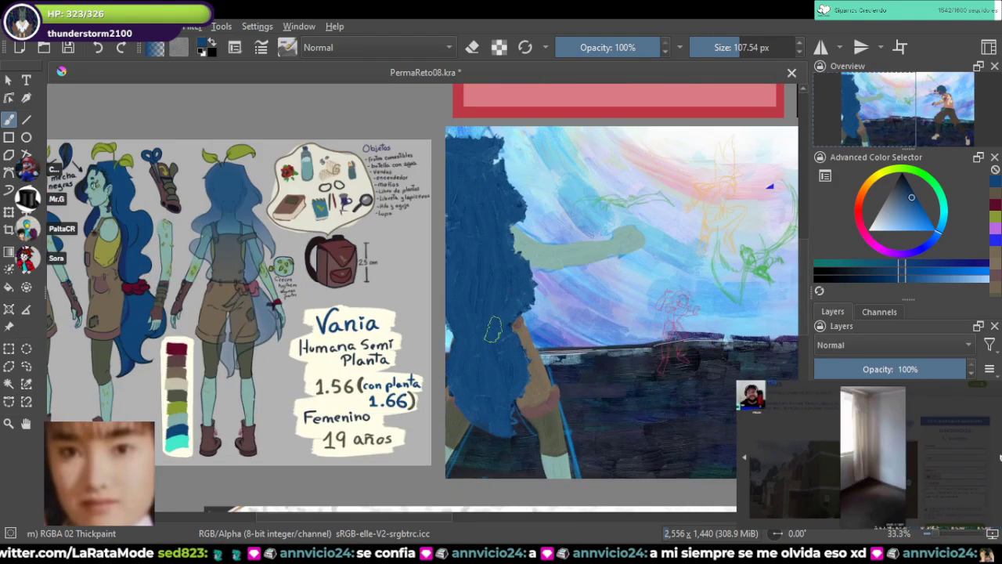
scroll(492, 328, "down", 2)
scroll(493, 328, "up", 3)
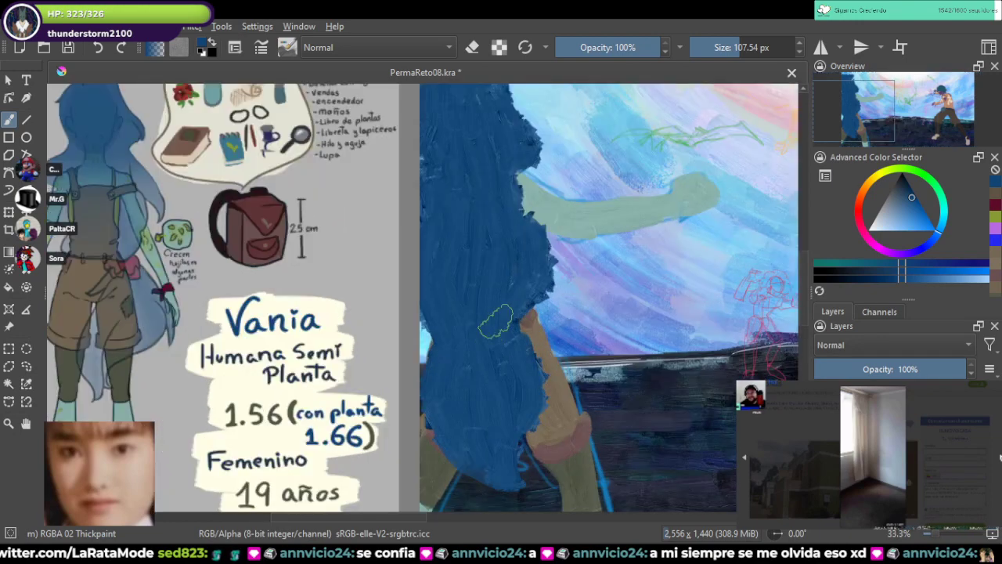
left_click_drag(546, 99, 608, 346)
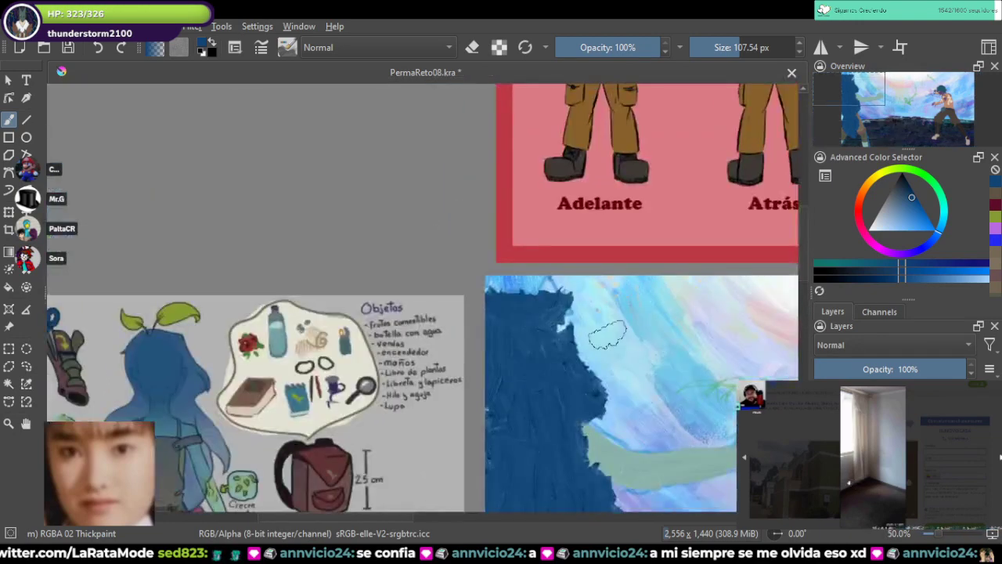
scroll(604, 333, "up", 1)
right_click(607, 333)
left_click(372, 193)
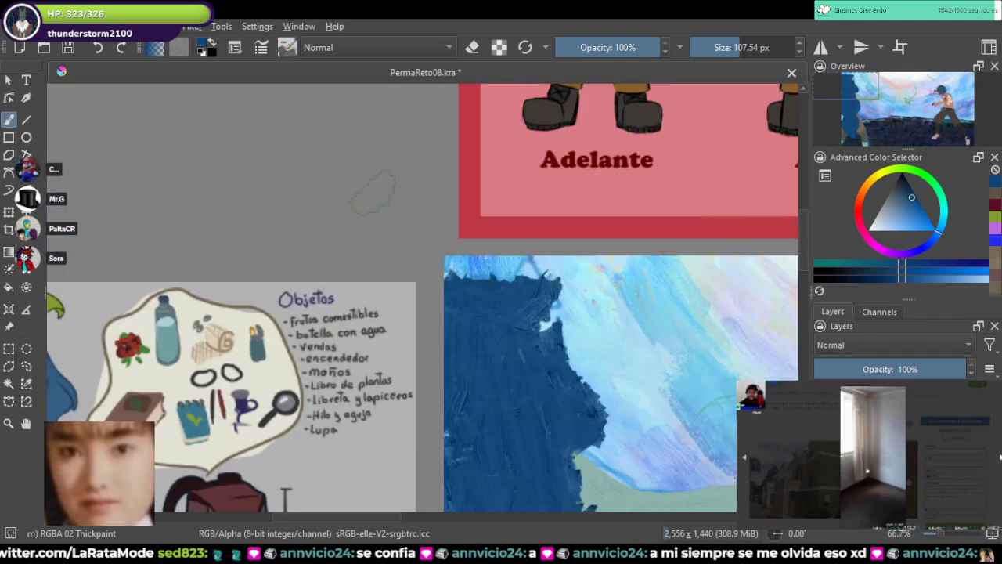
scroll(601, 339, "up", 1)
key("e")
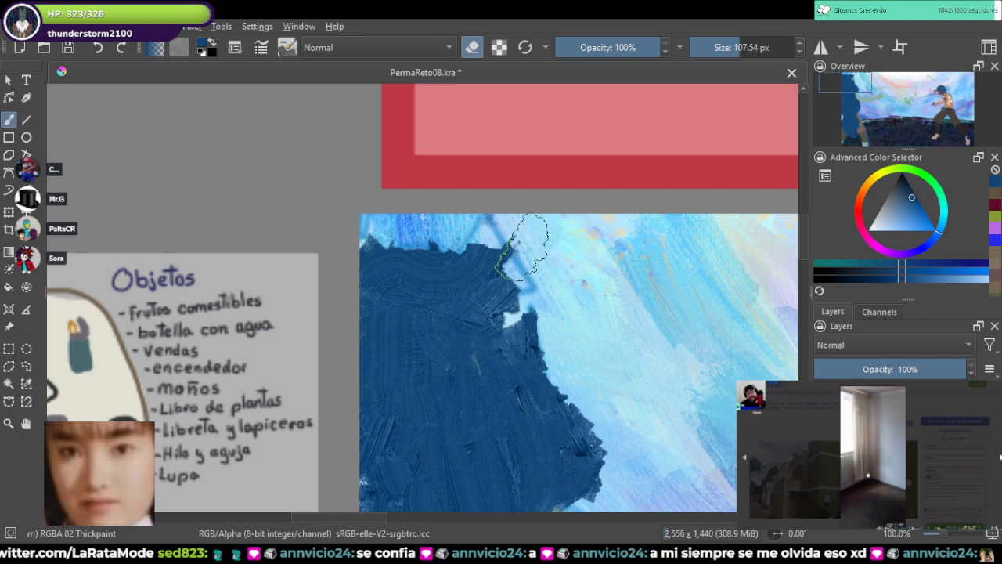
left_click_drag(526, 247, 289, 254)
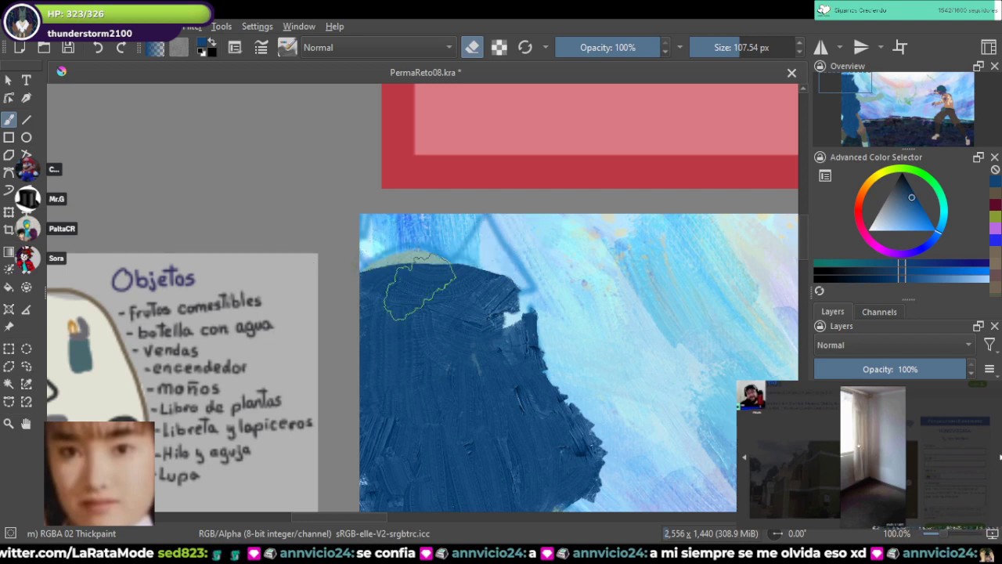
key("e")
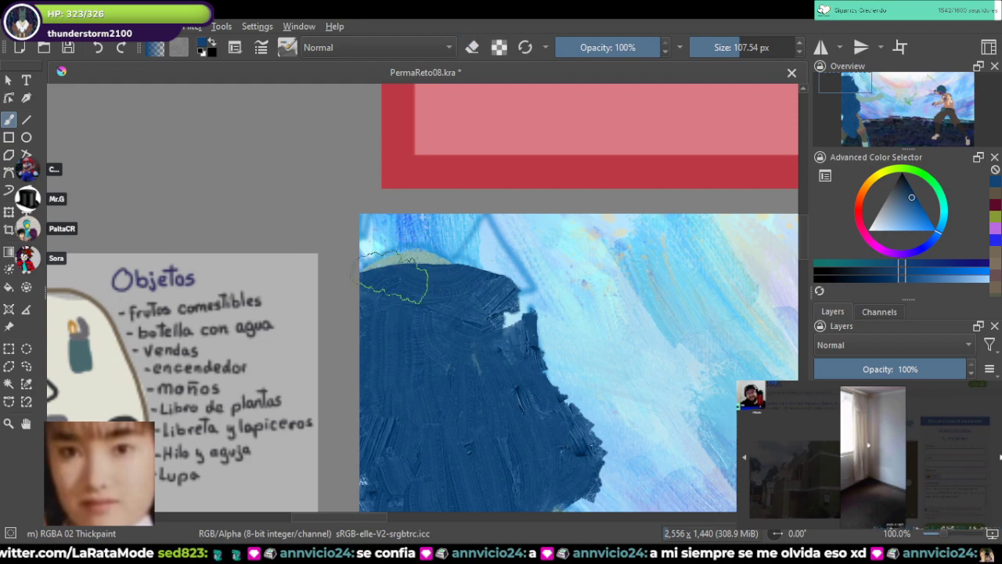
left_click_drag(376, 276, 452, 243)
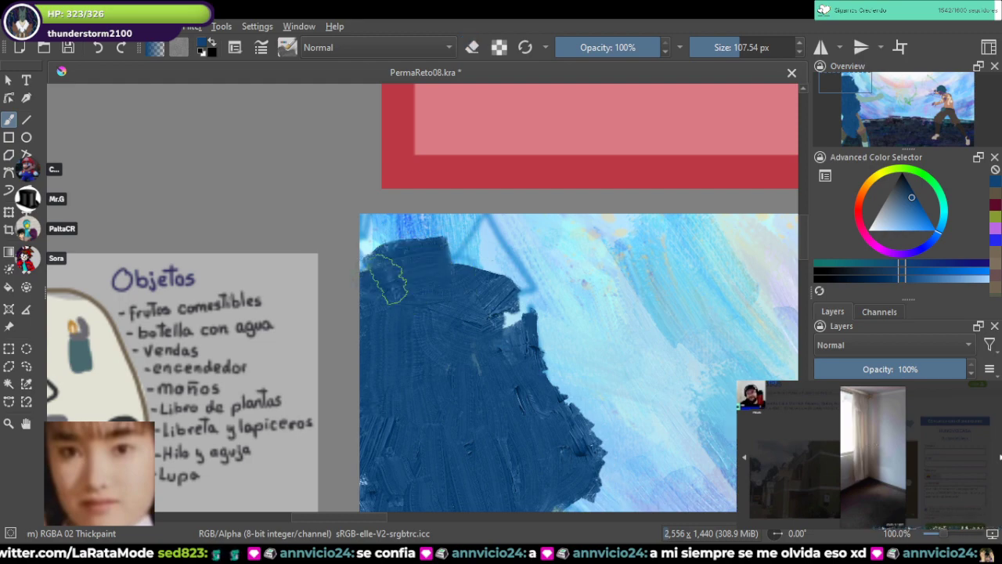
Step: Sample the leaf green from the sprout on the back view of the Vania reference
scroll(662, 280, "down", 5)
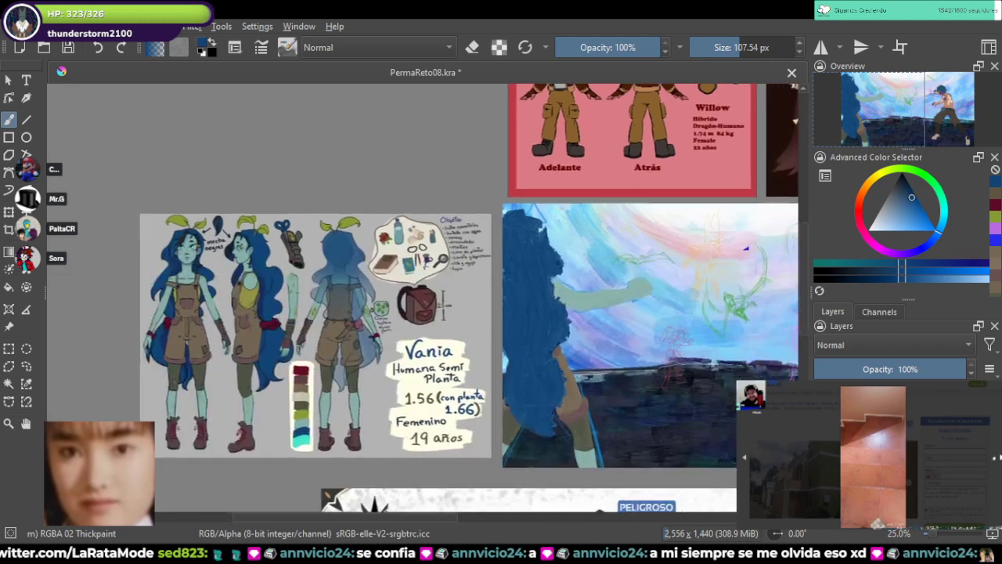
left_click_drag(746, 248, 742, 224)
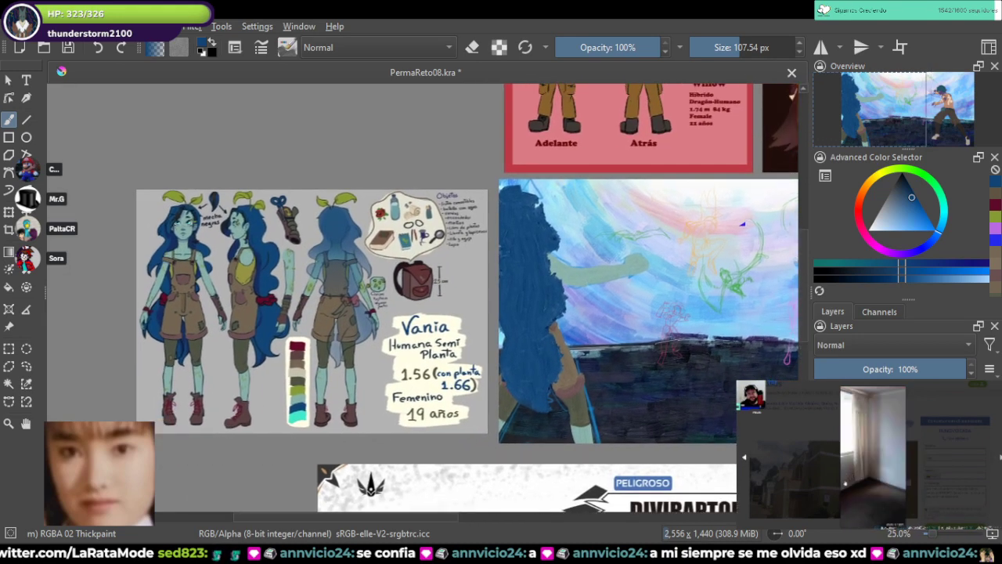
scroll(464, 191, "up", 5)
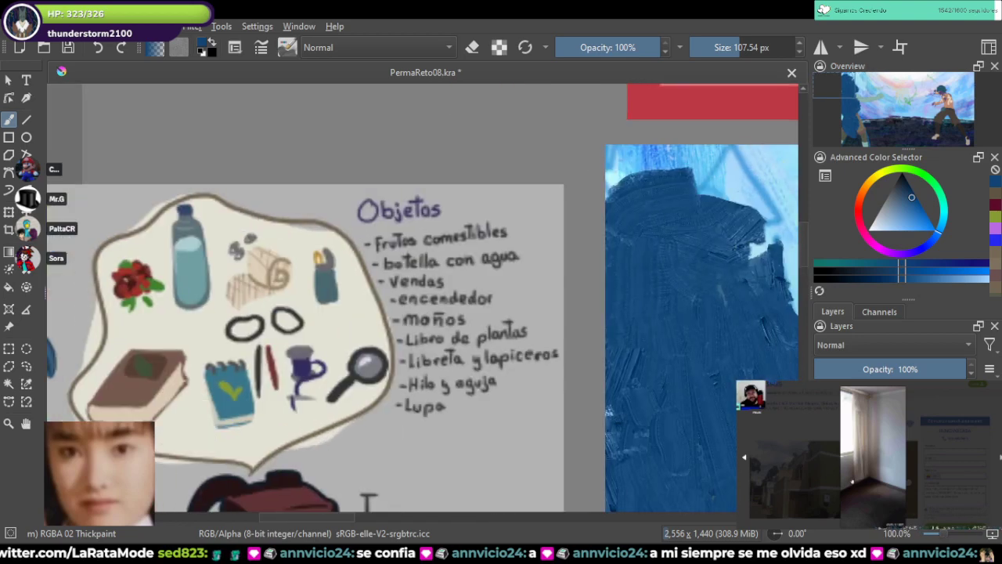
left_click_drag(465, 192, 807, 221)
left_click(328, 253, "ctrl")
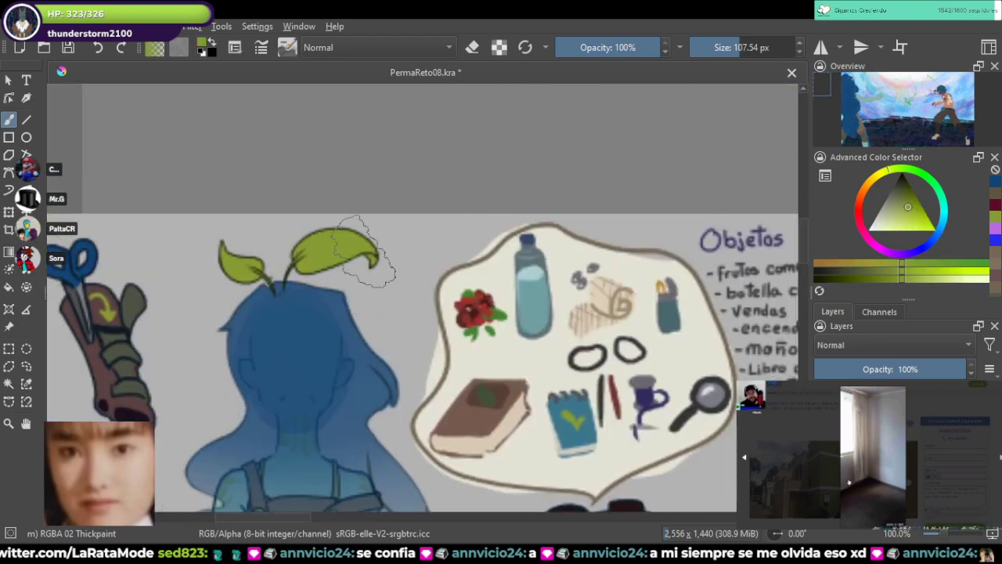
Step: Paint the sprout's two green stems in a V on the left figure's head with the Thickpaint brush at 18.77 px
left_click_drag(364, 251, 209, 271)
mouse_move(789, 132)
left_mouse_down()
mouse_move(284, 162)
mouse_move(386, 170)
left_mouse_up()
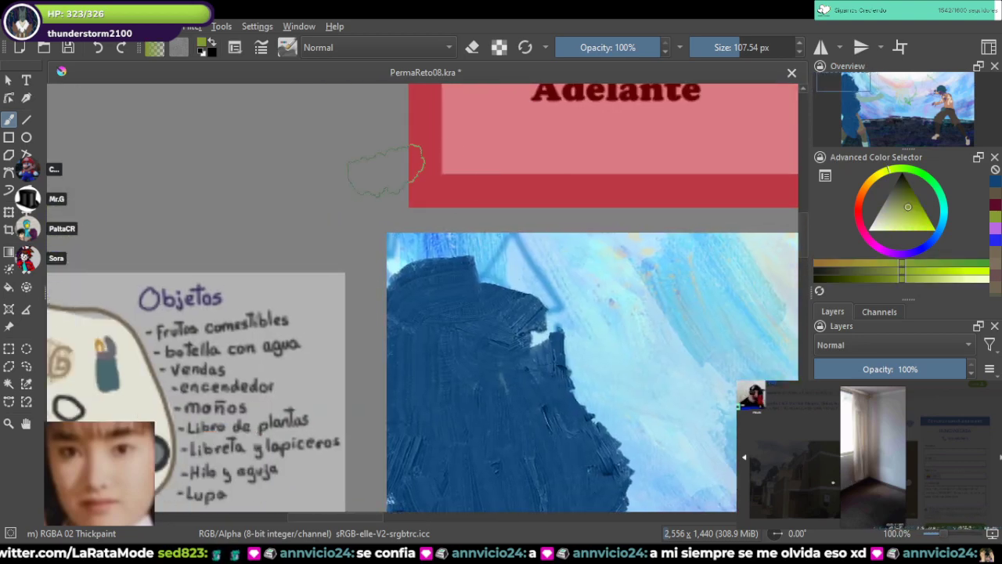
left_click(718, 47)
scroll(481, 228, "up", 3)
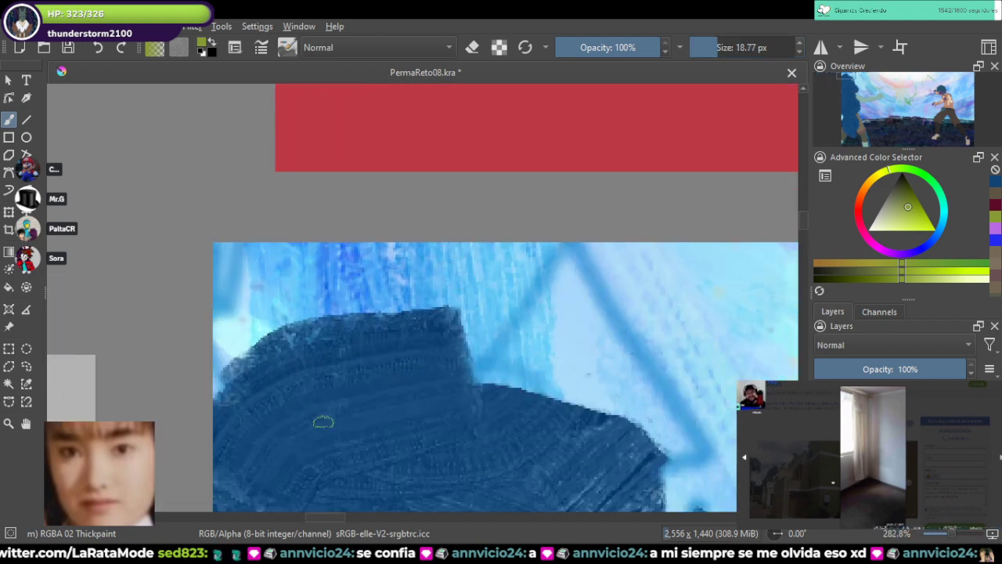
left_click_drag(324, 422, 505, 245)
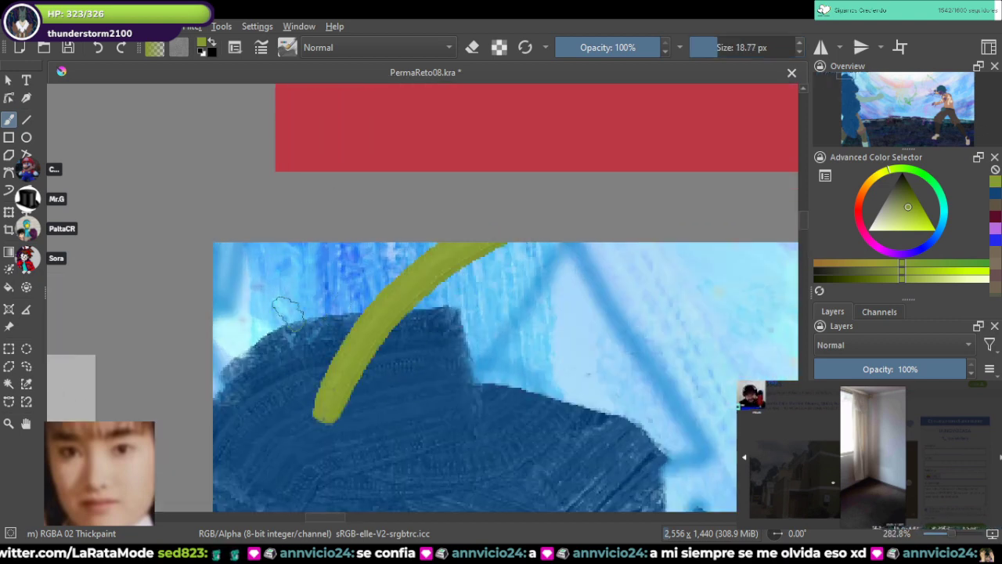
mouse_move(285, 313)
left_mouse_down()
mouse_move(353, 296)
mouse_move(393, 398)
left_mouse_up()
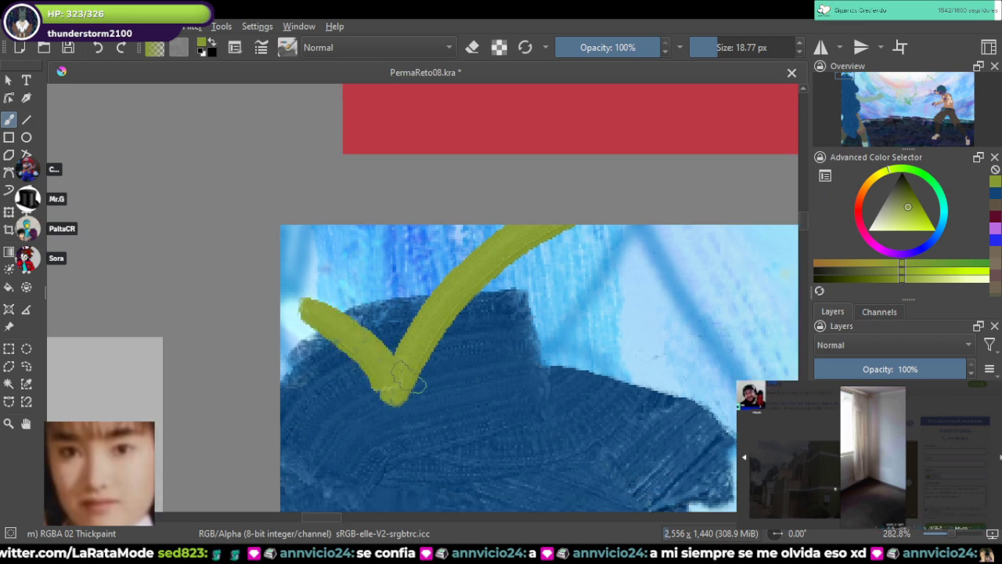
Step: Outline and fill the sprout's larger leaf at the end of the right stem in solid green
mouse_move(481, 270)
left_mouse_down()
mouse_move(587, 259)
mouse_move(636, 227)
left_mouse_up()
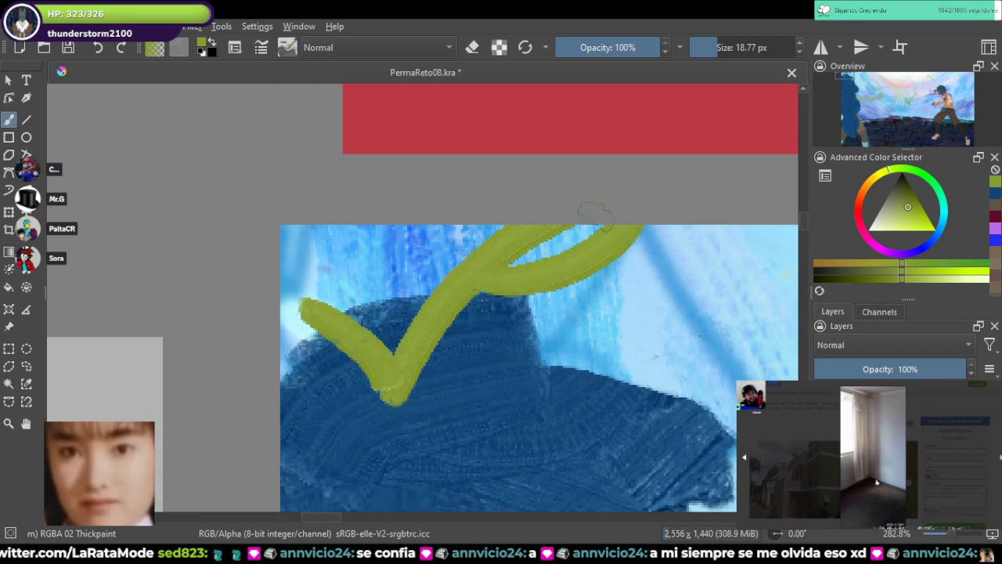
left_click_drag(571, 229, 474, 274)
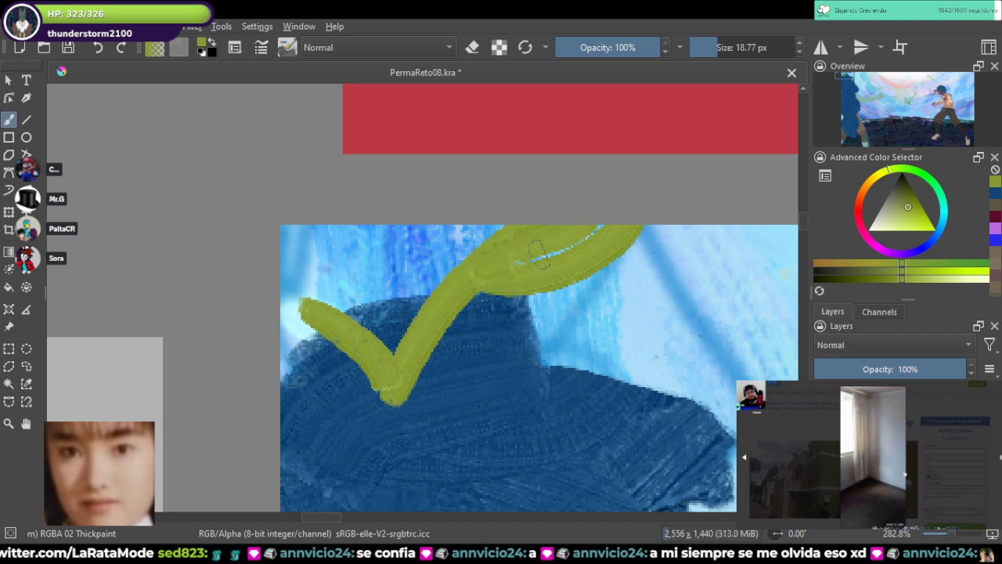
left_click_drag(538, 254, 593, 229)
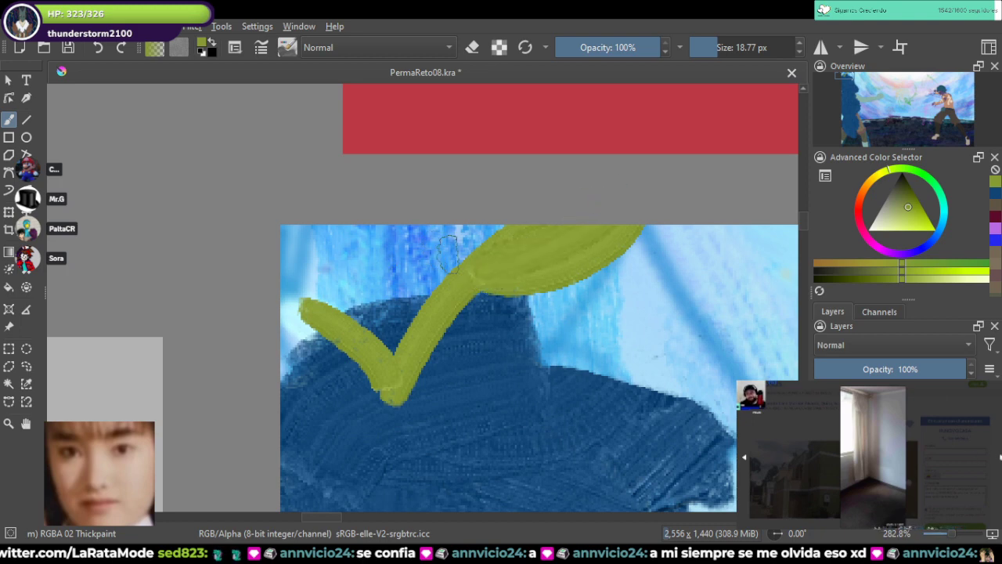
left_click_drag(473, 252, 494, 216)
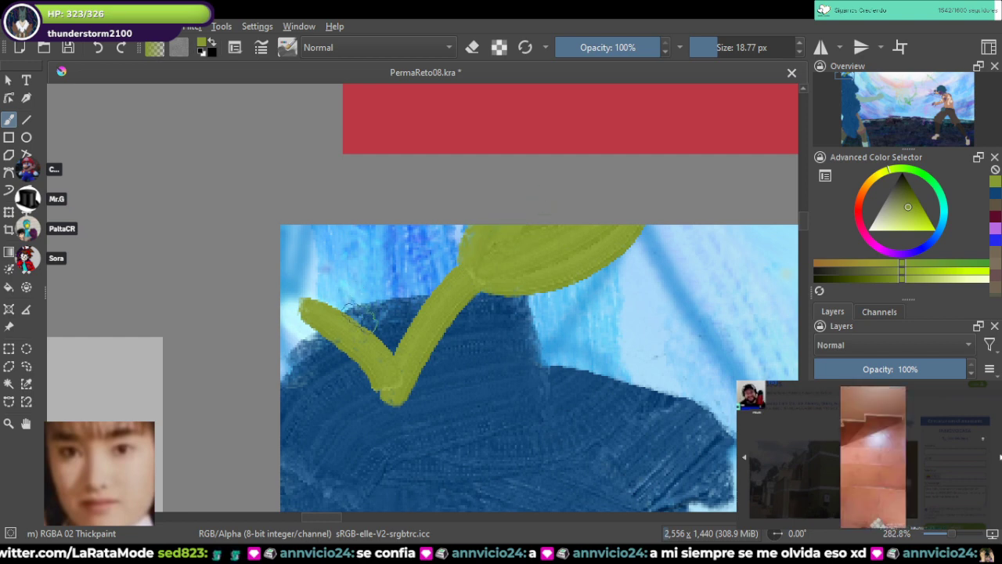
Step: Outline and fill the sprout's smaller leaf at the end of the left stem in the same green
mouse_move(360, 316)
left_mouse_down()
mouse_move(328, 286)
mouse_move(278, 265)
left_mouse_up()
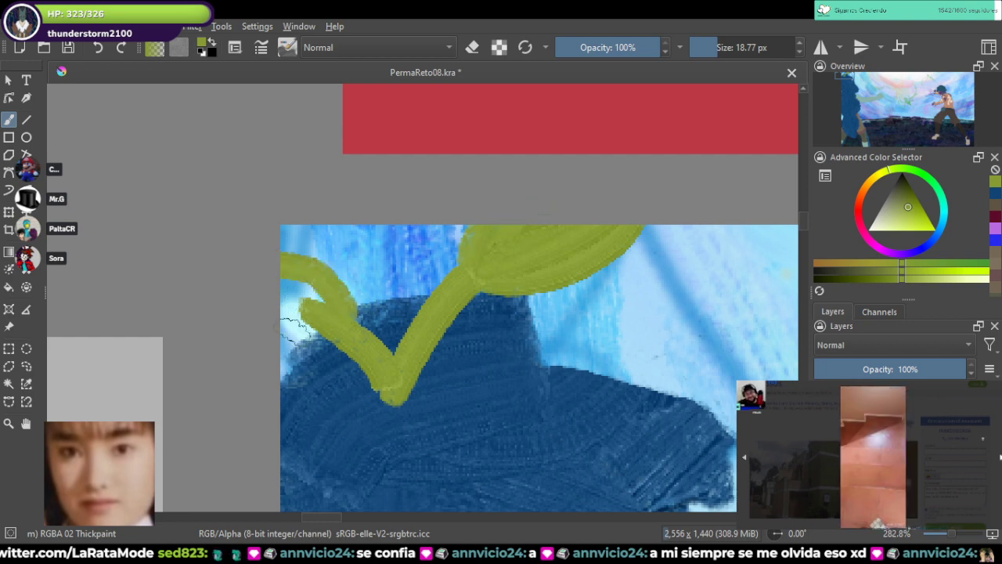
mouse_move(283, 334)
left_mouse_down()
mouse_move(331, 328)
mouse_move(286, 277)
mouse_move(291, 328)
left_mouse_up()
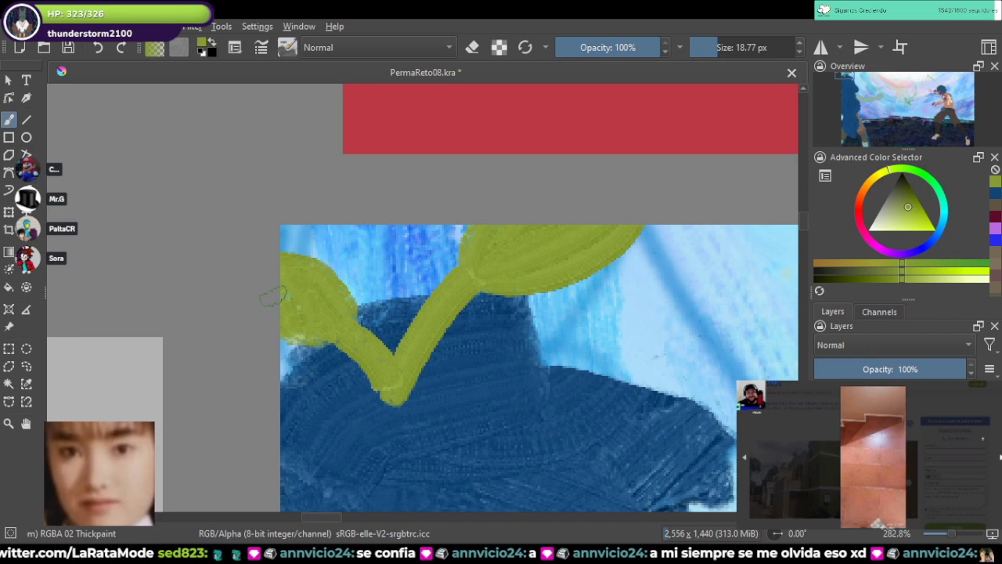
scroll(337, 289, "down", 6)
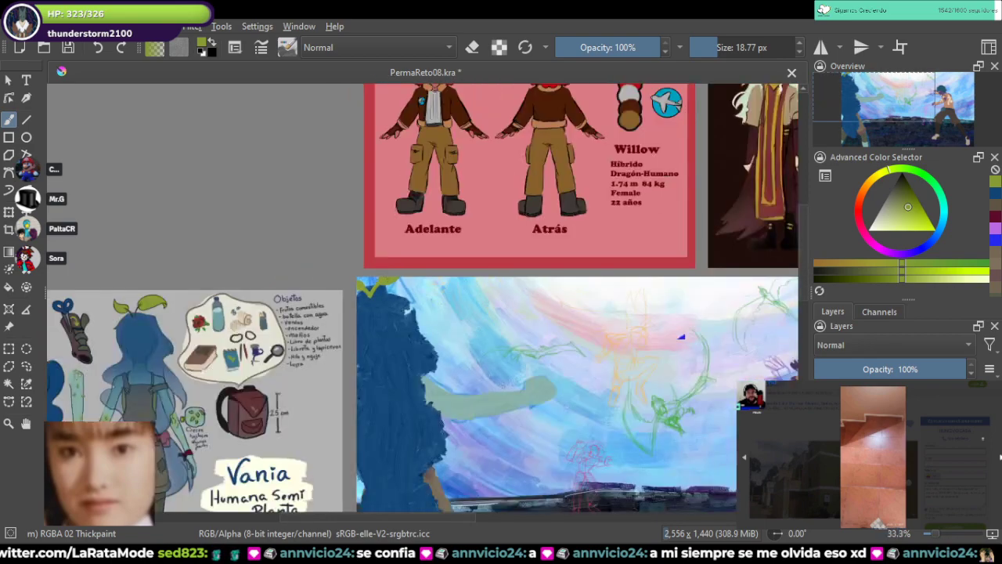
Step: Check the whole composition with the finished green sprout and save PermaReto08.kra
left_click_drag(391, 285, 382, 168)
left_click_drag(672, 219, 515, 246)
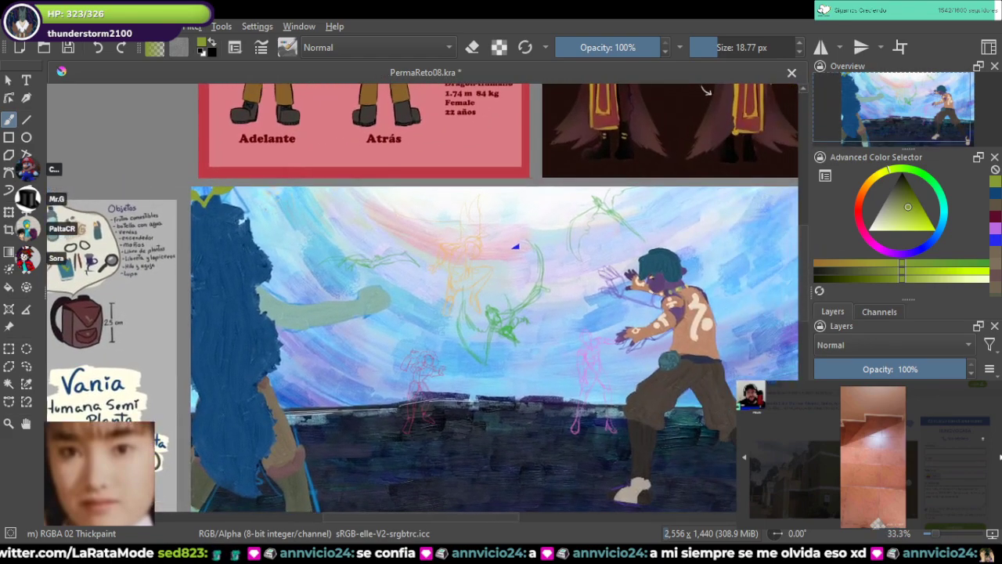
key("ctrl+s")
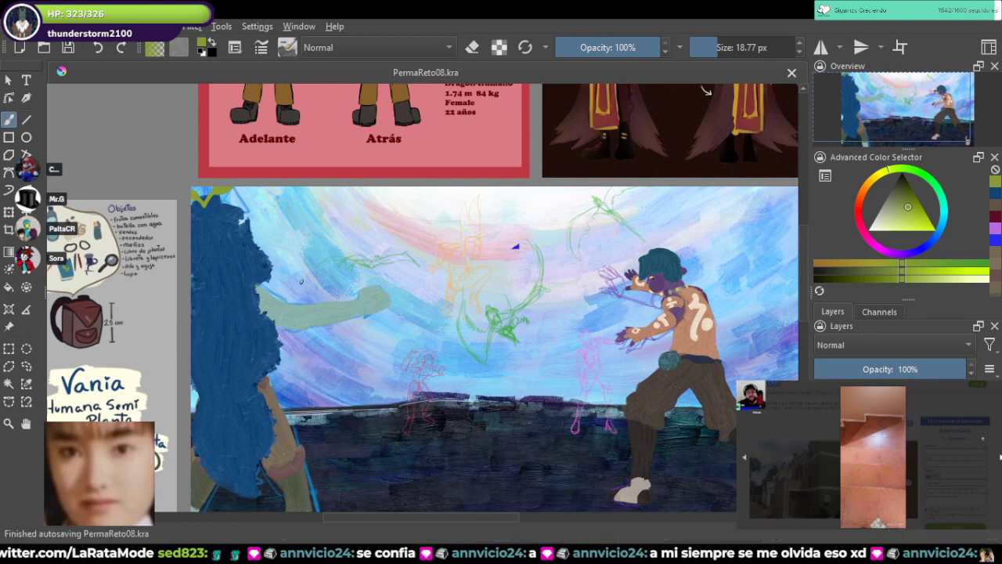
Step: Remove the remaining sketch lines around the left figure's legs and the right figure's hands, and save the file
scroll(516, 383, "down", 1, "ctrl")
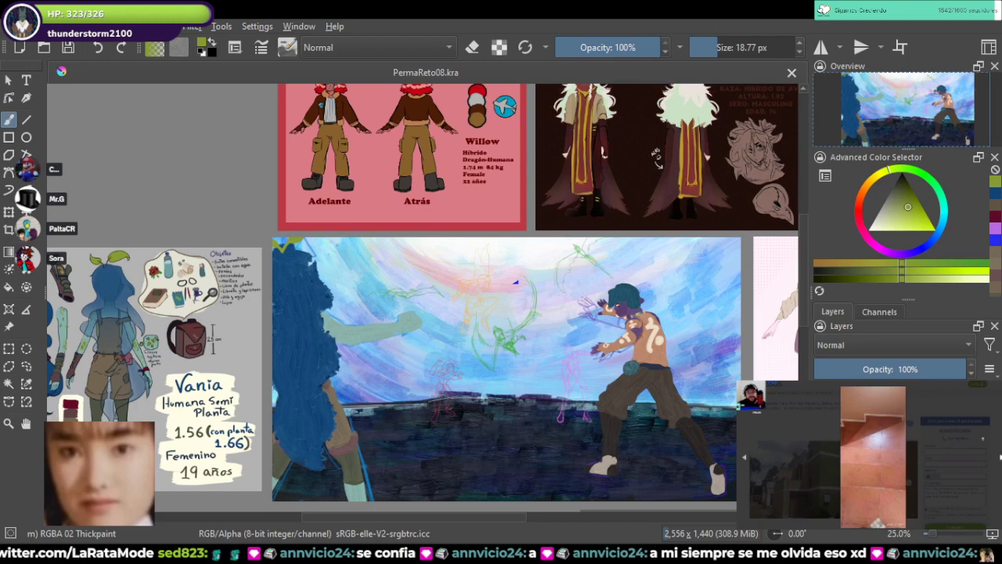
left_click_drag(366, 446, 367, 498)
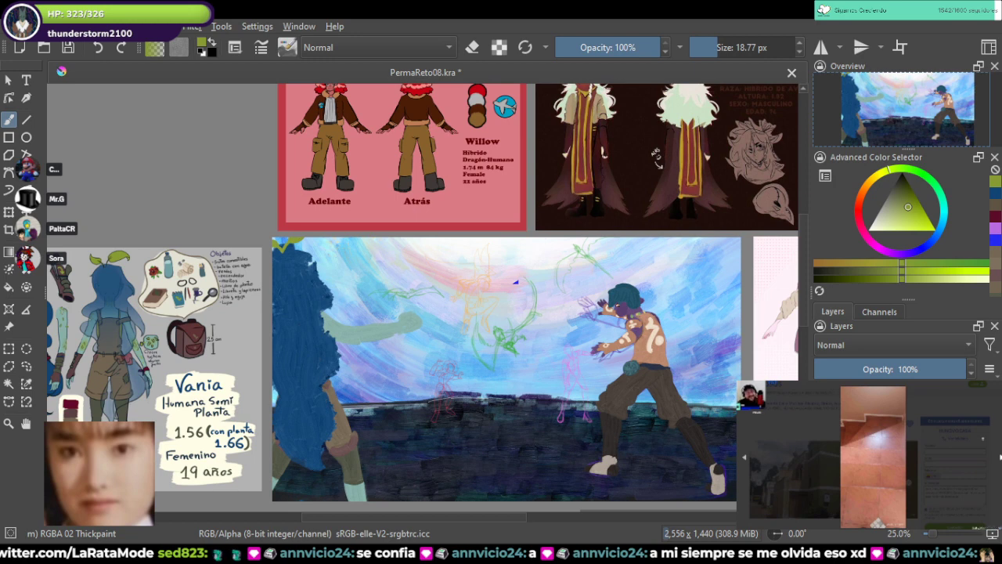
key("Delete")
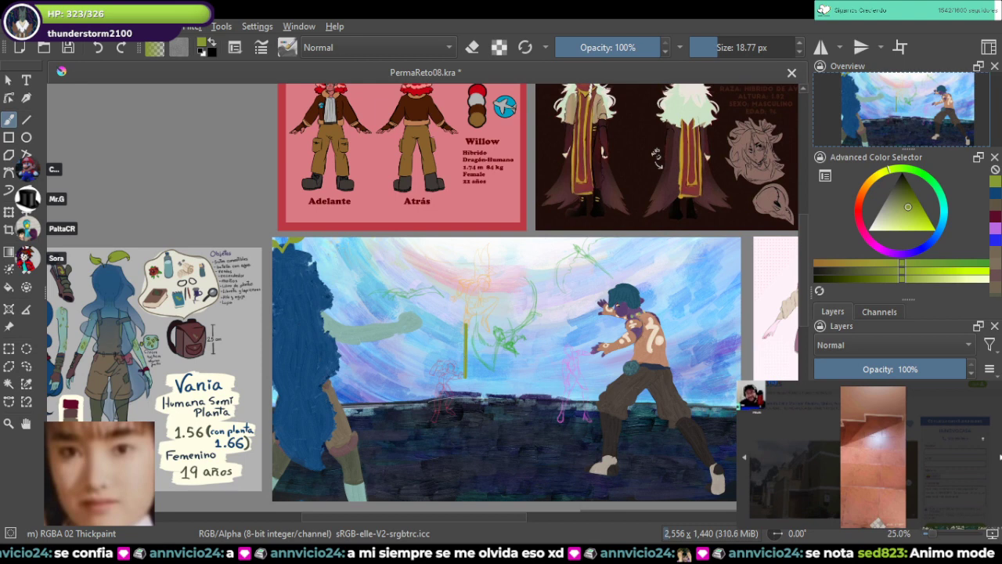
left_click_drag(501, 352, 504, 310)
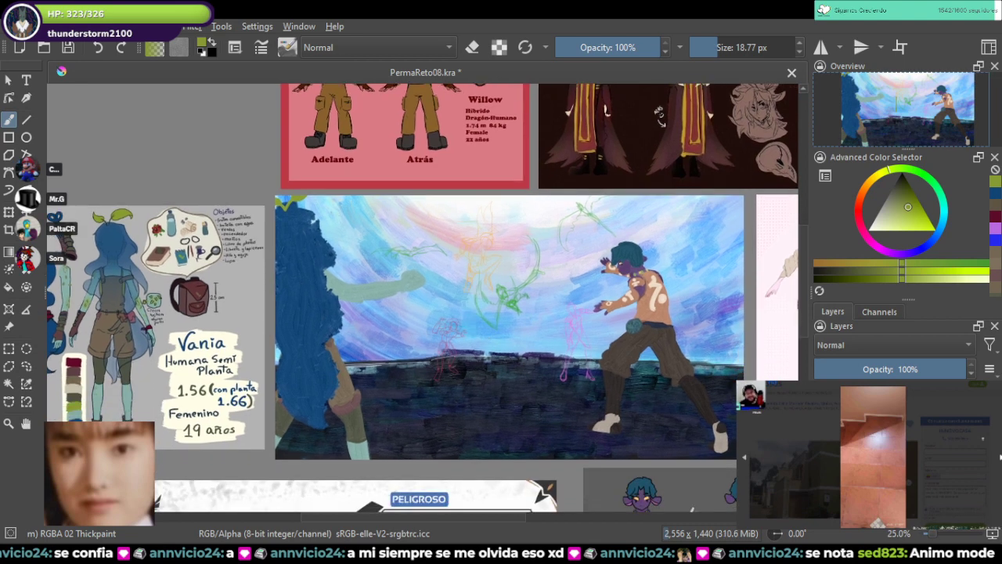
key("ctrl+s")
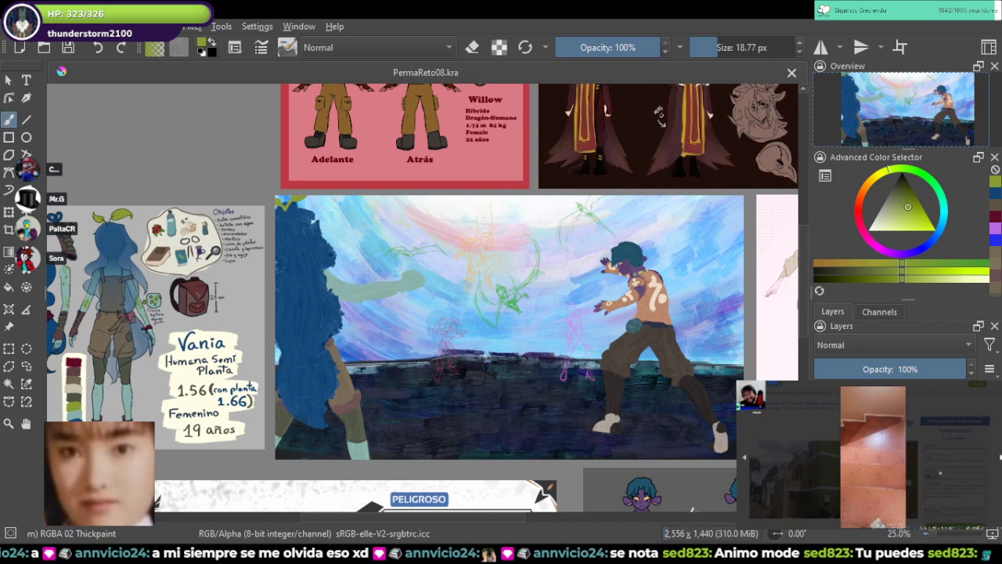
scroll(552, 356, "up", 1)
mouse_move(553, 355)
left_mouse_down()
mouse_move(494, 346)
mouse_move(534, 353)
left_mouse_up()
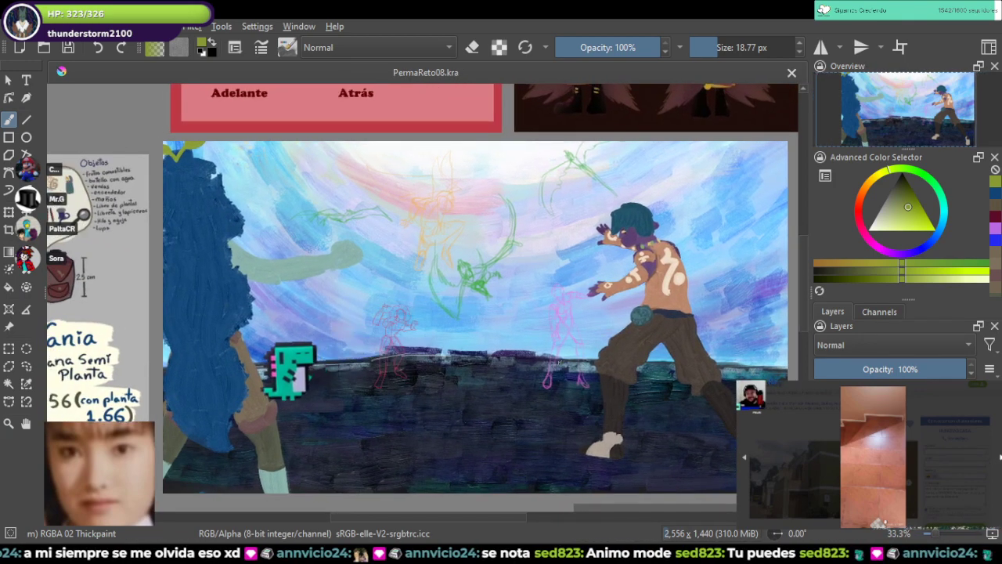
scroll(402, 363, "up", 5)
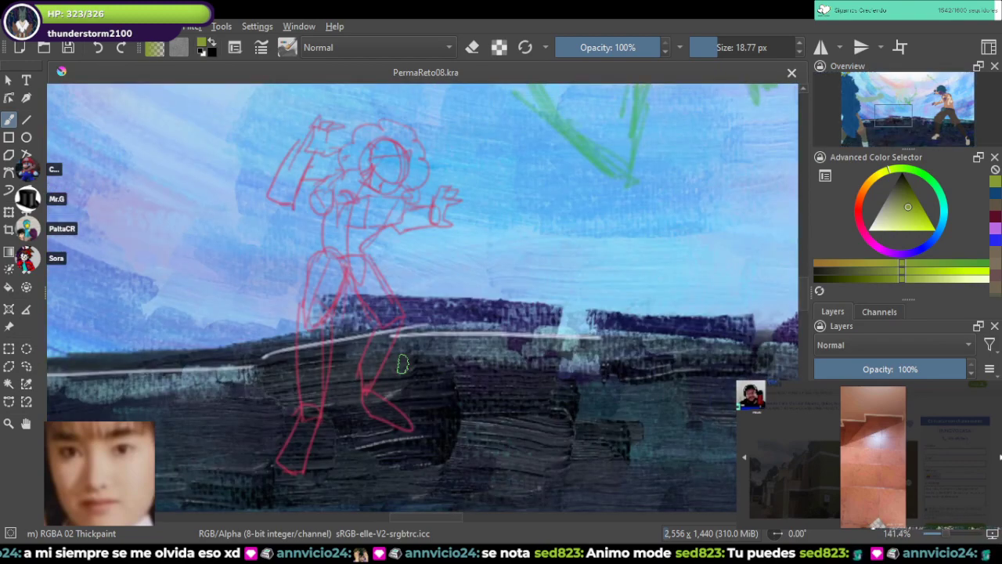
scroll(401, 363, "down", 3)
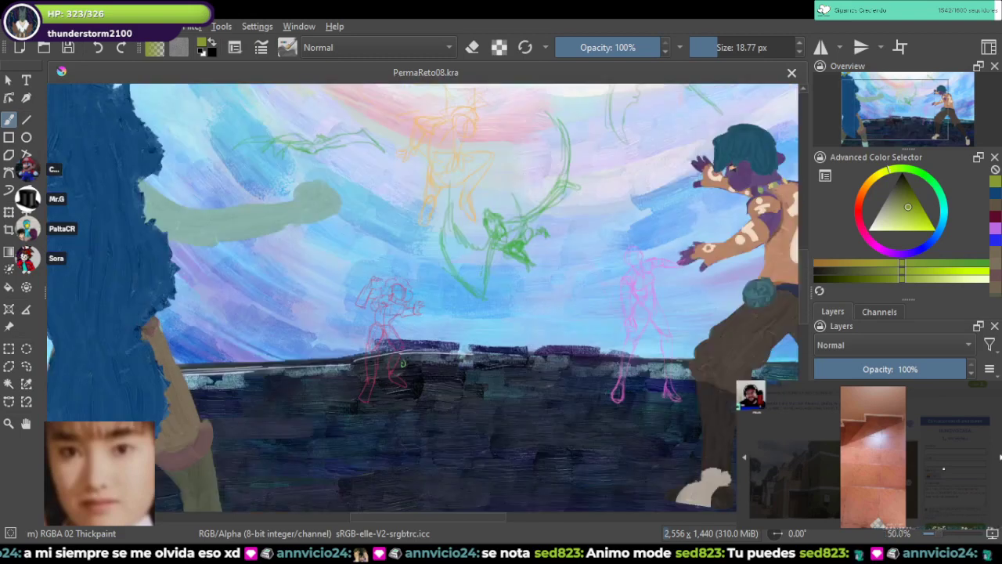
scroll(401, 362, "down", 1)
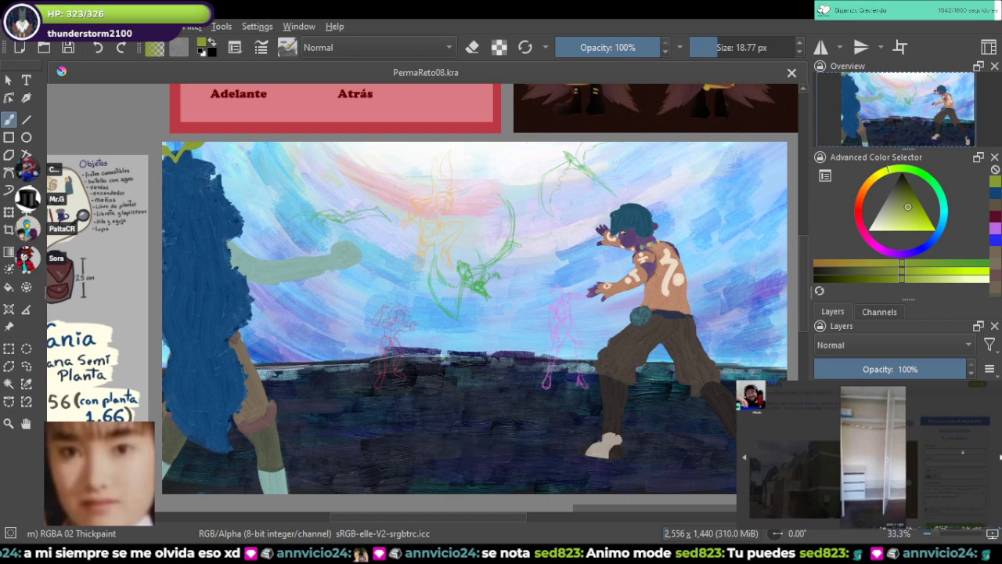
Step: Sample the dark red swatch from the colour palette on the Vania reference
left_click_drag(232, 325, 757, 292)
left_click_drag(411, 317, 403, 284)
scroll(403, 285, "up", 1)
scroll(402, 284, "up", 1)
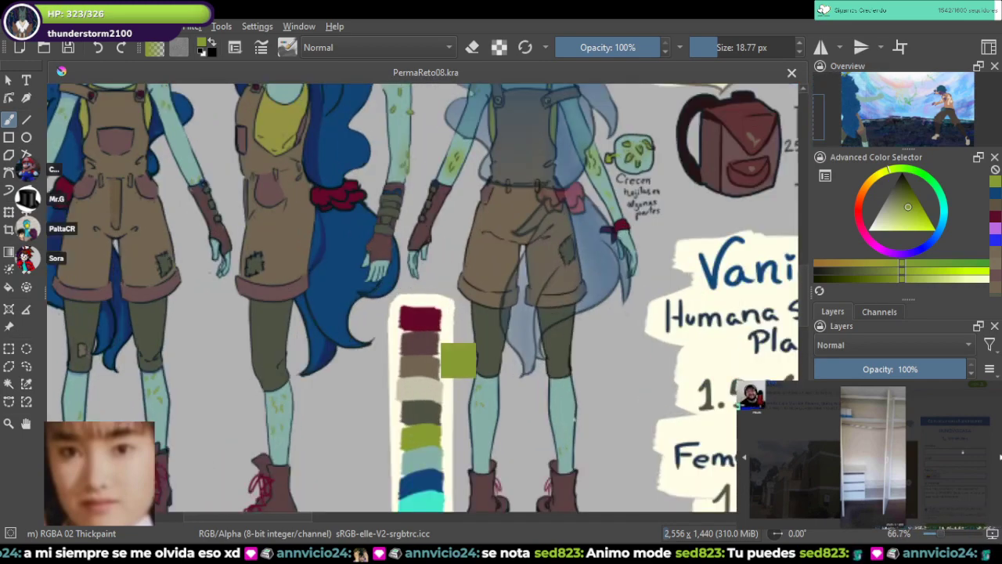
left_click(418, 316, "ctrl")
Step: Paint a dark red hair tie across the left figure's hair at the waist with the Thickpaint brush at 37.83 px
scroll(421, 317, "down", 2)
left_click_drag(421, 319, 244, 357)
scroll(558, 320, "up", 3)
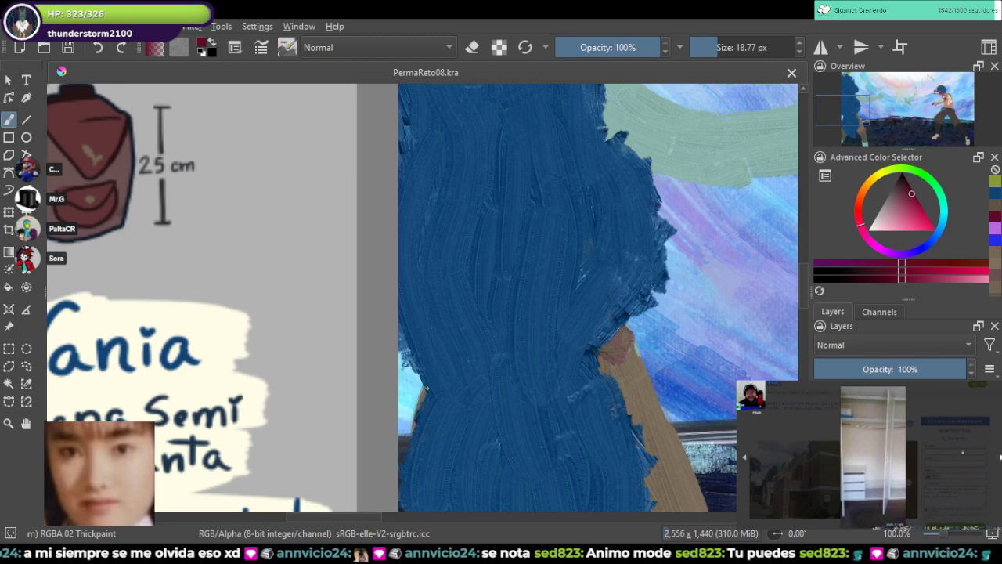
mouse_move(423, 344)
left_mouse_down()
mouse_move(600, 337)
mouse_move(613, 347)
left_mouse_up()
key("ctrl+z")
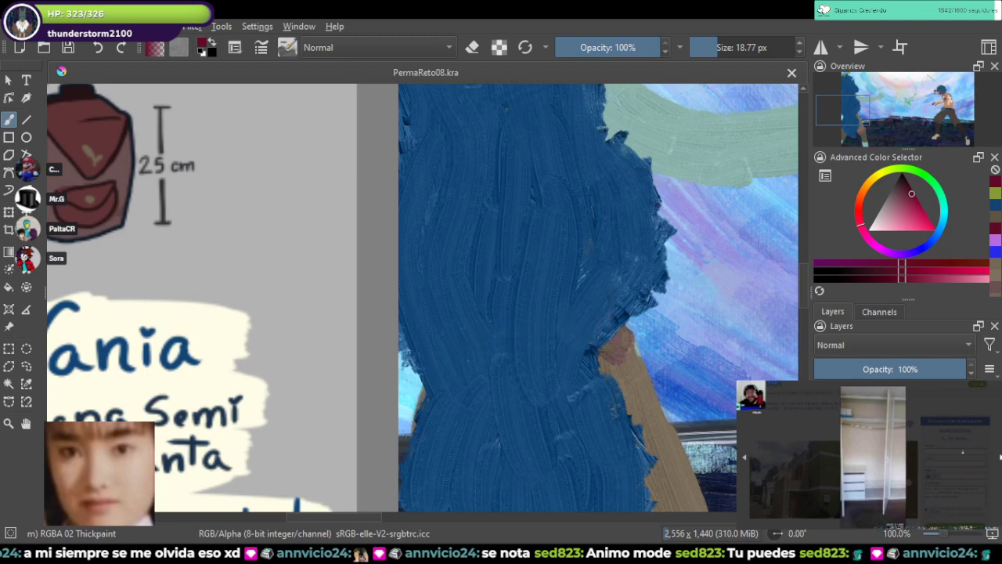
left_click_drag(728, 47, 724, 47)
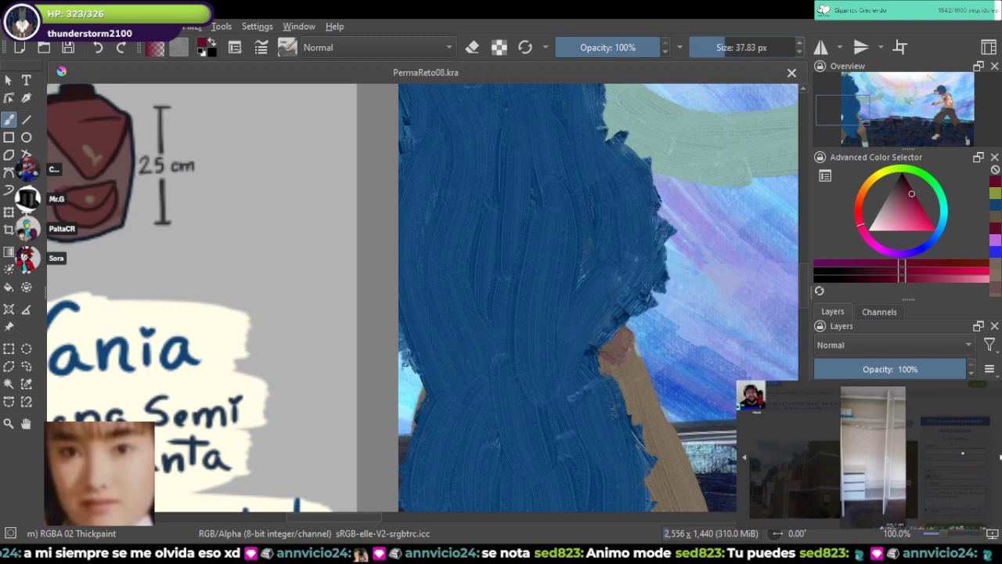
mouse_move(595, 354)
left_mouse_down()
mouse_move(560, 330)
mouse_move(510, 328)
mouse_move(454, 355)
mouse_move(540, 354)
left_mouse_up()
mouse_move(437, 374)
left_mouse_down()
mouse_move(501, 389)
mouse_move(569, 374)
mouse_move(594, 349)
mouse_move(462, 372)
mouse_move(550, 361)
mouse_move(557, 350)
mouse_move(512, 345)
mouse_move(580, 358)
mouse_move(472, 378)
mouse_move(461, 365)
mouse_move(551, 349)
mouse_move(443, 380)
left_mouse_up()
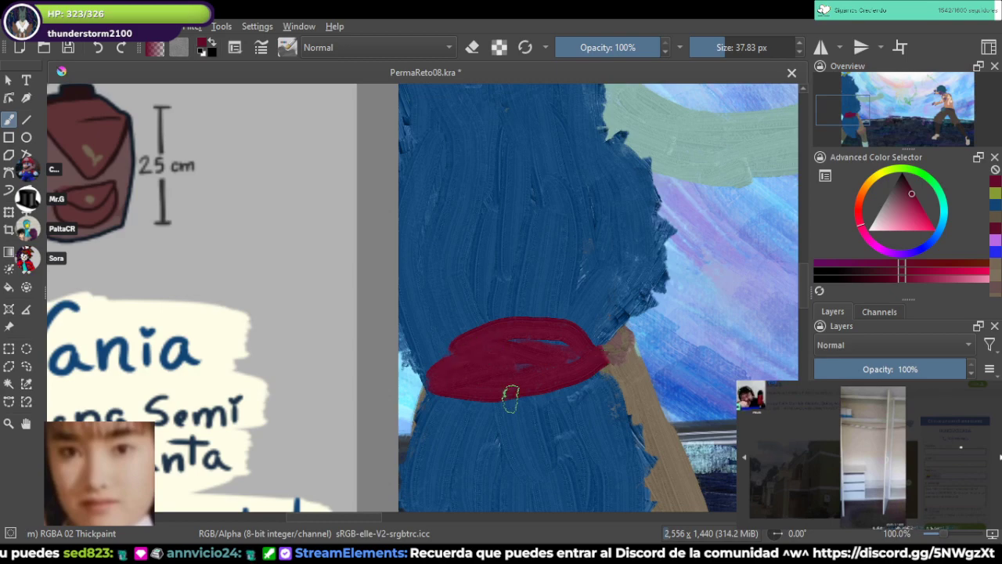
Step: Erase both ends of the red hair tie and the hair beside it to pinch the hair in at the waist
scroll(510, 396, "down", 4)
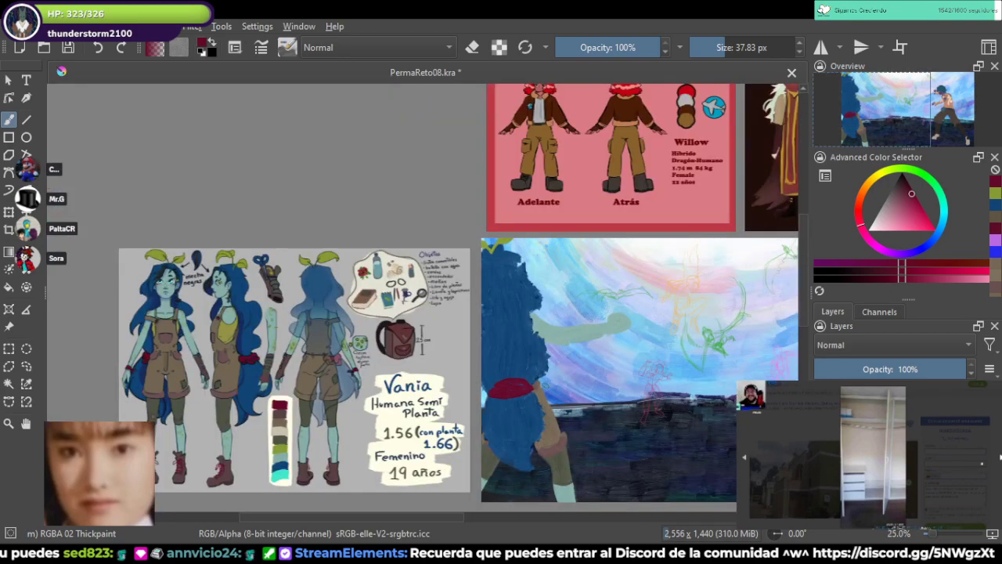
scroll(543, 383, "up", 3)
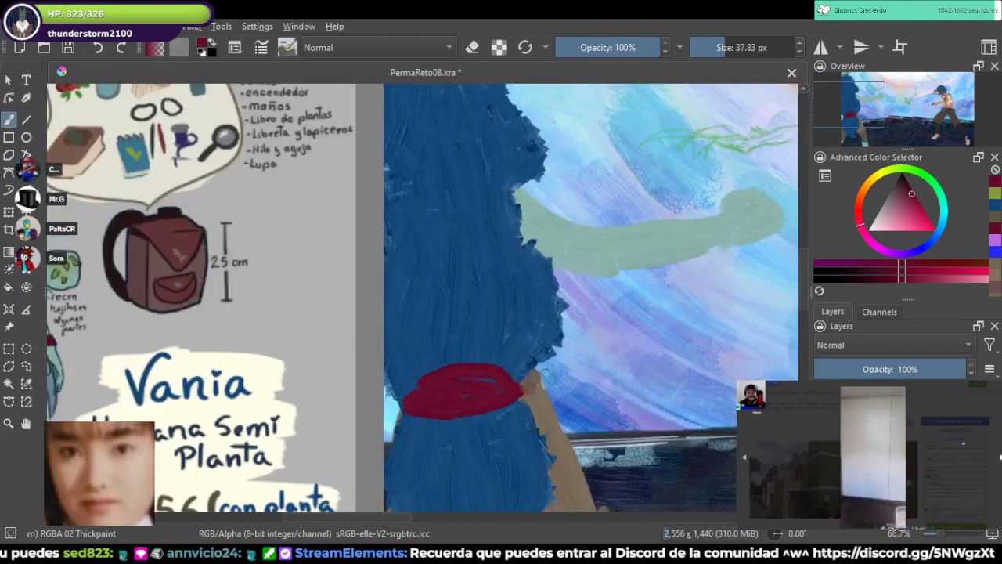
key("e")
mouse_move(496, 395)
left_mouse_down()
mouse_move(549, 455)
mouse_move(520, 385)
mouse_move(506, 389)
left_mouse_up()
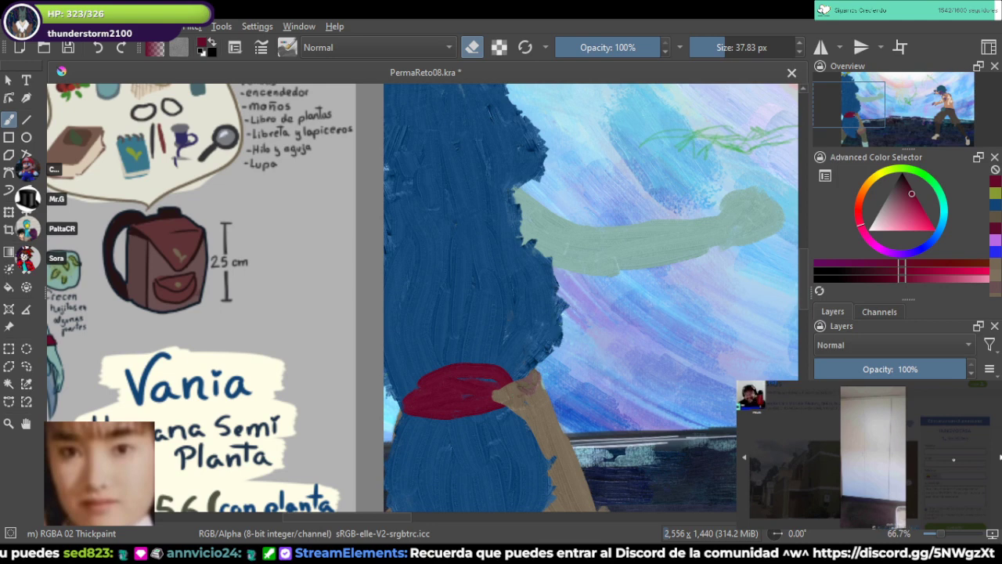
mouse_move(389, 378)
left_mouse_down()
mouse_move(417, 405)
mouse_move(383, 454)
left_mouse_up()
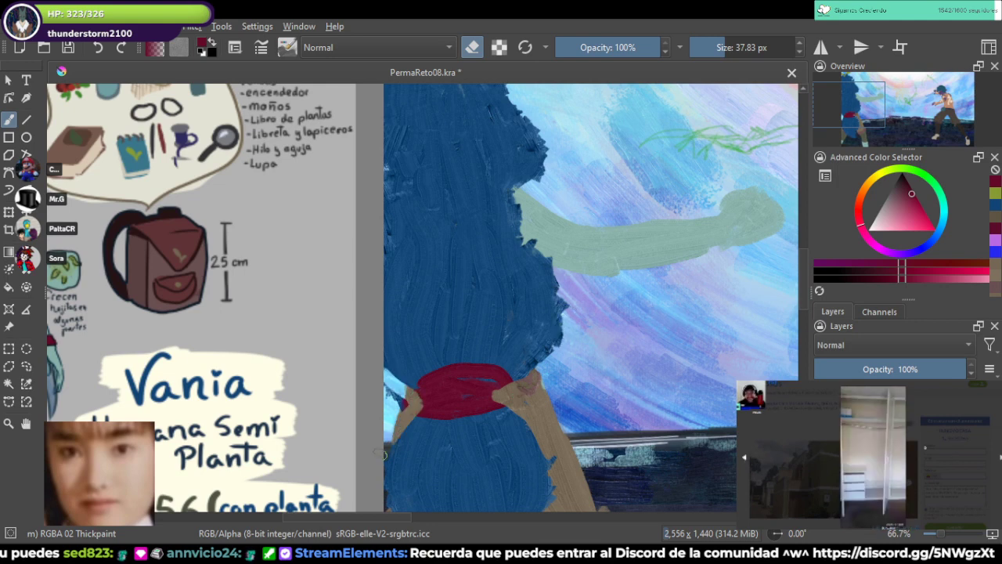
left_click_drag(389, 377, 399, 408)
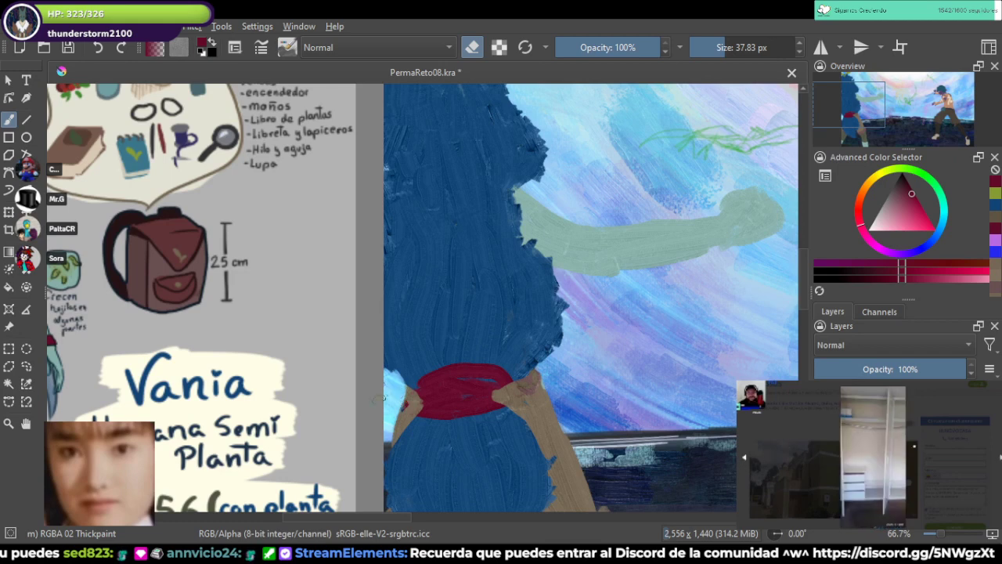
key("ctrl")
left_click(586, 362, "ctrl")
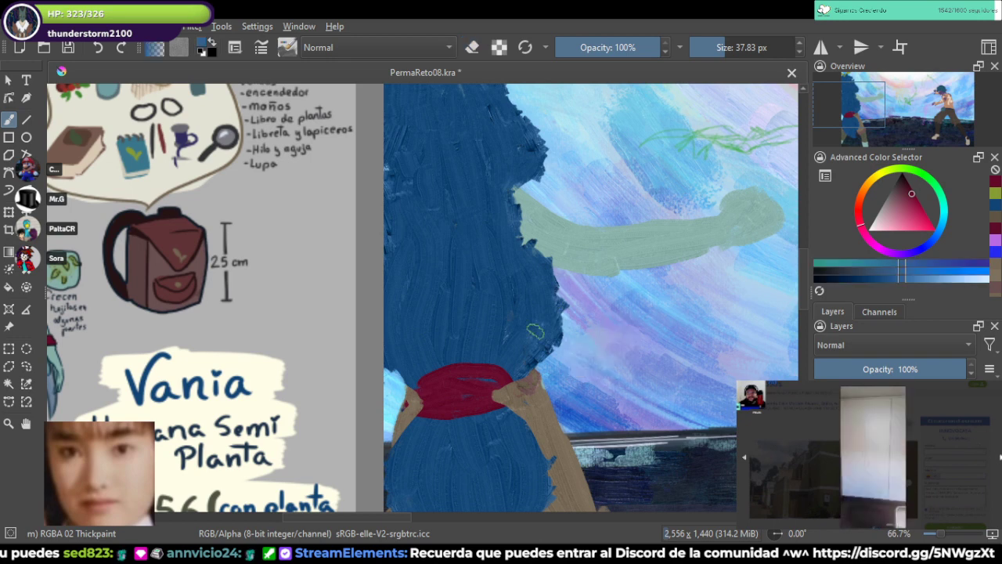
key("e")
mouse_move(501, 381)
left_mouse_down()
mouse_move(436, 377)
mouse_move(513, 371)
left_mouse_up()
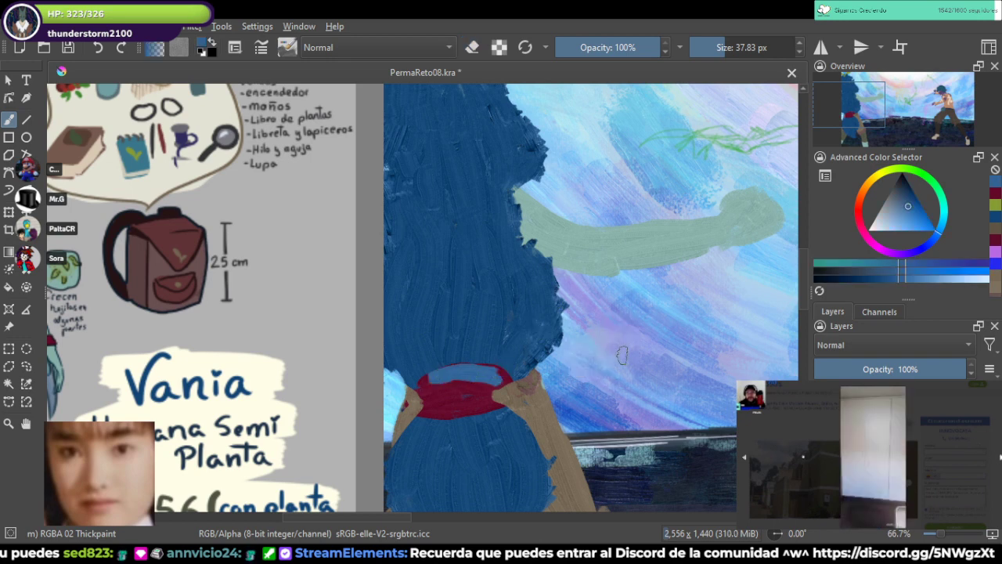
key("ctrl+z")
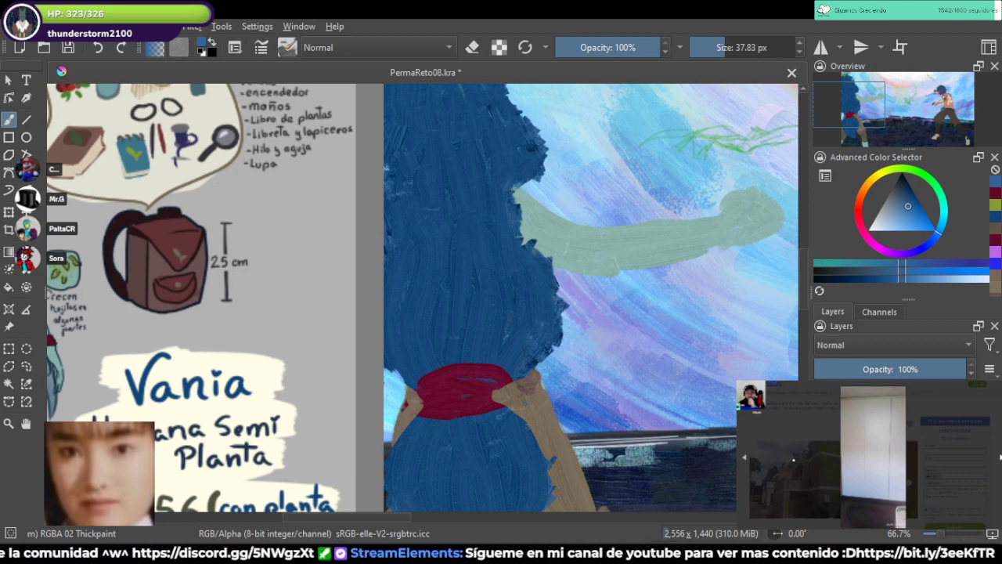
Step: Touch up the left figure's hair around the red tie with a sampled hair blue, and save the file
left_click(591, 364, "ctrl")
mouse_move(511, 369)
left_mouse_down()
mouse_move(432, 373)
mouse_move(470, 366)
mouse_move(507, 378)
mouse_move(500, 385)
mouse_move(411, 384)
mouse_move(395, 372)
mouse_move(435, 385)
mouse_move(478, 384)
mouse_move(335, 364)
left_mouse_up()
scroll(478, 384, "down", 3)
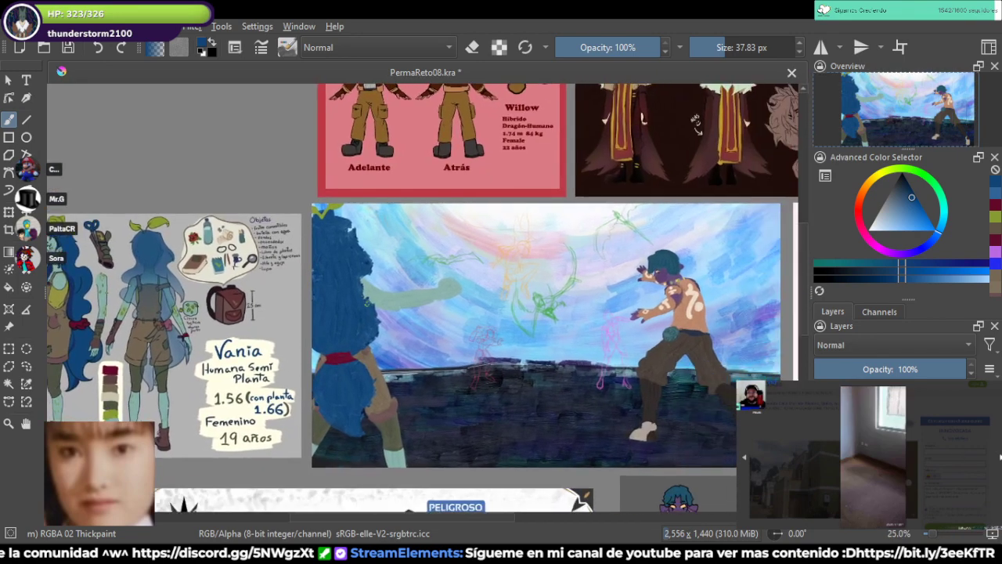
key("ctrl+s")
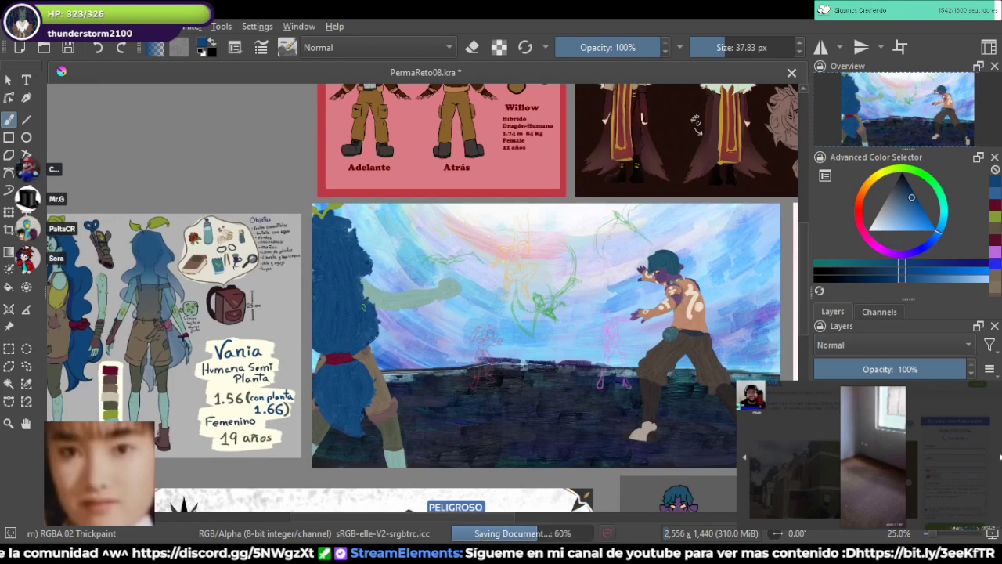
mouse_move(335, 364)
left_mouse_down()
mouse_move(357, 362)
mouse_move(341, 361)
left_mouse_up()
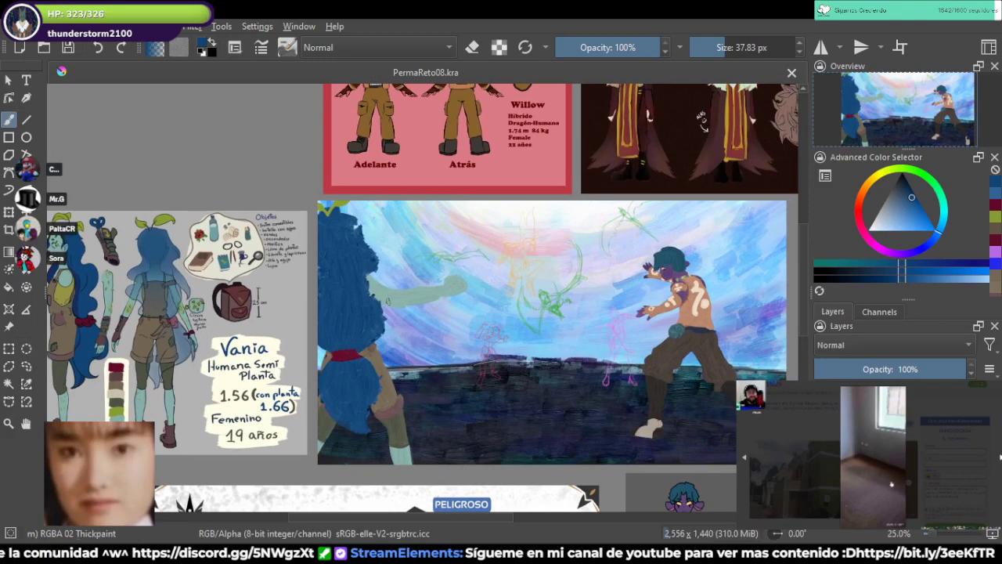
left_click_drag(413, 309, 404, 320)
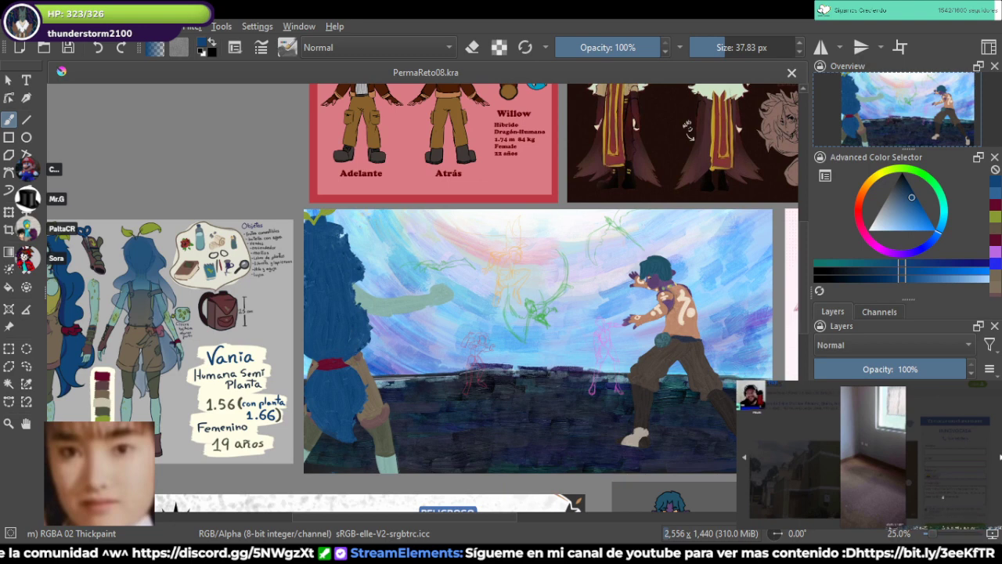
scroll(419, 284, "up", 1)
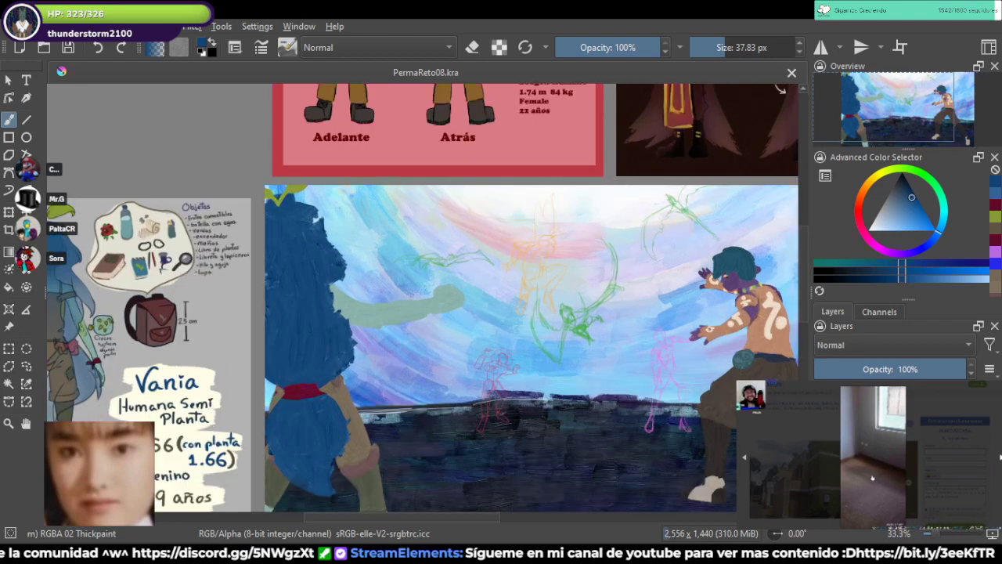
scroll(695, 391, "down", 3)
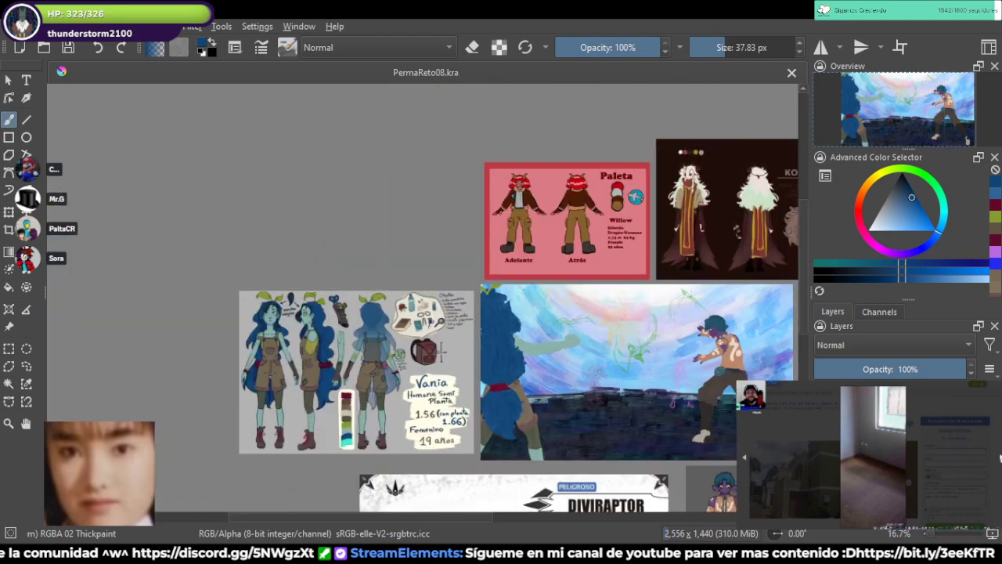
Step: Sample the dark purple-brown of the wings on the back view of the Kotaro reference
left_click_drag(695, 391, 426, 385)
left_click_drag(468, 224, 661, 322)
scroll(484, 259, "up", 4)
left_click_drag(758, 308, 567, 277)
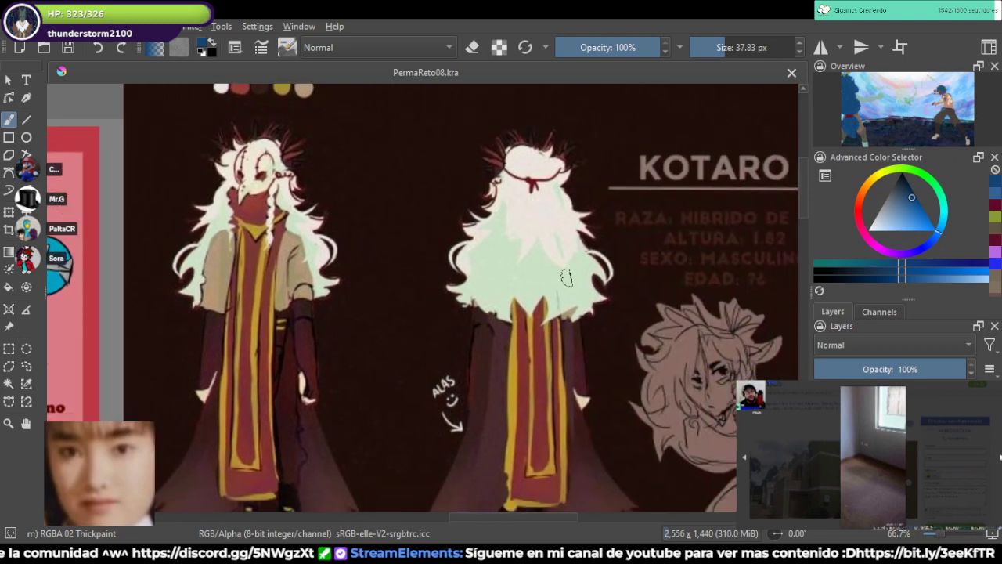
left_click(491, 454, "ctrl")
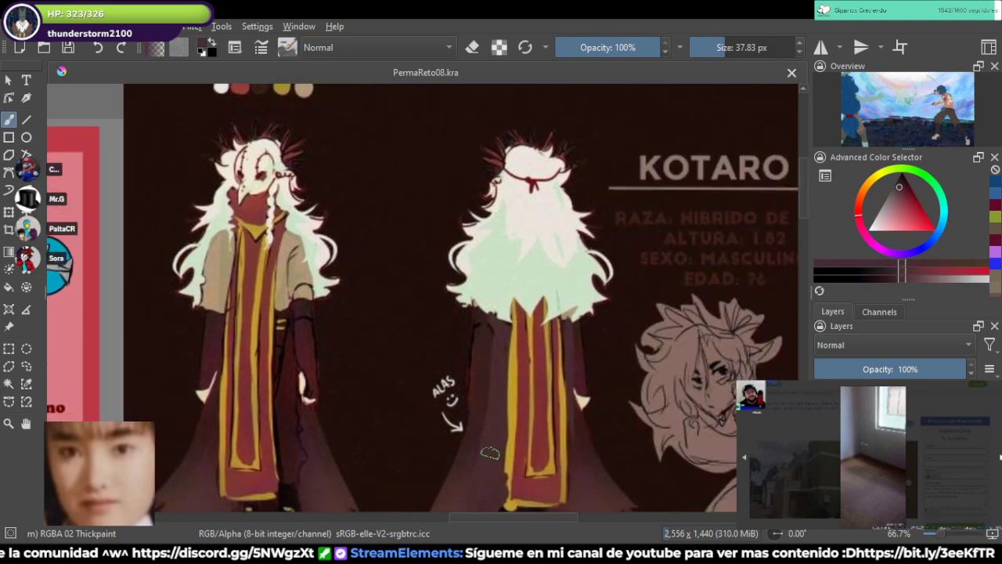
Step: Sample the dark brown swatch from the colour palette on the Kotaro reference
scroll(492, 444, "down", 2)
left_click_drag(490, 443, 498, 367)
left_click_drag(388, 166, 486, 244)
scroll(475, 232, "up", 4)
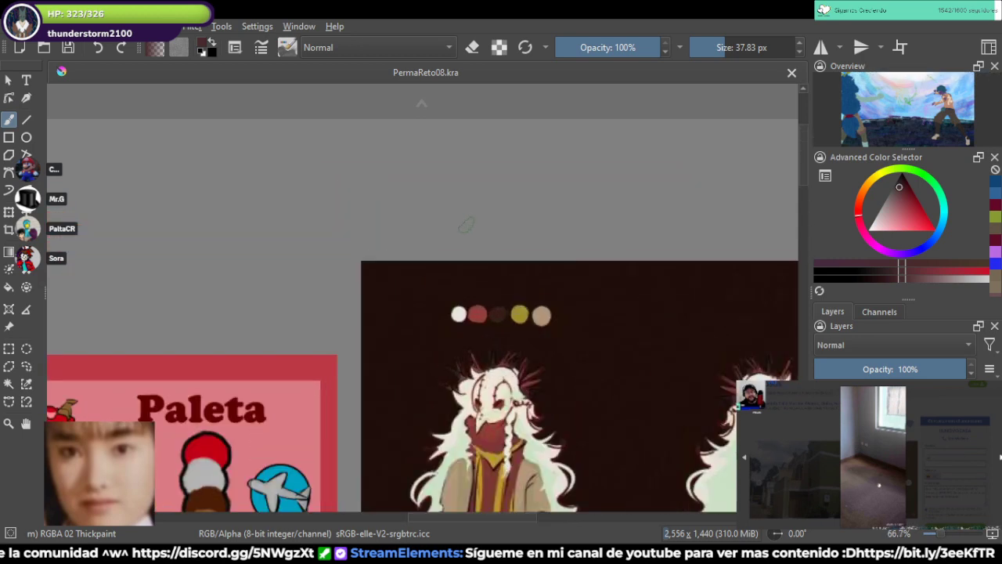
left_click(523, 399, "ctrl")
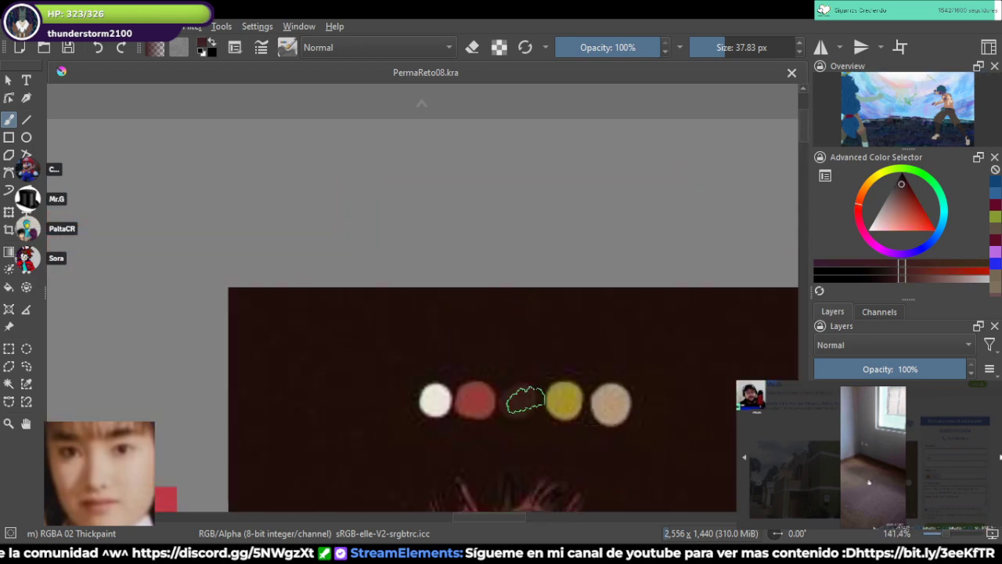
Step: Sample the wing colour from both the back view and the front view of the Kotaro reference
scroll(524, 398, "down", 3)
left_click_drag(524, 398, 442, 207)
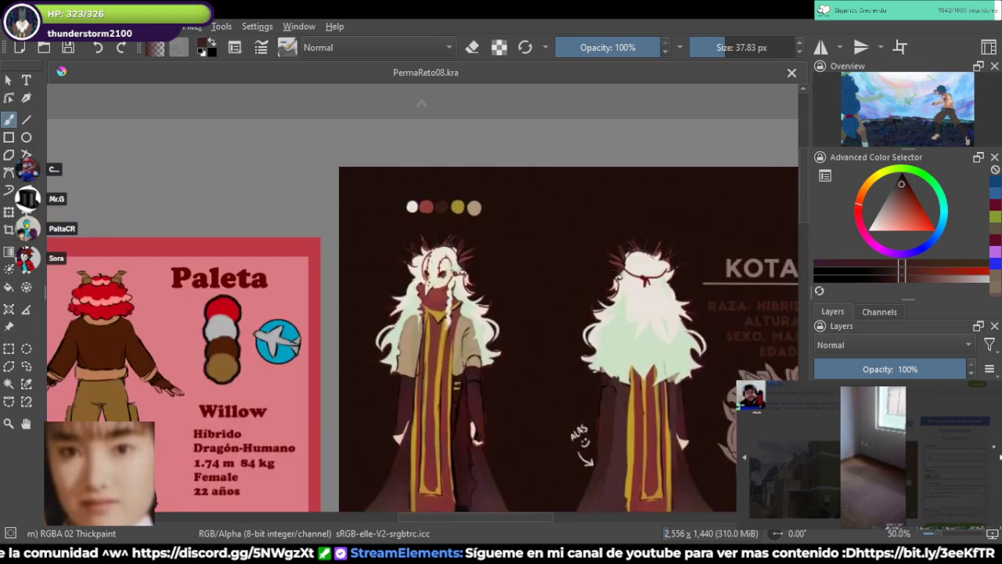
left_click_drag(492, 263, 416, 149)
scroll(424, 225, "up", 1)
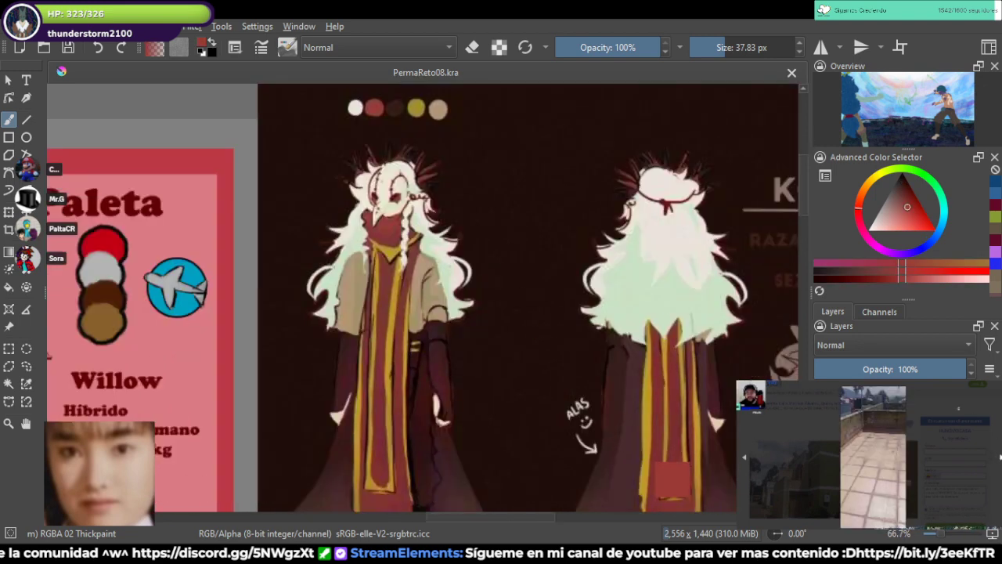
left_click(630, 438, "ctrl")
left_click_drag(630, 438, 724, 329)
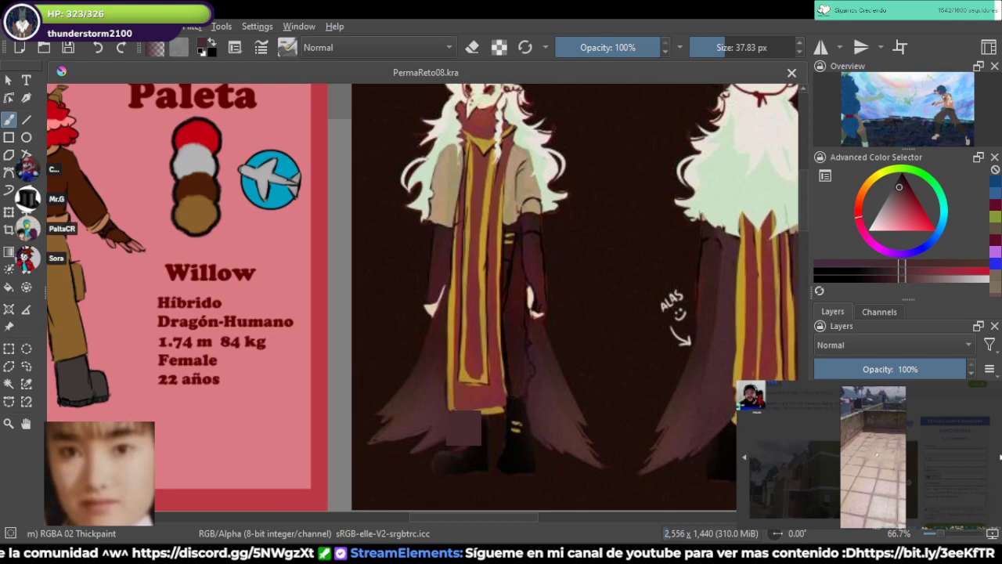
left_click(422, 387, "ctrl")
left_click_drag(469, 156, 437, 388)
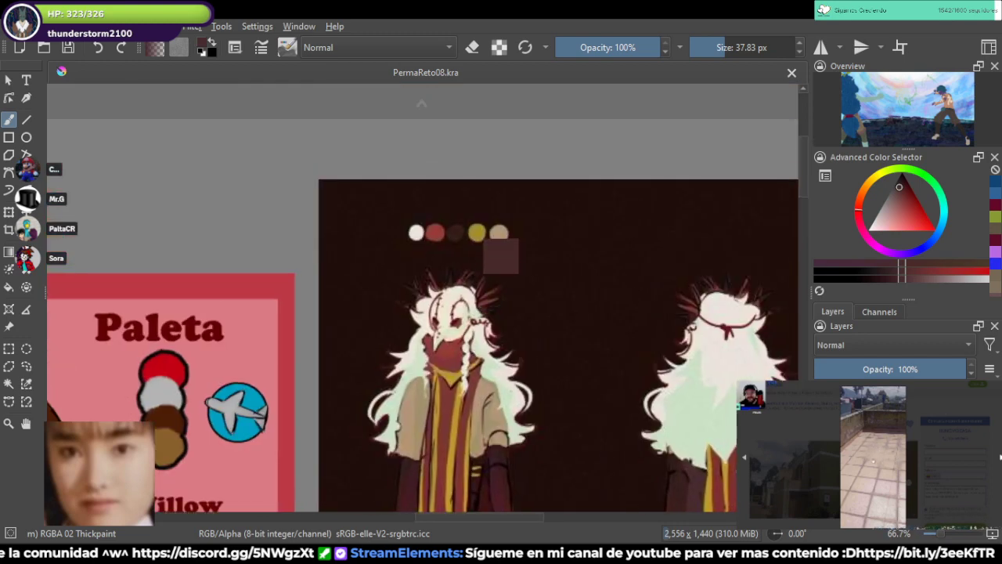
Step: Try the palette's dark brown swatch, and sample the wing's purple-brown from the back view of the Kotaro reference
left_click(460, 236, "ctrl")
mouse_move(459, 237)
left_mouse_down()
mouse_move(430, 93)
mouse_move(409, 66)
left_mouse_up()
left_click_drag(737, 484, 642, 389)
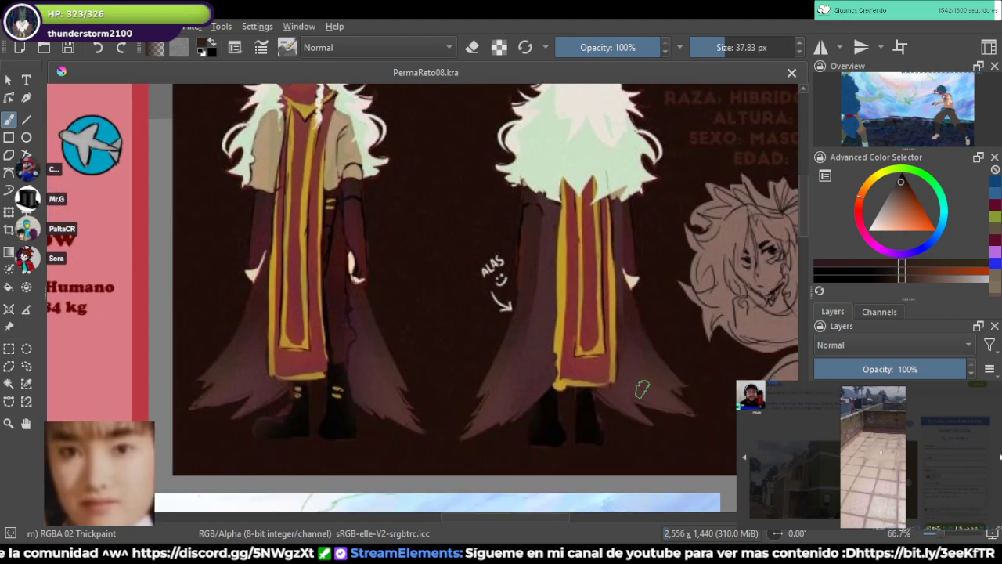
scroll(642, 389, "up", 2)
scroll(619, 342, "down", 4)
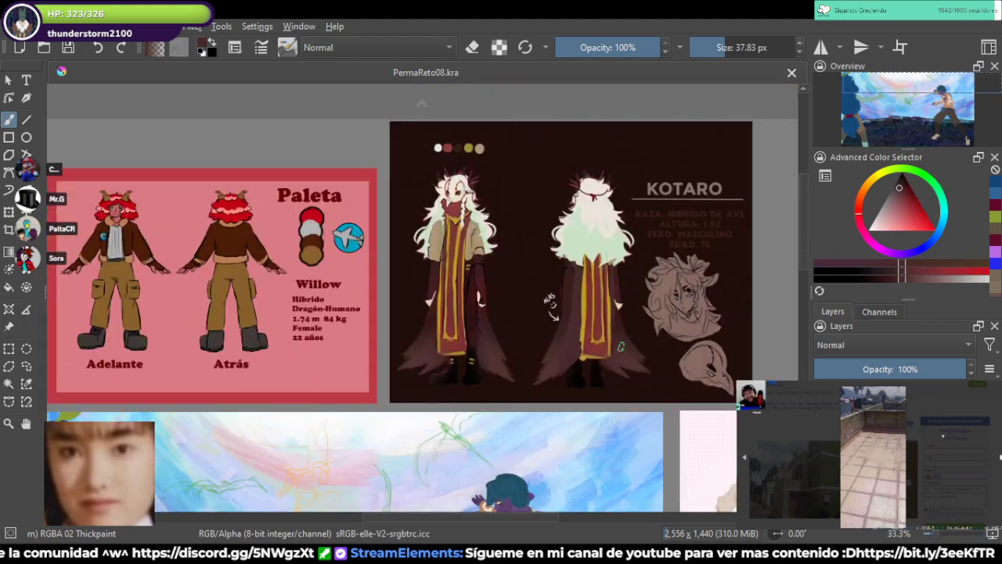
Step: Block in the torso and shoulder of the orange-sketched figure in dark purple-brown with the Thickpaint brush at 37.83 px
left_click_drag(498, 293, 463, 318)
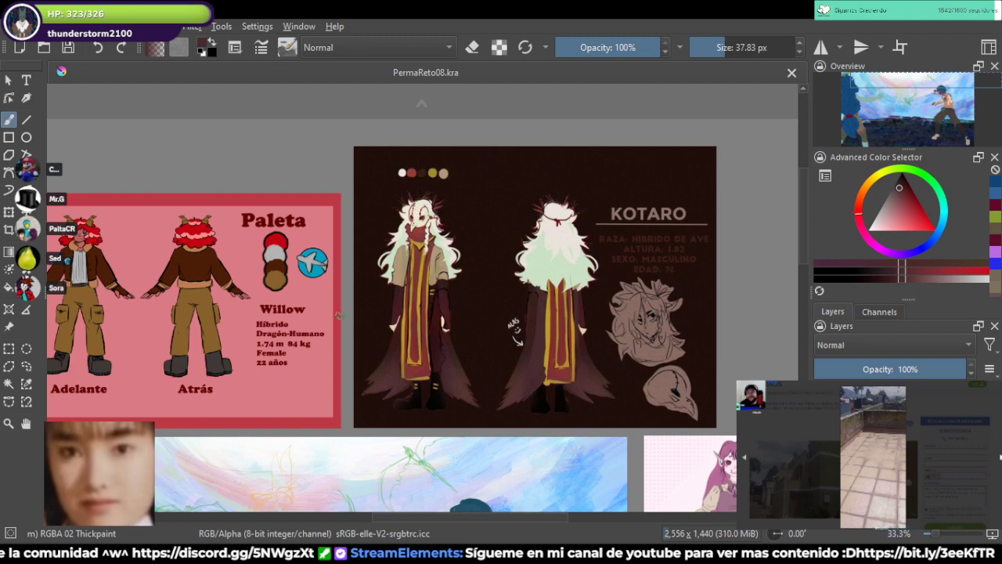
left_click_drag(308, 505, 480, 278)
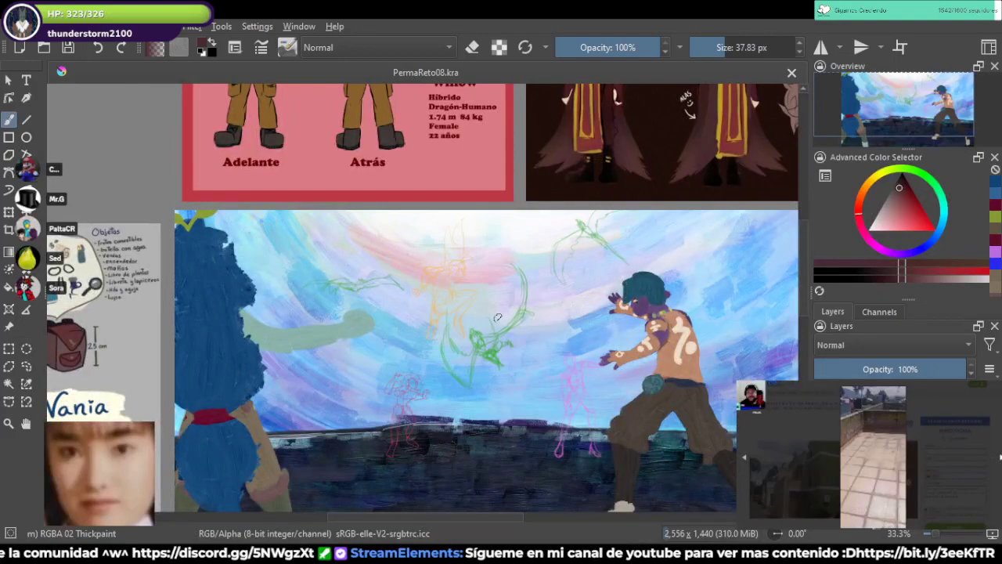
scroll(497, 316, "up", 6)
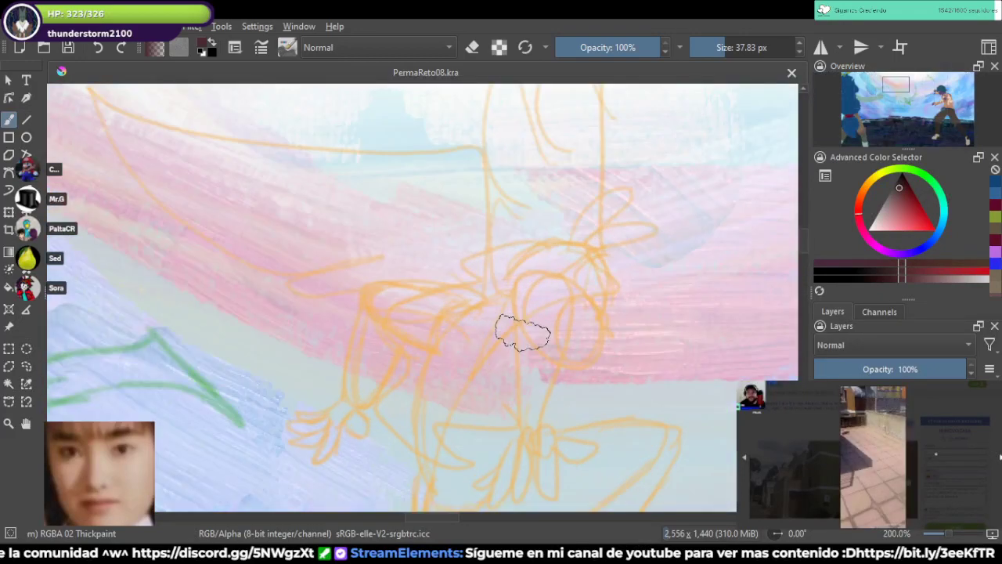
mouse_move(464, 332)
left_mouse_down()
mouse_move(455, 435)
mouse_move(442, 467)
mouse_move(487, 463)
mouse_move(471, 353)
mouse_move(461, 359)
mouse_move(469, 344)
mouse_move(526, 327)
mouse_move(565, 342)
mouse_move(580, 319)
mouse_move(547, 299)
mouse_move(498, 333)
mouse_move(465, 339)
mouse_move(458, 368)
left_mouse_up()
left_click_drag(494, 325, 503, 231)
mouse_move(469, 321)
left_mouse_down()
mouse_move(470, 385)
mouse_move(445, 372)
mouse_move(502, 383)
mouse_move(560, 243)
mouse_move(509, 367)
mouse_move(497, 313)
mouse_move(433, 424)
left_mouse_up()
Step: Examine the shape and colours of the wings and robe on the Kotaro reference
scroll(509, 307, "down", 5)
left_click_drag(666, 243, 641, 384)
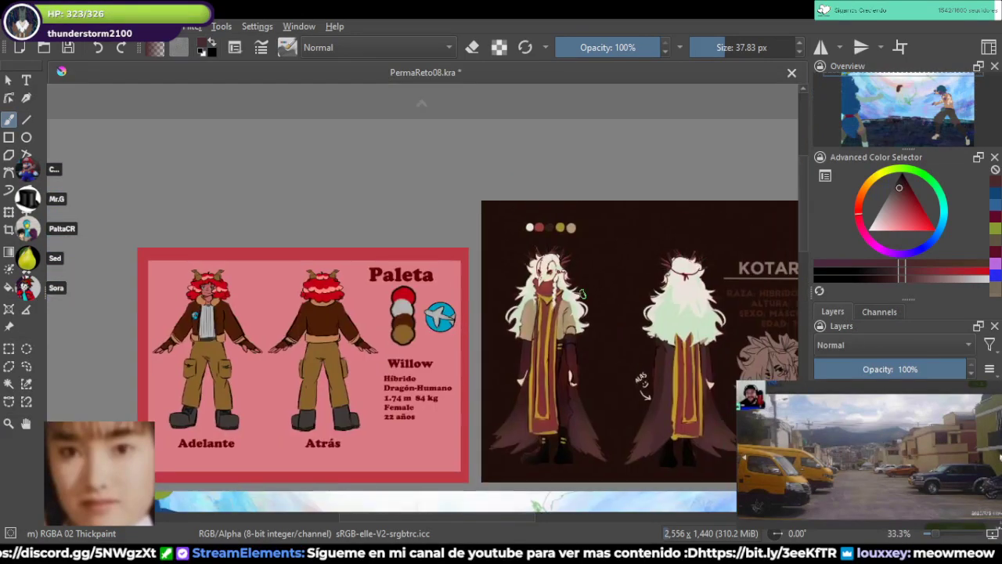
scroll(586, 298, "up", 2)
left_click_drag(587, 299, 462, 128)
left_click_drag(340, 361, 445, 380)
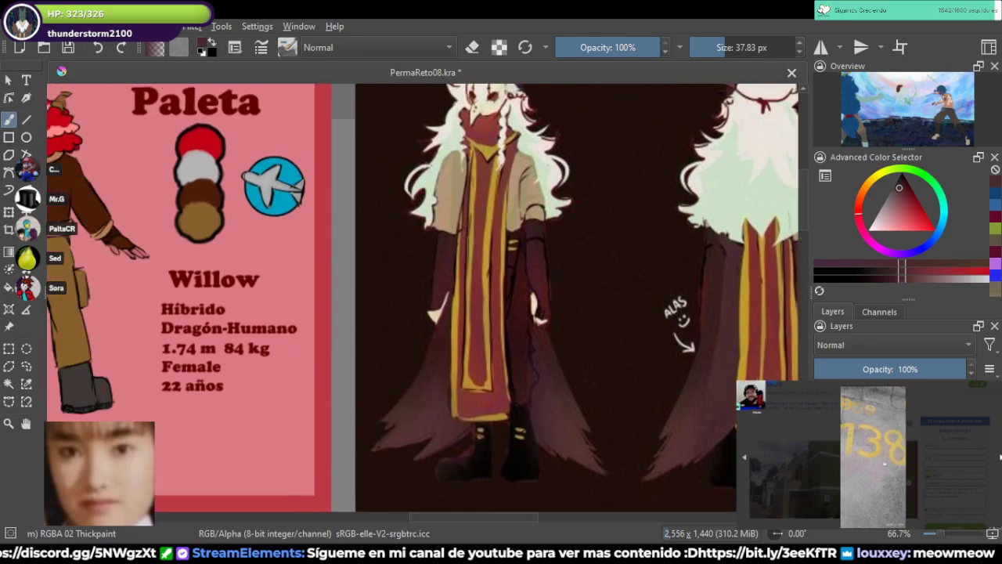
scroll(445, 381, "up", 2)
scroll(395, 405, "down", 4)
left_click_drag(395, 405, 468, 253)
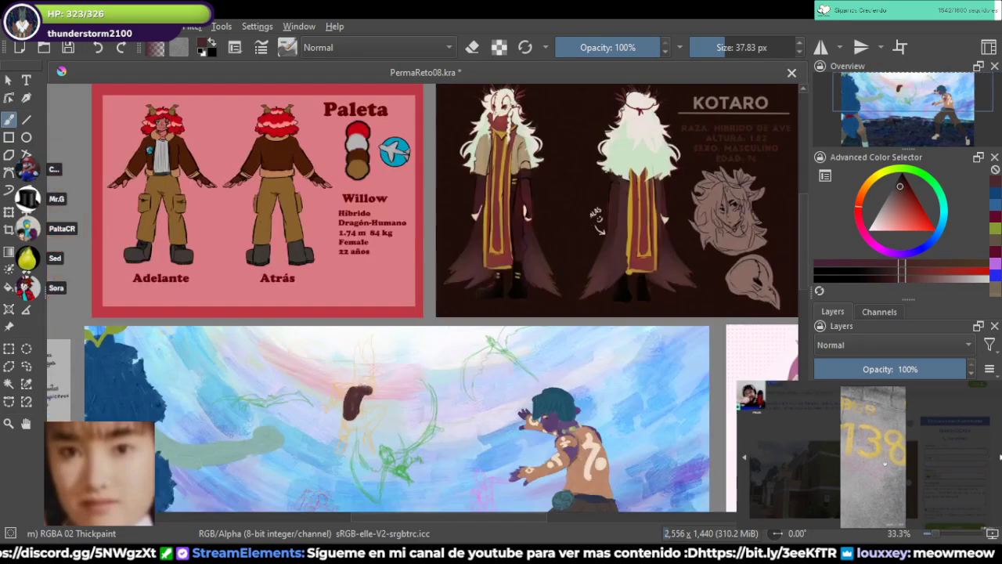
Step: Extend the dark brown shape from the orange-sketched figure's torso down over the rear leg, flaring into a ragged hem
scroll(468, 253, "up", 3)
left_click_drag(415, 343, 476, 265)
scroll(440, 270, "down", 3)
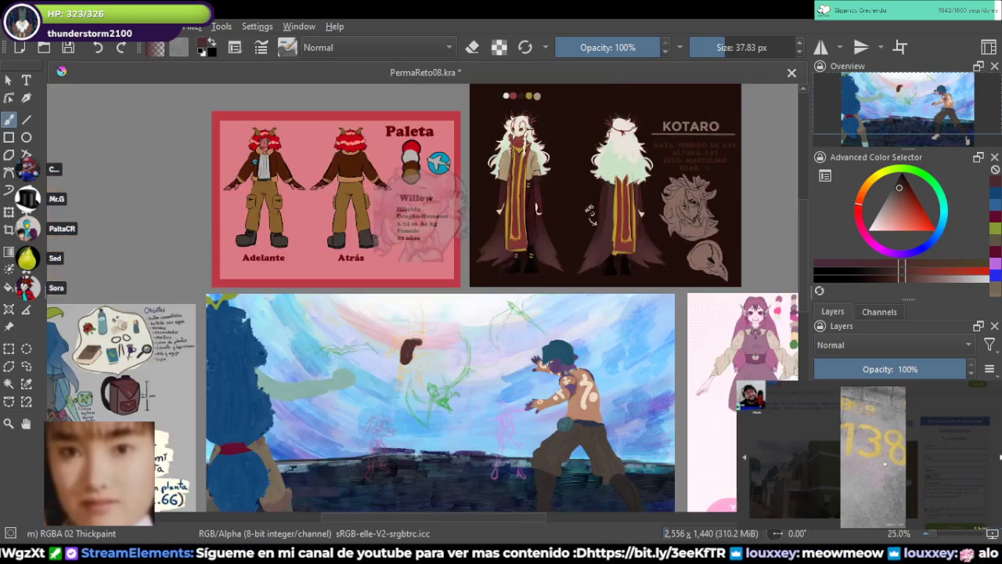
scroll(440, 270, "up", 3)
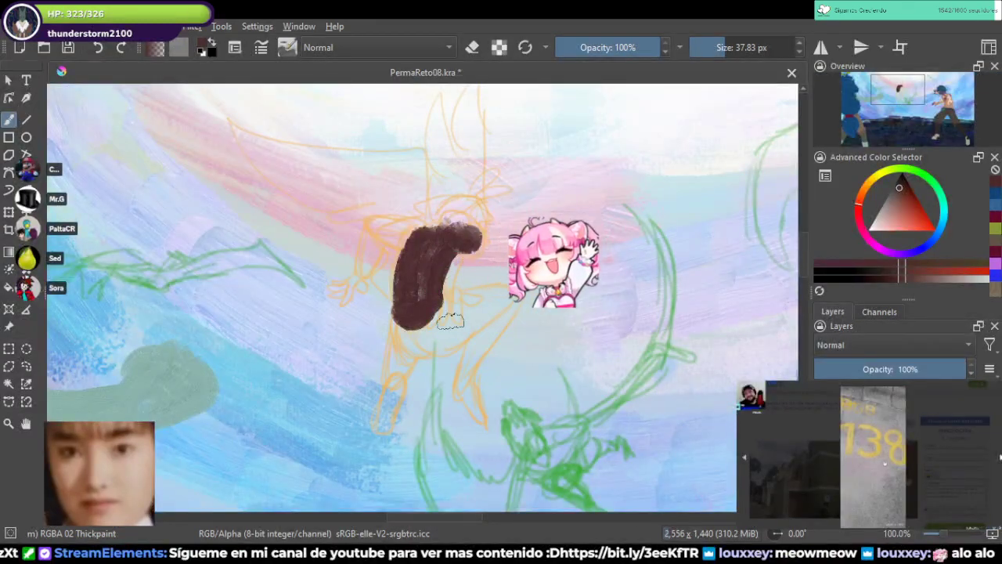
scroll(440, 270, "down", 3)
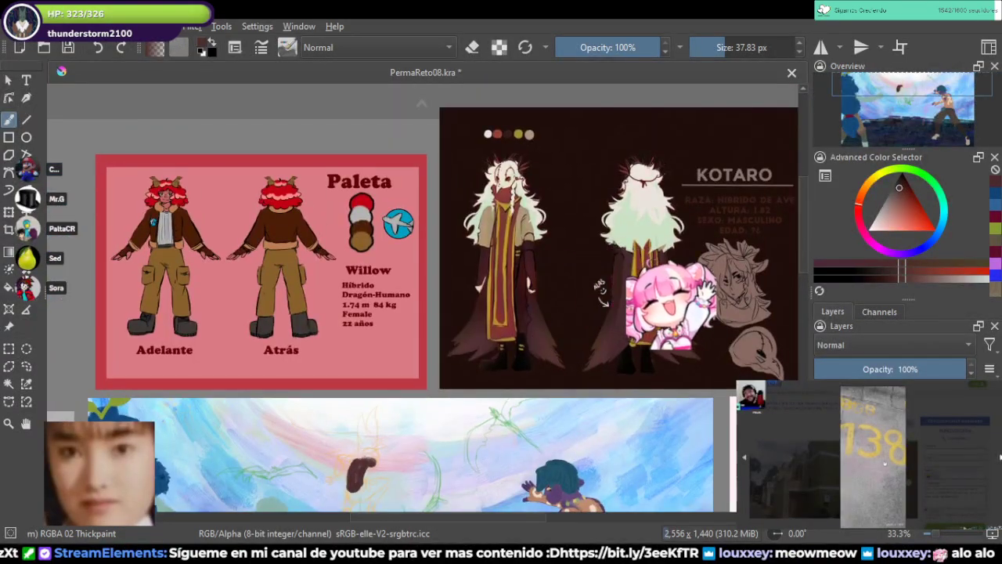
scroll(462, 282, "up", 4)
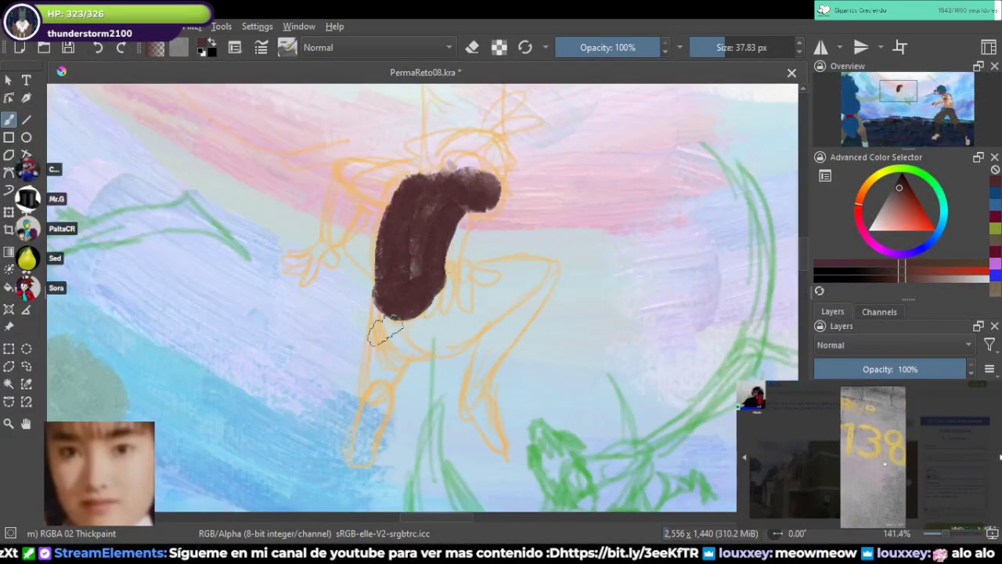
left_click_drag(442, 287, 493, 377)
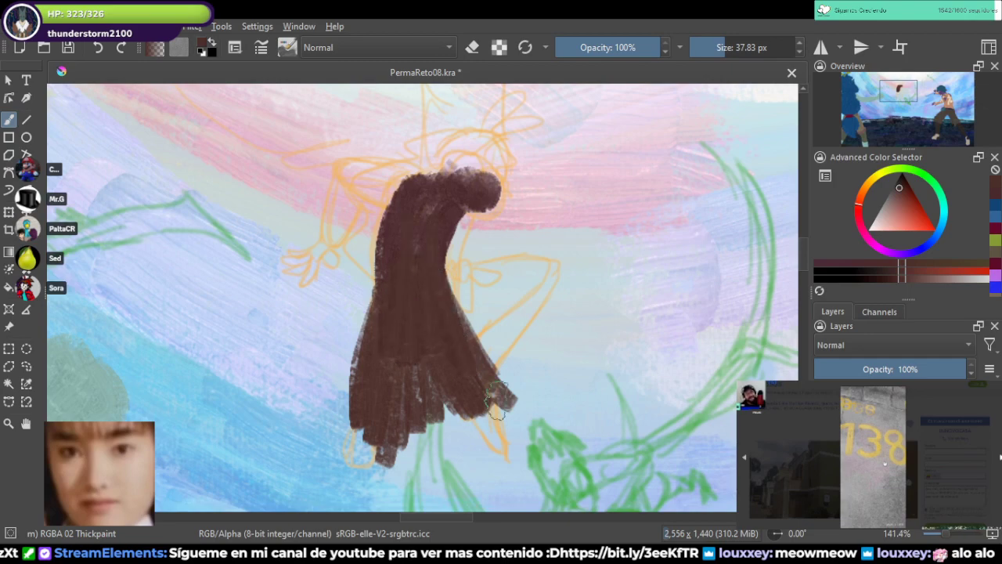
Step: Sample the darker brown of the trouser leg from the front view of the Kotaro reference
scroll(496, 400, "down", 4)
left_click_drag(673, 177, 580, 294)
scroll(537, 360, "up", 3)
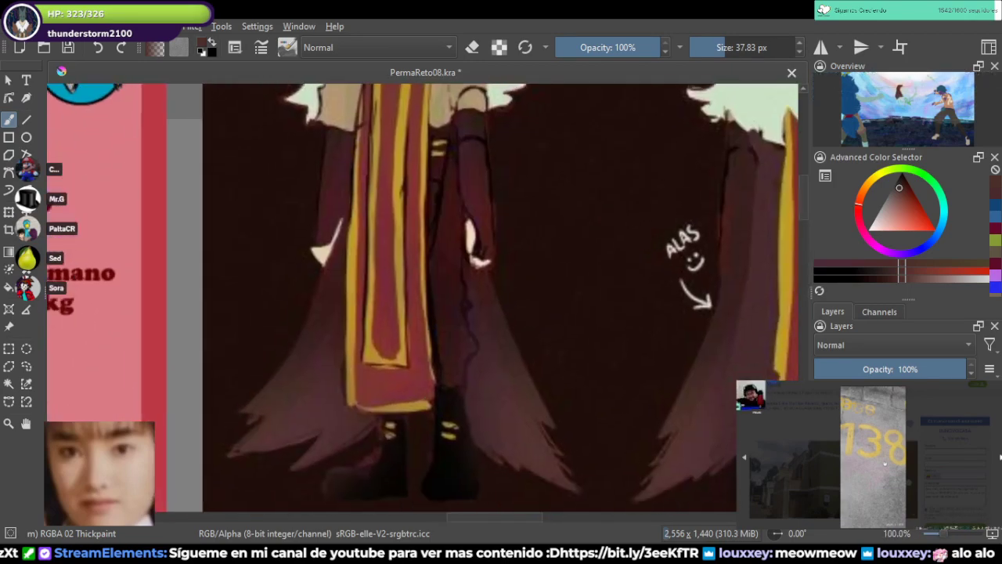
scroll(438, 342, "up", 1)
left_click(446, 241, "ctrl")
Step: Paint the orange-sketched figure's raised, bent leg in the darker brown, filling the thigh, knee and shin down to the hem
scroll(450, 241, "down", 3)
left_click_drag(450, 241, 580, 74)
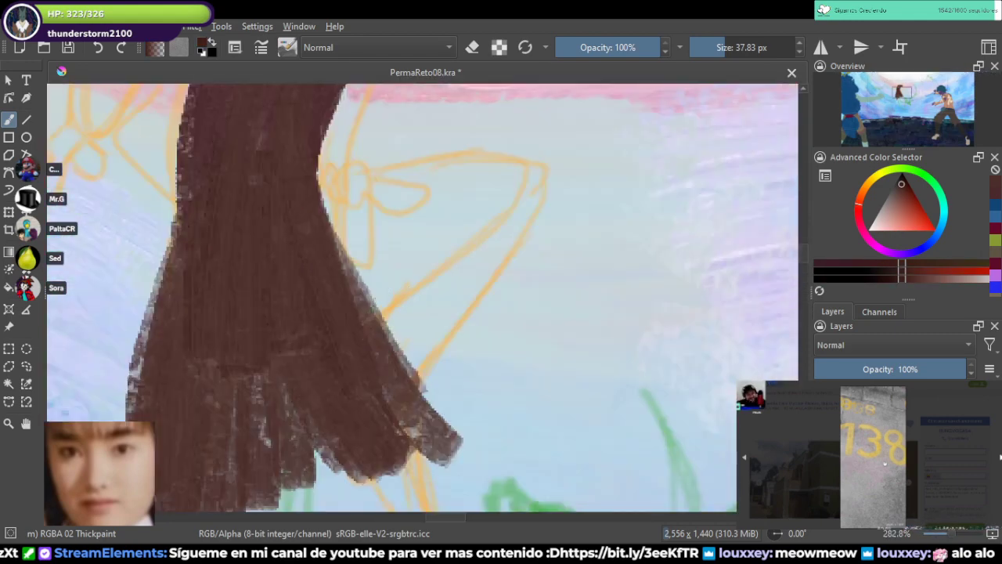
left_click_drag(329, 251, 480, 227)
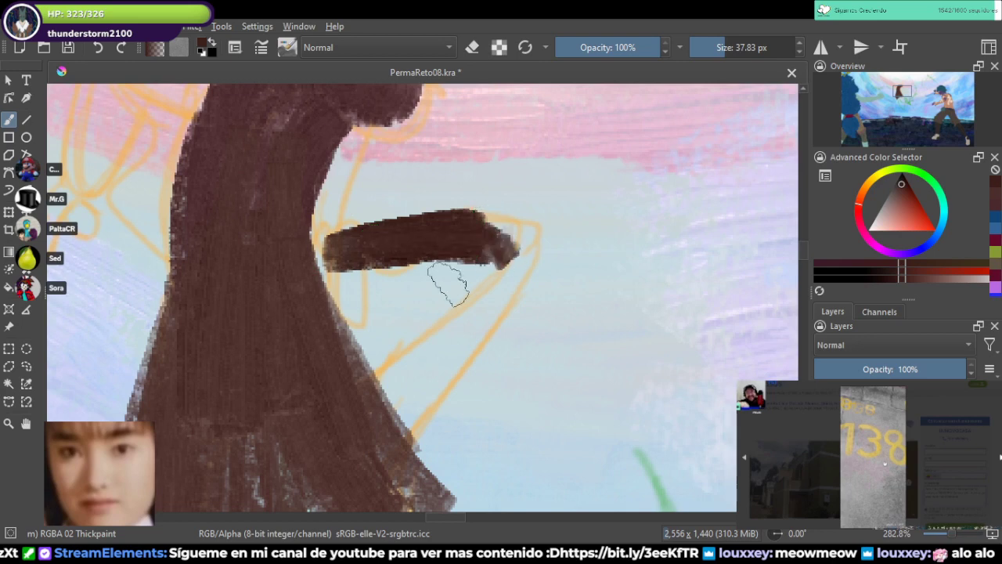
mouse_move(431, 291)
left_mouse_down()
mouse_move(379, 333)
mouse_move(353, 315)
mouse_move(368, 330)
mouse_move(445, 266)
left_mouse_up()
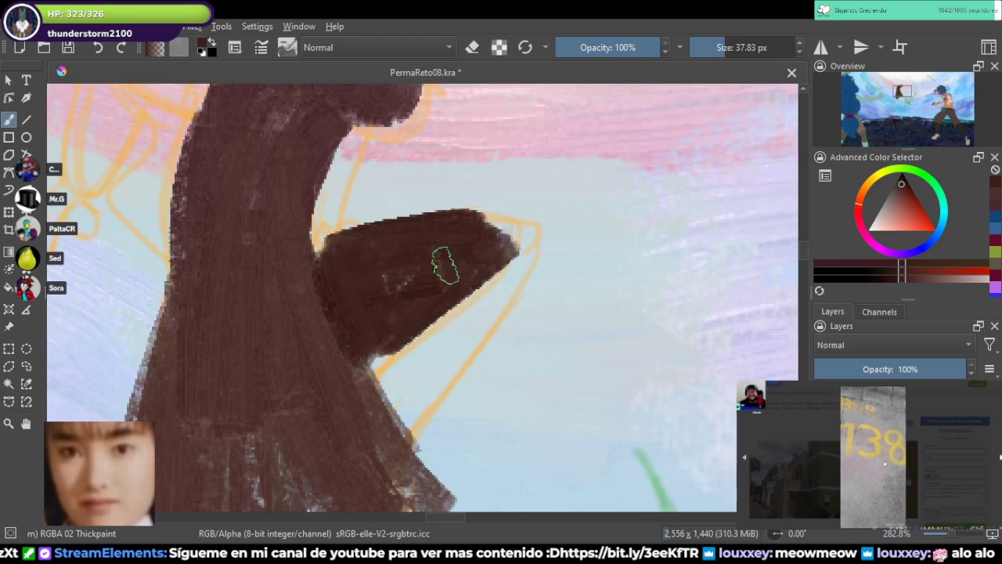
left_click_drag(342, 251, 510, 235)
left_click_drag(486, 284, 454, 294)
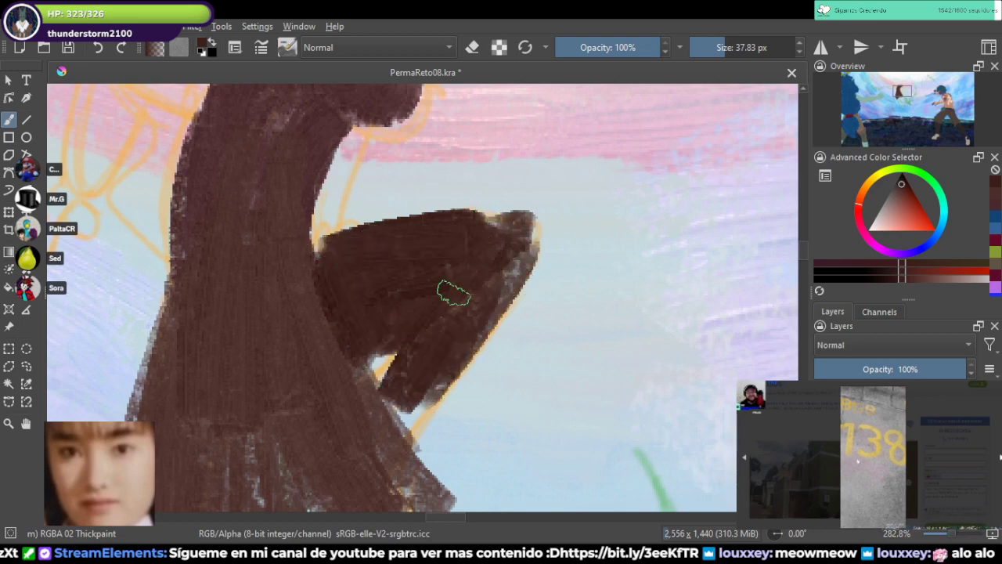
mouse_move(440, 364)
left_mouse_down()
mouse_move(413, 435)
mouse_move(468, 326)
left_mouse_up()
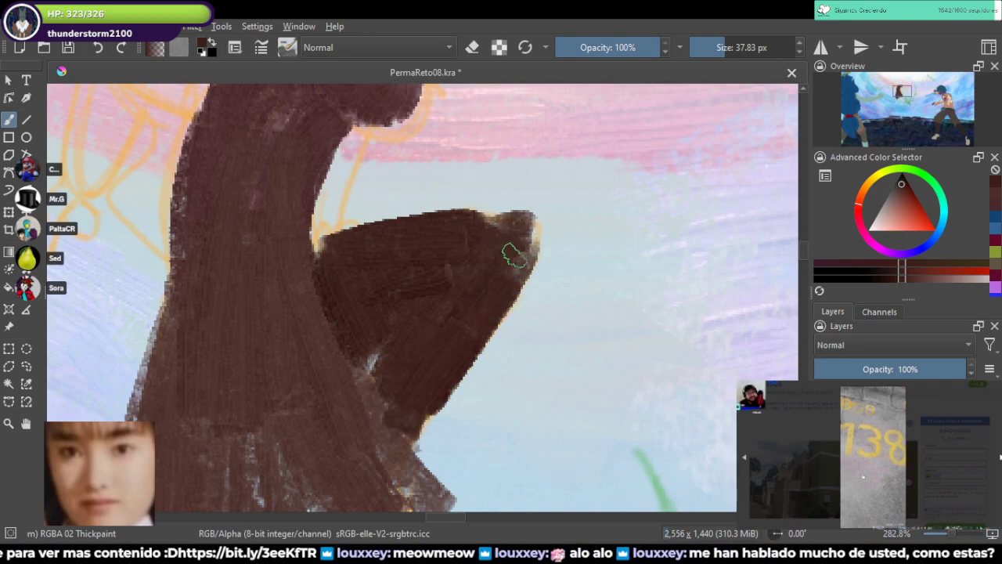
left_click_drag(514, 255, 457, 332)
Step: Sample the near-black boot colour from the front view of the Kotaro reference
scroll(476, 301, "down", 3)
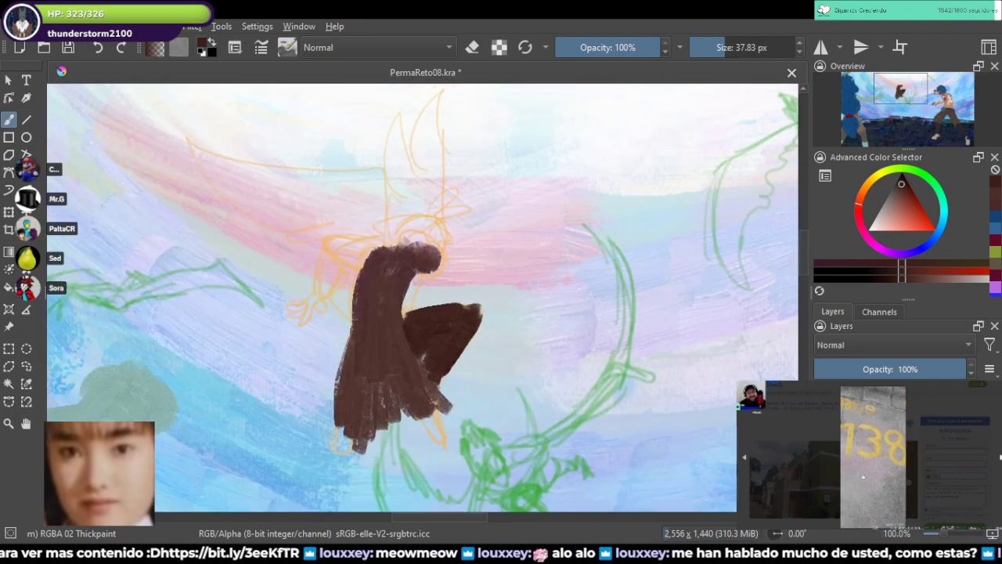
scroll(572, 183, "down", 1)
left_click_drag(571, 183, 439, 418)
scroll(561, 186, "down", 1)
scroll(571, 195, "up", 3)
left_click(612, 352, "ctrl")
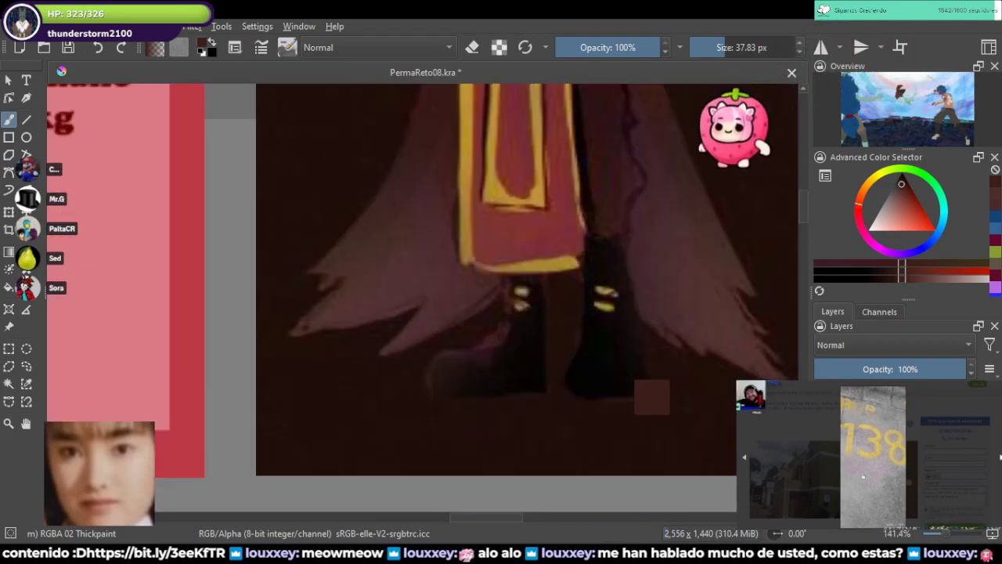
Step: Paint the orange-sketched figure's two boots near-black, filling both pointed feet below the ragged brown hem
scroll(609, 355, "down", 3)
left_click_drag(609, 355, 652, 168)
scroll(376, 348, "up", 5)
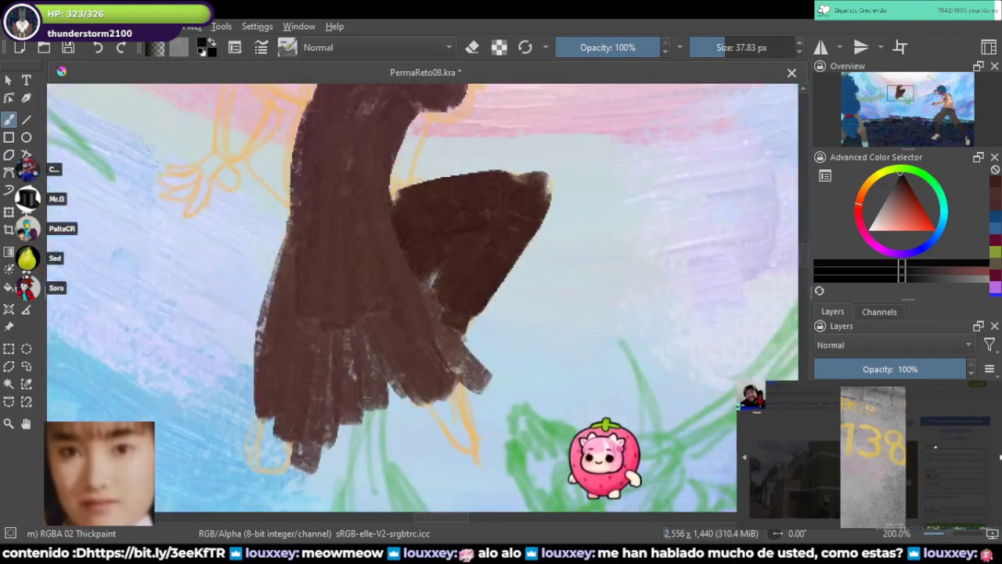
left_click_drag(405, 293, 456, 376)
left_click_drag(428, 304, 464, 370)
mouse_move(441, 273)
left_mouse_down()
mouse_move(455, 319)
mouse_move(439, 403)
mouse_move(459, 336)
mouse_move(459, 352)
mouse_move(450, 297)
left_mouse_up()
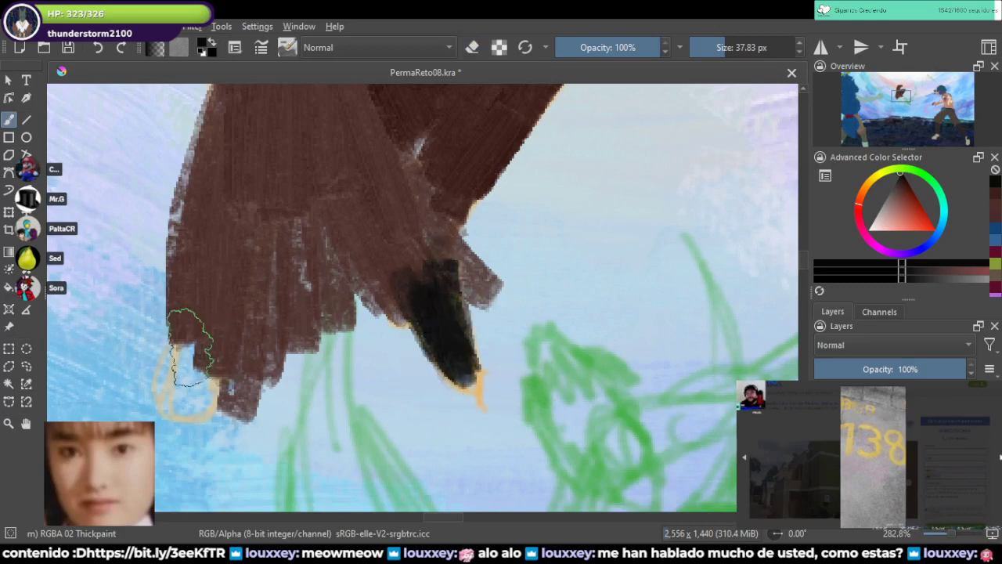
mouse_move(190, 347)
left_mouse_down()
mouse_move(185, 374)
mouse_move(195, 386)
mouse_move(209, 372)
mouse_move(179, 389)
mouse_move(198, 316)
mouse_move(189, 394)
mouse_move(210, 345)
mouse_move(181, 355)
mouse_move(158, 345)
mouse_move(151, 416)
mouse_move(165, 455)
mouse_move(147, 414)
mouse_move(152, 303)
mouse_move(146, 362)
mouse_move(182, 319)
mouse_move(192, 380)
mouse_move(181, 408)
mouse_move(196, 408)
mouse_move(212, 300)
left_mouse_up()
key("e")
key("e")
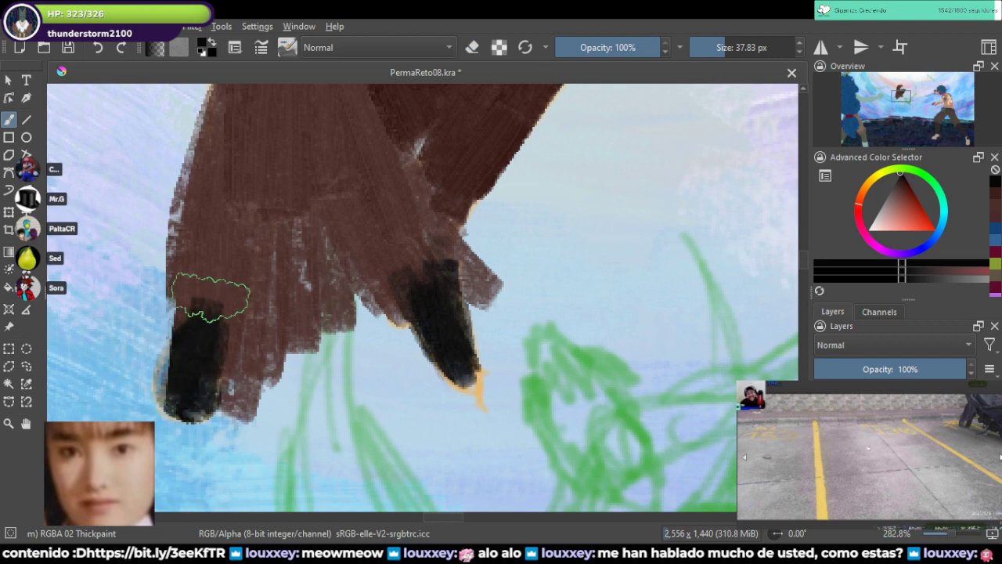
Step: Sample the figure's dark brown and repaint the hem over the top of the front boot
left_click_drag(314, 200, 318, 363)
left_click(309, 237, "ctrl")
mouse_move(409, 397)
left_mouse_down()
mouse_move(426, 333)
mouse_move(422, 359)
mouse_move(466, 373)
left_mouse_up()
mouse_move(375, 356)
left_mouse_down()
mouse_move(201, 410)
mouse_move(224, 476)
mouse_move(263, 416)
mouse_move(324, 226)
mouse_move(356, 230)
mouse_move(425, 325)
left_mouse_up()
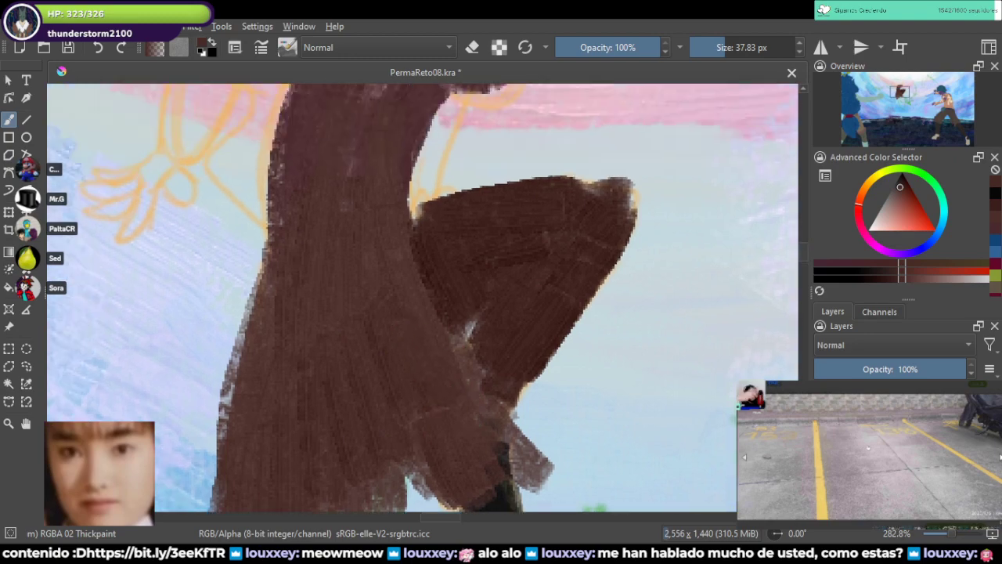
mouse_move(401, 252)
left_mouse_down()
mouse_move(440, 320)
mouse_move(474, 310)
mouse_move(450, 334)
mouse_move(405, 340)
mouse_move(423, 405)
left_mouse_up()
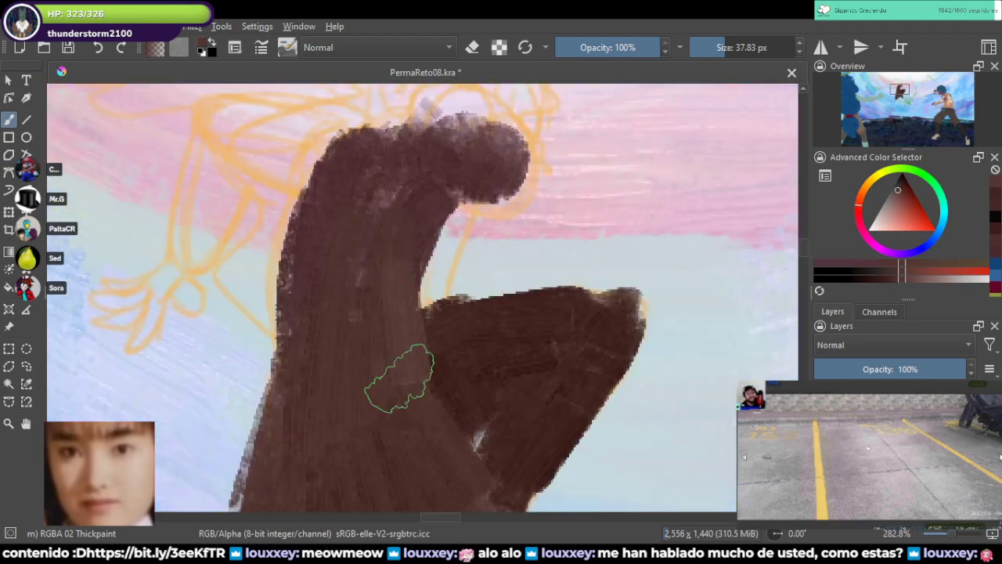
Step: Widen the ragged brown hem on both sides of the figure, following the flared wings in the Kotaro reference
scroll(401, 380, "down", 4)
left_click_drag(584, 202, 244, 468)
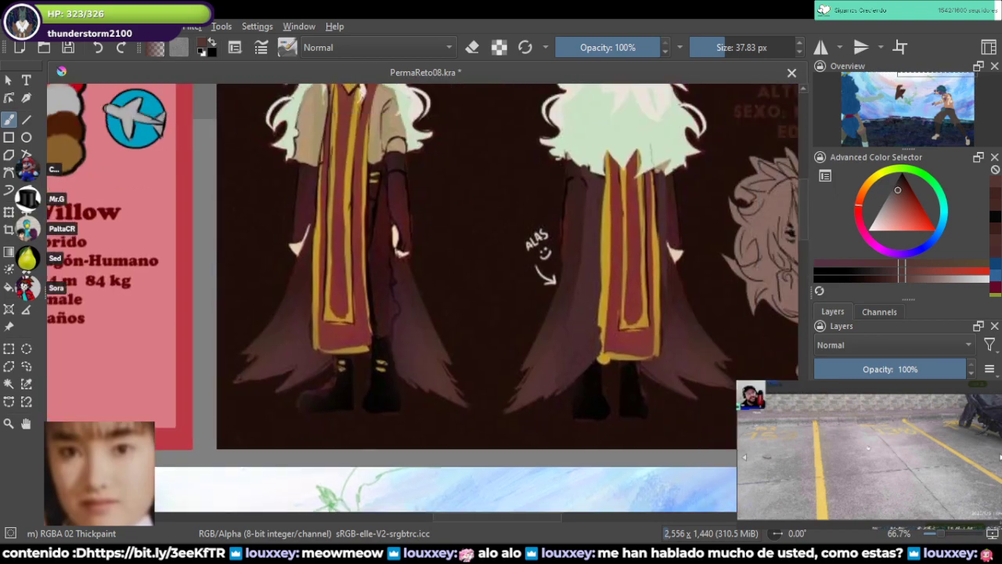
scroll(384, 368, "down", 5)
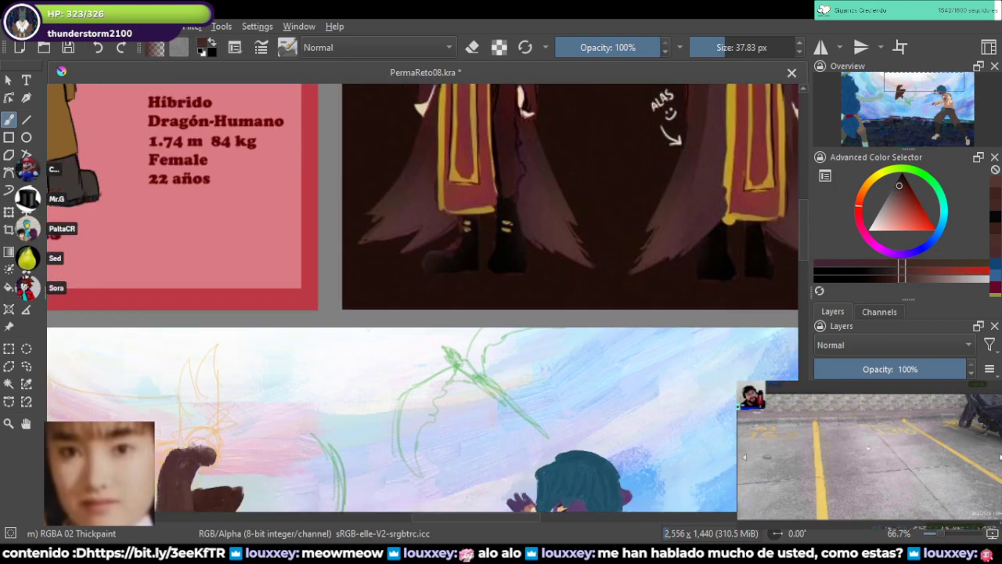
key("plus")
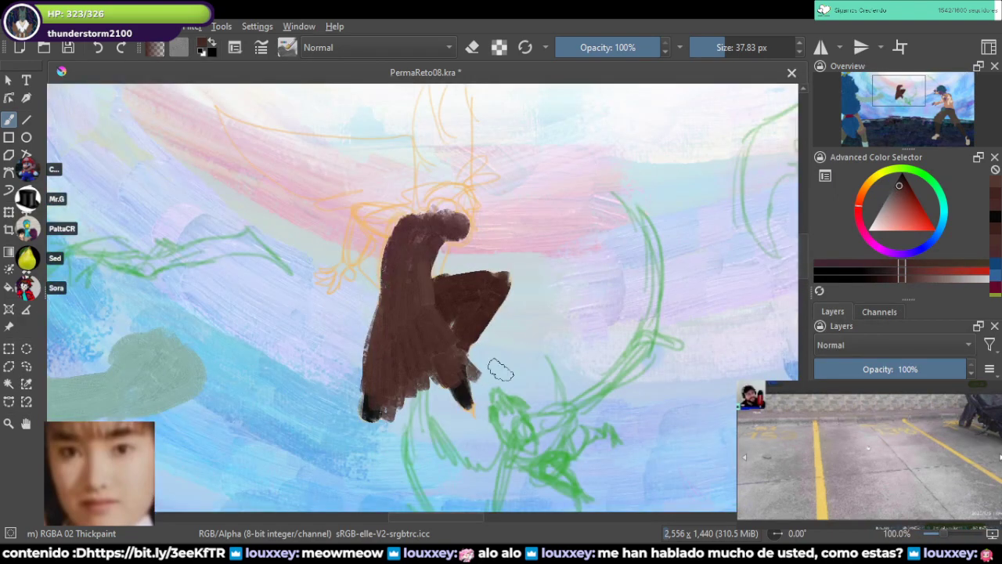
mouse_move(462, 350)
left_mouse_down()
mouse_move(480, 372)
mouse_move(477, 359)
mouse_move(505, 345)
left_mouse_up()
key("ctrl+z")
left_click(424, 273, "ctrl")
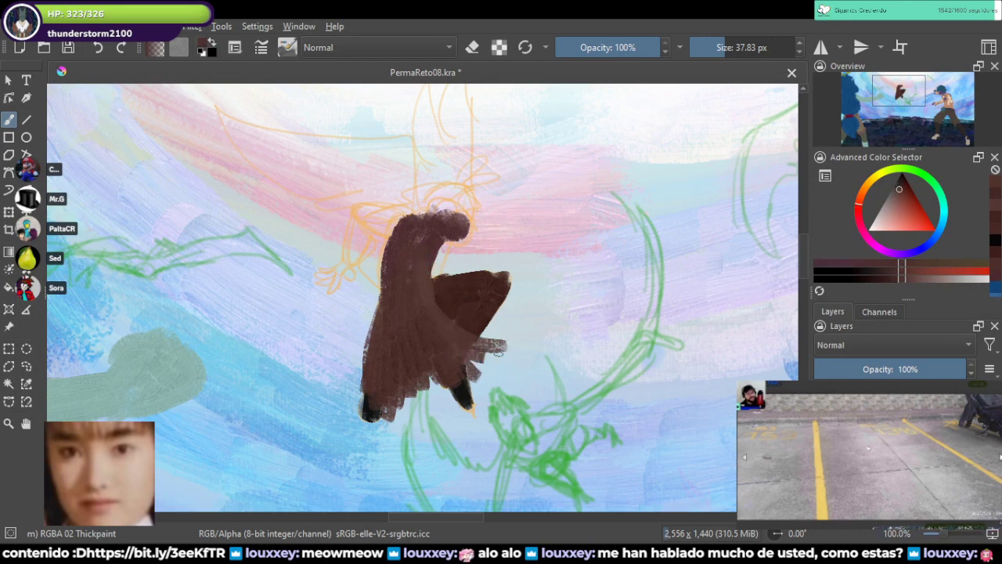
mouse_move(377, 302)
left_mouse_down()
mouse_move(342, 384)
mouse_move(362, 408)
left_mouse_up()
key("ctrl+z")
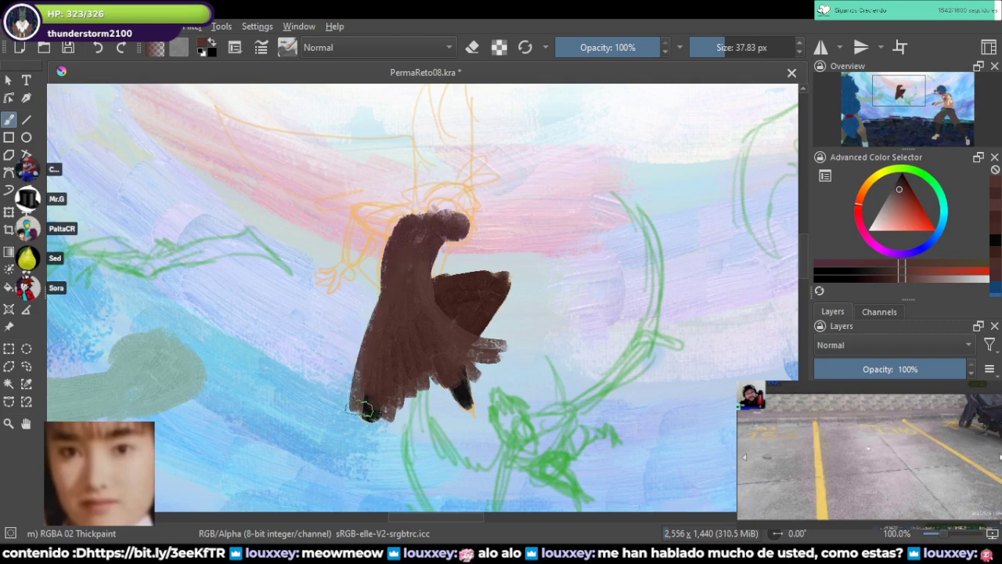
key("ctrl+z")
left_click_drag(382, 271, 346, 374)
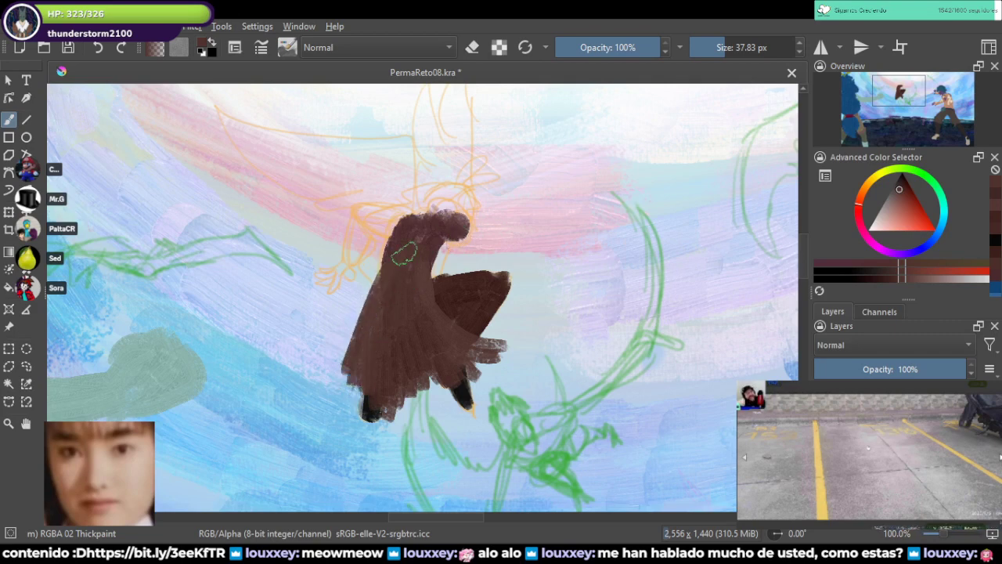
Step: Sample the dark maroon sleeve colour from the front view of the Kotaro reference
scroll(416, 297, "down", 4)
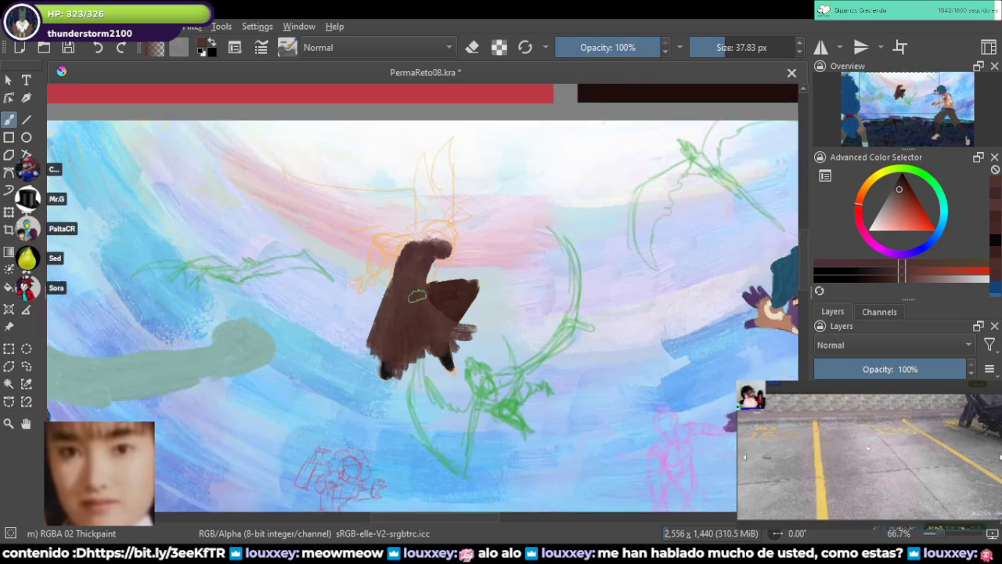
left_click_drag(417, 298, 392, 425)
scroll(518, 235, "up", 3)
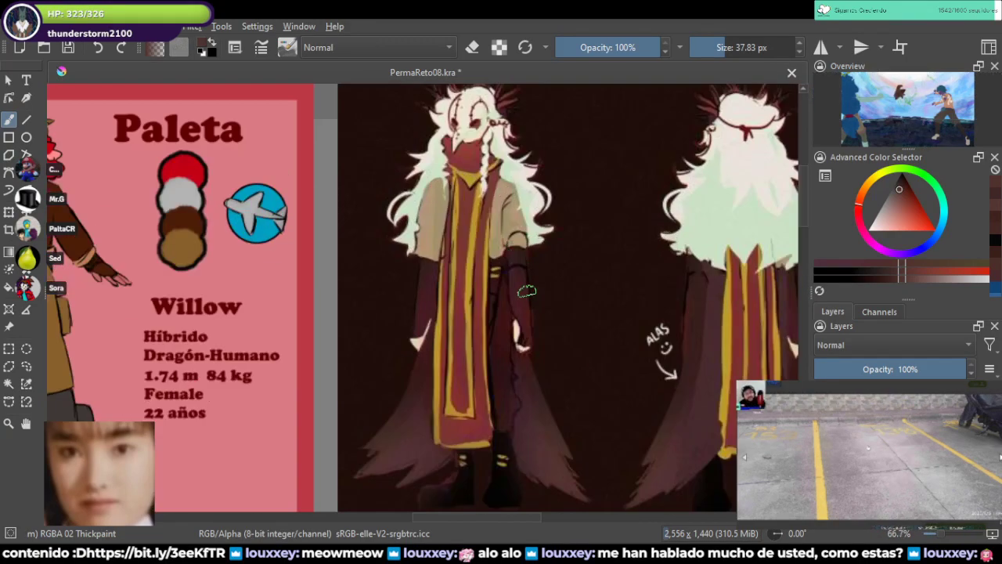
scroll(529, 288, "up", 1)
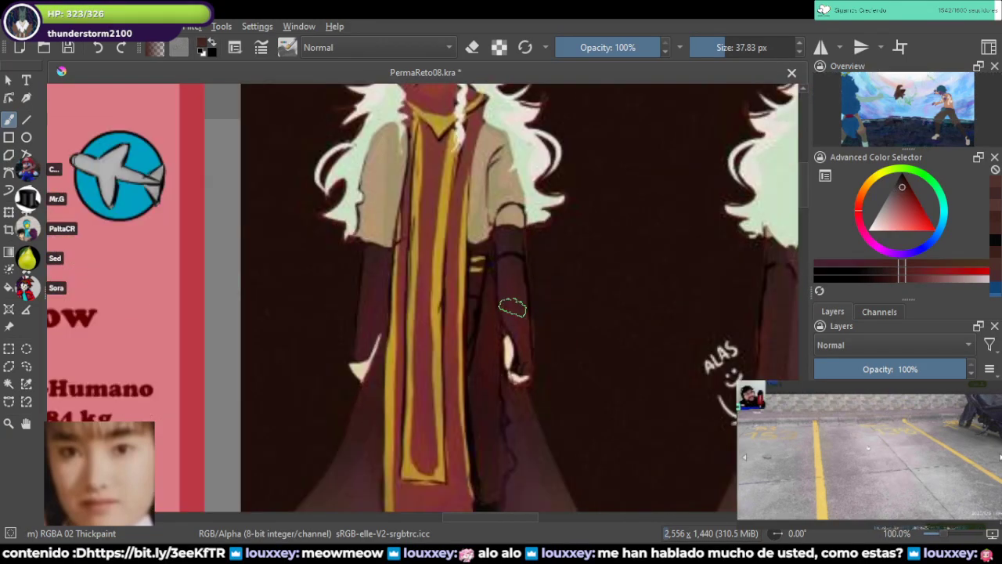
scroll(512, 308, "down", 3)
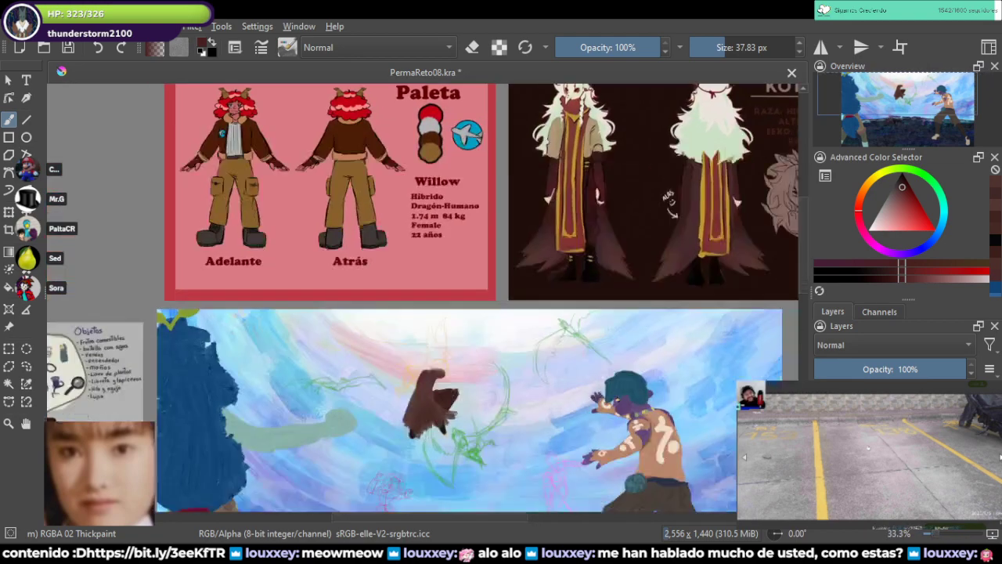
scroll(473, 367, "up", 2)
scroll(683, 174, "up", 1)
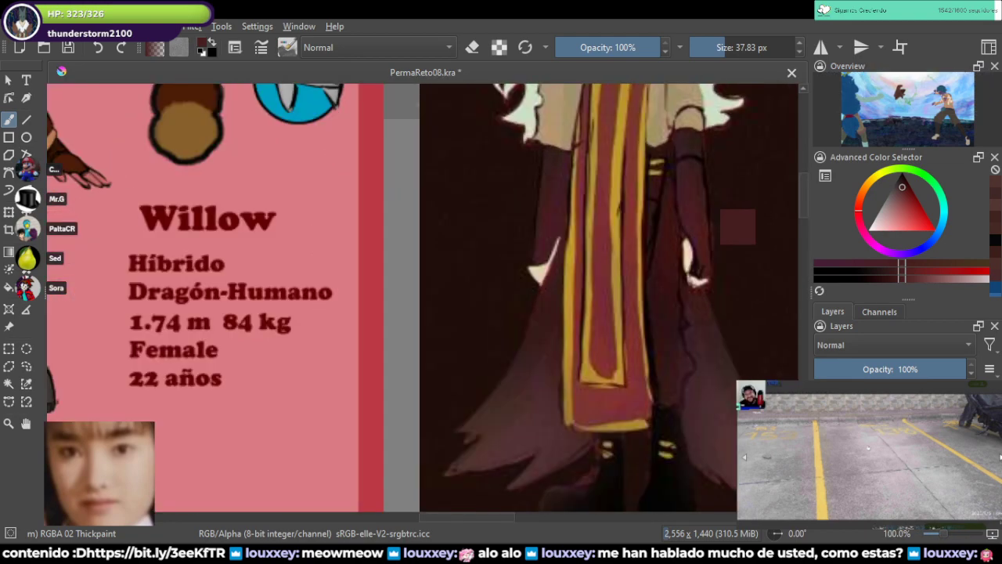
scroll(680, 331, "down", 2)
scroll(548, 360, "down", 3)
scroll(444, 386, "up", 3)
scroll(444, 385, "up", 2)
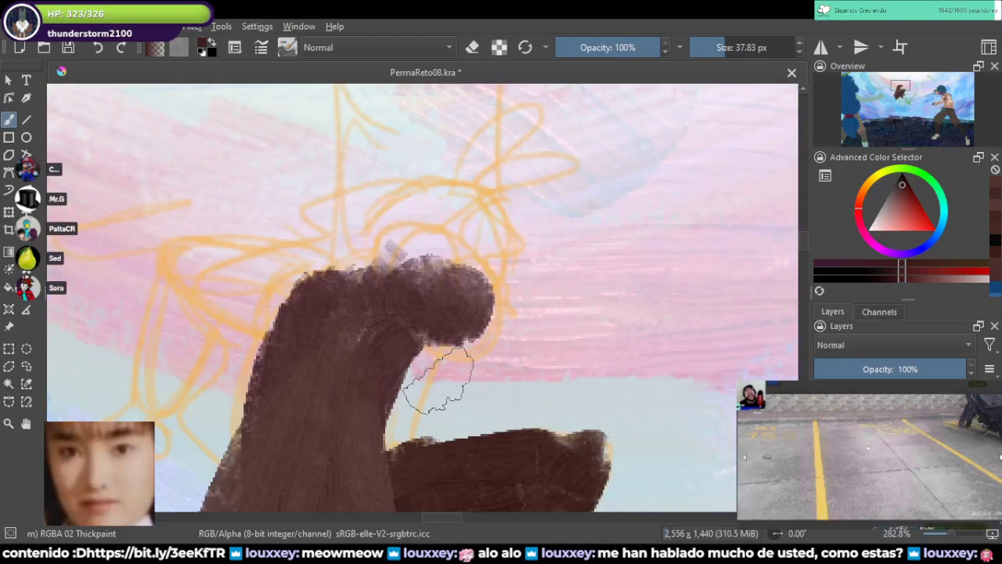
Step: Repaint the orange-sketched figure's rounded shoulder in dark maroon and compare it with the sketch at 16% layer opacity
mouse_move(425, 286)
left_mouse_down()
mouse_move(417, 310)
mouse_move(408, 279)
mouse_move(419, 297)
mouse_move(429, 285)
mouse_move(462, 321)
left_mouse_up()
left_click_drag(462, 321, 500, 207)
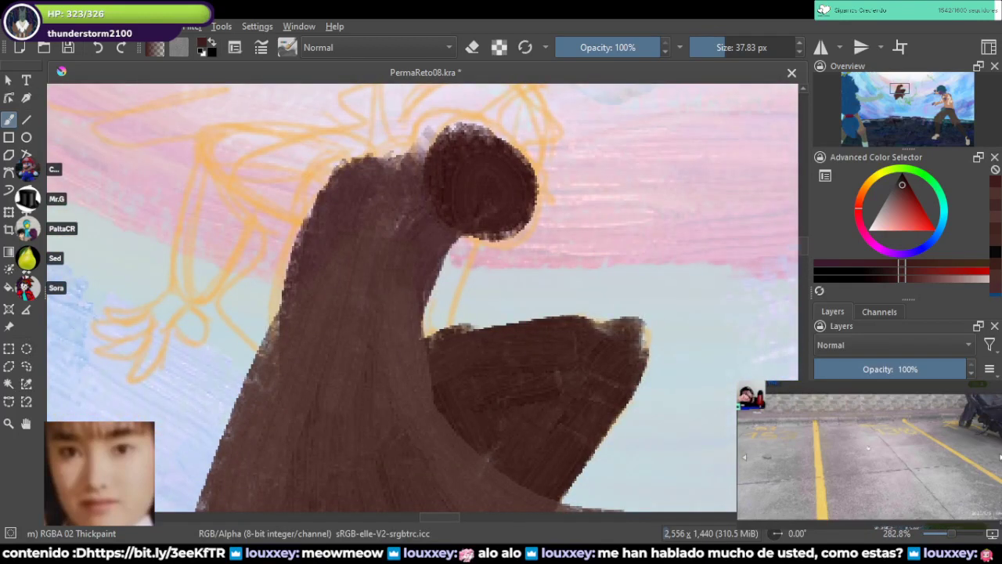
left_click(838, 368)
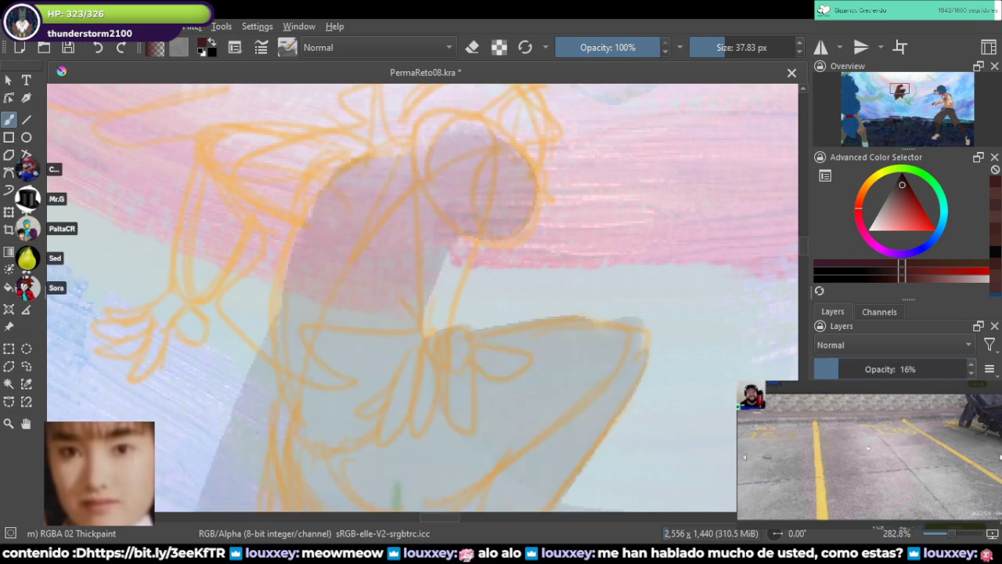
left_click(966, 369)
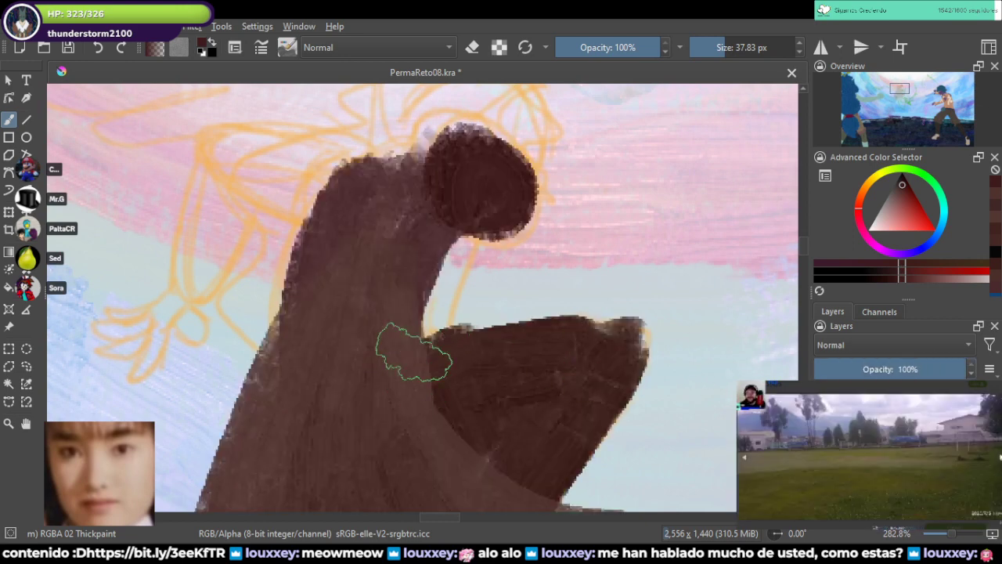
Step: With an 11.22 px brush and 33% layer opacity, paint the maroon sleeve from shoulder to wrist, then restore full layer opacity
left_click_drag(413, 352, 405, 387)
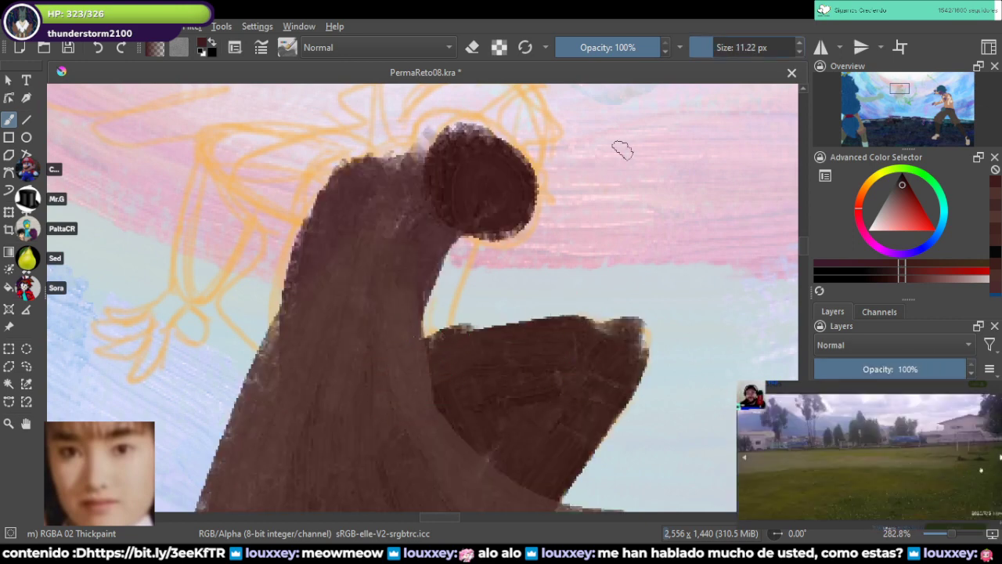
left_click(864, 368)
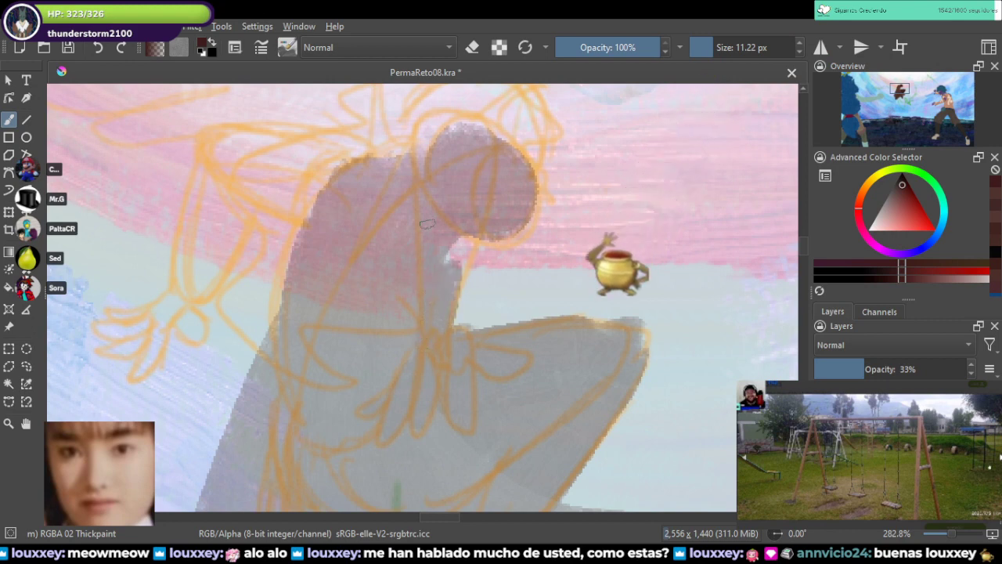
mouse_move(468, 238)
left_mouse_down()
mouse_move(451, 282)
mouse_move(459, 239)
left_mouse_up()
left_click_drag(476, 208, 461, 286)
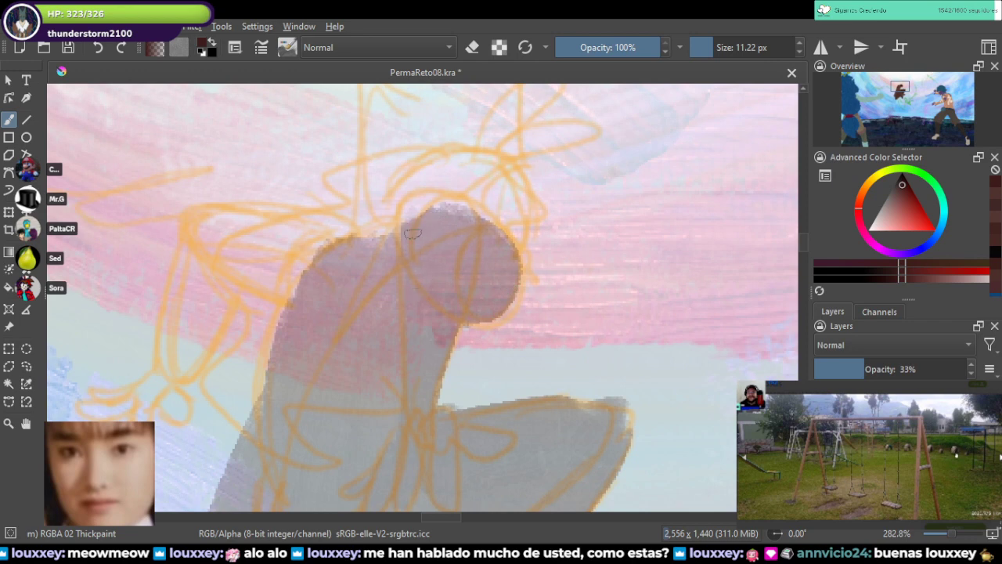
left_click_drag(421, 203, 465, 216)
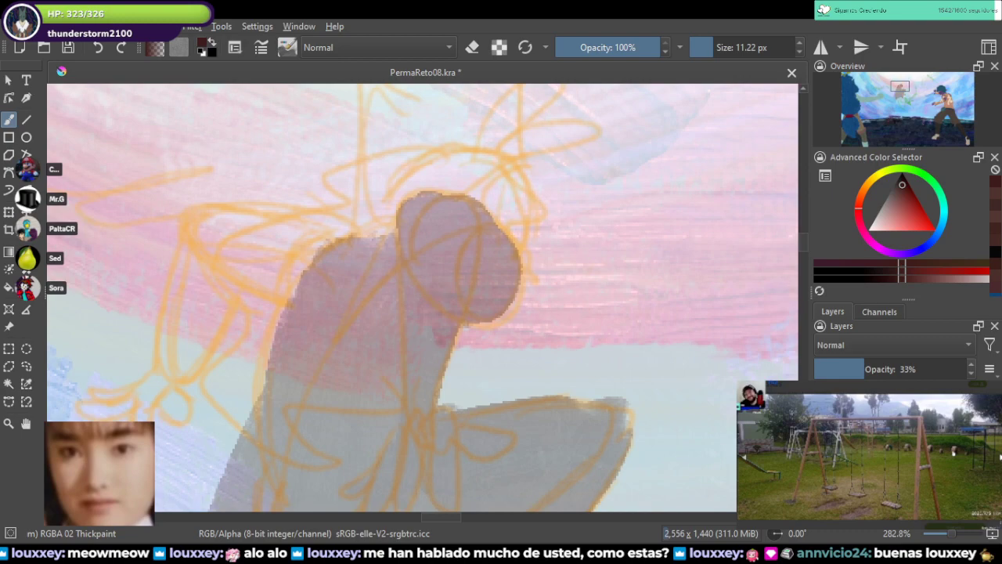
left_click(965, 368)
Step: Sample the pale peach skin colour from the hand in the front view of the Kotaro reference
scroll(432, 244, "down", 2)
left_click_drag(530, 195, 397, 499)
mouse_move(522, 141)
left_mouse_down()
mouse_move(326, 493)
mouse_move(287, 494)
left_mouse_up()
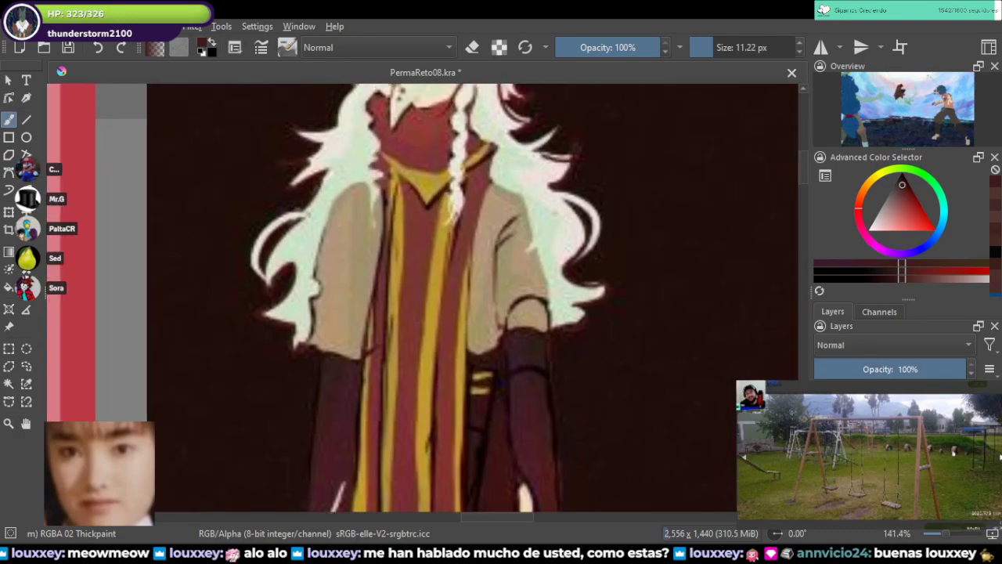
left_click_drag(532, 502, 517, 347)
scroll(518, 373, "up", 1)
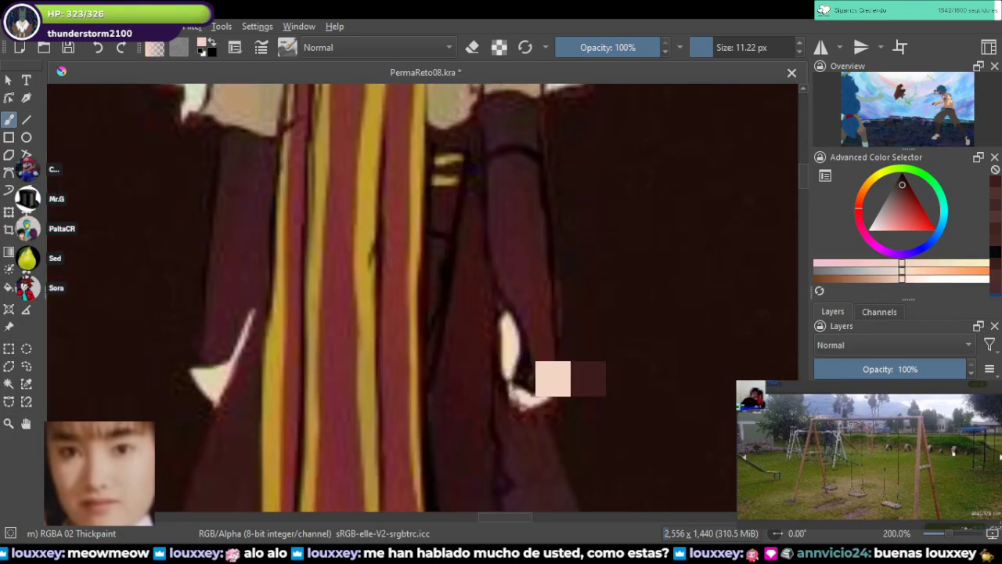
scroll(548, 378, "down", 5)
scroll(490, 430, "up", 4)
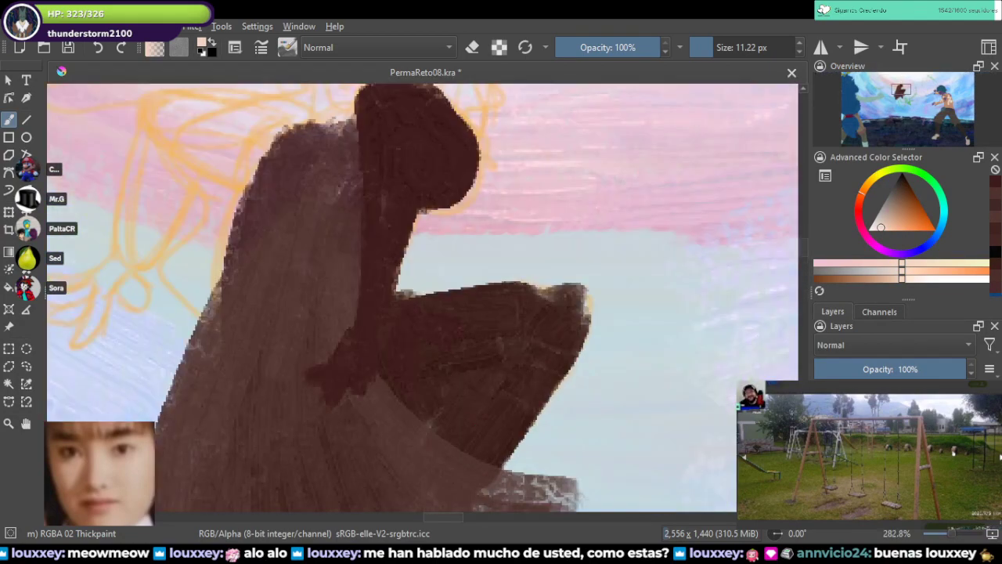
Step: Lower the layer opacity to 46% and paint the fingers and thumb of the hand by the raised thigh in pale peach
left_click_drag(381, 329, 380, 285)
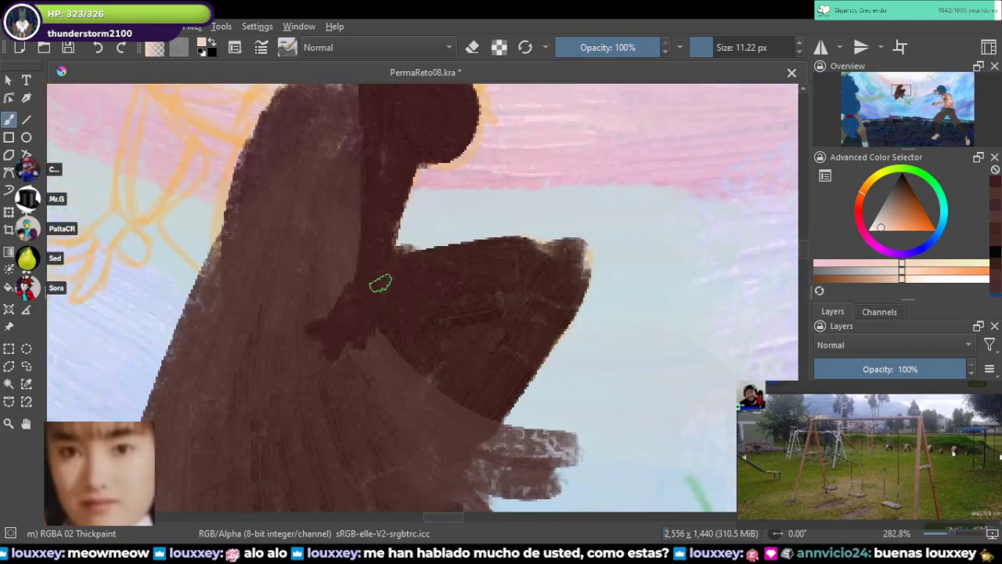
scroll(378, 285, "up", 1)
left_click(884, 368)
scroll(349, 342, "up", 1)
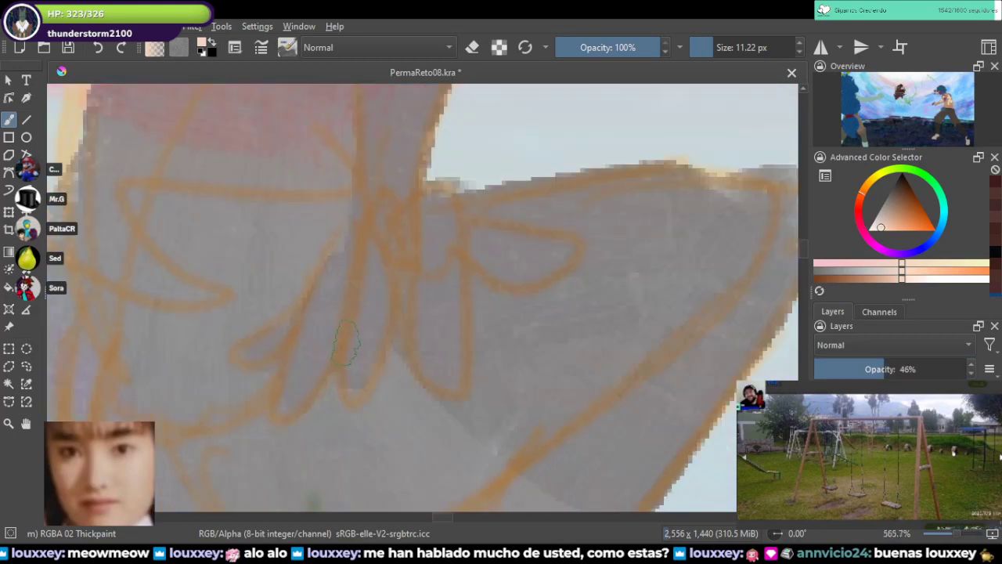
mouse_move(310, 346)
left_mouse_down()
mouse_move(288, 403)
mouse_move(323, 345)
mouse_move(356, 235)
left_mouse_up()
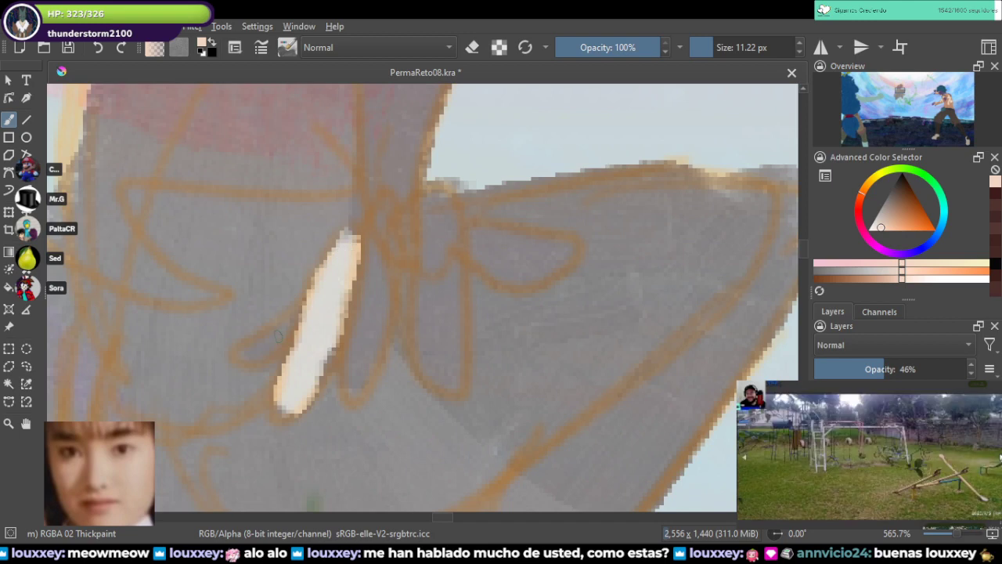
mouse_move(276, 335)
left_mouse_down()
mouse_move(250, 352)
mouse_move(290, 333)
left_mouse_up()
mouse_move(353, 259)
left_mouse_down()
mouse_move(362, 329)
mouse_move(352, 383)
mouse_move(371, 254)
left_mouse_up()
left_click_drag(374, 296, 363, 380)
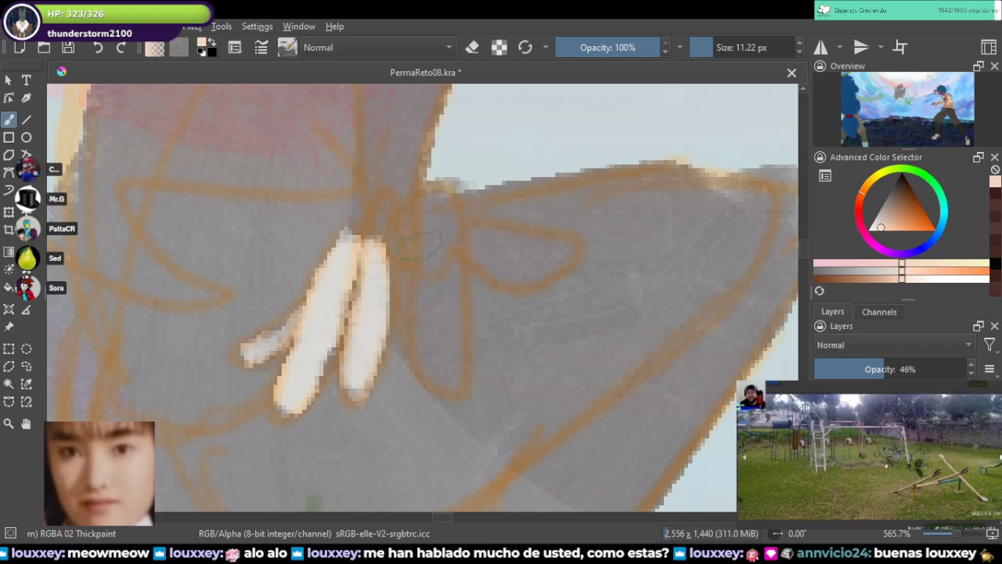
mouse_move(419, 247)
left_mouse_down()
mouse_move(425, 347)
mouse_move(441, 235)
mouse_move(447, 369)
mouse_move(443, 274)
mouse_move(459, 332)
mouse_move(445, 234)
mouse_move(454, 387)
left_mouse_up()
key("e")
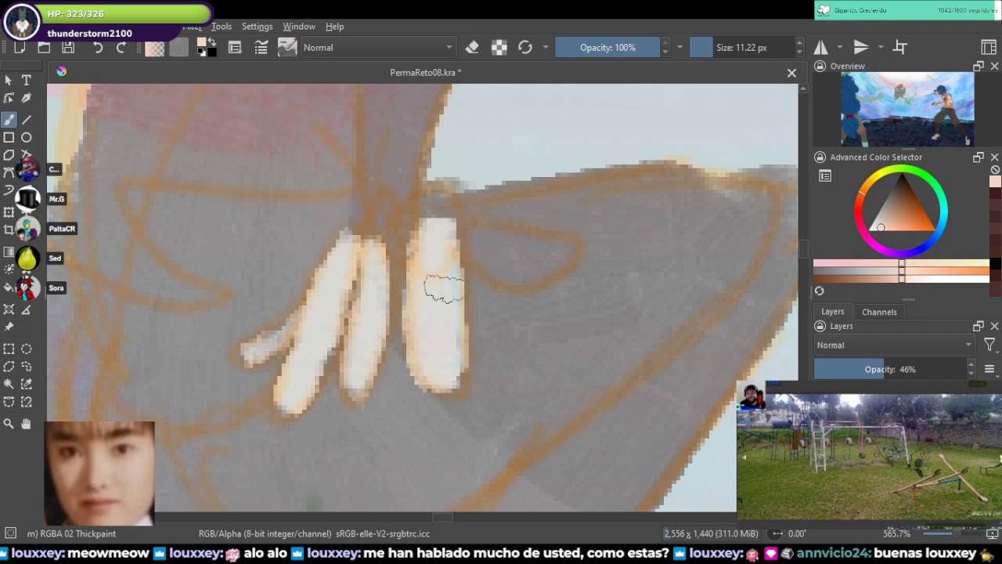
mouse_move(470, 252)
left_mouse_down()
mouse_move(521, 266)
mouse_move(486, 242)
mouse_move(555, 246)
mouse_move(580, 305)
left_mouse_up()
Step: Paint the palm, fingers and thumb of the outstretched hand in pale peach, then restore the layer opacity to 100%
mouse_move(235, 235)
left_mouse_down()
mouse_move(583, 383)
mouse_move(682, 326)
left_mouse_up()
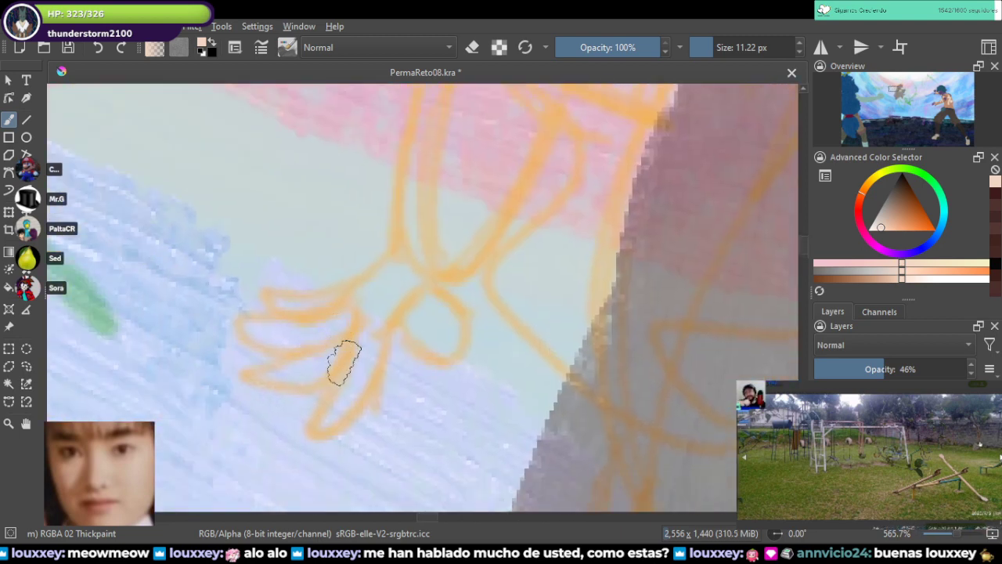
left_click_drag(409, 335, 449, 351)
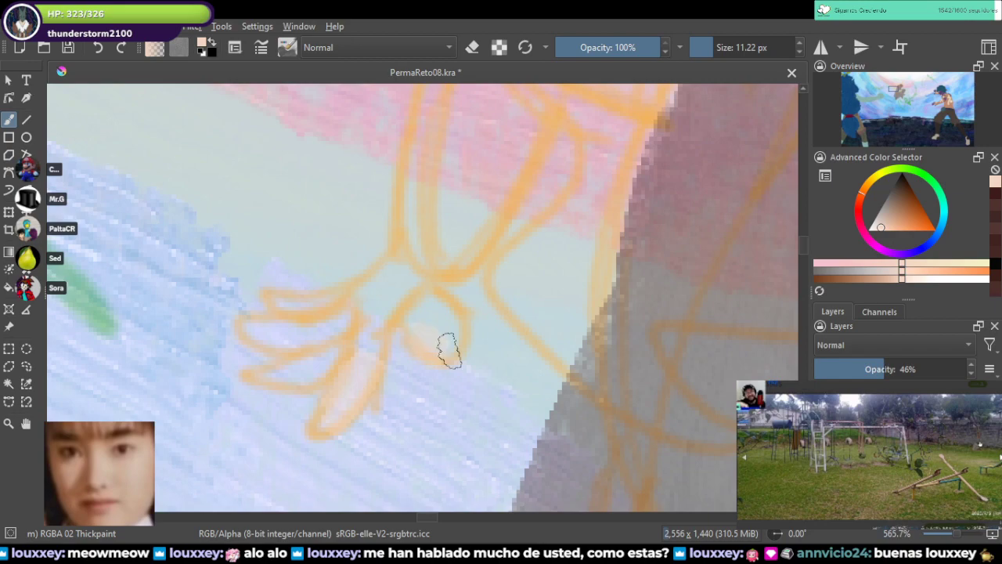
mouse_move(272, 373)
left_mouse_down()
mouse_move(252, 327)
mouse_move(293, 297)
mouse_move(381, 293)
left_mouse_up()
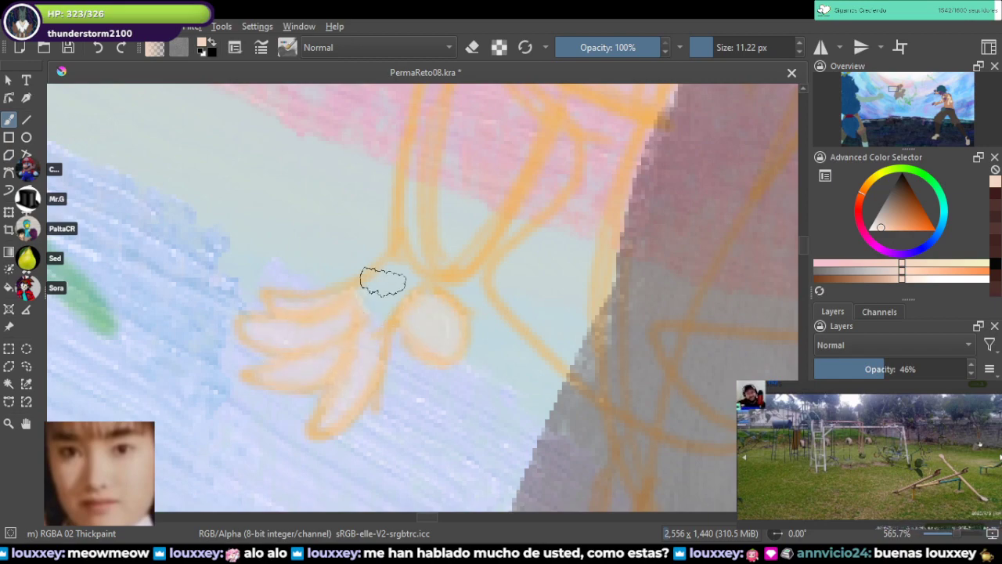
scroll(383, 282, "down", 1)
left_click_drag(501, 314, 462, 354)
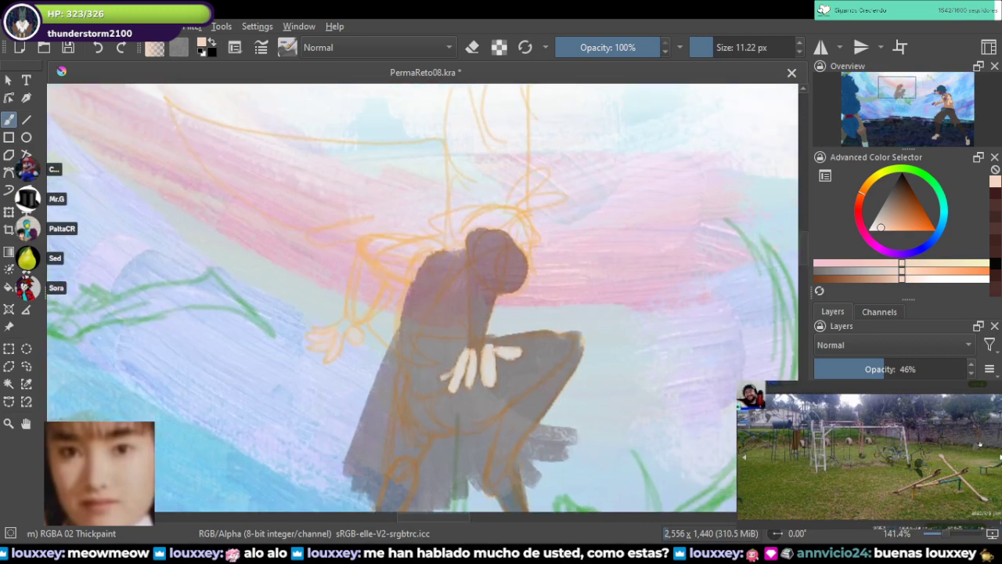
left_click_drag(884, 369, 983, 367)
Step: Sample the dark maroon beside the hand in the front view of the Kotaro reference
scroll(517, 250, "down", 2)
left_click_drag(517, 250, 363, 461)
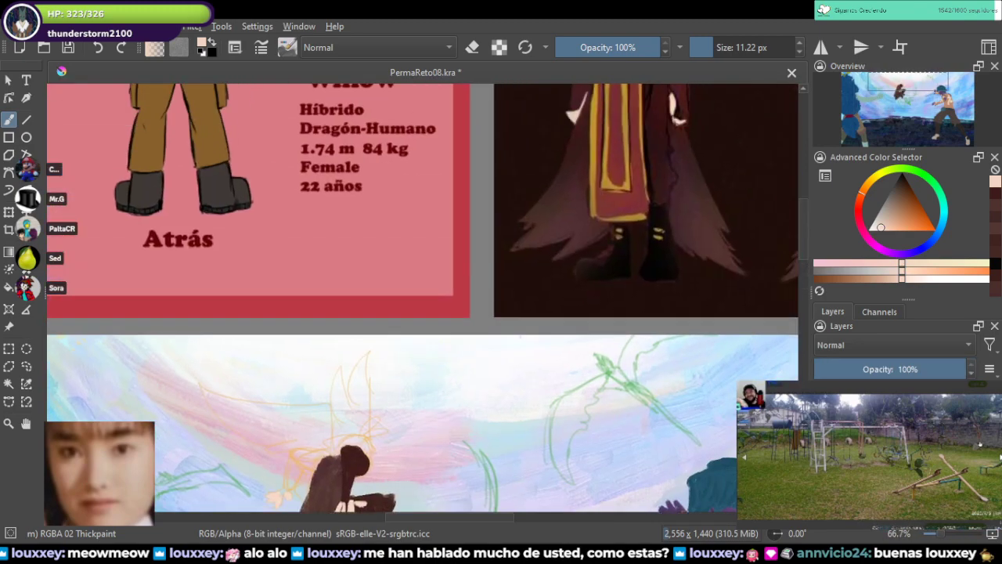
left_click_drag(581, 203, 501, 443)
scroll(604, 308, "up", 3)
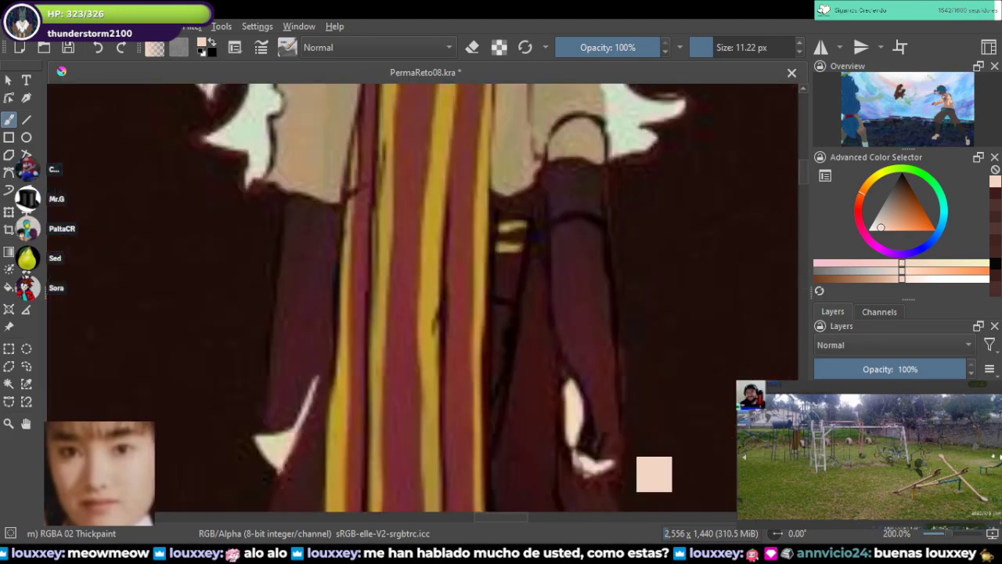
left_click(626, 473, "ctrl")
scroll(595, 431, "down", 4)
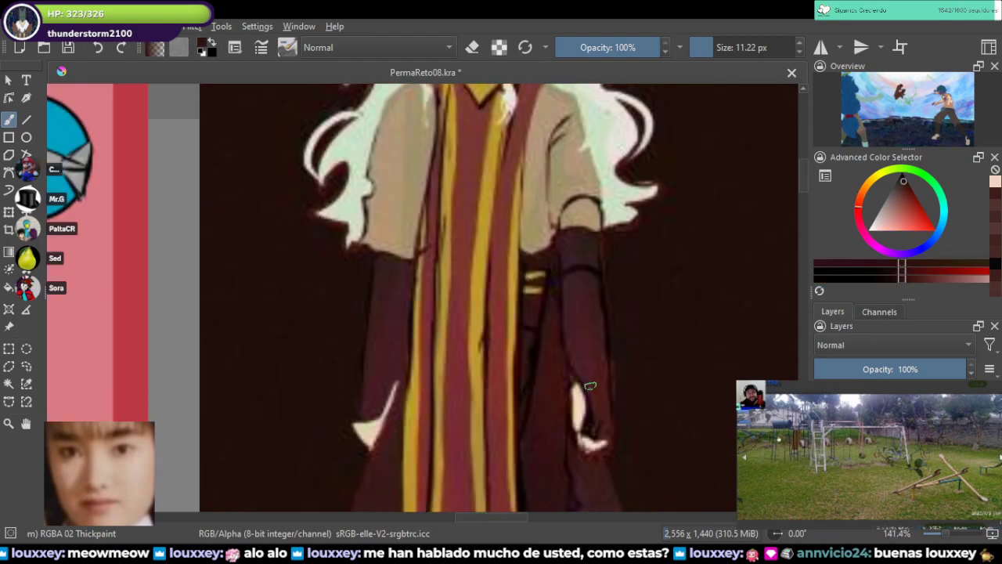
Step: Paint a dark maroon cuff over the finger bases by the raised thigh and darken the sleeve up to the shoulder
scroll(335, 240, "up", 6)
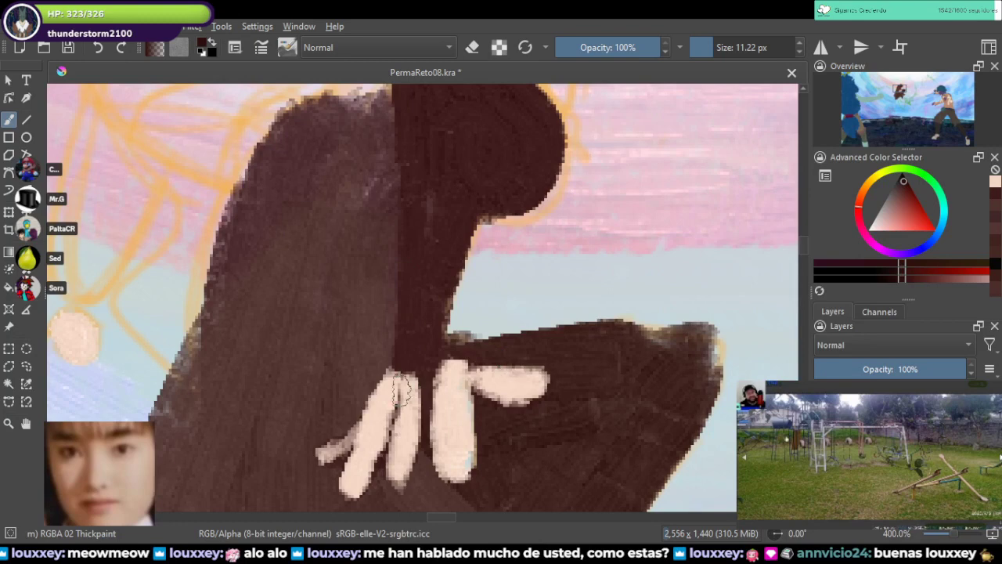
mouse_move(382, 392)
left_mouse_down()
mouse_move(425, 397)
mouse_move(460, 372)
mouse_move(451, 364)
mouse_move(398, 386)
mouse_move(398, 371)
mouse_move(451, 368)
mouse_move(439, 344)
mouse_move(463, 291)
mouse_move(442, 353)
mouse_move(460, 262)
mouse_move(445, 311)
left_mouse_up()
scroll(445, 311, "up", 3)
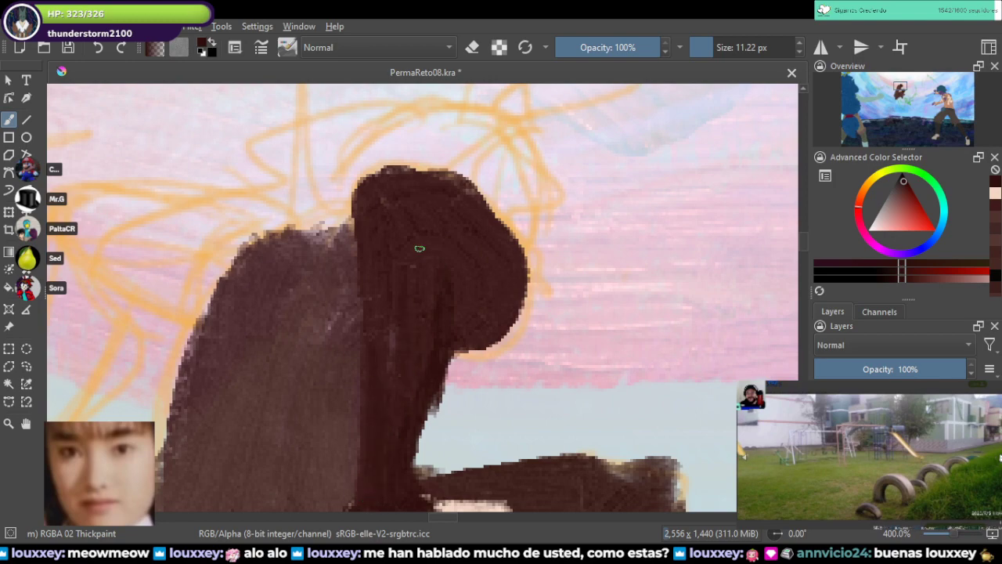
mouse_move(451, 348)
left_mouse_down()
mouse_move(445, 399)
mouse_move(492, 331)
mouse_move(501, 292)
left_mouse_up()
scroll(462, 409, "down", 3)
scroll(455, 255, "up", 1)
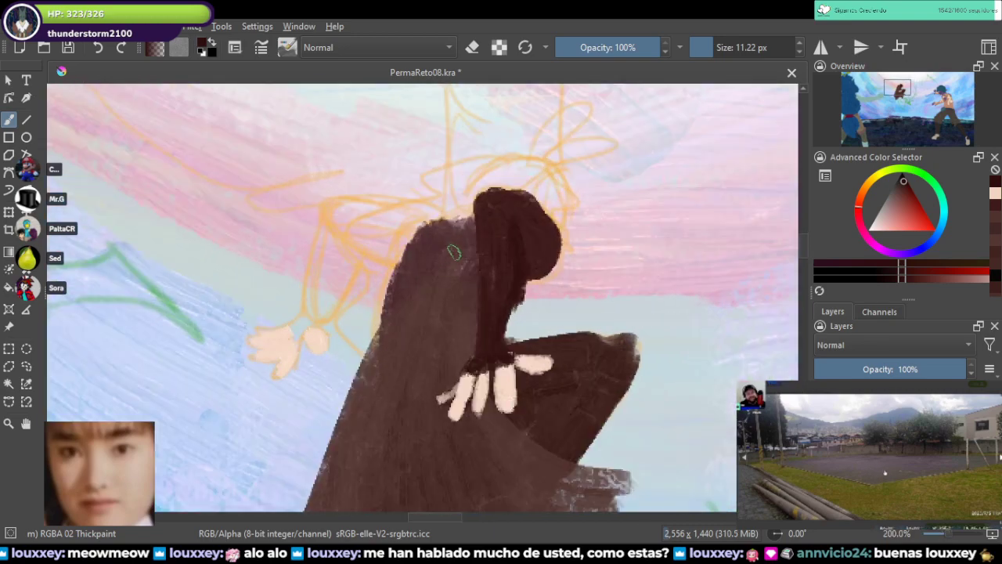
scroll(443, 302, "up", 3)
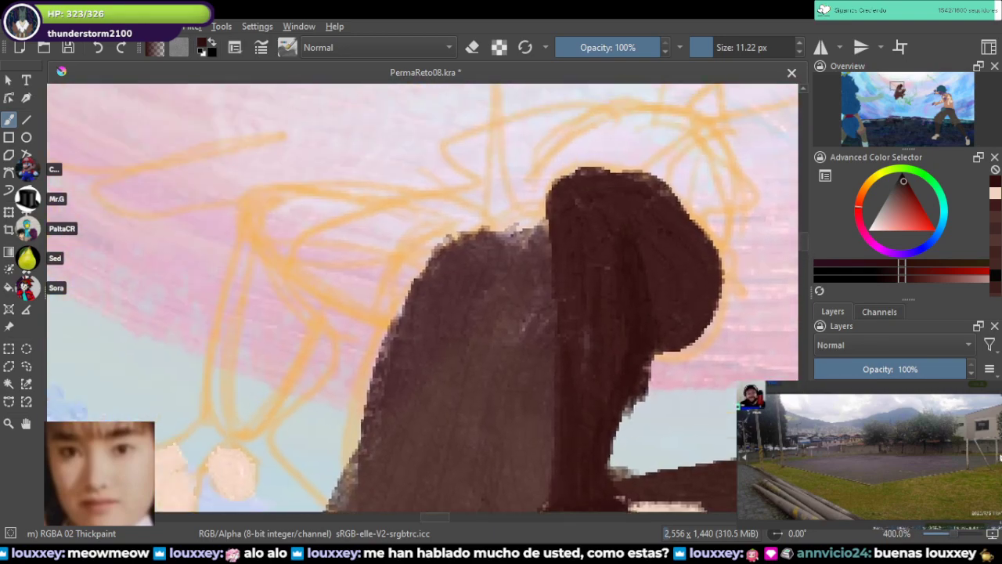
Step: Sample the sleeve's dark maroon and touch up the raised thigh with darker strokes, tidying the knee's outline
left_click_drag(744, 447, 371, 262)
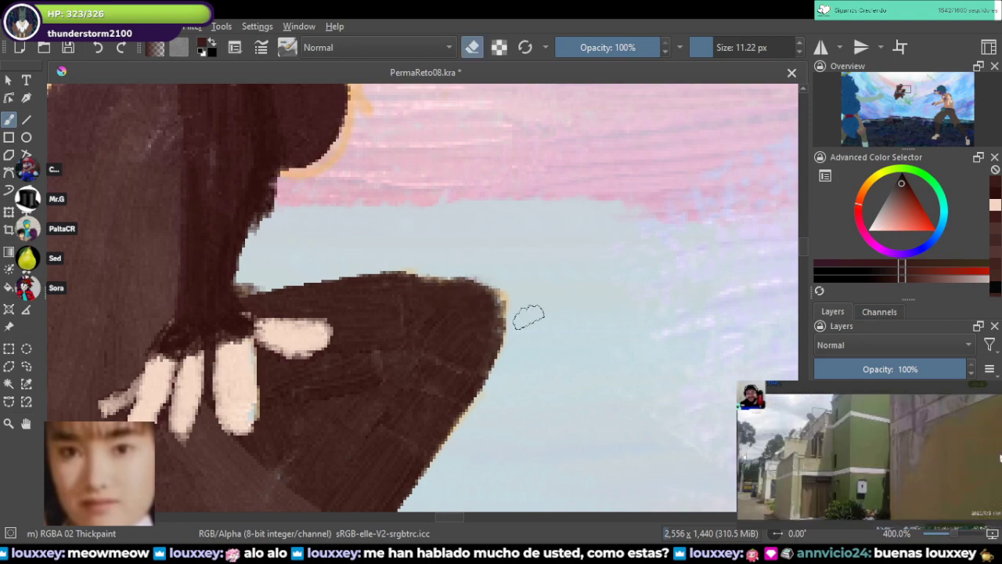
scroll(525, 268, "down", 1)
scroll(455, 308, "up", 5)
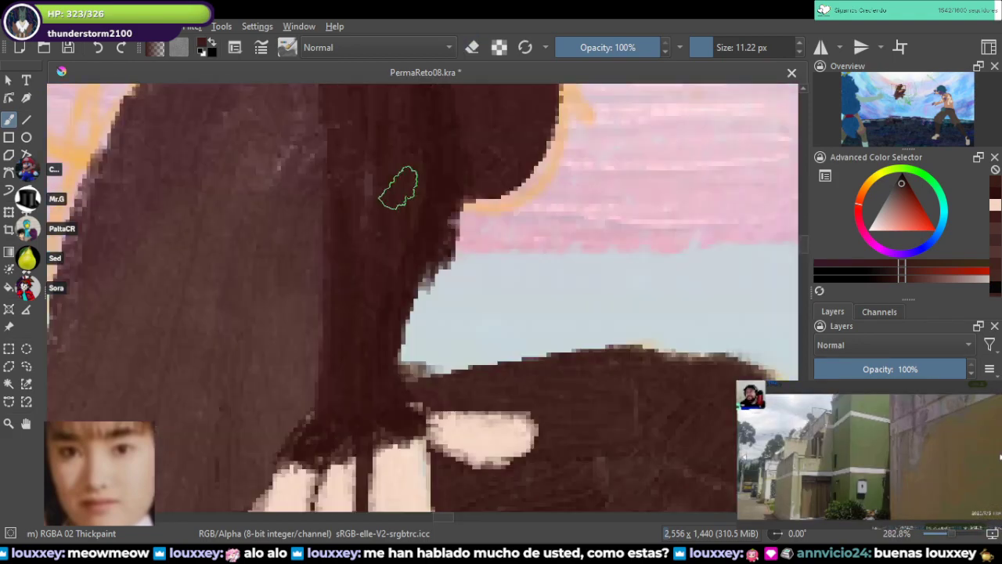
left_click(468, 276, "ctrl")
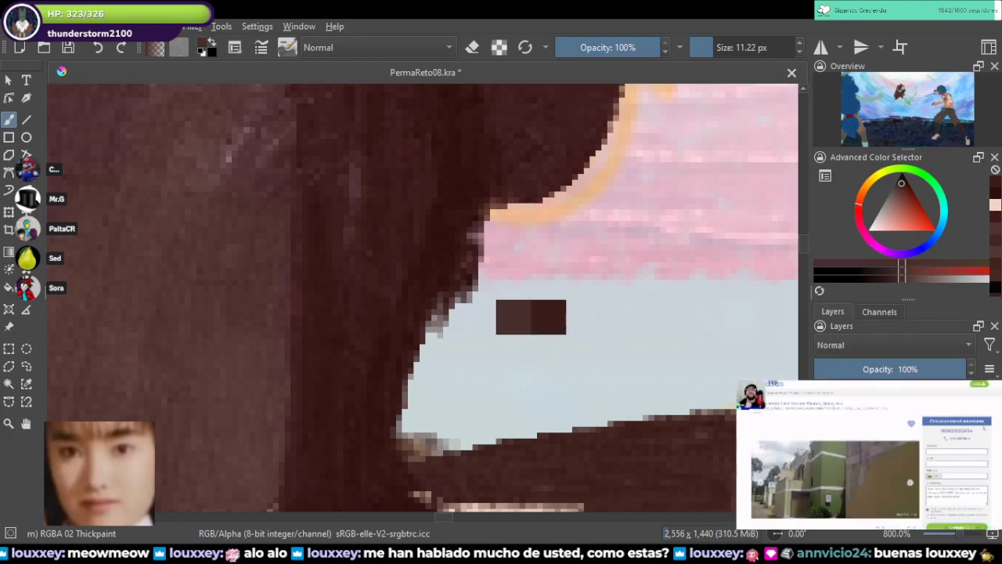
left_click_drag(465, 280, 470, 281, "ctrl")
left_click_drag(672, 501, 474, 178)
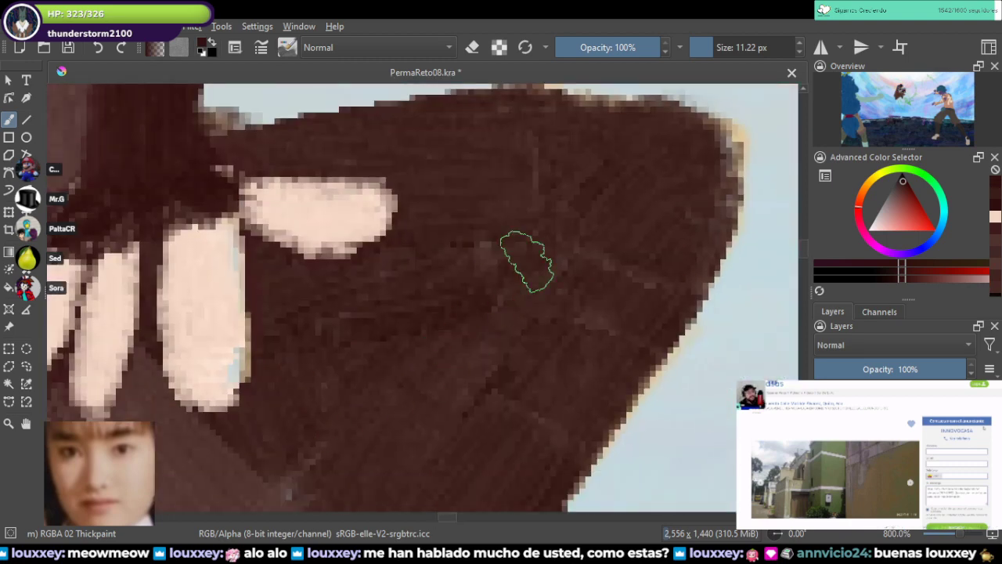
scroll(321, 440, "down", 4)
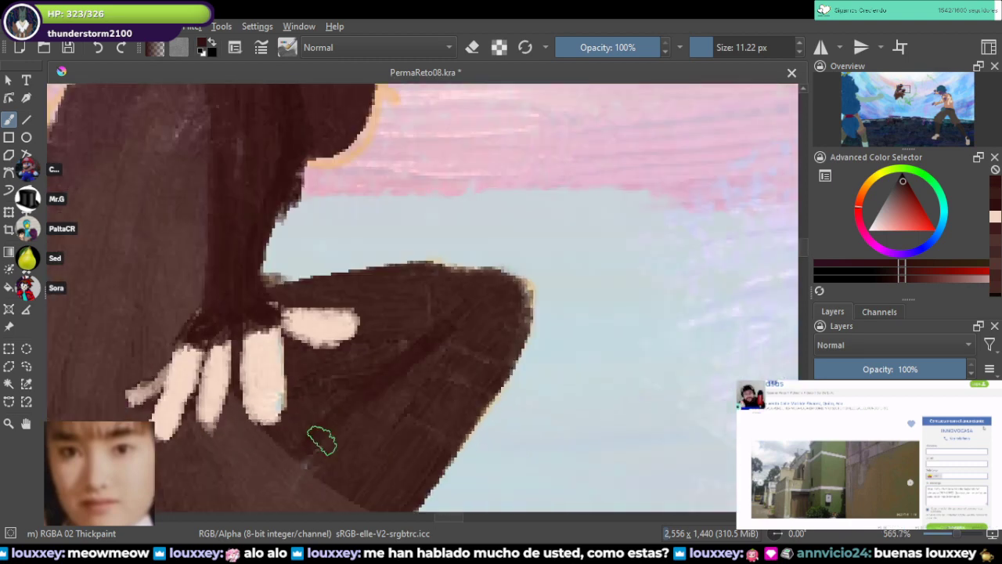
left_click_drag(322, 439, 559, 341)
mouse_move(624, 264)
left_mouse_down()
mouse_move(672, 321)
mouse_move(667, 338)
left_mouse_up()
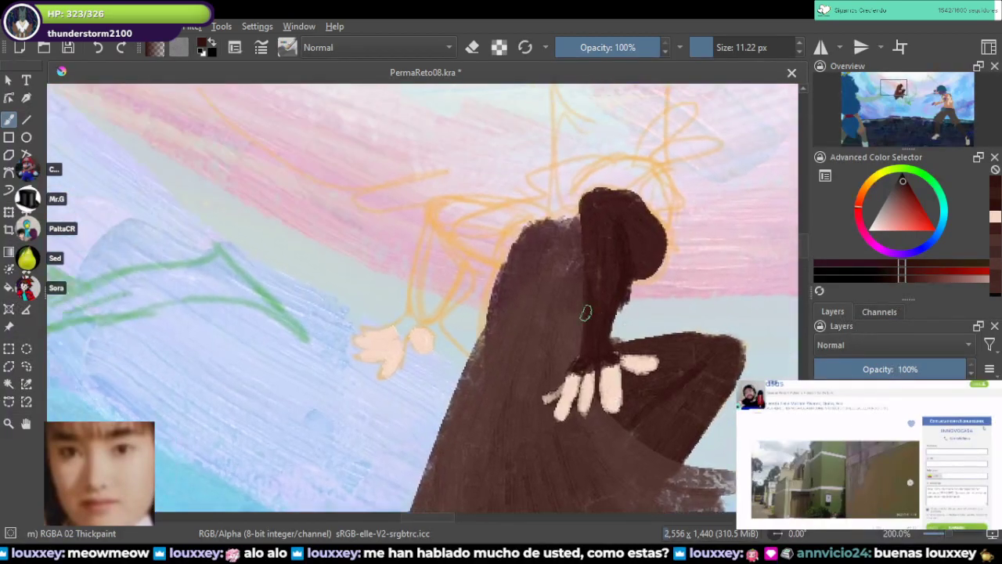
Step: Paint the forearm sleeve of the outstretched arm in dark maroon, from the peach hand up towards the elbow
scroll(463, 304, "up", 2)
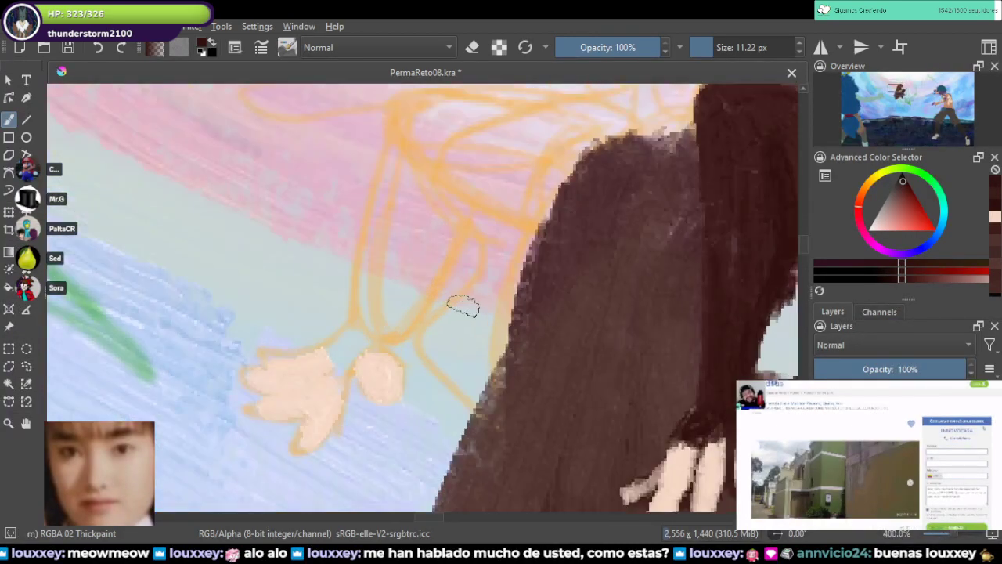
mouse_move(313, 361)
left_mouse_down()
mouse_move(319, 396)
mouse_move(306, 396)
mouse_move(334, 397)
mouse_move(326, 369)
mouse_move(316, 382)
mouse_move(309, 362)
mouse_move(348, 339)
mouse_move(333, 360)
mouse_move(331, 387)
mouse_move(345, 386)
mouse_move(367, 352)
mouse_move(392, 278)
mouse_move(374, 269)
mouse_move(389, 261)
mouse_move(409, 130)
left_mouse_up()
left_click(274, 378, "ctrl")
left_click(311, 360, "ctrl")
left_click_drag(451, 87, 384, 204)
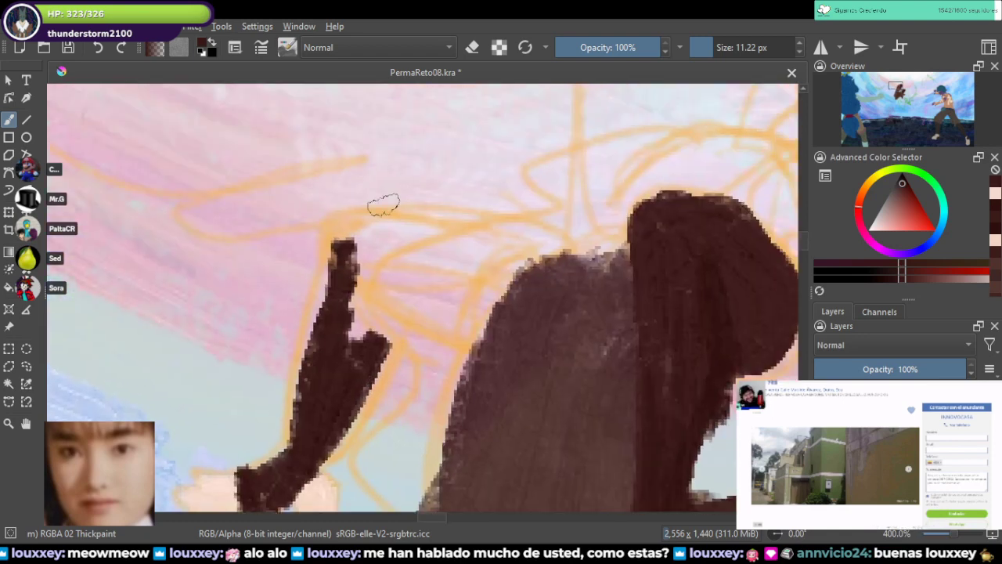
Step: Paint the outstretched arm's elbow and upper sleeve in dark maroon until it joins the torso
mouse_move(333, 257)
left_mouse_down()
mouse_move(439, 246)
mouse_move(418, 236)
mouse_move(525, 254)
mouse_move(526, 266)
mouse_move(432, 342)
mouse_move(411, 301)
mouse_move(460, 338)
mouse_move(493, 297)
mouse_move(499, 247)
mouse_move(438, 322)
mouse_move(442, 276)
mouse_move(409, 266)
mouse_move(373, 299)
mouse_move(358, 228)
mouse_move(366, 357)
mouse_move(382, 301)
mouse_move(409, 287)
mouse_move(401, 302)
mouse_move(359, 261)
mouse_move(403, 264)
mouse_move(420, 301)
mouse_move(385, 280)
mouse_move(480, 304)
mouse_move(500, 286)
mouse_move(495, 261)
mouse_move(460, 258)
mouse_move(413, 276)
mouse_move(464, 329)
mouse_move(440, 323)
mouse_move(401, 343)
mouse_move(463, 358)
left_mouse_up()
key("e")
key("e")
mouse_move(339, 285)
left_mouse_down()
mouse_move(322, 327)
mouse_move(334, 298)
left_mouse_up()
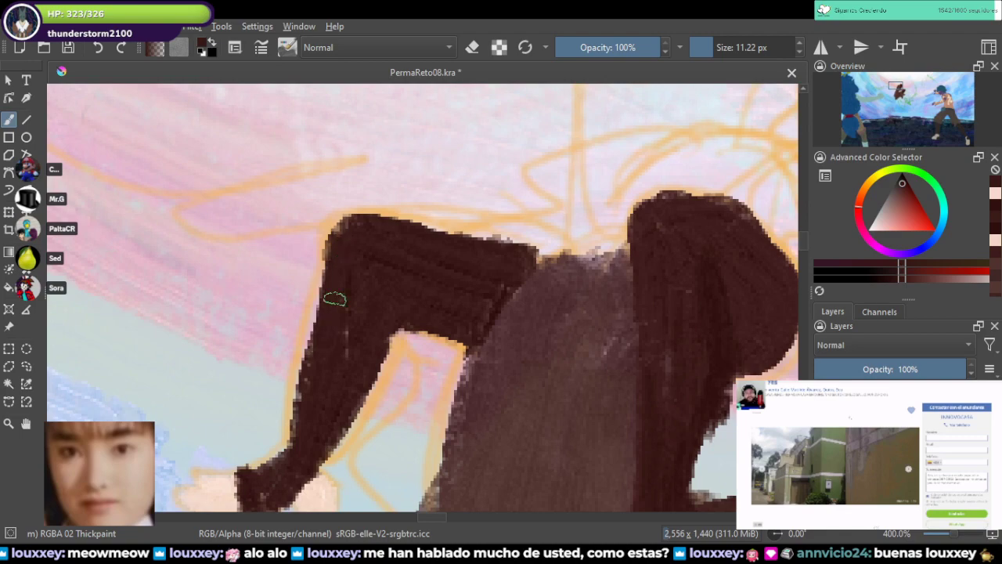
Step: Compare the outstretched arm with the orange sketch at 17% layer opacity, then restore the opacity to 100%
scroll(355, 253, "down", 5)
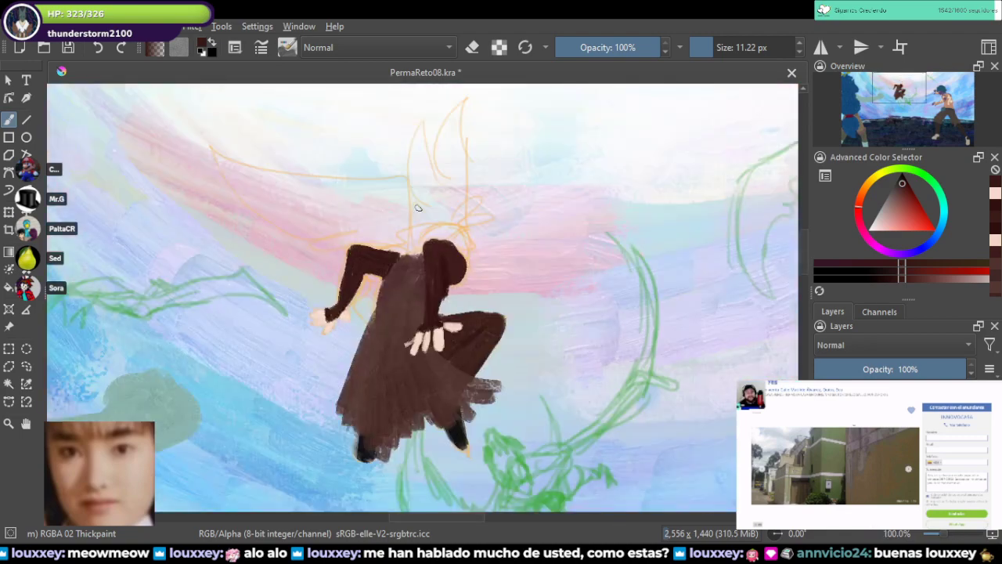
scroll(418, 207, "down", 1)
scroll(366, 235, "up", 4)
scroll(405, 309, "up", 3)
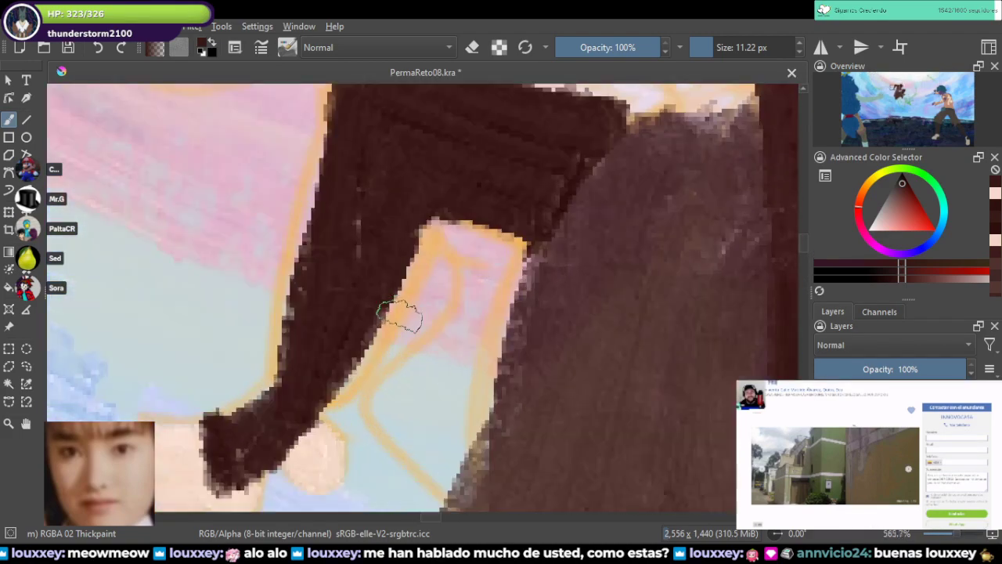
left_click(840, 369)
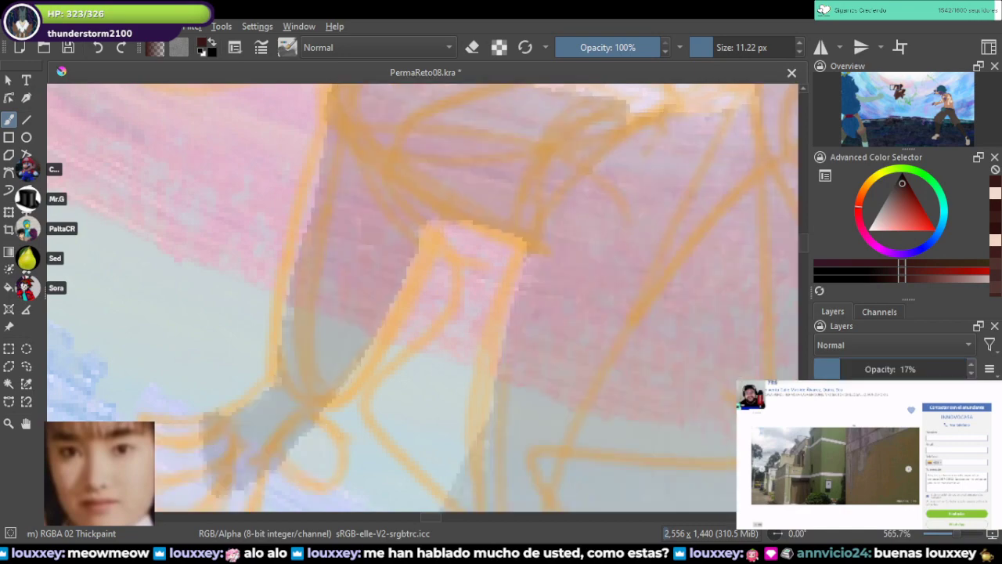
left_click_drag(839, 369, 966, 368)
scroll(280, 211, "down", 1)
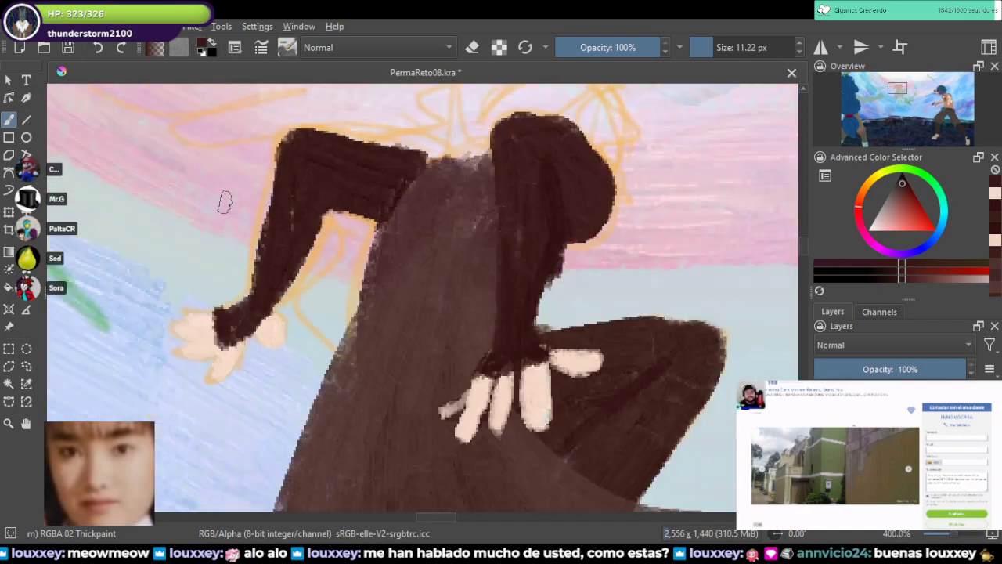
scroll(280, 211, "up", 1)
scroll(280, 211, "down", 4)
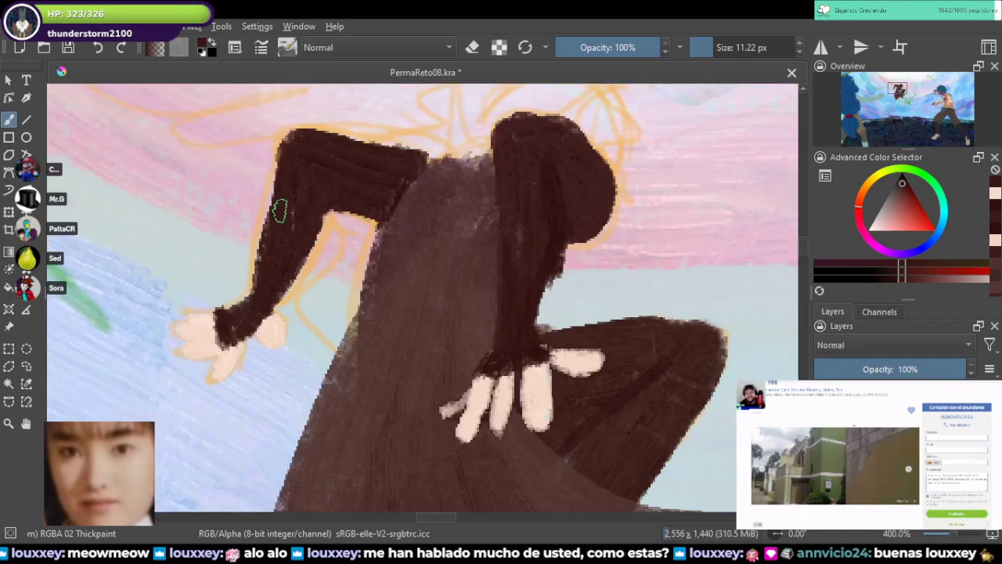
Step: Sample the ochre gold from the robe trim in the back view of the Kotaro reference
left_click_drag(101, 361, 178, 507)
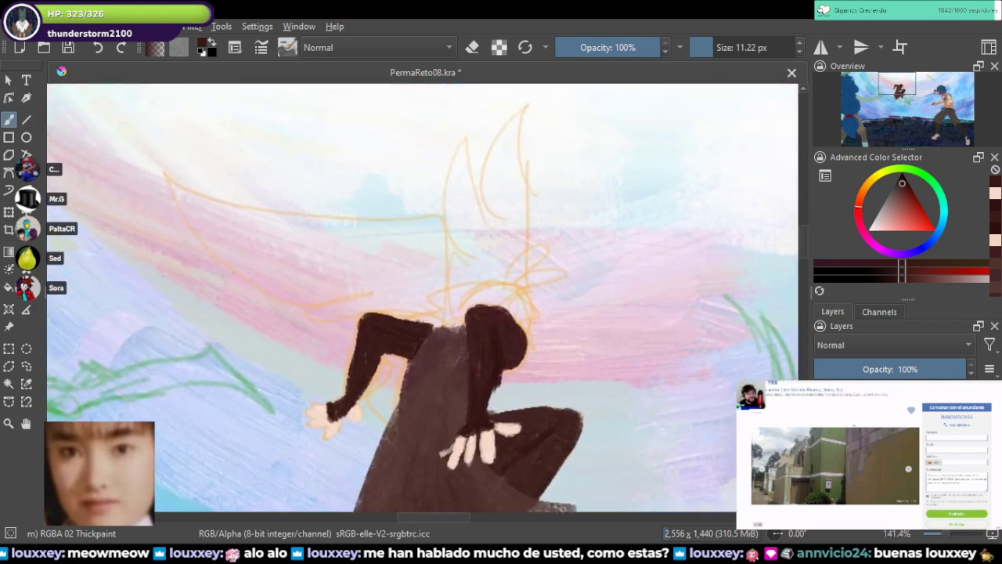
left_click_drag(416, 326, 323, 552)
scroll(454, 117, "down", 3)
left_click_drag(753, 384, 621, 359)
scroll(622, 359, "up", 3)
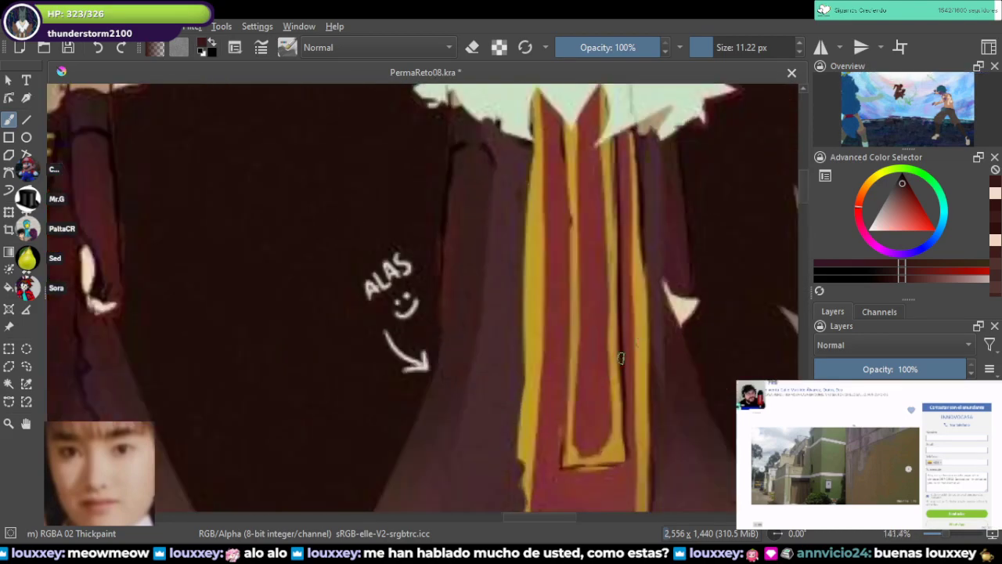
left_click(642, 281, "ctrl")
left_click(610, 294, "ctrl")
scroll(610, 294, "down", 5)
left_click_drag(369, 505, 506, 285)
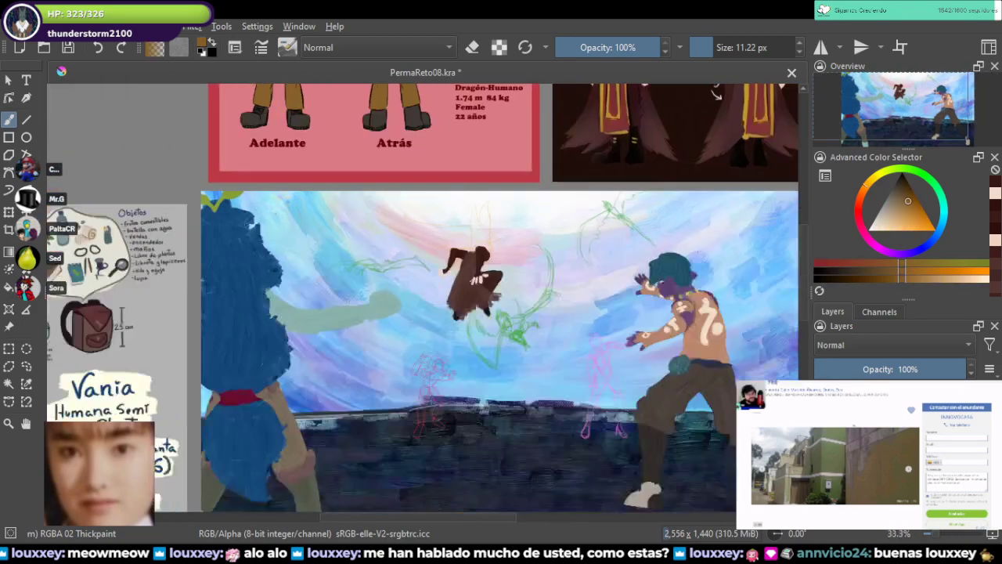
scroll(505, 289, "up", 2)
scroll(517, 235, "up", 3)
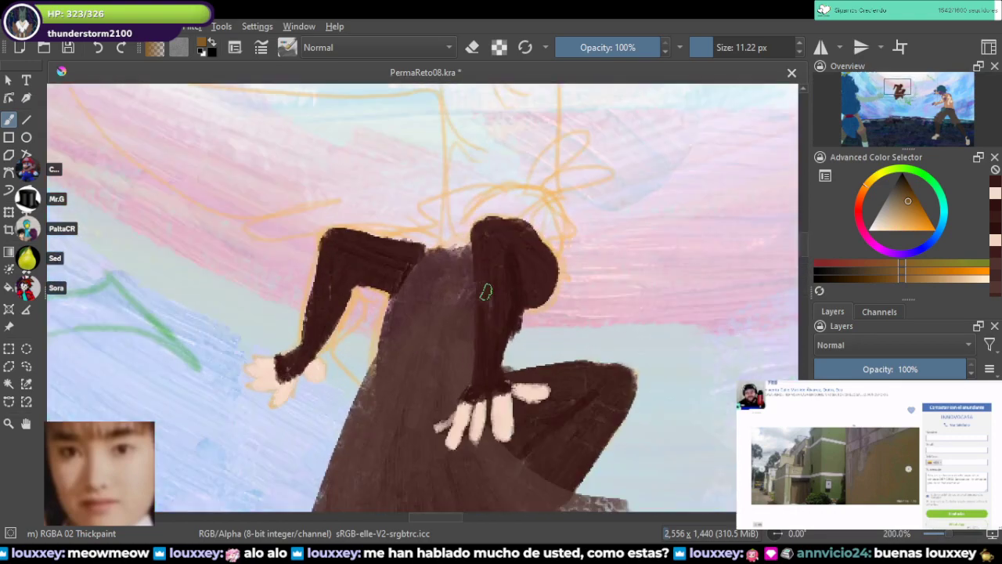
Step: Try a long curved ochre stroke sweeping from the torso's shoulder past the outstretched hand, and undo each attempt
mouse_move(420, 263)
left_mouse_down()
mouse_move(489, 202)
mouse_move(231, 339)
left_mouse_up()
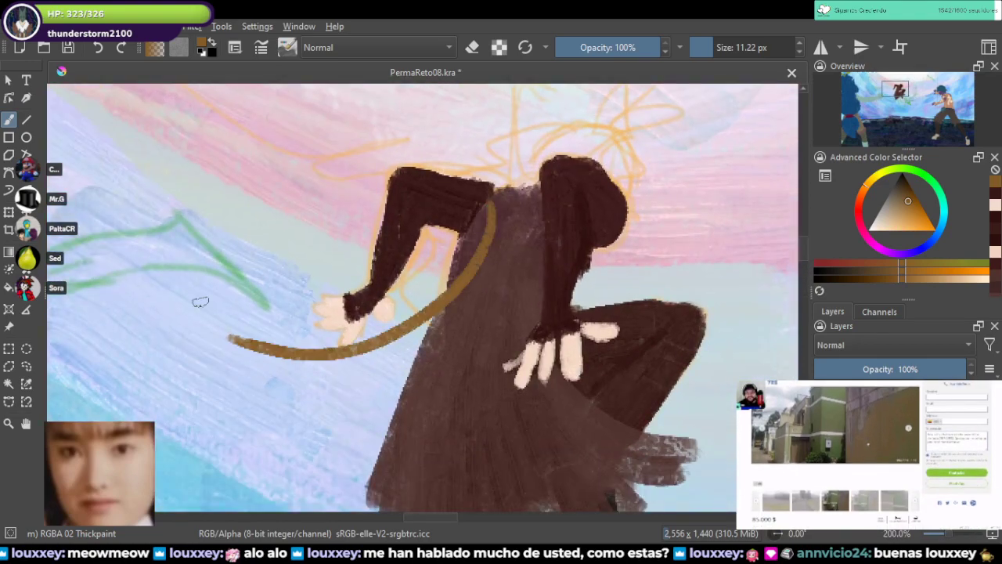
key("ctrl+z")
left_click_drag(487, 194, 127, 334)
key("ctrl+z")
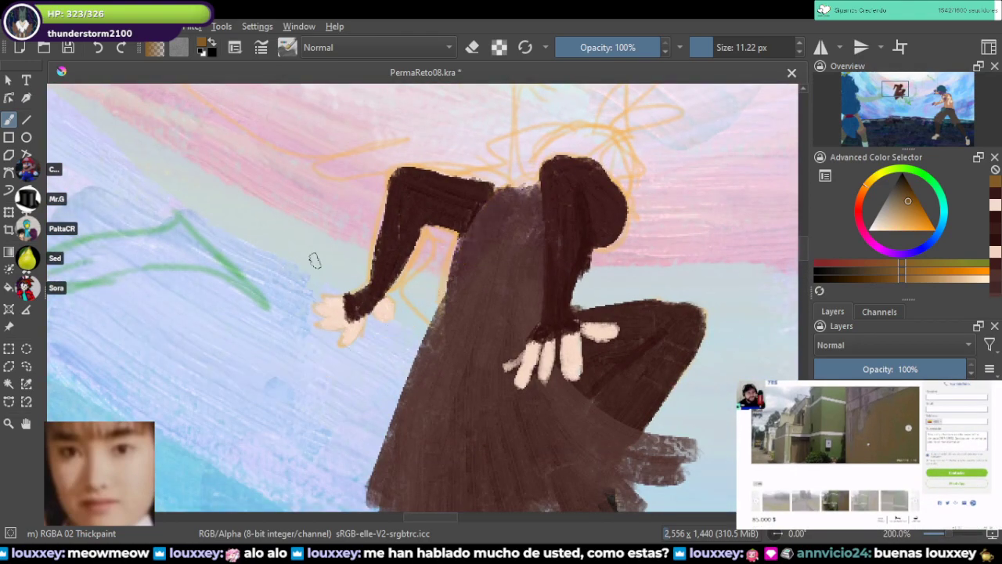
Step: Sample the mustard yellow from the palette swatches above the Kotaro reference and return to the flying figure
scroll(316, 260, "down", 5)
left_click_drag(315, 260, 206, 417)
left_click_drag(334, 86, 286, 201)
scroll(286, 201, "up", 3)
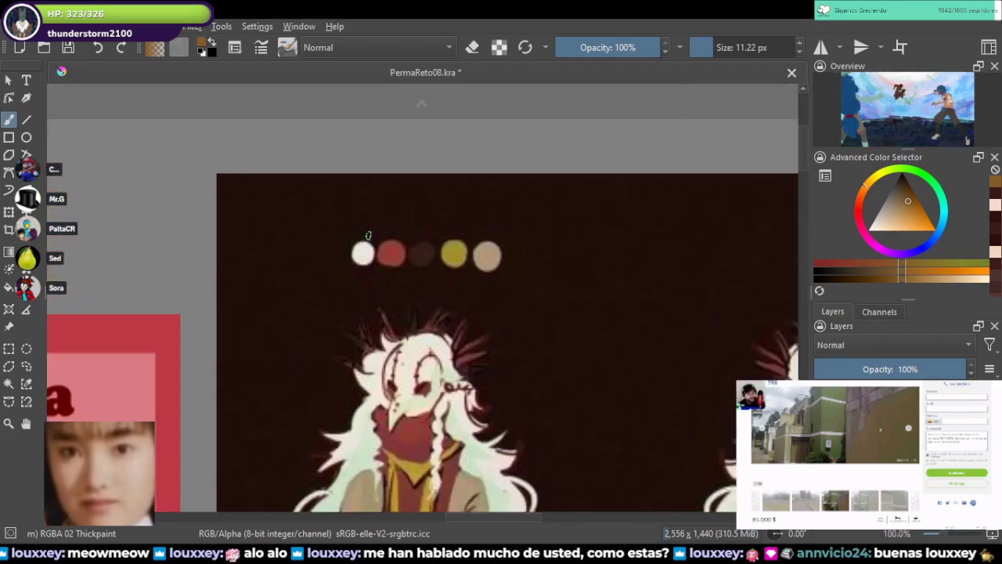
scroll(447, 243, "up", 2)
left_click(462, 258, "ctrl")
scroll(462, 258, "down", 4)
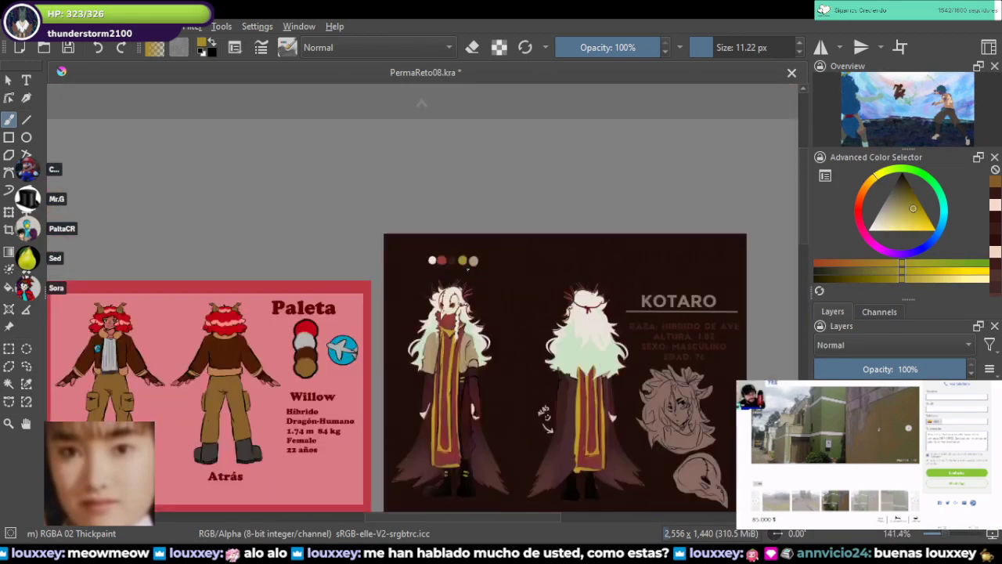
left_click_drag(461, 258, 432, 196)
left_click_drag(421, 241, 484, 185)
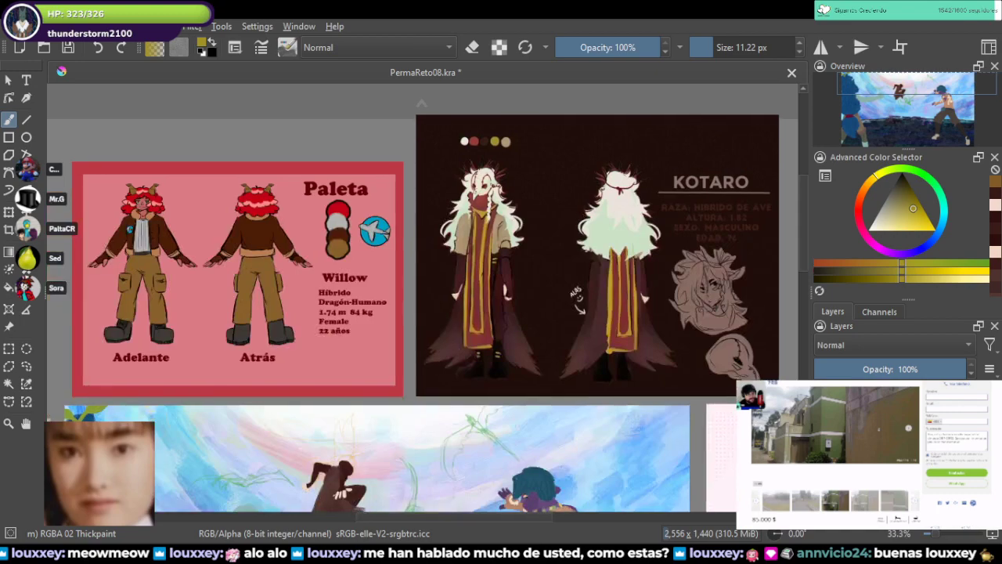
scroll(443, 247, "up", 6)
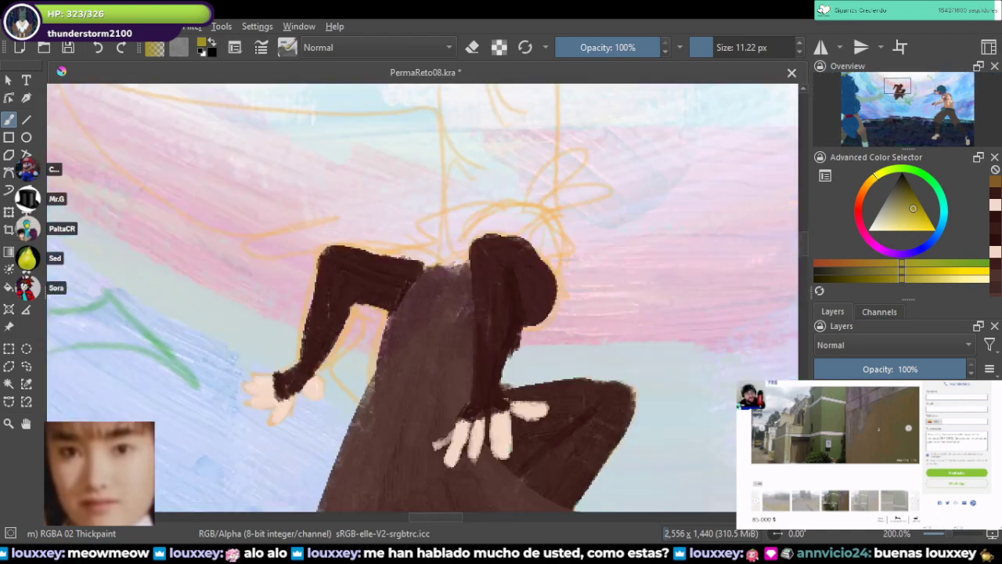
Step: Outline the robe's flaring back panel in mustard, from both shoulders down to a pointed hem, closing it along the hem and neckline
mouse_move(443, 247)
left_mouse_down()
mouse_move(568, 155)
mouse_move(300, 429)
left_mouse_up()
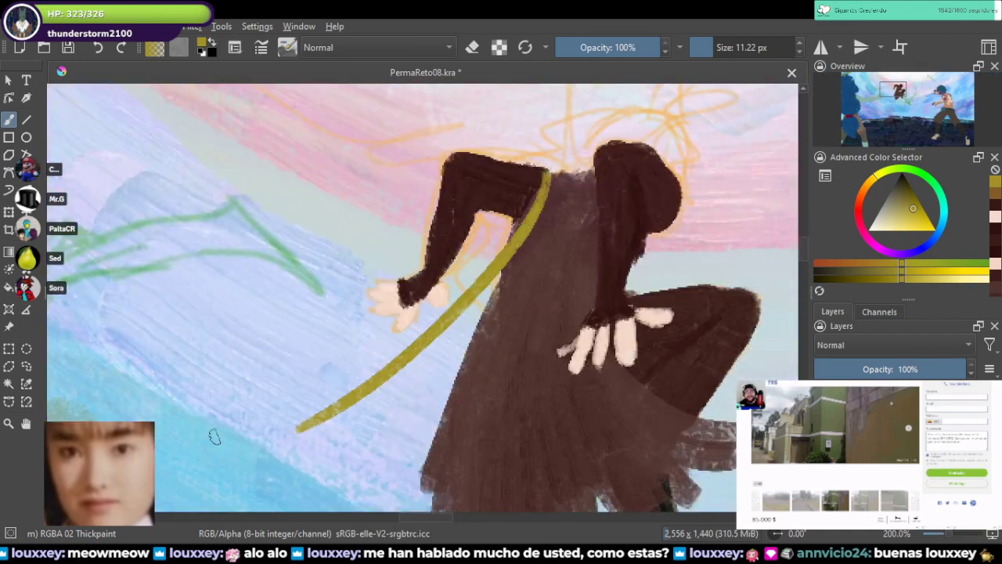
key("ctrl+z")
left_click_drag(551, 177, 266, 435)
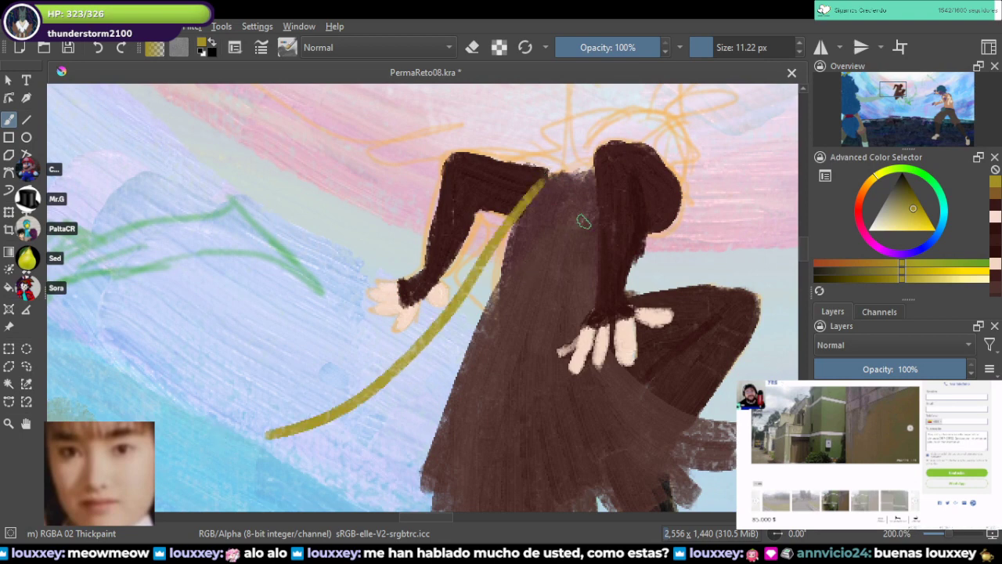
left_click_drag(598, 177, 573, 332)
key("ctrl+z")
mouse_move(597, 184)
left_mouse_down()
mouse_move(587, 273)
mouse_move(582, 232)
mouse_move(579, 248)
mouse_move(566, 429)
left_mouse_up()
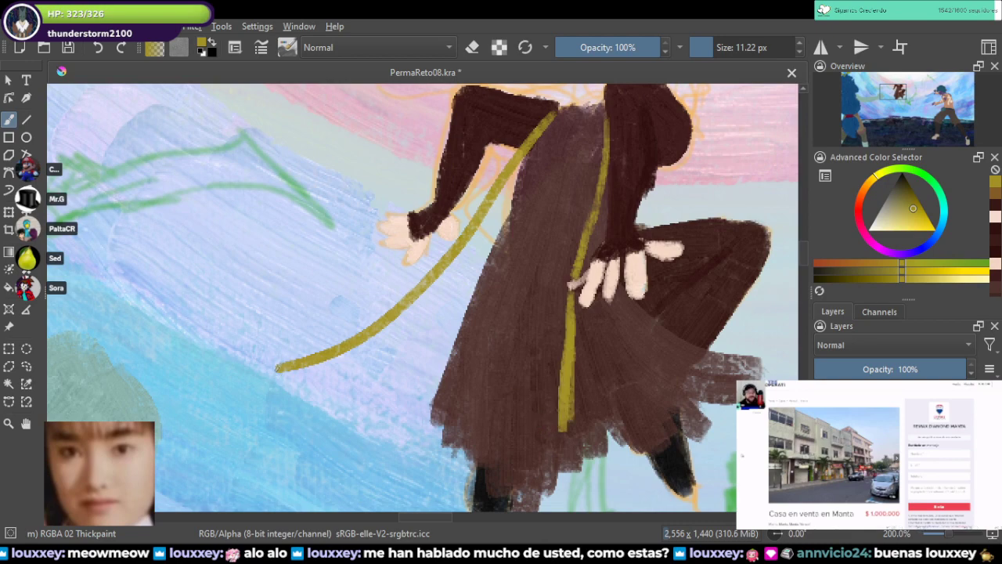
left_click_drag(278, 368, 562, 446)
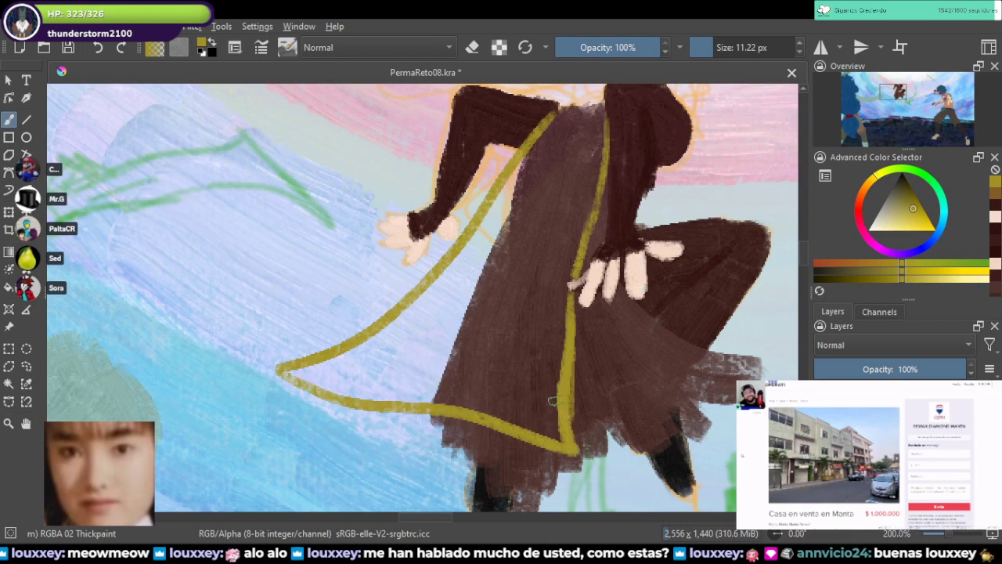
left_click_drag(565, 144, 510, 271)
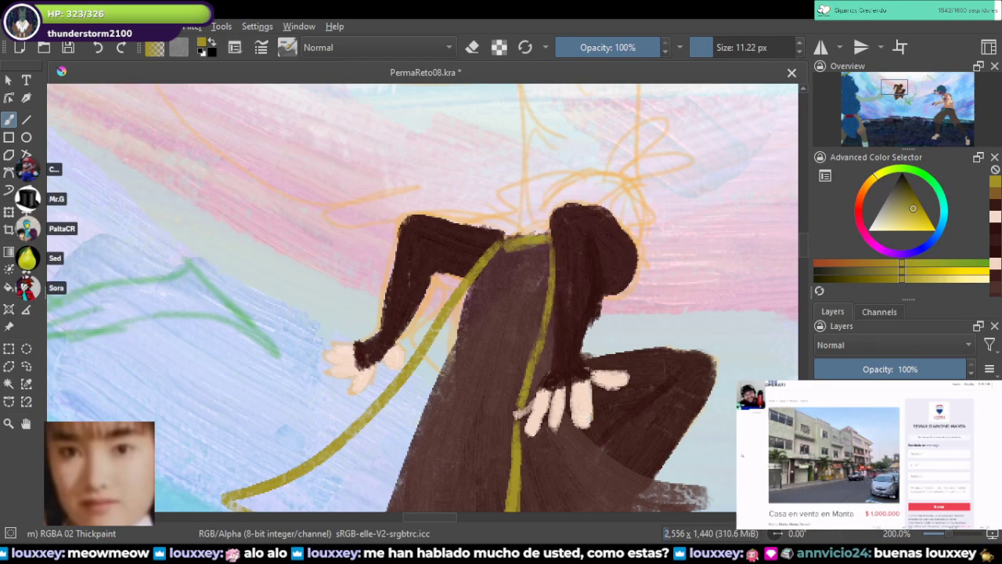
Step: Sample the dark red of the robe panel in the back view of the Kotaro reference
scroll(509, 275, "down", 4)
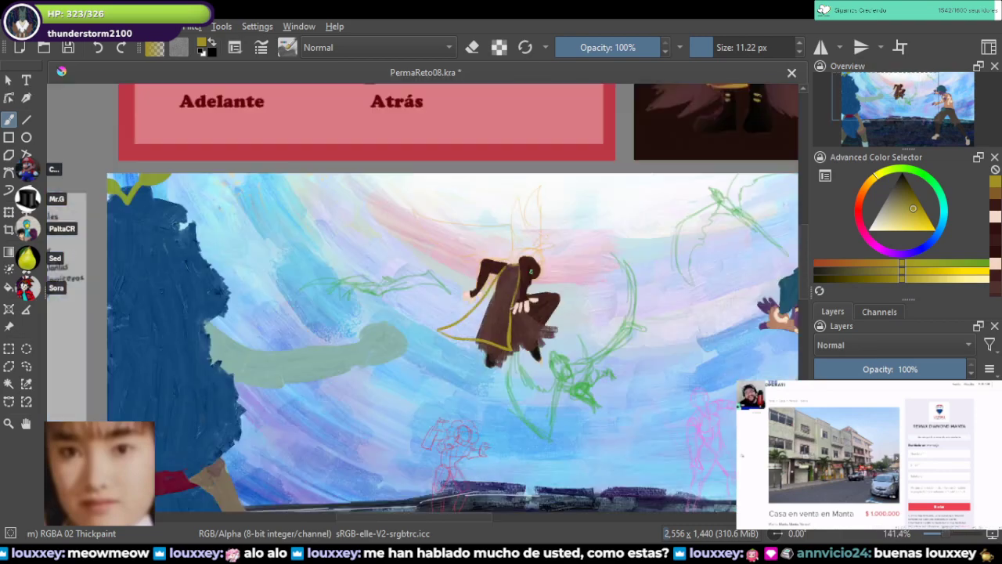
mouse_move(509, 157)
left_mouse_down()
mouse_move(338, 351)
mouse_move(287, 460)
left_mouse_up()
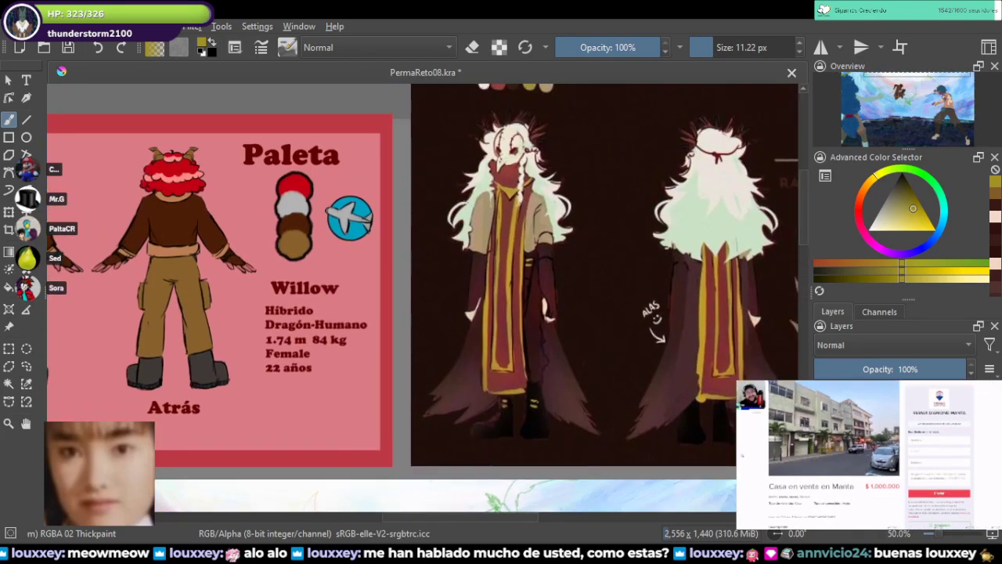
mouse_move(392, 470)
left_mouse_down()
mouse_move(467, 353)
mouse_move(580, 228)
left_mouse_up()
scroll(609, 296, "up", 3)
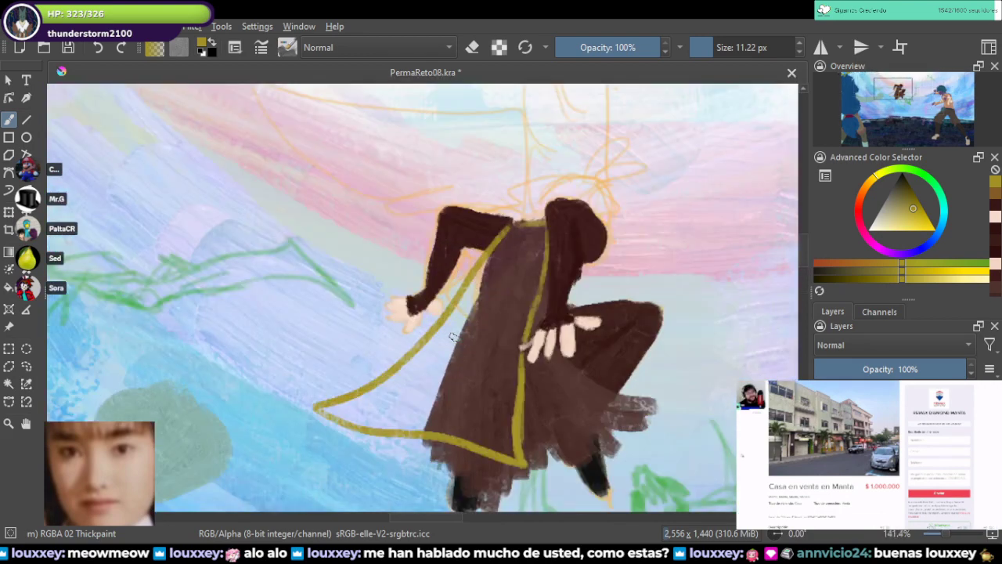
scroll(527, 271, "down", 2)
left_click_drag(526, 271, 336, 454)
scroll(568, 254, "up", 4)
left_click(632, 301, "ctrl")
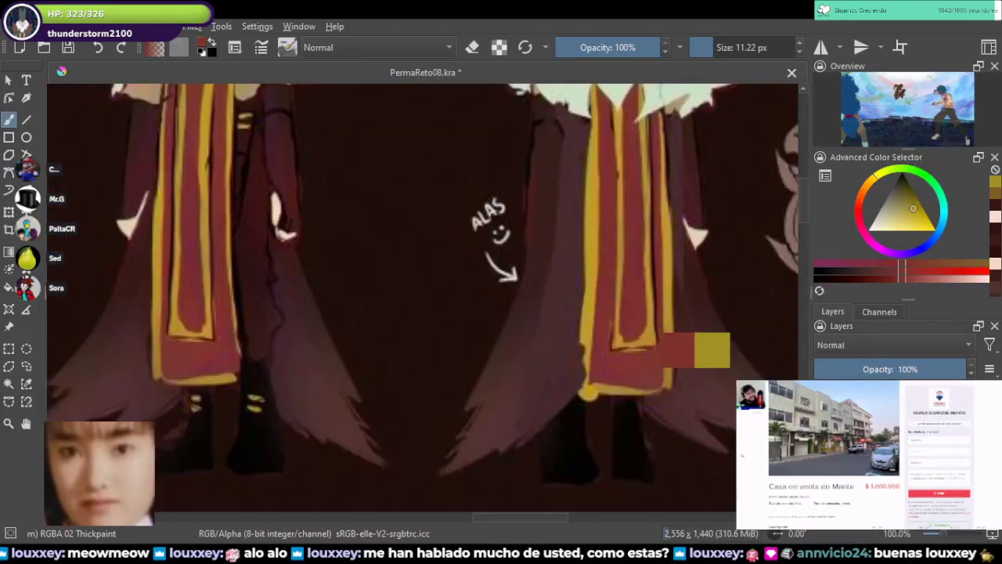
Step: Sample the red from the palette swatches above the Kotaro reference
scroll(529, 268, "down", 4)
scroll(443, 140, "up", 3)
left_click_drag(444, 139, 580, 359)
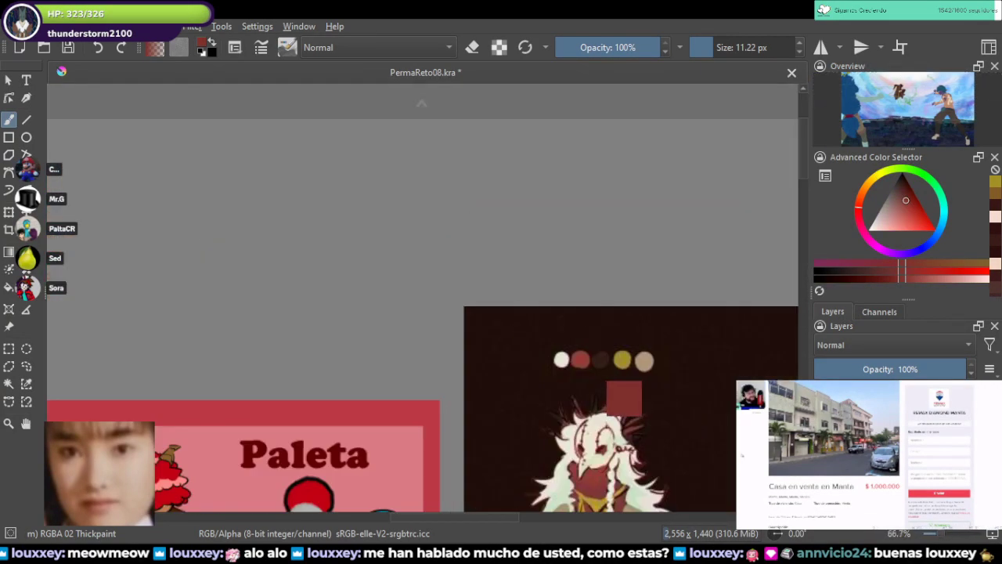
left_click(583, 357, "ctrl")
Step: Fill the mustard-outlined back panel of the flying figure with red, using a 31.17 px brush for the large area
scroll(583, 357, "down", 1)
scroll(582, 357, "down", 3)
left_click_drag(519, 517, 501, 205)
scroll(493, 209, "up", 6)
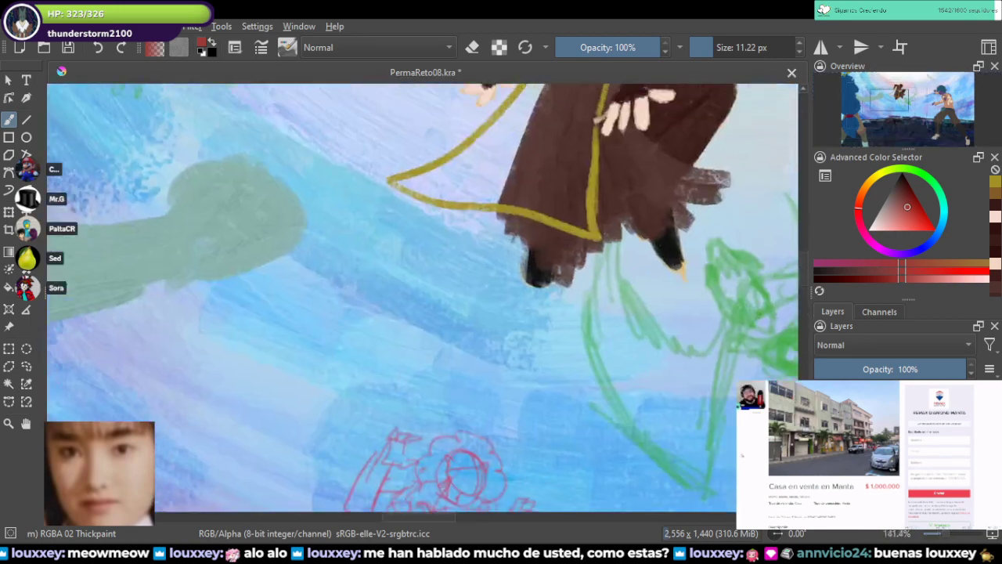
left_click_drag(486, 109, 492, 345)
scroll(492, 345, "up", 1)
scroll(567, 188, "down", 1)
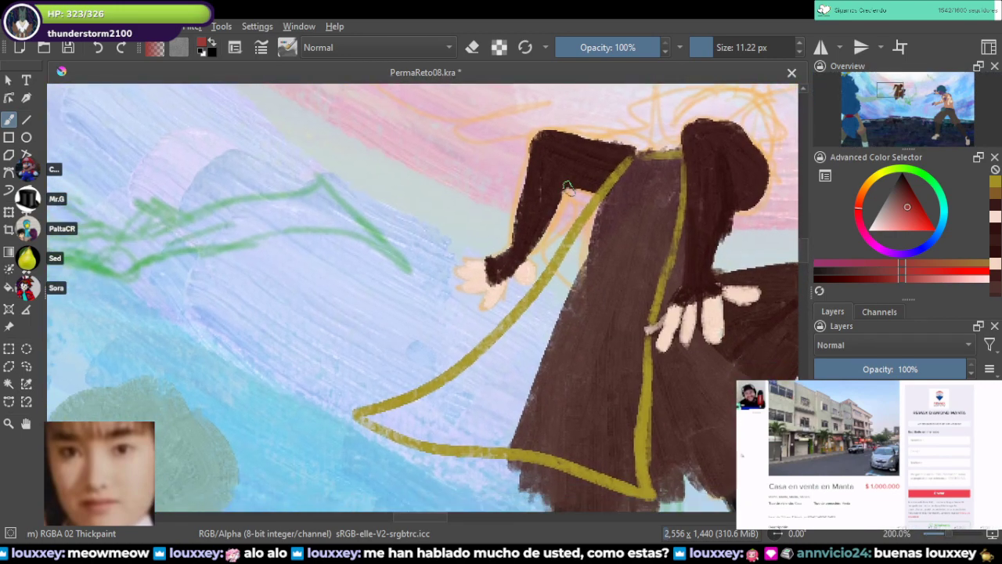
mouse_move(639, 163)
left_mouse_down()
mouse_move(590, 247)
mouse_move(569, 263)
mouse_move(609, 197)
mouse_move(646, 176)
mouse_move(602, 274)
mouse_move(665, 168)
mouse_move(665, 227)
mouse_move(648, 243)
mouse_move(654, 235)
mouse_move(650, 274)
mouse_move(630, 309)
mouse_move(575, 341)
left_mouse_up()
left_click(723, 47)
mouse_move(624, 210)
left_mouse_down()
mouse_move(542, 330)
mouse_move(558, 284)
mouse_move(470, 386)
mouse_move(390, 415)
mouse_move(421, 407)
mouse_move(403, 426)
mouse_move(542, 438)
mouse_move(628, 475)
mouse_move(613, 389)
mouse_move(620, 468)
mouse_move(629, 359)
left_mouse_up()
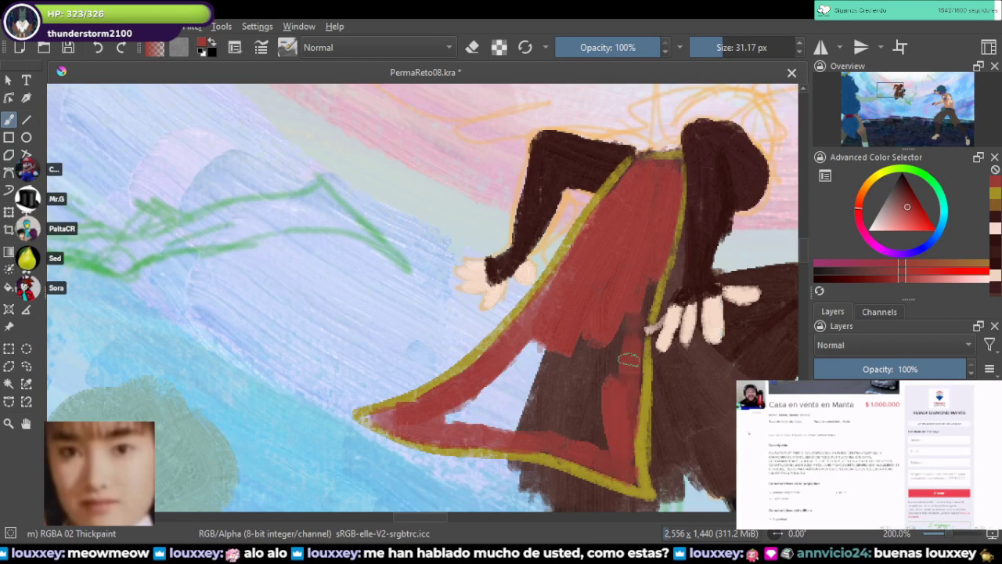
mouse_move(638, 307)
left_mouse_down()
mouse_move(643, 357)
mouse_move(599, 414)
mouse_move(600, 432)
mouse_move(574, 410)
mouse_move(548, 344)
mouse_move(501, 368)
mouse_move(510, 397)
mouse_move(540, 364)
mouse_move(532, 313)
mouse_move(636, 184)
left_mouse_up()
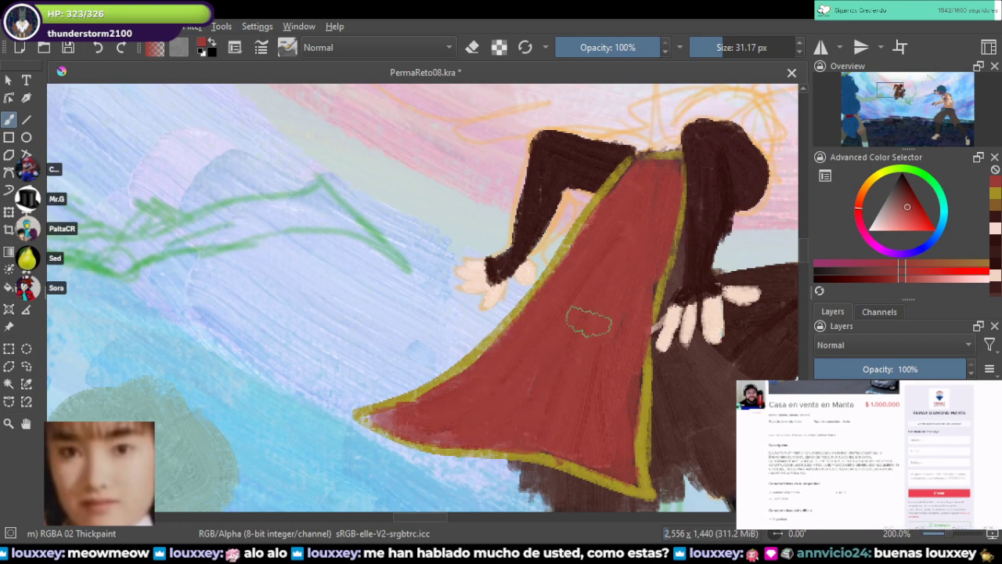
mouse_move(589, 321)
left_mouse_down()
mouse_move(575, 413)
mouse_move(645, 205)
mouse_move(577, 353)
mouse_move(652, 194)
mouse_move(596, 347)
mouse_move(651, 199)
mouse_move(595, 403)
mouse_move(580, 276)
mouse_move(537, 345)
left_mouse_up()
Step: Check the robe's inner trim on the Kotaro reference and sample the mustard yellow from its palette swatches
scroll(555, 392, "down", 5)
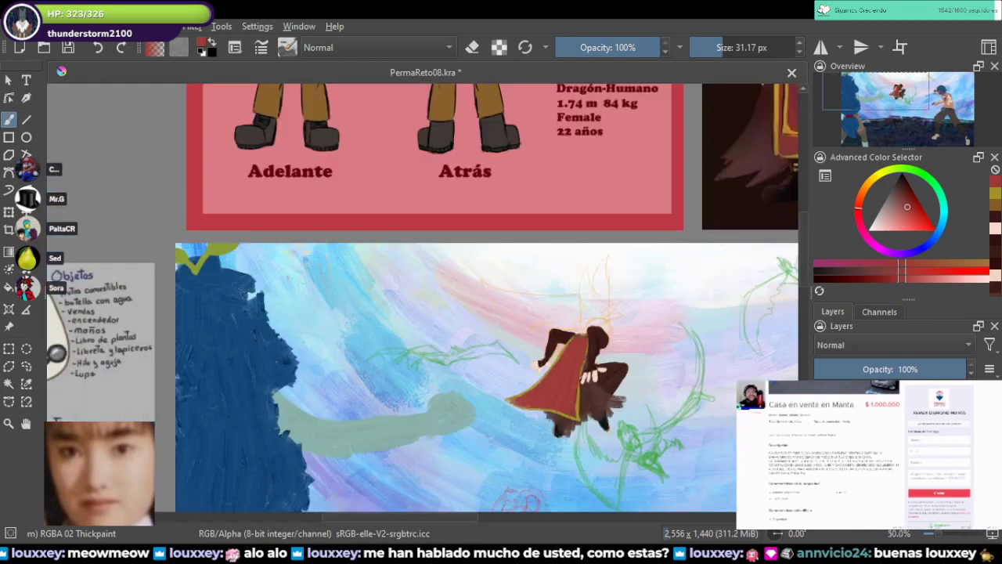
left_click_drag(639, 259, 382, 434)
scroll(541, 176, "up", 2)
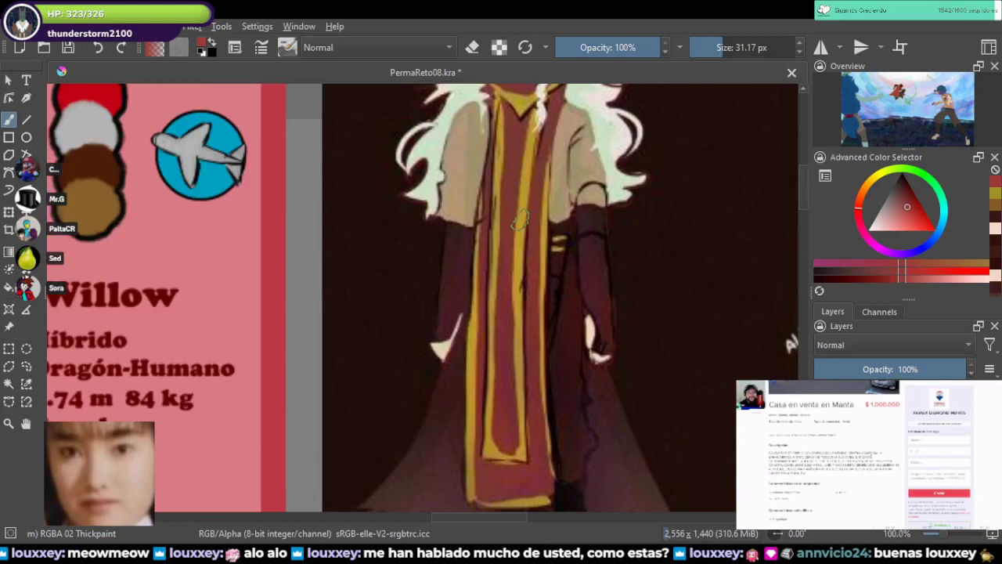
left_click_drag(529, 211, 533, 370)
left_click_drag(523, 98, 530, 384)
scroll(539, 344, "up", 1)
left_click(587, 328, "ctrl")
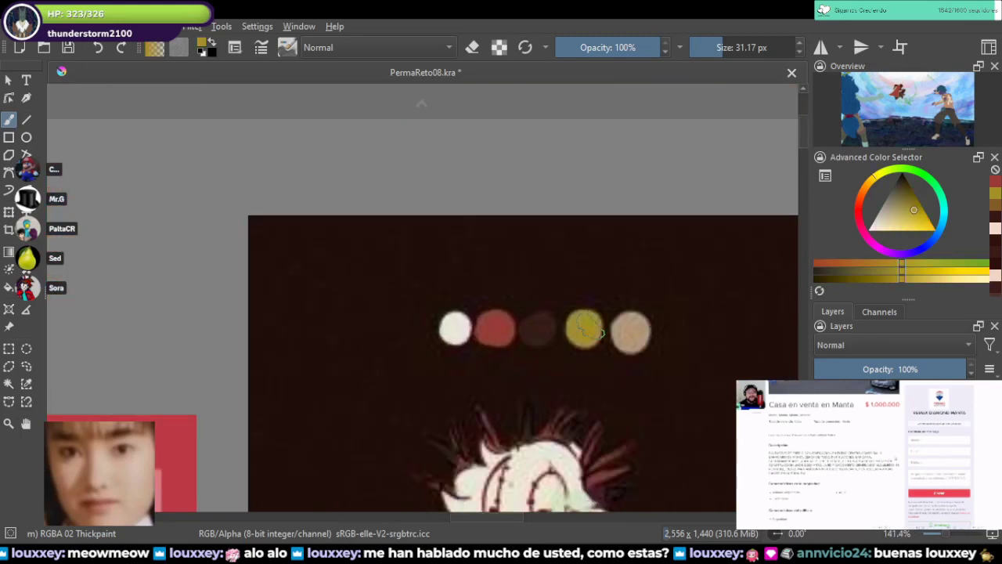
Step: Thicken the mustard trim at the panel's neckline with a 17.33 px brush, and try an inner side stripe, undoing each attempt
scroll(594, 332, "down", 3)
scroll(616, 250, "up", 3)
right_click(615, 251)
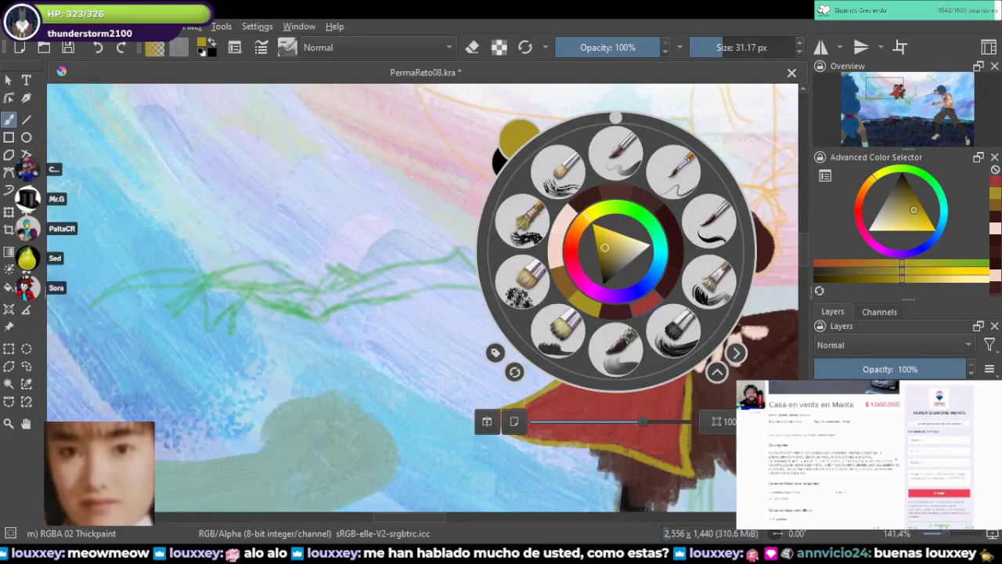
left_click(365, 168)
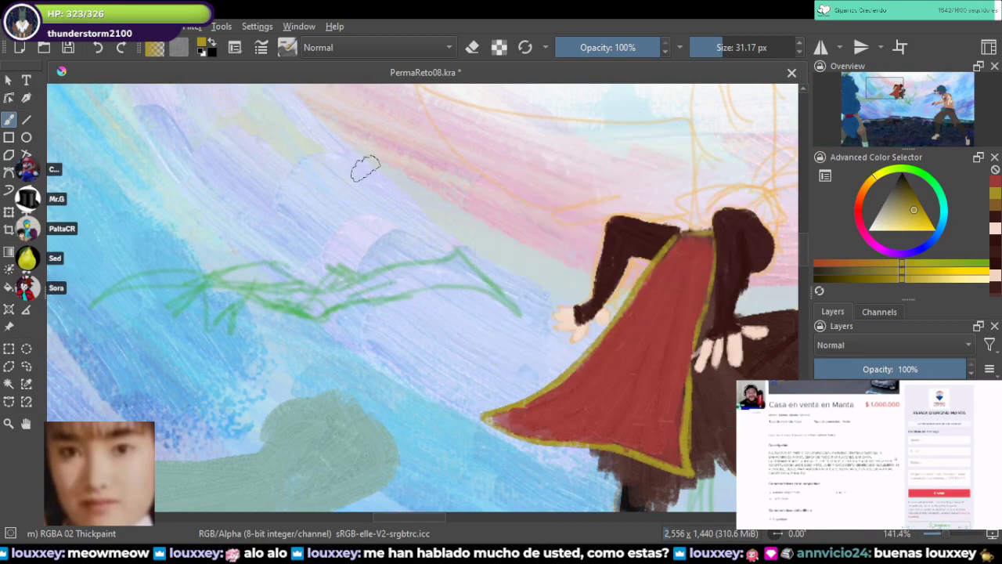
left_click_drag(632, 342, 490, 324)
scroll(491, 324, "up", 2)
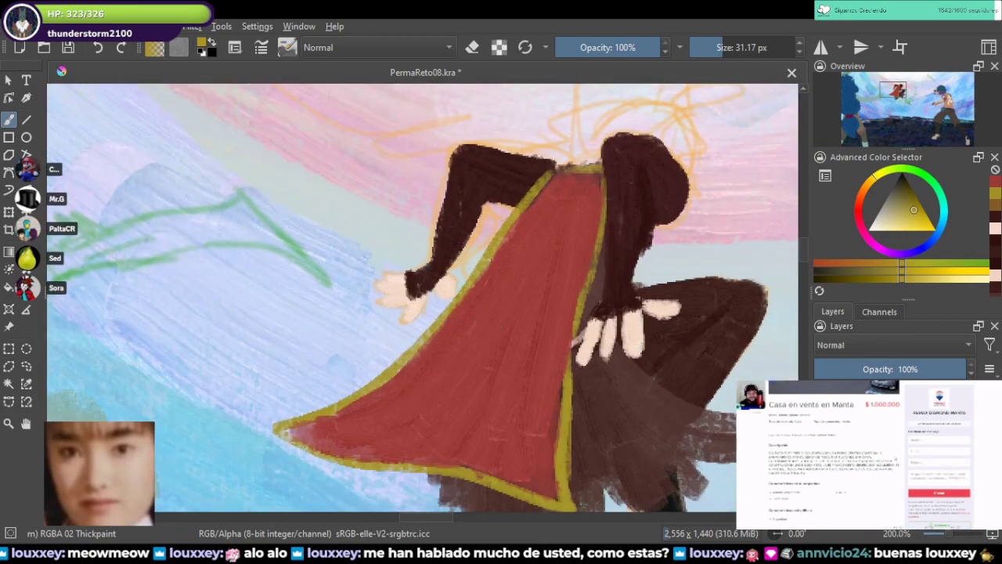
left_click(717, 47)
mouse_move(553, 177)
left_mouse_down()
mouse_move(583, 182)
mouse_move(427, 393)
left_mouse_up()
key("ctrl+z")
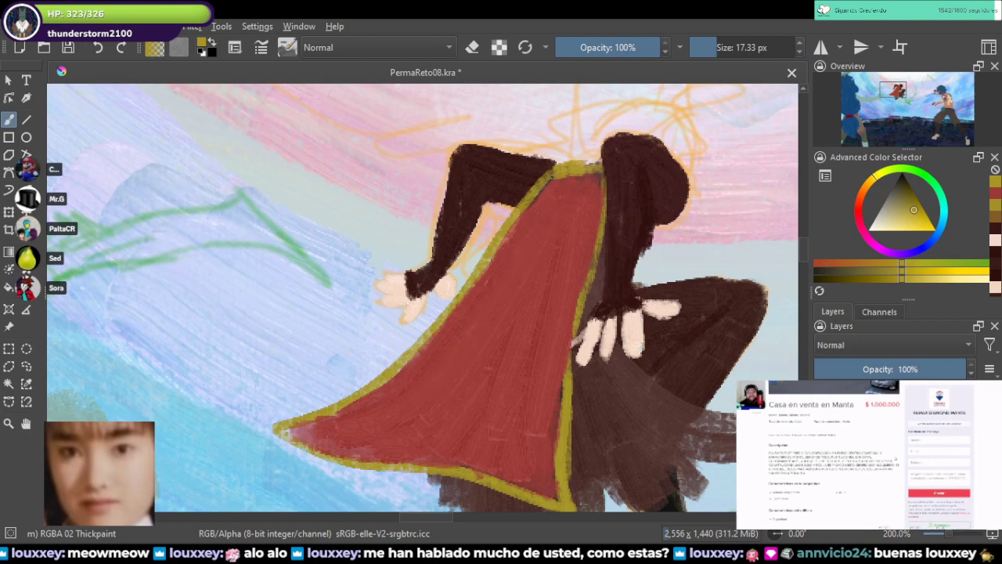
left_click_drag(551, 188, 370, 450)
key("ctrl+z")
Step: Paint a mustard inner border on the red panel with an 8.35 px brush, following both side edges and the hem
left_click_drag(716, 47, 711, 47)
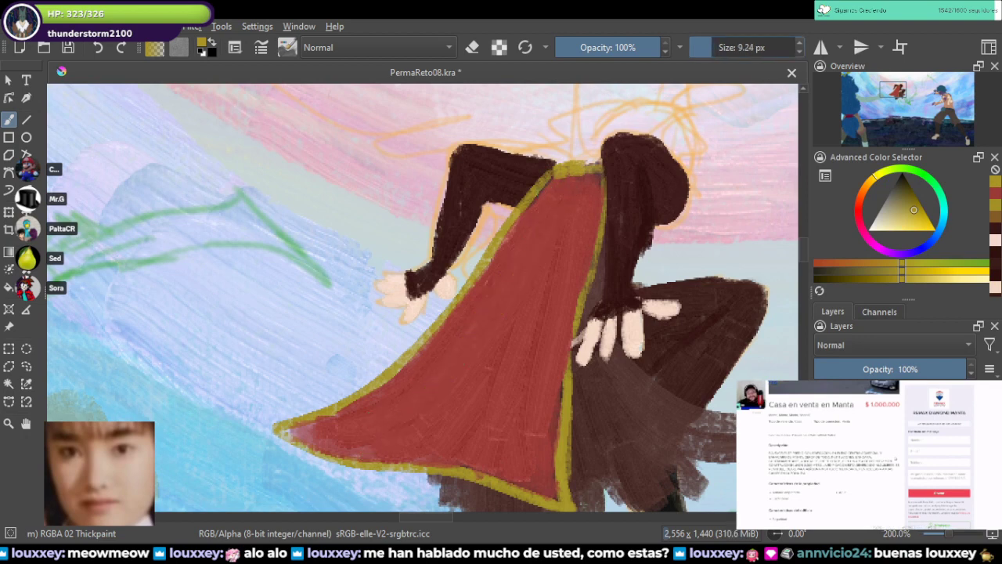
left_click_drag(567, 183, 426, 343)
key("ctrl+z")
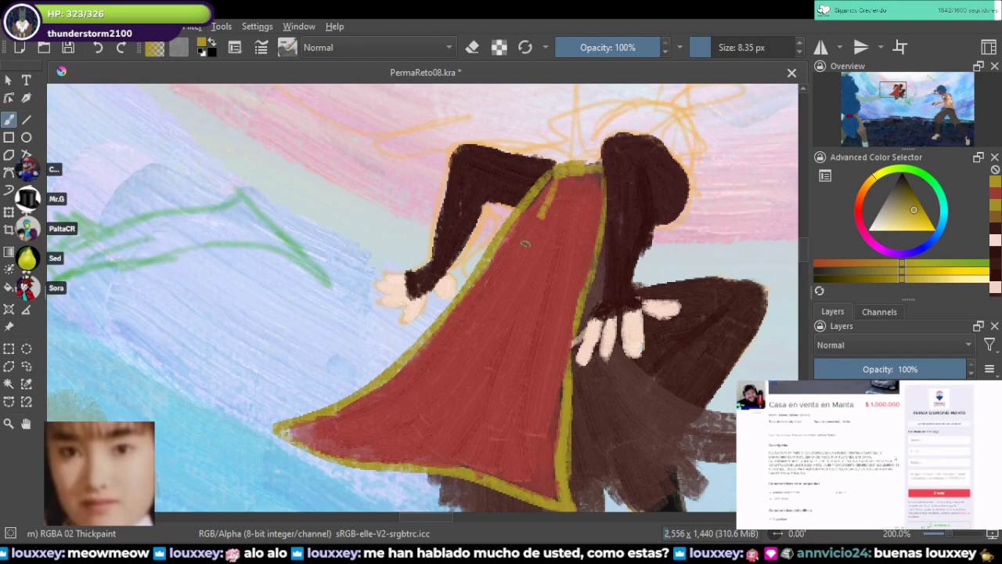
mouse_move(545, 218)
left_mouse_down()
mouse_move(398, 404)
mouse_move(483, 436)
mouse_move(585, 237)
left_mouse_up()
key("ctrl+z")
left_click_drag(492, 437, 570, 267)
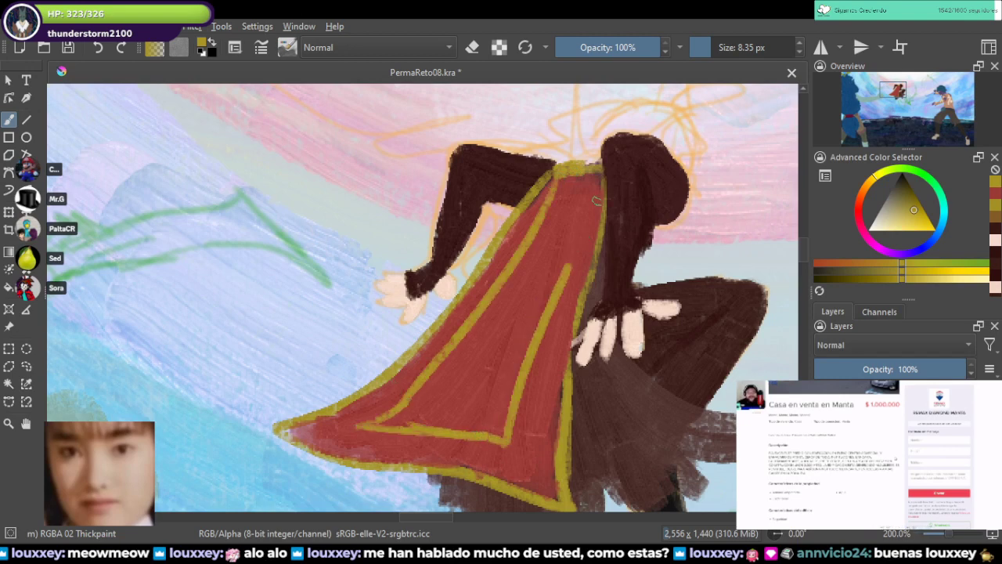
key("ctrl+z")
left_click_drag(598, 176, 505, 423)
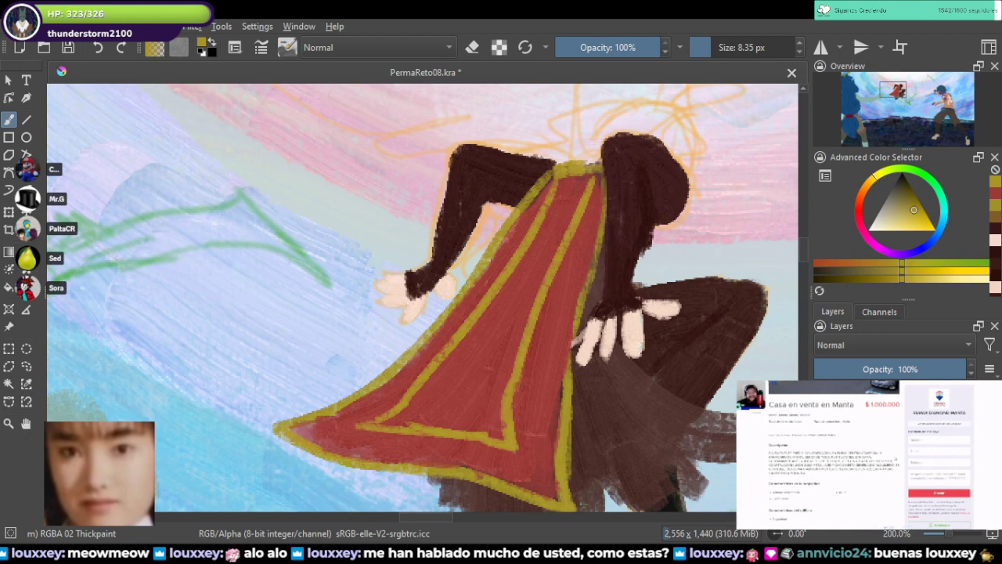
Step: Touch up the hand near the knee with its sampled skin tone, and slim the long index finger using the leg's dark brown
left_click_drag(517, 475, 494, 448)
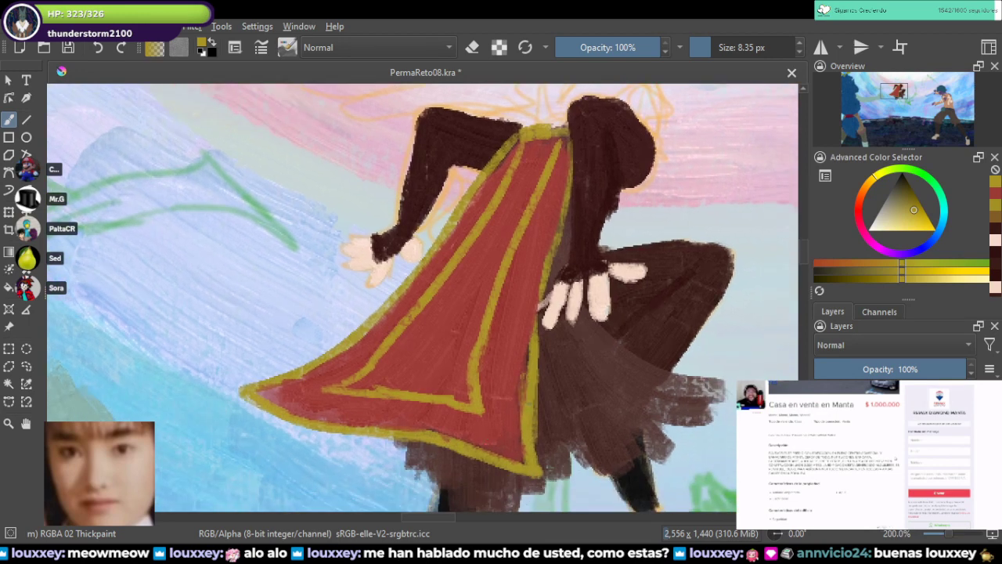
left_click(584, 310, "ctrl")
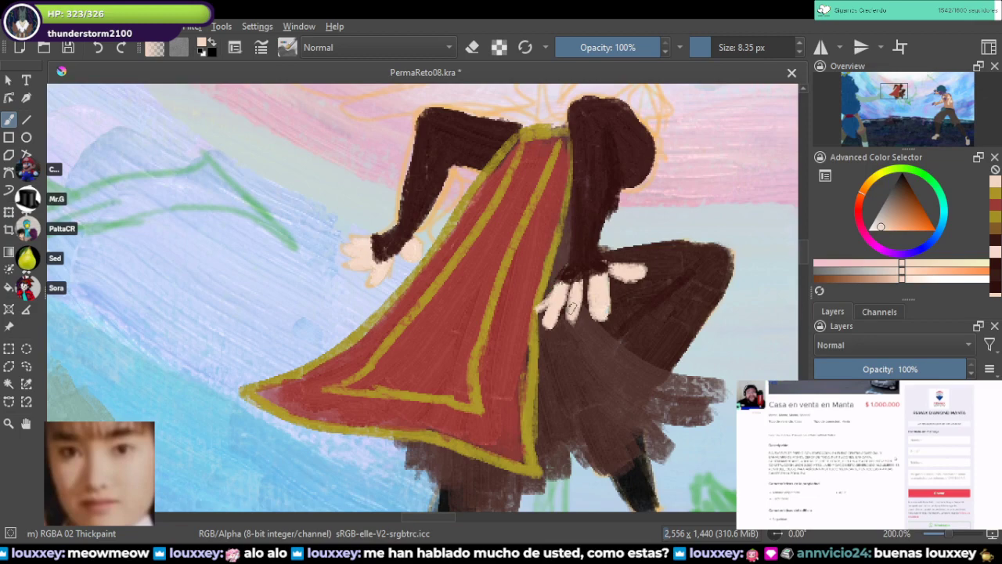
scroll(583, 305, "up", 1)
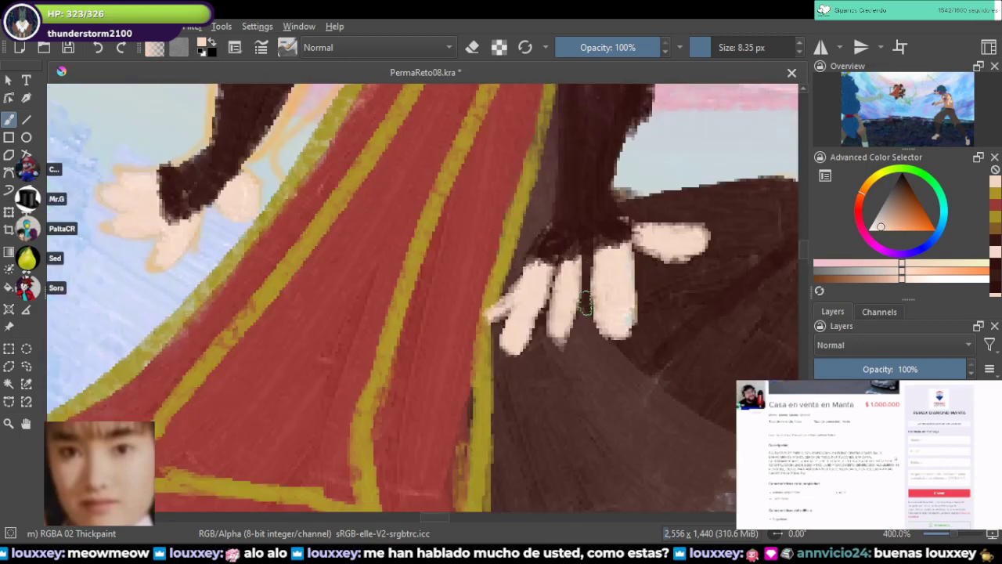
left_click_drag(583, 306, 567, 363)
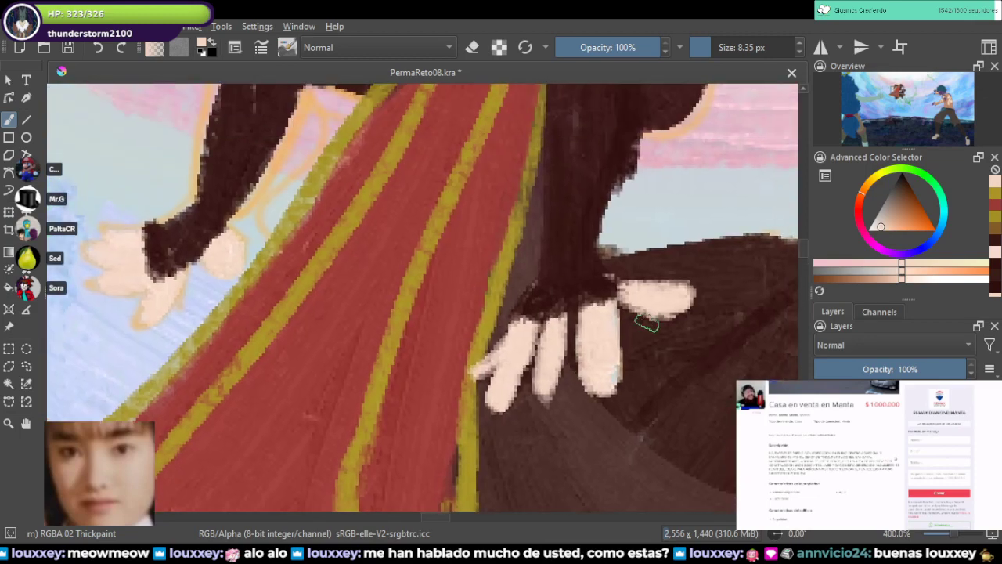
left_click(643, 335, "ctrl")
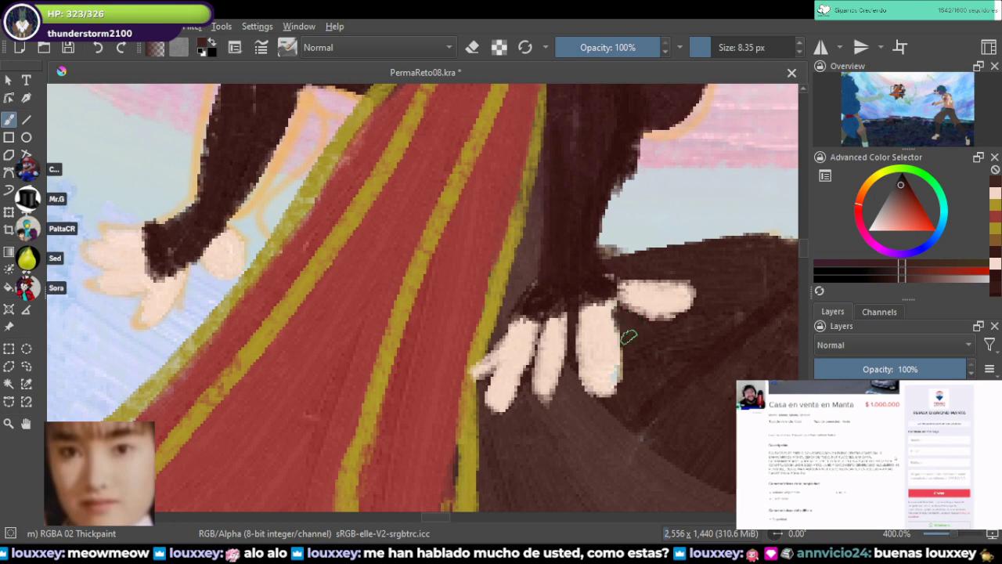
mouse_move(628, 389)
left_mouse_down()
mouse_move(591, 381)
mouse_move(609, 390)
mouse_move(626, 375)
mouse_move(612, 358)
mouse_move(619, 336)
mouse_move(609, 381)
left_mouse_up()
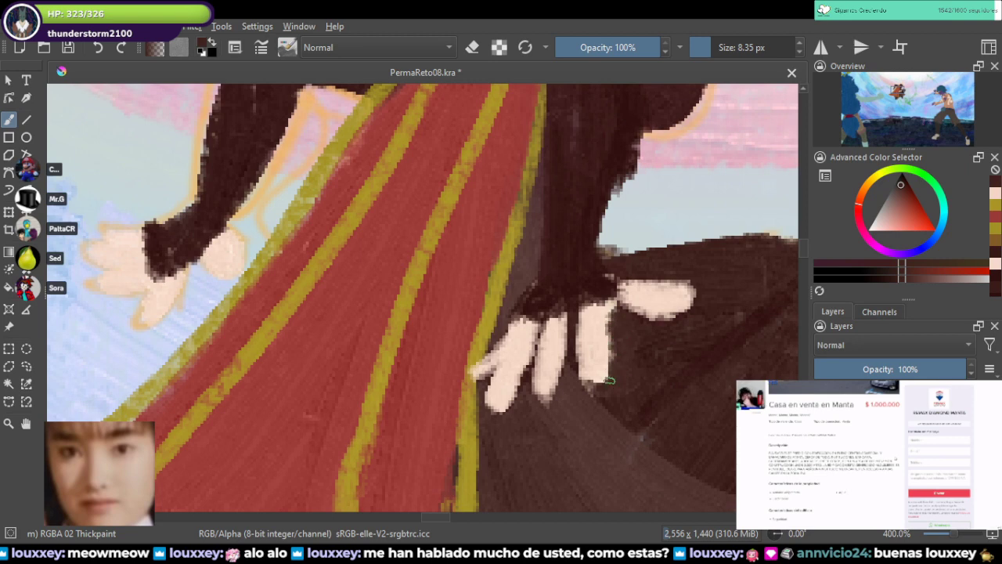
Step: Trim the tip and edge of the long finger nearest the red panel with sampled robe and sleeve browns, and save the document
left_click(506, 413, "ctrl")
mouse_move(501, 411)
left_mouse_down()
mouse_move(489, 382)
mouse_move(510, 411)
left_mouse_up()
left_click(529, 315, "ctrl")
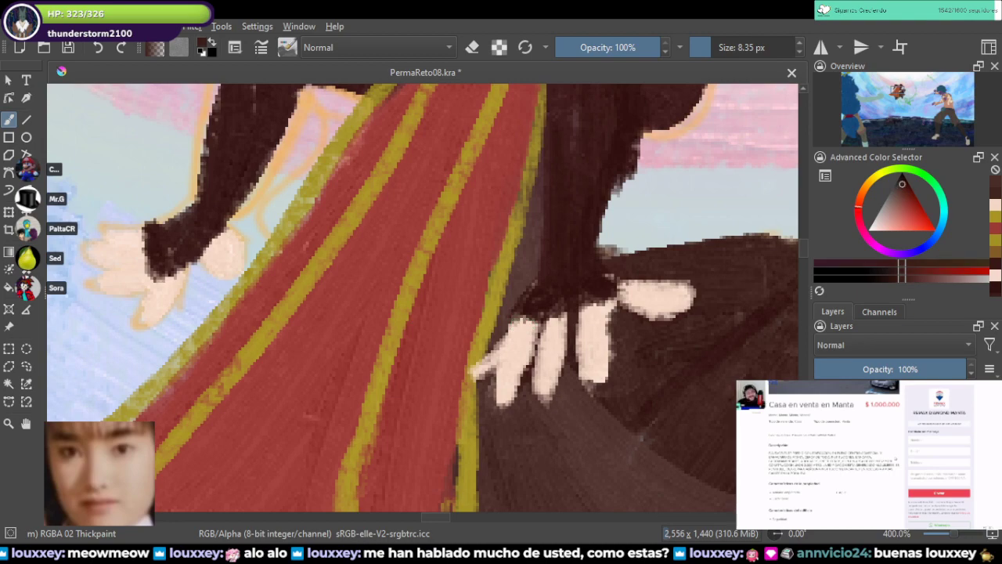
mouse_move(498, 358)
left_mouse_down()
mouse_move(524, 307)
mouse_move(493, 358)
left_mouse_up()
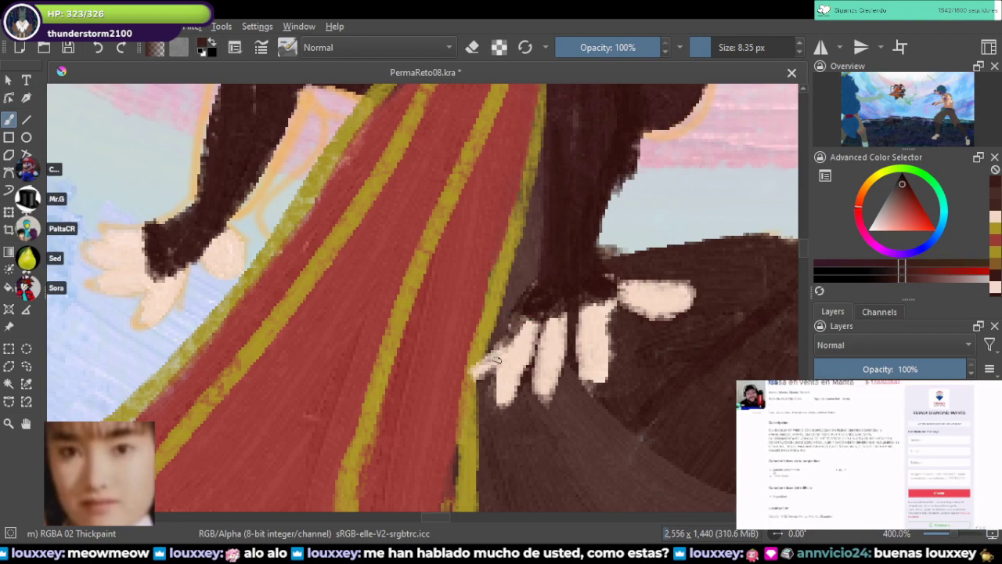
key("ctrl+s")
scroll(571, 301, "down", 5)
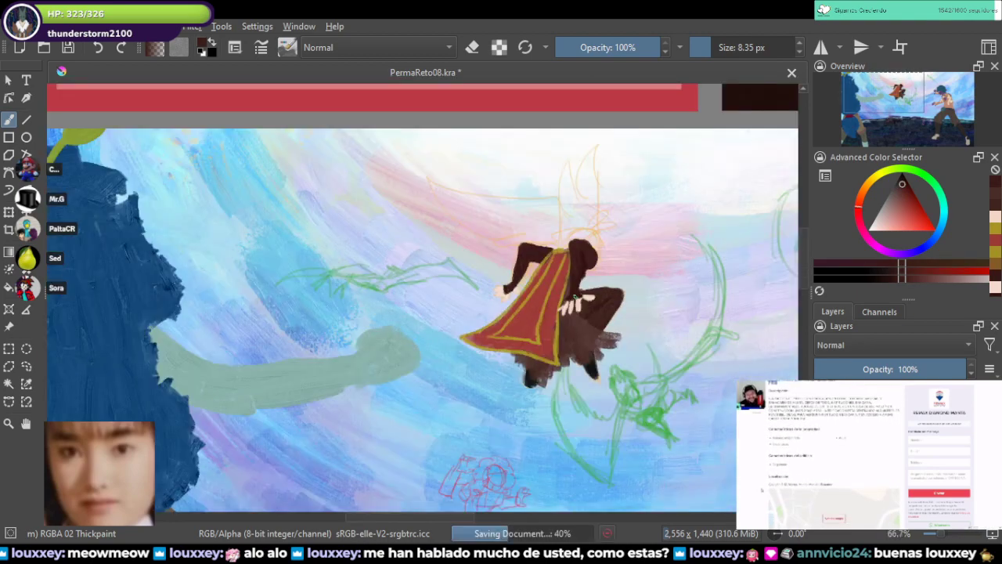
scroll(556, 320, "up", 4)
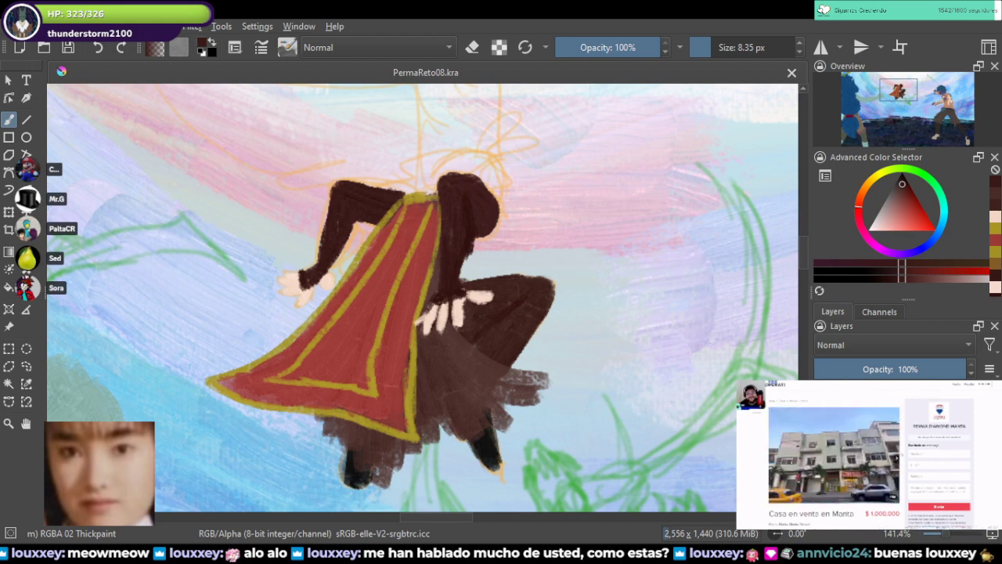
scroll(425, 303, "down", 10)
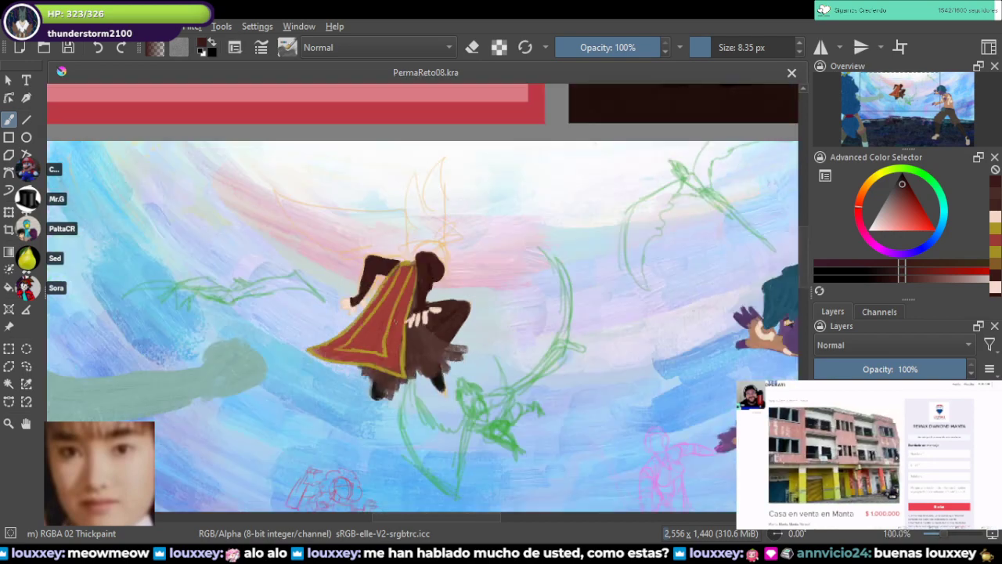
scroll(424, 302, "up", 1)
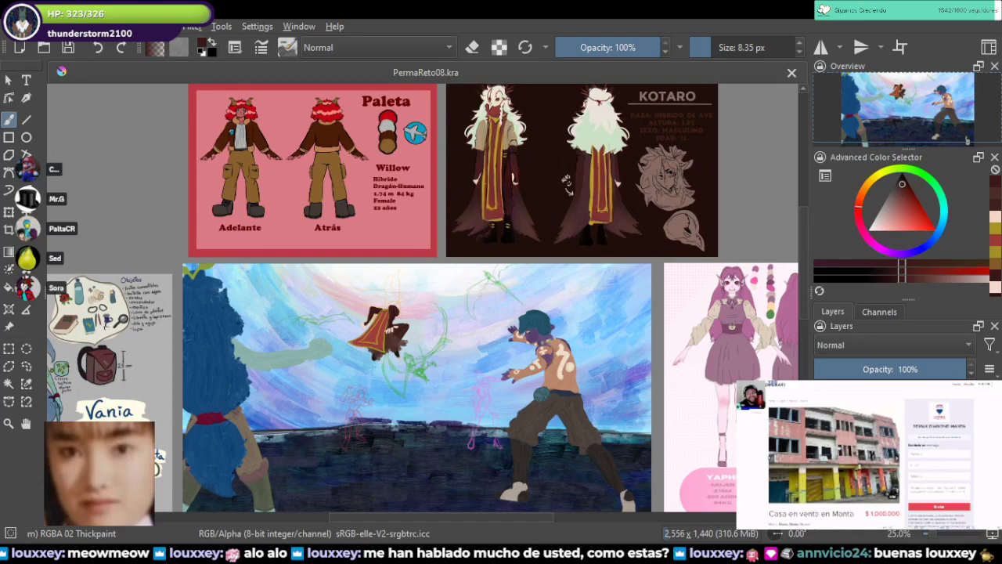
Step: Sample the Kotaro sheet's white swatch and pale green hair, ending with the white swatch as the painting colour
scroll(576, 165, "up", 2)
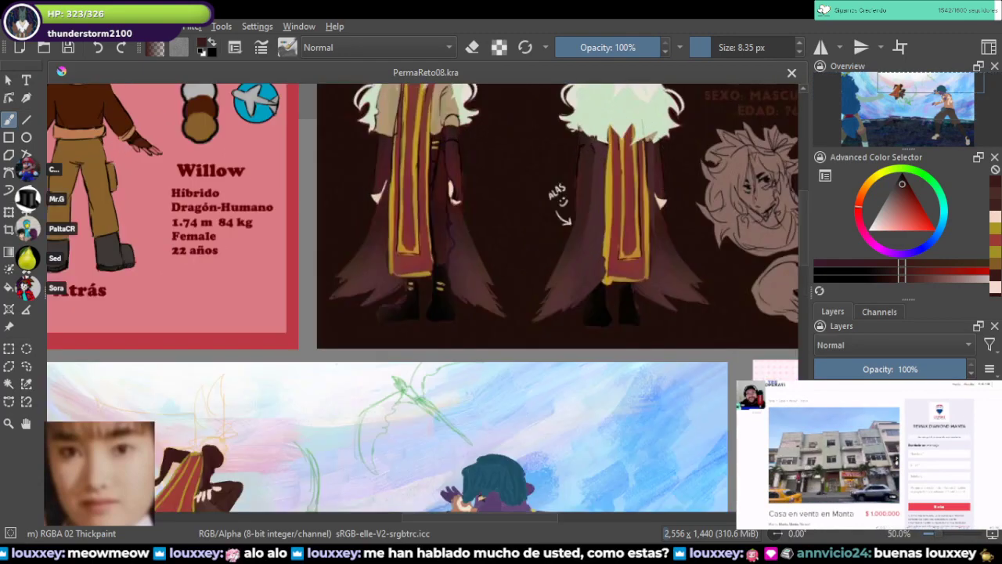
left_click_drag(575, 166, 608, 434)
scroll(441, 265, "up", 1)
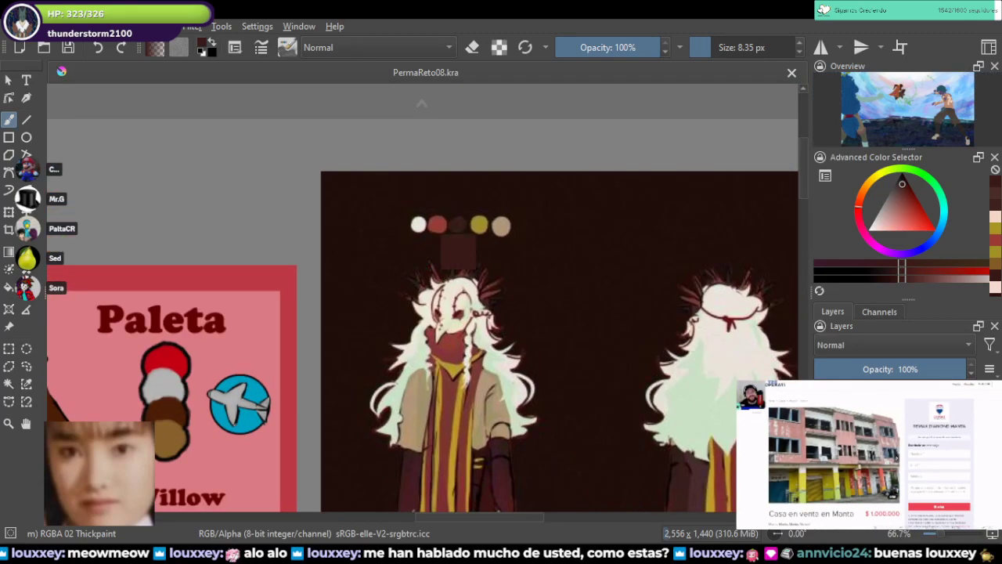
left_click(419, 224, "ctrl")
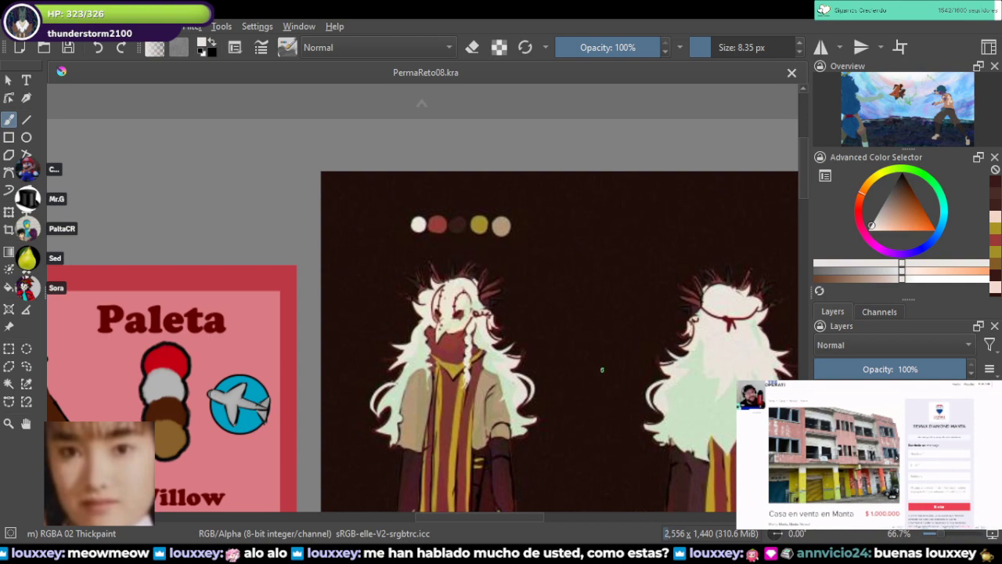
left_click_drag(602, 369, 550, 336)
scroll(696, 382, "up", 2)
left_click(697, 384, "ctrl")
scroll(696, 384, "down", 3)
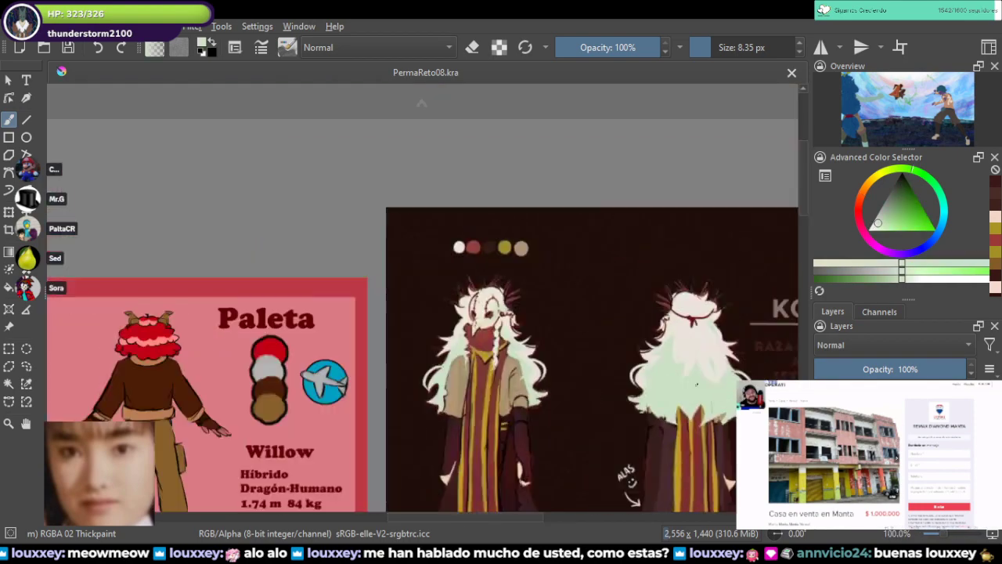
mouse_move(469, 509)
left_mouse_down()
mouse_move(449, 308)
mouse_move(553, 105)
mouse_move(562, 27)
mouse_move(438, 276)
left_mouse_up()
left_click_drag(398, 35, 295, 298)
scroll(295, 298, "up", 2)
left_click(355, 259, "ctrl")
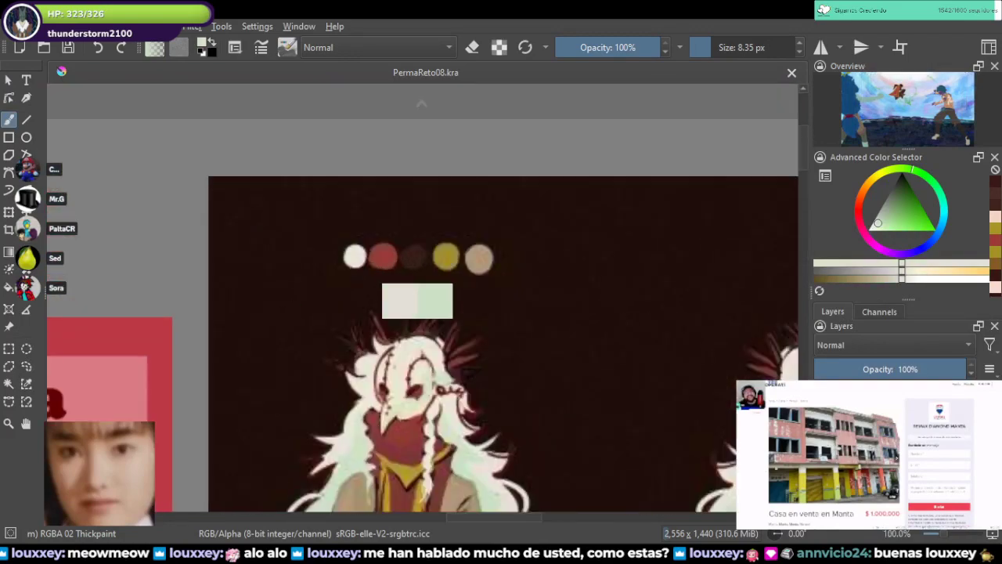
Step: Paint the flying figure's head and base hair mass in off-white over the orange sketch above the shoulders
scroll(365, 292, "down", 3)
left_click_drag(313, 493, 512, 165)
scroll(441, 223, "up", 3)
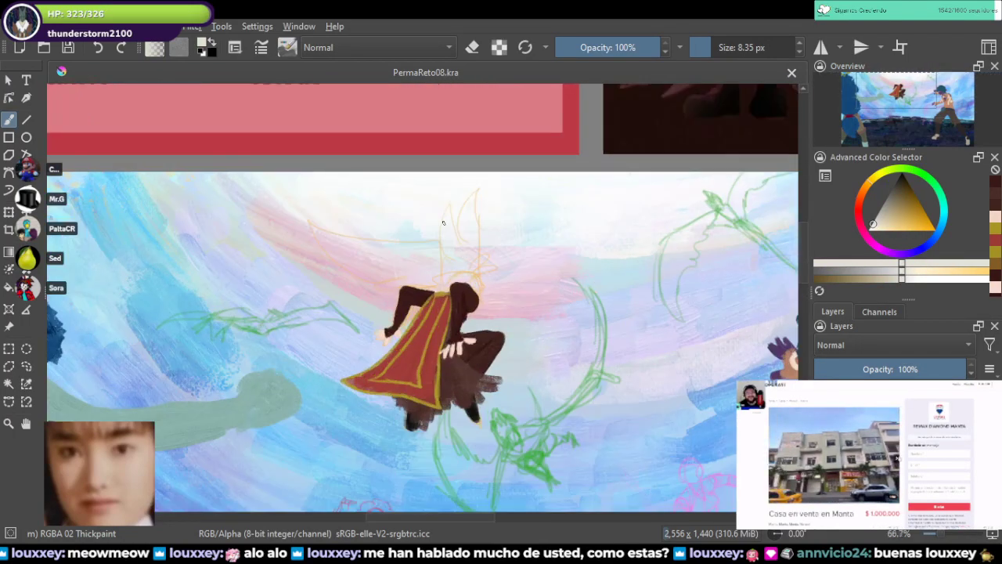
scroll(504, 304, "up", 2)
right_click(501, 235)
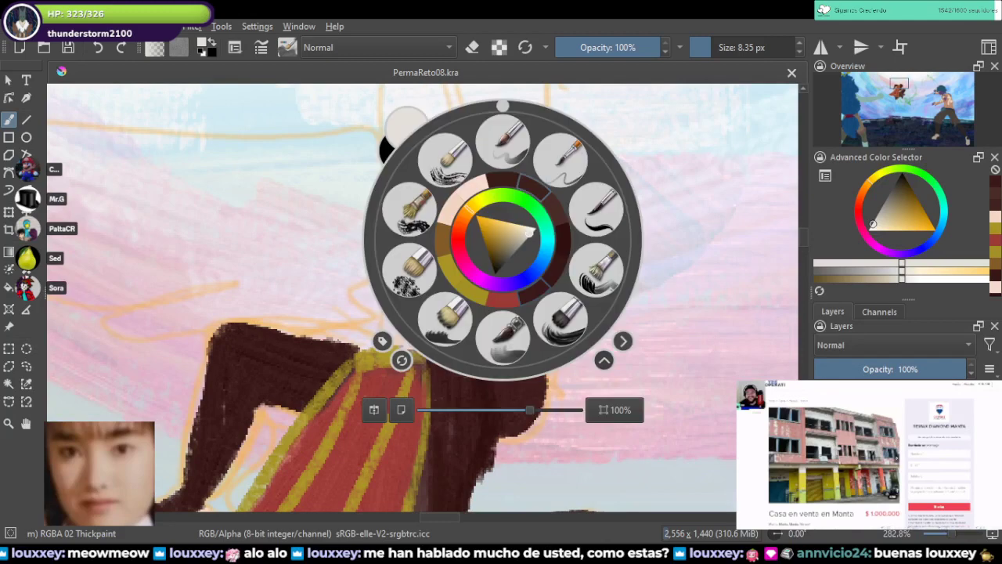
left_click(313, 113)
left_click_drag(320, 129, 354, 148)
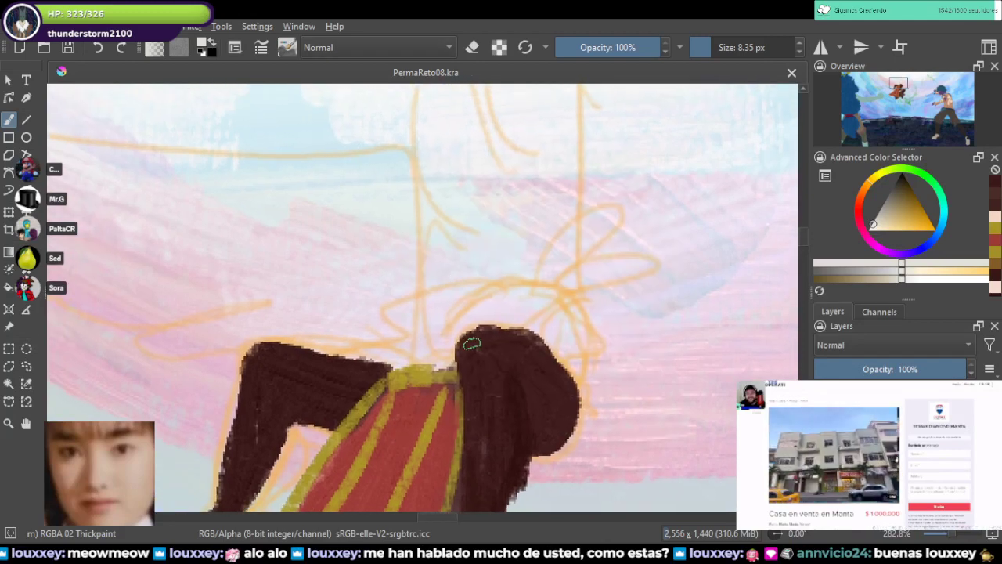
mouse_move(537, 290)
left_mouse_down()
mouse_move(415, 314)
mouse_move(426, 329)
left_mouse_up()
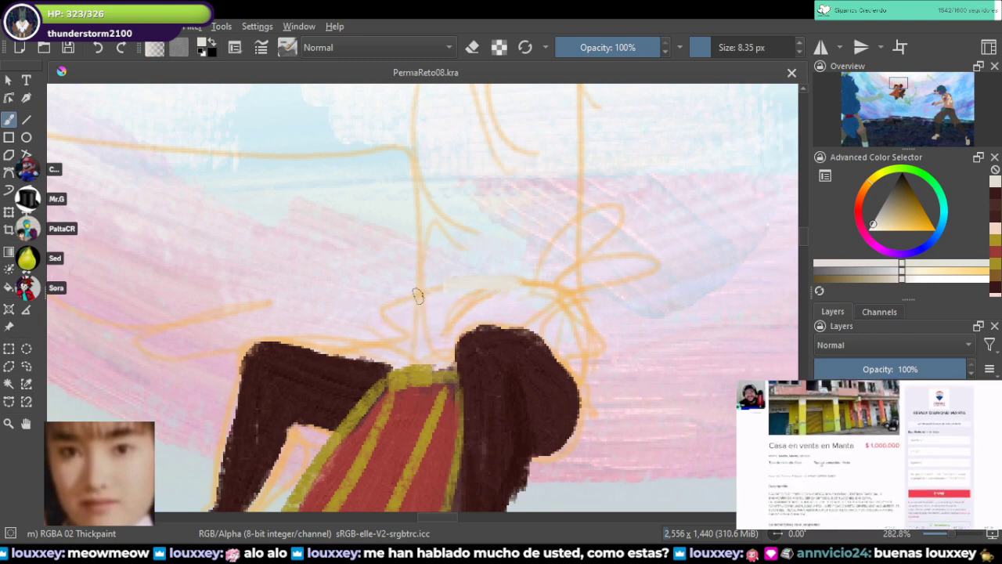
key("ctrl+z")
mouse_move(531, 283)
left_mouse_down()
mouse_move(429, 339)
mouse_move(449, 327)
mouse_move(414, 307)
mouse_move(389, 344)
mouse_move(341, 354)
mouse_move(430, 345)
mouse_move(444, 311)
mouse_move(548, 302)
mouse_move(587, 318)
mouse_move(596, 412)
mouse_move(560, 328)
mouse_move(606, 356)
mouse_move(573, 365)
mouse_move(545, 335)
mouse_move(581, 319)
mouse_move(522, 291)
mouse_move(410, 301)
mouse_move(522, 320)
mouse_move(490, 324)
mouse_move(448, 350)
left_mouse_up()
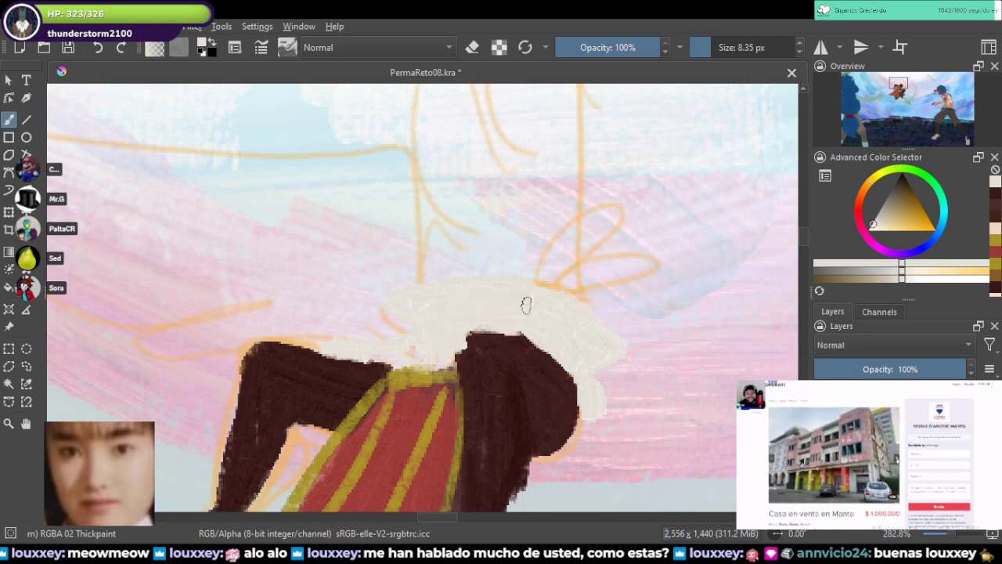
Step: Paint the two off-white hair tufts sticking out behind the flying figure's head and save the document
scroll(522, 307, "down", 2)
scroll(558, 263, "up", 2)
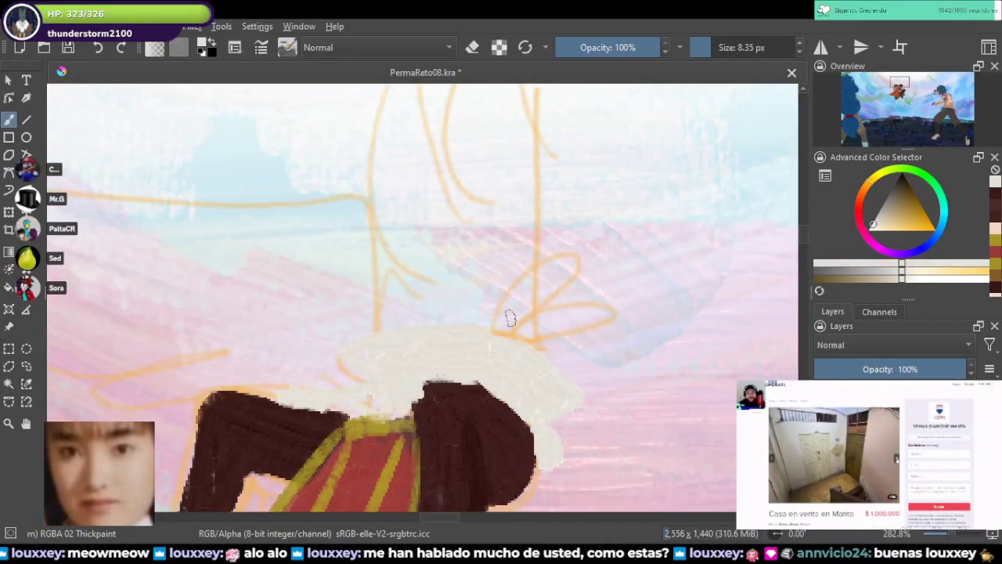
mouse_move(544, 295)
left_mouse_down()
mouse_move(517, 340)
mouse_move(539, 283)
mouse_move(496, 318)
left_mouse_up()
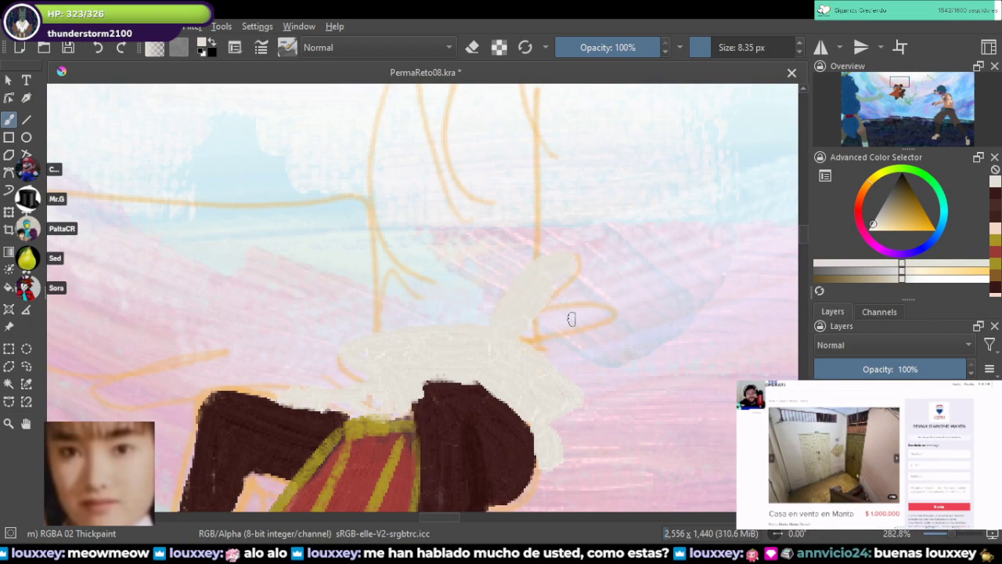
mouse_move(571, 319)
left_mouse_down()
mouse_move(487, 345)
mouse_move(407, 338)
mouse_move(422, 345)
mouse_move(539, 224)
left_mouse_up()
scroll(423, 346, "down", 5)
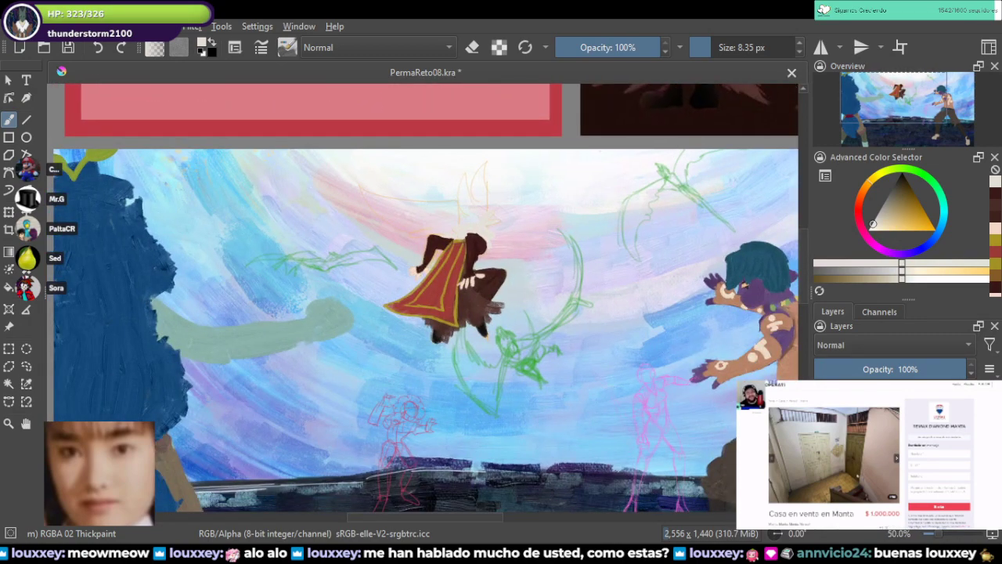
key("ctrl+s")
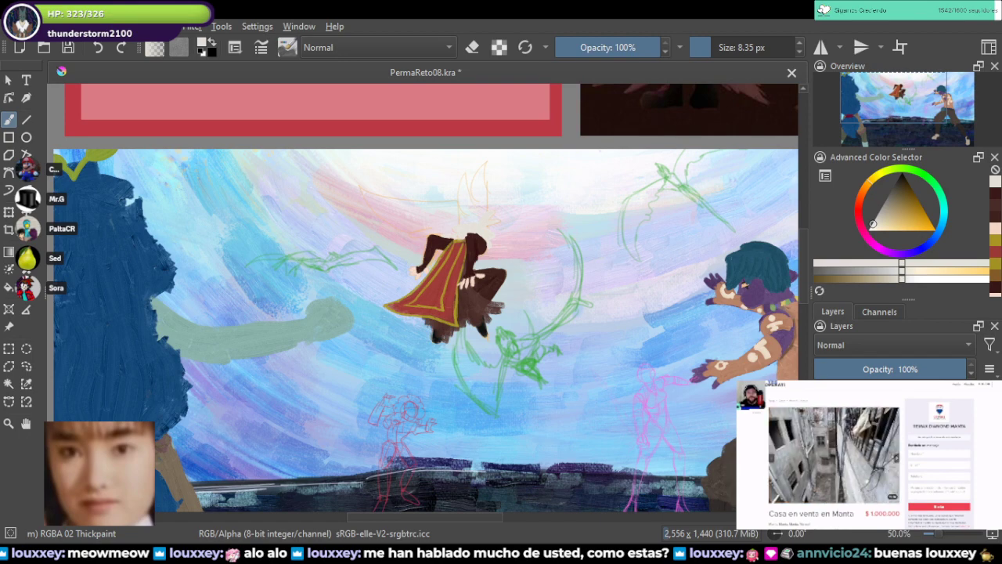
key("ctrl+s")
Step: Fill the gaps in the off-white hair just above the figure's yellow collar and along the nearby sketch line
scroll(463, 235, "up", 5)
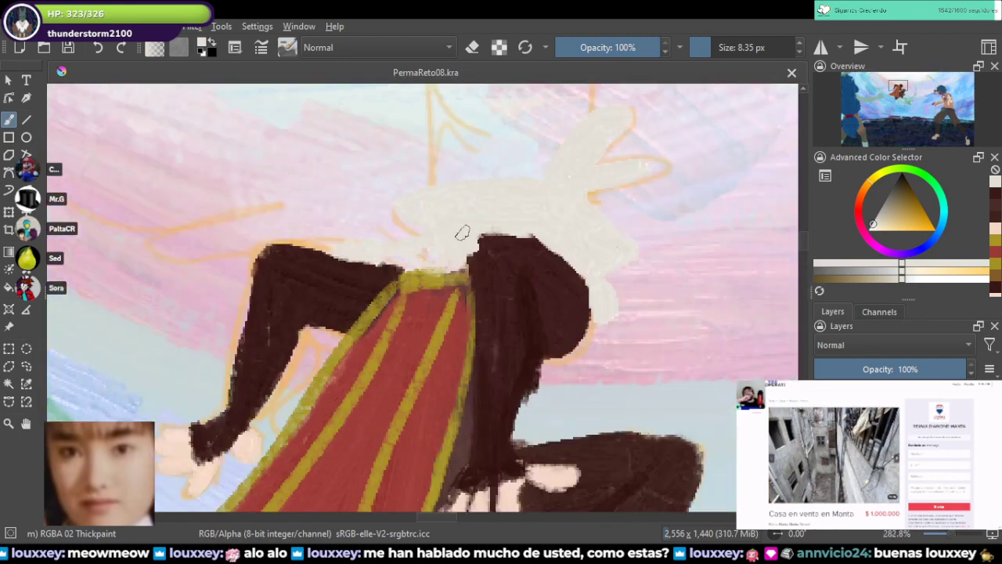
scroll(462, 235, "down", 5)
scroll(463, 231, "up", 4)
scroll(462, 231, "up", 2)
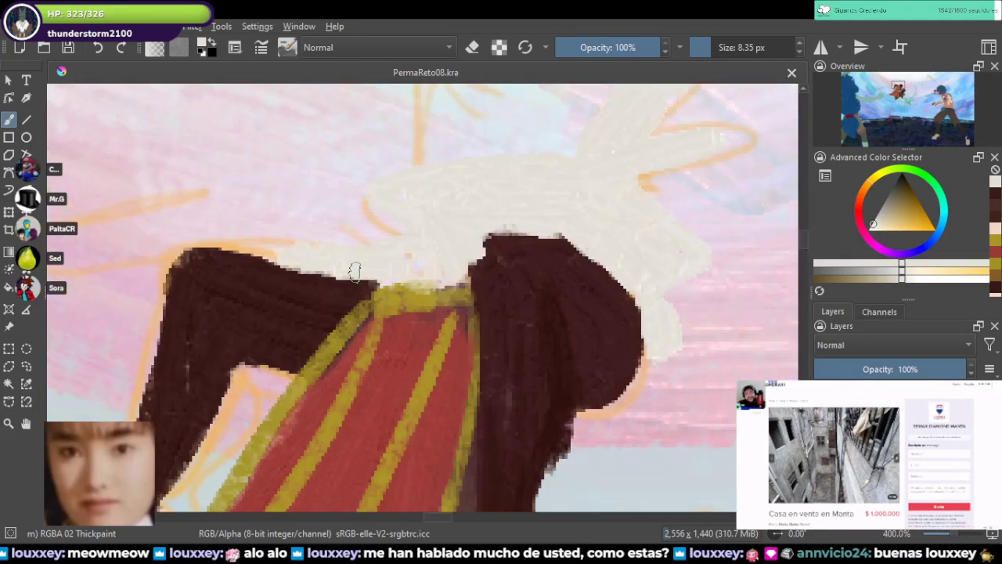
left_click_drag(420, 271, 407, 270)
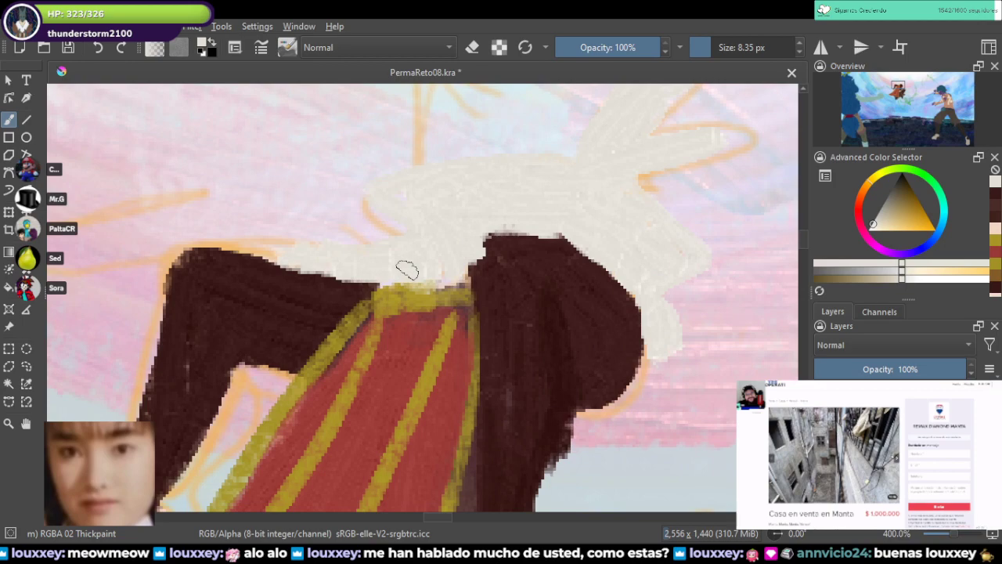
scroll(407, 270, "down", 2)
scroll(404, 269, "up", 4)
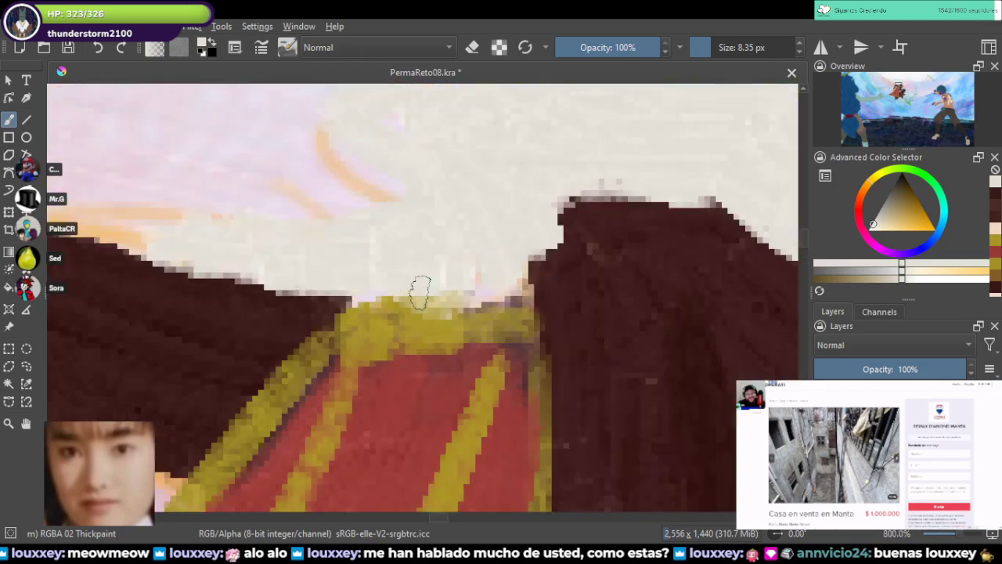
scroll(415, 262, "up", 3)
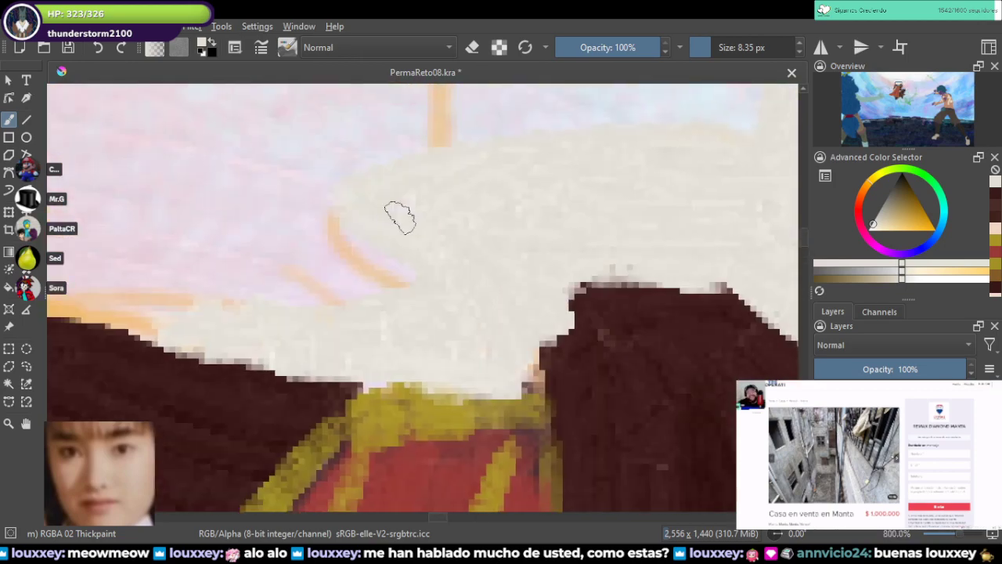
left_click_drag(423, 280, 381, 270)
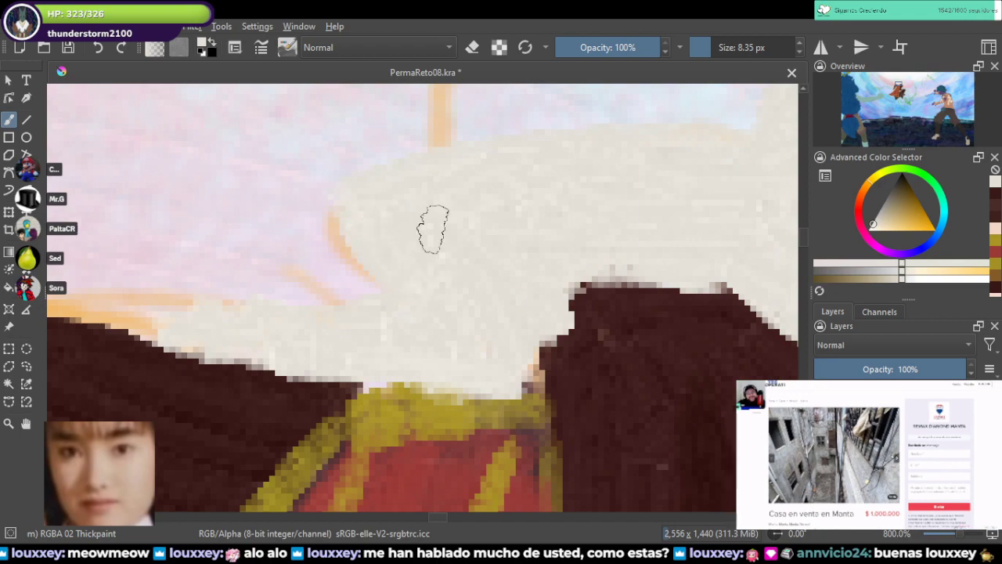
Step: Examine the hair and robe on the Kotaro reference sheet and compare them with the flying figure
scroll(433, 229, "down", 6)
left_click_drag(430, 181, 454, 338)
left_click_drag(548, 156, 462, 337)
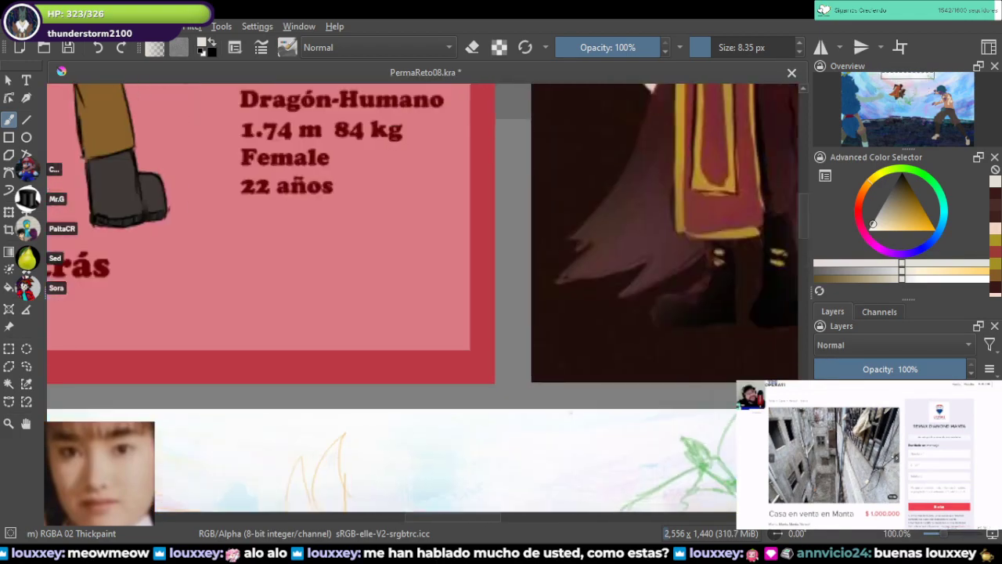
left_click_drag(736, 94, 508, 205)
left_click_drag(642, 157, 586, 300)
scroll(586, 300, "down", 2)
left_click_drag(438, 438, 514, 310)
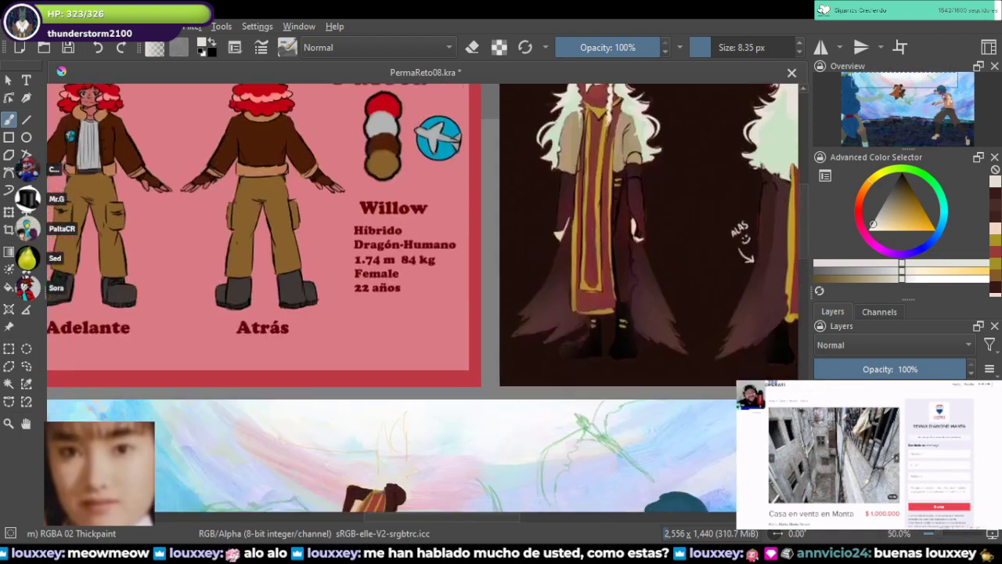
mouse_move(368, 483)
left_mouse_down()
mouse_move(520, 372)
mouse_move(533, 316)
left_mouse_up()
Step: Set the brush size to 21.90 px and paint long off-white hair down the figure's back over the red cape
scroll(519, 374, "up", 5)
mouse_move(511, 284)
left_mouse_down()
mouse_move(463, 346)
mouse_move(477, 347)
mouse_move(513, 315)
mouse_move(533, 263)
mouse_move(523, 301)
mouse_move(500, 284)
mouse_move(513, 284)
mouse_move(548, 226)
mouse_move(522, 273)
mouse_move(588, 212)
mouse_move(548, 282)
left_mouse_up()
left_click(718, 47)
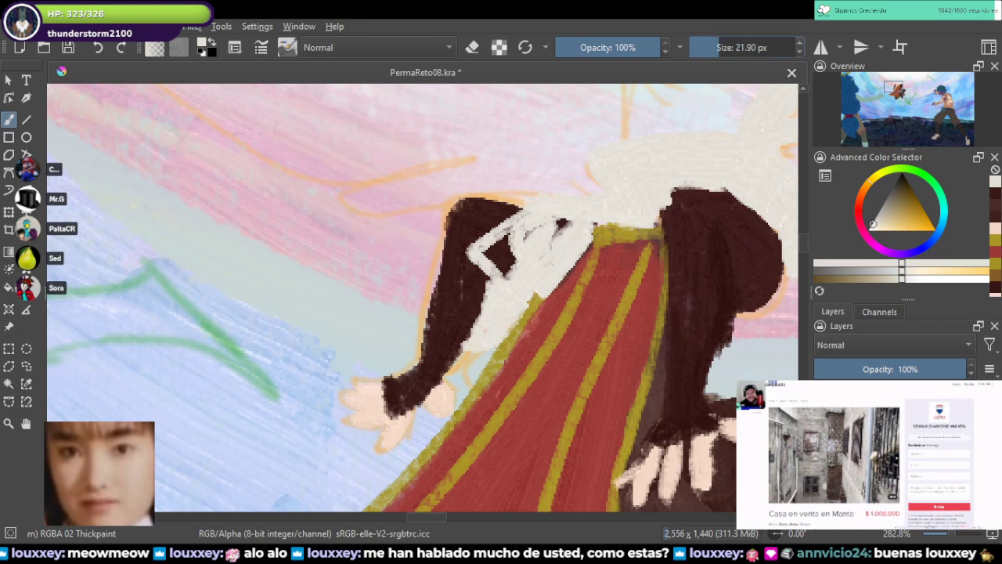
mouse_move(574, 221)
left_mouse_down()
mouse_move(544, 276)
mouse_move(542, 221)
mouse_move(493, 246)
mouse_move(507, 225)
mouse_move(507, 287)
mouse_move(496, 231)
mouse_move(510, 225)
mouse_move(553, 255)
mouse_move(646, 197)
mouse_move(600, 275)
mouse_move(620, 274)
mouse_move(640, 297)
mouse_move(676, 171)
mouse_move(654, 219)
mouse_move(642, 302)
mouse_move(537, 290)
mouse_move(555, 286)
mouse_move(555, 314)
mouse_move(527, 329)
mouse_move(507, 415)
mouse_move(526, 338)
mouse_move(555, 352)
mouse_move(518, 318)
mouse_move(562, 291)
mouse_move(560, 364)
mouse_move(536, 448)
mouse_move(551, 319)
mouse_move(599, 310)
mouse_move(593, 322)
mouse_move(585, 285)
mouse_move(602, 346)
mouse_move(625, 335)
mouse_move(656, 272)
mouse_move(653, 290)
mouse_move(662, 201)
mouse_move(629, 353)
mouse_move(606, 374)
mouse_move(593, 424)
mouse_move(596, 405)
mouse_move(603, 453)
mouse_move(609, 409)
mouse_move(637, 368)
mouse_move(600, 360)
mouse_move(592, 398)
mouse_move(563, 385)
mouse_move(546, 443)
left_mouse_up()
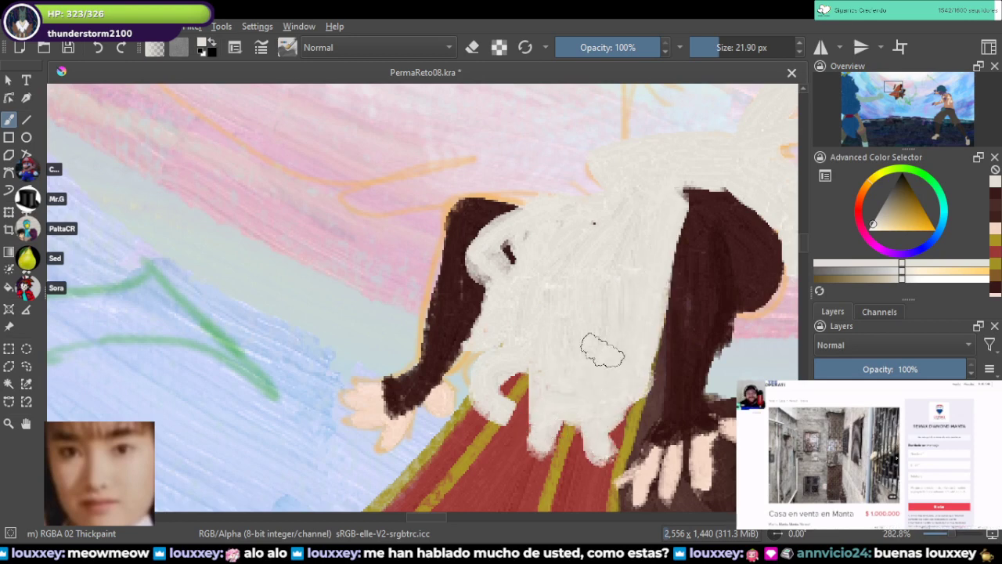
Step: Reduce the brush to 15.96 px and refine the off-white hair tips, adding locks beneath the raised dark arm
key("bracketleft")
left_click_drag(716, 47, 715, 47)
mouse_move(548, 438)
left_mouse_down()
mouse_move(546, 390)
mouse_move(551, 415)
mouse_move(557, 408)
left_mouse_up()
mouse_move(555, 368)
left_mouse_down()
mouse_move(552, 406)
mouse_move(585, 404)
mouse_move(619, 374)
left_mouse_up()
mouse_move(561, 198)
left_mouse_down()
mouse_move(591, 301)
mouse_move(635, 206)
mouse_move(478, 271)
mouse_move(443, 330)
left_mouse_up()
left_click_drag(565, 370, 602, 264)
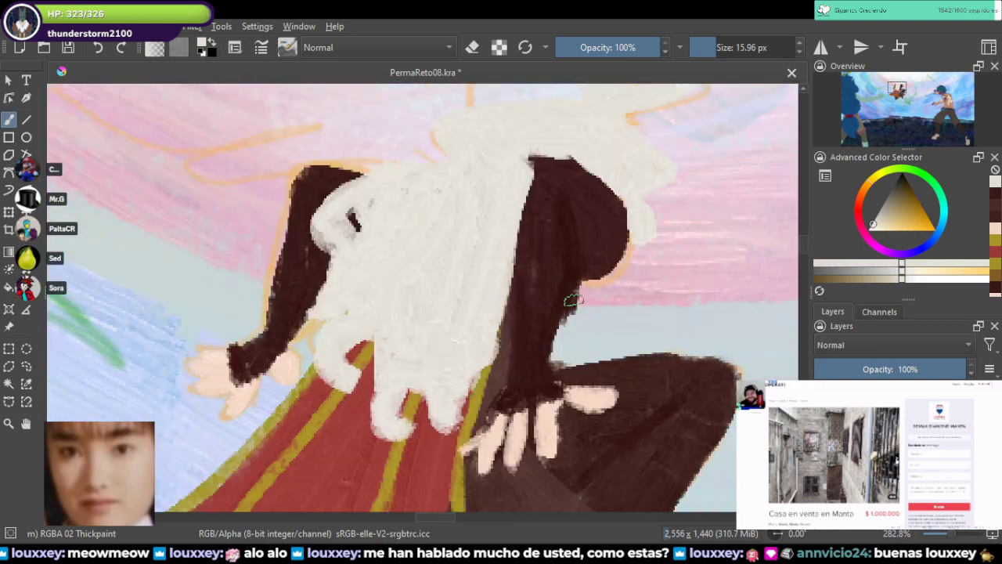
mouse_move(571, 300)
left_mouse_down()
mouse_move(579, 331)
mouse_move(573, 312)
mouse_move(608, 318)
mouse_move(558, 354)
mouse_move(565, 320)
left_mouse_up()
mouse_move(624, 266)
left_mouse_down()
mouse_move(528, 312)
mouse_move(472, 379)
mouse_move(490, 336)
mouse_move(488, 377)
mouse_move(504, 344)
mouse_move(523, 220)
mouse_move(497, 297)
mouse_move(522, 242)
mouse_move(531, 257)
mouse_move(501, 363)
left_mouse_up()
Step: Sample the sleeve's dark brown, repaint the arm's edge against the white hair, and save the document
left_click(538, 239, "ctrl")
mouse_move(531, 269)
left_mouse_down()
mouse_move(510, 371)
mouse_move(536, 245)
mouse_move(521, 271)
mouse_move(527, 289)
left_mouse_up()
scroll(528, 289, "down", 3)
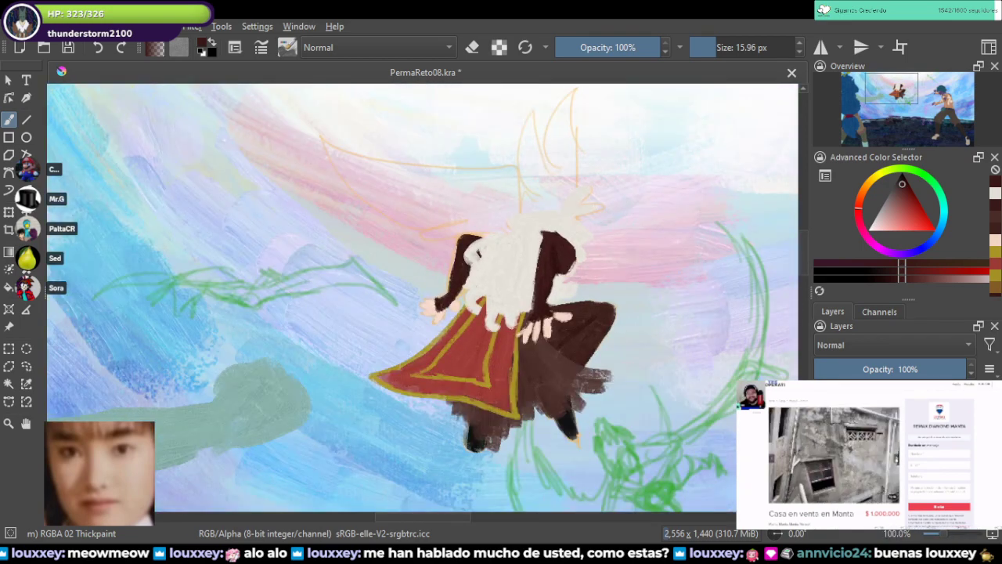
left_click_drag(616, 191, 467, 242)
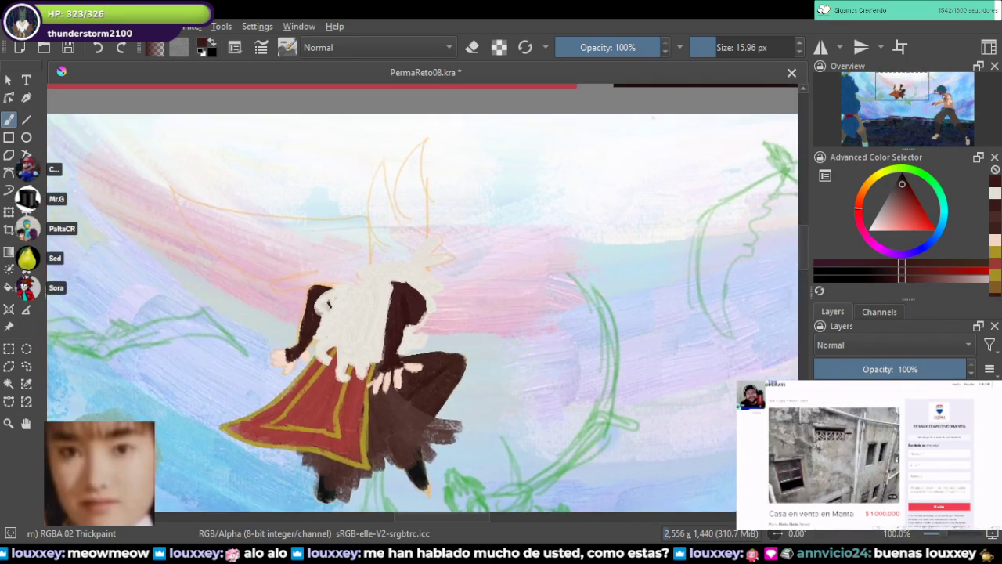
key("ctrl+s")
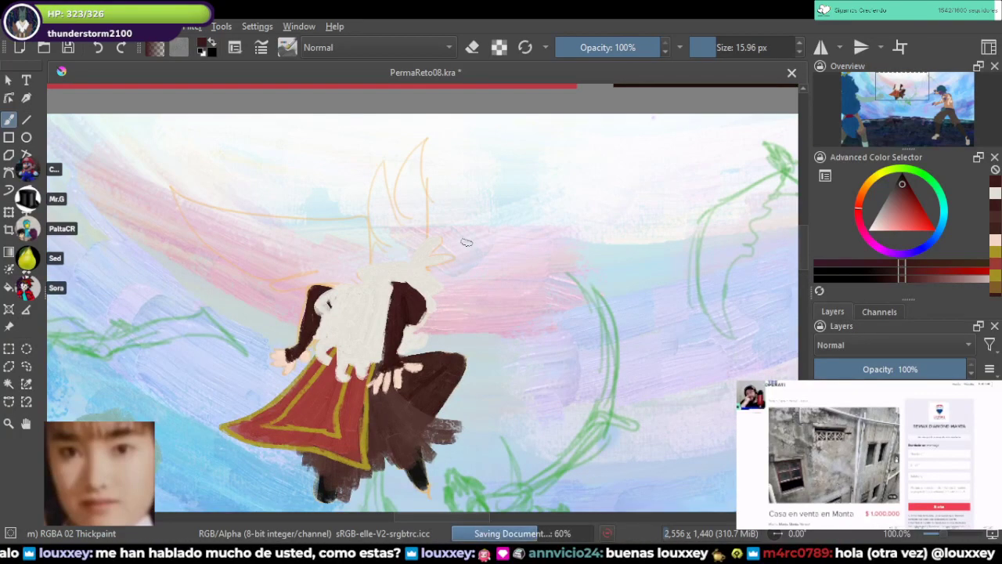
Step: Resample the sleeve's dark brown, paint over the pale gap along the arm's rounded lower edge, and save the document
left_click_drag(485, 262, 627, 282)
scroll(566, 287, "up", 2)
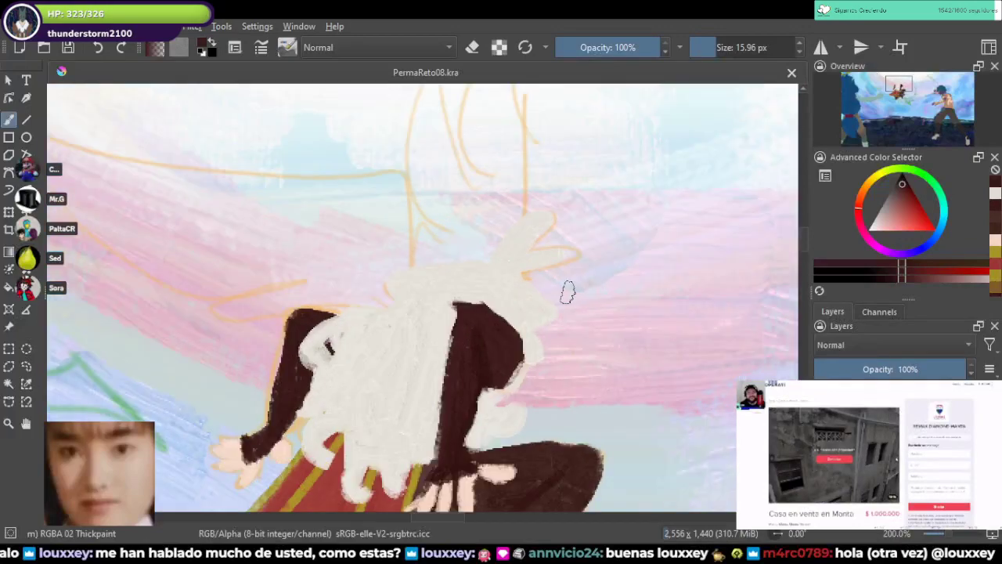
scroll(539, 340, "up", 1)
scroll(539, 341, "up", 1)
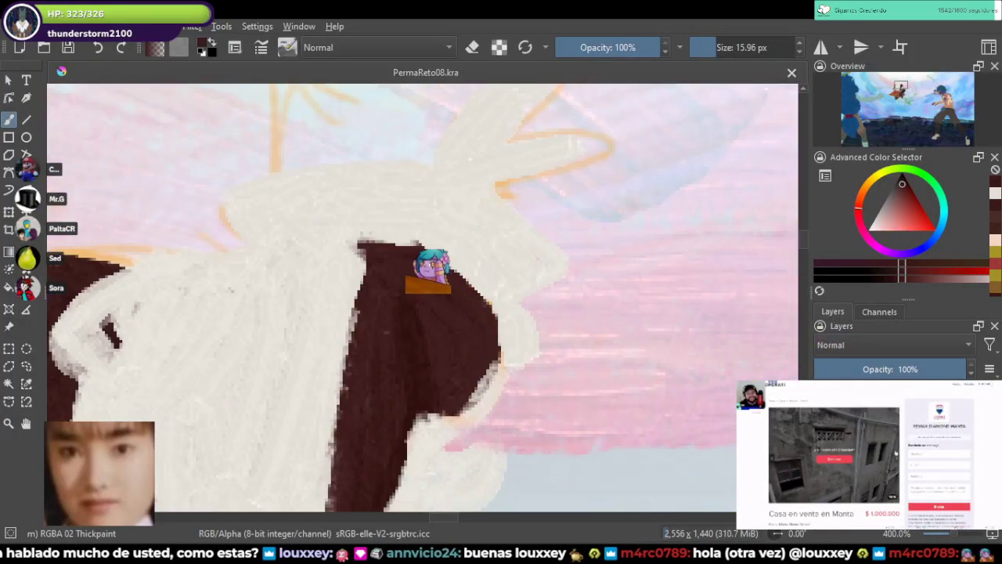
left_click_drag(445, 388, 434, 340)
key("e")
left_click(475, 323, "ctrl")
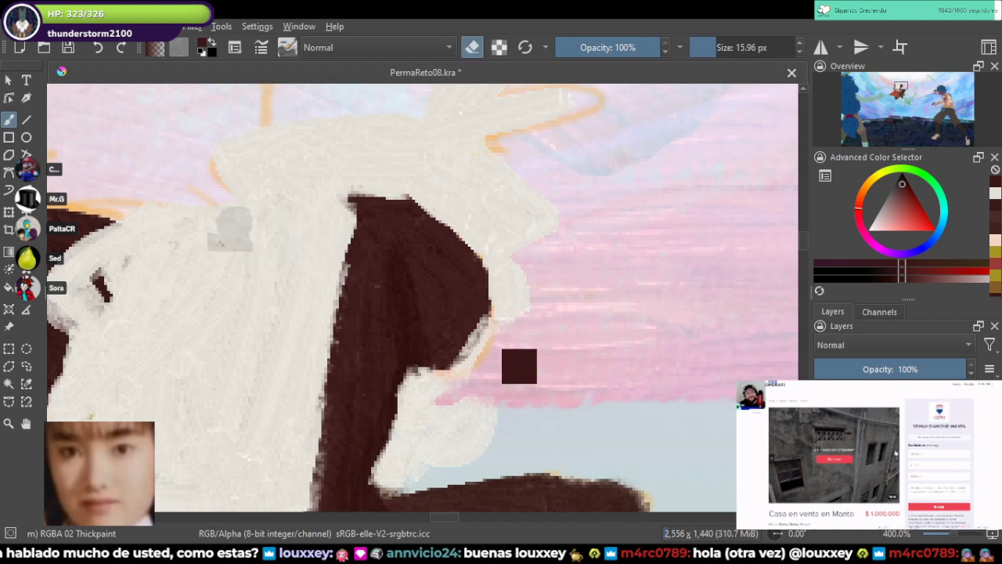
key("e")
mouse_move(461, 346)
left_mouse_down()
mouse_move(472, 324)
mouse_move(455, 355)
mouse_move(475, 305)
mouse_move(446, 358)
left_mouse_up()
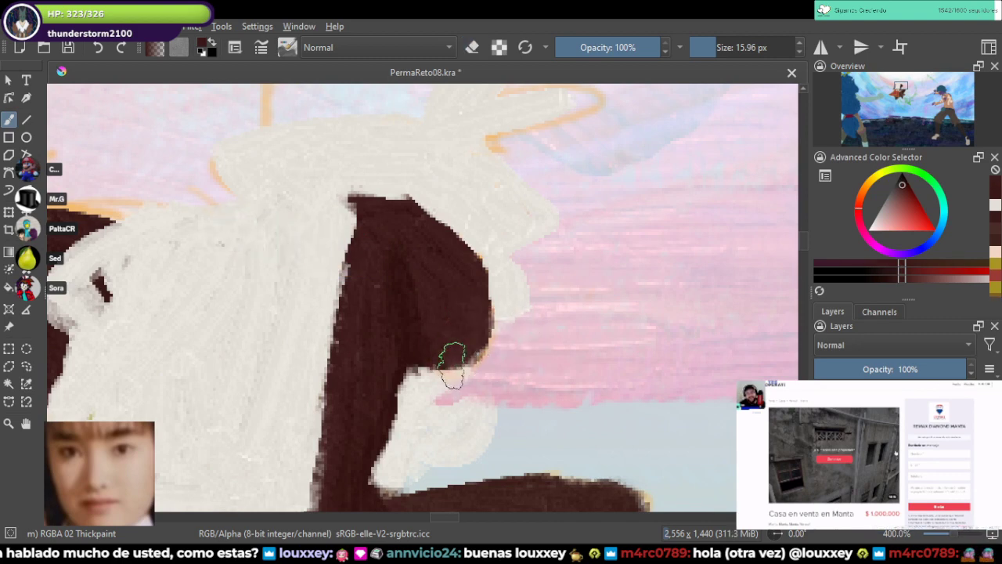
scroll(484, 346, "down", 4)
key("ctrl+s")
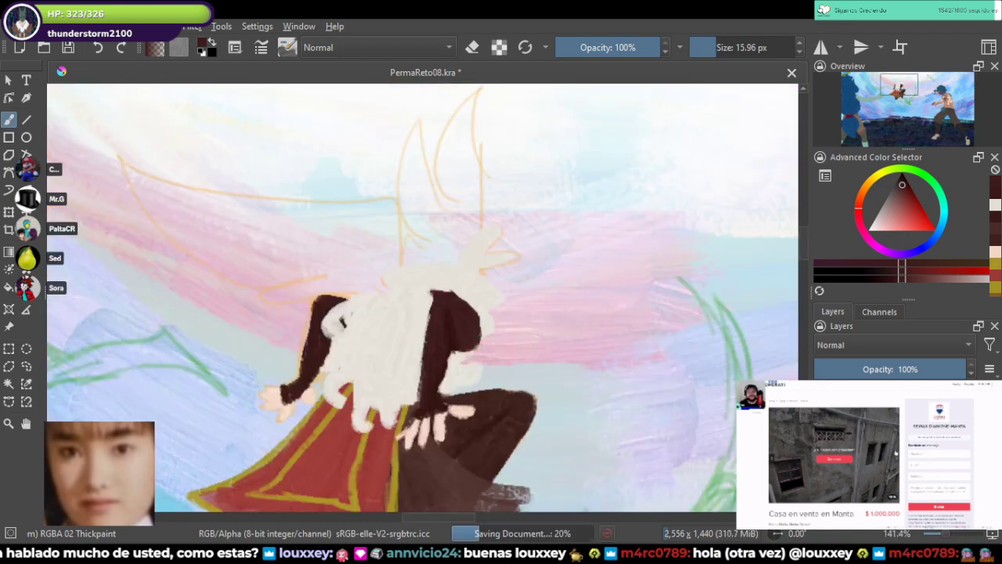
left_click_drag(484, 346, 467, 378)
key("ctrl+s")
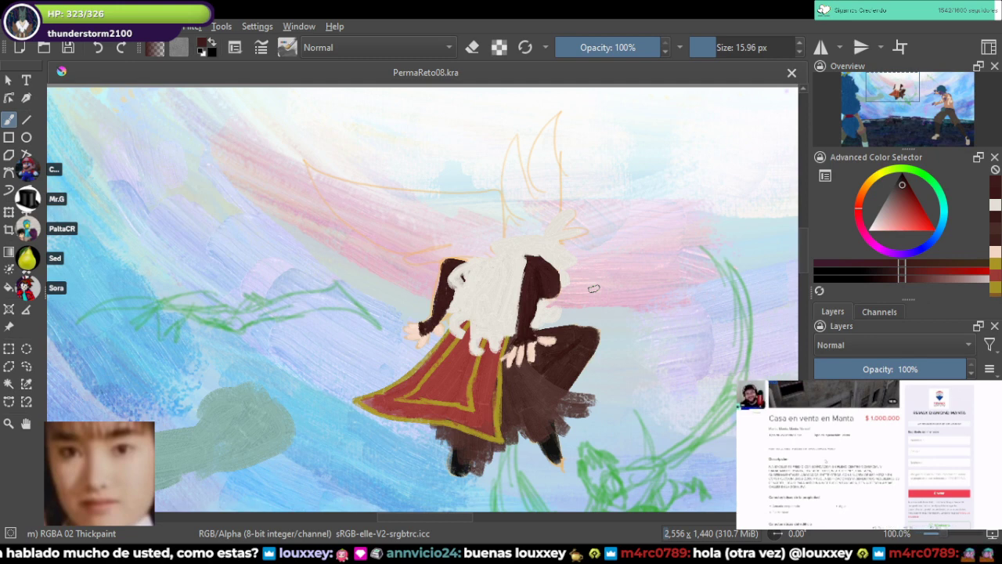
Step: Undo the last change to the painted figure and redo it
key("ctrl+z")
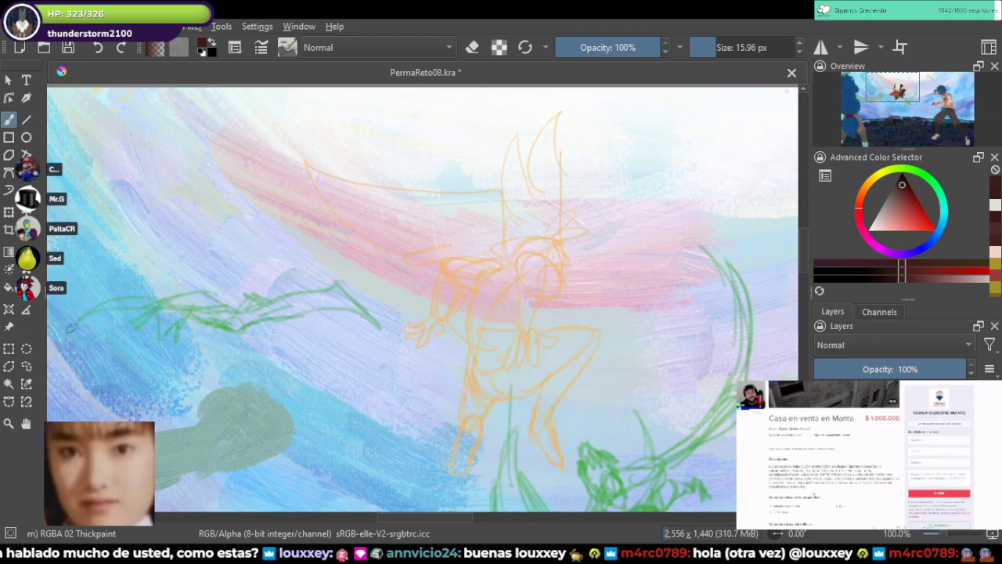
key("ctrl+shift+z")
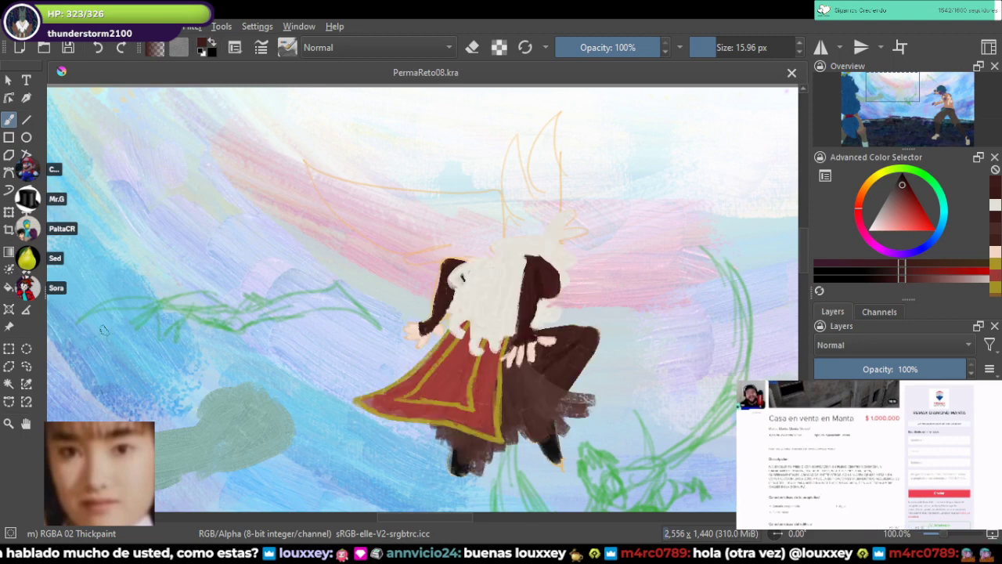
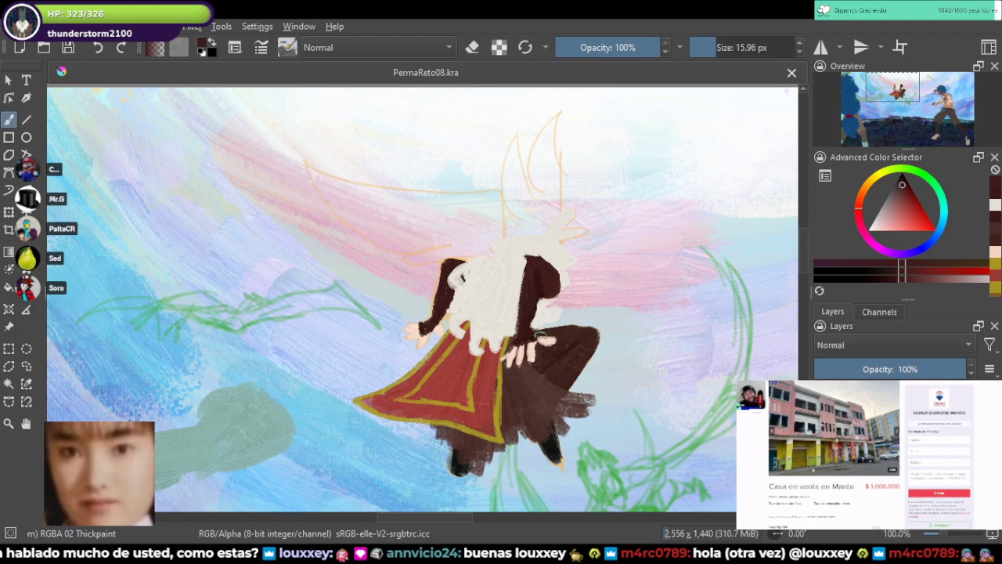
Step: Check the wings on Kotaro's reference sheet, sample the trousers' dark brown from the figure, and paint over the lighter area beneath the thigh
scroll(552, 368, "down", 4)
scroll(640, 328, "up", 3)
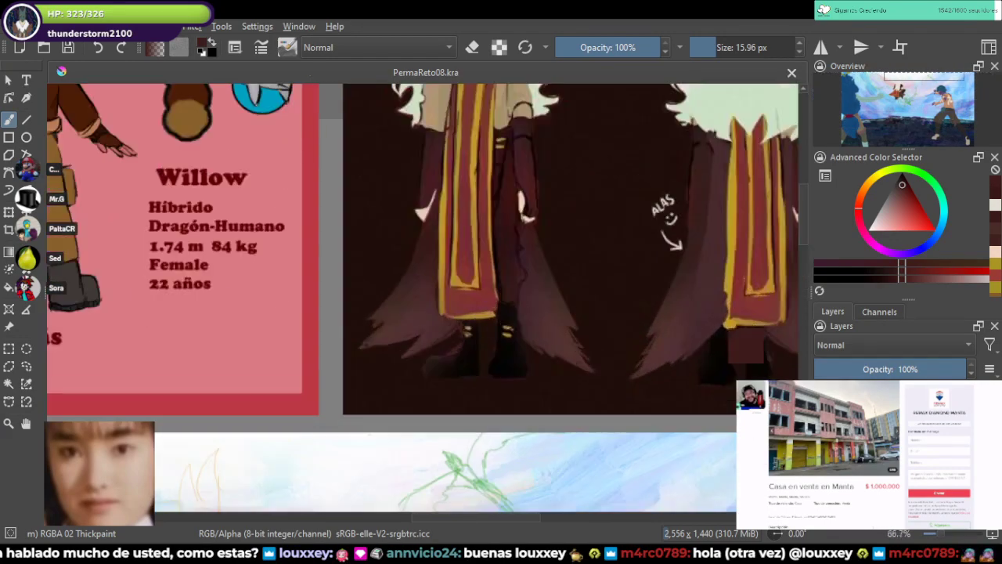
left_click_drag(702, 304, 735, 107)
mouse_move(193, 416)
left_mouse_down()
mouse_move(236, 309)
mouse_move(410, 319)
left_mouse_up()
scroll(410, 321, "up", 3)
scroll(631, 383, "up", 1)
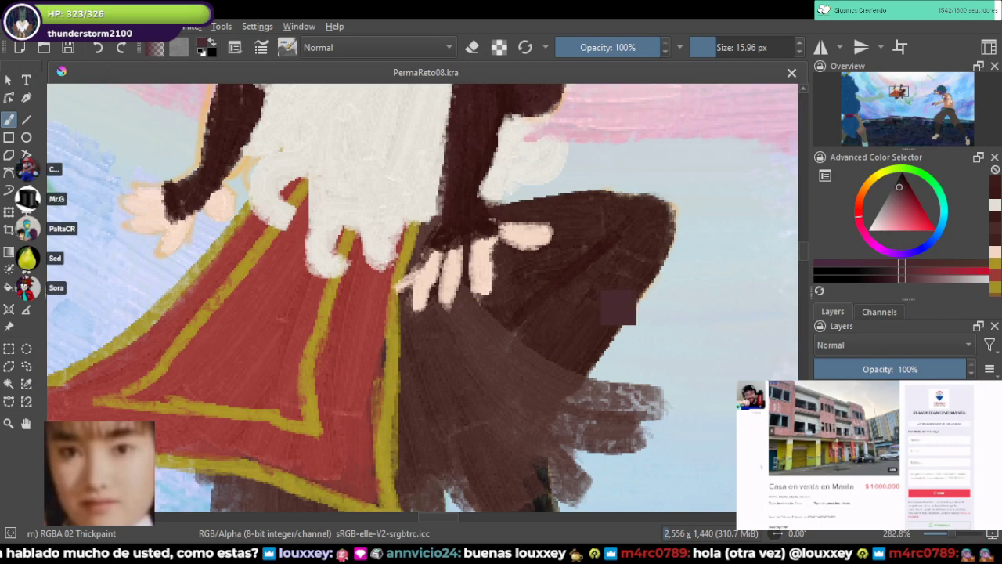
left_click(626, 317, "ctrl")
mouse_move(505, 337)
left_mouse_down()
mouse_move(447, 362)
mouse_move(409, 364)
left_mouse_up()
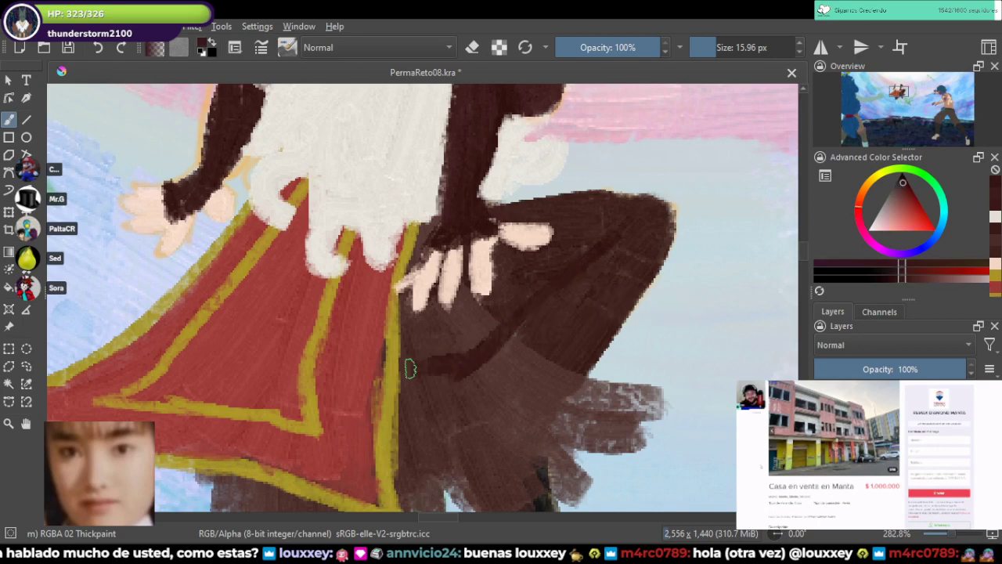
mouse_move(411, 322)
left_mouse_down()
mouse_move(426, 360)
mouse_move(423, 300)
mouse_move(448, 346)
mouse_move(463, 309)
mouse_move(471, 342)
mouse_move(505, 317)
left_mouse_up()
mouse_move(542, 360)
left_mouse_down()
mouse_move(565, 244)
mouse_move(527, 294)
left_mouse_up()
Step: Lower the painted layer's opacity to 32% and erase the stray dark paint around both legs and beneath the cape, following the sketch
left_click_drag(892, 368, 786, 374)
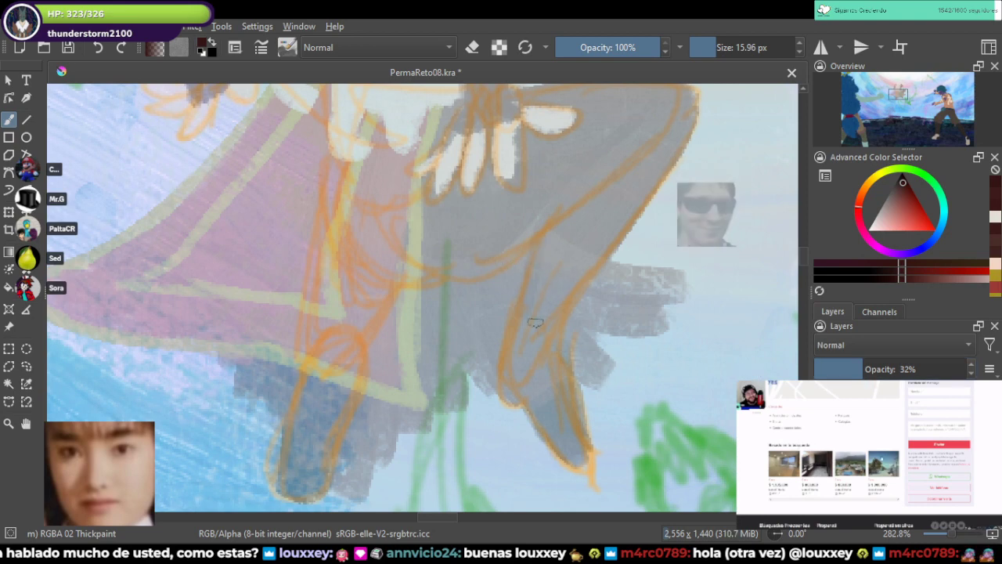
key("e")
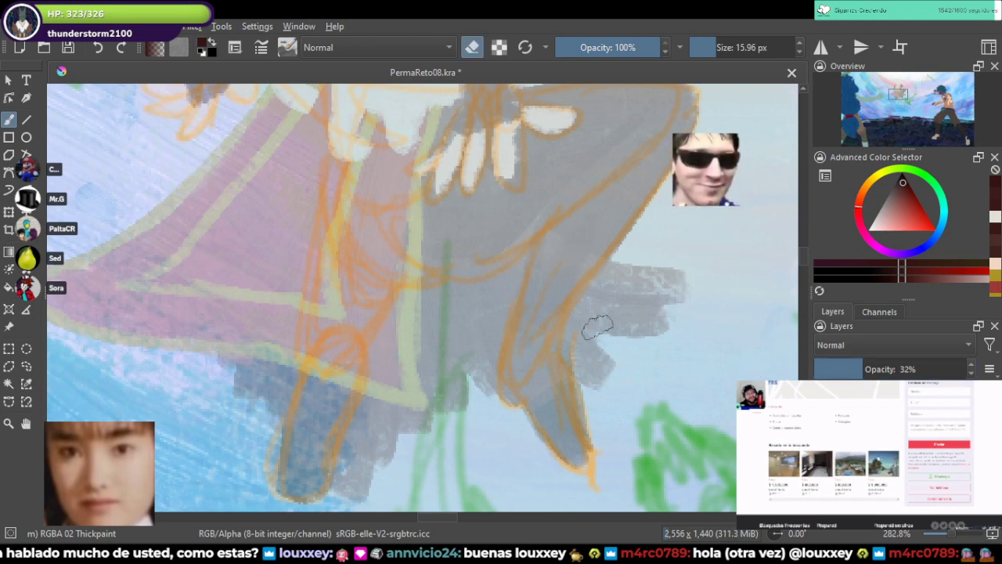
mouse_move(586, 350)
left_mouse_down()
mouse_move(602, 397)
mouse_move(573, 354)
mouse_move(580, 326)
mouse_move(624, 269)
mouse_move(633, 281)
mouse_move(605, 351)
mouse_move(678, 320)
left_mouse_up()
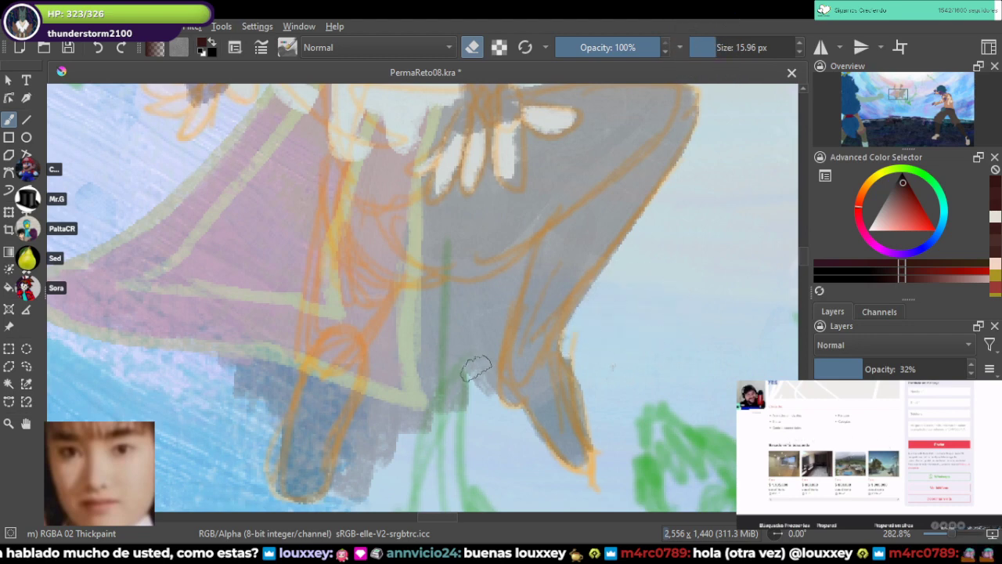
mouse_move(475, 365)
left_mouse_down()
mouse_move(488, 412)
mouse_move(478, 374)
mouse_move(524, 252)
mouse_move(484, 292)
mouse_move(431, 299)
mouse_move(435, 399)
mouse_move(436, 334)
mouse_move(471, 317)
mouse_move(454, 389)
left_mouse_up()
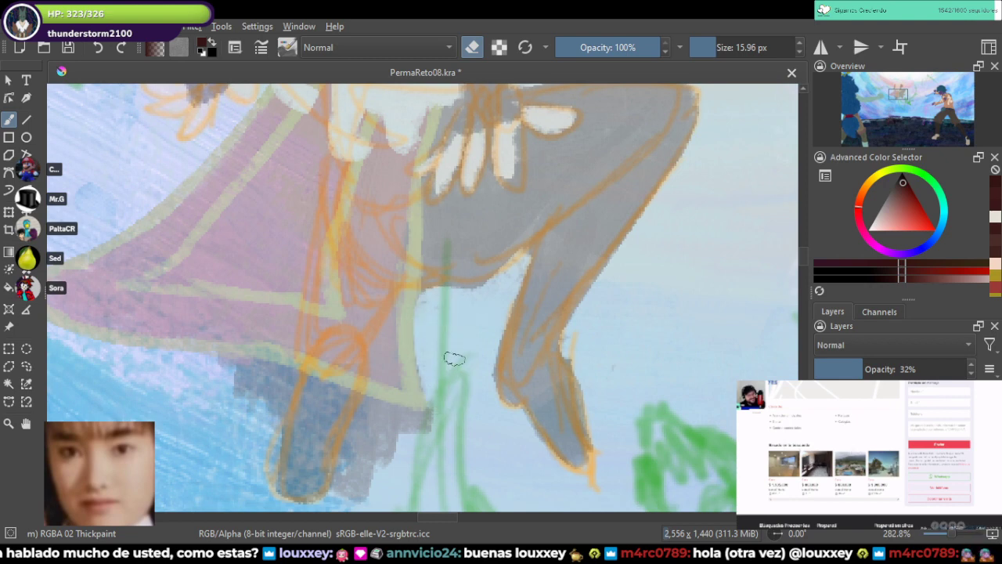
mouse_move(428, 424)
left_mouse_down()
mouse_move(366, 415)
mouse_move(340, 497)
mouse_move(385, 423)
mouse_move(408, 438)
mouse_move(379, 425)
left_mouse_up()
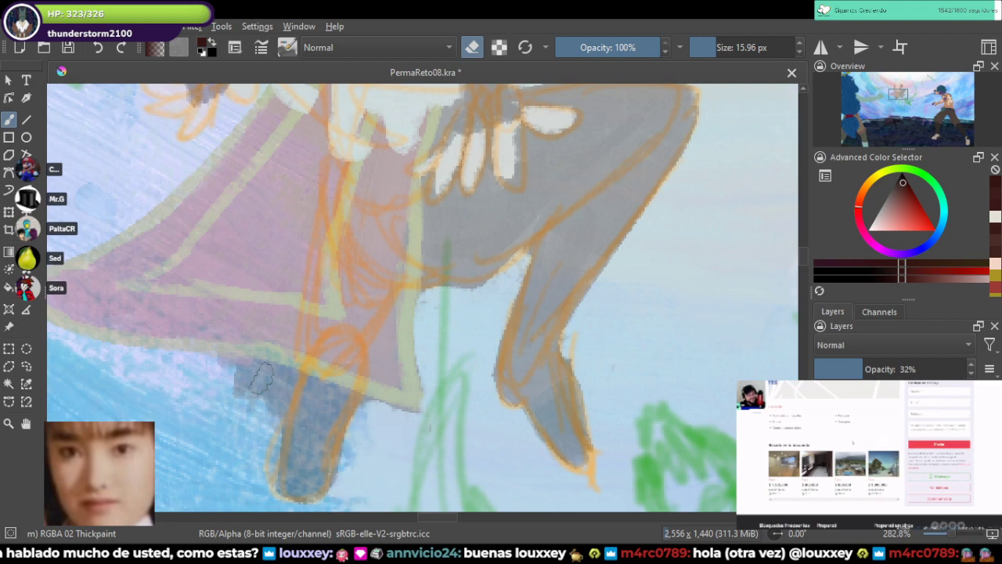
mouse_move(224, 372)
left_mouse_down()
mouse_move(286, 378)
mouse_move(275, 399)
mouse_move(278, 390)
mouse_move(251, 404)
mouse_move(244, 382)
mouse_move(227, 403)
left_mouse_up()
Step: Clean up the thigh's underside and the edges of both feet with brush and eraser, and restore the layer opacity to 100%
key("e")
left_click_drag(452, 259, 419, 348)
key("e")
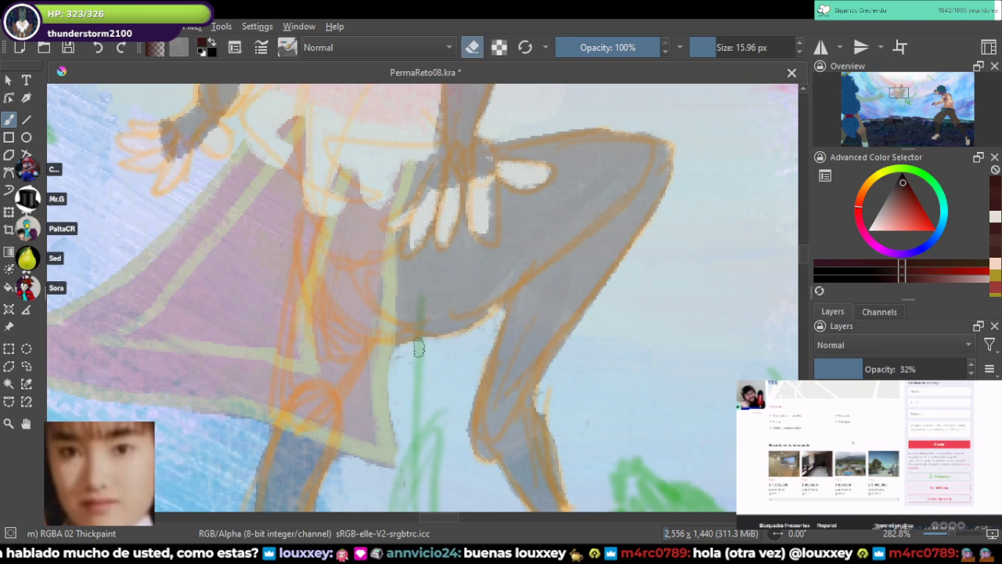
key("e")
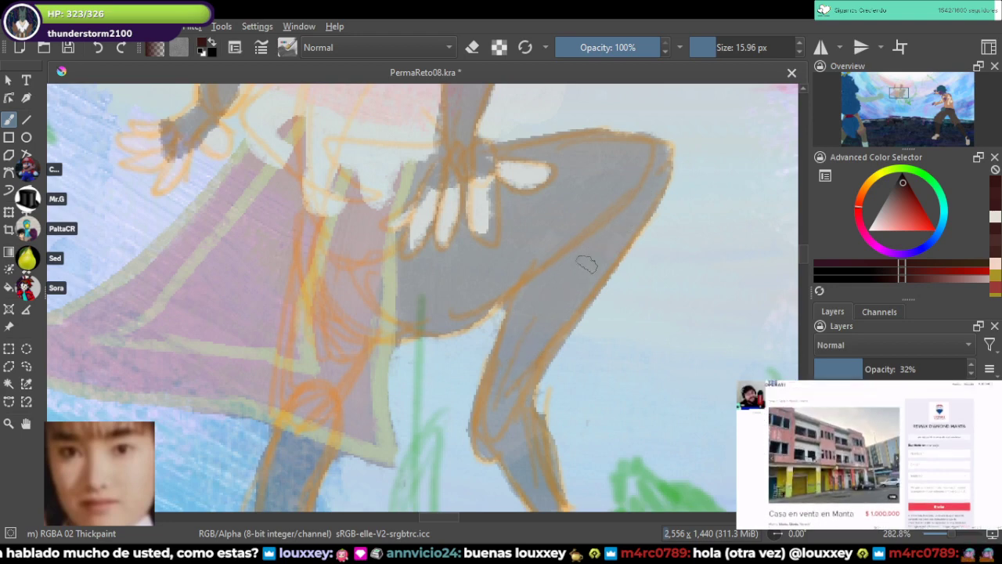
scroll(587, 264, "down", 3)
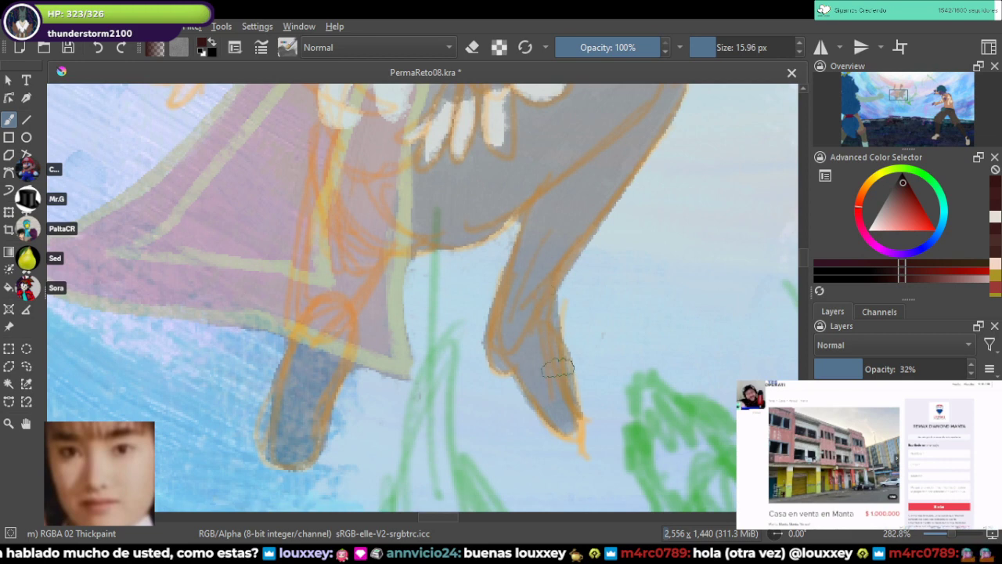
key("e")
key("e")
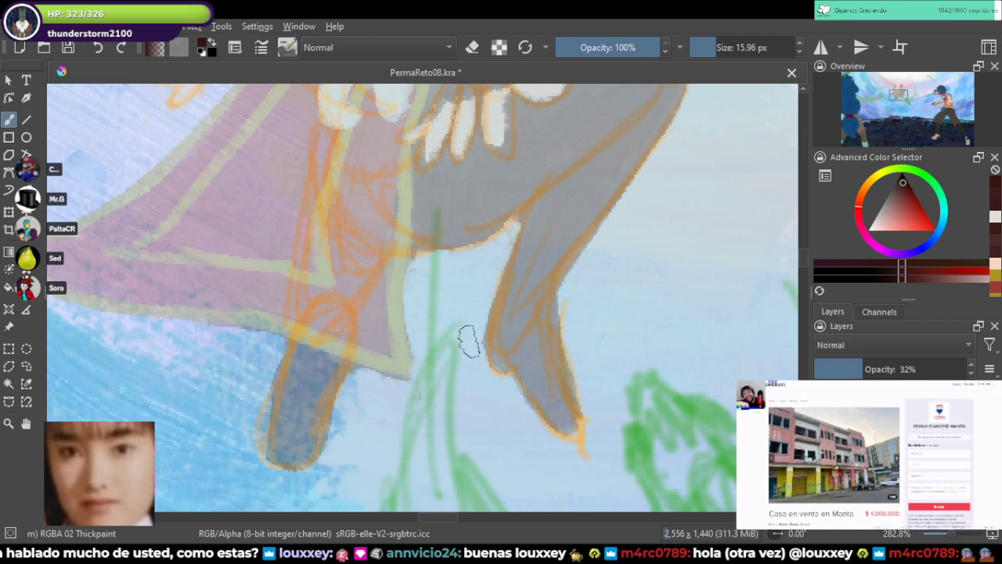
left_click(967, 369)
Step: Sample the black of the boots from Kotaro's reference sheet
scroll(445, 249, "down", 2)
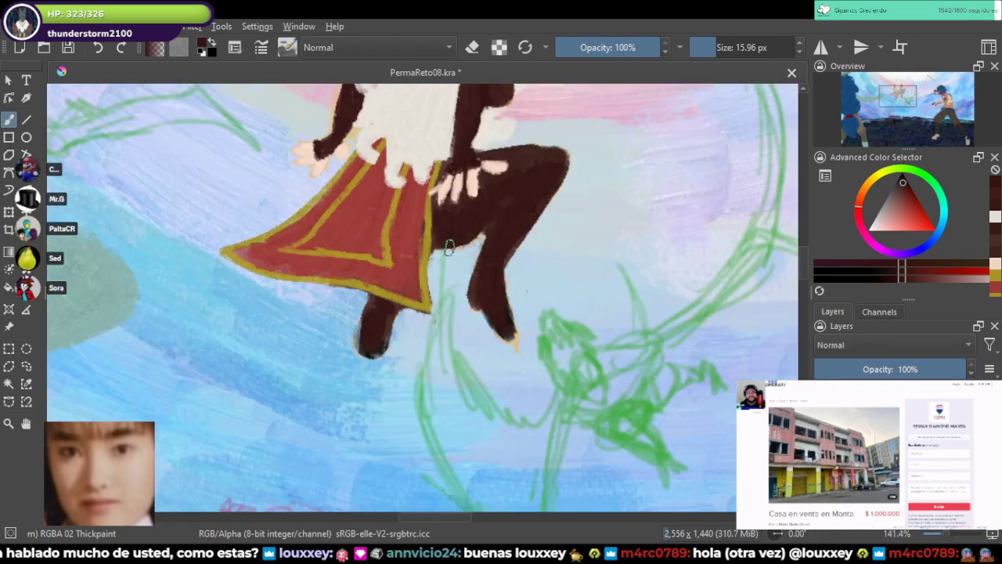
left_click_drag(488, 196, 419, 344)
left_click_drag(626, 180, 257, 322)
left_click_drag(603, 160, 268, 312)
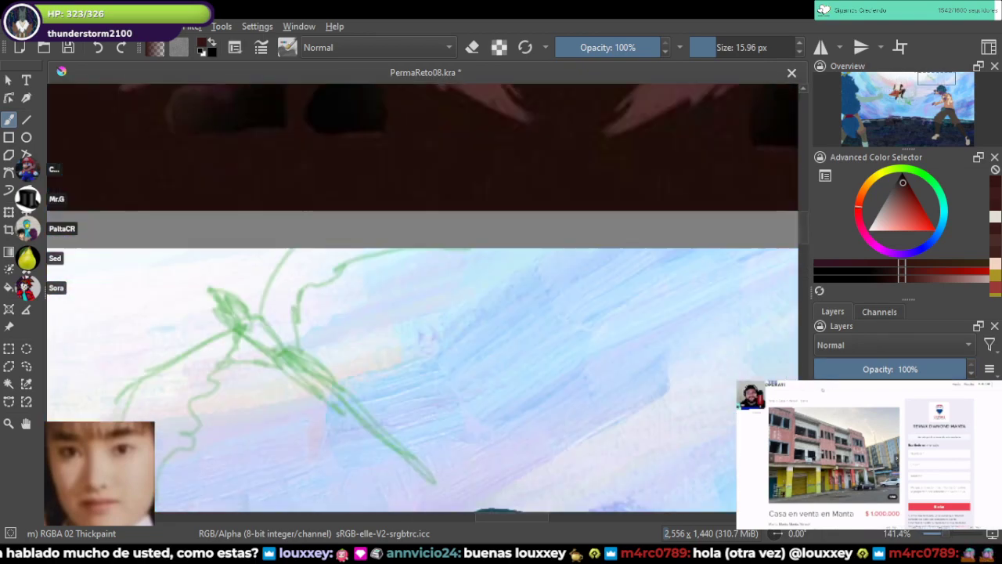
left_click_drag(502, 145, 399, 313)
left_click_drag(176, 417, 436, 105)
left_click(249, 413, "ctrl")
scroll(246, 411, "down", 3)
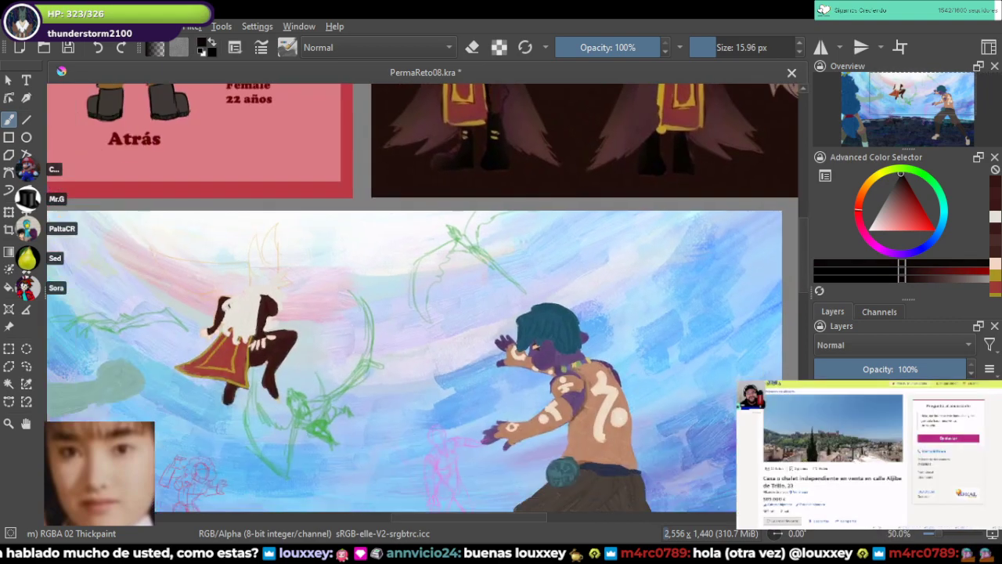
Step: Paint a black boot over the lower part of the bent leg and erase the excess at its heel
scroll(263, 360, "up", 3)
scroll(262, 391, "up", 2)
left_click_drag(262, 391, 338, 267)
key("plus")
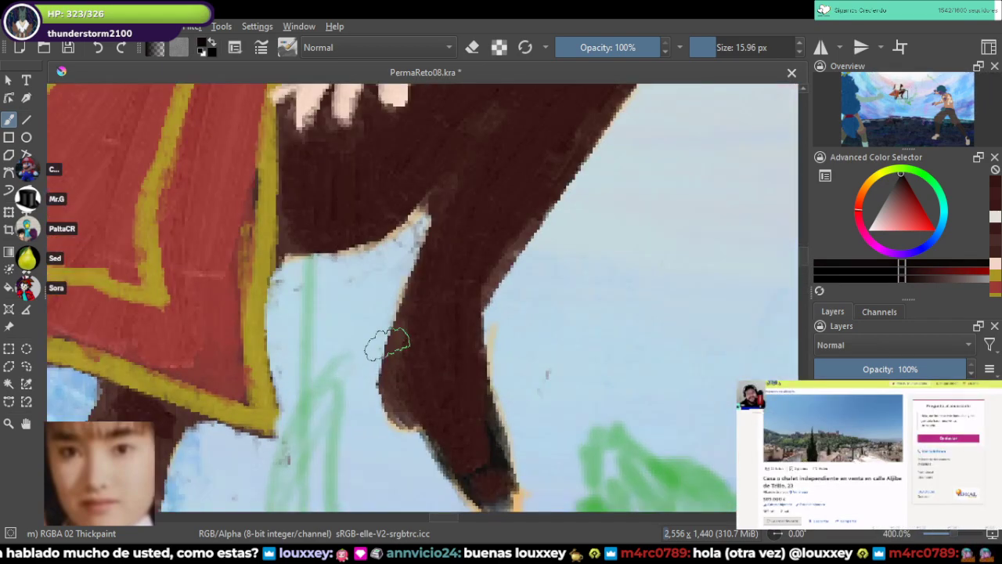
mouse_move(430, 394)
left_mouse_down()
mouse_move(491, 475)
mouse_move(432, 388)
mouse_move(430, 340)
mouse_move(460, 377)
mouse_move(408, 343)
mouse_move(403, 352)
mouse_move(433, 257)
mouse_move(434, 267)
mouse_move(452, 256)
mouse_move(473, 267)
mouse_move(460, 353)
mouse_move(471, 368)
mouse_move(481, 268)
mouse_move(490, 279)
mouse_move(460, 338)
mouse_move(451, 311)
mouse_move(427, 345)
mouse_move(405, 347)
mouse_move(379, 328)
mouse_move(369, 377)
mouse_move(362, 358)
mouse_move(368, 352)
mouse_move(392, 415)
left_mouse_up()
key("e")
key("e")
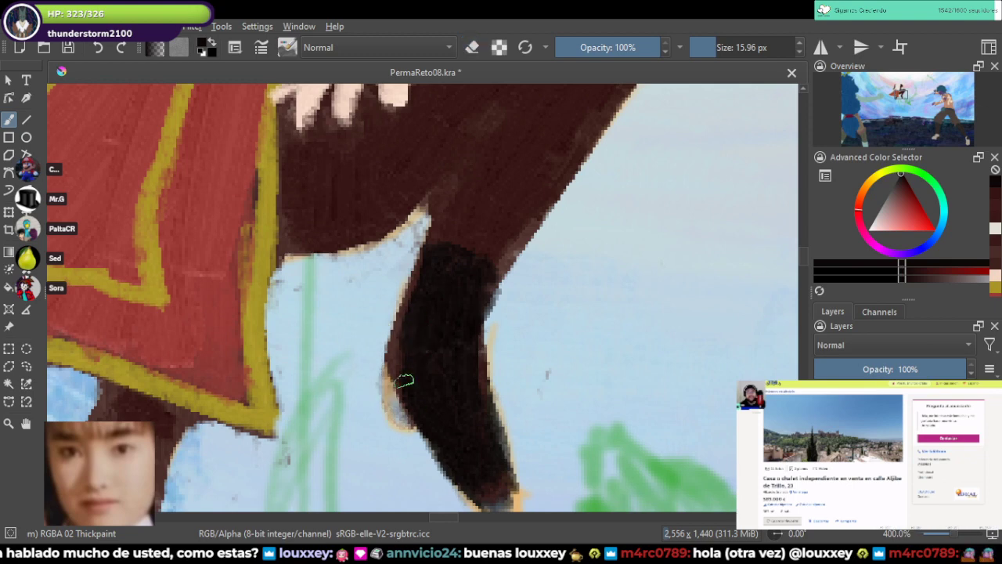
Step: Paint the boot below the cape's hem black, tidy its outline, and save the document
scroll(446, 368, "down", 2)
mouse_move(476, 373)
left_mouse_down()
mouse_move(477, 350)
mouse_move(657, 374)
mouse_move(704, 329)
left_mouse_up()
mouse_move(340, 340)
left_mouse_down()
mouse_move(338, 379)
mouse_move(324, 418)
mouse_move(338, 424)
mouse_move(332, 443)
mouse_move(344, 374)
mouse_move(326, 428)
mouse_move(324, 377)
mouse_move(347, 316)
mouse_move(340, 311)
mouse_move(394, 321)
mouse_move(354, 435)
mouse_move(379, 324)
mouse_move(343, 297)
mouse_move(319, 364)
mouse_move(332, 305)
left_mouse_up()
key("e")
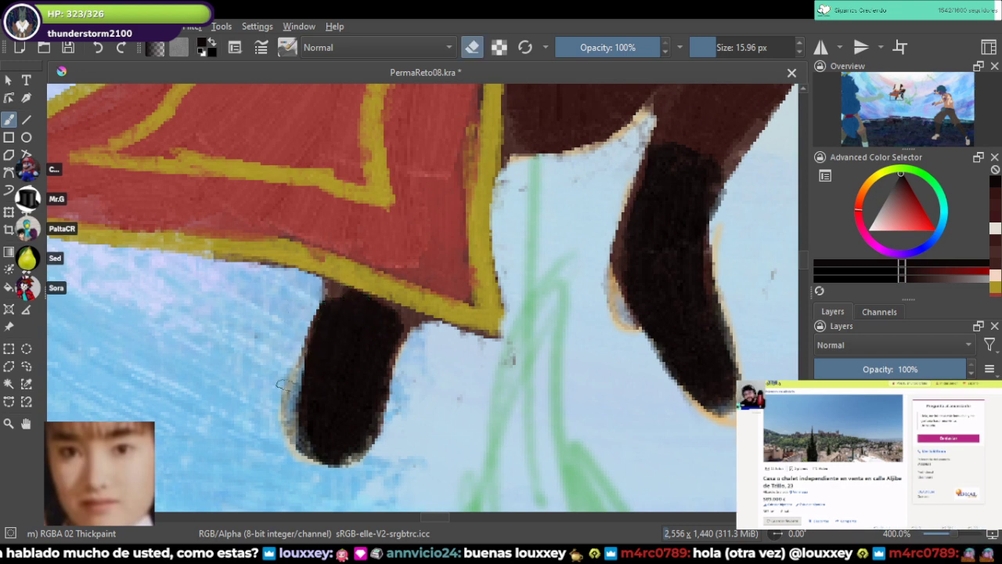
left_click_drag(300, 344, 311, 485)
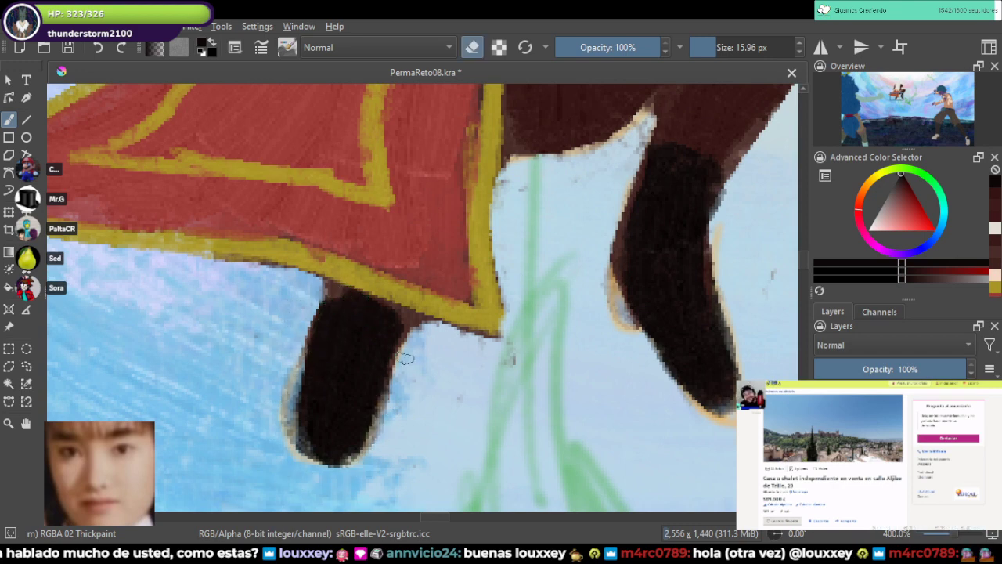
key("e")
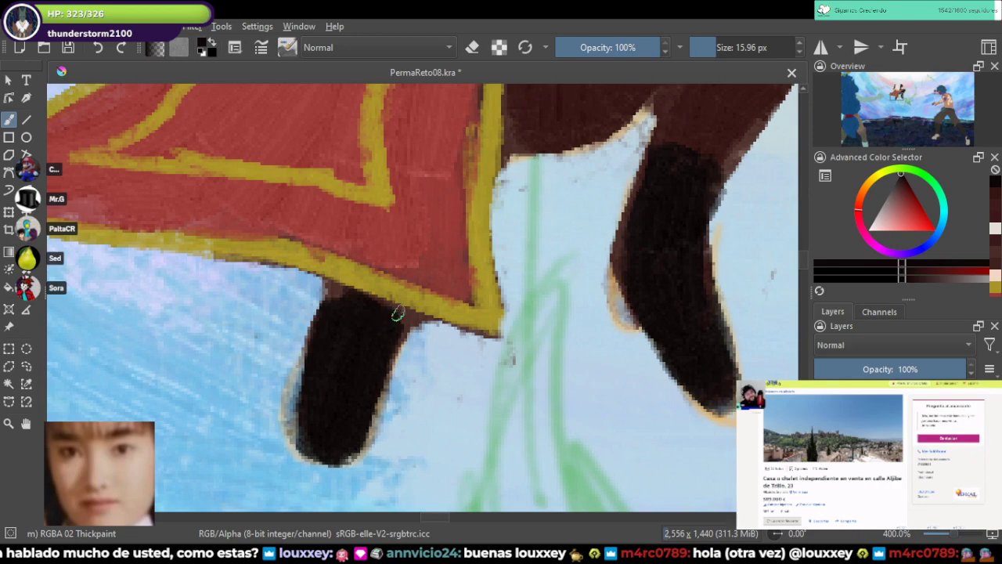
mouse_move(356, 300)
left_mouse_down()
mouse_move(341, 298)
mouse_move(390, 329)
left_mouse_up()
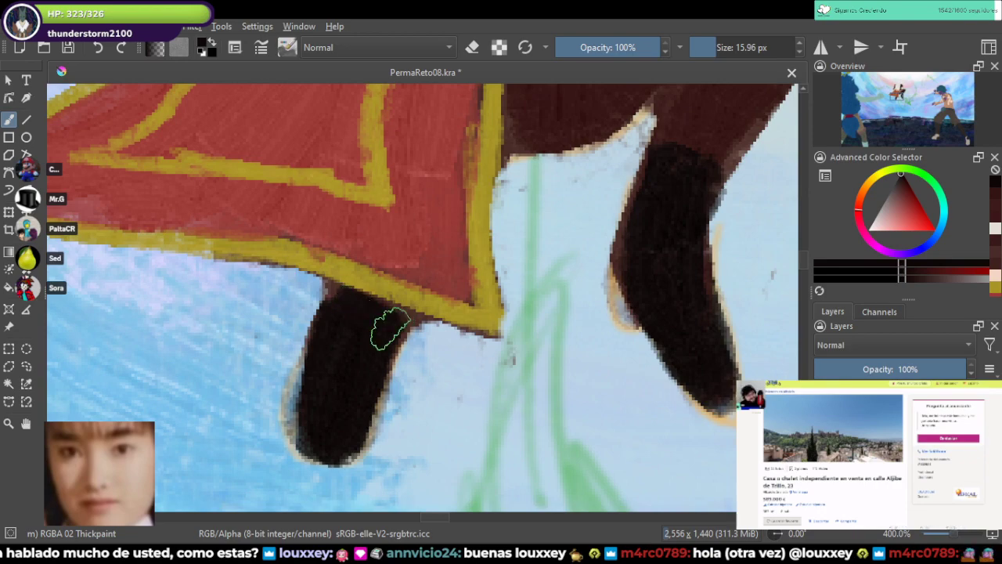
scroll(461, 352, "down", 6)
key("ctrl+s")
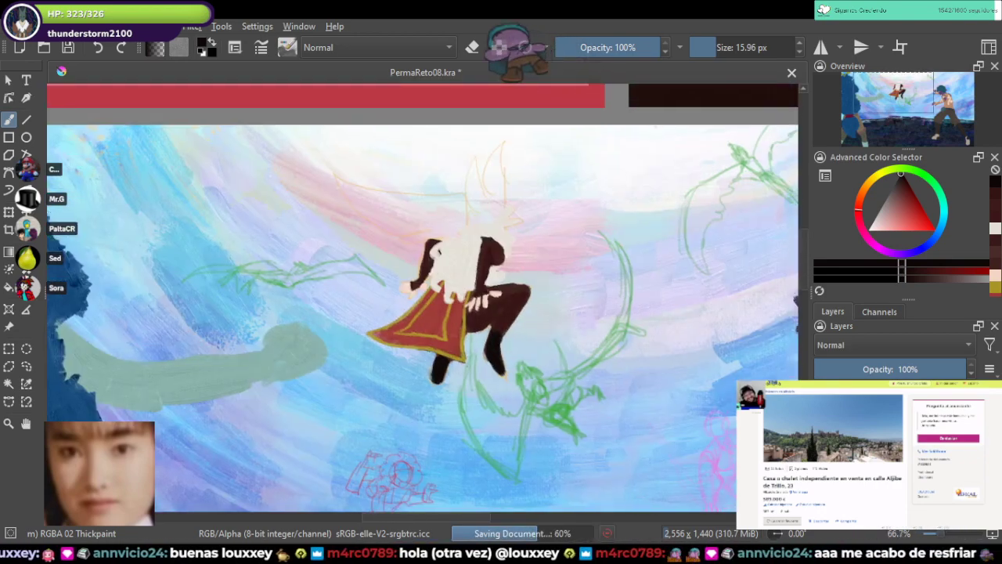
scroll(463, 313, "up", 2)
left_click_drag(466, 315, 460, 366)
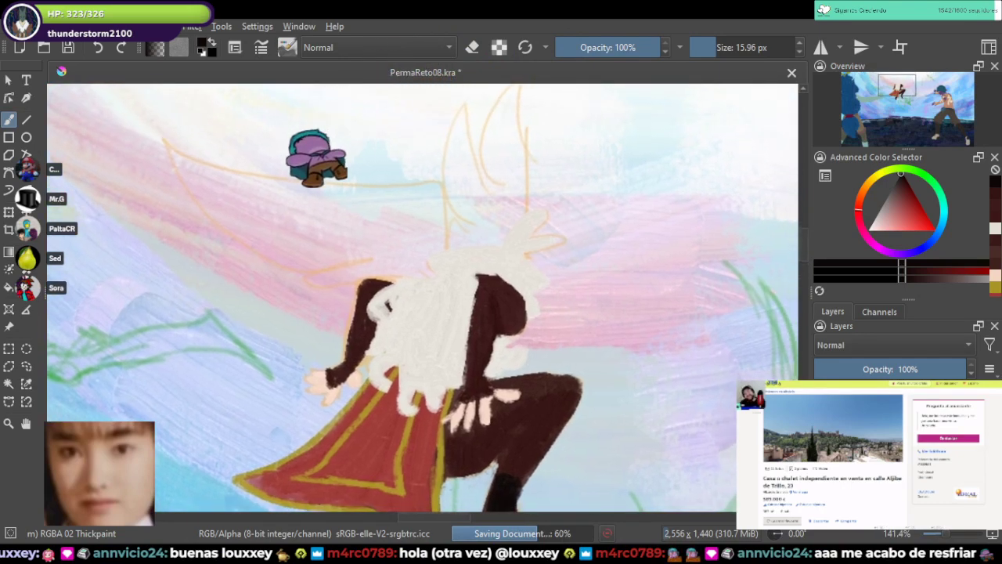
key("ctrl+s")
Step: Sample the muted purple-brown of the wing from the back view on Kotaro's reference sheet
left_click_drag(614, 290, 347, 318)
scroll(423, 313, "down", 4)
left_click_drag(449, 264, 453, 344)
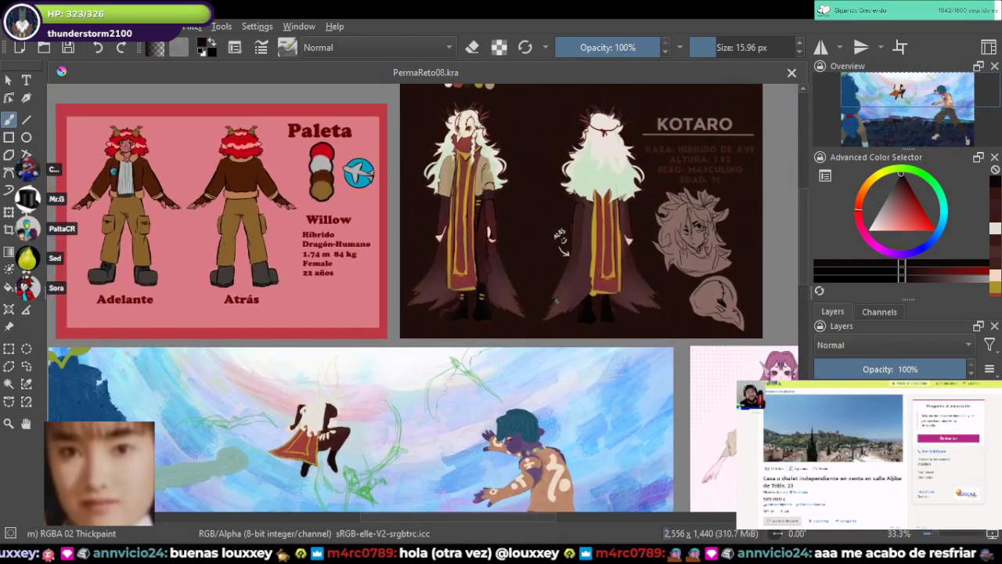
scroll(631, 249, "up", 1)
scroll(610, 267, "up", 1)
left_click(648, 305, "ctrl")
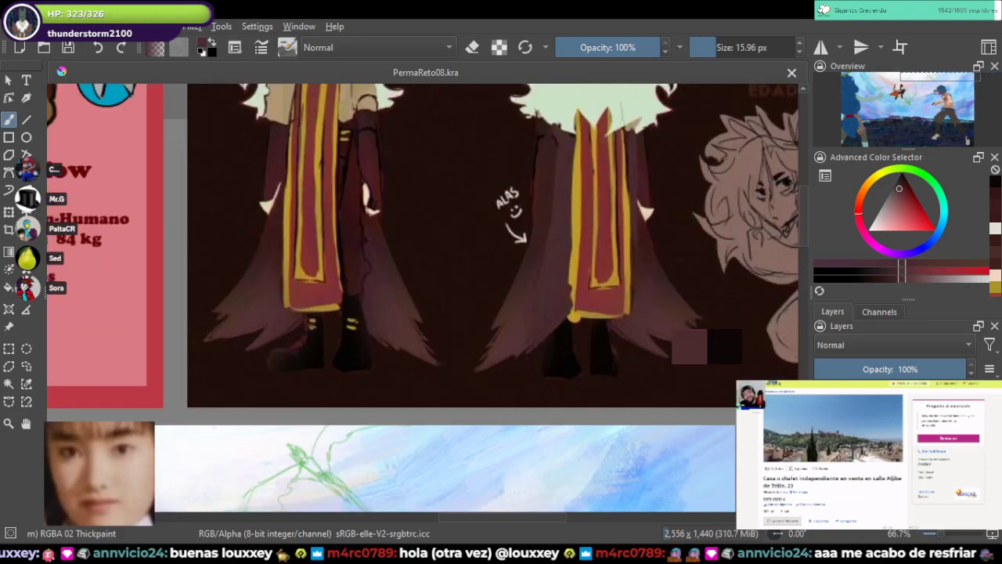
Step: Paint the base of the outstretched wing in purple-brown just above the figure's dark shoulder
scroll(643, 305, "down", 2)
mouse_move(345, 425)
left_mouse_down()
mouse_move(378, 269)
mouse_move(468, 275)
mouse_move(503, 296)
left_mouse_up()
scroll(364, 265, "up", 5)
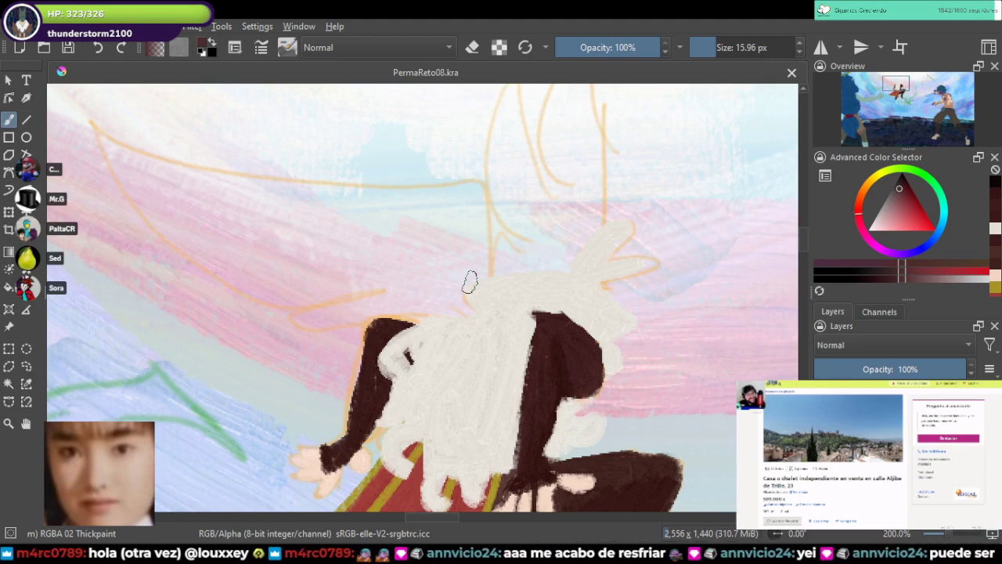
scroll(469, 282, "down", 3)
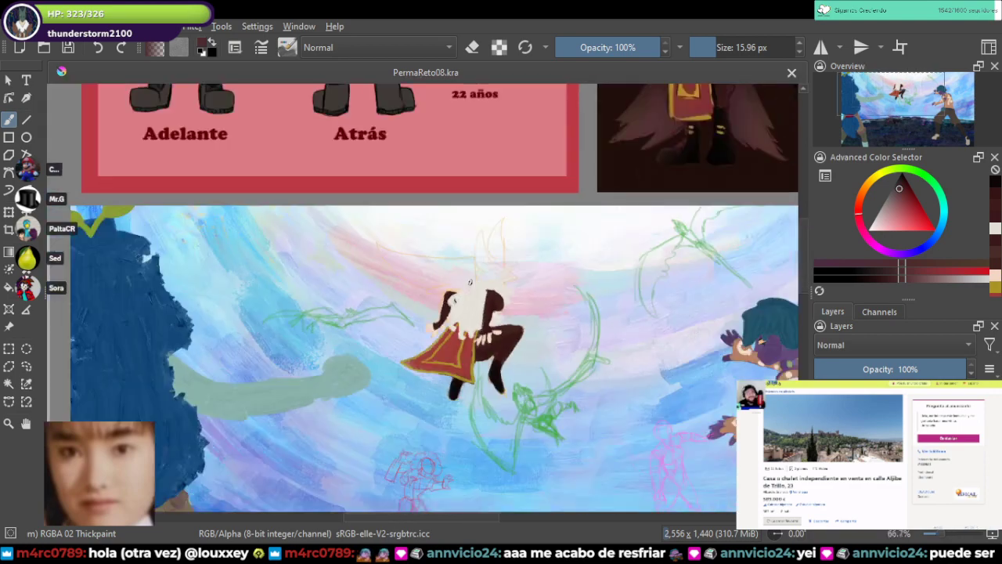
scroll(470, 282, "up", 4)
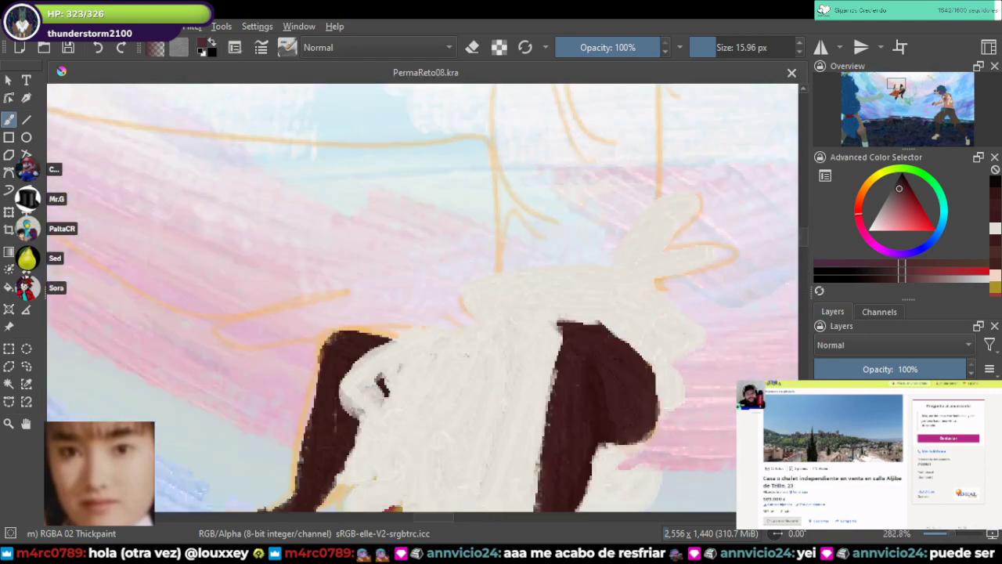
left_click_drag(388, 280, 476, 336)
mouse_move(475, 389)
left_mouse_down()
mouse_move(397, 359)
mouse_move(410, 357)
mouse_move(314, 378)
mouse_move(483, 396)
left_mouse_up()
key("ctrl+z")
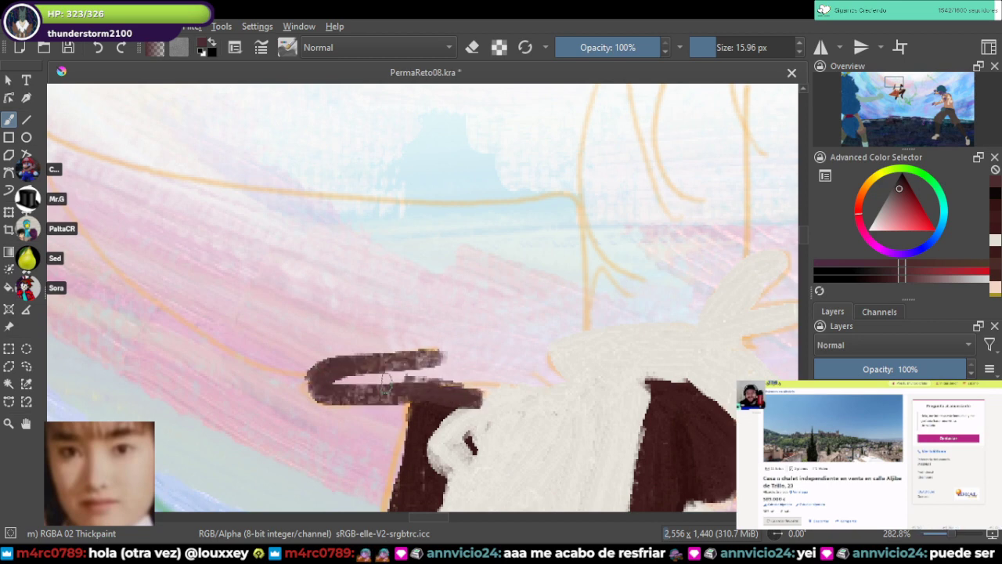
mouse_move(386, 380)
left_mouse_down()
mouse_move(331, 369)
mouse_move(311, 382)
mouse_move(424, 450)
left_mouse_up()
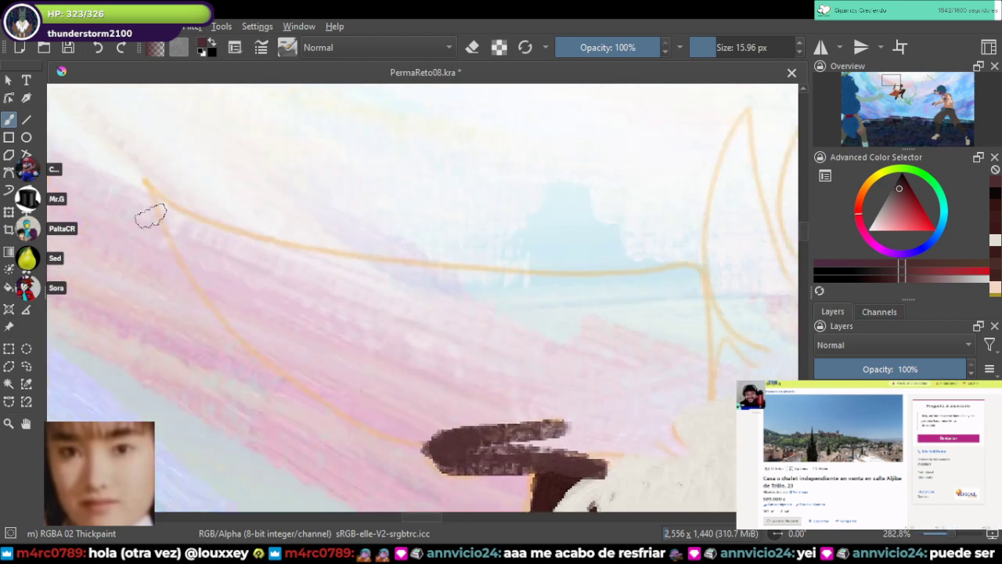
Step: Paint the wing's curved lower edge in purple-brown from its pointed tip to the base, cleaning up the outline with the eraser
mouse_move(162, 203)
left_mouse_down()
mouse_move(302, 381)
mouse_move(265, 326)
mouse_move(378, 414)
mouse_move(364, 400)
mouse_move(430, 430)
mouse_move(343, 401)
mouse_move(450, 438)
mouse_move(387, 450)
mouse_move(422, 445)
left_mouse_up()
key("e")
mouse_move(376, 437)
left_mouse_down()
mouse_move(462, 462)
mouse_move(400, 429)
mouse_move(319, 362)
left_mouse_up()
key("e")
mouse_move(211, 249)
left_mouse_down()
mouse_move(361, 404)
mouse_move(211, 249)
left_mouse_up()
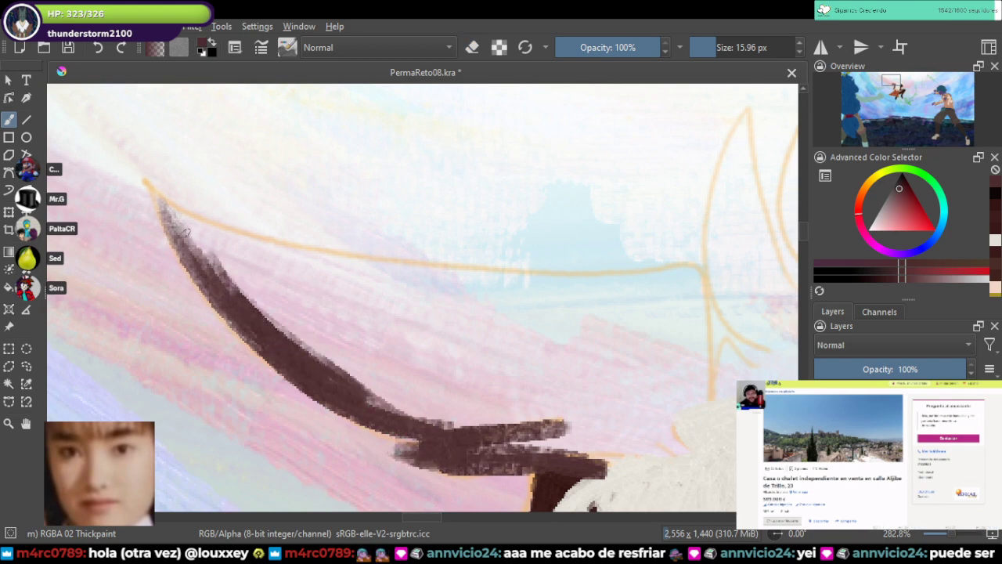
Step: Paint the outstretched wing's upper edge in purple-brown from the pointed tip to the squared corner and down toward the shoulder
left_click_drag(170, 205, 256, 262)
mouse_move(255, 262)
left_mouse_down()
mouse_move(182, 219)
mouse_move(276, 266)
mouse_move(266, 259)
mouse_move(362, 270)
left_mouse_up()
left_click_drag(247, 243, 420, 270)
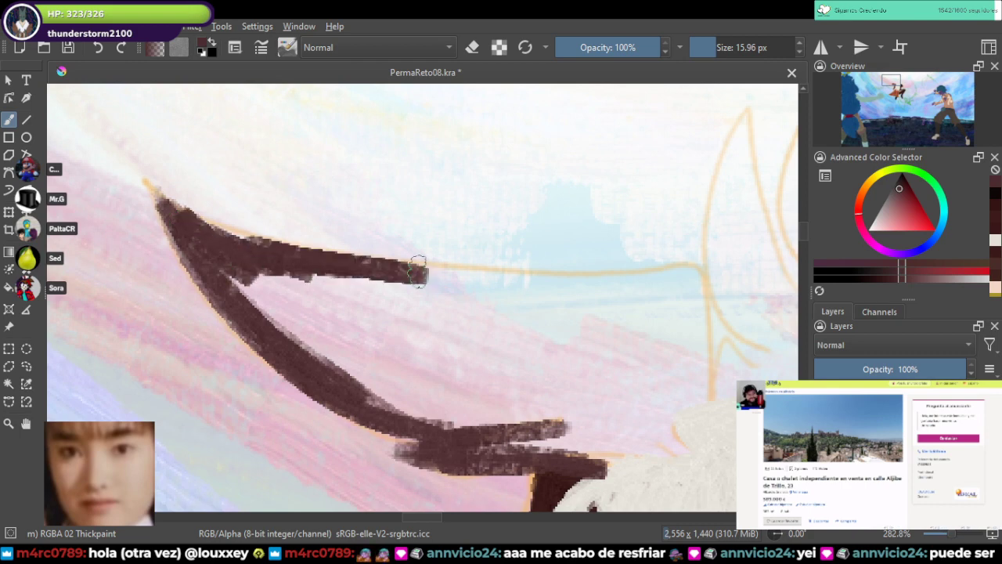
left_click_drag(219, 235, 443, 276)
left_click_drag(512, 310, 395, 294)
mouse_move(295, 257)
left_mouse_down()
mouse_move(545, 275)
mouse_move(582, 267)
mouse_move(581, 380)
left_mouse_up()
left_click_drag(515, 291, 529, 369)
left_click_drag(442, 297, 422, 212)
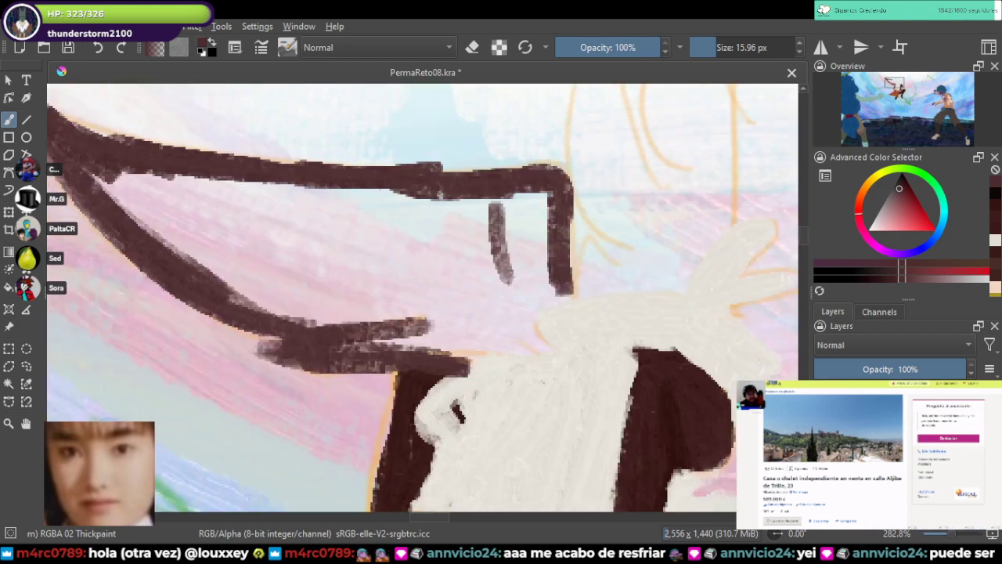
mouse_move(453, 359)
left_mouse_down()
mouse_move(491, 342)
mouse_move(539, 352)
mouse_move(514, 312)
mouse_move(538, 319)
mouse_move(531, 325)
mouse_move(565, 287)
mouse_move(548, 285)
mouse_move(512, 333)
mouse_move(442, 328)
mouse_move(404, 340)
mouse_move(481, 346)
mouse_move(477, 298)
mouse_move(490, 274)
mouse_move(510, 305)
mouse_move(525, 254)
mouse_move(537, 268)
mouse_move(542, 226)
mouse_move(541, 241)
mouse_move(492, 221)
mouse_move(437, 232)
mouse_move(446, 345)
left_mouse_up()
Step: Sample a warmer dark brown for the wing from Kotaro's reference sheet
scroll(470, 255, "down", 5)
mouse_move(470, 256)
left_mouse_down()
mouse_move(327, 290)
mouse_move(272, 397)
left_mouse_up()
scroll(681, 265, "up", 3)
scroll(666, 244, "down", 5)
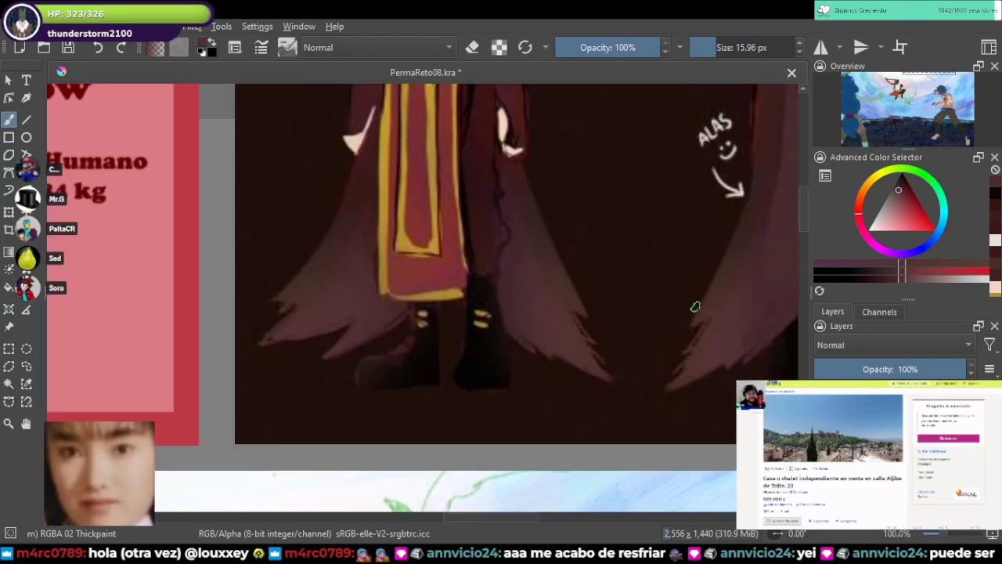
scroll(666, 243, "up", 2)
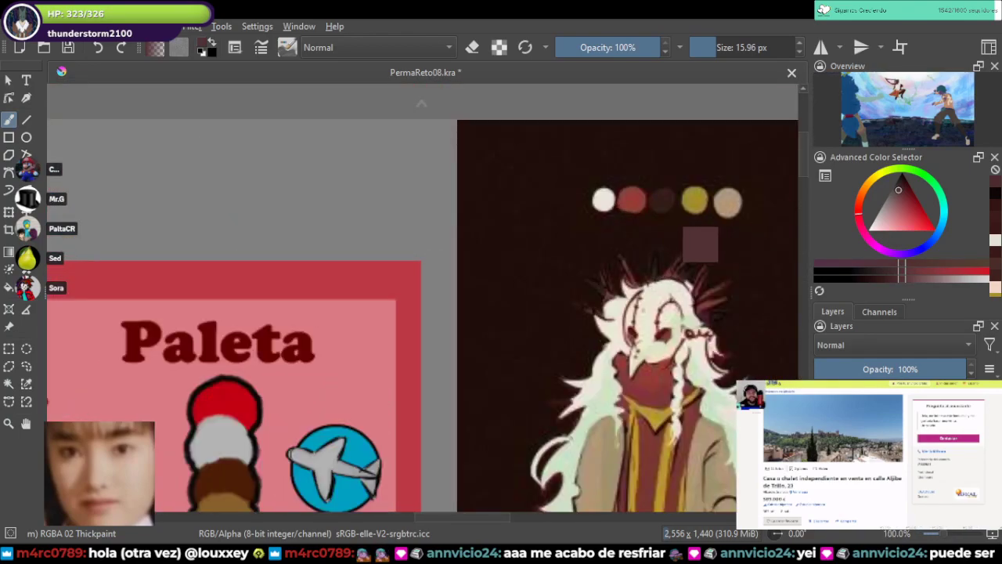
scroll(665, 198, "down", 3)
scroll(783, 400, "up", 2)
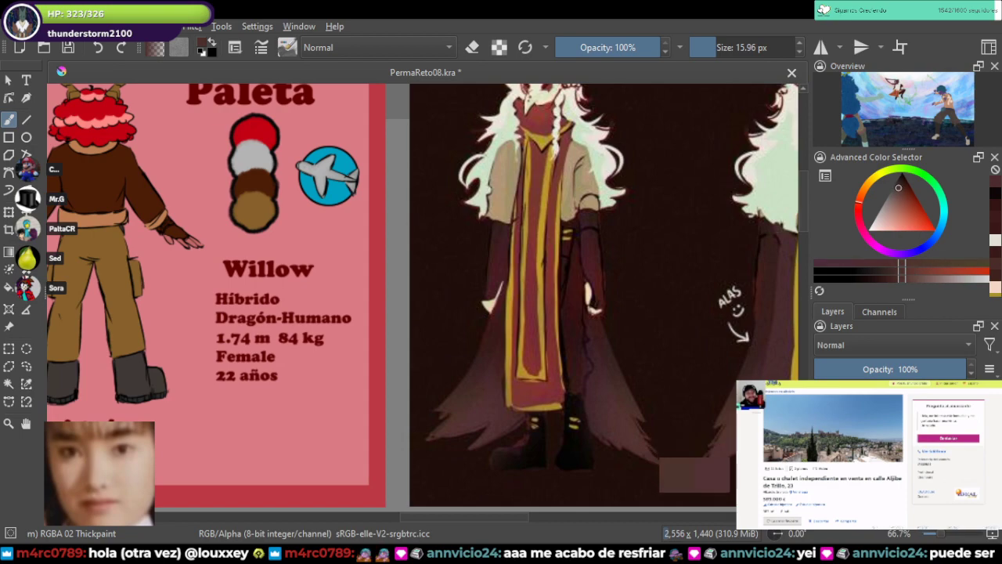
left_click_drag(205, 501, 385, 114)
scroll(376, 251, "up", 4)
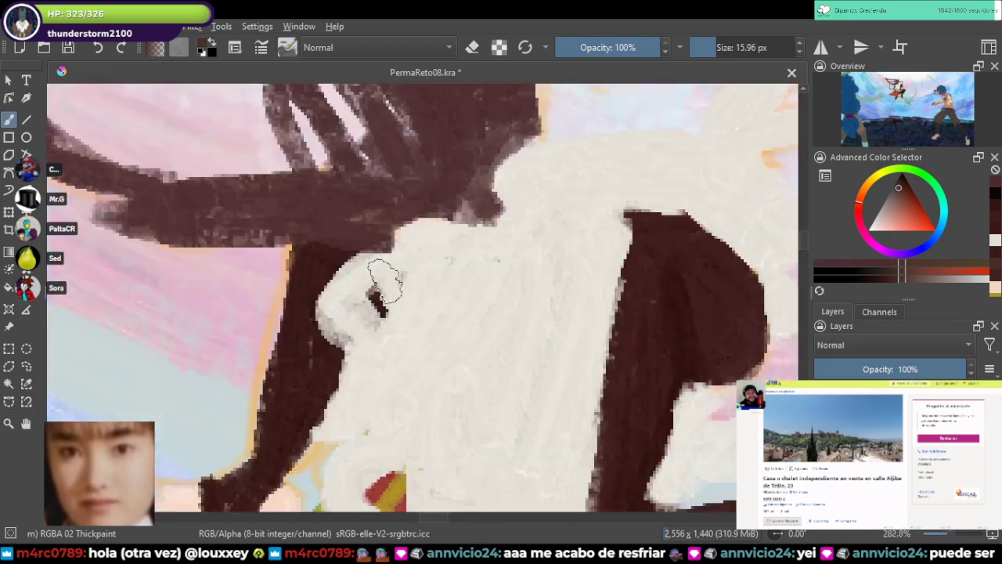
Step: Fill the inside of the outstretched wing with the warmer dark brown, working from the shoulder toward the tip
mouse_move(301, 156)
left_mouse_down()
mouse_move(364, 287)
mouse_move(380, 285)
mouse_move(277, 323)
left_mouse_up()
left_click_drag(363, 340, 430, 331)
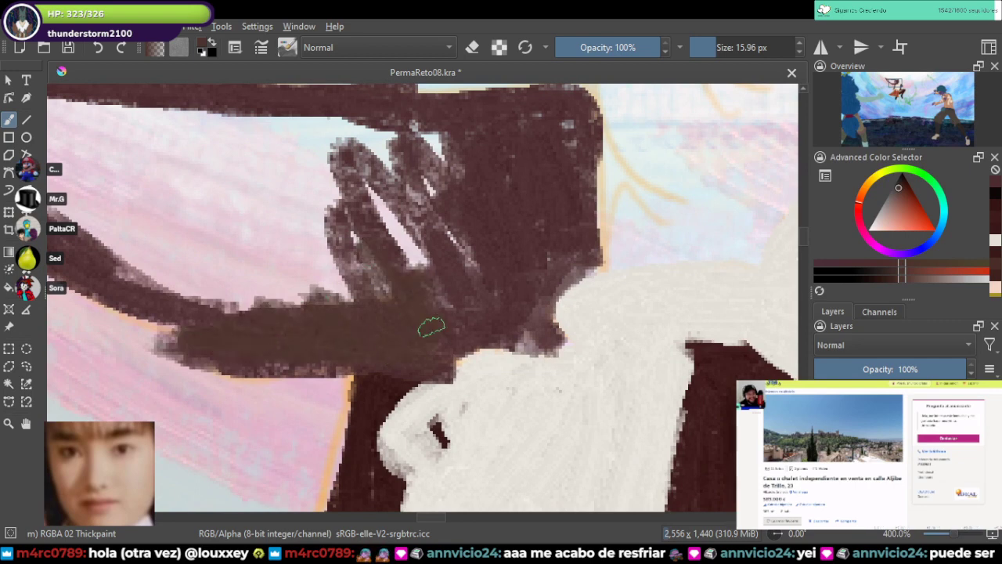
mouse_move(467, 294)
left_mouse_down()
mouse_move(543, 336)
mouse_move(567, 262)
mouse_move(588, 243)
left_mouse_up()
mouse_move(577, 196)
left_mouse_down()
mouse_move(548, 246)
mouse_move(251, 251)
mouse_move(397, 324)
left_mouse_up()
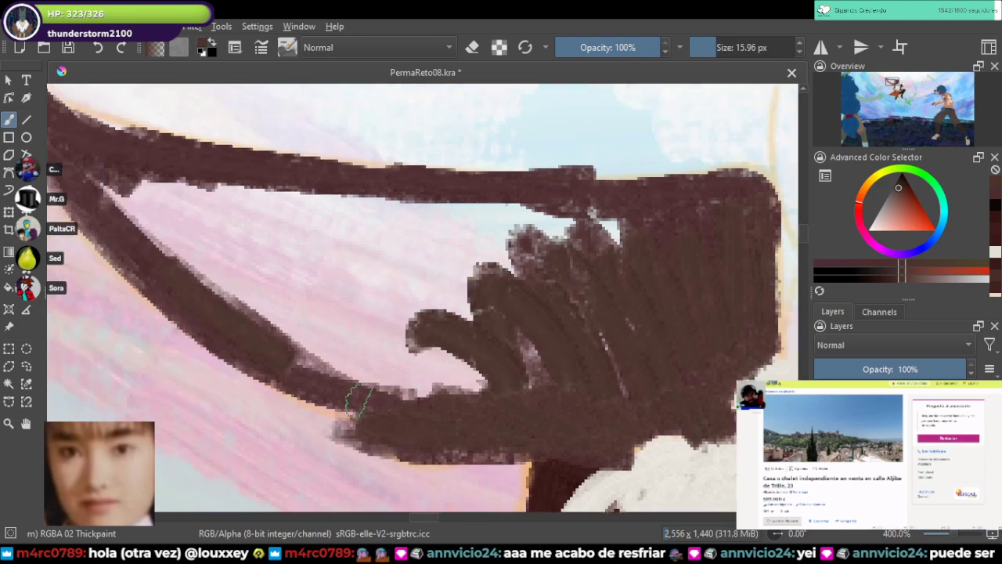
left_click_drag(196, 274, 470, 390)
left_click_drag(242, 294, 479, 377)
mouse_move(379, 325)
left_mouse_down()
mouse_move(246, 275)
mouse_move(533, 363)
mouse_move(618, 368)
mouse_move(679, 321)
left_mouse_up()
mouse_move(447, 339)
left_mouse_down()
mouse_move(562, 383)
mouse_move(431, 313)
mouse_move(672, 276)
left_mouse_up()
mouse_move(650, 209)
left_mouse_down()
mouse_move(496, 190)
mouse_move(681, 188)
mouse_move(756, 279)
mouse_move(705, 241)
mouse_move(469, 235)
mouse_move(321, 207)
mouse_move(503, 227)
mouse_move(577, 277)
mouse_move(617, 264)
mouse_move(494, 298)
left_mouse_up()
Step: Enlarge the brush to 33.30 px and fill the remaining gap between the wing's edges near the tip
key("bracketright")
key("bracketright")
key("bracketright")
key("bracketright")
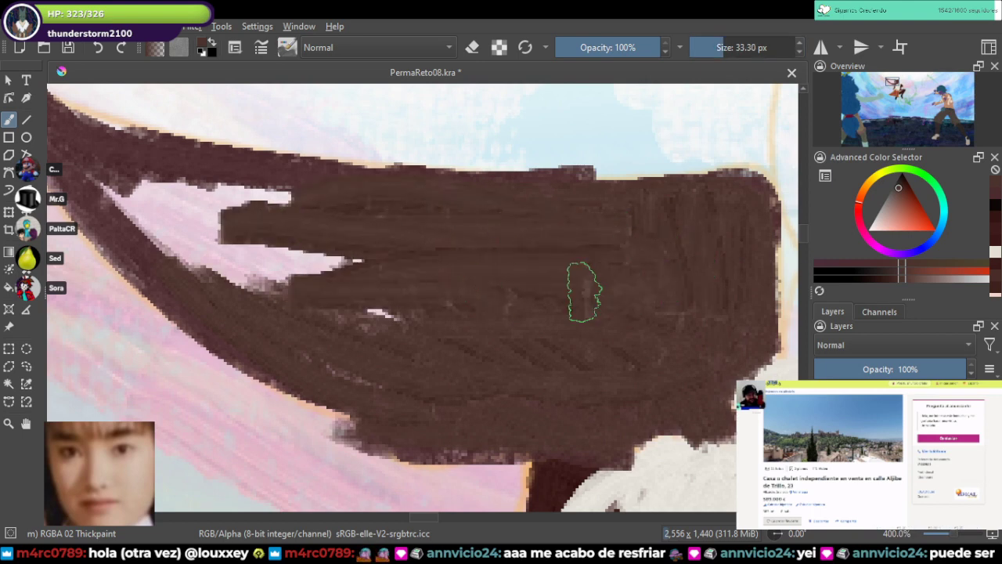
mouse_move(577, 285)
left_mouse_down()
mouse_move(380, 295)
mouse_move(599, 297)
left_mouse_up()
left_click_drag(237, 216, 335, 308)
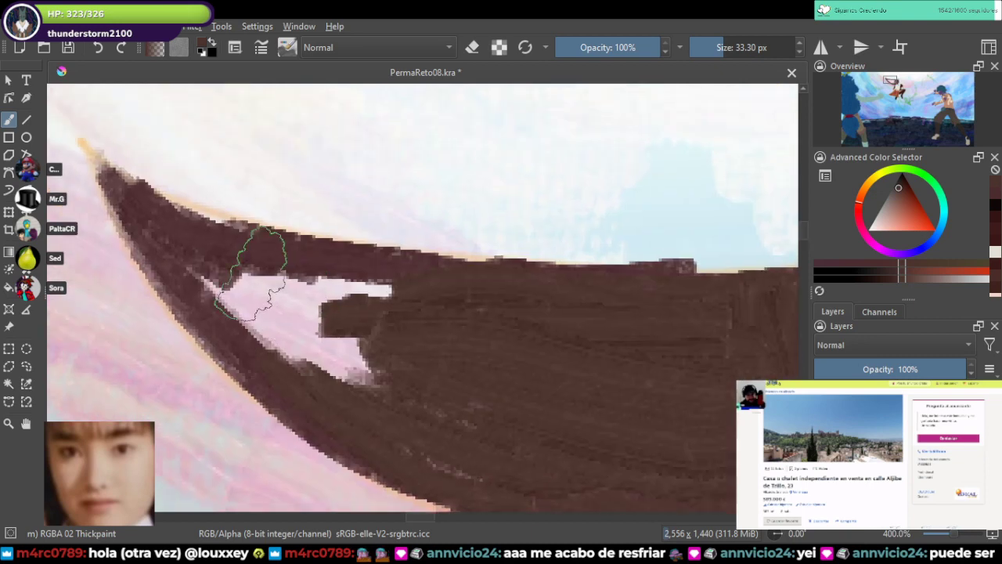
mouse_move(259, 275)
left_mouse_down()
mouse_move(433, 320)
mouse_move(326, 304)
mouse_move(294, 332)
mouse_move(400, 350)
mouse_move(346, 314)
mouse_move(315, 265)
mouse_move(530, 337)
mouse_move(387, 360)
mouse_move(542, 447)
mouse_move(280, 356)
mouse_move(566, 454)
mouse_move(580, 373)
mouse_move(627, 378)
mouse_move(577, 365)
mouse_move(499, 300)
left_mouse_up()
Step: Reduce the brush to 14.67 px and even out the wing's lower edge above the dark arm in dark brown
scroll(583, 375, "down", 4)
scroll(523, 250, "up", 2)
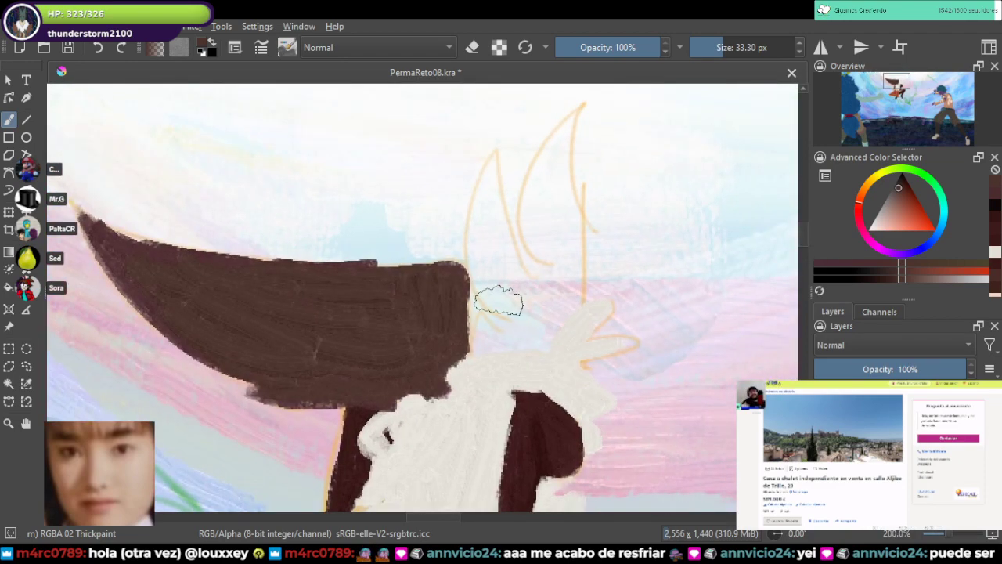
left_click_drag(244, 304, 356, 302)
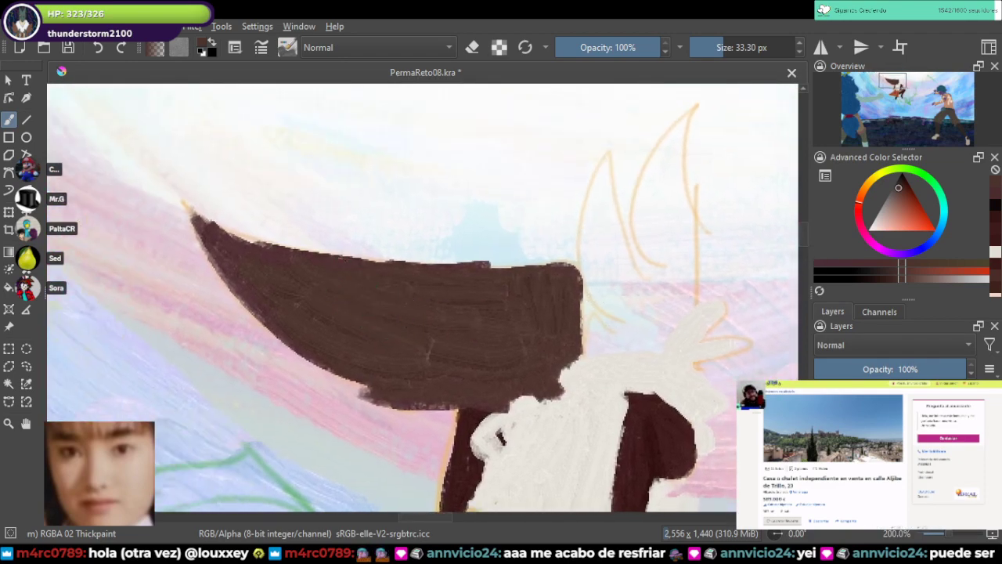
scroll(411, 292, "up", 1)
key("bracketleft")
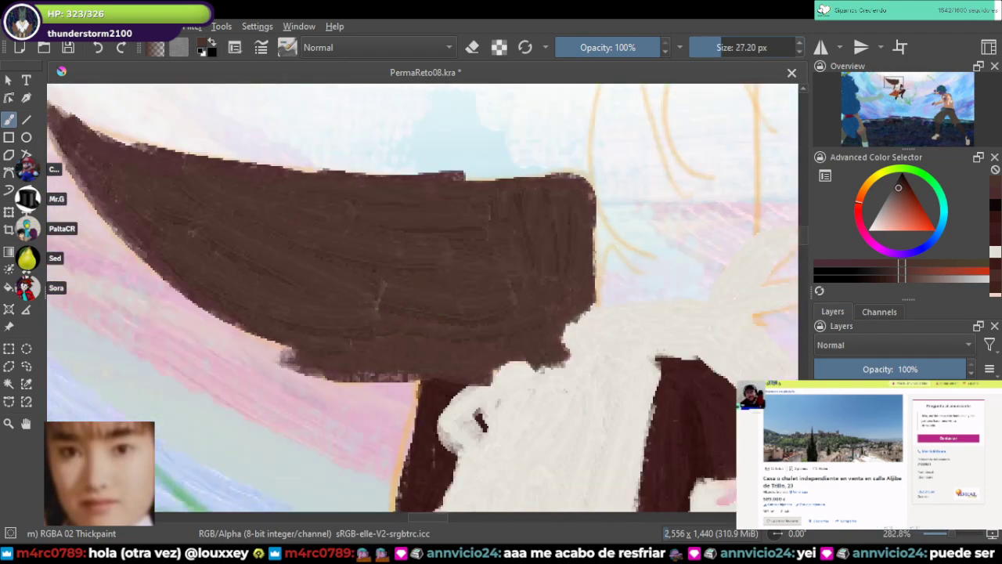
scroll(407, 253, "up", 1)
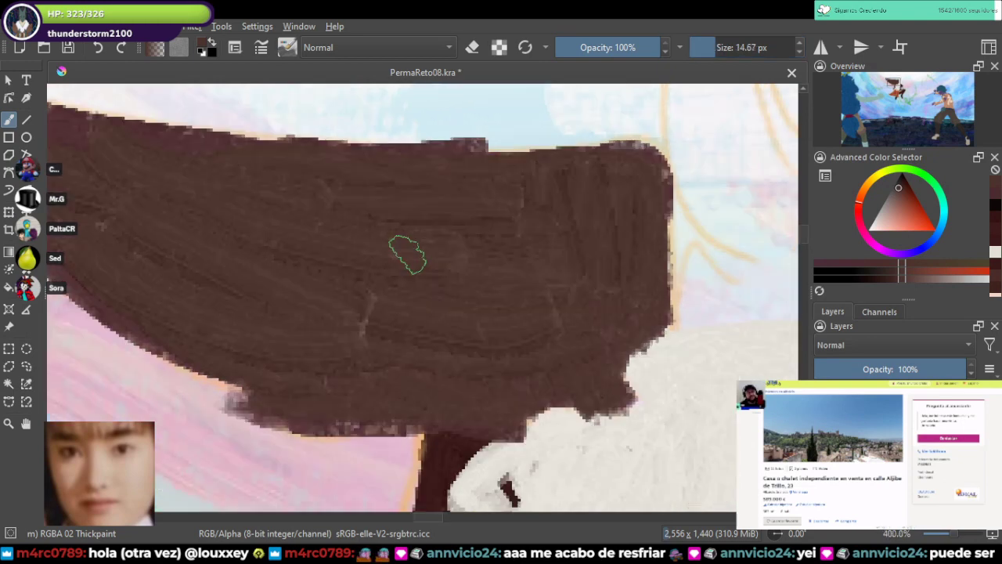
left_click_drag(280, 432, 410, 429)
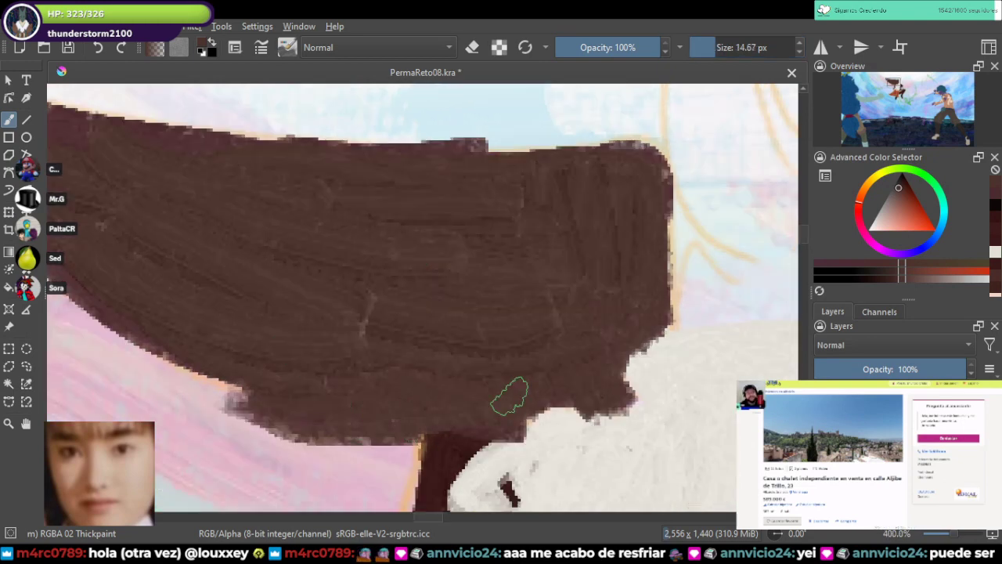
left_click_drag(361, 361, 640, 429)
left_click_drag(294, 310, 416, 374)
Step: Erase a strip along the wing's lower edge near the tip to narrow the first feather
key("e")
mouse_move(349, 312)
left_mouse_down()
mouse_move(405, 350)
mouse_move(345, 307)
left_mouse_up()
mouse_move(400, 341)
left_mouse_down()
mouse_move(287, 179)
mouse_move(337, 239)
left_mouse_up()
key("e")
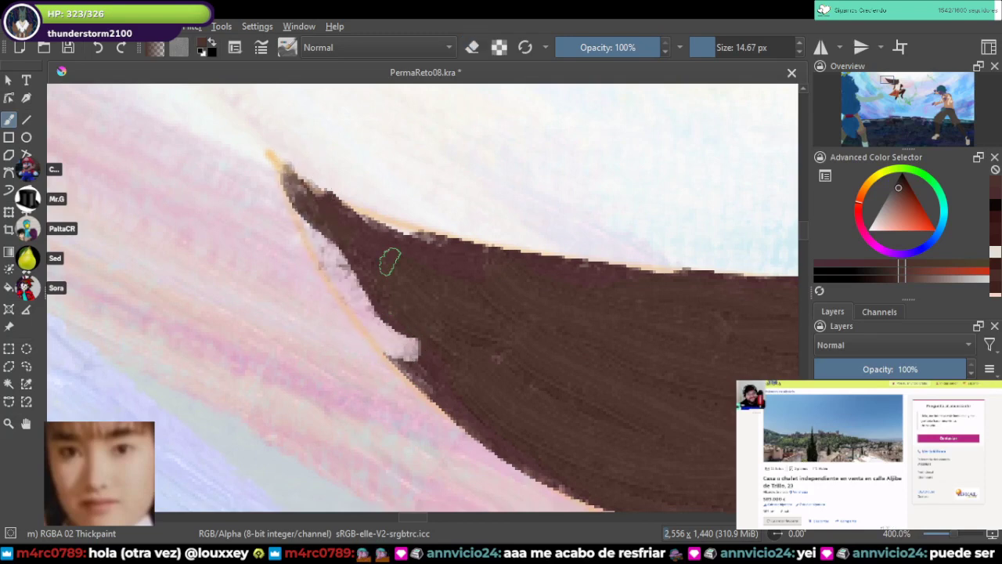
Step: Repaint the upper and lower edges of the wing tip in dark brown and save the document
left_click_drag(304, 178, 500, 268)
left_click_drag(336, 205, 604, 278)
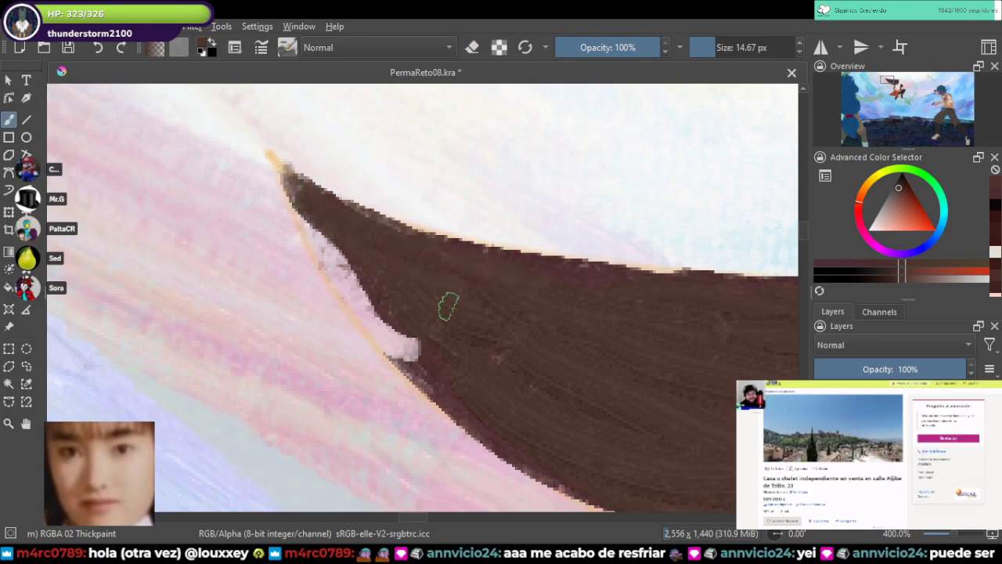
mouse_move(321, 231)
left_mouse_down()
mouse_move(420, 311)
mouse_move(342, 266)
mouse_move(361, 260)
mouse_move(466, 292)
left_mouse_up()
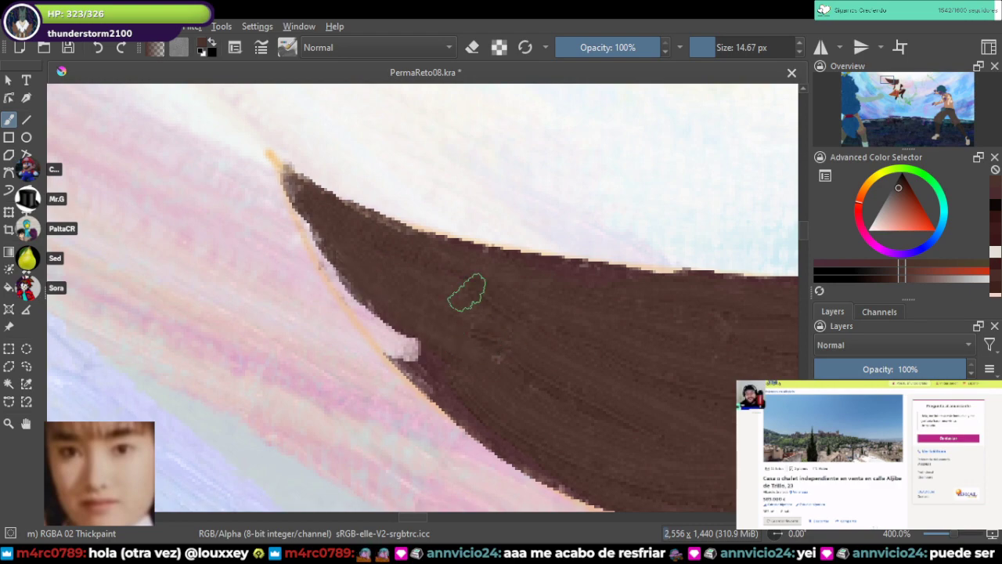
scroll(644, 302, "down", 5)
key("ctrl+s")
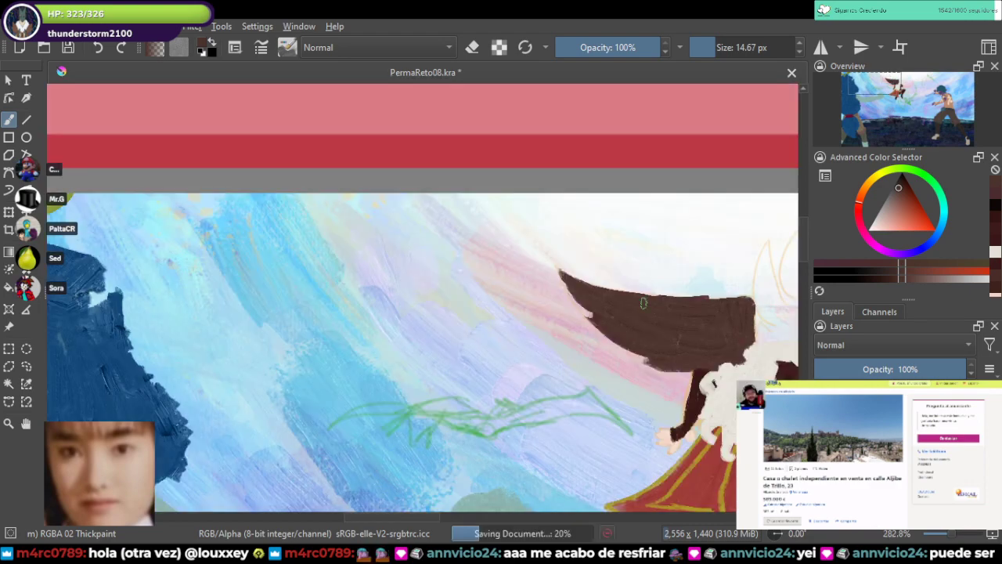
left_click_drag(645, 302, 433, 271)
scroll(583, 273, "up", 2)
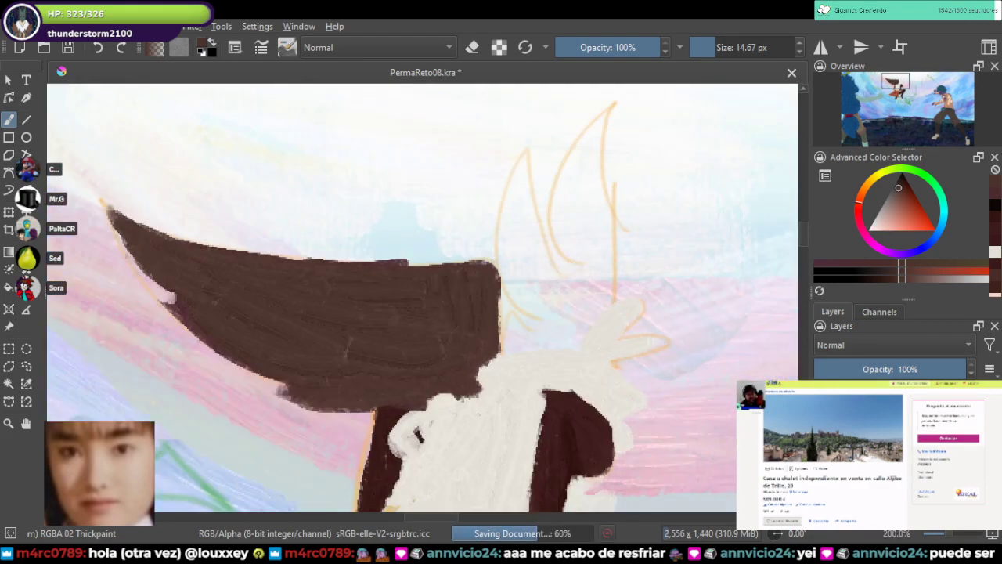
Step: Erase a narrow horizontal notch into the wing's lower edge to separate the first feather from the rest
scroll(404, 319, "up", 4)
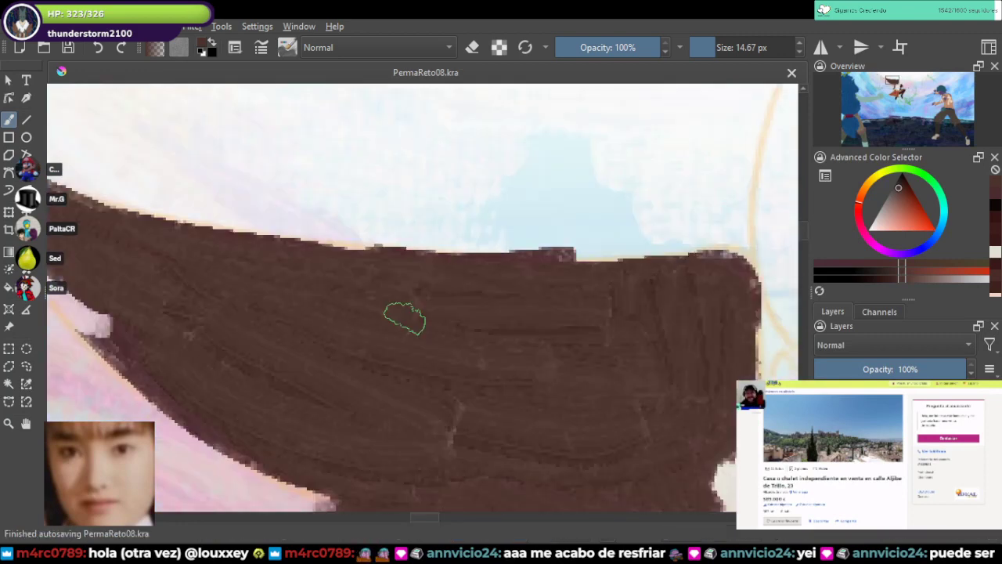
left_click_drag(127, 299, 370, 279)
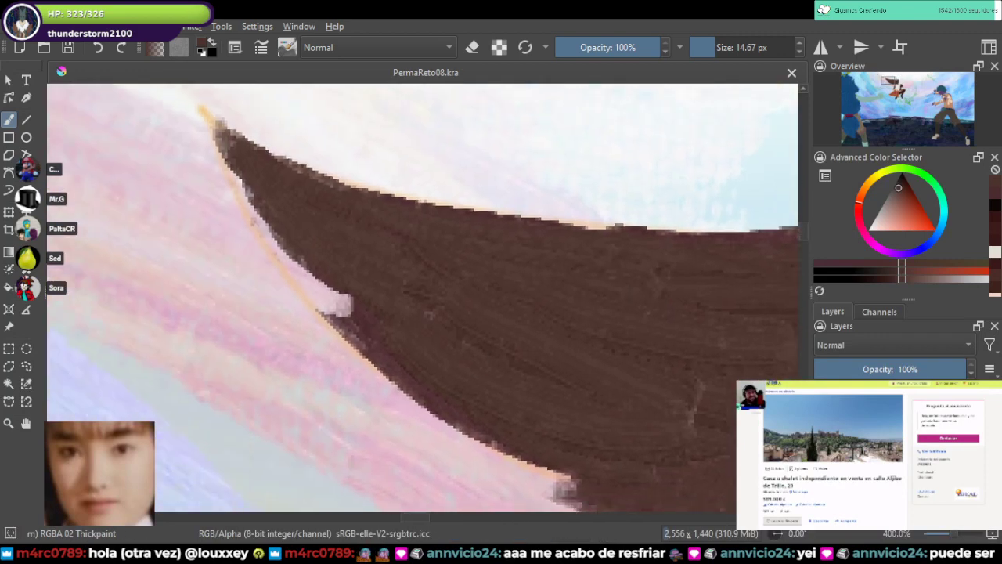
key("e")
left_click_drag(275, 258, 487, 329)
left_click_drag(300, 283, 472, 324)
key("e")
left_click_drag(460, 366, 501, 342)
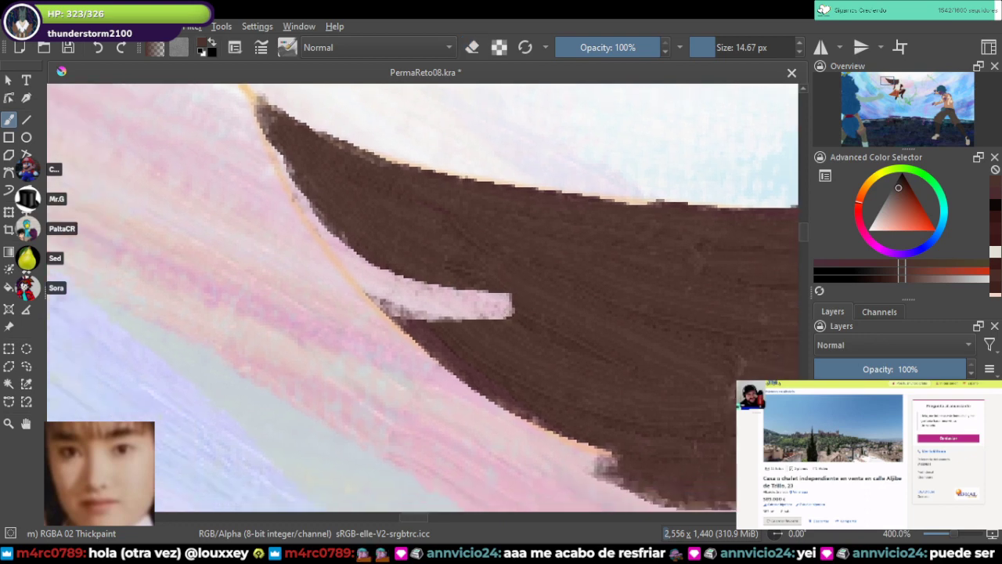
Step: Paint the second feather's tip in dark brown, extending past the wing's lower edge below the notch
mouse_move(526, 292)
left_mouse_down()
mouse_move(371, 340)
mouse_move(575, 401)
left_mouse_up()
key("ctrl+z")
left_click_drag(611, 279, 404, 260)
mouse_move(231, 338)
left_mouse_down()
mouse_move(188, 329)
mouse_move(352, 411)
left_mouse_up()
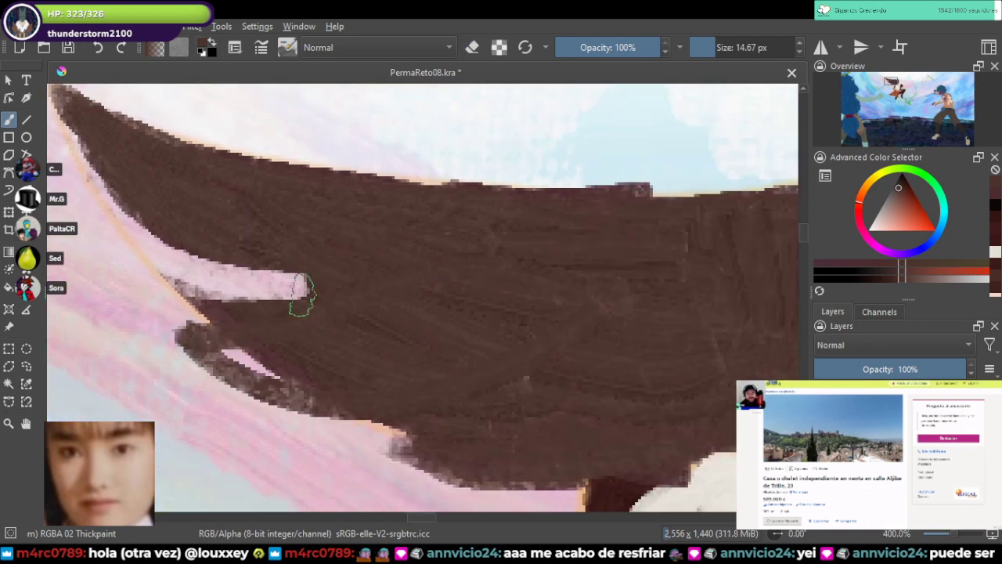
Step: Shape the notch between the first and second feathers into a curved point with the eraser and fill the second feather's gap
key("e")
mouse_move(291, 302)
left_mouse_down()
mouse_move(181, 292)
mouse_move(201, 310)
mouse_move(286, 280)
mouse_move(171, 300)
mouse_move(300, 273)
mouse_move(166, 296)
mouse_move(202, 299)
left_mouse_up()
key("e")
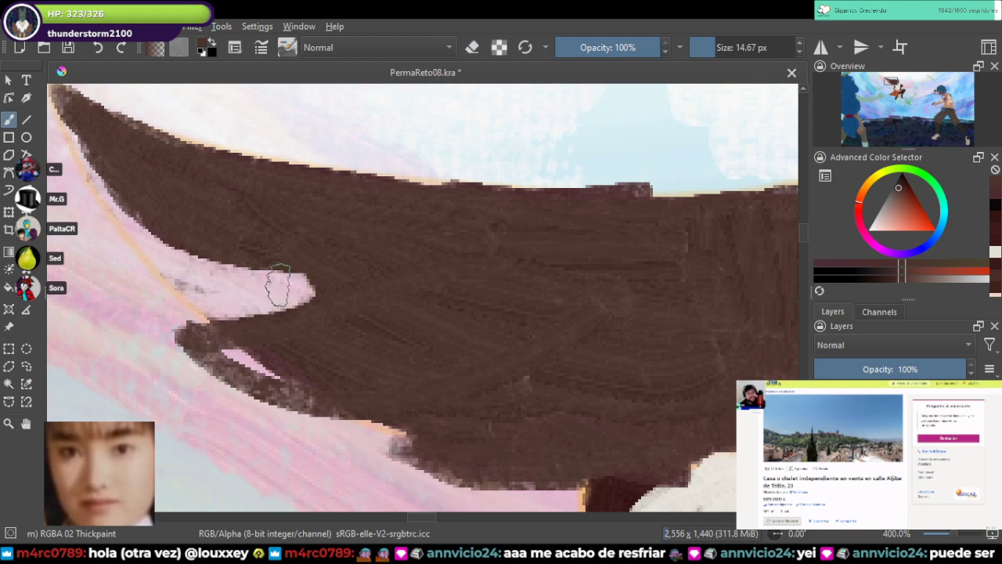
key("e")
mouse_move(327, 279)
left_mouse_down()
mouse_move(209, 311)
mouse_move(222, 347)
mouse_move(254, 357)
left_mouse_up()
key("e")
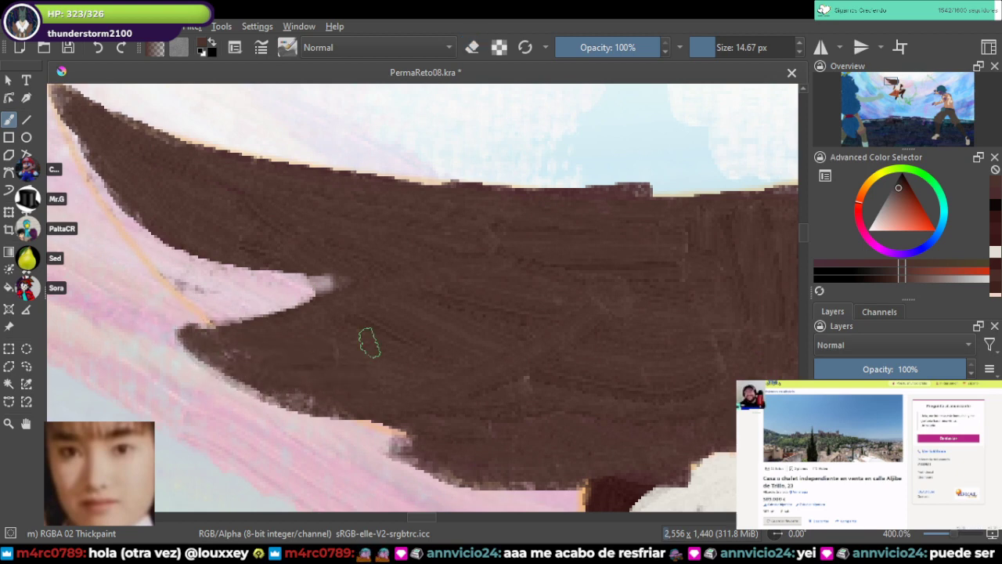
Step: Paint the third feather's tip along the wing's bottom edge, erase a notch separating it from the second, and save the document
mouse_move(665, 289)
left_mouse_down()
mouse_move(545, 290)
mouse_move(537, 324)
mouse_move(513, 330)
mouse_move(430, 230)
left_mouse_up()
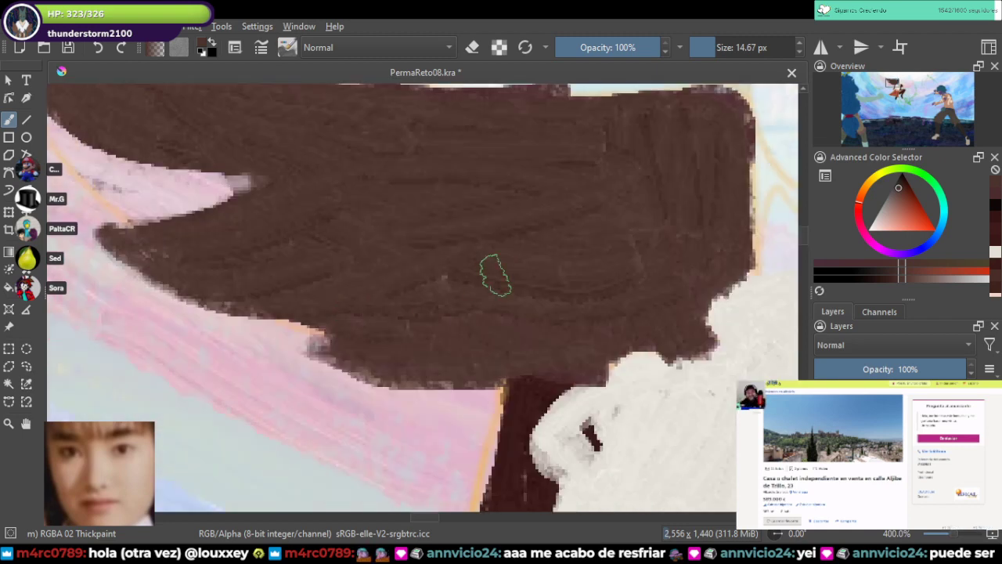
left_click_drag(313, 376, 504, 354)
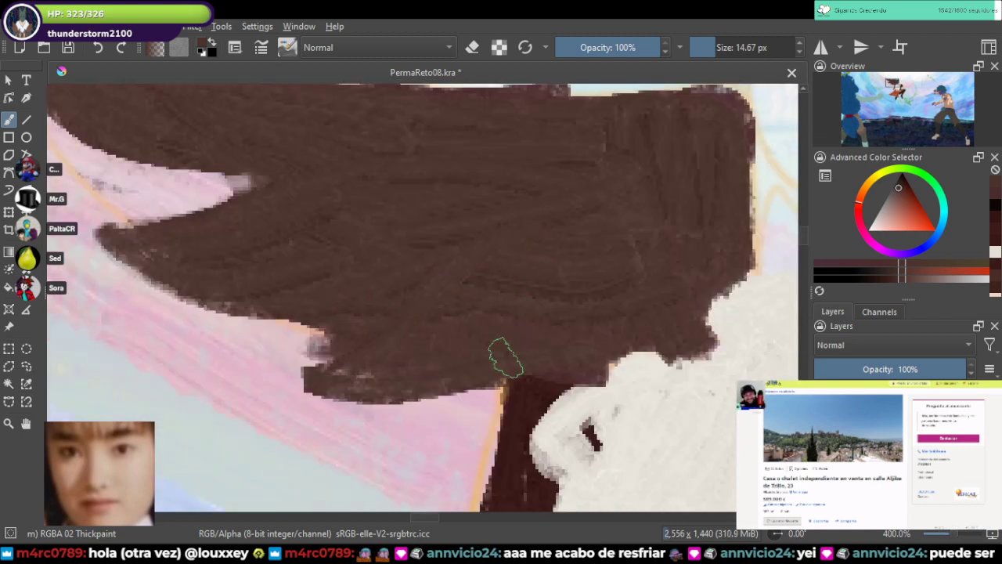
key("e")
mouse_move(307, 334)
left_mouse_down()
mouse_move(384, 297)
mouse_move(371, 318)
mouse_move(394, 306)
mouse_move(274, 376)
mouse_move(423, 292)
mouse_move(423, 281)
mouse_move(302, 389)
left_mouse_up()
key("e")
mouse_move(624, 240)
left_mouse_down()
mouse_move(644, 293)
mouse_move(773, 437)
left_mouse_up()
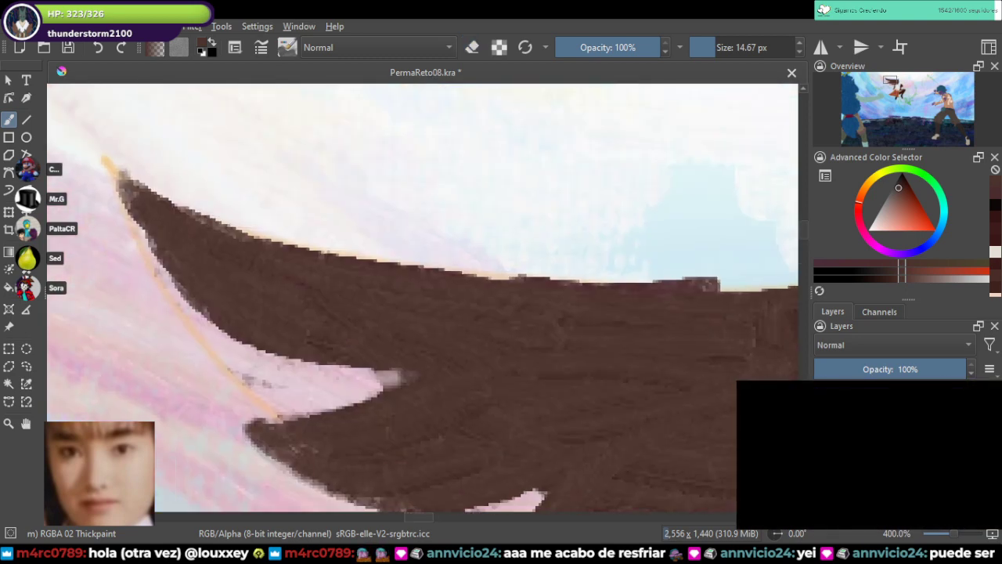
scroll(559, 354, "down", 4)
left_click_drag(574, 326, 339, 223)
scroll(436, 259, "up", 2)
key("ctrl+s")
Step: Choose a slightly lighter brown for the second, upright wing above the figure's head
mouse_move(561, 234)
left_mouse_down()
mouse_move(362, 434)
mouse_move(304, 455)
mouse_move(363, 405)
mouse_move(496, 229)
left_mouse_up()
left_click(896, 192)
left_click_drag(371, 268, 445, 216)
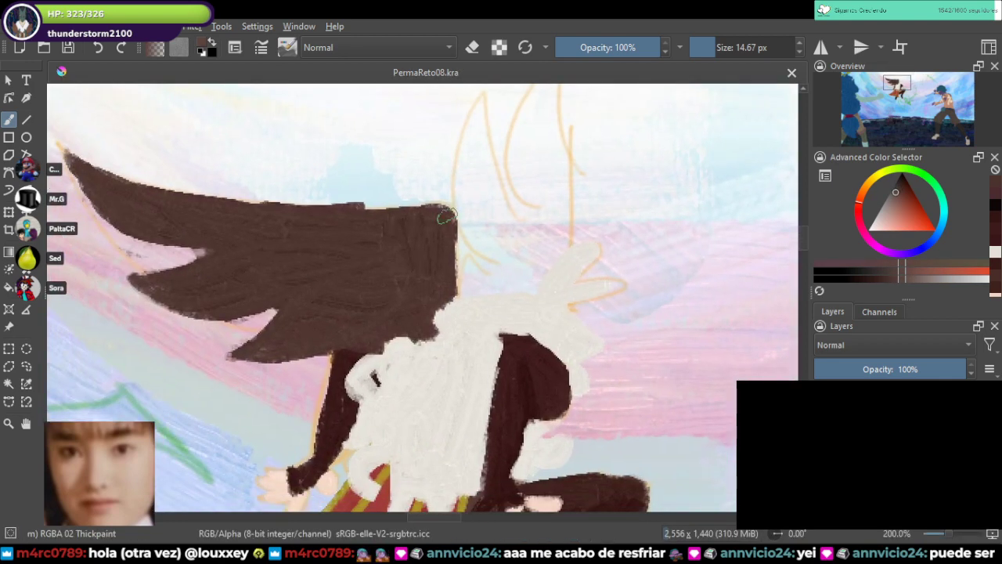
scroll(446, 216, "up", 1)
scroll(510, 192, "up", 3)
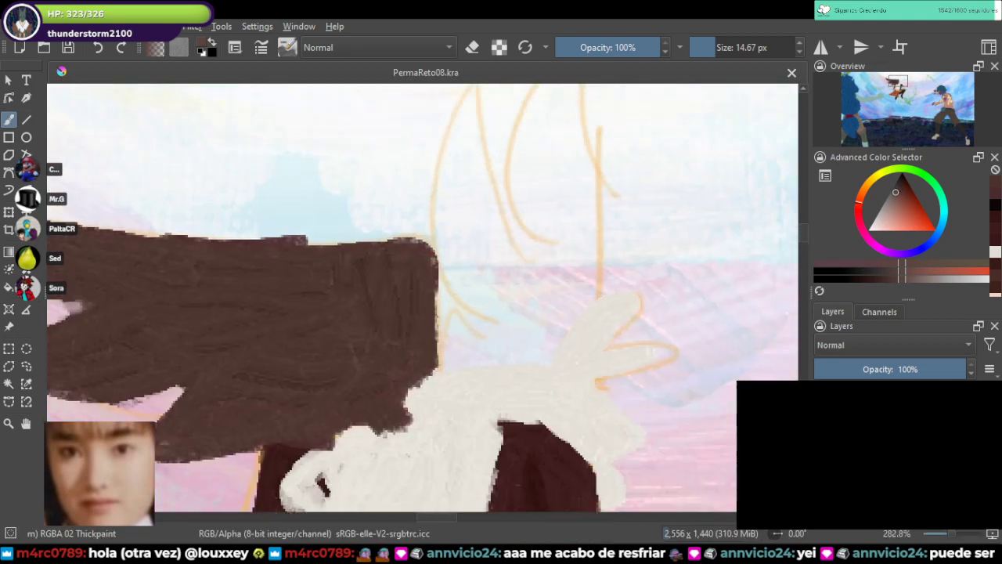
Step: Paint the upright wing's two tall feathers and its base in the lighter brown, following the orange sketch lines
mouse_move(506, 317)
left_mouse_down()
mouse_move(586, 101)
mouse_move(477, 287)
mouse_move(521, 356)
left_mouse_up()
key("ctrl+z")
left_click_drag(557, 112, 567, 333)
mouse_move(503, 349)
left_mouse_down()
mouse_move(446, 179)
mouse_move(436, 394)
mouse_move(491, 408)
left_mouse_up()
mouse_move(491, 408)
left_mouse_down()
mouse_move(542, 286)
mouse_move(461, 282)
mouse_move(468, 352)
left_mouse_up()
mouse_move(614, 169)
left_mouse_down()
mouse_move(607, 301)
mouse_move(545, 382)
left_mouse_up()
mouse_move(462, 338)
left_mouse_down()
mouse_move(522, 372)
mouse_move(484, 357)
mouse_move(542, 378)
mouse_move(476, 343)
mouse_move(448, 294)
mouse_move(535, 360)
mouse_move(541, 320)
mouse_move(553, 335)
mouse_move(534, 299)
mouse_move(517, 324)
left_mouse_up()
left_click_drag(517, 324, 533, 191)
mouse_move(485, 215)
left_mouse_down()
mouse_move(532, 282)
mouse_move(537, 234)
mouse_move(509, 423)
left_mouse_up()
mouse_move(571, 250)
left_mouse_down()
mouse_move(584, 227)
mouse_move(544, 238)
mouse_move(483, 196)
mouse_move(519, 363)
left_mouse_up()
mouse_move(509, 329)
left_mouse_down()
mouse_move(502, 195)
mouse_move(534, 340)
mouse_move(548, 344)
left_mouse_up()
mouse_move(591, 309)
left_mouse_down()
mouse_move(624, 145)
mouse_move(596, 275)
mouse_move(604, 350)
mouse_move(585, 364)
mouse_move(583, 338)
mouse_move(628, 396)
mouse_move(622, 168)
mouse_move(638, 384)
left_mouse_up()
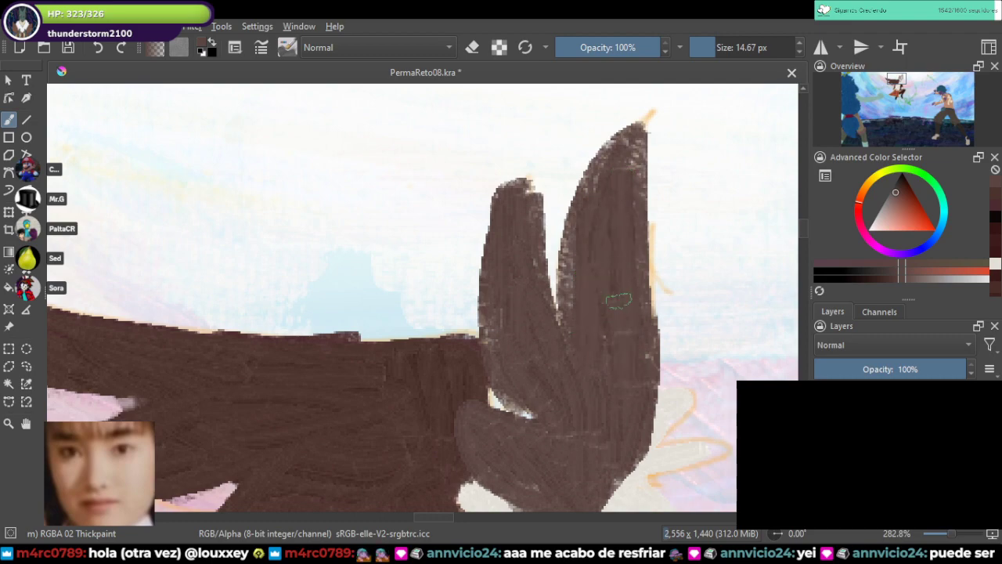
Step: Trim the tip of the upright wing's shorter feather with the eraser and save the document
key("e")
mouse_move(517, 168)
left_mouse_down()
mouse_move(547, 132)
mouse_move(484, 210)
mouse_move(463, 269)
mouse_move(501, 207)
left_mouse_up()
key("e")
scroll(558, 183, "down", 4)
key("ctrl+s")
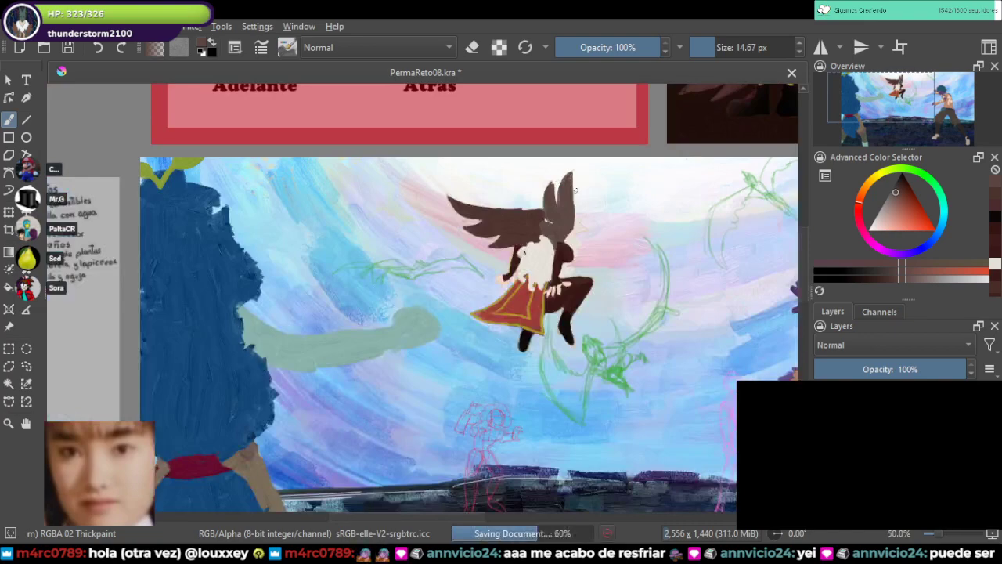
scroll(566, 205, "up", 3)
key("minus")
key("minus")
key("minus")
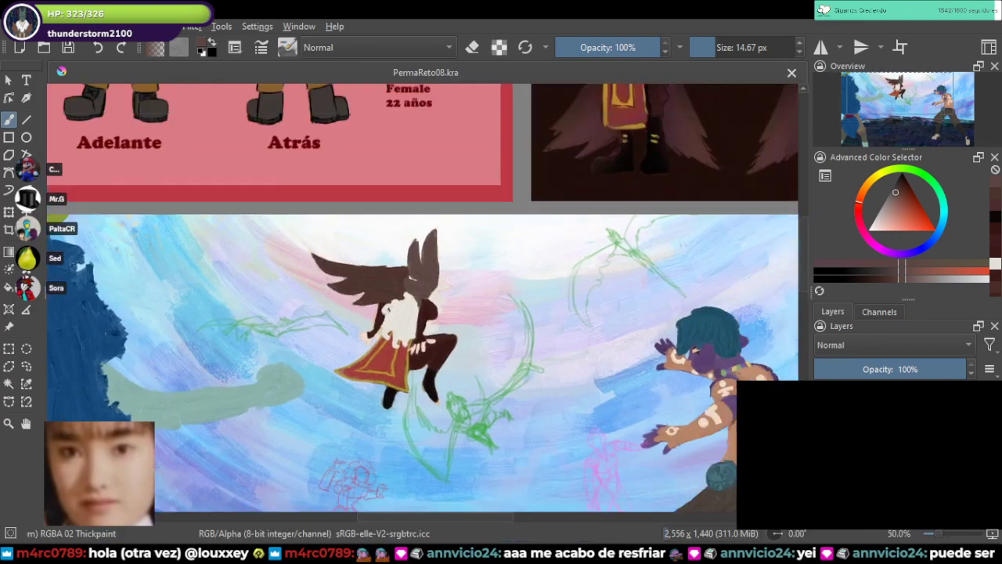
left_click_drag(422, 298, 439, 355)
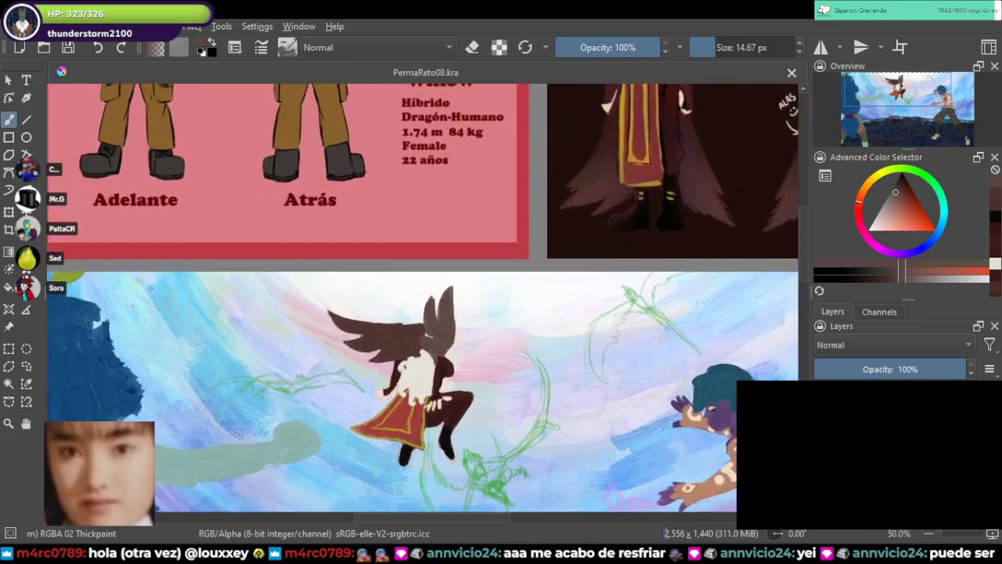
Step: Sample the wing brown from Kotaro's reference sheet and repaint the upright wing's two tall feathers with this redder shade
mouse_move(770, 158)
left_mouse_down()
mouse_move(777, 56)
mouse_move(645, 283)
left_mouse_up()
scroll(645, 283, "up", 2)
mouse_move(529, 337)
left_mouse_down("ctrl")
mouse_move(534, 370)
mouse_move(723, 219)
left_mouse_up("ctrl")
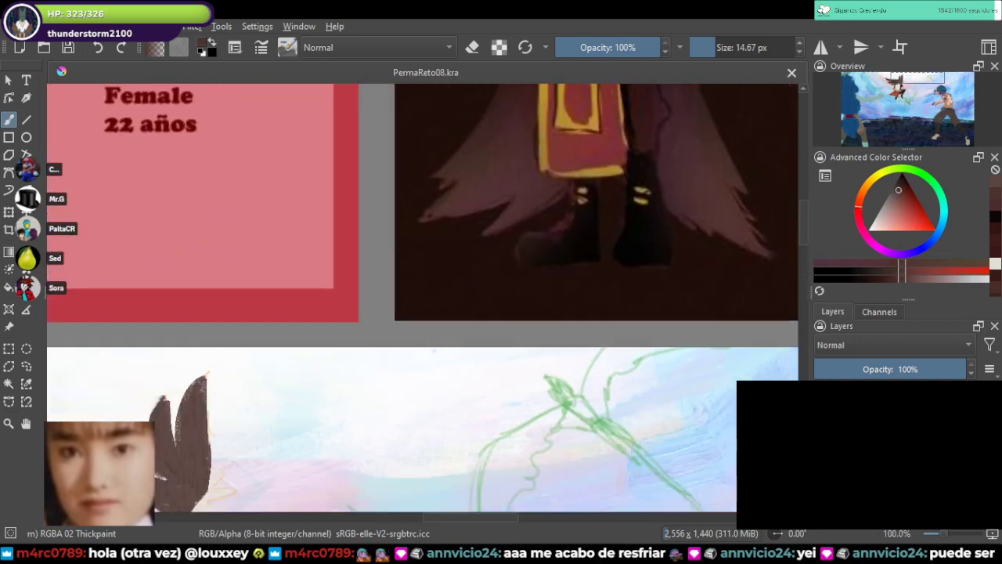
scroll(269, 313, "up", 3)
mouse_move(184, 454)
left_mouse_down()
mouse_move(269, 313)
mouse_move(404, 300)
left_mouse_up()
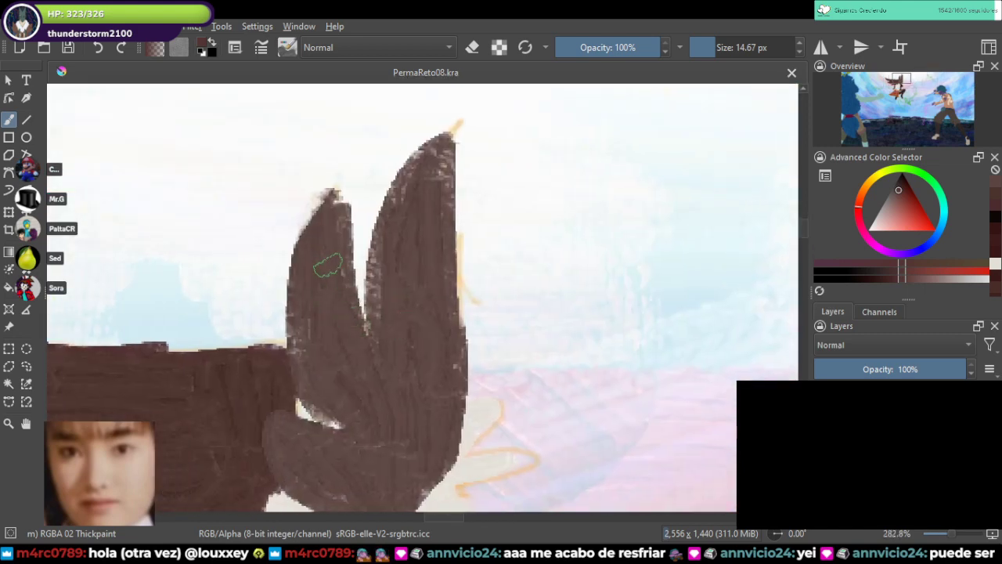
left_click_drag(335, 220, 331, 326)
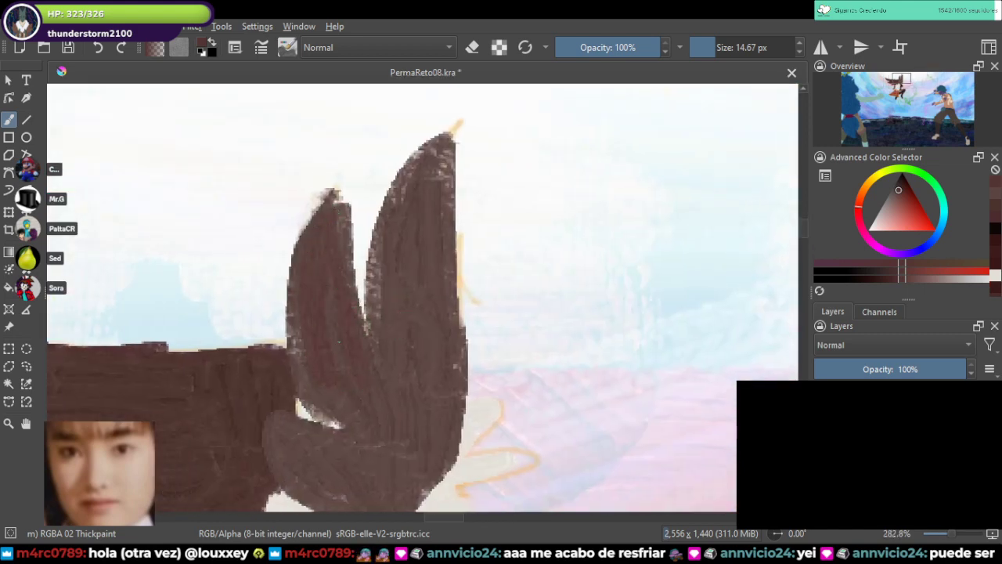
mouse_move(394, 331)
left_mouse_down()
mouse_move(430, 160)
mouse_move(421, 422)
mouse_move(418, 398)
mouse_move(397, 396)
mouse_move(432, 391)
mouse_move(402, 313)
left_mouse_up()
mouse_move(301, 226)
left_mouse_down()
mouse_move(301, 372)
mouse_move(329, 413)
mouse_move(364, 424)
left_mouse_up()
left_click_drag(352, 415, 390, 318)
left_click_drag(419, 349, 422, 278)
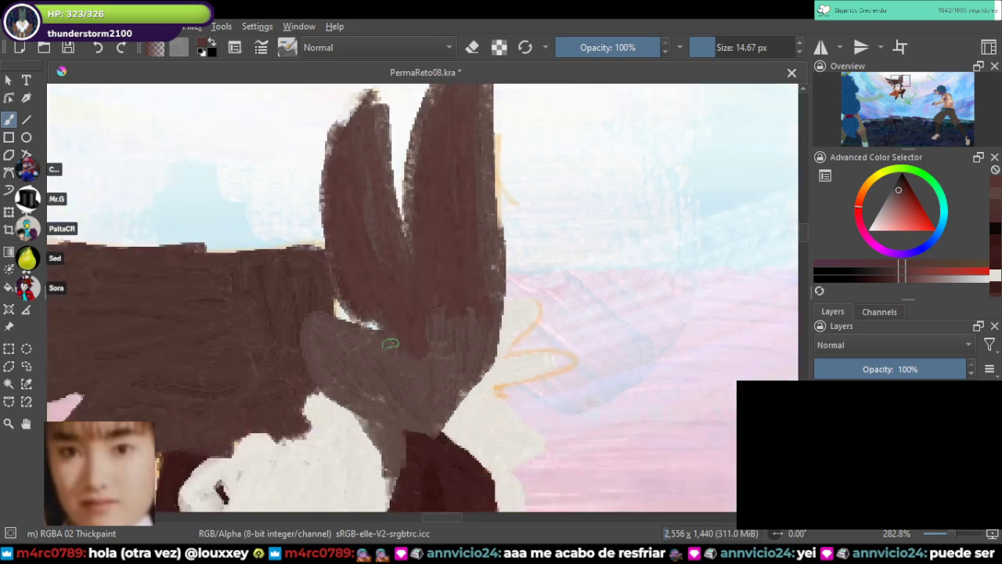
Step: Extend the redder brown over the upright wing's base and save the document
mouse_move(390, 343)
left_mouse_down()
mouse_move(317, 364)
mouse_move(368, 404)
mouse_move(457, 312)
mouse_move(391, 434)
mouse_move(388, 473)
mouse_move(368, 427)
mouse_move(378, 306)
mouse_move(460, 199)
left_mouse_up()
mouse_move(356, 174)
left_mouse_down()
mouse_move(402, 341)
mouse_move(387, 430)
mouse_move(419, 141)
mouse_move(501, 290)
mouse_move(546, 202)
left_mouse_up()
scroll(428, 155, "down", 3)
key("ctrl+s")
left_click_drag(519, 293, 350, 304)
scroll(350, 304, "up", 1)
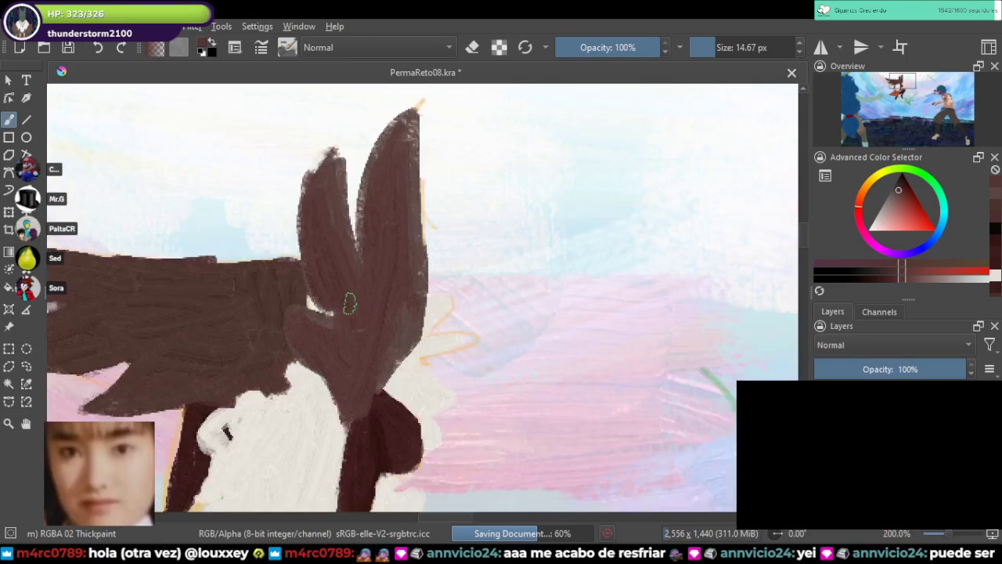
Step: Refine where the upright wing meets the shoulder, using dark brown sampled from the figure's clothing, and save the document
left_click_drag(339, 407, 343, 425)
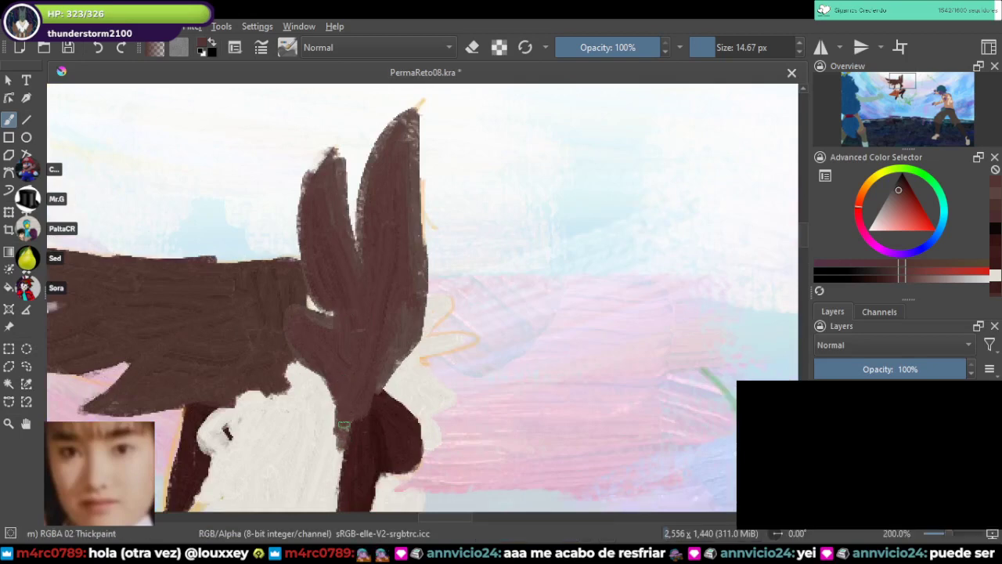
left_click(372, 428, "ctrl")
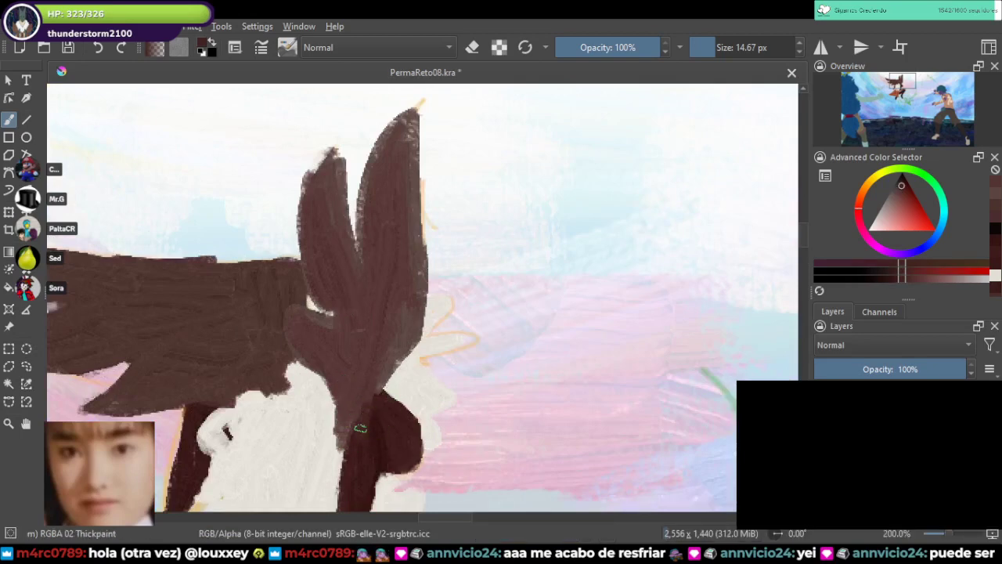
left_click_drag(370, 405, 399, 423)
scroll(454, 474, "down", 3)
key("ctrl+s")
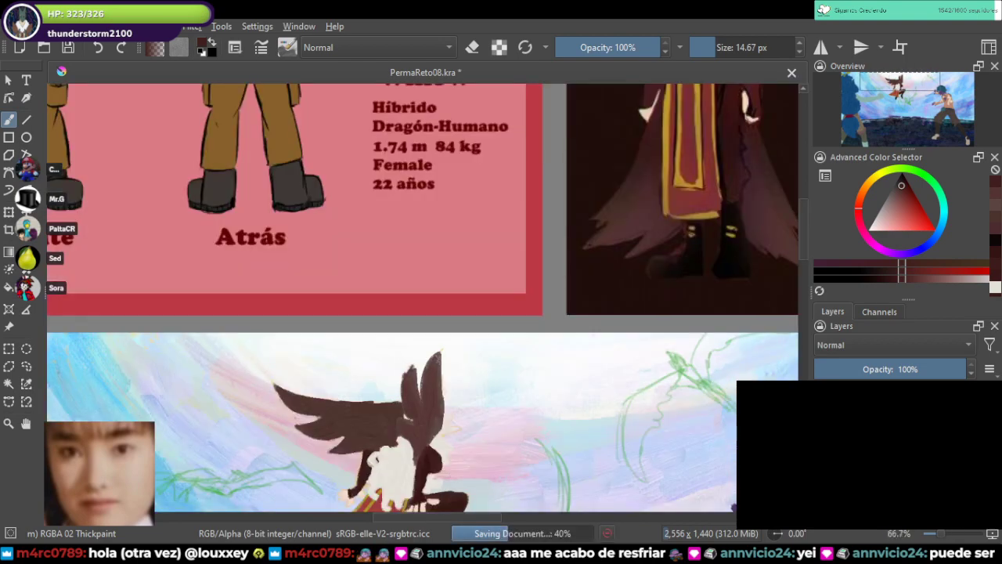
left_click_drag(474, 306, 382, 85)
left_click_drag(491, 245, 448, 238)
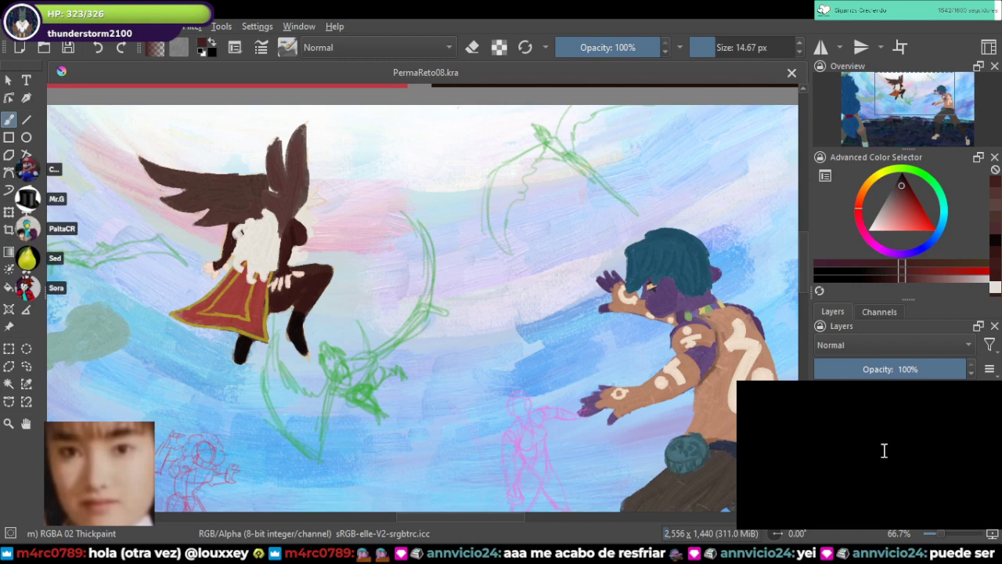
mouse_move(884, 458)
mouse_move(813, 424)
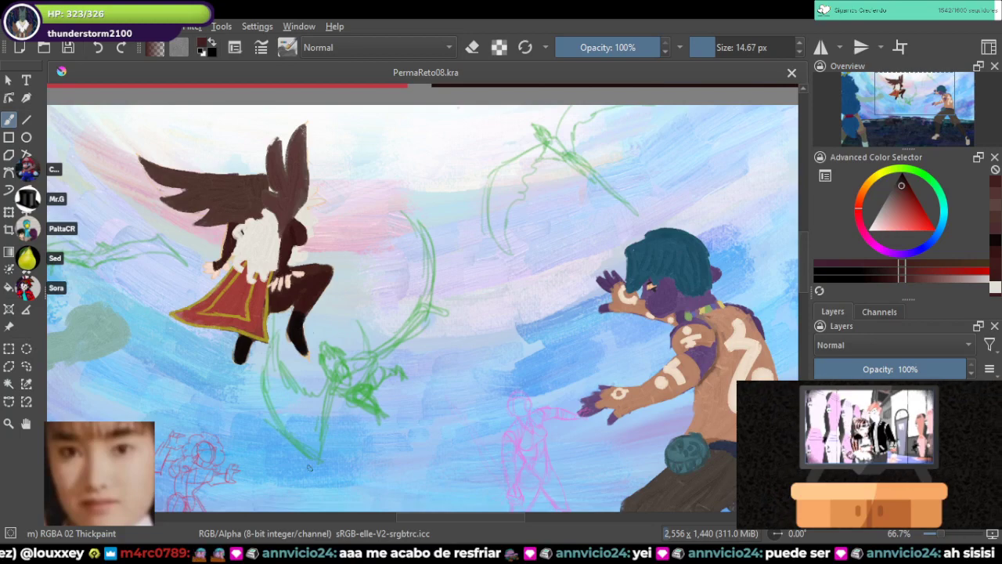
scroll(501, 337, "down", 3)
scroll(503, 335, "down", 1)
scroll(503, 335, "up", 1)
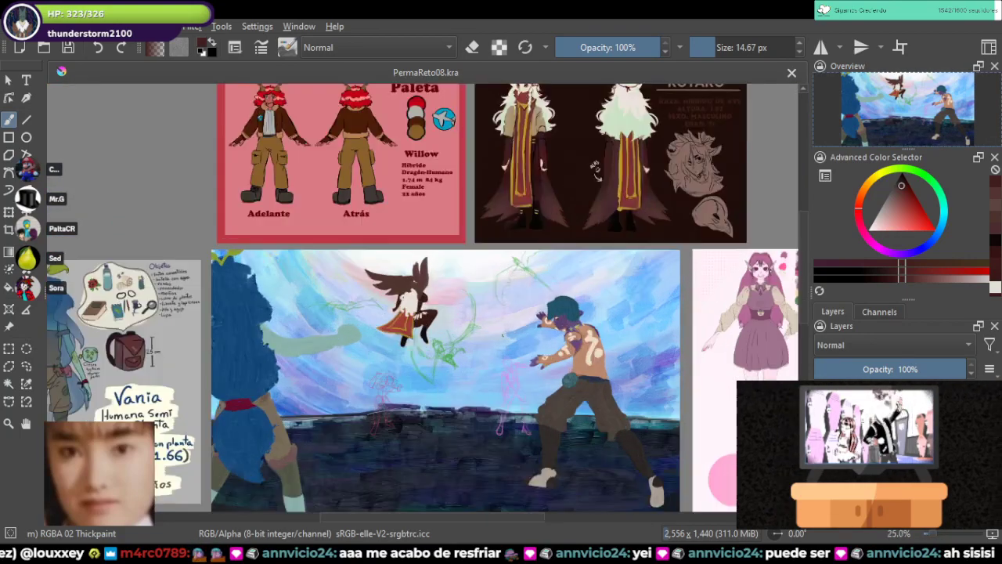
left_click_drag(593, 169, 624, 91)
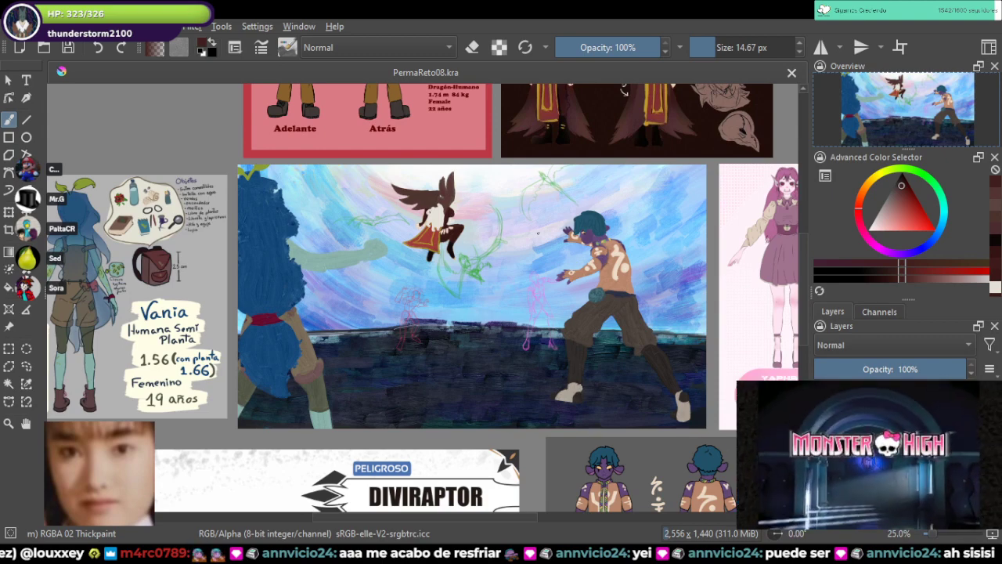
left_click_drag(448, 324, 501, 271)
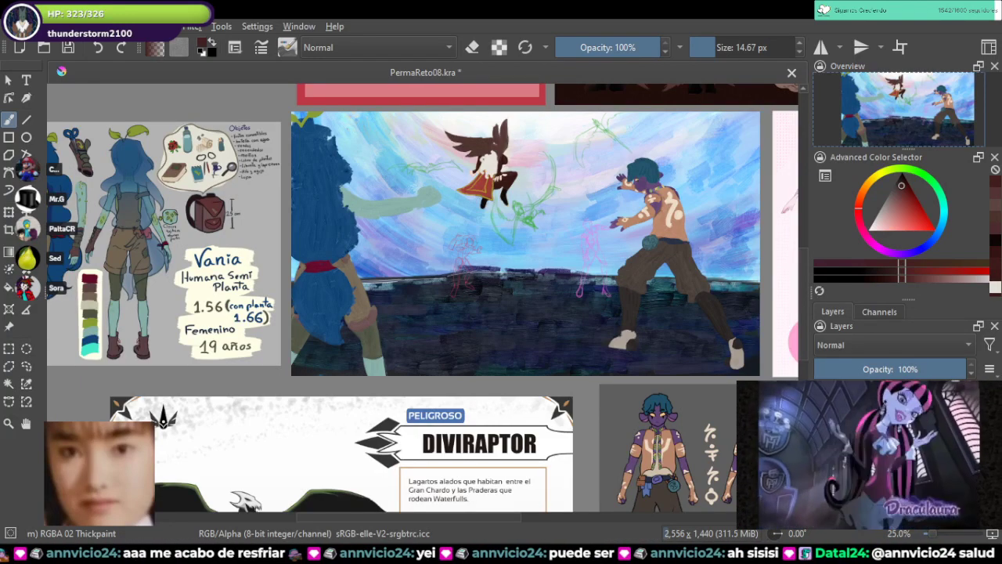
Step: Sample the reddish-pink skin tone from the neck of the front-view figure on Willow's reference sheet
mouse_move(423, 196)
left_mouse_down()
mouse_move(249, 449)
mouse_move(305, 488)
mouse_move(472, 466)
left_mouse_up()
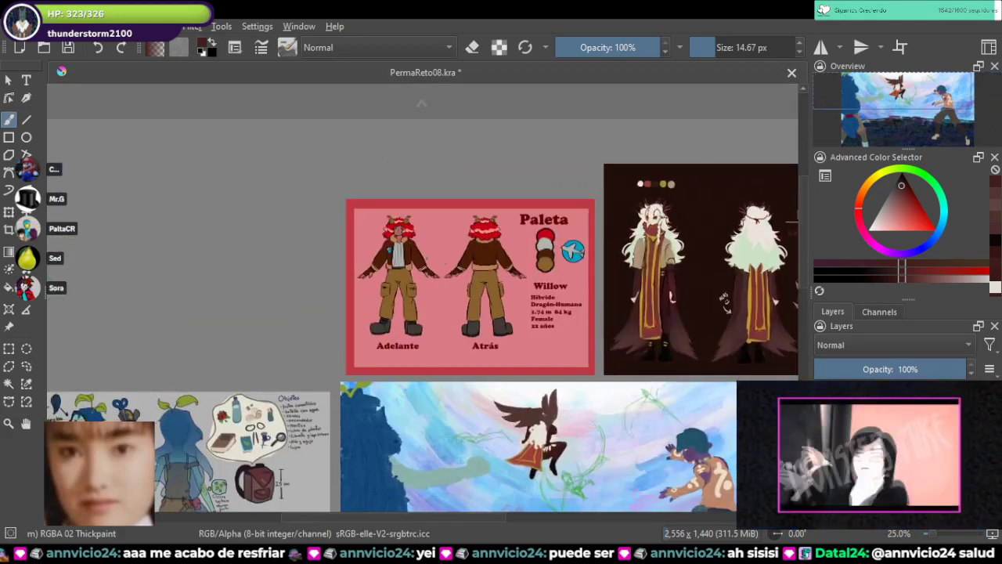
scroll(444, 243, "up", 5)
left_click_drag(320, 262, 548, 371)
scroll(387, 336, "up", 2)
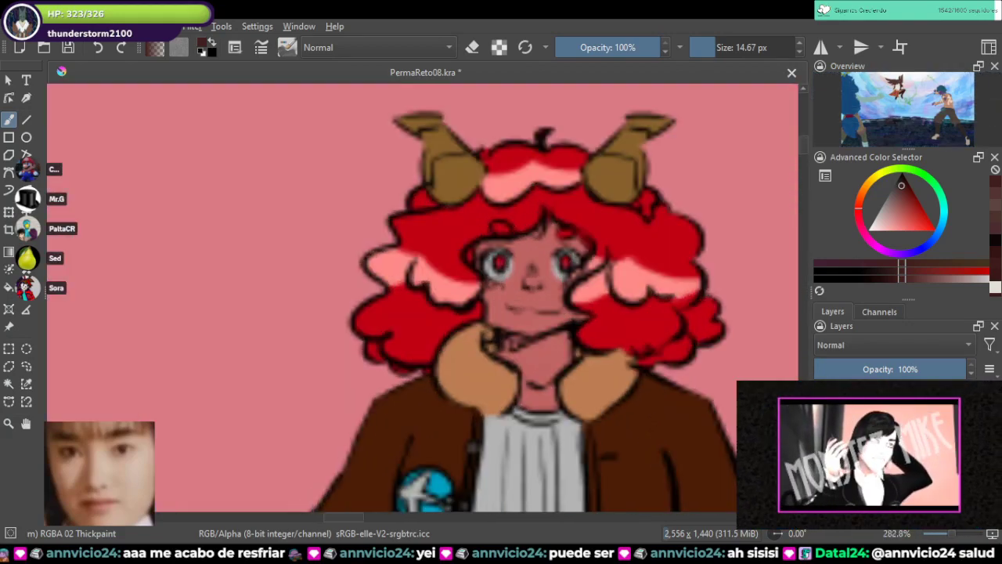
left_click(542, 351, "ctrl")
scroll(545, 359, "down", 4)
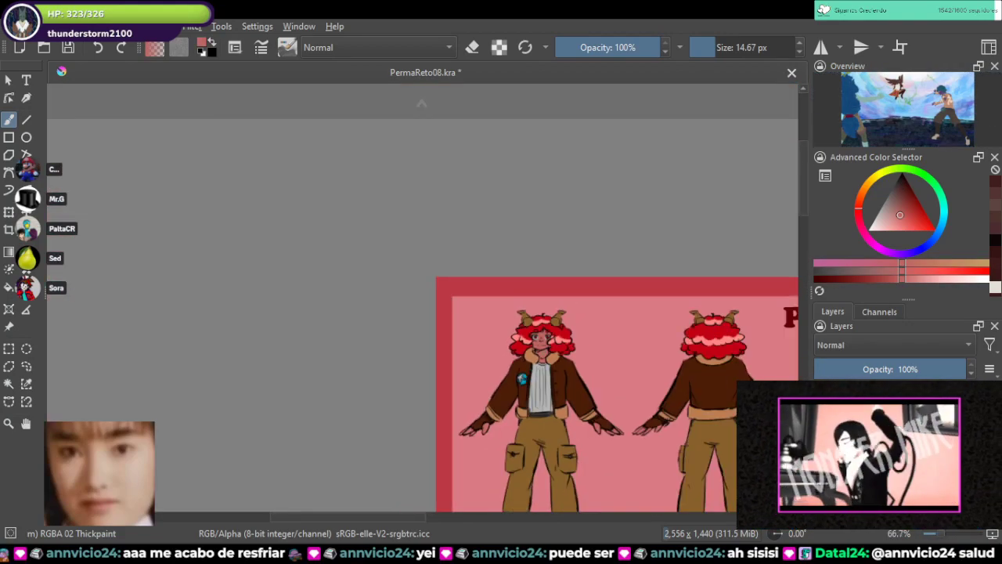
Step: Fill the head circle of the small red-sketched figure with the skin tone and trim its edge with the eraser
left_click_drag(546, 359, 459, 163)
left_click_drag(548, 438, 446, 245)
mouse_move(771, 501)
left_mouse_down()
mouse_move(628, 300)
mouse_move(583, 295)
left_mouse_up()
scroll(583, 295, "down", 1)
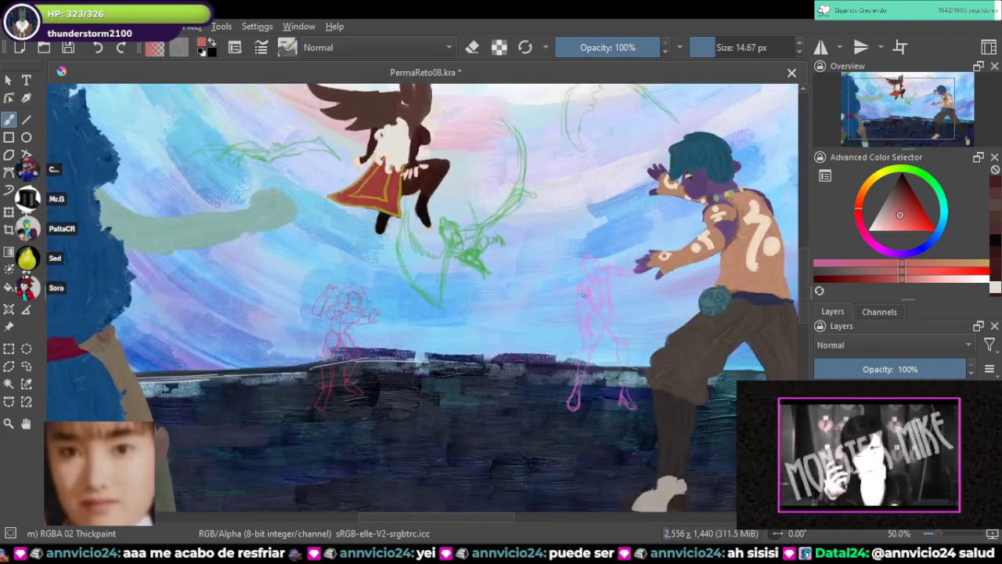
right_click(583, 295)
right_click(595, 284)
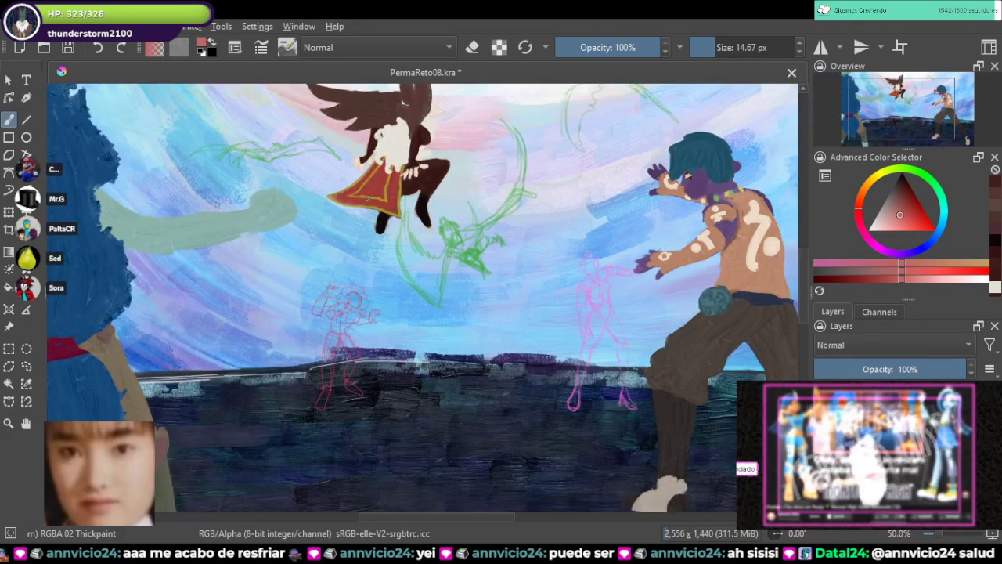
scroll(600, 279, "up", 3)
left_click_drag(582, 277, 871, 285)
mouse_move(198, 370)
left_mouse_down()
mouse_move(352, 343)
mouse_move(419, 310)
left_mouse_up()
scroll(418, 310, "up", 1)
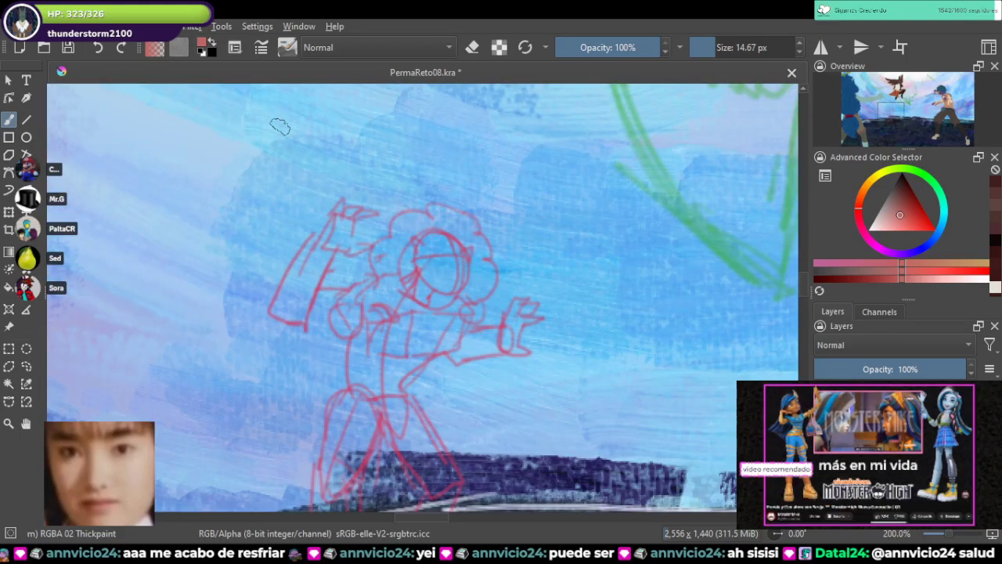
mouse_move(418, 248)
left_mouse_down()
mouse_move(438, 274)
mouse_move(447, 247)
left_mouse_up()
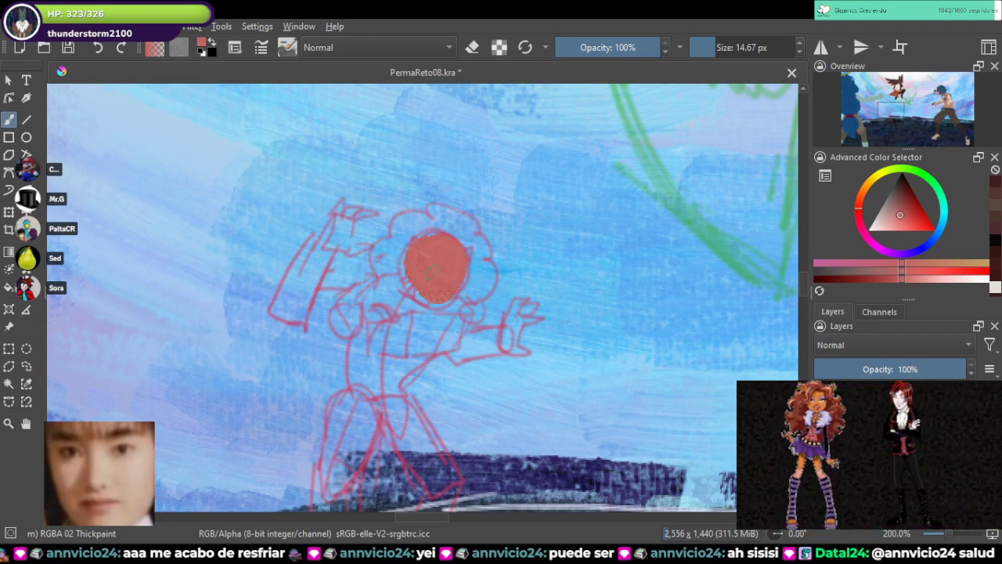
left_click_drag(446, 254, 440, 278)
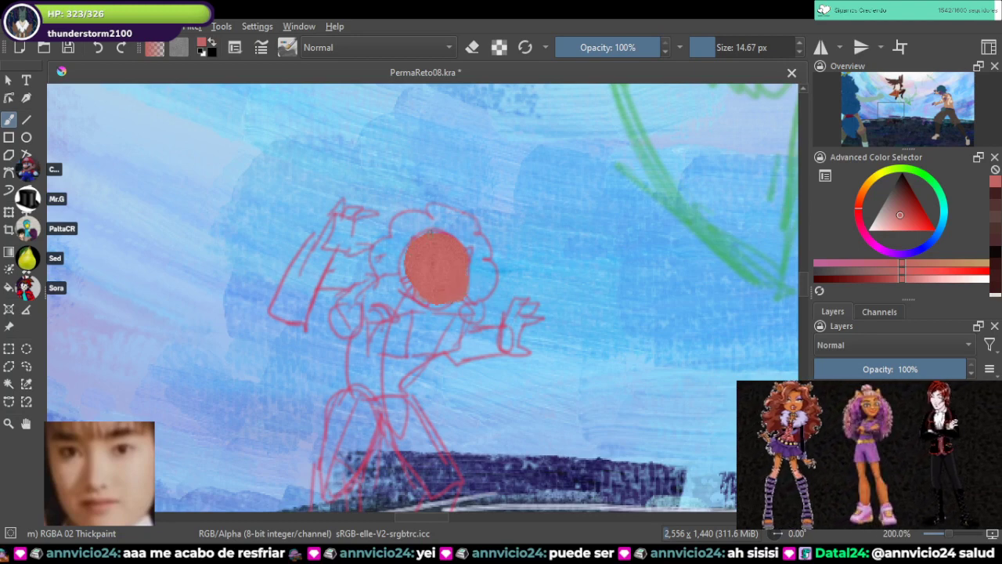
key("e")
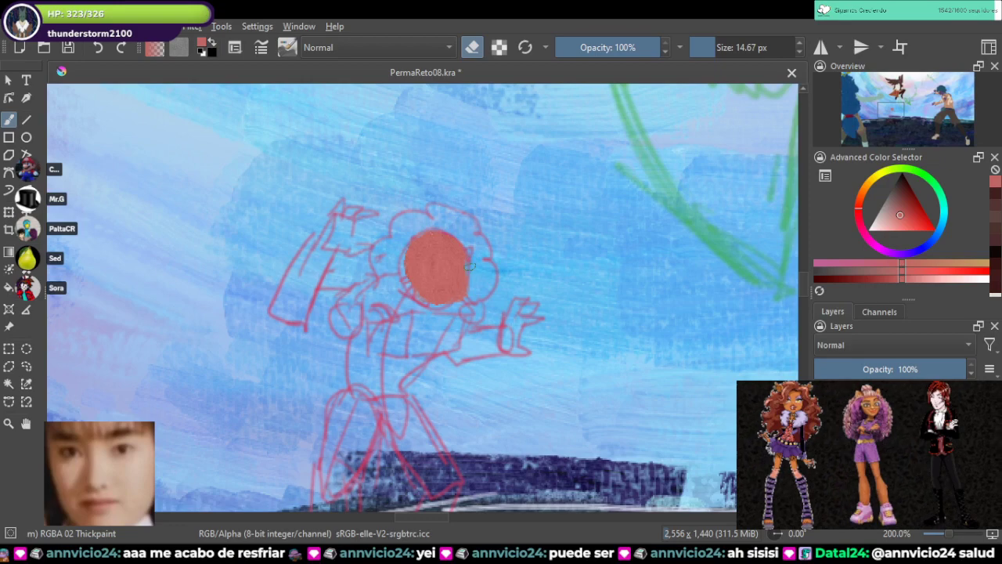
key("e")
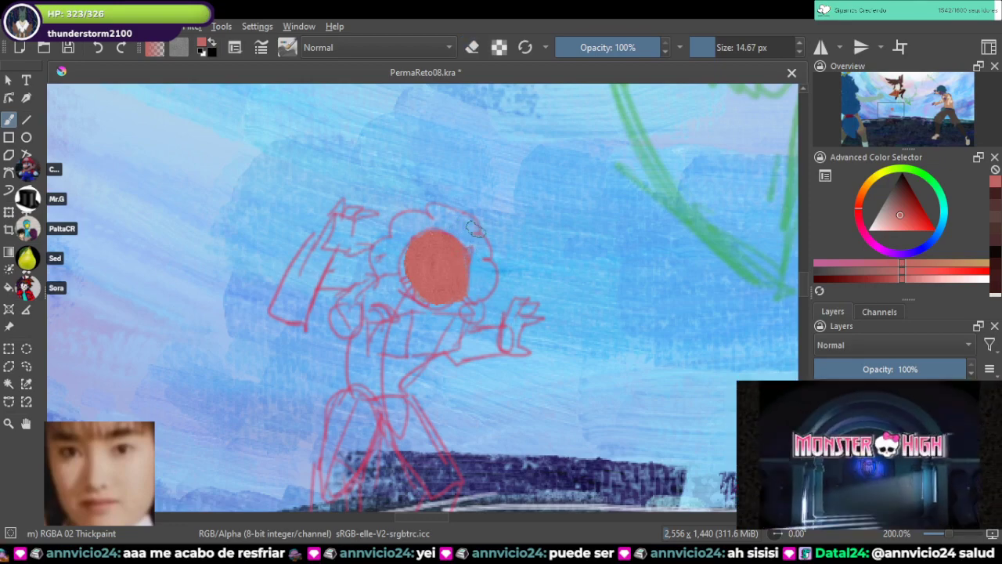
Step: Sample the dark brown of the jacket from the back-view figure on Willow's reference sheet
scroll(474, 230, "down", 2)
left_click_drag(474, 229, 535, 434)
left_click_drag(470, 141, 630, 500)
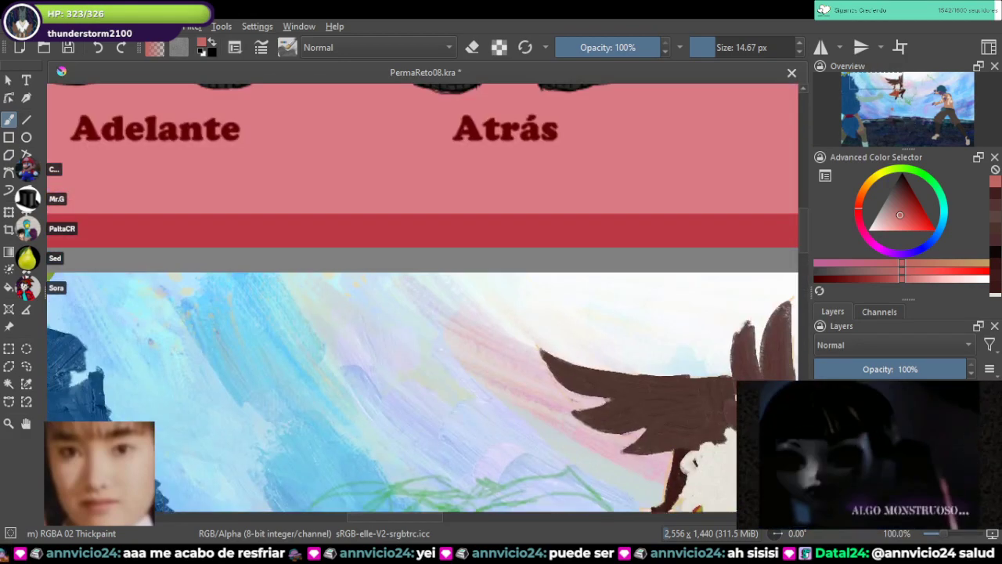
scroll(423, 297, "up", 10)
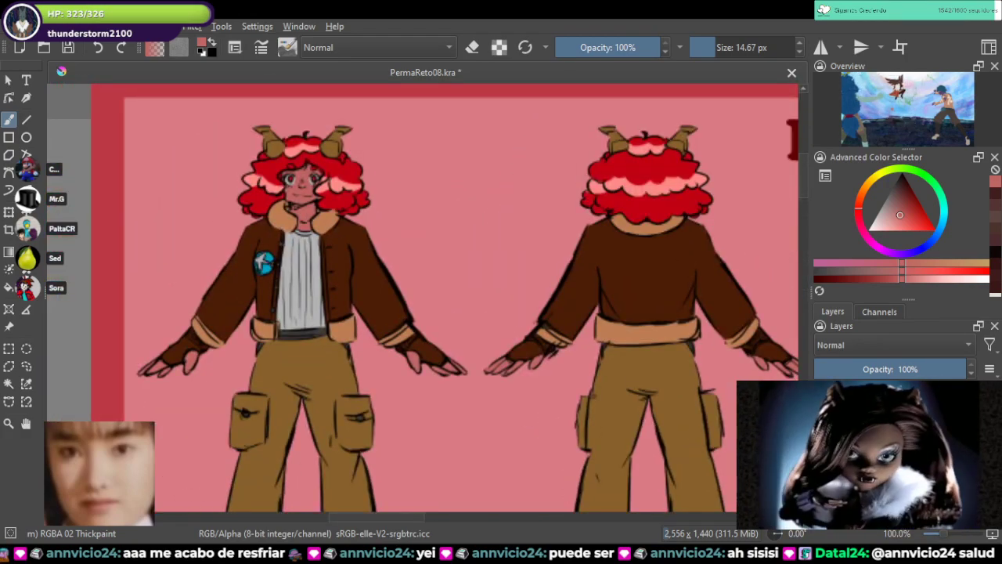
left_click(645, 264, "ctrl")
Step: Paint the small figure's raised sleeve, shoulders and jacket torso in the dark brown, following the red sketch lines
scroll(646, 263, "down", 2)
left_click_drag(646, 263, 589, 123)
mouse_move(621, 501)
left_mouse_down()
mouse_move(508, 215)
mouse_move(506, 167)
left_mouse_up()
scroll(505, 295, "up", 4)
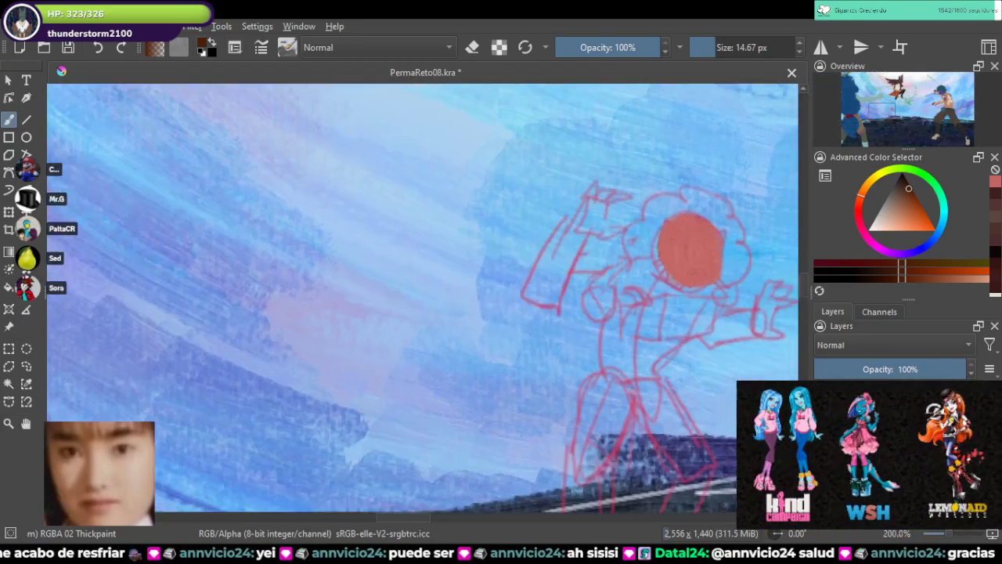
scroll(478, 278, "up", 1)
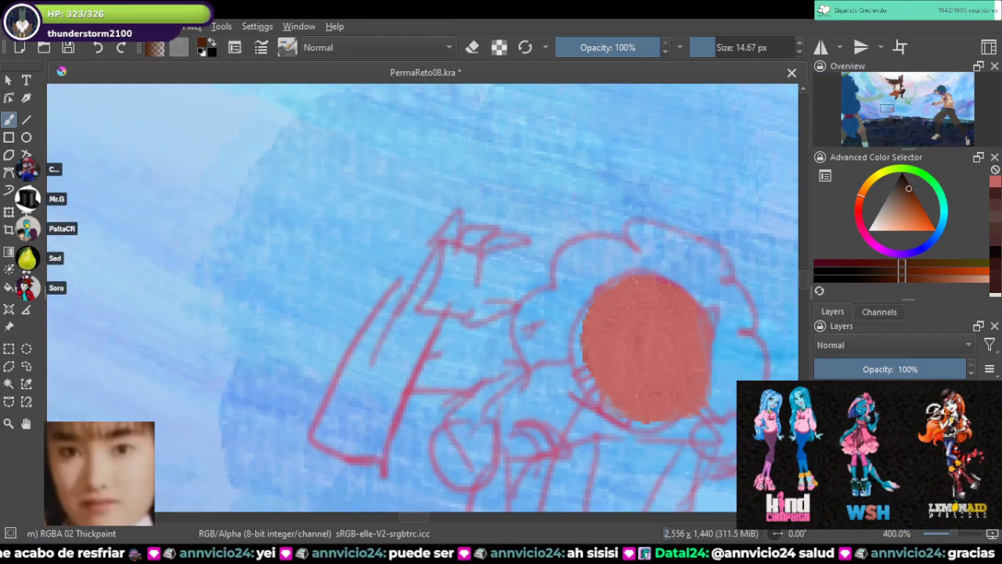
left_click_drag(477, 279, 432, 185)
mouse_move(541, 297)
left_mouse_down()
mouse_move(565, 334)
mouse_move(514, 298)
mouse_move(454, 313)
mouse_move(361, 303)
mouse_move(334, 320)
mouse_move(372, 239)
mouse_move(357, 277)
mouse_move(358, 237)
mouse_move(325, 276)
mouse_move(319, 270)
mouse_move(299, 307)
mouse_move(314, 261)
mouse_move(293, 321)
mouse_move(324, 282)
mouse_move(315, 347)
mouse_move(267, 342)
mouse_move(434, 370)
mouse_move(505, 323)
mouse_move(465, 319)
mouse_move(418, 360)
mouse_move(383, 319)
mouse_move(339, 340)
mouse_move(314, 334)
mouse_move(445, 380)
mouse_move(310, 346)
left_mouse_up()
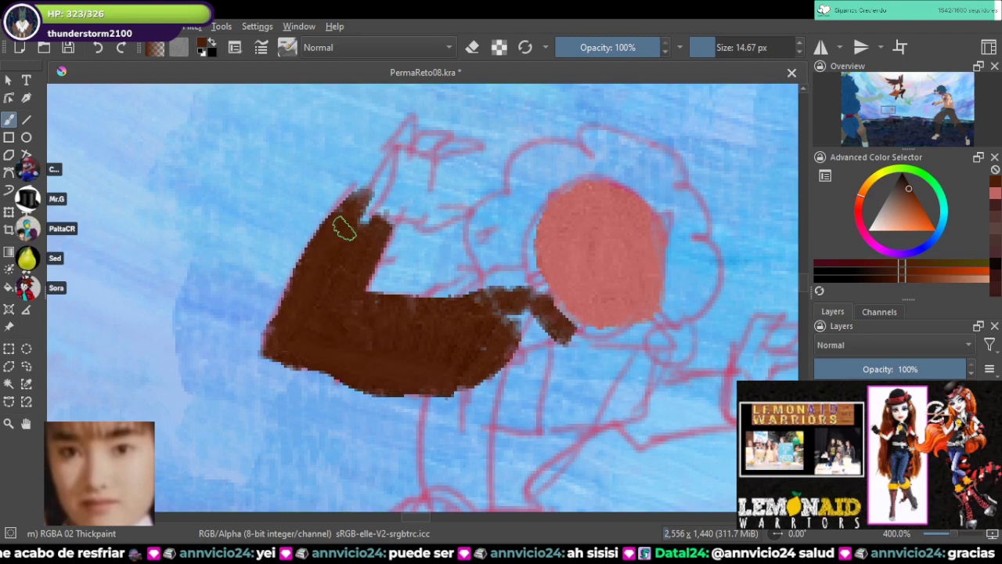
mouse_move(564, 342)
left_mouse_down()
mouse_move(485, 278)
mouse_move(525, 285)
mouse_move(421, 251)
mouse_move(467, 264)
mouse_move(519, 304)
mouse_move(559, 274)
mouse_move(568, 328)
mouse_move(474, 419)
mouse_move(514, 353)
mouse_move(481, 369)
mouse_move(521, 319)
mouse_move(454, 313)
mouse_move(399, 337)
mouse_move(365, 423)
left_mouse_up()
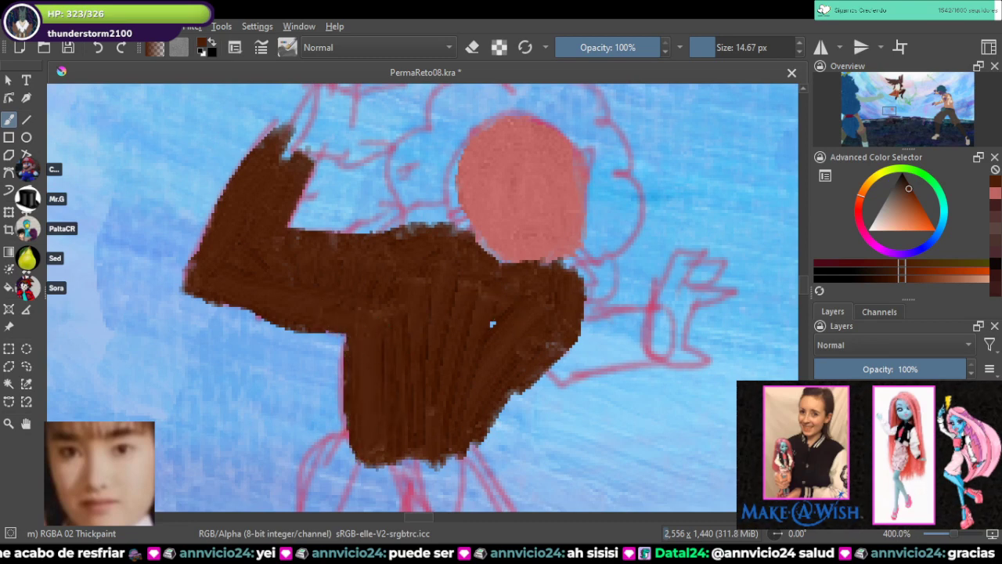
Step: Paint the outstretched arm and gloved hand in the same brown, reshape the lower finger with the eraser and brush, and save the document
mouse_move(525, 313)
left_mouse_down()
mouse_move(402, 299)
mouse_move(514, 302)
mouse_move(541, 315)
mouse_move(481, 345)
mouse_move(438, 348)
mouse_move(424, 339)
mouse_move(439, 344)
mouse_move(430, 352)
mouse_move(478, 331)
mouse_move(470, 327)
mouse_move(519, 315)
mouse_move(557, 251)
mouse_move(577, 242)
mouse_move(571, 264)
mouse_move(587, 273)
mouse_move(543, 338)
mouse_move(559, 350)
mouse_move(569, 318)
left_mouse_up()
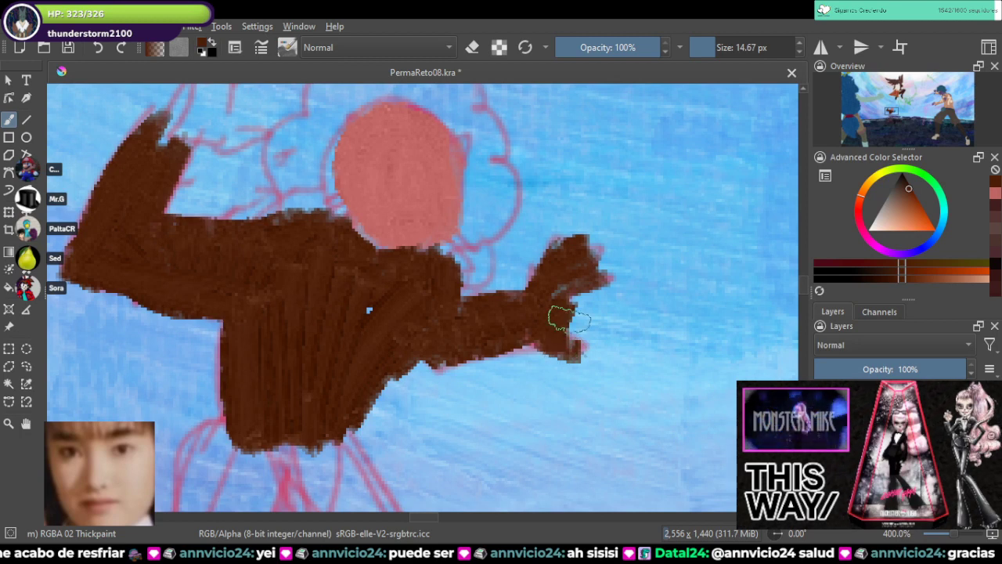
key("e")
left_click_drag(533, 368, 608, 365)
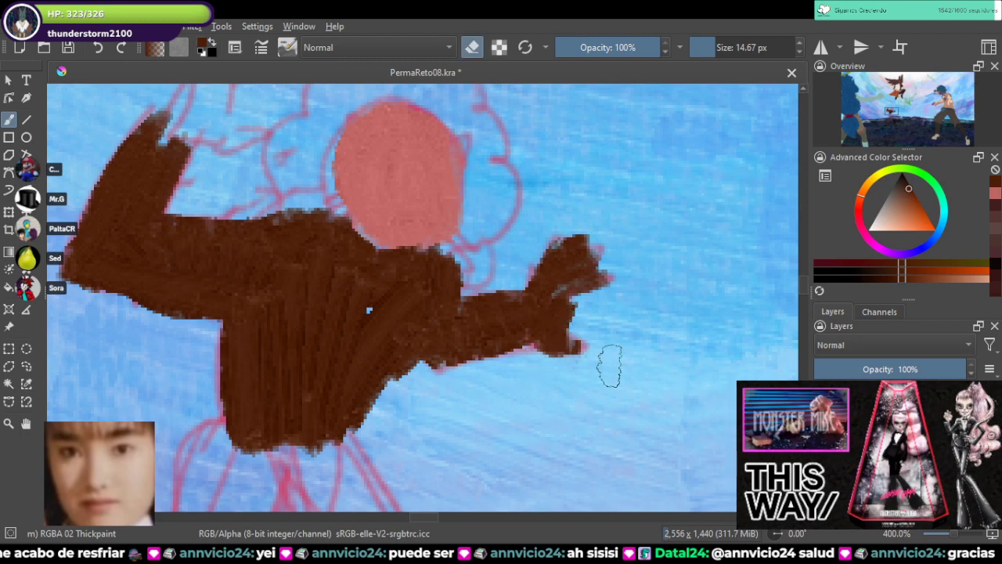
key("e")
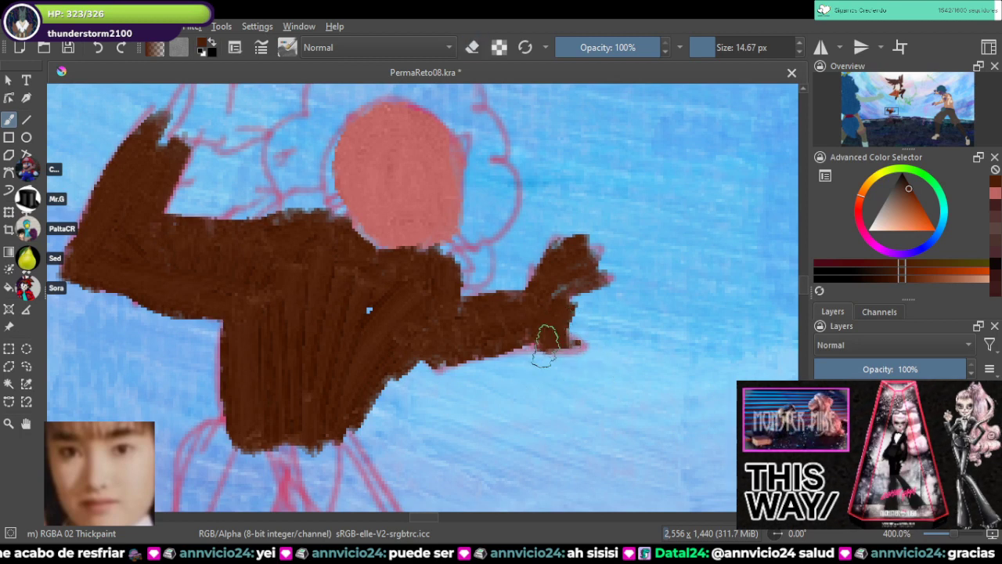
left_click_drag(507, 341, 588, 344)
key("e")
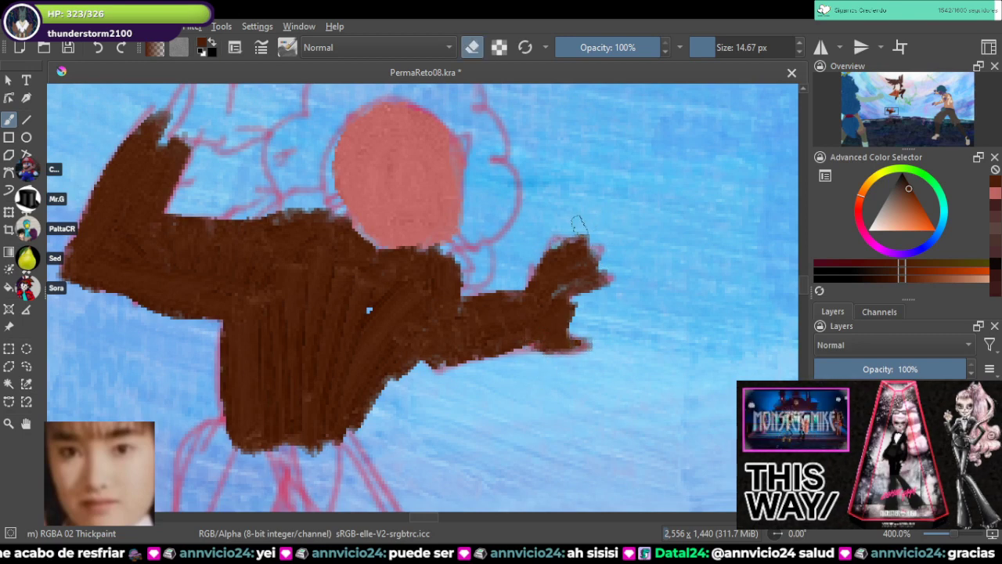
key("e")
scroll(544, 310, "down", 6)
key("ctrl+s")
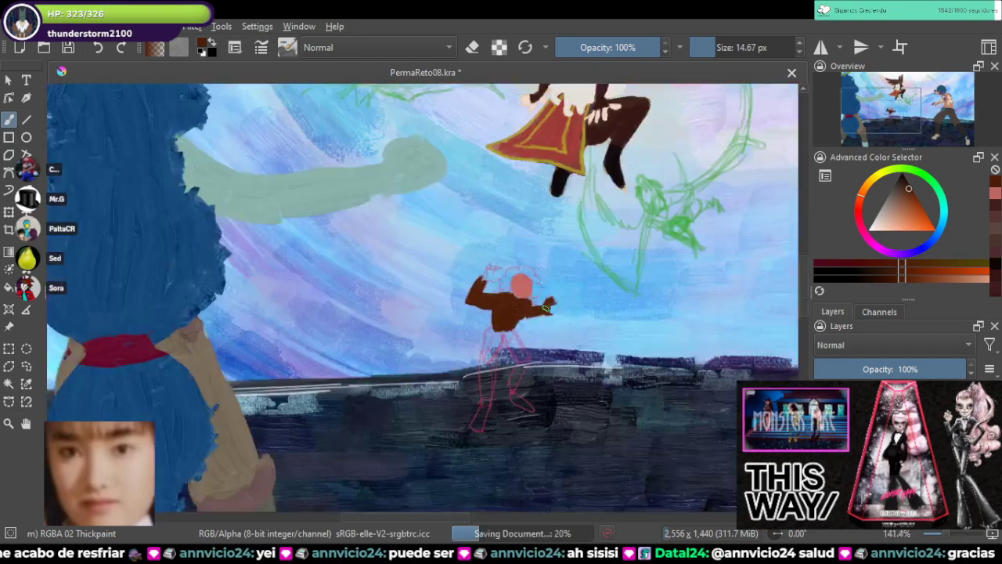
Step: Sample the skin tone from the front-view figure's face on Willow's reference sheet
left_click_drag(501, 235, 501, 414)
left_click_drag(438, 156, 497, 452)
scroll(350, 149, "up", 1)
left_click_drag(350, 148, 373, 256)
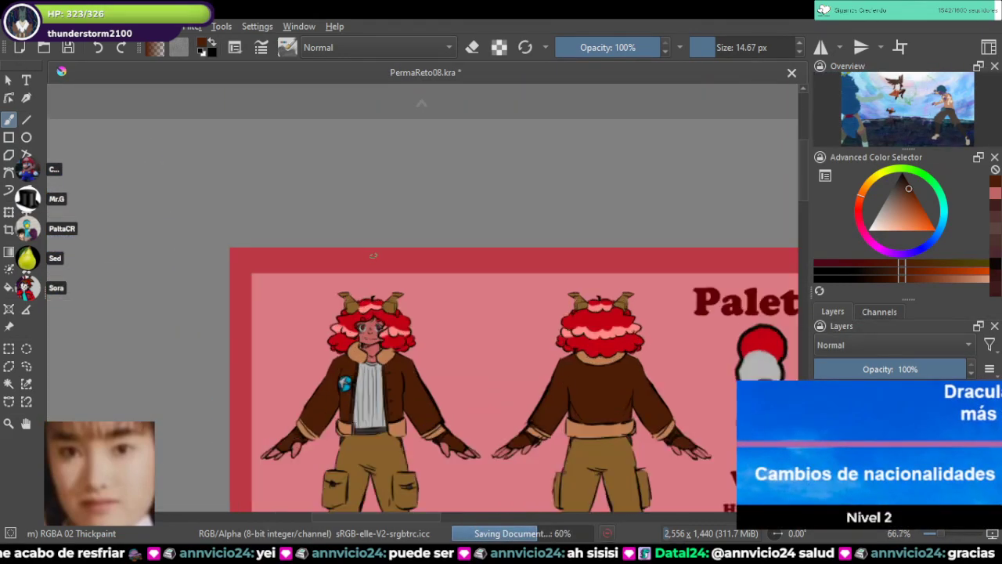
scroll(368, 341, "up", 5)
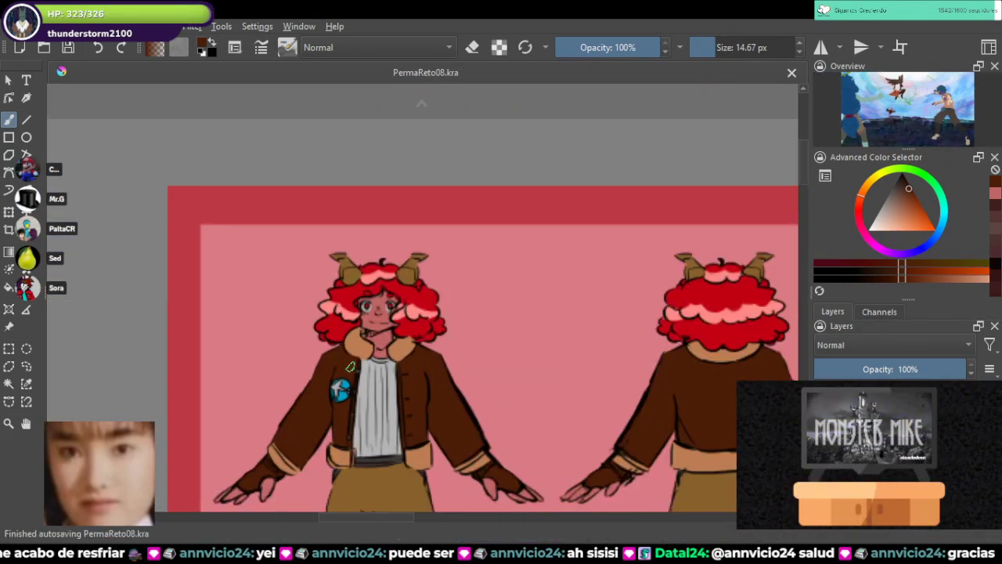
left_click(418, 312, "ctrl")
left_click_drag(515, 409, 510, 232)
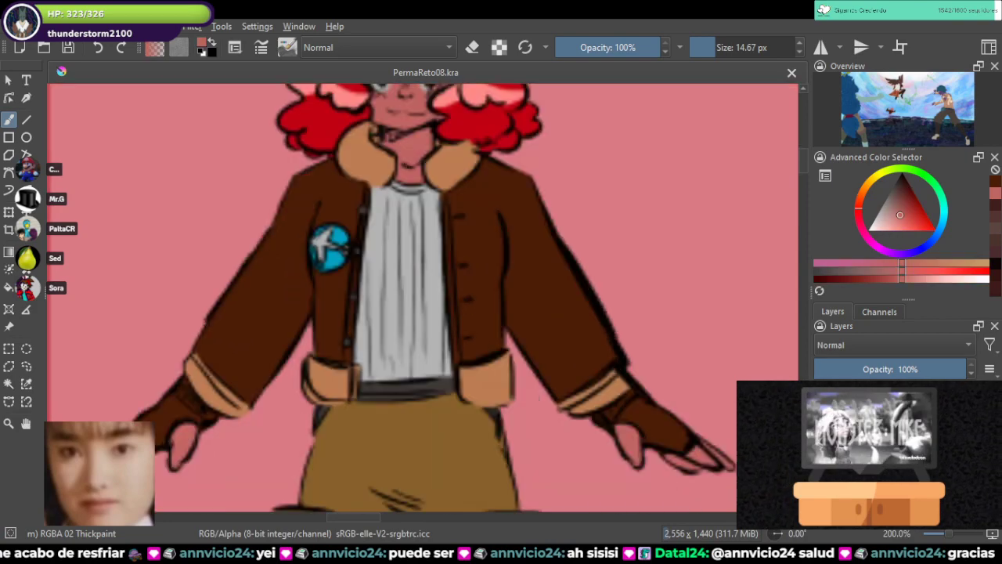
Step: Shrink the brush to 3.65 px and paint the upper fingertip of the small figure's outstretched hand in the skin tone
scroll(545, 202, "down", 4)
scroll(601, 323, "down", 5)
scroll(556, 140, "up", 8)
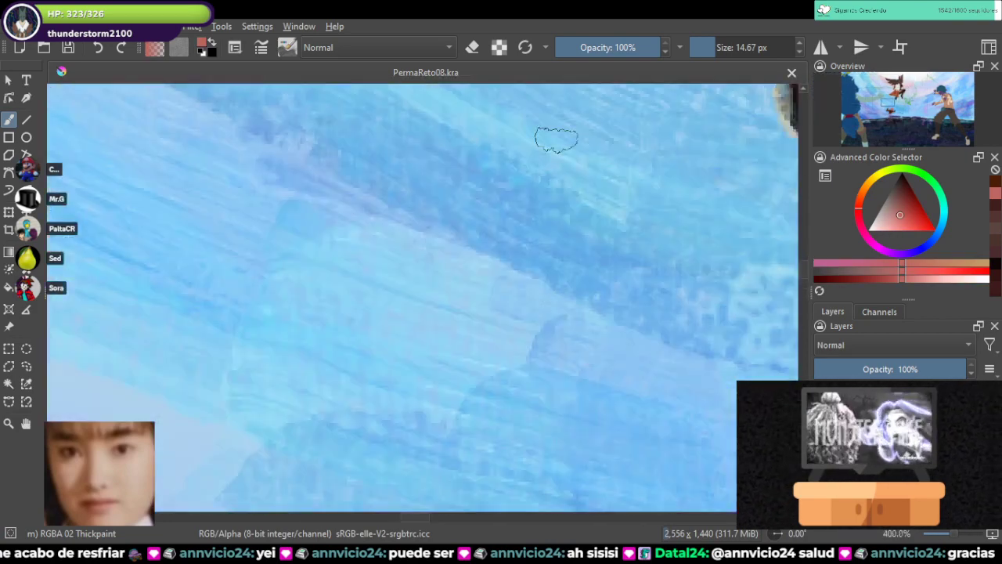
mouse_move(552, 501)
left_mouse_down()
mouse_move(548, 255)
mouse_move(560, 82)
left_mouse_up()
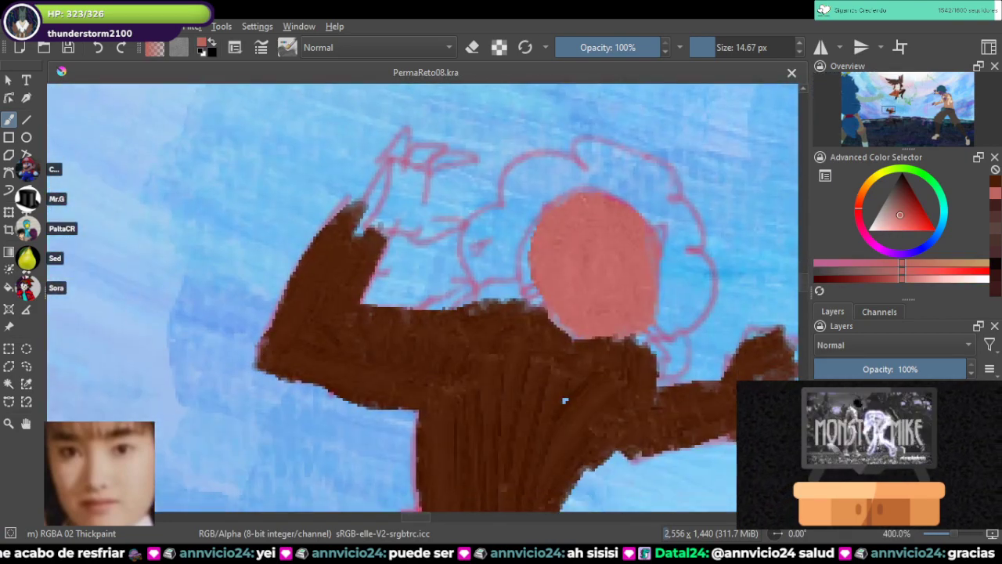
left_click(713, 47)
key("bracketleft")
key("bracketleft")
key("bracketleft")
key("bracketleft")
key("bracketleft")
key("bracketleft")
key("bracketleft")
scroll(685, 325, "up", 3)
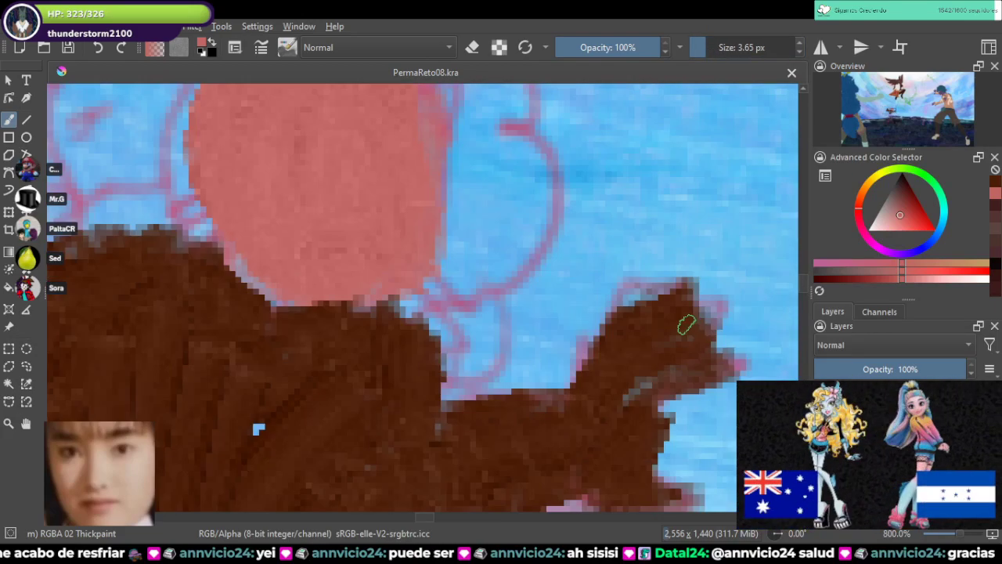
mouse_move(673, 301)
left_mouse_down()
mouse_move(664, 312)
mouse_move(693, 311)
mouse_move(687, 290)
left_mouse_up()
Step: Set the brush size to 4.74 px and paint the outstretched hand's remaining fingertips and thumb tip in the skin tone
key("bracketright")
key("bracketright")
key("bracketright")
key("bracketright")
key("bracketright")
key("bracketright")
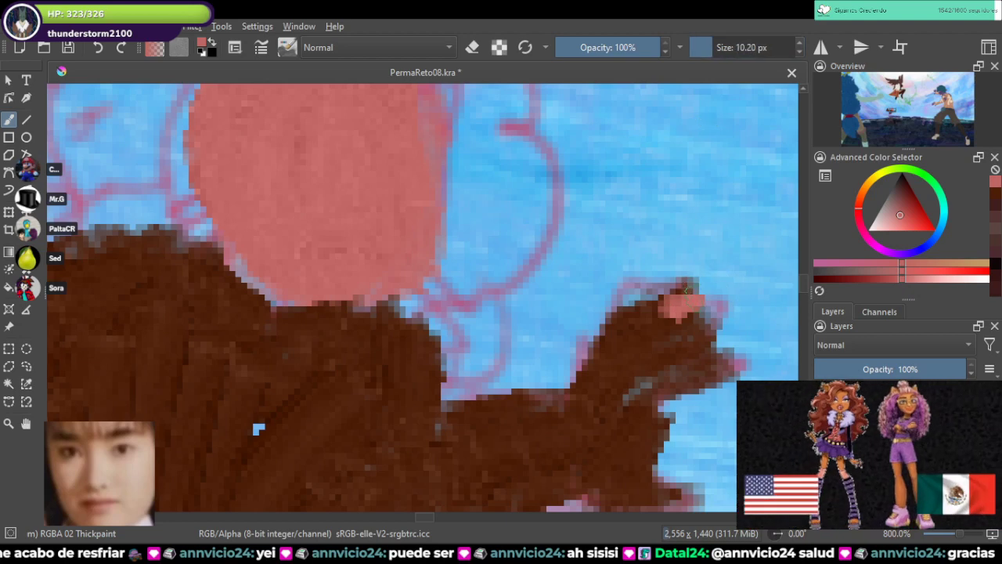
left_click(707, 47)
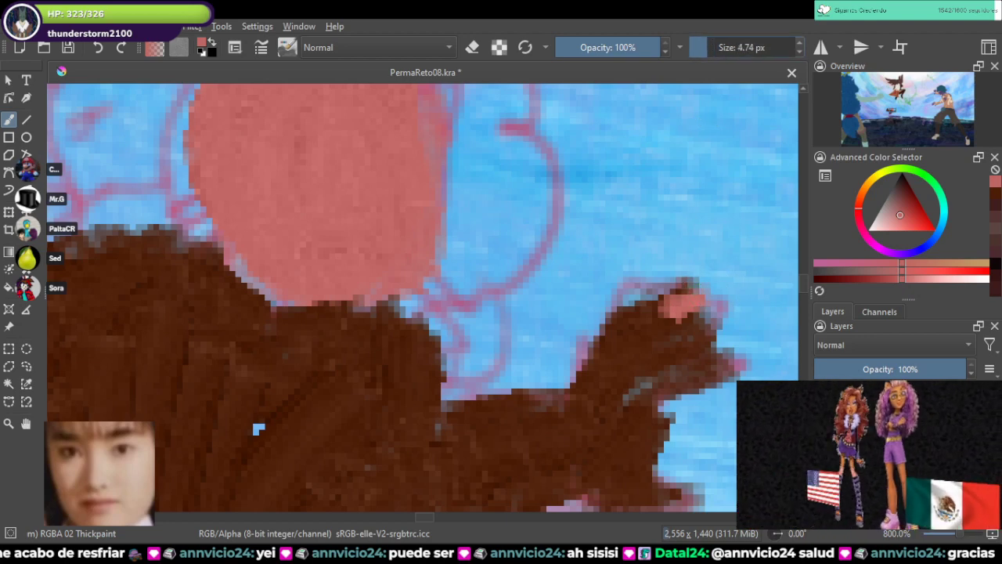
mouse_move(692, 330)
left_mouse_down()
mouse_move(706, 332)
mouse_move(699, 324)
left_mouse_up()
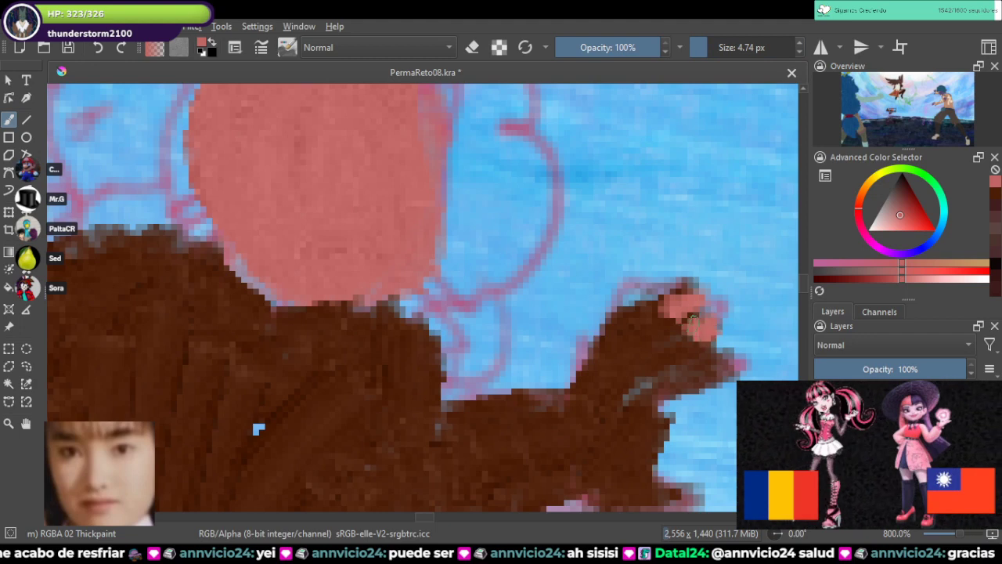
scroll(709, 381, "down", 3)
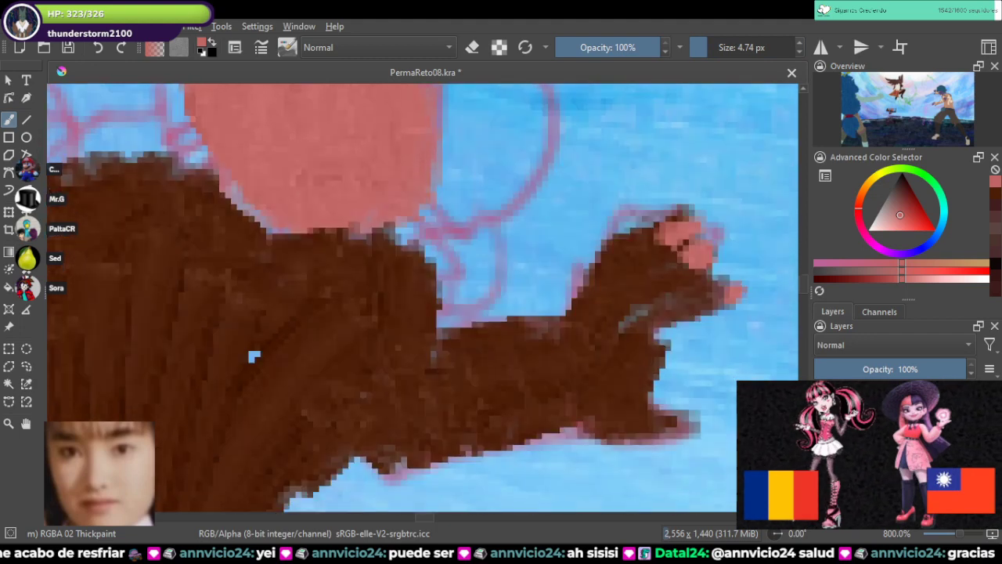
mouse_move(676, 413)
left_mouse_down()
mouse_move(686, 429)
mouse_move(659, 414)
left_mouse_up()
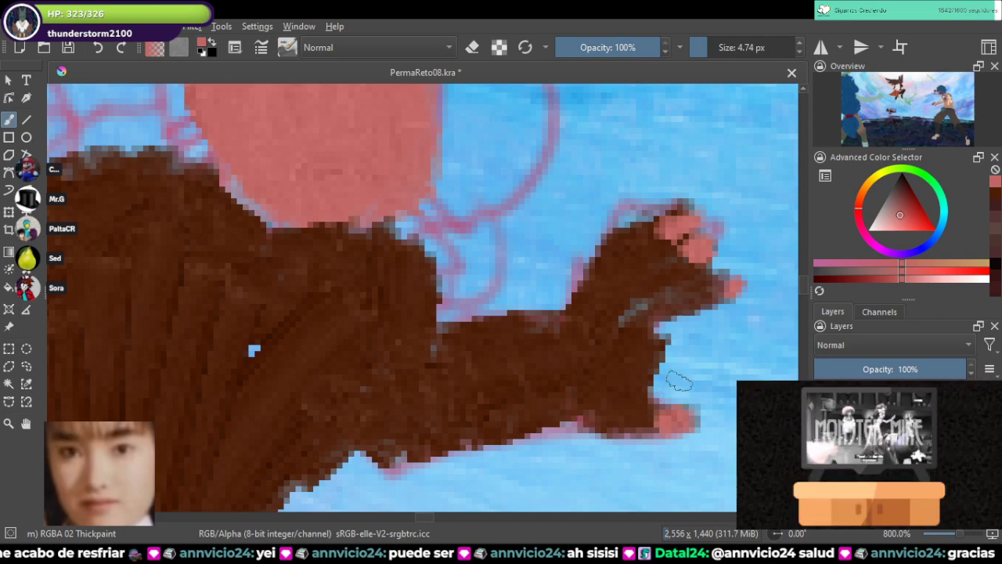
Step: Paint the raised hand's fingers and thumb in the skin tone along the red sketch, tidying the thumb's edge with the eraser
scroll(678, 380, "down", 6)
scroll(572, 307, "up", 7)
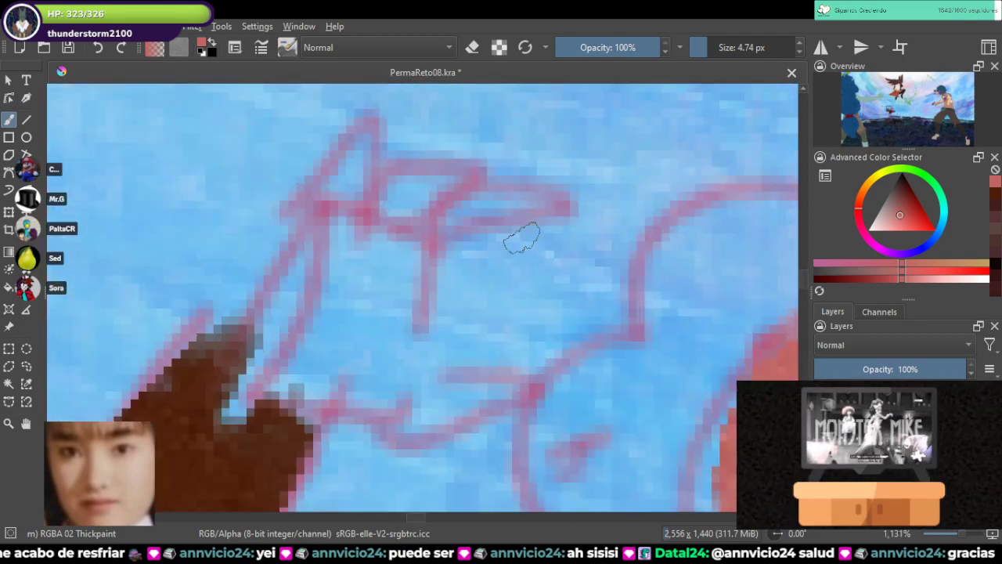
mouse_move(374, 135)
left_mouse_down()
mouse_move(362, 184)
mouse_move(347, 205)
mouse_move(308, 198)
left_mouse_up()
mouse_move(387, 208)
left_mouse_down()
mouse_move(433, 159)
mouse_move(441, 184)
mouse_move(402, 228)
mouse_move(421, 184)
mouse_move(401, 194)
mouse_move(468, 215)
mouse_move(517, 204)
mouse_move(492, 218)
mouse_move(473, 255)
mouse_move(440, 278)
left_mouse_up()
scroll(486, 260, "down", 3)
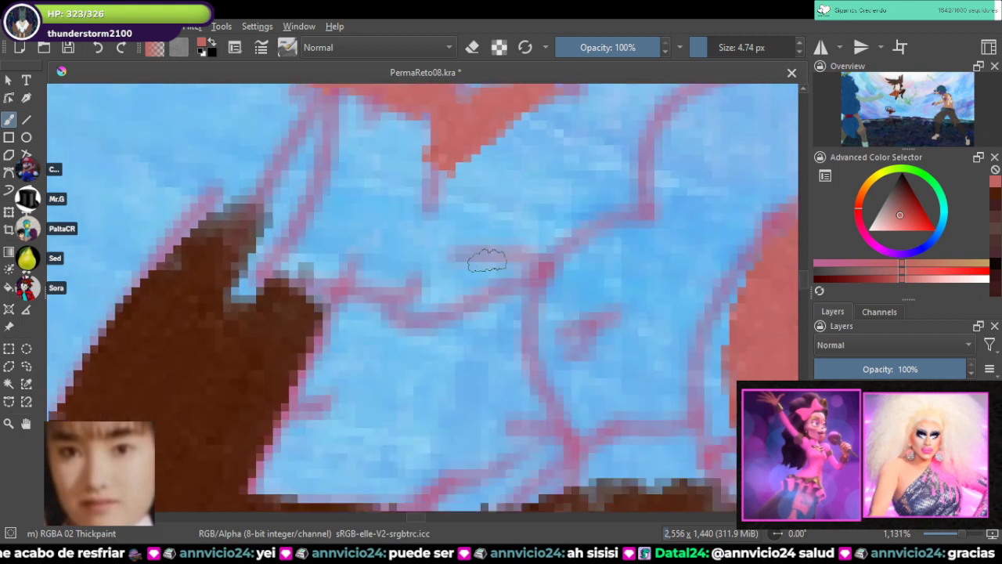
mouse_move(456, 267)
left_mouse_down()
mouse_move(452, 300)
mouse_move(445, 262)
mouse_move(526, 248)
mouse_move(529, 264)
mouse_move(448, 307)
left_mouse_up()
key("e")
left_click_drag(476, 245, 528, 237)
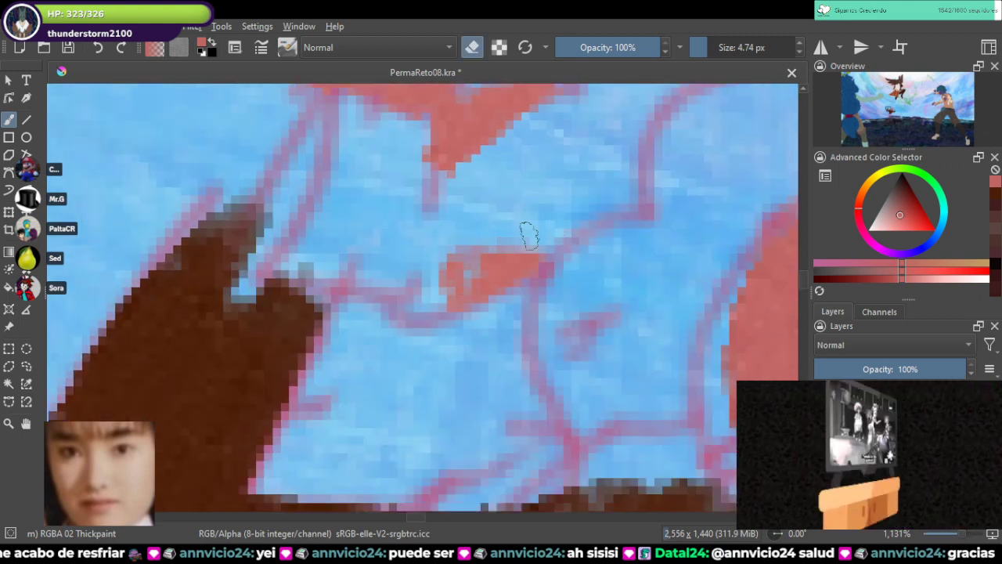
key("e")
mouse_move(472, 268)
left_mouse_down()
mouse_move(451, 307)
mouse_move(341, 166)
mouse_move(528, 176)
left_mouse_up()
Step: Sample the sleeve's dark brown, fill the raised hand's glove and wrist up to the fingers, and save the document
left_click(401, 448, "ctrl")
left_click_drag(427, 85, 418, 300)
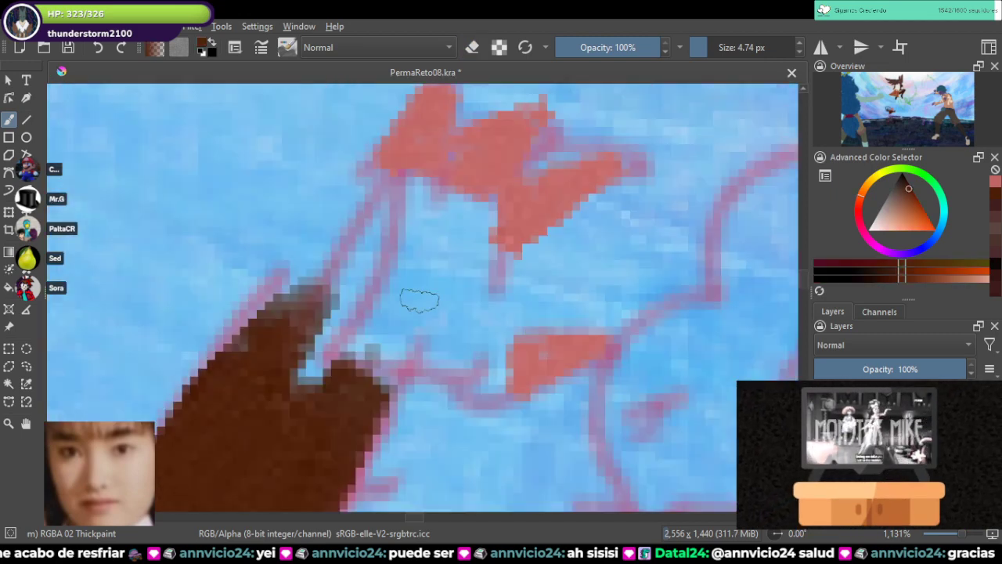
mouse_move(385, 376)
left_mouse_down()
mouse_move(417, 380)
mouse_move(411, 370)
mouse_move(347, 466)
mouse_move(395, 385)
mouse_move(350, 448)
mouse_move(383, 397)
mouse_move(379, 405)
mouse_move(425, 366)
mouse_move(439, 361)
mouse_move(449, 385)
mouse_move(489, 386)
mouse_move(503, 362)
mouse_move(490, 271)
mouse_move(499, 235)
mouse_move(486, 205)
mouse_move(446, 181)
mouse_move(376, 168)
mouse_move(298, 287)
mouse_move(345, 218)
mouse_move(341, 258)
mouse_move(383, 296)
mouse_move(362, 364)
mouse_move(384, 358)
mouse_move(387, 381)
mouse_move(462, 317)
mouse_move(465, 335)
mouse_move(459, 202)
mouse_move(402, 191)
mouse_move(351, 270)
mouse_move(415, 227)
mouse_move(446, 249)
mouse_move(464, 295)
left_mouse_up()
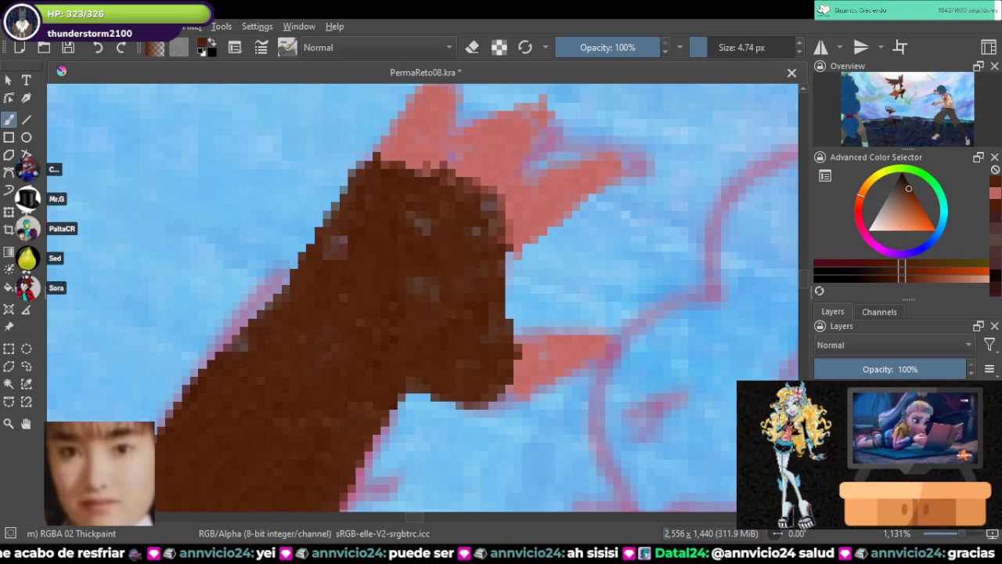
key("ctrl+s")
Step: Sample the shirt's light grey and finally the jacket collar's tan from the front-view figure on Willow's reference sheet
scroll(465, 296, "down", 10)
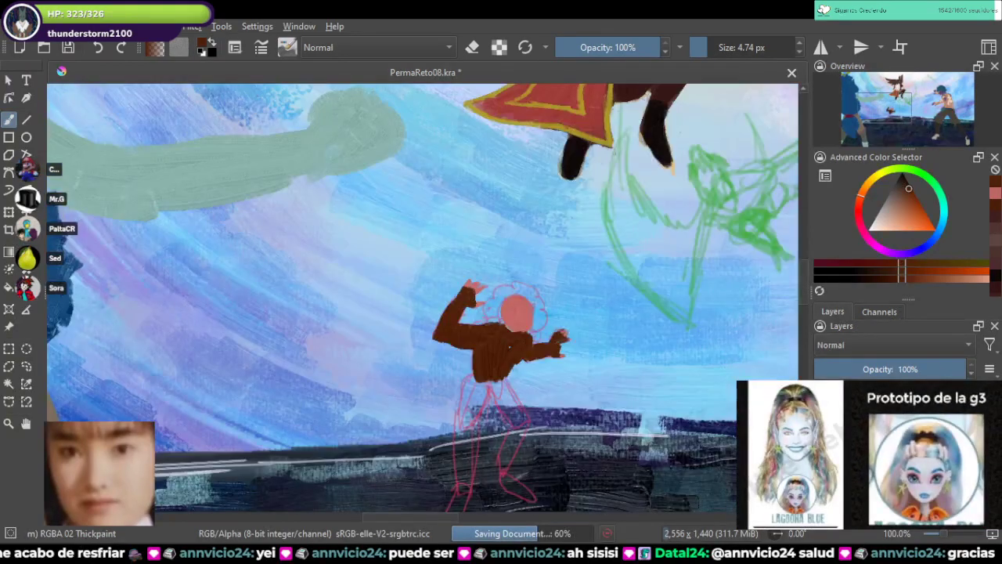
left_click_drag(439, 235, 508, 416)
left_click_drag(339, 90, 474, 400)
scroll(474, 270, "down", 1)
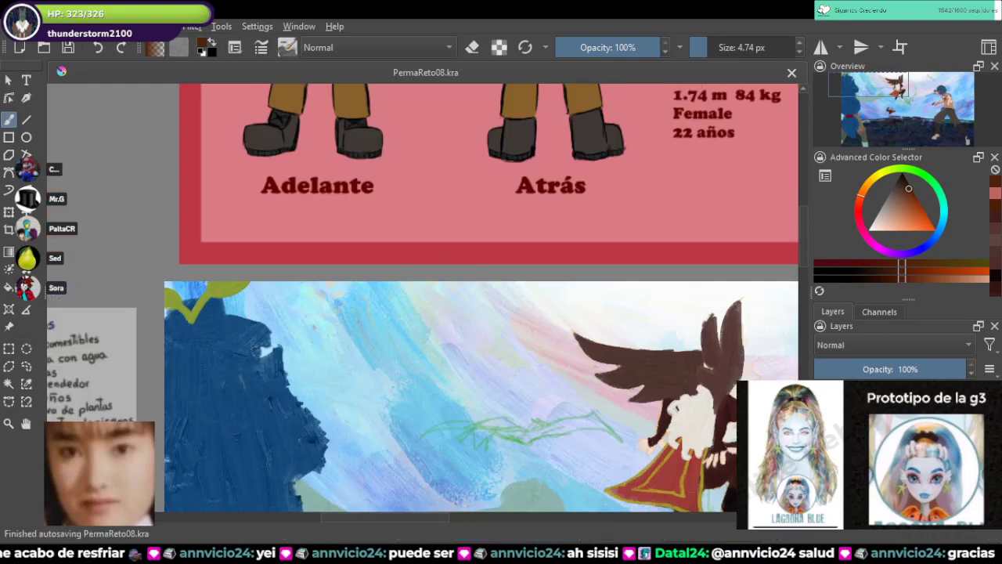
left_click_drag(409, 202, 411, 384)
left_click_drag(359, 124, 455, 365)
scroll(455, 365, "up", 3)
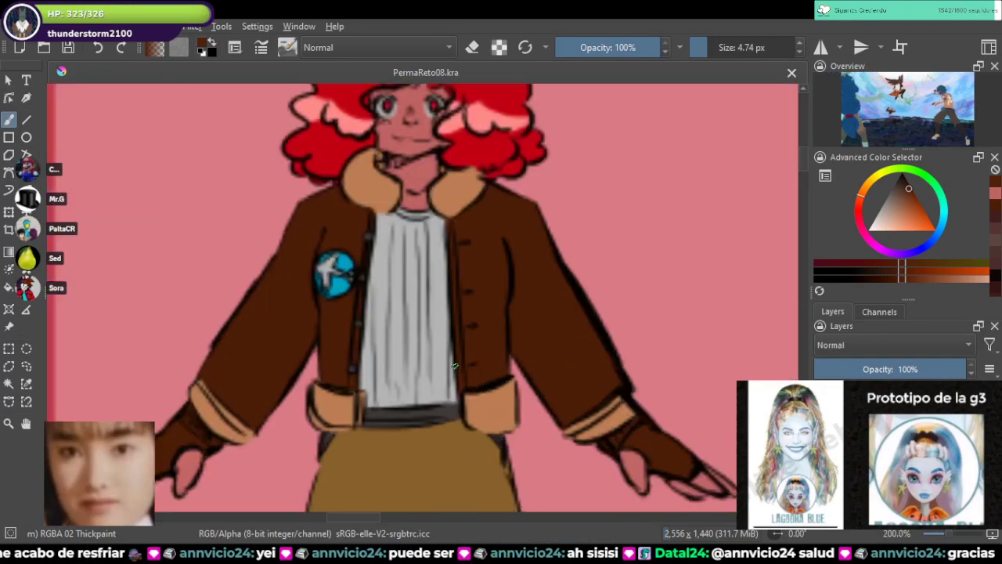
scroll(454, 366, "up", 3)
scroll(441, 366, "up", 2)
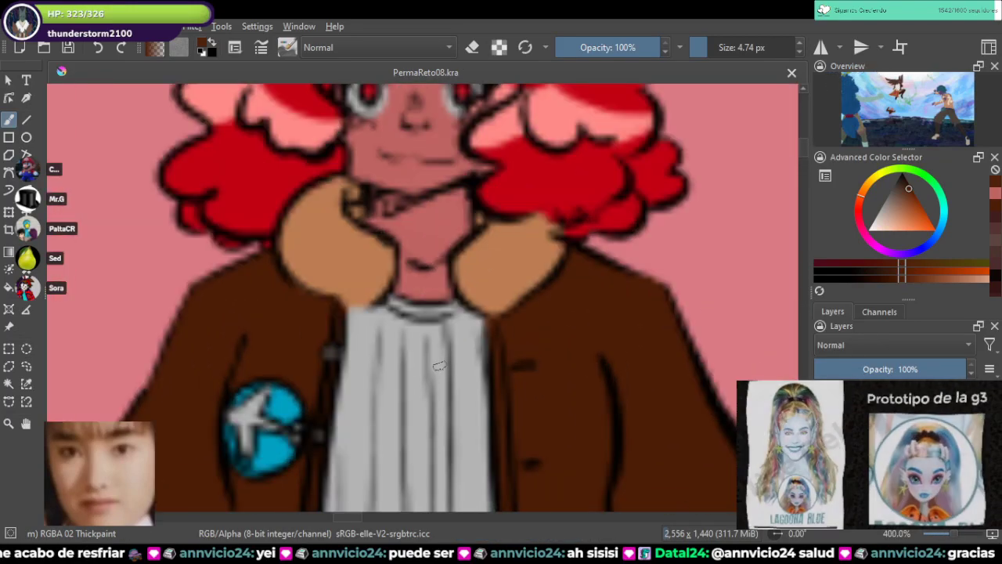
left_click_drag(418, 409, 432, 359)
left_click(431, 360, "ctrl")
scroll(431, 360, "down", 4)
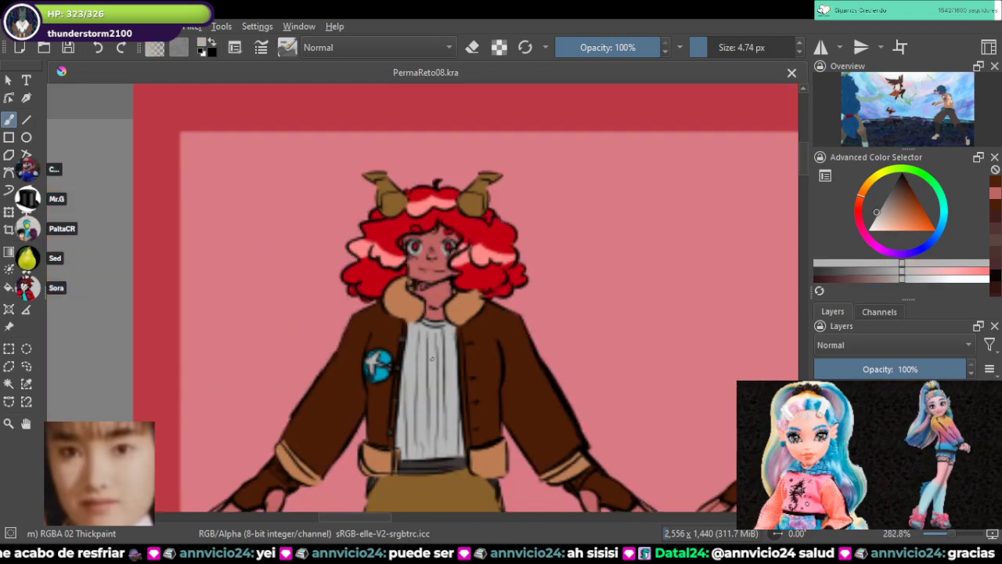
scroll(446, 353, "up", 3)
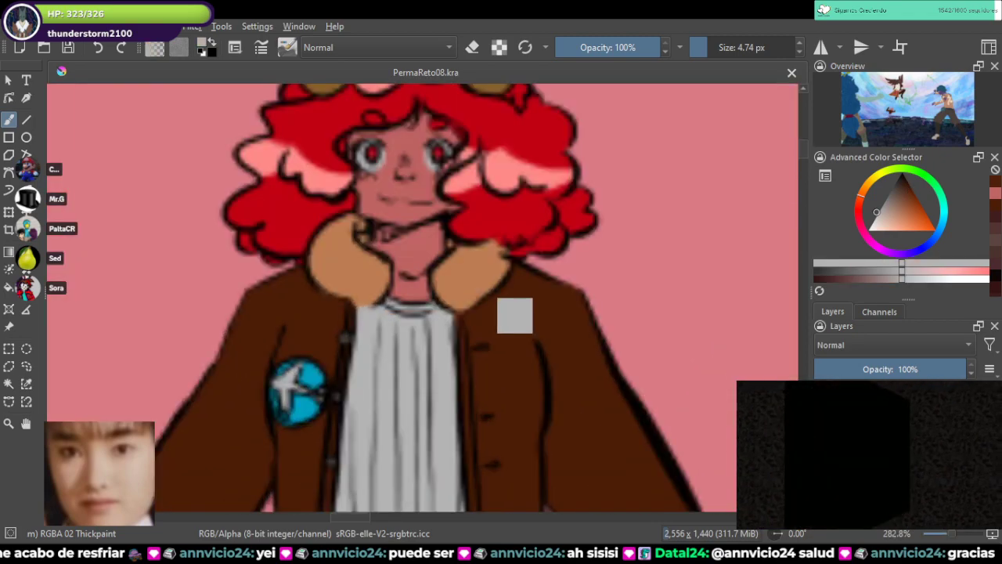
left_click(474, 276, "ctrl")
Step: Paint both sides of the small figure's fluffy jacket collar in tan below the head
scroll(474, 280, "down", 4)
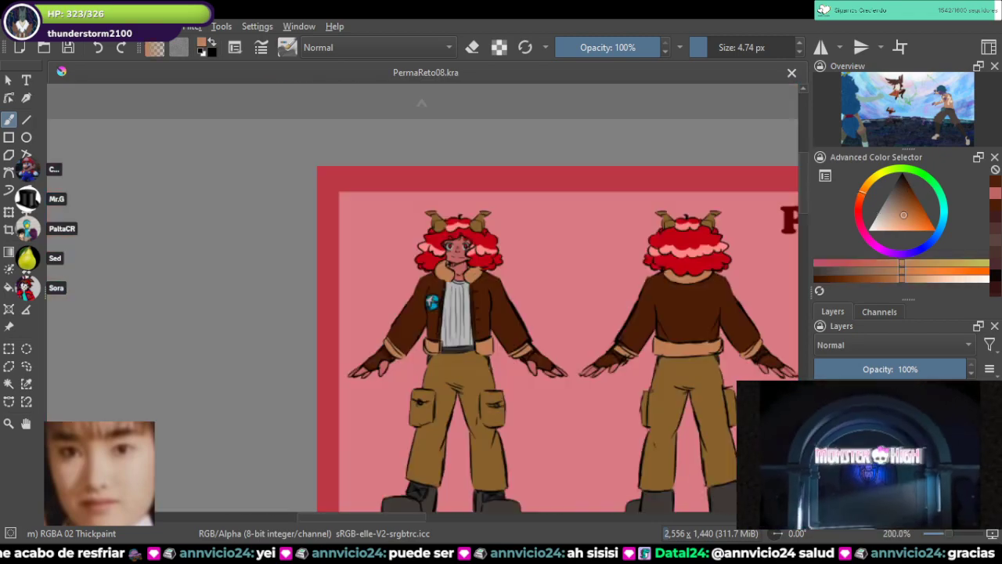
left_click_drag(470, 439, 379, 119)
left_click_drag(465, 392, 393, 203)
scroll(603, 481, "up", 6)
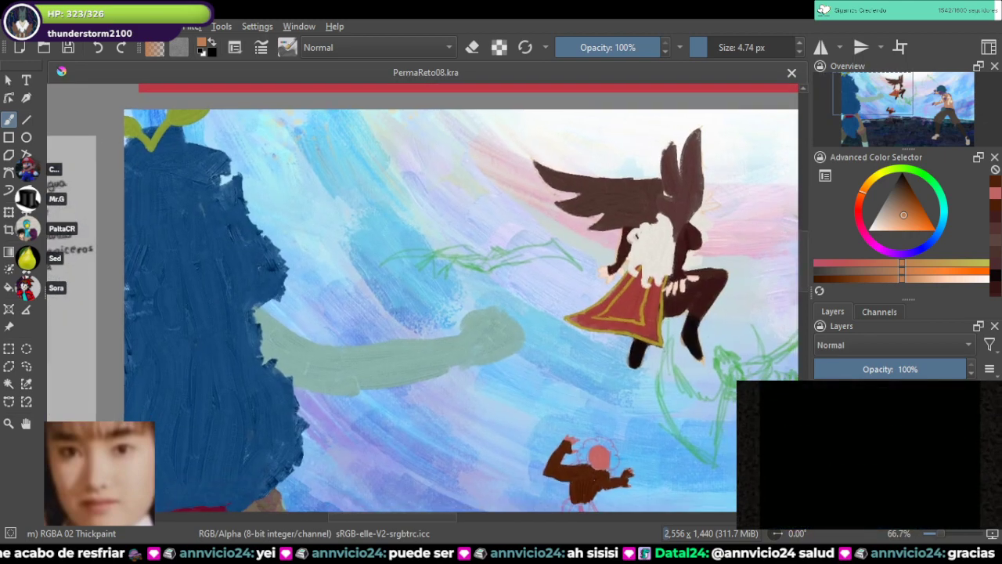
scroll(585, 377, "up", 1)
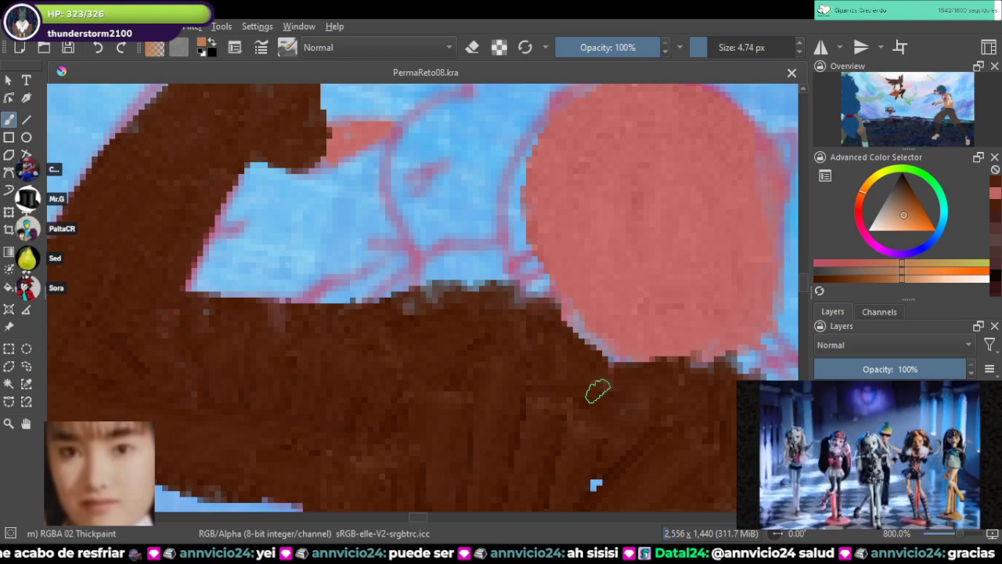
mouse_move(510, 282)
left_mouse_down()
mouse_move(634, 331)
mouse_move(642, 357)
mouse_move(606, 397)
mouse_move(595, 380)
mouse_move(483, 342)
mouse_move(512, 354)
mouse_move(471, 303)
mouse_move(472, 287)
mouse_move(533, 265)
mouse_move(505, 327)
mouse_move(489, 330)
mouse_move(481, 311)
mouse_move(484, 331)
mouse_move(585, 372)
mouse_move(593, 341)
left_mouse_up()
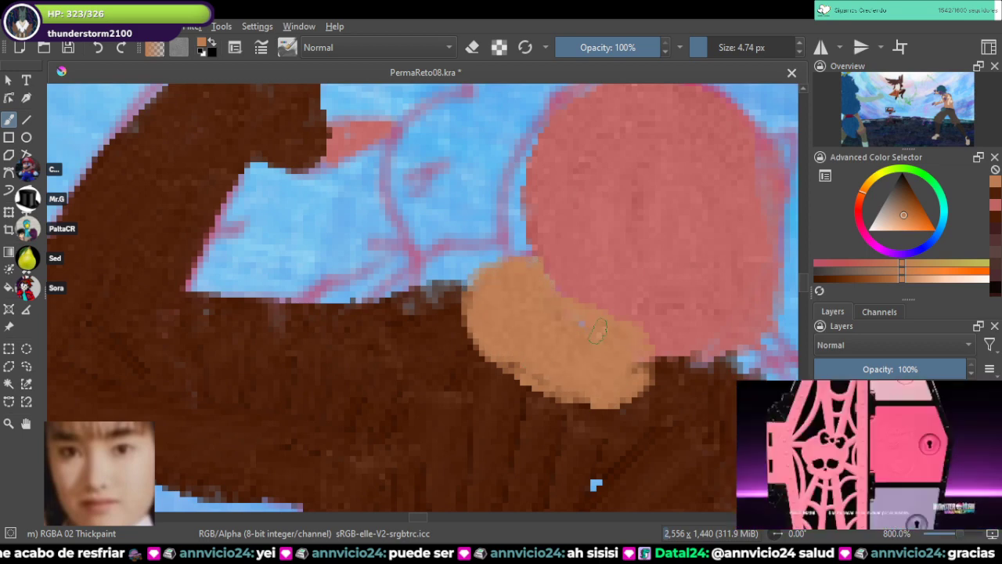
mouse_move(717, 355)
left_mouse_down()
mouse_move(624, 302)
mouse_move(673, 329)
mouse_move(642, 344)
mouse_move(640, 311)
left_mouse_up()
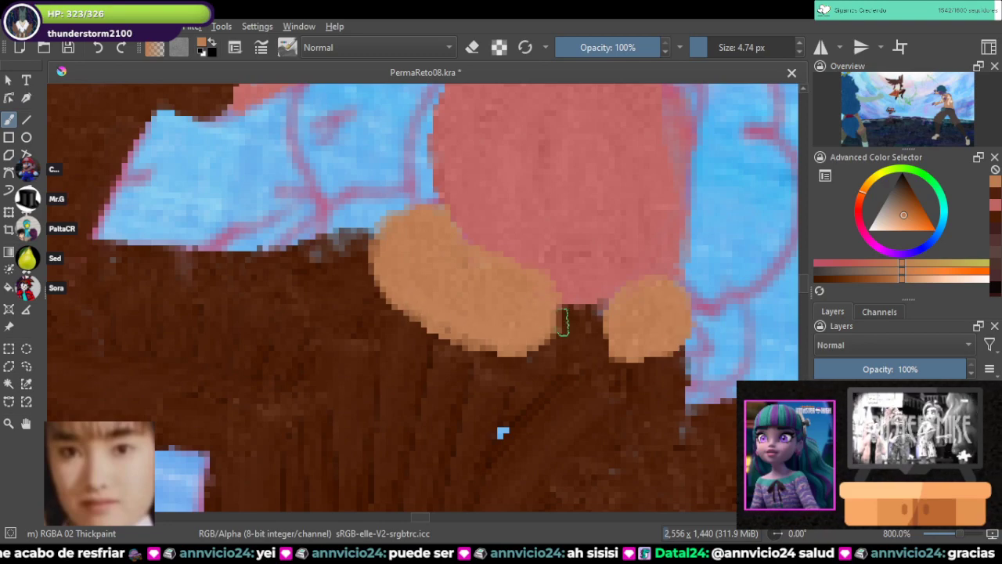
left_click_drag(563, 322, 581, 431)
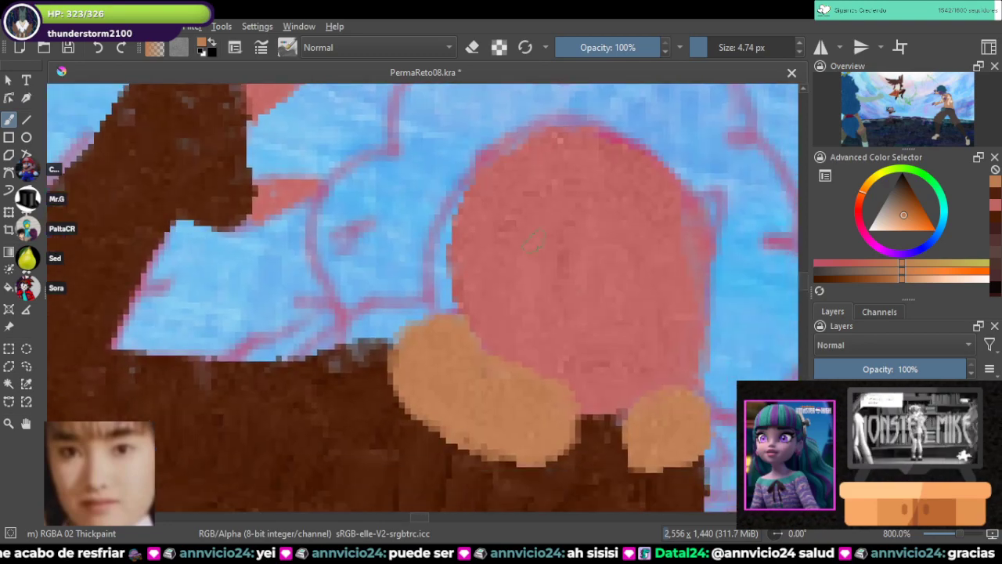
Step: Sample the light grey of the shirt from the front-view figure on Willow's reference sheet
scroll(533, 241, "down", 5)
left_click_drag(501, 188, 612, 492)
left_click_drag(469, 204, 592, 434)
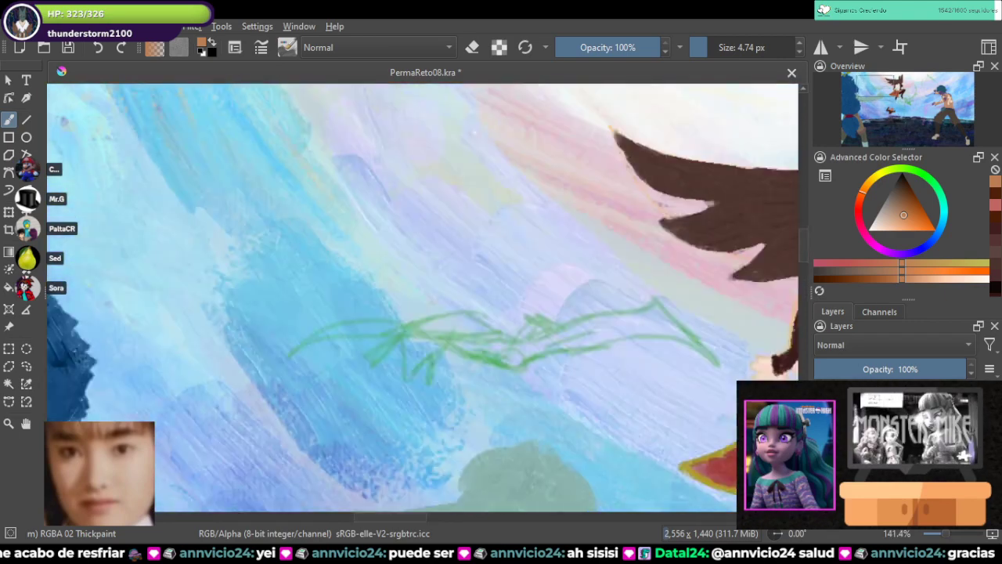
left_click_drag(470, 133, 533, 478)
left_click_drag(422, 173, 492, 443)
left_click_drag(392, 133, 494, 477)
scroll(457, 273, "down", 1)
scroll(457, 273, "up", 2)
mouse_move(414, 179)
left_mouse_down()
mouse_move(457, 273)
mouse_move(432, 139)
left_mouse_up()
scroll(457, 273, "up", 1)
left_click(478, 277, "ctrl")
Step: Paint the visible shirt as a light grey diagonal strip from the collar gap to the jacket's lower hem
scroll(477, 274, "down", 4)
left_click_drag(469, 352, 361, 107)
scroll(576, 206, "up", 3)
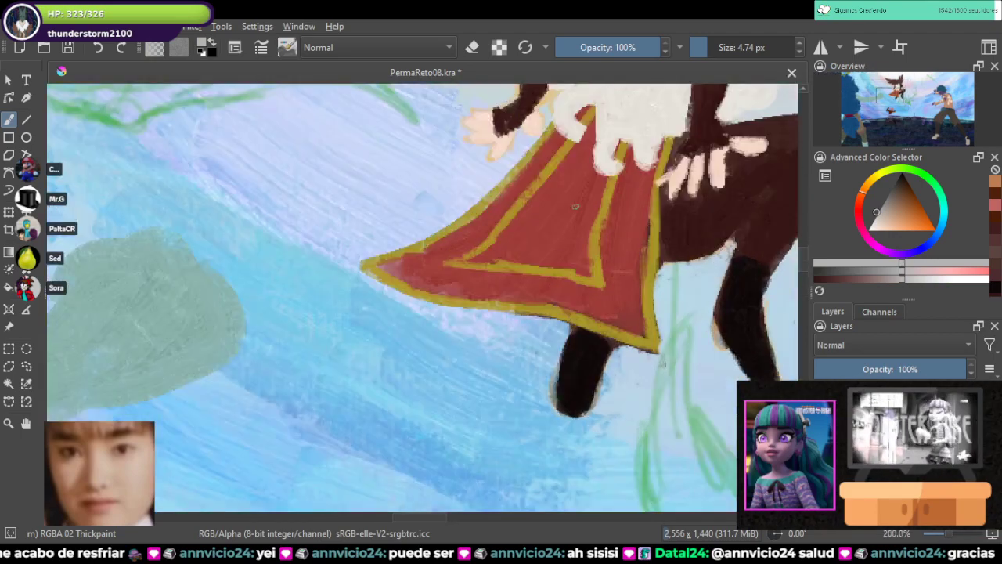
scroll(532, 323, "down", 8)
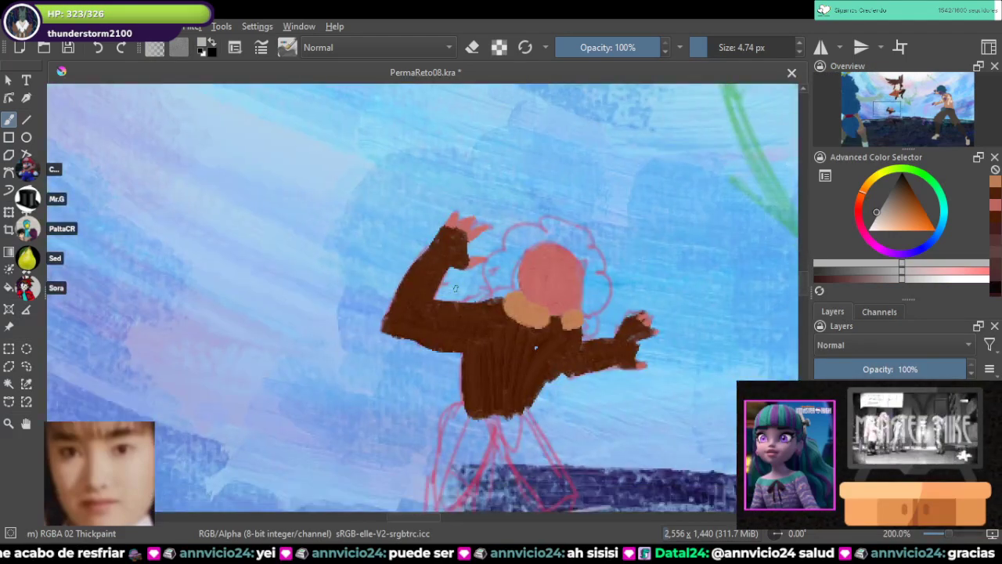
scroll(533, 323, "up", 2)
scroll(532, 323, "down", 3)
scroll(557, 288, "up", 1)
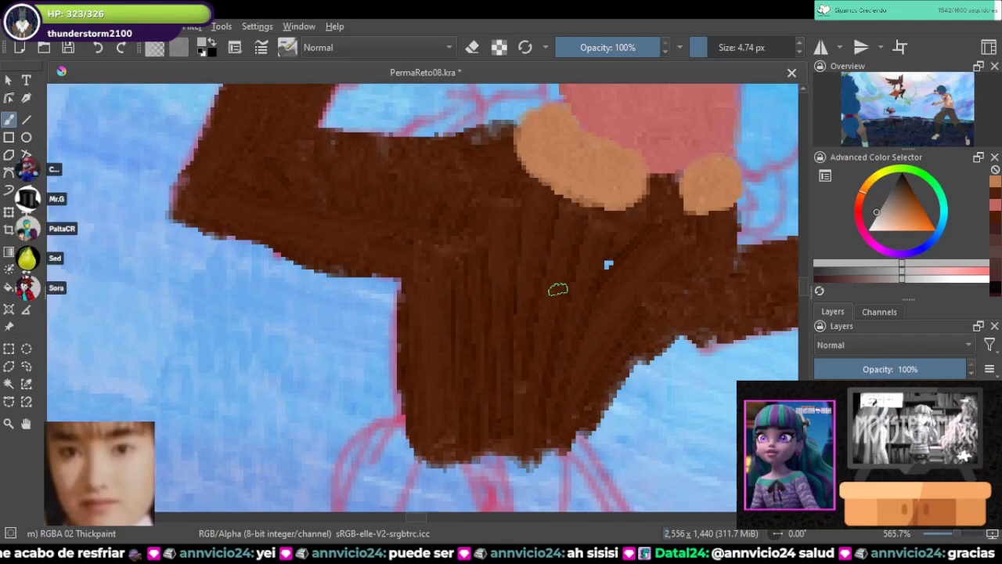
mouse_move(664, 189)
left_mouse_down()
mouse_move(538, 442)
mouse_move(531, 384)
left_mouse_up()
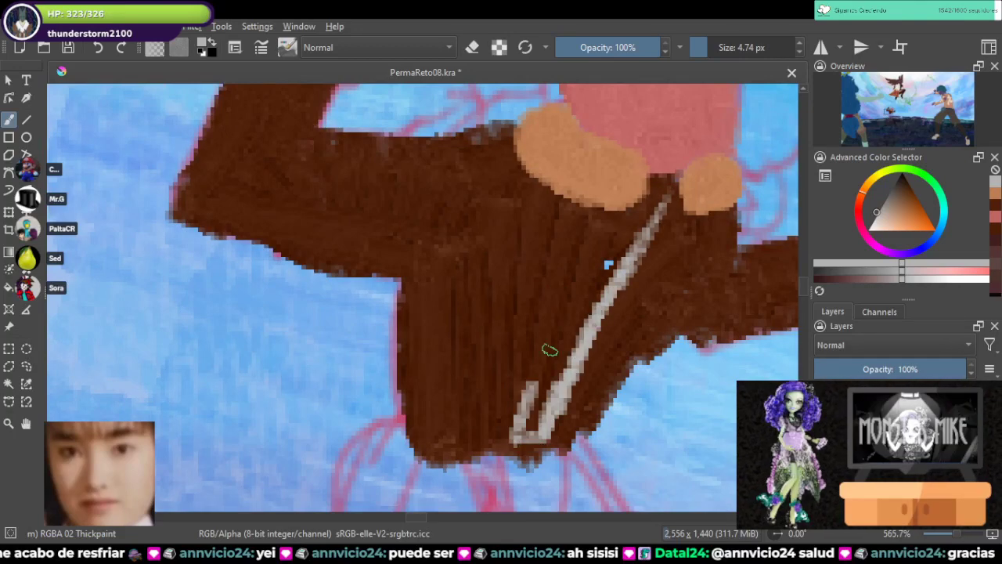
mouse_move(523, 423)
left_mouse_down()
mouse_move(632, 217)
mouse_move(663, 189)
mouse_move(599, 310)
mouse_move(628, 238)
mouse_move(578, 315)
mouse_move(536, 453)
mouse_move(661, 205)
left_mouse_up()
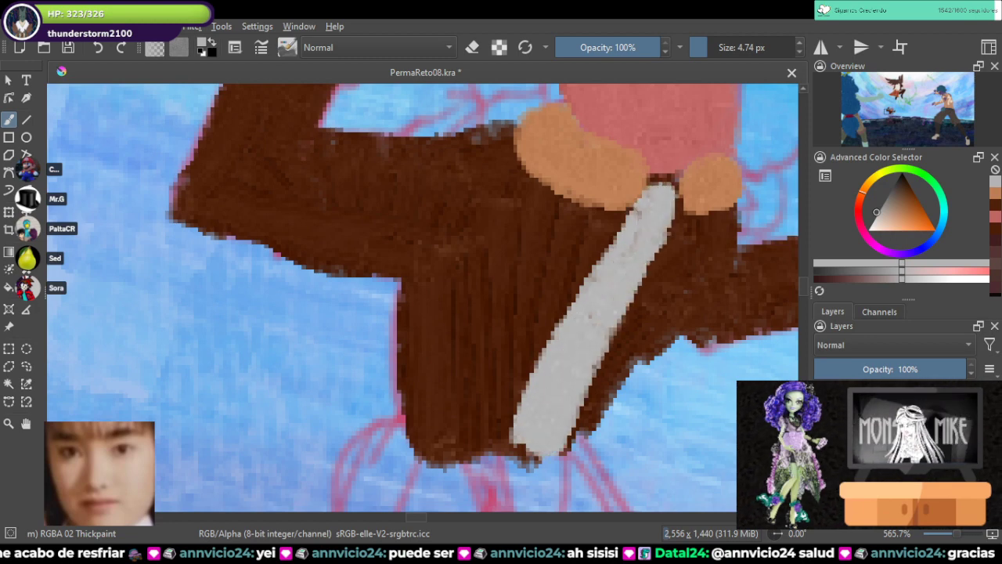
Step: Fill the neck gap between the small figure's collar halves with the head's skin tone, then restore the shirt's top edge in light grey
left_click_drag(649, 136, 611, 246)
left_click(611, 246, "ctrl")
left_click_drag(617, 304, 616, 289)
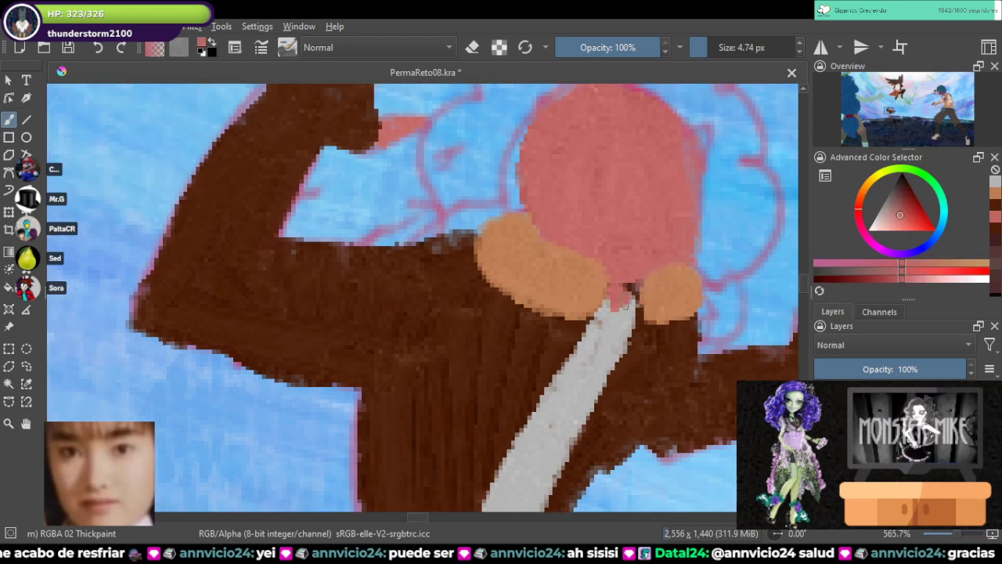
left_click(611, 319, "ctrl")
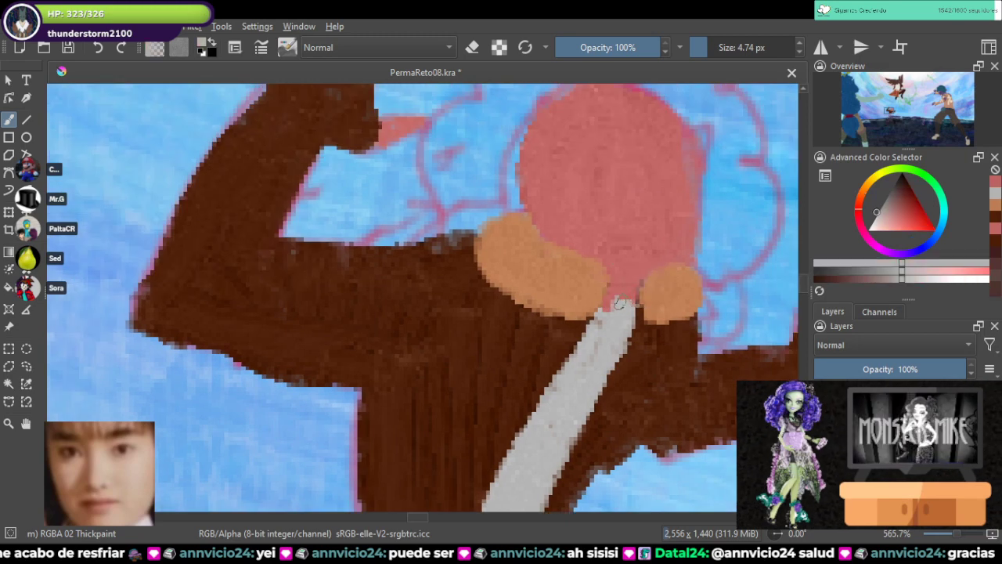
left_click_drag(618, 313, 612, 316)
Step: Sample the blue of the round jacket badge from the front-view figure on Willow's reference sheet
scroll(656, 344, "down", 7)
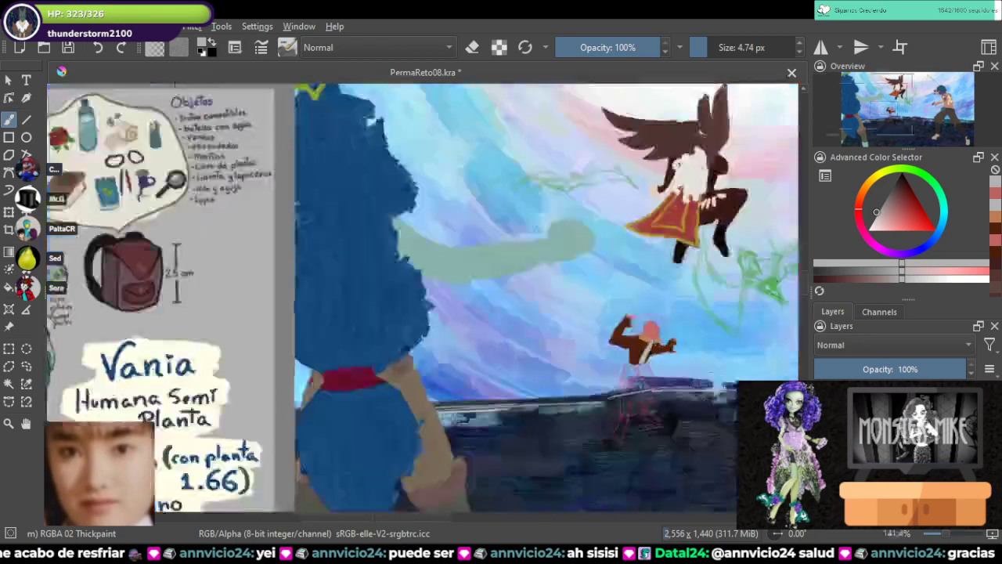
mouse_move(656, 344)
left_mouse_down()
mouse_move(513, 313)
mouse_move(549, 466)
left_mouse_up()
scroll(513, 313, "down", 1)
left_click_drag(376, 140, 490, 313)
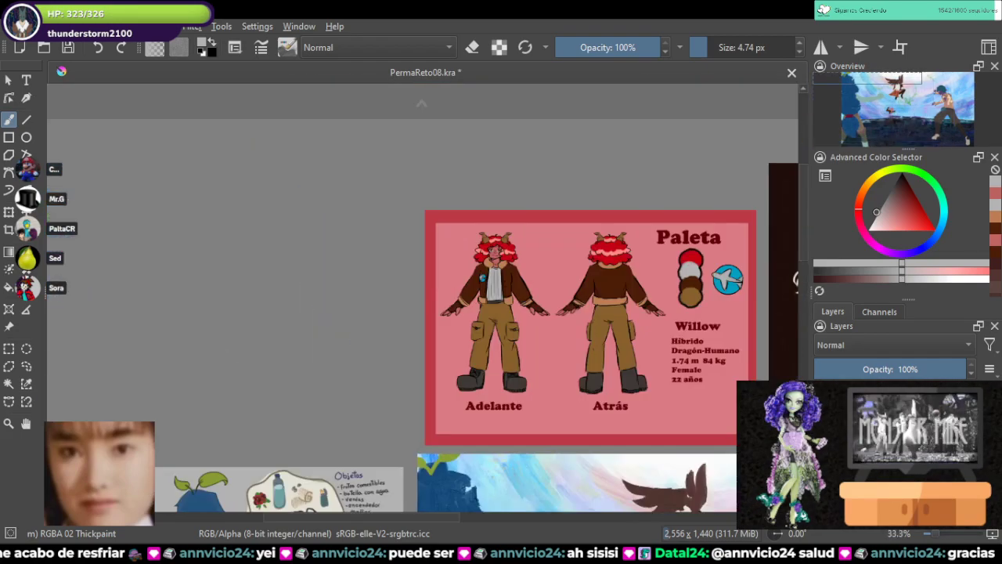
scroll(429, 247, "up", 3)
left_click(603, 369, "ctrl")
scroll(589, 317, "up", 3)
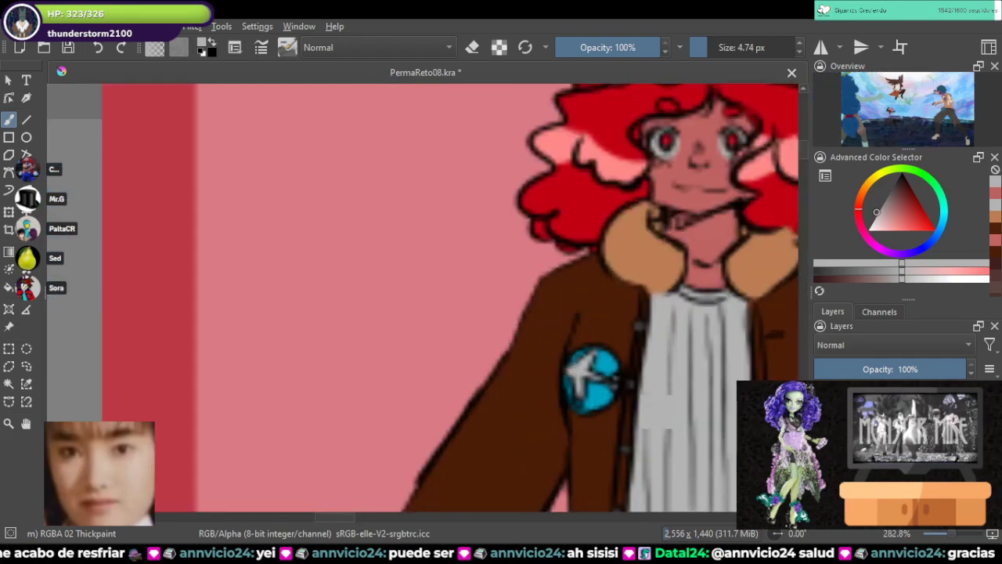
left_click(608, 365, "ctrl")
Step: Paint a round blue badge on the small figure's jacket chest beside the shirt
scroll(607, 364, "down", 6)
left_click_drag(607, 364, 447, 84)
scroll(518, 321, "up", 8)
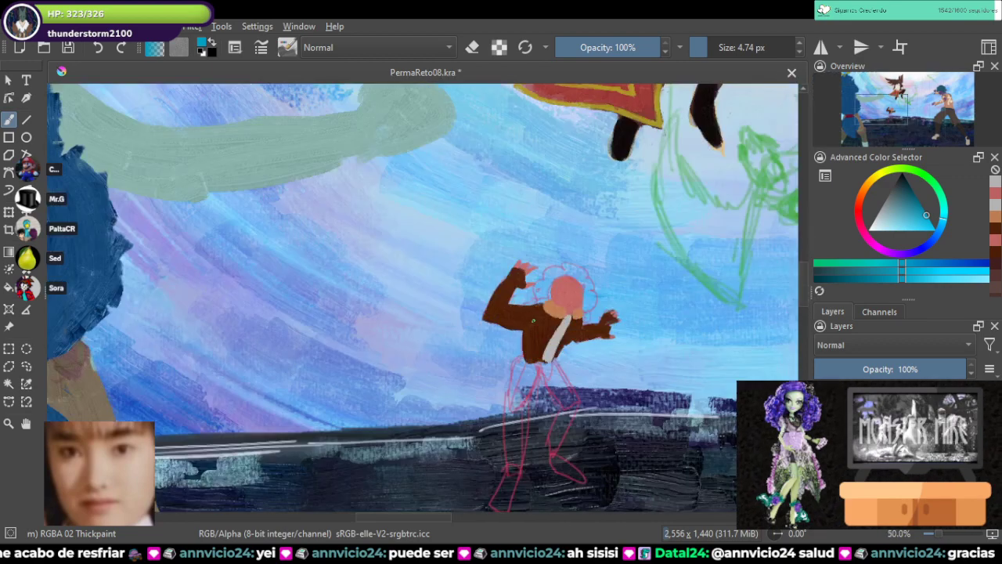
left_click_drag(756, 390, 642, 300)
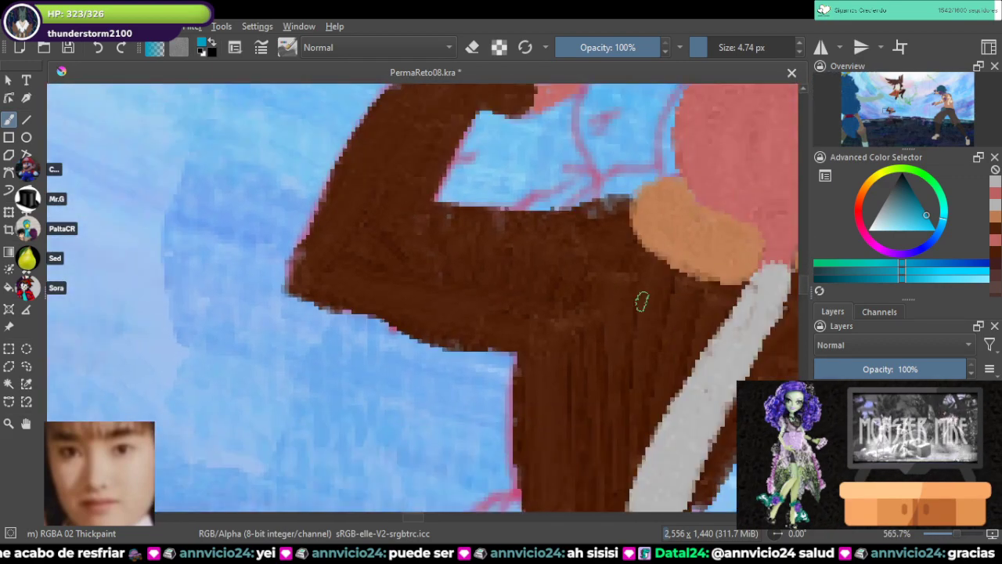
mouse_move(642, 352)
left_mouse_down()
mouse_move(670, 348)
mouse_move(647, 382)
mouse_move(658, 357)
left_mouse_up()
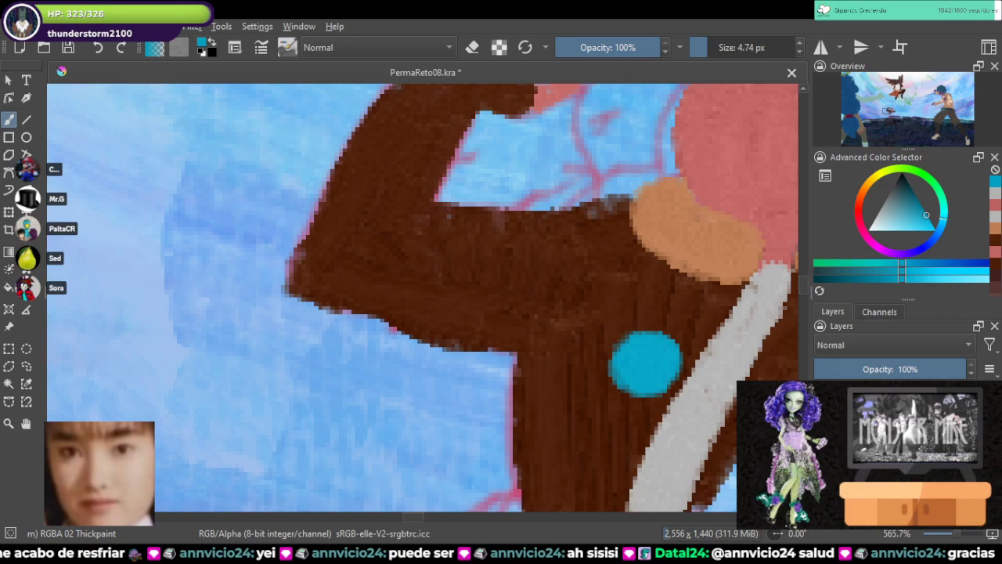
Step: Sample the airplane's light grey from the reference badge and paint an airplane emblem across the small figure's blue badge
scroll(631, 278, "down", 6)
left_click_drag(631, 149, 629, 507)
scroll(279, 296, "up", 6)
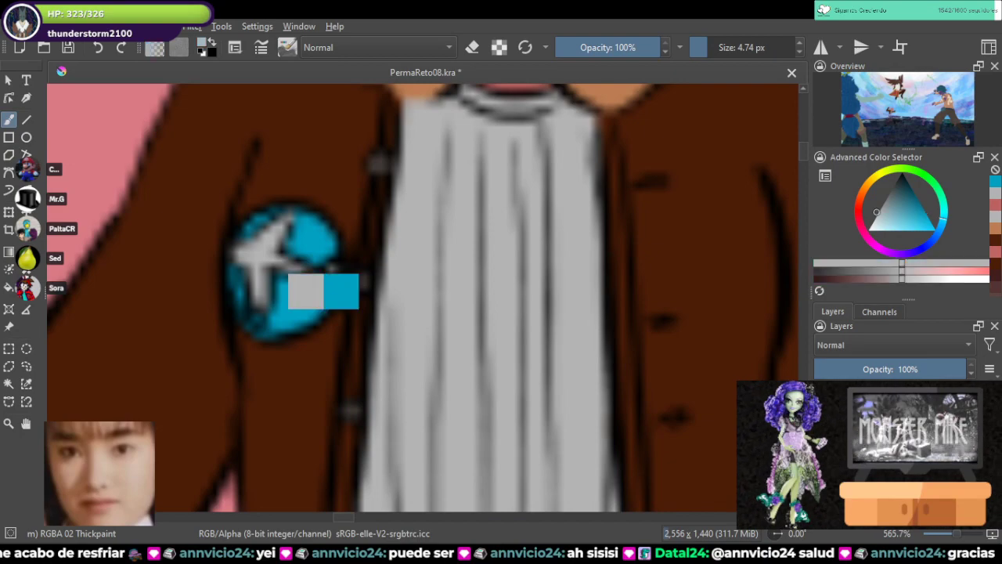
scroll(307, 291, "down", 8)
left_click_drag(422, 407, 371, 149)
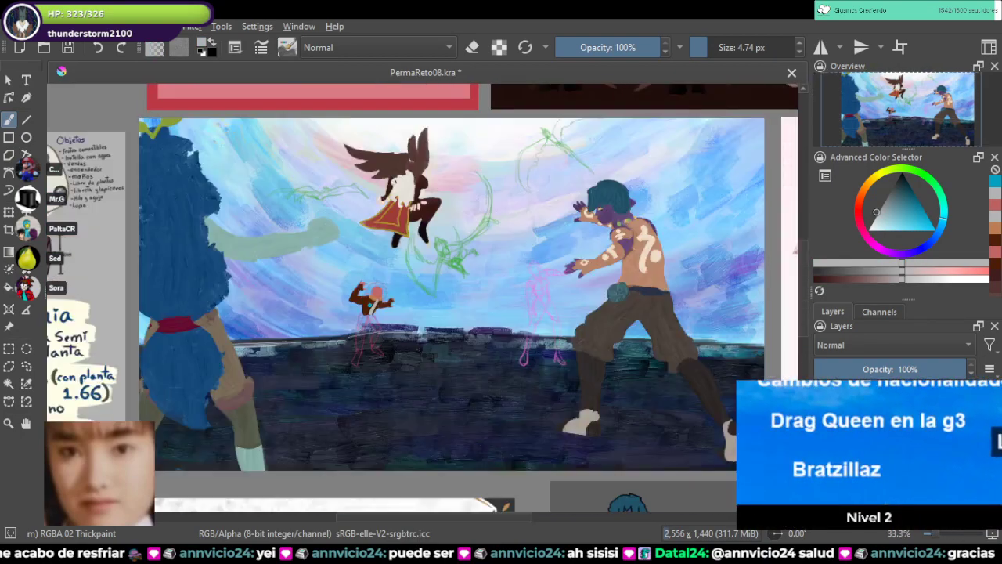
scroll(374, 299, "up", 10)
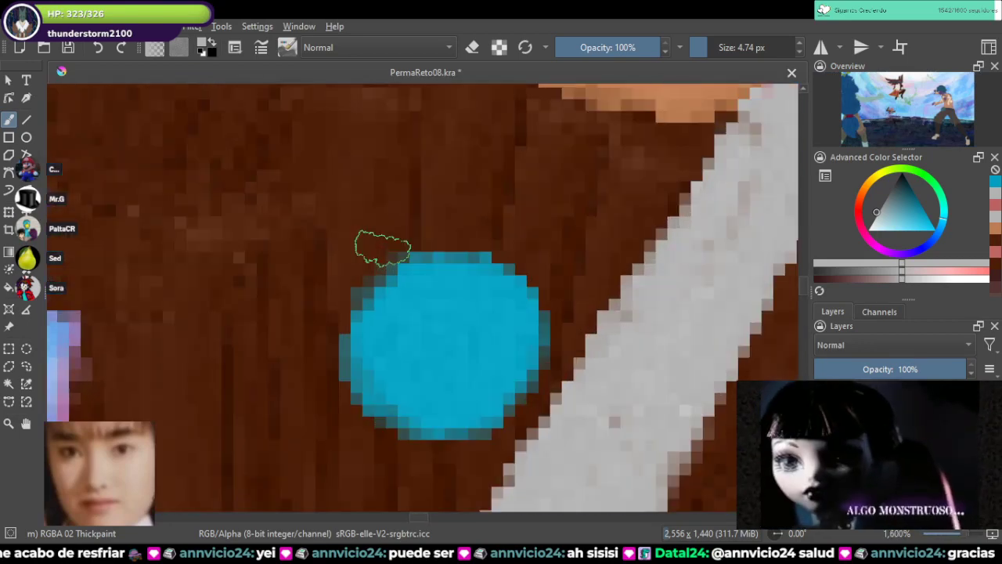
mouse_move(455, 267)
left_mouse_down()
mouse_move(476, 327)
mouse_move(468, 302)
mouse_move(448, 345)
mouse_move(450, 399)
mouse_move(466, 382)
mouse_move(442, 268)
mouse_move(472, 311)
mouse_move(422, 426)
mouse_move(448, 274)
mouse_move(474, 317)
mouse_move(409, 354)
mouse_move(501, 364)
mouse_move(352, 345)
mouse_move(519, 363)
left_mouse_up()
mouse_move(444, 255)
left_mouse_down()
mouse_move(478, 324)
mouse_move(476, 360)
left_mouse_up()
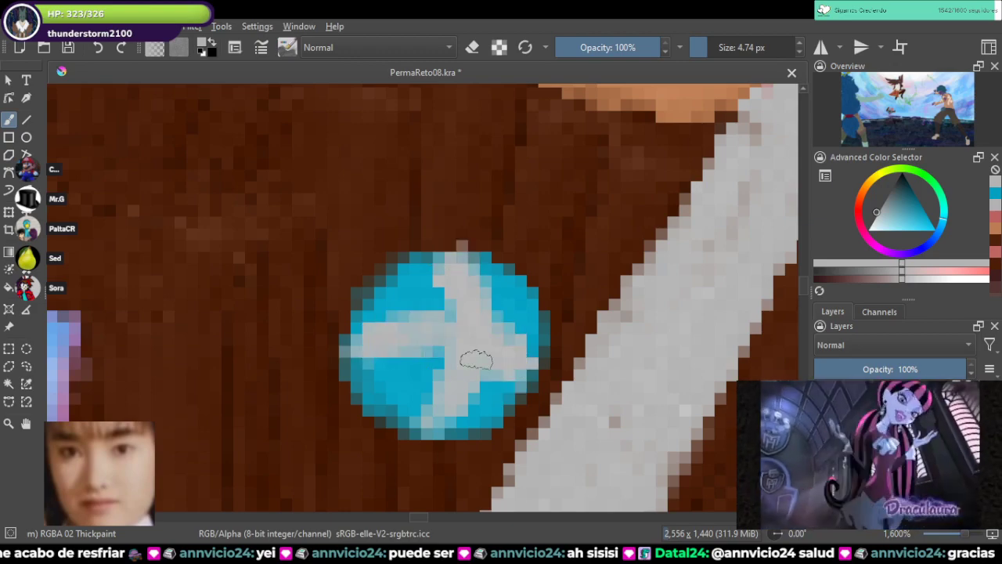
Step: Sample the tan of the jacket's hem trim from the front-view figure on Willow's reference sheet
scroll(453, 342, "down", 10)
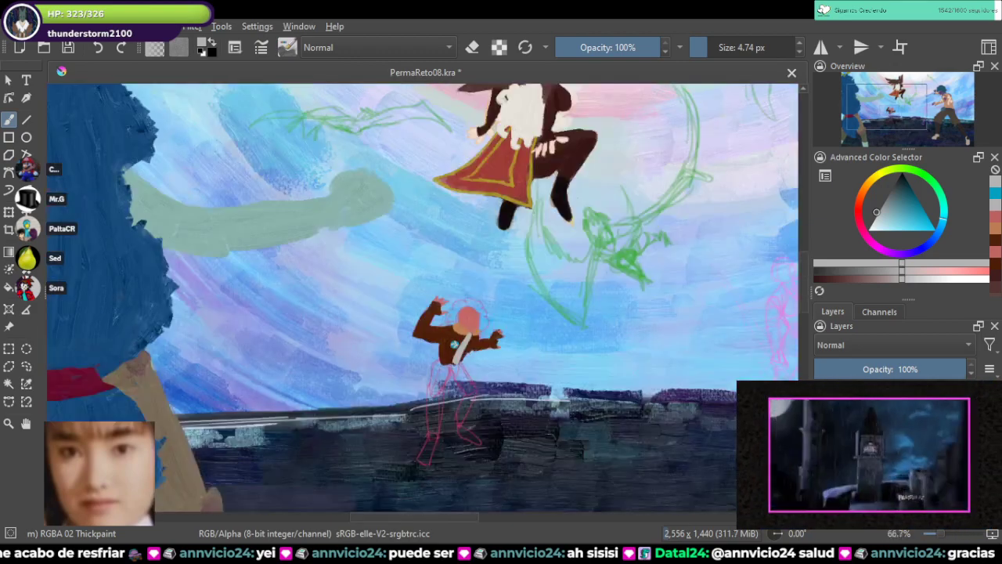
scroll(383, 306, "up", 5)
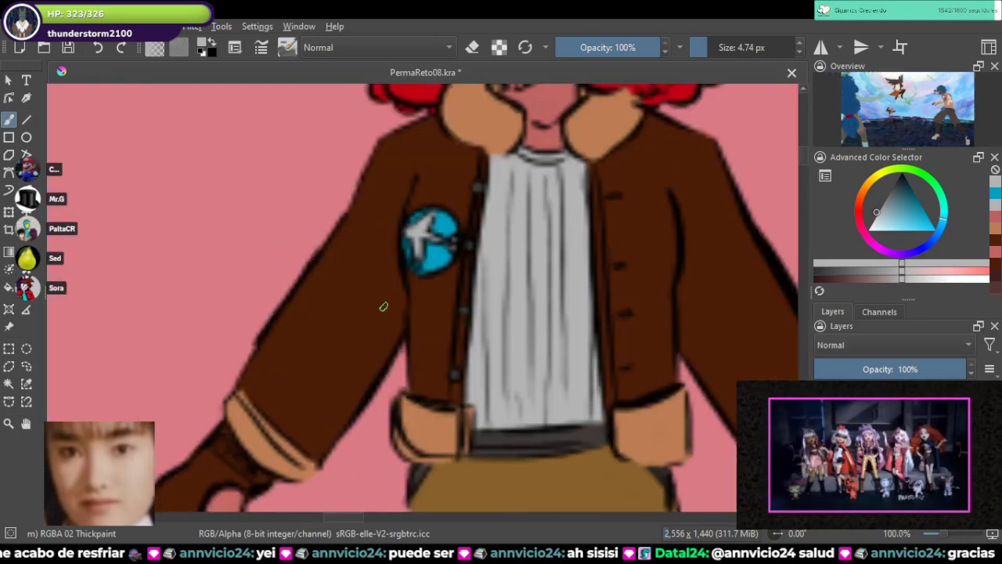
scroll(423, 330, "down", 2)
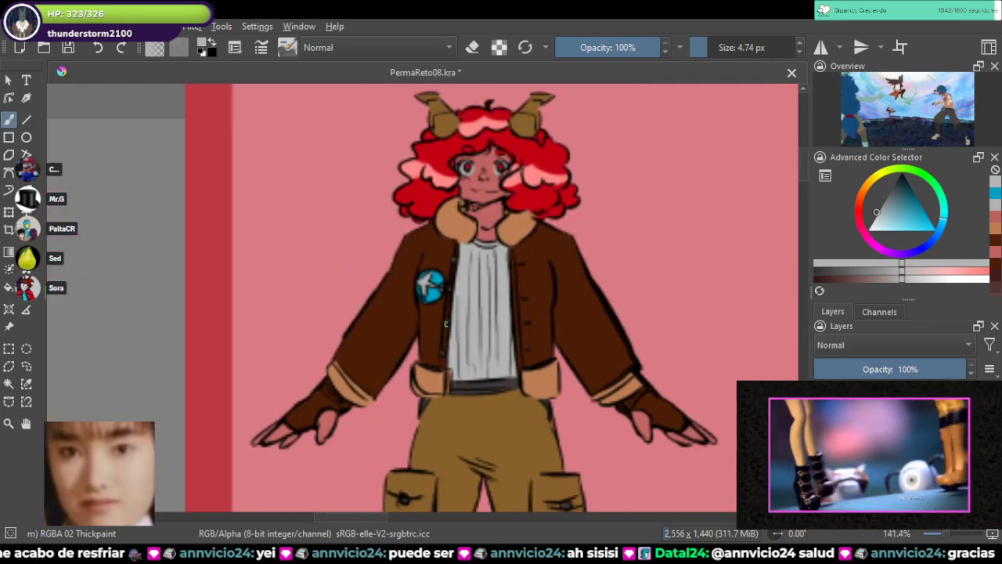
scroll(532, 378, "up", 1)
left_click(545, 378, "ctrl")
Step: Paint a tan cuff band across the wrist of the small figure's raised arm, extending slightly past the sleeve
scroll(545, 377, "down", 4)
scroll(545, 378, "down", 1)
left_click_drag(548, 469, 418, 104)
scroll(483, 255, "up", 5)
mouse_move(450, 382)
left_mouse_down()
mouse_move(415, 227)
mouse_move(479, 276)
mouse_move(470, 299)
mouse_move(429, 253)
mouse_move(419, 258)
left_mouse_up()
scroll(415, 228, "up", 3)
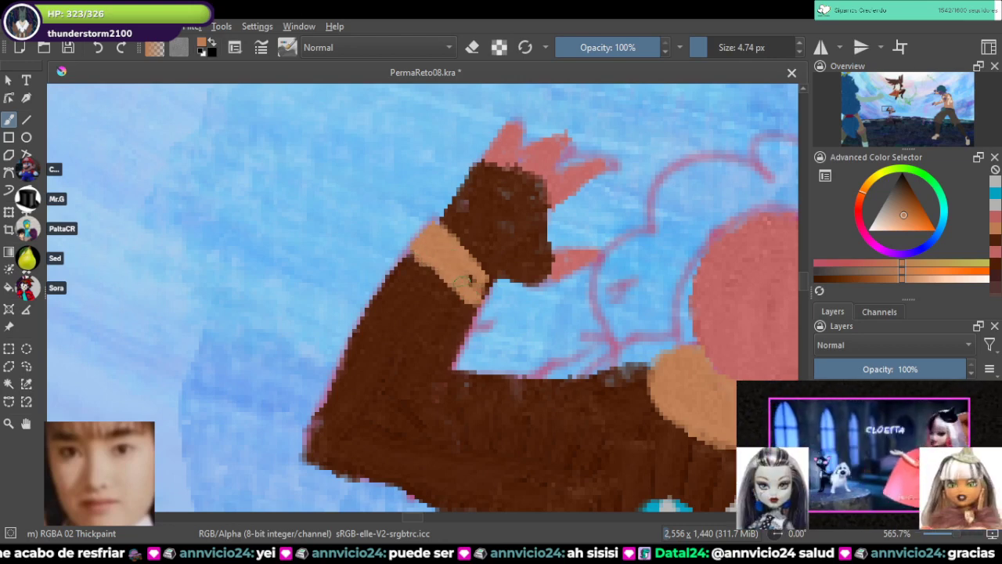
left_click_drag(464, 280, 444, 274)
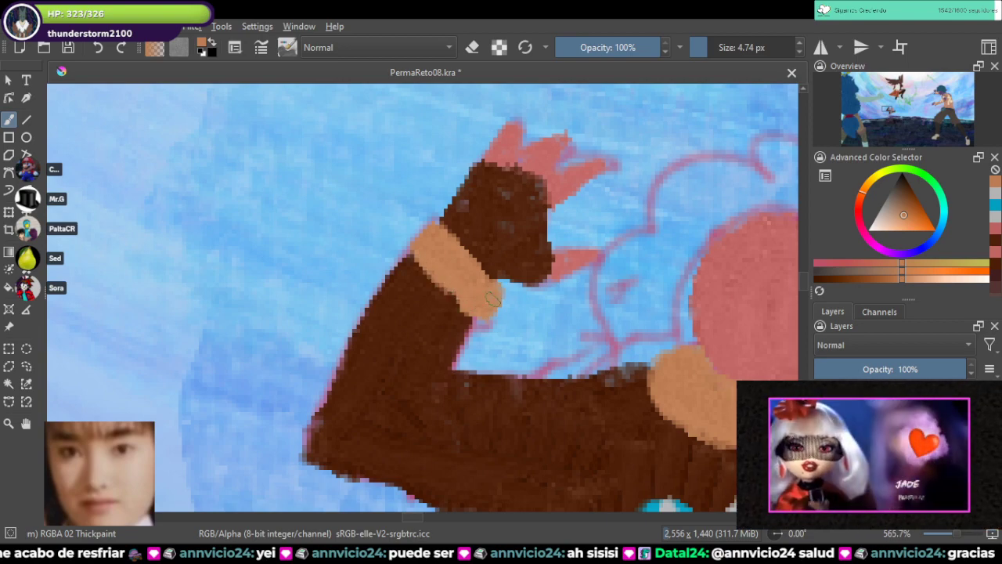
key("e")
Step: Paint a matching tan cuff band across the wrist of the outstretched arm
left_click_drag(544, 329, 315, 99)
left_click_drag(695, 198, 544, 234)
mouse_move(570, 299)
left_mouse_down()
mouse_move(581, 354)
mouse_move(586, 344)
left_mouse_up()
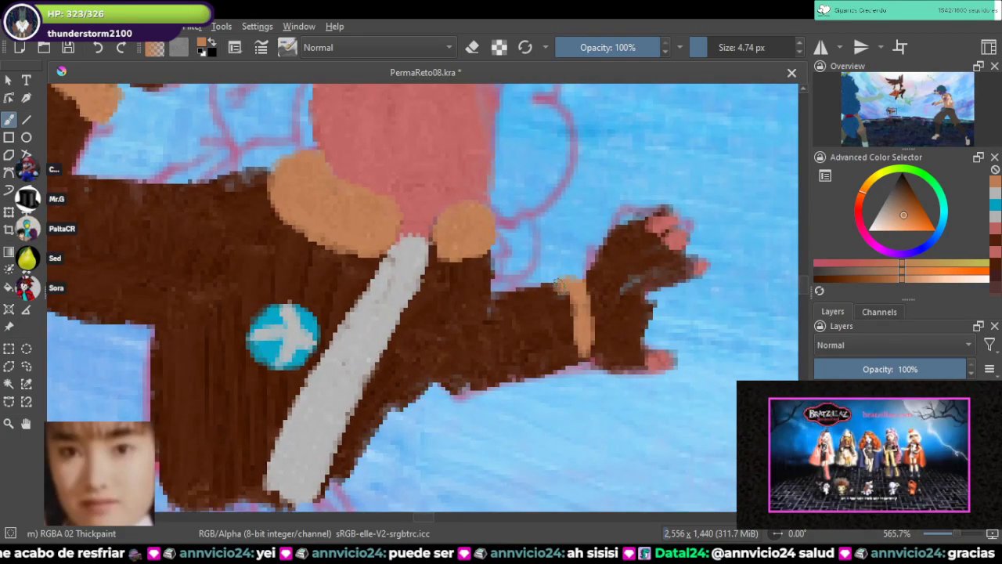
left_click_drag(558, 283, 571, 298)
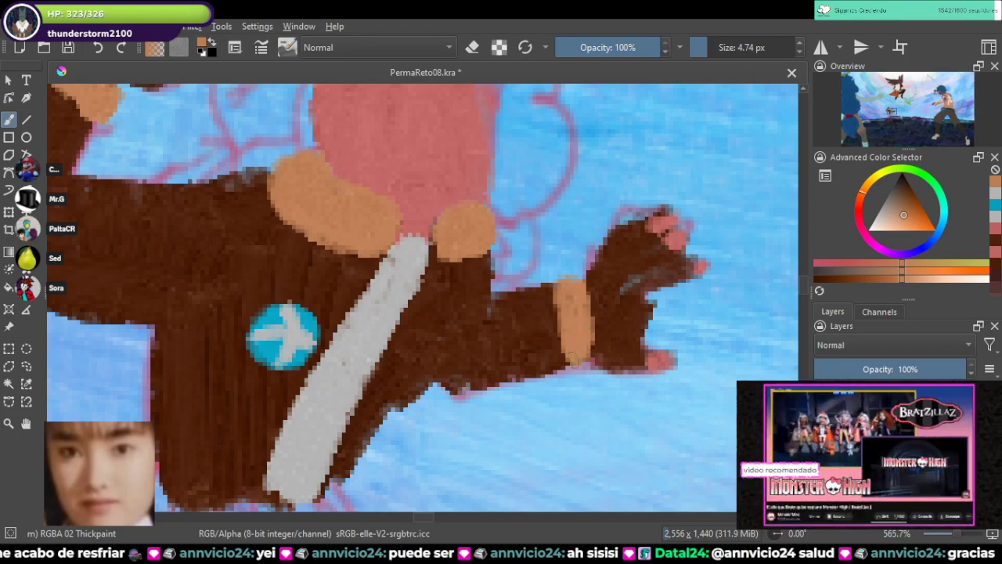
Step: Paint the jacket's lower hem in tan on both sides of the shirt and fill the shirt's lower end with its light grey
left_click_drag(577, 319, 739, 228)
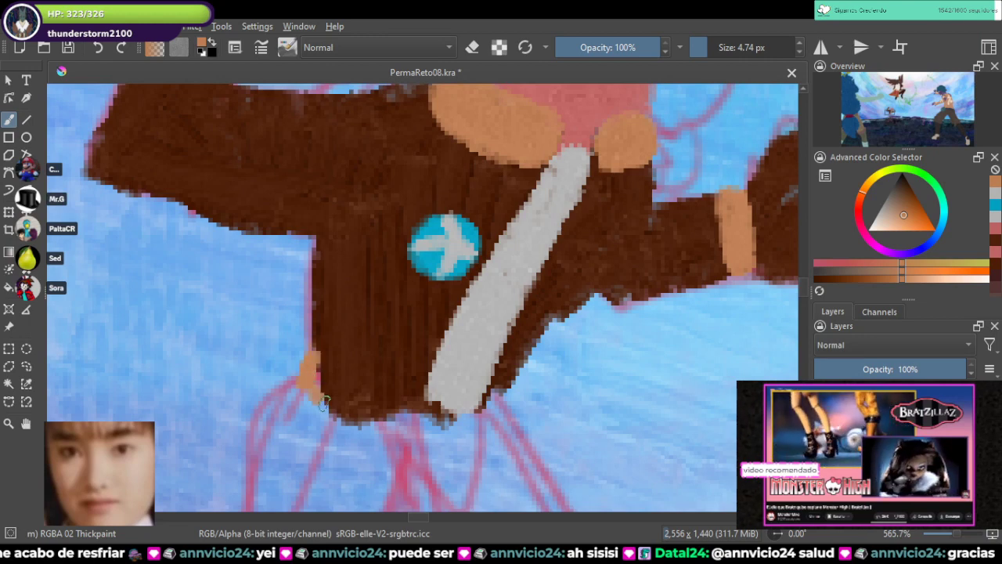
left_click_drag(323, 402, 396, 415)
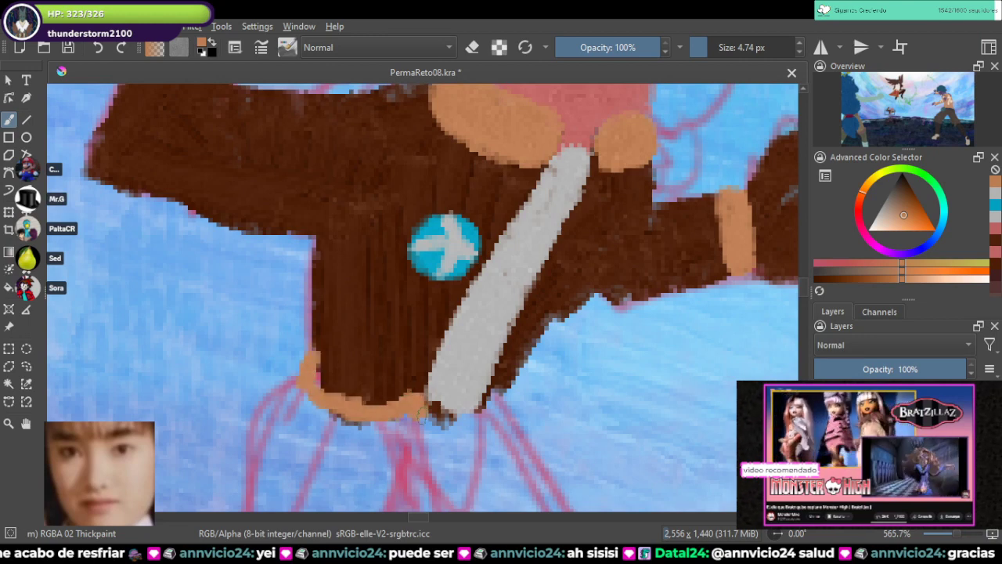
left_click_drag(308, 381, 364, 401)
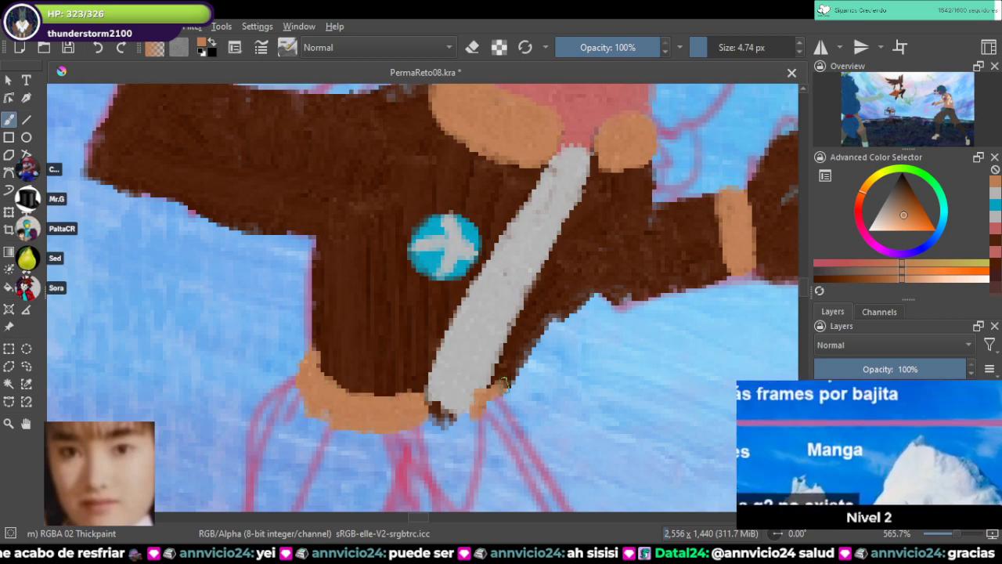
left_click_drag(513, 400, 495, 398)
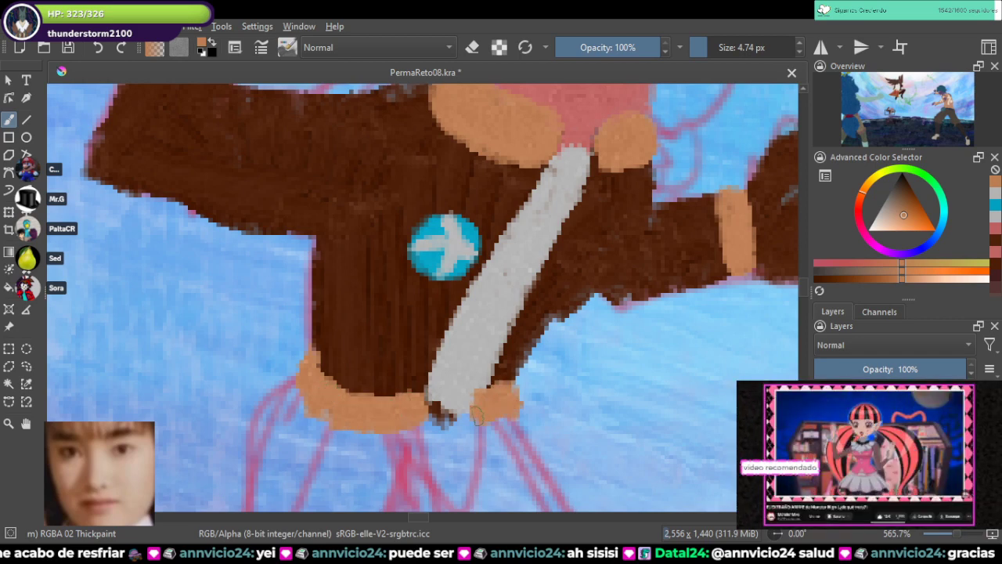
left_click(469, 399, "ctrl")
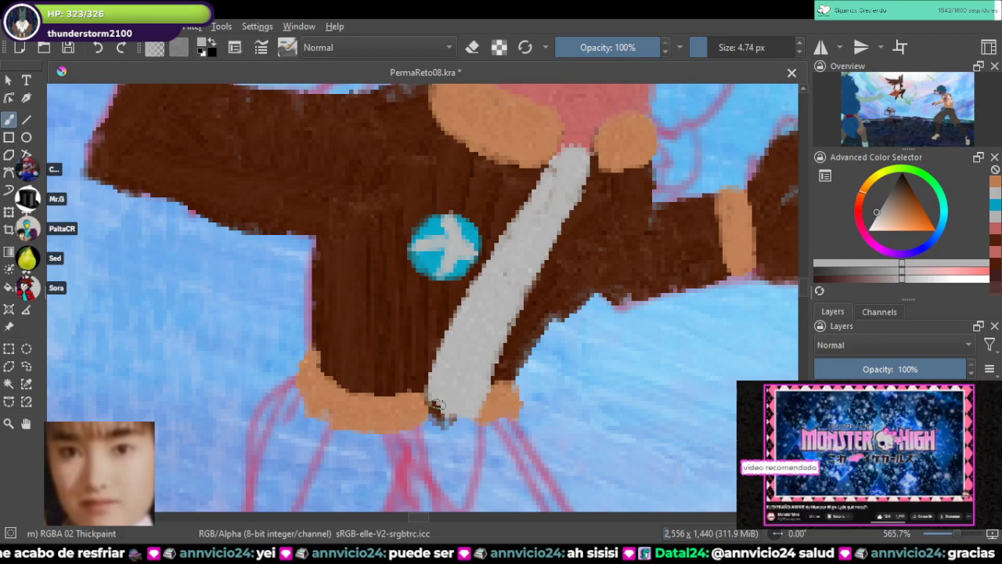
left_click_drag(458, 418, 468, 424)
Step: Sample the ochre brown of the trousers from the back-view figure on Willow's reference sheet
scroll(482, 380, "down", 5)
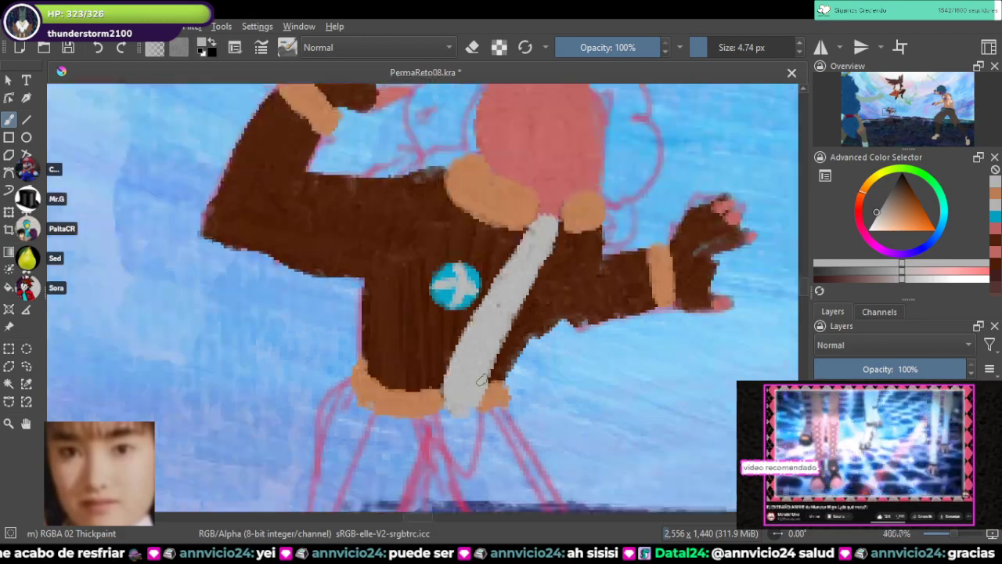
left_click_drag(469, 258, 585, 411)
left_click_drag(454, 180, 522, 430)
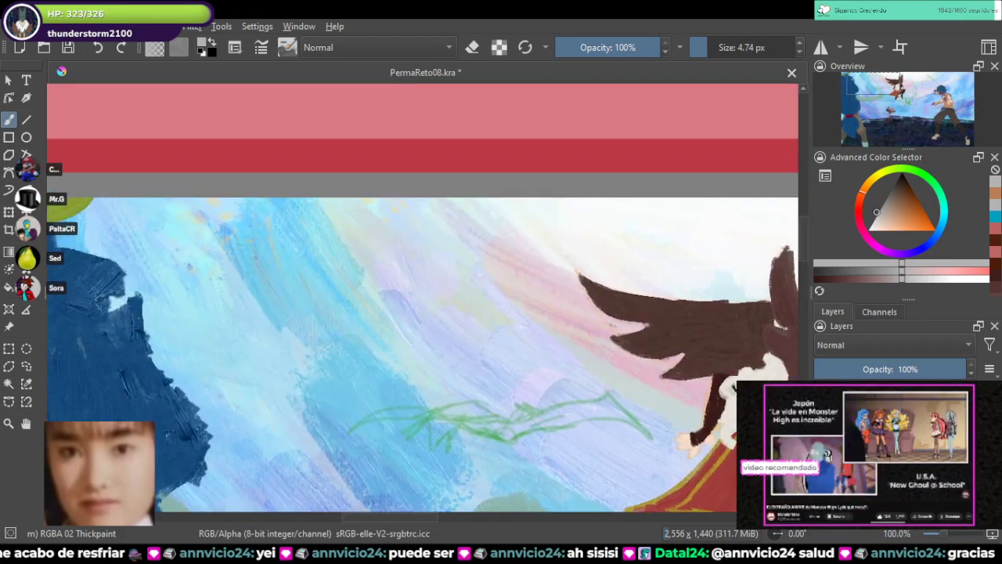
left_click_drag(455, 141, 527, 443)
left_click_drag(545, 293, 601, 430)
left_click_drag(539, 258, 546, 290)
left_click(633, 402, "ctrl")
scroll(665, 415, "down", 2)
scroll(658, 345, "up", 2)
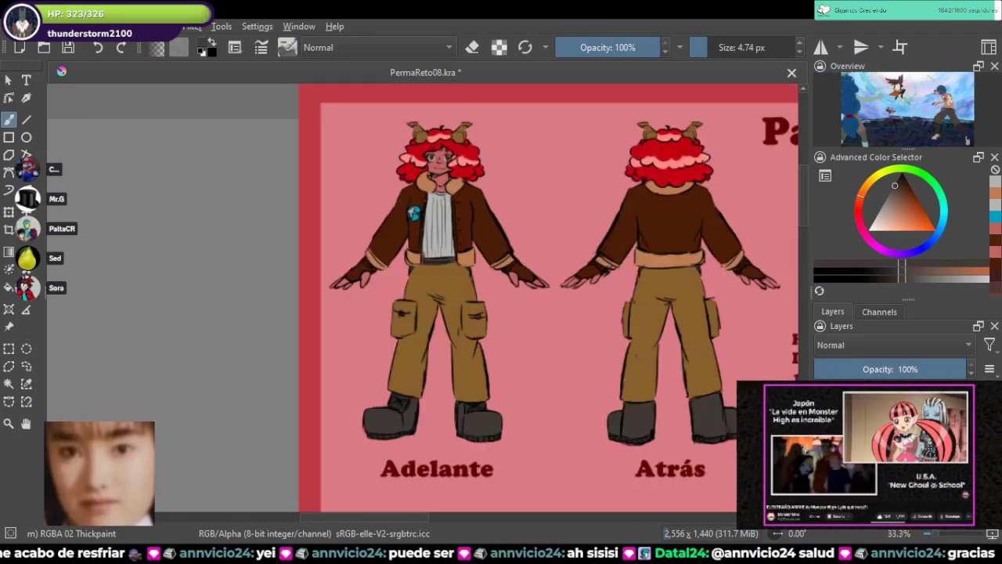
left_click(660, 326, "ctrl")
Step: Enlarge the brush to 17.33 px and fill the small Willow figure's waist and bent leg's thigh with ochre brown
scroll(462, 302, "down", 4)
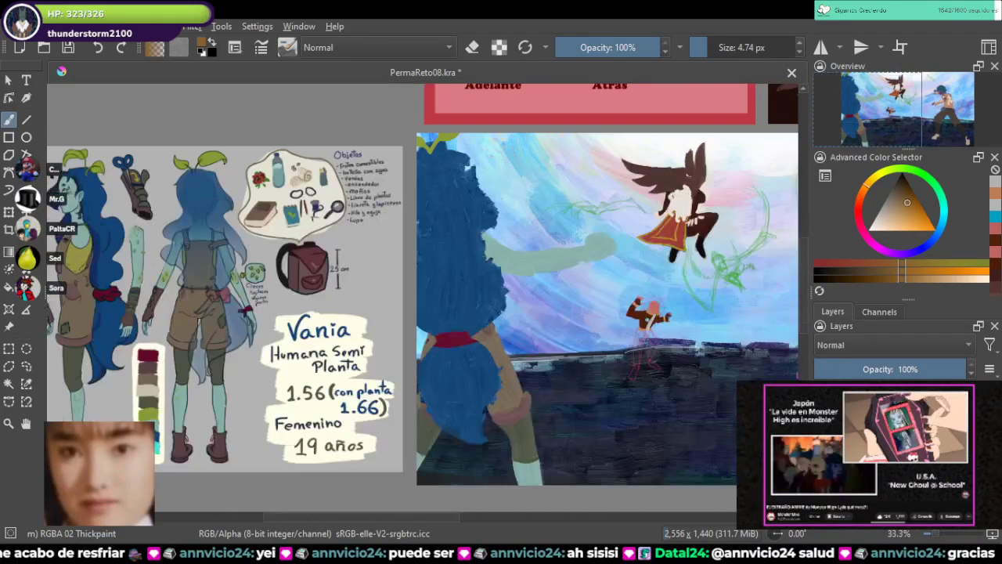
scroll(654, 298, "up", 2)
left_click_drag(640, 342, 651, 342)
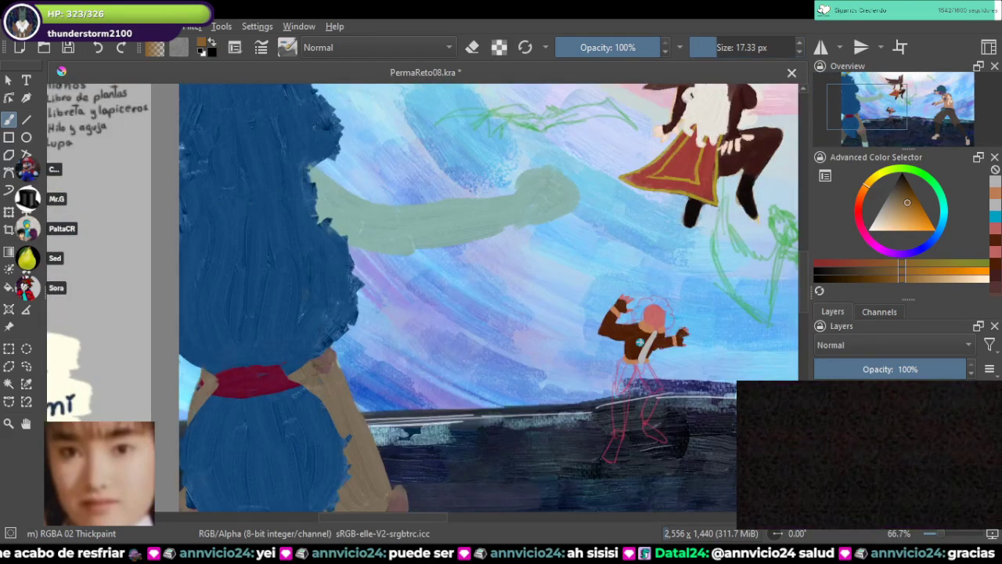
scroll(638, 366, "up", 4)
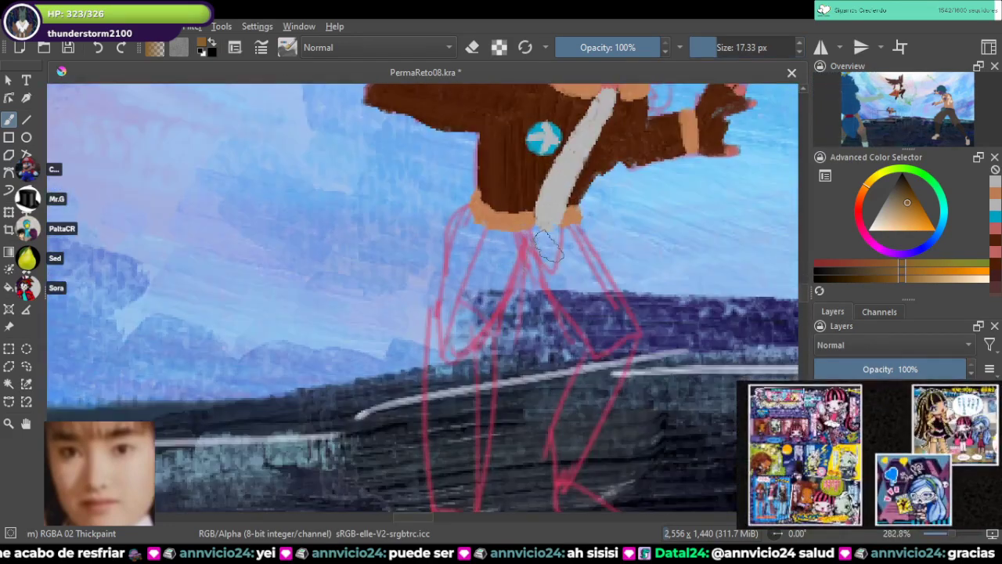
left_click_drag(473, 225, 499, 242)
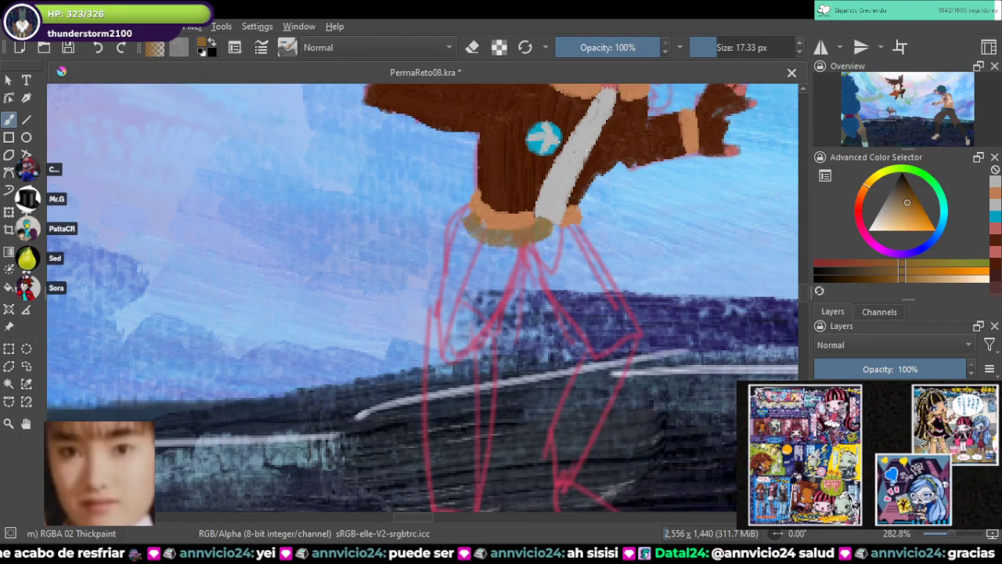
mouse_move(557, 227)
left_mouse_down()
mouse_move(589, 260)
mouse_move(604, 315)
mouse_move(595, 345)
mouse_move(620, 329)
mouse_move(613, 317)
mouse_move(602, 322)
left_mouse_up()
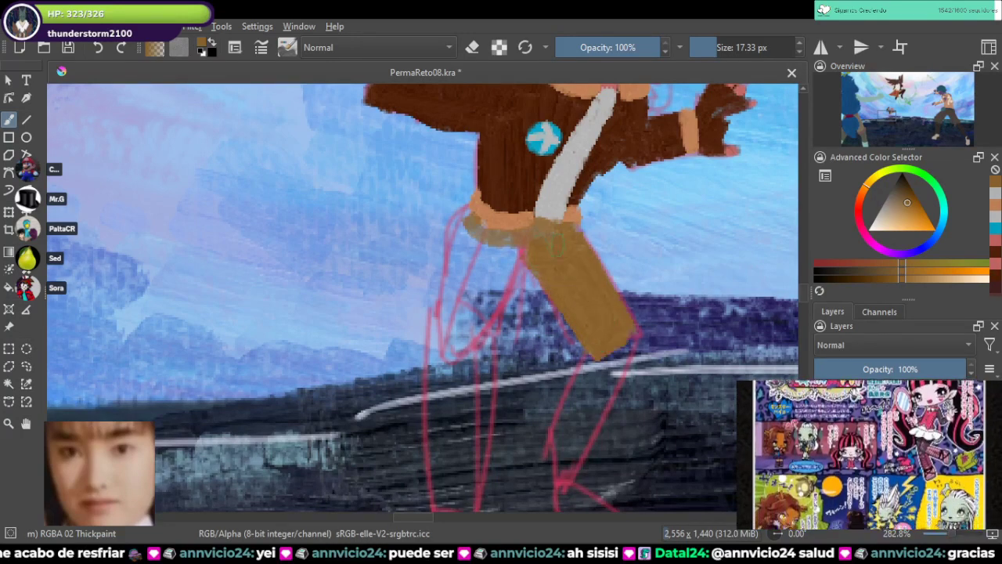
Step: Fill the straight leg's thigh and hip with ochre brown and erase the overspill around its edges
mouse_move(523, 252)
left_mouse_down()
mouse_move(474, 332)
mouse_move(513, 289)
left_mouse_up()
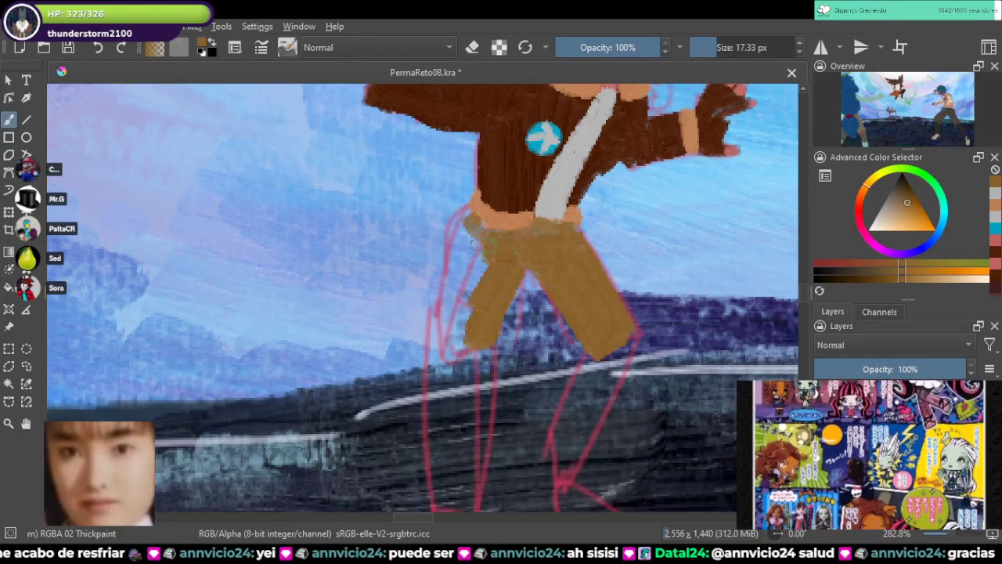
mouse_move(473, 245)
left_mouse_down()
mouse_move(458, 223)
mouse_move(442, 329)
mouse_move(468, 247)
left_mouse_up()
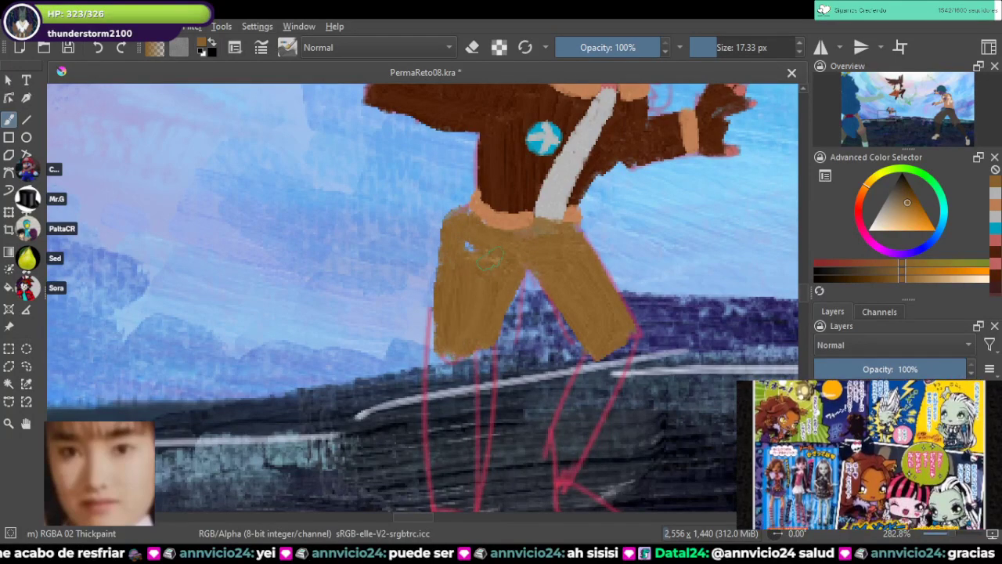
key("e")
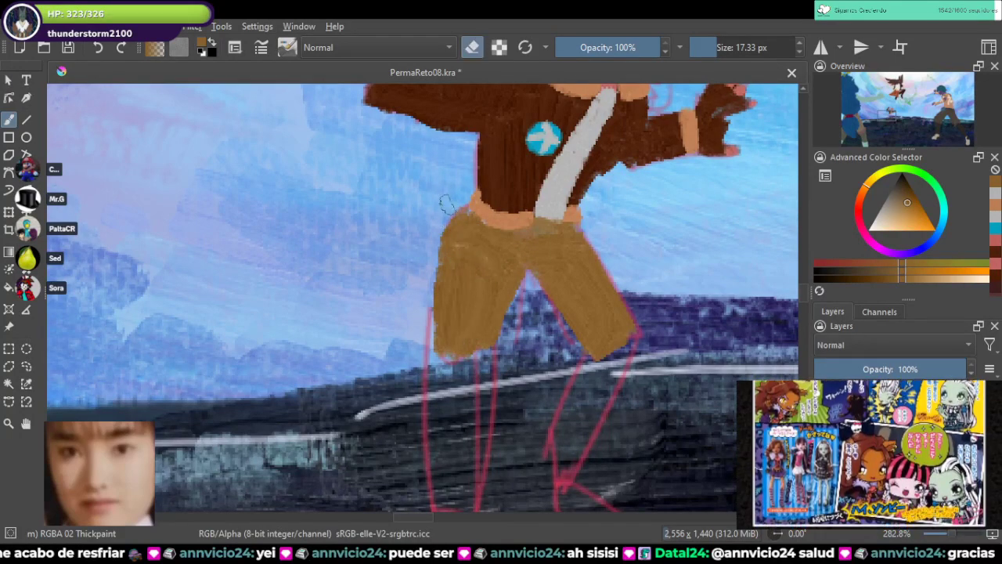
mouse_move(417, 360)
left_mouse_down()
mouse_move(437, 246)
mouse_move(468, 385)
left_mouse_up()
Step: Extend the ochre brown trousers down the straight leg to the ankle, filling both edges out to the sketch lines
left_click_drag(458, 265, 463, 399)
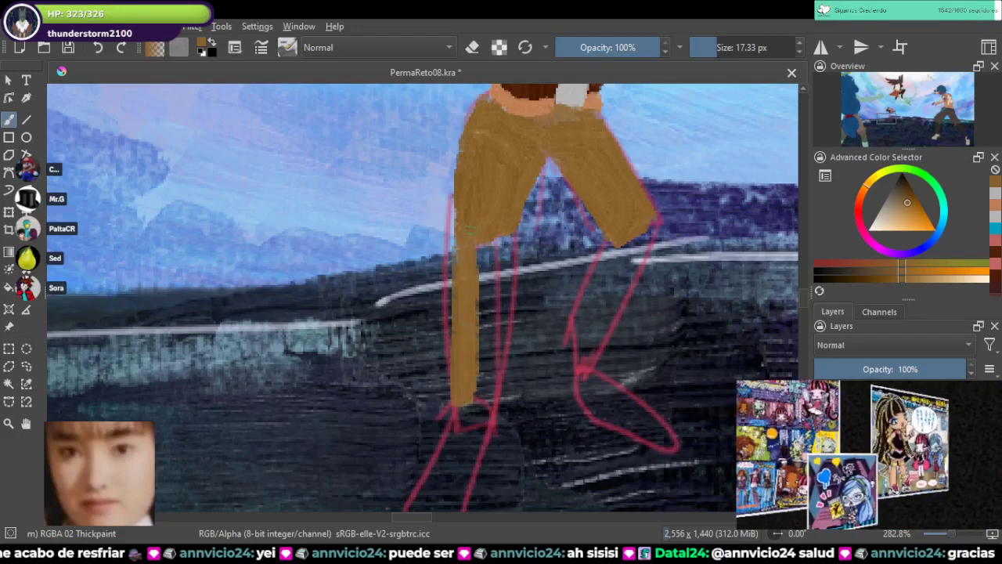
left_click_drag(494, 245, 486, 344)
left_click_drag(483, 404, 502, 237)
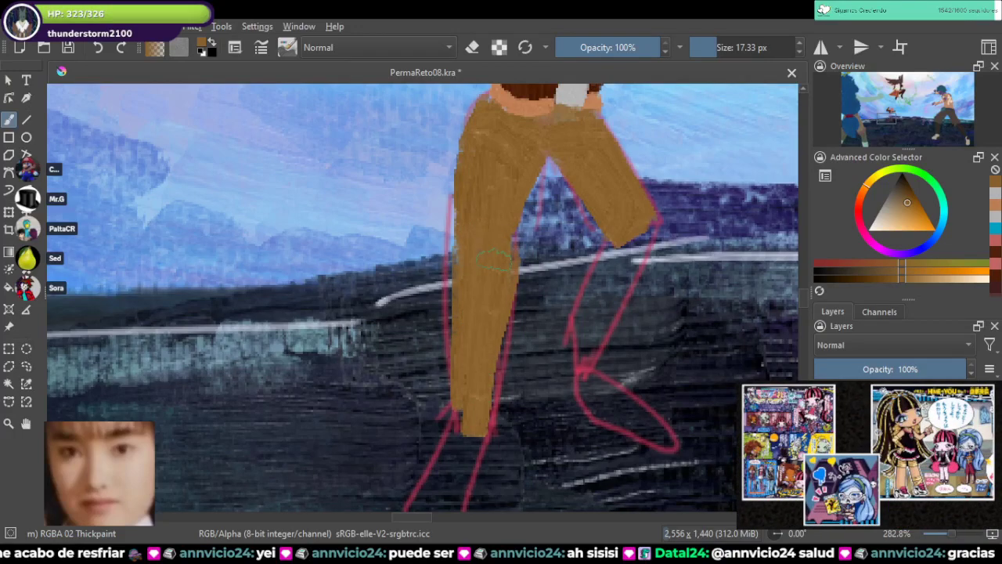
left_click_drag(454, 207, 457, 258)
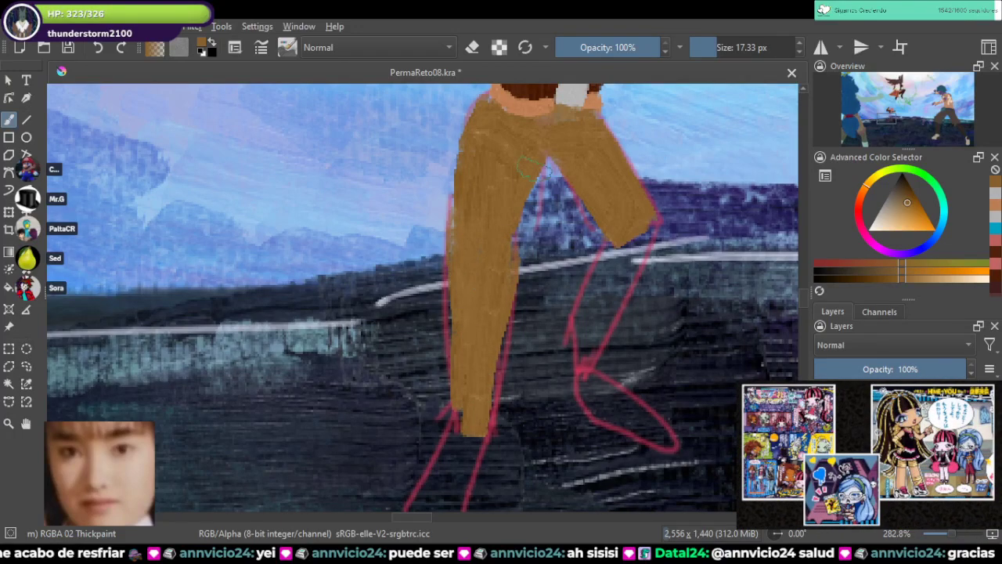
left_click_drag(529, 167, 516, 231)
Step: Paint the bent leg's shin in ochre brown from the knee down to the ankle
mouse_move(615, 231)
left_mouse_down()
mouse_move(583, 345)
mouse_move(634, 270)
mouse_move(626, 305)
left_mouse_up()
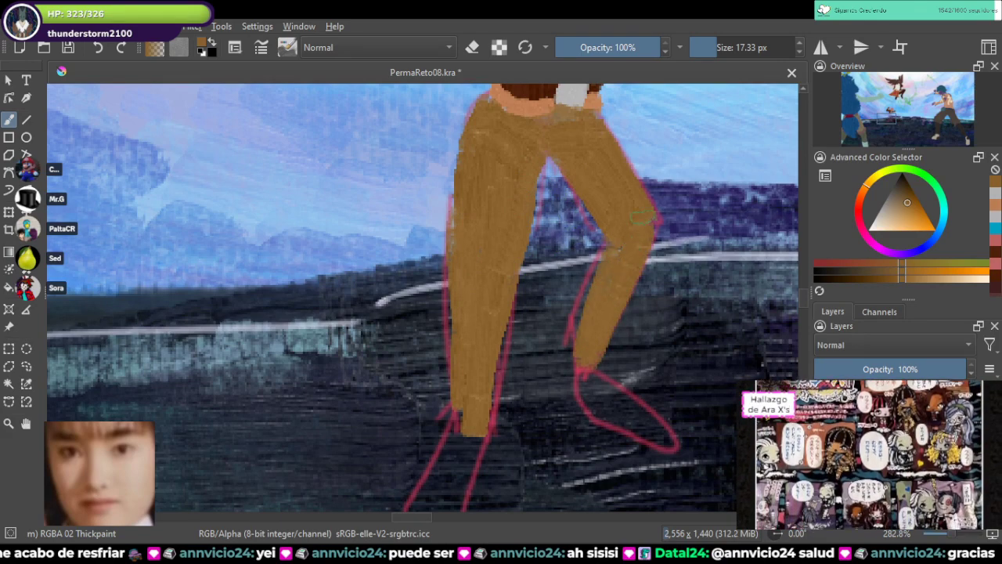
left_click_drag(583, 341, 581, 368)
left_click_drag(602, 241, 584, 304)
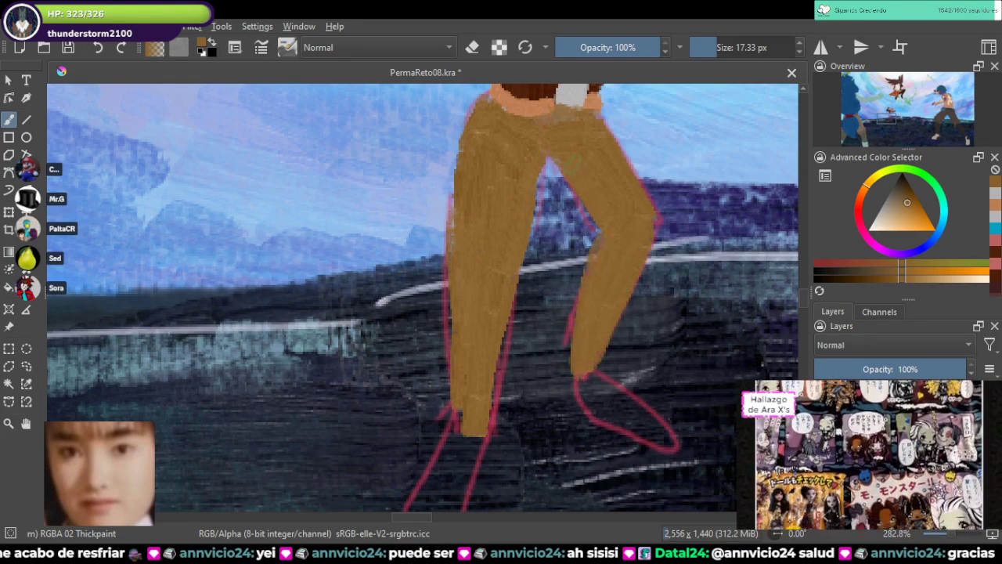
Step: Block in the small figure's two feet with ochre brown, following the sketched foot shapes
scroll(593, 262, "down", 3)
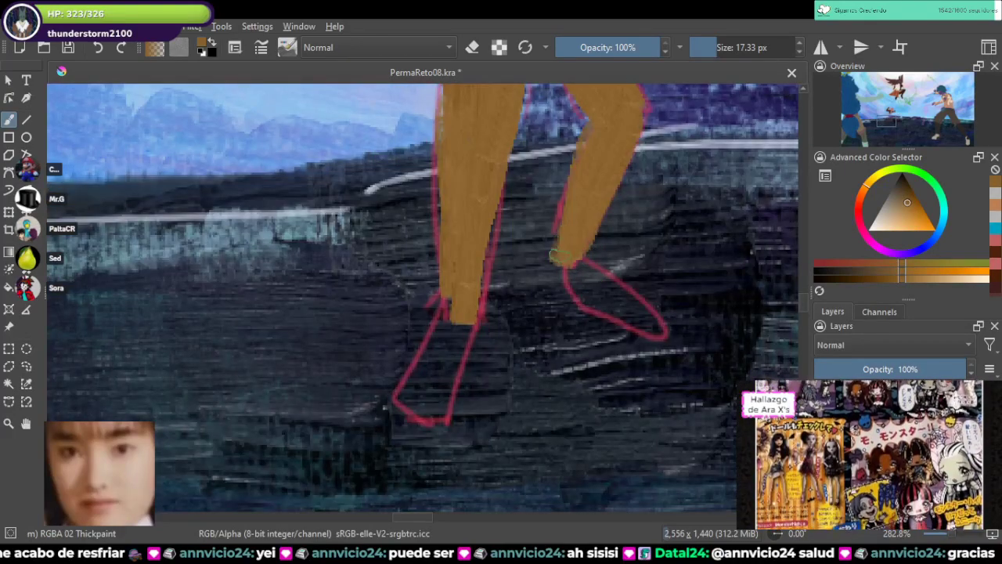
mouse_move(558, 254)
left_mouse_down()
mouse_move(552, 287)
mouse_move(601, 306)
mouse_move(606, 286)
mouse_move(626, 315)
left_mouse_up()
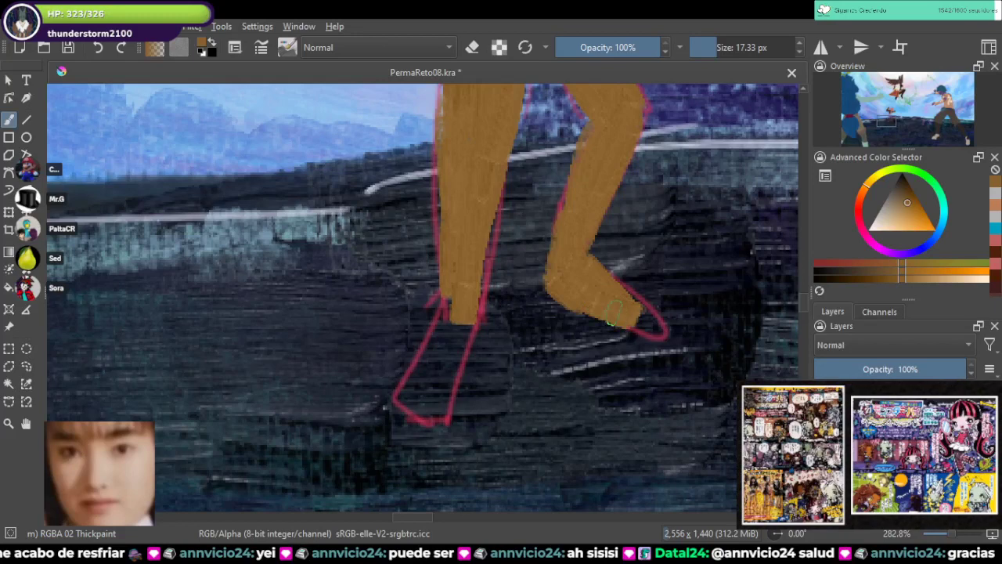
mouse_move(452, 321)
left_mouse_down()
mouse_move(416, 375)
mouse_move(419, 387)
mouse_move(449, 387)
mouse_move(463, 307)
mouse_move(431, 375)
left_mouse_up()
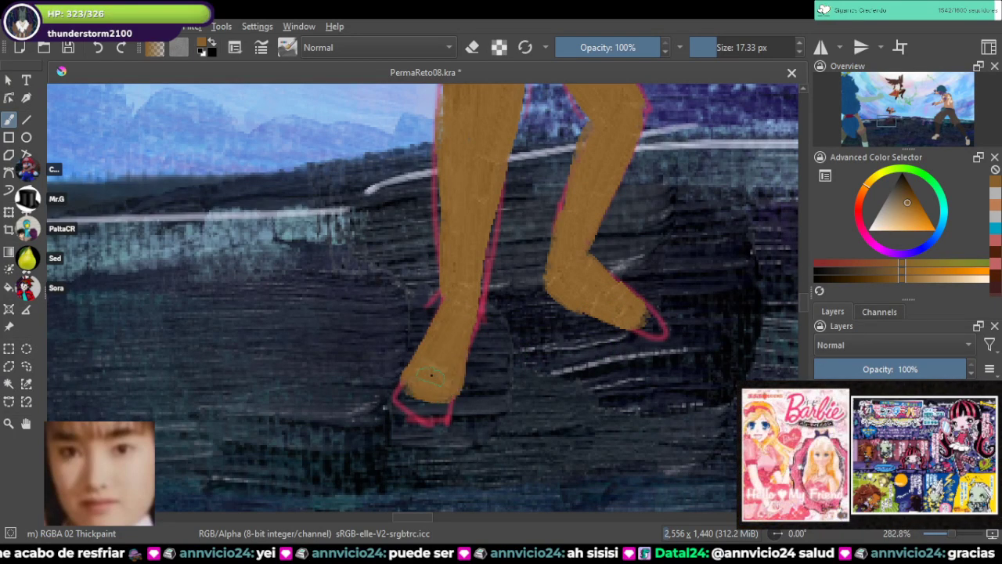
Step: Erase the excess ochre around the straight leg's foot and save the painting
key("e")
mouse_move(485, 328)
left_mouse_down()
mouse_move(474, 387)
mouse_move(485, 318)
mouse_move(464, 398)
mouse_move(429, 403)
mouse_move(389, 363)
left_mouse_up()
key("e")
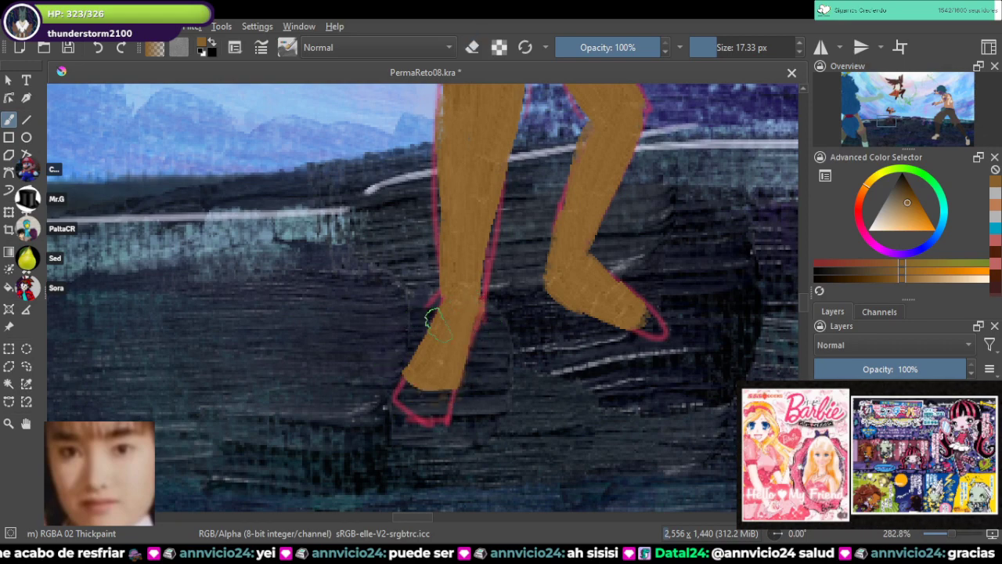
scroll(524, 305, "down", 3)
key("ctrl+s")
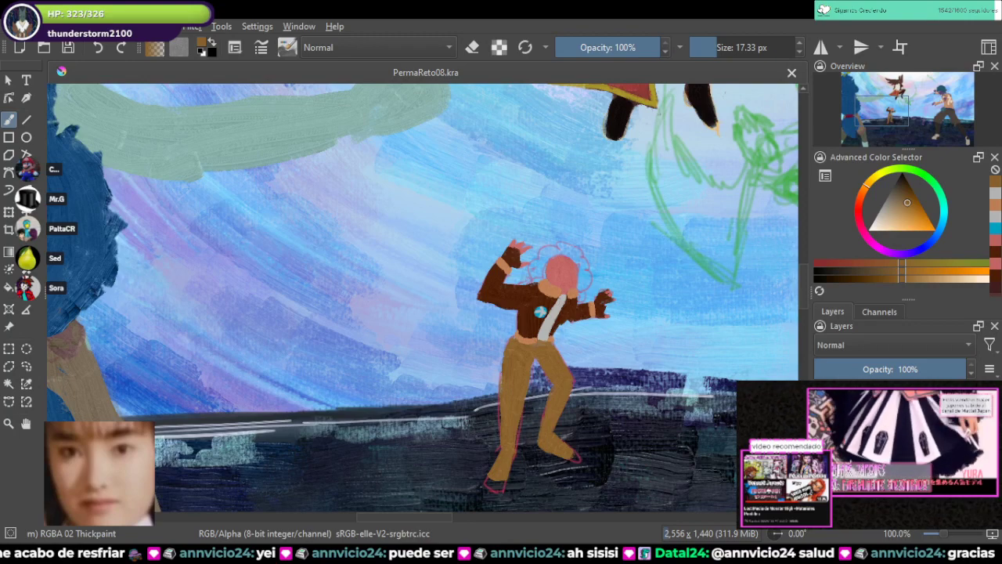
Step: Sample the bright red of the front-view figure's hair on Willow's reference sheet
scroll(440, 321, "down", 3)
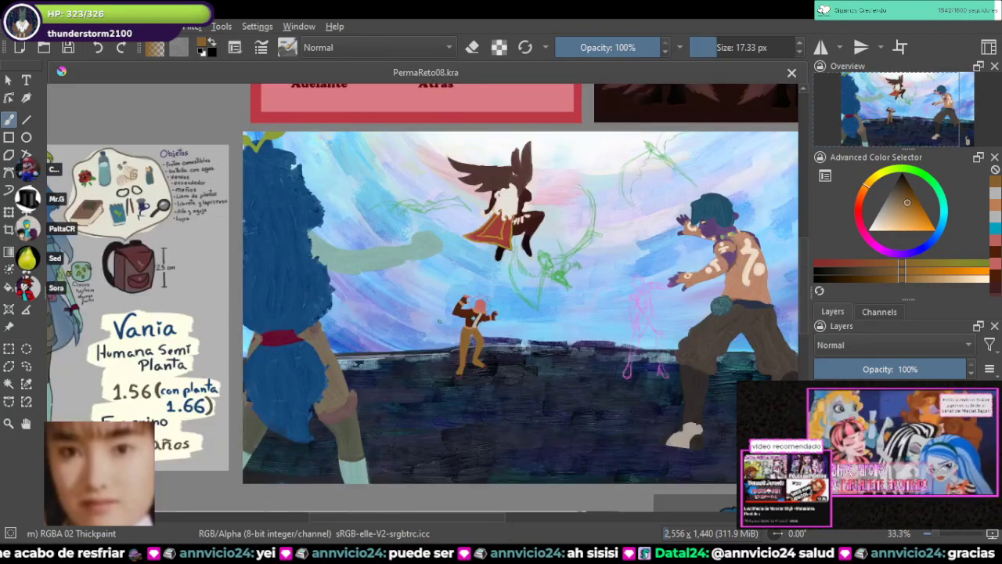
left_click_drag(440, 321, 358, 331)
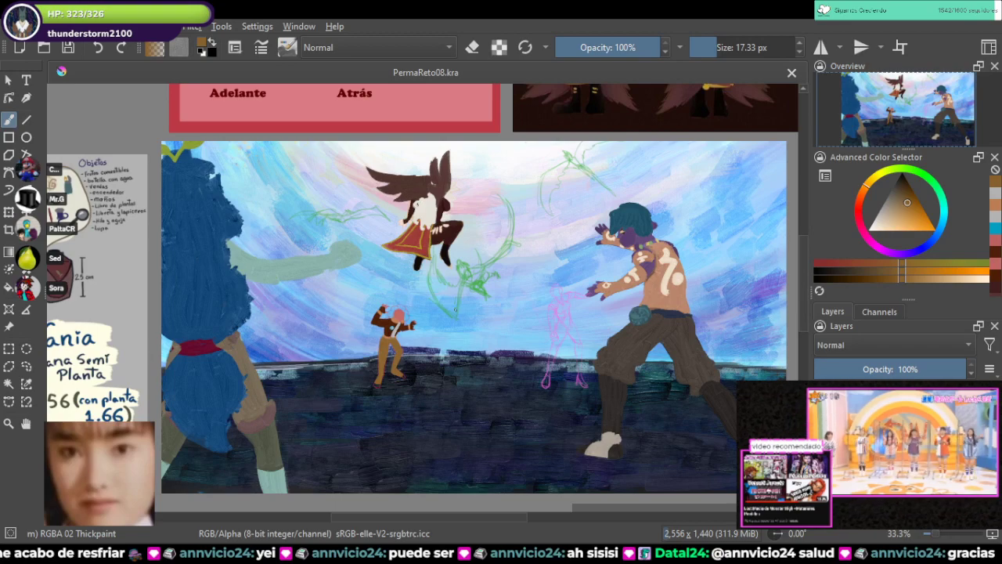
scroll(455, 310, "down", 2)
left_click_drag(345, 91, 410, 196)
scroll(410, 196, "up", 3)
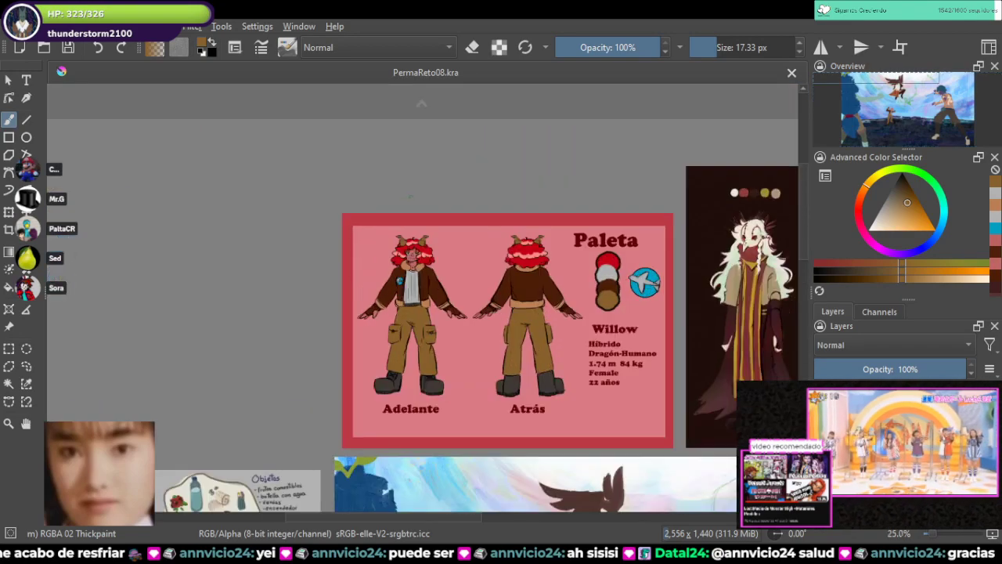
scroll(415, 282, "up", 6)
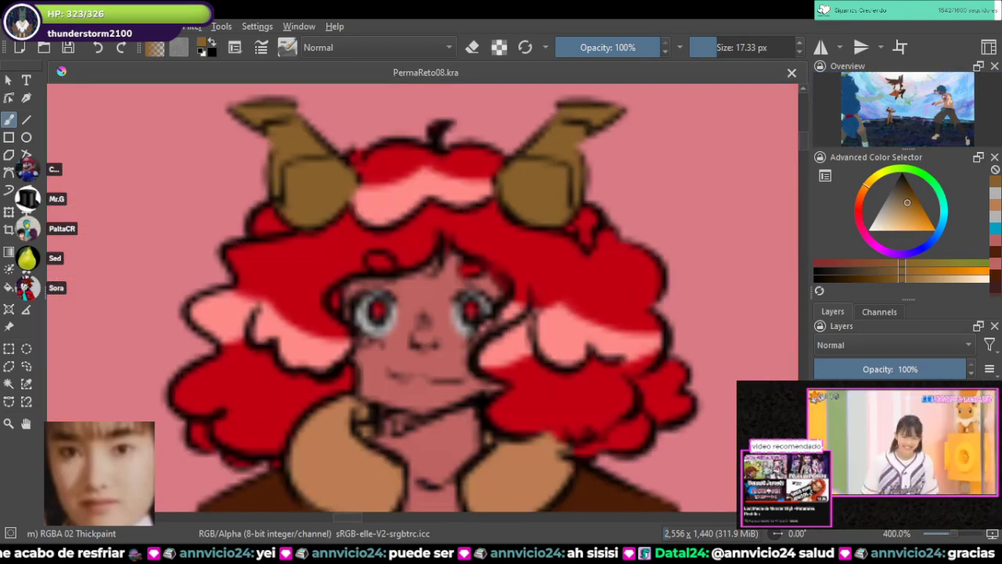
scroll(586, 231, "down", 5)
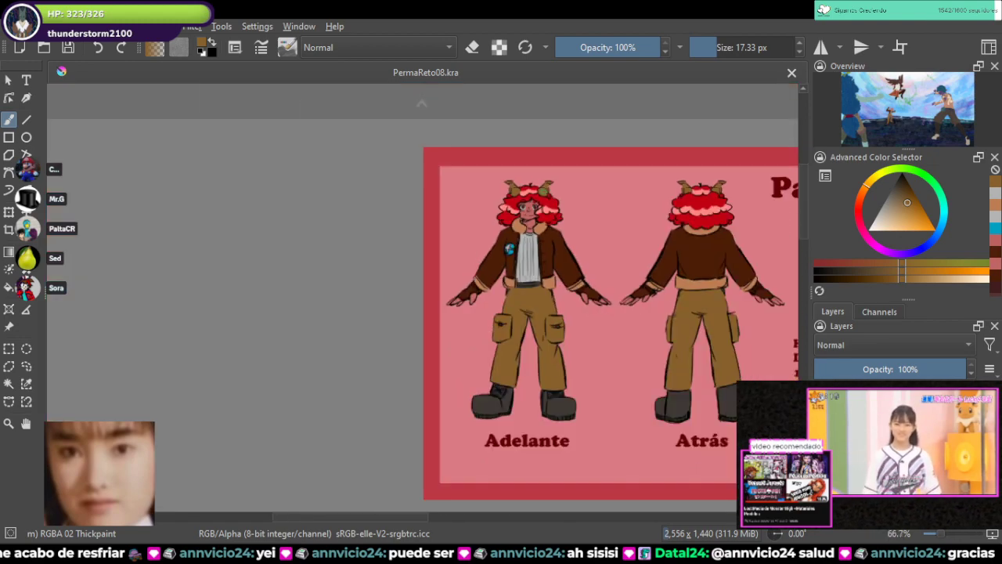
scroll(528, 235, "up", 3)
left_click(585, 270, "ctrl")
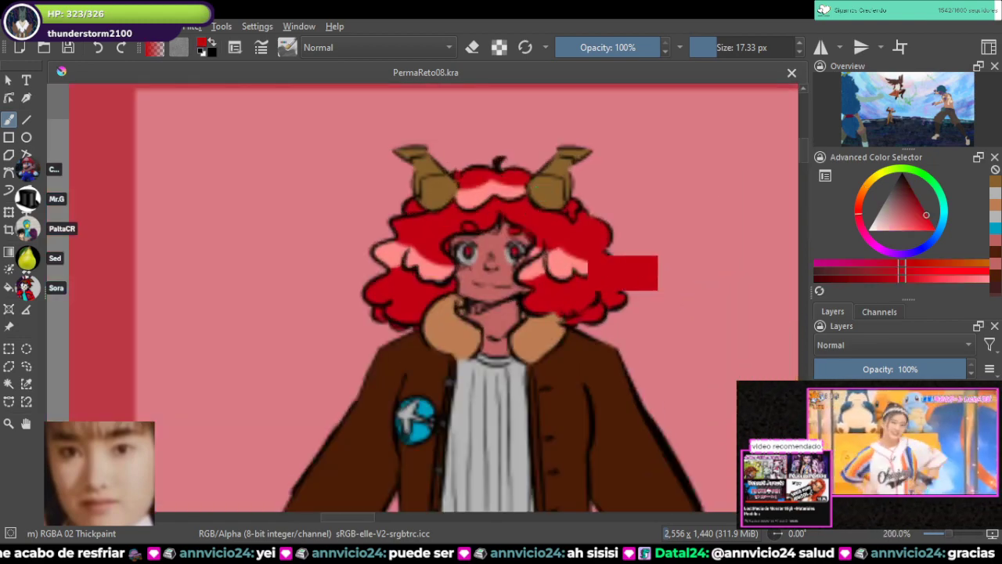
Step: Paint red curls over the head on the raised-arm side, ending in a pointed lock above the shoulder
scroll(564, 231, "down", 1)
scroll(564, 230, "down", 3)
left_click_drag(595, 391, 472, 146)
left_click_drag(606, 470, 597, 380)
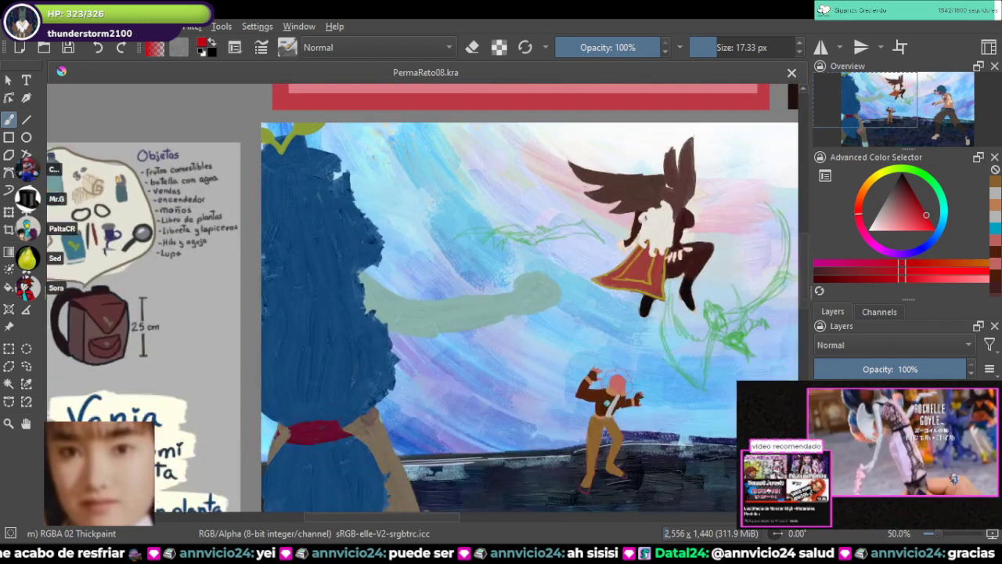
scroll(603, 380, "up", 2)
scroll(626, 380, "up", 5)
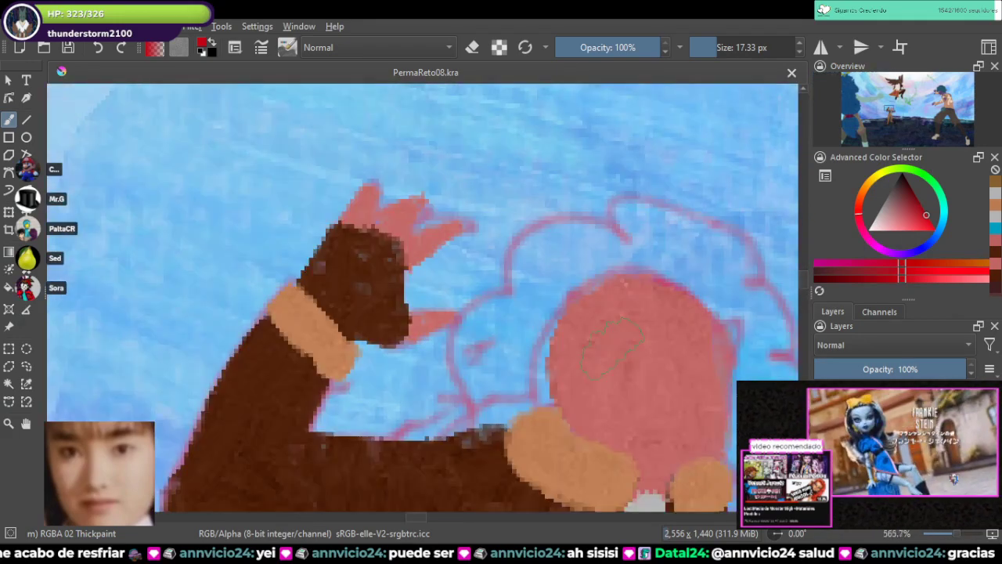
mouse_move(537, 264)
left_mouse_down()
mouse_move(528, 294)
mouse_move(604, 320)
mouse_move(621, 270)
mouse_move(532, 249)
mouse_move(613, 279)
mouse_move(555, 268)
mouse_move(534, 299)
mouse_move(489, 309)
mouse_move(469, 330)
mouse_move(469, 363)
mouse_move(482, 377)
mouse_move(492, 314)
mouse_move(475, 348)
mouse_move(544, 374)
mouse_move(535, 377)
mouse_move(521, 320)
mouse_move(527, 365)
mouse_move(511, 350)
mouse_move(527, 336)
mouse_move(541, 393)
mouse_move(504, 409)
mouse_move(451, 405)
mouse_move(408, 423)
mouse_move(541, 401)
mouse_move(498, 420)
mouse_move(470, 411)
left_mouse_up()
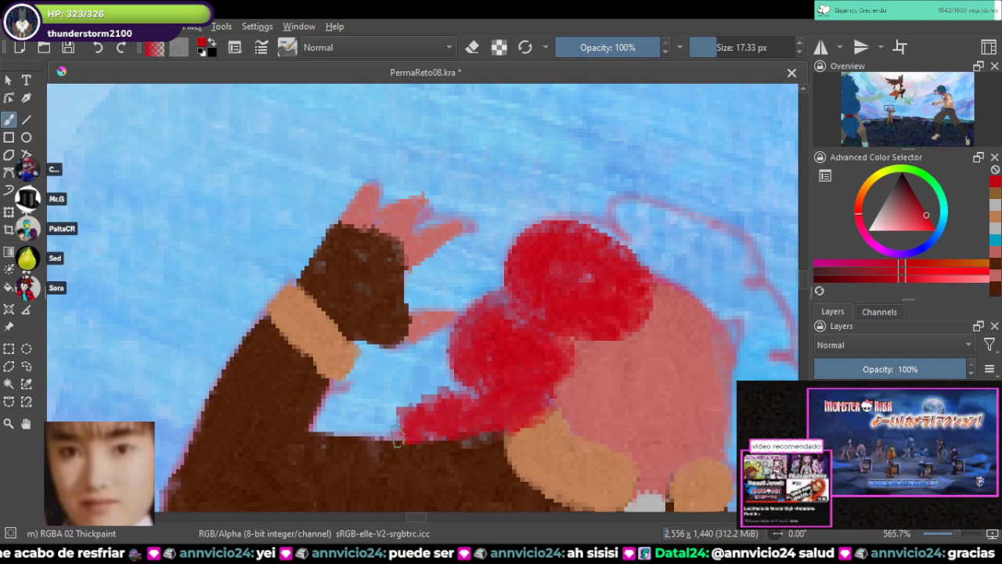
mouse_move(384, 437)
left_mouse_down()
mouse_move(450, 429)
mouse_move(505, 390)
mouse_move(492, 397)
mouse_move(483, 380)
mouse_move(496, 403)
left_mouse_up()
Step: Paint the rest of the red hair over the crown and down the other side of the face to the collar
mouse_move(658, 284)
left_mouse_down()
mouse_move(545, 235)
mouse_move(587, 242)
mouse_move(554, 199)
mouse_move(587, 218)
mouse_move(503, 198)
mouse_move(546, 172)
mouse_move(638, 196)
mouse_move(648, 239)
mouse_move(589, 231)
mouse_move(621, 226)
mouse_move(666, 313)
mouse_move(635, 414)
mouse_move(651, 421)
mouse_move(671, 415)
mouse_move(661, 391)
mouse_move(693, 384)
mouse_move(674, 274)
left_mouse_up()
left_click_drag(657, 390, 626, 294)
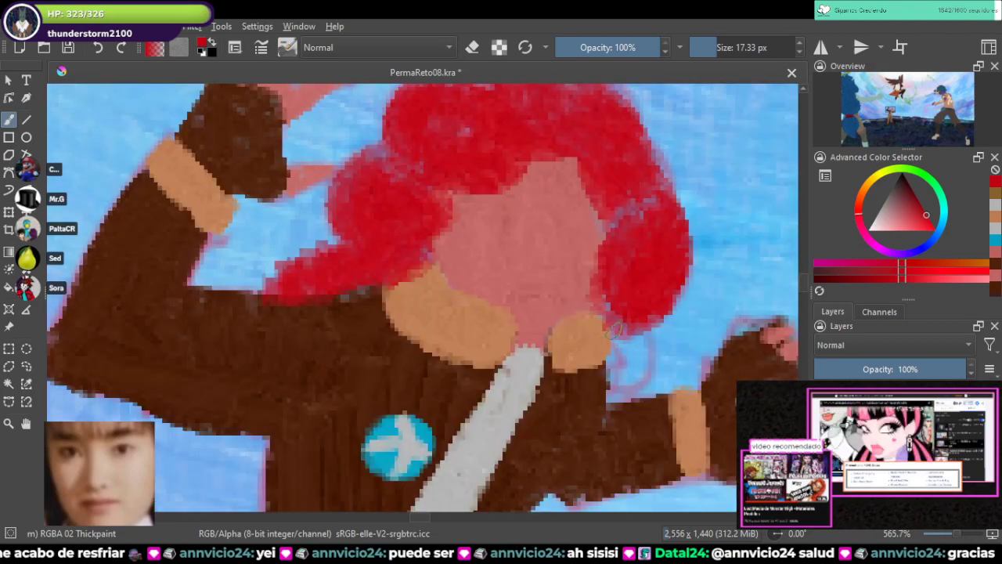
mouse_move(615, 339)
left_mouse_down()
mouse_move(618, 364)
mouse_move(633, 363)
mouse_move(626, 354)
left_mouse_up()
Step: Check the hair on Willow's reference sheet and paint a softer red hairline around the small figure's face
scroll(622, 356, "down", 10)
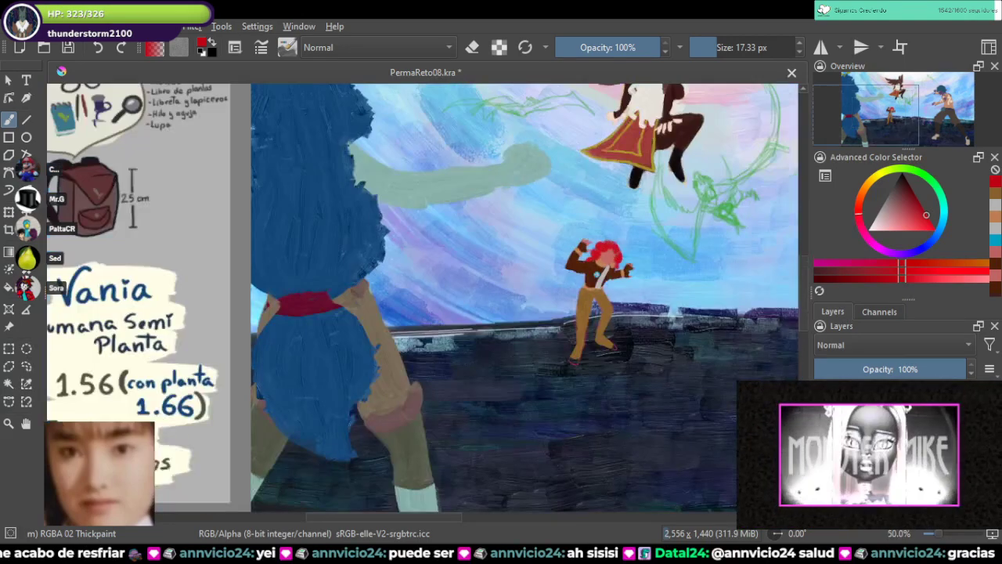
left_click_drag(548, 196, 548, 387)
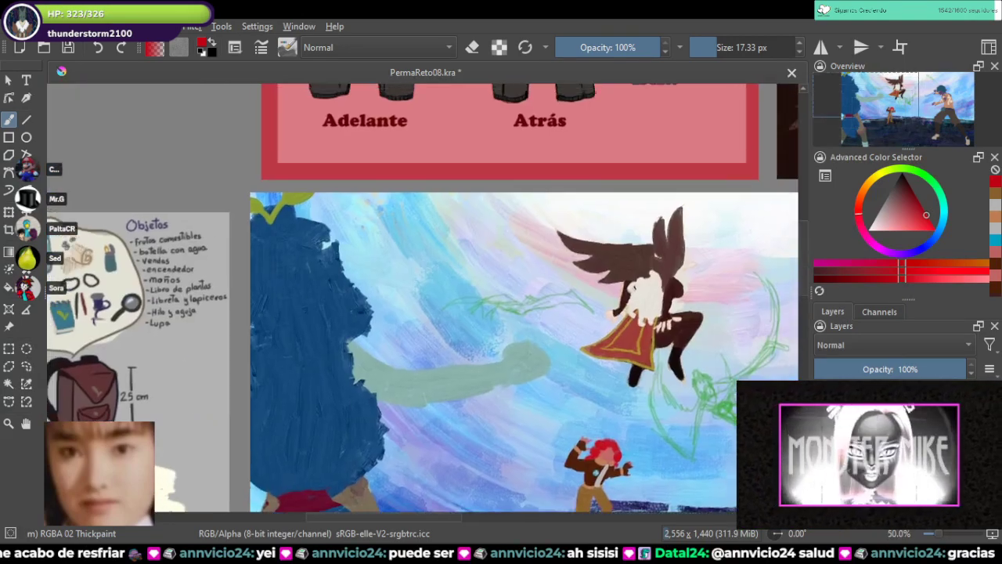
left_click_drag(376, 118, 474, 436)
scroll(448, 188, "up", 4)
scroll(462, 209, "down", 4)
left_click_drag(548, 439, 420, 111)
scroll(604, 334, "up", 3)
left_click_drag(579, 439, 549, 119)
scroll(480, 390, "up", 4)
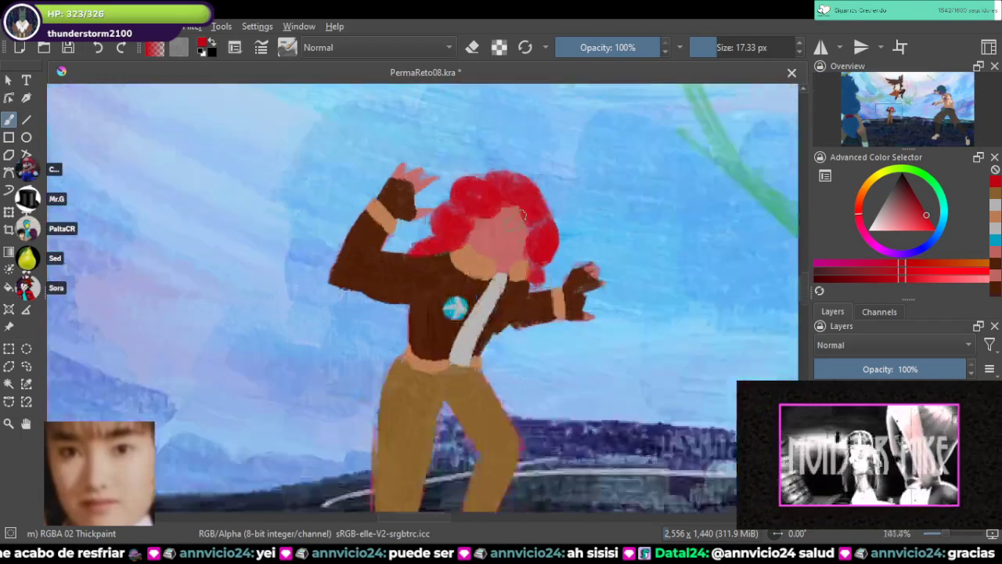
mouse_move(417, 219)
left_mouse_down()
mouse_move(413, 249)
mouse_move(416, 205)
mouse_move(435, 213)
mouse_move(468, 186)
mouse_move(515, 194)
left_mouse_up()
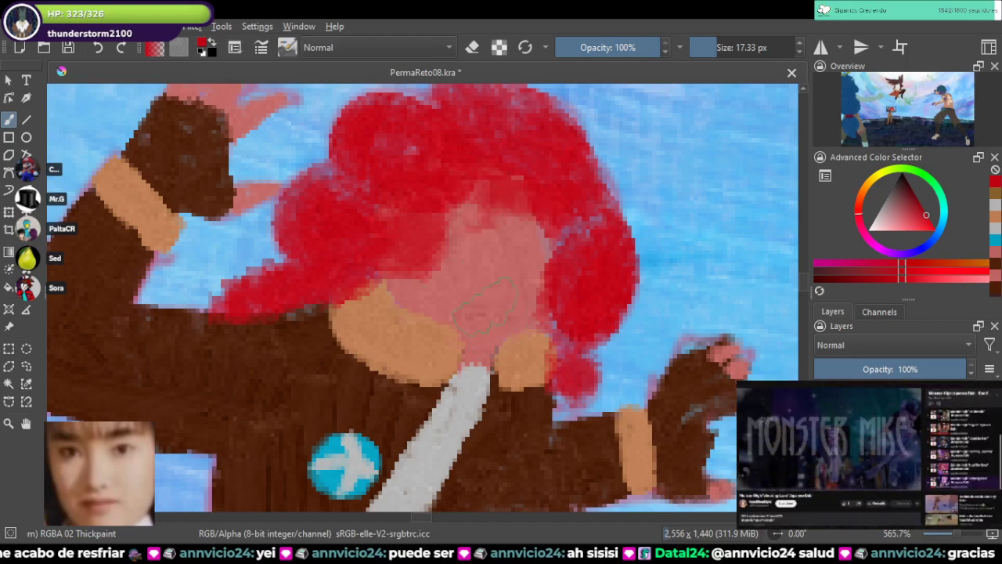
Step: Sample the ochre brown of the horns on the front-view figure of Willow's reference sheet
mouse_move(426, 286)
left_mouse_down()
mouse_move(360, 294)
mouse_move(401, 258)
mouse_move(562, 401)
left_mouse_up()
scroll(407, 241, "down", 4)
left_click_drag(498, 264, 631, 402)
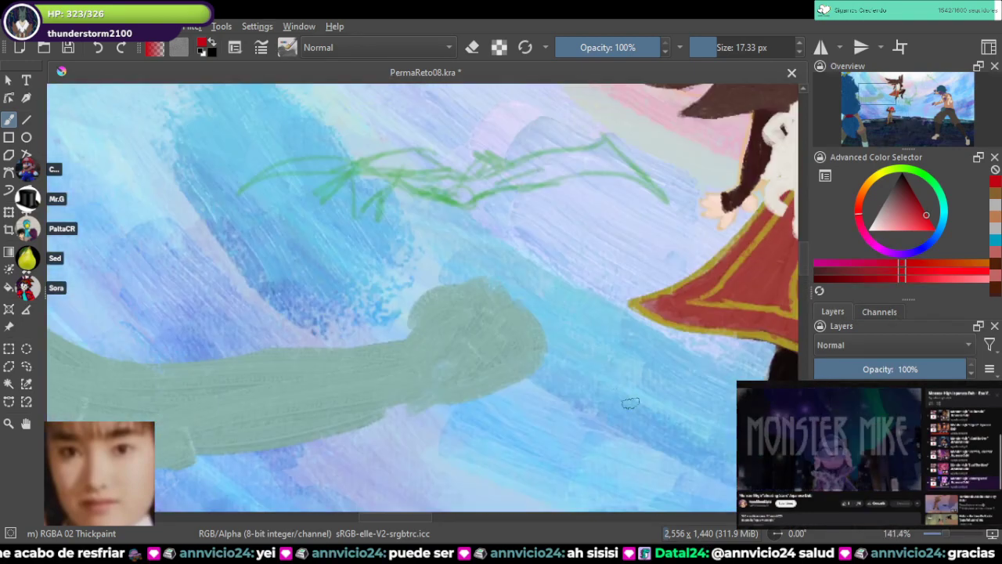
scroll(508, 274, "down", 4)
left_click_drag(508, 274, 551, 389)
left_click_drag(470, 157, 517, 343)
scroll(509, 258, "up", 6)
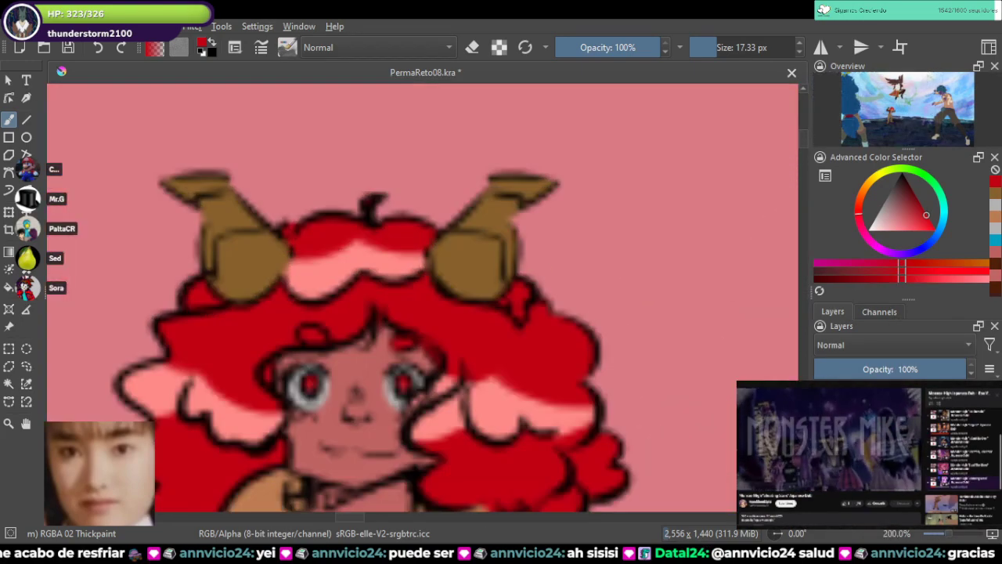
left_click(497, 266, "ctrl")
scroll(498, 262, "down", 6)
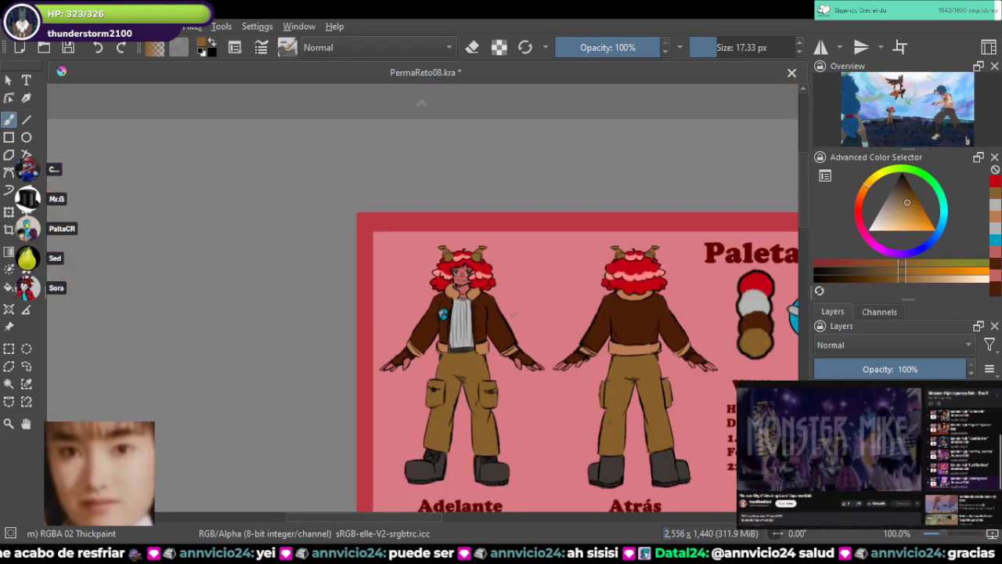
Step: Try painting two curved ochre horns over the small figure's red hair with the brush reduced to 11.22 px
left_click_drag(470, 255, 415, 138)
left_click_drag(548, 391, 415, 142)
scroll(521, 445, "up", 8)
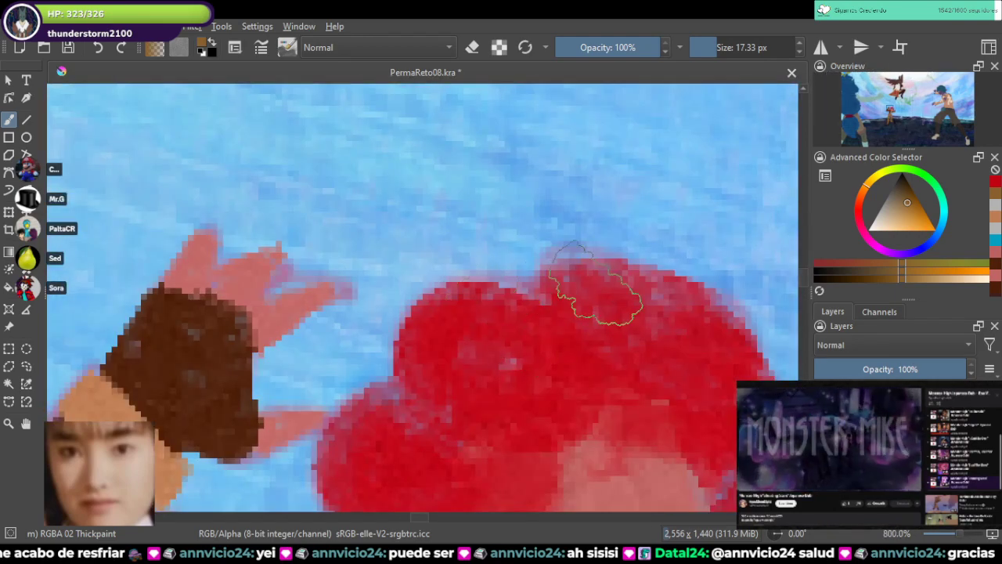
left_click_drag(716, 47, 713, 47)
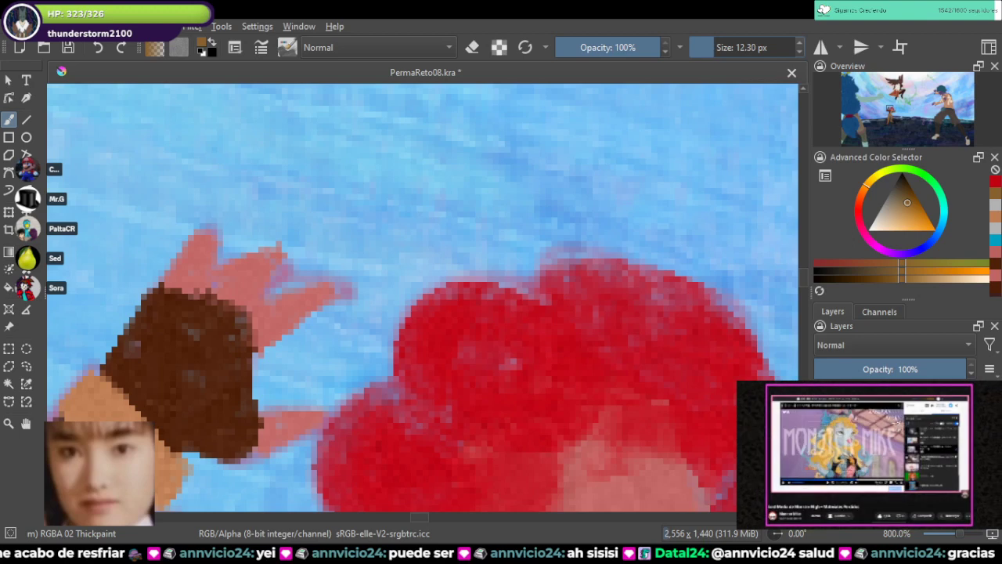
mouse_move(540, 337)
left_mouse_down()
mouse_move(538, 358)
mouse_move(546, 348)
mouse_move(537, 295)
mouse_move(506, 246)
mouse_move(541, 261)
mouse_move(570, 345)
mouse_move(560, 325)
mouse_move(557, 357)
mouse_move(526, 360)
left_mouse_up()
left_click_drag(676, 363, 597, 276)
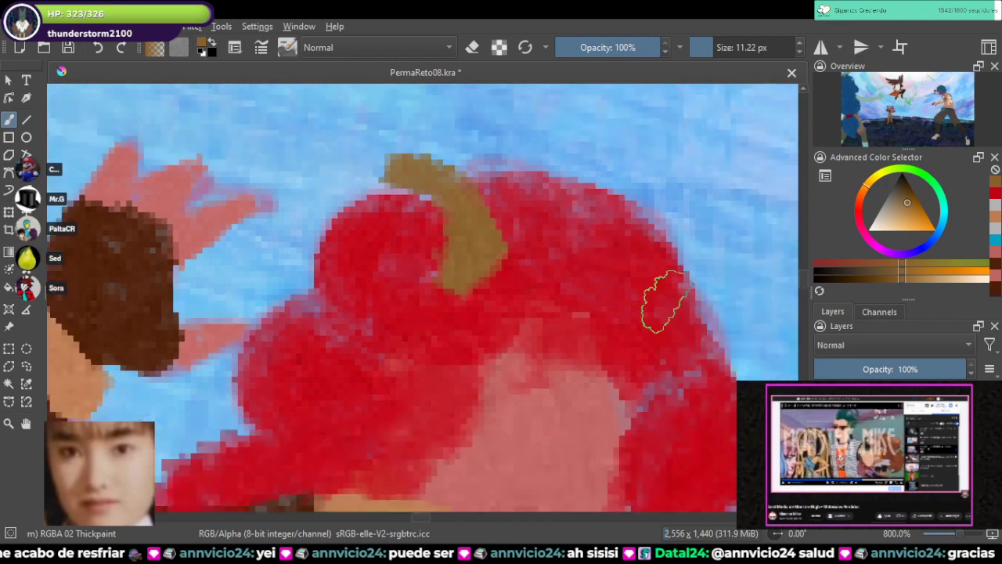
mouse_move(660, 302)
left_mouse_down()
mouse_move(688, 241)
mouse_move(677, 211)
mouse_move(689, 227)
mouse_move(666, 202)
mouse_move(674, 288)
mouse_move(661, 266)
mouse_move(646, 301)
left_mouse_up()
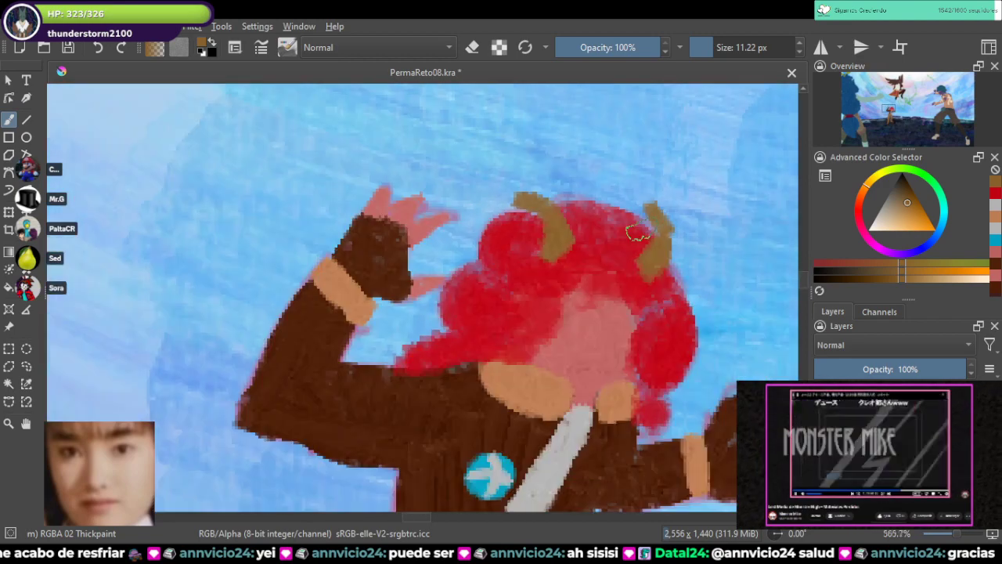
scroll(636, 230, "down", 3)
scroll(639, 232, "down", 8)
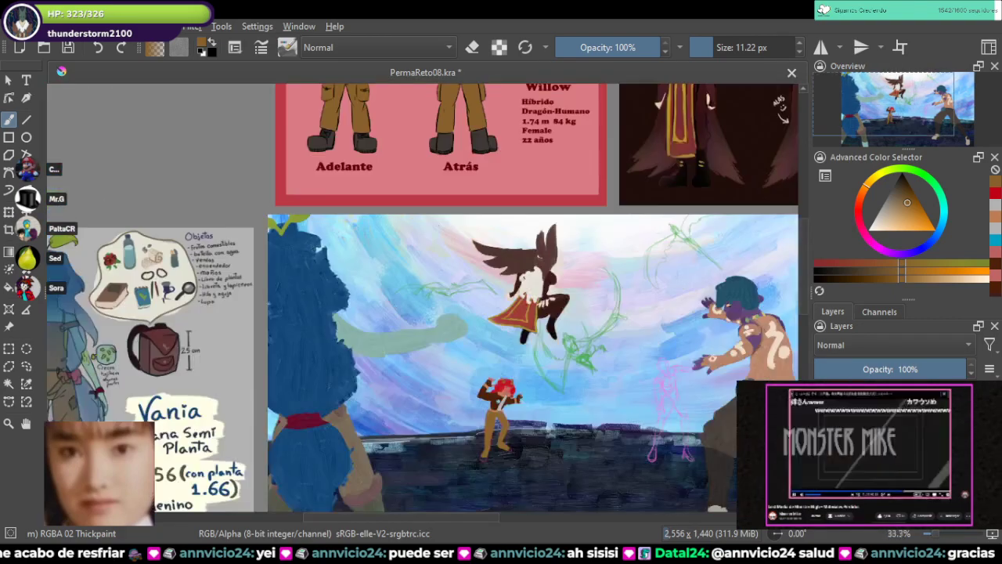
Step: Undo the ochre horn strokes on the small figure's hair
scroll(466, 331, "up", 5)
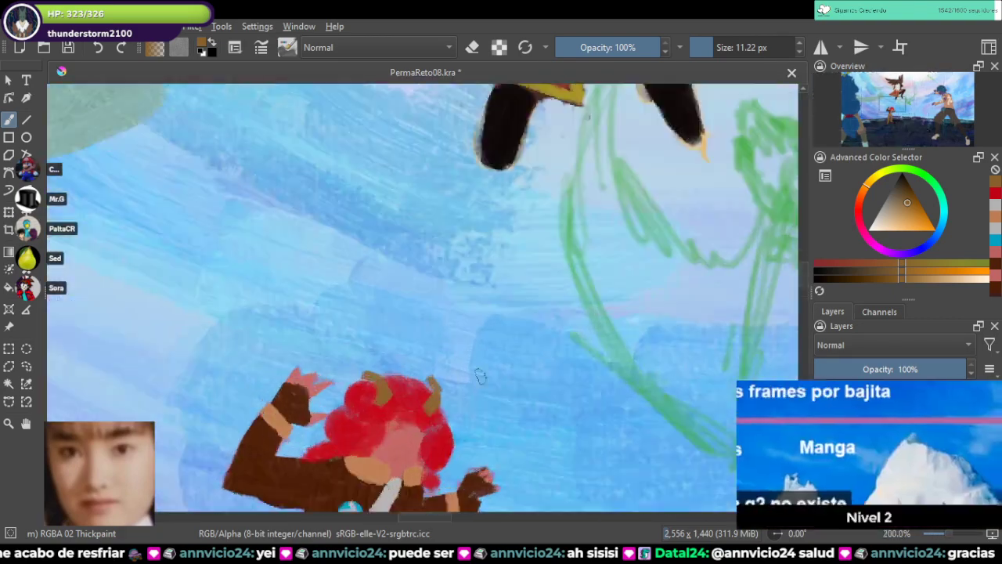
scroll(466, 331, "up", 2)
key("ctrl+z")
key("ctrl+z")
key("ctrl+z")
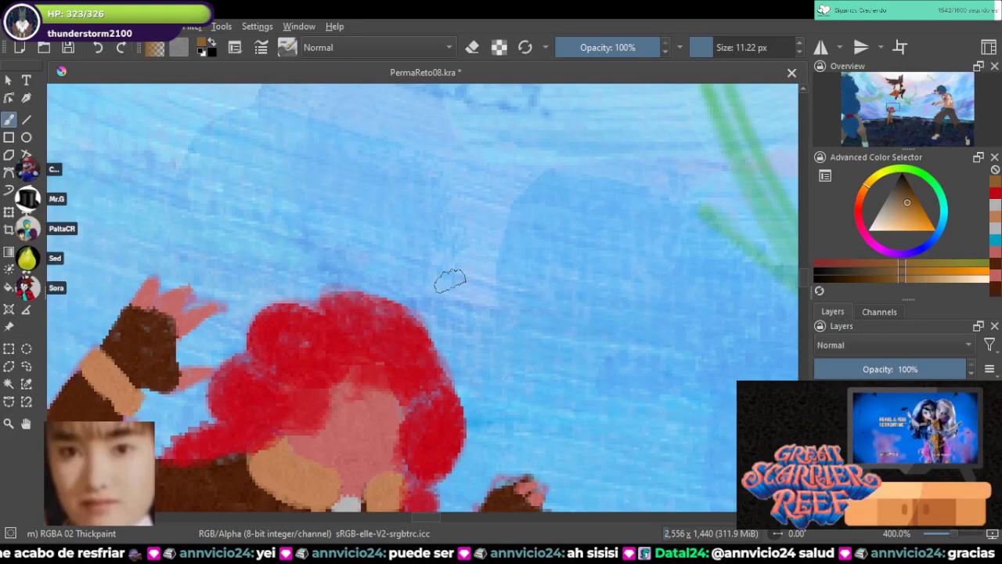
Step: Erase the outer rim of the red hair over the crown so its volume sits inside the sketched outline
scroll(447, 280, "up", 1)
key("e")
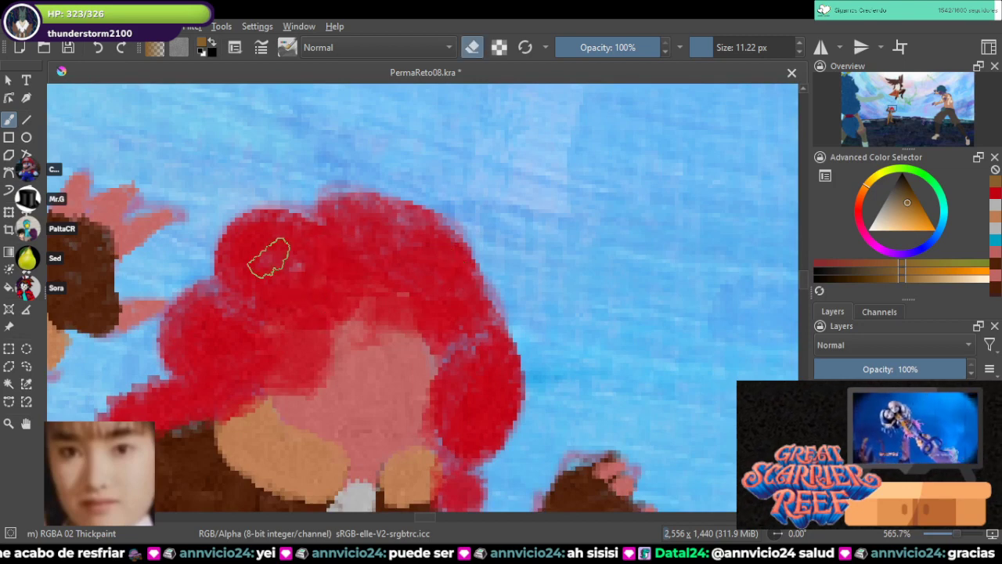
mouse_move(228, 262)
left_mouse_down()
mouse_move(288, 215)
mouse_move(210, 264)
mouse_move(290, 200)
mouse_move(255, 212)
mouse_move(329, 199)
mouse_move(311, 211)
mouse_move(443, 223)
mouse_move(309, 223)
mouse_move(435, 227)
mouse_move(487, 273)
mouse_move(466, 266)
mouse_move(478, 251)
mouse_move(501, 345)
mouse_move(520, 356)
mouse_move(512, 381)
mouse_move(530, 436)
mouse_move(508, 353)
mouse_move(615, 348)
left_mouse_up()
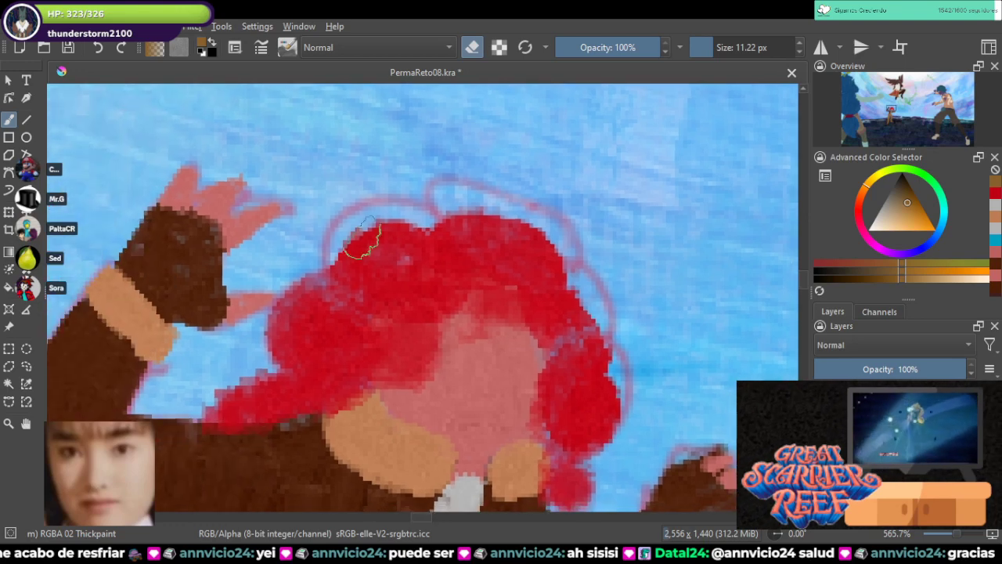
Step: Try erasing more of the curls on the raised-arm side of the head, and undo the extra trimming
mouse_move(360, 242)
left_mouse_down()
mouse_move(348, 229)
mouse_move(313, 252)
mouse_move(321, 254)
mouse_move(285, 301)
mouse_move(277, 351)
left_mouse_up()
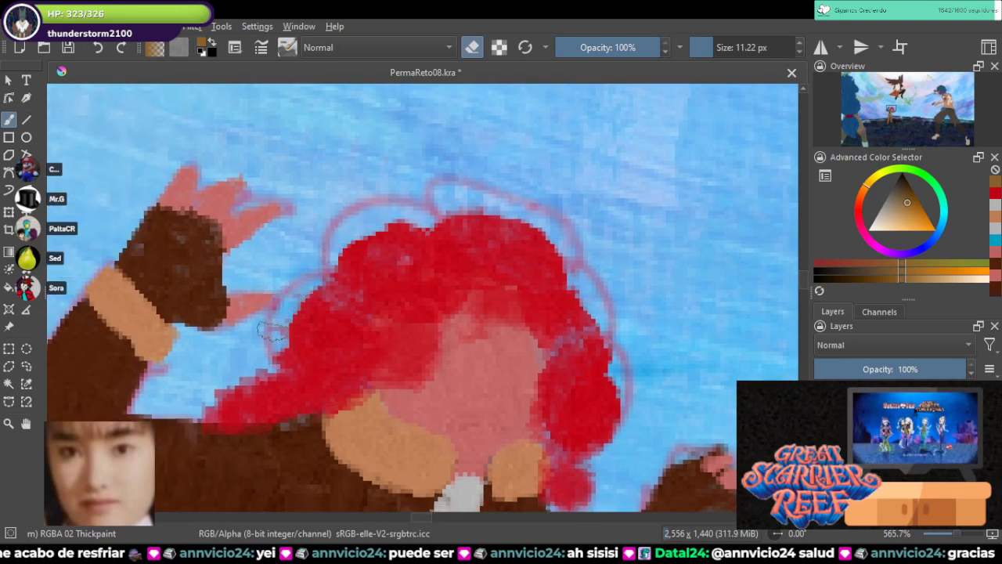
mouse_move(321, 273)
left_mouse_down()
mouse_move(389, 215)
mouse_move(419, 213)
mouse_move(358, 236)
mouse_move(339, 286)
left_mouse_up()
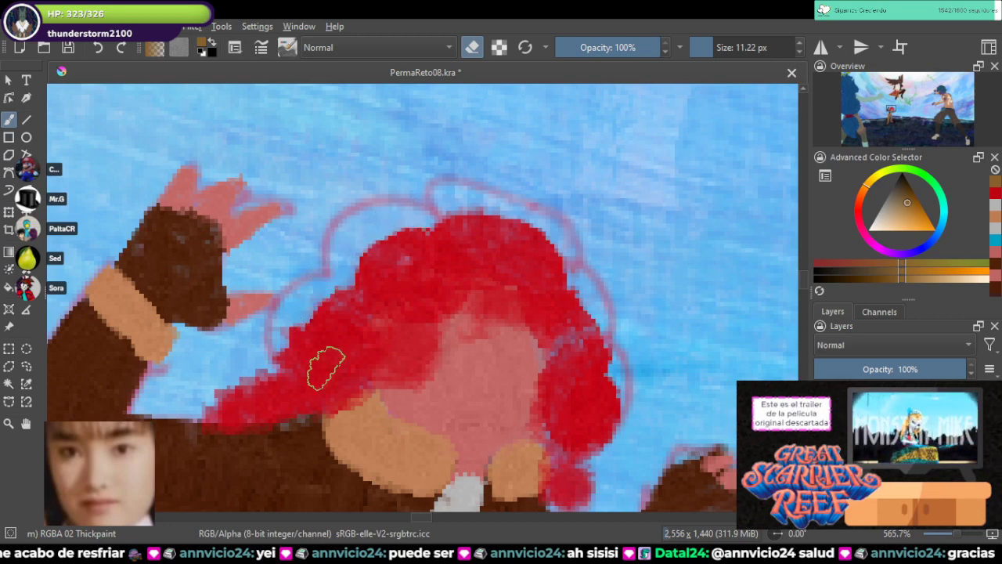
key("ctrl+z")
key("ctrl+z")
key("ctrl+z")
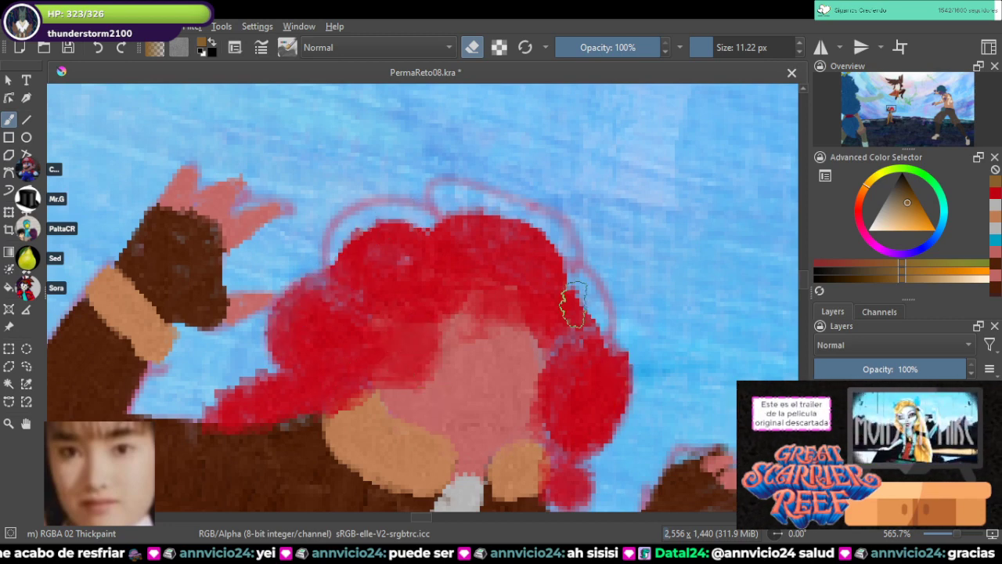
Step: Paint the two ochre horns over the trimmed hair and retouch the hairline between them with red sampled from the hair
scroll(568, 301, "down", 3)
key("e")
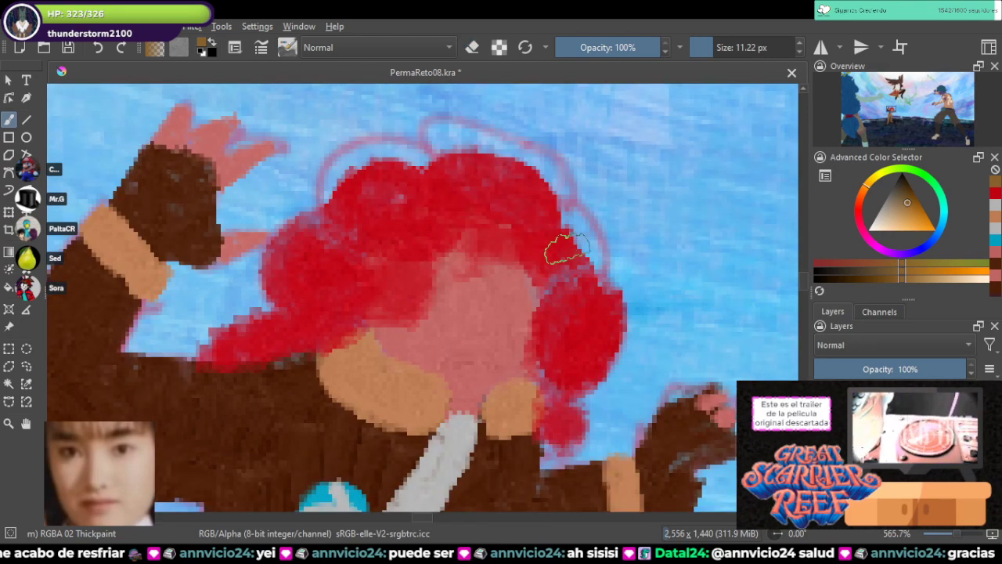
mouse_move(543, 276)
left_mouse_down()
mouse_move(575, 179)
mouse_move(533, 275)
left_mouse_up()
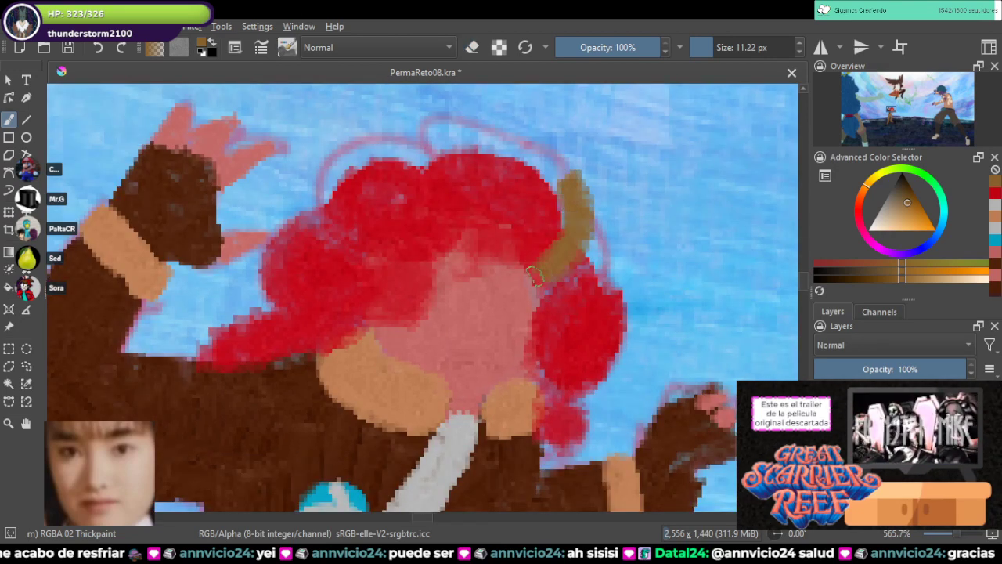
left_click_drag(423, 166, 436, 238)
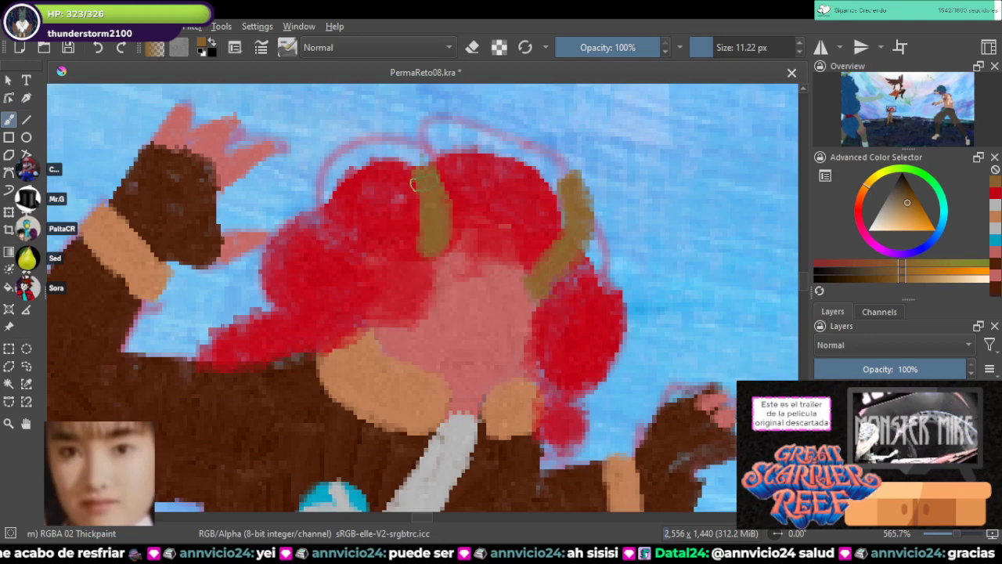
left_click(458, 252, "ctrl")
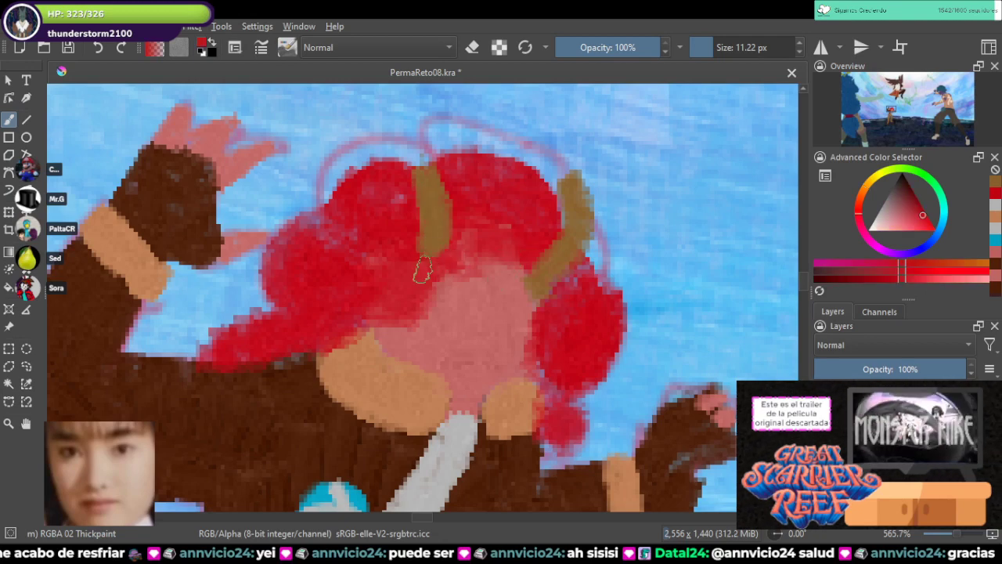
mouse_move(426, 270)
left_mouse_down()
mouse_move(479, 262)
mouse_move(523, 282)
left_mouse_up()
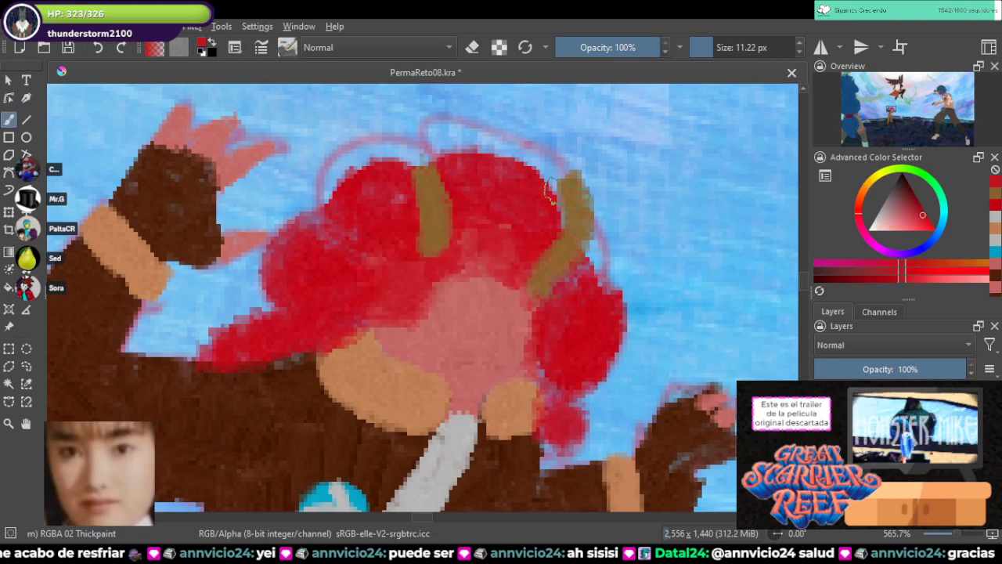
Step: Erase the end of the horn farther from the raised arm into a pointed tip and save the document
key("e")
mouse_move(550, 190)
left_mouse_down()
mouse_move(579, 176)
mouse_move(610, 212)
left_mouse_up()
key("e")
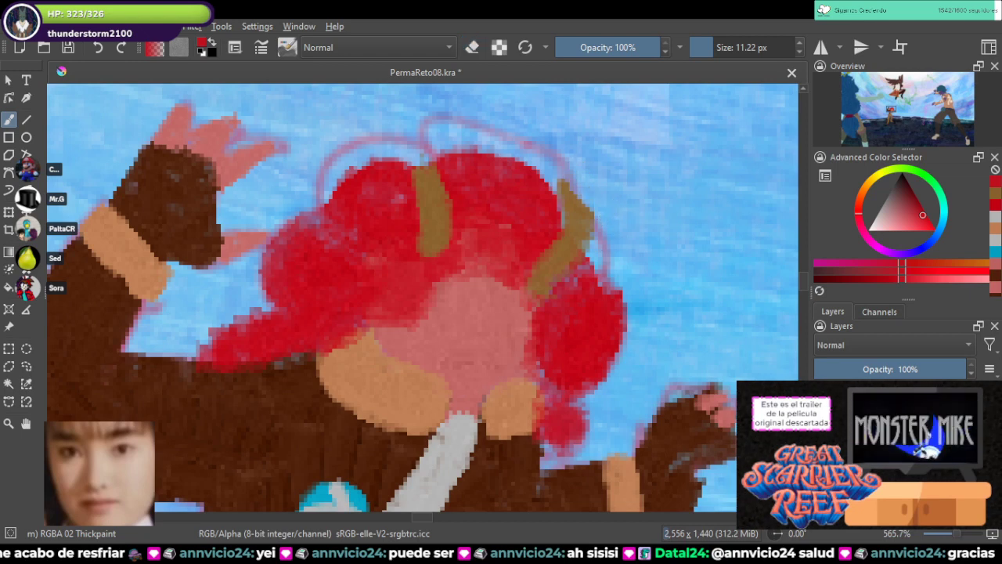
key("ctrl+s")
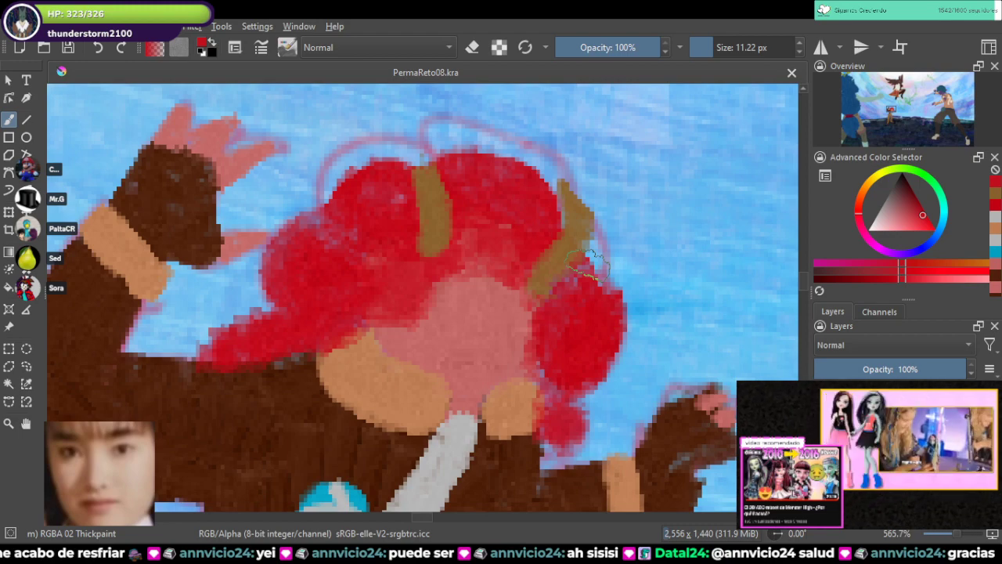
Step: Sample the light grey of the eye whites from the face on Willow's reference sheet
scroll(588, 265, "down", 9)
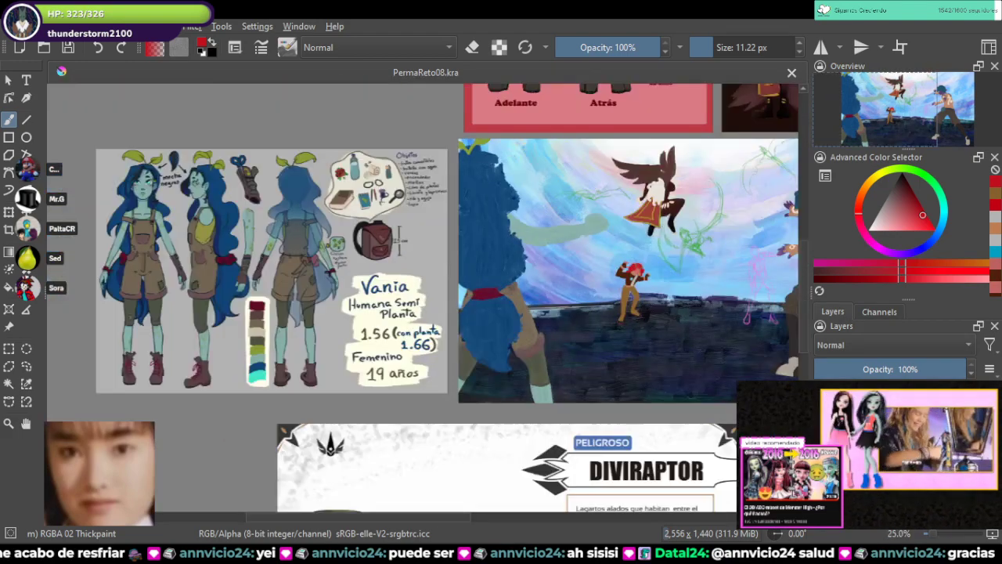
left_click_drag(436, 193, 482, 419)
scroll(491, 144, "up", 10)
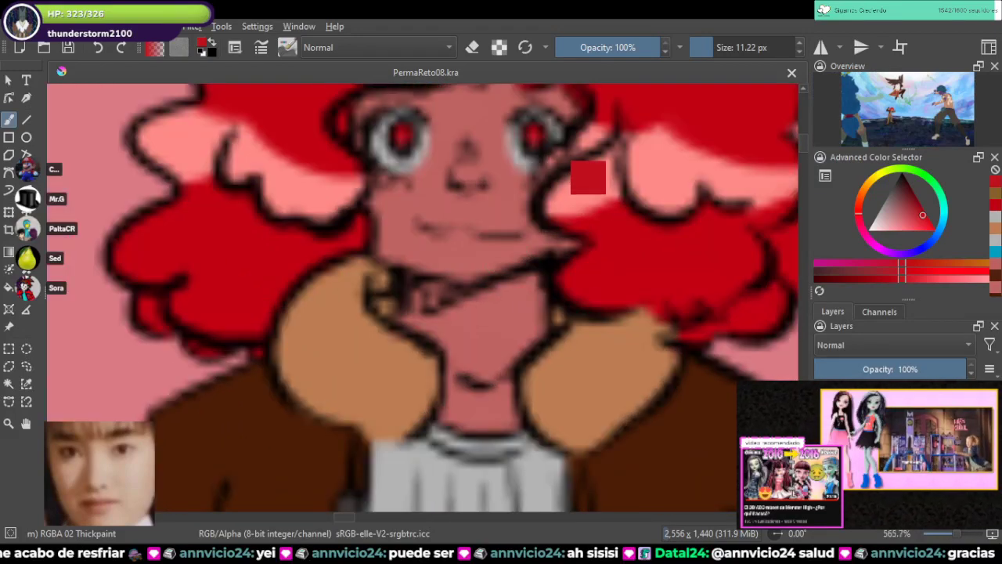
left_click(525, 164, "ctrl")
scroll(524, 166, "down", 5)
scroll(525, 172, "down", 3)
Step: Paint two light grey eye whites on the small figure's face, the far one narrower
left_click_drag(540, 462, 482, 143)
scroll(605, 278, "up", 6)
left_click_drag(603, 258, 531, 485)
scroll(562, 320, "up", 5)
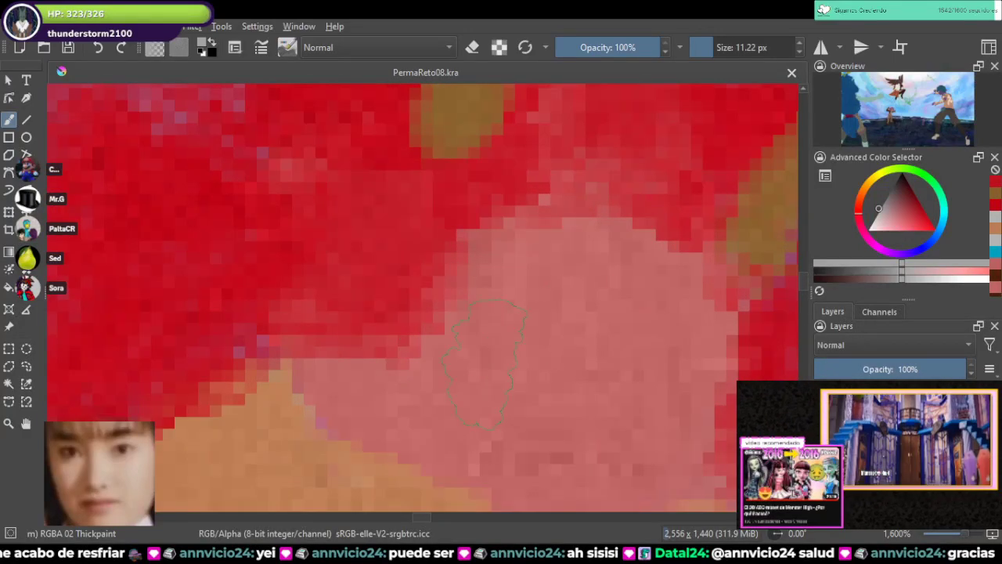
mouse_move(516, 354)
left_mouse_down()
mouse_move(505, 348)
mouse_move(521, 342)
mouse_move(462, 334)
mouse_move(419, 271)
left_mouse_up()
left_click_drag(639, 321, 664, 346)
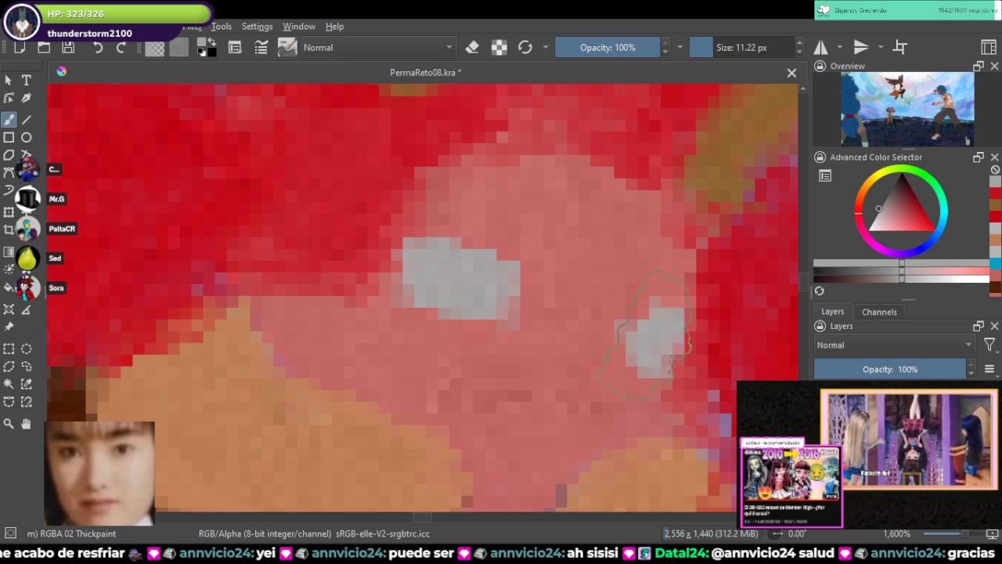
Step: Sample a red from the painted hair and dab red irises onto the grey eye whites
left_click_drag(335, 141, 399, 313)
left_click(400, 314, "ctrl")
mouse_move(534, 439)
left_mouse_down()
mouse_move(525, 371)
mouse_move(519, 380)
mouse_move(528, 377)
mouse_move(501, 305)
left_mouse_up()
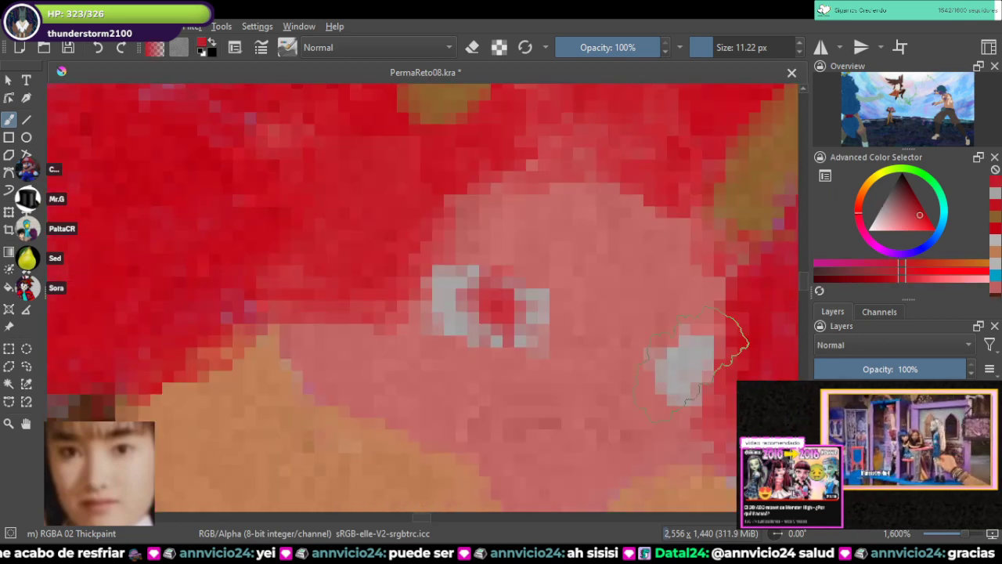
Step: Check the face from farther out and undo the painted irises and eye whites
scroll(653, 360, "down", 7)
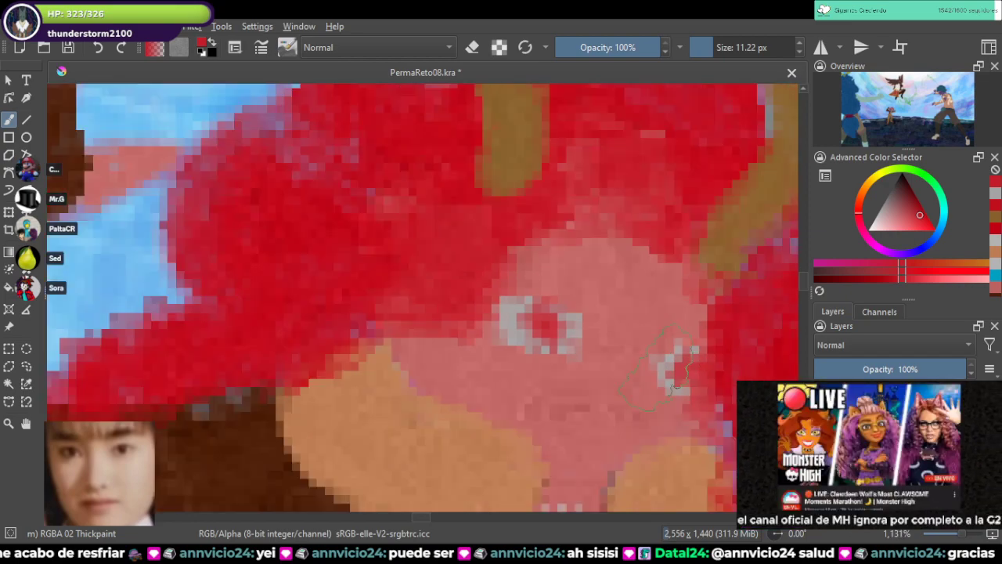
scroll(658, 258, "up", 3)
key("ctrl+z")
key("ctrl+z")
key("ctrl+z")
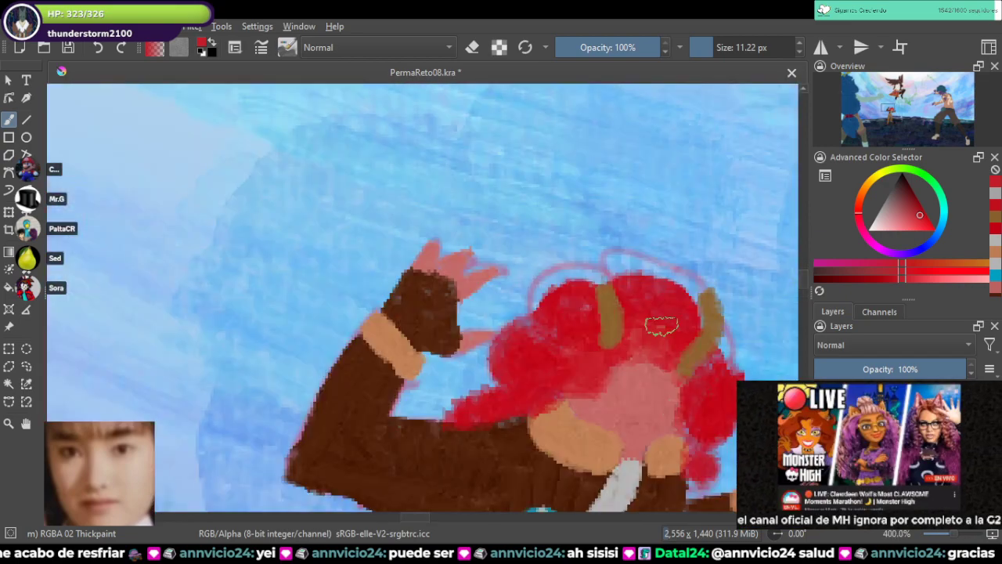
Step: Choose a darker, greyer shade of the skin colour and paint an eye shadow patch on the raised-arm side of the face
scroll(672, 337, "up", 3)
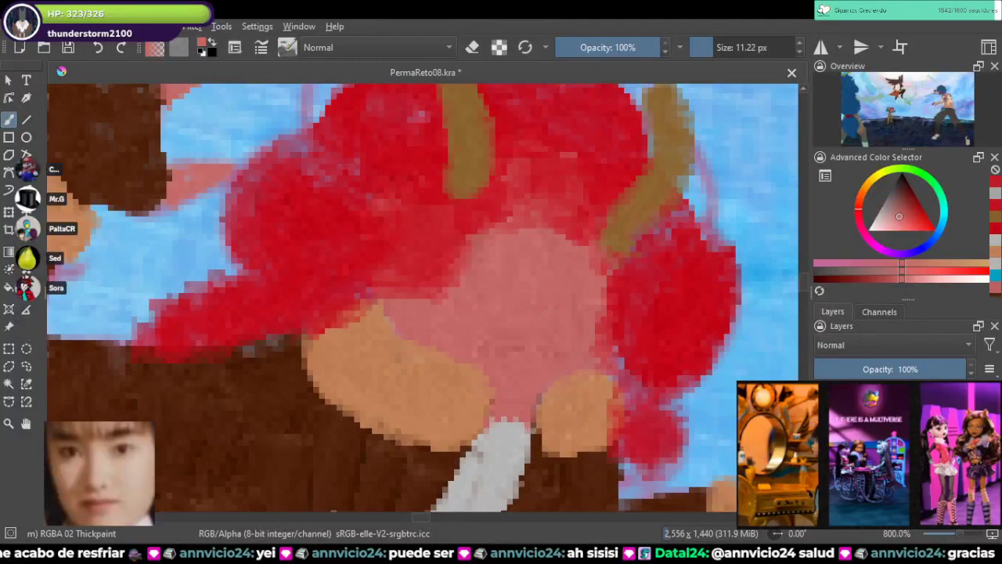
left_click_drag(899, 217, 894, 201)
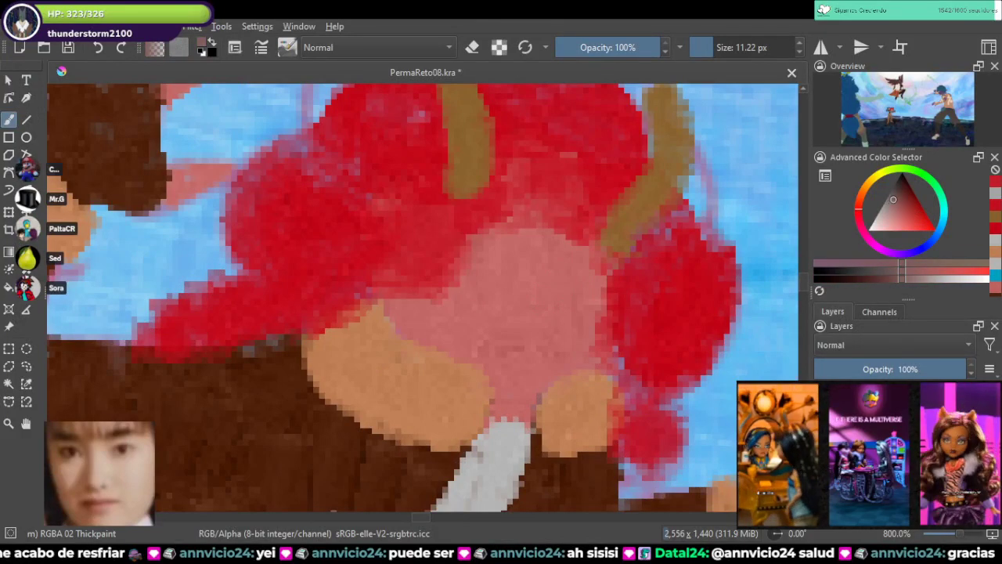
scroll(479, 301, "up", 1)
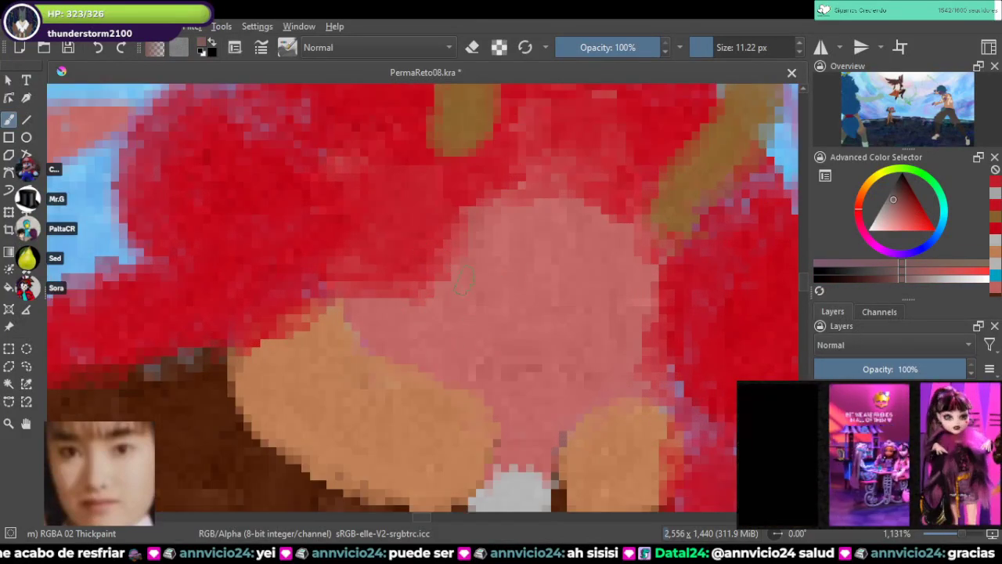
mouse_move(507, 296)
left_mouse_down()
mouse_move(453, 294)
mouse_move(521, 327)
mouse_move(557, 323)
left_mouse_up()
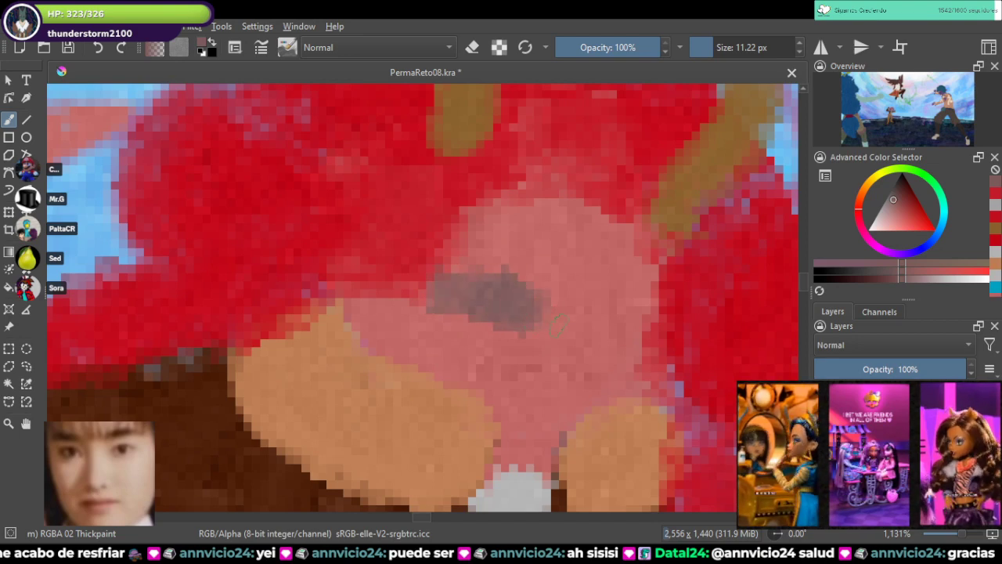
Step: Thin the dark eye patch with sampled skin colour and add a matching dark patch for the other eye
left_click(528, 270, "ctrl")
left_click_drag(492, 267, 481, 276)
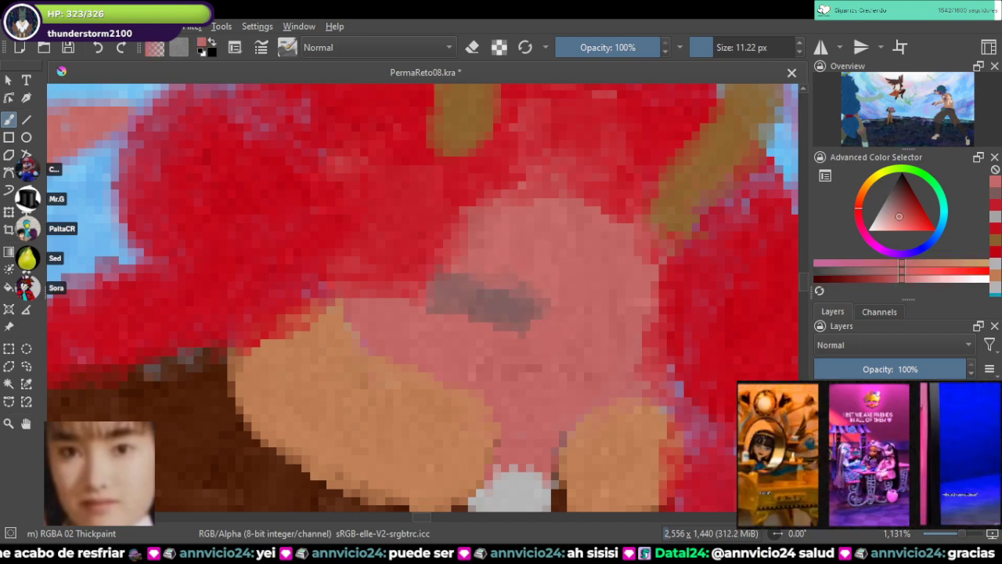
left_click(493, 285, "ctrl")
left_click(495, 283)
left_click_drag(634, 333, 640, 367)
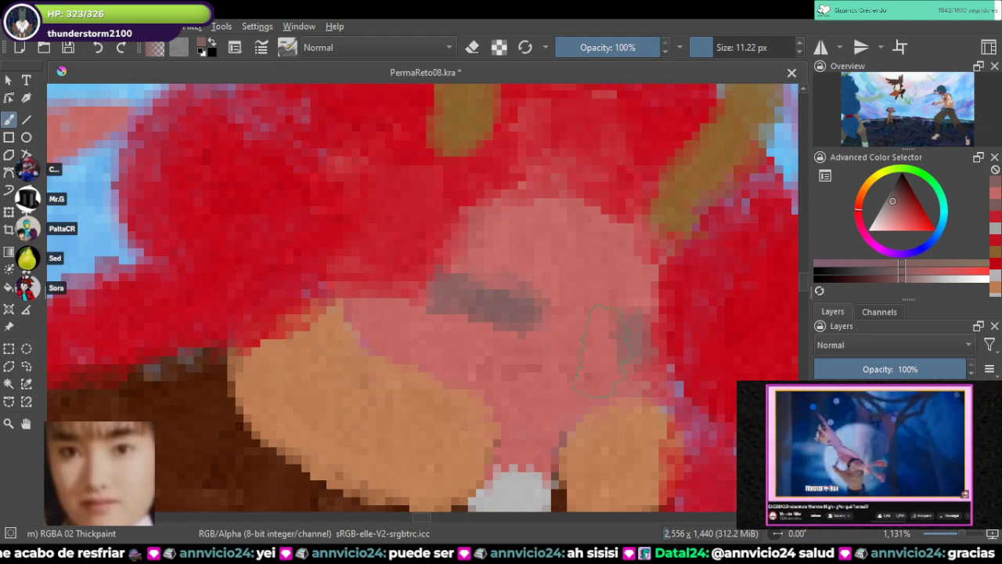
Step: Undo the dark eye patches on the small figure's face
key("ctrl+z")
key("ctrl+z")
key("ctrl+z")
key("ctrl+z")
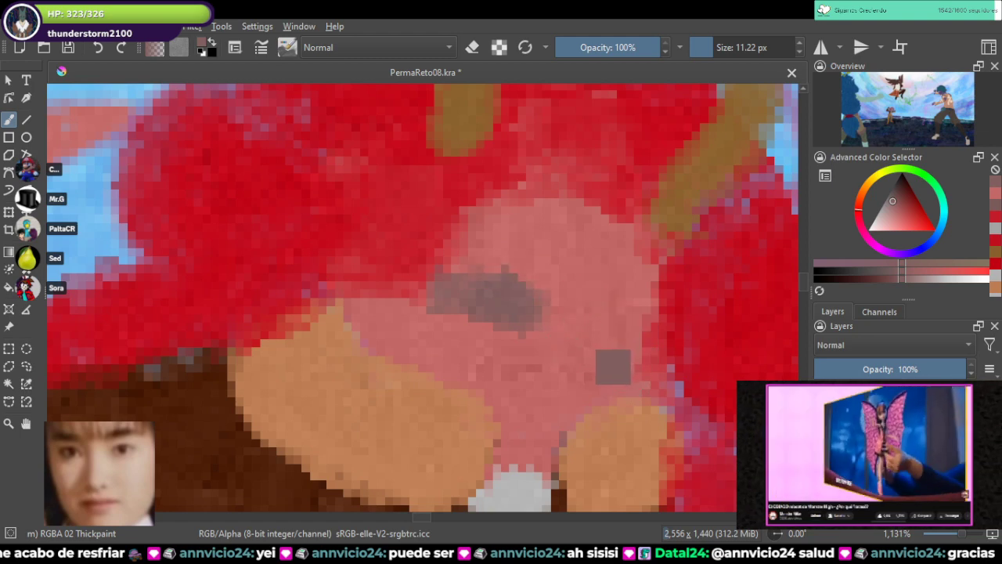
Step: Save the painting with the face left plain
key("ctrl+s")
scroll(560, 337, "down", 10)
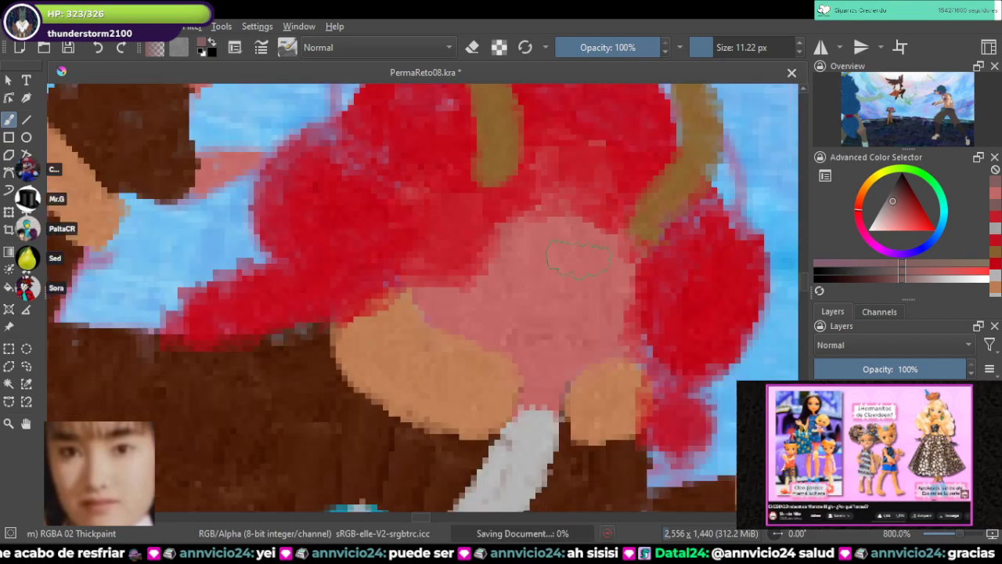
scroll(553, 254, "up", 10)
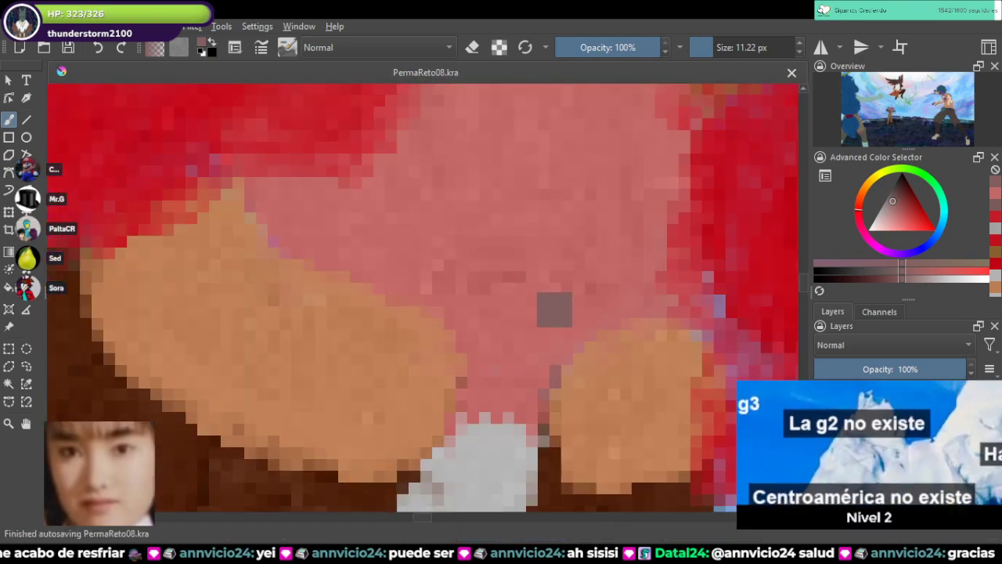
Step: Paint darker skin shadow on the small figure's neck between the collar halves, plus a small patch beside the larger half's upper tip
left_click(519, 274, "ctrl")
key("ctrl+z")
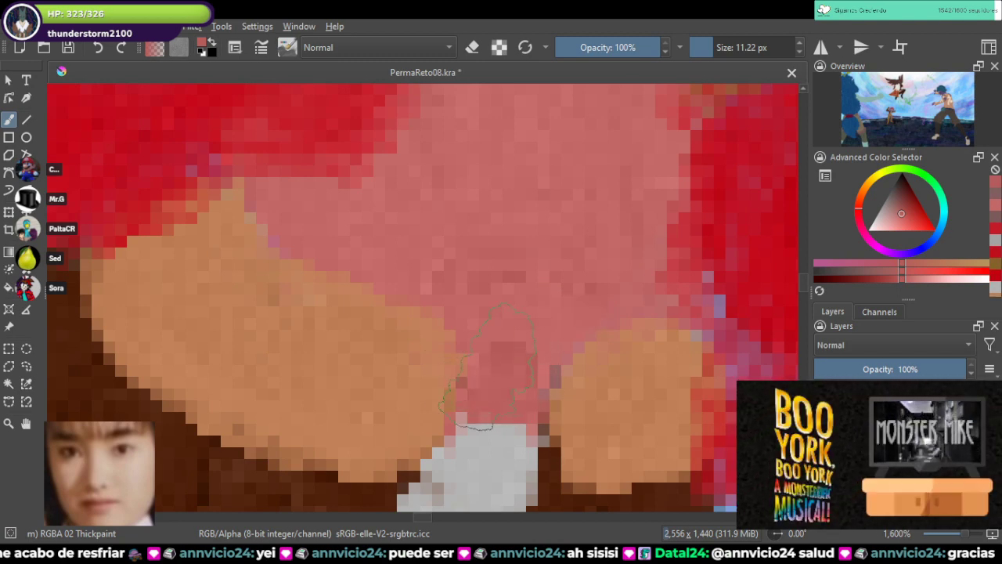
left_click_drag(487, 366, 538, 457)
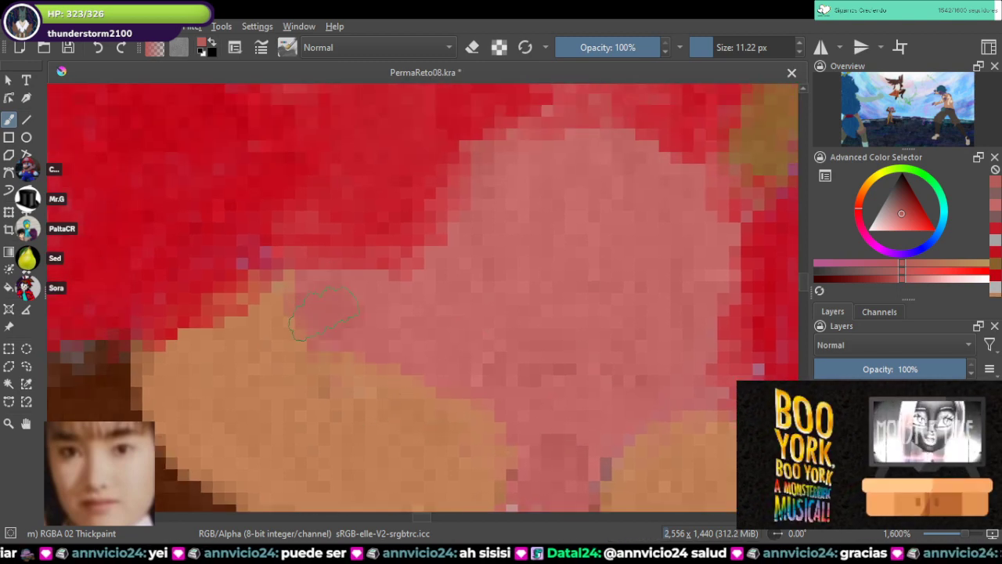
left_click_drag(311, 298, 510, 380)
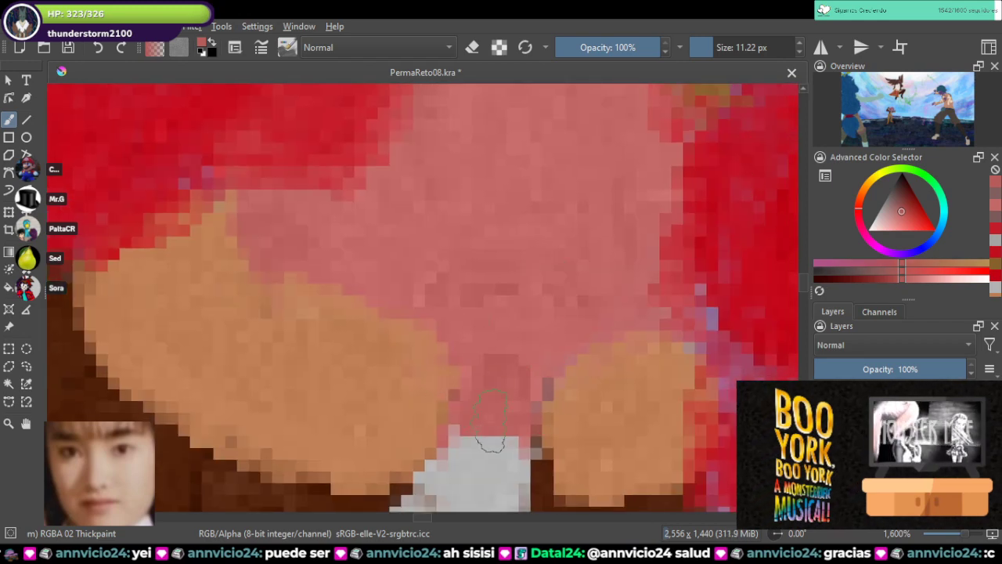
mouse_move(487, 438)
left_mouse_down()
mouse_move(478, 444)
mouse_move(501, 440)
left_mouse_up()
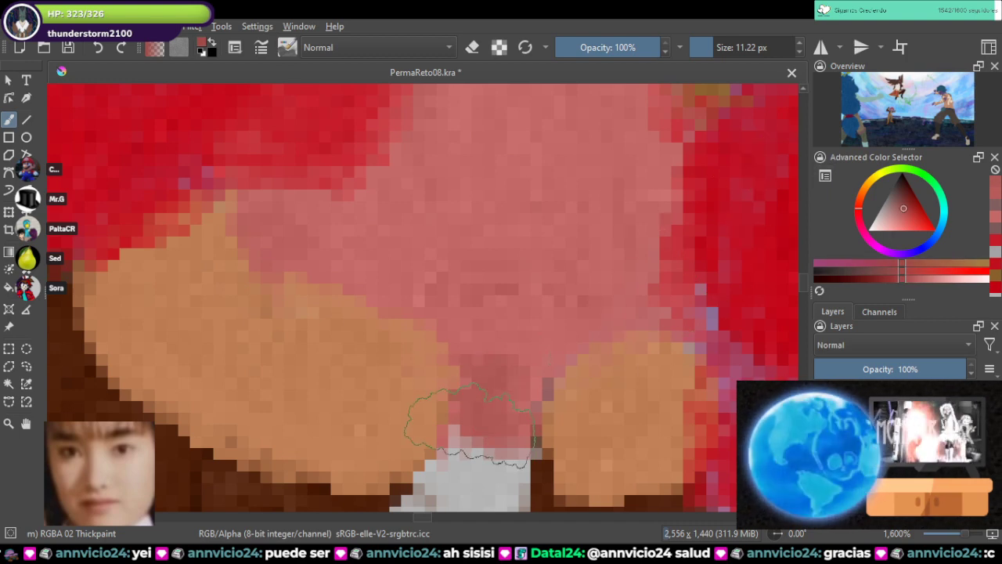
mouse_move(465, 431)
left_mouse_down()
mouse_move(470, 442)
mouse_move(509, 419)
mouse_move(504, 390)
mouse_move(520, 364)
mouse_move(552, 384)
mouse_move(509, 407)
mouse_move(548, 357)
left_mouse_up()
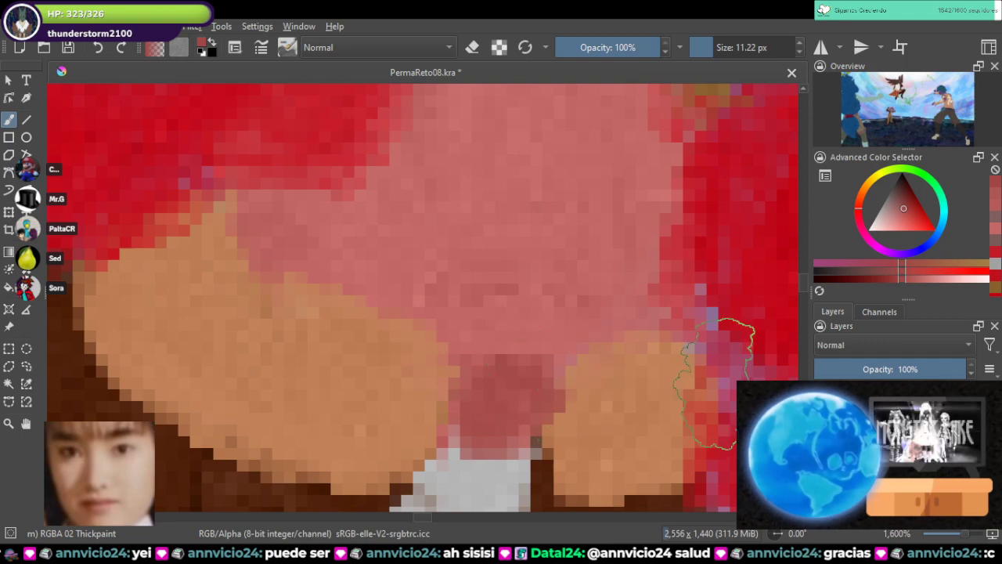
scroll(701, 303, "down", 6)
scroll(711, 311, "up", 6)
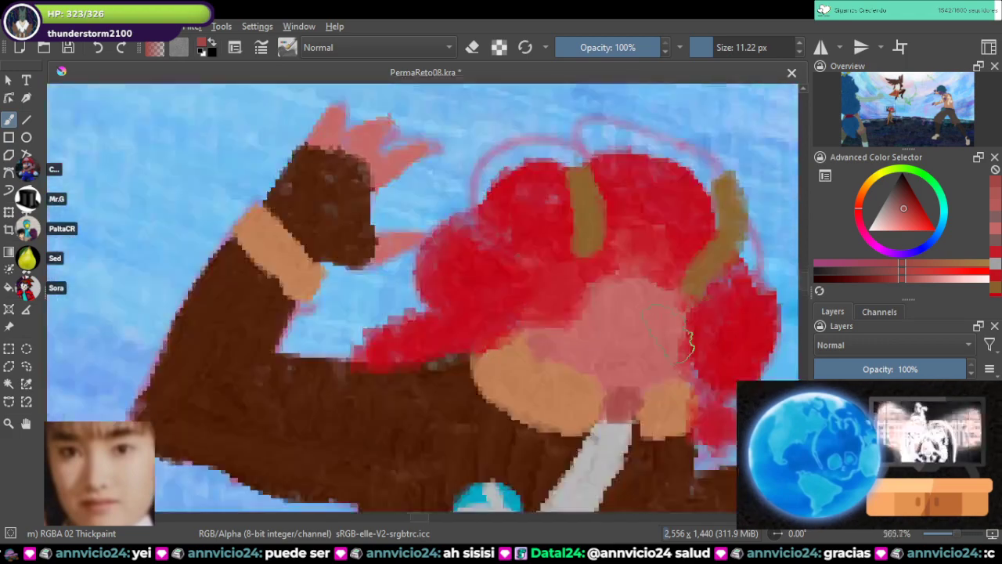
Step: Extend the larger collar half over the patch beside the face with the sampled collar orange, and save the painting
left_click(406, 405, "ctrl")
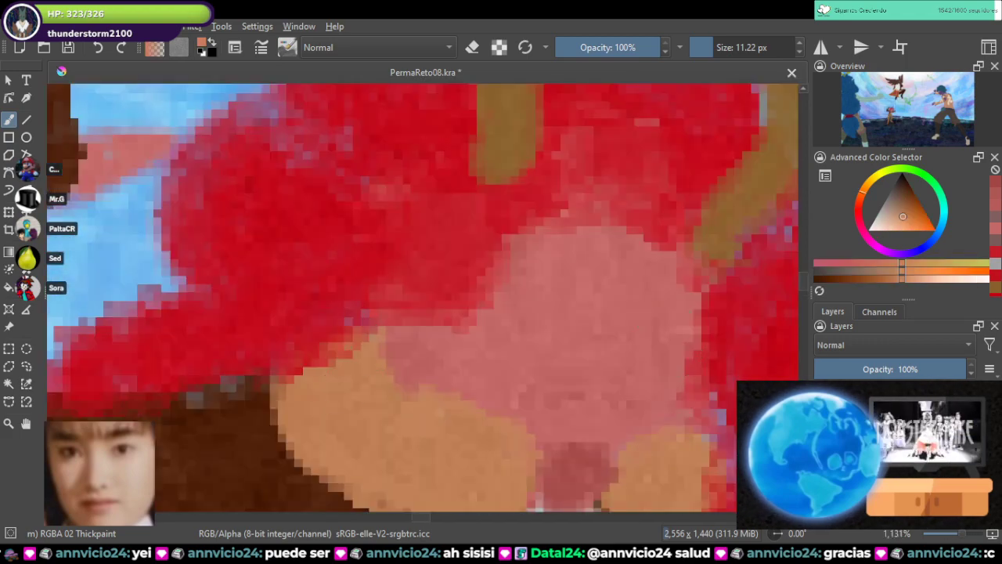
mouse_move(395, 348)
left_mouse_down()
mouse_move(404, 384)
mouse_move(404, 348)
left_mouse_up()
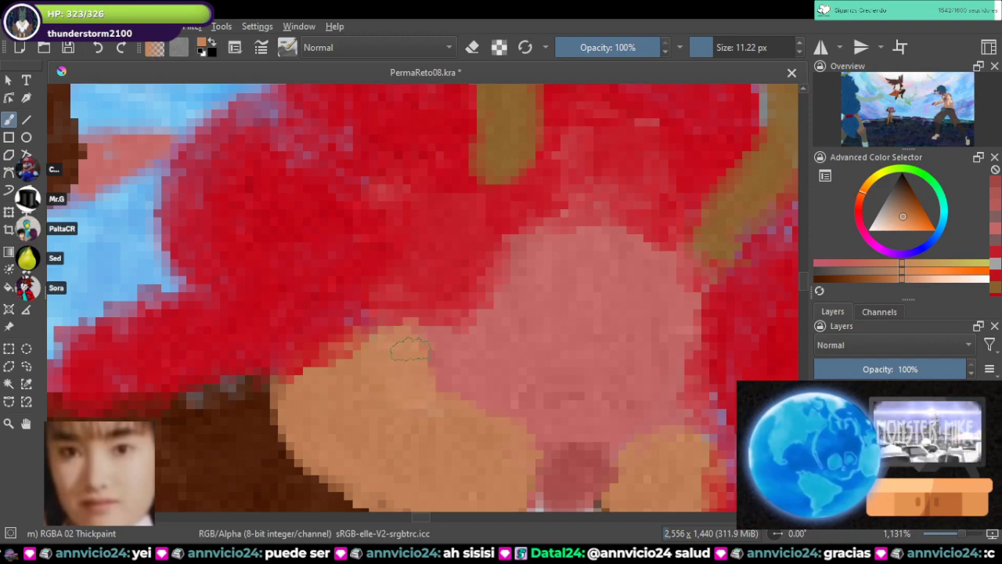
scroll(368, 356, "down", 3)
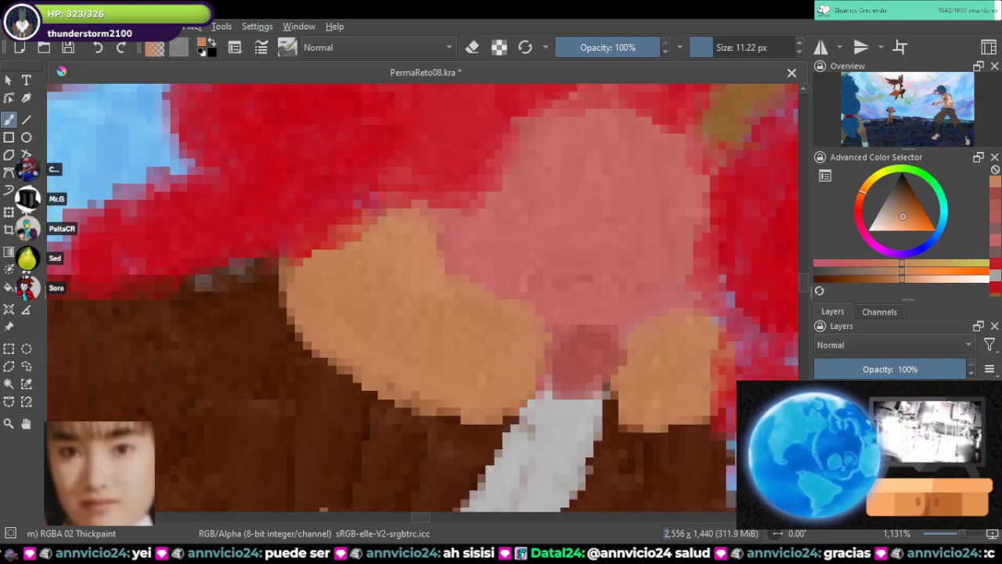
scroll(366, 331, "down", 6)
key("ctrl+s")
Step: Clean up the junction of neck, shirt and collar using sampled neck shadow, light grey shirt and collar orange
scroll(370, 335, "up", 7)
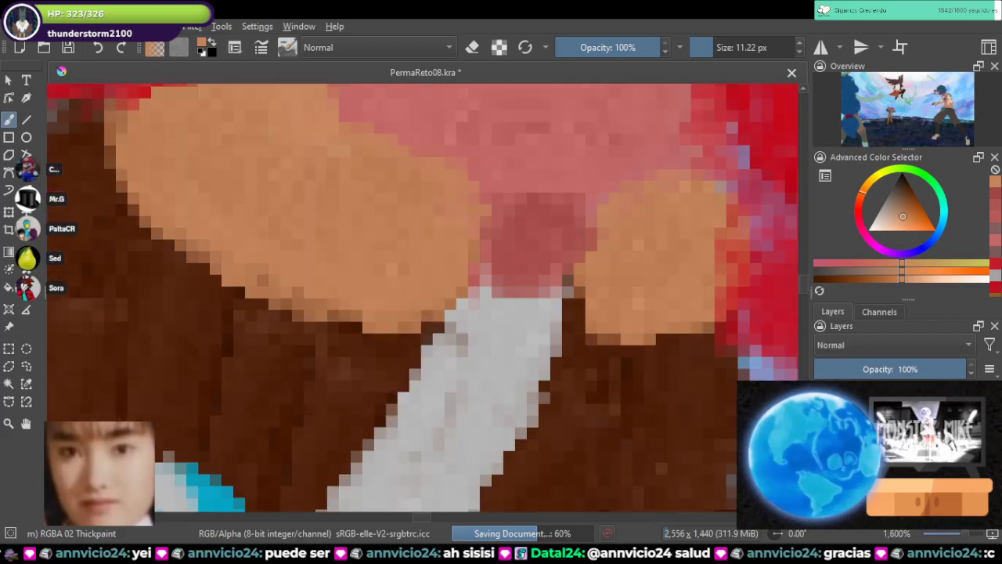
scroll(485, 266, "up", 3)
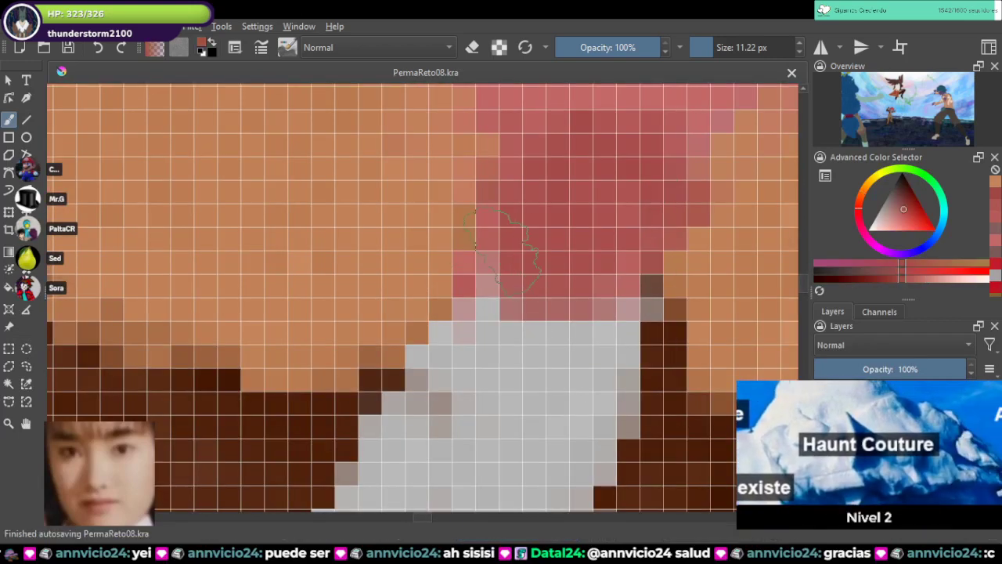
mouse_move(501, 251)
left_mouse_down()
mouse_move(484, 282)
mouse_move(590, 298)
mouse_move(637, 289)
left_mouse_up()
left_click(555, 394, "ctrl")
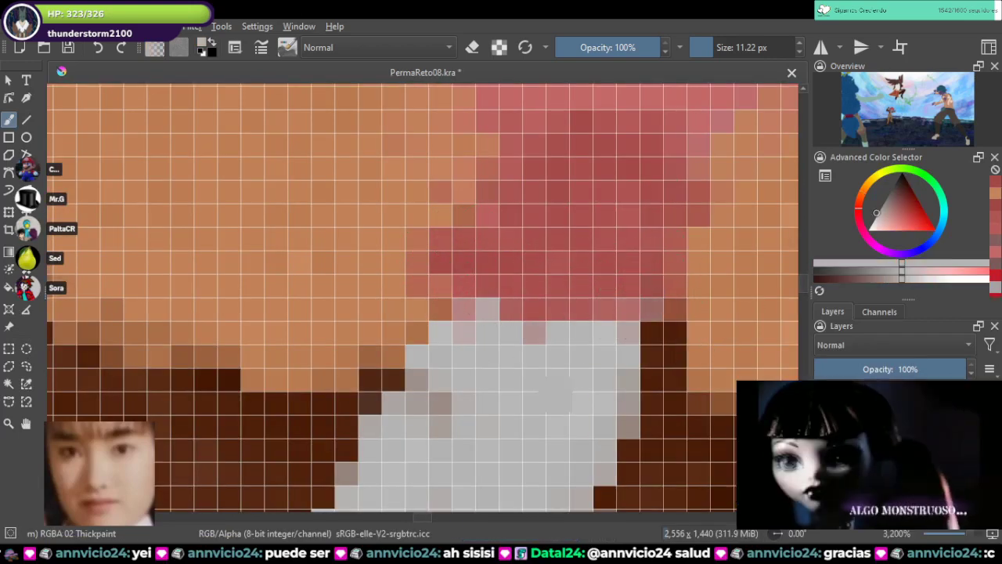
left_click_drag(517, 288, 548, 307)
left_click_drag(418, 246, 470, 334)
left_click(471, 334, "ctrl")
mouse_move(492, 282)
left_mouse_down()
mouse_move(464, 375)
mouse_move(489, 418)
left_mouse_up()
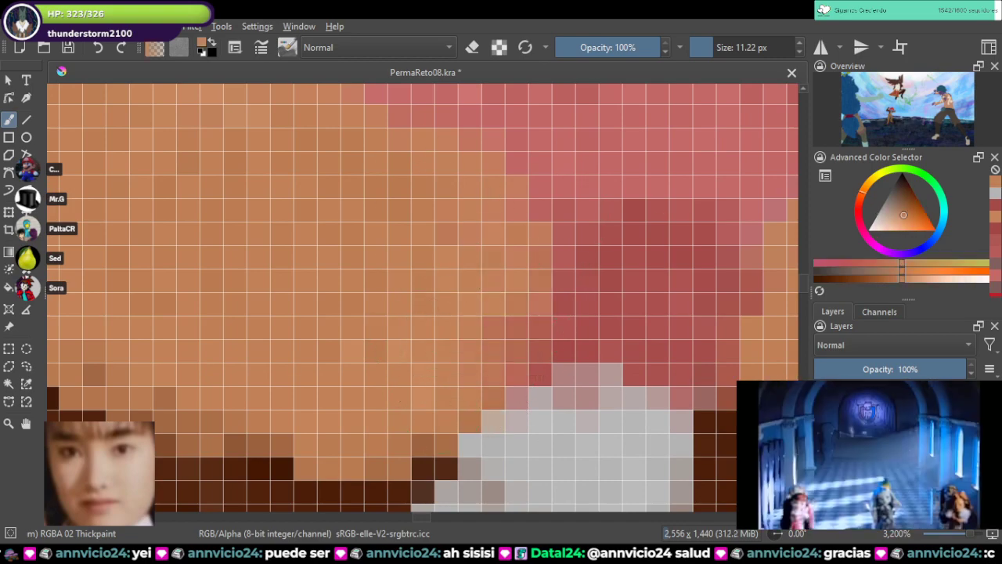
scroll(362, 309, "down", 8)
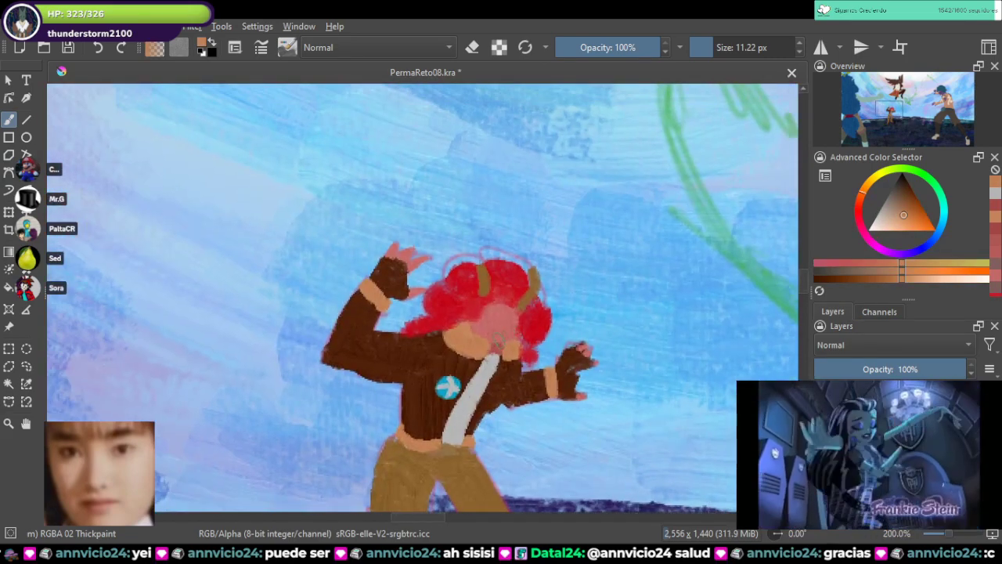
Step: Repaint the neck shadow down over the shirt's top edge with the sampled dark skin colour
scroll(495, 344, "up", 5)
left_click_drag(495, 344, 507, 282)
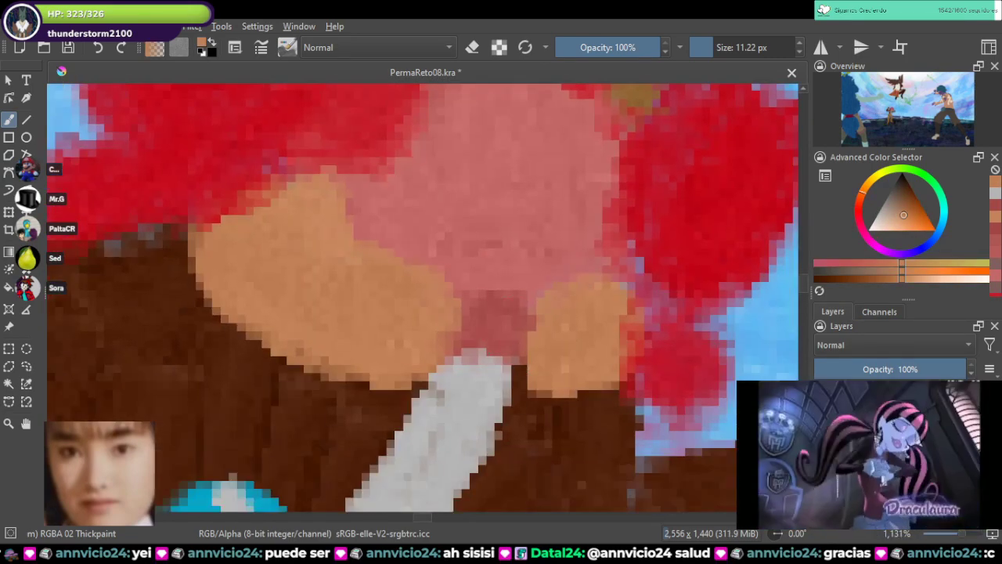
left_click(493, 321, "ctrl")
mouse_move(532, 317)
left_mouse_down()
mouse_move(490, 364)
mouse_move(454, 356)
mouse_move(460, 384)
mouse_move(540, 396)
left_mouse_up()
scroll(509, 294, "up", 3)
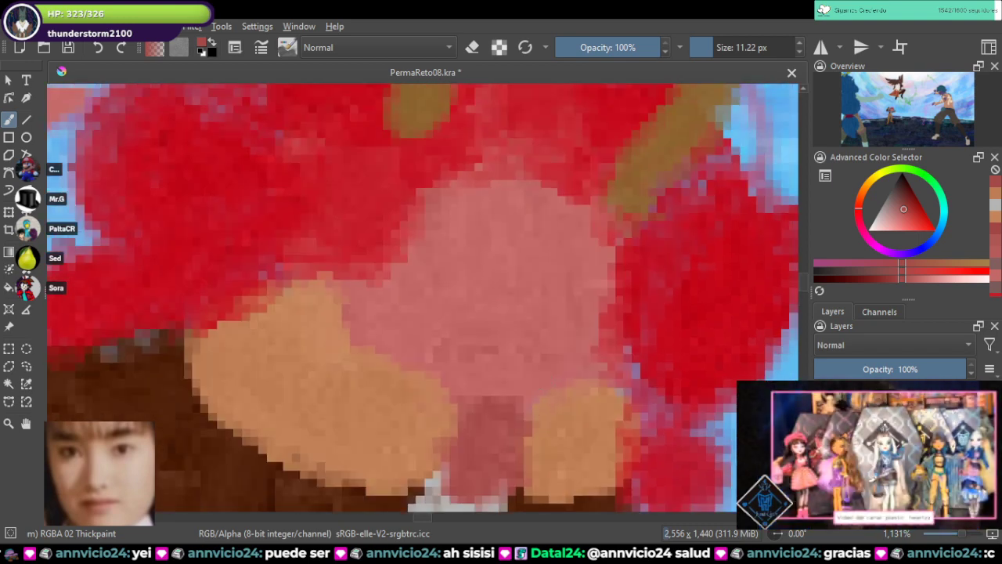
Step: Smooth the lower face and chin over the neck shadow with the sampled skin colour, and save the painting
left_click(463, 356, "ctrl")
mouse_move(487, 361)
left_mouse_down()
mouse_move(497, 404)
mouse_move(489, 392)
left_mouse_up()
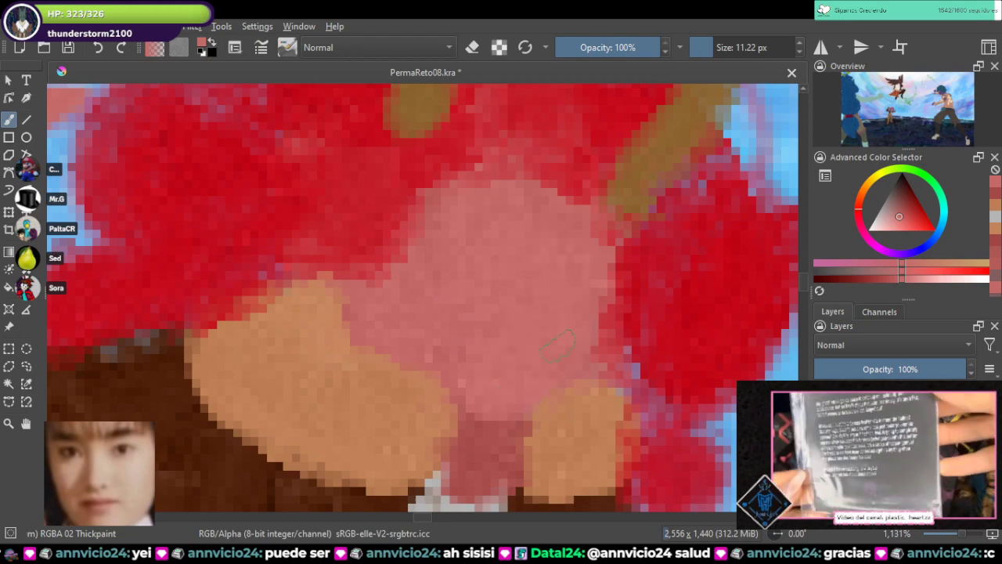
left_click_drag(557, 344, 616, 309)
key("ctrl+s")
scroll(573, 265, "down", 5)
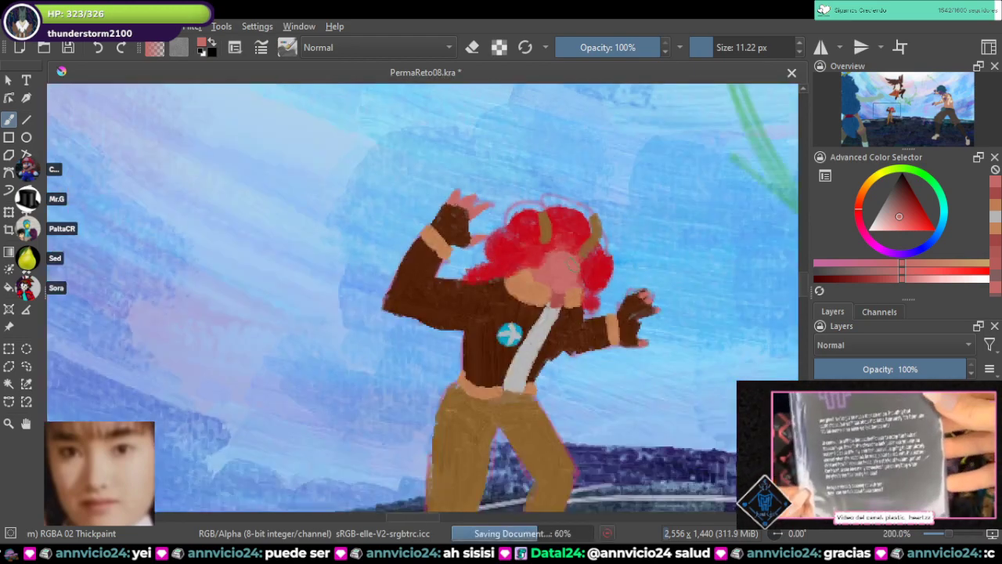
Step: Compare the small figure's face and overall look with Willow's reference sheet and the rest of the scene
scroll(575, 302, "down", 2)
left_click_drag(572, 299, 575, 423)
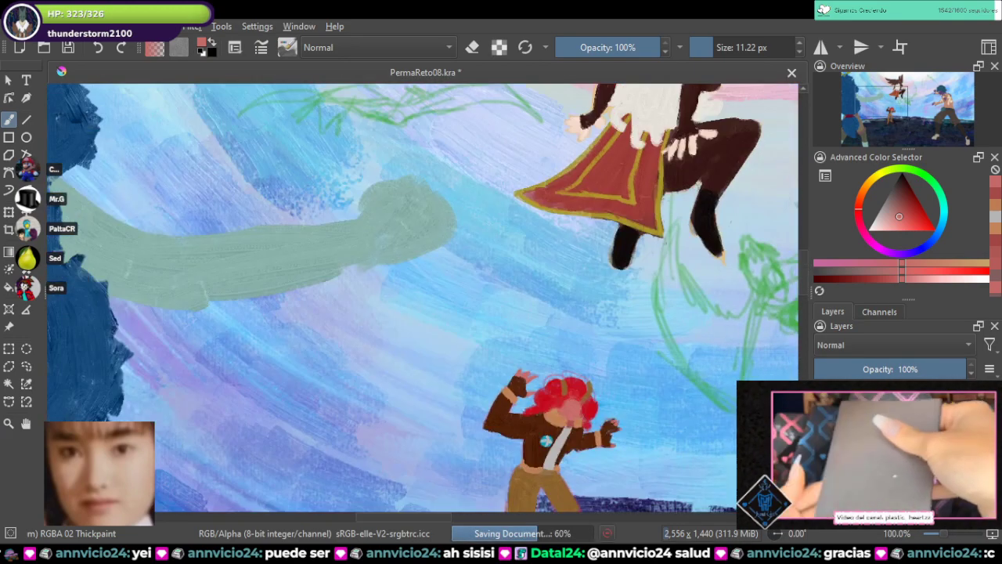
left_click_drag(525, 174, 570, 292)
scroll(570, 292, "down", 1)
scroll(569, 292, "down", 3)
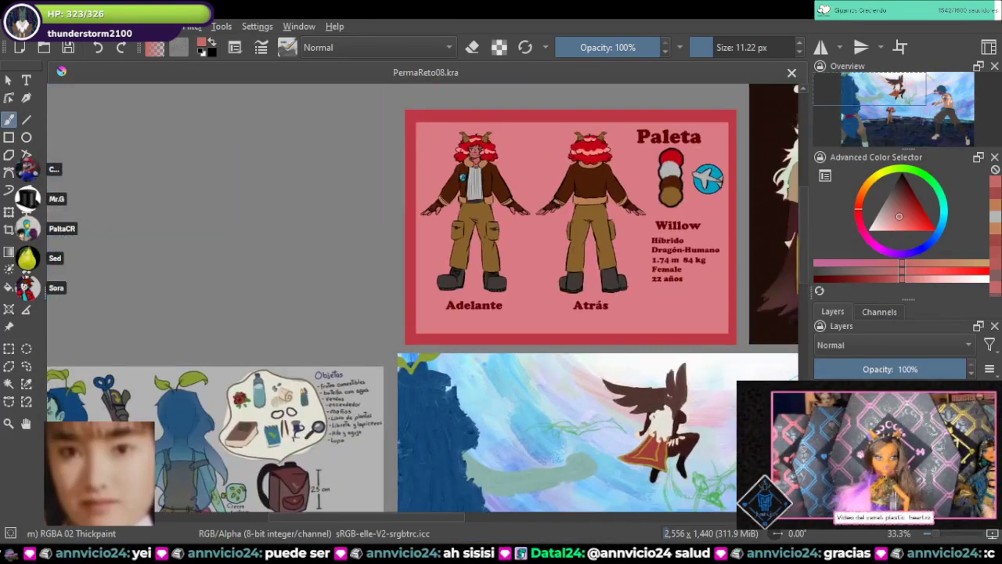
scroll(469, 376, "up", 8)
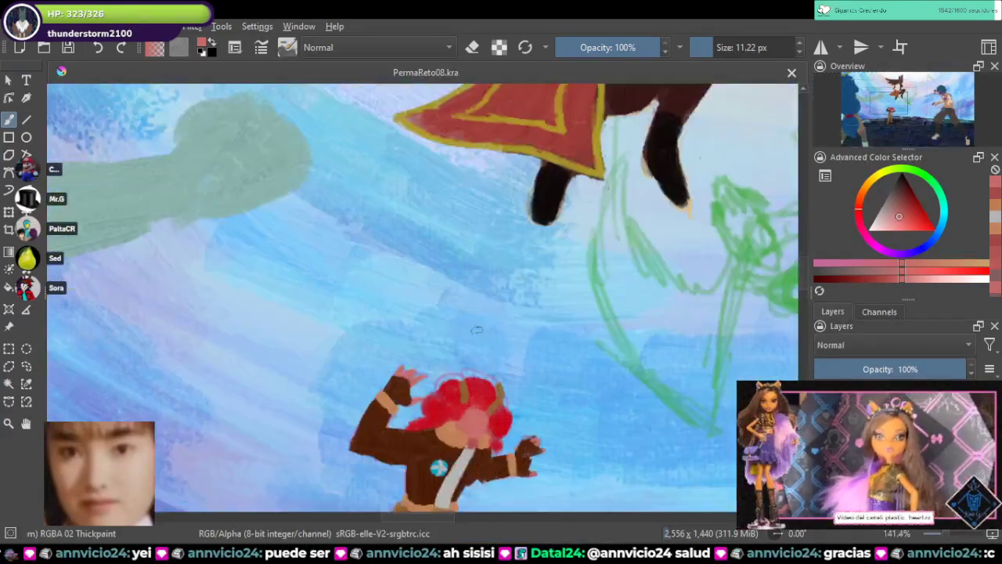
scroll(496, 331, "up", 6)
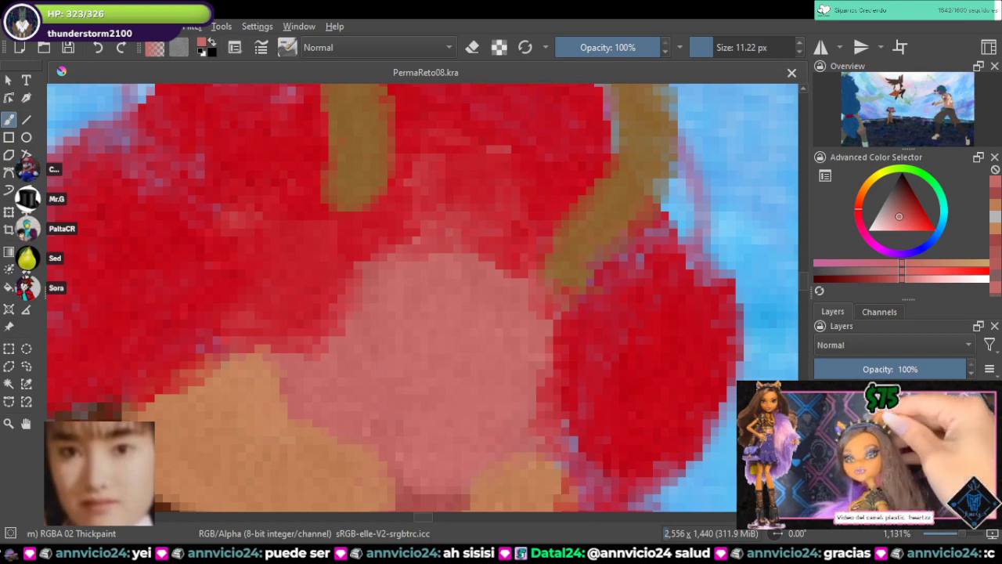
scroll(311, 319, "down", 10)
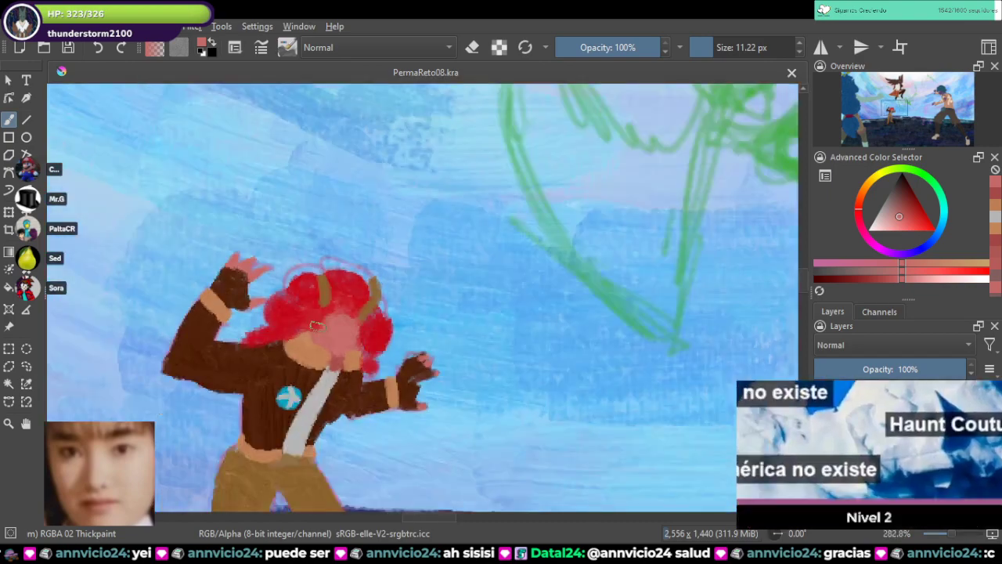
scroll(423, 297, "down", 2)
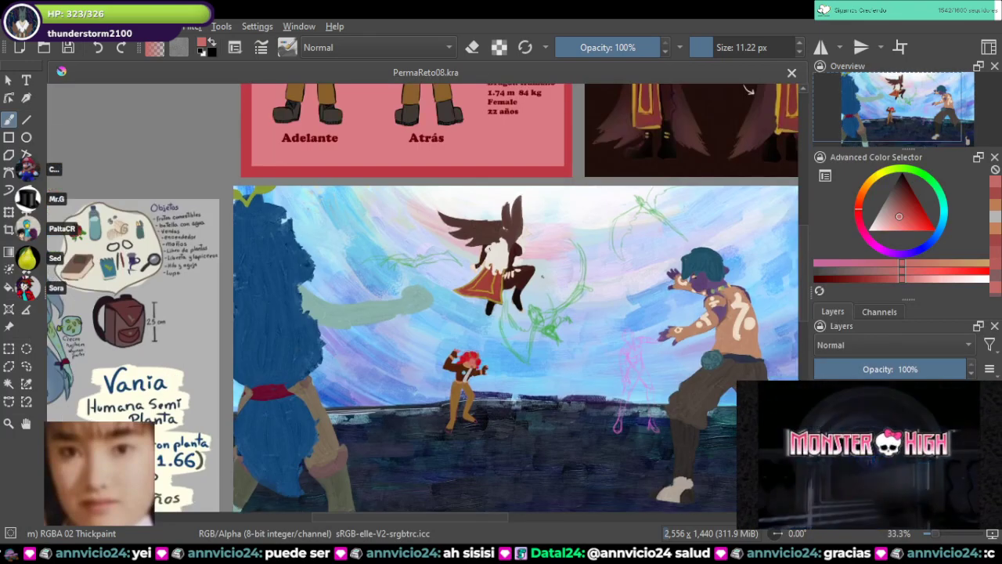
Step: Sample the trouser brown from Willow's reference sheet for use on the small figure's legs
left_click_drag(423, 297, 427, 359)
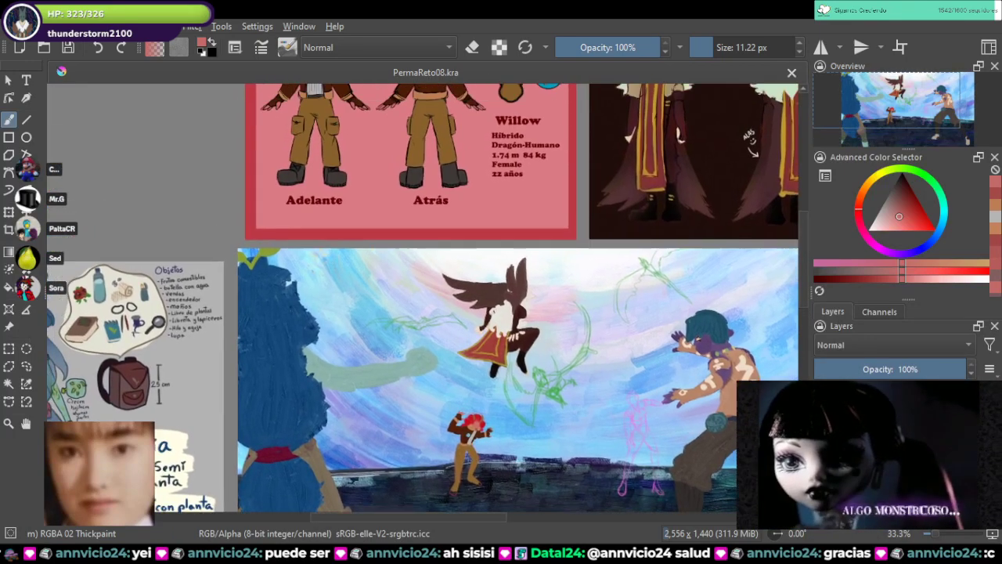
left_click_drag(423, 274, 480, 435)
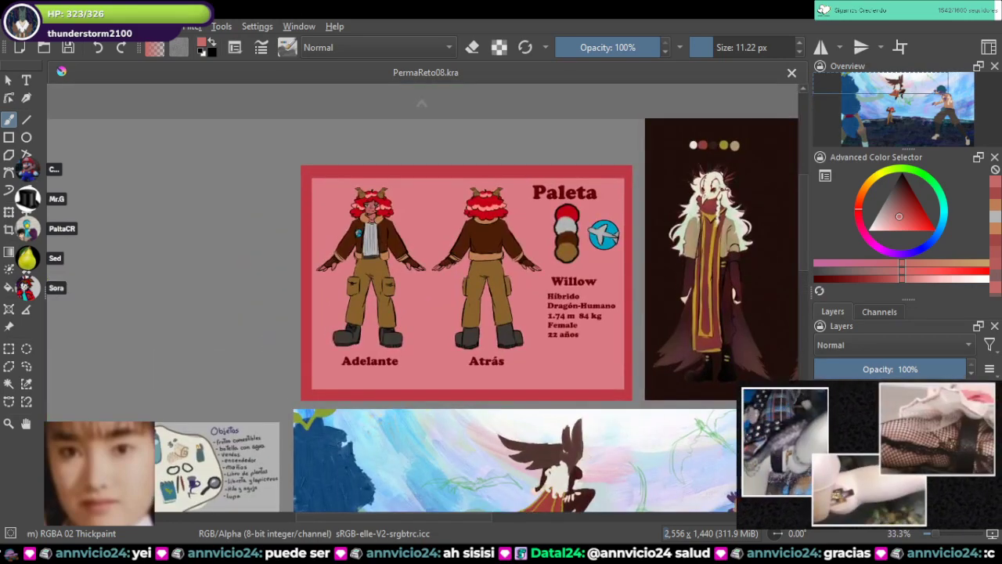
left_click_drag(423, 352, 407, 201)
left_click_drag(465, 130, 446, 223)
scroll(447, 224, "up", 2)
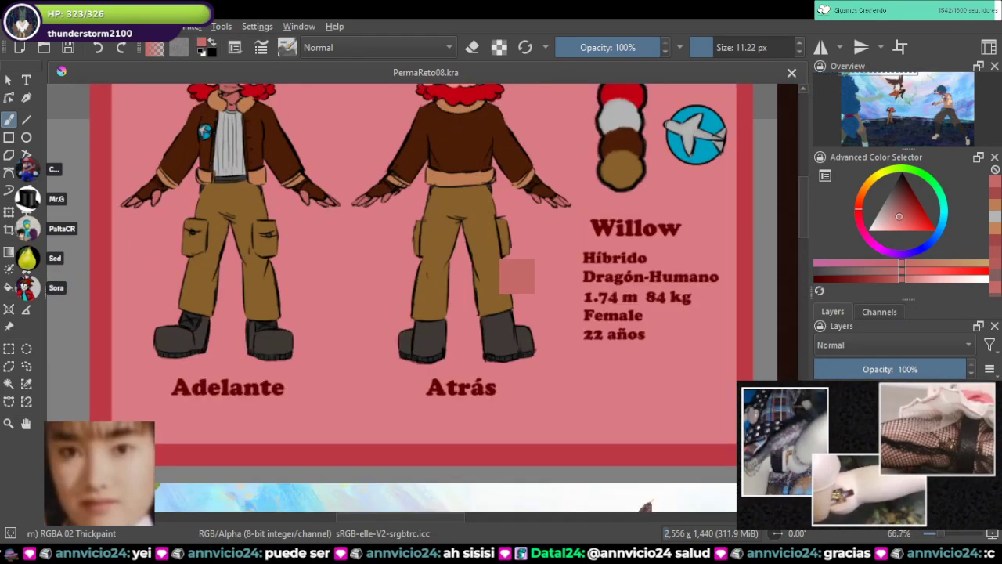
left_click(474, 232, "ctrl")
left_click_drag(470, 443, 447, 107)
scroll(487, 342, "down", 4)
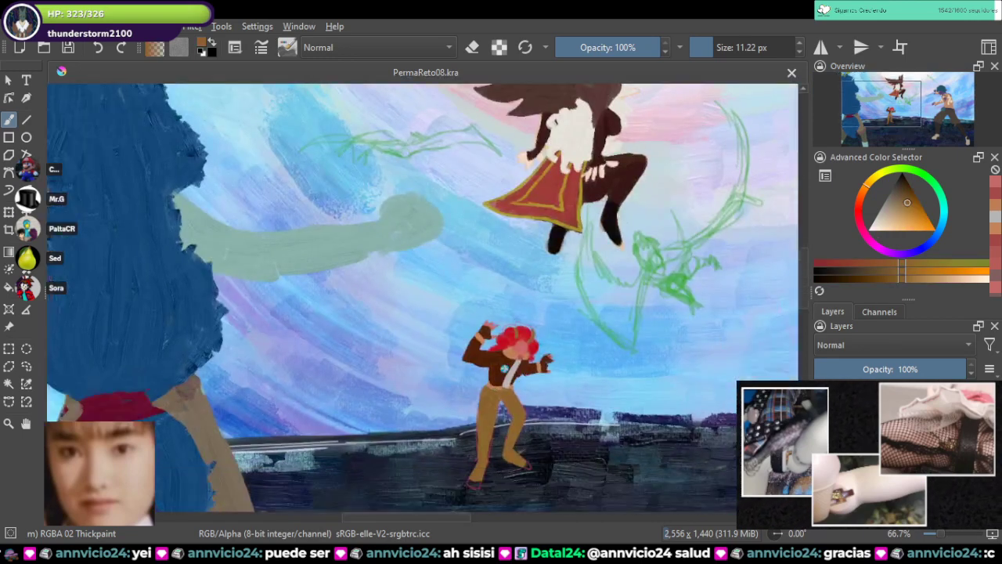
scroll(487, 343, "up", 6, "ctrl")
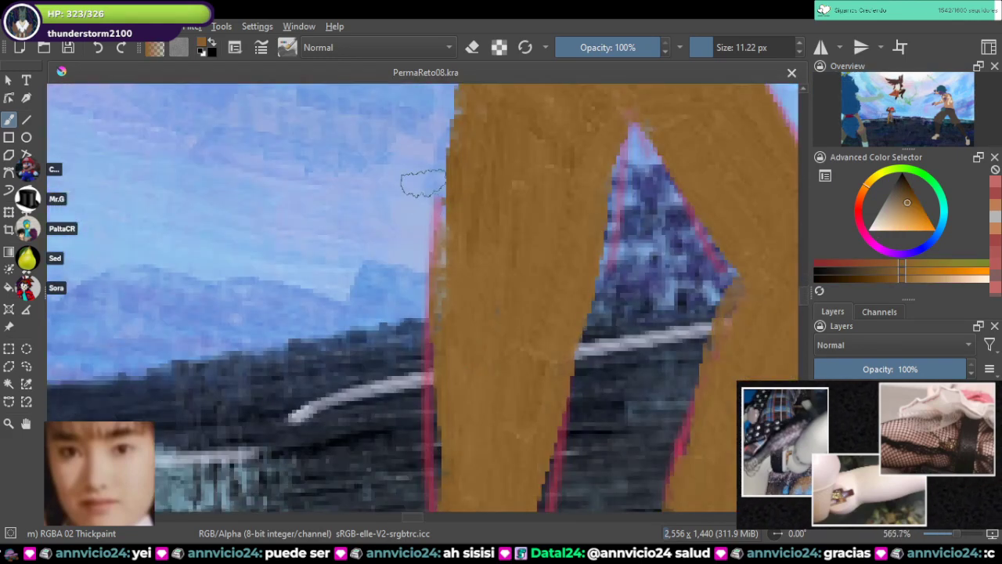
Step: Paint a brown cargo pocket bulging from the outer thigh of the small figure's trousers, below the raised arm
mouse_move(422, 195)
left_mouse_down()
mouse_move(429, 262)
mouse_move(443, 282)
left_mouse_up()
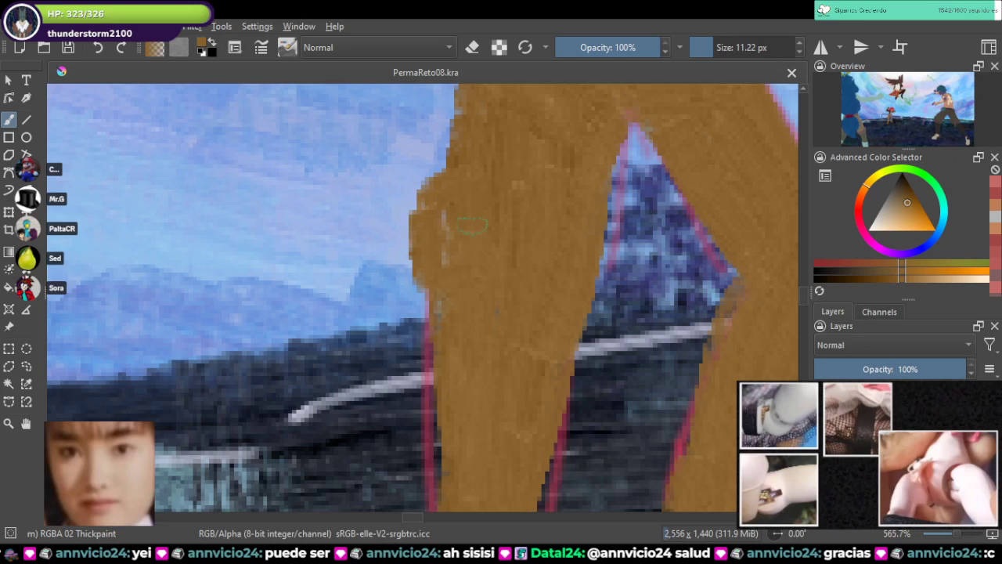
left_click_drag(458, 211, 448, 262)
left_click_drag(470, 227, 327, 303)
left_click_drag(659, 200, 680, 187)
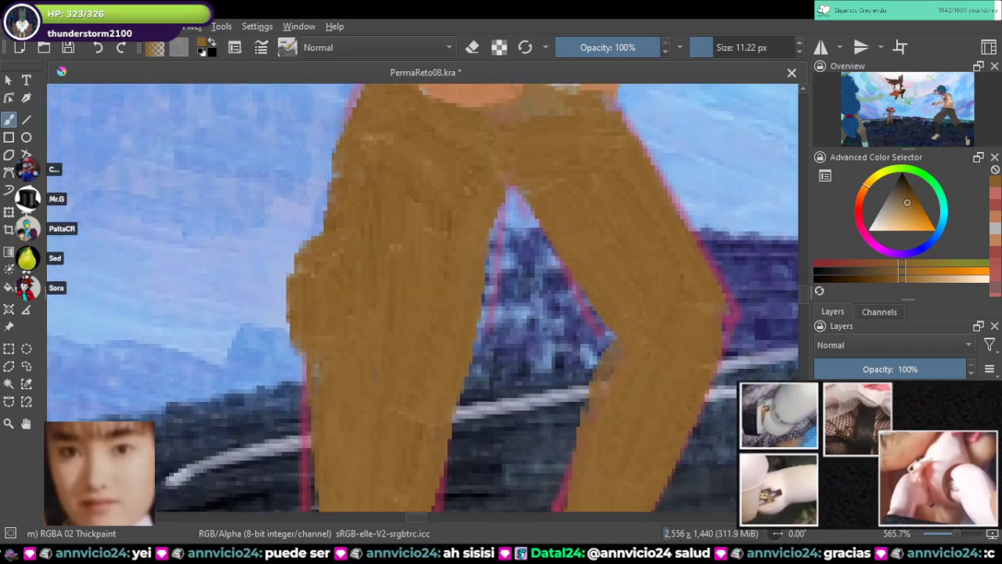
mouse_move(292, 244)
left_mouse_down()
mouse_move(380, 223)
mouse_move(370, 332)
mouse_move(367, 235)
mouse_move(425, 281)
left_mouse_up()
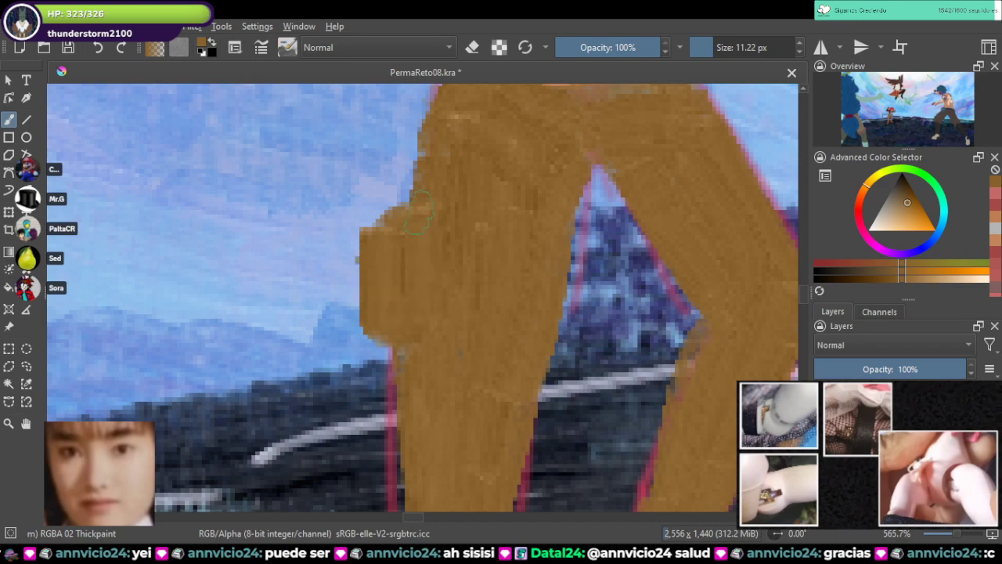
left_click_drag(423, 210, 391, 248)
scroll(669, 356, "down", 4)
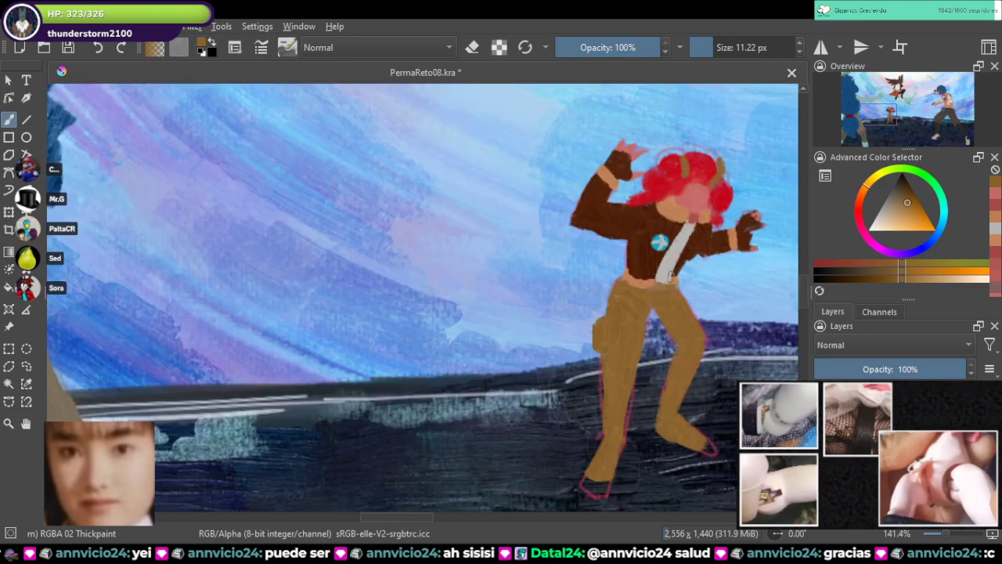
Step: Sample the dark grey boot colour from Willow's reference sheet and return to the small figure in the scene
scroll(548, 259, "down", 5)
scroll(431, 102, "up", 1)
left_click_drag(430, 102, 435, 280)
scroll(436, 280, "up", 3)
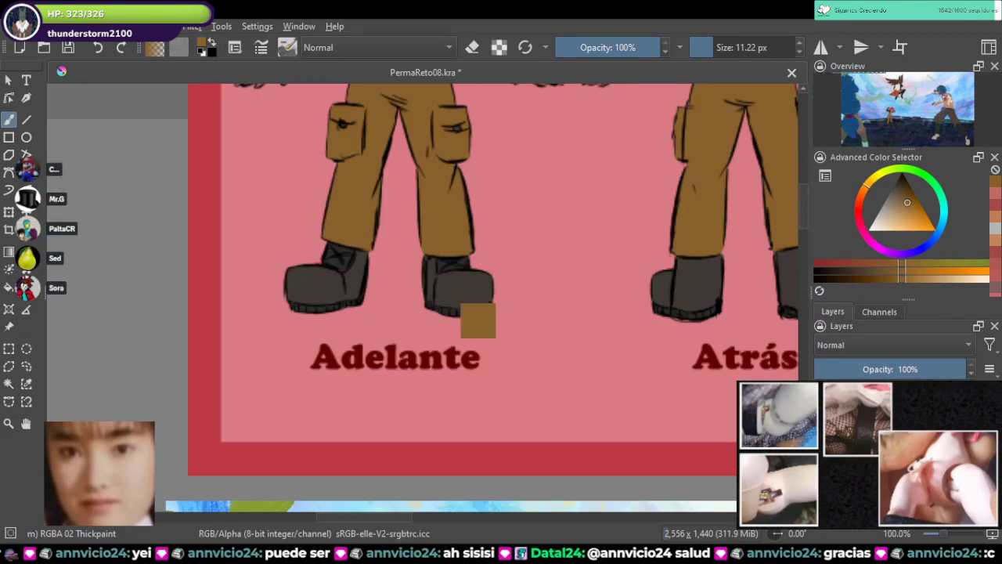
left_click(456, 281, "ctrl")
scroll(458, 281, "down", 4)
left_click_drag(548, 447, 554, 326)
scroll(566, 336, "up", 3)
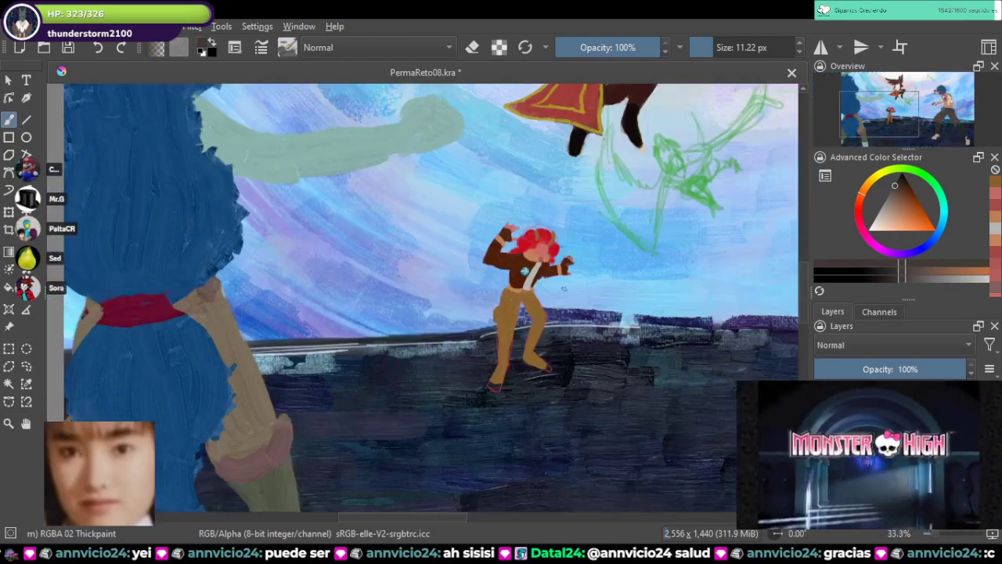
Step: Paint both of the small figure's boots dark grey from ankle to toe and even out the edges where they meet the trouser legs
scroll(563, 288, "up", 7)
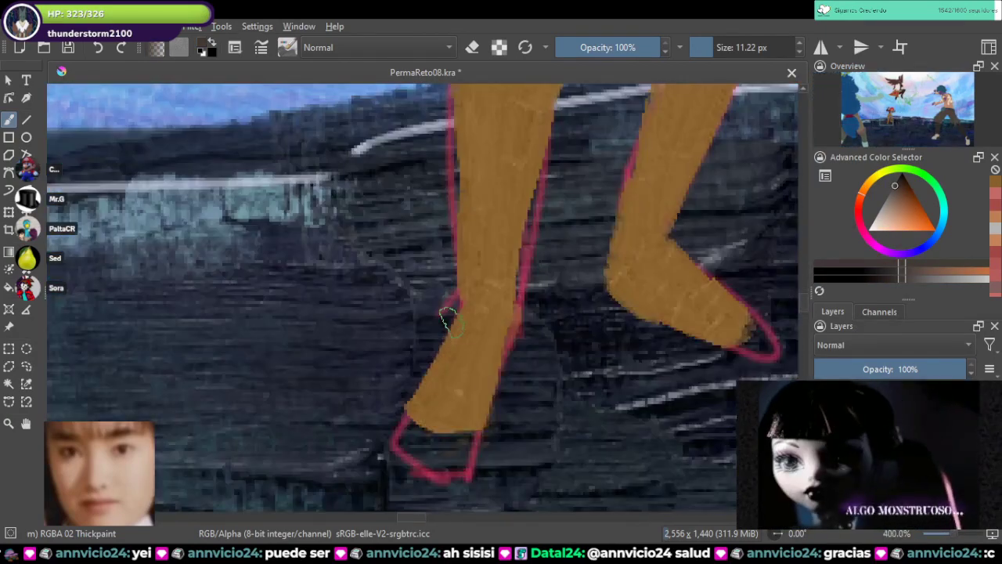
mouse_move(474, 274)
left_mouse_down()
mouse_move(513, 267)
mouse_move(465, 278)
mouse_move(463, 313)
mouse_move(433, 348)
mouse_move(467, 360)
mouse_move(415, 370)
mouse_move(420, 410)
mouse_move(463, 420)
mouse_move(465, 397)
mouse_move(468, 417)
mouse_move(466, 400)
mouse_move(432, 382)
mouse_move(444, 395)
mouse_move(463, 375)
mouse_move(488, 307)
mouse_move(481, 317)
mouse_move(508, 283)
mouse_move(482, 387)
left_mouse_up()
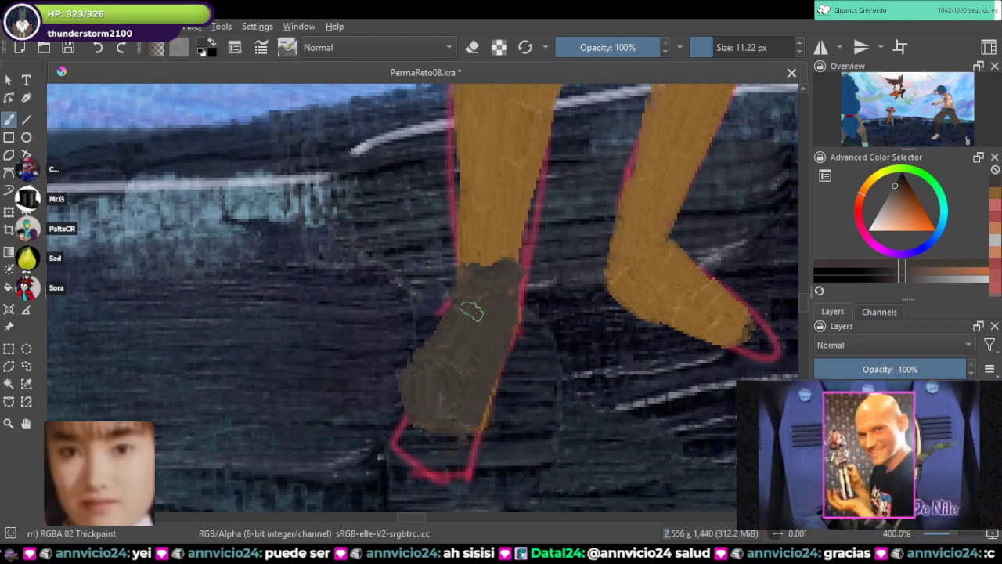
left_click_drag(659, 256, 562, 296)
mouse_move(513, 267)
left_mouse_down()
mouse_move(647, 318)
mouse_move(615, 336)
mouse_move(542, 296)
mouse_move(572, 299)
mouse_move(528, 288)
mouse_move(521, 330)
mouse_move(521, 279)
mouse_move(519, 332)
mouse_move(607, 353)
mouse_move(564, 323)
mouse_move(618, 325)
mouse_move(642, 336)
mouse_move(633, 369)
mouse_move(622, 331)
mouse_move(652, 321)
mouse_move(647, 375)
mouse_move(592, 349)
left_mouse_up()
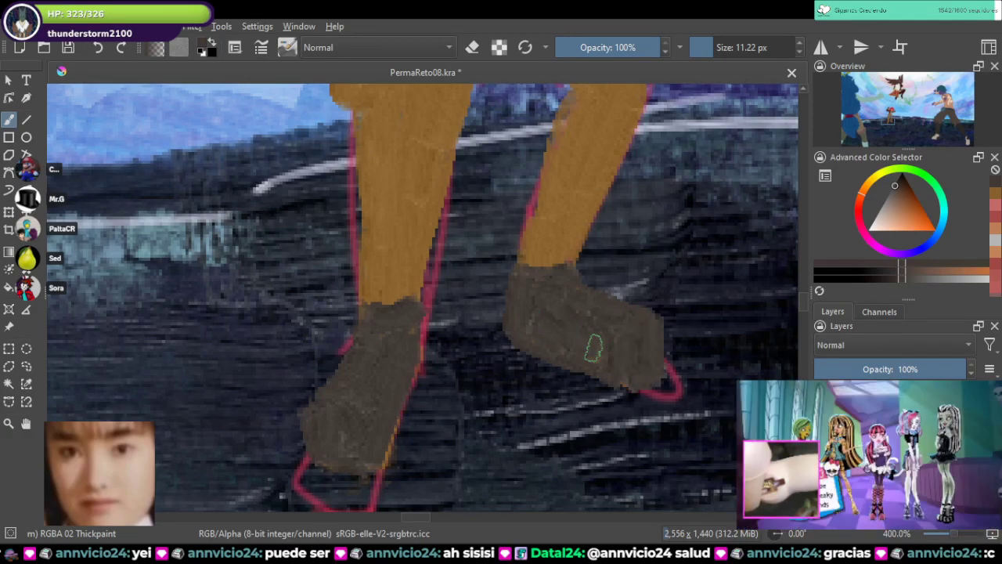
mouse_move(408, 364)
left_mouse_down()
mouse_move(409, 309)
mouse_move(410, 346)
mouse_move(376, 441)
left_mouse_up()
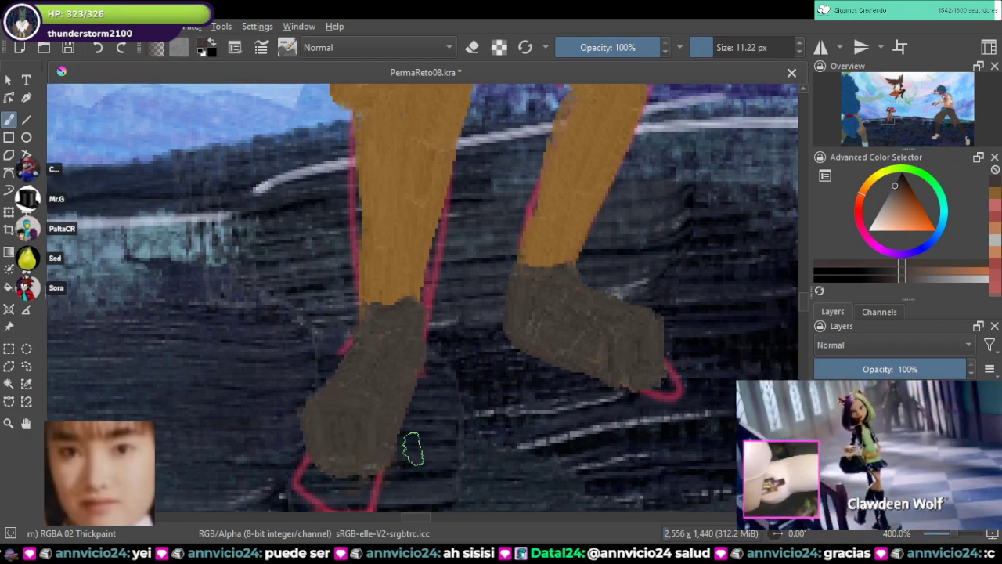
scroll(505, 313, "up", 2)
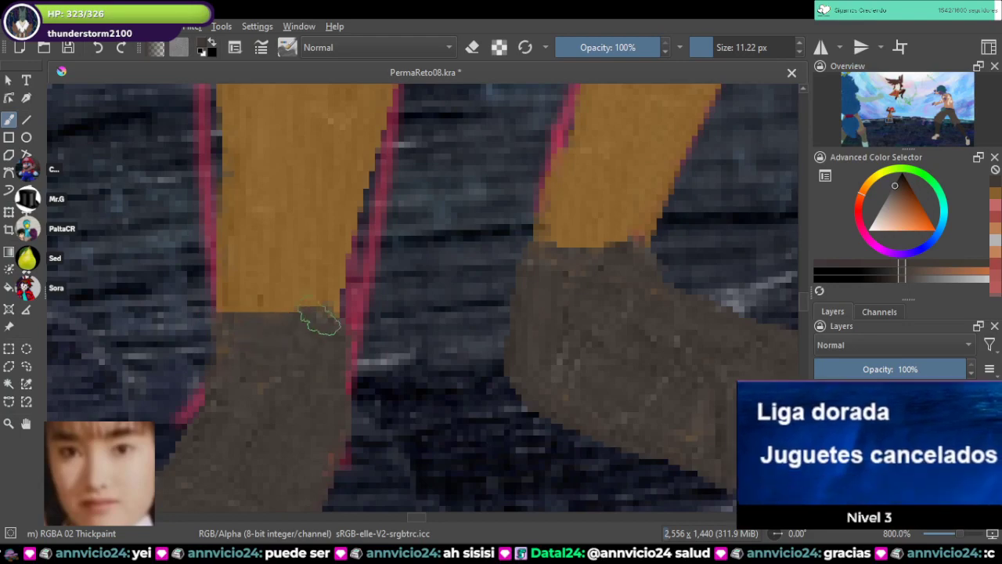
mouse_move(551, 270)
left_mouse_down()
mouse_move(443, 324)
mouse_move(533, 305)
left_mouse_up()
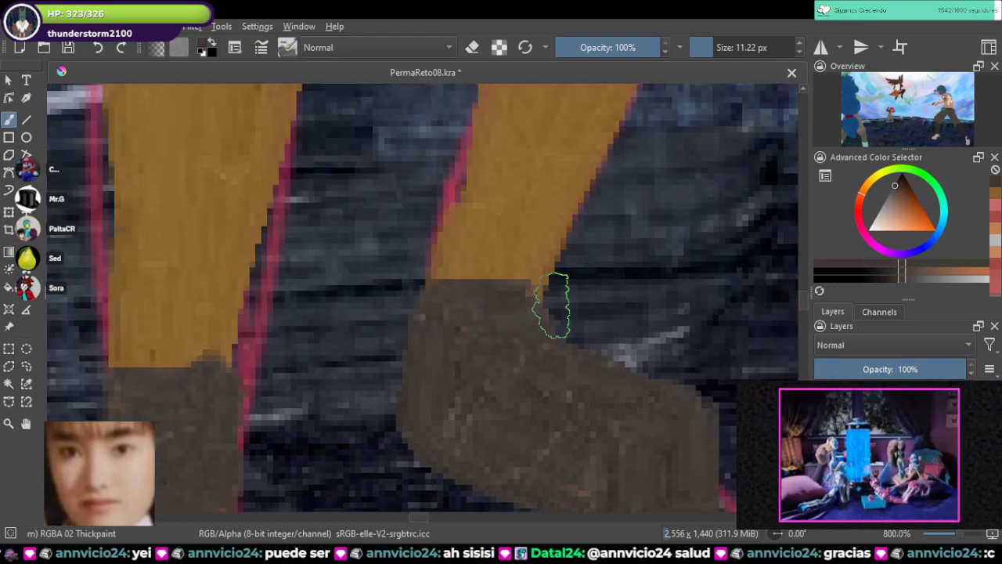
Step: Review the finished boots against the wider battle scene and save the painting
scroll(556, 296, "down", 5)
scroll(559, 286, "down", 5)
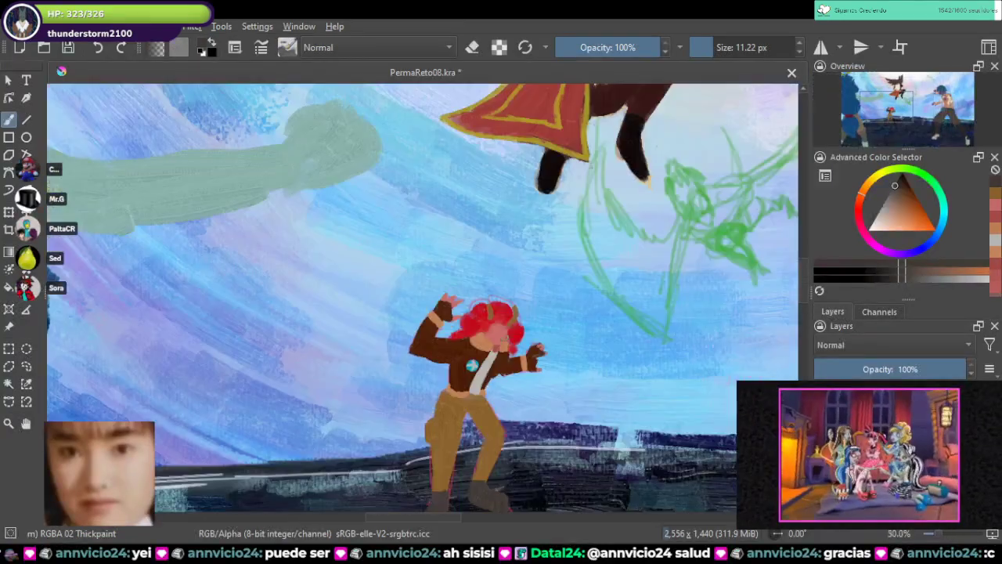
left_click_drag(445, 131, 492, 382)
scroll(491, 382, "down", 2)
scroll(490, 290, "down", 1)
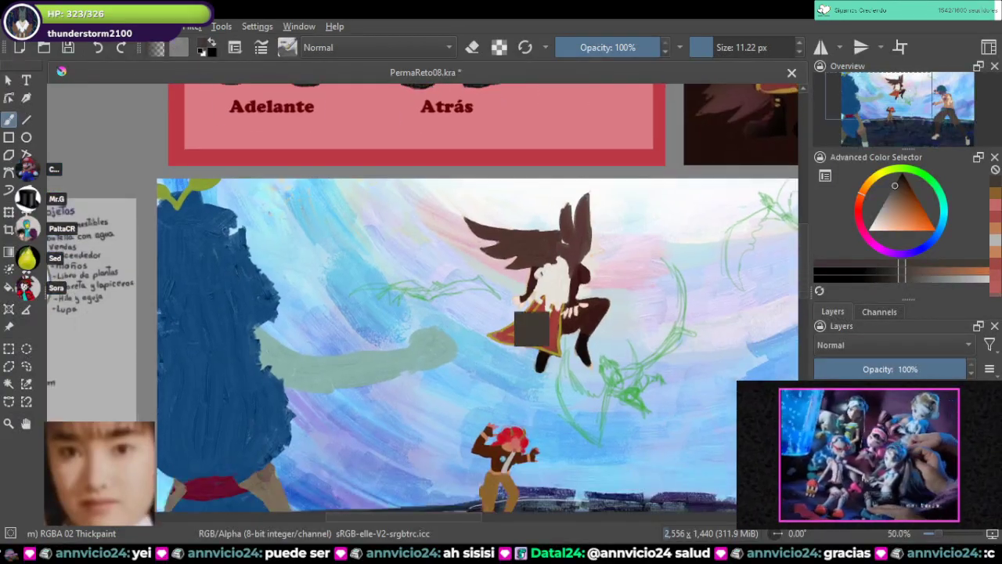
key("ctrl+s")
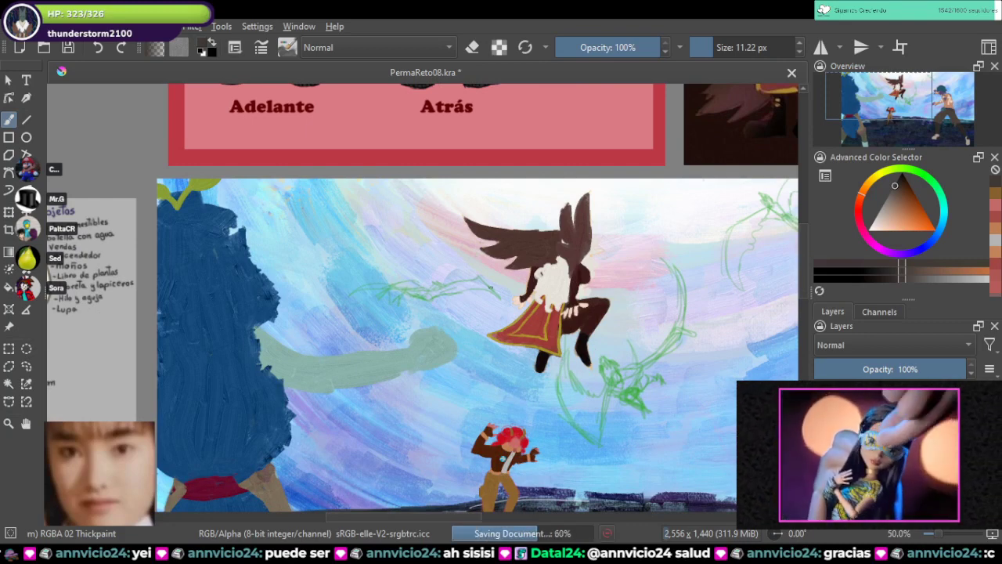
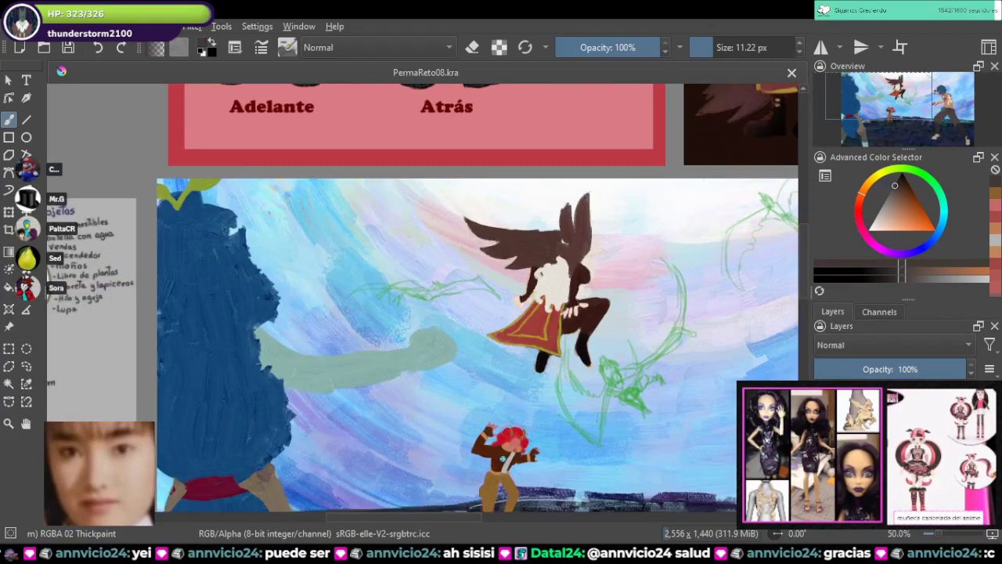
Step: Examine the jacket emblem, collar, face and eyes on Willow's reference sheet
left_click_drag(509, 376, 334, 222)
left_click_drag(523, 259, 602, 333)
mouse_move(313, 196)
left_mouse_down()
mouse_move(547, 279)
mouse_move(646, 424)
left_mouse_up()
left_click_drag(422, 133, 590, 492)
left_click_drag(548, 313, 428, 181)
scroll(558, 375, "up", 3)
left_click_drag(513, 131, 410, 278)
scroll(410, 278, "up", 2)
key("plus")
key("plus")
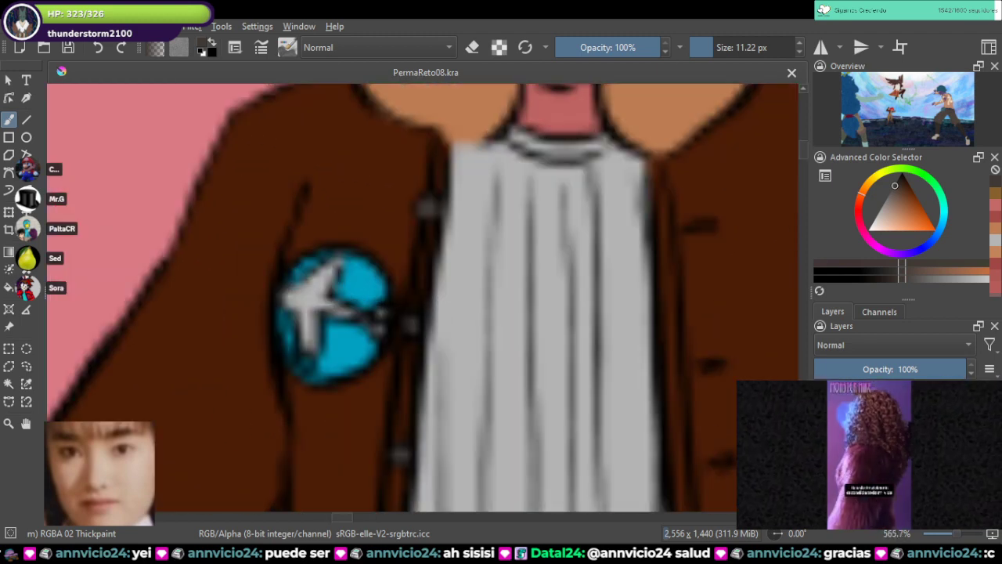
scroll(477, 280, "down", 8)
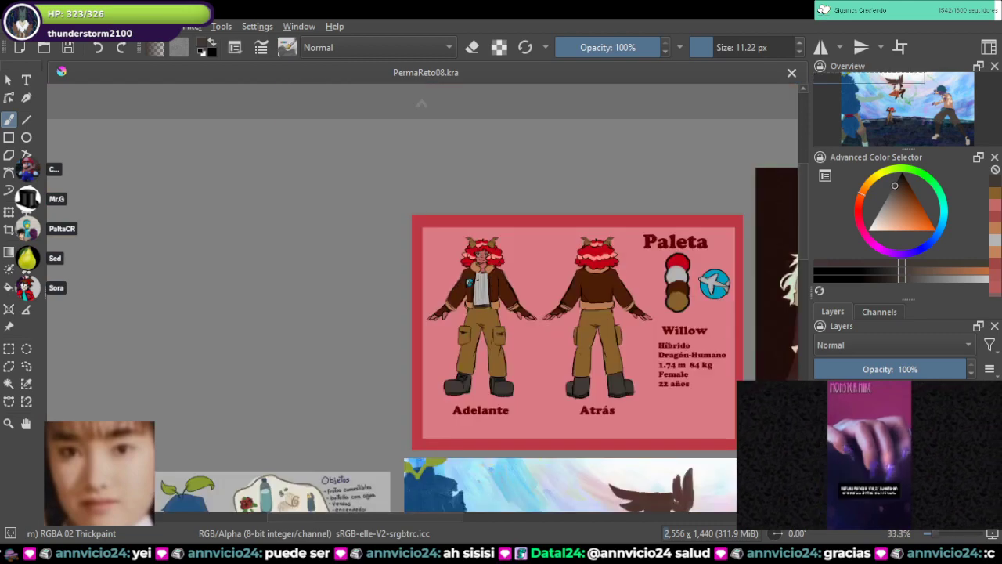
scroll(476, 279, "up", 4)
left_click_drag(477, 234, 456, 329)
scroll(456, 329, "up", 1)
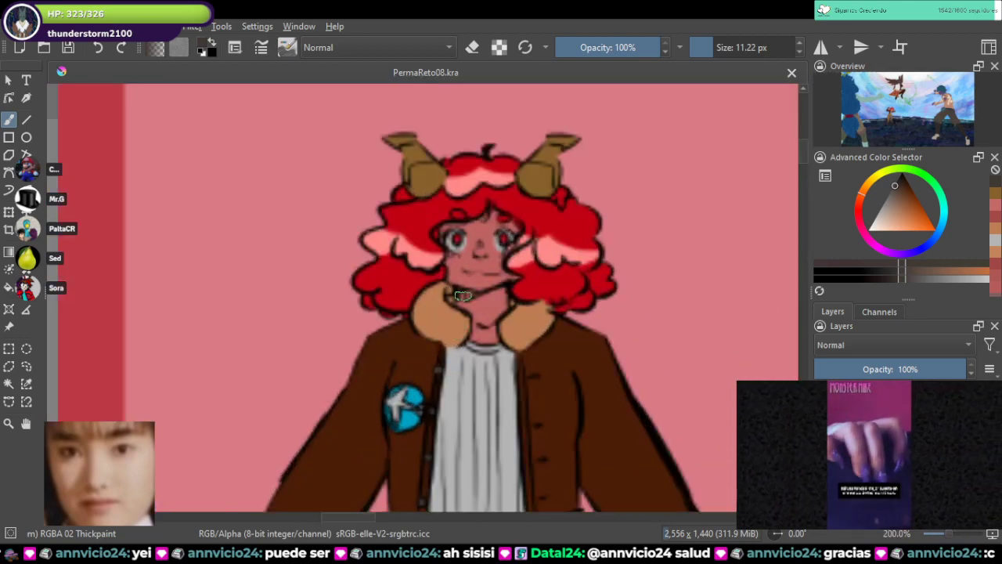
key("plus")
key("minus")
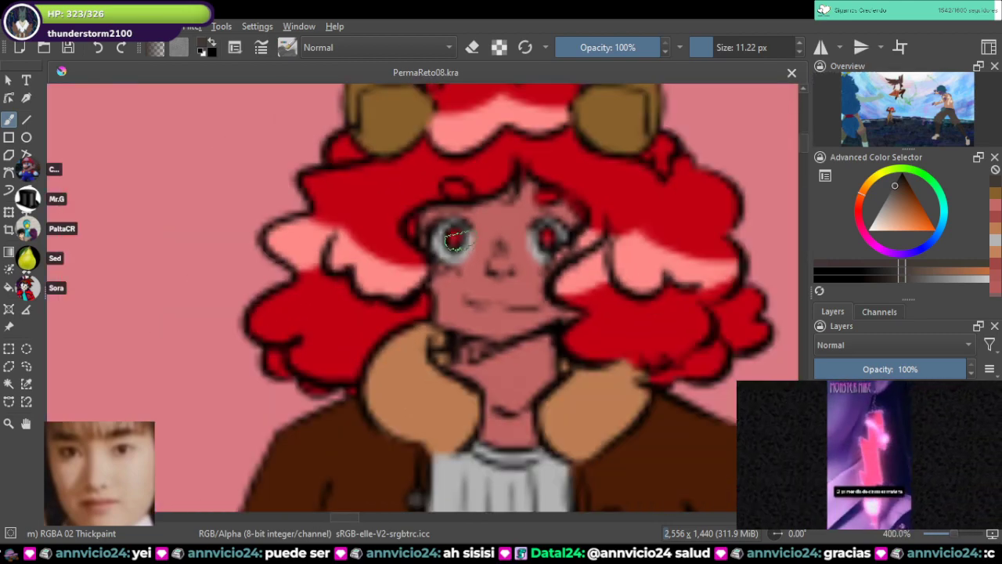
Step: Sample the light grey from the palette on Willow's reference sheet for the eye whites
scroll(470, 239, "up", 3)
left_click(507, 254, "ctrl")
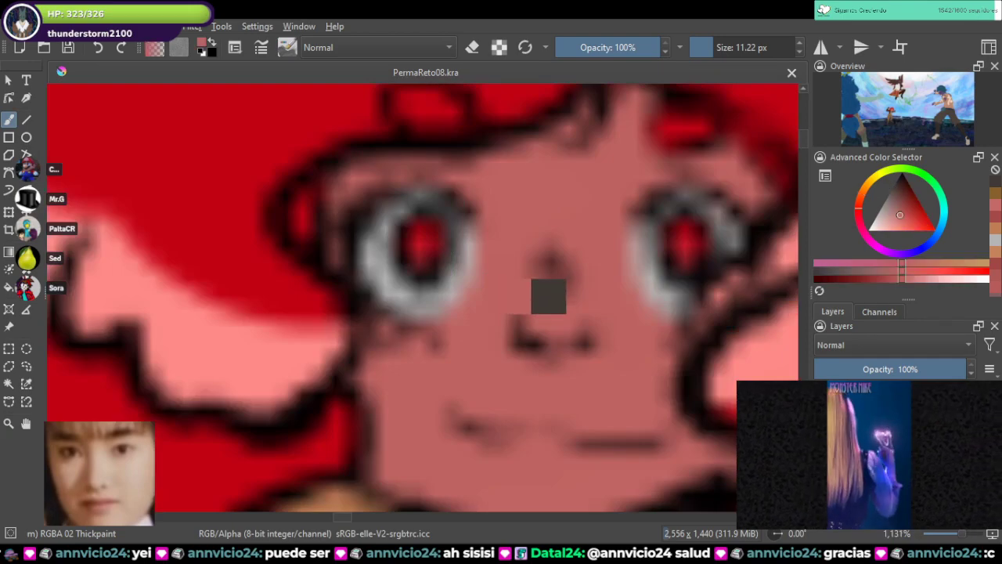
scroll(474, 257, "down", 4)
left_click_drag(556, 251, 258, 263)
scroll(369, 286, "down", 6)
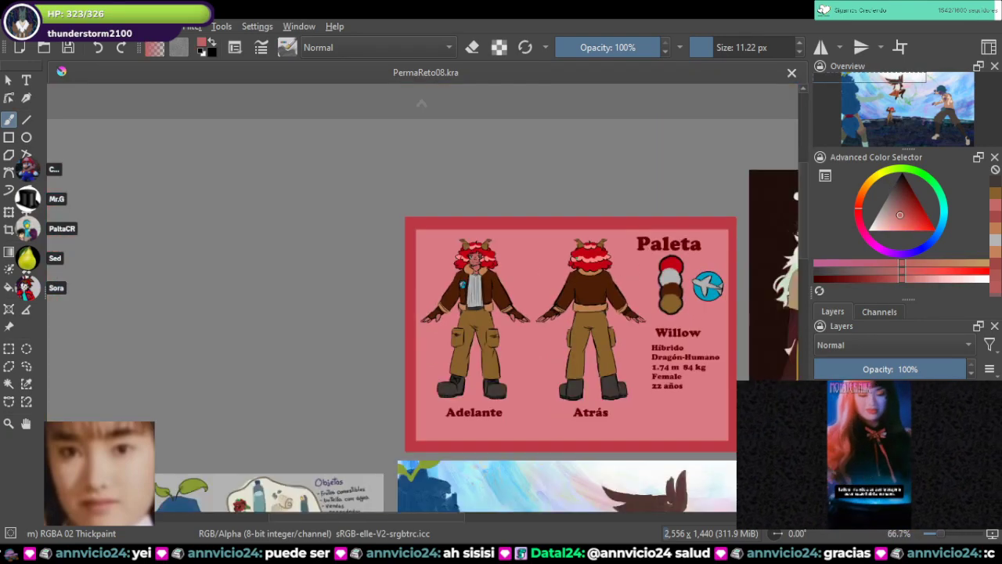
scroll(640, 275, "up", 3)
left_click(750, 271, "ctrl")
scroll(730, 273, "down", 4)
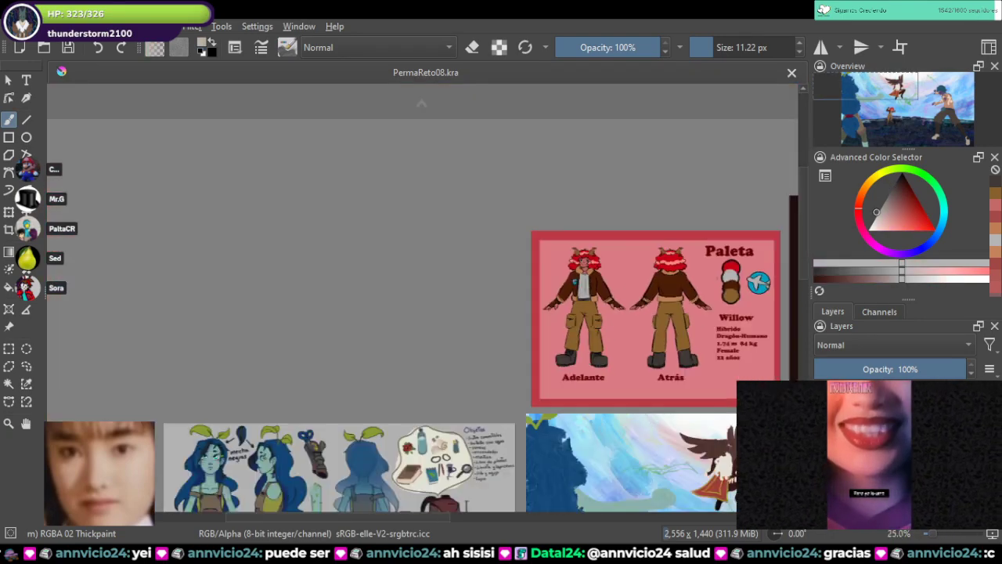
Step: Return to the small figure's face and switch to the Basic-6 Details brush at 7.50 px
left_click_drag(642, 501, 426, 267)
scroll(462, 313, "up", 6)
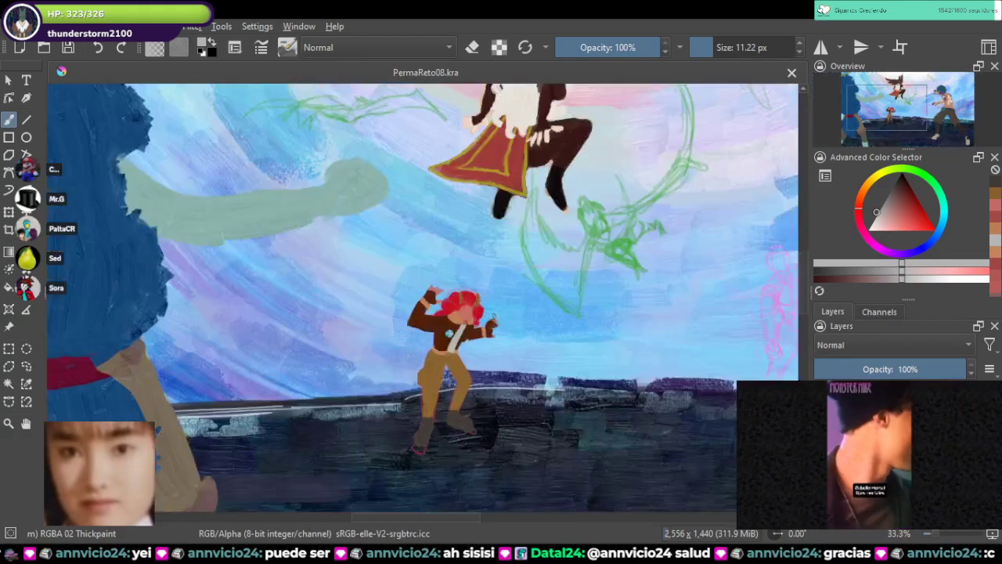
key("plus")
key("plus")
key("plus")
key("plus")
key("plus")
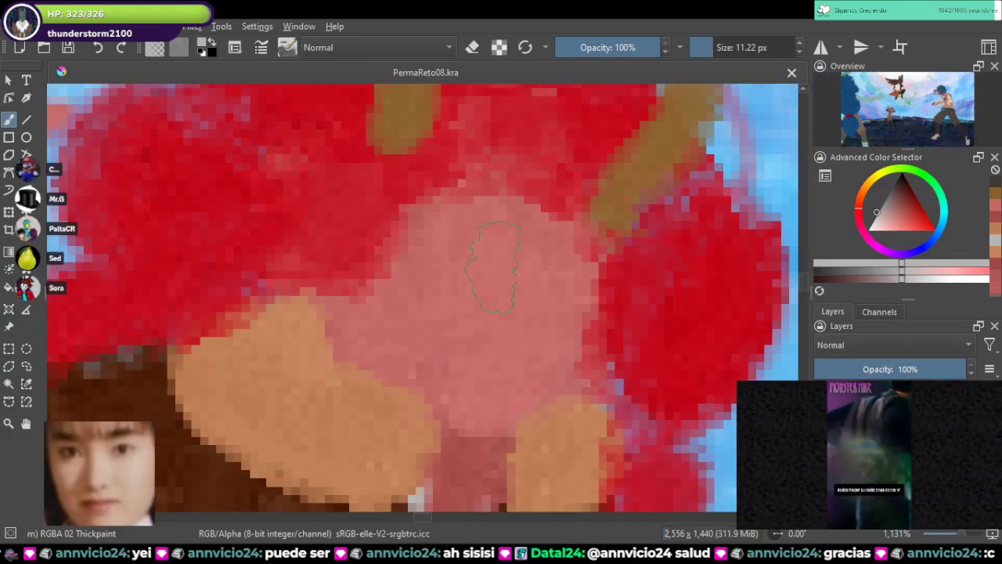
right_click(544, 227)
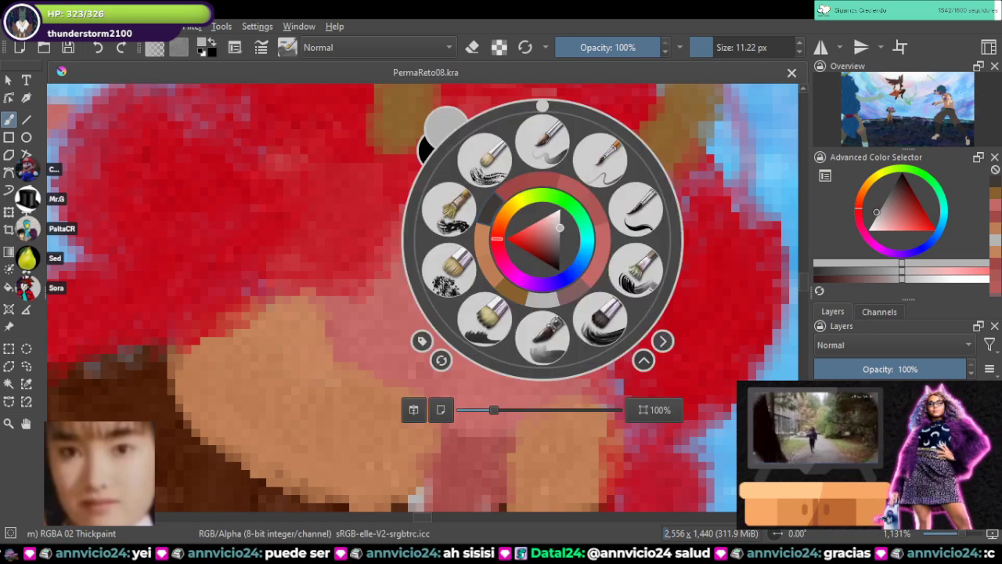
left_click(635, 207)
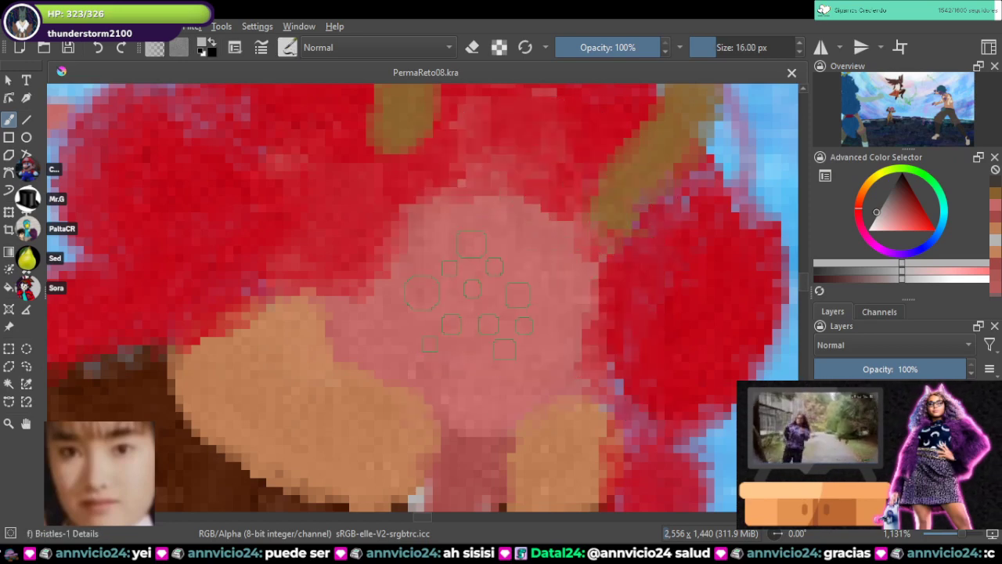
scroll(595, 227, "up", 1)
right_click(566, 243)
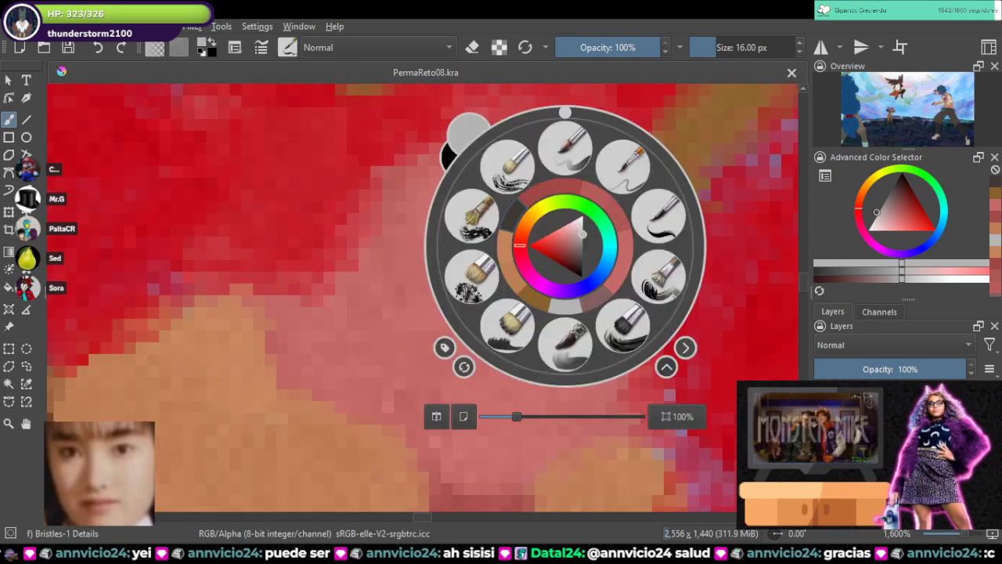
left_click(622, 166)
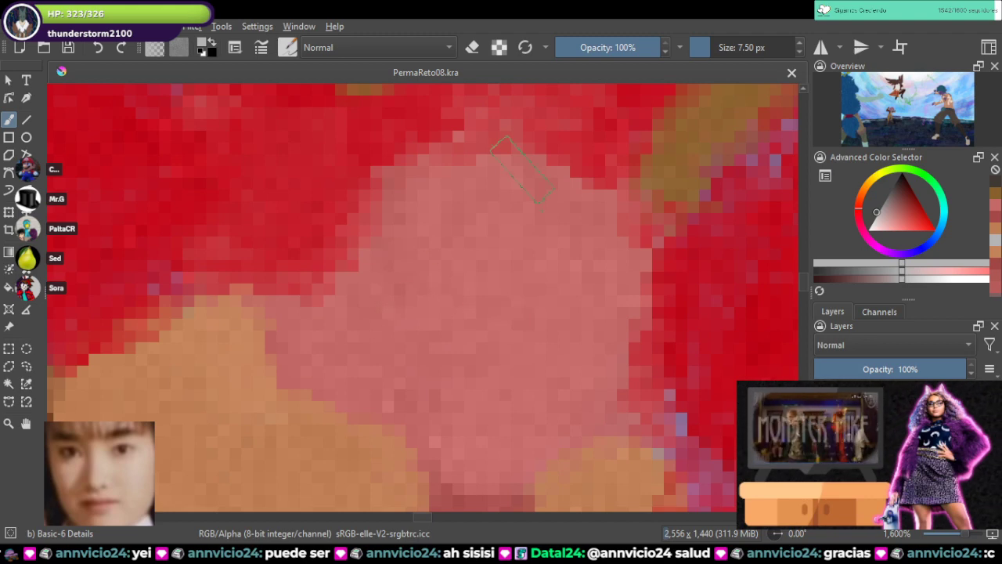
Step: Paint two light grey eye whites on the small figure's face and check them at scene scale
mouse_move(423, 281)
left_mouse_down()
mouse_move(447, 284)
mouse_move(425, 273)
mouse_move(429, 282)
mouse_move(387, 282)
mouse_move(432, 267)
left_mouse_up()
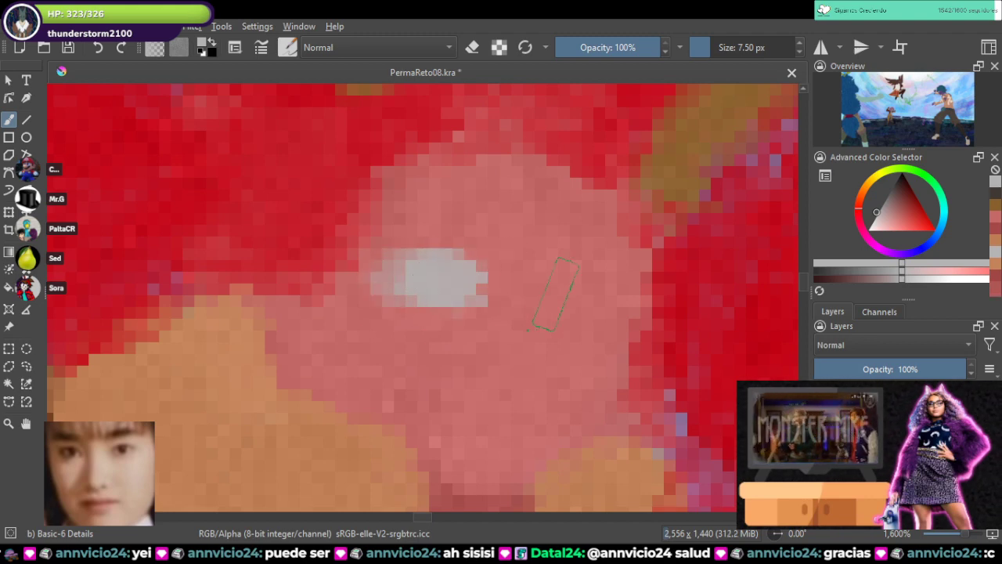
mouse_move(598, 321)
left_mouse_down()
mouse_move(615, 330)
mouse_move(606, 311)
left_mouse_up()
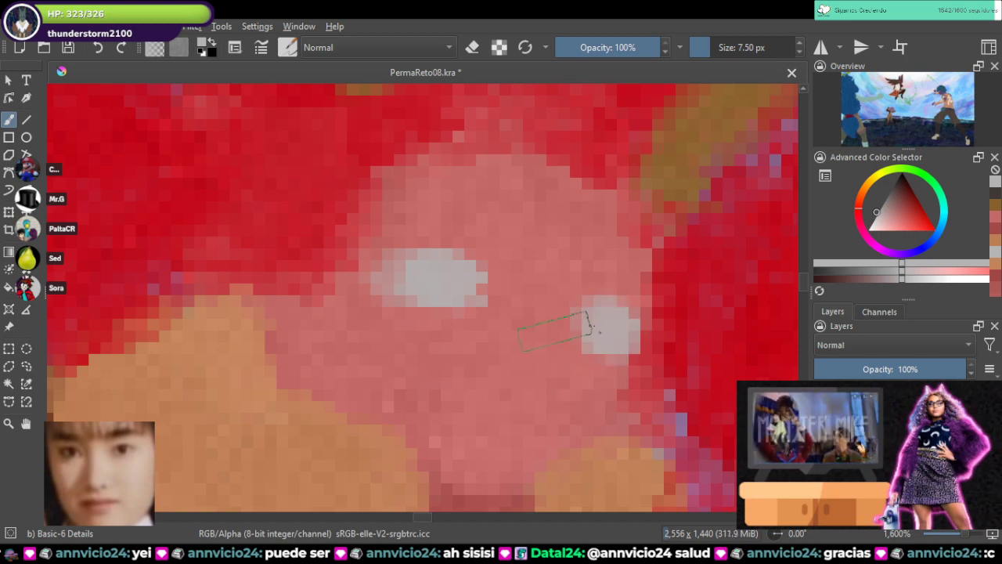
scroll(593, 329, "down", 10)
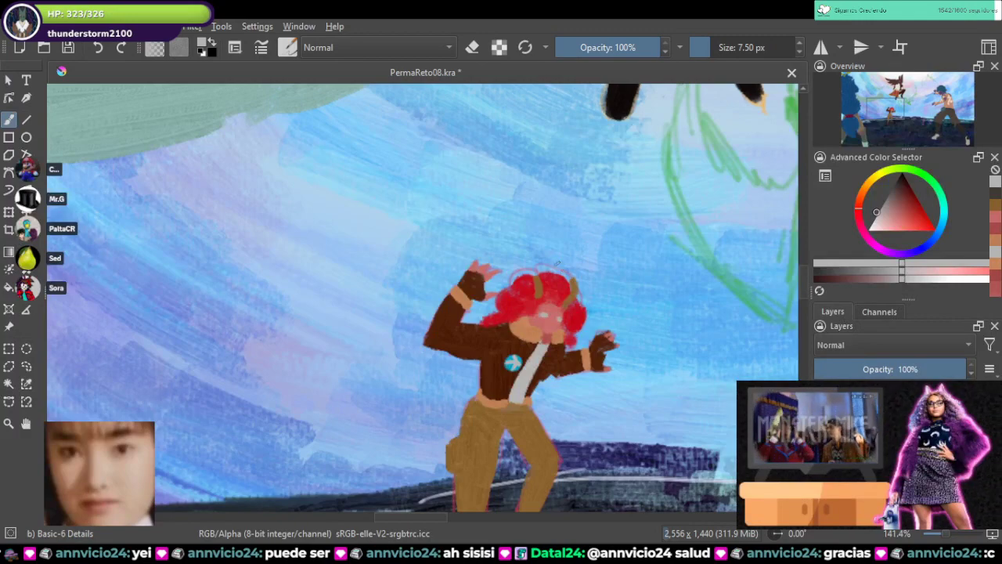
scroll(562, 317, "down", 3)
scroll(572, 271, "up", 5)
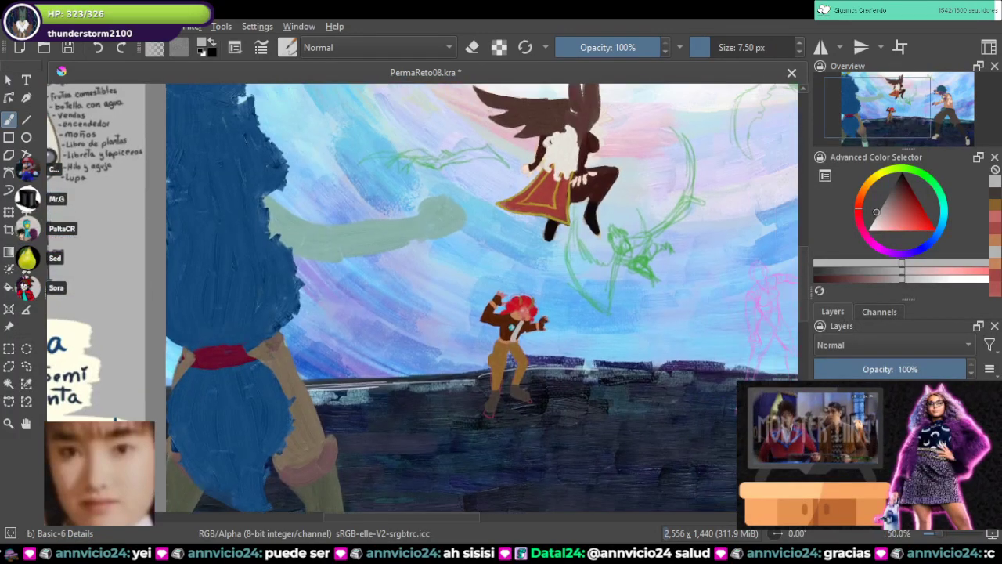
scroll(335, 322, "up", 3)
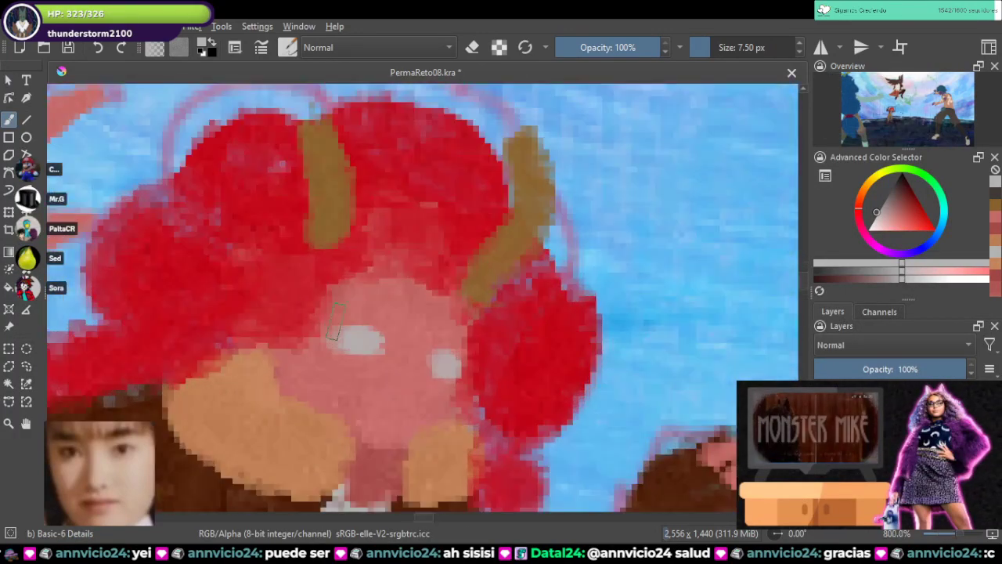
Step: Sample the bright red from the front view on Willow's reference sheet for the irises
scroll(335, 321, "down", 9)
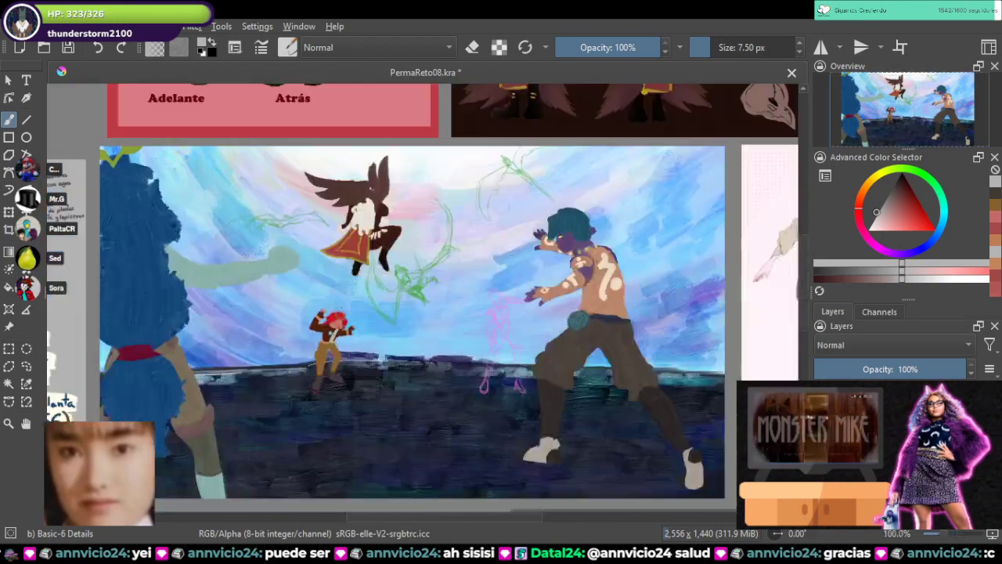
scroll(524, 278, "up", 1)
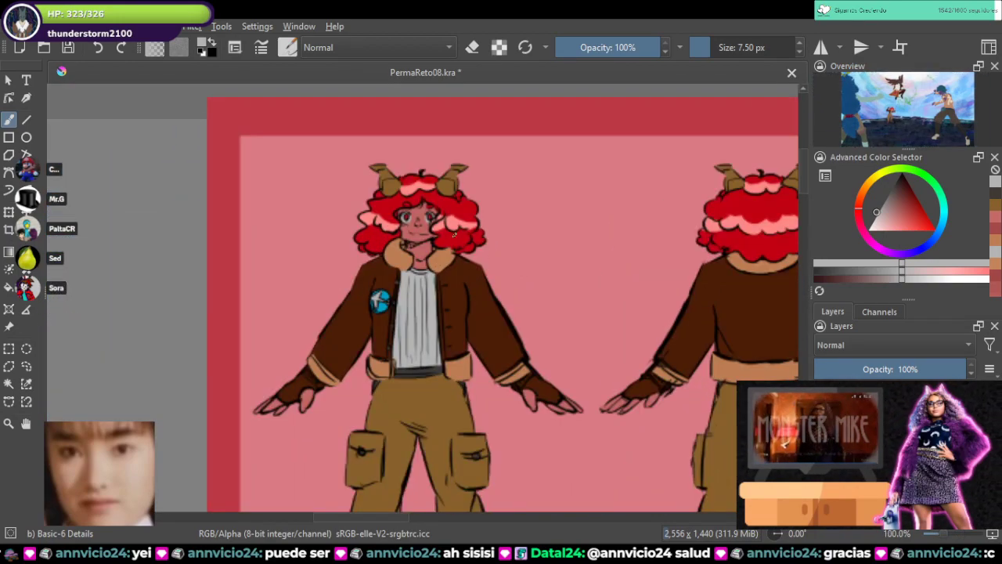
scroll(485, 227, "up", 4)
left_click(470, 157, "ctrl")
scroll(470, 157, "down", 9)
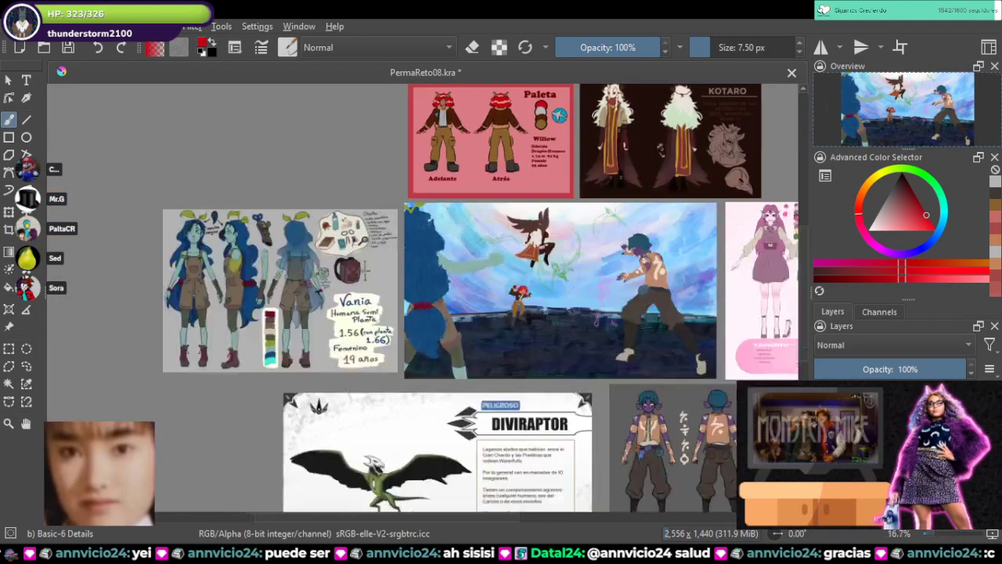
Step: Paint a small red iris over the light grey of each of the small figure's eyes
scroll(519, 293, "up", 10)
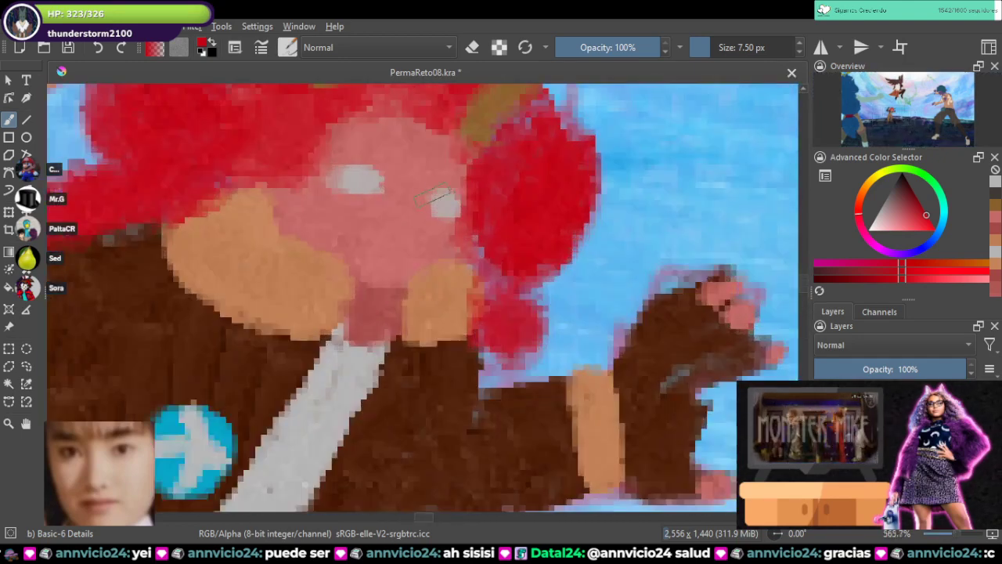
scroll(432, 196, "up", 4)
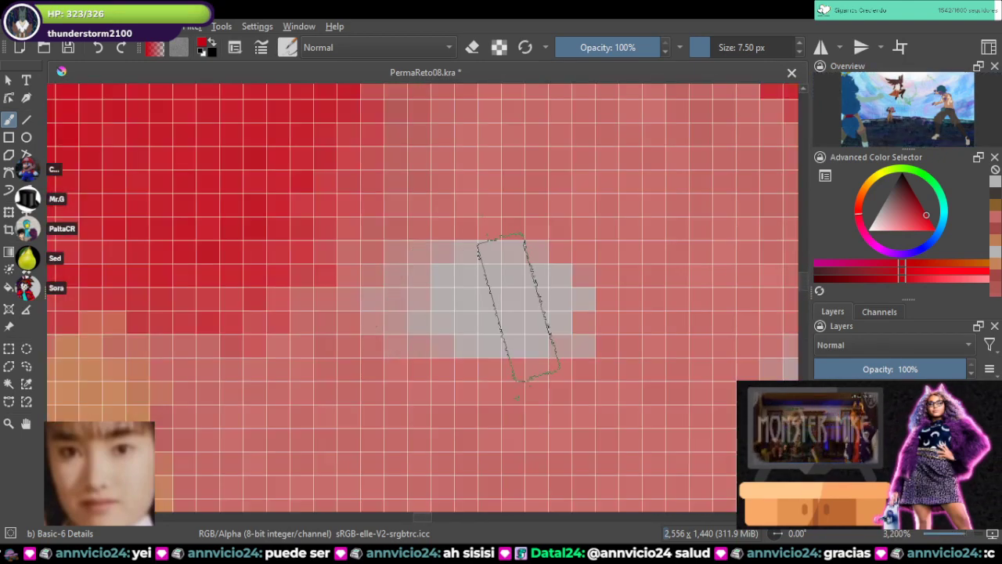
left_click_drag(512, 275, 520, 270)
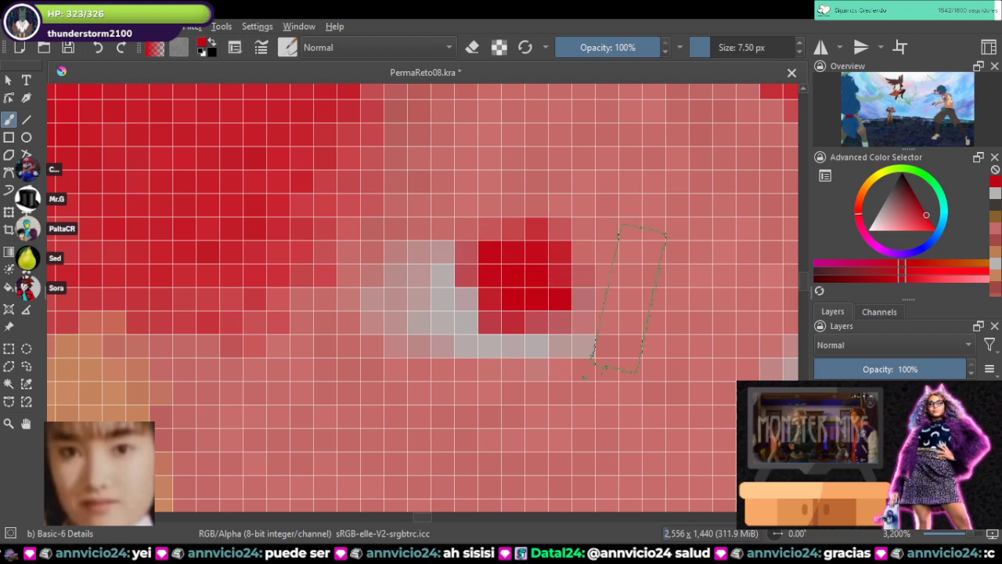
left_click_drag(627, 296, 435, 246)
mouse_move(655, 308)
left_mouse_down()
mouse_move(669, 311)
mouse_move(649, 291)
mouse_move(702, 333)
left_mouse_up()
scroll(695, 336, "down", 5)
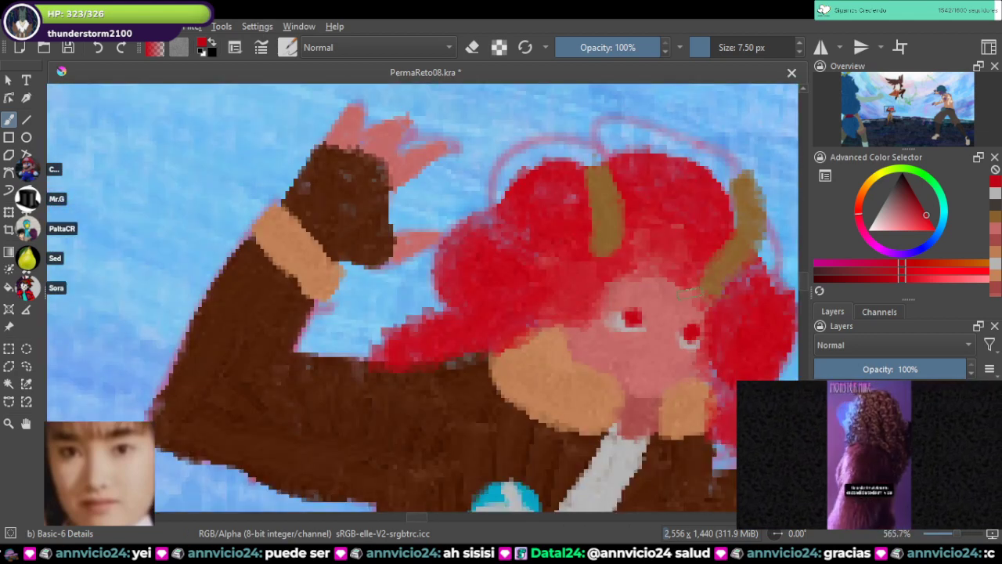
Step: Sample the small figure's pink facial skin tone and darken it four steps for the facial outlines
scroll(688, 287, "up", 3)
left_click(659, 335, "ctrl")
left_click(793, 278, "ctrl")
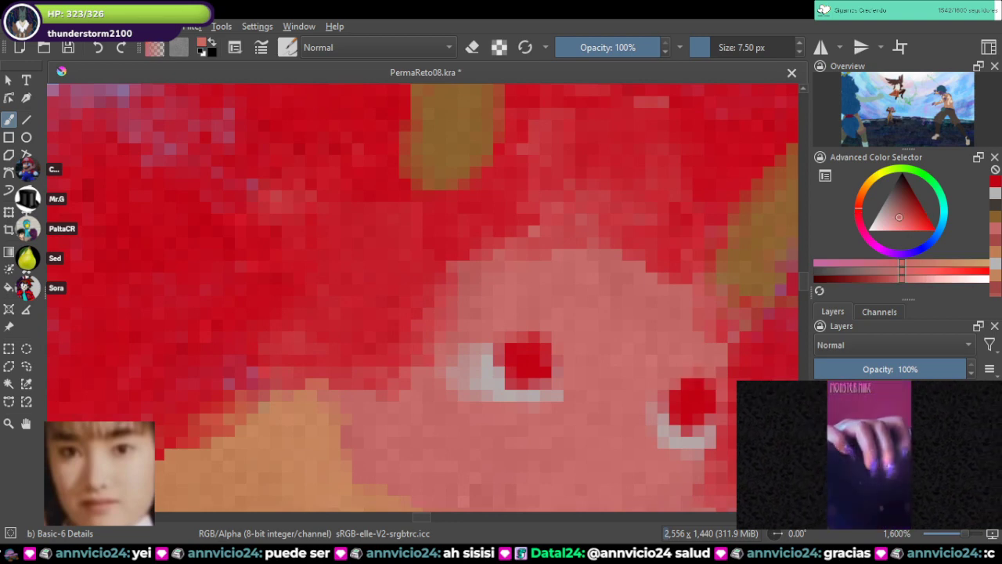
key("k")
key("k")
key("k")
key("k")
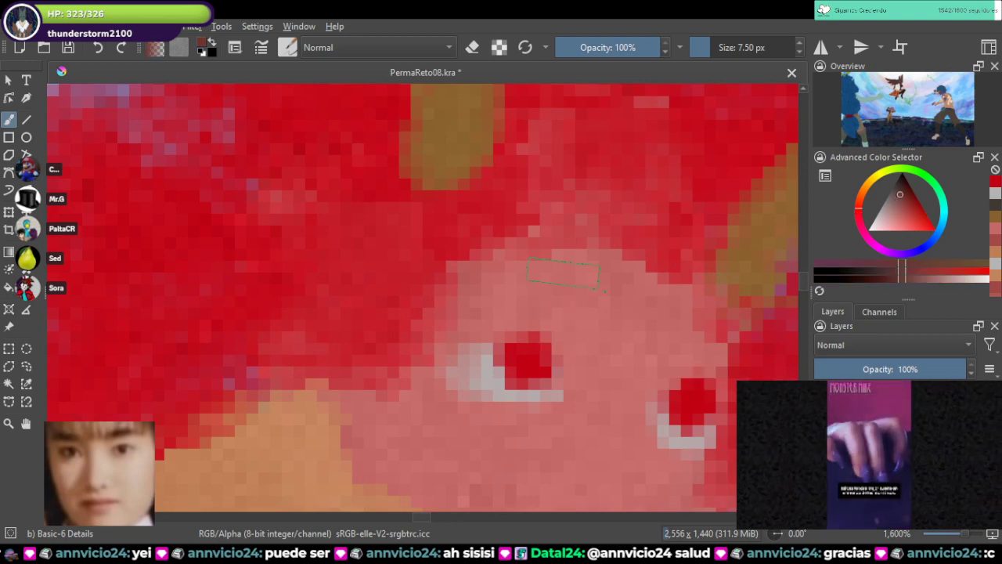
Step: Switch to the Bristles-1 Details brush and set its size to 0.76 px
right_click(603, 255)
left_click(514, 313)
scroll(514, 314, "up", 1)
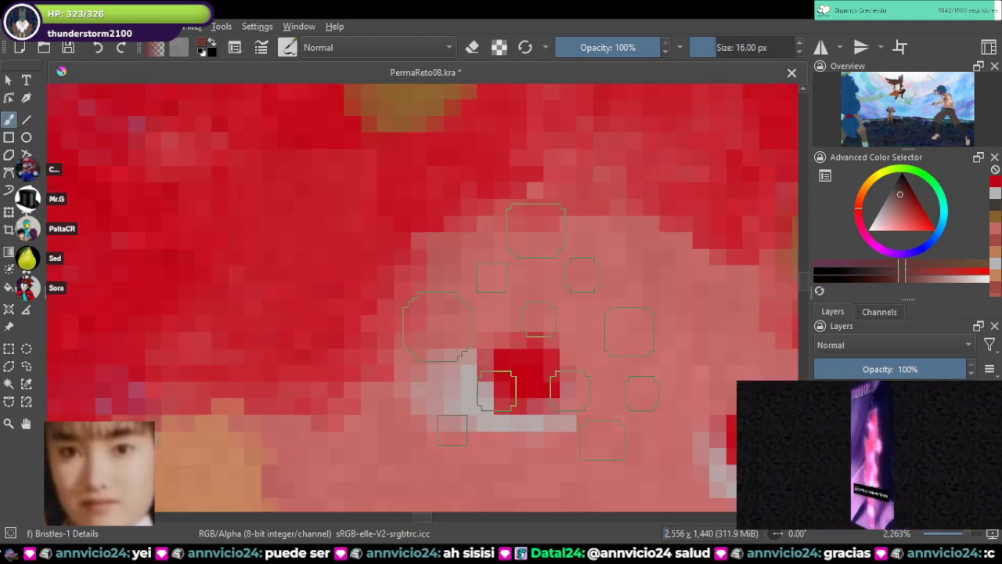
left_click_drag(708, 47, 705, 47)
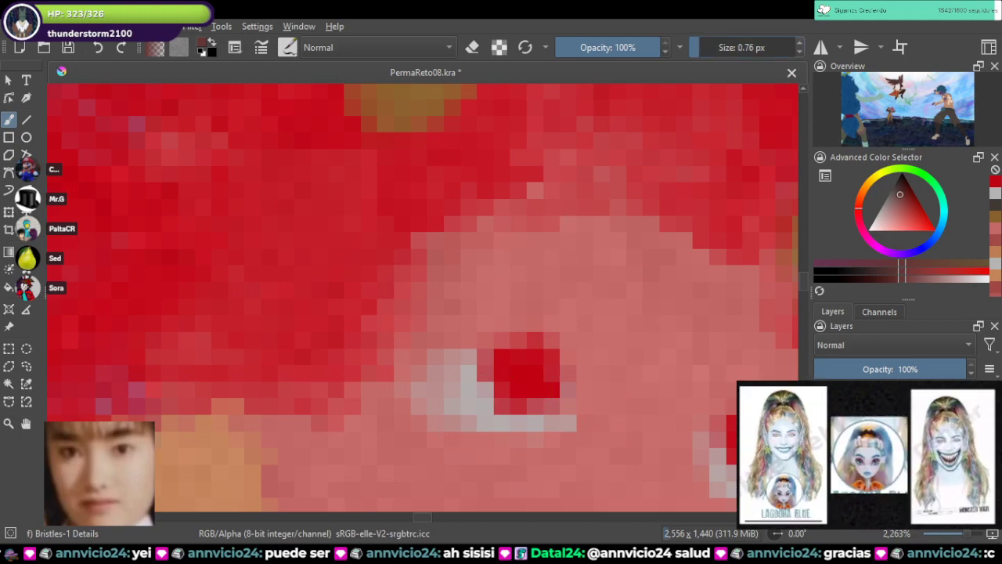
Step: Paint thin dark lash lines along the top and outer edge of both of the small figure's eyes
left_click(463, 348)
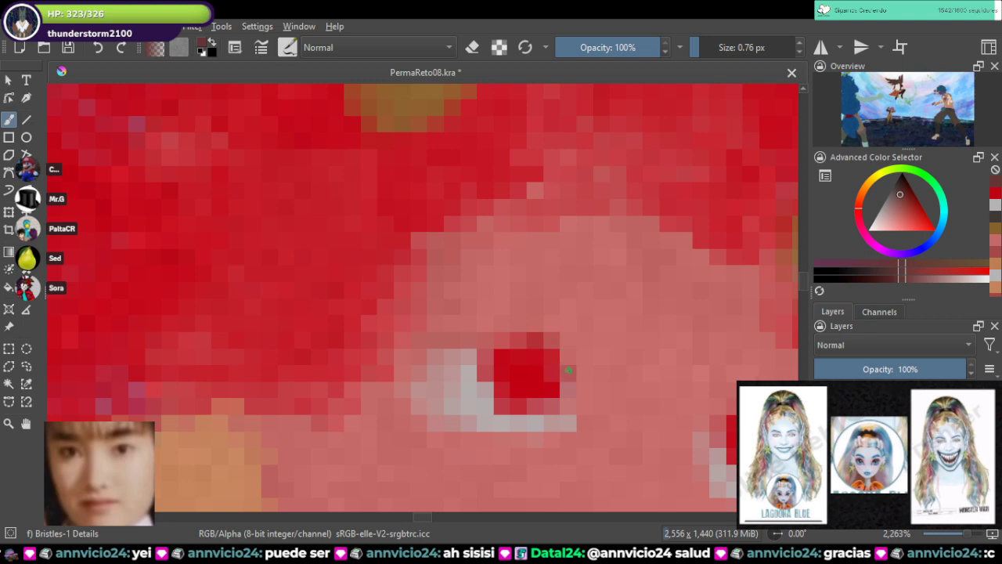
mouse_move(510, 334)
left_mouse_down()
mouse_move(411, 338)
mouse_move(509, 322)
mouse_move(569, 342)
mouse_move(577, 371)
mouse_move(568, 340)
mouse_move(461, 245)
left_mouse_up()
mouse_move(612, 319)
left_mouse_down()
mouse_move(639, 304)
mouse_move(678, 304)
mouse_move(693, 347)
left_mouse_up()
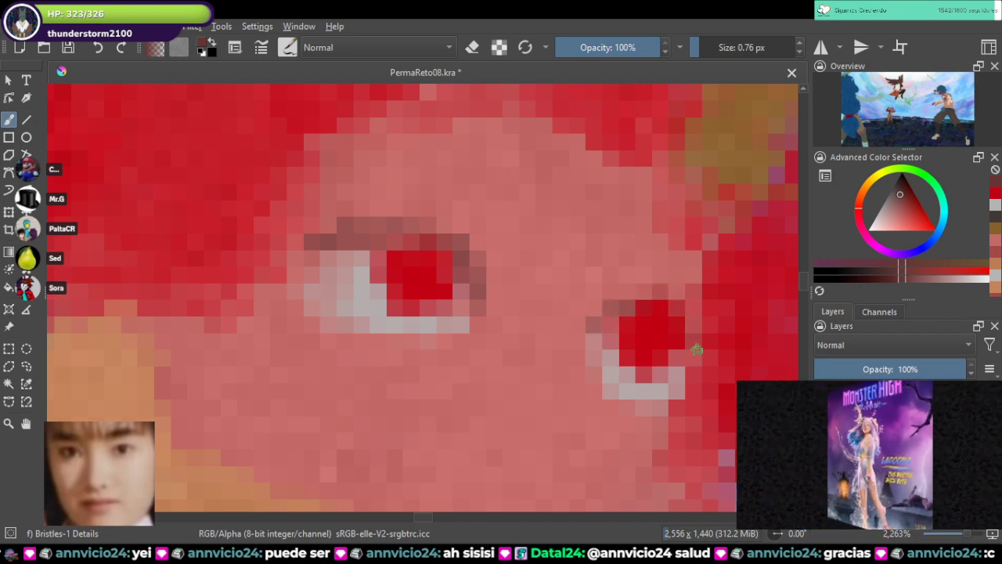
left_click_drag(680, 301, 643, 292)
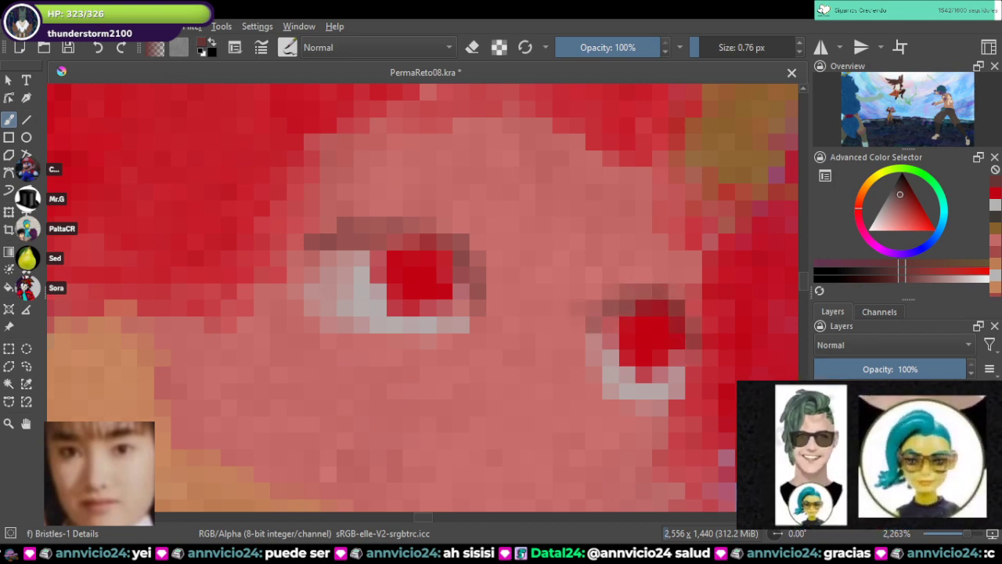
Step: Paint the small figure's nose line and a thin, slightly slanted mouth line in the darkened skin tone
left_click_drag(445, 388, 536, 285)
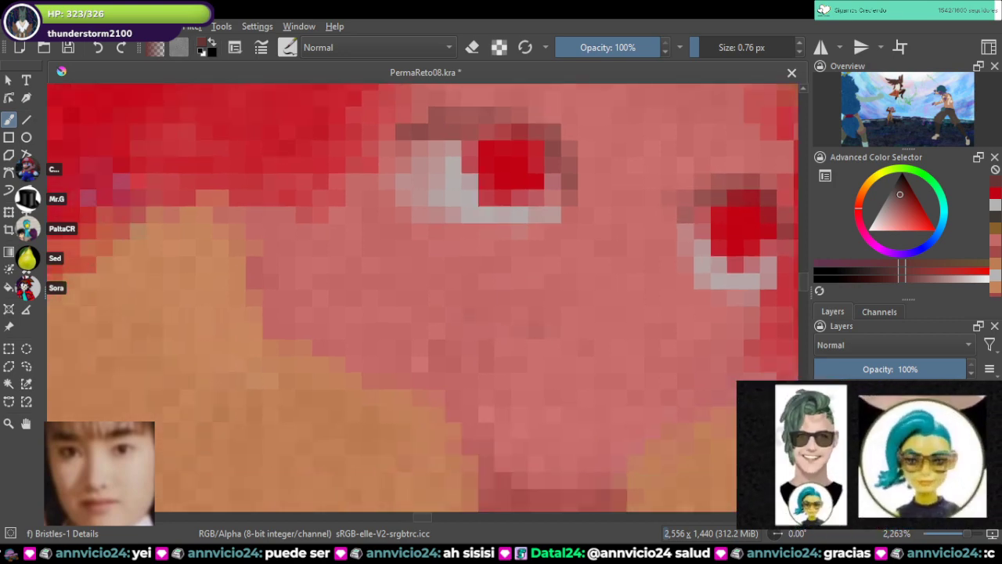
mouse_move(638, 295)
left_mouse_down()
mouse_move(659, 308)
mouse_move(659, 272)
mouse_move(654, 303)
mouse_move(674, 288)
left_mouse_up()
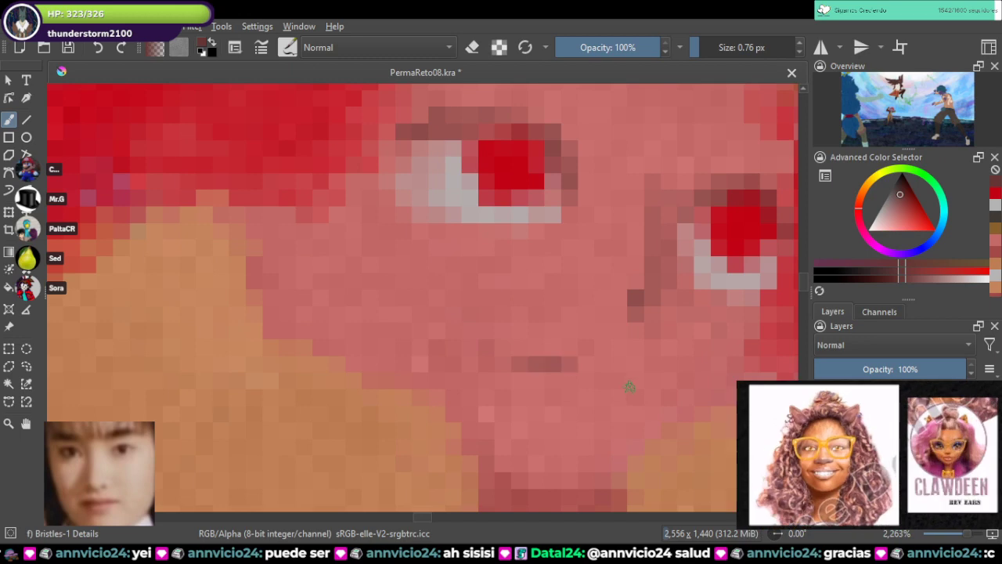
left_click_drag(517, 360, 515, 365)
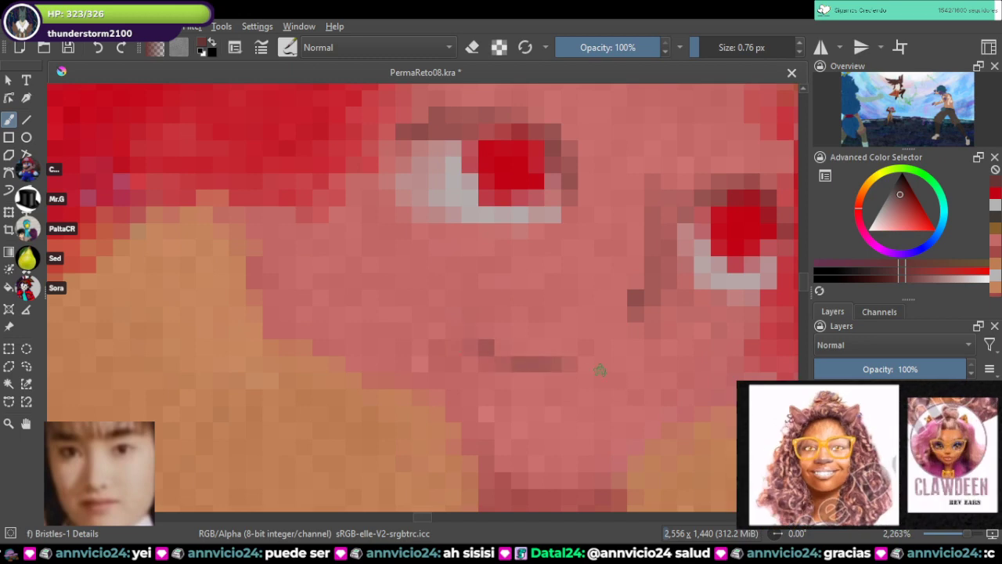
left_click_drag(600, 369, 621, 399)
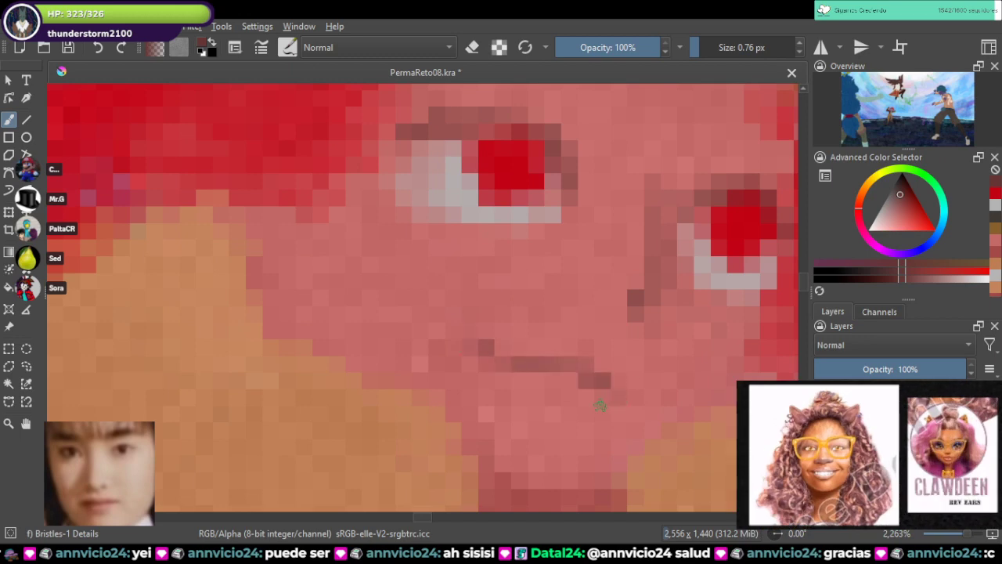
left_click_drag(643, 399, 664, 419)
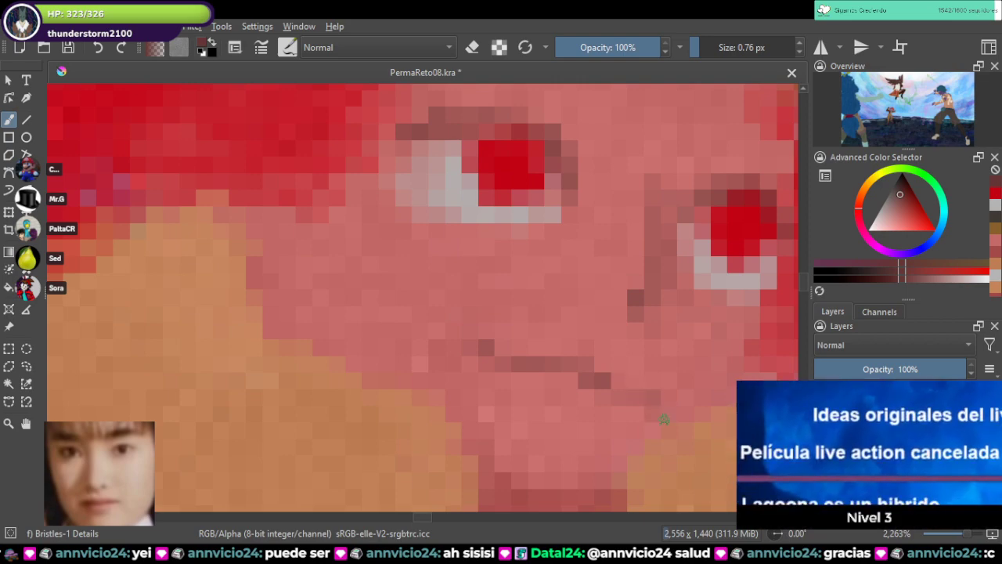
Step: Check the small figure's face at scene scale and darken the upper and inner edges of both irises
scroll(628, 369, "down", 10)
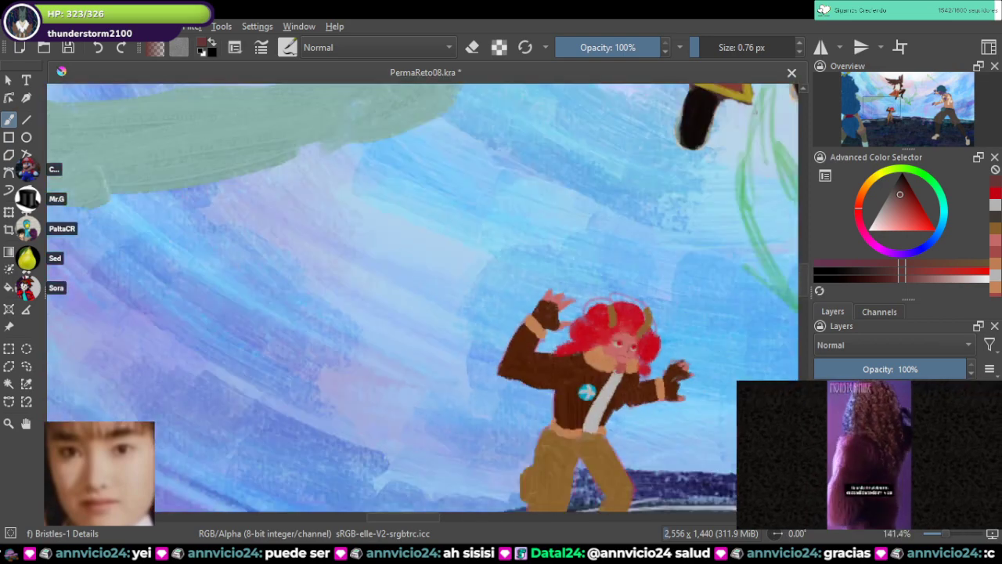
scroll(628, 369, "down", 2)
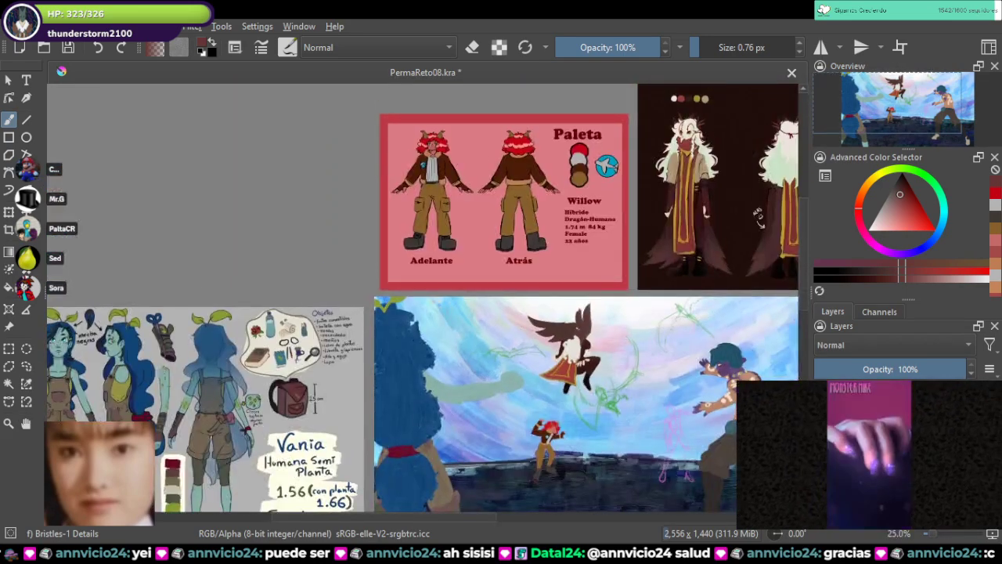
scroll(548, 429, "up", 9)
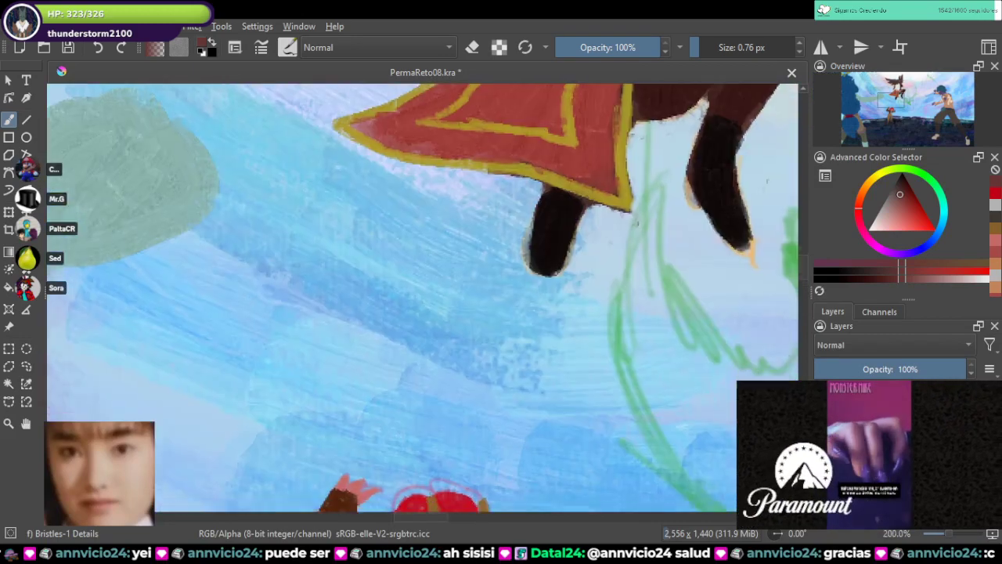
scroll(448, 332, "up", 2)
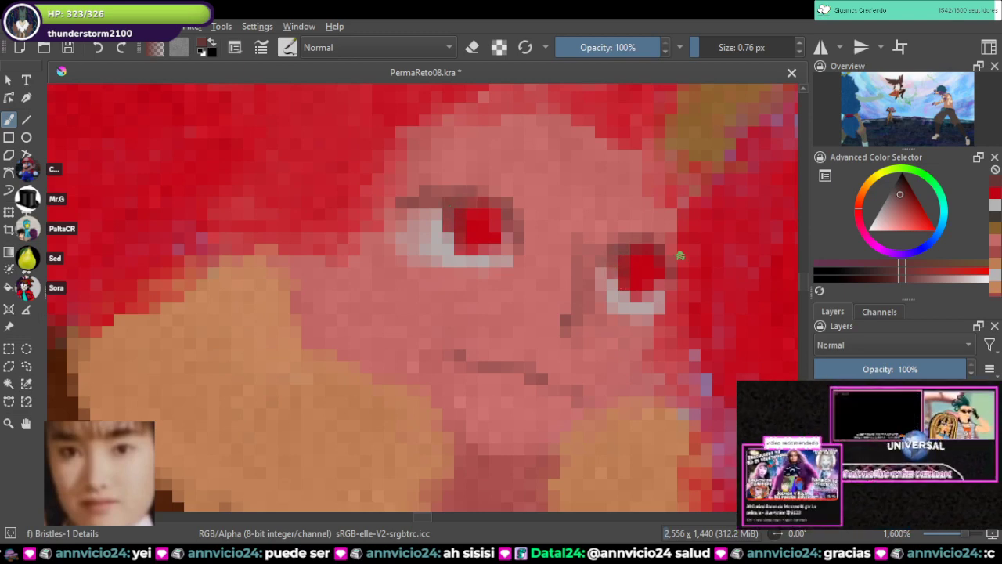
Step: Compare the small figure's face with the front view on Willow's reference sheet
scroll(679, 254, "down", 6)
scroll(575, 353, "up", 5)
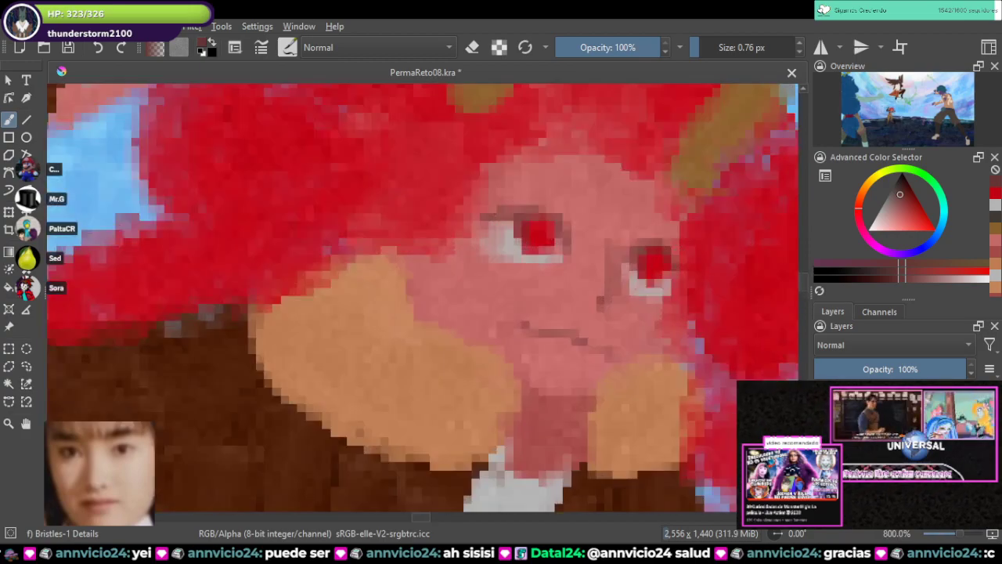
scroll(575, 354, "down", 10)
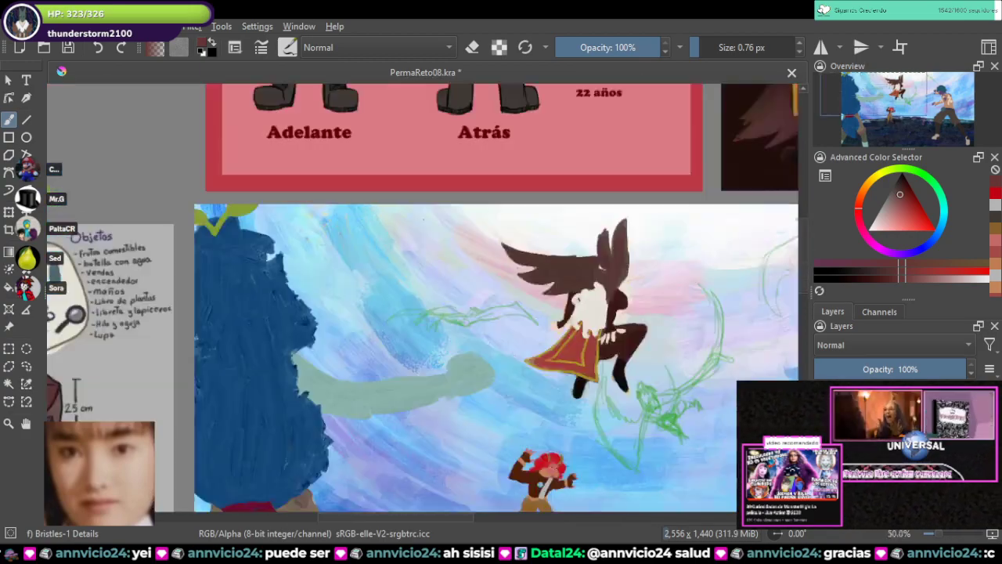
left_click_drag(423, 219, 553, 509)
scroll(443, 248, "up", 3)
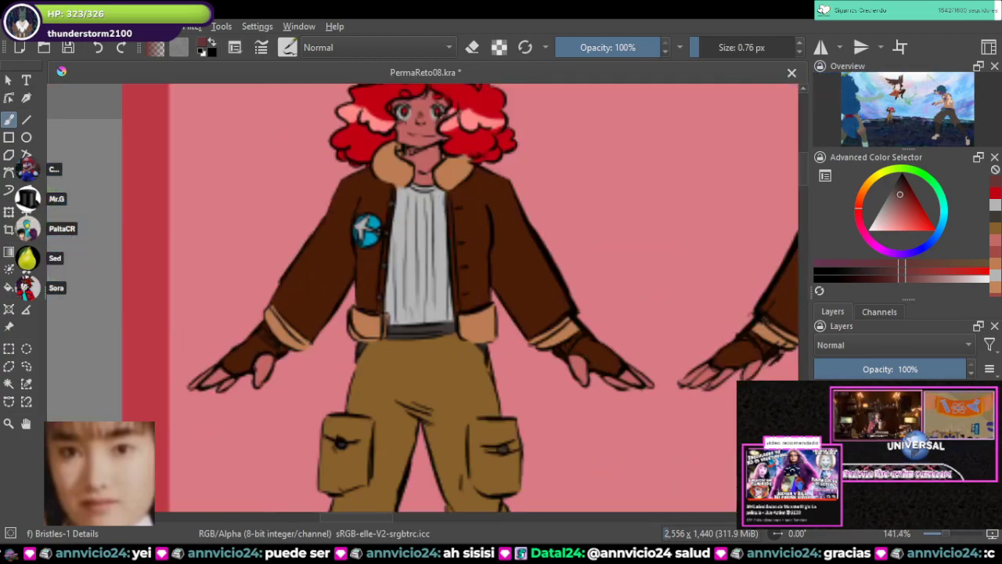
scroll(429, 237, "down", 5)
left_click_drag(501, 432, 467, 304)
scroll(466, 304, "up", 6)
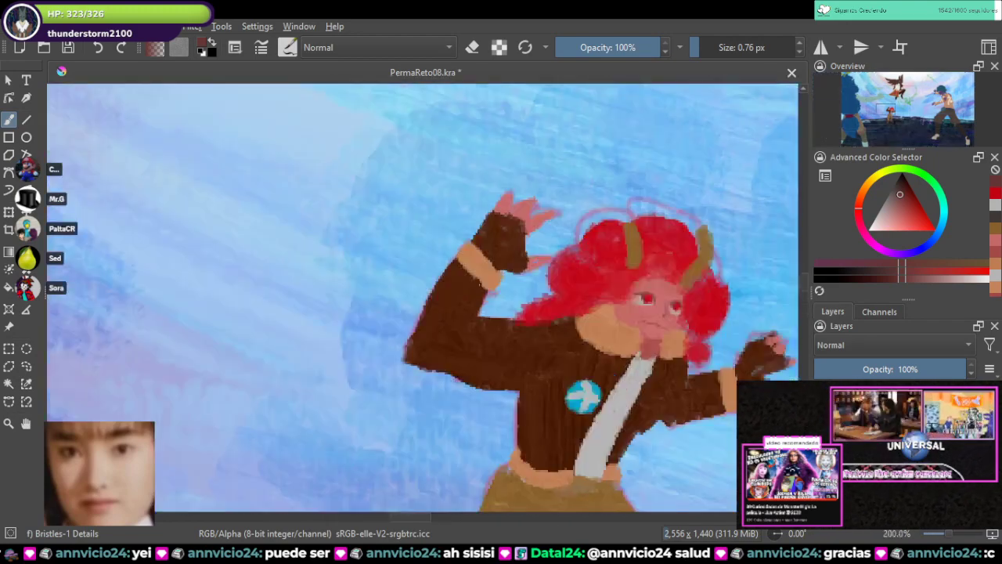
scroll(501, 267, "up", 3)
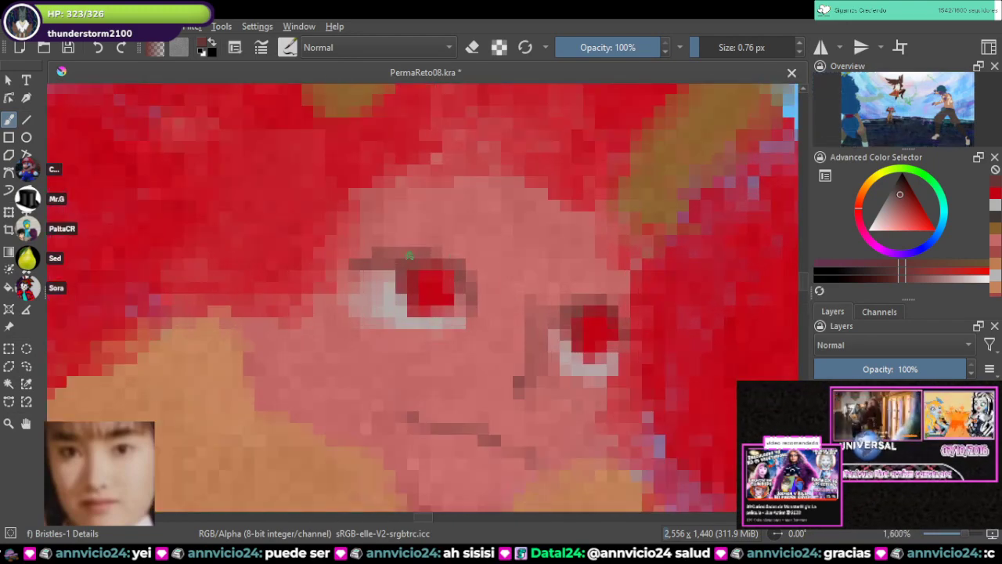
Step: Sample a muted red from the hair beside the forehead and paint a thin eyebrow above each eye
left_click_drag(452, 224, 446, 278)
left_click(463, 199, "ctrl")
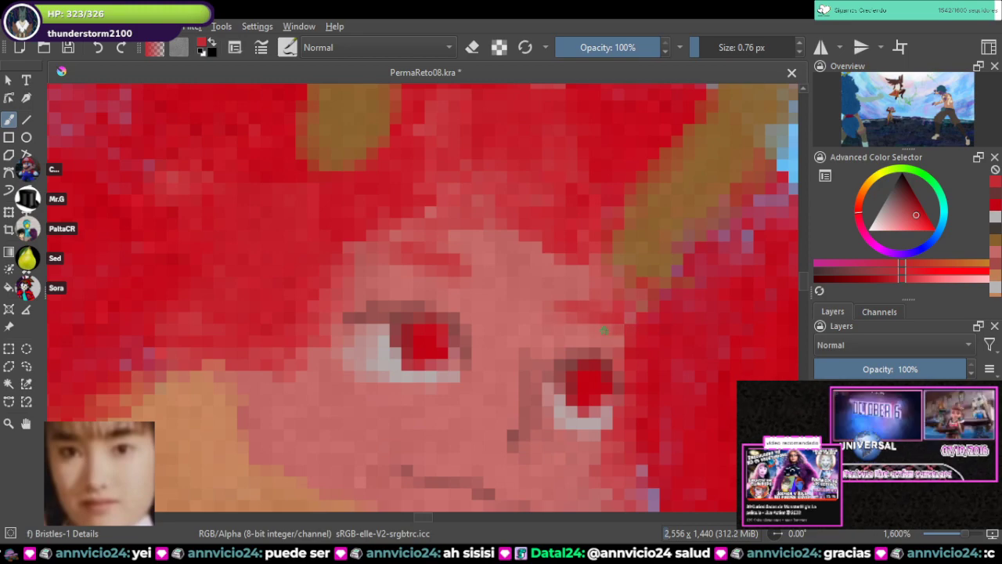
scroll(603, 312, "down", 10)
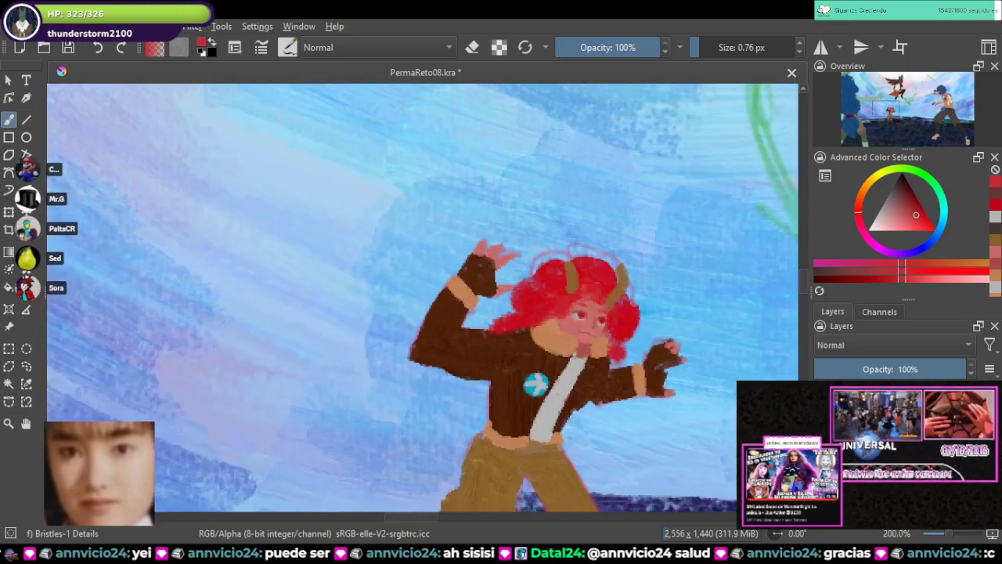
scroll(604, 311, "down", 4)
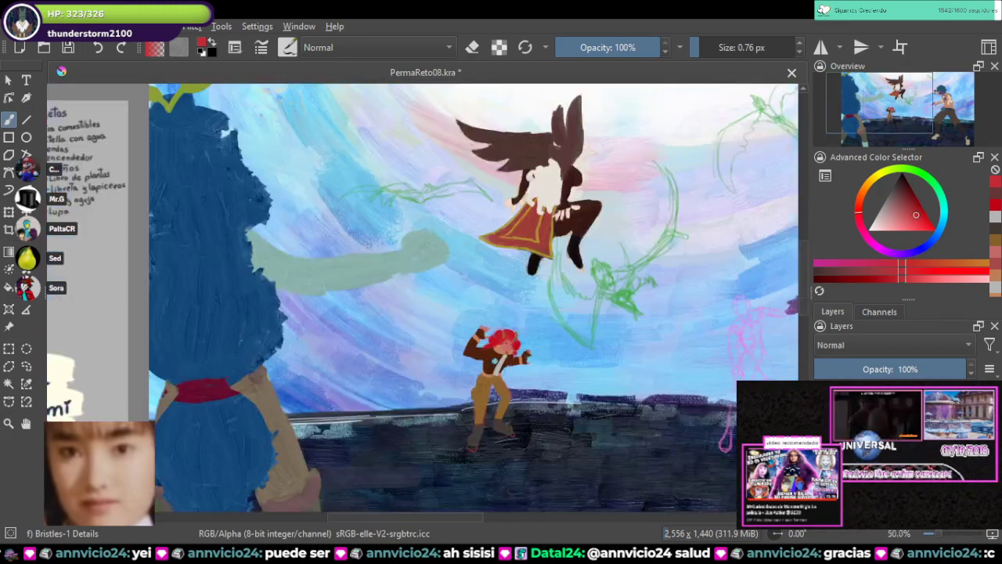
Step: Review the whole battle scene and save the document
left_click_drag(459, 228, 443, 343)
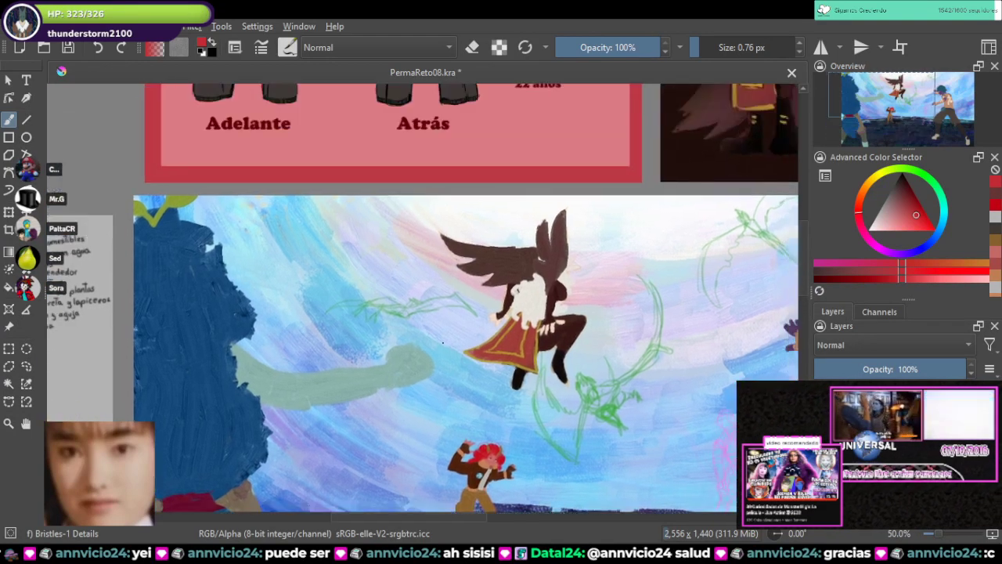
left_click_drag(443, 297, 340, 218)
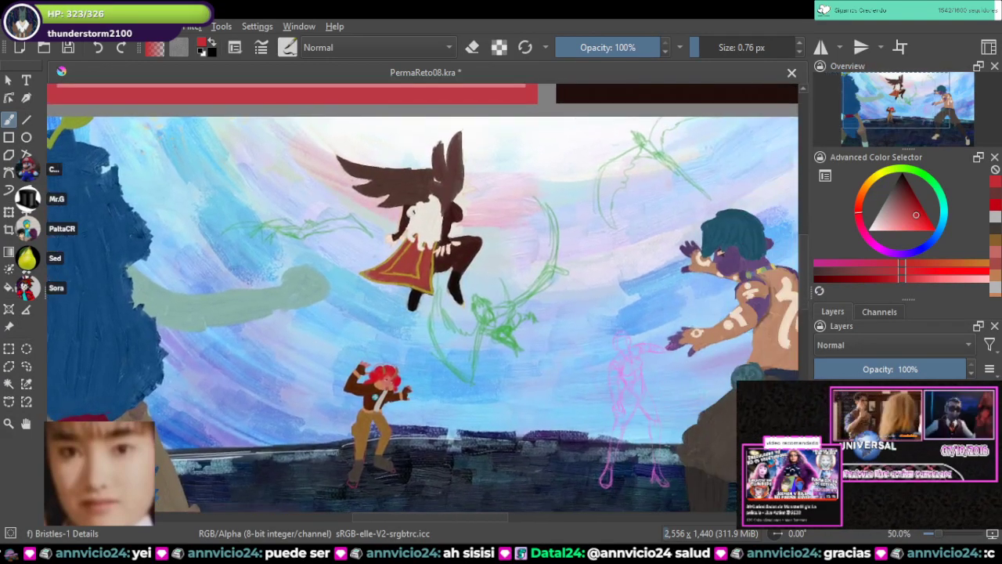
left_click_drag(423, 298, 445, 342)
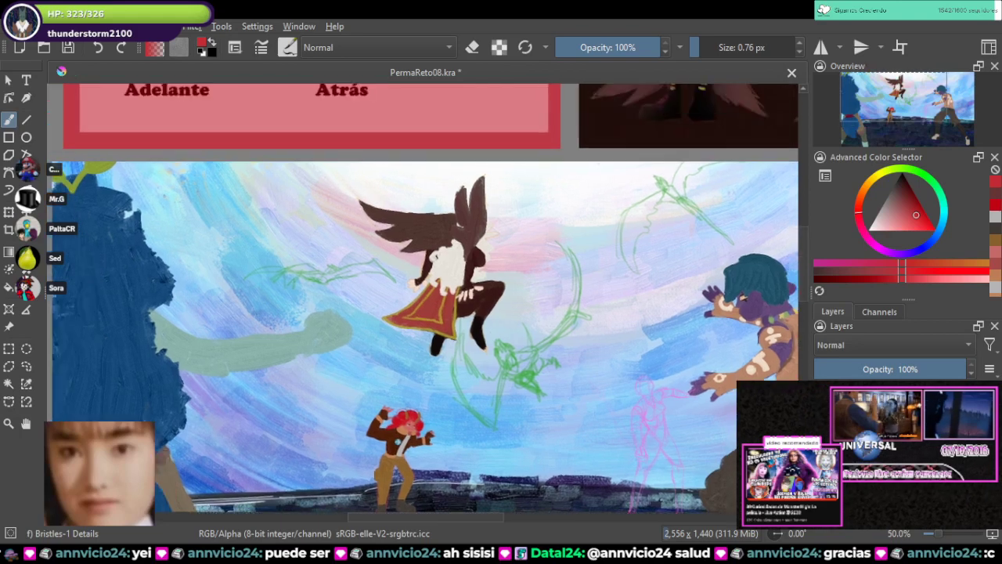
key("ctrl+s")
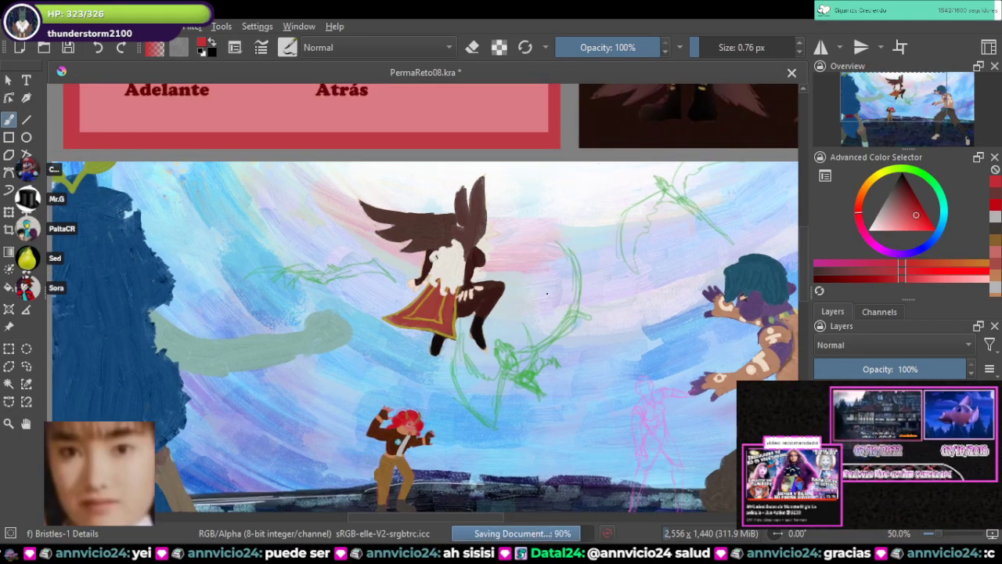
Step: Examine the small Willow figure up close and at scene scale against the other characters
scroll(547, 293, "down", 1)
mouse_move(547, 294)
left_mouse_down()
mouse_move(520, 227)
mouse_move(462, 228)
mouse_move(486, 221)
left_mouse_up()
scroll(520, 227, "down", 1)
scroll(462, 228, "up", 1)
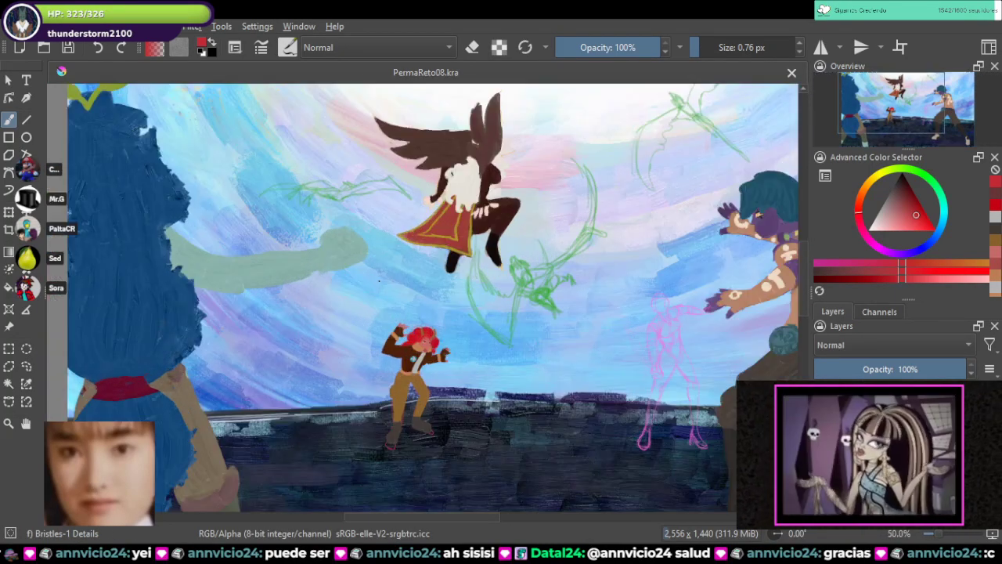
scroll(380, 281, "up", 1)
scroll(381, 280, "up", 1)
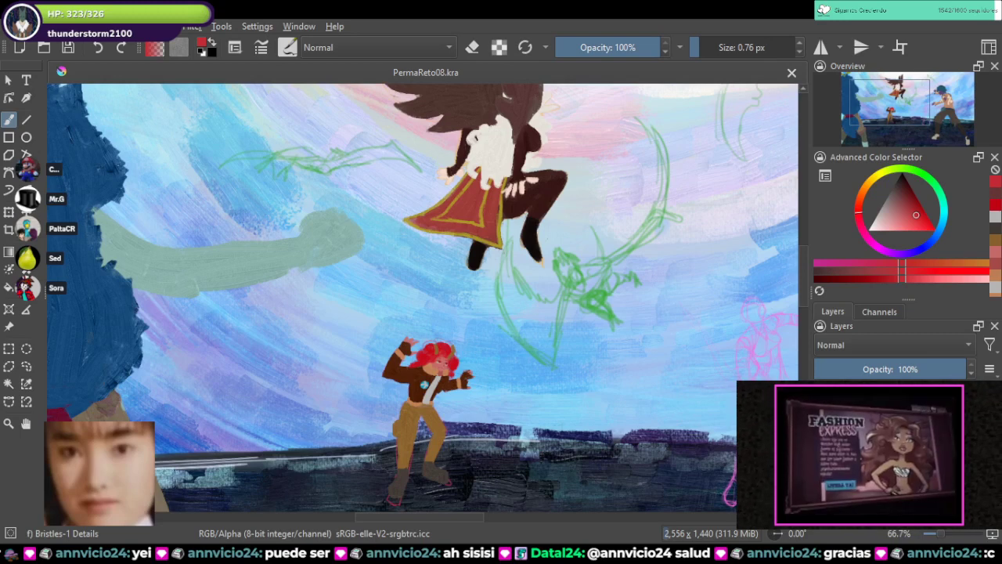
scroll(511, 303, "down", 2)
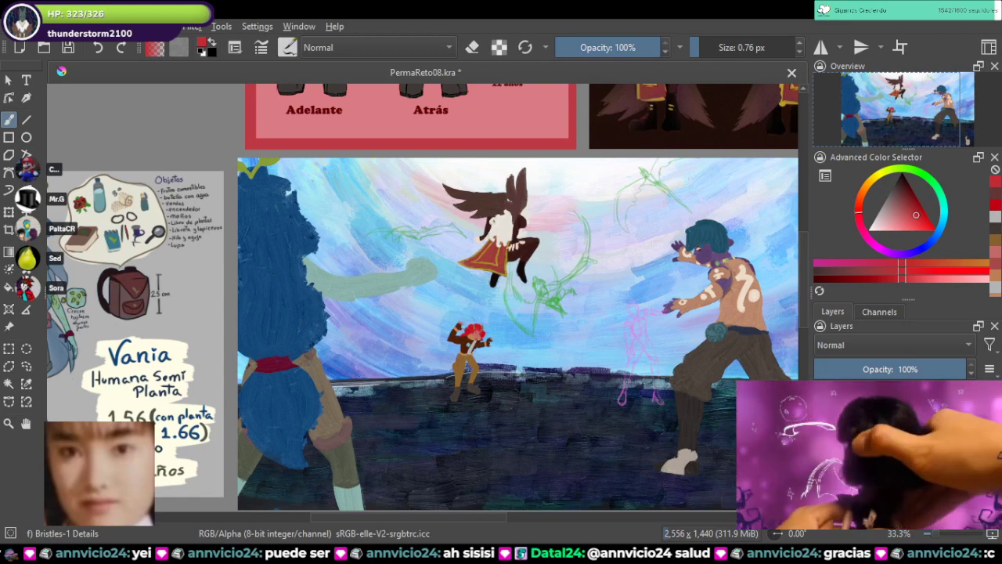
scroll(480, 356, "up", 6)
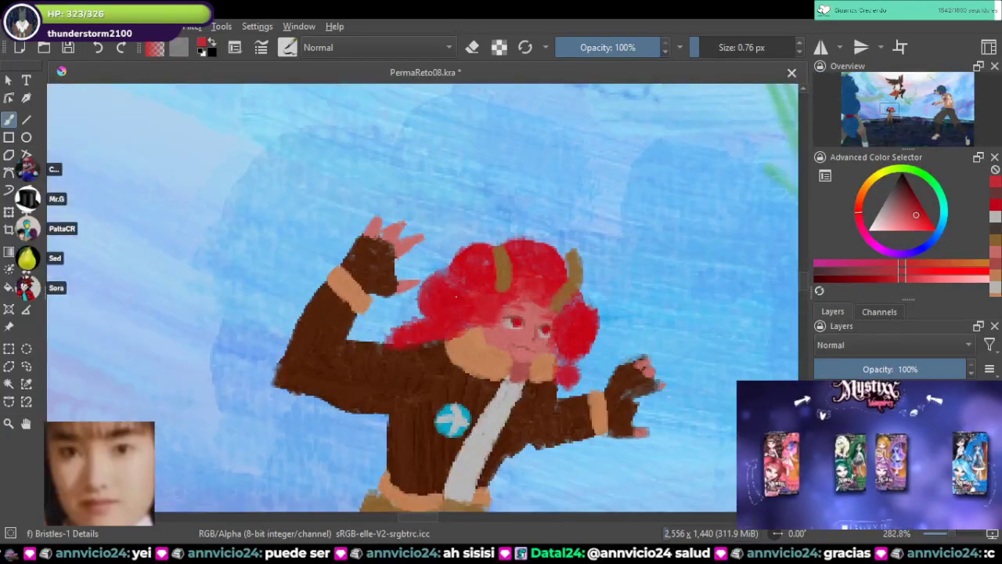
scroll(453, 292, "down", 1)
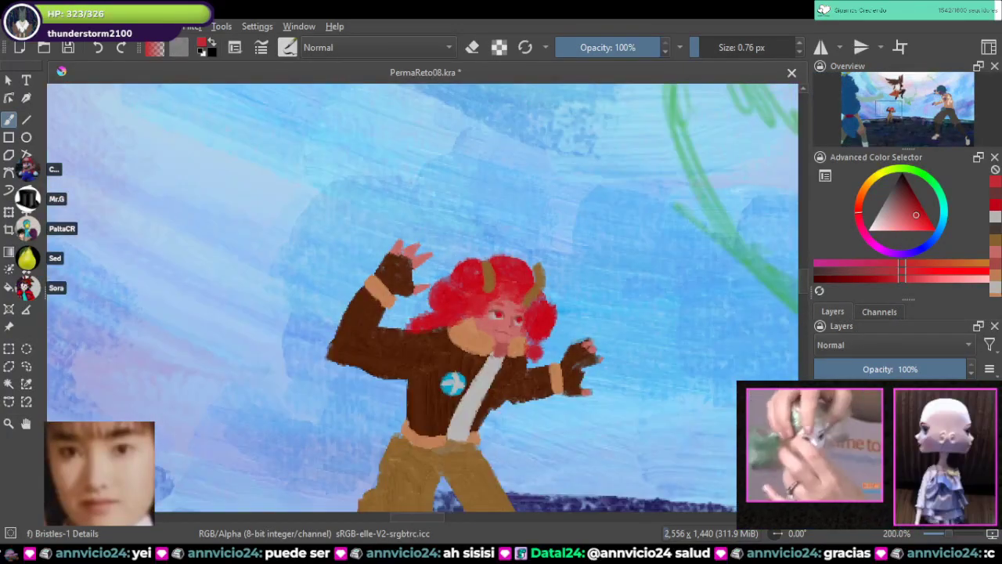
scroll(456, 294, "down", 2)
scroll(458, 341, "down", 2)
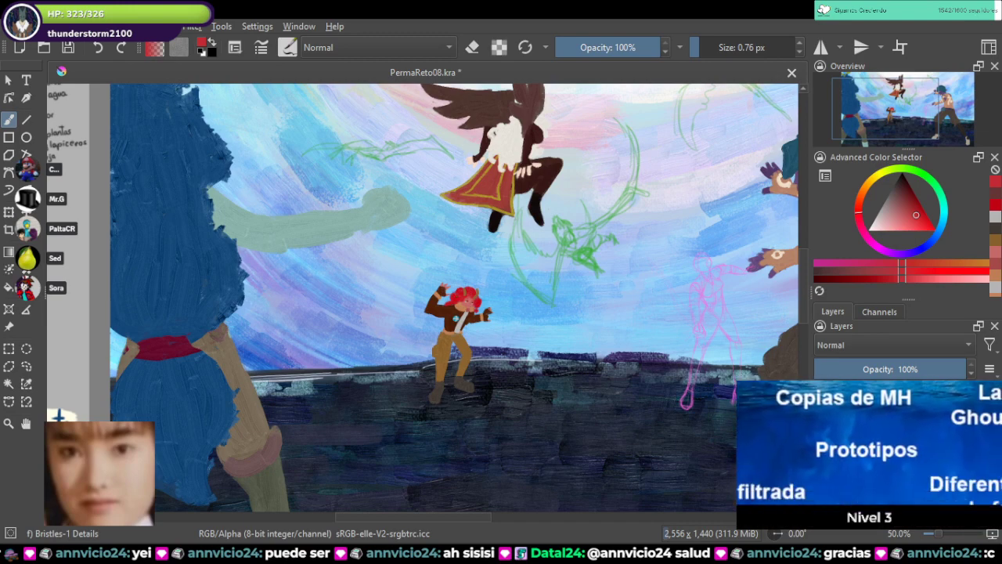
Step: Look over the scene's other characters and examine the views on Vania's reference sheet
left_click_drag(724, 335, 555, 386)
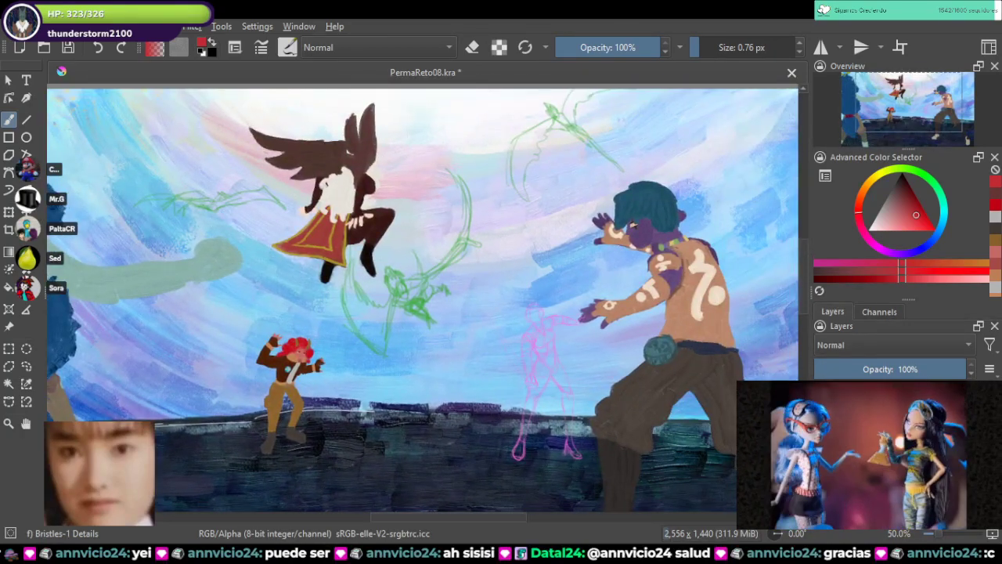
left_click_drag(427, 353, 824, 346)
scroll(603, 368, "down", 2)
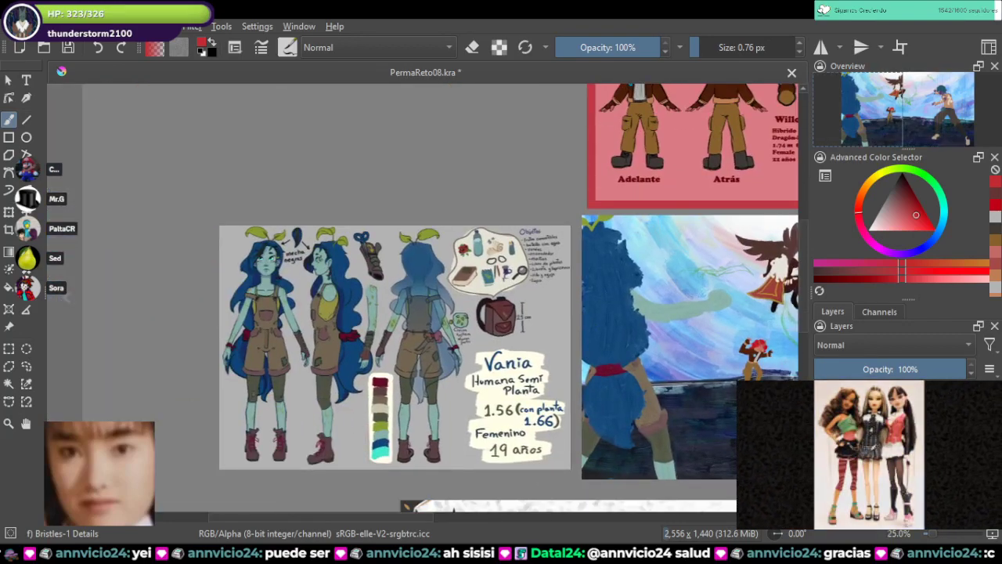
scroll(368, 308, "up", 3)
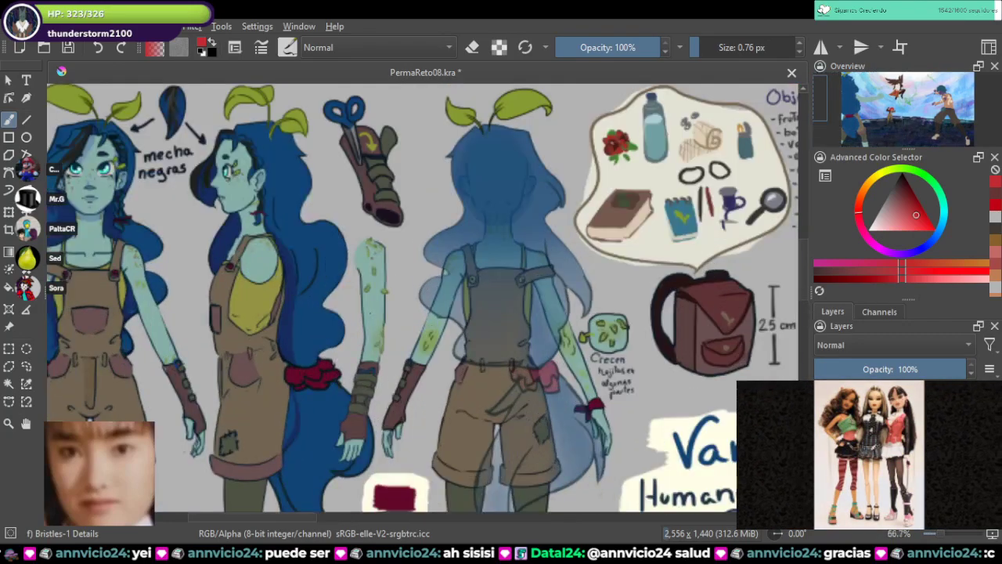
Step: Sample the pale pink skin swatch from the pink-haired elf's reference sheet as the painting colour
scroll(540, 288, "down", 5)
left_click_drag(783, 327, 580, 361)
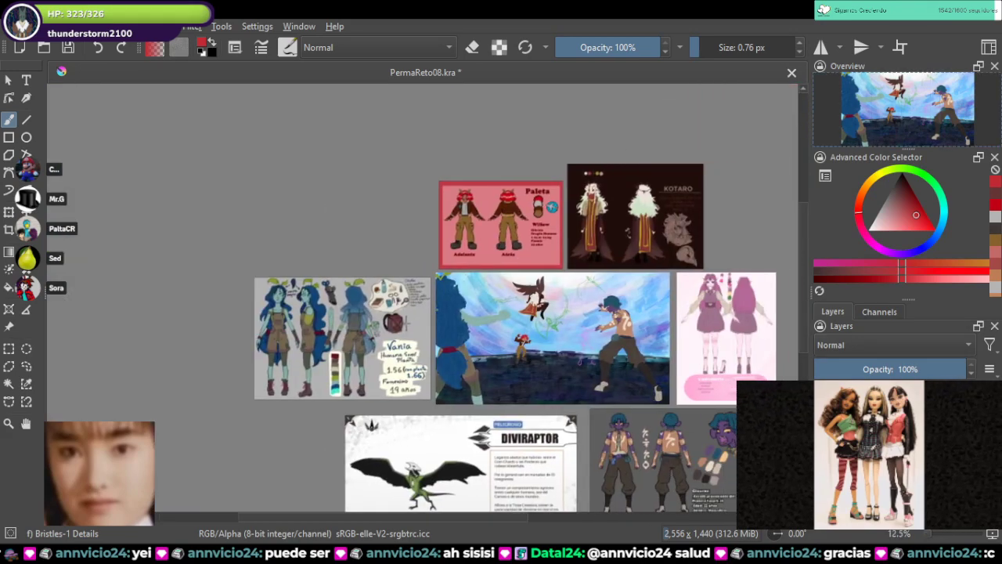
left_click_drag(613, 298, 518, 269)
scroll(540, 285, "up", 3)
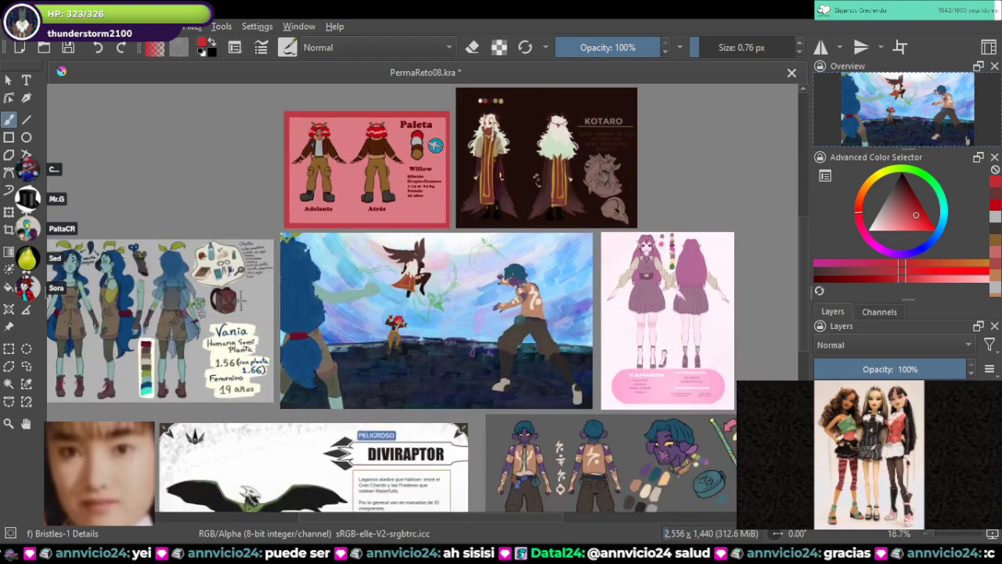
left_click_drag(741, 238, 472, 239)
scroll(472, 239, "up", 4)
scroll(744, 313, "up", 2)
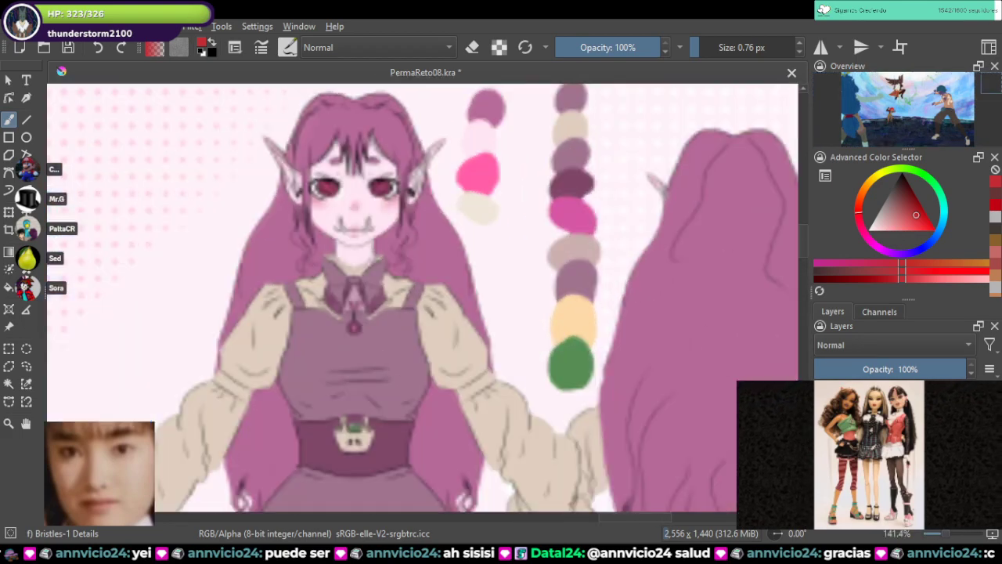
left_click_drag(477, 139, 491, 179)
left_click(495, 175, "ctrl")
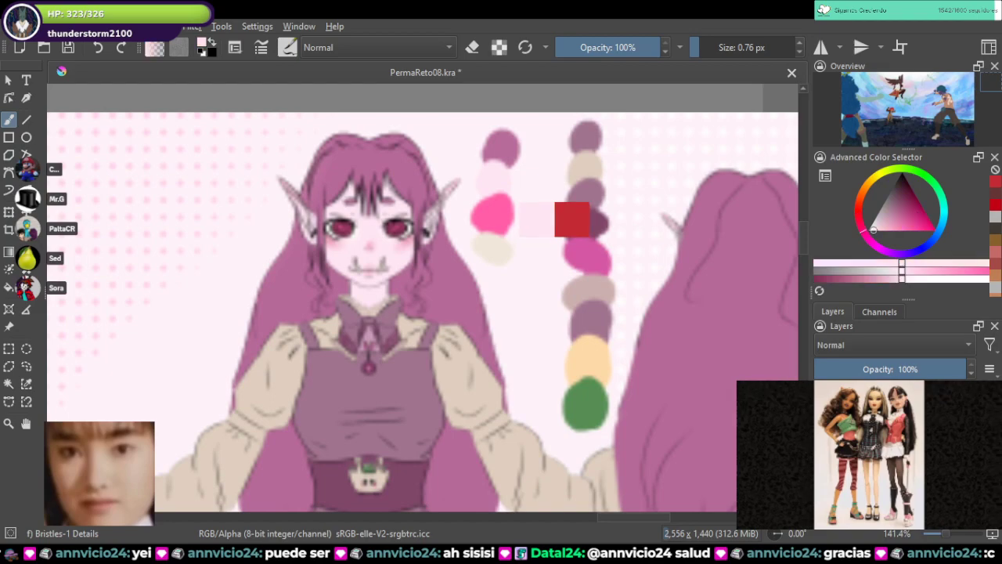
Step: Choose the RGBA 02 Thickpaint brush for painting the pink sketched figure beside the tattooed fighter
scroll(665, 196, "down", 6)
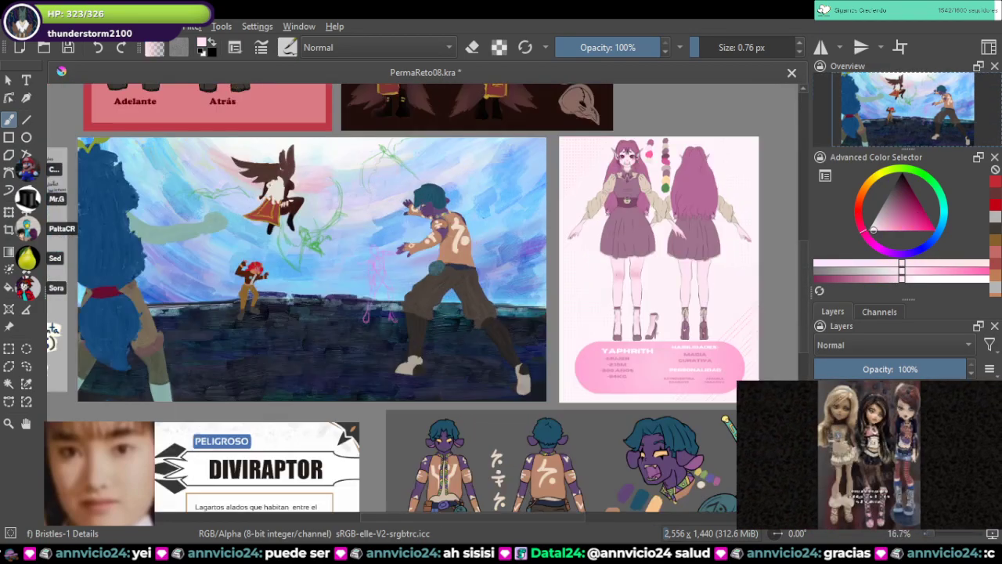
scroll(384, 204, "up", 6)
right_click(434, 239)
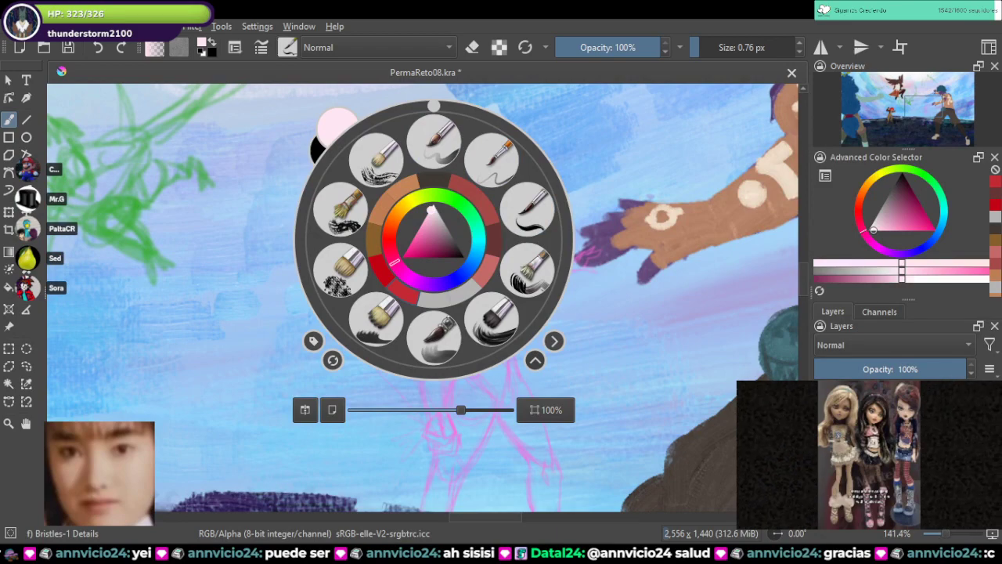
left_click(376, 319)
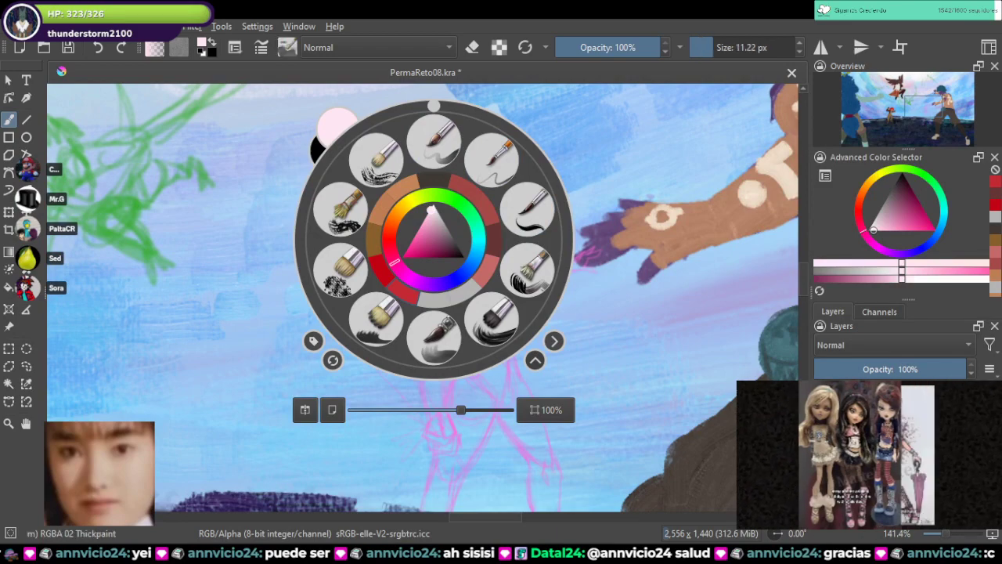
left_click(241, 270)
scroll(473, 294, "up", 2)
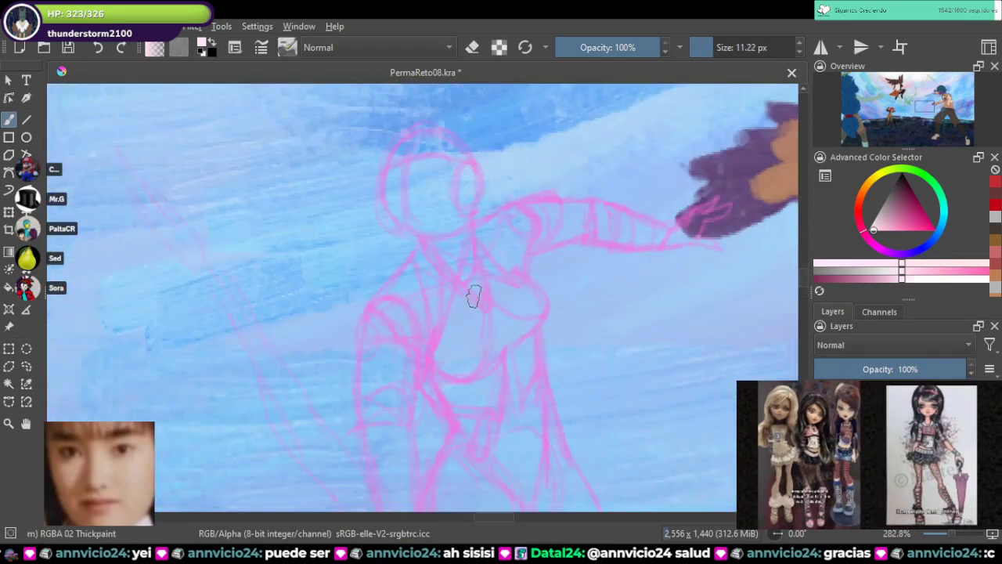
Step: Block in the sketched figure's head, neck and shoulders in pale pink and save the file
mouse_move(413, 167)
left_mouse_down()
mouse_move(428, 207)
mouse_move(413, 198)
mouse_move(424, 214)
mouse_move(411, 222)
mouse_move(400, 169)
mouse_move(397, 185)
mouse_move(407, 153)
mouse_move(401, 161)
mouse_move(412, 149)
mouse_move(453, 160)
mouse_move(442, 152)
mouse_move(427, 191)
mouse_move(427, 201)
mouse_move(440, 186)
mouse_move(433, 204)
mouse_move(414, 219)
mouse_move(429, 227)
mouse_move(455, 163)
mouse_move(439, 221)
mouse_move(453, 247)
mouse_move(451, 205)
mouse_move(443, 245)
mouse_move(412, 260)
mouse_move(439, 223)
mouse_move(421, 220)
mouse_move(382, 154)
mouse_move(380, 164)
mouse_move(392, 188)
mouse_move(384, 203)
mouse_move(411, 233)
mouse_move(428, 221)
mouse_move(403, 227)
mouse_move(386, 169)
mouse_move(405, 153)
mouse_move(403, 142)
mouse_move(433, 149)
mouse_move(390, 172)
mouse_move(455, 177)
mouse_move(445, 149)
mouse_move(458, 193)
mouse_move(411, 140)
mouse_move(385, 163)
mouse_move(394, 197)
mouse_move(395, 147)
mouse_move(403, 218)
left_mouse_up()
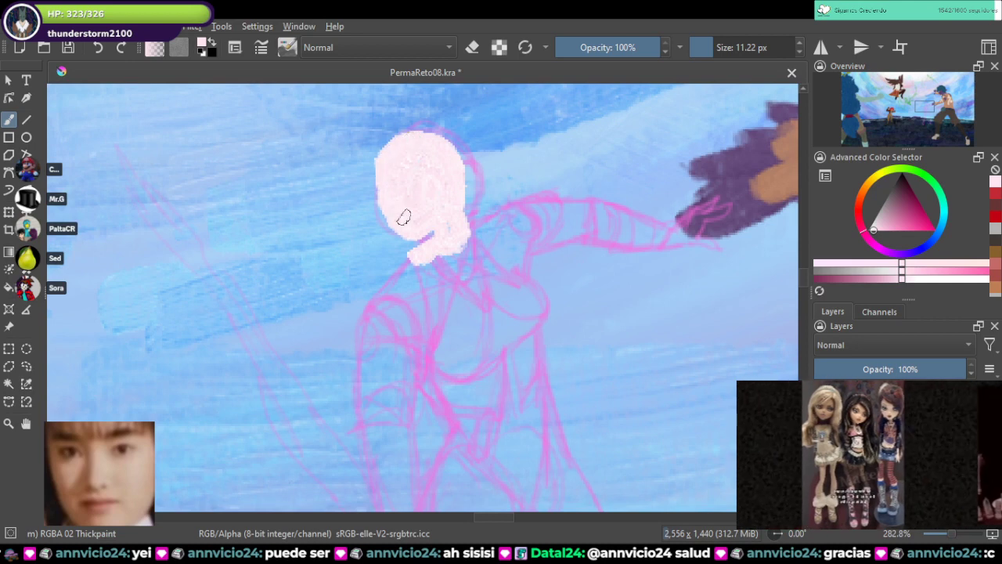
mouse_move(462, 230)
left_mouse_down()
mouse_move(459, 200)
mouse_move(423, 144)
mouse_move(453, 169)
mouse_move(459, 188)
mouse_move(413, 134)
mouse_move(388, 157)
mouse_move(464, 186)
mouse_move(457, 216)
mouse_move(455, 165)
mouse_move(397, 142)
mouse_move(383, 207)
mouse_move(414, 239)
mouse_move(431, 227)
mouse_move(387, 289)
mouse_move(489, 216)
mouse_move(524, 211)
mouse_move(523, 264)
left_mouse_up()
mouse_move(368, 318)
left_mouse_down()
mouse_move(413, 342)
mouse_move(372, 320)
mouse_move(464, 245)
mouse_move(381, 322)
mouse_move(467, 258)
mouse_move(417, 311)
mouse_move(443, 299)
mouse_move(441, 314)
mouse_move(457, 306)
mouse_move(501, 262)
mouse_move(488, 257)
mouse_move(511, 226)
mouse_move(464, 244)
left_mouse_up()
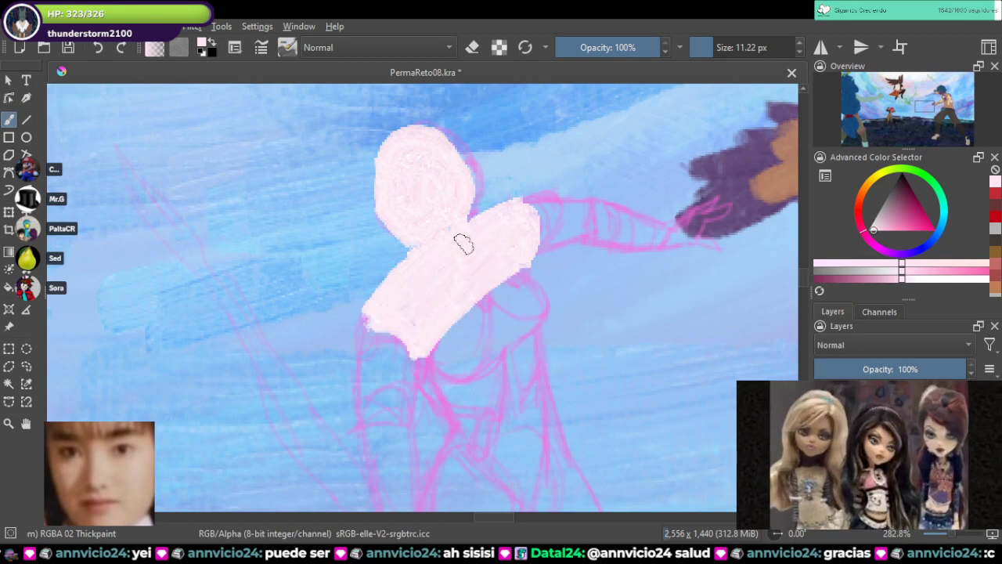
key("e")
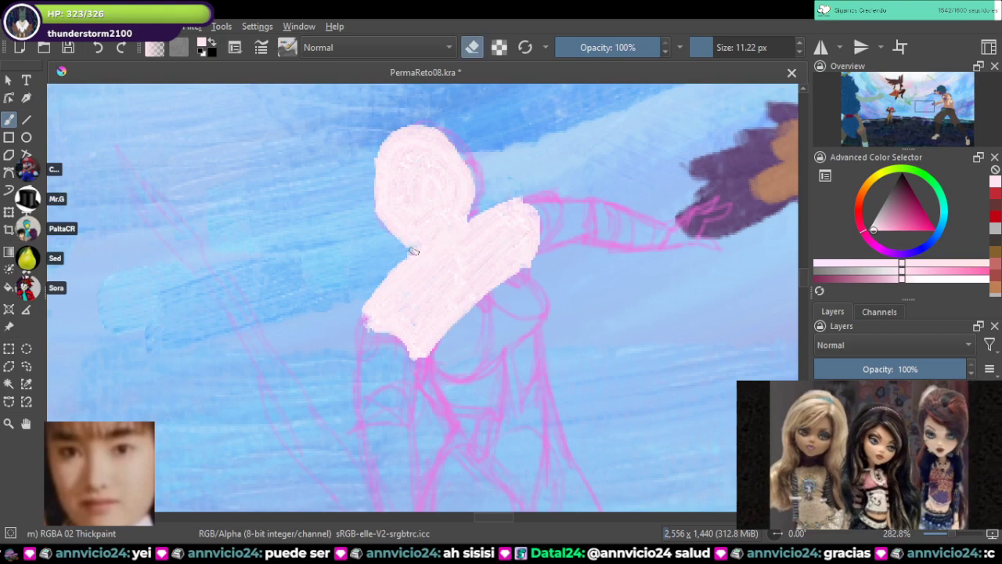
key("e")
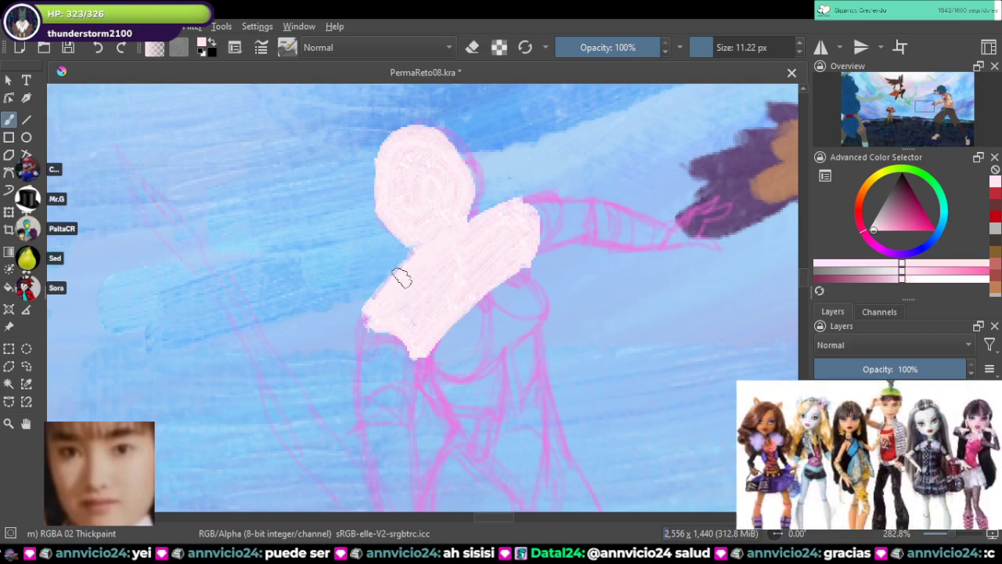
key("ctrl+s")
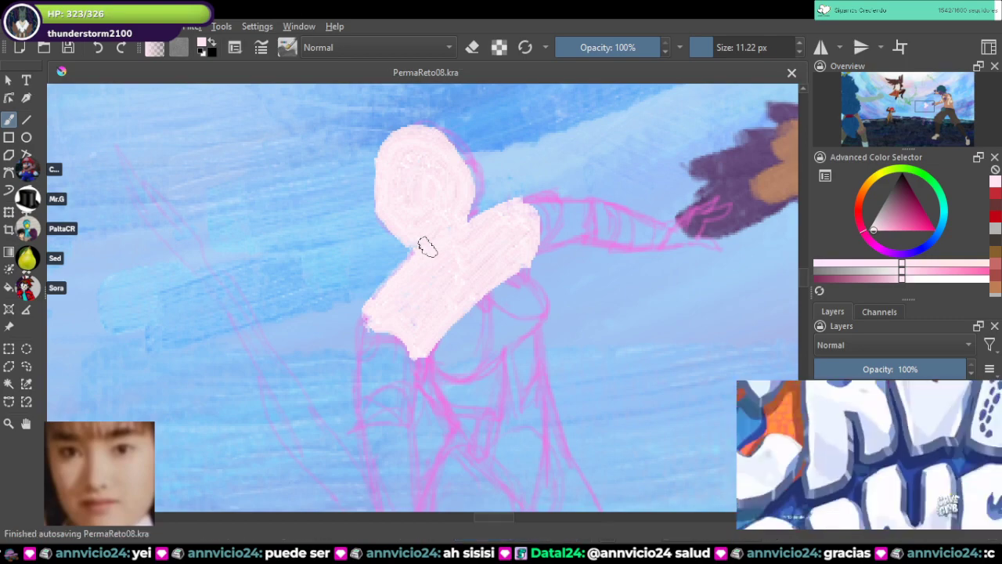
Step: Sample the mauve of the dress from the pink-haired elf's reference sheet
scroll(427, 247, "down", 5)
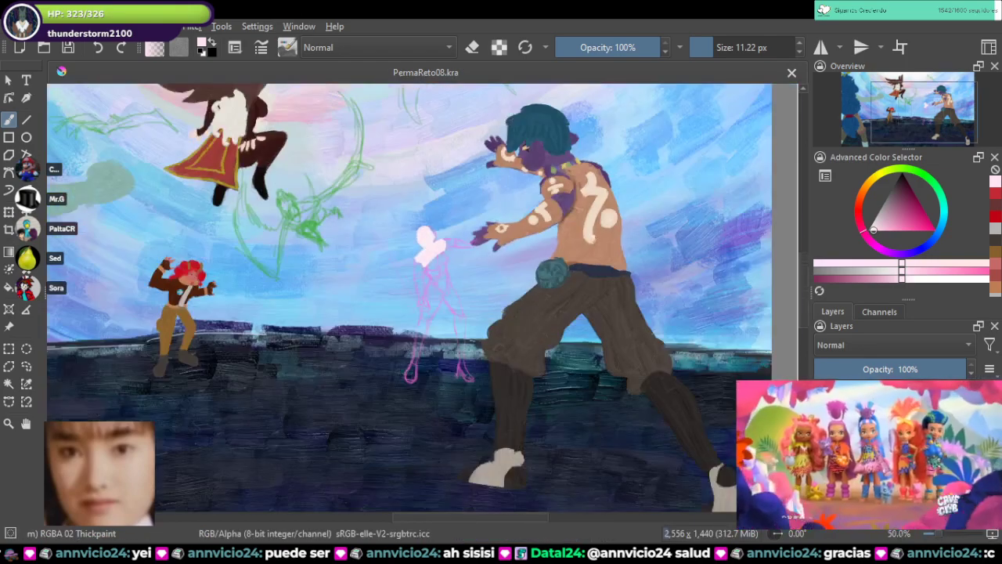
left_click_drag(631, 182, 422, 243)
scroll(423, 243, "down", 3)
scroll(596, 186, "up", 4)
left_click_drag(278, 272, 399, 272)
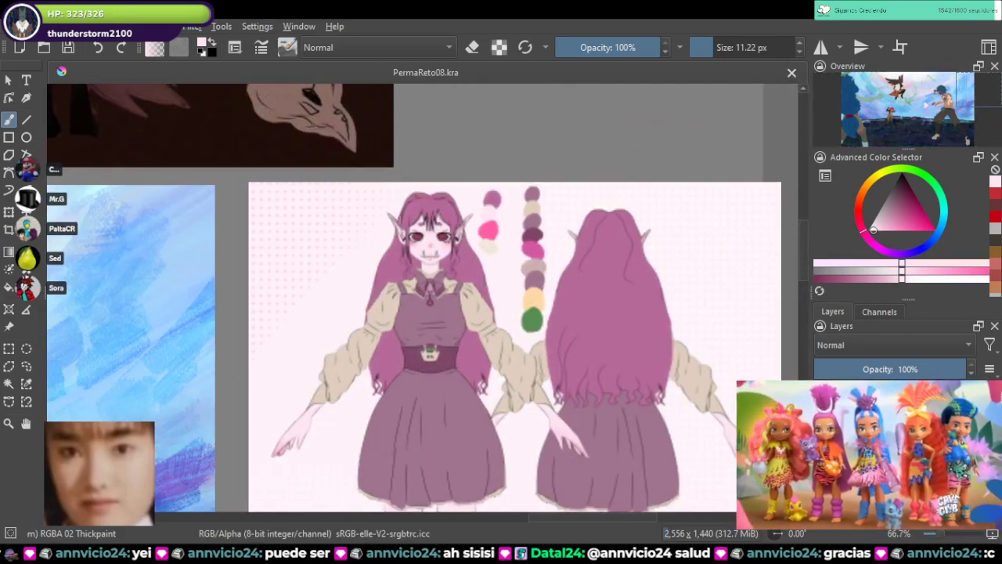
scroll(398, 271, "up", 3)
left_click(547, 334, "ctrl")
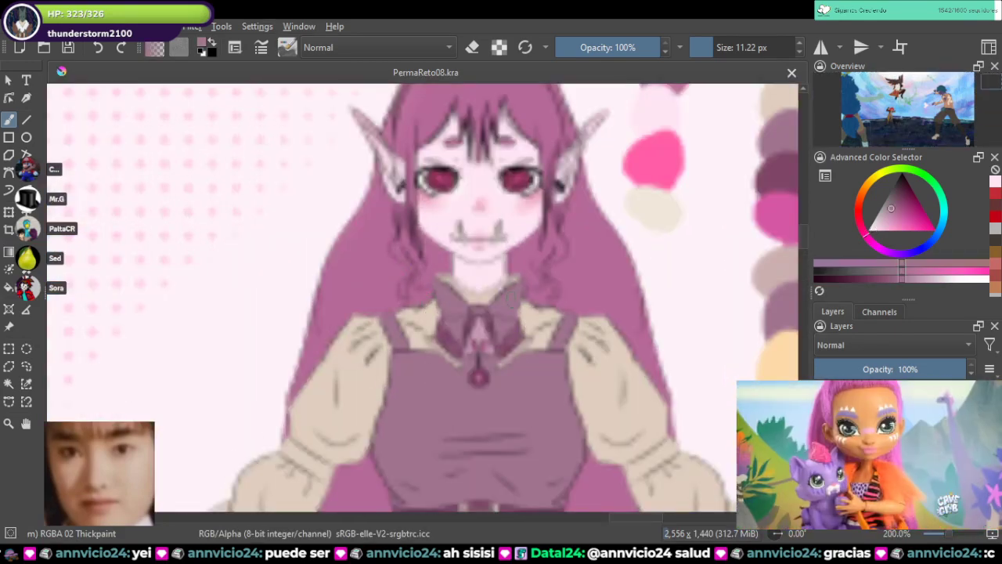
Step: Paint a mauve collar around the base of the small figure's neck
scroll(498, 338, "down", 3)
scroll(462, 276, "up", 6)
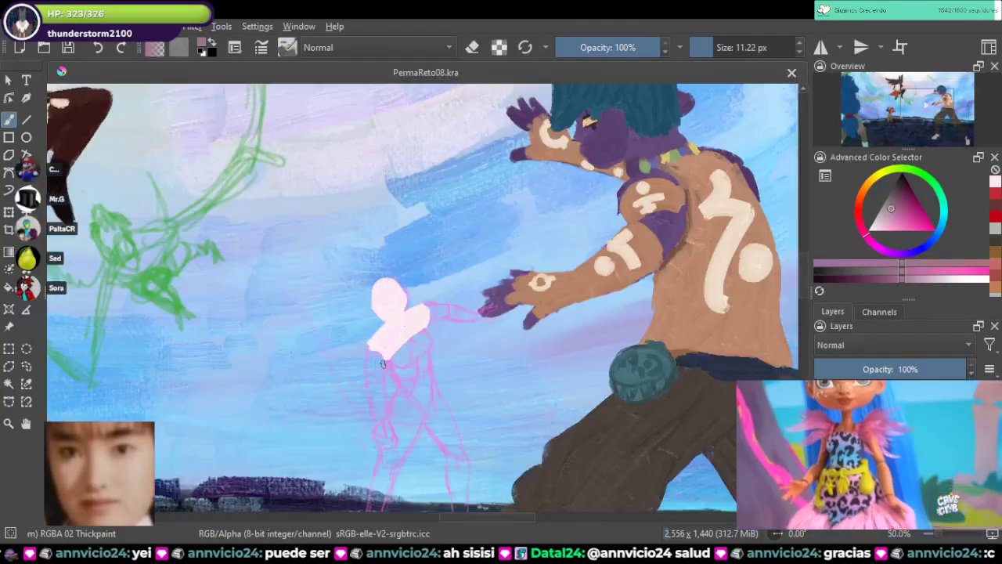
scroll(462, 275, "up", 3)
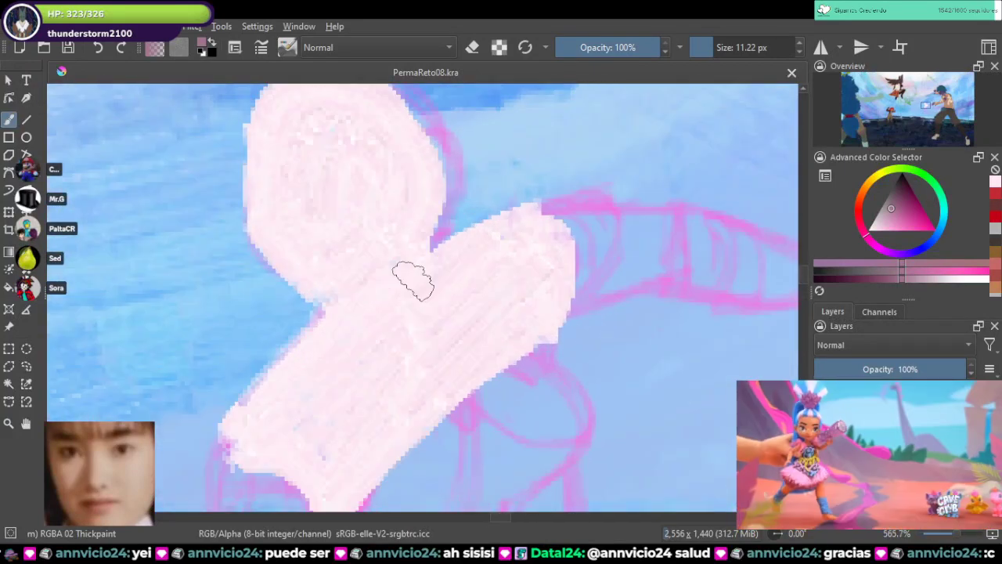
mouse_move(395, 325)
left_mouse_down()
mouse_move(441, 262)
mouse_move(425, 291)
mouse_move(357, 345)
mouse_move(286, 321)
mouse_move(342, 332)
mouse_move(371, 352)
mouse_move(397, 312)
mouse_move(307, 325)
mouse_move(295, 315)
mouse_move(312, 308)
mouse_move(298, 313)
mouse_move(380, 319)
mouse_move(409, 297)
mouse_move(391, 358)
mouse_move(435, 304)
left_mouse_up()
Step: Sample the beige of the blouse sleeve from the pink-haired elf's reference sheet
scroll(430, 303, "down", 7)
left_click_drag(705, 195, 304, 242)
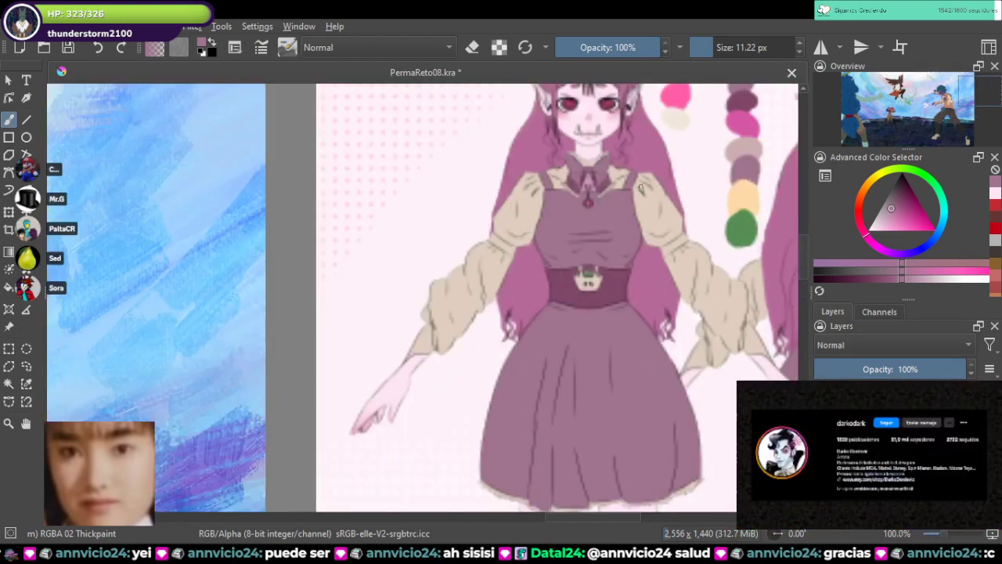
left_click(671, 215, "ctrl")
scroll(615, 289, "down", 2)
left_click_drag(501, 276, 702, 232)
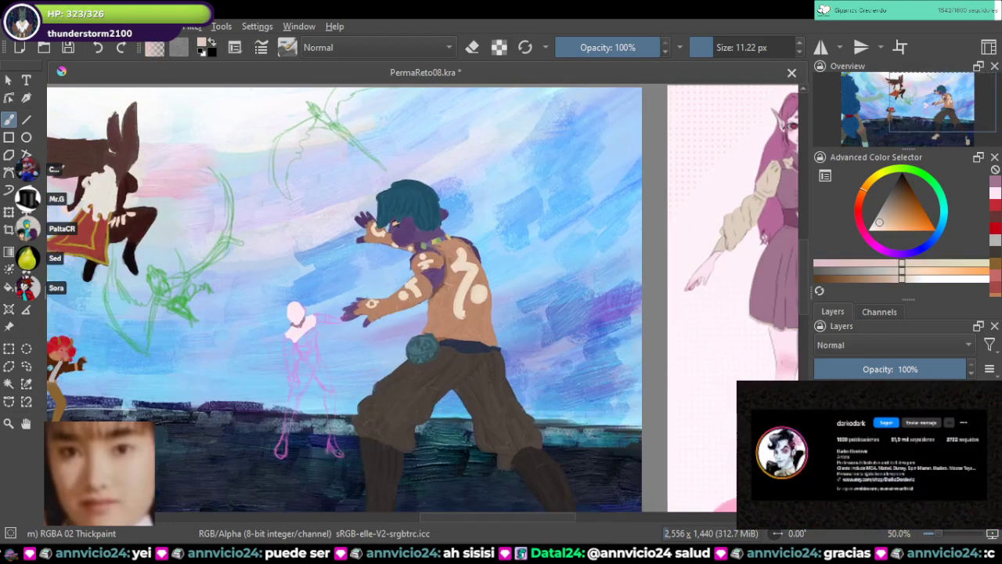
Step: Paint the beige blouse across the small figure's shoulders and upper chest, below the mauve collar
scroll(306, 331, "up", 6)
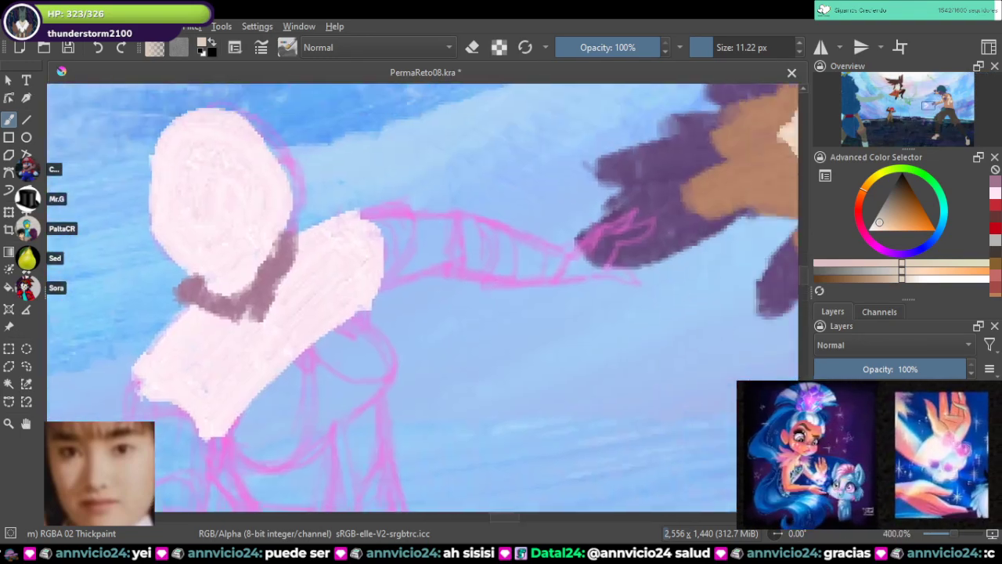
left_click_drag(483, 259, 450, 291)
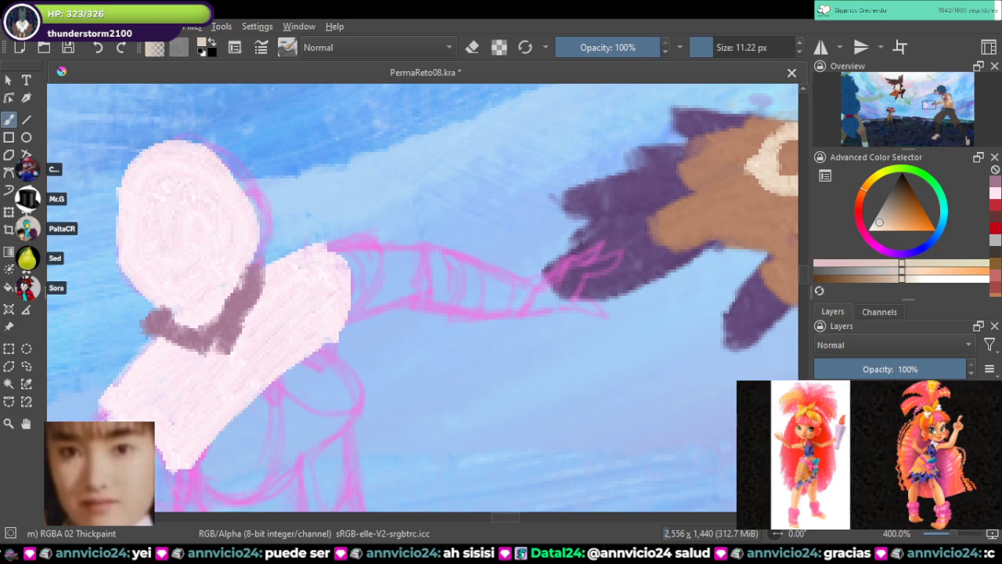
key("ctrl+z")
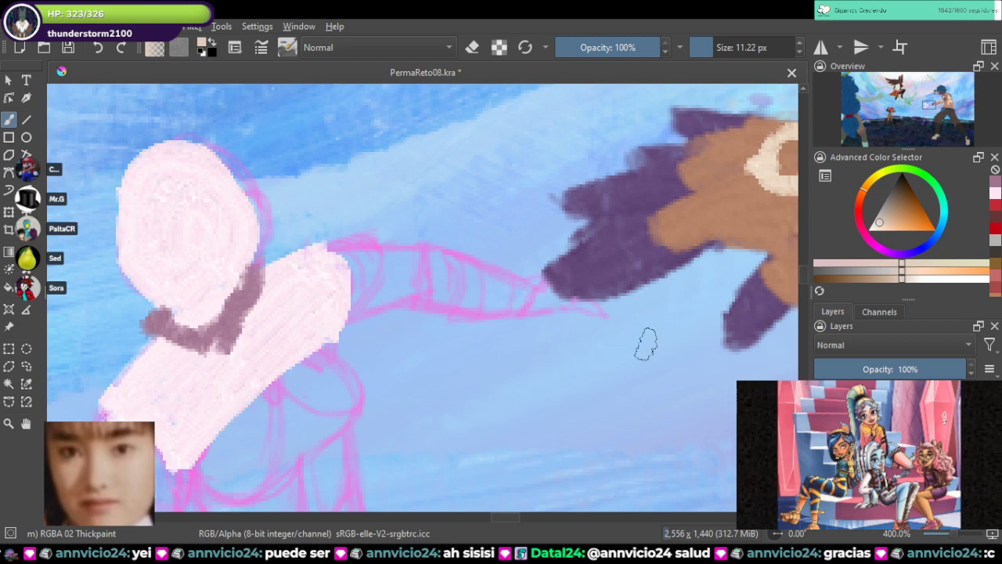
left_click_drag(411, 306, 541, 306)
scroll(403, 285, "up", 1)
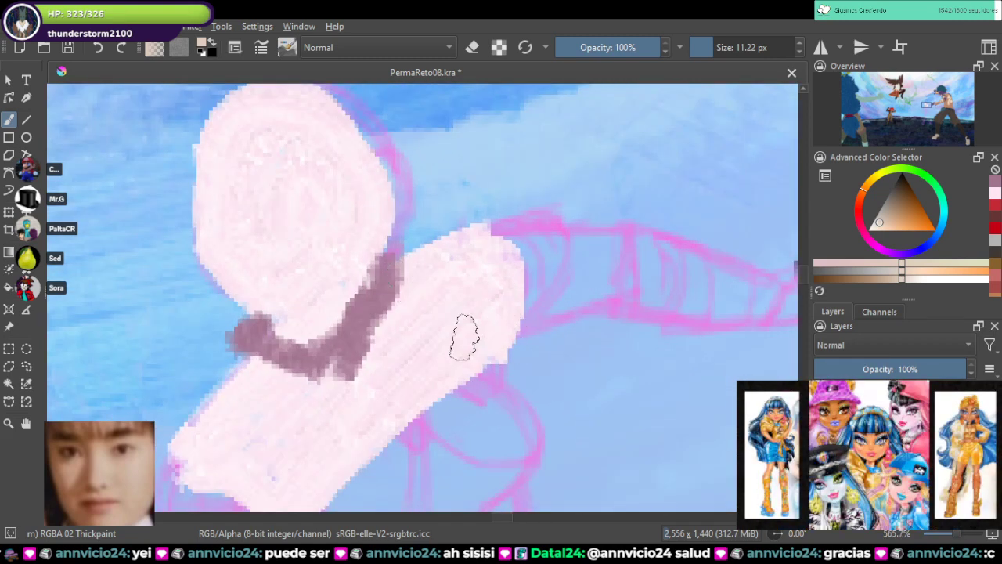
mouse_move(424, 274)
left_mouse_down()
mouse_move(386, 338)
mouse_move(414, 264)
mouse_move(367, 378)
mouse_move(331, 386)
mouse_move(245, 374)
mouse_move(218, 424)
mouse_move(244, 383)
mouse_move(208, 408)
mouse_move(212, 479)
mouse_move(253, 423)
mouse_move(248, 436)
mouse_move(280, 408)
mouse_move(371, 368)
mouse_move(471, 274)
mouse_move(417, 298)
mouse_move(517, 239)
mouse_move(424, 268)
mouse_move(529, 249)
mouse_move(490, 278)
mouse_move(484, 309)
mouse_move(456, 314)
mouse_move(327, 463)
mouse_move(297, 441)
mouse_move(417, 329)
mouse_move(386, 419)
mouse_move(507, 292)
mouse_move(346, 403)
left_mouse_up()
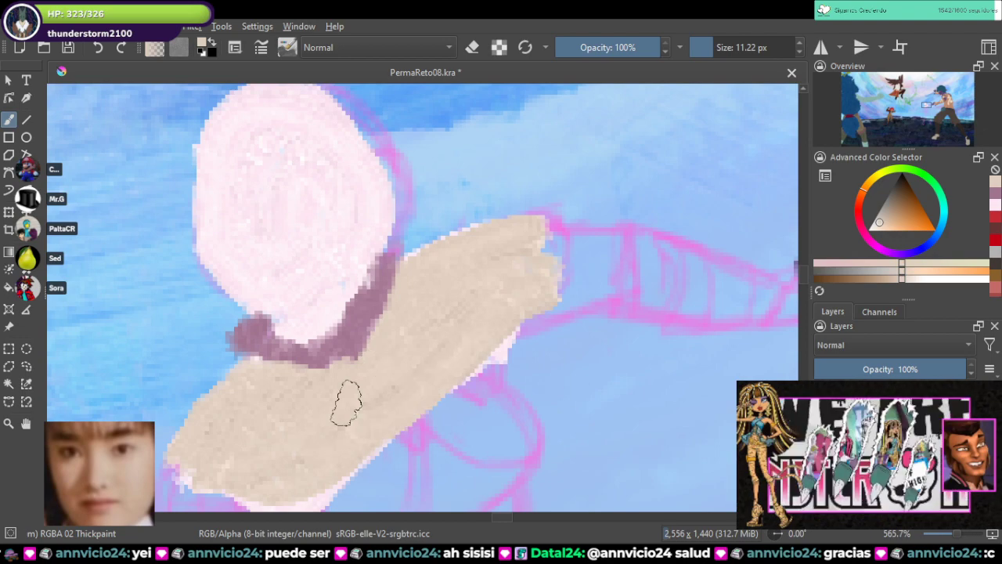
Step: Paint beige sleeves along the figure's lowered arm and outstretched arm, flaring them at the cuffs
scroll(346, 403, "down", 10)
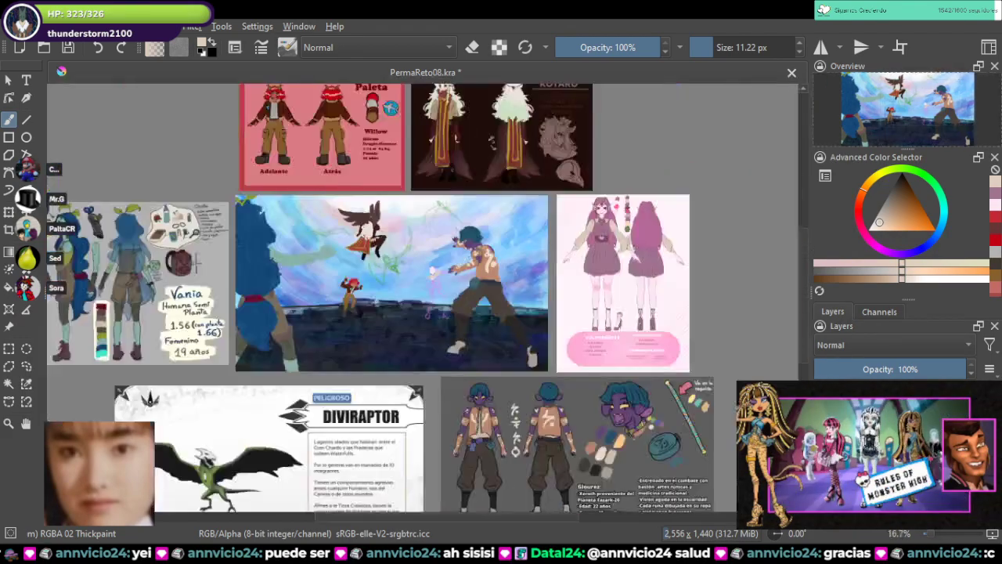
left_click_drag(391, 282, 375, 280)
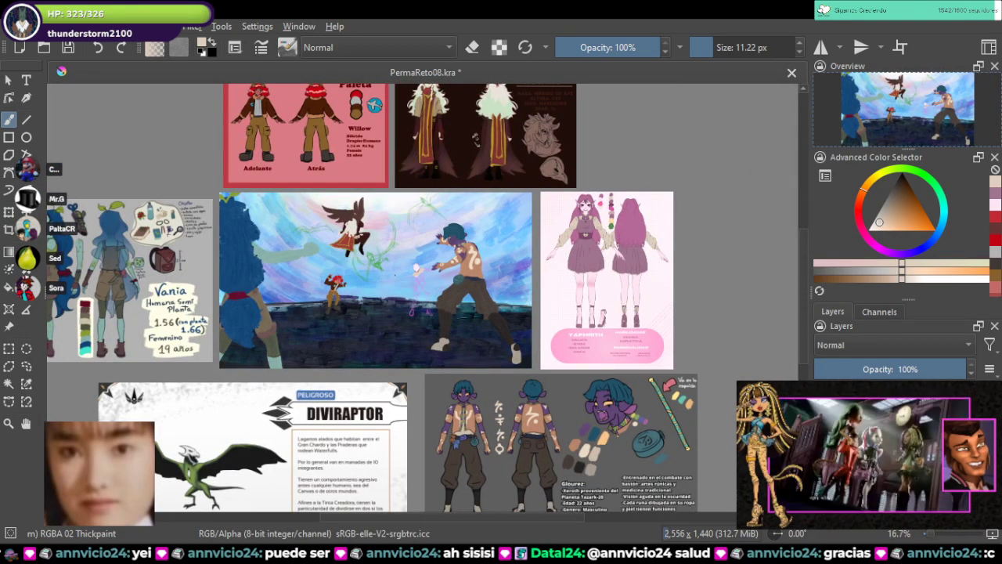
scroll(431, 289, "up", 8)
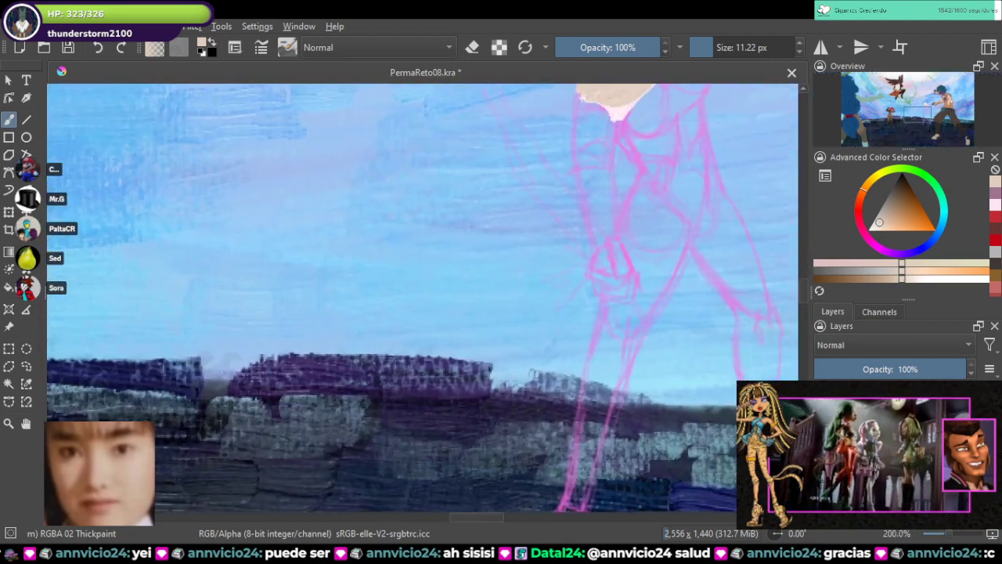
scroll(534, 256, "up", 1)
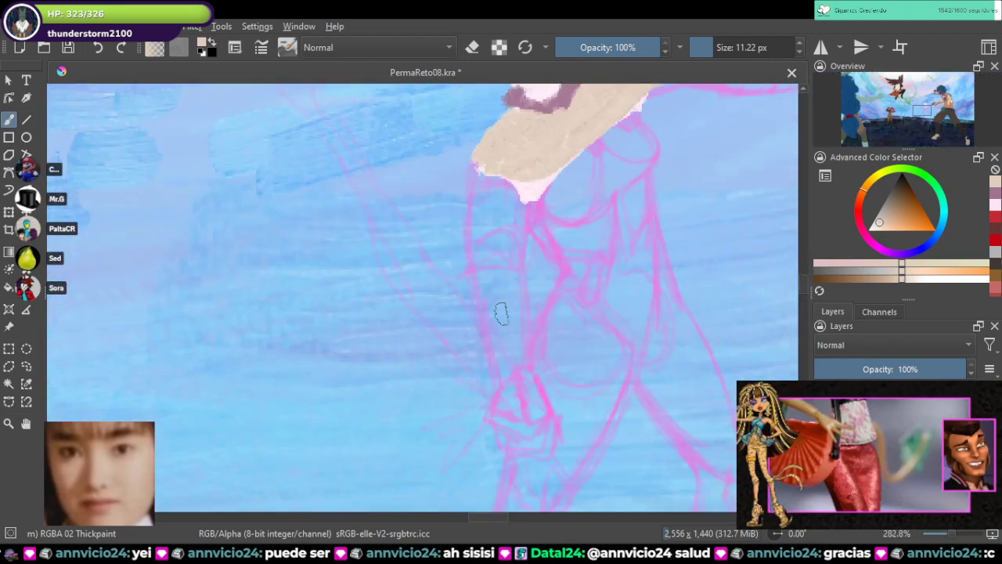
mouse_move(506, 375)
left_mouse_down()
mouse_move(478, 345)
mouse_move(497, 321)
mouse_move(532, 342)
mouse_move(517, 355)
mouse_move(495, 343)
mouse_move(482, 357)
mouse_move(498, 372)
mouse_move(498, 337)
mouse_move(535, 345)
mouse_move(518, 373)
mouse_move(499, 355)
left_mouse_up()
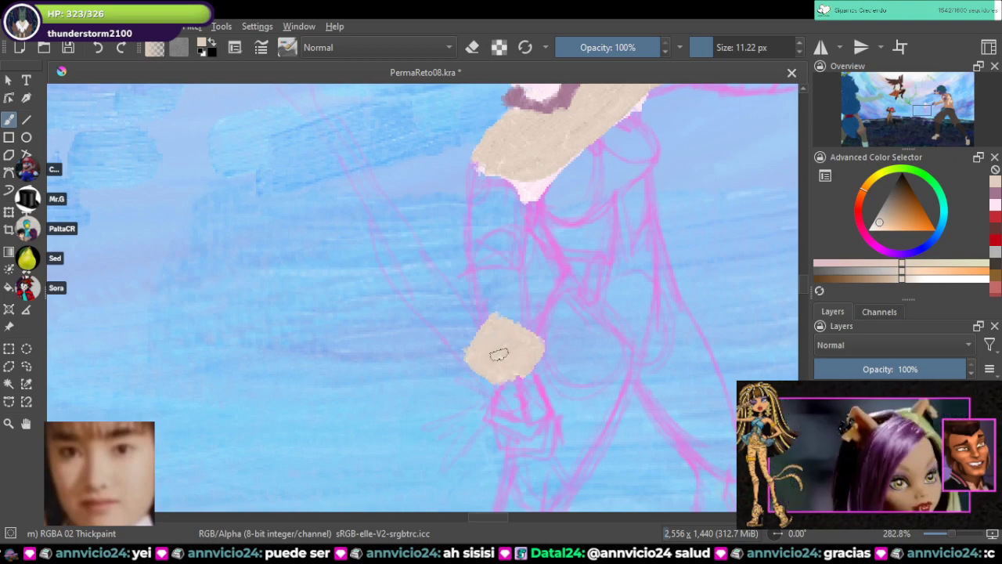
mouse_move(475, 317)
left_mouse_down()
mouse_move(521, 308)
mouse_move(530, 318)
mouse_move(488, 321)
mouse_move(493, 289)
left_mouse_up()
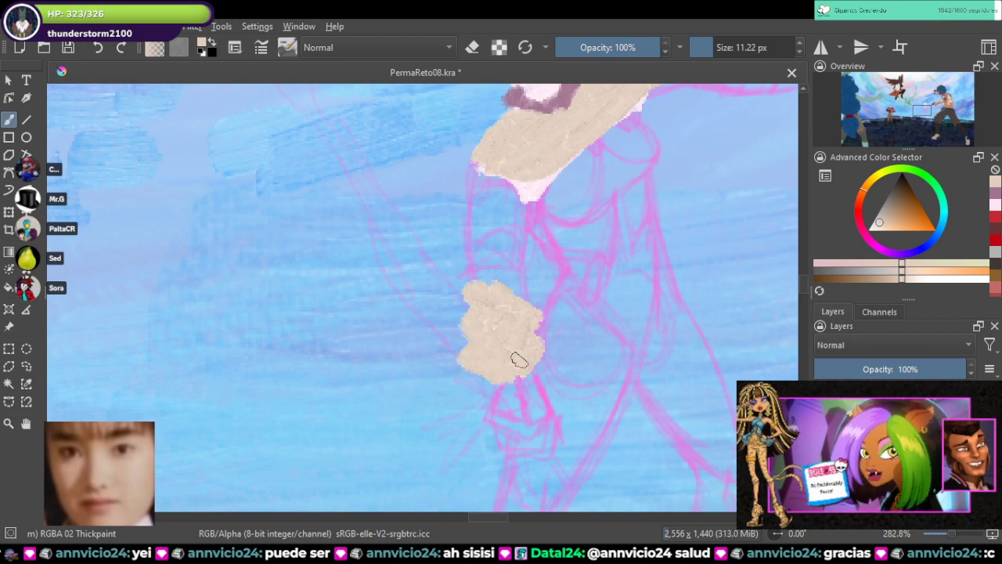
mouse_move(518, 325)
left_mouse_down()
mouse_move(507, 252)
mouse_move(517, 195)
mouse_move(499, 268)
mouse_move(490, 249)
mouse_move(472, 277)
mouse_move(485, 161)
left_mouse_up()
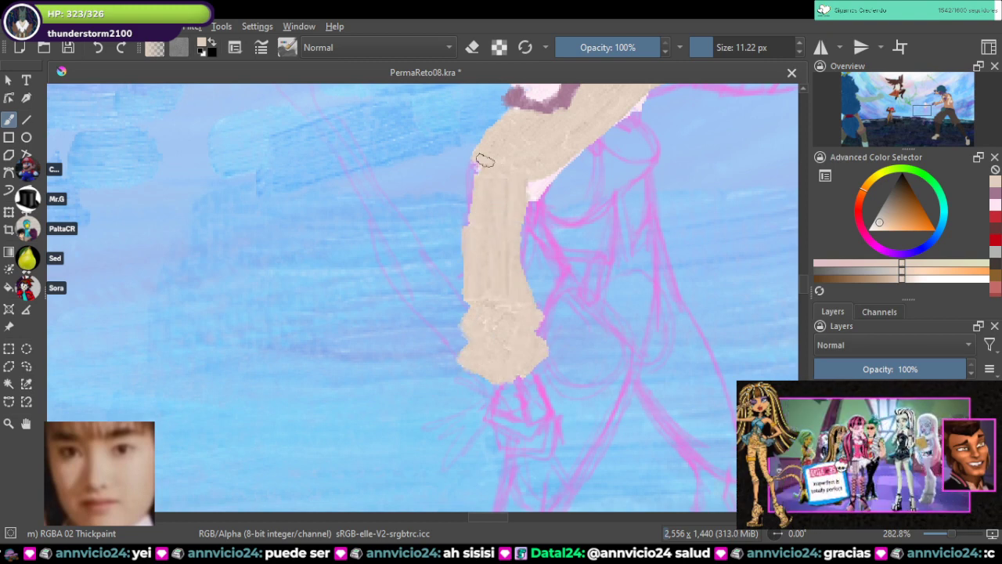
left_click_drag(493, 200, 389, 369)
mouse_move(560, 228)
left_mouse_down()
mouse_move(590, 225)
mouse_move(568, 223)
mouse_move(577, 245)
mouse_move(598, 227)
mouse_move(667, 241)
mouse_move(585, 236)
mouse_move(630, 245)
mouse_move(676, 215)
mouse_move(672, 251)
mouse_move(624, 246)
mouse_move(662, 269)
left_mouse_up()
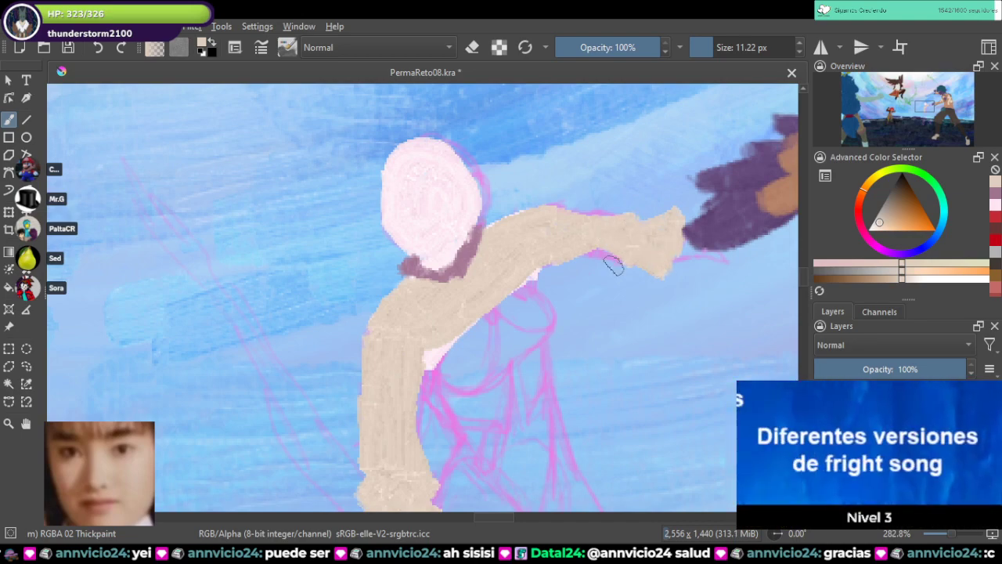
Step: Trim and repaint the wrist of the small figure's lowered beige sleeve into a puff with a flared cuff, and save the document
left_click_drag(382, 392, 458, 250)
key("e")
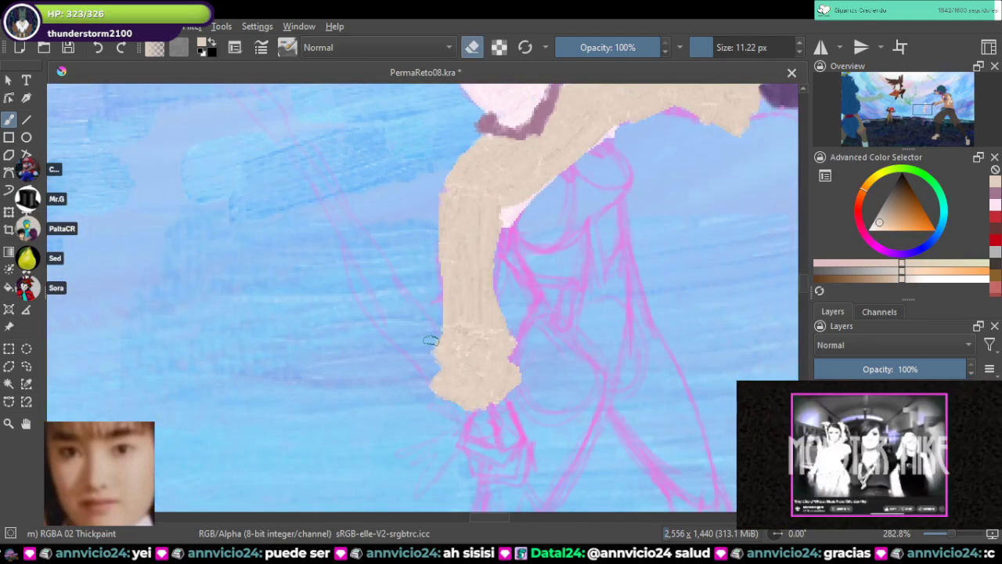
left_click_drag(430, 340, 441, 338)
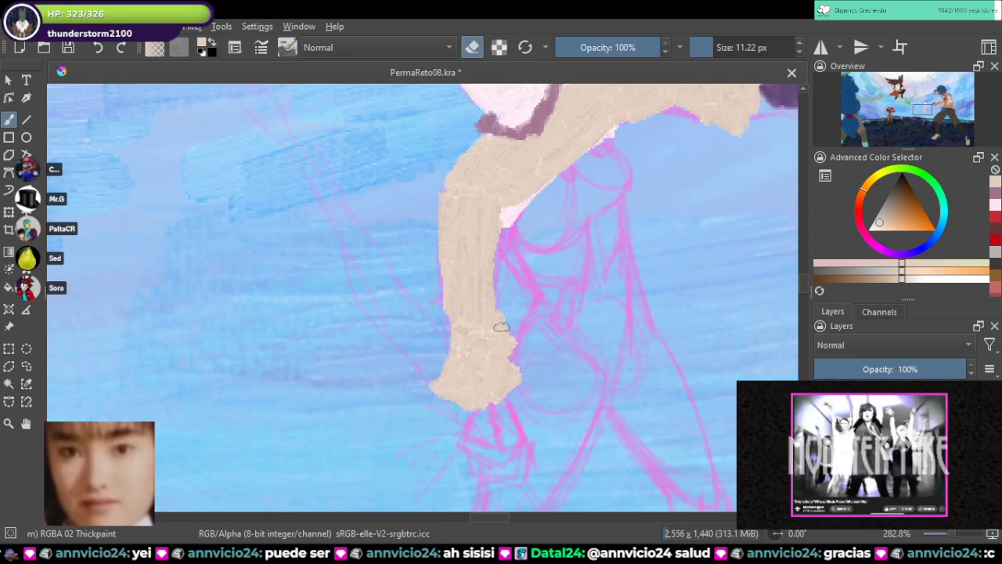
key("e")
left_click_drag(512, 368, 503, 398)
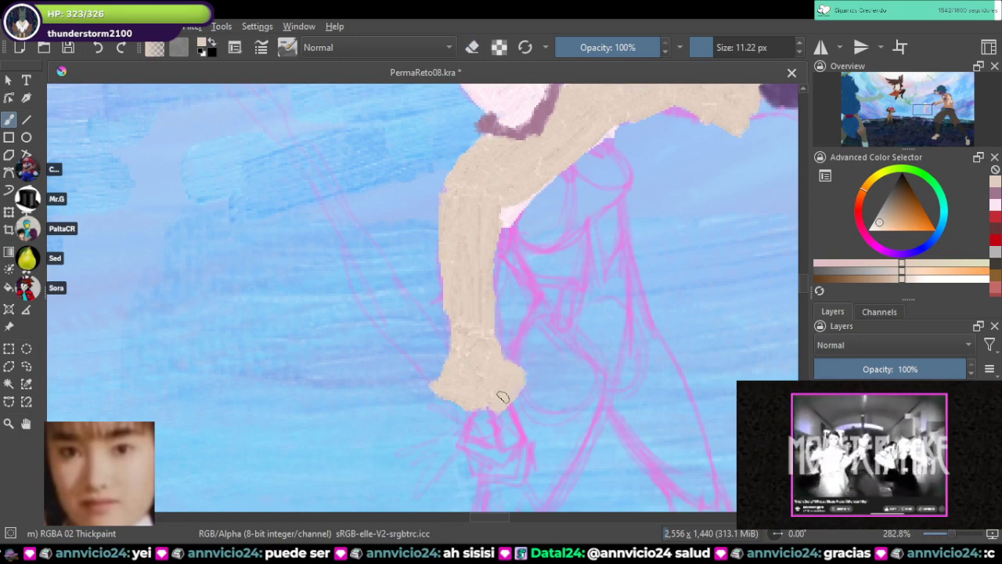
left_click_drag(445, 309, 438, 327)
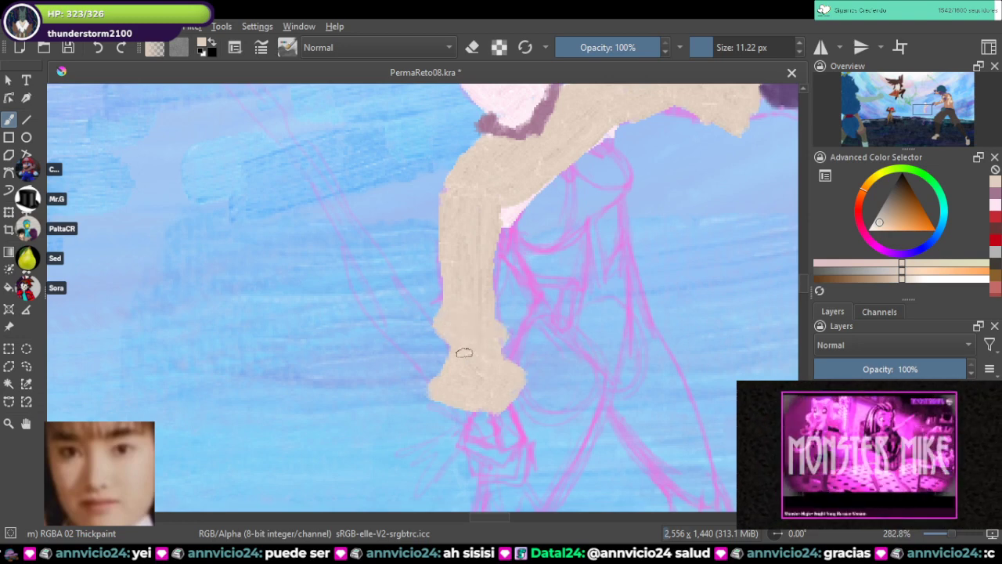
key("ctrl+s")
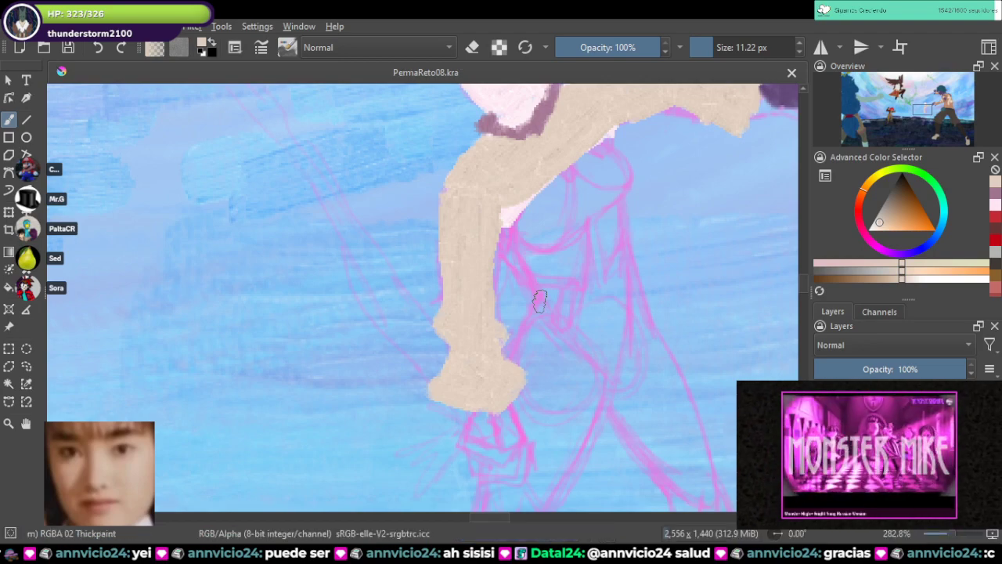
Step: Sample the light pink at the centre of the collar bow on the pink-haired elf's reference sheet
scroll(540, 301, "down", 2)
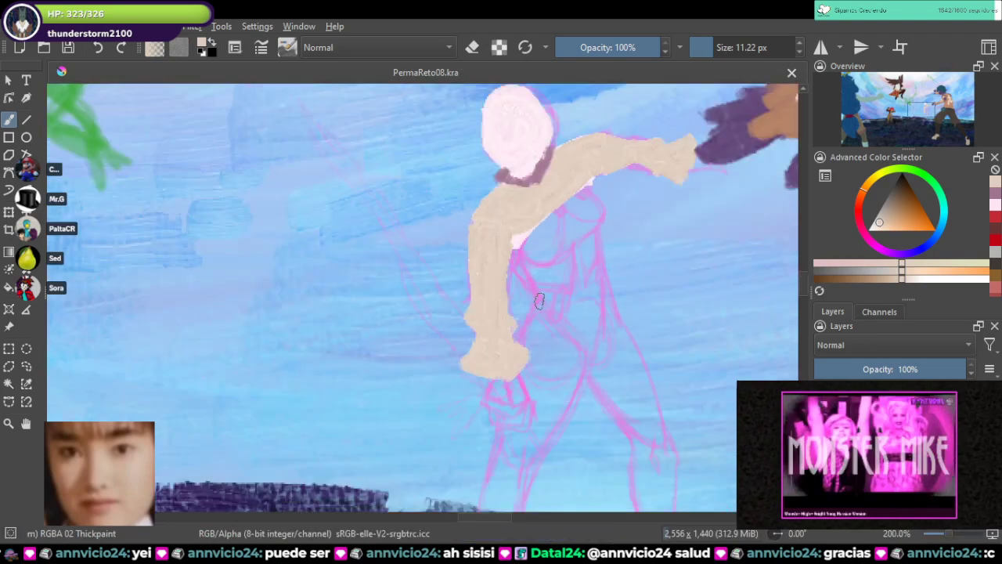
scroll(589, 299, "down", 4)
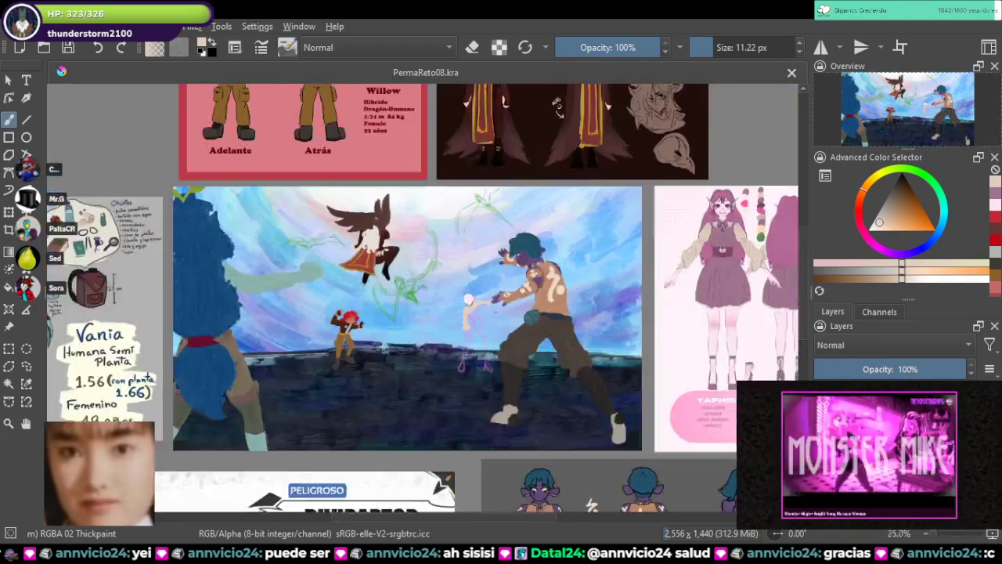
scroll(608, 372, "up", 7)
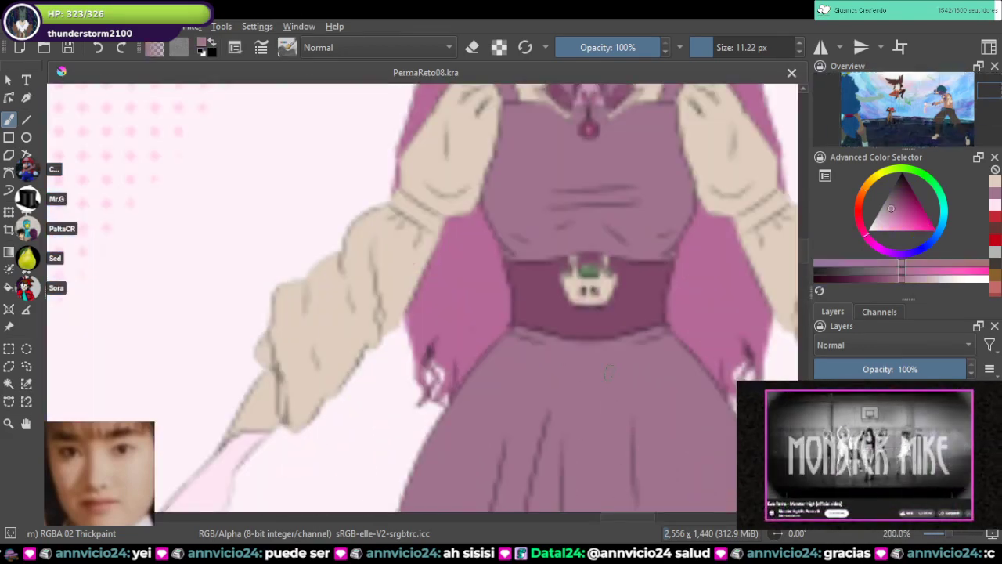
scroll(609, 373, "down", 2)
left_click_drag(608, 373, 853, 368)
left_click_drag(391, 328, 720, 247)
left_click_drag(197, 345, 603, 280)
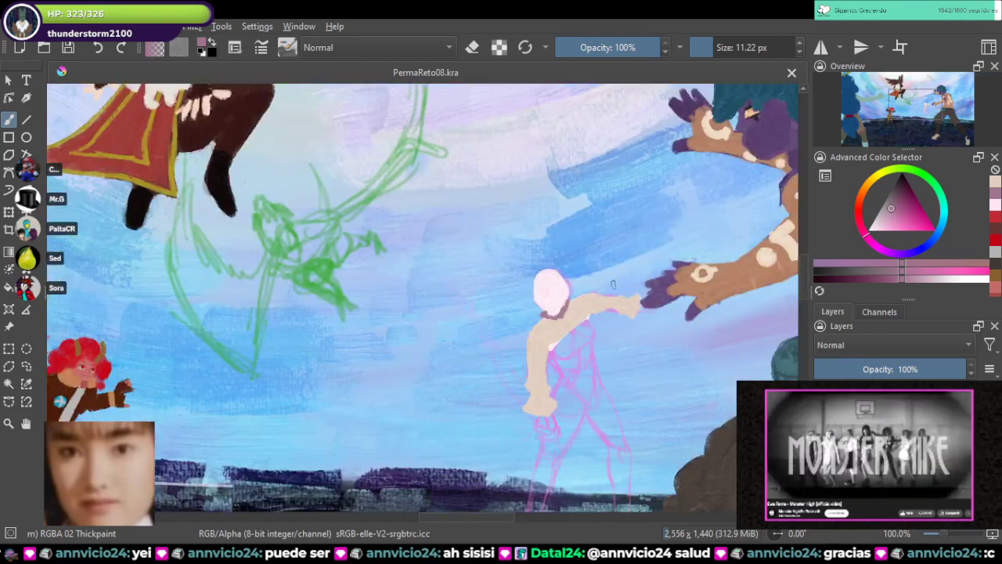
scroll(613, 284, "down", 3)
scroll(557, 242, "up", 5)
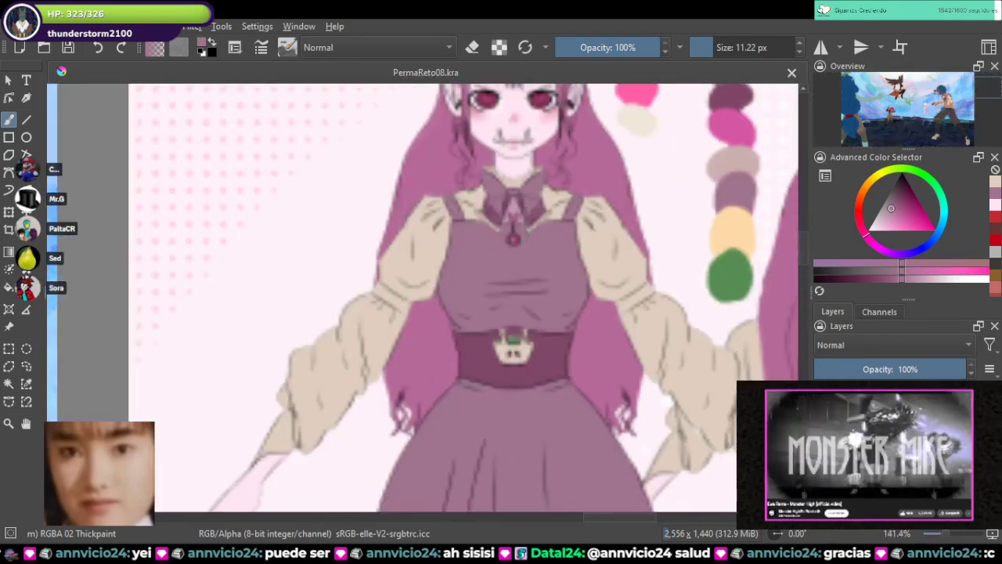
left_click_drag(518, 187, 493, 274)
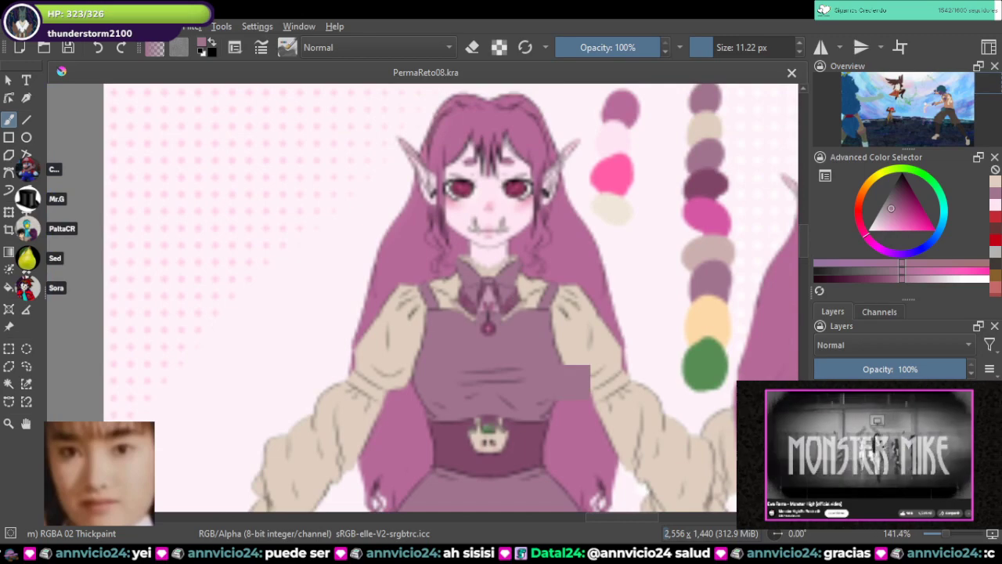
scroll(498, 299, "up", 3)
left_click(487, 304, "ctrl")
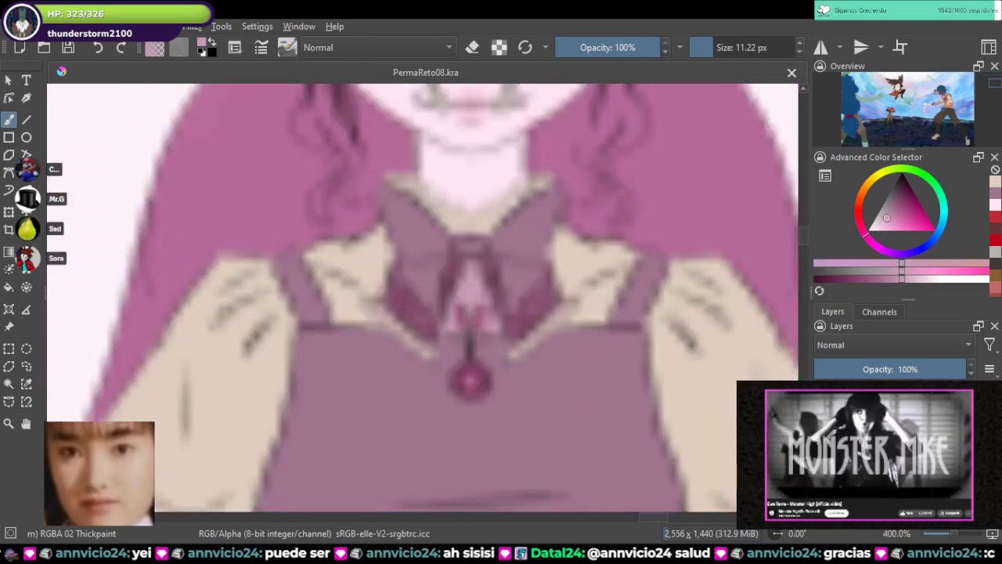
Step: Paint a light pink bow centre at the front of the small figure's mauve collar
scroll(473, 289, "down", 7)
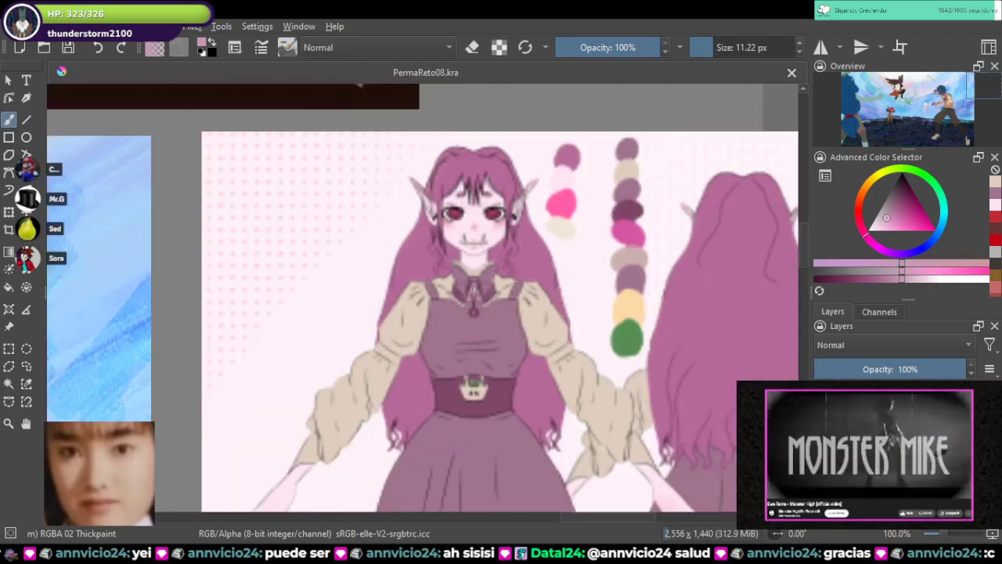
left_click_drag(473, 290, 644, 189)
scroll(349, 262, "up", 3)
scroll(338, 288, "up", 5)
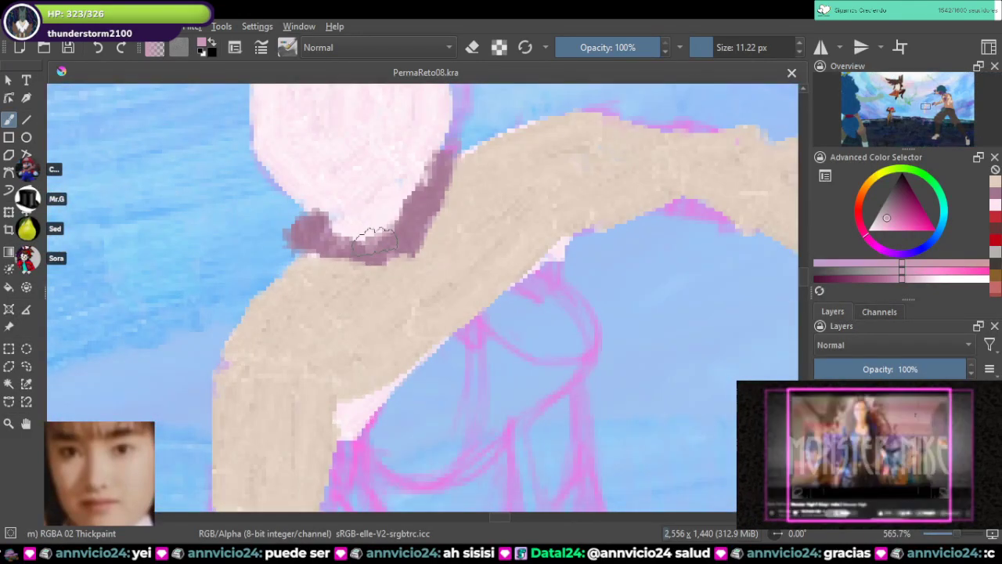
mouse_move(391, 273)
left_mouse_down()
mouse_move(412, 256)
mouse_move(396, 269)
mouse_move(420, 276)
mouse_move(395, 249)
left_mouse_up()
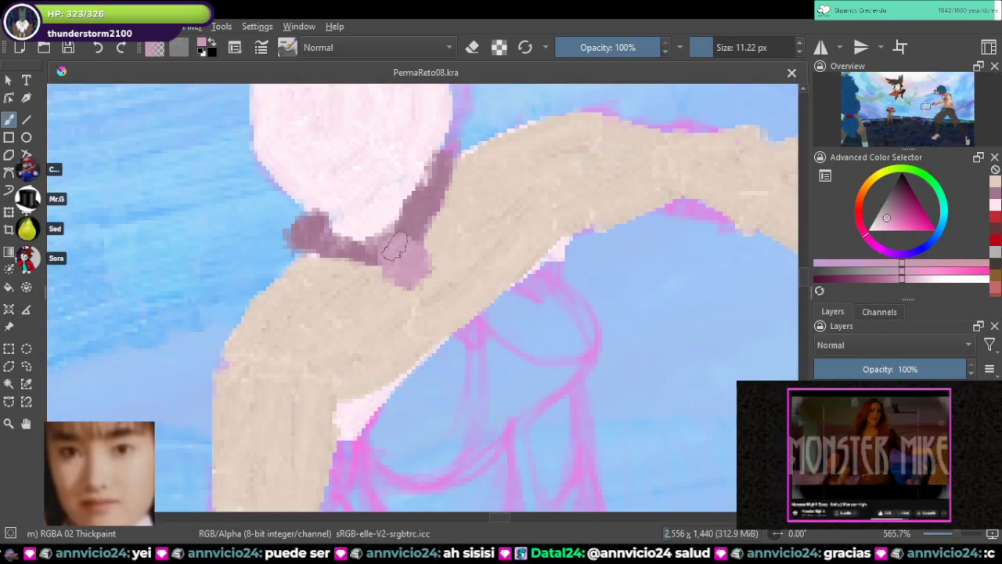
Step: Sample the dress's mauve from the reference sheet and paint bow loops on both sides of the light pink centre
scroll(447, 274, "down", 8)
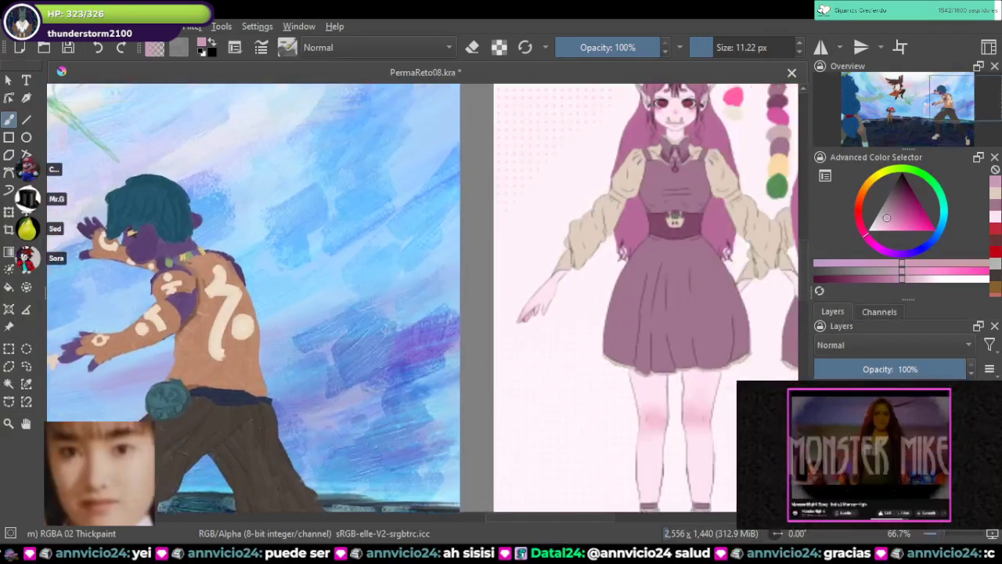
left_click_drag(652, 254, 357, 270)
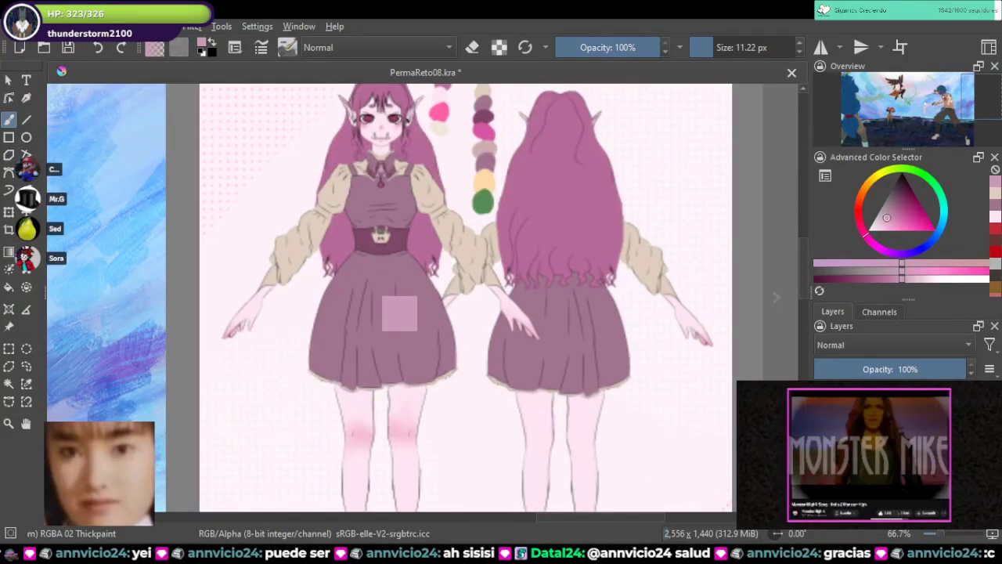
left_click(389, 269, "ctrl")
mouse_move(243, 329)
left_mouse_down()
mouse_move(377, 269)
mouse_move(680, 258)
mouse_move(782, 233)
left_mouse_up()
scroll(229, 265, "up", 5)
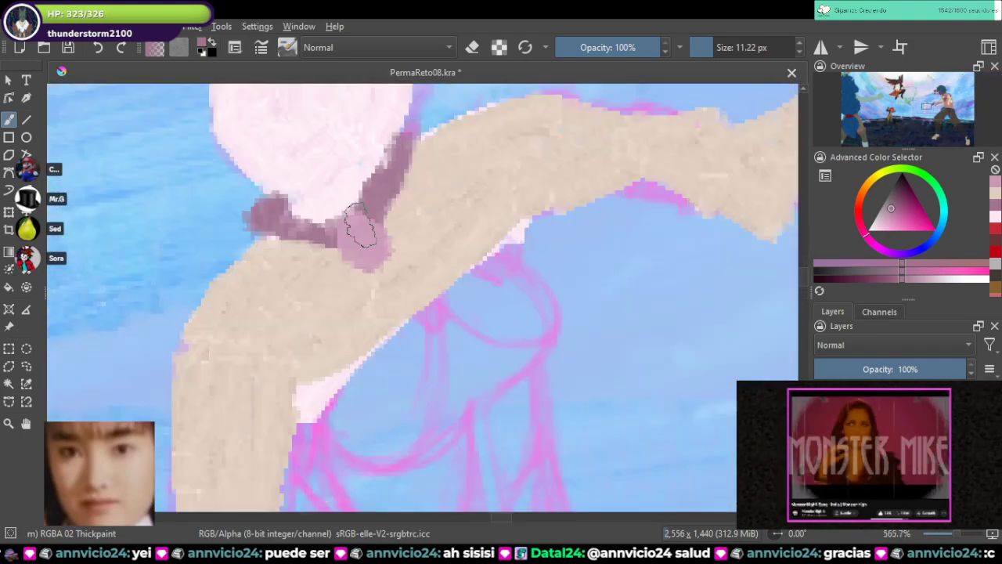
mouse_move(360, 210)
left_mouse_down()
mouse_move(391, 201)
mouse_move(413, 226)
mouse_move(403, 206)
mouse_move(408, 174)
left_mouse_up()
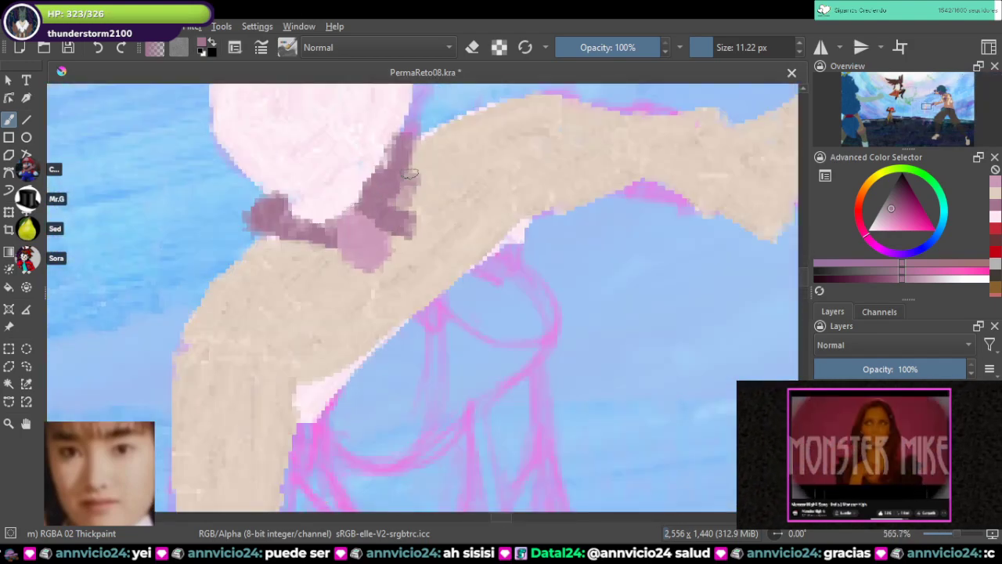
mouse_move(330, 239)
left_mouse_down()
mouse_move(294, 245)
mouse_move(322, 251)
mouse_move(310, 241)
mouse_move(320, 269)
mouse_move(330, 250)
mouse_move(320, 263)
mouse_move(293, 257)
mouse_move(323, 256)
left_mouse_up()
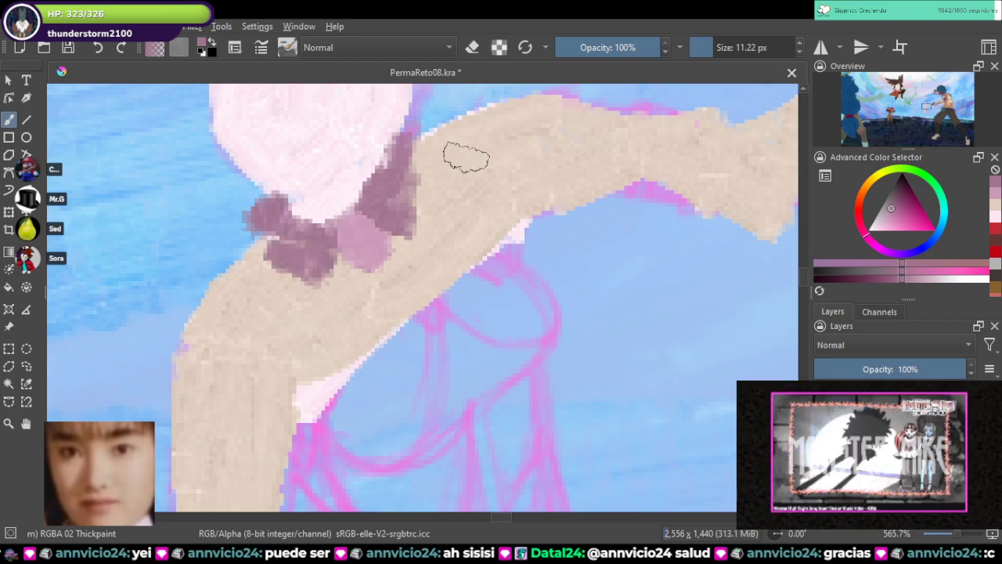
Step: Paint the dress's mauve straps over both shoulders and fill in its bodice across the torso
mouse_move(431, 140)
left_mouse_down()
mouse_move(449, 179)
mouse_move(435, 171)
mouse_move(458, 250)
left_mouse_up()
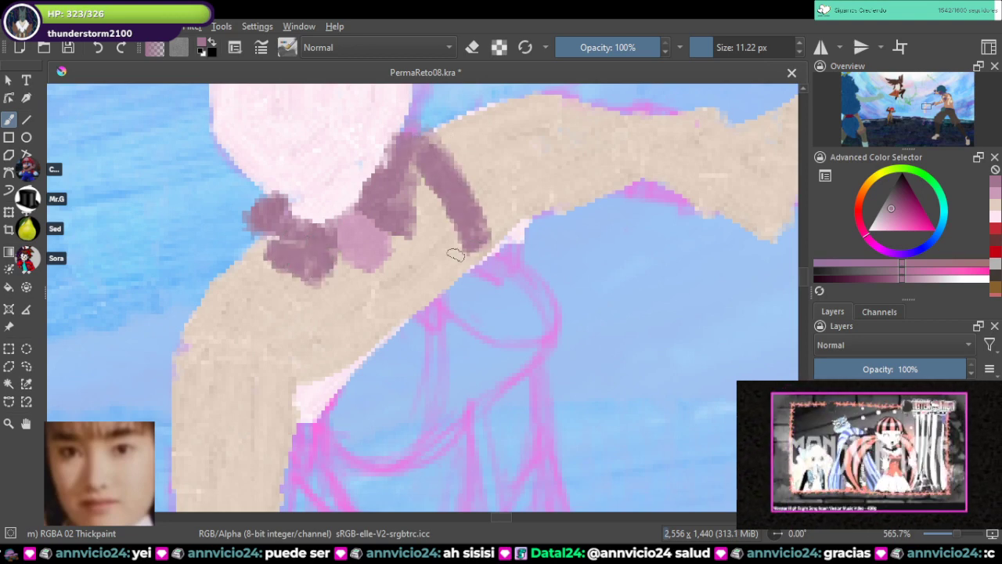
mouse_move(391, 283)
left_mouse_down()
mouse_move(462, 243)
mouse_move(376, 305)
mouse_move(364, 270)
mouse_move(391, 258)
mouse_move(361, 274)
mouse_move(384, 266)
left_mouse_up()
mouse_move(407, 235)
left_mouse_down()
mouse_move(434, 258)
mouse_move(329, 331)
mouse_move(242, 274)
mouse_move(307, 317)
mouse_move(268, 301)
mouse_move(300, 298)
mouse_move(344, 340)
left_mouse_up()
key("ctrl+z")
mouse_move(229, 285)
left_mouse_down()
mouse_move(320, 343)
mouse_move(391, 287)
mouse_move(329, 351)
mouse_move(467, 241)
mouse_move(508, 251)
mouse_move(518, 271)
mouse_move(503, 259)
mouse_move(537, 313)
mouse_move(536, 347)
mouse_move(522, 360)
mouse_move(502, 344)
mouse_move(492, 297)
mouse_move(499, 305)
mouse_move(458, 263)
mouse_move(459, 346)
mouse_move(384, 329)
mouse_move(313, 369)
mouse_move(322, 419)
mouse_move(316, 386)
left_mouse_up()
mouse_move(304, 339)
left_mouse_down()
mouse_move(301, 301)
mouse_move(317, 397)
mouse_move(349, 436)
mouse_move(418, 325)
mouse_move(355, 367)
mouse_move(509, 254)
left_mouse_up()
mouse_move(446, 305)
left_mouse_down()
mouse_move(452, 226)
mouse_move(400, 240)
mouse_move(505, 209)
left_mouse_up()
mouse_move(395, 244)
left_mouse_down()
mouse_move(473, 231)
mouse_move(418, 311)
mouse_move(505, 279)
mouse_move(404, 373)
mouse_move(348, 379)
mouse_move(474, 340)
mouse_move(515, 241)
mouse_move(480, 173)
mouse_move(545, 262)
mouse_move(538, 231)
mouse_move(521, 298)
mouse_move(546, 259)
mouse_move(481, 200)
mouse_move(509, 197)
mouse_move(549, 235)
mouse_move(495, 318)
left_mouse_up()
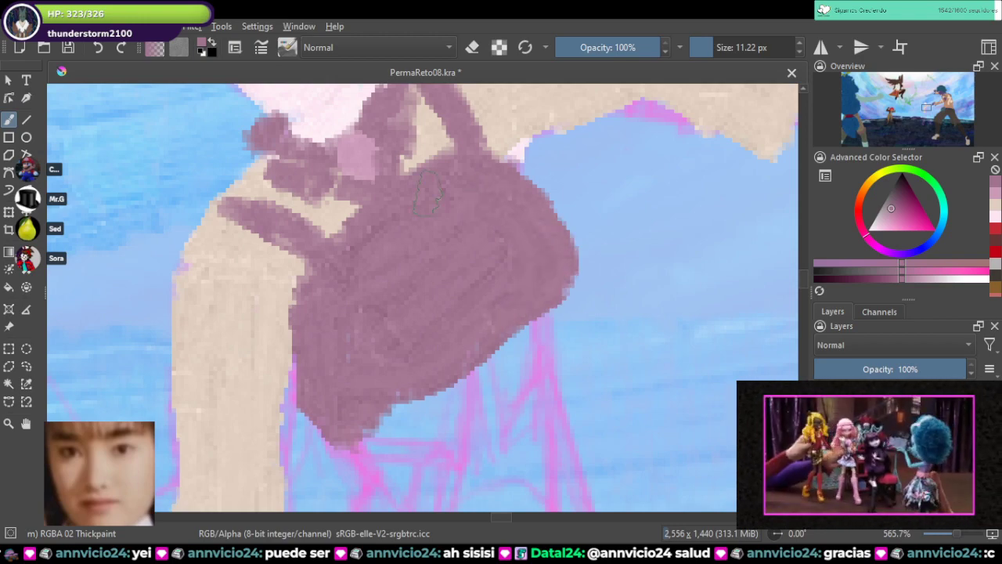
Step: Sample the dark plum of the belt from the reference sheet and paint a wide belt below the bodice
scroll(427, 193, "down", 4)
left_click_drag(428, 194, 420, 220)
scroll(415, 274, "down", 5)
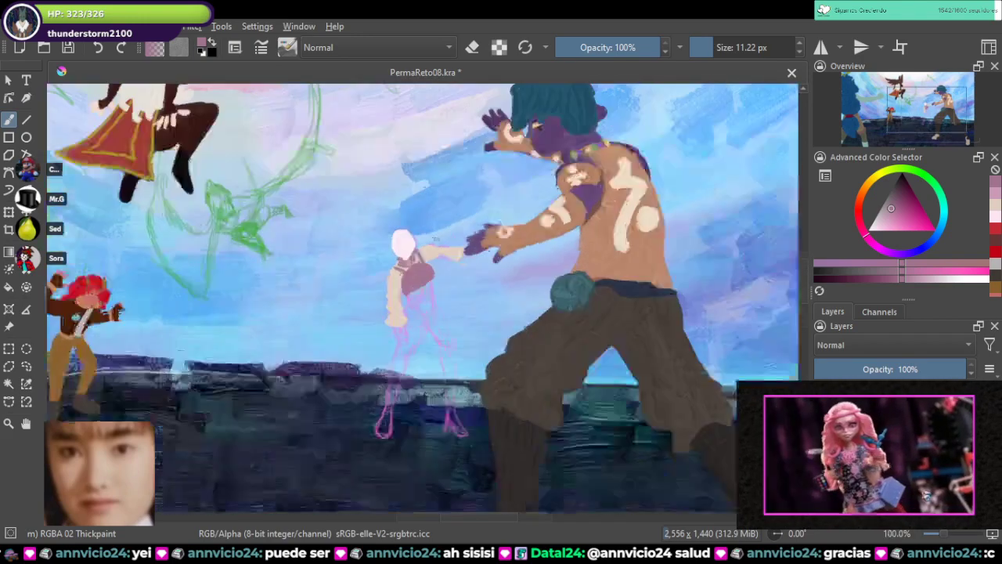
scroll(681, 183, "up", 4)
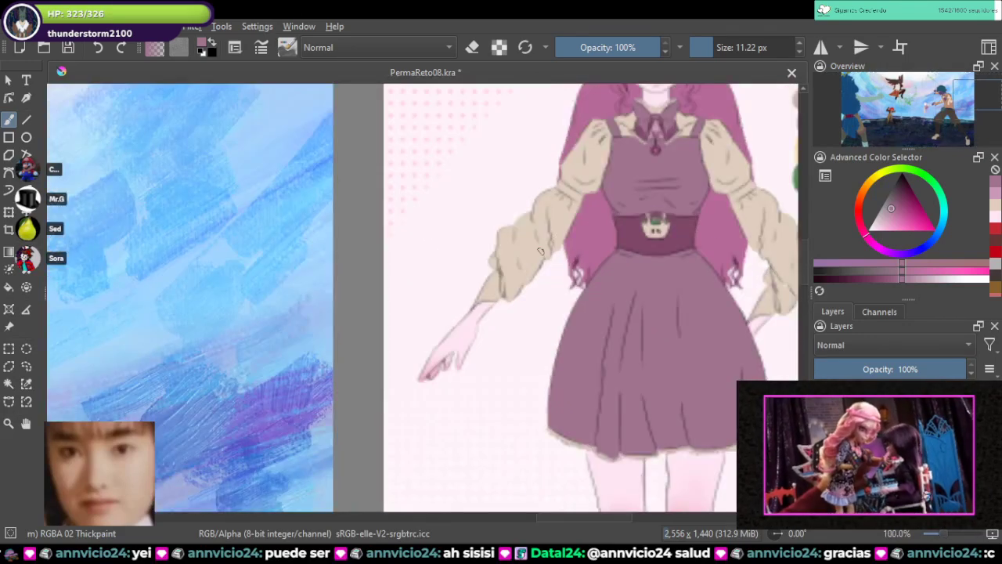
left_click(681, 227, "ctrl")
scroll(681, 224, "down", 4)
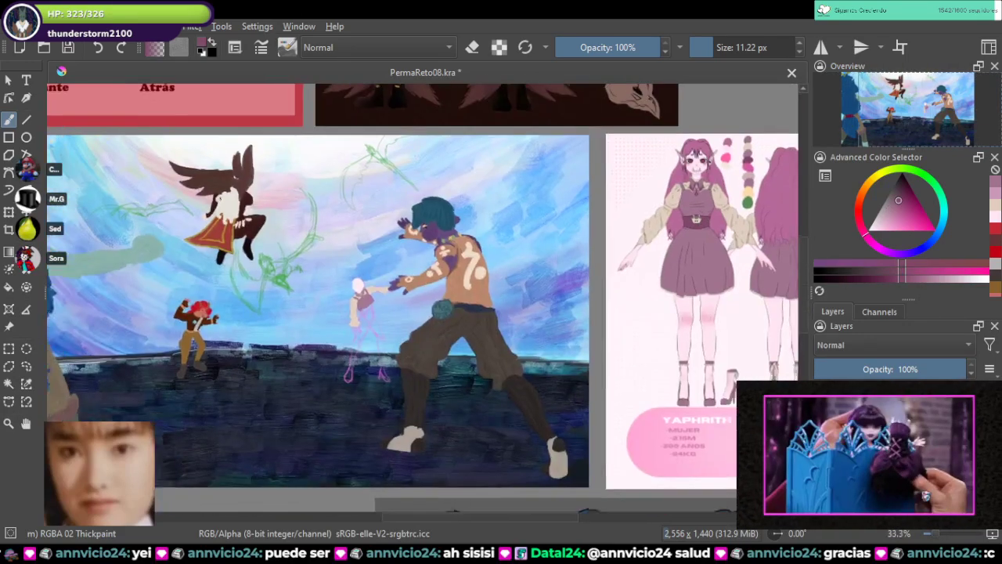
scroll(360, 246, "up", 7)
scroll(483, 298, "up", 2)
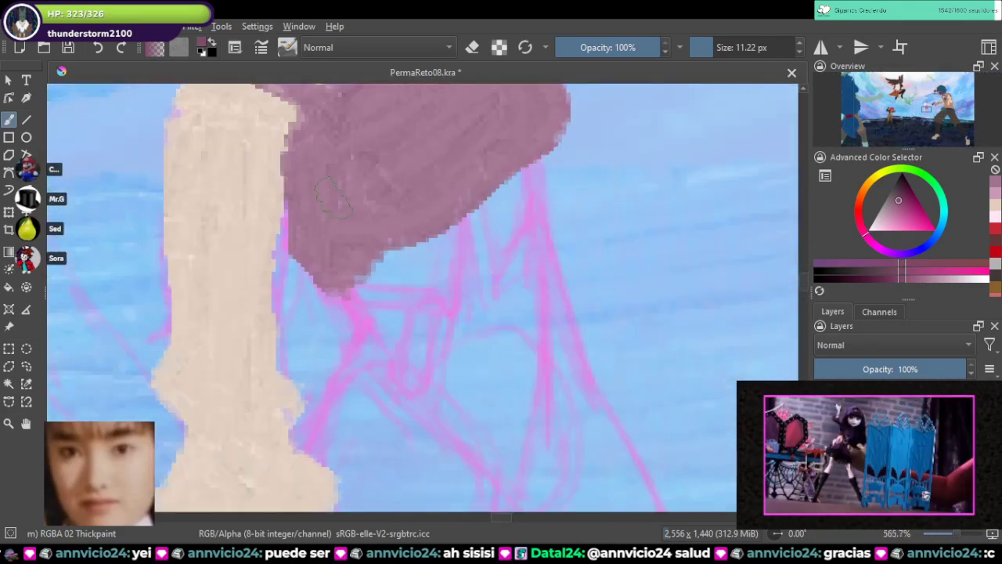
mouse_move(361, 302)
left_mouse_down()
mouse_move(386, 313)
mouse_move(343, 398)
mouse_move(376, 346)
mouse_move(386, 301)
mouse_move(469, 286)
mouse_move(543, 238)
mouse_move(560, 345)
left_mouse_up()
mouse_move(360, 390)
left_mouse_down()
mouse_move(520, 374)
mouse_move(548, 352)
mouse_move(540, 314)
mouse_move(505, 356)
mouse_move(442, 321)
mouse_move(383, 364)
mouse_move(368, 344)
left_mouse_up()
left_click(384, 251, "ctrl")
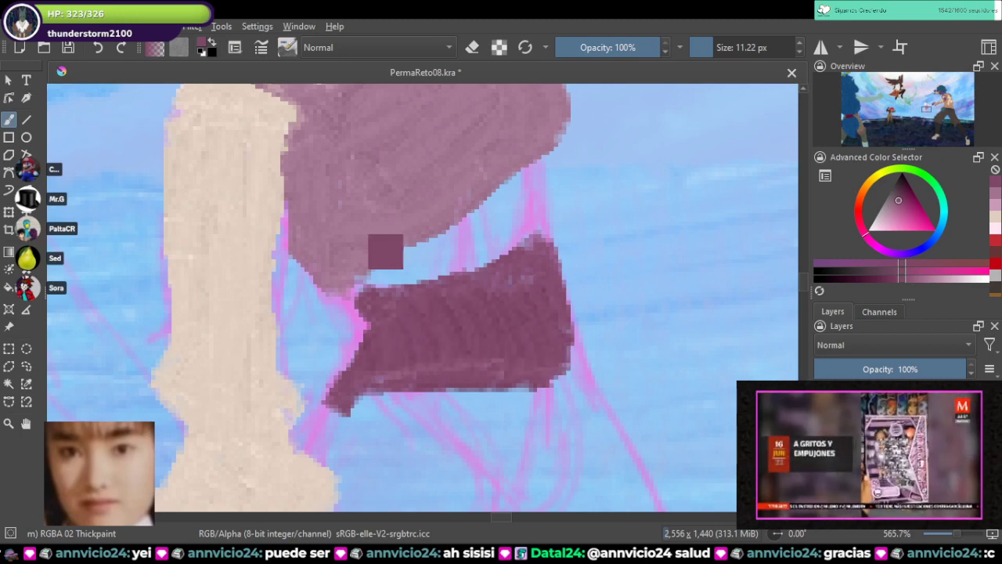
left_click_drag(354, 271, 357, 291)
key("ctrl+z")
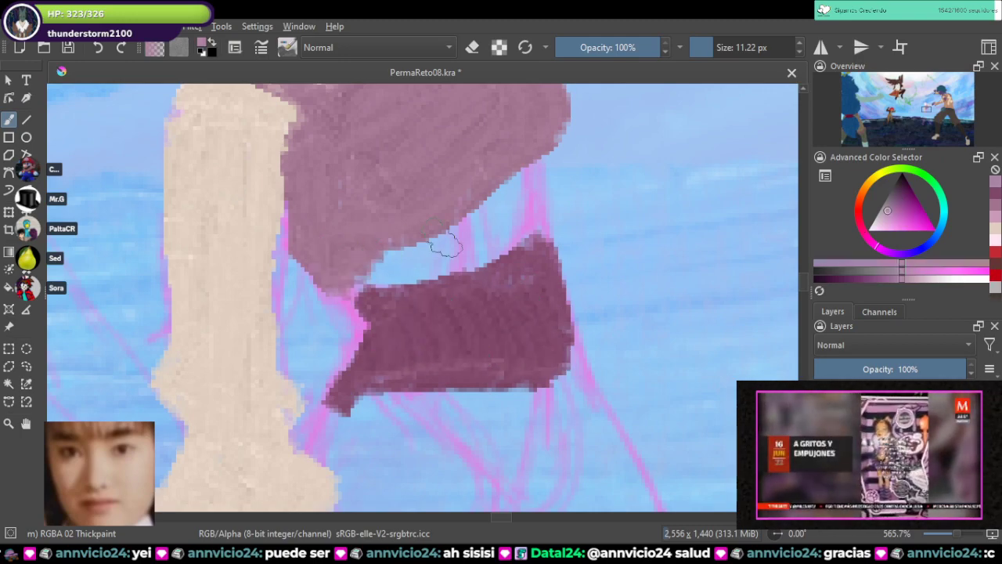
Step: Sample the dress's mauve from the reference sheet again and extend the bodice down to the plum belt
scroll(441, 241, "down", 4)
scroll(441, 240, "down", 7)
left_click_drag(754, 171, 501, 231)
scroll(501, 231, "up", 3)
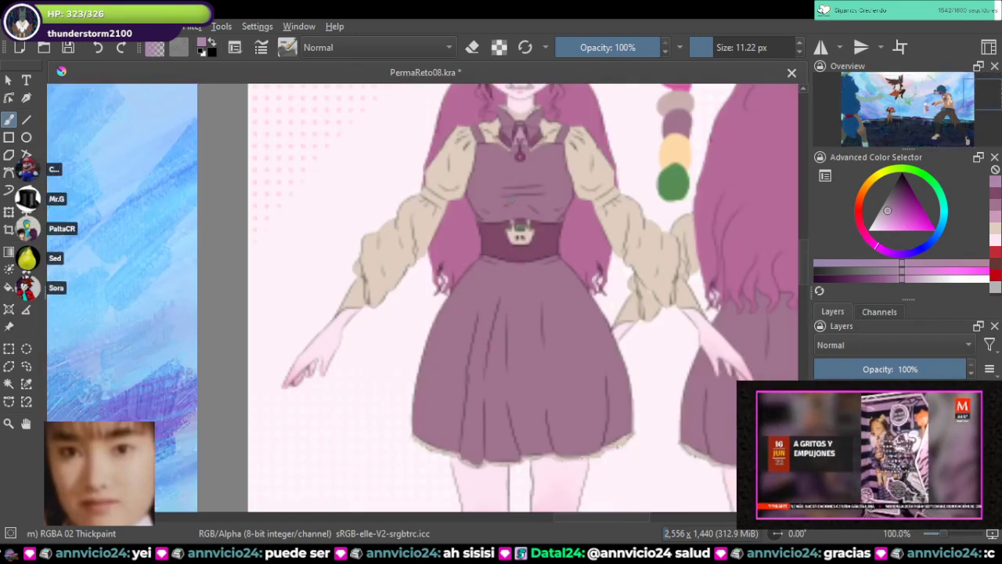
left_click(550, 163, "ctrl")
scroll(549, 163, "down", 2)
left_click_drag(313, 235, 736, 228)
scroll(431, 313, "up", 7)
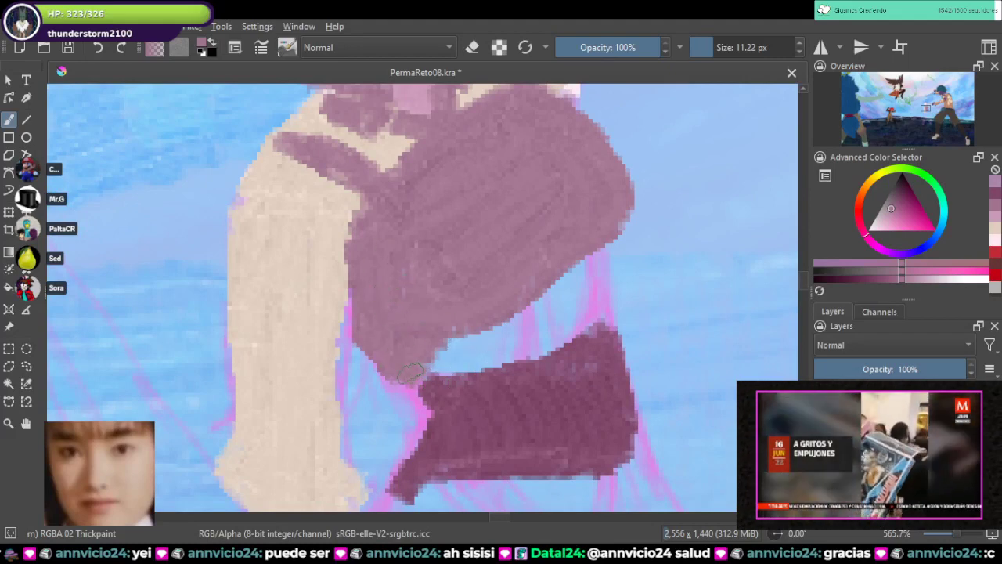
mouse_move(411, 374)
left_mouse_down()
mouse_move(505, 348)
mouse_move(603, 301)
mouse_move(589, 317)
mouse_move(607, 258)
mouse_move(615, 313)
mouse_move(619, 235)
mouse_move(585, 296)
mouse_move(470, 352)
mouse_move(417, 359)
left_mouse_up()
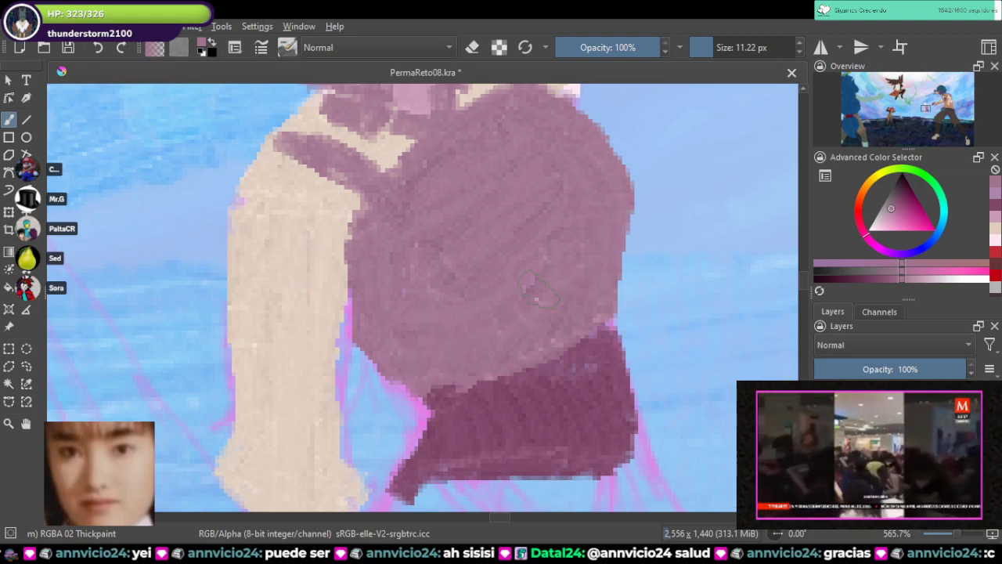
Step: Erase the excess paint along the bodice's upper edge, just below the armpit of the outstretched arm
scroll(539, 291, "down", 2)
scroll(553, 281, "up", 3)
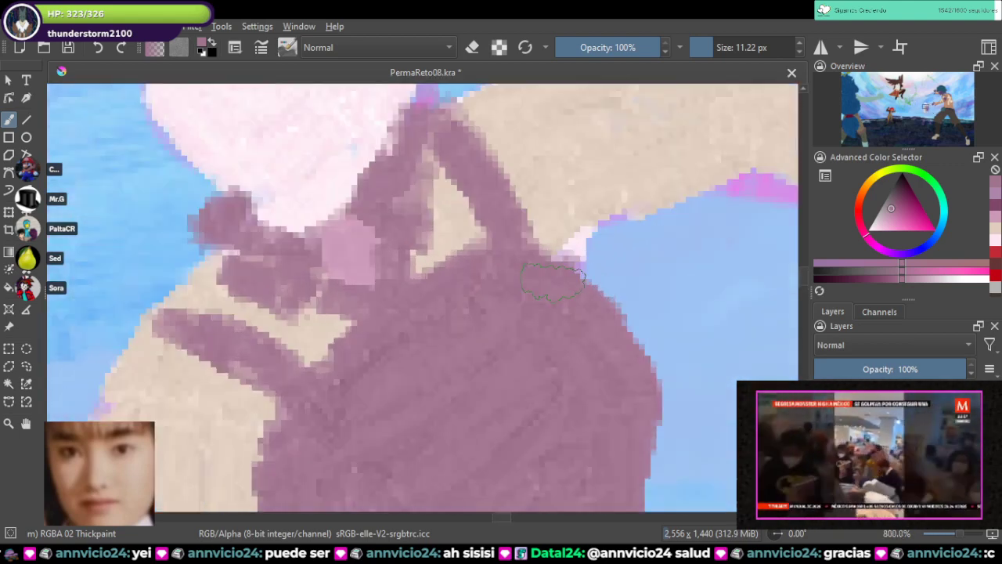
key("e")
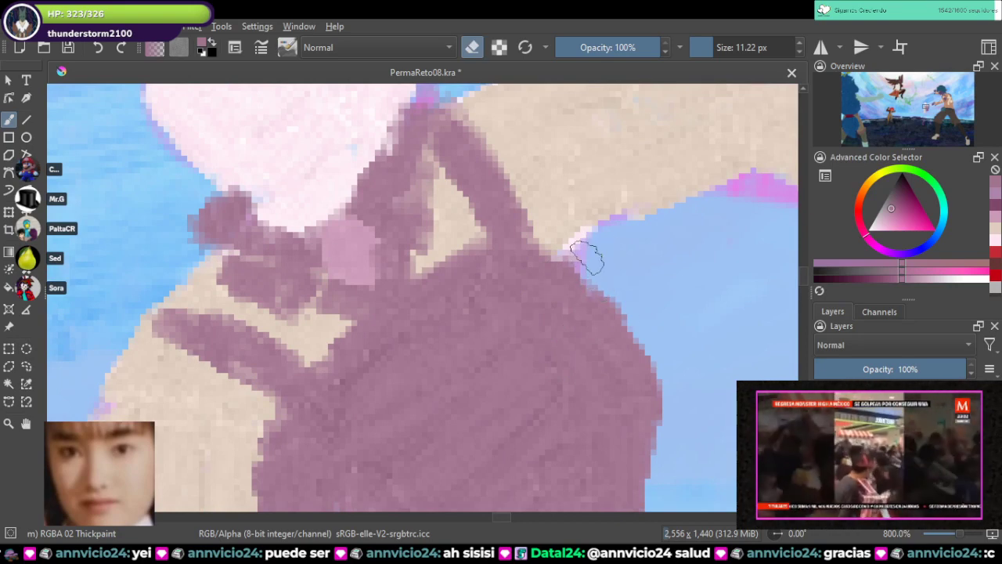
left_click_drag(575, 262, 616, 304)
mouse_move(567, 256)
left_mouse_down()
mouse_move(616, 284)
mouse_move(642, 318)
left_mouse_up()
key("e")
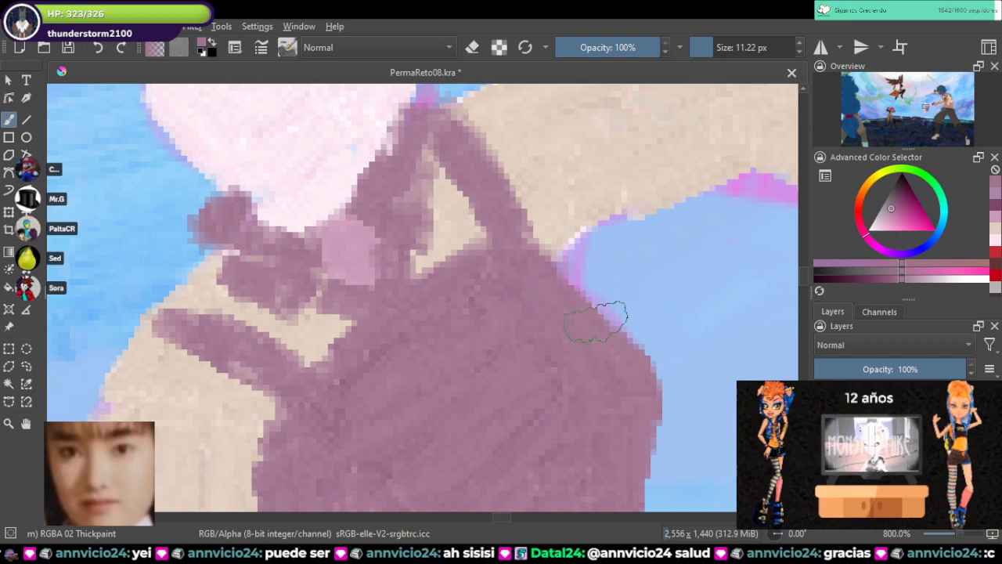
Step: Erase the bodice's lower edge beside the hanging sleeve so it slopes in towards the belt
scroll(595, 321, "down", 4)
scroll(498, 327, "up", 5)
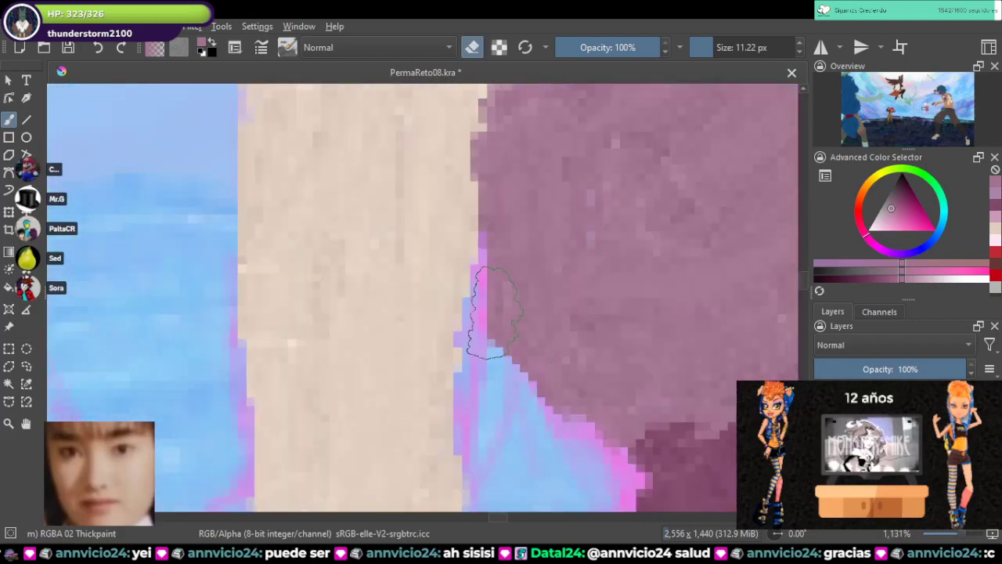
mouse_move(496, 312)
left_mouse_down()
mouse_move(554, 398)
mouse_move(488, 316)
mouse_move(507, 312)
mouse_move(496, 261)
left_mouse_up()
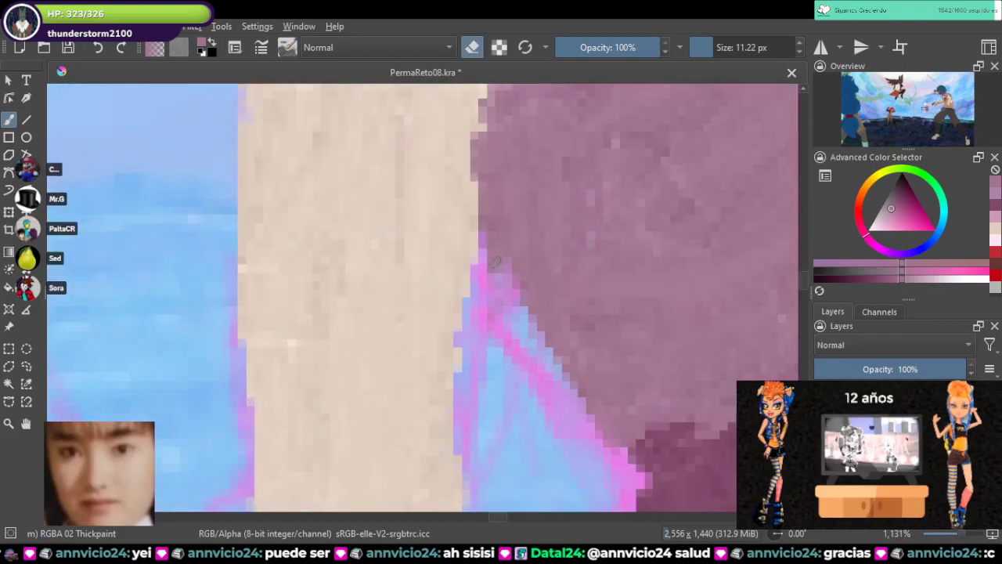
key("e")
Step: Paint a mauve band along the lower edge of the plum belt as the top of the skirt
scroll(563, 270, "down", 7)
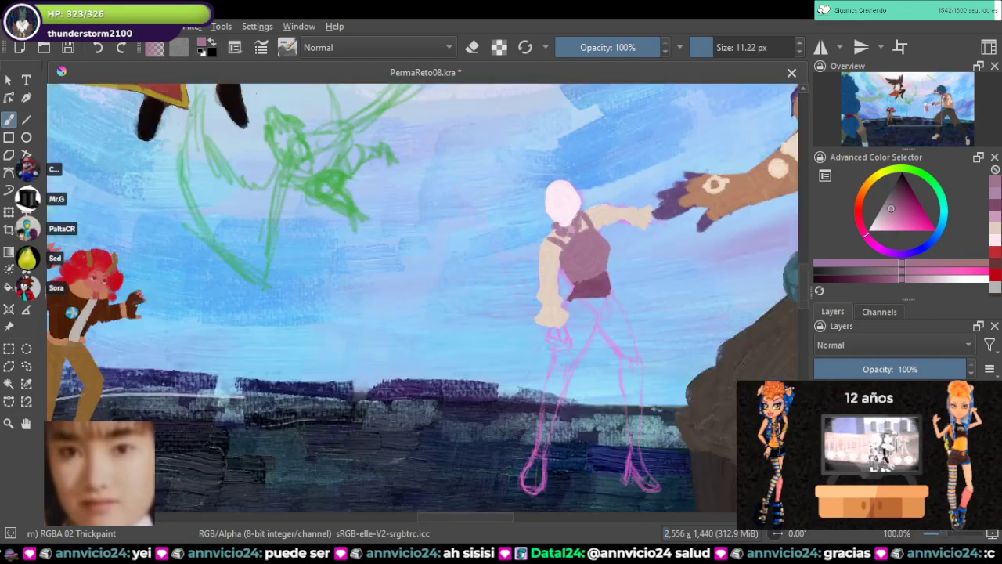
left_click_drag(685, 222, 368, 307)
scroll(465, 260, "down", 3)
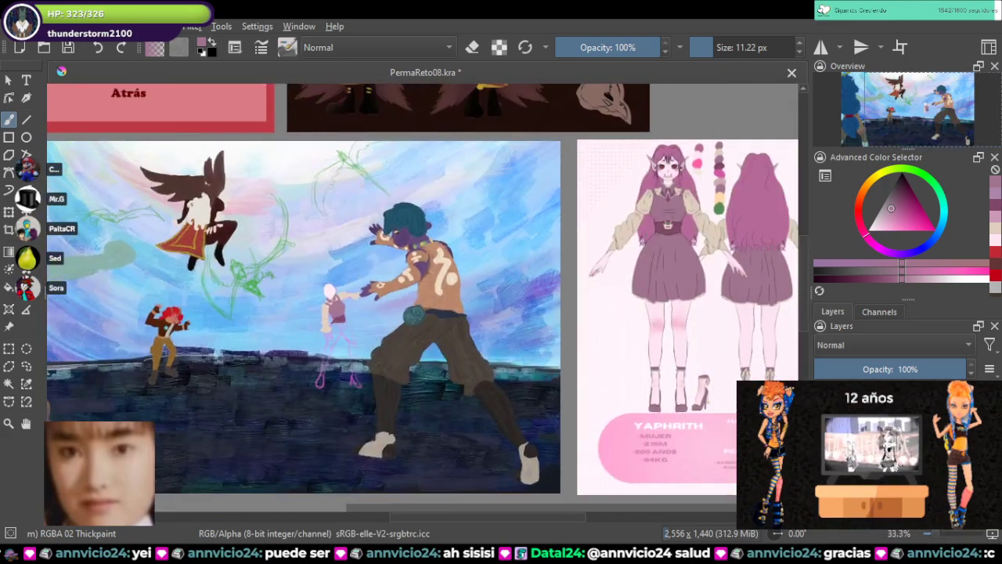
scroll(691, 235, "up", 2)
scroll(94, 233, "up", 6)
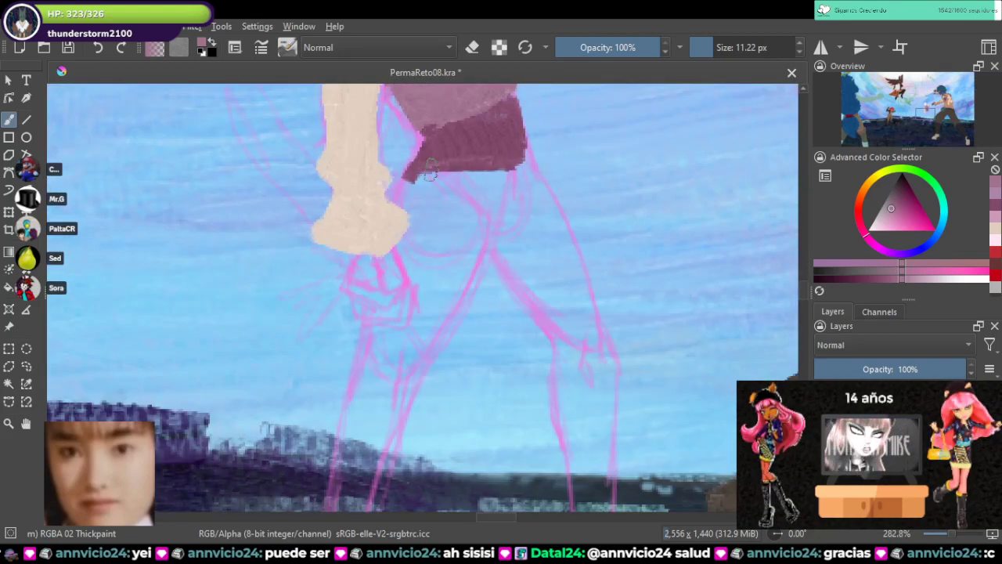
left_click_drag(444, 179, 457, 179)
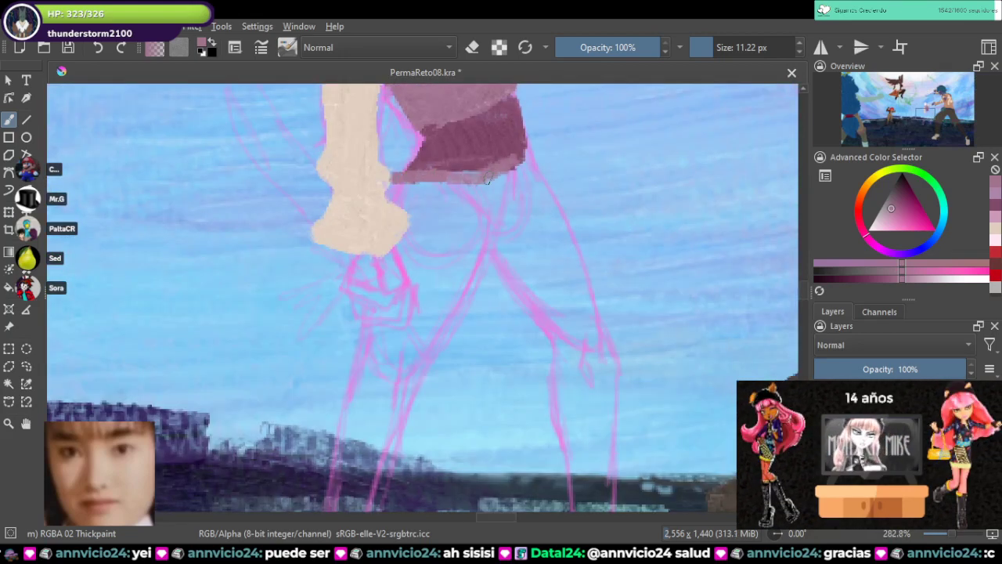
key("ctrl+z")
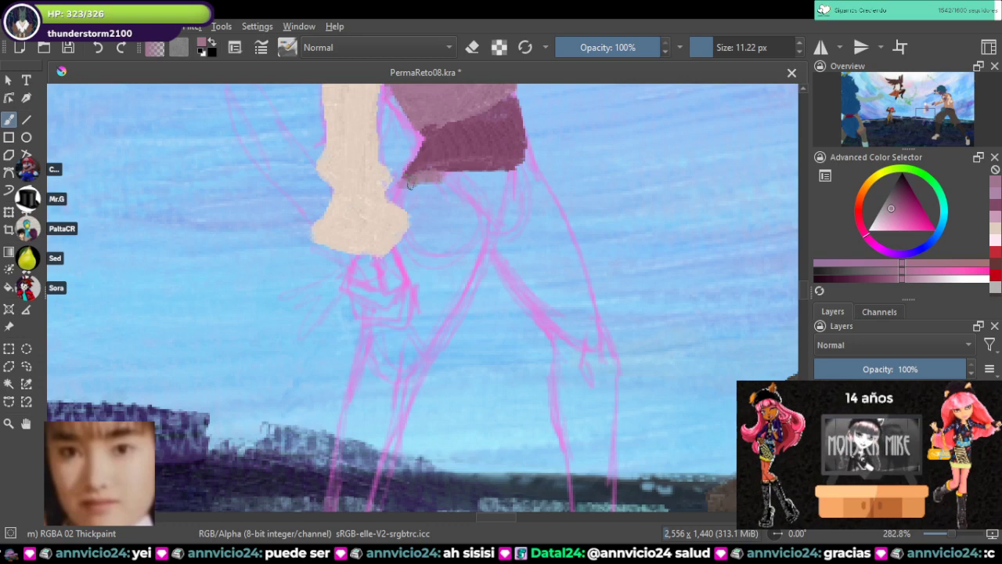
left_click_drag(408, 185, 459, 178)
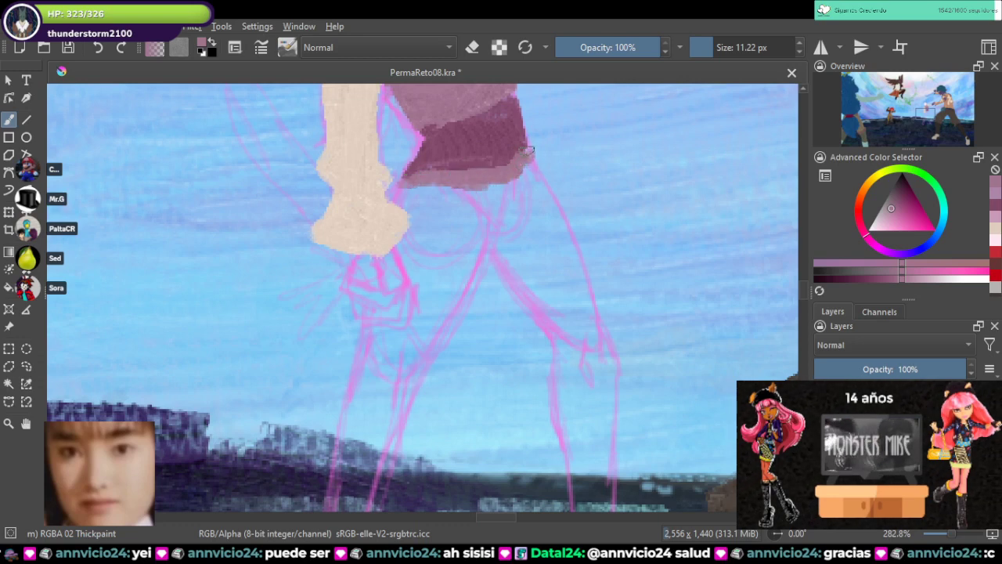
mouse_move(529, 152)
left_mouse_down()
mouse_move(567, 185)
mouse_move(615, 263)
left_mouse_up()
left_click_drag(573, 187, 633, 311)
key("ctrl+z")
key("ctrl+z")
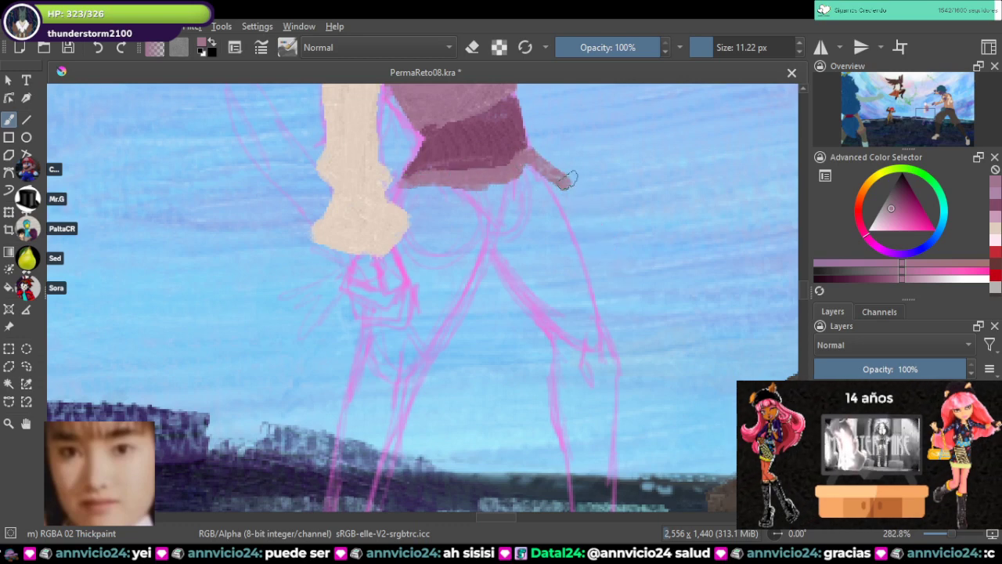
left_click_drag(594, 200, 610, 218)
key("ctrl+z")
left_click_drag(553, 171, 611, 280)
left_click_drag(575, 203, 623, 311)
key("ctrl+z")
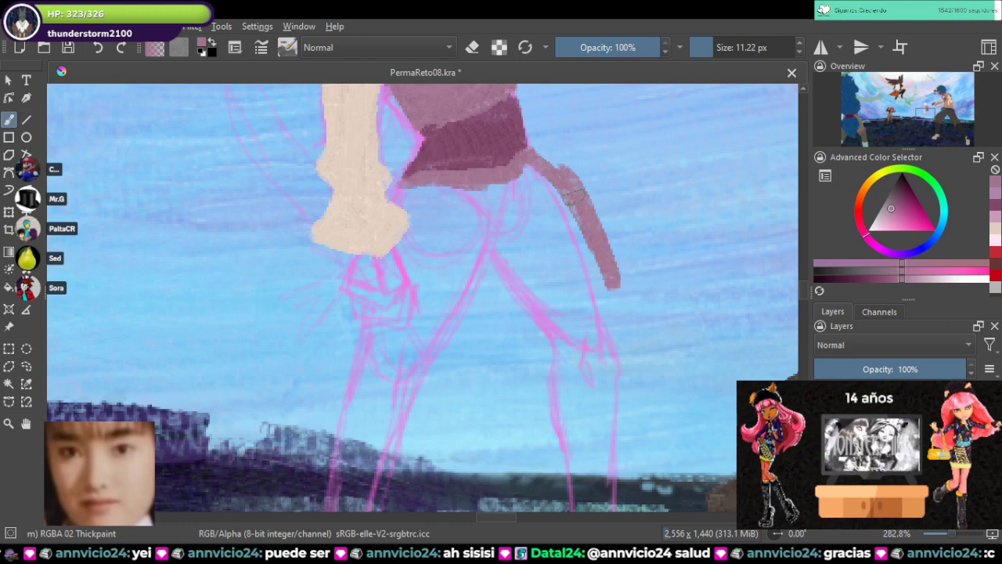
key("ctrl+z")
Step: Outline both flared sides of the skirt in mauve, one from the belt and the other from below the sleeve cuff
left_click_drag(548, 158, 607, 263)
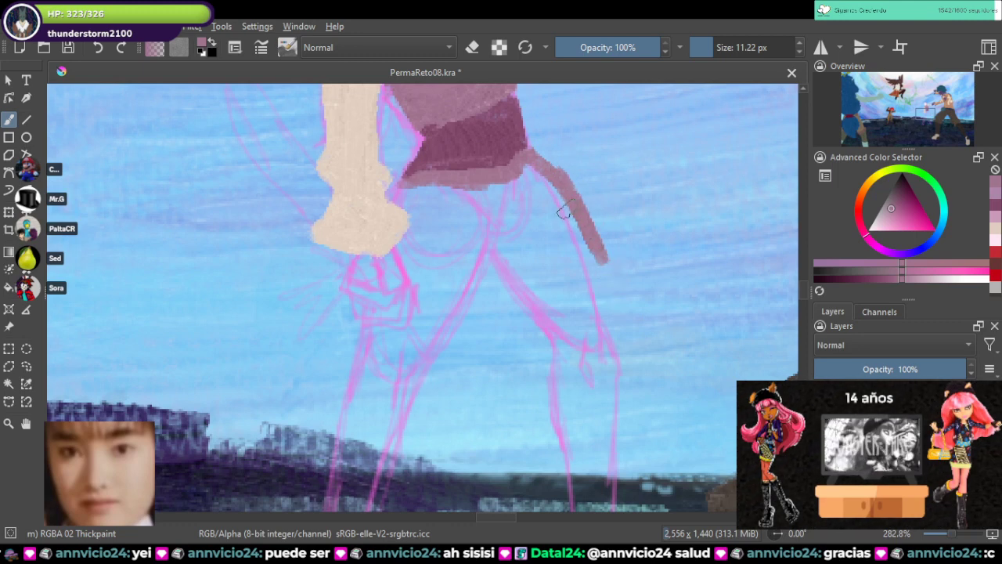
left_click_drag(607, 262, 623, 330)
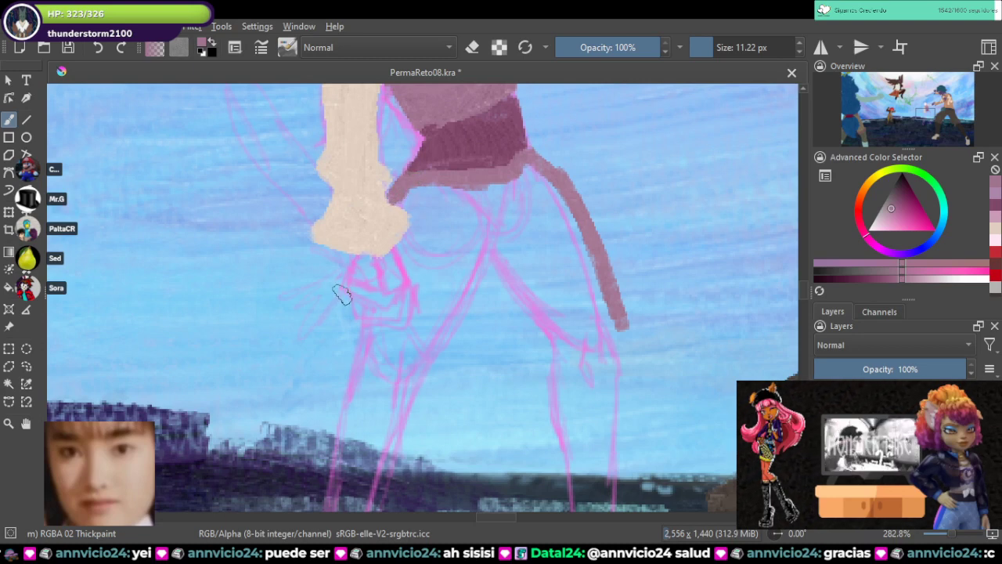
left_click_drag(335, 293, 336, 297)
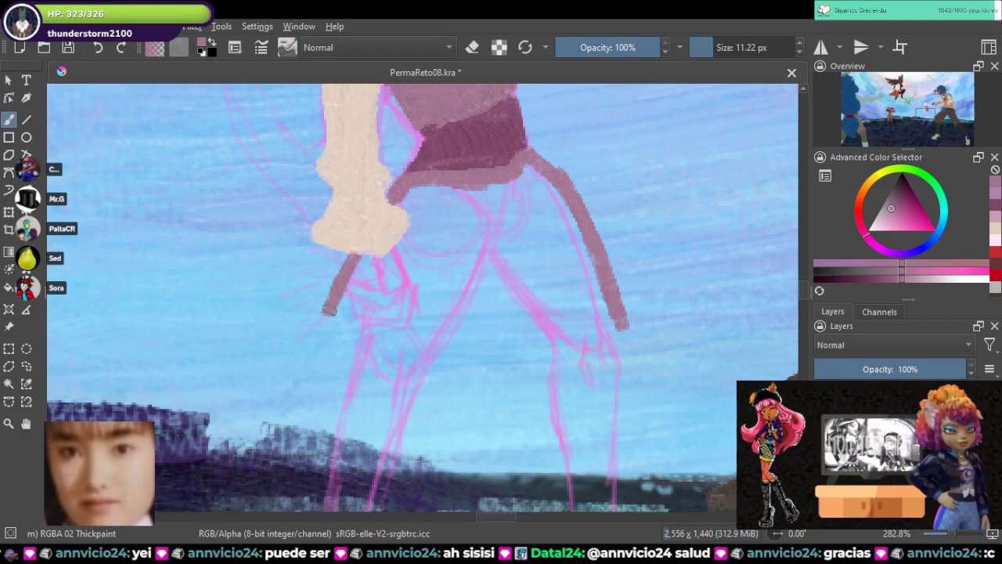
scroll(322, 321, "down", 8)
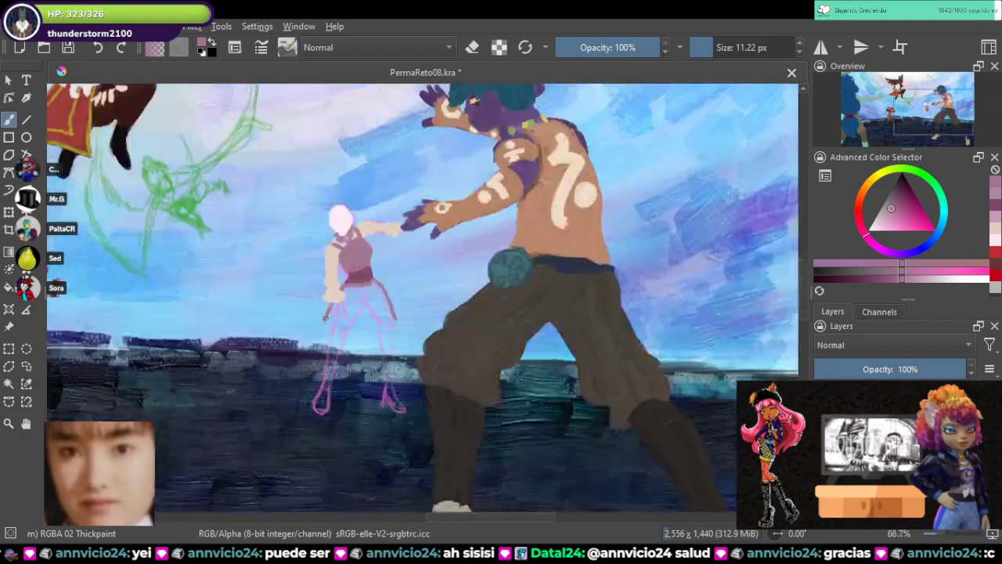
scroll(326, 316, "up", 8)
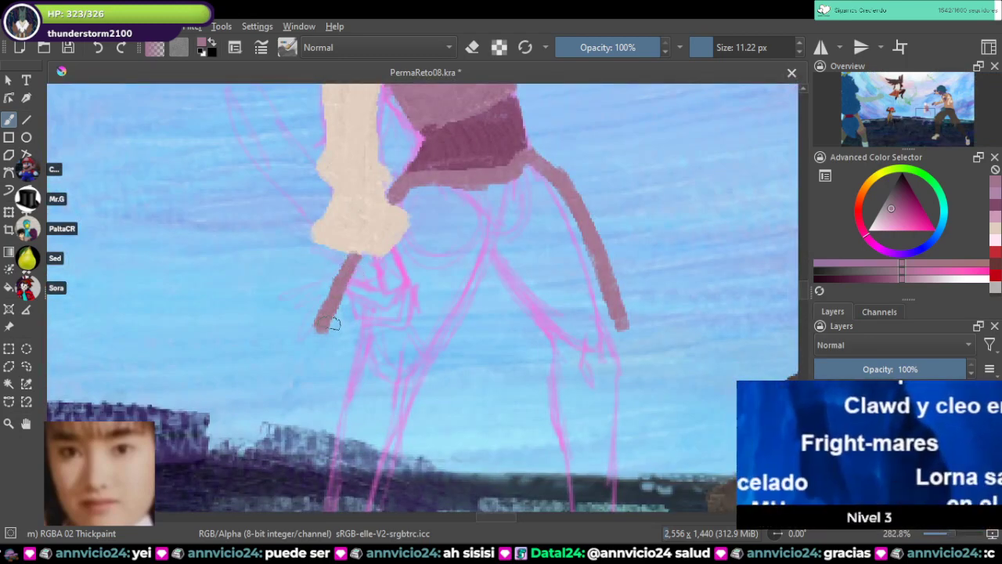
scroll(425, 284, "down", 10)
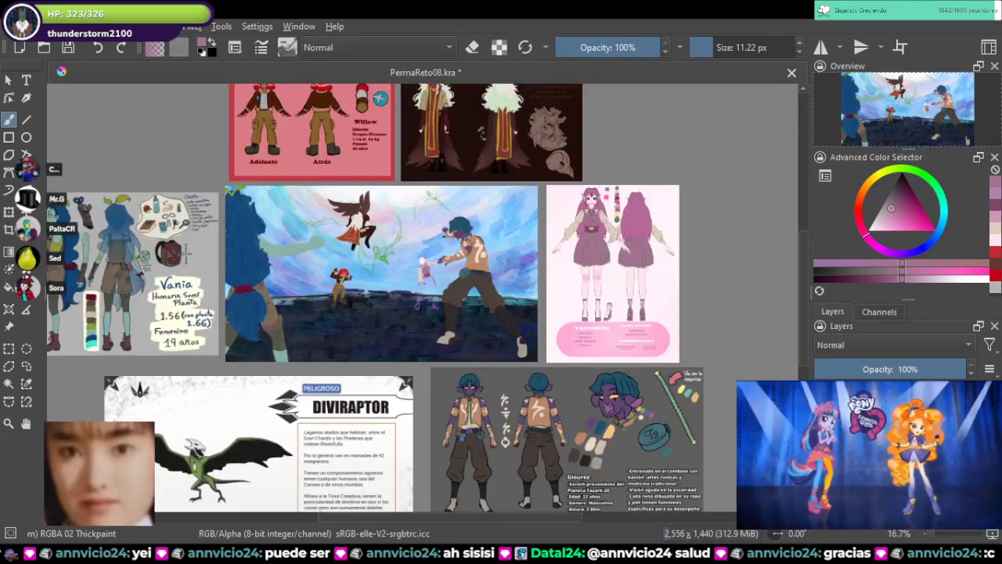
scroll(426, 283, "up", 1)
scroll(426, 285, "up", 1)
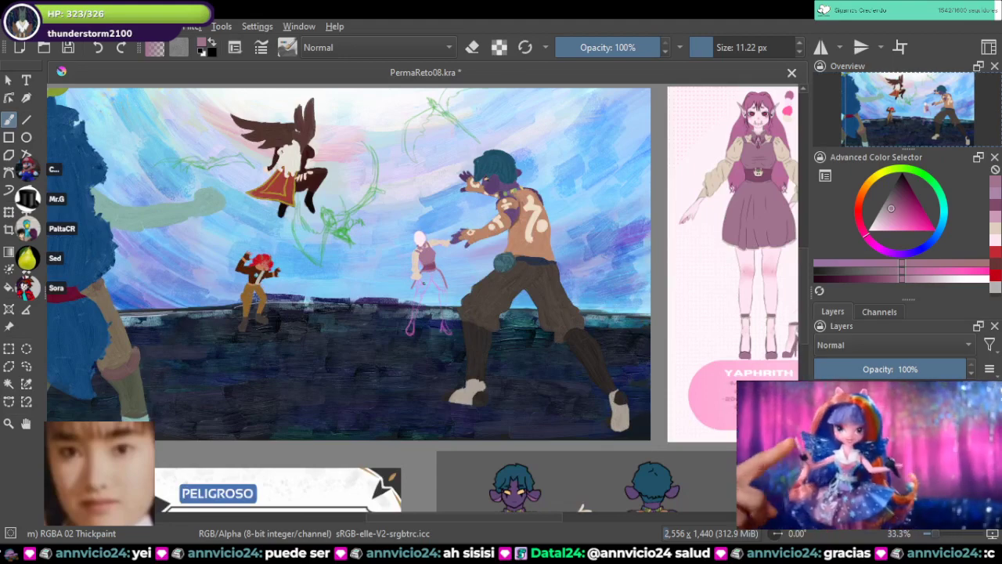
scroll(425, 285, "up", 6)
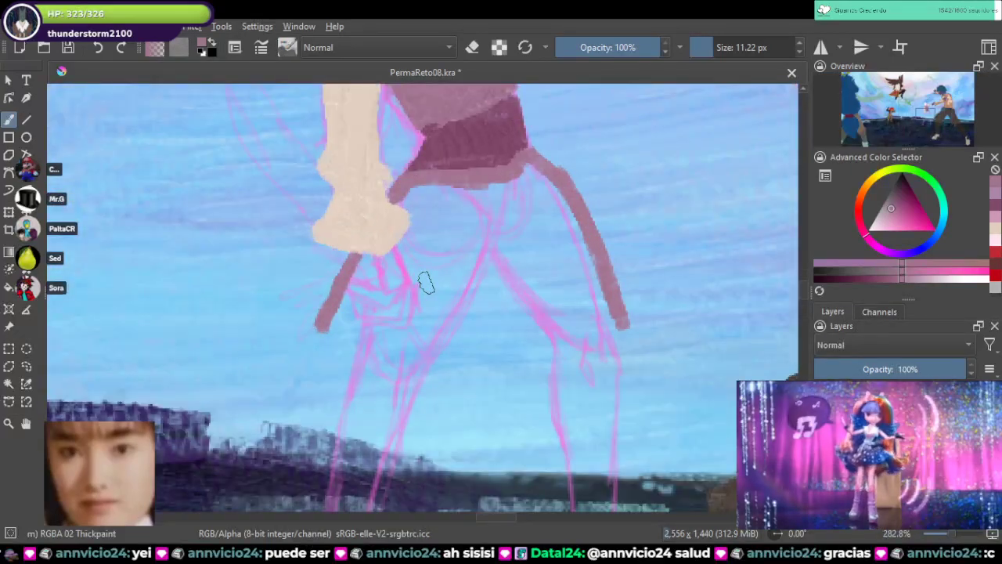
Step: Paint the skirt's wavy mauve hem across the thighs, connecting its two side edges
left_click_drag(320, 327, 356, 350)
left_click_drag(428, 362, 553, 350)
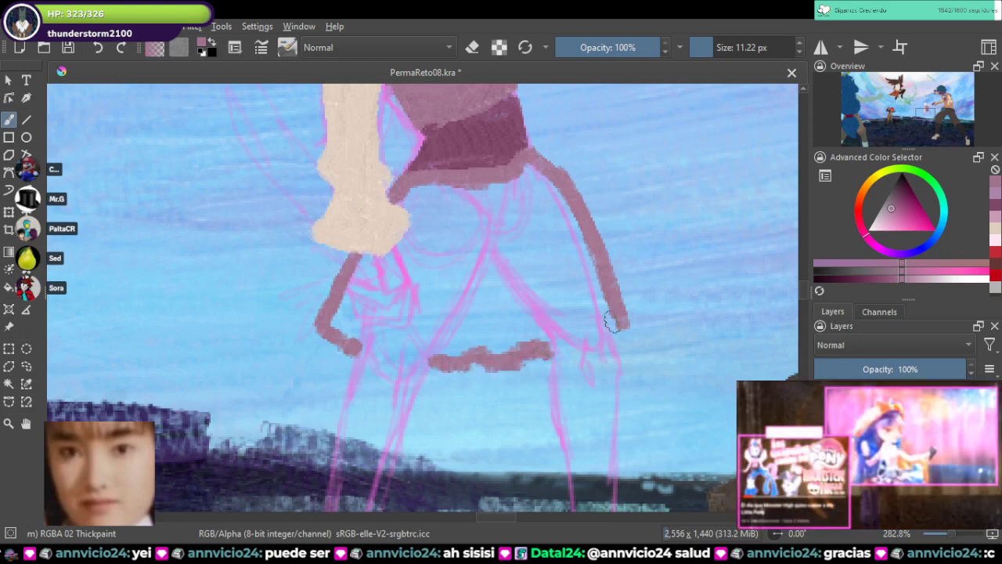
mouse_move(618, 322)
left_mouse_down()
mouse_move(558, 323)
mouse_move(609, 314)
mouse_move(575, 312)
mouse_move(545, 340)
mouse_move(496, 347)
left_mouse_up()
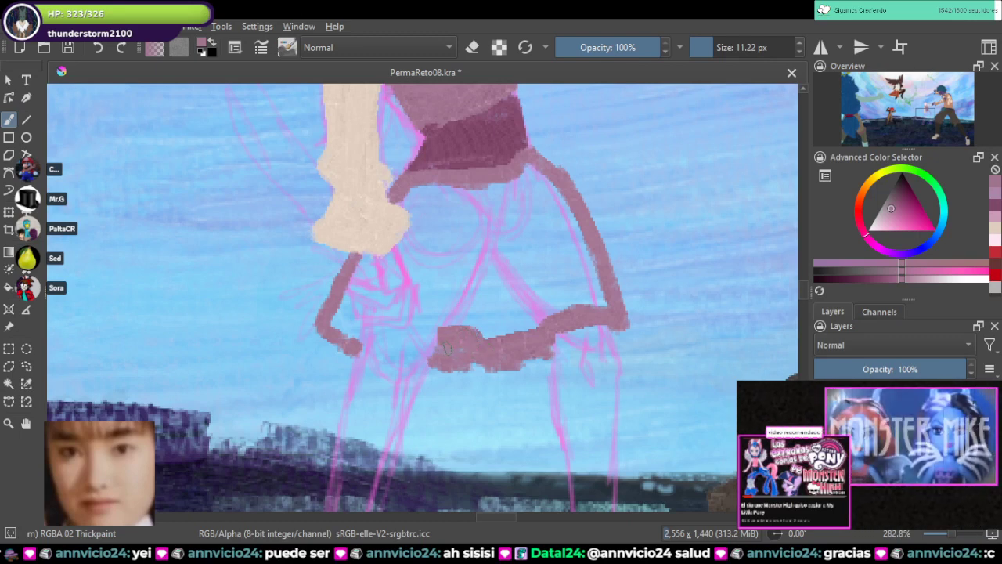
mouse_move(438, 342)
left_mouse_down()
mouse_move(364, 303)
mouse_move(415, 300)
mouse_move(419, 326)
mouse_move(469, 331)
mouse_move(483, 316)
mouse_move(519, 328)
mouse_move(606, 293)
left_mouse_up()
key("ctrl+z")
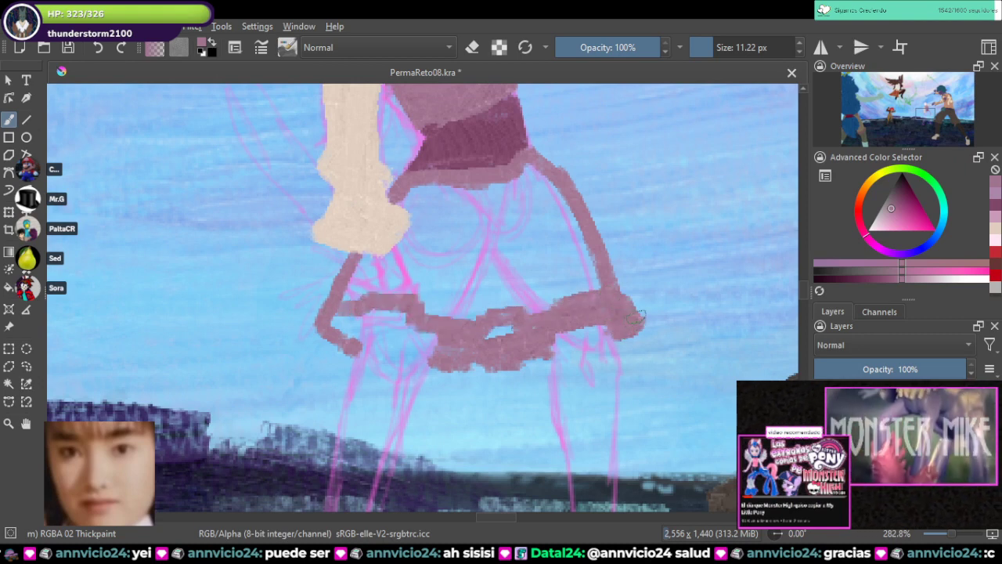
Step: Widen the skirt's outer side beyond its outline and fill the whole skirt with mauve from belt to hem
left_click_drag(594, 250, 636, 310)
mouse_move(596, 227)
left_mouse_down()
mouse_move(533, 157)
mouse_move(604, 250)
mouse_move(642, 308)
left_mouse_up()
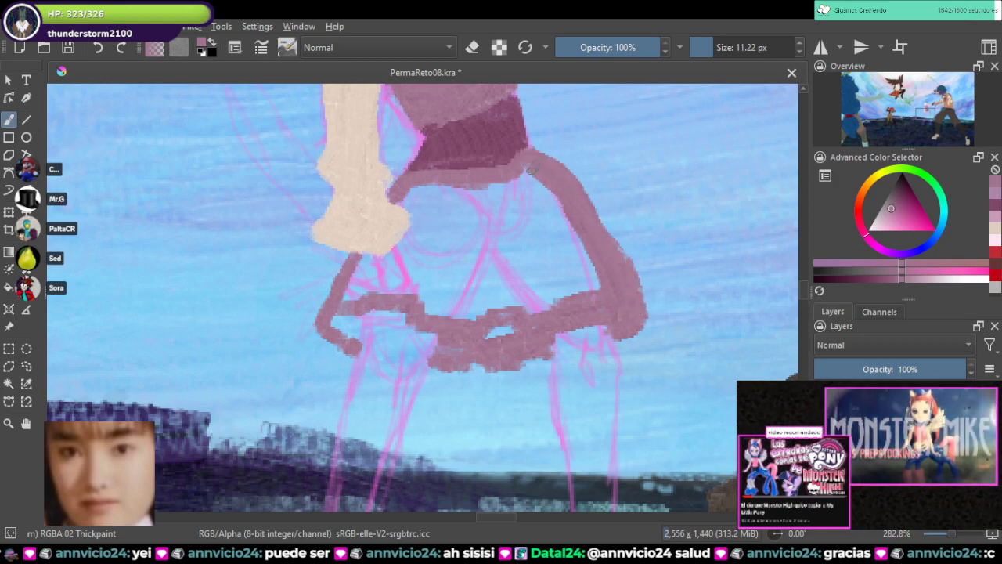
mouse_move(507, 182)
left_mouse_down()
mouse_move(474, 194)
mouse_move(451, 223)
mouse_move(390, 219)
mouse_move(432, 192)
mouse_move(390, 205)
mouse_move(417, 213)
mouse_move(413, 243)
mouse_move(386, 266)
mouse_move(366, 267)
mouse_move(348, 300)
mouse_move(413, 255)
left_mouse_up()
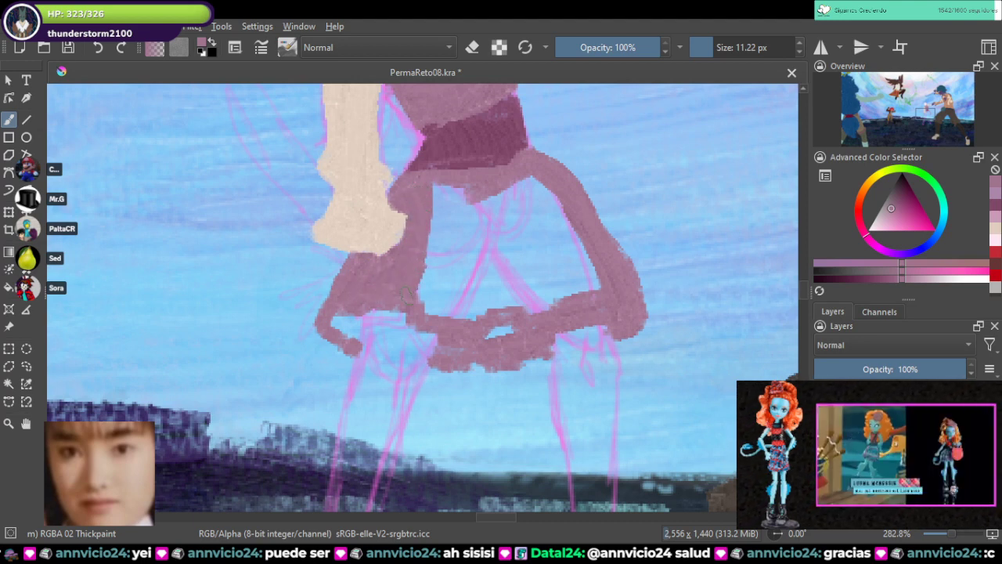
mouse_move(407, 294)
left_mouse_down()
mouse_move(440, 321)
mouse_move(464, 297)
mouse_move(464, 313)
mouse_move(481, 302)
mouse_move(485, 316)
mouse_move(519, 263)
mouse_move(540, 287)
mouse_move(550, 254)
mouse_move(572, 278)
mouse_move(605, 268)
mouse_move(574, 216)
mouse_move(541, 225)
mouse_move(510, 280)
mouse_move(439, 222)
left_mouse_up()
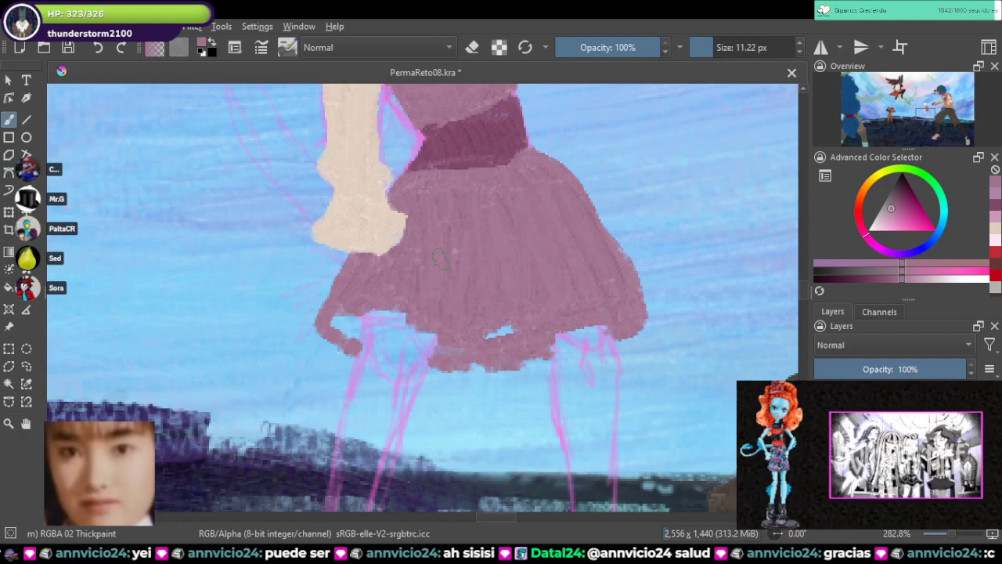
Step: Sample a darker mauve from the skirt on the reference sheet and paint the skirt's inner side below the hem around the legs
scroll(439, 259, "down", 5)
left_click_drag(529, 235, 138, 313)
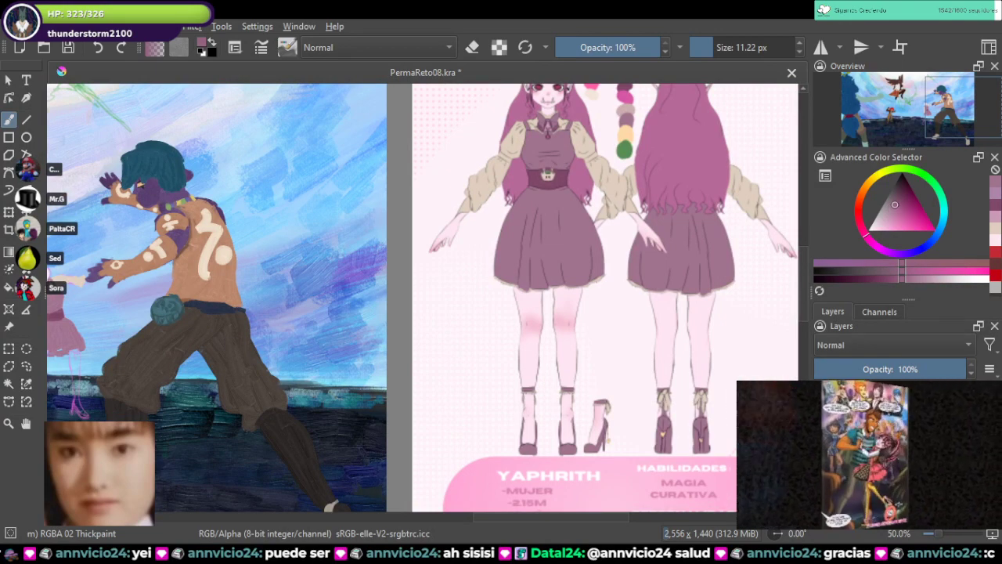
mouse_move(94, 321)
left_mouse_down()
mouse_move(454, 284)
mouse_move(525, 290)
left_mouse_up()
scroll(445, 291, "up", 5)
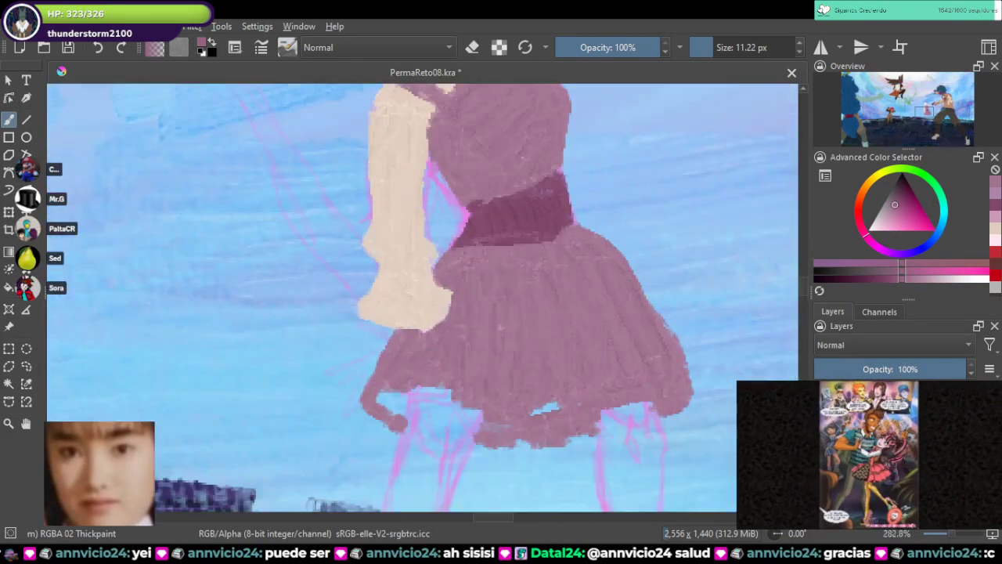
scroll(421, 305, "up", 1)
mouse_move(396, 407)
left_mouse_down()
mouse_move(420, 305)
mouse_move(374, 310)
mouse_move(407, 352)
left_mouse_up()
left_click_drag(364, 301, 414, 364)
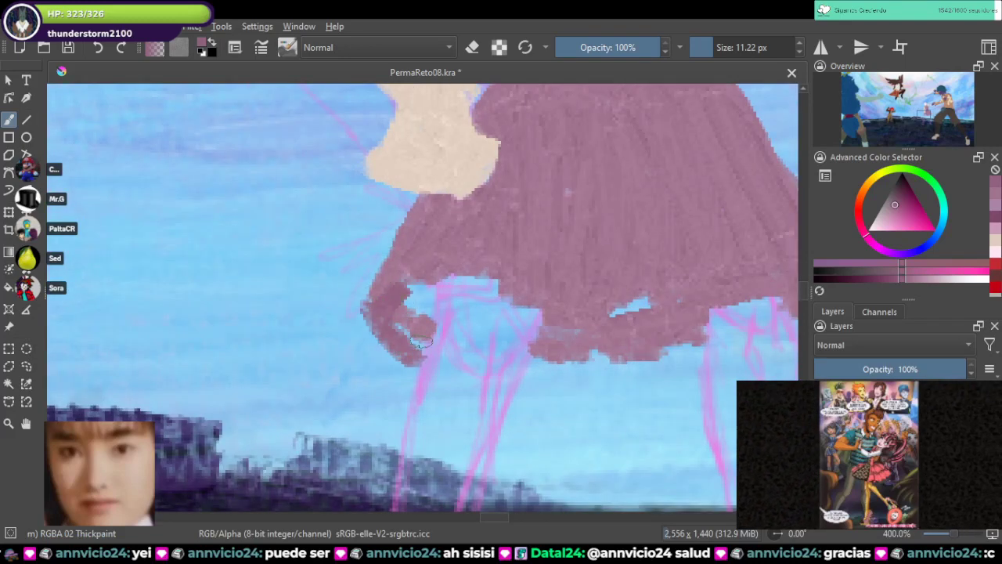
mouse_move(419, 301)
left_mouse_down()
mouse_move(399, 329)
mouse_move(423, 289)
left_mouse_up()
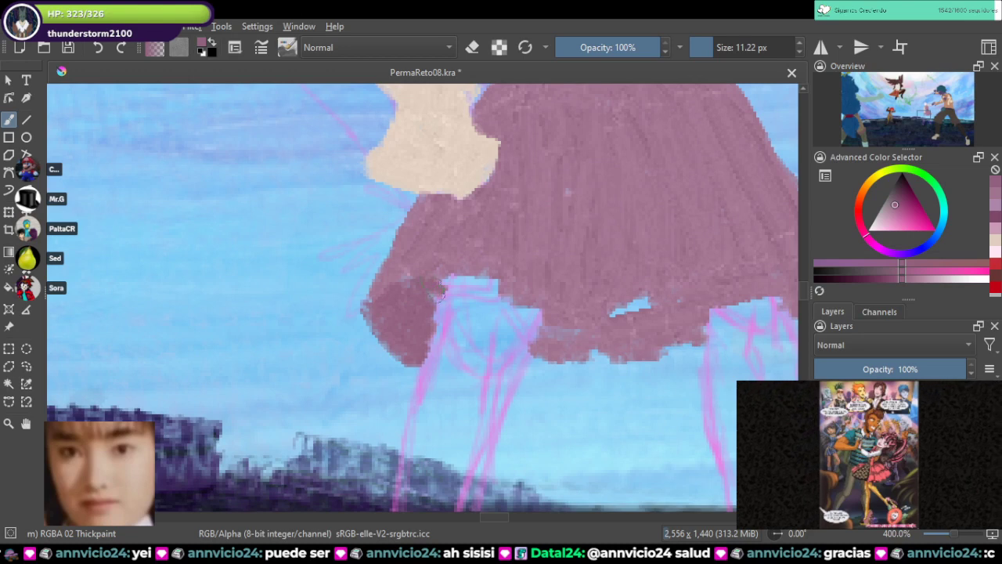
mouse_move(542, 327)
left_mouse_down()
mouse_move(585, 335)
mouse_move(628, 313)
mouse_move(694, 319)
mouse_move(688, 384)
mouse_move(519, 379)
mouse_move(548, 353)
mouse_move(613, 369)
mouse_move(675, 356)
mouse_move(659, 352)
mouse_move(473, 348)
left_mouse_up()
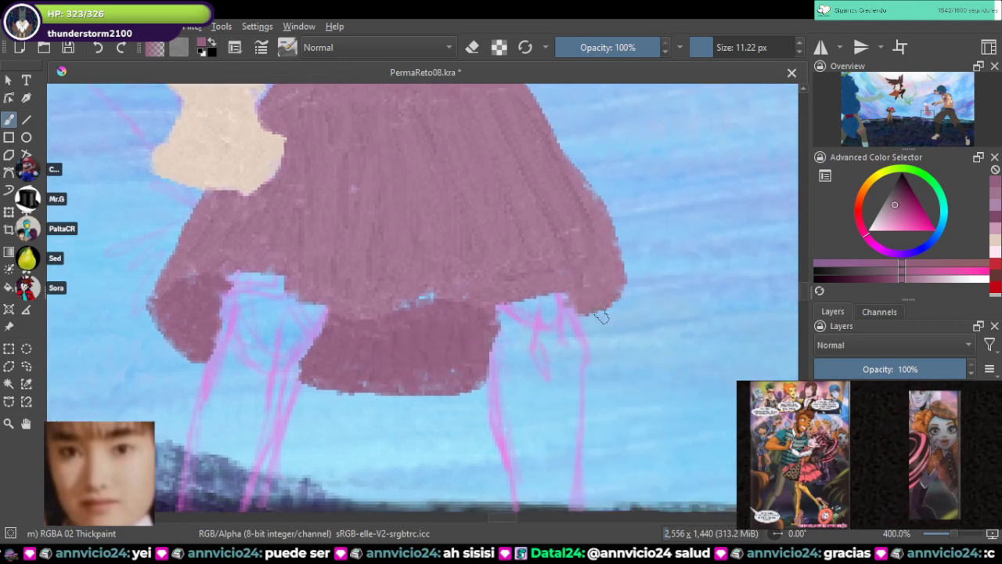
mouse_move(601, 316)
left_mouse_down()
mouse_move(578, 367)
mouse_move(583, 382)
mouse_move(592, 321)
mouse_move(576, 310)
left_mouse_up()
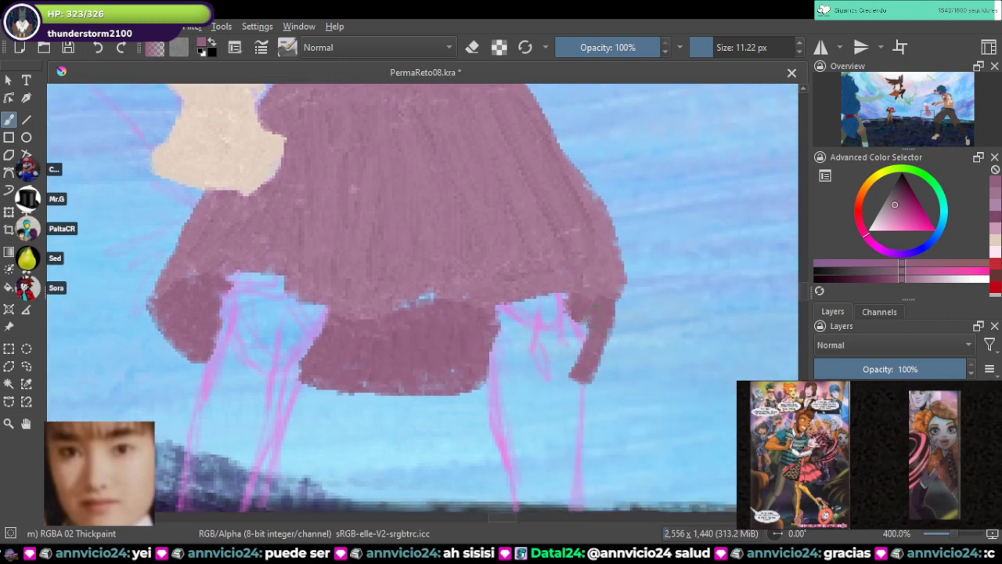
Step: Sample the pale pink skin colour from the legs on the reference sheet
scroll(558, 312, "down", 6)
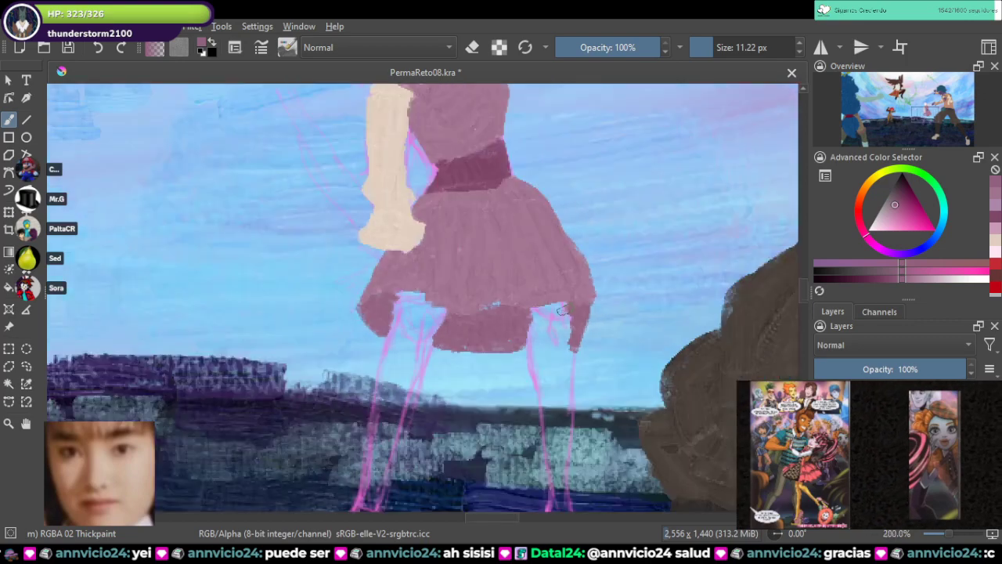
left_click_drag(689, 267, 148, 402)
left_click_drag(548, 380, 368, 294)
scroll(369, 294, "up", 3)
left_click(584, 443, "ctrl")
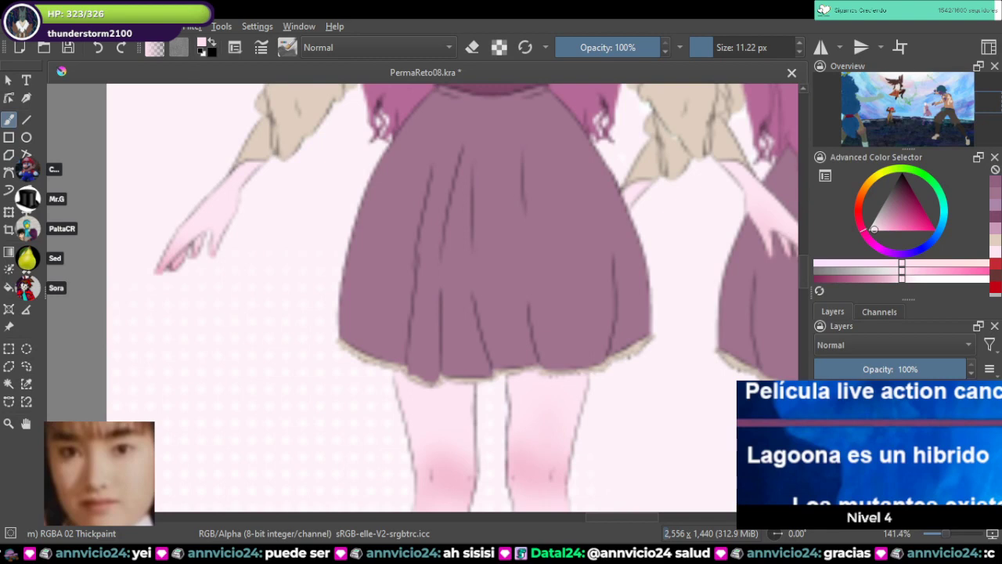
left_click_drag(559, 419, 494, 211)
scroll(492, 208, "up", 2)
left_click(489, 163, "ctrl")
scroll(443, 297, "down", 3)
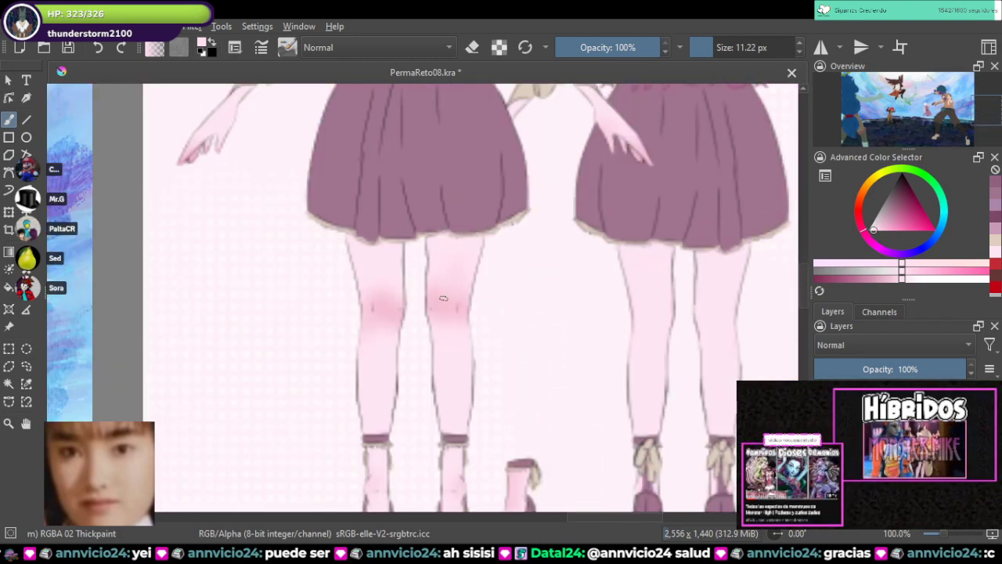
scroll(443, 297, "down", 2)
Step: Paint the thigh of the leg nearest the lowered arm in pale pink, from the skirt hem down to the horizon
left_click_drag(444, 298, 683, 252)
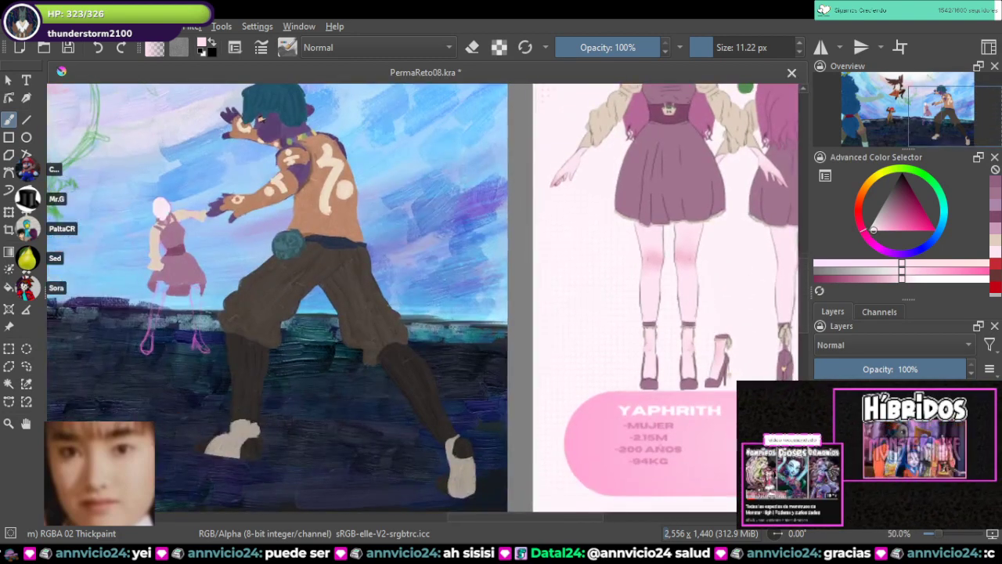
left_click_drag(174, 294, 494, 336)
scroll(378, 259, "up", 5)
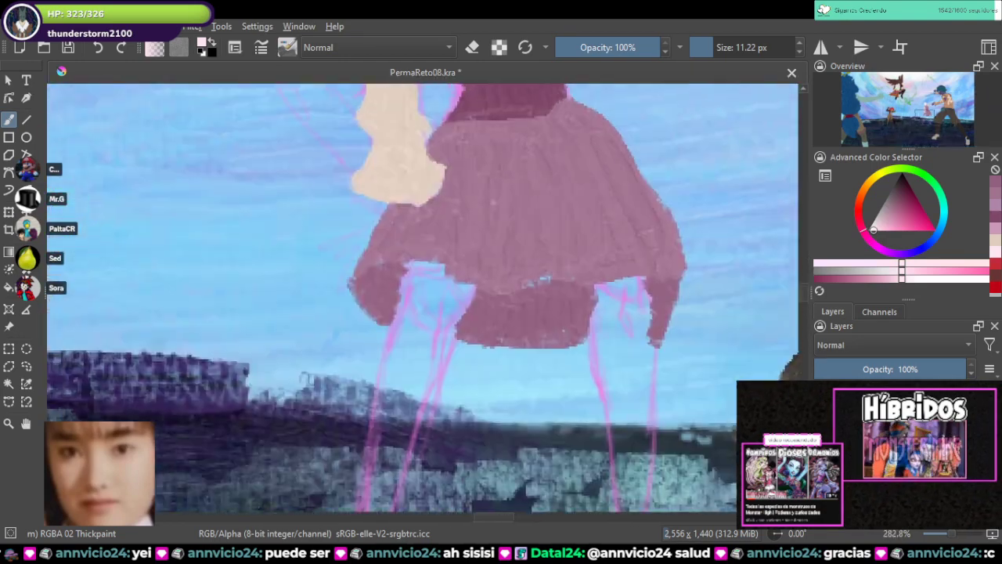
scroll(430, 271, "up", 2)
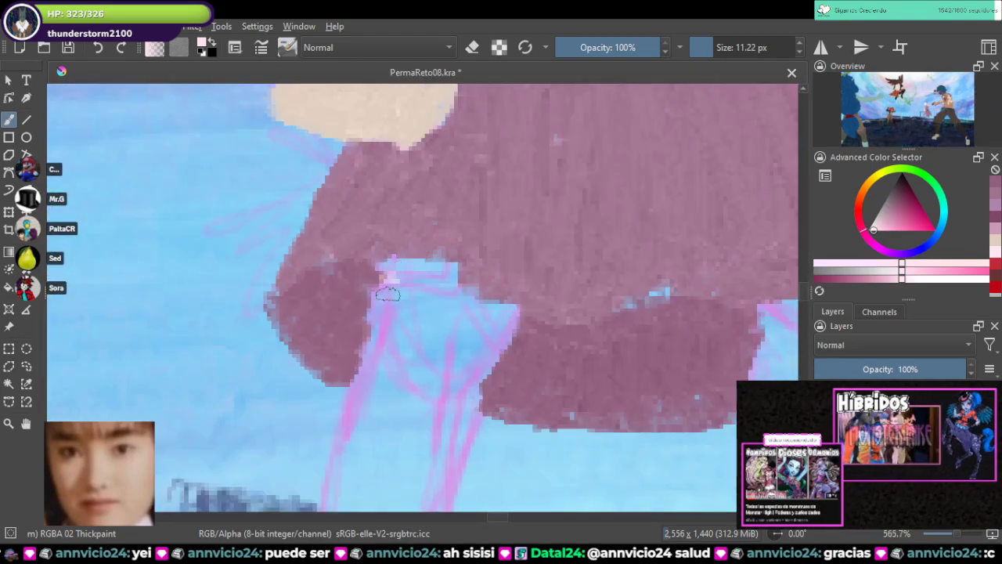
mouse_move(384, 287)
left_mouse_down()
mouse_move(380, 335)
mouse_move(385, 272)
mouse_move(435, 270)
mouse_move(510, 317)
mouse_move(472, 372)
mouse_move(467, 302)
mouse_move(423, 277)
mouse_move(403, 279)
mouse_move(391, 347)
mouse_move(422, 419)
mouse_move(422, 461)
mouse_move(471, 333)
left_mouse_up()
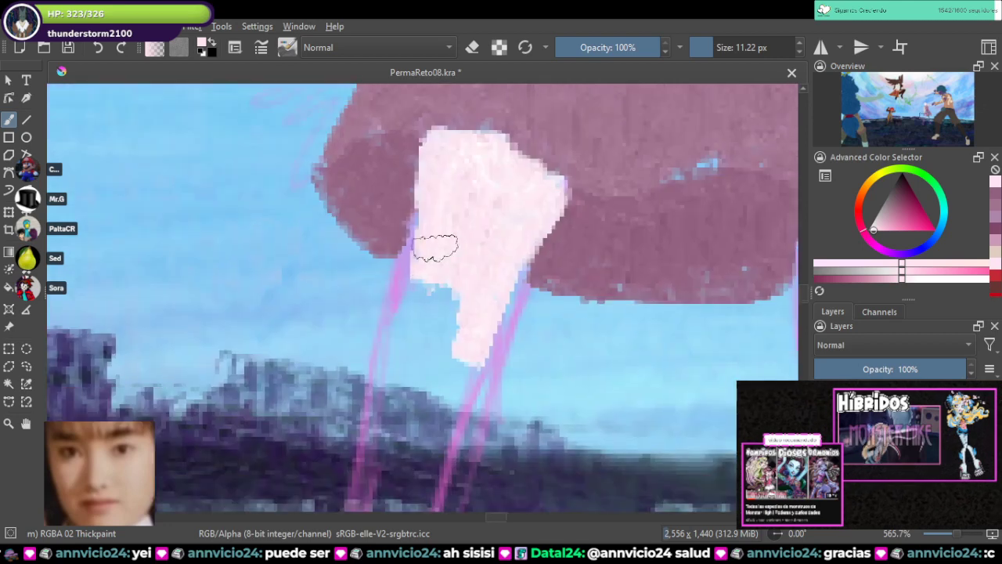
mouse_move(434, 246)
left_mouse_down()
mouse_move(393, 385)
mouse_move(437, 251)
mouse_move(452, 243)
mouse_move(459, 185)
mouse_move(444, 227)
mouse_move(449, 194)
mouse_move(409, 278)
mouse_move(434, 300)
mouse_move(408, 348)
mouse_move(499, 220)
mouse_move(403, 287)
mouse_move(434, 381)
mouse_move(449, 320)
mouse_move(448, 242)
mouse_move(389, 442)
left_mouse_up()
left_click_drag(389, 442, 428, 271)
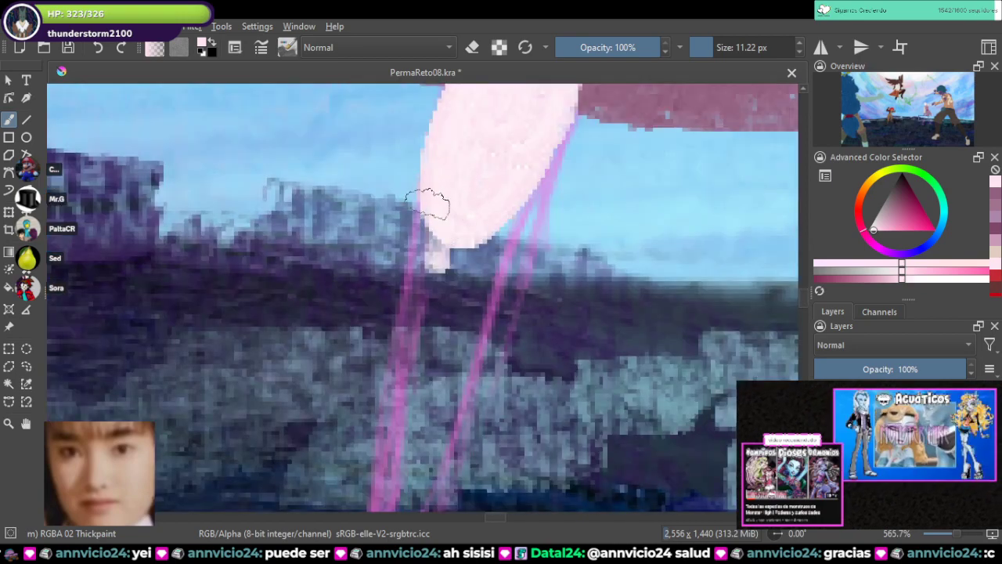
left_click_drag(427, 204, 425, 335)
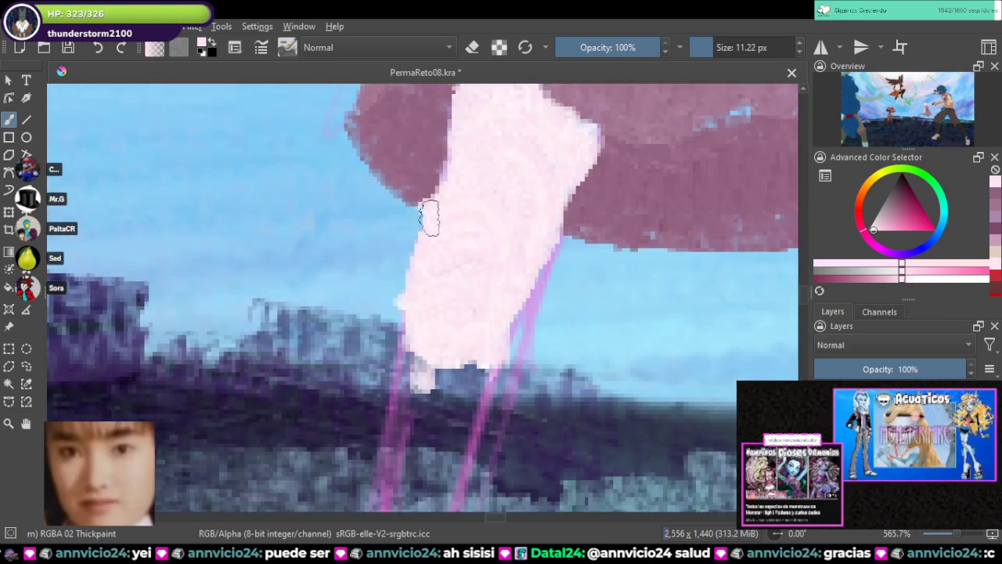
Step: Paint both edges of the same leg's shin in pale pink, tapering them together down to the ankle
left_click_drag(416, 349, 423, 113)
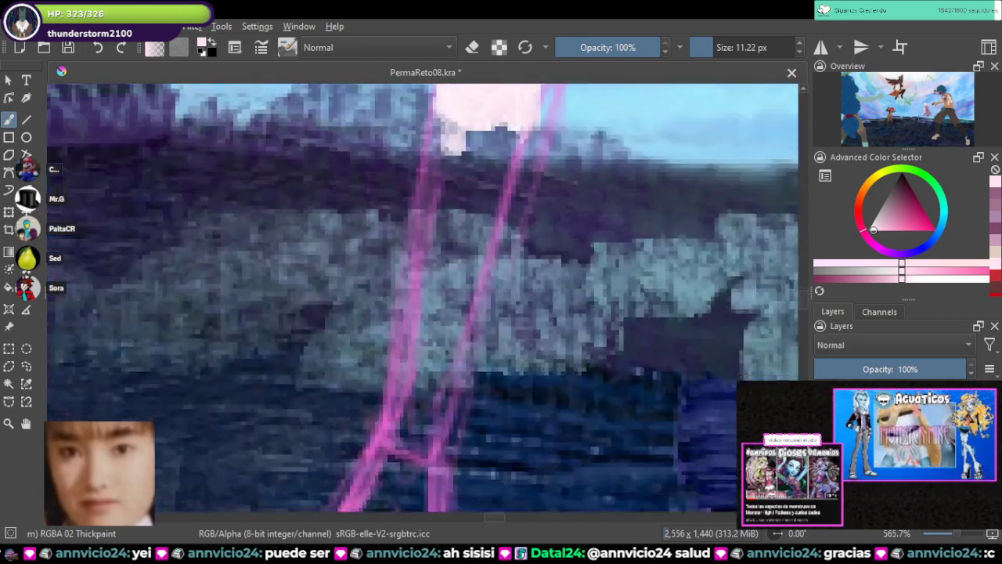
mouse_move(441, 174)
left_mouse_down()
mouse_move(449, 202)
mouse_move(423, 356)
left_mouse_up()
left_click_drag(437, 205, 412, 462)
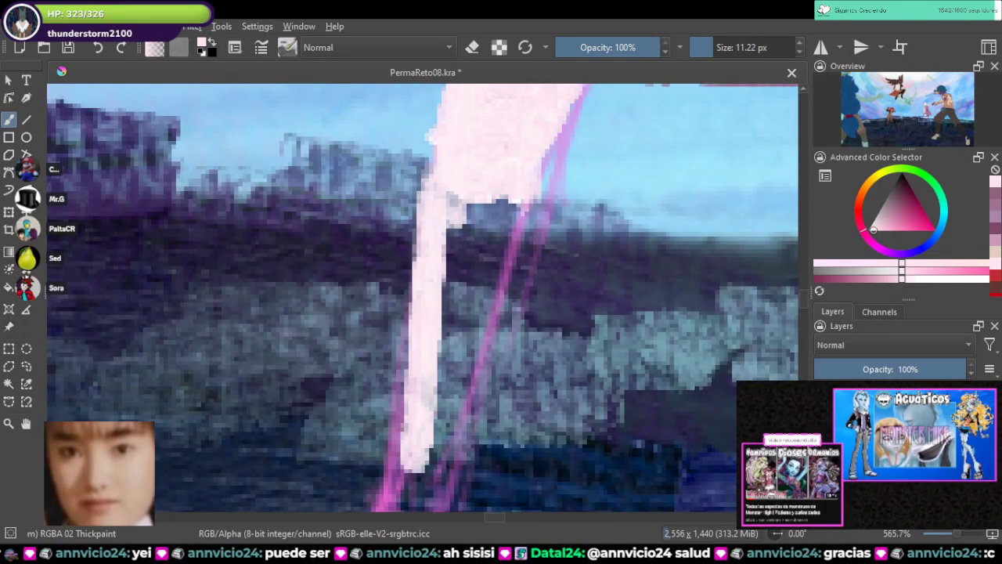
left_click_drag(425, 362, 434, 235)
mouse_move(423, 282)
left_mouse_down()
mouse_move(393, 397)
mouse_move(476, 177)
mouse_move(422, 381)
mouse_move(479, 166)
mouse_move(440, 279)
left_mouse_up()
mouse_move(443, 326)
left_mouse_down()
mouse_move(488, 203)
mouse_move(422, 344)
left_mouse_up()
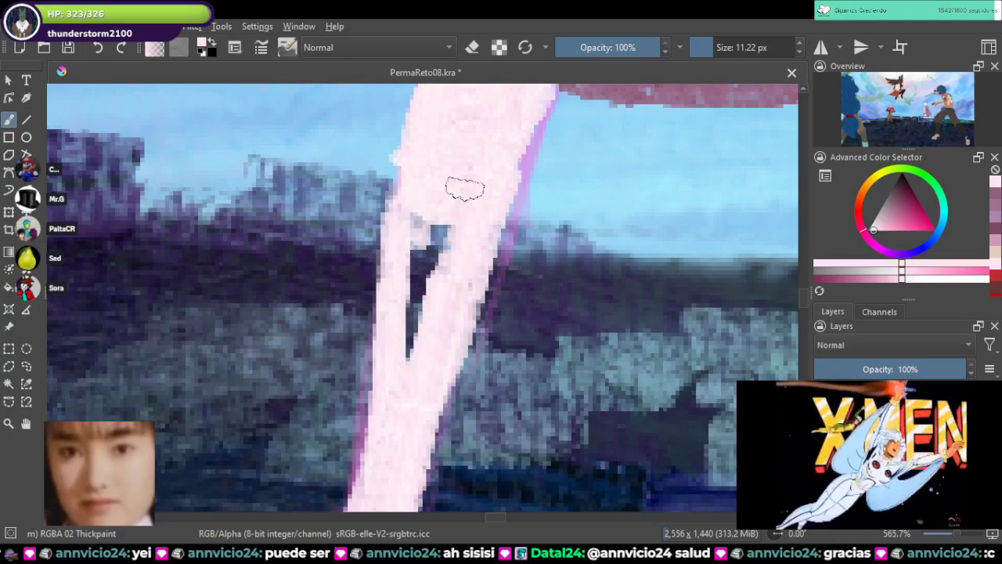
Step: Fill the gap inside the shin, even out the leg's inner edge and erase the excess paint along the calf
mouse_move(465, 189)
left_mouse_down()
mouse_move(416, 161)
mouse_move(486, 269)
mouse_move(462, 258)
mouse_move(501, 156)
left_mouse_up()
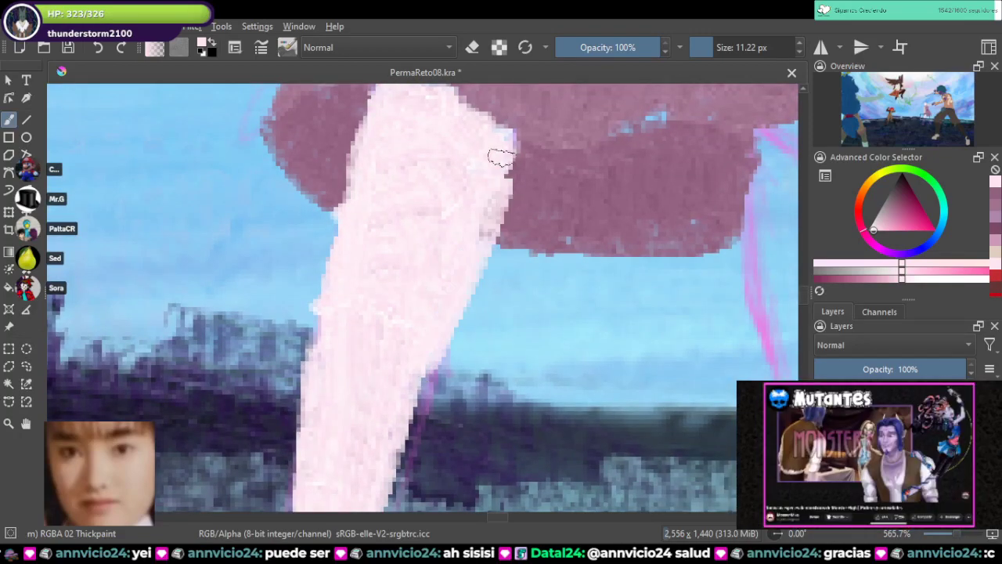
left_click_drag(474, 236, 505, 134)
left_click_drag(443, 267, 404, 353)
mouse_move(439, 322)
left_mouse_down()
mouse_move(472, 204)
mouse_move(313, 496)
mouse_move(397, 352)
mouse_move(429, 378)
left_mouse_up()
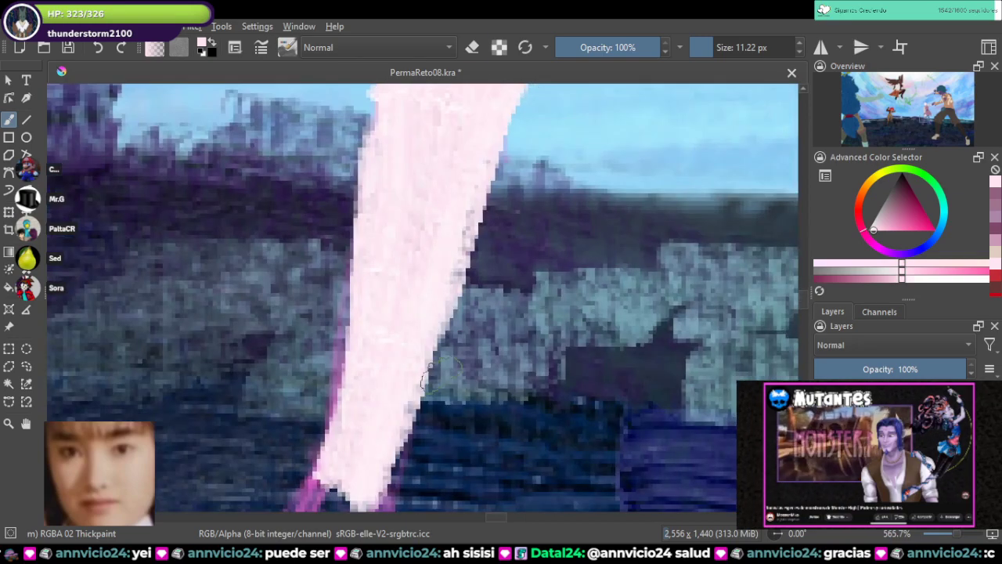
key("e")
mouse_move(479, 244)
left_mouse_down()
mouse_move(468, 270)
mouse_move(495, 179)
left_mouse_up()
key("e")
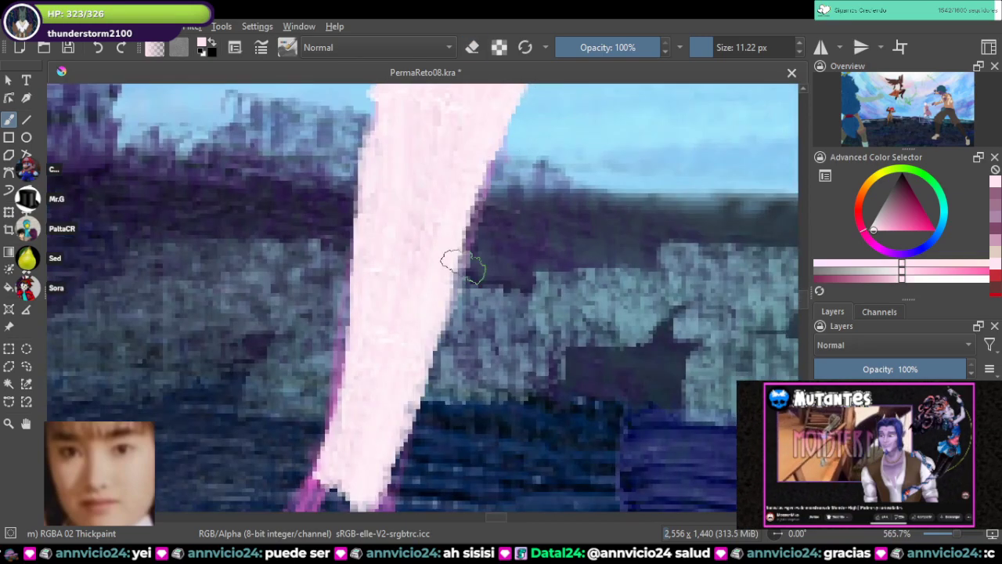
Step: Paint the foot in pale pink from the ankle to the toe, filling its sketched outline
left_click_drag(365, 435, 418, 274)
mouse_move(398, 321)
left_mouse_down()
mouse_move(351, 414)
mouse_move(376, 316)
mouse_move(315, 435)
left_mouse_up()
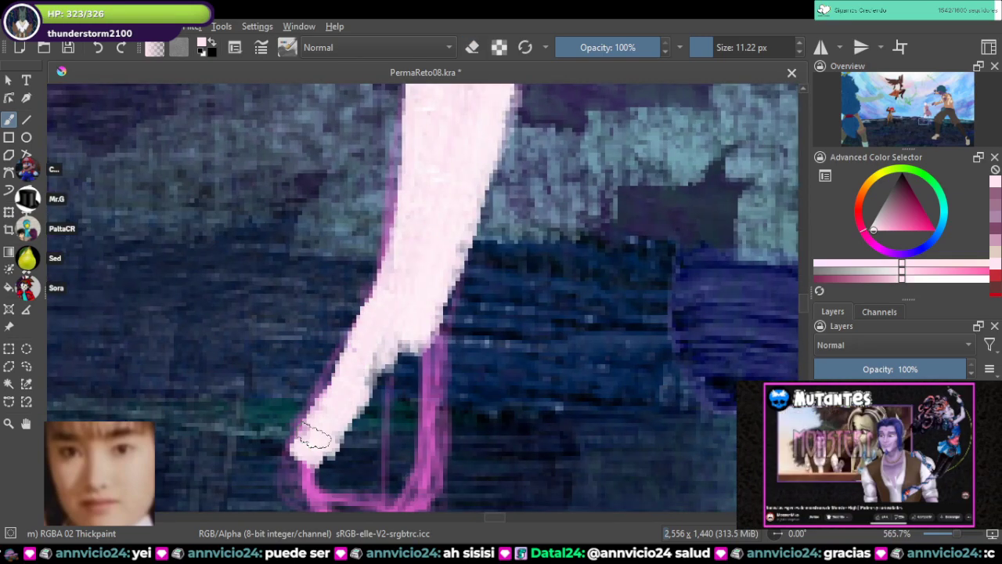
scroll(315, 438, "down", 2)
mouse_move(325, 376)
left_mouse_down()
mouse_move(297, 423)
mouse_move(331, 436)
mouse_move(403, 405)
mouse_move(413, 268)
mouse_move(358, 313)
mouse_move(391, 224)
left_mouse_up()
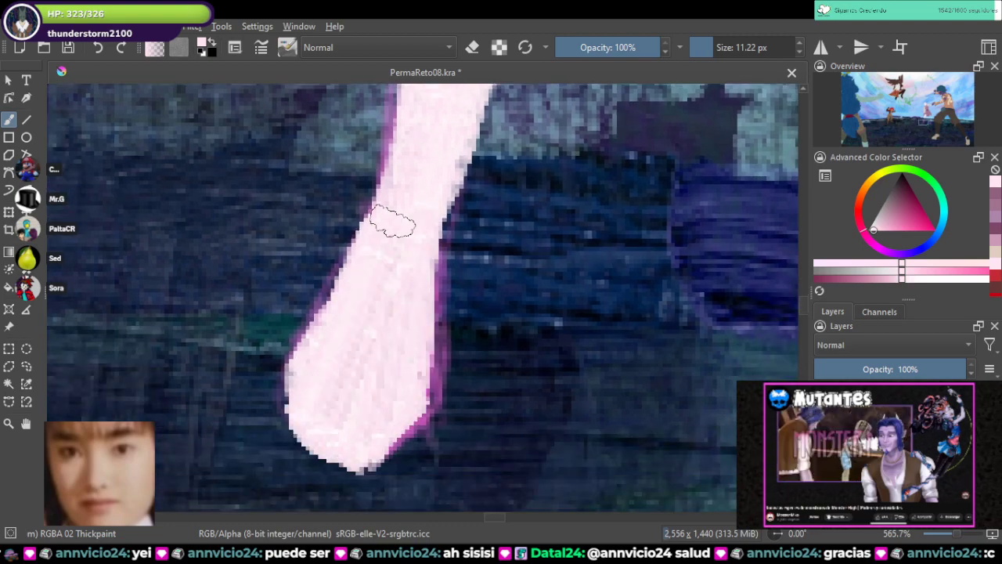
scroll(393, 222, "down", 6)
Step: Lower the paint layer's opacity to 45%, paint the lowered hand in pale pink below the sleeve cuff, and restore the opacity to 100%
left_click_drag(449, 180, 517, 403)
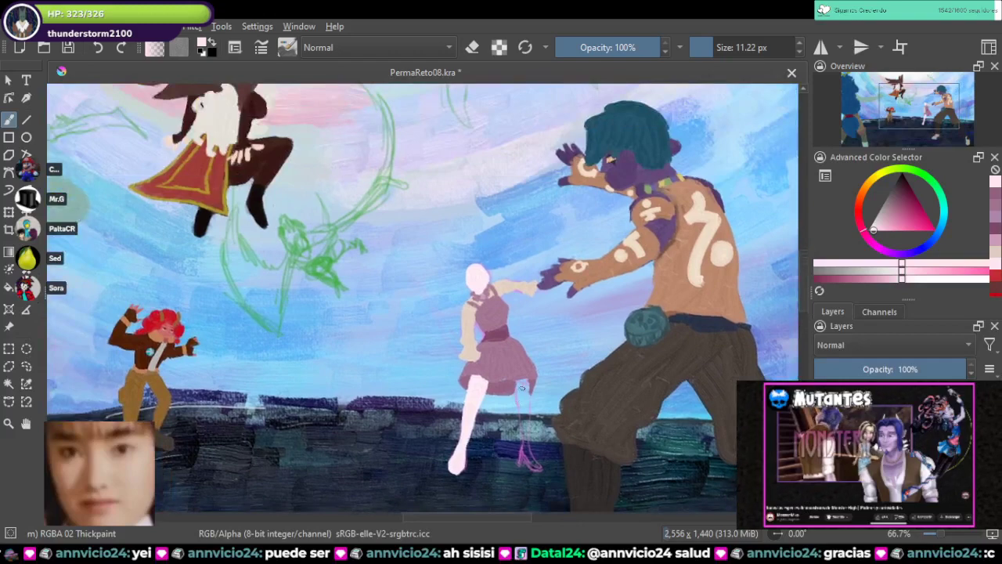
scroll(521, 387, "up", 8)
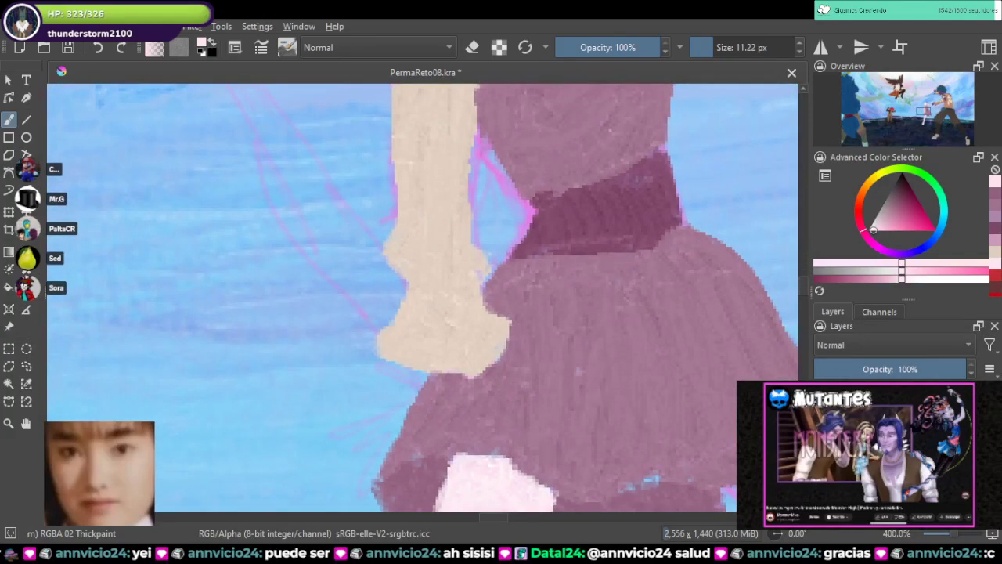
left_click(882, 369)
scroll(473, 436, "up", 1)
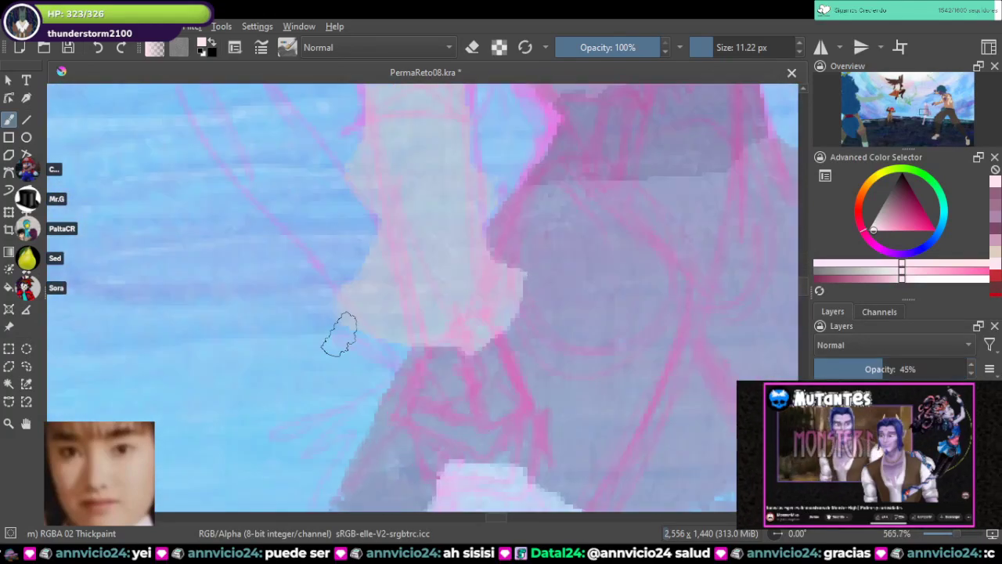
left_click_drag(339, 334, 350, 273)
mouse_move(422, 292)
left_mouse_down()
mouse_move(468, 297)
mouse_move(497, 286)
mouse_move(522, 325)
mouse_move(504, 379)
mouse_move(418, 340)
mouse_move(497, 336)
mouse_move(419, 340)
mouse_move(474, 375)
mouse_move(462, 409)
mouse_move(506, 412)
mouse_move(496, 378)
mouse_move(509, 415)
mouse_move(493, 311)
left_mouse_up()
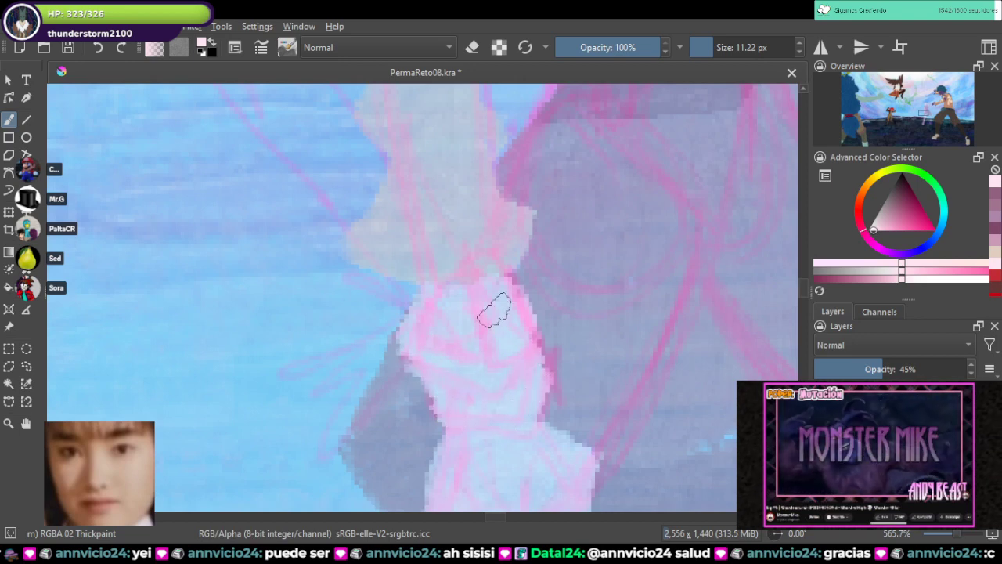
mouse_move(420, 355)
left_mouse_down()
mouse_move(400, 347)
mouse_move(451, 398)
mouse_move(516, 411)
left_mouse_up()
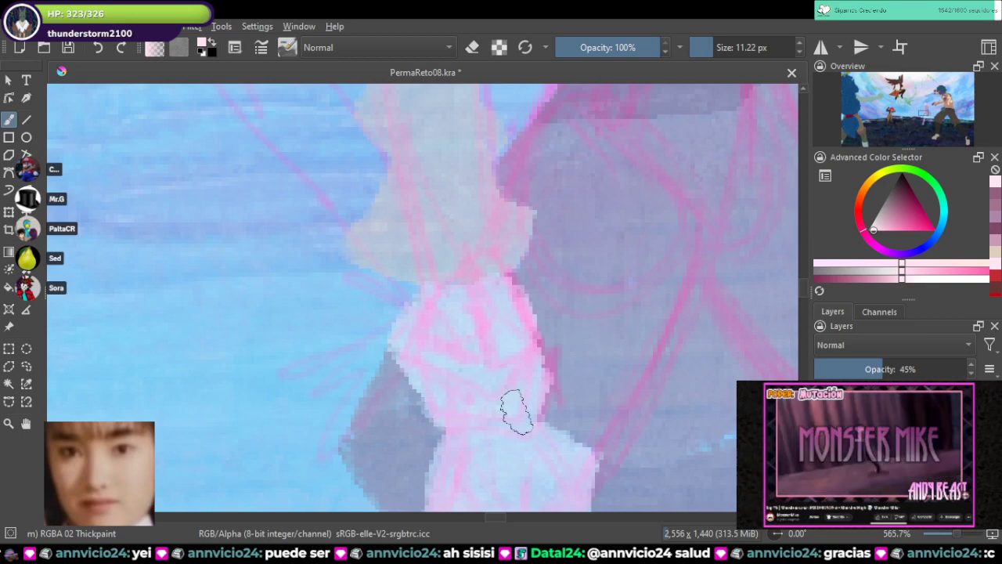
left_click_drag(883, 369, 966, 368)
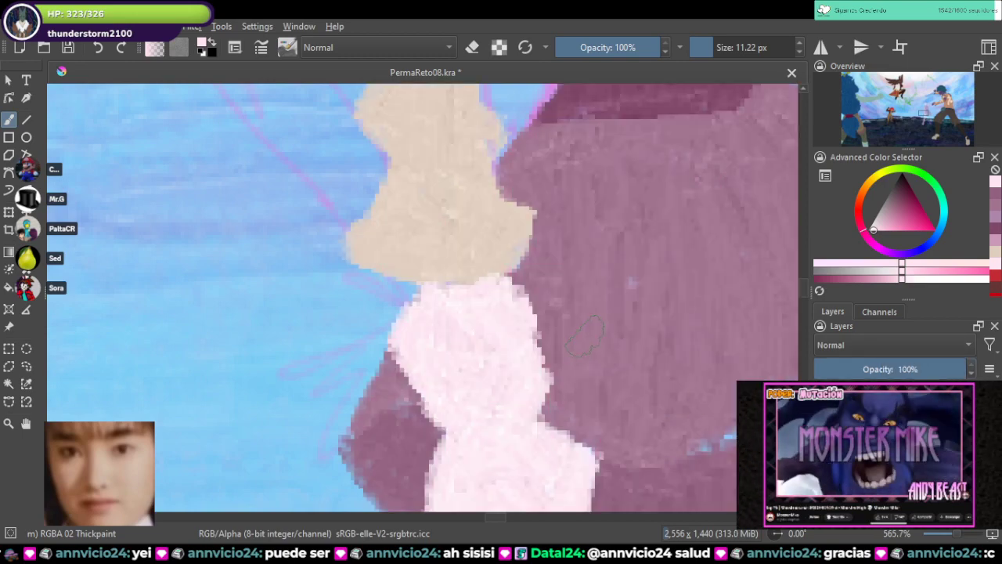
Step: Sample beige from the lowered sleeve and extend the cuff's lower edge over the wrist
scroll(585, 336, "down", 5)
scroll(526, 315, "up", 5)
scroll(651, 342, "up", 1)
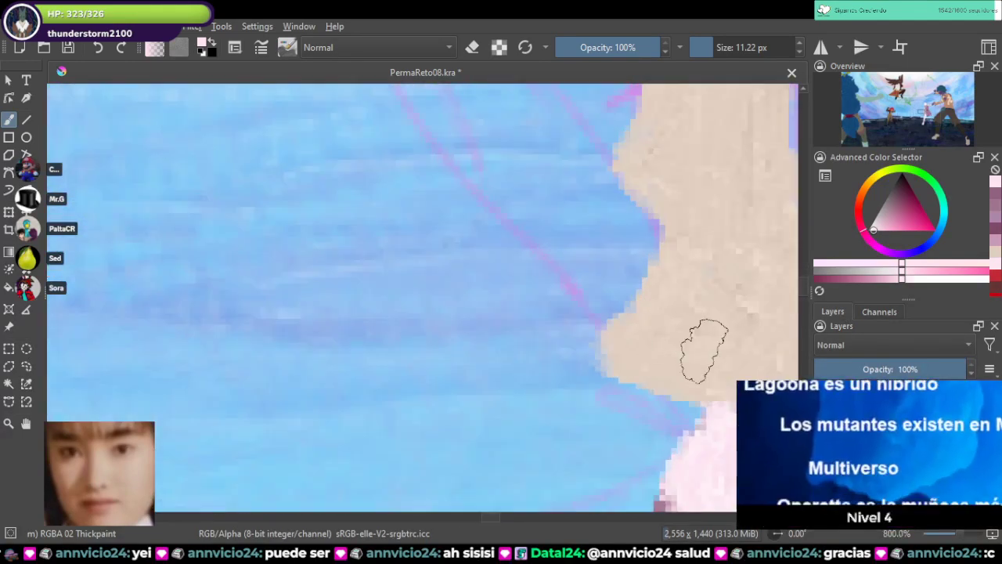
left_click_drag(704, 351, 512, 289)
left_click(470, 281, "ctrl")
mouse_move(470, 338)
left_mouse_down()
mouse_move(456, 361)
mouse_move(475, 376)
mouse_move(515, 338)
left_mouse_up()
mouse_move(453, 347)
left_mouse_down()
mouse_move(551, 324)
mouse_move(573, 334)
mouse_move(643, 329)
mouse_move(663, 314)
mouse_move(685, 286)
left_mouse_up()
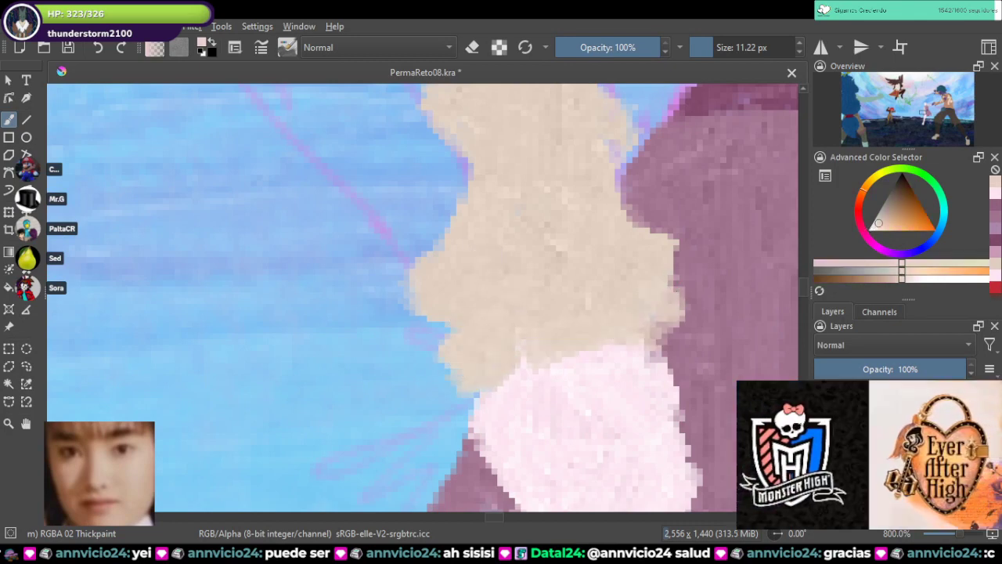
Step: Darken the beige and paint the shaded inside of the cuff on both sides of the wrist
key("k")
key("k")
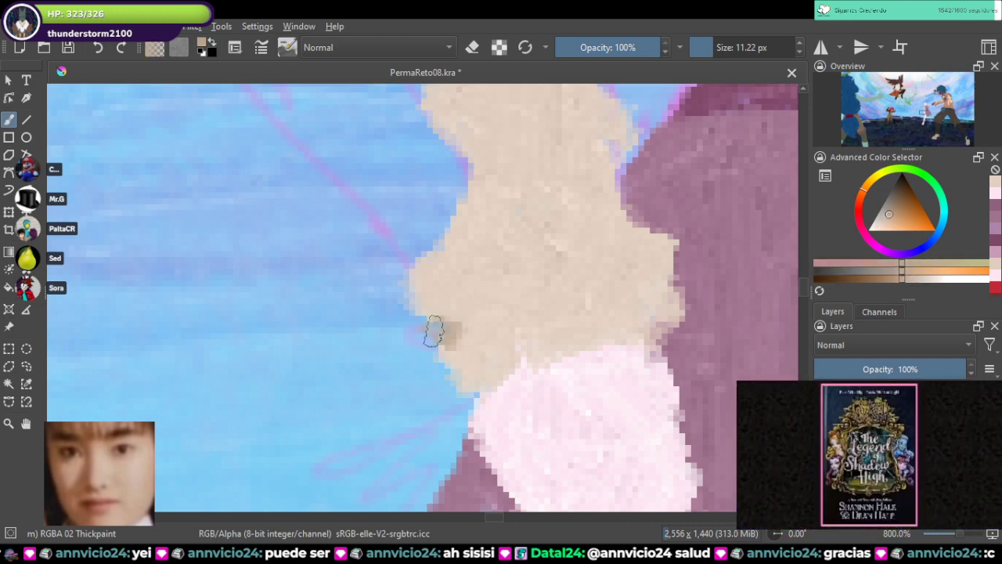
mouse_move(431, 331)
left_mouse_down()
mouse_move(470, 347)
mouse_move(433, 331)
left_mouse_up()
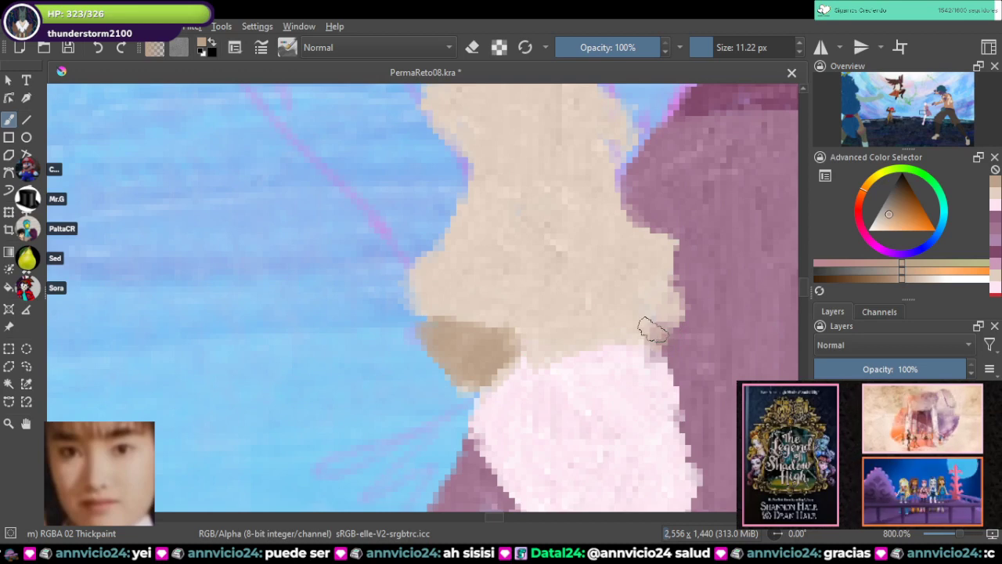
mouse_move(653, 330)
left_mouse_down()
mouse_move(666, 331)
mouse_move(671, 310)
left_mouse_up()
Step: Resample the light beige from the sleeve and round out both outer corners of the cuff
left_click(655, 257, "ctrl")
mouse_move(655, 258)
left_mouse_down()
mouse_move(687, 290)
mouse_move(696, 283)
left_mouse_up()
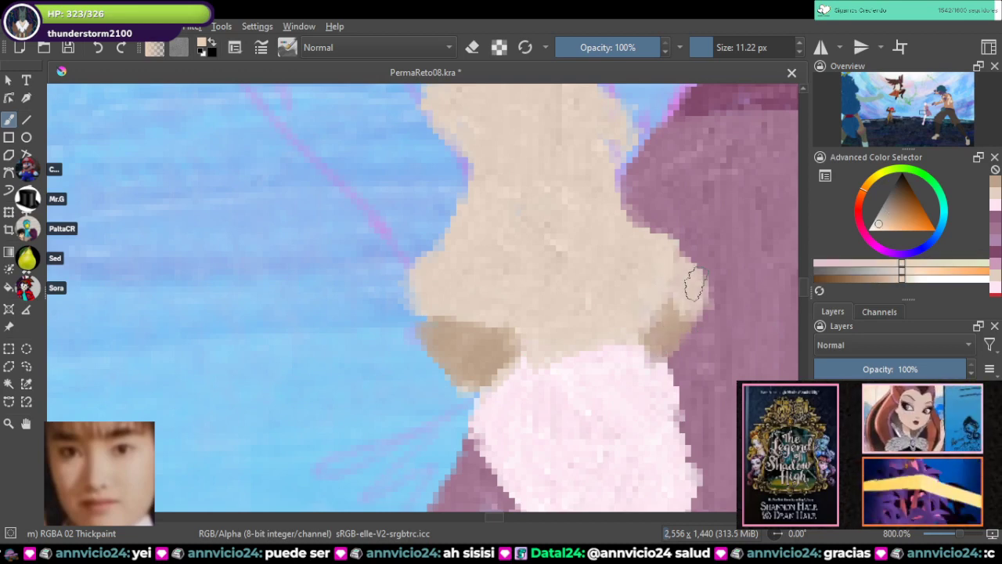
mouse_move(427, 306)
left_mouse_down()
mouse_move(405, 325)
mouse_move(443, 284)
left_mouse_up()
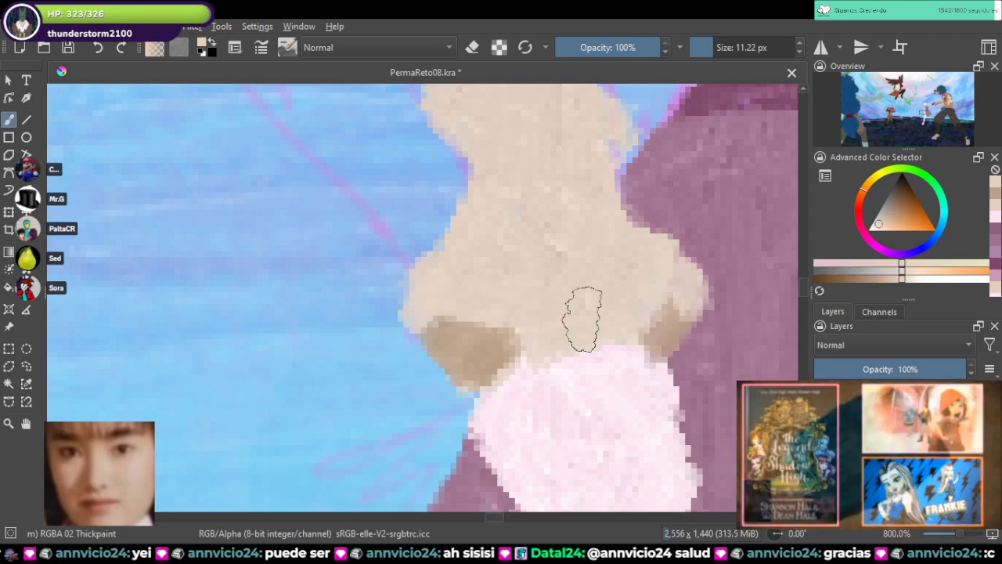
Step: Sample the hand's pale pink and extend the wrist upward into the cuff opening
left_click(603, 437, "ctrl")
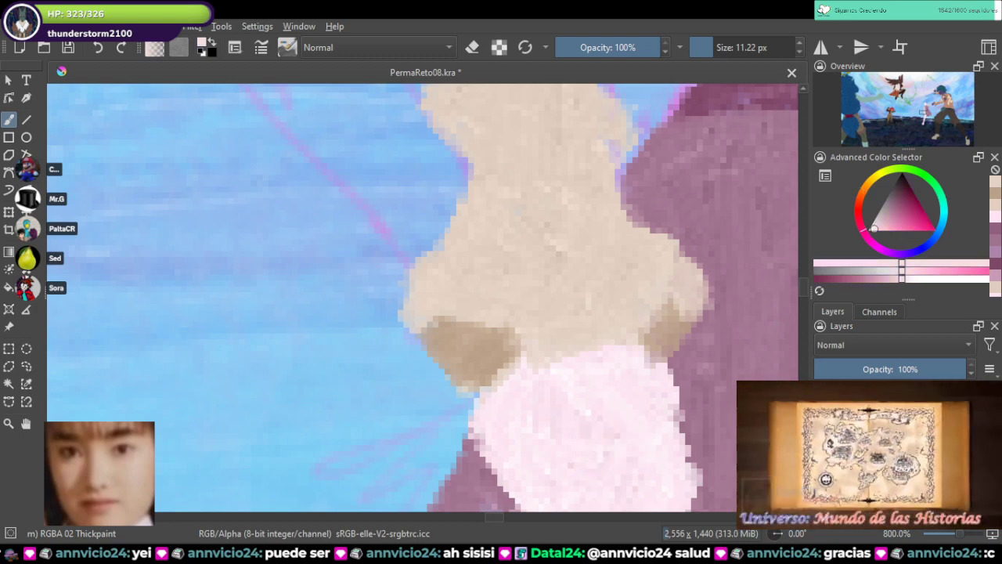
mouse_move(496, 336)
left_mouse_down()
mouse_move(504, 360)
mouse_move(548, 342)
mouse_move(578, 346)
mouse_move(563, 353)
mouse_move(634, 354)
left_mouse_up()
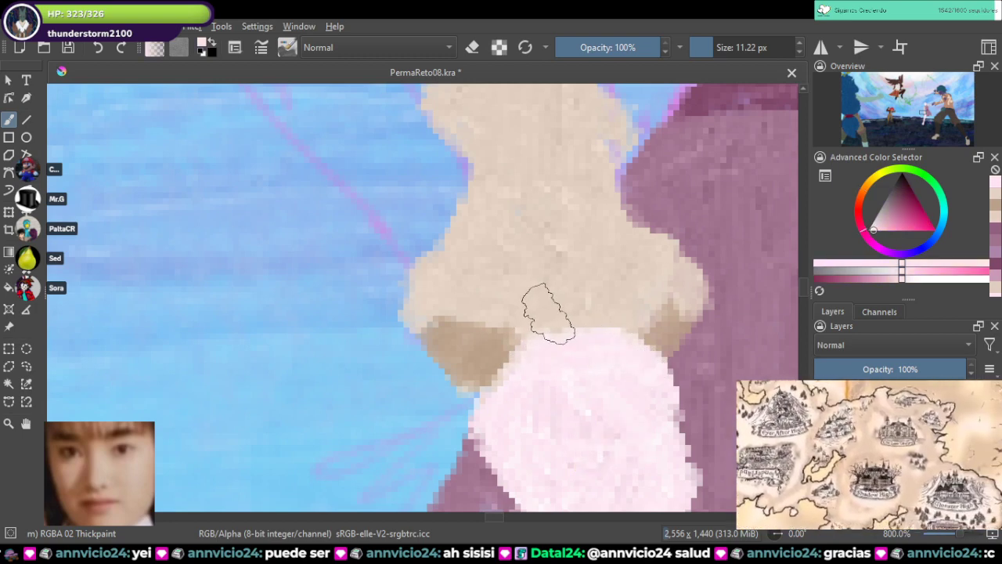
scroll(560, 313, "down", 10)
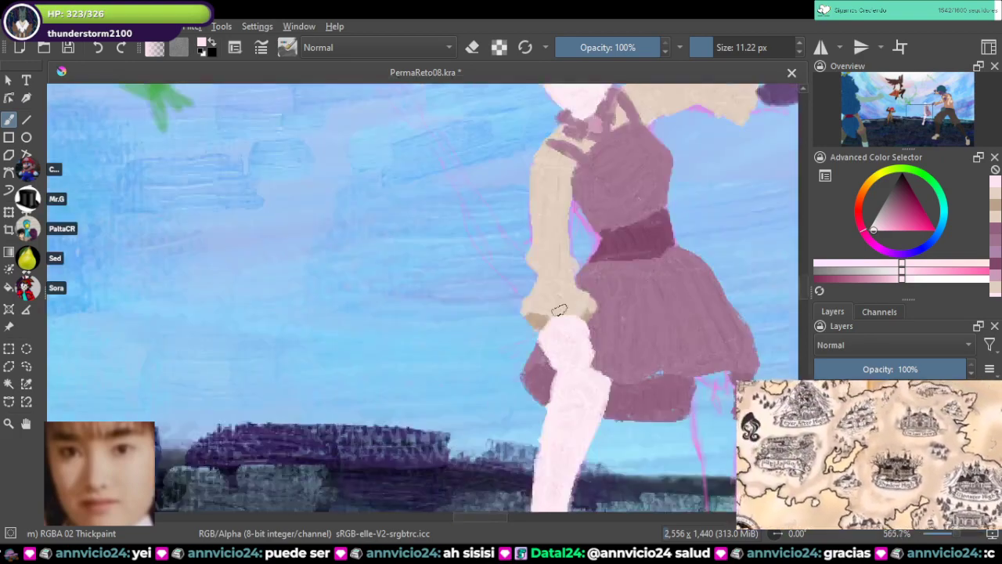
Step: Hide the tattooed fighter that covers the outstretched hand and fill the elf's hand and fingers with pale pink over the sketch
left_click_drag(640, 300, 431, 307)
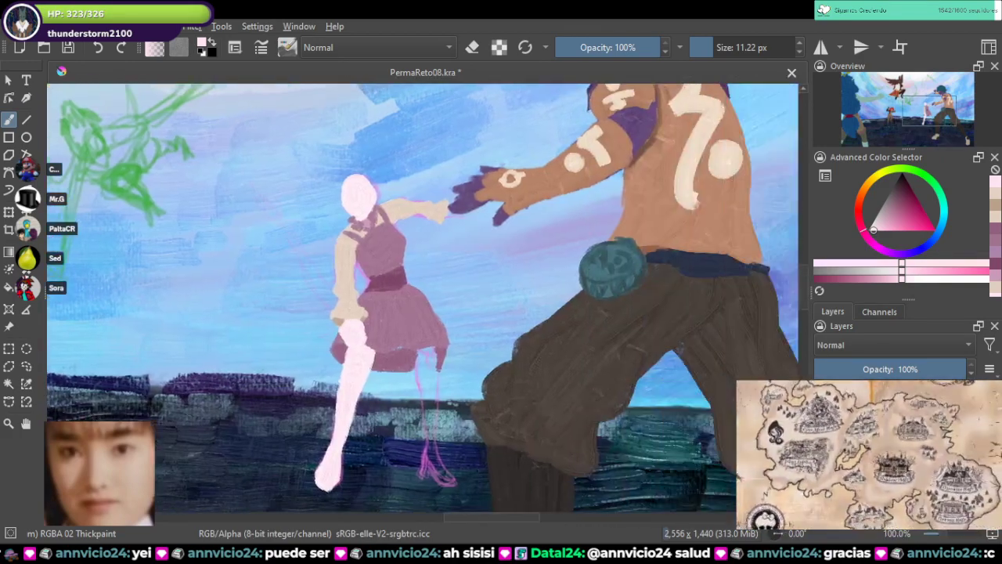
left_click_drag(570, 287, 450, 328)
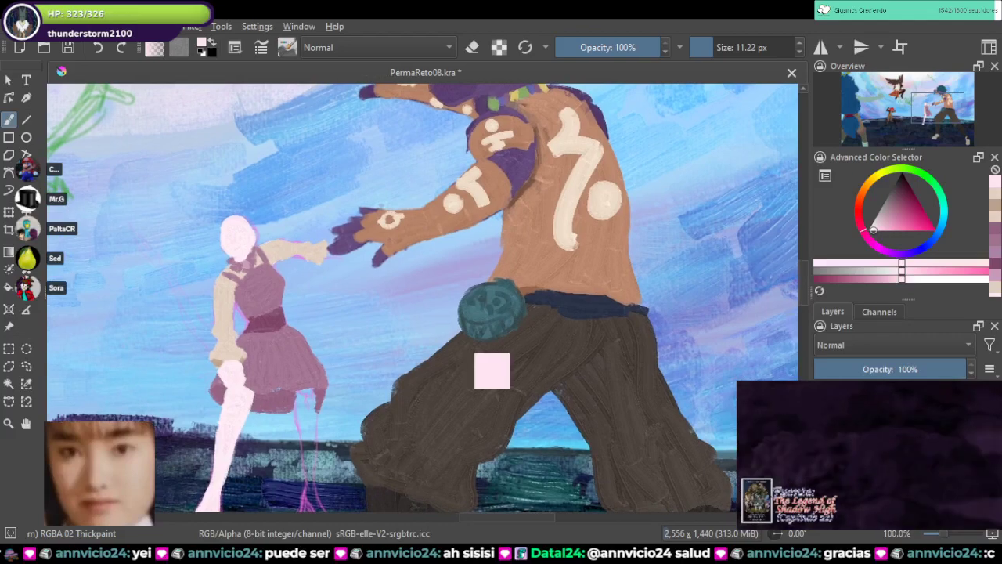
scroll(325, 231, "up", 5)
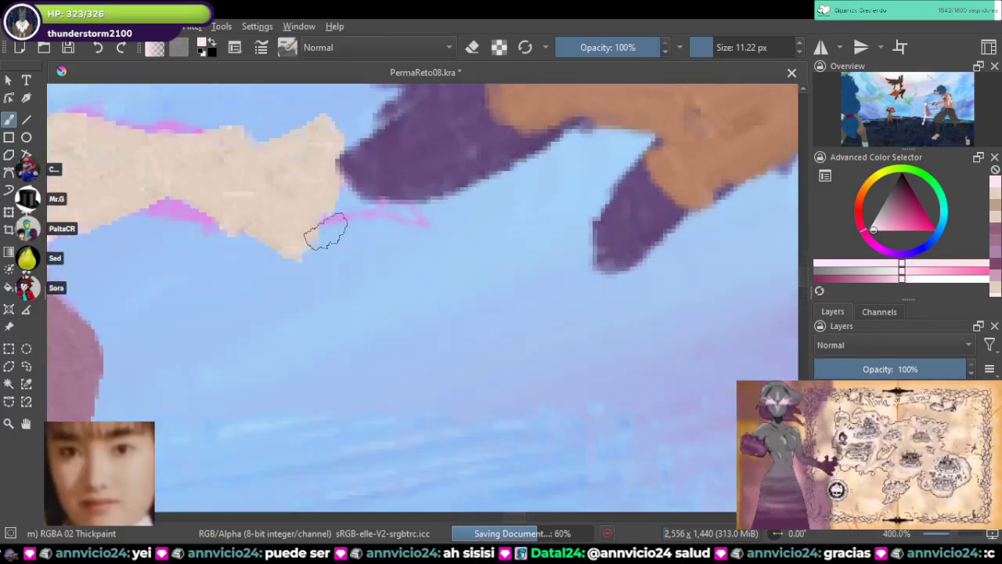
left_click_drag(425, 220, 574, 356)
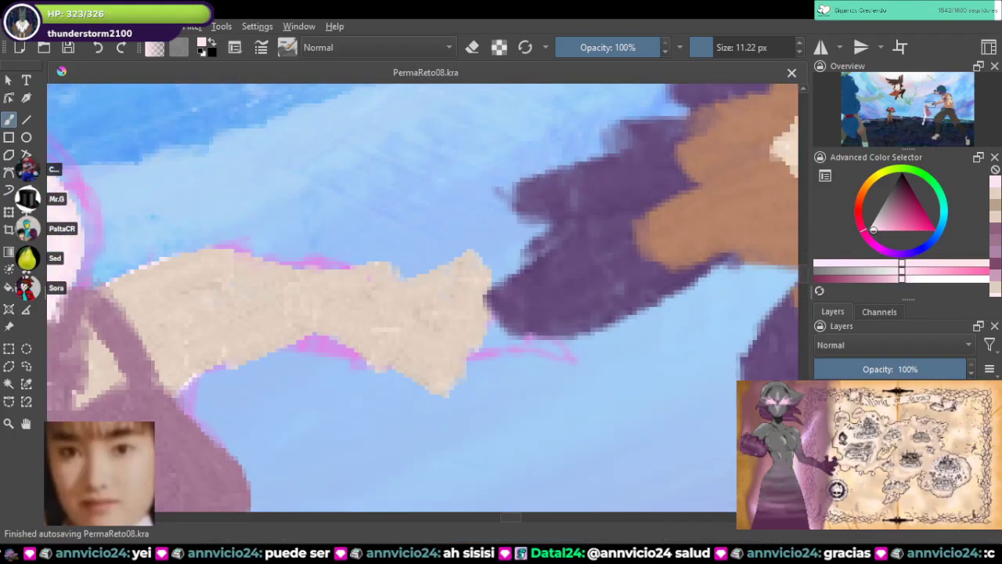
key("Delete")
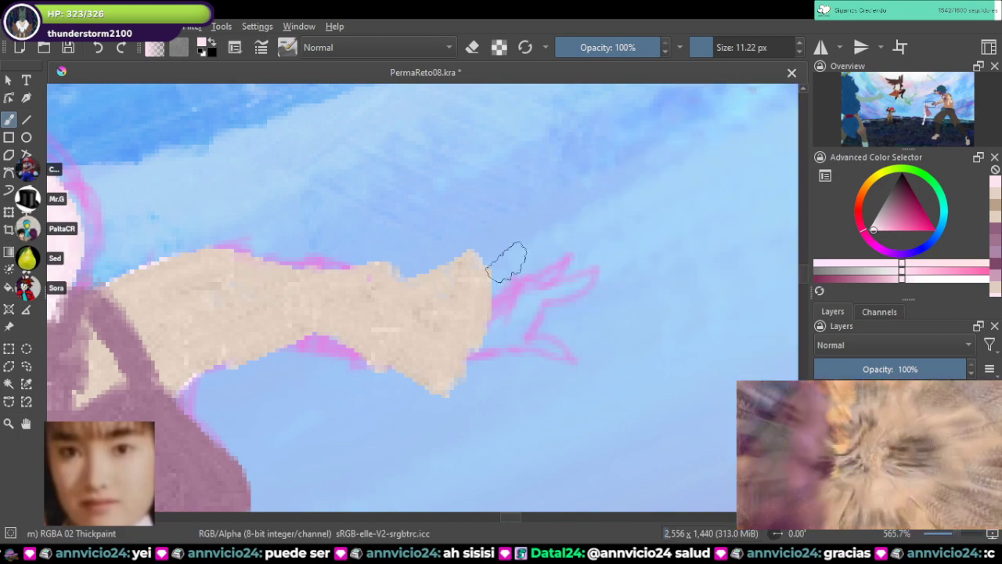
mouse_move(510, 287)
left_mouse_down()
mouse_move(499, 310)
mouse_move(564, 263)
mouse_move(524, 295)
mouse_move(579, 280)
mouse_move(518, 302)
mouse_move(480, 353)
mouse_move(533, 340)
mouse_move(563, 350)
mouse_move(521, 315)
left_mouse_up()
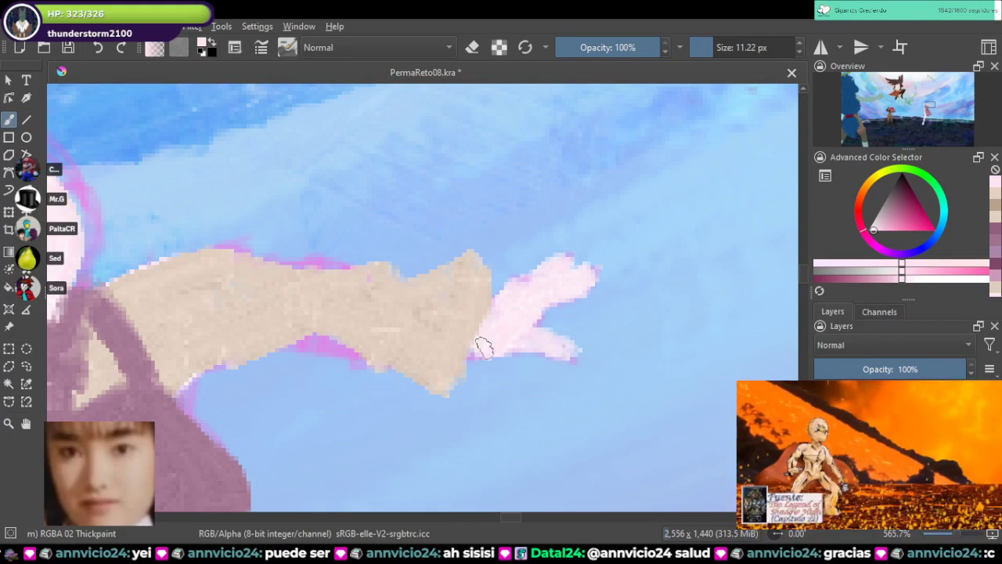
left_click_drag(484, 346, 474, 357)
Step: Save the painting and show the tattooed fighter again
key("minus")
key("minus")
key("minus")
key("ctrl+s")
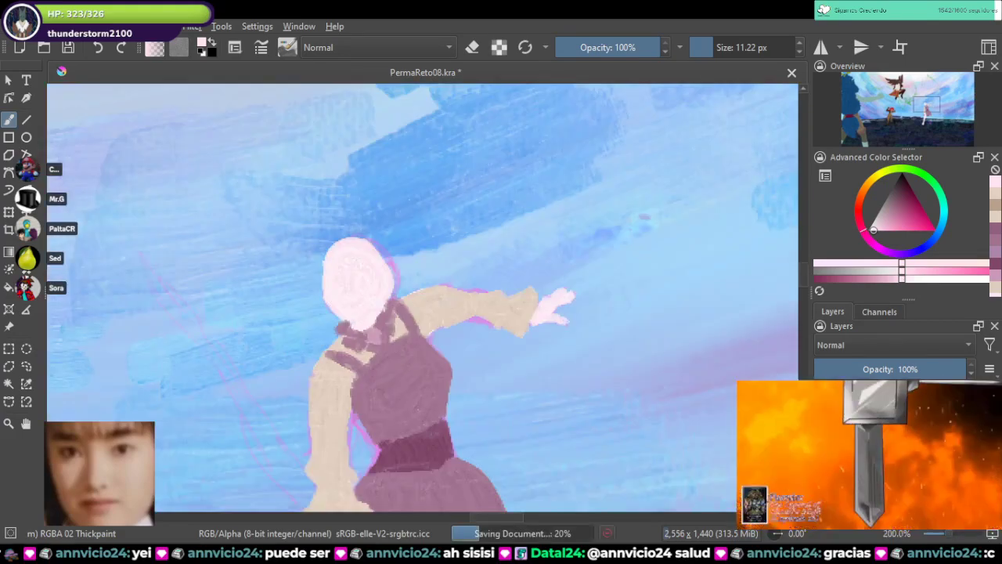
key("minus")
key("minus")
key("minus")
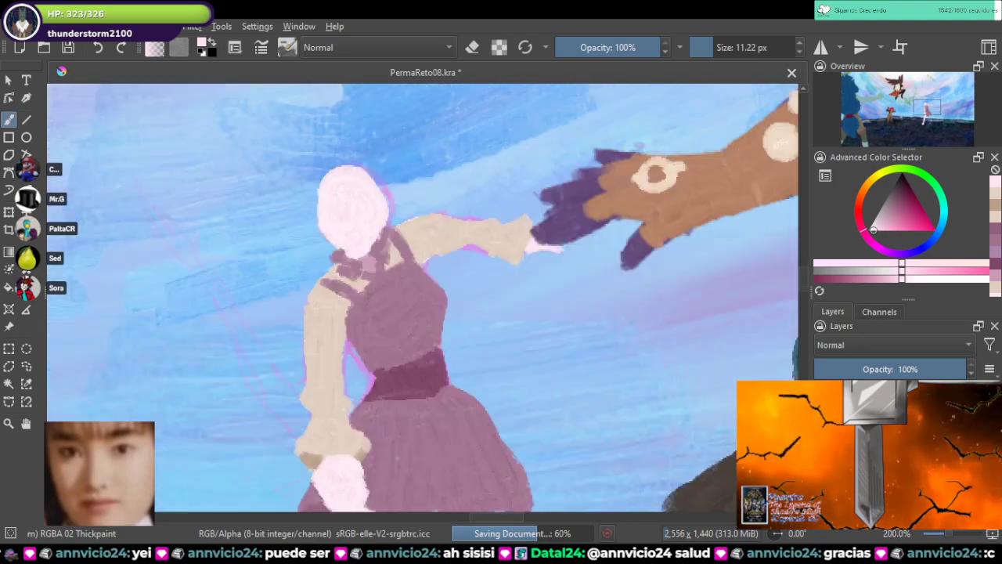
Step: Paint the upper part of the elf's right-hand leg pale pink, from the skirt hem down over the knee
key("plus")
key("plus")
key("plus")
key("plus")
key("plus")
key("plus")
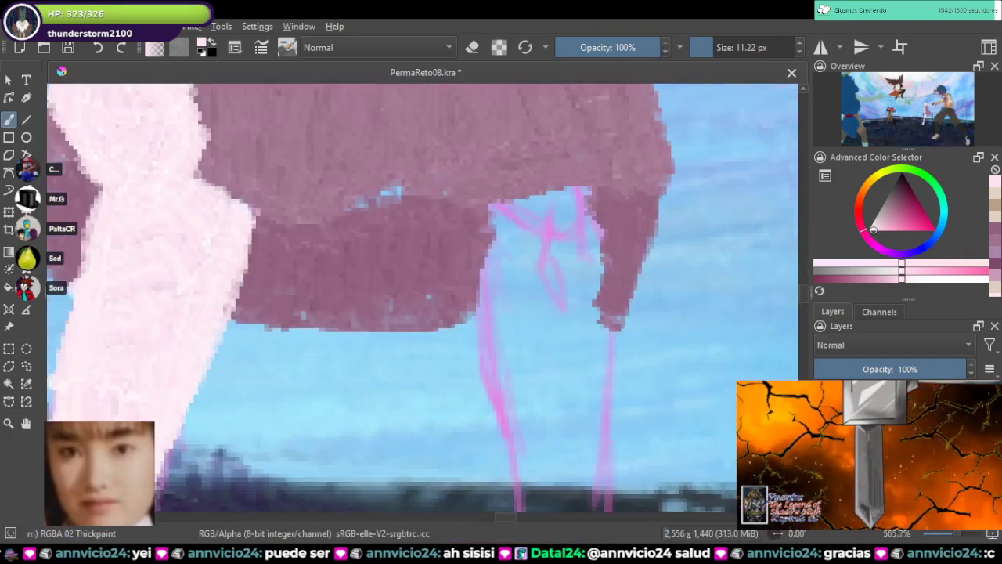
left_click_drag(538, 199, 576, 301)
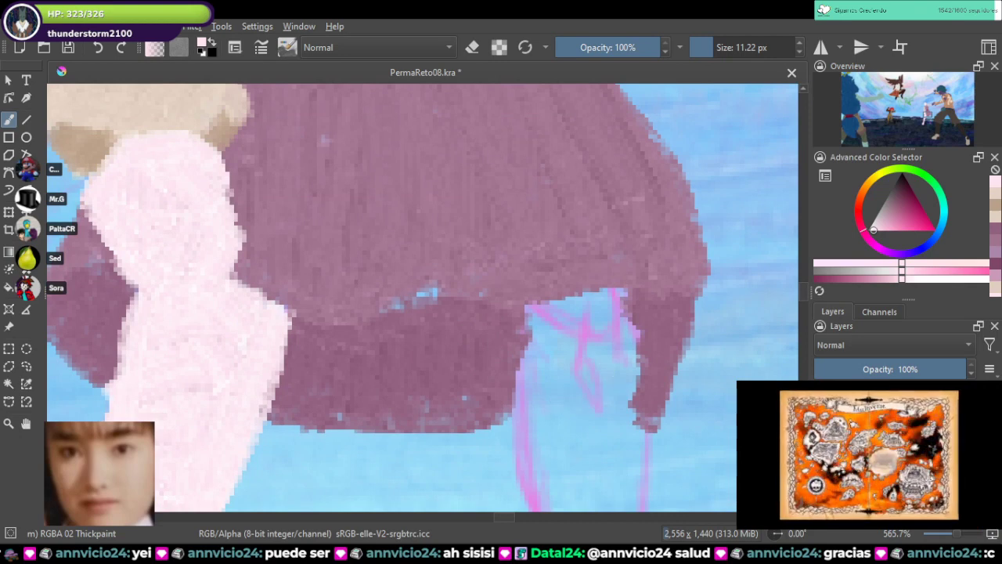
mouse_move(534, 345)
left_mouse_down()
mouse_move(537, 442)
mouse_move(547, 336)
mouse_move(533, 356)
mouse_move(544, 324)
mouse_move(534, 315)
mouse_move(621, 303)
mouse_move(532, 319)
mouse_move(565, 407)
mouse_move(596, 404)
mouse_move(621, 381)
mouse_move(621, 366)
mouse_move(623, 401)
mouse_move(571, 501)
left_mouse_up()
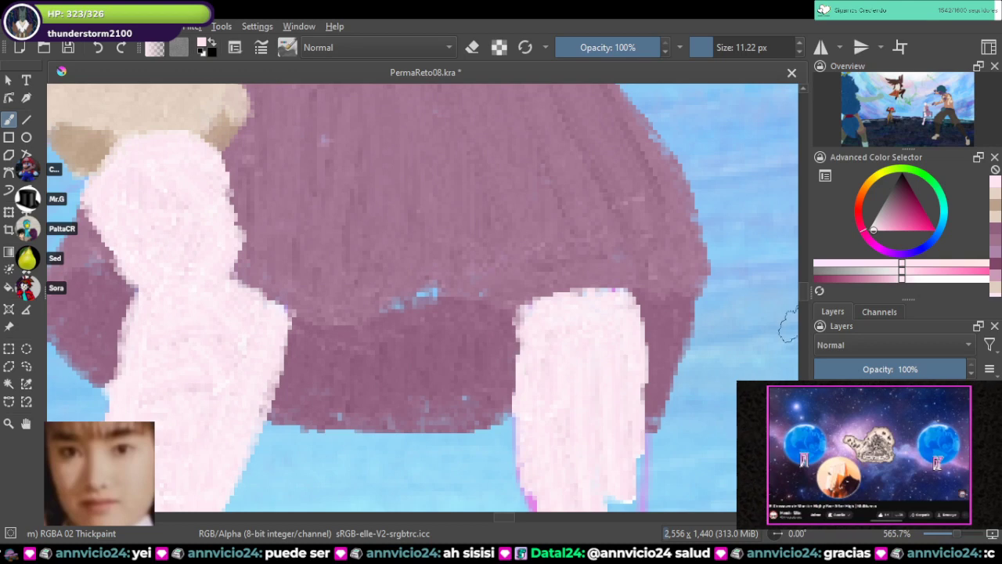
Step: Sample the skirt's mauve and the darker hem colour to cover the blue gaps along the fold and lower edge
left_click(470, 249, "ctrl")
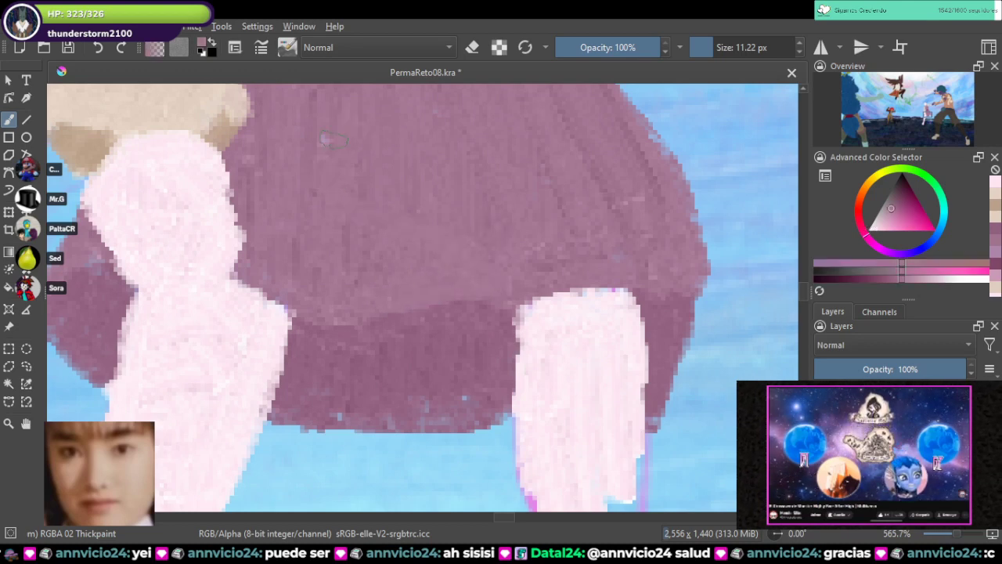
left_click(390, 366, "ctrl")
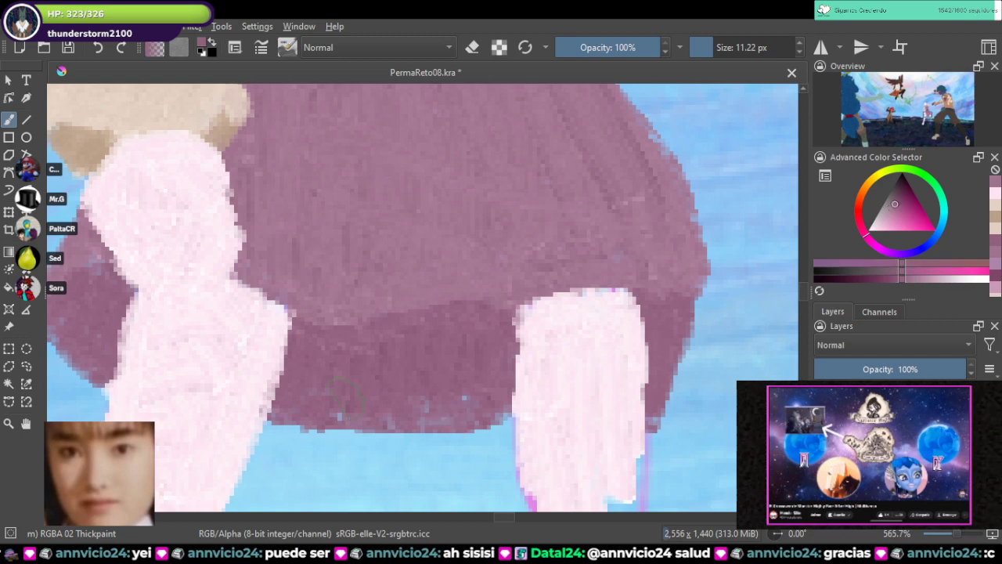
left_click_drag(336, 420, 415, 411)
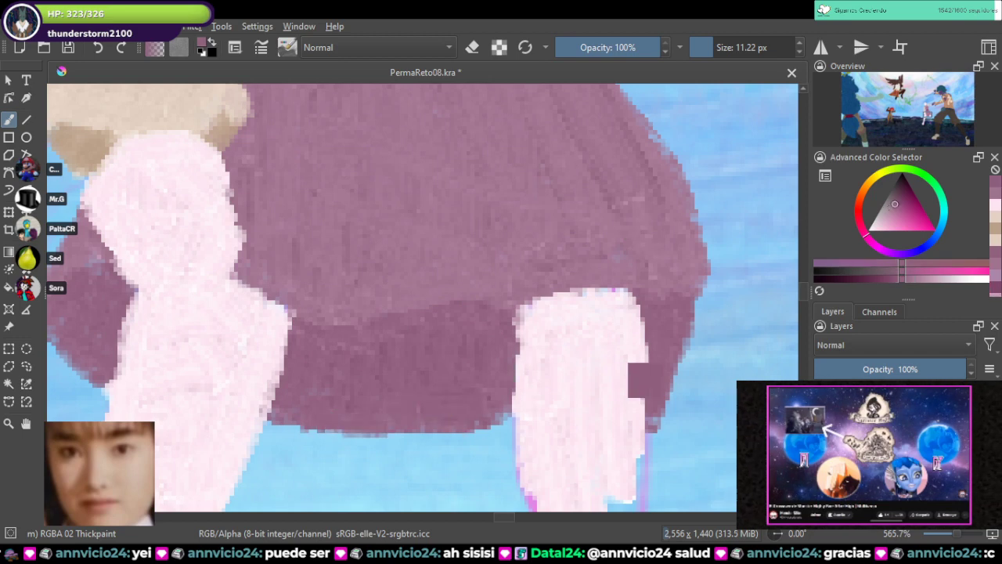
Step: Sample the leg's pale pink, extend the right-hand leg below the knee, and undo the last stroke
left_click(588, 335, "ctrl")
left_click_drag(584, 468, 556, 274)
left_click_drag(552, 344, 552, 431)
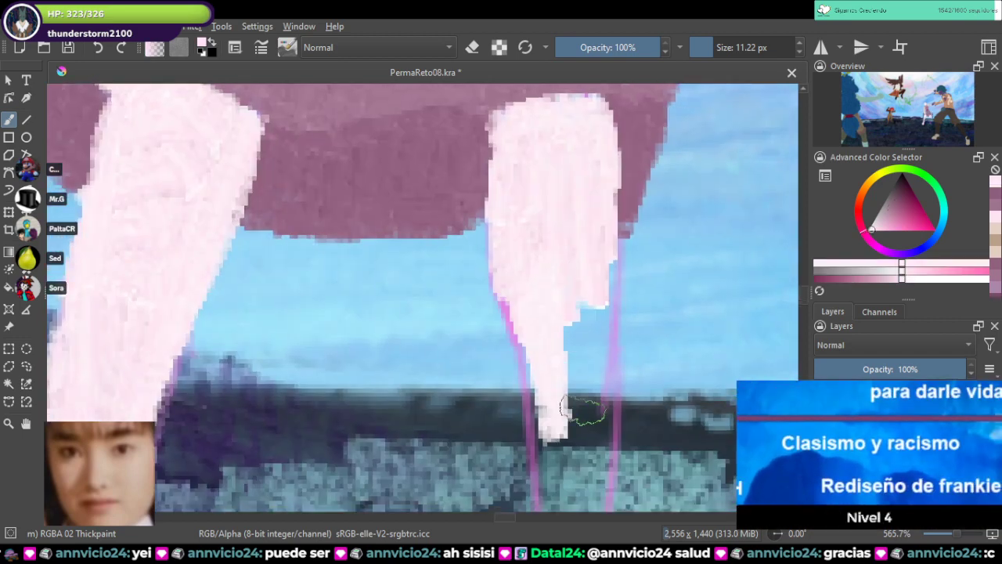
key("ctrl+z")
Step: Check the legs on the reference sheet and paint the right-hand shin, ankle and foot pale pink along the sketch
scroll(592, 335, "down", 8)
scroll(592, 335, "down", 1)
left_click_drag(592, 335, 374, 400)
scroll(632, 401, "up", 2)
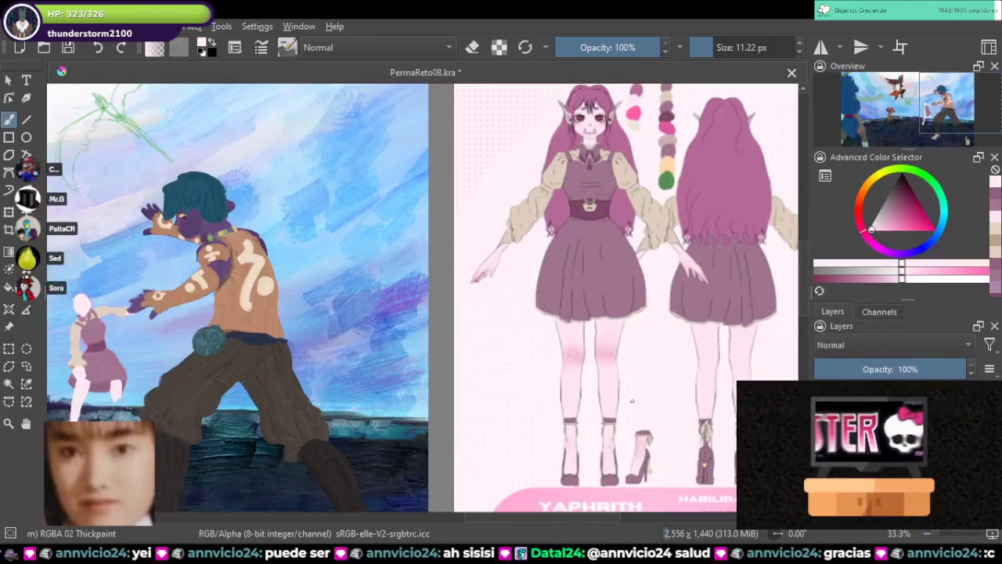
left_click_drag(117, 401, 378, 273)
scroll(268, 315, "up", 5)
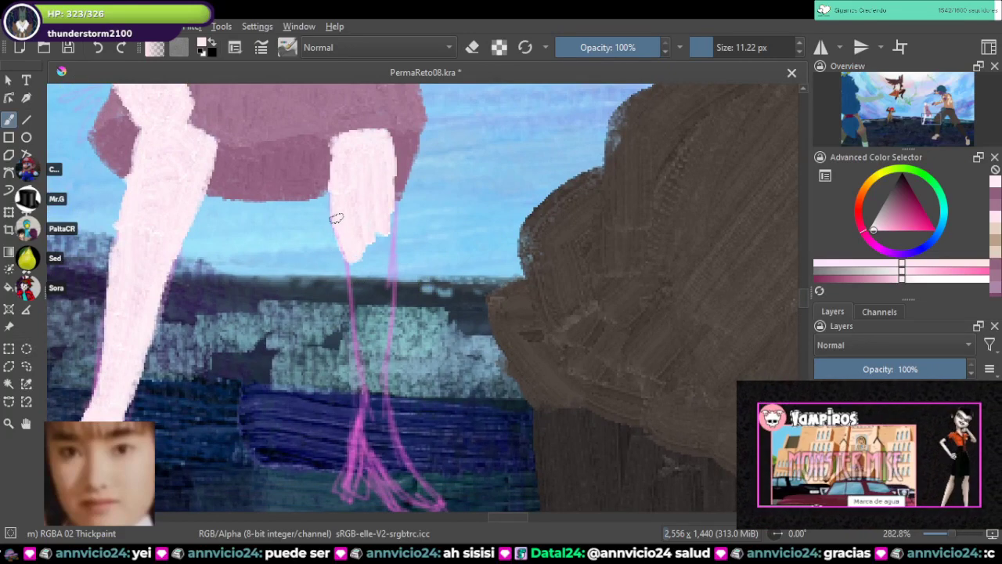
mouse_move(349, 239)
left_mouse_down()
mouse_move(360, 282)
mouse_move(347, 231)
mouse_move(365, 418)
mouse_move(375, 258)
mouse_move(375, 360)
mouse_move(381, 281)
mouse_move(368, 320)
left_mouse_up()
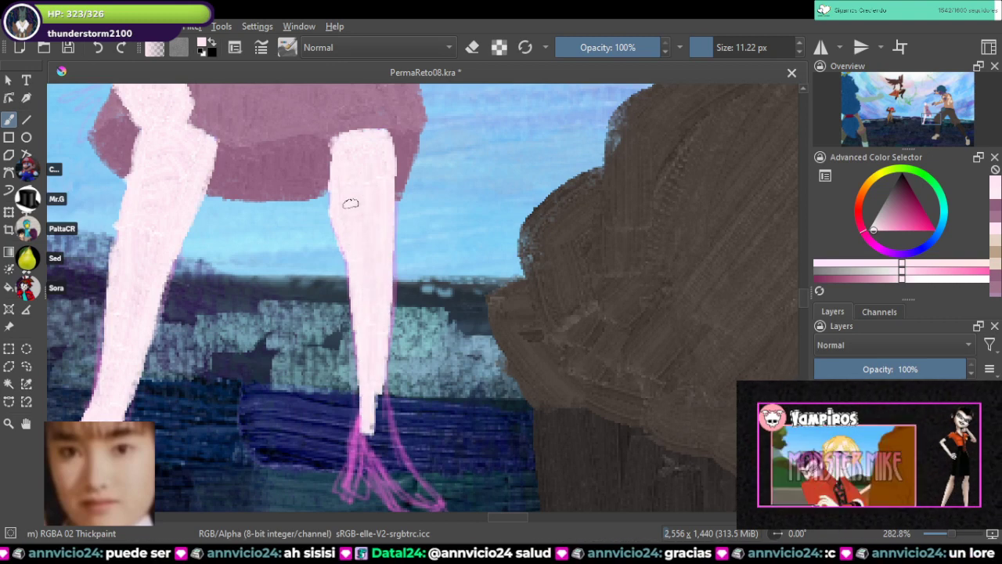
mouse_move(380, 398)
left_mouse_down()
mouse_move(418, 289)
mouse_move(423, 349)
left_mouse_up()
mouse_move(416, 285)
left_mouse_down()
mouse_move(438, 368)
mouse_move(470, 388)
mouse_move(402, 323)
mouse_move(395, 352)
mouse_move(473, 403)
mouse_move(415, 314)
left_mouse_up()
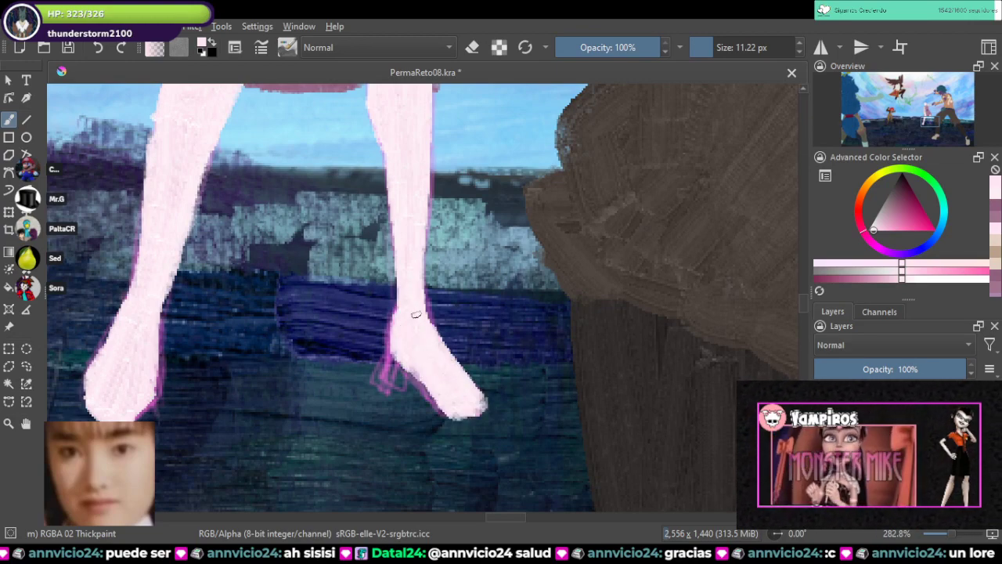
Step: Sample the mauve from the toe of the shoe on the elf's reference sheet
scroll(447, 372, "down", 4)
left_click_drag(448, 372, 90, 388)
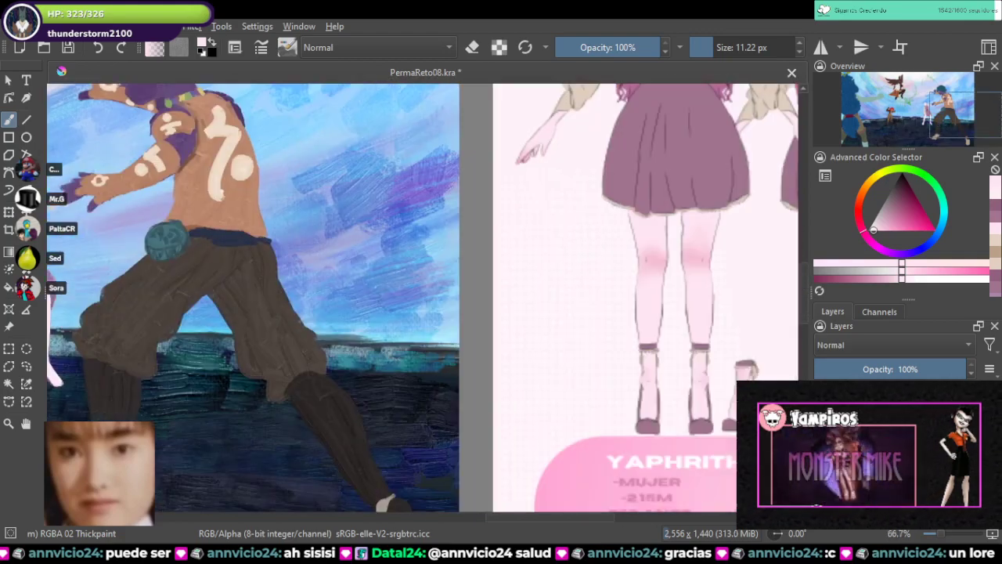
left_click_drag(741, 293, 540, 329)
scroll(511, 390, "up", 3)
left_click_drag(509, 393, 549, 163)
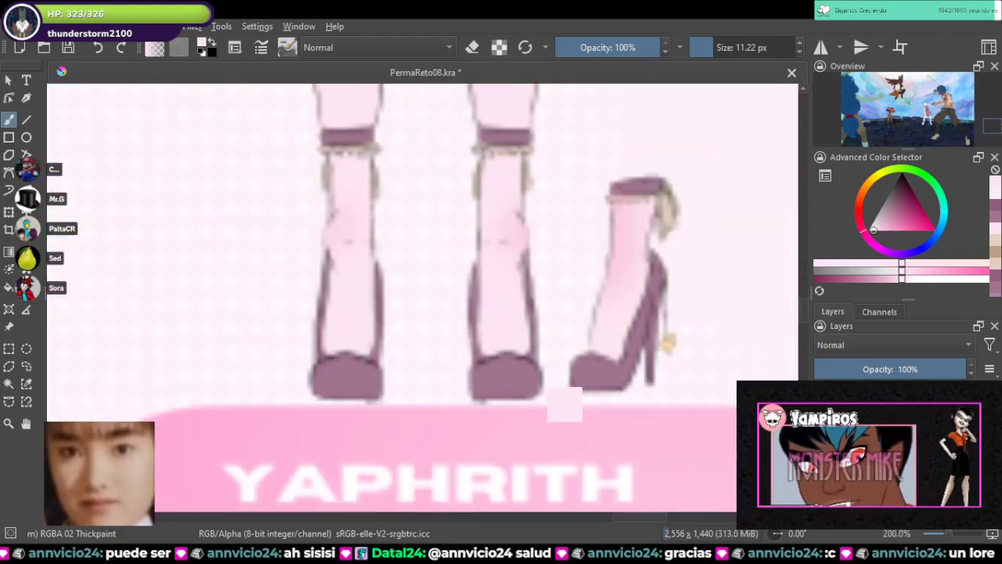
left_click(505, 373, "ctrl")
Step: Paint a narrow mauve ankle strap across each of the elf's legs
scroll(505, 374, "down", 5)
left_click_drag(504, 374, 520, 377)
left_click_drag(188, 325, 450, 350)
scroll(450, 351, "up", 4)
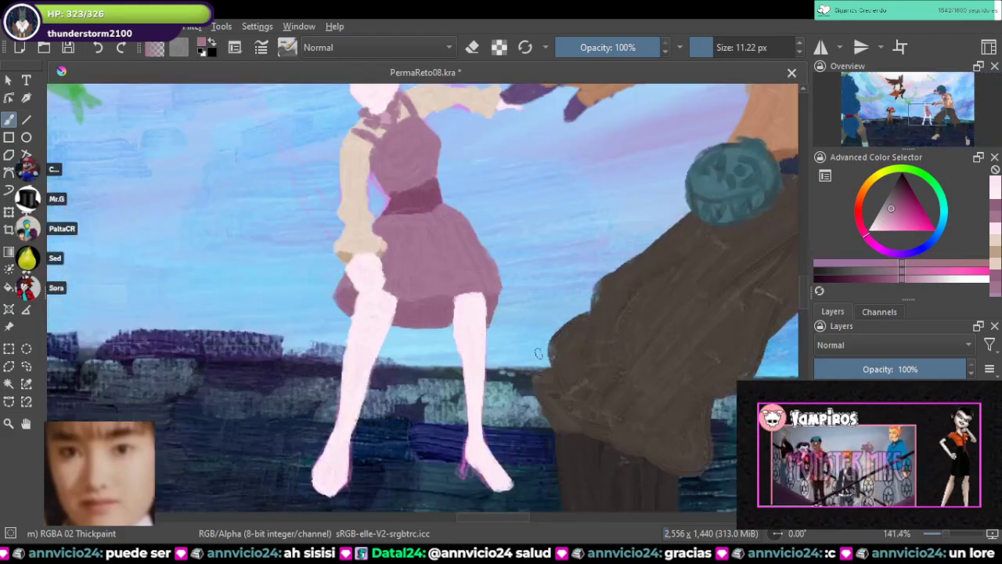
scroll(537, 352, "down", 5)
scroll(540, 360, "up", 7)
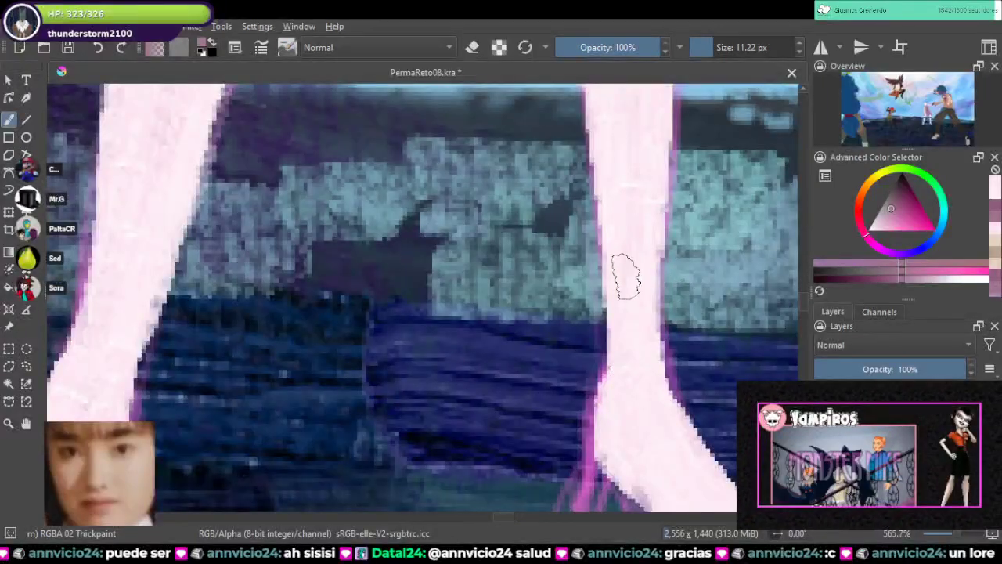
left_click_drag(635, 274, 607, 277)
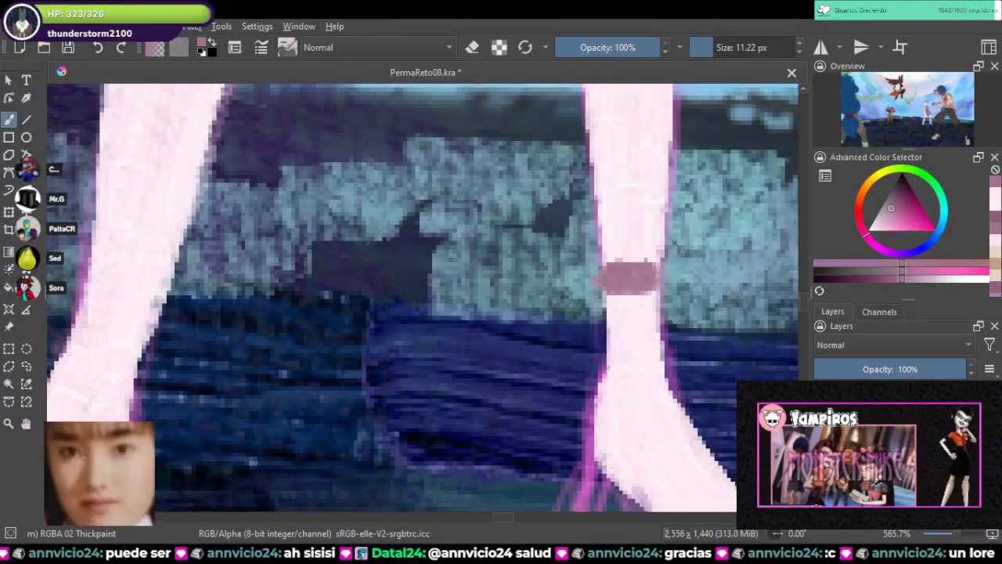
left_click_drag(376, 258, 617, 330)
left_click_drag(336, 325, 408, 333)
scroll(470, 284, "down", 4)
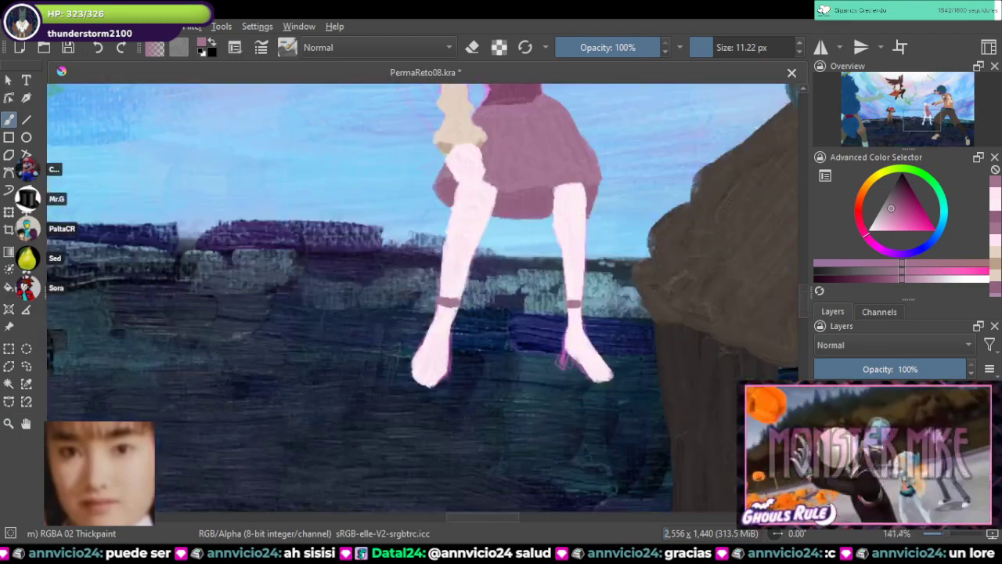
Step: Pick the pale pink from the recent colours and widen the inner side of the right-hand leg from thigh to ankle
left_click_drag(537, 245, 528, 279)
scroll(578, 328, "up", 2)
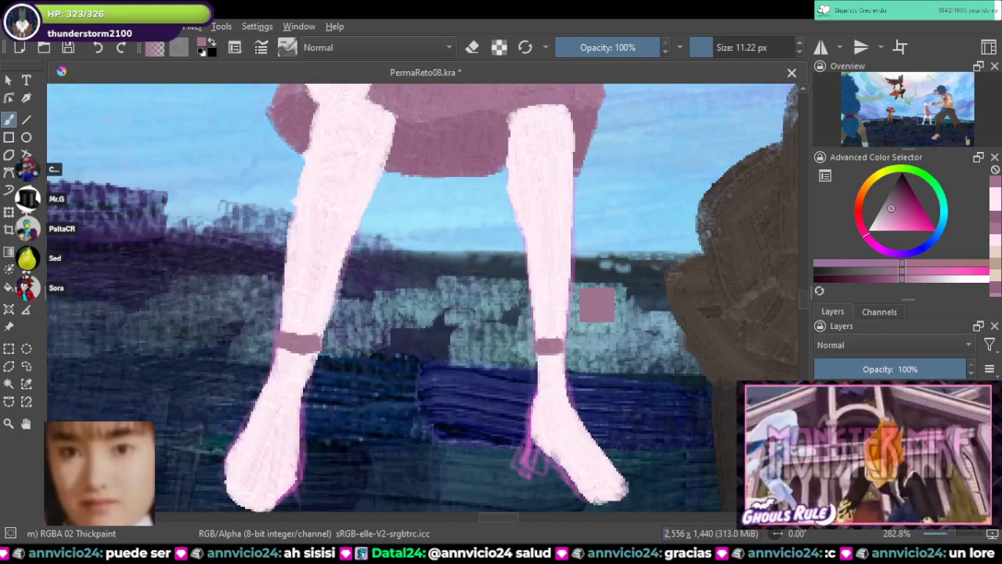
left_click(994, 199)
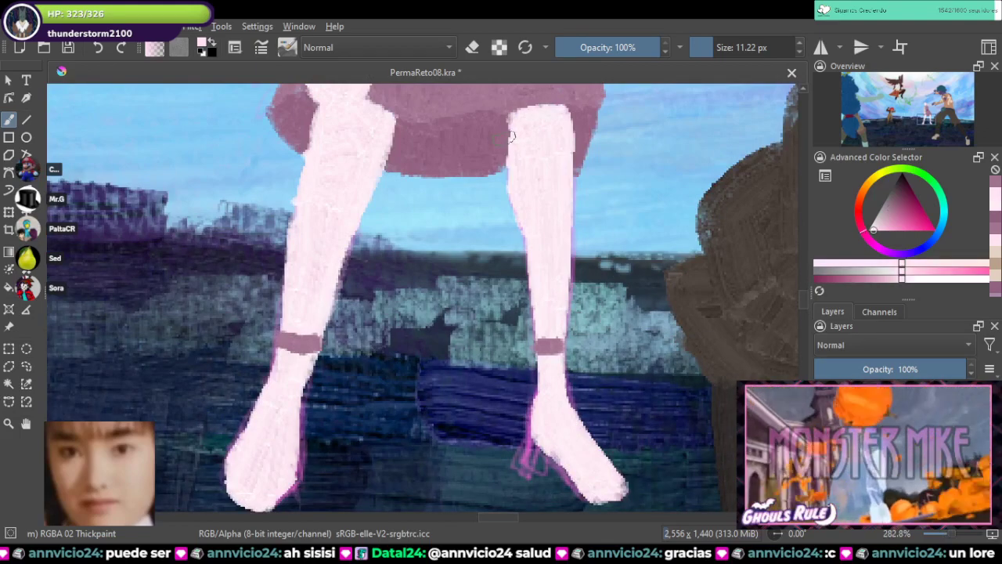
mouse_move(510, 137)
left_mouse_down()
mouse_move(510, 174)
mouse_move(514, 115)
mouse_move(507, 197)
mouse_move(519, 230)
mouse_move(512, 129)
mouse_move(518, 213)
mouse_move(504, 179)
mouse_move(536, 329)
mouse_move(533, 293)
mouse_move(536, 385)
mouse_move(539, 328)
mouse_move(536, 403)
left_mouse_up()
key("ctrl+z")
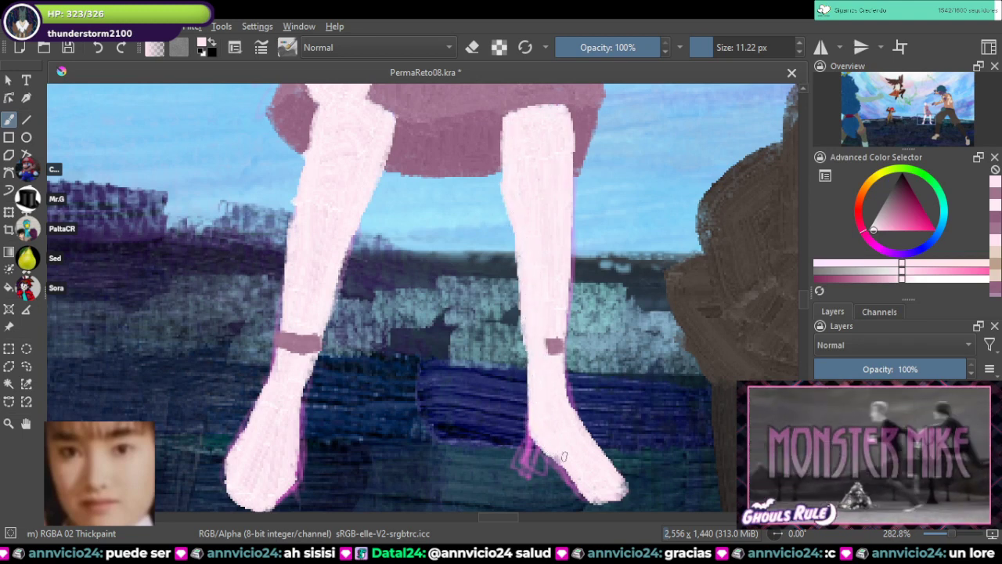
Step: Resample the strap's mauve, extend the right-hand ankle strap over the widened leg, and paint the shoe's heel, sole and toe
left_click(554, 346, "ctrl")
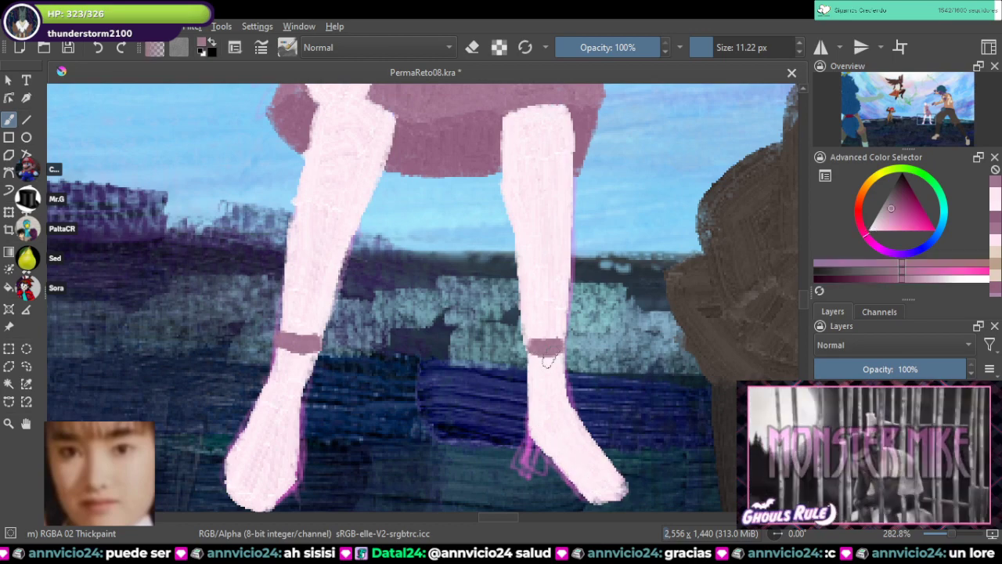
left_click_drag(548, 360, 517, 282)
mouse_move(502, 327)
left_mouse_down()
mouse_move(509, 369)
mouse_move(548, 394)
mouse_move(586, 401)
mouse_move(548, 415)
left_mouse_up()
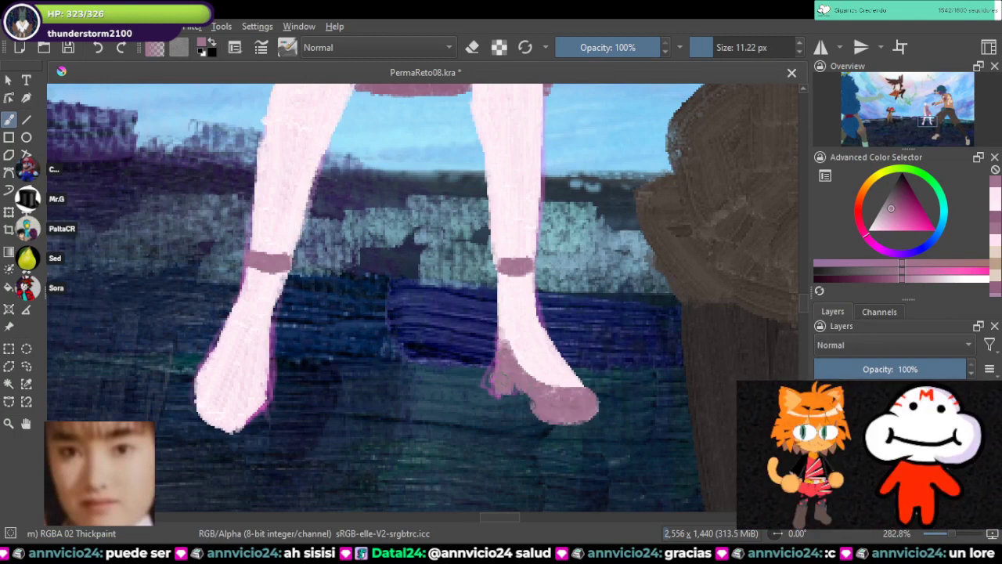
Step: Refine the right-hand shoe by alternately erasing and repainting, carving out the heel gap and shaping the sole and pointed toe
key("e")
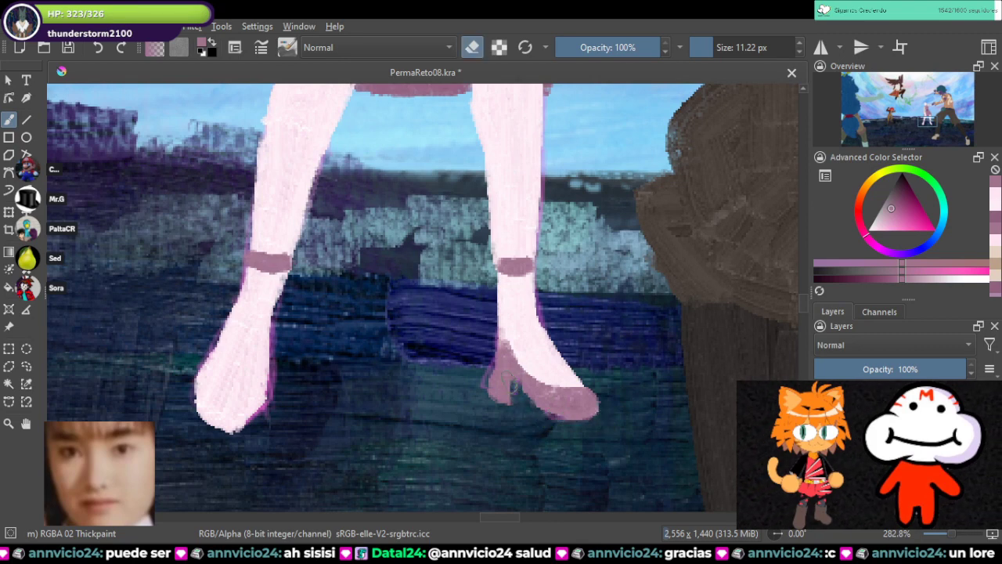
key("e")
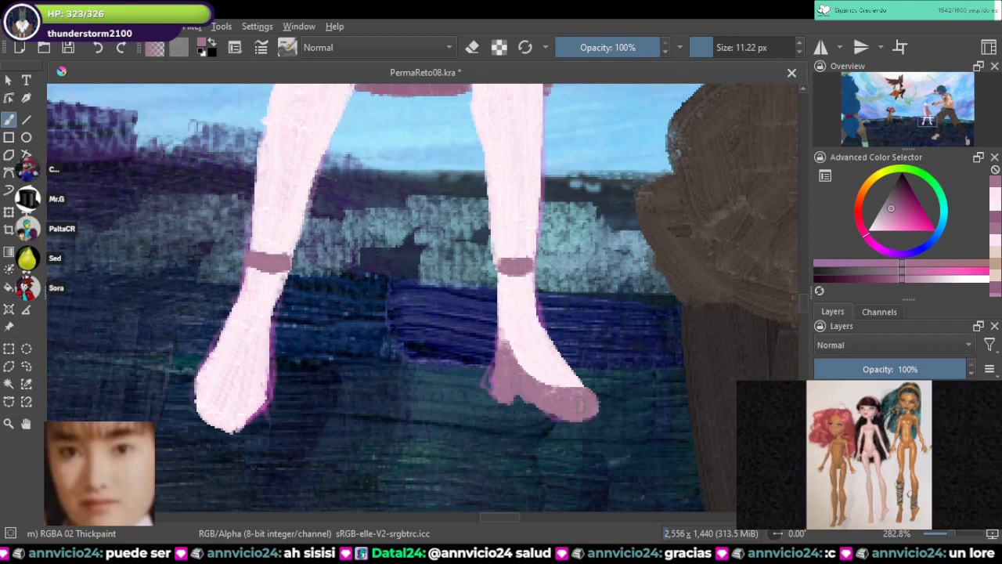
key("e")
key("e")
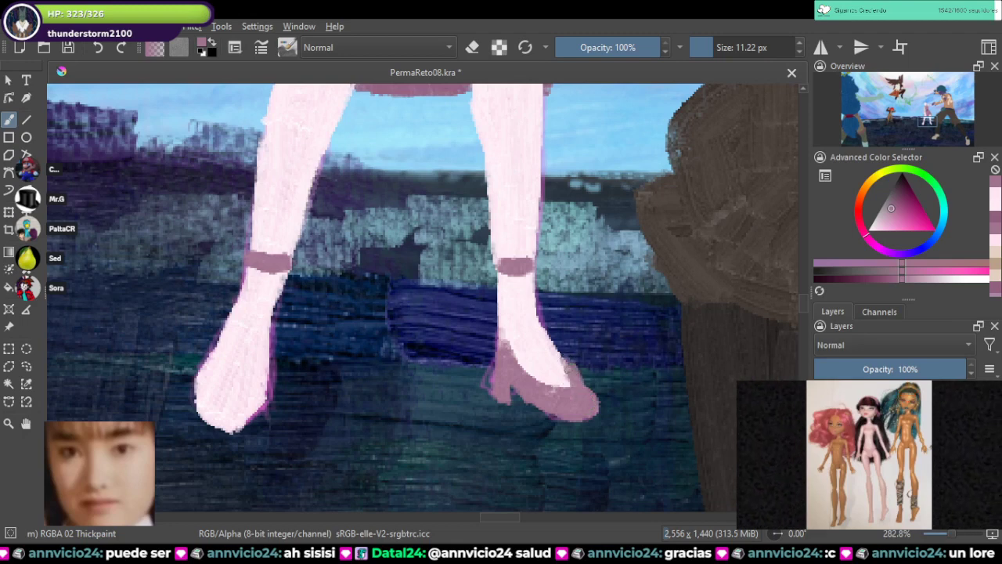
key("e")
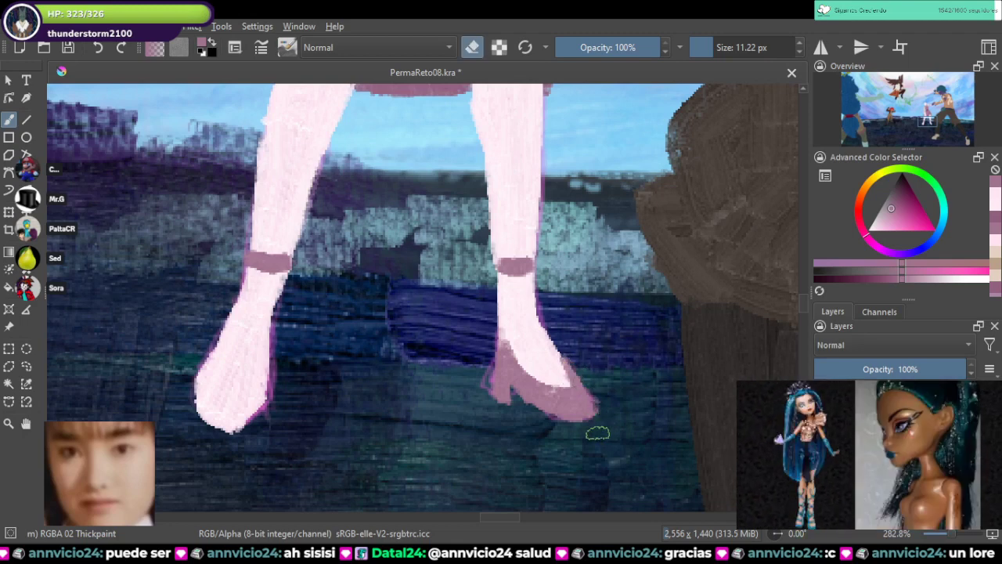
key("e")
Step: Examine the shoes on the elf's reference sheet and compare them with the painted legs in the battle scene
scroll(559, 387, "down", 4)
left_click_drag(559, 387, 135, 377)
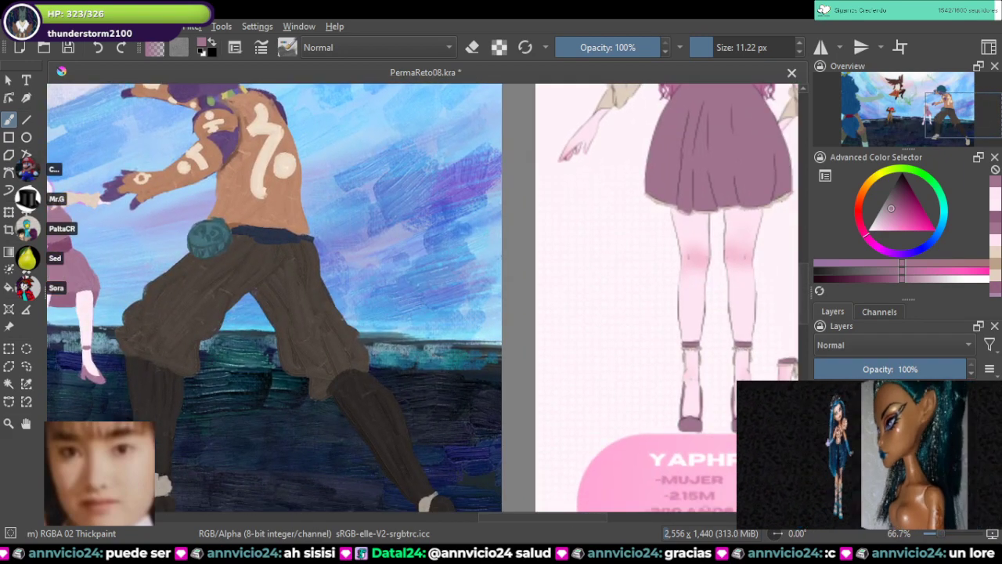
left_click_drag(501, 313, 338, 310)
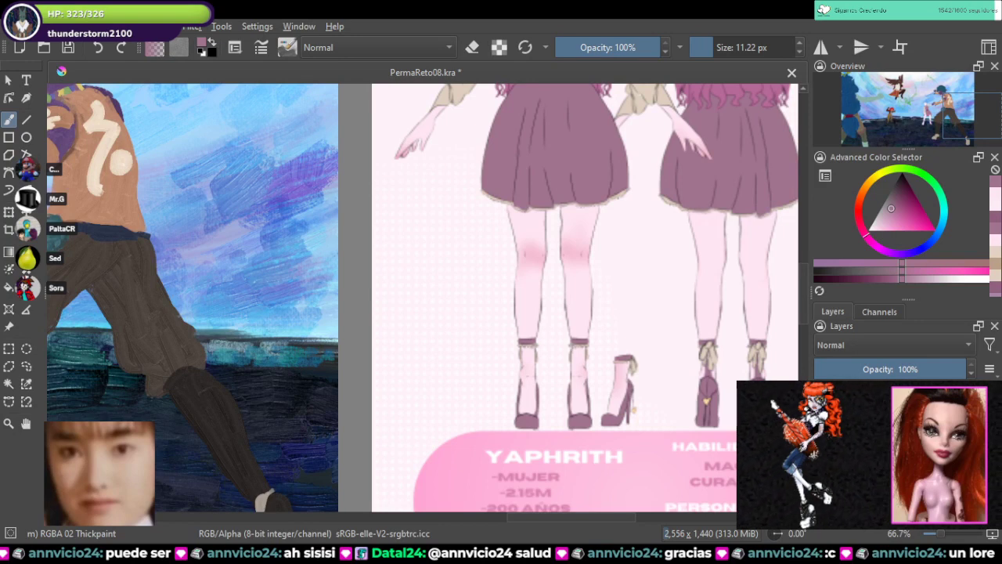
left_click_drag(501, 314, 510, 305)
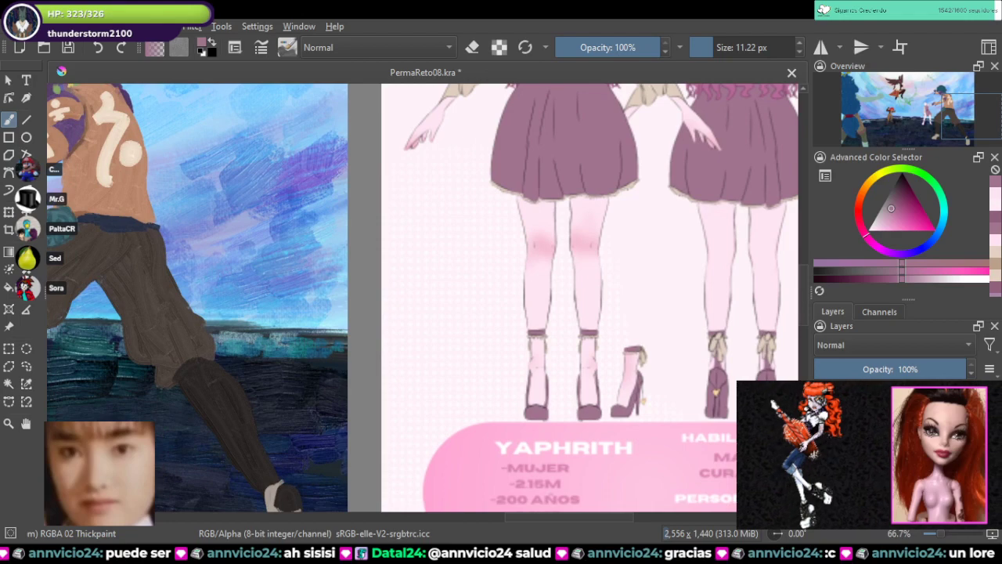
left_click_drag(258, 337, 763, 234)
left_click_drag(423, 314, 524, 313)
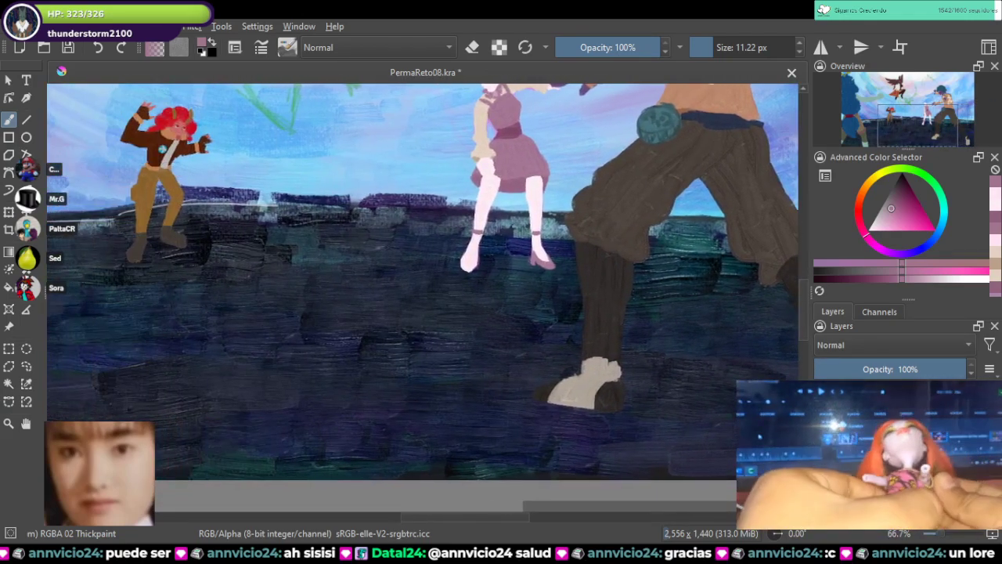
left_click_drag(544, 247, 561, 259)
scroll(560, 260, "up", 2)
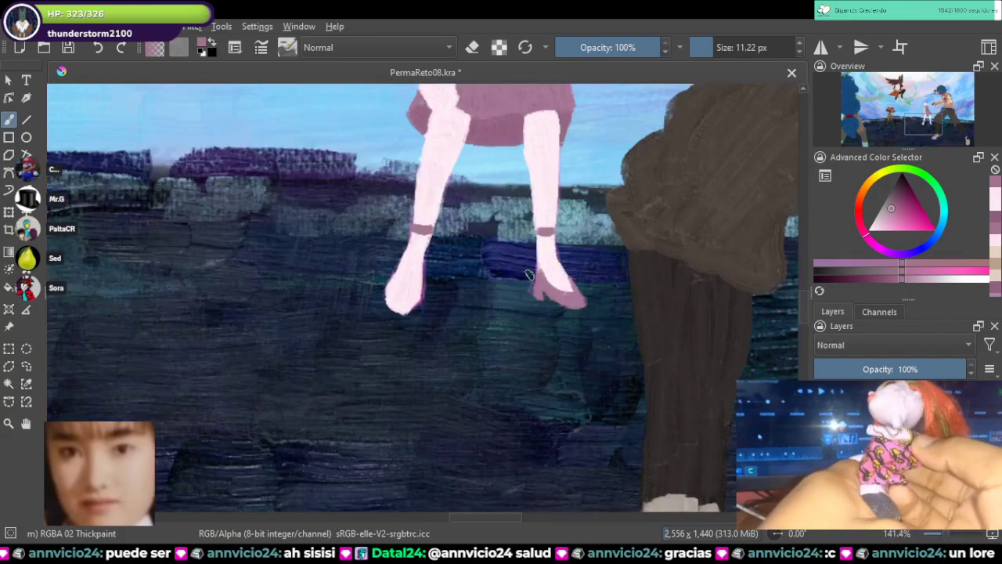
scroll(529, 274, "up", 2)
scroll(529, 274, "down", 8)
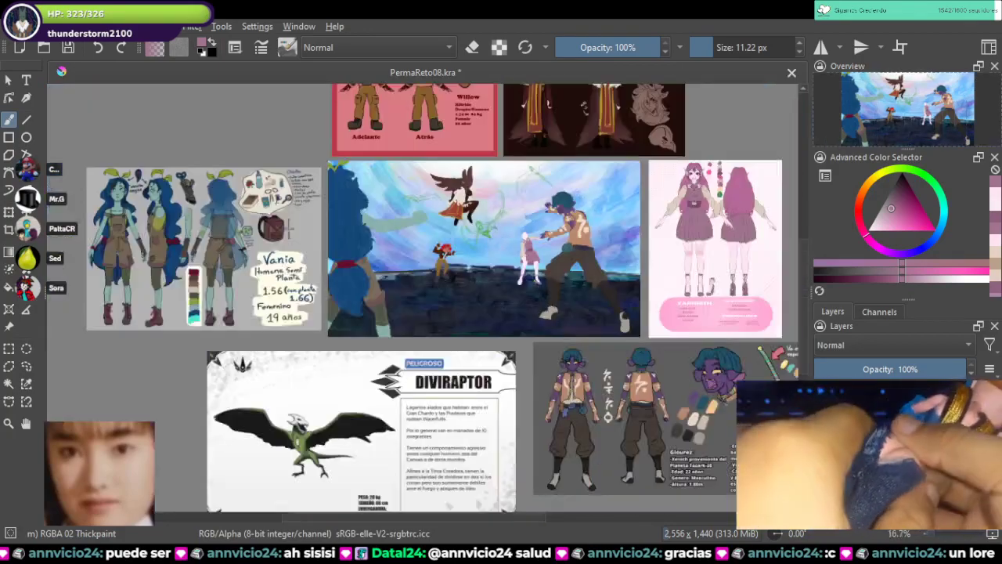
scroll(538, 272, "up", 4)
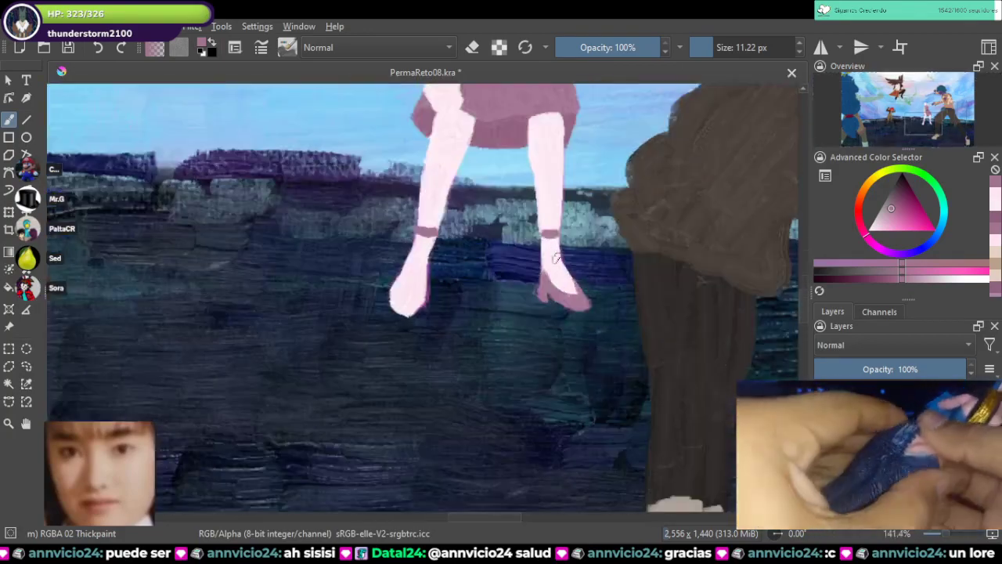
Step: Erase the heel block beneath the back of the elf's right-hand shoe
scroll(551, 267, "up", 4)
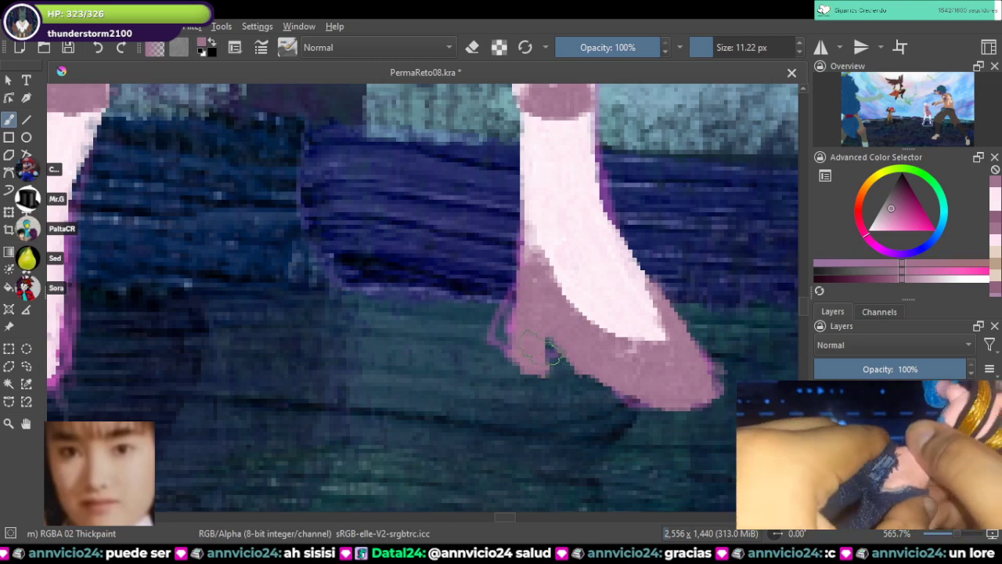
key("e")
mouse_move(548, 357)
left_mouse_down()
mouse_move(536, 382)
mouse_move(500, 276)
mouse_move(548, 346)
mouse_move(548, 364)
mouse_move(555, 354)
left_mouse_up()
key("e")
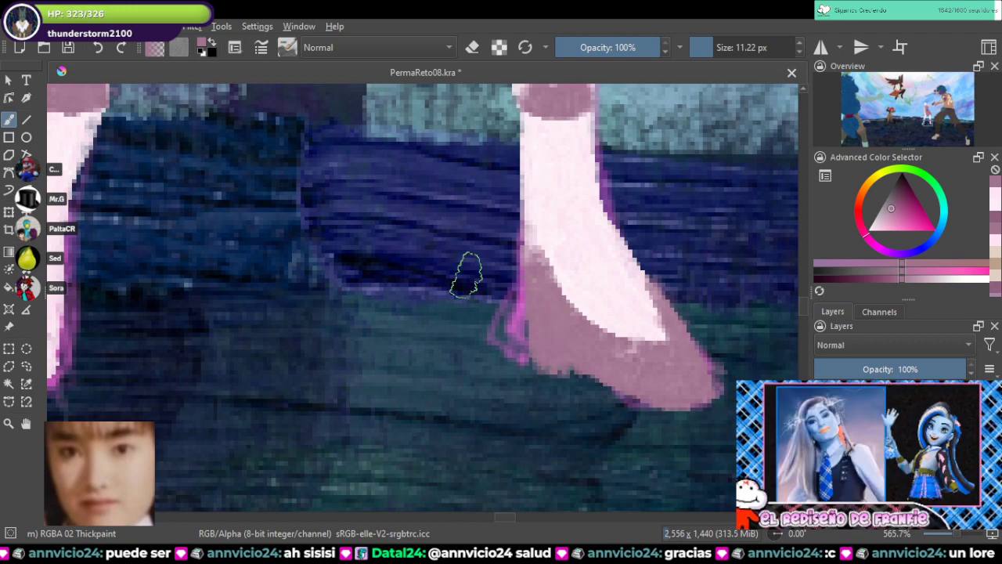
Step: Paint the left-hand shoe in mauve around the foot's sides and toe, and trim its outer edge with the eraser
left_click_drag(467, 274, 724, 278)
left_click_drag(269, 220, 426, 242)
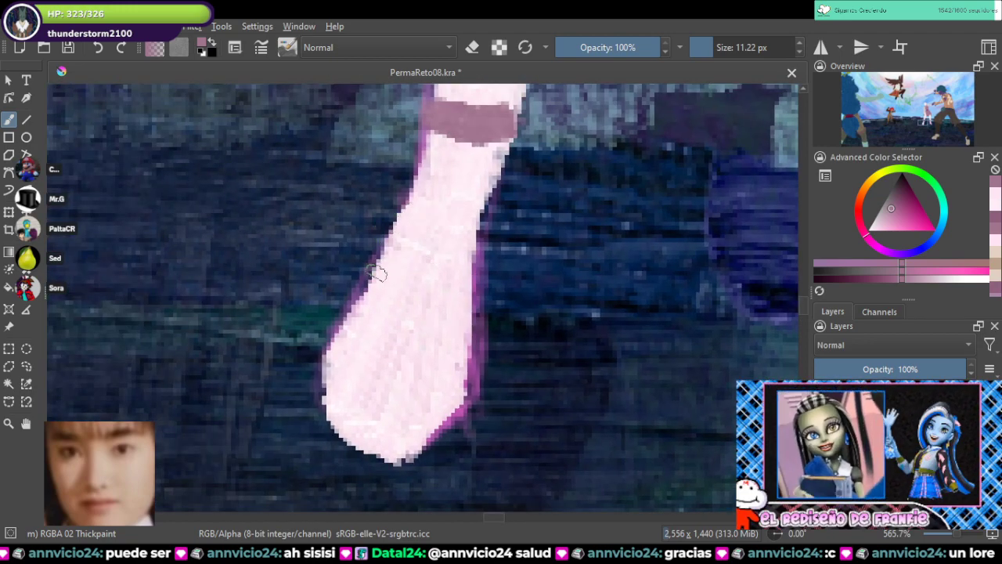
mouse_move(376, 273)
left_mouse_down()
mouse_move(395, 235)
mouse_move(347, 353)
mouse_move(333, 423)
mouse_move(367, 454)
mouse_move(419, 450)
mouse_move(400, 452)
mouse_move(462, 364)
mouse_move(454, 269)
mouse_move(451, 364)
mouse_move(409, 409)
mouse_move(360, 392)
mouse_move(376, 427)
mouse_move(403, 376)
mouse_move(460, 343)
mouse_move(464, 315)
mouse_move(466, 337)
left_mouse_up()
key("e")
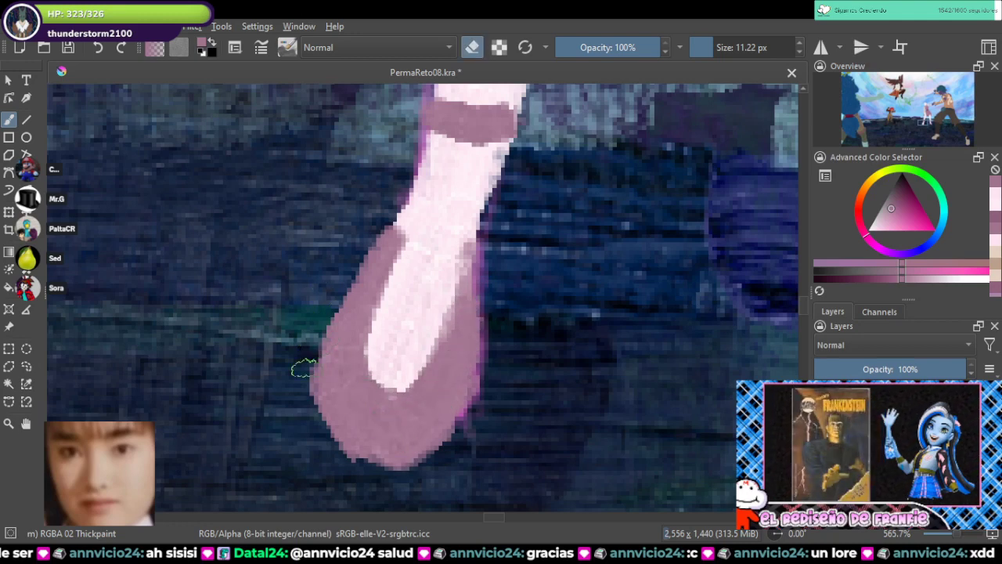
mouse_move(301, 345)
left_mouse_down()
mouse_move(313, 443)
mouse_move(352, 465)
mouse_move(485, 398)
left_mouse_up()
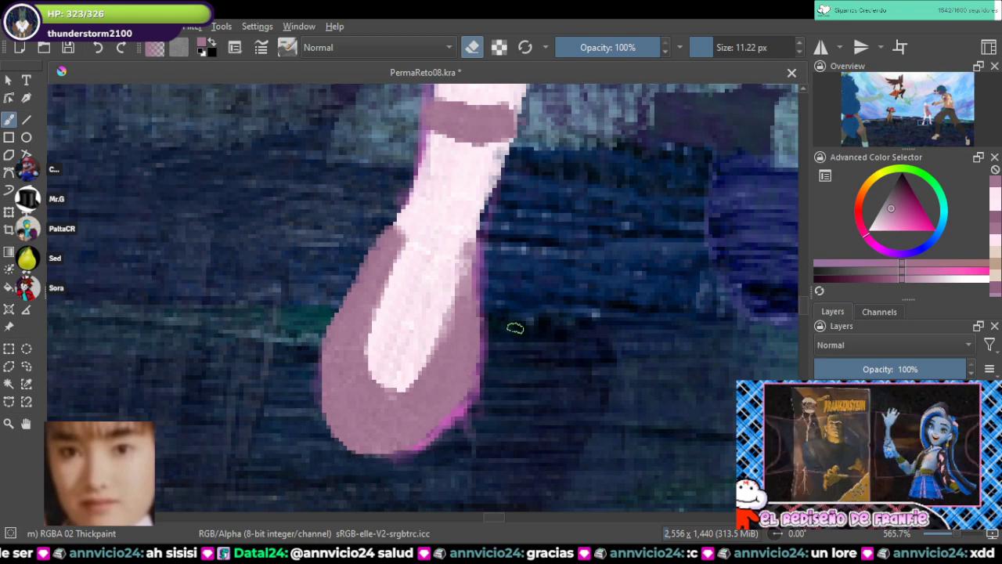
key("e")
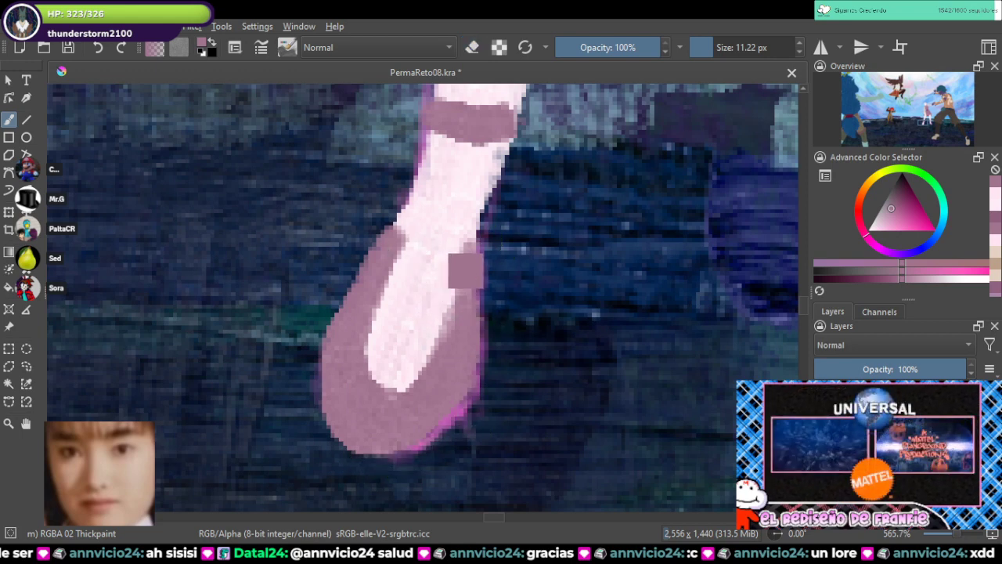
Step: Sample the pale pink to widen the foot opening of the left-hand shoe, resample the shoe's mauve, and save the document
left_click(422, 229, "ctrl")
mouse_move(408, 220)
left_mouse_down()
mouse_move(387, 317)
mouse_move(380, 279)
mouse_move(379, 348)
left_mouse_up()
key("1")
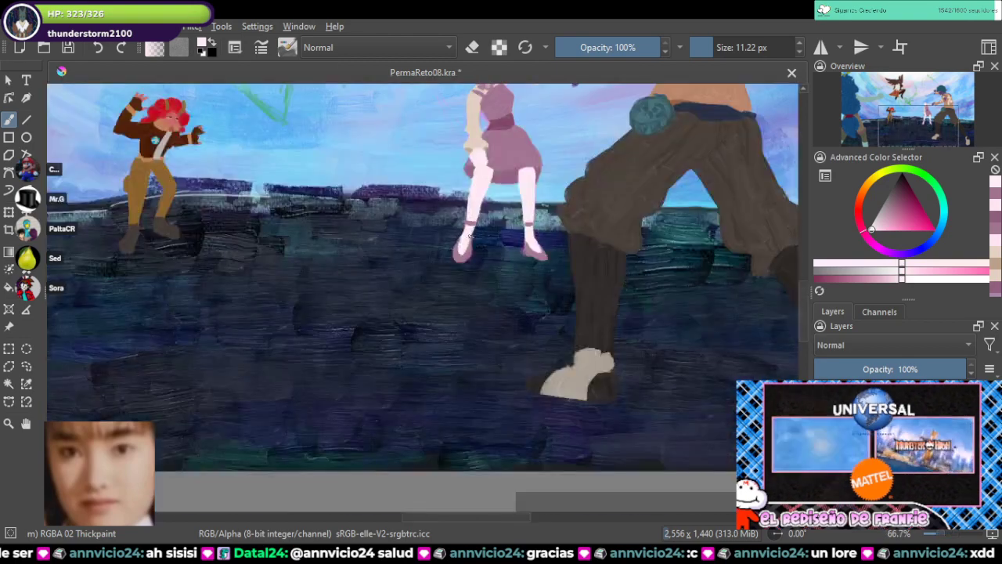
scroll(470, 233, "up", 6)
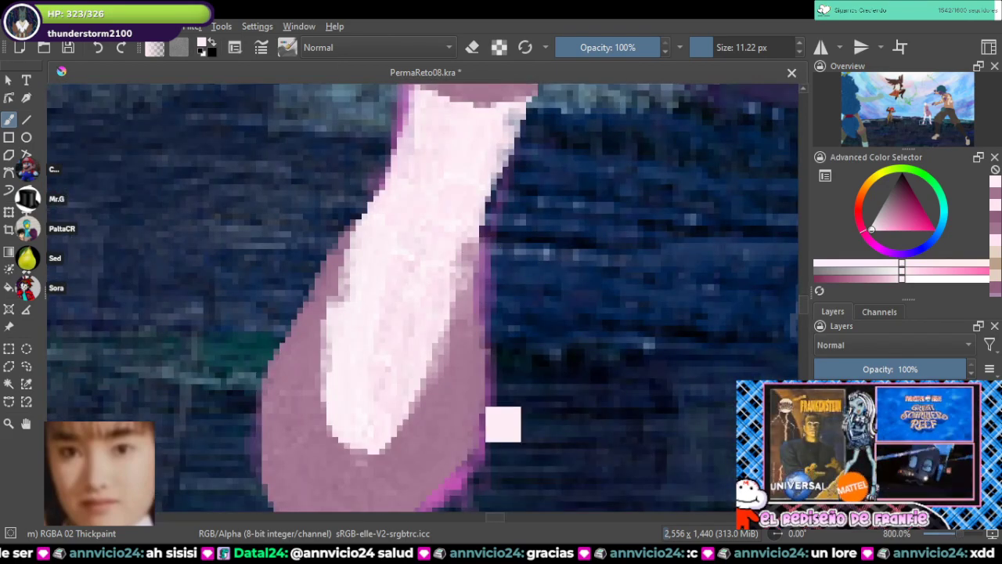
left_click(458, 381, "ctrl")
left_click_drag(380, 358, 433, 308)
key("e")
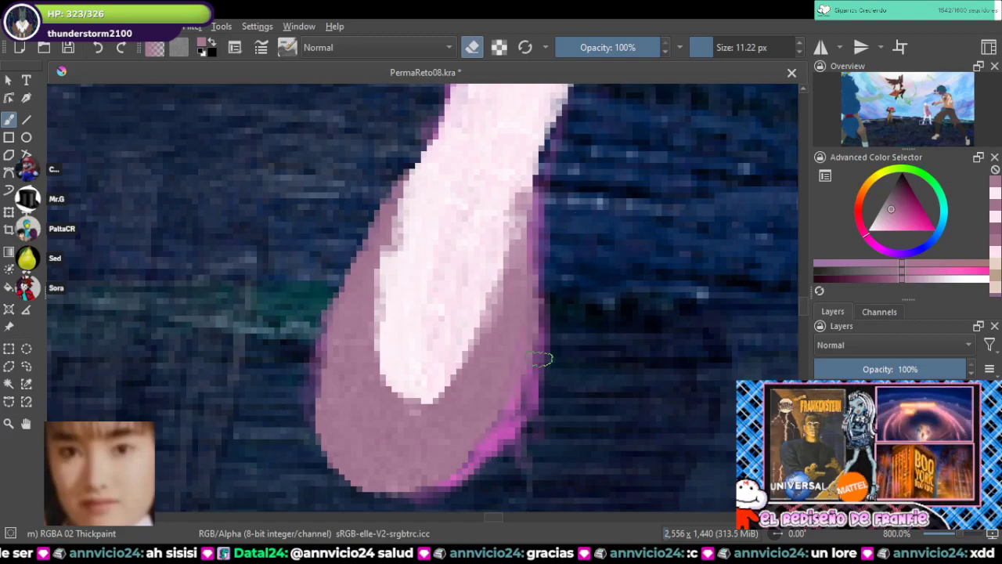
key("e")
scroll(570, 281, "down", 3)
key("ctrl+s")
scroll(565, 266, "down", 5)
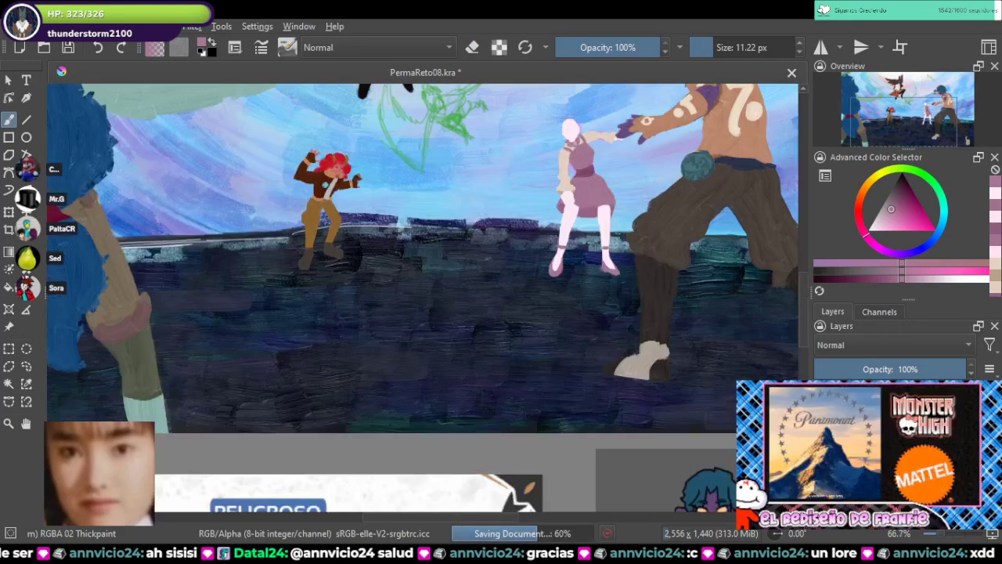
Step: Erase along both sides of the left-hand shoe to narrow it around the foot
scroll(444, 327, "up", 8)
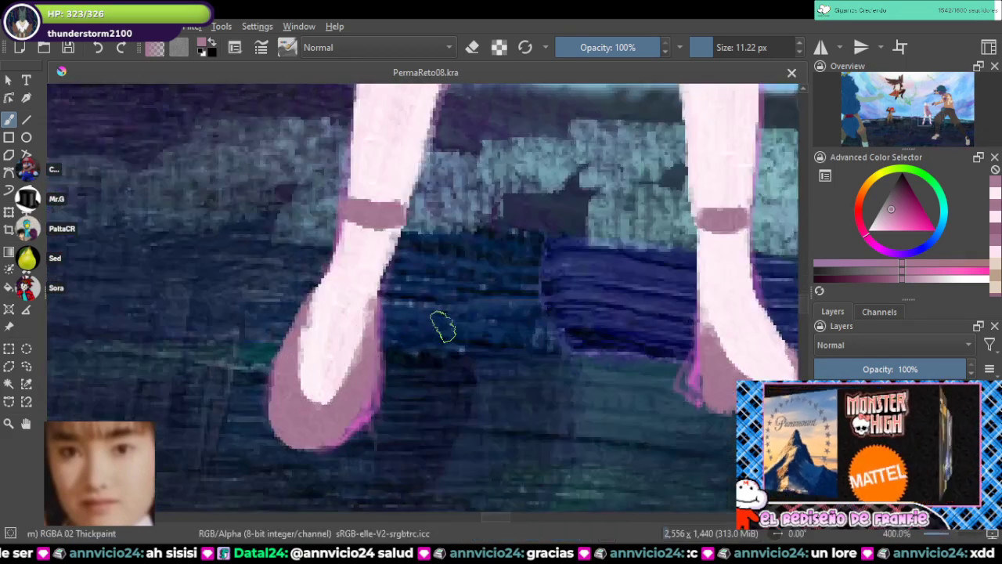
left_click_drag(443, 327, 481, 314)
key("e")
left_click_drag(318, 338, 306, 408)
left_click_drag(289, 452, 303, 313)
mouse_move(378, 441)
left_mouse_down()
mouse_move(425, 334)
mouse_move(358, 444)
left_mouse_up()
left_click_drag(312, 388, 345, 285)
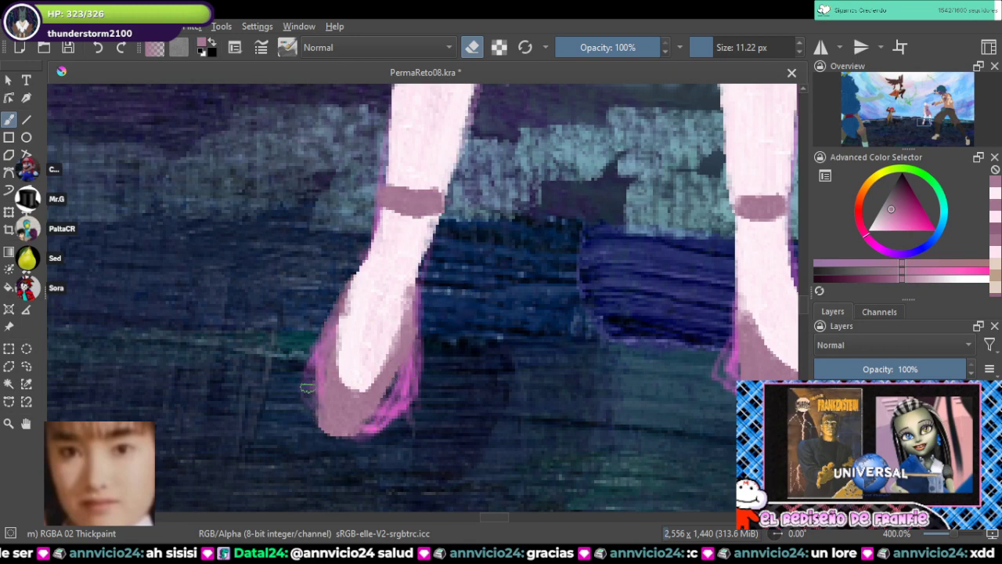
left_click(345, 394, "ctrl")
key("e")
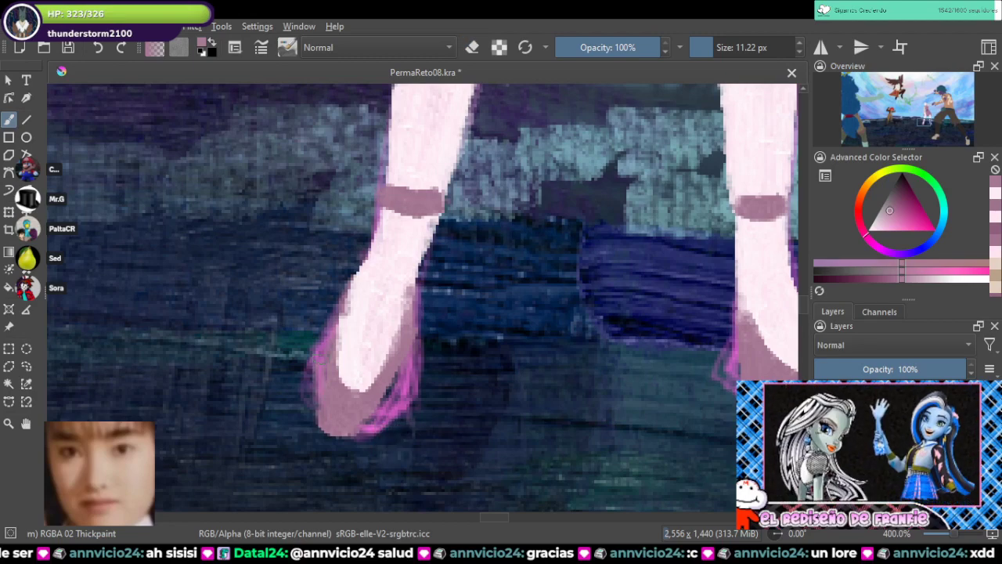
Step: Resample the mauve, extend the left-hand shoe's toe outward and over the instep, and erase excess along its inner underside
left_click(401, 335, "ctrl")
scroll(402, 335, "down", 3)
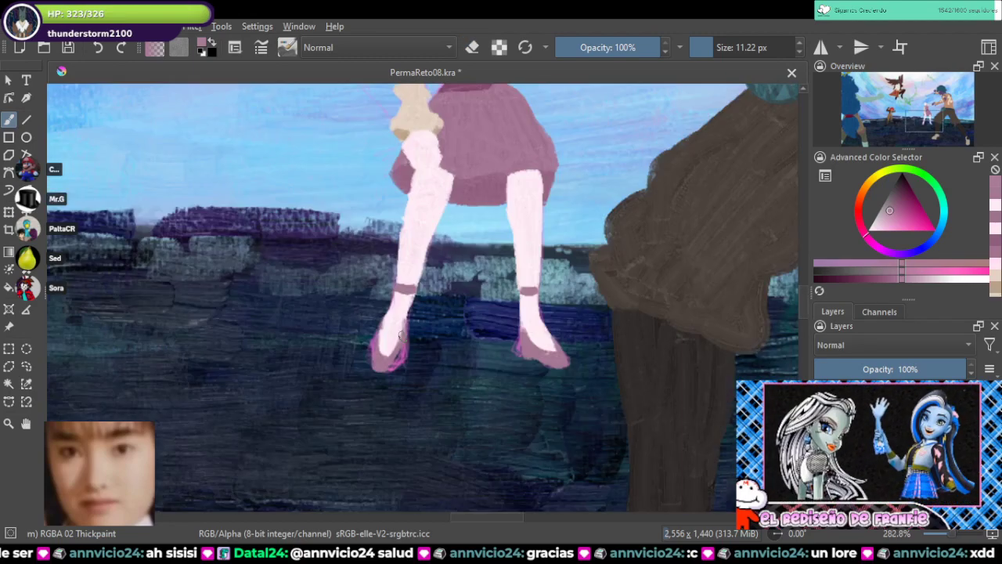
scroll(569, 338, "down", 2)
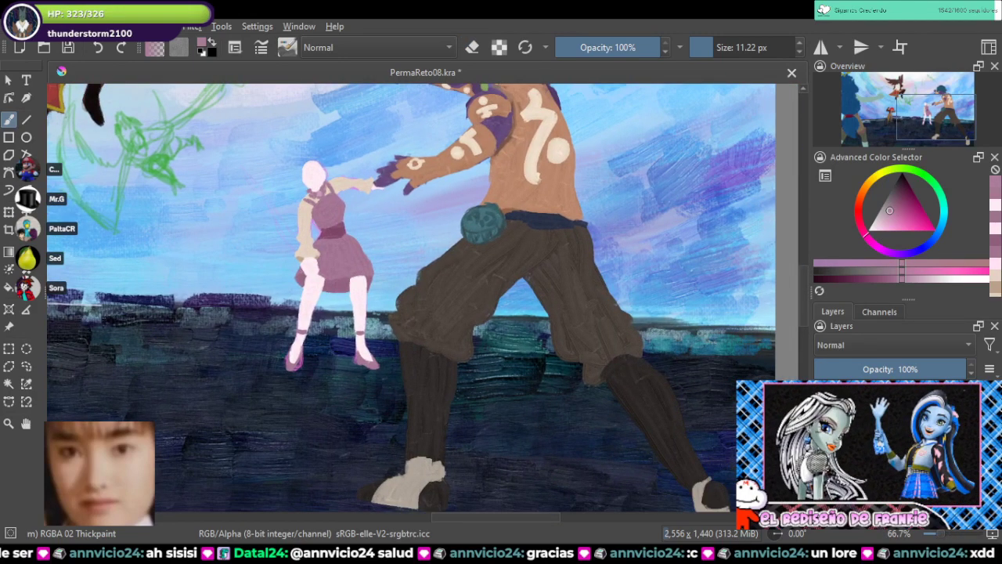
key("k")
scroll(343, 354, "up", 5)
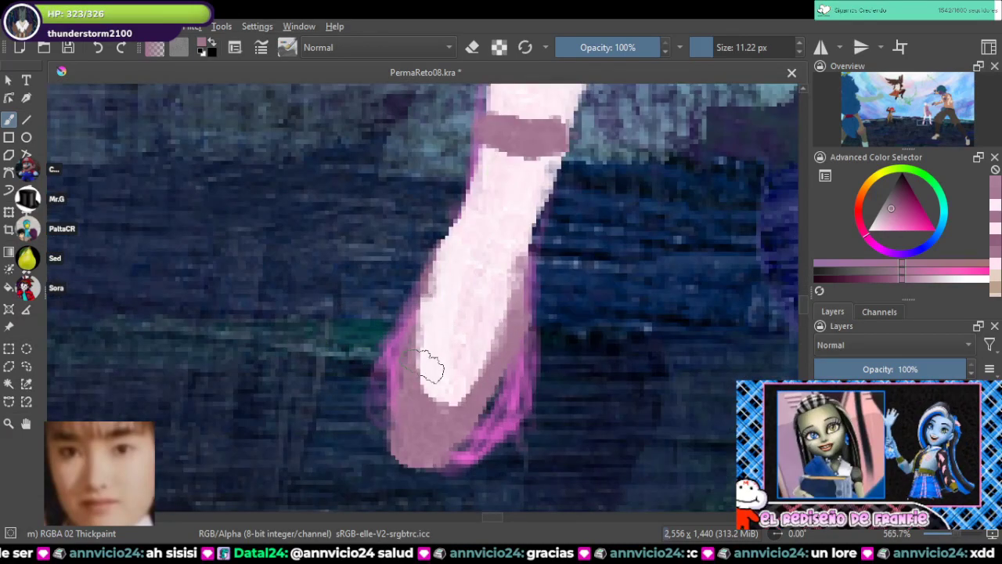
mouse_move(425, 358)
left_mouse_down()
mouse_move(410, 388)
mouse_move(462, 384)
left_mouse_up()
mouse_move(399, 321)
left_mouse_down()
mouse_move(370, 403)
mouse_move(365, 431)
mouse_move(377, 439)
left_mouse_up()
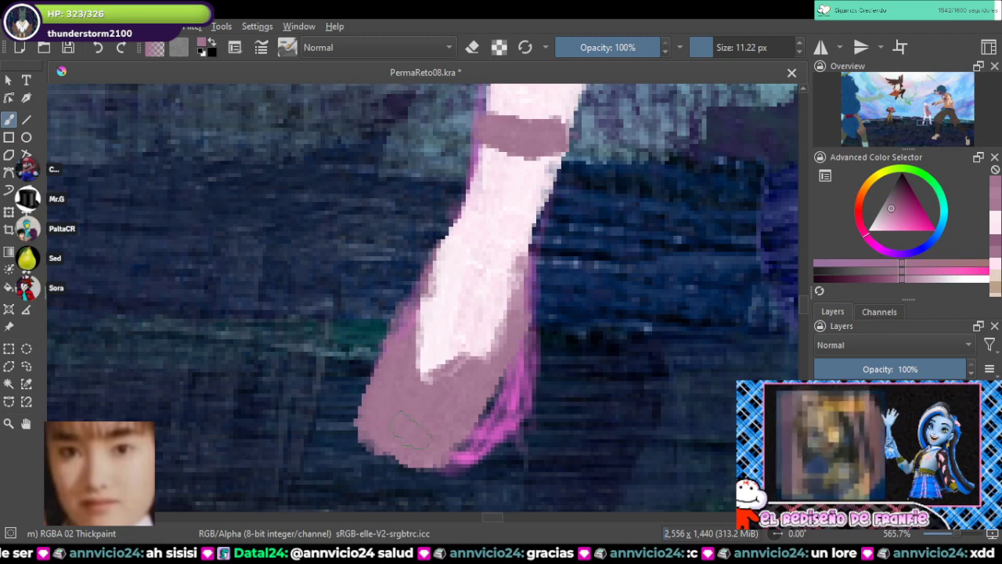
key("e")
mouse_move(427, 458)
left_mouse_down()
mouse_move(477, 417)
mouse_move(526, 346)
left_mouse_up()
key("e")
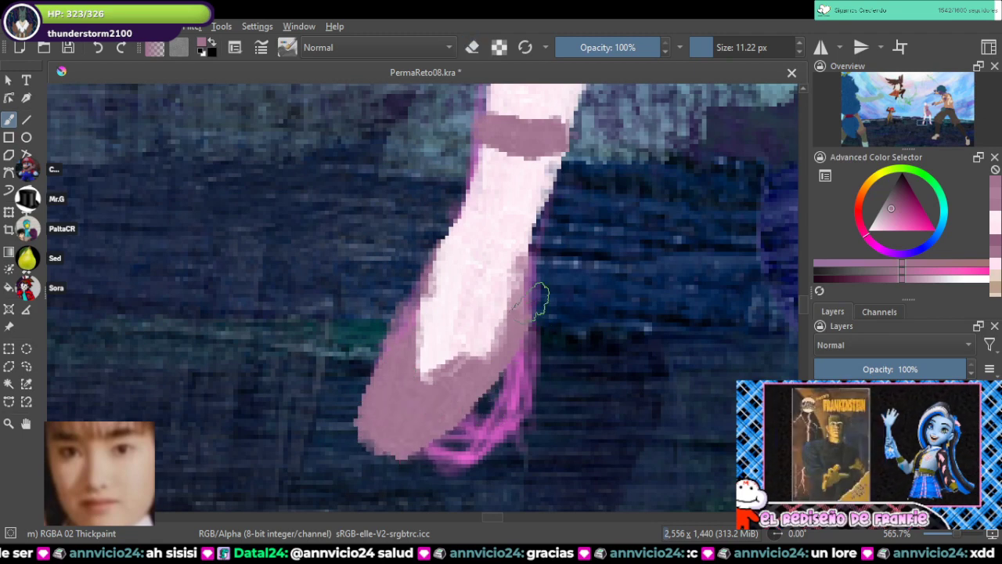
Step: Check the elf's shoes against the whole scene and save the document
scroll(546, 248, "down", 4)
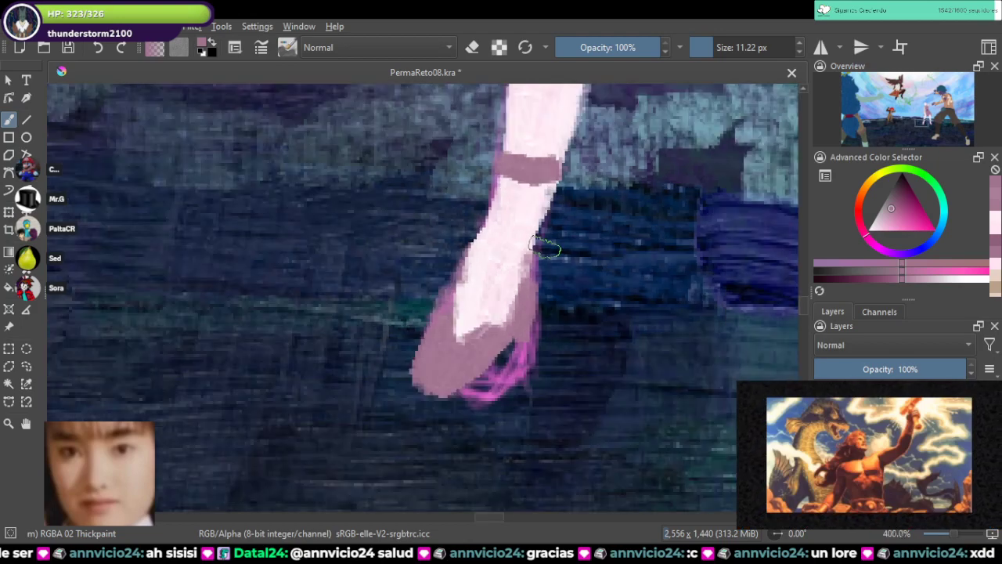
scroll(545, 249, "down", 3)
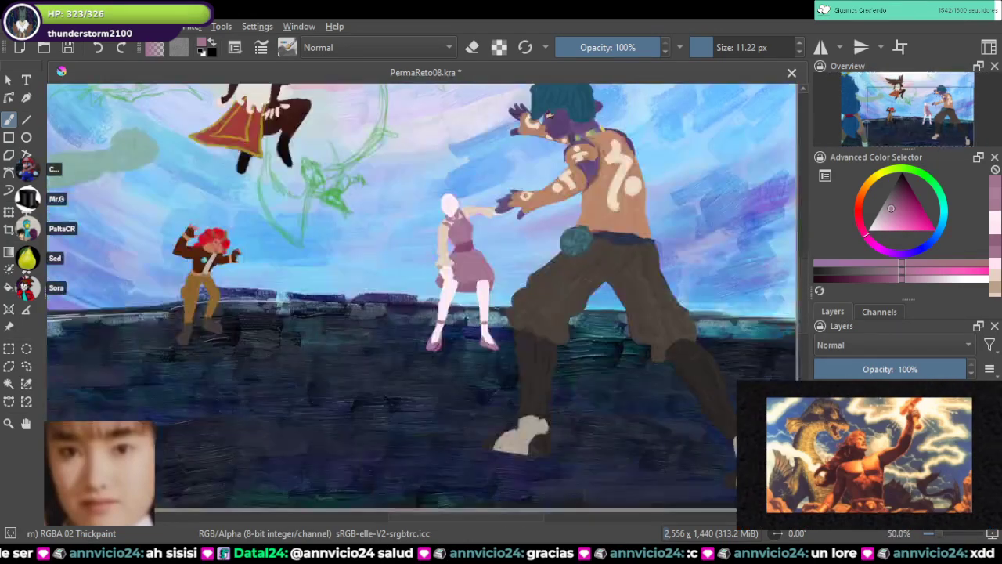
left_click_drag(546, 249, 550, 191)
scroll(394, 315, "up", 2)
key("ctrl+s")
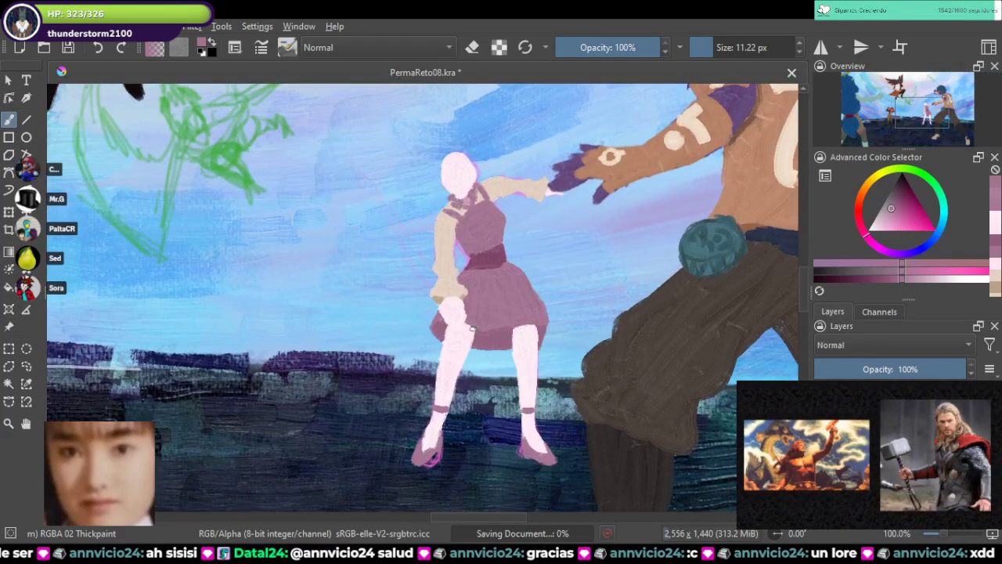
Step: Pick a slightly darker pink and paint a shadow along the lower and inner edges of the hand resting on the knee
scroll(450, 352, "up", 4)
left_click(515, 371, "ctrl")
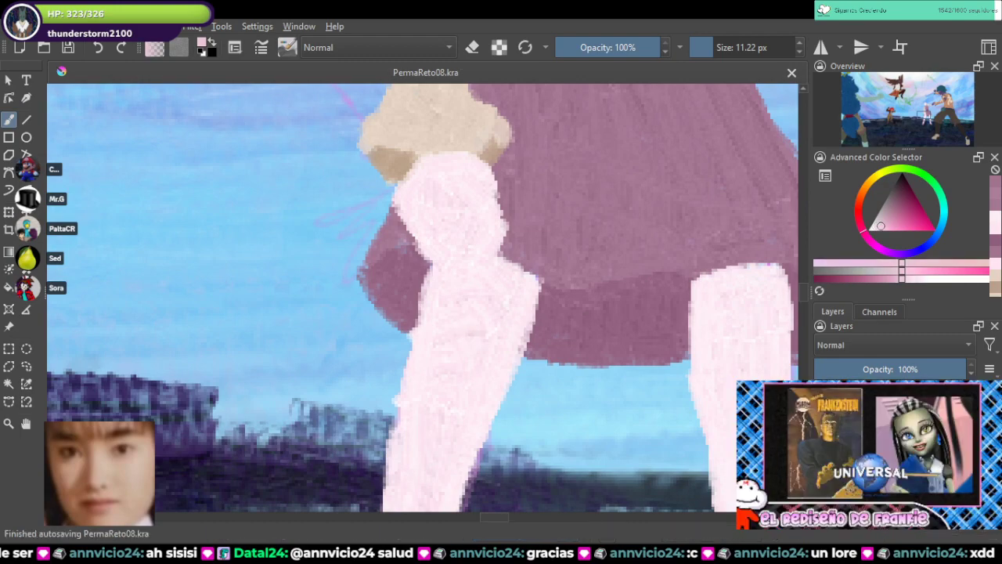
scroll(495, 286, "up", 2)
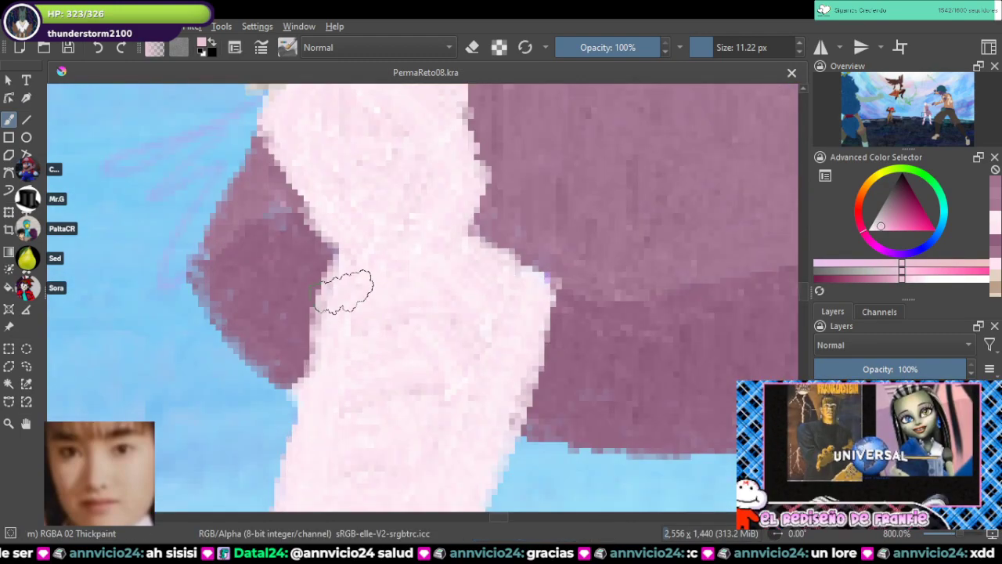
mouse_move(334, 235)
left_mouse_down()
mouse_move(412, 257)
mouse_move(382, 256)
left_mouse_up()
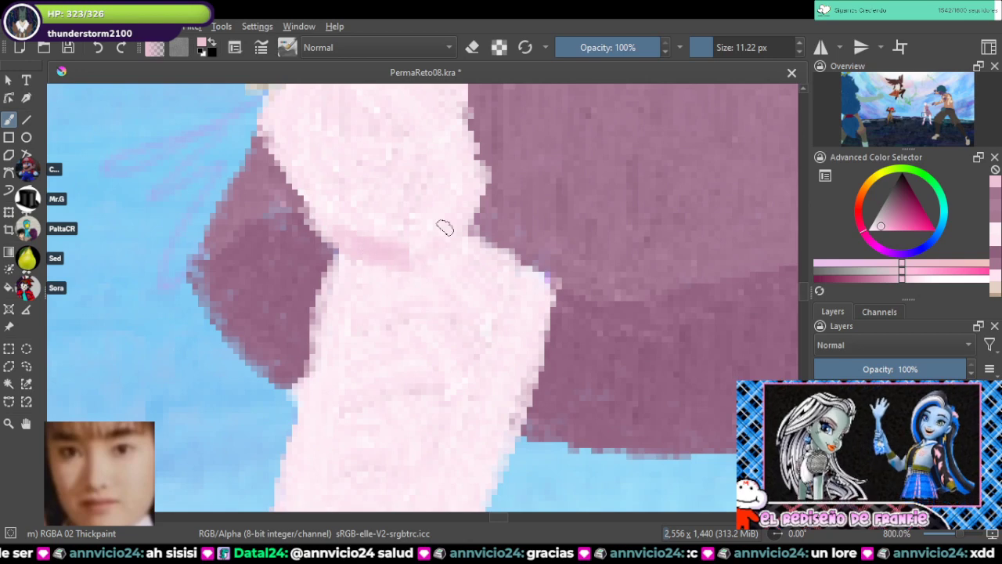
left_click_drag(446, 226, 470, 185)
Step: Add soft darker pink strokes across the fingers and back of the resting hand
left_click_drag(344, 181, 351, 295)
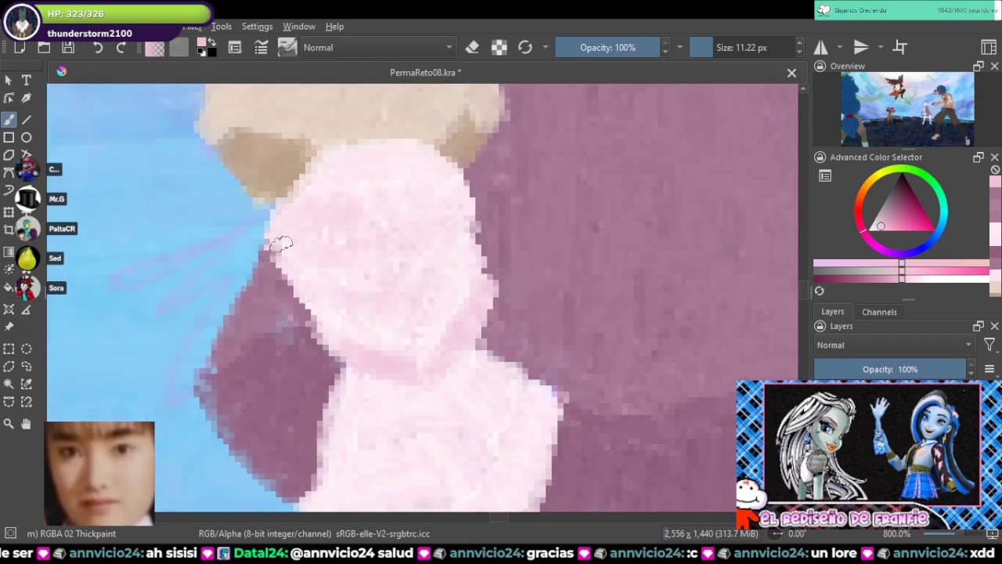
left_click_drag(301, 286, 345, 351)
mouse_move(349, 311)
left_mouse_down()
mouse_move(398, 293)
mouse_move(436, 298)
left_mouse_up()
left_click_drag(311, 242, 297, 233)
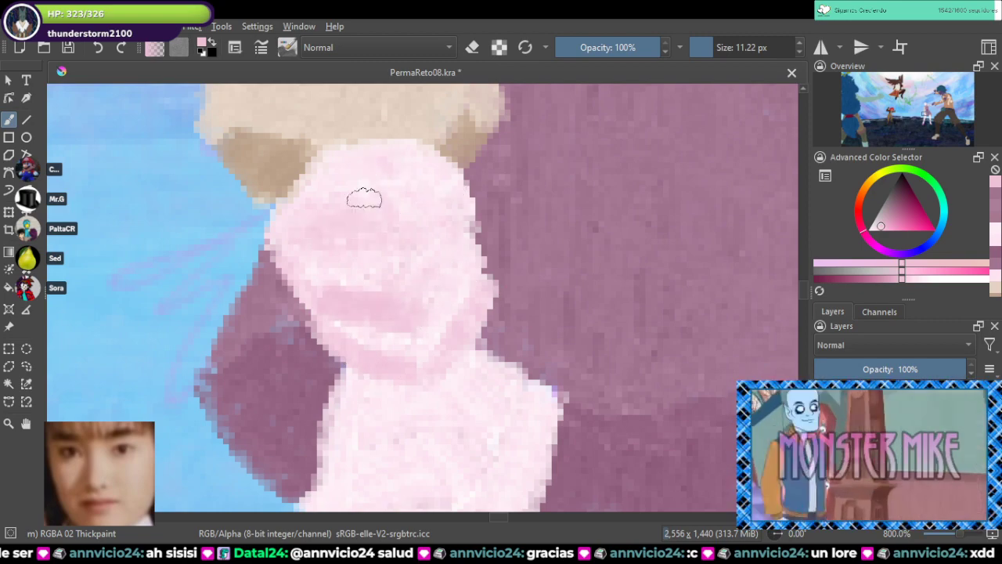
mouse_move(365, 199)
left_mouse_down()
mouse_move(380, 240)
mouse_move(453, 232)
left_mouse_up()
scroll(413, 180, "down", 5)
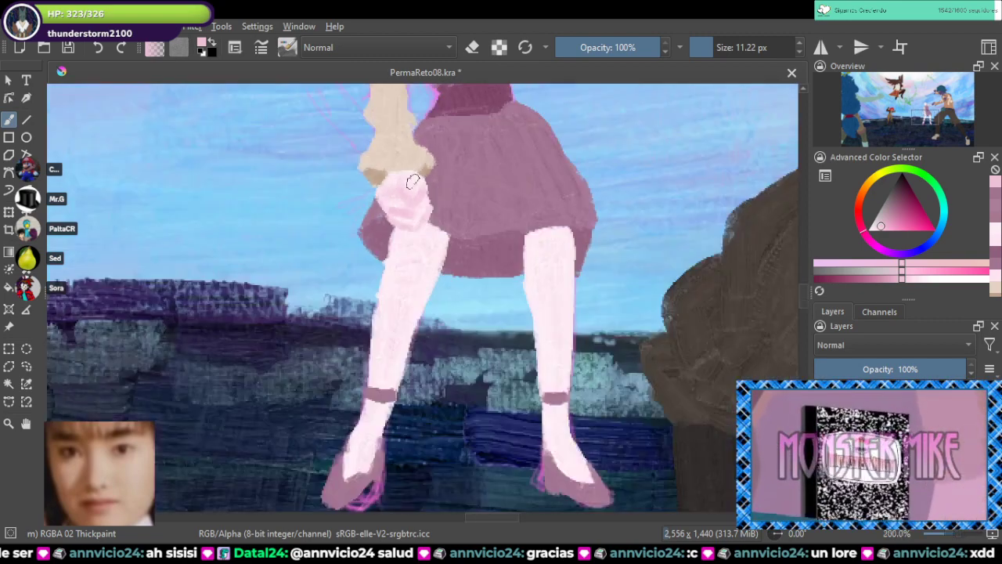
scroll(459, 159, "down", 2)
scroll(447, 311, "up", 5)
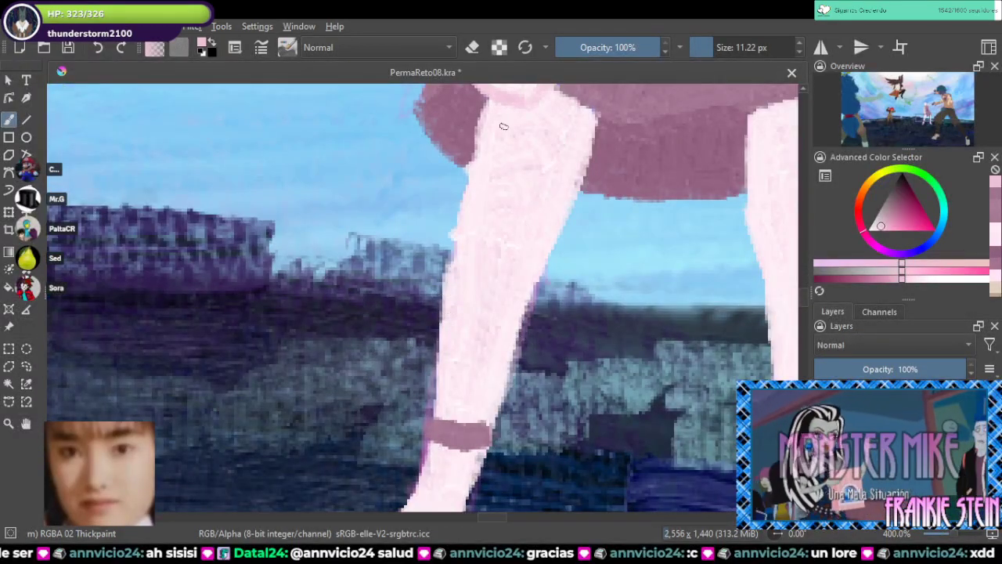
Step: Paint soft darker pink blush patches over both of the elf's knees below the skirt hem
mouse_move(549, 151)
left_mouse_down()
mouse_move(520, 116)
mouse_move(485, 166)
left_mouse_up()
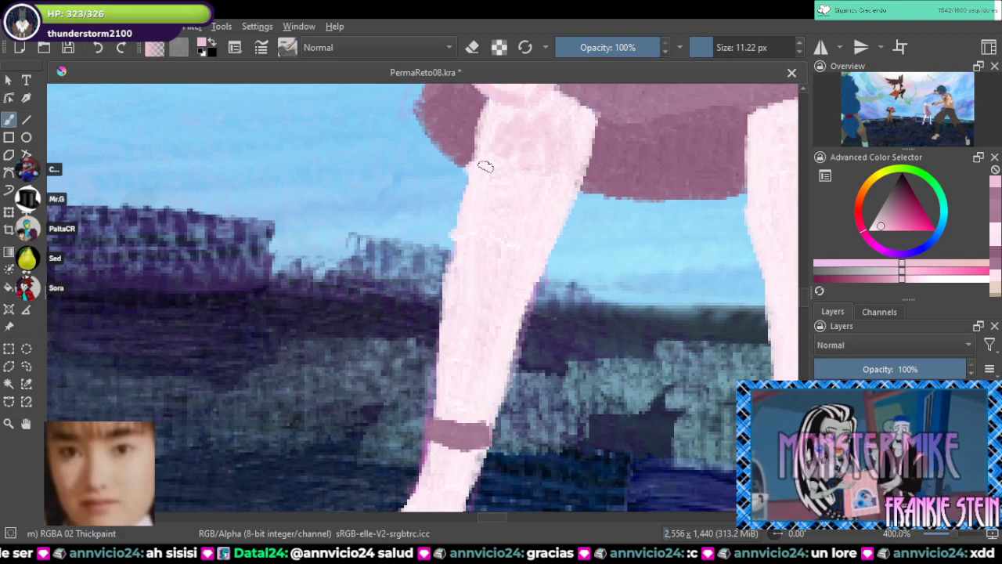
key("ctrl+z")
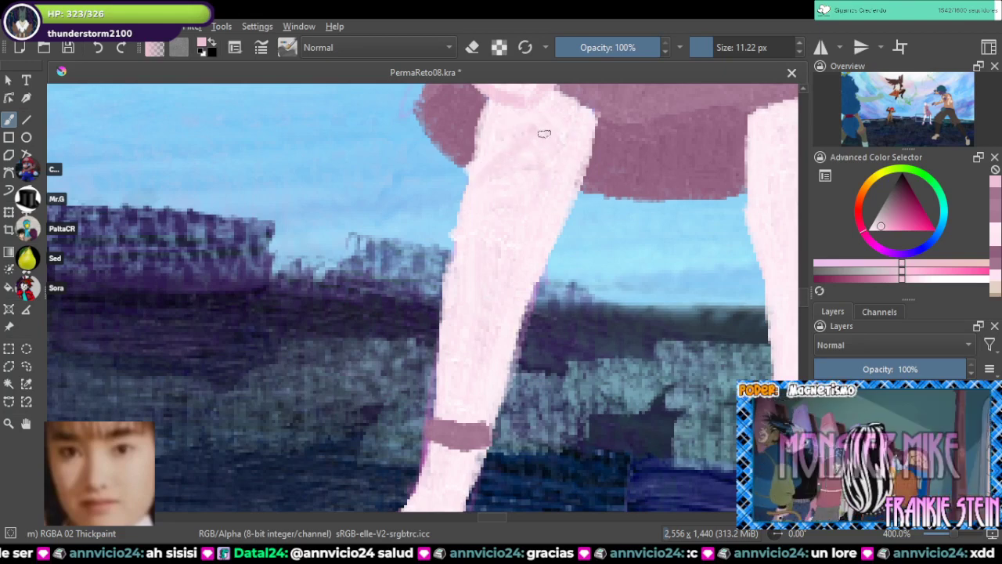
left_click_drag(568, 149, 433, 221)
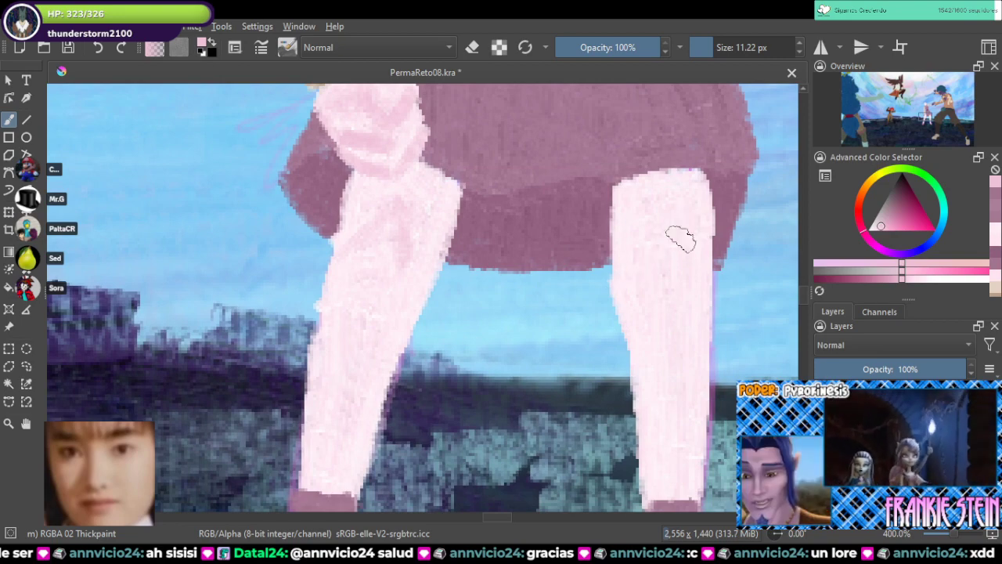
left_click_drag(681, 211, 686, 257)
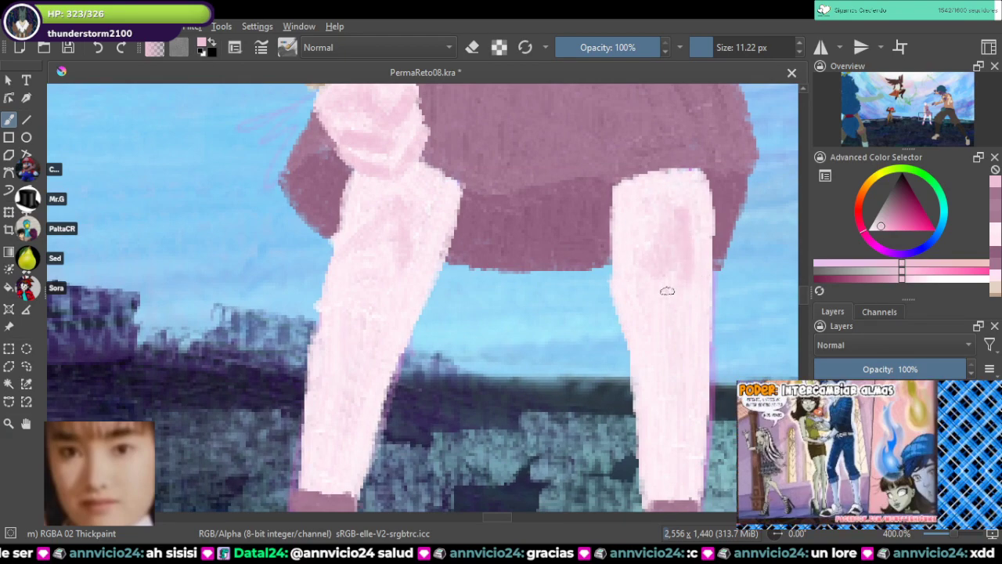
scroll(632, 224, "down", 6)
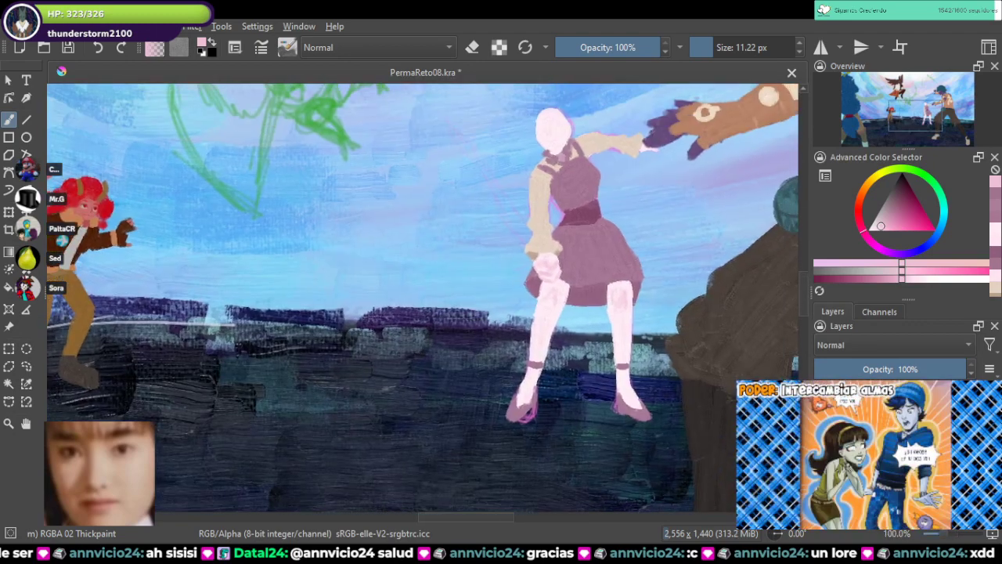
left_click_drag(631, 229, 635, 240)
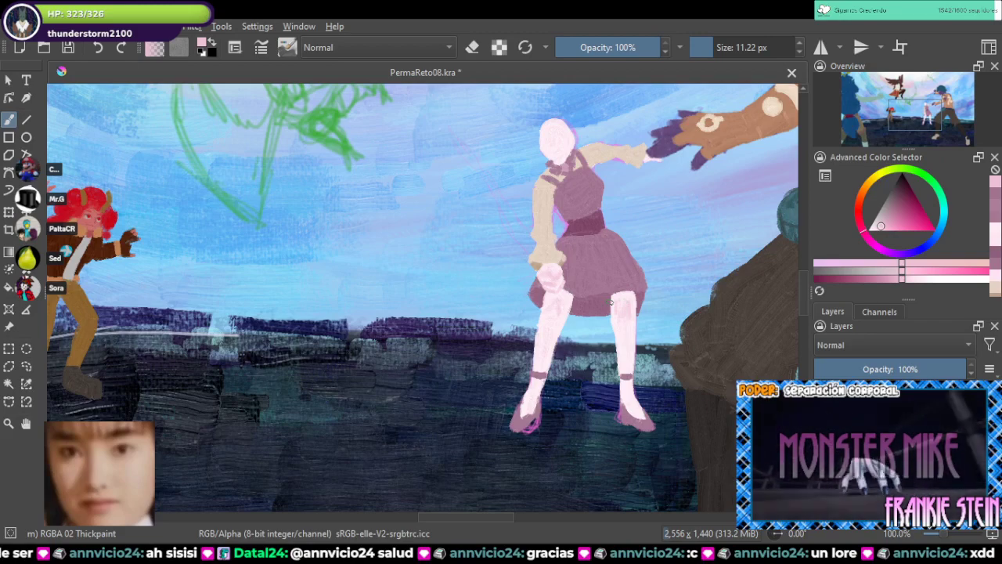
scroll(612, 302, "up", 3)
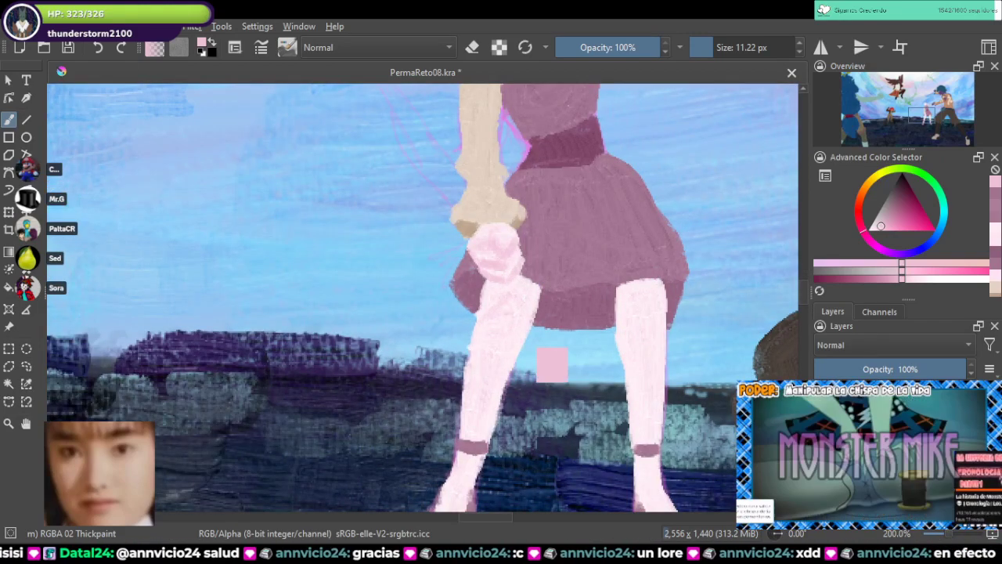
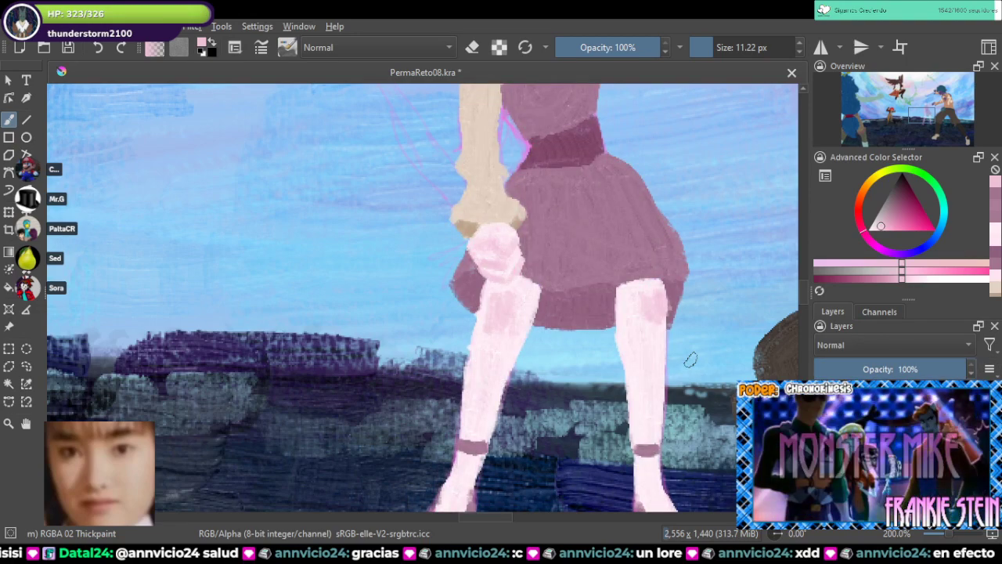
Step: Check the shaded knees up close and against the whole scene, and save the document
scroll(649, 329, "down", 4)
key("ctrl+s")
scroll(650, 332, "up", 7)
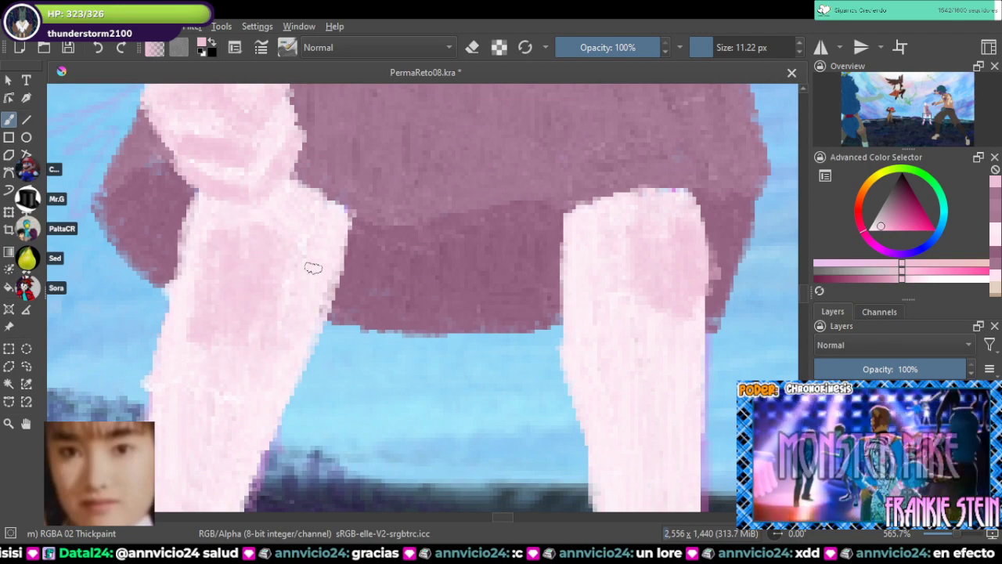
scroll(336, 196, "down", 6)
left_click_drag(346, 149, 408, 379)
scroll(407, 328, "up", 3)
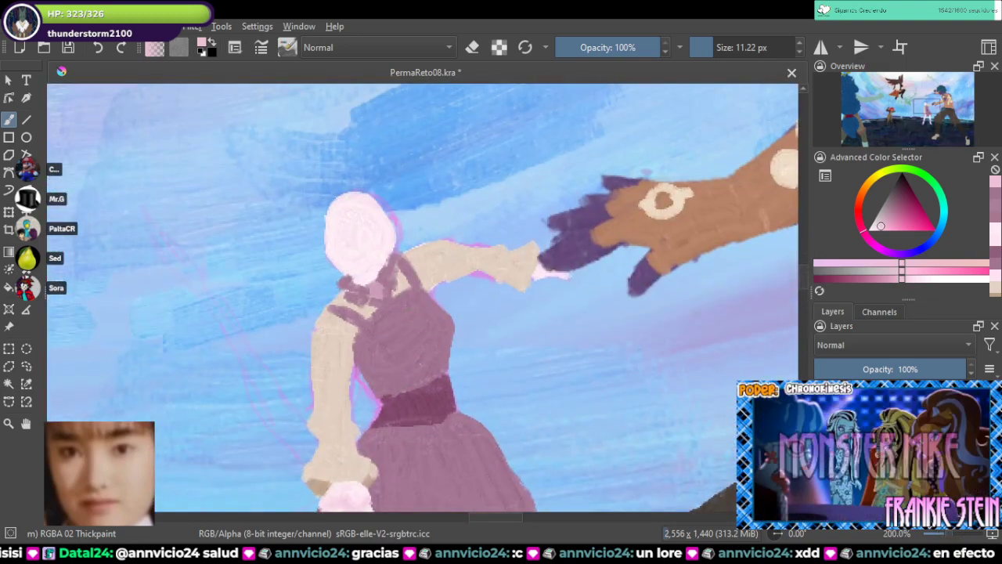
key("ctrl+s")
scroll(423, 298, "down", 6)
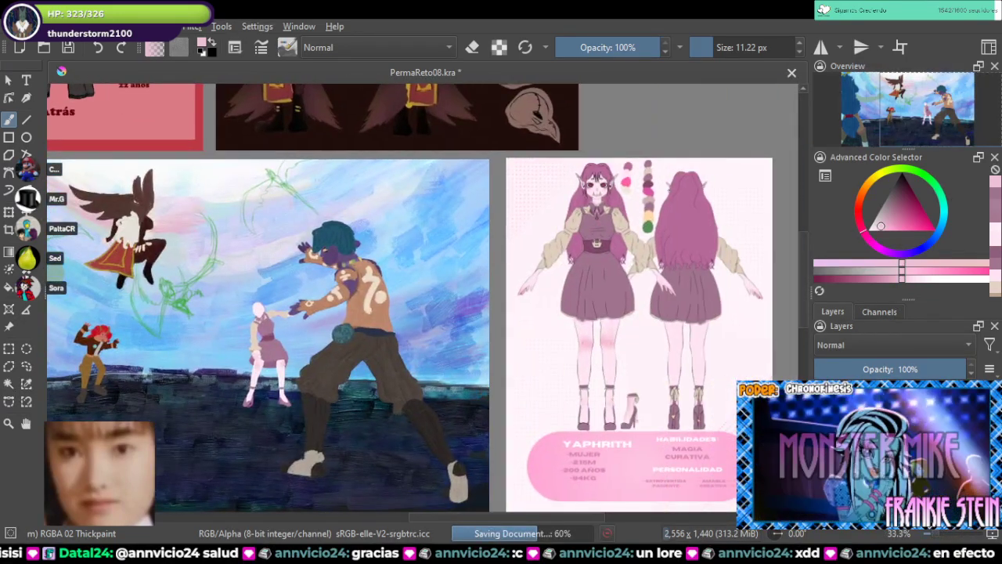
Step: Study the elf's portrait and legs on her reference sheet and sample the pale skin pink
scroll(701, 198, "up", 2)
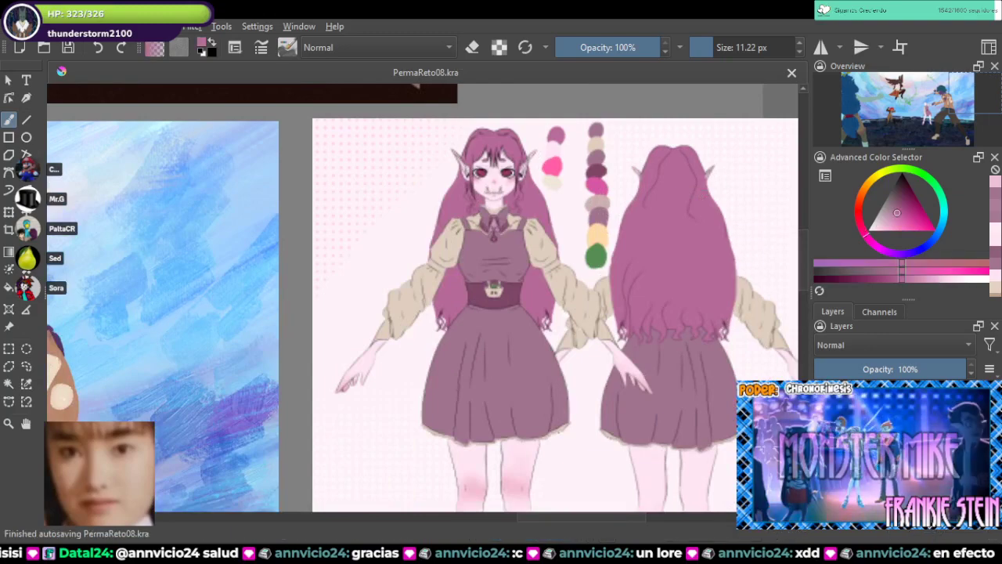
scroll(496, 196, "up", 4)
scroll(486, 210, "down", 5)
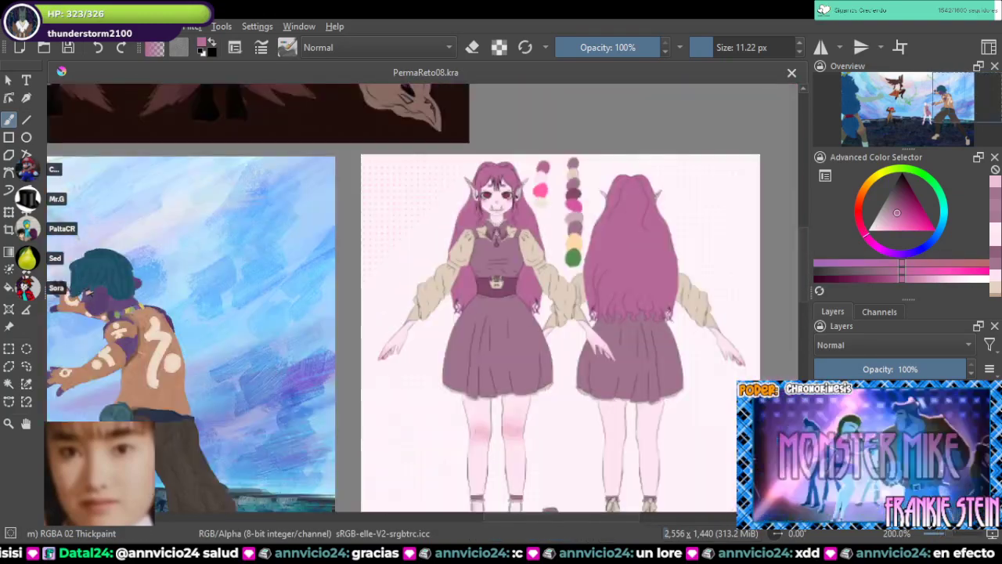
left_click_drag(503, 384, 486, 307)
scroll(485, 309, "up", 3)
scroll(509, 314, "down", 5)
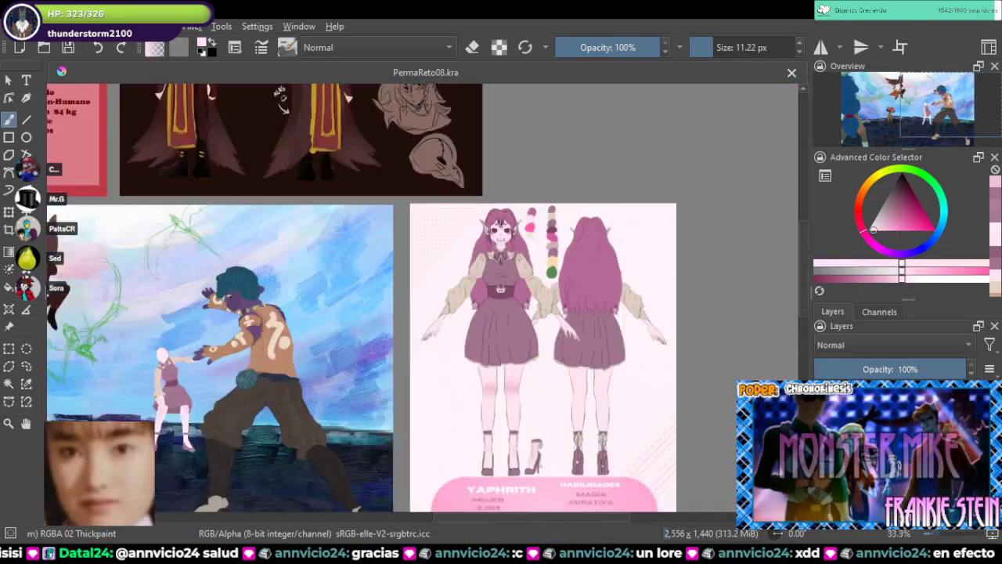
scroll(520, 307, "up", 3)
scroll(517, 312, "up", 1)
Step: Paint a pointed ear on each side of the elf's head in pale skin pink with a 6.74 px brush
mouse_move(234, 407)
left_mouse_down()
mouse_move(286, 355)
mouse_move(565, 167)
mouse_move(768, 113)
left_mouse_up()
left_click_drag(220, 128, 598, 162)
scroll(436, 391, "up", 5)
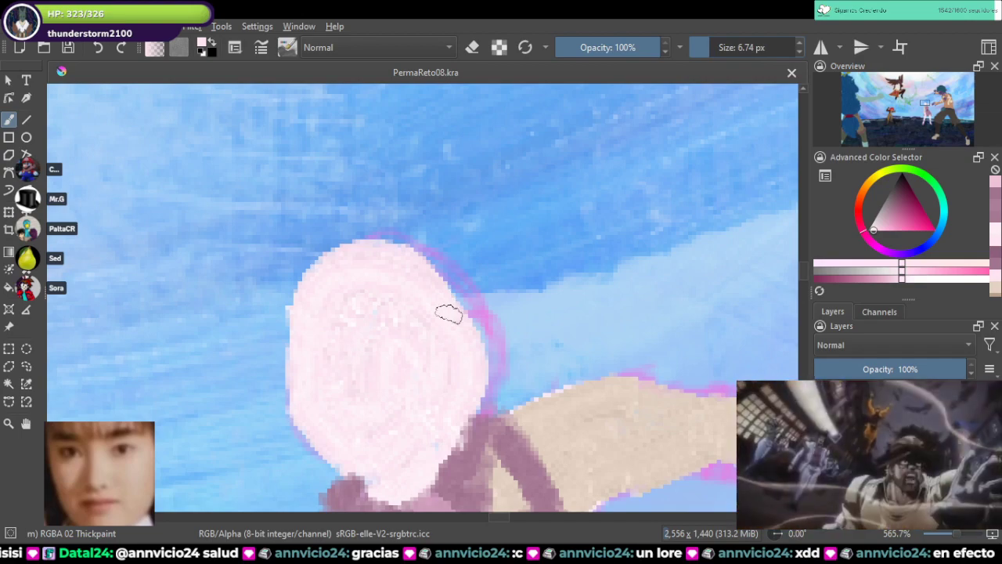
mouse_move(448, 313)
left_mouse_down()
mouse_move(493, 249)
mouse_move(460, 368)
left_mouse_up()
mouse_move(284, 350)
left_mouse_down()
mouse_move(269, 321)
mouse_move(313, 428)
mouse_move(300, 399)
mouse_move(291, 410)
mouse_move(337, 325)
left_mouse_up()
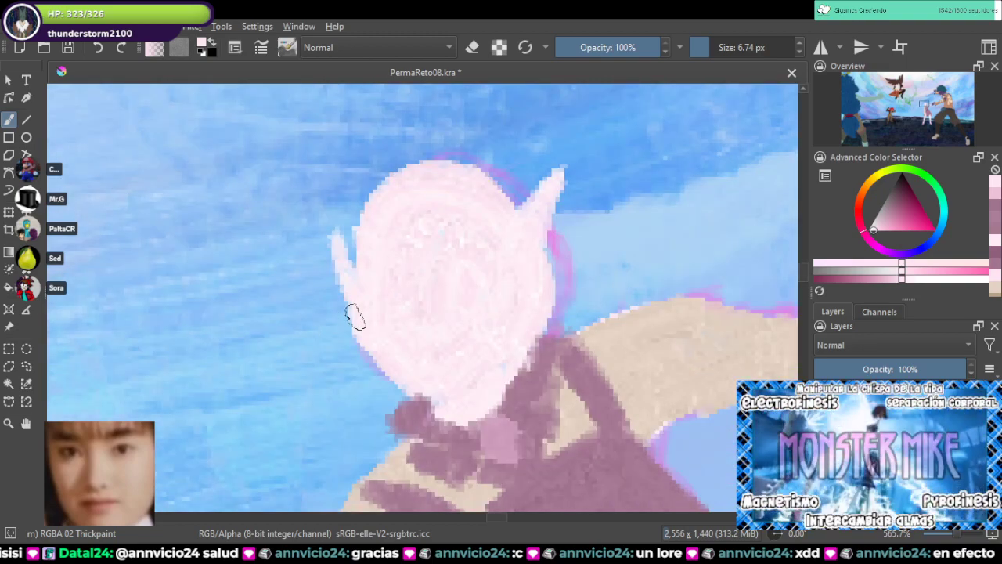
Step: Examine the elf's face on the reference sheet and sample the off-white swatch from its palette
scroll(395, 356, "down", 15)
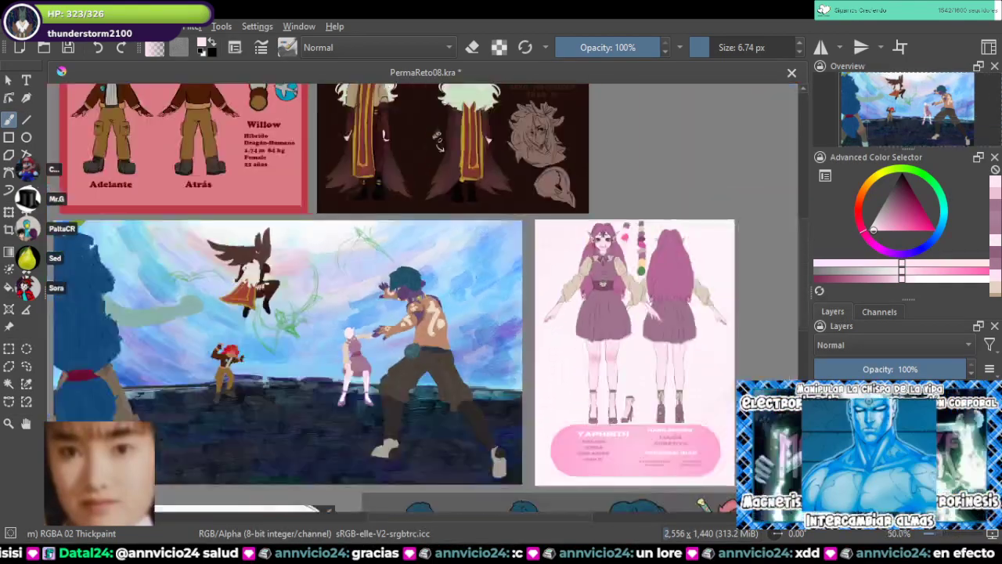
scroll(537, 246, "up", 4)
scroll(607, 321, "up", 2)
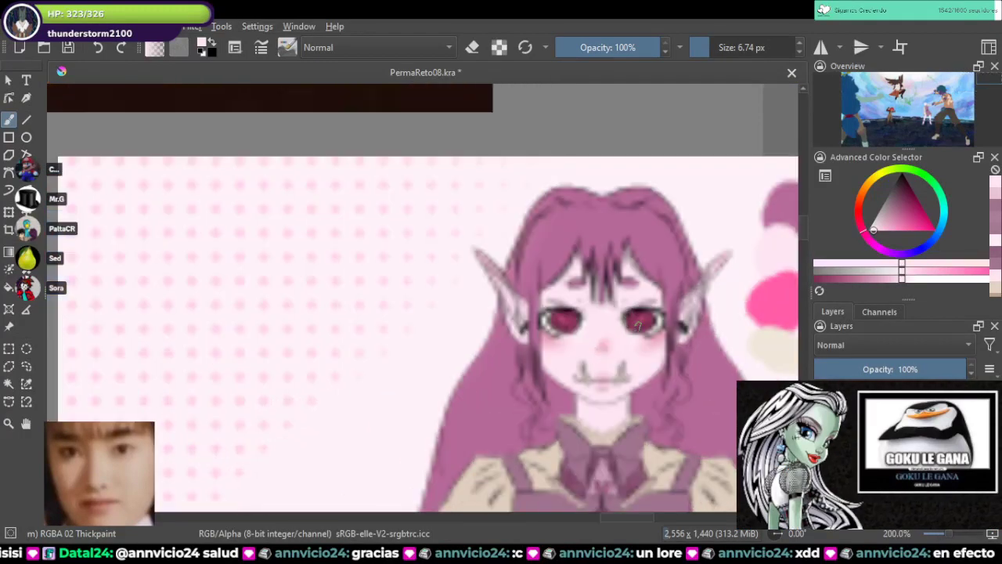
key("ctrl")
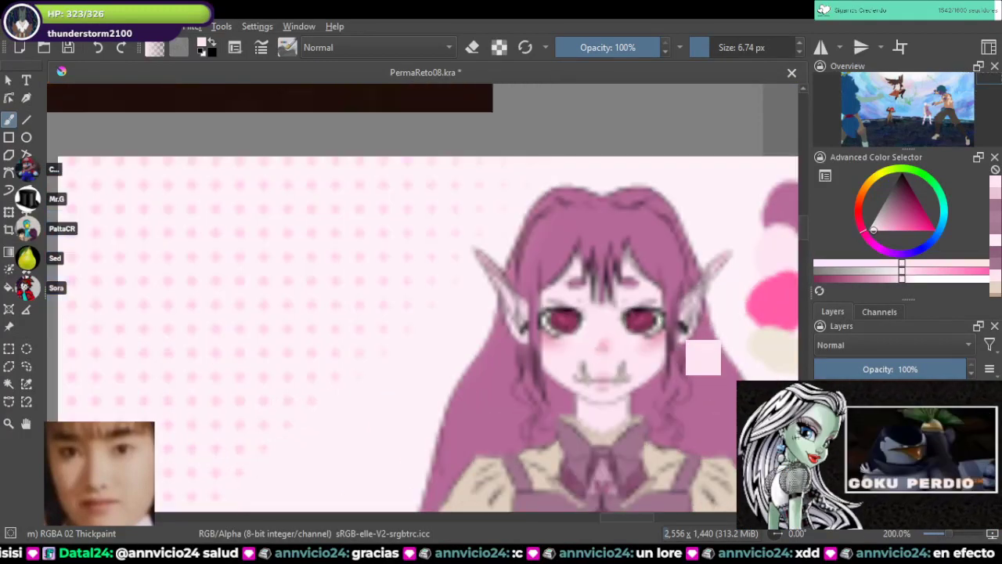
key("ctrl+z")
scroll(517, 156, "down", 2)
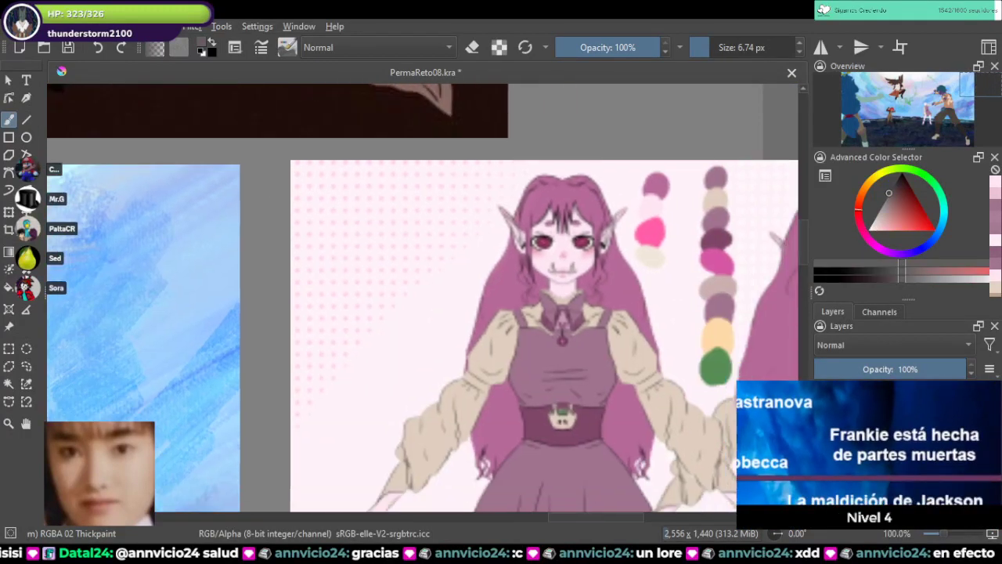
left_click_drag(671, 230, 644, 192)
left_click(644, 193, "ctrl")
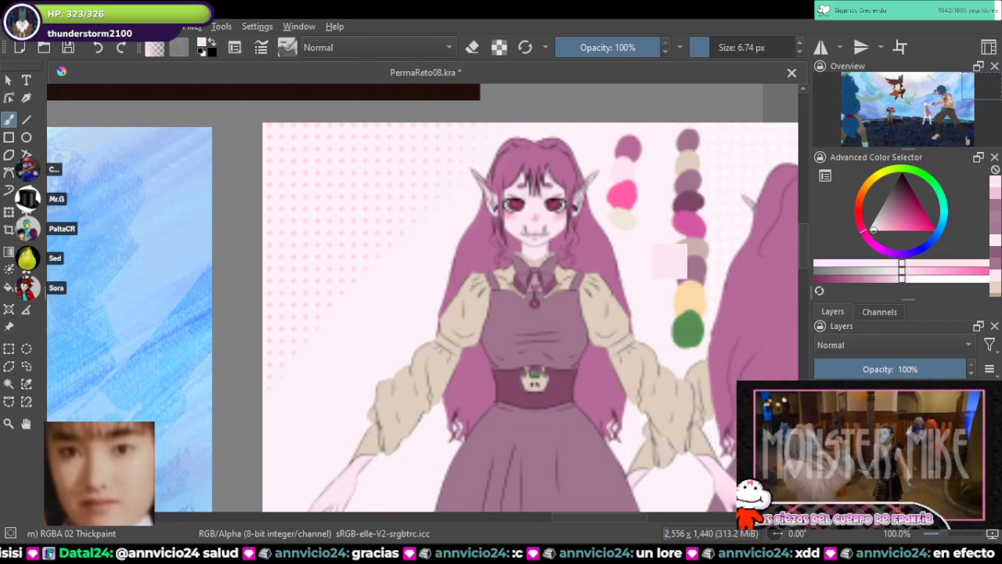
left_click(628, 219, "ctrl")
Step: Try an off-white eye stroke on the elf's blank face in the battle scene
scroll(633, 220, "down", 3)
left_click_drag(274, 376, 386, 299)
scroll(386, 299, "up", 4)
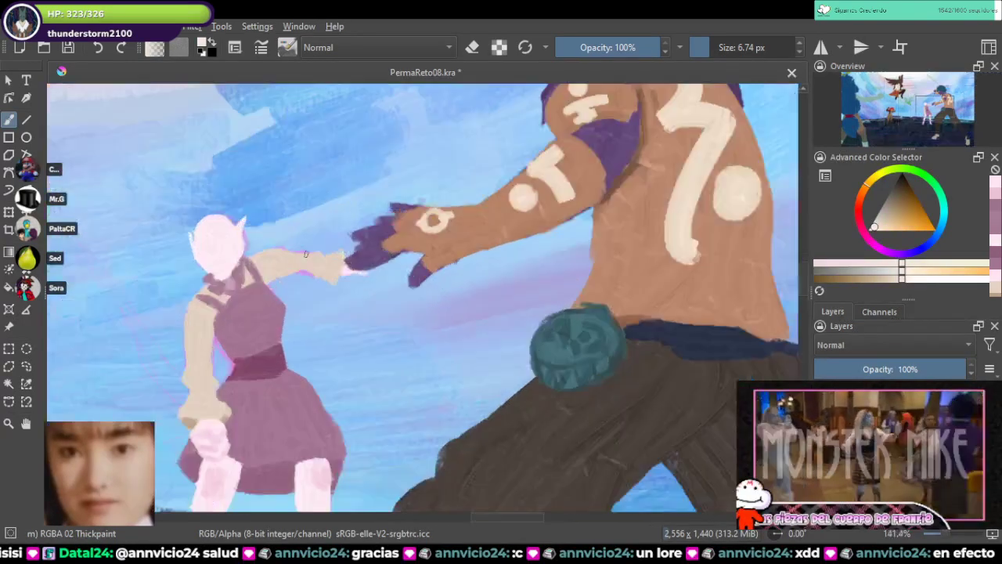
scroll(306, 253, "up", 3)
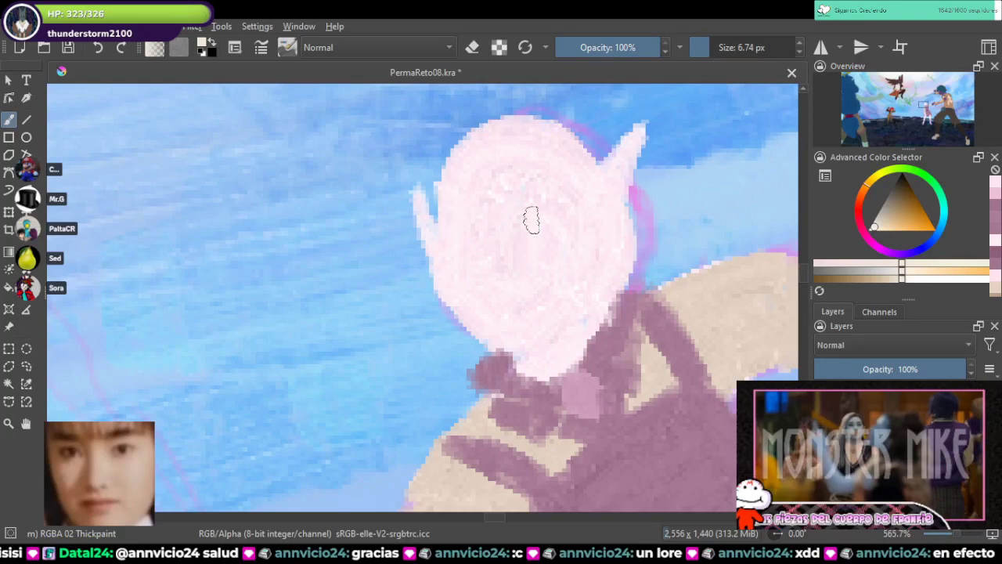
left_click_drag(577, 242, 601, 231)
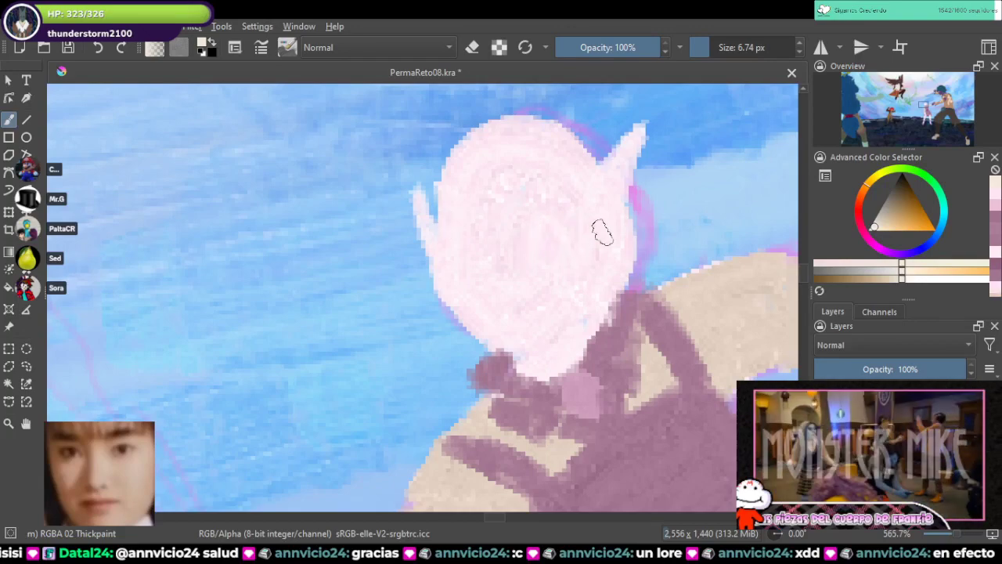
Step: Compare the hot pink swatch with the hair colour on the reference sheet and sample the hot pink
scroll(596, 232, "down", 9)
left_click_drag(665, 239, 302, 313)
scroll(595, 239, "up", 5)
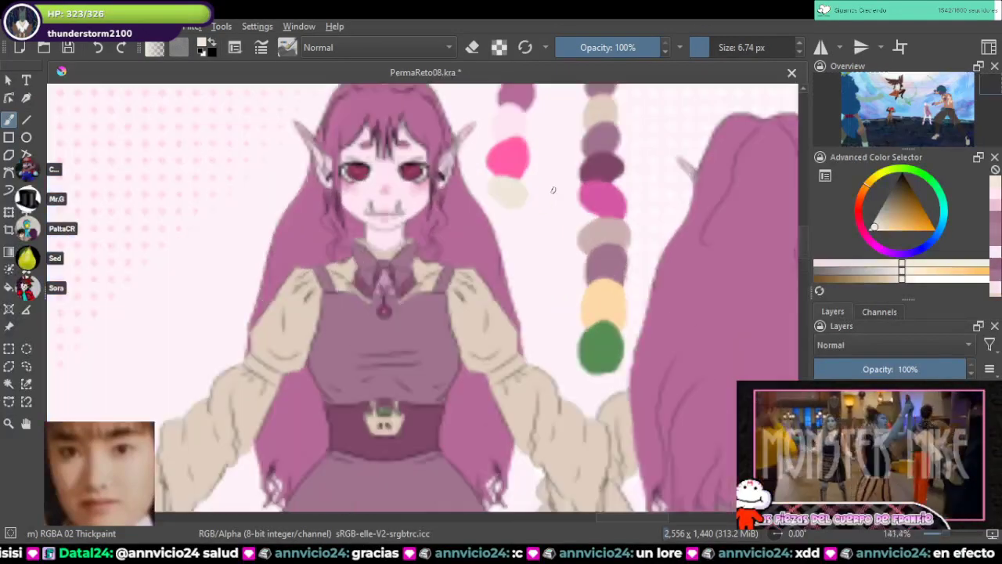
left_click_drag(595, 238, 608, 267)
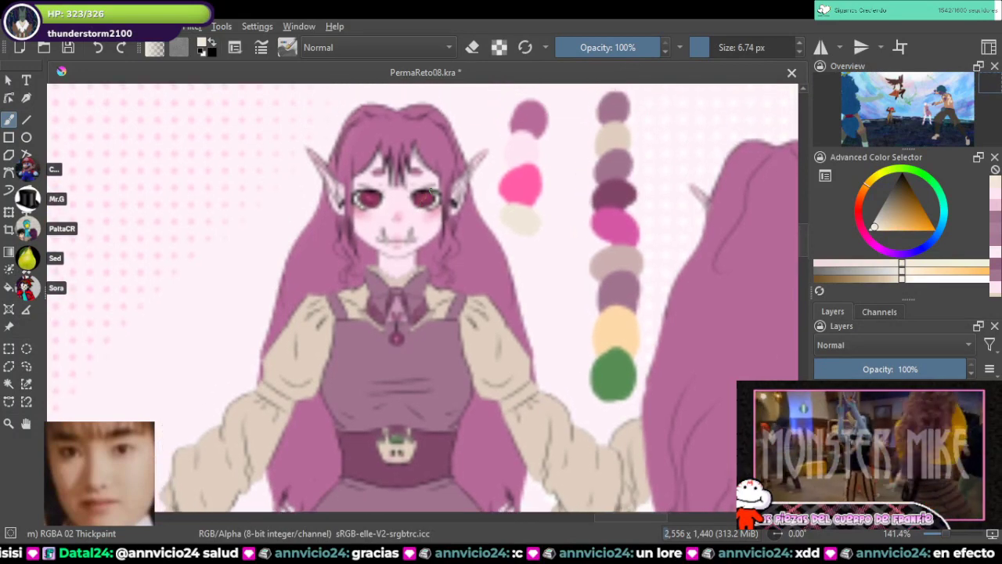
left_click(523, 183, "ctrl")
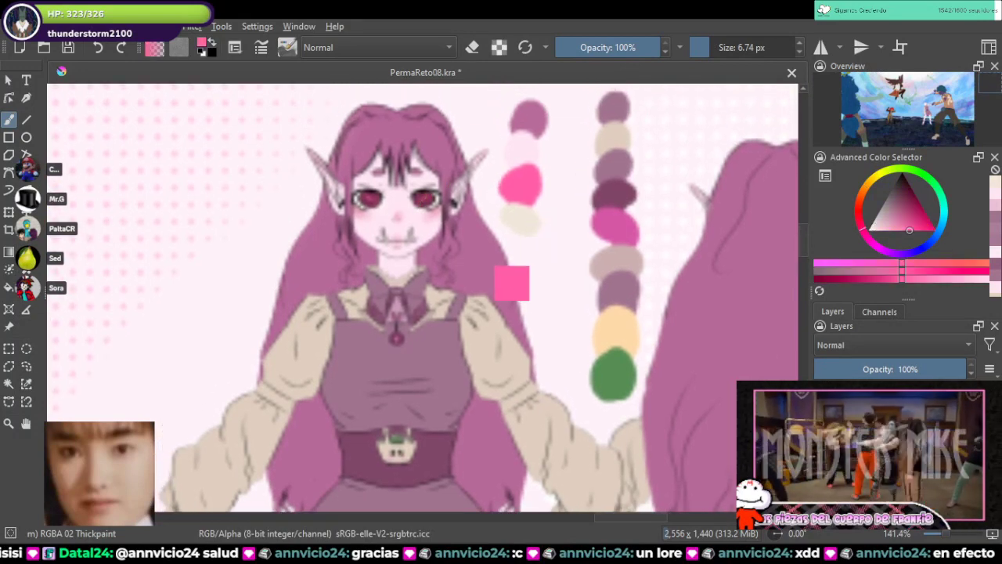
left_click(483, 259, "ctrl")
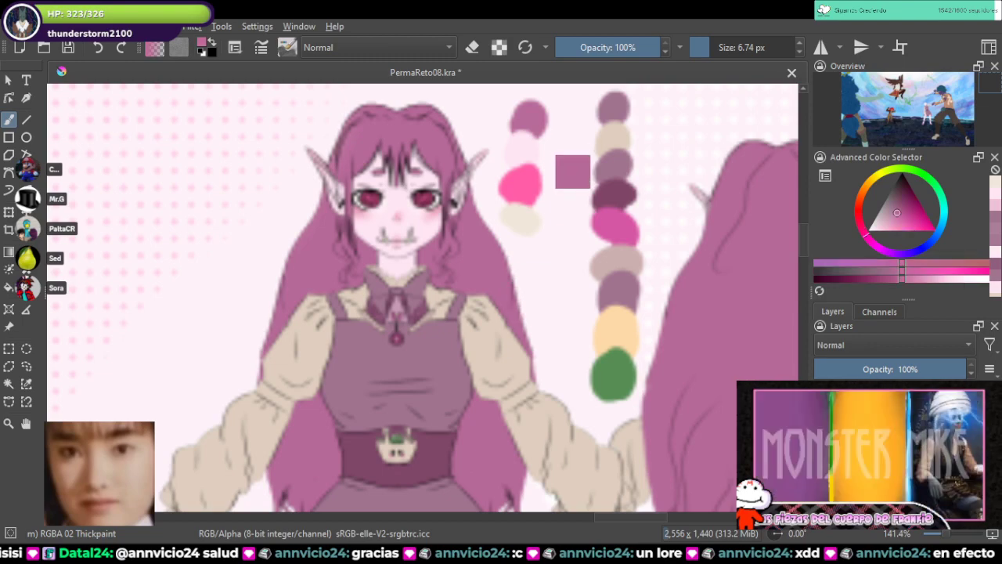
left_click(520, 183, "ctrl")
Step: Paint two rounded hot pink eyes on the elf's face, redoing strokes that miss the wanted shape
scroll(482, 203, "down", 5)
left_click_drag(209, 293, 386, 256)
scroll(387, 256, "up", 8)
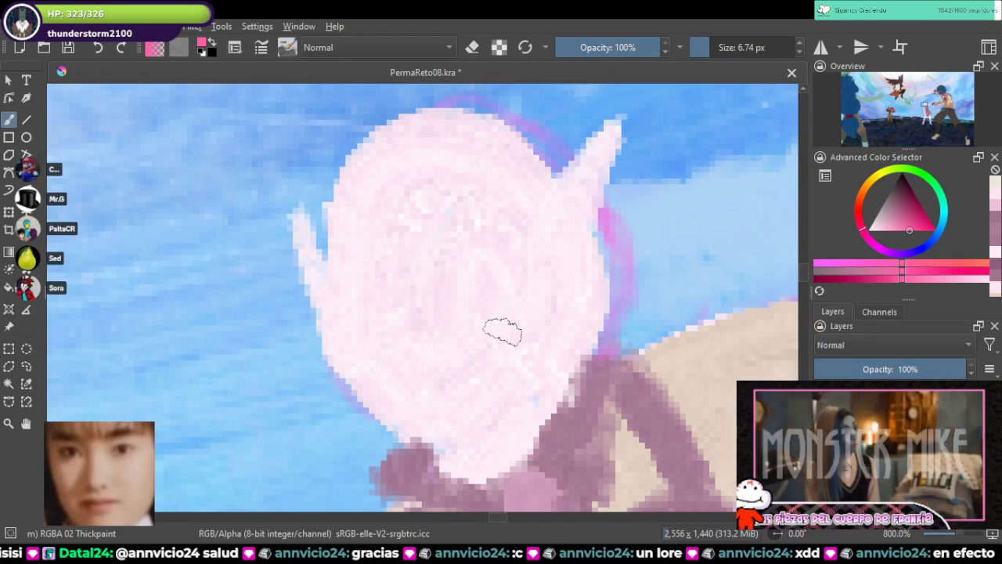
mouse_move(491, 266)
left_mouse_down()
mouse_move(500, 297)
mouse_move(487, 280)
mouse_move(525, 270)
left_mouse_up()
key("ctrl+z")
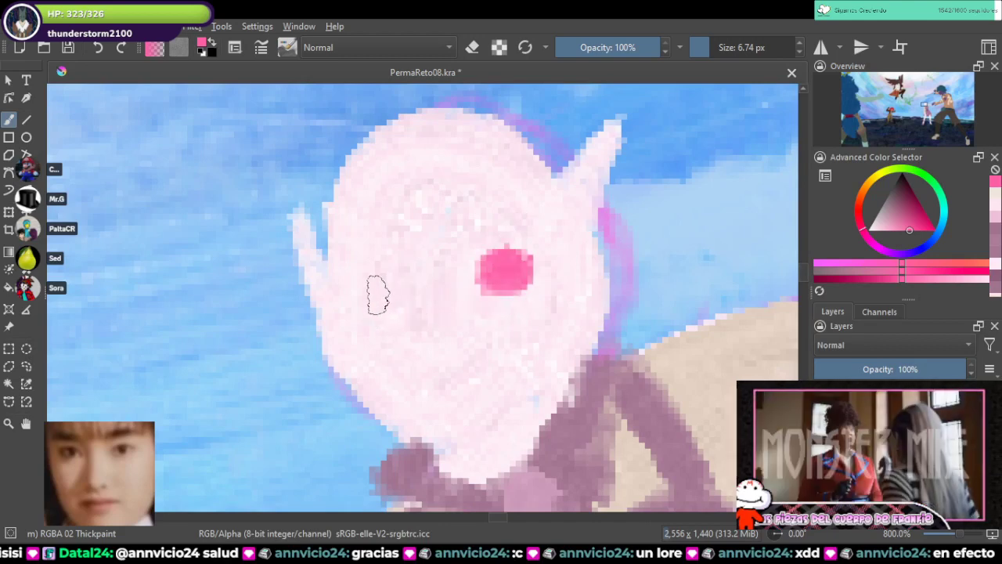
mouse_move(362, 289)
left_mouse_down()
mouse_move(388, 291)
mouse_move(359, 300)
mouse_move(382, 288)
left_mouse_up()
key("ctrl+z")
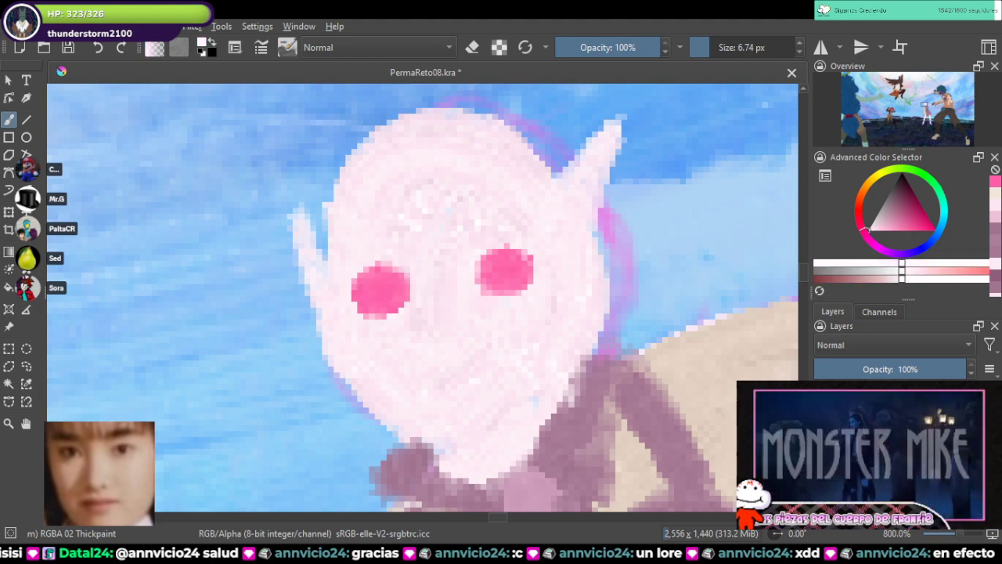
Step: Add white around the outer edges of both eyes, then resample the hot pink and round off the irises
left_click_drag(537, 287, 529, 285)
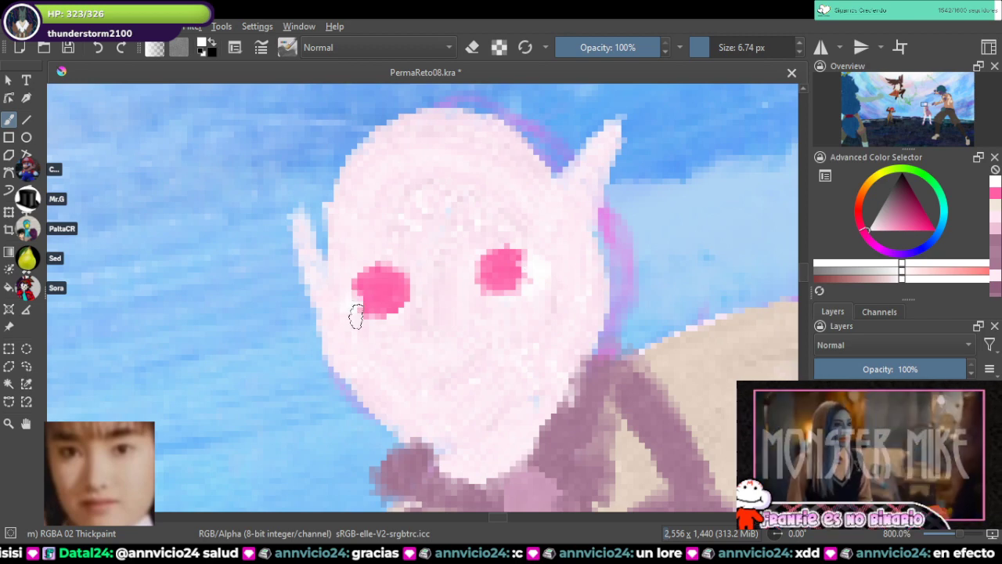
left_click_drag(357, 316, 392, 311)
left_click(386, 292, "ctrl")
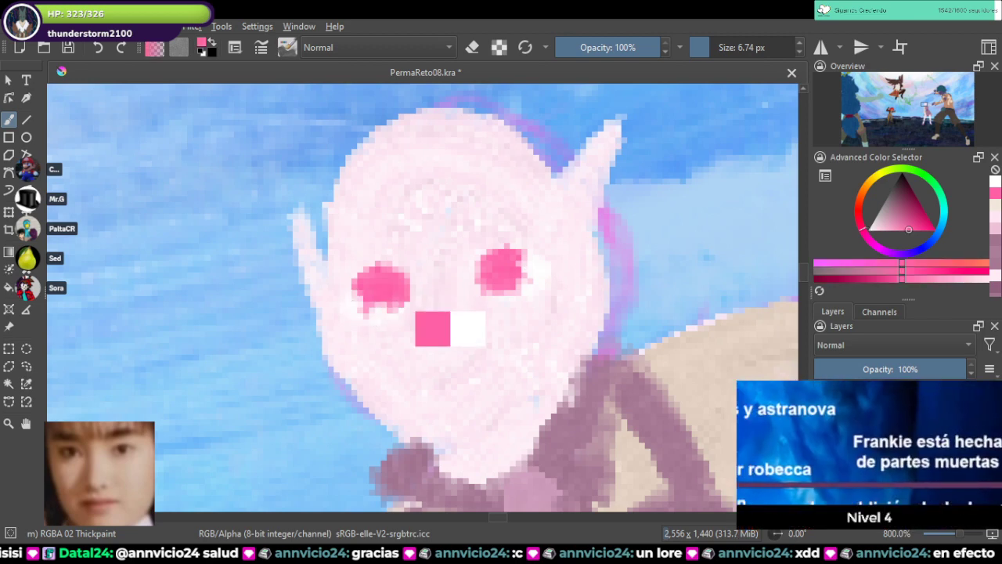
left_click_drag(391, 296, 372, 312)
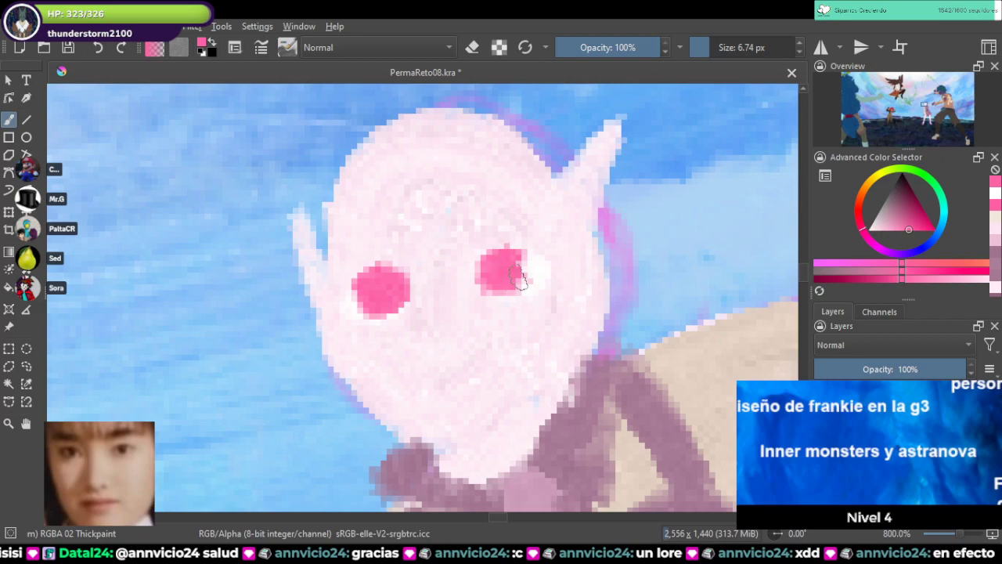
left_click_drag(519, 277, 502, 277)
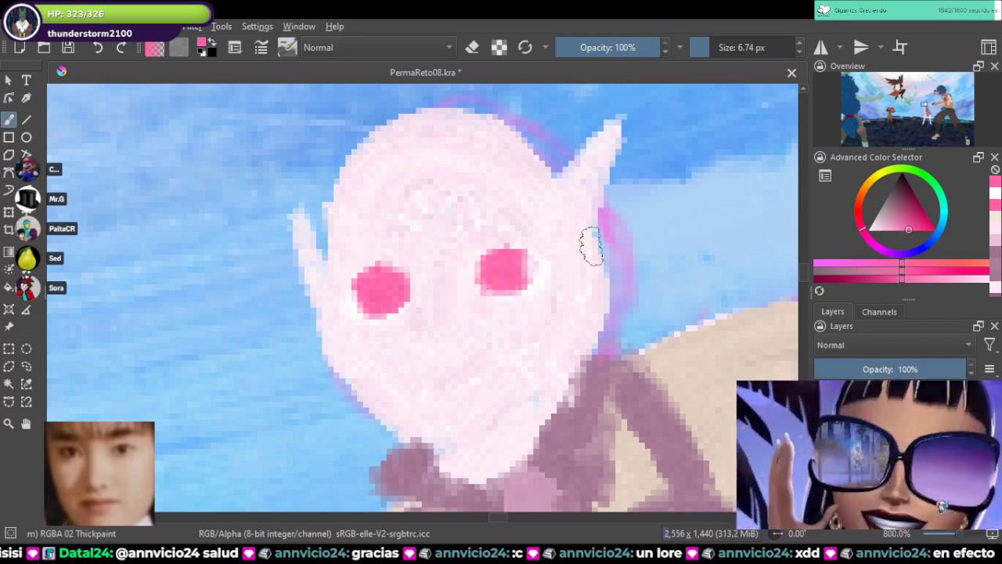
Step: Save the painting and sample the dark maroon of the irises from the elf's reference sheet
scroll(591, 259, "down", 8)
left_click_drag(704, 234, 235, 310)
scroll(331, 296, "down", 2)
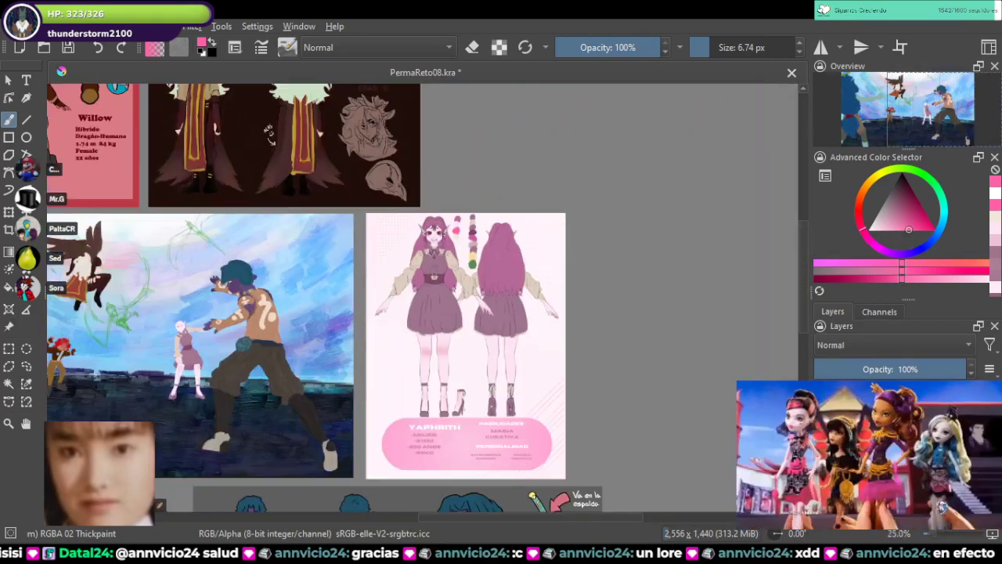
scroll(414, 284, "up", 4)
left_click_drag(497, 90, 566, 285)
key("ctrl+s")
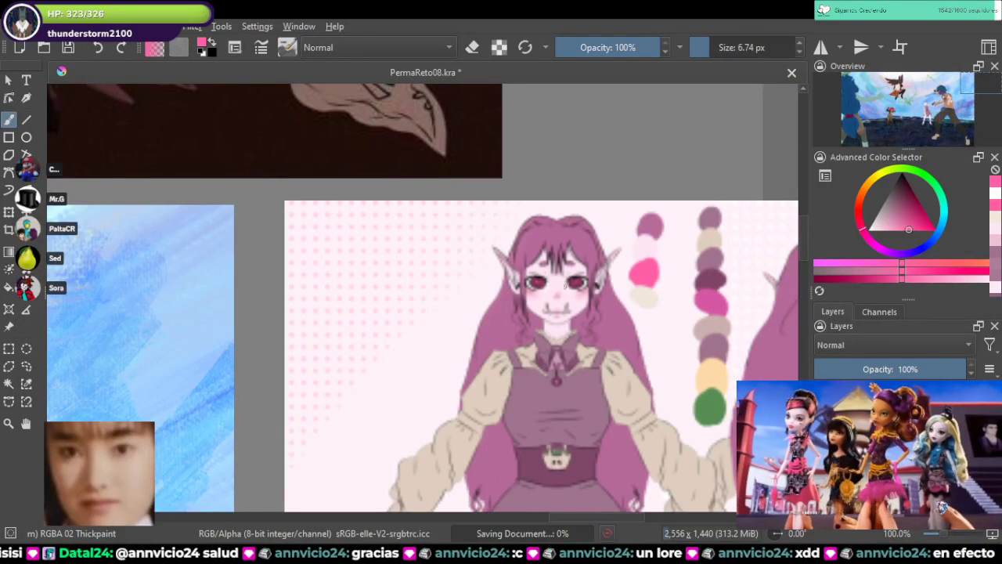
scroll(572, 278, "up", 6)
left_click(652, 319, "ctrl")
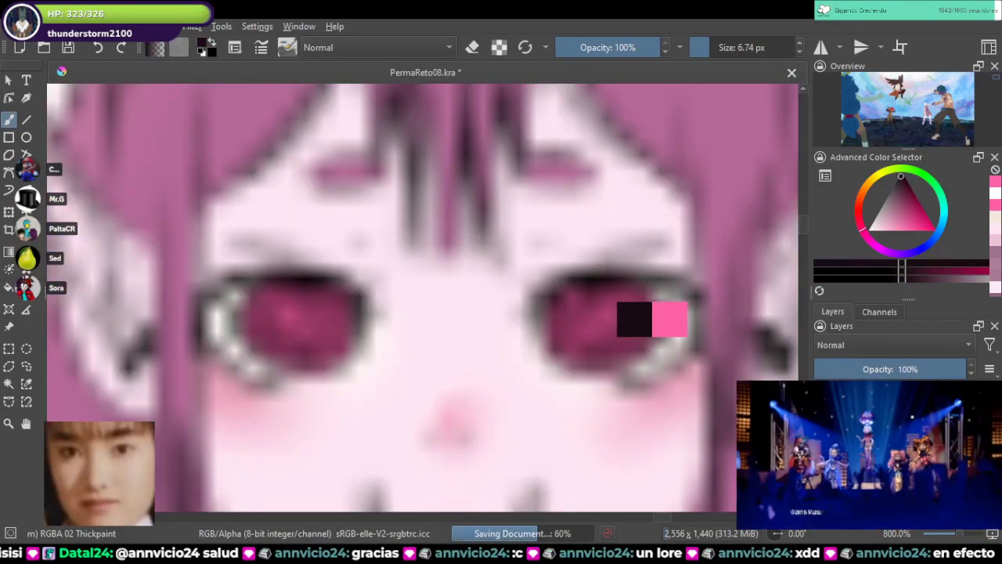
mouse_move(593, 278)
left_mouse_down("ctrl")
mouse_move(597, 290)
mouse_move(588, 287)
left_mouse_up("ctrl")
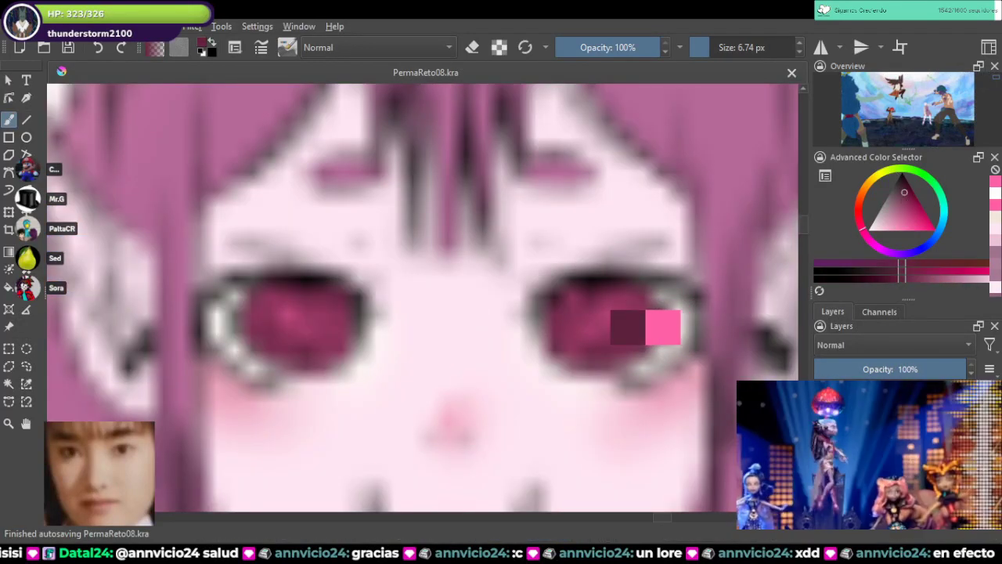
Step: Reduce the brush to 3.65 px and paint a dark maroon upper lash line over the eye nearest the elf's outstretched arm
scroll(546, 280, "down", 5)
left_click_drag(329, 344, 678, 279)
left_click_drag(156, 422, 726, 277)
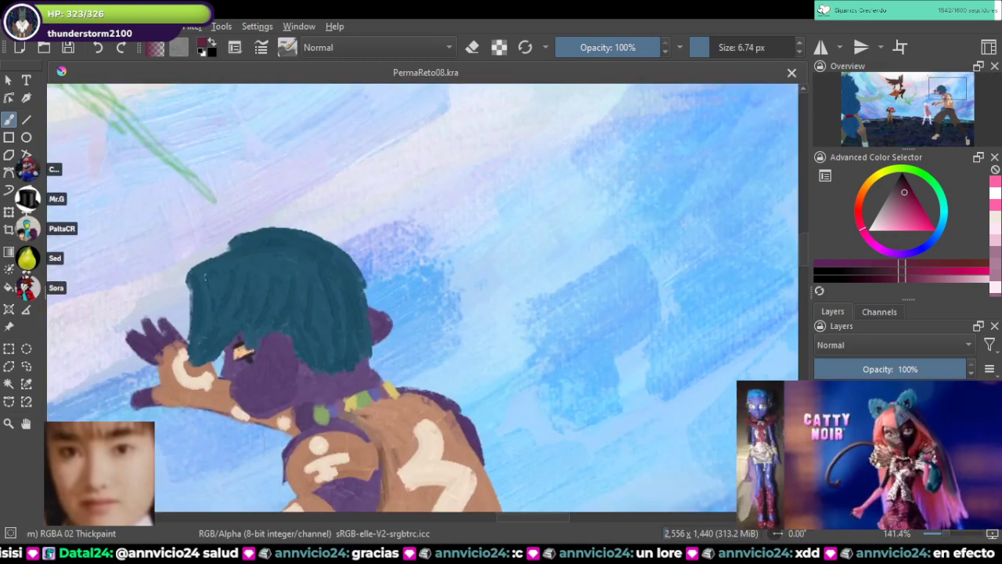
left_click_drag(206, 277, 669, 184)
left_click_drag(486, 493, 631, 295)
scroll(631, 294, "up", 3)
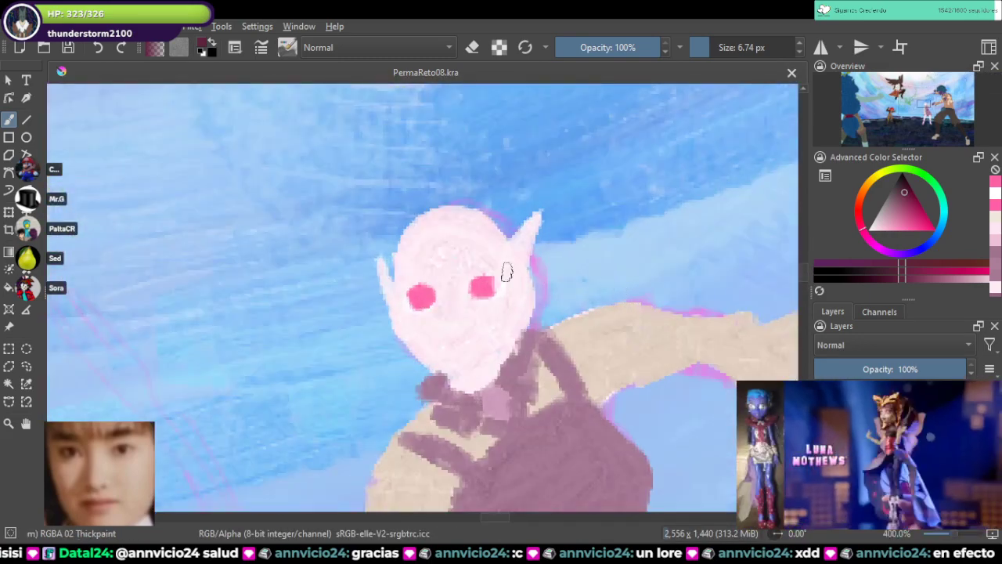
scroll(448, 274, "up", 6)
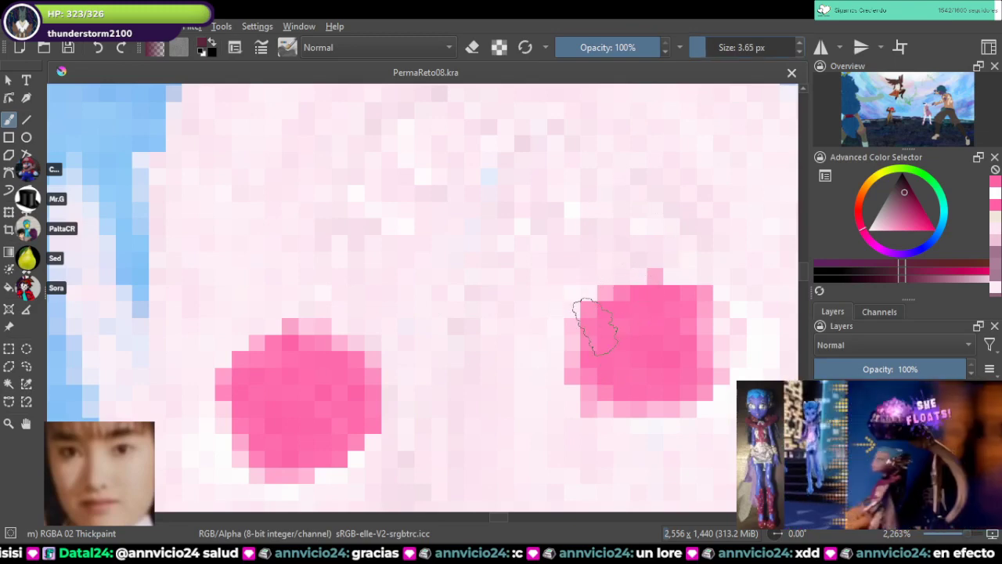
left_click_drag(554, 336, 553, 325)
mouse_move(595, 296)
left_mouse_down()
mouse_move(771, 310)
mouse_move(621, 271)
mouse_move(575, 292)
mouse_move(532, 353)
mouse_move(549, 326)
mouse_move(610, 286)
mouse_move(578, 291)
left_mouse_up()
Step: Try a curved dark maroon lash line over the elf's other eye and check both eyes from a distance
left_click_drag(303, 360, 451, 260)
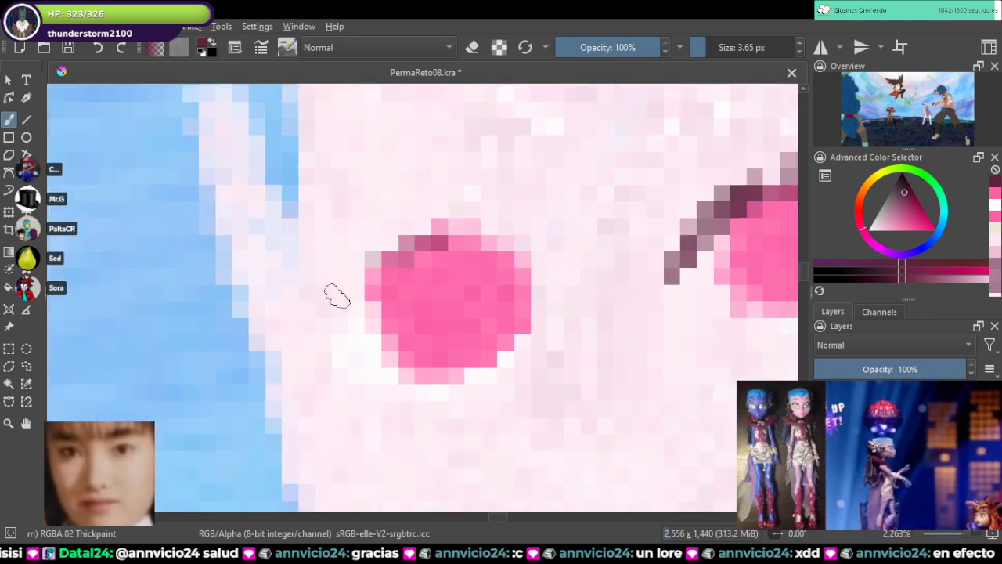
mouse_move(339, 306)
left_mouse_down()
mouse_move(375, 259)
mouse_move(350, 299)
mouse_move(490, 248)
mouse_move(553, 270)
left_mouse_up()
left_click_drag(424, 255, 385, 274)
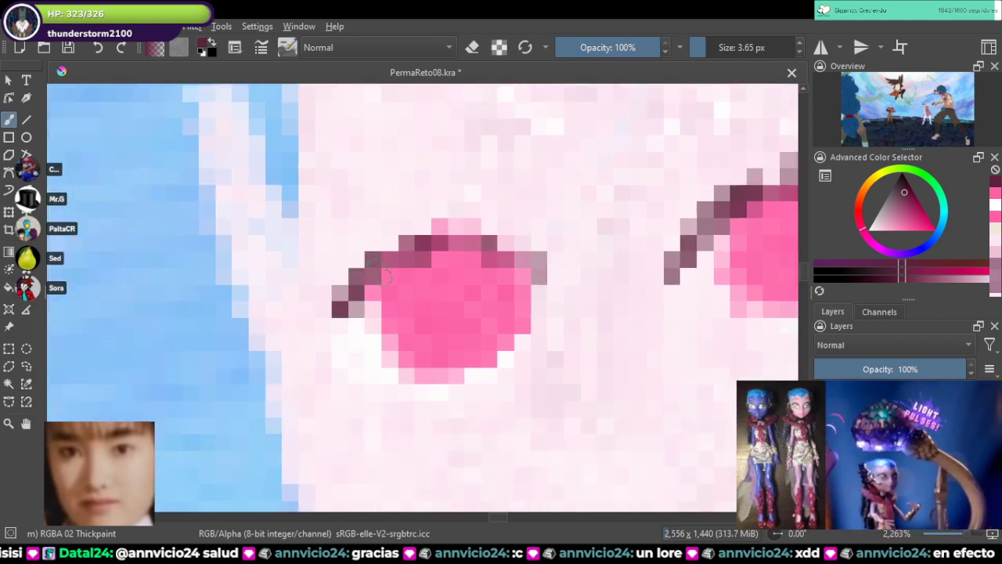
left_click_drag(422, 235, 530, 235)
scroll(533, 246, "down", 5)
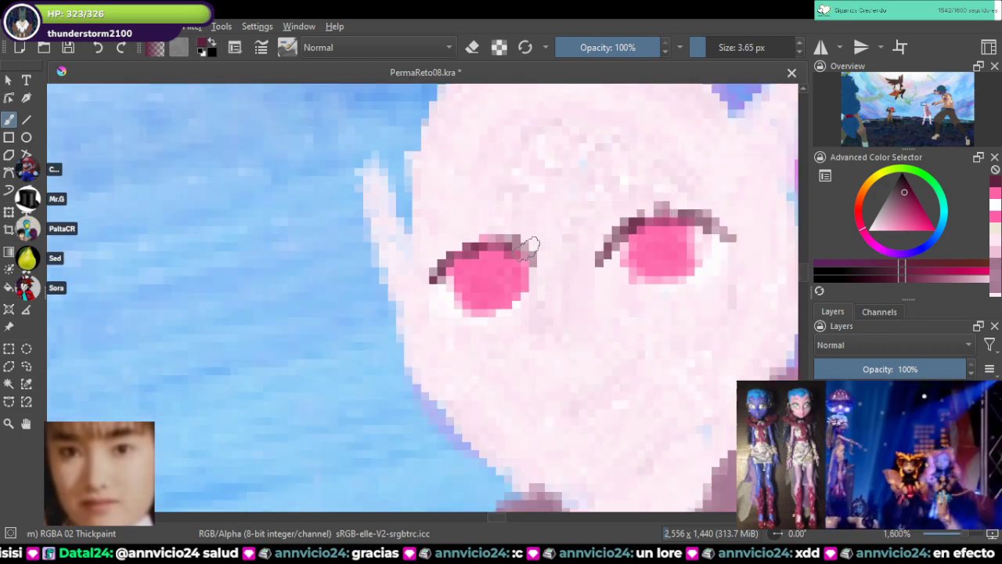
scroll(532, 245, "down", 4)
scroll(409, 338, "up", 6)
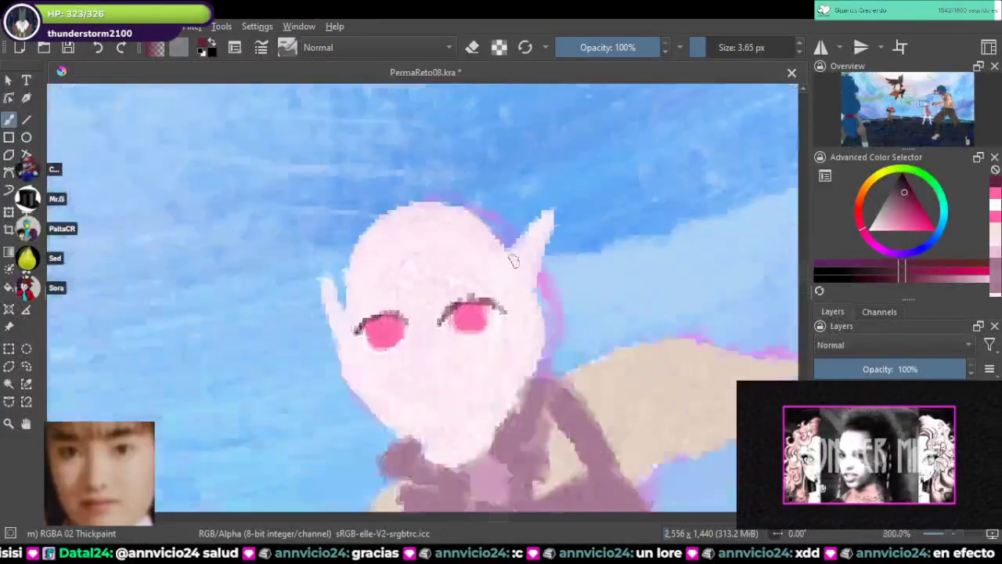
scroll(409, 338, "up", 3)
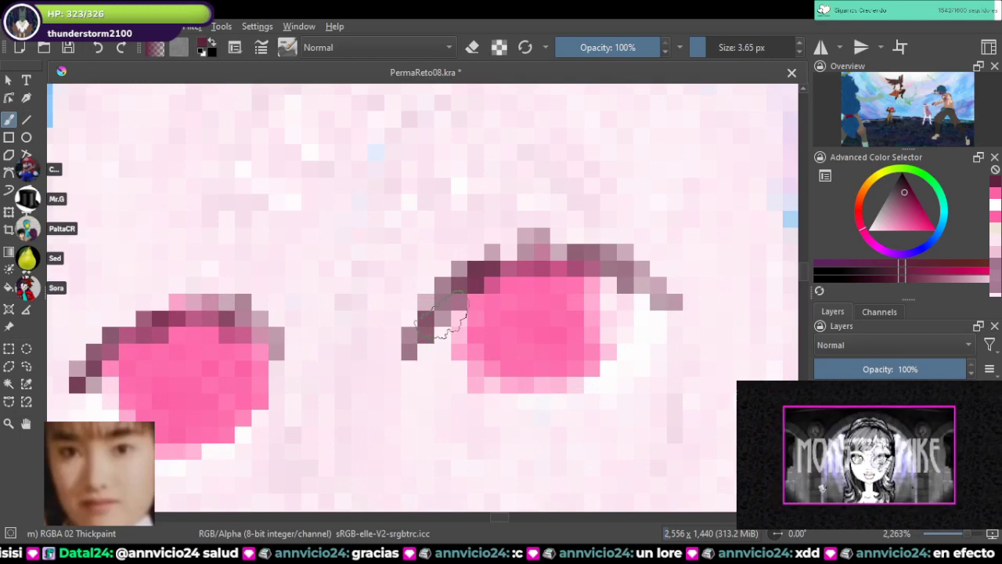
Step: Undo the last lash strokes on both of the elf's eyes
key("ctrl+z")
key("ctrl+z")
key("ctrl+z")
key("ctrl+z")
key("ctrl+z")
key("ctrl+z")
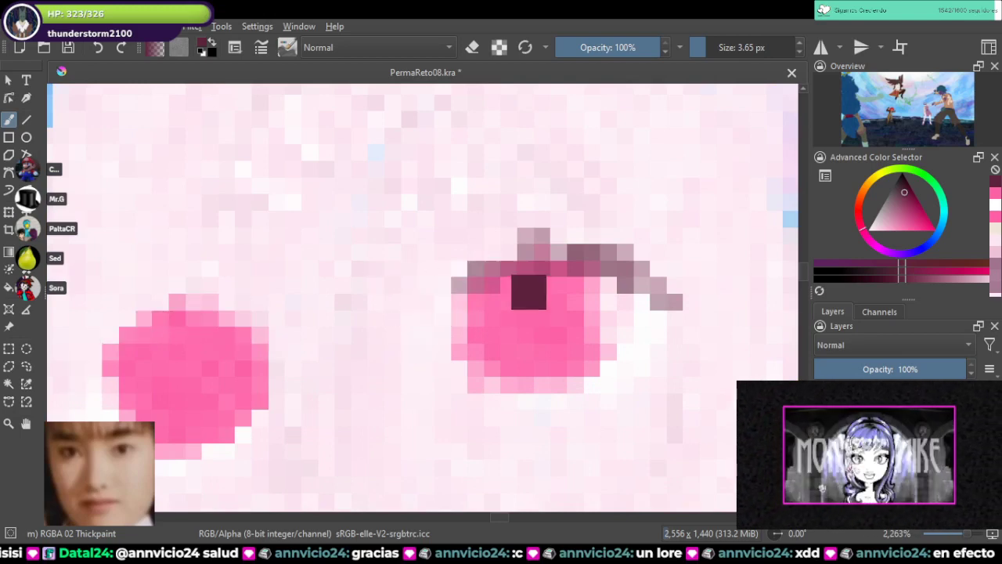
Step: Repaint the dark maroon lash lines along the upper edges of both eyes, extending them past the irises
left_click_drag(425, 304, 548, 249)
left_click_drag(489, 268, 662, 312)
mouse_move(223, 333)
left_mouse_down()
mouse_move(392, 243)
mouse_move(333, 220)
mouse_move(233, 331)
mouse_move(284, 235)
mouse_move(368, 203)
left_mouse_up()
left_click(434, 228)
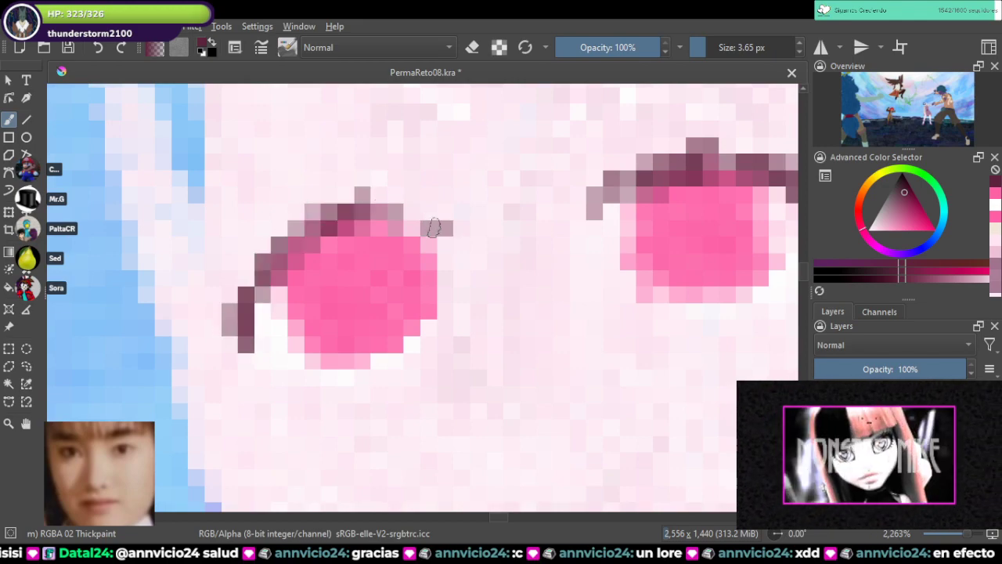
mouse_move(313, 244)
left_mouse_down()
mouse_move(290, 260)
mouse_move(417, 219)
mouse_move(333, 244)
left_mouse_up()
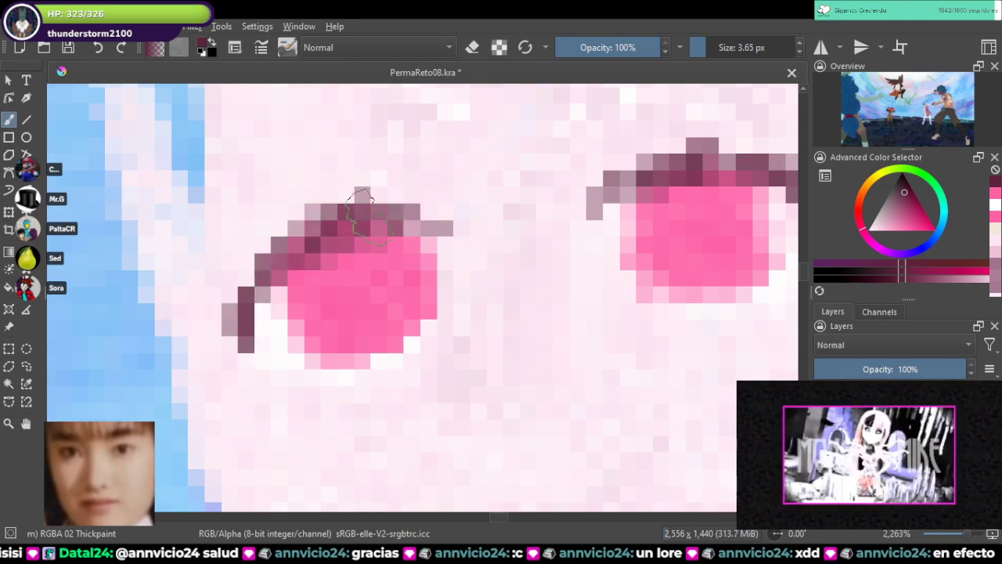
Step: Check the mouth on the reference sheet and try a dark maroon mouth line with two tusks on the elf's face
scroll(432, 241, "down", 11)
left_click_drag(501, 227, 122, 346)
scroll(571, 200, "up", 3)
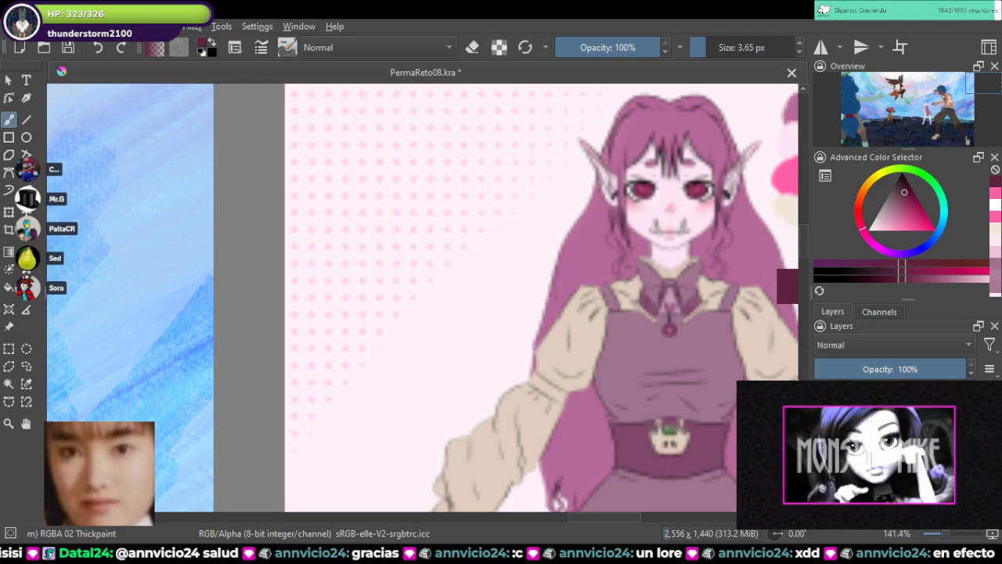
scroll(718, 298, "down", 1)
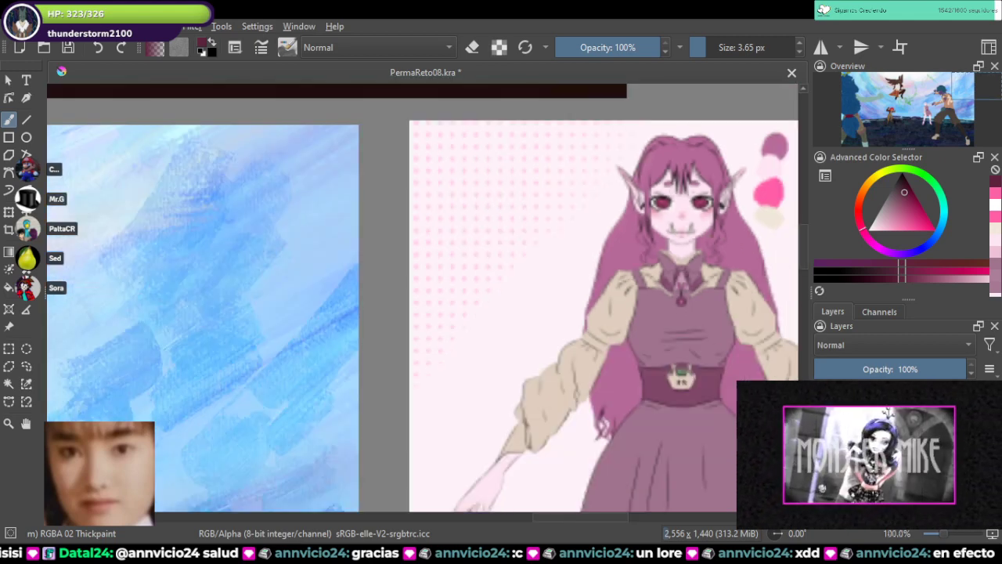
mouse_move(235, 422)
left_mouse_down()
mouse_move(429, 352)
mouse_move(674, 235)
left_mouse_up()
left_click_drag(77, 354, 360, 231)
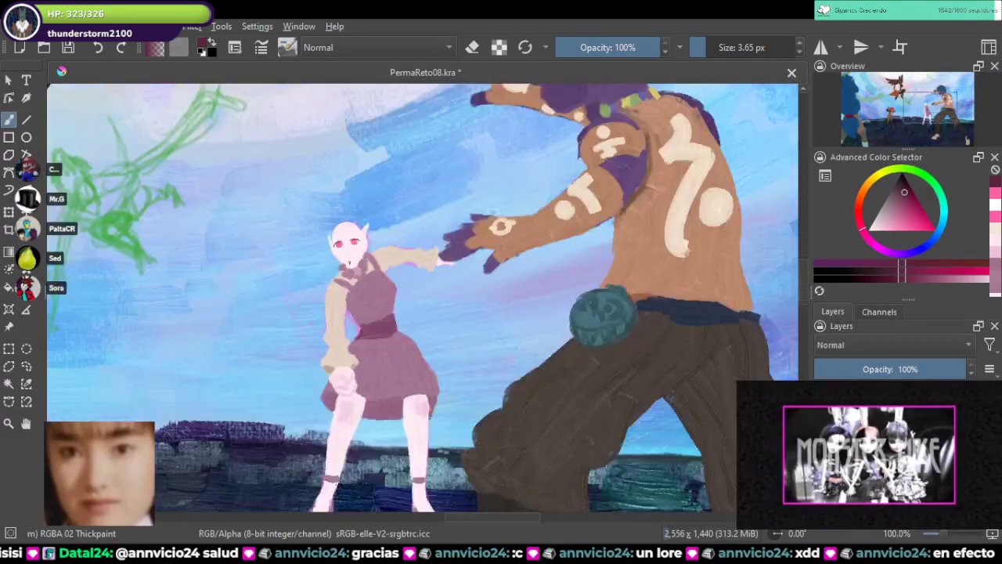
scroll(352, 230, "up", 4)
scroll(446, 258, "up", 1)
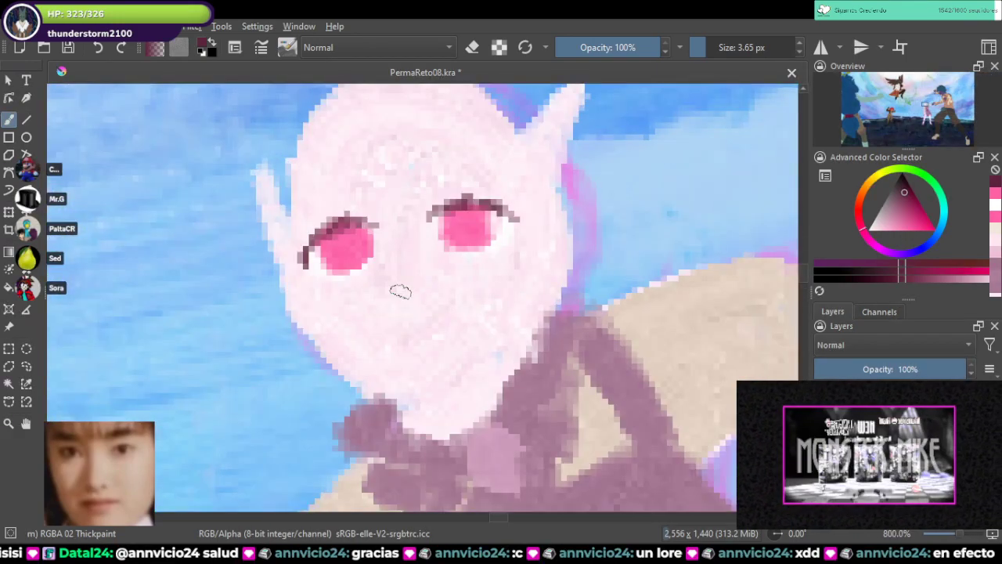
mouse_move(454, 315)
left_mouse_down()
mouse_move(449, 290)
mouse_move(456, 296)
left_mouse_up()
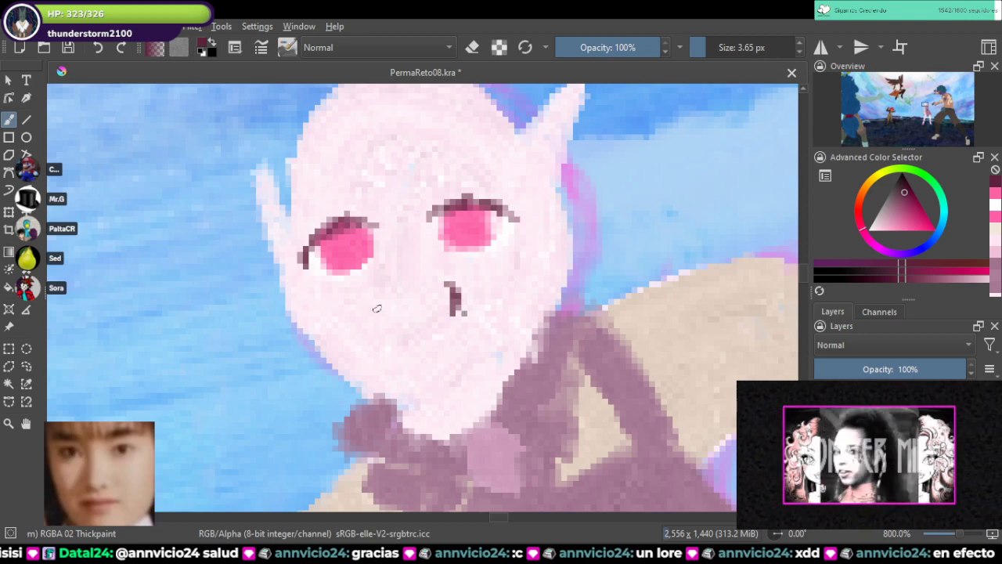
mouse_move(377, 307)
left_mouse_down()
mouse_move(395, 331)
mouse_move(450, 326)
mouse_move(403, 338)
mouse_move(464, 310)
left_mouse_up()
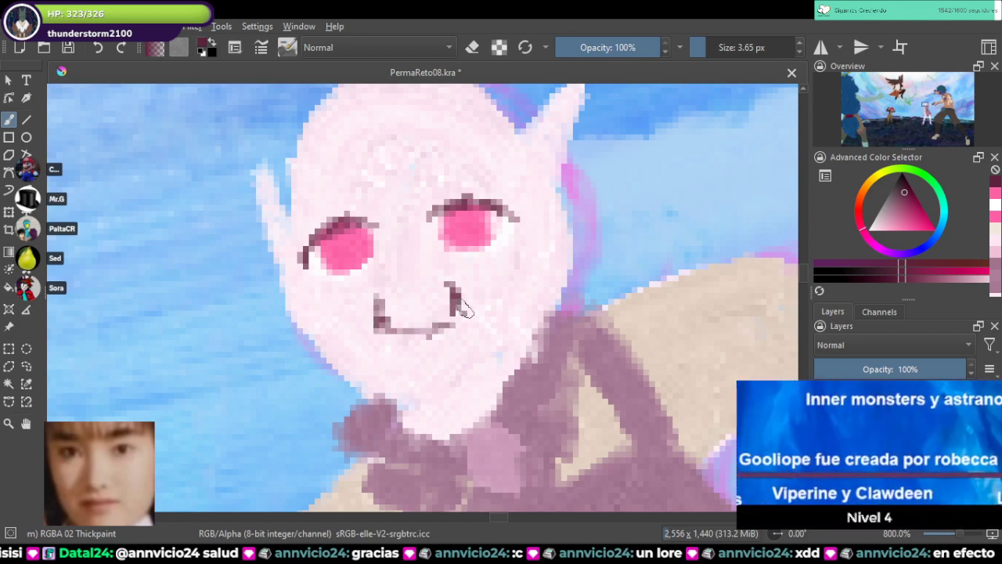
Step: Undo the mouth and tusk strokes, then save the painting
key("ctrl+z")
key("ctrl+z")
key("ctrl+z")
key("ctrl+z")
key("ctrl+z")
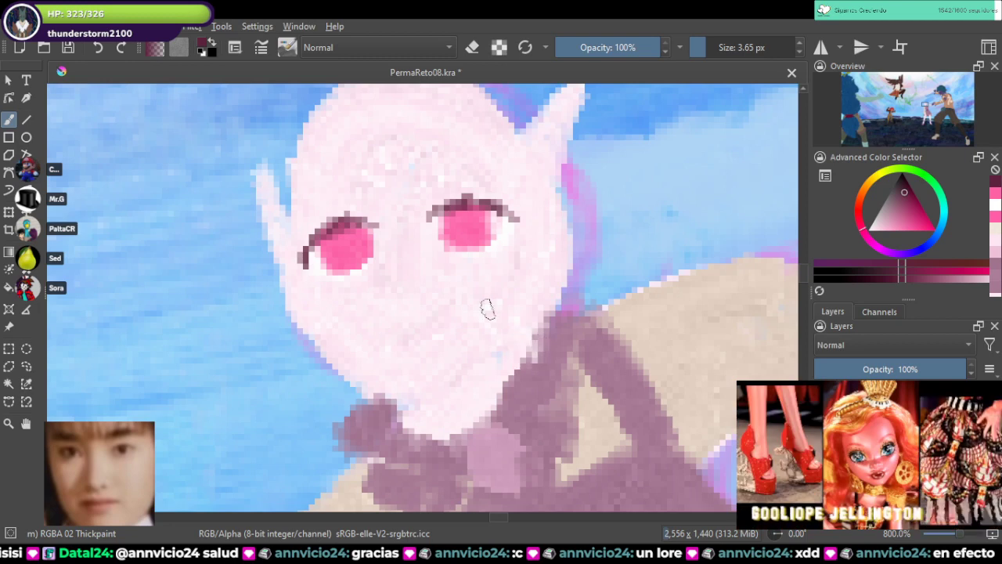
key("ctrl+s")
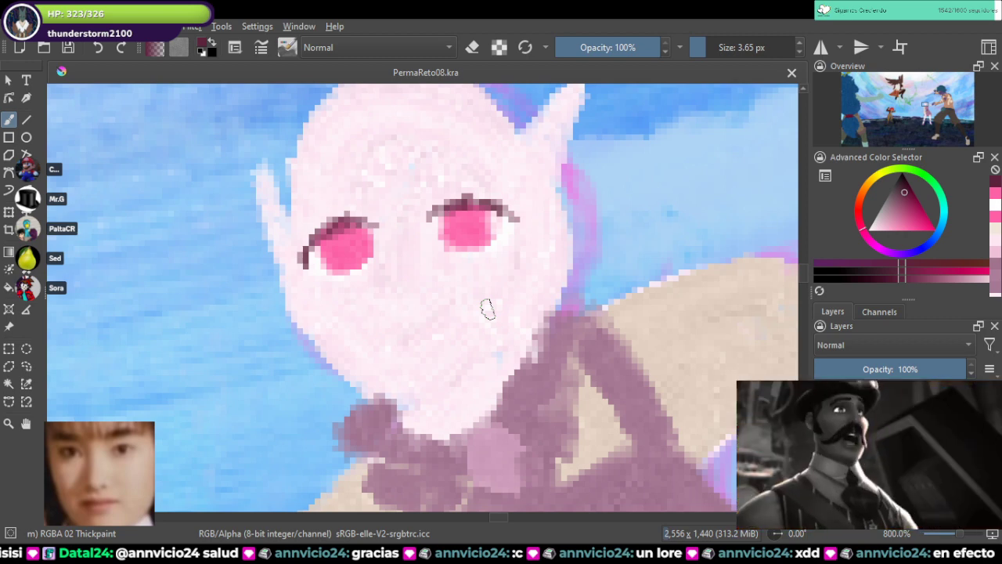
Step: Sample the magenta-purple hair colour from the elf's reference sheet
scroll(487, 309, "down", 12)
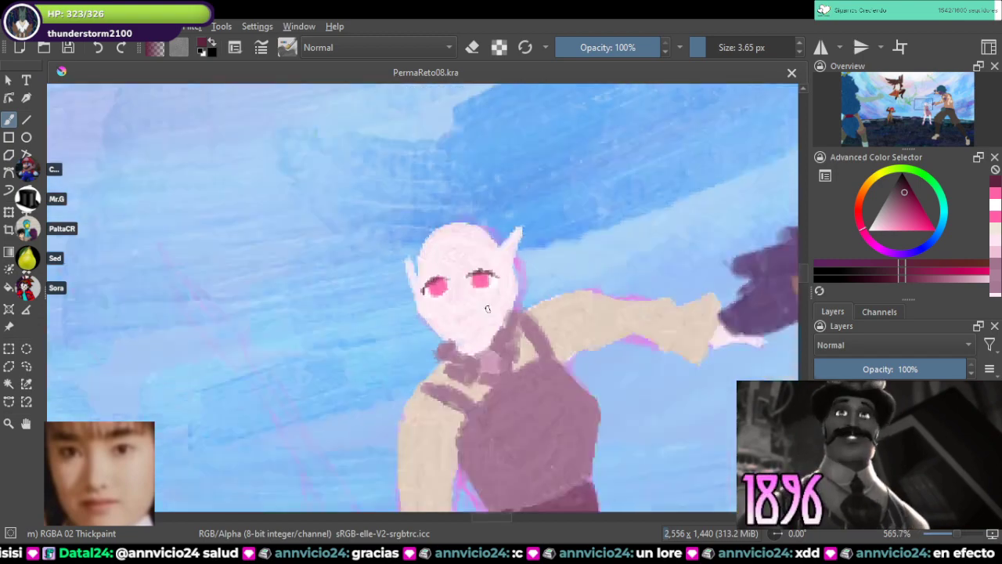
scroll(565, 235, "up", 6)
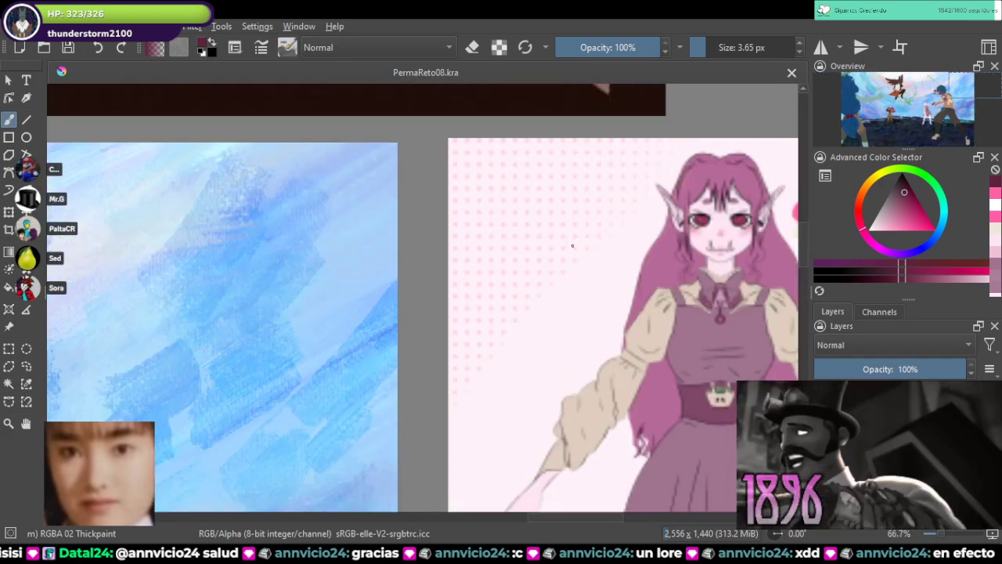
left_click(523, 201, "ctrl")
scroll(510, 195, "down", 3)
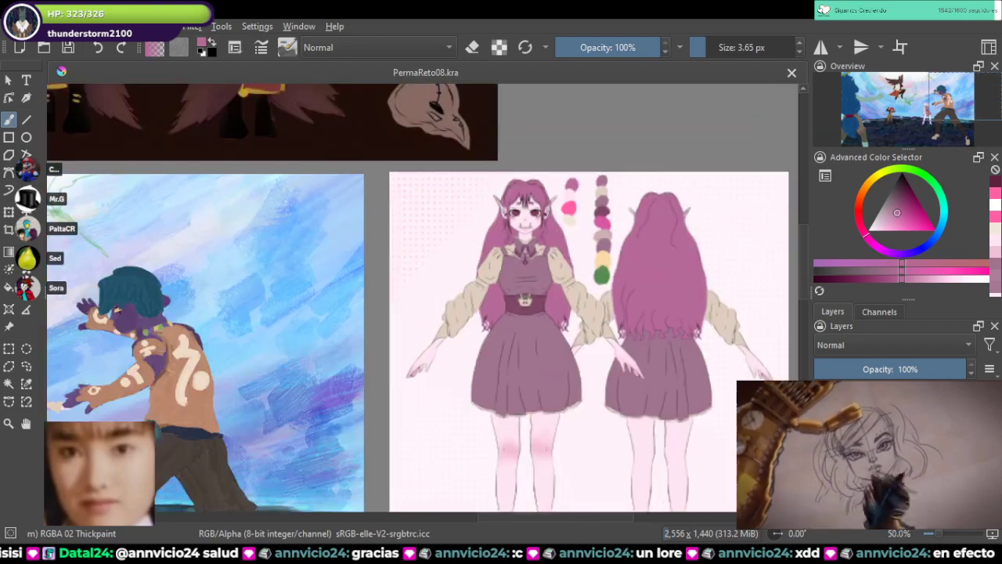
Step: Enlarge the brush to 9.24 px and paint a band of magenta-purple hair over the top of the elf's head, between the ears
left_click_drag(235, 321, 666, 227)
scroll(665, 227, "down", 1)
scroll(478, 239, "up", 3)
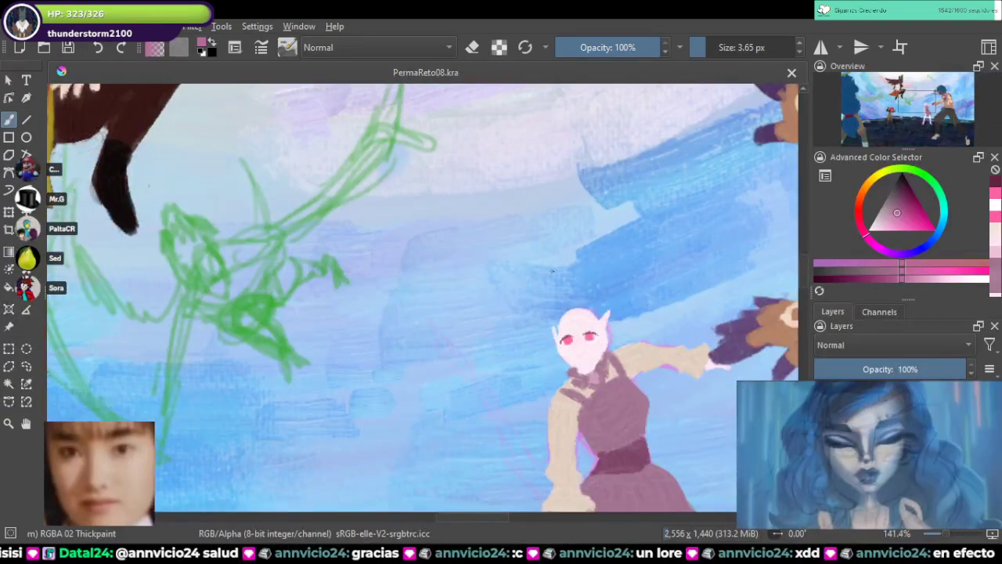
left_click_drag(555, 224, 507, 173)
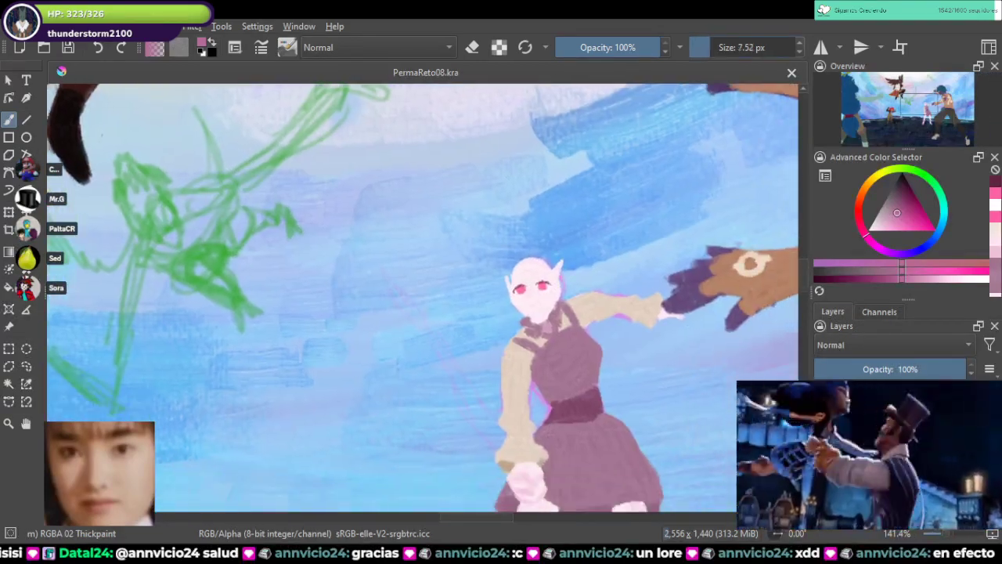
key("]")
key("]")
key("]")
scroll(548, 227, "up", 1)
scroll(548, 221, "up", 3)
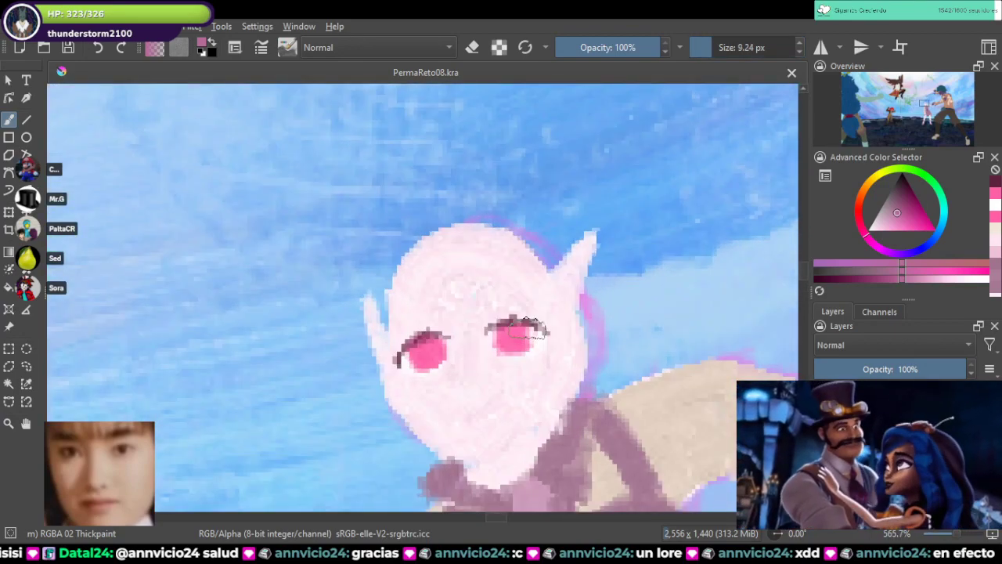
mouse_move(384, 313)
left_mouse_down()
mouse_move(403, 254)
mouse_move(438, 233)
mouse_move(534, 250)
mouse_move(557, 270)
mouse_move(429, 227)
mouse_move(392, 305)
mouse_move(392, 337)
left_mouse_up()
left_click_drag(427, 243, 457, 235)
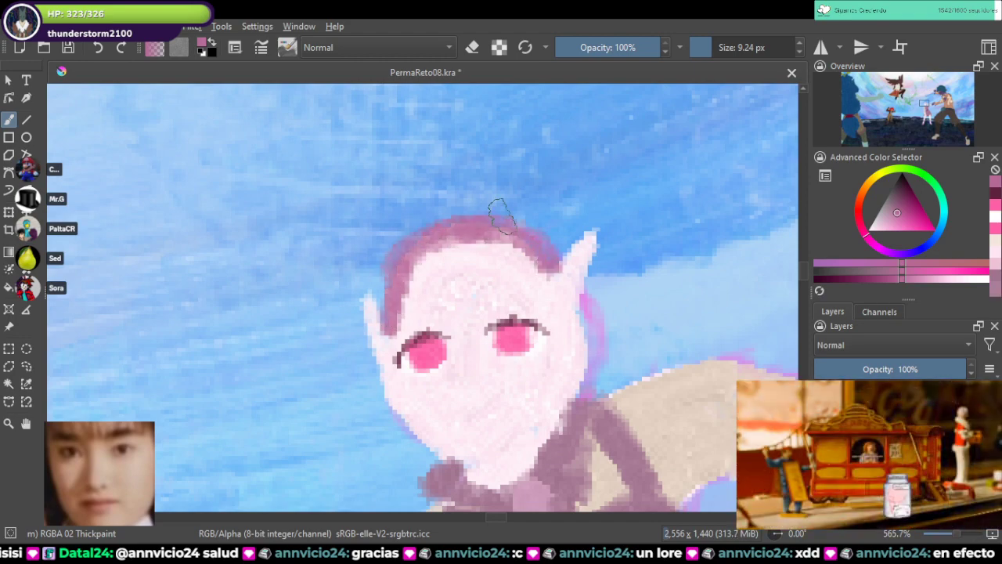
Step: Paint parted bangs over the elf's forehead and fill in the hair along the sides of the head
scroll(501, 198, "down", 8)
left_click_drag(406, 263, 309, 298)
scroll(309, 298, "up", 1)
scroll(309, 298, "up", 7)
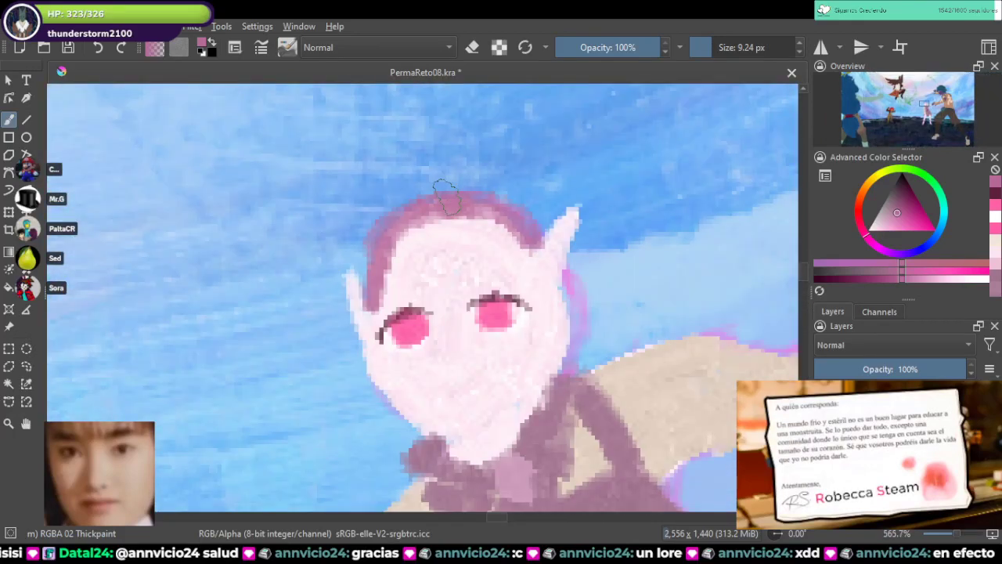
mouse_move(454, 207)
left_mouse_down()
mouse_move(528, 255)
mouse_move(525, 241)
mouse_move(468, 260)
mouse_move(511, 255)
mouse_move(503, 249)
mouse_move(474, 267)
mouse_move(485, 252)
mouse_move(511, 269)
left_mouse_up()
left_click_drag(368, 293, 403, 287)
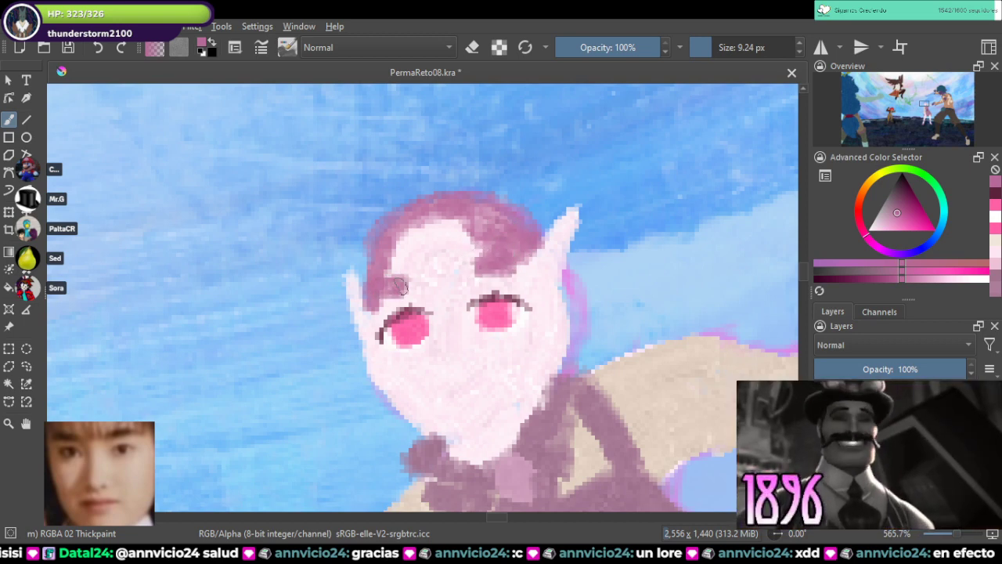
mouse_move(415, 223)
left_mouse_down()
mouse_move(434, 239)
mouse_move(433, 206)
mouse_move(485, 239)
left_mouse_up()
mouse_move(374, 268)
left_mouse_down()
mouse_move(410, 222)
mouse_move(425, 216)
mouse_move(433, 236)
mouse_move(420, 216)
left_mouse_up()
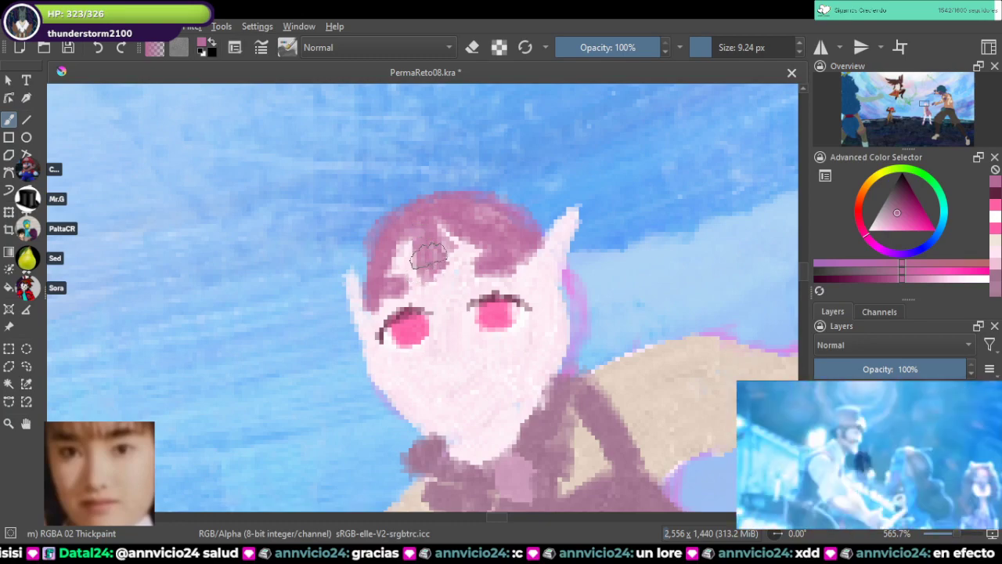
left_click_drag(366, 303, 365, 260)
Step: Examine the elf's long hair on her reference sheet and compare it with her painted head in the scene
scroll(491, 222, "down", 8)
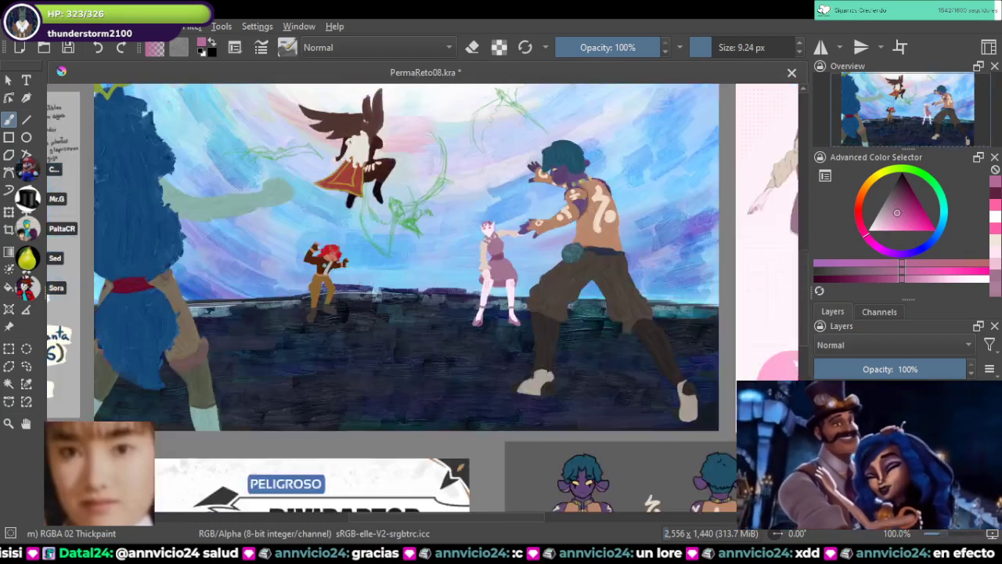
left_click_drag(697, 92, 423, 233)
scroll(424, 233, "up", 1)
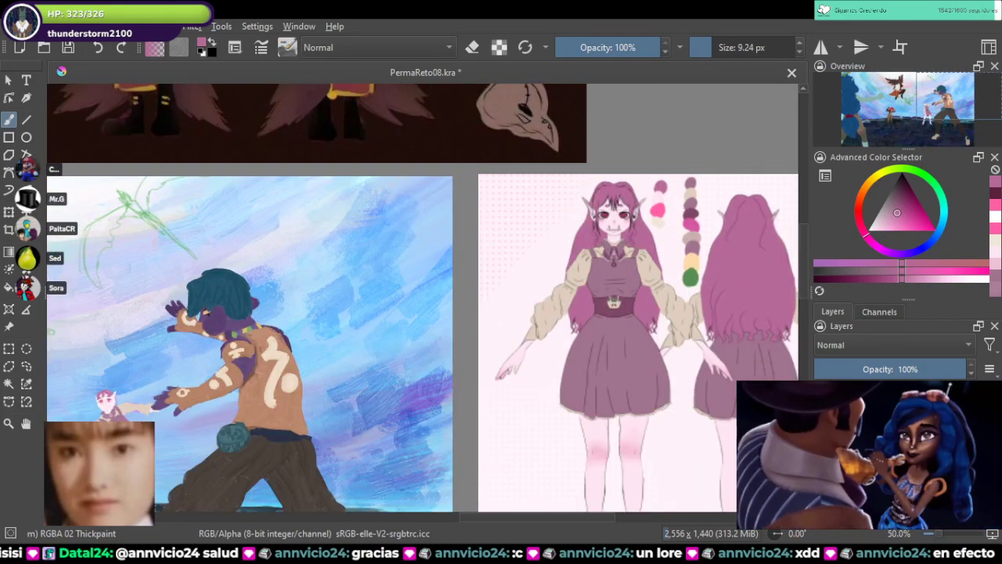
scroll(615, 237, "up", 2)
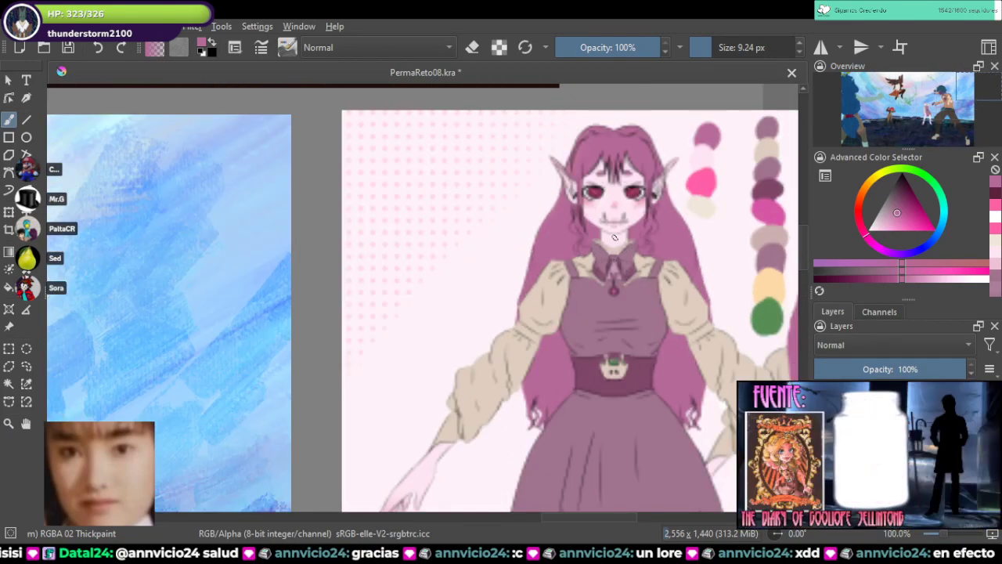
scroll(615, 237, "down", 4)
left_click_drag(376, 310, 469, 206)
scroll(469, 207, "up", 6)
left_click_drag(420, 170, 452, 178)
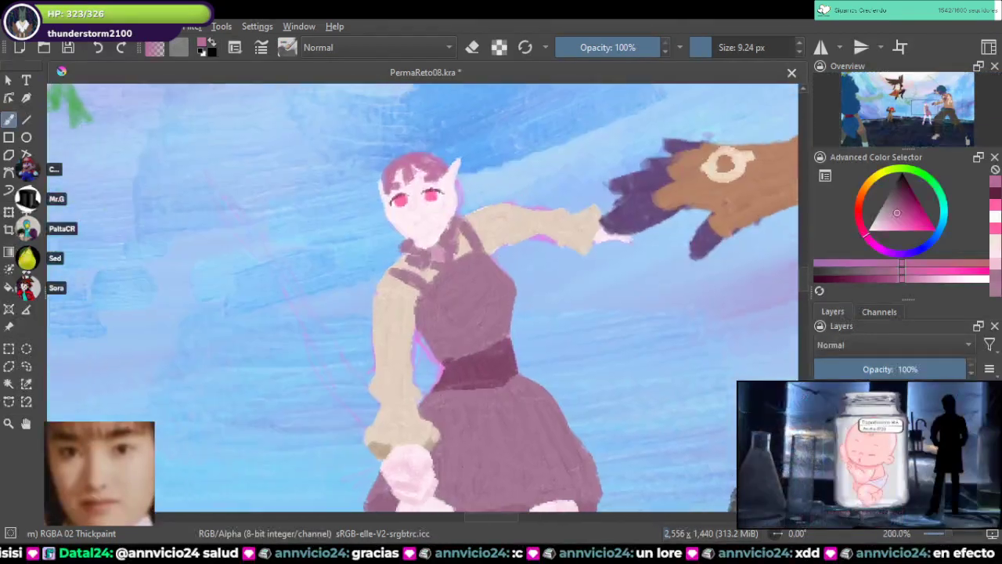
scroll(460, 202, "up", 2)
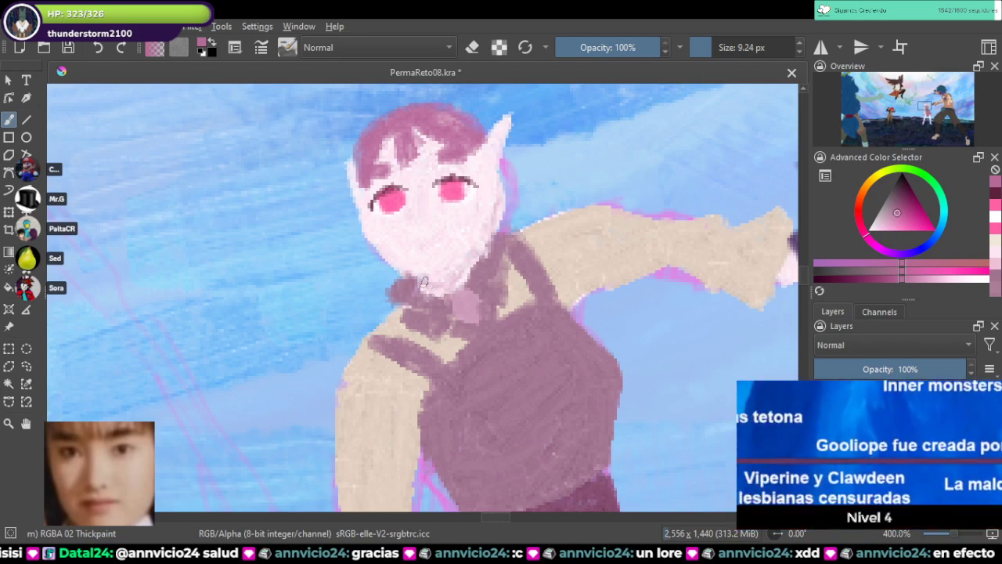
Step: Paint magenta-purple hair down both sides of the elf's face, behind the ears and along the jaw to the collar
left_click_drag(474, 155, 494, 240)
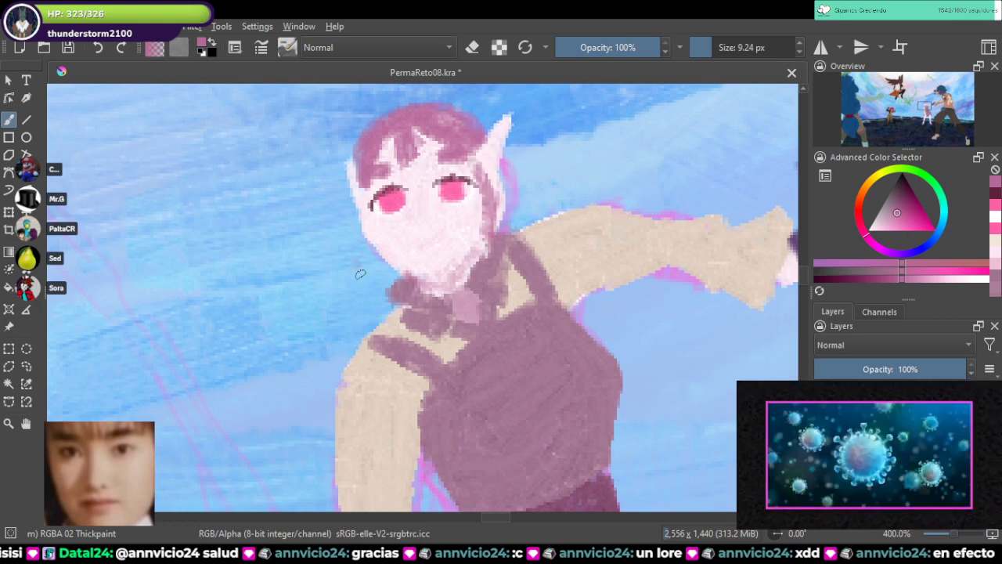
mouse_move(360, 274)
left_mouse_down()
mouse_move(362, 235)
mouse_move(375, 249)
left_mouse_up()
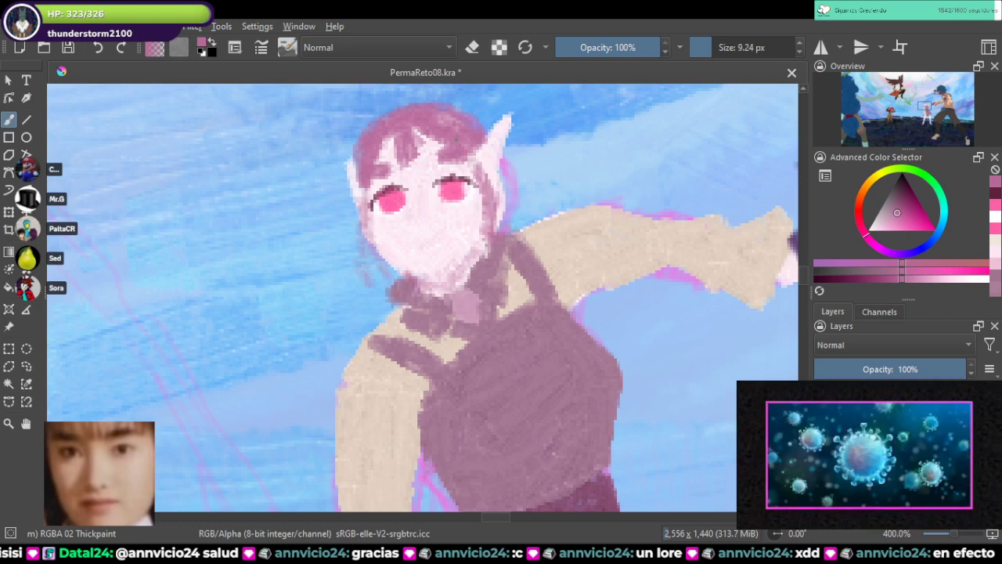
left_click_drag(503, 166, 508, 229)
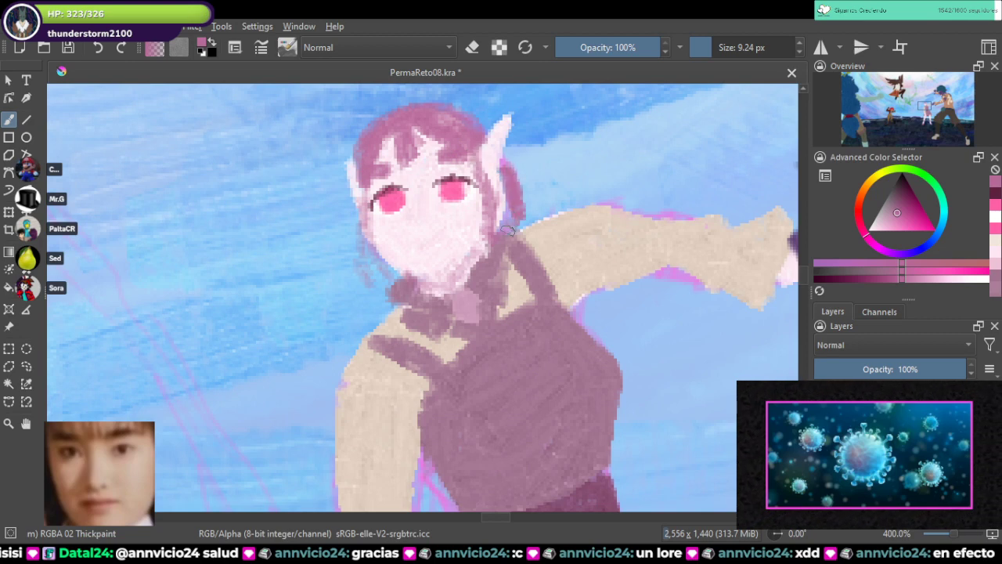
left_click_drag(522, 192, 509, 152)
left_click_drag(453, 126, 509, 120)
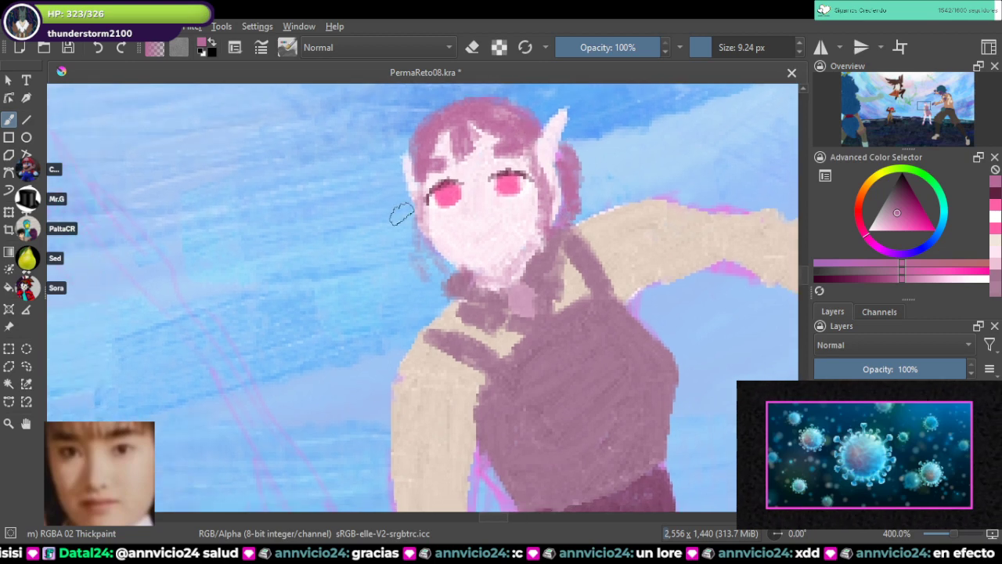
mouse_move(418, 219)
left_mouse_down()
mouse_move(452, 272)
mouse_move(436, 288)
mouse_move(455, 267)
mouse_move(446, 300)
mouse_move(418, 253)
mouse_move(413, 196)
left_mouse_up()
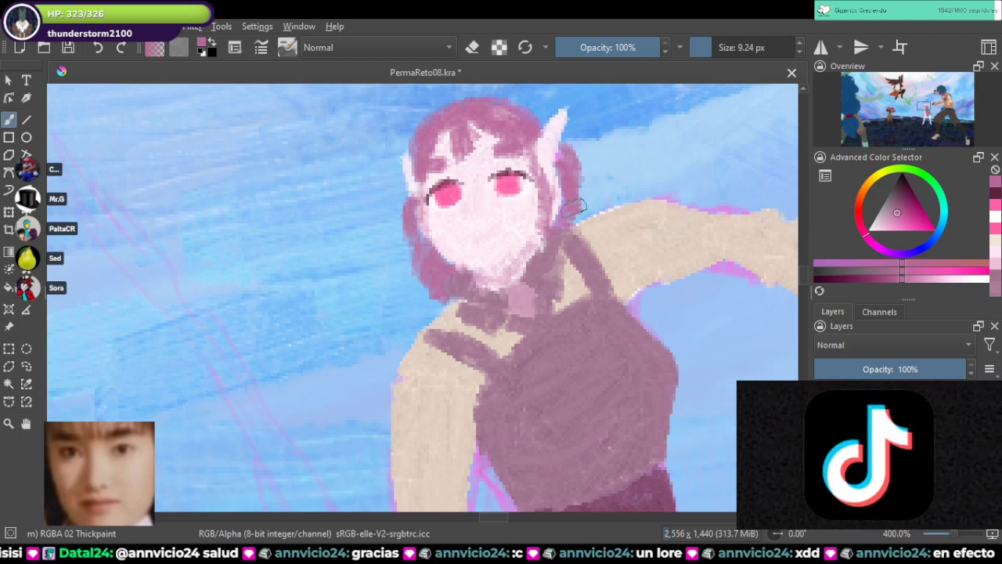
left_click_drag(555, 224, 561, 166)
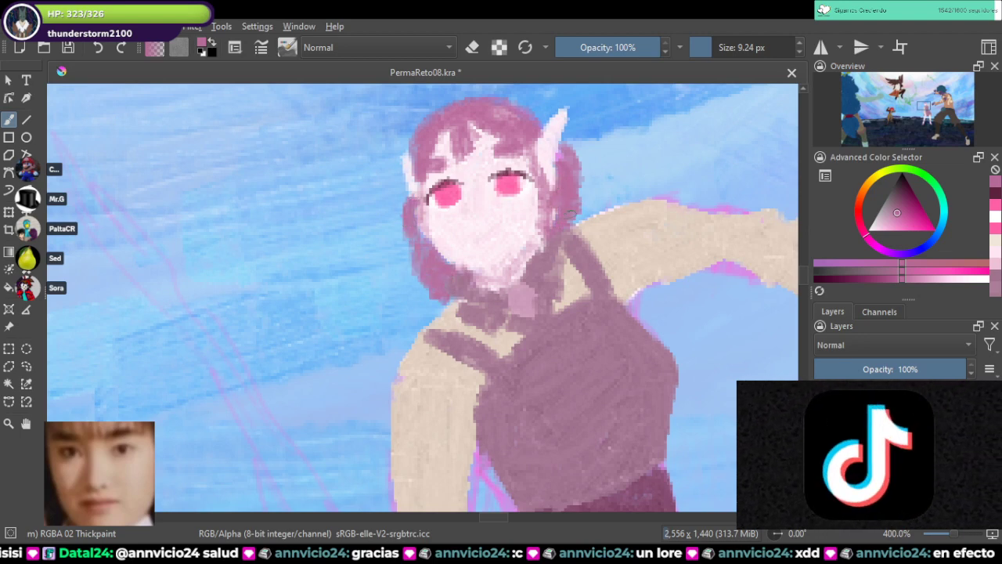
Step: Build up a taller, fuller crown of magenta-purple hair on the elf's head, following her reference sheet
scroll(614, 190, "down", 6)
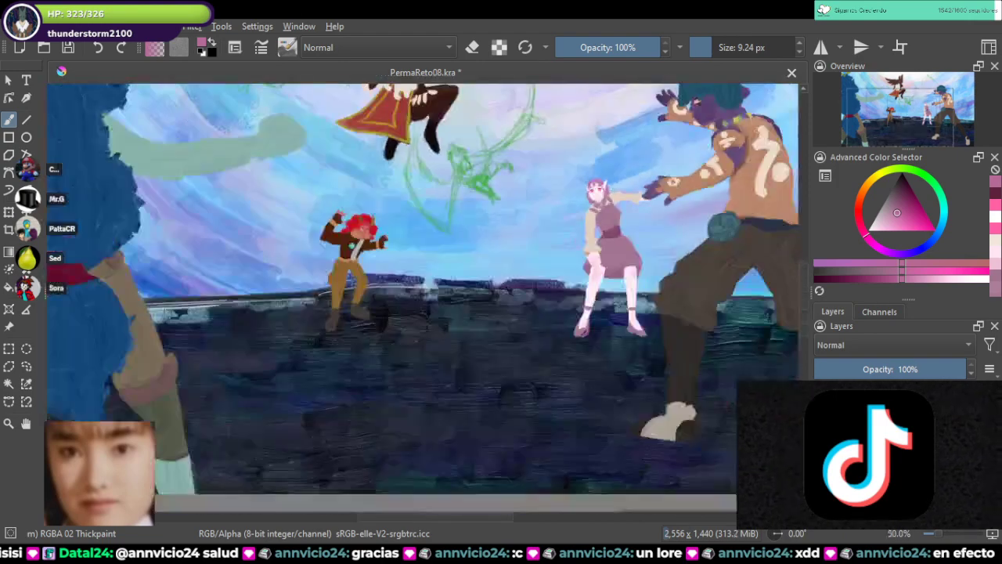
left_click_drag(628, 257, 213, 361)
mouse_move(587, 235)
left_mouse_down()
mouse_move(256, 372)
mouse_move(337, 360)
mouse_move(485, 308)
left_mouse_up()
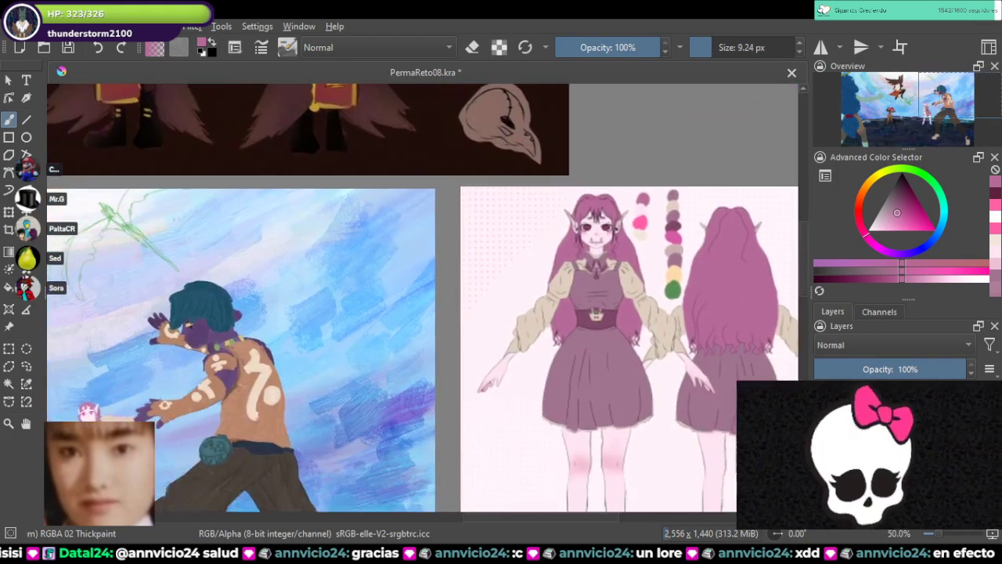
left_click_drag(235, 376, 595, 297)
scroll(347, 374, "up", 4)
scroll(520, 208, "up", 3)
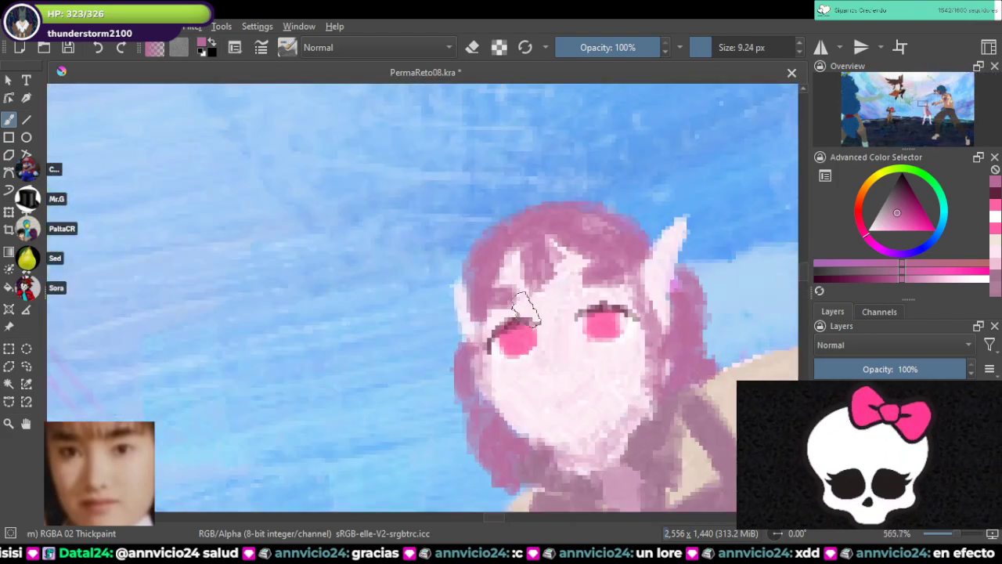
mouse_move(521, 205)
left_mouse_down()
mouse_move(574, 194)
mouse_move(634, 221)
mouse_move(603, 198)
mouse_move(645, 232)
mouse_move(580, 200)
mouse_move(508, 204)
mouse_move(469, 231)
mouse_move(474, 282)
mouse_move(506, 214)
mouse_move(587, 176)
mouse_move(563, 182)
mouse_move(653, 233)
left_mouse_up()
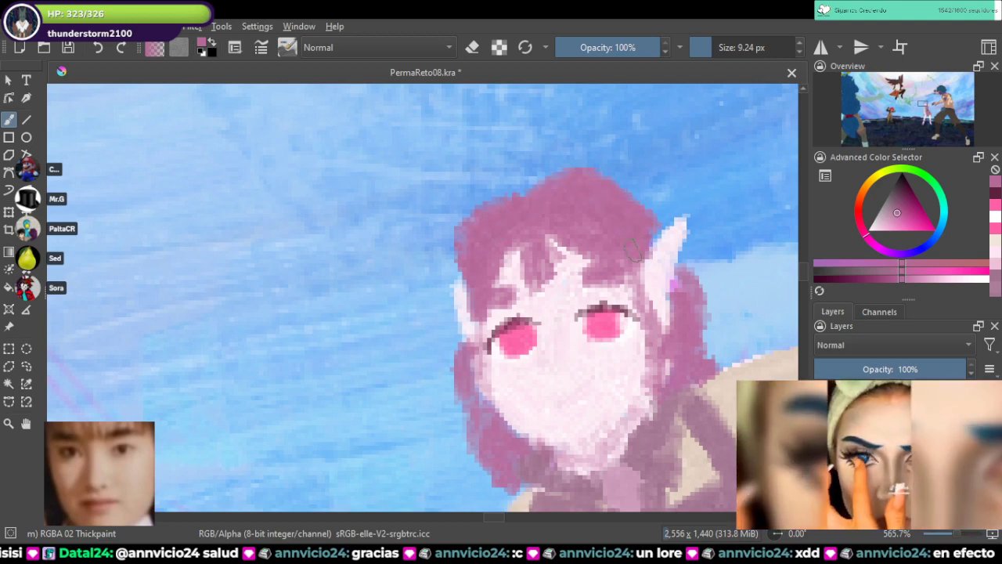
mouse_move(550, 222)
left_mouse_down()
mouse_move(529, 192)
mouse_move(481, 215)
left_mouse_up()
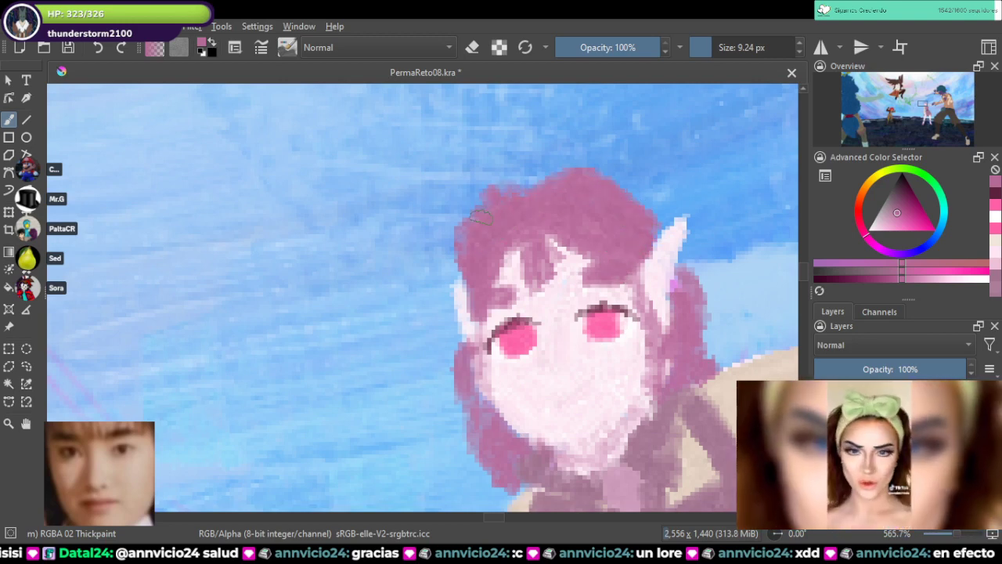
Step: Widen the elf's hair with wavy locks on both sides of the face, reaching toward the shoulders
mouse_move(473, 282)
left_mouse_down()
mouse_move(423, 397)
mouse_move(464, 463)
mouse_move(483, 393)
left_mouse_up()
left_click_drag(482, 393, 474, 389)
left_click_drag(697, 235, 590, 212)
mouse_move(577, 249)
left_mouse_down()
mouse_move(597, 256)
mouse_move(608, 306)
mouse_move(642, 316)
mouse_move(574, 337)
left_mouse_up()
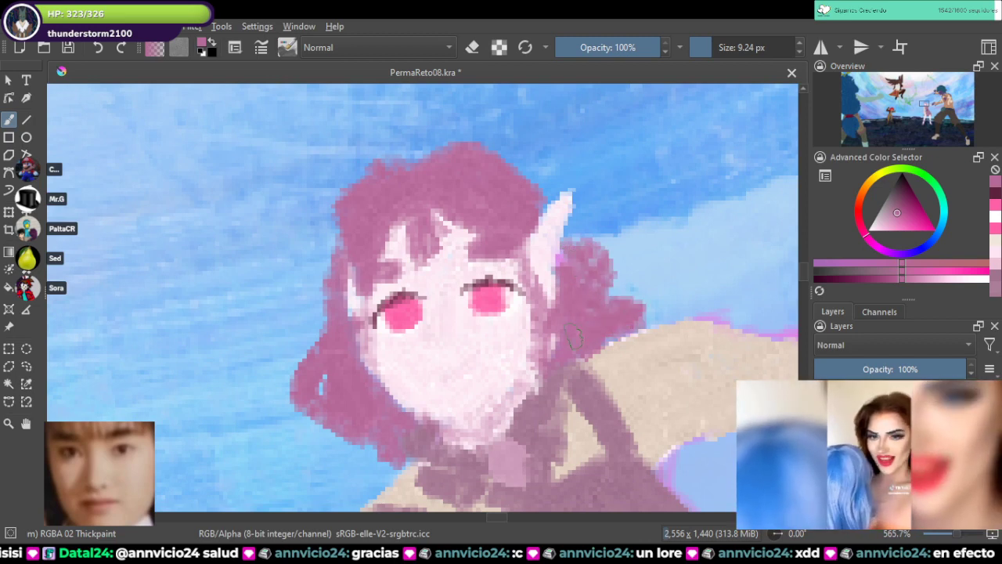
mouse_move(584, 260)
left_mouse_down()
mouse_move(566, 234)
mouse_move(588, 280)
left_mouse_up()
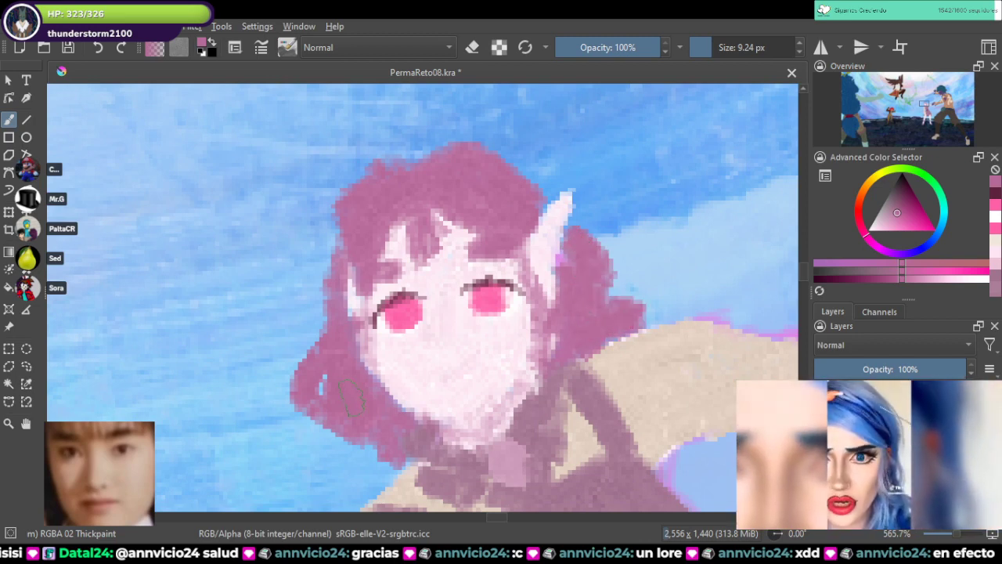
Step: Check the length and shape of the elf's hair against the front and back views on her reference sheet
key("minus")
key("minus")
key("minus")
key("minus")
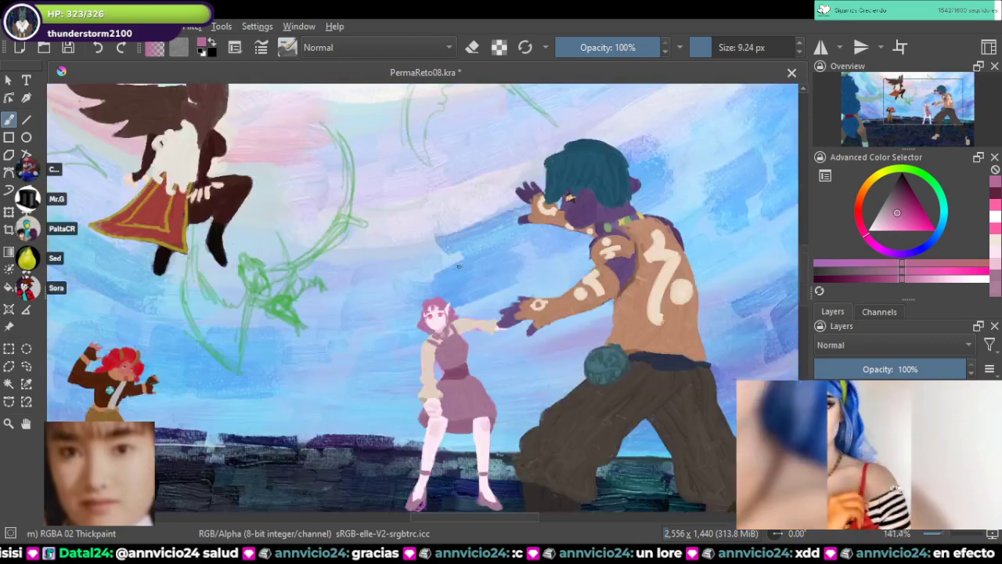
scroll(252, 345, "down", 4)
scroll(462, 283, "up", 4)
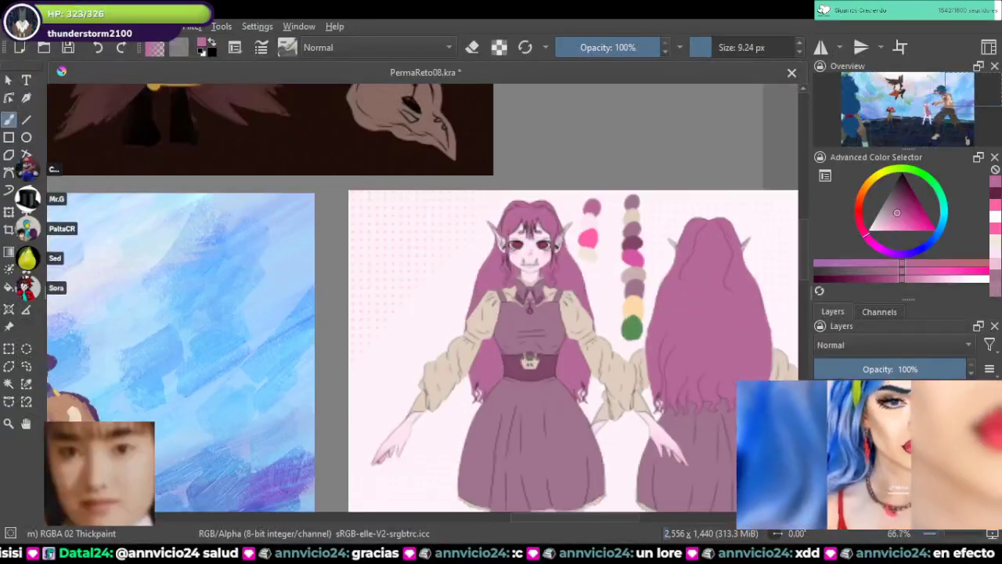
mouse_move(423, 376)
left_mouse_down()
mouse_move(646, 220)
mouse_move(757, 159)
mouse_move(383, 251)
left_mouse_up()
mouse_move(117, 368)
left_mouse_down()
mouse_move(231, 328)
mouse_move(458, 205)
mouse_move(657, 212)
mouse_move(724, 233)
left_mouse_up()
scroll(371, 246, "up", 4)
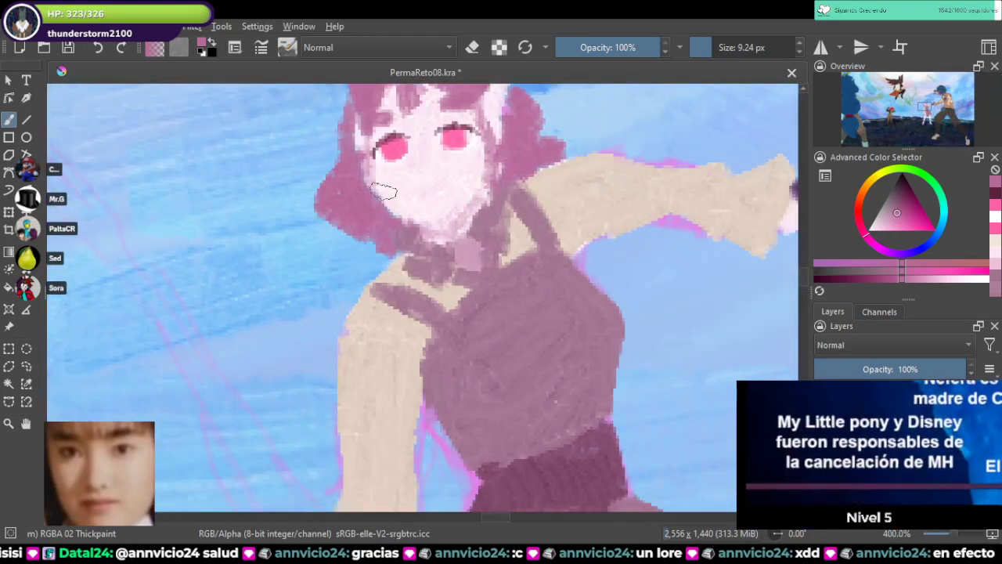
Step: Extend the elf's hair onto the shoulder of her lowered arm, smooth its outer edge, and save the painting
mouse_move(335, 227)
left_mouse_down()
mouse_move(320, 286)
mouse_move(337, 311)
mouse_move(395, 254)
left_mouse_up()
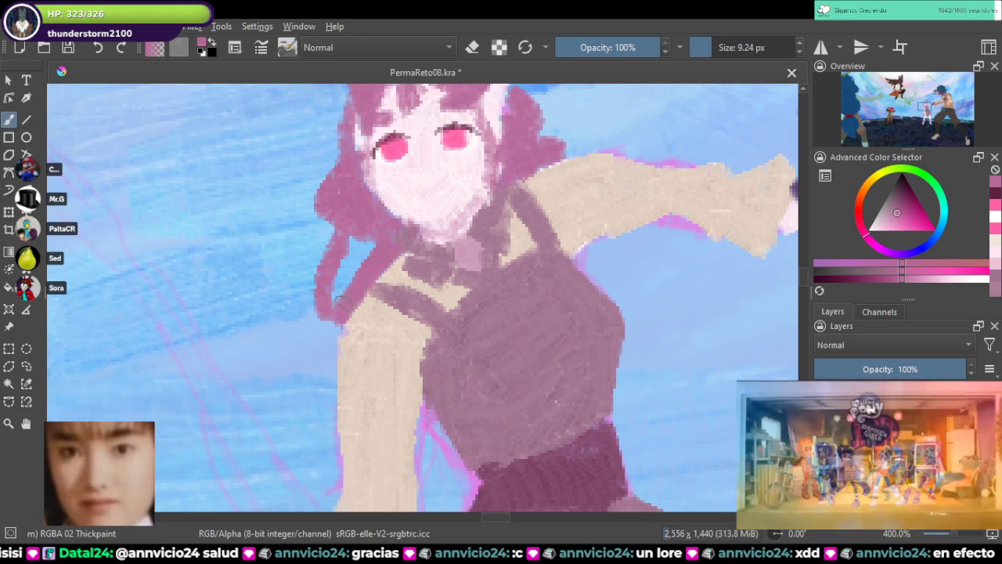
left_click_drag(338, 299, 344, 271)
left_click_drag(578, 114, 492, 202)
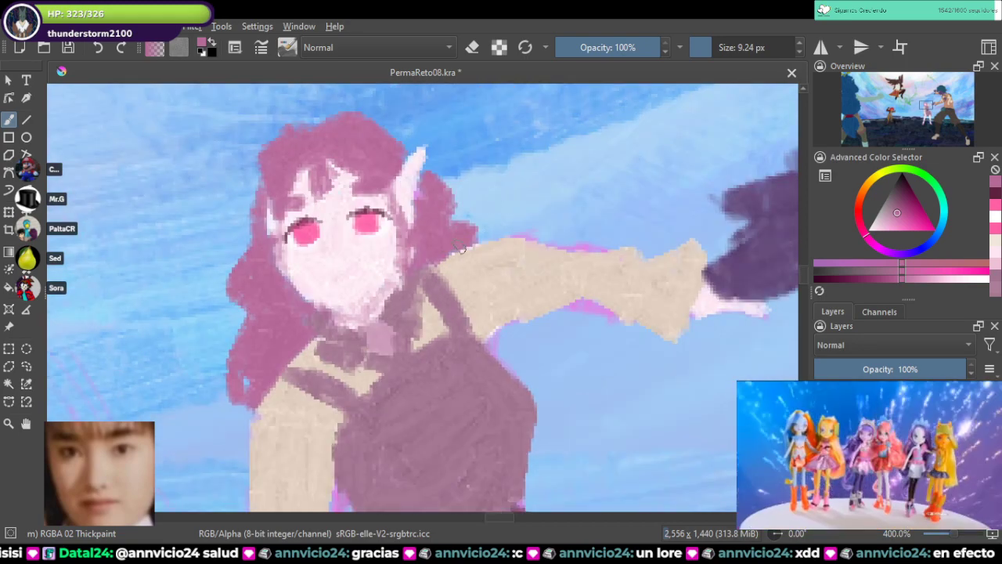
mouse_move(257, 170)
left_mouse_down()
mouse_move(360, 214)
mouse_move(349, 270)
mouse_move(361, 243)
left_mouse_up()
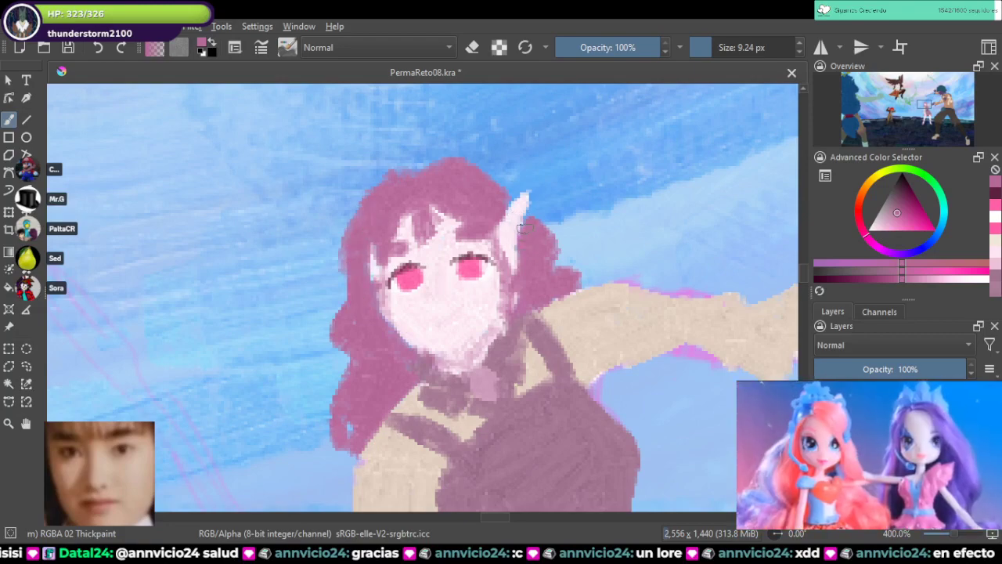
left_click_drag(535, 215, 461, 92)
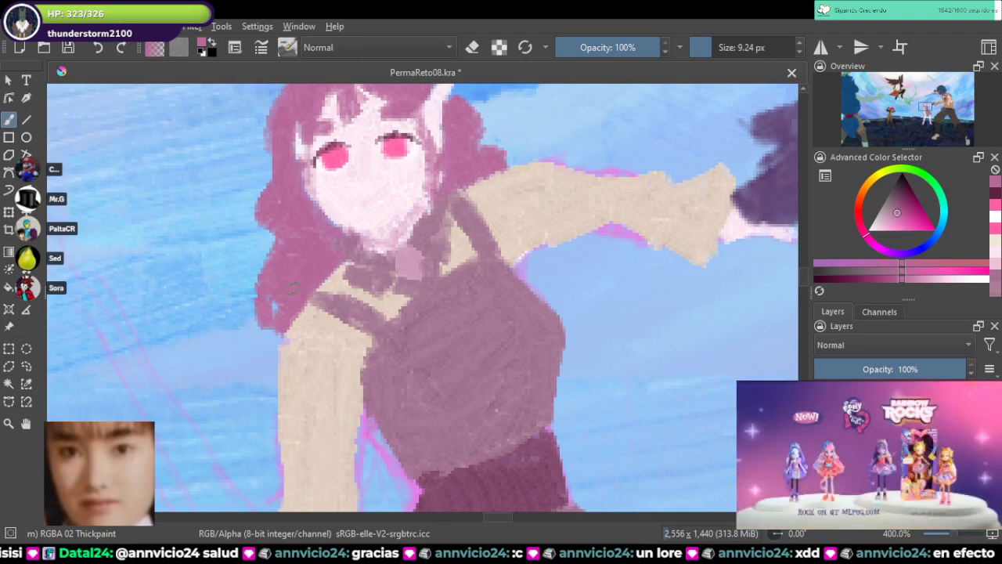
left_click(391, 287)
key("ctrl+s")
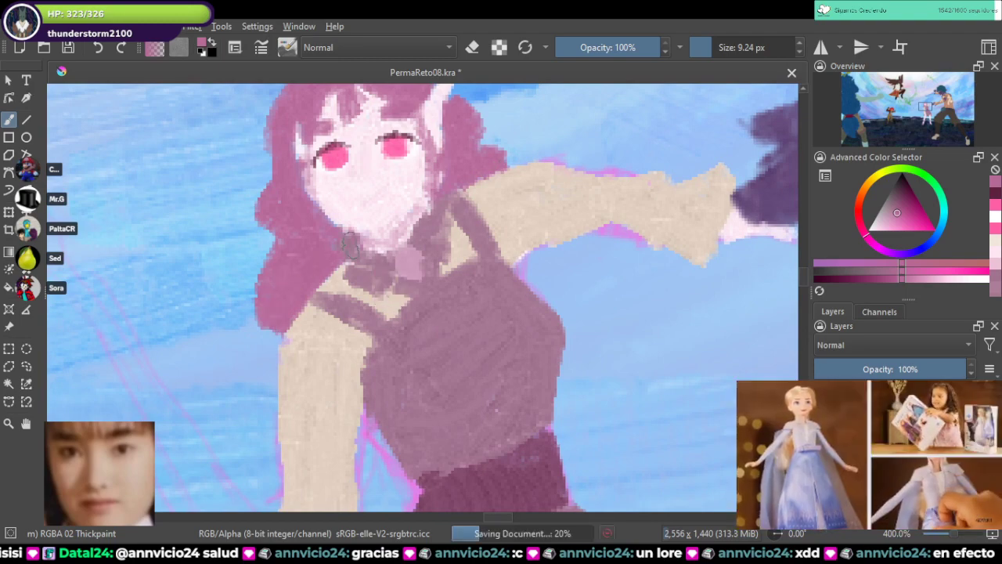
Step: Review the elf in the whole battle scene beside her reference sheet, then return to a close-up of her face
key("minus")
key("minus")
key("minus")
key("minus")
key("minus")
key("minus")
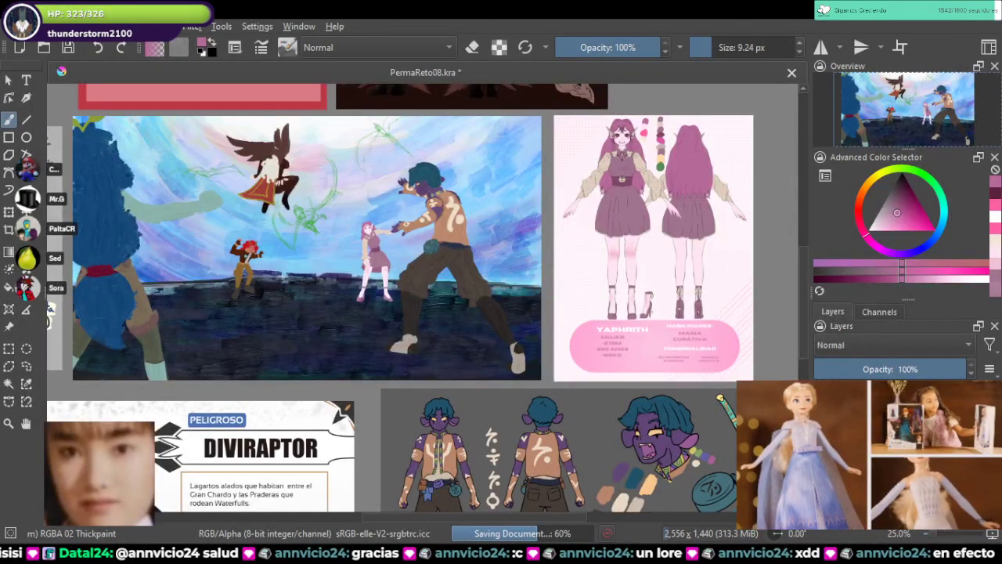
scroll(423, 242, "up", 3)
scroll(376, 204, "down", 2)
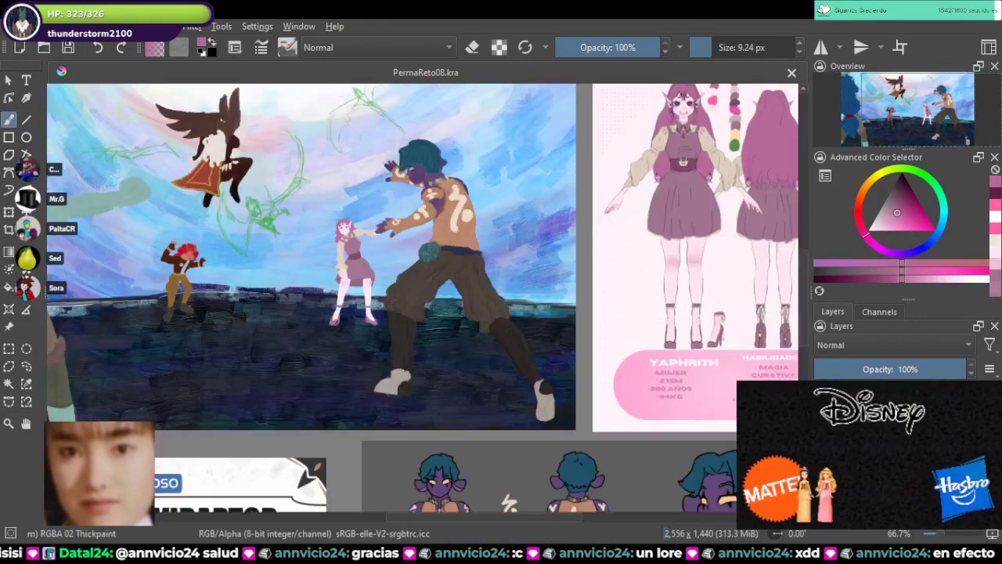
scroll(353, 227, "up", 8)
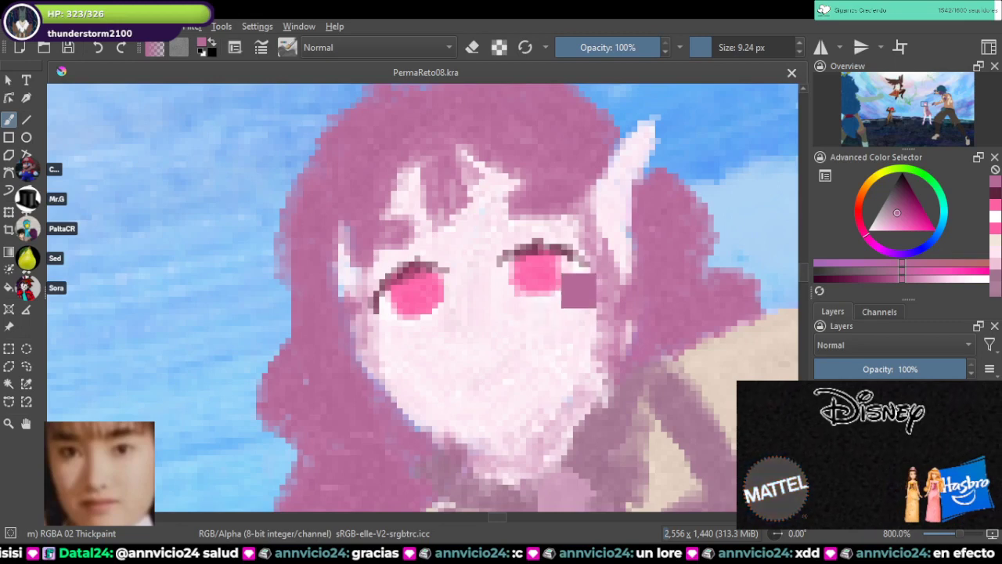
Step: Try a dark lower lash line under the elf's eye nearest the raised ear with a 2.75 px brush
left_click(568, 246, "ctrl")
left_click_drag(710, 47, 704, 47)
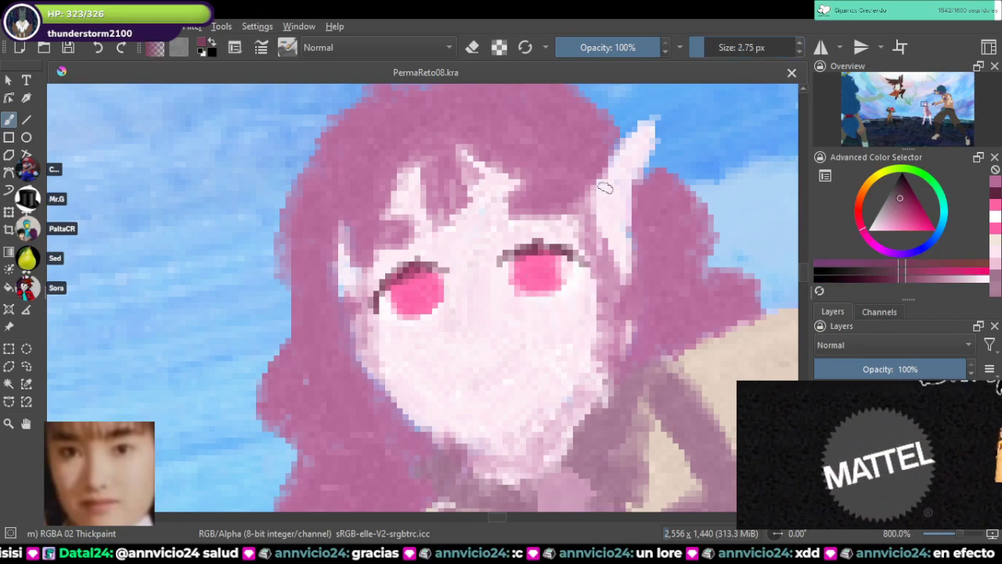
left_click(548, 296)
left_click_drag(555, 297, 575, 275)
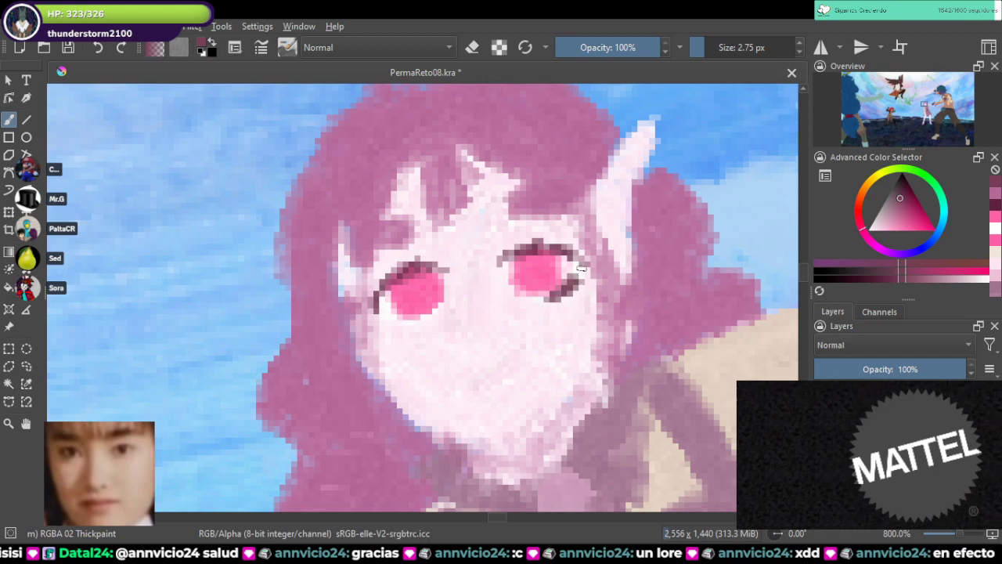
key("ctrl+z")
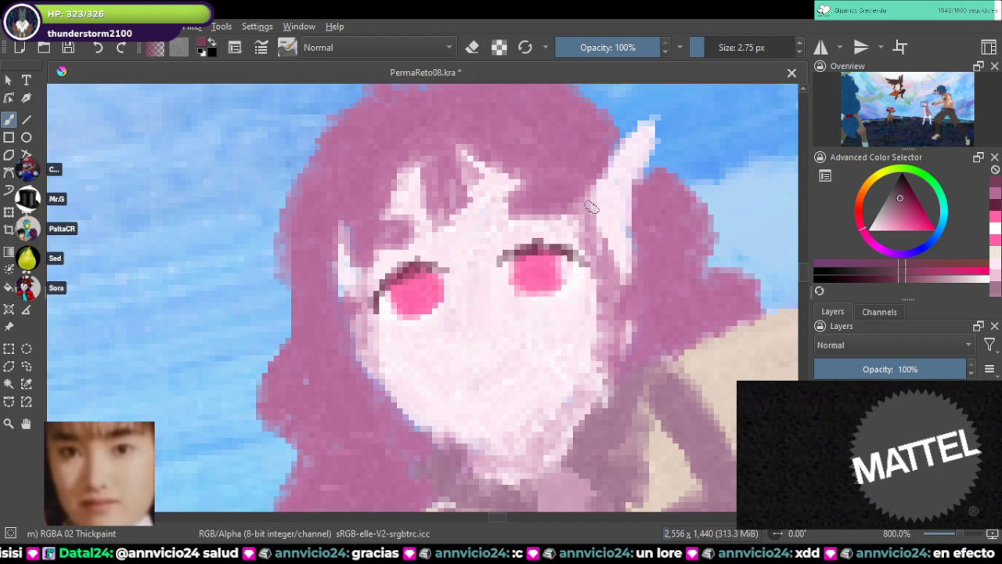
Step: Sample the elf's magenta-purple hair colour again and set the brush size to 8.35 px
left_click(697, 216, "ctrl")
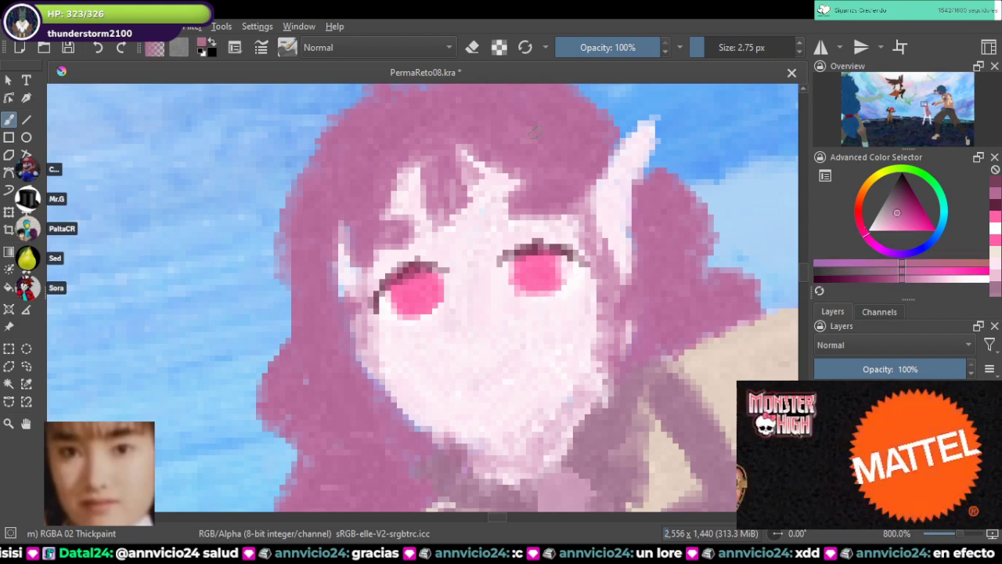
left_click_drag(731, 47, 721, 47)
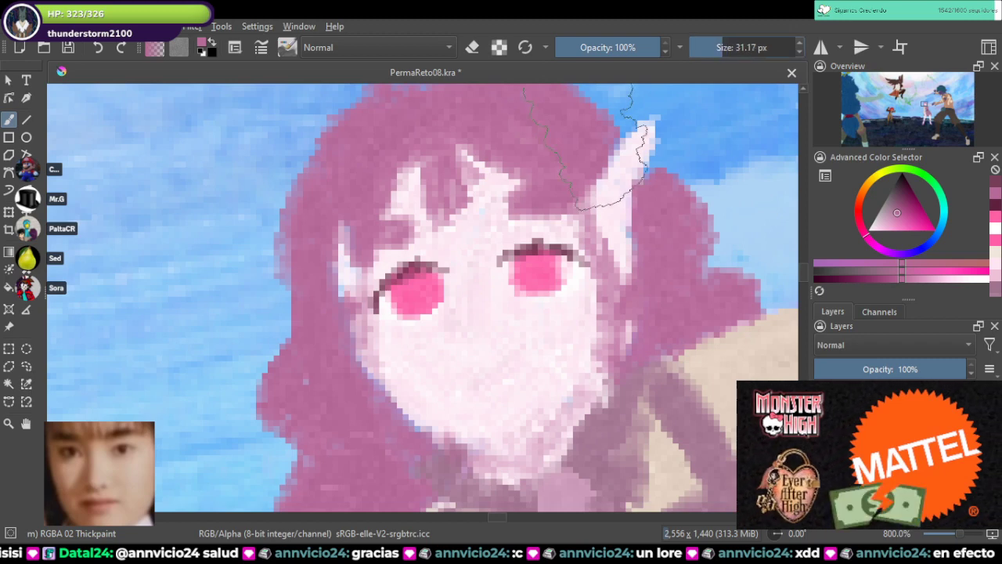
key("bracketleft")
key("bracketleft")
key("bracketleft")
key("bracketleft")
key("bracketleft")
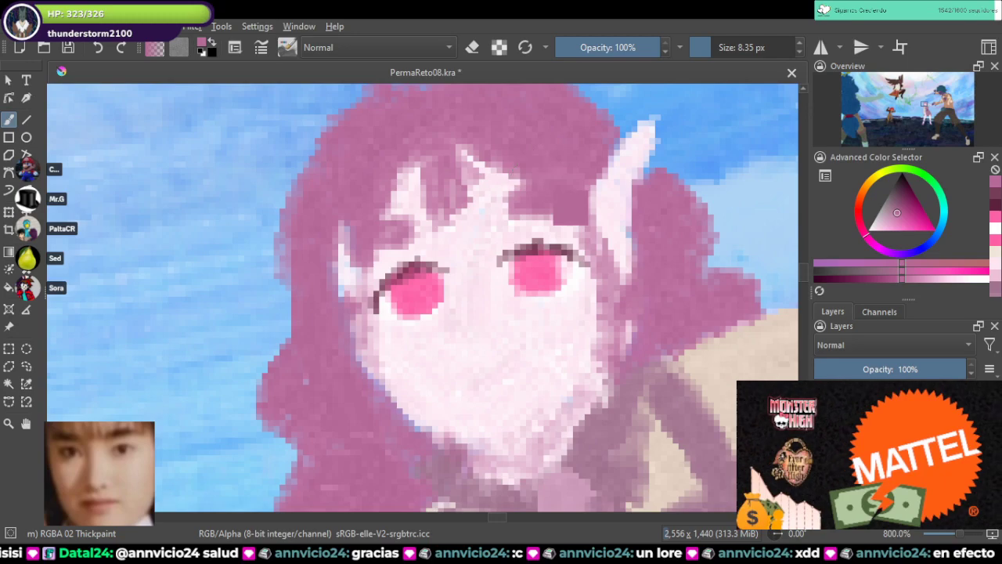
Step: Save the painting and tidy the outer edge of the elf's hair around her head with the eraser
scroll(531, 164, "down", 1)
key("ctrl+s")
scroll(531, 165, "down", 10)
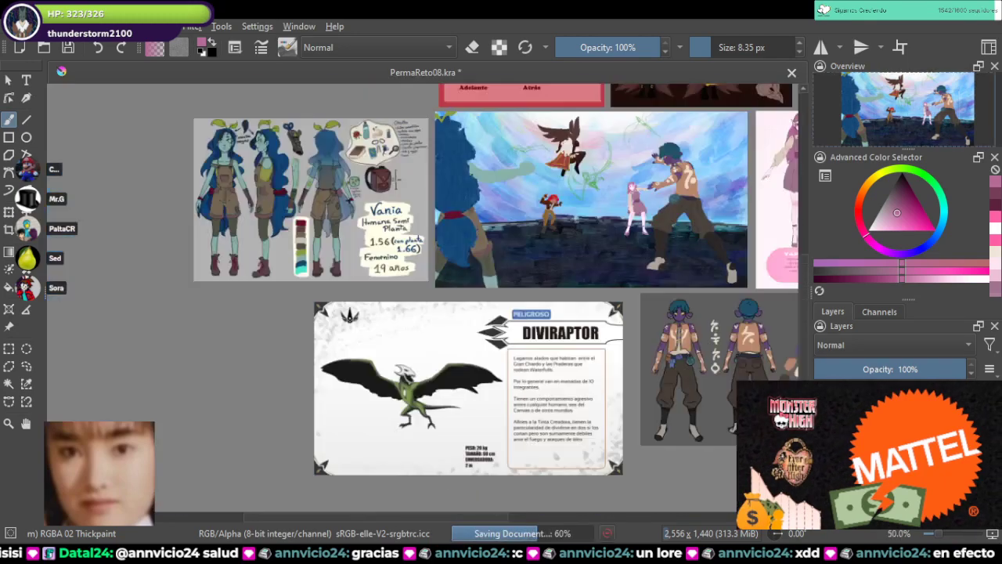
scroll(368, 296, "up", 10)
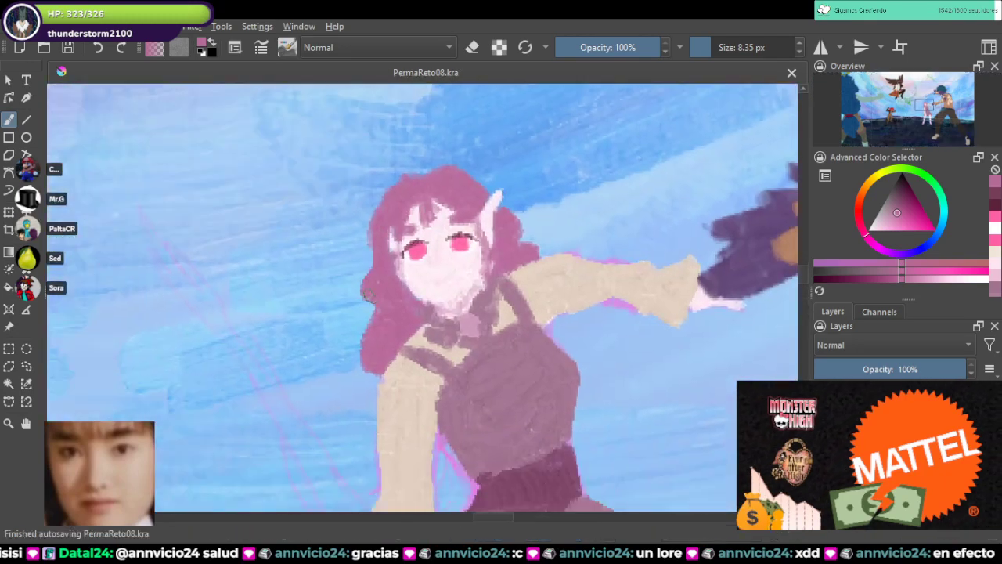
key("e")
mouse_move(370, 296)
left_mouse_down()
mouse_move(383, 225)
mouse_move(349, 208)
mouse_move(365, 231)
mouse_move(361, 321)
mouse_move(378, 309)
mouse_move(373, 279)
left_mouse_up()
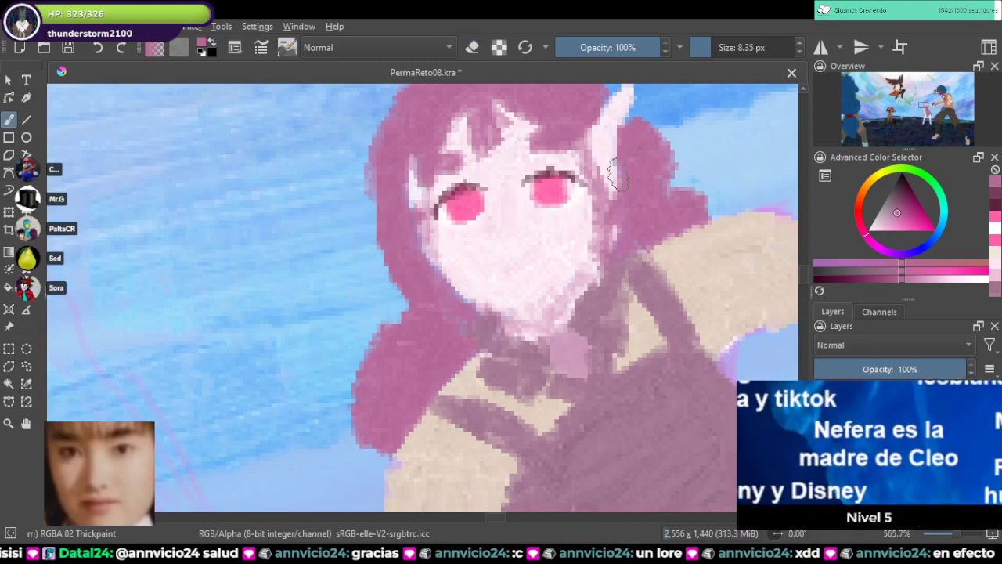
mouse_move(702, 118)
left_mouse_down()
mouse_move(557, 266)
mouse_move(538, 223)
mouse_move(559, 302)
mouse_move(574, 308)
mouse_move(685, 241)
left_mouse_up()
key("e")
left_click_drag(457, 192, 443, 266)
left_click_drag(386, 209, 427, 176)
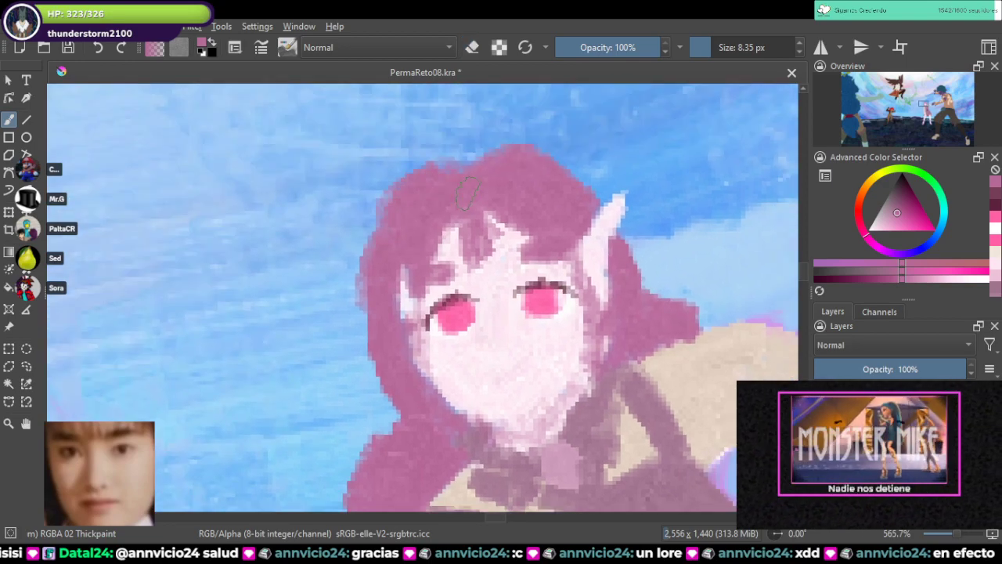
Step: Block in a lock of magenta-purple hair beneath the elf's raised arm and undo the stray stroke over her bow
left_click_drag(481, 246, 532, 84)
mouse_move(790, 280)
left_mouse_down()
mouse_move(570, 232)
mouse_move(607, 257)
mouse_move(552, 244)
mouse_move(538, 270)
mouse_move(589, 314)
mouse_move(565, 275)
mouse_move(618, 282)
mouse_move(625, 338)
left_mouse_up()
left_click_drag(367, 266, 385, 248)
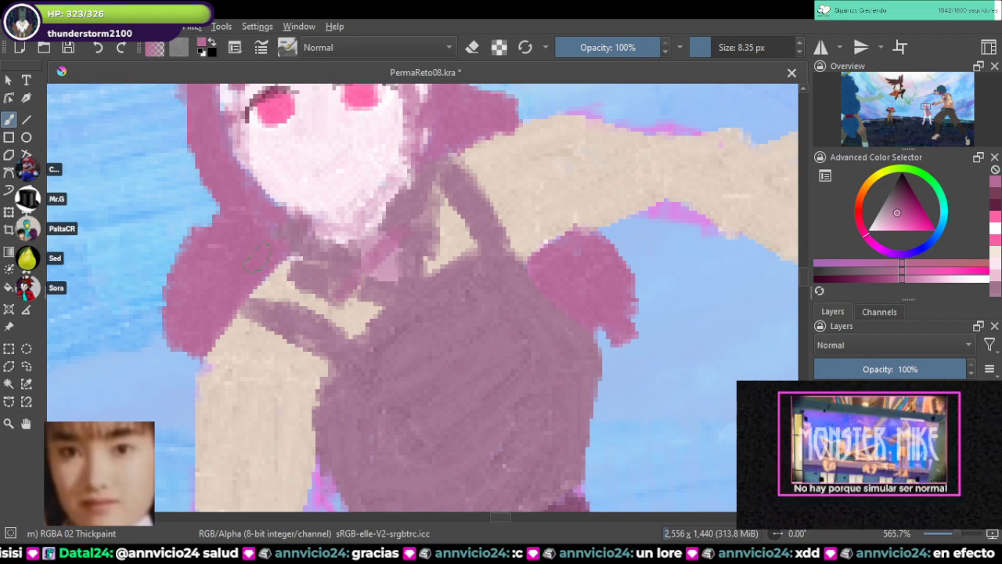
key("ctrl+z")
left_click_drag(292, 270, 411, 215)
mouse_move(294, 293)
left_mouse_down()
mouse_move(303, 317)
mouse_move(315, 280)
left_mouse_up()
Step: Outline and fill the elf's long wavy hair behind her back, from beneath the raised arm past the belt to the skirt
key("1")
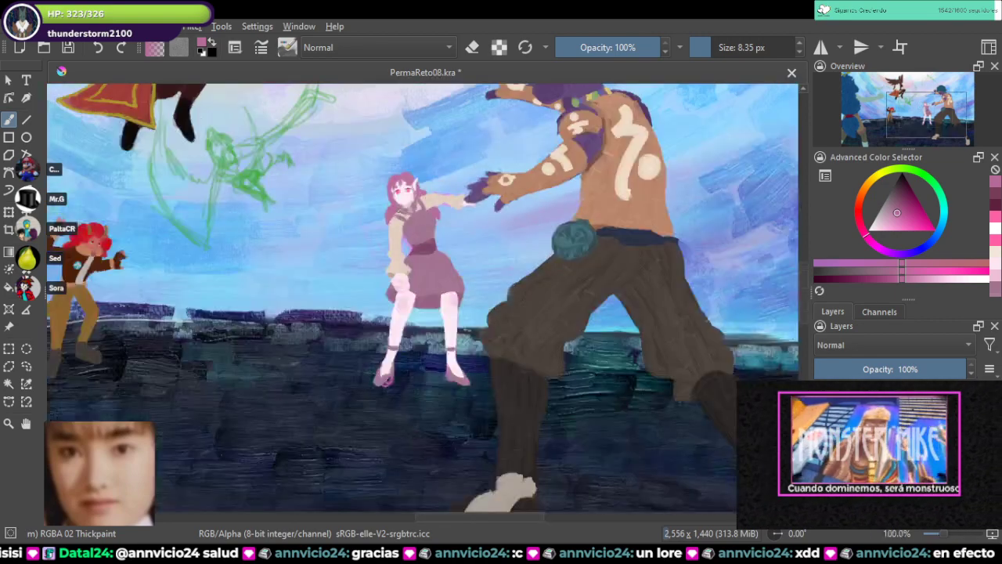
left_click_drag(789, 110, 354, 354)
left_click_drag(195, 376, 501, 180)
scroll(501, 180, "up", 1)
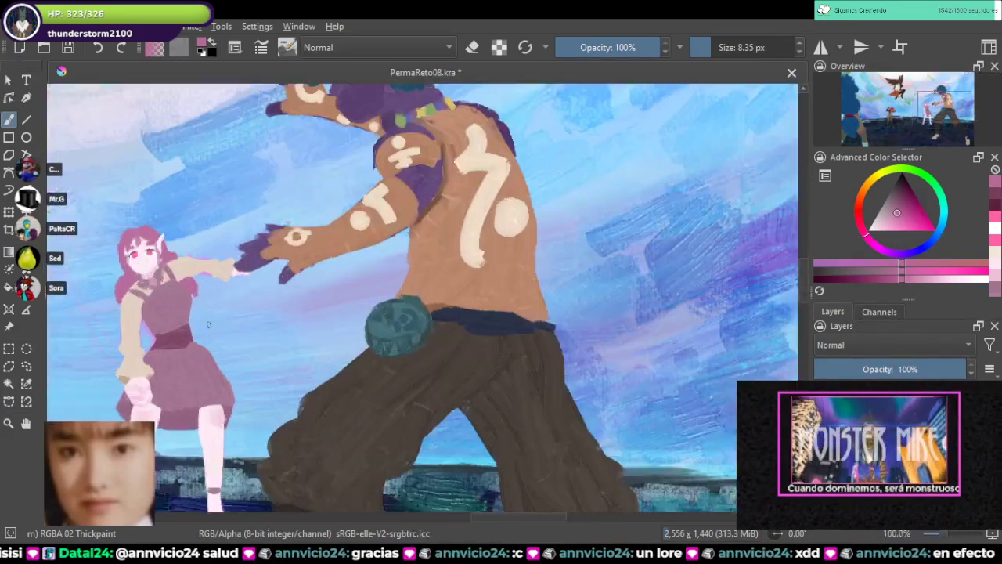
left_click_drag(169, 281, 306, 243)
scroll(282, 254, "up", 3)
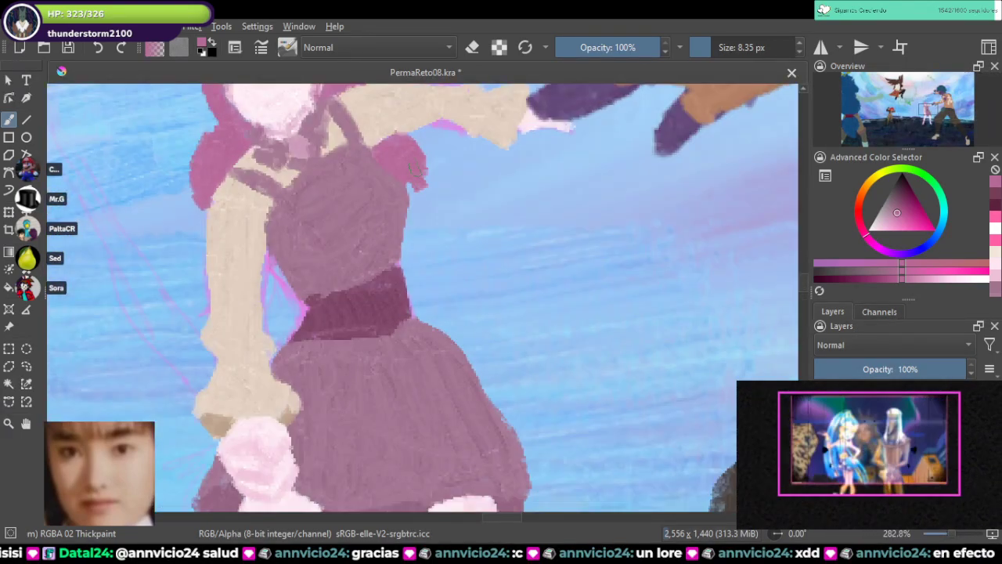
mouse_move(419, 169)
left_mouse_down()
mouse_move(493, 332)
mouse_move(492, 347)
mouse_move(468, 350)
left_mouse_up()
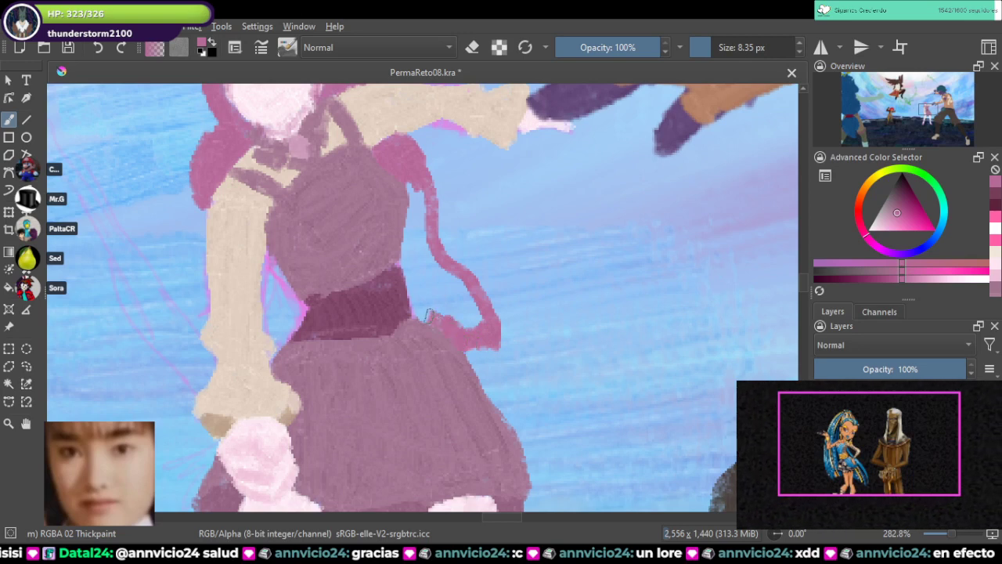
left_click_drag(409, 266, 408, 184)
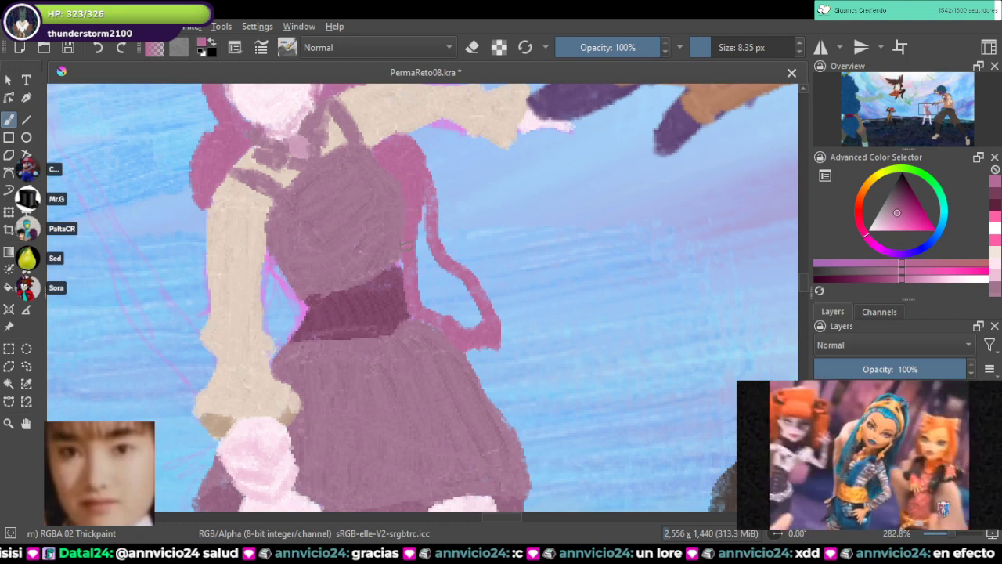
mouse_move(431, 315)
left_mouse_down()
mouse_move(463, 328)
mouse_move(466, 296)
left_mouse_up()
left_click_drag(428, 252, 421, 201)
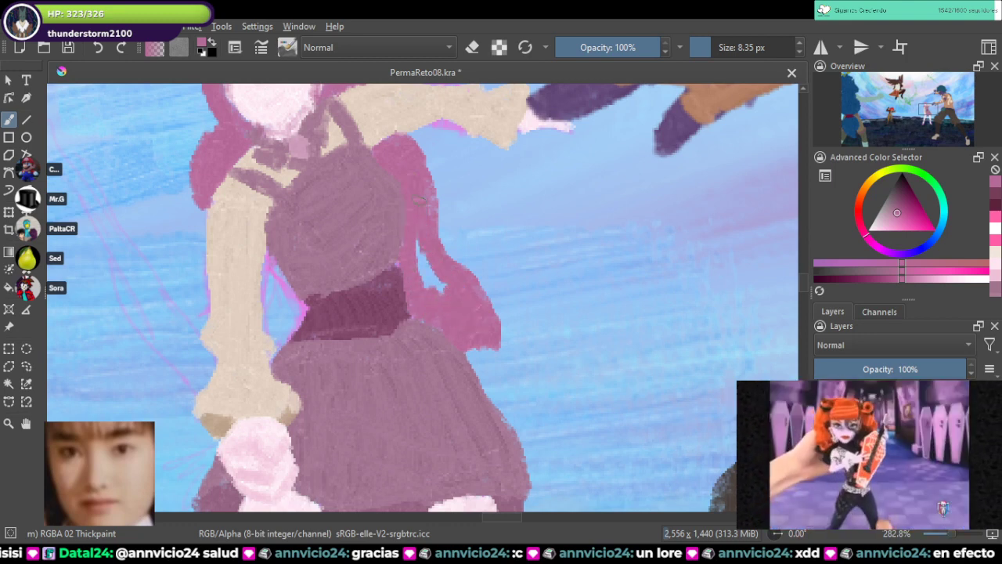
left_click_drag(424, 235, 429, 284)
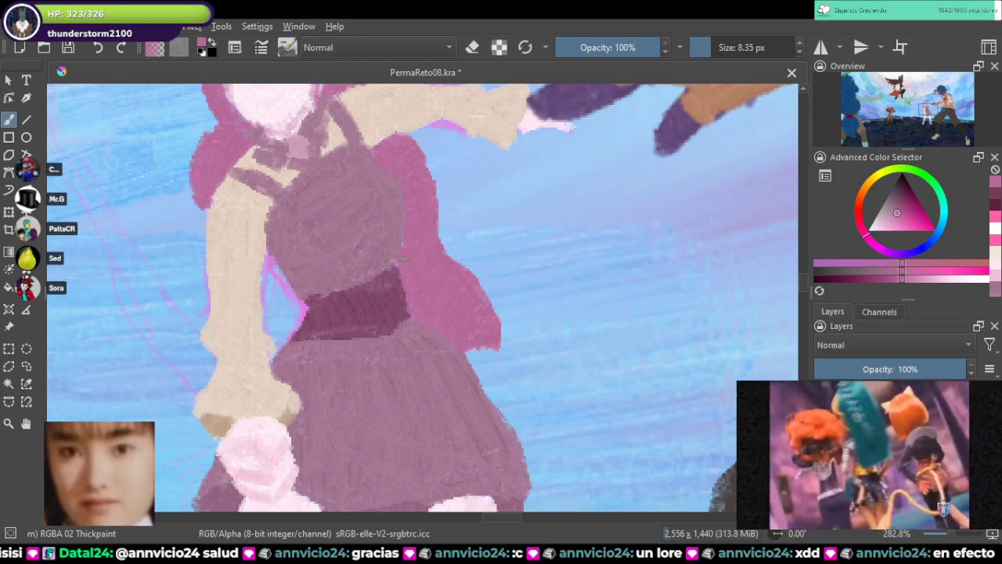
Step: Fill the gap between the elf's lowered arm and her waist with the magenta-purple hair colour
mouse_move(327, 292)
left_mouse_down()
mouse_move(308, 253)
mouse_move(335, 304)
mouse_move(315, 266)
mouse_move(318, 344)
left_mouse_up()
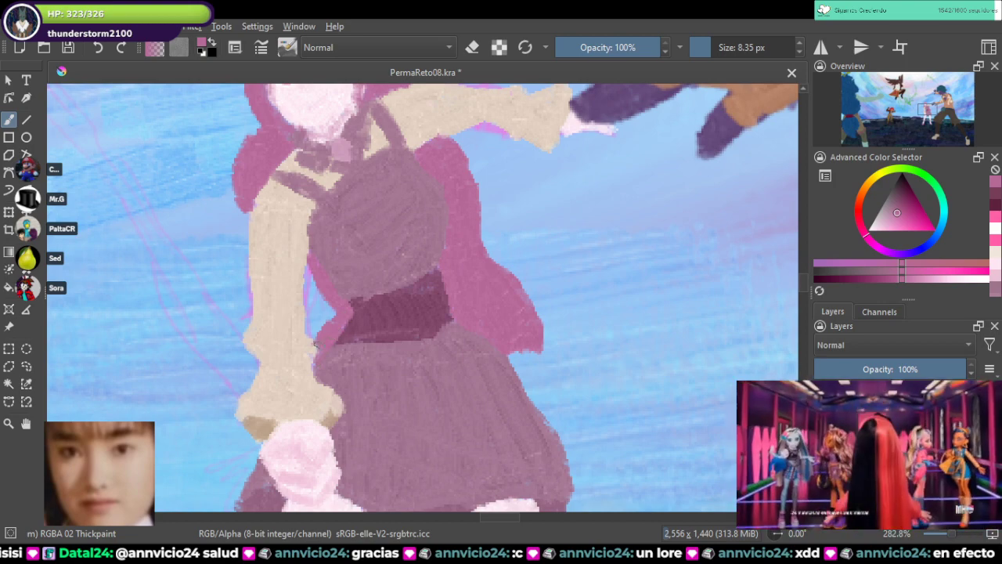
left_click_drag(312, 338, 315, 276)
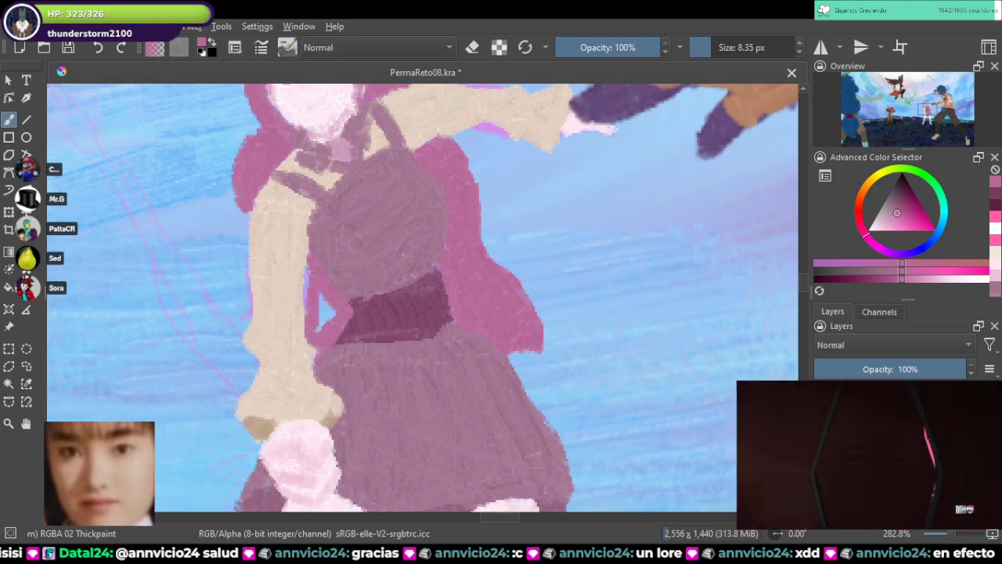
left_click_drag(314, 331, 324, 296)
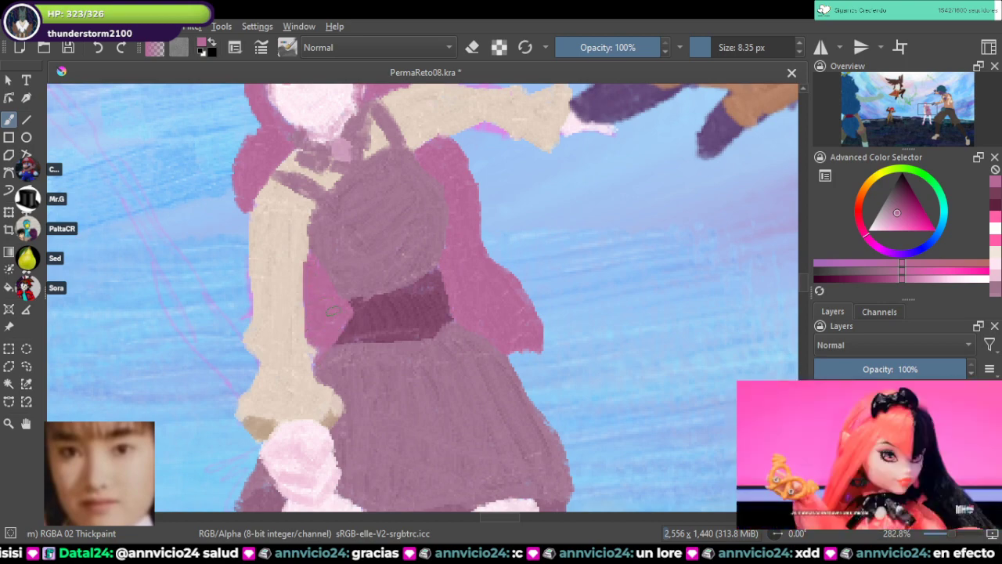
Step: Compare the elf's hair and face in the battle scene with her reference sheet
left_click_drag(403, 252, 443, 386)
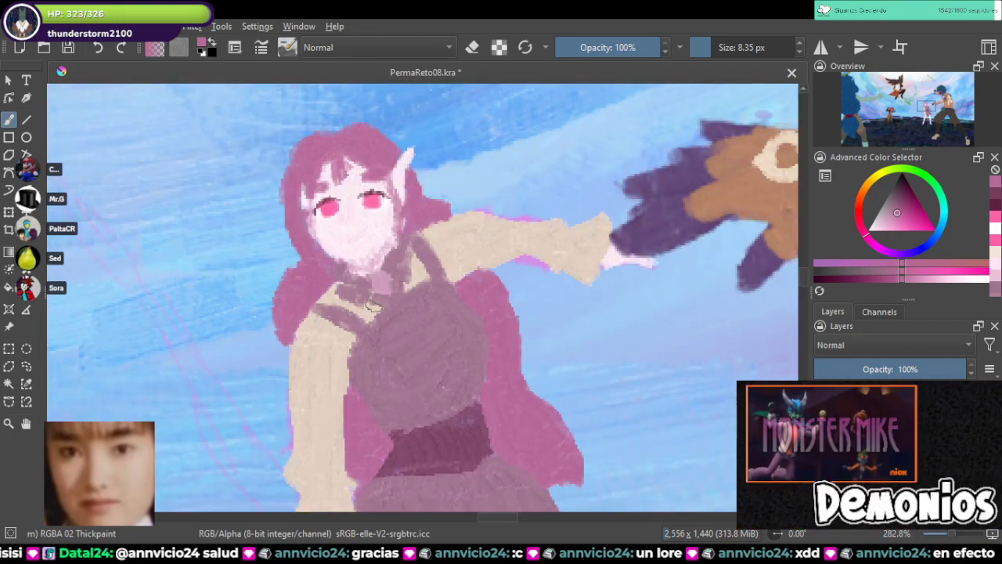
scroll(373, 307, "down", 7)
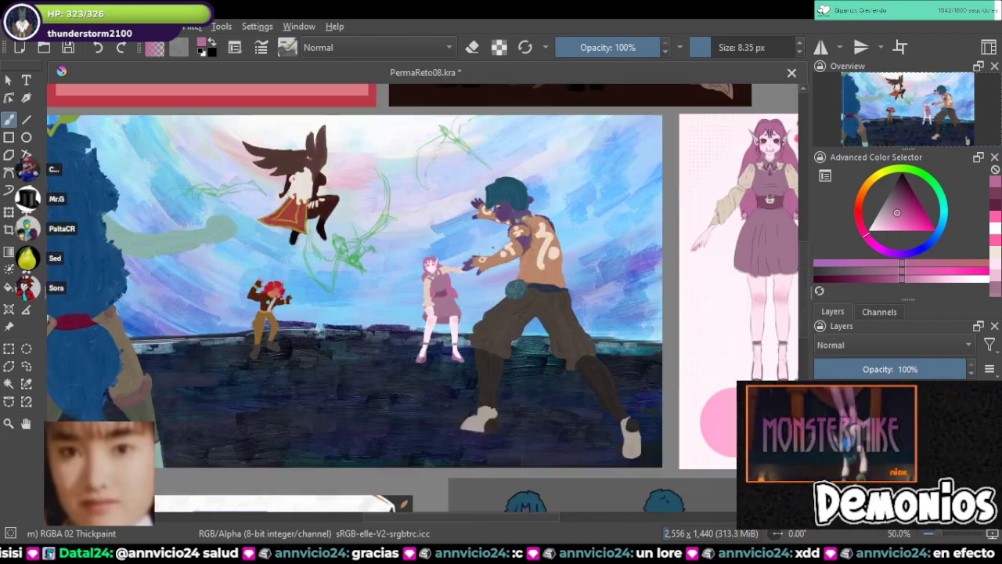
scroll(452, 251, "up", 9)
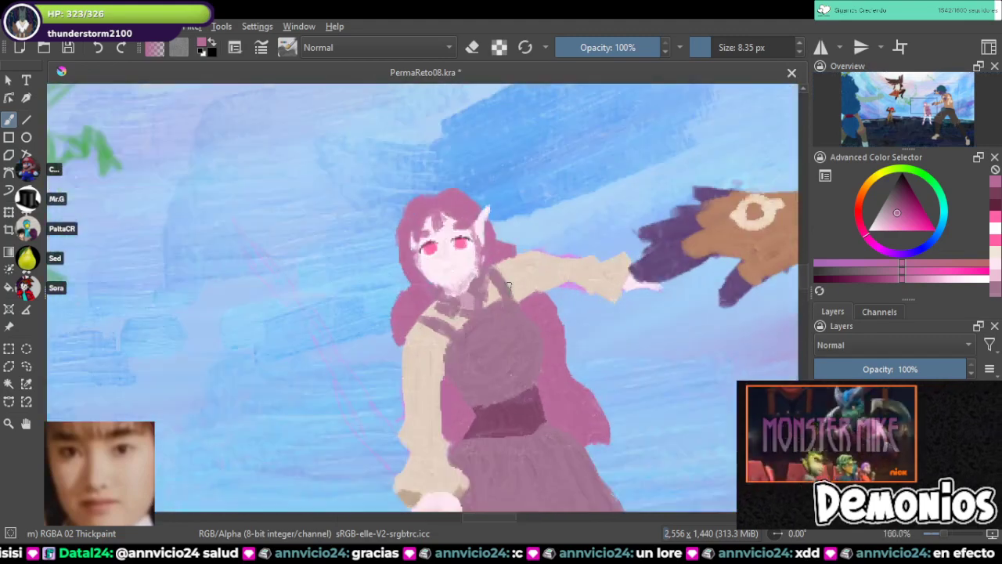
scroll(470, 250, "down", 8)
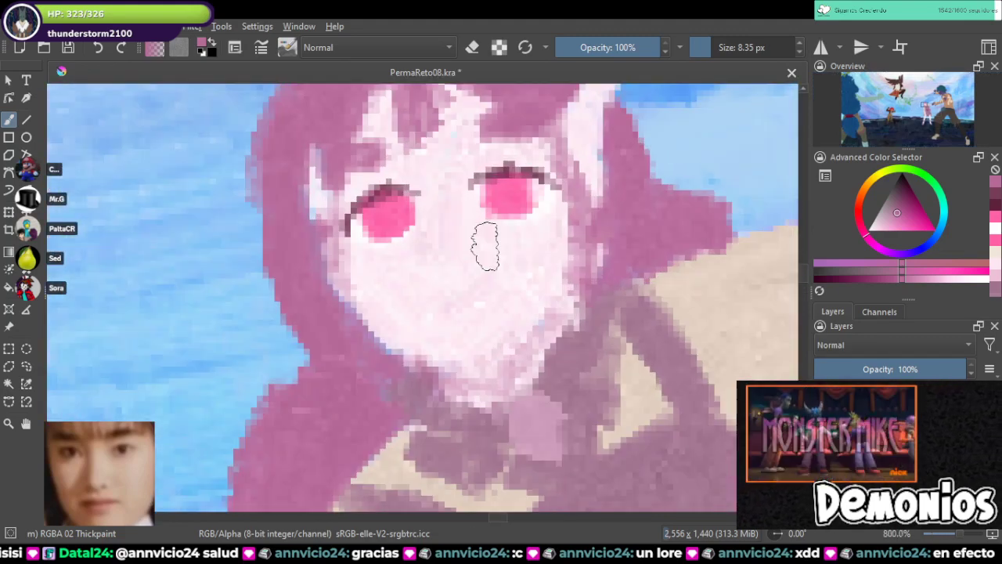
scroll(669, 191, "up", 2)
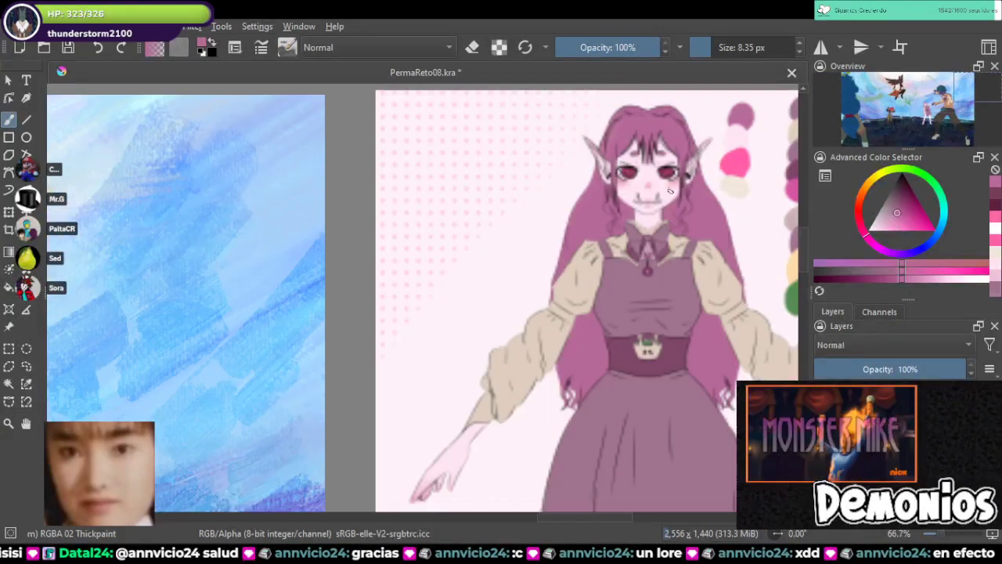
scroll(489, 261, "down", 2)
scroll(305, 321, "up", 5)
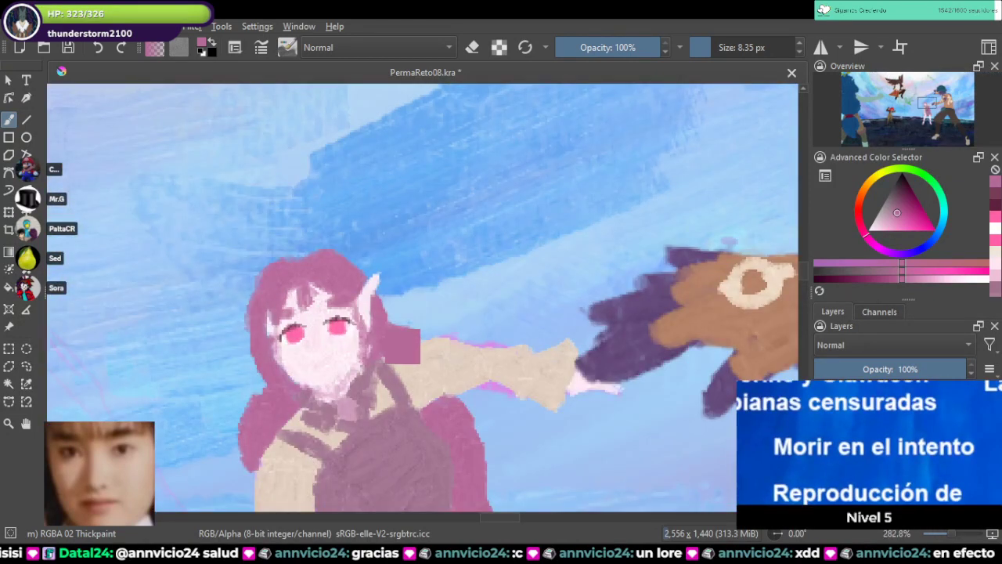
Step: Paint the elf's second pointed ear over her hair in the sampled pale skin colour and refine its edge with the hair colour
left_click(369, 347, "ctrl")
left_click_drag(371, 348, 440, 321)
scroll(439, 318, "down", 5)
scroll(631, 279, "up", 1)
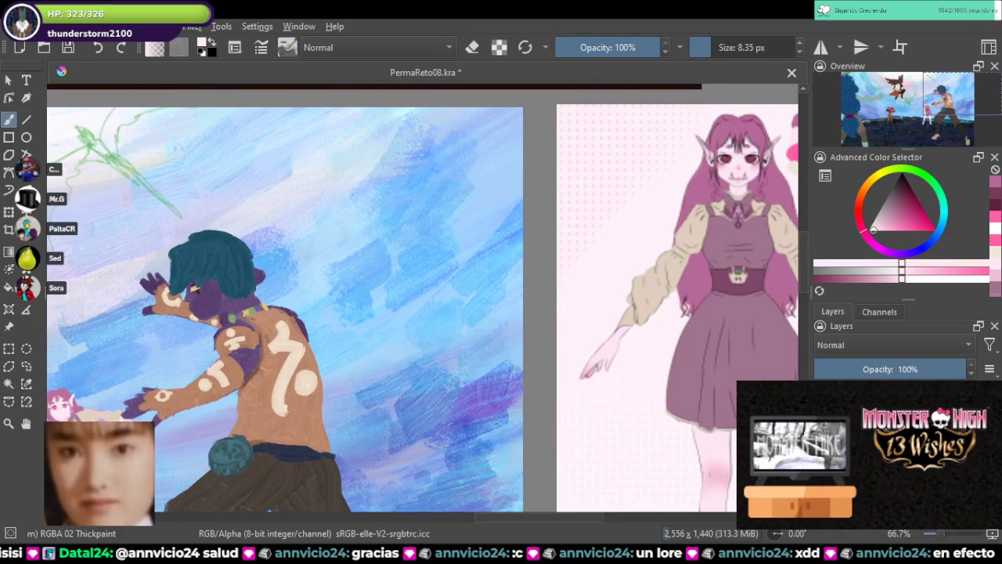
scroll(502, 334, "down", 2)
scroll(502, 335, "up", 8)
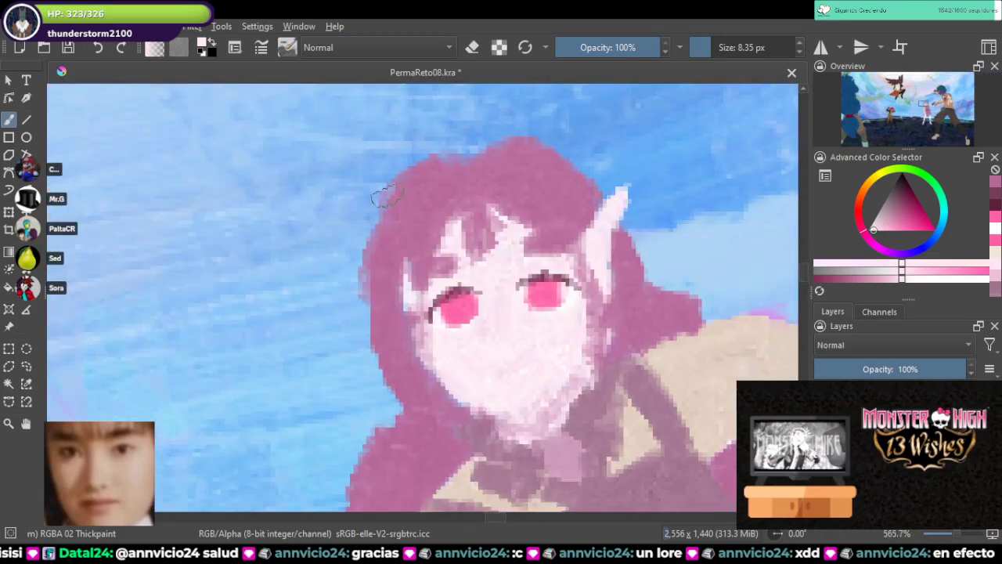
left_click_drag(390, 274, 407, 303)
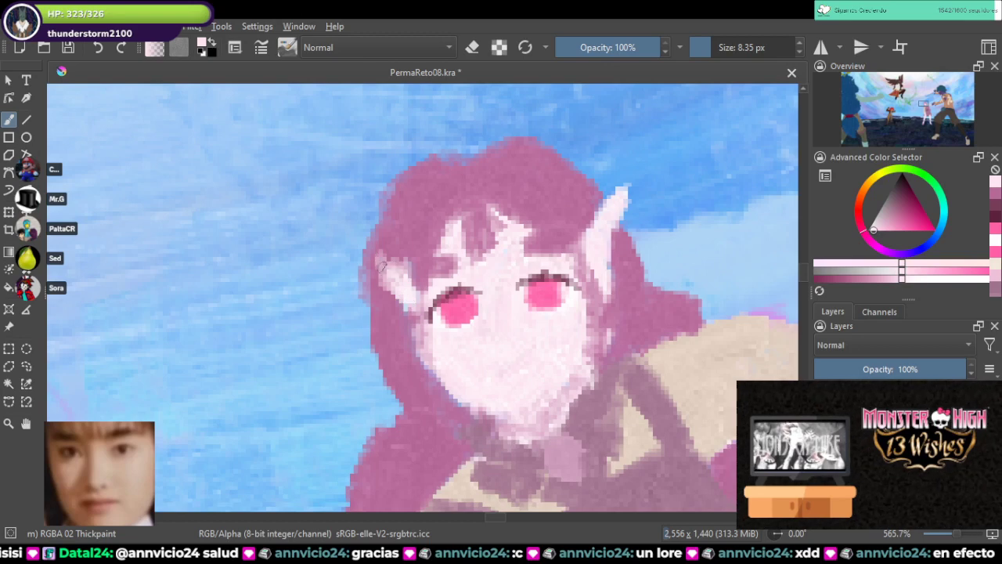
left_click(388, 274, "ctrl")
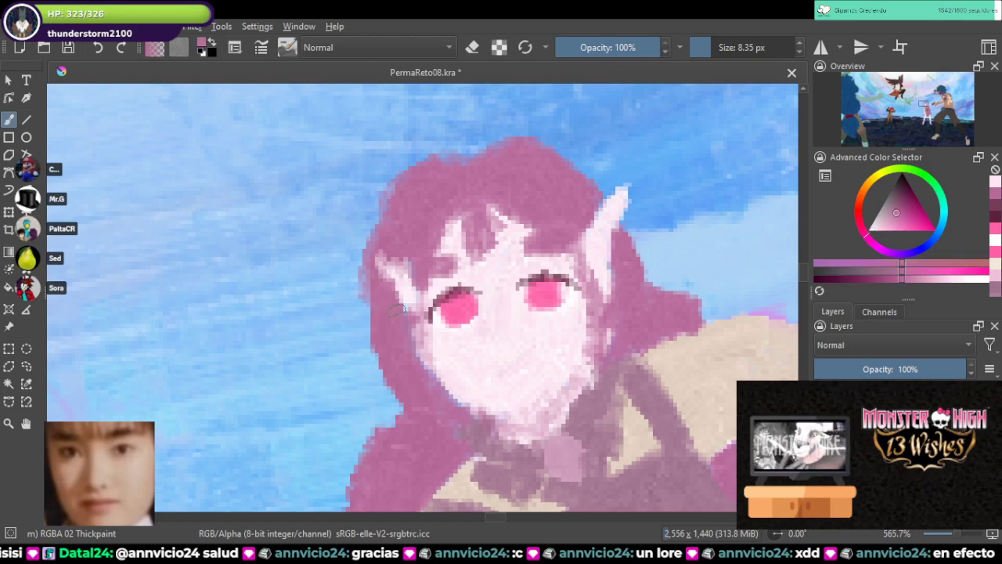
left_click_drag(397, 311, 387, 276)
left_click(389, 267, "ctrl")
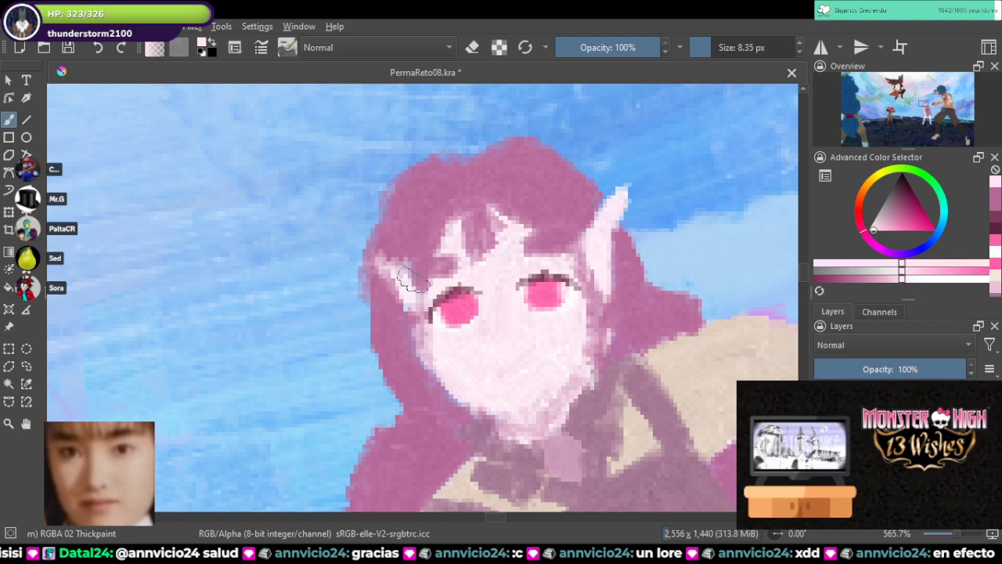
Step: Examine the elf's face and ears on her reference sheet, sample the hair's magenta-purple, and compare them with the painted face
scroll(517, 227, "down", 8)
left_click_drag(526, 246, 139, 363)
scroll(423, 219, "up", 3)
scroll(423, 217, "up", 2)
left_click(471, 239, "ctrl")
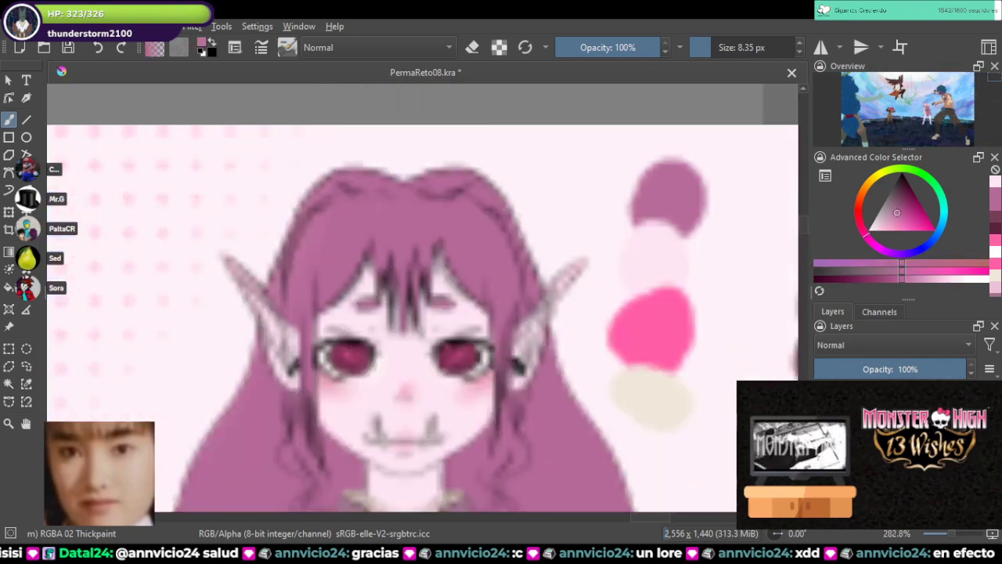
scroll(459, 240, "down", 3)
scroll(426, 266, "down", 3)
scroll(179, 313, "up", 6)
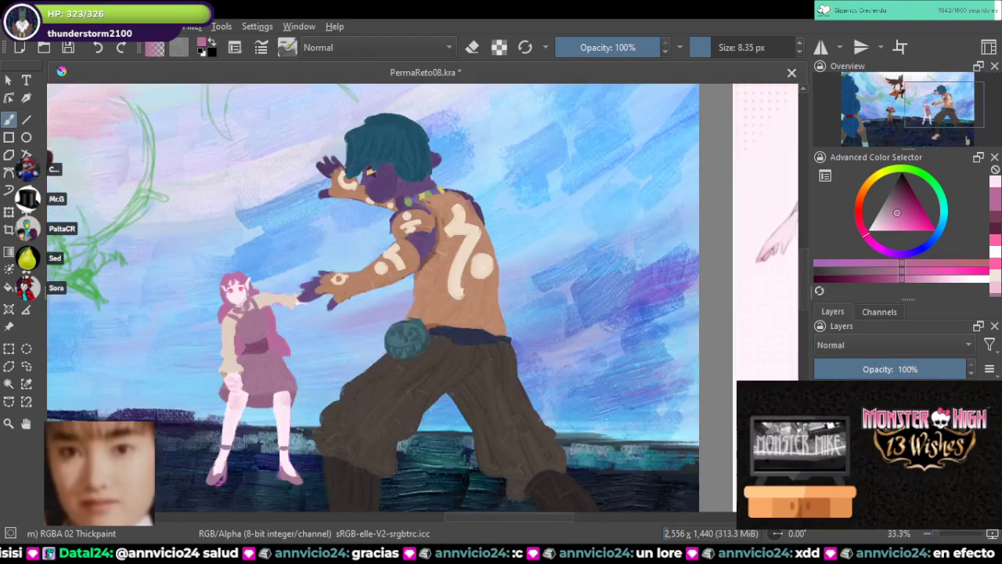
left_click_drag(152, 356, 309, 320)
scroll(310, 323, "up", 5)
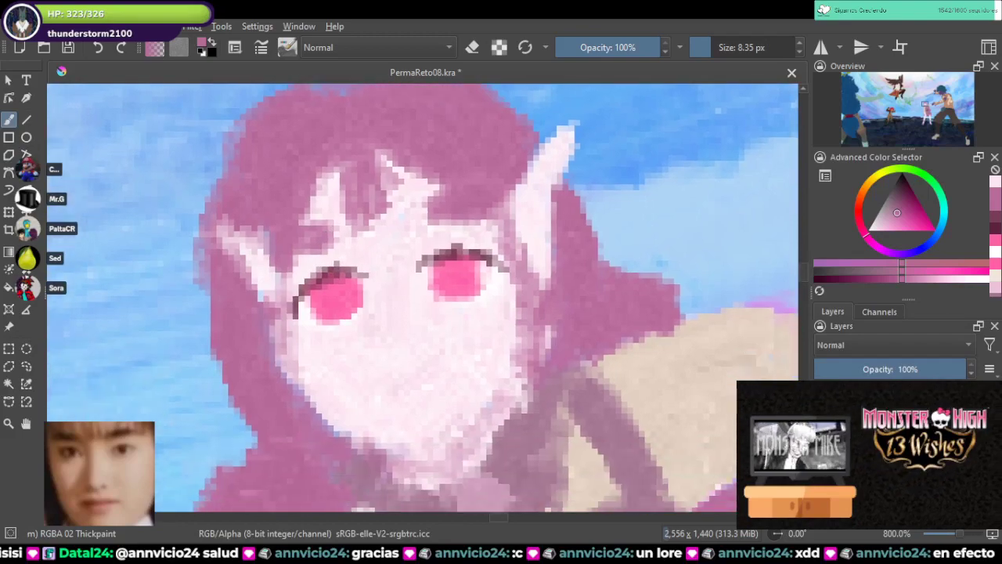
Step: Sample the light pink blush from the reference sheet's cheek and brush it onto both of the elf's cheeks below the eyes
scroll(451, 334, "down", 10)
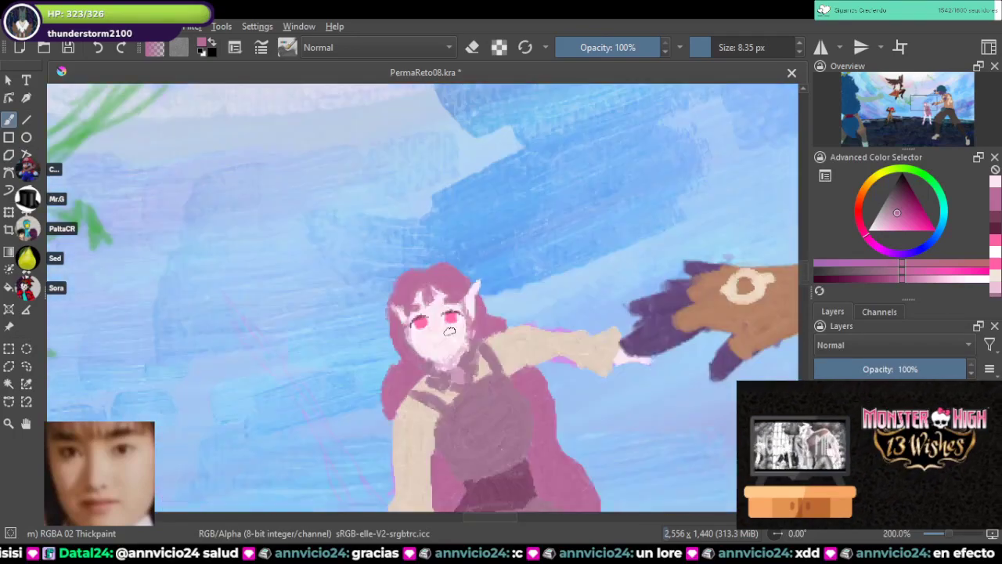
left_click_drag(451, 333, 226, 316)
scroll(568, 246, "up", 5)
left_click_drag(502, 123, 533, 230)
scroll(532, 230, "up", 2)
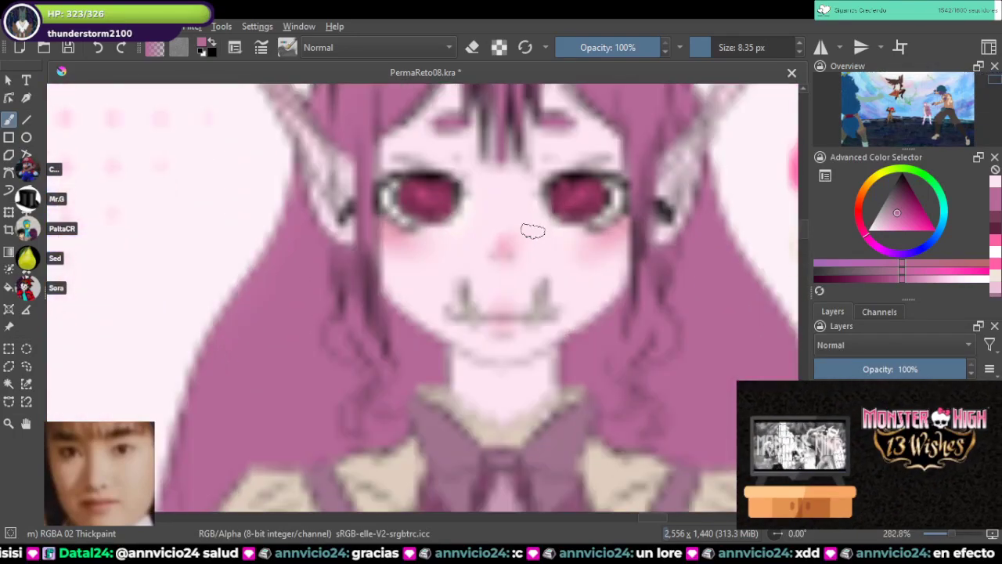
left_click(607, 245, "ctrl")
scroll(626, 286, "down", 5)
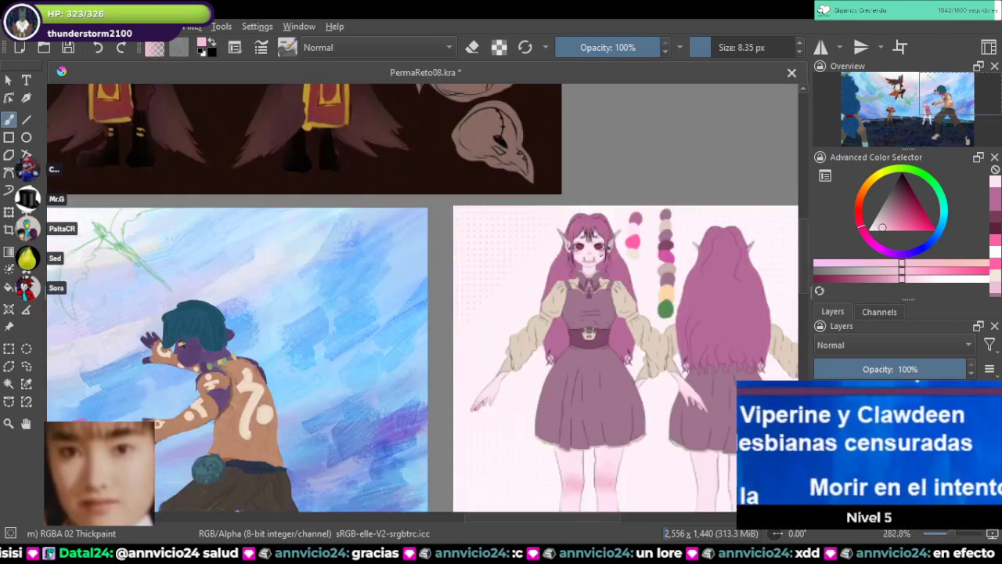
scroll(396, 202, "up", 4)
scroll(396, 202, "up", 4)
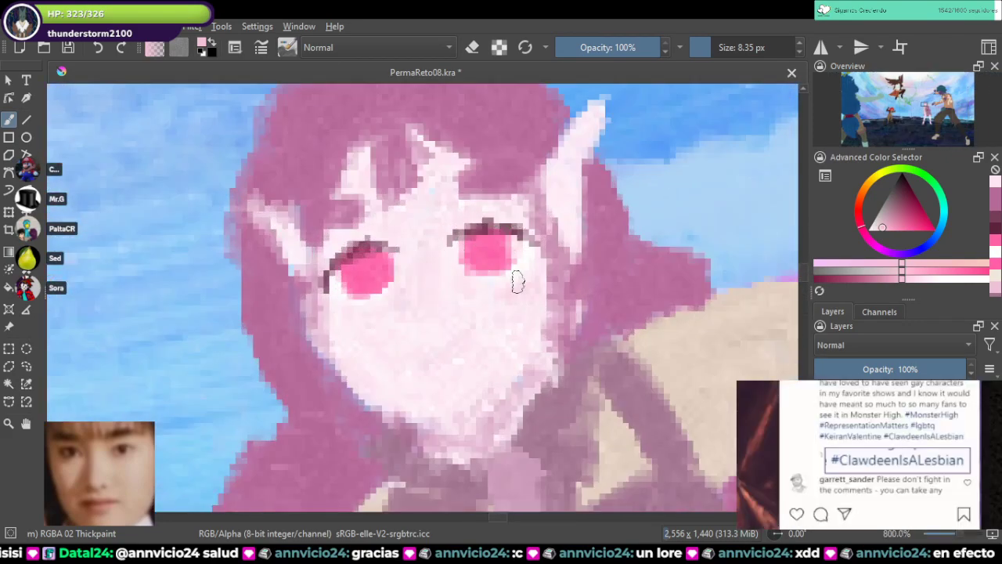
mouse_move(517, 282)
left_mouse_down()
mouse_move(496, 298)
mouse_move(543, 286)
mouse_move(495, 279)
left_mouse_up()
mouse_move(356, 310)
left_mouse_down()
mouse_move(368, 326)
mouse_move(378, 313)
mouse_move(322, 316)
mouse_move(333, 310)
left_mouse_up()
Step: Brush a soft pink mouth onto the elf's lower face and undo the last two strokes
mouse_move(462, 323)
left_mouse_down()
mouse_move(434, 347)
mouse_move(450, 345)
mouse_move(429, 351)
mouse_move(481, 337)
left_mouse_up()
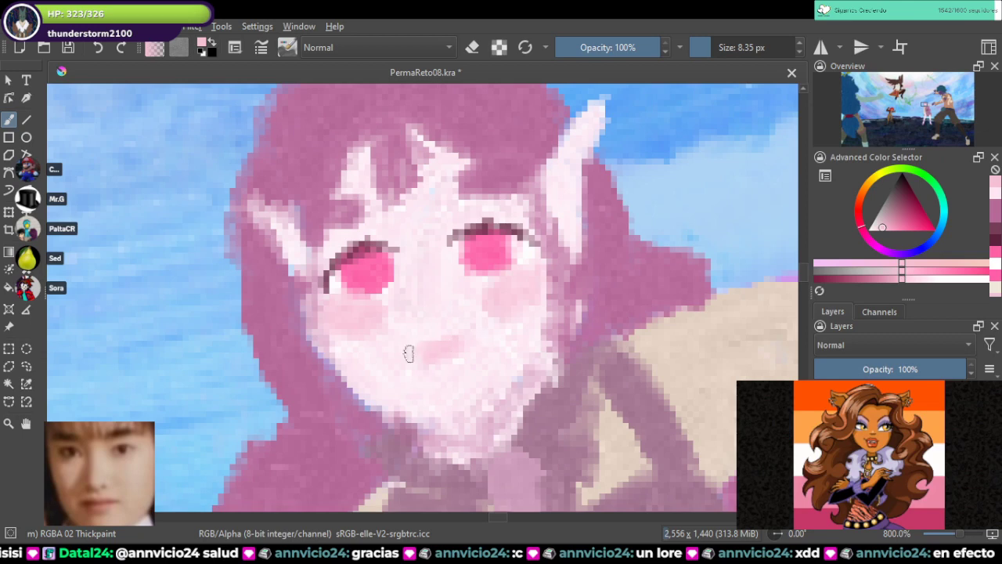
key("ctrl+z")
key("ctrl+z")
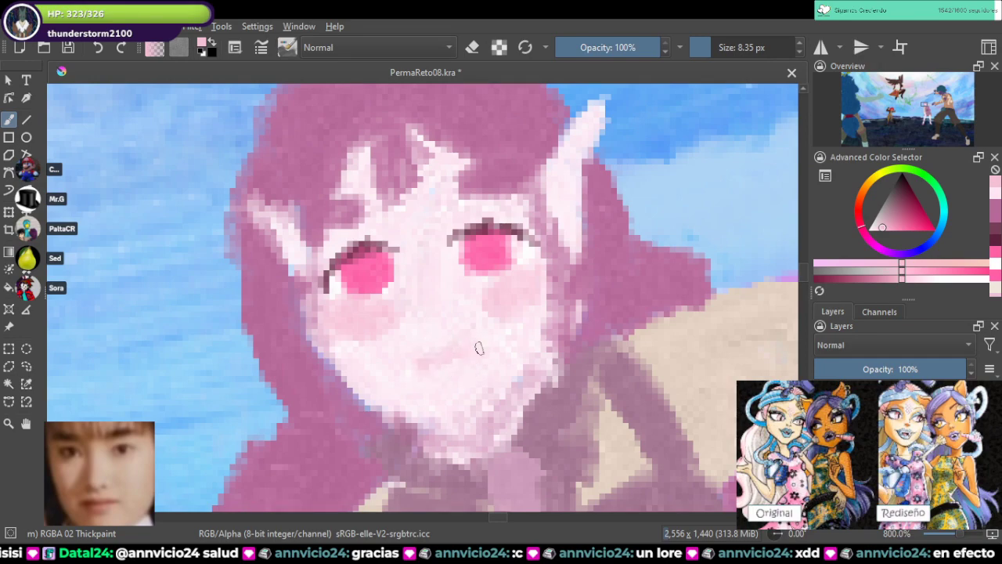
Step: Brush the elf's soft pink mouth and sample a pale greyish mauve beside the tusks on her reference sheet
left_click_drag(460, 352, 435, 358)
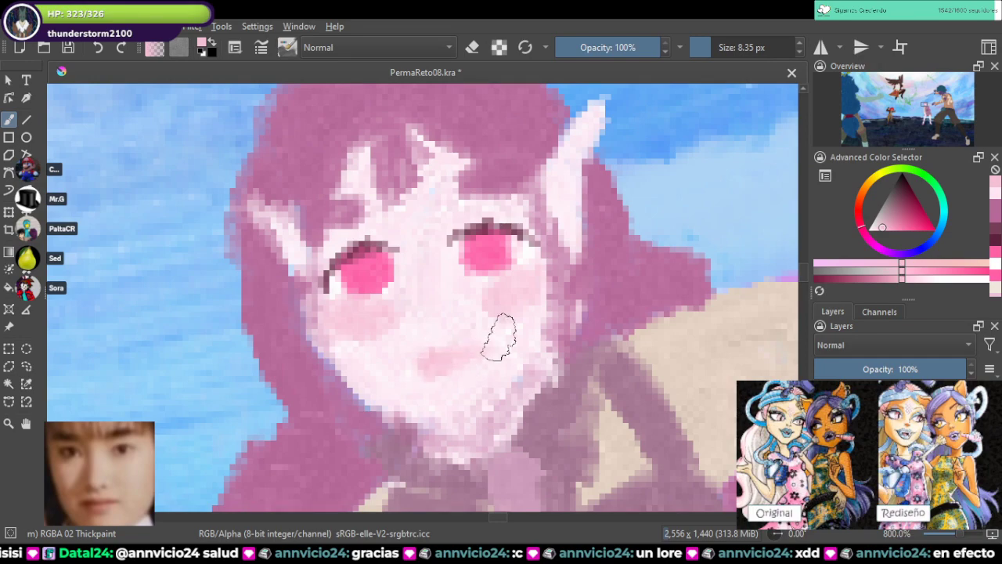
scroll(499, 337, "down", 11)
left_click_drag(649, 273, 456, 347)
scroll(457, 347, "up", 4)
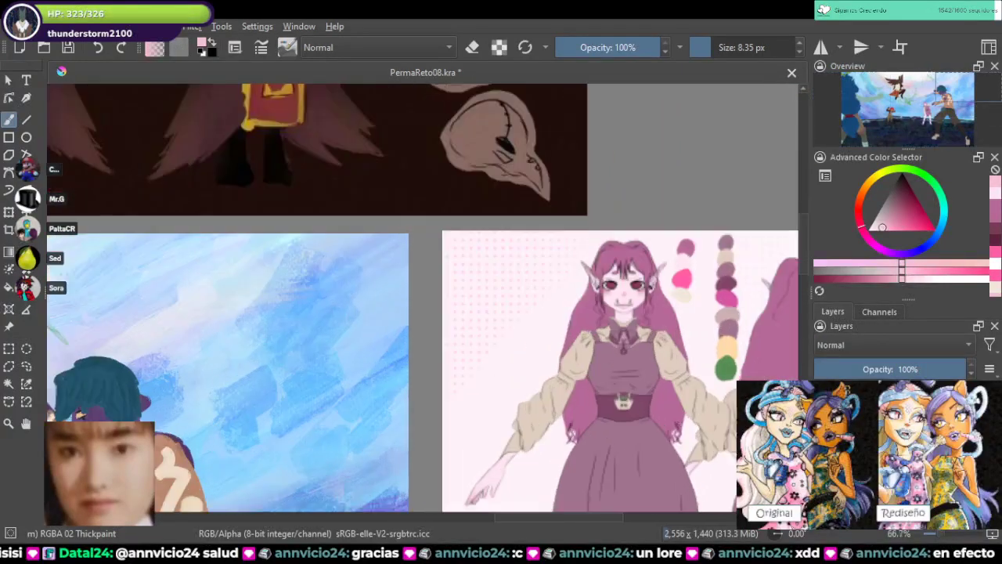
scroll(623, 290, "up", 8)
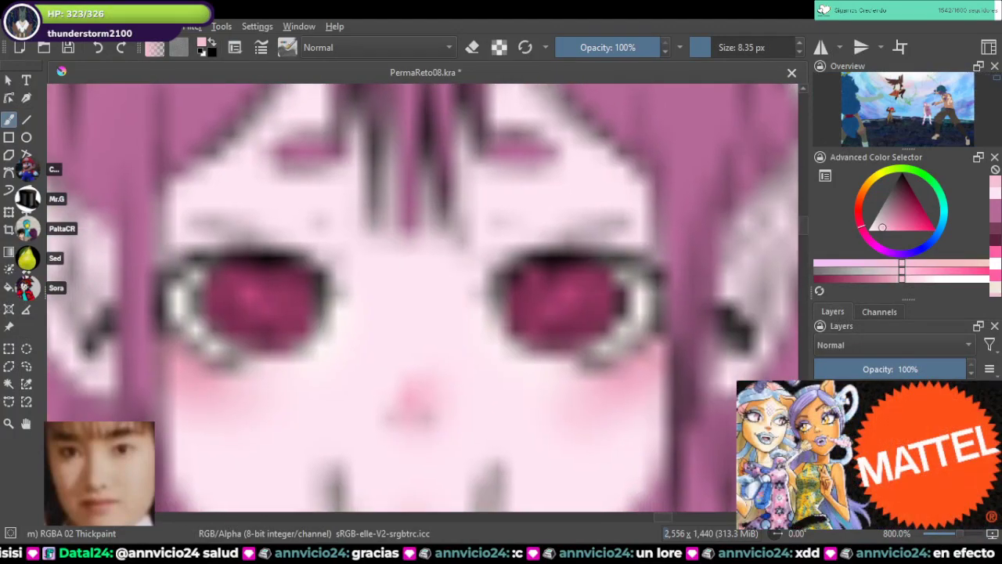
scroll(447, 295, "down", 2)
scroll(447, 295, "up", 3)
left_click(559, 384, "ctrl")
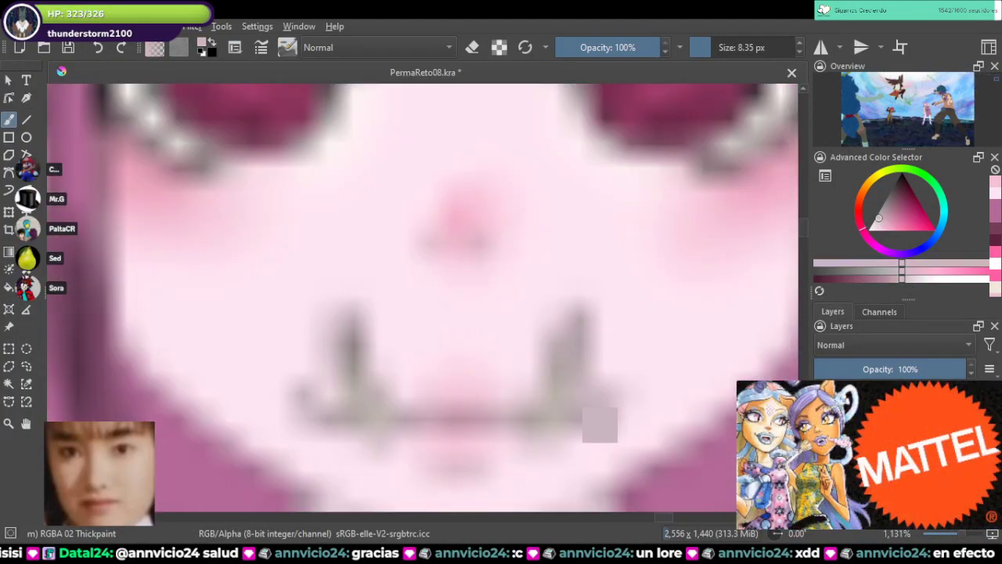
Step: Compare the elf's painted face with the front view on her reference sheet, studying the mouth, tusks and ears
scroll(599, 425, "down", 7)
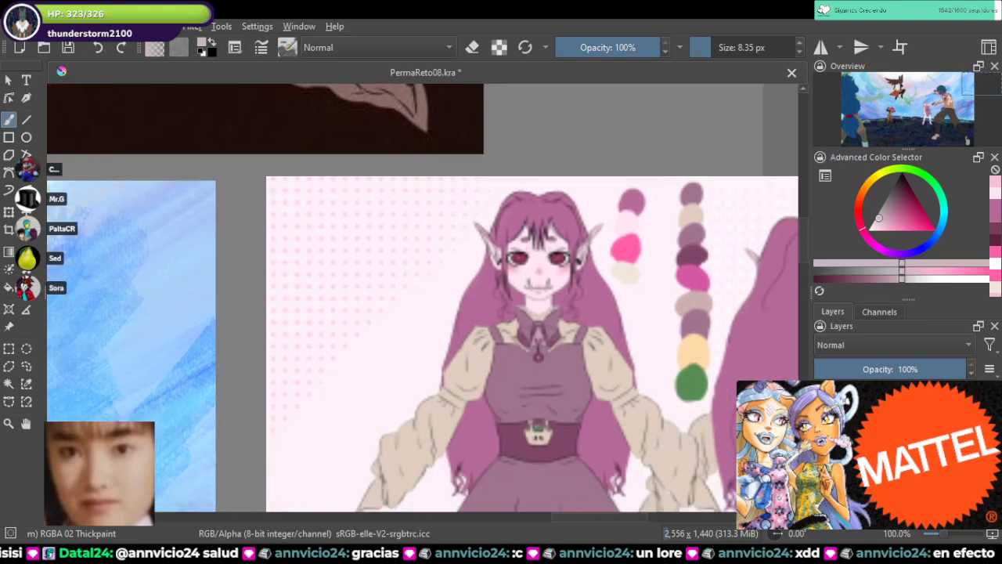
scroll(521, 247, "up", 4)
scroll(501, 258, "down", 7)
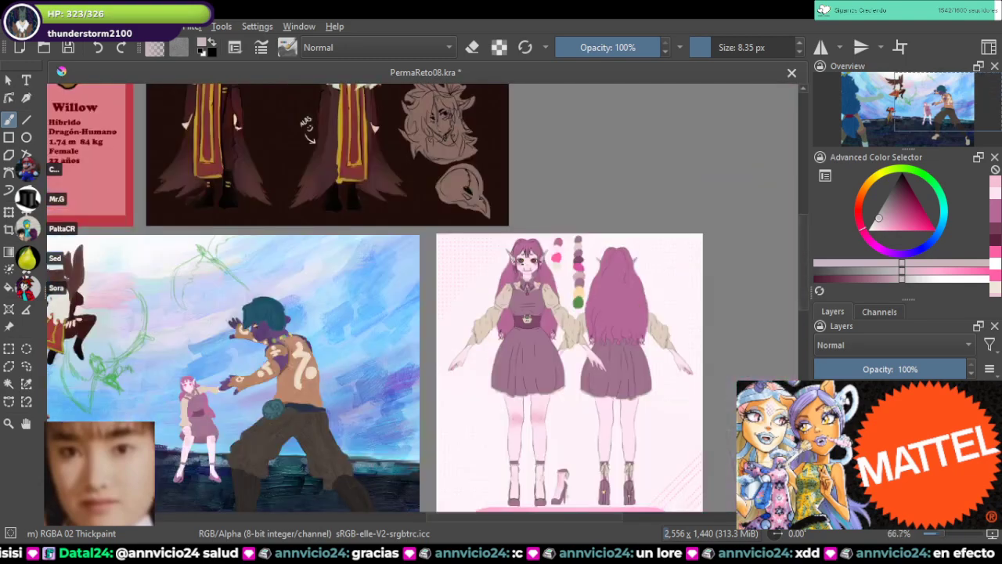
scroll(318, 352, "up", 5)
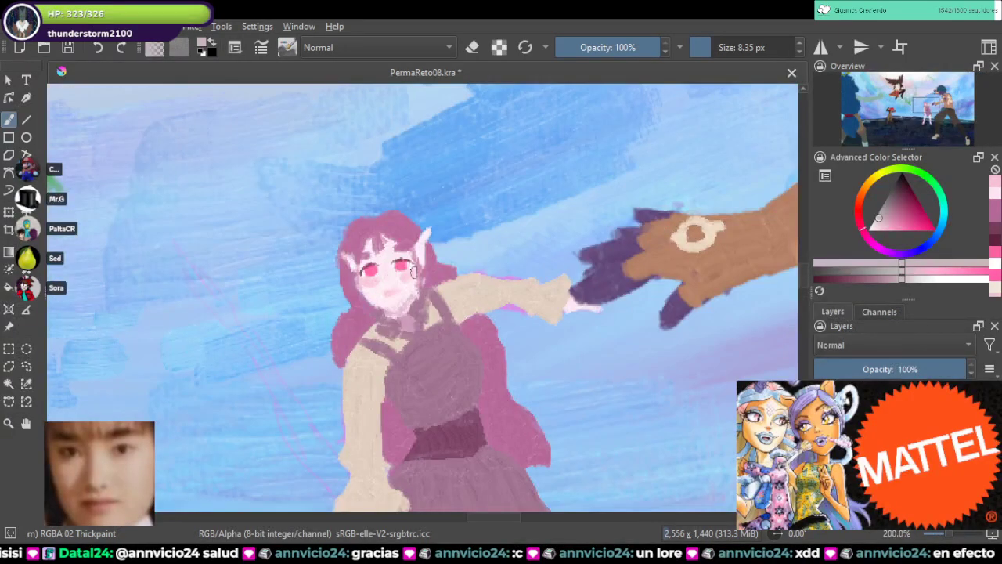
scroll(439, 259, "down", 4)
left_click_drag(444, 255, 66, 469)
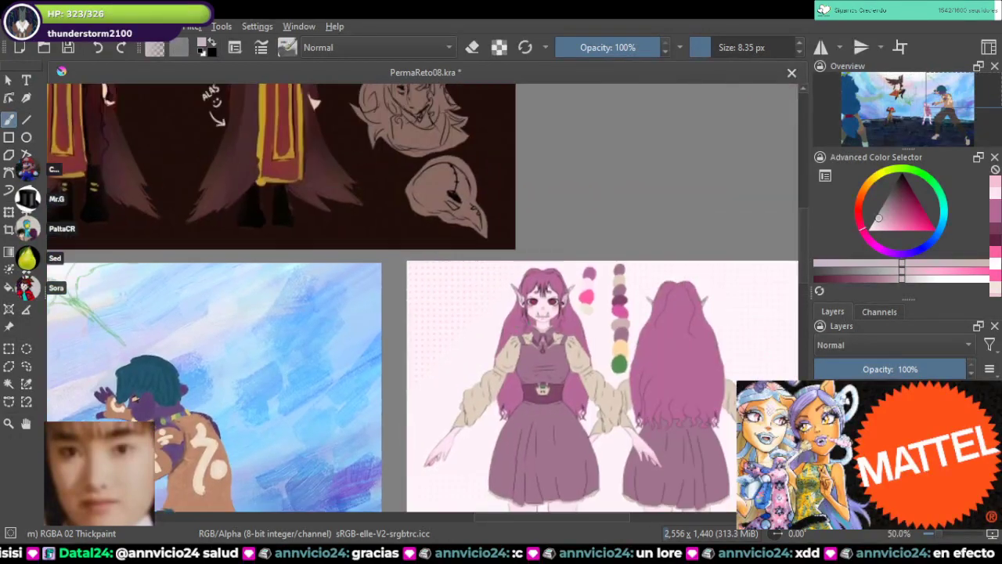
scroll(508, 317, "up", 3)
mouse_move(497, 315)
left_mouse_down()
mouse_move(289, 351)
mouse_move(535, 215)
left_mouse_up()
scroll(283, 339, "up", 3)
scroll(284, 342, "down", 4)
scroll(258, 321, "up", 5)
mouse_move(258, 329)
left_mouse_down()
mouse_move(501, 259)
mouse_move(539, 261)
left_mouse_up()
scroll(423, 298, "down", 1)
scroll(329, 258, "up", 2)
scroll(470, 294, "down", 5)
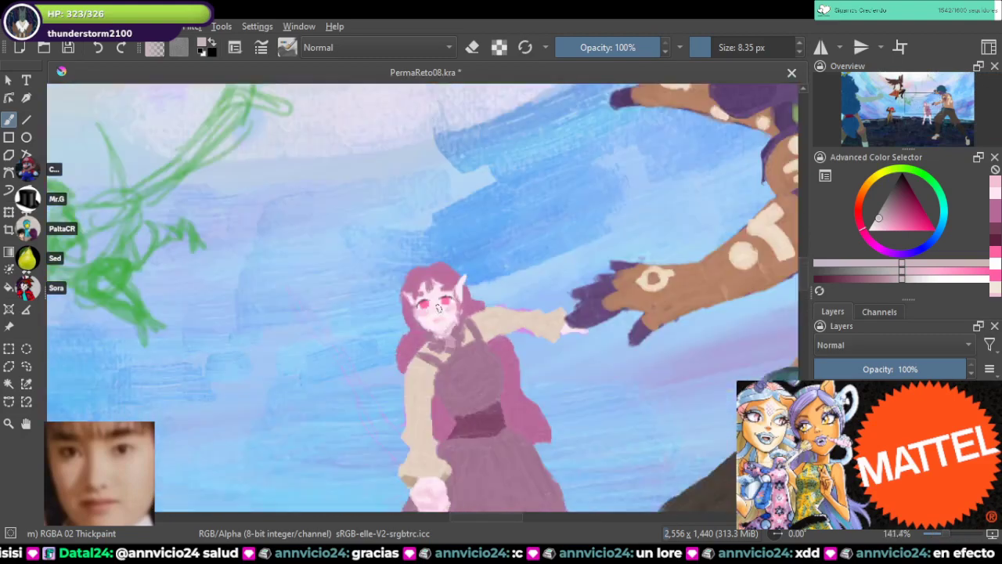
scroll(475, 294, "up", 2)
scroll(406, 296, "up", 3)
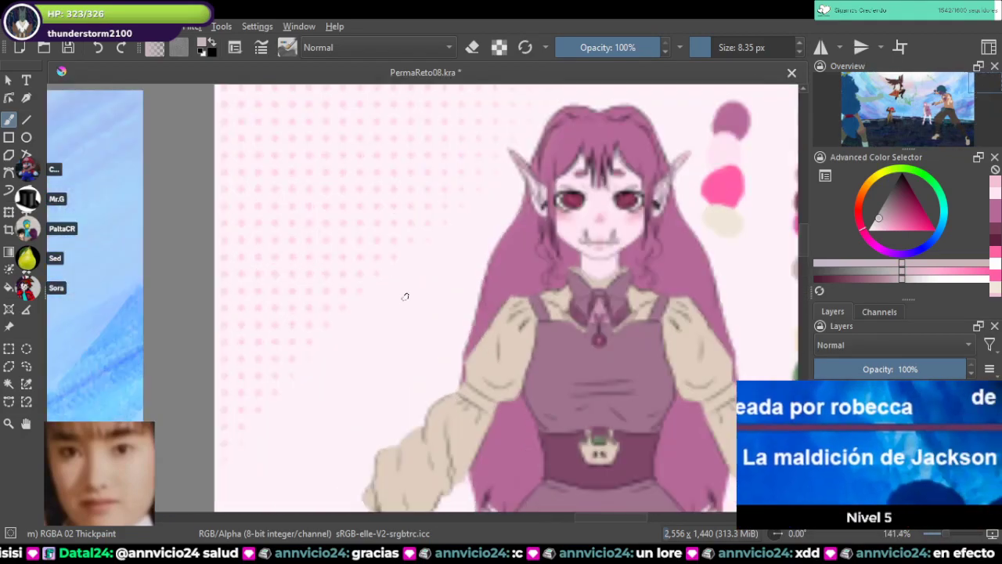
scroll(415, 297, "down", 2)
scroll(415, 298, "up", 3)
scroll(415, 297, "down", 5)
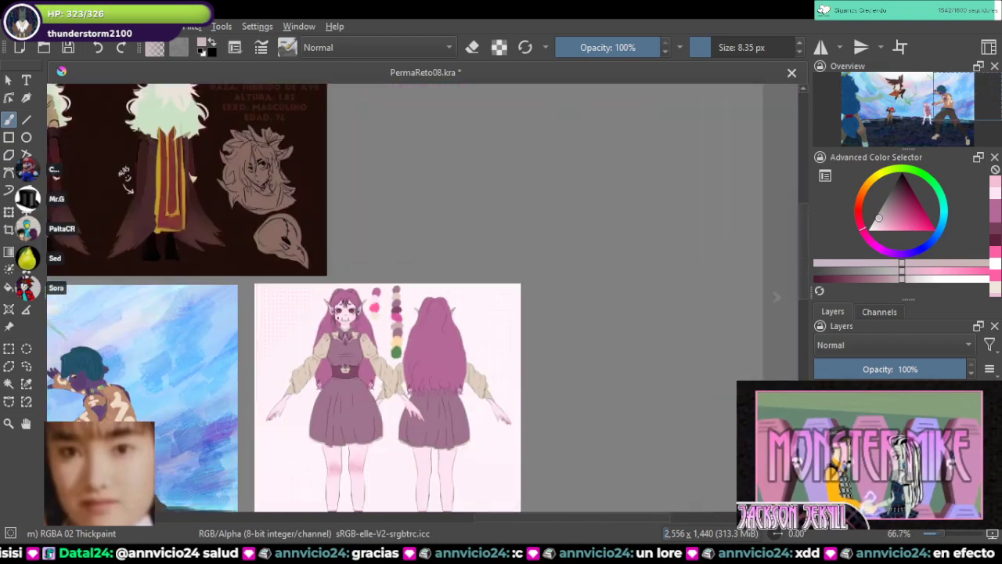
scroll(102, 396, "up", 6)
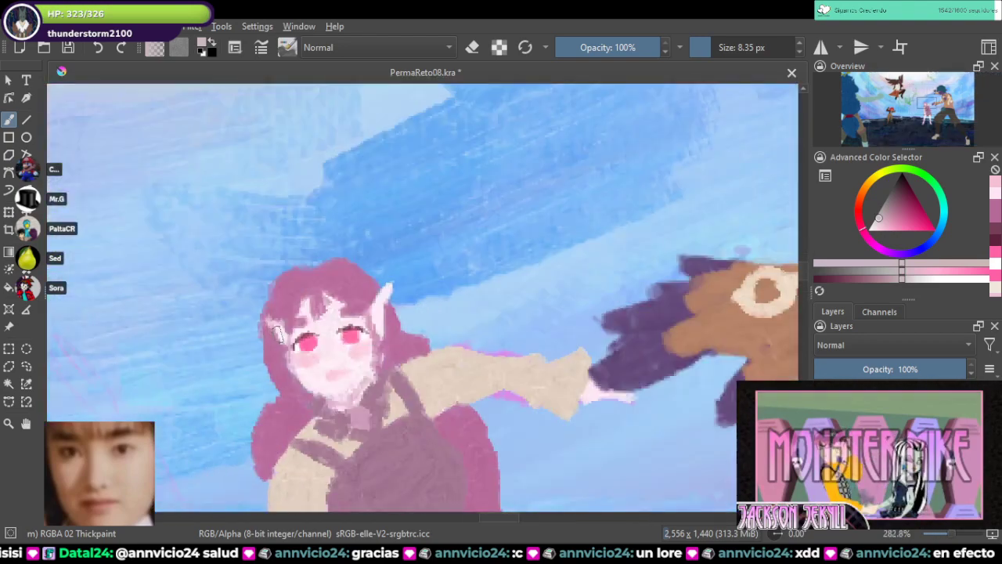
scroll(422, 298, "up", 1)
scroll(423, 297, "down", 6)
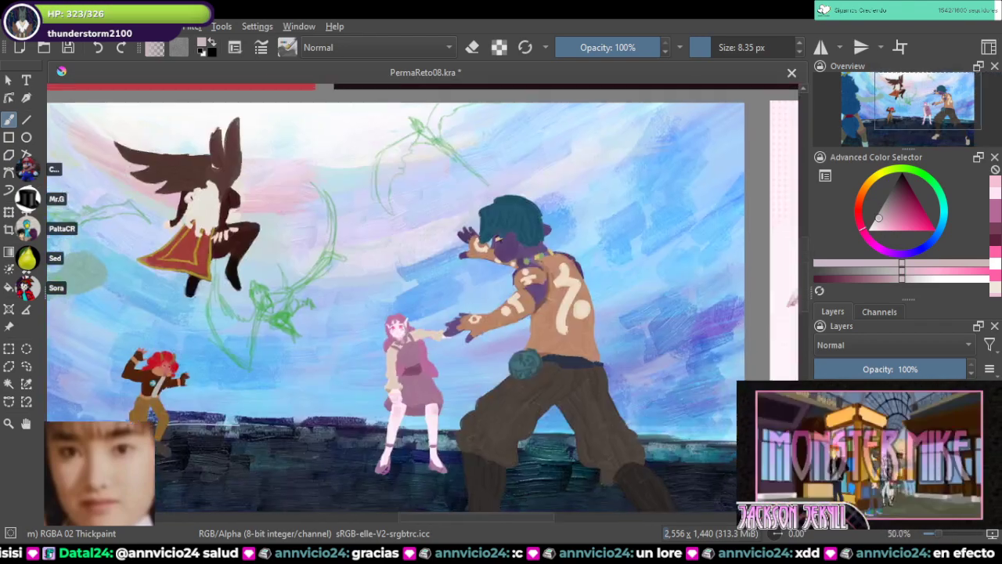
scroll(626, 250, "up", 4)
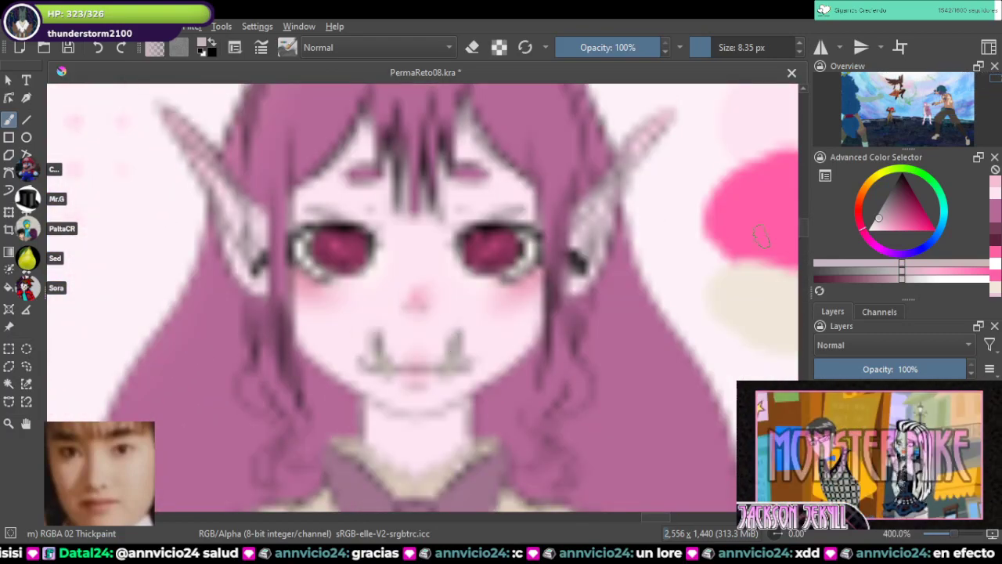
Step: Sample dark grey near the ear on the elf's reference and set up the Bristles-1 Details brush at 0.76 px with a dark grey colour
left_click(556, 278, "ctrl")
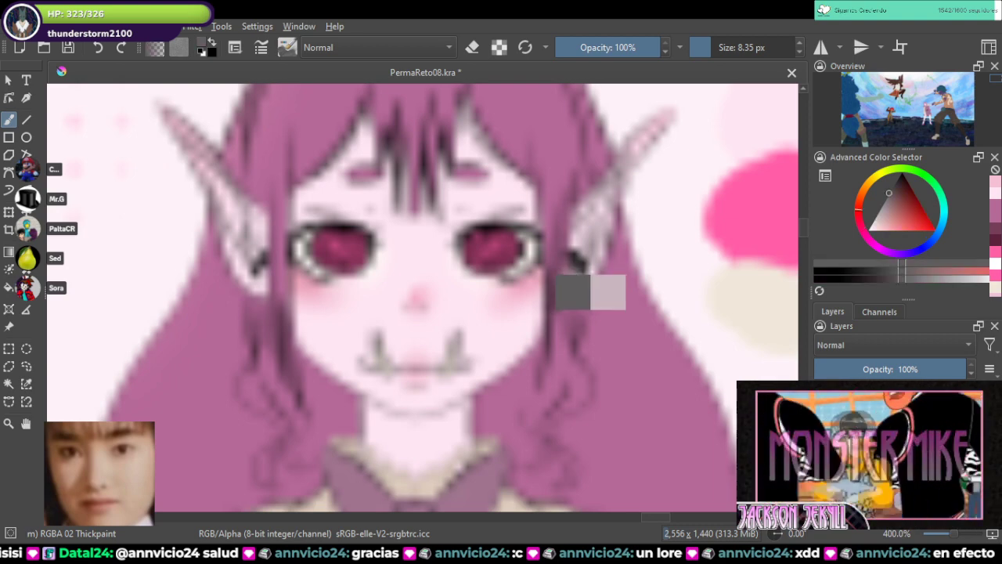
scroll(551, 278, "down", 7)
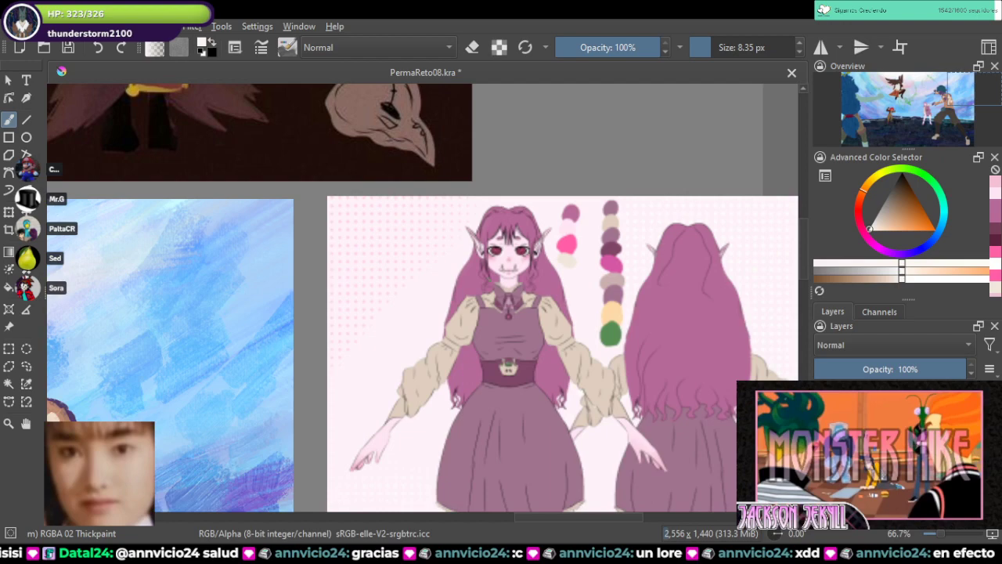
left_click_drag(314, 352, 640, 255)
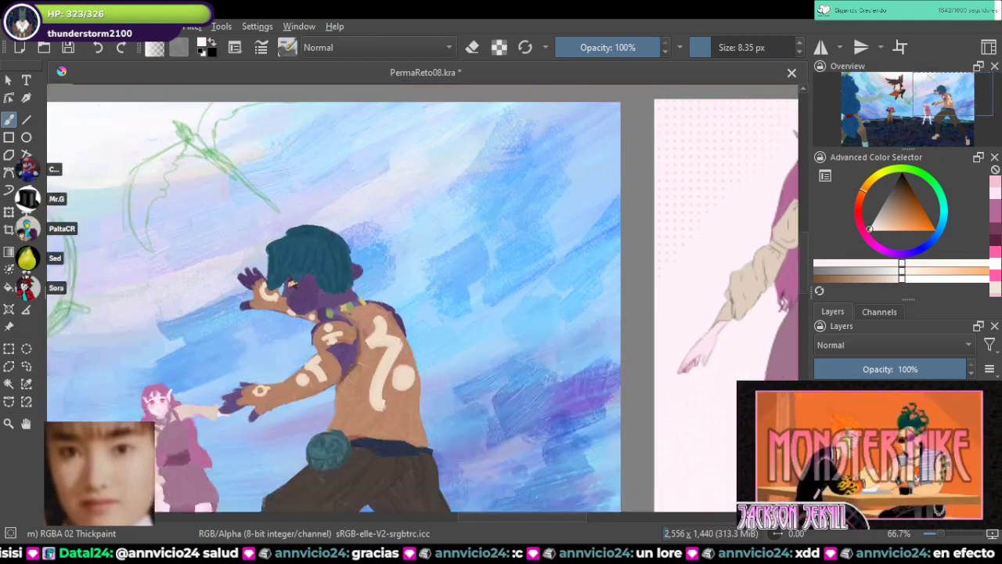
left_click_drag(168, 409, 344, 364)
scroll(345, 364, "up", 8)
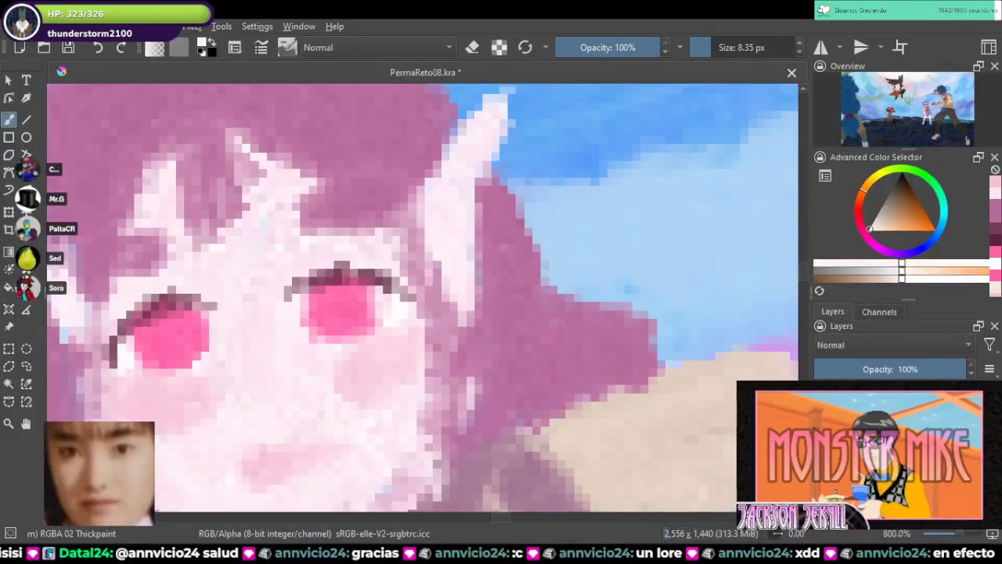
left_click_drag(278, 421, 345, 391)
right_click(344, 392)
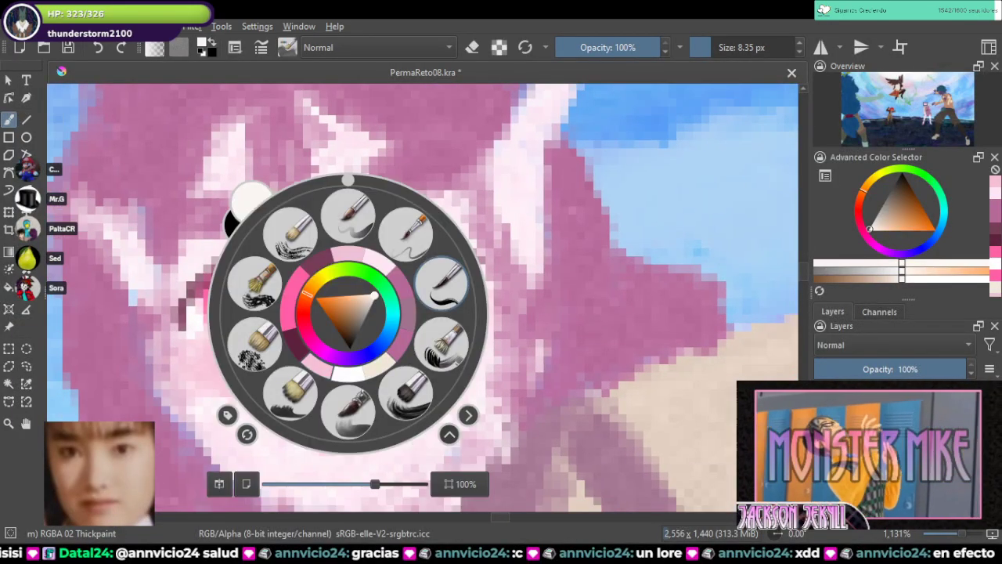
left_click(442, 283)
scroll(287, 415, "up", 1)
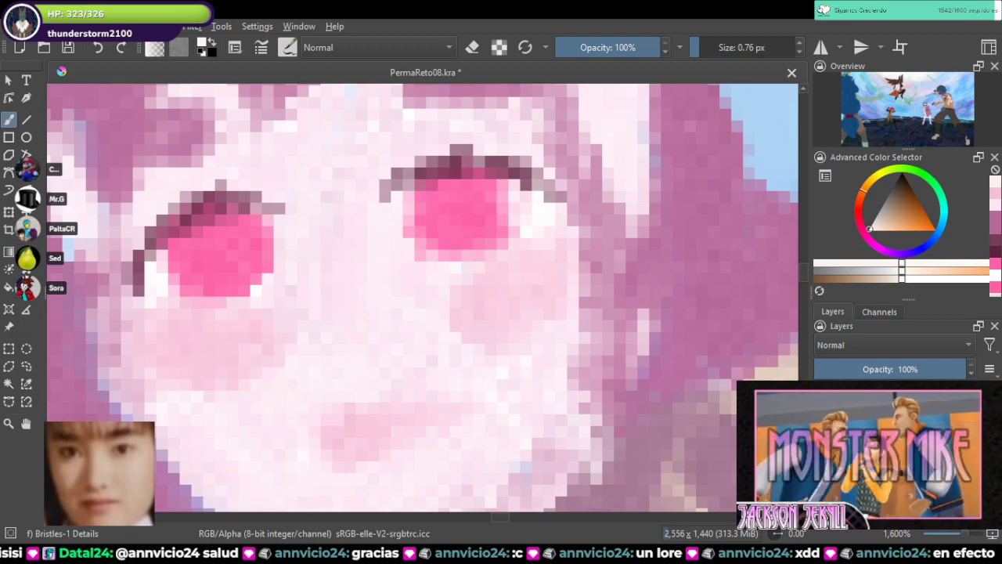
left_click_drag(875, 219, 892, 186)
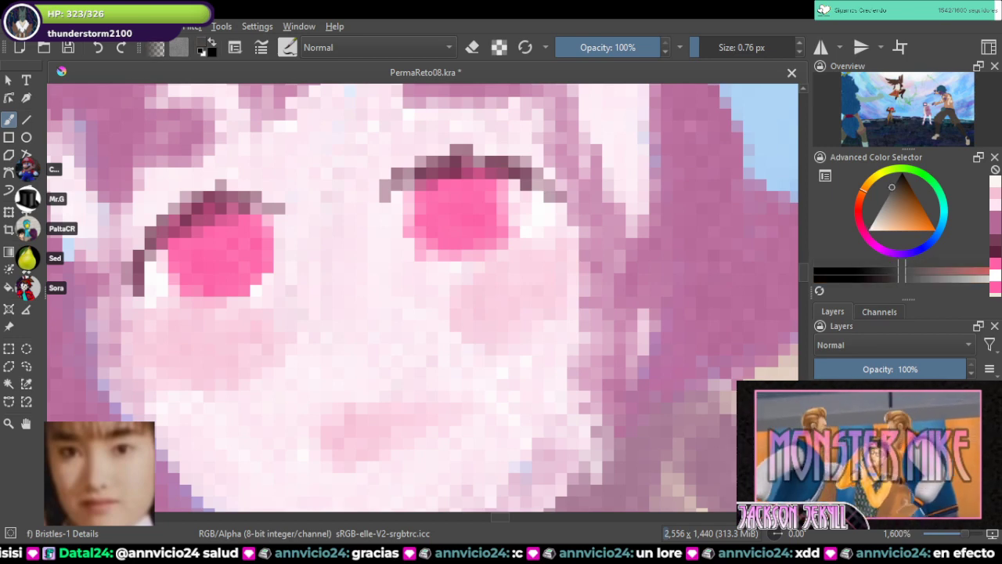
Step: Draw a thin dark grey mouth line across the elf's pink lips and outline a tusk at each corner
left_click(306, 449)
left_click_drag(295, 456, 443, 403)
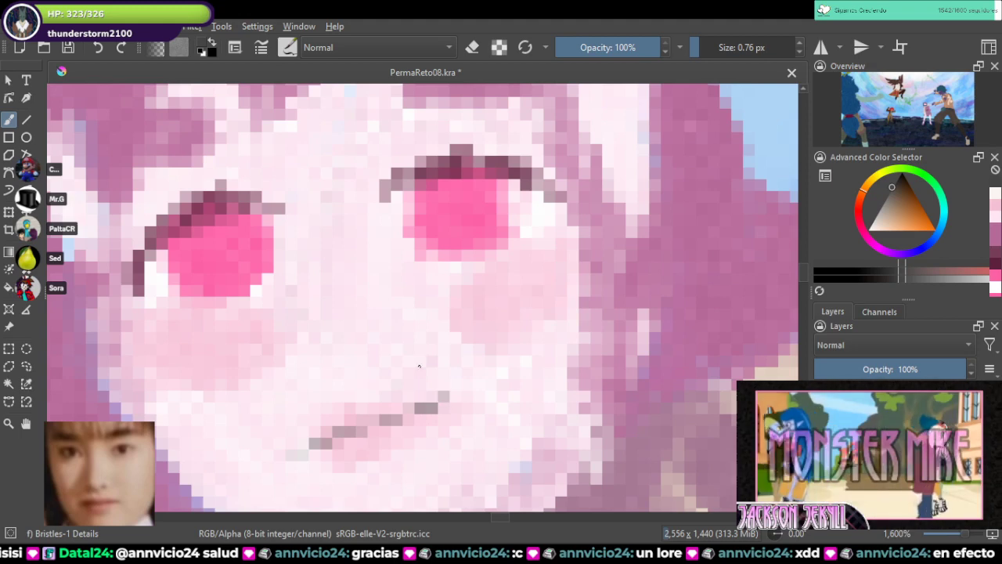
mouse_move(419, 365)
left_mouse_down()
mouse_move(414, 323)
mouse_move(434, 404)
mouse_move(419, 354)
mouse_move(469, 405)
left_mouse_up()
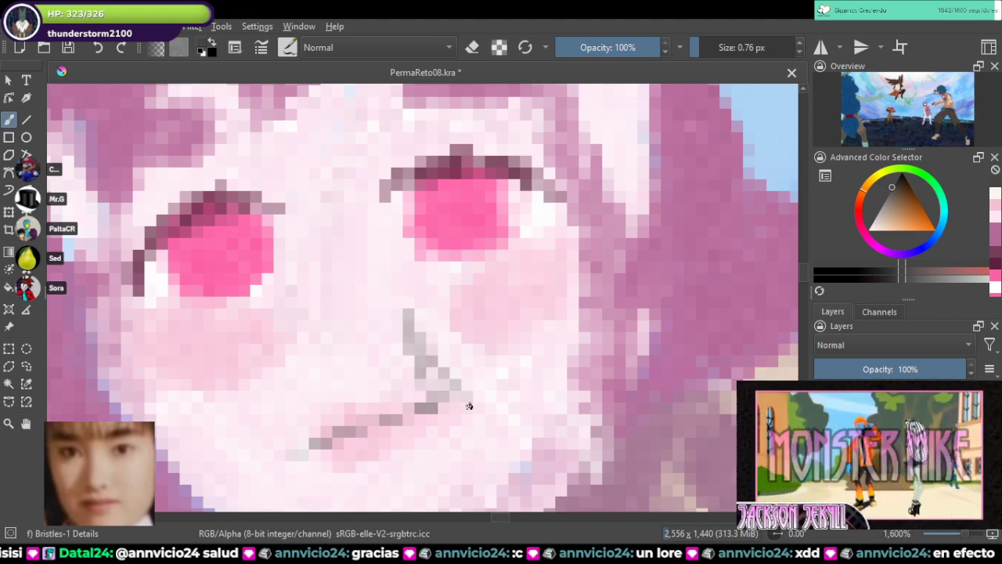
mouse_move(265, 378)
left_mouse_down()
mouse_move(294, 443)
mouse_move(271, 351)
mouse_move(305, 434)
left_mouse_up()
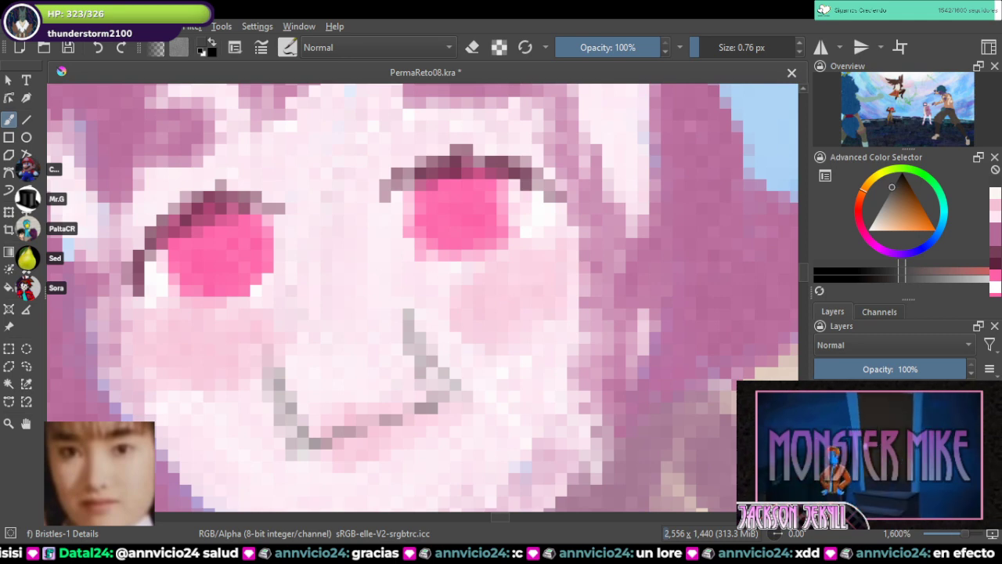
Step: Dab the light pink blush colour onto the elf's nose with the RGBA 02 Thickpaint brush at 8.35 px
left_click(785, 202, "ctrl")
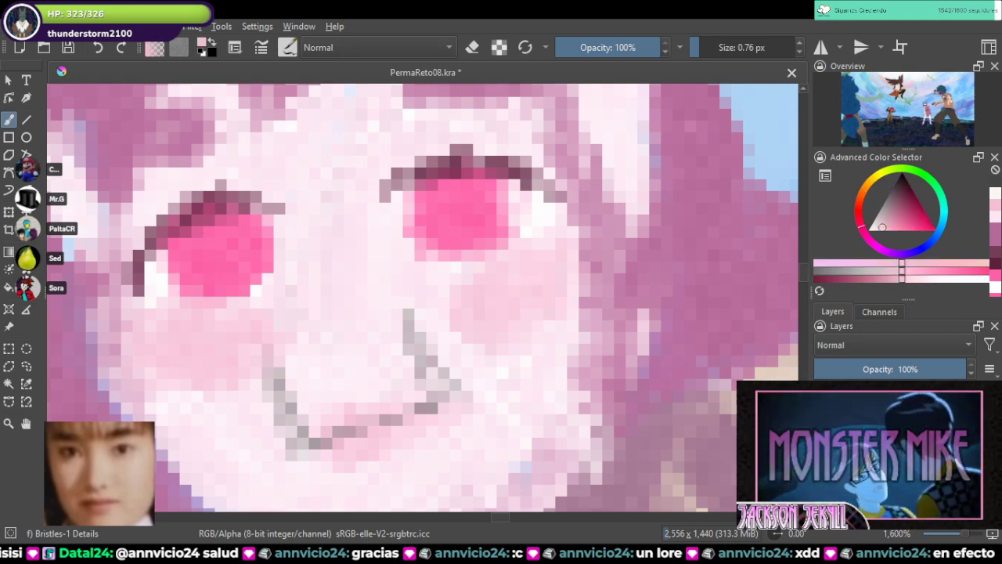
key("slash")
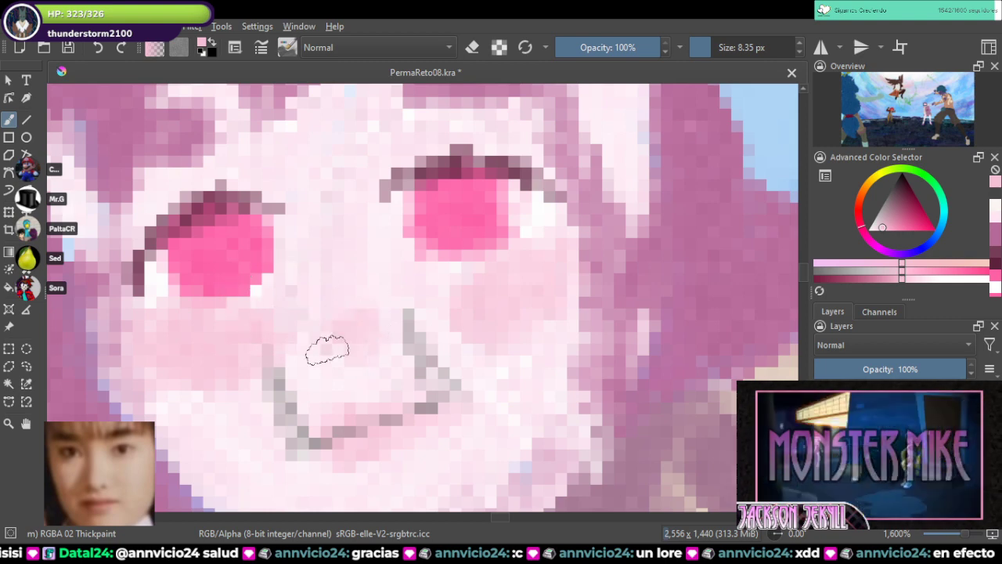
scroll(397, 295, "down", 6)
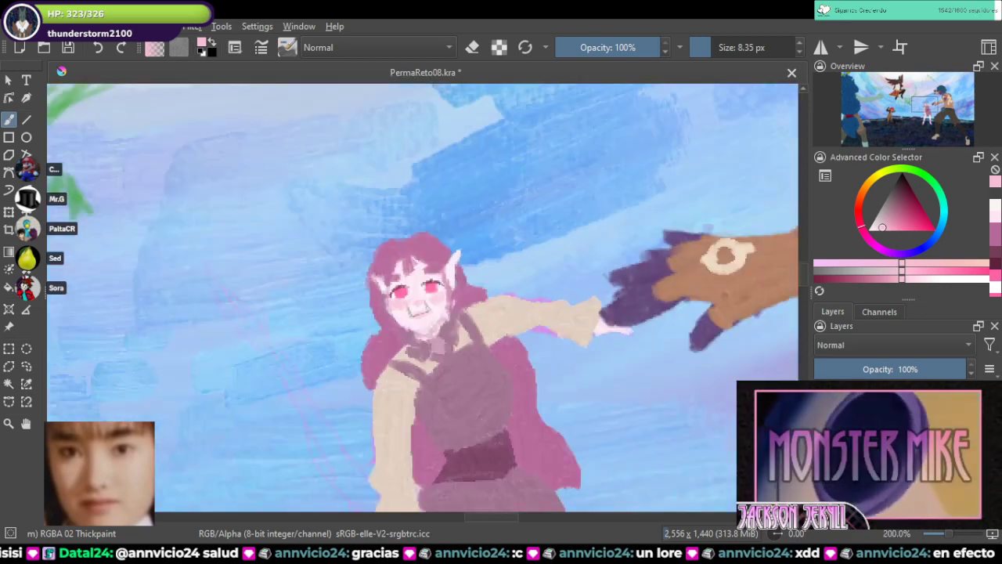
scroll(398, 295, "down", 3)
scroll(398, 295, "down", 1)
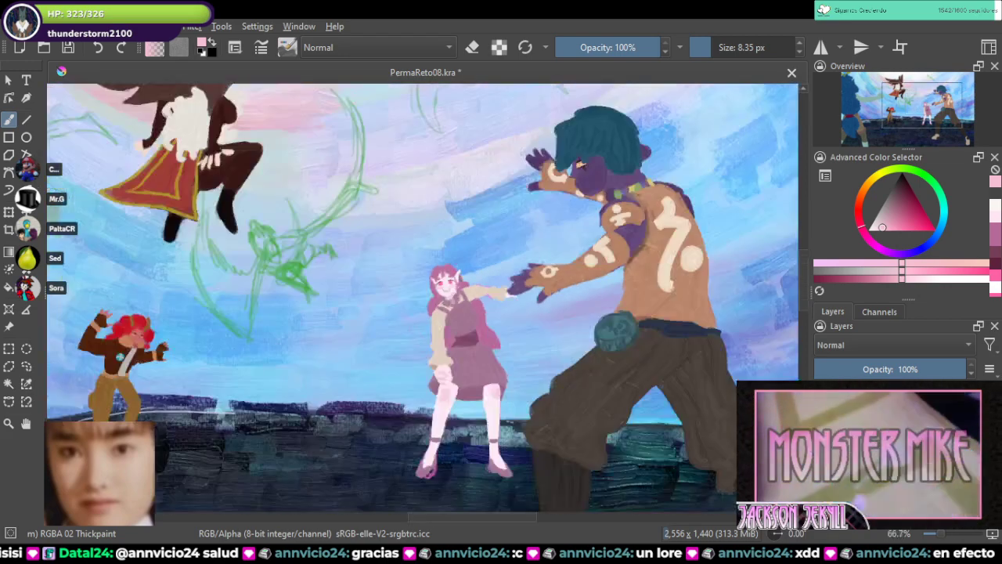
Step: Review the elf's face within the whole battle scene and check it against her reference sheet
scroll(459, 280, "down", 1)
scroll(459, 280, "up", 6)
scroll(459, 280, "down", 8)
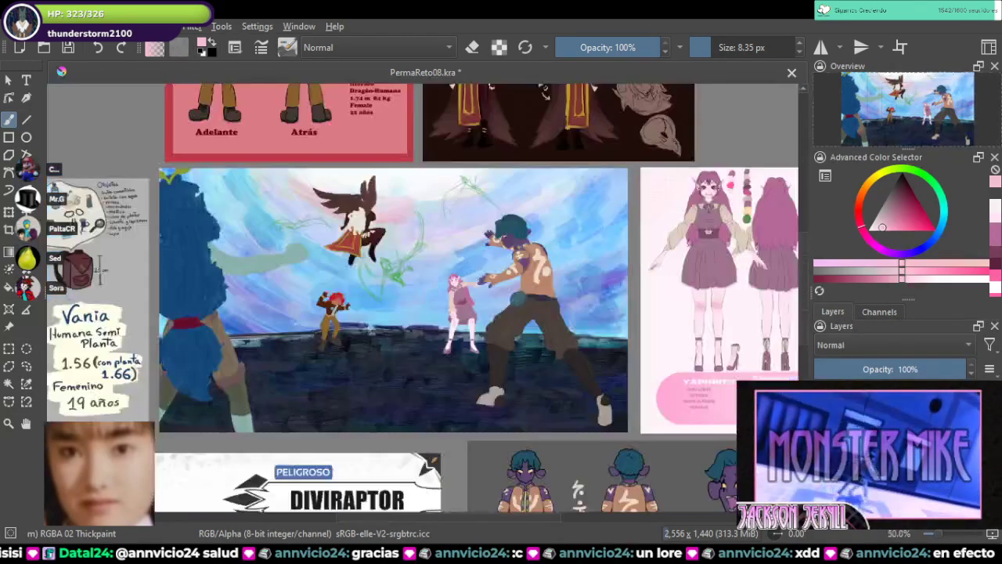
left_click_drag(752, 208, 637, 254)
scroll(636, 254, "up", 2)
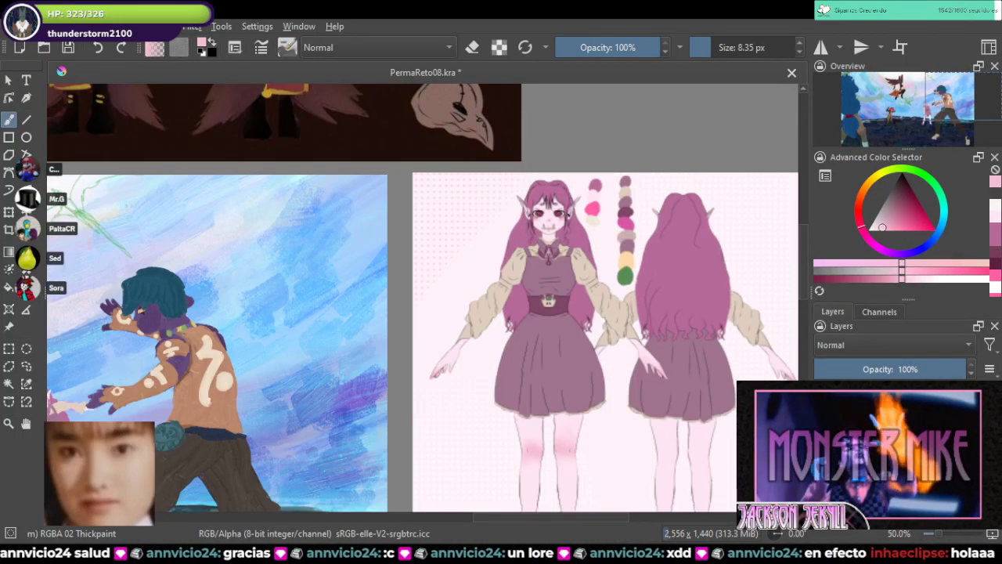
left_click_drag(459, 280, 656, 238)
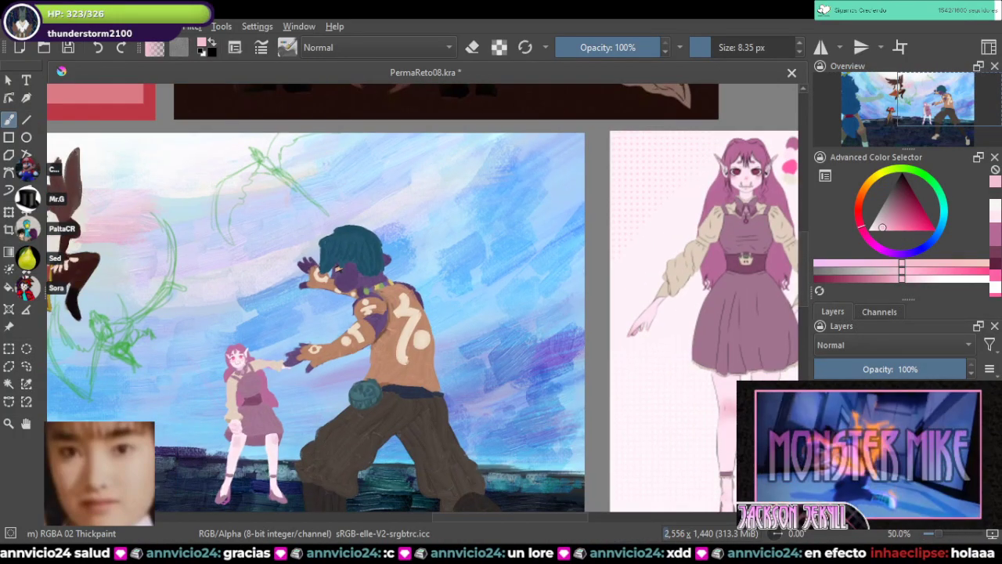
scroll(338, 314, "up", 6)
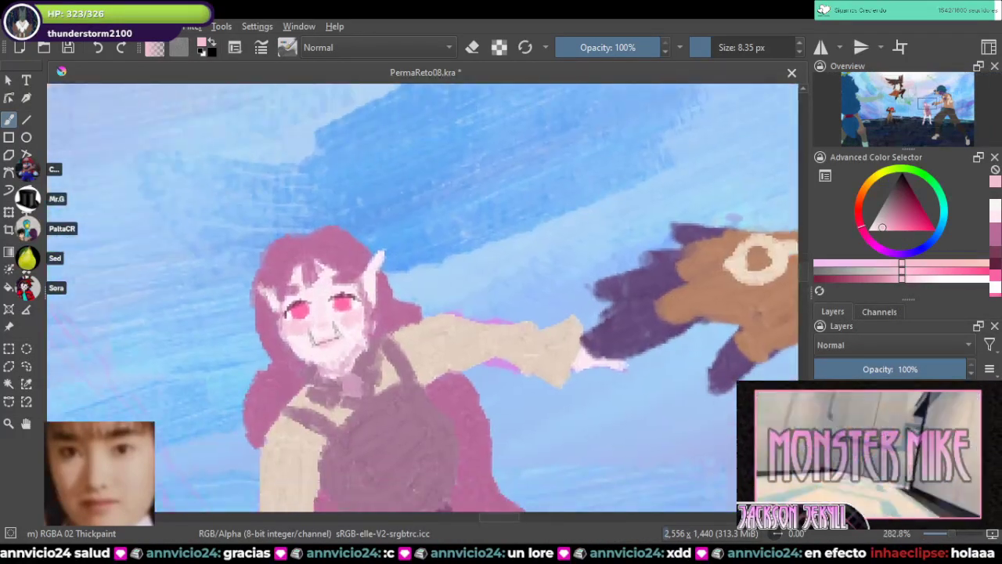
scroll(356, 284, "up", 3)
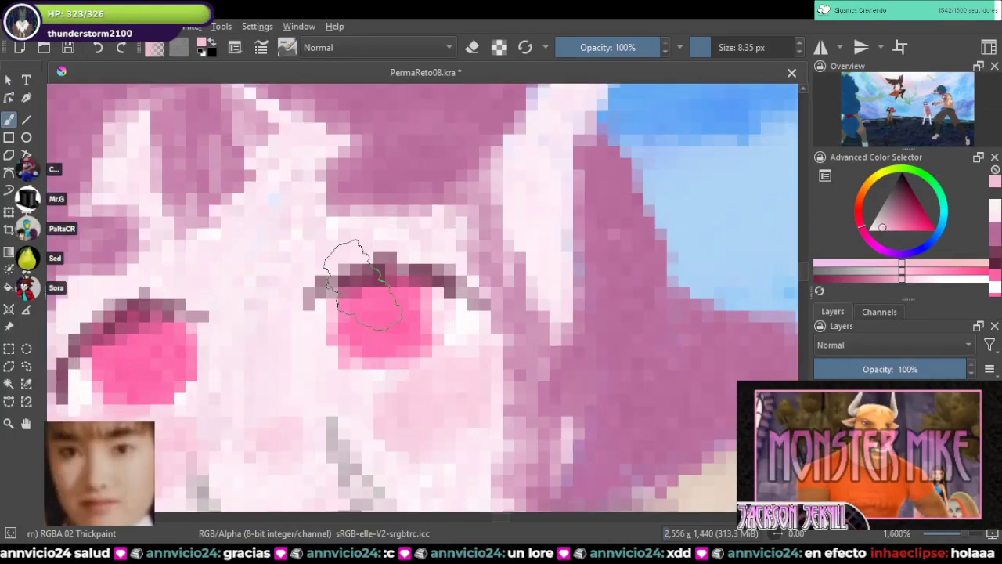
scroll(360, 283, "down", 3)
scroll(335, 298, "down", 6)
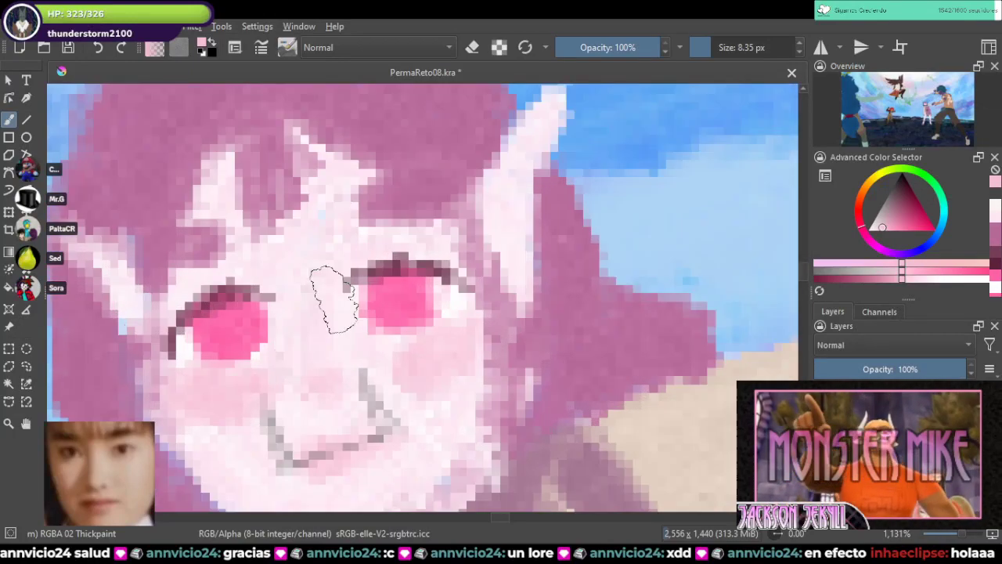
scroll(406, 282, "down", 4)
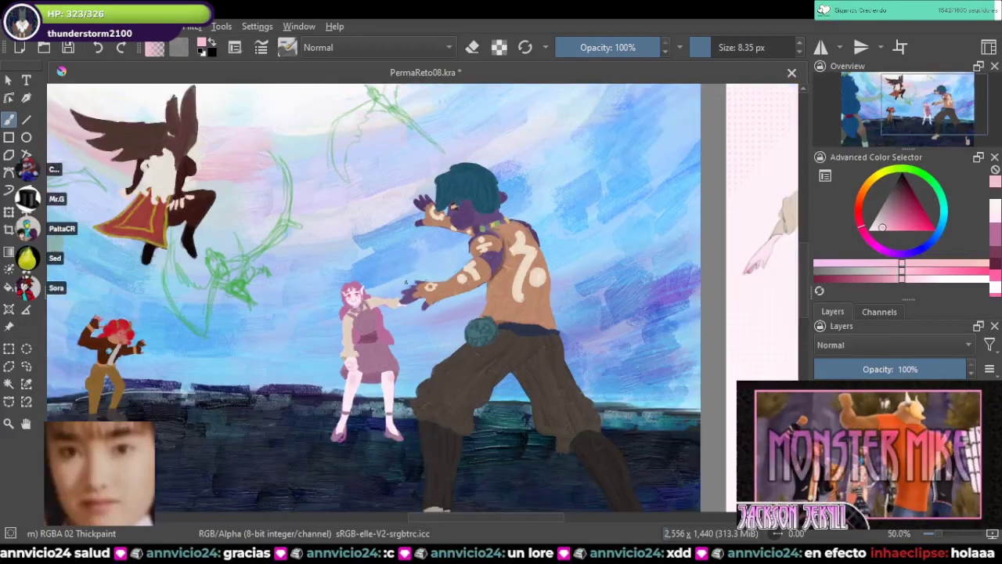
scroll(414, 273, "up", 4)
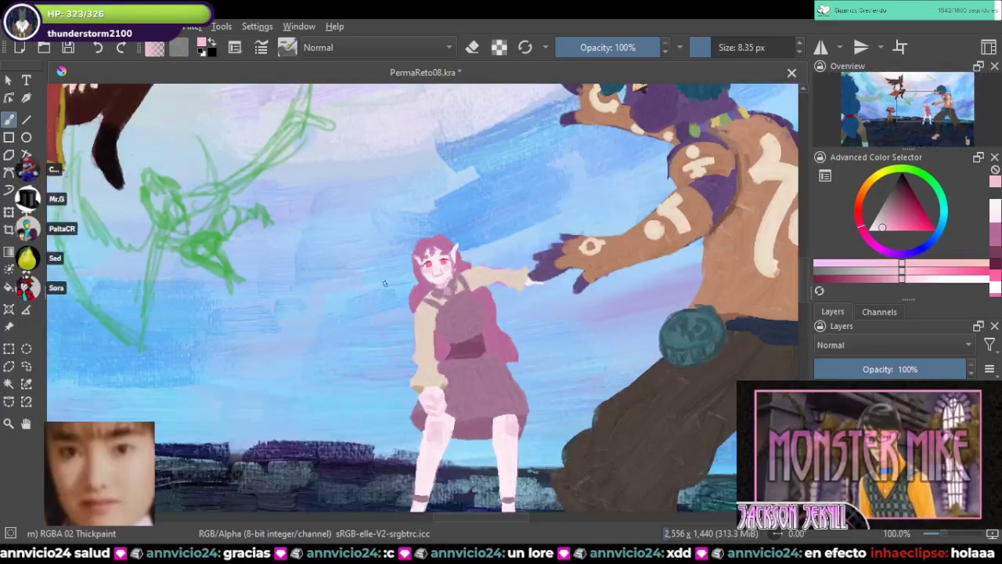
scroll(392, 282, "down", 2)
left_click_drag(275, 367, 338, 331)
Step: Set the Thickpaint brush to erase for trimming the upper outline of the elf's hair
scroll(338, 331, "up", 3)
scroll(337, 331, "up", 5)
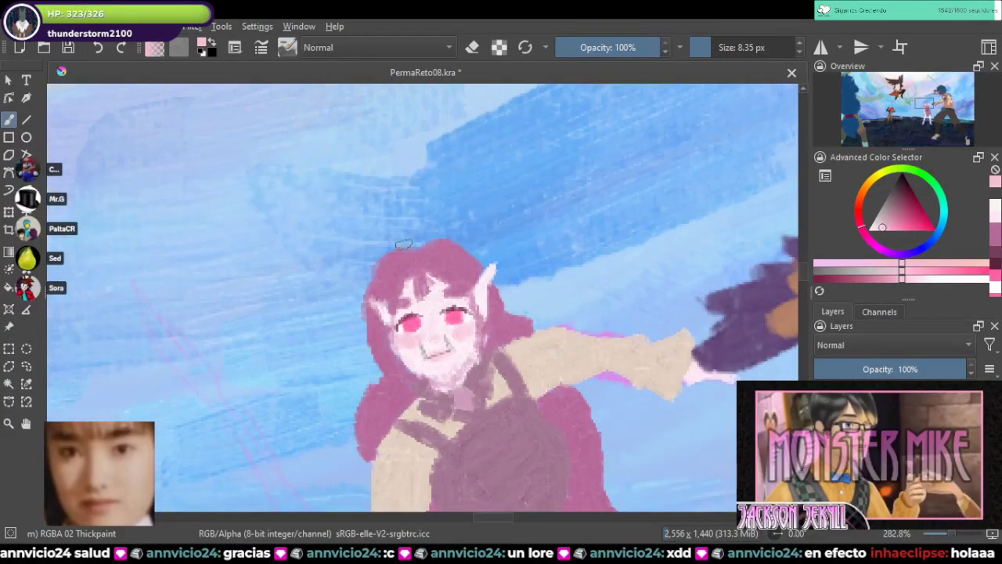
key("e")
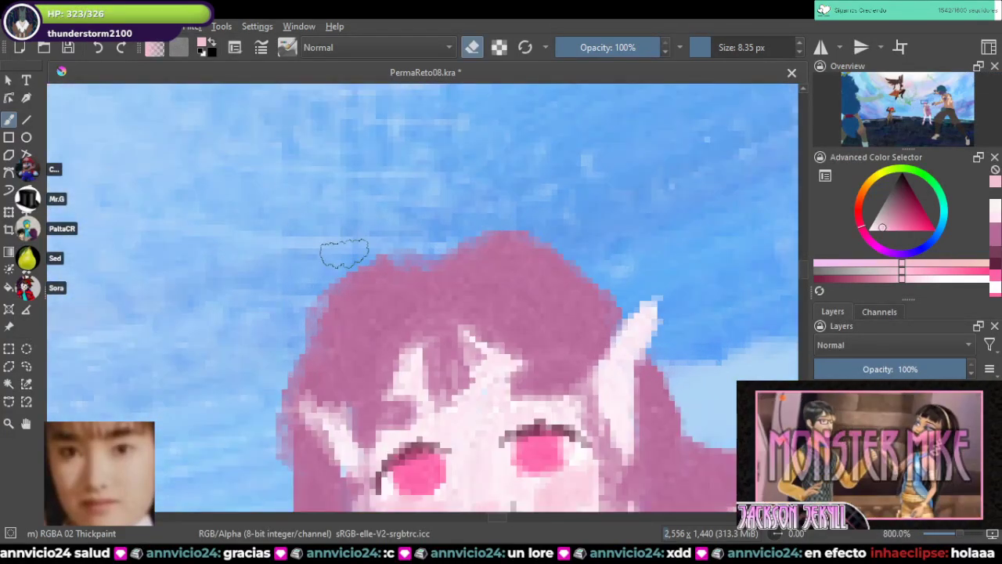
Step: Erase the upper and outer edges of the pink-haired elf's hair to lower and narrow the crown
mouse_move(340, 253)
left_mouse_down()
mouse_move(325, 289)
mouse_move(379, 262)
mouse_move(314, 321)
mouse_move(293, 360)
mouse_move(314, 392)
mouse_move(307, 378)
mouse_move(289, 459)
left_mouse_up()
mouse_move(289, 372)
left_mouse_down()
mouse_move(313, 378)
mouse_move(362, 288)
mouse_move(363, 298)
mouse_move(404, 273)
mouse_move(433, 278)
mouse_move(532, 231)
mouse_move(435, 253)
mouse_move(407, 266)
mouse_move(451, 249)
mouse_move(607, 268)
left_mouse_up()
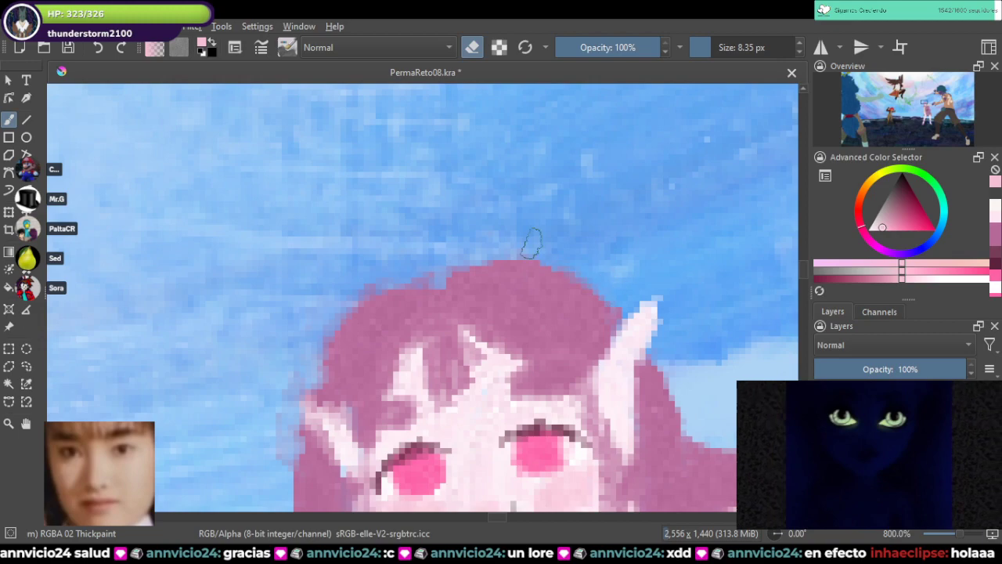
scroll(458, 254, "down", 8)
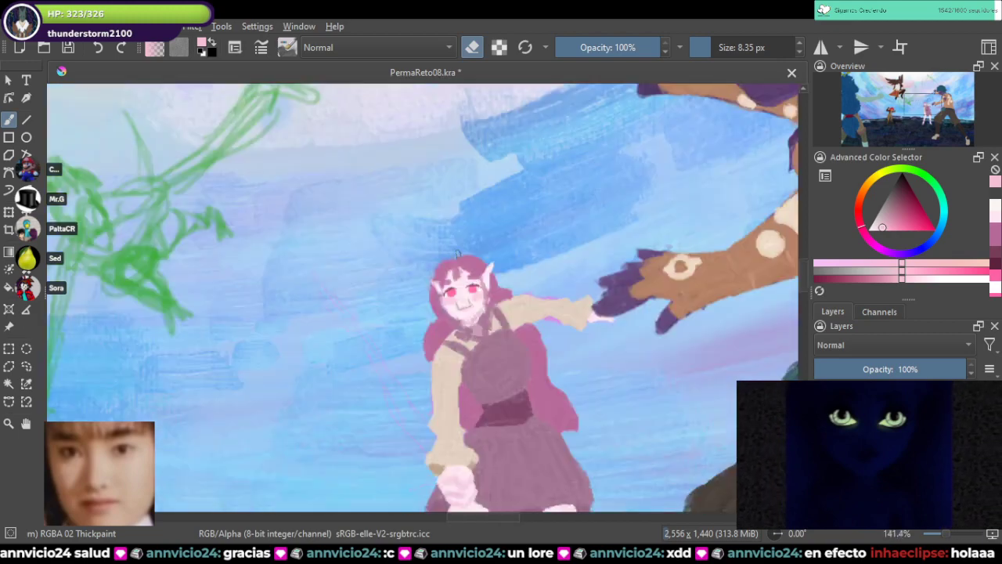
scroll(458, 253, "up", 6)
left_click_drag(458, 309, 469, 247)
scroll(468, 247, "up", 1)
scroll(468, 247, "down", 8)
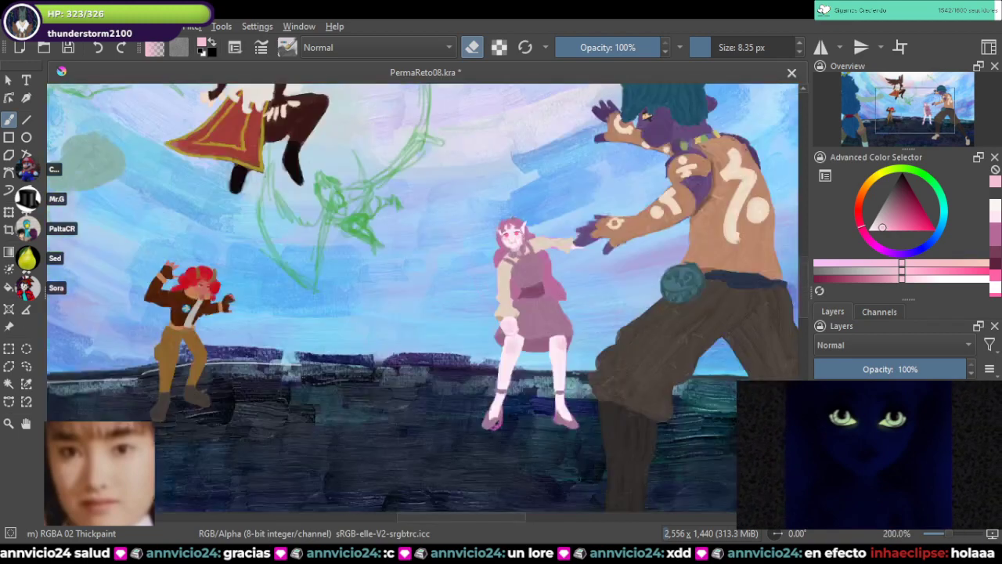
Step: Sample the mauve hair colour from the elf's reference sheet and switch from erasing back to painting
scroll(355, 168, "up", 4)
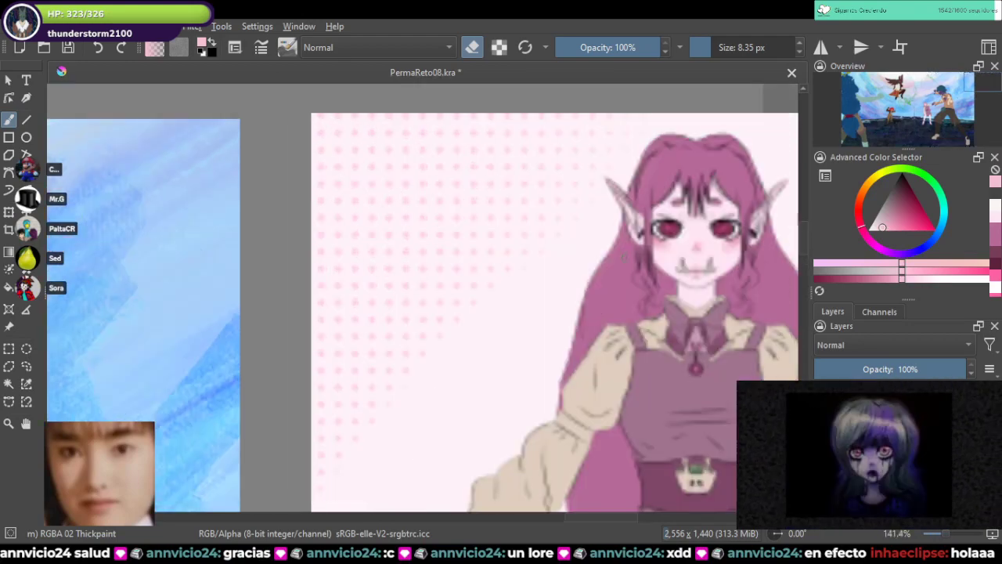
left_click(620, 297, "ctrl")
key("e")
scroll(534, 284, "down", 4)
scroll(433, 235, "up", 2)
right_click(433, 234)
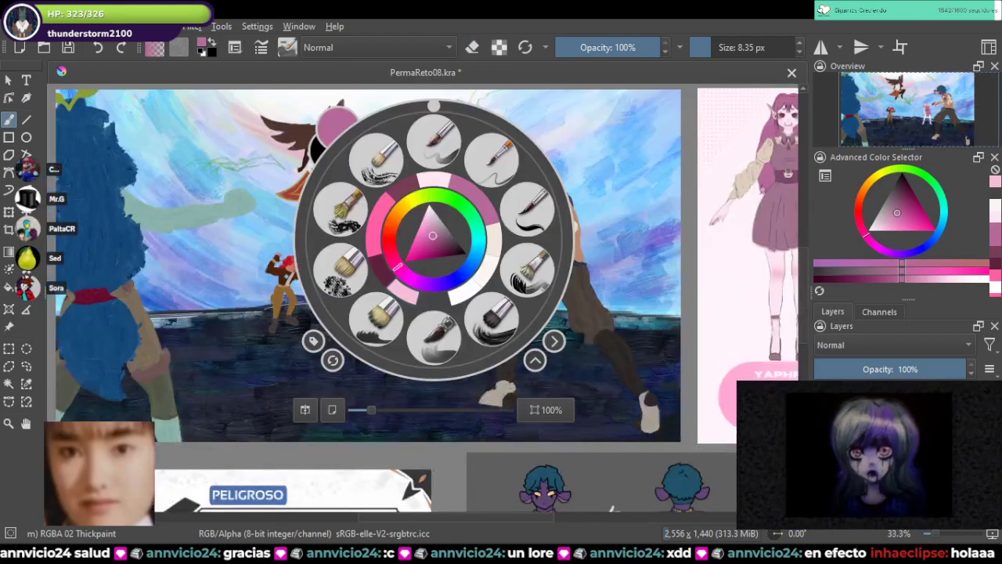
right_click(432, 235)
Step: Paint mauve over the elf's fringe and the left side of the crown to reshape the hair
scroll(425, 243, "up", 5)
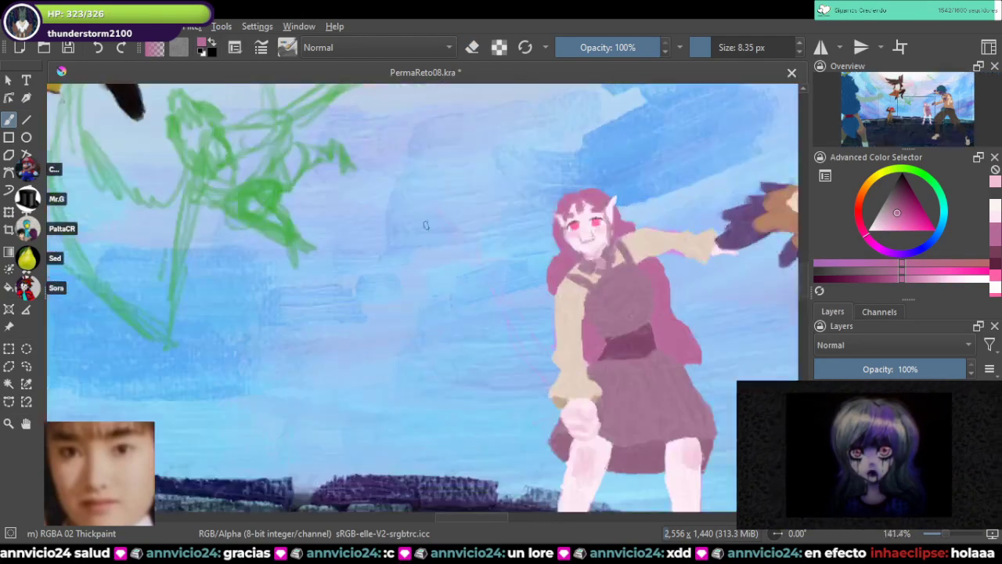
left_click_drag(652, 179, 538, 256)
scroll(540, 252, "up", 4)
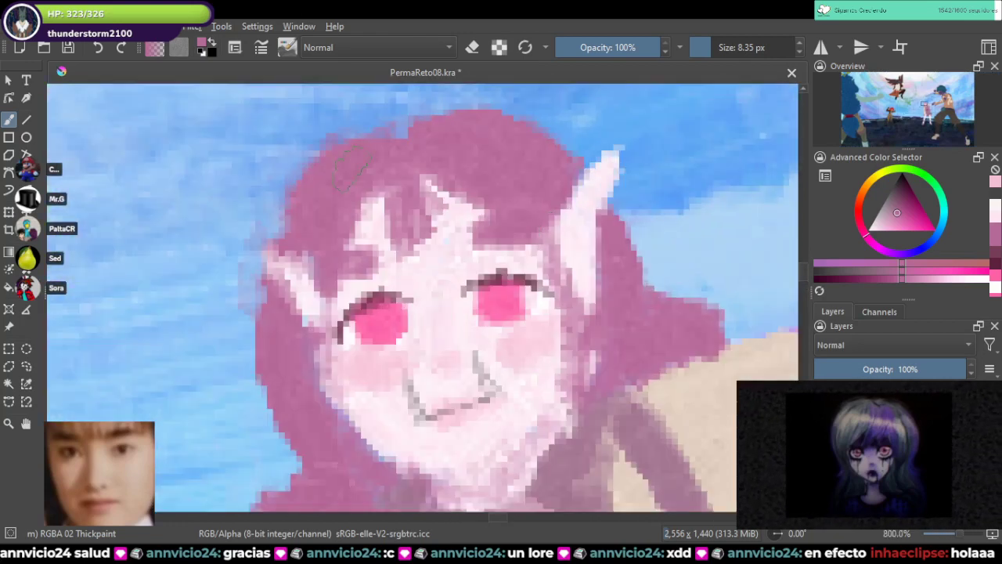
mouse_move(376, 202)
left_mouse_down()
mouse_move(364, 231)
mouse_move(372, 215)
mouse_move(415, 250)
mouse_move(410, 184)
left_mouse_up()
scroll(423, 184, "up", 2)
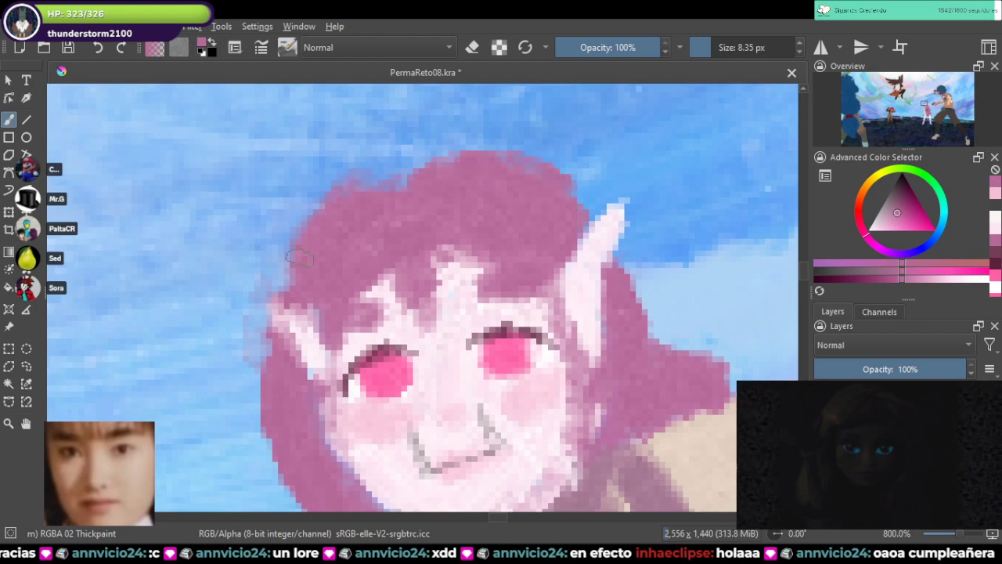
mouse_move(300, 258)
left_mouse_down()
mouse_move(283, 263)
mouse_move(319, 210)
mouse_move(301, 211)
left_mouse_up()
key("e")
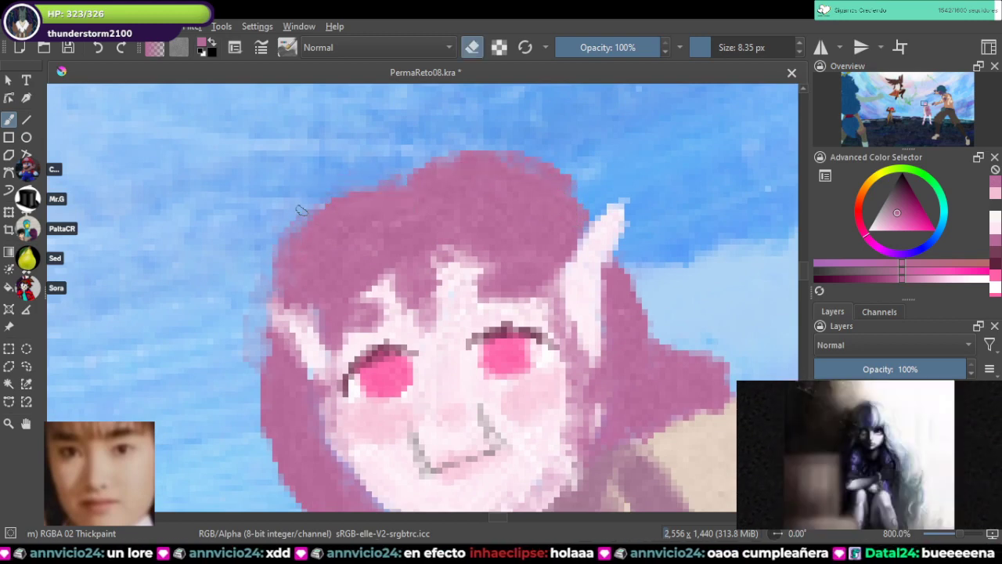
key("e")
Step: Examine the elf's face and hair in the full scene and compare them with her reference sheet
scroll(388, 199, "down", 4)
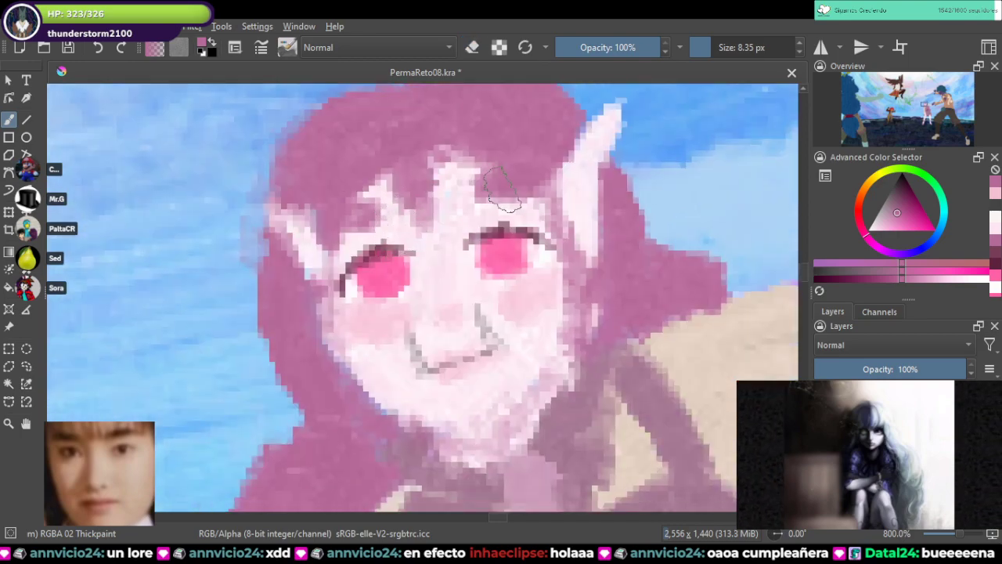
scroll(500, 230, "down", 6)
scroll(506, 225, "up", 4)
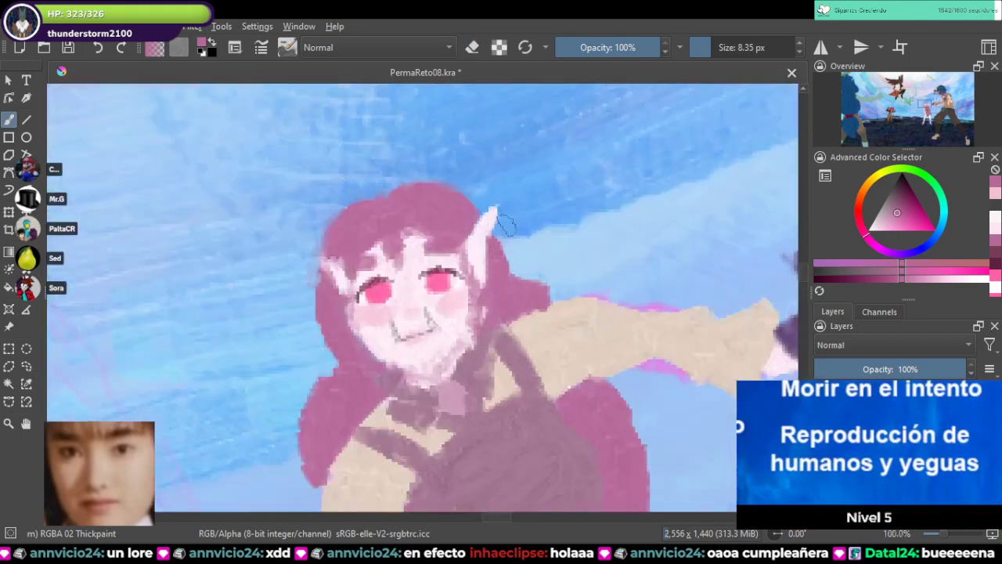
scroll(514, 270, "down", 8)
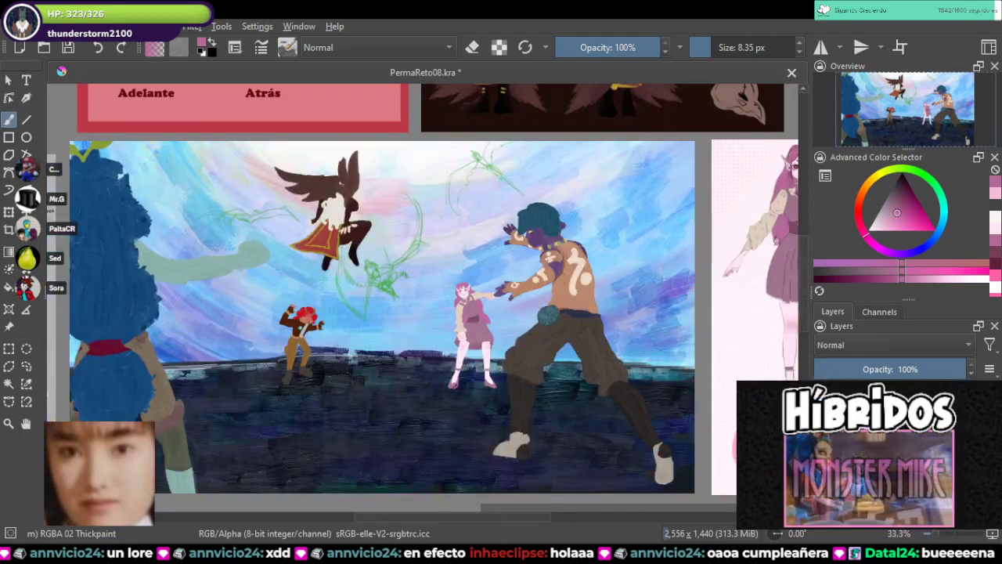
scroll(313, 281, "up", 5)
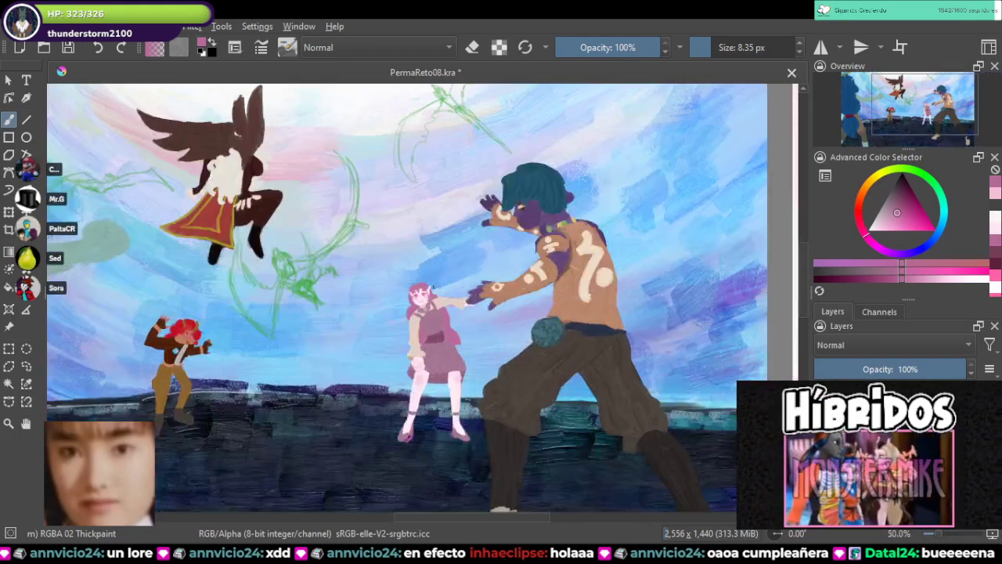
scroll(413, 296, "down", 3)
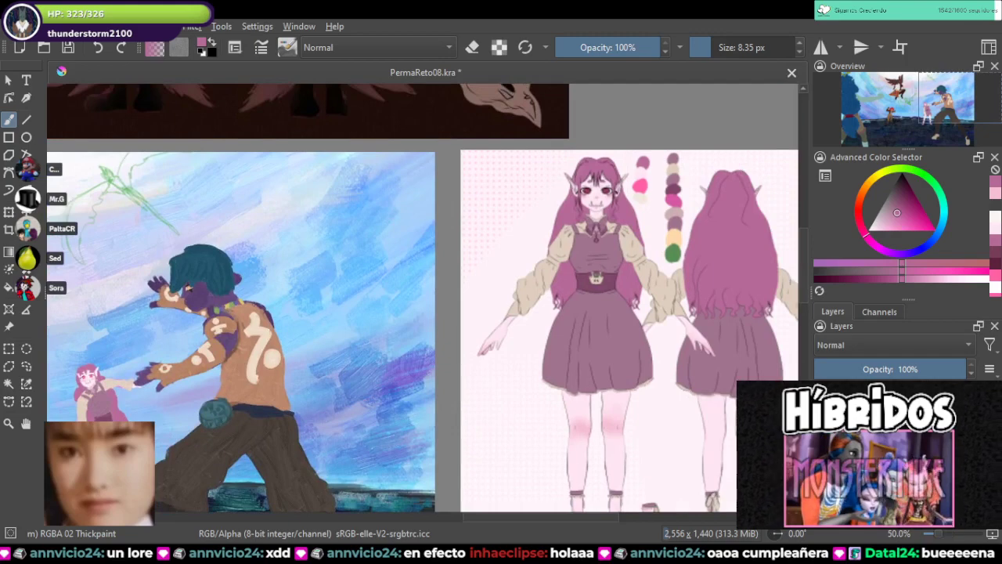
left_click_drag(353, 313, 580, 270)
left_click_drag(785, 260, 674, 282)
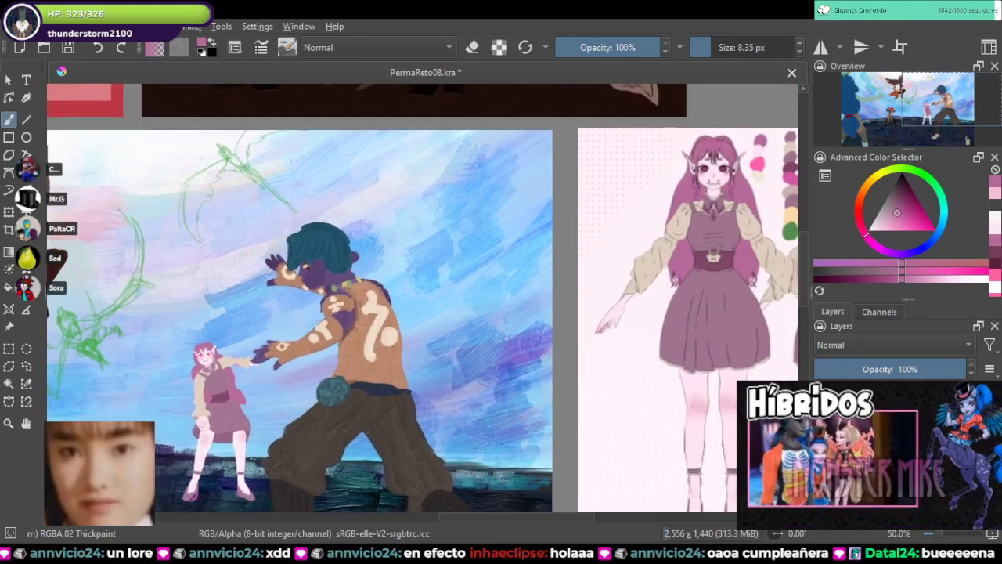
scroll(67, 416, "up", 4)
scroll(709, 132, "up", 3)
scroll(599, 237, "down", 4)
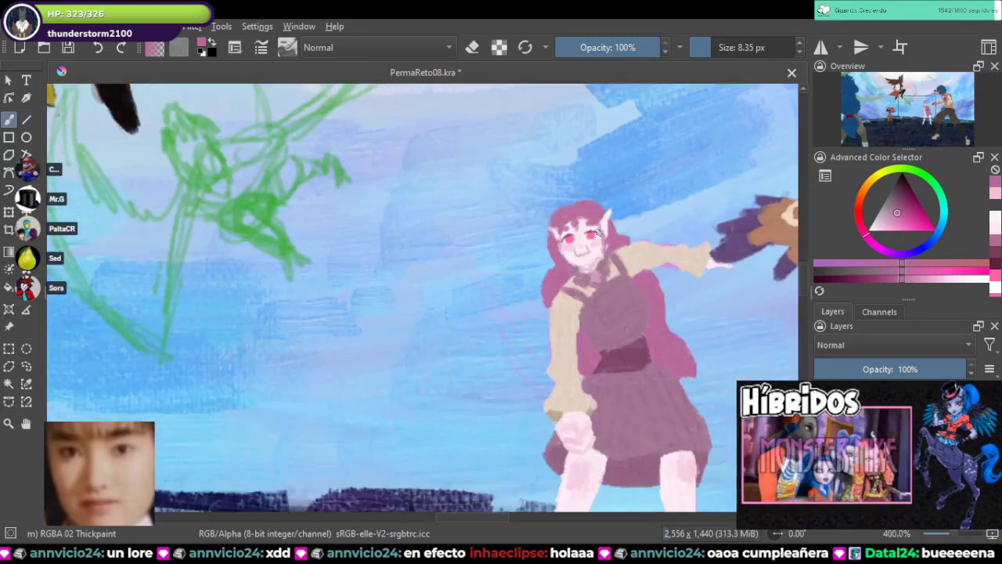
left_click_drag(599, 236, 222, 392)
left_click_drag(533, 88, 74, 203)
mouse_move(747, 94)
left_mouse_down()
mouse_move(121, 321)
mouse_move(51, 332)
mouse_move(324, 286)
mouse_move(927, 94)
left_mouse_up()
left_click_drag(235, 329, 639, 235)
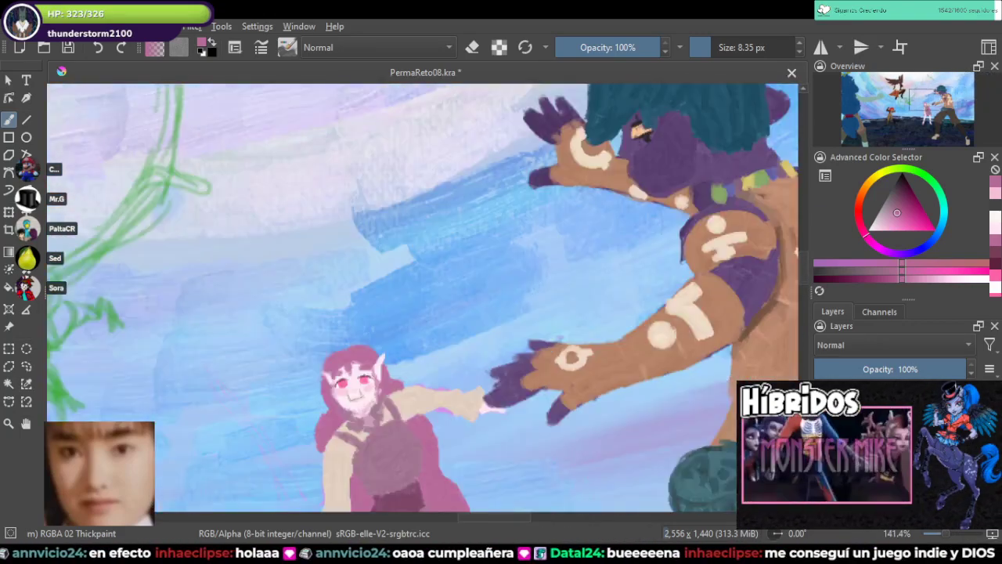
scroll(311, 451, "down", 4)
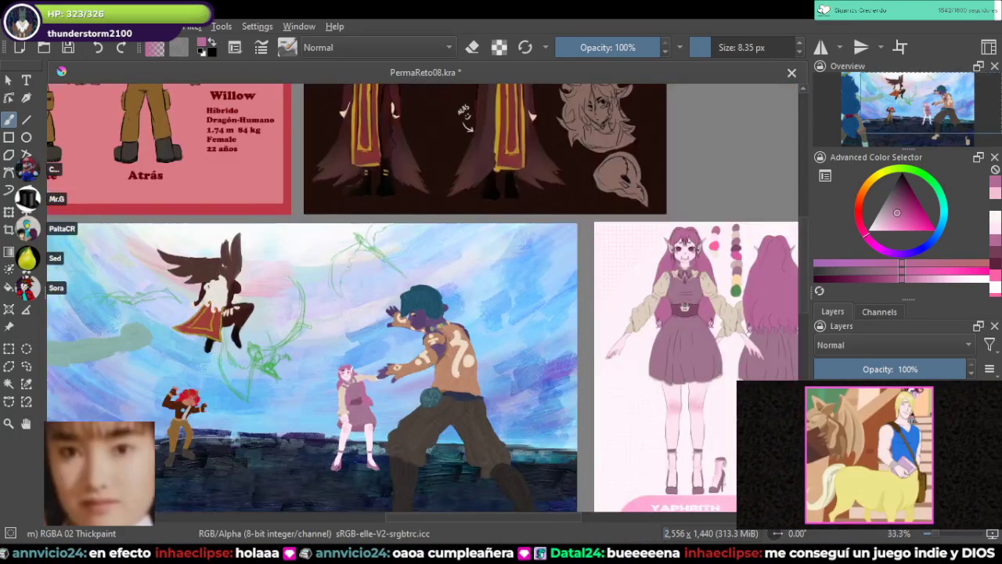
Step: Erase the hair's outer contour above both ears to narrow the elf's head
scroll(339, 372, "up", 8)
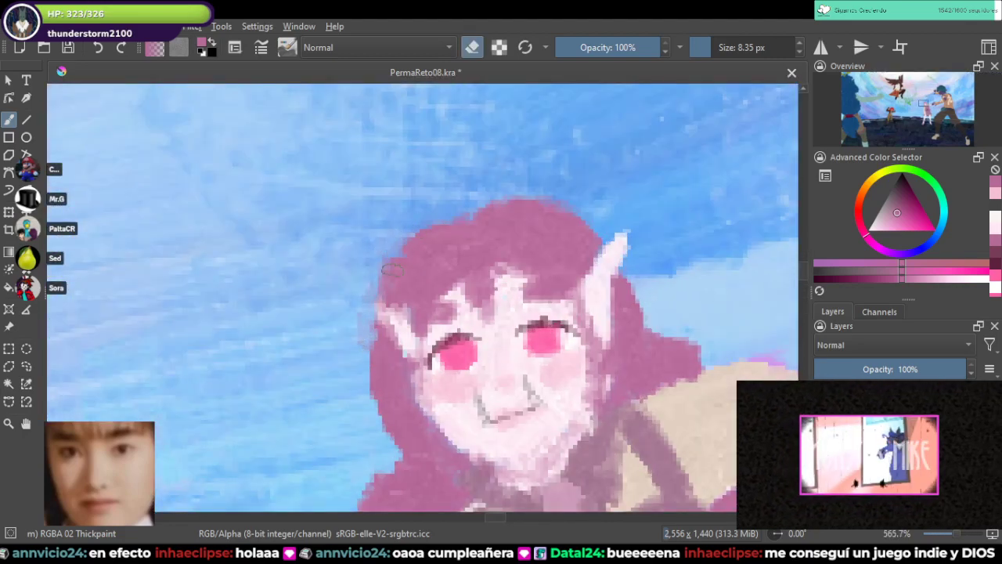
mouse_move(391, 269)
left_mouse_down()
mouse_move(360, 360)
mouse_move(387, 323)
mouse_move(355, 384)
left_mouse_up()
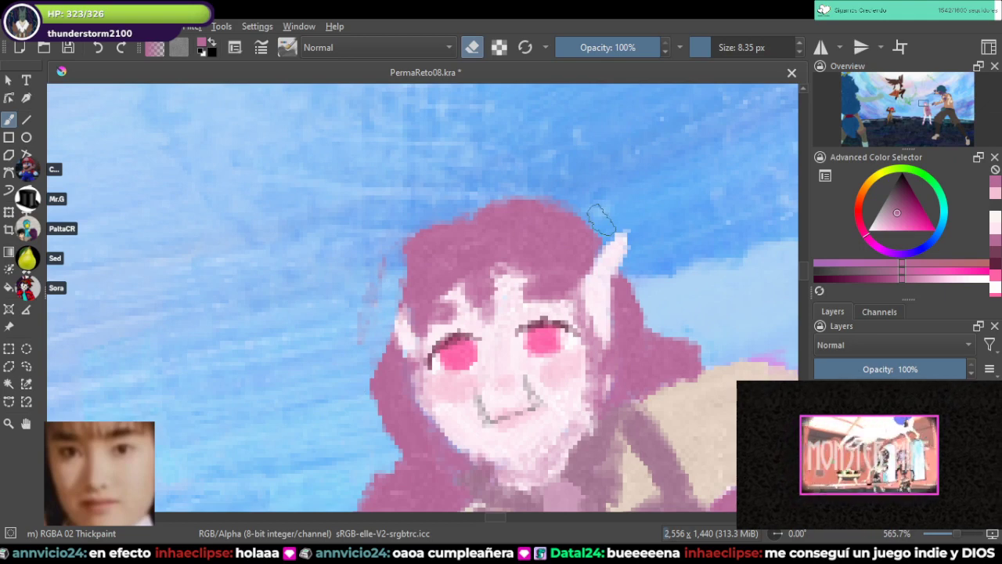
left_click_drag(599, 221, 668, 285)
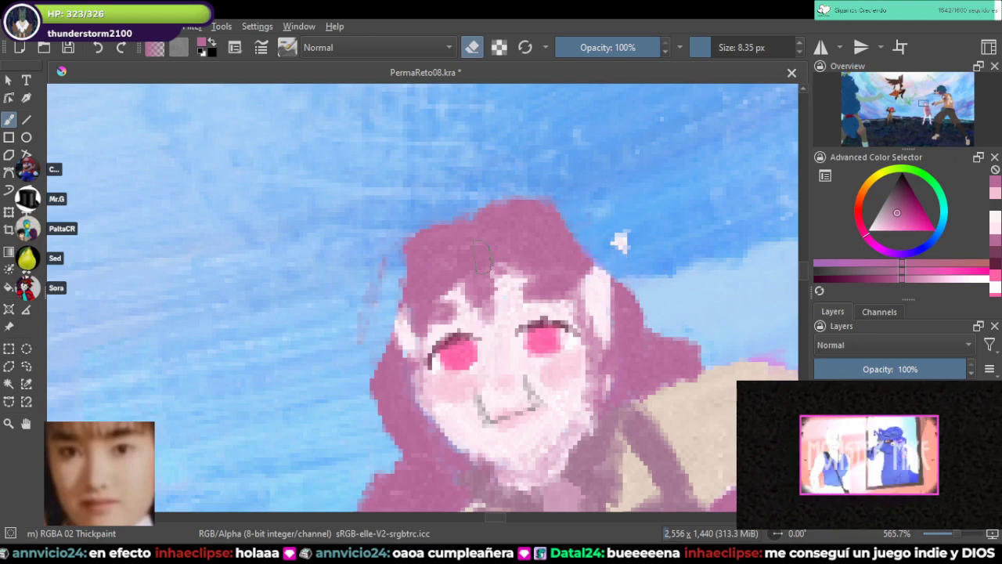
key("e")
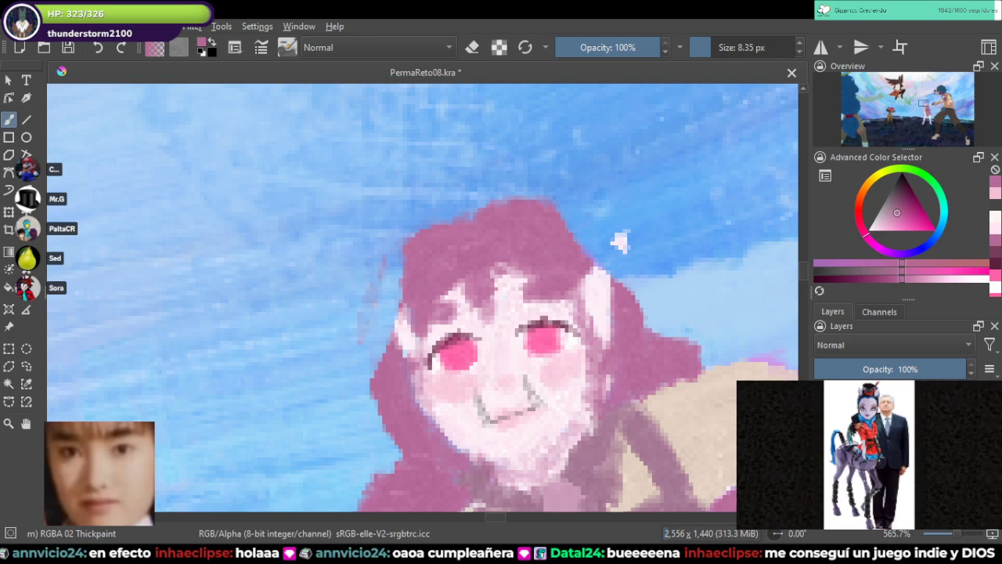
Step: Sample the elf's pale skin colour and repaint both pointed ears, cleaning up the left ear's edge
left_click(596, 298, "ctrl")
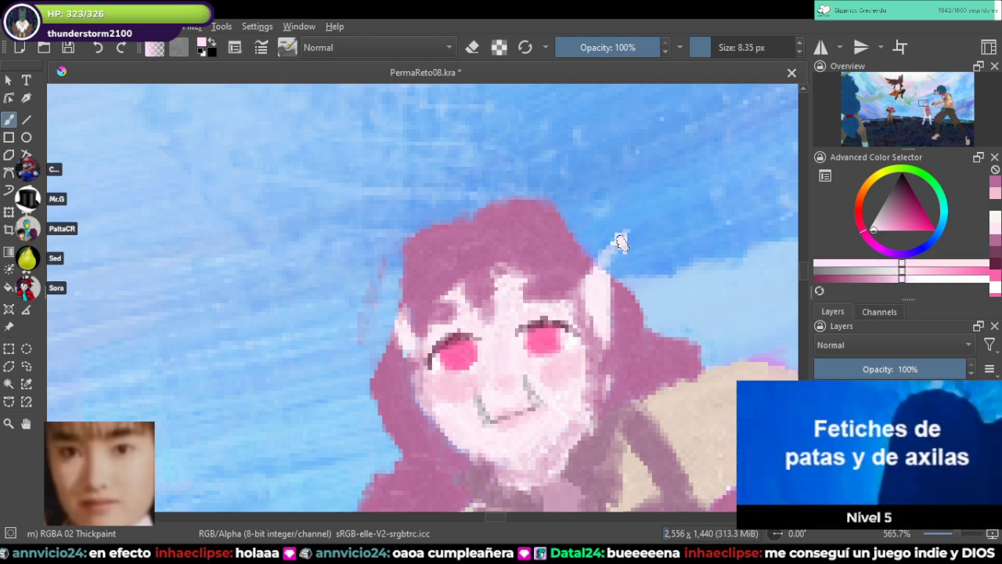
left_click_drag(619, 243, 599, 301)
mouse_move(369, 317)
left_mouse_down()
mouse_move(407, 333)
mouse_move(401, 319)
left_mouse_up()
key("e")
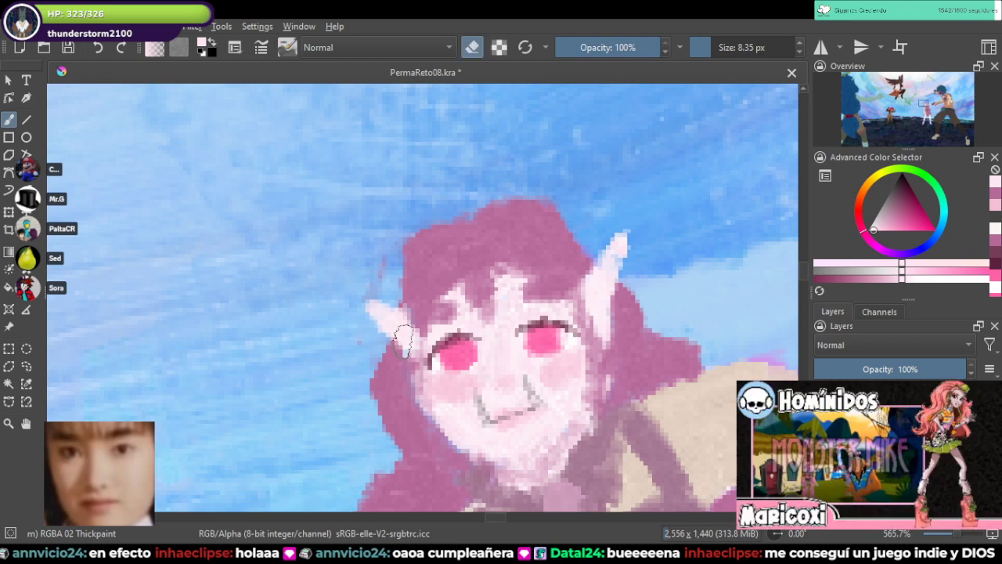
key("e")
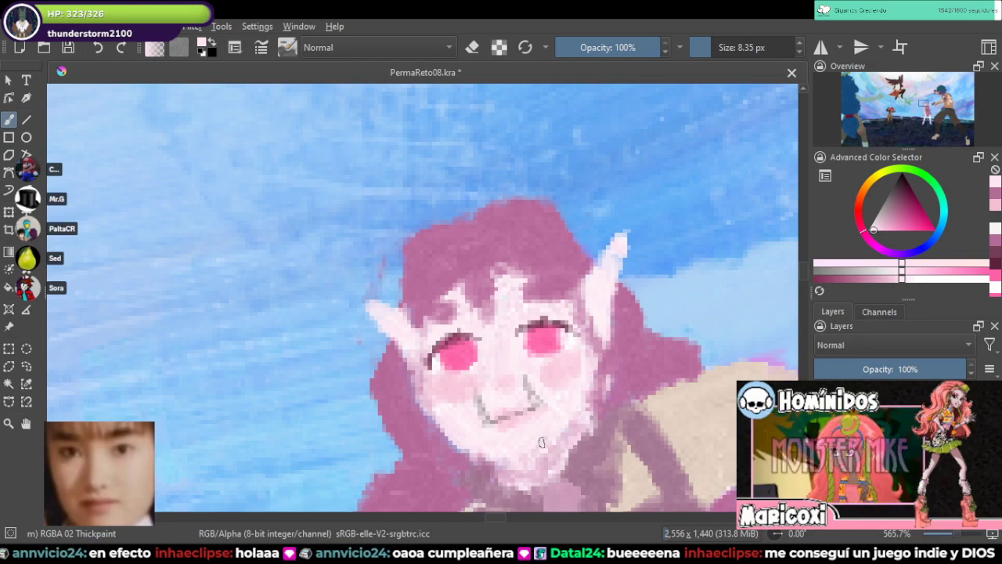
Step: Switch back to the mauve hair colour and fill in the hair just above and below the left ear
scroll(554, 403, "down", 6)
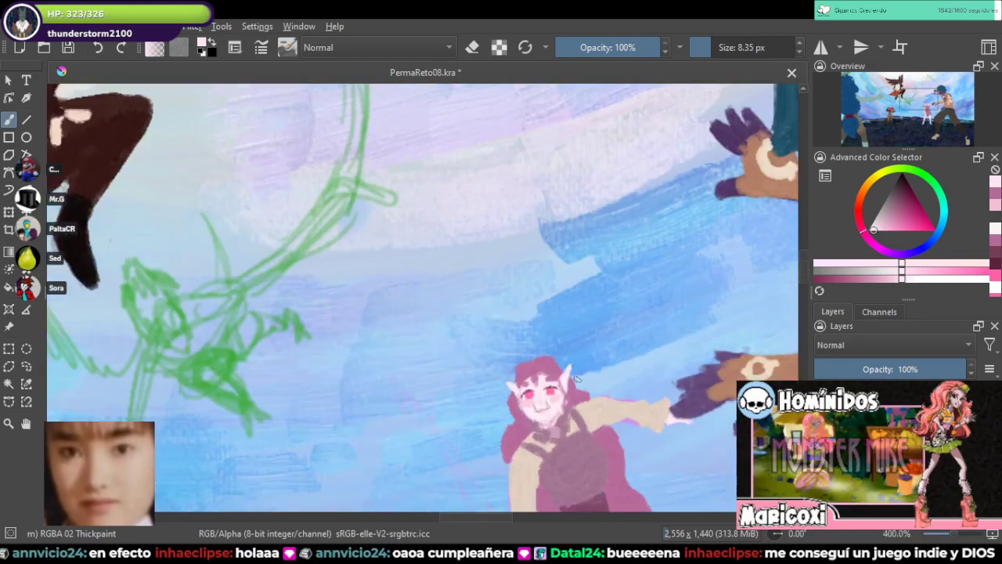
scroll(593, 361, "up", 5)
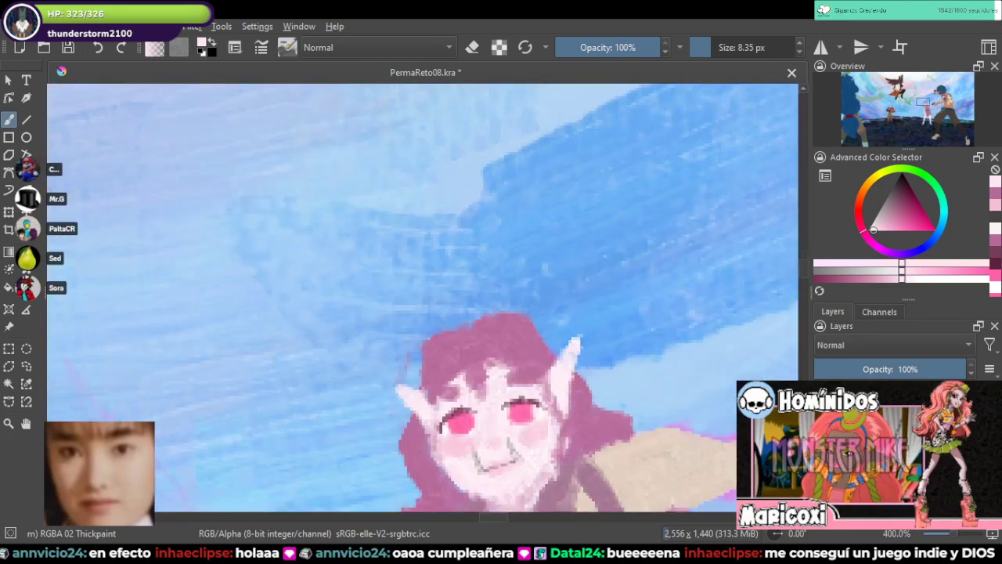
key("x")
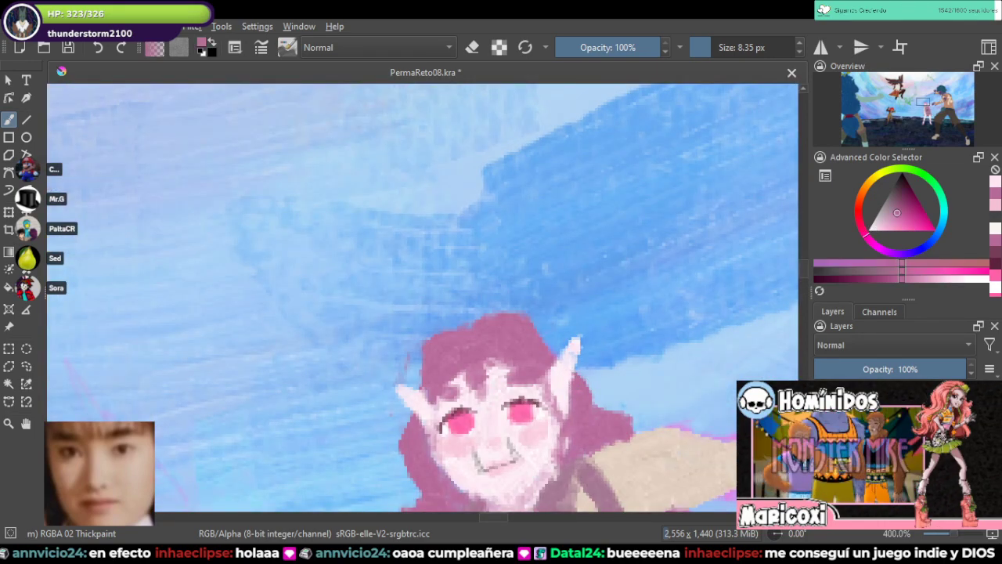
left_click_drag(494, 329, 507, 264)
scroll(451, 307, "up", 1)
scroll(451, 308, "down", 4)
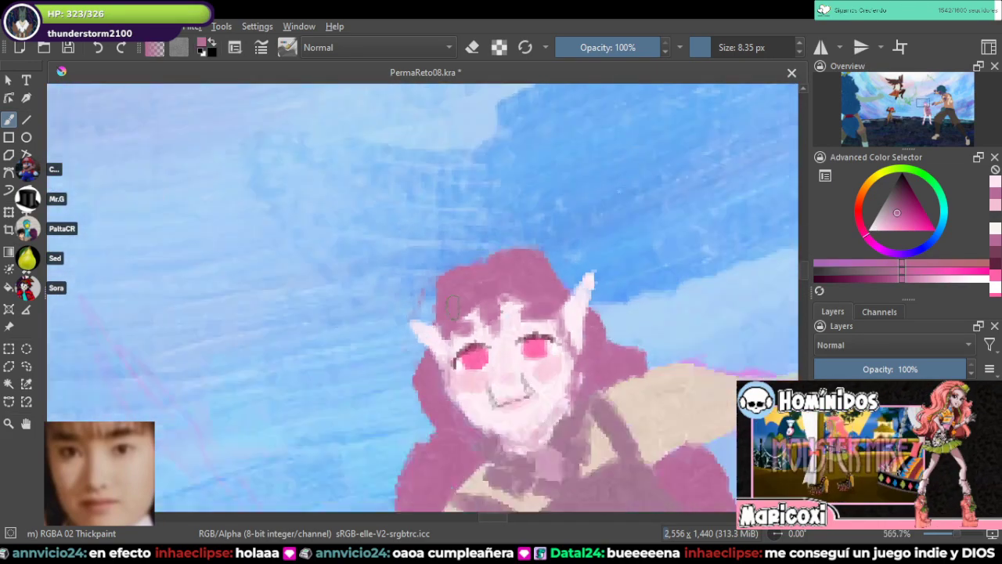
scroll(452, 307, "up", 5)
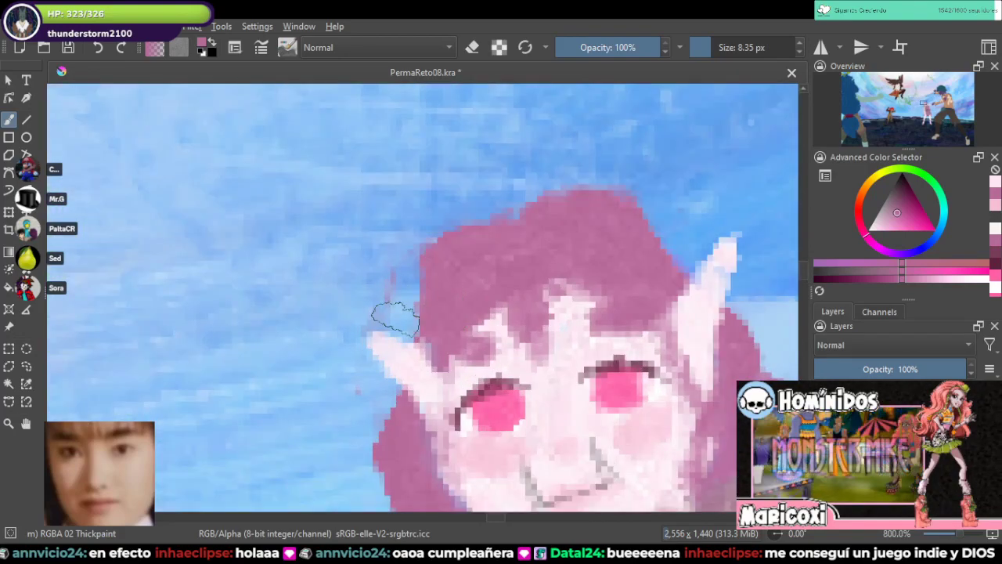
left_click_drag(413, 324, 414, 303)
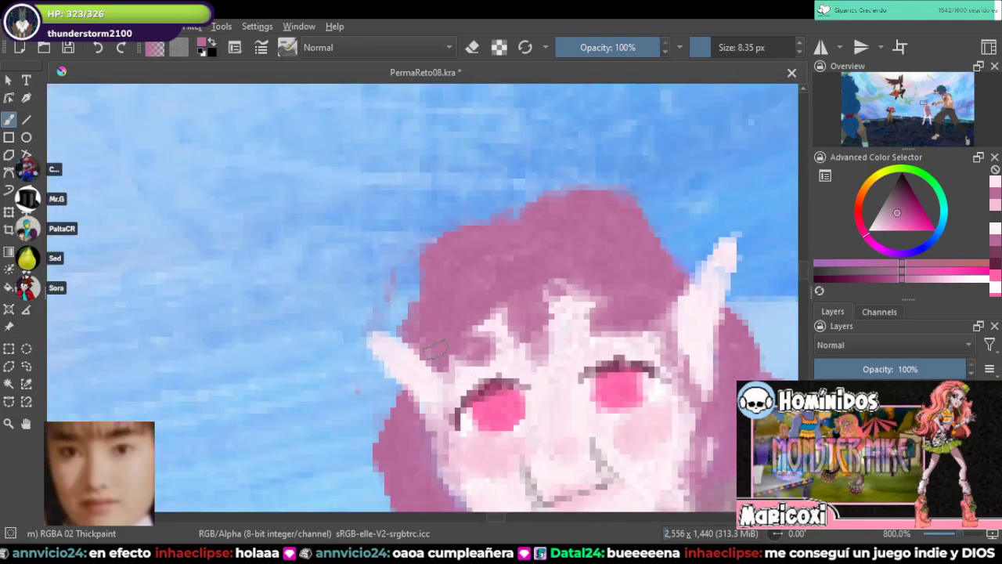
left_click_drag(398, 390, 376, 427)
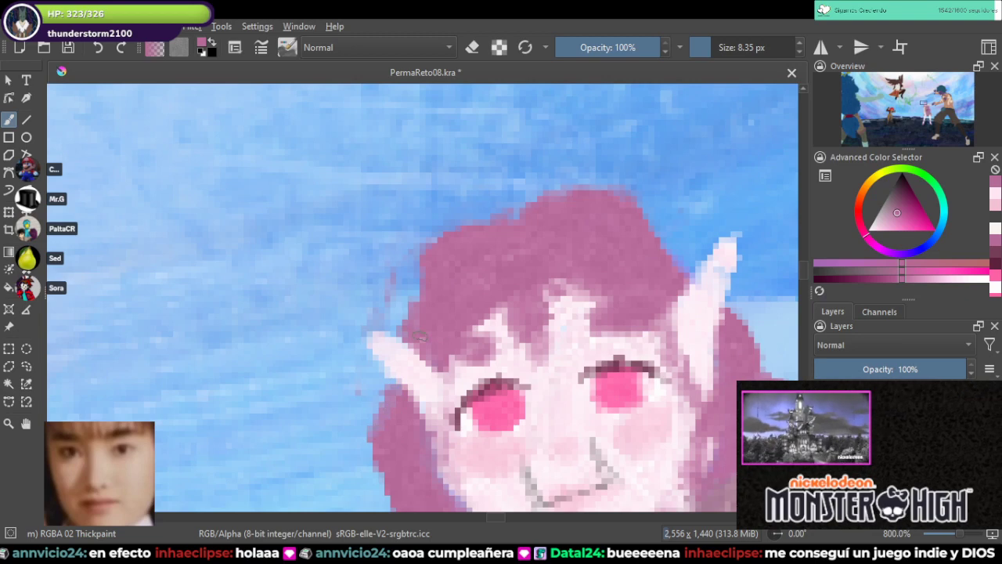
Step: Extend the hair's left contour above the ear and erase the stray pink marks beside it
left_click_drag(418, 280, 411, 310)
key("e")
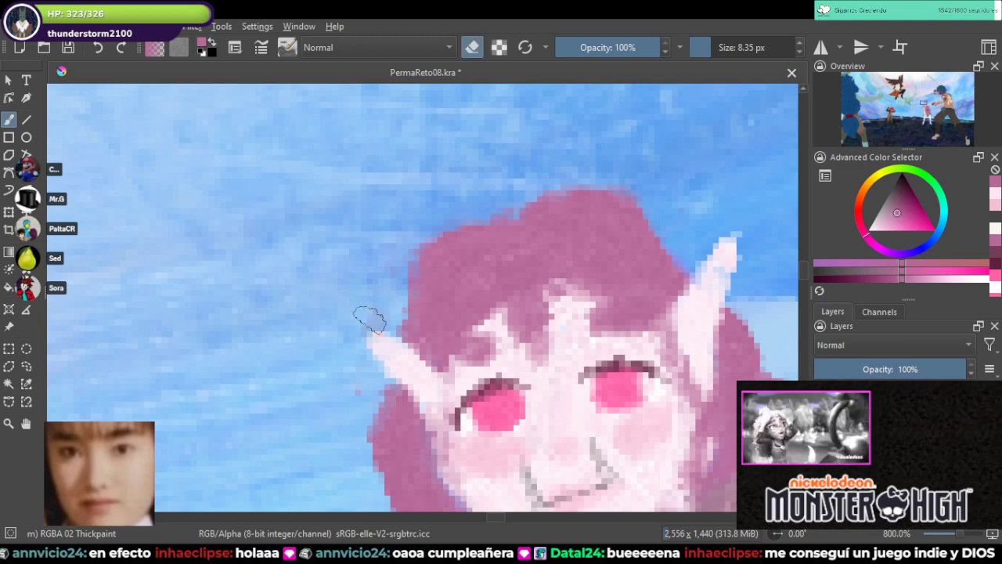
key("e")
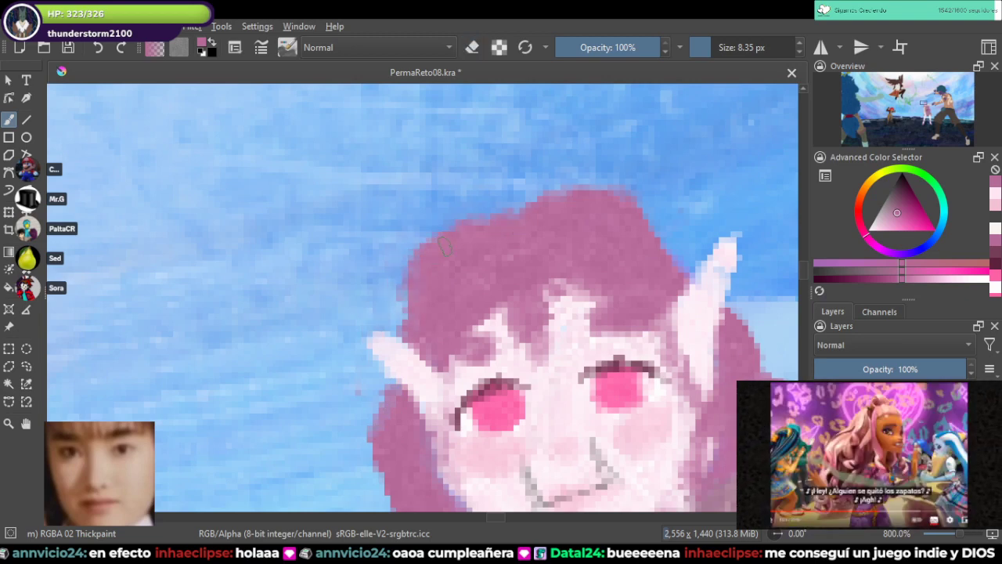
left_click_drag(579, 258, 541, 121)
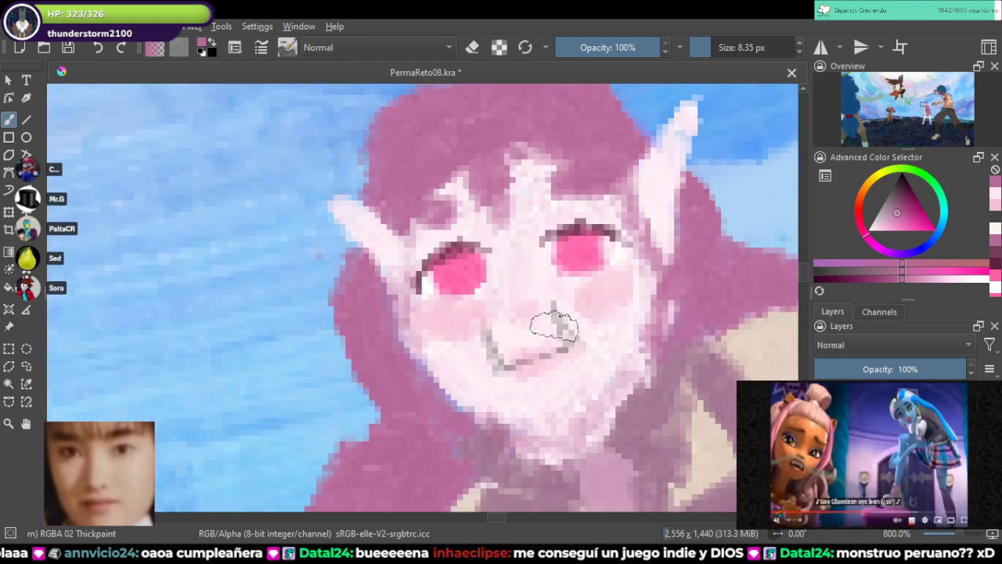
Step: Sample the pale skin colour and paint over the grey mouth and tusk lines on the elf's face
key("ctrl")
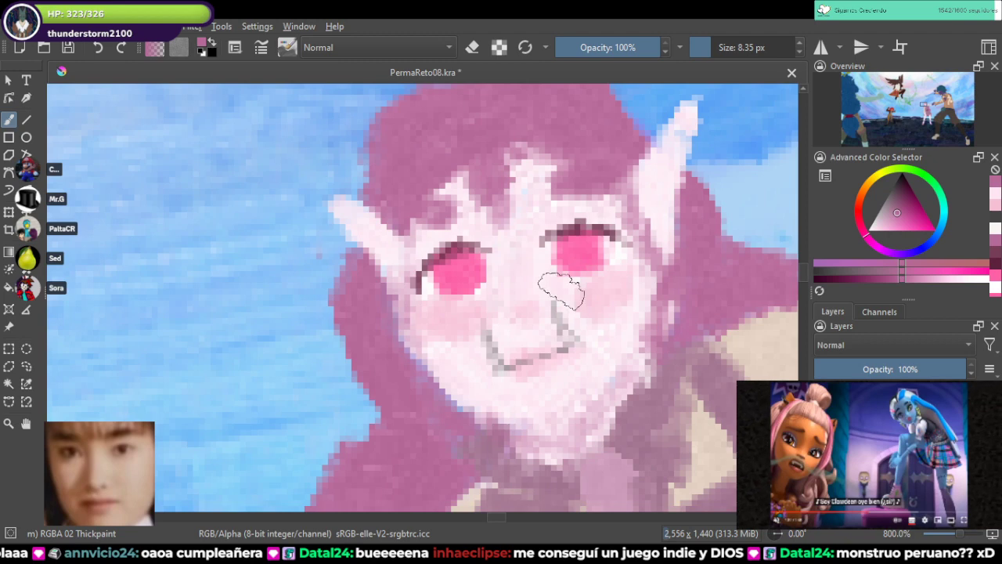
left_click(882, 227)
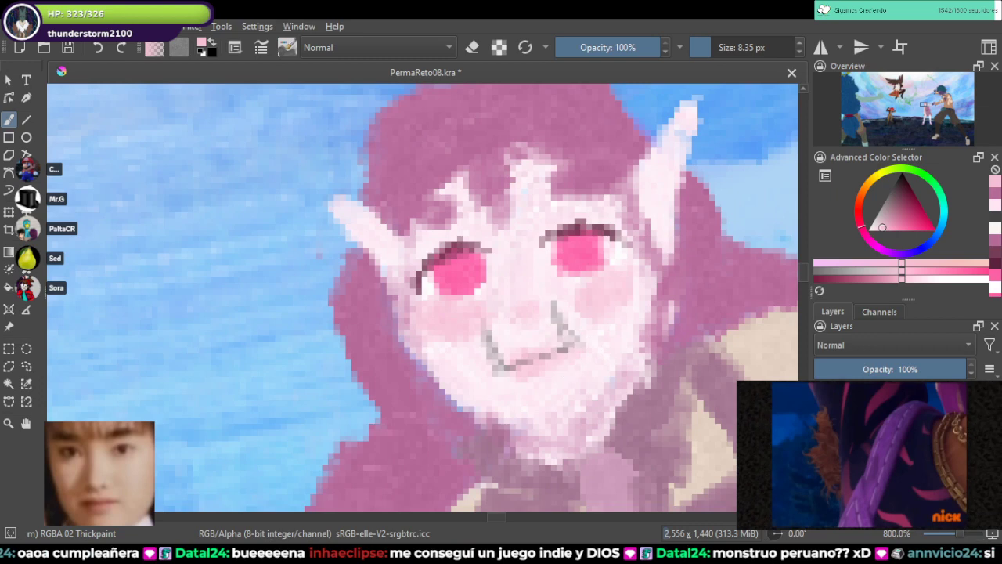
left_click(644, 294, "ctrl")
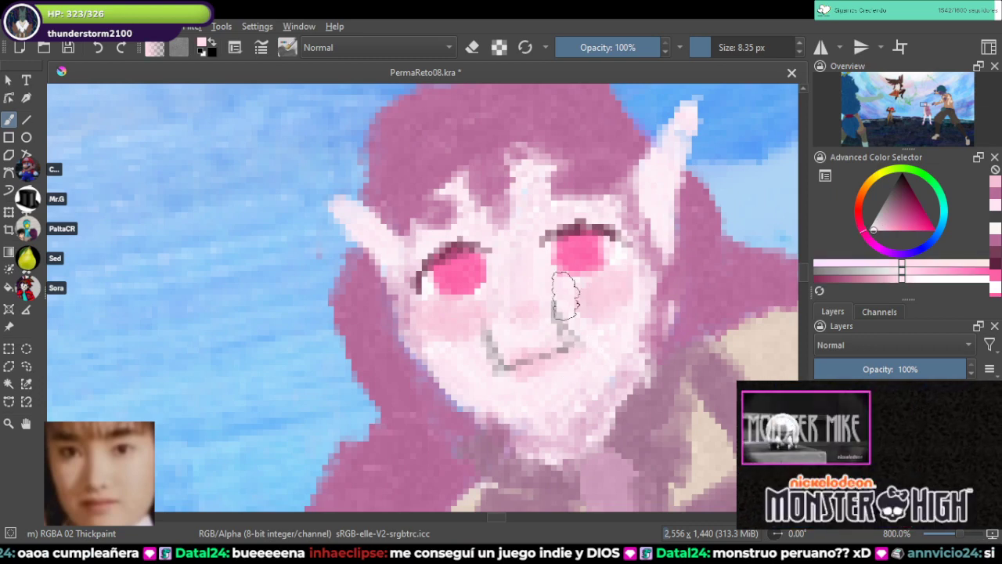
mouse_move(548, 312)
left_mouse_down()
mouse_move(572, 344)
mouse_move(515, 313)
mouse_move(488, 358)
mouse_move(501, 364)
left_mouse_up()
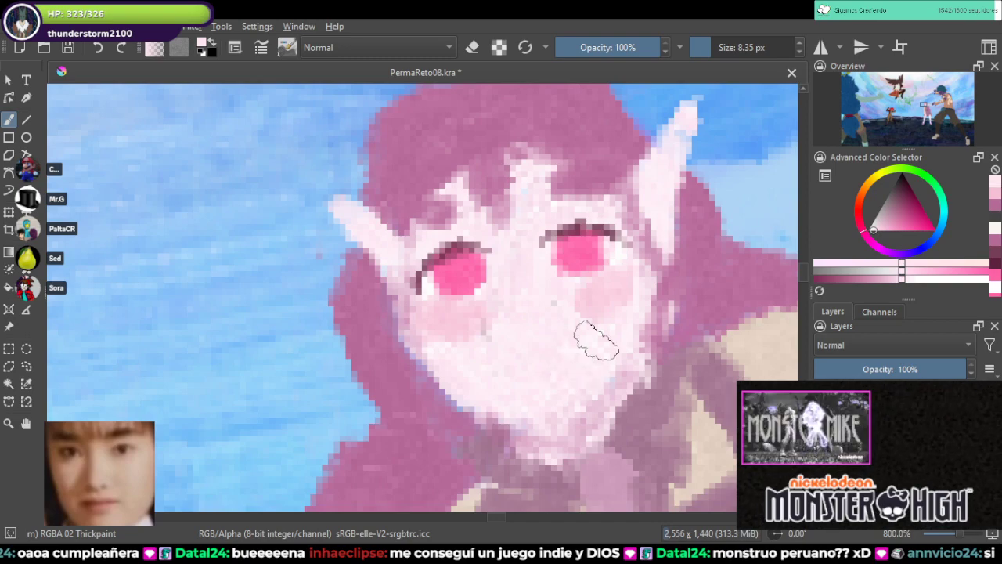
Step: Examine the elf within the whole scene and compare her hair and face with her reference sheet
scroll(587, 336, "down", 3)
scroll(593, 341, "down", 3)
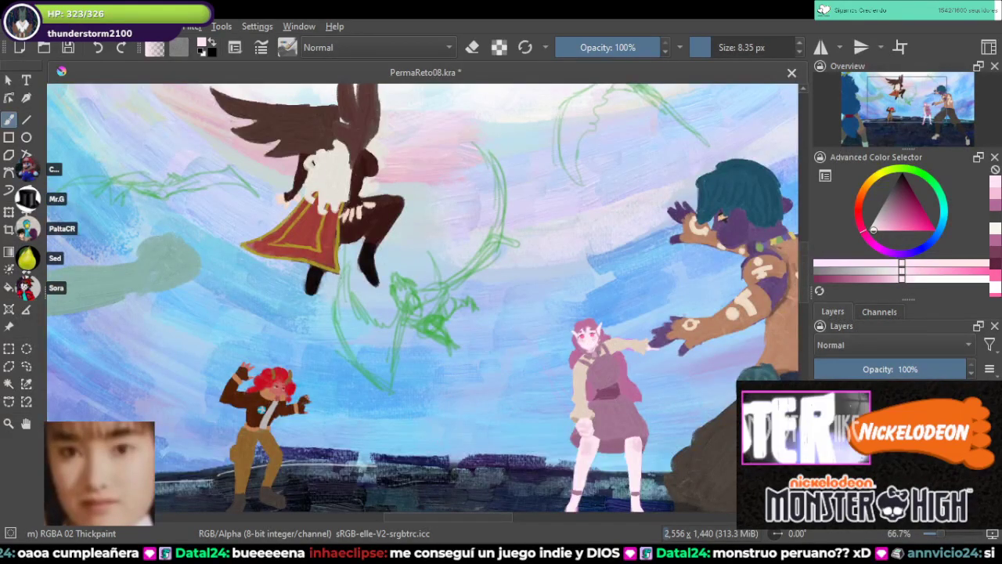
scroll(592, 341, "up", 5)
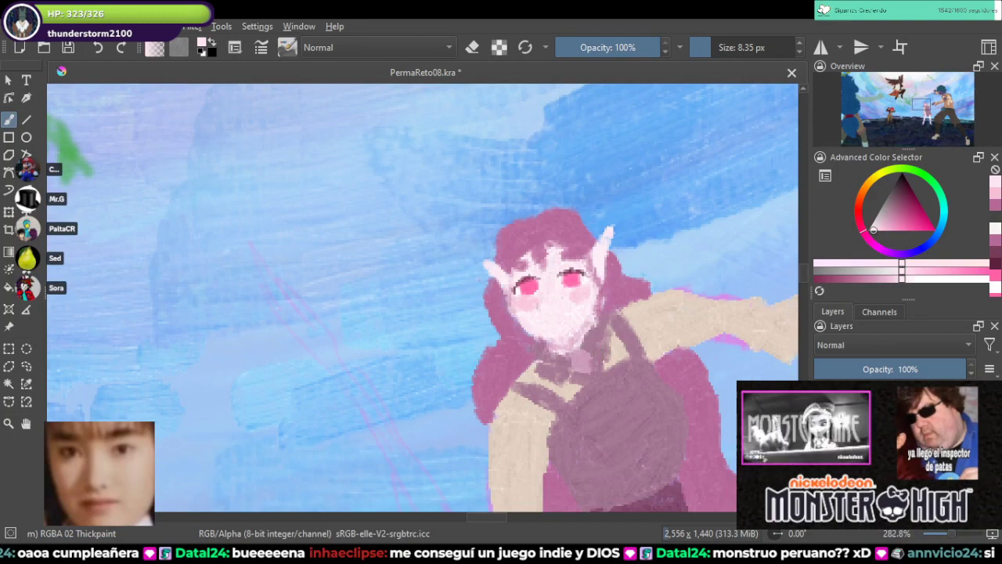
scroll(508, 201, "up", 1)
scroll(509, 198, "up", 1)
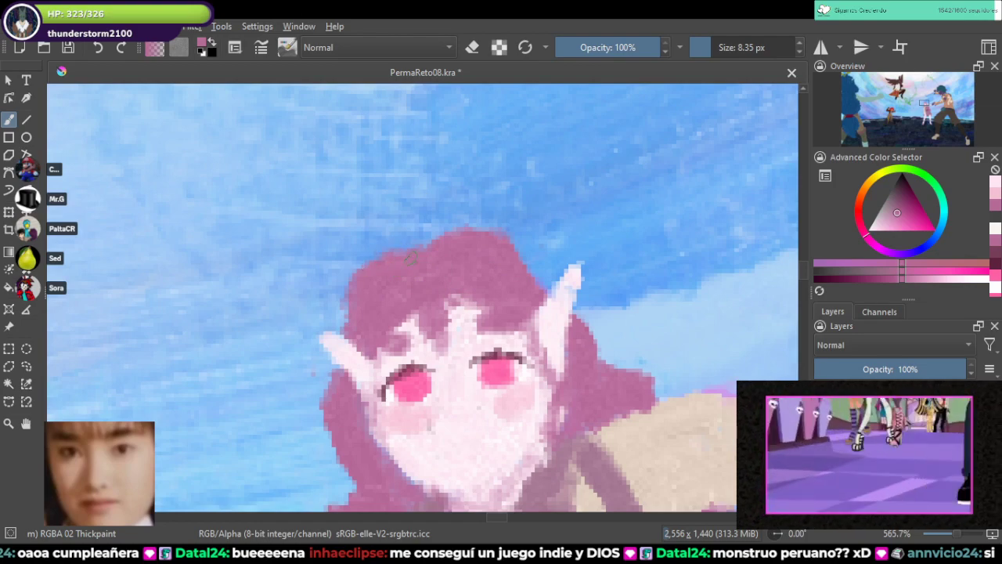
scroll(544, 245, "down", 9)
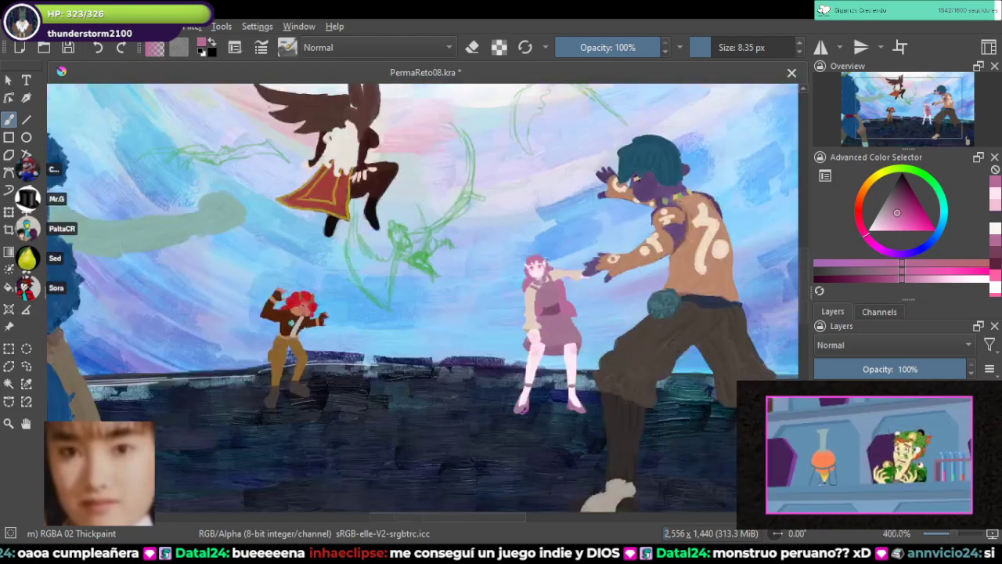
scroll(555, 303, "up", 3)
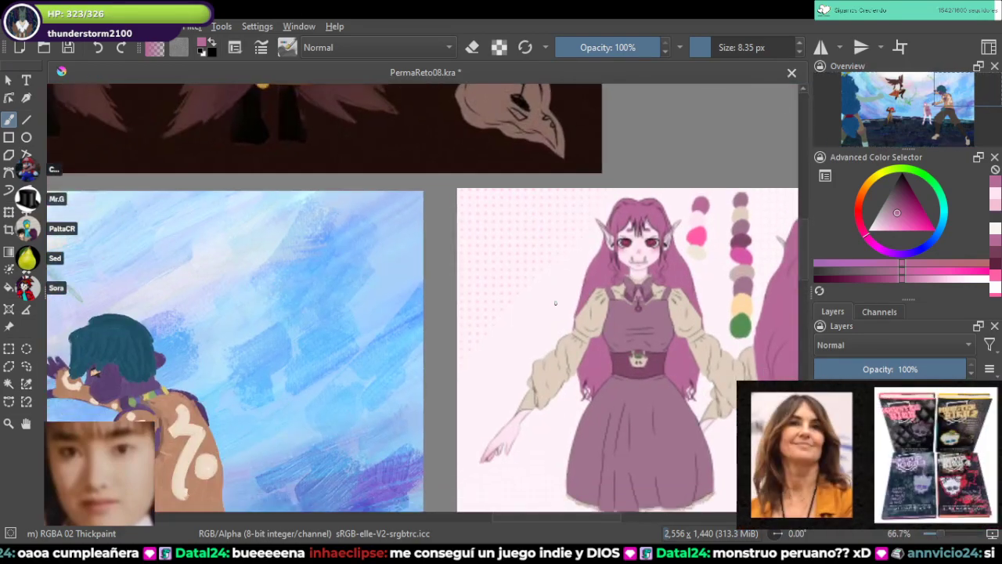
mouse_move(555, 303)
left_mouse_down()
mouse_move(761, 264)
mouse_move(772, 243)
left_mouse_up()
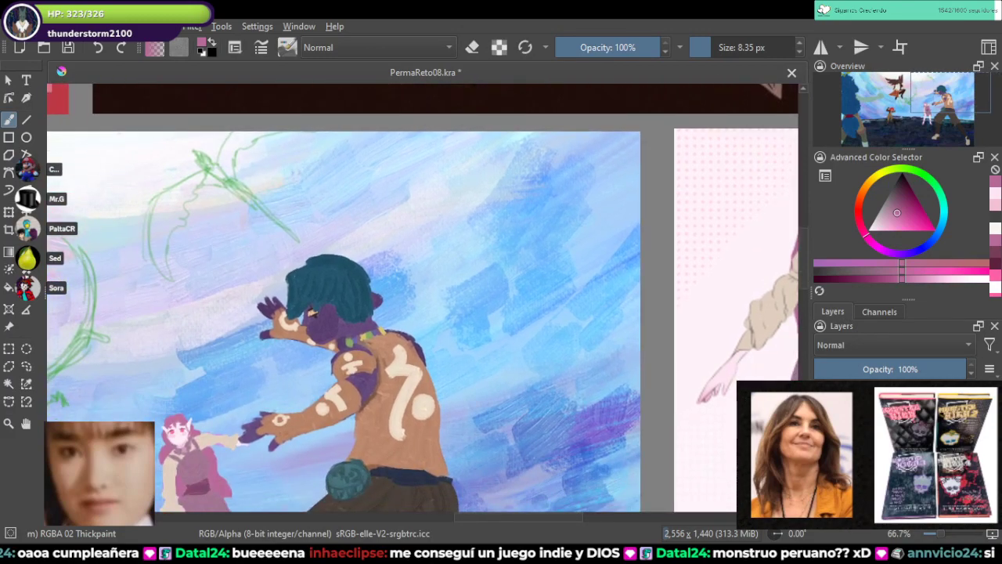
mouse_move(548, 298)
left_mouse_down()
mouse_move(395, 318)
mouse_move(613, 280)
mouse_move(305, 338)
mouse_move(580, 255)
left_mouse_up()
scroll(174, 400, "up", 3)
scroll(329, 330, "up", 2)
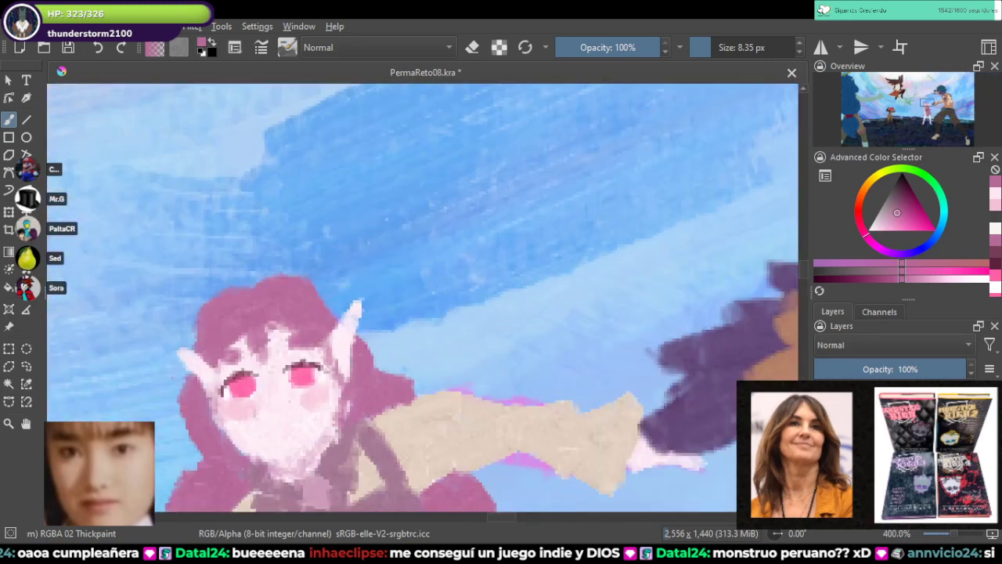
scroll(376, 290, "up", 2)
key("e")
mouse_move(243, 264)
left_mouse_down()
mouse_move(292, 226)
mouse_move(286, 272)
left_mouse_up()
key("ctrl+z")
key("ctrl+z")
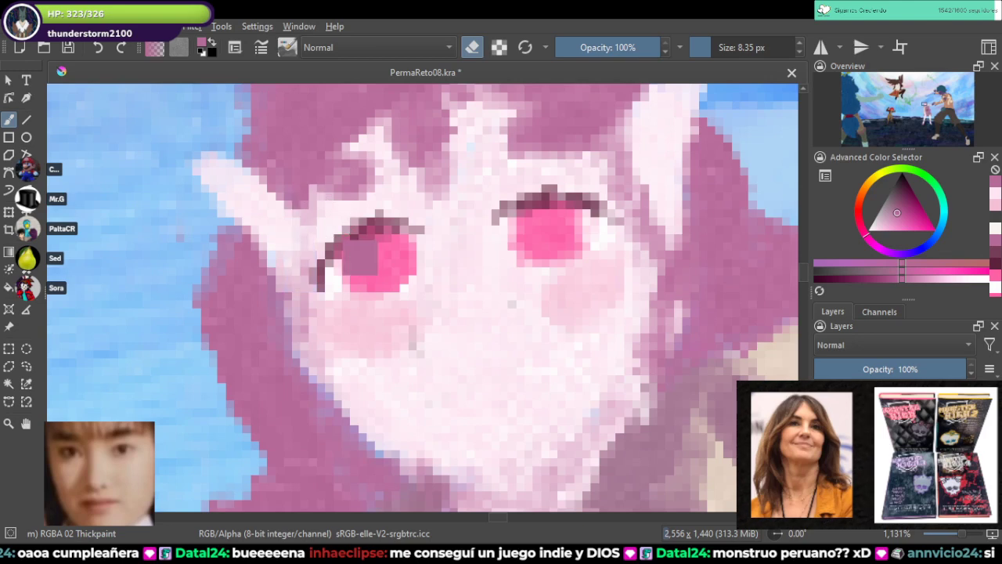
left_click_drag(331, 206, 306, 143)
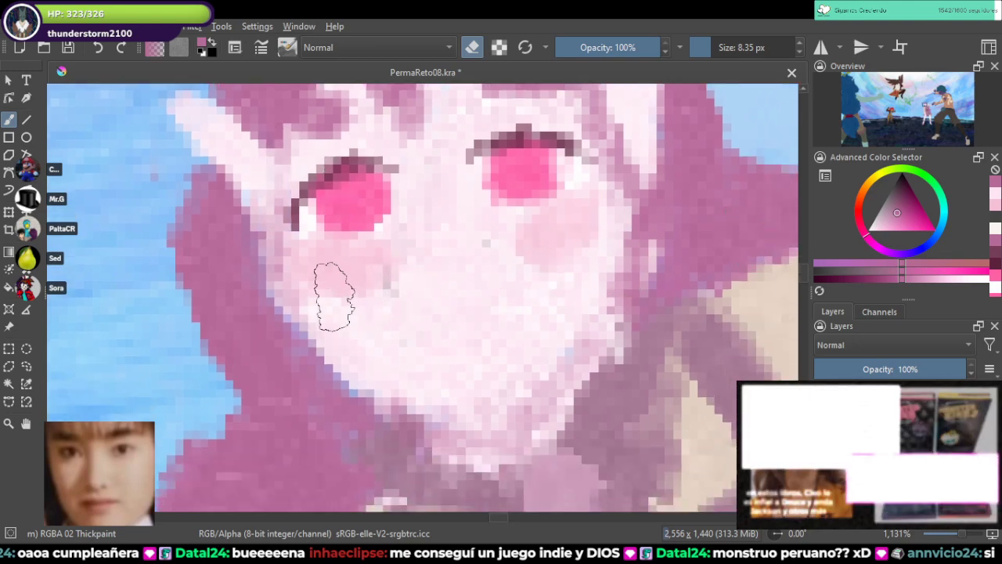
Step: Paint more mauve hair over the forehead gap in the fringe and along the hair's left contour above the ear
key("e")
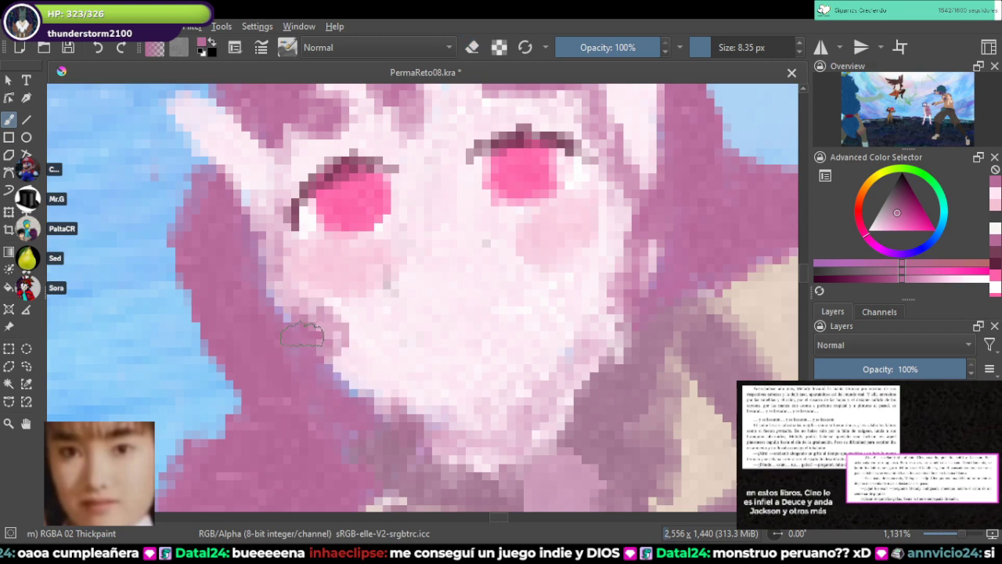
scroll(368, 331, "up", 5)
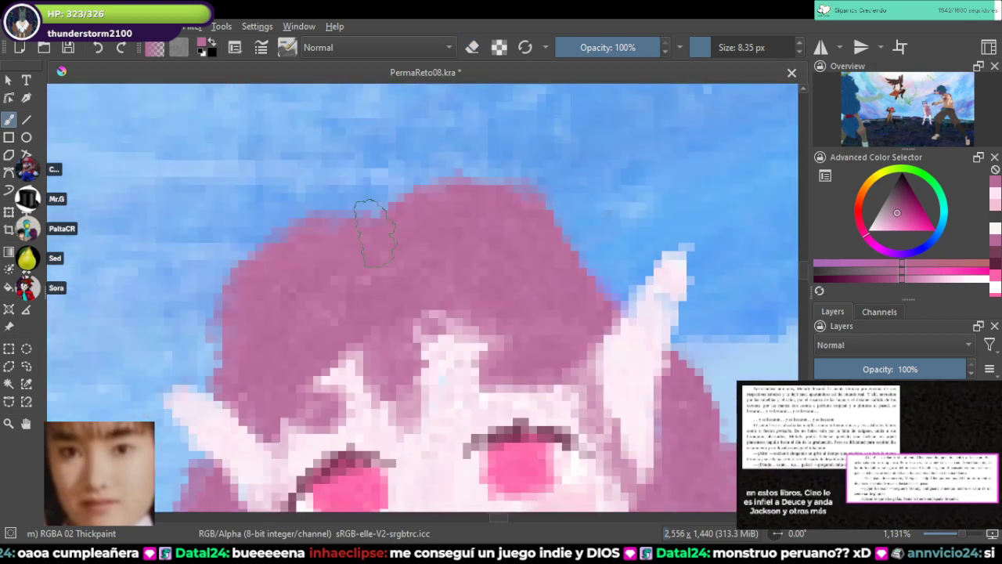
mouse_move(411, 372)
left_mouse_down()
mouse_move(437, 389)
mouse_move(422, 350)
mouse_move(445, 380)
left_mouse_up()
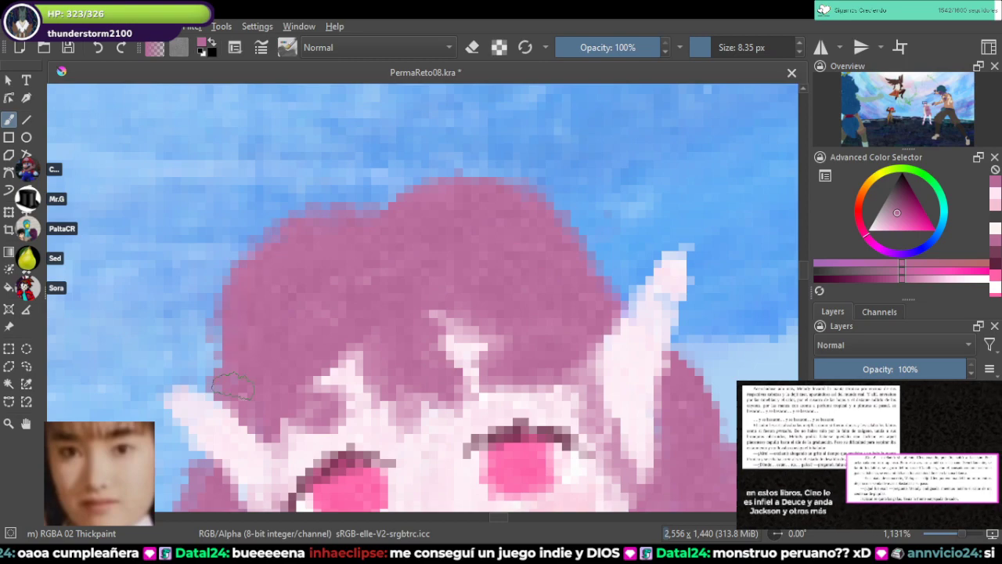
left_click_drag(212, 378, 216, 335)
left_click_drag(221, 402, 277, 246)
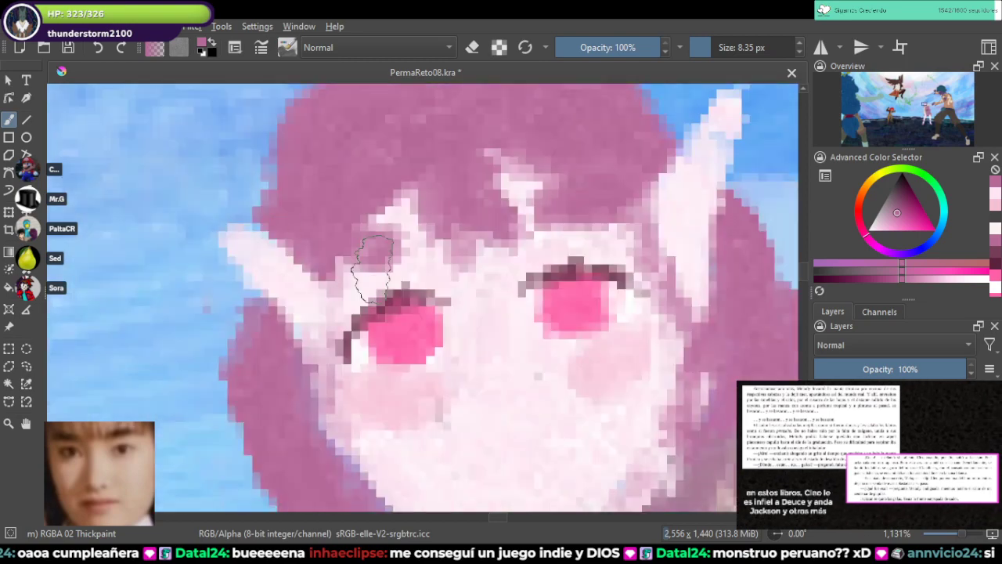
Step: Compare the elf's head with her reference sheet and sample the pale skin colour from it
scroll(374, 267, "down", 8)
scroll(372, 268, "up", 4)
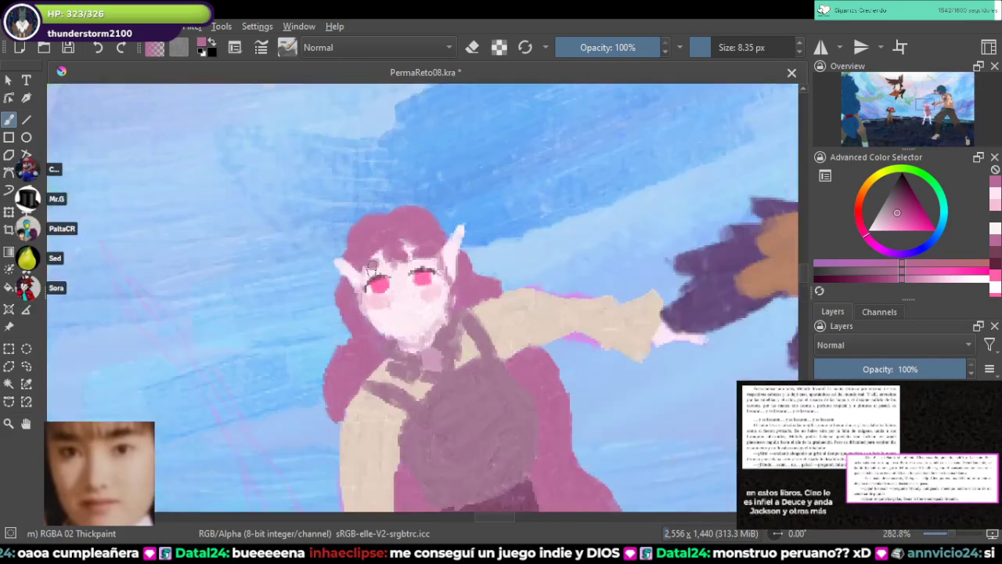
scroll(409, 261, "down", 4)
left_click_drag(443, 265, 172, 303)
left_click_drag(548, 258, 234, 313)
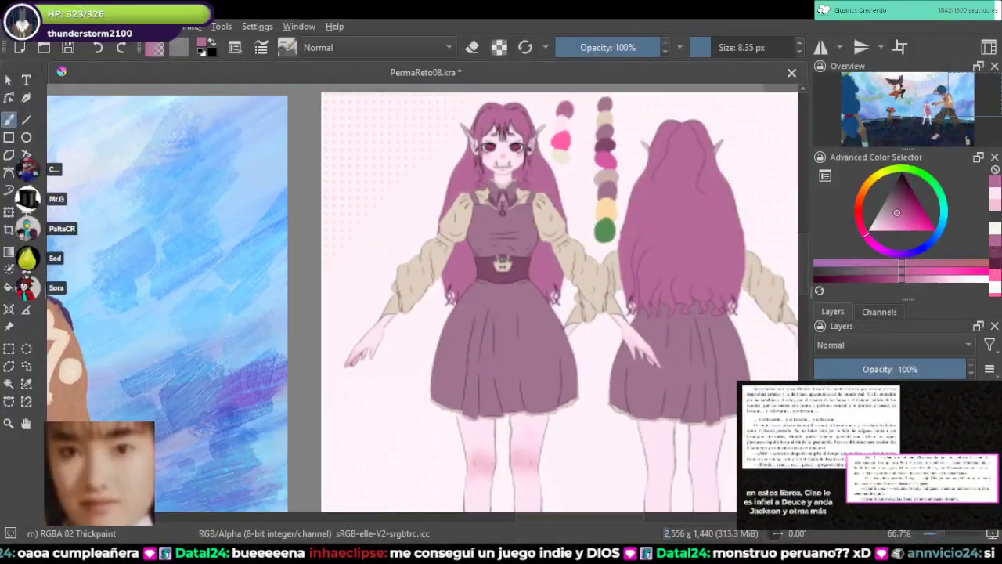
scroll(452, 183, "up", 3)
left_click_drag(453, 183, 442, 275)
left_click(599, 260, "ctrl")
scroll(598, 261, "down", 5)
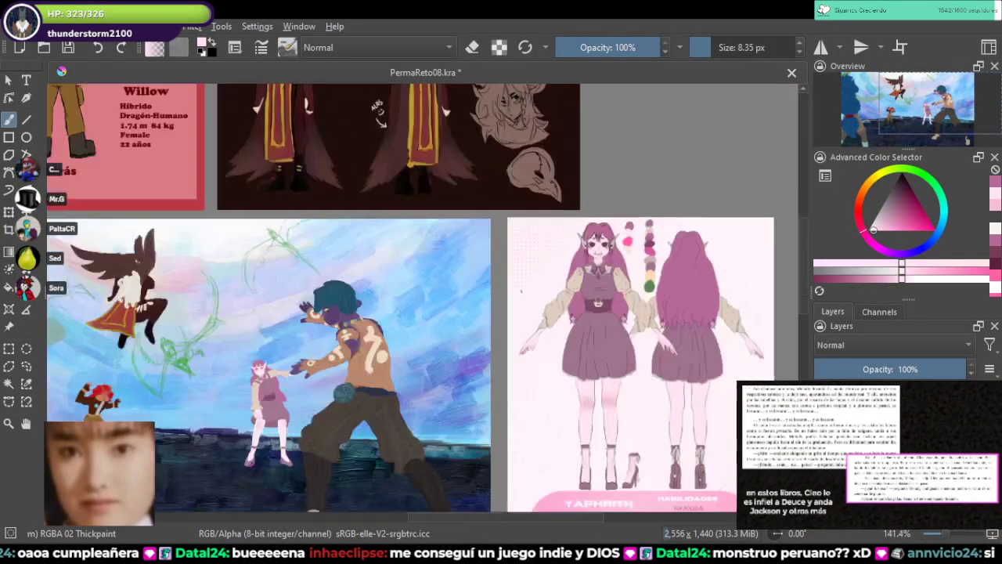
Step: Reshape the face contour with pale skin over the lower cheeks and mauve hair along the right cheek and jaw
left_click_drag(282, 353, 493, 266)
scroll(493, 262, "up", 6)
scroll(360, 221, "up", 3)
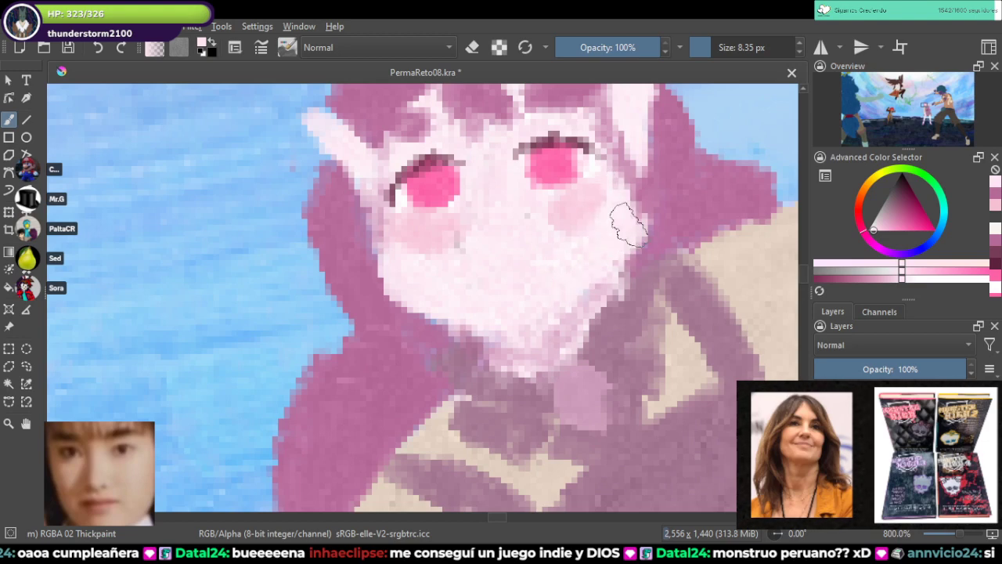
left_click(656, 229, "ctrl")
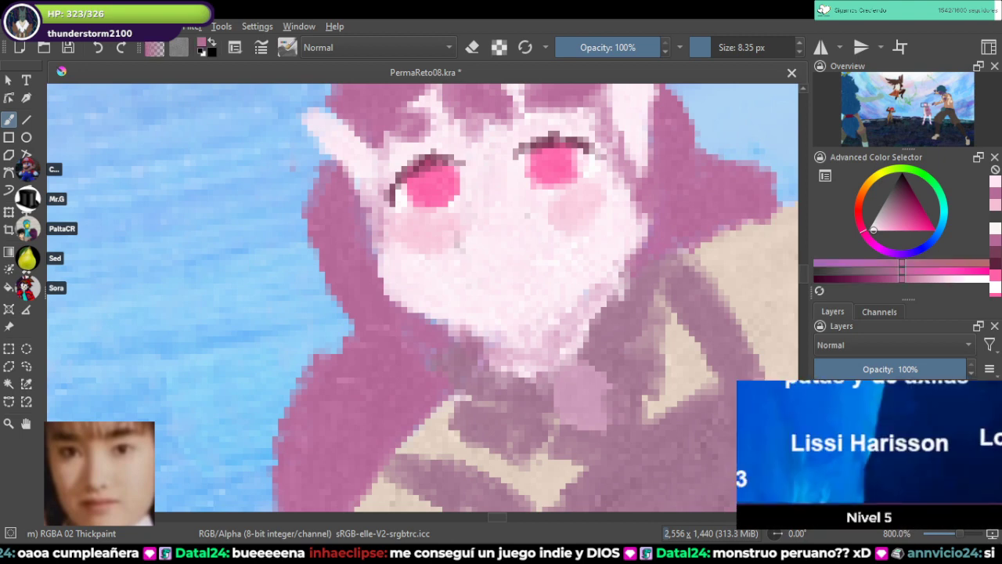
left_click_drag(656, 229, 652, 313)
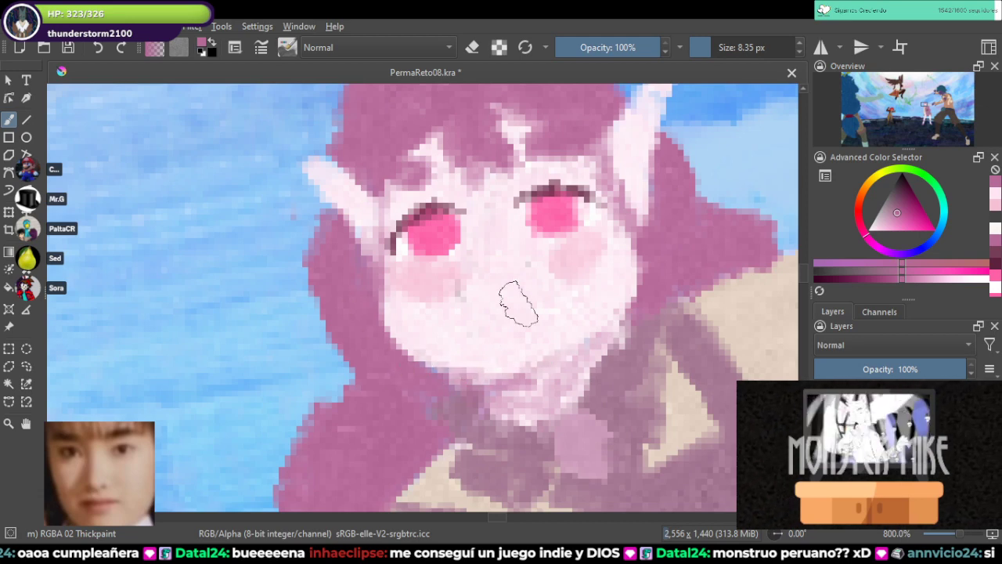
Step: Check the reshaped face in the scene against the front view on her reference sheet
key("1")
key("minus")
key("minus")
key("minus")
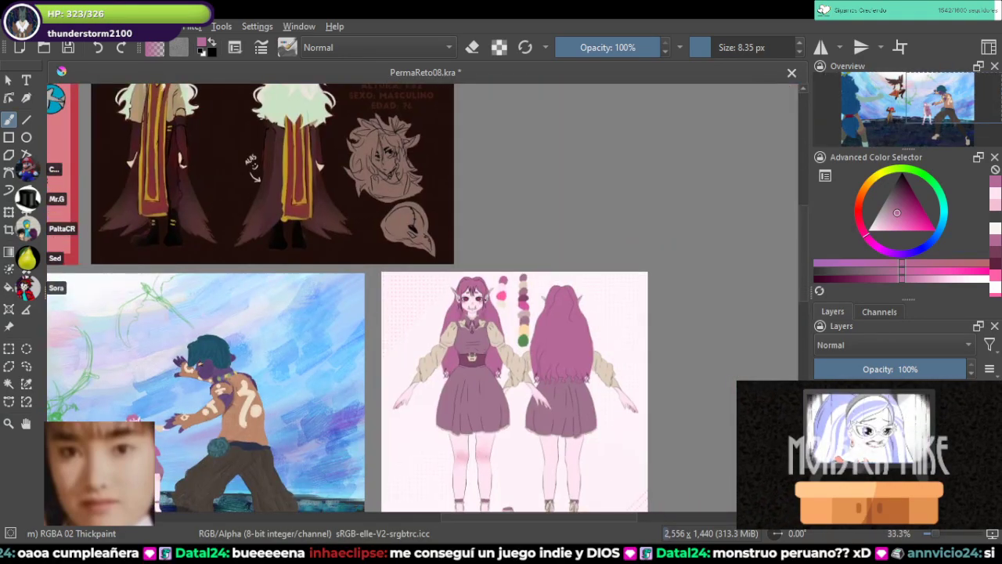
left_click_drag(419, 289, 756, 69)
scroll(465, 264, "up", 2)
left_click_drag(198, 326, 257, 290)
scroll(257, 290, "up", 4)
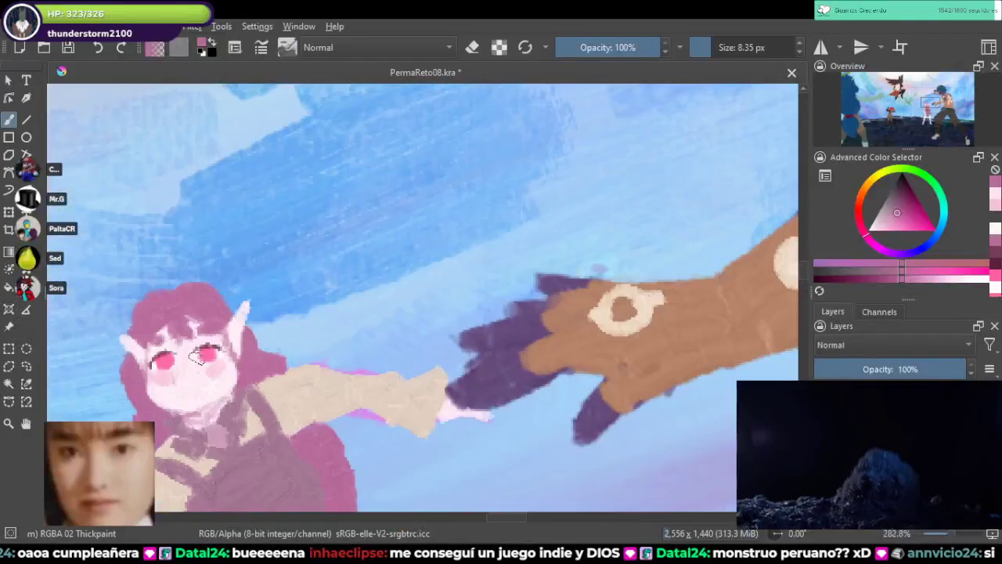
Step: Paint mauve along the face's right cheek edge and under the right side of the chin
left_click_drag(217, 382, 342, 290)
scroll(333, 292, "up", 3)
scroll(458, 368, "up", 1)
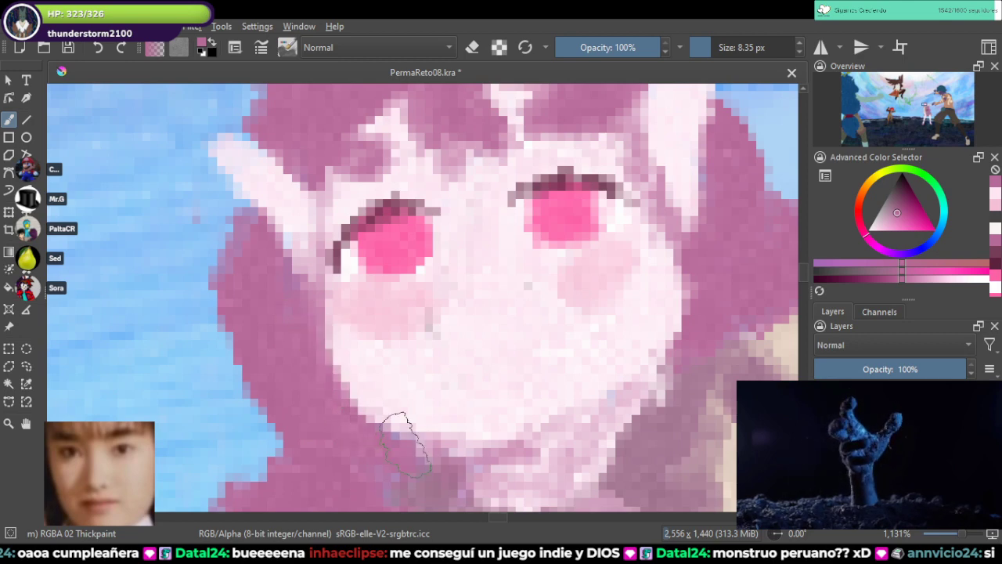
left_click_drag(505, 439, 607, 395)
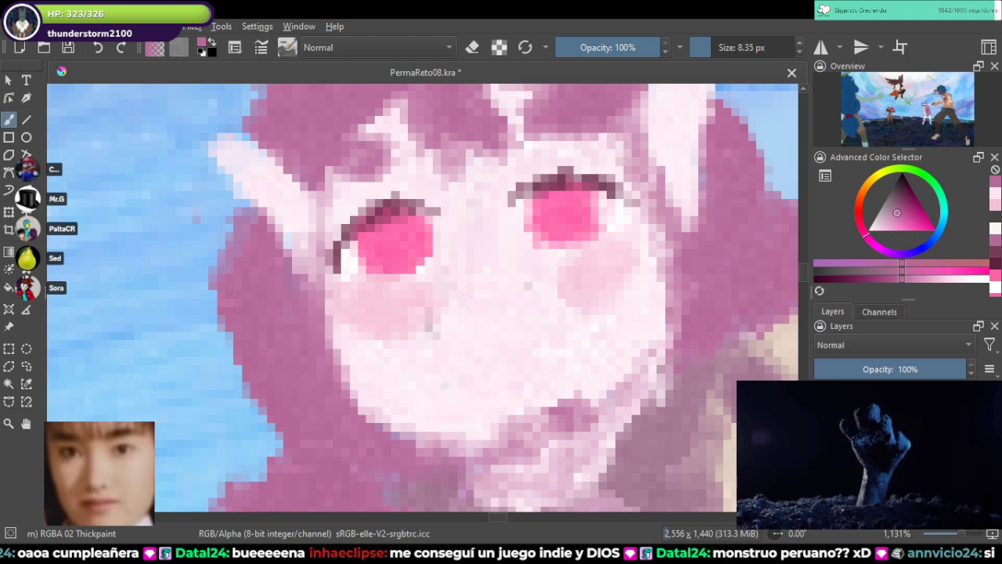
Step: Select the elf's left-hand eye with a freehand outline and rotate it clockwise
left_click_drag(443, 245, 458, 330)
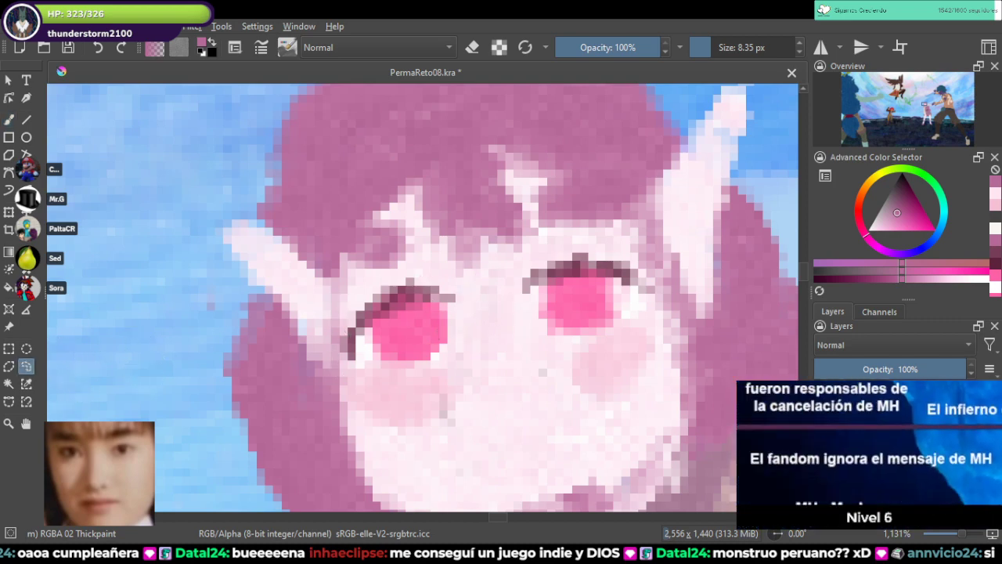
left_click_drag(437, 270, 467, 370)
mouse_move(360, 384)
left_mouse_down()
mouse_move(342, 349)
mouse_move(403, 268)
mouse_move(426, 265)
mouse_move(502, 299)
left_mouse_up()
key("ctrl+t")
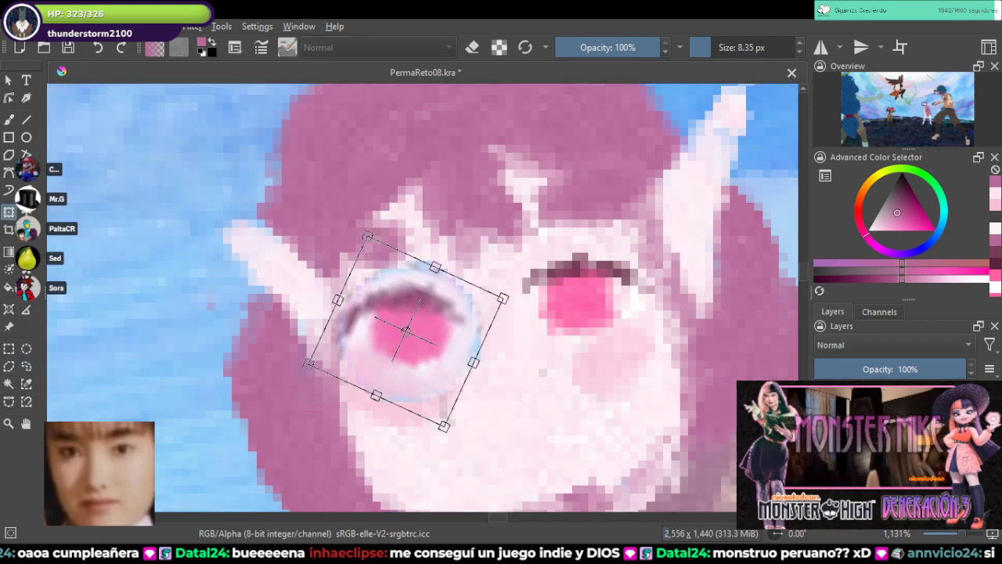
left_click(26, 365)
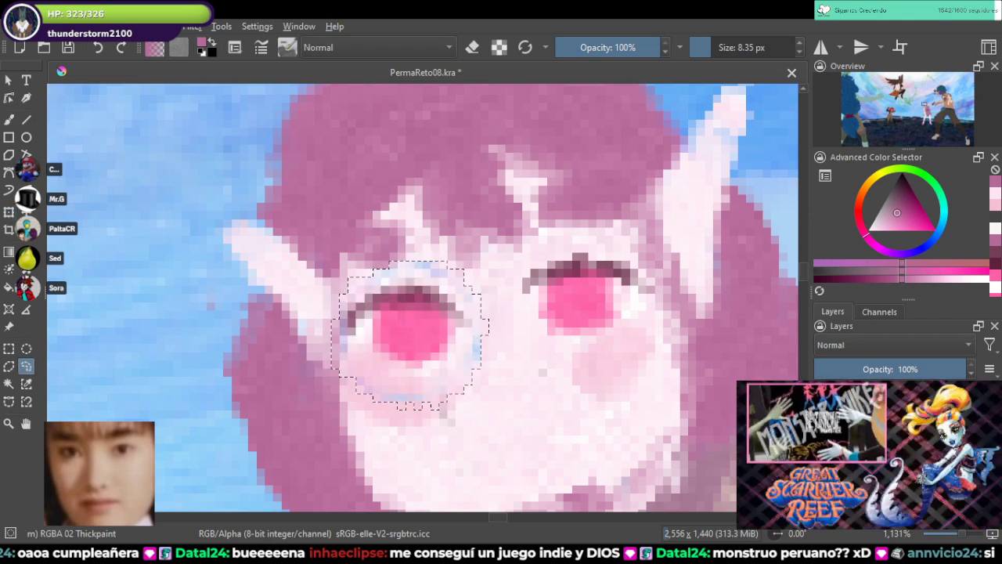
Step: Select the right-hand eye with a freehand outline, rotate it slightly counterclockwise, shift it a little outward, and return to the brush
left_click_drag(645, 294, 626, 247)
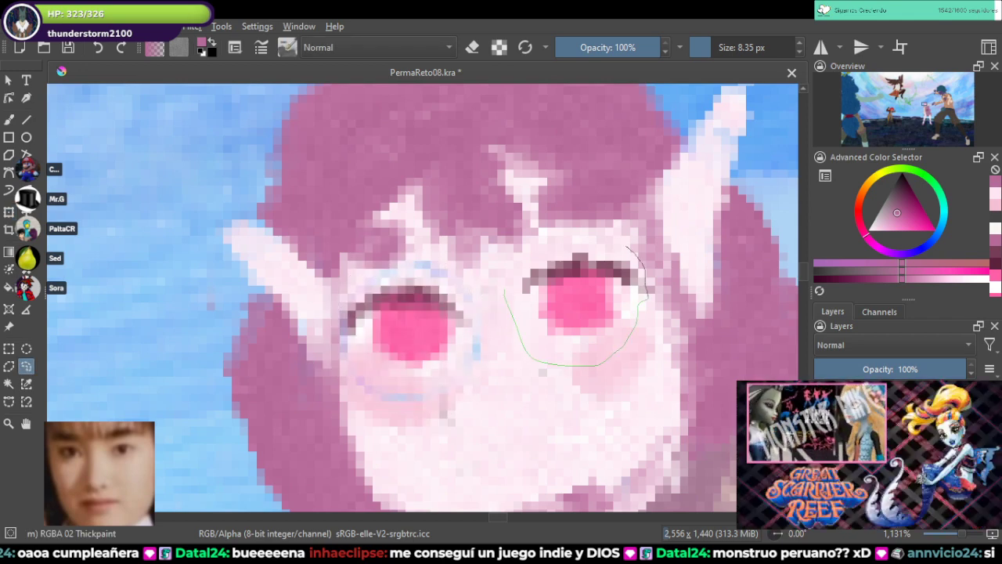
key("ctrl+t")
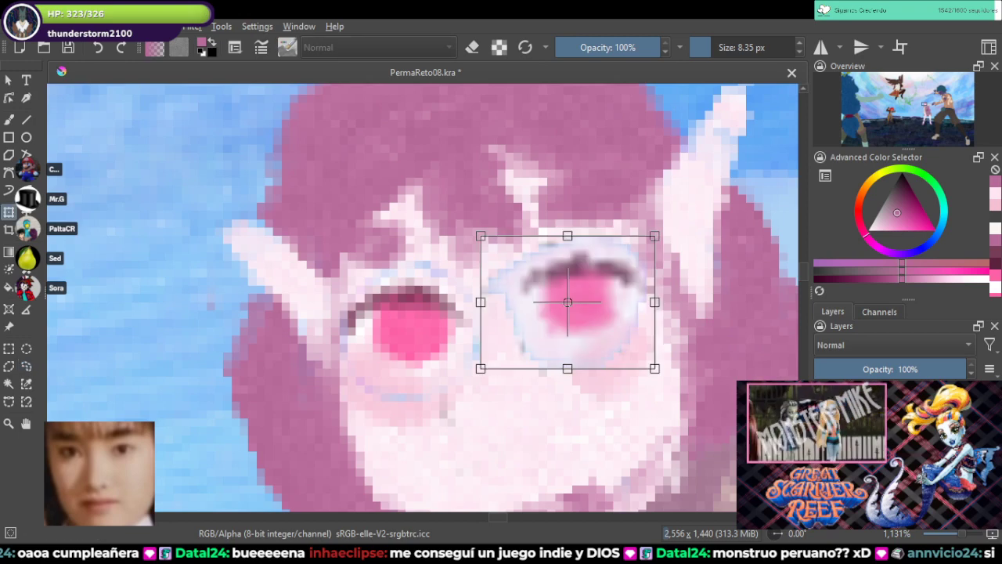
left_click_drag(672, 250, 657, 228)
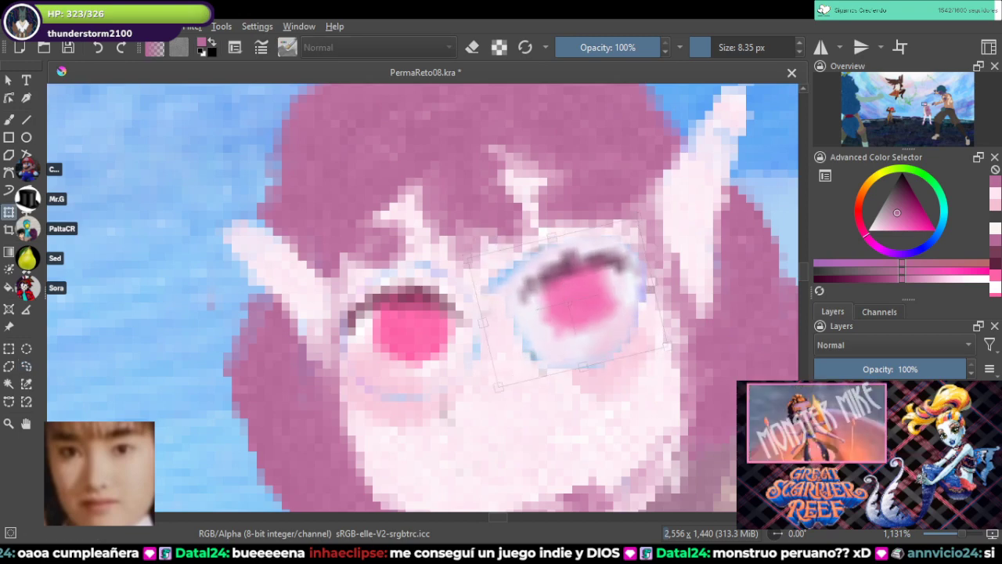
left_click_drag(568, 303, 574, 305)
left_click(26, 366)
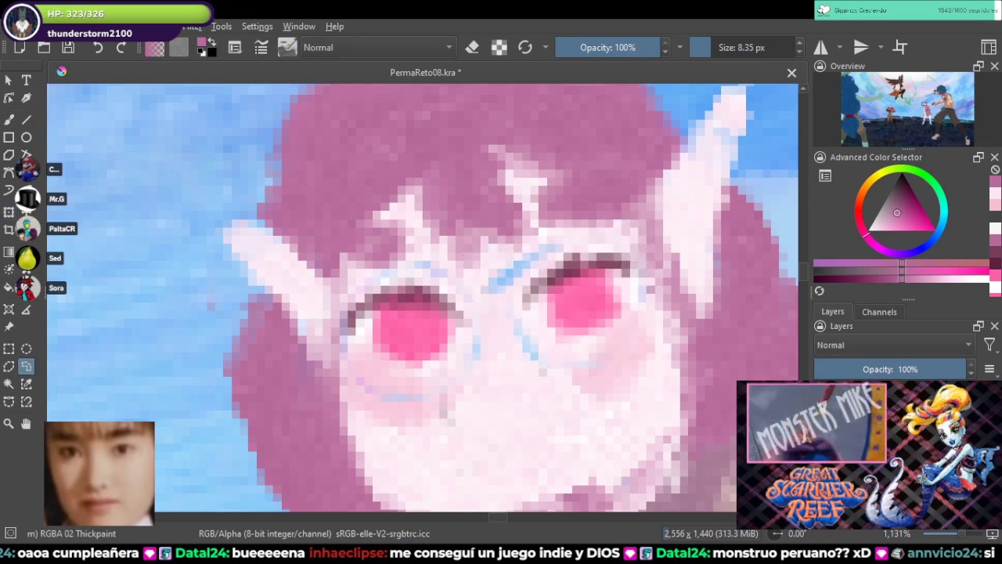
key("b")
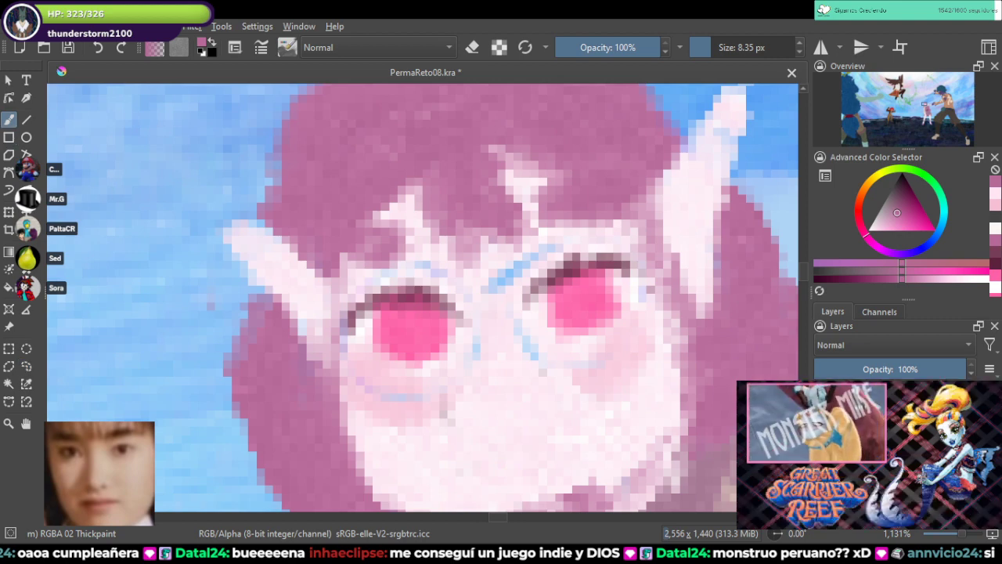
Step: Cover the leftover blue outlines around both of the elf's eyes with her pale pink skin colour
left_click(517, 315, "ctrl")
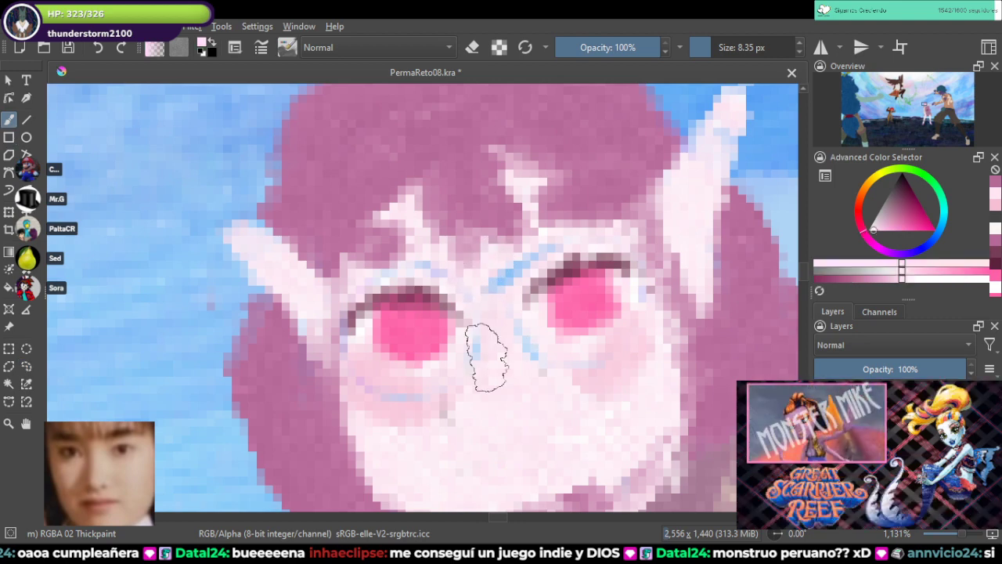
right_click(478, 296)
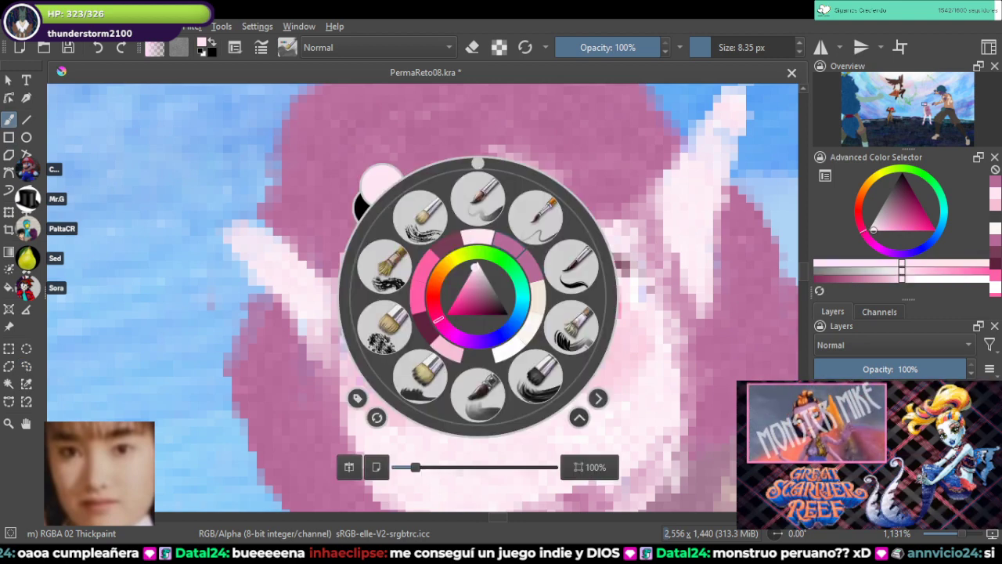
left_click(216, 270)
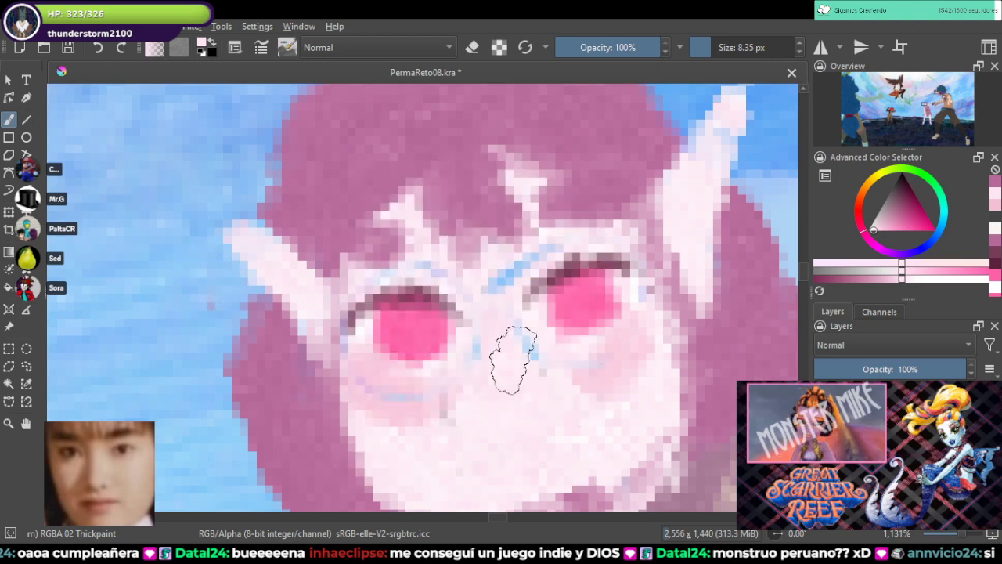
left_click_drag(508, 333, 537, 364)
mouse_move(484, 343)
left_mouse_down()
mouse_move(450, 406)
mouse_move(376, 409)
mouse_move(362, 394)
mouse_move(400, 427)
mouse_move(403, 407)
left_mouse_up()
mouse_move(495, 276)
left_mouse_down()
mouse_move(566, 240)
mouse_move(469, 289)
mouse_move(435, 258)
mouse_move(463, 279)
mouse_move(385, 269)
left_mouse_up()
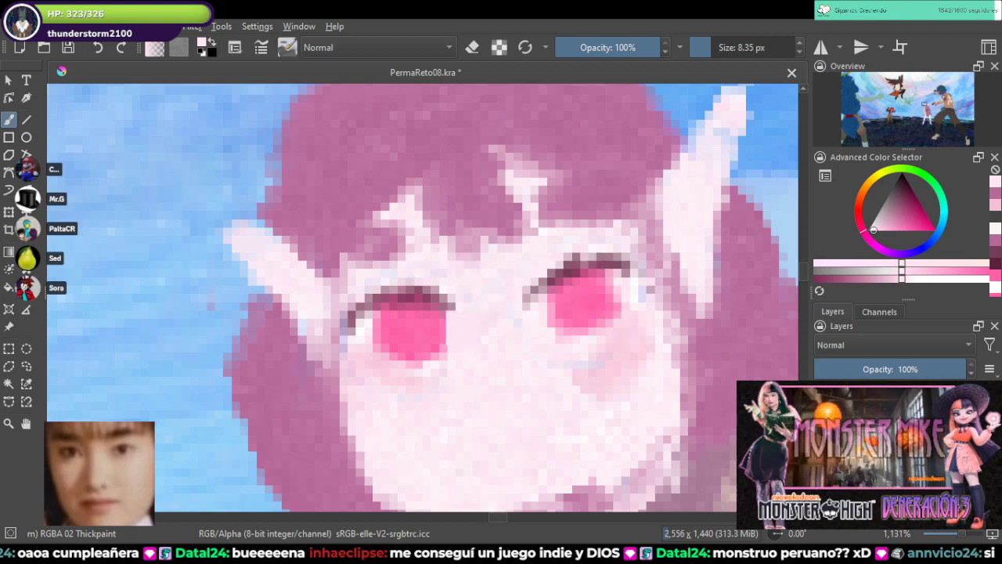
Step: Repaint the right-hand eye with a dark mauve upper lash line, a pink iris and near-white areas beside the iris
left_click(417, 291, "ctrl")
mouse_move(554, 267)
left_mouse_down()
mouse_move(527, 292)
mouse_move(615, 262)
left_mouse_up()
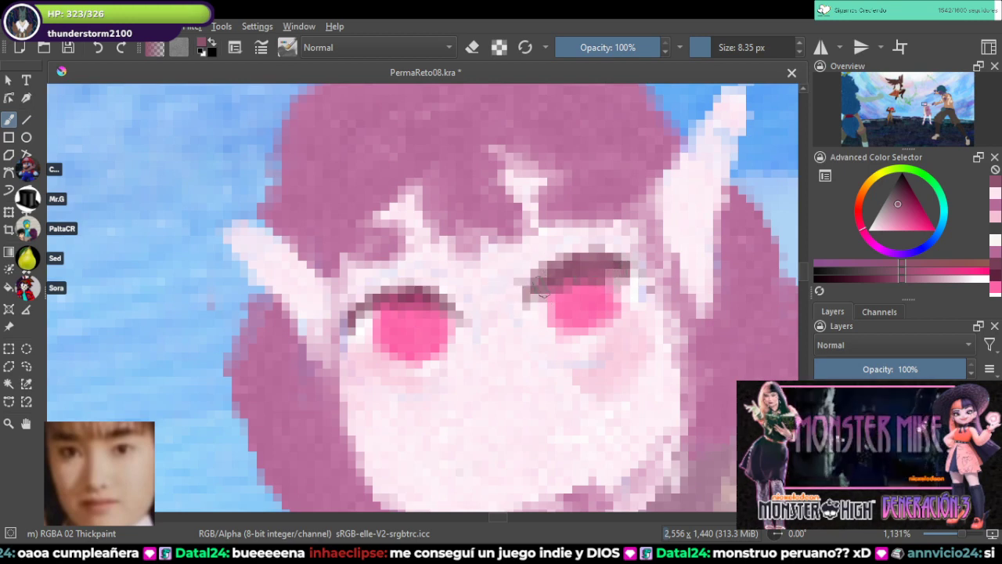
left_click(560, 300, "ctrl")
mouse_move(595, 280)
left_mouse_down()
mouse_move(578, 272)
mouse_move(605, 291)
left_mouse_up()
left_click(532, 311, "ctrl")
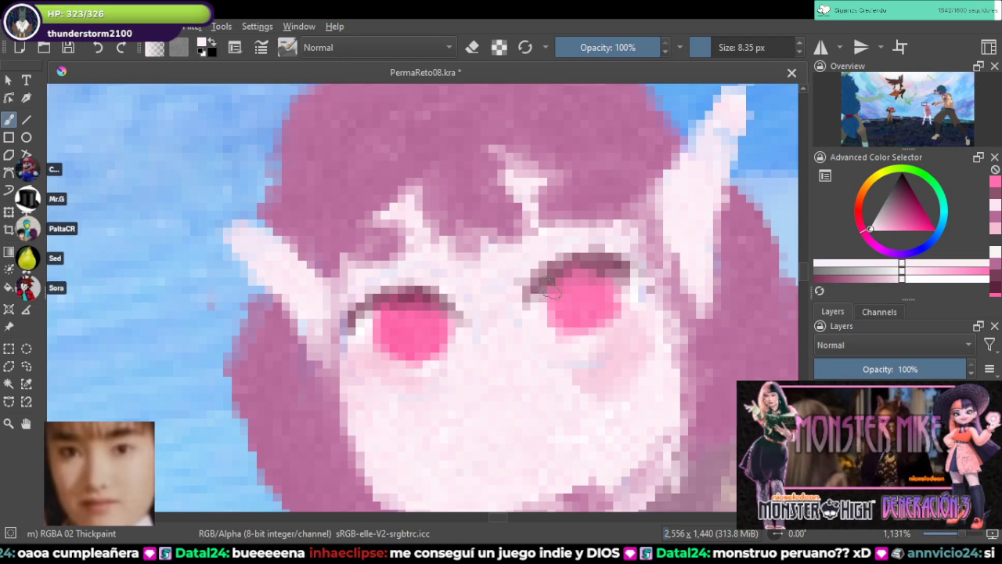
left_click_drag(545, 296, 567, 288)
left_click_drag(627, 277, 623, 307)
Step: Extend both upper lash lines around the outer eye corners in dark mauve, and set the brush size to 2.75 px
left_click(597, 259, "ctrl")
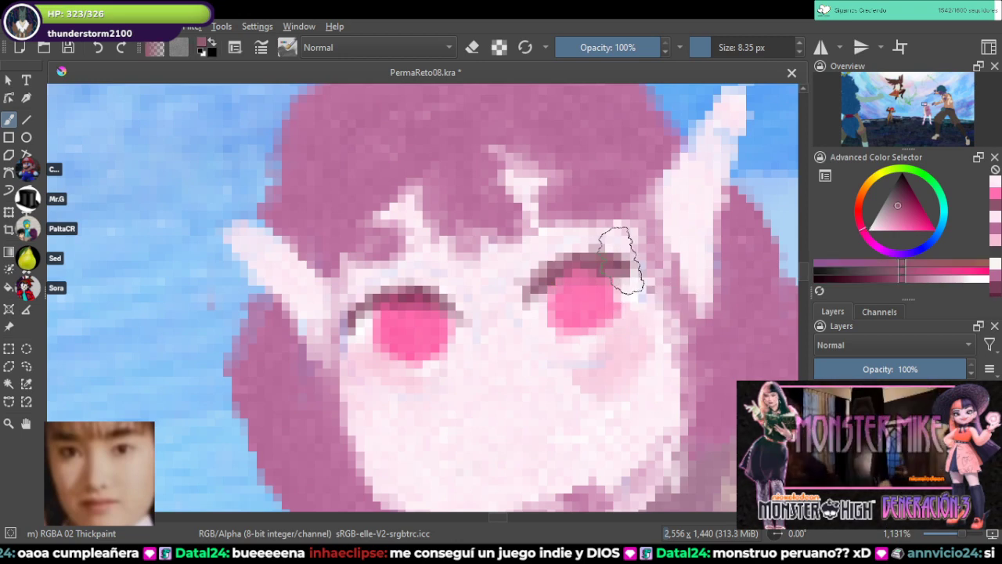
mouse_move(626, 268)
left_mouse_down()
mouse_move(645, 285)
mouse_move(637, 269)
mouse_move(606, 262)
left_mouse_up()
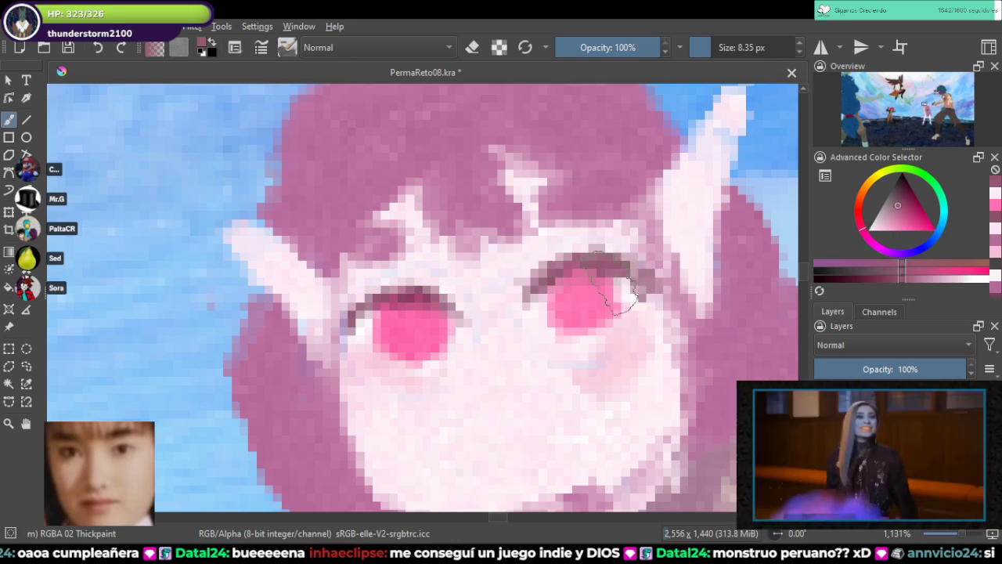
left_click_drag(340, 344, 356, 329)
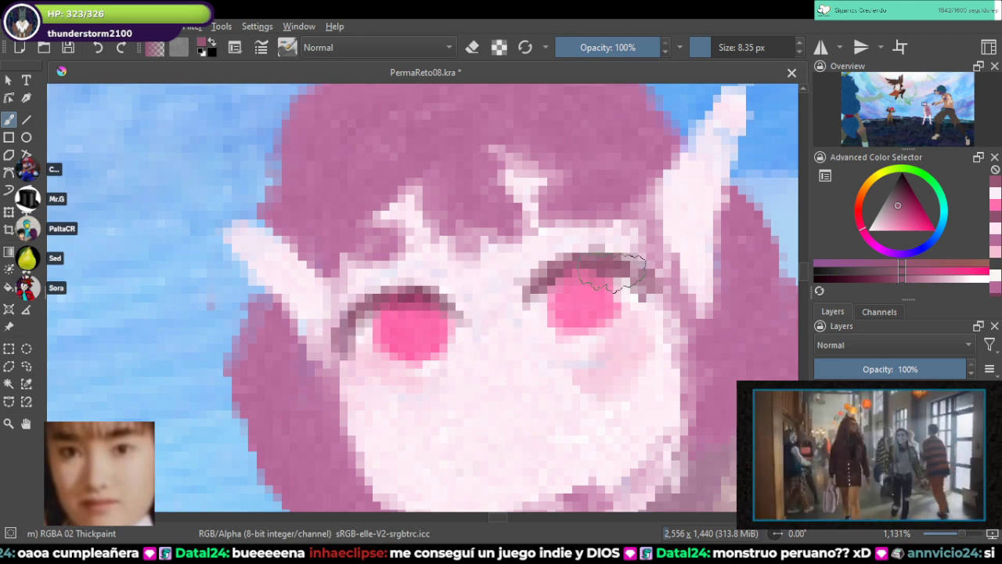
left_click_drag(557, 312, 548, 271)
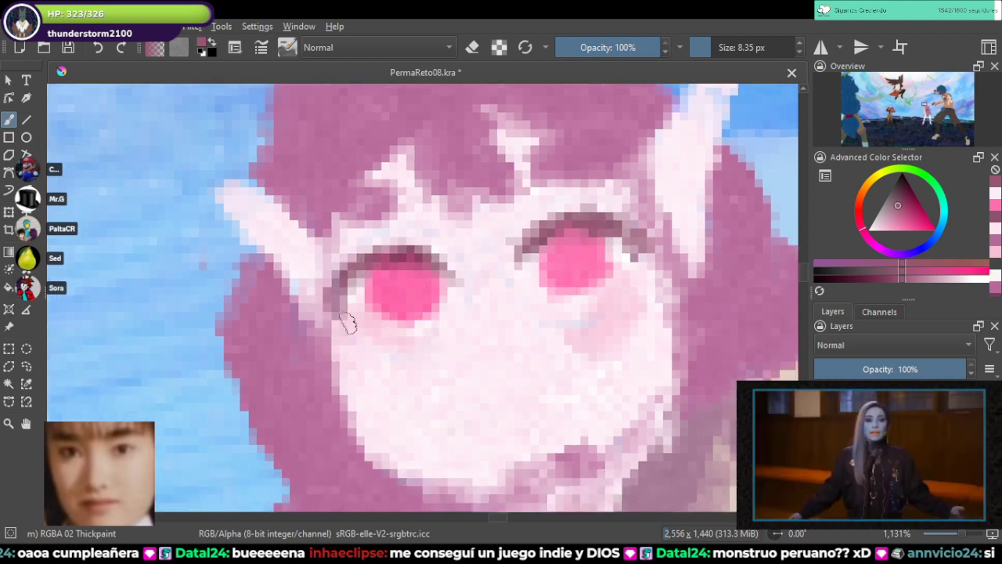
left_click_drag(352, 323, 442, 311)
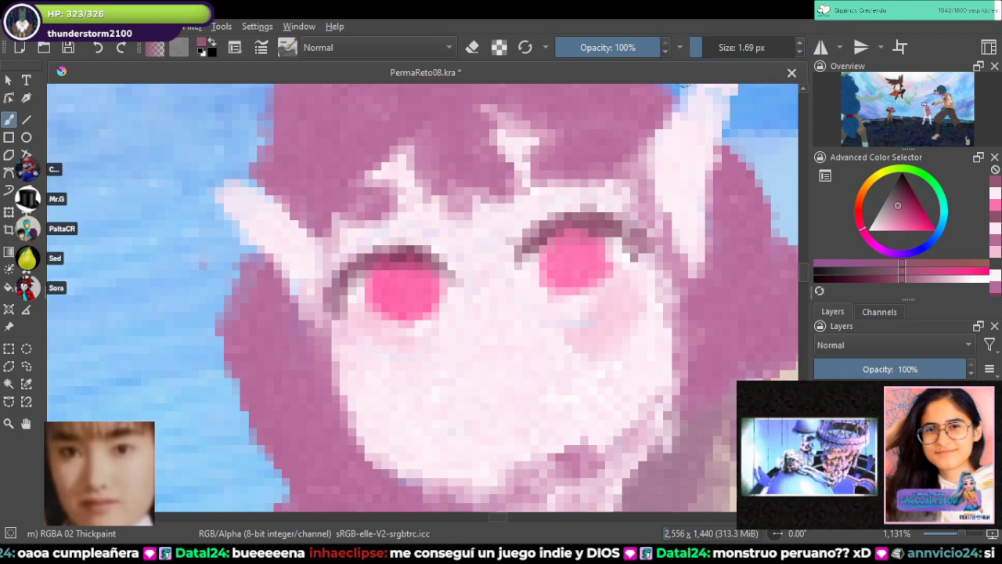
left_click_drag(702, 47, 707, 47)
mouse_move(567, 278)
left_mouse_down()
mouse_move(608, 280)
mouse_move(575, 285)
mouse_move(632, 260)
mouse_move(599, 291)
left_mouse_up()
key("ctrl+z")
key("ctrl+z")
key("ctrl+z")
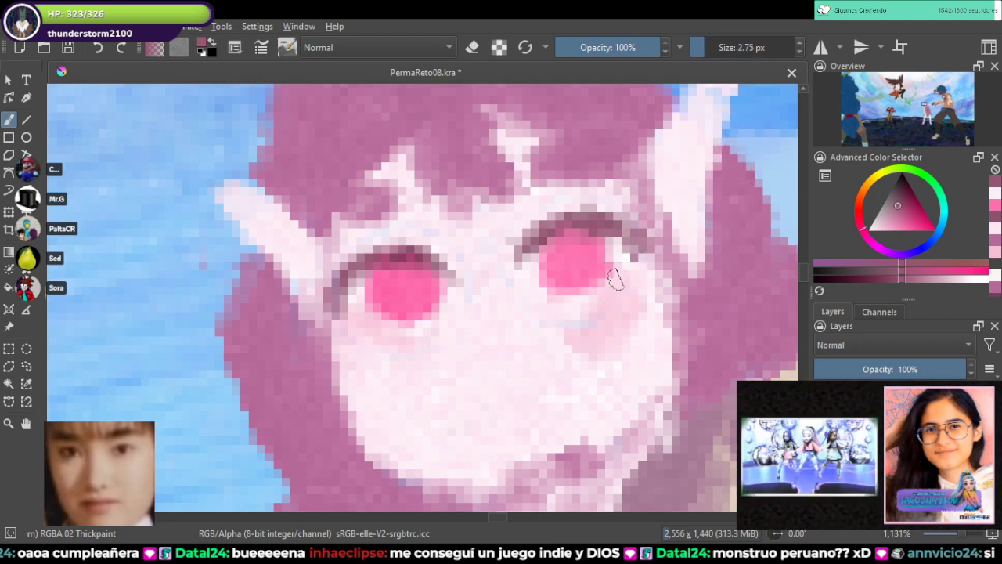
Step: Paint a thin dark mauve lower lash line beneath each of the elf's eyes
mouse_move(548, 299)
left_mouse_down()
mouse_move(595, 291)
mouse_move(638, 268)
left_mouse_up()
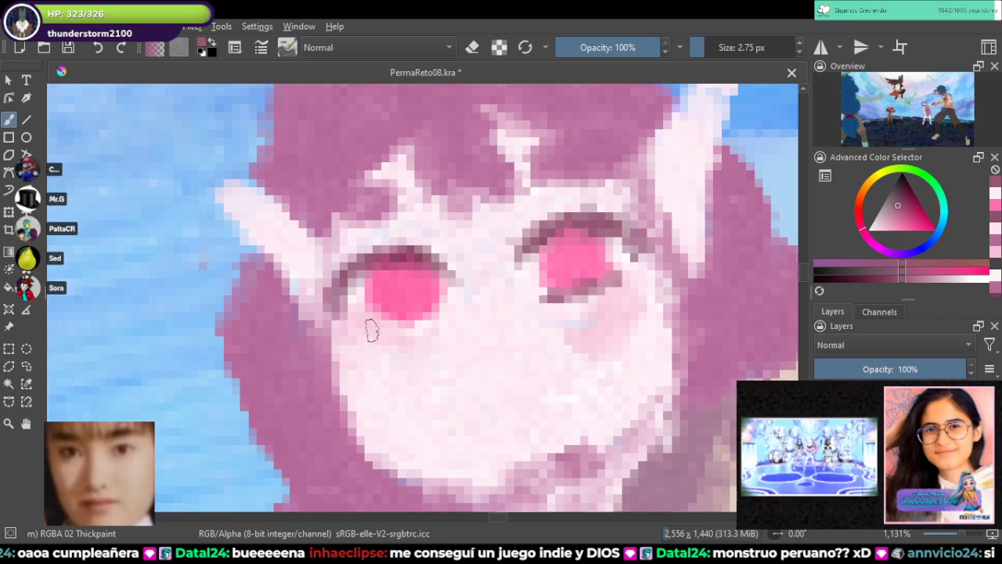
mouse_move(378, 329)
left_mouse_down()
mouse_move(430, 322)
mouse_move(336, 339)
mouse_move(400, 324)
mouse_move(350, 332)
mouse_move(398, 323)
left_mouse_up()
scroll(373, 322, "down", 9)
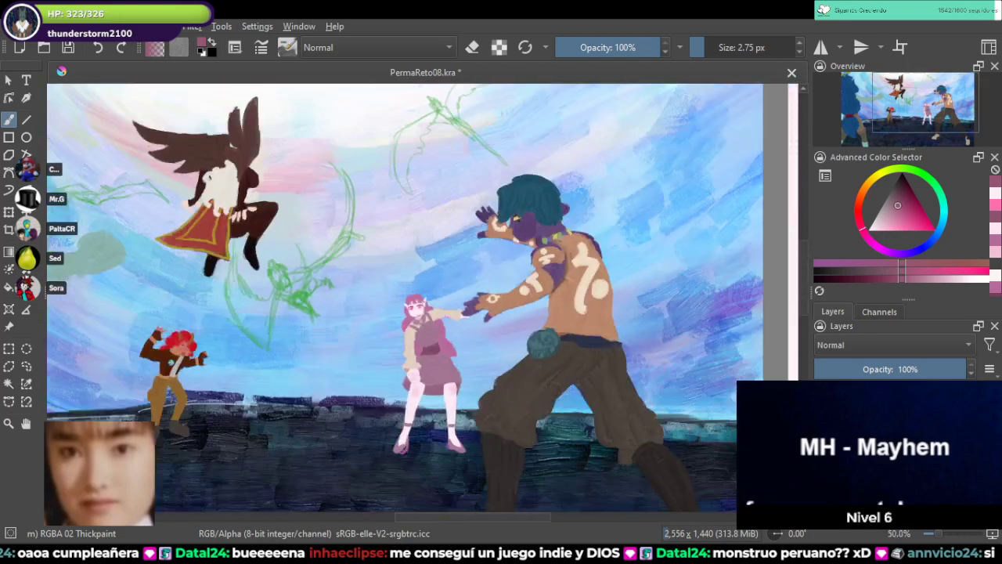
Step: Thicken the outer corners of both eyes' upper lashes with dark mauve, giving them a squarer, more pronounced end
left_click_drag(595, 235, 217, 377)
left_click_drag(391, 313, 534, 259)
left_click_drag(157, 391, 313, 333)
scroll(301, 340, "up", 6)
left_click_drag(601, 204, 475, 285)
scroll(474, 285, "up", 3)
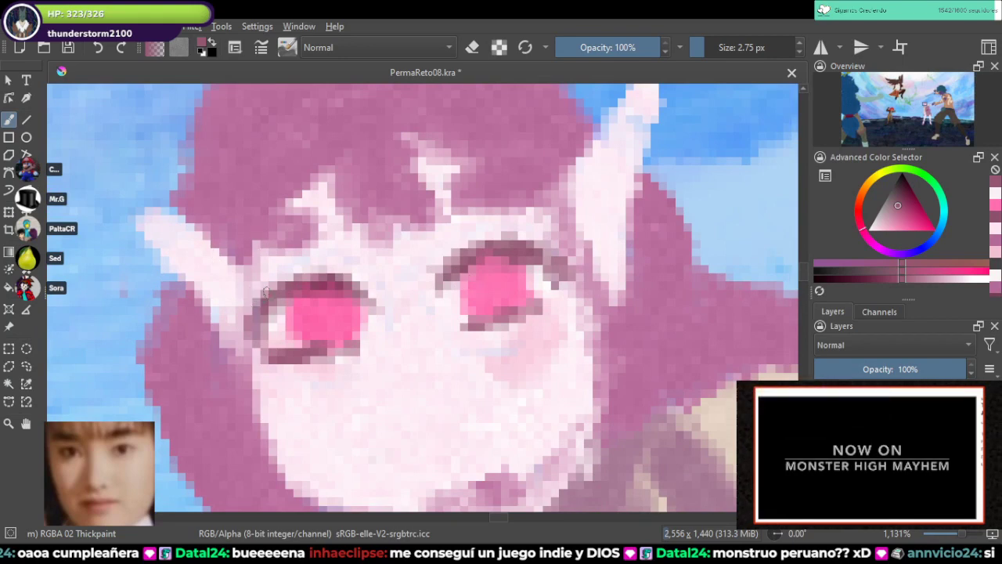
mouse_move(258, 324)
left_mouse_down()
mouse_move(263, 291)
mouse_move(281, 302)
left_mouse_up()
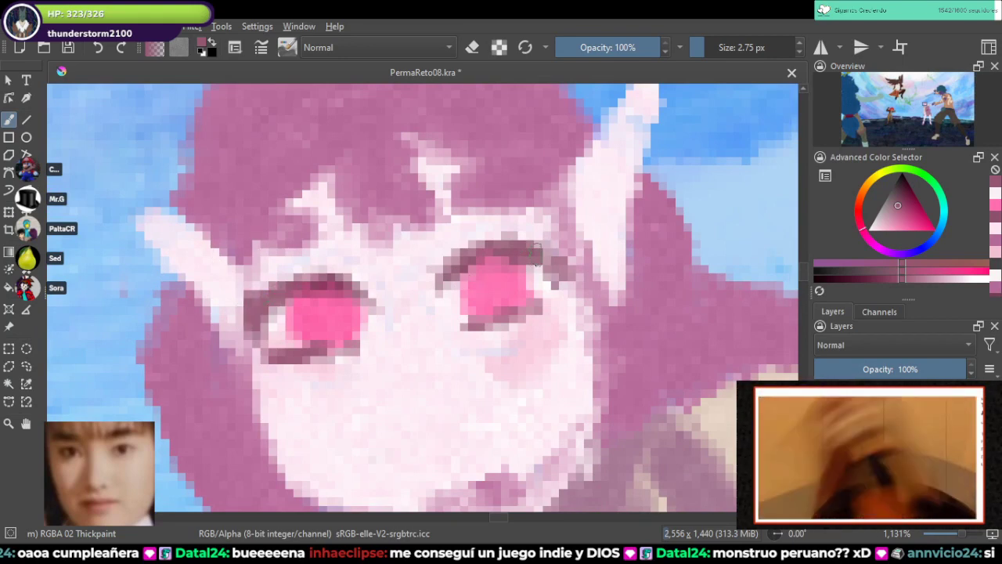
left_click_drag(537, 251, 559, 248)
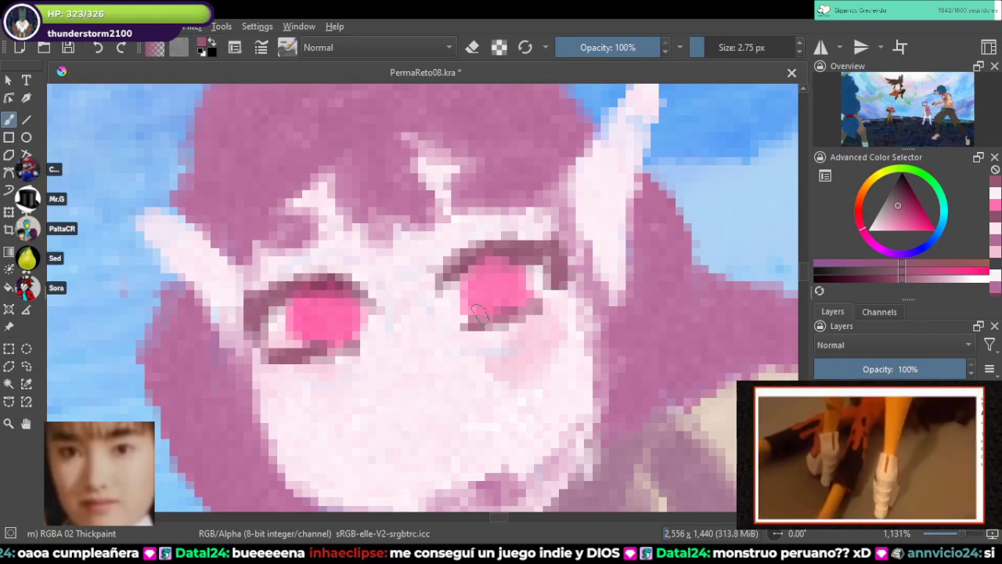
Step: Sample the light blush pink and paint blush under both eyes with a 9.24 px brush
left_click_drag(432, 321, 453, 247)
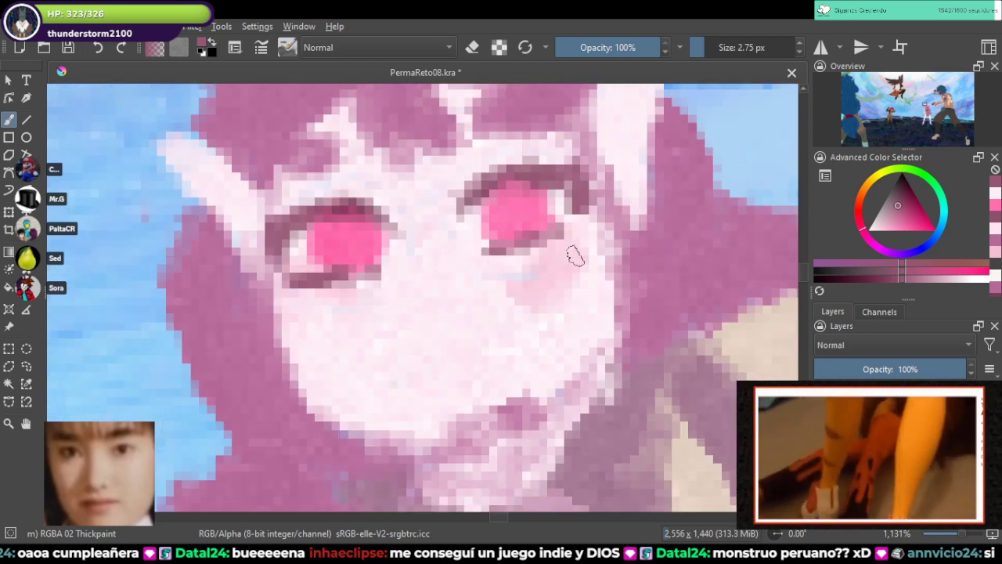
left_click(548, 270, "ctrl")
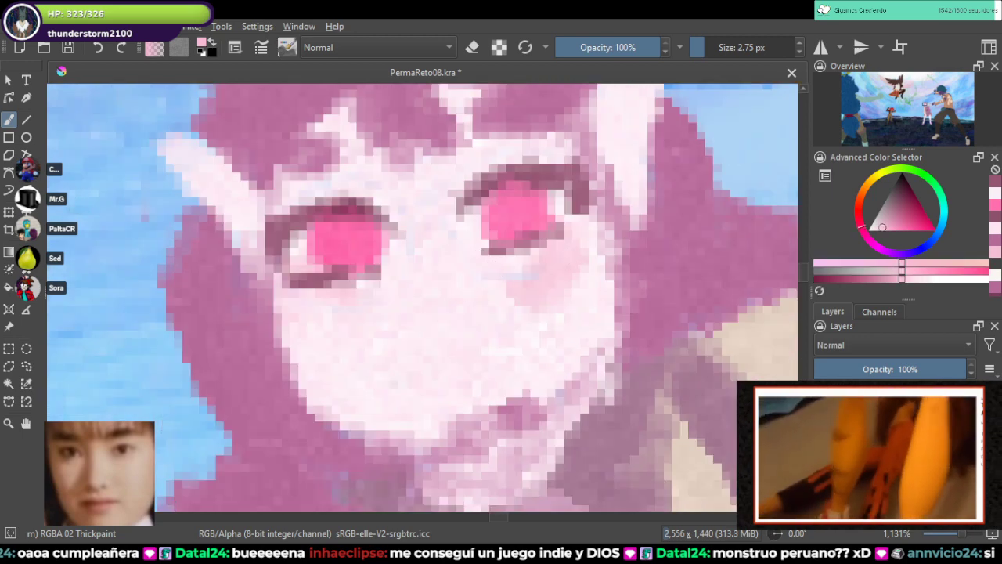
left_click_drag(704, 47, 711, 47)
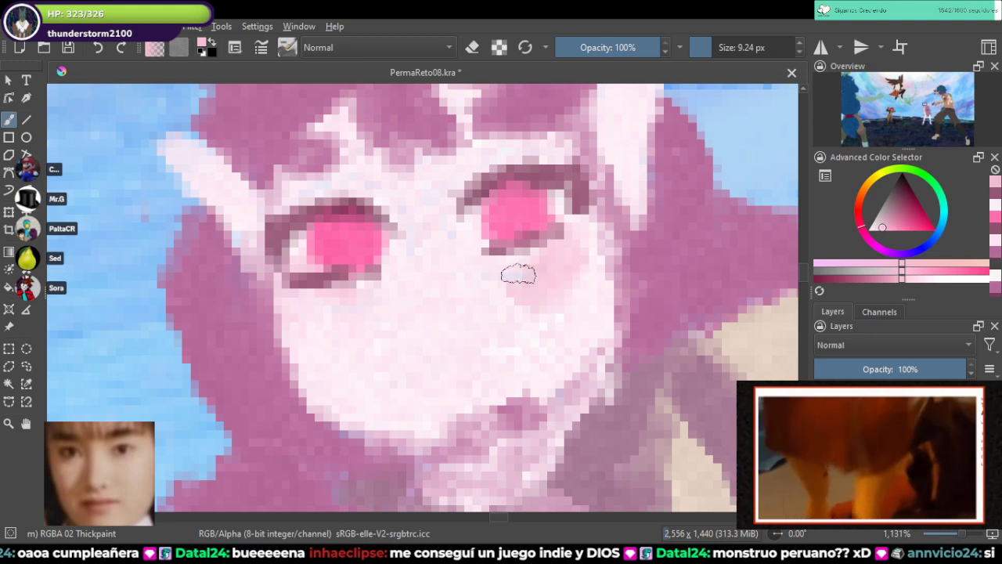
mouse_move(321, 310)
left_mouse_down()
mouse_move(293, 313)
mouse_move(300, 303)
mouse_move(303, 315)
left_mouse_up()
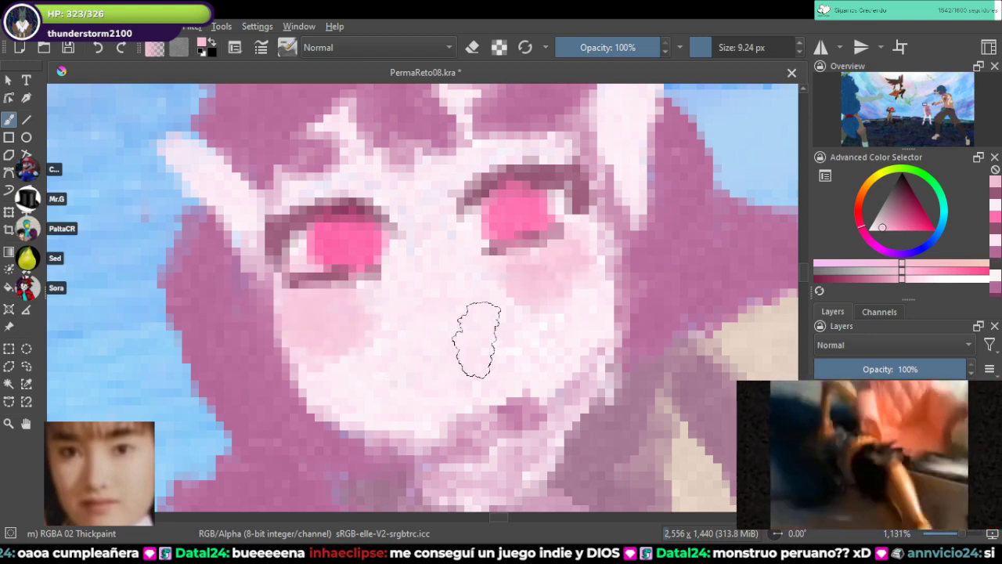
Step: Add light pink tint along the elf's nose bridge and in the centre of her lower face
scroll(514, 347, "down", 8)
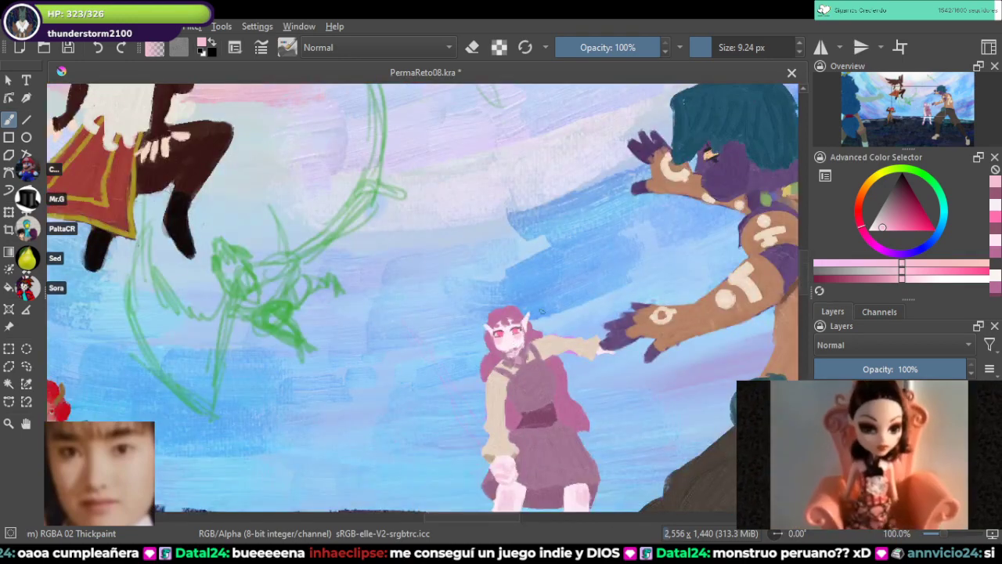
scroll(534, 321, "down", 1)
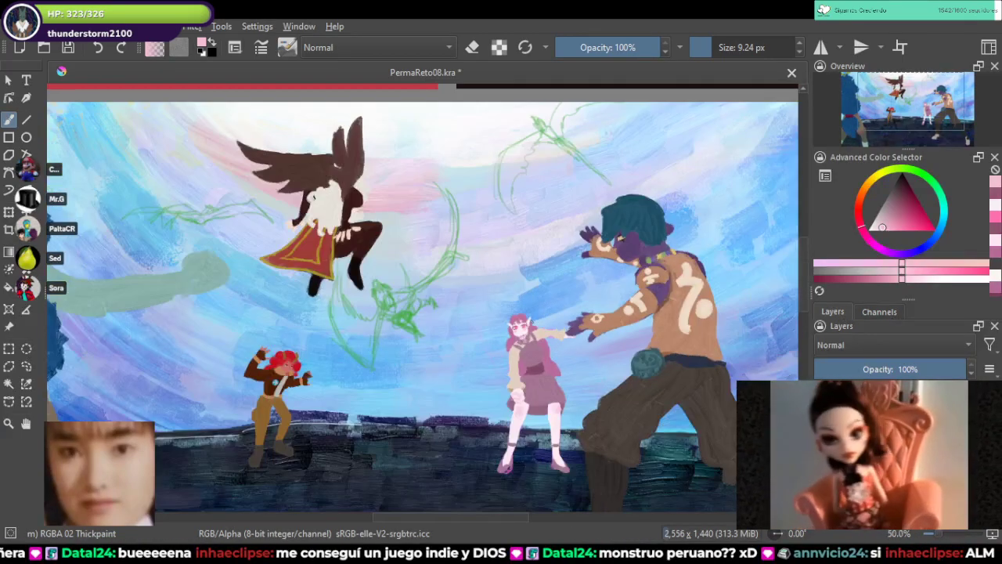
scroll(521, 325, "up", 10)
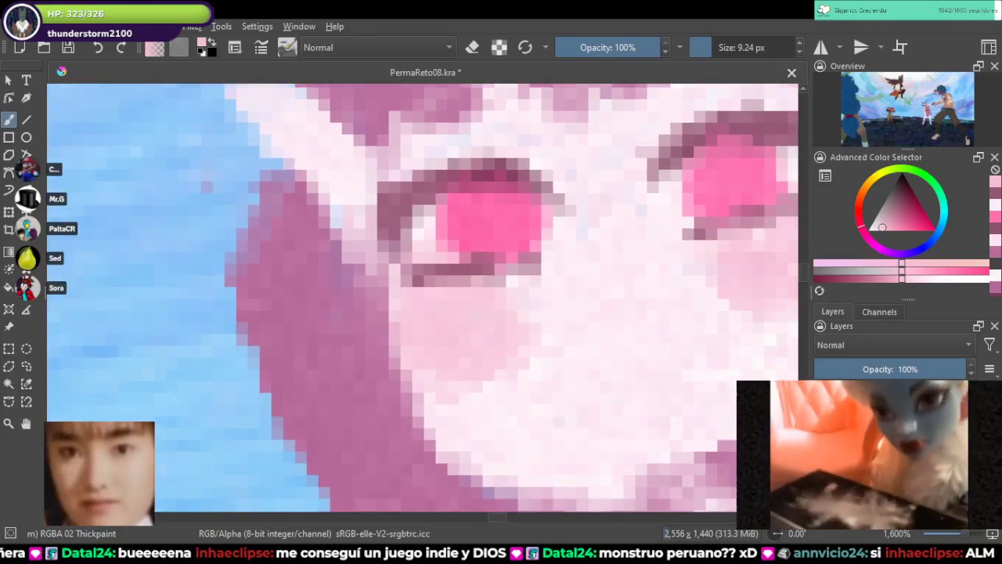
mouse_move(608, 312)
left_mouse_down()
mouse_move(503, 283)
mouse_move(504, 201)
left_mouse_up()
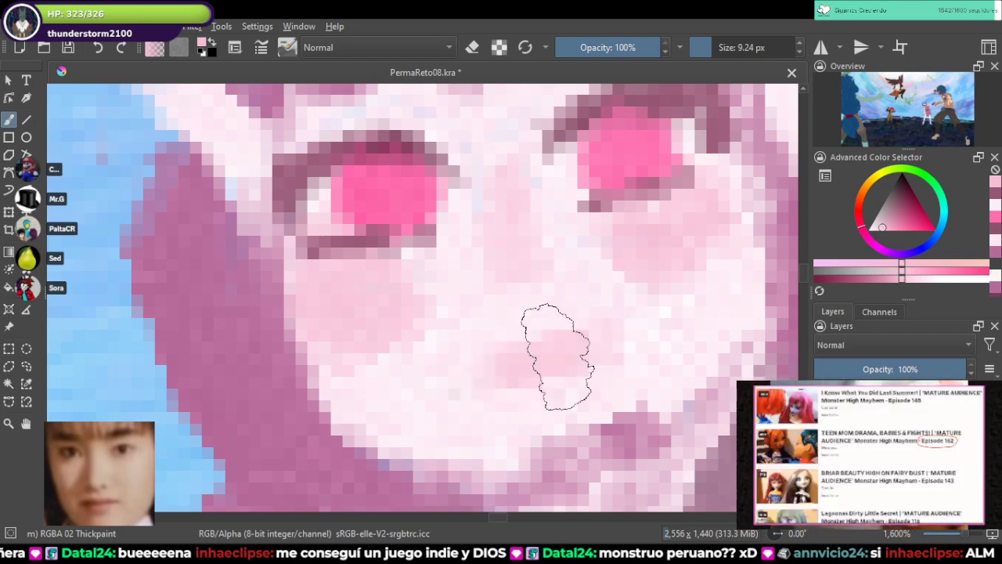
Step: Examine how the elf's repainted face reads at full figure and within the whole group scene
scroll(556, 356, "down", 4)
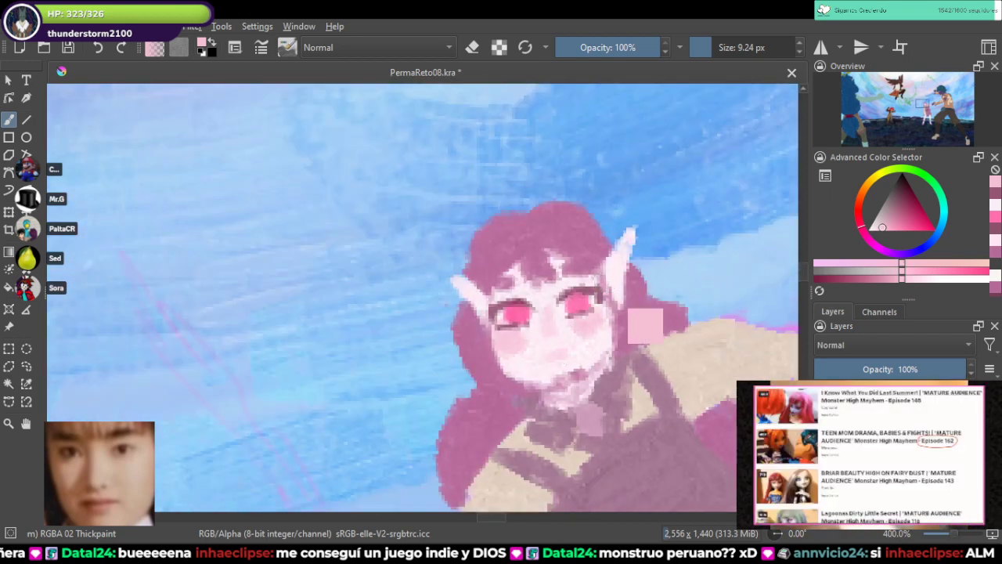
scroll(605, 286, "down", 2)
scroll(605, 283, "down", 4)
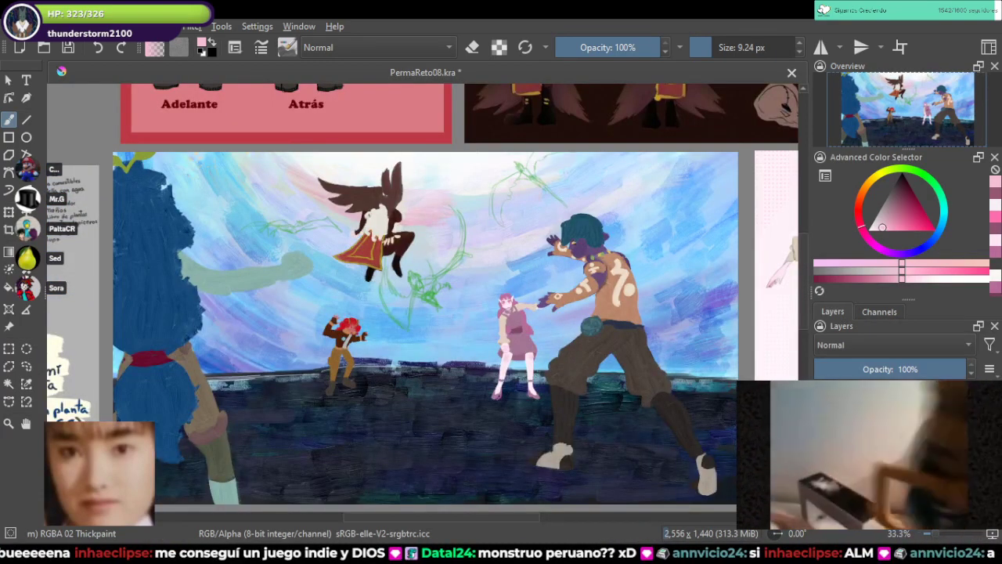
scroll(563, 344, "up", 5)
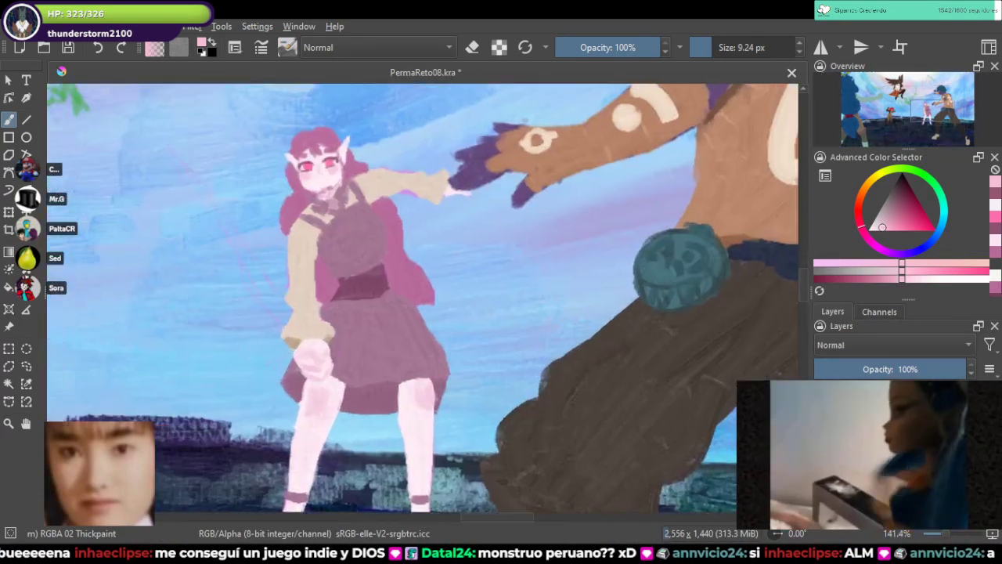
left_click_drag(462, 365, 505, 373)
left_click_drag(521, 339, 604, 354)
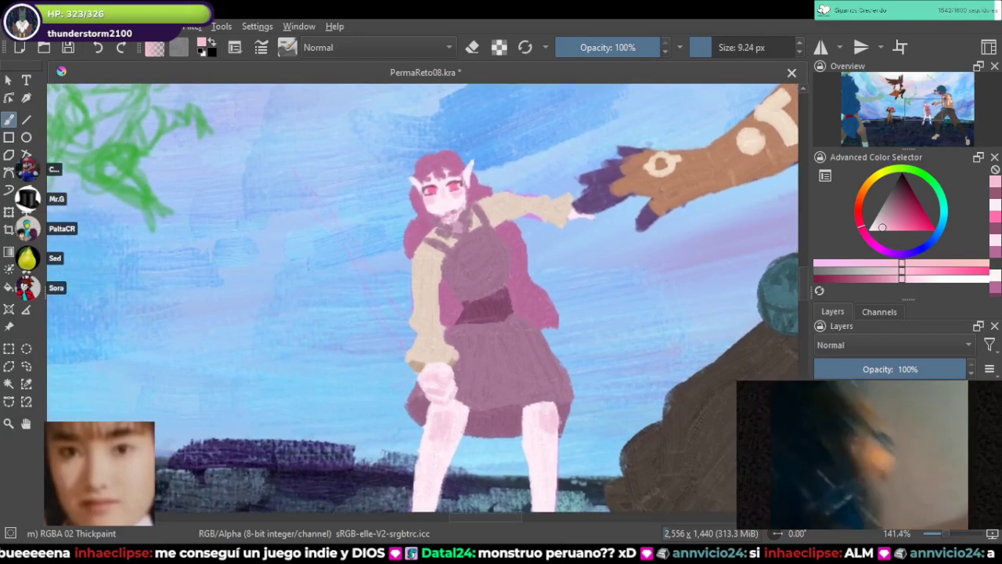
scroll(595, 345, "down", 5)
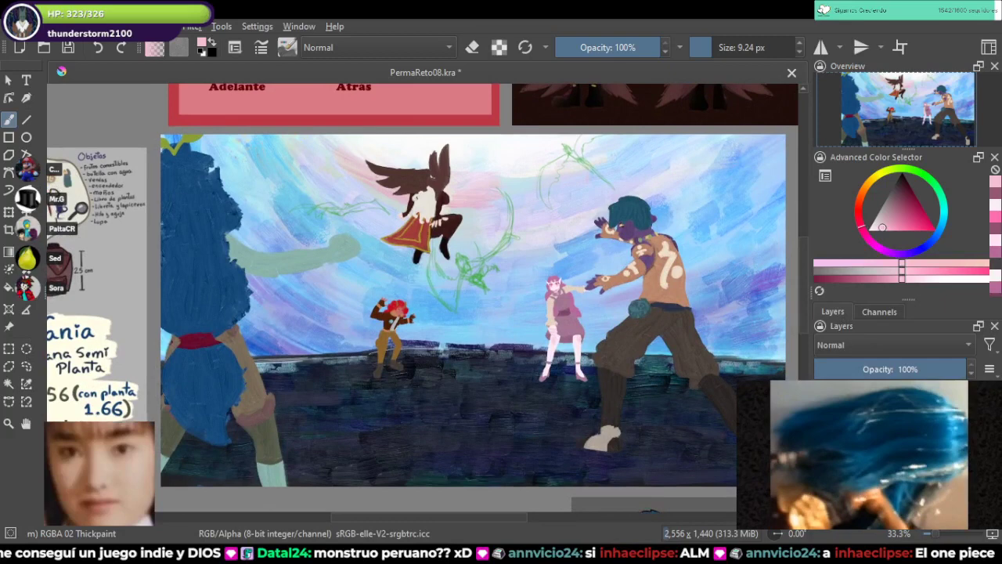
left_click_drag(595, 344, 595, 351)
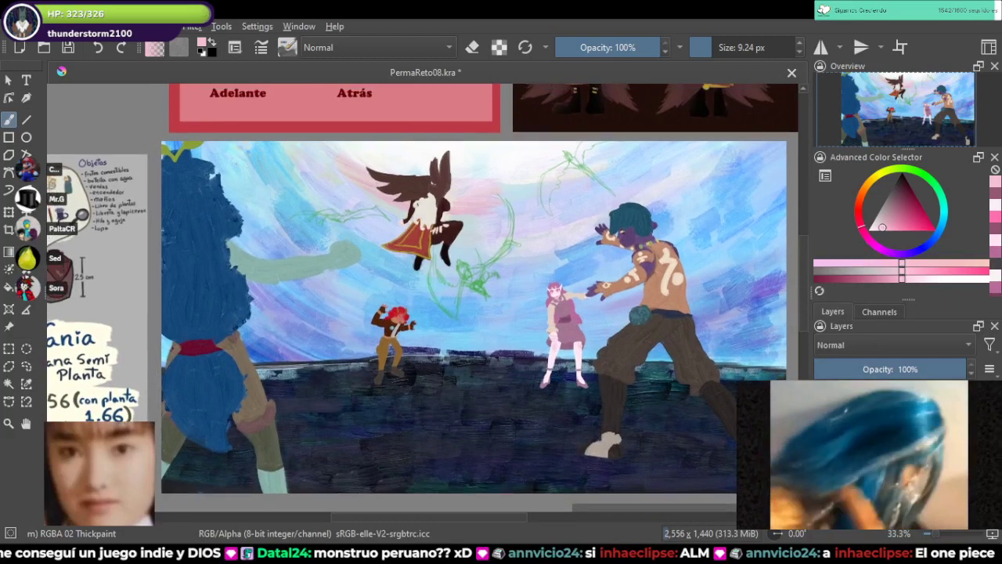
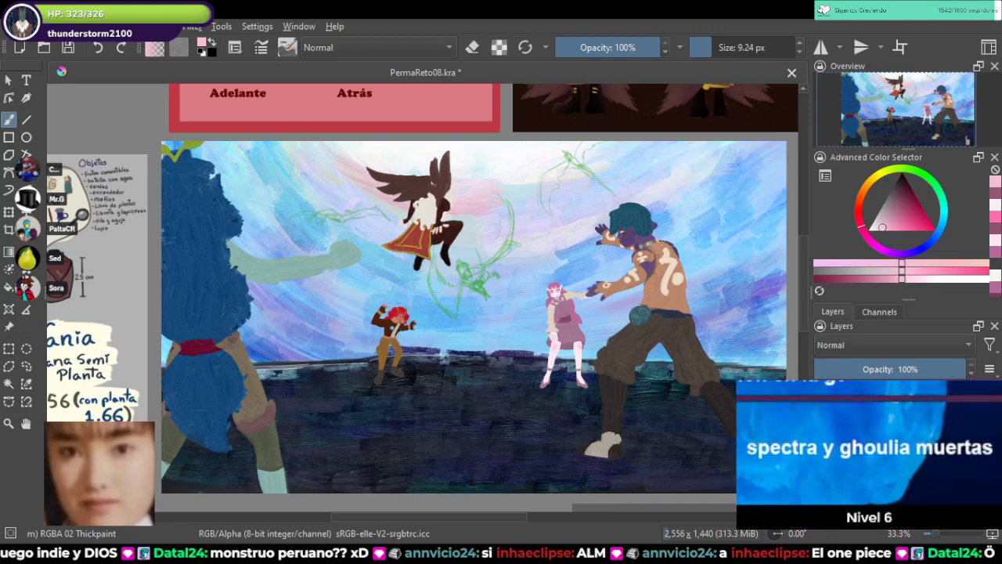
Step: Sample the body green from the skull-headed winged dragon's reference picture
left_click_drag(314, 423, 517, 158)
left_click_drag(352, 415, 353, 292)
scroll(353, 292, "up", 4)
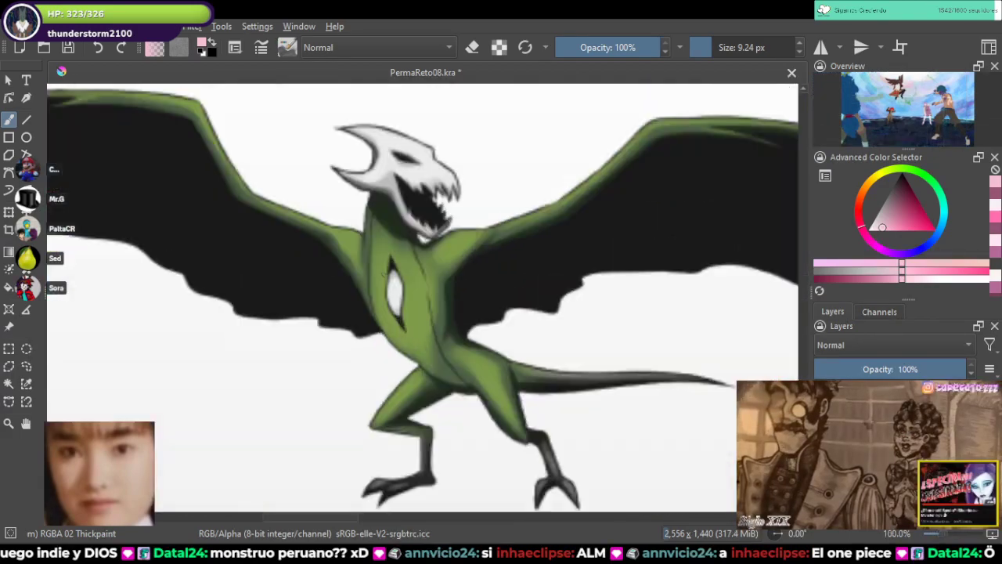
left_click(436, 329, "ctrl")
Step: Block in the sketched dragon's head and neck with the sampled green, enlarging the brush to 14.67 px
mouse_move(736, 87)
left_mouse_down()
mouse_move(659, 364)
mouse_move(621, 560)
left_mouse_up()
scroll(698, 205, "up", 2)
left_click_drag(704, 501, 469, 204)
scroll(470, 203, "up", 1)
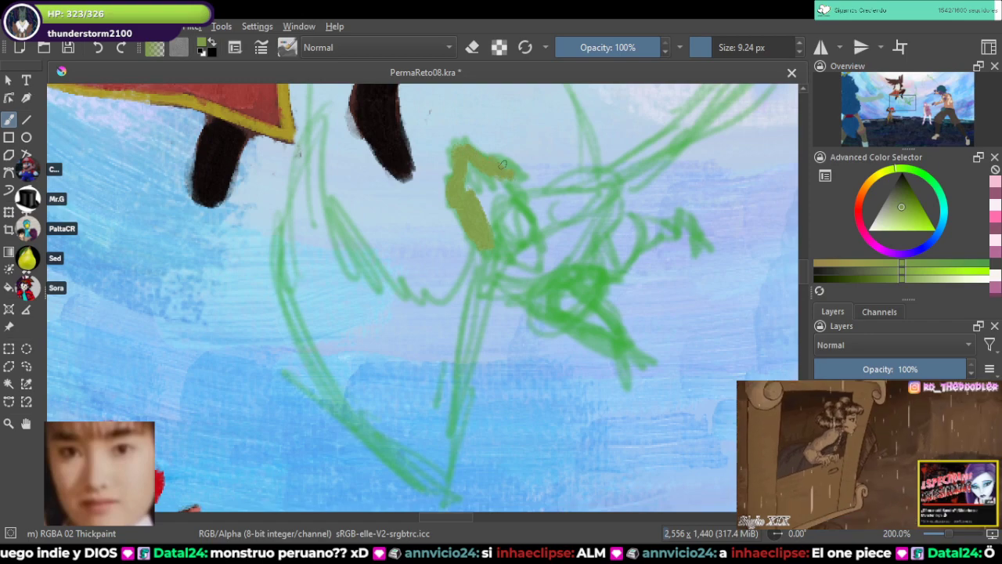
mouse_move(511, 175)
left_mouse_down()
mouse_move(466, 165)
mouse_move(464, 202)
mouse_move(489, 230)
mouse_move(495, 205)
mouse_move(479, 210)
mouse_move(509, 242)
left_mouse_up()
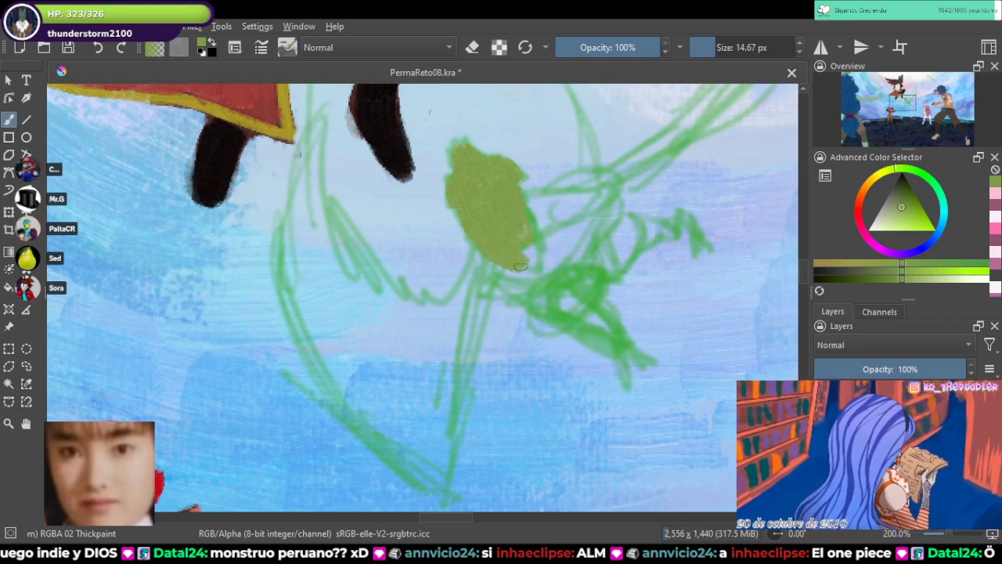
Step: Paint the long curved arm of the dragon's raised wing in green, from the shoulder up along the sketch
mouse_move(522, 202)
left_mouse_down()
mouse_move(628, 180)
mouse_move(634, 171)
left_mouse_up()
mouse_move(634, 173)
left_mouse_down()
mouse_move(505, 257)
mouse_move(638, 143)
left_mouse_up()
left_click_drag(592, 186, 610, 161)
mouse_move(627, 129)
left_mouse_down()
mouse_move(590, 239)
mouse_move(609, 177)
mouse_move(603, 230)
mouse_move(621, 135)
left_mouse_up()
left_click_drag(612, 221, 616, 109)
left_click_drag(616, 110, 614, 212)
left_click_drag(588, 133, 620, 257)
left_click_drag(587, 107, 617, 258)
left_click_drag(617, 257, 613, 307)
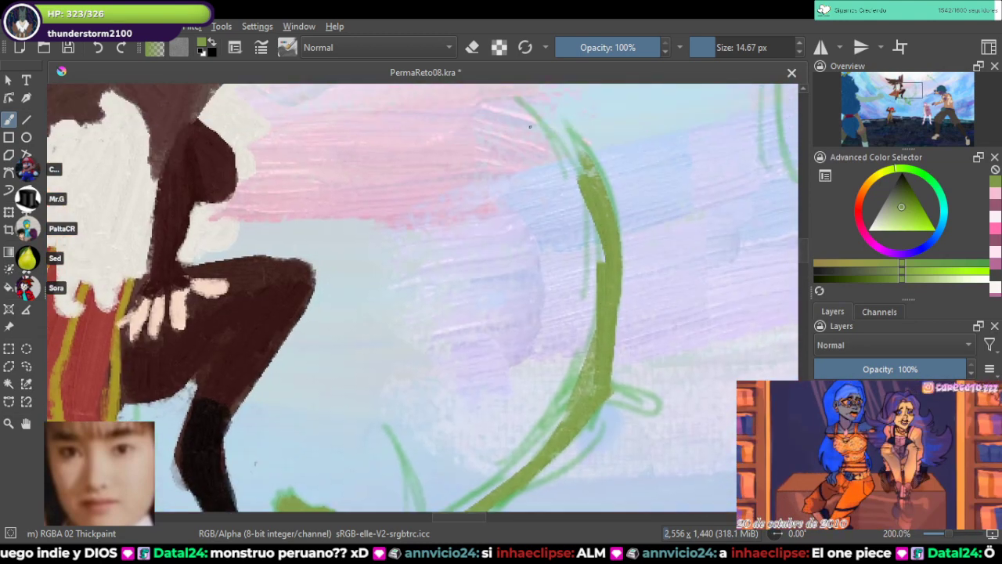
Step: Thicken the raised wing's green arm up to its tip and add the short curved spike rising from the body
left_click_drag(530, 126, 608, 196)
left_click_drag(601, 267, 601, 251)
mouse_move(583, 176)
left_mouse_down()
mouse_move(586, 325)
mouse_move(575, 370)
left_mouse_up()
left_click_drag(592, 319, 551, 413)
left_click_drag(527, 361, 566, 227)
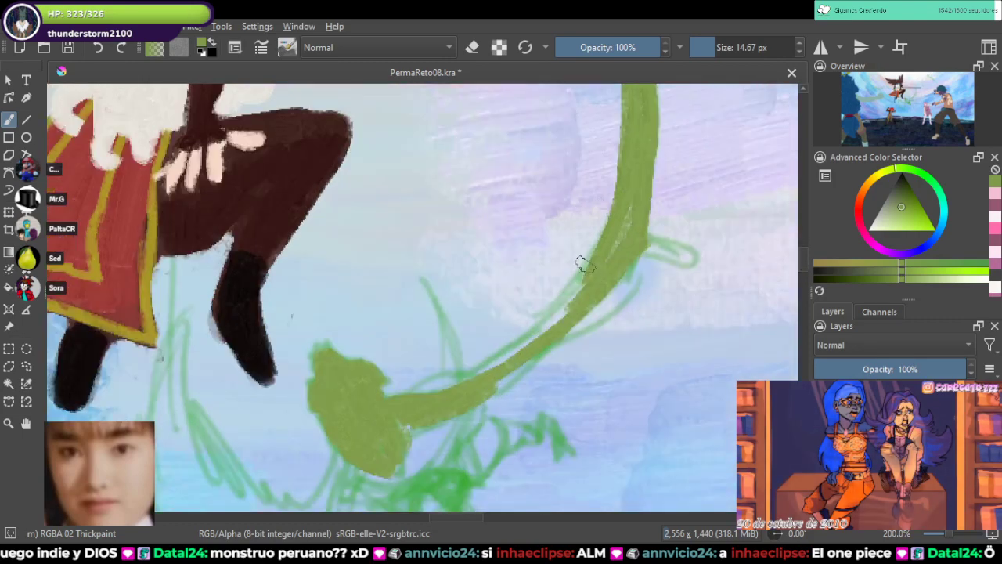
mouse_move(548, 300)
left_mouse_down()
mouse_move(536, 331)
mouse_move(510, 335)
mouse_move(478, 383)
mouse_move(626, 234)
mouse_move(473, 369)
mouse_move(410, 409)
mouse_move(475, 368)
left_mouse_up()
left_click_drag(410, 272, 442, 377)
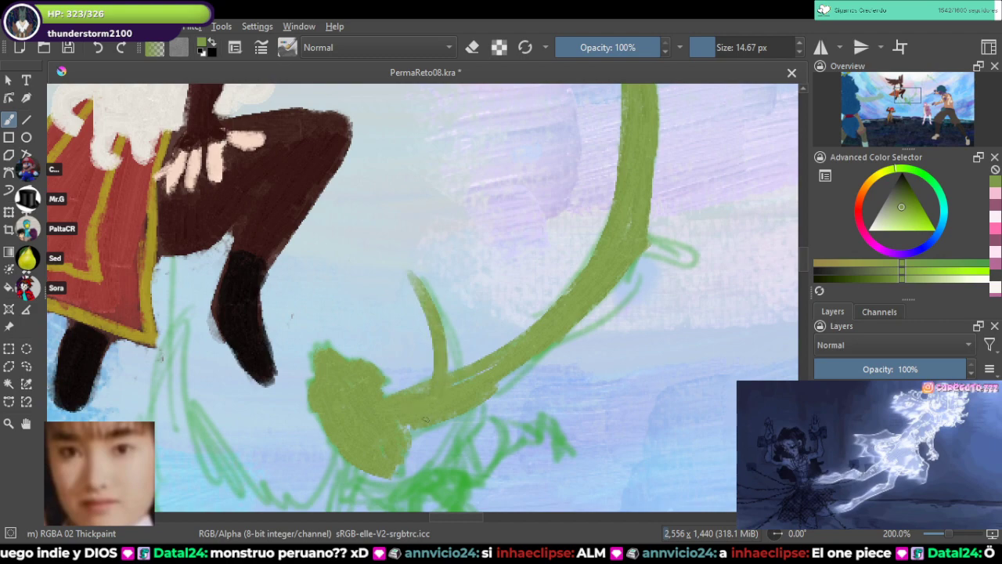
Step: Lay green strokes down the lower wing from its pointed tip and connect the wing to the body
mouse_move(442, 424)
left_mouse_down()
mouse_move(501, 319)
mouse_move(634, 314)
left_mouse_up()
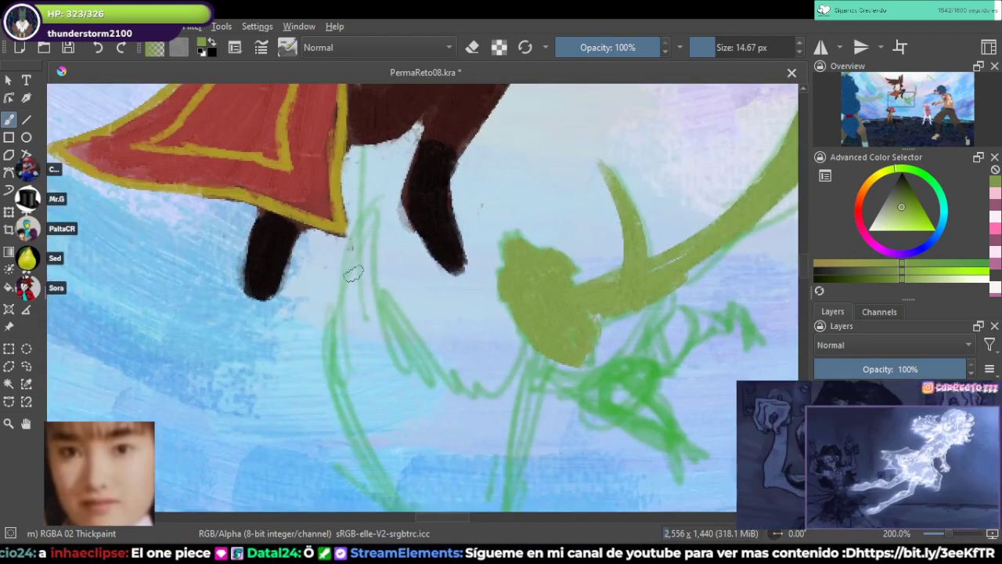
left_click_drag(372, 141, 342, 411)
mouse_move(367, 212)
left_mouse_down()
mouse_move(375, 422)
mouse_move(388, 427)
left_mouse_up()
left_click_drag(368, 242, 414, 415)
left_click_drag(389, 317, 430, 395)
left_click_drag(401, 345, 454, 426)
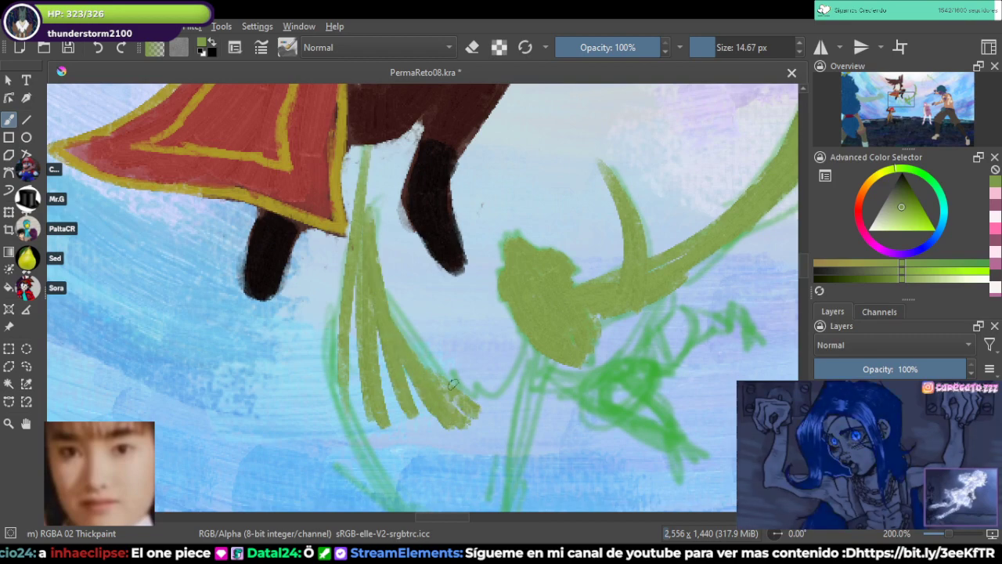
left_click_drag(537, 348, 503, 407)
Step: Outline the lower wing's outer edge down to its bottom corner and fill the whole wing with green
mouse_move(531, 338)
left_mouse_down()
mouse_move(486, 422)
mouse_move(572, 229)
left_mouse_up()
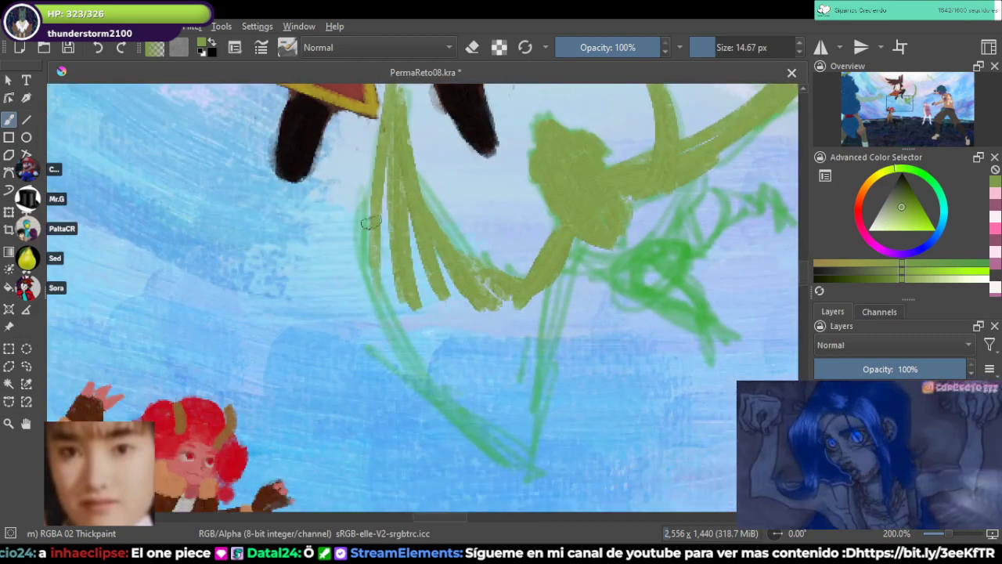
left_click_drag(379, 190, 431, 387)
left_click_drag(378, 255, 438, 394)
mouse_move(424, 351)
left_mouse_down()
mouse_move(511, 454)
mouse_move(537, 375)
left_mouse_up()
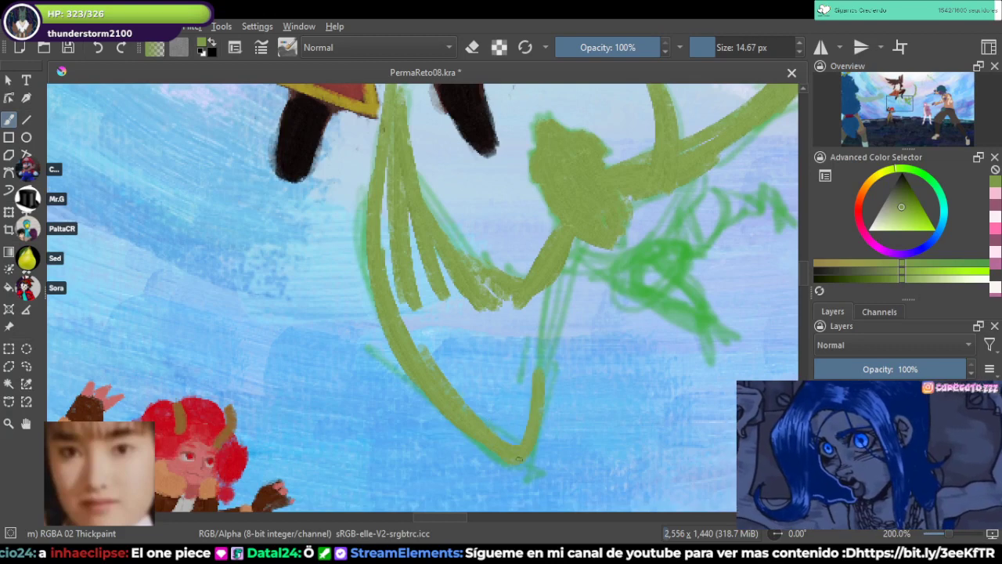
left_click_drag(560, 273, 526, 435)
mouse_move(527, 383)
left_mouse_down()
mouse_move(587, 254)
mouse_move(580, 239)
left_mouse_up()
mouse_move(540, 294)
left_mouse_down()
mouse_move(519, 417)
mouse_move(431, 332)
mouse_move(379, 235)
mouse_move(427, 317)
mouse_move(489, 368)
mouse_move(476, 300)
mouse_move(509, 368)
mouse_move(529, 301)
left_mouse_up()
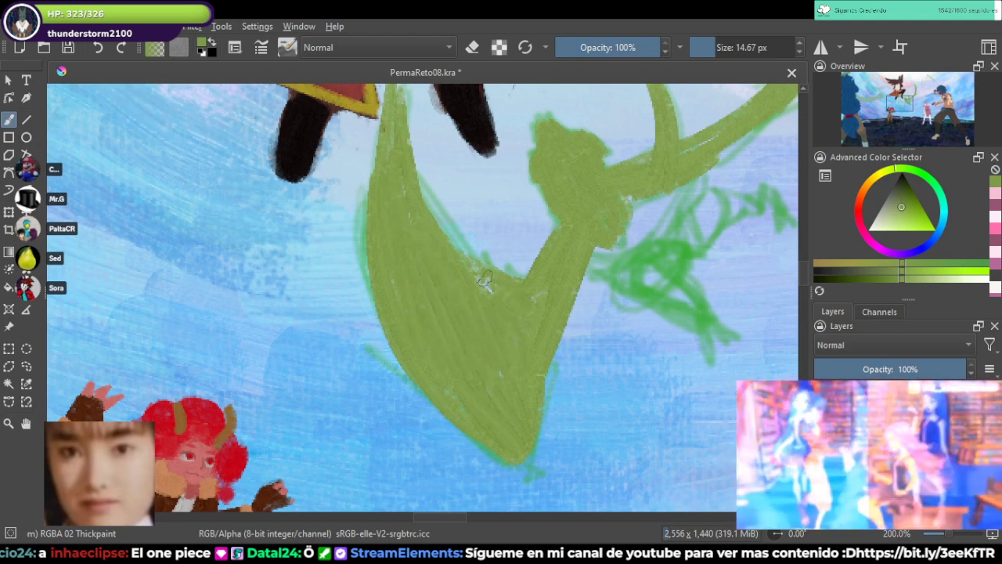
Step: Block in the dragon's torso, both legs and clawed feet with the same green
left_click_drag(494, 401, 319, 417)
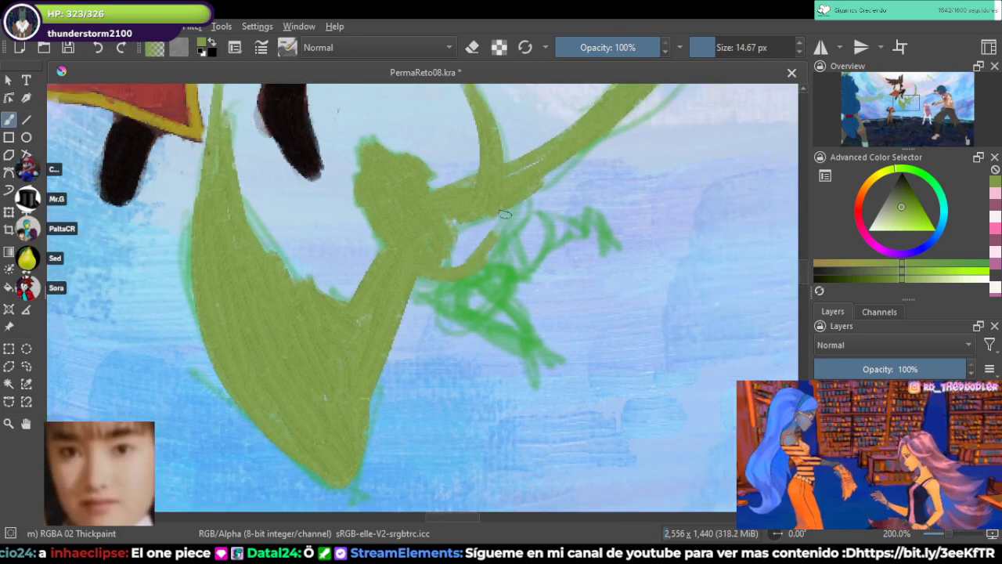
left_click_drag(505, 213, 484, 220)
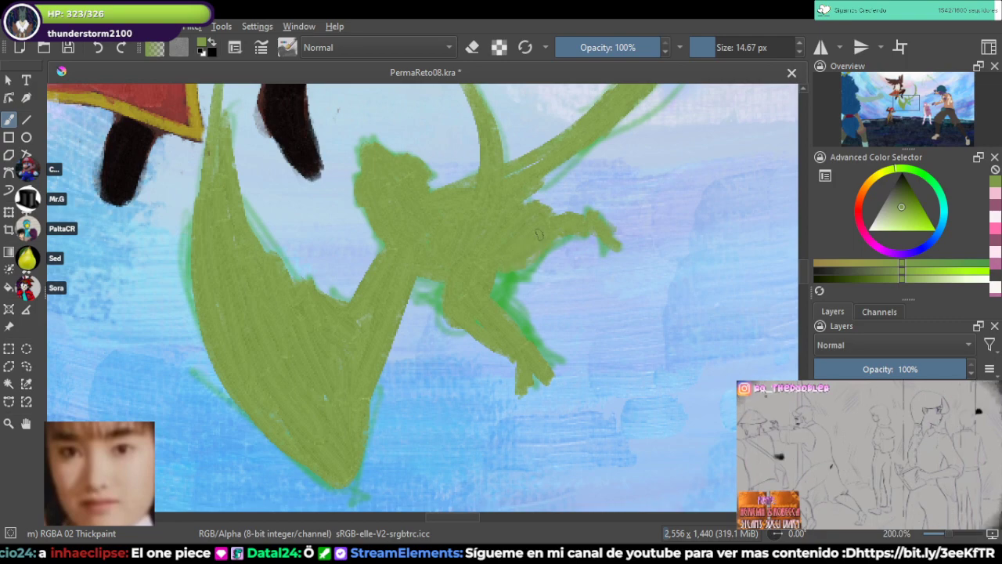
Step: Sample the near-black wing membrane colour from the skull-headed dragon's reference picture
scroll(494, 302, "down", 5)
left_click_drag(438, 438, 612, 112)
left_click_drag(321, 408, 384, 319)
scroll(384, 320, "up", 3)
left_click(490, 272, "ctrl")
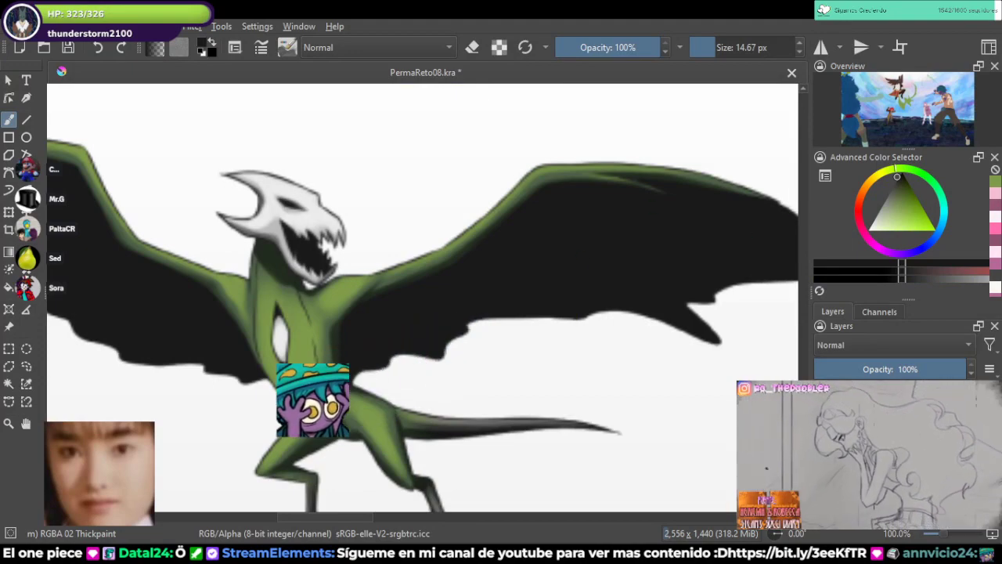
Step: Paint near-black streaks down the lower wing's membrane and along its inner edge, undoing the last unwanted strokes
scroll(422, 297, "down", 10)
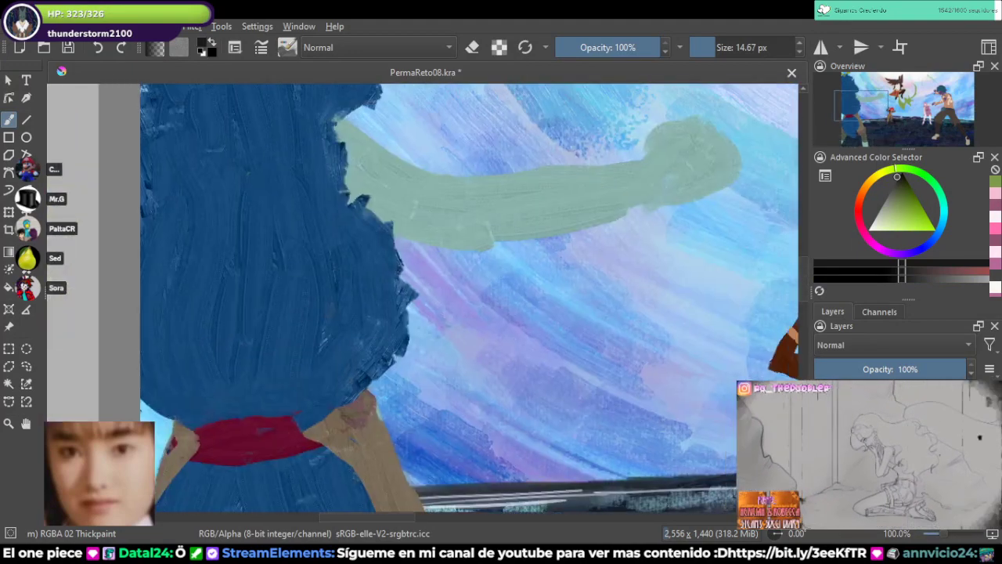
mouse_move(693, 161)
left_mouse_down()
mouse_move(577, 313)
mouse_move(358, 264)
mouse_move(145, 242)
left_mouse_up()
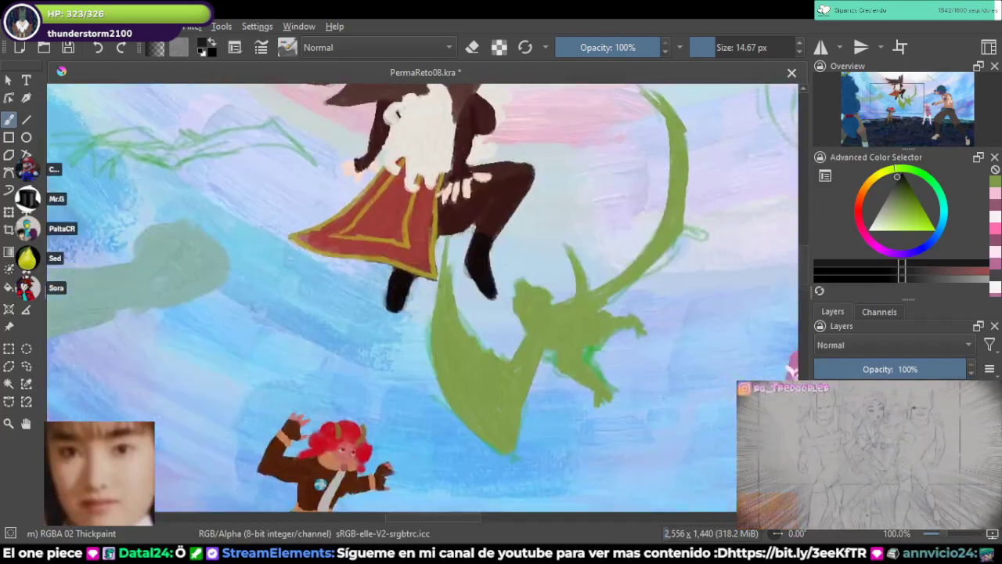
scroll(463, 344, "up", 2)
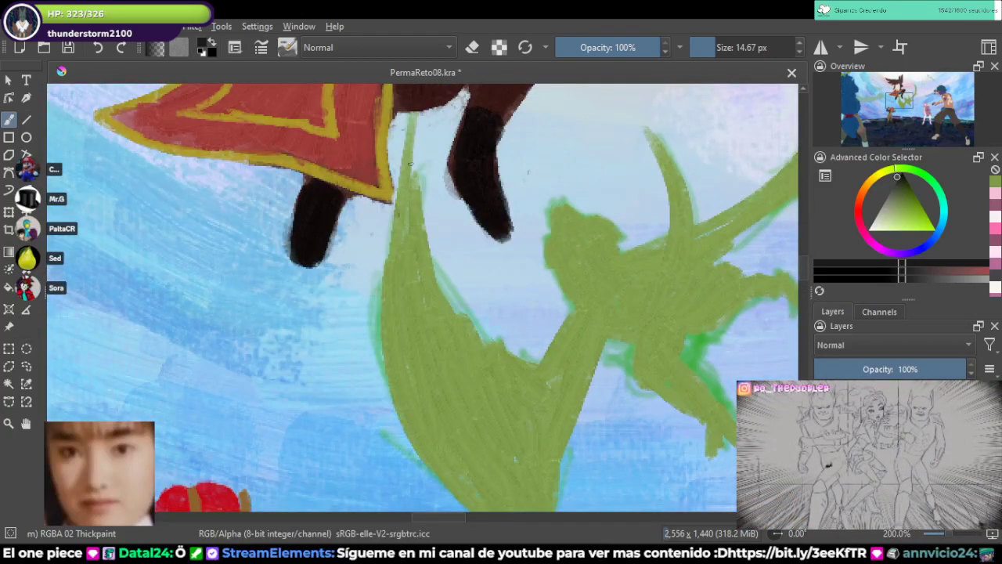
left_click_drag(410, 163, 411, 268)
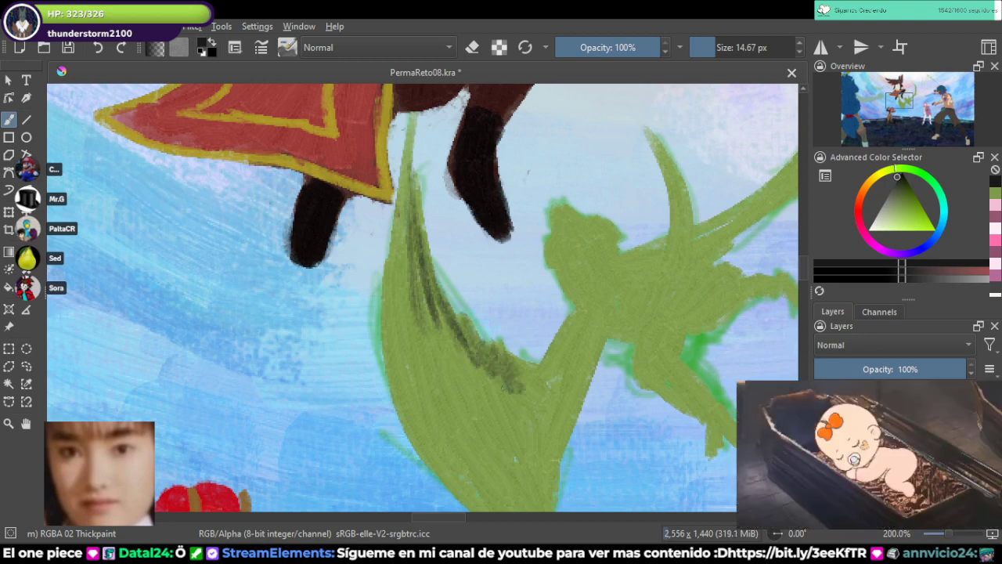
left_click_drag(408, 260, 403, 360)
mouse_move(404, 241)
left_mouse_down()
mouse_move(407, 373)
mouse_move(418, 401)
left_mouse_up()
left_click_drag(408, 272, 438, 429)
mouse_move(415, 315)
left_mouse_down()
mouse_move(442, 423)
mouse_move(472, 458)
left_mouse_up()
left_click_drag(421, 378, 479, 481)
left_click_drag(521, 318, 509, 279)
key("ctrl+z")
key("ctrl+z")
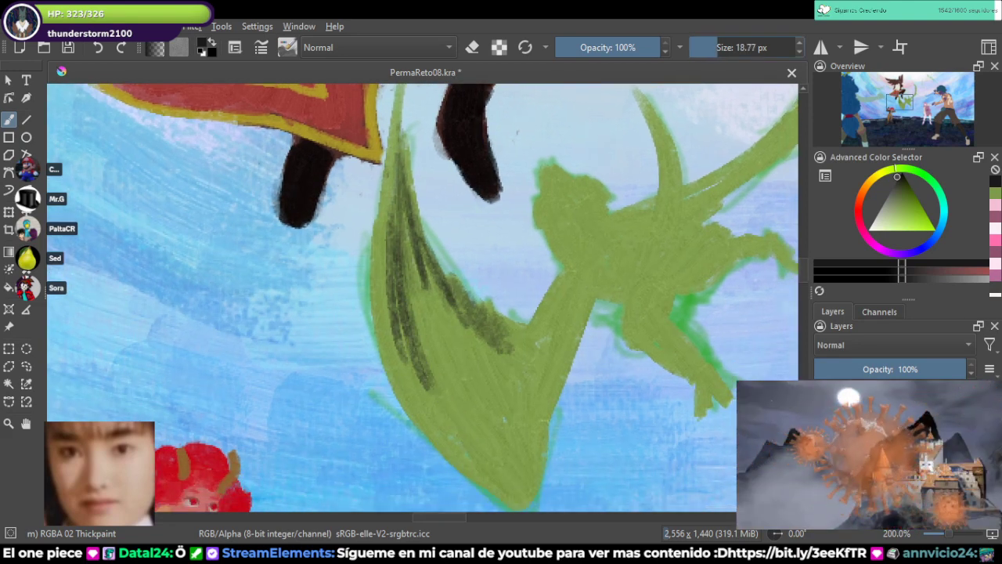
Step: Try filling the lower wing's membrane with broader dark strokes up to 21.90 px wide, and undo them
left_click_drag(418, 329, 428, 378)
mouse_move(407, 235)
left_mouse_down()
mouse_move(415, 299)
mouse_move(455, 374)
left_mouse_up()
mouse_move(438, 284)
left_mouse_down()
mouse_move(466, 368)
mouse_move(446, 371)
left_mouse_up()
left_click_drag(425, 311, 434, 363)
left_click_drag(405, 243, 420, 359)
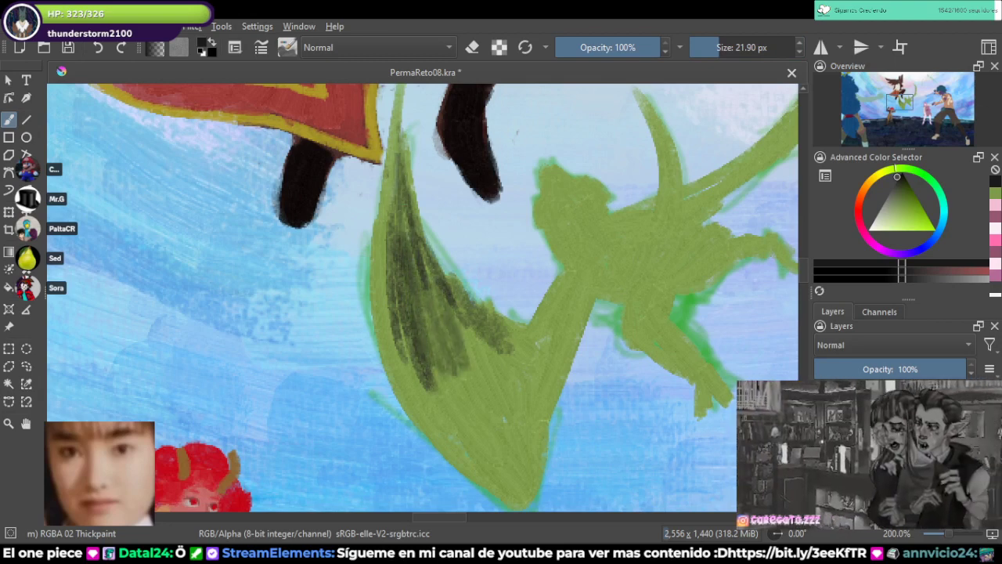
left_click_drag(402, 195, 404, 242)
mouse_move(401, 200)
left_mouse_down()
mouse_move(409, 321)
mouse_move(437, 354)
left_mouse_up()
left_click_drag(421, 277, 460, 345)
left_click_drag(404, 286, 427, 296)
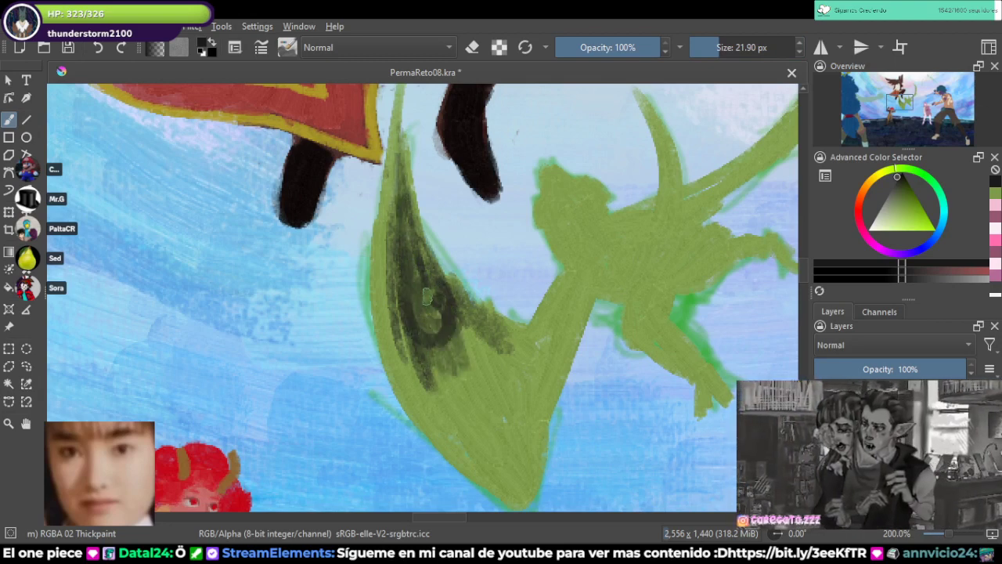
left_click_drag(472, 332, 423, 350)
left_click_drag(484, 317, 464, 401)
left_click_drag(435, 313, 473, 416)
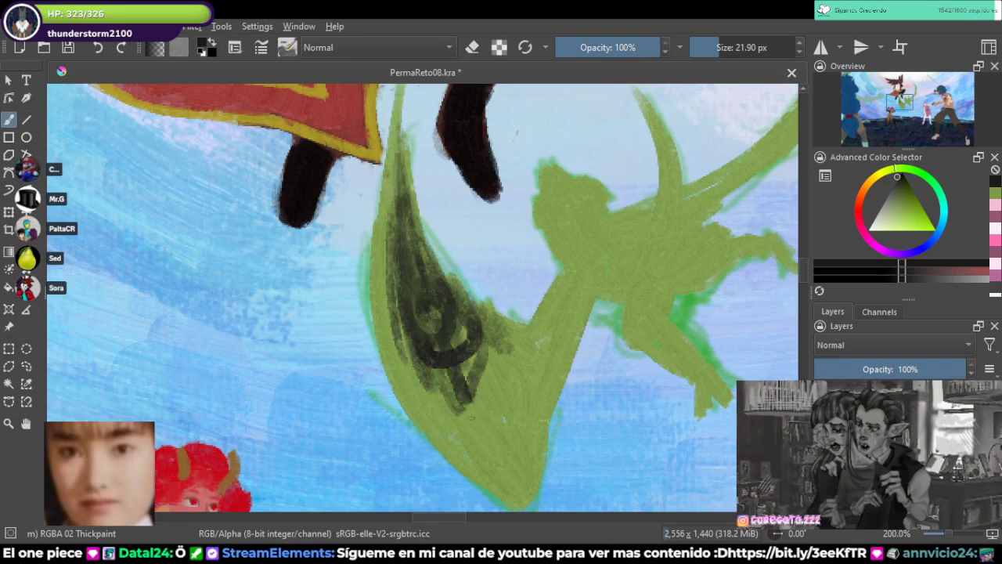
key("ctrl+z")
key("ctrl+z")
key("ctrl+z")
key("ctrl+z")
key("ctrl+z")
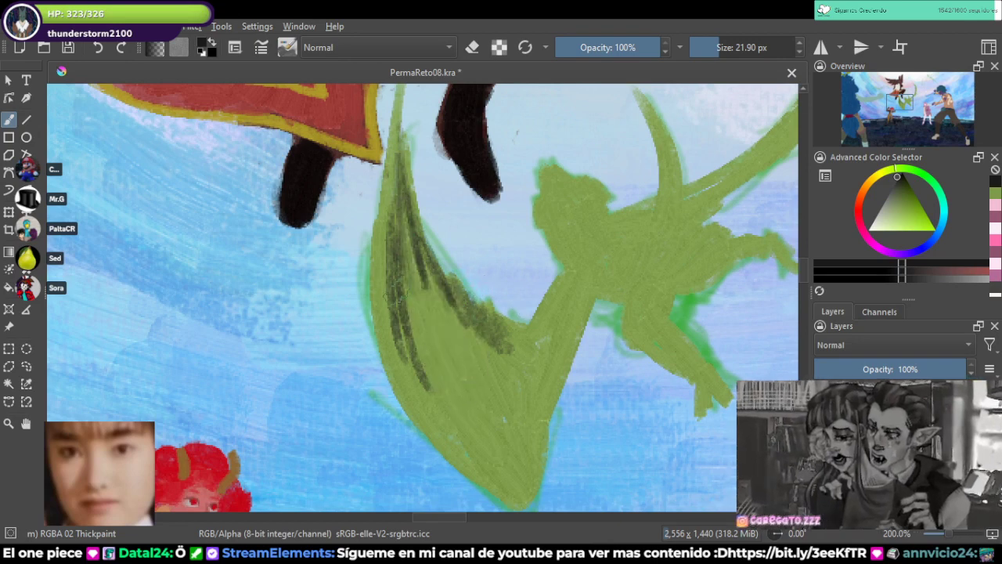
Step: Spread the dark tone across the lower wing's membrane down to the bottom corner, leaving a green border
left_click_drag(414, 313, 432, 369)
left_click_drag(420, 266, 455, 389)
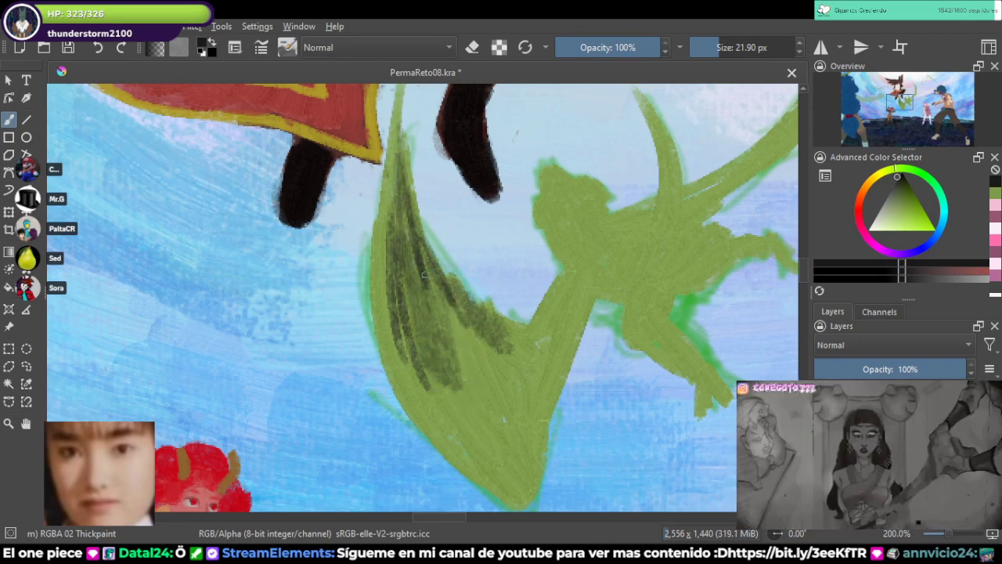
mouse_move(433, 291)
left_mouse_down()
mouse_move(476, 396)
mouse_move(490, 465)
left_mouse_up()
left_click_drag(495, 387, 506, 458)
mouse_move(523, 344)
left_mouse_down()
mouse_move(513, 446)
mouse_move(492, 460)
left_mouse_up()
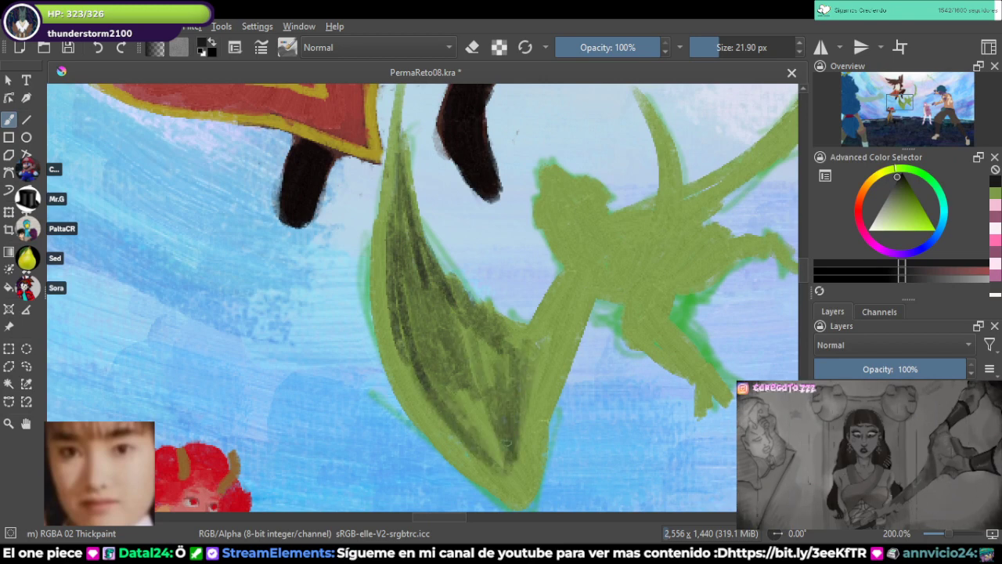
Step: Fill the gaps in the dark membrane, covering the wing's inner edge by the body and its narrow upper end
left_click_drag(481, 332, 466, 459)
left_click_drag(452, 291, 501, 384)
mouse_move(493, 329)
left_mouse_down()
mouse_move(511, 391)
mouse_move(534, 353)
left_mouse_up()
left_click_drag(559, 282, 527, 391)
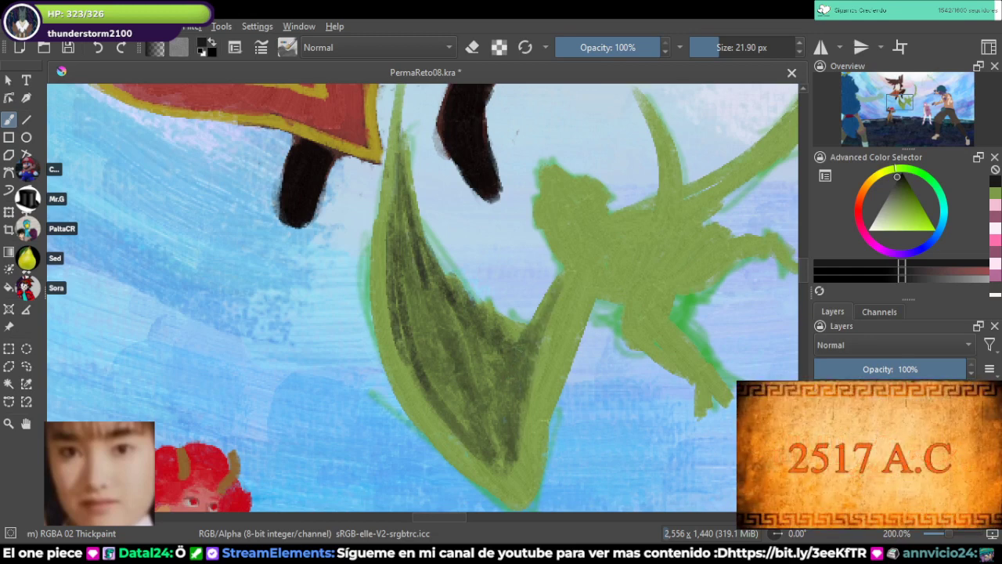
mouse_move(514, 341)
left_mouse_down()
mouse_move(495, 330)
mouse_move(501, 411)
left_mouse_up()
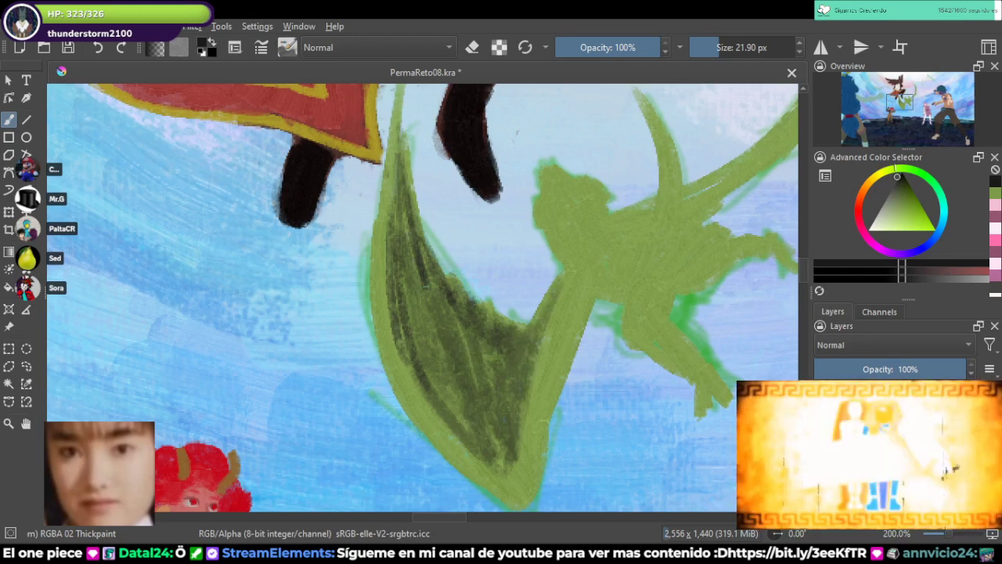
mouse_move(461, 370)
left_mouse_down()
mouse_move(468, 321)
mouse_move(498, 415)
mouse_move(485, 433)
mouse_move(446, 376)
left_mouse_up()
left_click_drag(405, 177, 391, 270)
left_click_drag(401, 160, 390, 235)
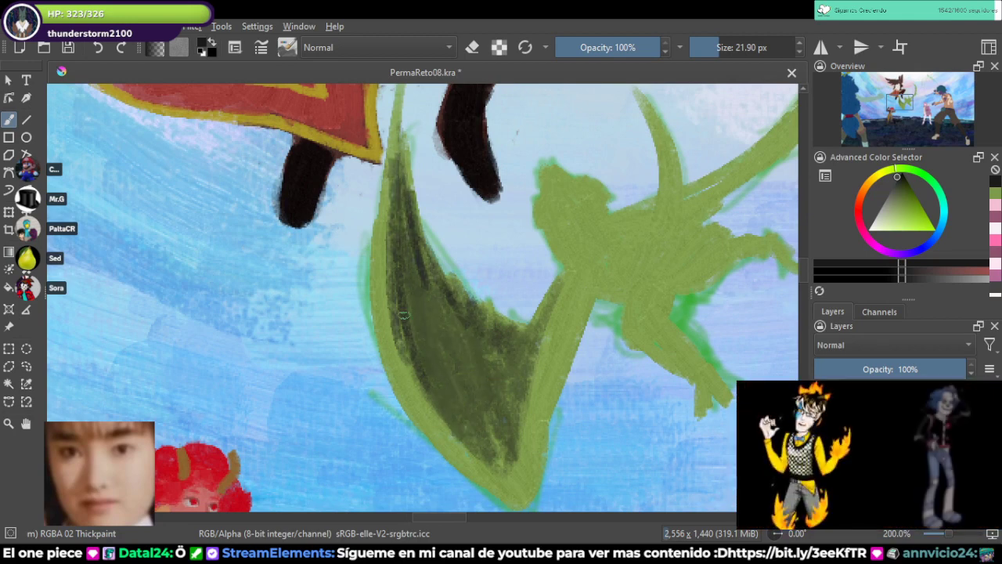
Step: Deepen the centre and lower part of the lower wing's membrane with further near-black strokes
left_click_drag(490, 387, 471, 430)
mouse_move(451, 265)
left_mouse_down()
mouse_move(429, 291)
mouse_move(470, 415)
left_mouse_up()
mouse_move(509, 323)
left_mouse_down()
mouse_move(479, 411)
mouse_move(501, 439)
left_mouse_up()
left_click_drag(490, 337, 443, 433)
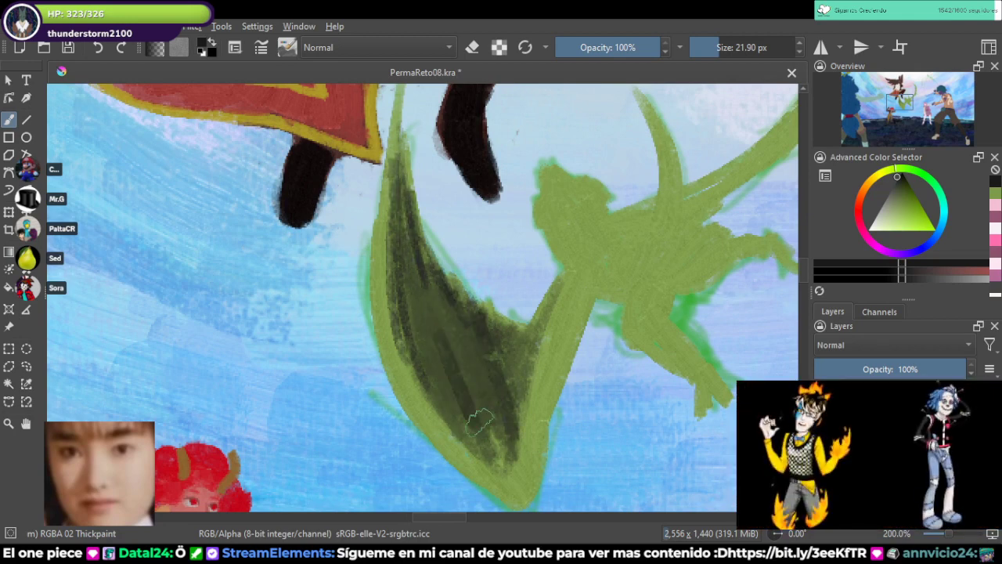
left_click_drag(486, 282, 423, 436)
left_click_drag(415, 304, 408, 333)
left_click_drag(483, 368, 475, 433)
left_click_drag(479, 369, 494, 432)
mouse_move(509, 415)
left_mouse_down()
mouse_move(486, 468)
mouse_move(486, 459)
left_mouse_up()
left_click_drag(548, 321, 517, 421)
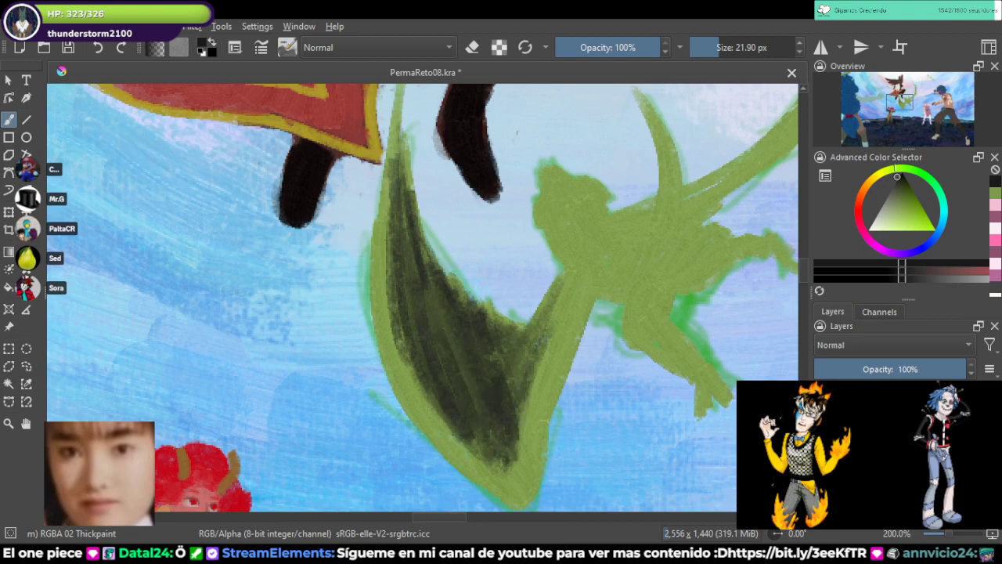
Step: Paint near-black membrane shading along the inner edge of the dragon's raised wing
scroll(505, 294, "down", 5)
scroll(543, 257, "up", 4)
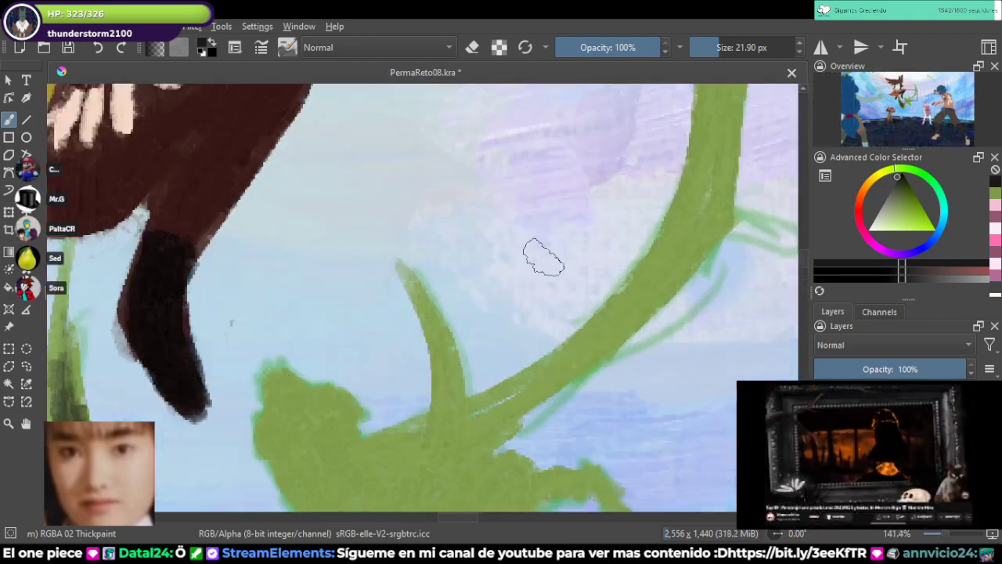
mouse_move(469, 411)
left_mouse_down()
mouse_move(595, 313)
mouse_move(677, 202)
mouse_move(598, 343)
mouse_move(629, 252)
left_mouse_up()
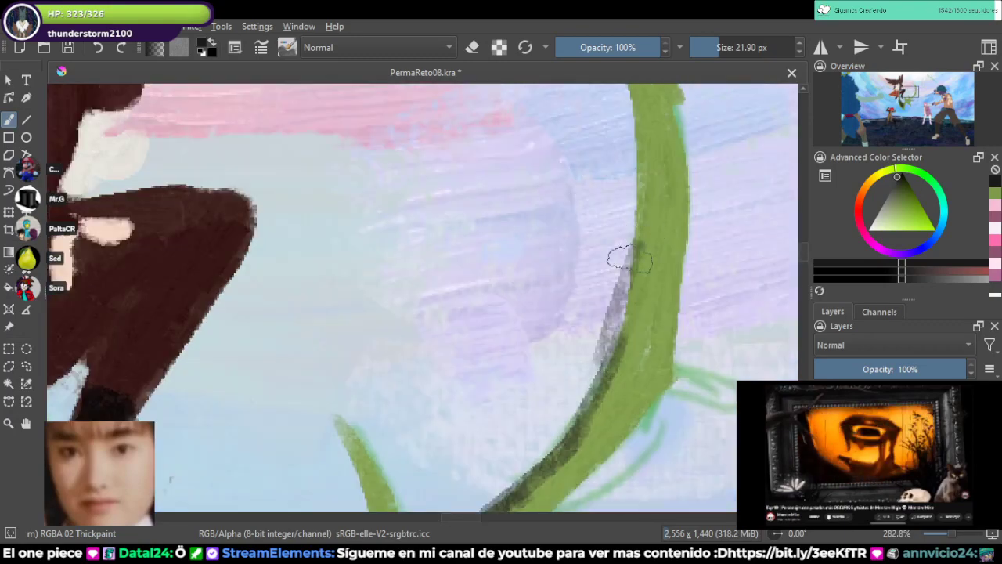
left_click_drag(619, 345, 646, 113)
left_click_drag(646, 160, 637, 319)
mouse_move(604, 187)
left_mouse_down()
mouse_move(631, 259)
mouse_move(626, 274)
left_mouse_up()
Step: Sample the off-white skull colour from the DIVIRAPTOR reference picture
scroll(608, 266, "down", 5)
mouse_move(548, 391)
left_mouse_down()
mouse_move(541, 320)
mouse_move(595, 125)
left_mouse_up()
mouse_move(501, 438)
left_mouse_down()
mouse_move(583, 301)
mouse_move(641, 157)
left_mouse_up()
left_click_drag(189, 384, 269, 295)
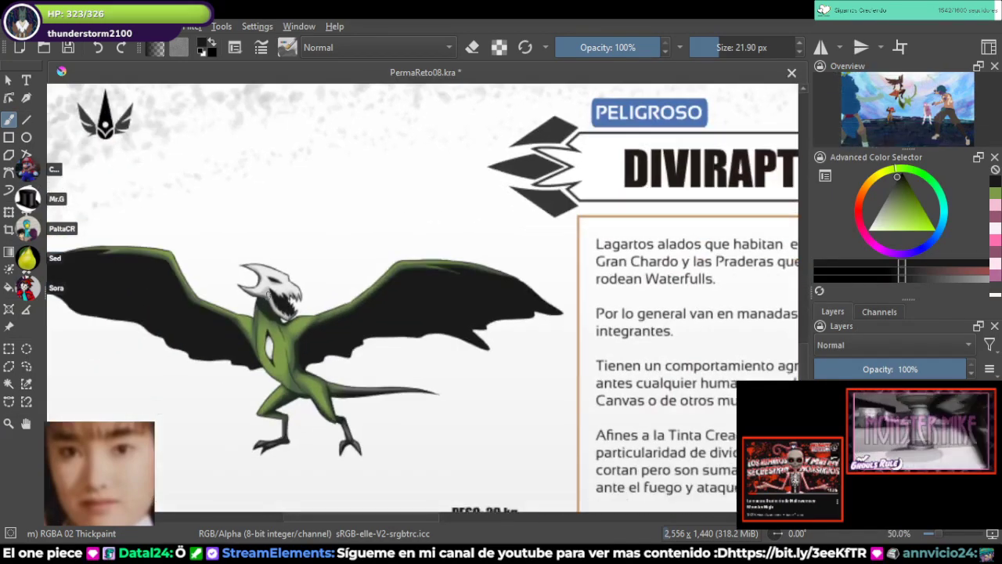
scroll(271, 276, "up", 3)
left_click(293, 264, "ctrl")
scroll(313, 254, "down", 4)
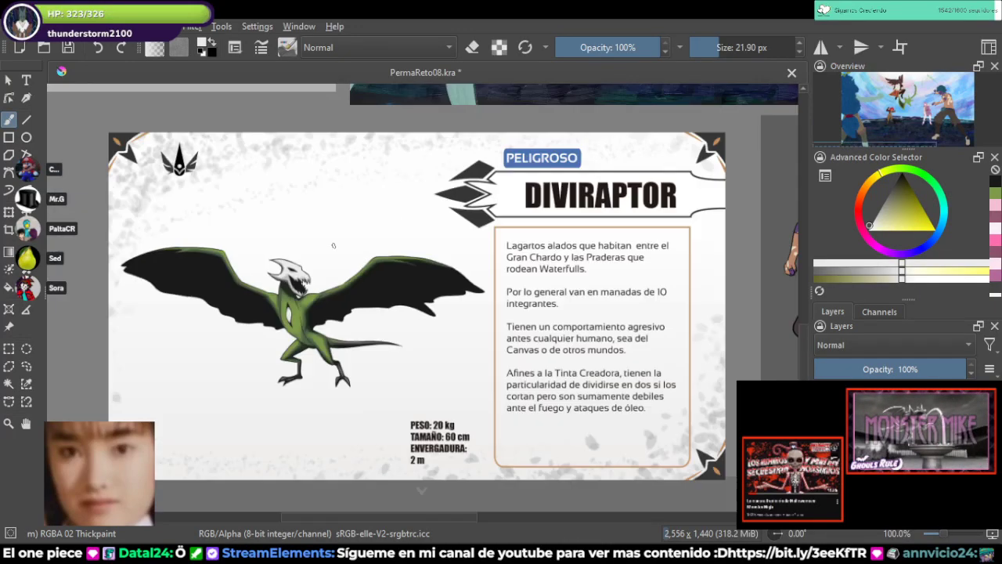
Step: Lower the dragon layer's opacity to 31% and paint the sketched skull and jaws off-white, reducing the brush to 12.30 px
left_click_drag(333, 243, 297, 467)
left_click_drag(627, 149, 563, 376)
scroll(564, 302, "up", 3)
left_click_drag(587, 437, 550, 302)
scroll(550, 302, "up", 4)
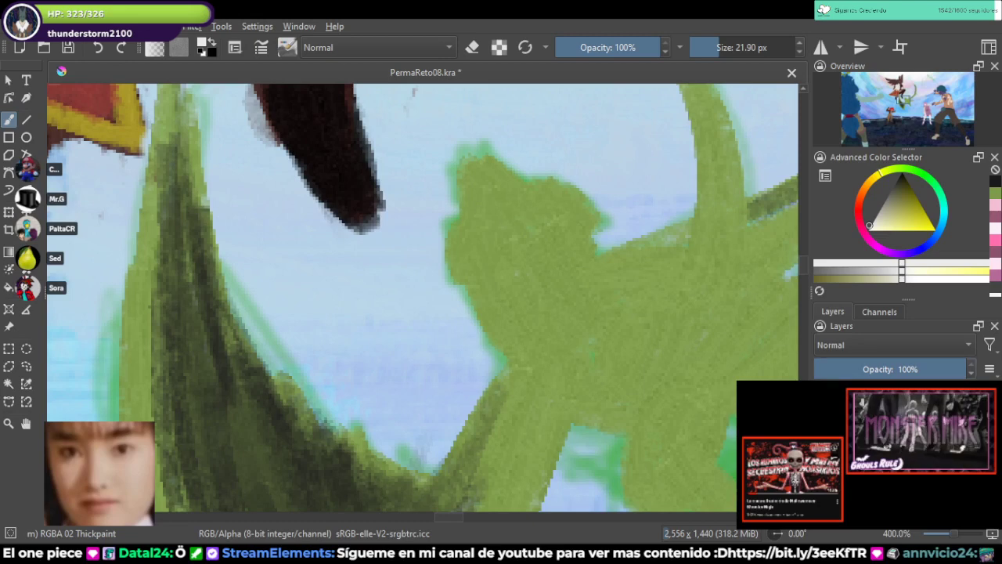
left_click(861, 368)
mouse_move(471, 174)
left_mouse_down()
mouse_move(532, 213)
mouse_move(570, 206)
left_mouse_up()
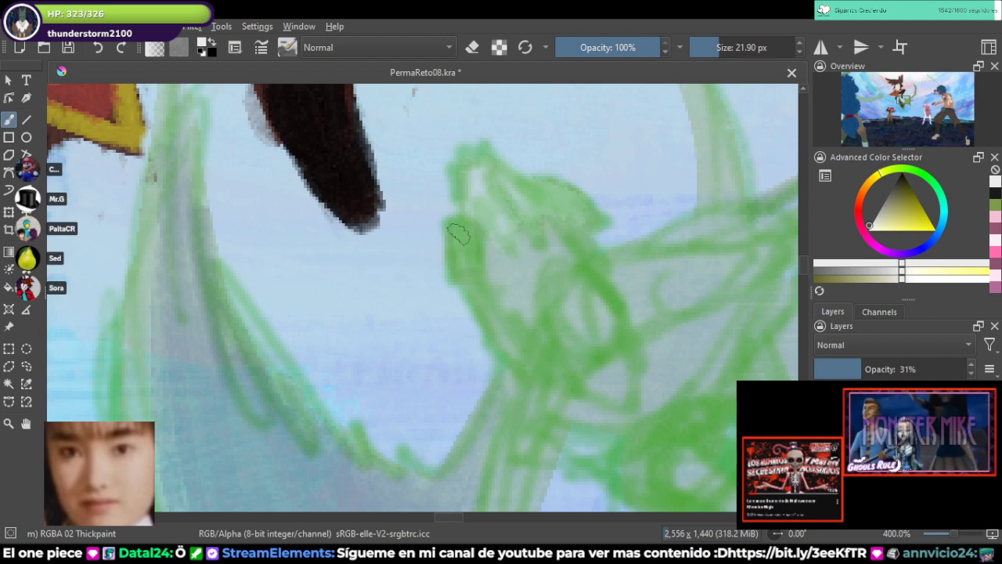
mouse_move(458, 232)
left_mouse_down()
mouse_move(468, 226)
mouse_move(490, 336)
mouse_move(528, 369)
mouse_move(564, 357)
mouse_move(608, 394)
mouse_move(590, 308)
mouse_move(564, 356)
mouse_move(537, 358)
mouse_move(483, 303)
left_mouse_up()
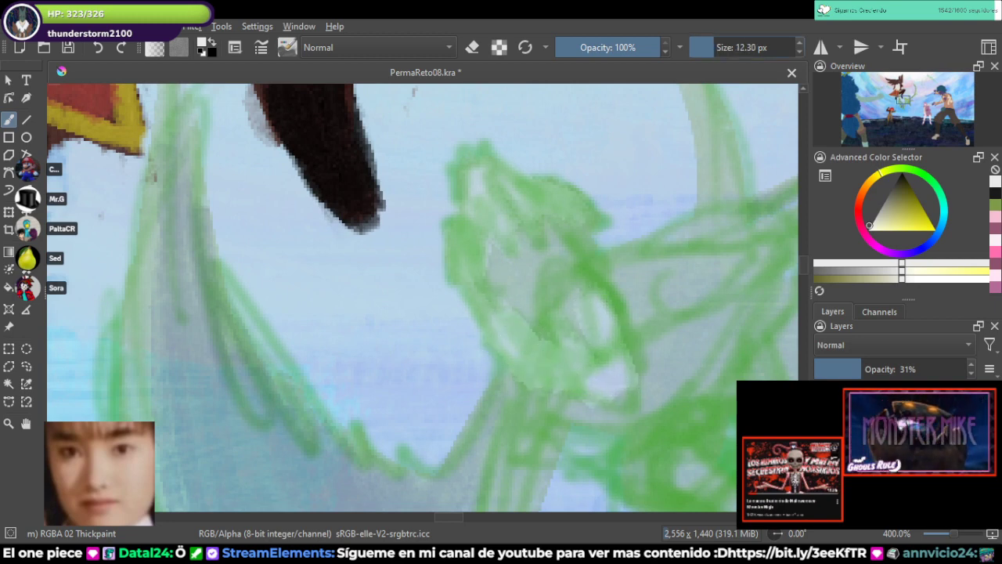
left_click_drag(550, 325, 593, 382)
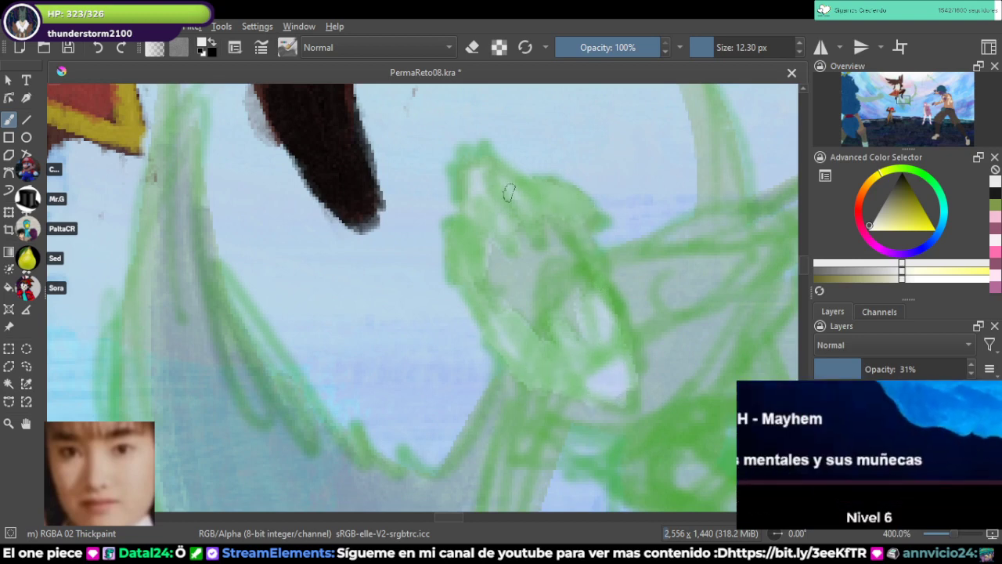
left_click_drag(477, 285, 494, 324)
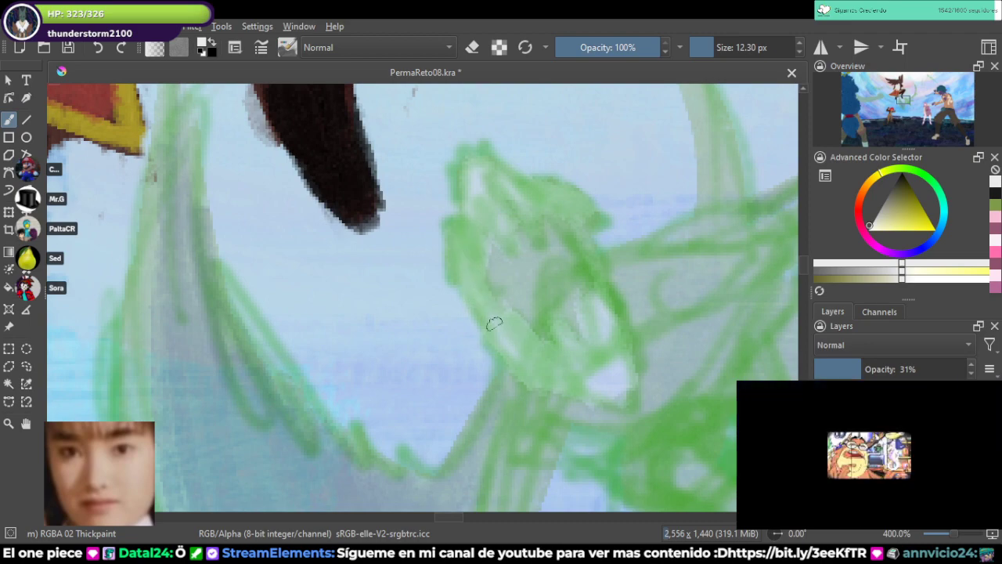
scroll(536, 293, "down", 5)
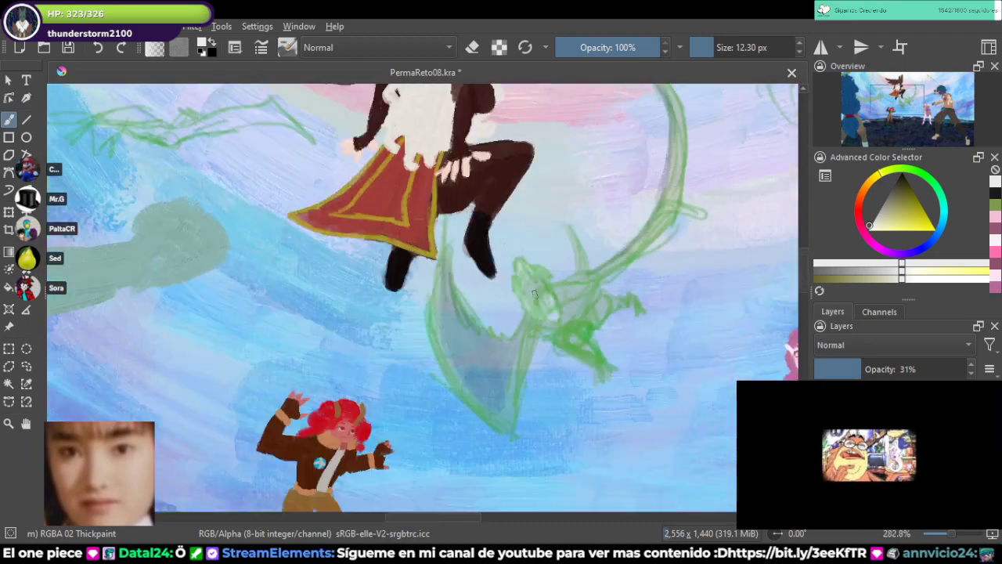
scroll(567, 302, "up", 3)
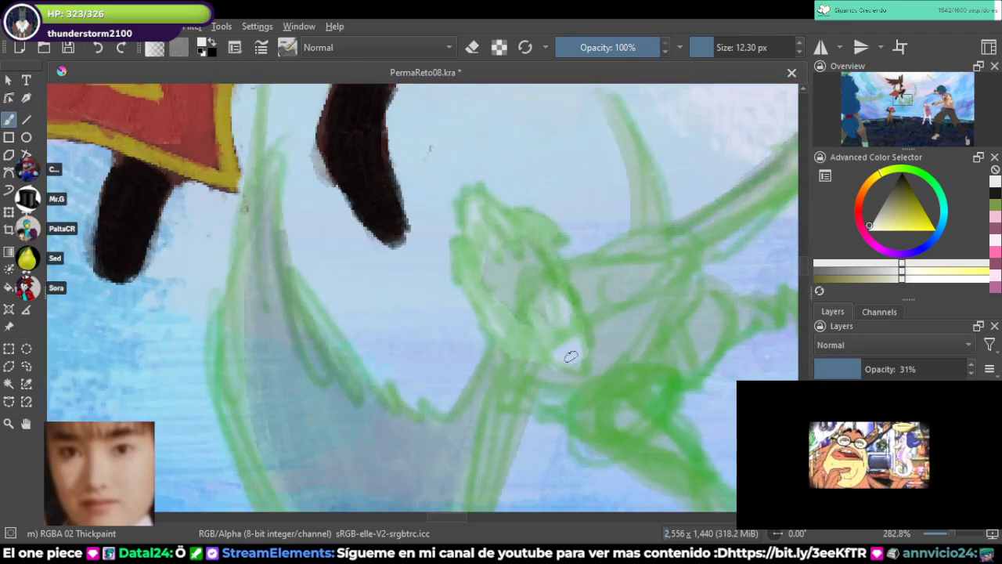
Step: Sample near-black from the DIVIRAPTOR reference and paint the two eye sockets on the dragon's skull
scroll(575, 335, "down", 5)
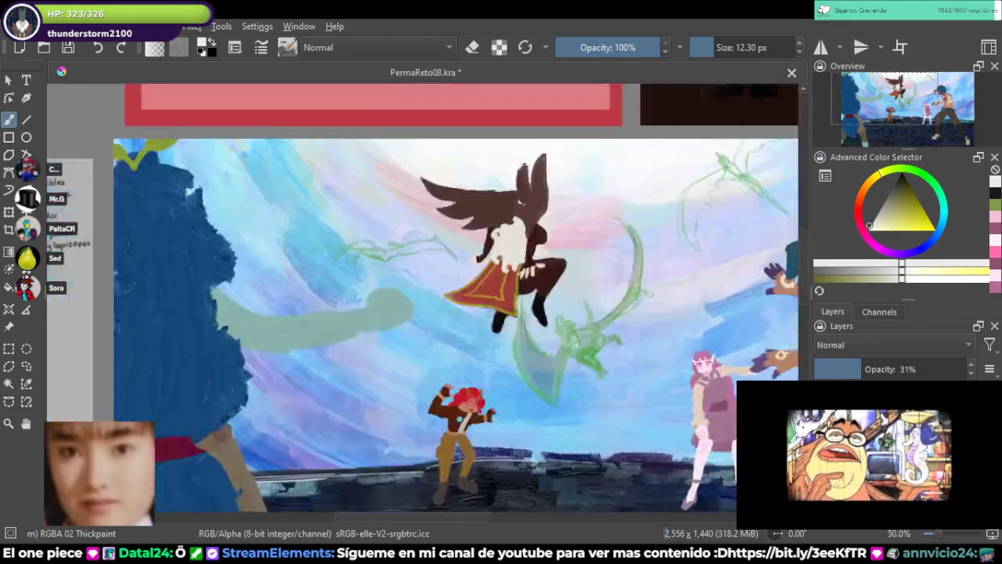
left_click_drag(509, 415, 555, 169)
left_click_drag(368, 438, 496, 275)
left_click_drag(306, 501, 432, 325)
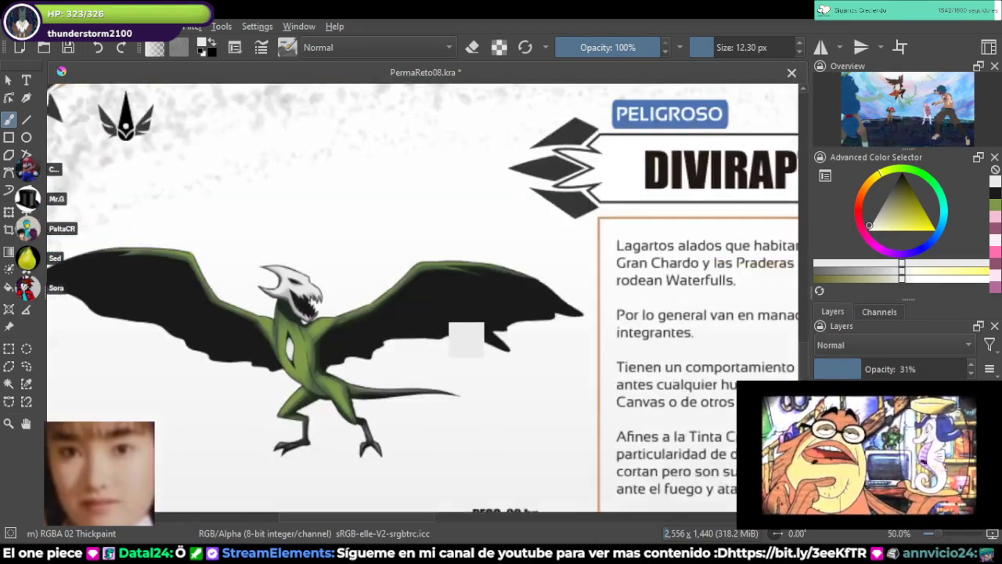
scroll(431, 325, "up", 10)
scroll(689, 188, "up", 12)
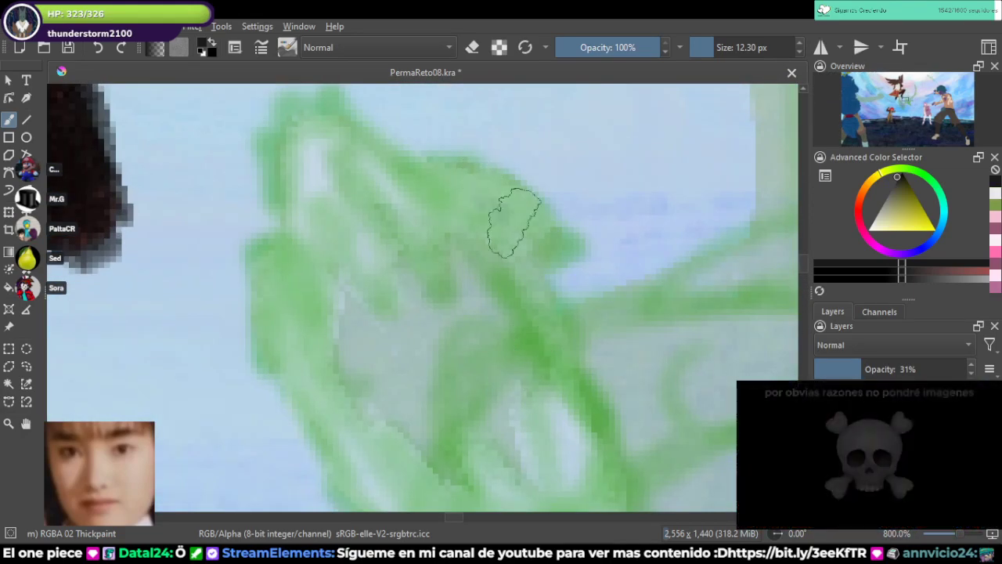
left_click_drag(525, 233, 464, 192)
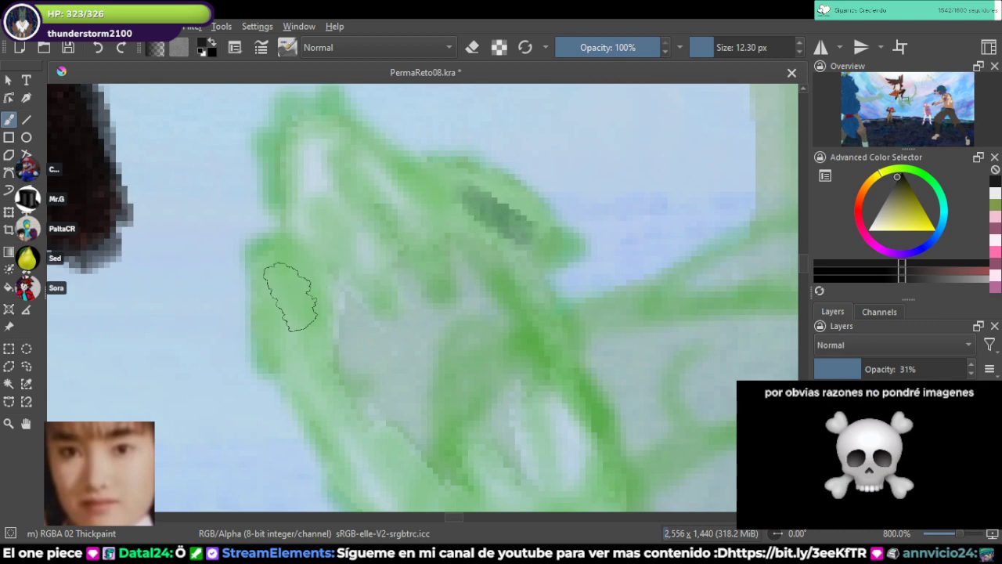
mouse_move(285, 261)
left_mouse_down()
mouse_move(284, 368)
mouse_move(294, 335)
left_mouse_up()
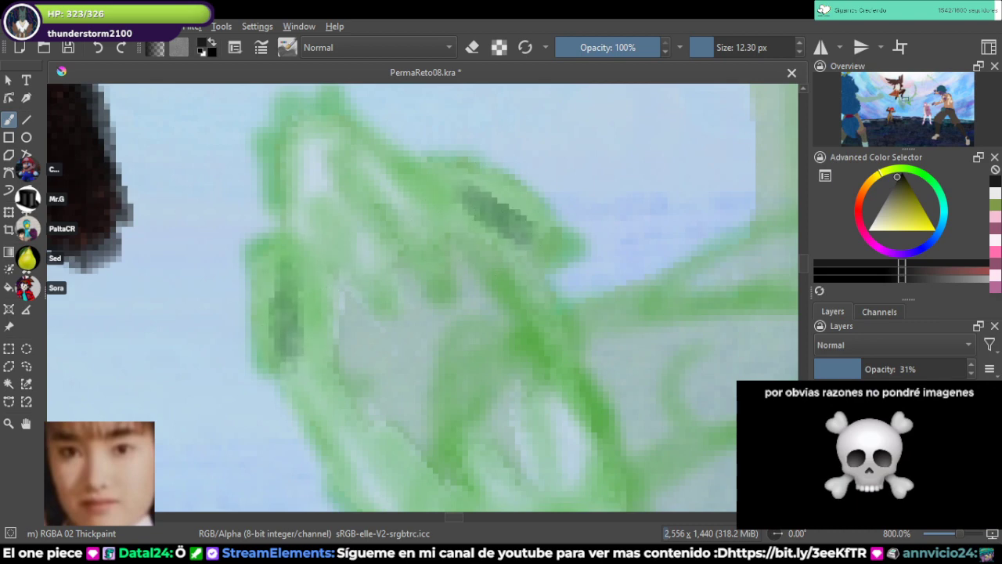
Step: Restore the layer's opacity to 100% and fill the skull's open mouth with near-black, leaving jagged white teeth
left_click_drag(861, 369, 971, 369)
left_click_drag(453, 312, 462, 248)
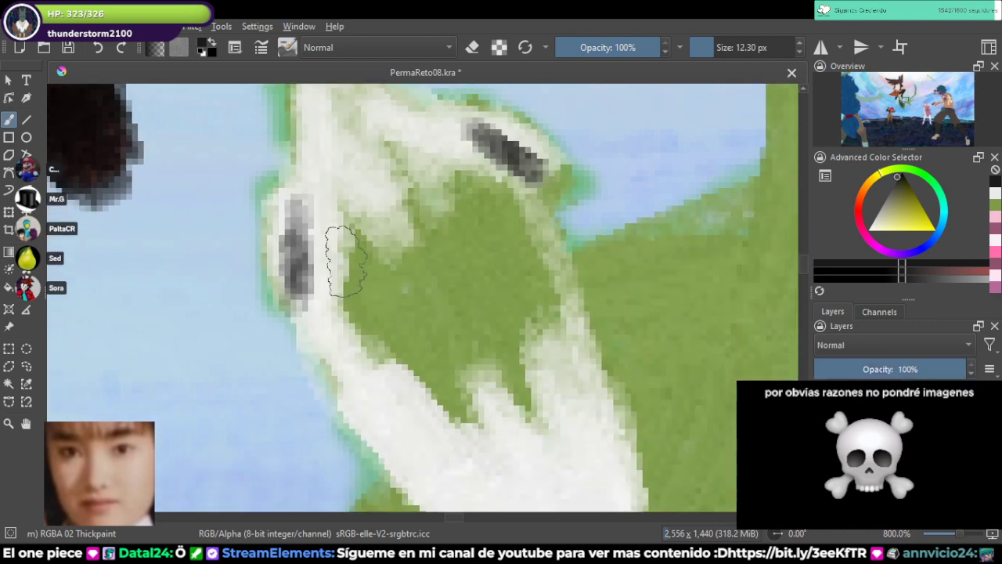
mouse_move(353, 218)
left_mouse_down()
mouse_move(389, 282)
mouse_move(356, 333)
mouse_move(392, 368)
mouse_move(417, 353)
mouse_move(472, 436)
left_mouse_up()
mouse_move(387, 360)
left_mouse_down()
mouse_move(468, 429)
mouse_move(471, 361)
mouse_move(517, 399)
mouse_move(537, 443)
mouse_move(517, 309)
mouse_move(575, 387)
mouse_move(549, 321)
mouse_move(544, 352)
mouse_move(579, 313)
mouse_move(466, 161)
mouse_move(450, 211)
mouse_move(375, 164)
mouse_move(433, 250)
mouse_move(397, 161)
mouse_move(423, 286)
mouse_move(391, 259)
mouse_move(408, 329)
left_mouse_up()
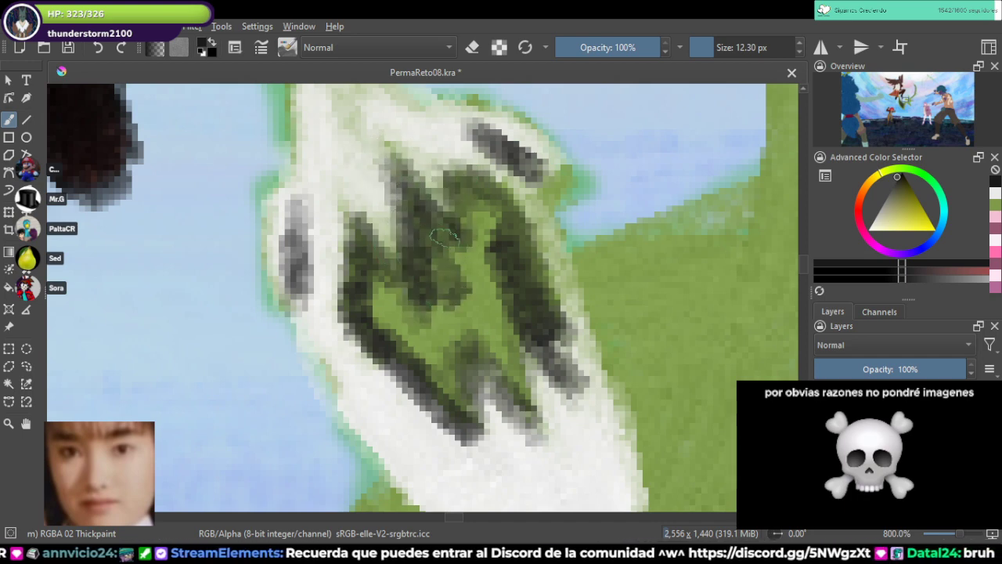
mouse_move(443, 235)
left_mouse_down()
mouse_move(484, 226)
mouse_move(419, 231)
mouse_move(442, 375)
mouse_move(469, 329)
mouse_move(493, 336)
mouse_move(483, 307)
mouse_move(454, 365)
mouse_move(414, 308)
mouse_move(365, 267)
left_mouse_up()
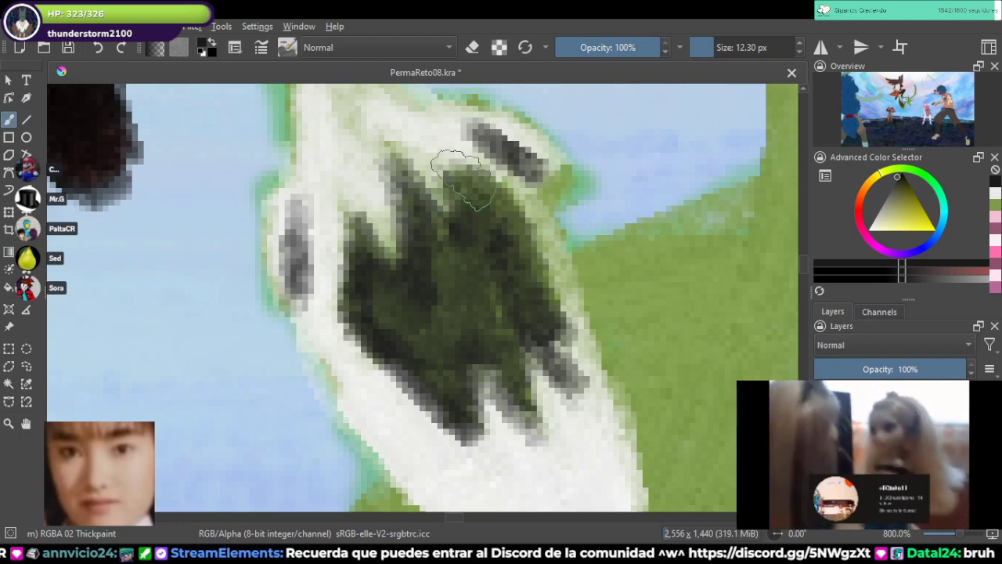
mouse_move(535, 291)
left_mouse_down()
mouse_move(561, 320)
mouse_move(545, 292)
left_mouse_up()
mouse_move(492, 338)
left_mouse_down()
mouse_move(429, 340)
mouse_move(394, 316)
mouse_move(563, 526)
left_mouse_up()
left_click_drag(544, 395, 523, 329)
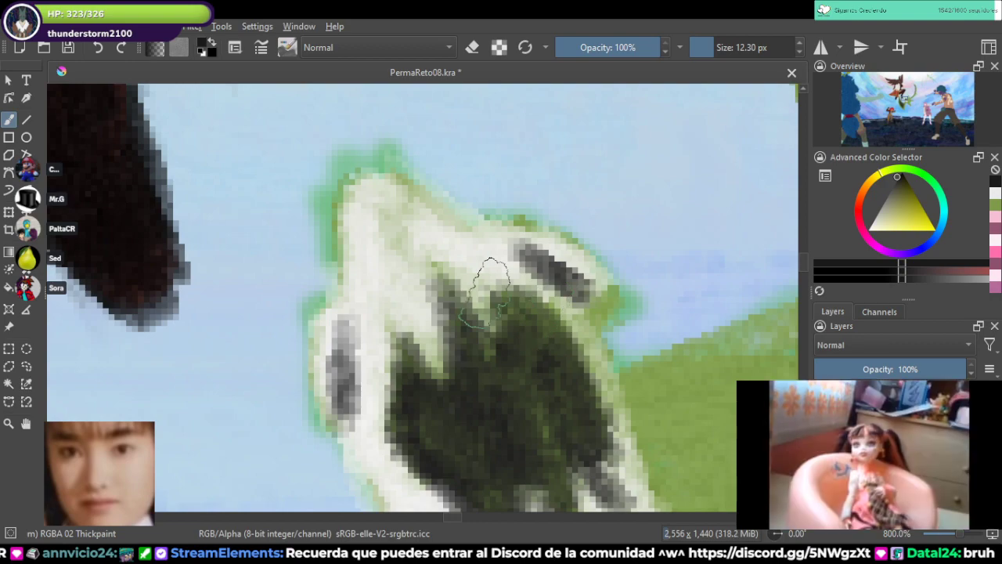
Step: Shade the outer edge and tip of the skull's lower jaw with light grey strokes of near-black
scroll(485, 293, "down", 7)
scroll(499, 304, "up", 5)
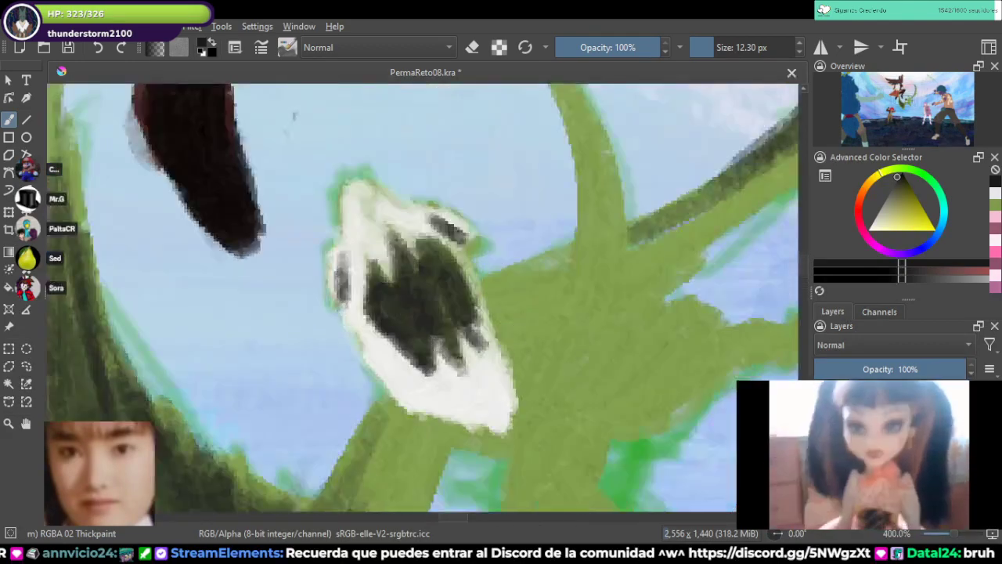
scroll(521, 246, "down", 8)
scroll(521, 247, "up", 6)
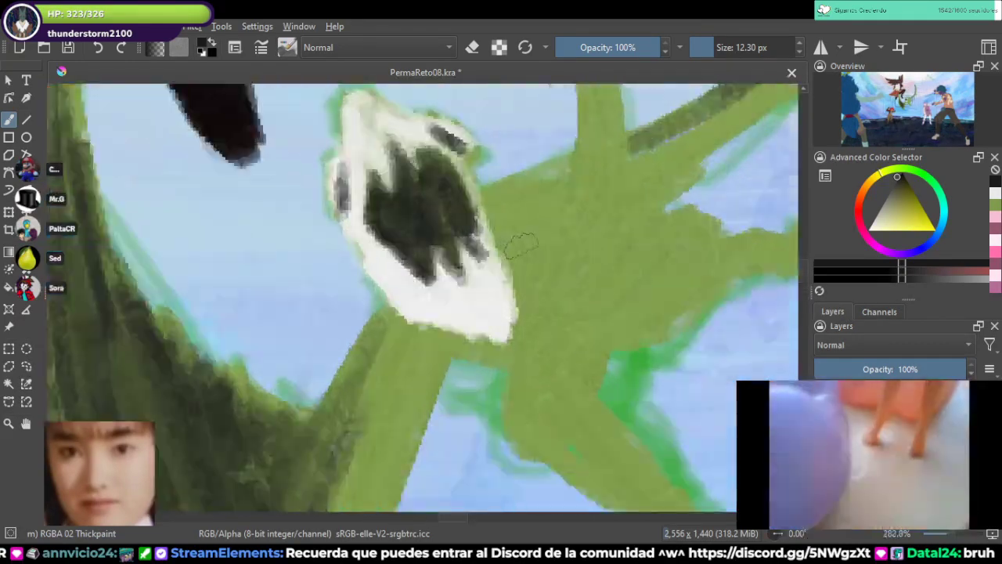
scroll(368, 274, "up", 1)
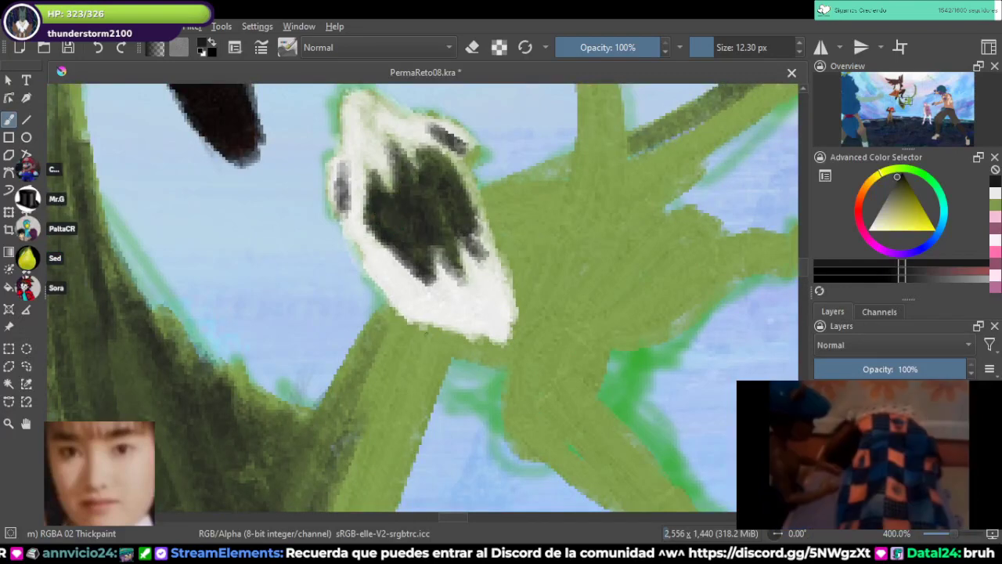
mouse_move(374, 271)
left_mouse_down()
mouse_move(415, 319)
mouse_move(505, 340)
left_mouse_up()
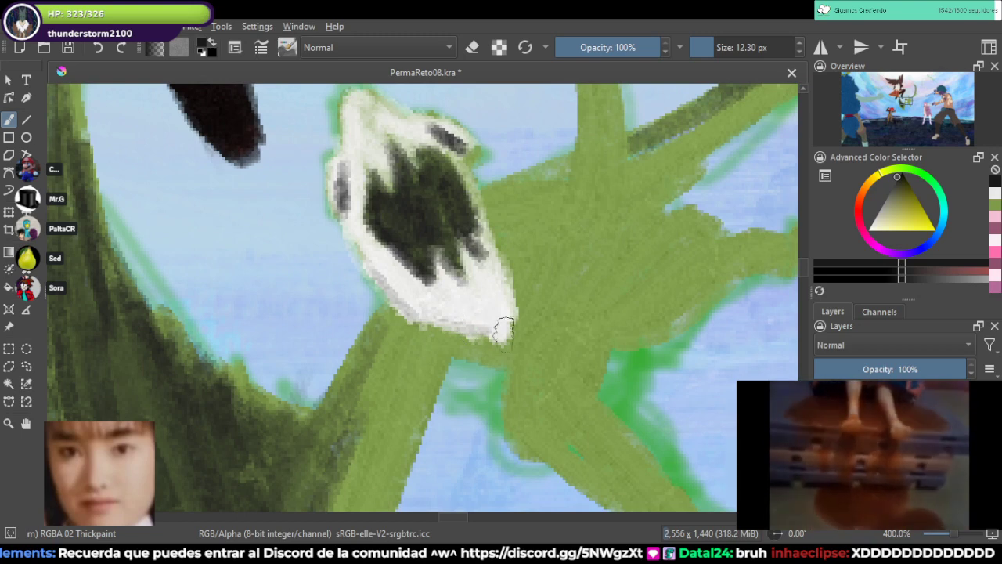
mouse_move(498, 279)
left_mouse_down()
mouse_move(508, 335)
mouse_move(416, 307)
mouse_move(423, 313)
left_mouse_up()
mouse_move(378, 280)
left_mouse_down()
mouse_move(427, 323)
mouse_move(484, 337)
left_mouse_up()
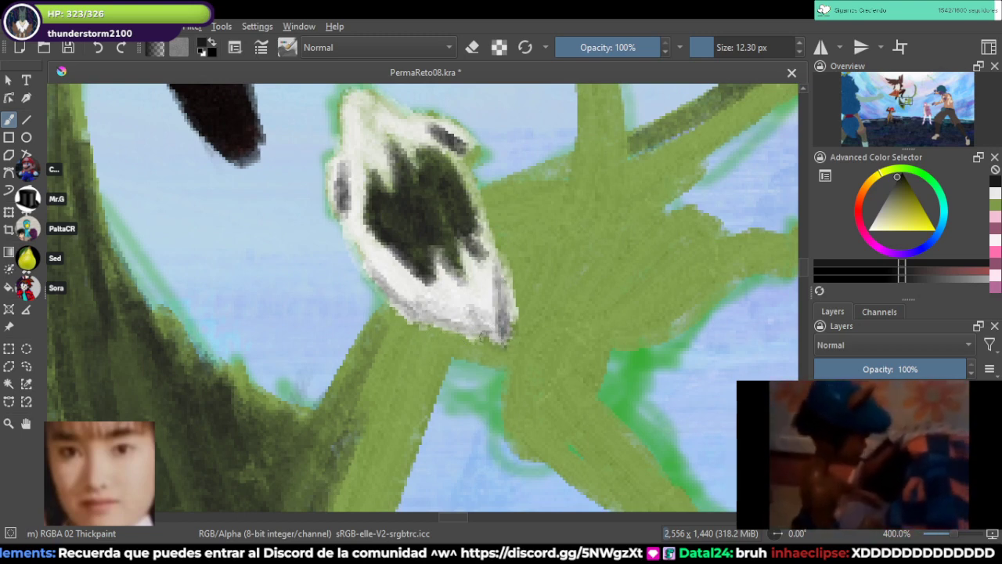
Step: Check the reference skull and thicken the eye socket nearest the raised wing with near-black
scroll(501, 333, "down", 5)
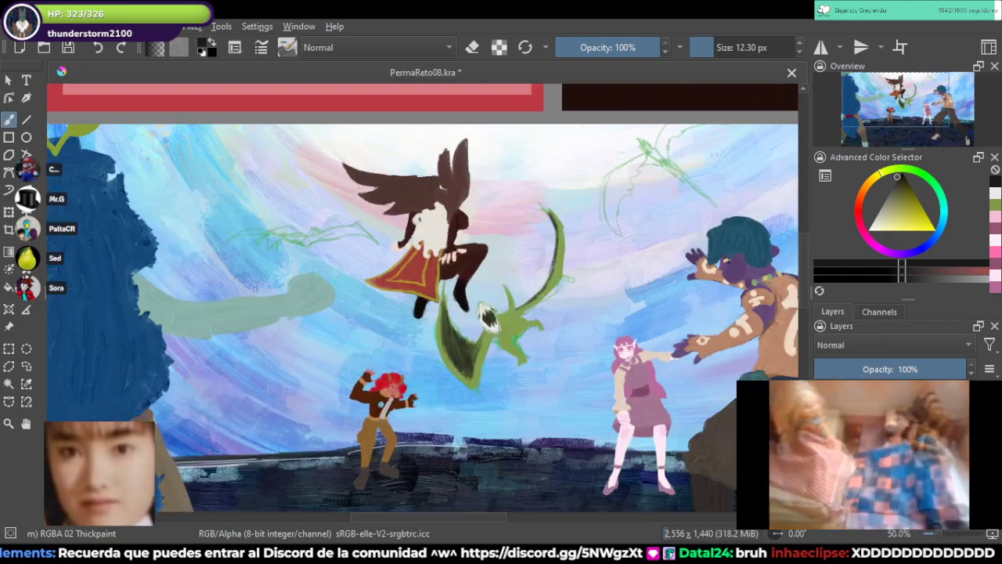
scroll(423, 302, "down", 10)
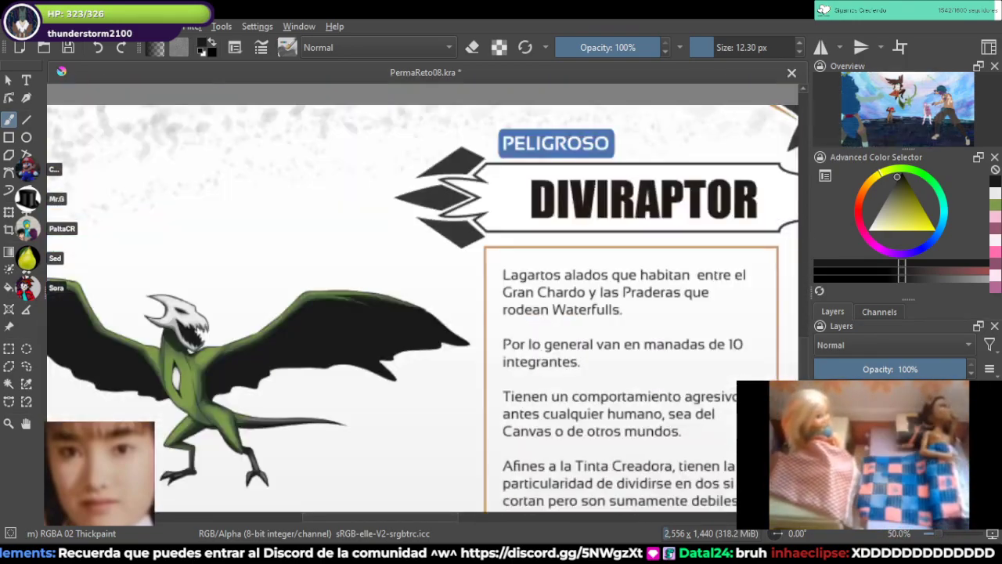
scroll(423, 298, "up", 10)
scroll(480, 347, "up", 4)
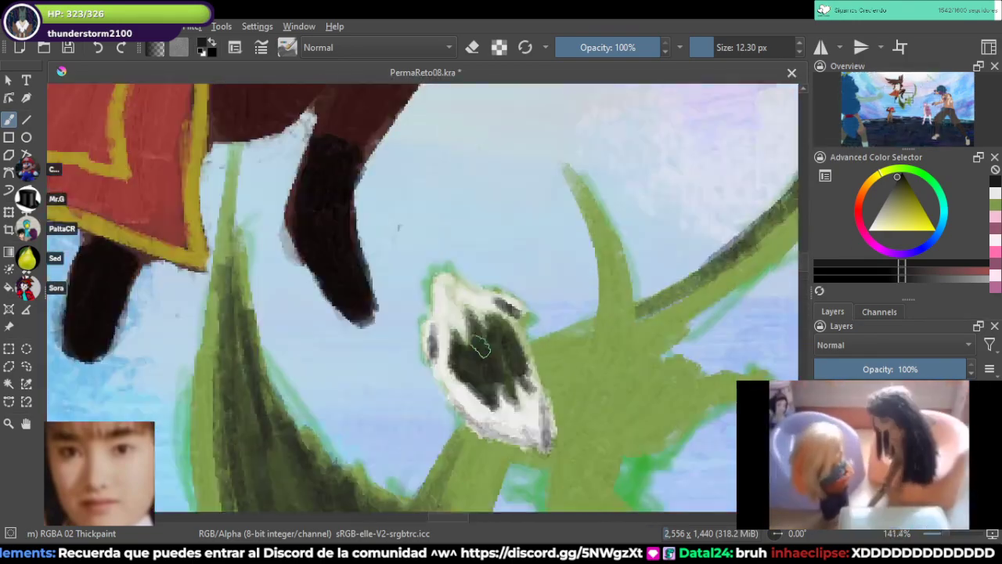
scroll(480, 347, "up", 5)
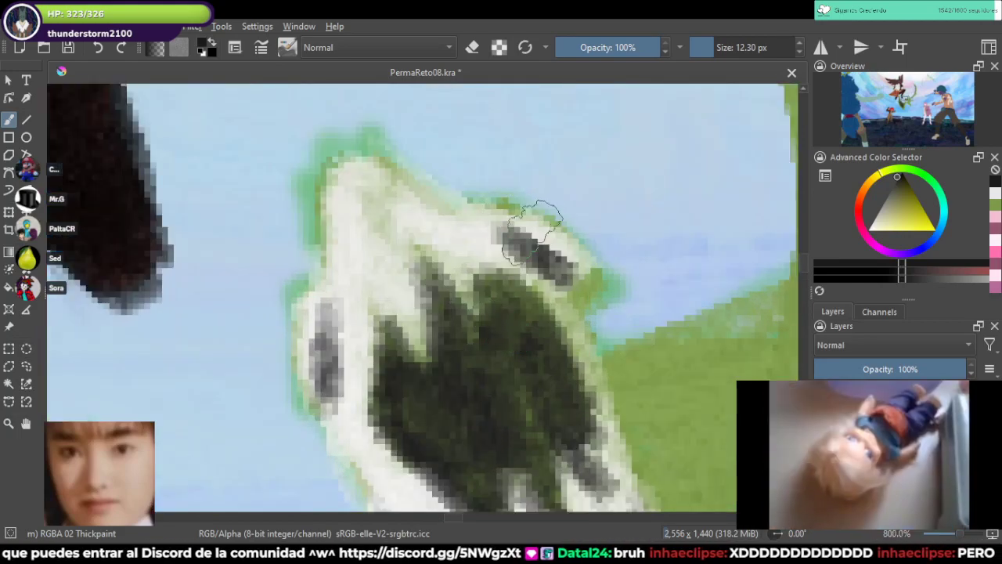
left_click_drag(533, 227, 540, 243)
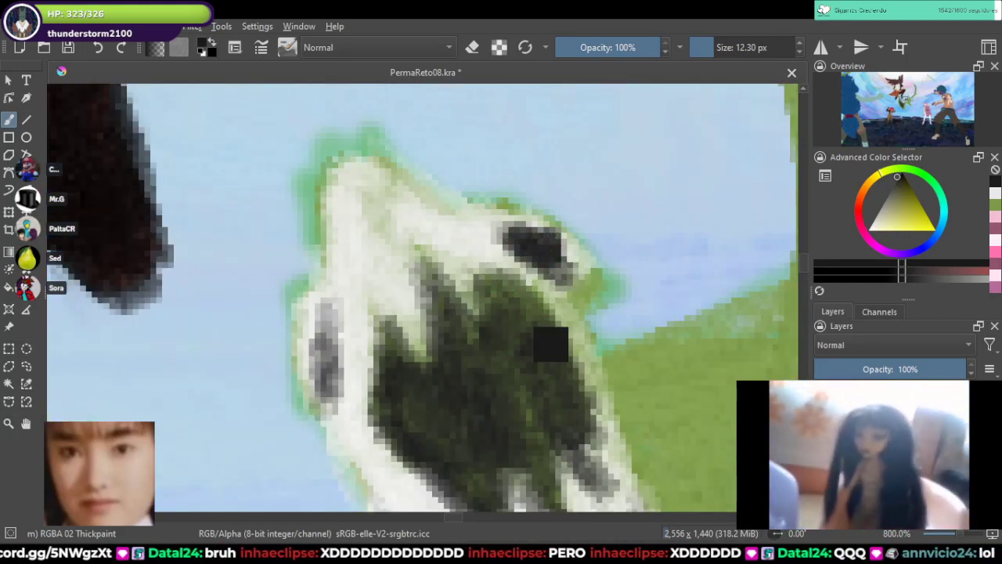
Step: Sample the white of the reference's chest mark and paint a matching mark on the dragon's body beside the jaw
scroll(550, 342, "down", 9)
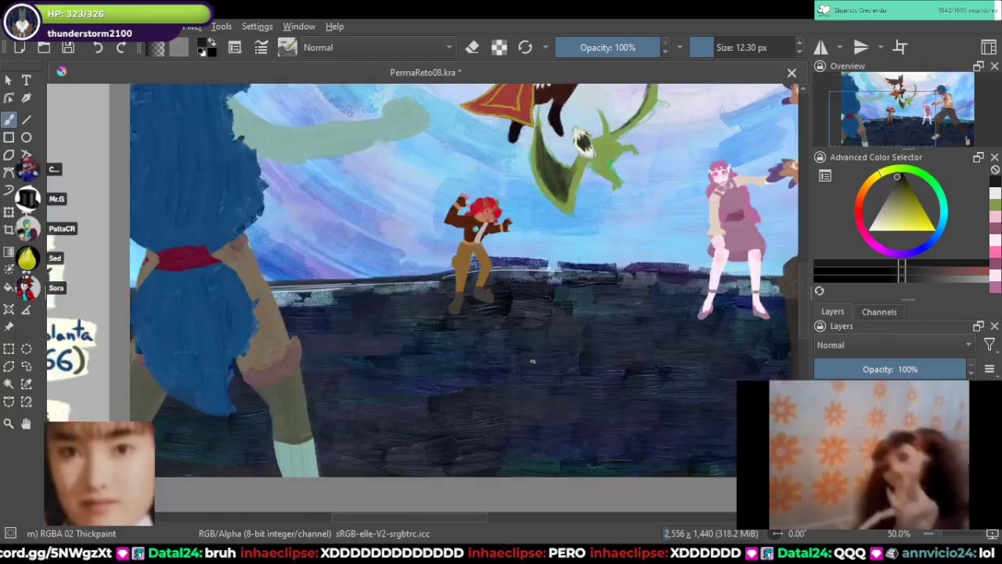
scroll(533, 362, "down", 3)
left_click_drag(533, 362, 532, 202)
scroll(358, 368, "up", 6)
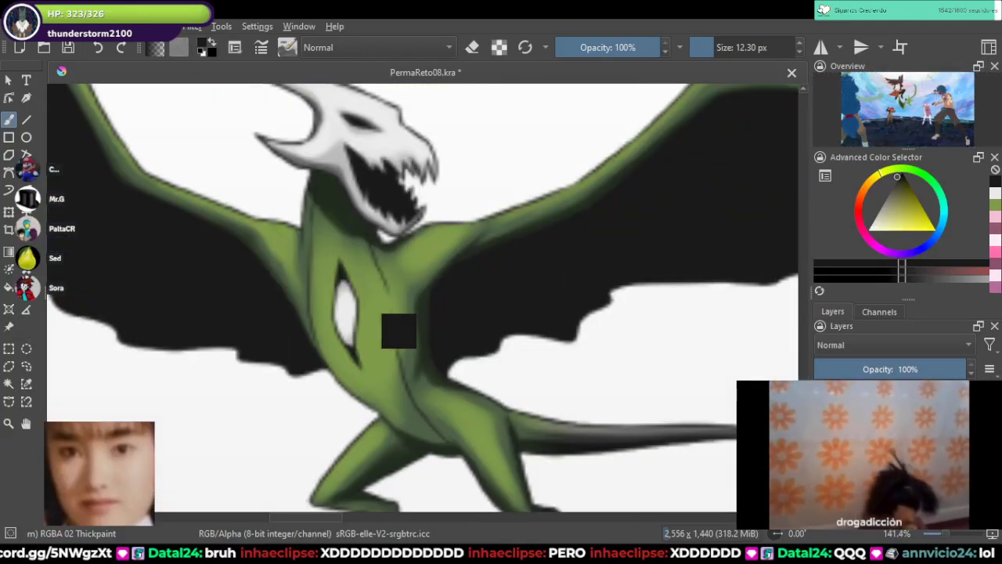
left_click(345, 317, "ctrl")
scroll(423, 244, "down", 3)
mouse_move(423, 211)
left_mouse_down()
mouse_move(401, 485)
mouse_move(329, 501)
left_mouse_up()
scroll(328, 501, "down", 1)
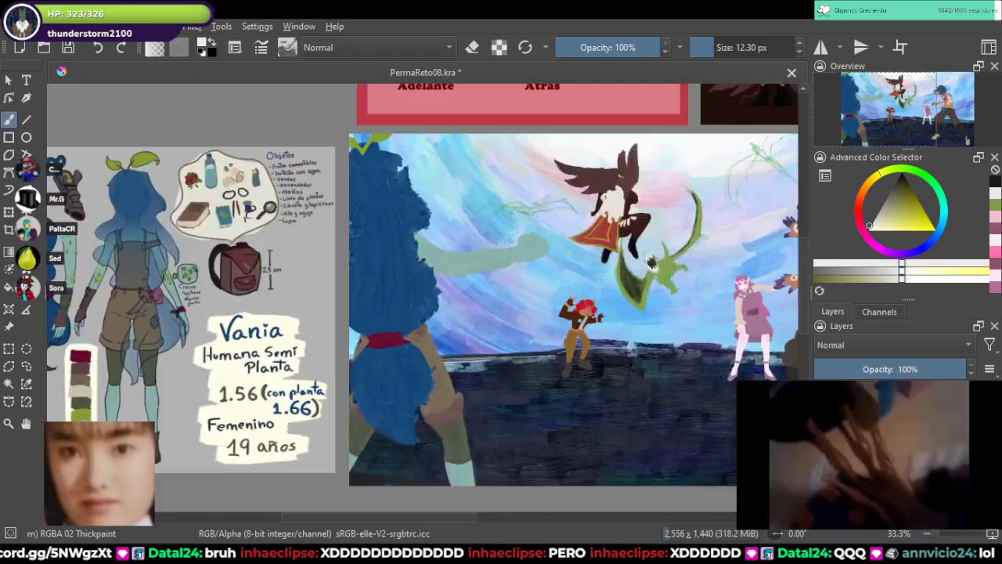
scroll(678, 266, "up", 7)
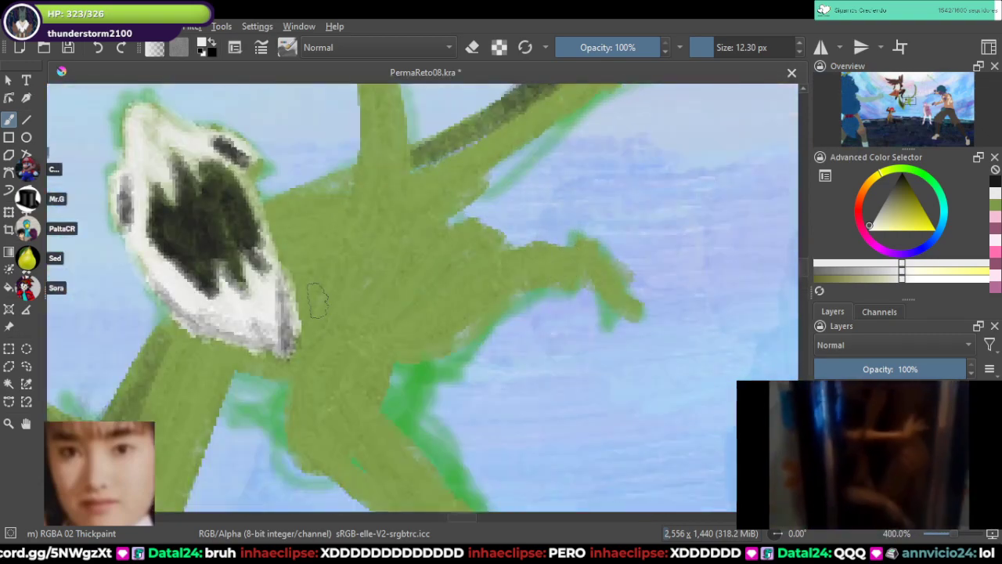
mouse_move(321, 325)
left_mouse_down()
mouse_move(373, 328)
mouse_move(315, 317)
mouse_move(374, 322)
mouse_move(359, 324)
mouse_move(392, 312)
mouse_move(347, 337)
mouse_move(471, 170)
left_mouse_up()
Step: Sample near-black from the reference and paint shading lines along the raised wing's base and the neck beside the skull
scroll(363, 322, "down", 11)
scroll(375, 274, "up", 9)
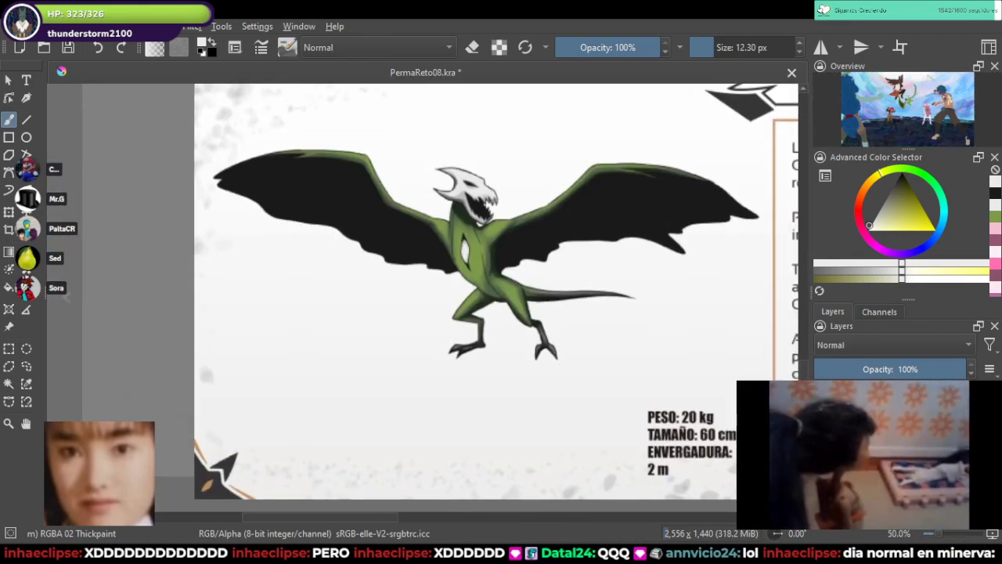
scroll(572, 251, "down", 3)
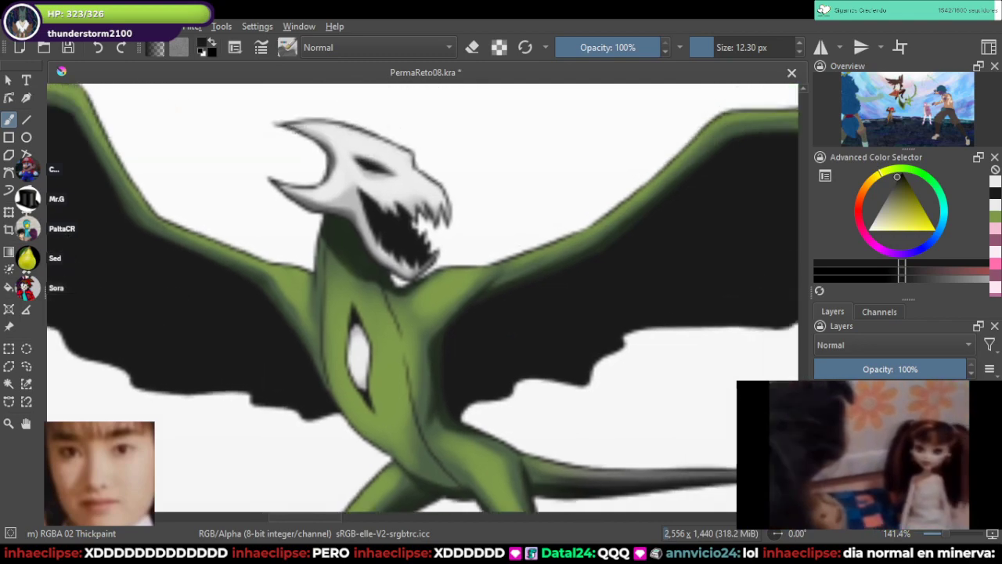
scroll(470, 294, "up", 8)
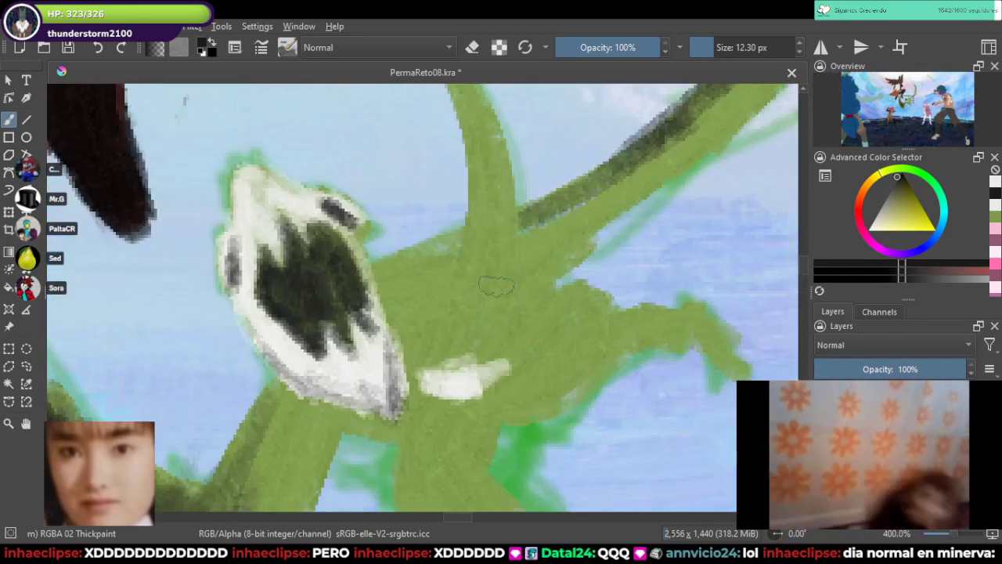
mouse_move(548, 217)
left_mouse_down()
mouse_move(443, 242)
mouse_move(584, 208)
mouse_move(466, 274)
left_mouse_up()
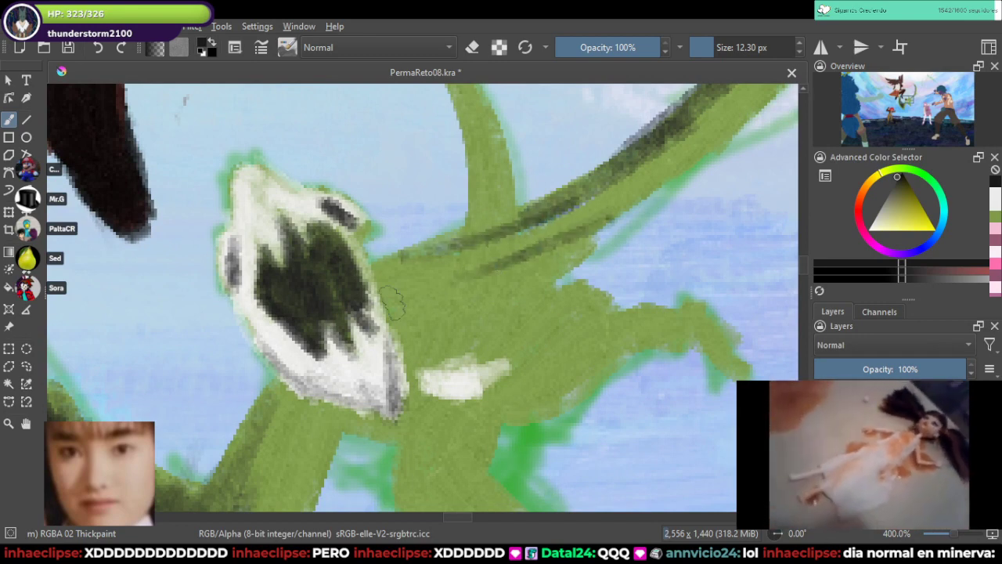
left_click_drag(383, 291, 427, 353)
scroll(427, 354, "down", 3)
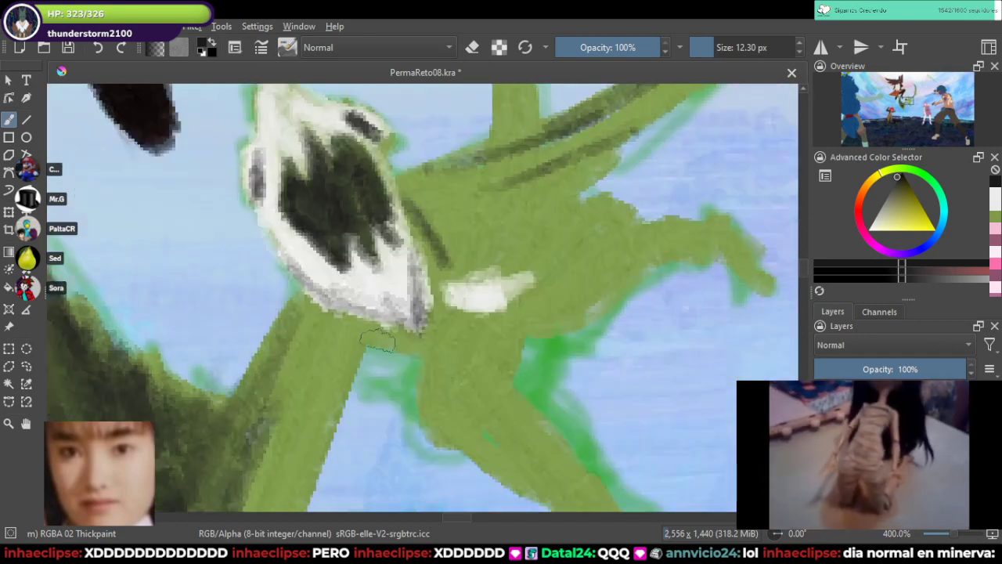
Step: Paint a near-black shading line along the body beside the chest mark, checking it against the Diviraptor reference and the whole scene
mouse_move(487, 318)
left_mouse_down()
mouse_move(554, 280)
mouse_move(589, 231)
left_mouse_up()
mouse_move(531, 321)
left_mouse_down()
mouse_move(597, 303)
mouse_move(659, 254)
left_mouse_up()
key("ctrl+z")
key("ctrl+z")
scroll(639, 278, "down", 1)
scroll(639, 278, "down", 7)
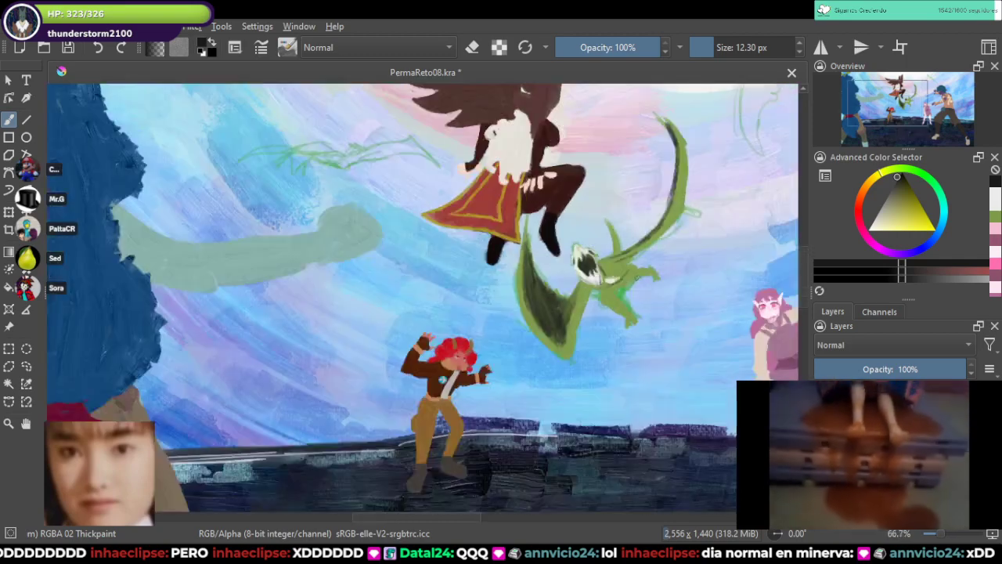
scroll(370, 358, "up", 2)
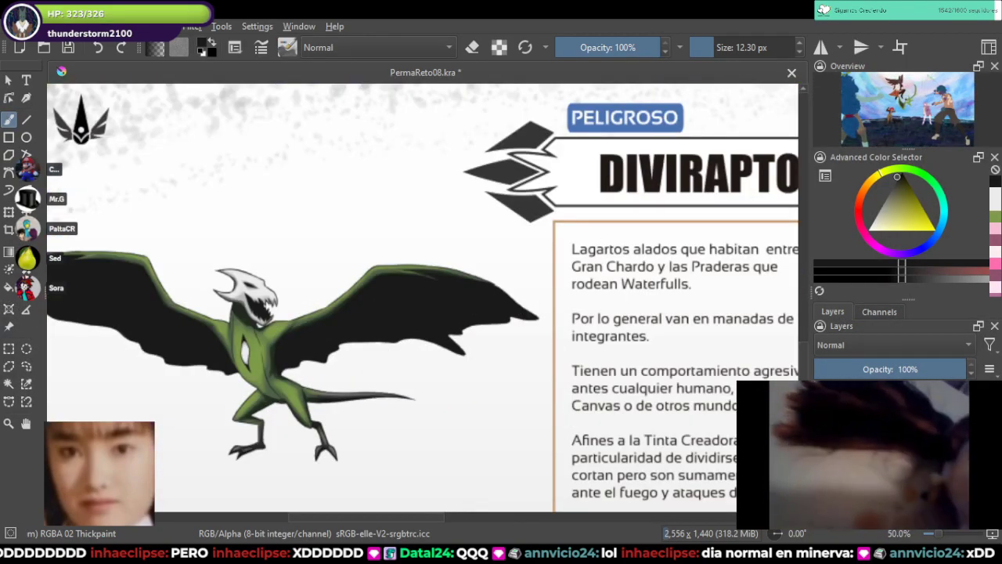
left_click_drag(493, 258, 280, 415)
mouse_move(470, 157)
left_mouse_down()
mouse_move(472, 384)
mouse_move(439, 469)
left_mouse_up()
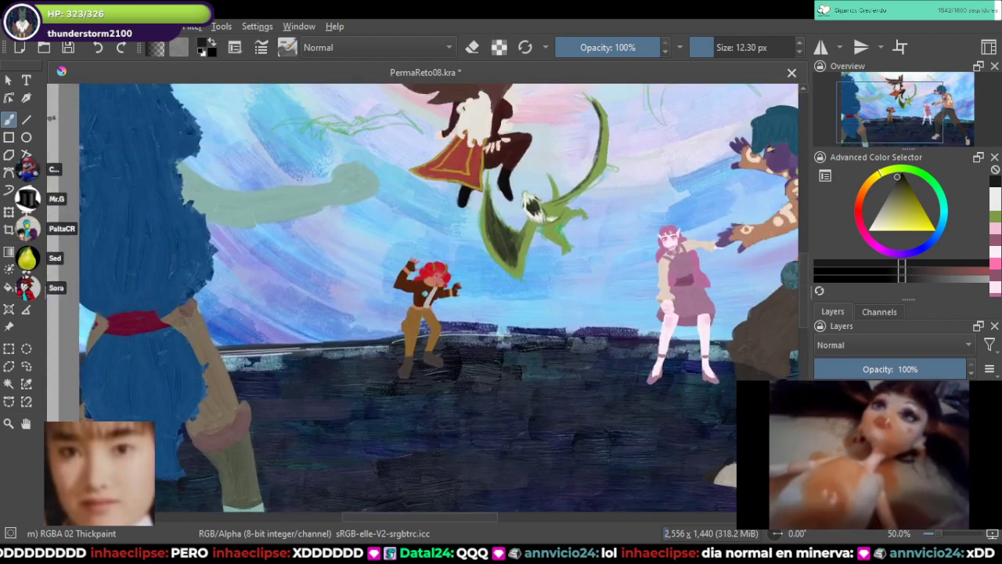
Step: Shade the outer edge of the pointed spike rising from the raised wing's base with near-black strokes
scroll(570, 180, "up", 6)
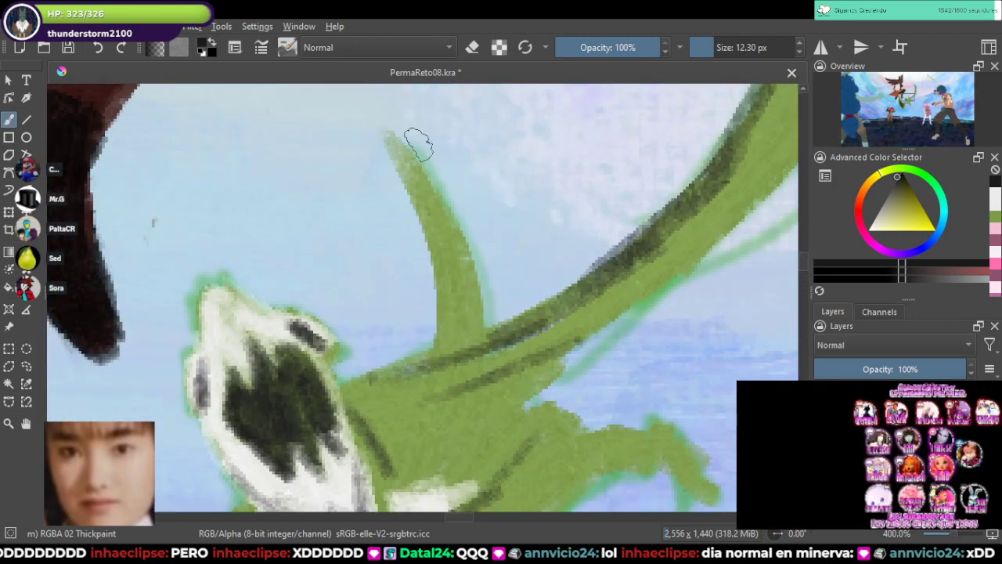
mouse_move(381, 134)
left_mouse_down()
mouse_move(431, 199)
mouse_move(468, 311)
mouse_move(468, 285)
mouse_move(456, 274)
mouse_move(474, 331)
left_mouse_up()
left_click_drag(403, 154, 455, 265)
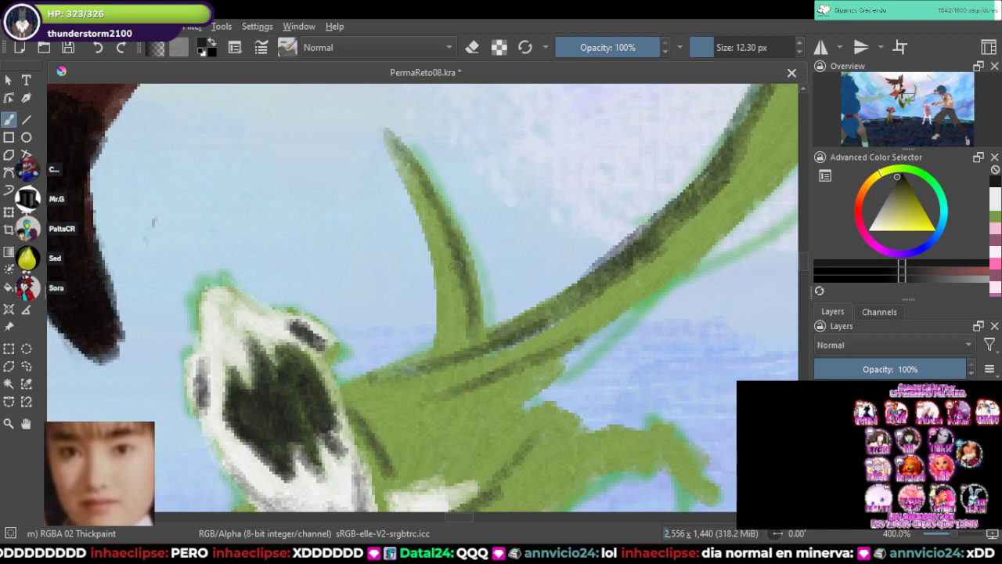
left_click_drag(421, 185, 458, 338)
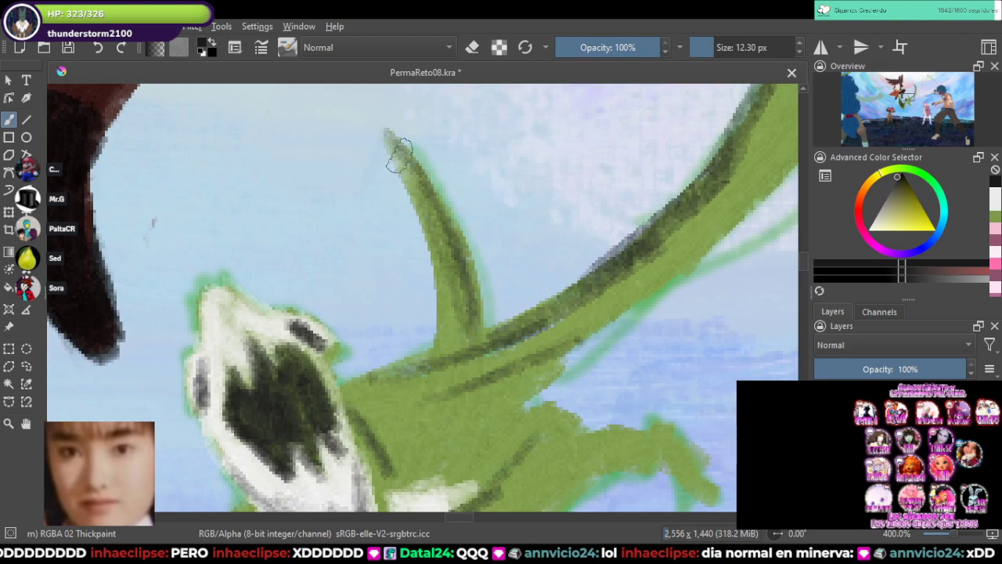
mouse_move(392, 146)
left_mouse_down()
mouse_move(435, 173)
mouse_move(469, 257)
mouse_move(470, 235)
mouse_move(476, 335)
left_mouse_up()
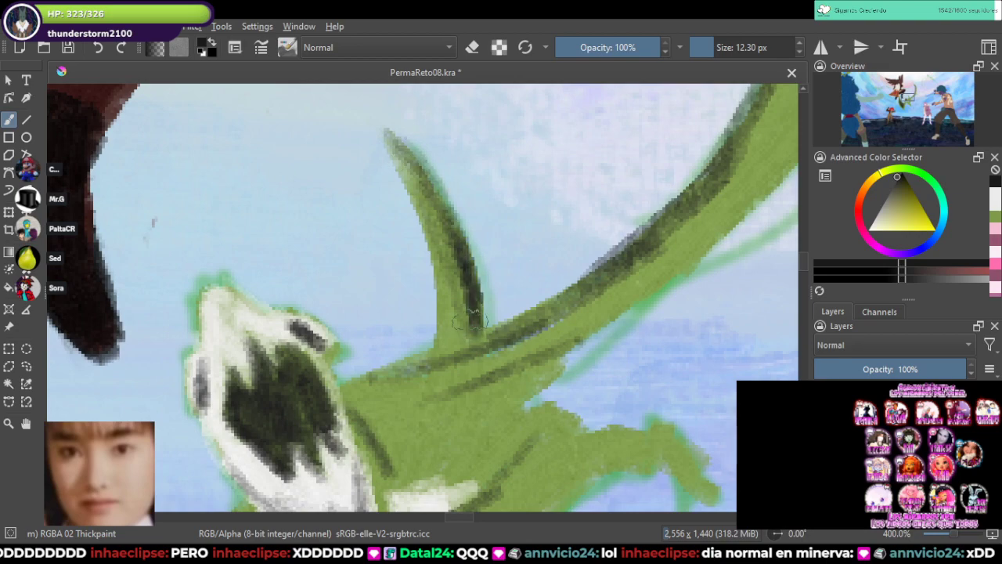
Step: Paint near-black shading along the edges and claws of both hind legs
left_click_drag(558, 475, 532, 256)
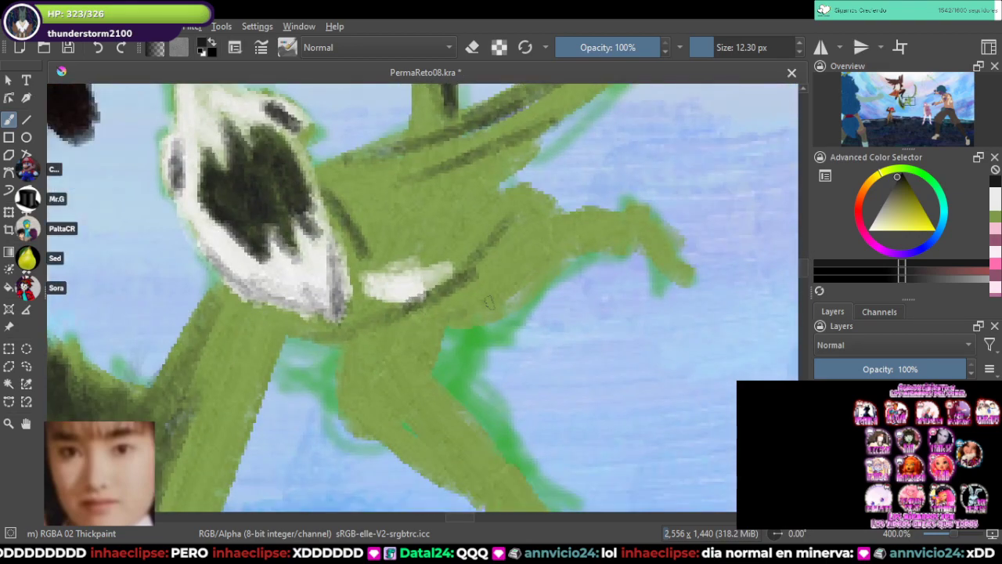
mouse_move(458, 317)
left_mouse_down()
mouse_move(597, 241)
mouse_move(657, 288)
mouse_move(692, 287)
left_mouse_up()
mouse_move(511, 188)
left_mouse_down()
mouse_move(557, 210)
mouse_move(620, 205)
mouse_move(685, 266)
left_mouse_up()
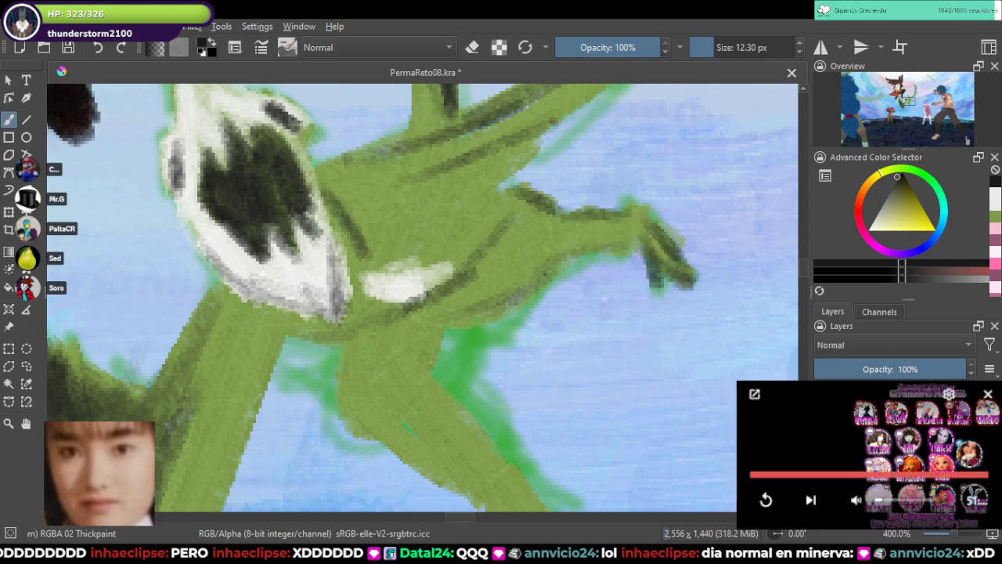
mouse_move(405, 351)
left_mouse_down()
mouse_move(421, 233)
mouse_move(448, 284)
mouse_move(546, 388)
mouse_move(539, 423)
mouse_move(442, 323)
left_mouse_up()
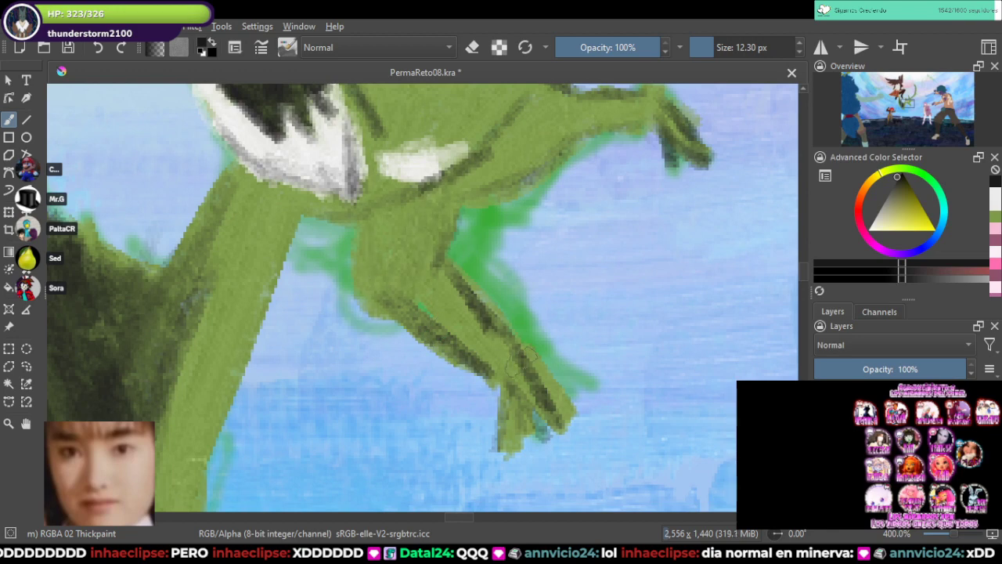
left_click_drag(440, 267, 507, 363)
left_click_drag(451, 235, 401, 327)
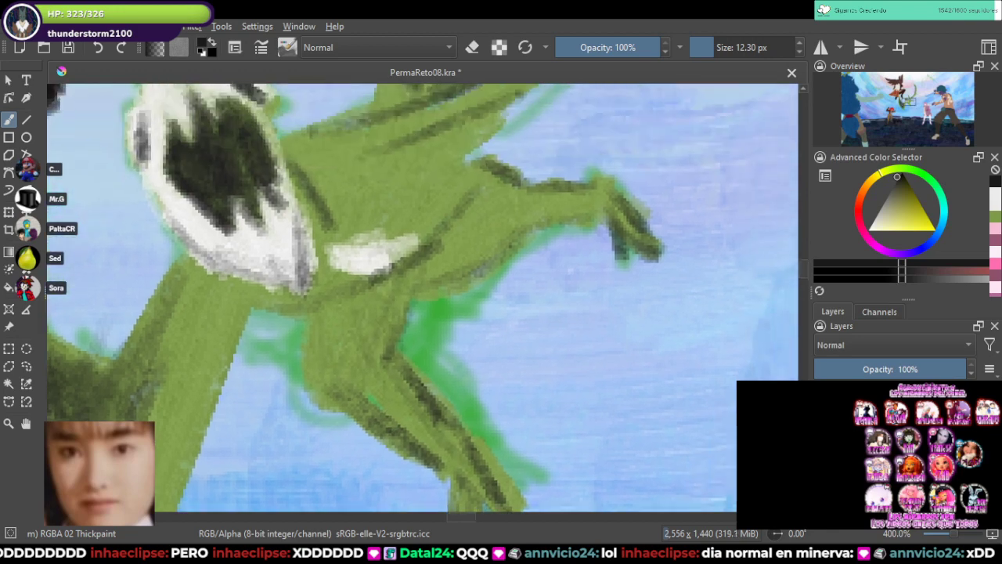
Step: Enlarge the brush to 45.37 px and lay soft dark shading on the hind leg and the lowered wing's arm
left_click(727, 47)
left_click_drag(445, 263, 496, 242)
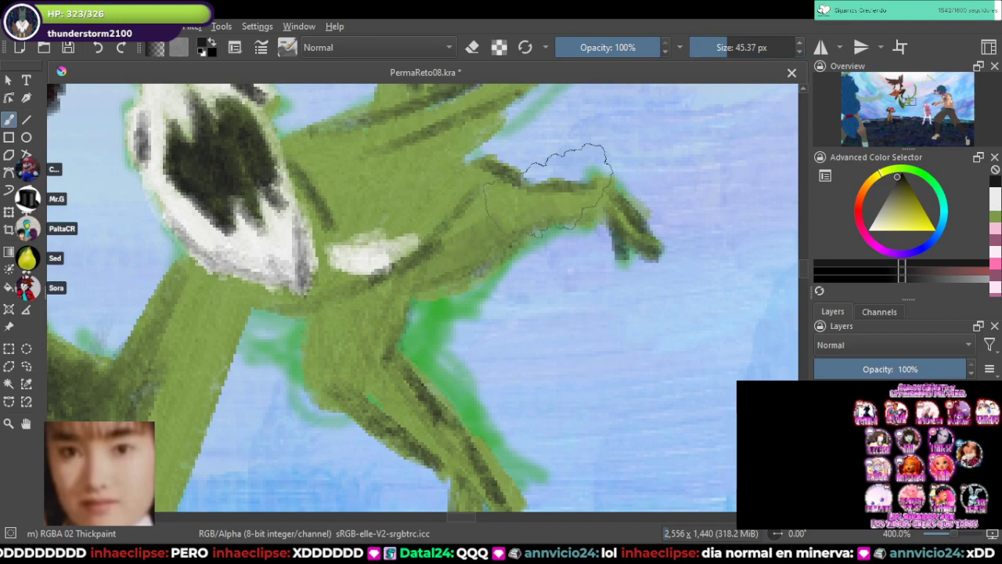
mouse_move(579, 196)
left_mouse_down()
mouse_move(462, 188)
mouse_move(540, 135)
mouse_move(395, 174)
mouse_move(501, 125)
left_mouse_up()
left_click_drag(501, 126, 388, 291)
mouse_move(297, 360)
left_mouse_down()
mouse_move(568, 102)
mouse_move(305, 419)
left_mouse_up()
mouse_move(337, 282)
left_mouse_down()
mouse_move(282, 438)
mouse_move(379, 231)
left_mouse_up()
mouse_move(380, 282)
left_mouse_down()
mouse_move(345, 411)
mouse_move(372, 383)
left_mouse_up()
left_click_drag(427, 235, 342, 431)
left_click_drag(345, 353, 391, 180)
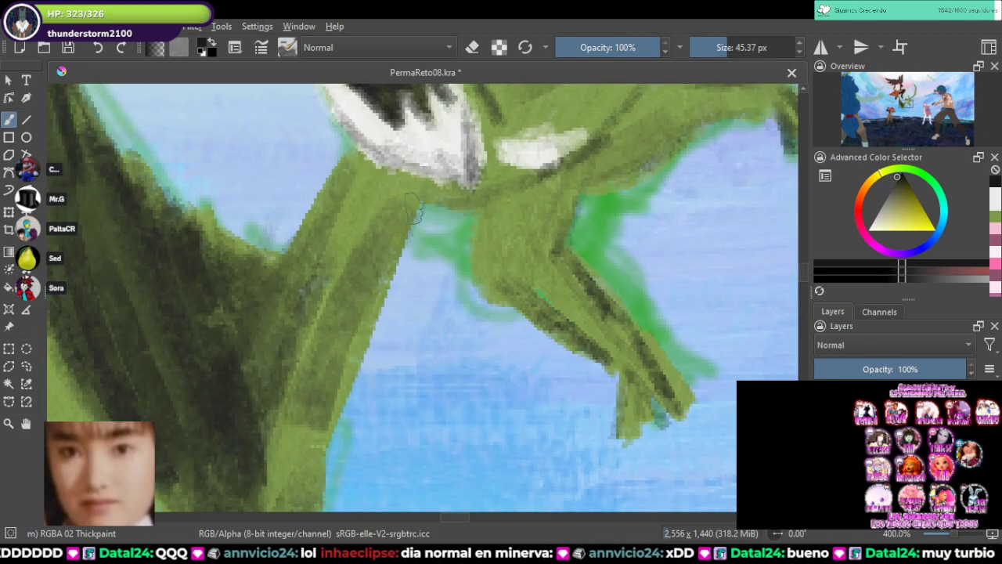
Step: Darken the belly under the chest mark and the raised wing's base, and shade the extended hind leg with a 23.58 px brush
left_click_drag(446, 207, 598, 137)
left_click_drag(528, 196, 567, 137)
left_click_drag(490, 215, 520, 188)
left_click_drag(640, 196, 482, 370)
left_click(716, 47)
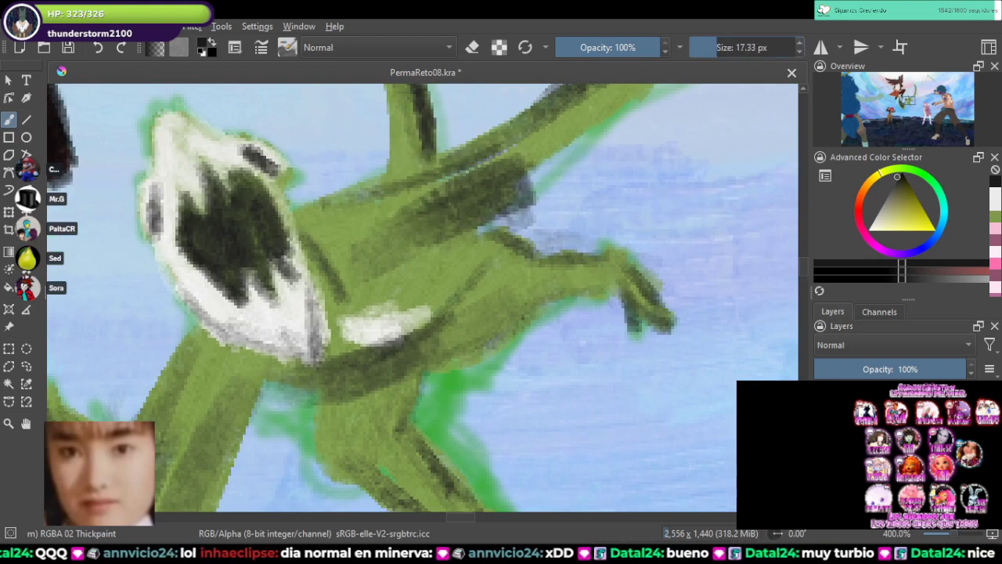
left_click(719, 47)
left_click_drag(492, 270, 589, 264)
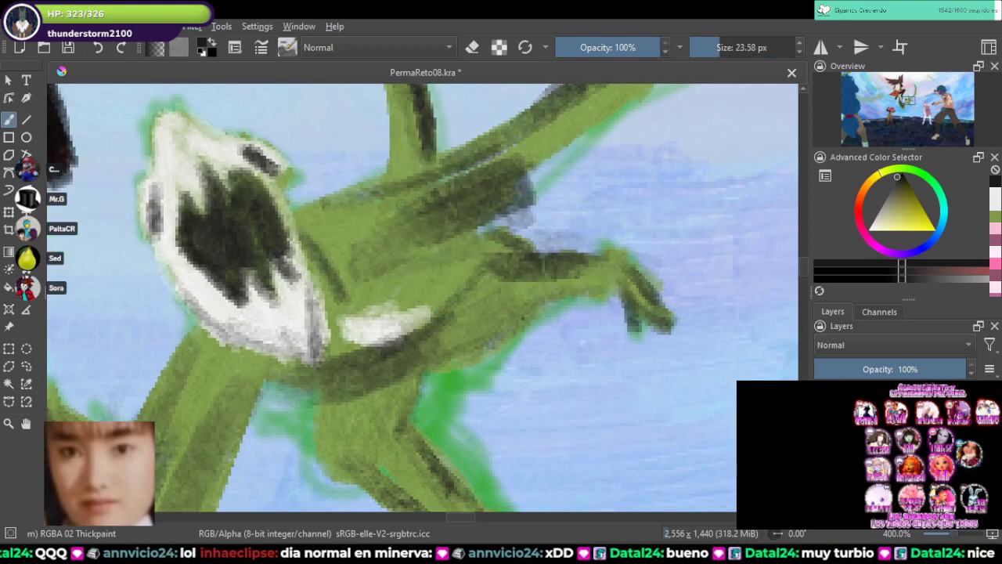
Step: Add dark strokes along the raised wing and over the lowered wing's membrane
scroll(502, 182, "down", 5)
left_click_drag(608, 180, 610, 278)
scroll(609, 278, "up", 1)
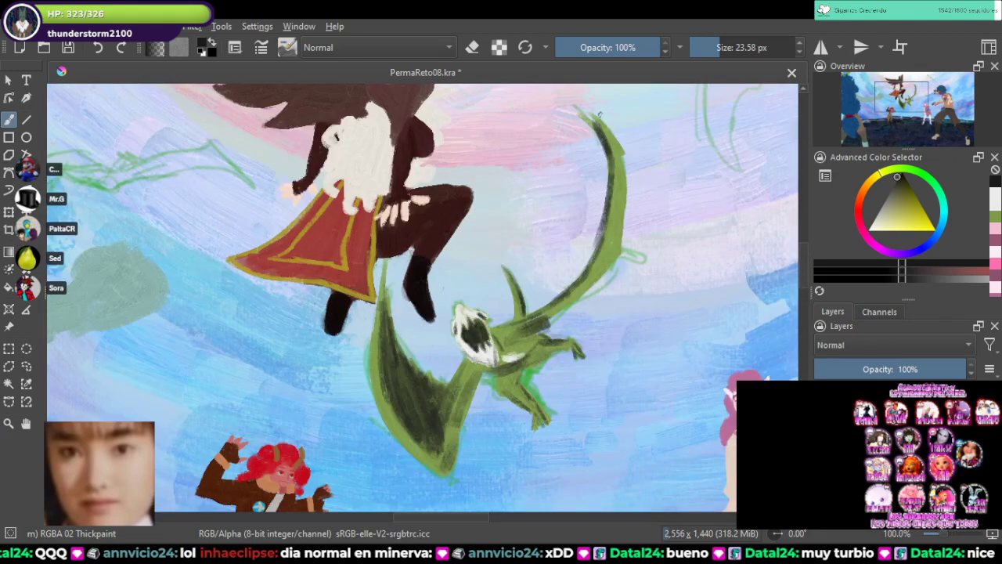
mouse_move(603, 126)
left_mouse_down()
mouse_move(622, 185)
mouse_move(611, 230)
mouse_move(571, 280)
mouse_move(620, 219)
left_mouse_up()
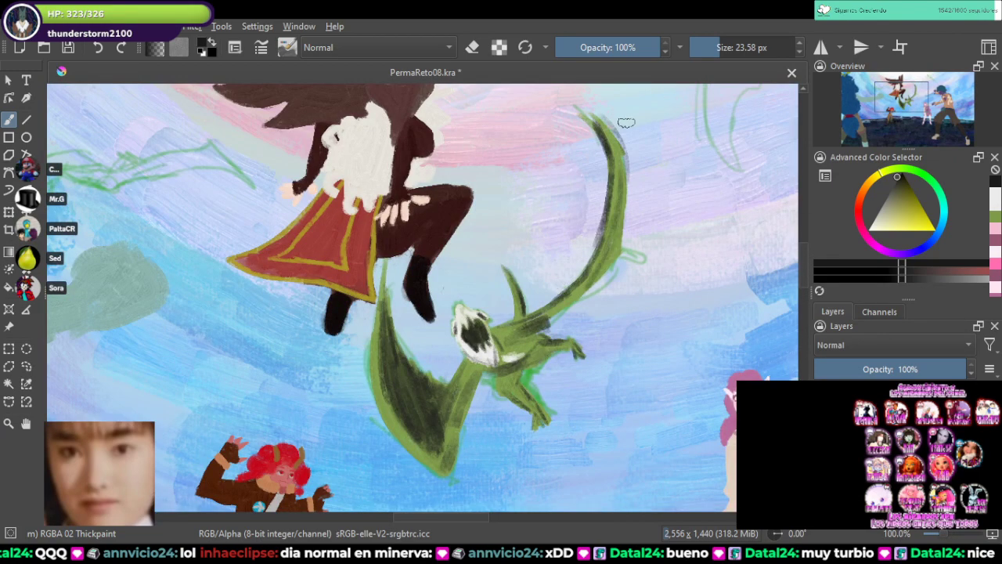
mouse_move(386, 339)
left_mouse_down()
mouse_move(384, 403)
mouse_move(422, 437)
left_mouse_up()
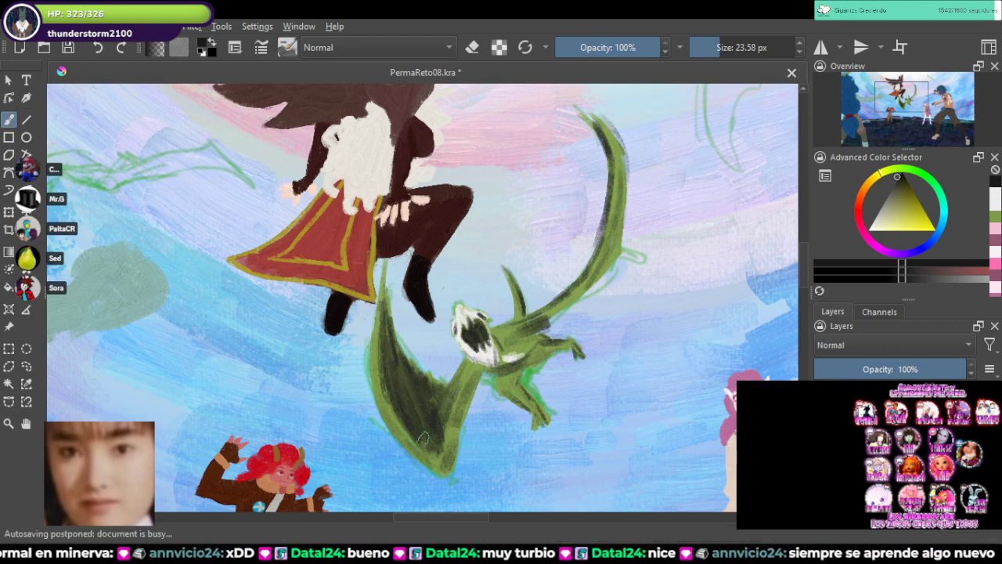
Step: Review the finished dragon within the whole group scene and save the document
left_click_drag(489, 353, 461, 276)
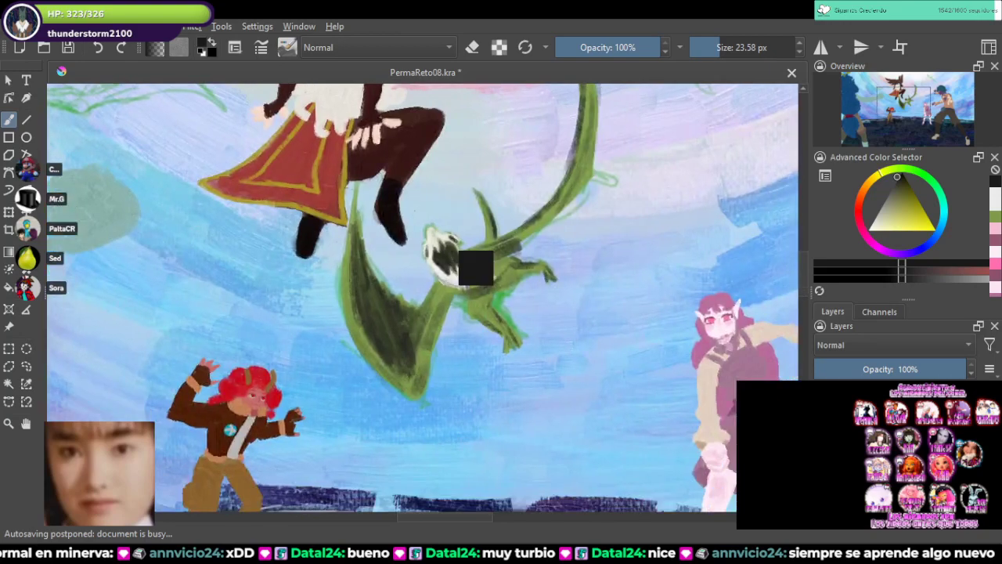
scroll(439, 229, "down", 3)
left_click_drag(453, 210, 472, 254)
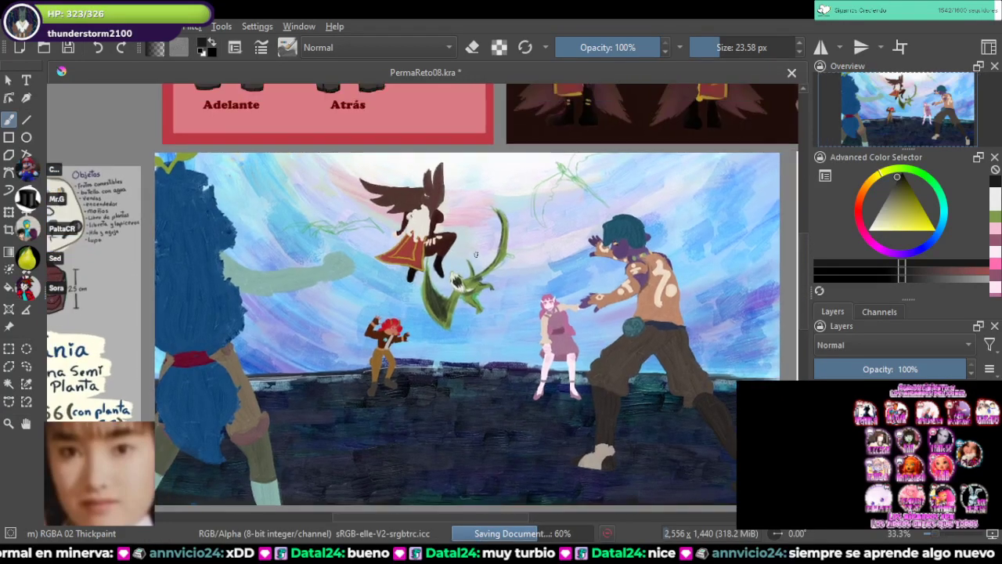
scroll(475, 259, "up", 1)
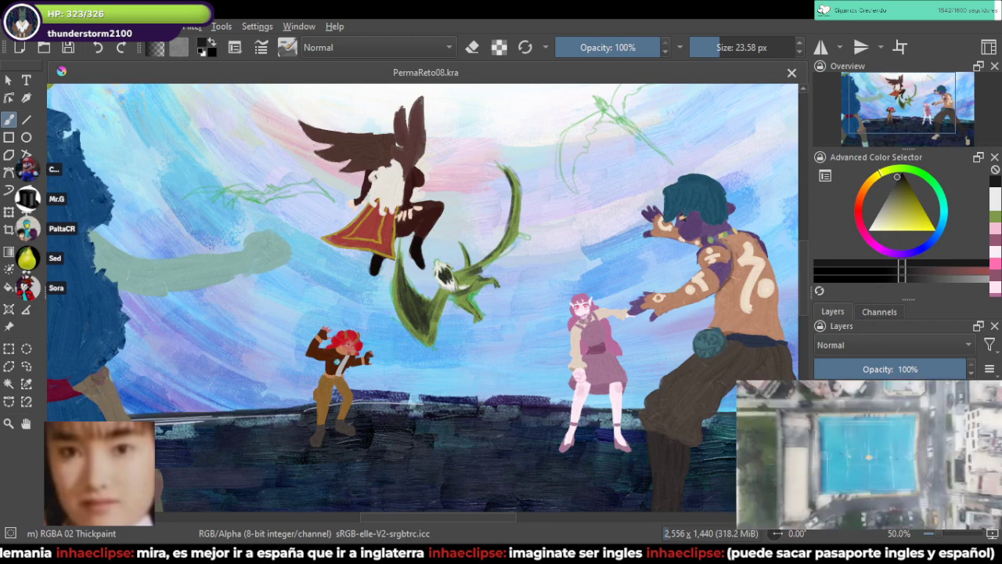
mouse_move(981, 501)
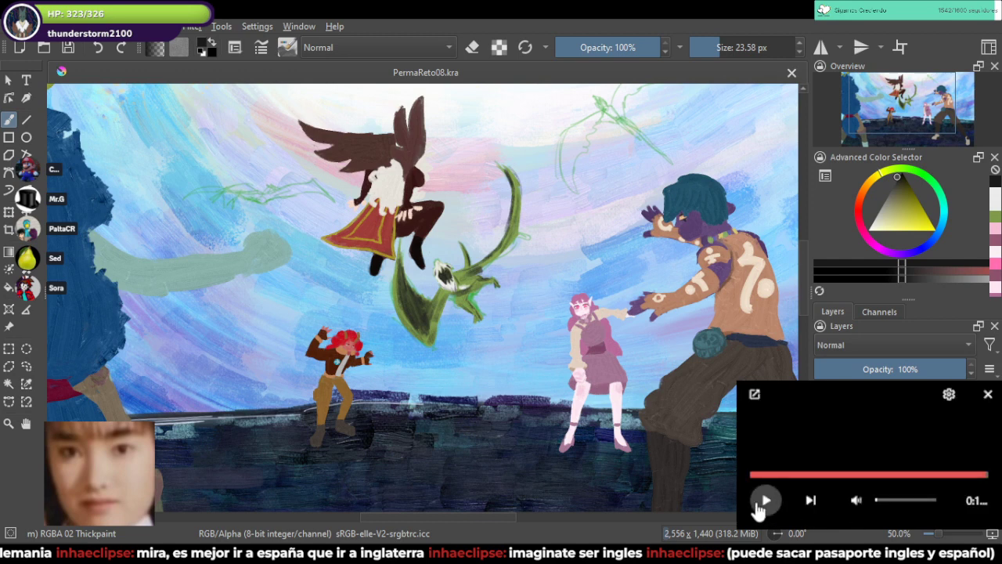
left_click(757, 505)
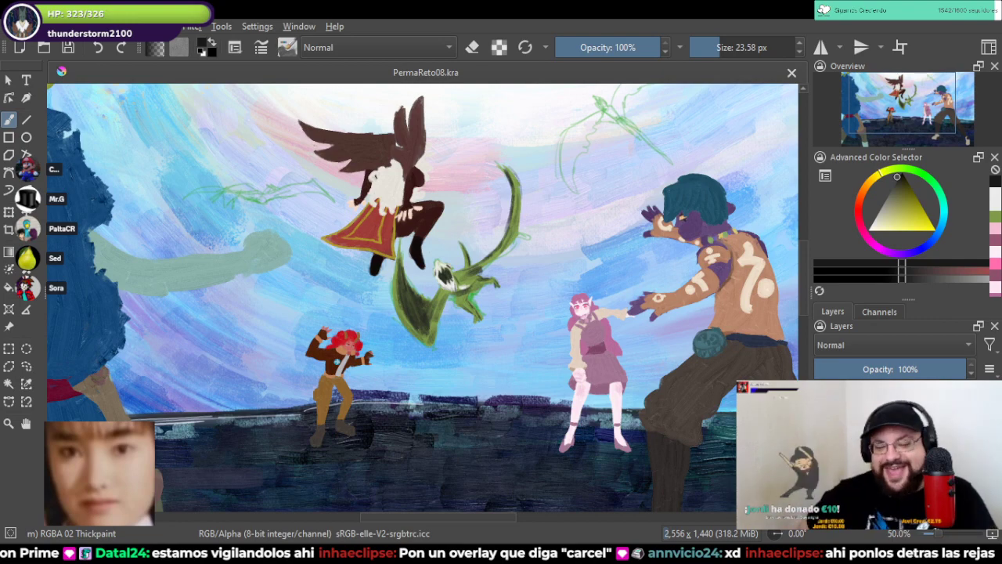
Step: Sample the green of the Diviraptor reference's body beside the base of its wing
scroll(386, 289, "down", 2)
scroll(389, 279, "up", 3)
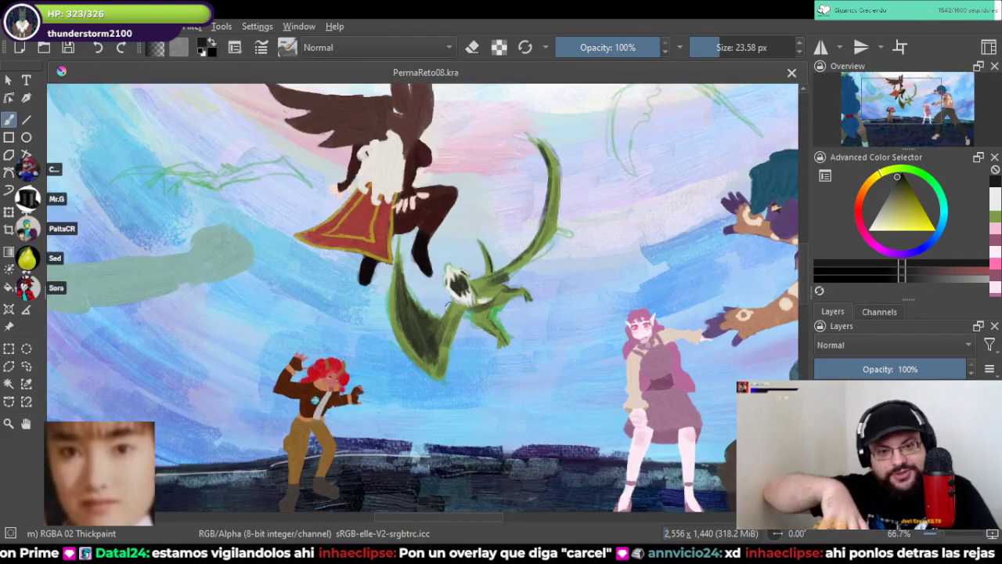
left_click_drag(484, 269, 652, 381)
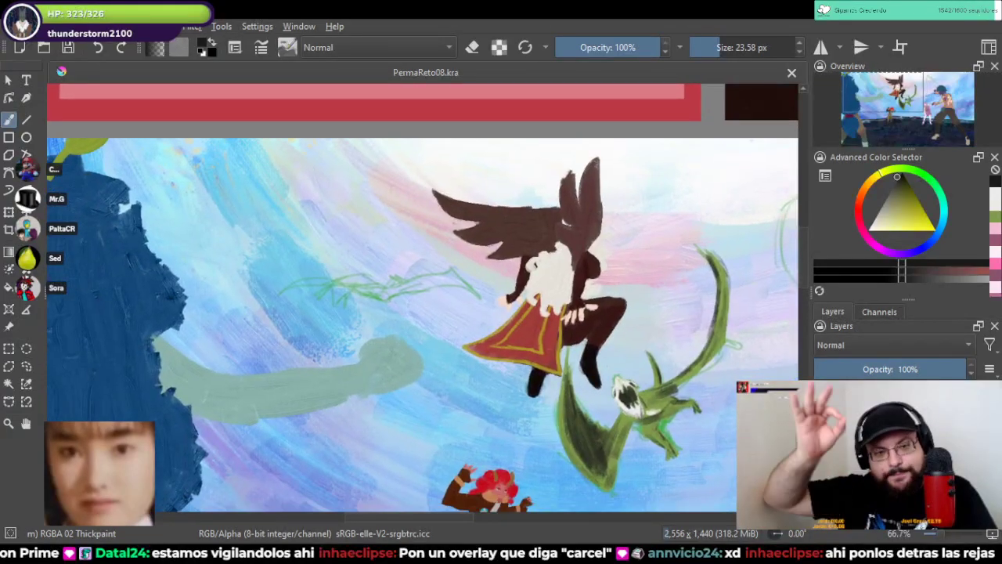
scroll(651, 380, "down", 3)
scroll(363, 377, "up", 2)
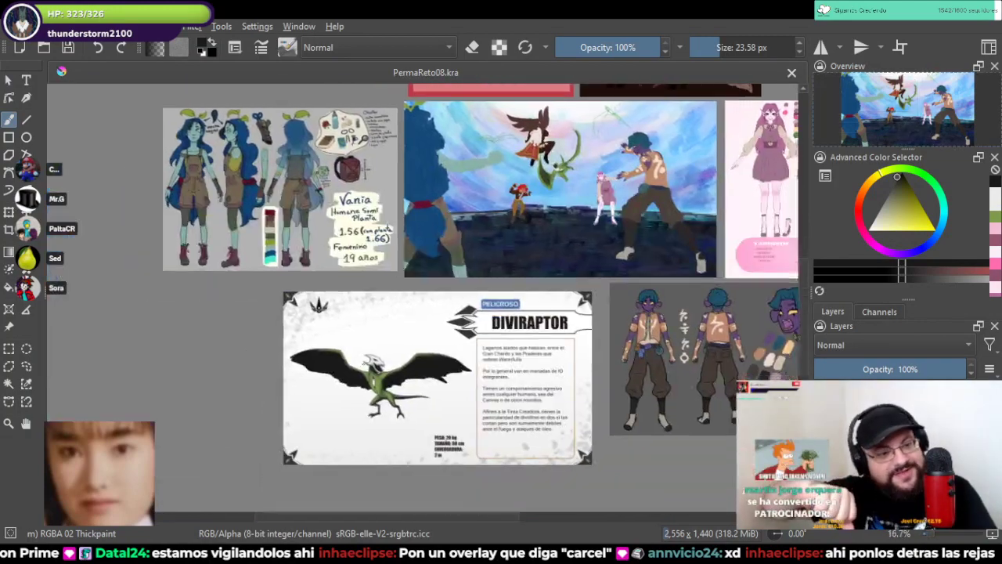
scroll(422, 413, "up", 3)
left_click(435, 362, "ctrl")
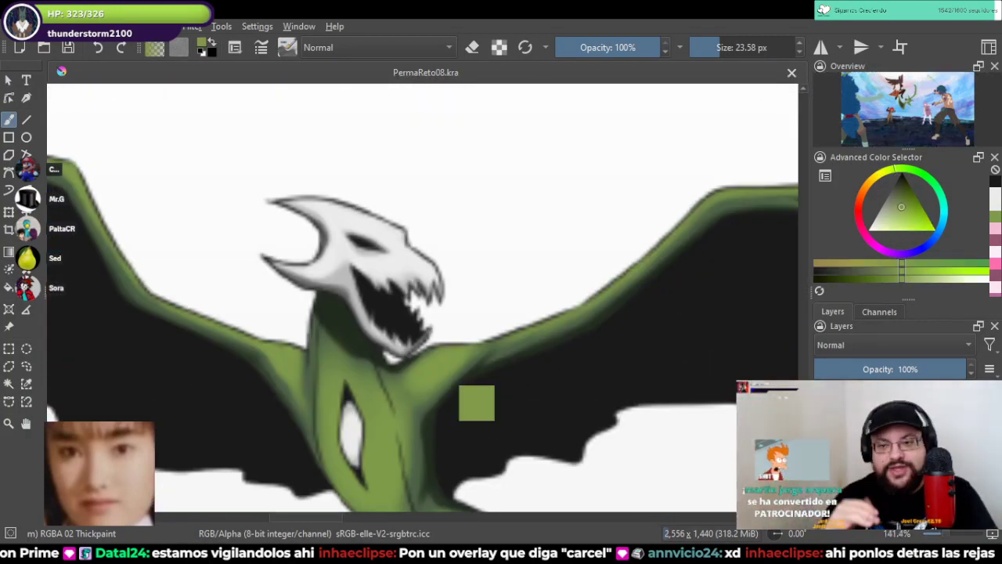
Step: Block in the body, wing, legs and tail of the sketched distant dragon beside the winged character in green with a 17.33 px brush
scroll(530, 288, "down", 4)
mouse_move(572, 125)
left_mouse_down()
mouse_move(494, 384)
mouse_move(404, 469)
mouse_move(273, 487)
left_mouse_up()
left_click_drag(417, 275, 443, 278)
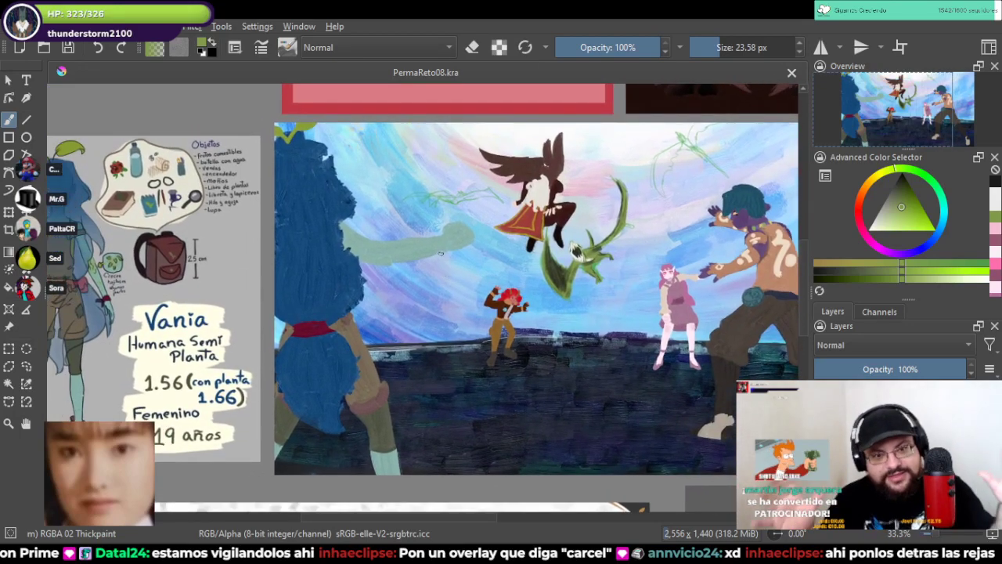
scroll(440, 252, "up", 5)
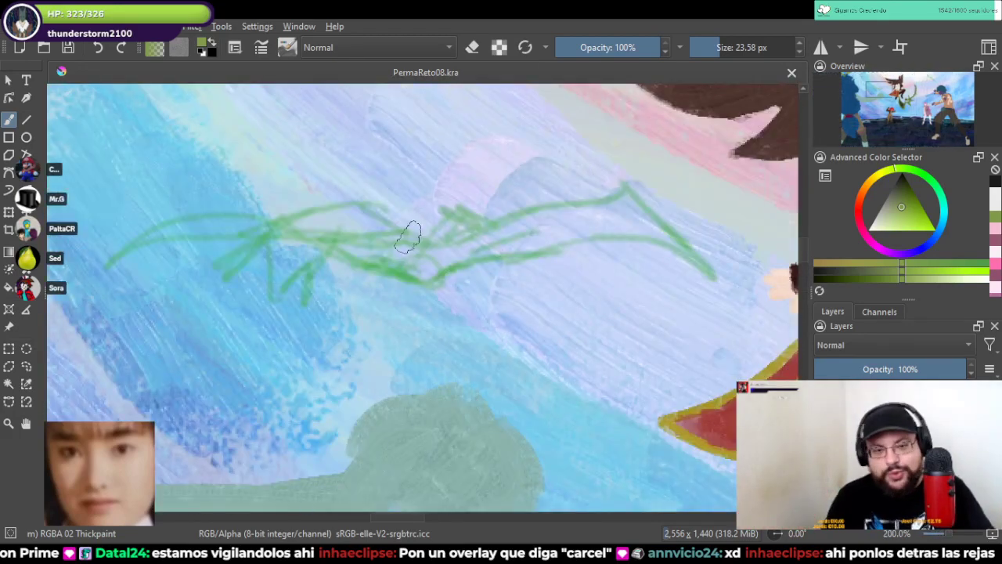
key("bracketleft")
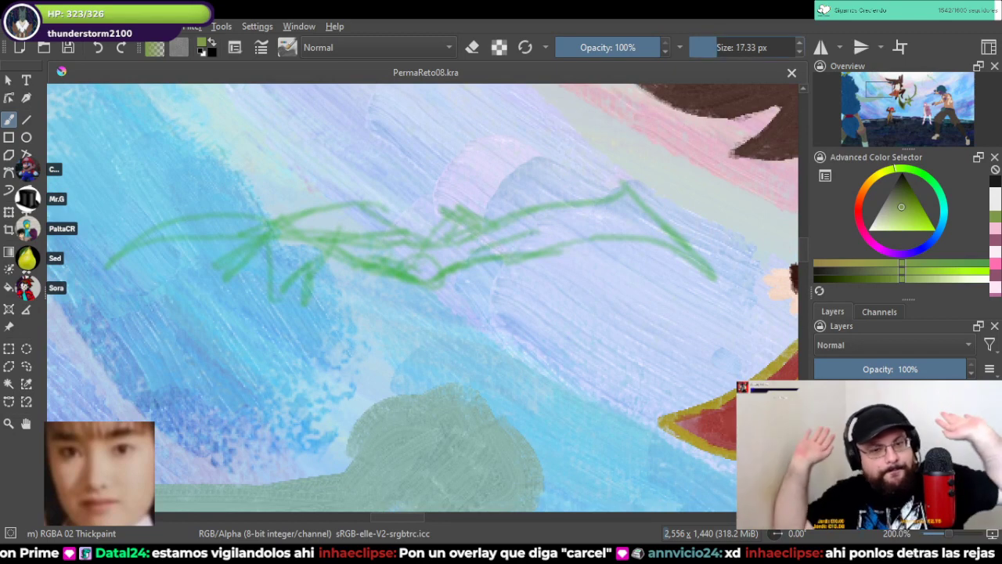
mouse_move(324, 247)
left_mouse_down()
mouse_move(313, 271)
mouse_move(324, 240)
left_mouse_up()
mouse_move(263, 250)
left_mouse_down()
mouse_move(238, 275)
mouse_move(320, 246)
mouse_move(278, 236)
mouse_move(421, 267)
mouse_move(551, 214)
mouse_move(633, 202)
mouse_move(700, 261)
mouse_move(474, 214)
mouse_move(430, 248)
mouse_move(329, 214)
mouse_move(308, 220)
mouse_move(364, 217)
mouse_move(248, 227)
left_mouse_up()
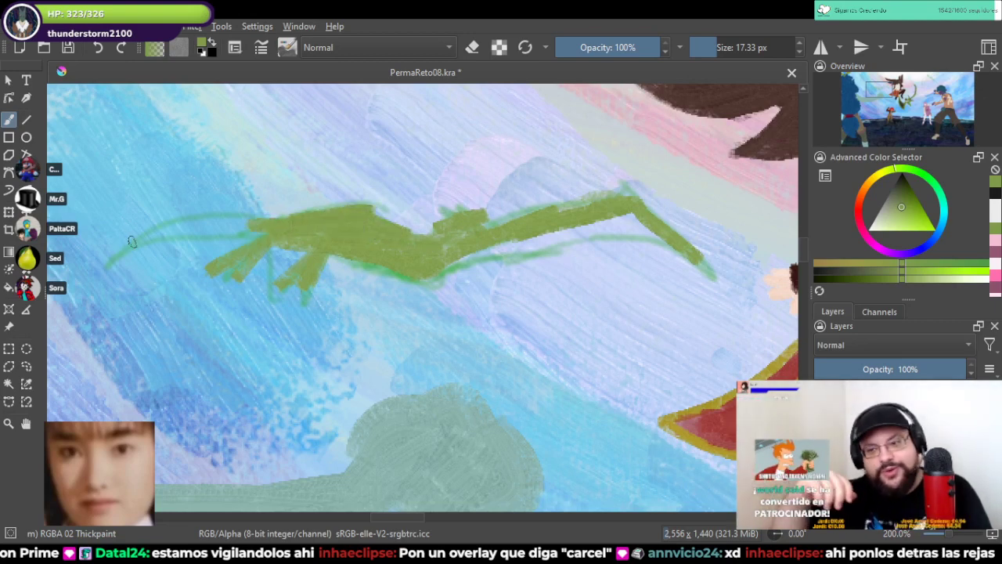
mouse_move(125, 235)
left_mouse_down()
mouse_move(230, 225)
mouse_move(279, 232)
left_mouse_up()
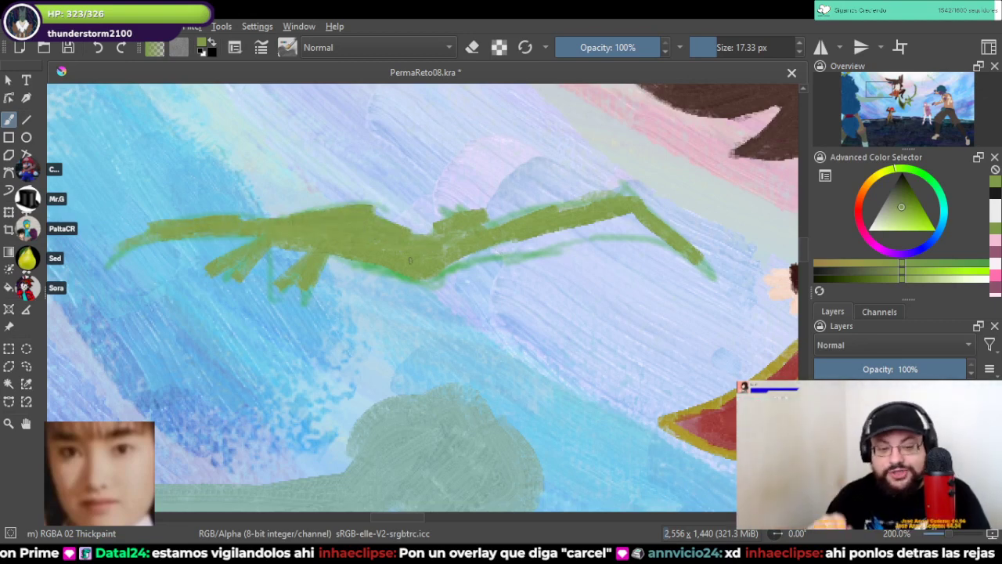
Step: Block in the sketched distant dragon above the blue-haired man in the same green, cleaning its shape with the eraser
mouse_move(409, 260)
left_mouse_down()
mouse_move(540, 249)
mouse_move(611, 216)
mouse_move(656, 230)
mouse_move(706, 264)
mouse_move(277, 329)
left_mouse_up()
left_click_drag(456, 252, 98, 397)
left_click_drag(573, 342, 275, 461)
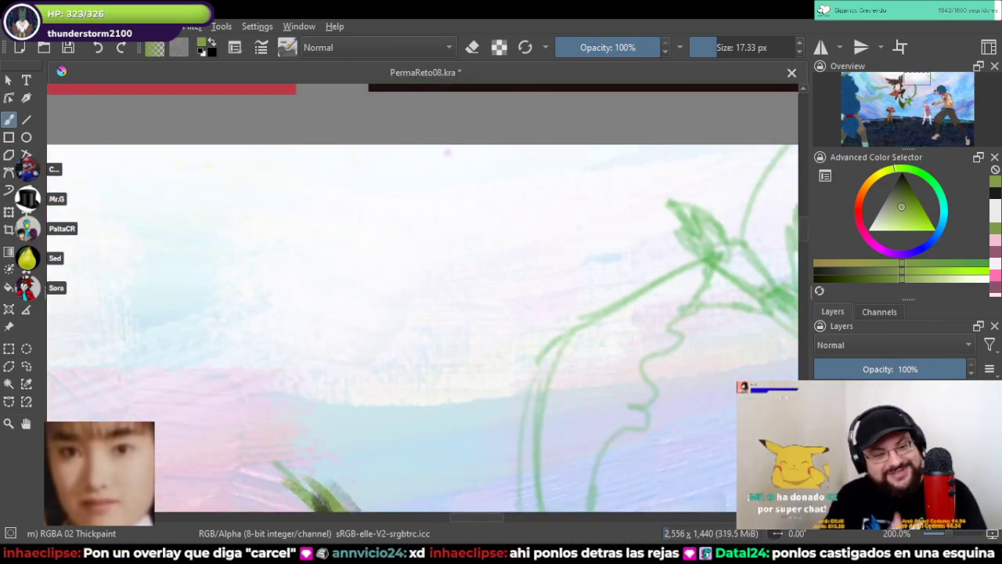
mouse_move(737, 237)
left_mouse_down()
mouse_move(516, 259)
mouse_move(509, 194)
mouse_move(601, 105)
left_mouse_up()
mouse_move(524, 172)
left_mouse_down()
mouse_move(590, 94)
mouse_move(533, 195)
mouse_move(560, 238)
mouse_move(577, 149)
mouse_move(607, 146)
mouse_move(617, 111)
mouse_move(655, 111)
mouse_move(534, 160)
mouse_move(523, 191)
mouse_move(326, 315)
mouse_move(318, 418)
left_mouse_up()
mouse_move(329, 352)
left_mouse_down()
mouse_move(355, 237)
mouse_move(377, 407)
mouse_move(395, 429)
mouse_move(423, 262)
mouse_move(477, 152)
mouse_move(548, 134)
mouse_move(427, 187)
mouse_move(372, 309)
mouse_move(364, 373)
mouse_move(380, 332)
mouse_move(361, 227)
mouse_move(369, 207)
mouse_move(393, 228)
mouse_move(512, 118)
mouse_move(391, 298)
left_mouse_up()
mouse_move(476, 249)
left_mouse_down()
mouse_move(559, 188)
mouse_move(612, 125)
left_mouse_up()
key("e")
mouse_move(604, 185)
left_mouse_down()
mouse_move(611, 171)
mouse_move(588, 174)
left_mouse_up()
key("e")
mouse_move(424, 265)
left_mouse_down()
mouse_move(456, 218)
mouse_move(440, 244)
mouse_move(464, 257)
mouse_move(491, 255)
mouse_move(489, 247)
mouse_move(668, 413)
left_mouse_up()
mouse_move(425, 180)
left_mouse_down()
mouse_move(472, 274)
mouse_move(431, 227)
mouse_move(439, 258)
mouse_move(461, 245)
mouse_move(439, 234)
mouse_move(477, 254)
left_mouse_up()
Step: Save the document and sample the black of the Diviraptor reference's wing membrane
scroll(576, 325, "down", 5)
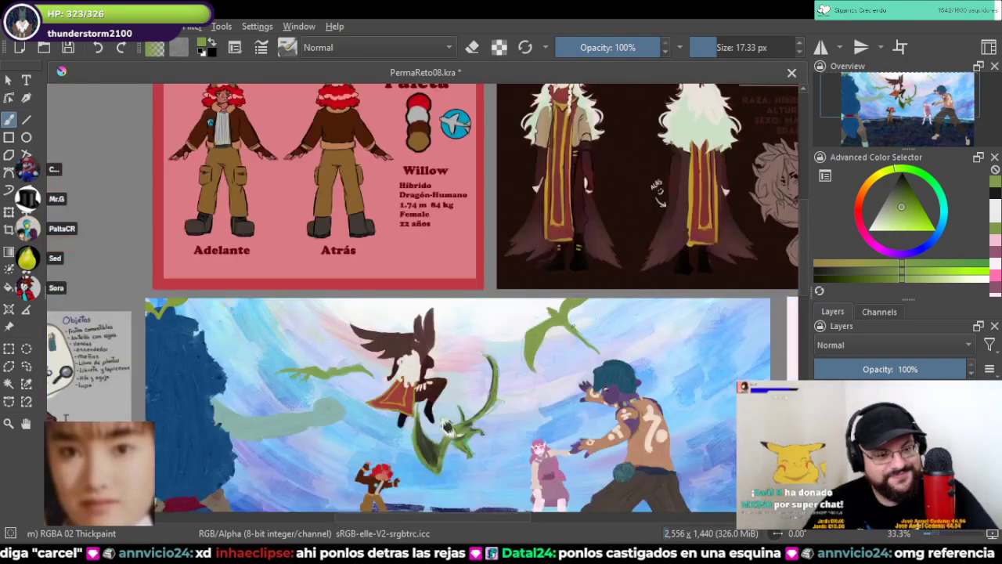
left_click_drag(461, 389, 545, 217)
left_click_drag(329, 392, 587, 216)
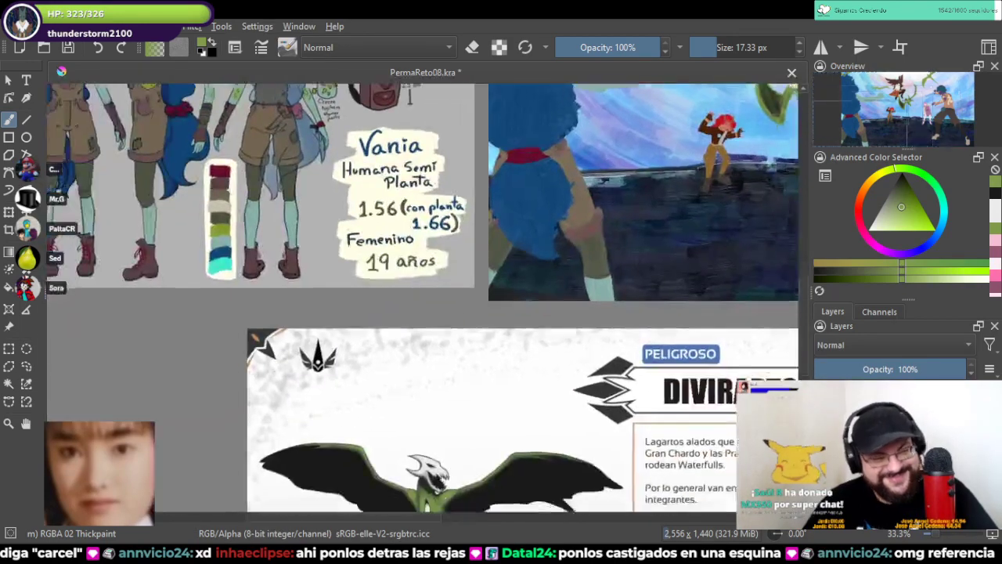
left_click_drag(483, 278, 398, 287)
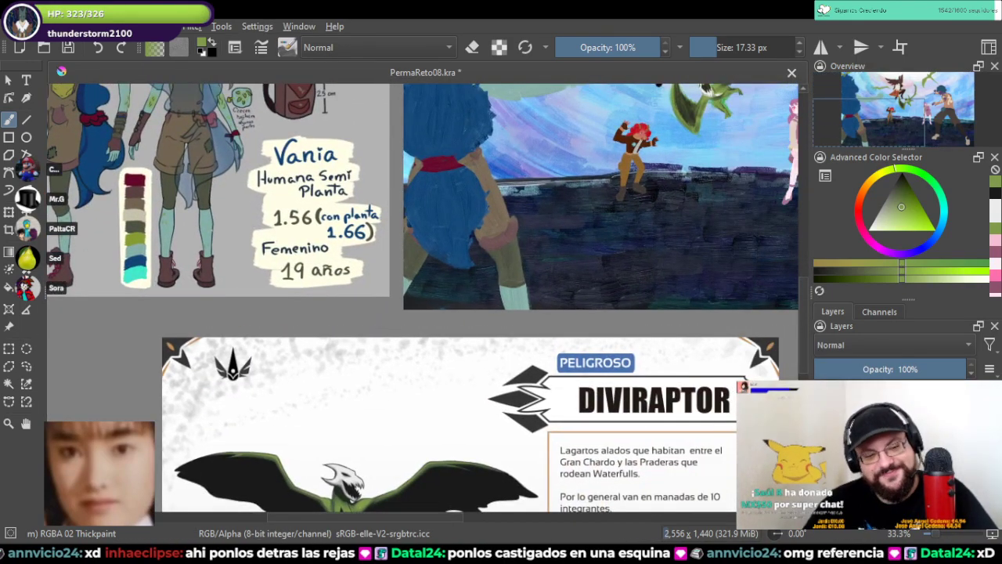
key("ctrl+s")
scroll(398, 287, "down", 1)
scroll(463, 460, "up", 1)
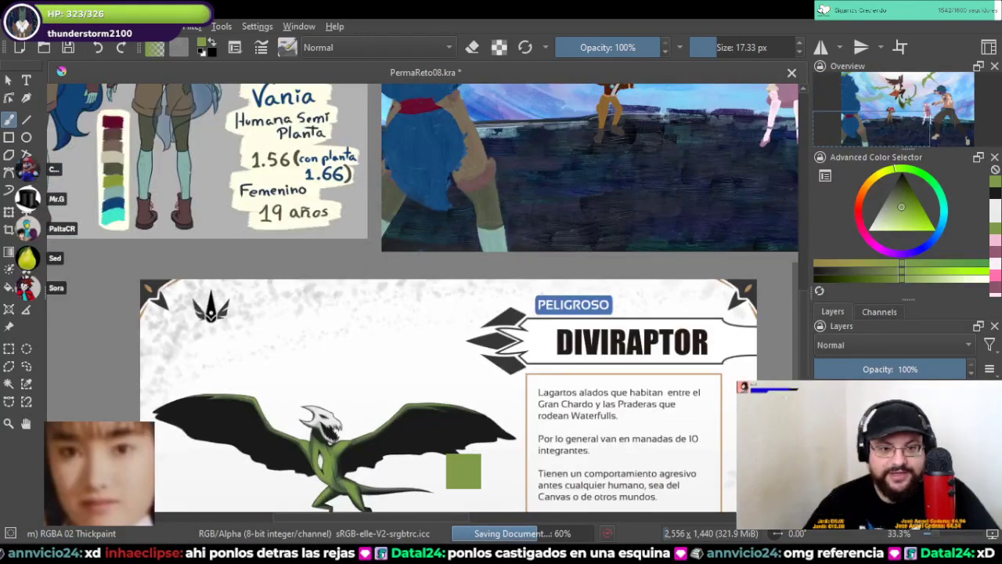
left_click(420, 427, "ctrl")
Step: Start shading the hind leg of the distant dragon beside the winged character in black, reducing the brush to 6.74 px
scroll(420, 428, "down", 2)
scroll(472, 180, "up", 5)
left_click_drag(557, 433, 479, 329)
scroll(479, 328, "up", 2)
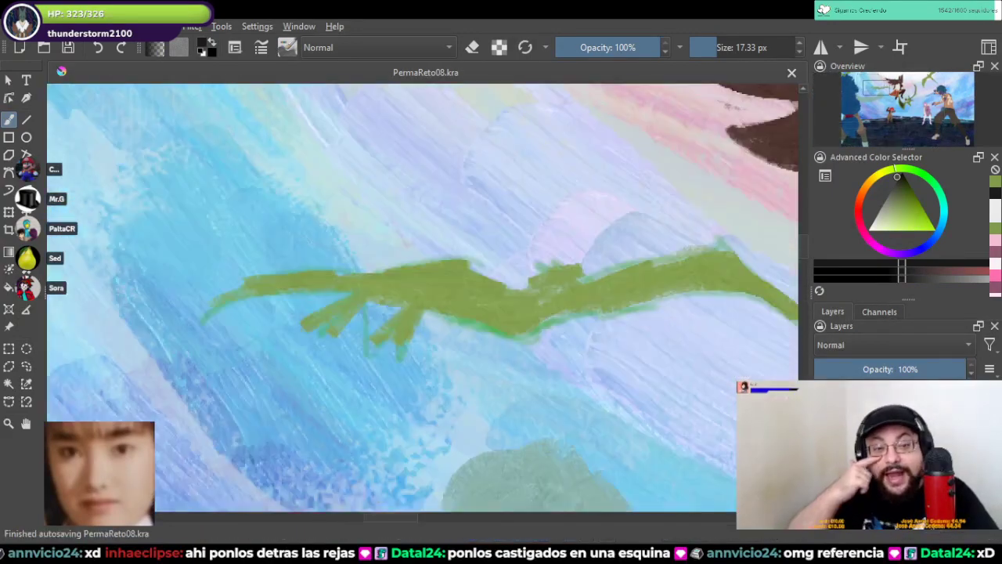
mouse_move(324, 306)
left_mouse_down()
mouse_move(312, 328)
mouse_move(342, 312)
left_mouse_up()
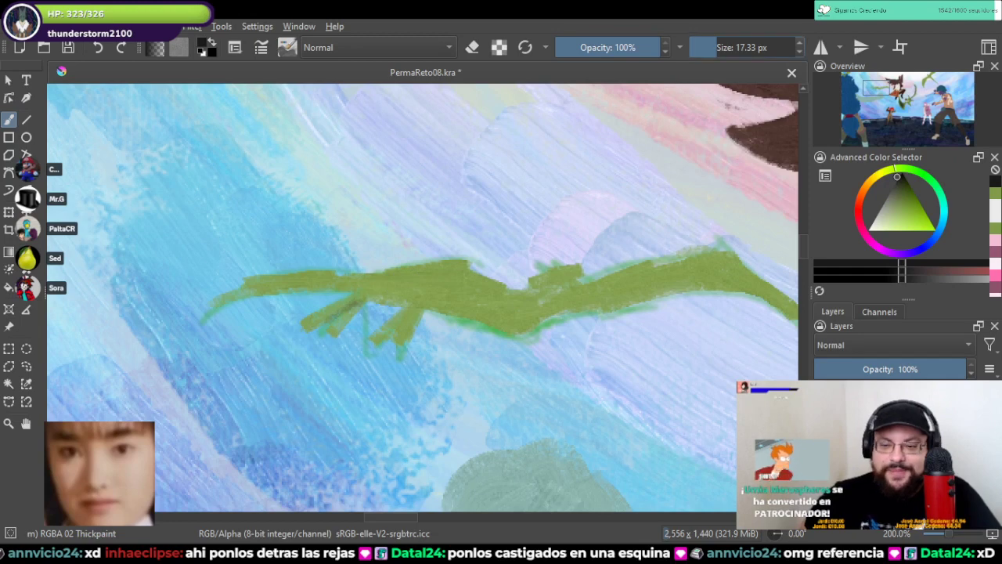
left_click(707, 47)
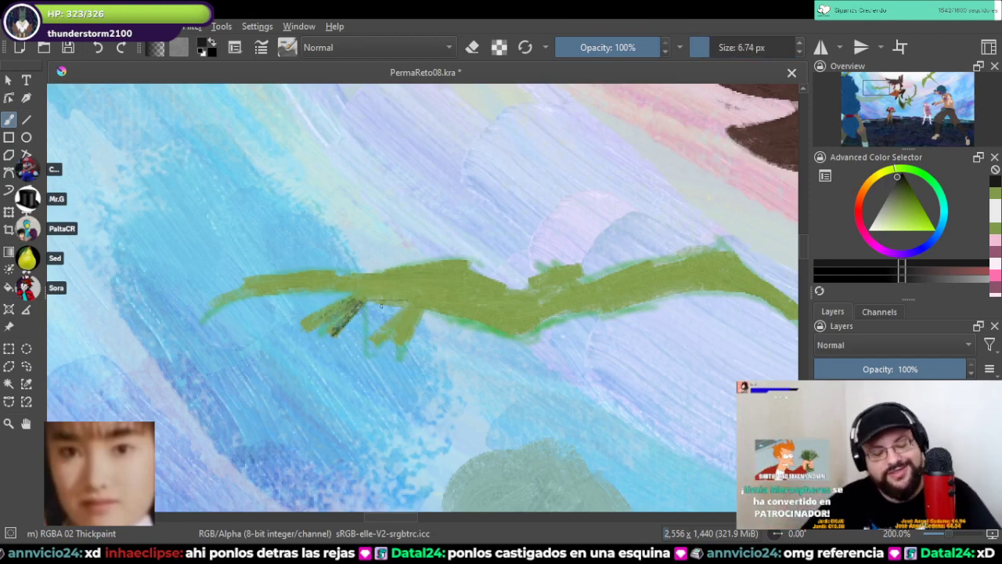
Step: Shade the underside of that dragon's body and wing with a 10.20 px black brush, undoing and repainting misplaced strokes
left_click(712, 47)
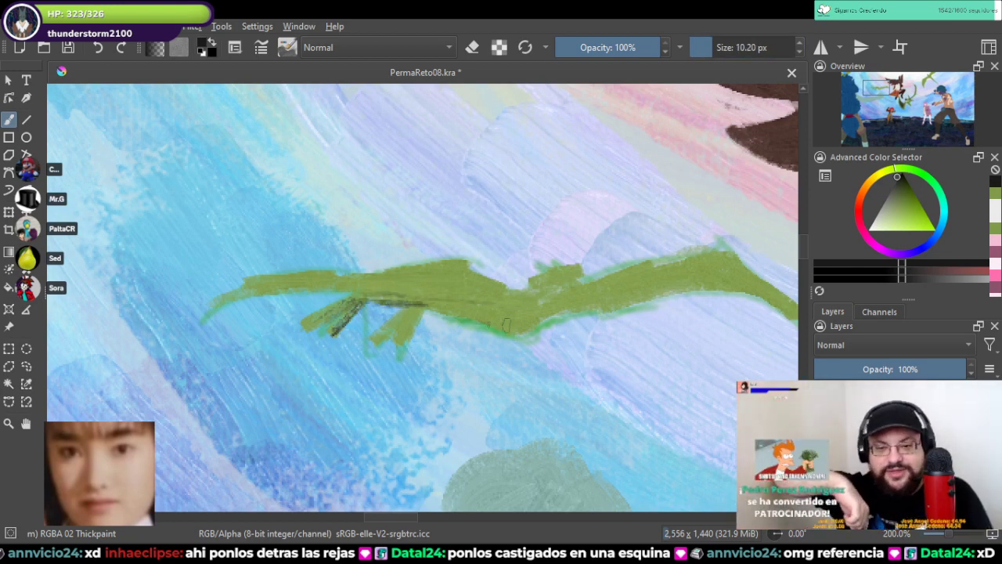
left_click_drag(506, 325, 448, 317)
mouse_move(508, 329)
left_mouse_down()
mouse_move(539, 309)
mouse_move(569, 313)
left_mouse_up()
key("ctrl+z")
key("ctrl+z")
key("ctrl+z")
key("ctrl+z")
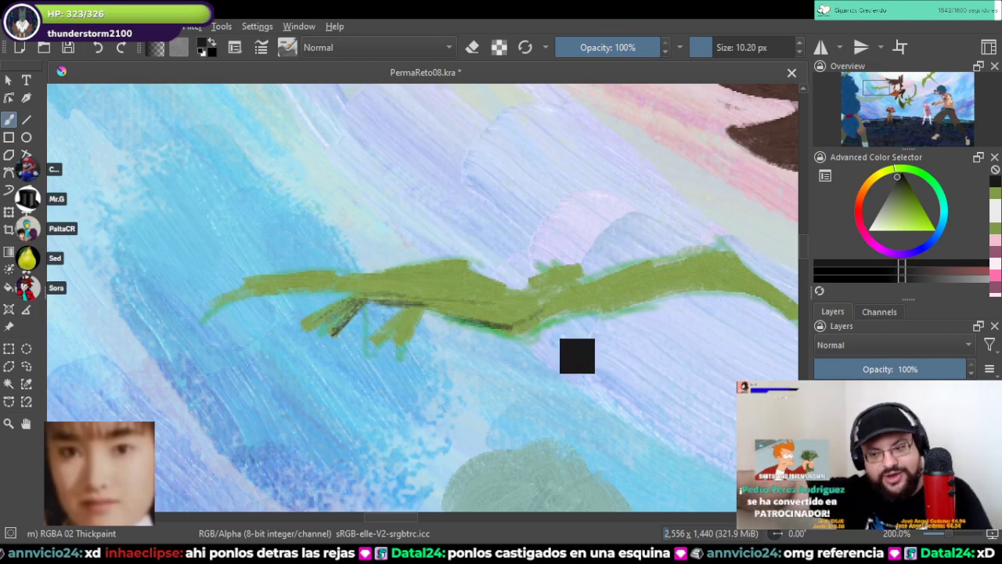
key("ctrl+z")
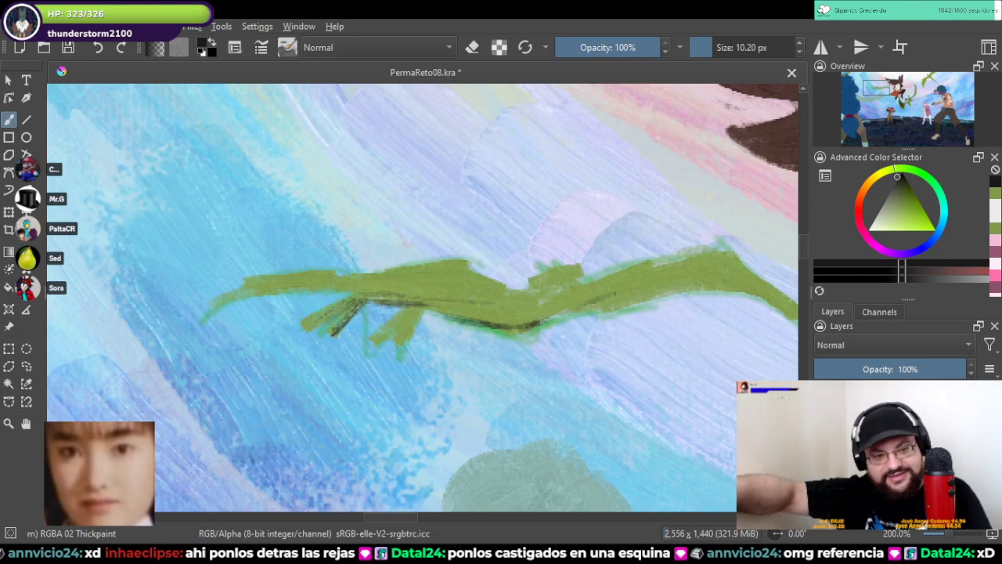
left_click_drag(569, 314, 667, 278)
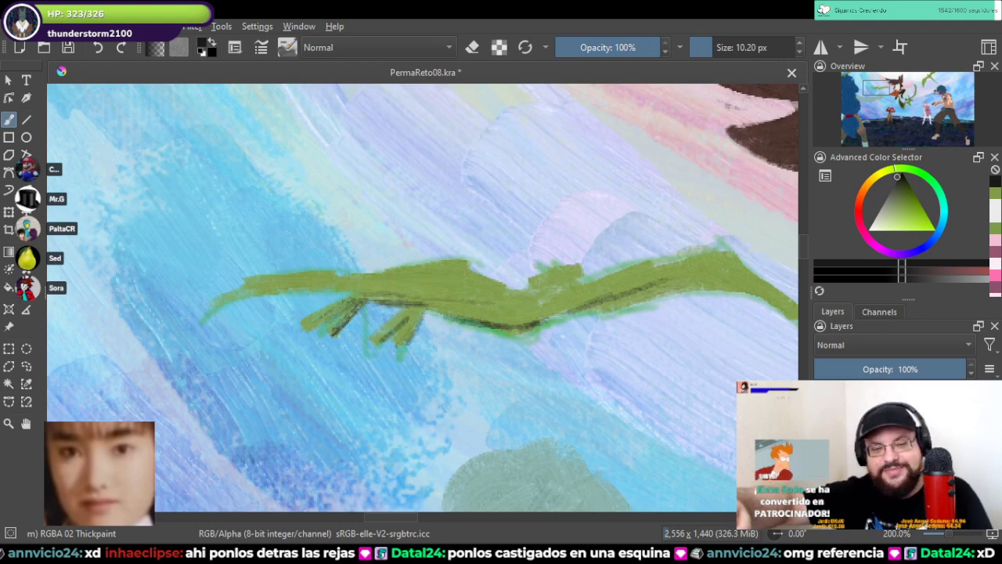
Step: Deepen the dark shading along both outstretched wings of the same dragon with an 11.22 px brush
key("bracketright")
left_click_drag(673, 298, 544, 278)
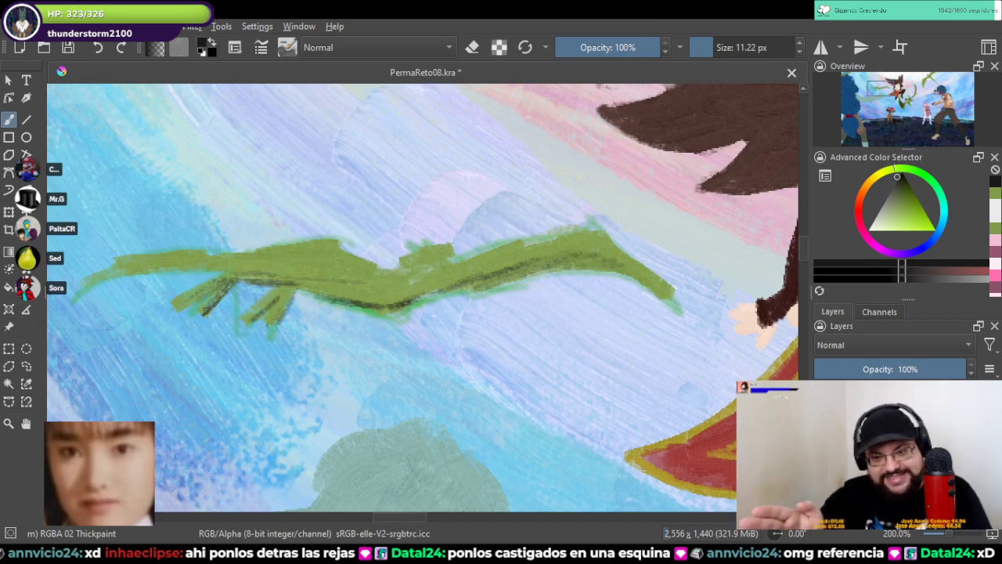
left_click_drag(445, 292, 603, 254)
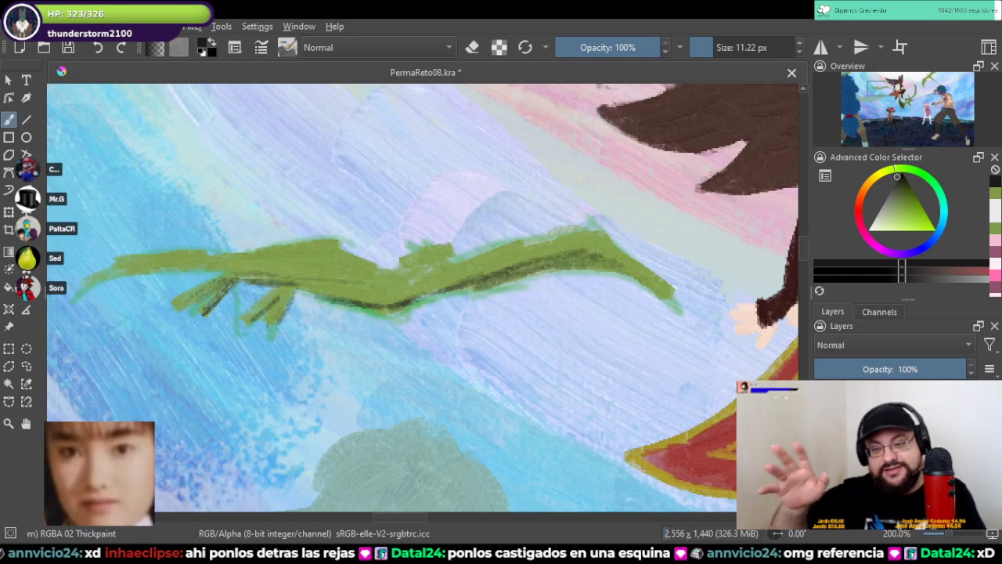
mouse_move(125, 268)
left_mouse_down()
mouse_move(177, 269)
mouse_move(123, 278)
mouse_move(134, 268)
mouse_move(346, 267)
left_mouse_up()
mouse_move(257, 285)
left_mouse_down()
mouse_move(203, 292)
mouse_move(119, 327)
mouse_move(313, 278)
mouse_move(407, 277)
left_mouse_up()
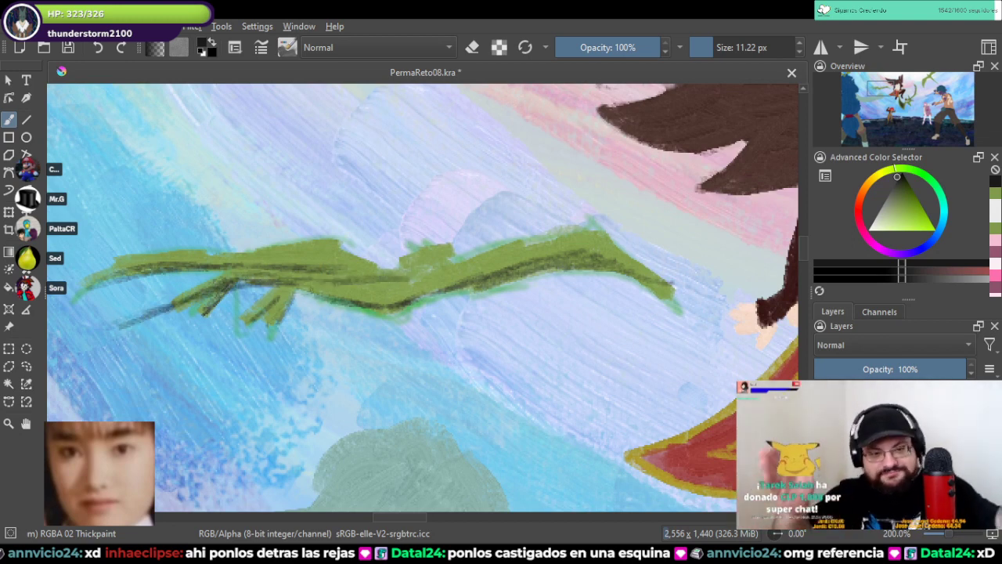
left_click_drag(299, 295, 401, 283)
key("ctrl+z")
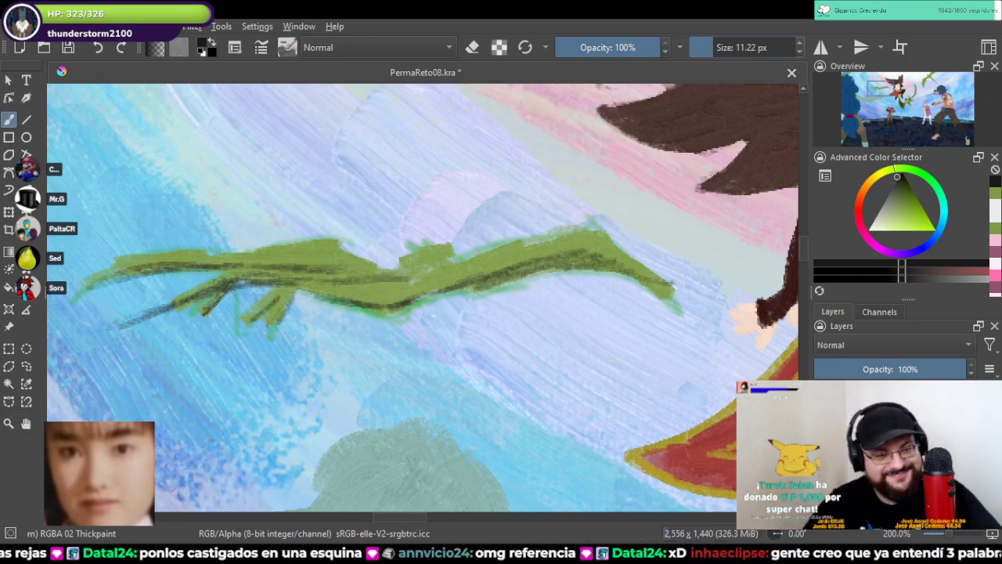
left_click_drag(717, 47, 725, 47)
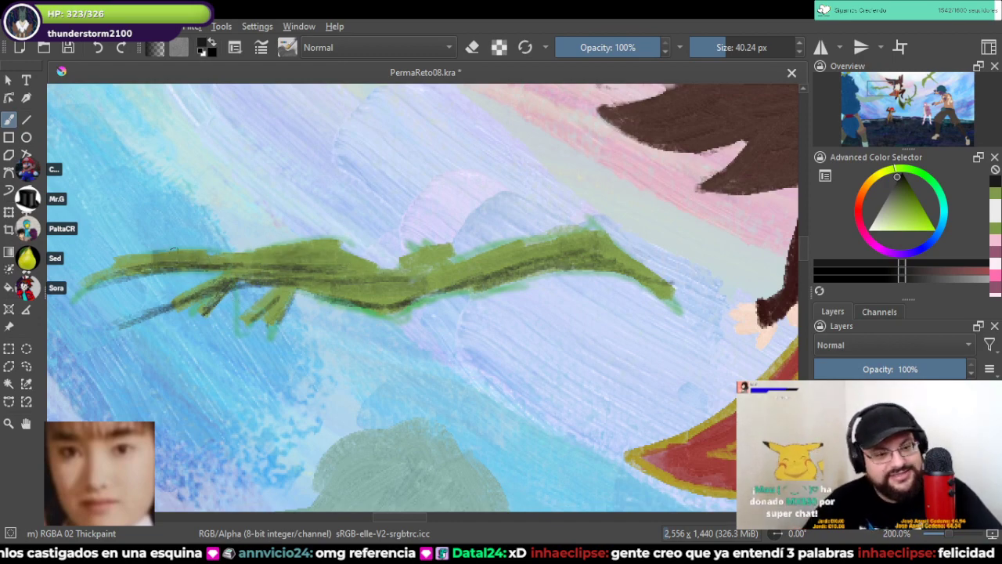
Step: Shade the lower wing tip of the dragon above the blue-haired man in black with a 21.90 px brush
scroll(309, 303, "down", 5)
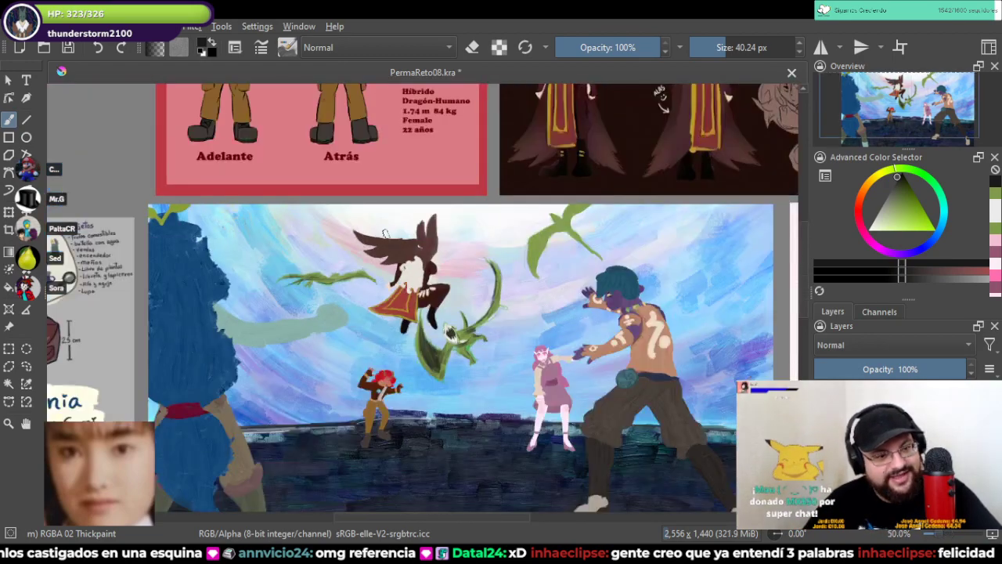
left_click_drag(387, 233, 317, 278)
scroll(515, 270, "up", 5)
left_click_drag(515, 270, 649, 159)
left_click(721, 47)
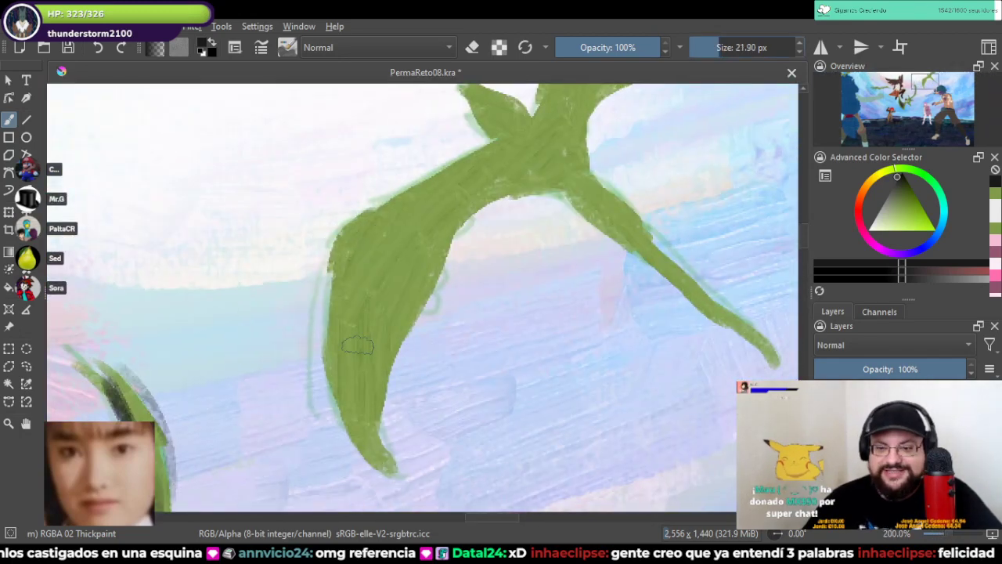
left_click_drag(358, 348, 361, 434)
left_click_drag(354, 399, 374, 450)
left_click_drag(368, 374, 373, 439)
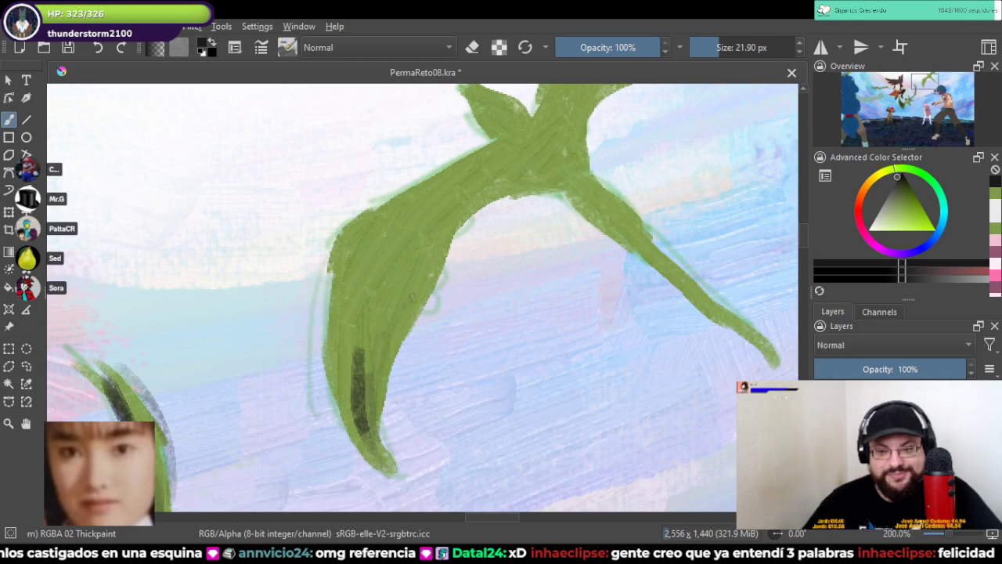
Step: Fill the inner membrane of that dragon's lower wing with layered black strokes up to its body
mouse_move(360, 345)
left_mouse_down()
mouse_move(375, 255)
mouse_move(395, 254)
mouse_move(421, 215)
mouse_move(476, 178)
left_mouse_up()
left_click_drag(365, 321, 369, 270)
mouse_move(357, 366)
left_mouse_down()
mouse_move(362, 278)
mouse_move(419, 208)
left_mouse_up()
mouse_move(380, 349)
left_mouse_down()
mouse_move(415, 235)
mouse_move(458, 207)
left_mouse_up()
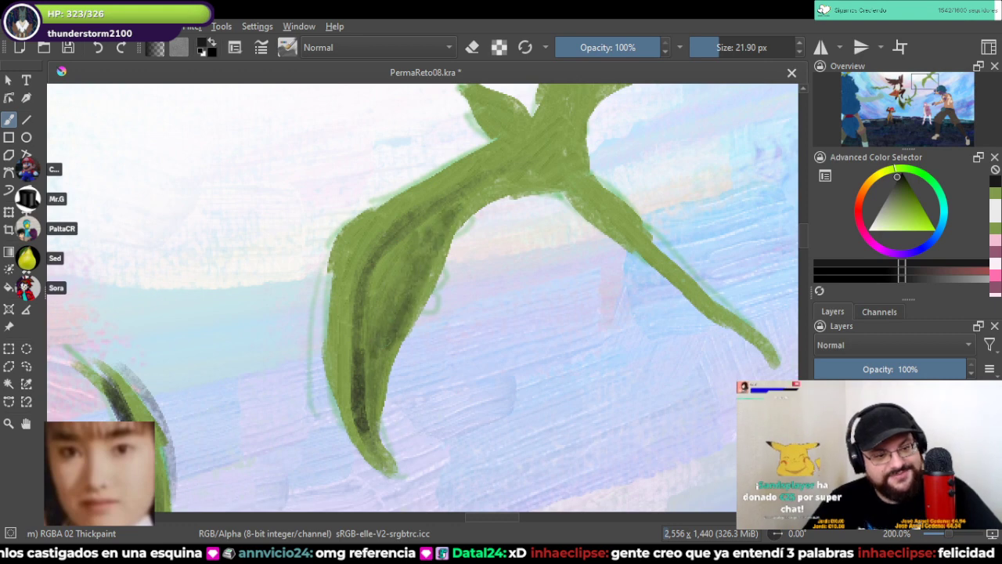
left_click_drag(384, 309, 411, 220)
left_click_drag(415, 278, 462, 200)
mouse_move(427, 235)
left_mouse_down()
mouse_move(494, 190)
mouse_move(396, 353)
left_mouse_up()
mouse_move(379, 313)
left_mouse_down()
mouse_move(368, 391)
mouse_move(389, 454)
left_mouse_up()
left_click_drag(376, 396, 387, 470)
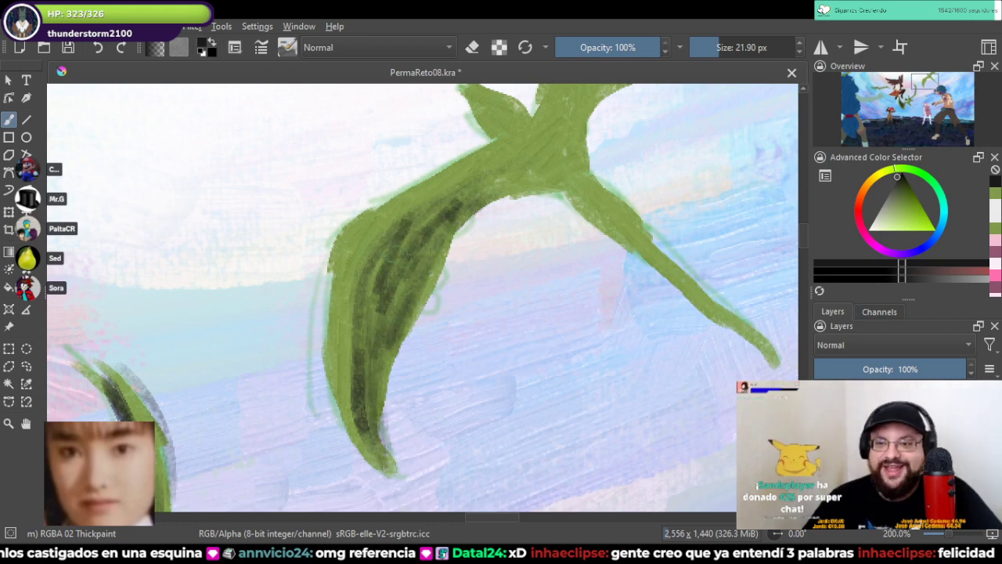
mouse_move(370, 302)
left_mouse_down()
mouse_move(384, 251)
mouse_move(447, 196)
mouse_move(532, 166)
mouse_move(542, 186)
left_mouse_up()
Step: Shade the upper wing, lower body and tail of the dragon above the blue-haired man in the same black
mouse_move(590, 169)
left_mouse_down()
mouse_move(511, 279)
mouse_move(458, 300)
mouse_move(475, 258)
mouse_move(544, 180)
mouse_move(492, 220)
mouse_move(505, 225)
mouse_move(490, 313)
left_mouse_up()
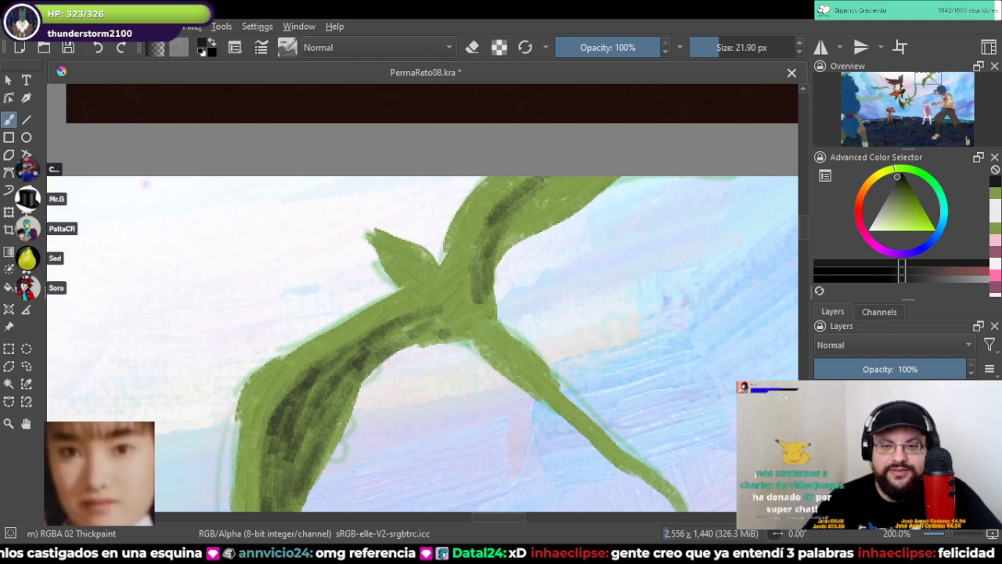
mouse_move(503, 246)
left_mouse_down()
mouse_move(598, 180)
mouse_move(552, 224)
mouse_move(578, 182)
left_mouse_up()
left_click_drag(573, 188, 555, 148)
left_click_drag(438, 270, 497, 329)
mouse_move(474, 288)
left_mouse_down()
mouse_move(548, 374)
mouse_move(666, 470)
left_mouse_up()
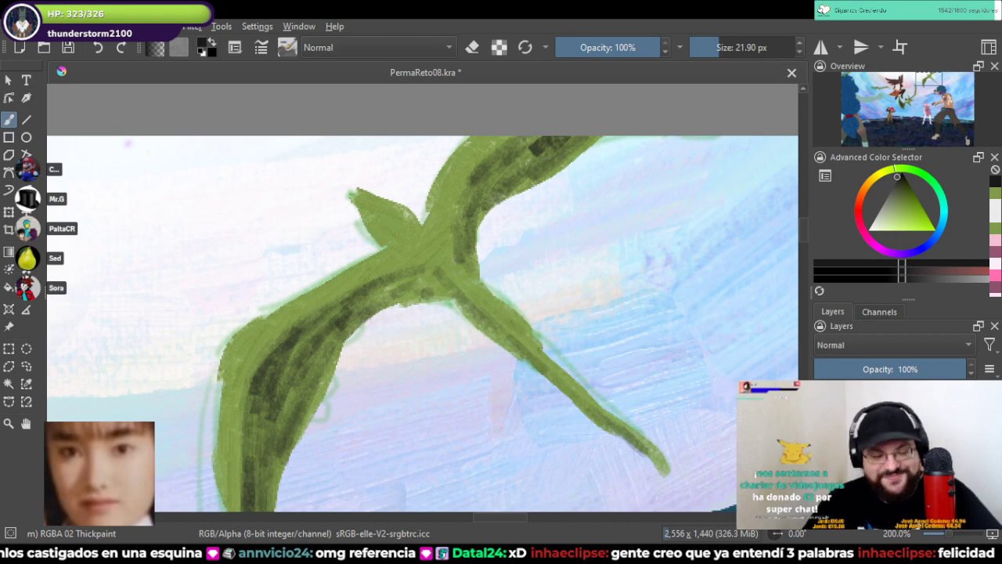
mouse_move(544, 359)
left_mouse_down()
mouse_move(465, 281)
mouse_move(434, 266)
left_mouse_up()
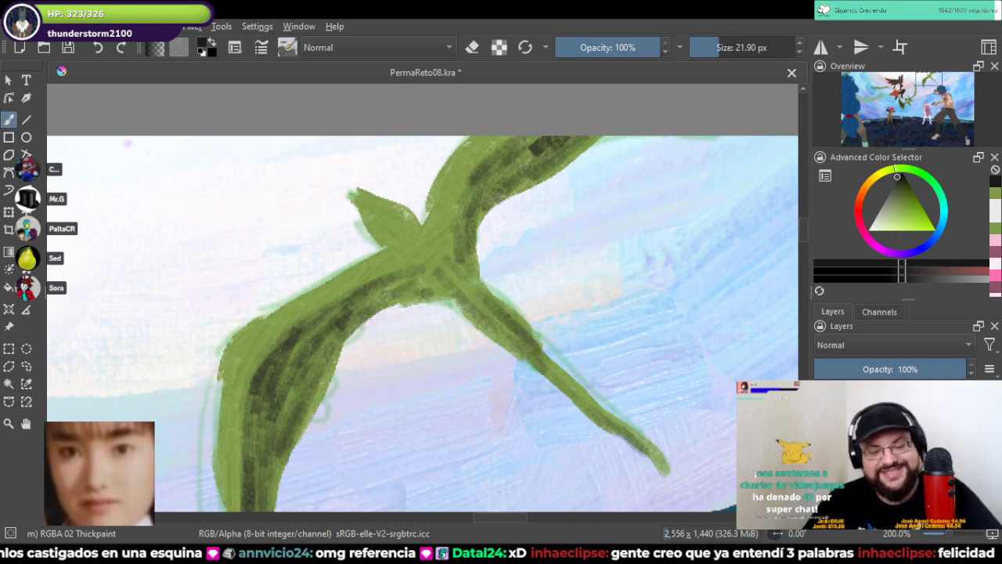
left_click_drag(339, 354, 410, 250)
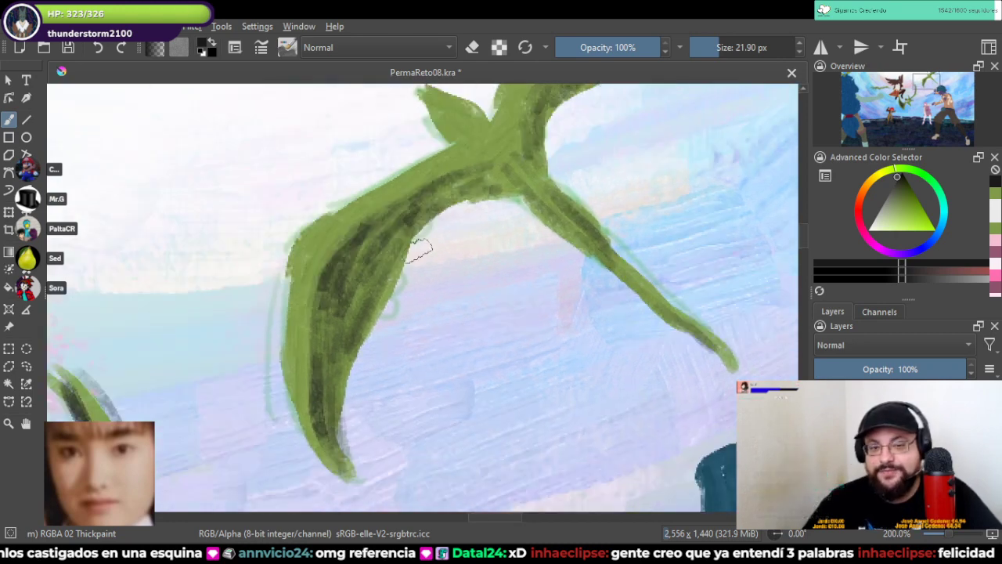
Step: Sample the off-white of the chest mark on the Diviraptor reference
scroll(416, 249, "down", 4)
scroll(417, 249, "down", 2)
left_click_drag(259, 415, 565, 171)
scroll(379, 415, "up", 3)
scroll(377, 363, "up", 2)
left_click(327, 241, "ctrl")
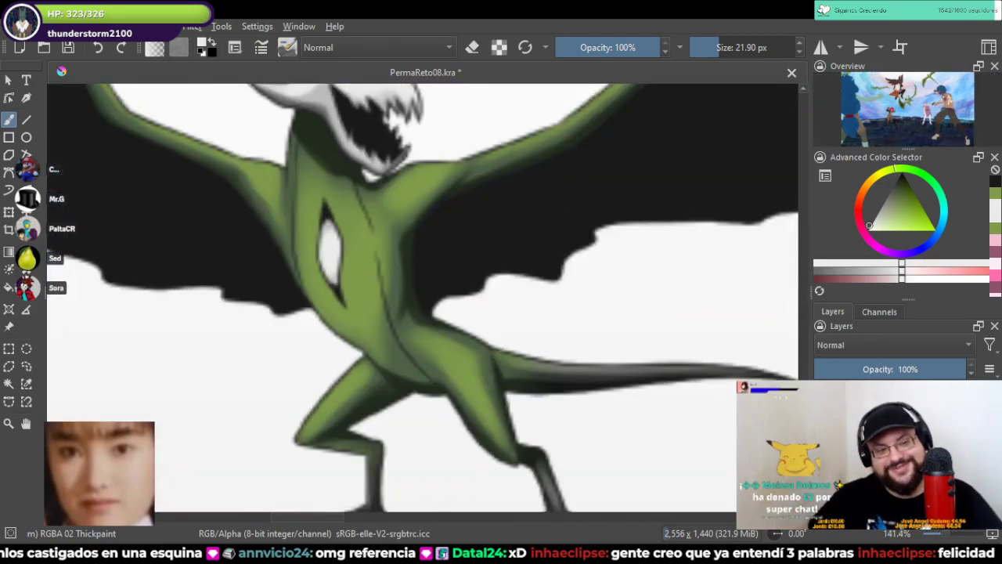
Step: Paint the head and body mark of the dragon above the blue-haired man in off-white
scroll(366, 231, "down", 4)
left_click_drag(366, 231, 315, 402)
left_click_drag(579, 126, 387, 362)
scroll(494, 258, "up", 5)
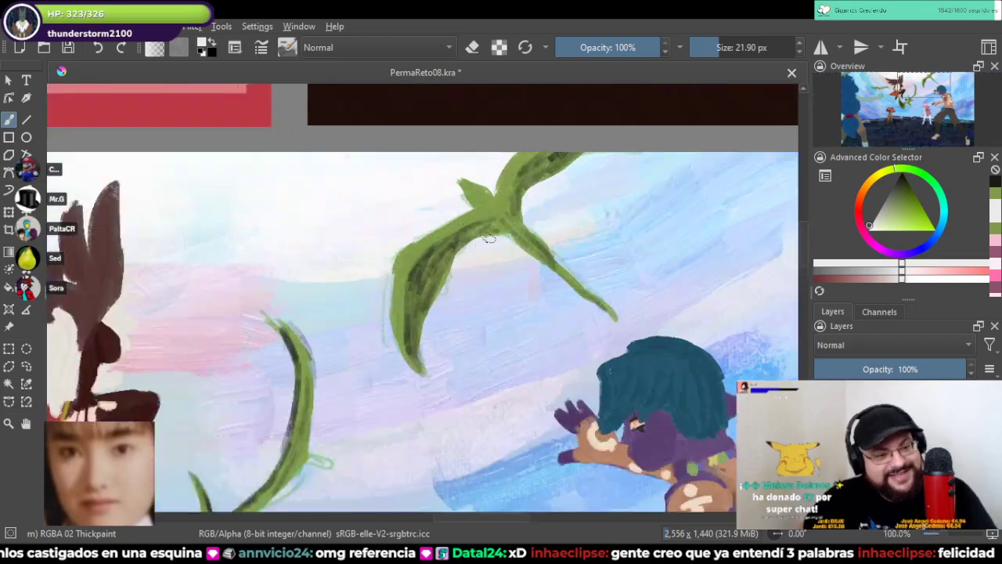
scroll(505, 204, "up", 1)
left_click_drag(548, 126, 487, 201)
scroll(487, 200, "up", 1)
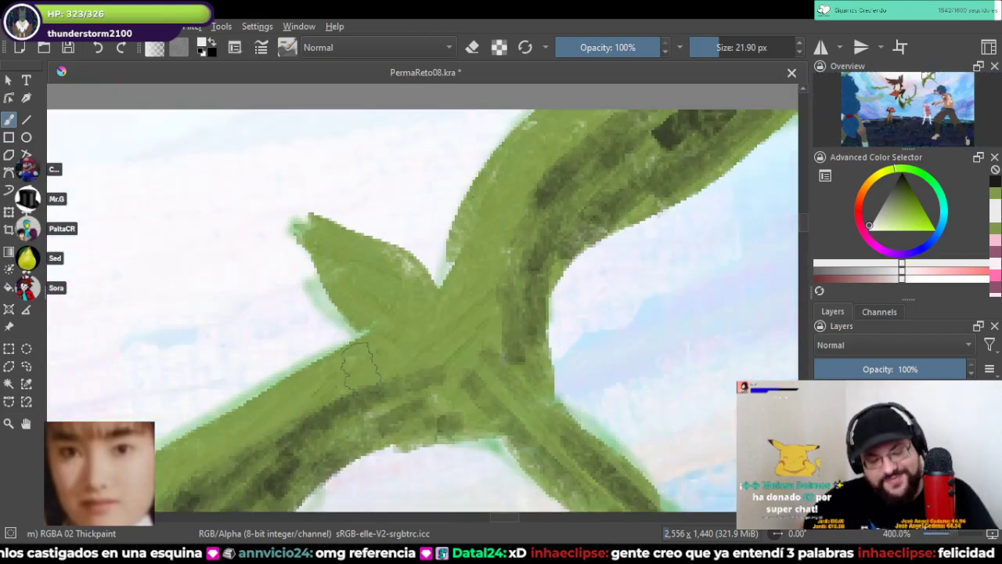
mouse_move(469, 350)
left_mouse_down()
mouse_move(479, 365)
mouse_move(454, 345)
mouse_move(481, 380)
mouse_move(473, 368)
left_mouse_up()
mouse_move(350, 300)
left_mouse_down()
mouse_move(353, 270)
mouse_move(391, 258)
mouse_move(329, 224)
mouse_move(360, 320)
left_mouse_up()
mouse_move(367, 278)
left_mouse_down()
mouse_move(329, 236)
mouse_move(425, 288)
mouse_move(380, 280)
mouse_move(364, 313)
mouse_move(334, 238)
mouse_move(436, 288)
left_mouse_up()
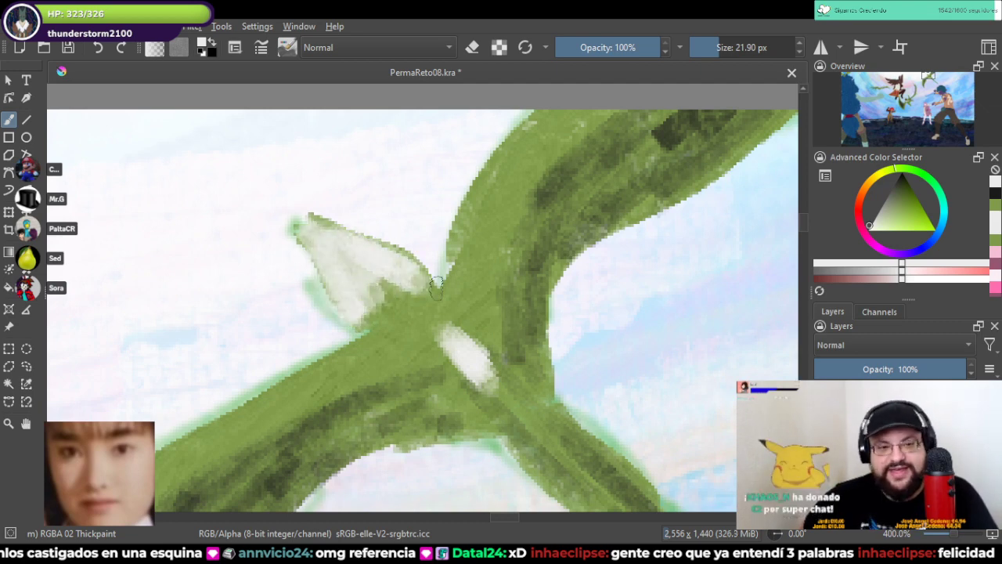
Step: Paint the head of the distant dragon beside the winged character in the same off-white
scroll(410, 219, "down", 7)
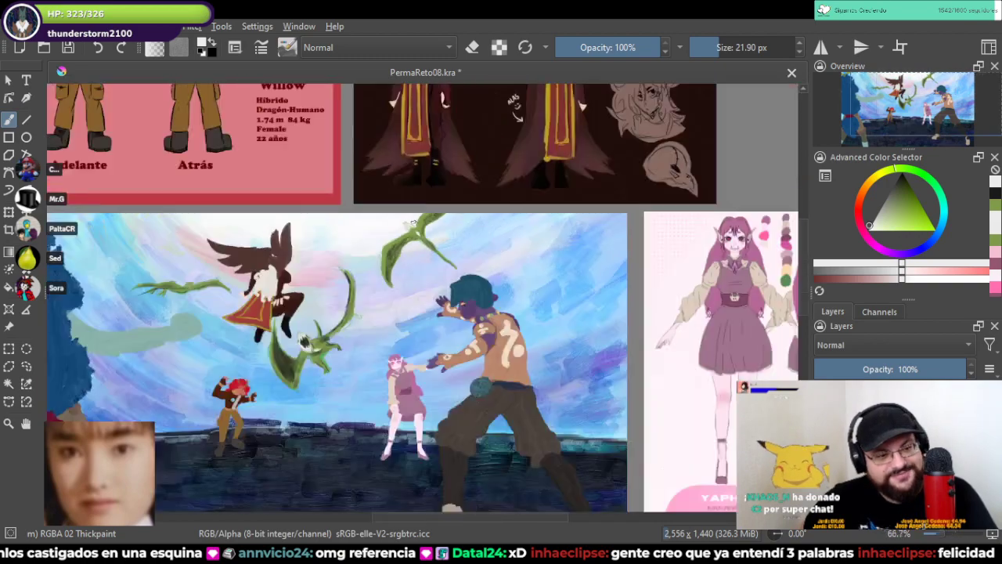
scroll(208, 274, "up", 9)
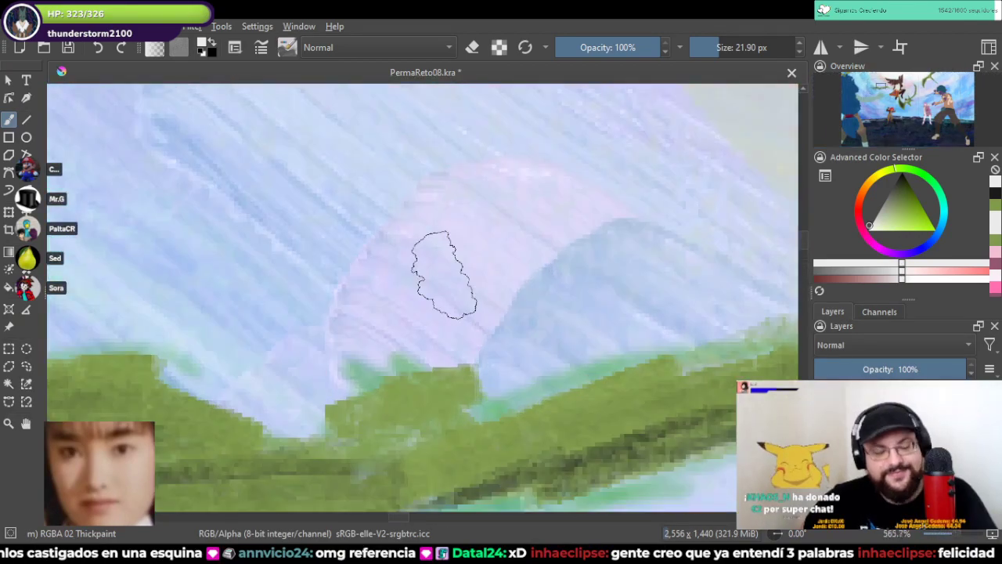
mouse_move(340, 403)
left_mouse_down()
mouse_move(397, 429)
mouse_move(432, 418)
mouse_move(411, 391)
mouse_move(472, 415)
mouse_move(407, 383)
mouse_move(435, 419)
mouse_move(428, 434)
mouse_move(463, 431)
mouse_move(474, 414)
mouse_move(494, 417)
mouse_move(420, 439)
left_mouse_up()
scroll(415, 429, "down", 5)
scroll(410, 426, "up", 3)
scroll(423, 438, "down", 3)
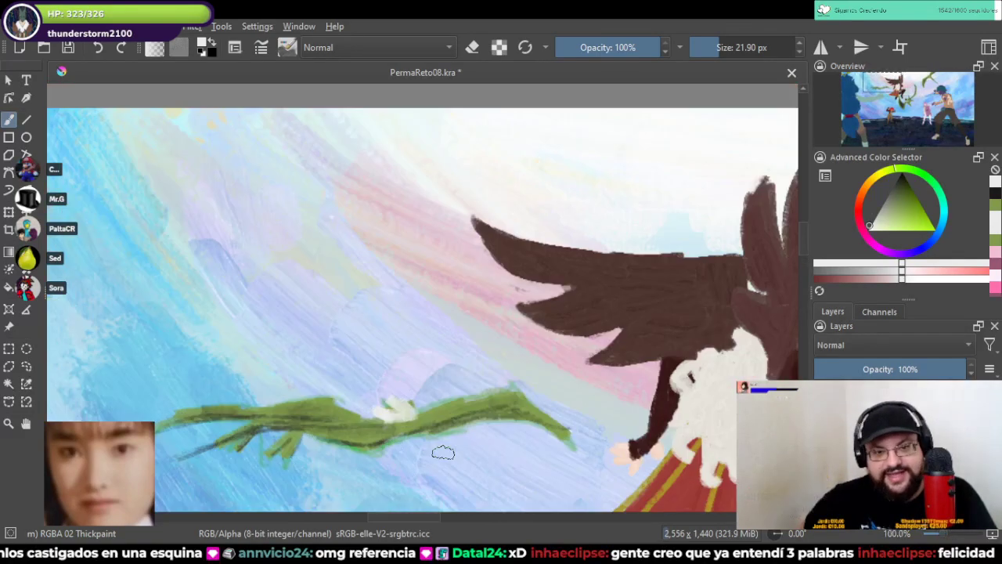
scroll(441, 452, "up", 6)
left_click_drag(318, 187, 466, 240)
Step: Sample that dragon's body green and paint over the lower edge of its white head to clean the shape
left_click(581, 246, "ctrl")
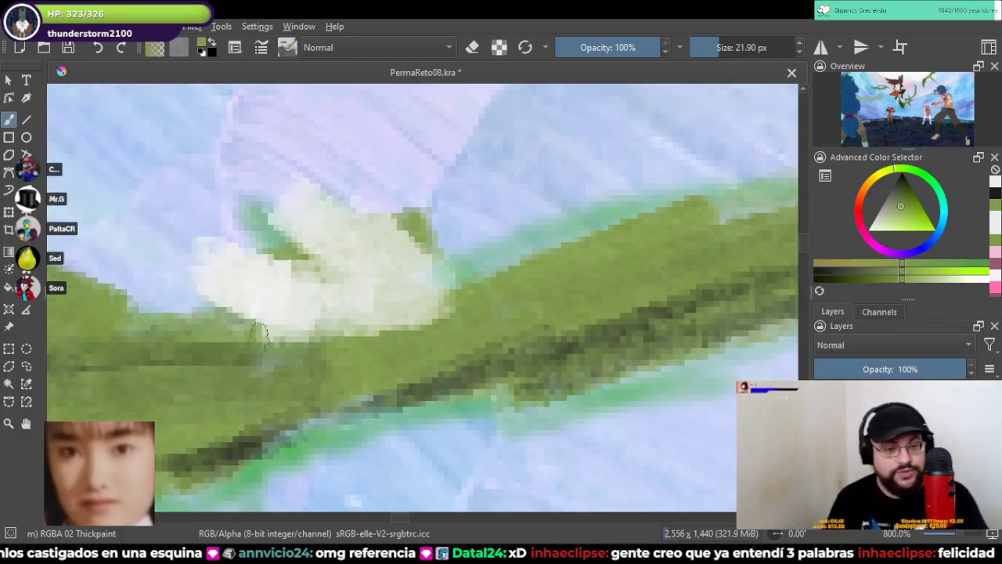
left_click_drag(429, 307, 344, 321)
left_click_drag(227, 356, 187, 349)
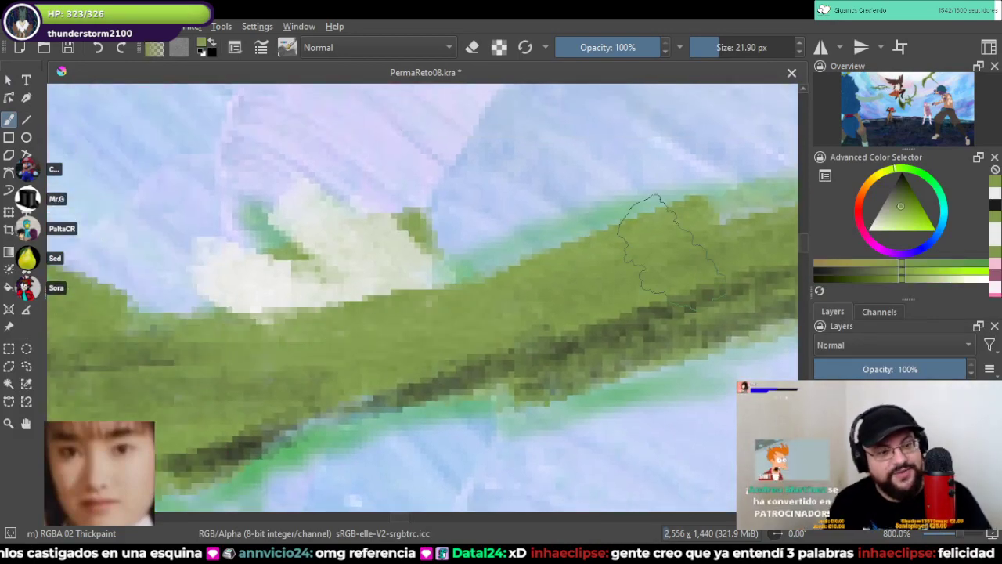
scroll(669, 244, "down", 10)
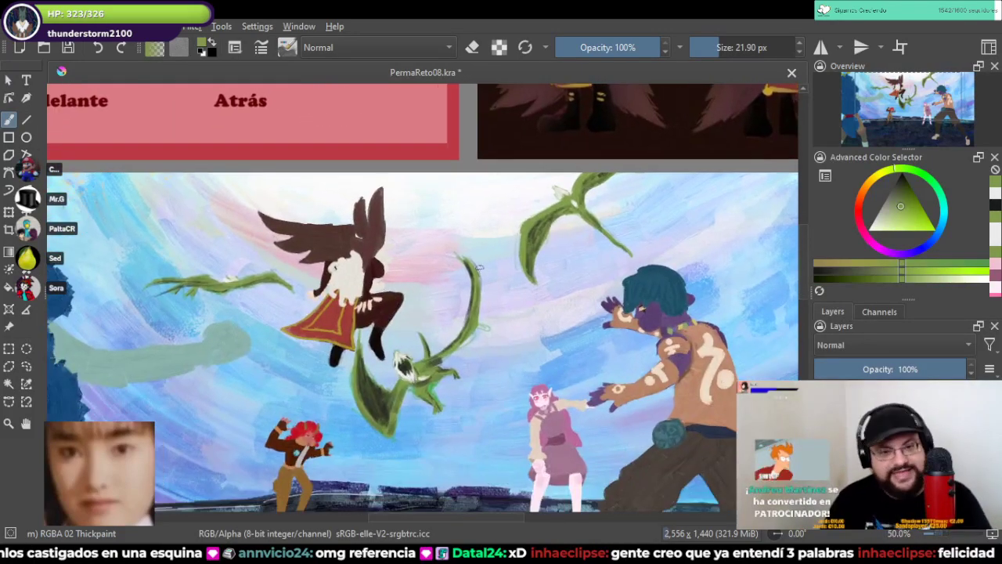
Step: Save the painting, then sample a dark green from the wing of the dragon above the blue-haired man and set a 12.30 px brush
key("ctrl+s")
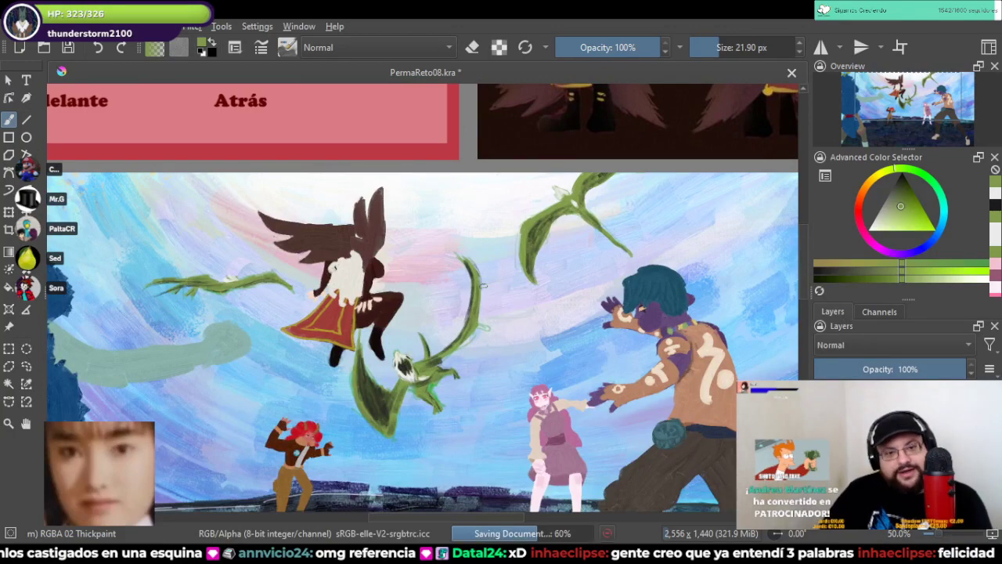
scroll(483, 287, "up", 6)
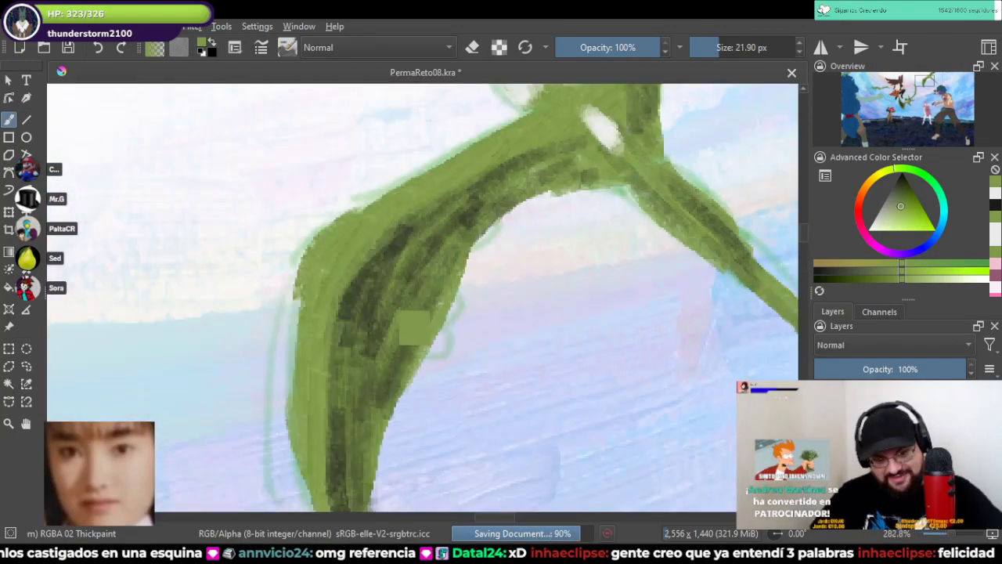
left_click(415, 327, "ctrl")
left_click_drag(551, 119, 454, 354)
scroll(454, 354, "up", 1)
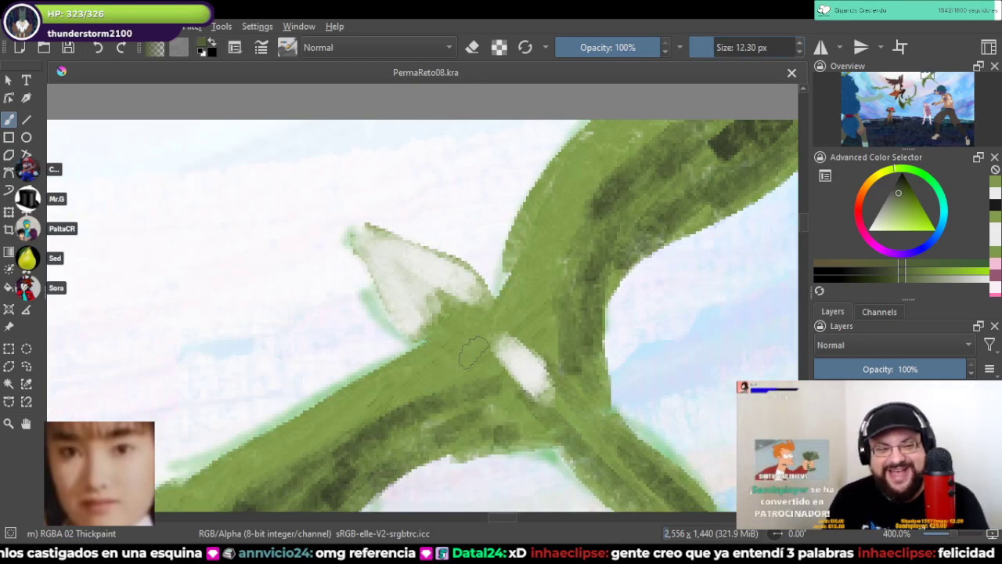
Step: Outline the white body mark and the white head of the dragon above the blue-haired man in the dark green
left_click_drag(479, 343, 515, 389)
mouse_move(495, 332)
left_mouse_down()
mouse_move(539, 365)
mouse_move(520, 341)
left_mouse_up()
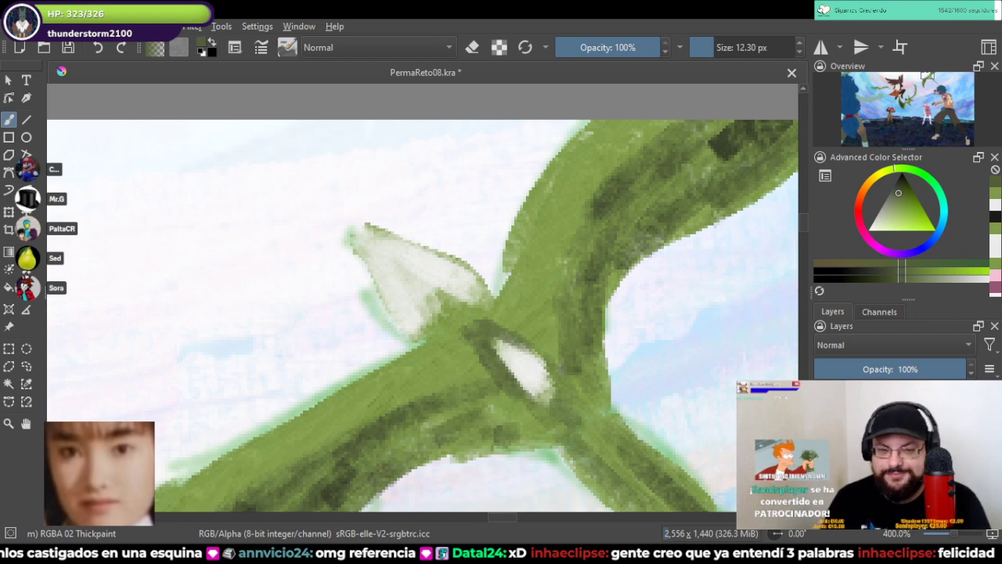
mouse_move(538, 344)
left_mouse_down()
mouse_move(548, 382)
mouse_move(491, 295)
mouse_move(530, 335)
left_mouse_up()
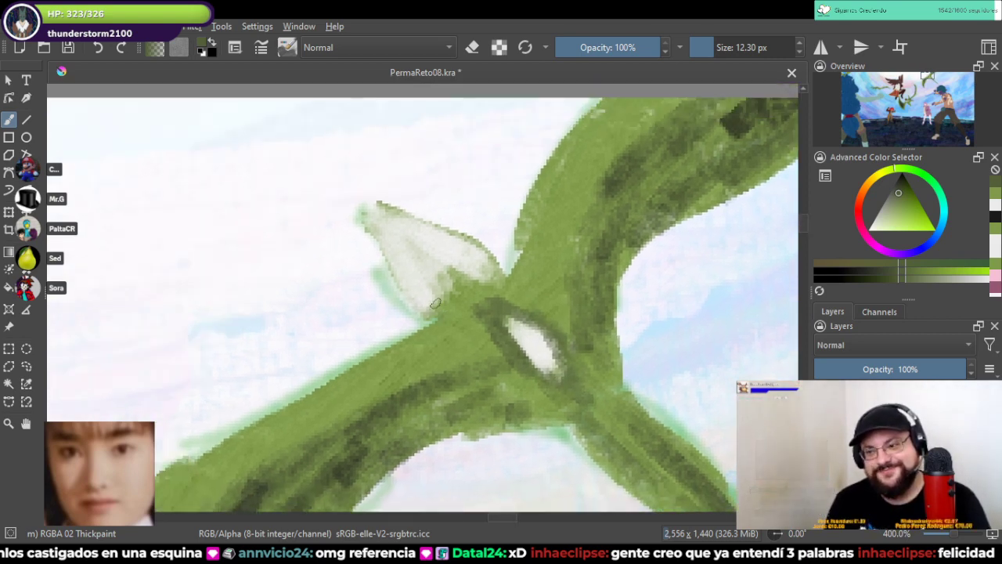
mouse_move(436, 303)
left_mouse_down()
mouse_move(457, 276)
mouse_move(488, 287)
mouse_move(506, 269)
mouse_move(401, 226)
mouse_move(383, 238)
mouse_move(396, 272)
mouse_move(376, 203)
mouse_move(497, 252)
mouse_move(371, 220)
mouse_move(431, 309)
left_mouse_up()
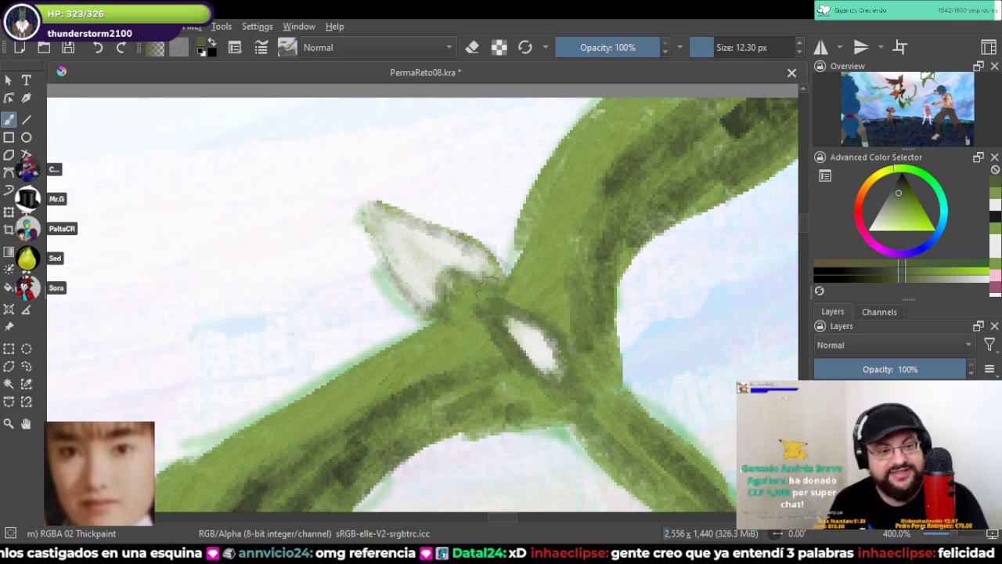
left_click_drag(519, 282, 436, 388)
Step: Trace dark green lines along the outer edges of that dragon's wings, down to the lower wing tip
left_click_drag(458, 327, 519, 227)
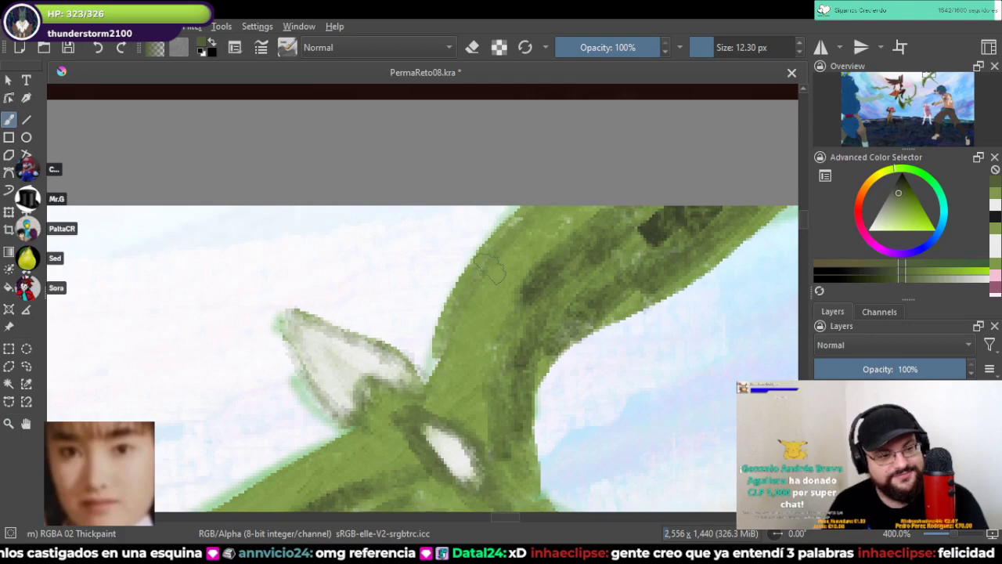
left_click_drag(457, 301, 536, 215)
mouse_move(372, 379)
left_mouse_down()
mouse_move(566, 157)
mouse_move(618, 125)
left_mouse_up()
mouse_move(295, 363)
left_mouse_down()
mouse_move(374, 292)
mouse_move(539, 208)
left_mouse_up()
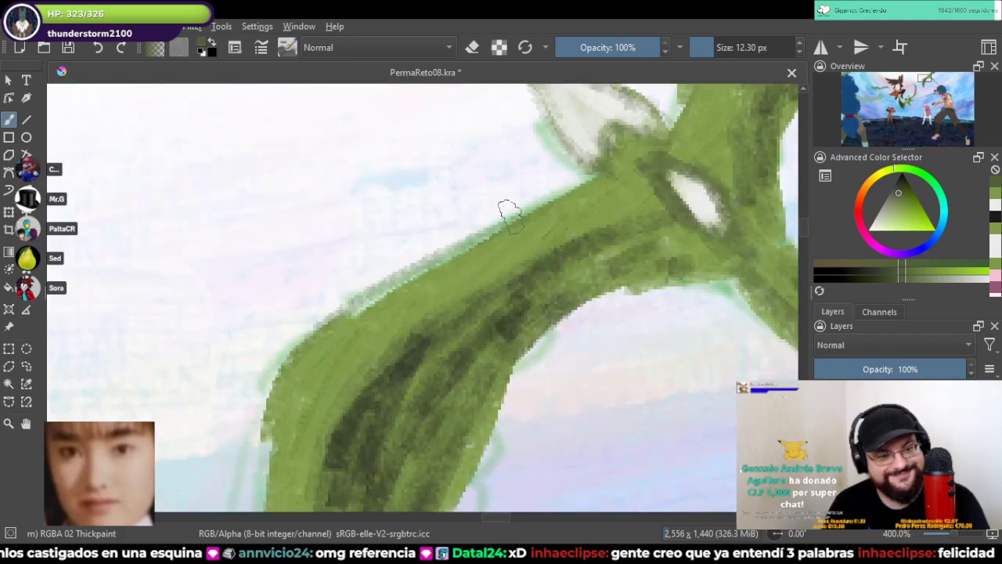
left_click_drag(416, 280, 588, 185)
left_click_drag(287, 414, 363, 241)
mouse_move(345, 274)
left_mouse_down()
mouse_move(341, 447)
mouse_move(350, 270)
left_mouse_up()
left_click_drag(341, 312, 403, 426)
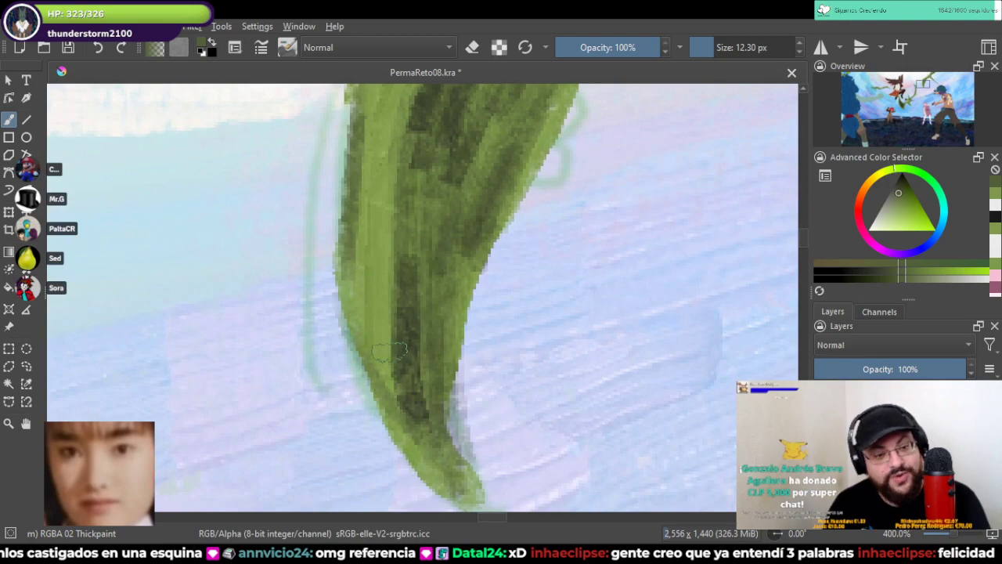
Step: Add dark green lines to the white head and along the body of the distant dragon beside the winged character
scroll(389, 353, "down", 4)
left_click_drag(354, 157, 622, 112)
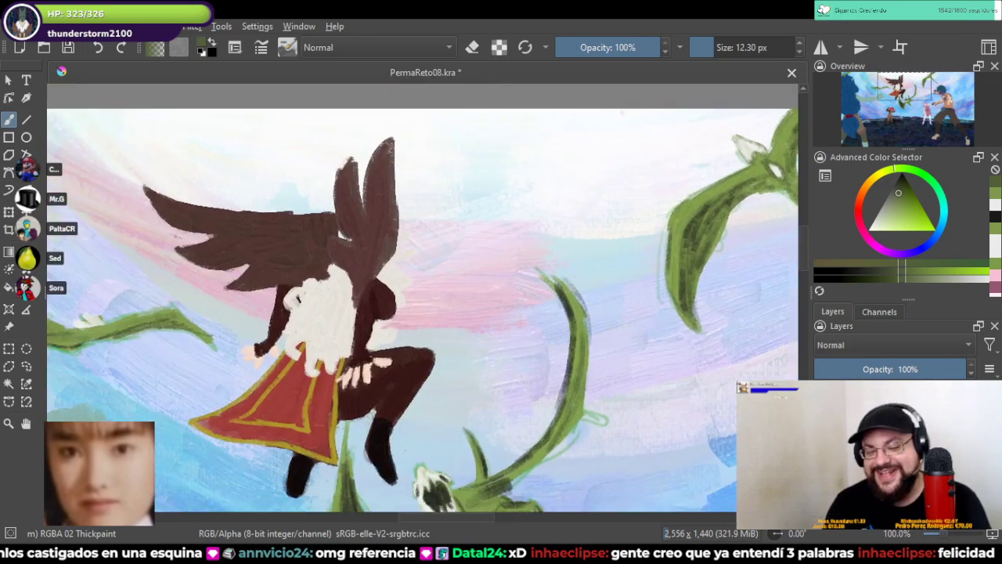
left_click_drag(315, 288, 741, 228)
scroll(473, 230, "up", 3)
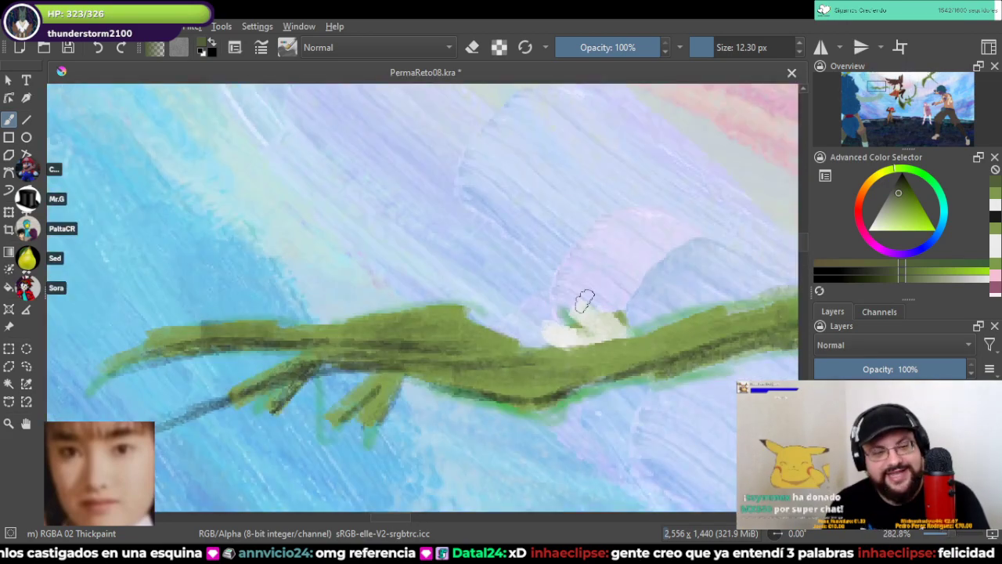
mouse_move(569, 315)
left_mouse_down()
mouse_move(595, 311)
mouse_move(530, 333)
mouse_move(686, 331)
left_mouse_up()
left_click_drag(560, 343, 782, 294)
mouse_move(646, 336)
left_mouse_down()
mouse_move(473, 347)
mouse_move(360, 313)
mouse_move(266, 358)
left_mouse_up()
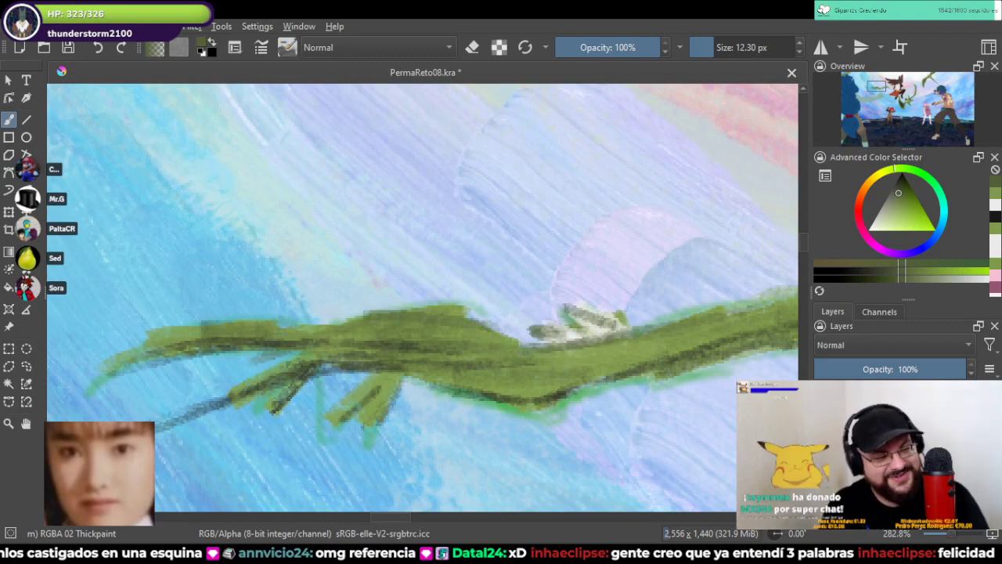
Step: Save the painting with the detailed dragons
scroll(584, 369, "down", 10)
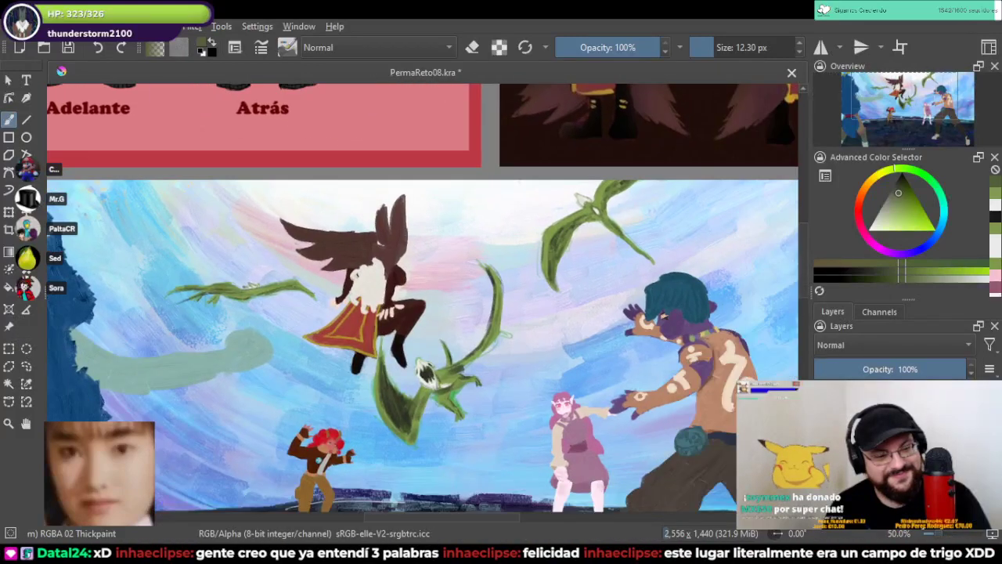
mouse_move(505, 335)
left_mouse_down()
mouse_move(541, 274)
mouse_move(471, 248)
mouse_move(482, 244)
left_mouse_up()
scroll(521, 259, "down", 1)
key("ctrl+s")
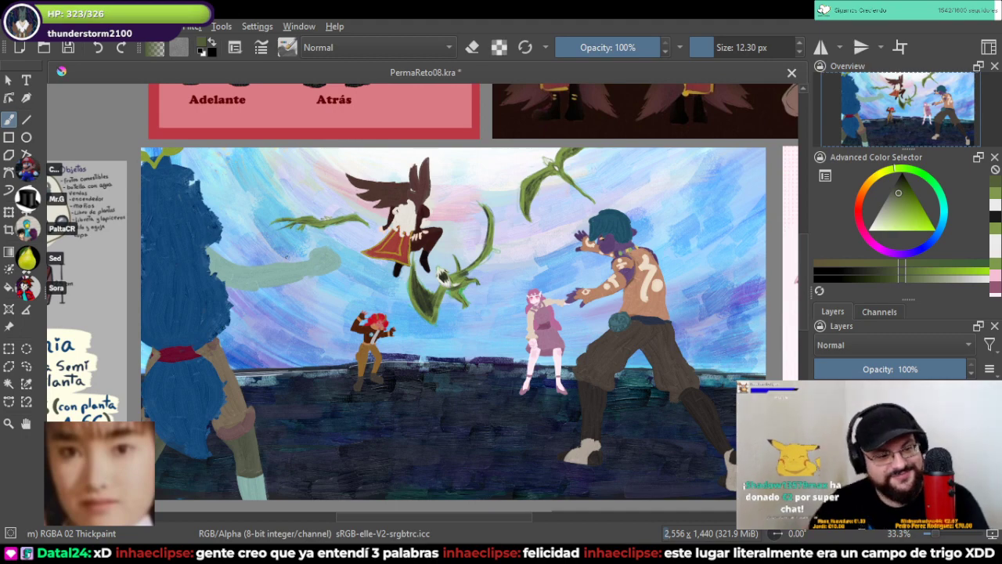
Step: Sample the yellow-green of the head leaves on the plant-girl reference sheet
scroll(288, 255, "up", 1)
left_click_drag(295, 326, 538, 257)
scroll(539, 257, "down", 2)
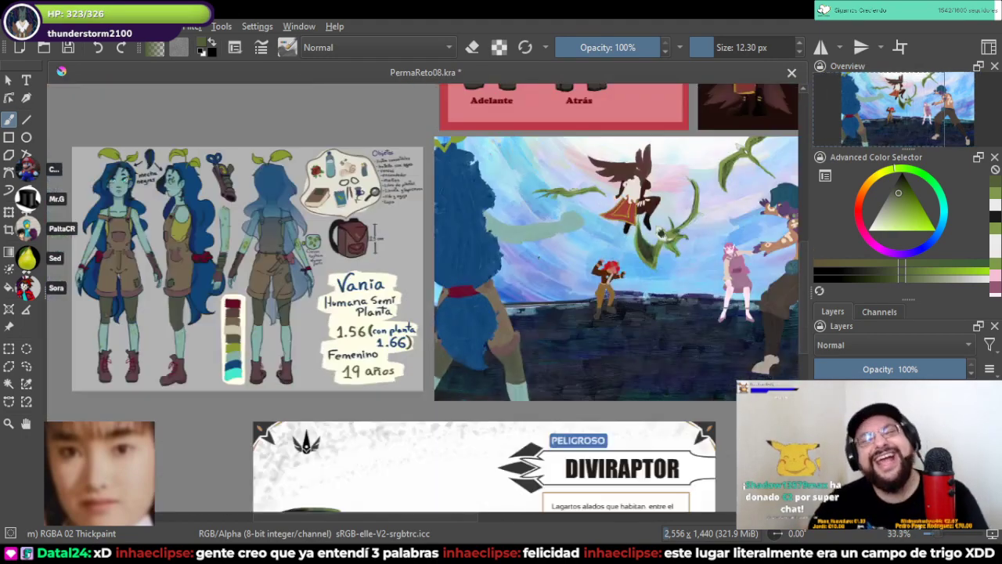
scroll(539, 257, "down", 1)
left_click_drag(292, 311, 394, 297)
scroll(401, 169, "up", 8)
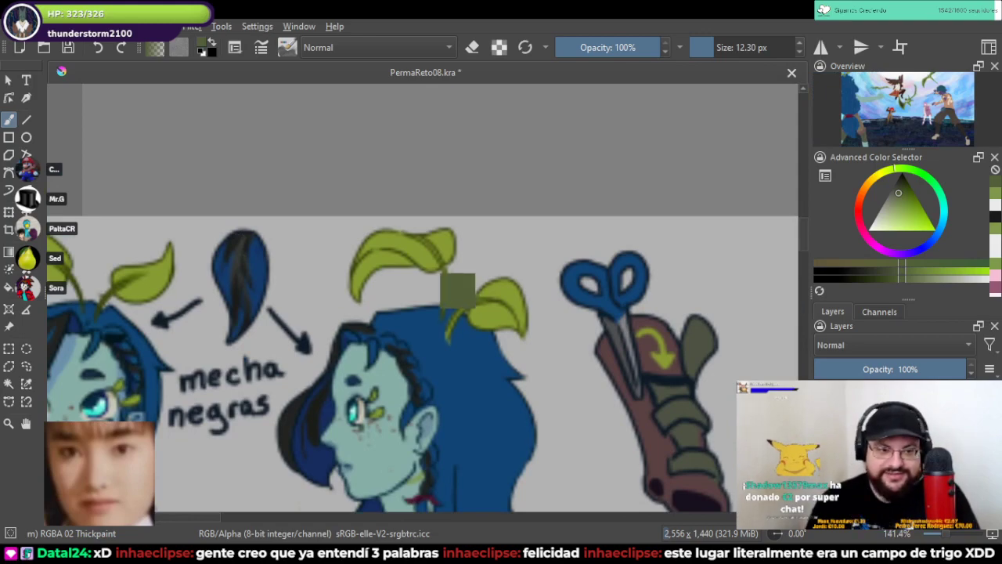
left_click(417, 250, "ctrl")
Step: Return to the group scene, darken the sampled leaf green slightly and set the brush size to 53.86 px
scroll(417, 250, "down", 4)
left_click_drag(417, 250, 48, 191)
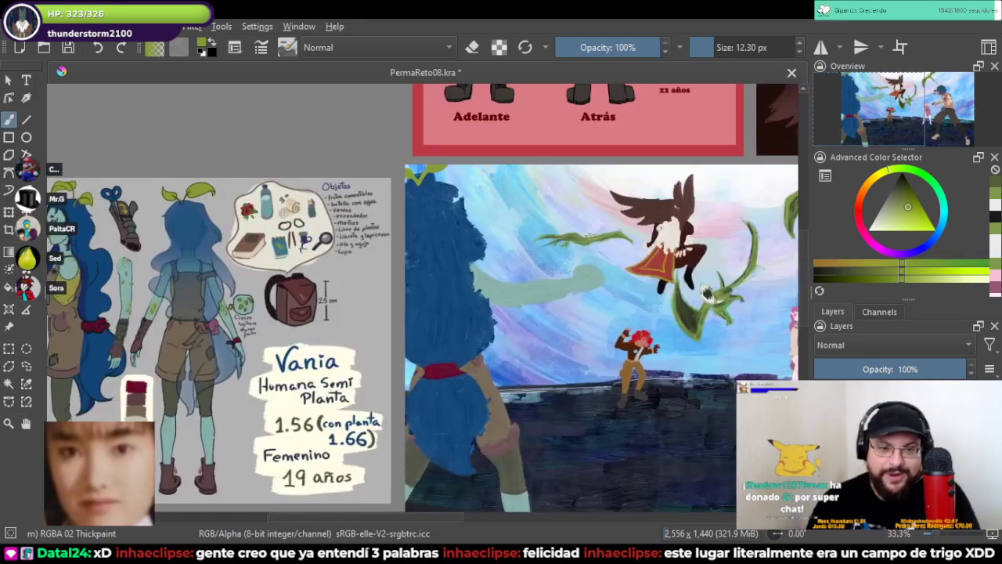
left_click_drag(570, 261, 532, 224)
scroll(532, 224, "up", 2)
left_click_drag(658, 267, 536, 233)
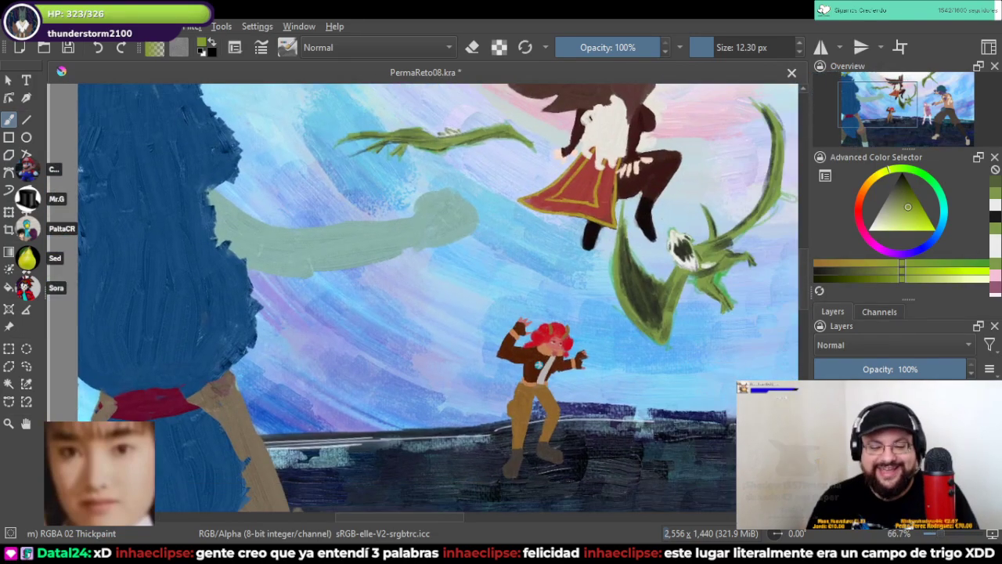
key("k")
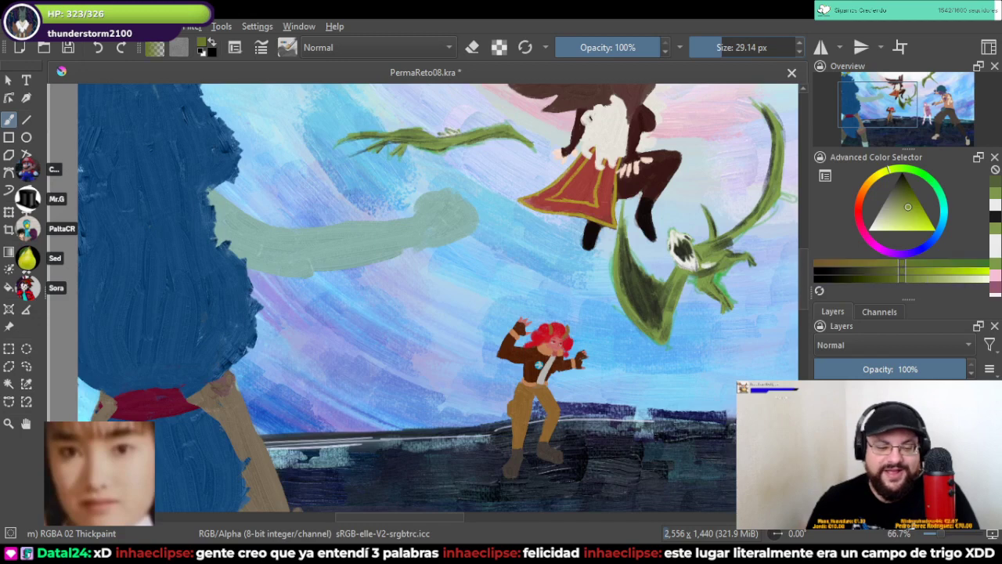
left_click_drag(469, 254, 440, 250)
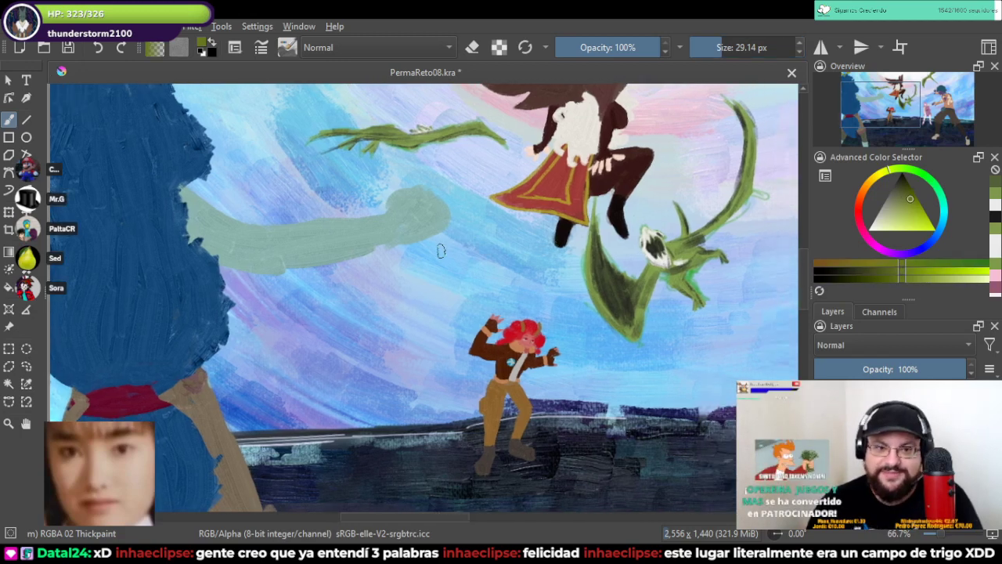
key("bracketright")
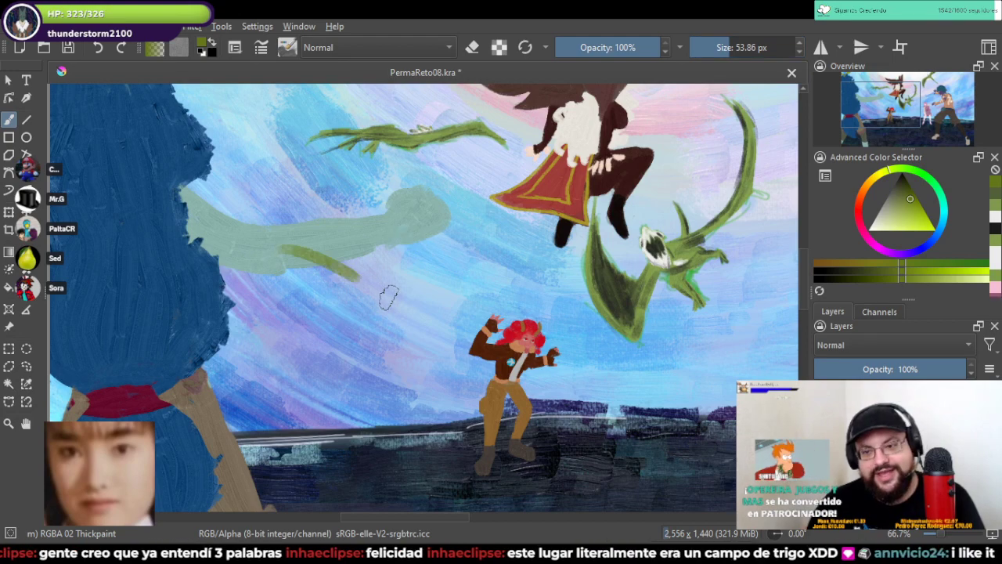
left_click_drag(283, 250, 465, 336)
key("ctrl+z")
mouse_move(281, 252)
left_mouse_down()
mouse_move(605, 432)
mouse_move(736, 466)
left_mouse_up()
key("ctrl+z")
Step: Paint two short leaf-green strokes over the foot of the long-haired plant girl at the scene's lower edge
left_click_drag(689, 429, 797, 155)
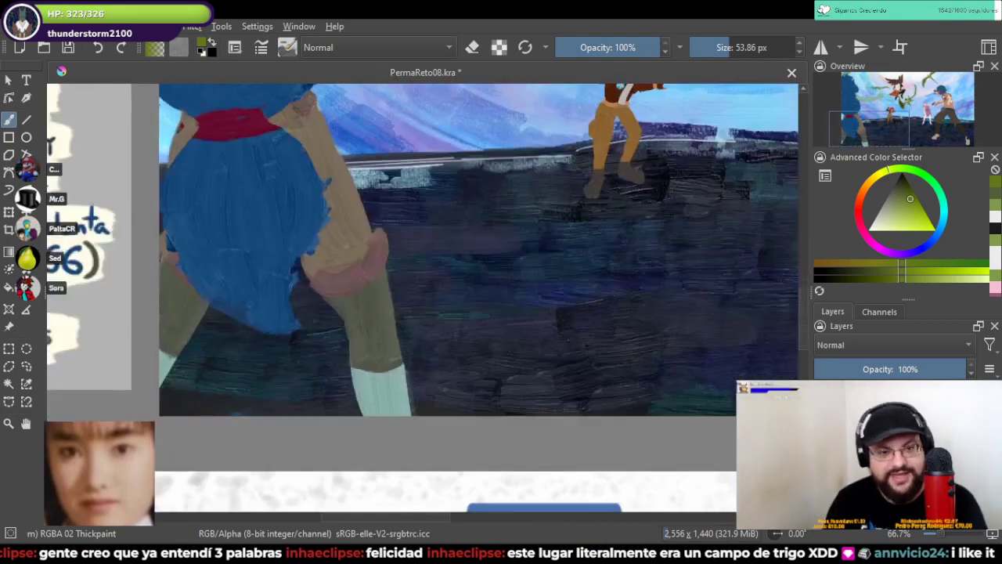
left_click_drag(362, 422, 435, 415)
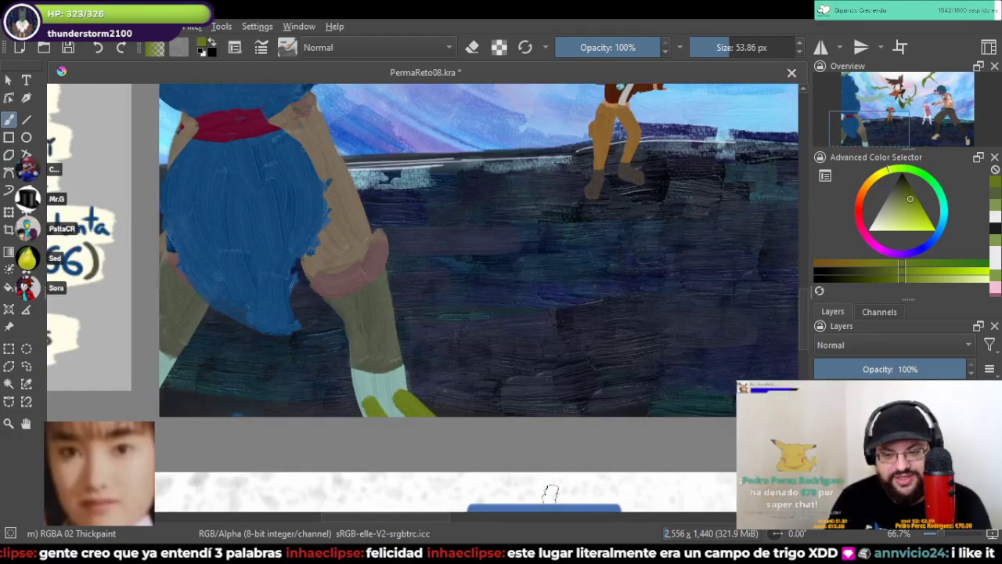
left_click_drag(595, 387, 103, 385)
Step: Paint a leaf-green vine rising from the scene's lower edge behind the blue-haired man's front foot and coiling up around his leg
mouse_move(463, 419)
left_mouse_down()
mouse_move(570, 249)
mouse_move(552, 268)
mouse_move(608, 336)
mouse_move(537, 415)
left_mouse_up()
key("ctrl+z")
key("e")
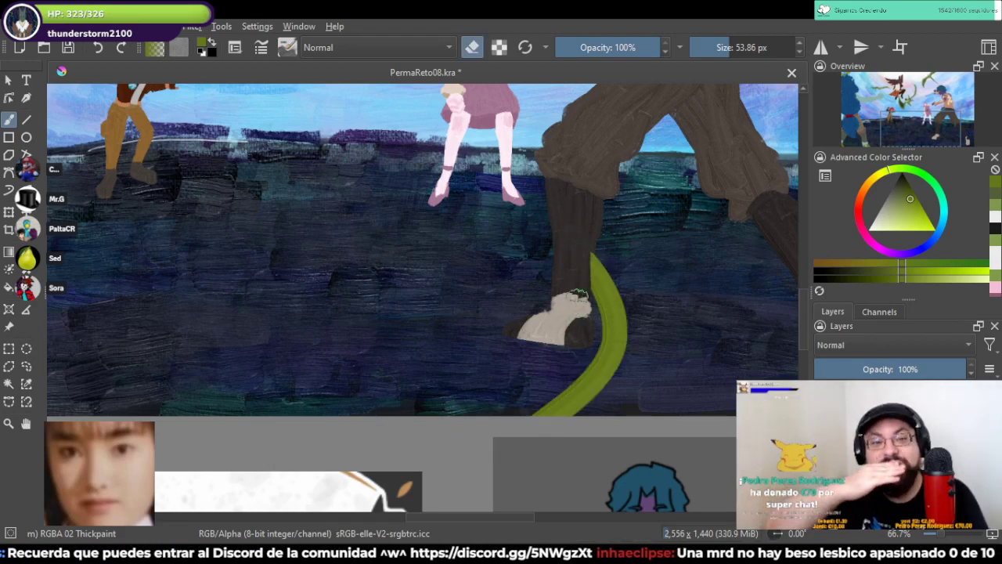
key("e")
scroll(544, 302, "up", 3)
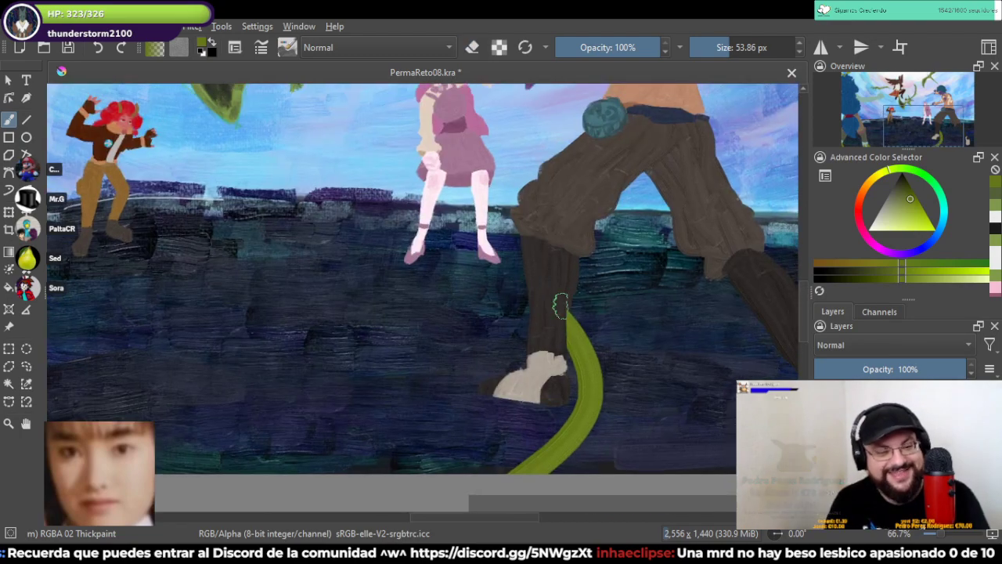
mouse_move(564, 328)
left_mouse_down()
mouse_move(532, 300)
mouse_move(519, 301)
mouse_move(542, 316)
mouse_move(584, 292)
mouse_move(593, 261)
mouse_move(573, 233)
mouse_move(541, 224)
mouse_move(526, 227)
mouse_move(532, 249)
mouse_move(585, 223)
mouse_move(565, 168)
mouse_move(539, 174)
left_mouse_up()
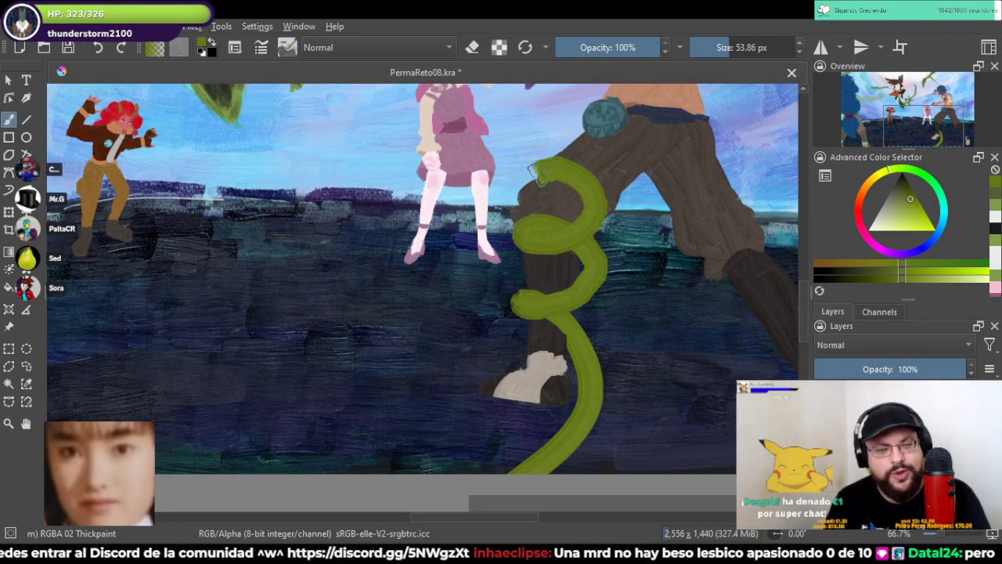
Step: Erase the excess paint at the end of the lowest vine coil so it appears to wrap behind the man's shin
key("e")
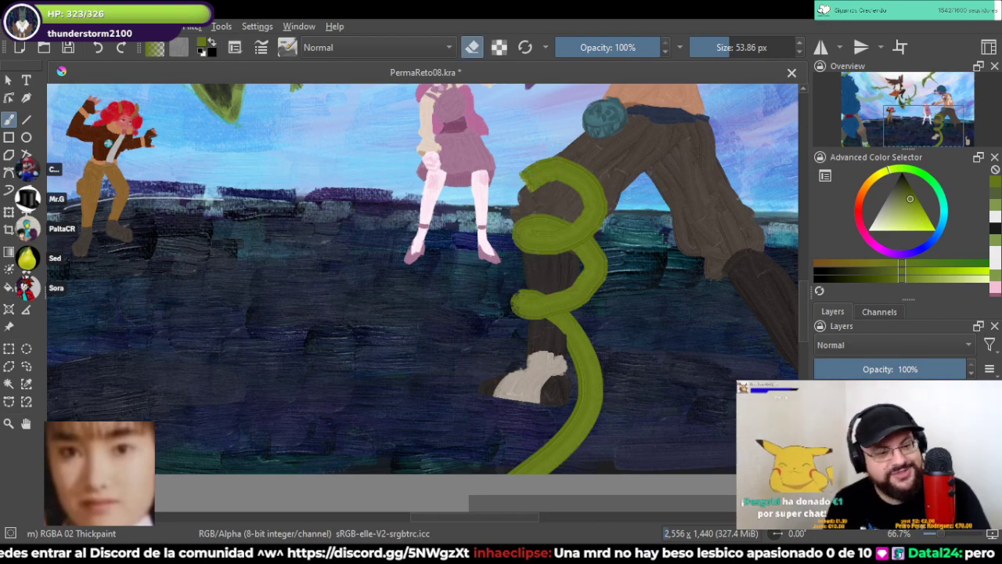
left_click_drag(540, 313, 539, 326)
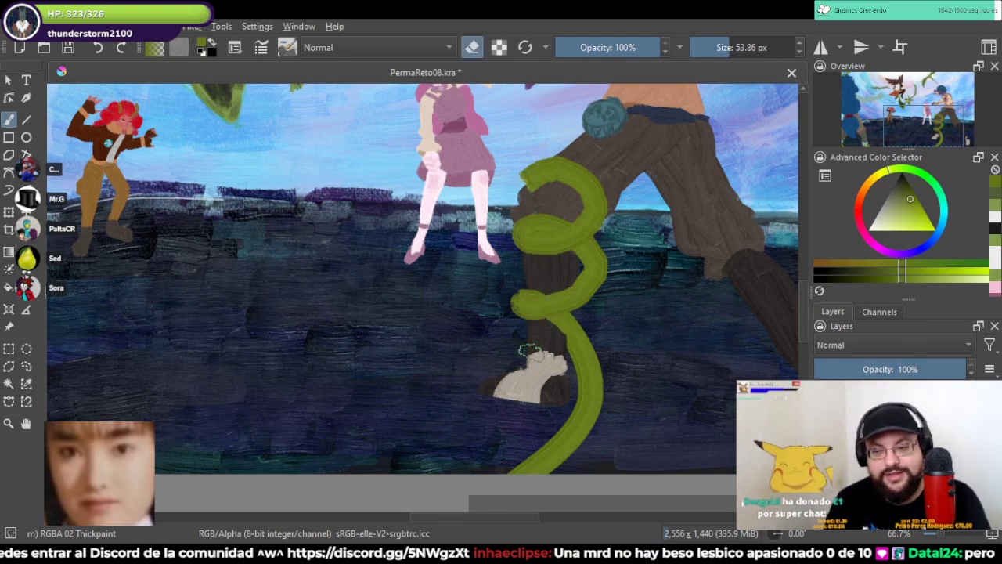
scroll(525, 349, "up", 1)
scroll(515, 346, "up", 2)
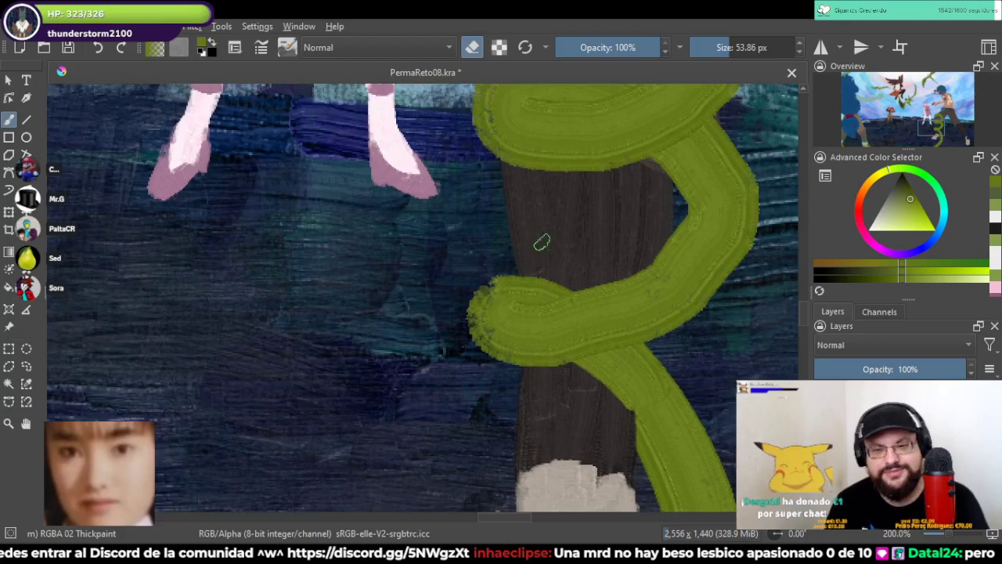
left_click_drag(532, 279, 552, 298)
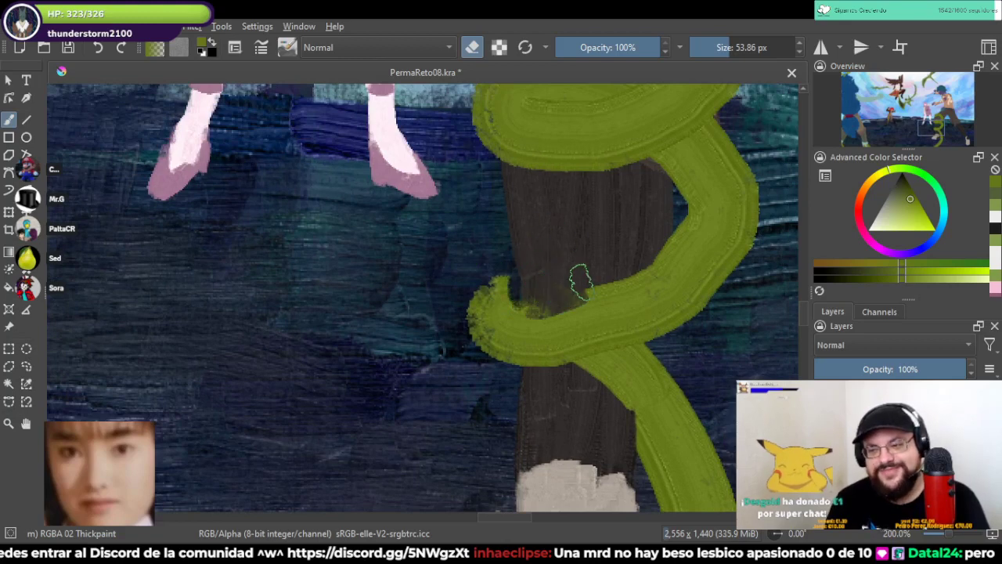
key("ctrl+z")
mouse_move(559, 264)
left_mouse_down()
mouse_move(552, 279)
mouse_move(532, 278)
left_mouse_up()
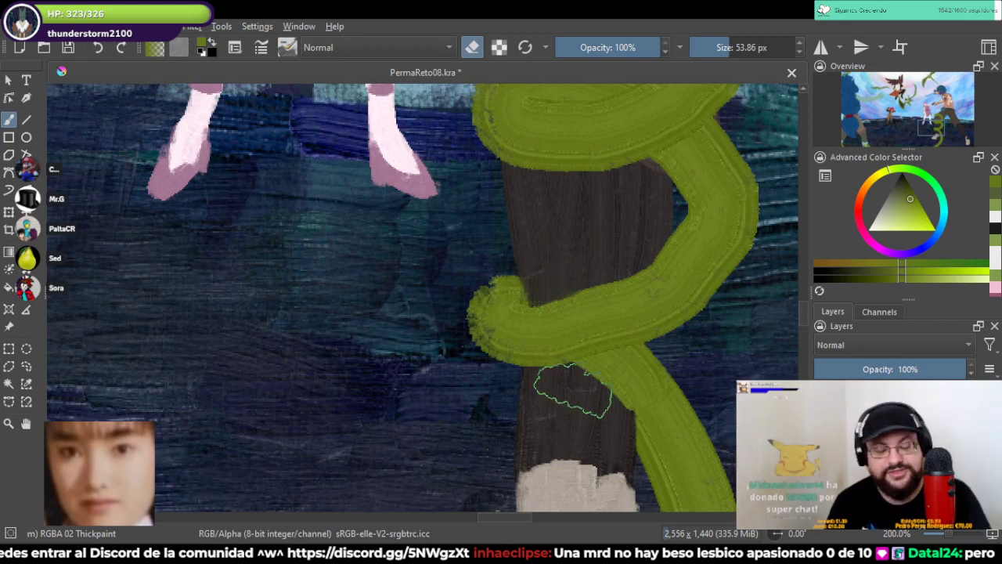
Step: Erase the back strand of the middle vine coil where it crosses in front of the man's knee
mouse_move(583, 378)
left_mouse_down()
mouse_move(611, 368)
mouse_move(626, 392)
mouse_move(621, 362)
mouse_move(614, 408)
mouse_move(613, 372)
mouse_move(627, 362)
mouse_move(563, 557)
left_mouse_up()
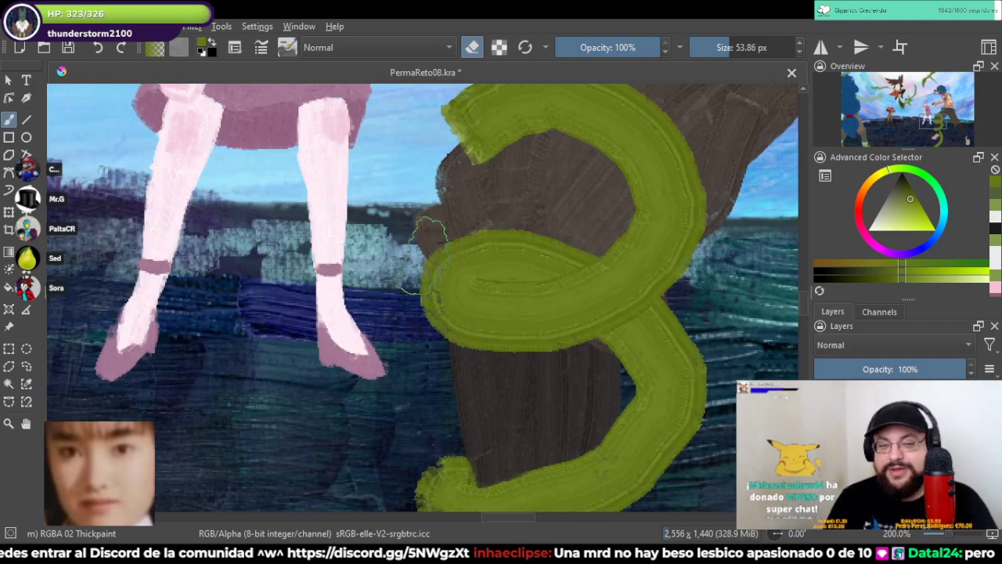
mouse_move(429, 254)
left_mouse_down()
mouse_move(450, 270)
mouse_move(456, 249)
mouse_move(468, 250)
mouse_move(443, 239)
mouse_move(450, 259)
mouse_move(497, 243)
mouse_move(544, 259)
mouse_move(591, 234)
mouse_move(578, 245)
mouse_move(447, 219)
mouse_move(459, 235)
mouse_move(534, 237)
mouse_move(488, 320)
left_mouse_up()
key("ctrl+z")
key("ctrl+z")
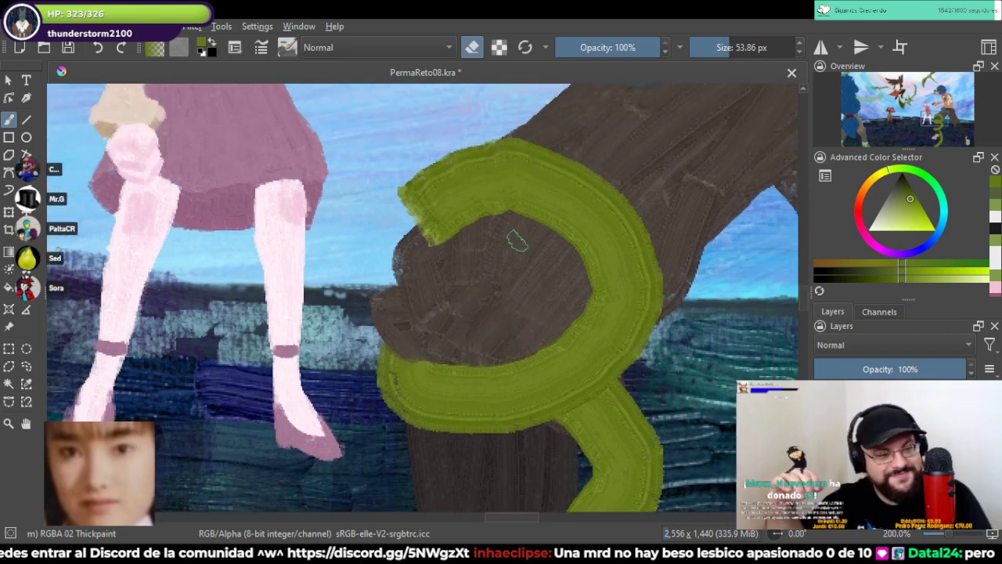
left_click_drag(493, 222, 430, 238)
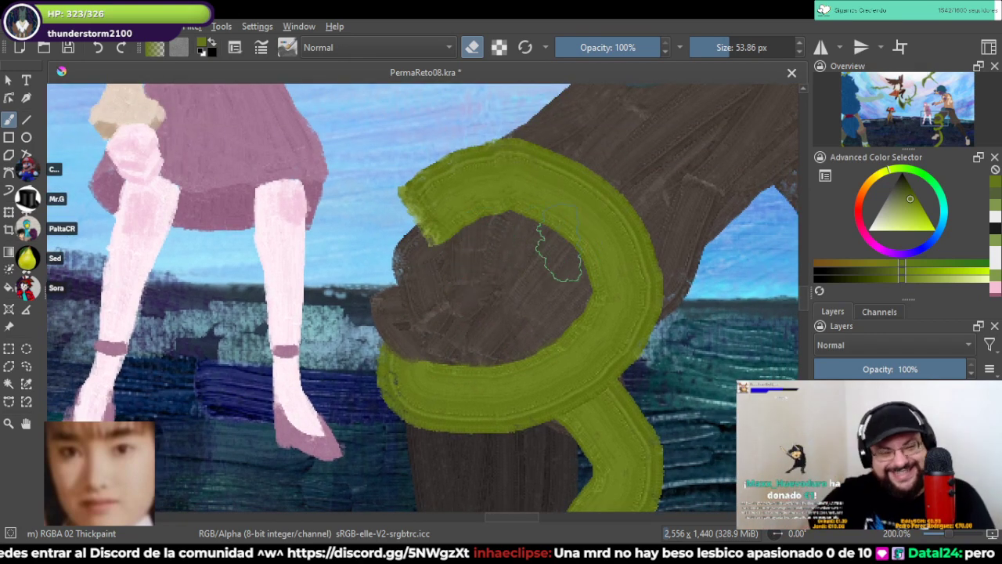
left_click_drag(452, 205, 492, 167)
key("ctrl+z")
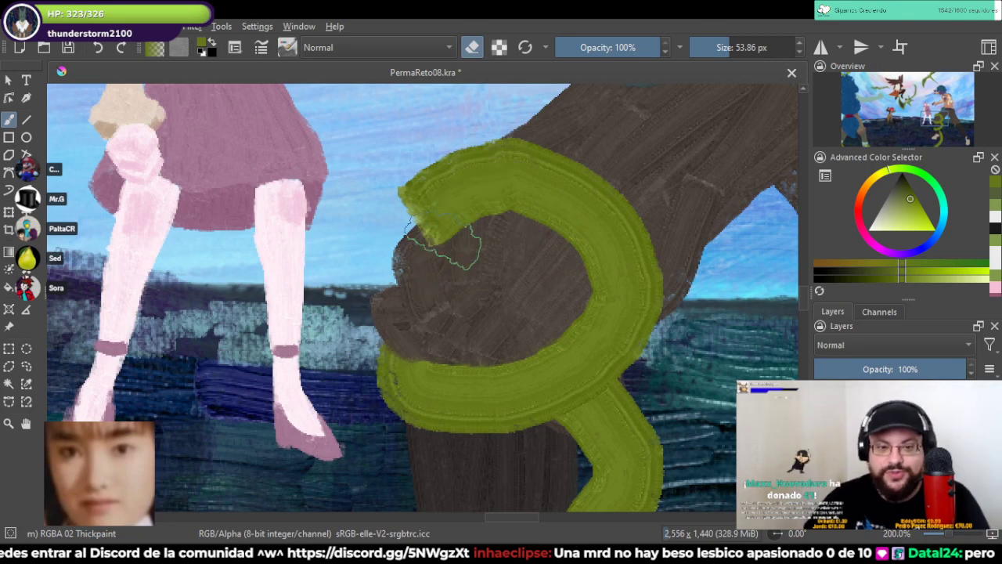
Step: Erase the upper vine coil where it crosses in front of the blue-haired man's thigh
mouse_move(492, 229)
left_mouse_down()
mouse_move(485, 184)
mouse_move(533, 153)
mouse_move(521, 221)
mouse_move(533, 235)
mouse_move(619, 235)
mouse_move(626, 314)
mouse_move(579, 321)
mouse_move(636, 288)
mouse_move(594, 329)
mouse_move(571, 287)
mouse_move(675, 292)
mouse_move(657, 368)
mouse_move(642, 360)
mouse_move(622, 289)
left_mouse_up()
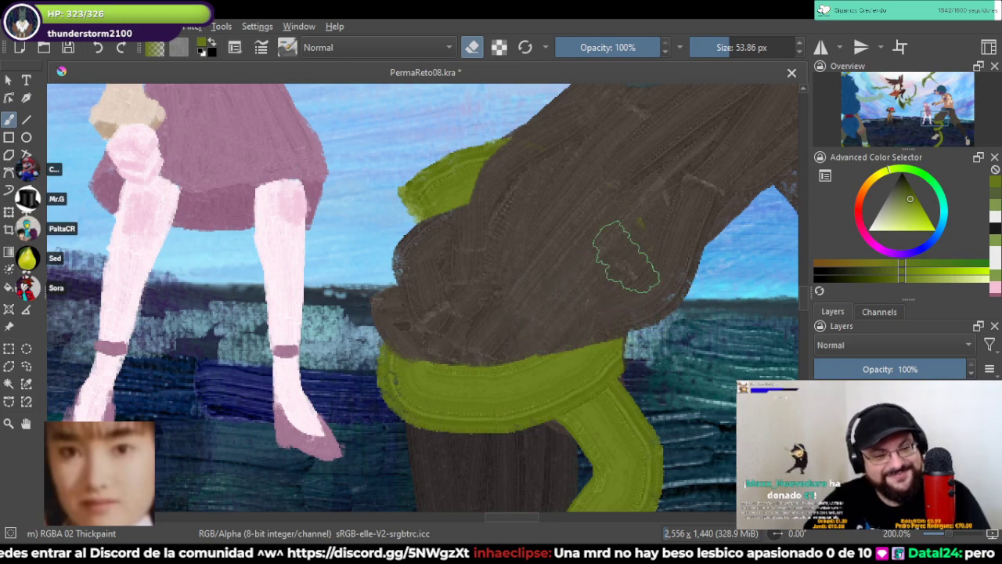
scroll(575, 257, "down", 5)
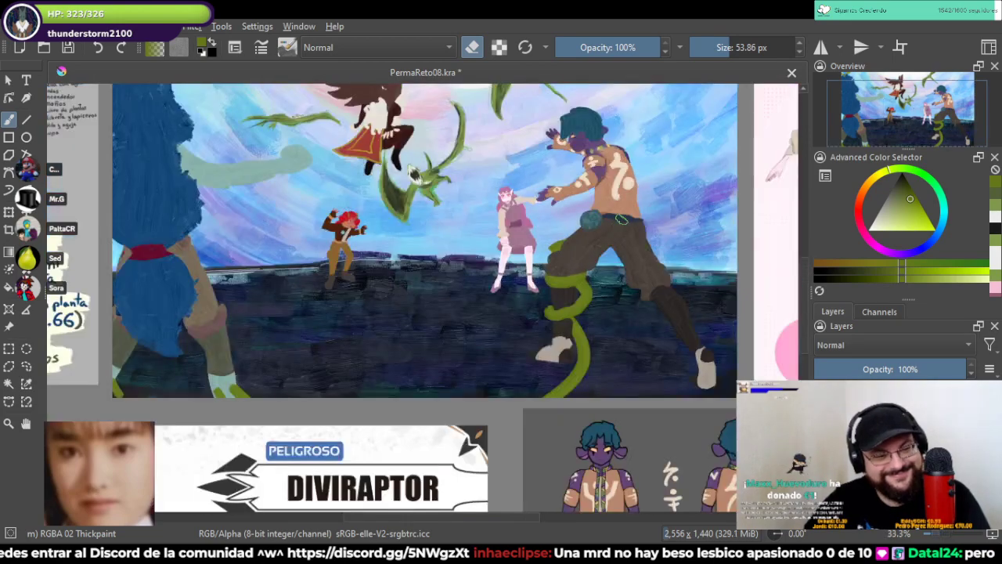
left_click_drag(576, 257, 647, 336)
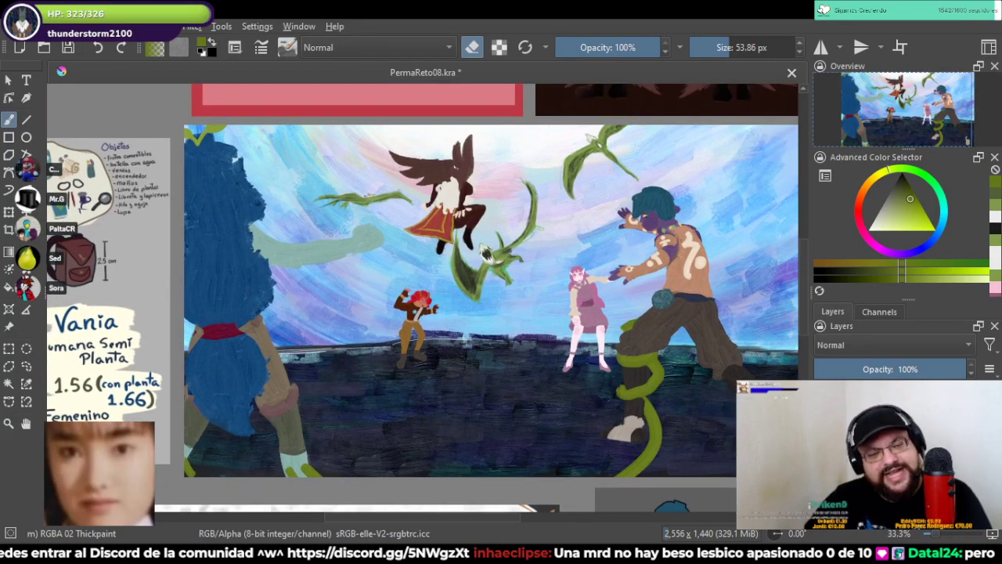
Step: Paint a leaf-green vine running from the outstretched pale green arm down to the scene's lower edge
scroll(401, 276, "up", 3)
left_click_drag(400, 275, 703, 256)
key("e")
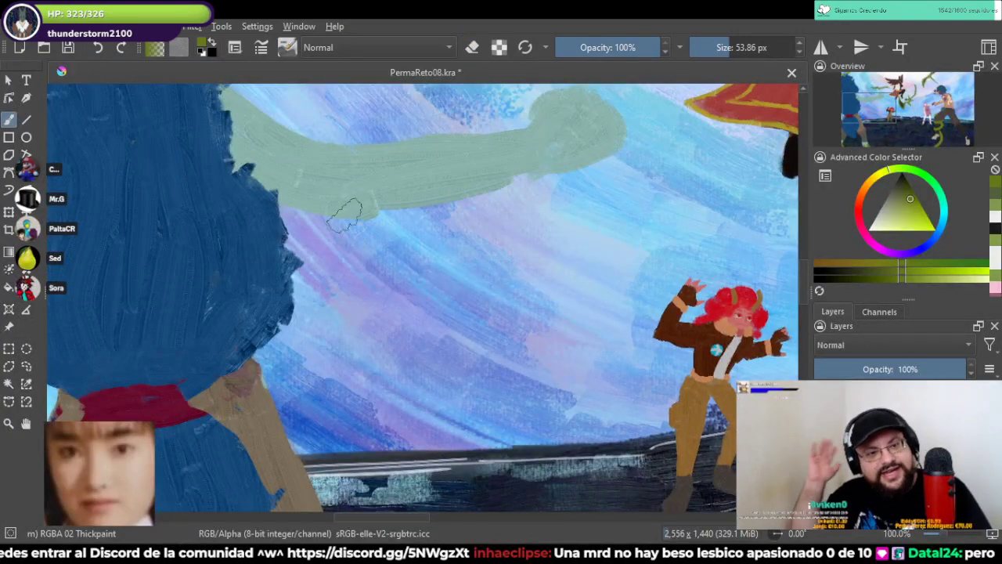
left_click_drag(317, 192, 419, 344)
key("ctrl+z")
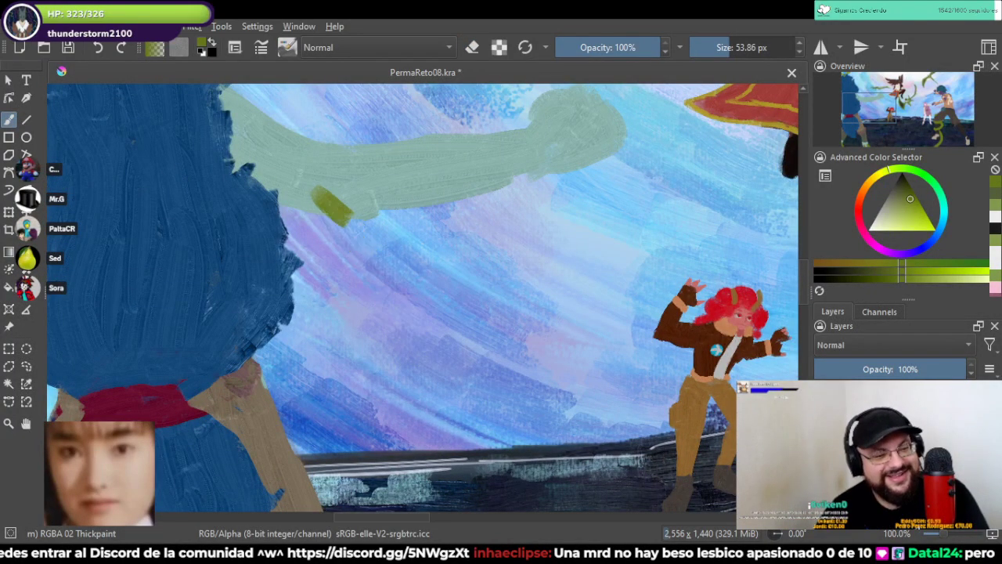
scroll(433, 292, "down", 2)
mouse_move(405, 272)
left_mouse_down()
mouse_move(397, 154)
mouse_move(548, 450)
left_mouse_up()
left_click_drag(448, 198, 487, 334)
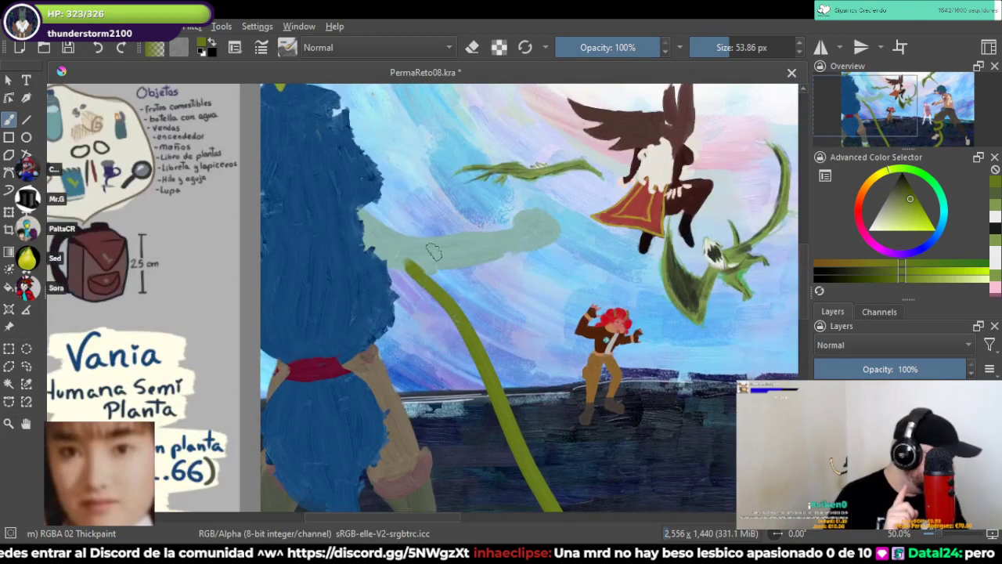
Step: Paint leaf-green vine loops along the pale green arm, trailing past the red-haired character to the scene's lower edge
left_click_drag(417, 256, 476, 227)
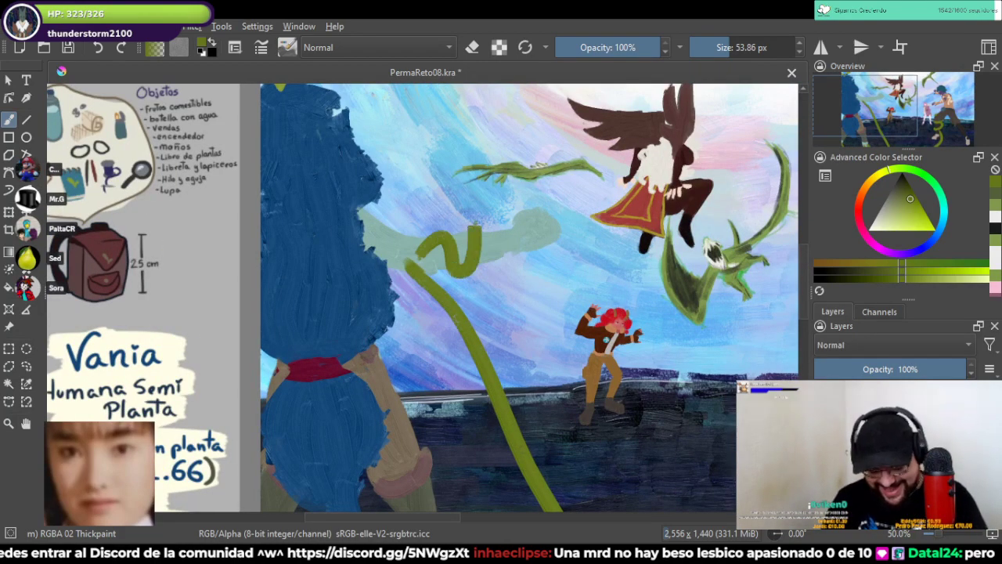
key("ctrl+z")
mouse_move(422, 257)
left_mouse_down()
mouse_move(457, 275)
mouse_move(492, 256)
mouse_move(427, 242)
mouse_move(458, 266)
mouse_move(529, 221)
mouse_move(432, 239)
mouse_move(470, 270)
mouse_move(521, 254)
mouse_move(635, 362)
left_mouse_up()
key("ctrl+z")
key("ctrl+z")
left_click_drag(647, 398, 681, 450)
mouse_move(681, 450)
left_mouse_down()
mouse_move(597, 342)
mouse_move(701, 490)
left_mouse_up()
left_click_drag(445, 210, 508, 333)
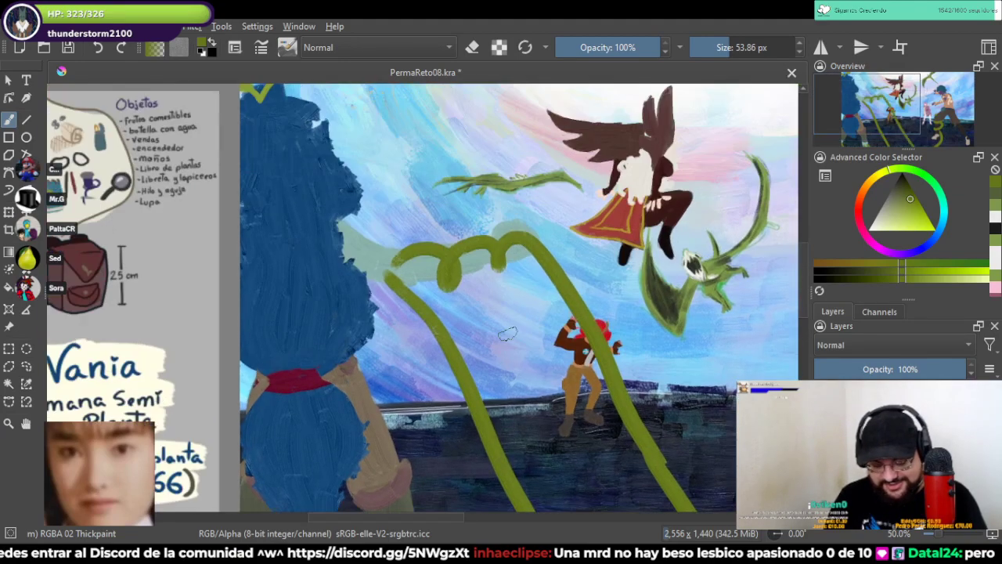
Step: Erase the back strands of the first two vine loops where they cross in front of the pale green arm
scroll(485, 301, "up", 2)
key("e")
mouse_move(362, 227)
left_mouse_down()
mouse_move(375, 248)
mouse_move(412, 221)
left_mouse_up()
key("ctrl+z")
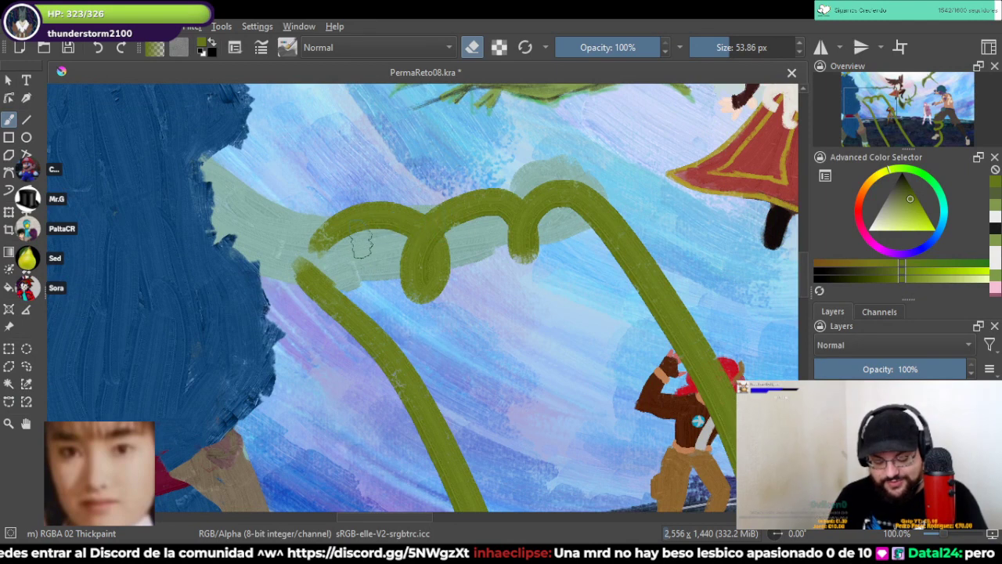
left_click_drag(361, 246, 395, 223)
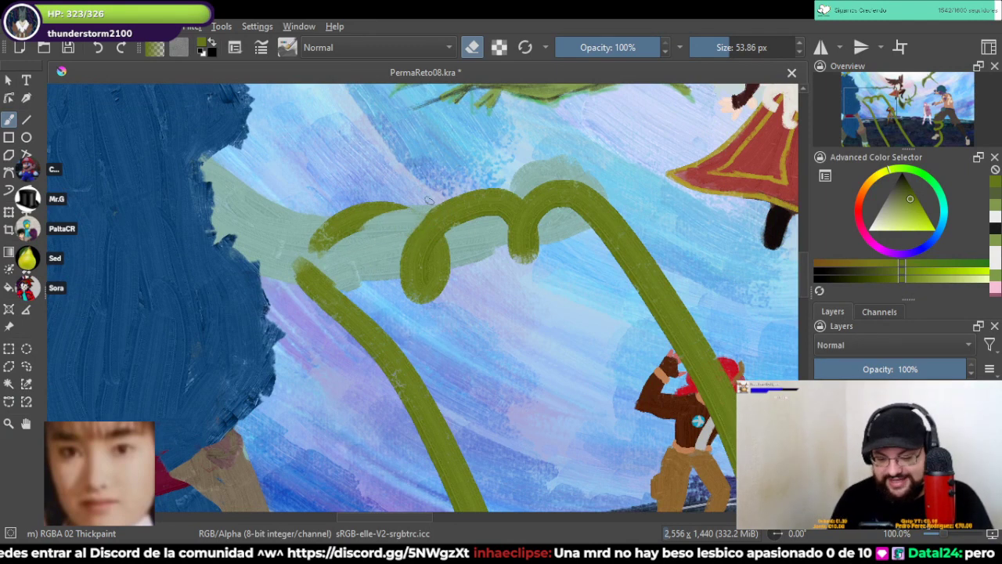
mouse_move(352, 238)
left_mouse_down()
mouse_move(406, 209)
mouse_move(386, 219)
left_mouse_up()
key("ctrl+z")
key("ctrl+z")
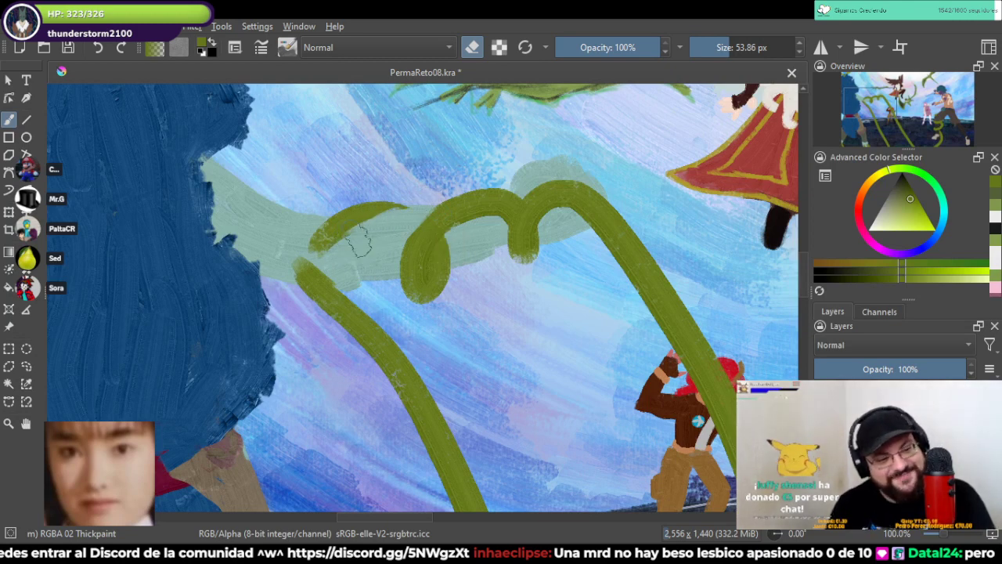
mouse_move(389, 252)
left_mouse_down()
mouse_move(458, 239)
mouse_move(460, 260)
mouse_move(436, 254)
left_mouse_up()
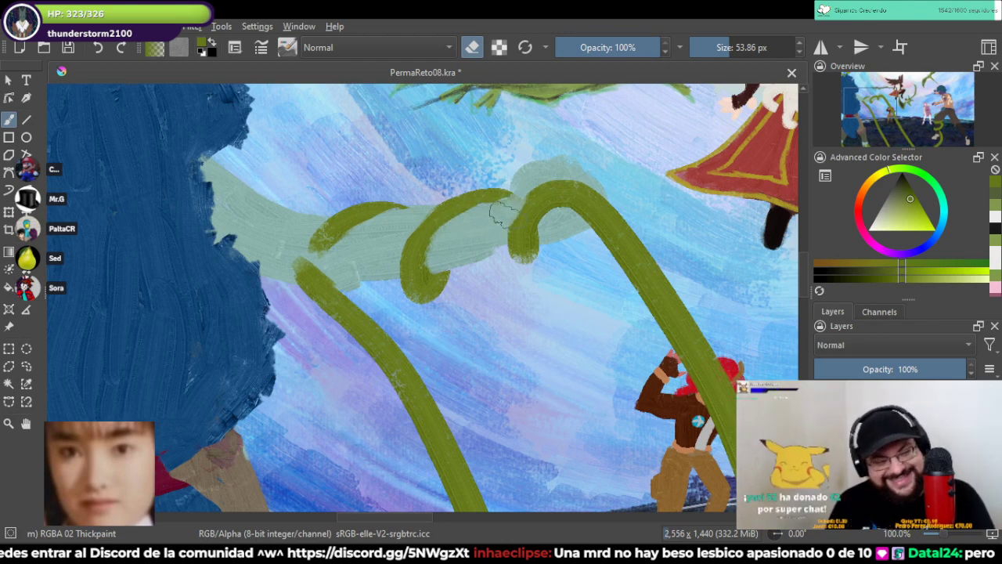
Step: Undo the test dab beside the last vine loop and save the document
scroll(501, 266, "up", 1)
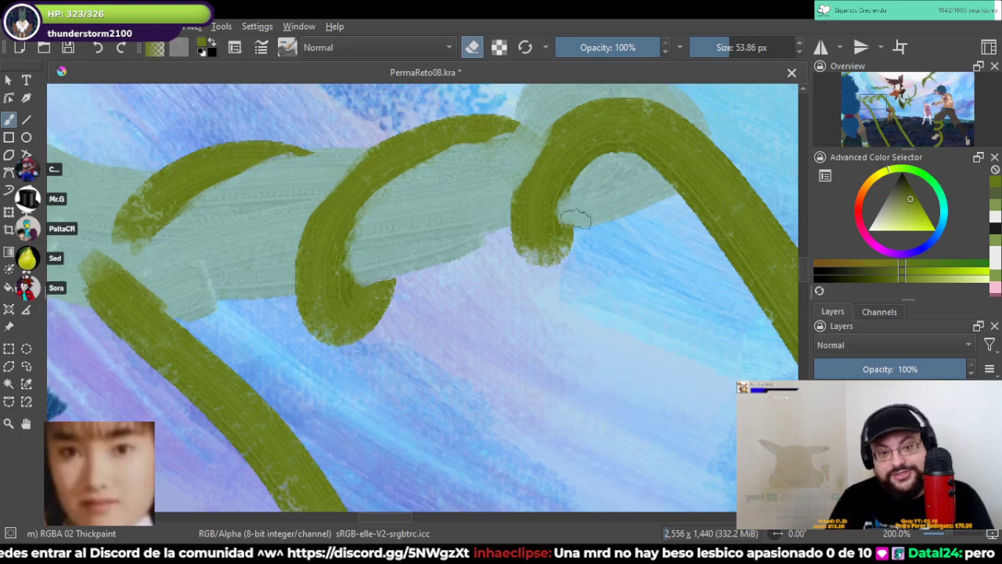
key("e")
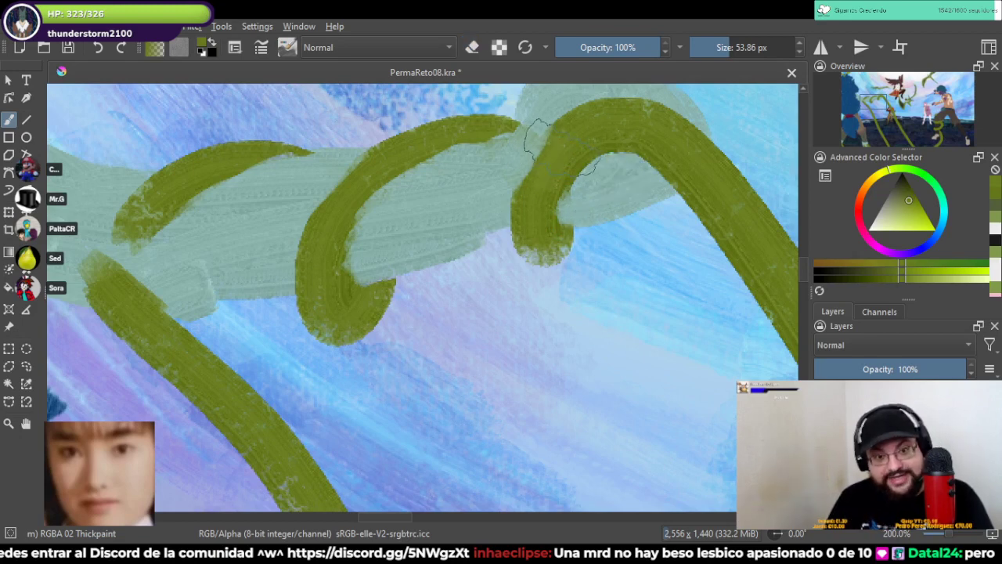
left_click(612, 192)
key("ctrl+z")
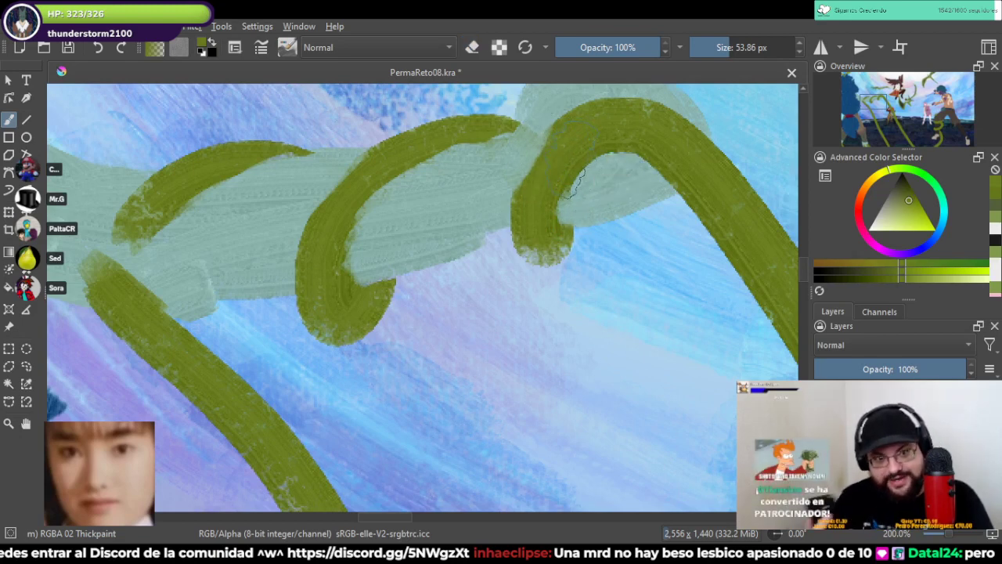
key("ctrl+s")
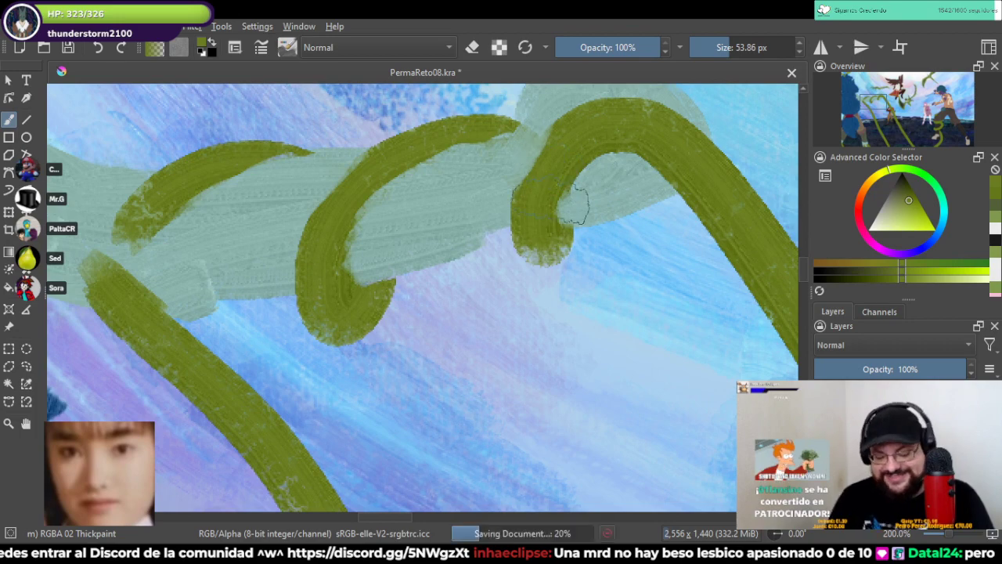
Step: Undo the stroke at the middle loop's tip and set the brush size to 23.58 px
scroll(565, 202, "down", 1)
scroll(521, 139, "up", 2)
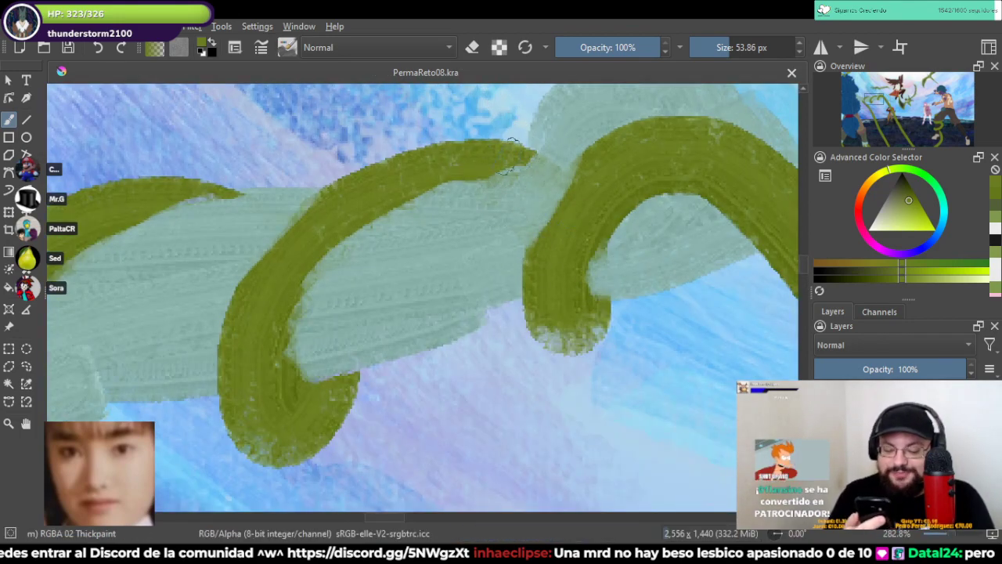
mouse_move(509, 159)
left_mouse_down()
mouse_move(556, 196)
mouse_move(544, 164)
mouse_move(501, 162)
left_mouse_up()
key("ctrl+z")
key("ctrl+z")
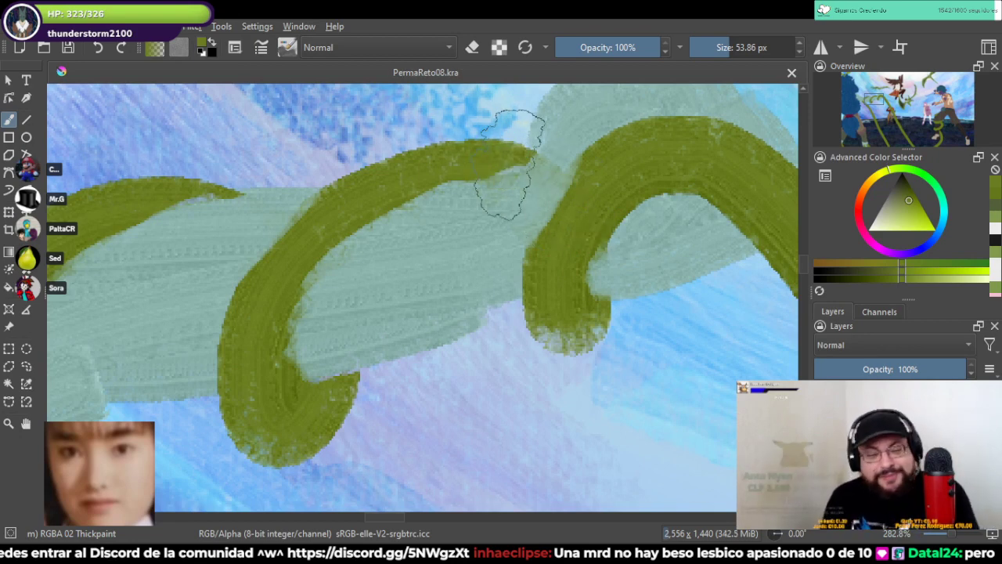
left_click_drag(728, 47, 719, 47)
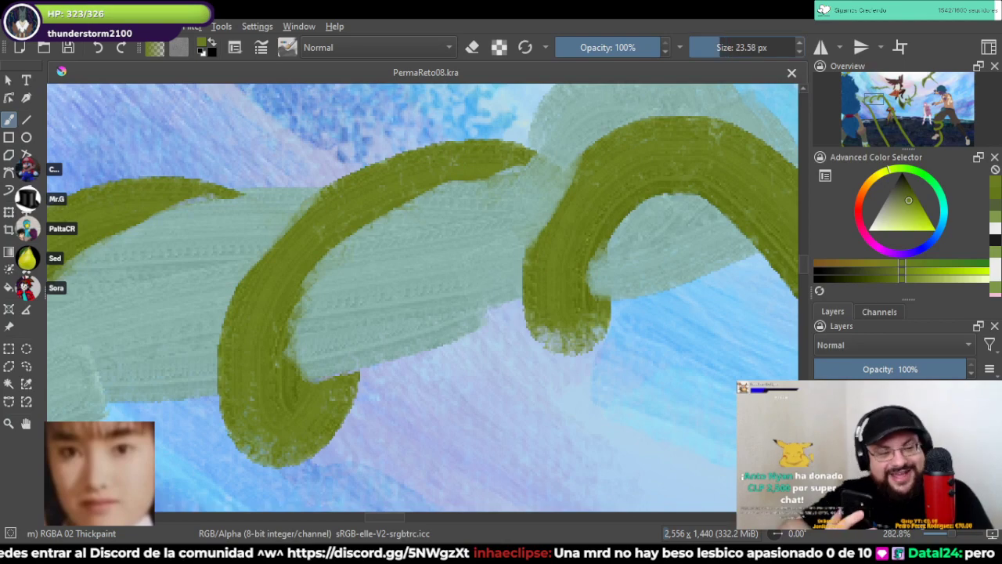
Step: Thicken the last vine loop in leaf green and extend it up over the fist of the pale green arm
mouse_move(514, 159)
left_mouse_down()
mouse_move(501, 173)
mouse_move(520, 172)
mouse_move(542, 235)
left_mouse_up()
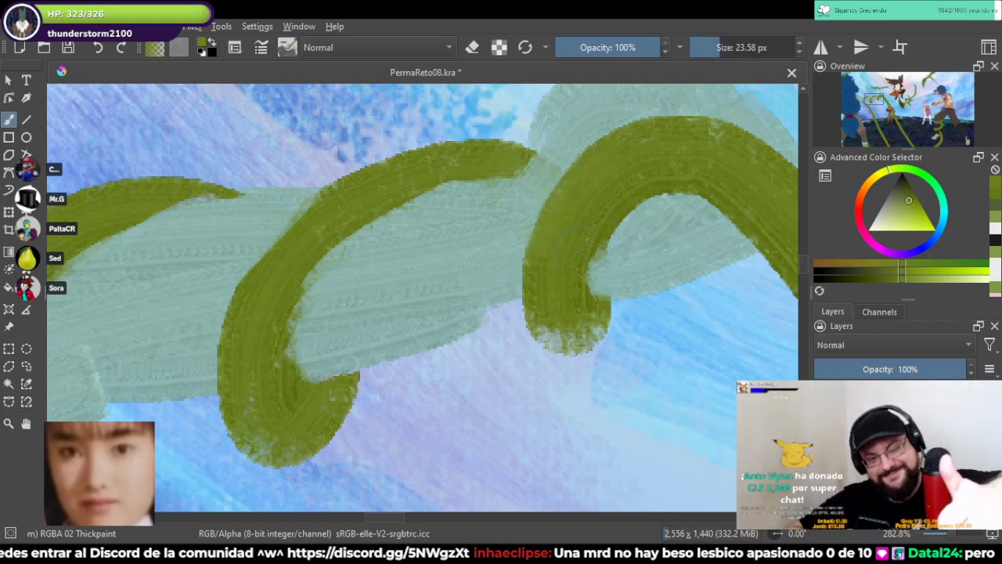
scroll(603, 246, "down", 5)
scroll(595, 235, "up", 8)
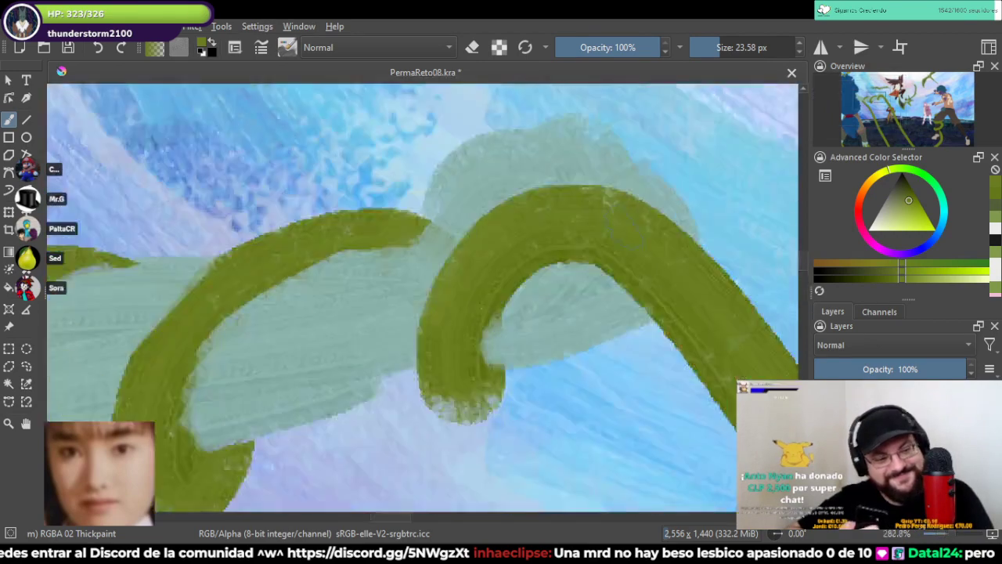
scroll(688, 219, "down", 10)
scroll(666, 235, "up", 6)
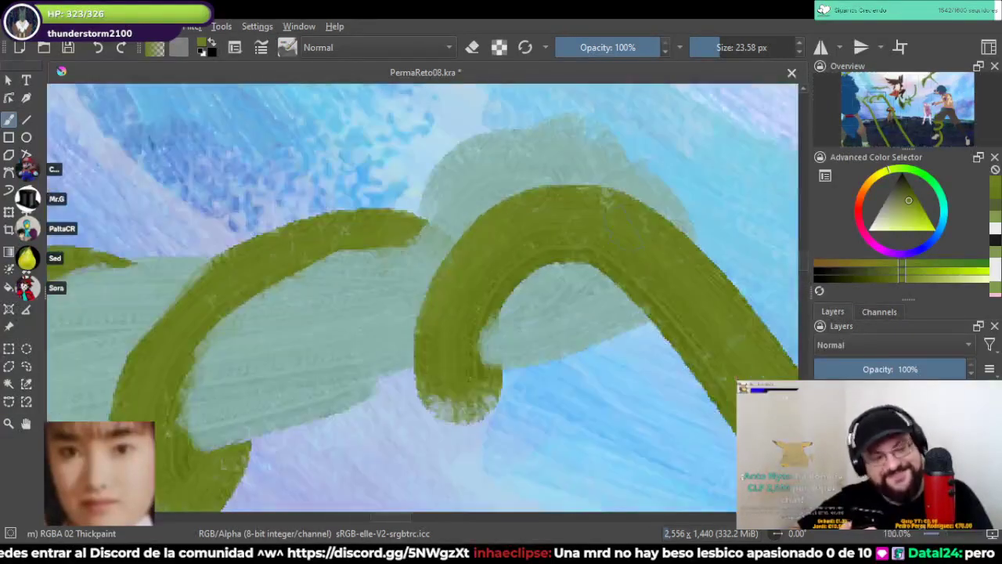
left_click_drag(443, 304, 523, 139)
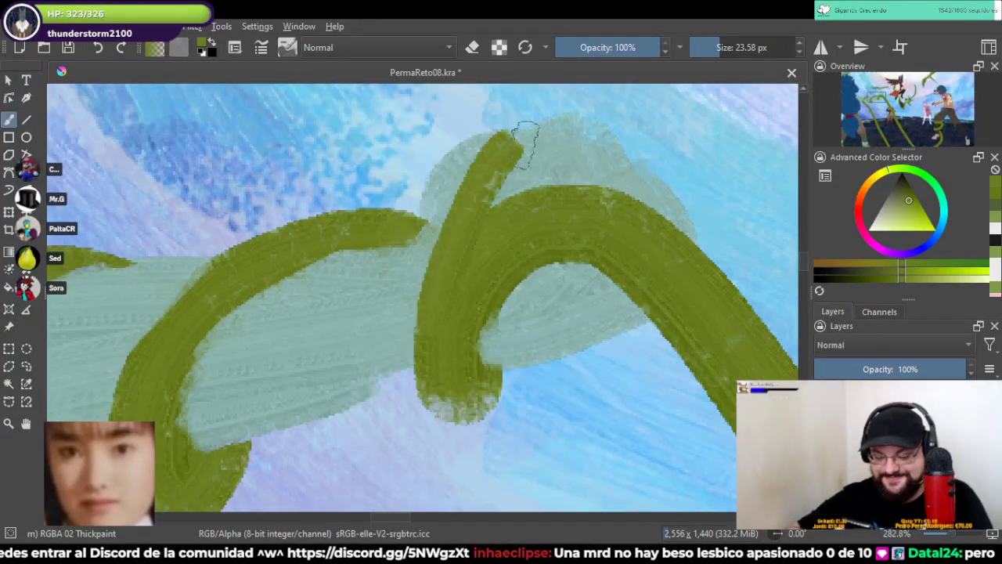
key("ctrl+z")
mouse_move(423, 296)
left_mouse_down()
mouse_move(517, 137)
mouse_move(526, 172)
mouse_move(585, 205)
mouse_move(622, 252)
left_mouse_up()
mouse_move(475, 258)
left_mouse_down()
mouse_move(533, 185)
mouse_move(487, 301)
mouse_move(483, 399)
mouse_move(495, 149)
mouse_move(521, 136)
left_mouse_up()
Step: Erase the vine arch in front of the fist so the trailing vine appears to emerge from behind it
key("e")
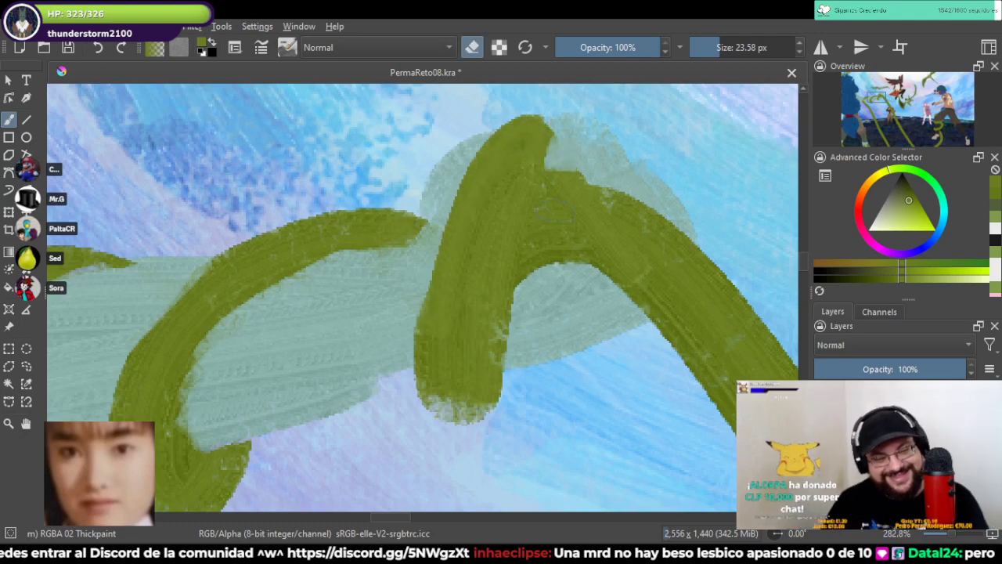
mouse_move(571, 166)
left_mouse_down()
mouse_move(539, 289)
mouse_move(552, 132)
mouse_move(581, 224)
mouse_move(609, 233)
mouse_move(609, 295)
mouse_move(628, 313)
left_mouse_up()
key("e")
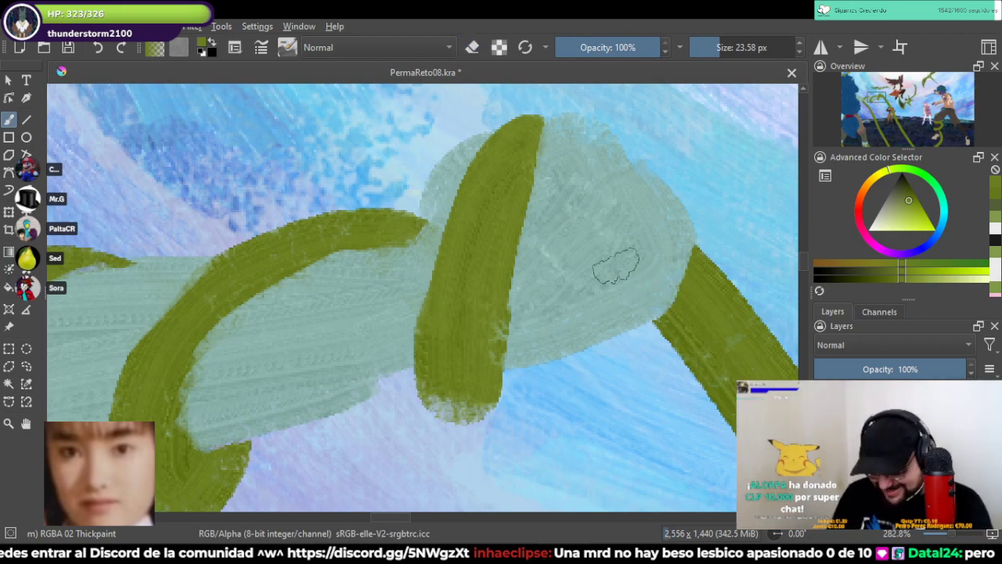
scroll(587, 239, "down", 4)
scroll(588, 240, "down", 2)
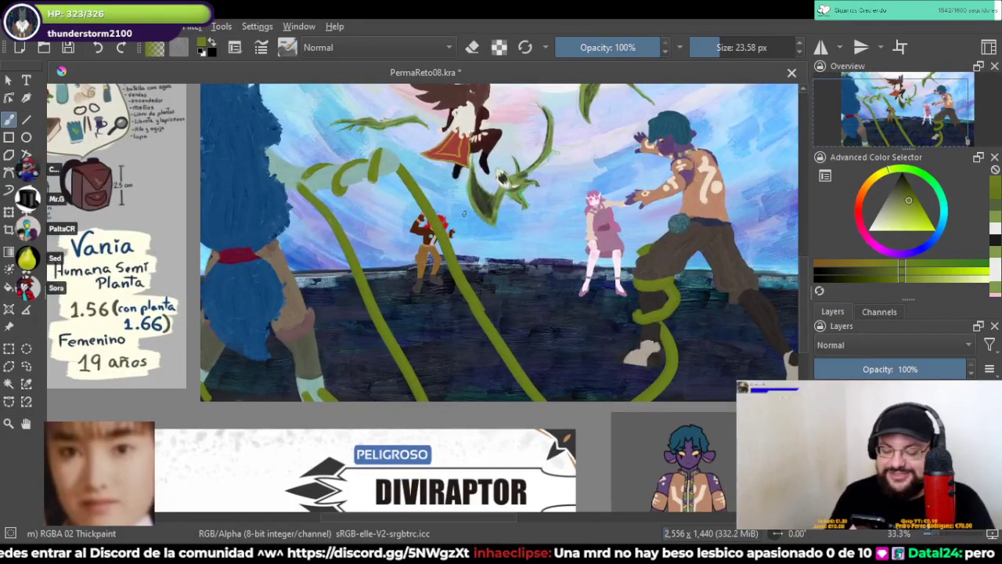
Step: Save the document
key("ctrl+s")
left_click_drag(467, 214, 469, 238)
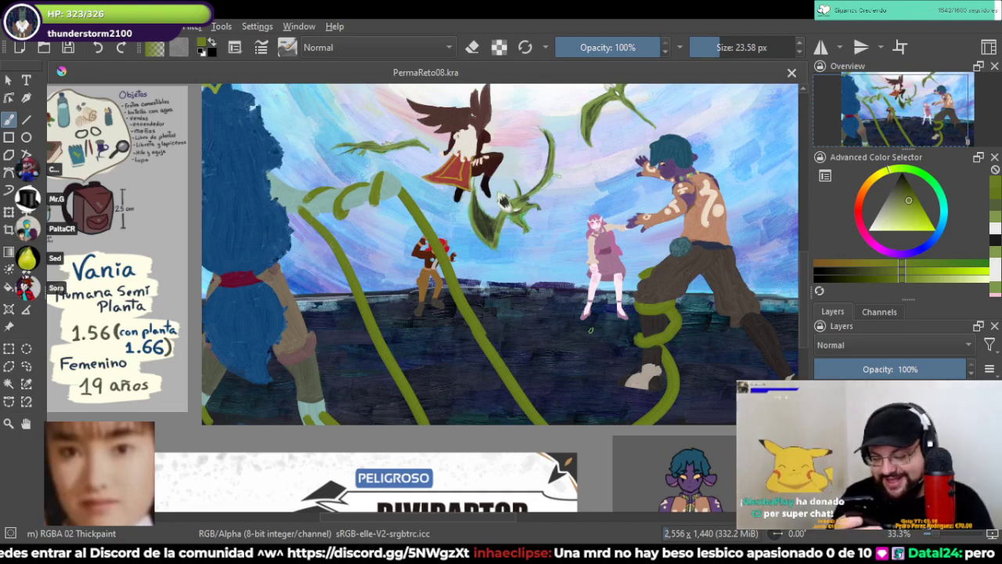
left_click_drag(501, 297, 462, 325)
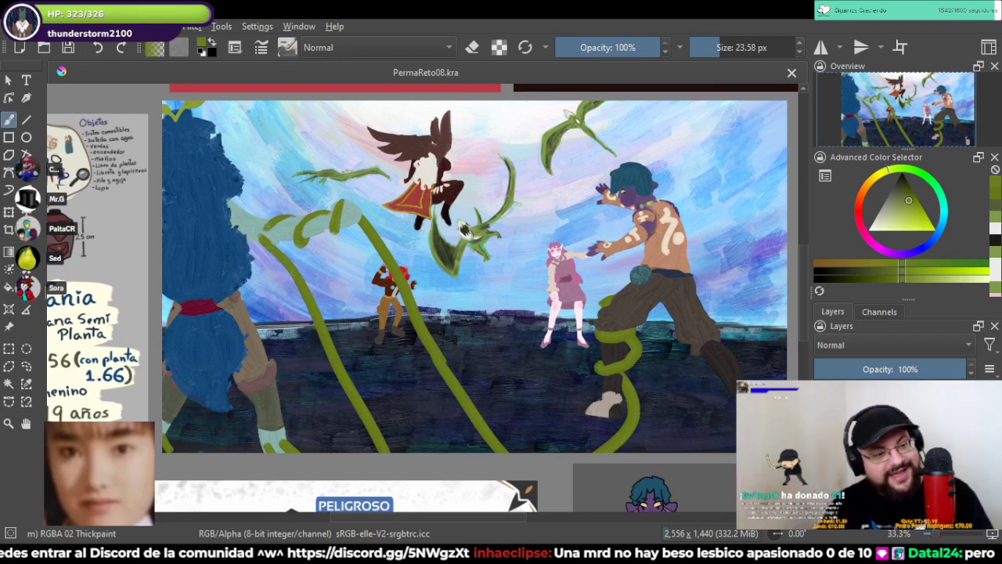
left_click_drag(439, 325, 473, 332)
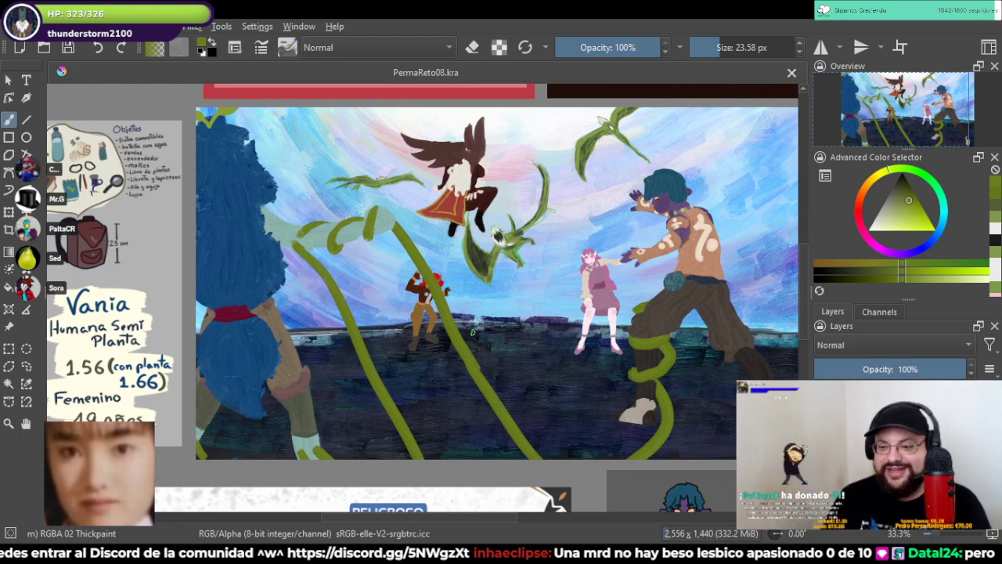
Step: Undo all the vine strokes painted around the pale green arm and down to the scene's lower edge
left_click_drag(395, 228, 378, 213)
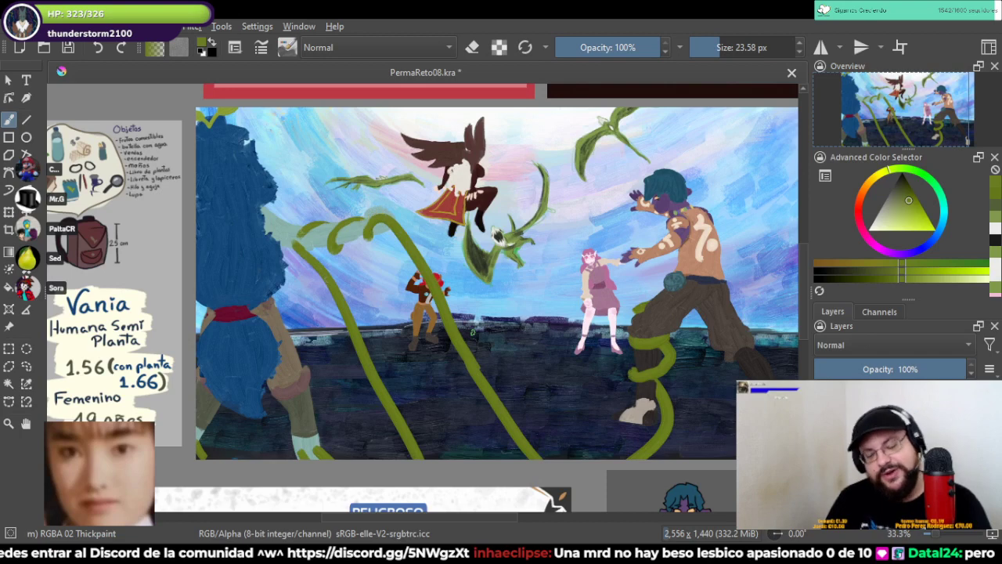
key("ctrl+z")
key("ctrl+z")
key("ctrl+z")
key("ctrl+z")
key("ctrl+z")
key("ctrl+z")
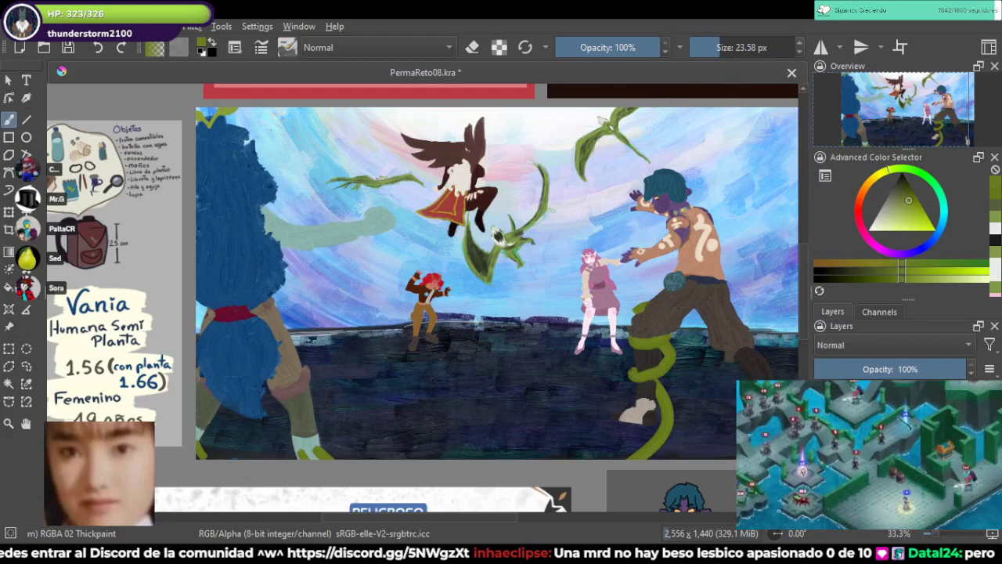
key("bracketleft")
key("bracketright")
key("bracketright")
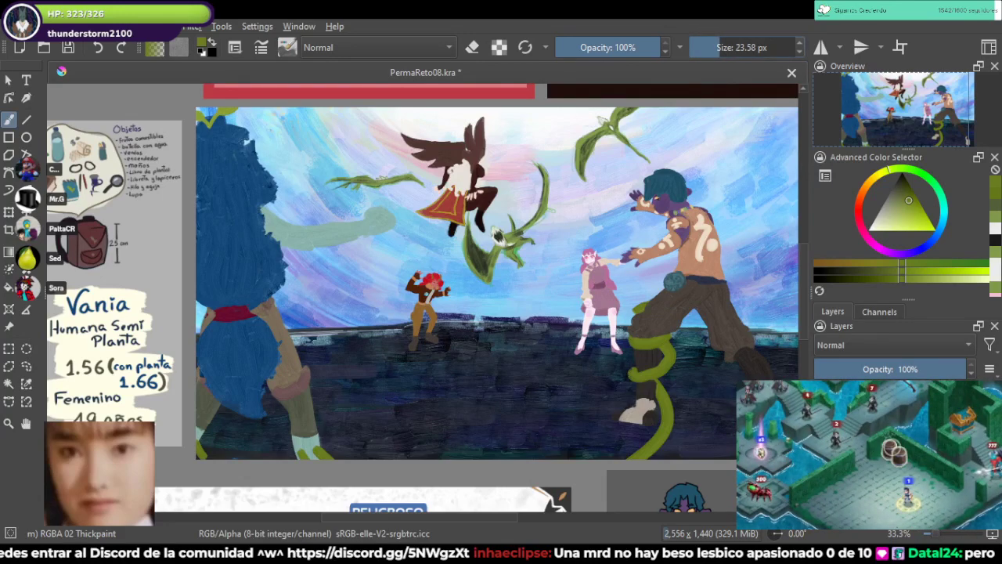
key("ctrl+s")
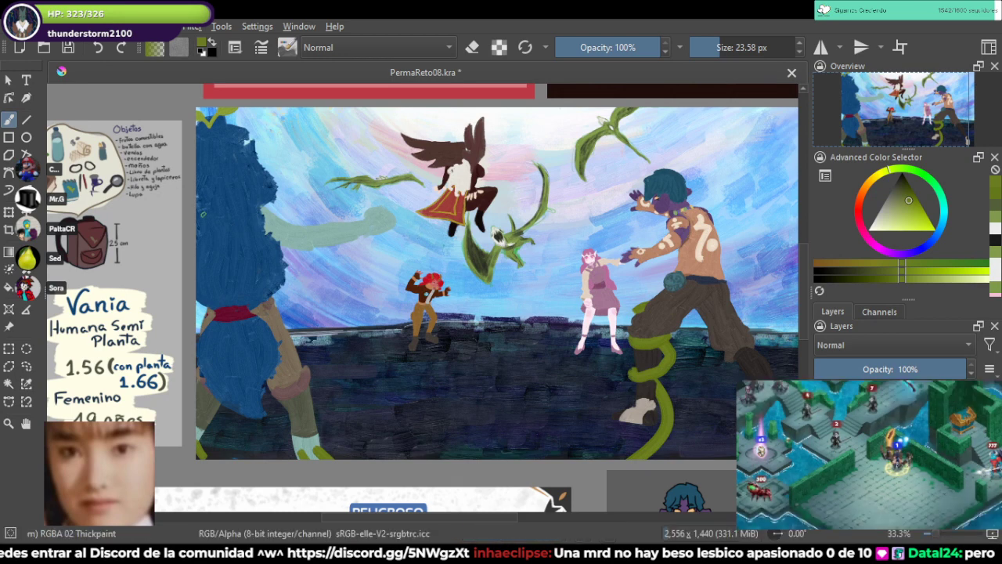
scroll(638, 375, "up", 1)
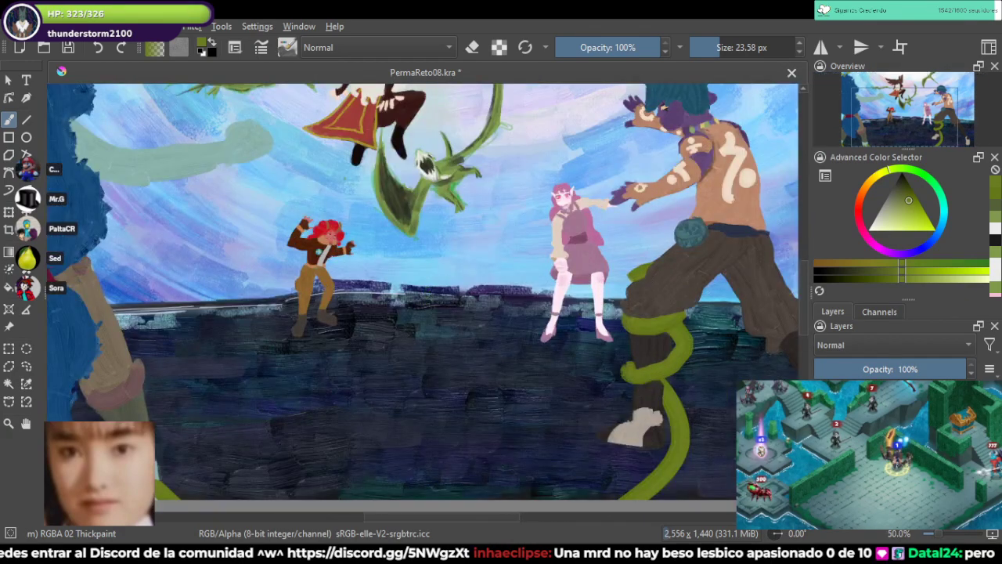
left_click_drag(638, 376, 667, 423)
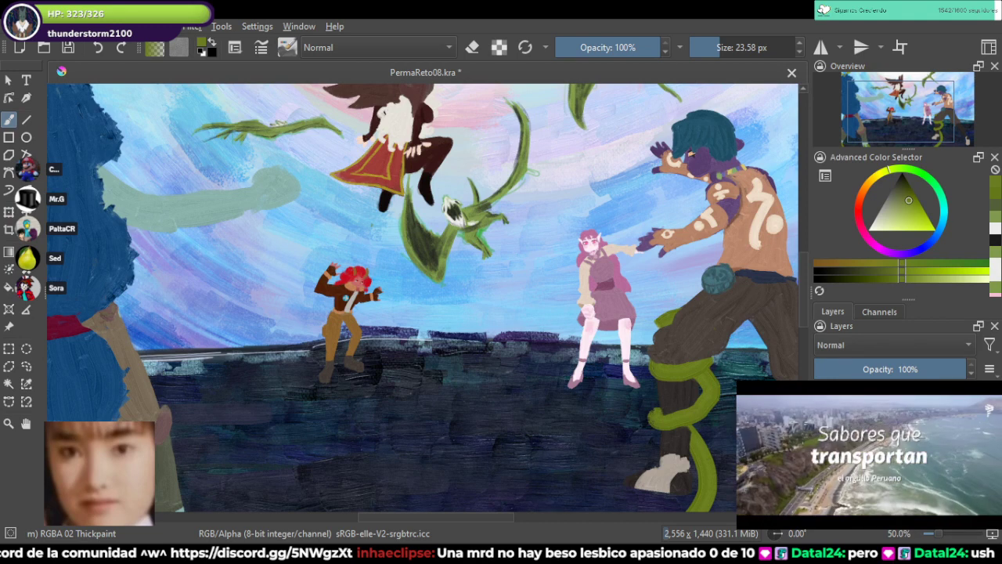
Step: Try leaf-green vine strokes along the pale green arm and across the scene, raising the brush size to 77.63 px
mouse_move(985, 483)
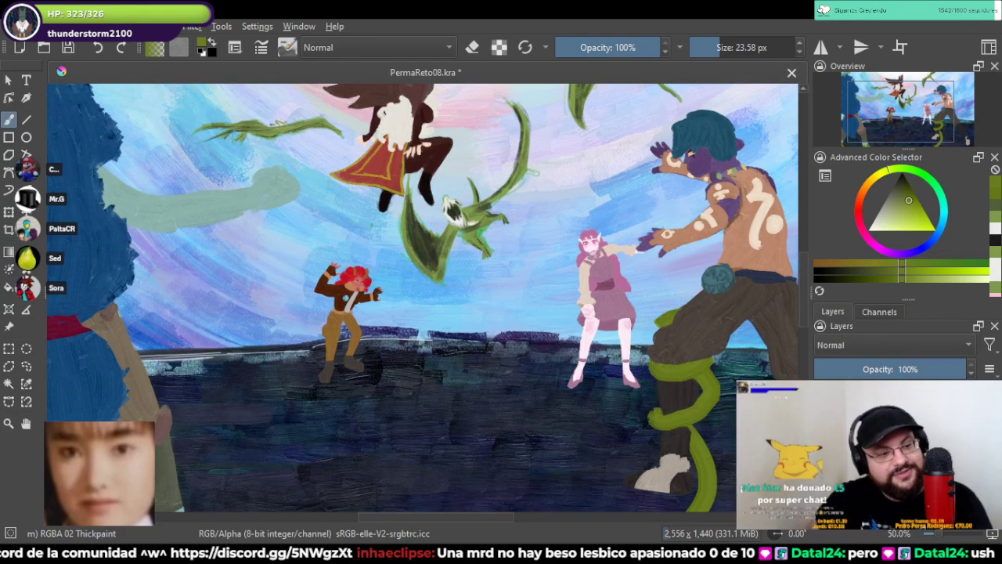
scroll(393, 307, "down", 1)
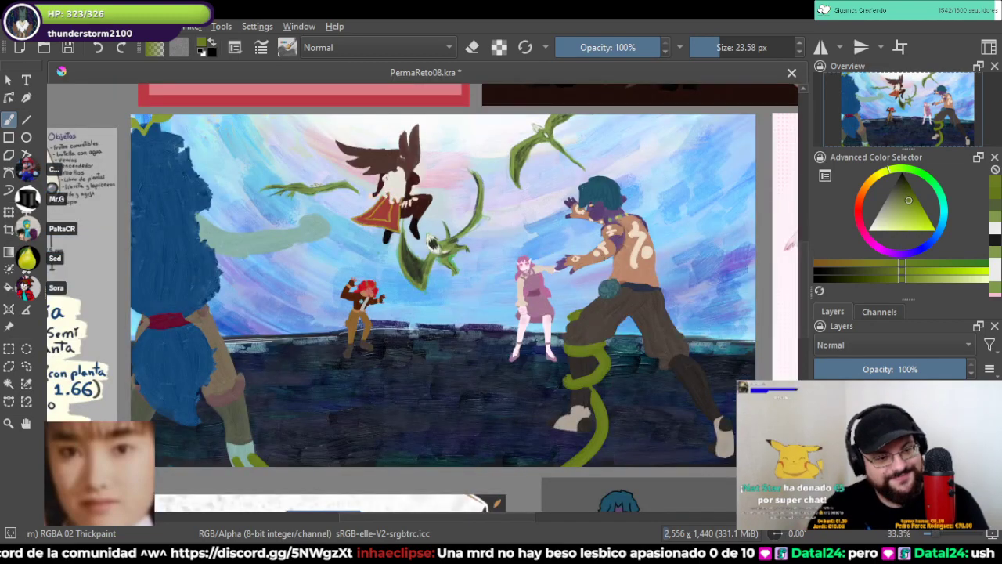
scroll(393, 200, "up", 1)
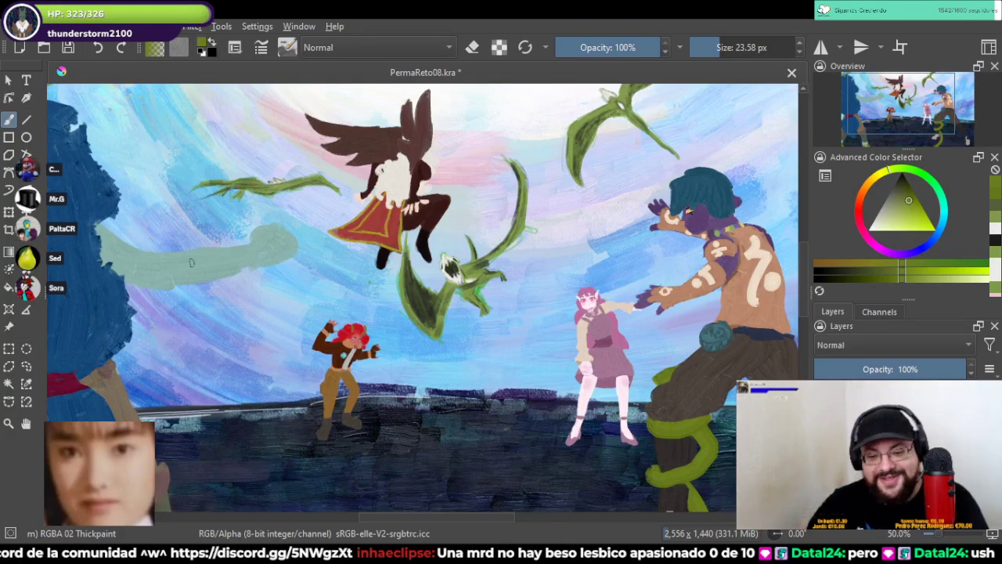
mouse_move(163, 265)
left_mouse_down()
mouse_move(246, 240)
mouse_move(191, 251)
mouse_move(274, 254)
left_mouse_up()
key("ctrl+z")
key("ctrl+z")
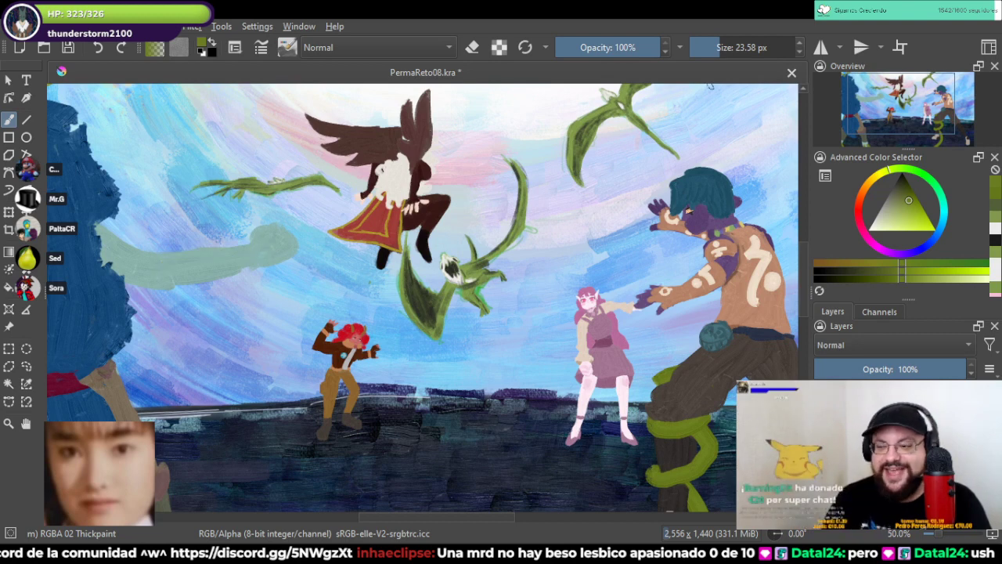
left_click(733, 47)
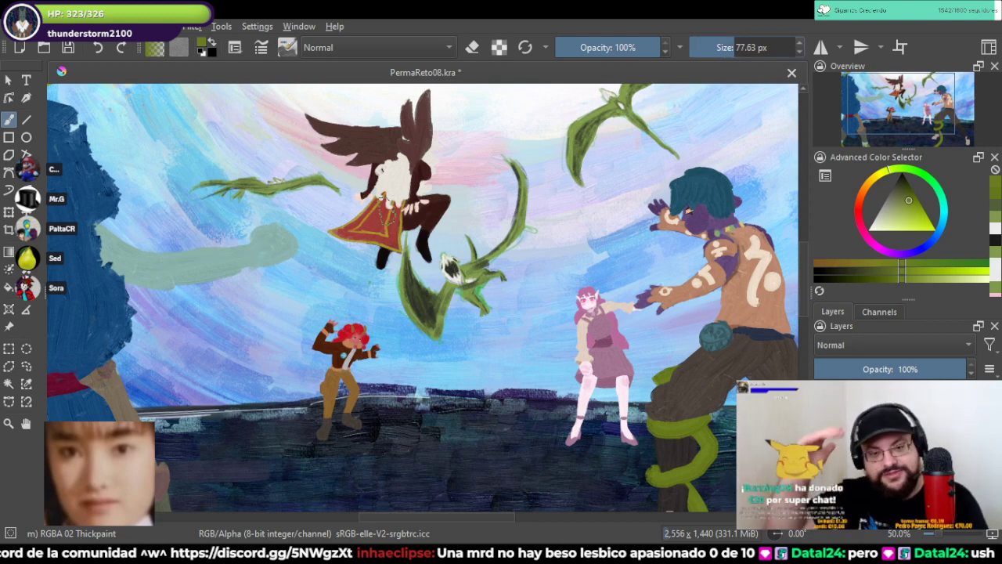
mouse_move(176, 249)
left_mouse_down()
mouse_move(259, 230)
mouse_move(316, 232)
left_mouse_up()
key("ctrl+z")
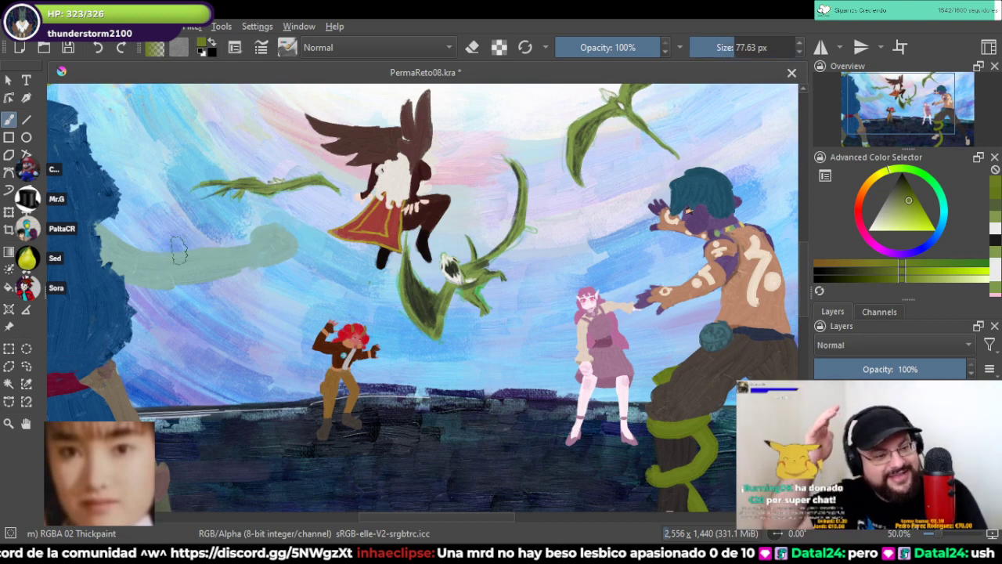
mouse_move(168, 260)
left_mouse_down()
mouse_move(194, 244)
mouse_move(288, 246)
mouse_move(697, 358)
mouse_move(739, 347)
left_mouse_up()
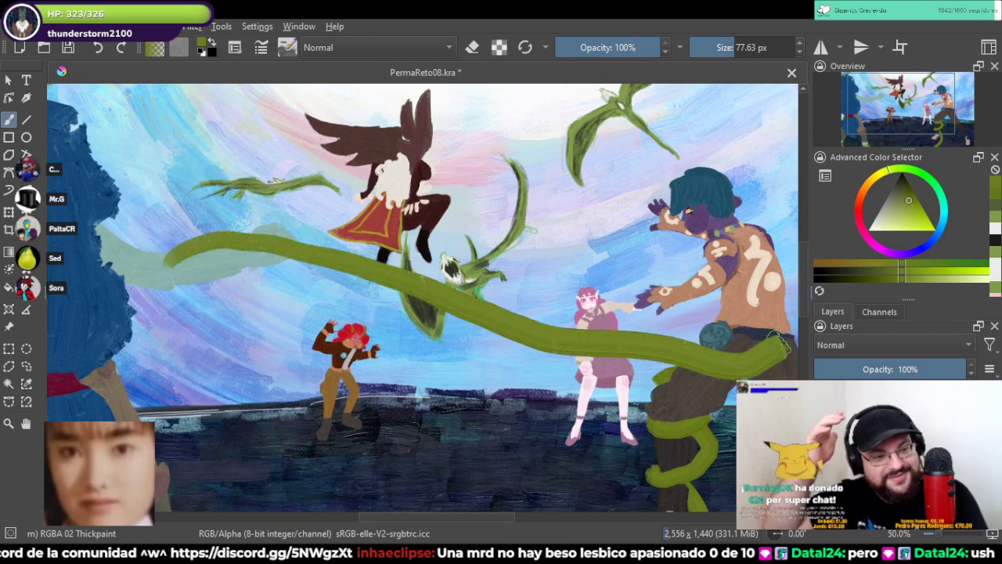
key("ctrl+z")
Step: Paint a leaf-green vine from the pale green arm across the sky to the blue-haired man's forearm with a 35.51 px brush
left_click(739, 47)
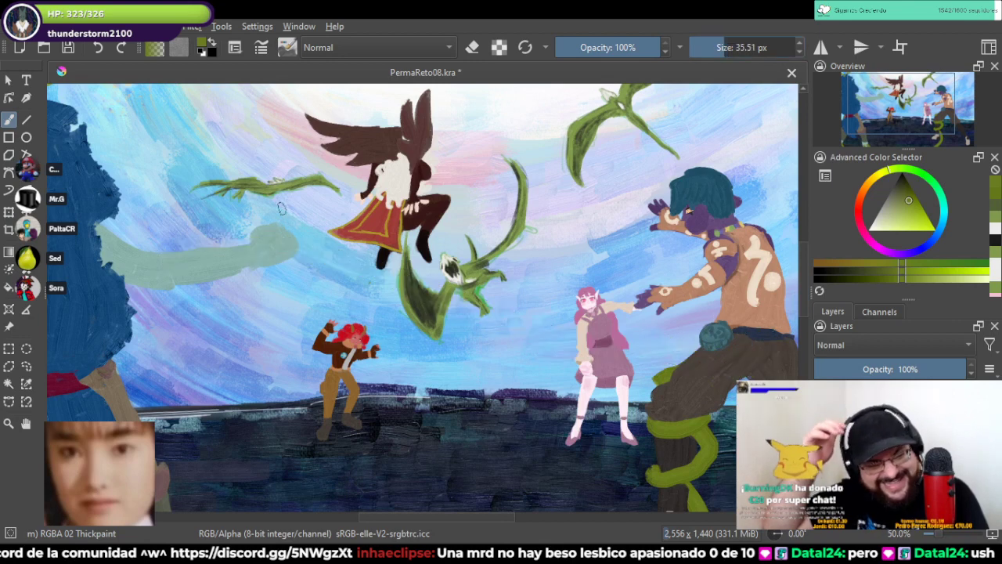
left_click_drag(168, 248, 610, 274)
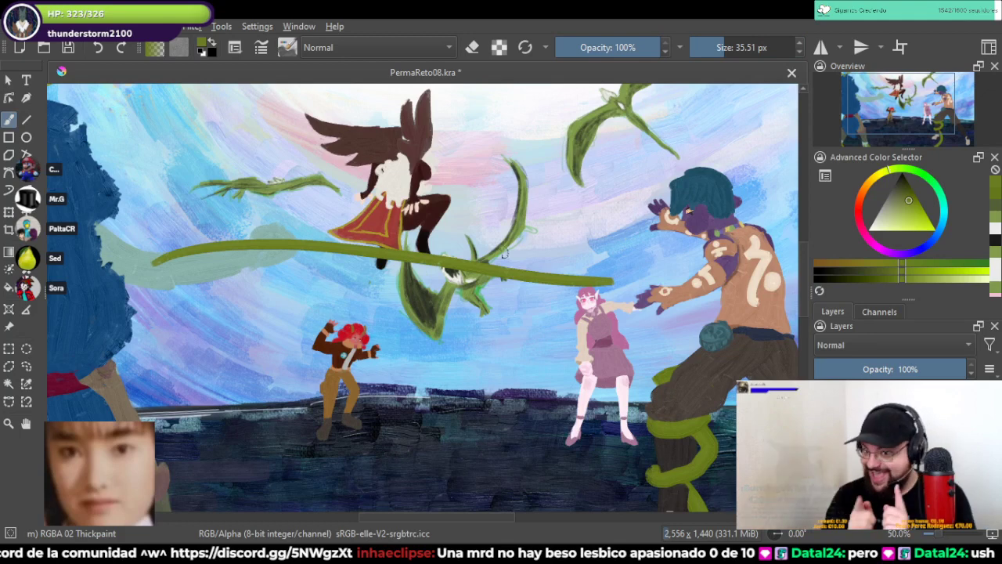
key("ctrl+z")
mouse_move(154, 264)
left_mouse_down()
mouse_move(249, 238)
mouse_move(696, 306)
left_mouse_up()
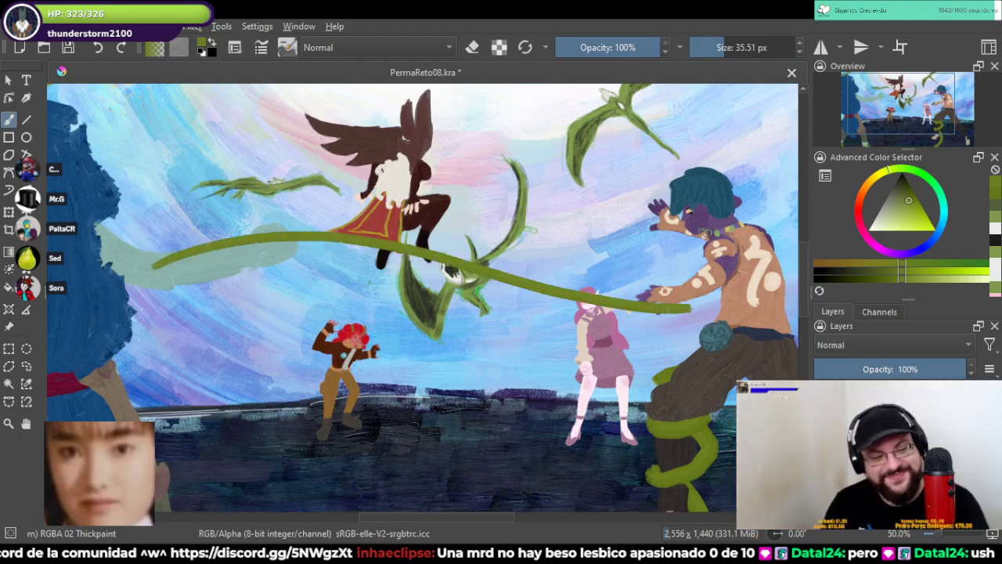
Step: Continue the vine around the blue-haired man's waist with zigzagging leaf-green strokes using a 21.90 px brush
left_click(722, 47)
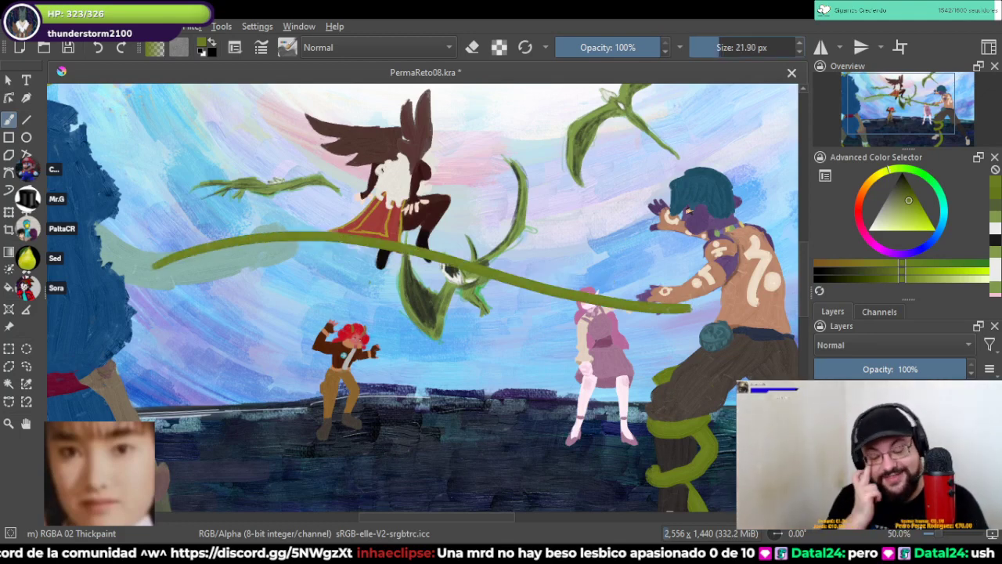
left_click_drag(595, 313, 410, 275)
scroll(522, 180, "up", 3)
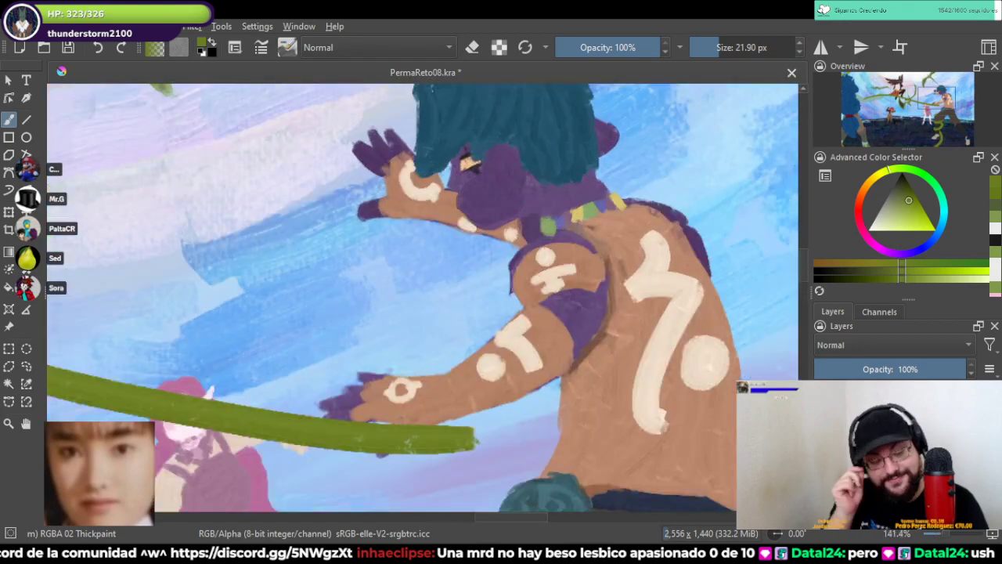
mouse_move(498, 419)
left_mouse_down()
mouse_move(478, 317)
mouse_move(682, 362)
left_mouse_up()
key("ctrl+z")
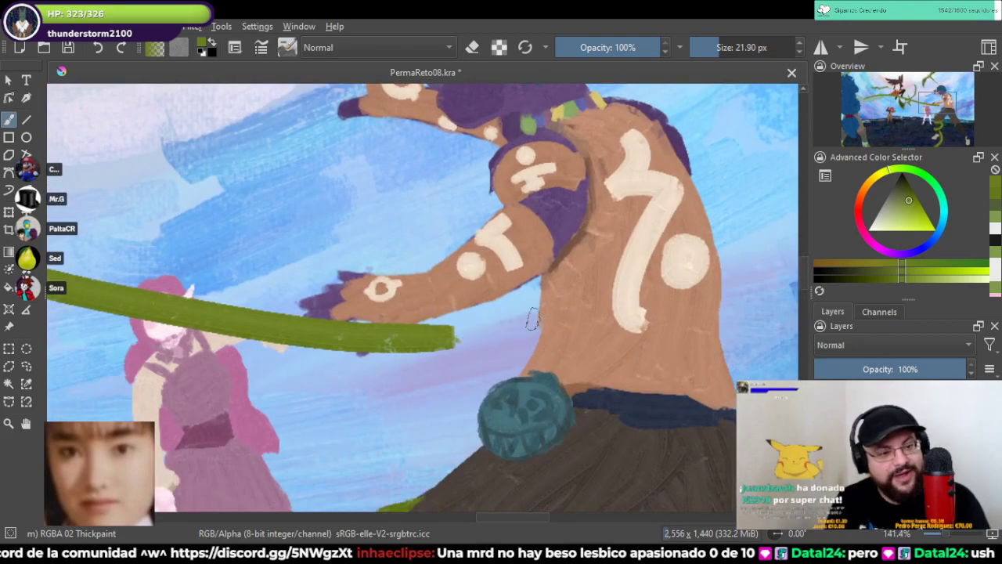
left_click_drag(456, 337, 745, 337)
key("ctrl+z")
left_click_drag(454, 337, 747, 338)
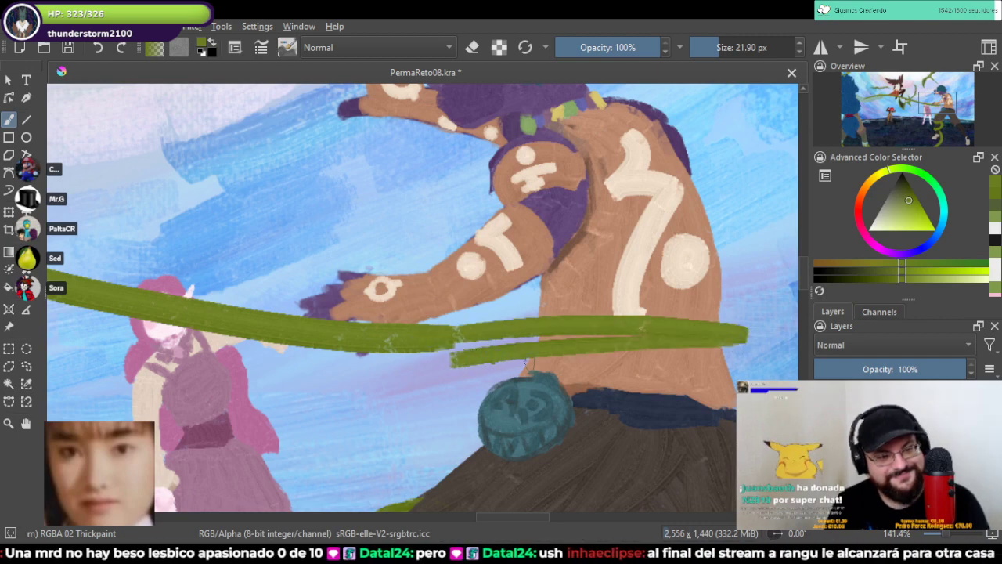
left_click_drag(453, 359, 751, 380)
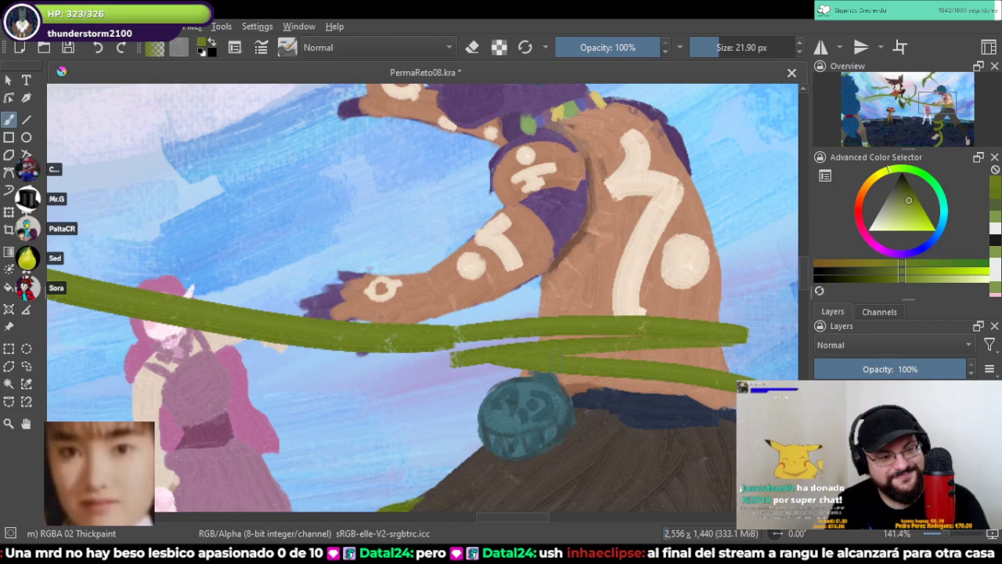
Step: Erase the excess paint along the vine's underside below the man's outstretched hand and repaint its lower edge in leaf green
scroll(556, 362, "up", 2)
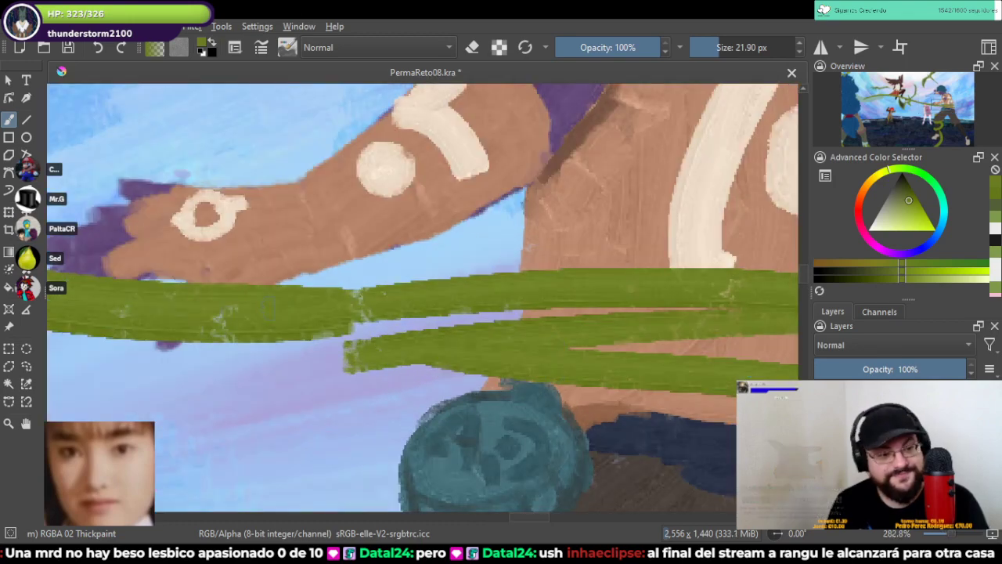
mouse_move(267, 345)
left_mouse_down()
mouse_move(391, 308)
mouse_move(494, 300)
mouse_move(340, 313)
left_mouse_up()
key("e")
left_click_drag(481, 301, 349, 307)
left_click_drag(498, 304, 166, 315)
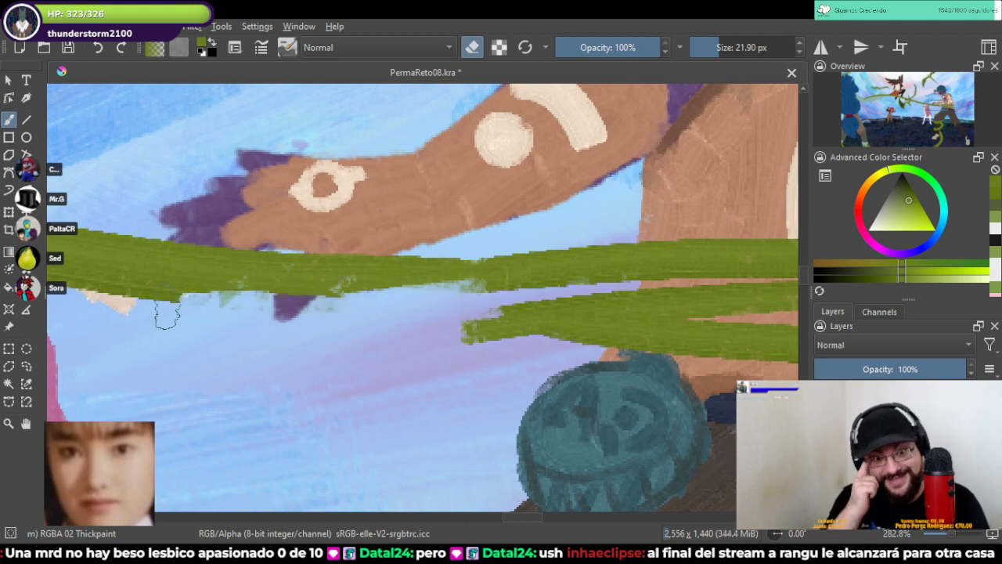
left_click_drag(106, 307, 355, 300)
key("e")
left_click_drag(114, 296, 482, 284)
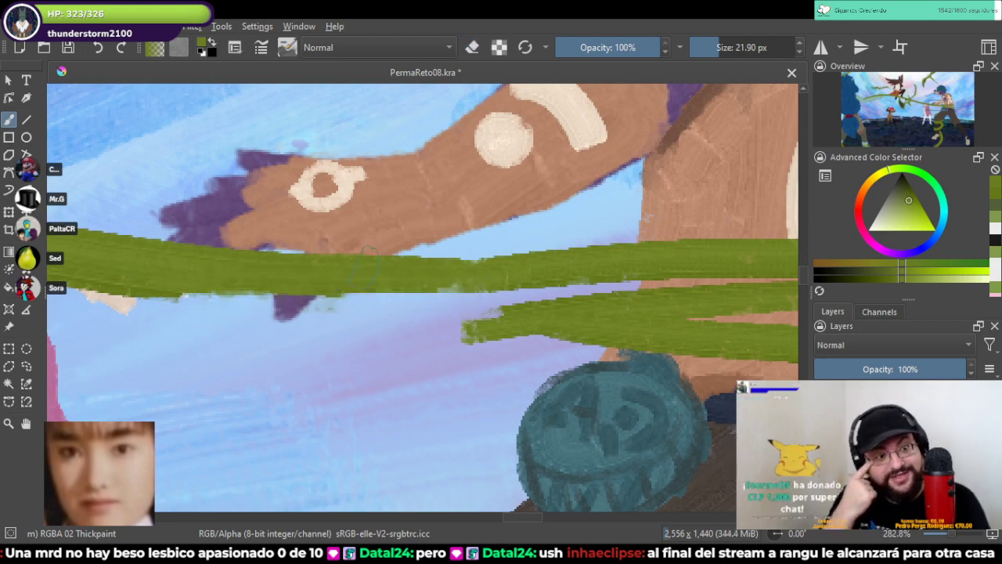
left_click_drag(317, 299, 507, 295)
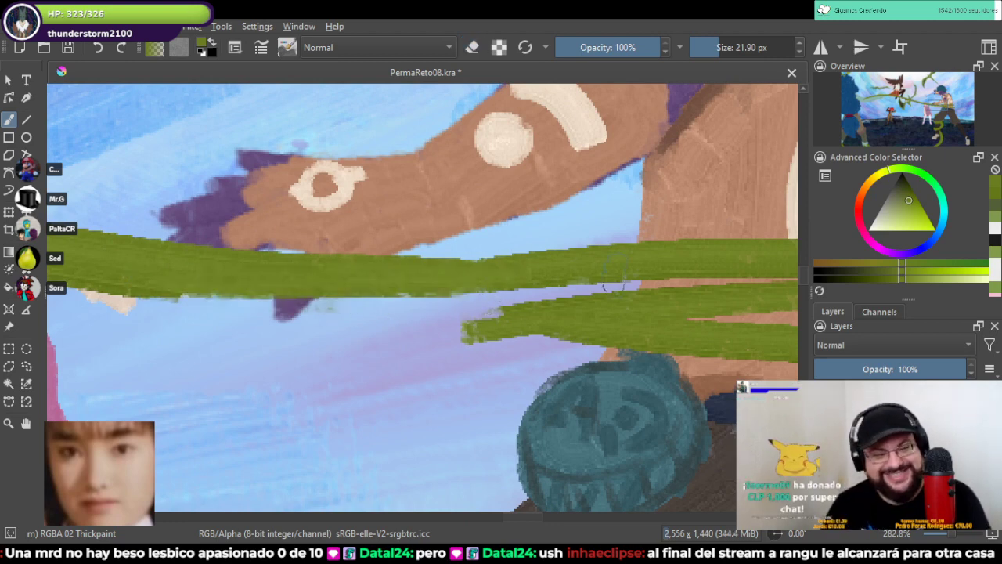
Step: Refine the vine's edge between hand and waist, and clean up the loop ends around the torso by erasing and repainting
key("e")
mouse_move(615, 278)
left_mouse_down()
mouse_move(352, 280)
mouse_move(332, 329)
mouse_move(341, 336)
mouse_move(368, 284)
mouse_move(208, 313)
mouse_move(273, 320)
left_mouse_up()
key("e")
mouse_move(373, 297)
left_mouse_down()
mouse_move(341, 335)
mouse_move(368, 302)
mouse_move(360, 291)
mouse_move(346, 311)
left_mouse_up()
left_click_drag(368, 314, 129, 291)
key("e")
mouse_move(565, 317)
left_mouse_down()
mouse_move(576, 371)
mouse_move(564, 339)
mouse_move(536, 314)
mouse_move(554, 342)
mouse_move(546, 313)
mouse_move(558, 339)
mouse_move(551, 366)
left_mouse_up()
key("e")
key("e")
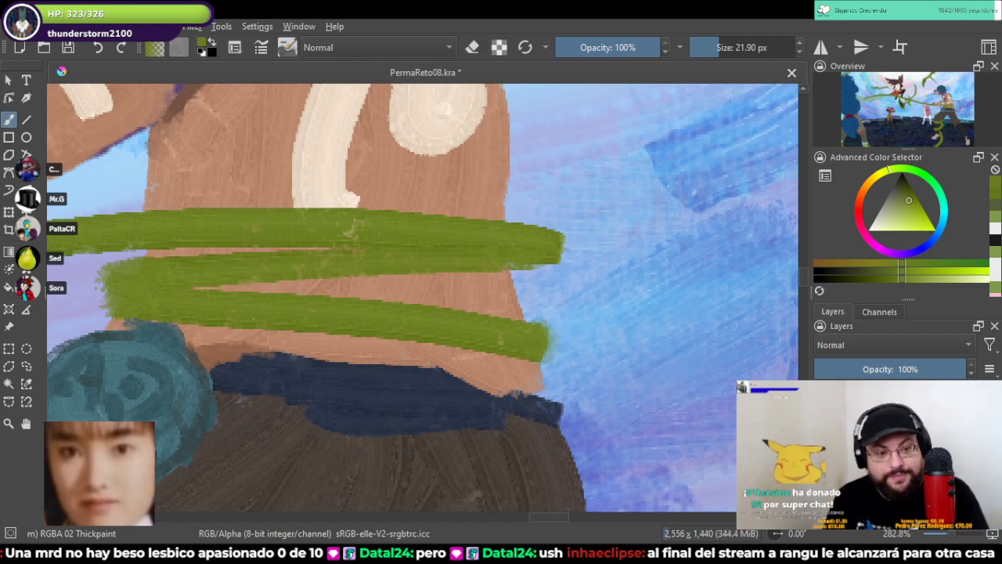
Step: Save the document
key("ctrl+s")
scroll(552, 352, "down", 6)
scroll(552, 352, "down", 5)
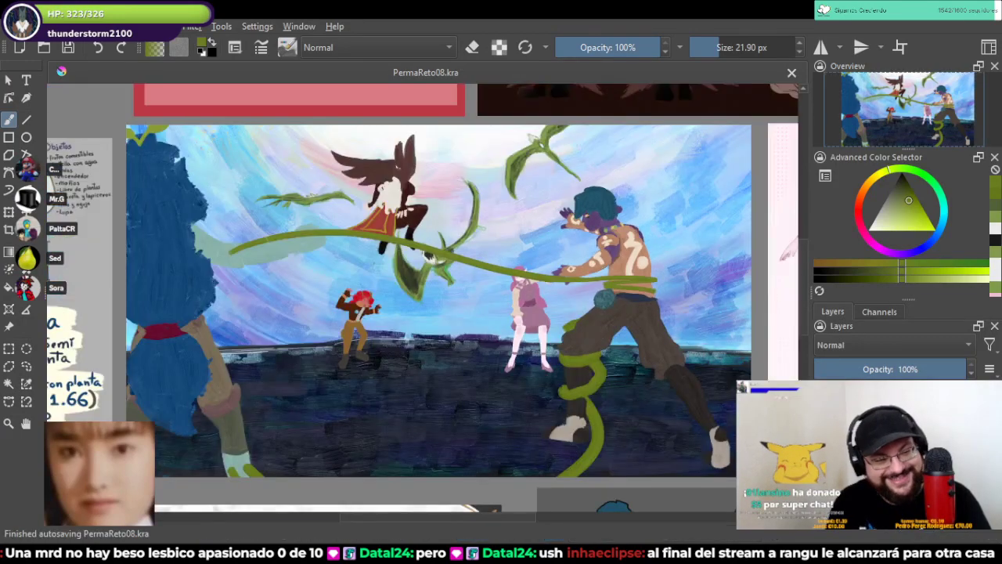
Step: Add short leaf-green strokes on the pale green arm beside the vine's starting end, near the long blue hair
left_click_drag(489, 282, 484, 314)
scroll(238, 283, "up", 3)
scroll(188, 291, "up", 5)
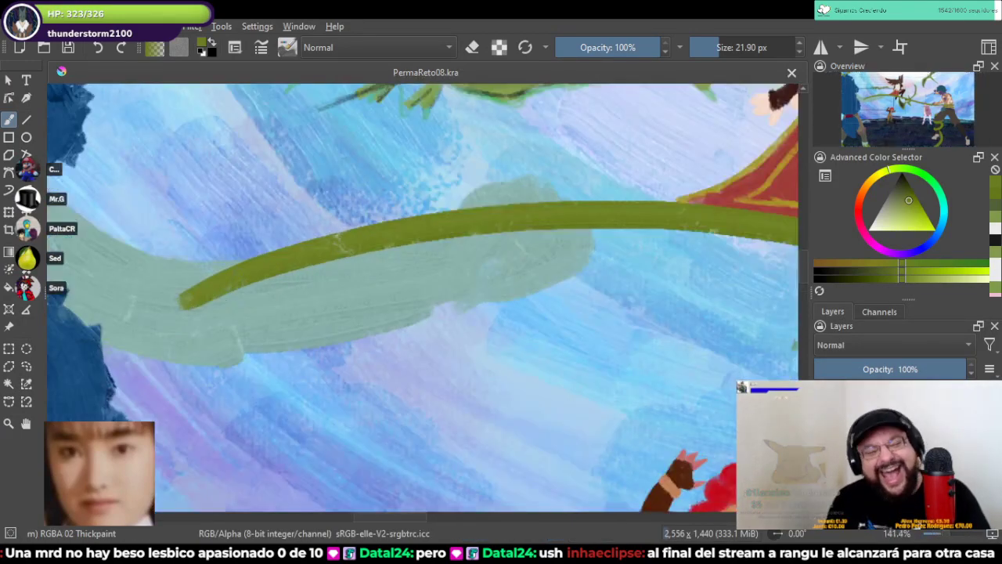
mouse_move(236, 288)
left_mouse_down()
mouse_move(210, 315)
mouse_move(244, 305)
mouse_move(248, 317)
mouse_move(249, 303)
mouse_move(205, 342)
left_mouse_up()
mouse_move(153, 264)
left_mouse_down()
mouse_move(219, 262)
mouse_move(245, 249)
left_mouse_up()
Step: Sample the dark red of the wrist tie from the Vania reference sheet as the painting colour
scroll(245, 249, "down", 1)
scroll(246, 249, "down", 2)
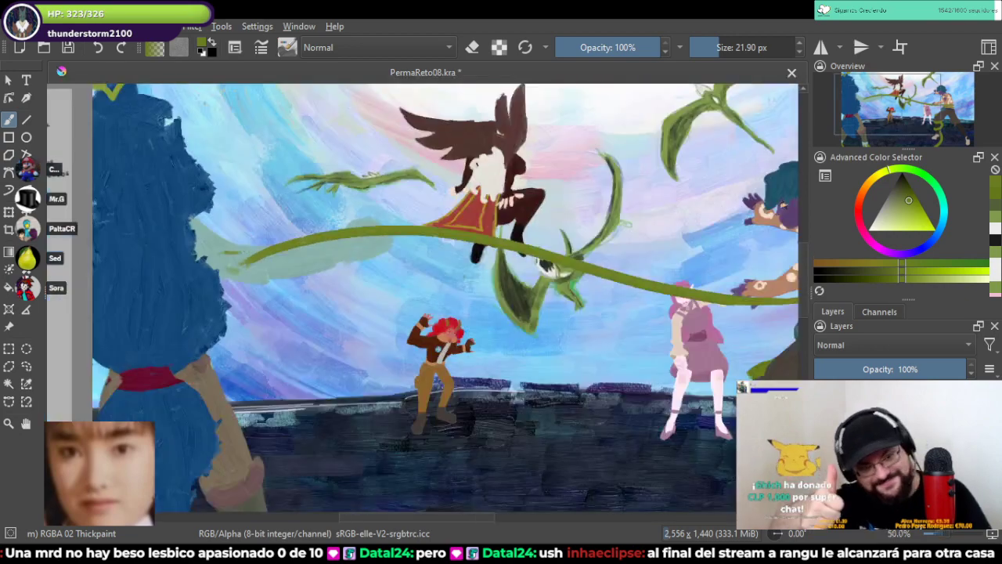
left_click_drag(352, 285, 418, 264)
scroll(417, 264, "down", 5)
scroll(256, 257, "up", 4)
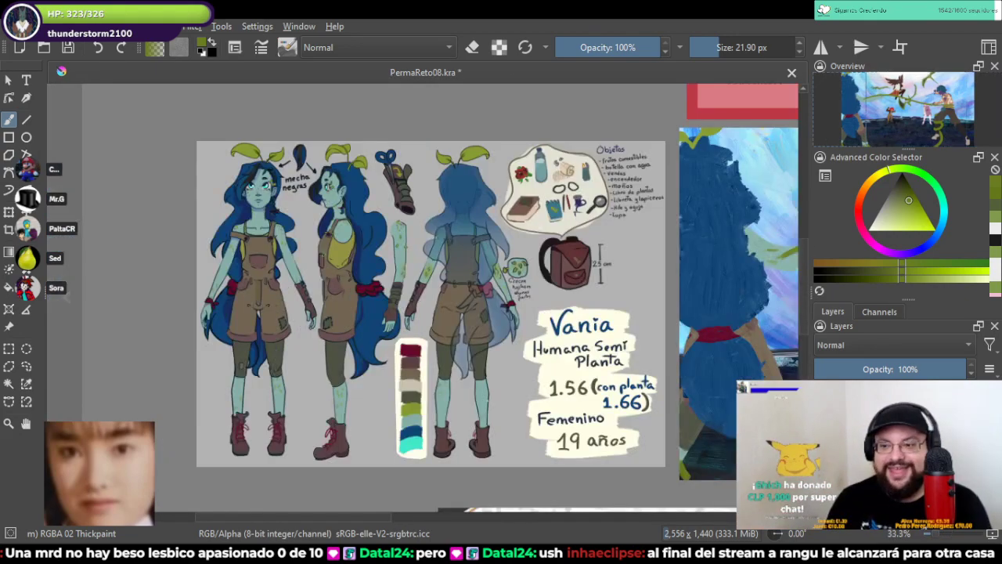
left_click_drag(488, 303, 334, 324)
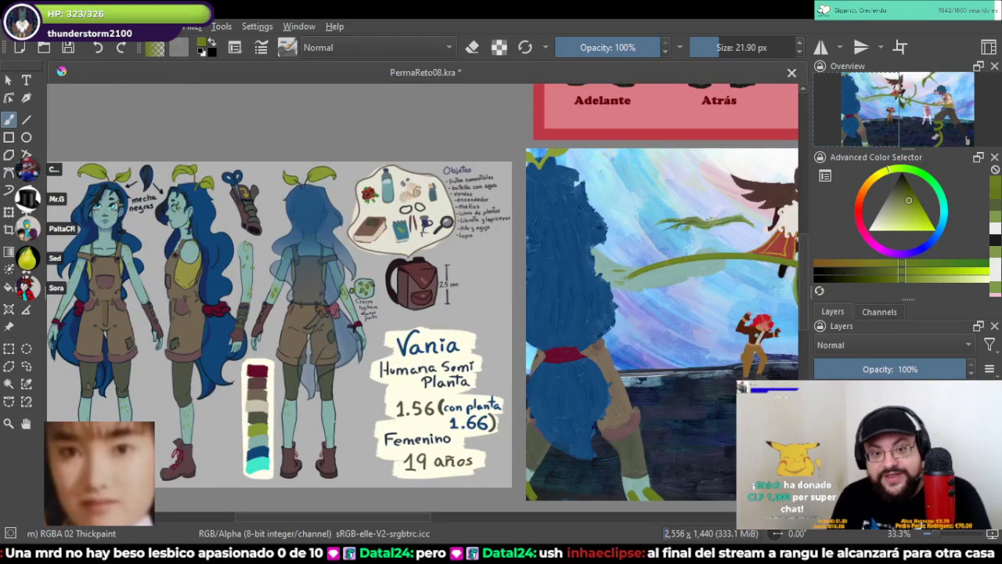
left_click_drag(144, 286, 345, 282)
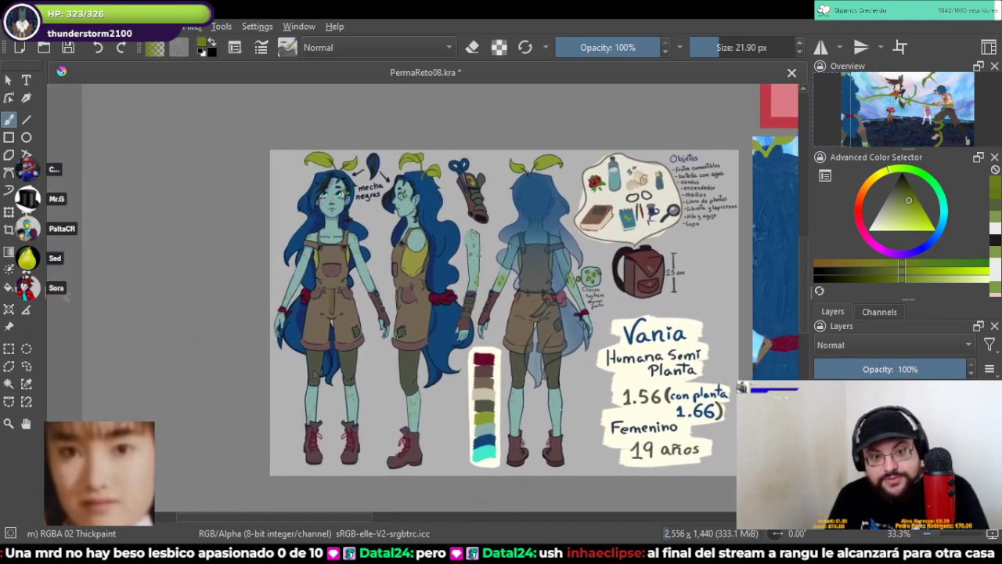
scroll(345, 282, "up", 3)
left_click(531, 216, "ctrl")
scroll(531, 216, "down", 3)
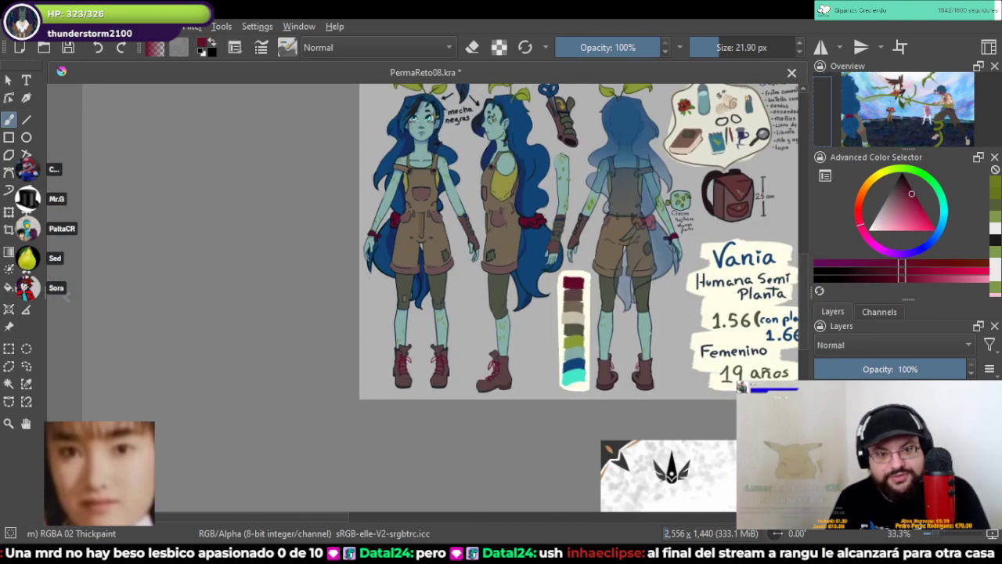
Step: Paint a dark red wrist tie with a forked, hanging knot on the pale green arm just before the fist
left_click_drag(531, 216, 226, 280)
left_click_drag(744, 241, 566, 260)
scroll(566, 260, "up", 4)
left_click_drag(485, 252, 486, 318)
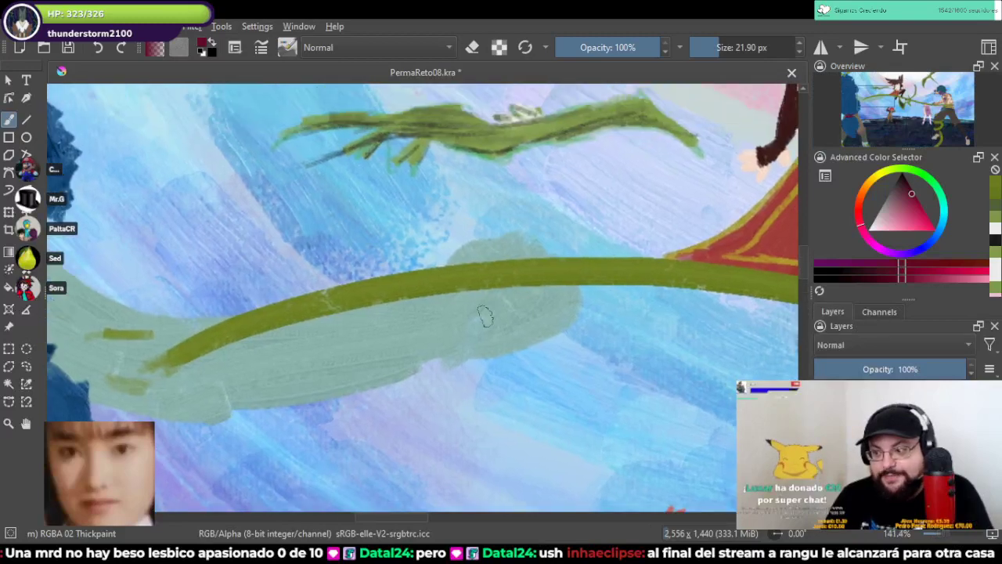
scroll(482, 314, "up", 1)
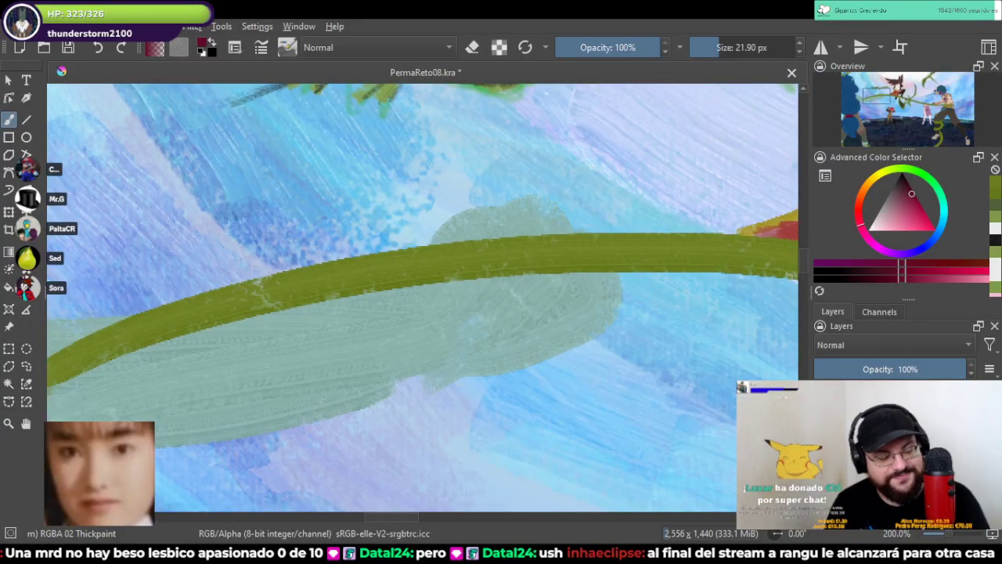
mouse_move(401, 290)
left_mouse_down()
mouse_move(422, 353)
mouse_move(412, 370)
mouse_move(421, 318)
mouse_move(425, 375)
mouse_move(432, 363)
mouse_move(470, 395)
mouse_move(414, 369)
mouse_move(409, 431)
left_mouse_up()
left_click_drag(421, 363, 418, 374)
scroll(470, 350, "down", 3)
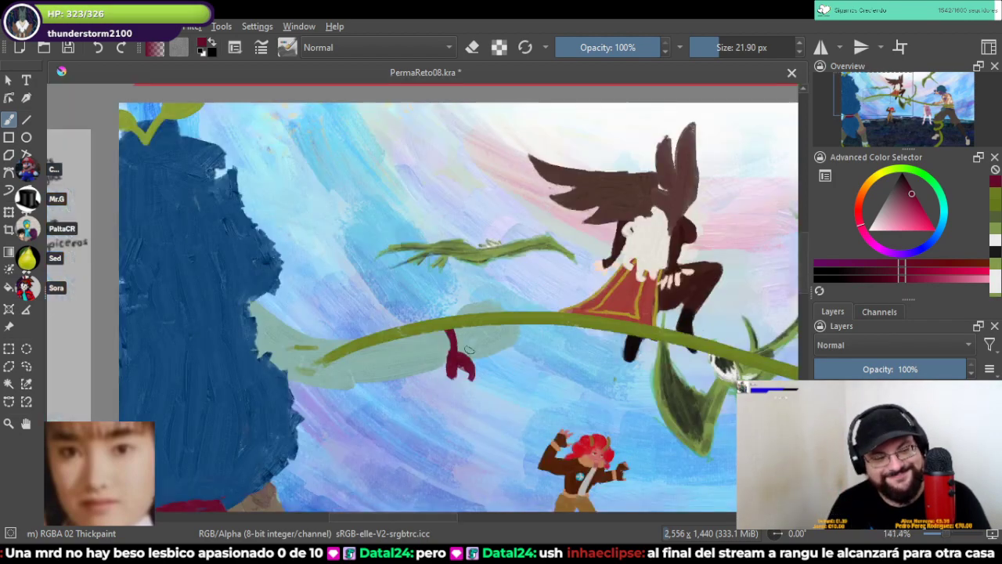
Step: Save the document with the dark red wrist tie added to the arm
scroll(470, 349, "down", 4)
scroll(555, 333, "up", 2)
left_click_drag(496, 292, 442, 200)
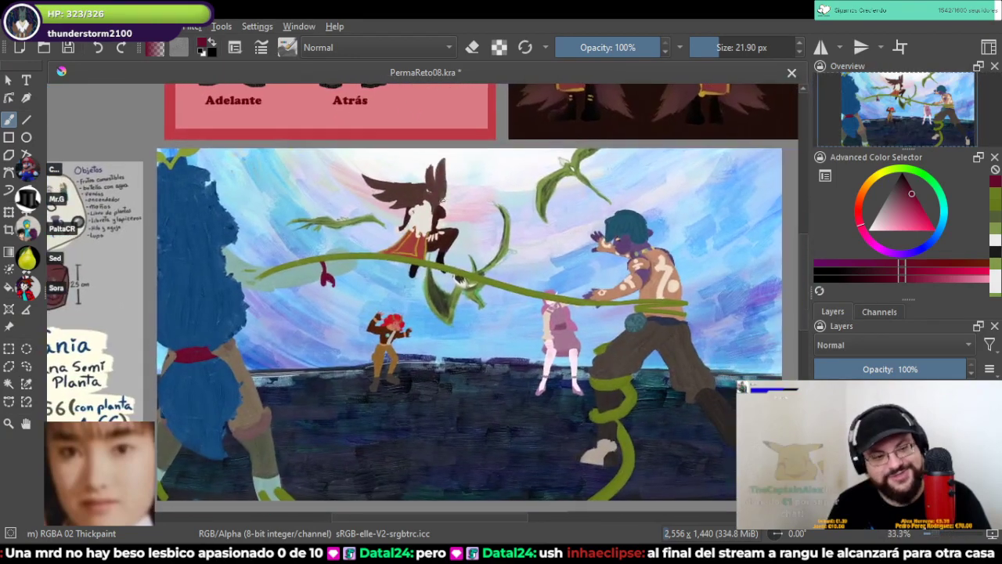
key("ctrl+s")
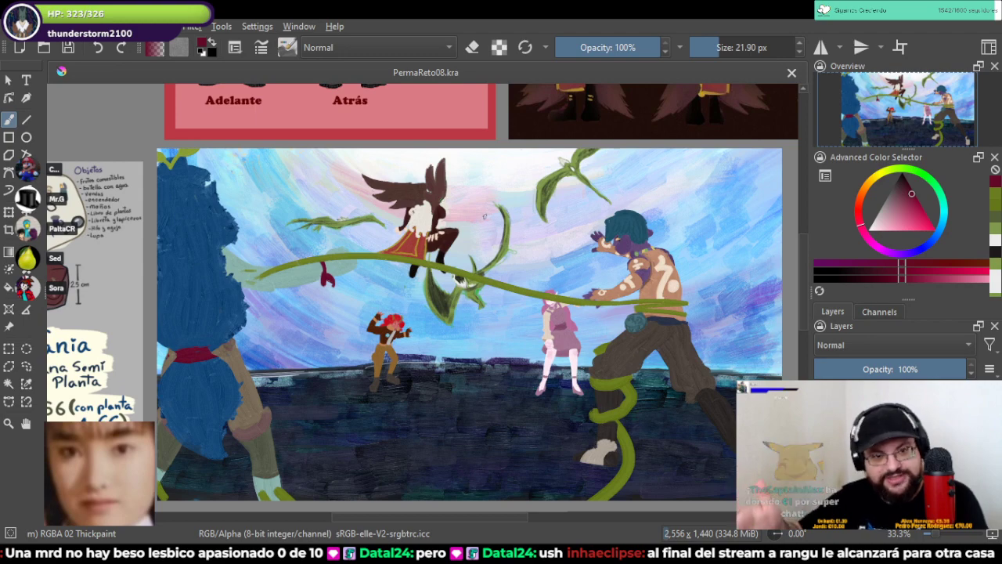
scroll(546, 219, "up", 2)
left_click_drag(537, 332, 551, 263)
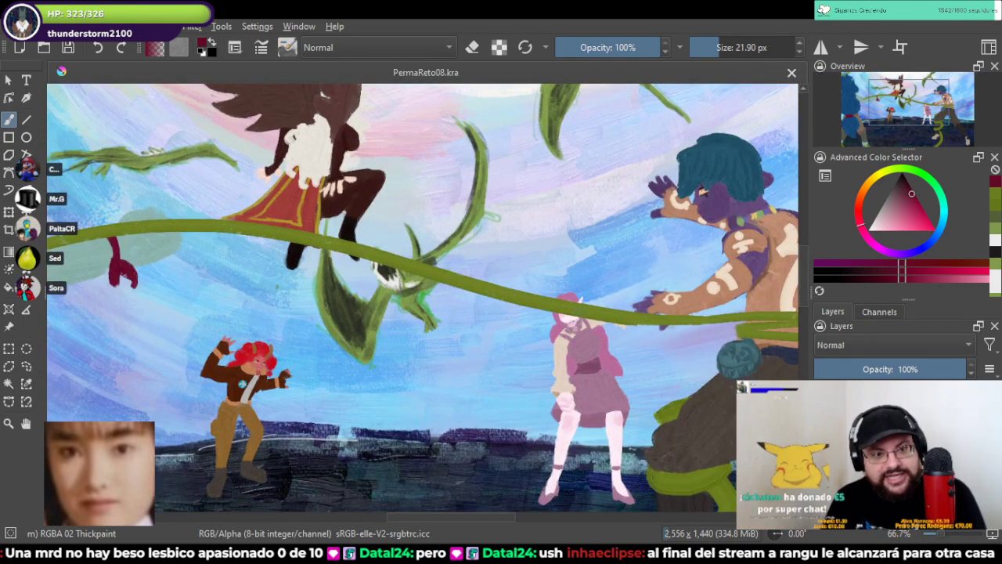
left_click_drag(240, 353, 279, 285)
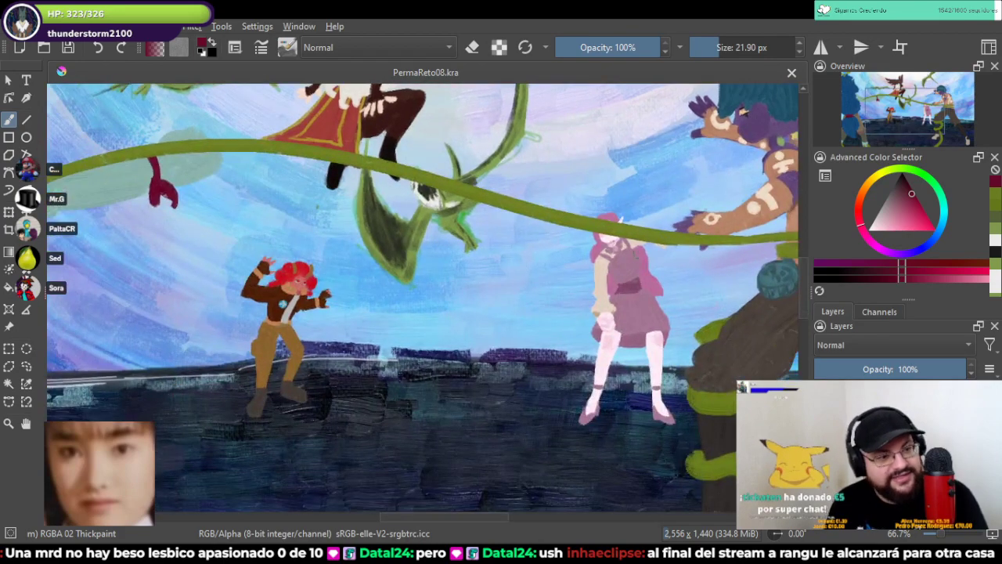
scroll(301, 336, "up", 2)
scroll(287, 306, "down", 4)
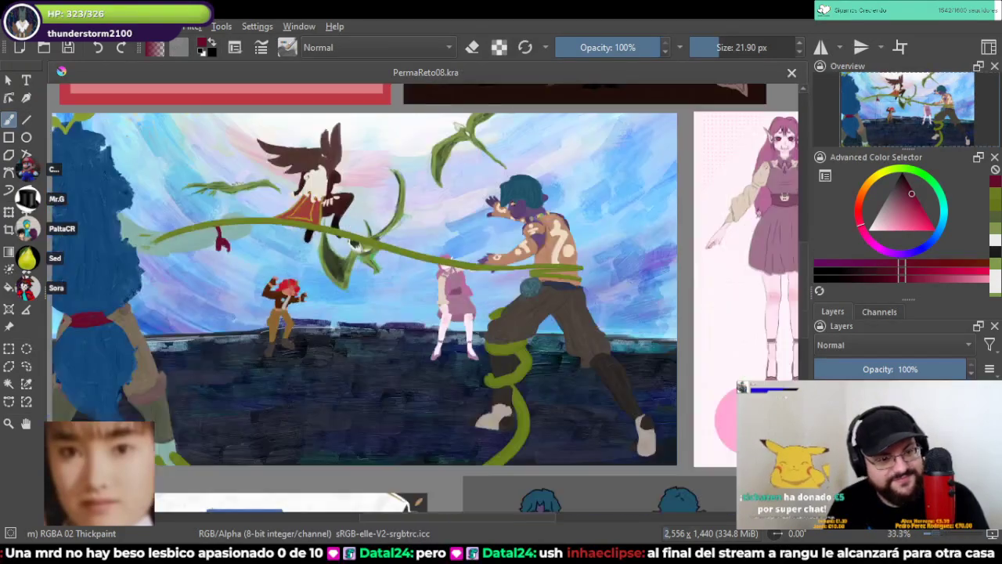
Step: Erase the green vine coiled around the blue-haired man's front leg and trailing to the ground with the Eraser Circle brush
left_click_drag(354, 246, 440, 246)
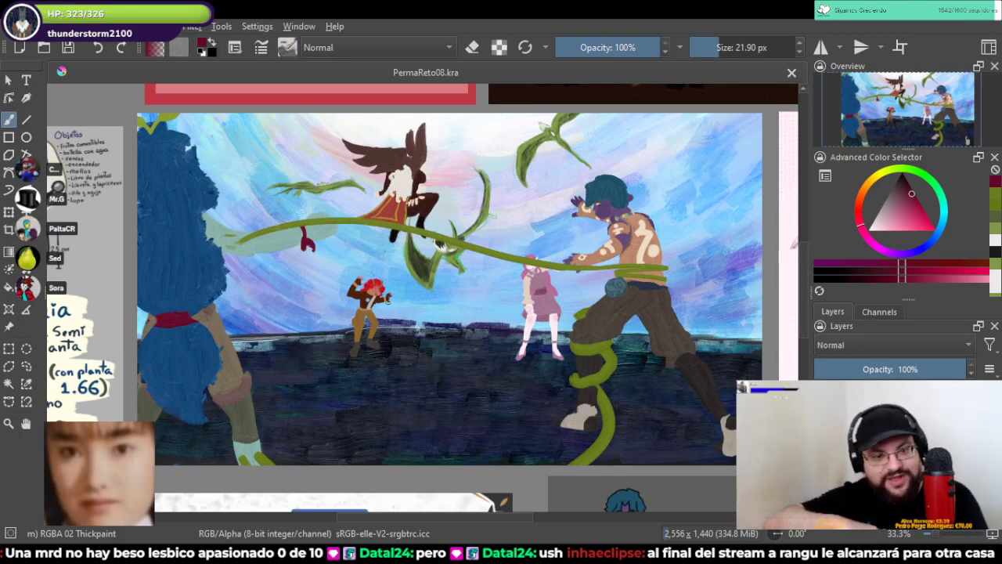
left_click_drag(389, 299, 394, 285)
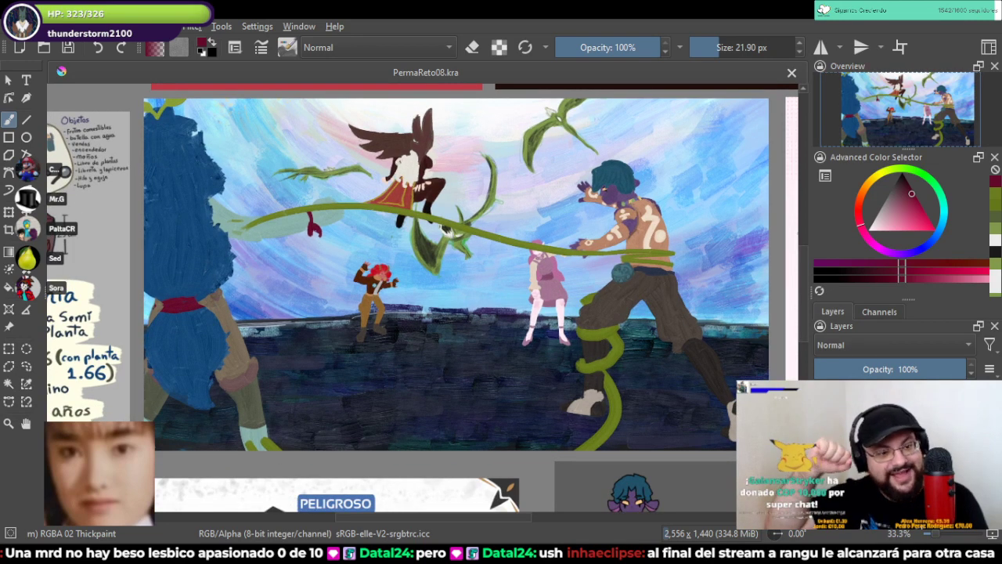
scroll(539, 335, "up", 3)
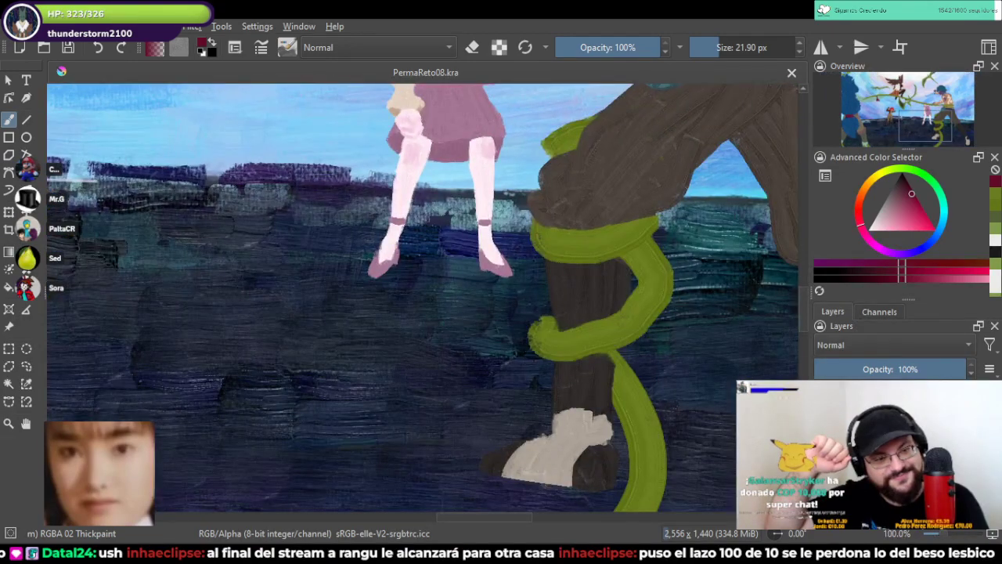
right_click(525, 285)
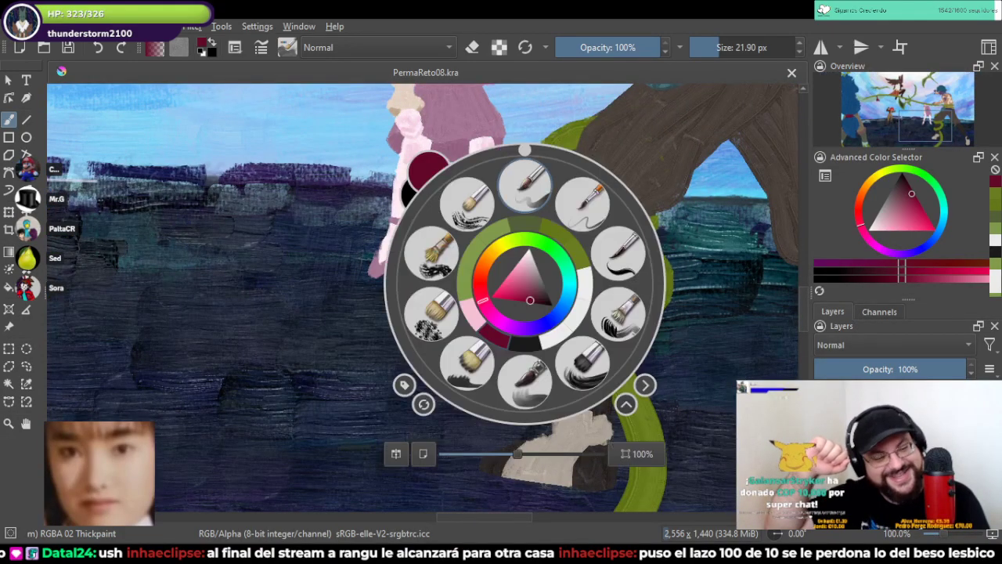
left_click(549, 178)
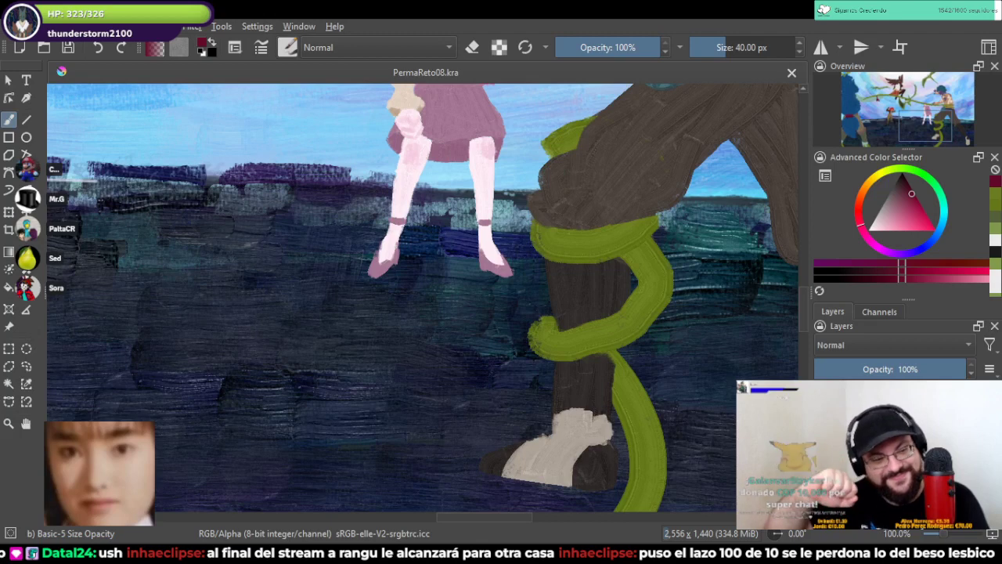
key("slash")
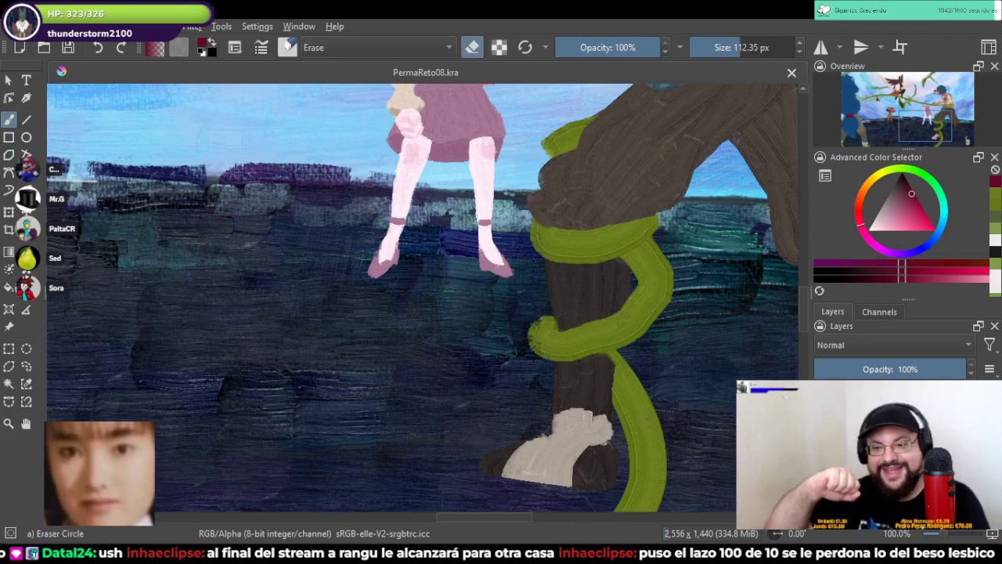
left_click(259, 143)
mouse_move(559, 150)
left_mouse_down()
mouse_move(554, 279)
mouse_move(561, 159)
mouse_move(580, 107)
mouse_move(634, 221)
mouse_move(641, 307)
mouse_move(564, 423)
mouse_move(513, 380)
mouse_move(537, 347)
left_mouse_up()
scroll(548, 313, "down", 4)
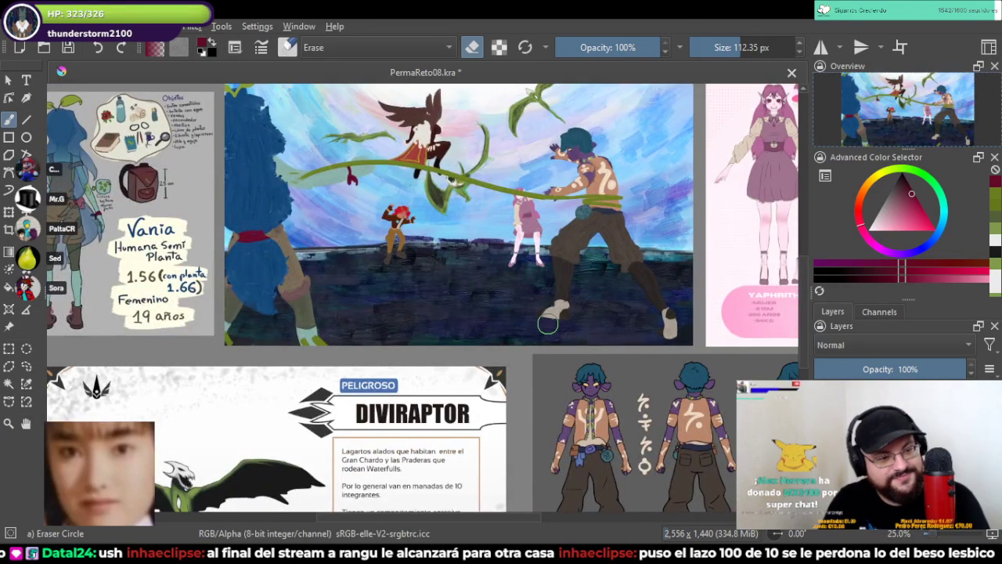
Step: Return to the RGBA 02 Thickpaint brush and erase the leftover green vine end beside the long-haired figure's pale green foot
right_click(470, 233)
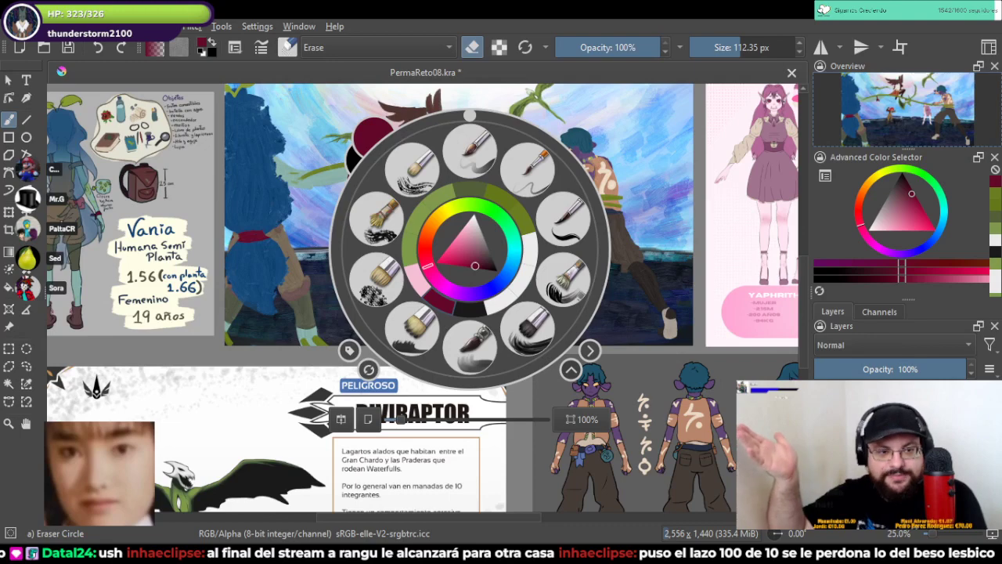
left_click(568, 280)
right_click(483, 284)
scroll(482, 284, "up", 2)
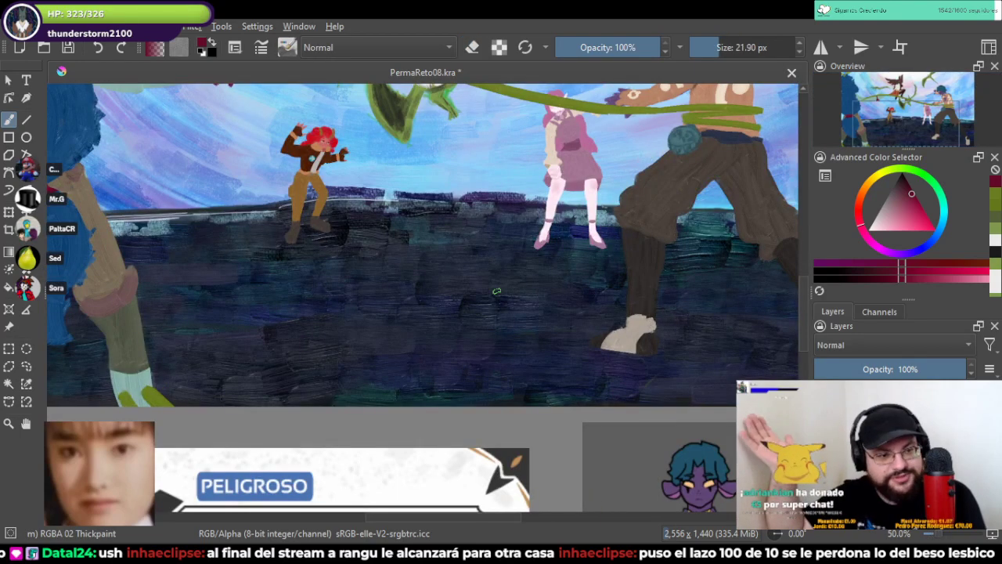
left_click_drag(410, 200, 548, 159)
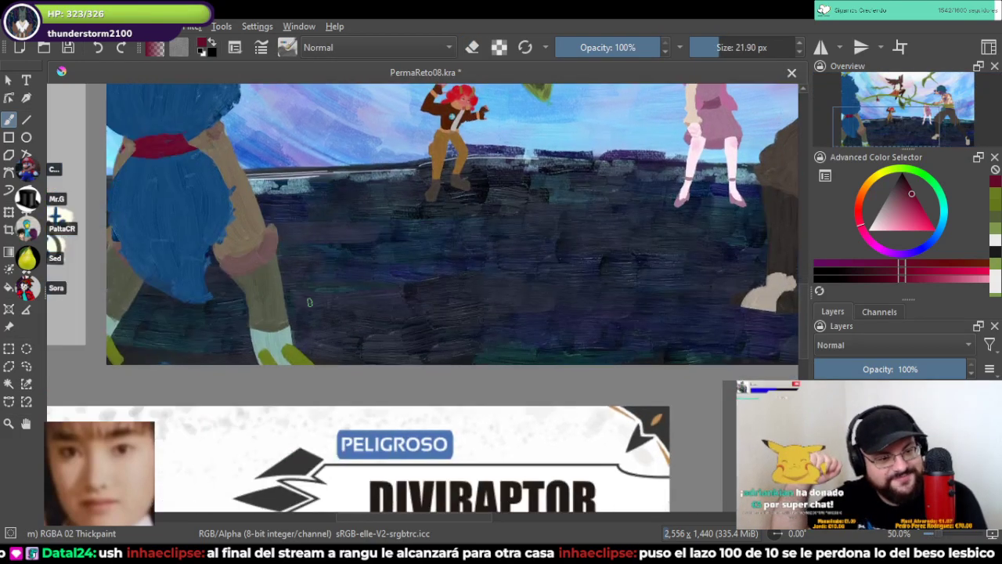
key("e")
left_click_drag(270, 344, 307, 362)
left_click_drag(394, 352, 265, 336)
key("e")
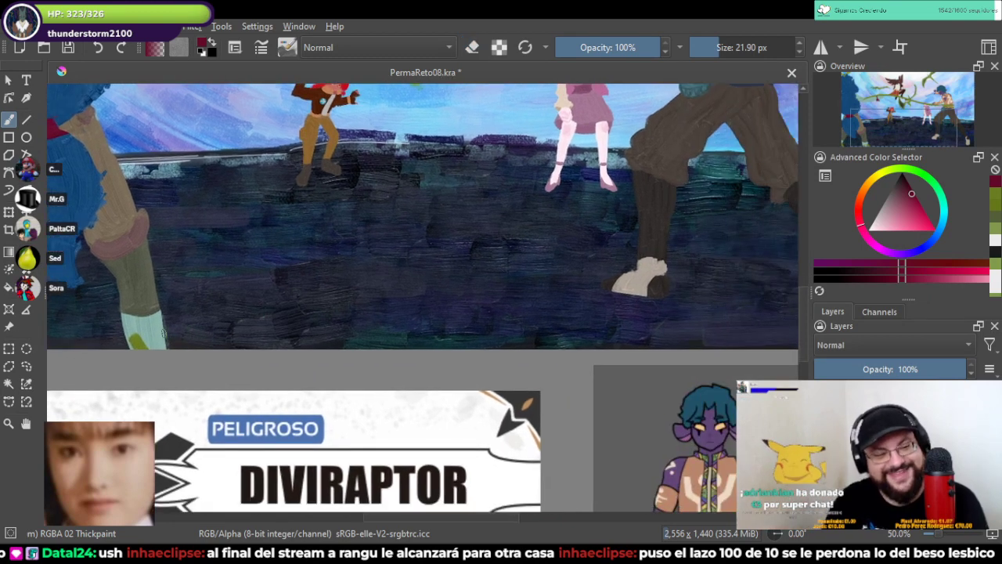
Step: Sample the olive green on the pale green foot and paint a long curved vine across the ground to the man's front ankle
left_click_drag(159, 339, 654, 252)
key("ctrl+z")
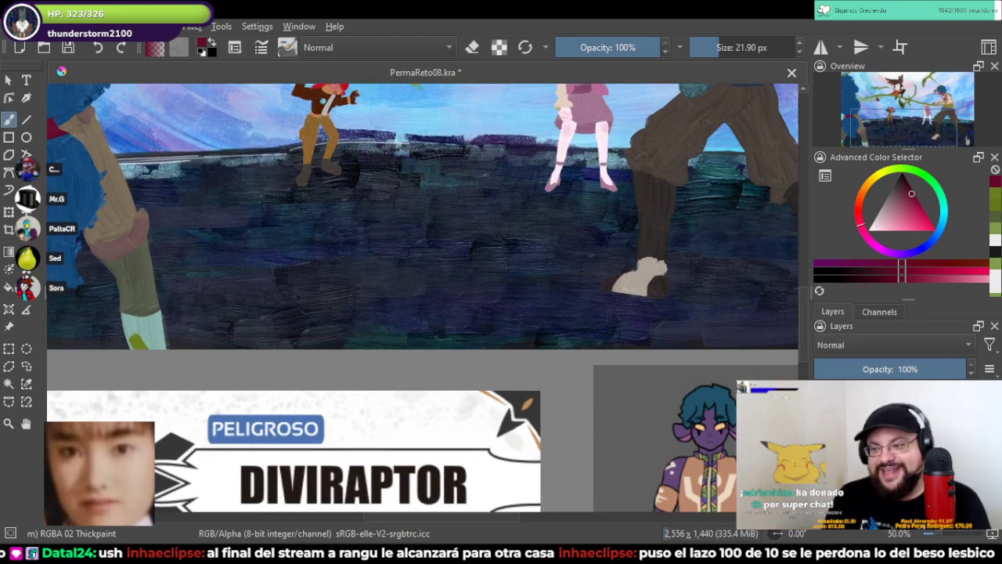
left_click(138, 341, "ctrl")
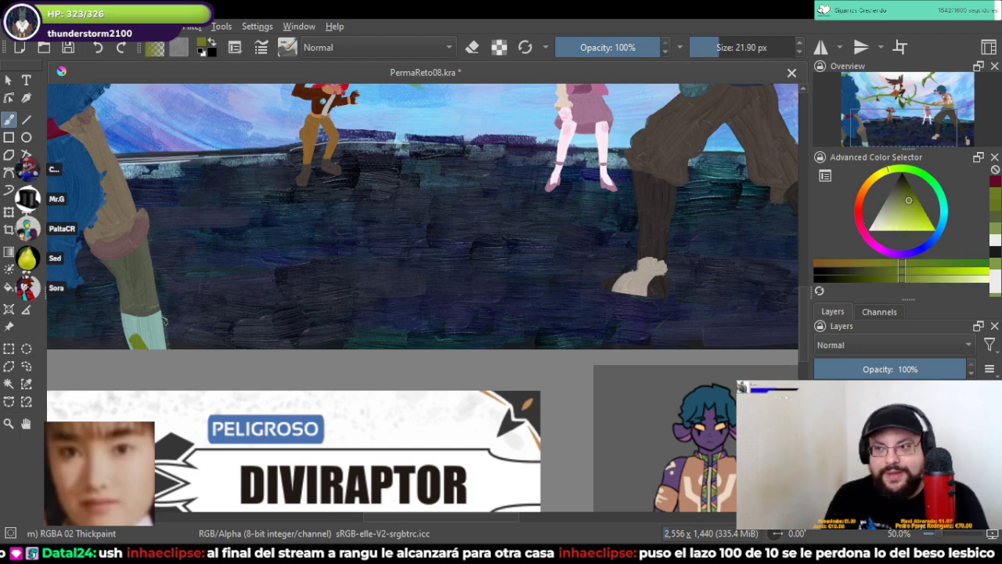
mouse_move(150, 335)
left_mouse_down()
mouse_move(544, 295)
mouse_move(664, 252)
mouse_move(452, 336)
mouse_move(377, 389)
left_mouse_up()
Step: Paint olive-green zigzag strokes up the man's dark lower leg so the ground vine wraps around it
scroll(449, 337, "up", 4)
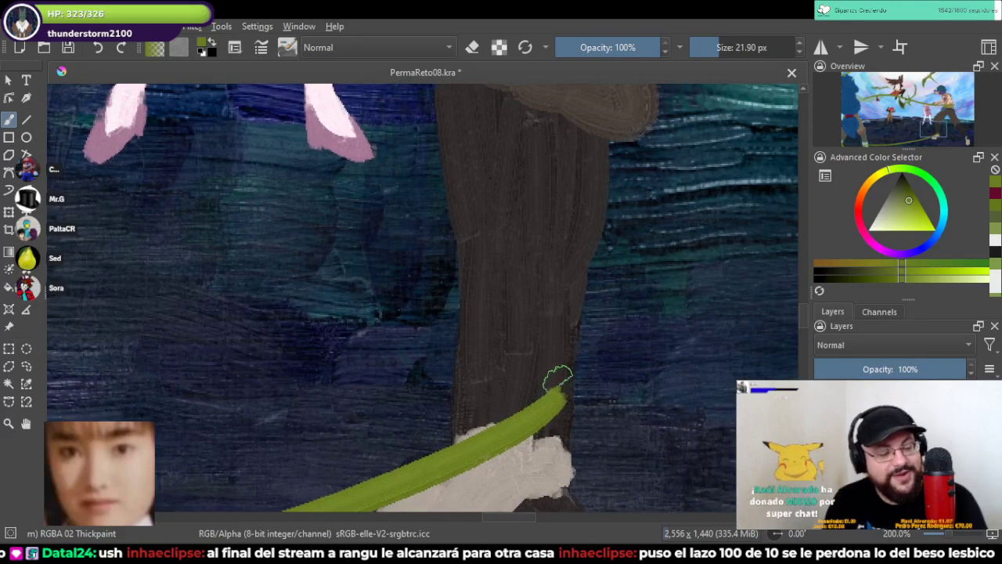
left_click_drag(559, 391, 601, 364)
key("ctrl+z")
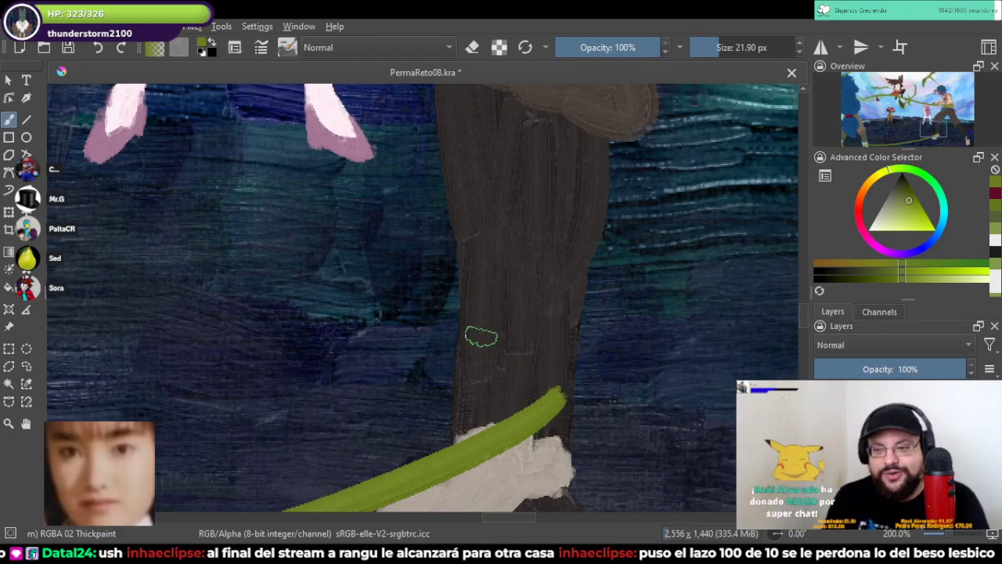
mouse_move(469, 337)
left_mouse_down()
mouse_move(542, 365)
mouse_move(587, 367)
left_mouse_up()
key("ctrl+z")
mouse_move(450, 338)
left_mouse_down()
mouse_move(548, 378)
mouse_move(583, 368)
left_mouse_up()
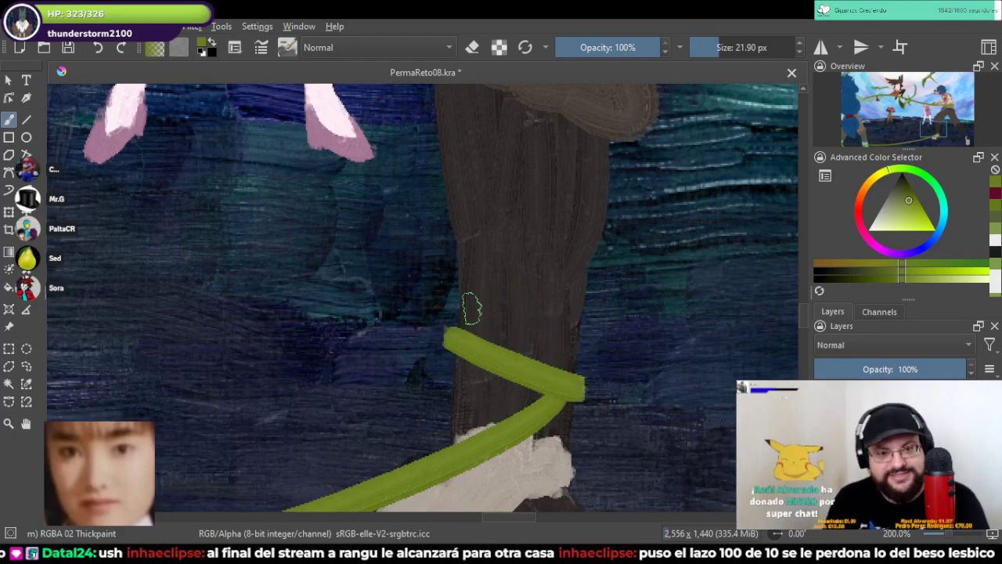
left_click_drag(448, 332, 585, 266)
key("ctrl+z")
left_click_drag(442, 332, 589, 286)
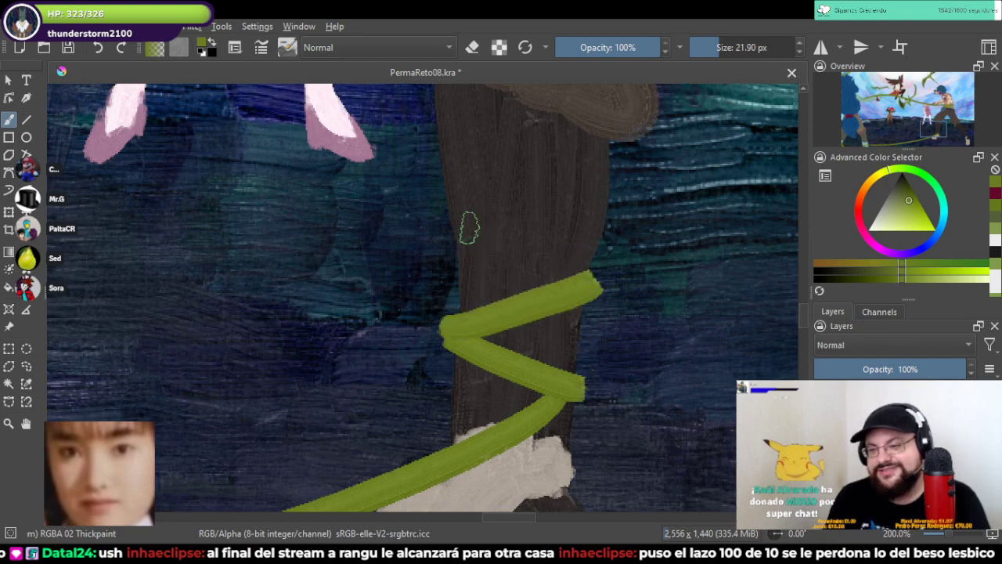
left_click_drag(442, 225, 611, 269)
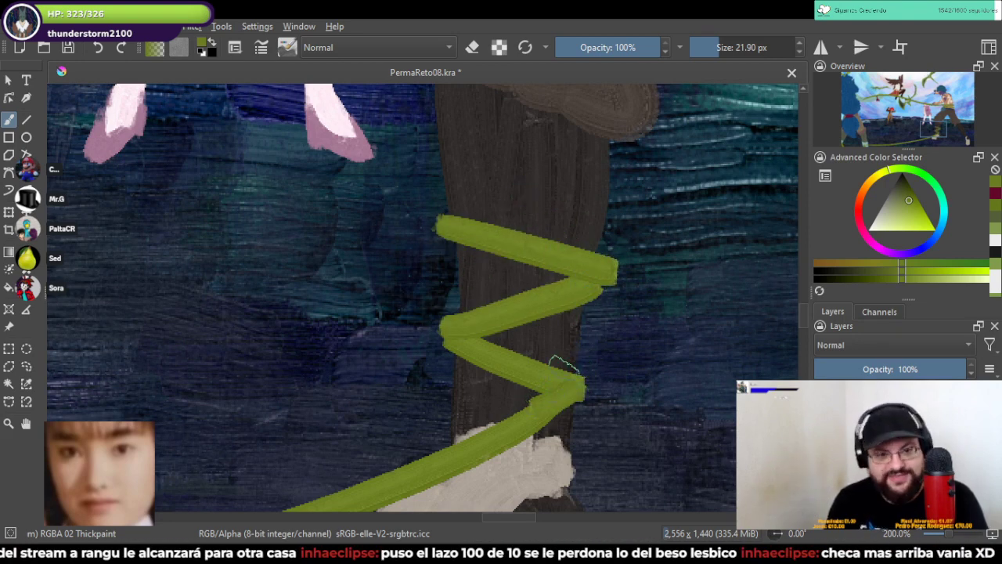
Step: Trim and repaint the upper outer bend of the zigzag vine on the leg, and save the document
key("e")
left_click_drag(626, 249, 613, 296)
key("e")
left_click_drag(604, 262, 597, 288)
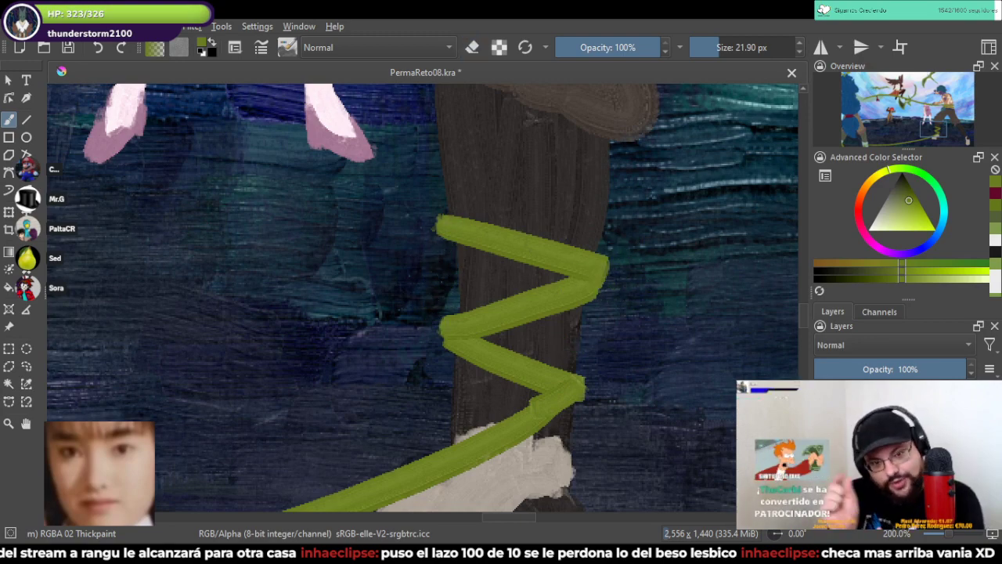
key("ctrl+s")
scroll(429, 322, "down", 6)
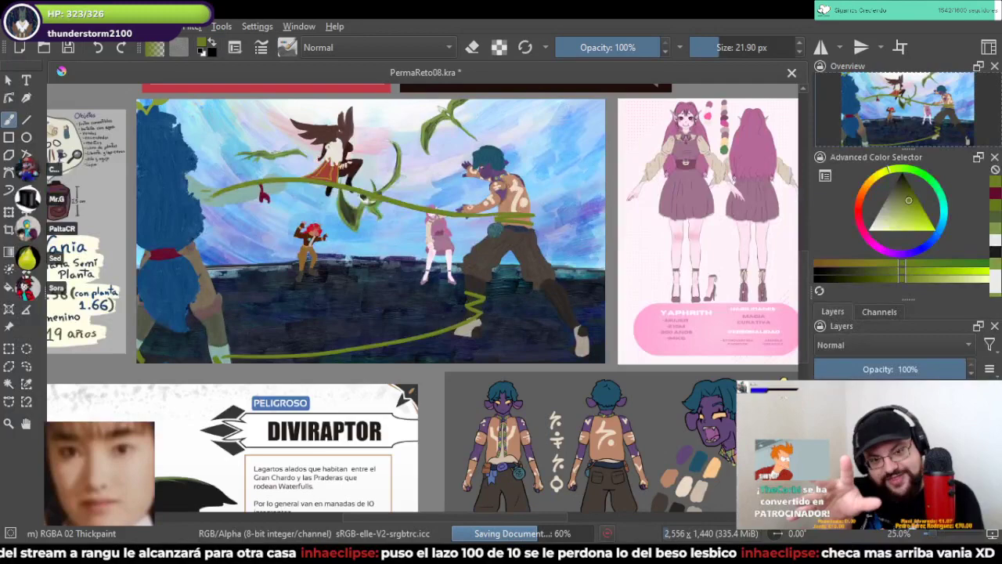
Step: Erase the part of the vine that crosses the pale green fist beyond the dark red wrist tie
left_click_drag(468, 282, 560, 364)
scroll(499, 293, "up", 1)
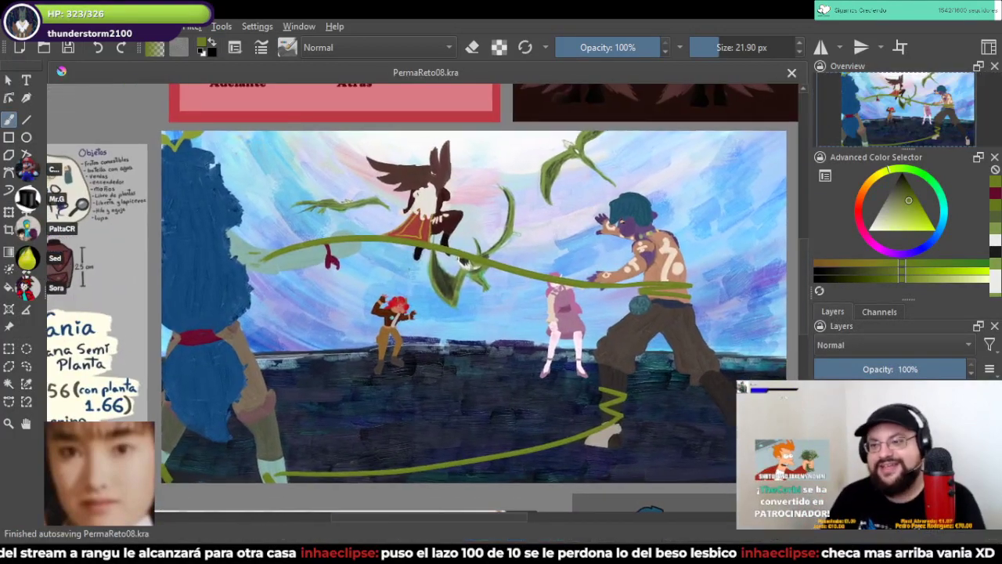
scroll(319, 249, "up", 6)
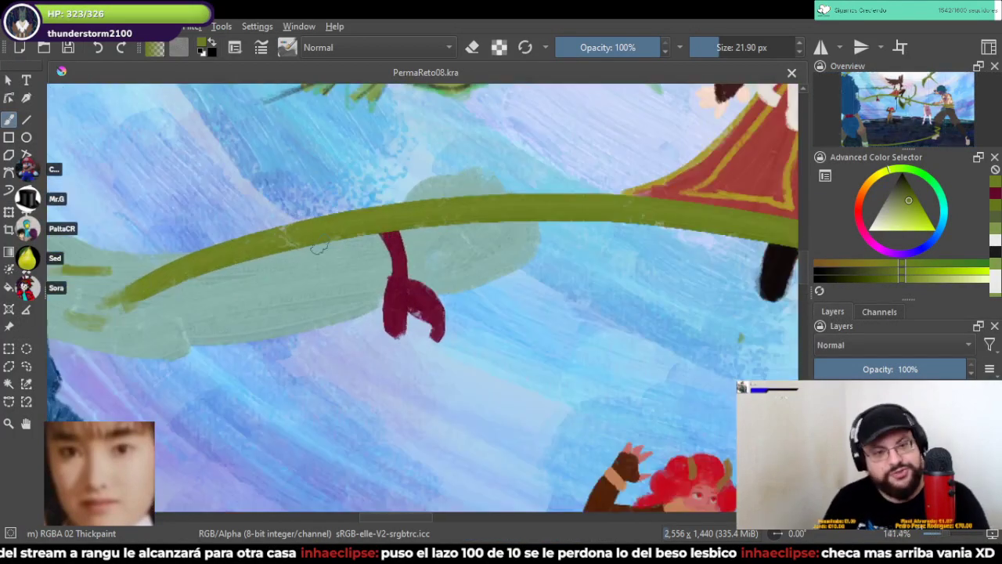
key("e")
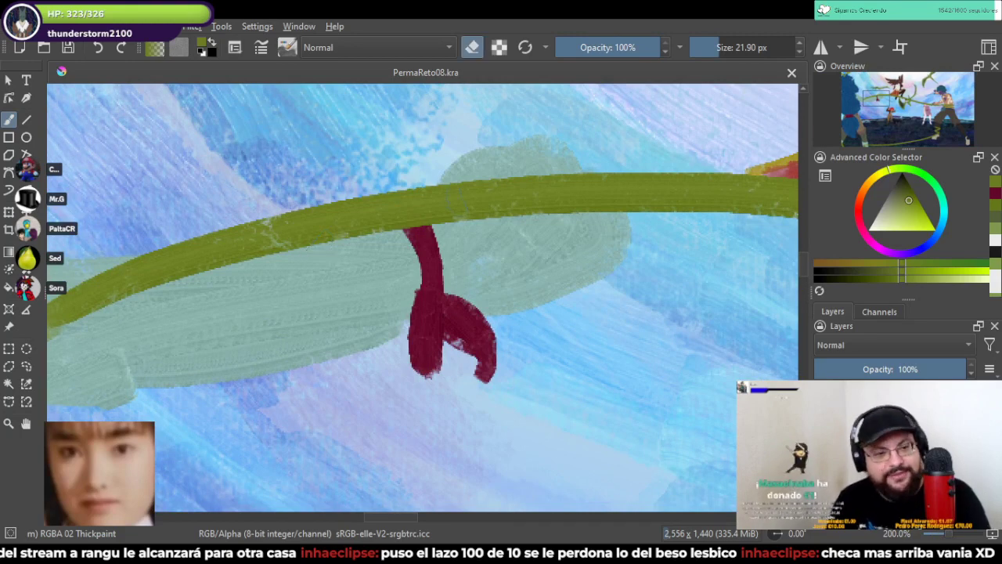
mouse_move(462, 177)
left_mouse_down()
mouse_move(457, 227)
mouse_move(454, 193)
mouse_move(467, 181)
mouse_move(489, 213)
mouse_move(531, 196)
mouse_move(559, 208)
mouse_move(563, 185)
mouse_move(614, 221)
left_mouse_up()
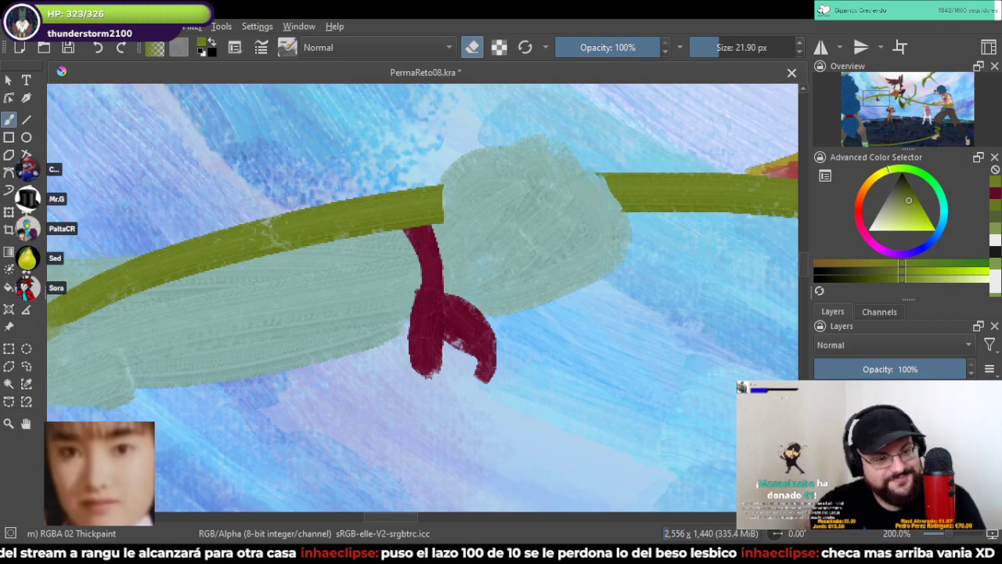
Step: Save the document with the vine cleared from the fist
key("ctrl+s")
scroll(607, 214, "down", 8)
scroll(673, 212, "up", 2)
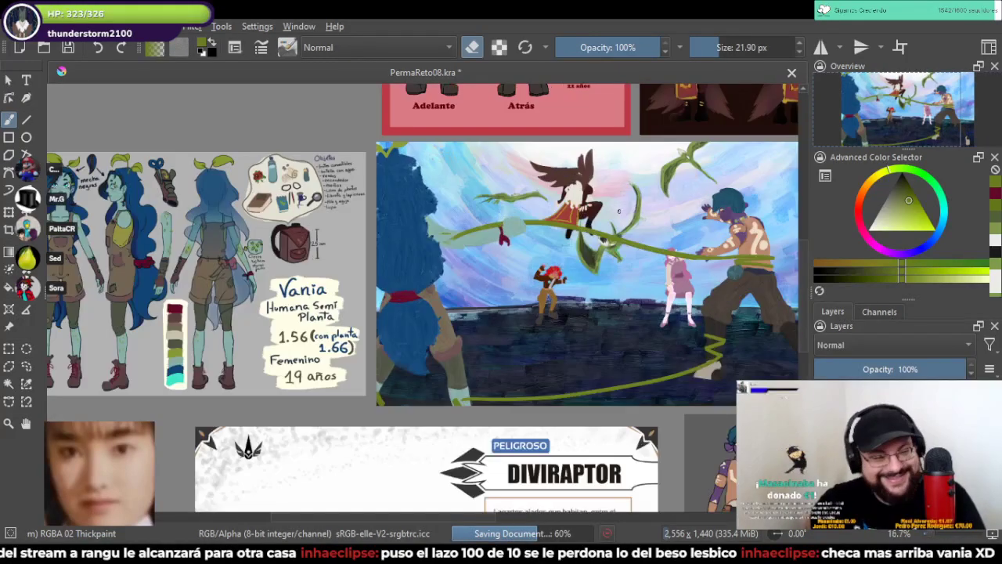
left_click_drag(602, 237, 528, 265)
key("ctrl+s")
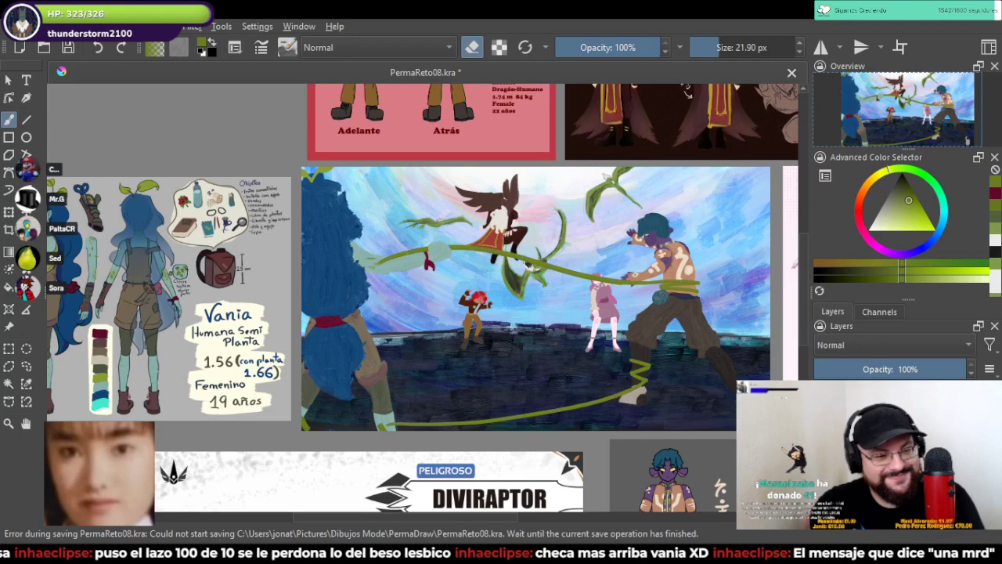
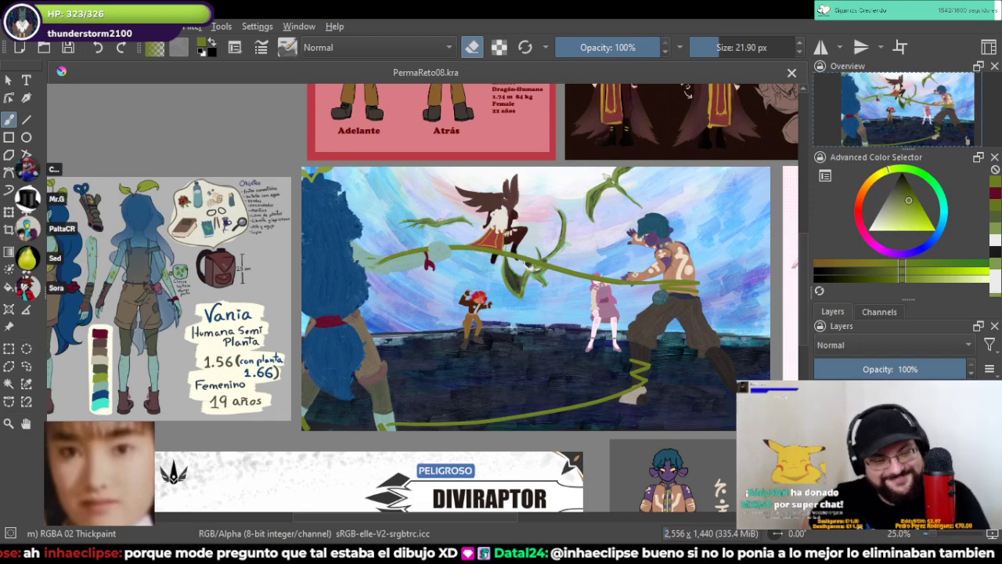
scroll(547, 240, "up", 1)
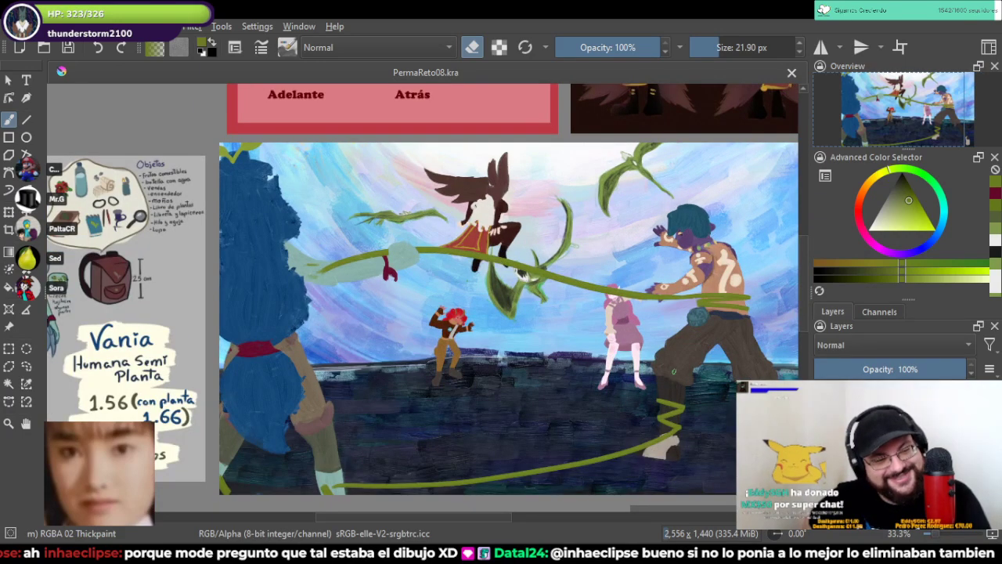
left_click_drag(521, 274, 471, 258)
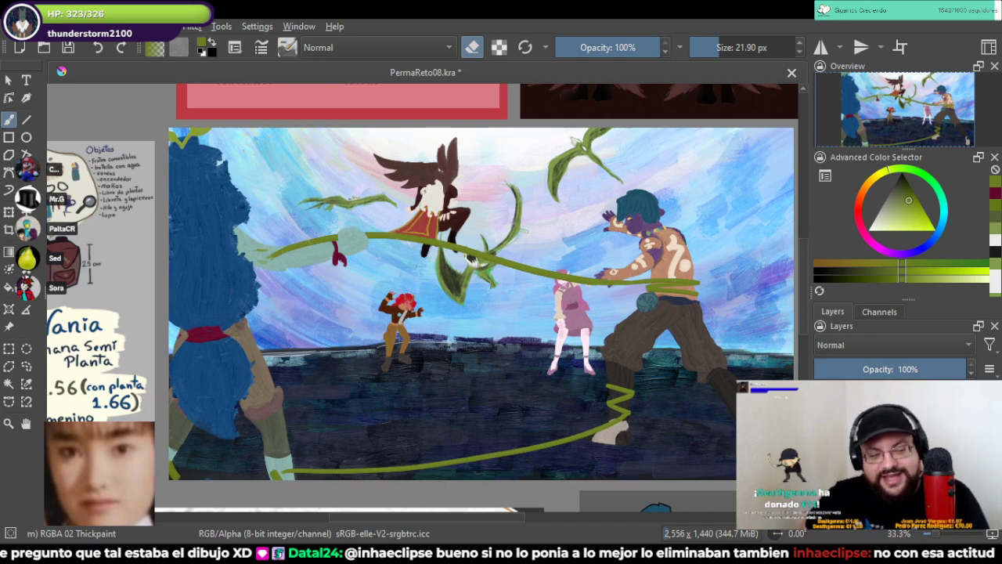
left_click_drag(403, 315, 542, 331)
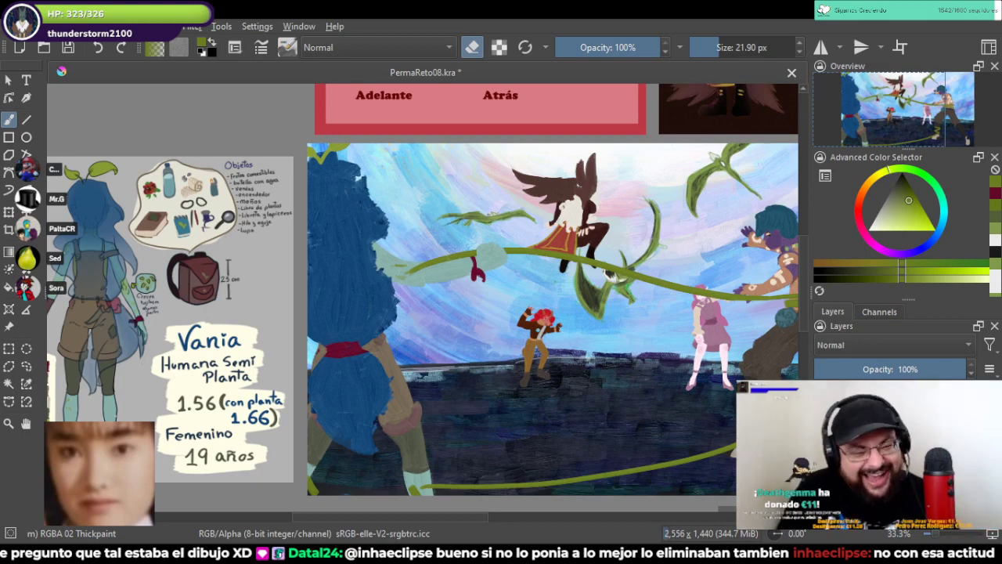
left_click_drag(541, 331, 502, 320)
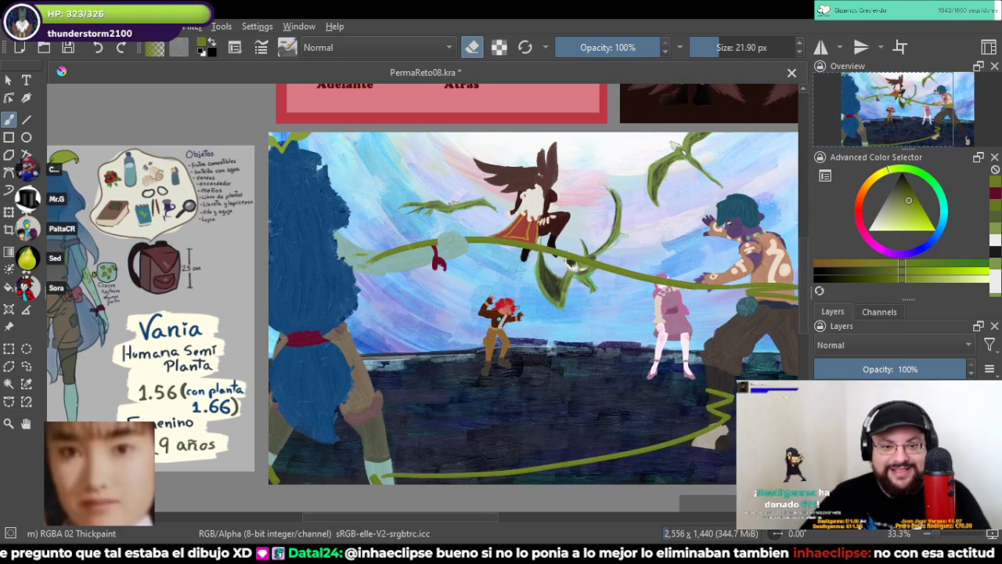
Step: Examine the vine scene up close and against the surrounding character reference sheets
scroll(611, 297, "up", 4)
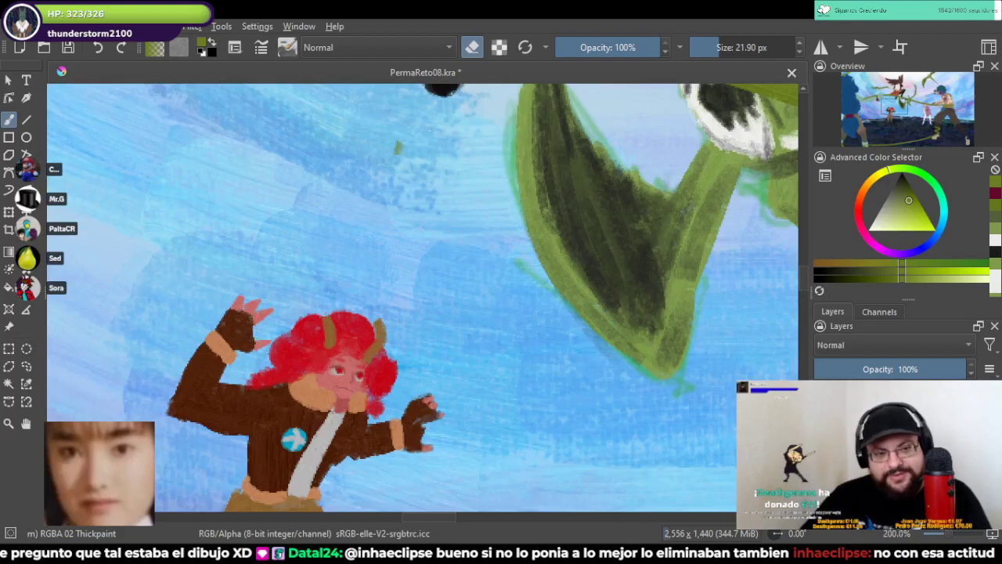
left_click_drag(252, 330, 339, 307)
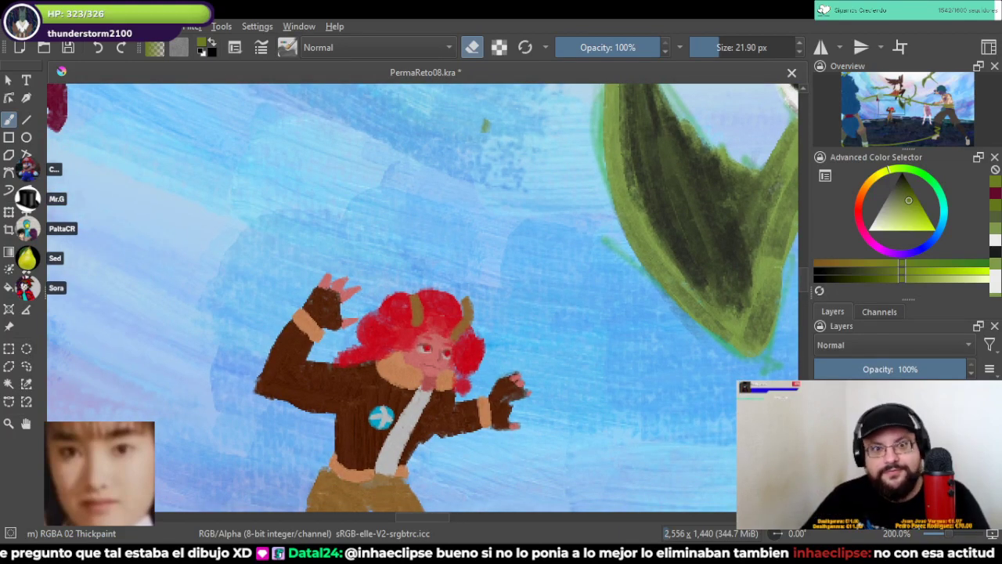
key("/")
scroll(403, 288, "down", 7)
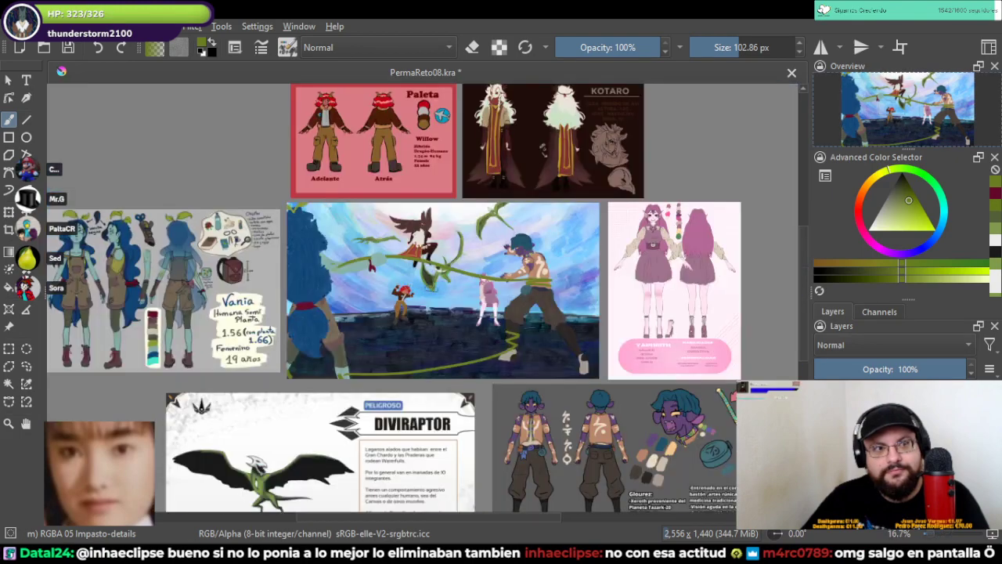
scroll(433, 298, "up", 6)
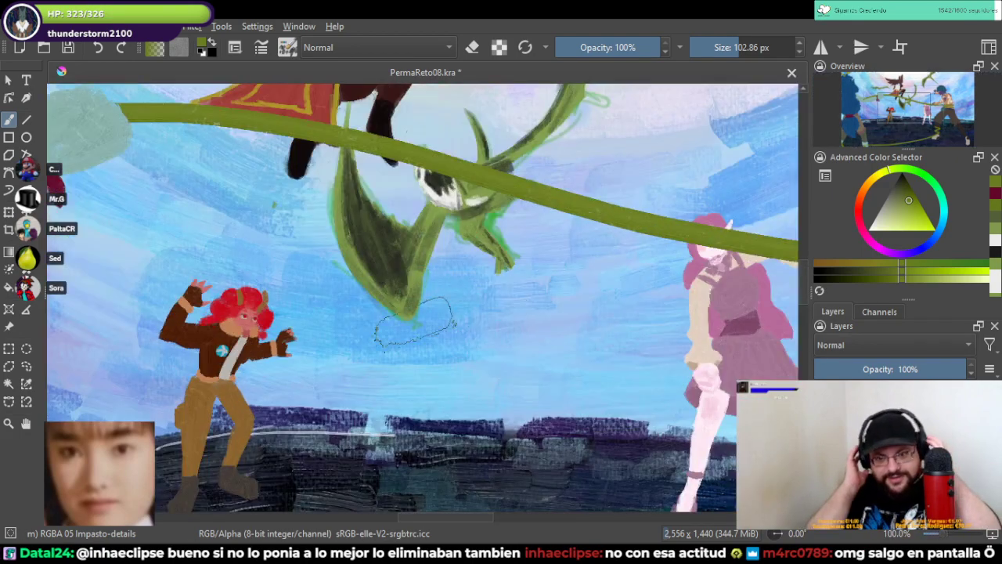
scroll(415, 322, "down", 3)
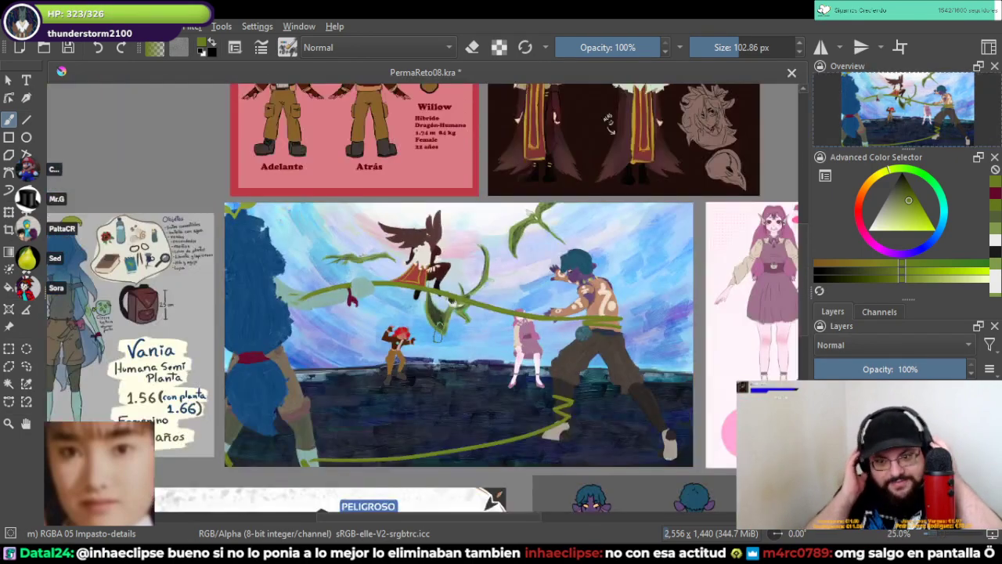
scroll(515, 325, "up", 4)
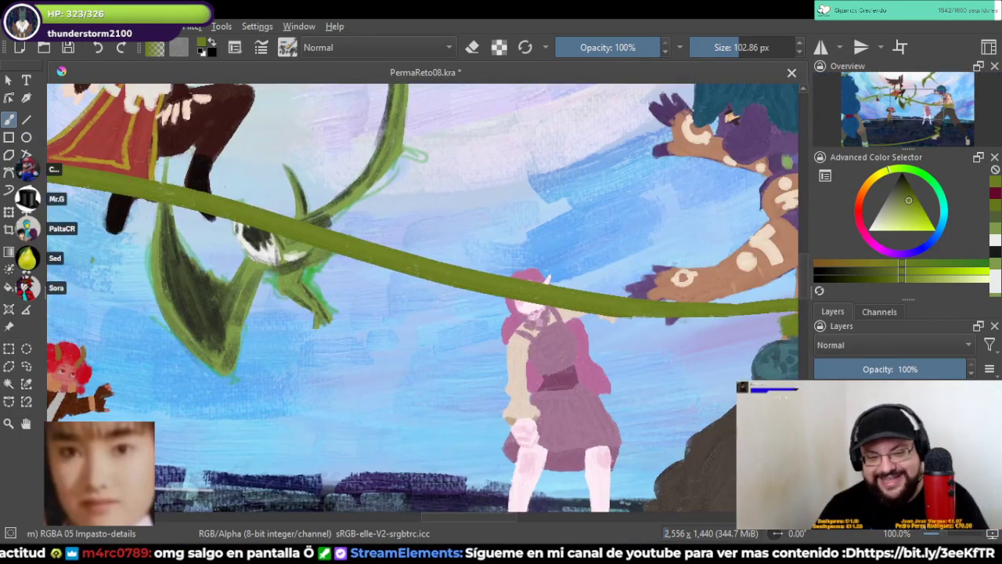
mouse_move(501, 313)
left_mouse_down()
mouse_move(530, 325)
mouse_move(436, 347)
left_mouse_up()
scroll(692, 338, "down", 2)
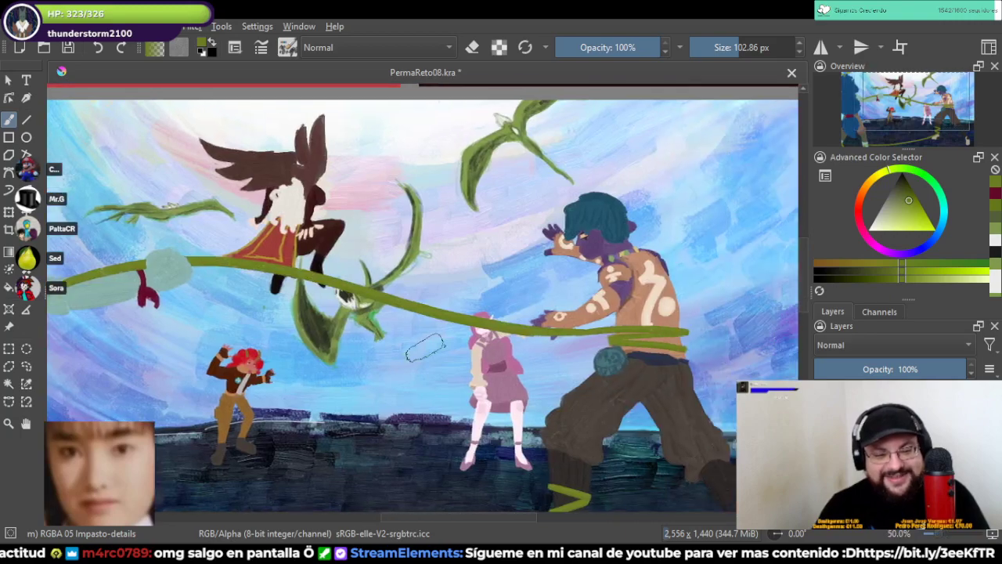
Step: Lasso the vine section between the central flying creature and the blue-haired figure's waist, and start transforming it
scroll(431, 347, "up", 2)
left_click(25, 366)
scroll(485, 313, "down", 1)
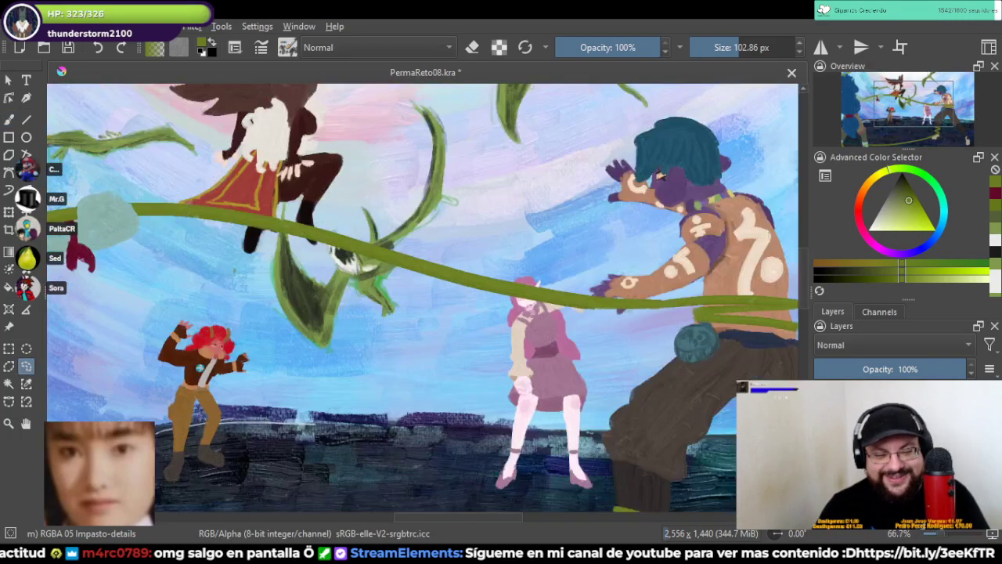
mouse_move(663, 296)
left_mouse_down()
mouse_move(548, 344)
mouse_move(313, 289)
mouse_move(391, 213)
mouse_move(595, 239)
left_mouse_up()
key("ctrl+t")
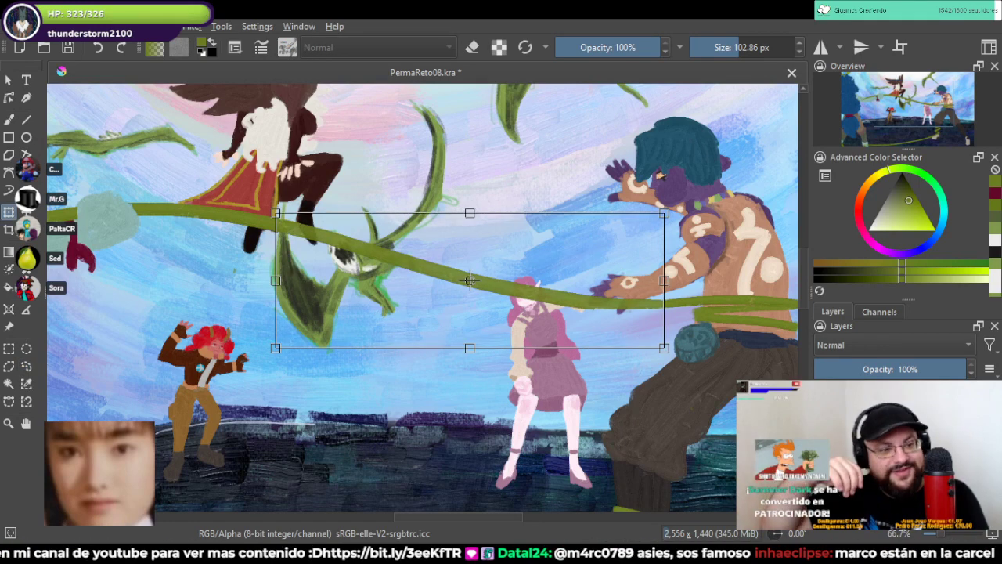
key("Return")
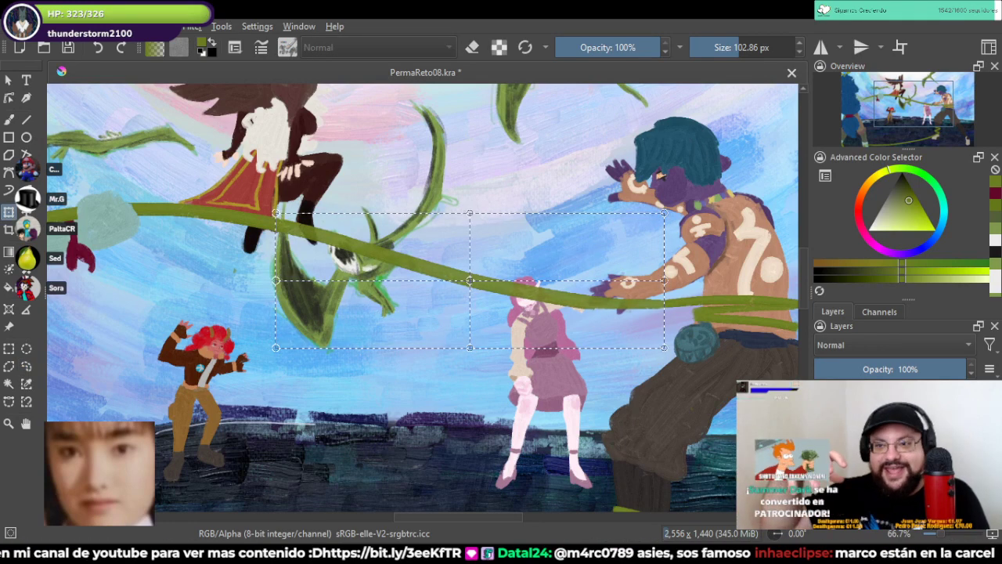
left_click_drag(469, 280, 470, 314)
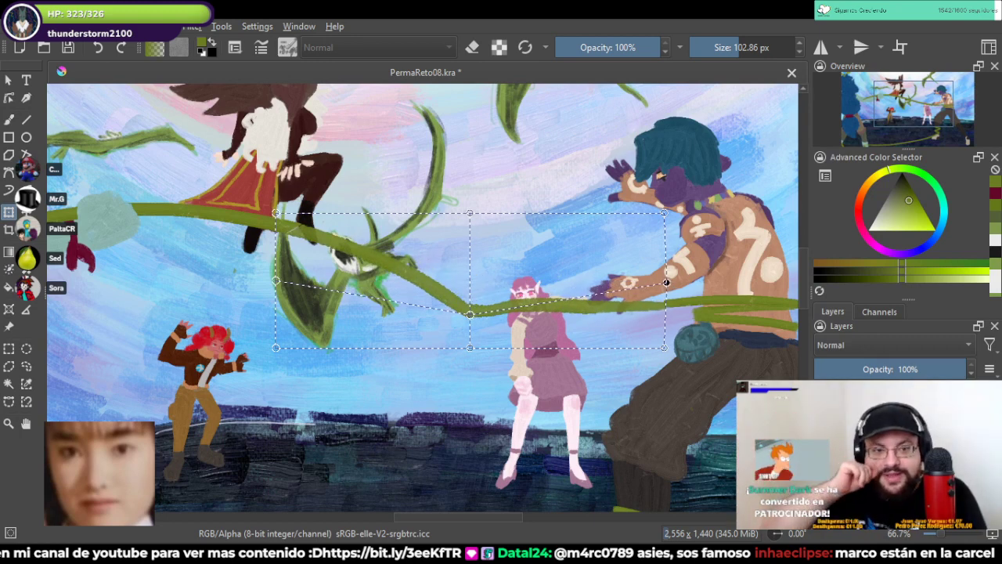
key("ctrl+z")
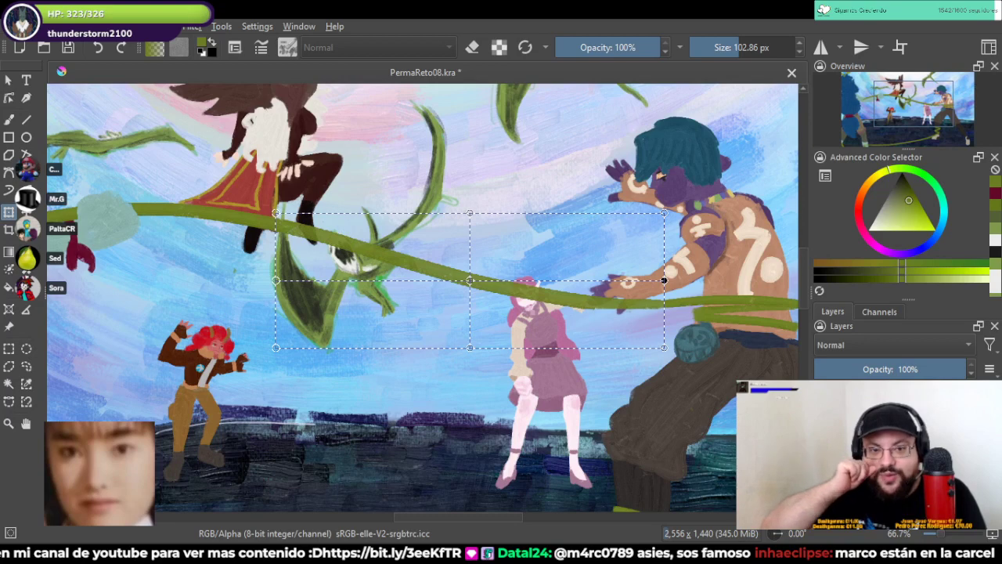
key("ctrl+z")
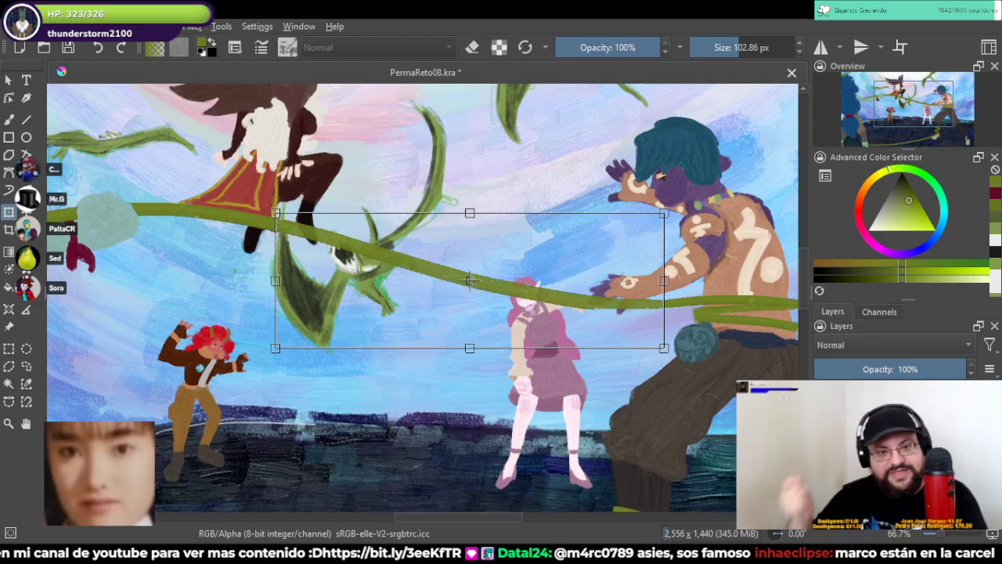
key("ctrl+z")
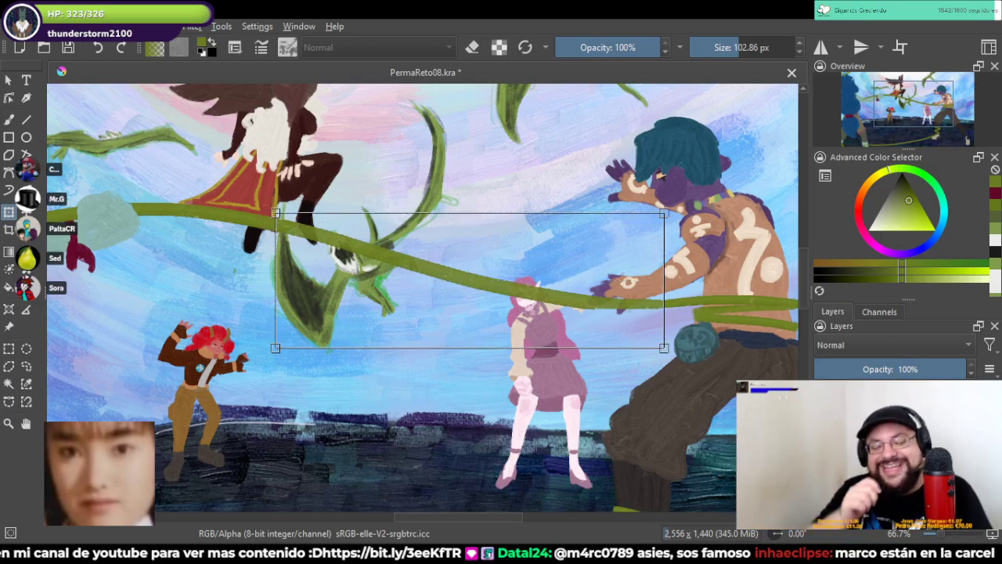
key("ctrl+z")
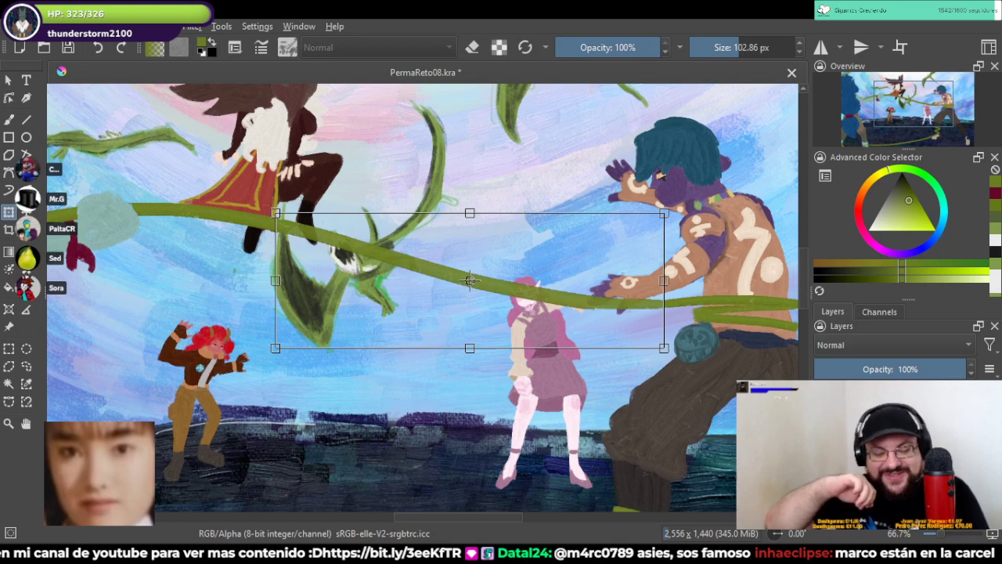
key("ctrl+z")
key("ctrl+z")
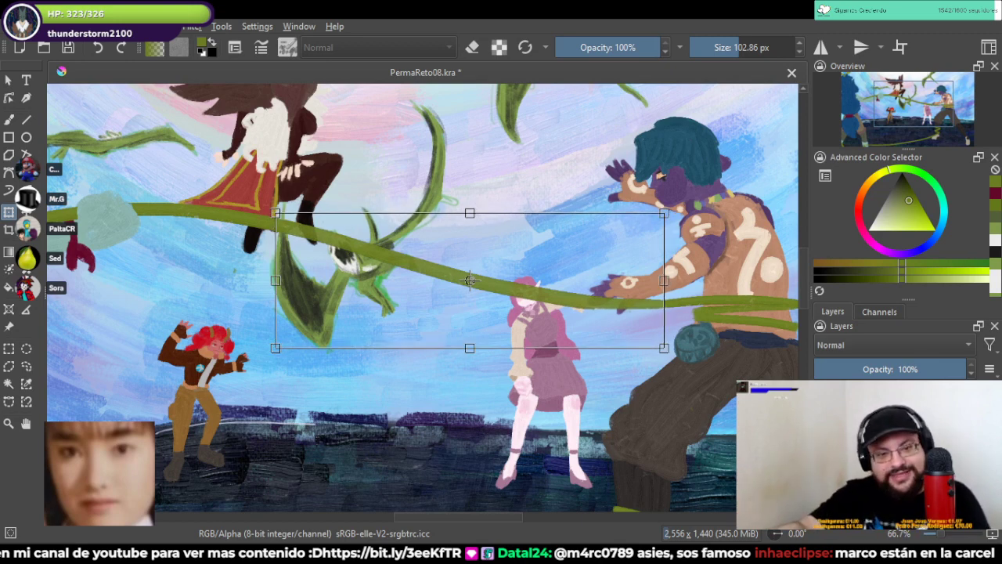
Step: Mesh-transform the selected vine section so it sags below the pink-haired girl's face, and apply the transform
key("Return")
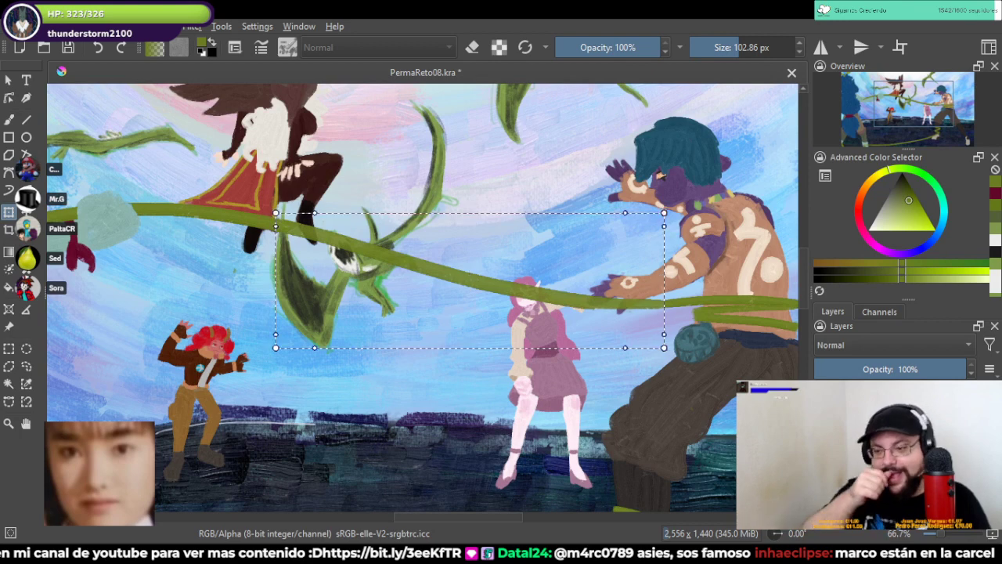
left_click_drag(571, 347, 584, 367)
left_click_drag(370, 215, 375, 253)
left_click_drag(279, 242, 270, 202)
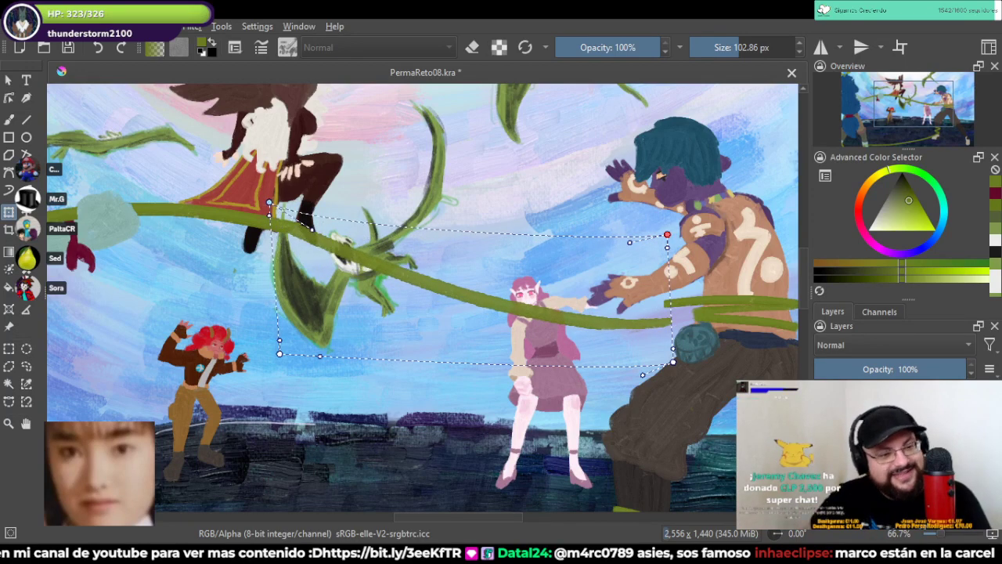
left_click_drag(667, 235, 652, 190)
left_click_drag(523, 365, 515, 401)
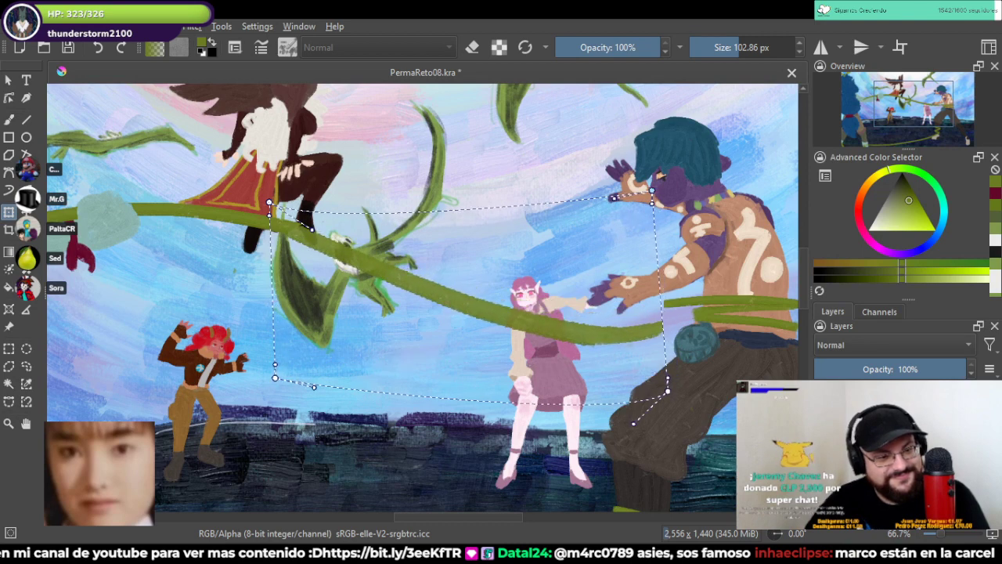
left_click_drag(462, 209, 481, 252)
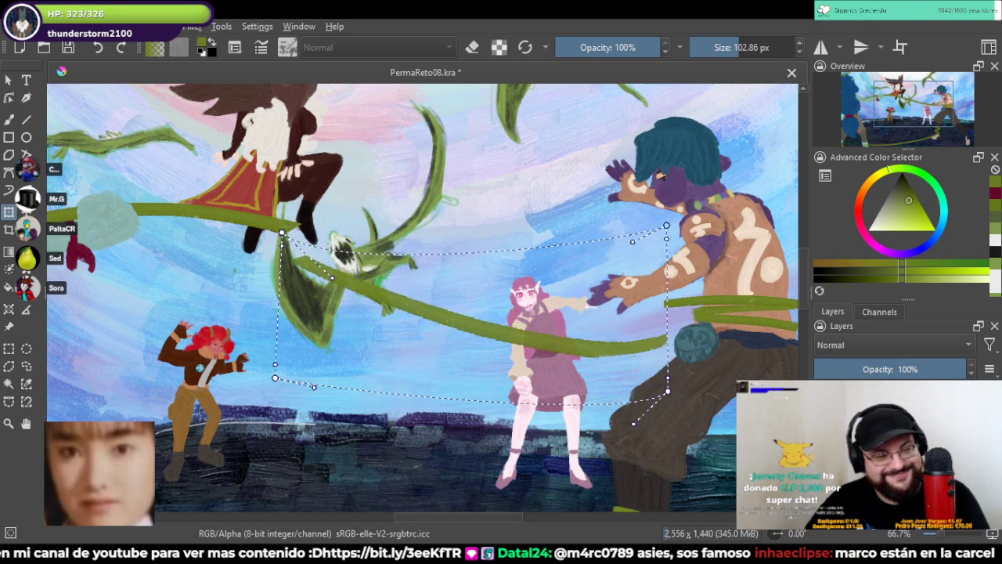
key("ctrl+z")
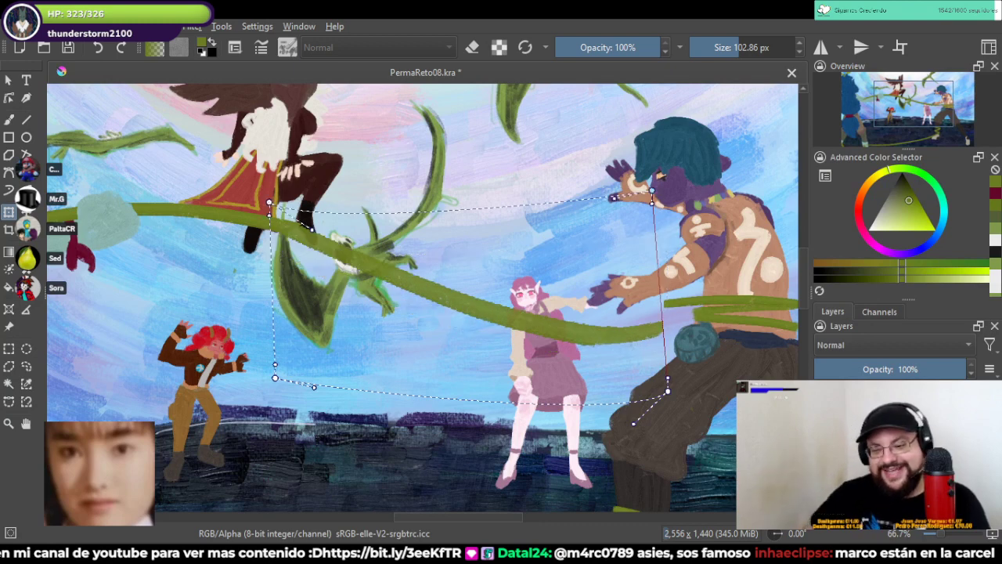
key("l")
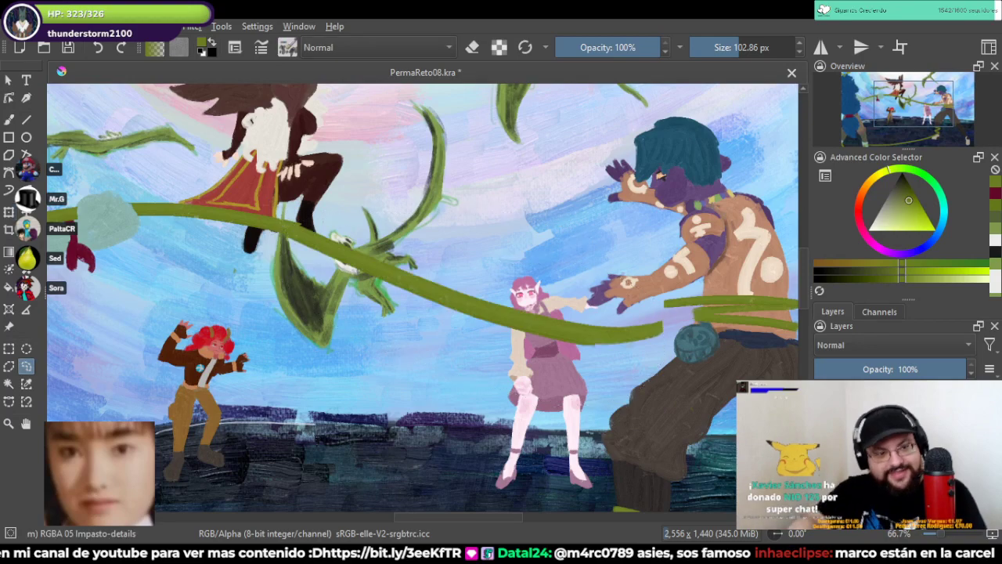
Step: Paint the missing green vine stretch with the RGBA 02 Thickpaint brush, joining the sagging section to the wrap around the blue-haired figure's waist
left_click(9, 119)
scroll(703, 384, "up", 2)
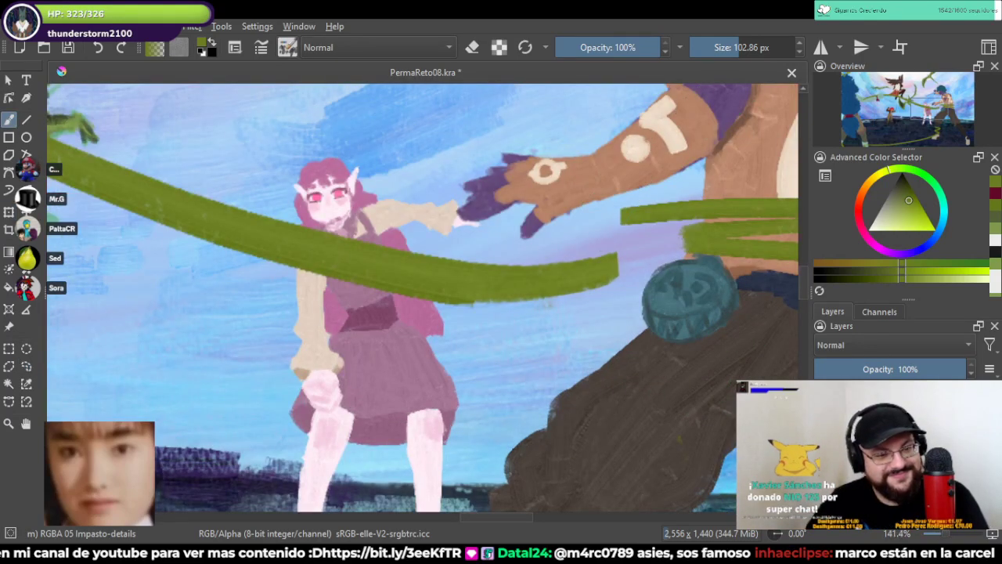
key("e")
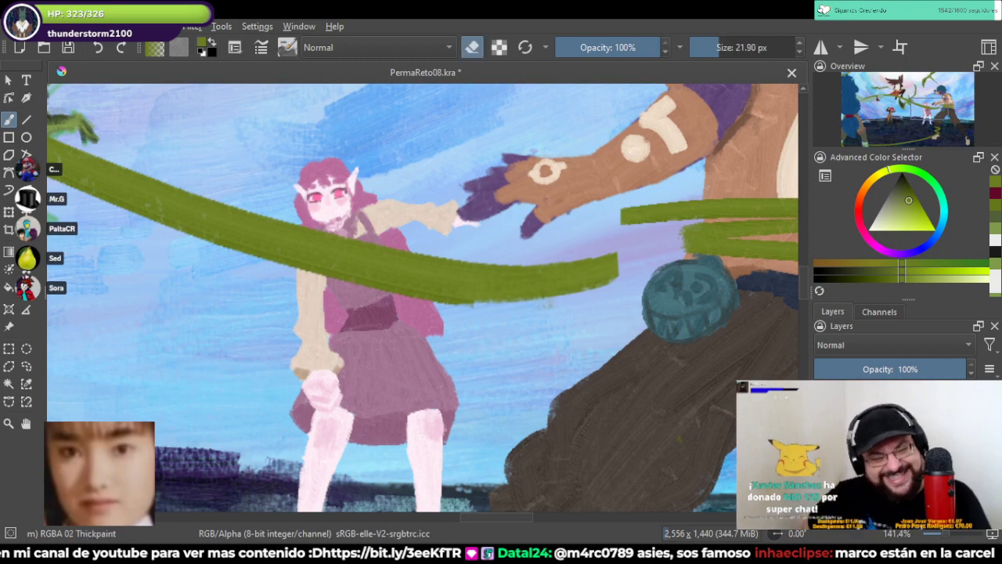
left_click_drag(489, 237, 577, 318)
mouse_move(674, 330)
left_mouse_down()
mouse_move(583, 326)
mouse_move(674, 302)
left_mouse_up()
key("e")
key("ctrl+z")
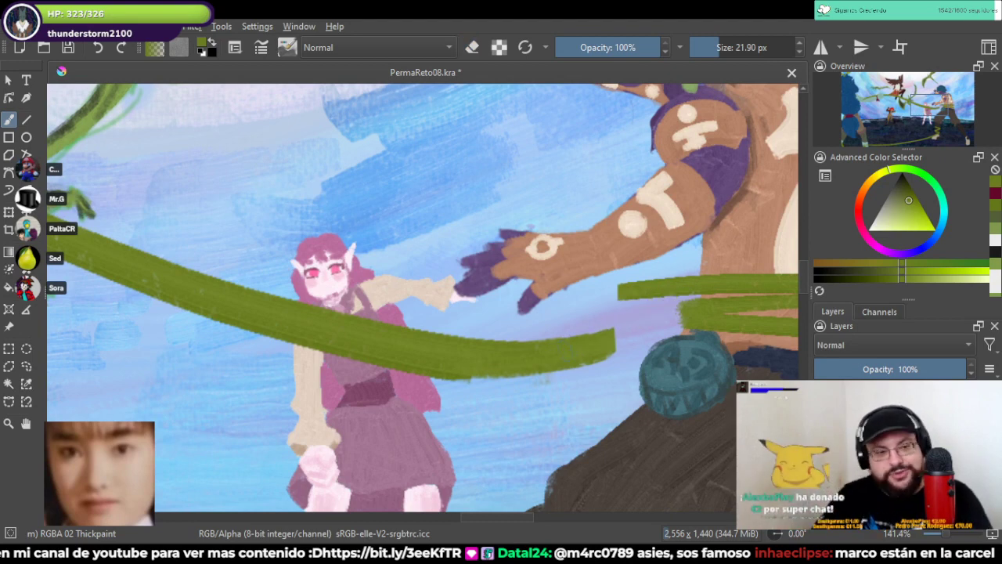
mouse_move(578, 347)
left_mouse_down()
mouse_move(683, 302)
mouse_move(490, 285)
mouse_move(546, 262)
mouse_move(531, 285)
left_mouse_up()
key("e")
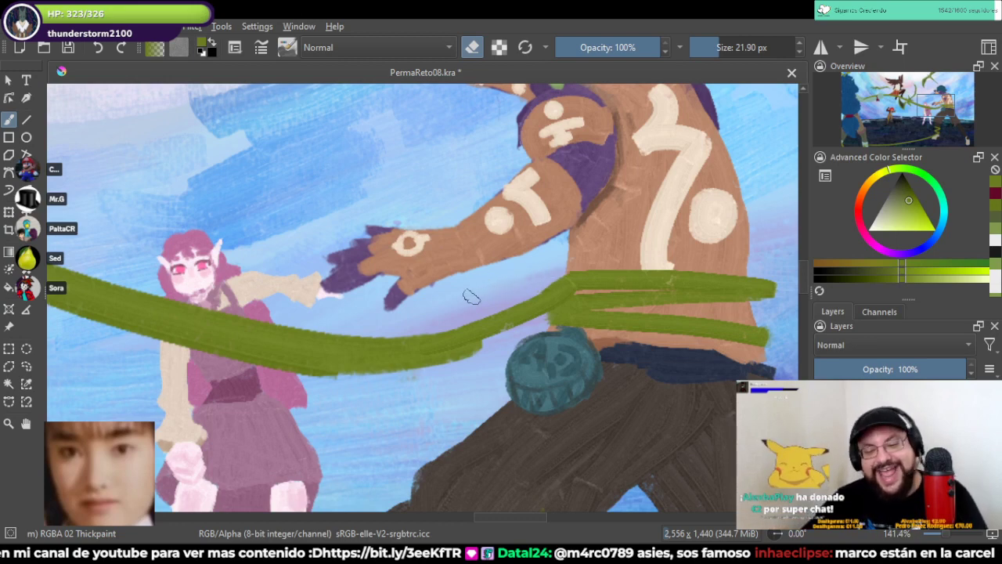
key("e")
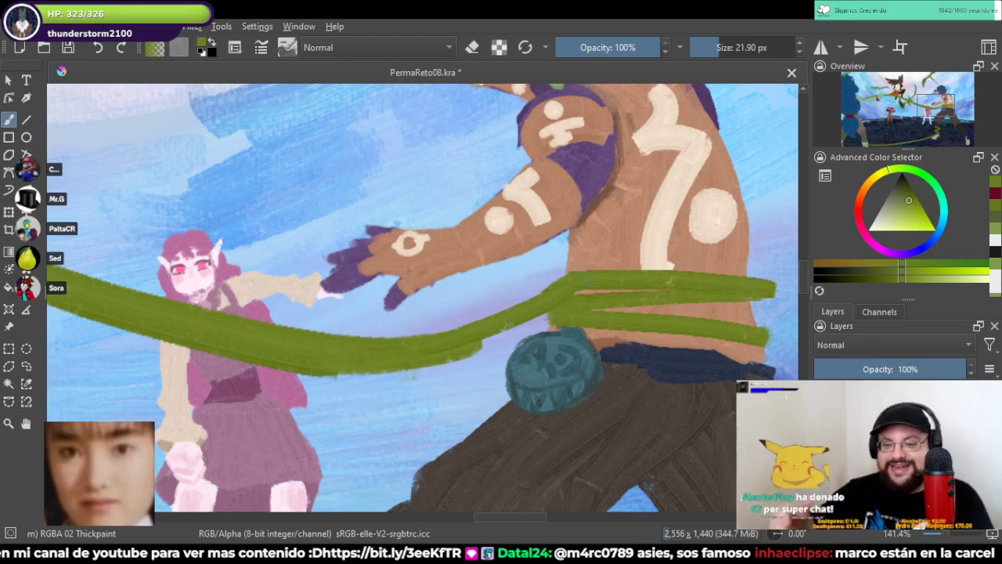
left_click_drag(433, 332, 498, 305)
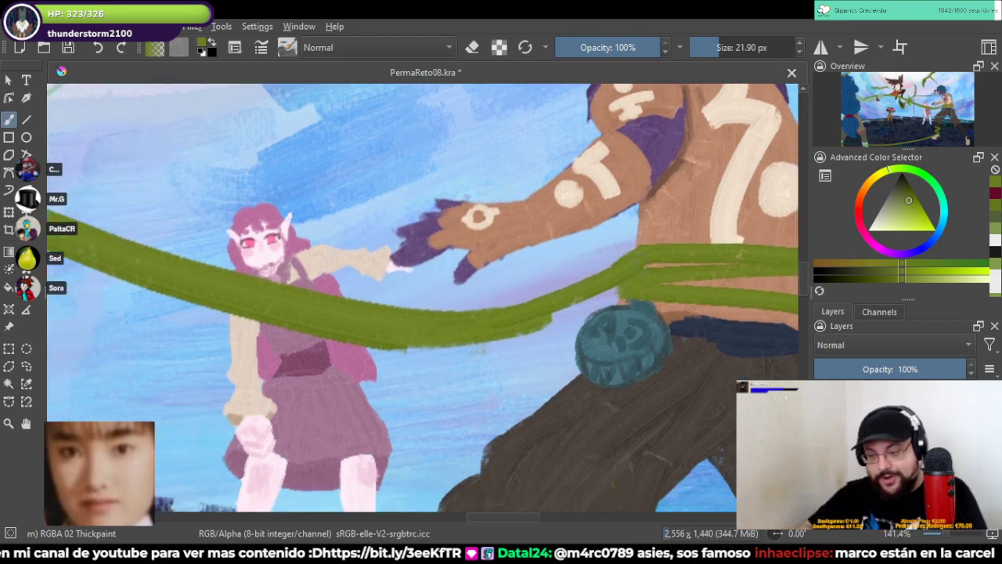
Step: Erase the ragged underside of the sagging vine between the pink-haired girl and the blue-haired figure
key("e")
mouse_move(479, 338)
left_mouse_down()
mouse_move(537, 324)
mouse_move(483, 340)
mouse_move(569, 311)
left_mouse_up()
key("ctrl+z")
scroll(499, 341, "down", 3)
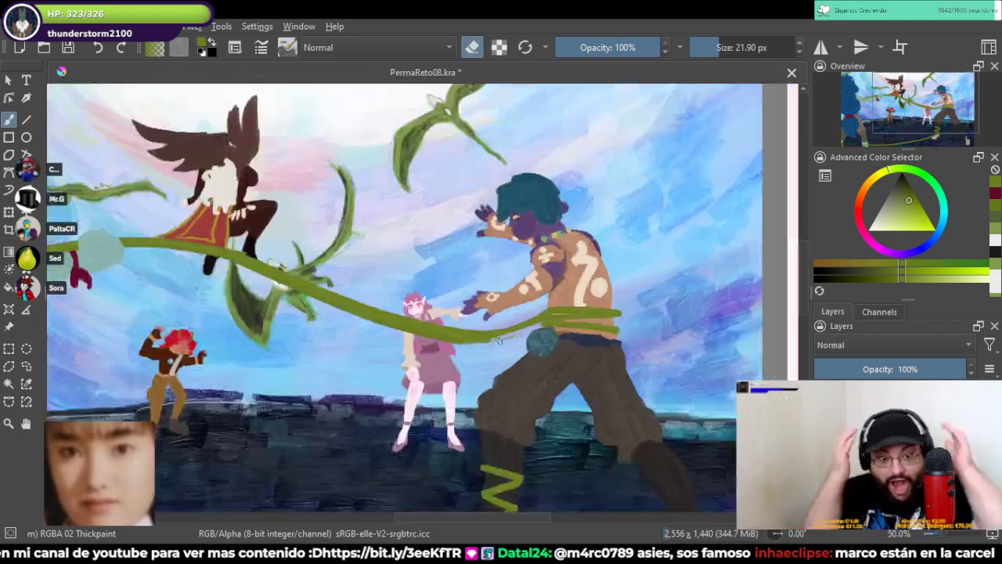
scroll(499, 341, "up", 1)
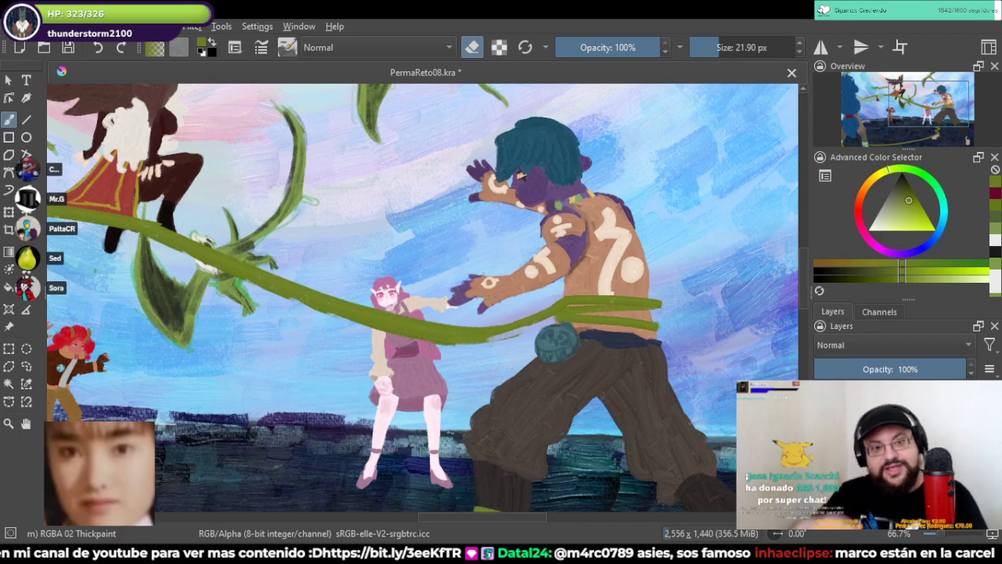
left_click_drag(368, 329, 460, 344)
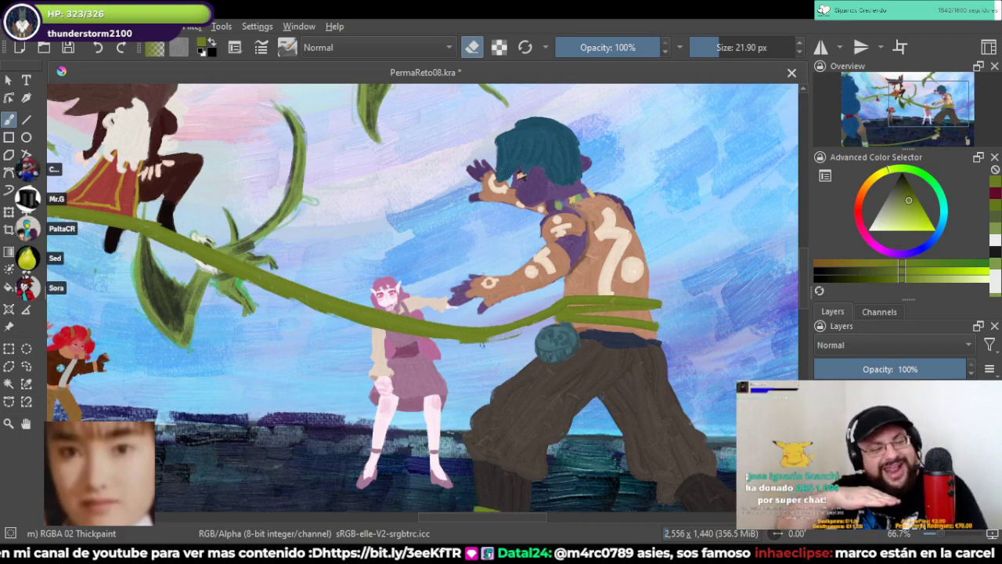
left_click_drag(515, 338, 504, 341)
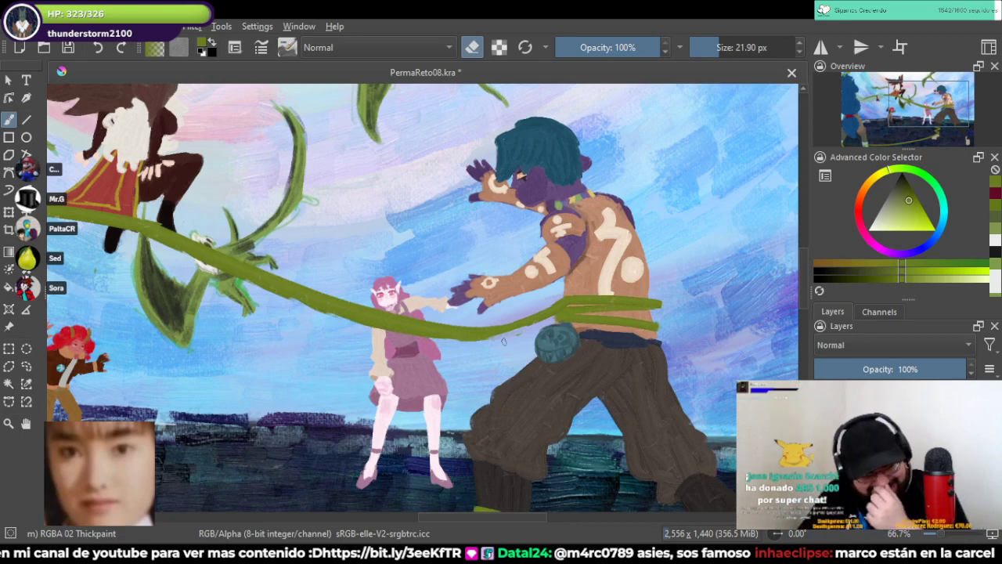
scroll(501, 325, "up", 4)
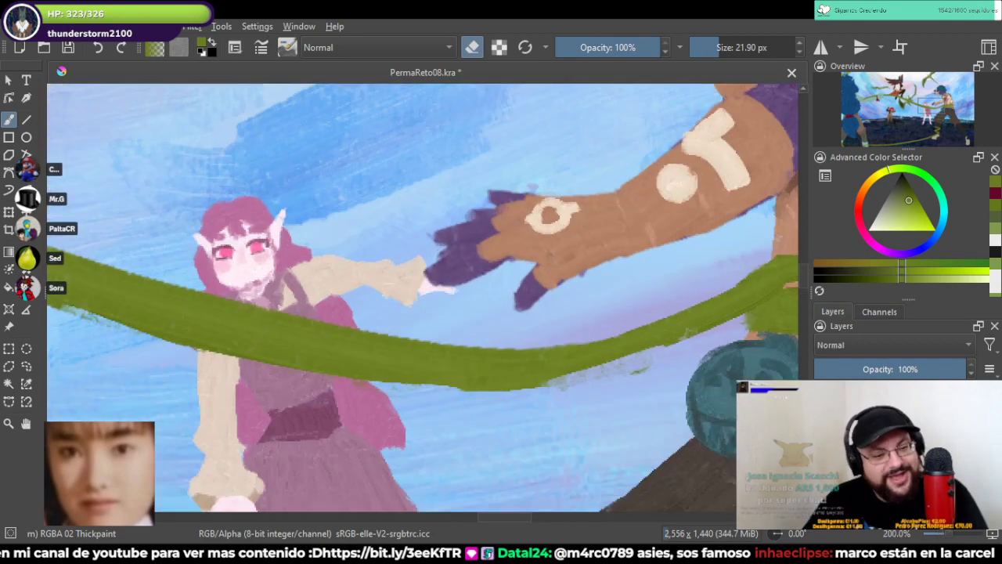
mouse_move(560, 379)
left_mouse_down()
mouse_move(453, 324)
mouse_move(570, 284)
left_mouse_up()
key("e")
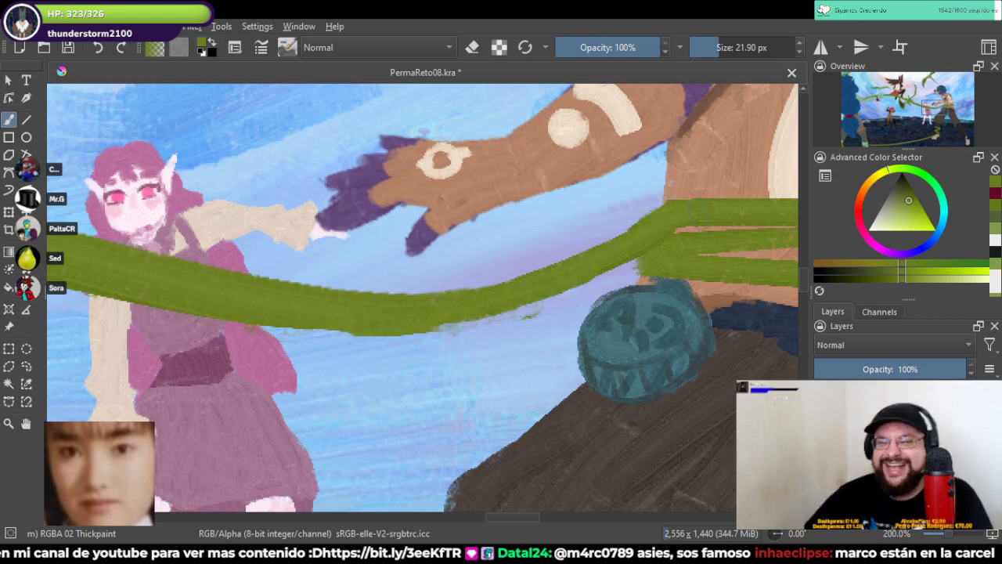
Step: Smooth the bend where the vine meets the blue-haired figure's waist wrap, trimming its upper edge and filling gaps with green
mouse_move(695, 227)
left_mouse_down()
mouse_move(671, 224)
mouse_move(575, 271)
left_mouse_up()
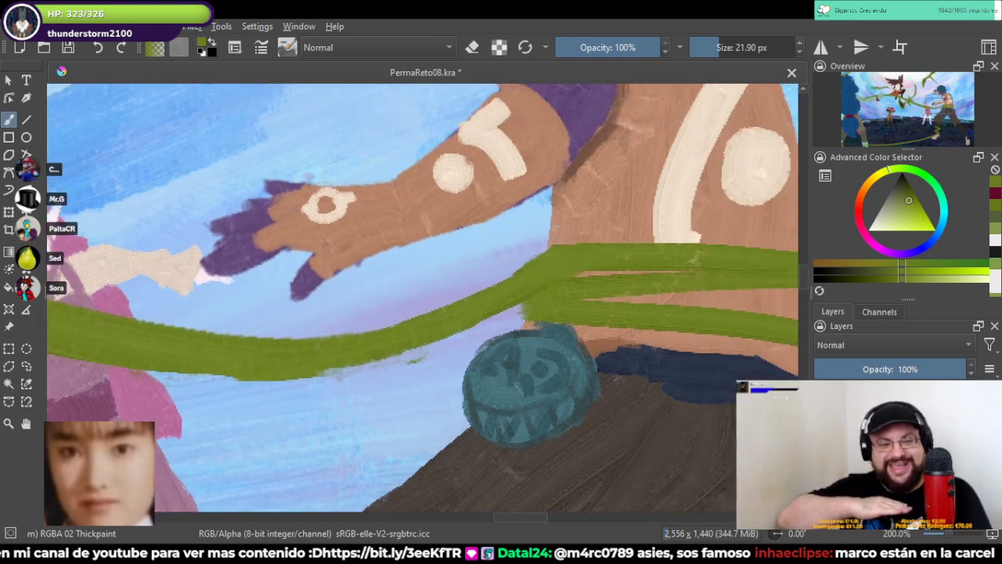
key("e")
left_click_drag(523, 255, 576, 251)
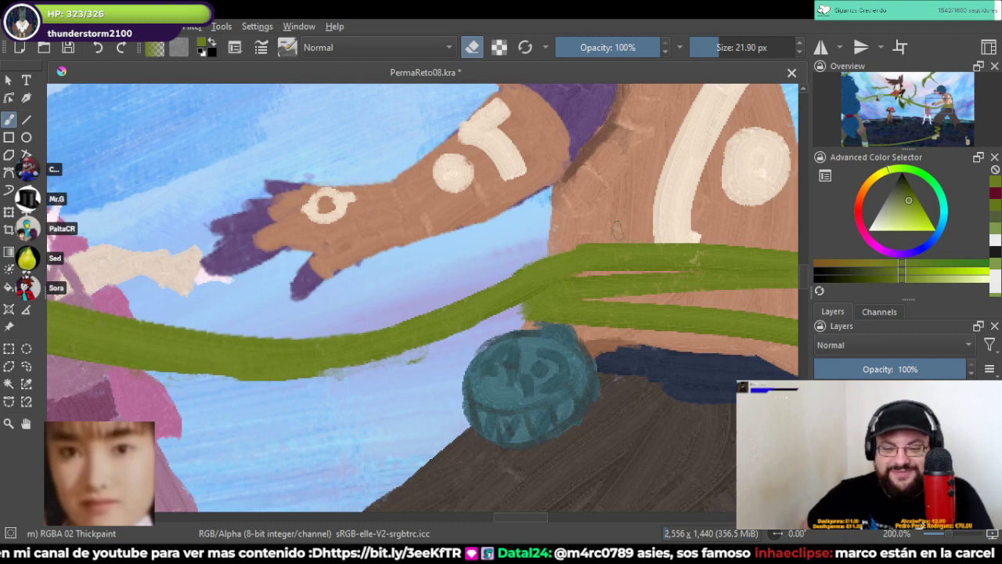
left_click_drag(494, 270, 585, 239)
mouse_move(533, 259)
left_mouse_down()
mouse_move(645, 234)
mouse_move(618, 234)
left_mouse_up()
key("e")
left_click_drag(580, 278, 458, 275)
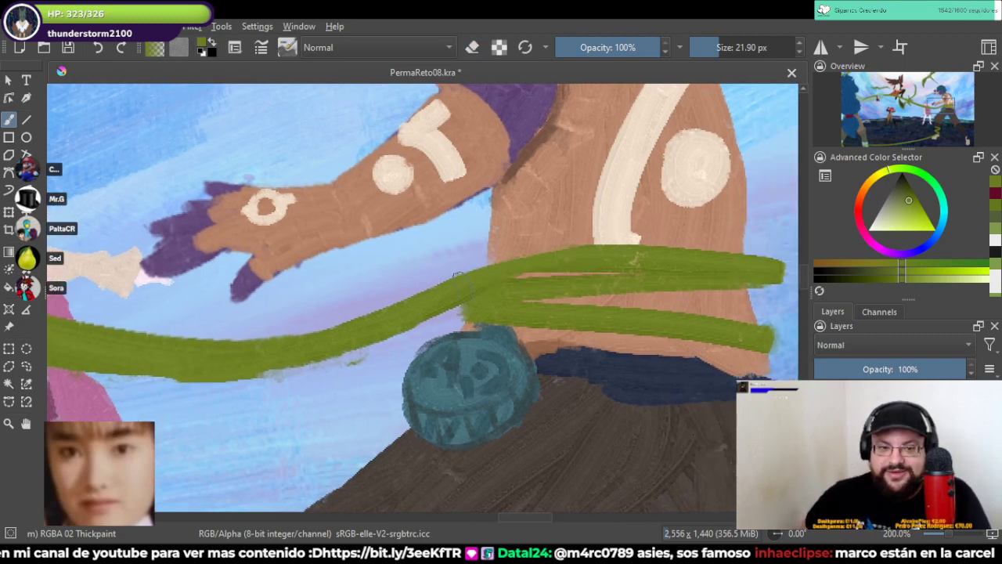
left_click_drag(637, 259, 548, 274)
left_click_drag(487, 295, 688, 205)
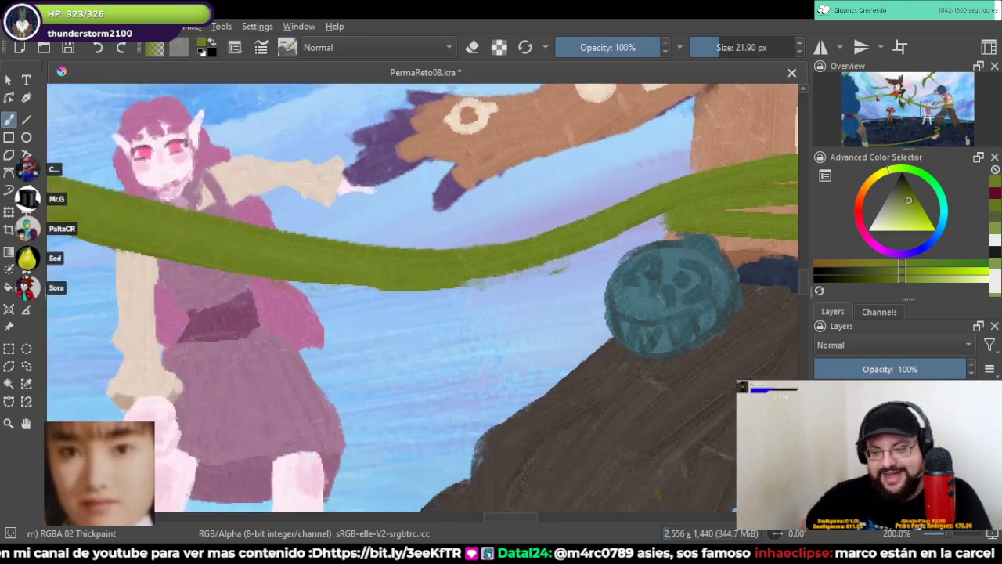
Step: Even out the underside of the vine where it crosses the pink-haired girl's dress, alternating eraser and green paint
mouse_move(235, 297)
left_mouse_down()
mouse_move(441, 288)
mouse_move(472, 371)
left_mouse_up()
key("e")
mouse_move(216, 299)
left_mouse_down()
mouse_move(560, 364)
mouse_move(691, 372)
mouse_move(426, 351)
left_mouse_up()
key("e")
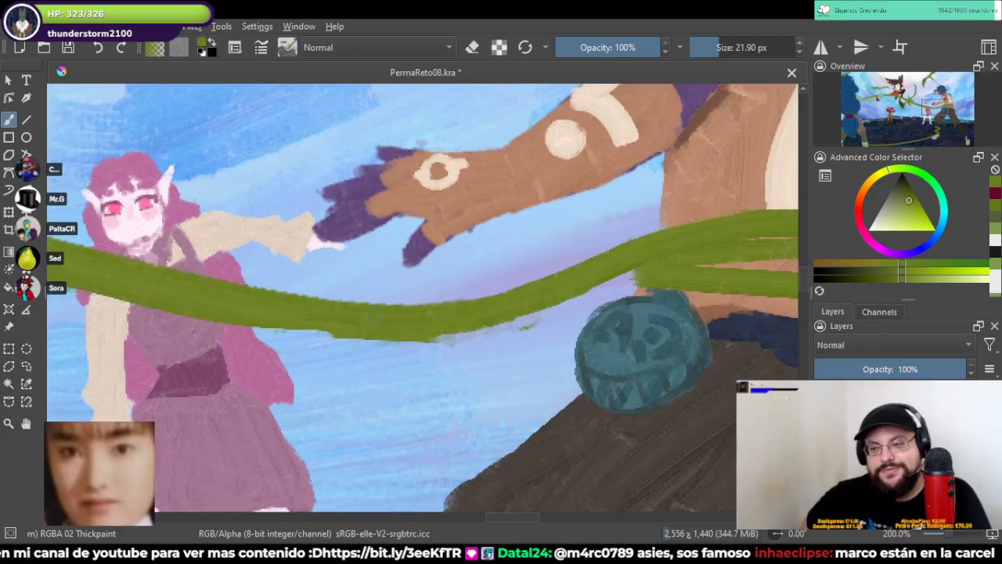
key("e")
mouse_move(312, 337)
left_mouse_down()
mouse_move(442, 343)
mouse_move(569, 325)
left_mouse_up()
left_click_drag(470, 341, 792, 393)
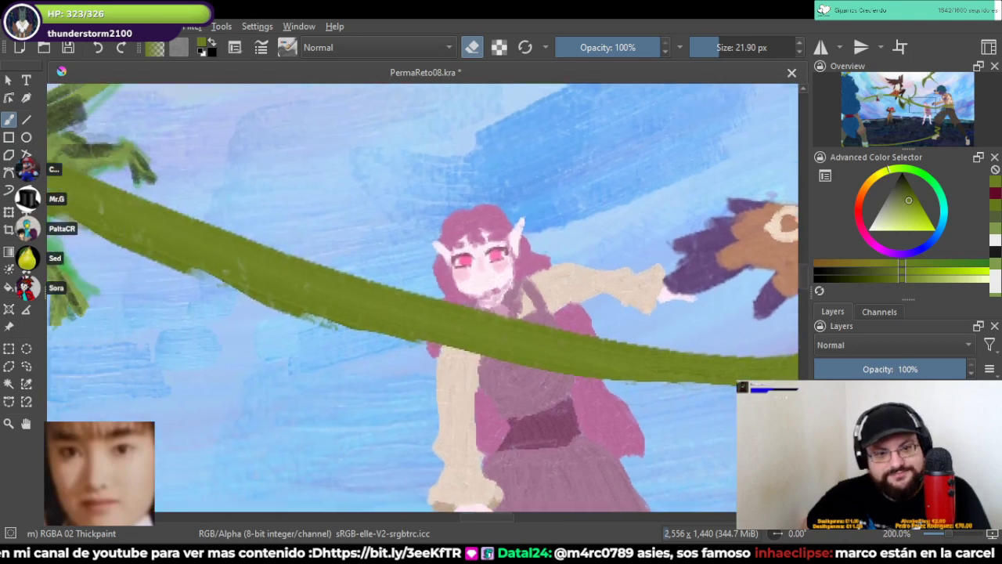
Step: Erase the excess thickness along the vine's lower edge between the central flying creature and the pink-haired girl
left_click_drag(302, 328, 521, 369)
left_click_drag(344, 327, 643, 395)
left_click_drag(466, 355, 657, 394)
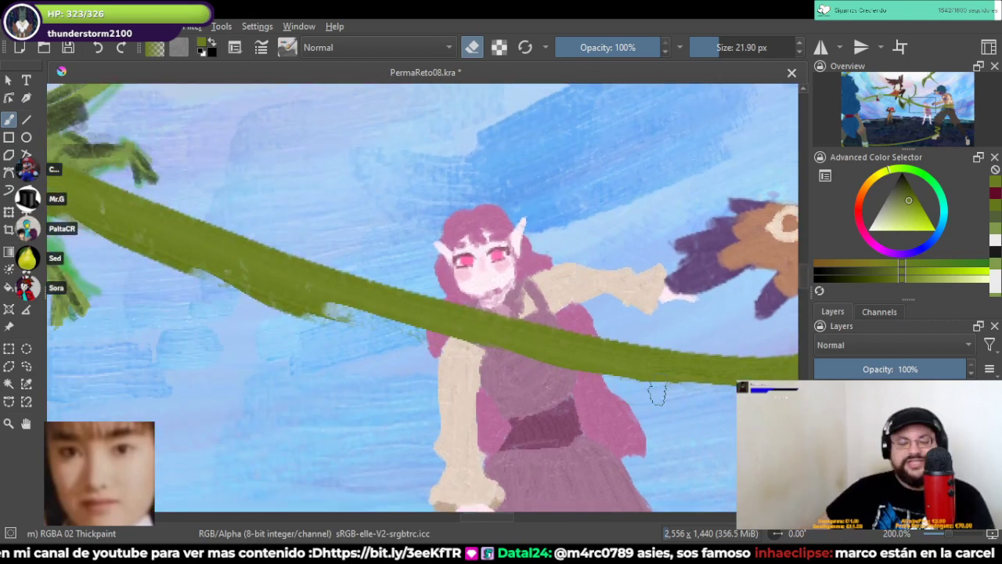
left_click_drag(400, 367, 586, 404)
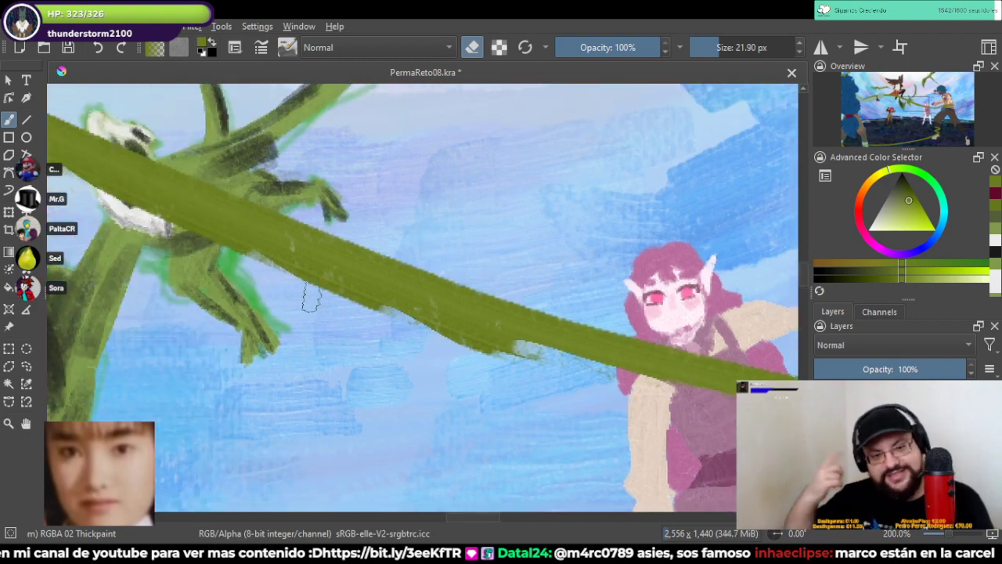
mouse_move(294, 288)
left_mouse_down()
mouse_move(468, 350)
mouse_move(534, 357)
left_mouse_up()
left_click_drag(462, 340, 592, 374)
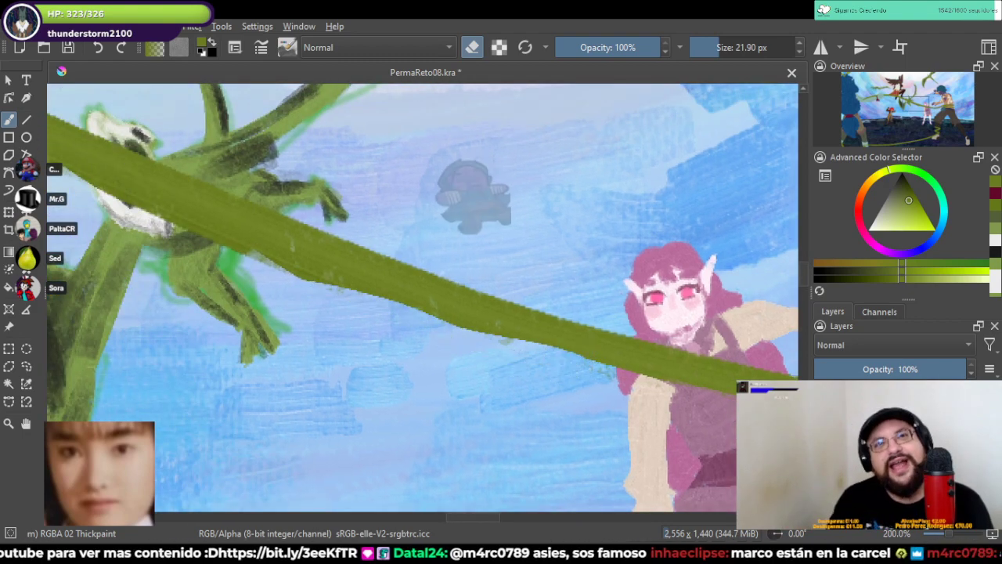
mouse_move(403, 319)
left_mouse_down()
mouse_move(614, 405)
mouse_move(513, 369)
left_mouse_up()
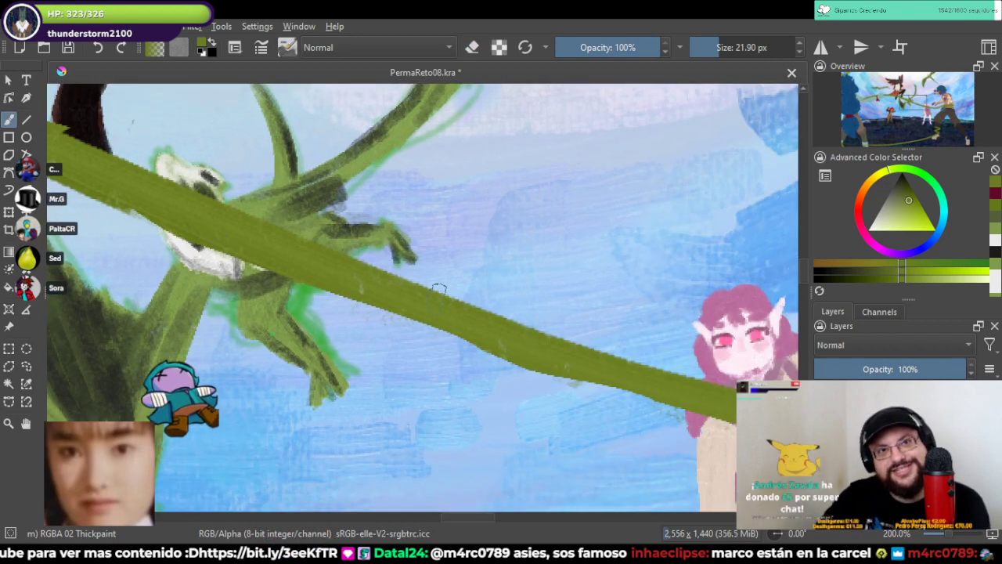
Step: Touch up the vine's lower edge beside the pink-haired girl with green paint, and save the painting
key("e")
left_click_drag(612, 384, 430, 313)
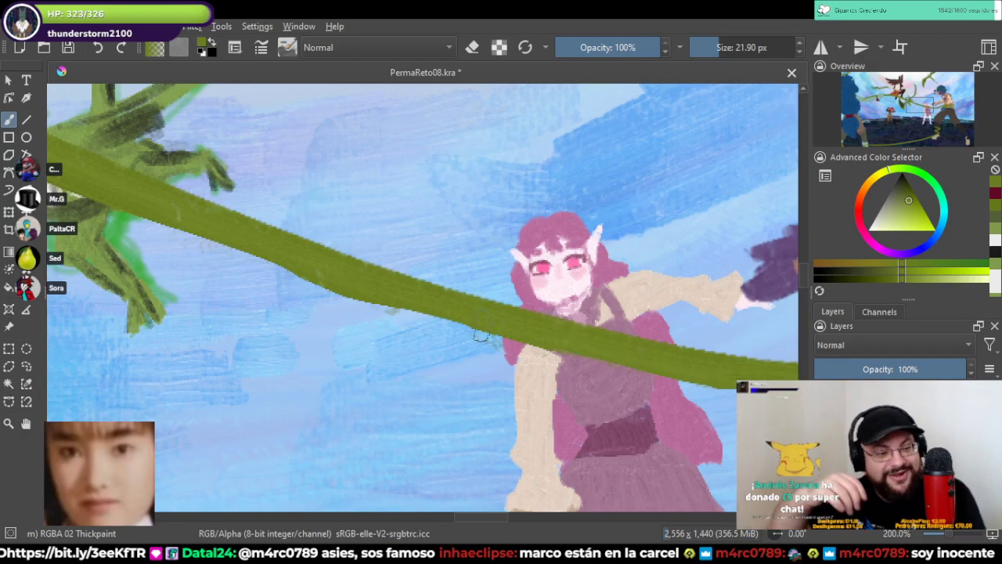
scroll(480, 335, "down", 3)
key("minus")
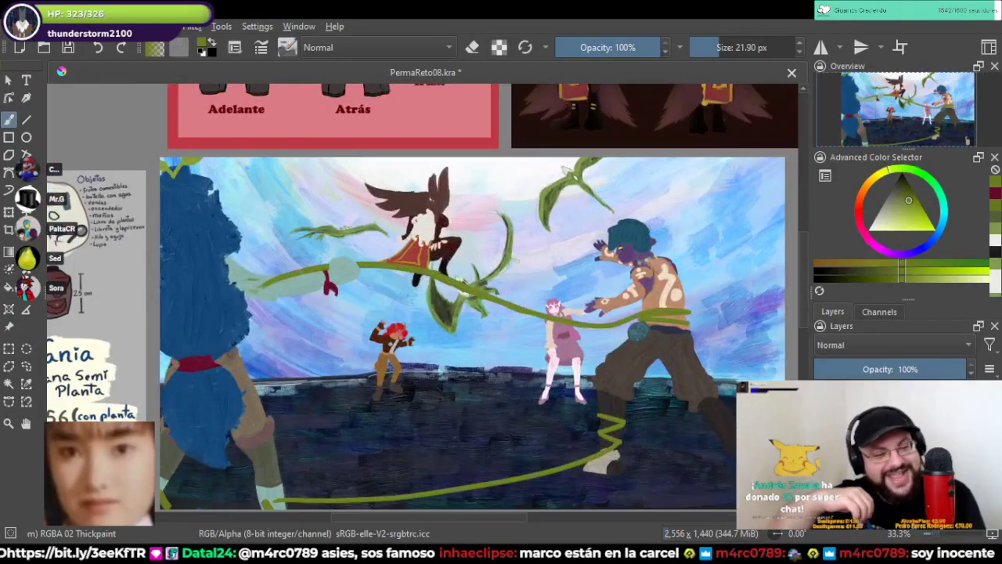
key("ctrl+s")
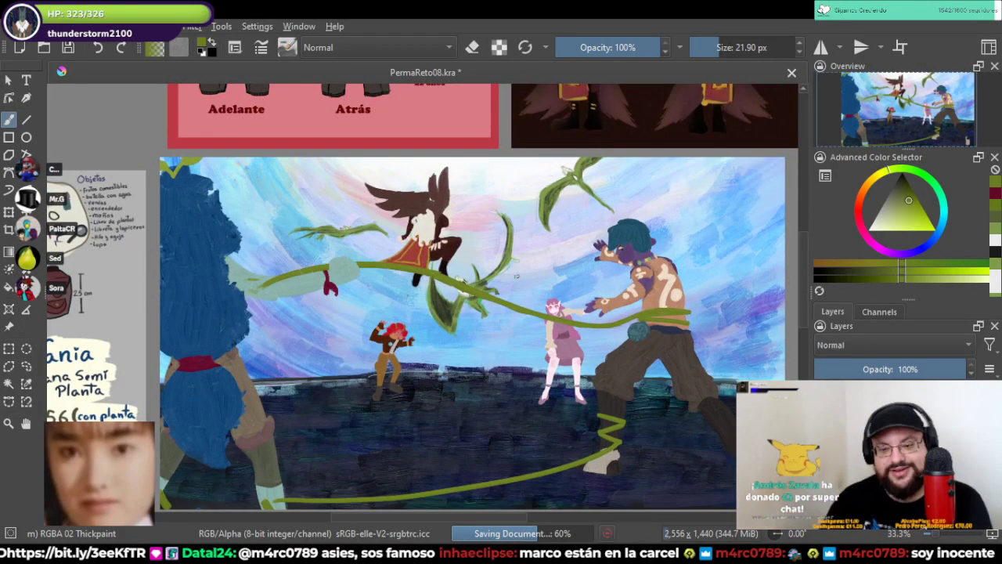
Step: Lasso the vine section from the pale teal hand to just before the pink-haired girl, and start transforming it
scroll(485, 282, "up", 4)
scroll(403, 301, "down", 2)
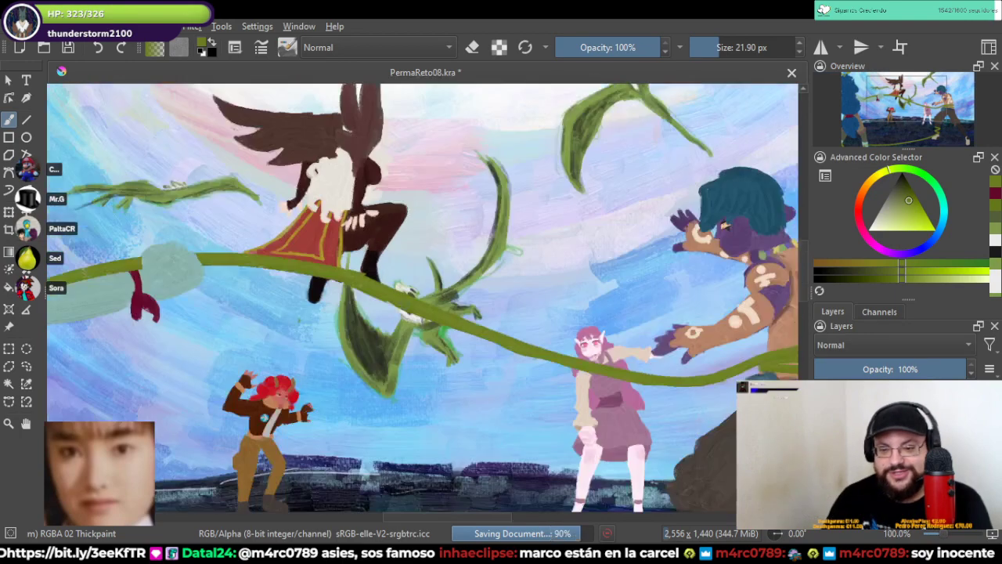
key("plus")
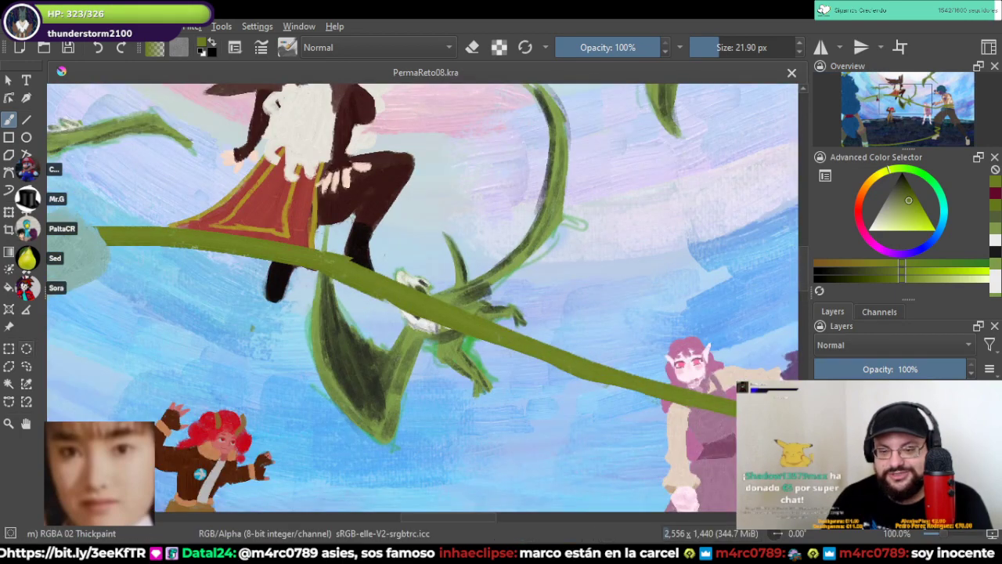
key("minus")
mouse_move(614, 288)
left_mouse_down()
mouse_move(514, 368)
mouse_move(350, 278)
left_mouse_up()
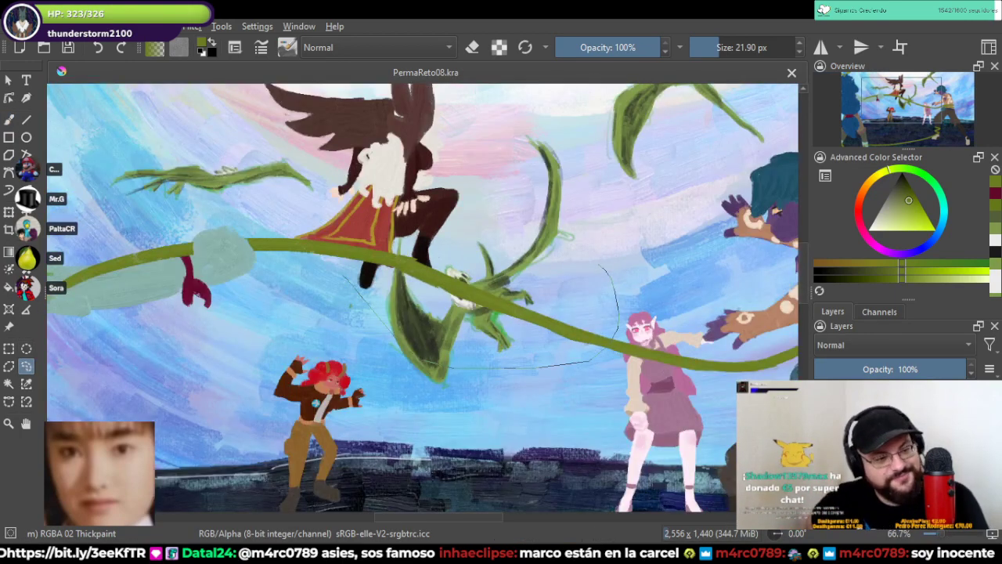
left_click_drag(329, 221, 338, 221)
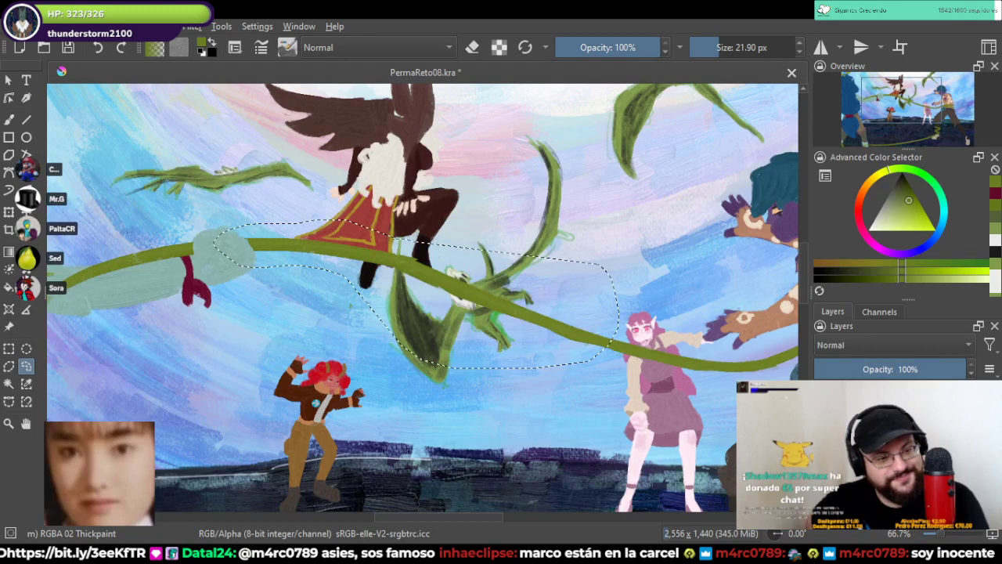
key("ctrl+t")
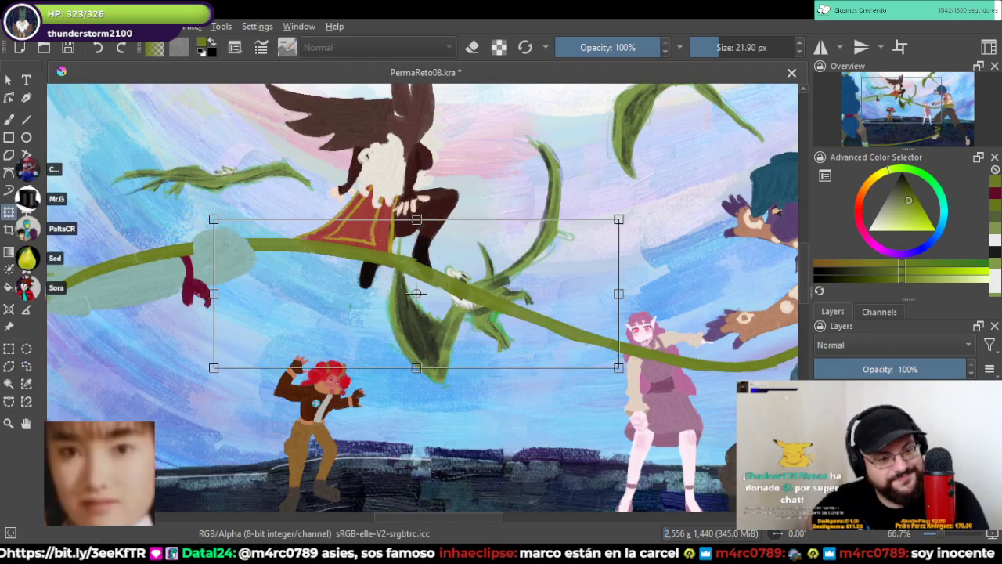
Step: Liquify the selected vine section so it passes below the flying creature's head, apply the transform and clear the selection
key("Escape")
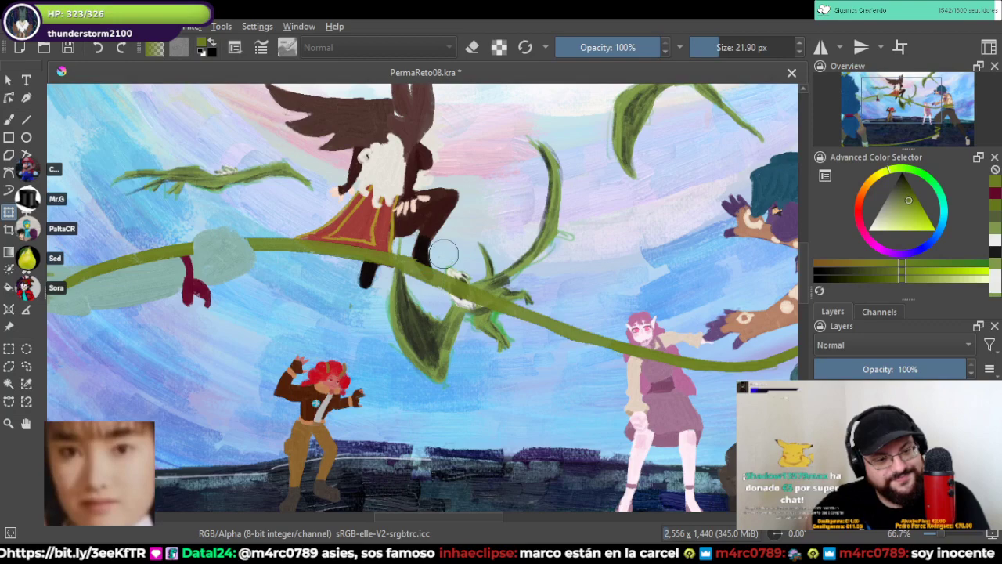
scroll(472, 253, "up", 1)
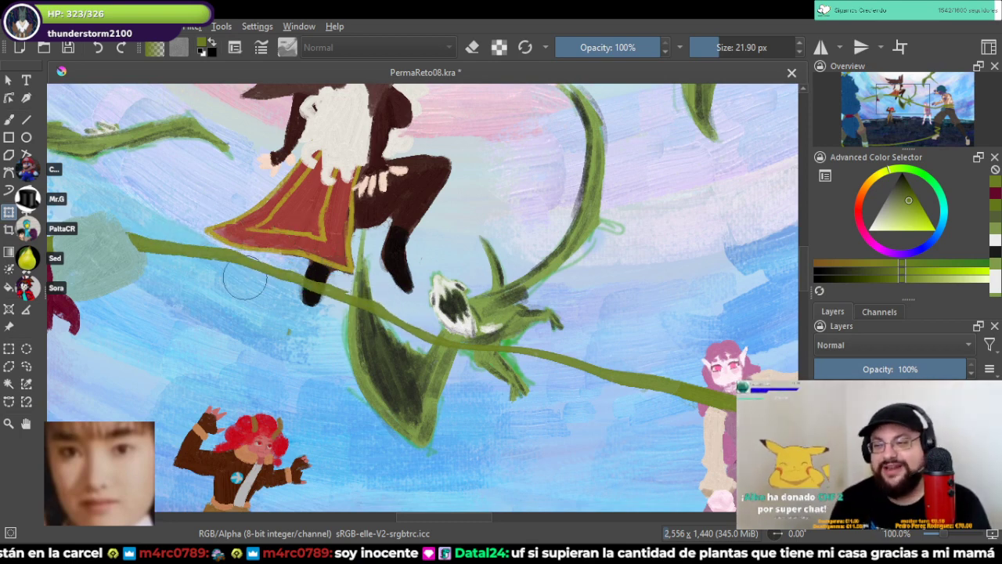
left_click_drag(148, 255, 223, 250)
left_click(26, 366)
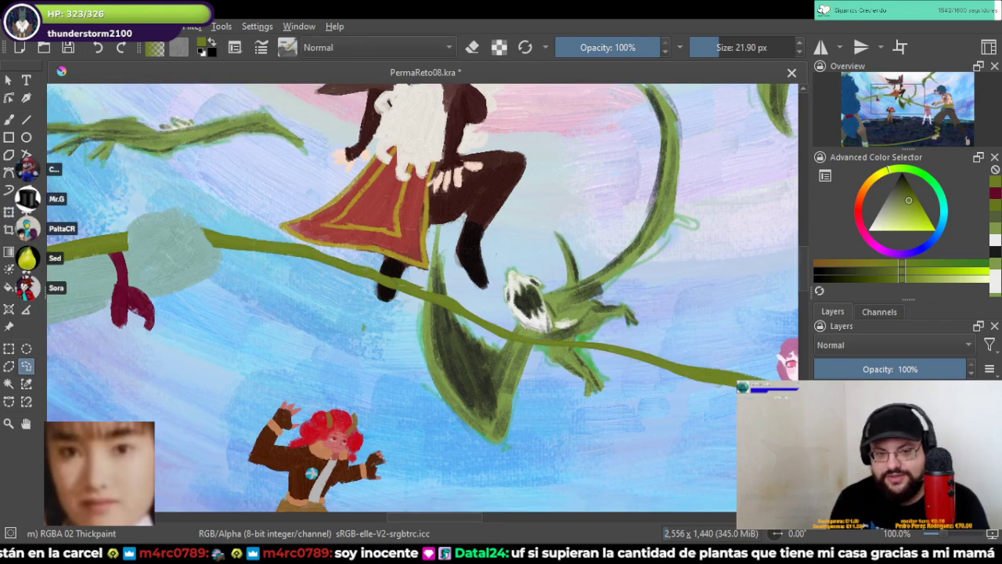
key("b")
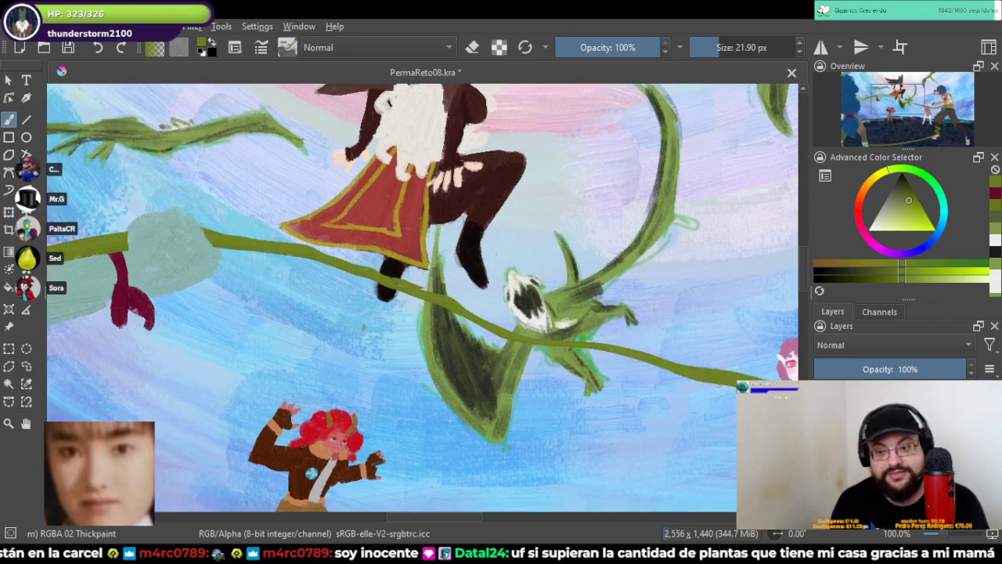
Step: Thicken the thinned vine with green strokes from the pale teal hand past the flying creature to the pink-haired girl
left_click_drag(346, 256, 472, 257)
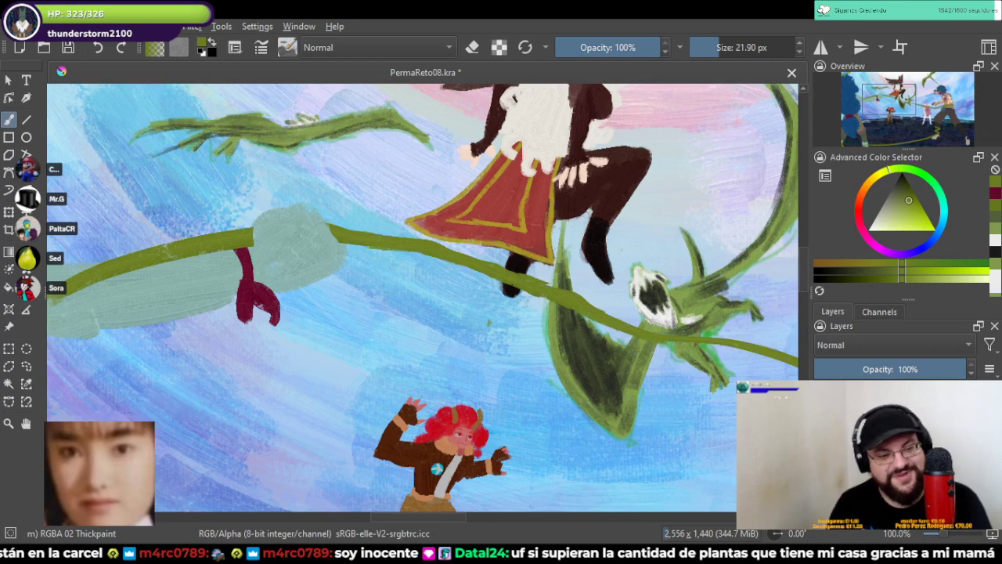
left_click_drag(488, 322, 425, 309)
left_click_drag(595, 332, 658, 335)
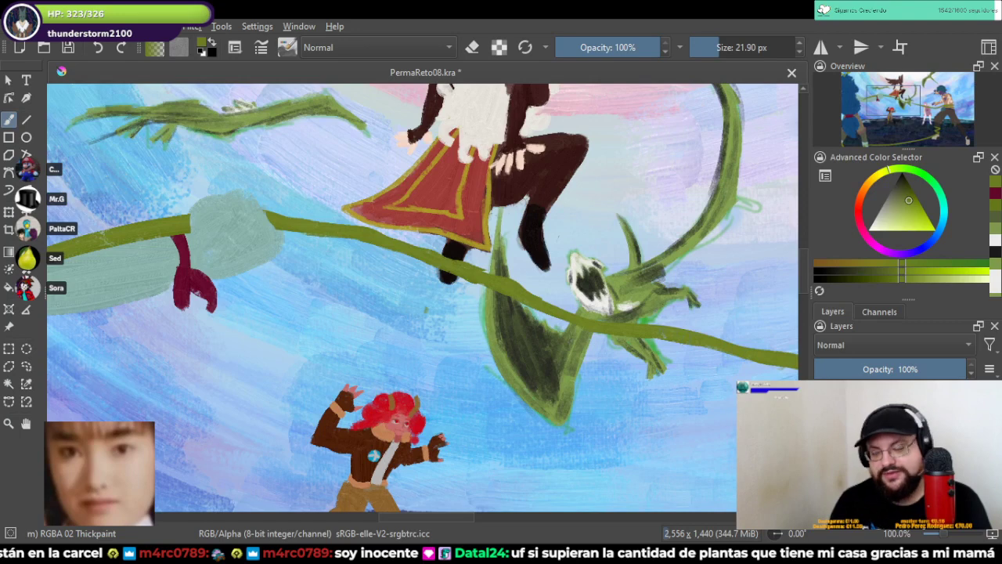
mouse_move(751, 347)
left_mouse_down()
mouse_move(697, 317)
mouse_move(644, 331)
mouse_move(579, 313)
left_mouse_up()
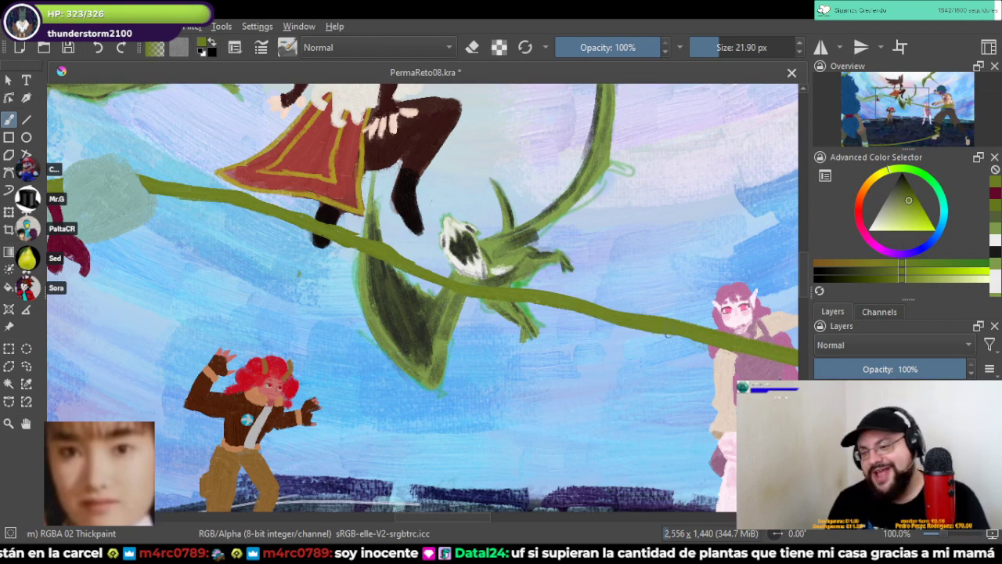
left_click_drag(667, 335, 746, 366)
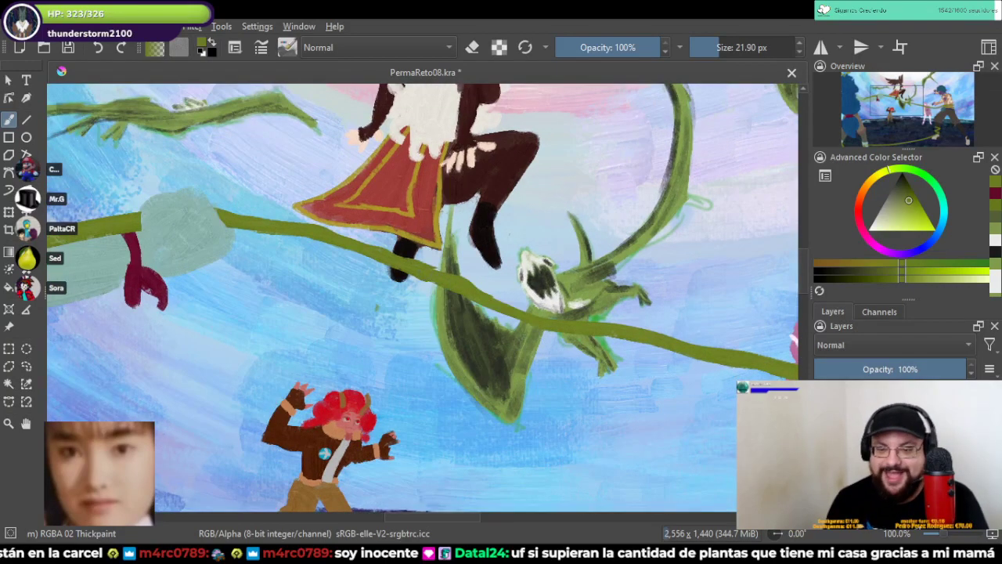
scroll(456, 290, "down", 3)
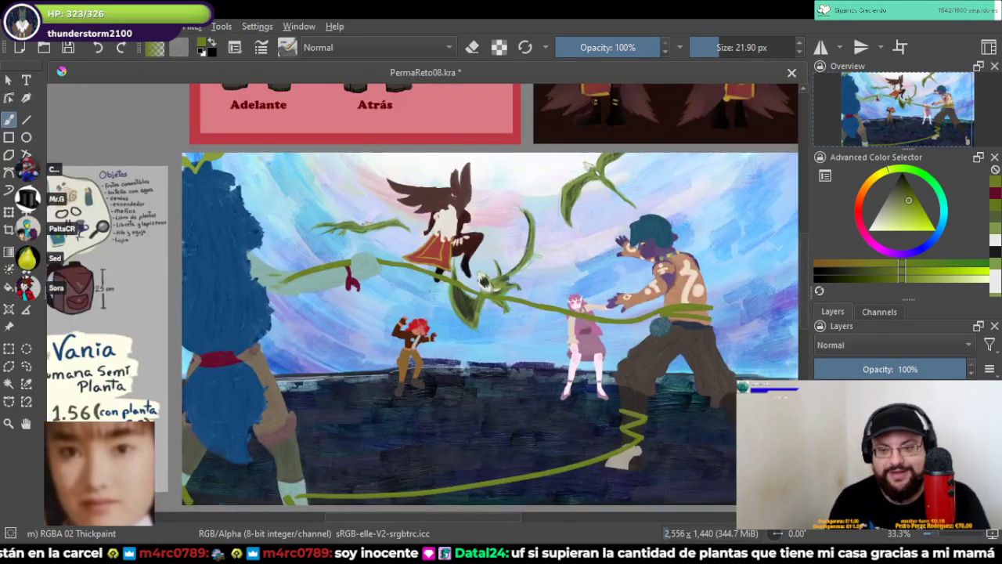
Step: Save the painting with the reshaped vine
left_click_drag(457, 289, 435, 250)
key("ctrl+s")
scroll(487, 238, "up", 1)
key("ctrl+s")
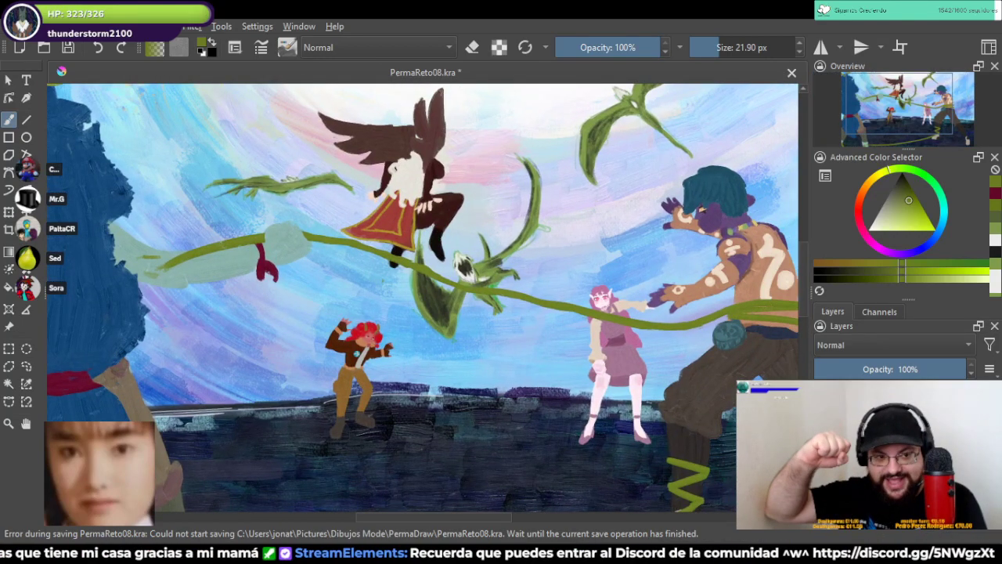
key("plus")
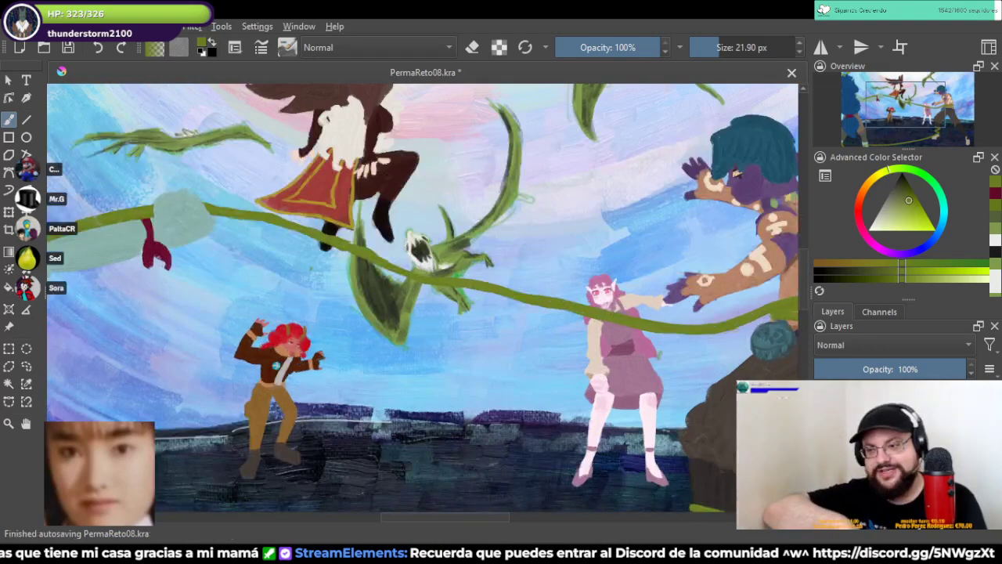
Step: Save the painting again and check the vine across the whole scene
key("plus")
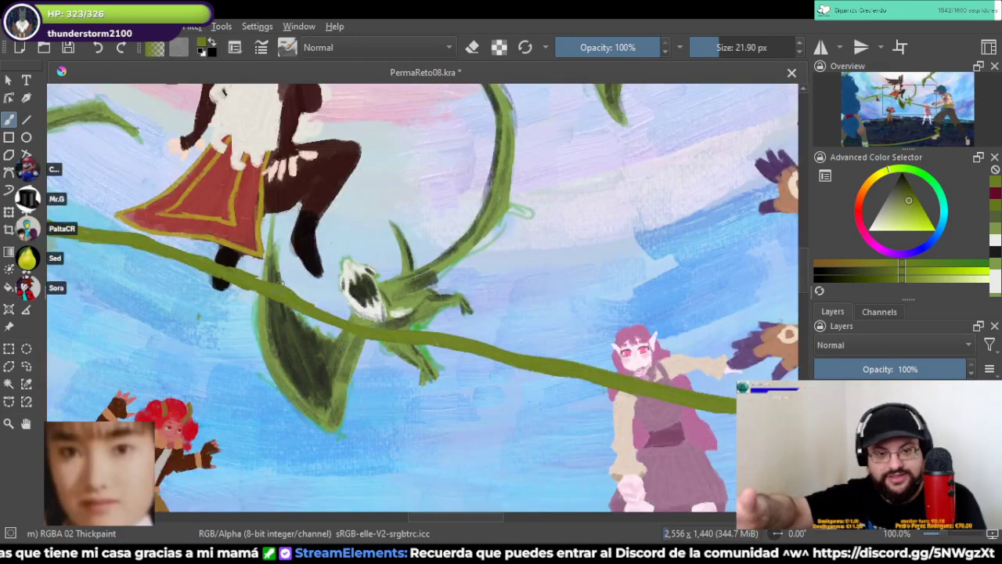
key("ctrl+s")
key("minus")
key("minus")
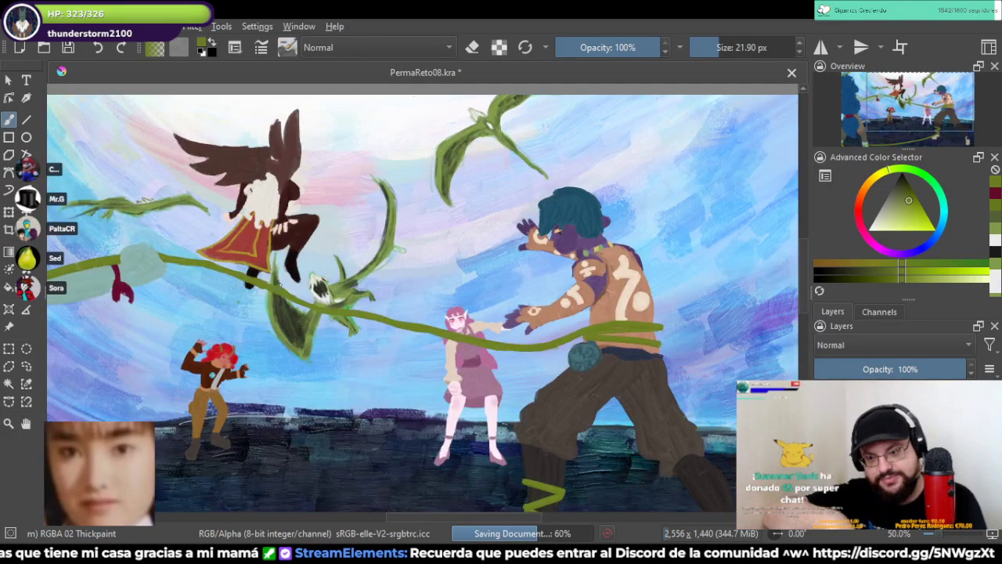
key("plus")
key("plus")
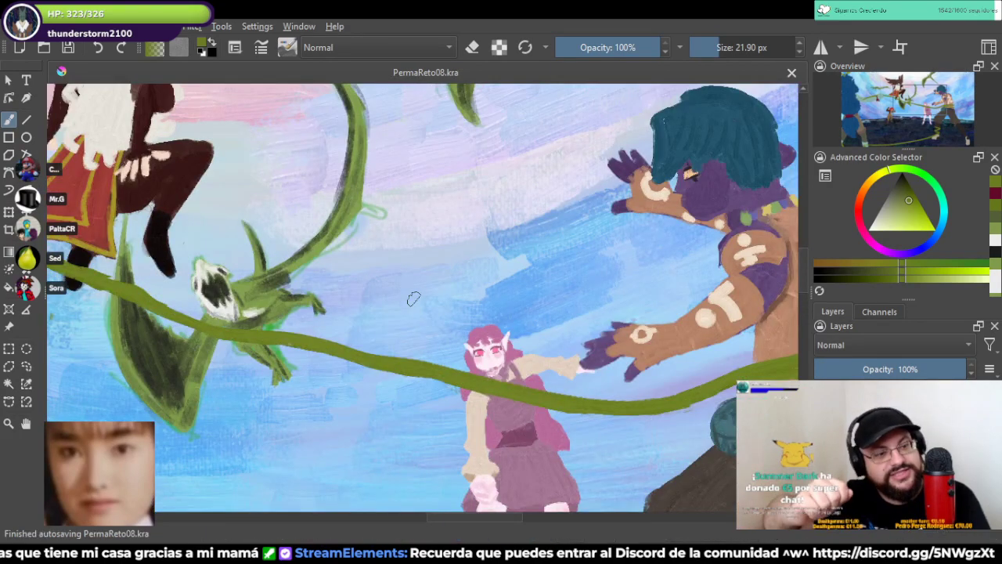
key("minus")
key("minus")
key("minus")
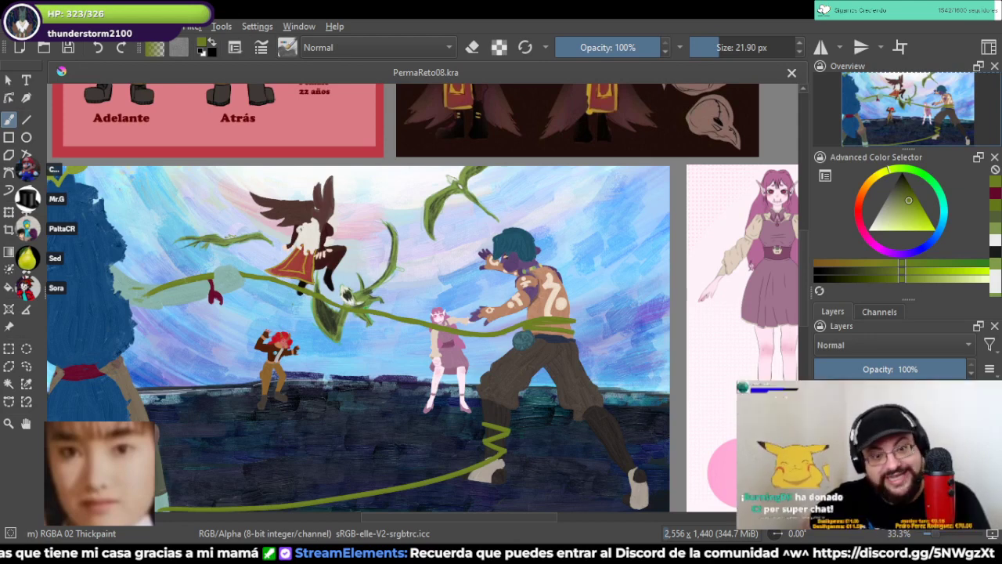
Step: Paint an orange flame over the red-haired girl's raised hand with the RGBA 05 Impasto-details brush at 27.20 px
key("slash")
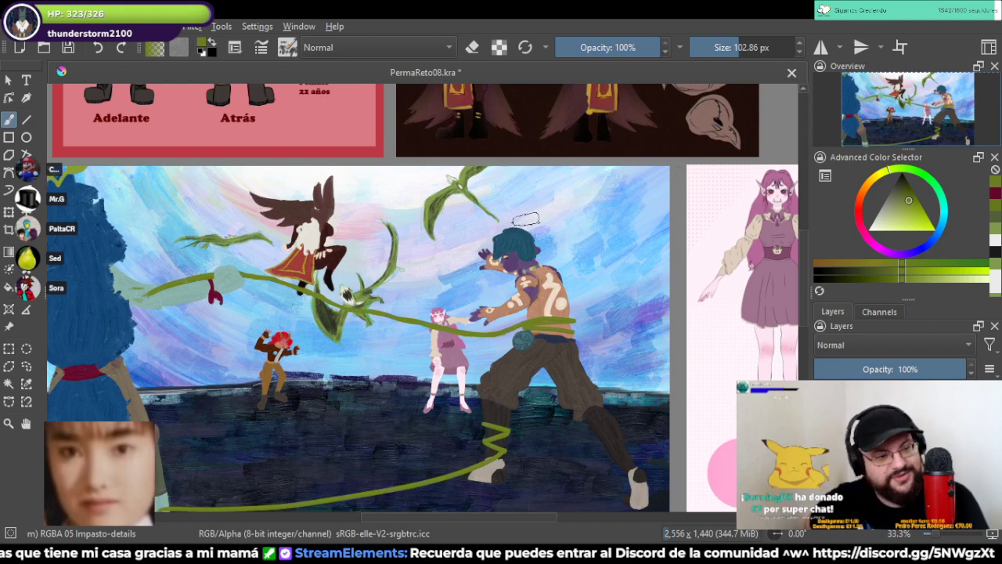
scroll(281, 311, "up", 5)
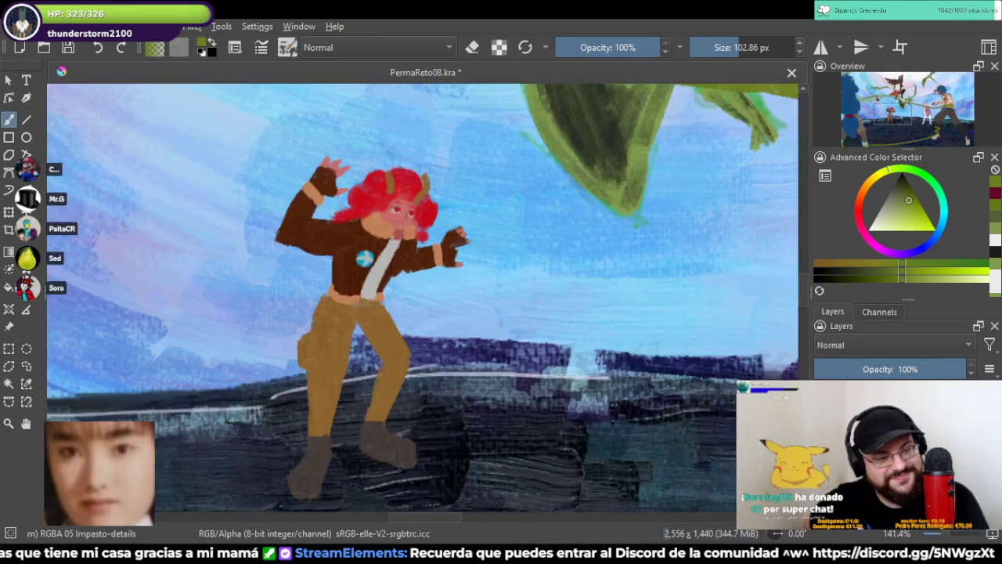
left_click(727, 47)
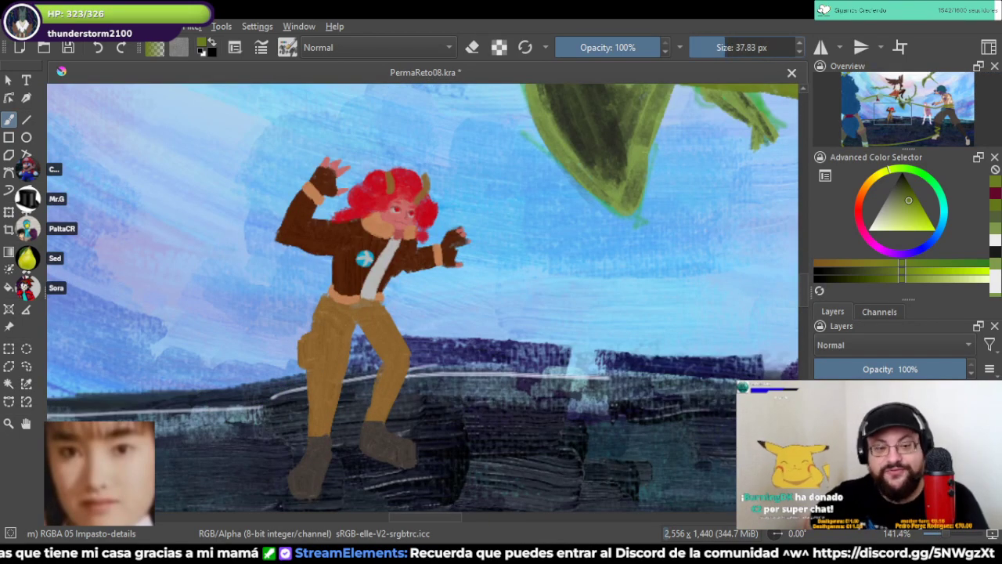
key("bracketleft")
key("bracketleft")
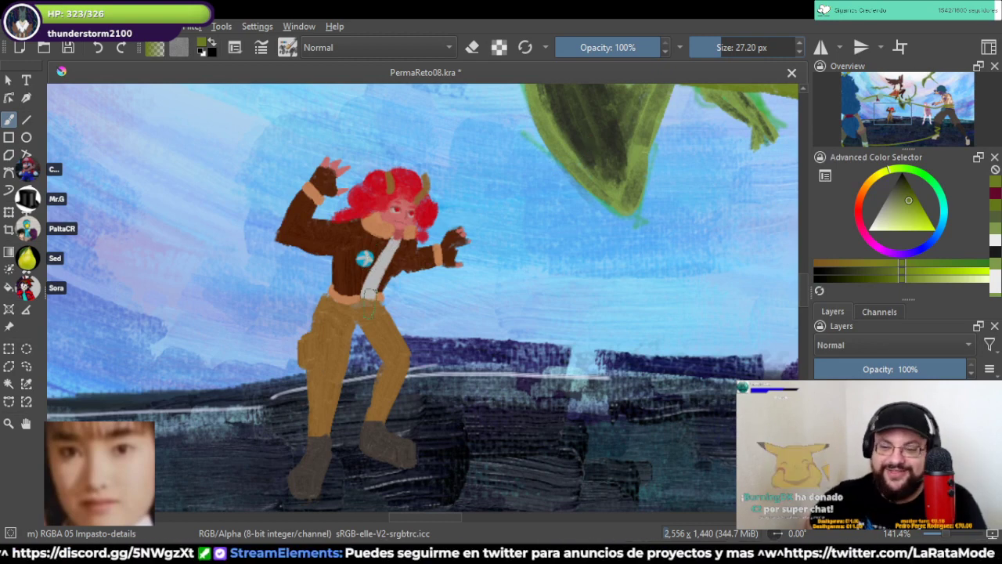
left_click(862, 191)
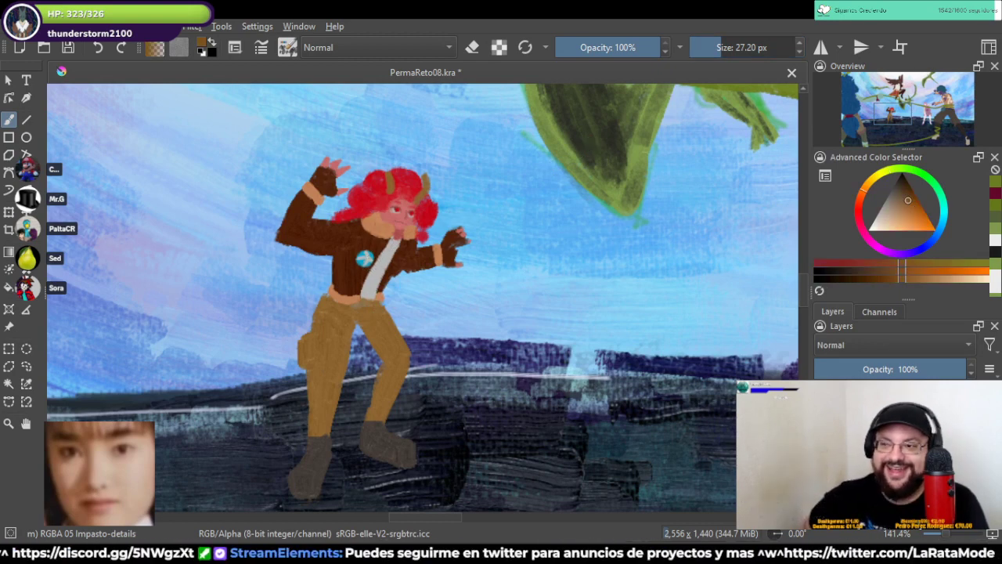
left_click(920, 227)
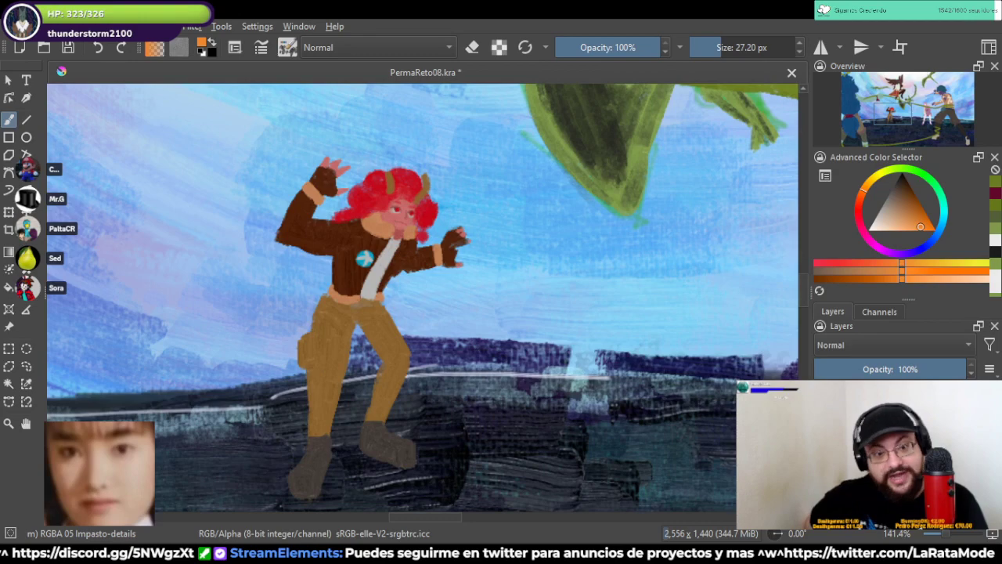
left_click(860, 197)
scroll(458, 224, "up", 2)
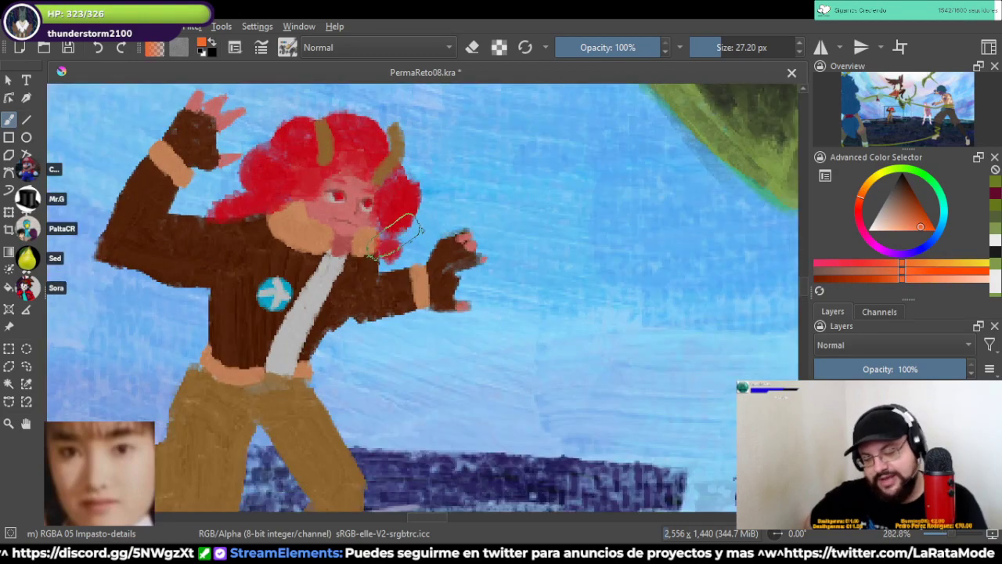
left_click_drag(413, 227, 595, 389)
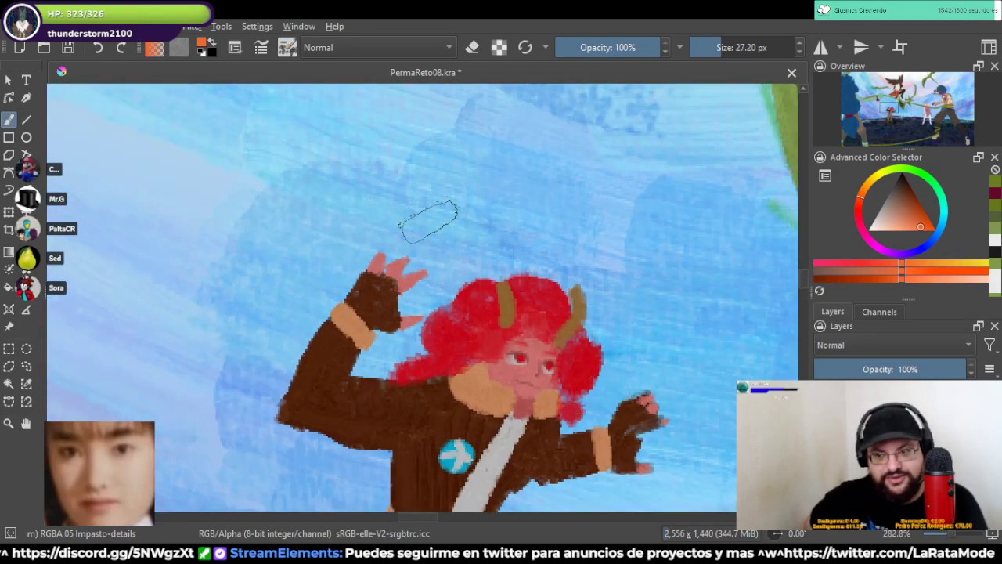
left_click(716, 47)
left_click_drag(719, 47, 721, 47)
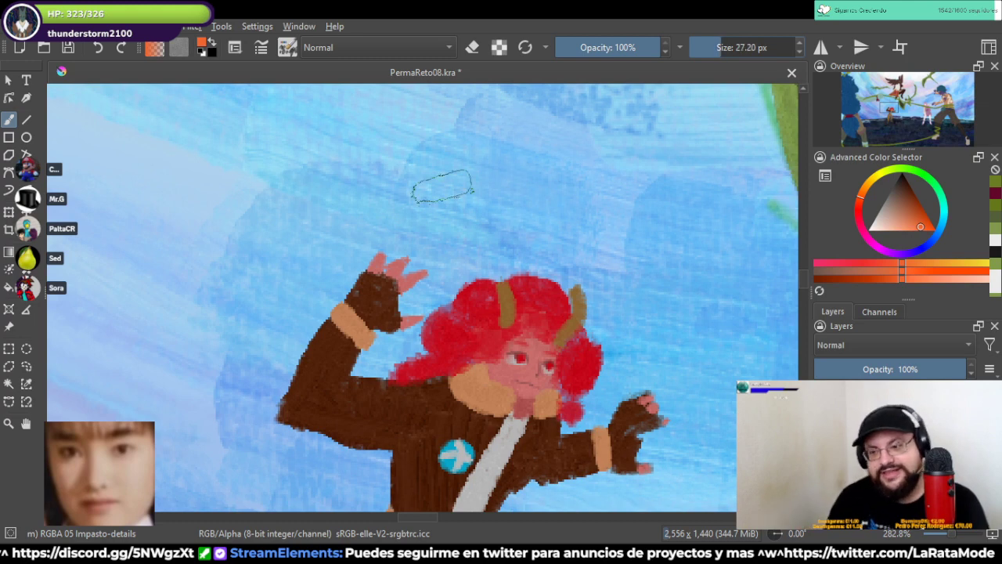
left_click_drag(389, 245, 368, 305)
mouse_move(377, 310)
left_mouse_down()
mouse_move(405, 267)
mouse_move(406, 296)
mouse_move(416, 292)
mouse_move(424, 259)
mouse_move(379, 269)
mouse_move(415, 245)
left_mouse_up()
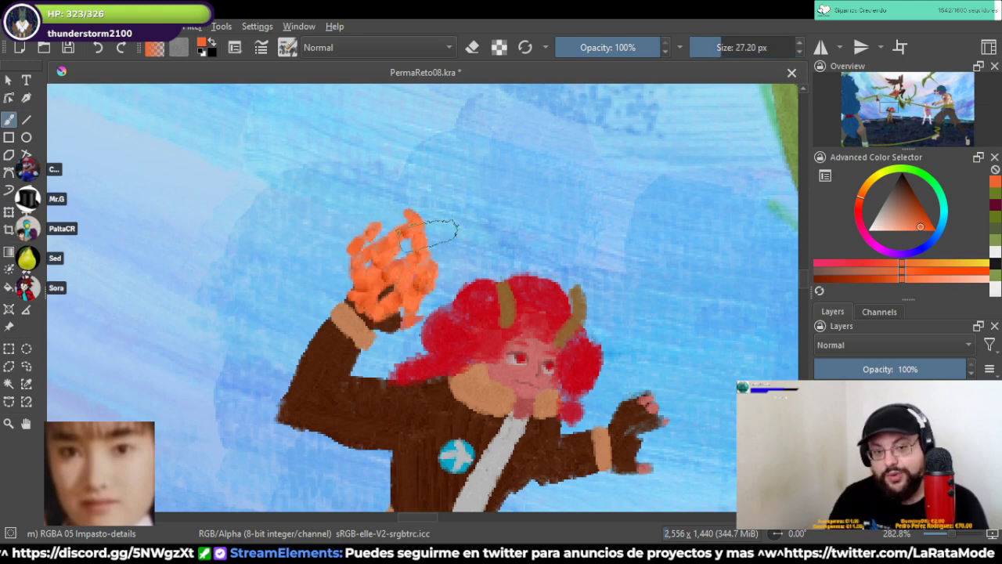
Step: Add dark red strokes inside and around the orange flame on the red-haired girl's raised hand
left_click(920, 212)
left_click(859, 210)
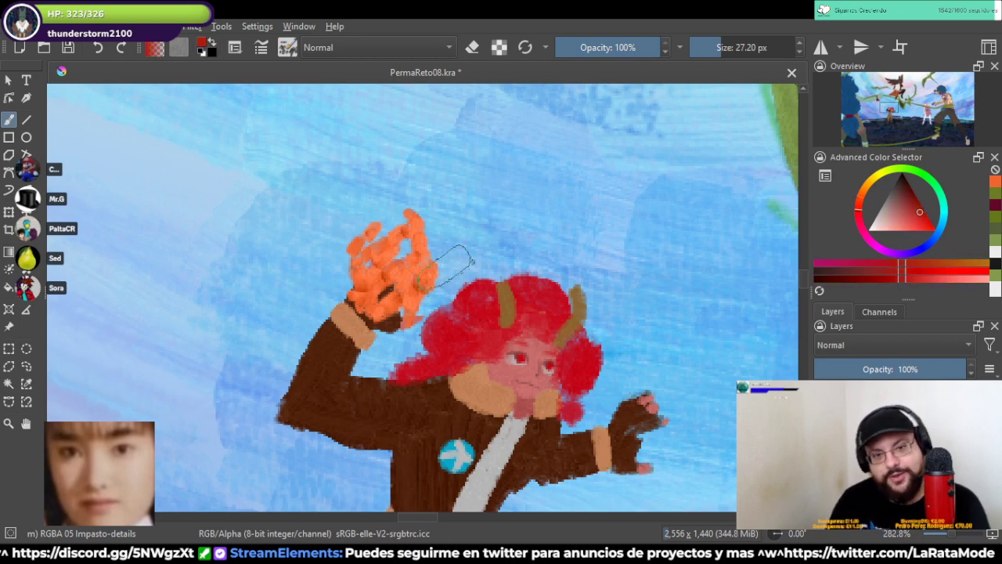
mouse_move(356, 274)
left_mouse_down()
mouse_move(357, 255)
mouse_move(354, 274)
left_mouse_up()
mouse_move(400, 235)
left_mouse_down()
mouse_move(412, 226)
mouse_move(403, 290)
left_mouse_up()
mouse_move(385, 271)
left_mouse_down()
mouse_move(372, 302)
mouse_move(362, 289)
left_mouse_up()
mouse_move(361, 241)
left_mouse_down()
mouse_move(352, 267)
mouse_move(336, 270)
left_mouse_up()
Step: Paint a bright yellow core into the flame on the red-haired girl's raised hand
left_click(870, 180)
left_click_drag(919, 212, 925, 229)
left_click_drag(410, 255, 372, 281)
mouse_move(393, 280)
left_mouse_down()
mouse_move(370, 286)
mouse_move(366, 278)
mouse_move(368, 333)
left_mouse_up()
Step: Paint a red-orange flame with rising tongues over the red-haired girl's outstretched hand
left_click_drag(581, 369, 532, 326)
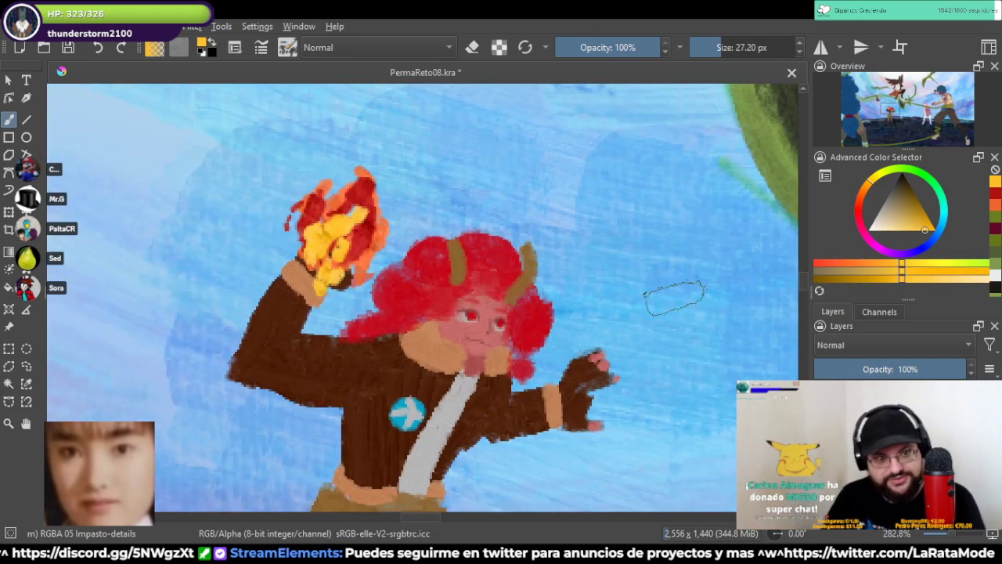
left_click_drag(794, 280, 736, 221)
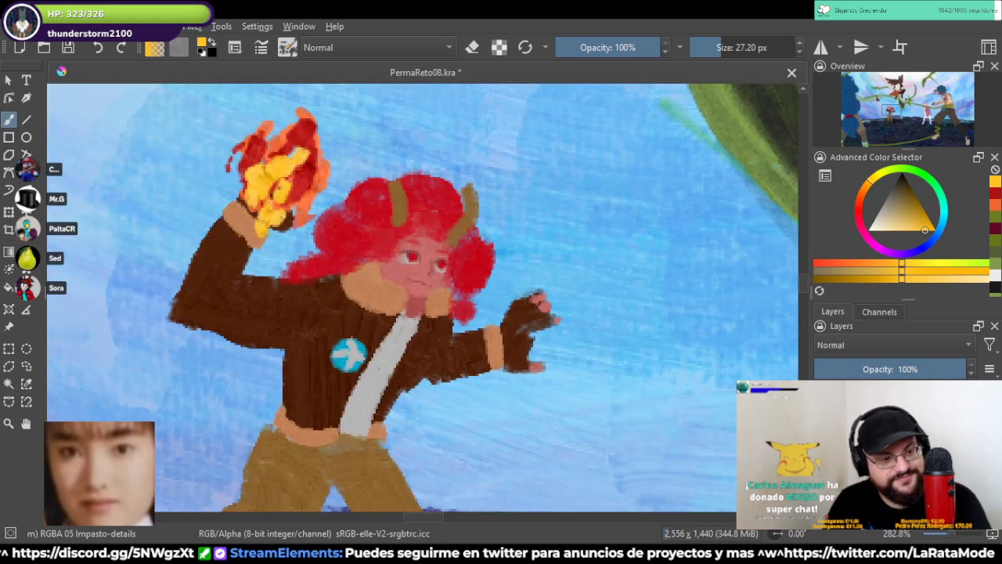
left_click(859, 200)
mouse_move(538, 280)
left_mouse_down()
mouse_move(512, 319)
mouse_move(545, 316)
mouse_move(529, 357)
left_mouse_up()
left_click(563, 268)
mouse_move(576, 296)
left_mouse_down()
mouse_move(497, 330)
mouse_move(572, 241)
mouse_move(594, 255)
mouse_move(542, 358)
mouse_move(518, 371)
mouse_move(542, 292)
mouse_move(583, 274)
mouse_move(540, 320)
left_mouse_up()
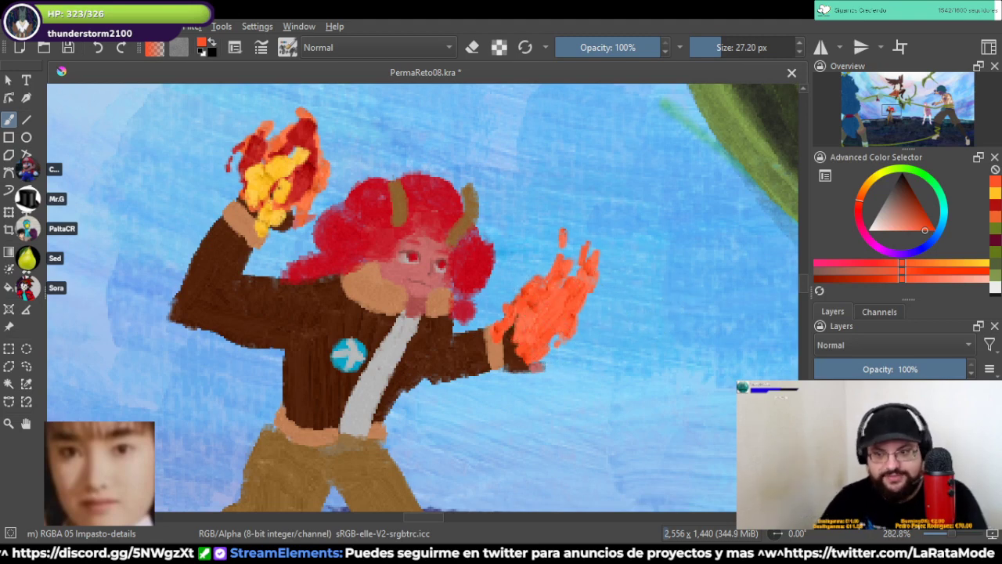
Step: Shade the flame on the outstretched hand with brownish-red strokes and give it a bright yellow core
left_click_drag(924, 230, 912, 210)
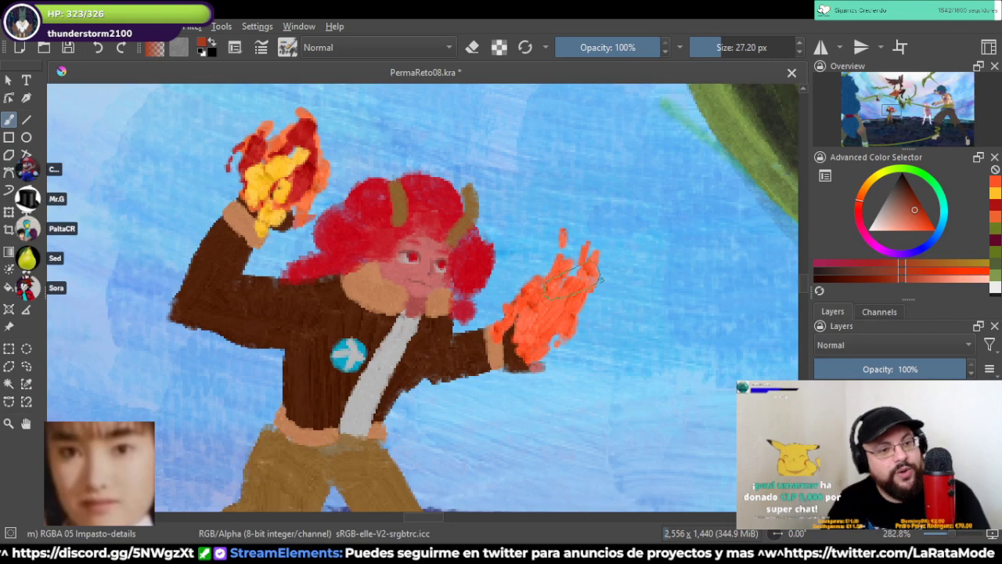
left_click_drag(507, 313, 547, 265)
mouse_move(590, 257)
left_mouse_down()
mouse_move(559, 329)
mouse_move(531, 359)
left_mouse_up()
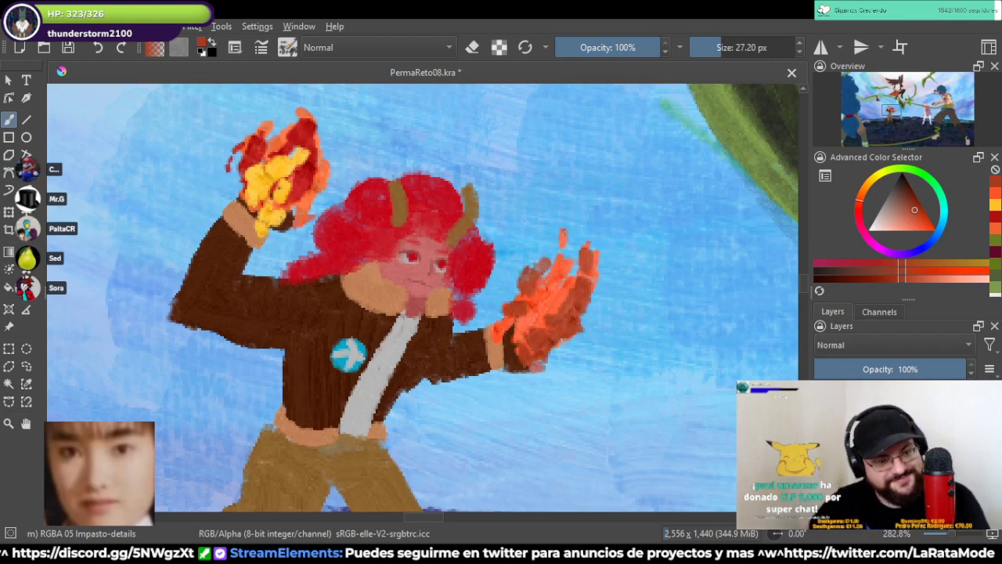
left_click_drag(860, 200, 872, 179)
left_click_drag(914, 210, 920, 230)
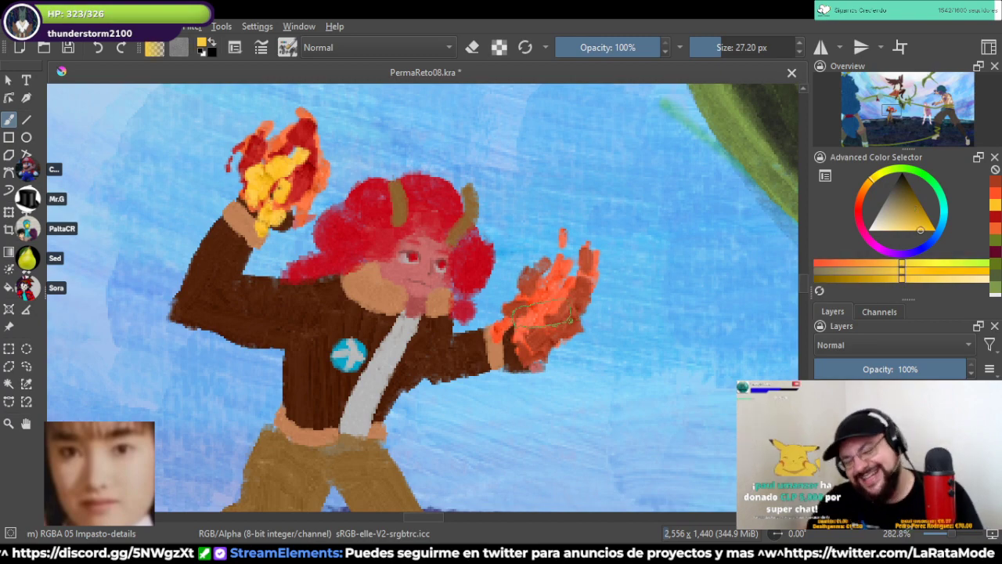
mouse_move(542, 317)
left_mouse_down()
mouse_move(517, 327)
mouse_move(508, 344)
mouse_move(530, 344)
mouse_move(560, 313)
left_mouse_up()
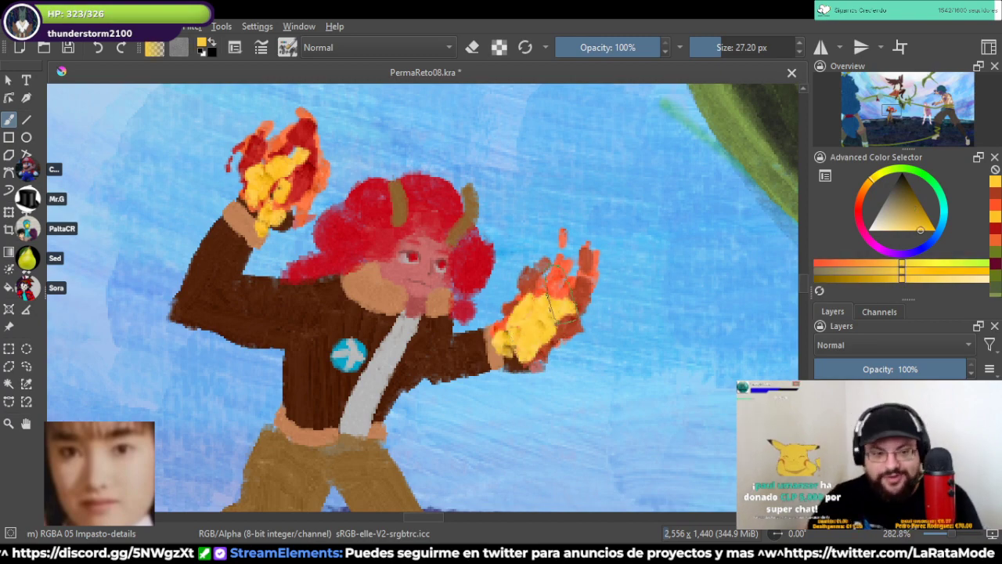
Step: Paint a long yellow streak rising from the pink-haired girl's lowered fist to above the vine
scroll(560, 293, "down", 5)
left_click_drag(634, 224, 509, 210)
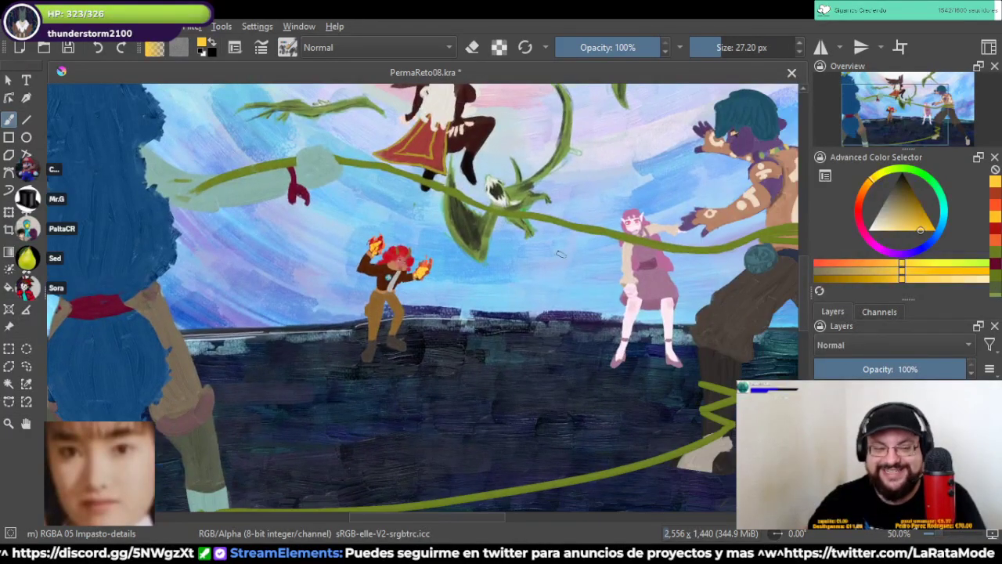
scroll(574, 265, "up", 1)
scroll(573, 264, "up", 1)
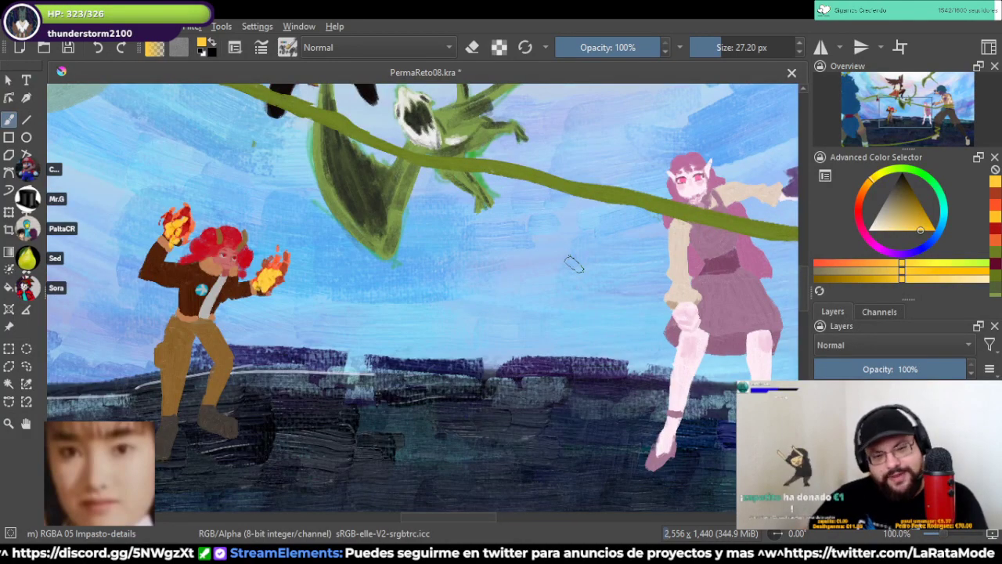
scroll(574, 264, "down", 2)
scroll(574, 264, "up", 5)
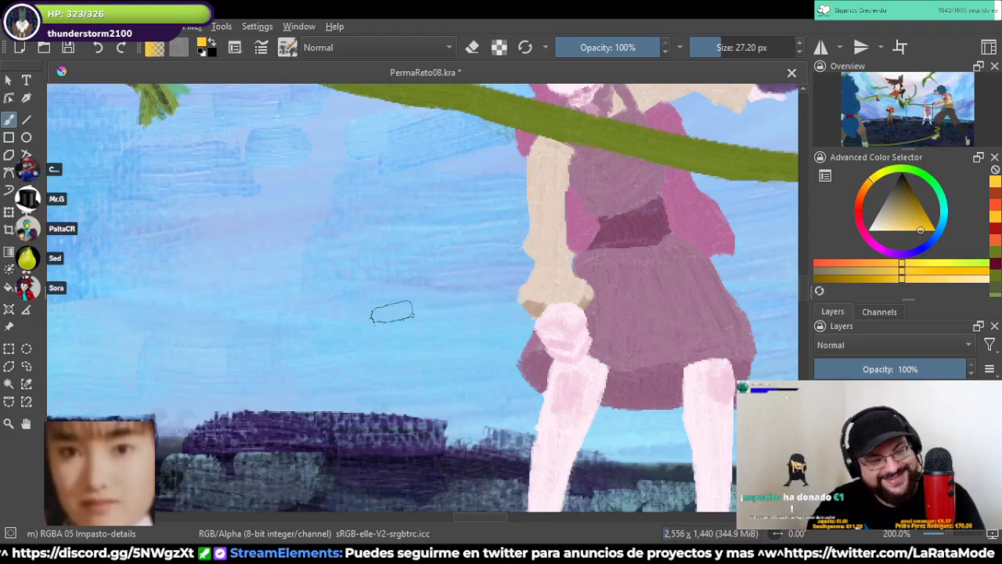
mouse_move(532, 315)
left_mouse_down()
mouse_move(552, 297)
mouse_move(482, 125)
mouse_move(465, 141)
mouse_move(495, 225)
left_mouse_up()
mouse_move(512, 288)
left_mouse_down()
mouse_move(458, 133)
mouse_move(475, 174)
left_mouse_up()
left_click_drag(501, 266, 535, 370)
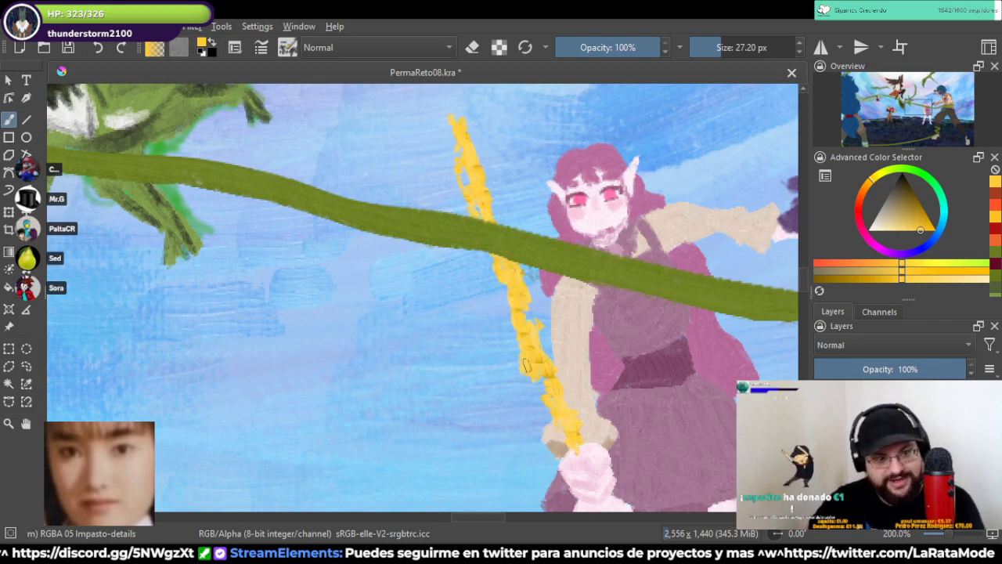
Step: Layer orange flame strokes along the yellow streak above the pink-haired girl's fist
left_click_drag(871, 179, 862, 189)
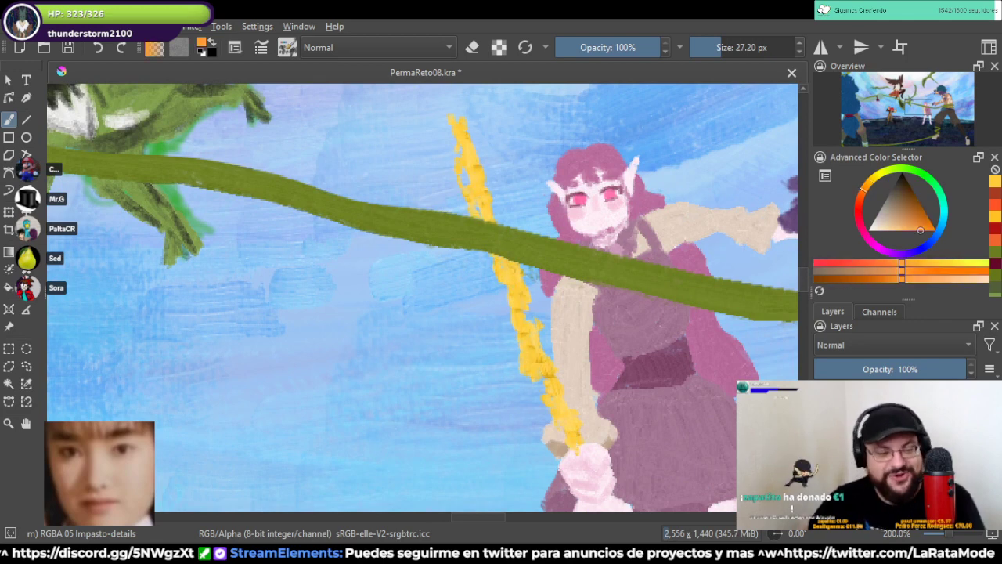
mouse_move(466, 157)
left_mouse_down()
mouse_move(467, 253)
mouse_move(486, 278)
mouse_move(487, 213)
mouse_move(511, 254)
mouse_move(513, 353)
left_mouse_up()
mouse_move(563, 431)
left_mouse_down()
mouse_move(549, 409)
mouse_move(548, 360)
mouse_move(518, 351)
mouse_move(529, 314)
mouse_move(493, 305)
mouse_move(469, 252)
left_mouse_up()
left_click_drag(468, 168, 508, 321)
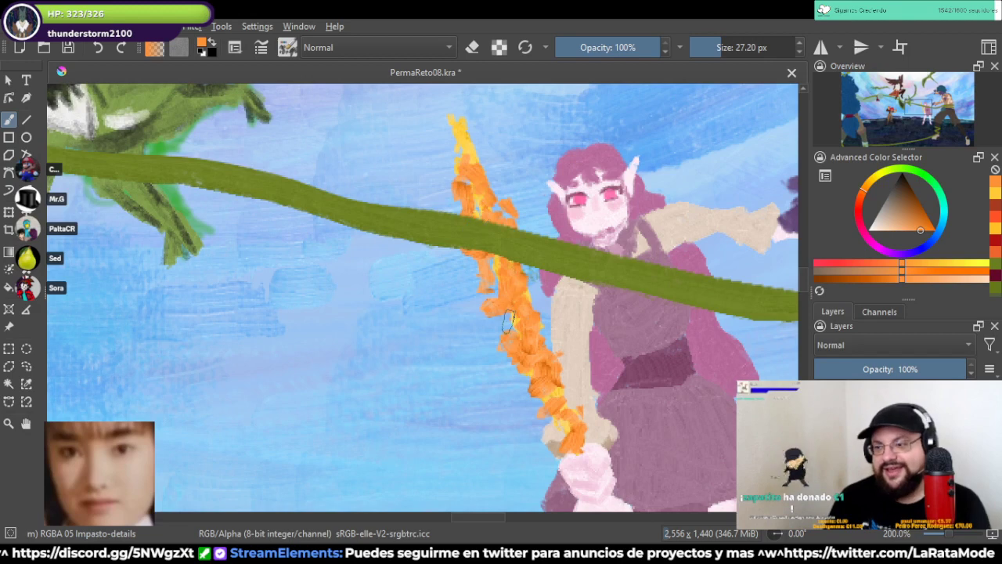
Step: Add red-orange accents along the fiery streak, extending its tip slightly higher
left_click(858, 202)
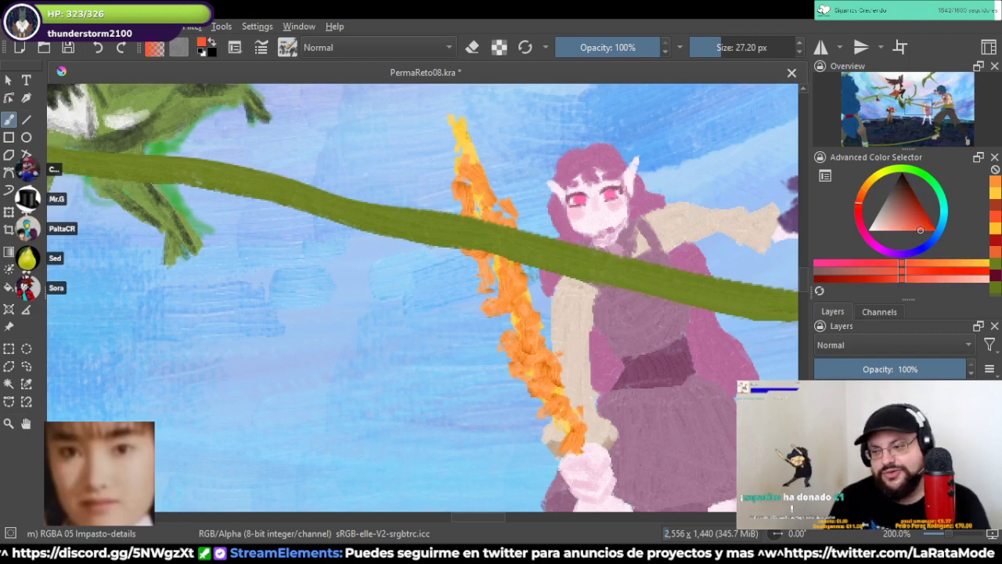
left_click_drag(551, 415, 567, 439)
left_click_drag(570, 382, 513, 380)
mouse_move(509, 345)
left_mouse_down()
mouse_move(482, 293)
mouse_move(495, 255)
mouse_move(462, 205)
mouse_move(481, 188)
mouse_move(464, 149)
mouse_move(477, 139)
mouse_move(484, 98)
left_mouse_up()
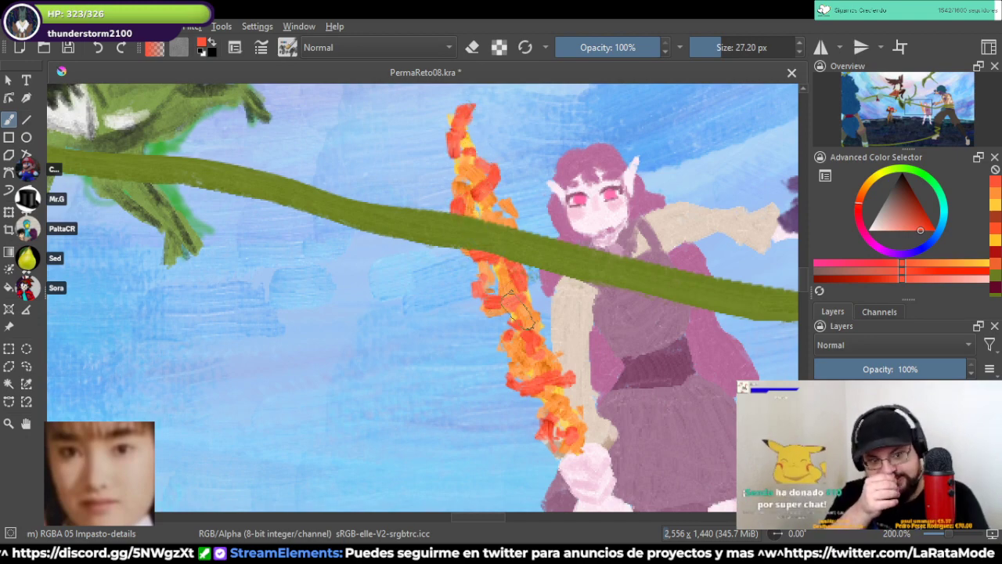
Step: Fill out the fiery streak above the pink-haired girl's fist with red-orange strokes using the RGBA 02 Thickpaint brush
scroll(587, 349, "down", 6)
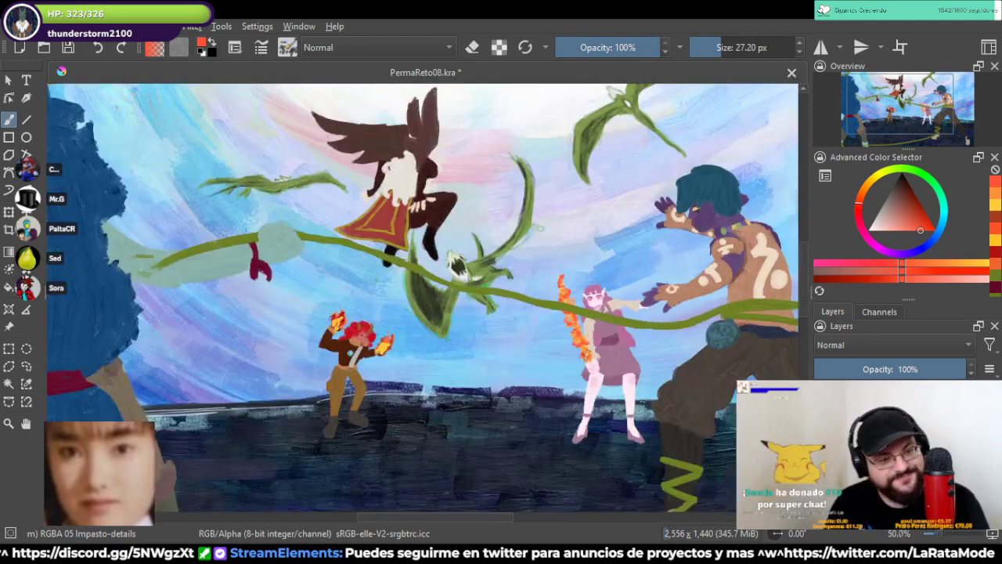
scroll(587, 321, "up", 8)
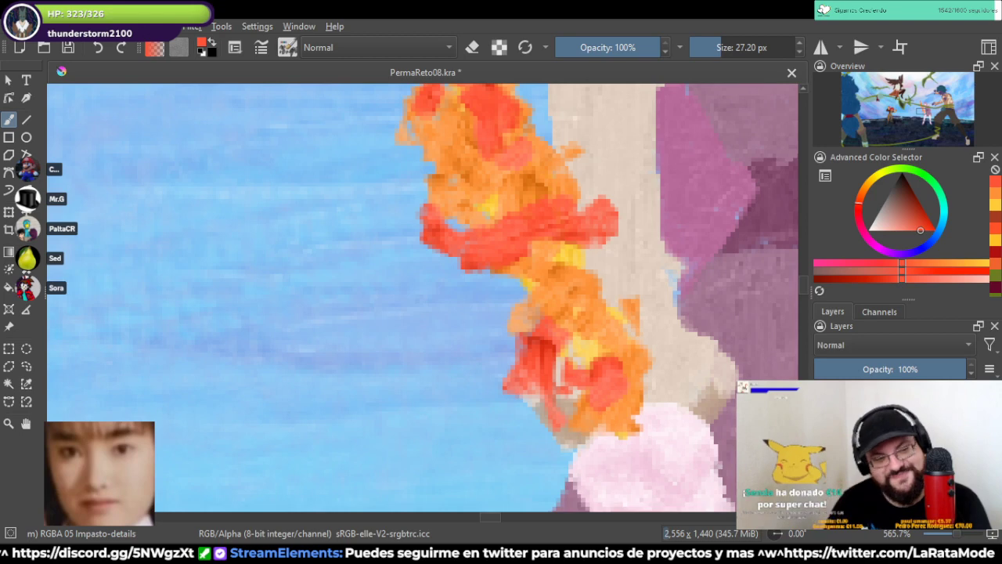
key("slash")
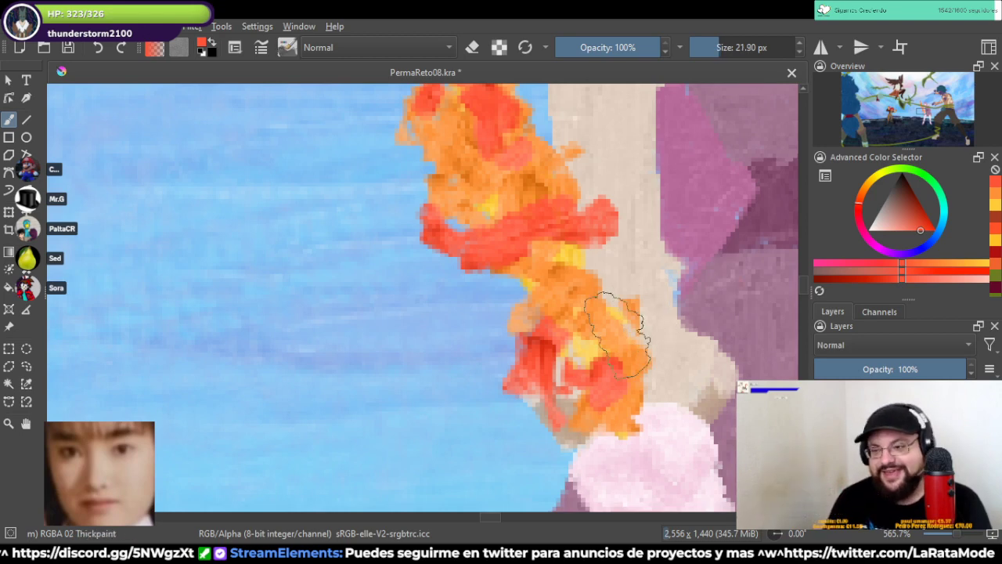
left_click_drag(609, 362, 537, 358)
mouse_move(483, 215)
left_mouse_down()
mouse_move(540, 324)
mouse_move(626, 360)
left_mouse_up()
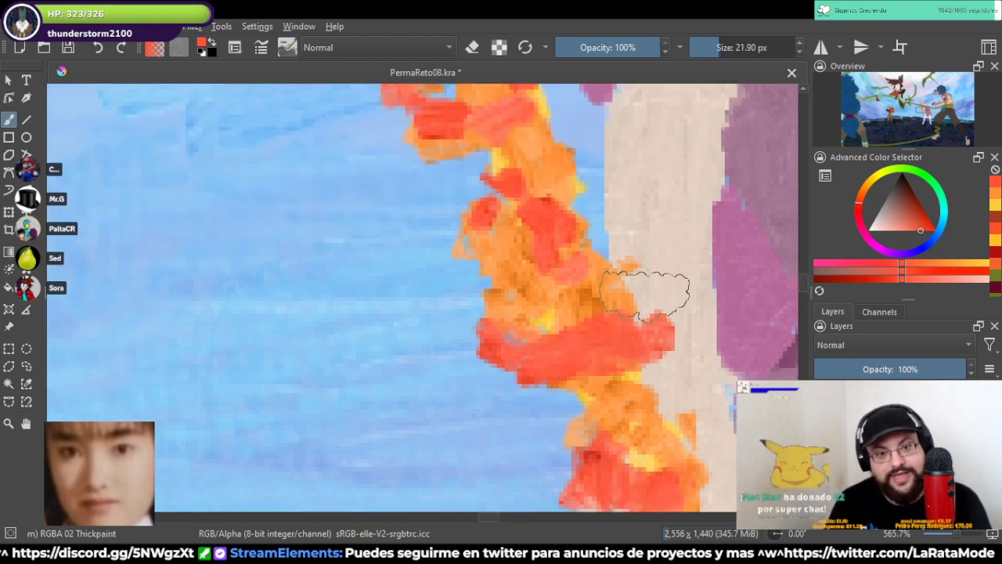
left_click_drag(538, 281, 581, 409)
left_click_drag(536, 302, 604, 364)
left_click_drag(477, 157, 507, 318)
mouse_move(501, 309)
left_mouse_down()
mouse_move(543, 336)
mouse_move(524, 340)
left_mouse_up()
left_click_drag(485, 262, 487, 458)
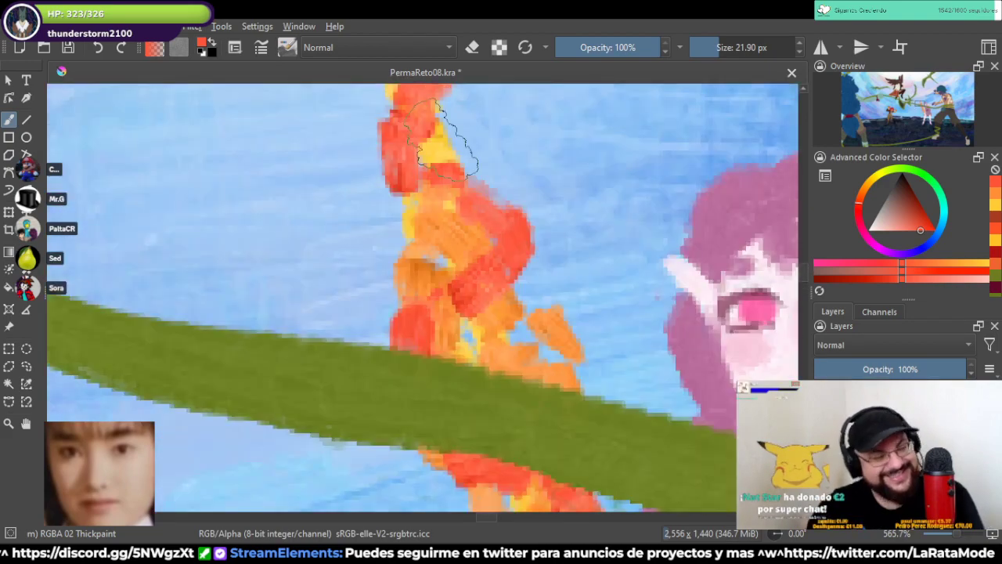
scroll(470, 204, "up", 4)
scroll(535, 303, "down", 3)
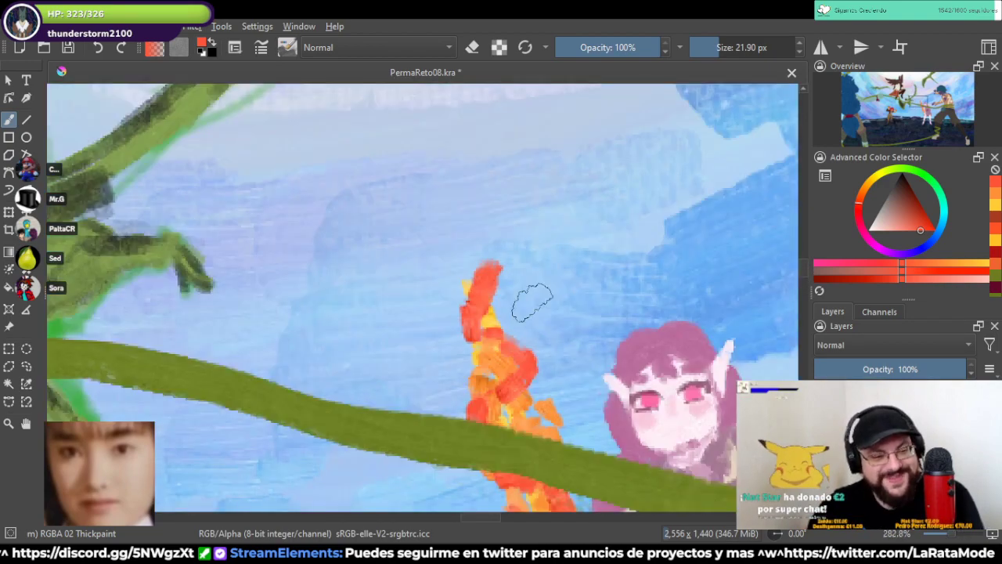
left_click_drag(568, 414, 526, 252)
scroll(525, 251, "down", 4)
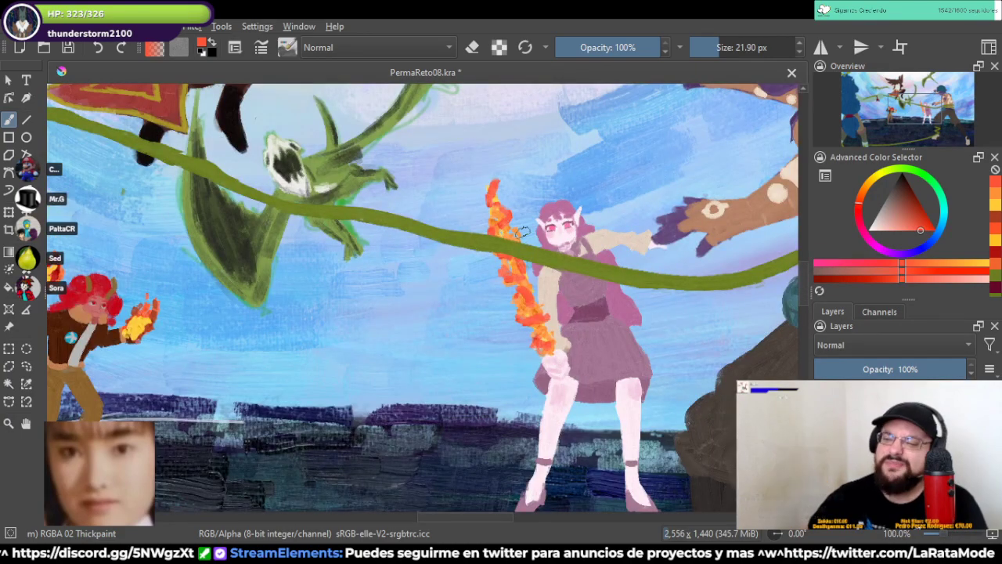
scroll(520, 231, "down", 3)
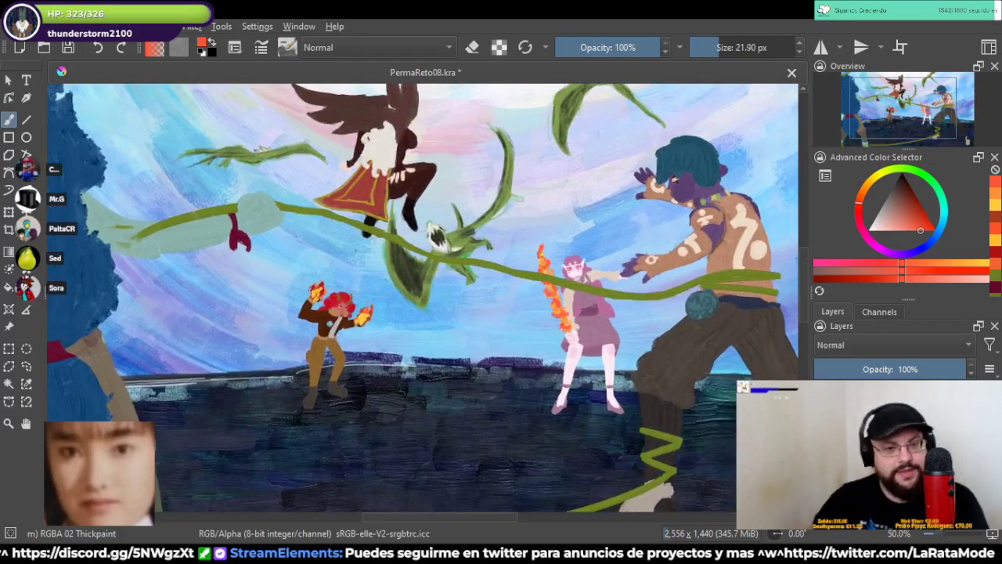
scroll(595, 292, "up", 3)
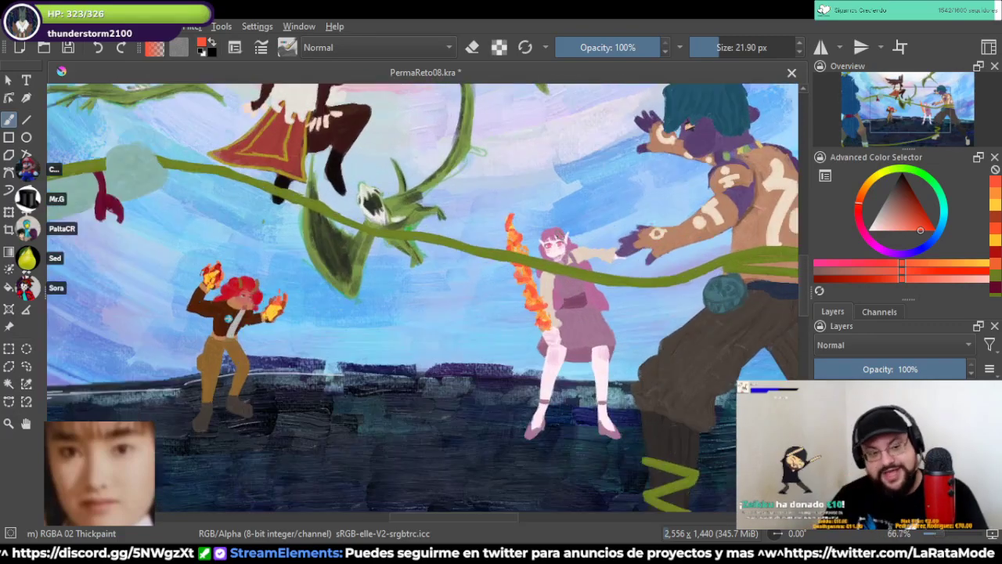
key("ctrl+s")
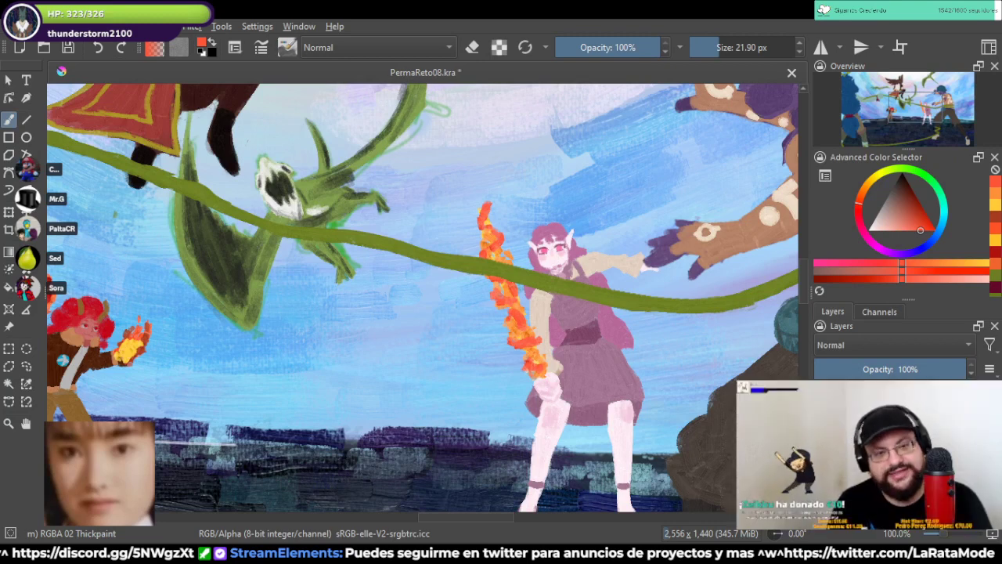
Step: Paint a red-orange aura around the pink-haired girl from her hair to her shoes with the RGBA 04 Impasto brush
key("slash")
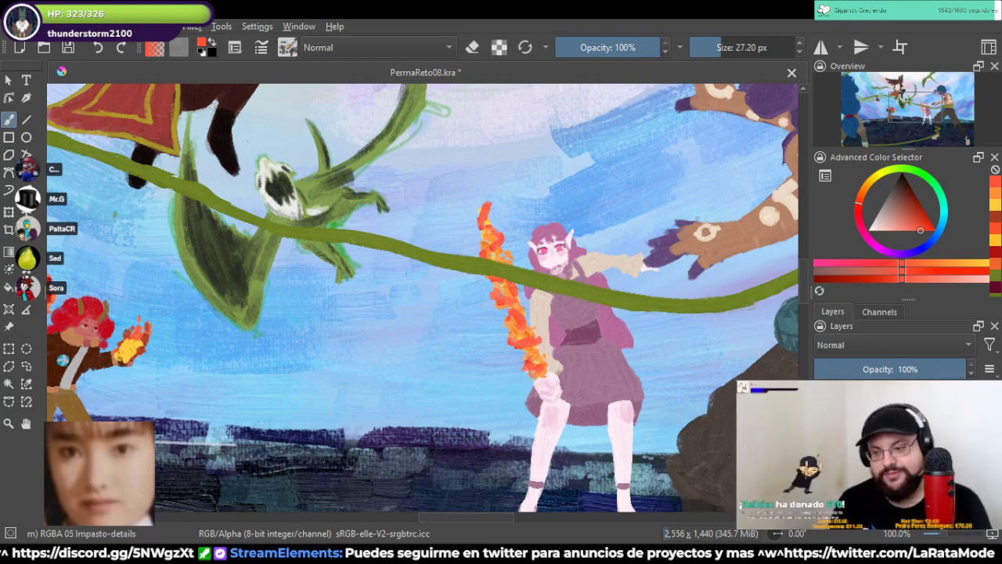
key("comma")
scroll(606, 312, "up", 1)
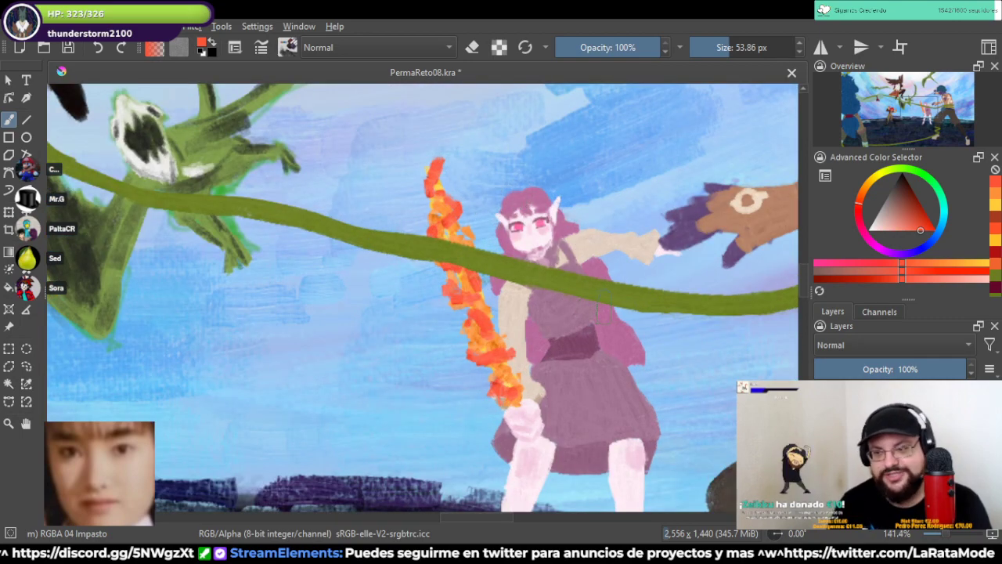
mouse_move(579, 227)
left_mouse_down()
mouse_move(552, 181)
mouse_move(498, 205)
mouse_move(494, 477)
left_mouse_up()
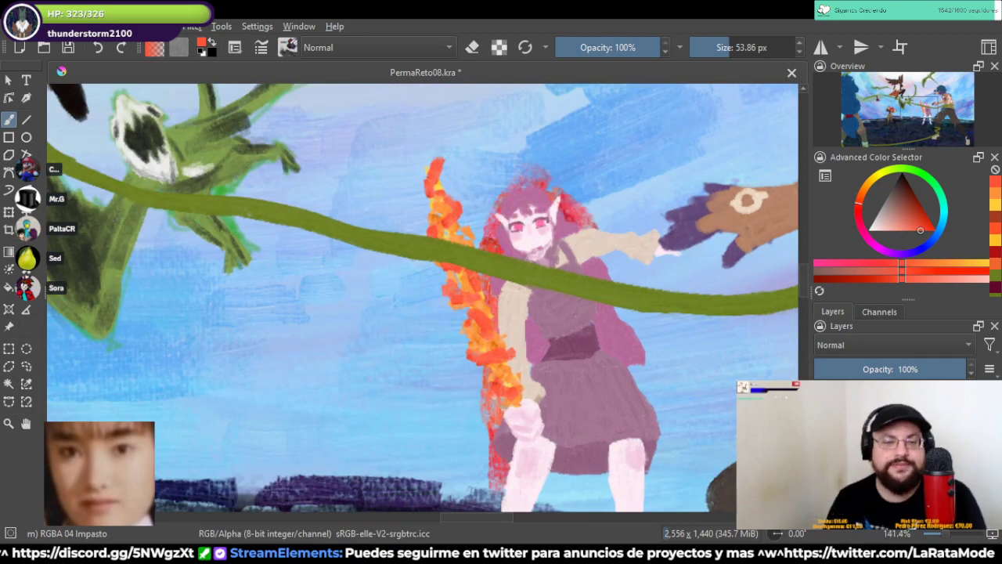
left_click_drag(534, 451, 537, 313)
mouse_move(501, 353)
left_mouse_down()
mouse_move(481, 477)
mouse_move(556, 337)
left_mouse_up()
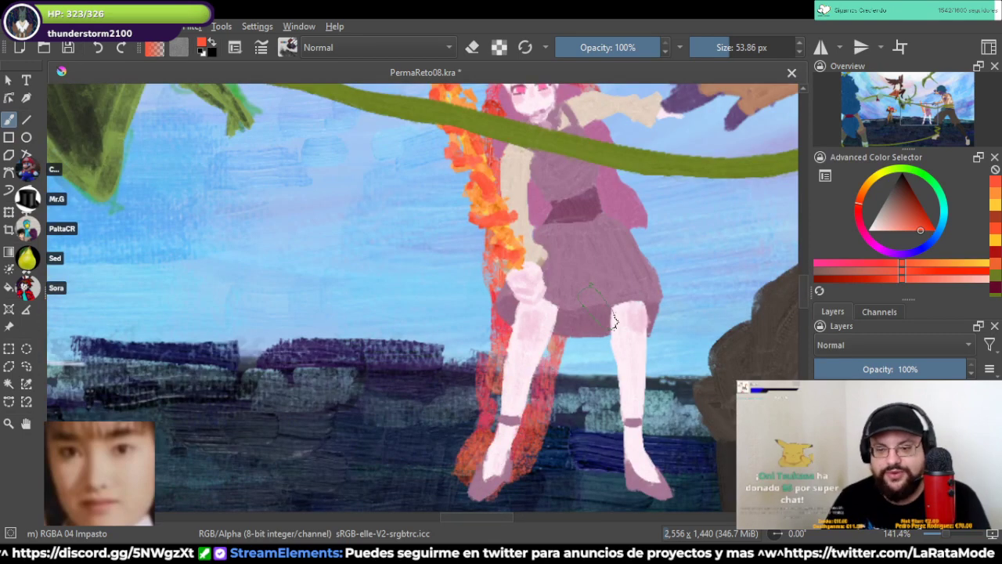
mouse_move(615, 321)
left_mouse_down()
mouse_move(623, 462)
mouse_move(665, 494)
mouse_move(649, 251)
mouse_move(602, 102)
mouse_move(634, 101)
left_mouse_up()
scroll(603, 102, "up", 3)
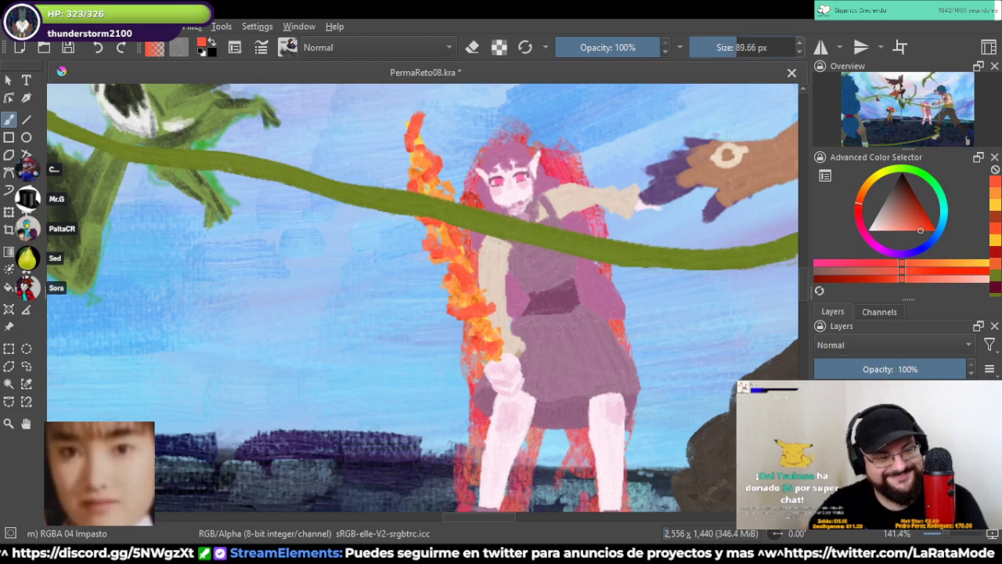
Step: Layer golden-yellow strokes over the red aura around the pink-haired girl's body and between her legs
left_click(864, 183)
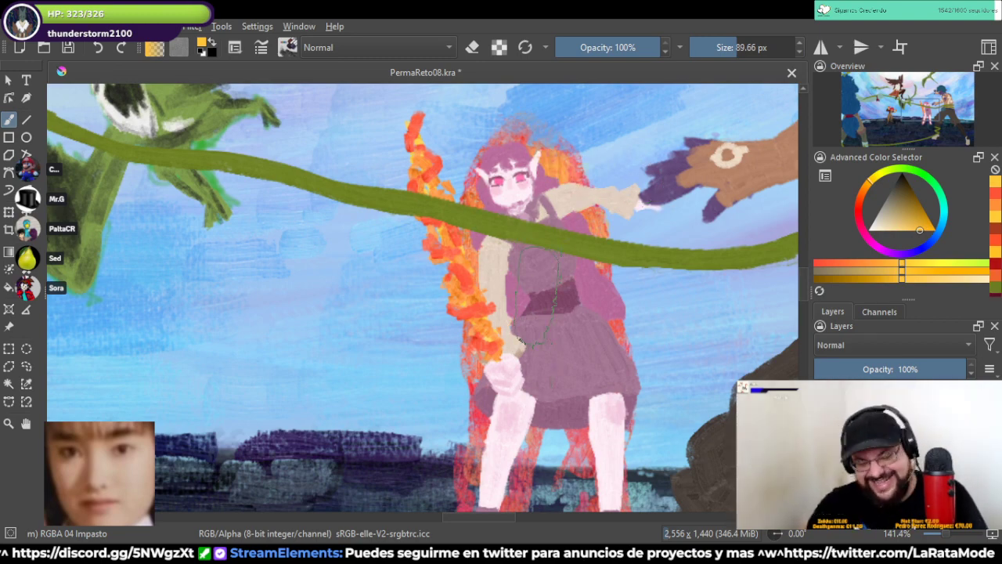
left_click_drag(517, 365, 561, 215)
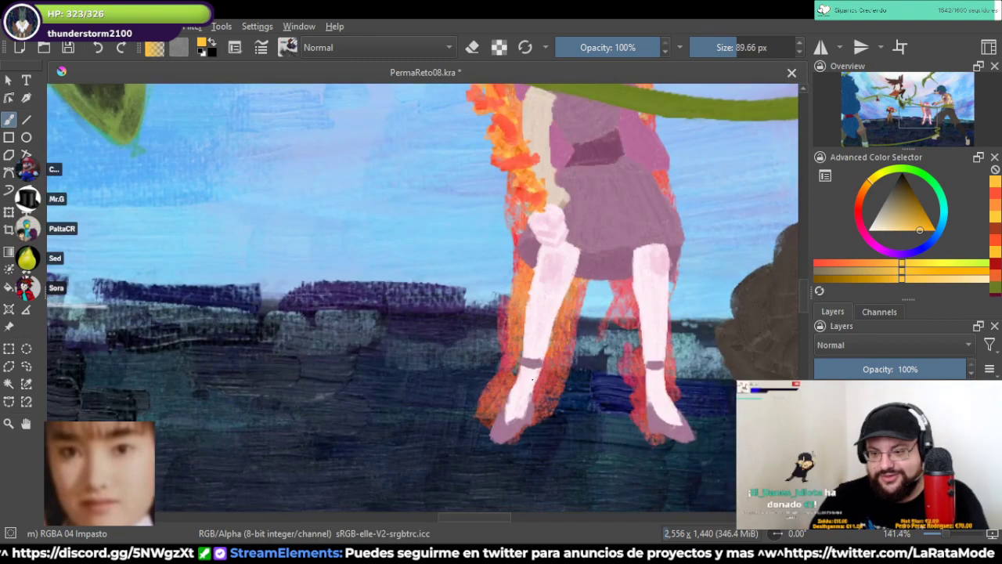
mouse_move(533, 381)
left_mouse_down()
mouse_move(564, 258)
mouse_move(626, 368)
mouse_move(665, 329)
left_mouse_up()
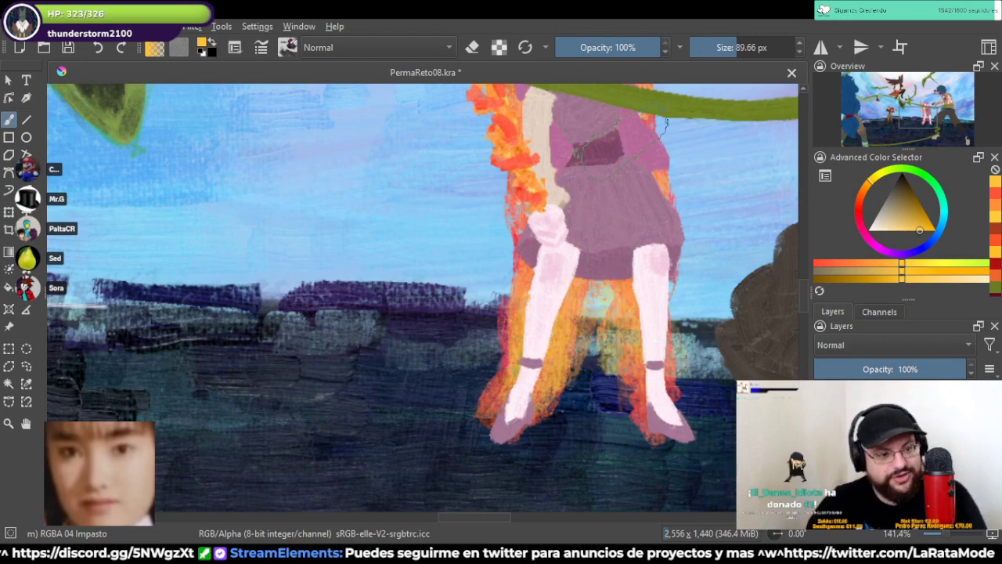
scroll(658, 392, "up", 4)
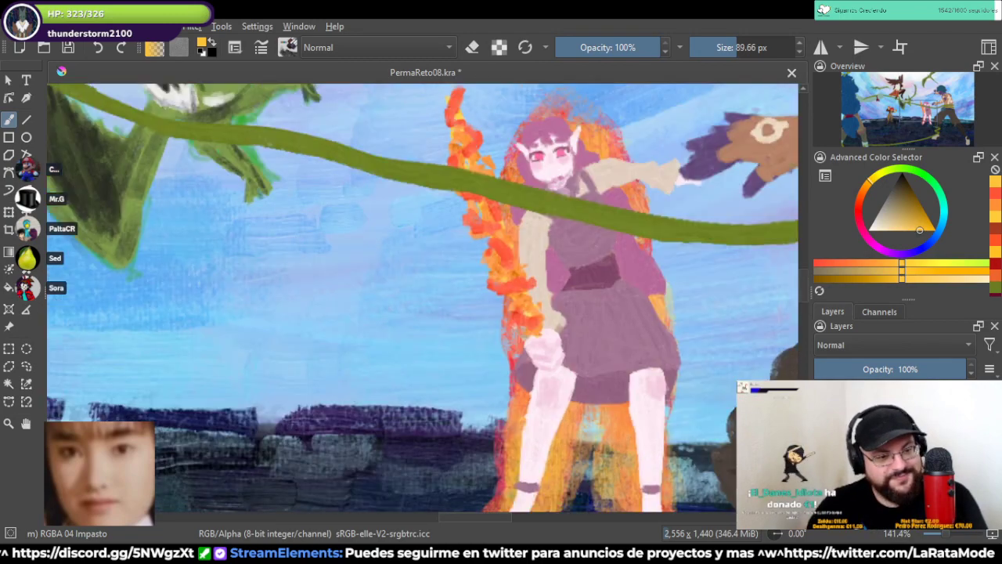
Step: Extend the golden flames upward above the pink-haired girl's head and along her outstretched arm
scroll(570, 171, "up", 2)
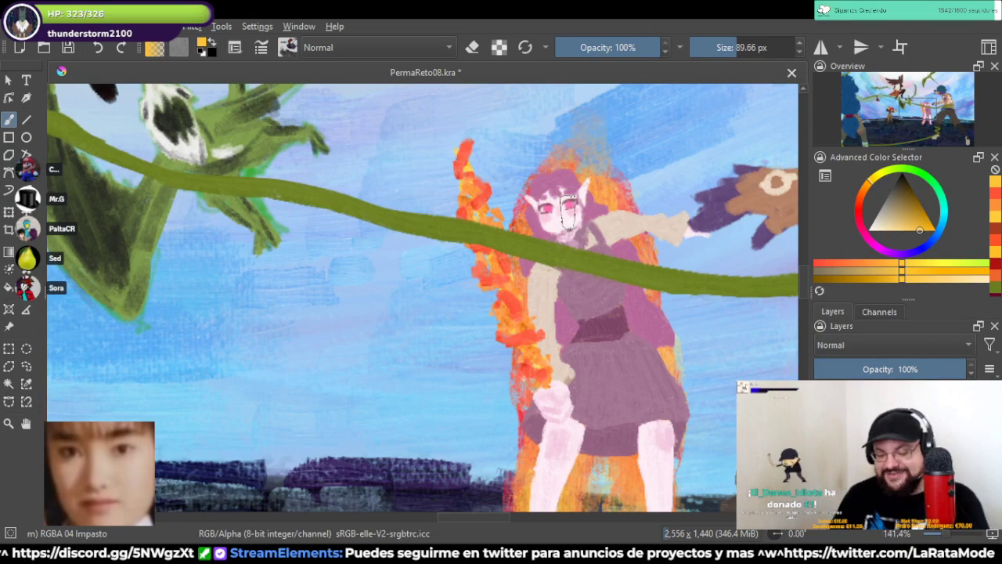
mouse_move(568, 211)
left_mouse_down()
mouse_move(583, 117)
mouse_move(552, 94)
left_mouse_up()
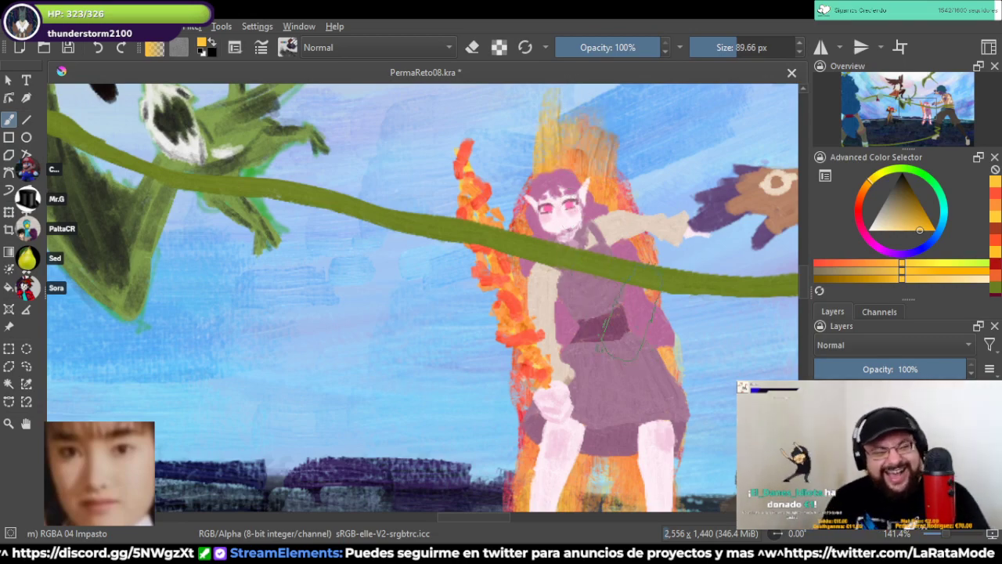
scroll(595, 278, "down", 1)
mouse_move(591, 302)
left_mouse_down()
mouse_move(567, 235)
mouse_move(580, 233)
left_mouse_up()
scroll(570, 239, "down", 1)
scroll(422, 298, "down", 3)
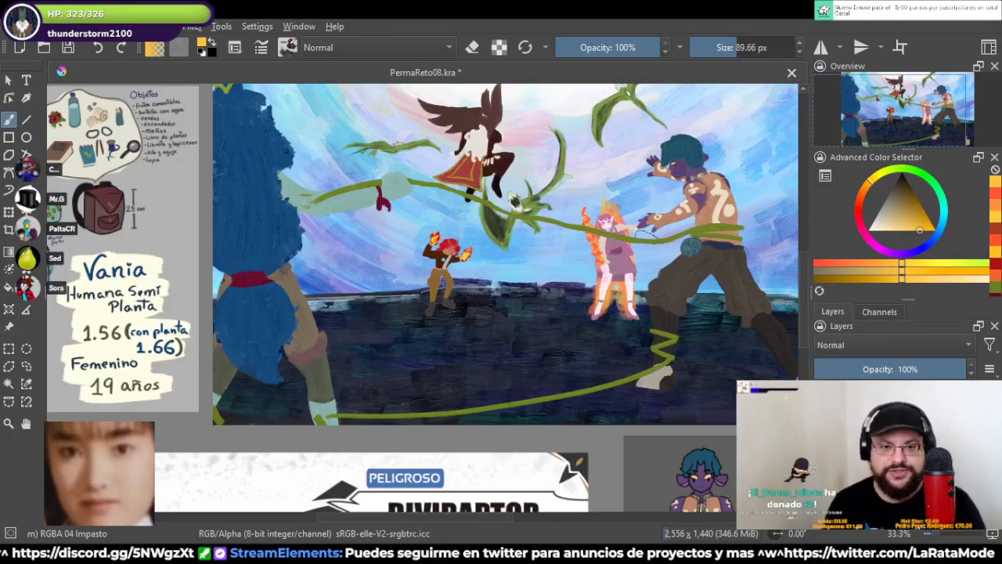
Step: Blend red-orange strokes into the golden flames above the pink-haired girl's head and shoulder
scroll(638, 207, "up", 4)
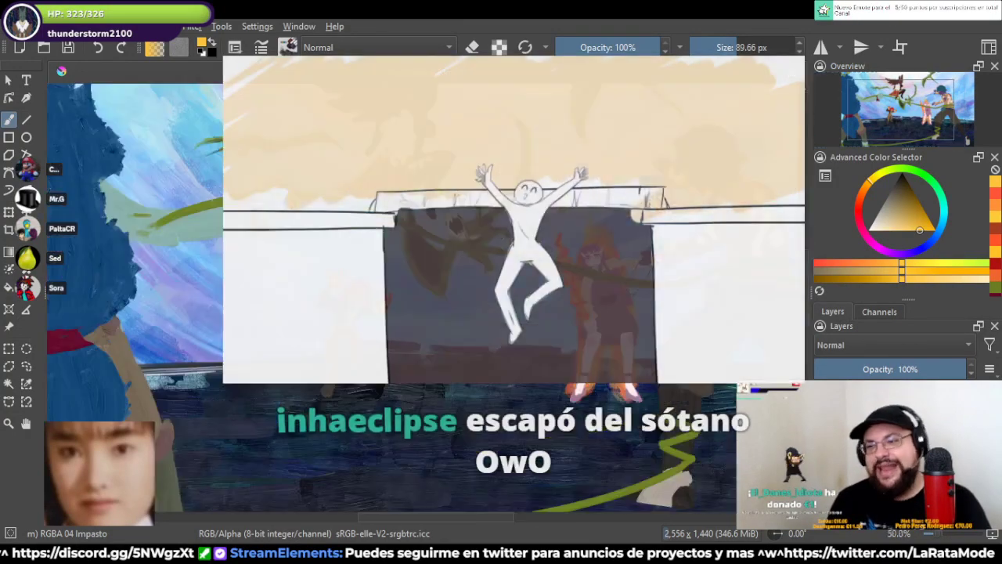
scroll(638, 208, "up", 2)
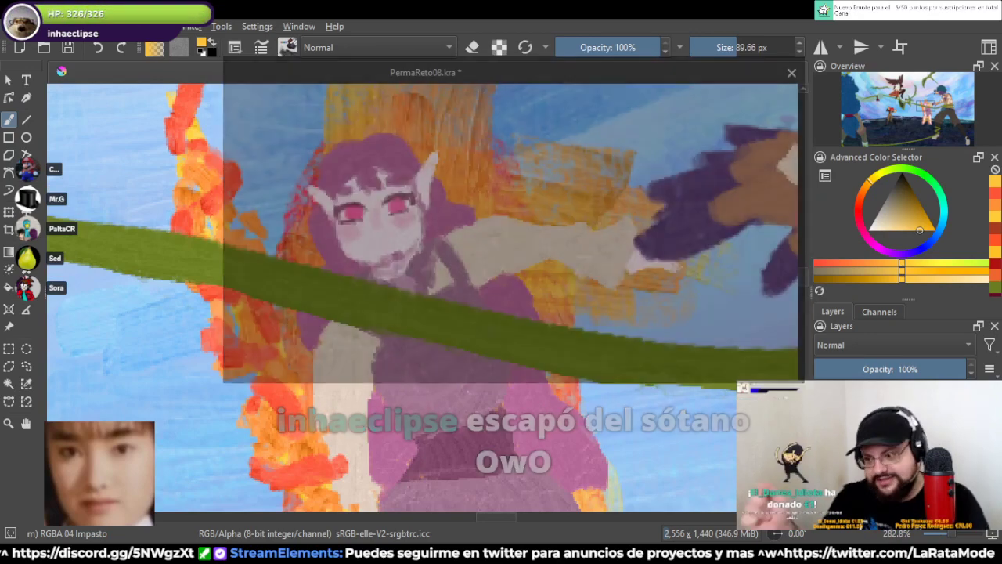
left_click(860, 199)
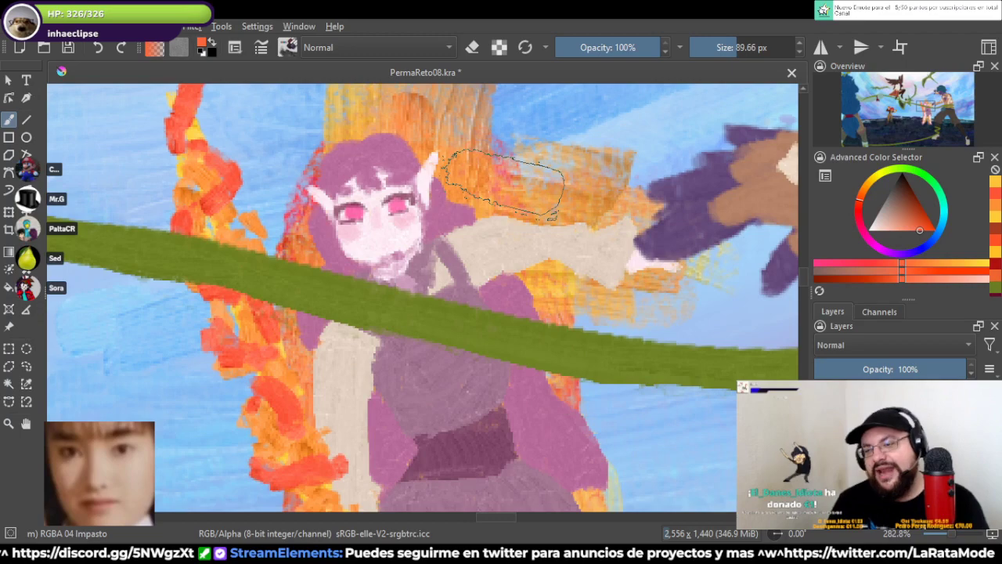
scroll(540, 145, "down", 4)
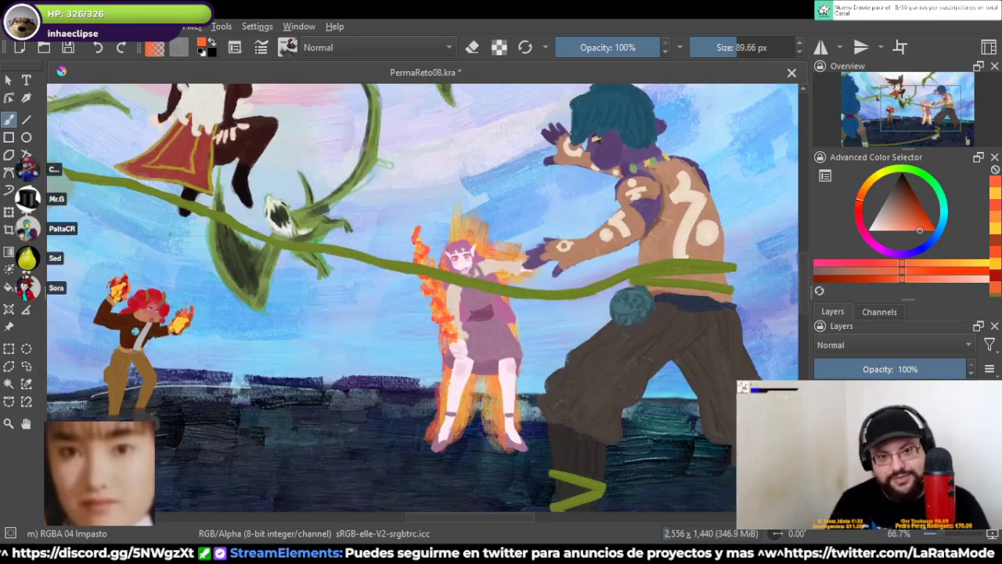
scroll(529, 155, "up", 3)
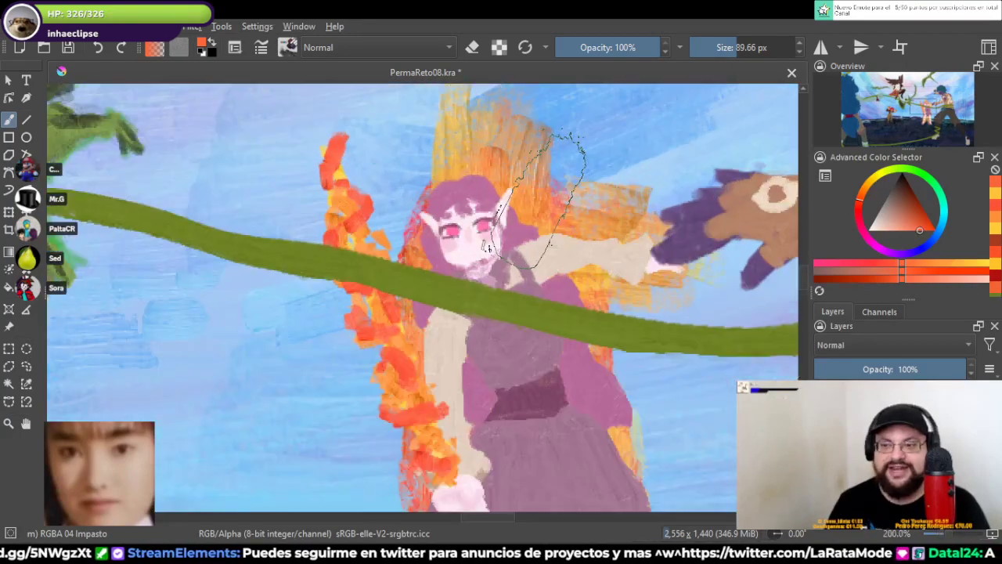
mouse_move(528, 155)
left_mouse_down()
mouse_move(491, 233)
mouse_move(509, 190)
mouse_move(522, 245)
mouse_move(505, 184)
left_mouse_up()
Step: Set the Impasto brush to eraser mode and save the painting
key("e")
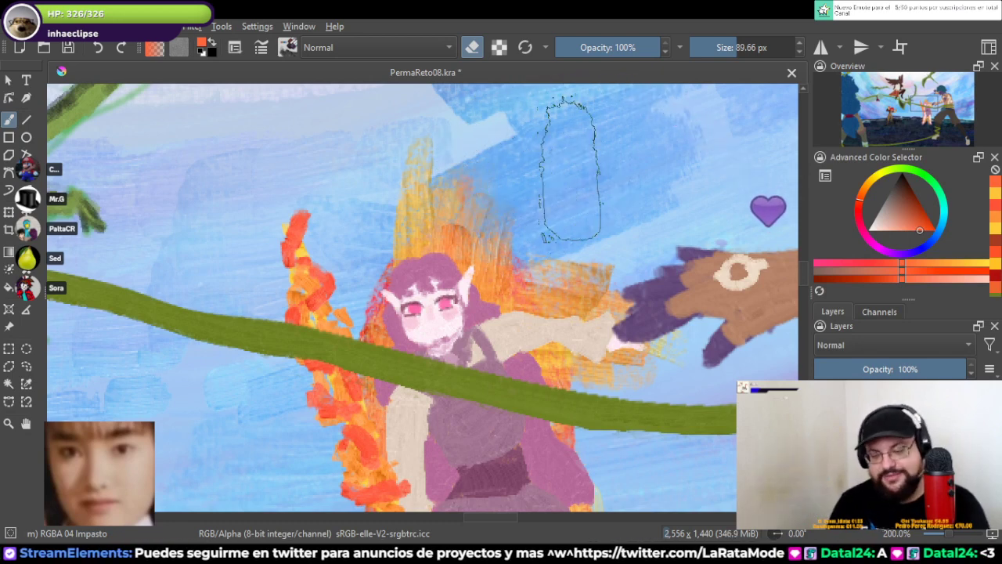
key("ctrl+s")
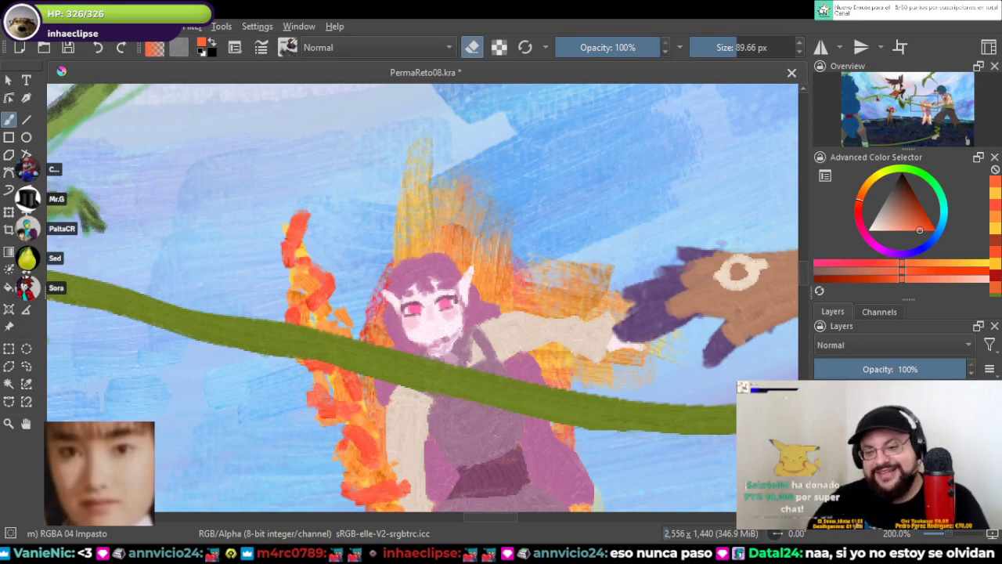
key("ctrl+s")
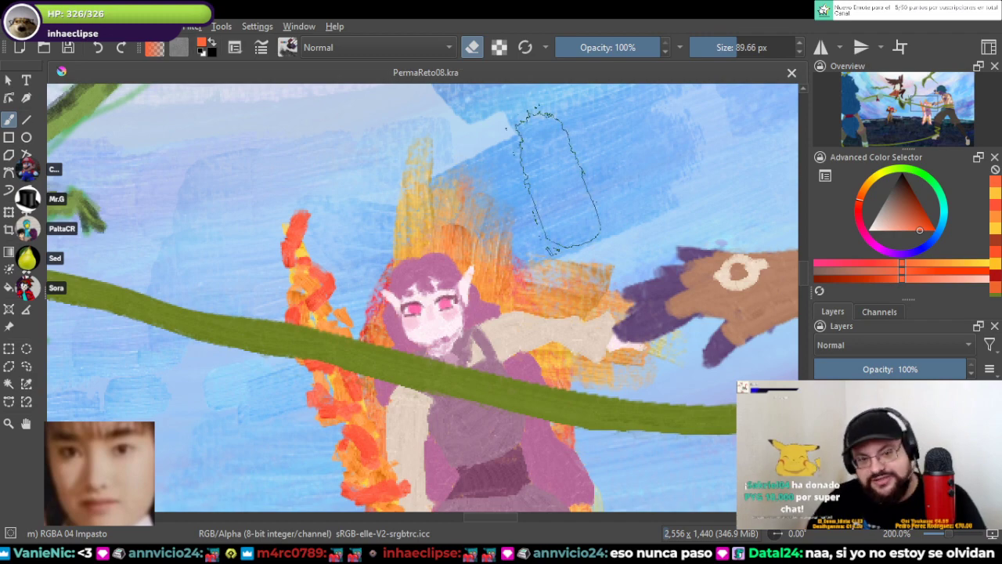
Step: Review the pink-haired girl's flaming aura against the whole battle composition and the surrounding character references
scroll(317, 258, "down", 2)
scroll(317, 258, "down", 2)
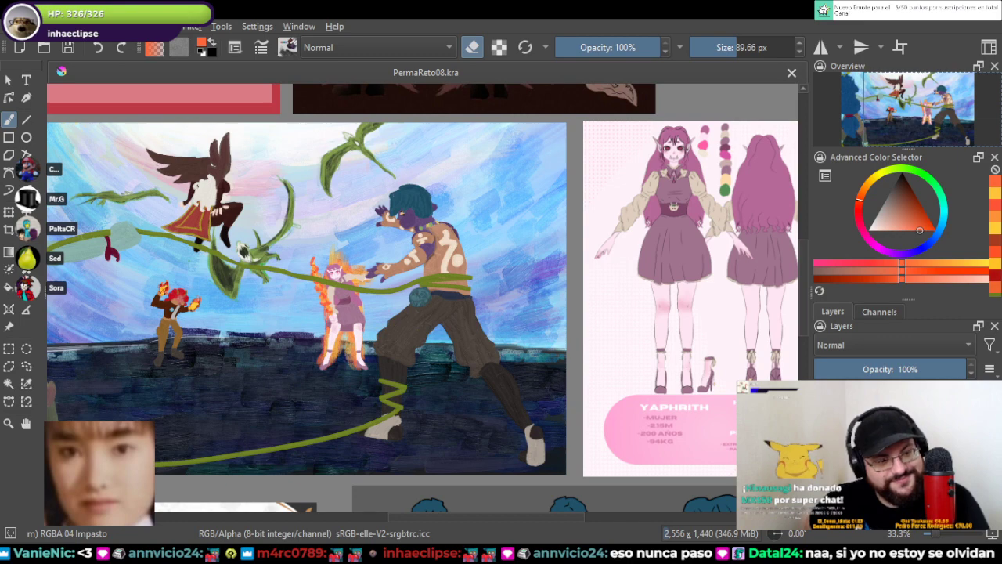
left_click_drag(261, 357, 499, 378)
scroll(517, 298, "up", 1)
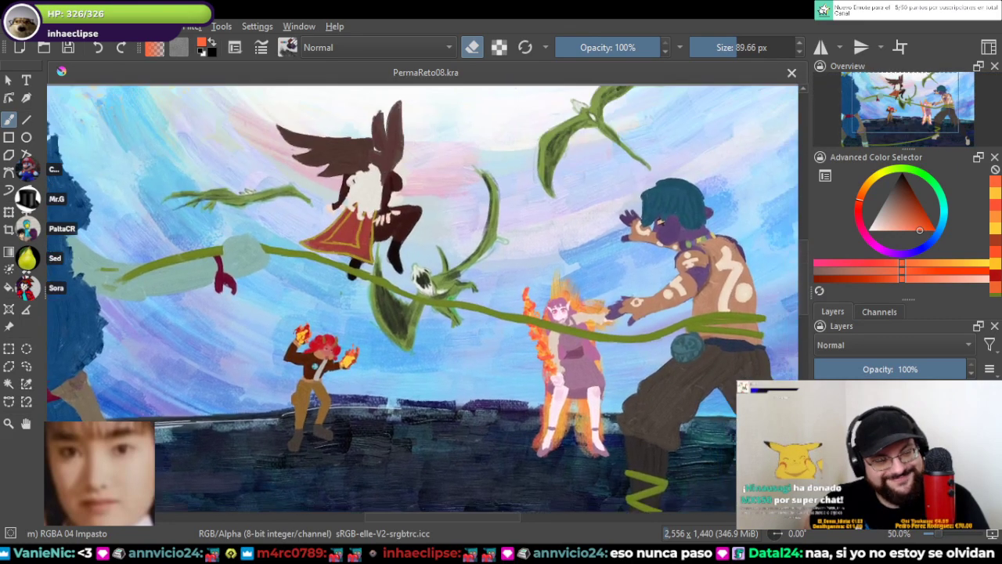
scroll(423, 298, "down", 2)
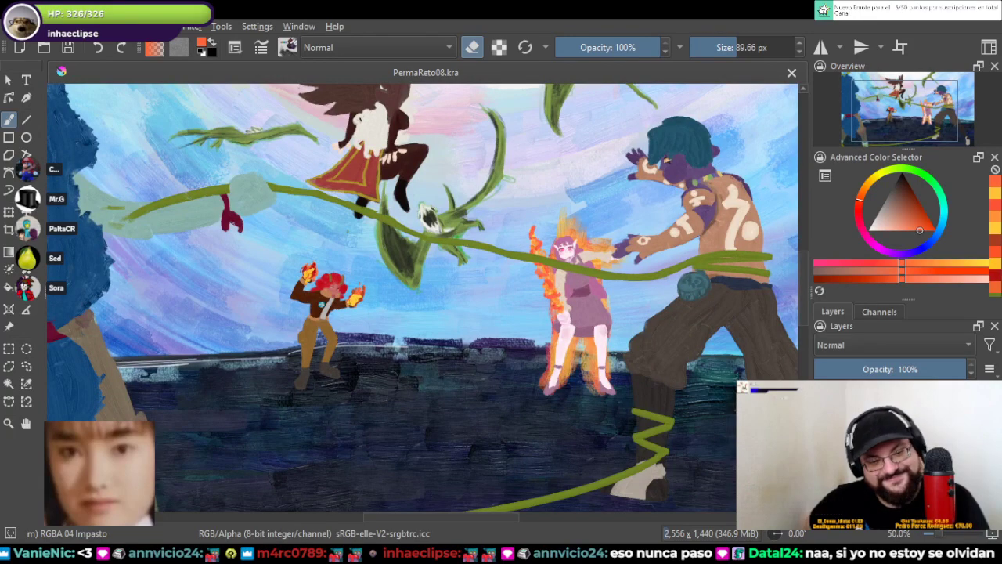
scroll(423, 297, "up", 2)
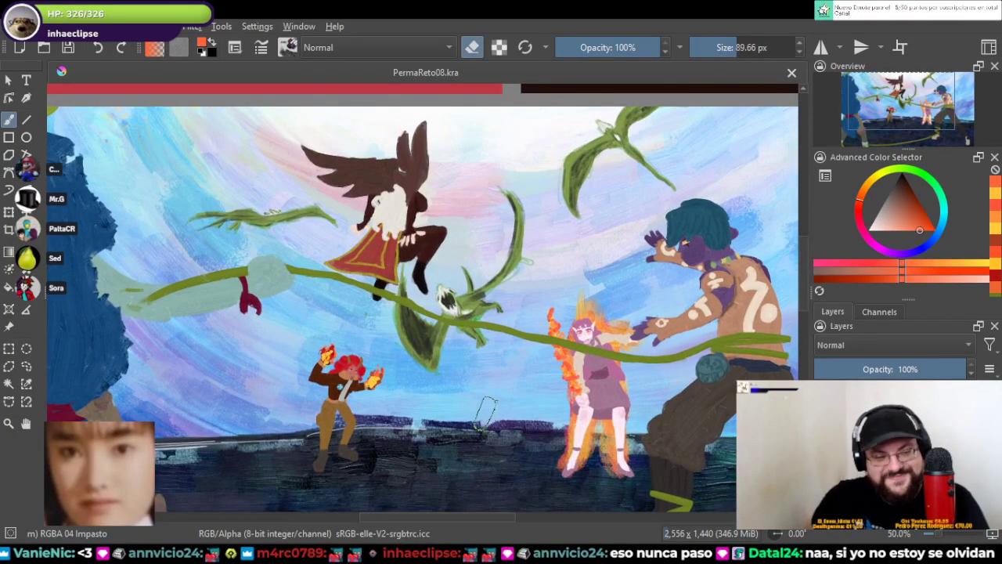
left_click_drag(486, 412, 435, 329)
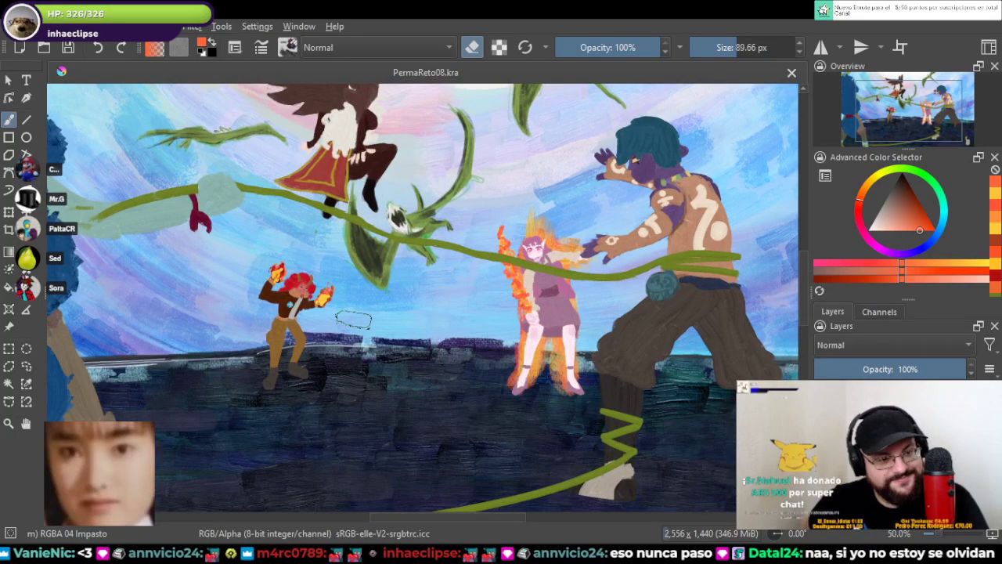
Step: Turn off the Impasto brush's eraser mode and set the painting color to golden orange
left_click_drag(353, 319, 357, 413)
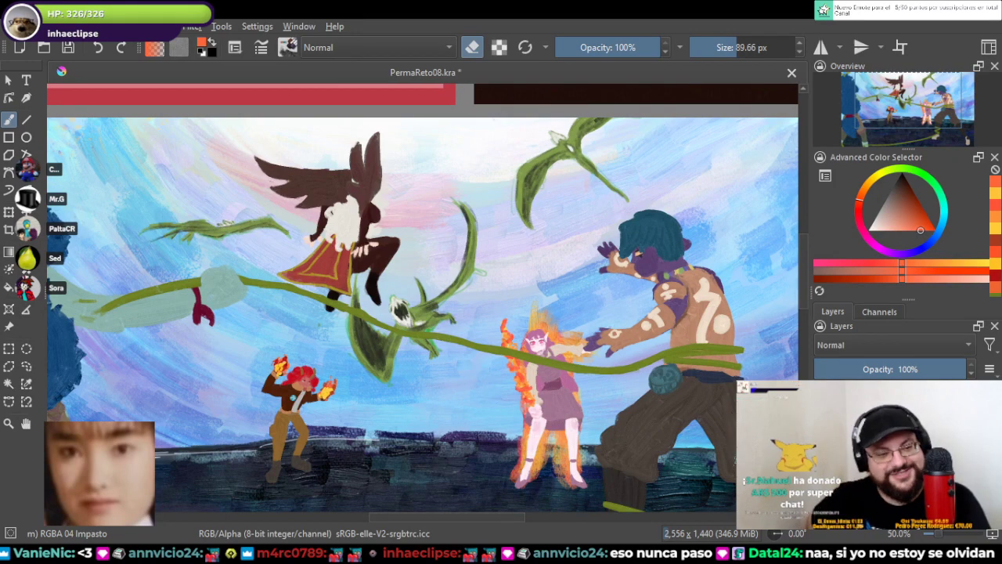
left_click_drag(462, 258, 534, 288)
scroll(472, 270, "up", 1)
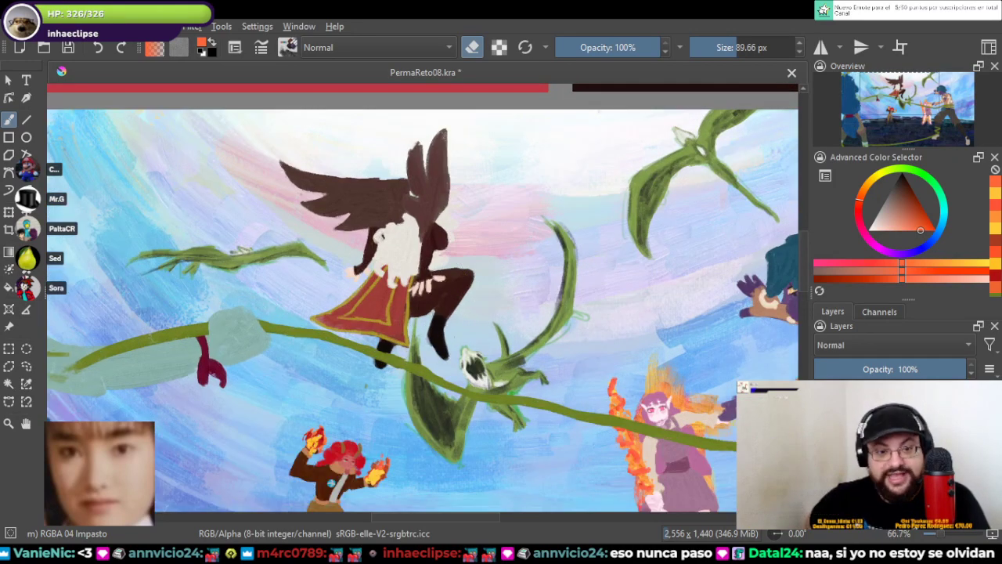
key("e")
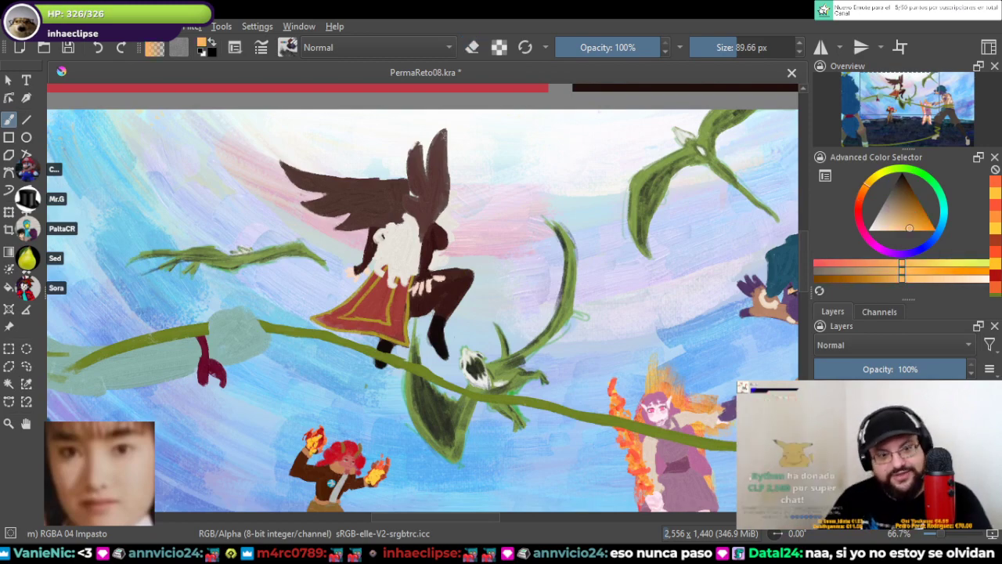
scroll(423, 298, "down", 1)
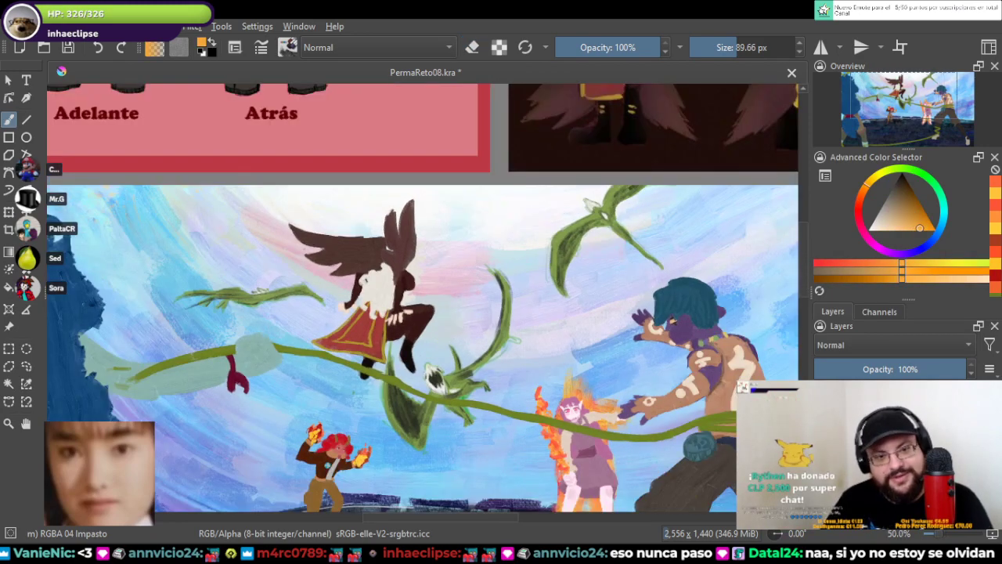
scroll(455, 240, "up", 1)
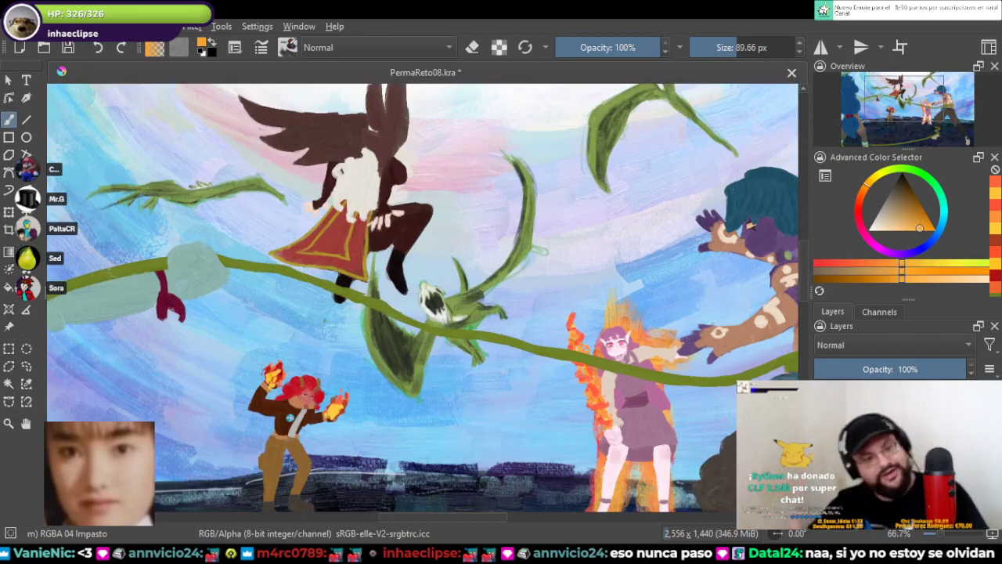
Step: Examine the winged figure, the vine beneath her and the green dragons flying around her
mouse_move(455, 240)
left_mouse_down()
mouse_move(439, 185)
mouse_move(464, 344)
left_mouse_up()
mouse_move(464, 309)
left_mouse_down()
mouse_move(537, 237)
mouse_move(577, 252)
mouse_move(566, 239)
mouse_move(550, 272)
mouse_move(478, 139)
left_mouse_up()
scroll(578, 240, "up", 1)
scroll(393, 233, "down", 2)
scroll(393, 233, "up", 2)
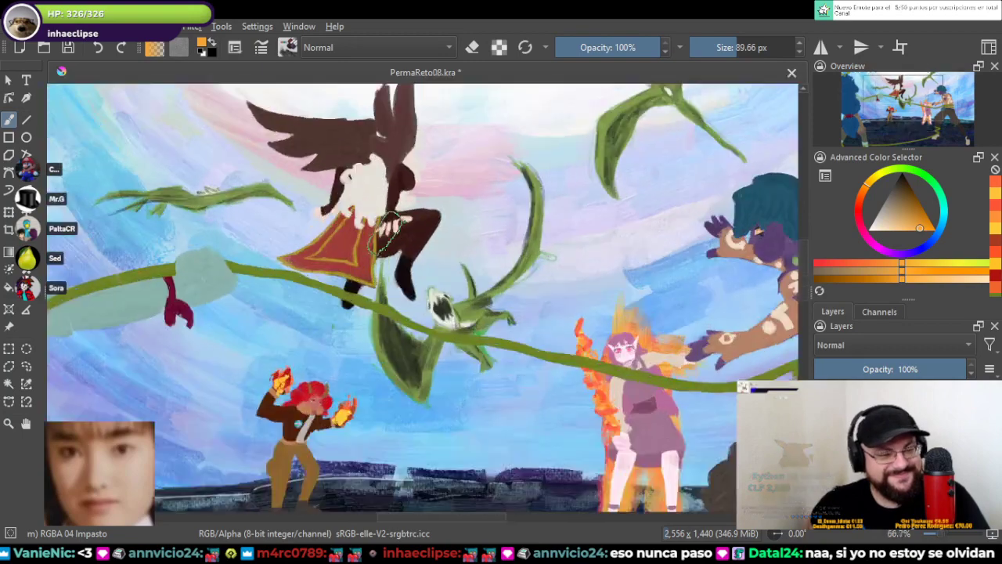
scroll(442, 329, "down", 2)
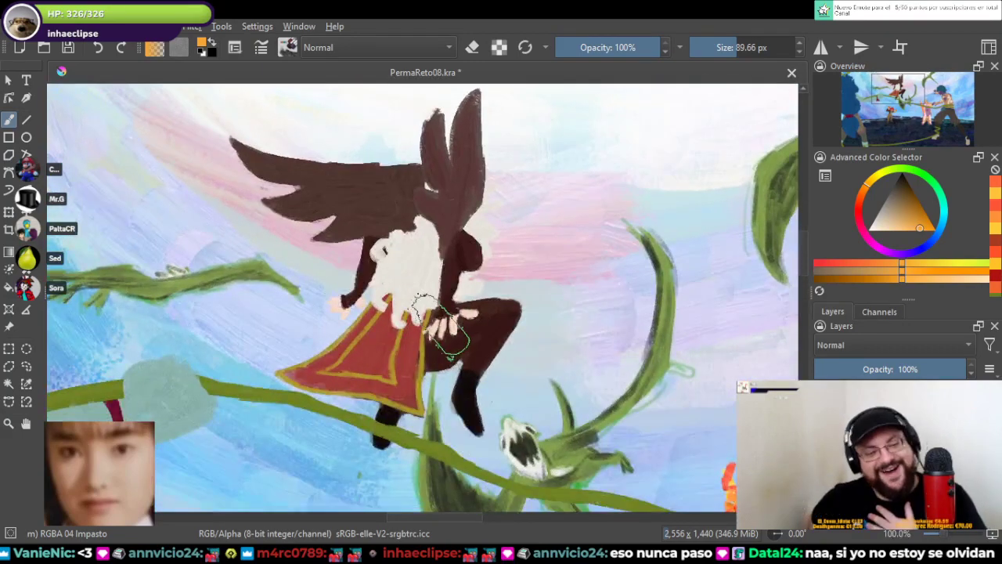
scroll(443, 329, "up", 2)
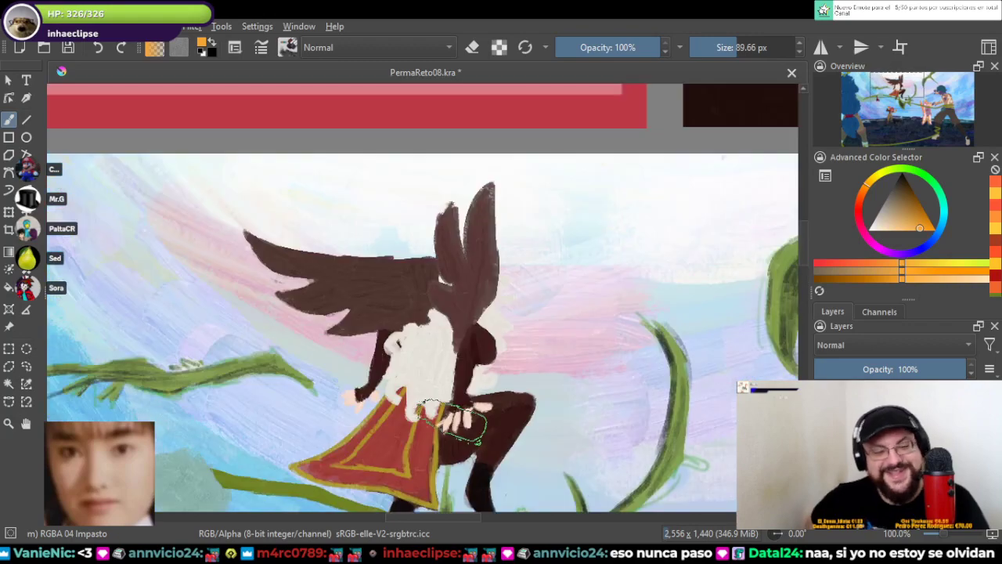
left_click_drag(453, 421, 422, 314)
scroll(517, 375, "up", 1)
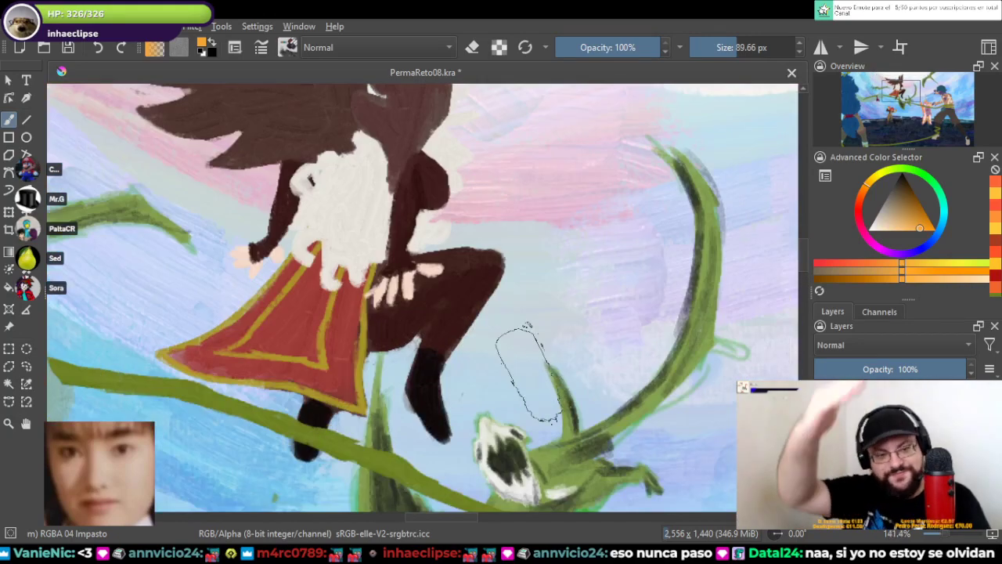
Step: Brush translucent orange flames around the head, body and raised wing of the green dragon below the winged figure
left_click_drag(529, 371, 507, 303)
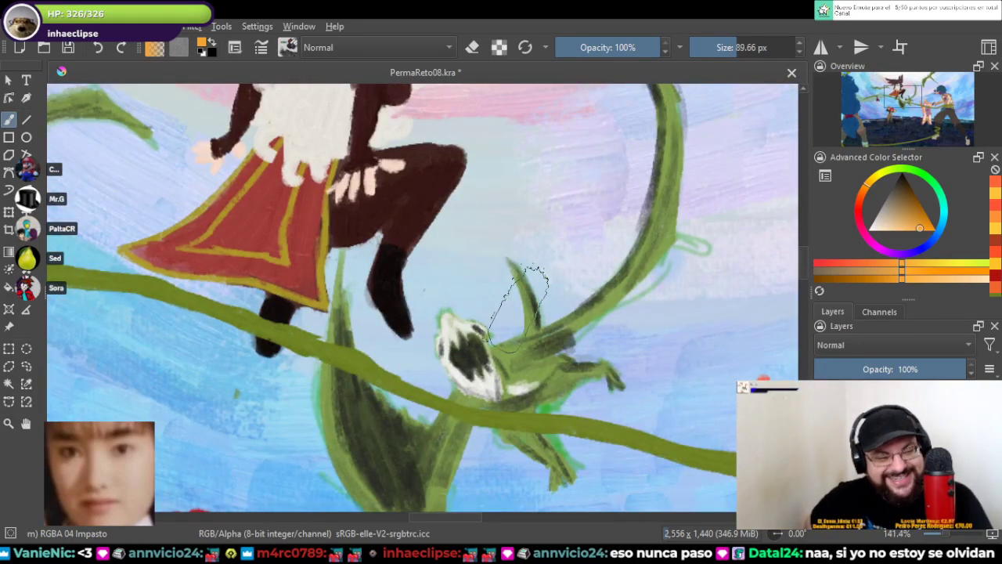
mouse_move(513, 250)
left_mouse_down()
mouse_move(501, 313)
mouse_move(521, 282)
left_mouse_up()
mouse_move(454, 391)
left_mouse_down()
mouse_move(407, 399)
mouse_move(372, 353)
left_mouse_up()
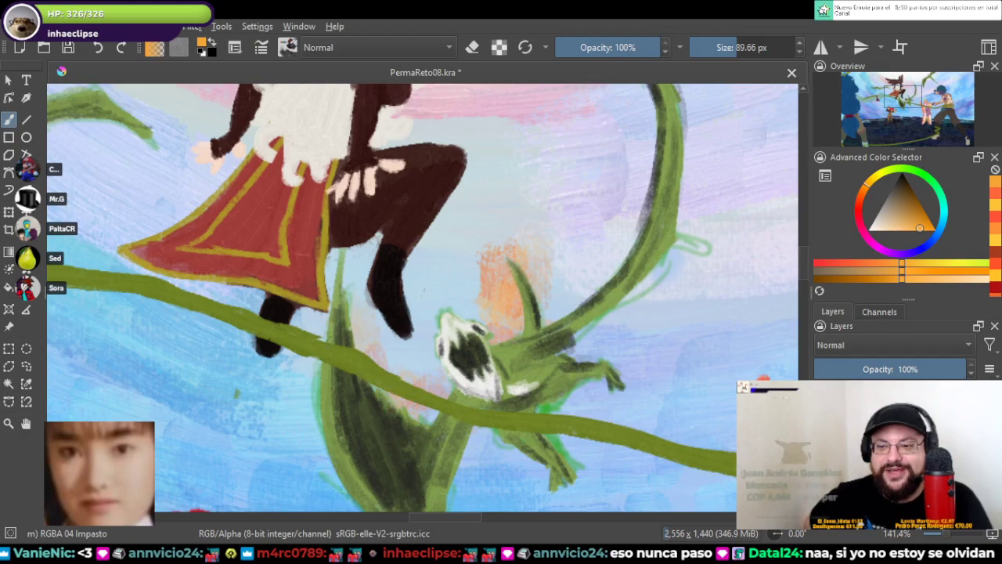
left_click_drag(321, 407, 313, 430)
left_click_drag(478, 434, 470, 462)
mouse_move(579, 337)
left_mouse_down()
mouse_move(607, 246)
mouse_move(666, 129)
mouse_move(627, 230)
left_mouse_up()
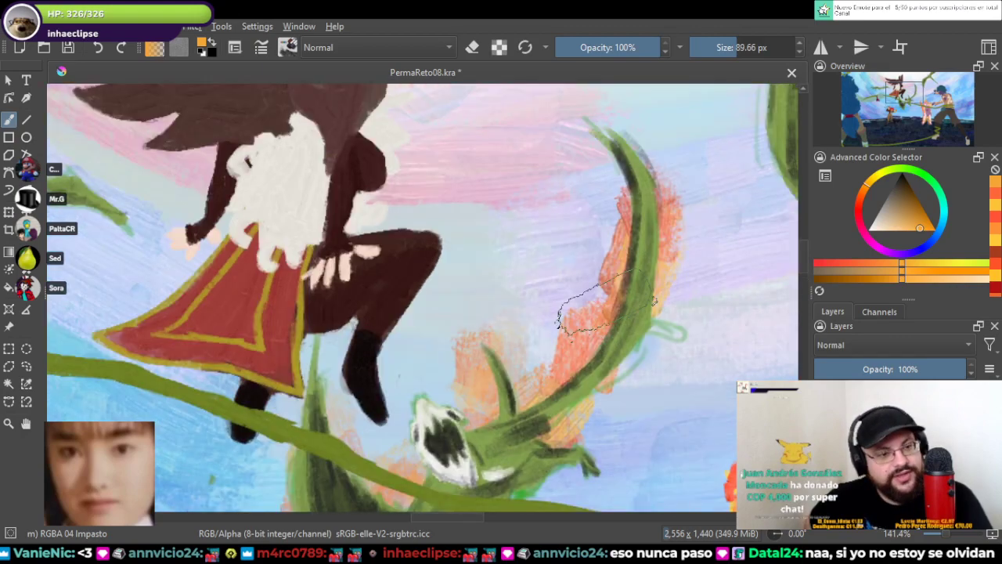
Step: Deepen the orange flames behind the green dragon's head and wing, undoing the broad diagonal stroke beside the winged figure's leg
left_click_drag(585, 187, 577, 270)
mouse_move(469, 329)
left_mouse_down()
mouse_move(445, 384)
mouse_move(474, 337)
left_mouse_up()
left_click_drag(483, 362, 541, 253)
mouse_move(477, 313)
left_mouse_down()
mouse_move(464, 357)
mouse_move(501, 235)
mouse_move(615, 328)
mouse_move(595, 282)
left_mouse_up()
left_click_drag(442, 329, 564, 145)
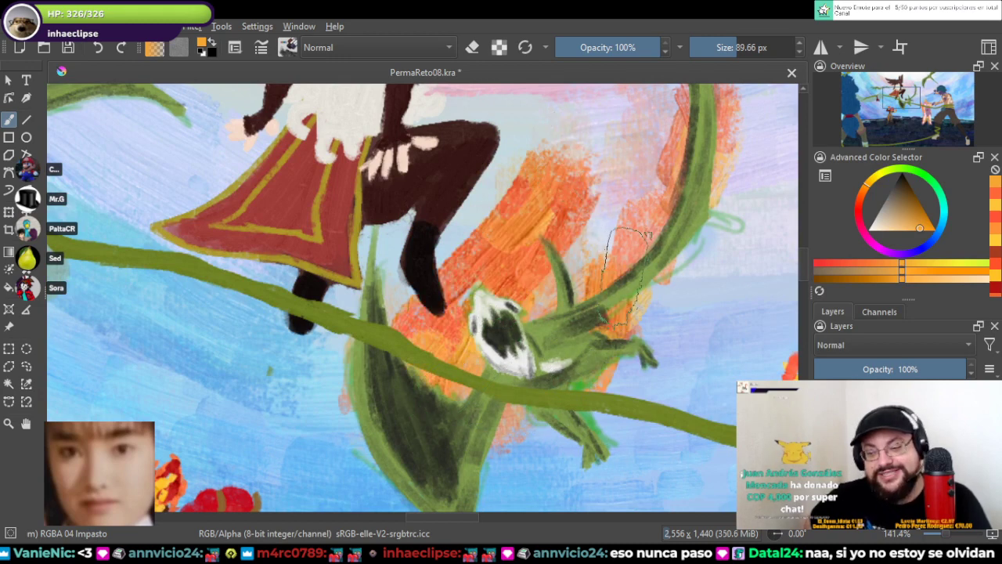
key("ctrl+z")
left_click_drag(403, 312, 344, 356)
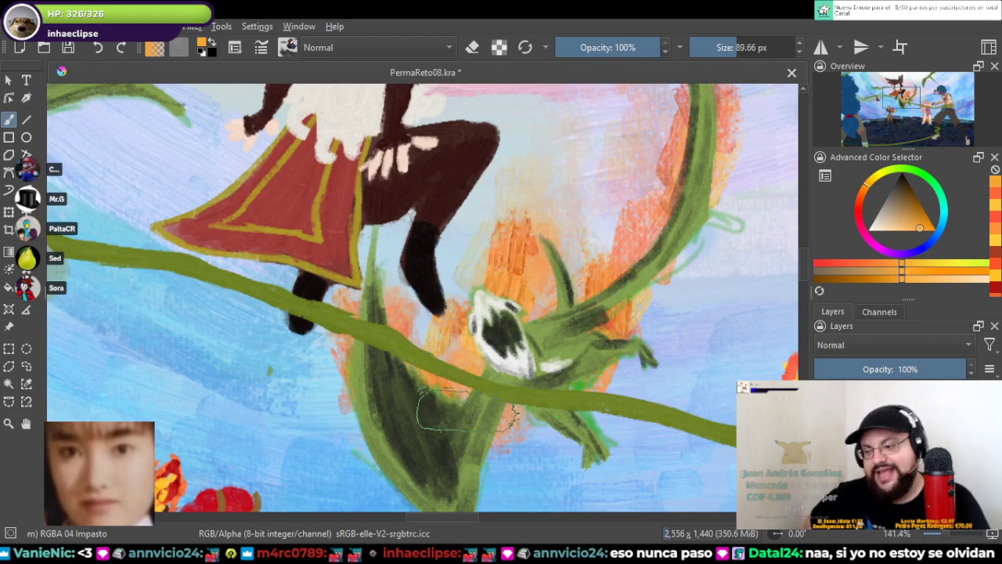
Step: Review the green dragon's orange flames against the other dragons, the winged figure and the whole battle scene
mouse_move(660, 211)
left_mouse_down()
mouse_move(561, 388)
mouse_move(586, 256)
mouse_move(621, 207)
left_mouse_up()
scroll(587, 258, "down", 2)
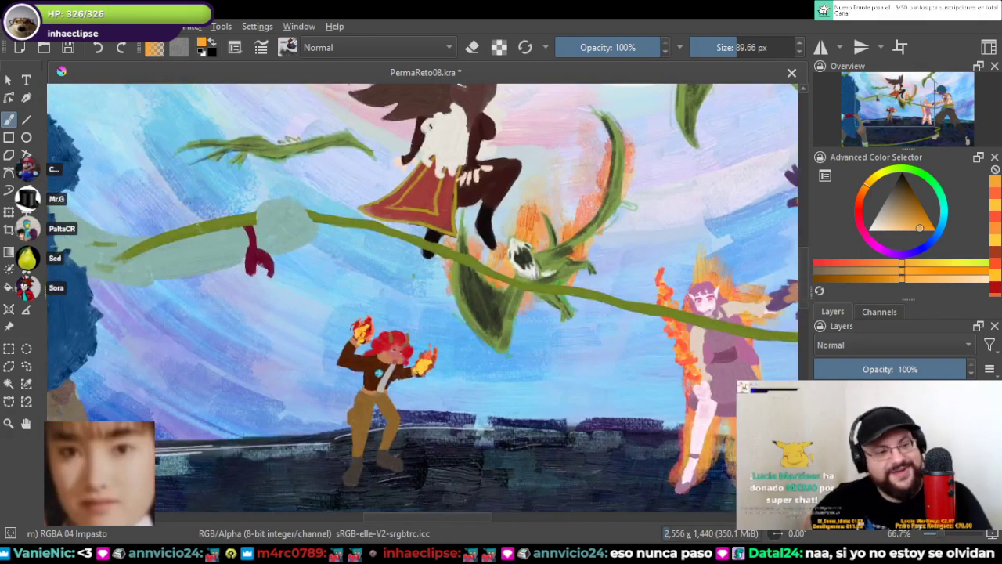
mouse_move(501, 194)
left_mouse_down()
mouse_move(556, 221)
mouse_move(457, 223)
mouse_move(670, 300)
mouse_move(756, 376)
left_mouse_up()
scroll(490, 235, "up", 1)
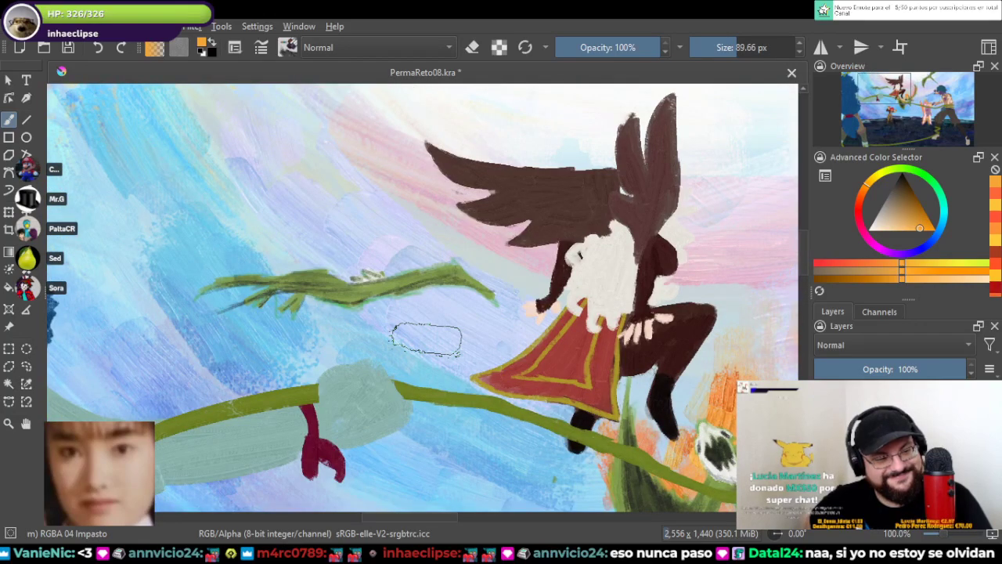
mouse_move(709, 403)
left_mouse_down()
mouse_move(568, 327)
mouse_move(407, 309)
mouse_move(719, 409)
left_mouse_up()
left_click_drag(336, 299, 457, 319)
scroll(458, 317, "up", 1)
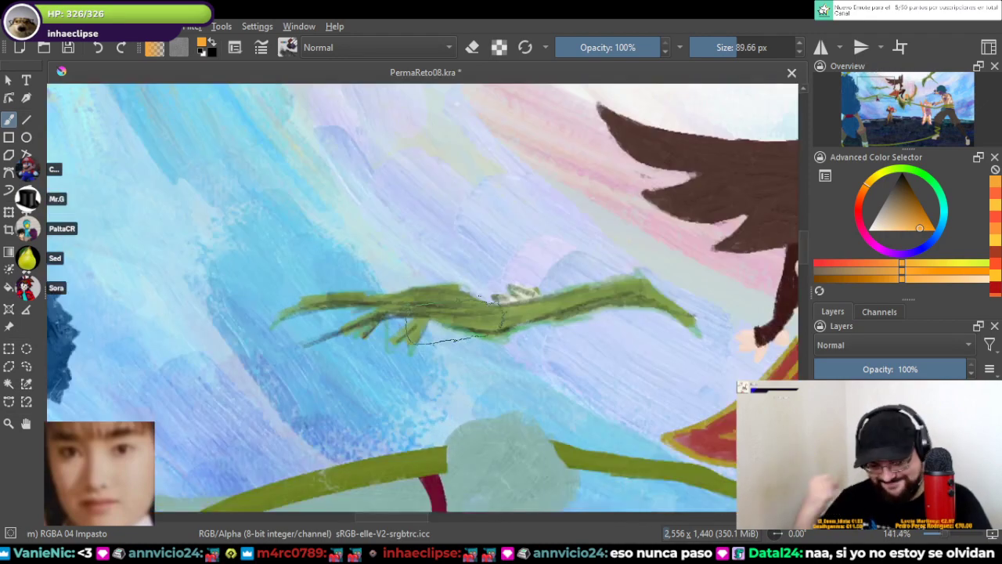
left_click_drag(667, 333, 251, 280)
left_click_drag(689, 258, 270, 321)
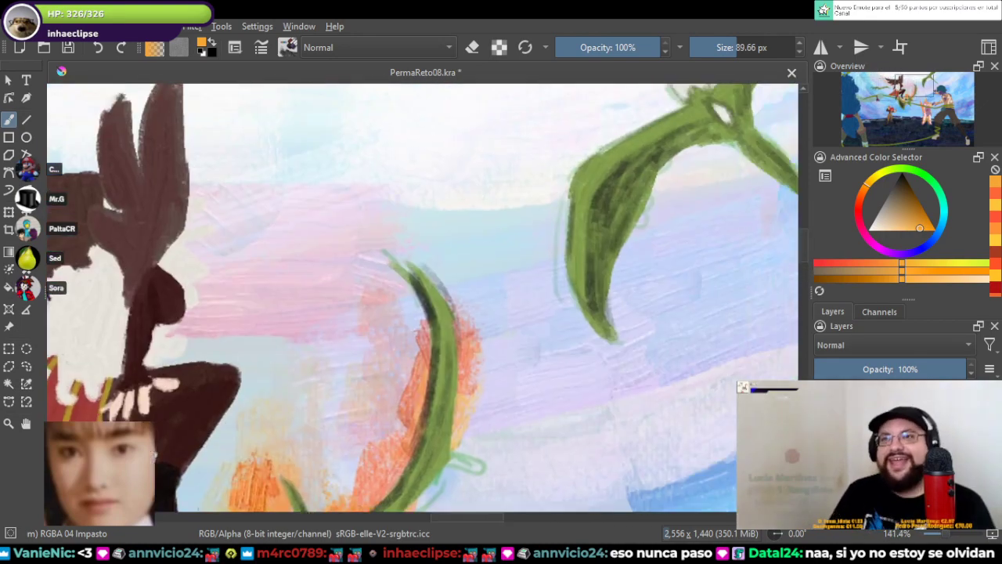
mouse_move(671, 172)
left_mouse_down()
mouse_move(527, 273)
mouse_move(639, 235)
left_mouse_up()
scroll(529, 273, "down", 4)
scroll(539, 304, "up", 3)
left_click_drag(458, 307, 681, 159)
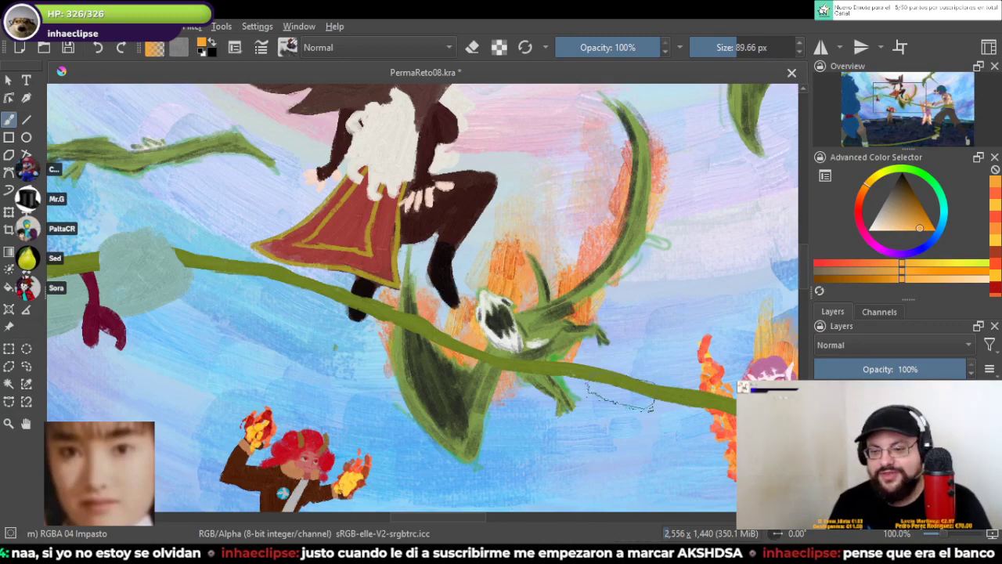
scroll(620, 397, "down", 2)
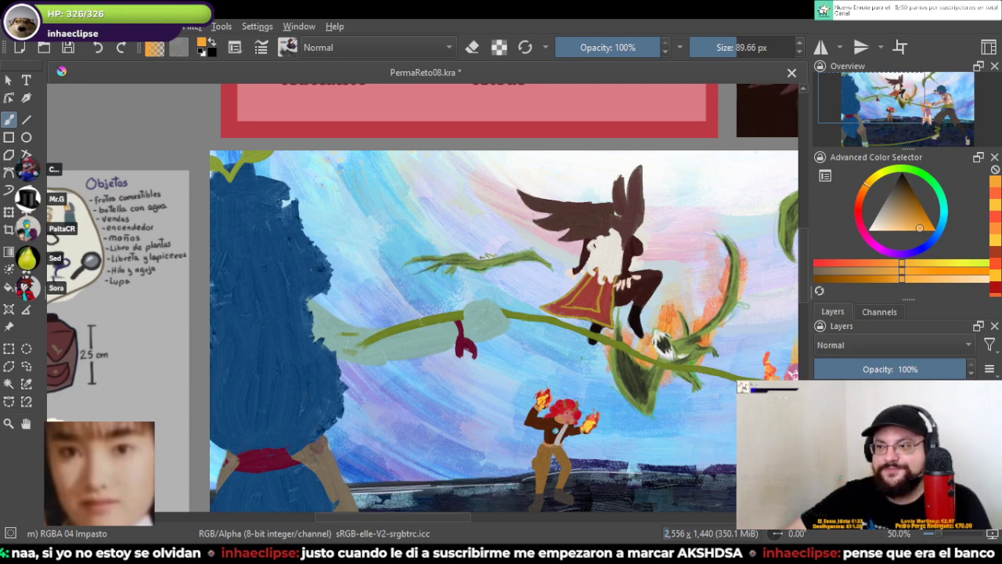
scroll(683, 357, "up", 5)
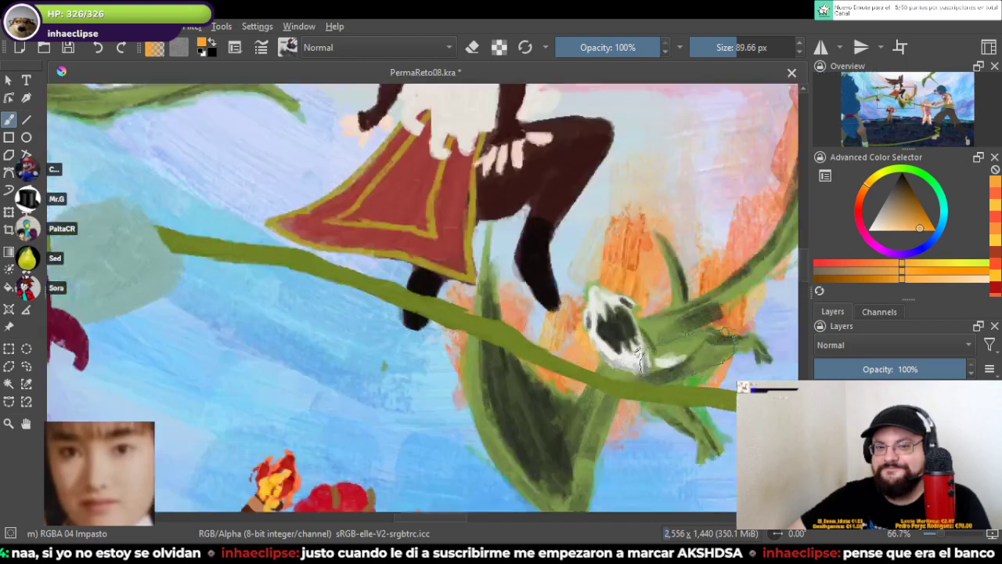
Step: Sample olive green near the dragon's body and switch to the RGBA 05 Impasto-details brush
left_click(662, 432, "ctrl")
scroll(680, 450, "down", 8)
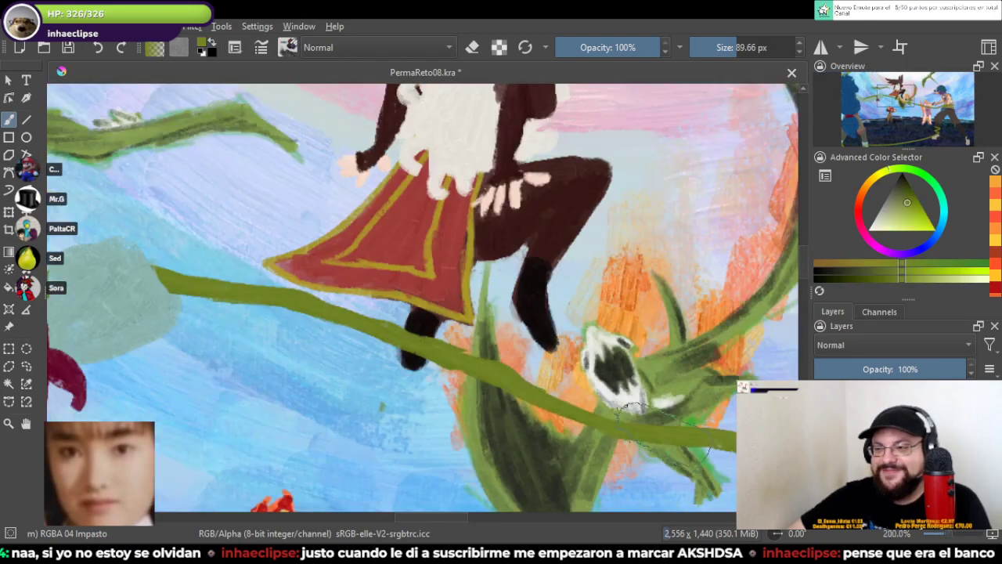
scroll(680, 450, "up", 2)
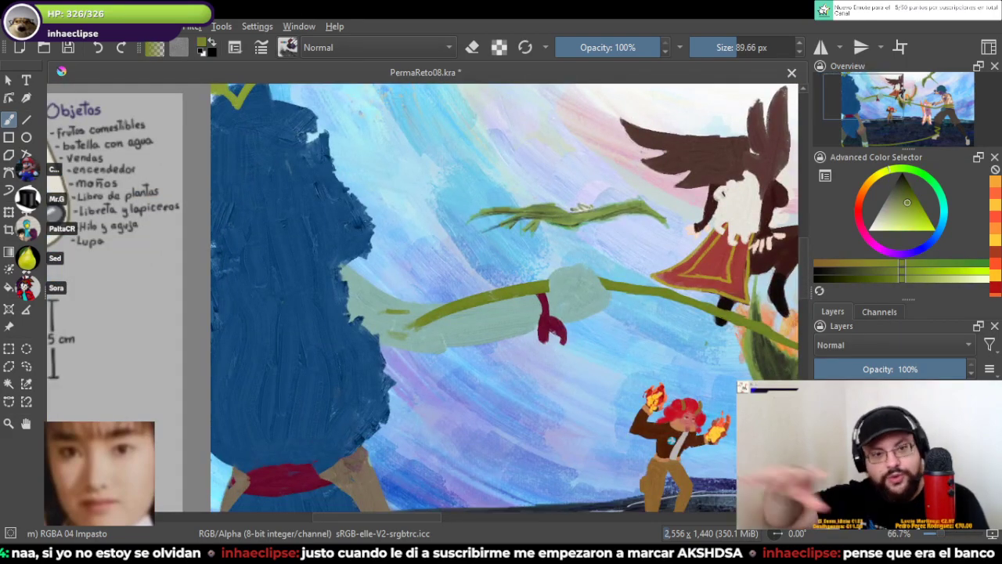
key("slash")
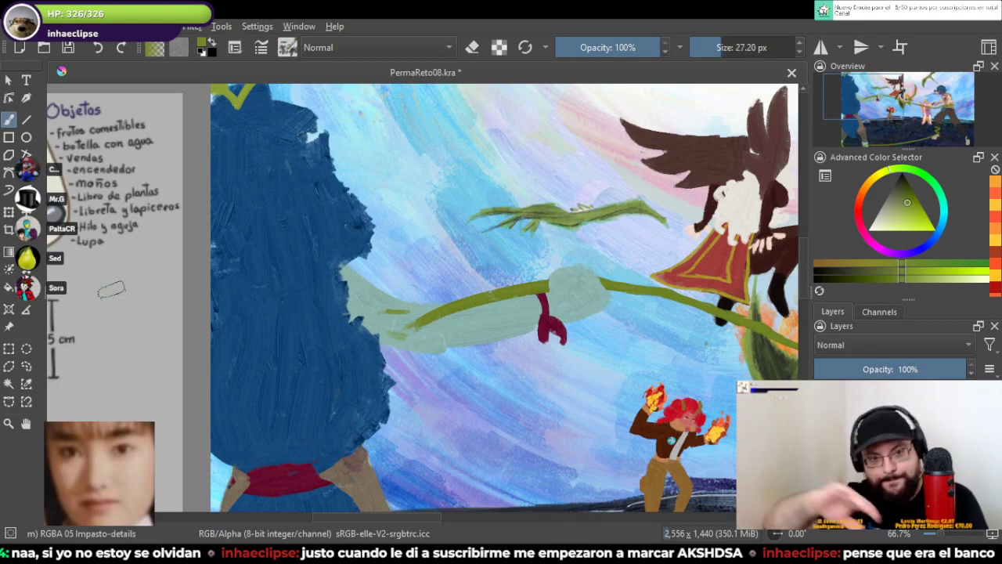
Step: Try to paint a thin olive-green vine arcing from the blue-haired figure's hair toward the distant dragon
scroll(423, 251, "up", 1)
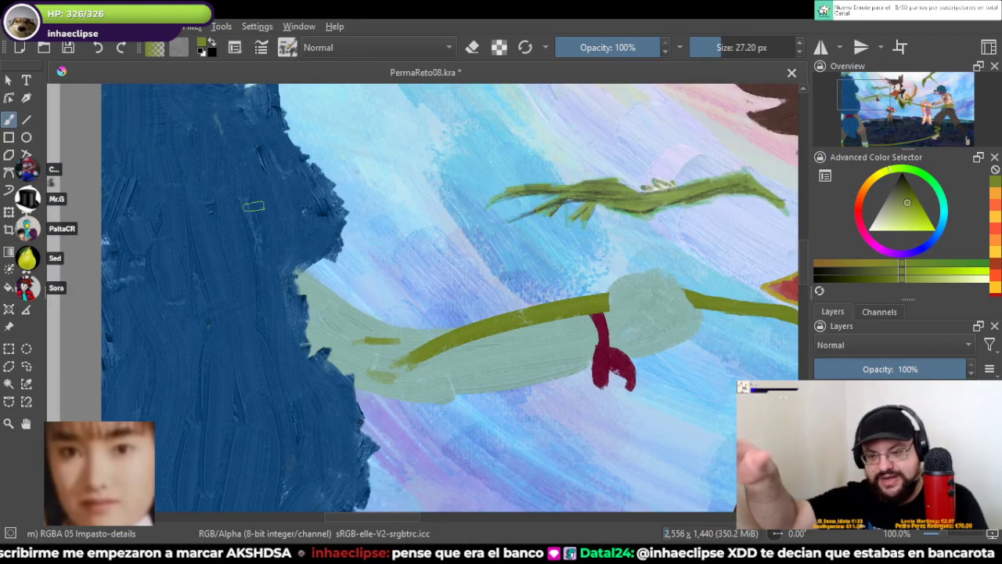
mouse_move(331, 166)
left_mouse_down()
mouse_move(434, 139)
mouse_move(523, 149)
left_mouse_up()
left_click_drag(548, 229, 579, 316)
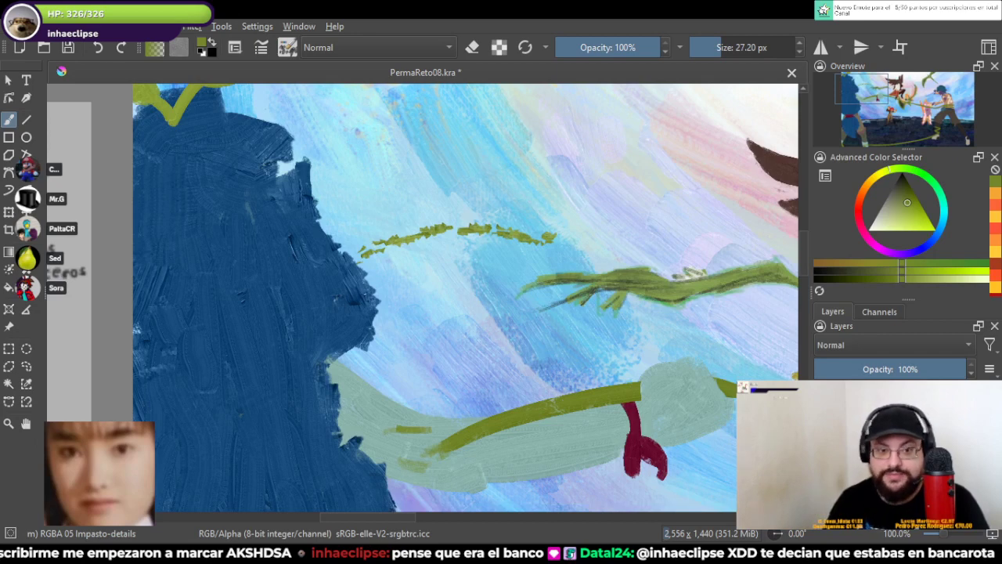
Step: Switch to the RGBA 02 Thickpaint brush, try it along the olive-green arc, and undo all of the arc's strokes
key("slash")
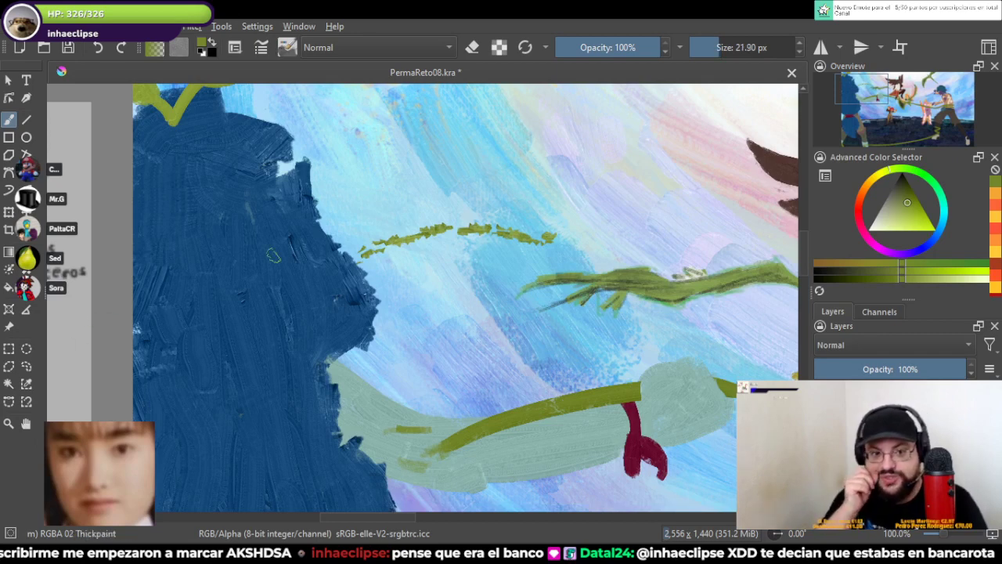
mouse_move(529, 237)
left_mouse_down()
mouse_move(319, 263)
mouse_move(463, 235)
mouse_move(562, 232)
mouse_move(532, 237)
left_mouse_up()
key("ctrl+z")
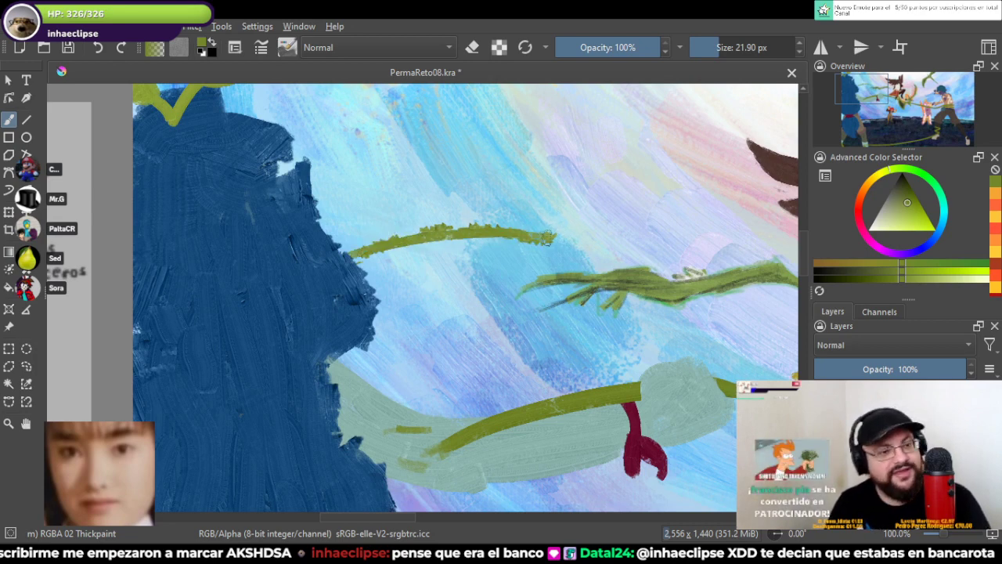
left_click_drag(493, 225, 367, 238)
key("ctrl+z")
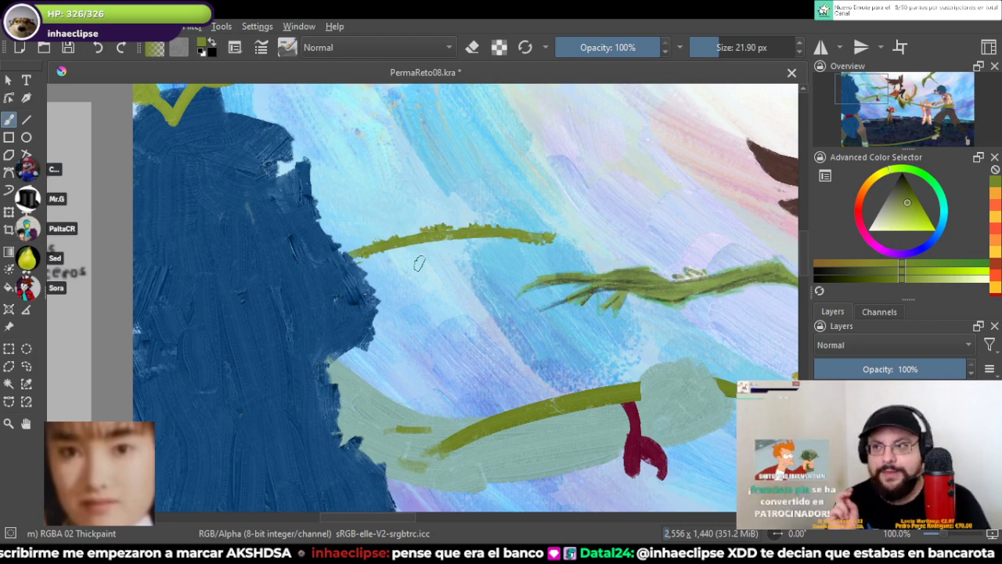
scroll(418, 263, "down", 4)
scroll(419, 263, "up", 6)
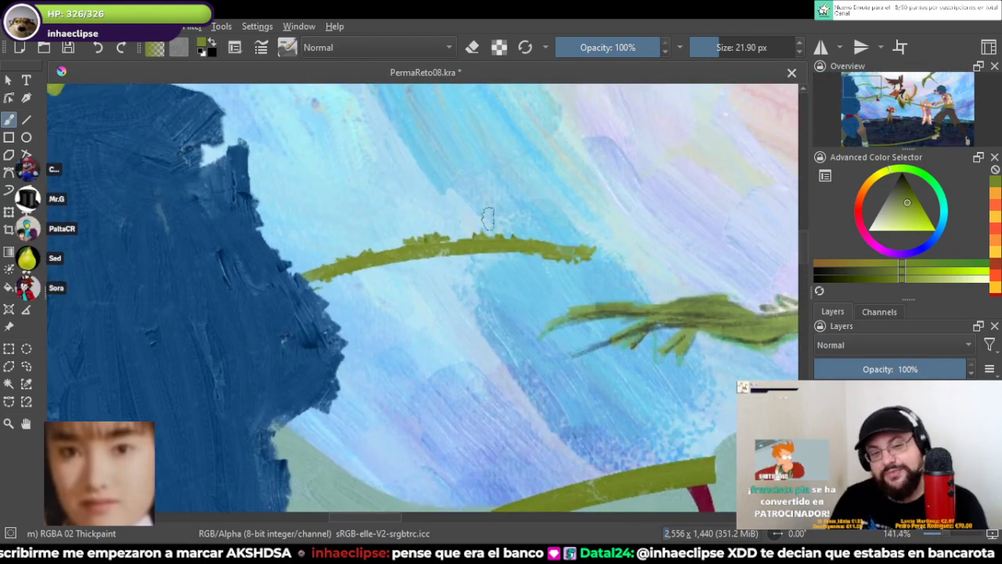
key("ctrl+z")
key("ctrl+z")
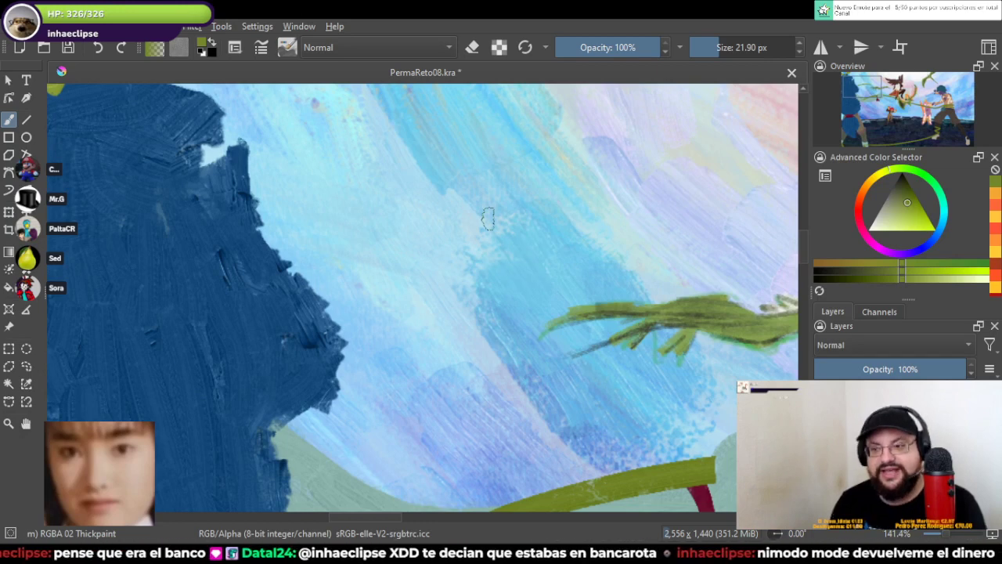
Step: Paint a wavy olive-green vine from the blue-haired figure's hair into the sky and check it in the full composition
mouse_move(259, 229)
left_mouse_down()
mouse_move(504, 202)
mouse_move(643, 279)
left_mouse_up()
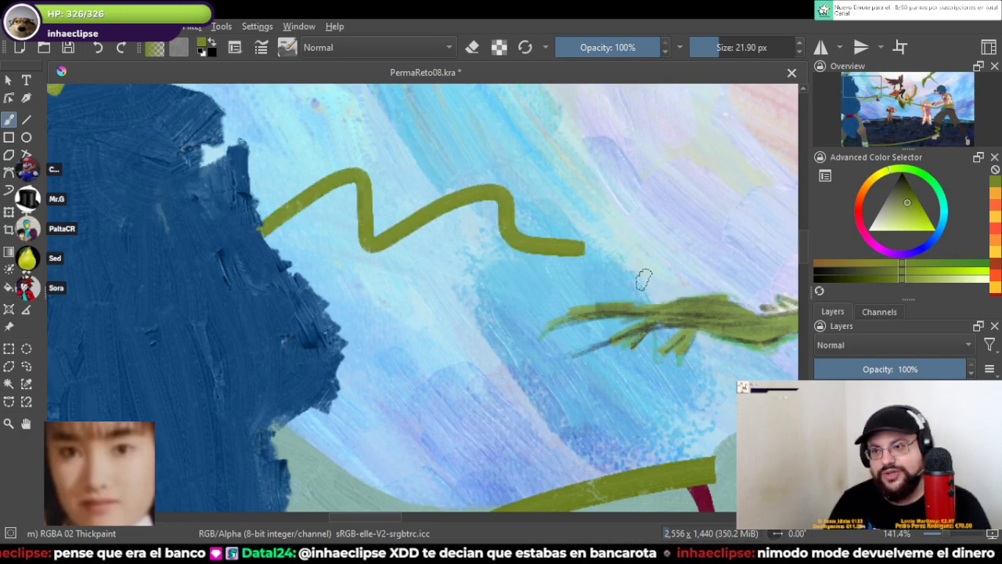
left_click_drag(622, 324, 454, 286)
left_click_drag(435, 219, 493, 286)
scroll(427, 235, "down", 1)
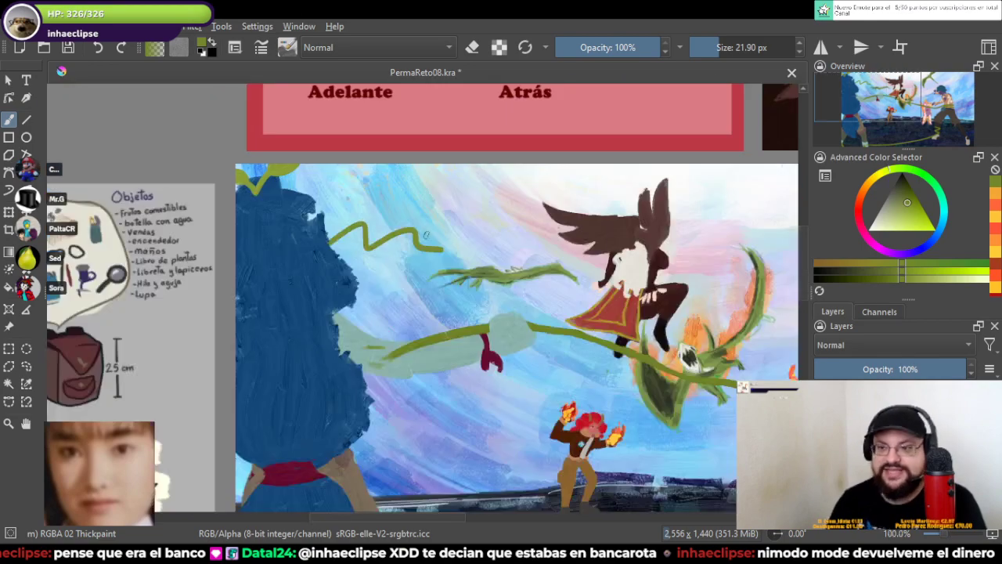
scroll(400, 197, "down", 1)
scroll(401, 196, "down", 1)
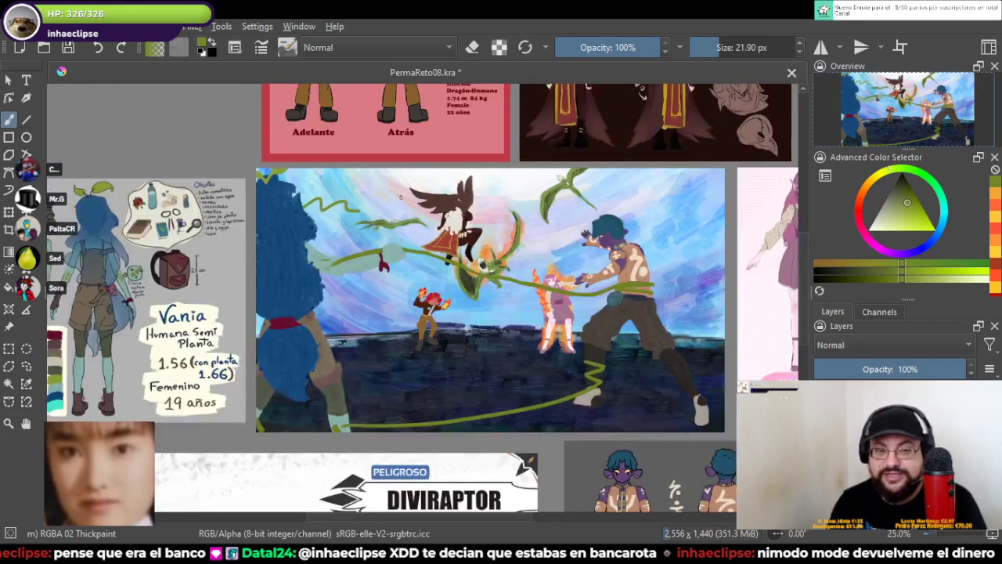
scroll(385, 194, "up", 2)
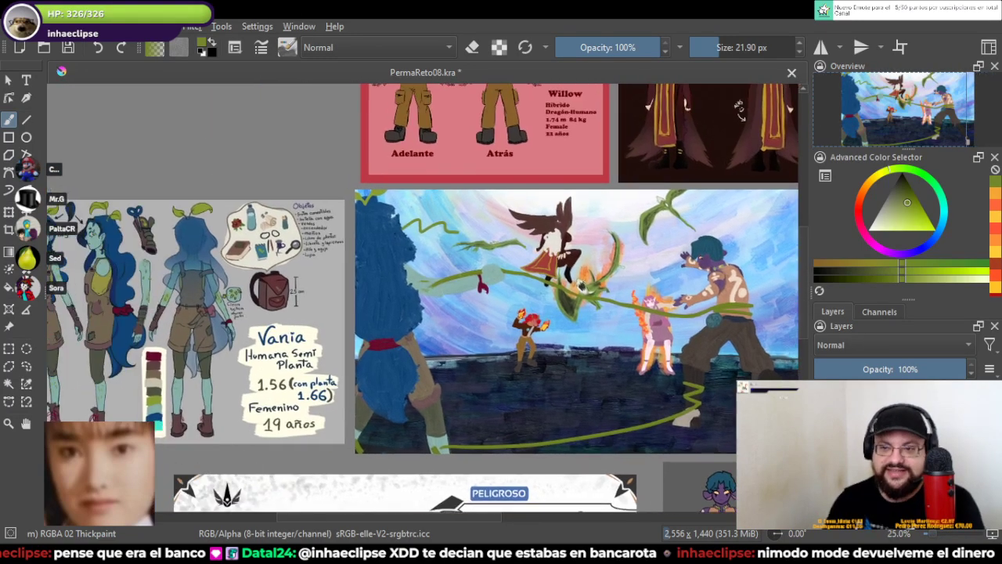
Step: Try a thick wavy olive-green vine from the blue hair with the Thickpaint brush at 77.63 px, and undo it
scroll(423, 270, "up", 1)
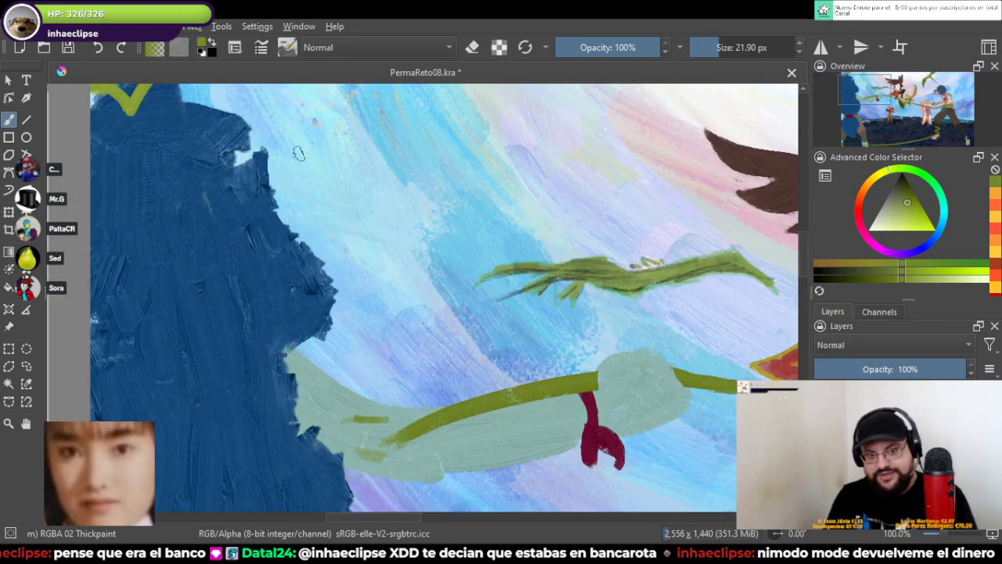
left_click_drag(719, 47, 735, 47)
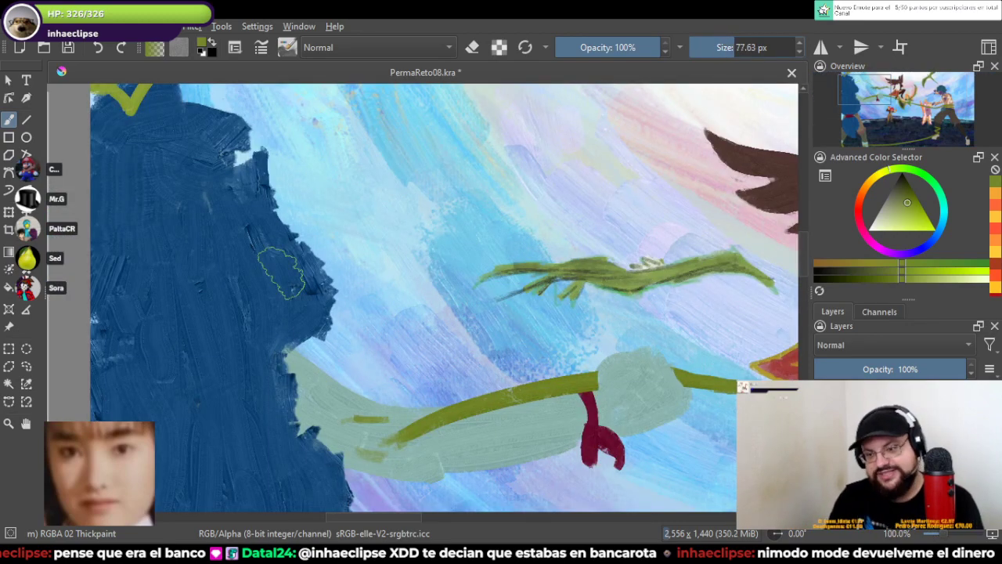
mouse_move(313, 239)
left_mouse_down()
mouse_move(392, 258)
mouse_move(482, 215)
mouse_move(491, 227)
left_mouse_up()
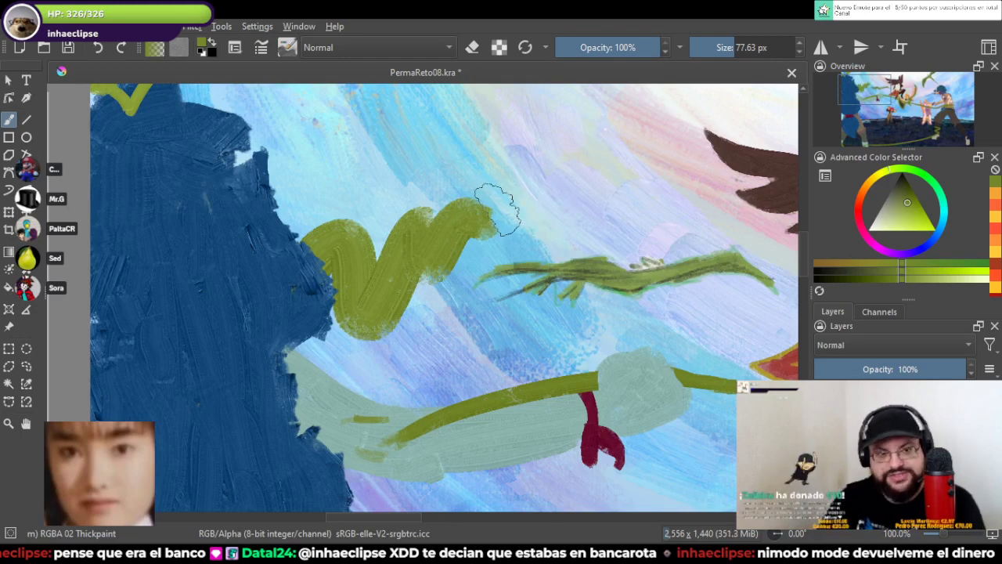
key("ctrl+z")
mouse_move(294, 235)
left_mouse_down()
mouse_move(341, 200)
mouse_move(356, 251)
mouse_move(411, 215)
mouse_move(454, 239)
mouse_move(475, 230)
left_mouse_up()
scroll(533, 271, "down", 3)
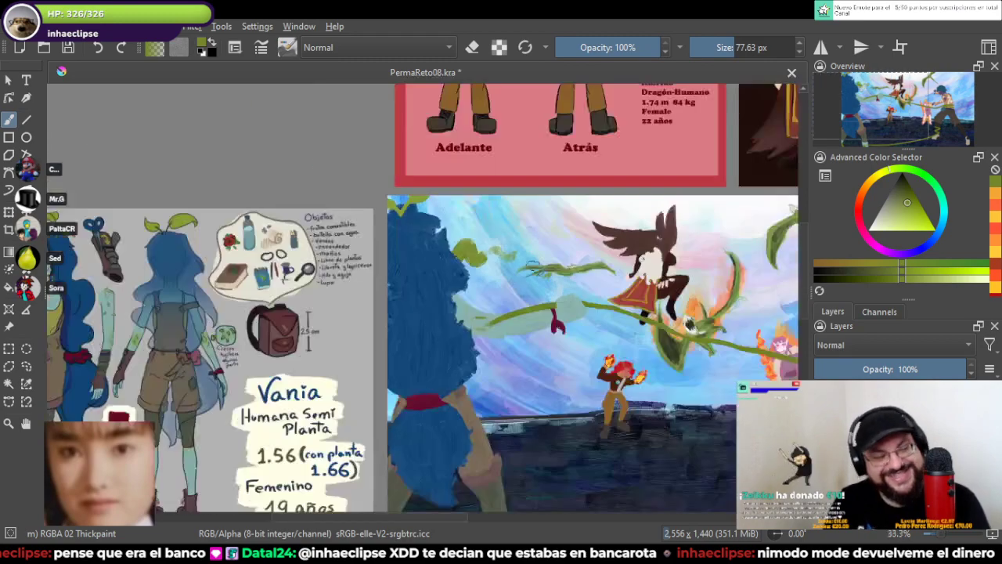
scroll(534, 271, "up", 3)
key("ctrl+z")
key("ctrl+z")
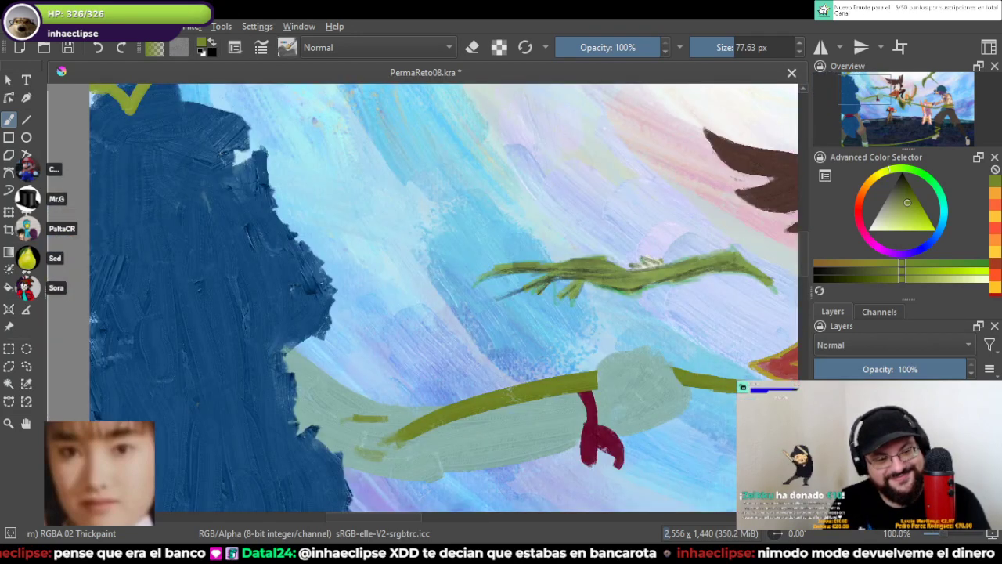
Step: Switch to the RGBA 05 Impasto-details brush, try an arcing vine from the blue hair toward the small green dragon, and undo it
key("slash")
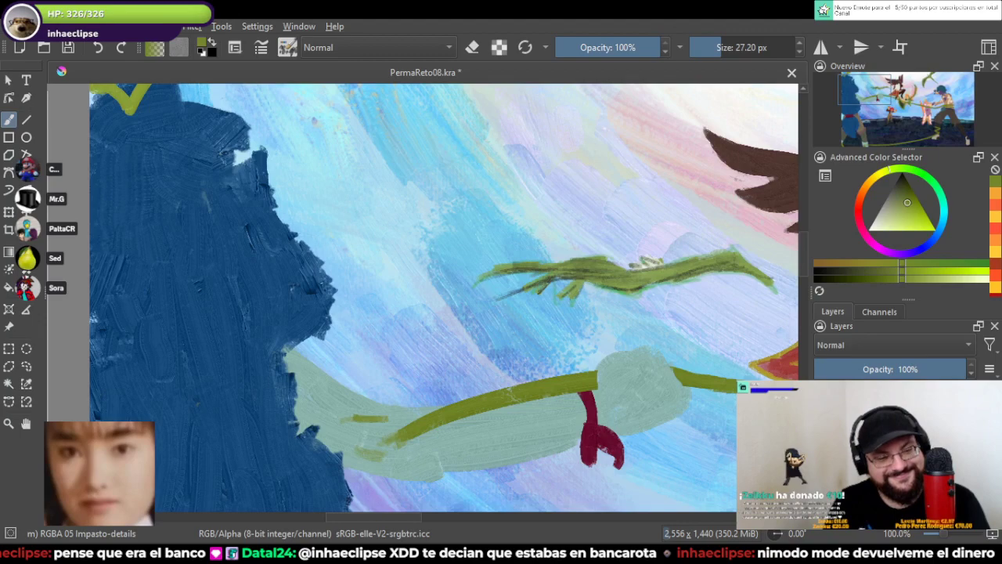
scroll(360, 269, "up", 1)
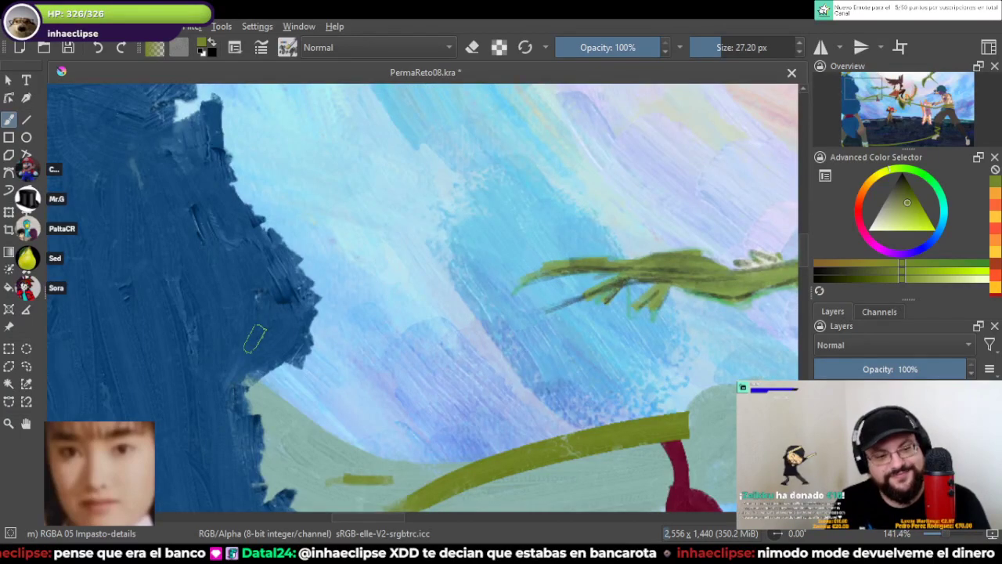
mouse_move(336, 279)
left_mouse_down()
mouse_move(405, 230)
mouse_move(463, 237)
mouse_move(487, 271)
mouse_move(523, 275)
mouse_move(552, 258)
left_mouse_up()
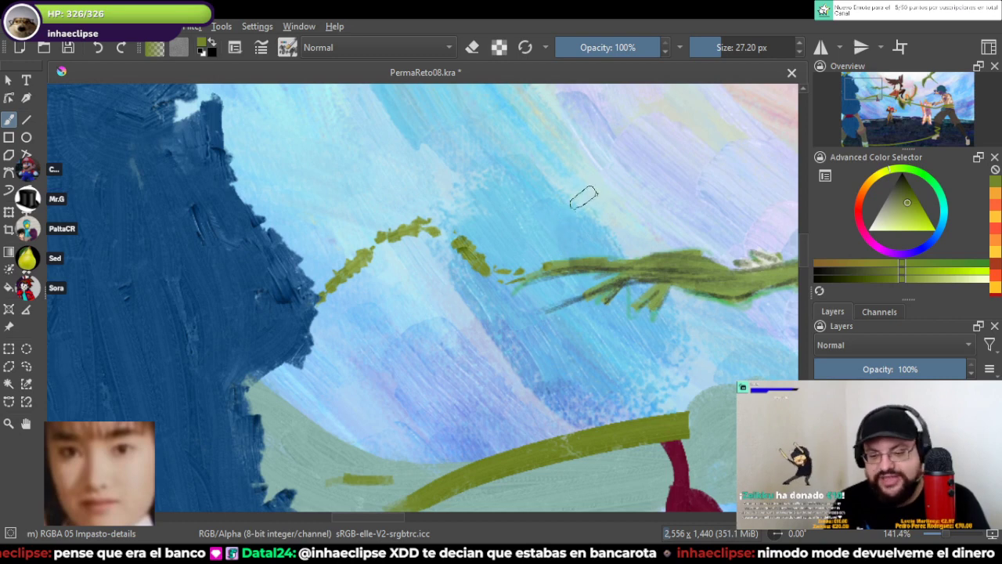
key("ctrl")
key("ctrl+z")
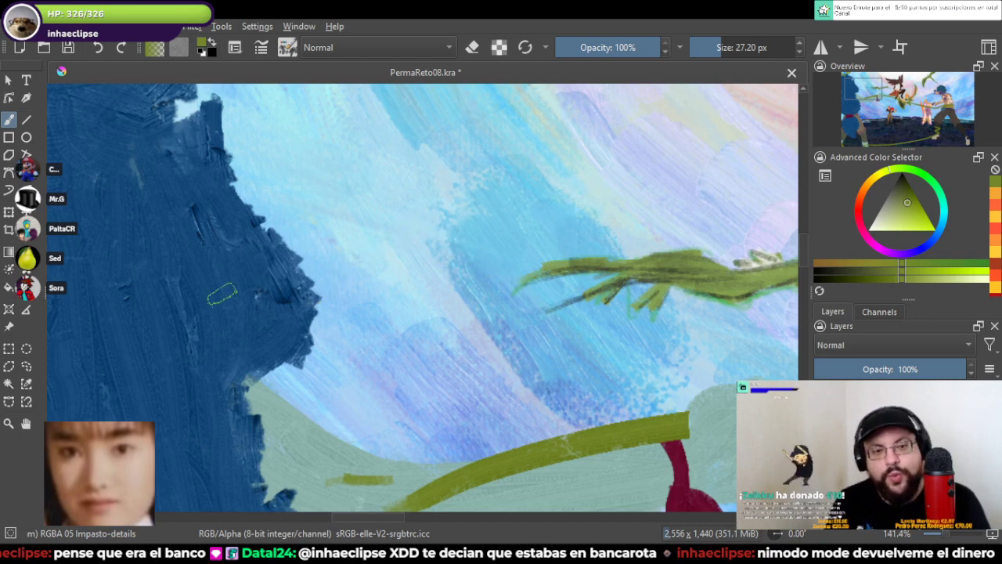
Step: Try a short, nearly straight olive-green vine from the edge of the blue hair into the sky, and undo it
left_click_drag(313, 284, 470, 260)
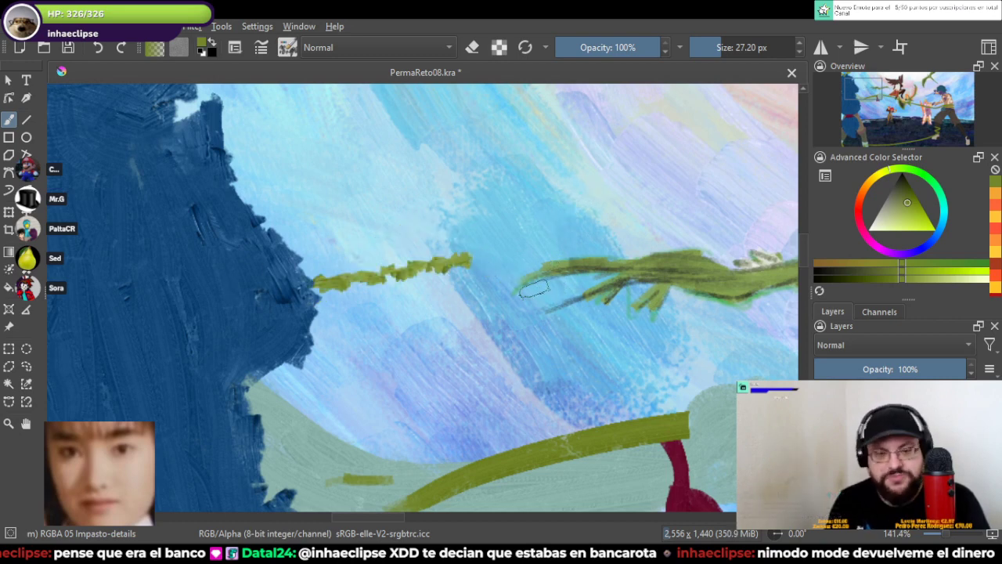
left_click_drag(517, 345, 508, 333)
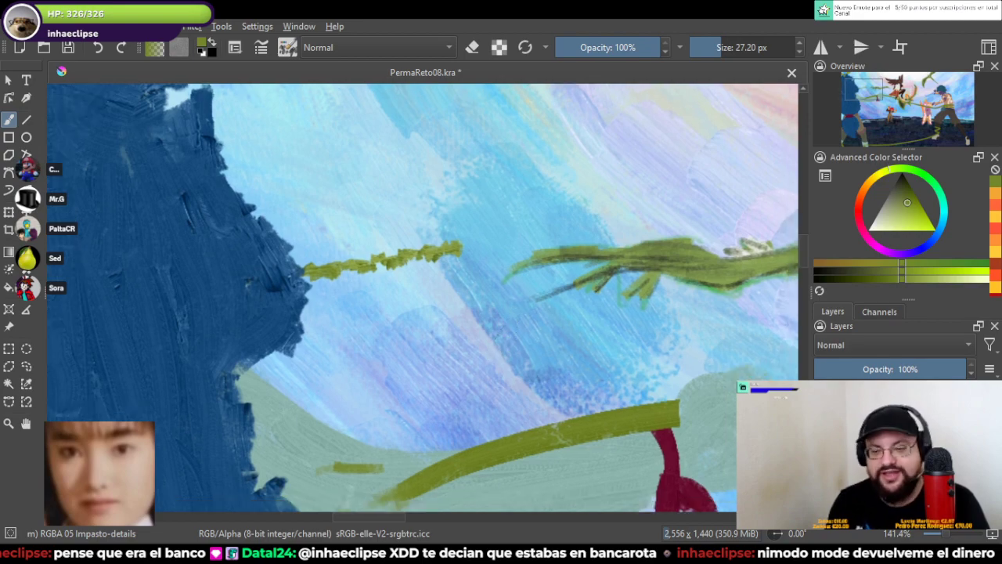
left_click_drag(445, 448, 420, 285)
key("ctrl+z")
left_click_drag(430, 249, 447, 456)
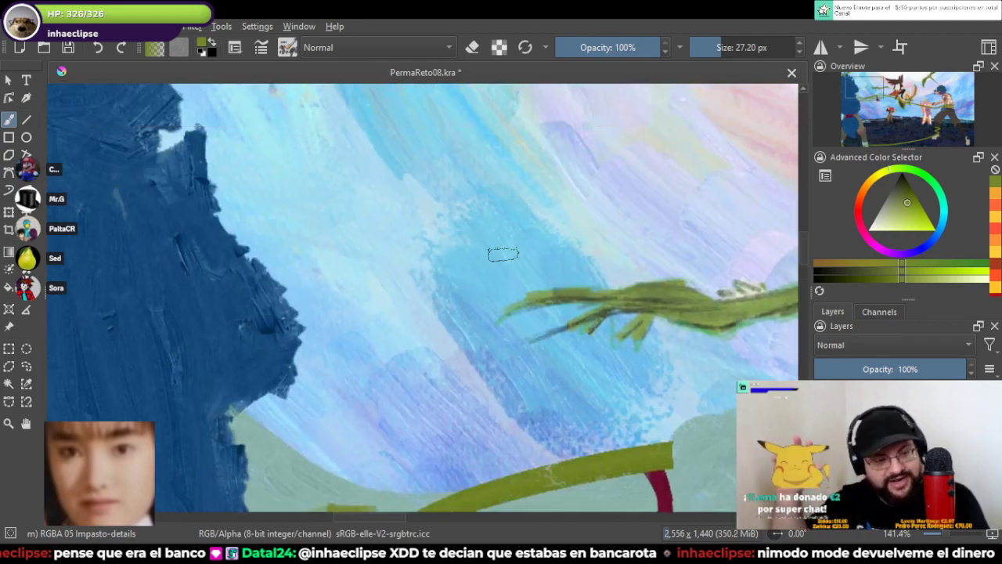
Step: Try a small olive-green curl above the distant dragon, extending it to the blue hair with broad strokes up to 302.56 px
left_click_drag(526, 229, 528, 289)
left_click_drag(512, 188, 480, 249)
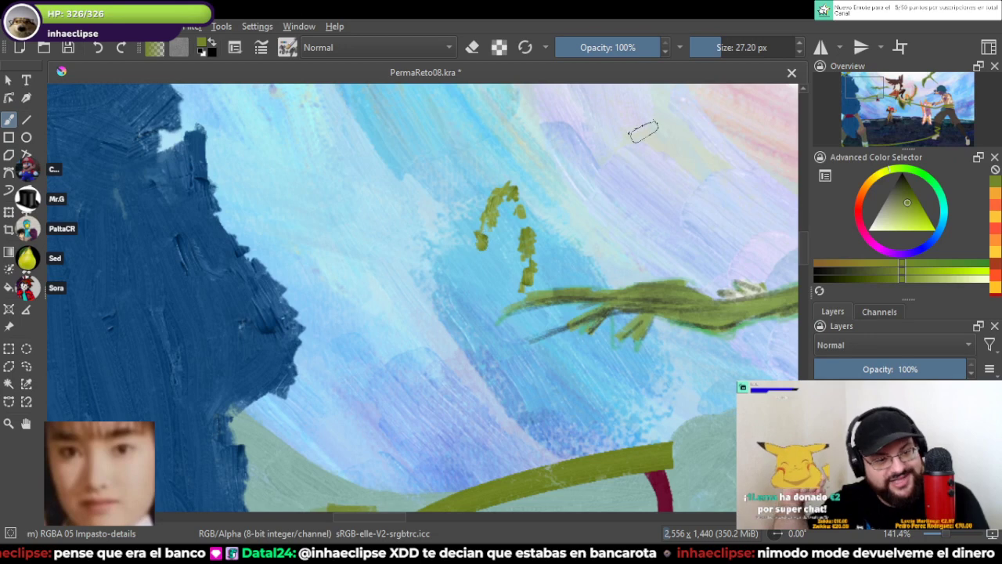
left_click_drag(721, 47, 739, 47)
left_click_drag(523, 174, 496, 205)
mouse_move(475, 227)
left_mouse_down()
mouse_move(435, 274)
mouse_move(390, 192)
mouse_move(407, 156)
mouse_move(329, 164)
mouse_move(266, 188)
left_mouse_up()
left_click(759, 47)
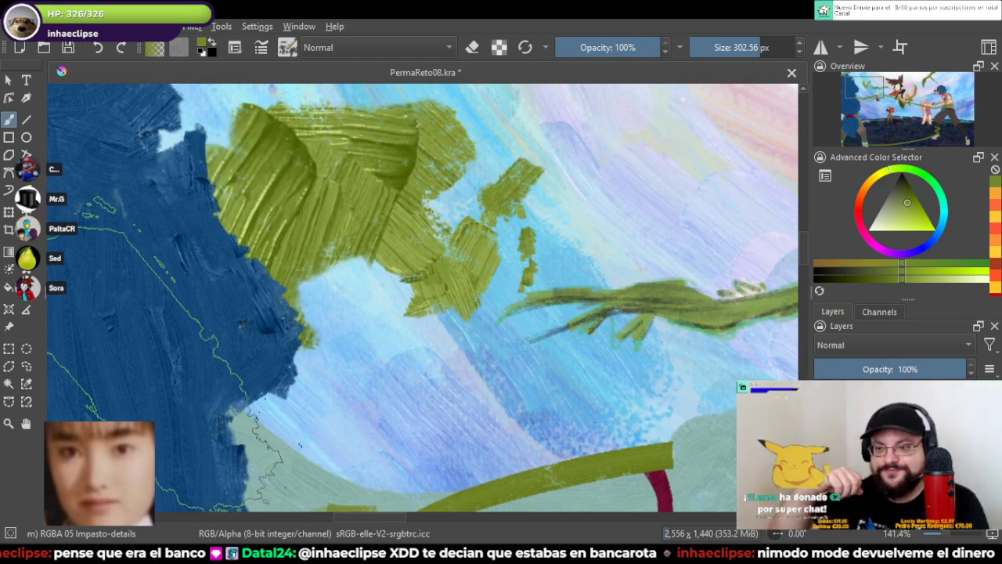
scroll(159, 371, "down", 3)
left_click_drag(227, 368, 345, 328)
scroll(352, 266, "up", 2)
left_click_drag(365, 263, 411, 265)
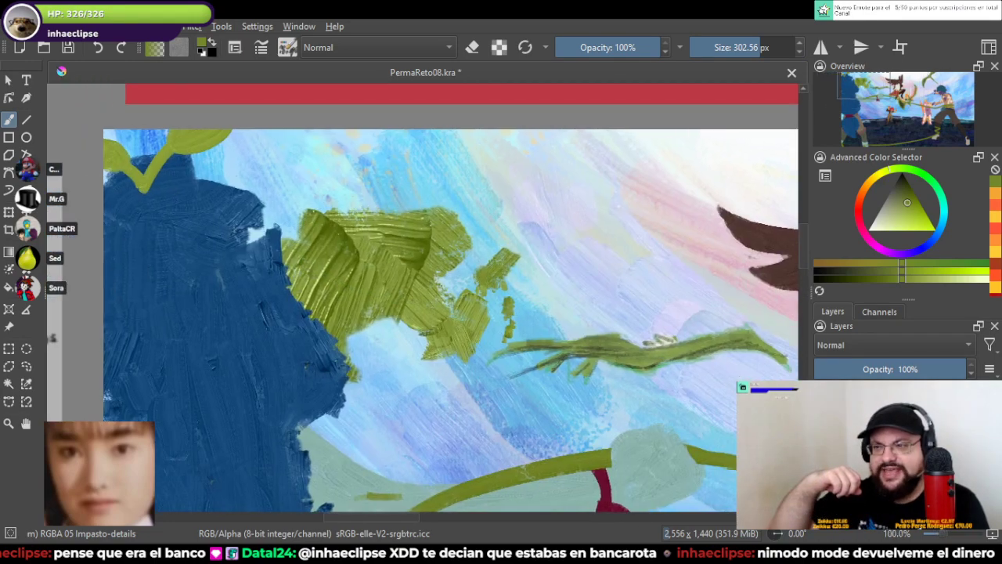
Step: Undo the small curl and all the broad olive-green strokes beside the blue hair
key("ctrl+z")
key("ctrl+z")
key("ctrl+z")
key("ctrl+z")
key("ctrl+z")
scroll(423, 274, "up", 1)
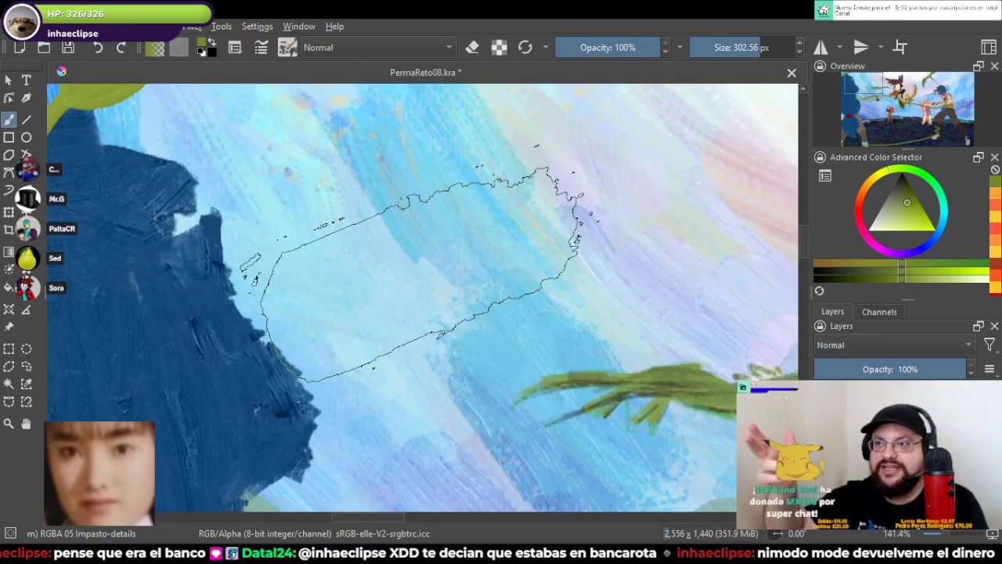
Step: Set the brush size to 10.20 px and paint a thin, curled olive-green vine tip in the sky above the small dragon
left_click_drag(758, 47, 730, 48)
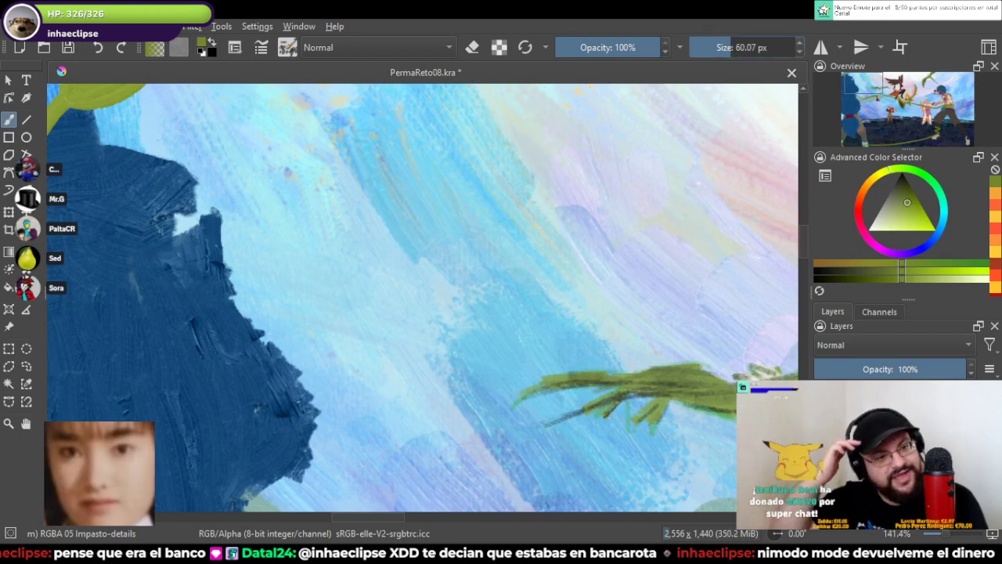
key("bracketleft")
key("bracketleft")
key("bracketleft")
key("bracketleft")
key("bracketleft")
key("bracketleft")
key("bracketleft")
key("bracketleft")
key("bracketleft")
key("bracketleft")
key("bracketleft")
key("bracketleft")
key("bracketleft")
key("bracketleft")
key("bracketleft")
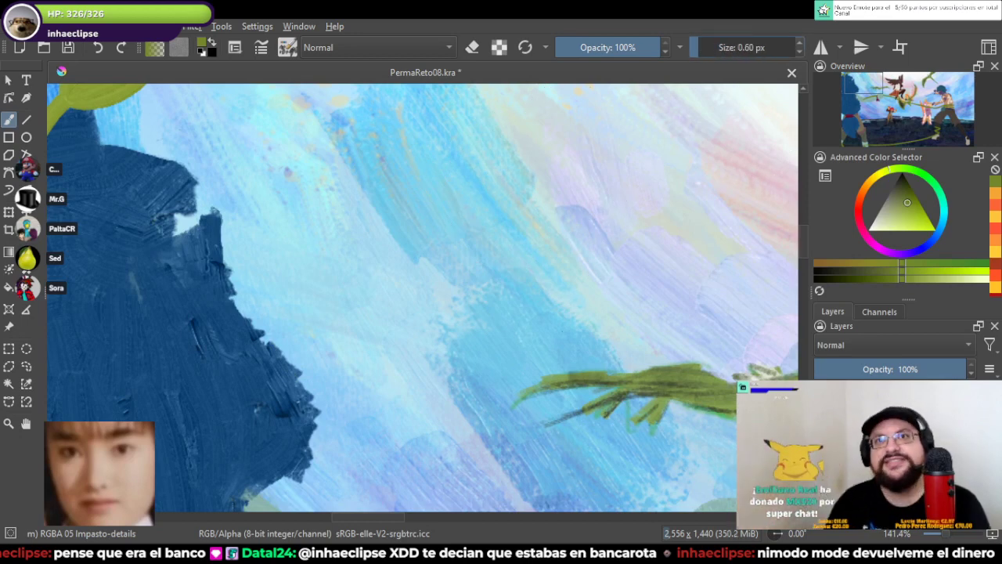
key("bracketright")
key("bracketright")
key("bracketright")
key("bracketright")
key("bracketright")
key("bracketright")
key("bracketright")
key("bracketright")
key("bracketright")
key("bracketright")
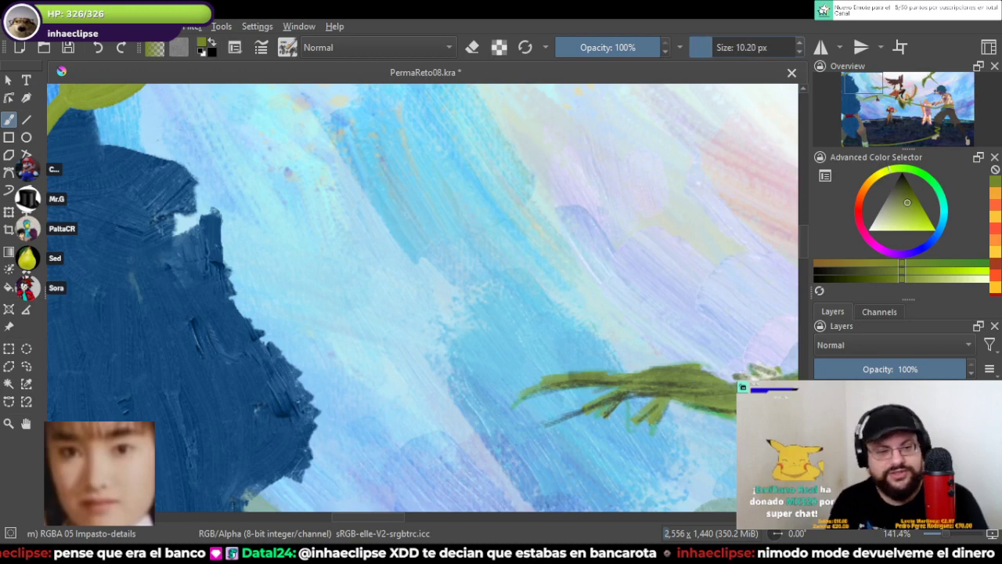
left_click_drag(540, 327, 520, 291)
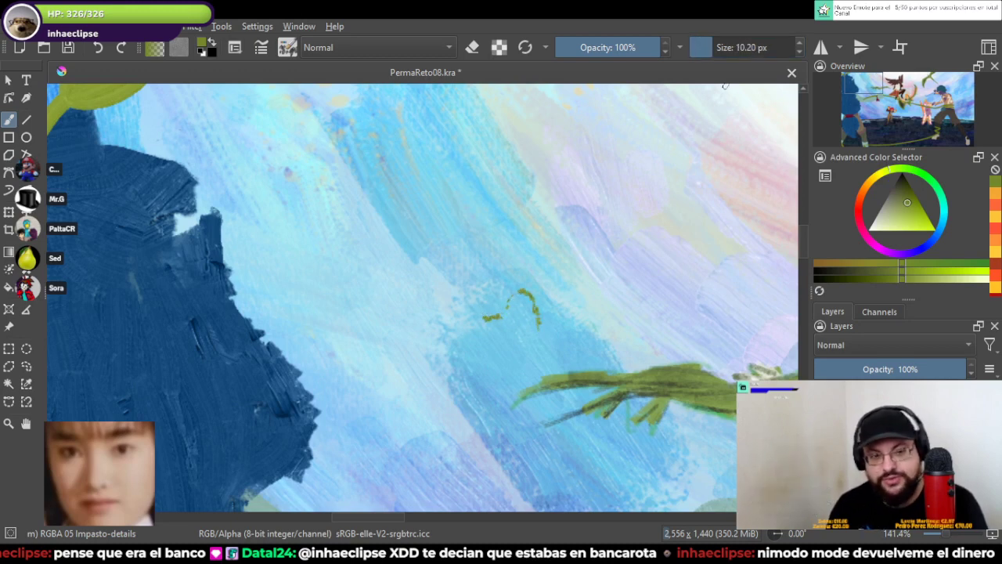
Step: Enlarge the brush to 29.14 px and extend the vine from its curled tip in a wavy line toward the blue hair
key("bracketright")
key("bracketright")
key("bracketright")
key("bracketright")
key("bracketright")
mouse_move(510, 290)
left_mouse_down()
mouse_move(477, 315)
mouse_move(399, 275)
mouse_move(350, 317)
left_mouse_up()
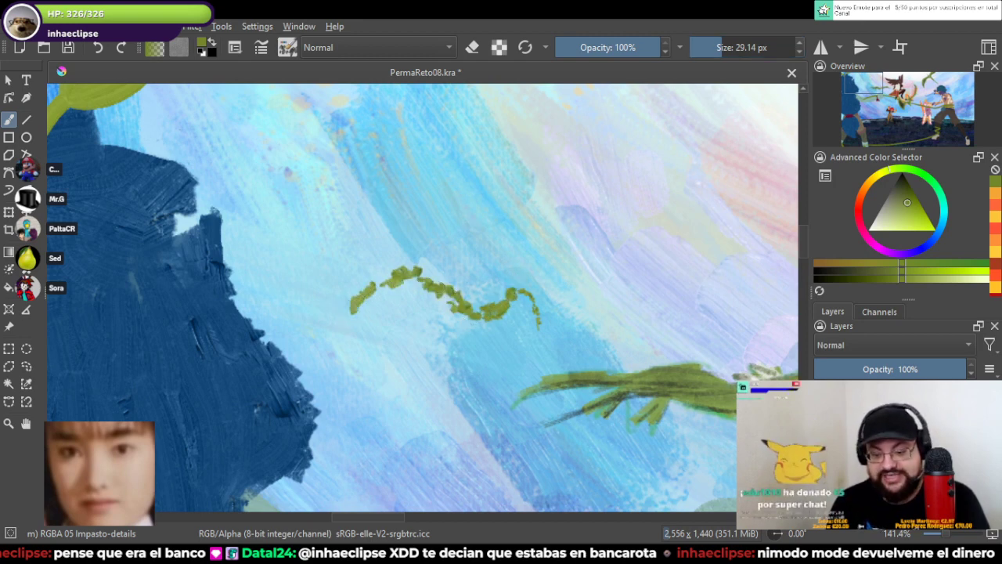
Step: Reduce the brush to 15.96 px and continue the vine through another dip and rise toward the blue hair
key("bracketright")
key("bracketright")
key("bracketright")
key("bracketright")
key("bracketright")
key("bracketleft")
key("bracketleft")
key("bracketleft")
key("bracketleft")
key("bracketleft")
key("bracketleft")
key("bracketleft")
key("bracketleft")
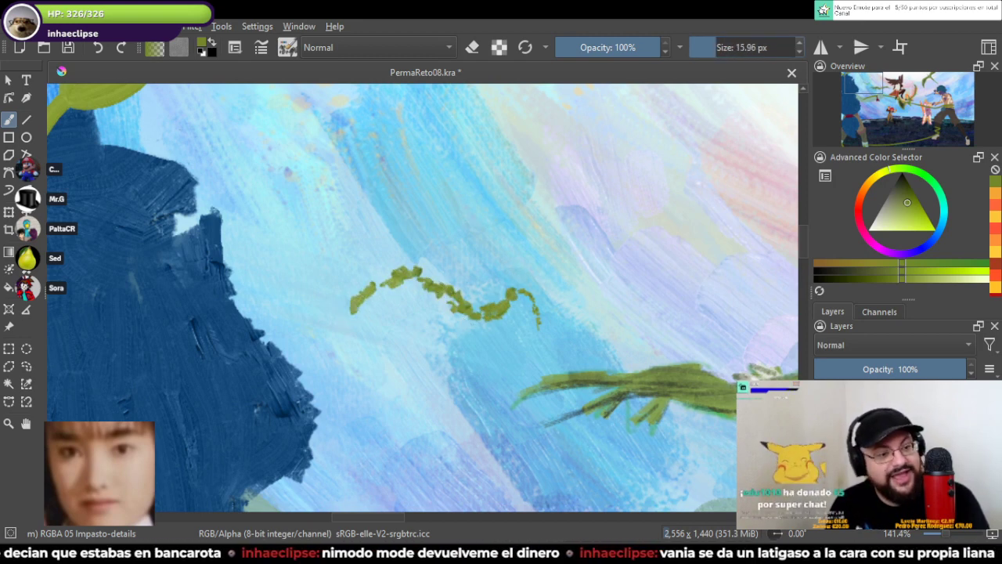
mouse_move(352, 300)
left_mouse_down()
mouse_move(323, 309)
mouse_move(290, 280)
left_mouse_up()
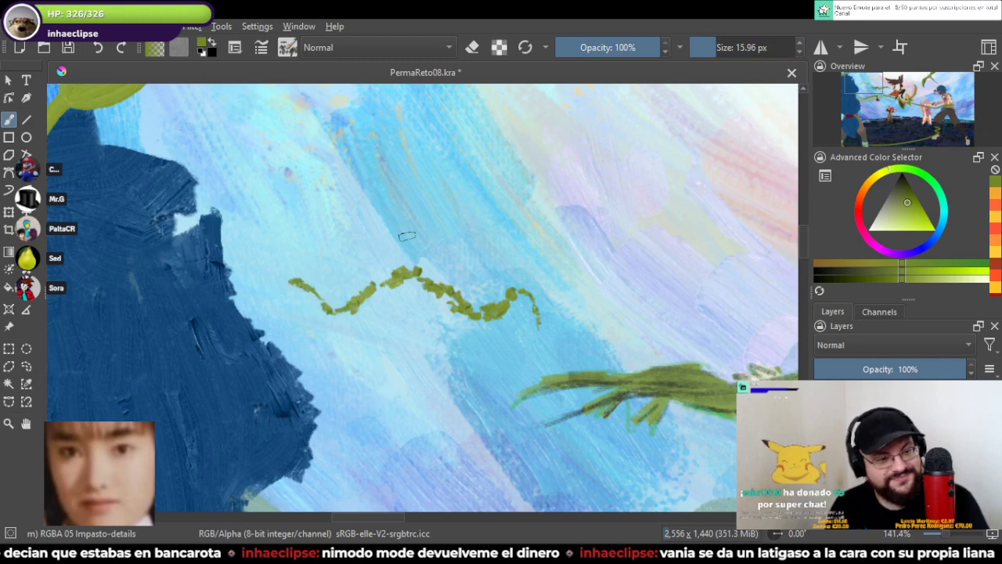
Step: Set the brush size to 45.37 px, thicken the vine's base up to the blue hair, and check it in the composition
key("bracketright")
key("bracketright")
key("bracketright")
key("bracketright")
key("bracketright")
key("bracketright")
key("bracketright")
key("bracketright")
key("bracketright")
key("bracketright")
key("bracketright")
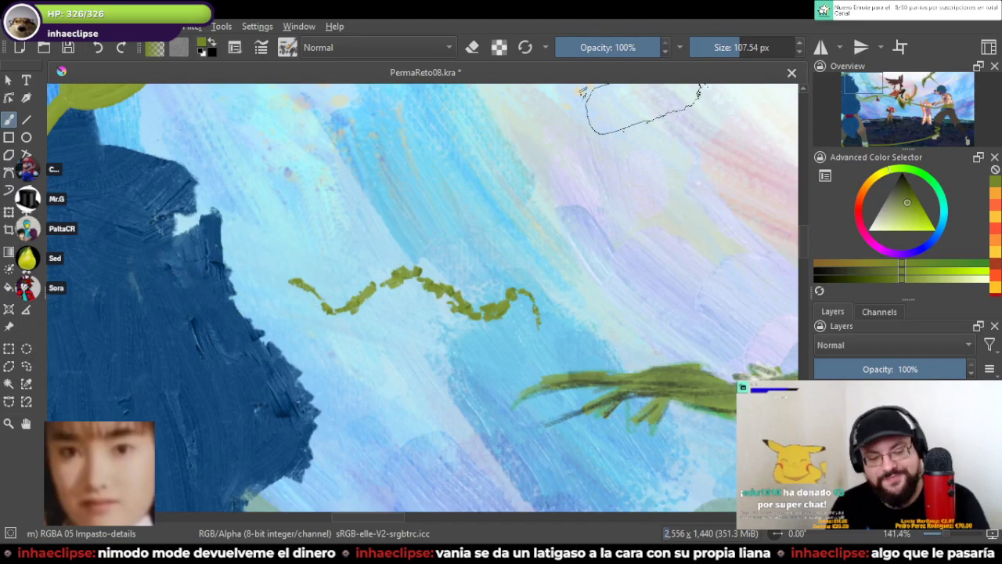
left_click_drag(736, 47, 727, 47)
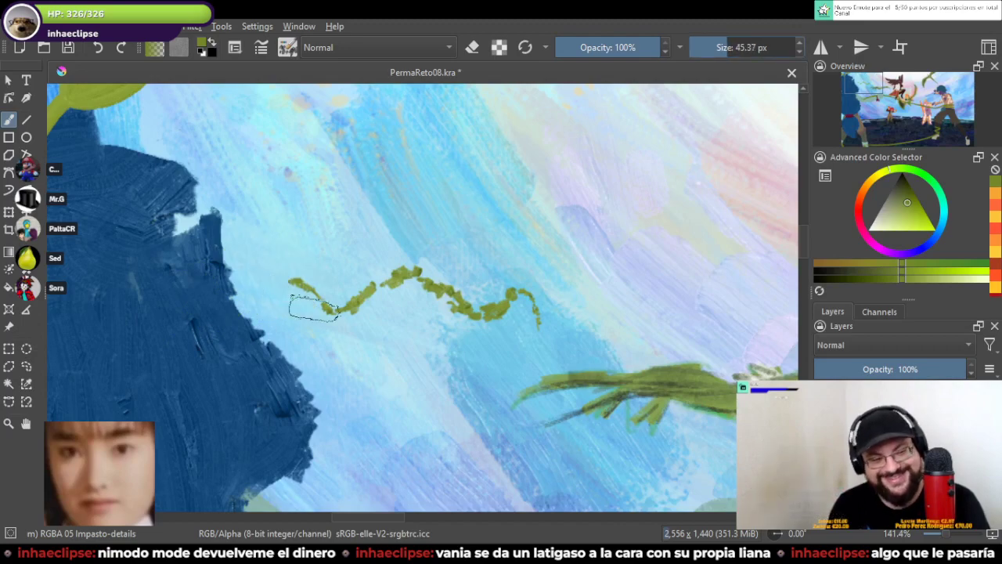
left_click_drag(320, 304, 249, 257)
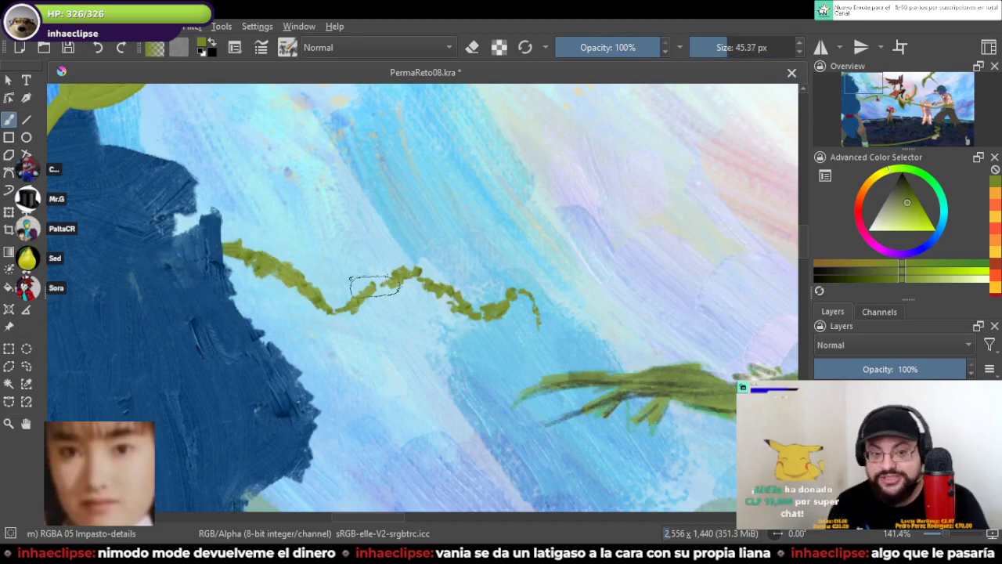
key("1")
scroll(374, 285, "down", 2)
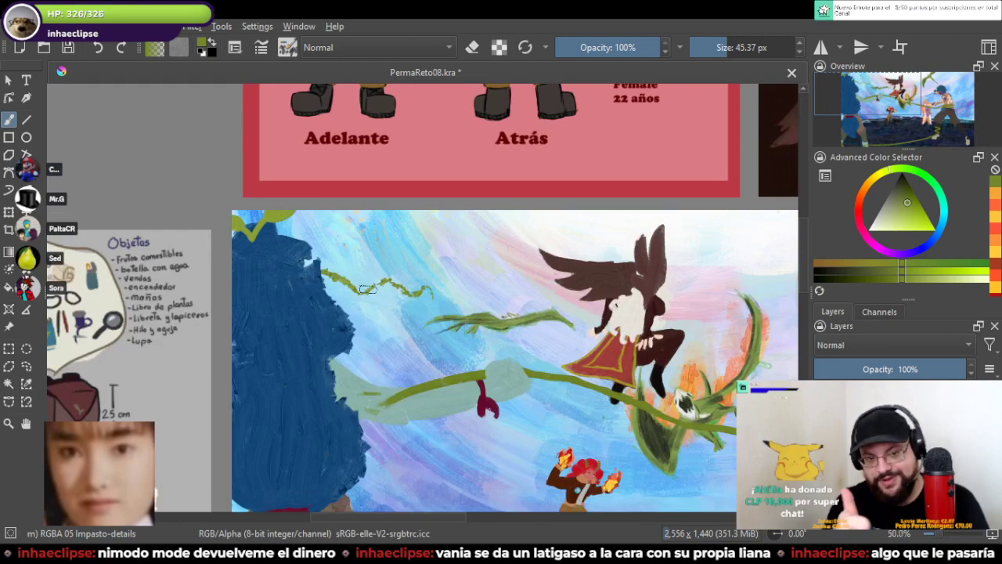
scroll(356, 281, "up", 3)
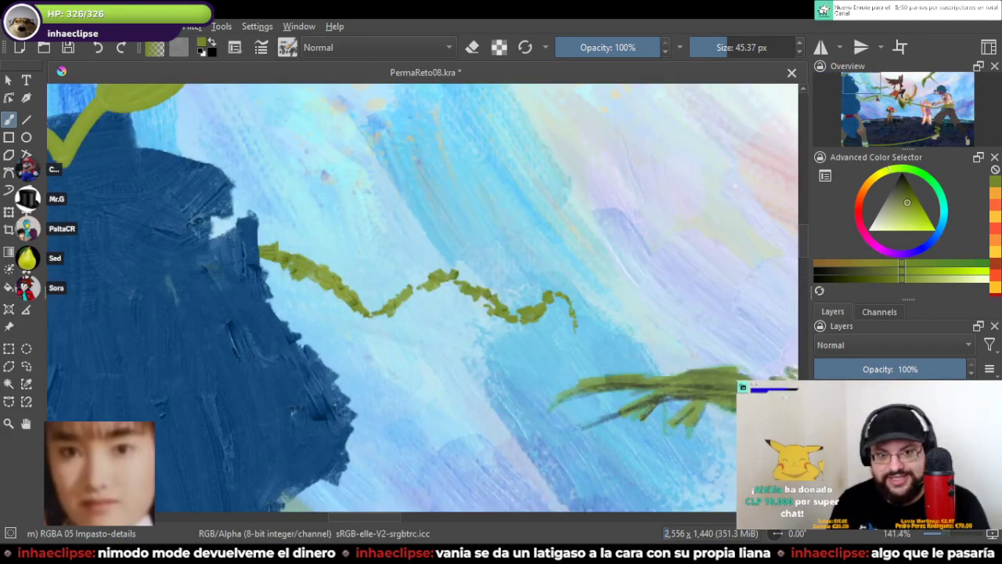
Step: Switch to the RGBA 02 Thickpaint brush at 21.90 px and fill the gaps along the wavy vine into a smooth stem
key("/")
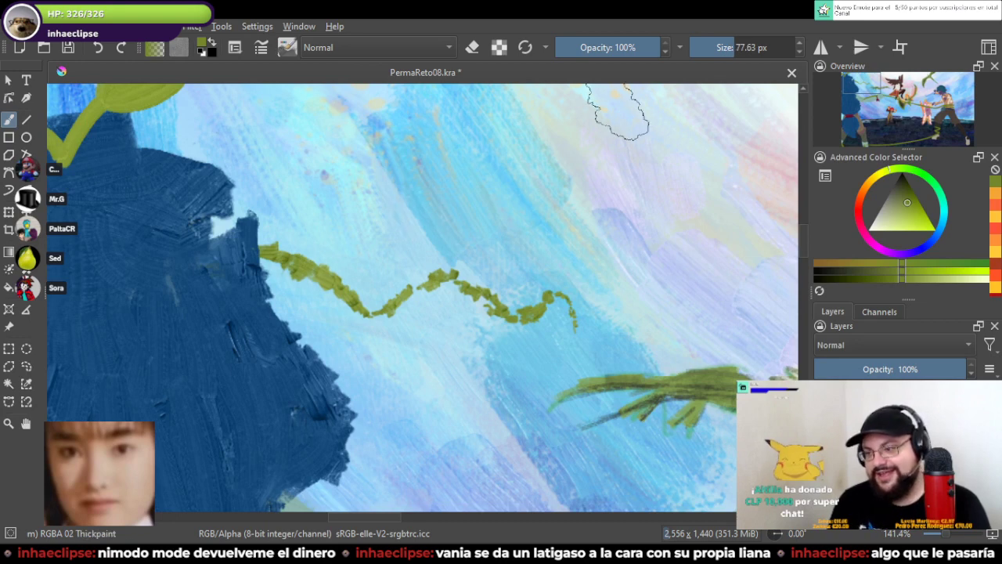
left_click_drag(714, 47, 718, 47)
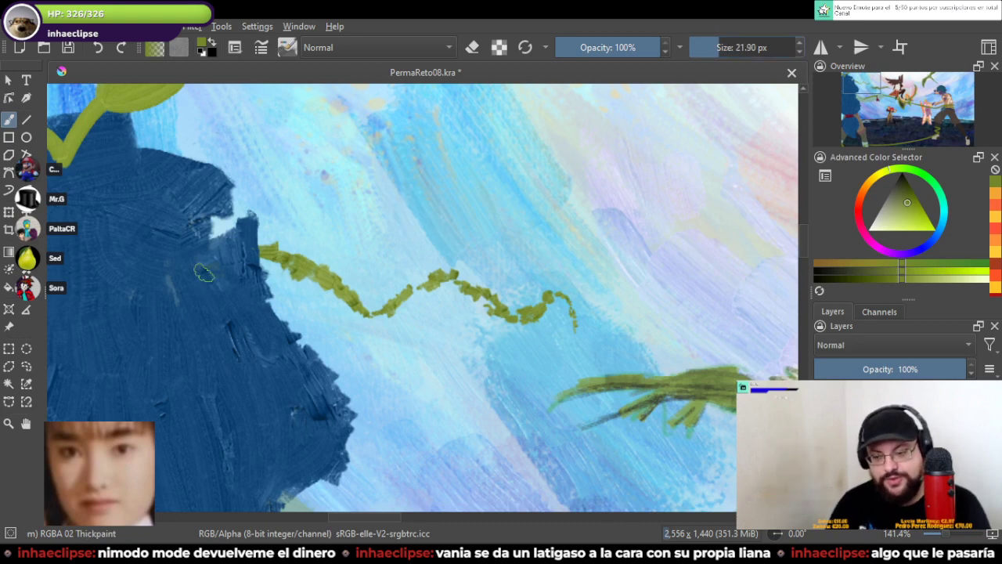
key("bracketright")
mouse_move(262, 249)
left_mouse_down()
mouse_move(332, 297)
mouse_move(392, 302)
mouse_move(369, 312)
mouse_move(423, 288)
mouse_move(487, 304)
left_mouse_up()
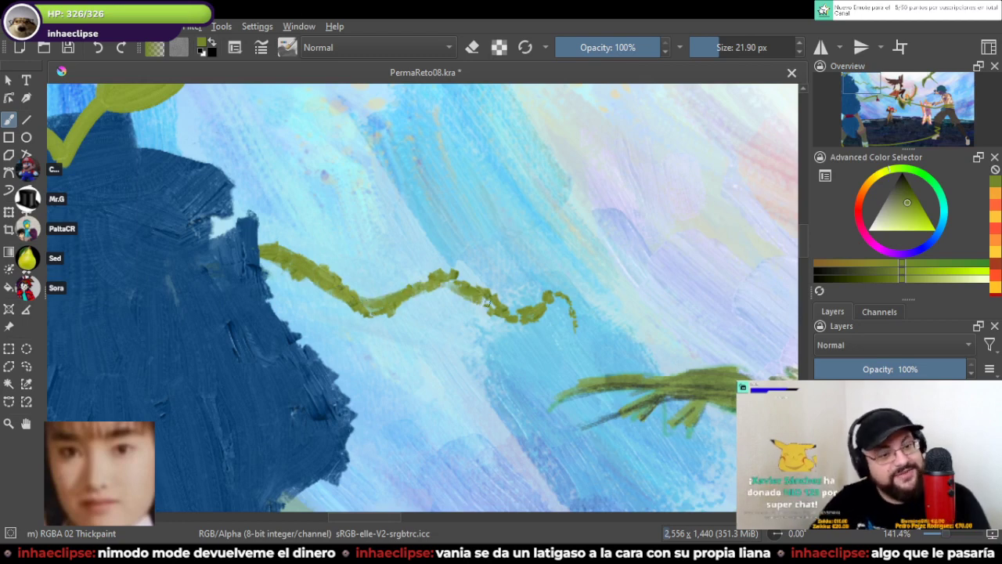
key("ctrl+z")
key("ctrl+z")
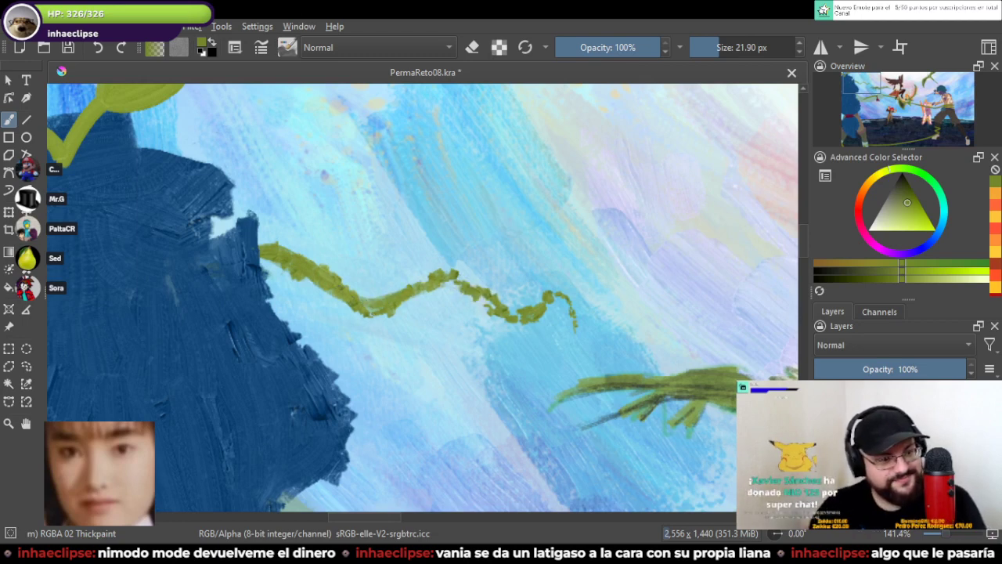
left_click_drag(421, 287, 433, 289)
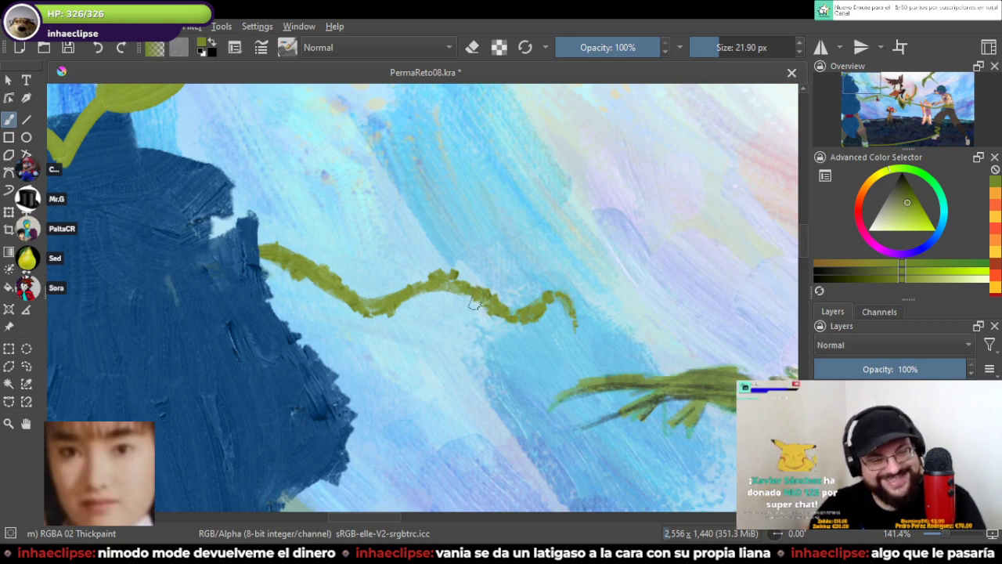
Step: Erase the rough bumps on the upper edge of the vine's middle crest and check the vine in the wider painting
key("e")
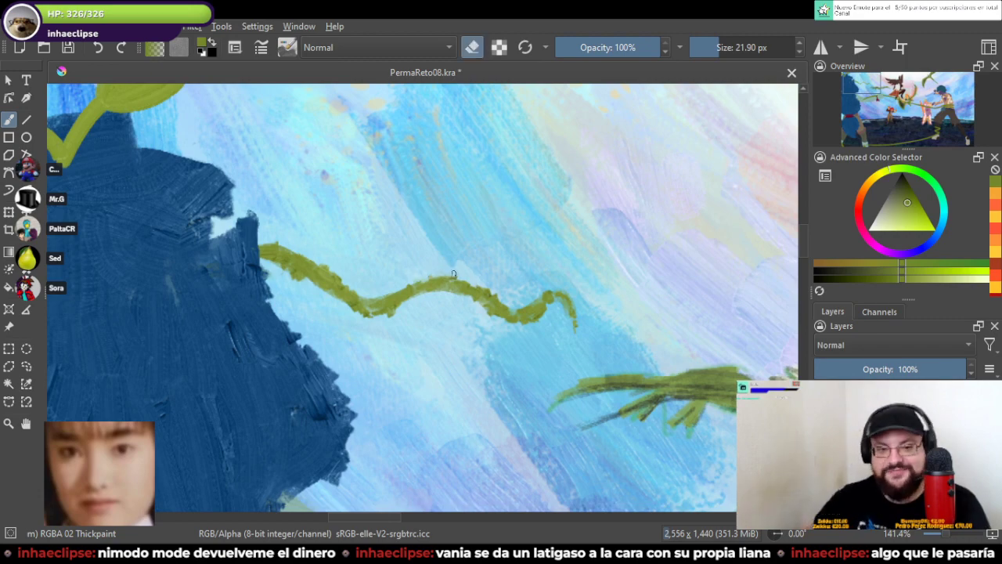
key("e")
scroll(427, 288, "down", 3)
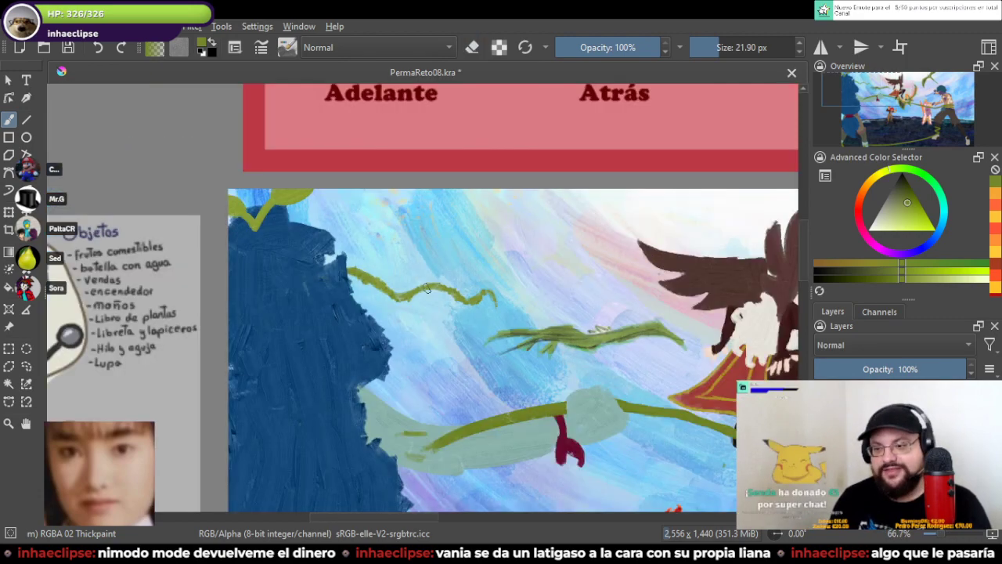
Step: Switch to the RGBA 05 Impasto-details brush at 37.83 px and texture the long vine from the pale green sleeve toward the winged figure
left_click_drag(638, 439, 574, 345)
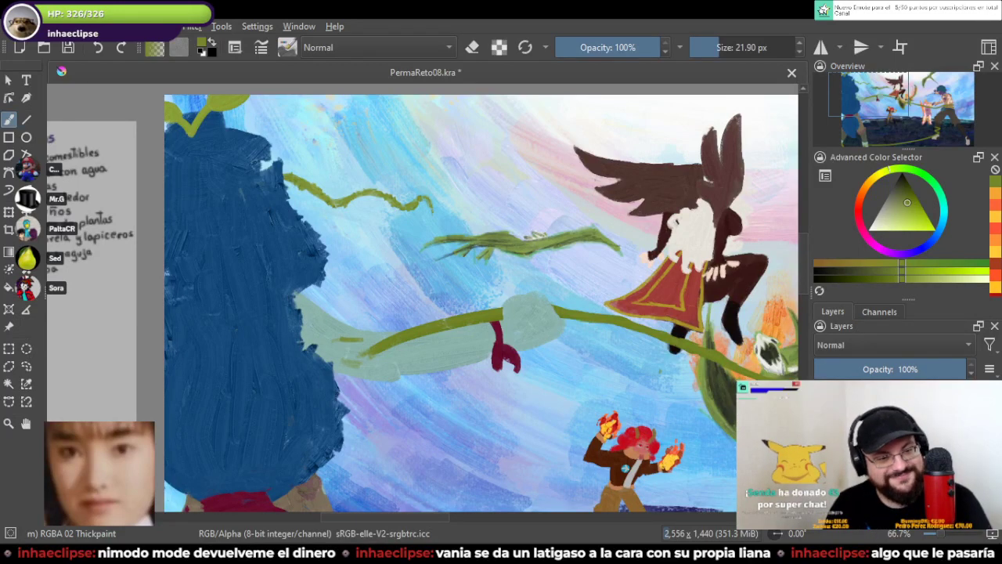
left_click_drag(609, 427, 422, 316)
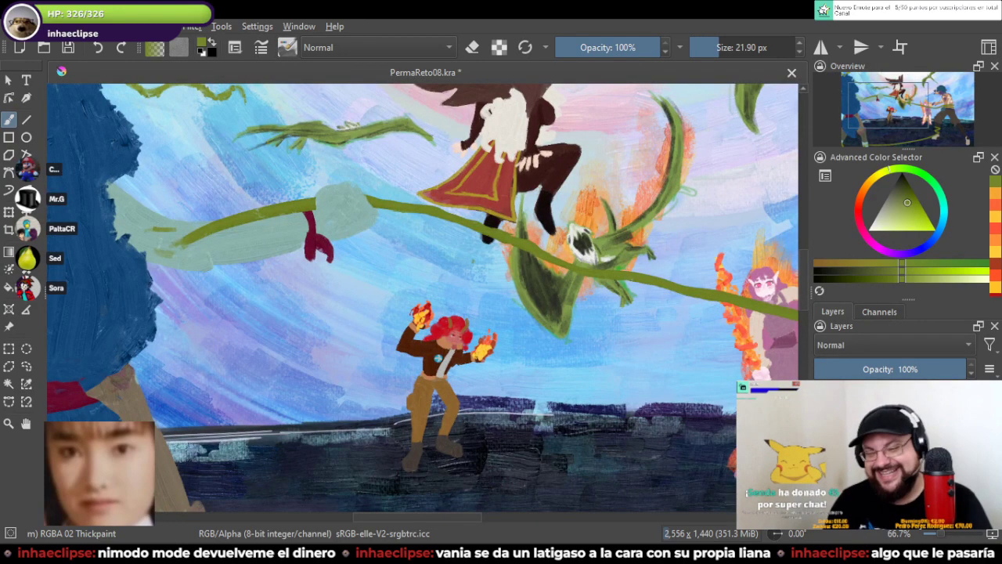
key("/")
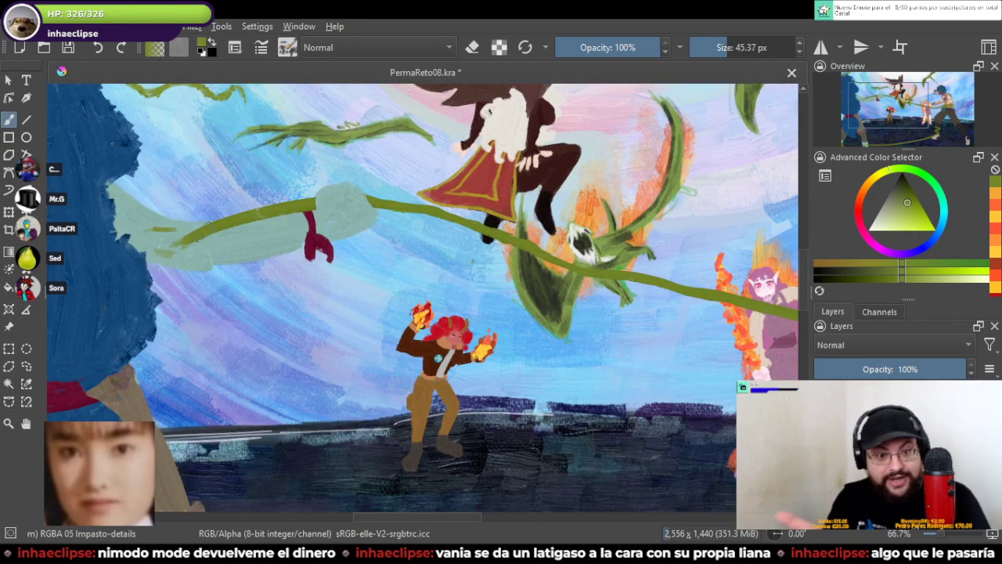
scroll(225, 241, "up", 3)
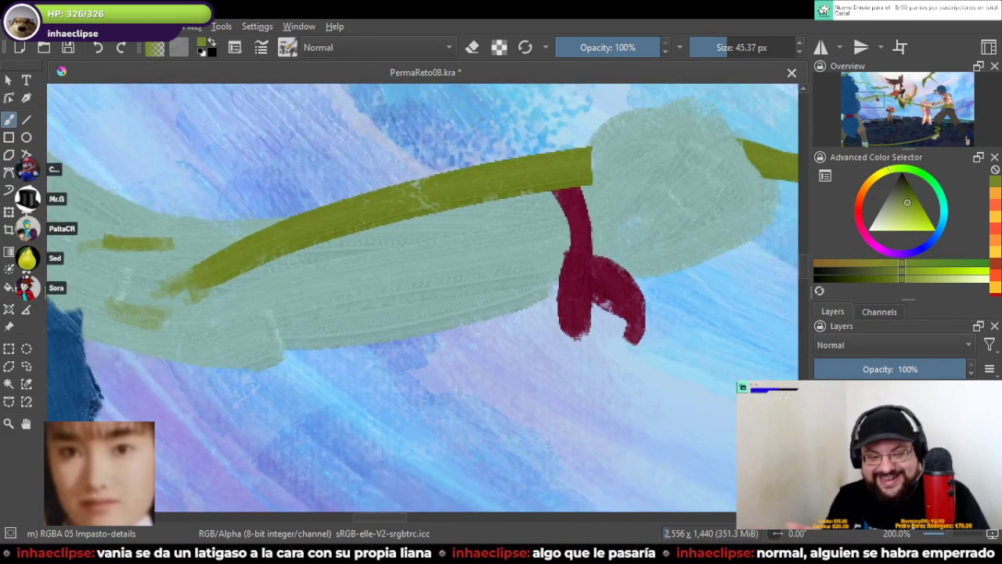
key("bracketleft")
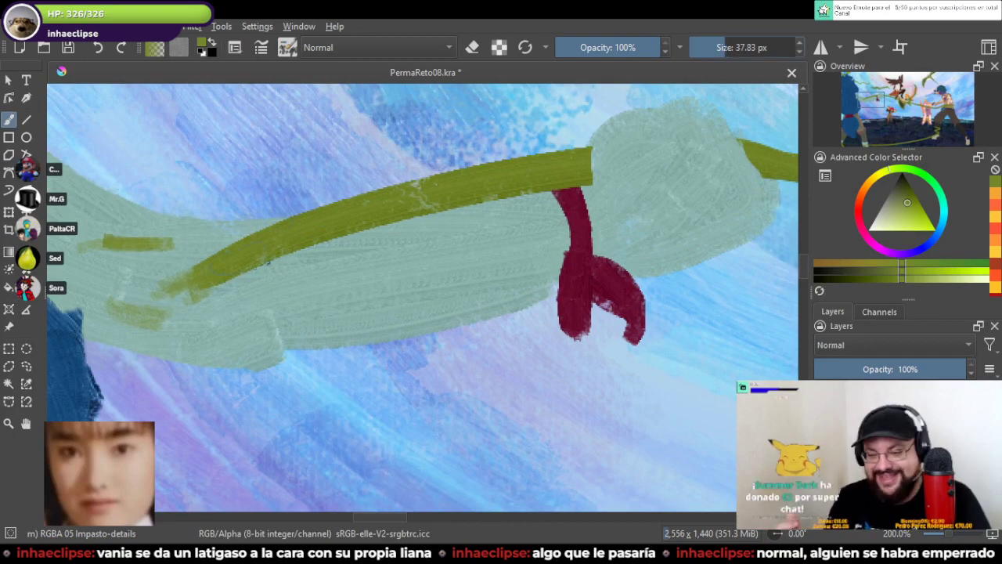
mouse_move(268, 262)
left_mouse_down()
mouse_move(395, 205)
mouse_move(598, 159)
mouse_move(251, 186)
left_mouse_up()
mouse_move(427, 189)
left_mouse_down()
mouse_move(648, 237)
mouse_move(679, 259)
left_mouse_up()
key("ctrl+z")
mouse_move(408, 197)
left_mouse_down()
mouse_move(562, 188)
mouse_move(546, 188)
mouse_move(663, 228)
mouse_move(566, 222)
mouse_move(713, 252)
left_mouse_up()
Step: Continue the impasto texture along the long vine past the dragon and across the purple-haired girl
mouse_move(787, 266)
left_mouse_down()
mouse_move(428, 189)
mouse_move(493, 205)
mouse_move(615, 262)
left_mouse_up()
left_click_drag(670, 277, 543, 244)
key("ctrl+z")
left_click_drag(305, 182, 540, 262)
left_click_drag(678, 276, 411, 215)
mouse_move(462, 238)
left_mouse_down()
mouse_move(761, 291)
mouse_move(397, 211)
left_mouse_up()
left_click_drag(497, 248, 736, 296)
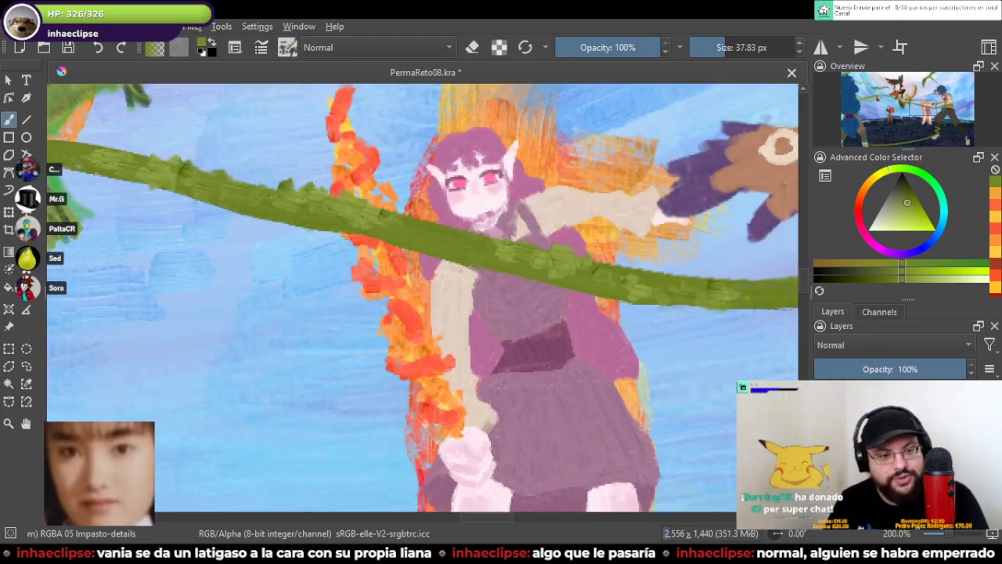
Step: Texture the vine from the purple-haired girl to the tattooed man and along both loops around his waist
mouse_move(350, 302)
left_mouse_down()
mouse_move(753, 315)
mouse_move(578, 299)
left_mouse_up()
key("ctrl+z")
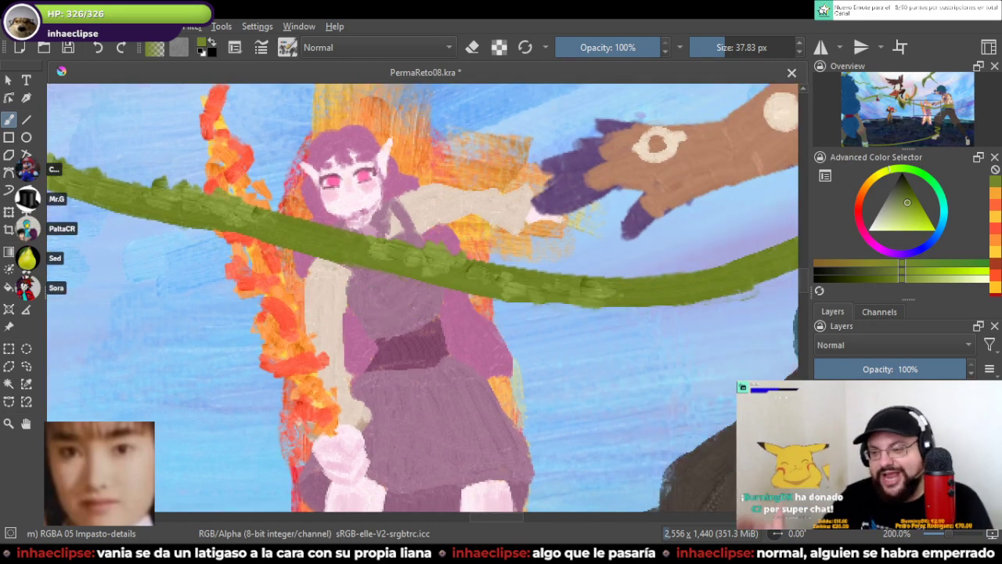
mouse_move(736, 258)
left_mouse_down()
mouse_move(472, 287)
mouse_move(692, 242)
mouse_move(426, 276)
left_mouse_up()
key("ctrl+z")
mouse_move(188, 343)
left_mouse_down()
mouse_move(399, 281)
mouse_move(595, 265)
mouse_move(342, 300)
mouse_move(602, 319)
mouse_move(640, 332)
left_mouse_up()
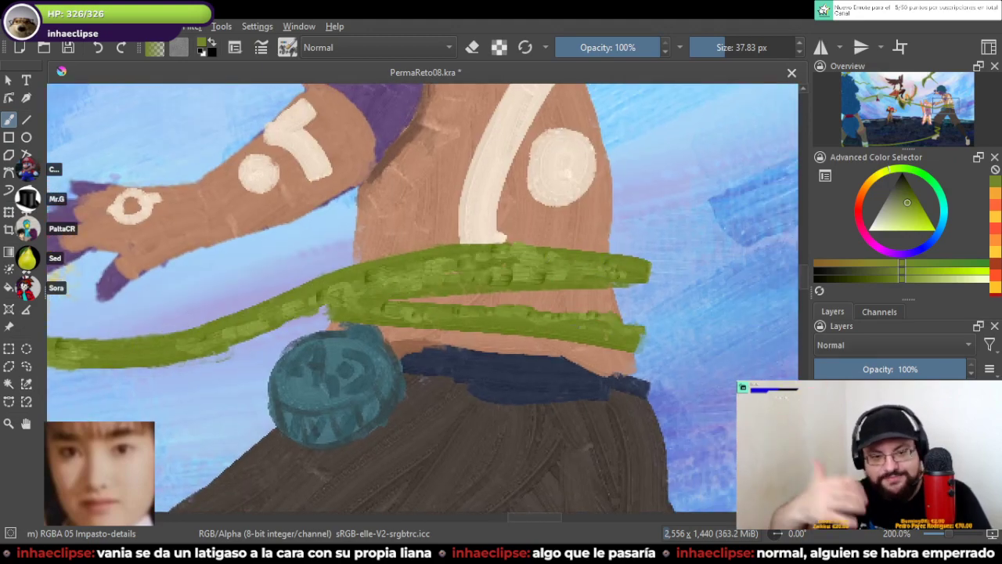
left_click_drag(580, 327, 454, 312)
Step: Add impasto dabs to the vine coiled around the man's shin and along the ground to the blue-haired figure's foot
scroll(393, 313, "down", 4)
left_click_drag(393, 313, 634, 184)
scroll(647, 344, "up", 2)
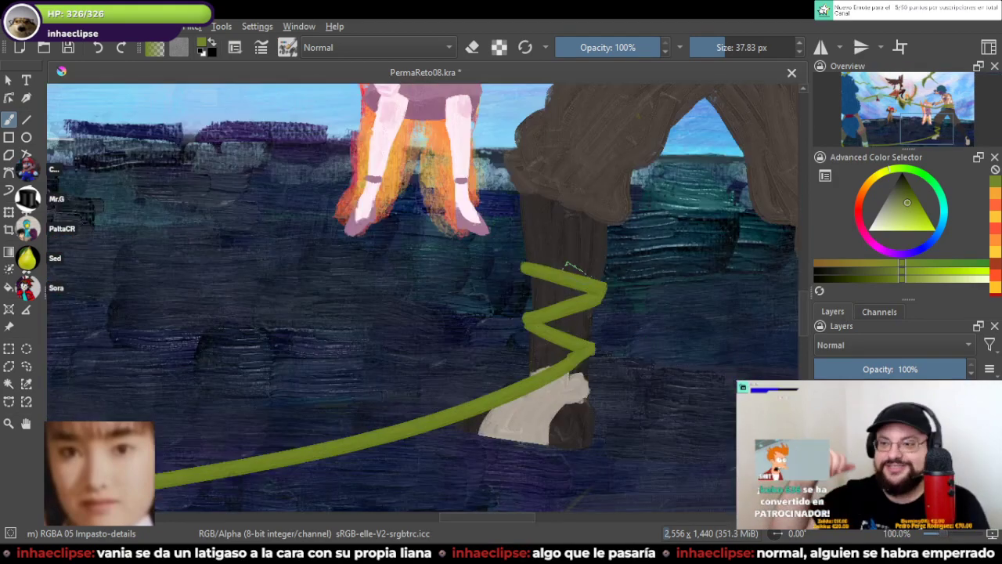
mouse_move(563, 284)
left_mouse_down()
mouse_move(607, 295)
mouse_move(537, 318)
mouse_move(588, 338)
mouse_move(470, 407)
mouse_move(619, 323)
mouse_move(419, 384)
left_mouse_up()
mouse_move(427, 384)
left_mouse_down()
mouse_move(631, 314)
mouse_move(492, 341)
mouse_move(286, 356)
mouse_move(515, 333)
mouse_move(436, 350)
mouse_move(84, 361)
mouse_move(104, 382)
left_mouse_up()
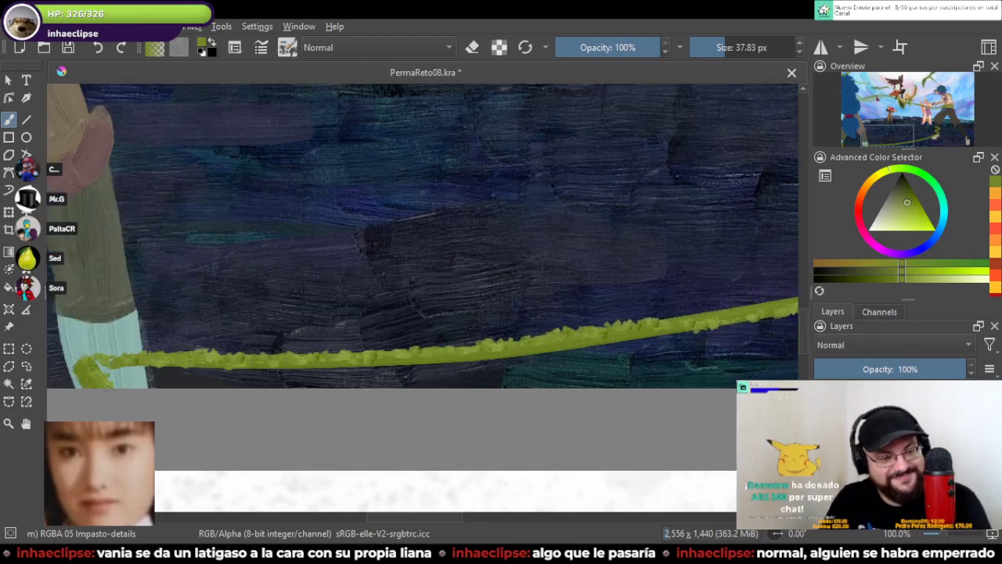
Step: Switch to the RGBA 02 Thickpaint brush at 21.90 px and work over the vine from the pale green sleeve to the winged figure
scroll(188, 368, "down", 3)
left_click_drag(139, 95, 379, 272)
scroll(379, 271, "up", 4)
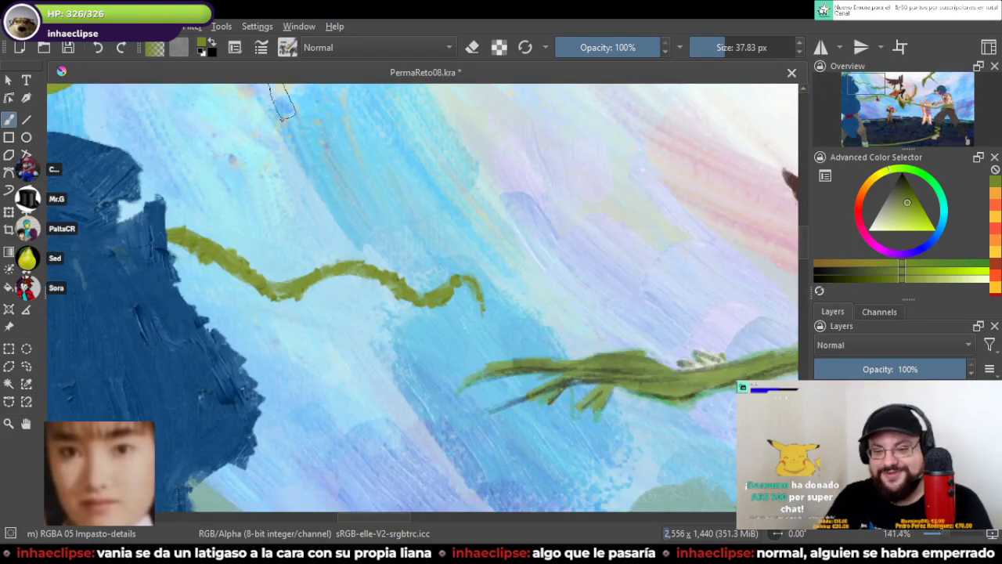
key("/")
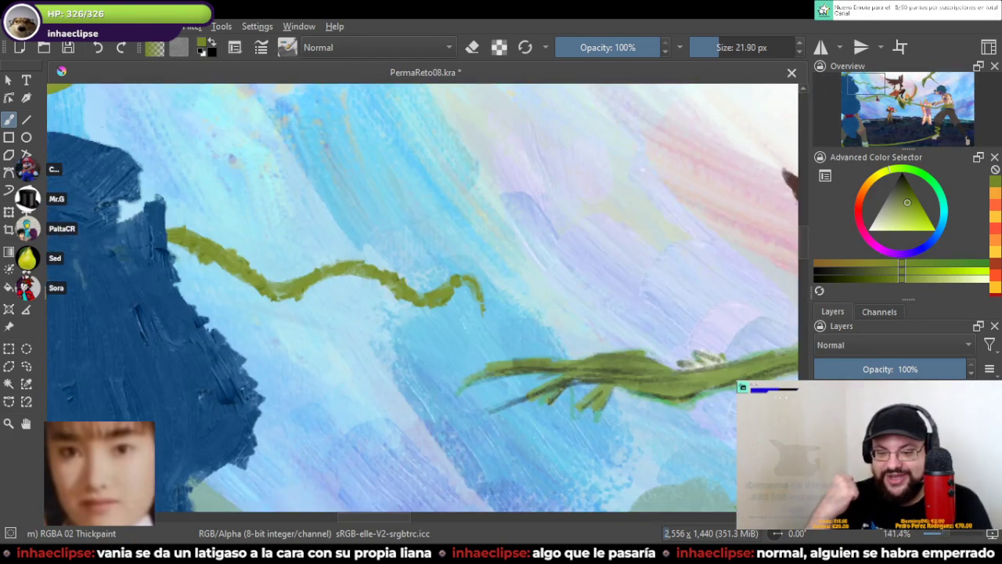
left_click_drag(286, 374, 248, 178)
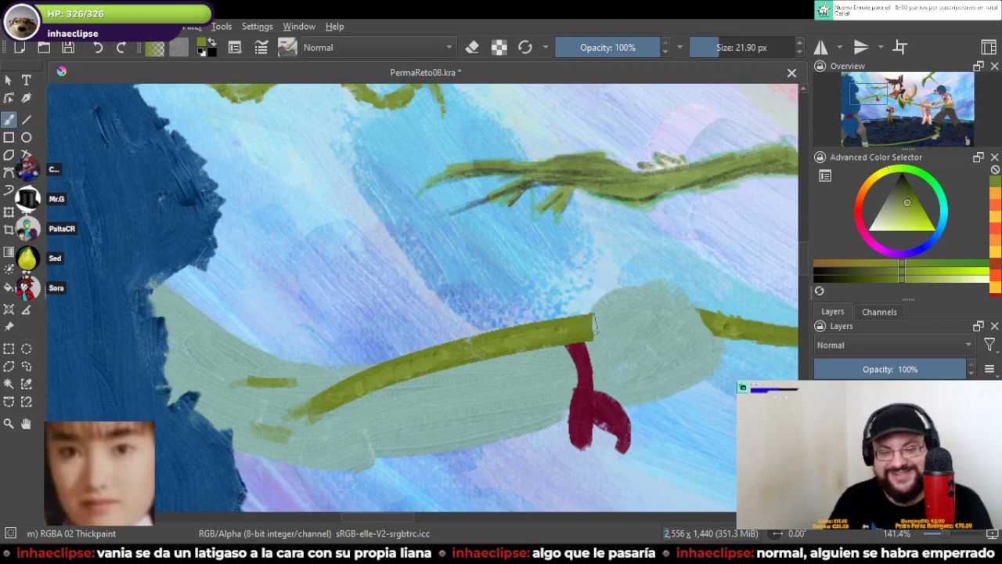
scroll(593, 321, "right", 5)
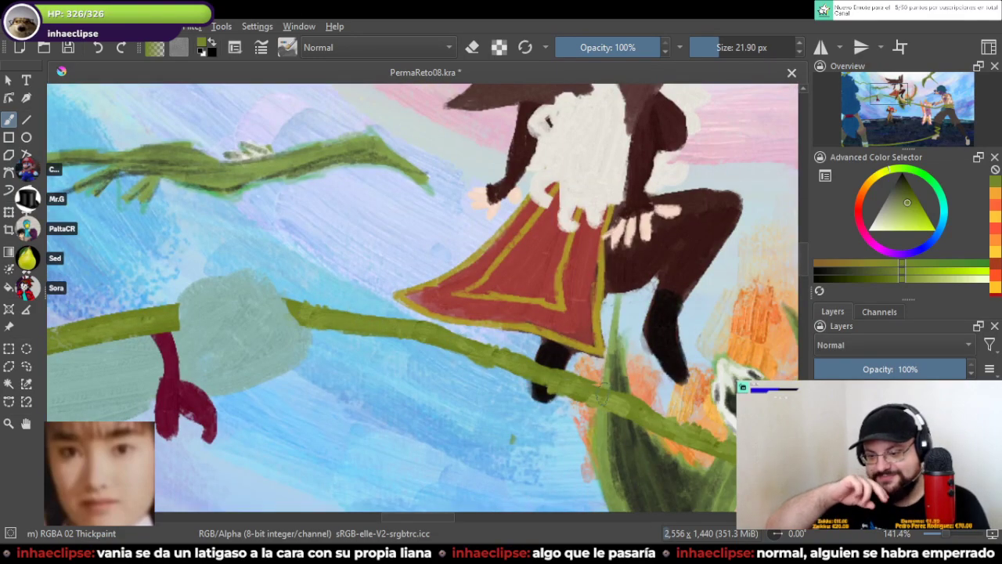
Step: Thicken and blend the vine's surface past the dragon and across the purple-haired girl with the Thickpaint brush
left_click_drag(601, 396, 403, 313)
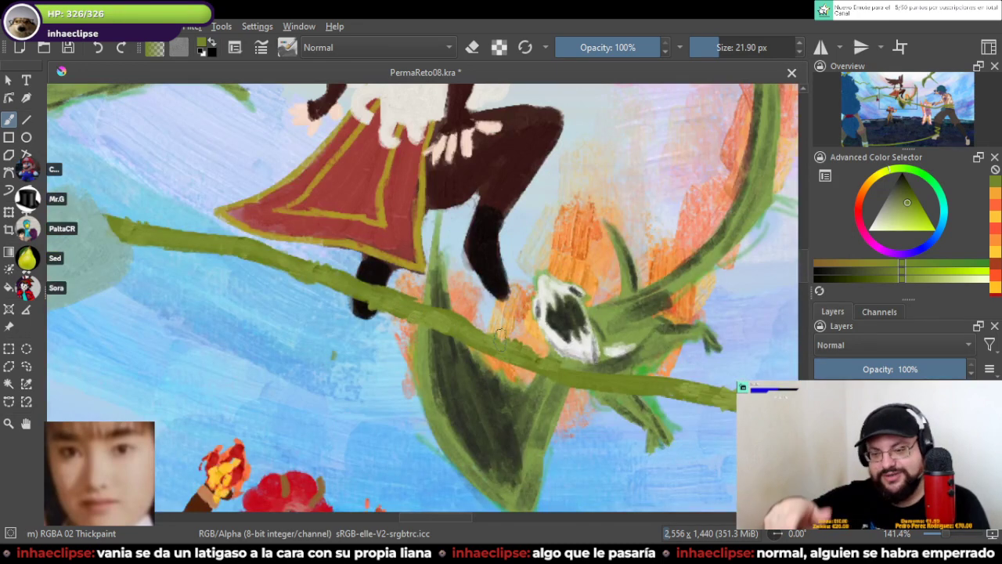
left_click_drag(627, 375, 396, 305)
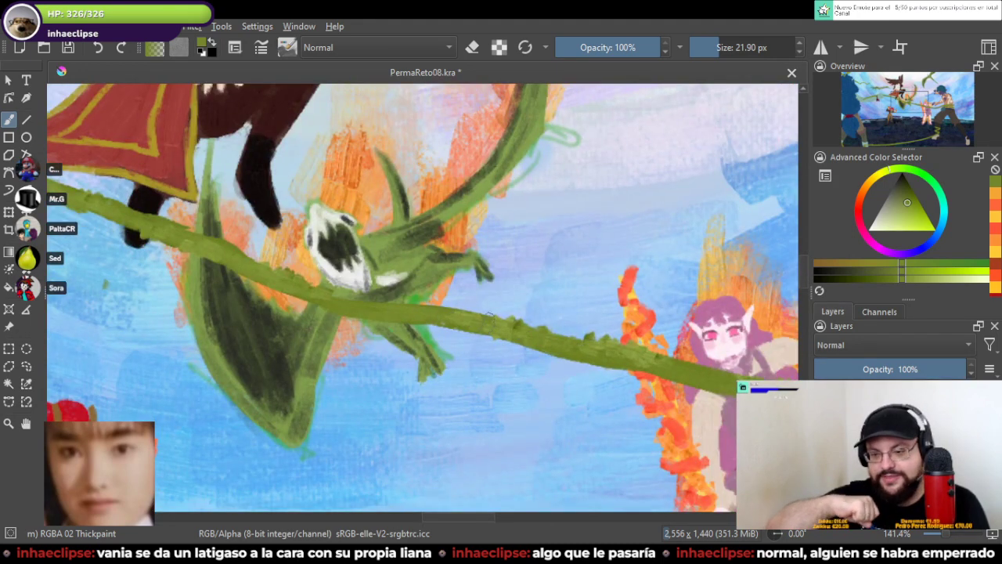
left_click_drag(501, 297, 247, 239)
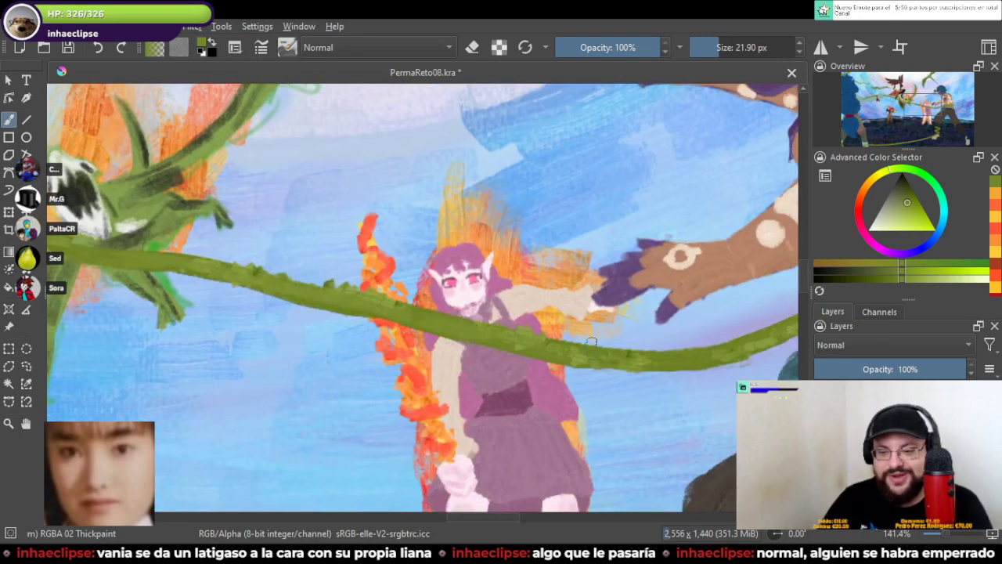
left_click_drag(550, 297, 500, 299)
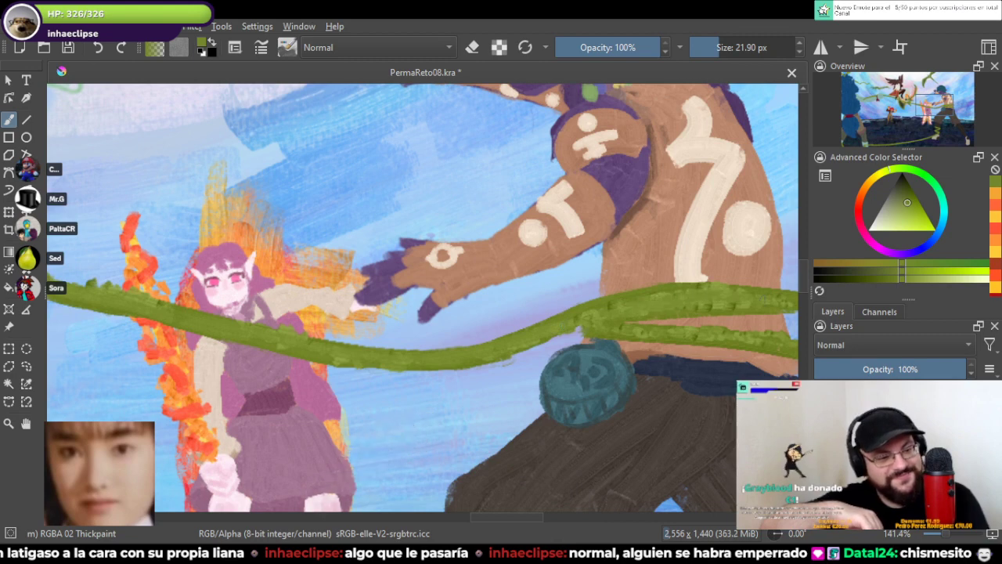
Step: Blend the two vine loops around the tattooed man's waist with Thickpaint strokes
mouse_move(810, 290)
left_mouse_down()
mouse_move(702, 290)
mouse_move(811, 291)
left_mouse_up()
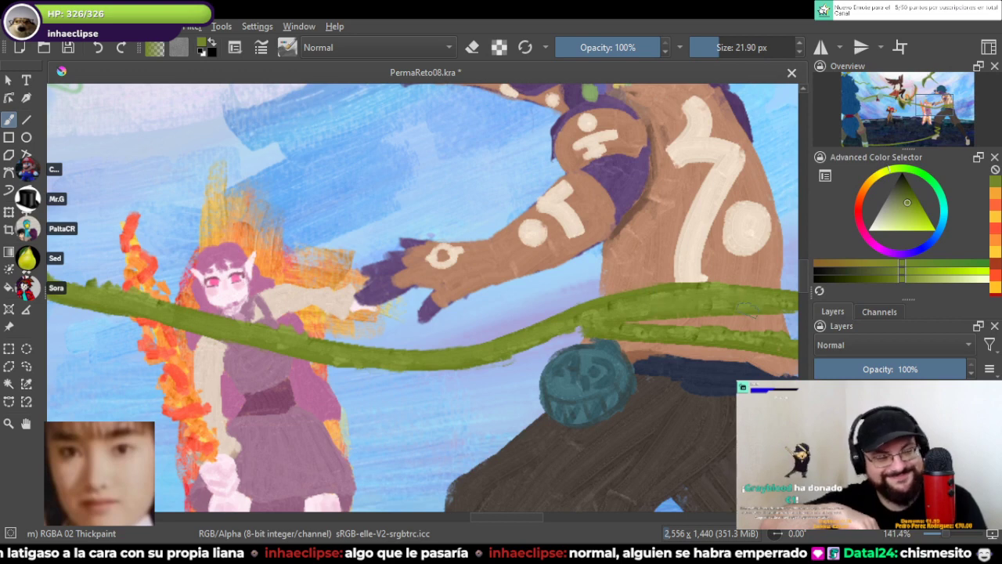
left_click_drag(748, 309, 598, 292)
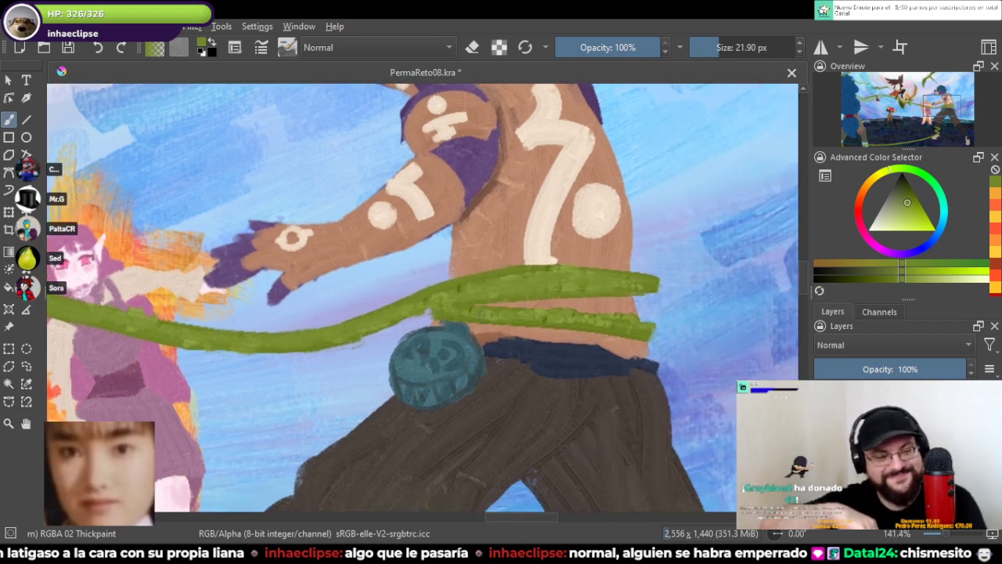
left_click_drag(518, 323, 616, 327)
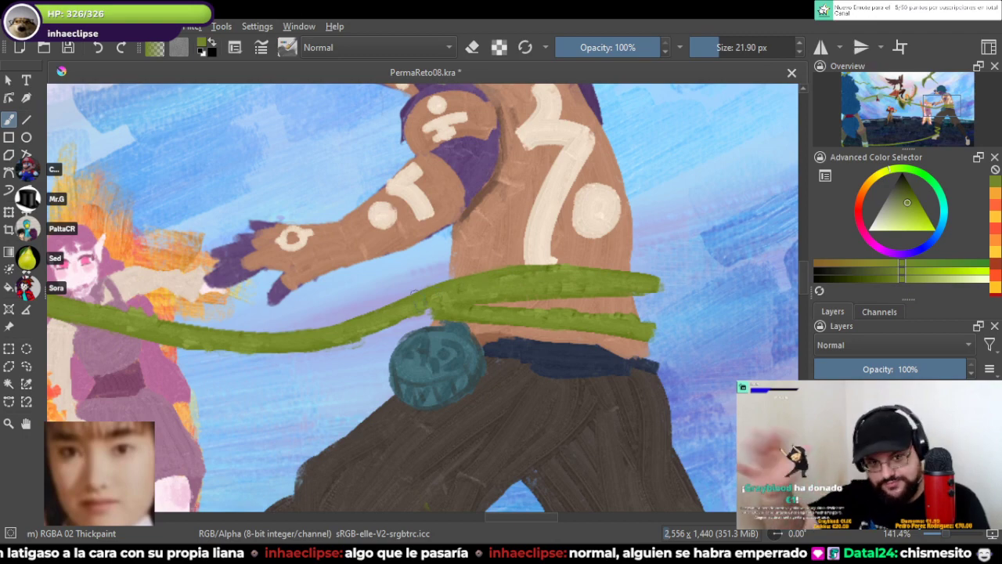
Step: Paint Thickpaint dabs over the zigzag vine on the man's shin and the ground vine leading away from his foot
scroll(626, 318, "down", 15)
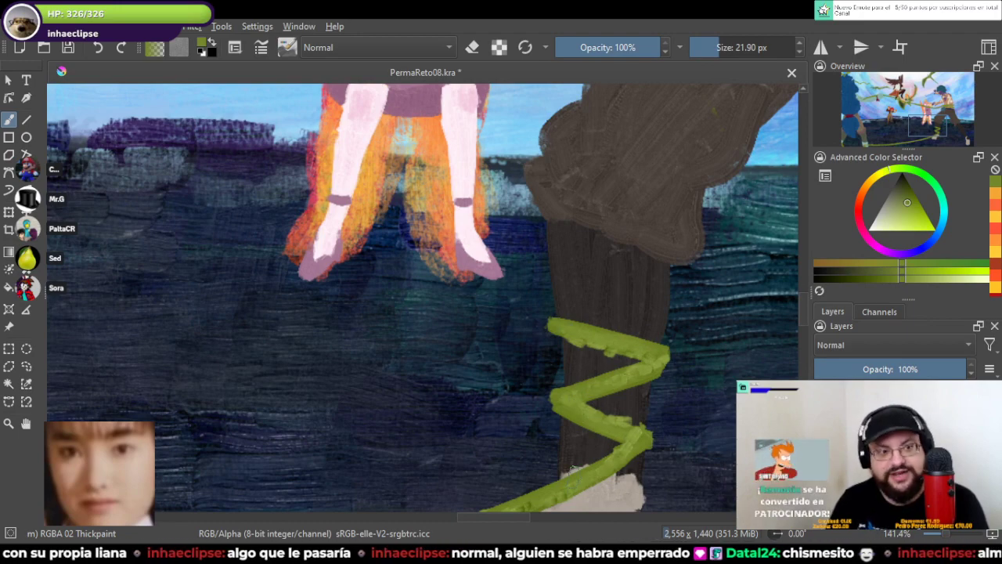
left_click_drag(559, 474, 669, 345)
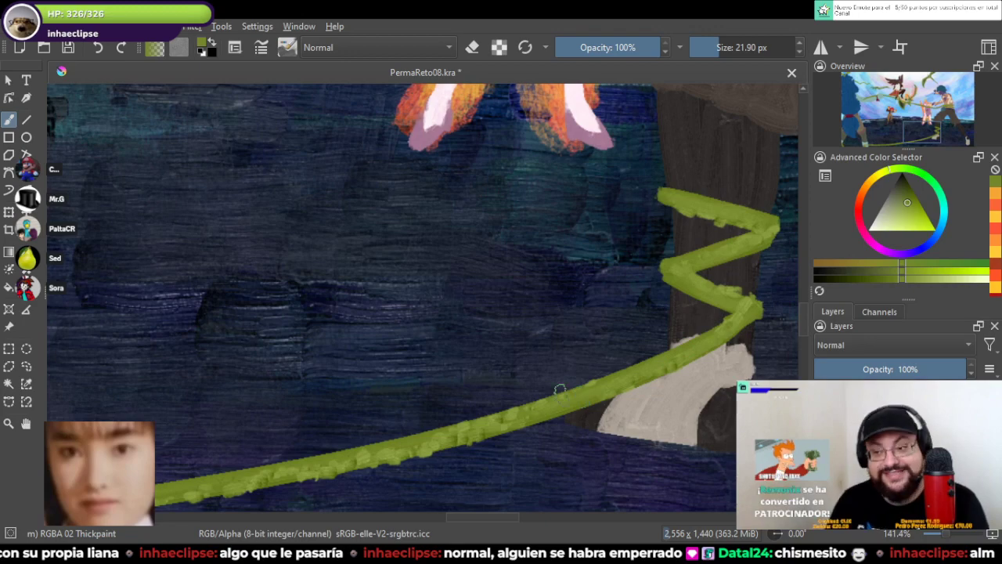
left_click_drag(549, 399, 627, 337)
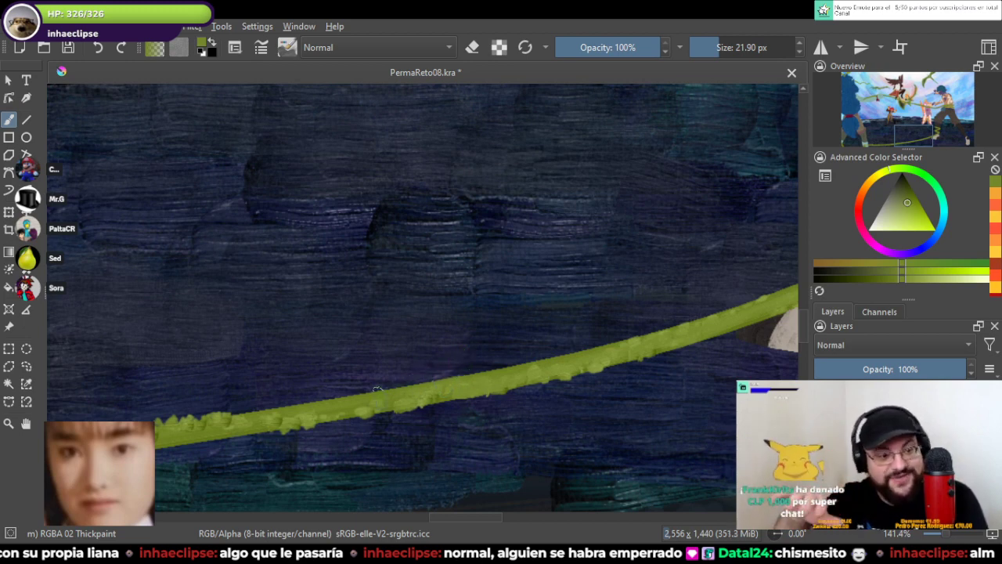
left_click_drag(375, 352, 577, 295)
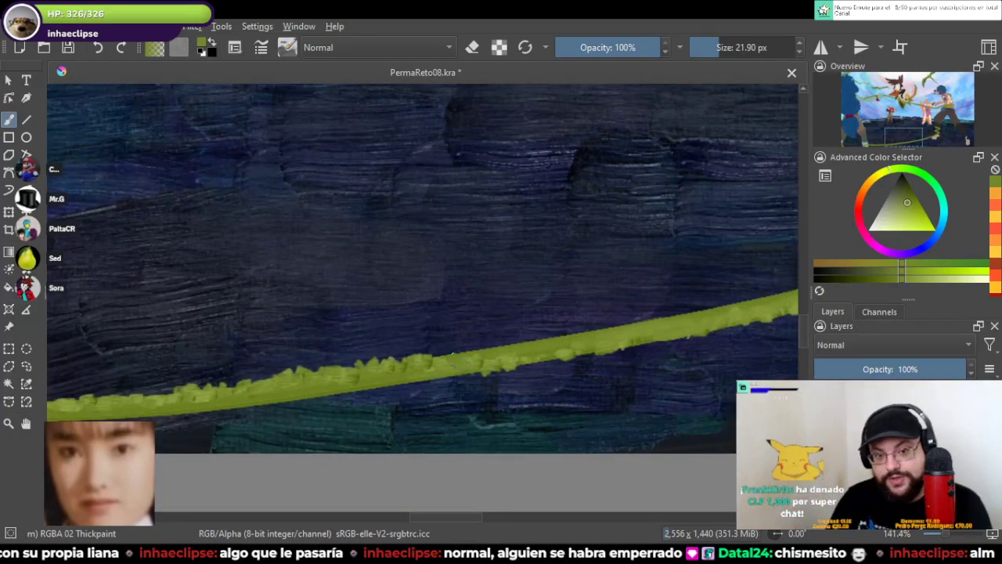
Step: Fill in the rough edges of the remaining ground vine up to the blue-haired figure's pale boot
left_click_drag(236, 383, 454, 336)
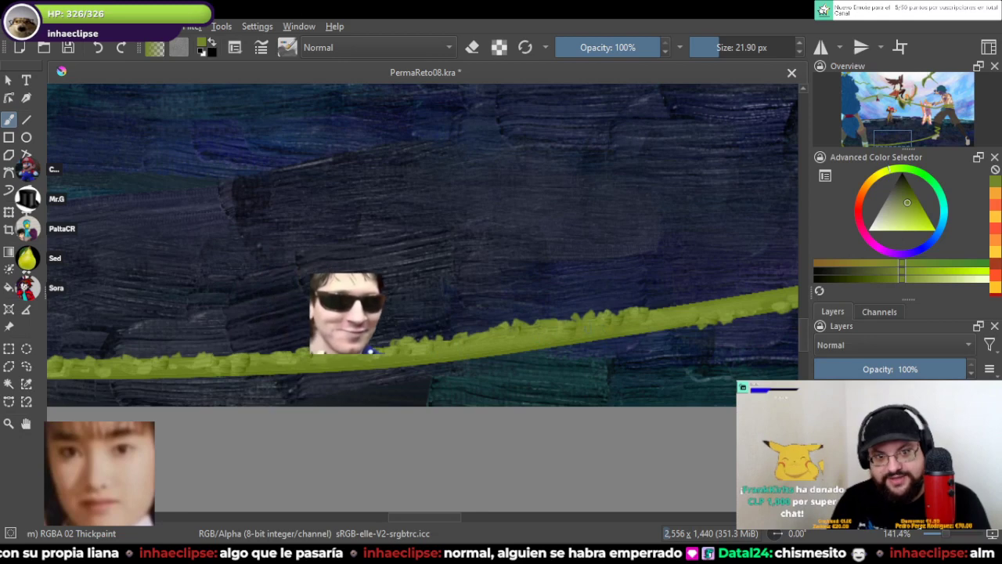
left_click_drag(291, 338, 459, 292)
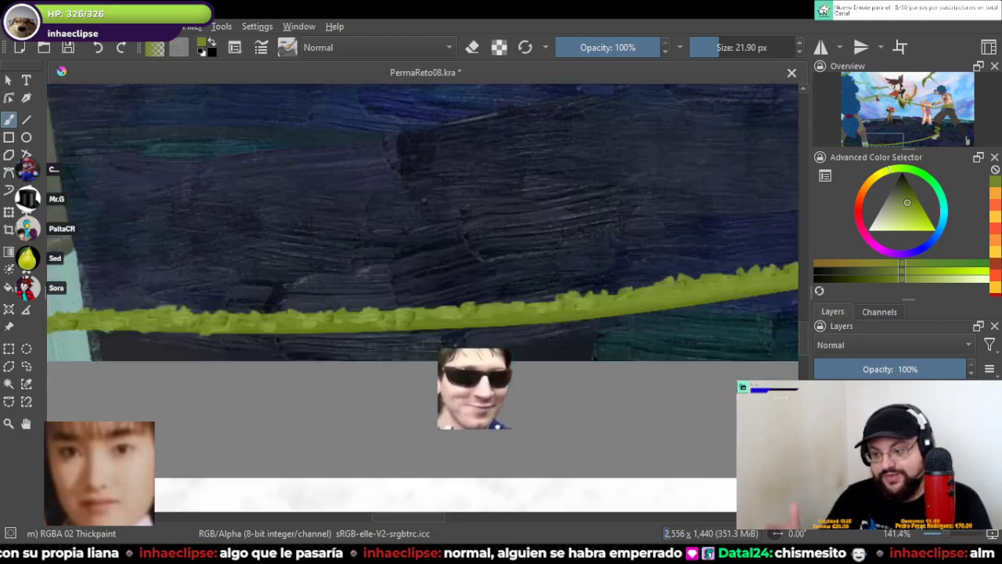
left_click_drag(345, 319, 393, 321)
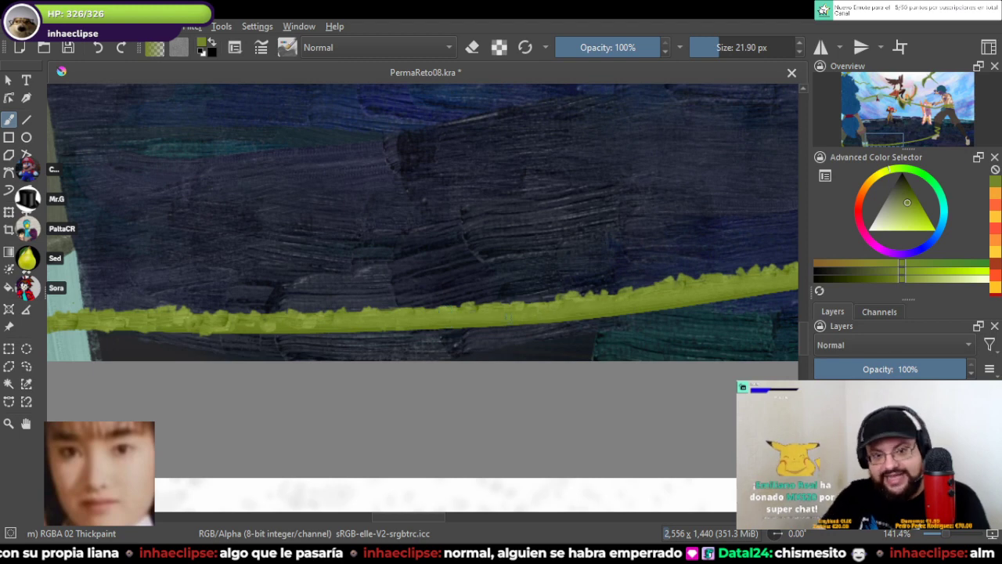
left_click_drag(360, 235, 602, 203)
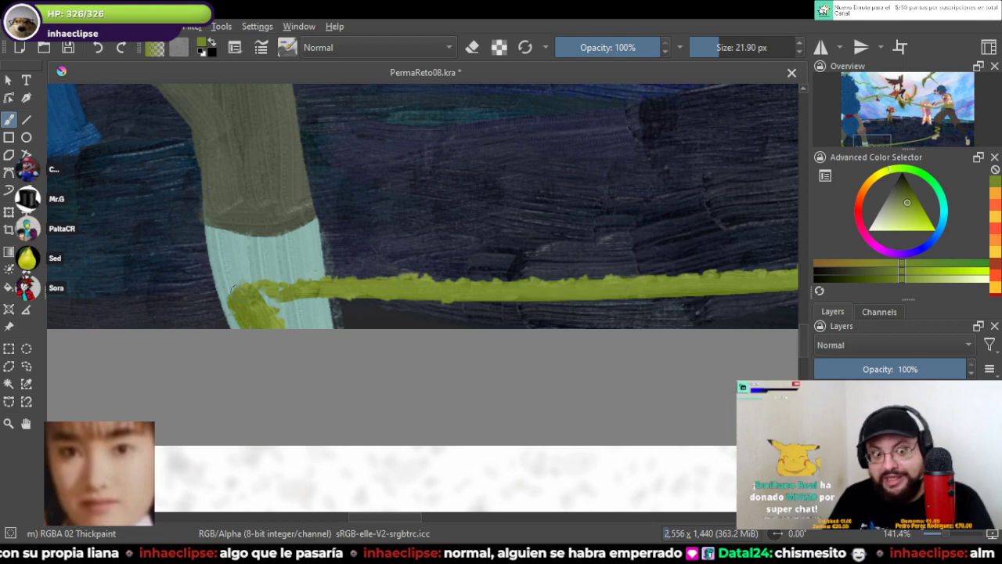
Step: Check the vines in the whole composition and save the painting
scroll(294, 227, "down", 5)
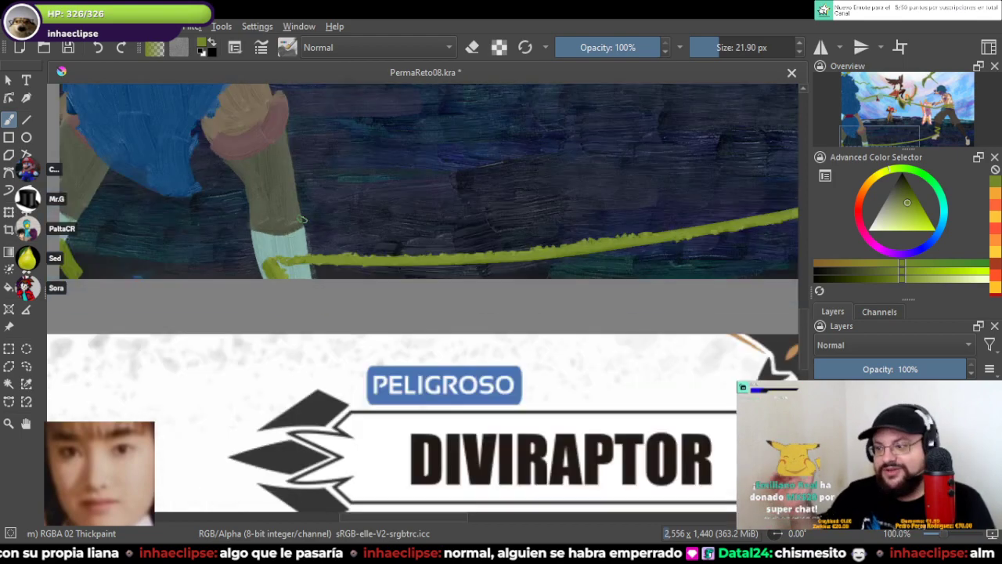
left_click_drag(297, 227, 379, 436)
scroll(462, 352, "up", 1)
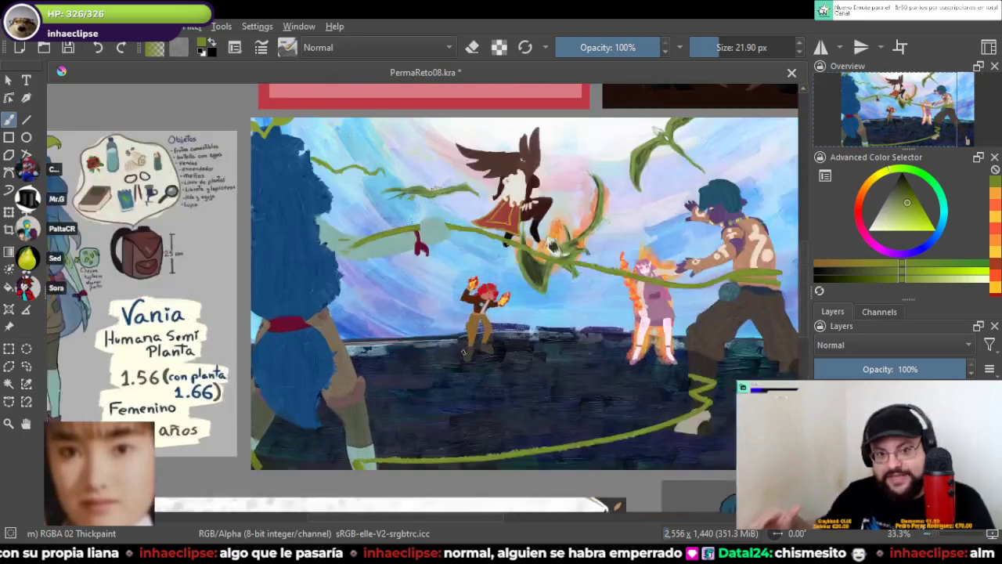
left_click_drag(474, 343, 429, 337)
key("ctrl+s")
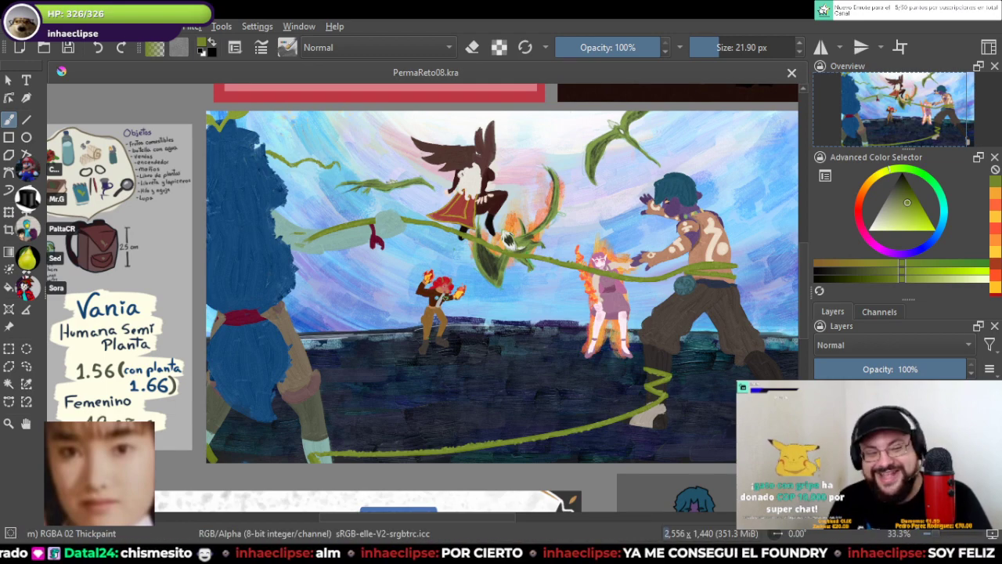
scroll(445, 192, "up", 3)
scroll(445, 193, "down", 2)
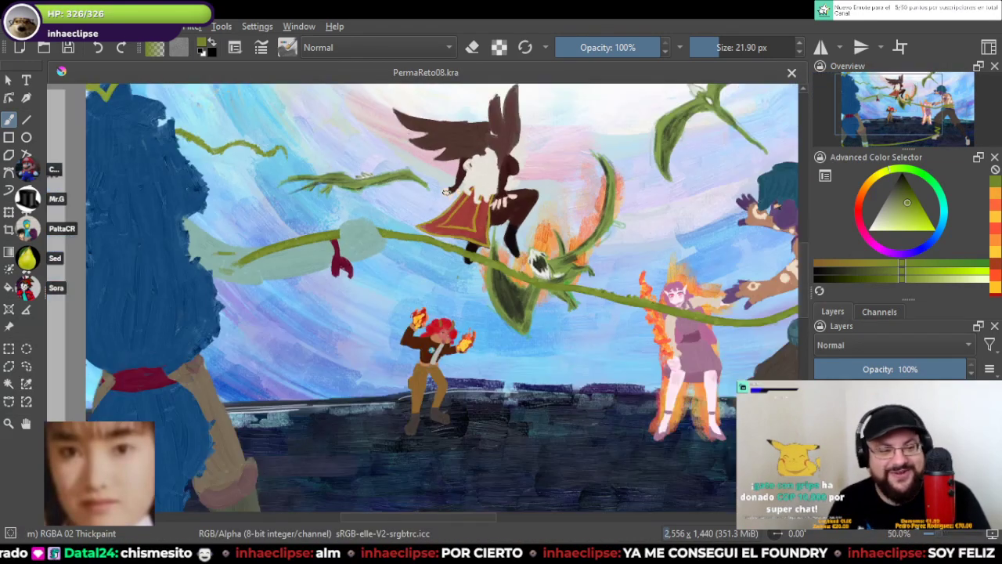
scroll(446, 191, "down", 1)
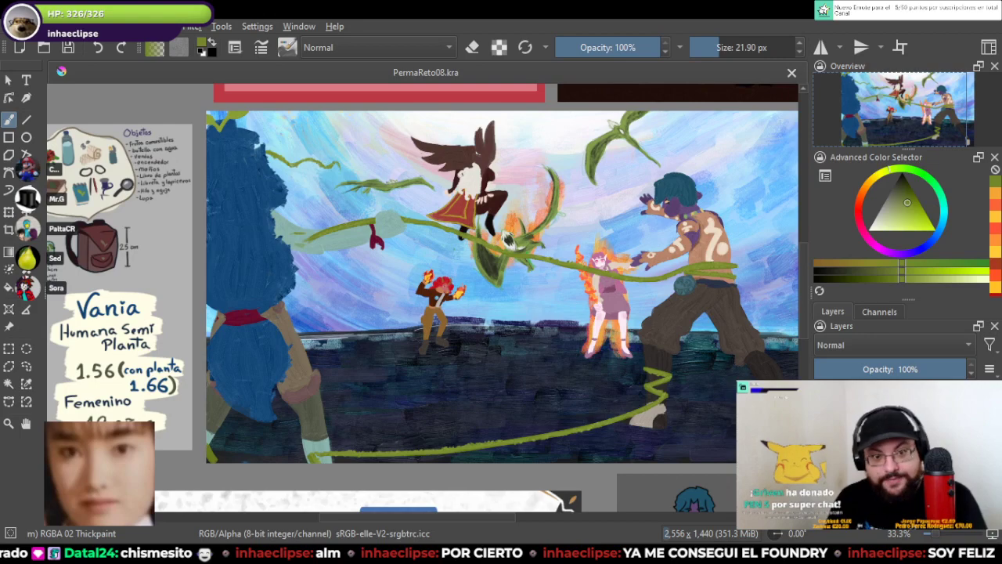
scroll(618, 271, "up", 1)
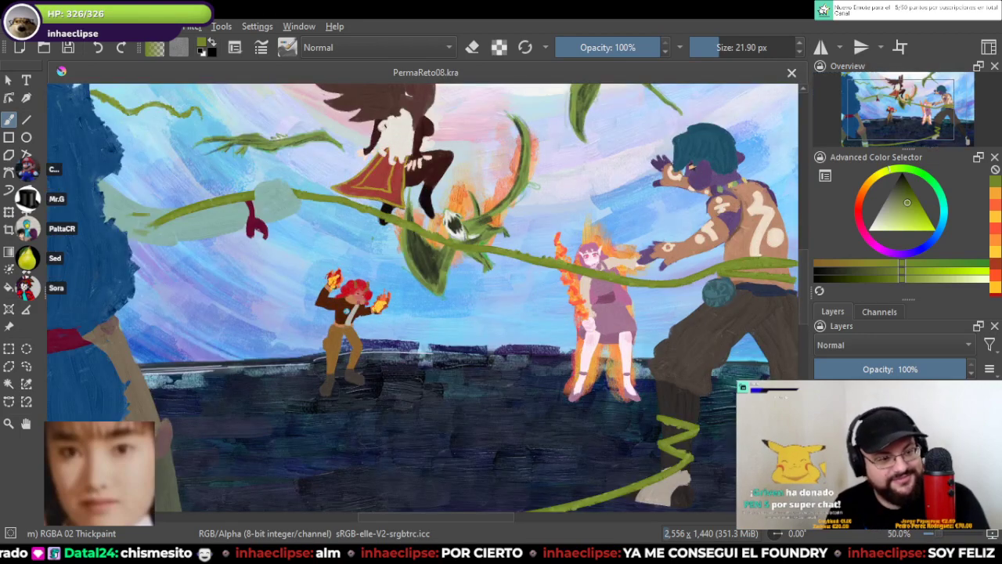
Step: Check the whole composition and add a Normal-mode layer next to the Soft Light one for the ground
mouse_move(548, 313)
left_mouse_down()
mouse_move(546, 389)
mouse_move(548, 321)
left_mouse_up()
scroll(548, 329, "down", 1)
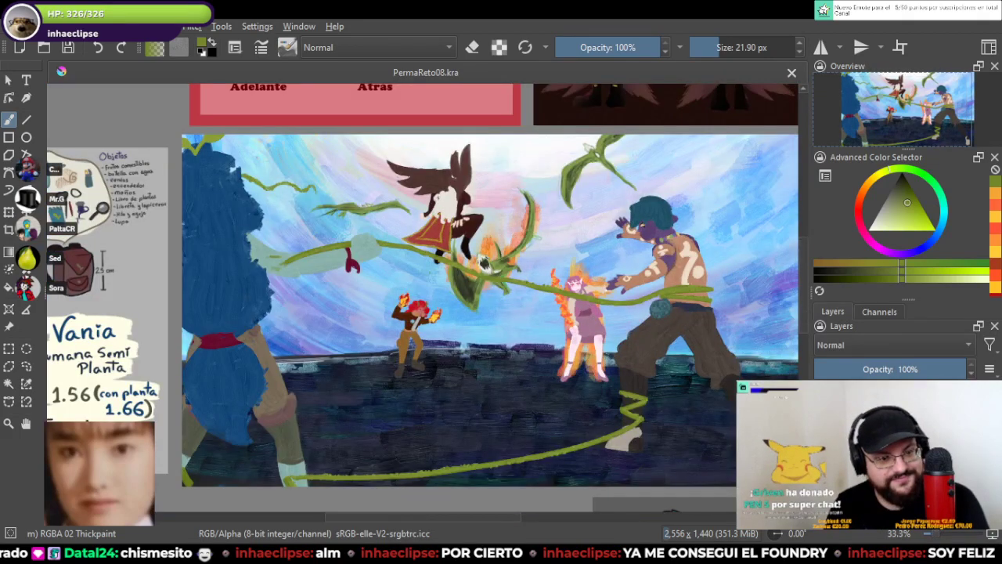
left_click_drag(537, 237, 574, 229)
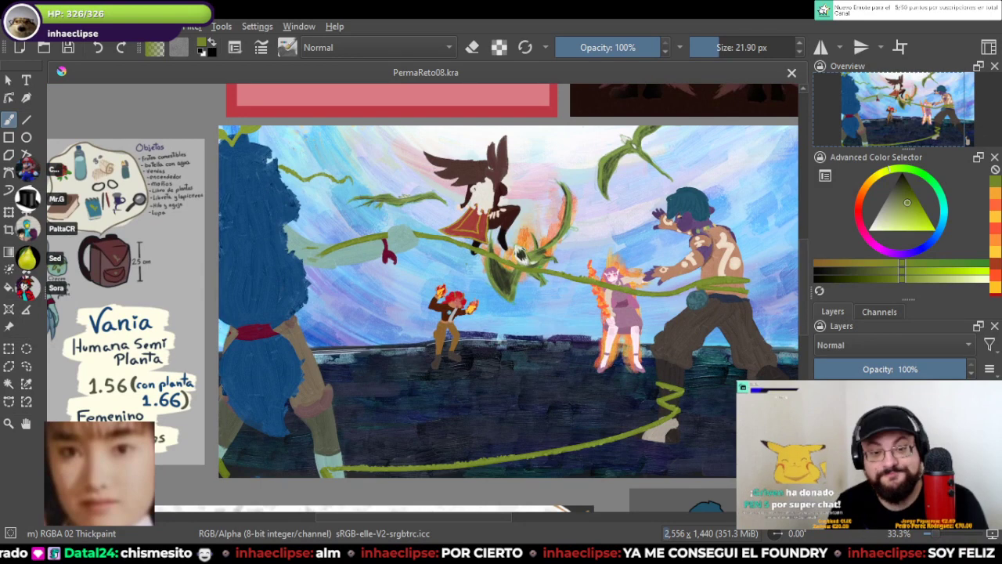
key("Page_Up")
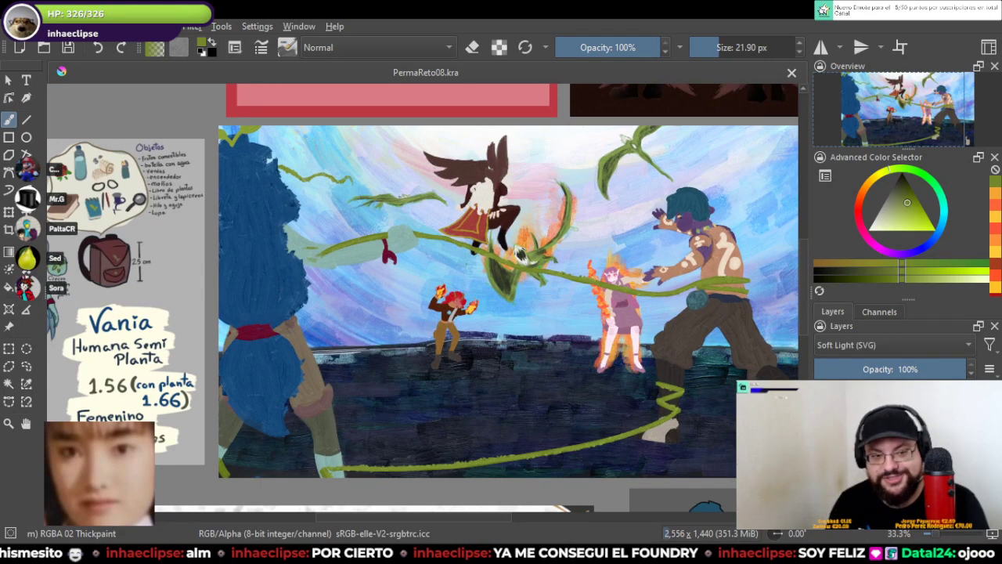
key("ctrl+z")
key("ctrl+z")
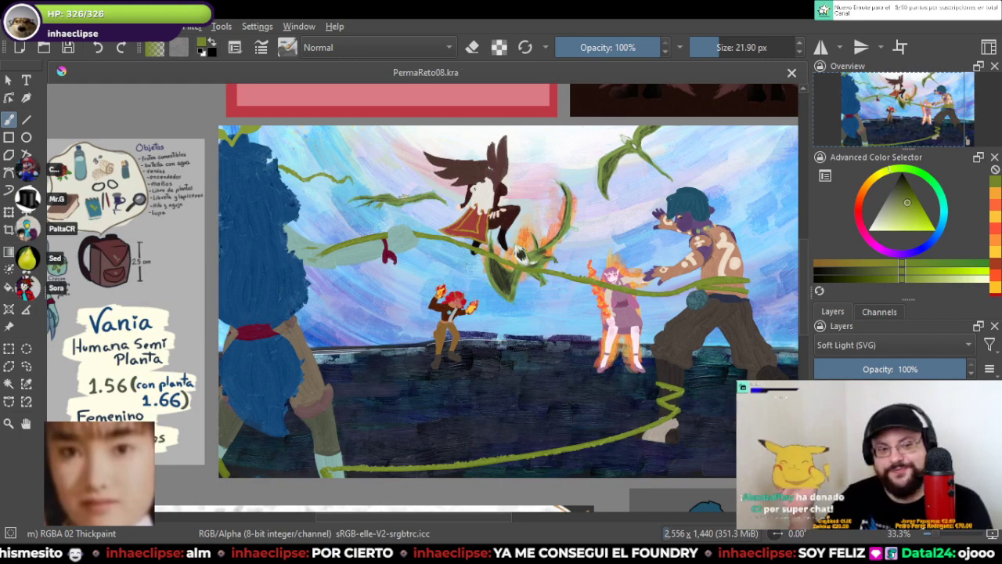
key("alt+shift+n")
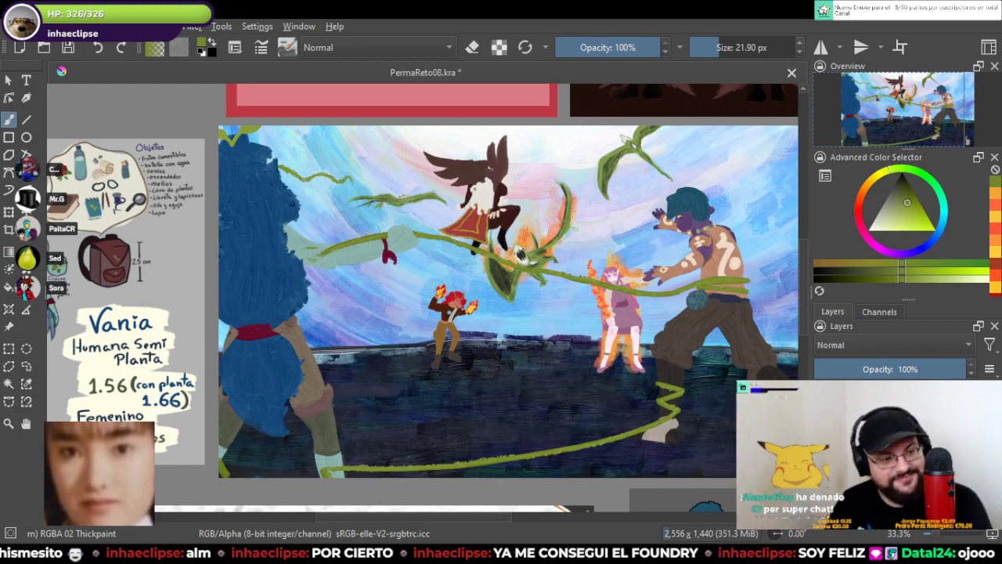
Step: Paint a black Thickpaint band along the horizon between the red-haired girl and the burning purple-haired girl
scroll(540, 367, "up", 3)
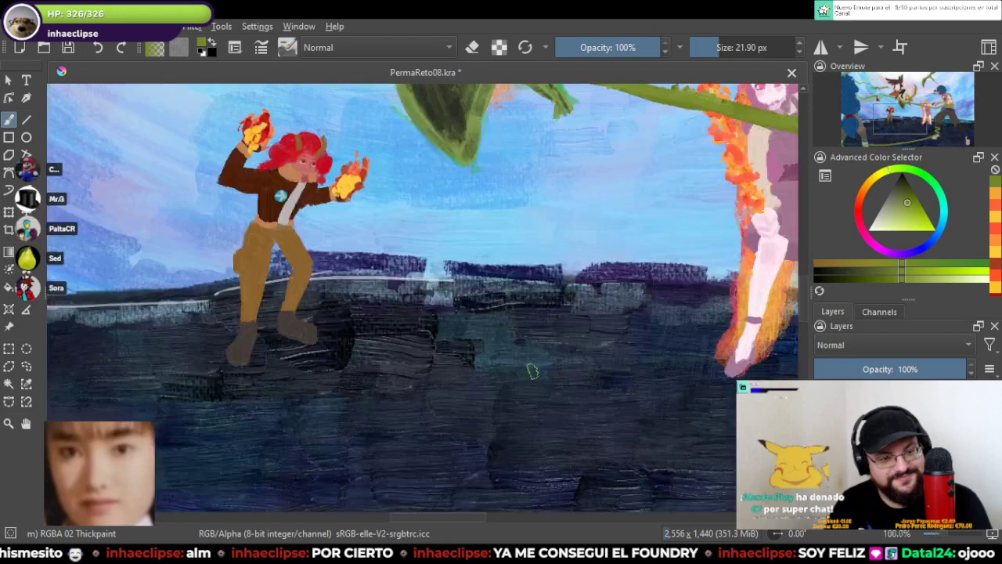
left_click_drag(529, 277, 491, 337)
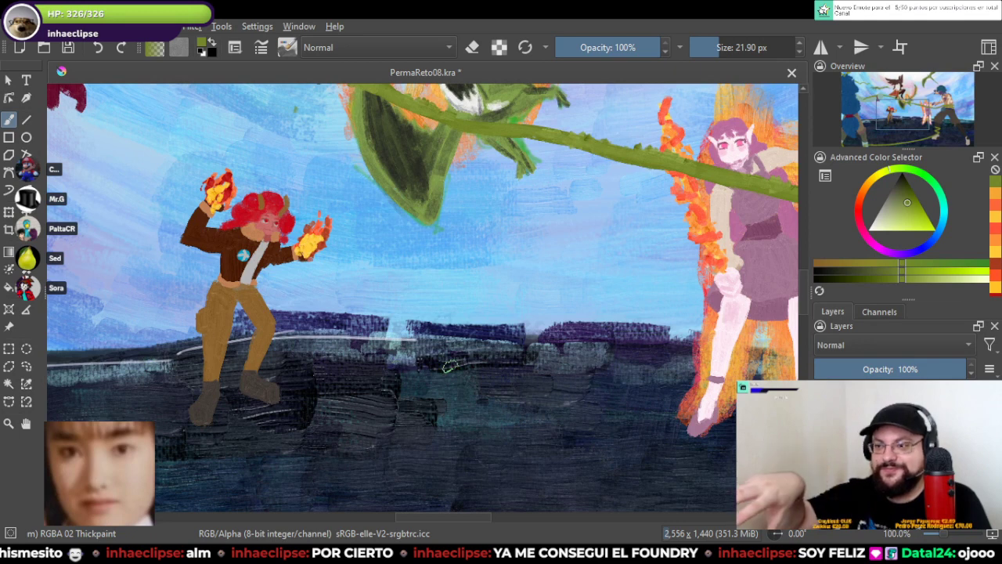
key("d")
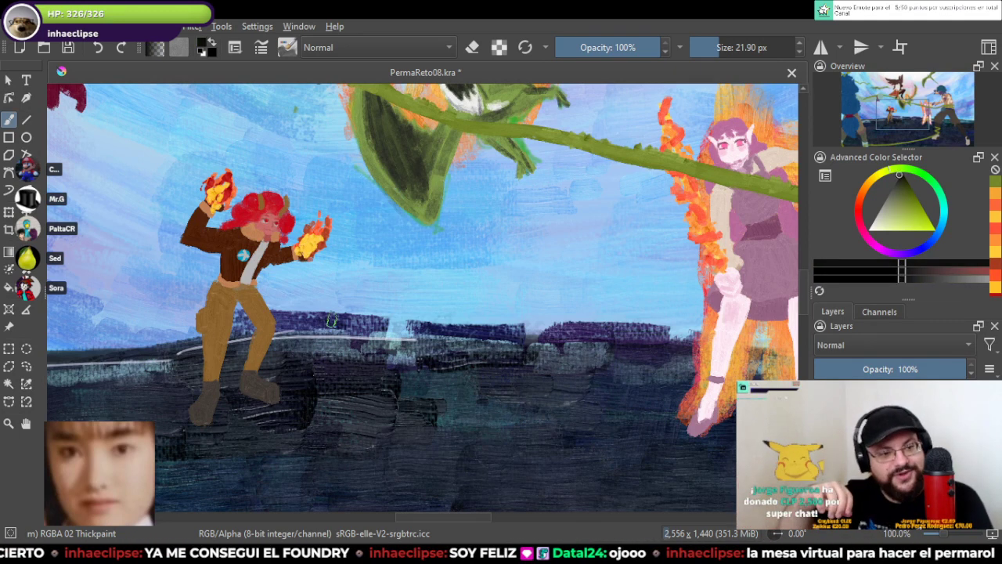
mouse_move(270, 350)
left_mouse_down()
mouse_move(306, 348)
mouse_move(230, 348)
mouse_move(614, 354)
mouse_move(542, 354)
mouse_move(660, 346)
left_mouse_up()
left_click_drag(377, 357, 406, 357)
left_click_drag(242, 357, 425, 360)
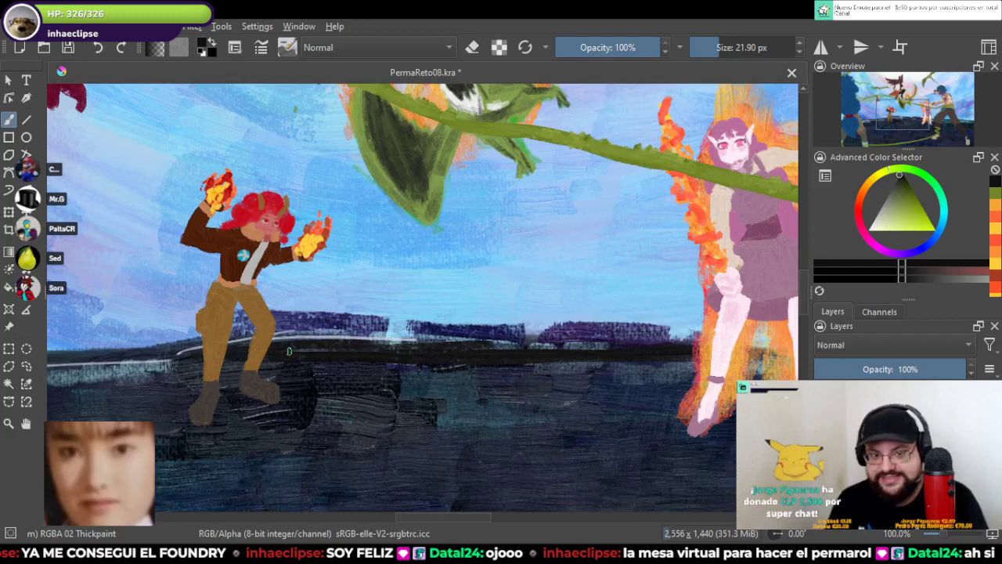
left_click_drag(289, 351, 378, 352)
left_click_drag(489, 362, 648, 368)
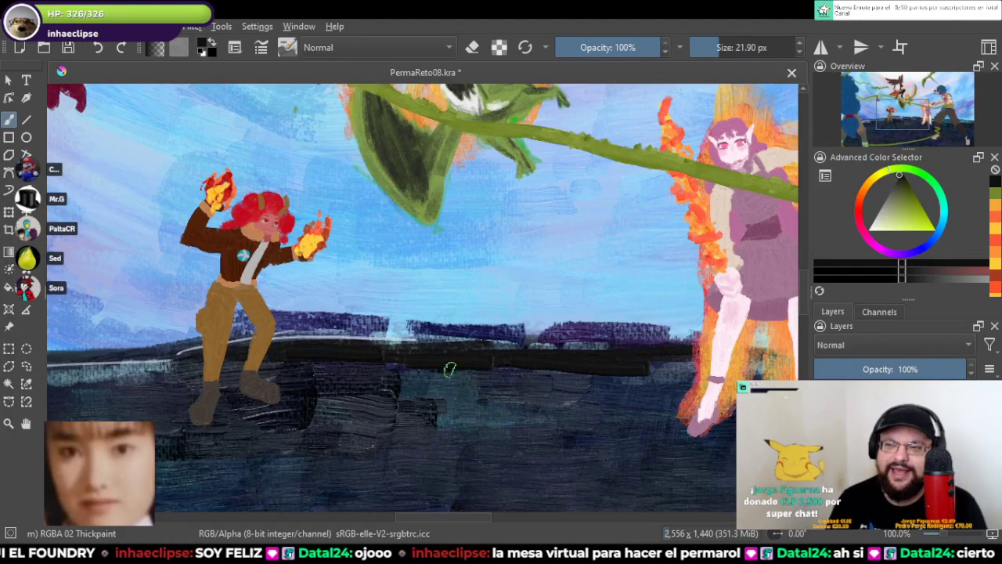
Step: Paint a mid-grey strip and a darker grey strip along the ground just beneath the black horizon band
left_click_drag(894, 184, 884, 199)
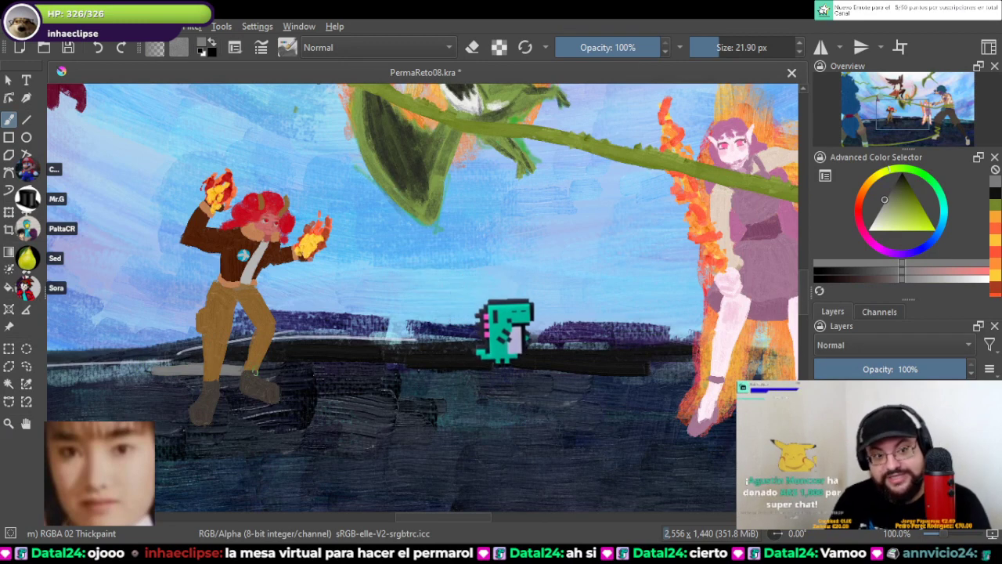
left_click_drag(149, 367, 692, 375)
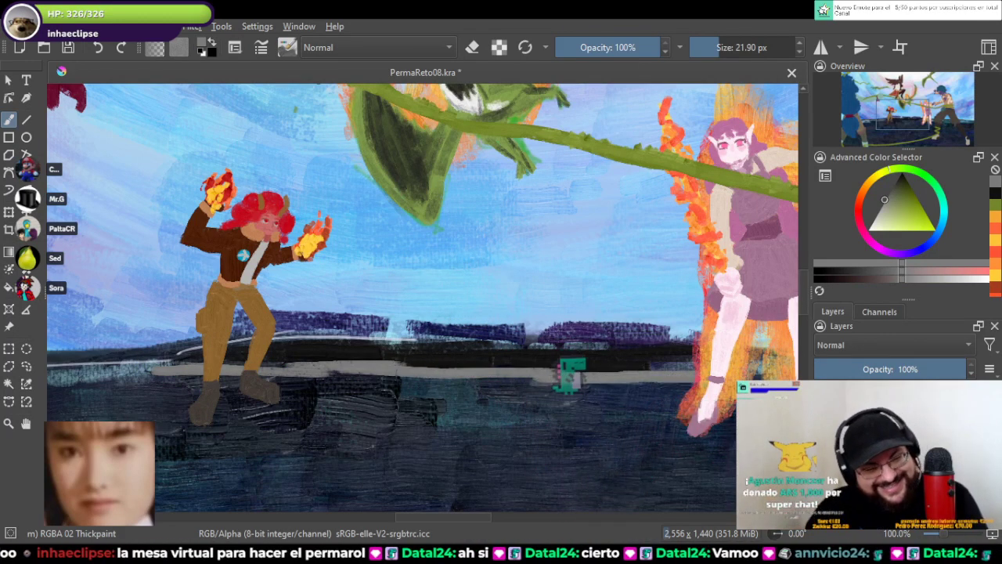
key("k")
key("k")
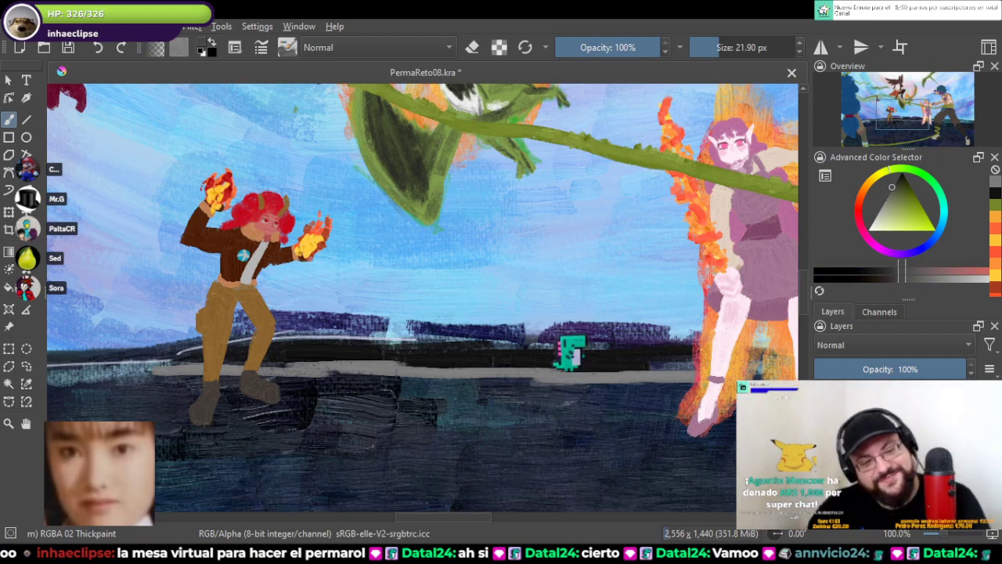
mouse_move(164, 379)
left_mouse_down()
mouse_move(371, 371)
mouse_move(689, 380)
left_mouse_up()
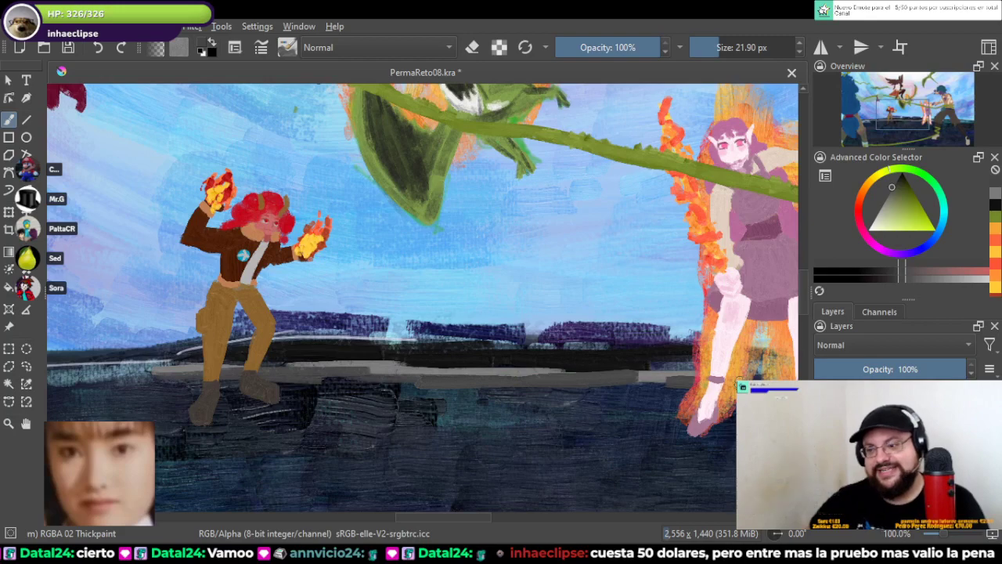
scroll(471, 359, "down", 4)
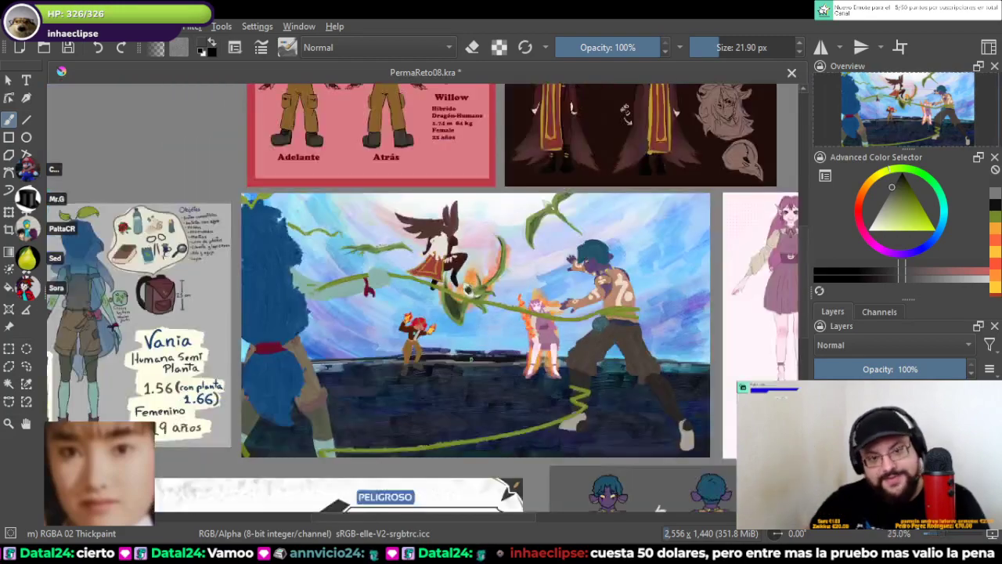
scroll(471, 360, "up", 5)
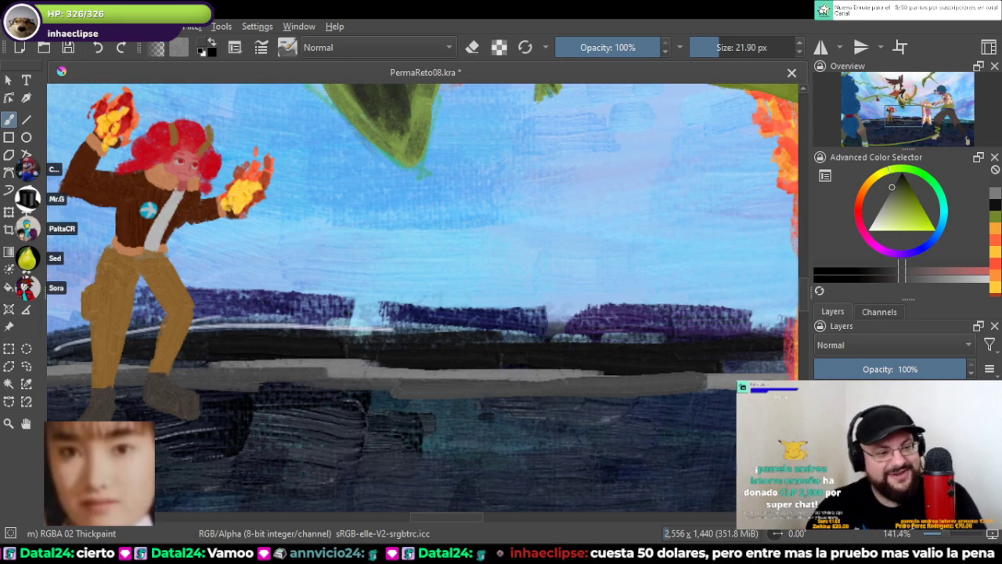
Step: Dab dark blue Impasto-details texture over the grey ground strips around the red-haired girl's feet
key("slash")
key("period")
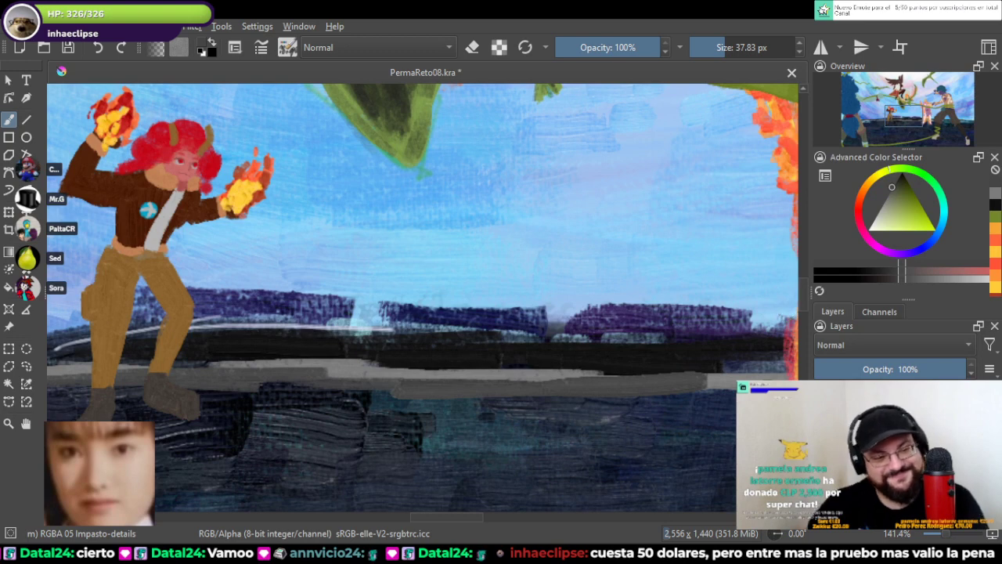
left_click(938, 229)
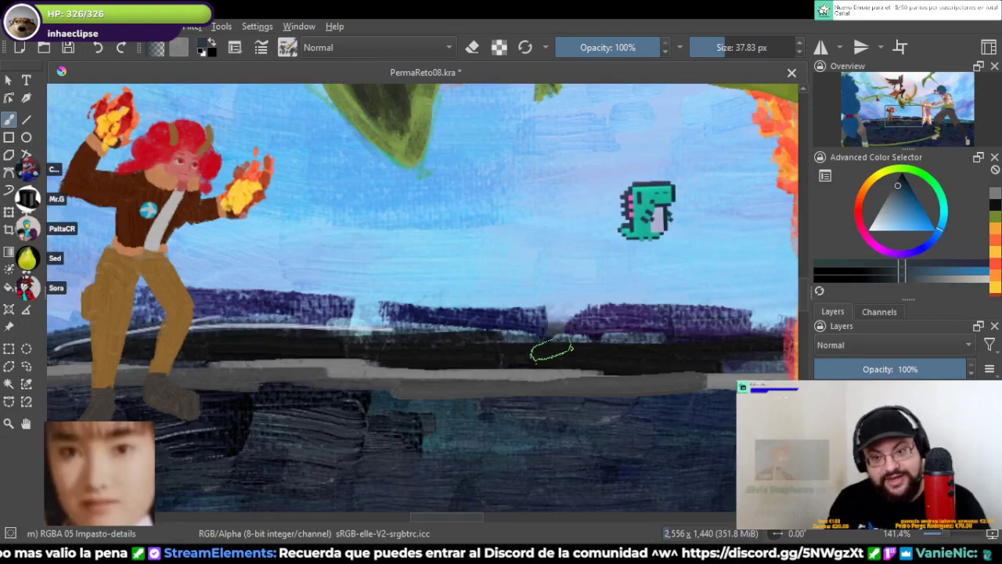
left_click_drag(183, 349, 279, 288)
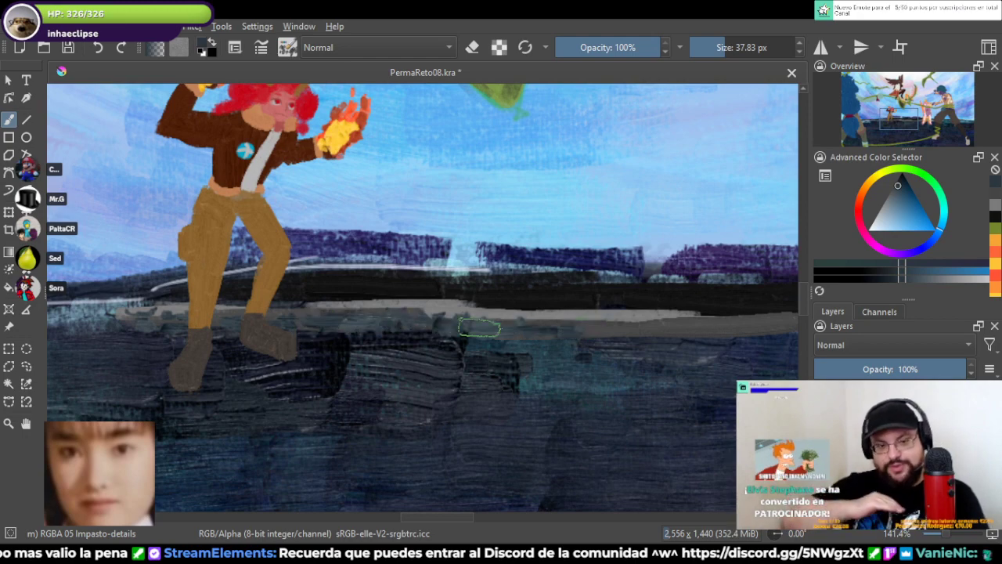
Step: Extend the dark blue Impasto-details dabs along the ground to the burning girl and back around the red-haired girl's boots
scroll(480, 340, "right", 5)
scroll(481, 340, "down", 1)
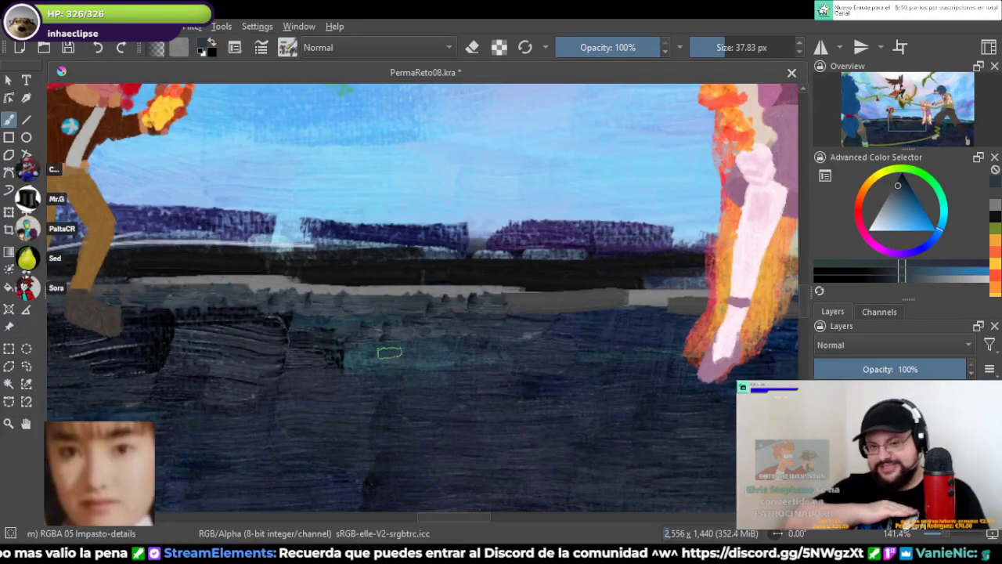
left_click_drag(389, 353, 481, 344)
left_click_drag(509, 306, 683, 310)
left_click_drag(616, 315, 599, 313)
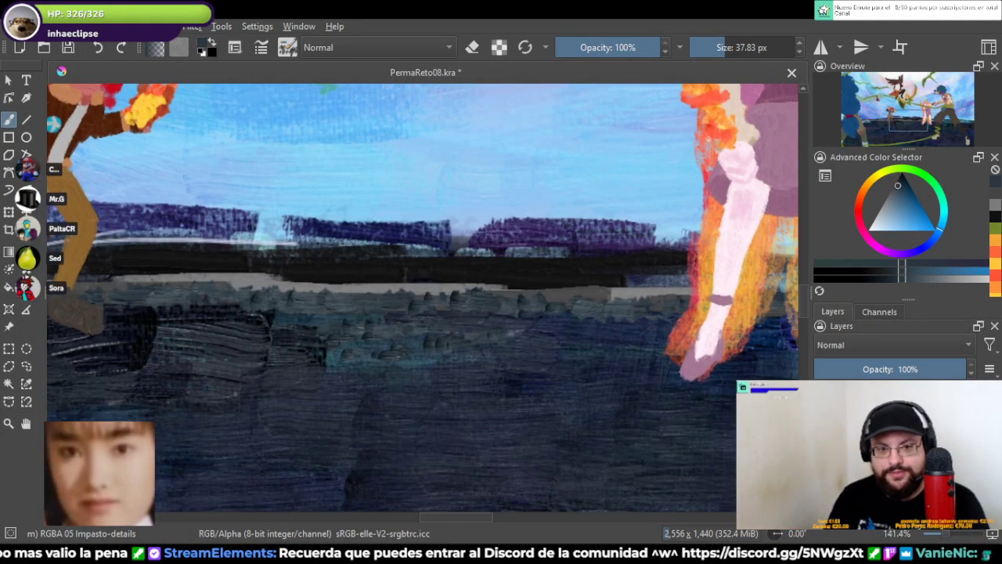
scroll(627, 313, "right", 3)
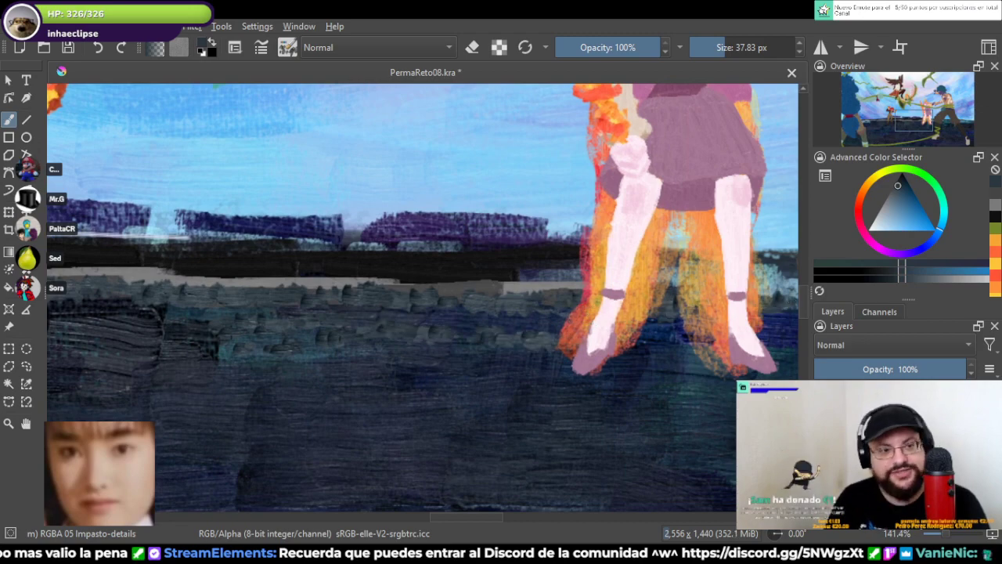
scroll(376, 317, "left", 10)
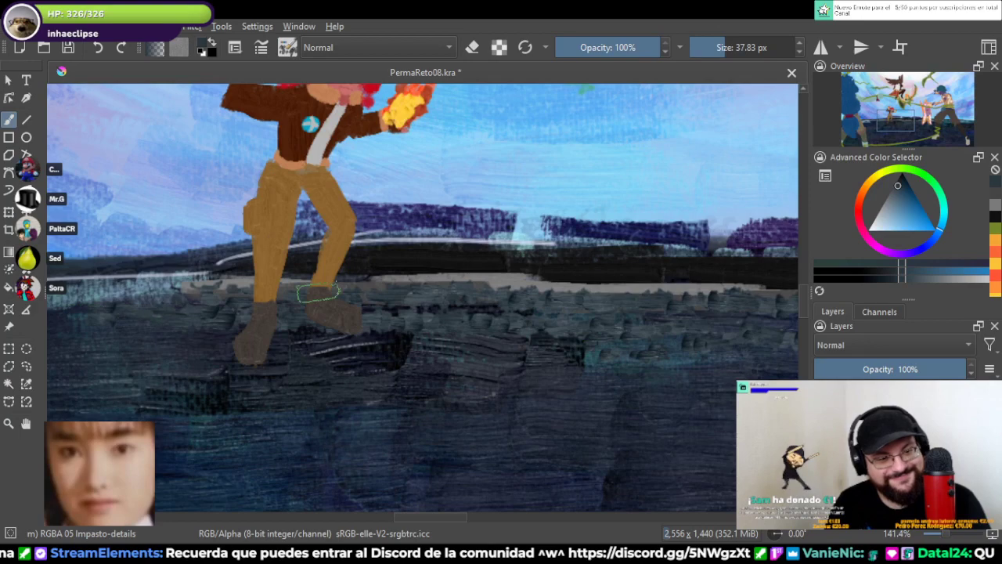
left_click_drag(352, 160, 329, 226)
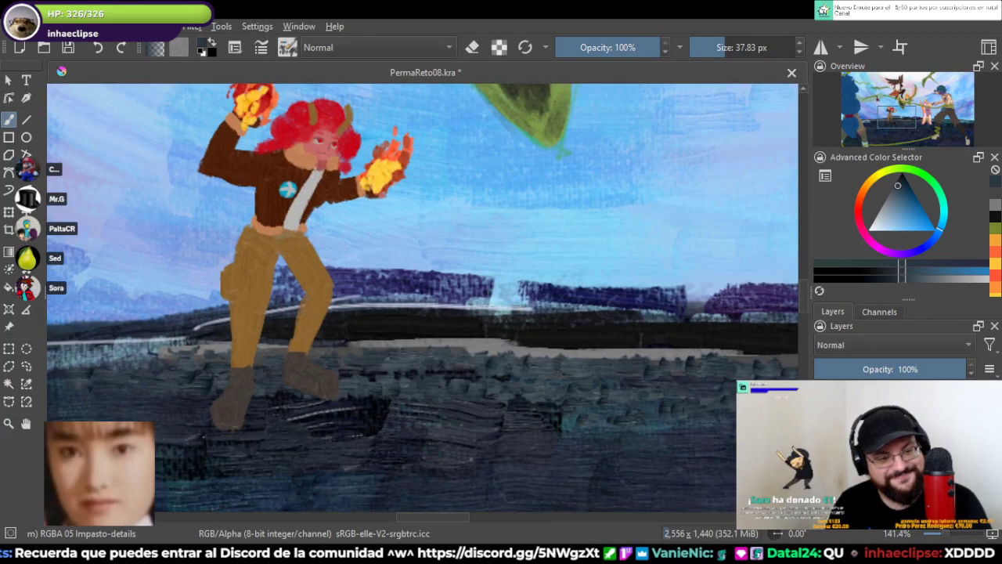
Step: Paint long dark grey Thickpaint streaks across the textured ground between the two girls
key("slash")
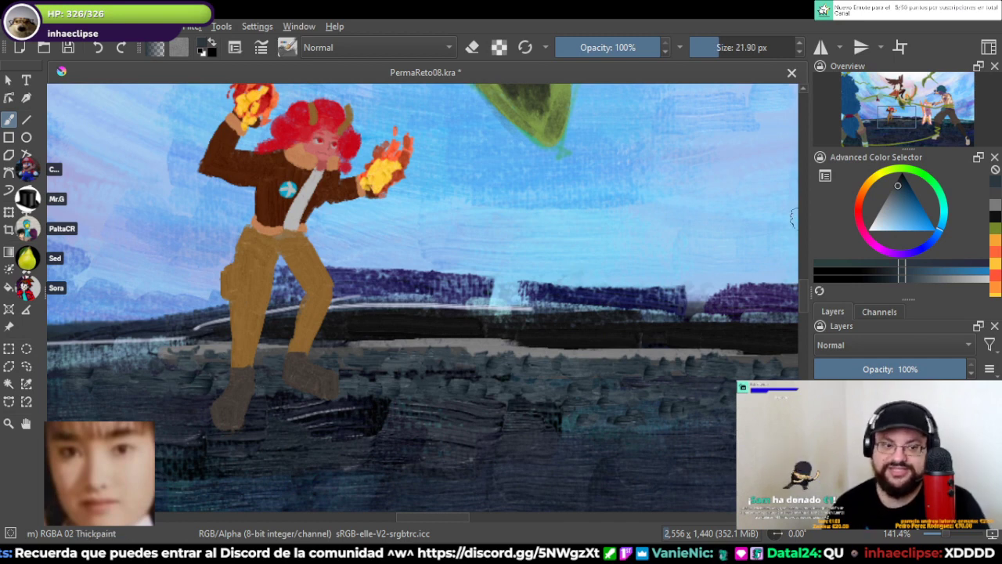
left_click(889, 192)
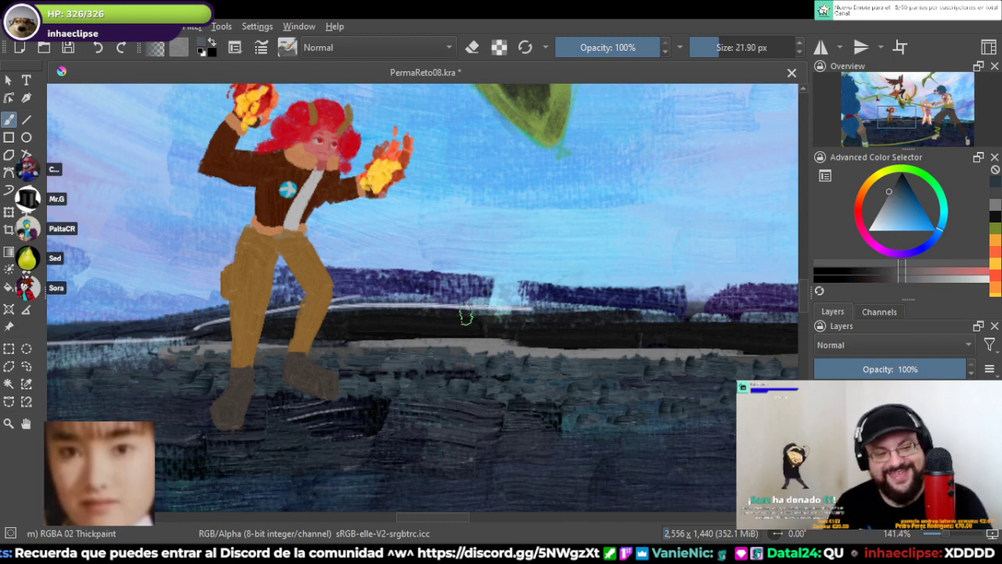
left_click_drag(317, 344, 559, 341)
left_click_drag(461, 354, 612, 353)
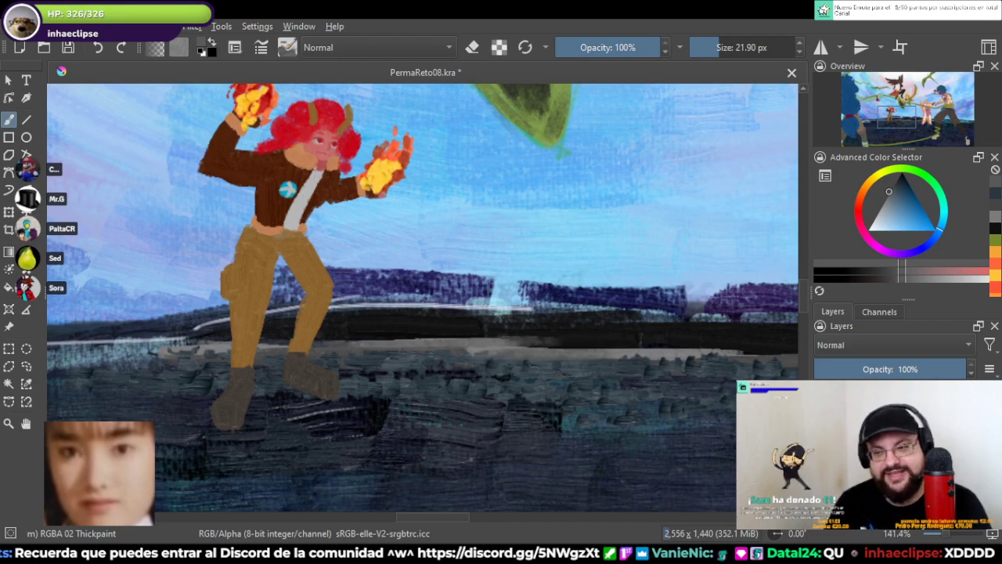
left_click_drag(552, 346, 738, 353)
mouse_move(726, 357)
left_mouse_down()
mouse_move(508, 348)
mouse_move(705, 354)
mouse_move(291, 367)
mouse_move(640, 362)
left_mouse_up()
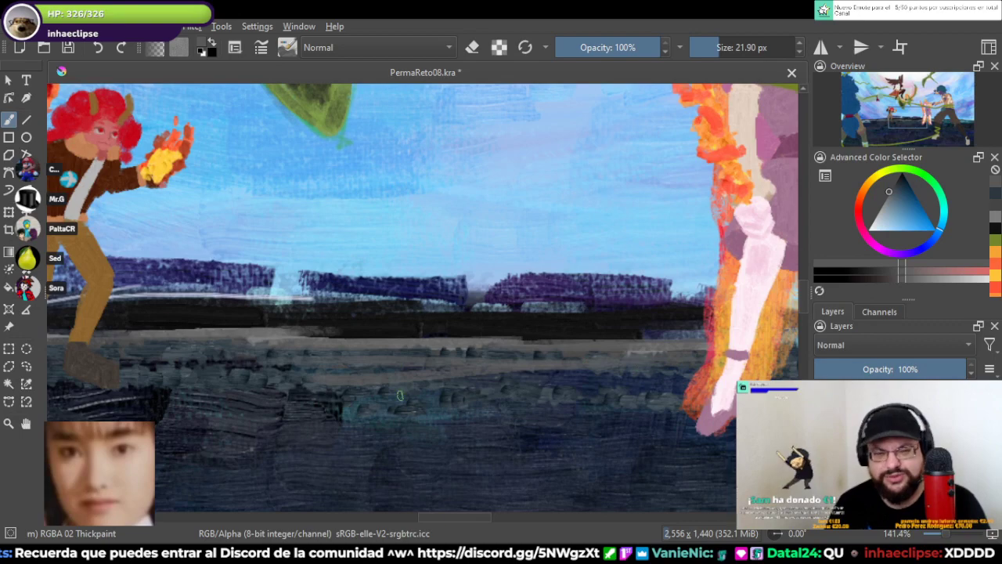
left_click_drag(400, 396, 691, 389)
left_click_drag(313, 379, 534, 355)
left_click_drag(303, 338, 539, 339)
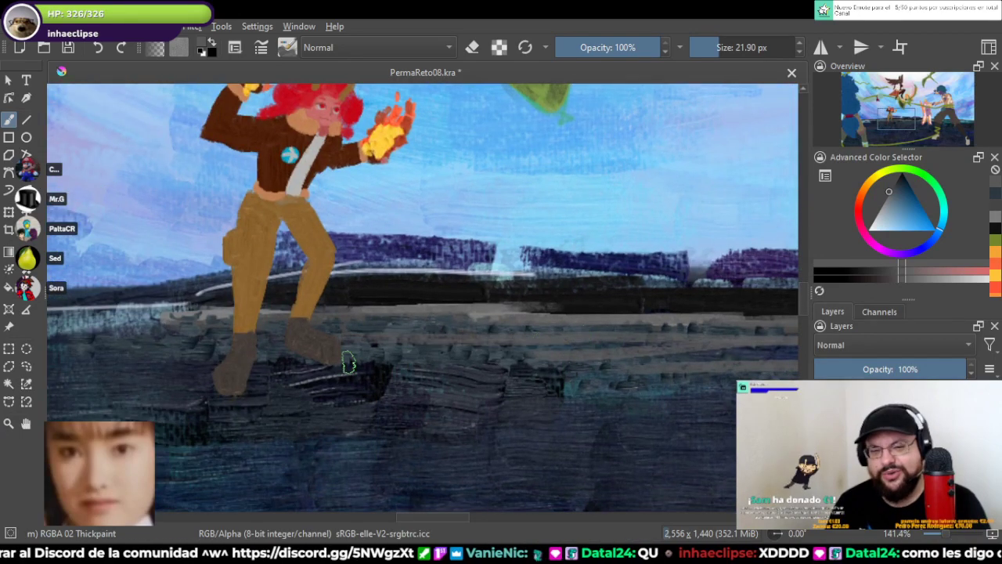
Step: Switch to the RGBA 04 Impasto brush, sample dark blue-grey from the ground and glaze over the grey streaks between the two girls
scroll(650, 349, "down", 6)
scroll(641, 340, "up", 5)
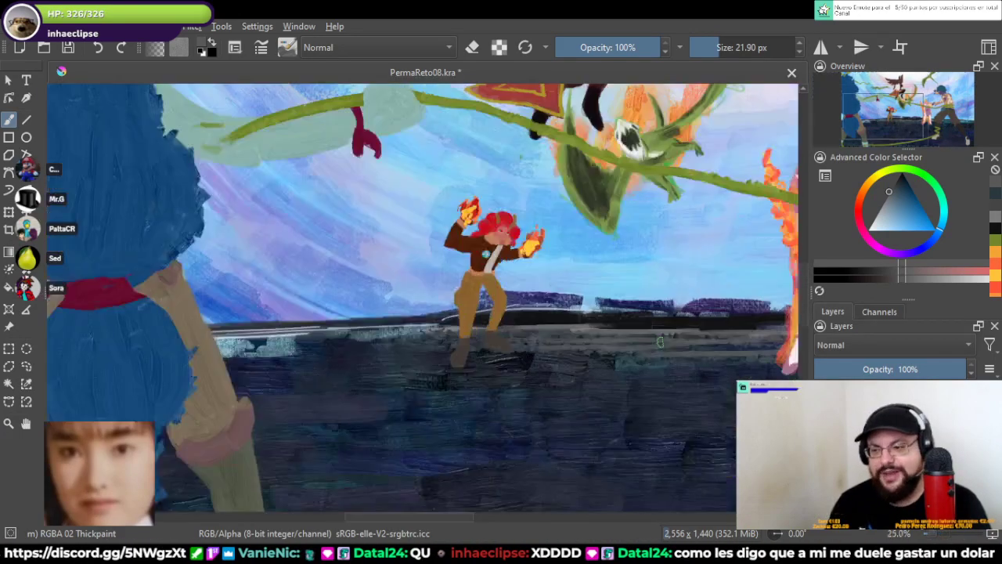
scroll(252, 317, "down", 1)
left_click_drag(640, 340, 382, 266)
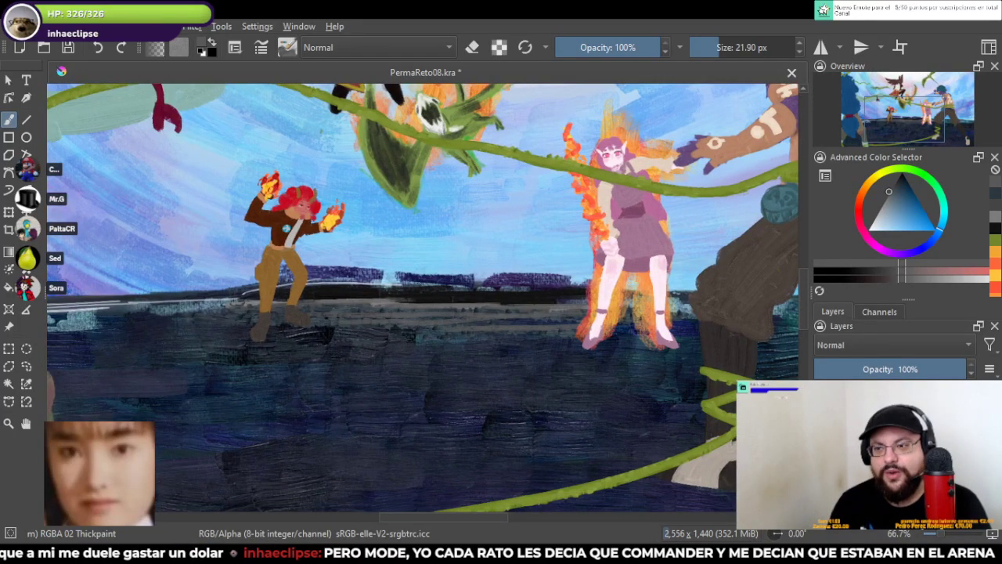
key("/")
scroll(380, 321, "up", 2)
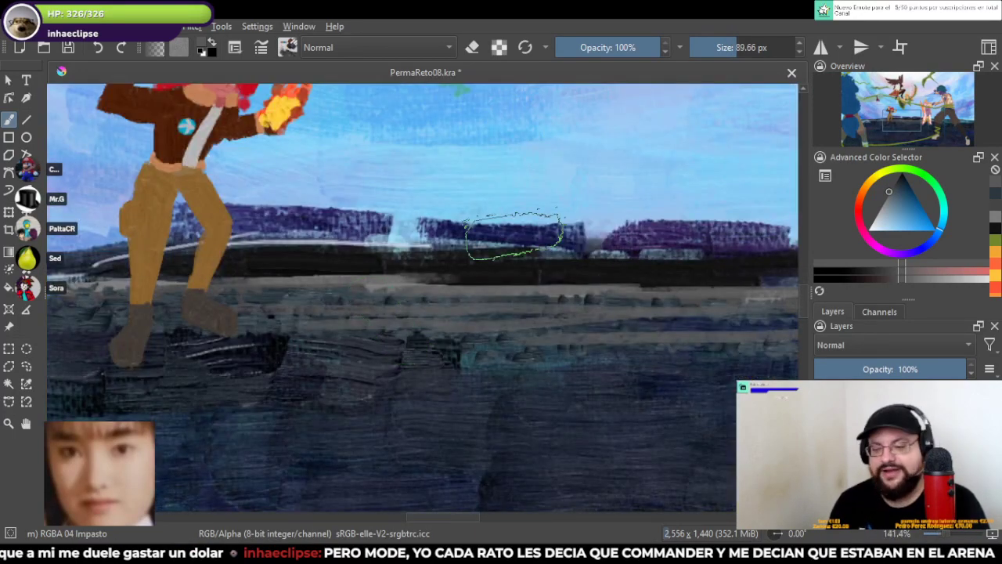
left_click_drag(514, 235, 579, 242)
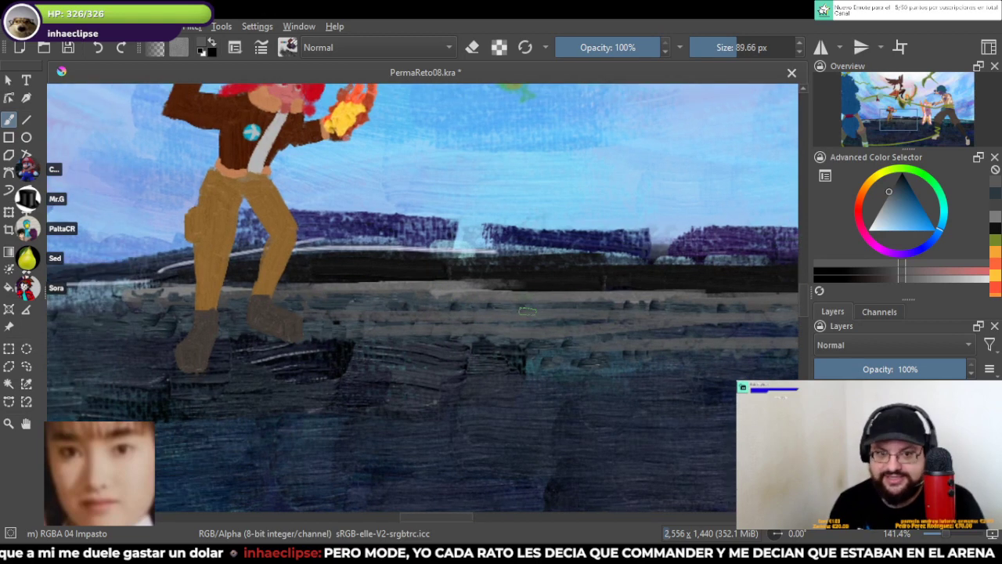
left_click_drag(595, 321, 399, 313)
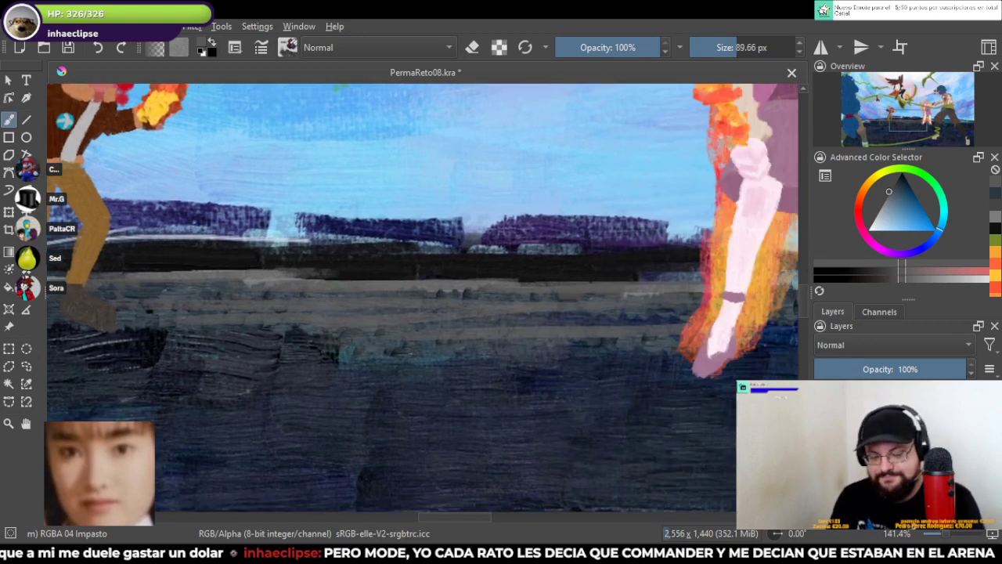
left_click(418, 313, "ctrl")
left_click(418, 271, "ctrl")
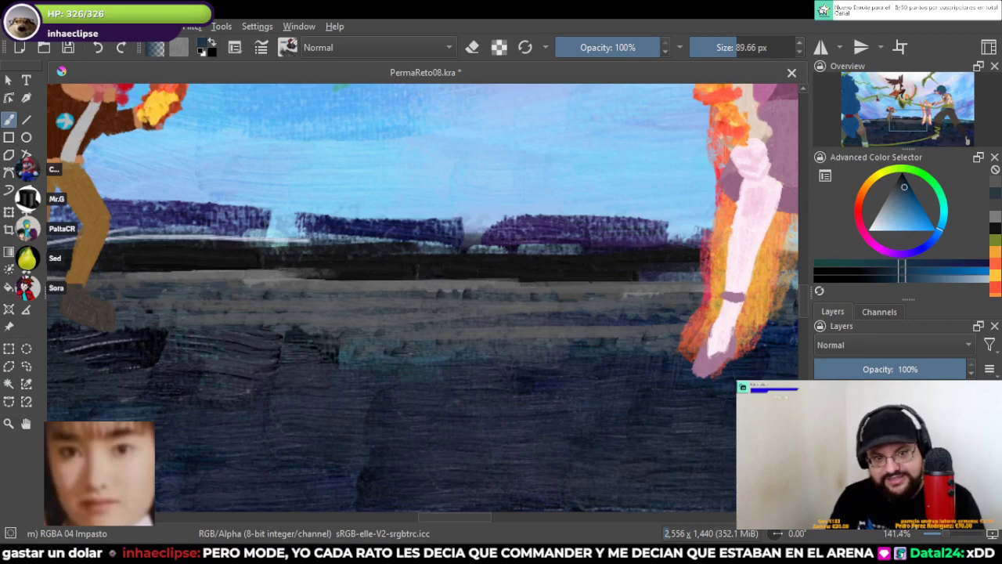
left_click(552, 277, "ctrl")
left_click(553, 278, "ctrl")
left_click(553, 278, "ctrl")
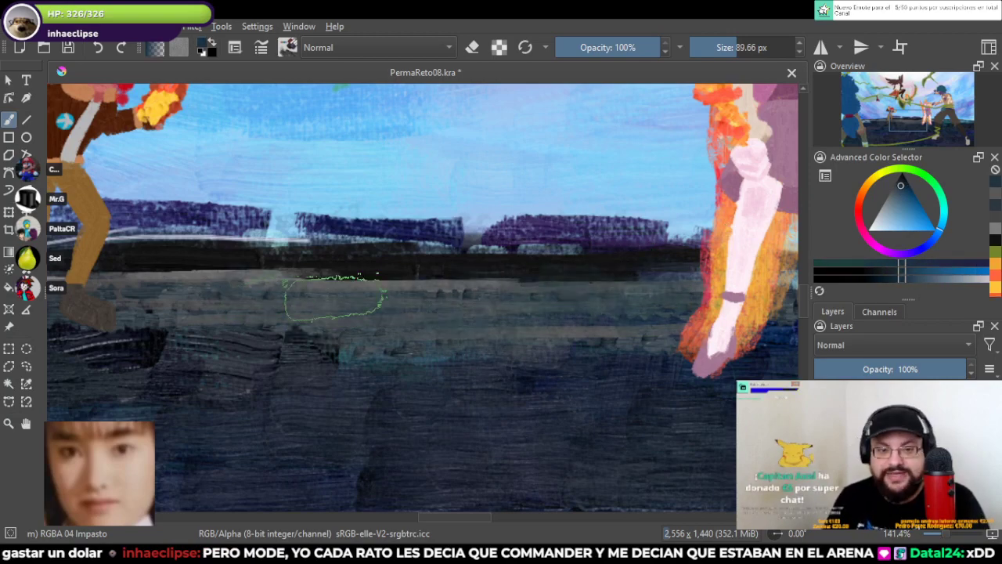
Step: Undo the latest strokes and brush dark blue-grey Impasto across the grey ground from the red-haired girl's boots to the burning girl's feet
left_click_drag(334, 296, 509, 282)
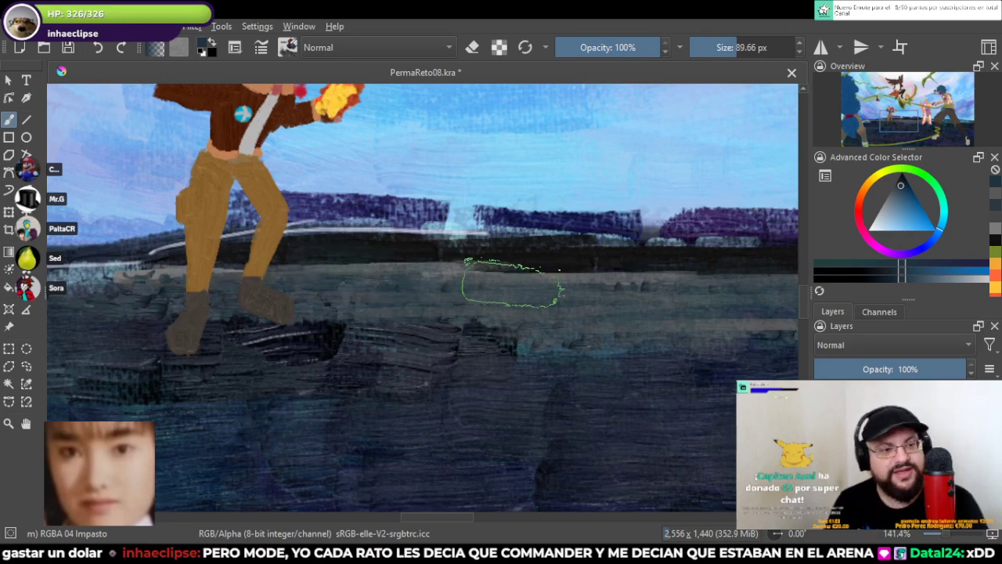
key("ctrl+z")
left_click_drag(372, 299, 228, 305)
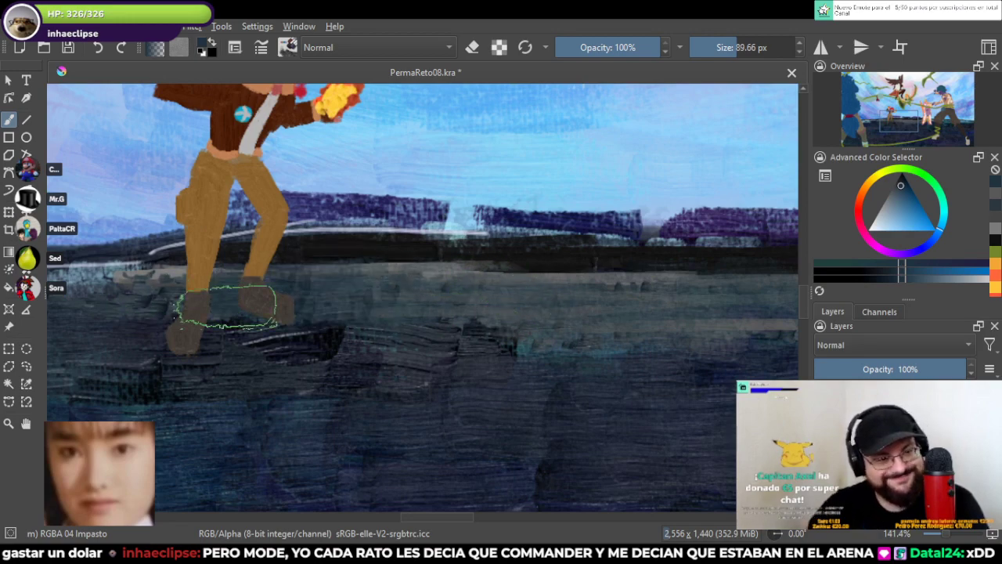
key("ctrl+z")
key("ctrl+z")
left_click_drag(650, 319, 469, 316)
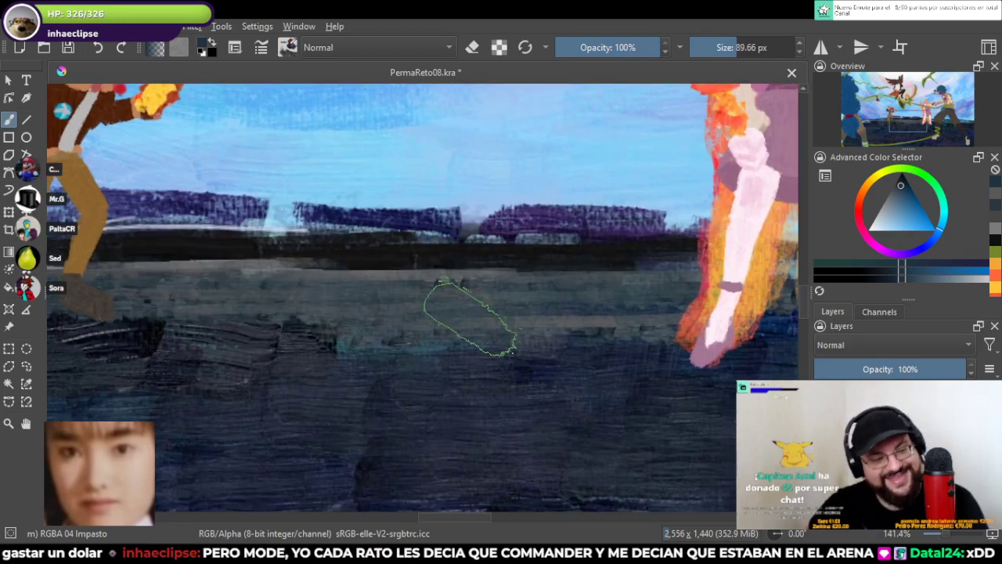
left_click_drag(242, 304, 353, 297)
left_click_drag(475, 306, 649, 314)
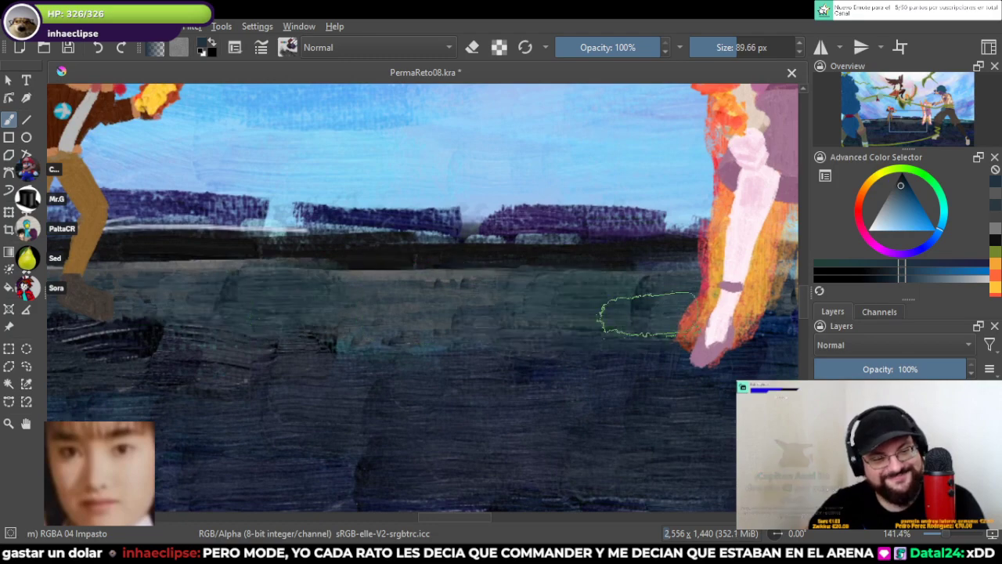
Step: Examine the ground along the horizon from the blue-haired figure to the painting's far edge behind the tattooed man
scroll(487, 339, "down", 5)
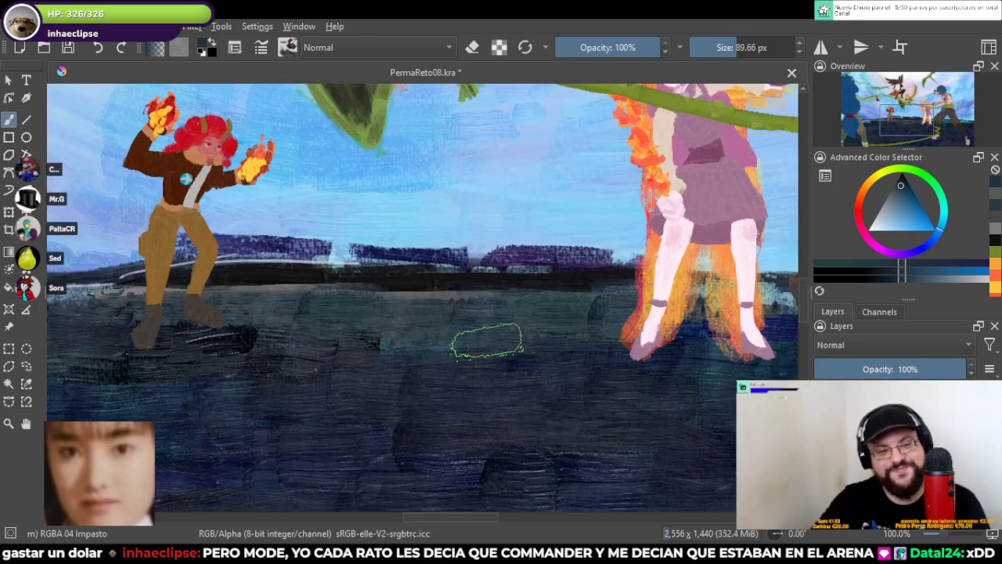
scroll(487, 339, "up", 5)
left_click_drag(487, 339, 523, 380)
left_click_drag(452, 302, 538, 360)
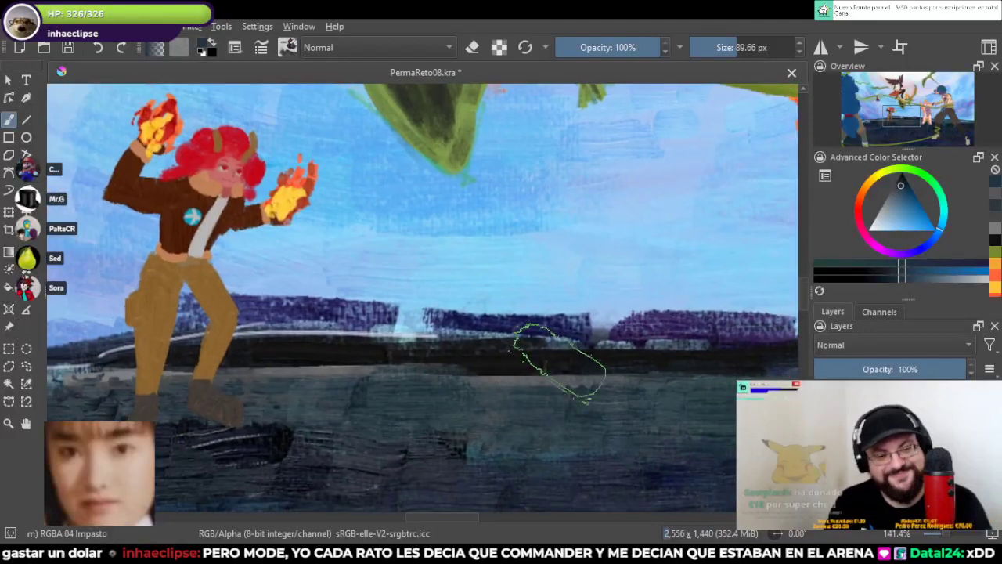
scroll(543, 349, "down", 4)
left_click_drag(458, 357, 446, 312)
scroll(440, 312, "up", 3)
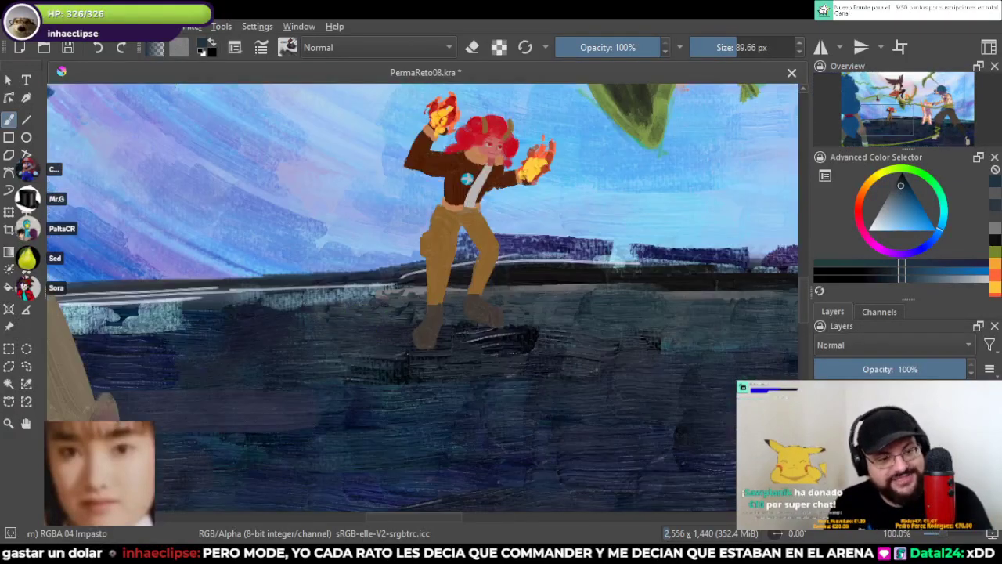
mouse_move(313, 313)
left_mouse_down()
mouse_move(396, 319)
mouse_move(642, 302)
left_mouse_up()
scroll(396, 317, "up", 1)
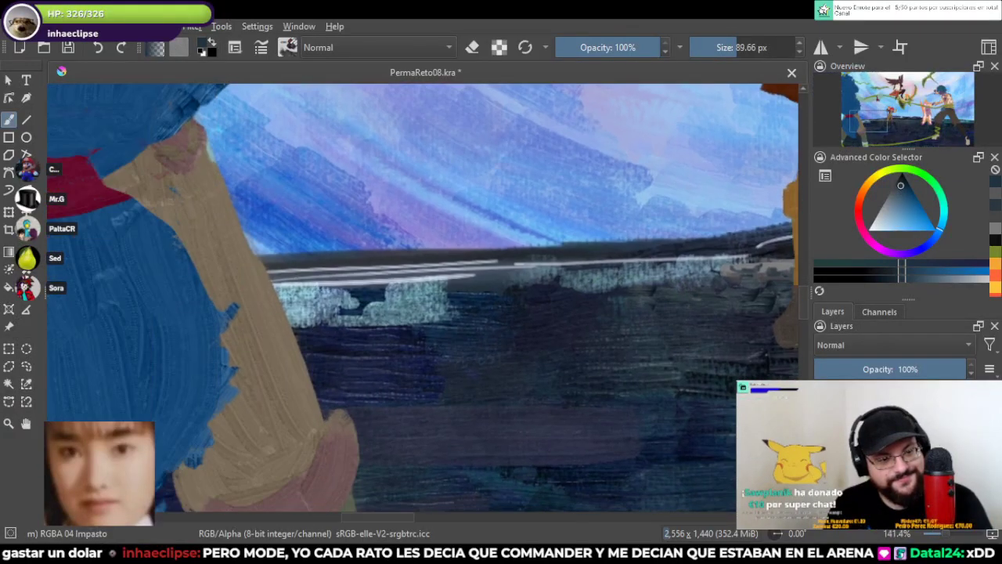
mouse_move(422, 311)
left_mouse_down()
mouse_move(555, 298)
mouse_move(325, 329)
mouse_move(635, 274)
mouse_move(681, 298)
mouse_move(369, 324)
mouse_move(422, 335)
mouse_move(333, 346)
mouse_move(227, 317)
left_mouse_up()
scroll(333, 346, "down", 4)
scroll(384, 290, "up", 1)
left_click_drag(640, 314, 330, 311)
scroll(330, 311, "up", 2)
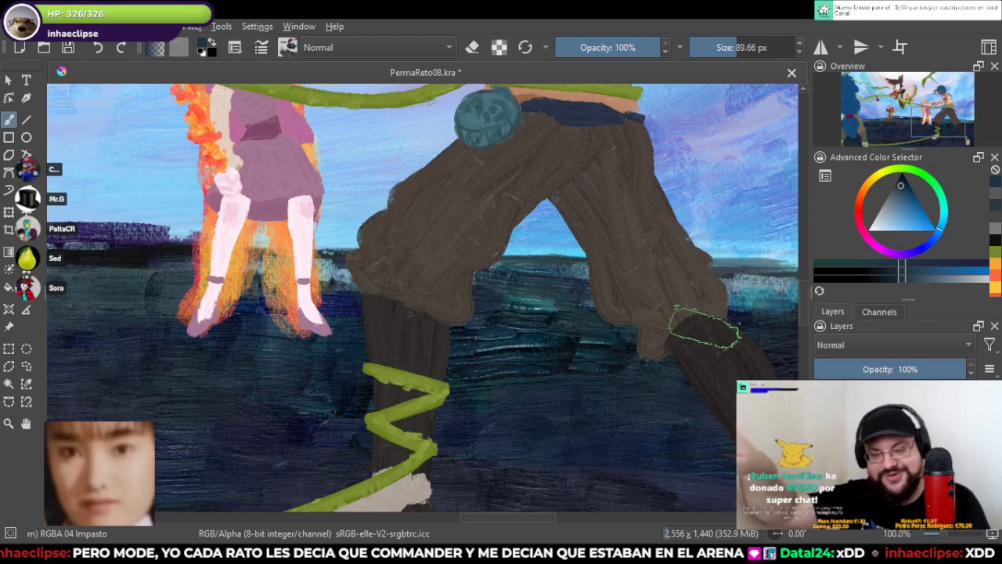
left_click_drag(694, 331, 470, 324)
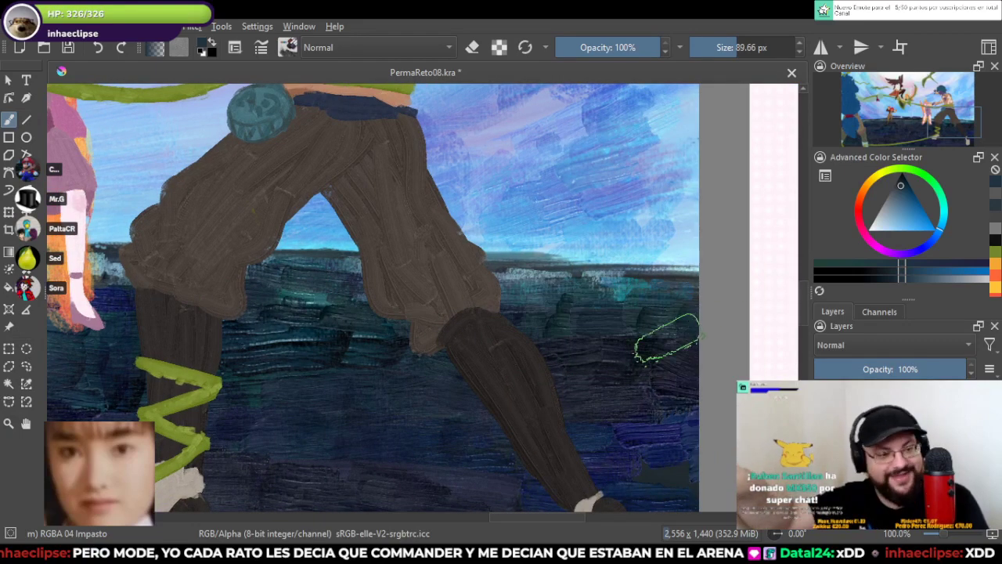
Step: Save the PermaReto08.kra painting with its reworked ground
scroll(660, 335, "down", 3)
scroll(454, 344, "up", 2)
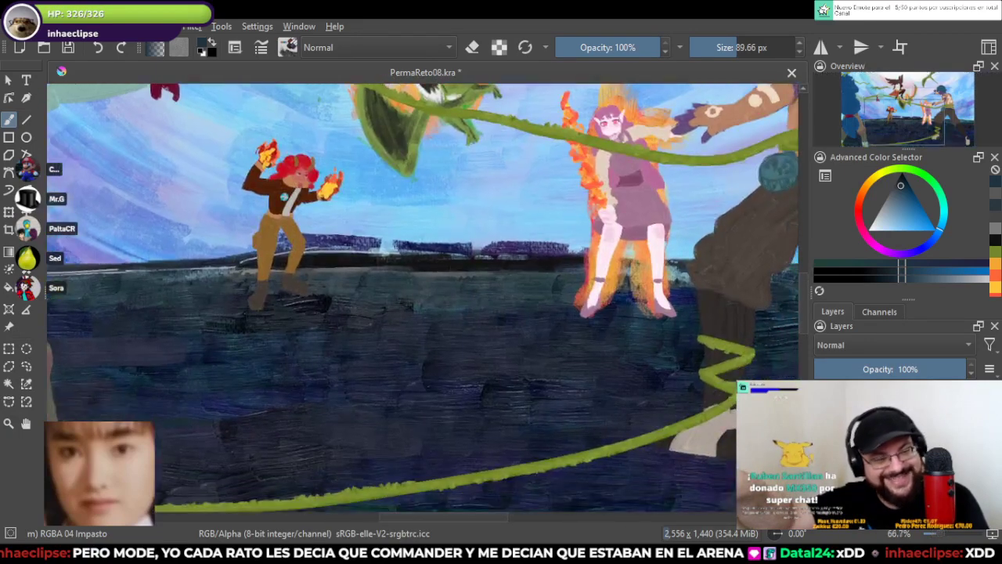
key("ctrl+s")
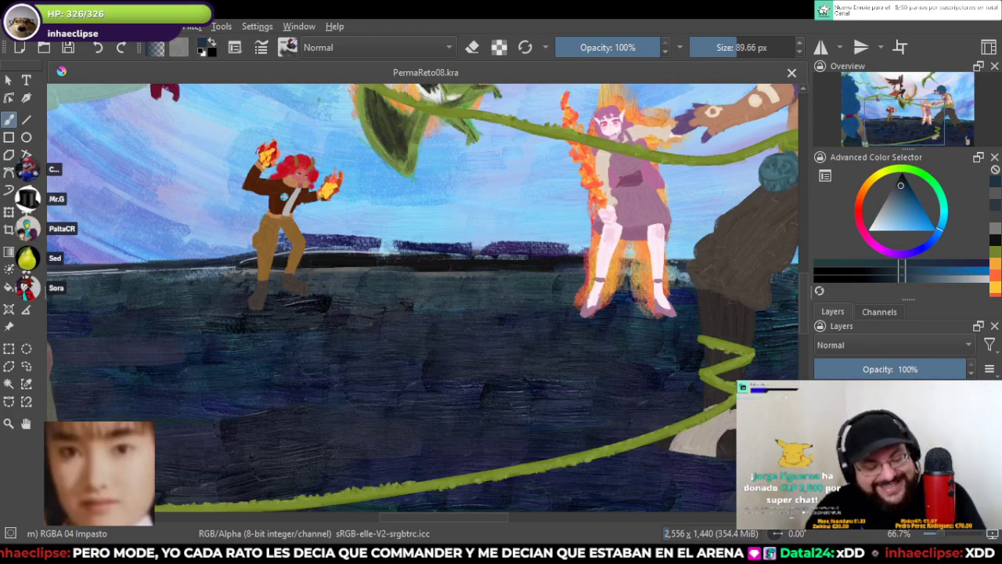
Step: Review the whole battle scene, checking the ground, the winged figure, the vines and the fighting characters up close and from afar
scroll(384, 335, "down", 2)
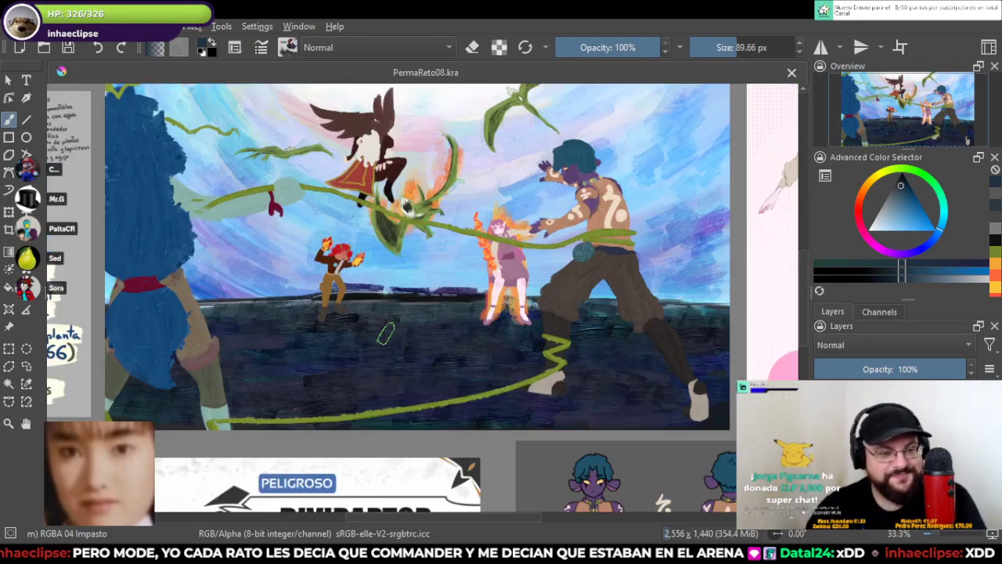
scroll(385, 334, "up", 1)
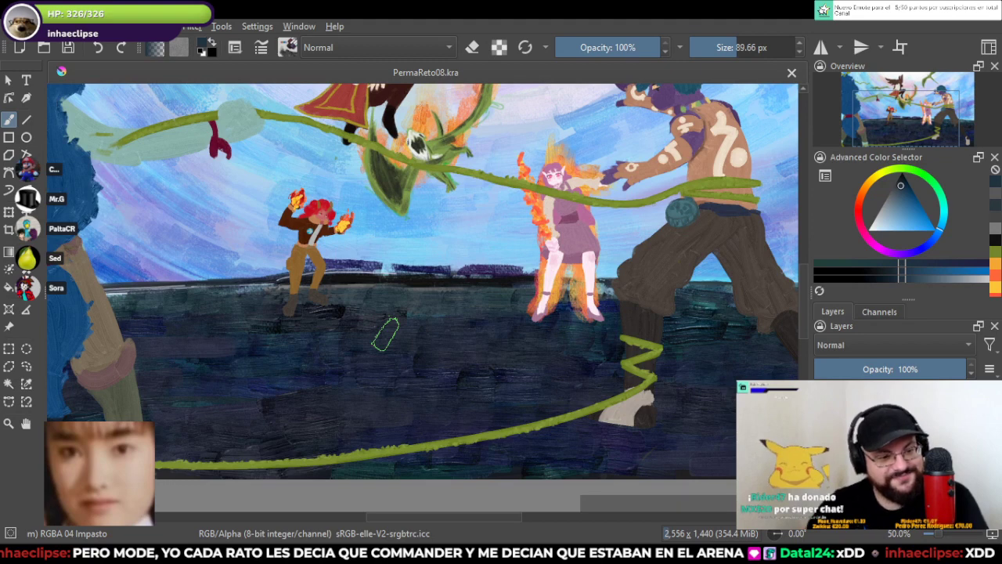
left_click_drag(384, 324, 364, 389)
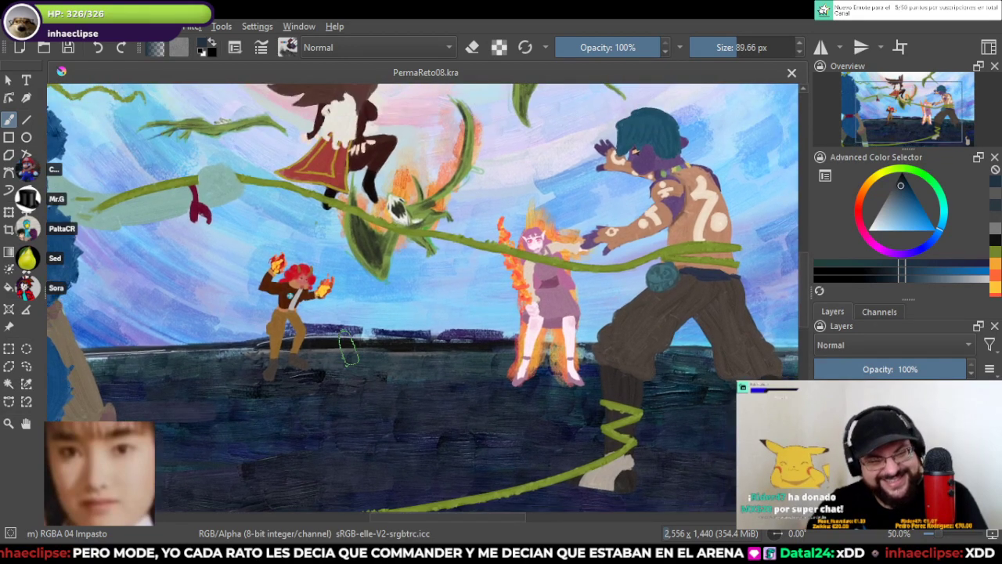
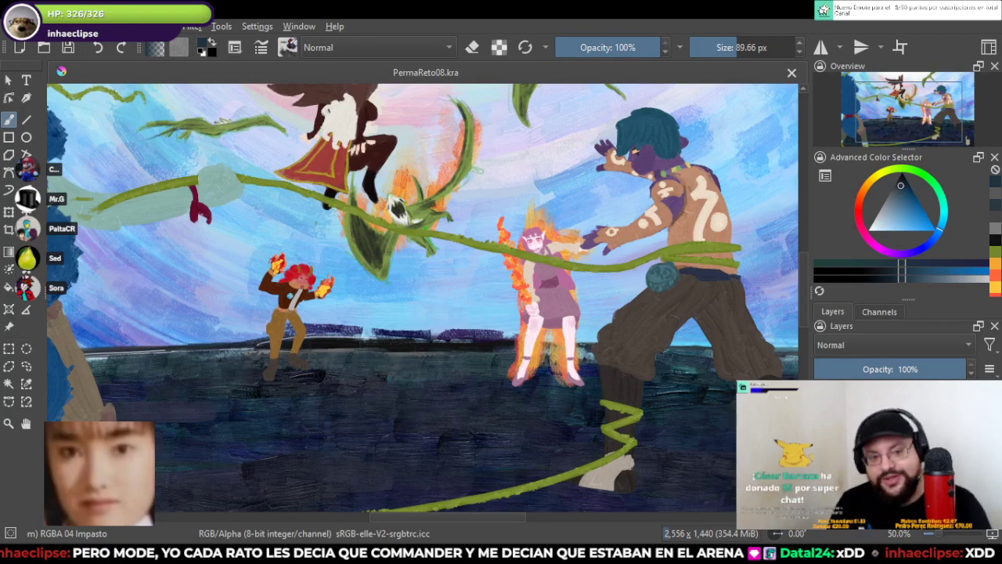
scroll(457, 407, "down", 1)
scroll(457, 407, "up", 1)
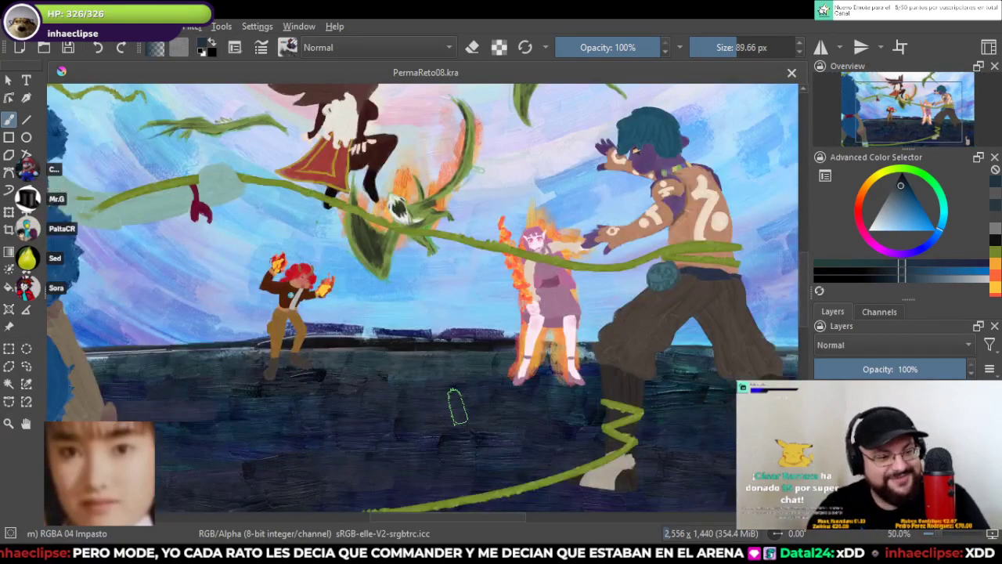
scroll(458, 407, "down", 1)
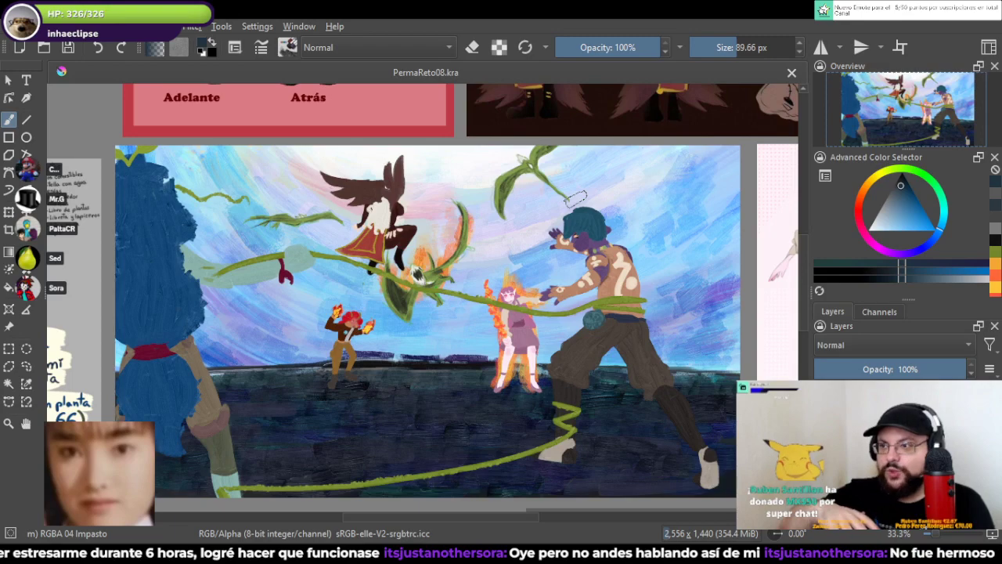
scroll(577, 198, "up", 1)
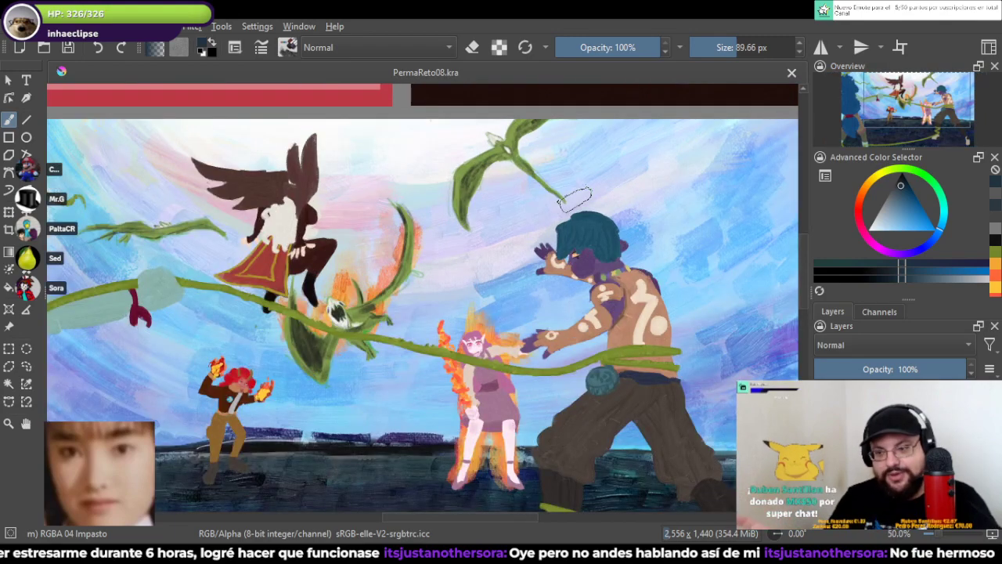
scroll(577, 198, "down", 1)
left_click_drag(577, 198, 616, 167)
scroll(498, 189, "up", 1)
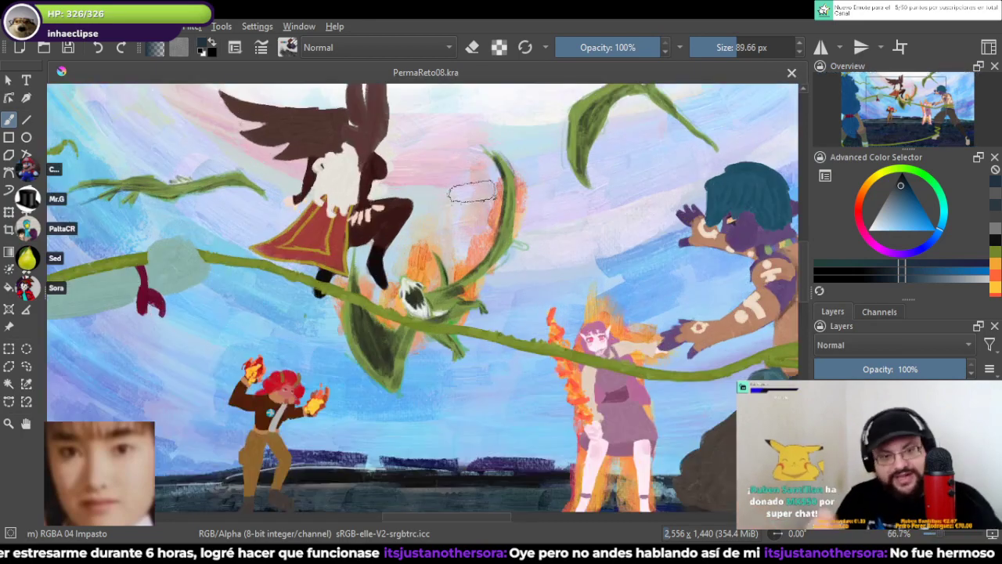
left_click_drag(472, 195, 582, 256)
scroll(472, 236, "up", 2)
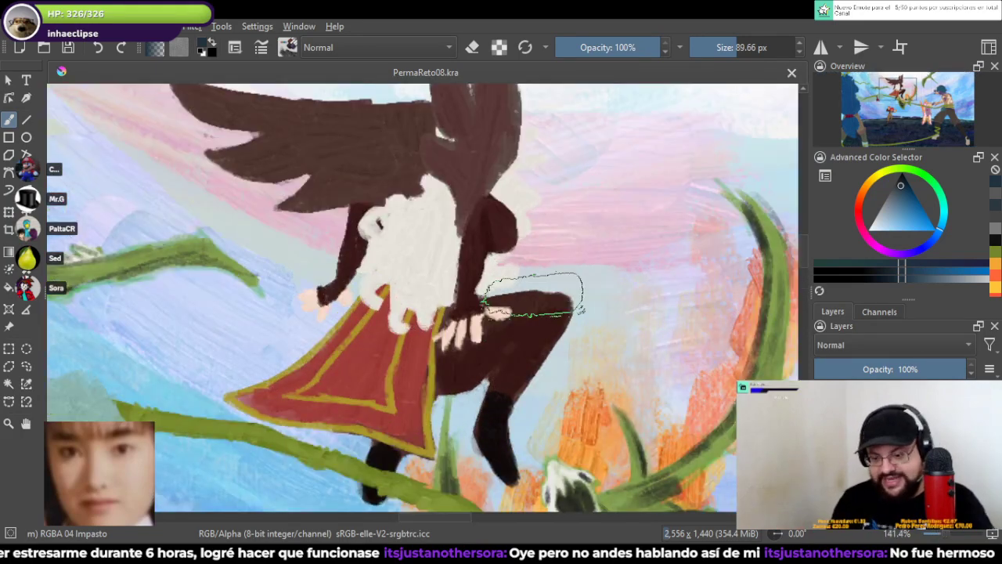
scroll(469, 270, "down", 3)
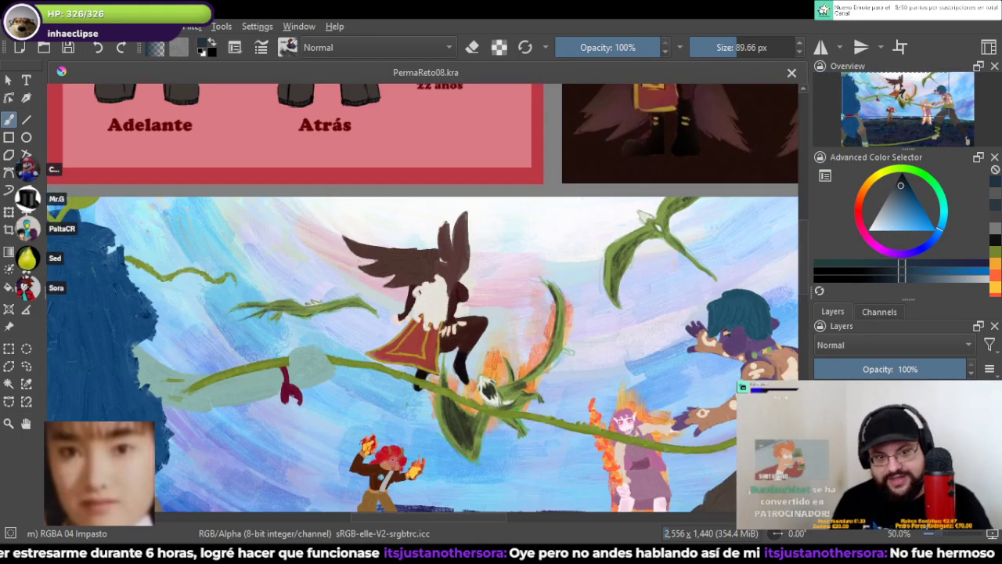
mouse_move(462, 264)
left_mouse_down()
mouse_move(444, 288)
mouse_move(330, 235)
mouse_move(492, 225)
mouse_move(474, 241)
mouse_move(396, 253)
mouse_move(451, 271)
mouse_move(357, 276)
mouse_move(354, 264)
mouse_move(407, 285)
left_mouse_up()
left_click_drag(294, 367, 426, 331)
scroll(322, 355, "down", 1)
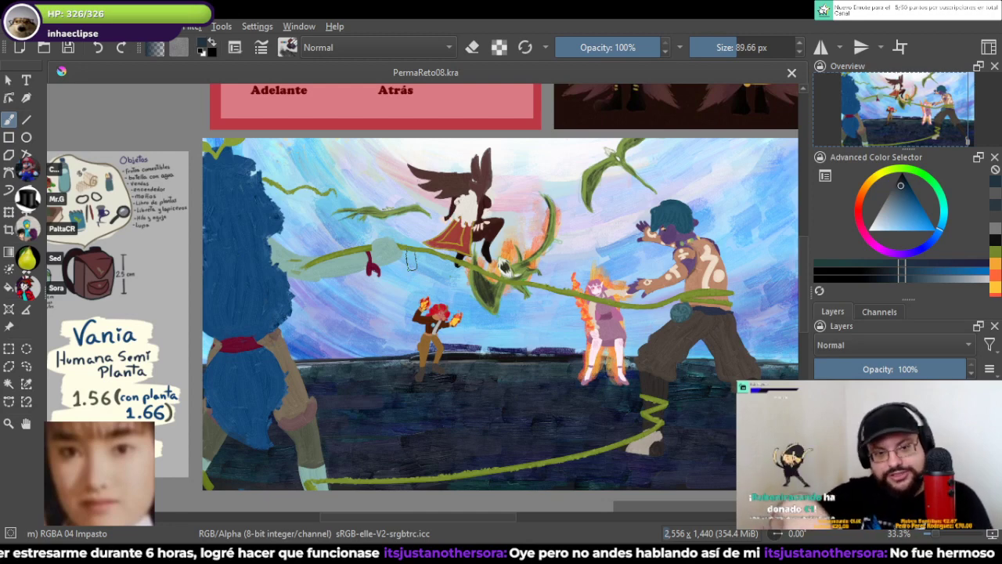
scroll(410, 263, "down", 1)
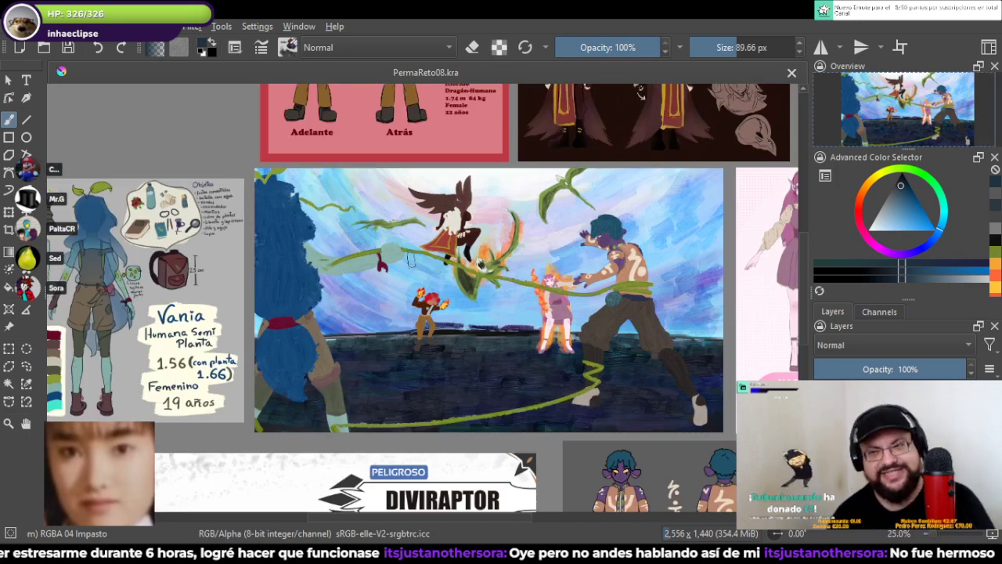
scroll(410, 263, "up", 1)
scroll(564, 384, "up", 1)
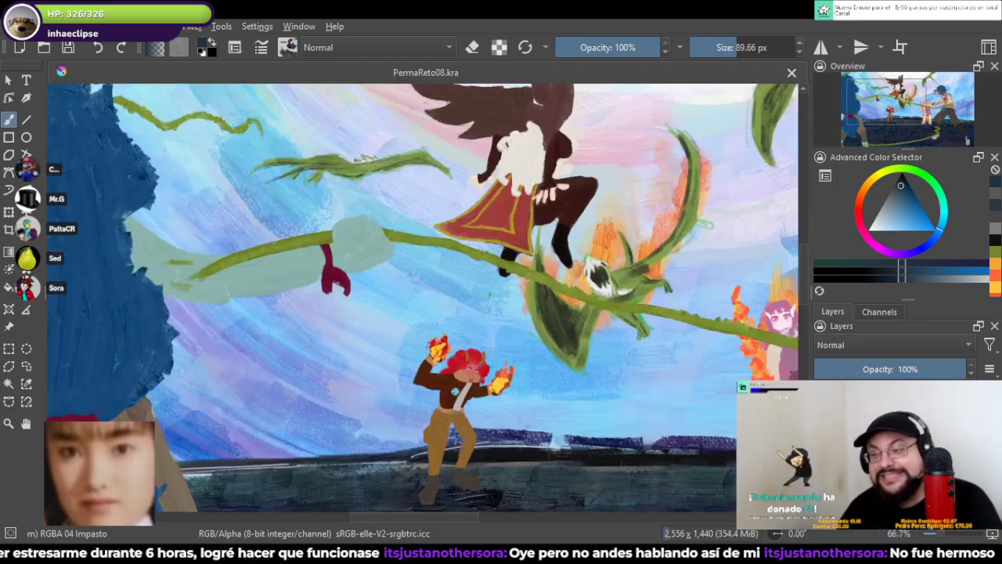
scroll(564, 384, "up", 1)
left_click_drag(628, 357, 557, 378)
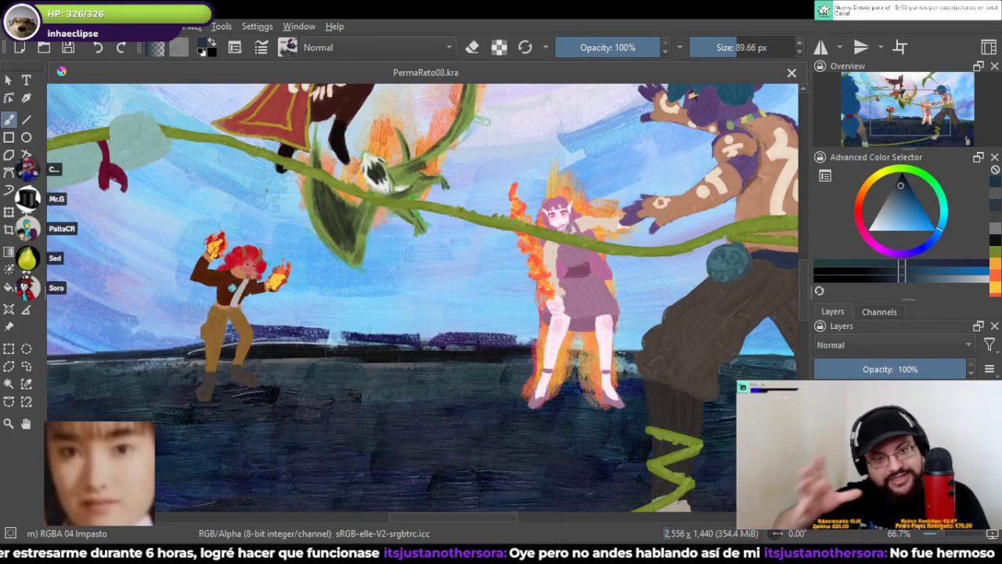
Step: Undo the last change and redo it to compare the painting with and without it
key("ctrl+z")
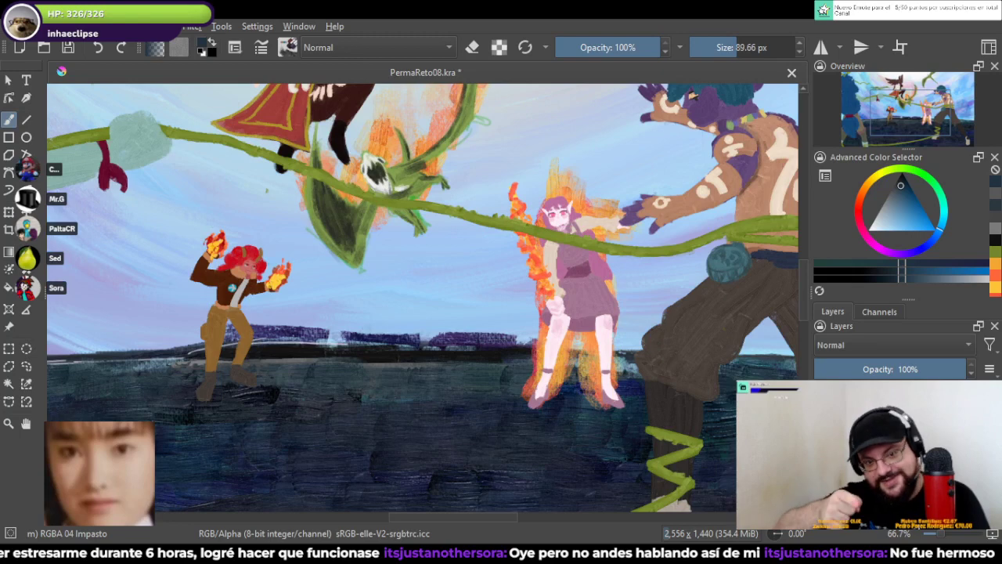
key("ctrl+shift+z")
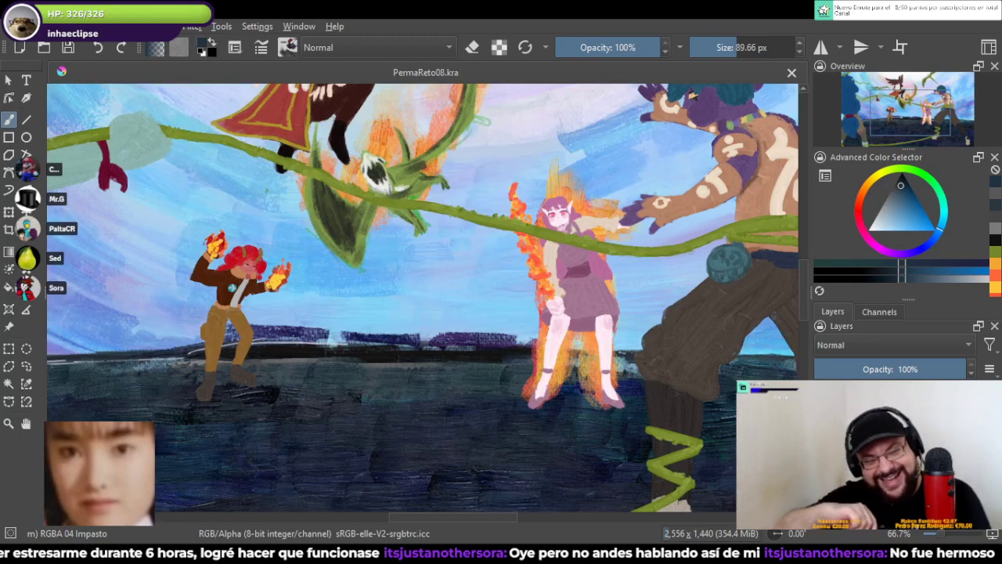
Step: Undo the last changes made to the painting
key("ctrl+z")
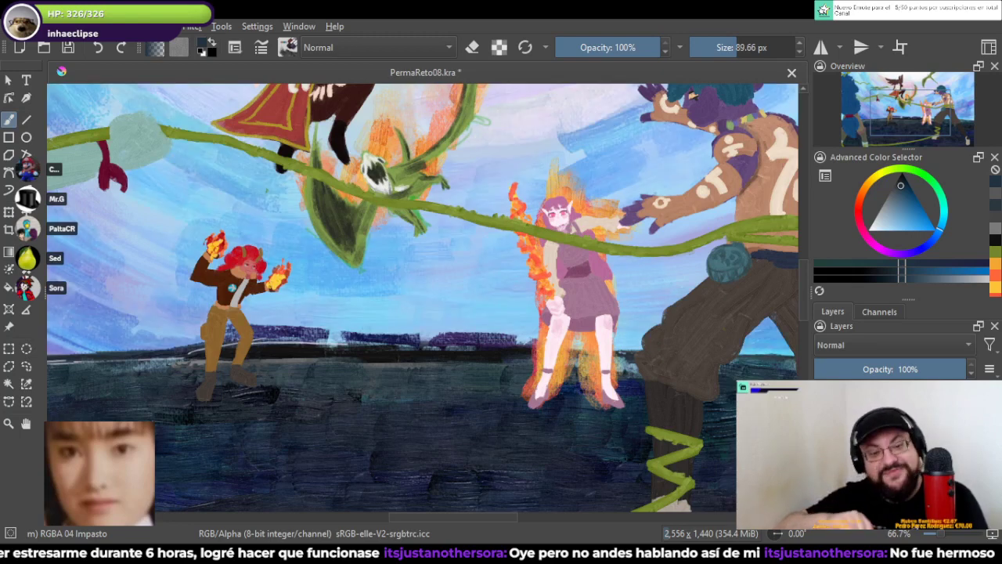
key("ctrl+s")
key("ctrl+z")
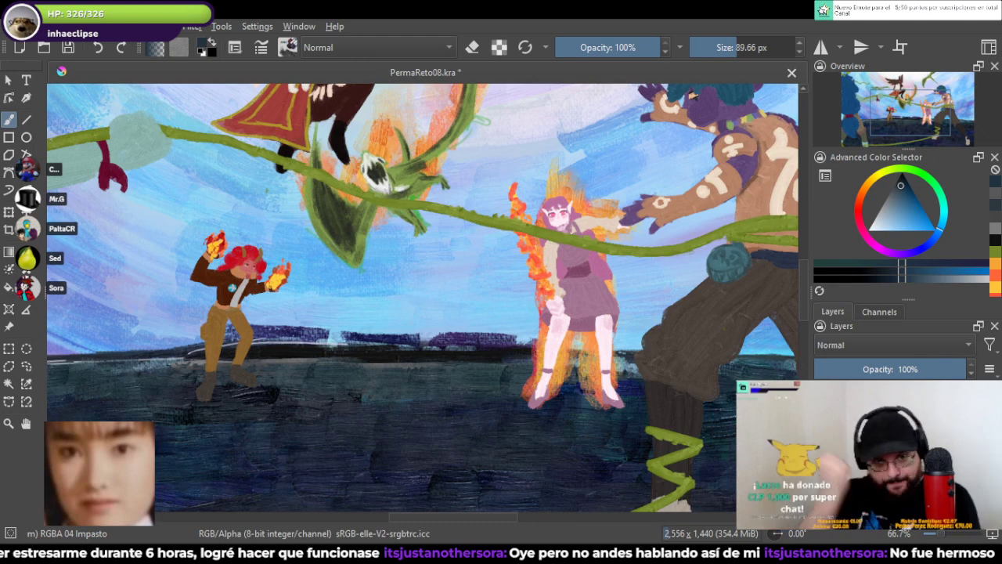
left_click_drag(321, 87, 294, 141)
left_click(291, 109)
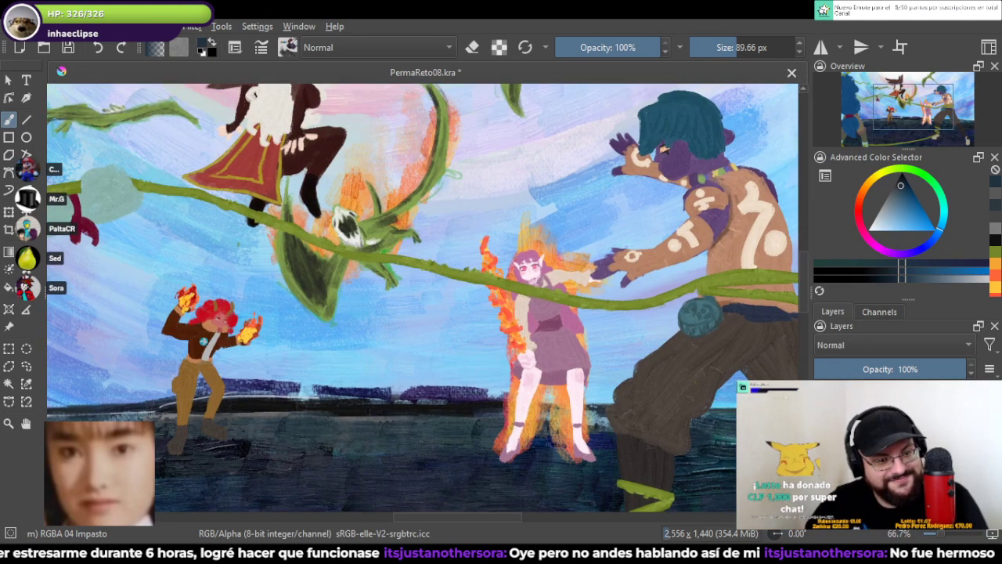
Step: Set up the RGBA 05 Impasto-details brush at 133.04 px with a light grey colour
key("/")
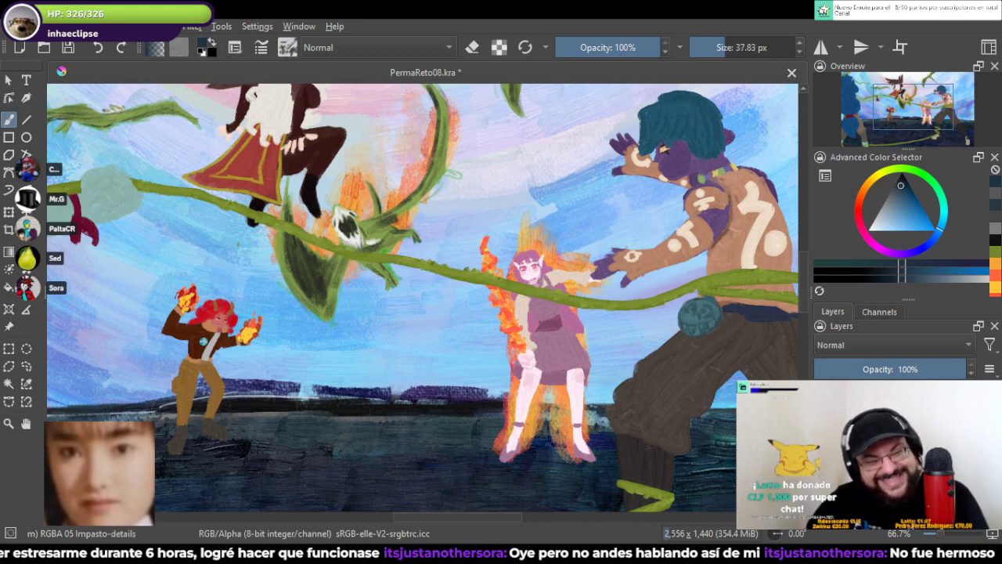
key(".")
key("comma")
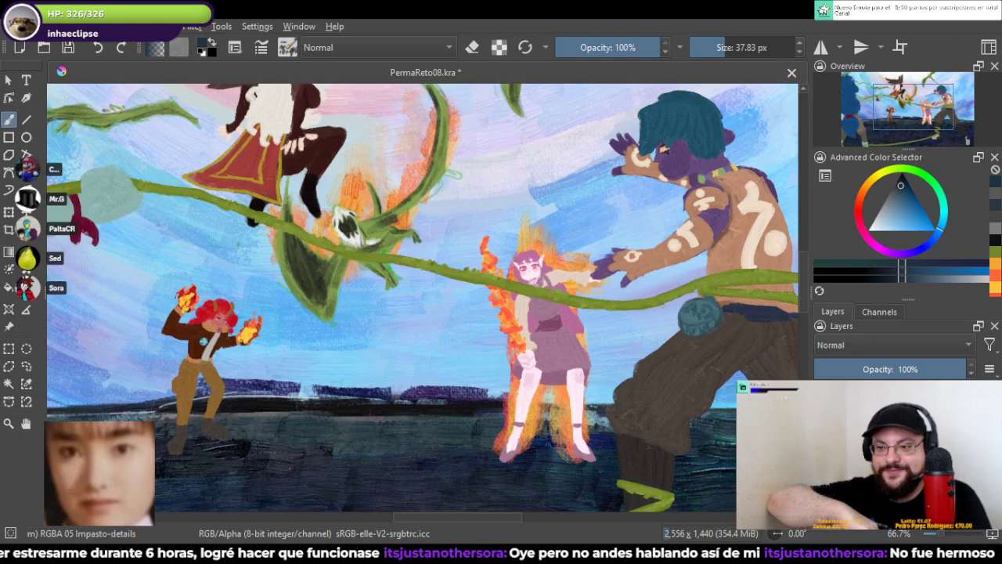
left_click_drag(725, 47, 743, 47)
left_click_drag(880, 216, 873, 220)
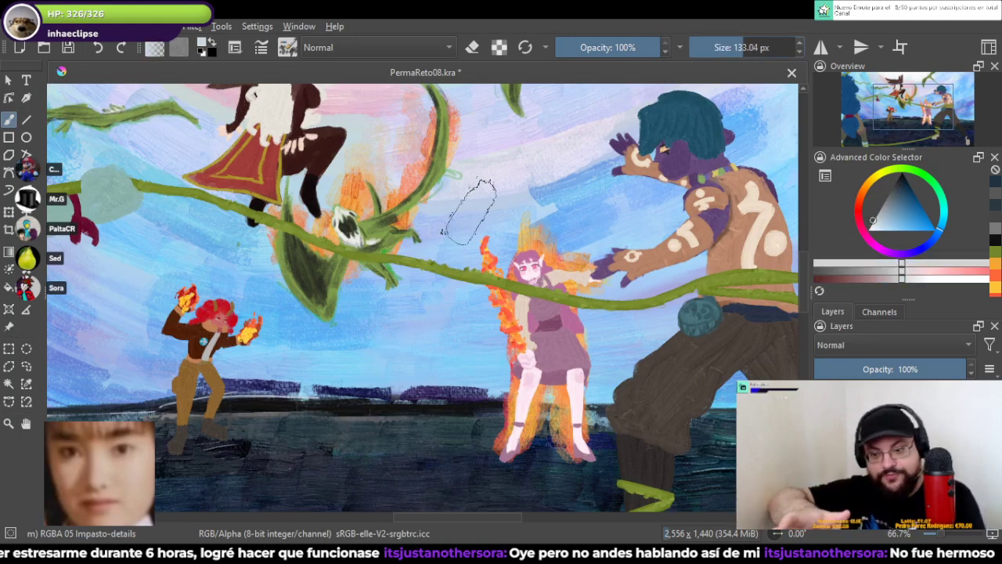
mouse_move(415, 360)
left_mouse_down()
mouse_move(429, 397)
mouse_move(478, 351)
mouse_move(419, 357)
mouse_move(501, 346)
left_mouse_up()
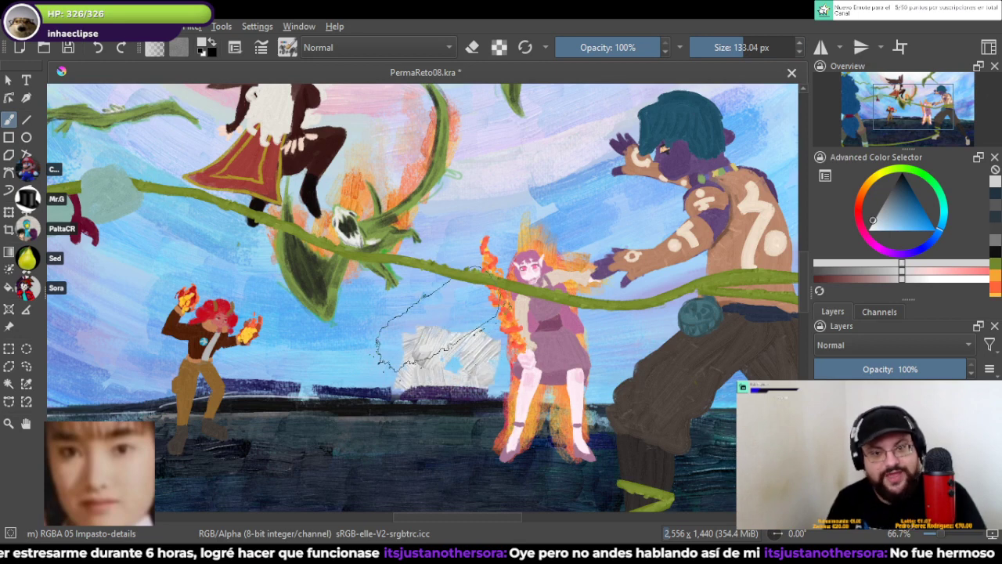
mouse_move(439, 329)
left_mouse_down()
mouse_move(456, 306)
mouse_move(486, 329)
left_mouse_up()
key("ctrl+z")
key("ctrl+z")
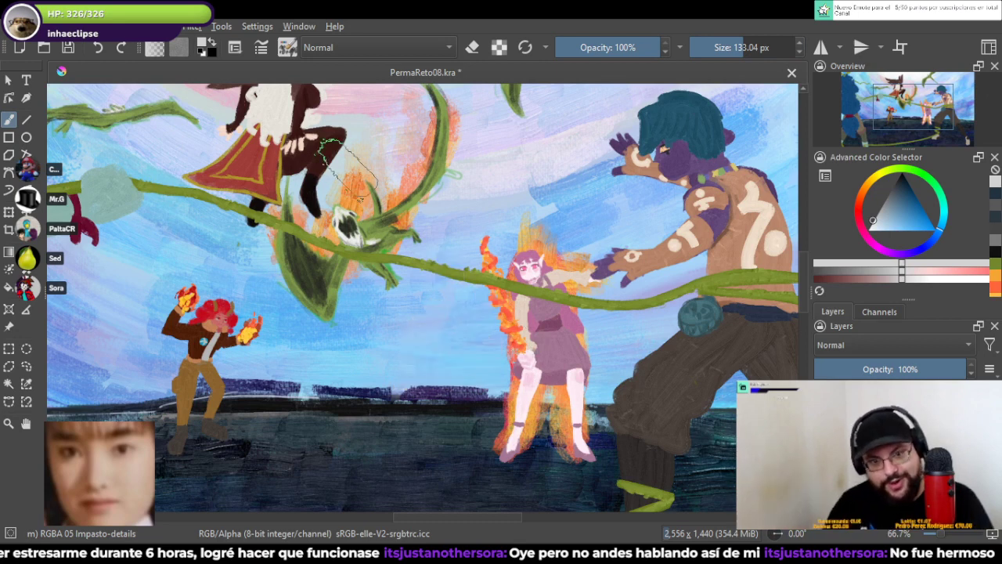
Step: Paint a rising column of light grey smoke from the horizon up beside the burning purple-haired girl
mouse_move(440, 371)
left_mouse_down()
mouse_move(433, 380)
mouse_move(501, 203)
mouse_move(470, 141)
mouse_move(519, 145)
mouse_move(530, 247)
mouse_move(462, 367)
mouse_move(486, 360)
mouse_move(563, 235)
left_mouse_up()
key("ctrl+z")
key("ctrl+z")
key("ctrl+z")
key("ctrl+z")
key("ctrl+z")
key("ctrl+z")
key("ctrl+z")
key("ctrl+z")
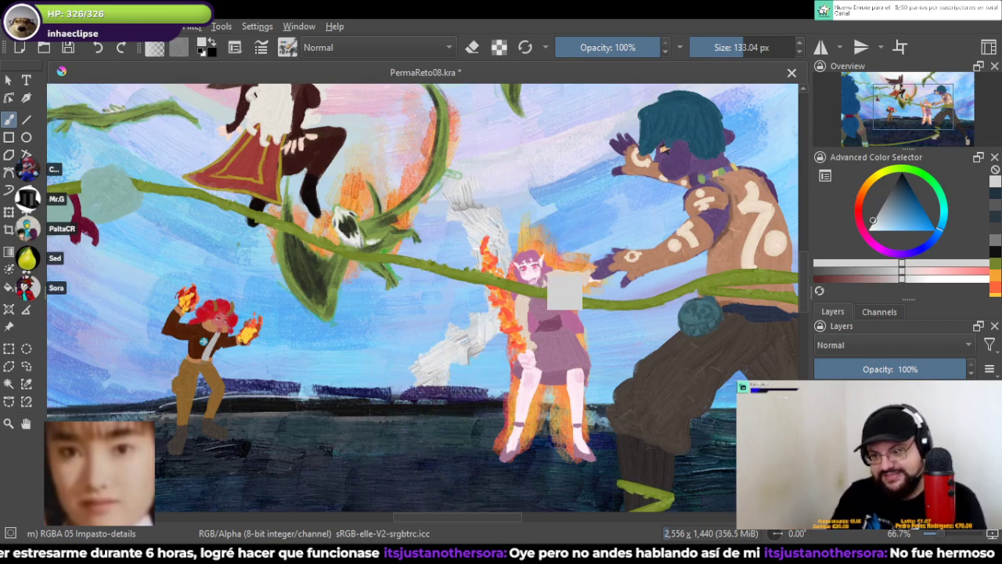
Step: Extend the light grey smoke above the tattooed man into a broad textured cloud in the upper sky
mouse_move(465, 347)
left_mouse_down()
mouse_move(458, 329)
mouse_move(495, 310)
mouse_move(477, 337)
mouse_move(498, 199)
mouse_move(571, 149)
mouse_move(424, 317)
mouse_move(477, 274)
mouse_move(548, 181)
mouse_move(633, 168)
mouse_move(519, 200)
mouse_move(742, 205)
mouse_move(738, 235)
mouse_move(778, 112)
left_mouse_up()
left_click_drag(673, 162, 721, 73)
mouse_move(347, 236)
left_mouse_down()
mouse_move(384, 194)
mouse_move(378, 268)
left_mouse_up()
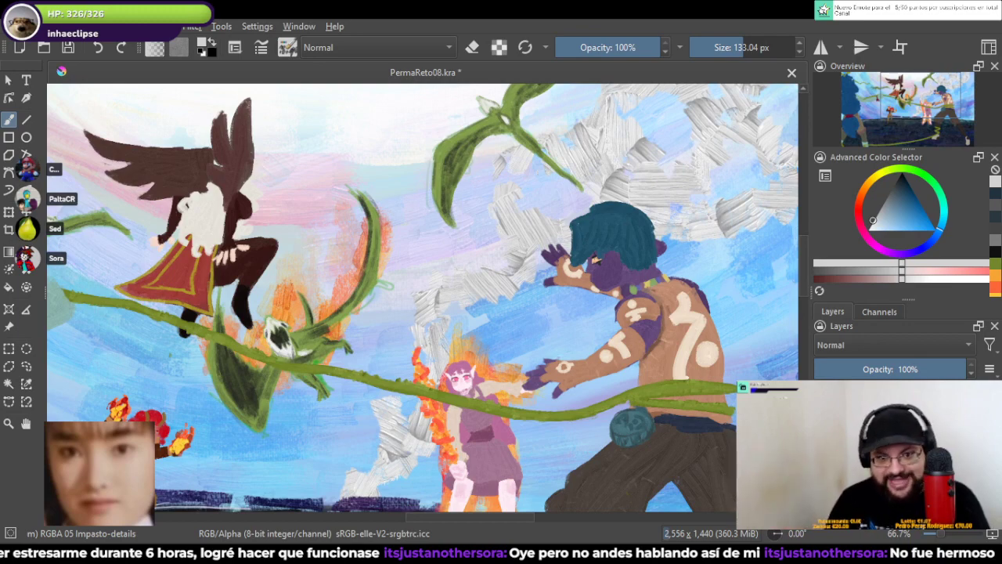
Step: Layer mid-grey strokes over the smoke column and cloud with the RGBA 04 Impasto brush at 89.66 px
key("slash")
left_click_drag(256, 389, 265, 311)
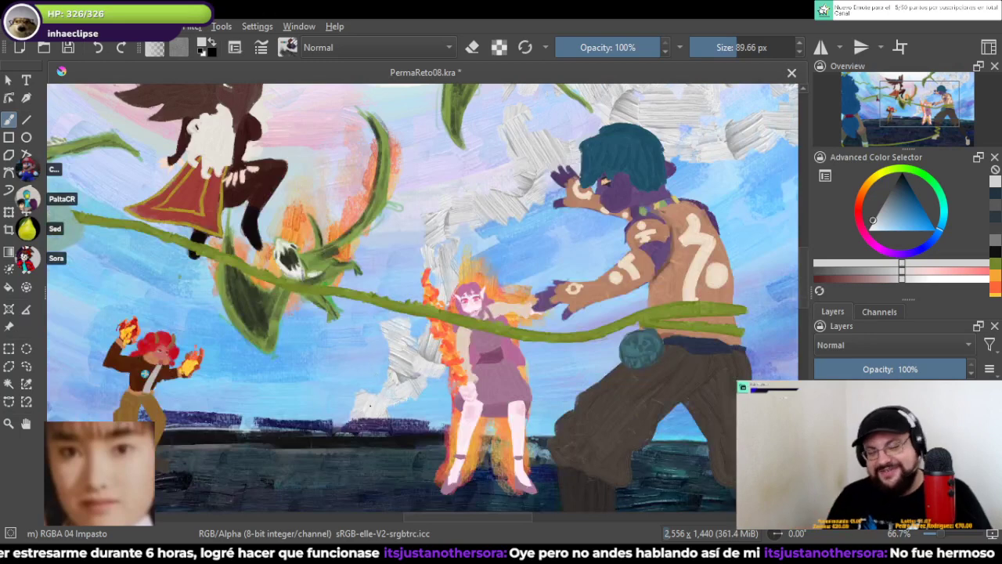
left_click(876, 215)
left_click(878, 209)
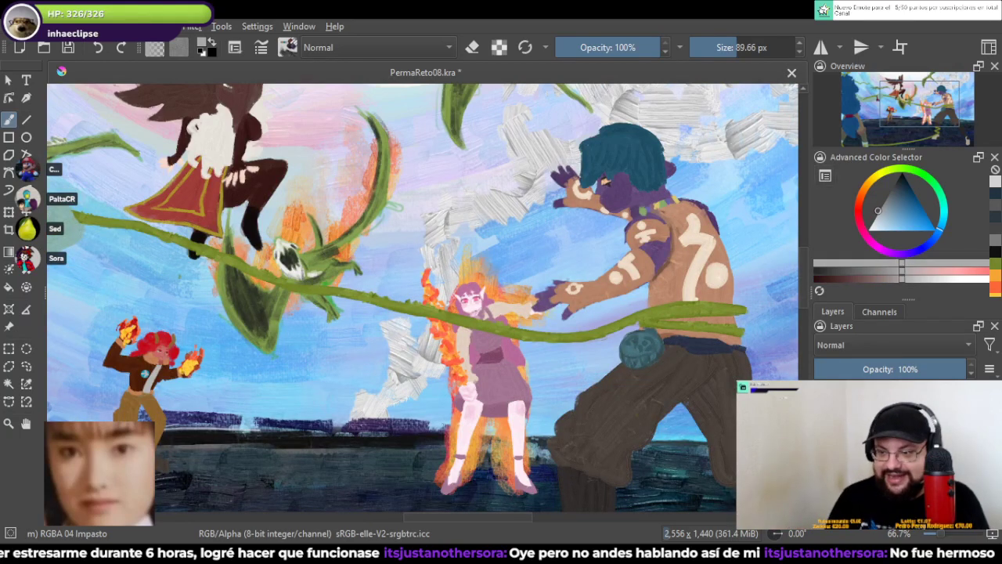
mouse_move(423, 333)
left_mouse_down()
mouse_move(366, 406)
mouse_move(396, 354)
mouse_move(407, 352)
mouse_move(431, 262)
mouse_move(477, 202)
mouse_move(517, 208)
mouse_move(538, 139)
mouse_move(566, 157)
left_mouse_up()
mouse_move(586, 139)
left_mouse_down()
mouse_move(394, 275)
mouse_move(650, 157)
mouse_move(540, 148)
mouse_move(666, 188)
mouse_move(560, 229)
mouse_move(667, 205)
left_mouse_up()
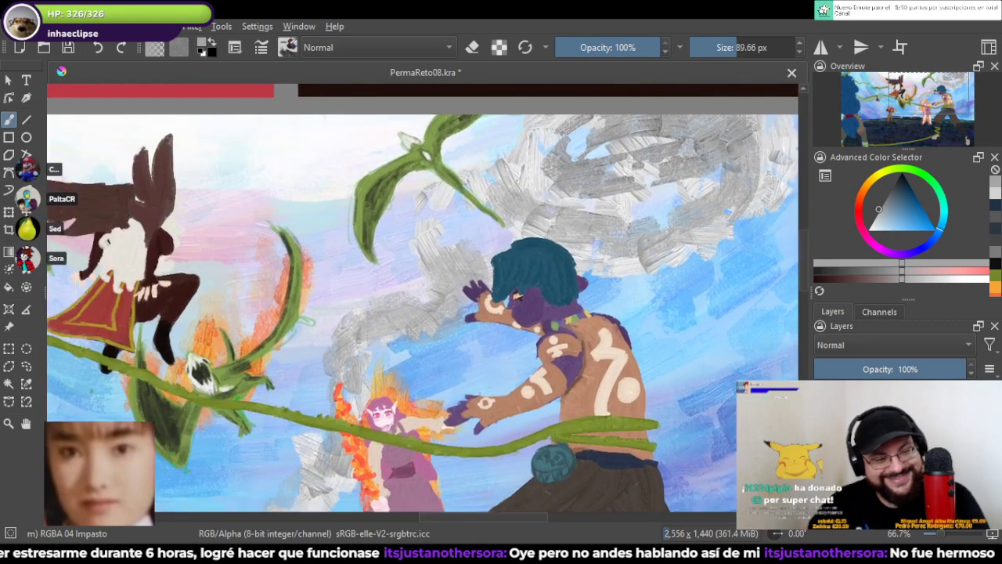
key("slash")
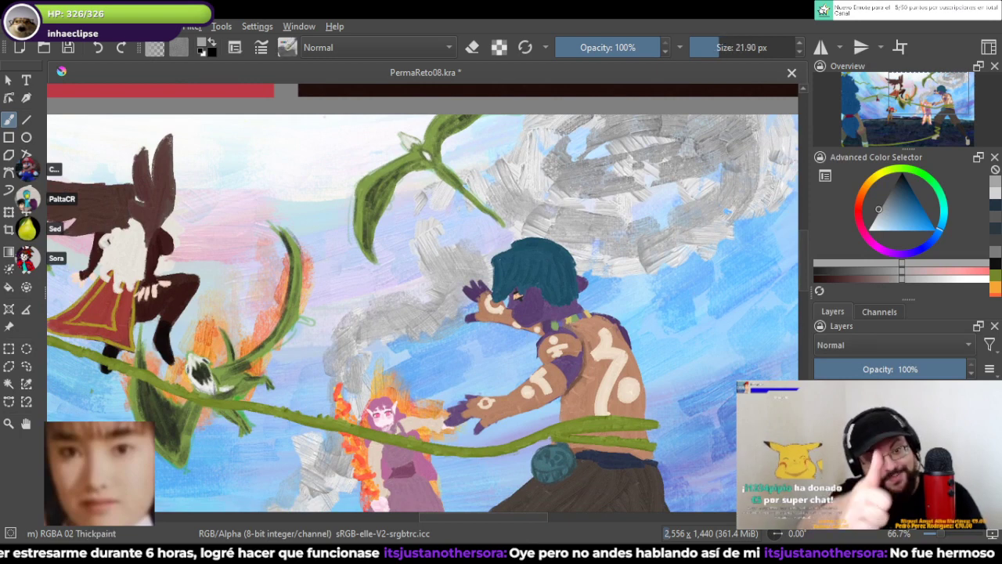
key("comma")
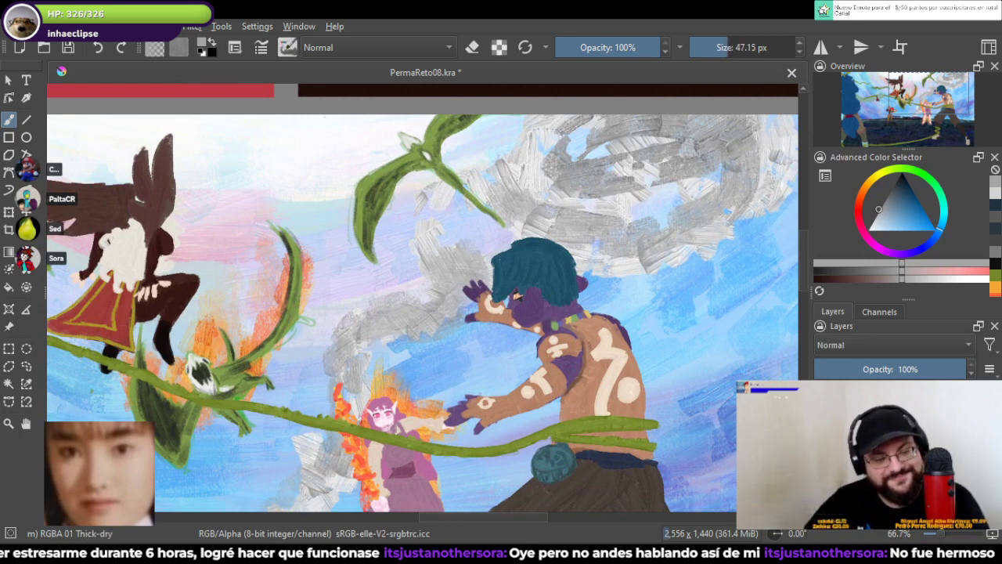
mouse_move(515, 161)
left_mouse_down()
mouse_move(582, 223)
mouse_move(645, 221)
mouse_move(666, 198)
left_mouse_up()
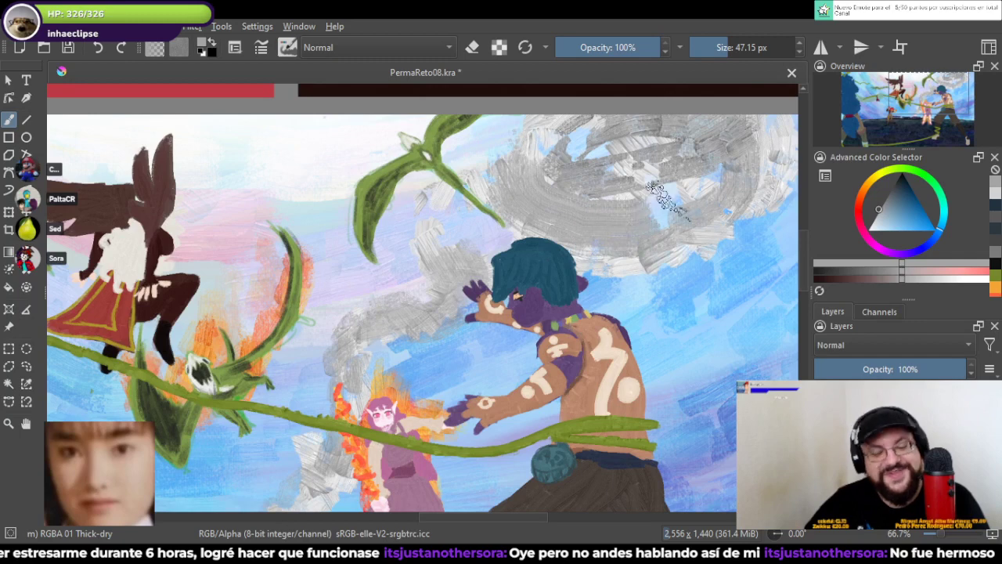
key("ctrl+z")
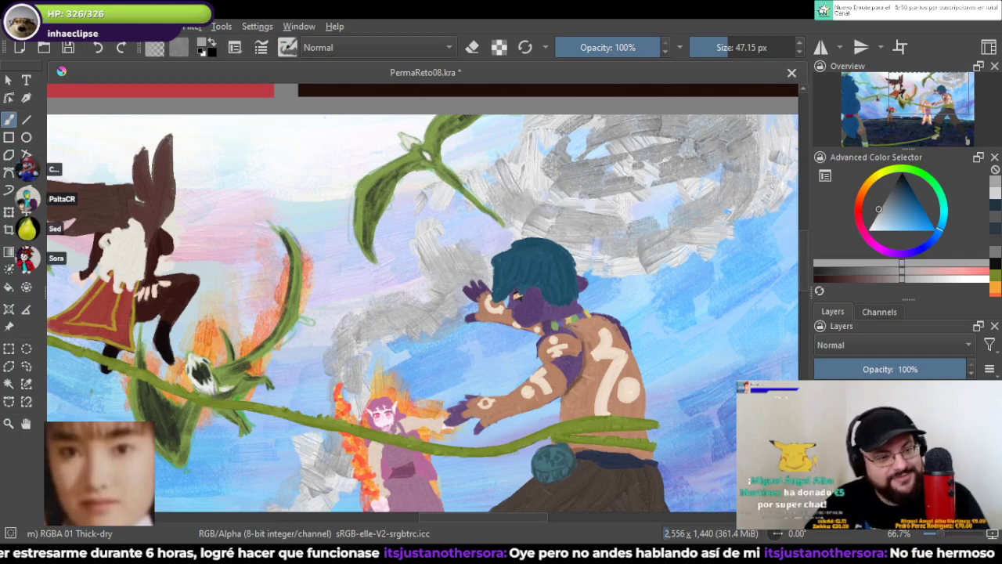
Step: Switch to the RGBA 02 Thickpaint brush at 37.83 px and save the PermaReto08.kra painting
key("slash")
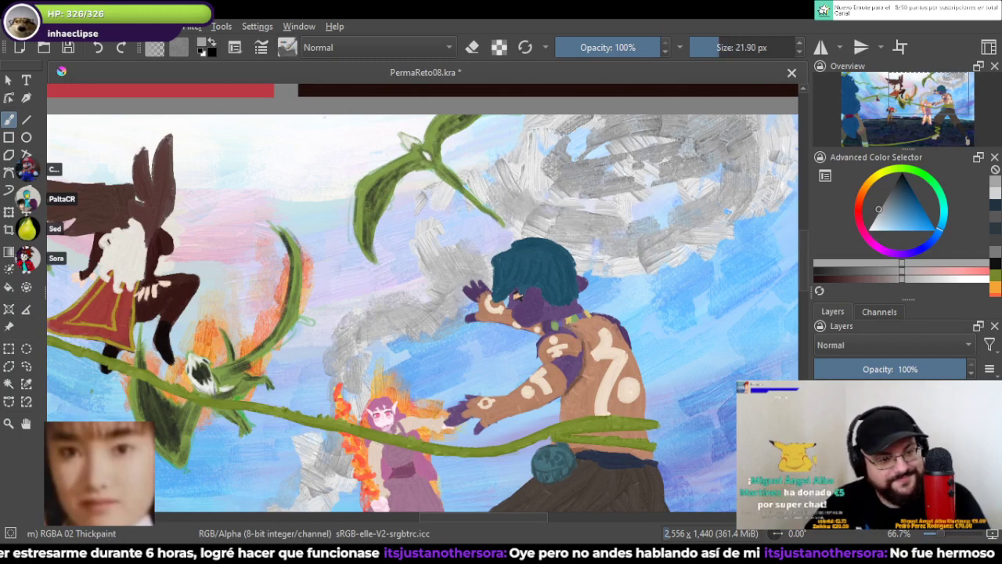
left_click_drag(423, 297, 485, 207)
key("ctrl+s")
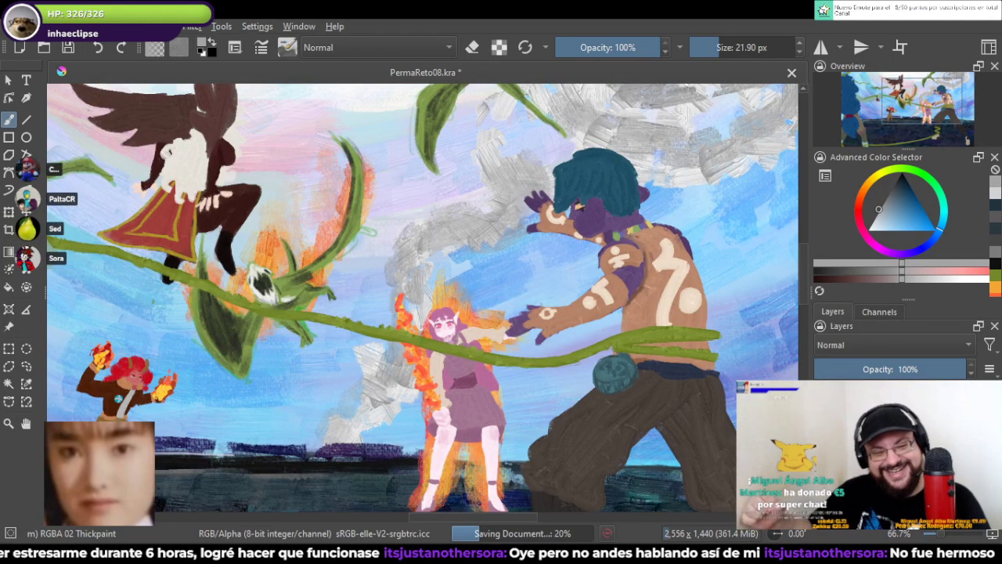
key("bracketright")
key("bracketright")
key("bracketright")
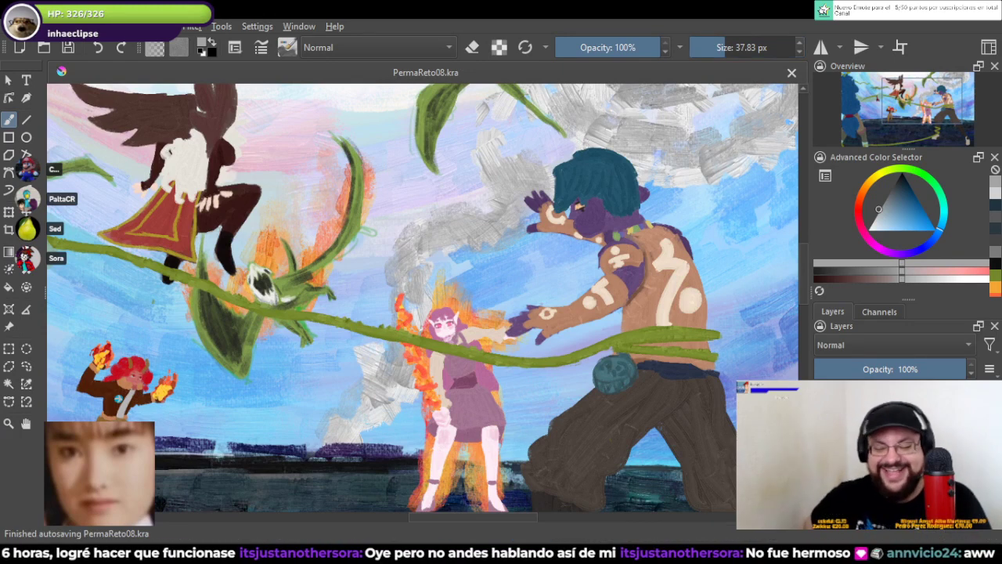
key("ctrl+s")
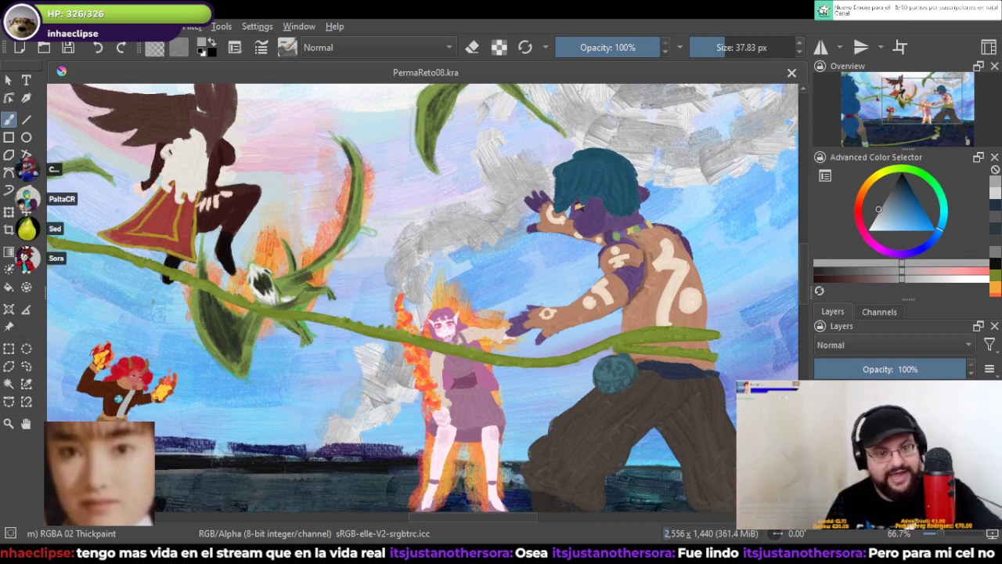
Step: Paint mid-grey curls along the lower smoke column beside the burning girl, undoing the unwanted strokes above her flames
scroll(400, 297, "up", 1)
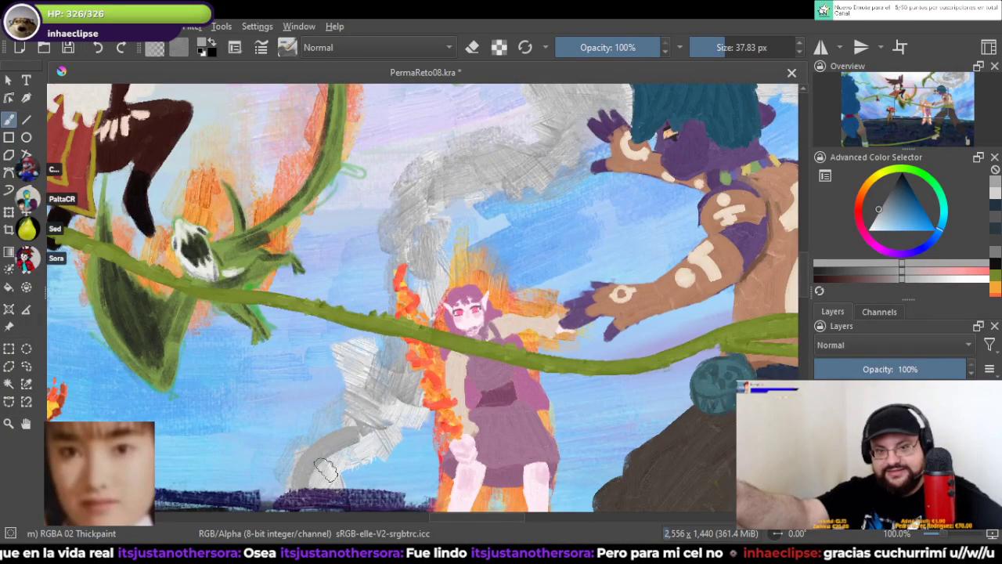
mouse_move(308, 476)
left_mouse_down()
mouse_move(314, 459)
mouse_move(355, 435)
left_mouse_up()
left_click_drag(356, 460, 377, 406)
left_click_drag(363, 358, 364, 405)
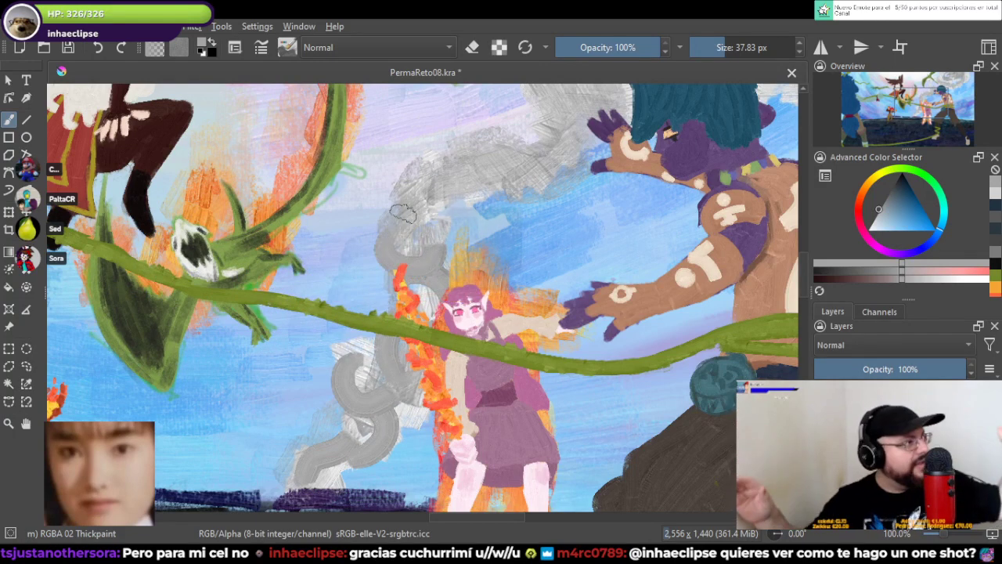
key("ctrl+z")
key("ctrl+z")
key("ctrl+z")
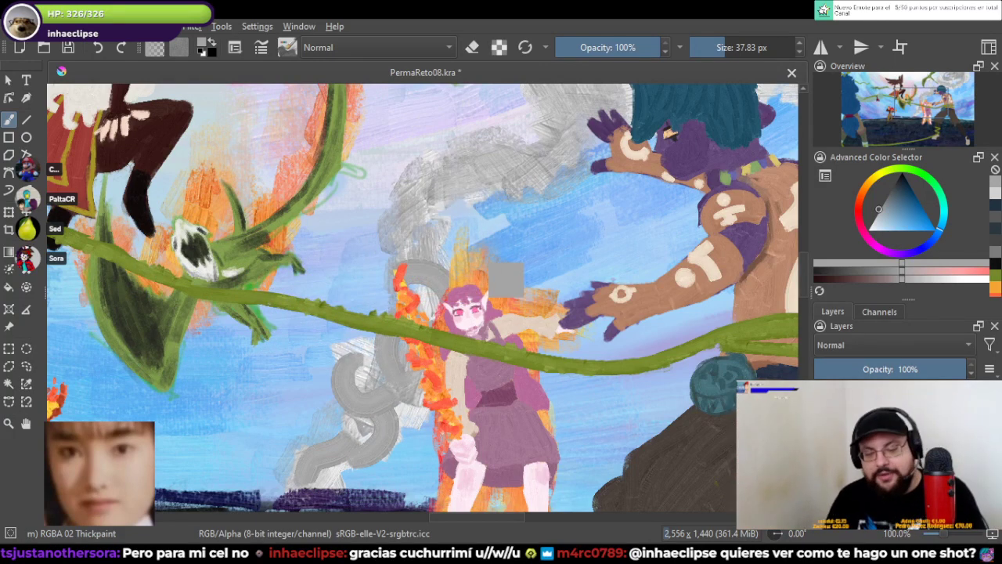
Step: Continue the thick mid-grey curls up the smoke column past the tattooed man's raised hand to the small green dragon
mouse_move(345, 389)
left_mouse_down()
mouse_move(399, 231)
mouse_move(489, 184)
mouse_move(475, 144)
mouse_move(549, 129)
left_mouse_up()
left_click_drag(550, 117, 459, 277)
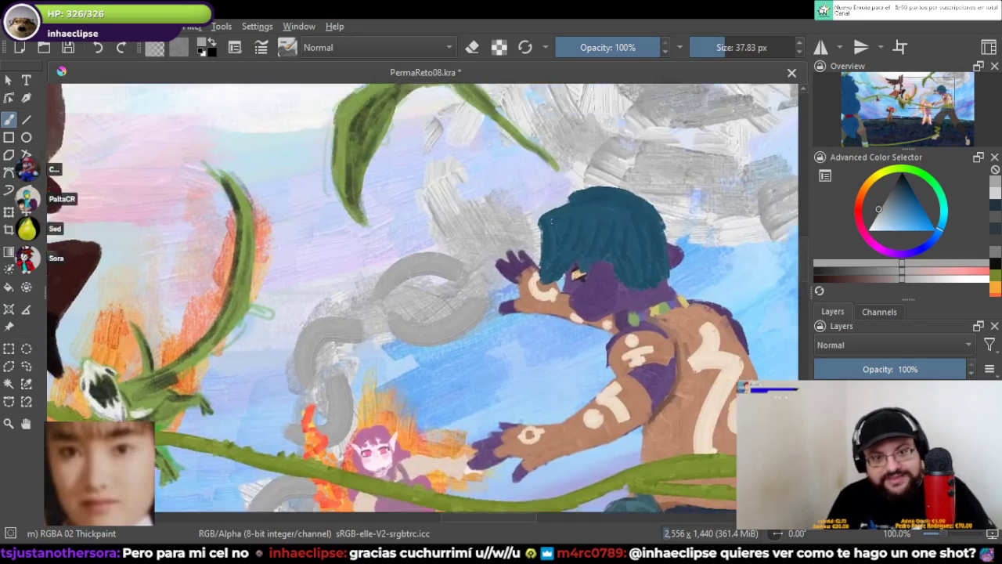
left_click_drag(482, 235, 539, 251)
mouse_move(470, 219)
left_mouse_down()
mouse_move(553, 160)
mouse_move(430, 254)
left_mouse_up()
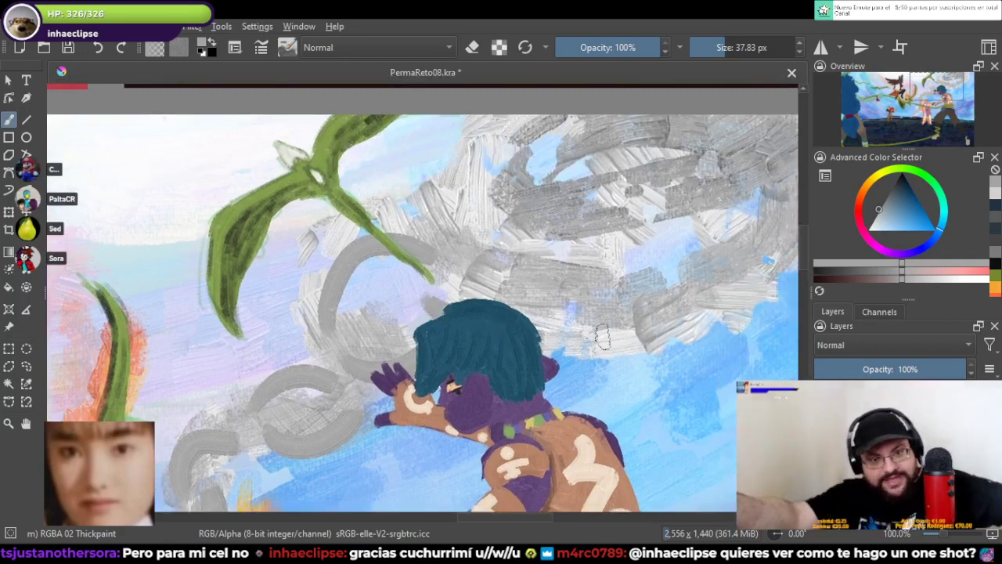
Step: Paint large mid-grey looping outlines across the smoke cloud above the tattooed man's head
left_click_drag(540, 344, 582, 252)
mouse_move(468, 236)
left_mouse_down()
mouse_move(569, 151)
mouse_move(603, 252)
left_mouse_up()
mouse_move(486, 251)
left_mouse_down()
mouse_move(743, 227)
mouse_move(619, 196)
mouse_move(752, 196)
left_mouse_up()
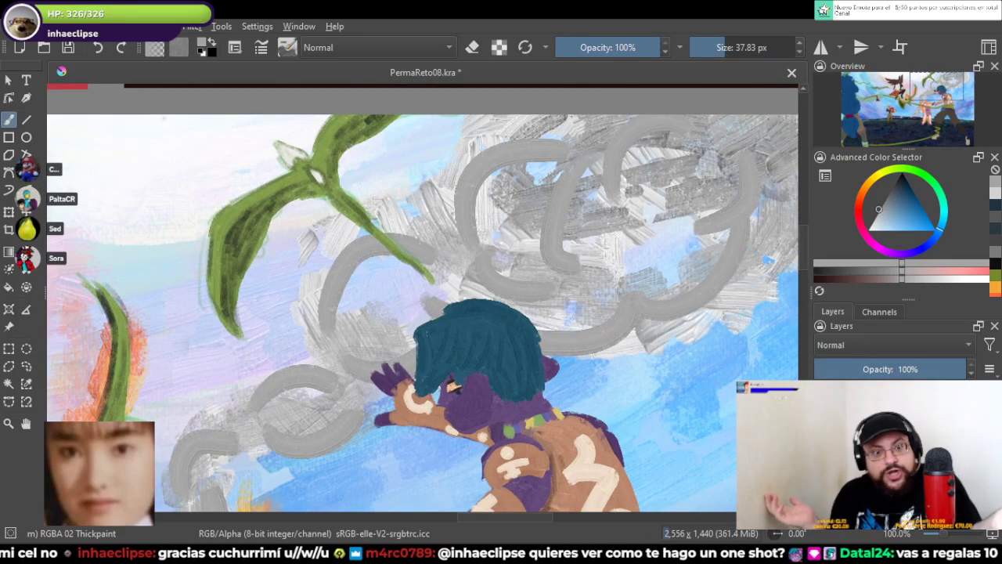
Step: Paint light grey curls along the smoke column from the horizon to the tattooed man's hands, with the brush at 73.88 px
key("l")
key("l")
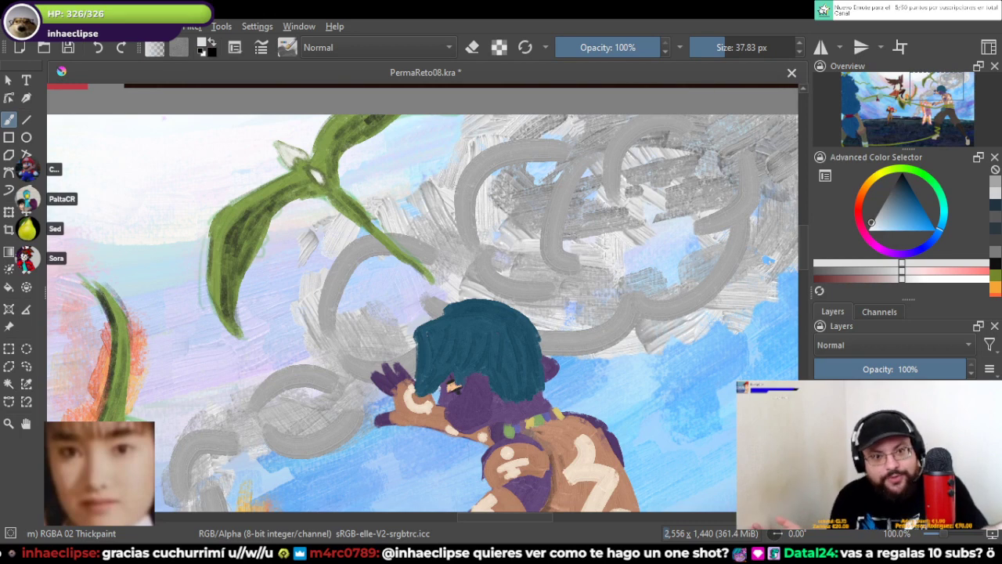
left_click(734, 47)
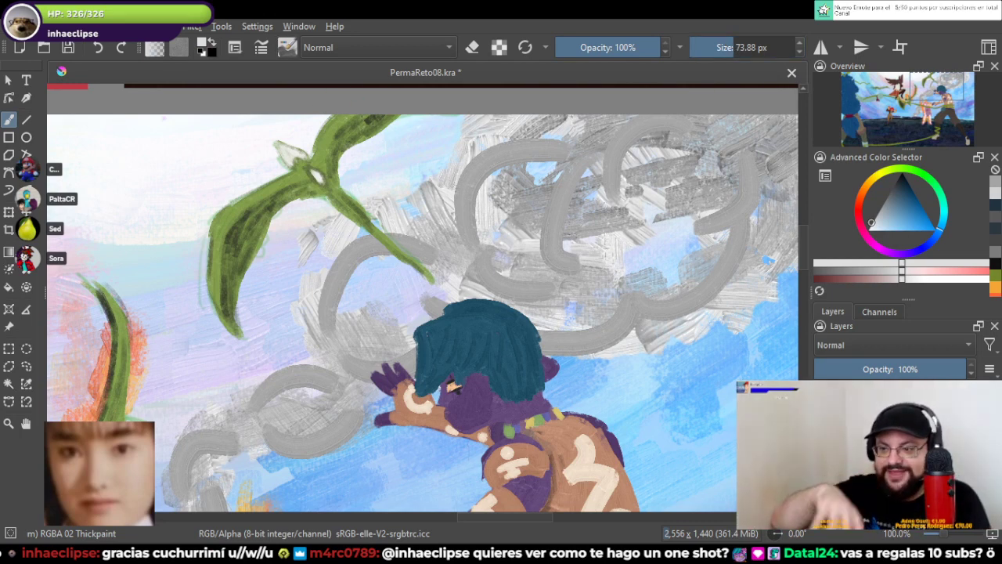
left_click(225, 435)
left_click_drag(225, 435, 315, 306)
left_click_drag(274, 483, 364, 368)
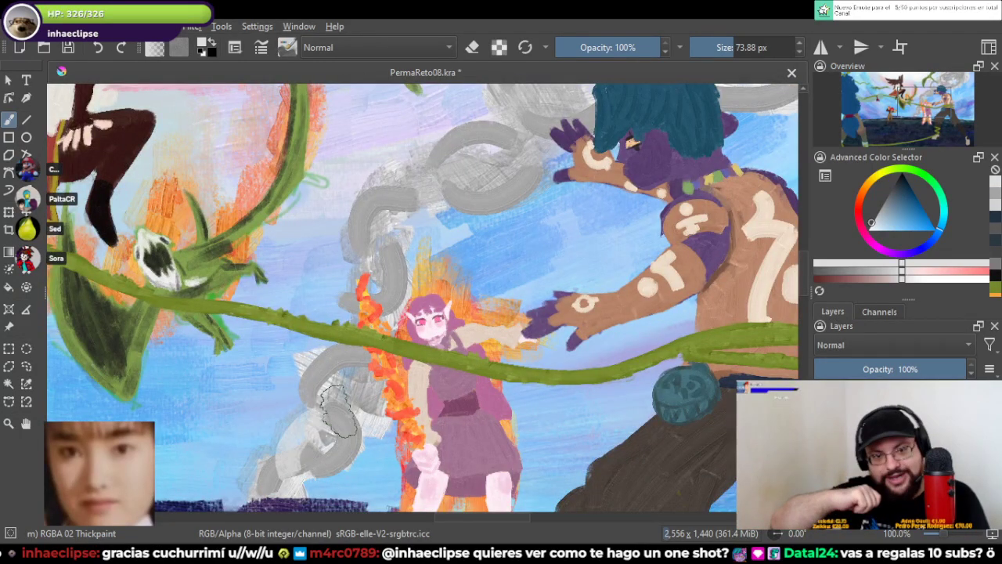
mouse_move(337, 411)
left_mouse_down()
mouse_move(328, 337)
mouse_move(396, 290)
mouse_move(403, 199)
mouse_move(458, 196)
mouse_move(481, 165)
mouse_move(537, 176)
mouse_move(430, 274)
mouse_move(505, 164)
mouse_move(483, 95)
mouse_move(408, 209)
left_mouse_up()
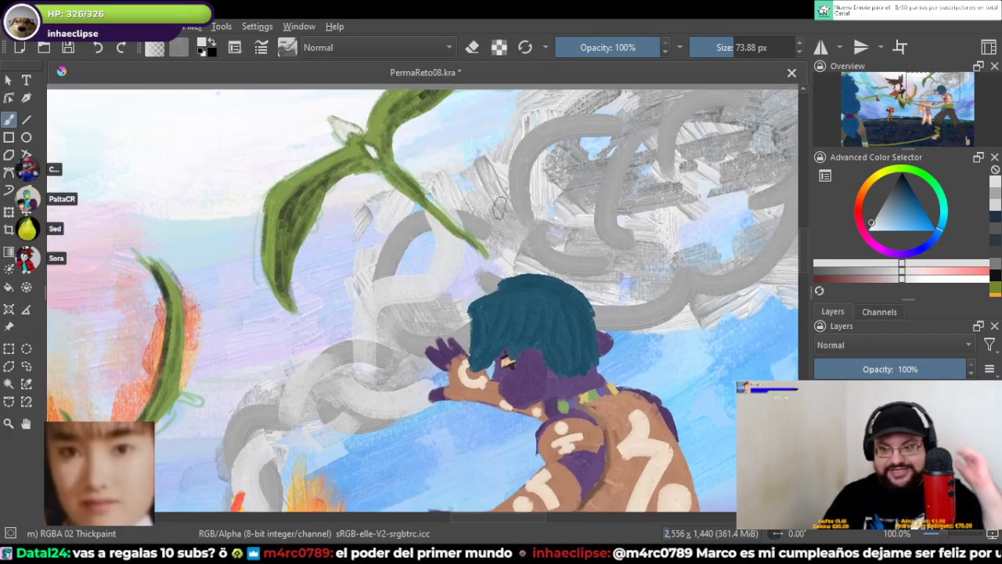
Step: Weave light grey loops through the smoke cloud above the tattooed man, filling it out to its far edge
mouse_move(499, 208)
left_mouse_down()
mouse_move(535, 309)
mouse_move(618, 272)
mouse_move(568, 219)
mouse_move(638, 312)
mouse_move(665, 254)
mouse_move(636, 186)
mouse_move(693, 125)
left_mouse_up()
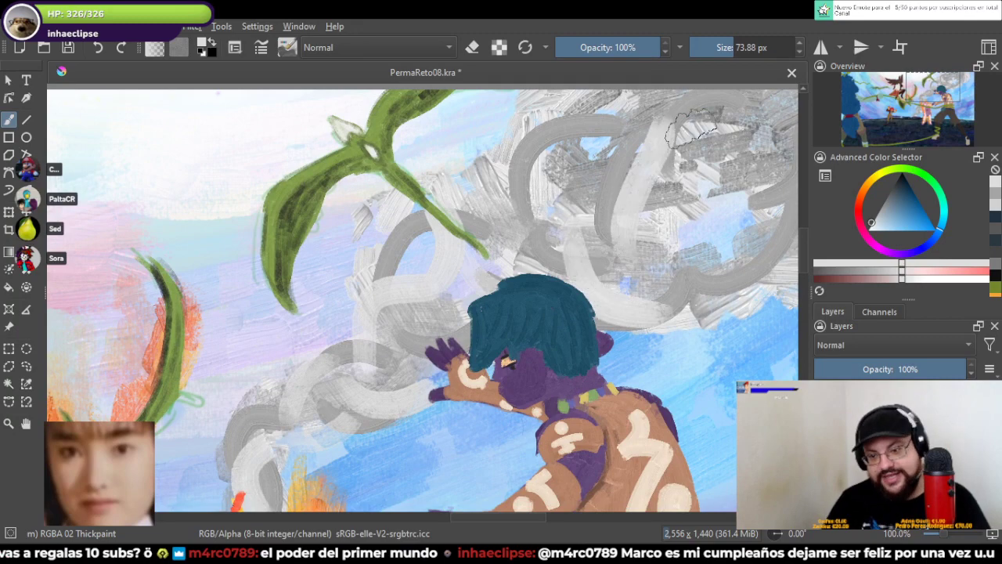
mouse_move(579, 157)
left_mouse_down()
mouse_move(632, 102)
mouse_move(665, 95)
left_mouse_up()
left_click_drag(712, 227, 544, 265)
left_click_drag(505, 302, 630, 238)
mouse_move(536, 227)
left_mouse_down()
mouse_move(577, 142)
mouse_move(665, 208)
mouse_move(618, 133)
mouse_move(673, 204)
left_mouse_up()
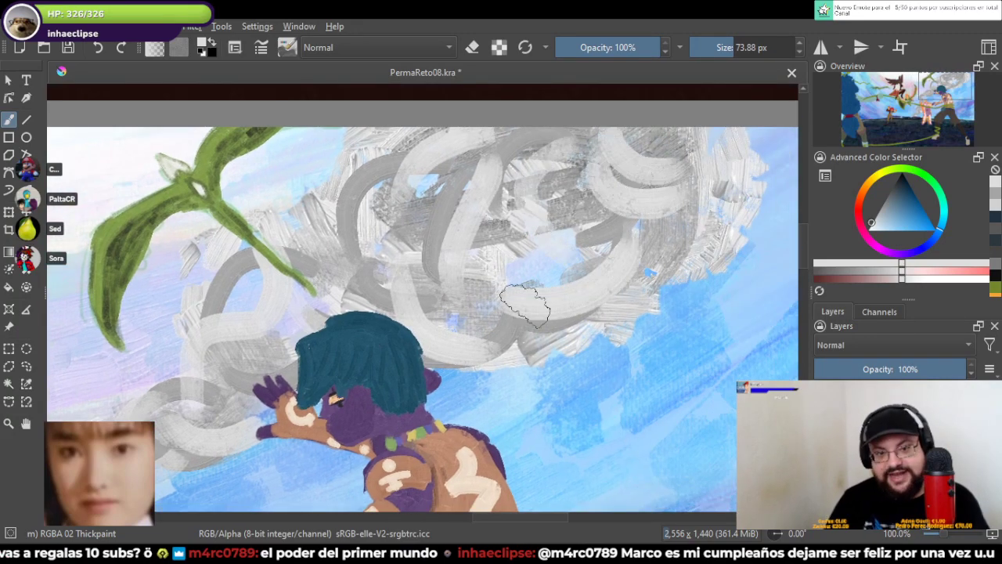
scroll(524, 305, "down", 3)
scroll(409, 353, "up", 1)
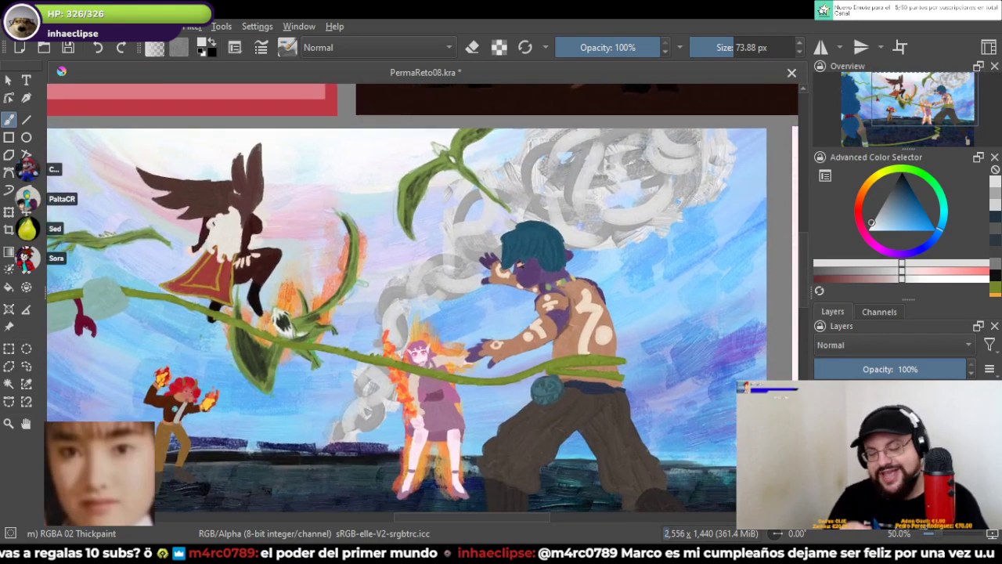
left_click_drag(410, 353, 423, 350)
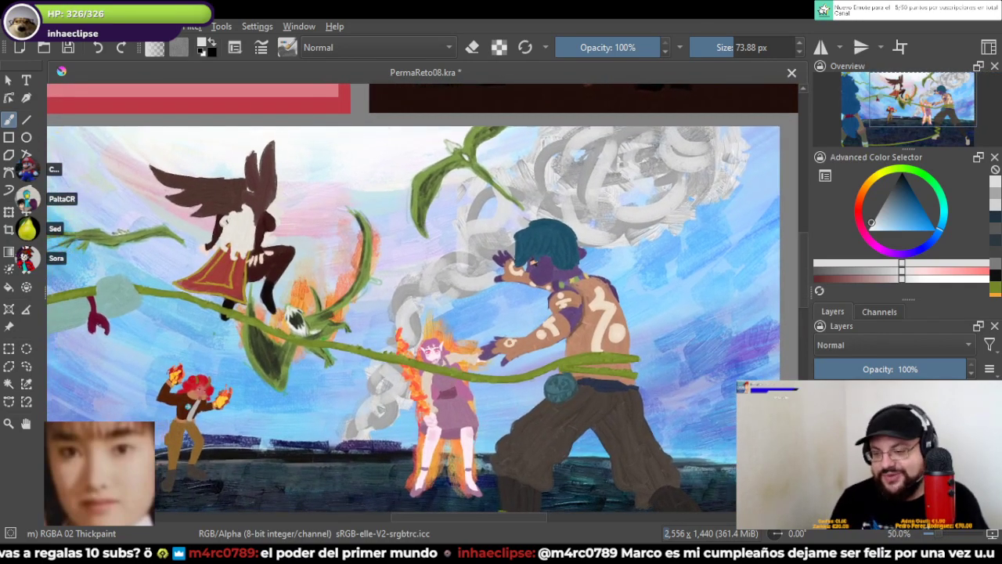
Step: Blend broad light grey strokes through the smoke cloud and down the column with the brush at 138.58 px
left_click_drag(479, 300, 481, 273)
scroll(481, 270, "up", 1)
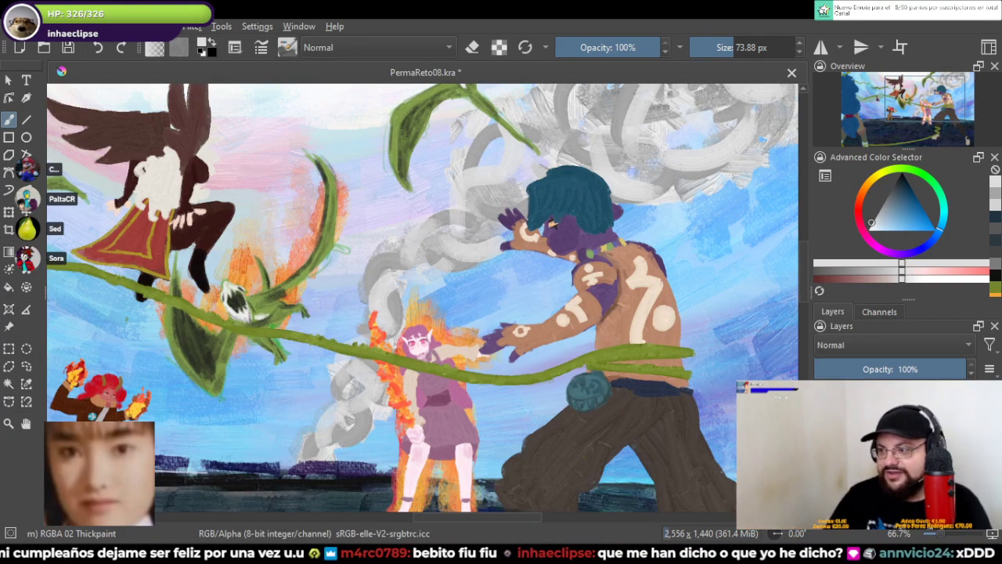
left_click_drag(686, 135, 569, 231)
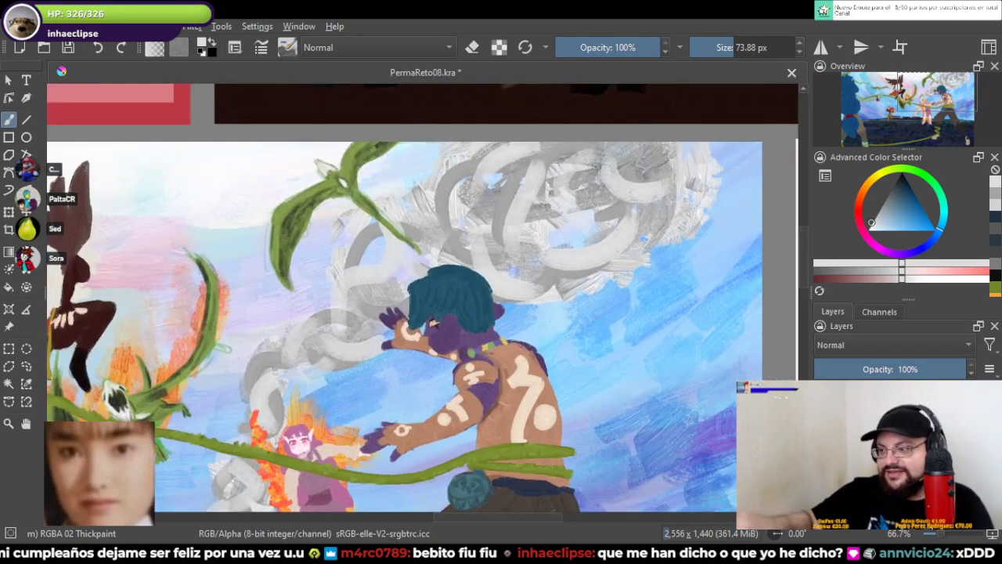
left_click(744, 47)
left_click_drag(744, 47, 743, 47)
mouse_move(563, 199)
left_mouse_down()
mouse_move(602, 194)
mouse_move(537, 207)
mouse_move(555, 153)
mouse_move(478, 259)
mouse_move(611, 157)
left_mouse_up()
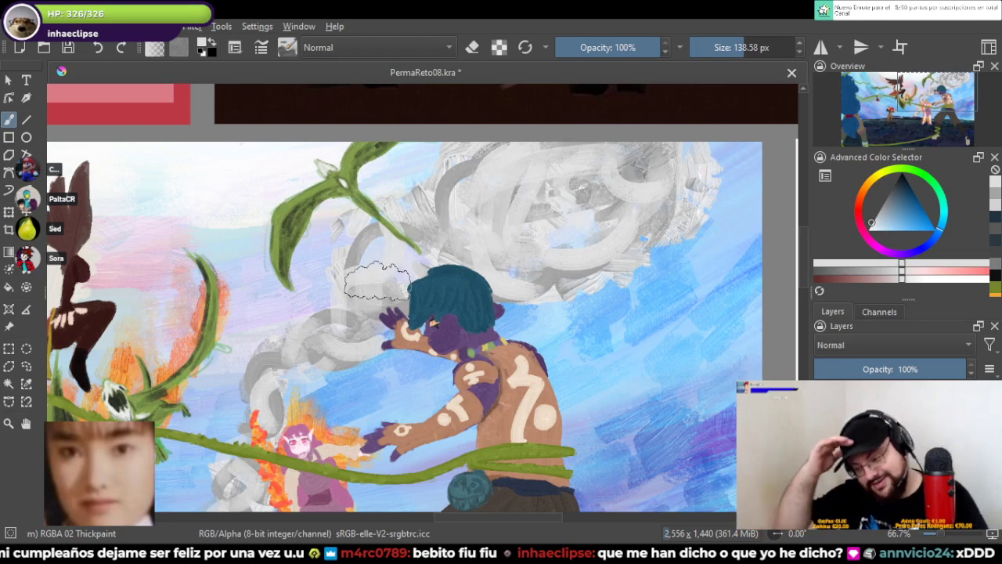
mouse_move(311, 325)
left_mouse_down()
mouse_move(271, 367)
mouse_move(238, 439)
left_mouse_up()
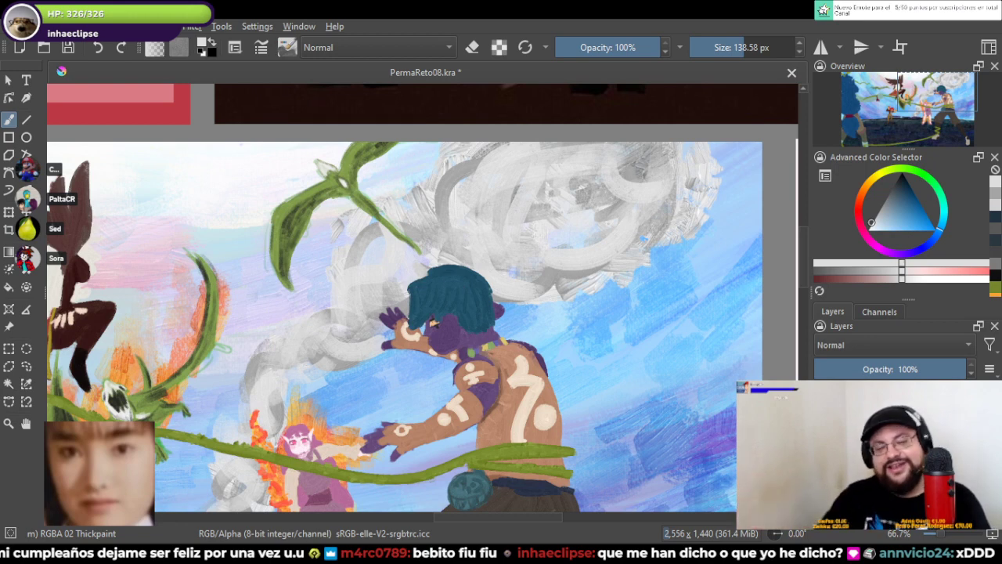
Step: Pick a mid bluish grey and paint wide curved shadows inside the smoke cloud above the tattooed man
left_click_drag(877, 219, 883, 205)
mouse_move(503, 174)
left_mouse_down()
mouse_move(490, 177)
mouse_move(498, 249)
left_mouse_up()
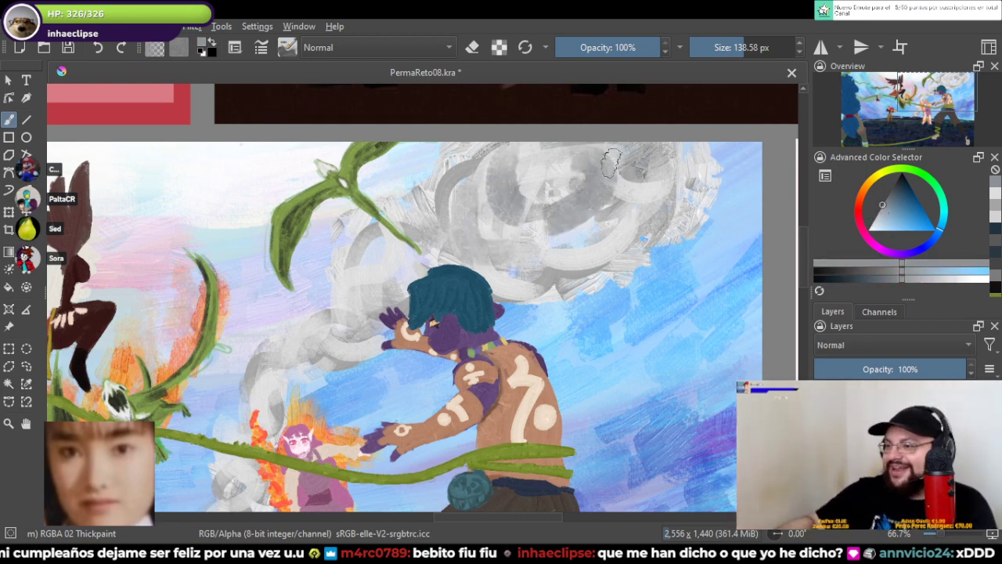
mouse_move(617, 176)
left_mouse_down()
mouse_move(579, 221)
mouse_move(581, 254)
left_mouse_up()
left_click_drag(513, 199, 574, 172)
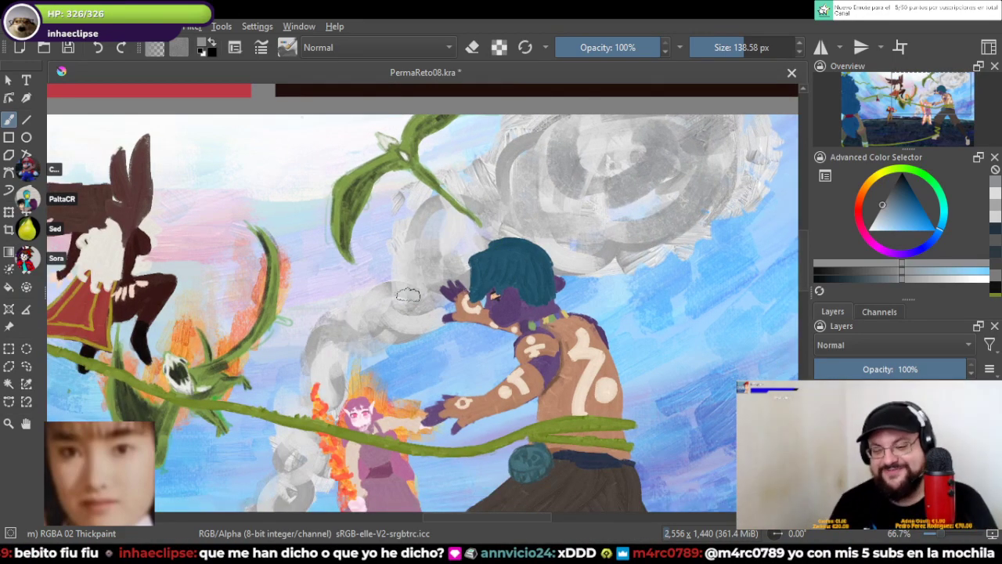
Step: Shade the smoke column down to the horizon and the cloud's lower part in mid grey, and save the painting
left_click_drag(407, 295, 408, 324)
mouse_move(294, 415)
left_mouse_down()
mouse_move(380, 283)
mouse_move(386, 314)
mouse_move(348, 399)
mouse_move(450, 220)
left_mouse_up()
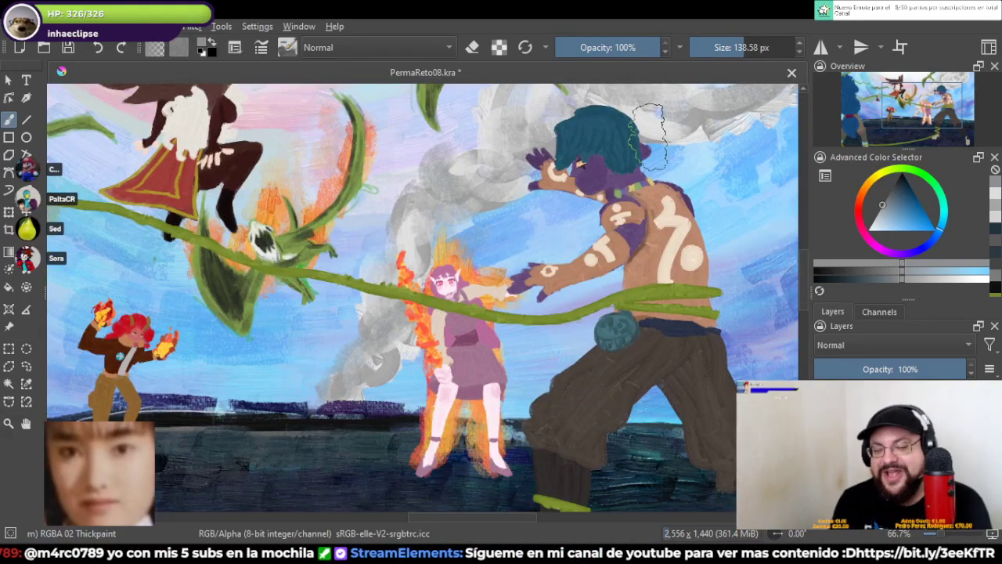
left_click_drag(650, 136, 443, 320)
mouse_move(501, 216)
left_mouse_down()
mouse_move(545, 258)
mouse_move(472, 280)
mouse_move(529, 251)
left_mouse_up()
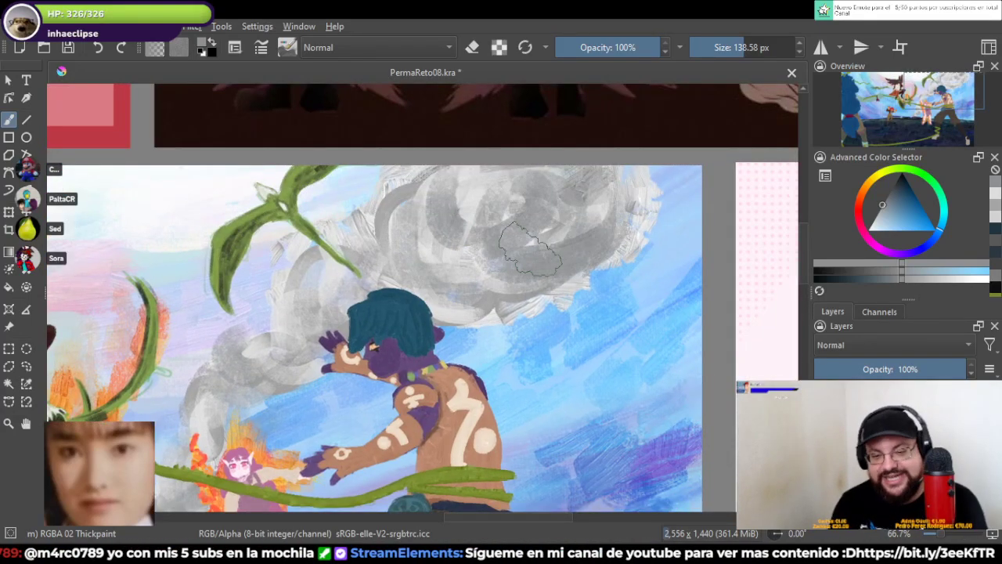
scroll(553, 265, "down", 1)
scroll(555, 266, "down", 1)
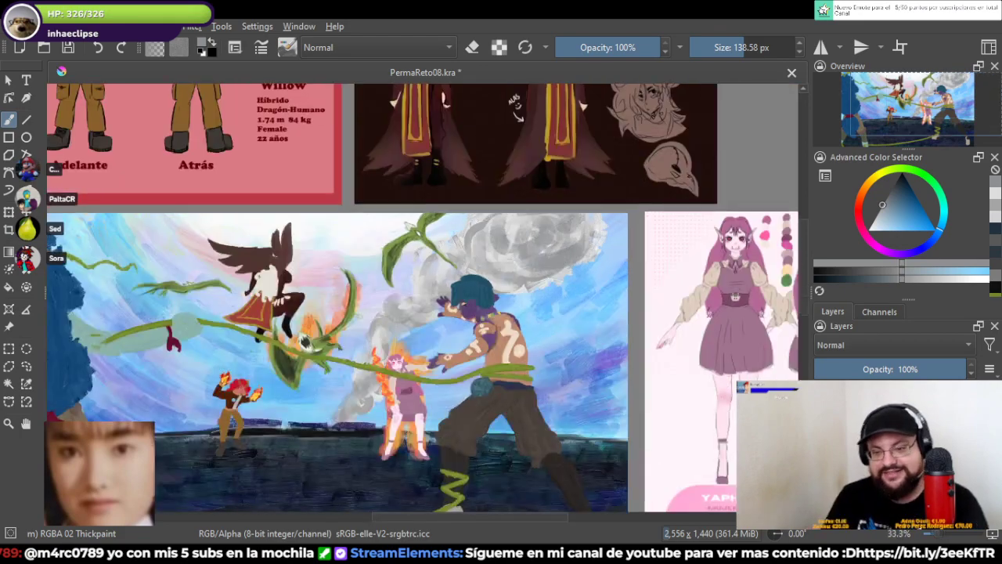
scroll(482, 288, "up", 1)
mouse_move(482, 288)
left_mouse_down()
mouse_move(519, 199)
mouse_move(549, 224)
left_mouse_up()
left_click_drag(532, 288, 531, 230)
scroll(548, 249, "down", 1)
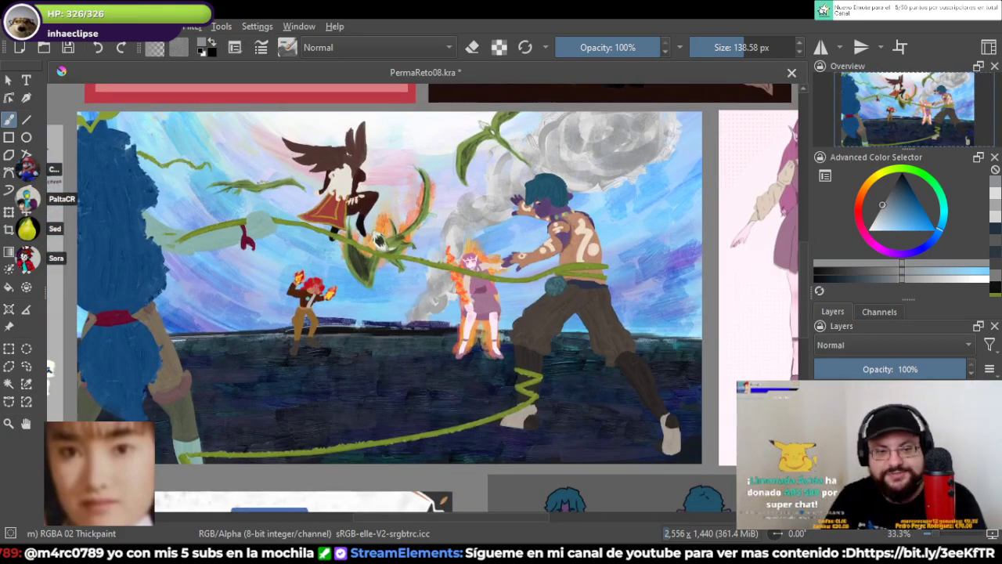
key("ctrl+s")
Step: Paint a red band over the purple strip at the smoke's base with the Impasto-details brush at 33.30 px
scroll(415, 337, "up", 3)
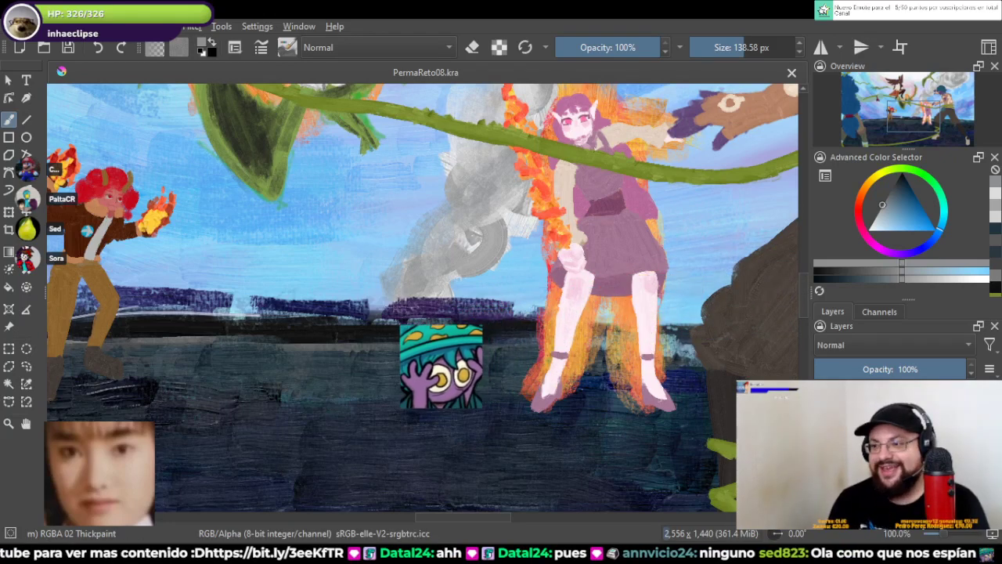
scroll(346, 221, "up", 1)
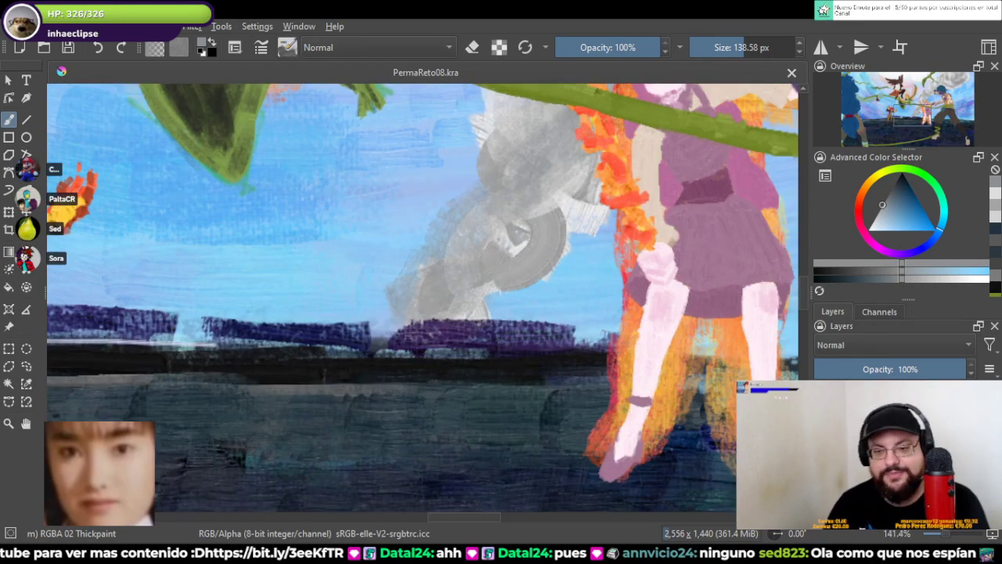
key("period")
key("period")
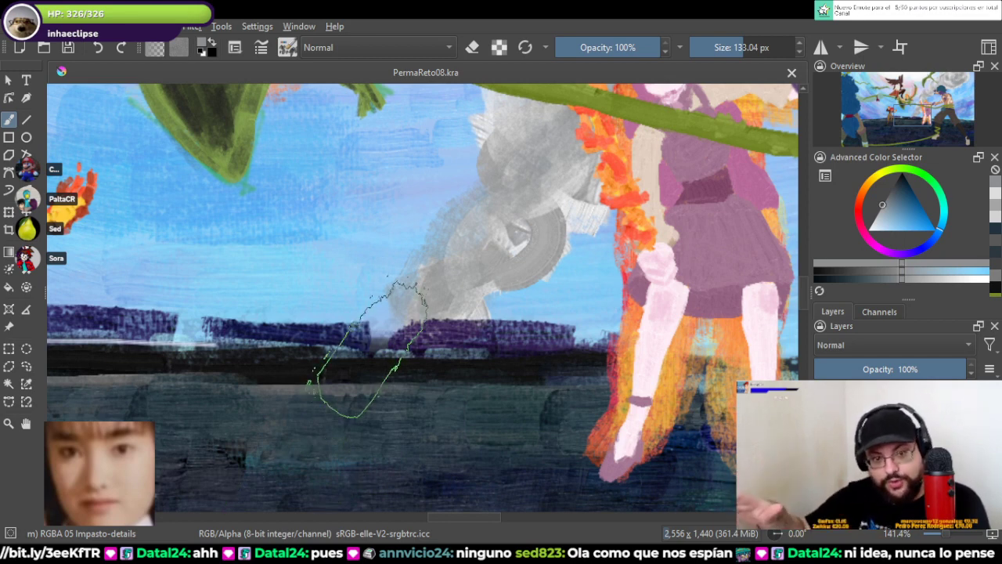
scroll(423, 263, "down", 2)
scroll(423, 262, "up", 1)
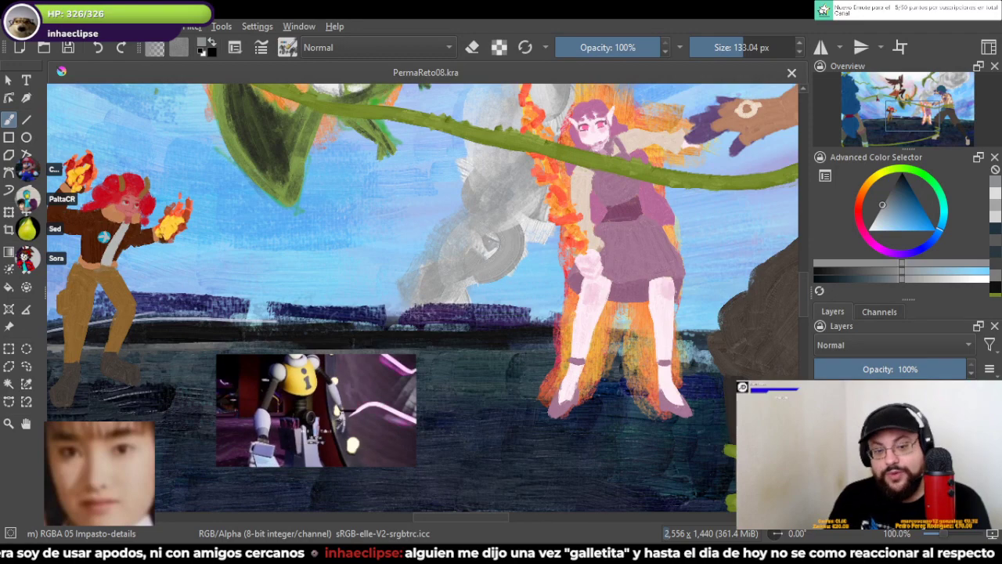
scroll(427, 335, "up", 1)
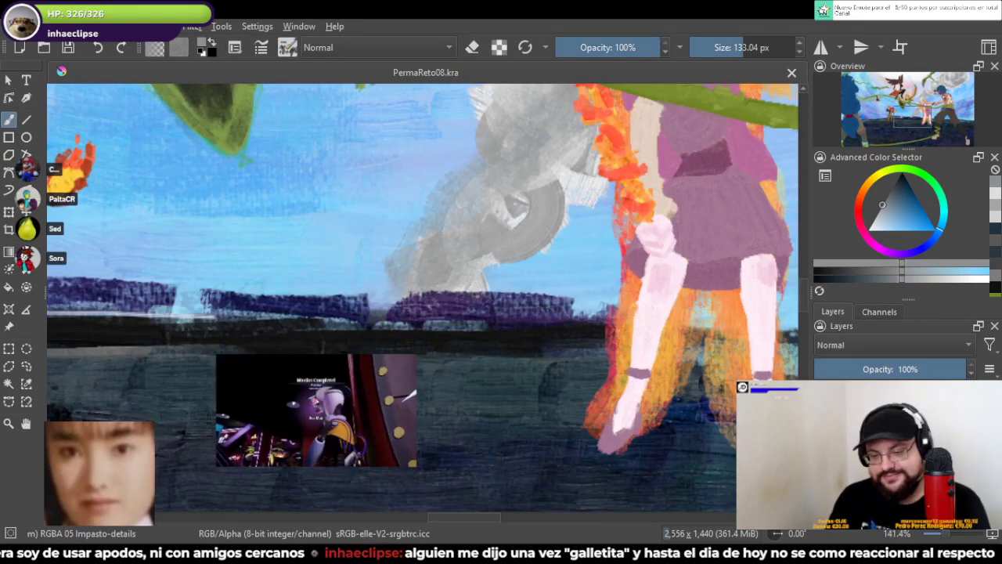
left_click(716, 47)
left_click(715, 47)
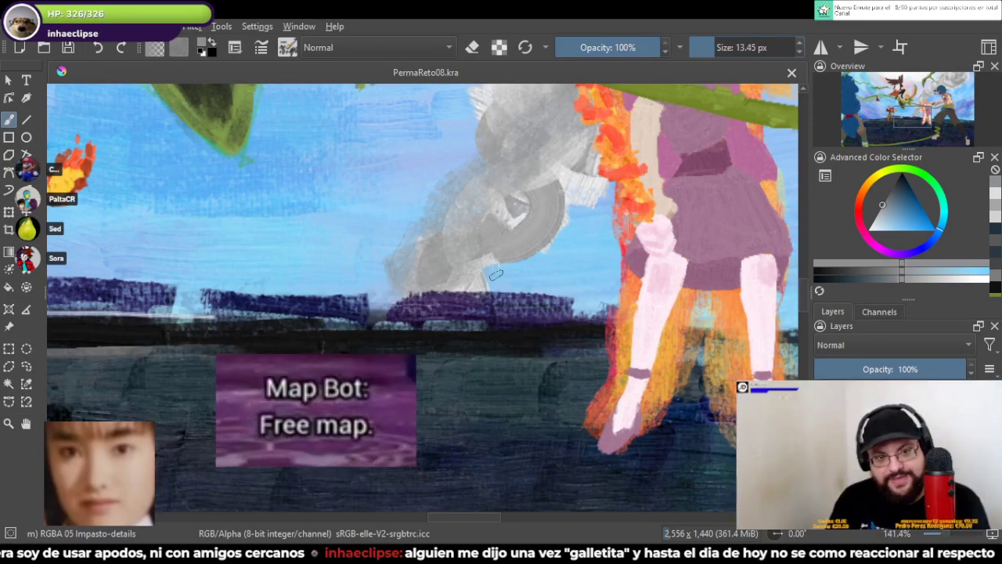
left_click_drag(714, 47, 723, 47)
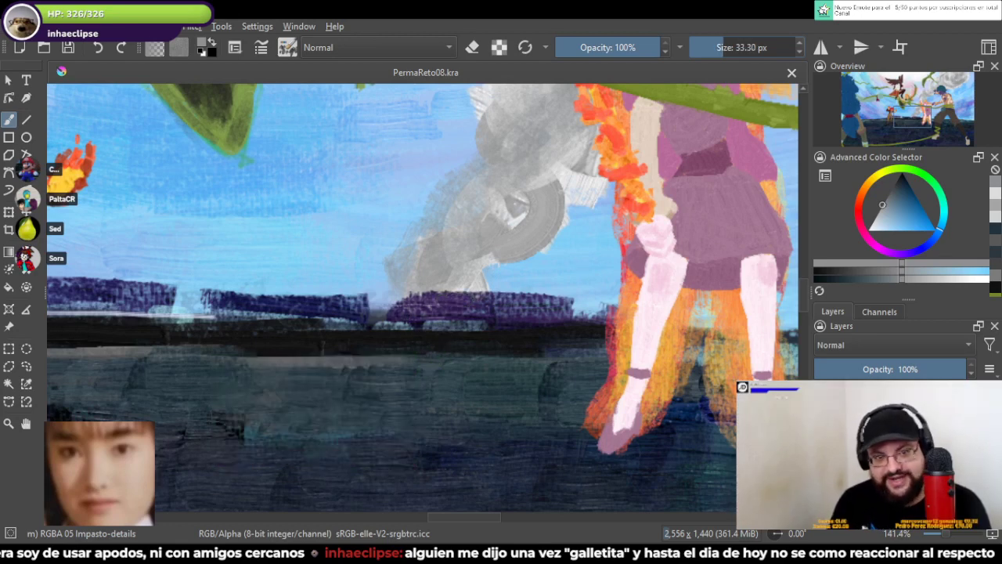
left_click(859, 213)
left_click(912, 222)
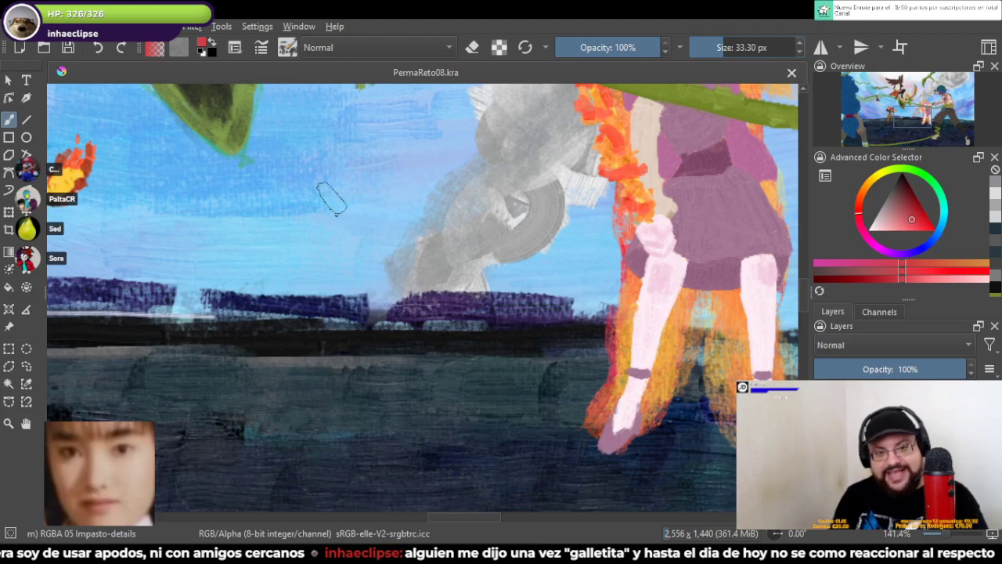
mouse_move(395, 301)
left_mouse_down()
mouse_move(576, 309)
mouse_move(269, 317)
mouse_move(415, 316)
mouse_move(313, 308)
mouse_move(423, 307)
left_mouse_up()
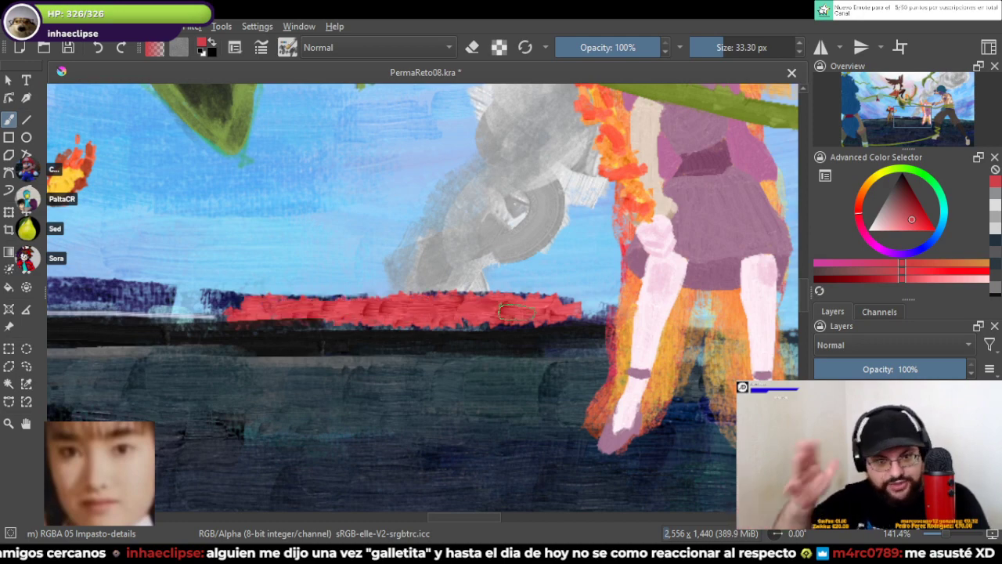
Step: Erase the remaining purple strip on the horizon beside the red-haired fighter
mouse_move(629, 313)
left_mouse_down()
mouse_move(470, 301)
mouse_move(790, 296)
left_mouse_up()
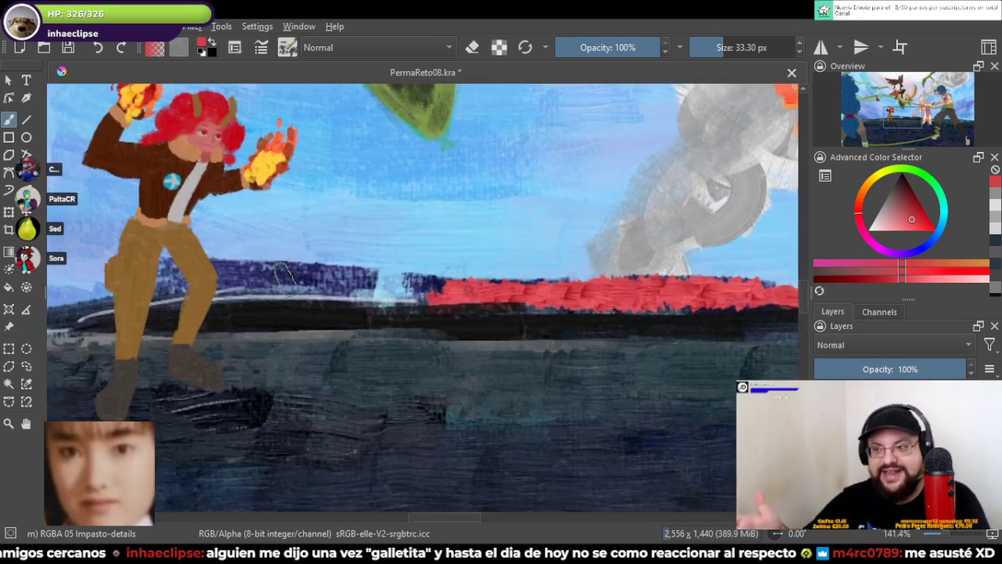
key("e")
mouse_move(226, 276)
left_mouse_down()
mouse_move(294, 278)
mouse_move(176, 267)
left_mouse_up()
mouse_move(289, 271)
left_mouse_down()
mouse_move(364, 282)
mouse_move(251, 283)
mouse_move(431, 284)
mouse_move(357, 284)
left_mouse_up()
mouse_move(206, 287)
left_mouse_down()
mouse_move(265, 286)
mouse_move(380, 261)
mouse_move(338, 263)
left_mouse_up()
key("e")
Step: Texture the red horizon band with red and magenta strokes using the Impasto brush at 89.66 px, and undo the latest strokes
mouse_move(507, 293)
left_mouse_down()
mouse_move(366, 291)
mouse_move(554, 288)
left_mouse_up()
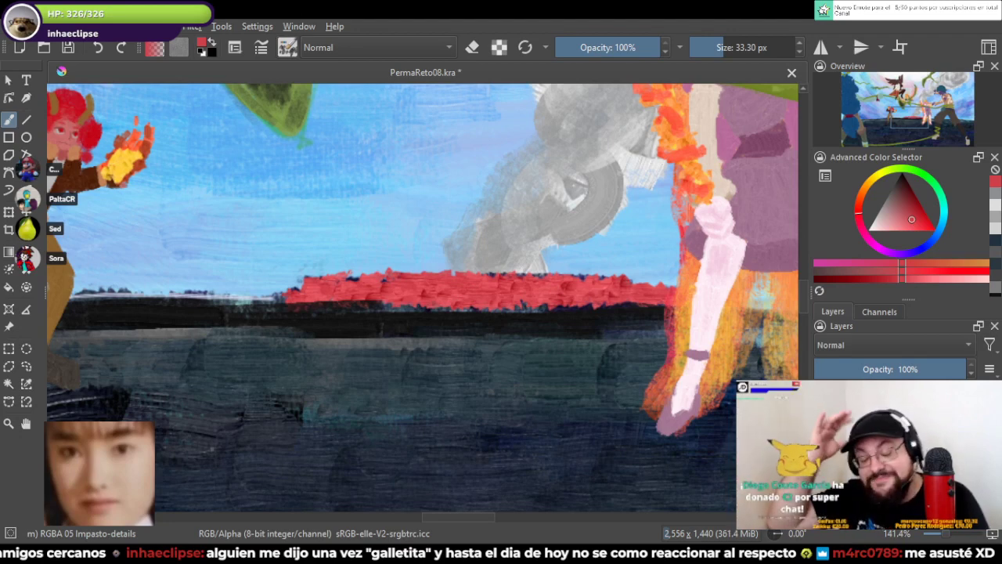
key("slash")
left_click_drag(335, 276, 403, 265)
mouse_move(560, 271)
left_mouse_down()
mouse_move(584, 292)
mouse_move(479, 255)
mouse_move(338, 285)
mouse_move(360, 253)
left_mouse_up()
key("ctrl+z")
key("ctrl+z")
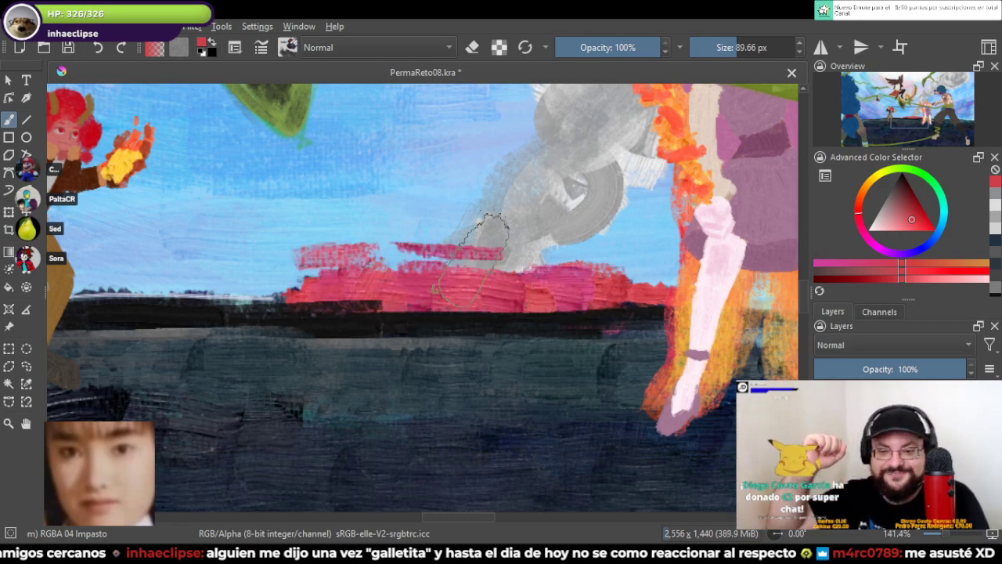
Step: Erase the stray red strokes above the horizon band with the Thickpaint brush at 138.58 px, and save the painting
scroll(472, 260, "down", 4)
scroll(474, 262, "up", 6)
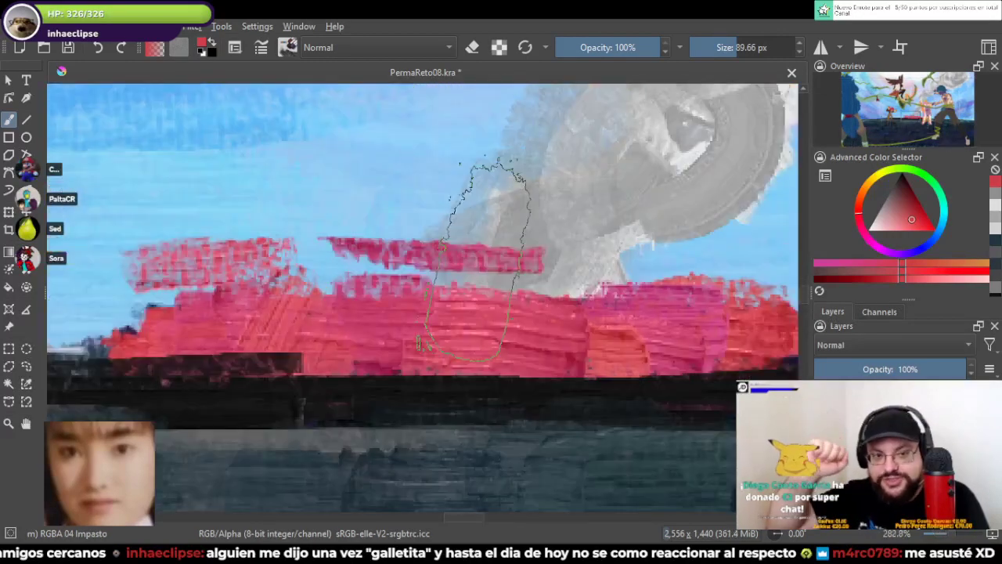
key("e")
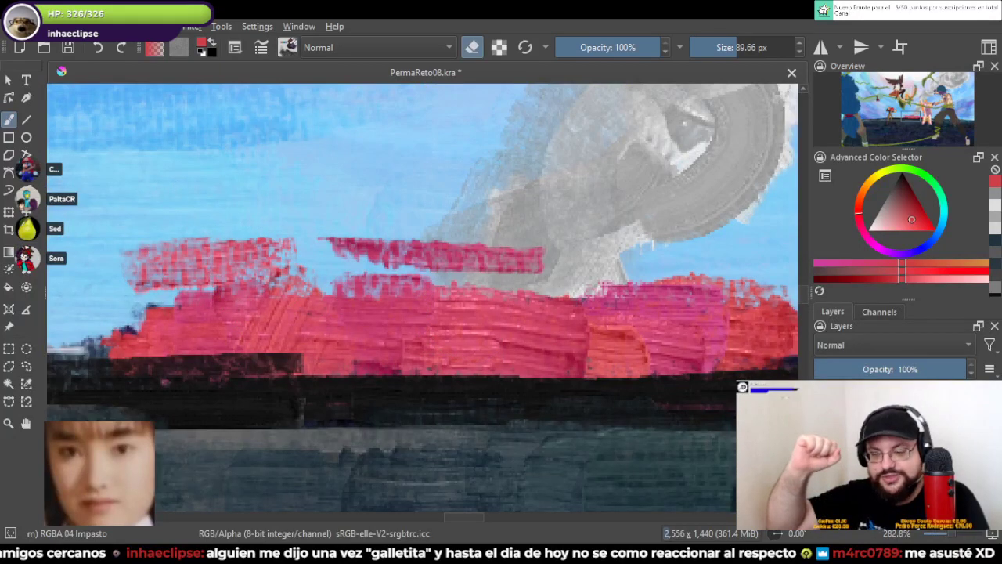
key("slash")
mouse_move(156, 227)
left_mouse_down()
mouse_move(256, 221)
mouse_move(139, 133)
mouse_move(167, 133)
left_mouse_up()
key("e")
mouse_move(318, 145)
left_mouse_down()
mouse_move(533, 188)
mouse_move(736, 190)
mouse_move(347, 192)
mouse_move(717, 196)
left_mouse_up()
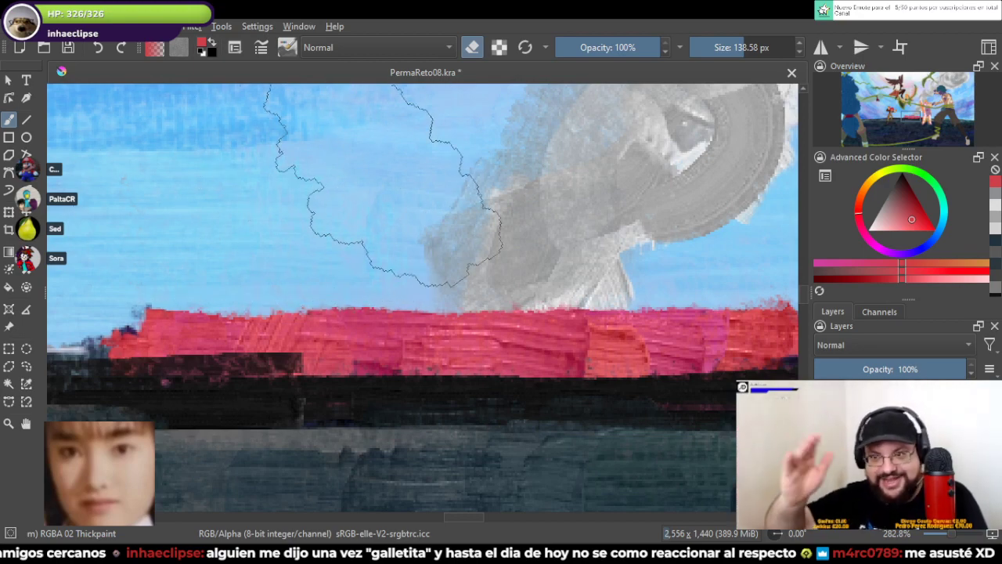
scroll(383, 185, "down", 6)
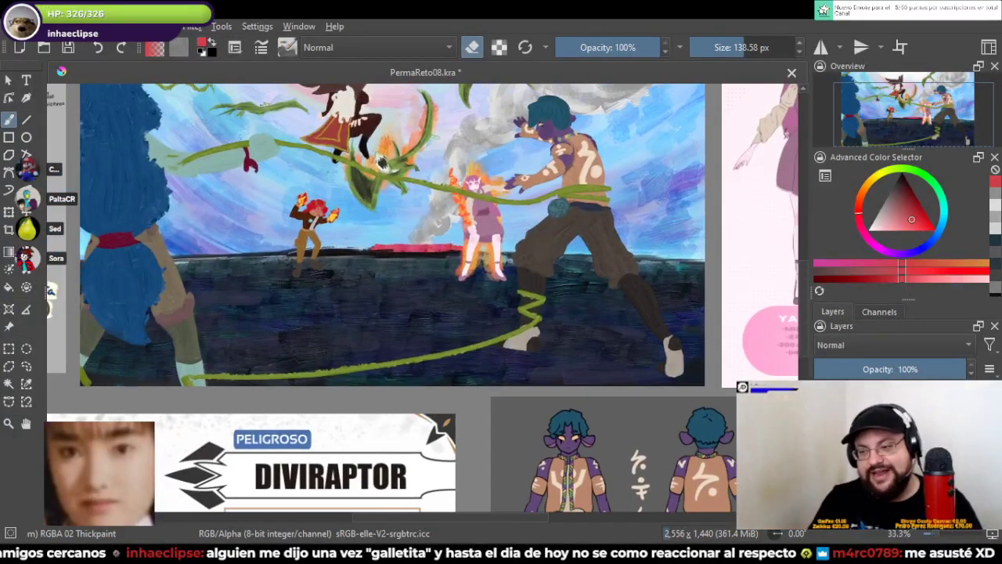
scroll(417, 218, "down", 1)
left_click_drag(420, 223, 345, 347)
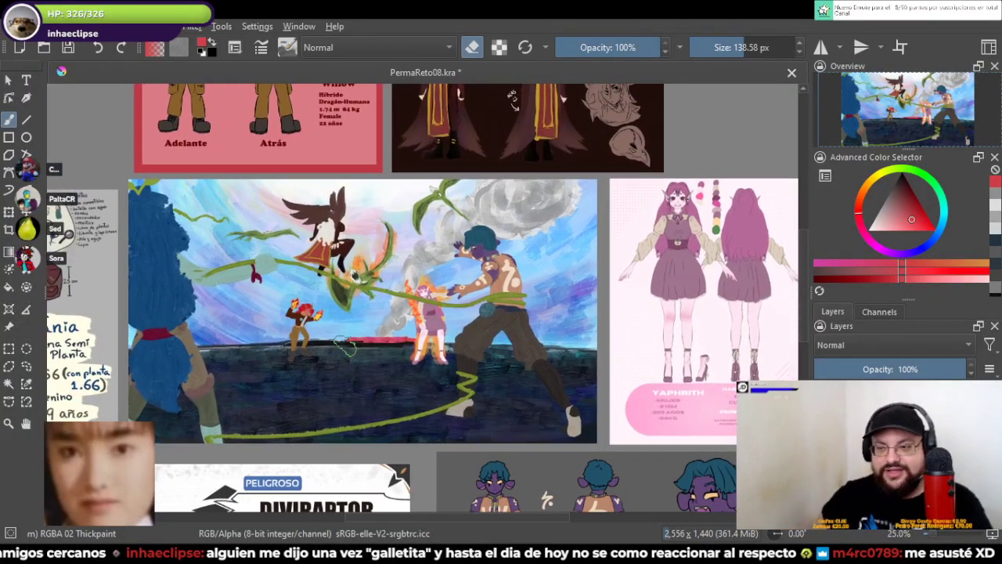
key("ctrl+s")
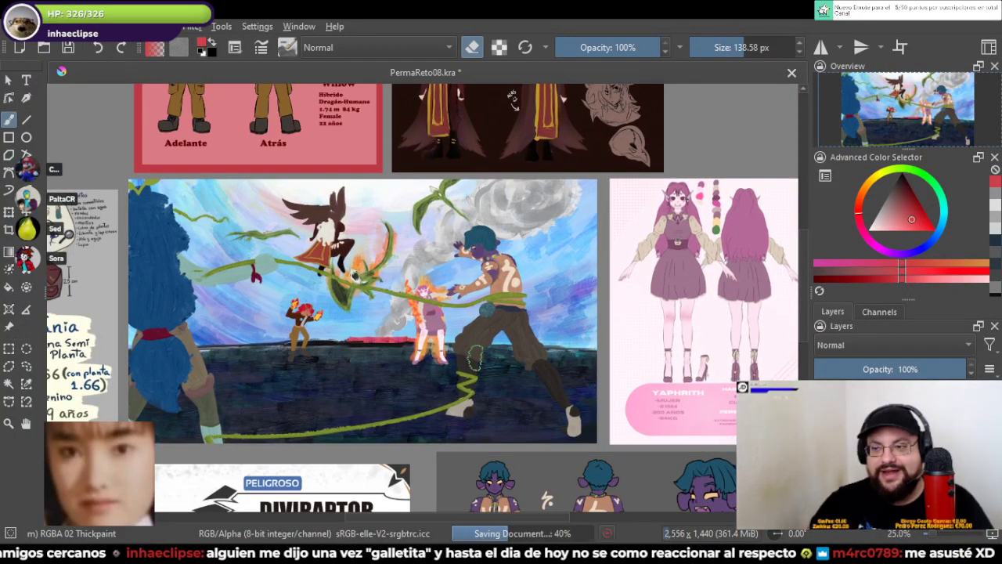
Step: Check the whole composition beside the character reference sheets and save the painting again
scroll(455, 321, "up", 1)
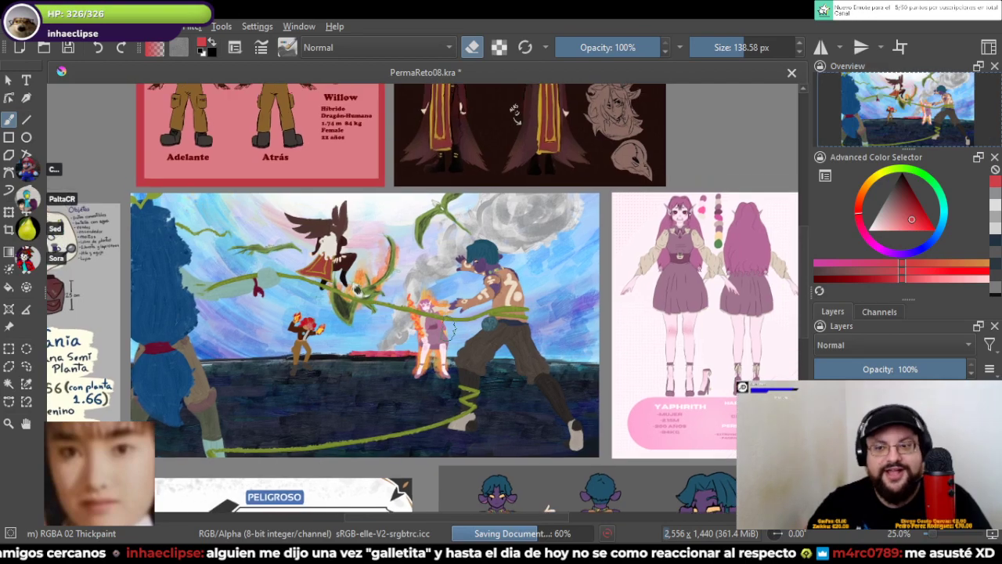
scroll(453, 327, "up", 1)
scroll(452, 329, "up", 1)
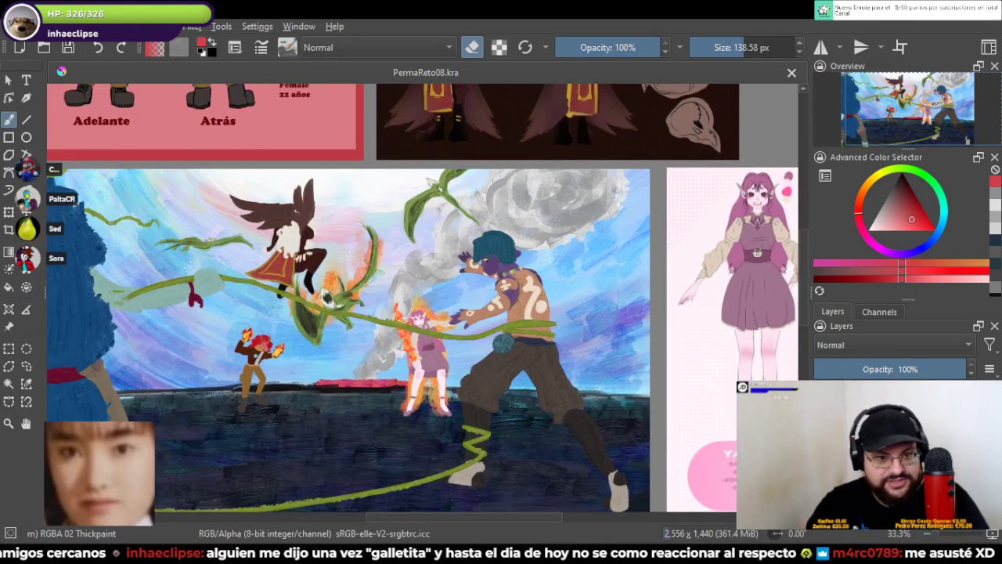
left_click_drag(452, 329, 616, 274)
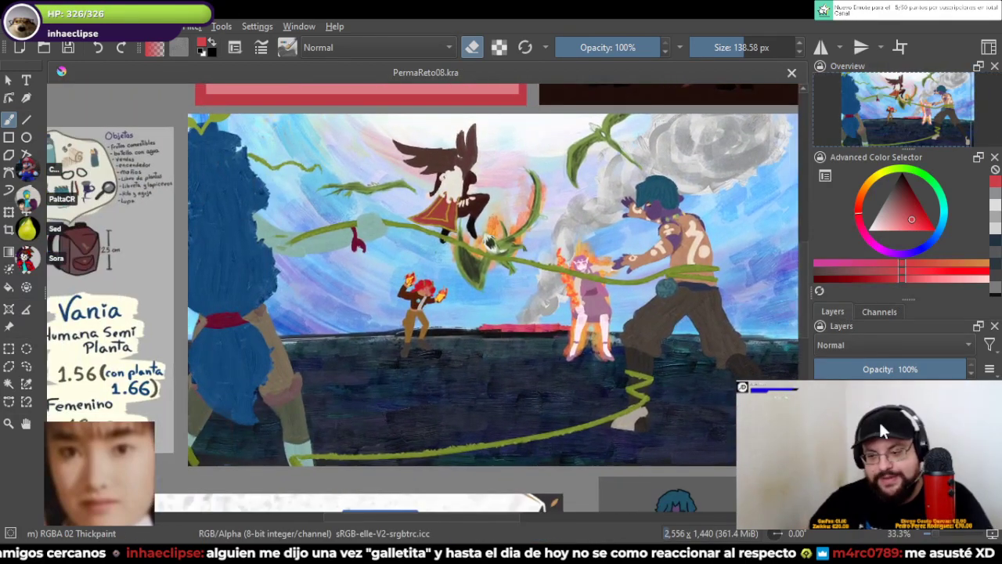
left_click(158, 301)
left_click_drag(158, 301, 113, 312)
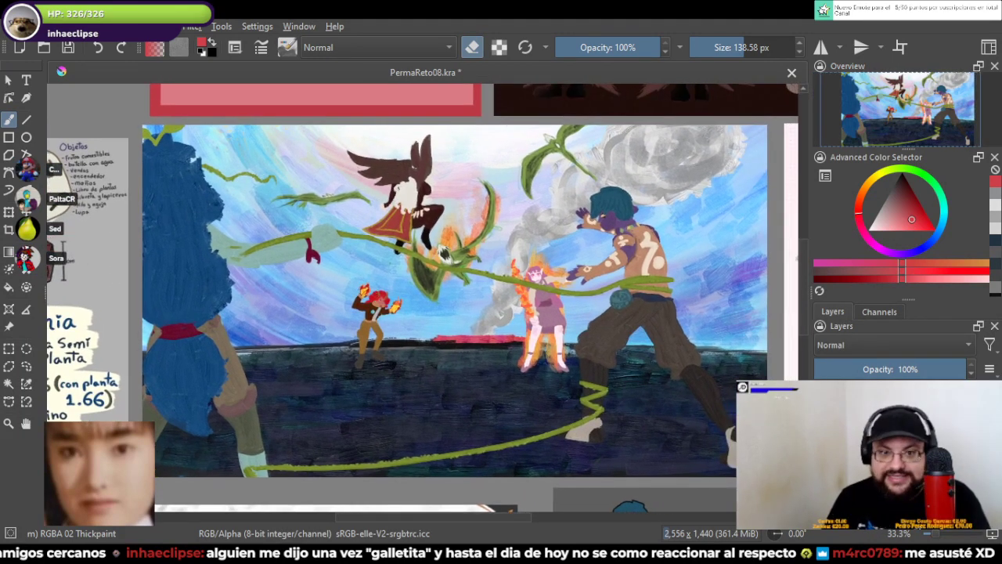
key("ctrl+s")
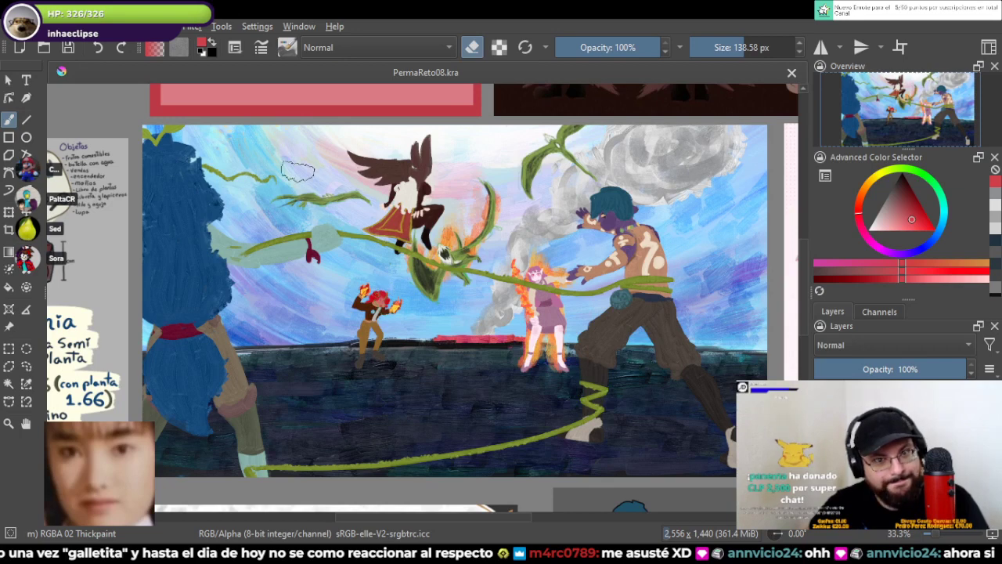
mouse_move(867, 455)
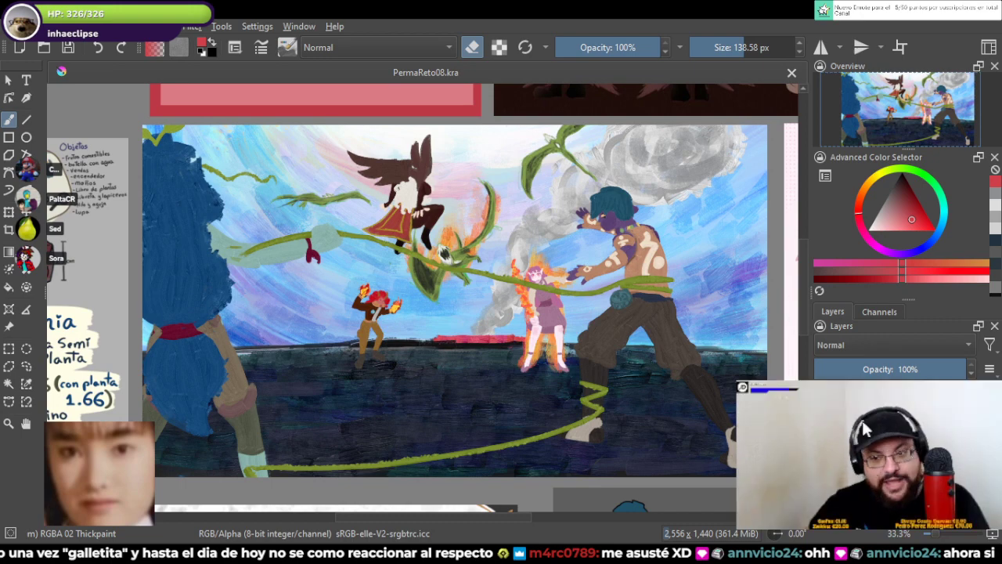
scroll(619, 313, "up", 1)
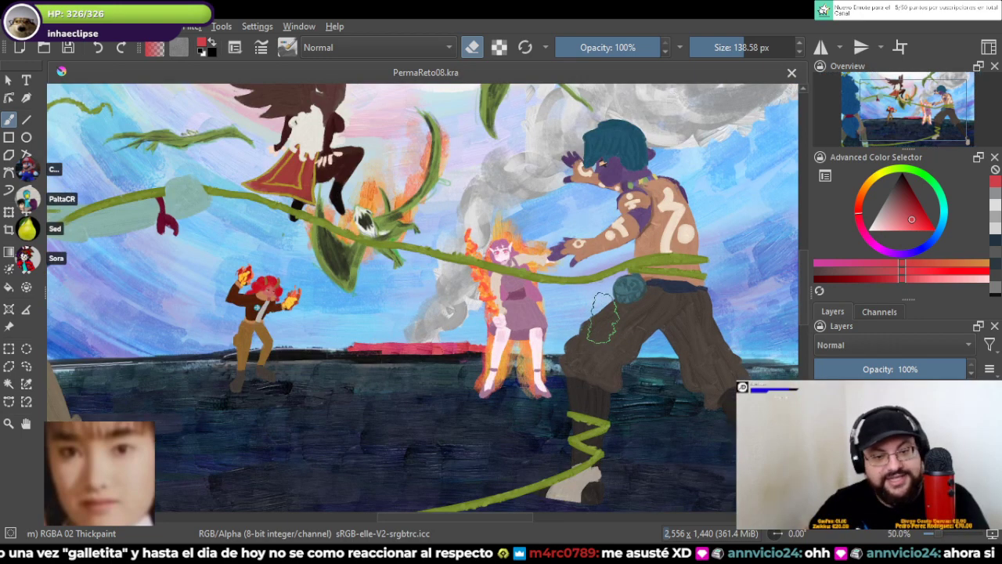
scroll(618, 312, "down", 1)
left_click_drag(618, 312, 568, 331)
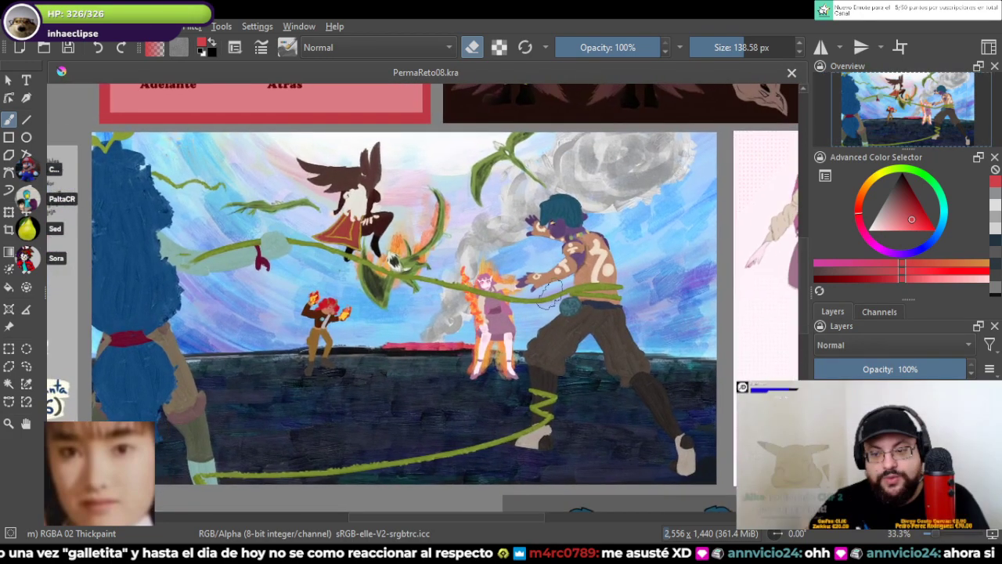
mouse_move(811, 500)
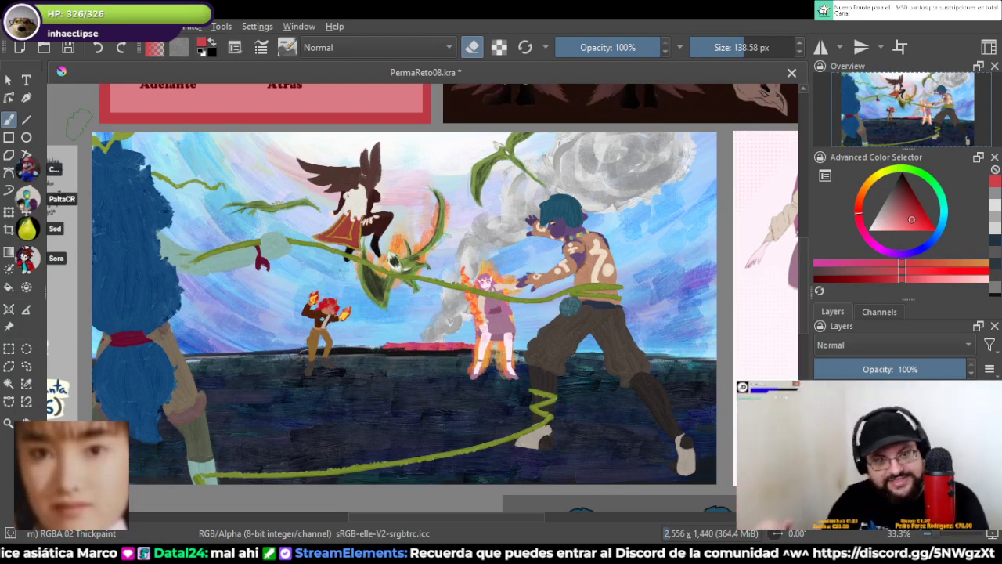
key("1")
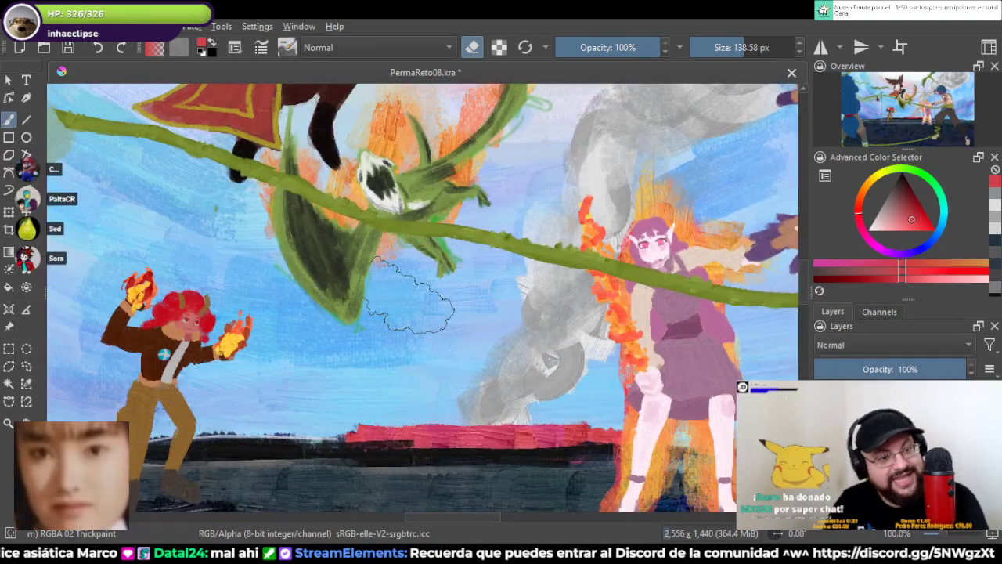
scroll(409, 296, "down", 4)
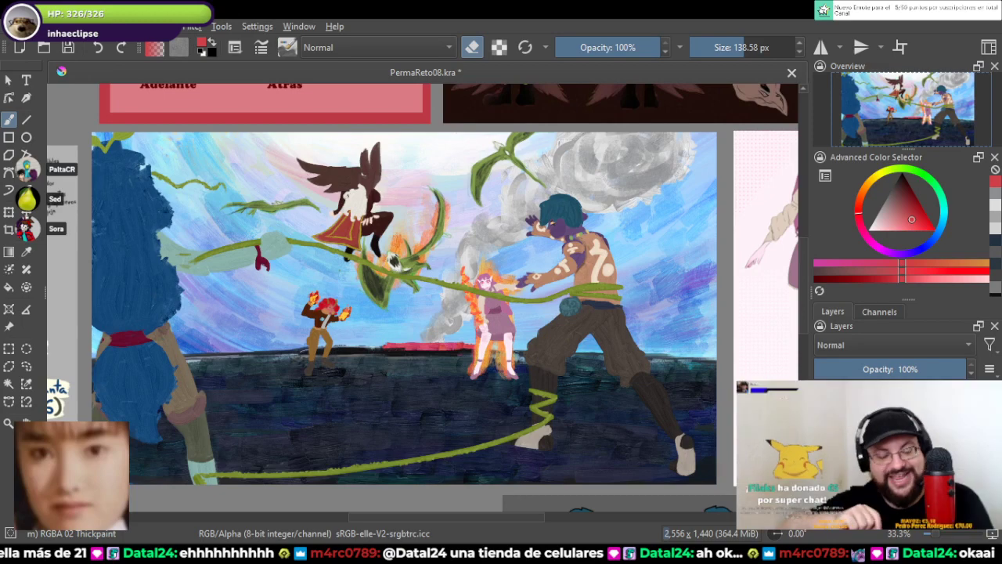
scroll(337, 452, "down", 1)
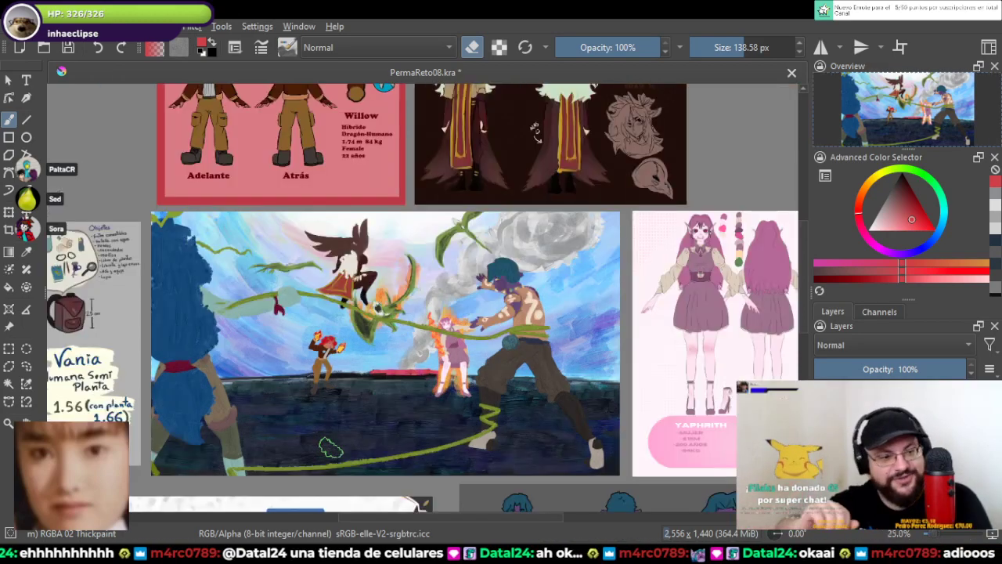
scroll(336, 452, "up", 1)
left_click_drag(490, 263, 550, 266)
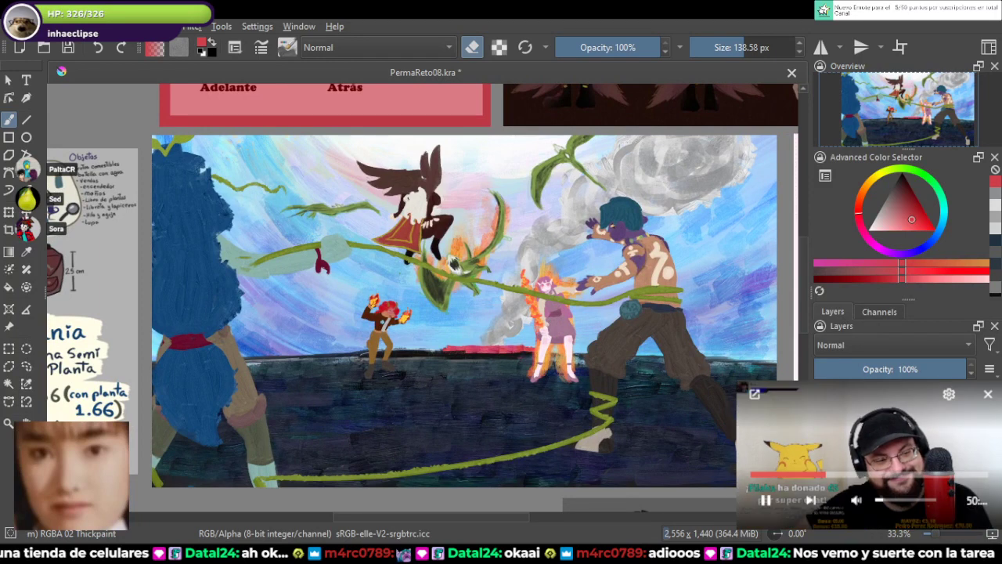
Step: Save the battle painting file PermaReto08.kra
key("ctrl+s")
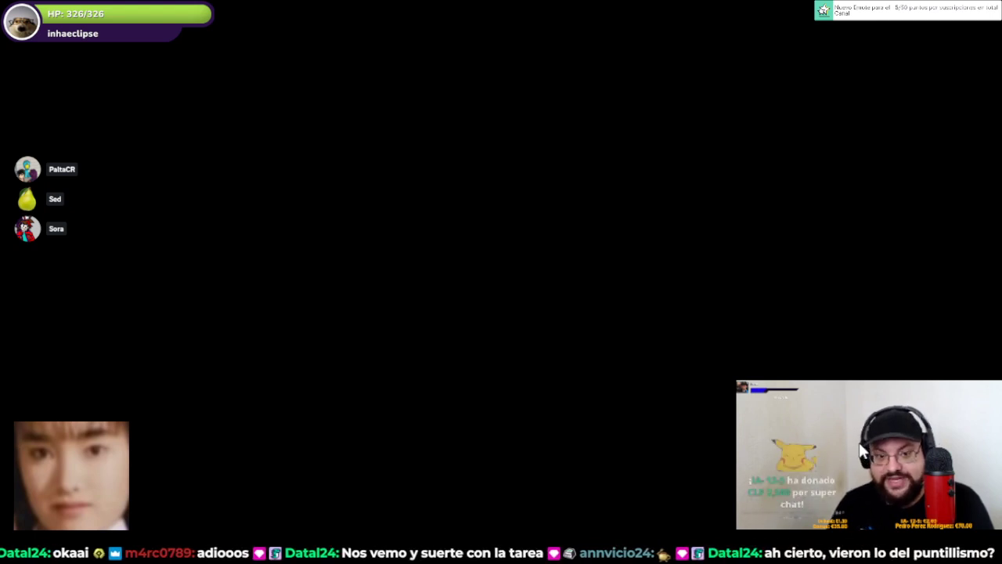
mouse_move(859, 444)
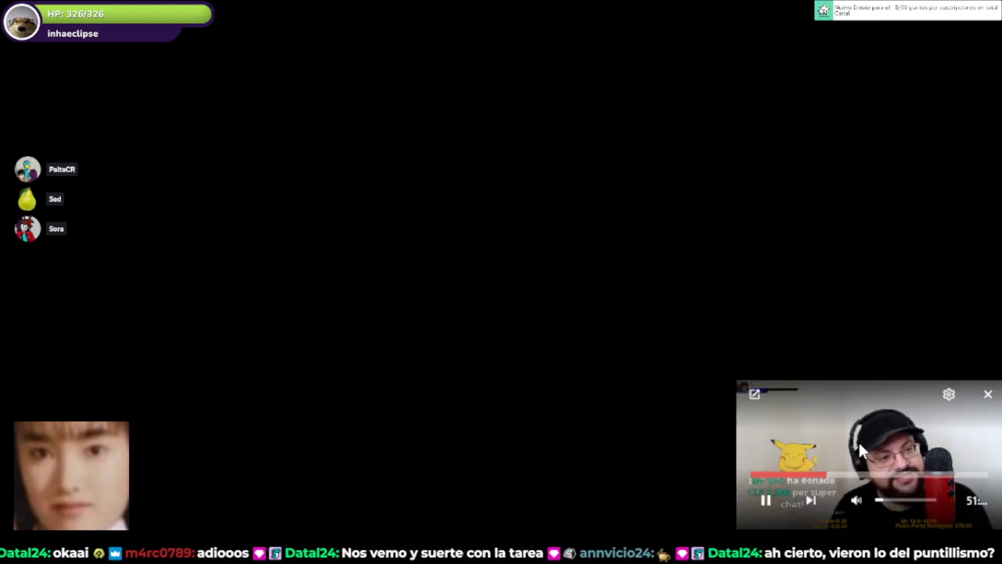